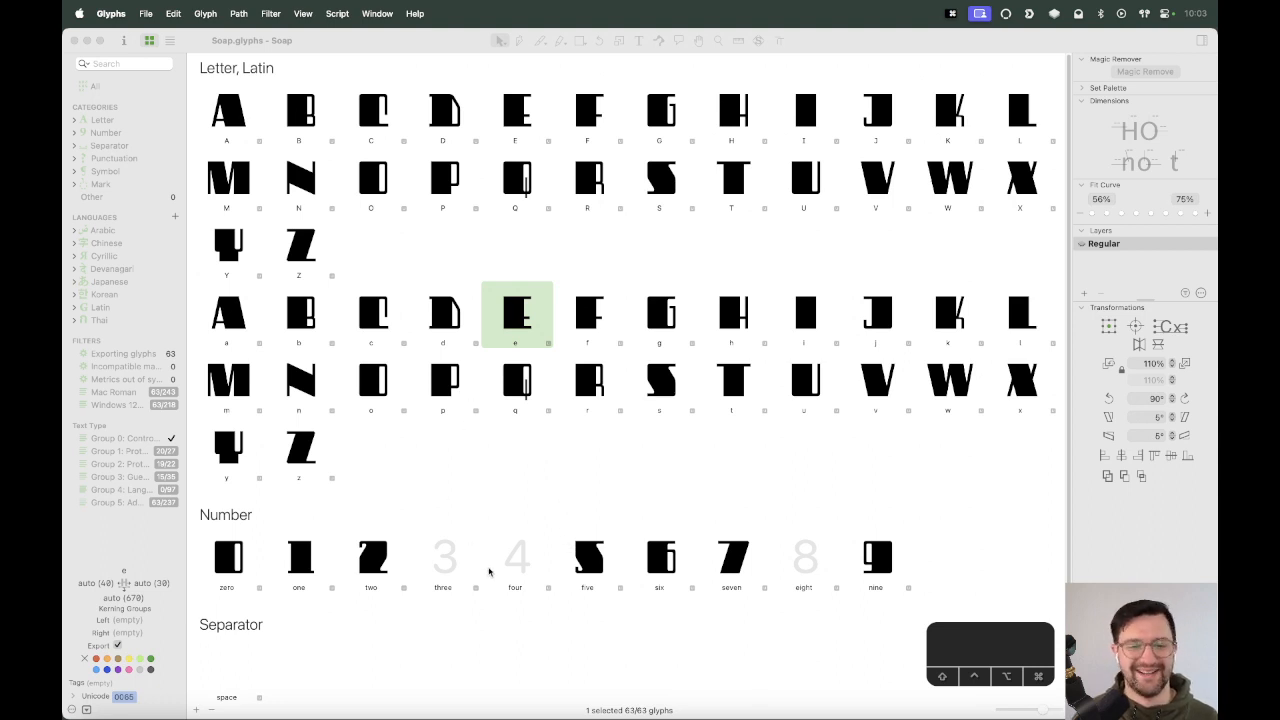
pyautogui.moveTo(1015, 635); pyautogui.dragTo(1008, 639)
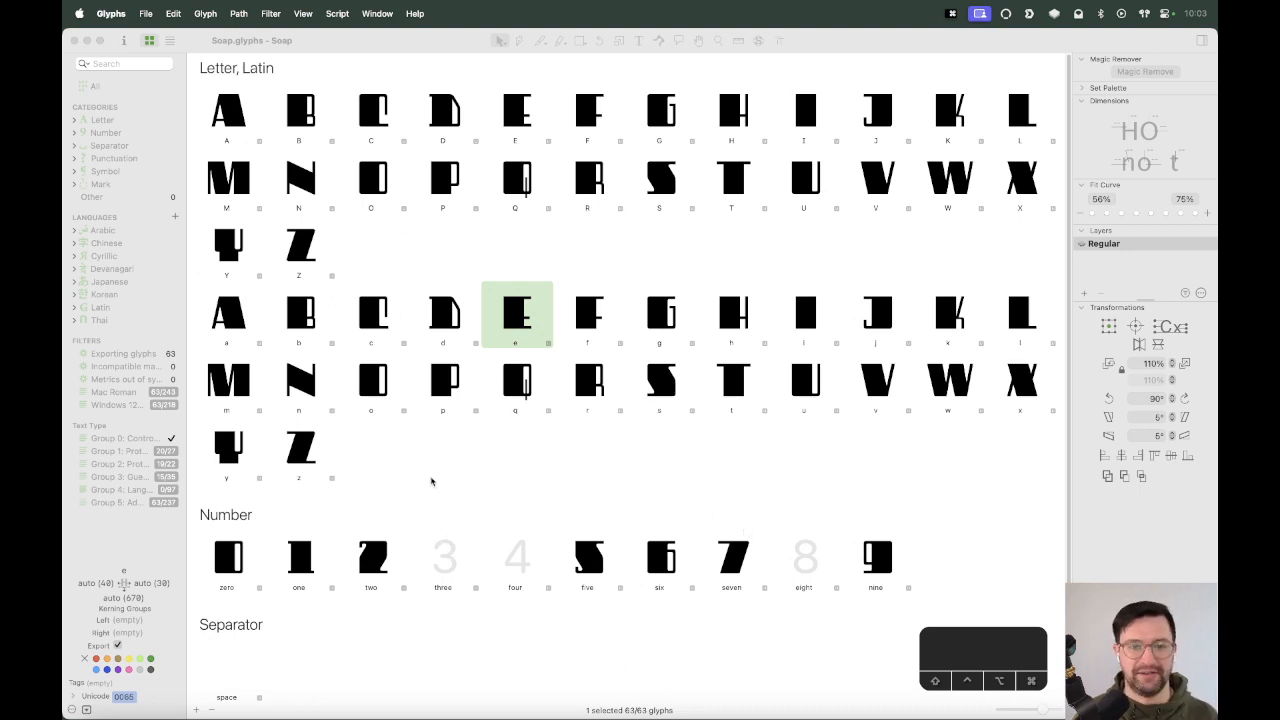
pyautogui.doubleClick(380, 562)
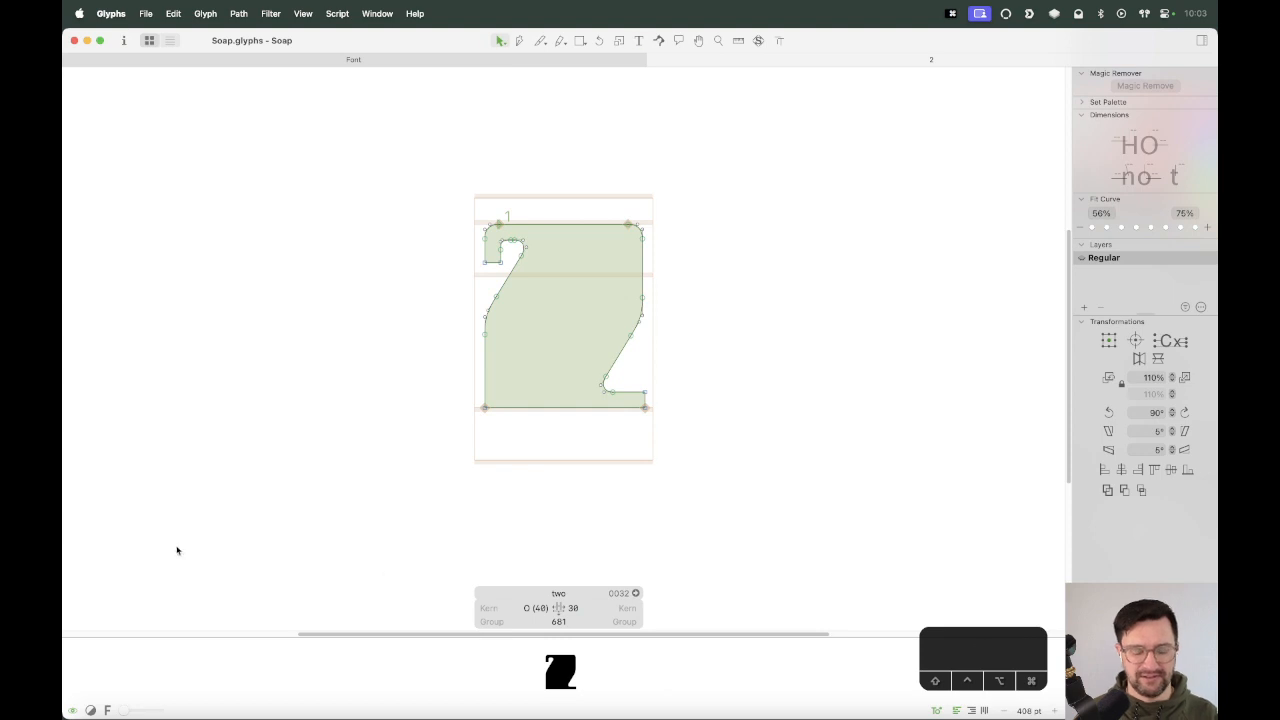
pyautogui.write('t')
pyautogui.write('1230')
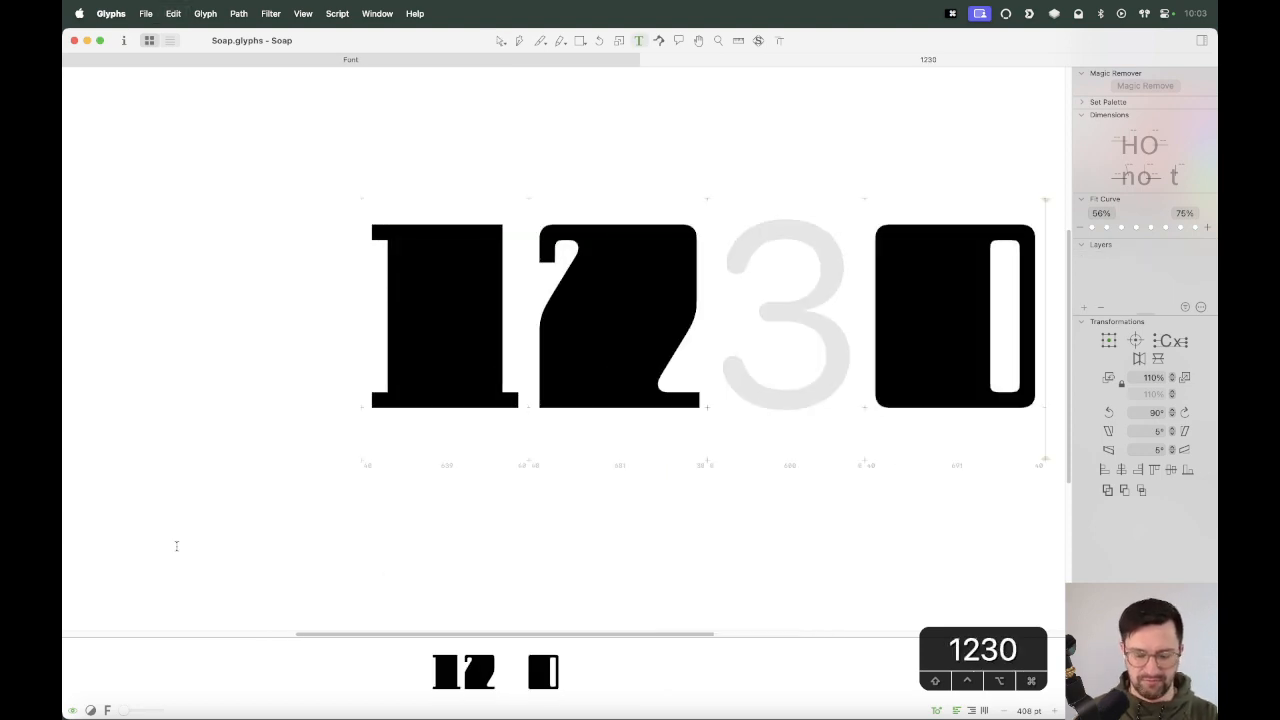
pyautogui.press('super+minus')
pyautogui.press('super+minus')
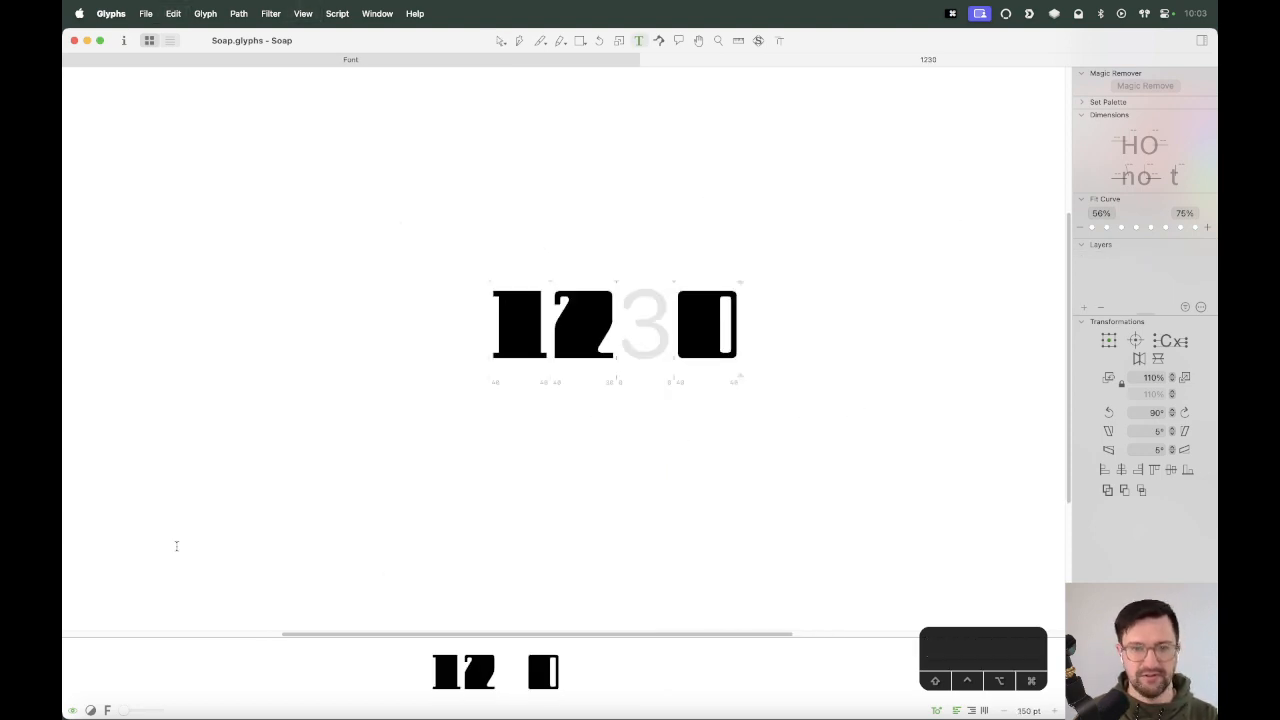
pyautogui.press('BackSpace')
pyautogui.write('4')
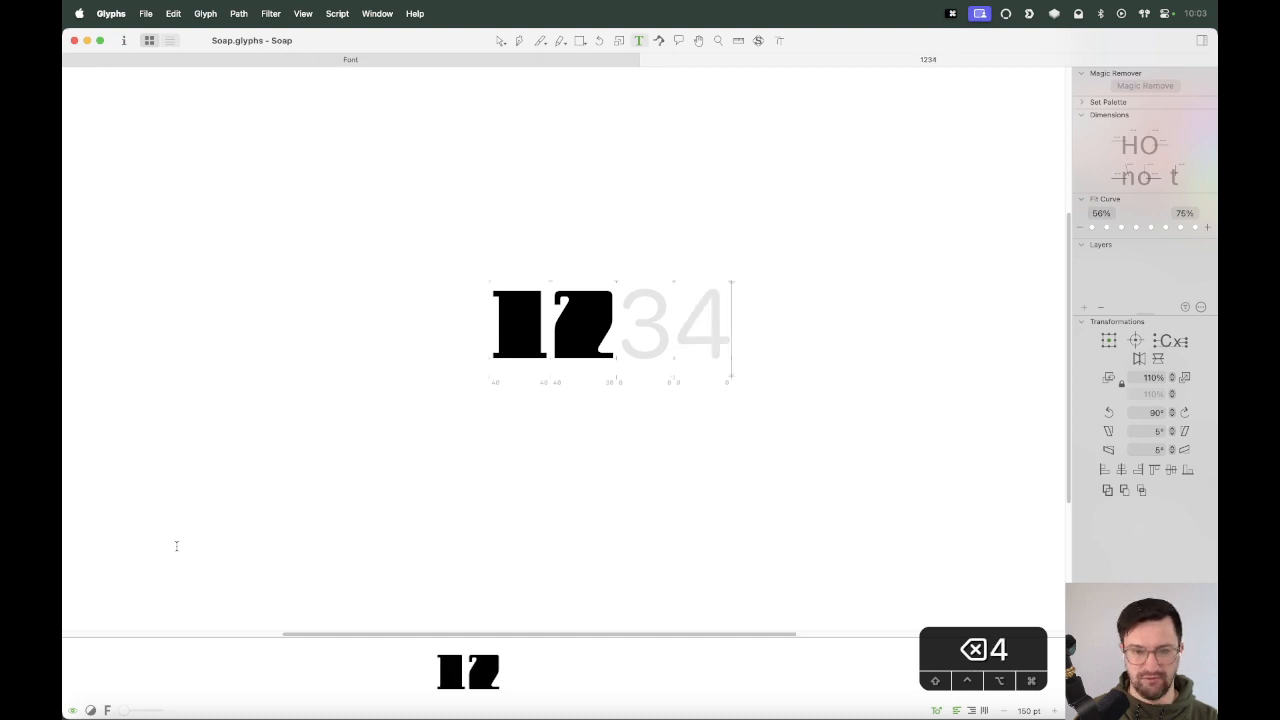
pyautogui.write('567890')
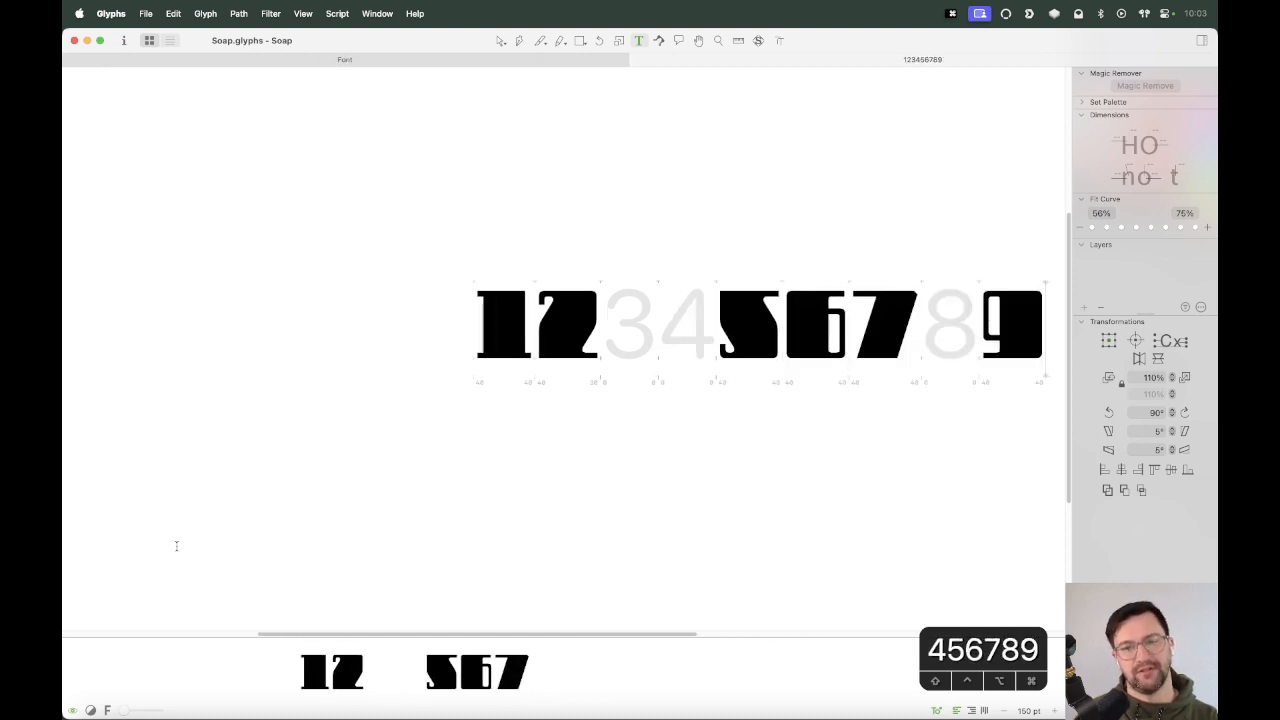
# Insert a capital Z between the 2 and the 3 in the sample text as a reference.
pyautogui.press('Escape')
pyautogui.press('space')
pyautogui.moveTo(879, 321); pyautogui.dragTo(737, 338)
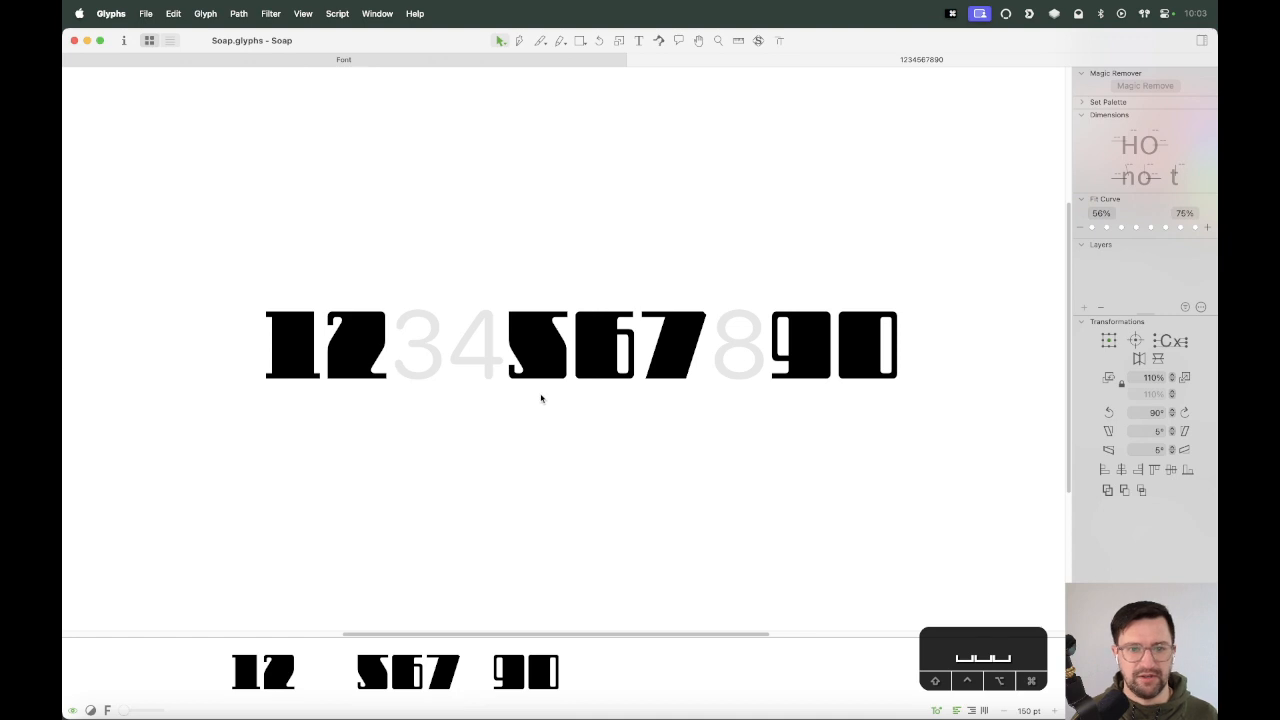
pyautogui.press('t')
pyautogui.click(392, 355)
pyautogui.write('Z')
pyautogui.press('Escape')
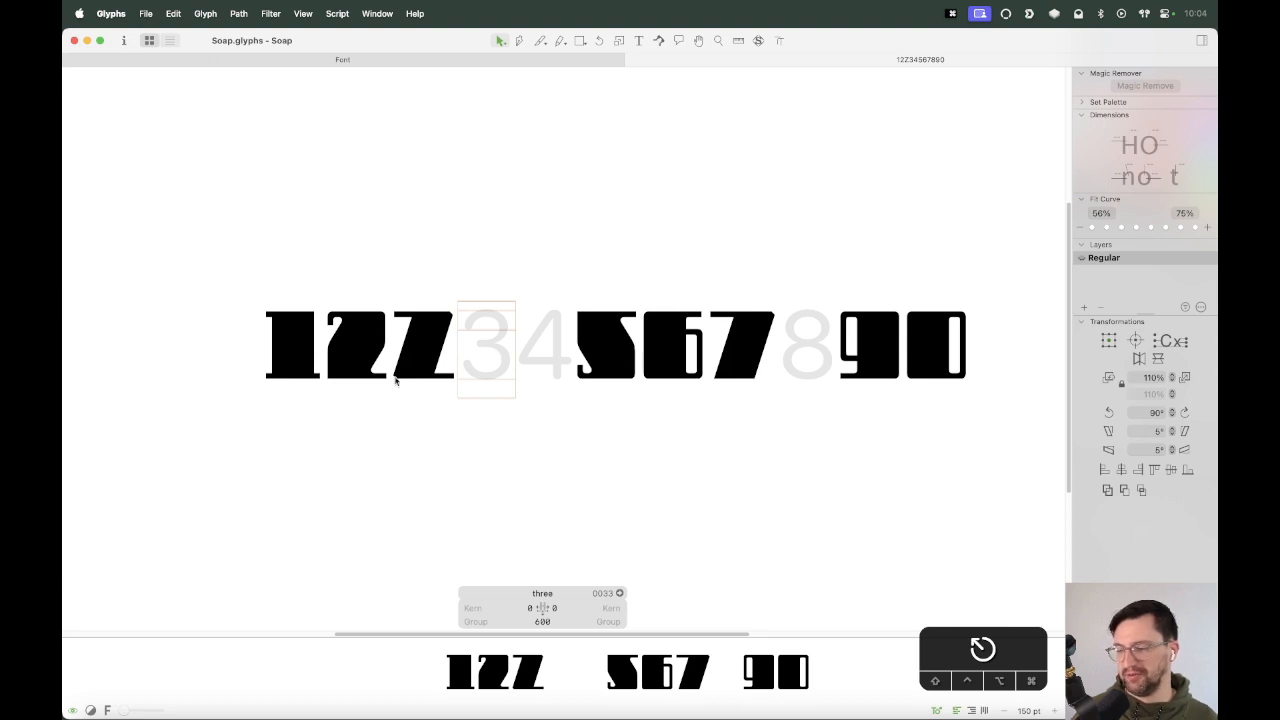
# Open the Z outline for editing and copy the nodes of its bottom bar.
pyautogui.press('z')
pyautogui.moveTo(542, 246); pyautogui.dragTo(266, 462)
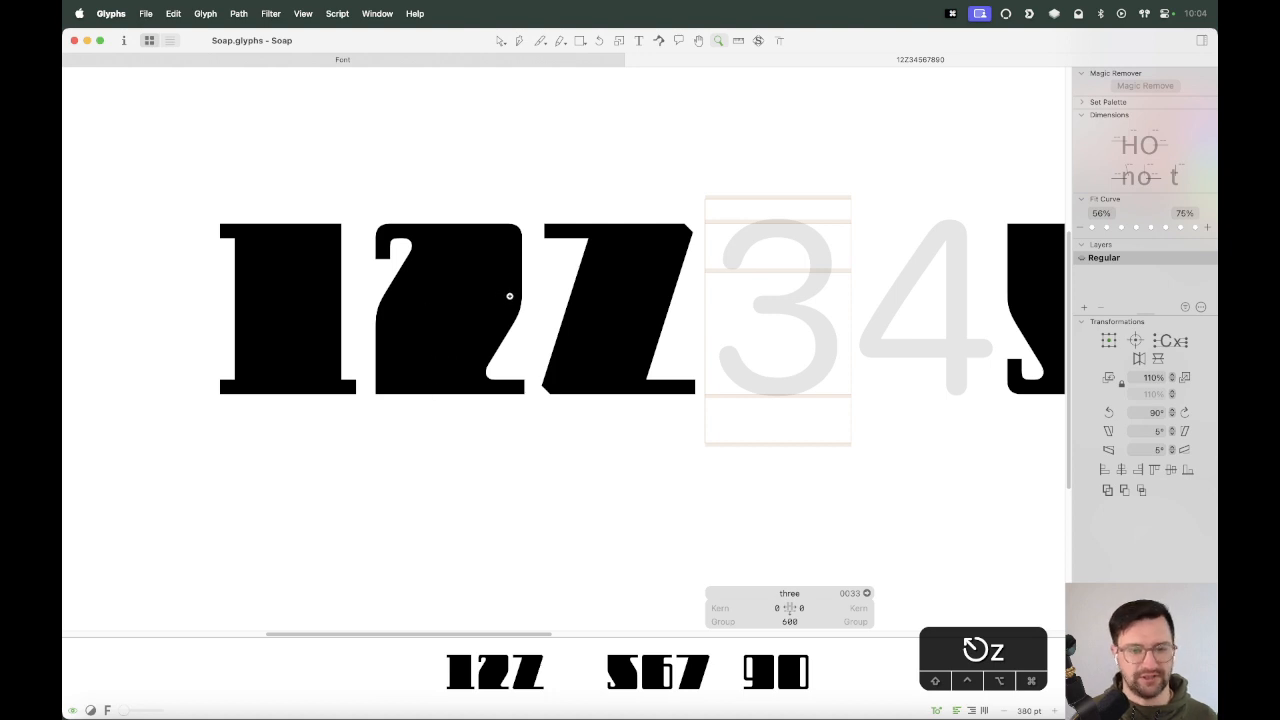
pyautogui.press('super+equal')
pyautogui.press('super+equal')
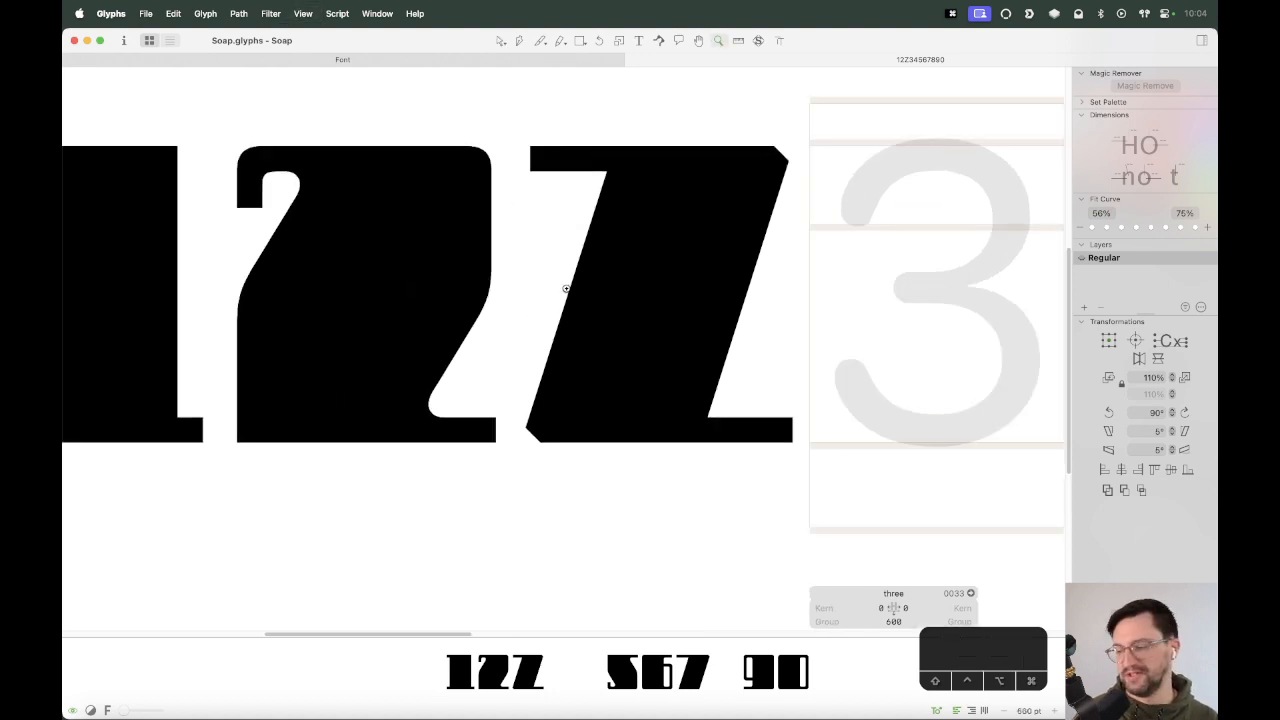
pyautogui.press('space')
pyautogui.moveTo(553, 250); pyautogui.dragTo(660, 295)
pyautogui.press('v')
pyautogui.doubleClick(529, 303)
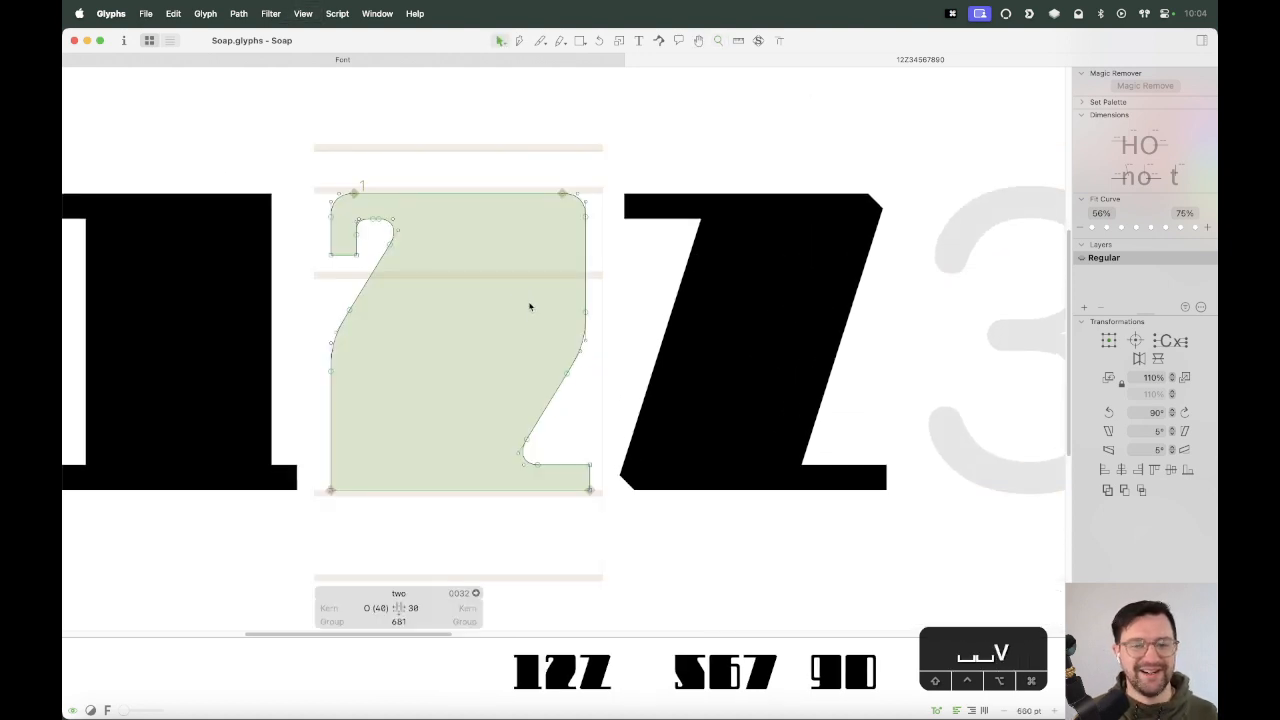
pyautogui.doubleClick(787, 263)
pyautogui.moveTo(894, 278); pyautogui.dragTo(591, 557)
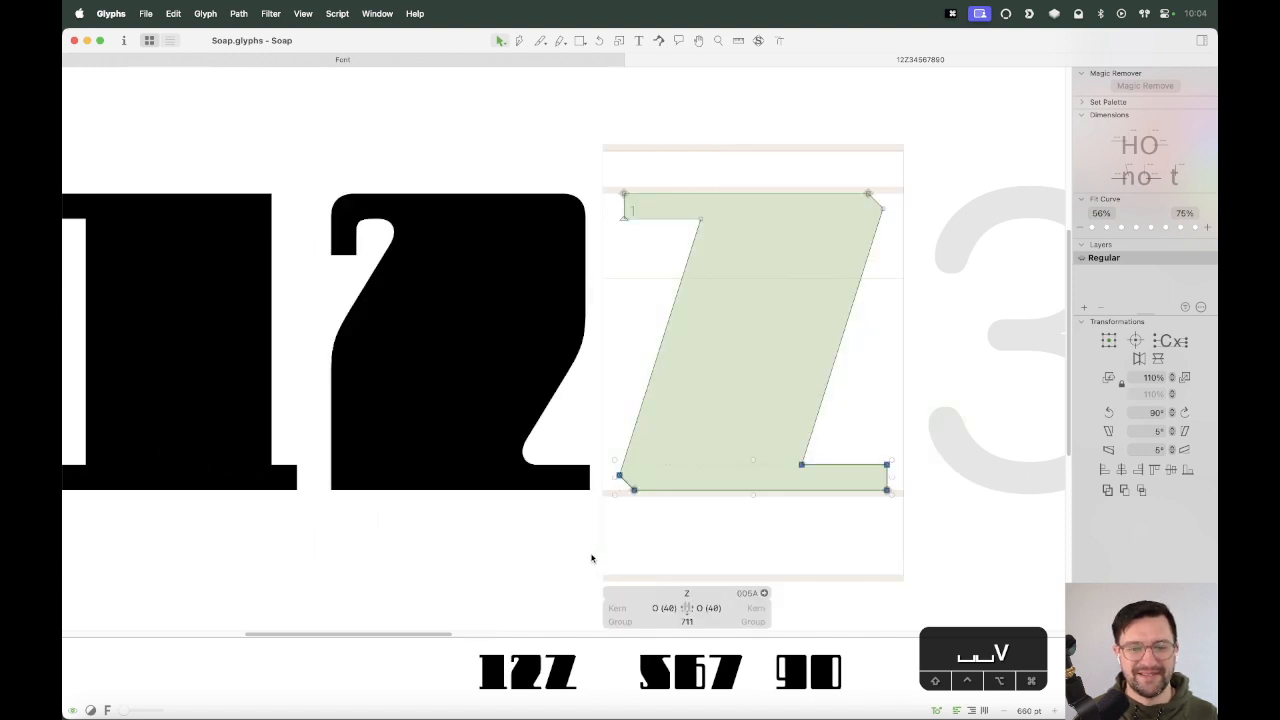
# Break out and delete the lower half of the two's outline and paste the Z's bottom bar in its place.
pyautogui.doubleClick(434, 403)
pyautogui.moveTo(313, 286); pyautogui.dragTo(688, 536)
pyautogui.hotkey('alt', 'BackSpace')
pyautogui.press('super+v')
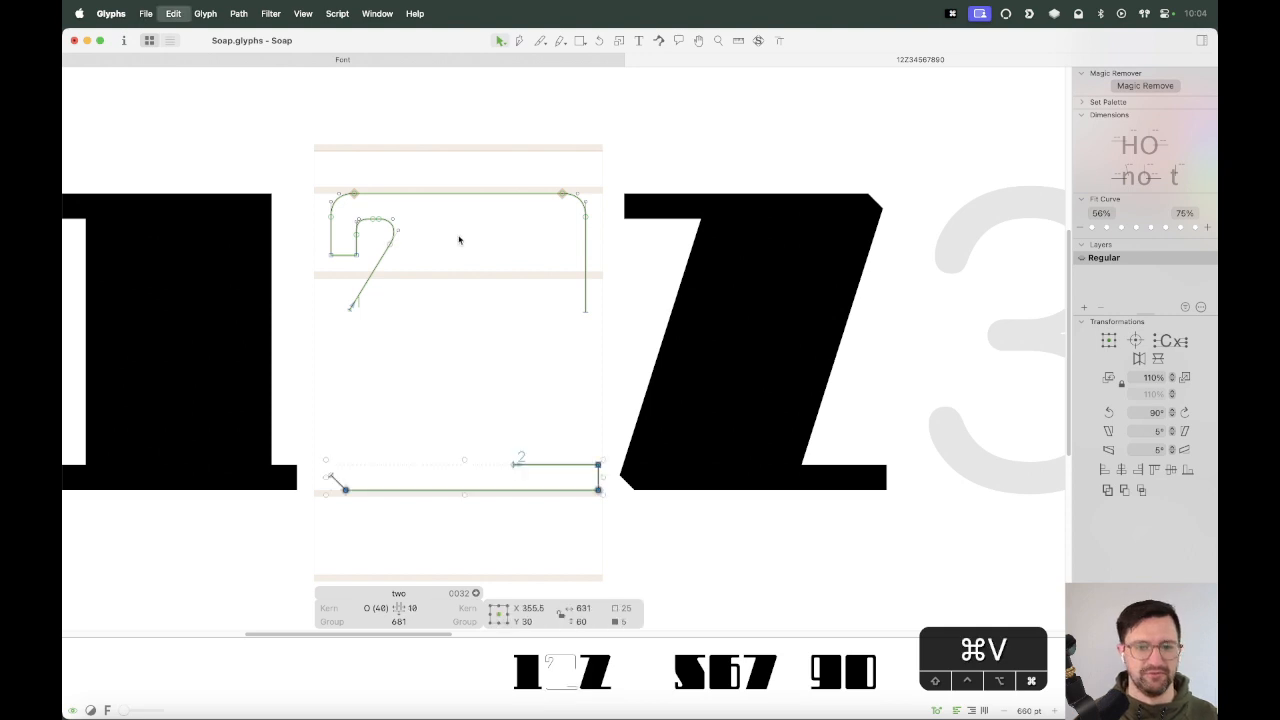
# Delete the leftover lower node of the two's right stem and join the left diagonal to the pasted base's chamfered corner.
pyautogui.click(587, 291)
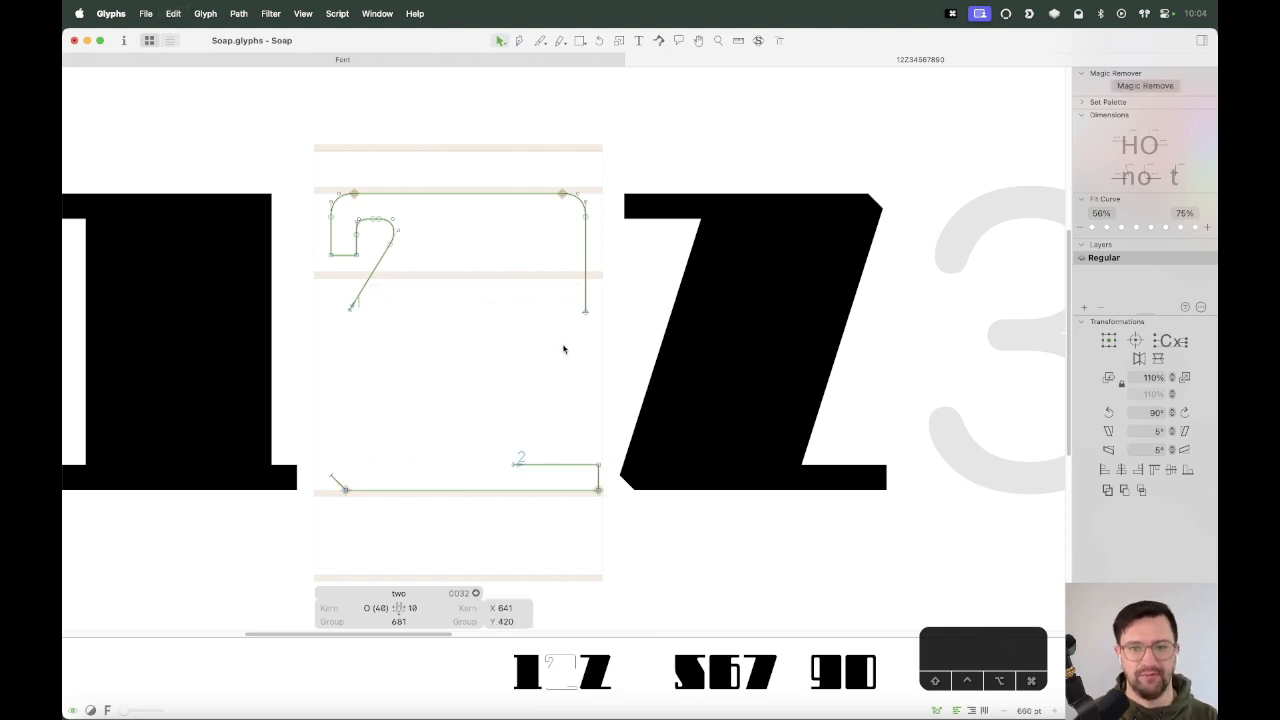
pyautogui.press('BackSpace')
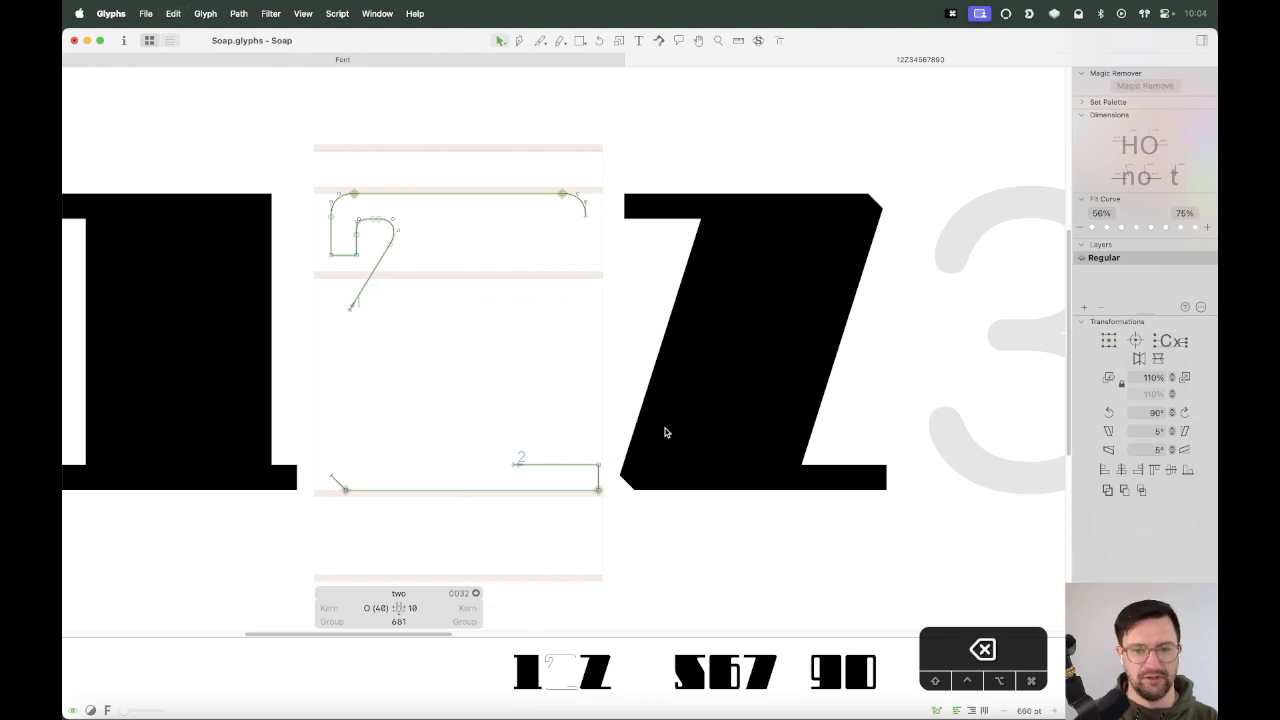
pyautogui.moveTo(374, 306); pyautogui.dragTo(327, 490)
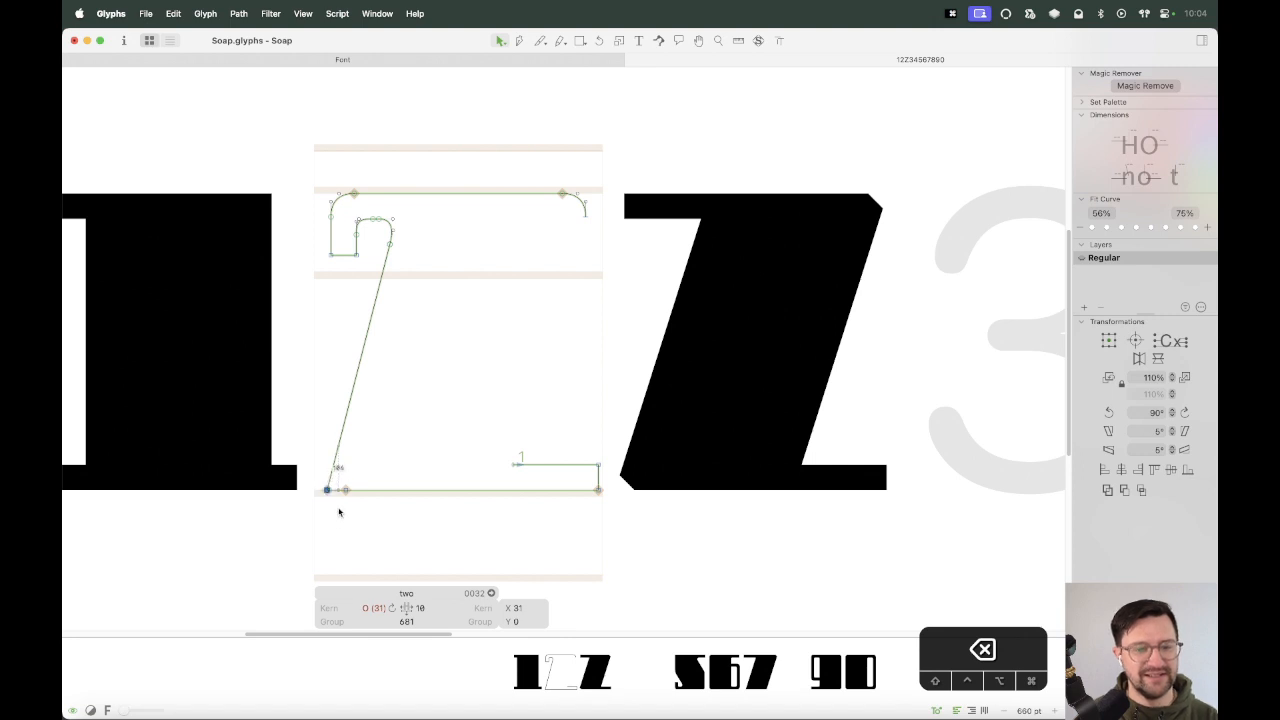
pyautogui.press('space')
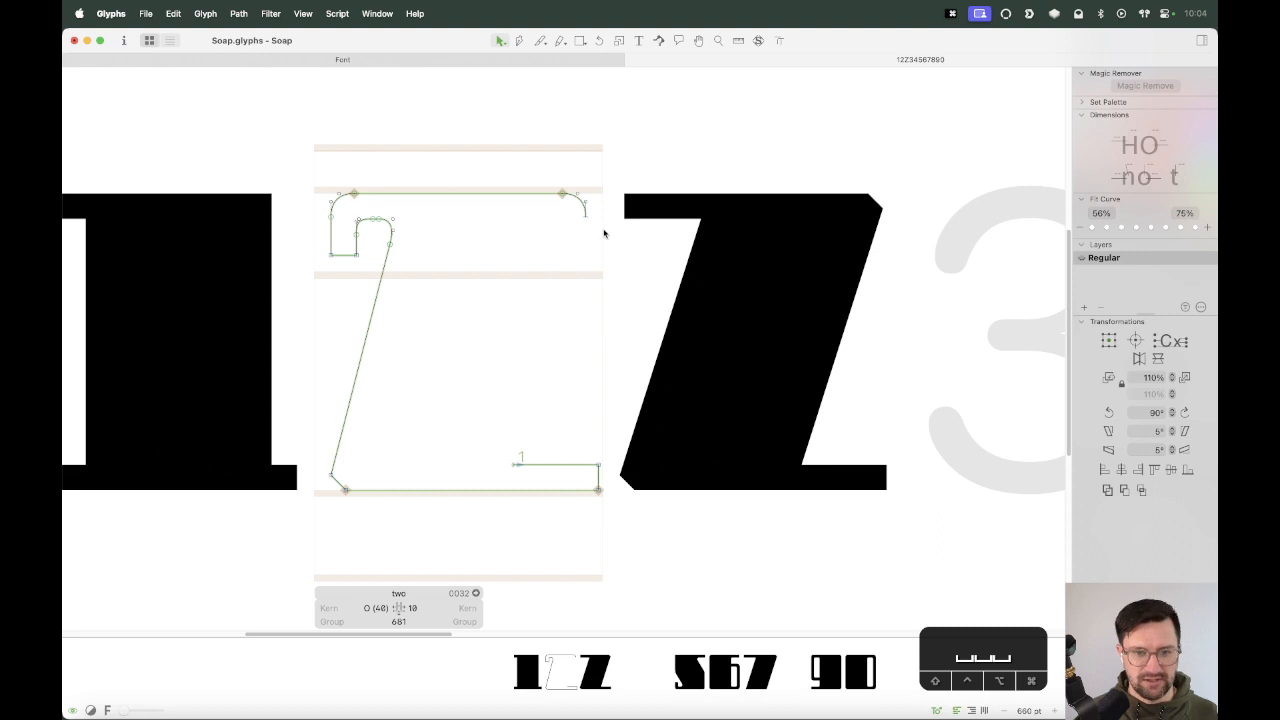
# Connect the open end of the two's upper-right curve to the base's inner end with a straight diagonal.
pyautogui.moveTo(596, 214); pyautogui.dragTo(541, 243)
pyautogui.keyDown('shift'); pyautogui.moveTo(537, 428); pyautogui.dragTo(473, 499); pyautogui.keyUp('shift')
pyautogui.rightClick(515, 438)
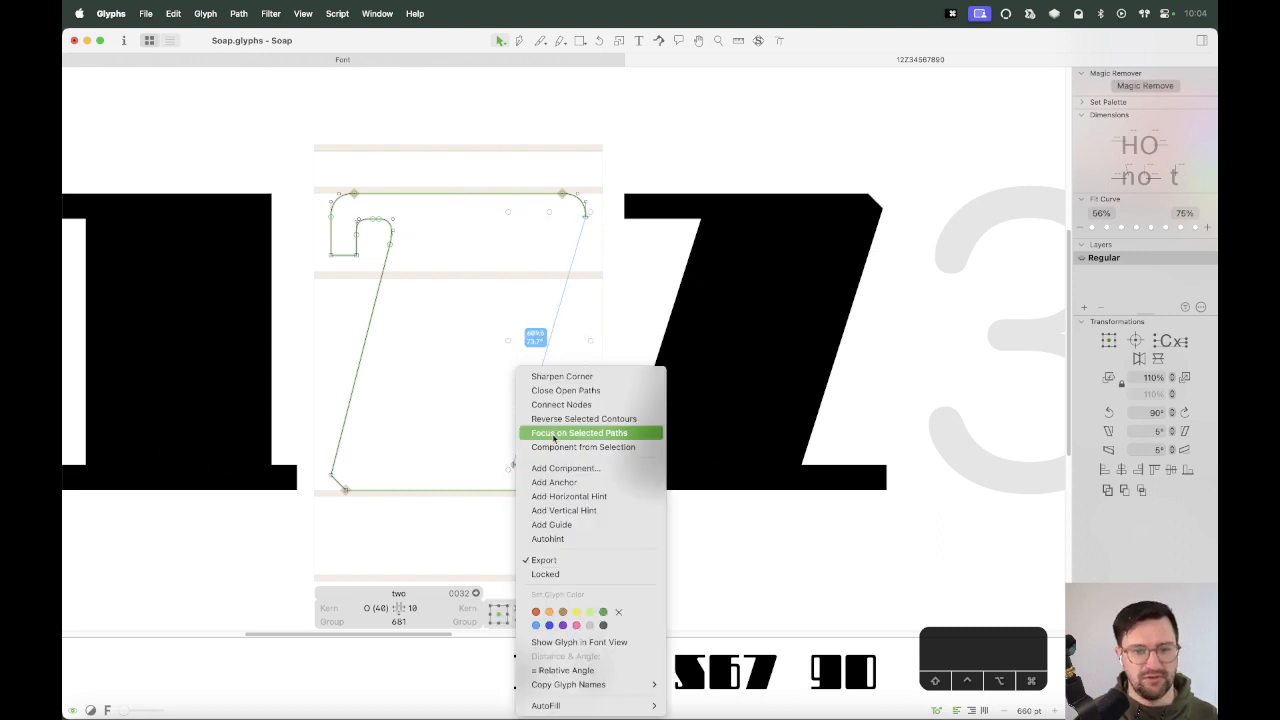
pyautogui.click(555, 404)
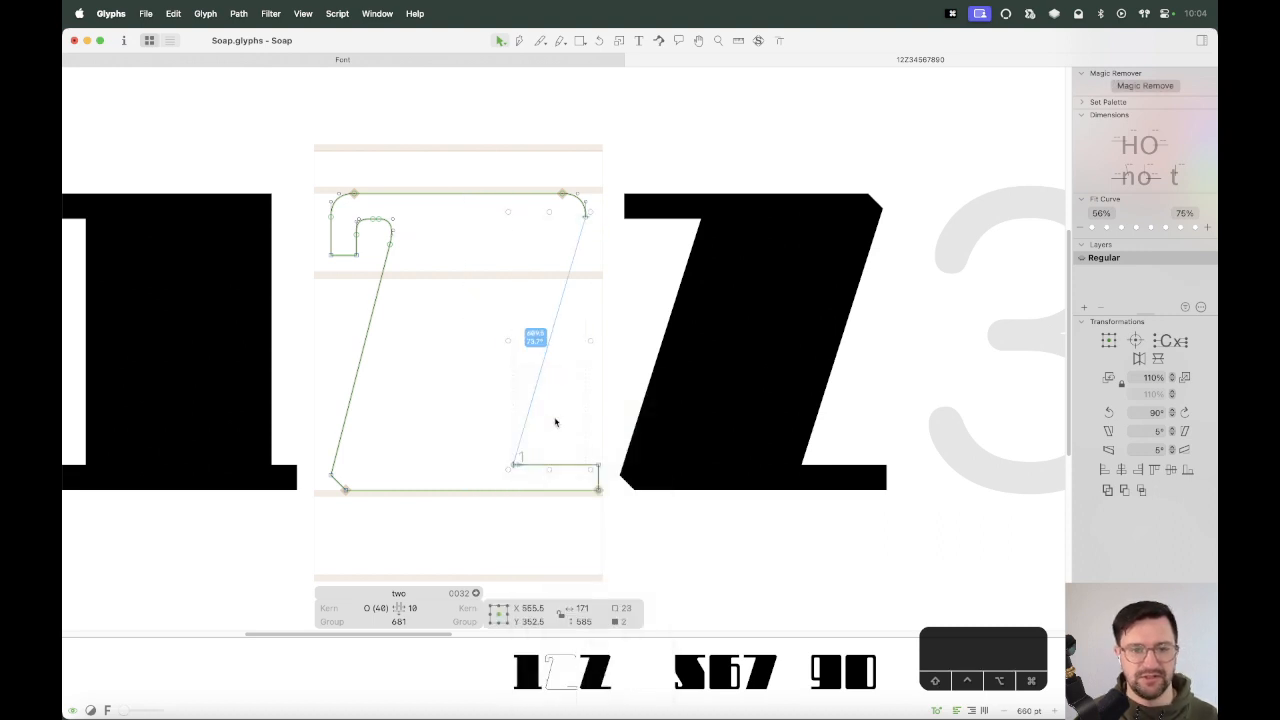
pyautogui.press('space')
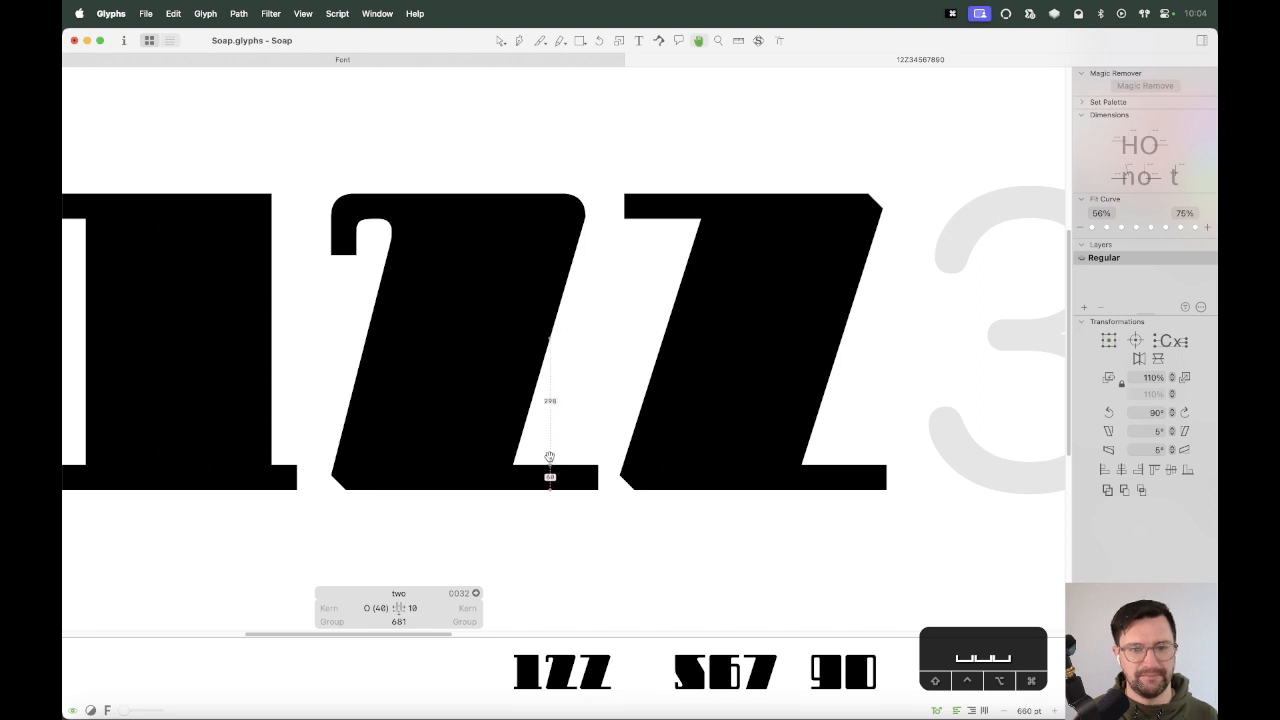
# Move the two's lower-left chamfered corner 20 units left and update the left side bearing to 40.
pyautogui.click(513, 464)
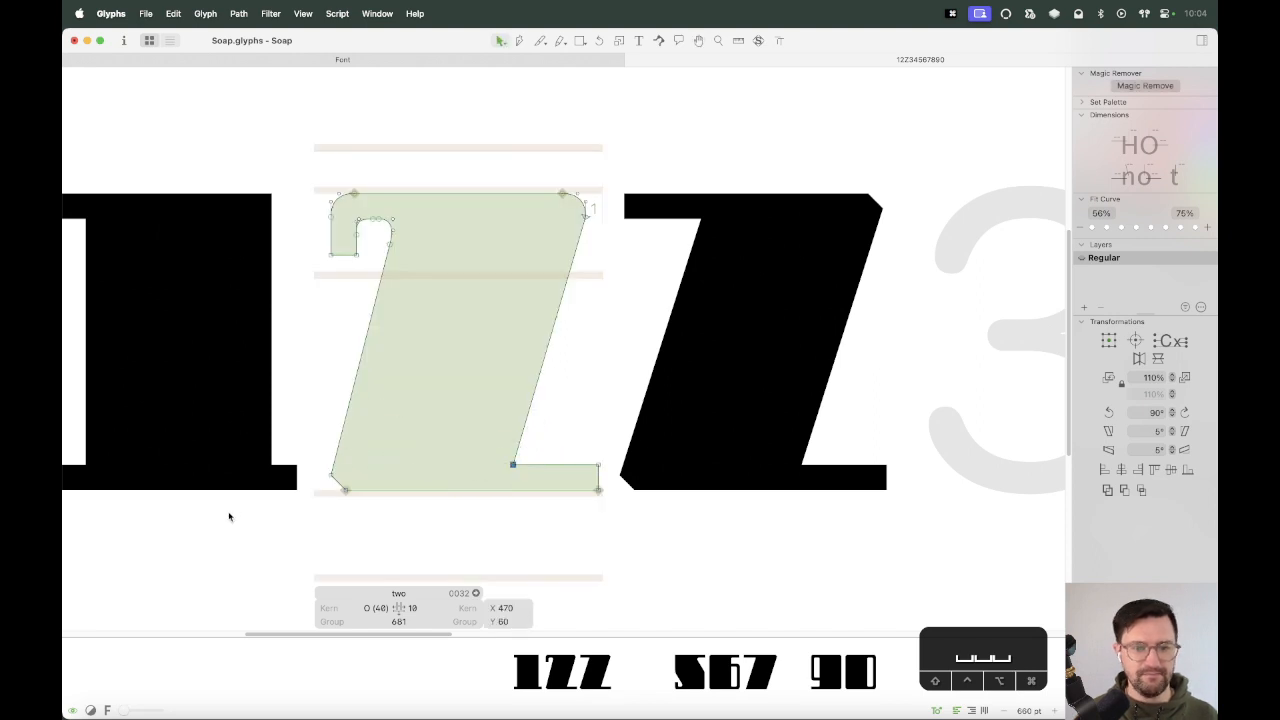
pyautogui.moveTo(414, 434); pyautogui.dragTo(283, 506)
pyautogui.press('space')
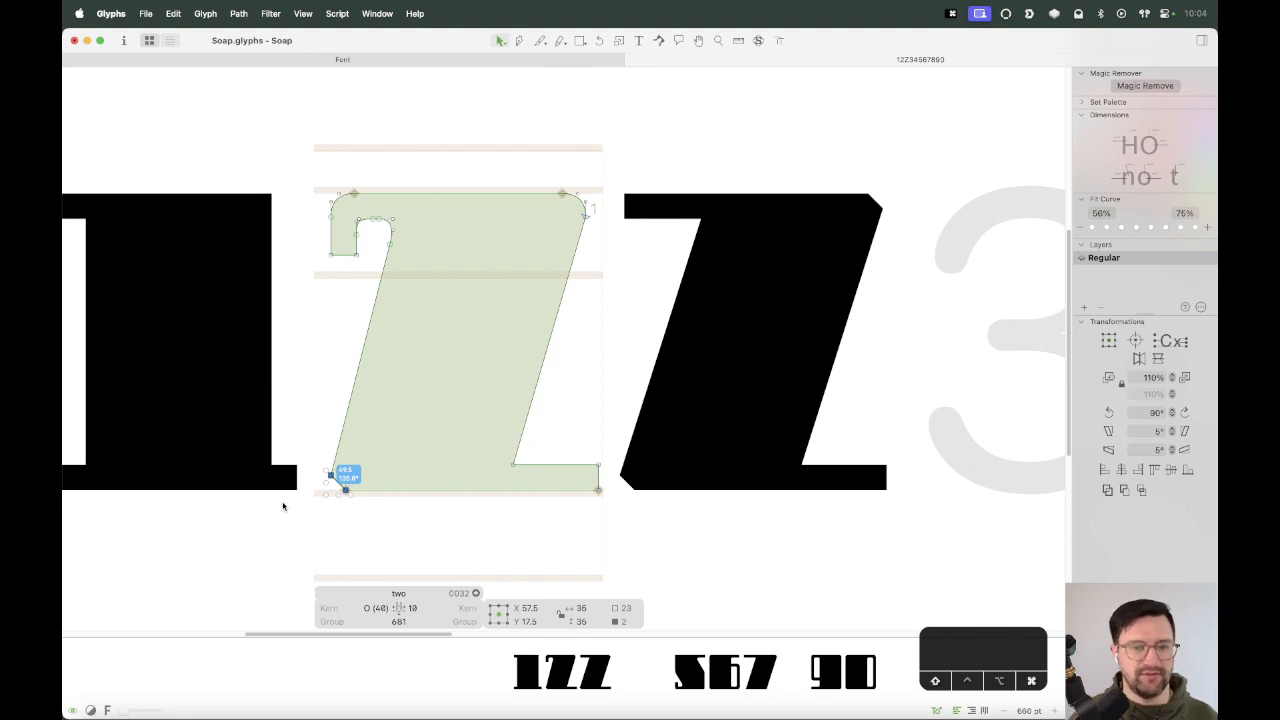
pyautogui.press('shift+super+Left')
pyautogui.press('space')
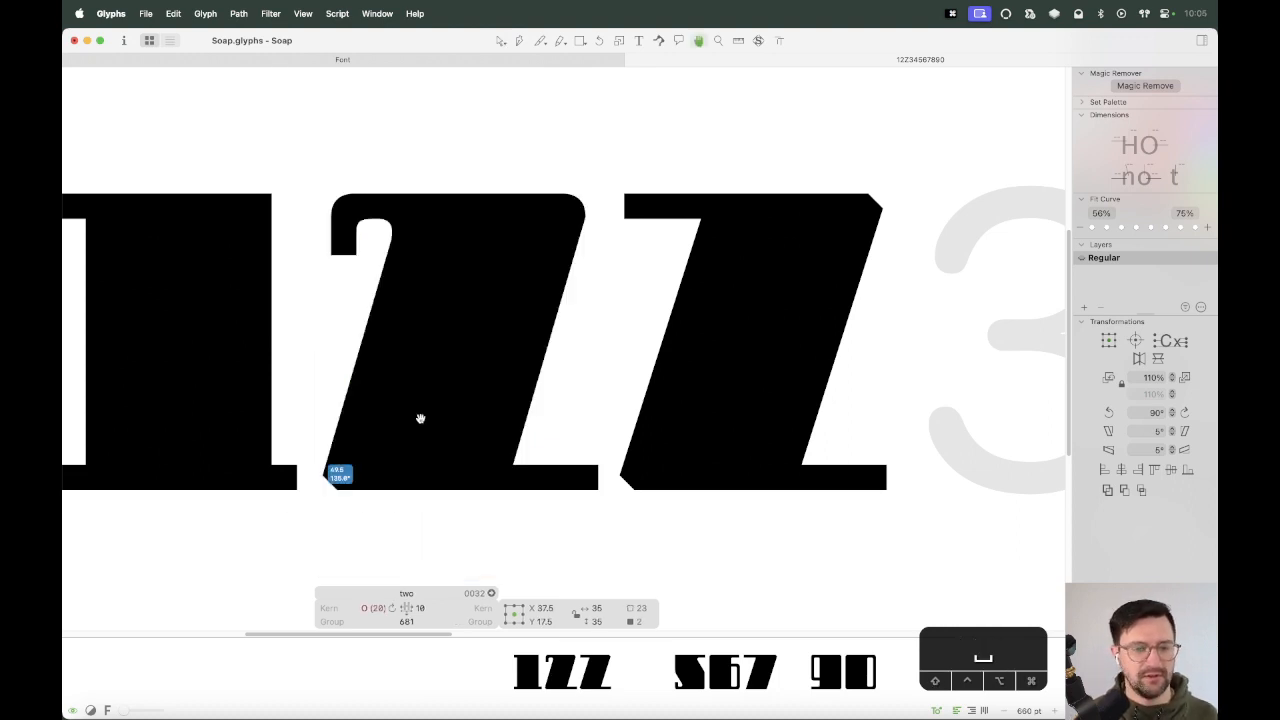
pyautogui.press('shift+super+Right')
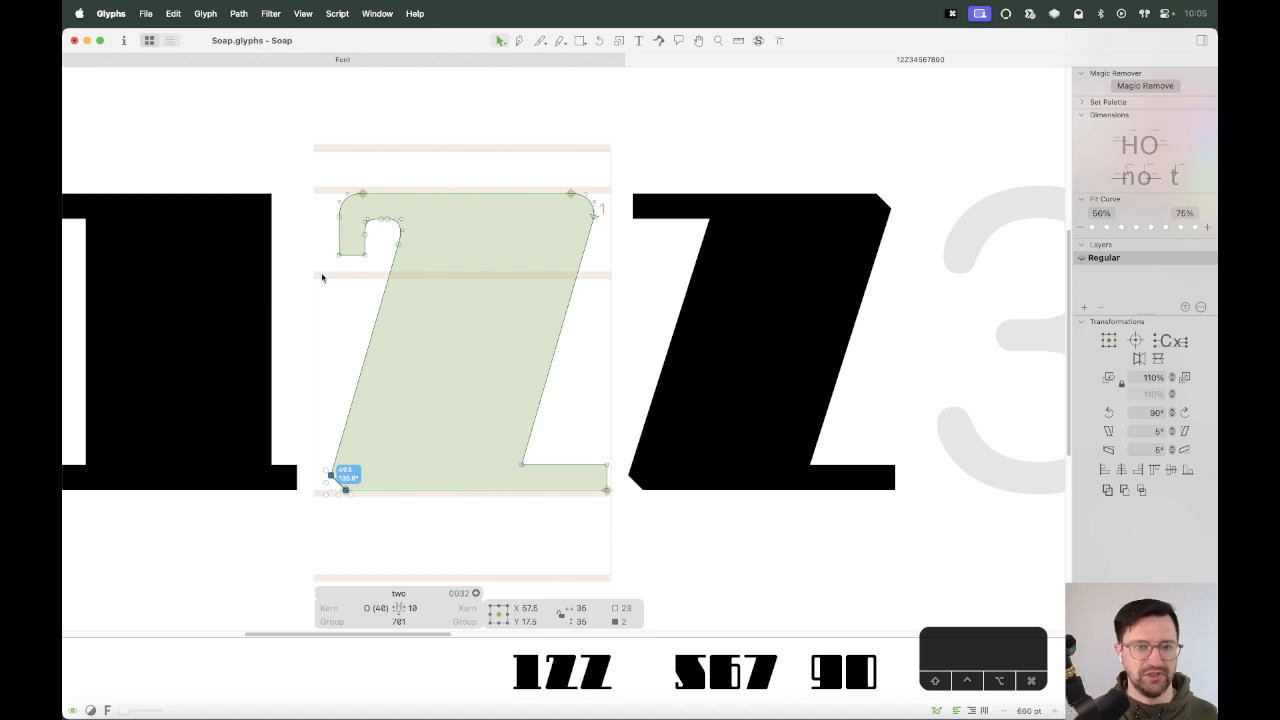
# Extend the two's upper-left hook down to Y 500.
pyautogui.moveTo(323, 277); pyautogui.dragTo(367, 279)
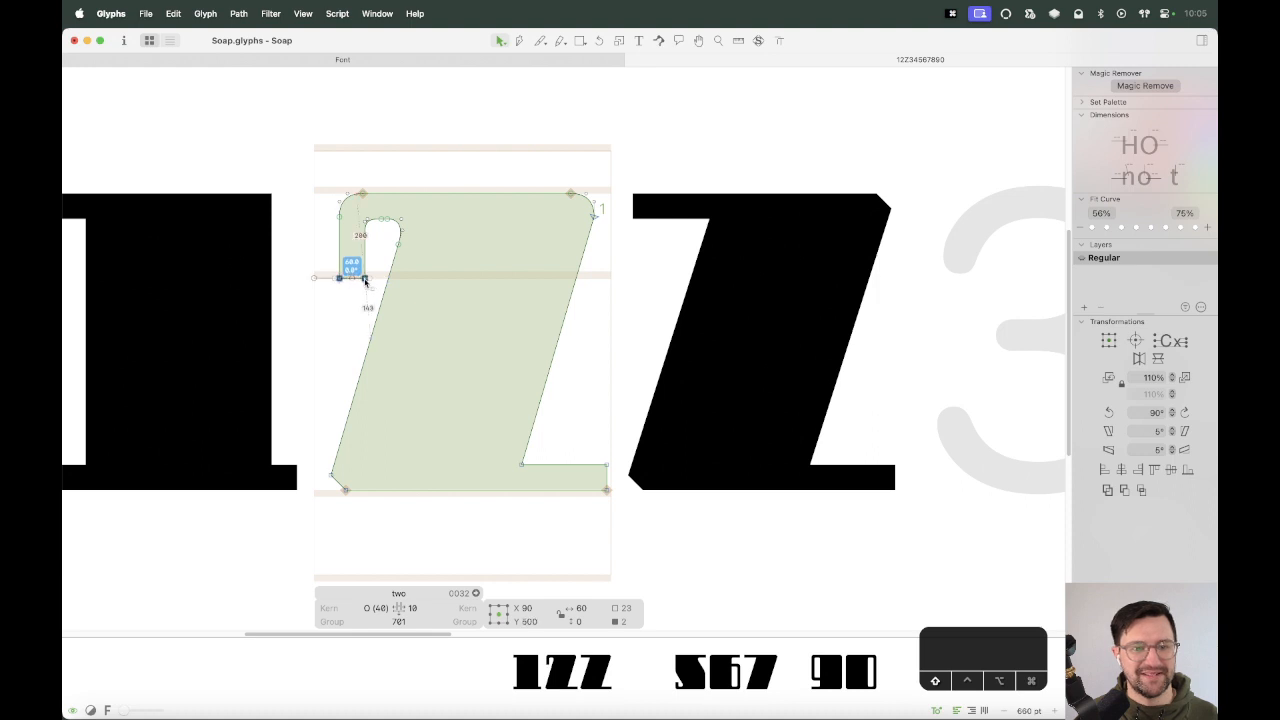
pyautogui.click(344, 335)
pyautogui.press('space')
pyautogui.moveTo(689, 392); pyautogui.dragTo(743, 394)
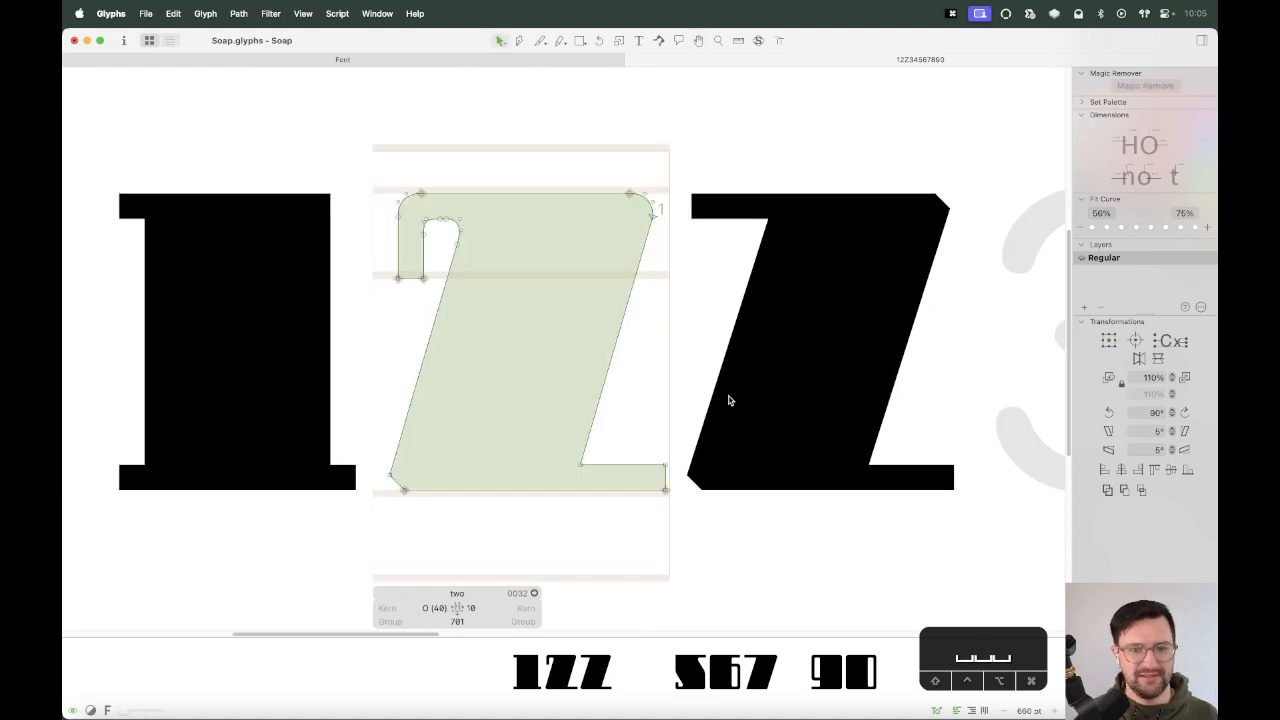
# Shorten the two's base by moving its right end to X 661, giving a right side bearing of 40.
pyautogui.click(652, 490)
pyautogui.hotkey('shift', 'Left')
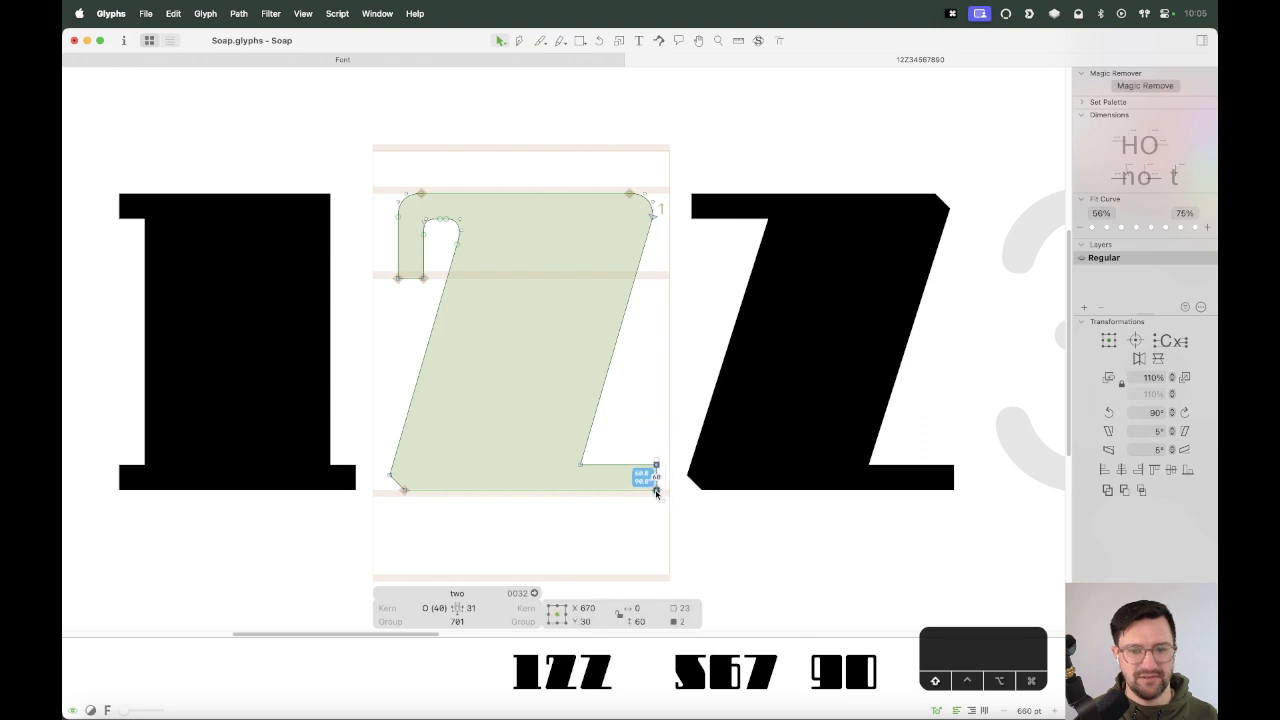
pyautogui.press('space')
pyautogui.hotkey('shift', 'space')
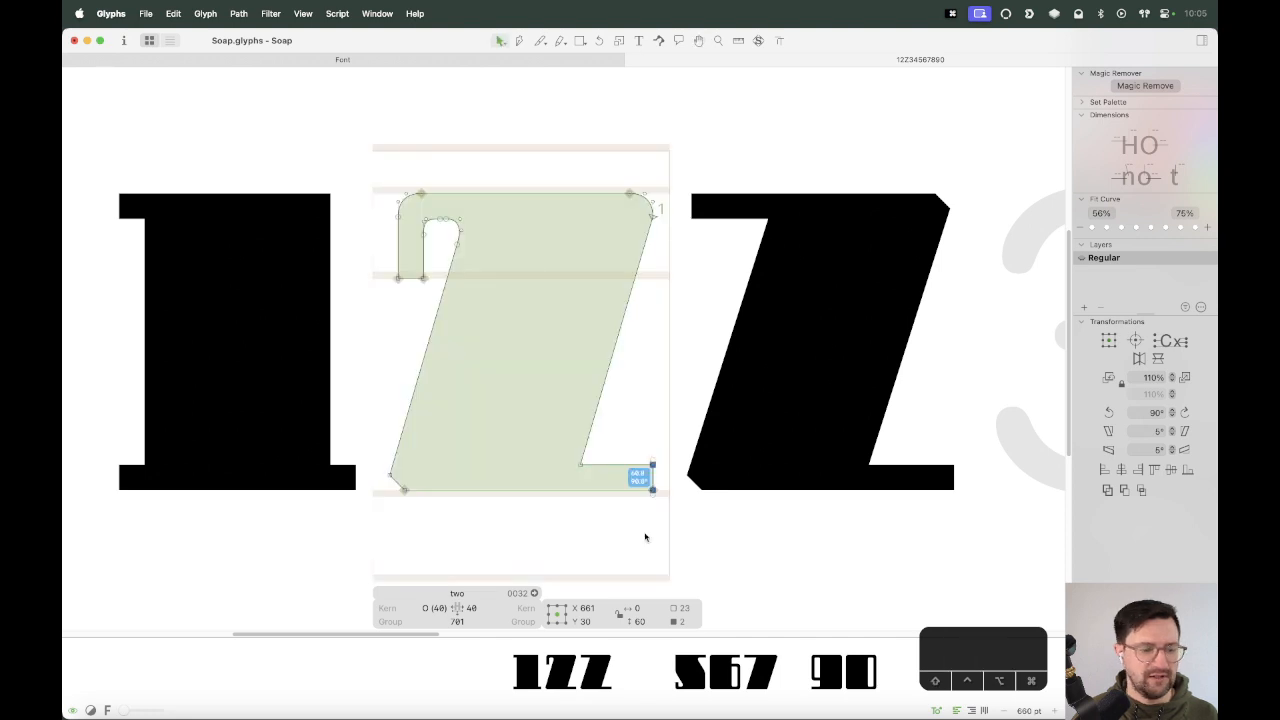
pyautogui.click(693, 395)
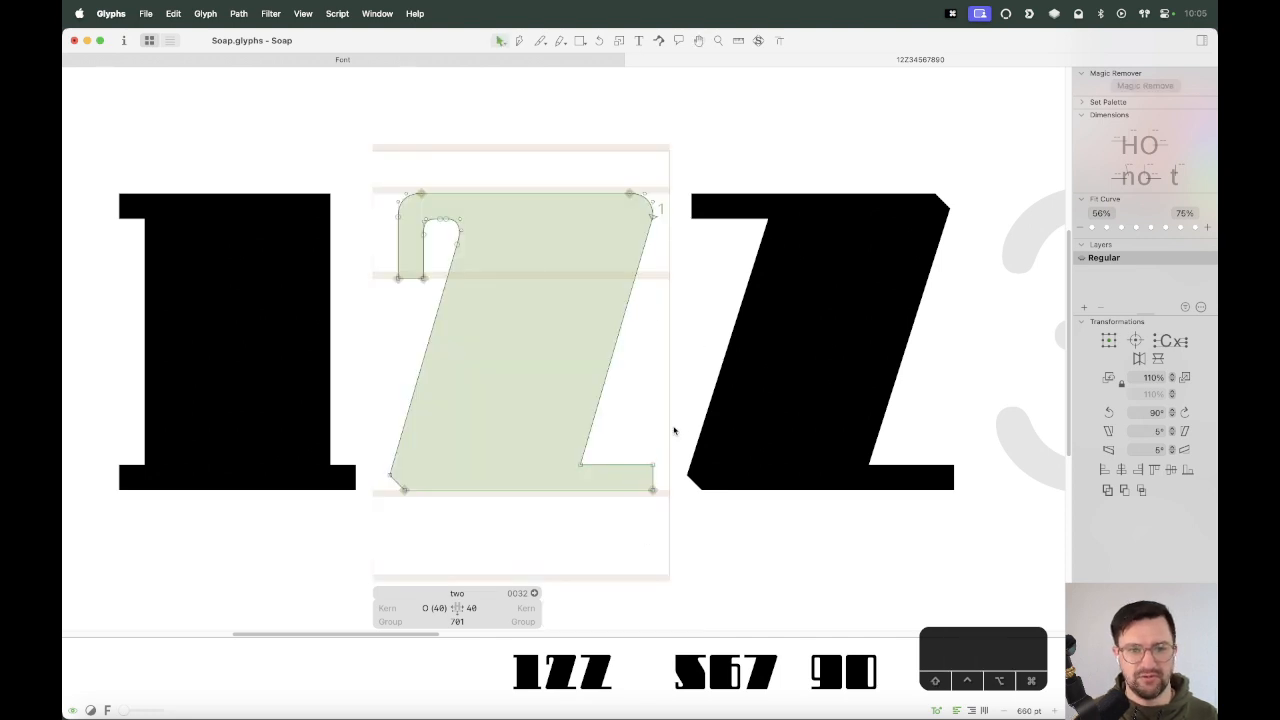
# Copy the 60-unit end edge of the two's hook and paste it twice above the right end of the base.
pyautogui.moveTo(384, 303); pyautogui.dragTo(655, 448)
pyautogui.press('super+c')
pyautogui.click(711, 411)
pyautogui.press('super+v')
pyautogui.press('super+c')
pyautogui.press('super+v')
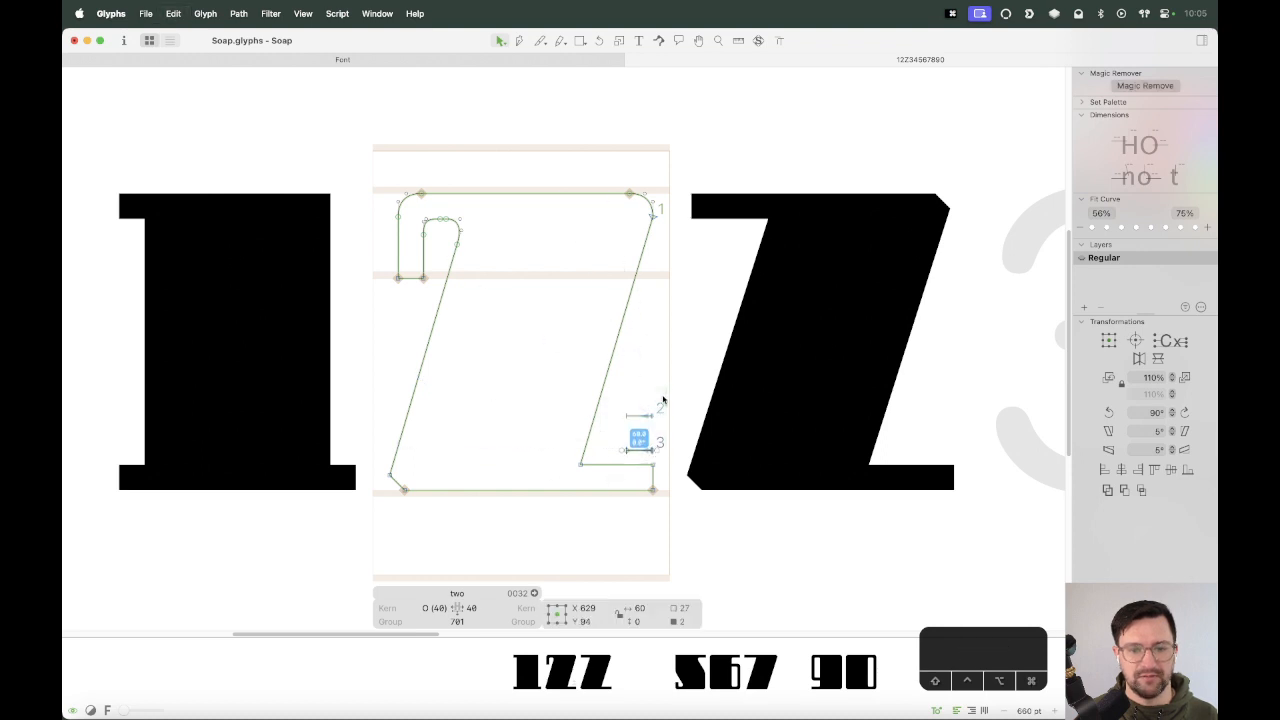
# Connect the two pasted segments into a closed 60 by 81 block and seat it on the base's right end as a serif.
pyautogui.rightClick(646, 450)
pyautogui.click(680, 410)
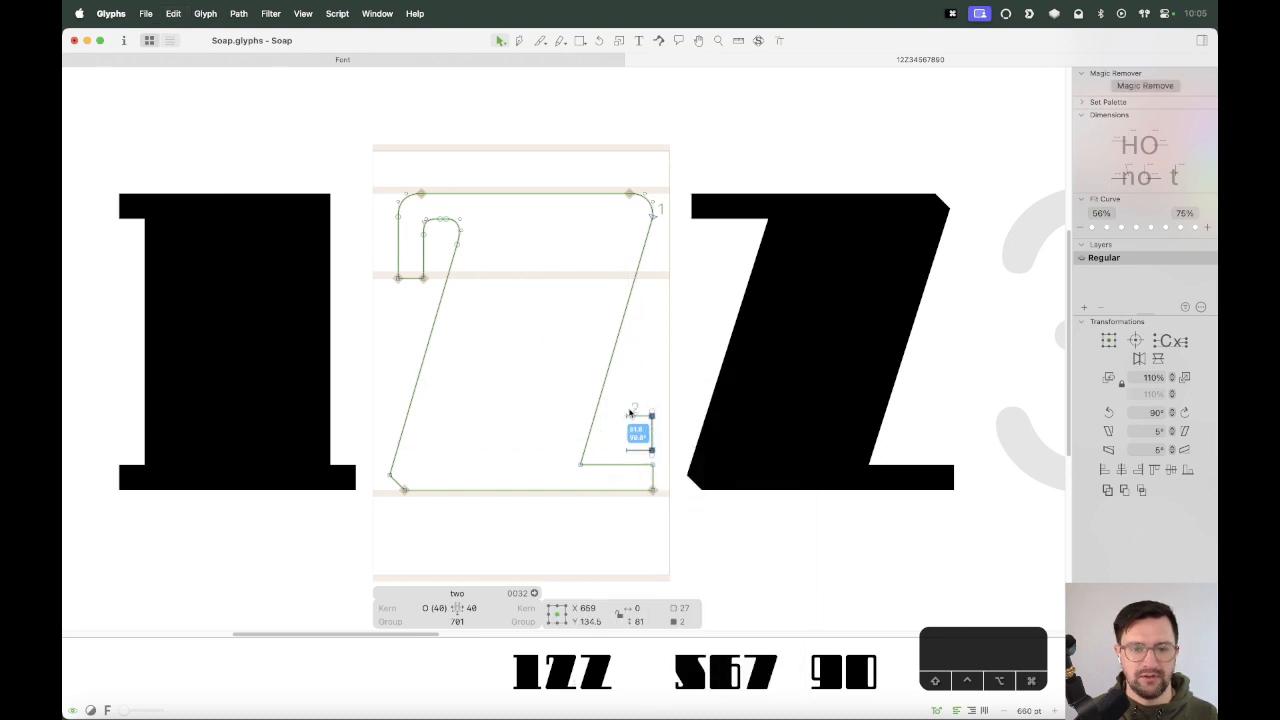
pyautogui.hotkey('shift', 'Left')
pyautogui.hotkey('shift', 'Left')
pyautogui.hotkey('shift', 'Left')
pyautogui.hotkey('shift', 'Left')
pyautogui.hotkey('shift', 'Left')
pyautogui.hotkey('shift', 'Left')
pyautogui.rightClick(634, 369)
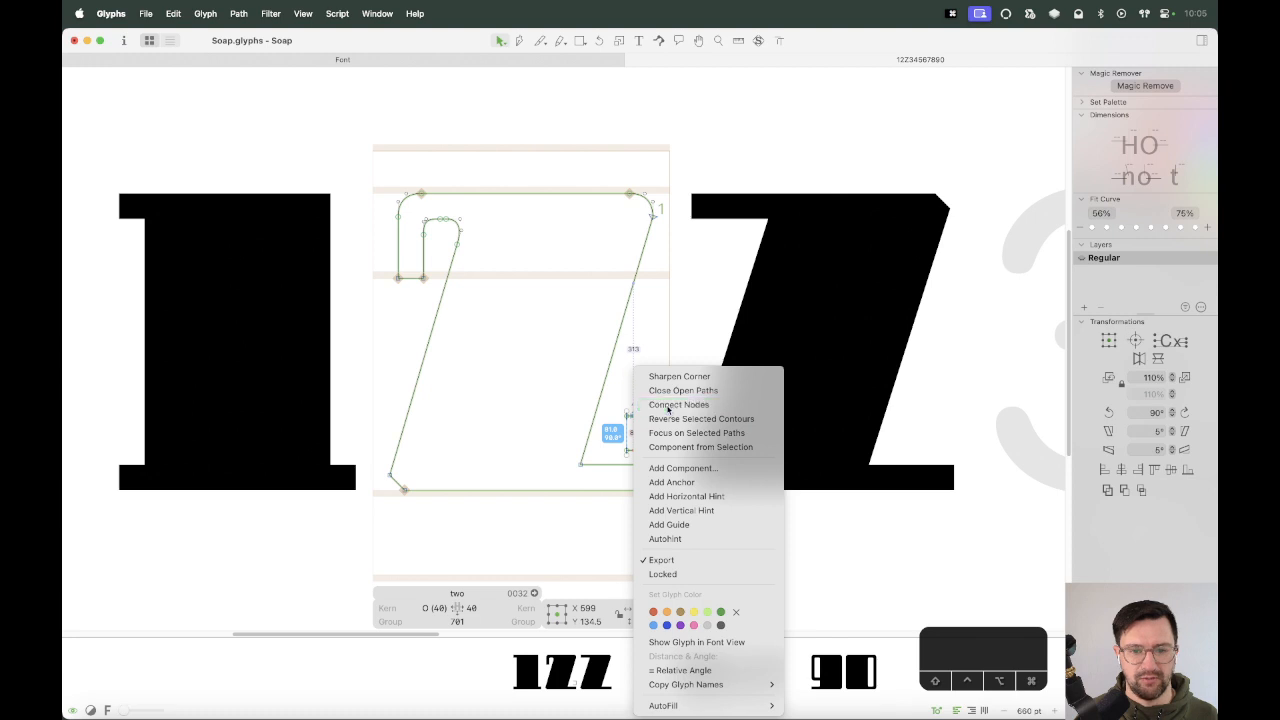
pyautogui.click(668, 405)
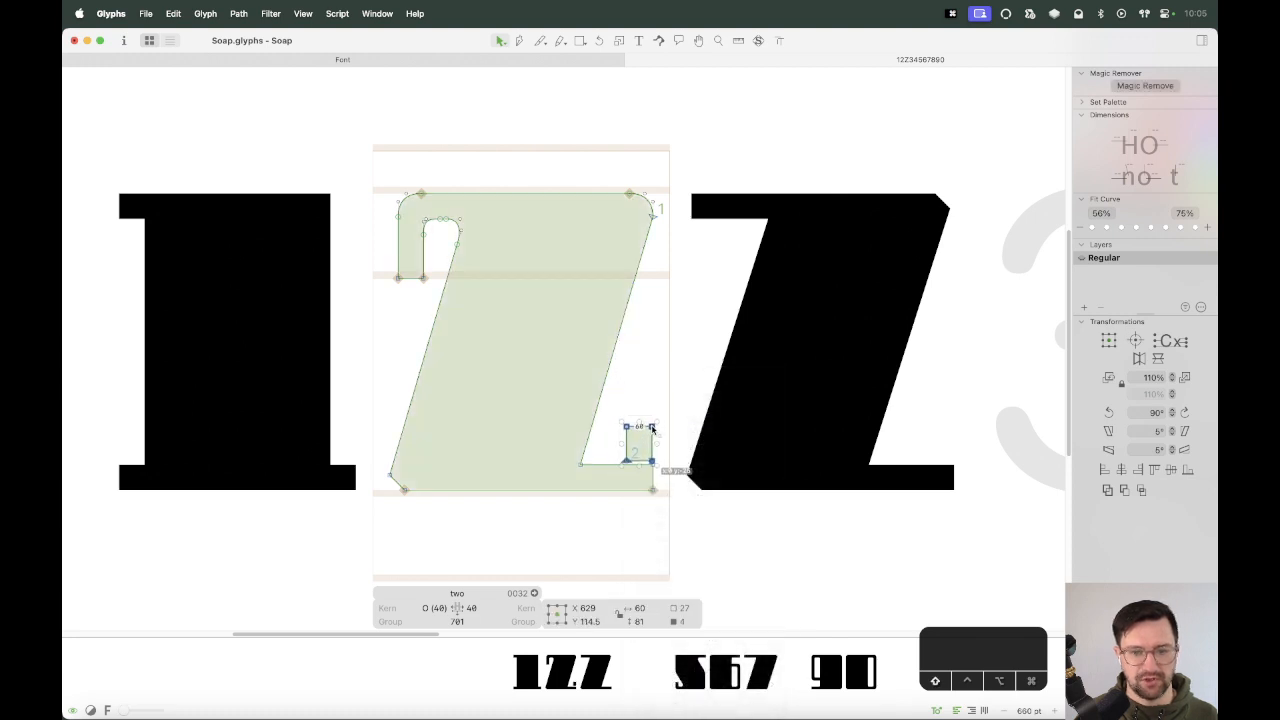
pyautogui.moveTo(651, 428); pyautogui.dragTo(651, 434)
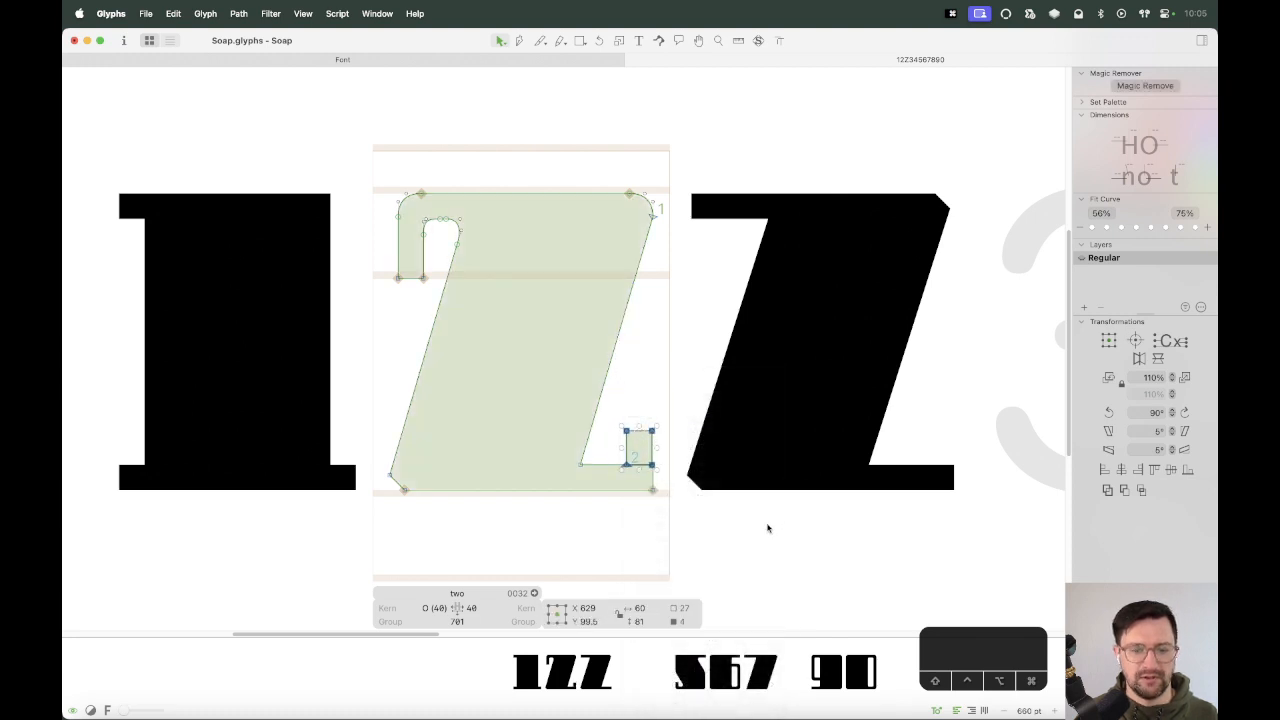
pyautogui.doubleClick(682, 388)
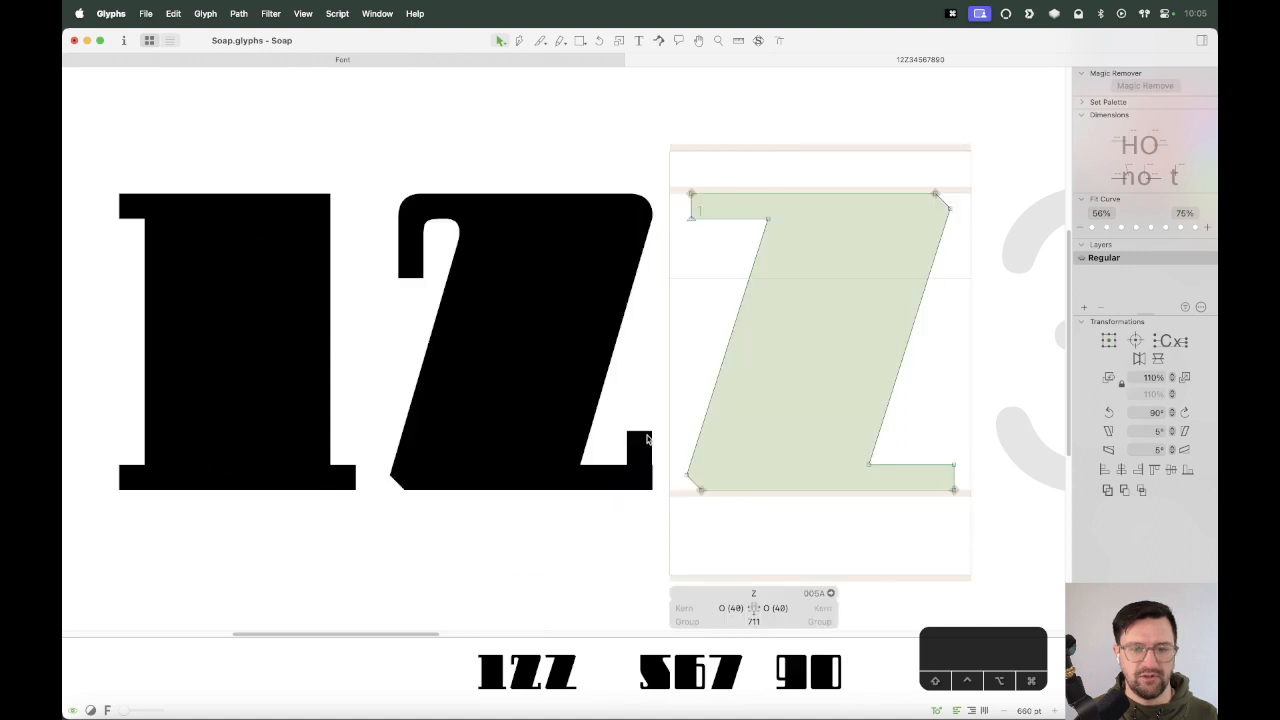
# Extend the serif block on the two's base upward by raising its upper edge to Y 185.
pyautogui.doubleClick(647, 438)
pyautogui.moveTo(665, 420); pyautogui.dragTo(604, 462)
pyautogui.doubleClick(650, 451)
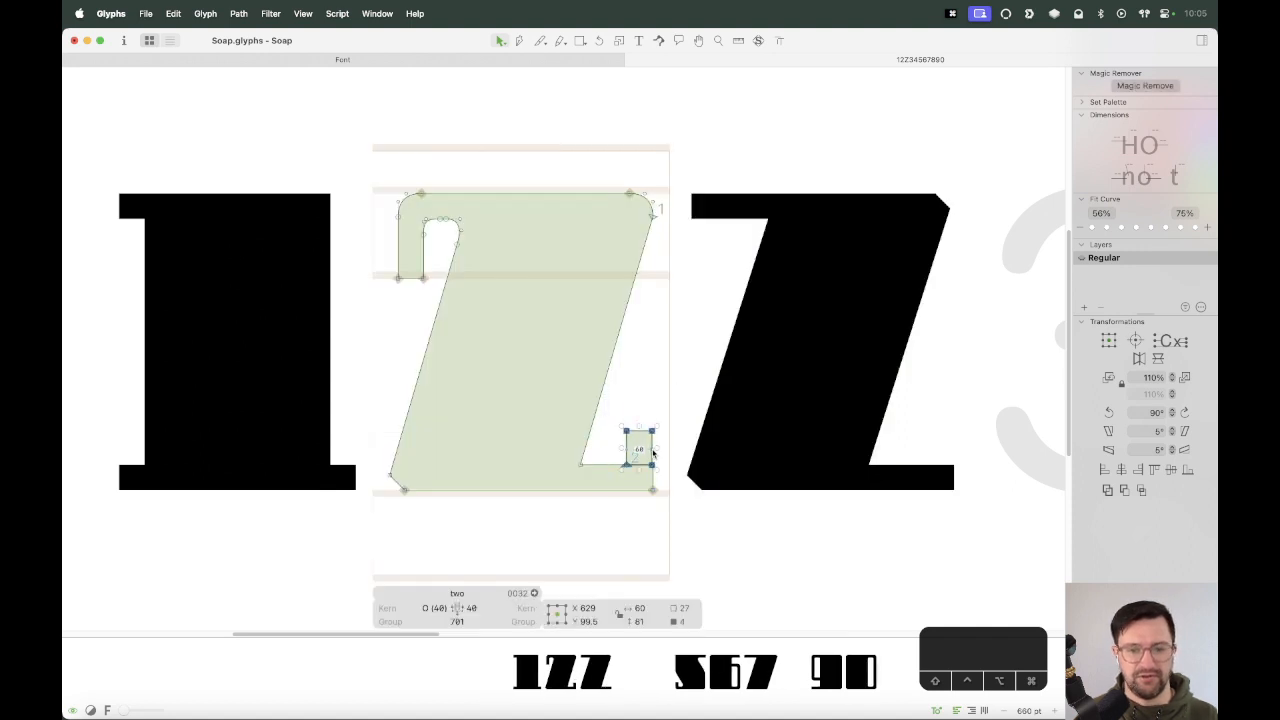
pyautogui.moveTo(619, 445); pyautogui.dragTo(664, 420)
pyautogui.hotkey('shift', 'Up')
pyautogui.hotkey('shift', 'Up')
pyautogui.hotkey('shift', 'Up')
pyautogui.hotkey('shift', 'Up')
pyautogui.hotkey('shift', 'Up')
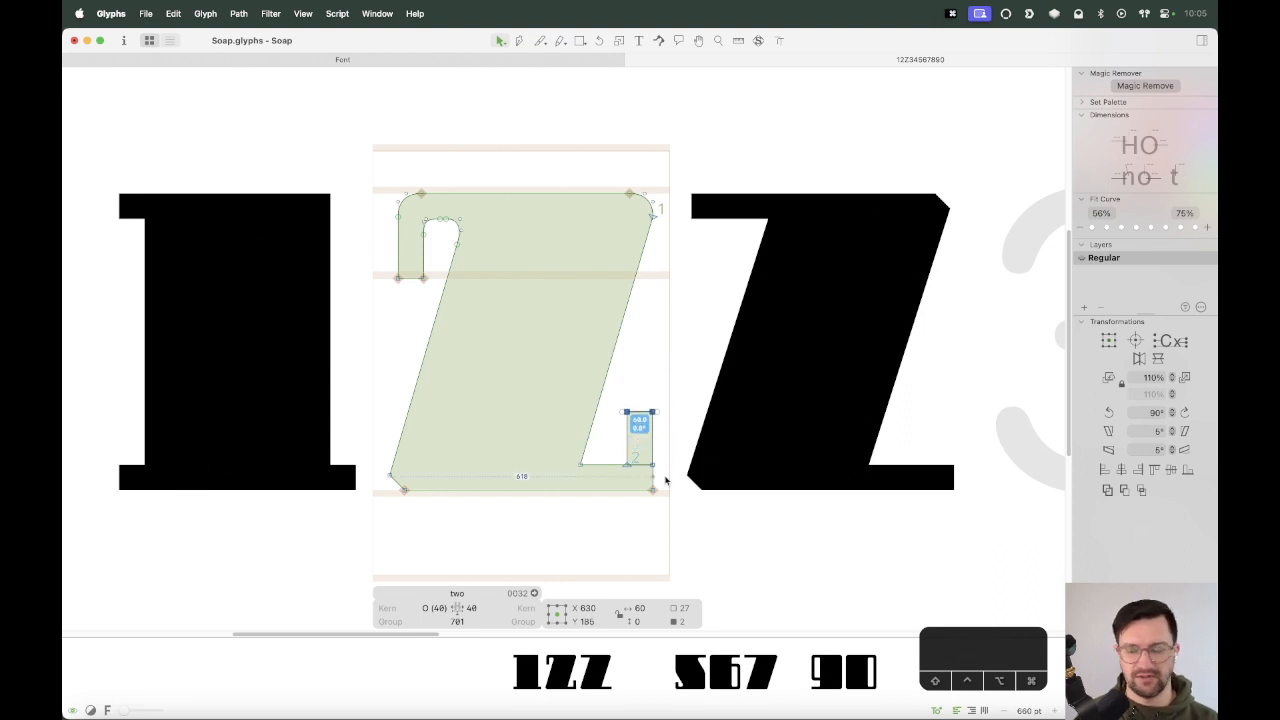
# Delete the whole serif block from the right end of the two's base.
pyautogui.click(642, 419)
pyautogui.doubleClick(642, 419)
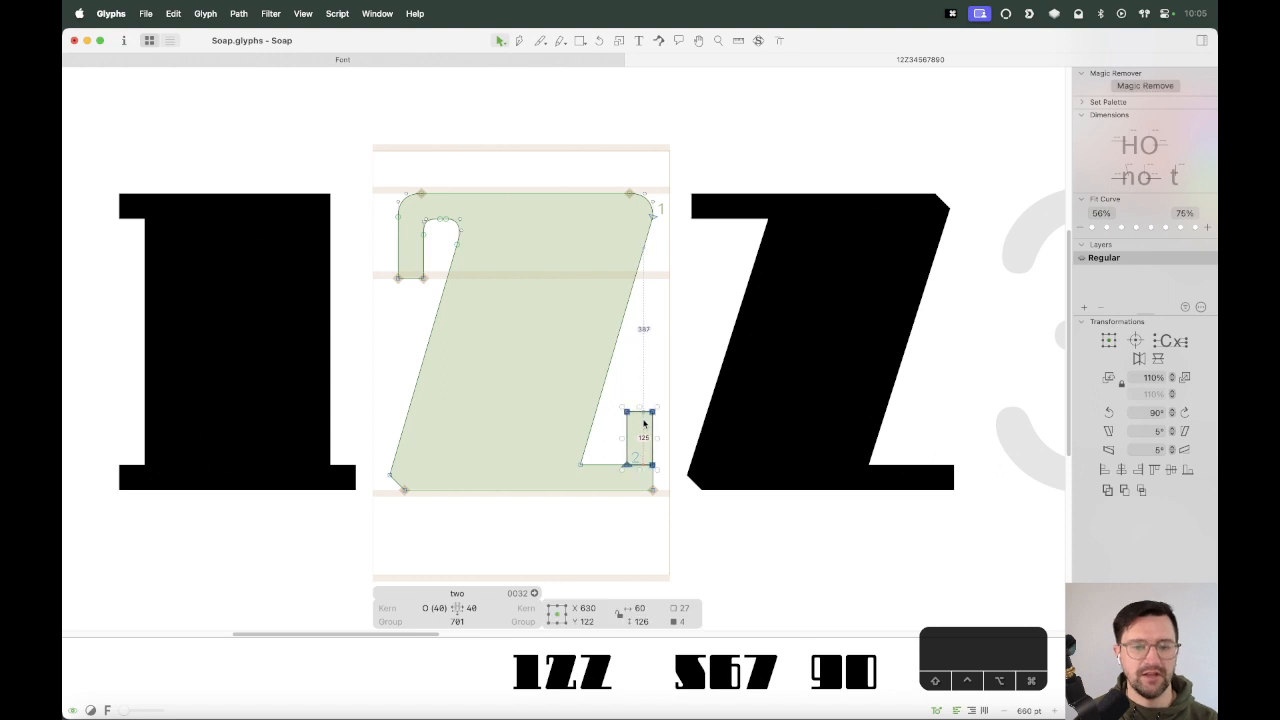
pyautogui.press('BackSpace')
pyautogui.press('space')
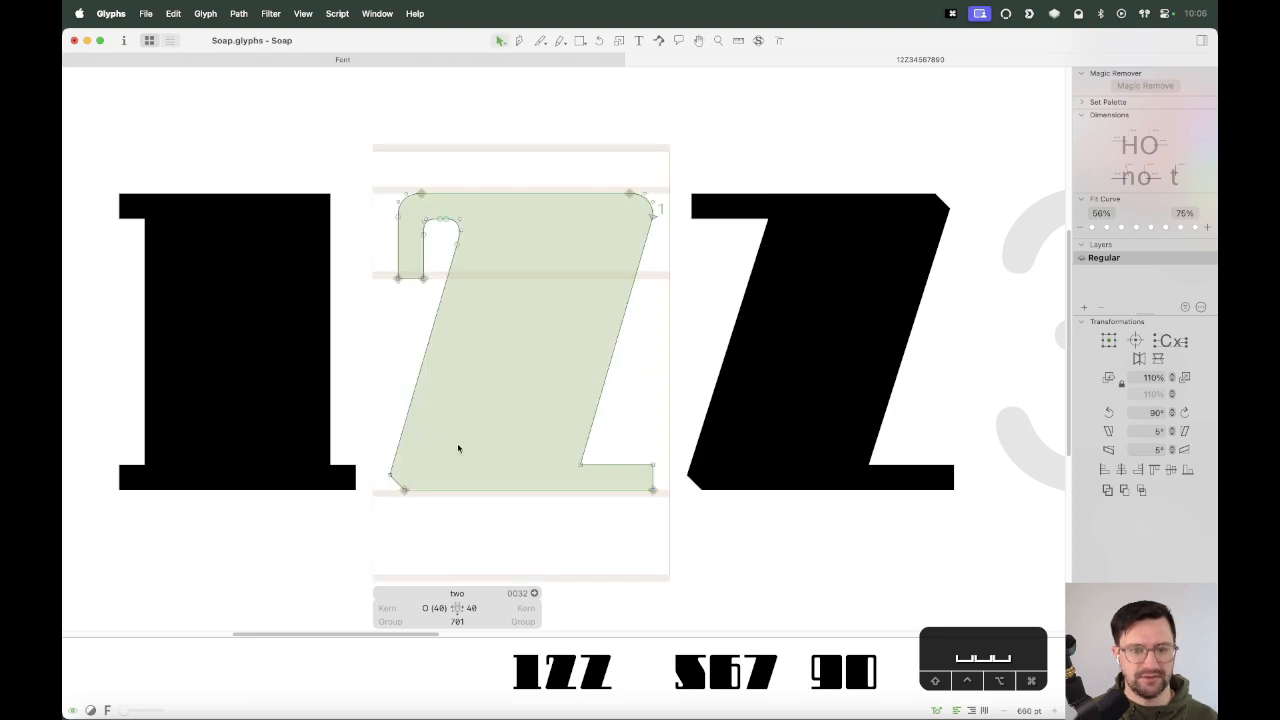
# Shrink the bevel at the two's lower-left corner by moving both its nodes closer to the corner along the baseline and diagonal.
pyautogui.click(400, 488)
pyautogui.hotkey('shift', 'space')
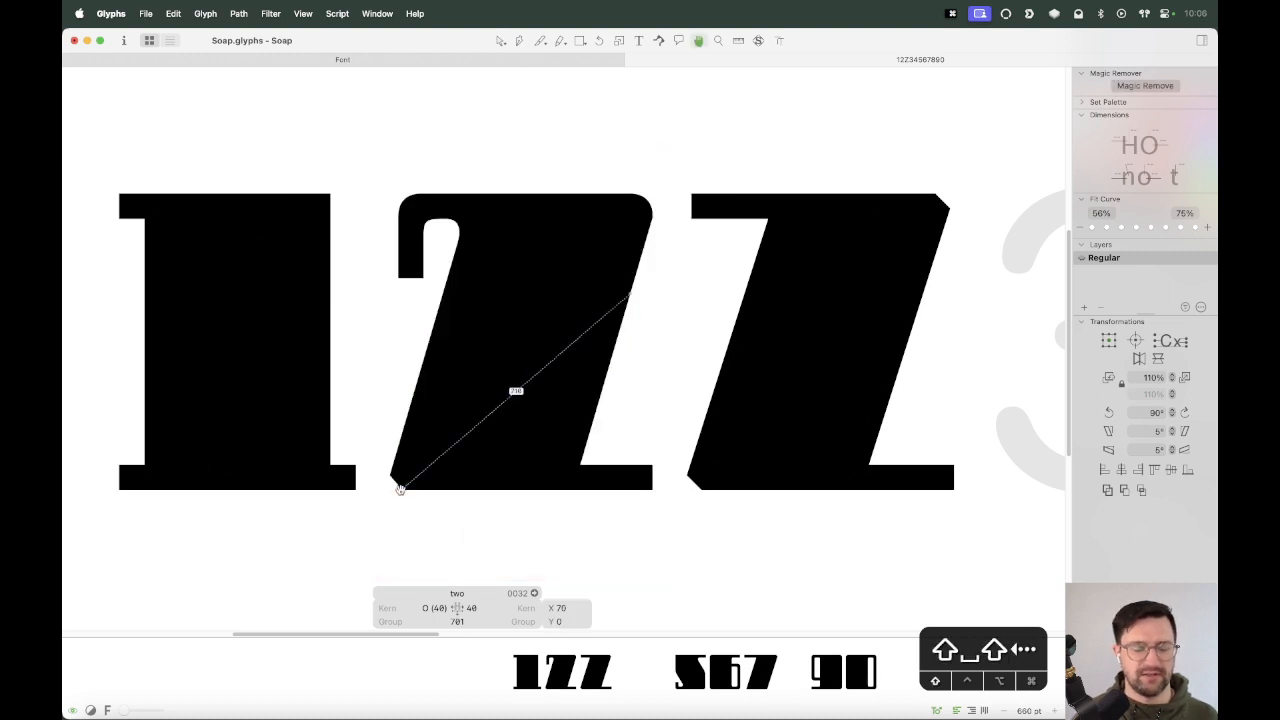
pyautogui.press('z')
pyautogui.click(335, 540)
pyautogui.press('v')
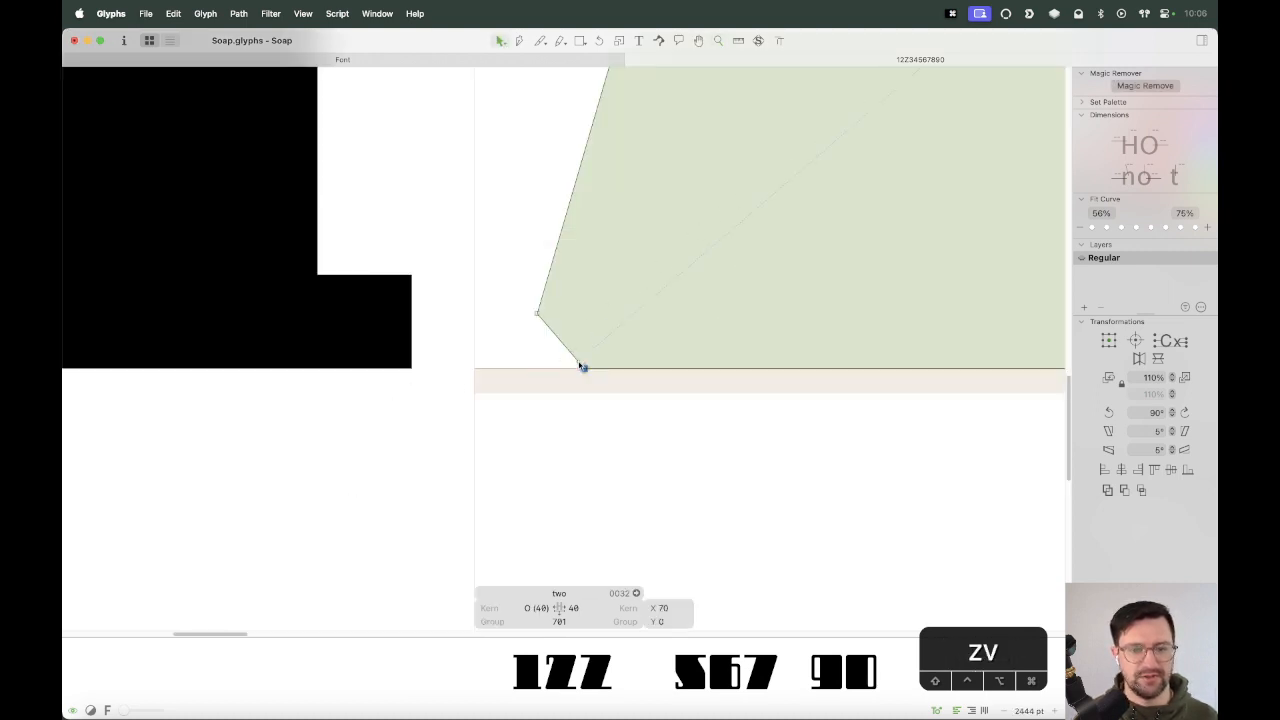
pyautogui.moveTo(584, 368); pyautogui.dragTo(564, 368)
pyautogui.moveTo(536, 316); pyautogui.dragTo(551, 368)
pyautogui.click(532, 396)
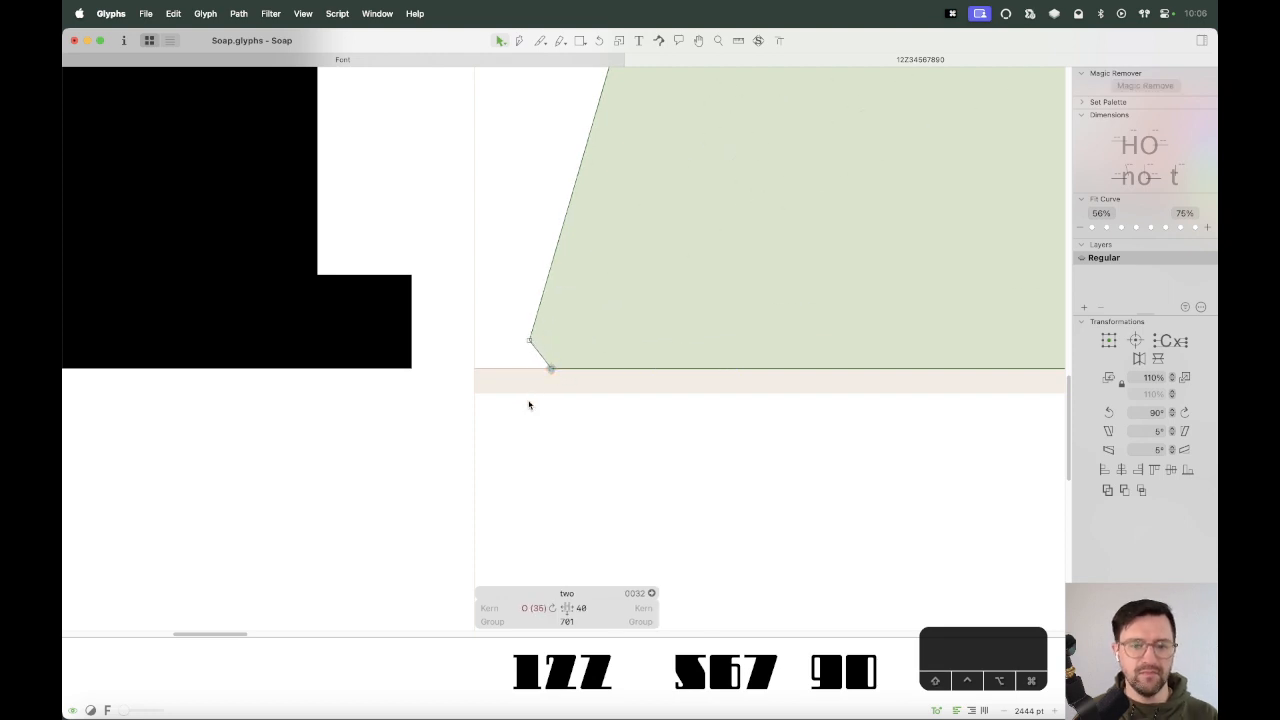
# Update the two's metrics so its left side bearing is 40.
pyautogui.press('super+minus')
pyautogui.press('super+minus')
pyautogui.press('super+minus')
pyautogui.press('space')
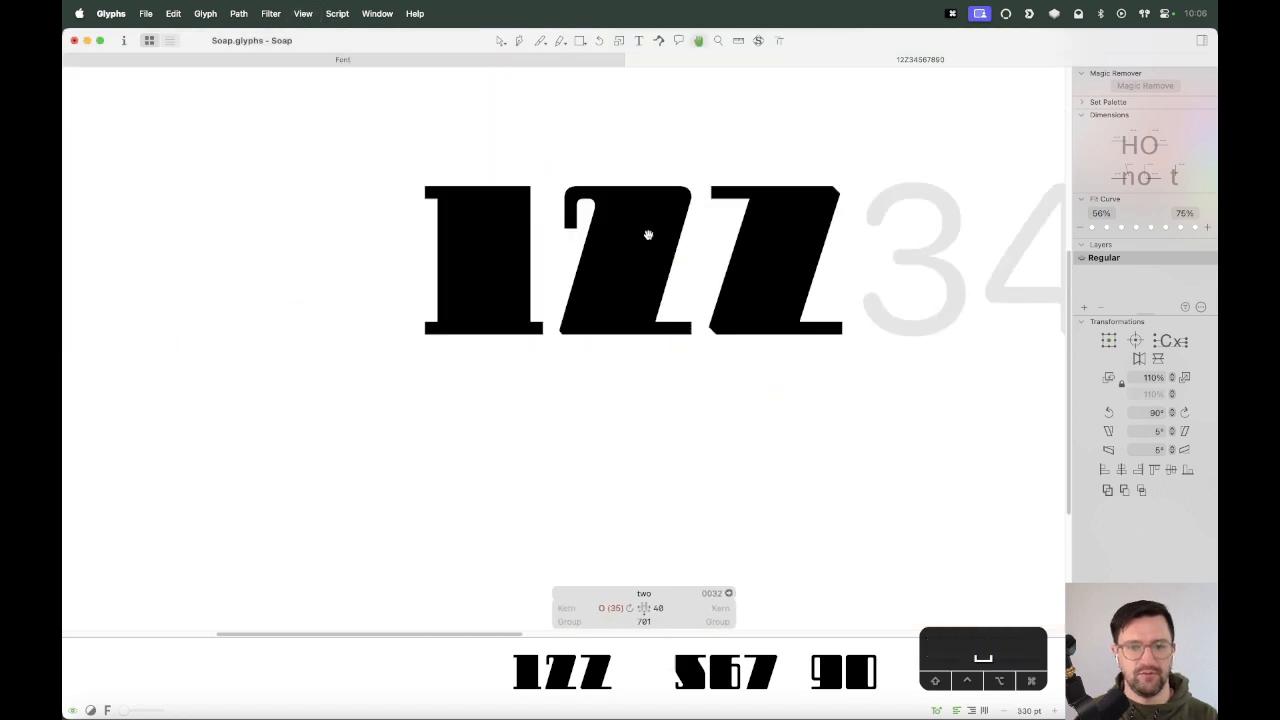
pyautogui.moveTo(565, 400); pyautogui.dragTo(516, 401)
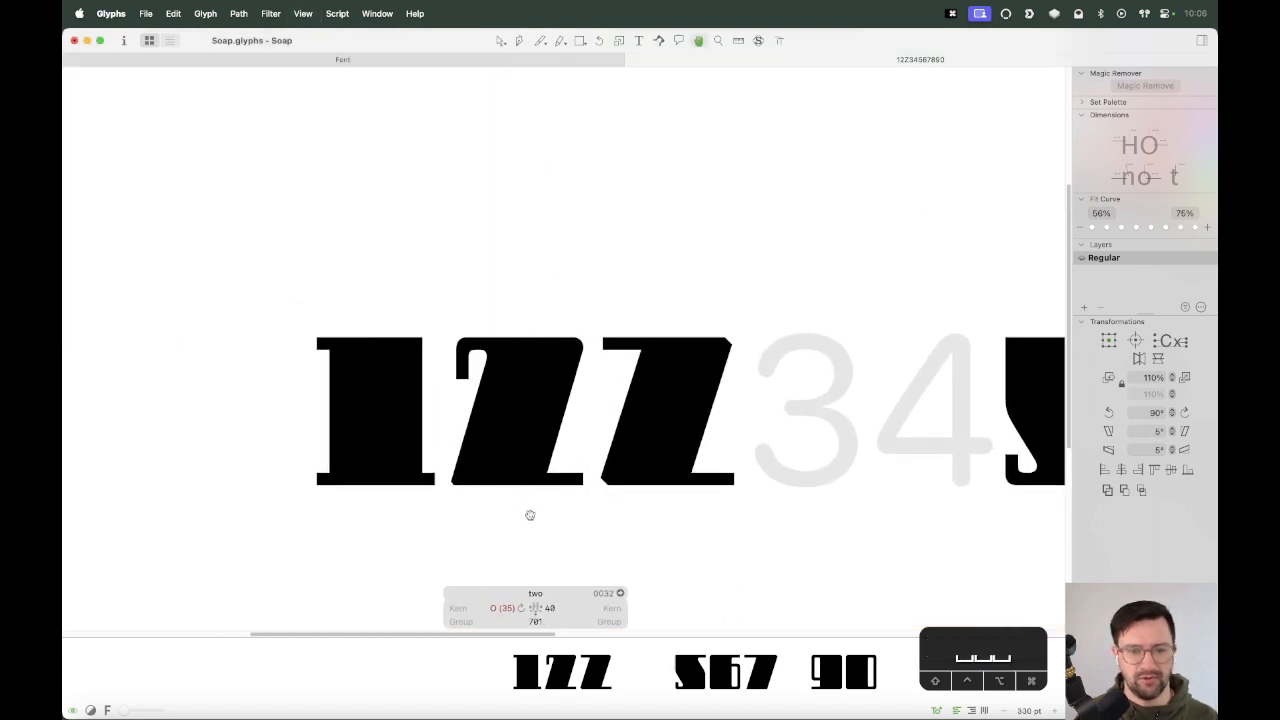
pyautogui.moveTo(570, 492); pyautogui.dragTo(443, 446)
pyautogui.press('space')
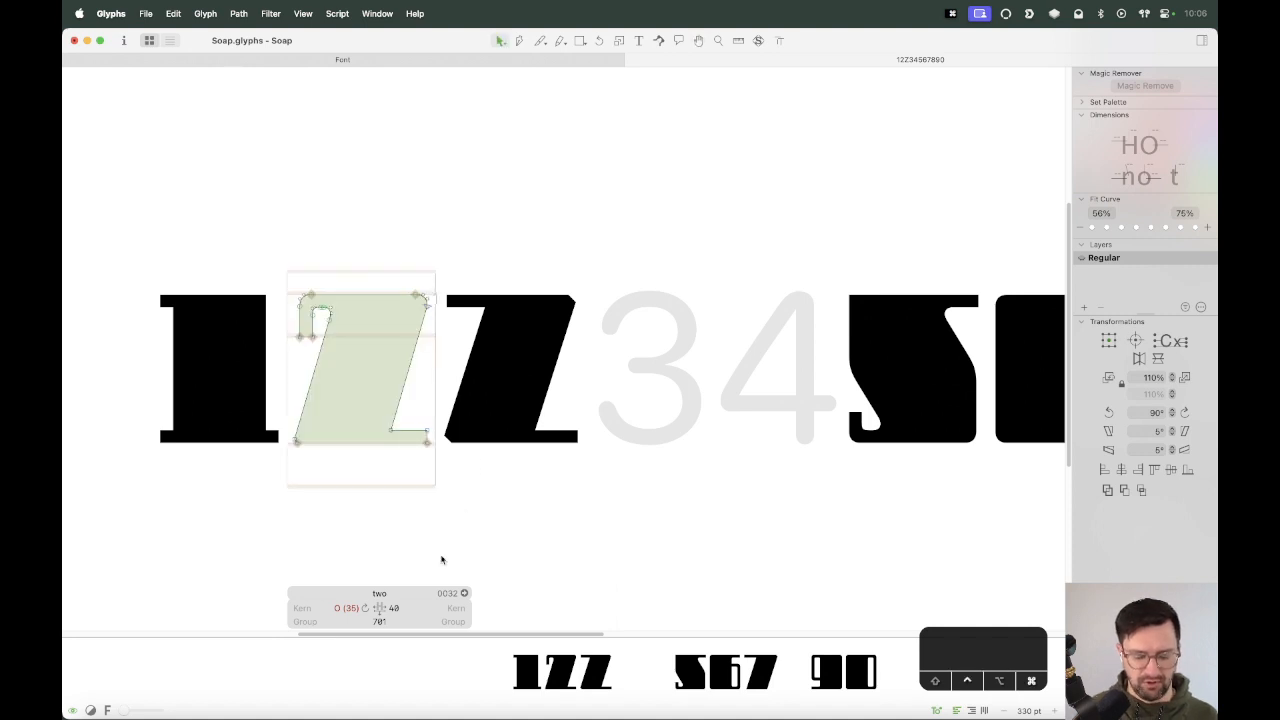
pyautogui.press('ctrl+super+m')
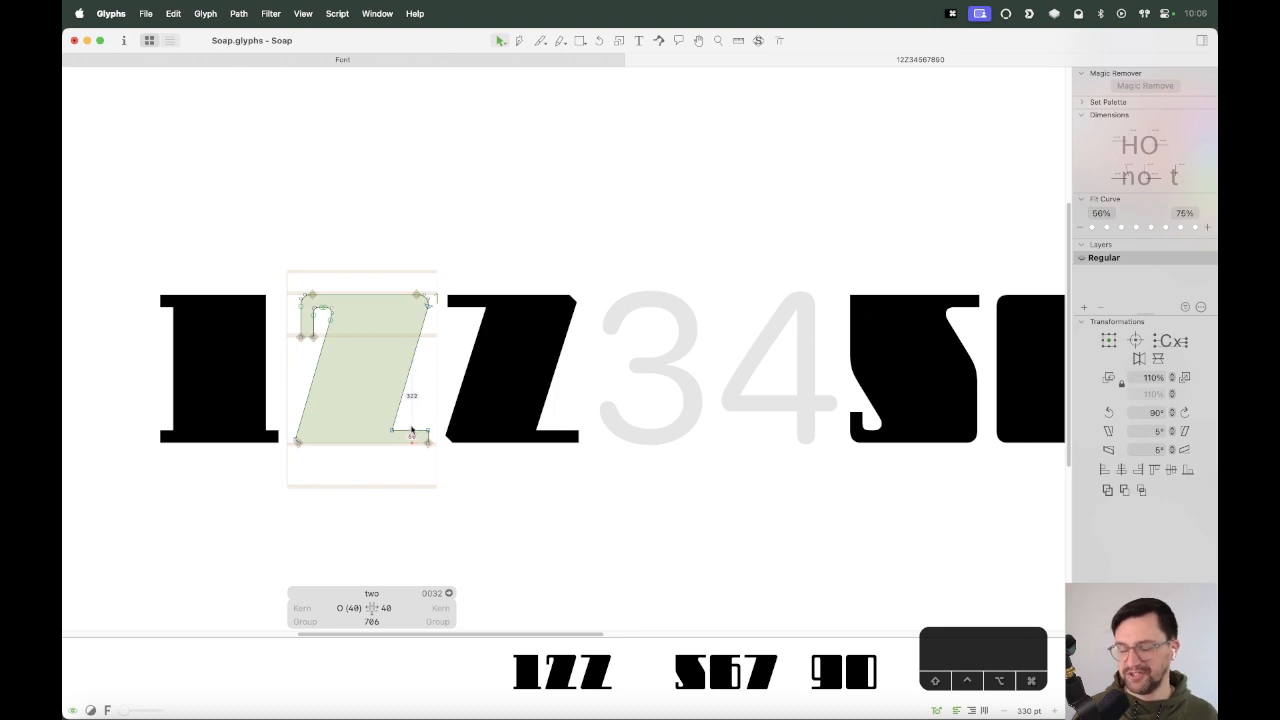
# Move the upper node of the two's lower-left bevel to X 39, Y 15 for a 45-degree cut.
pyautogui.press('space')
pyautogui.moveTo(407, 375); pyautogui.dragTo(514, 371)
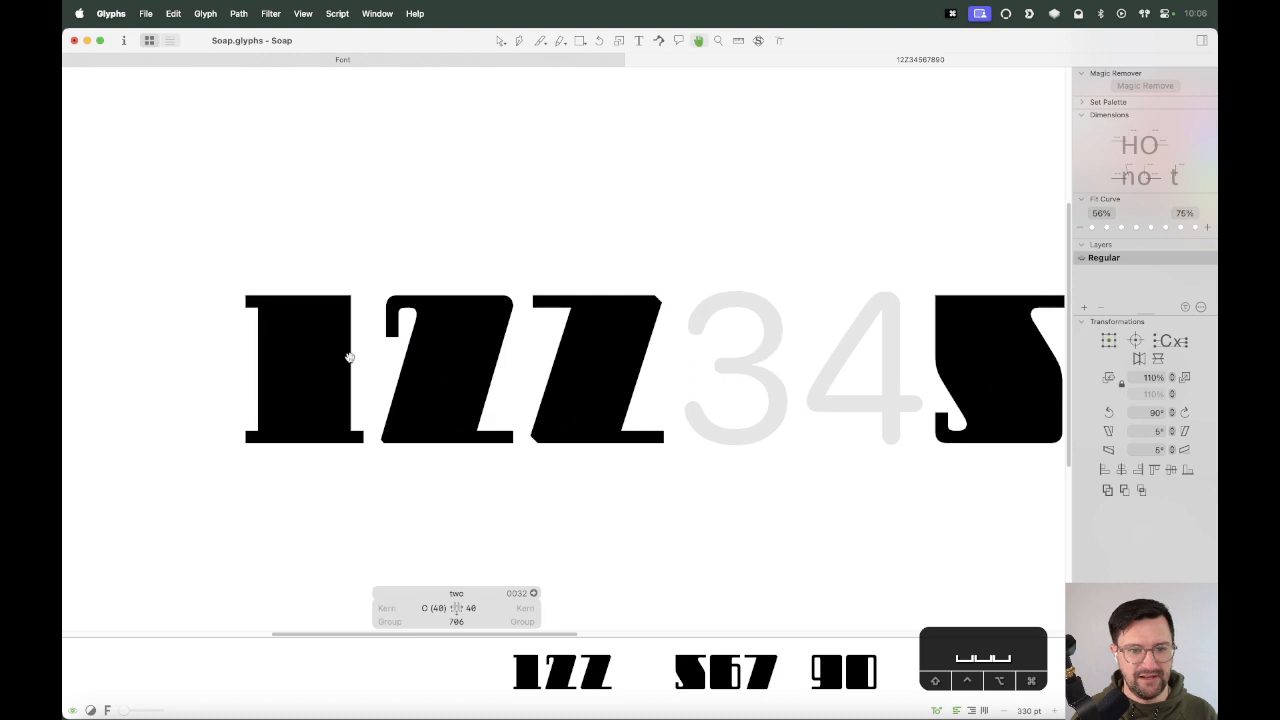
pyautogui.press('t')
pyautogui.click(666, 362)
pyautogui.press('Escape')
pyautogui.press('z')
pyautogui.click(433, 450)
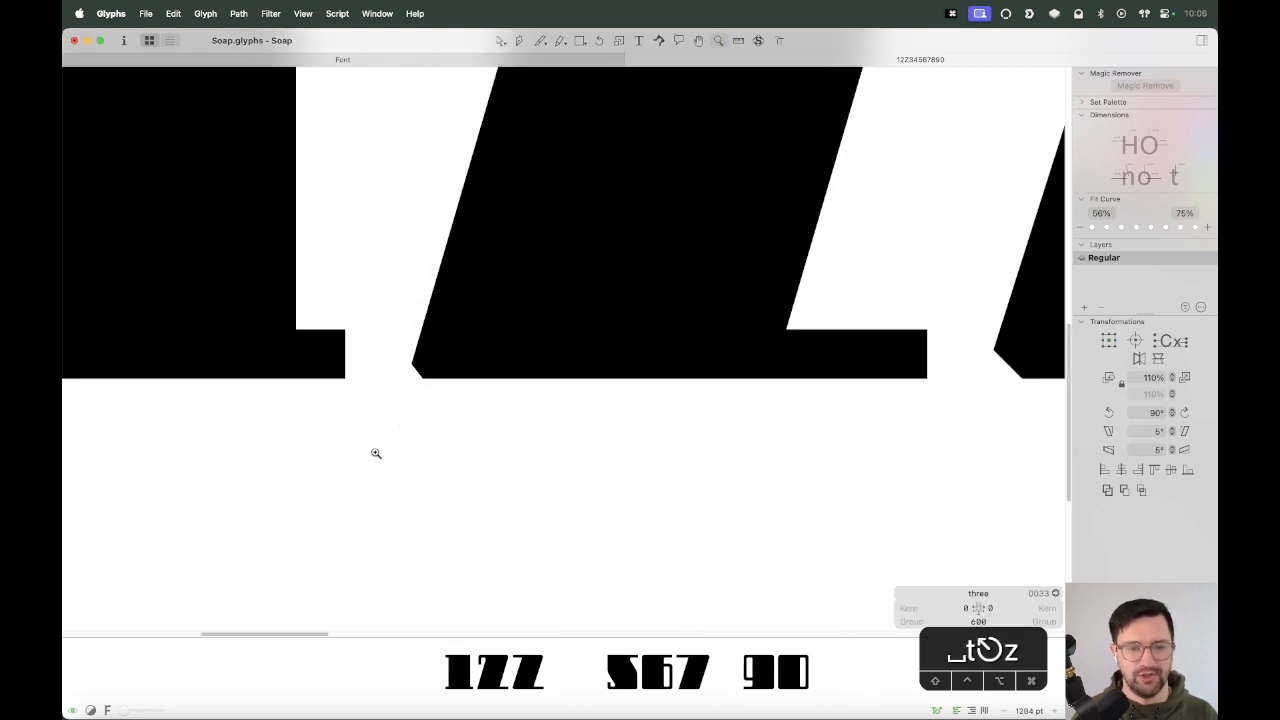
pyautogui.press('v')
pyautogui.moveTo(457, 323); pyautogui.dragTo(394, 428)
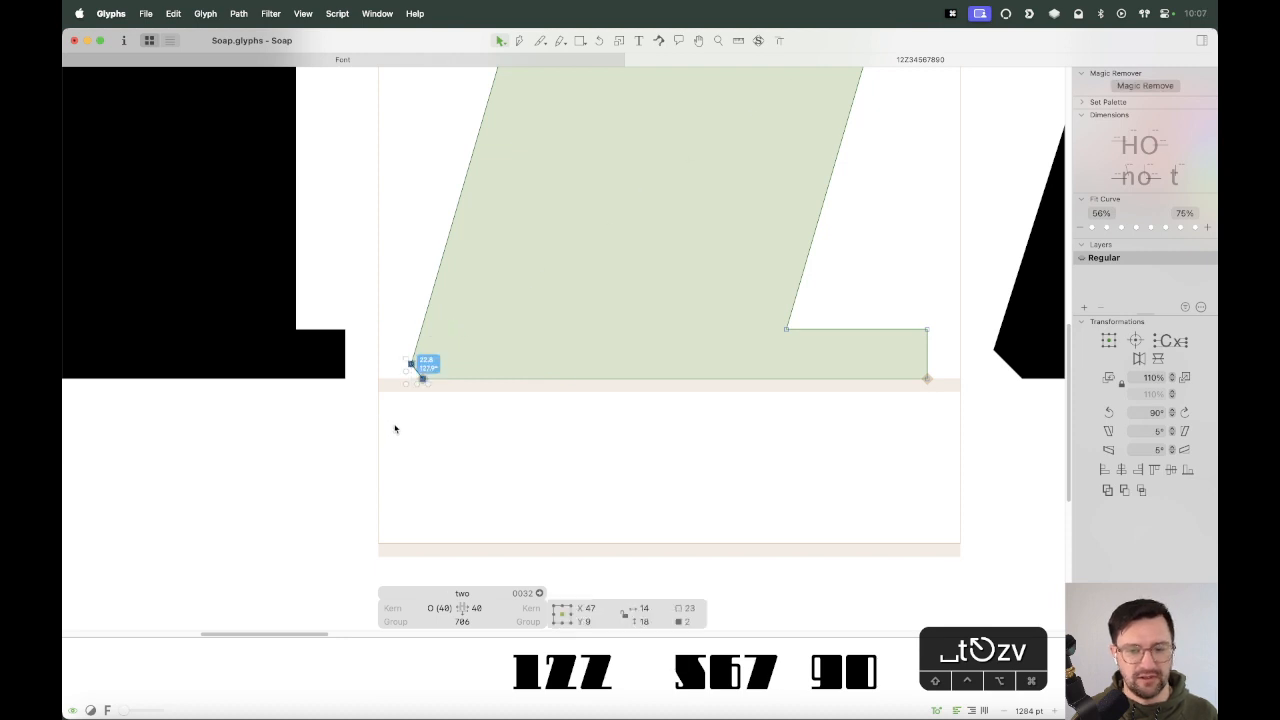
pyautogui.press('z')
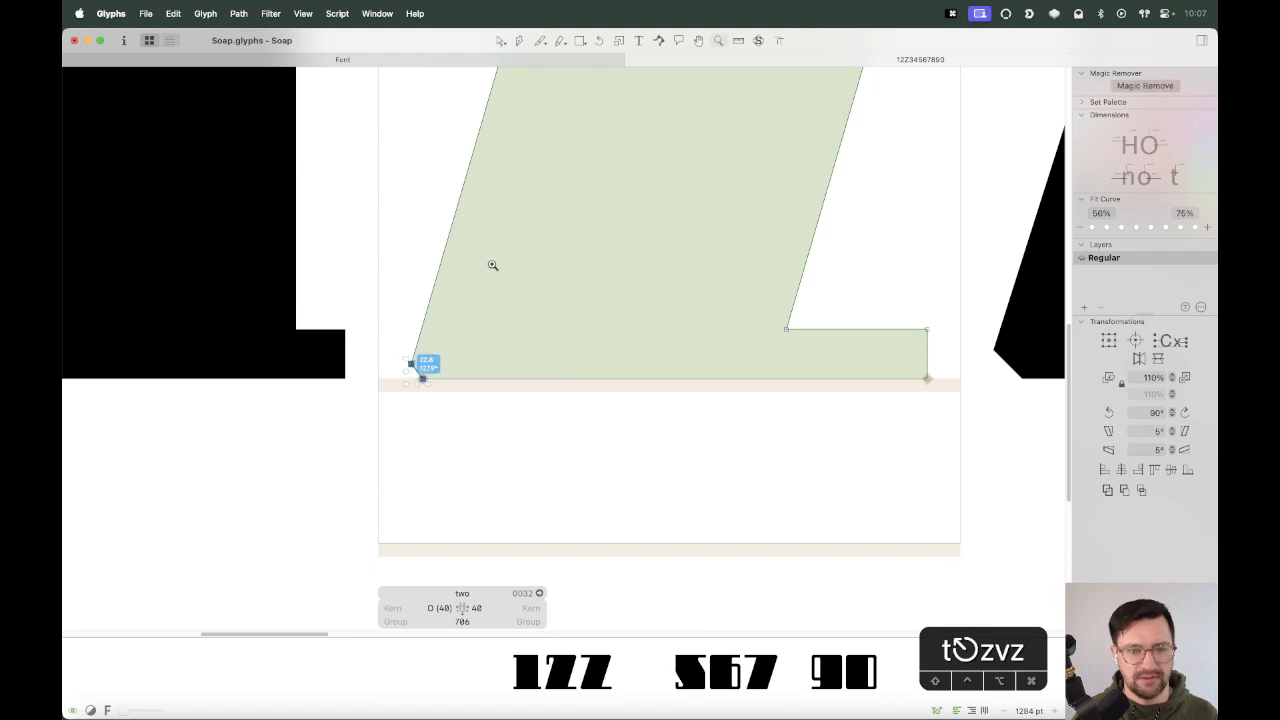
pyautogui.moveTo(493, 264); pyautogui.dragTo(338, 476)
pyautogui.press('v')
pyautogui.click(514, 246)
pyautogui.press('z')
pyautogui.moveTo(670, 232); pyautogui.dragTo(500, 418)
pyautogui.press('v')
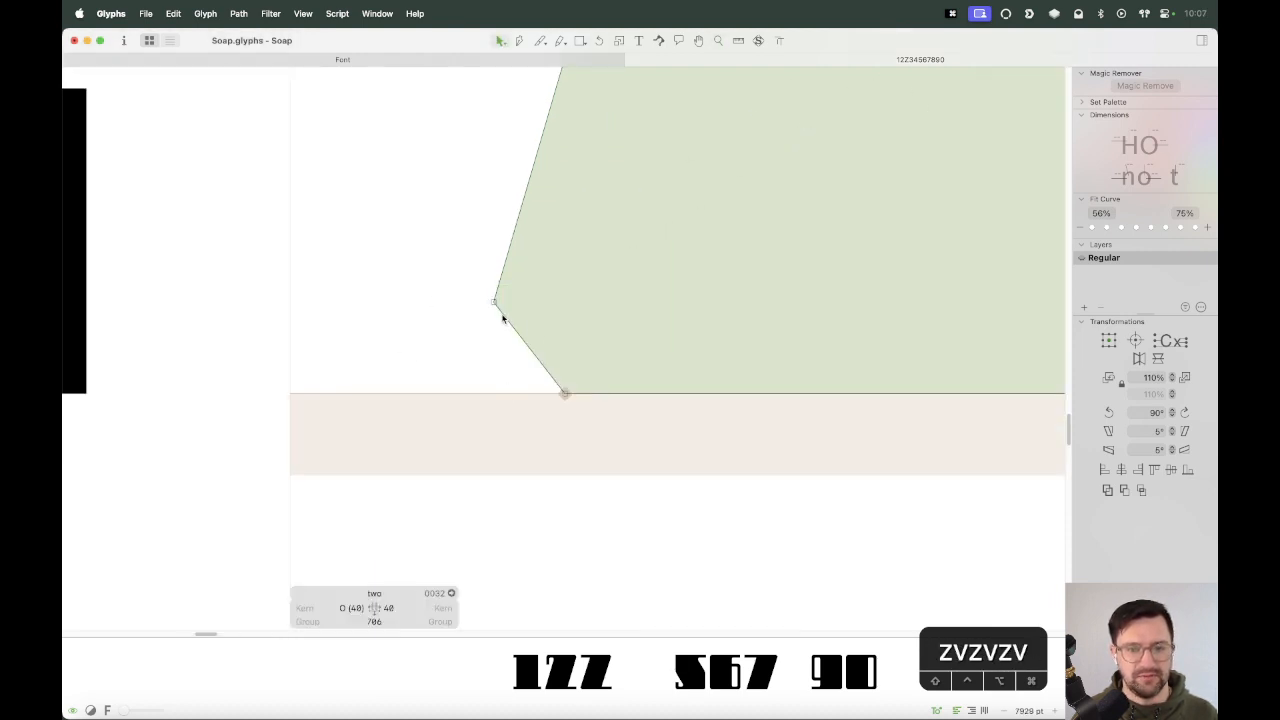
pyautogui.moveTo(493, 301); pyautogui.dragTo(488, 317)
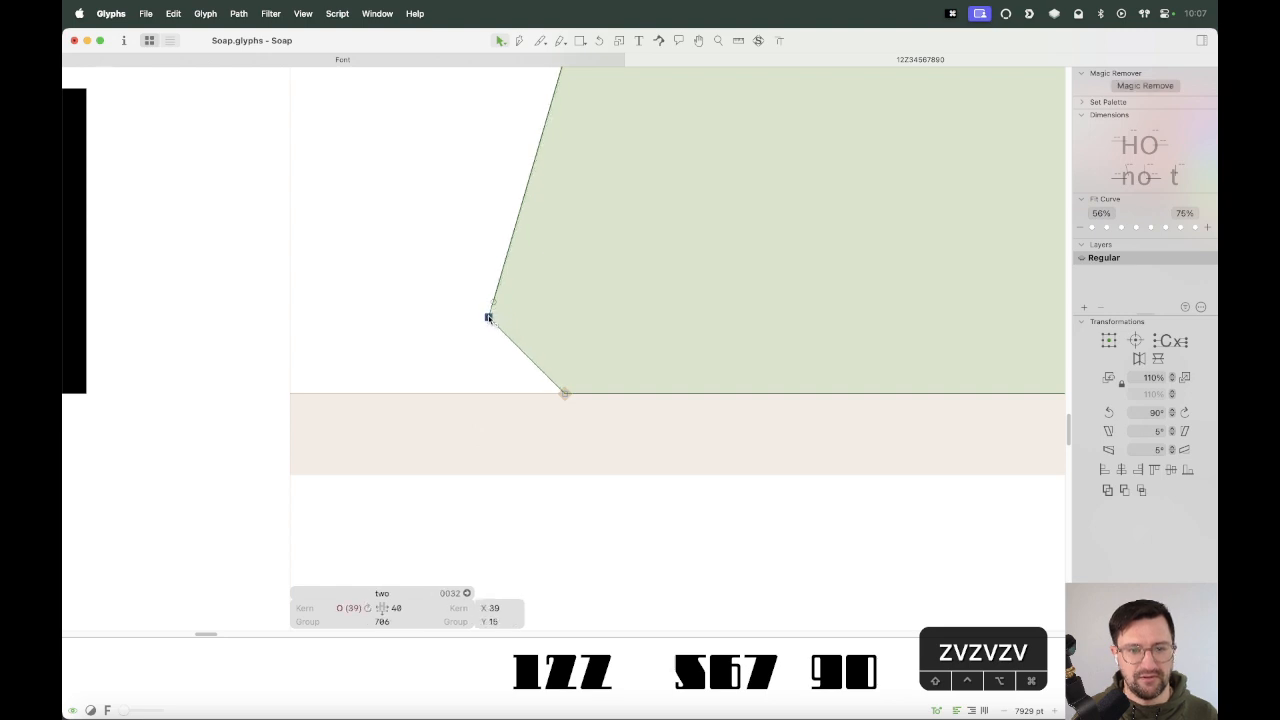
# Copy the two's 15 by 15 lower-left bevel segment and update the glyph's metrics to a left side bearing of 40.
pyautogui.click(526, 355)
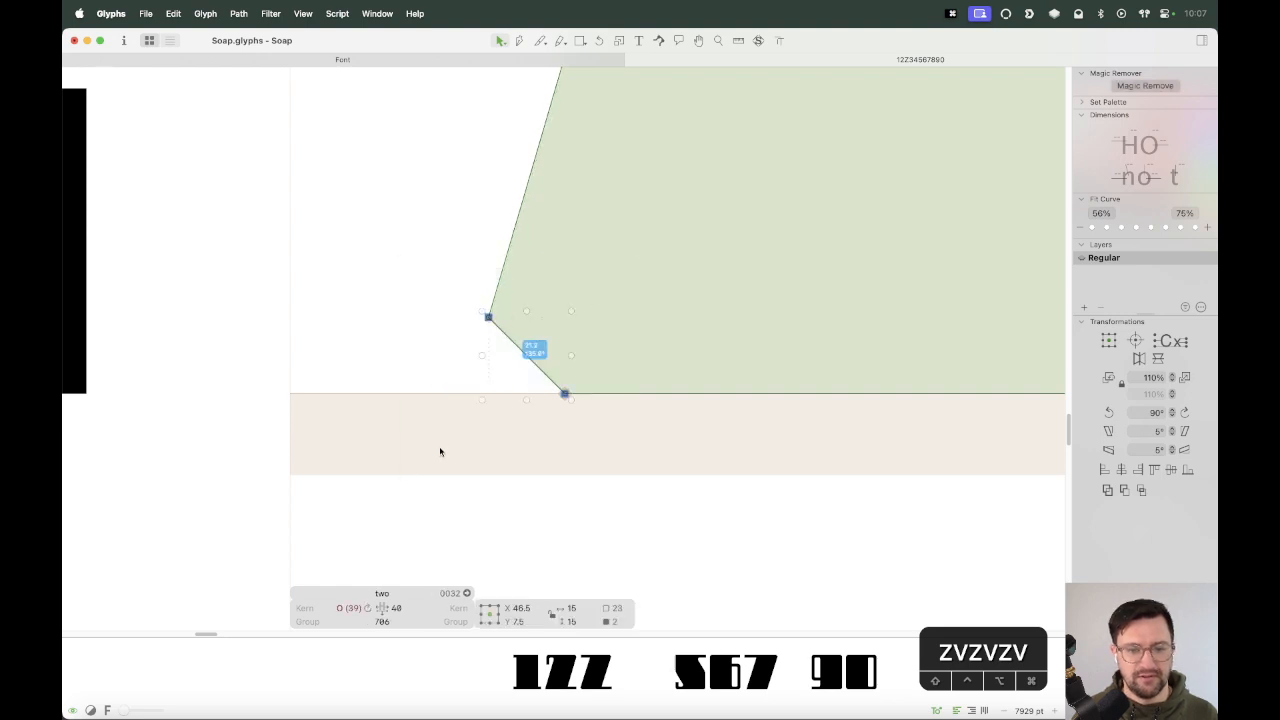
pyautogui.press('super+minus')
pyautogui.press('super+minus')
pyautogui.press('super+minus')
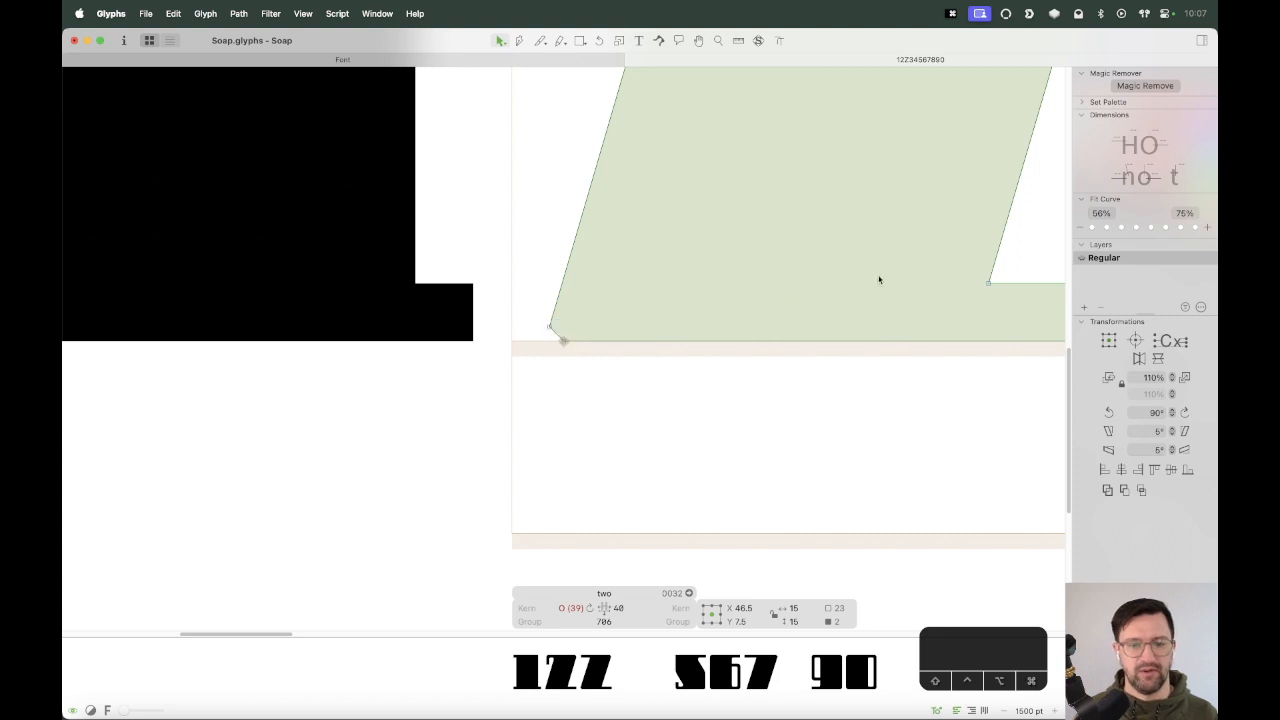
pyautogui.press('space')
pyautogui.press('ctrl+super+m')
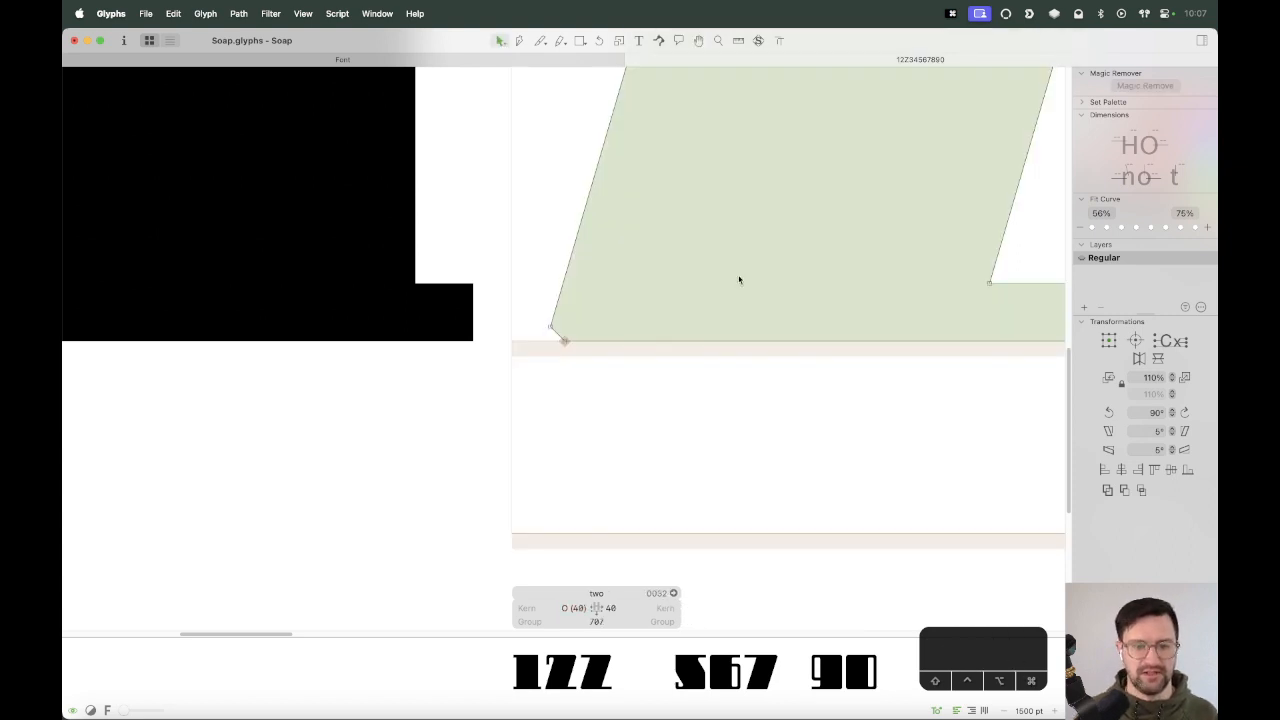
# In the capital Z, remove the lower-left bevel segment, leaving the outline open, and paste the copied 15 by 15 bevel there.
pyautogui.press('space')
pyautogui.moveTo(740, 280); pyautogui.dragTo(640, 416)
pyautogui.doubleClick(637, 416)
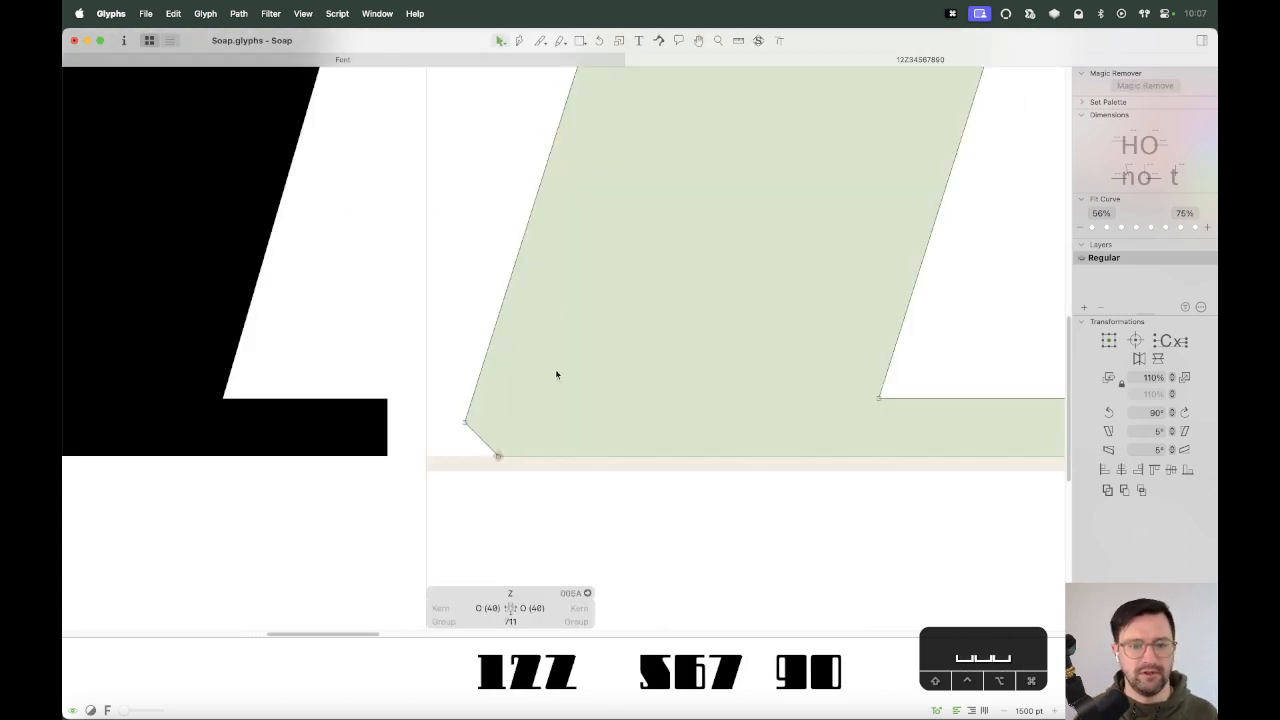
pyautogui.moveTo(556, 371); pyautogui.dragTo(429, 484)
pyautogui.hotkey('alt', 'BackSpace')
pyautogui.press('z')
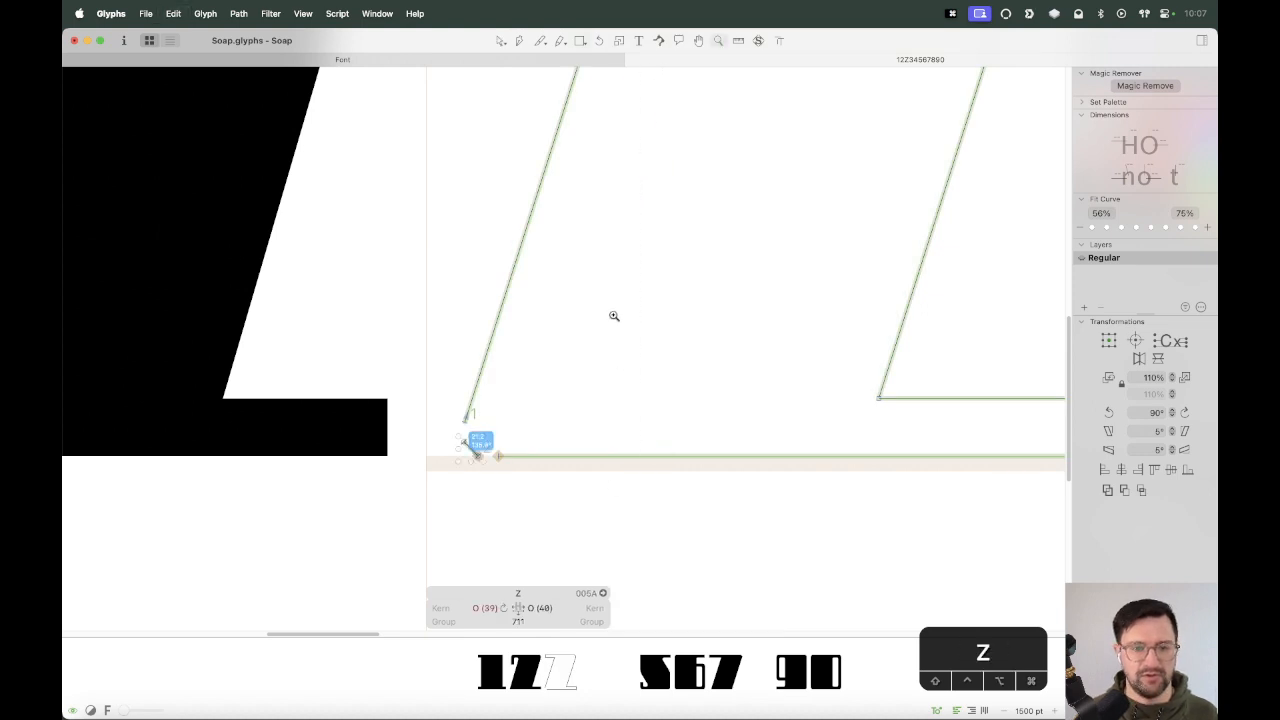
# Shift the pasted lower-left bevel in the Z six units left, to center X 40.5.
pyautogui.click(466, 391)
pyautogui.press('v')
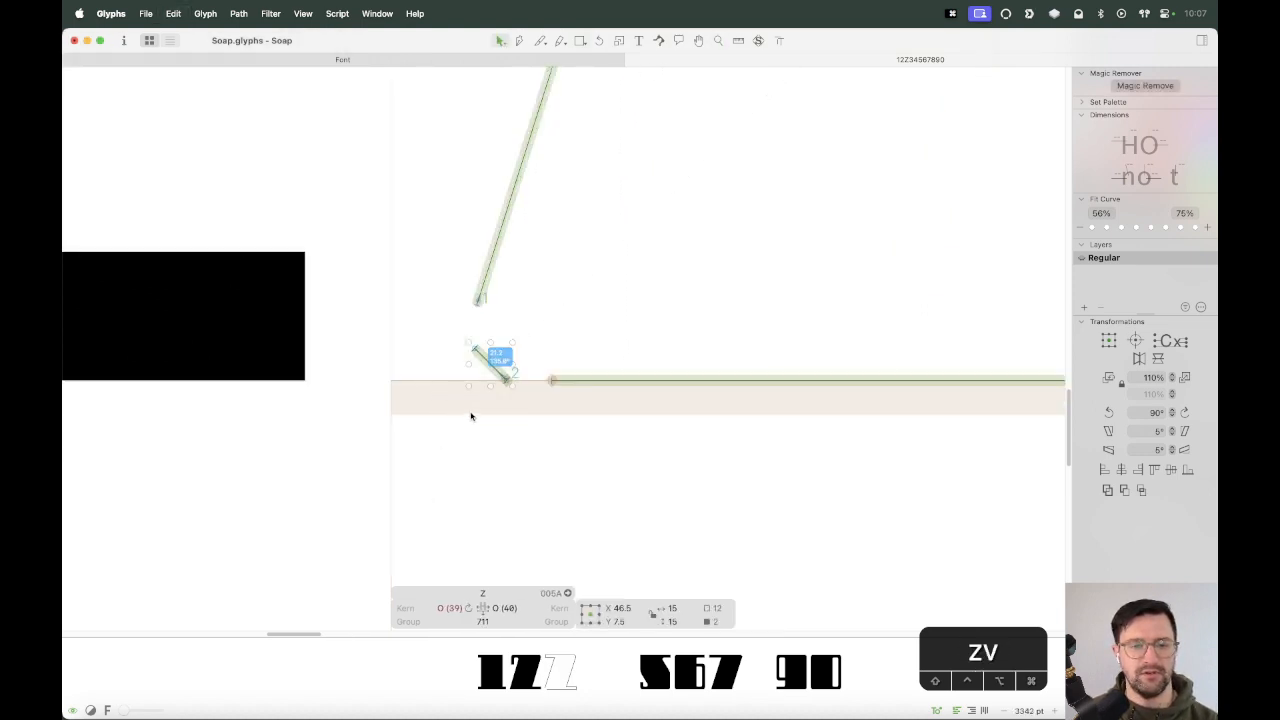
pyautogui.press('Left')
pyautogui.press('Left')
pyautogui.press('Left')
pyautogui.press('Left')
pyautogui.press('Left')
pyautogui.press('Left')
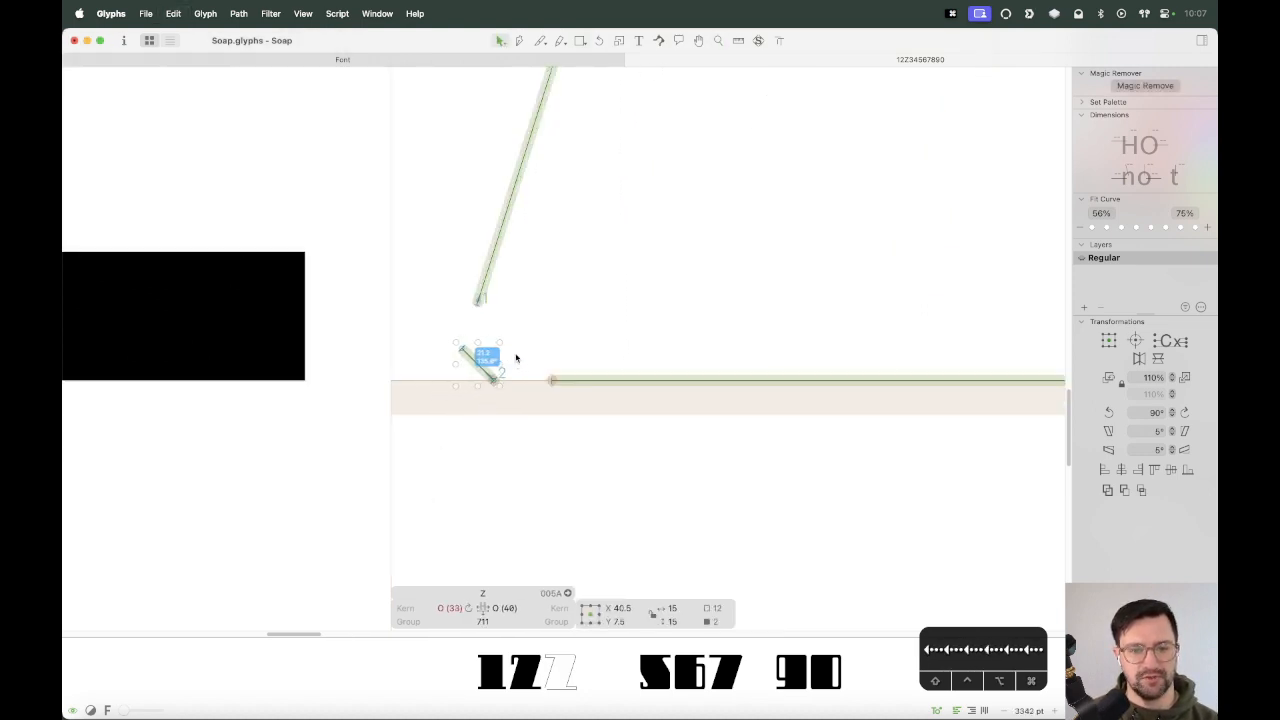
# Join the open ends of the Z's left diagonal and baseline to the pasted bevel, closing the outline.
pyautogui.click(516, 358)
pyautogui.moveTo(480, 299); pyautogui.dragTo(463, 350)
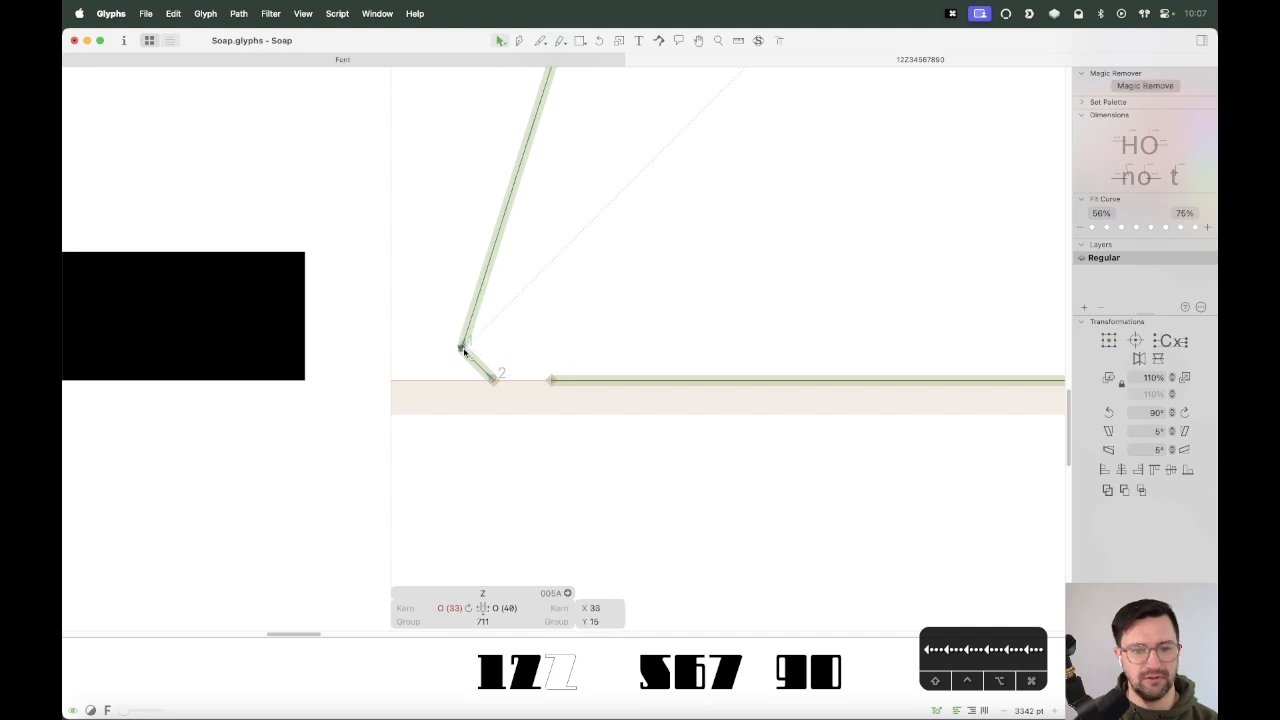
pyautogui.moveTo(551, 380); pyautogui.dragTo(494, 381)
pyautogui.press('super+minus')
pyautogui.press('super+minus')
pyautogui.press('super+minus')
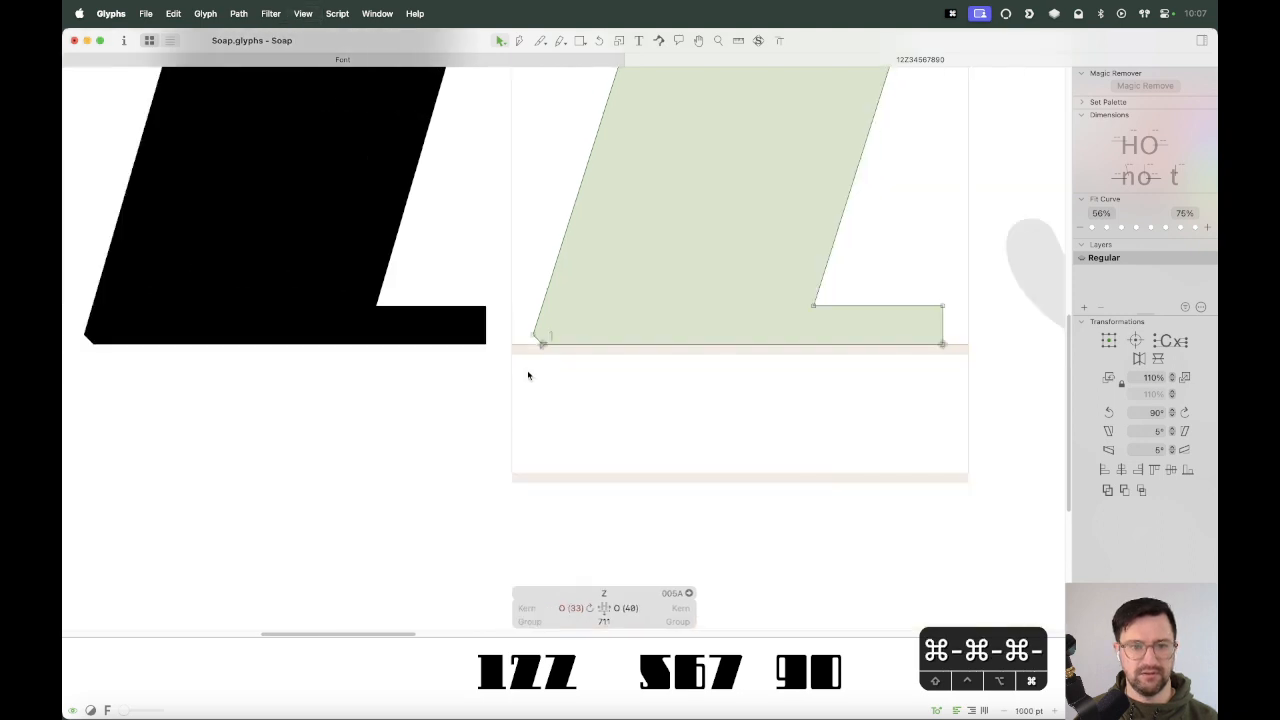
# Paste the 15 by 15 bevel into the Z again and place it beside the upper-right corner at X 657.5, Y 692.5.
pyautogui.press('space')
pyautogui.press('space')
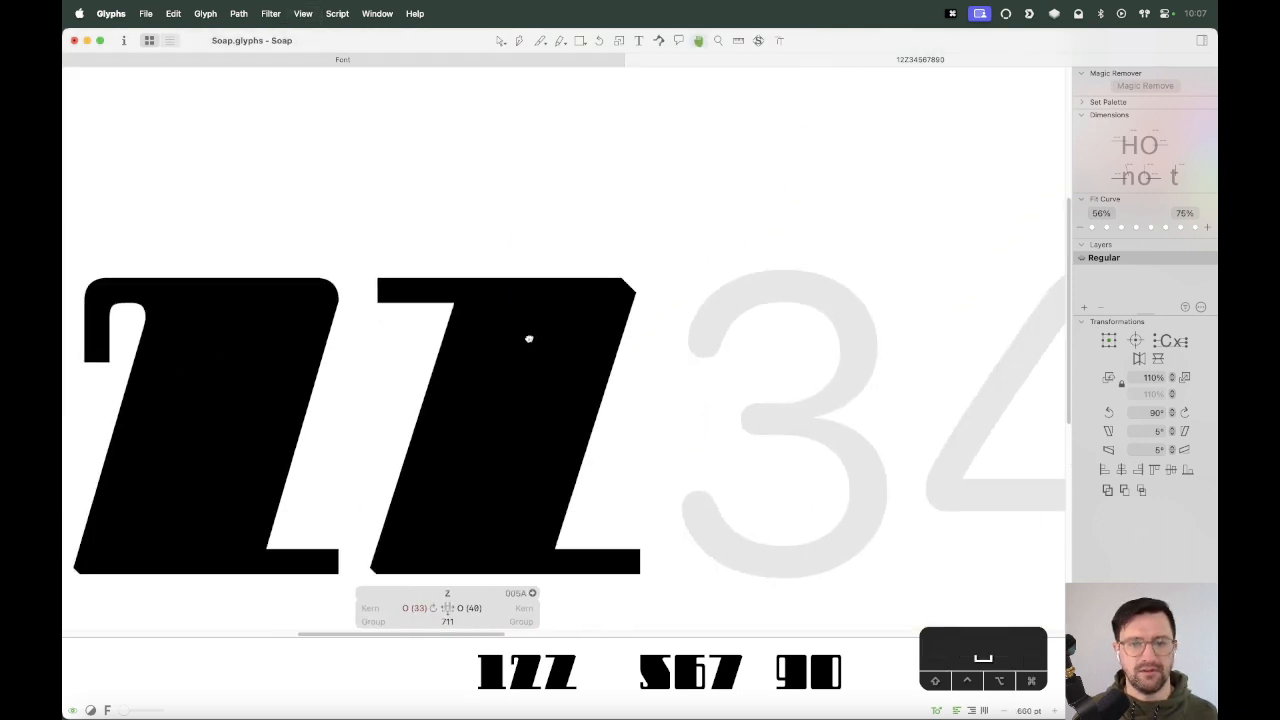
pyautogui.press('z')
pyautogui.moveTo(679, 210); pyautogui.dragTo(563, 337)
pyautogui.click(564, 367)
pyautogui.press('super+minus')
pyautogui.press('super+minus')
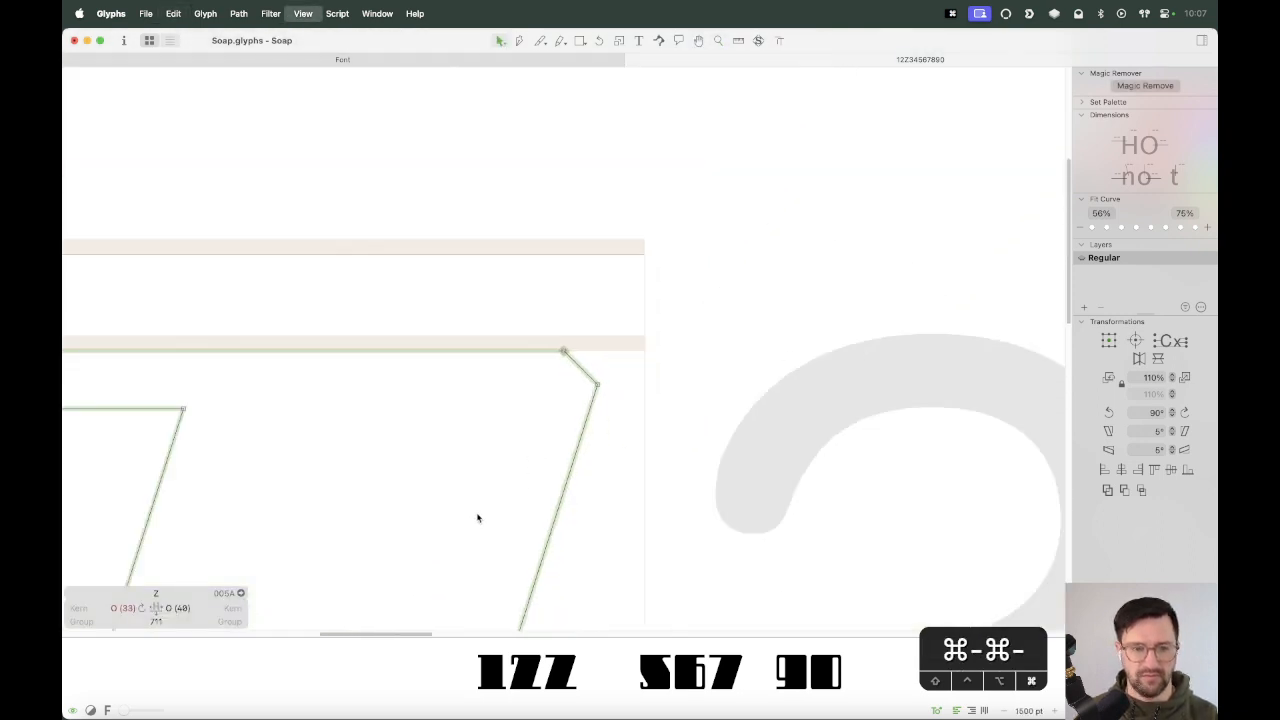
pyautogui.press('super+minus')
pyautogui.press('super+minus')
pyautogui.press('space')
pyautogui.moveTo(369, 466); pyautogui.dragTo(416, 347)
pyautogui.press('v')
pyautogui.moveTo(367, 514); pyautogui.dragTo(585, 270)
pyautogui.press('z')
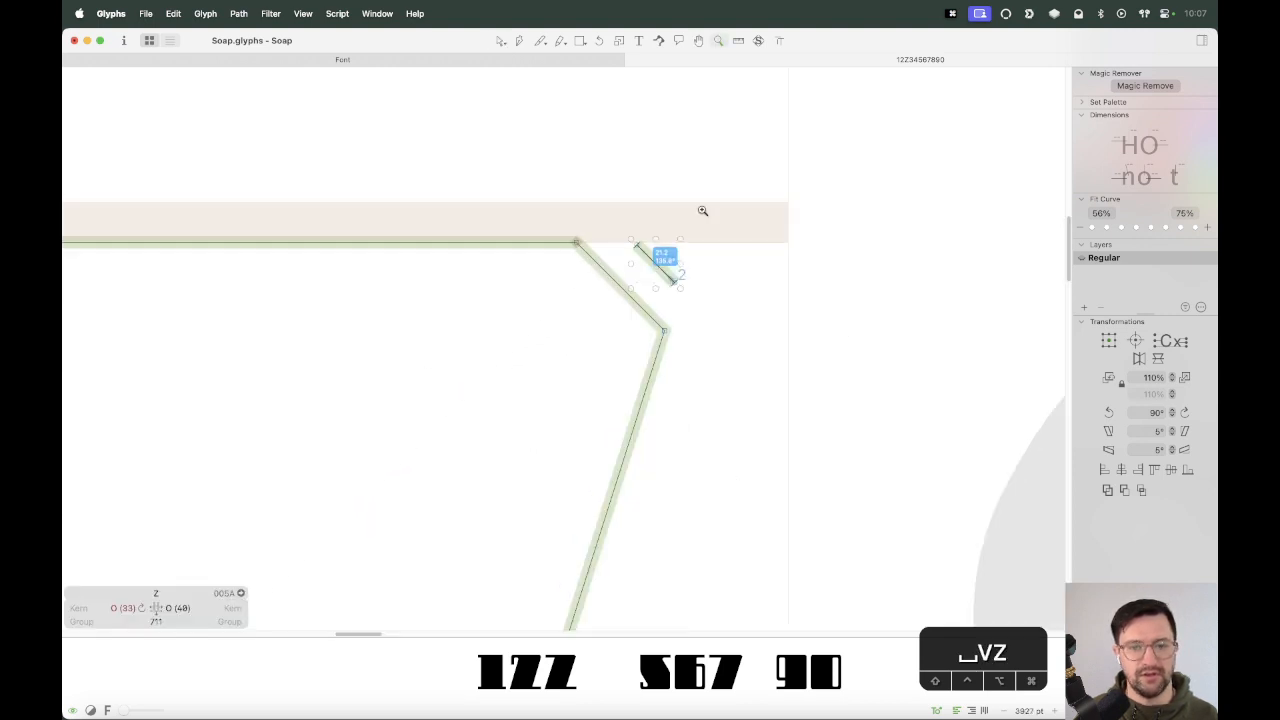
pyautogui.moveTo(748, 164); pyautogui.dragTo(647, 276)
pyautogui.press('v')
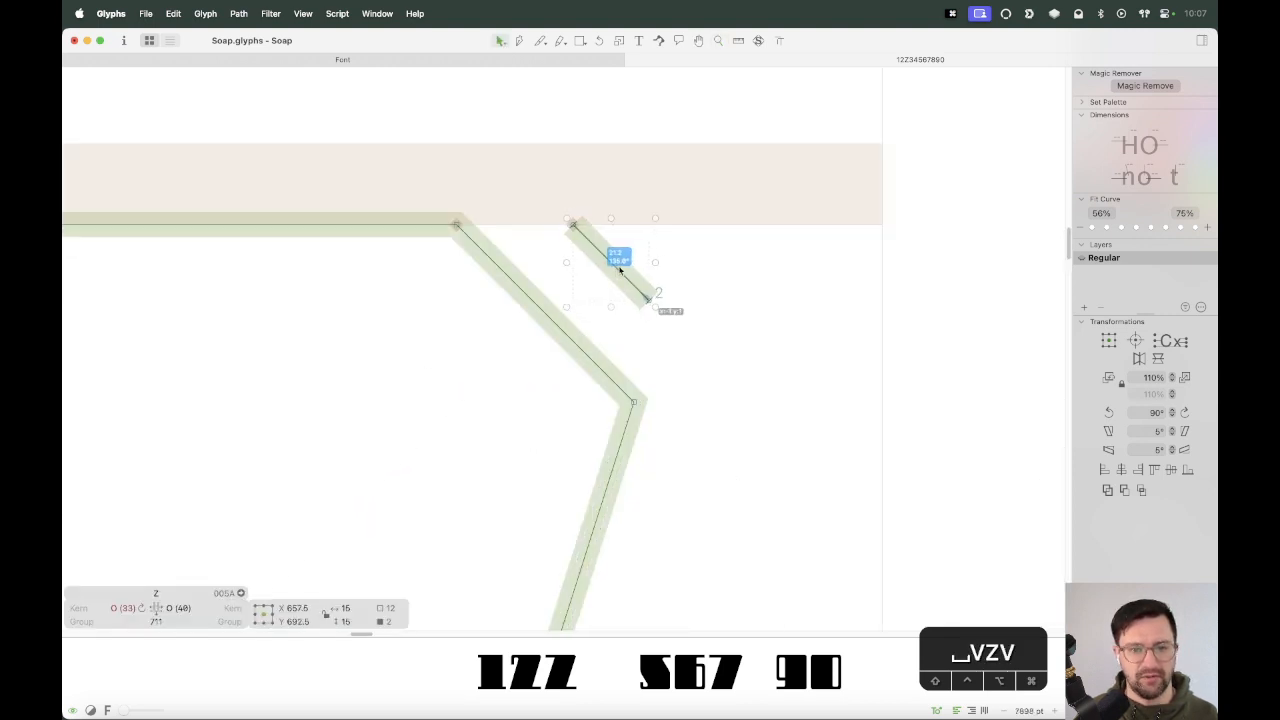
# Shift the pasted bevel four units right to X 661.5 and remove the Z's original upper-right bevel segment.
pyautogui.press('Right')
pyautogui.press('Right')
pyautogui.press('Right')
pyautogui.press('Right')
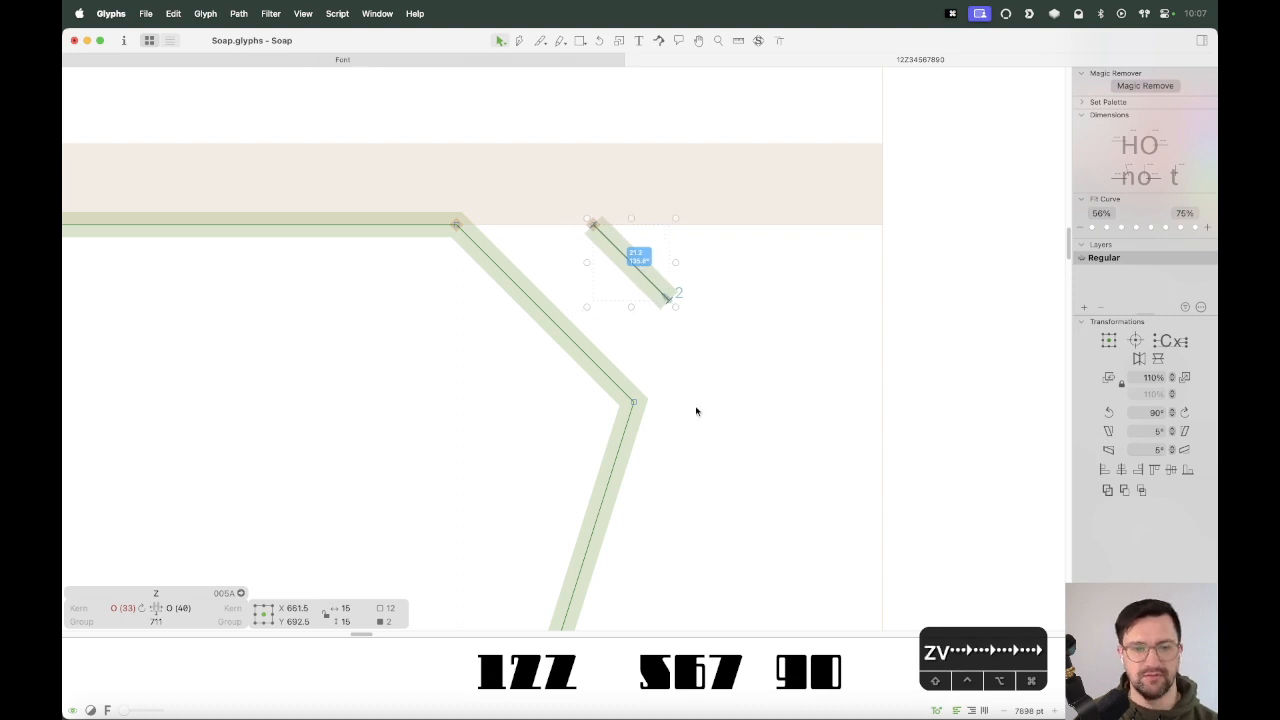
pyautogui.click(597, 366)
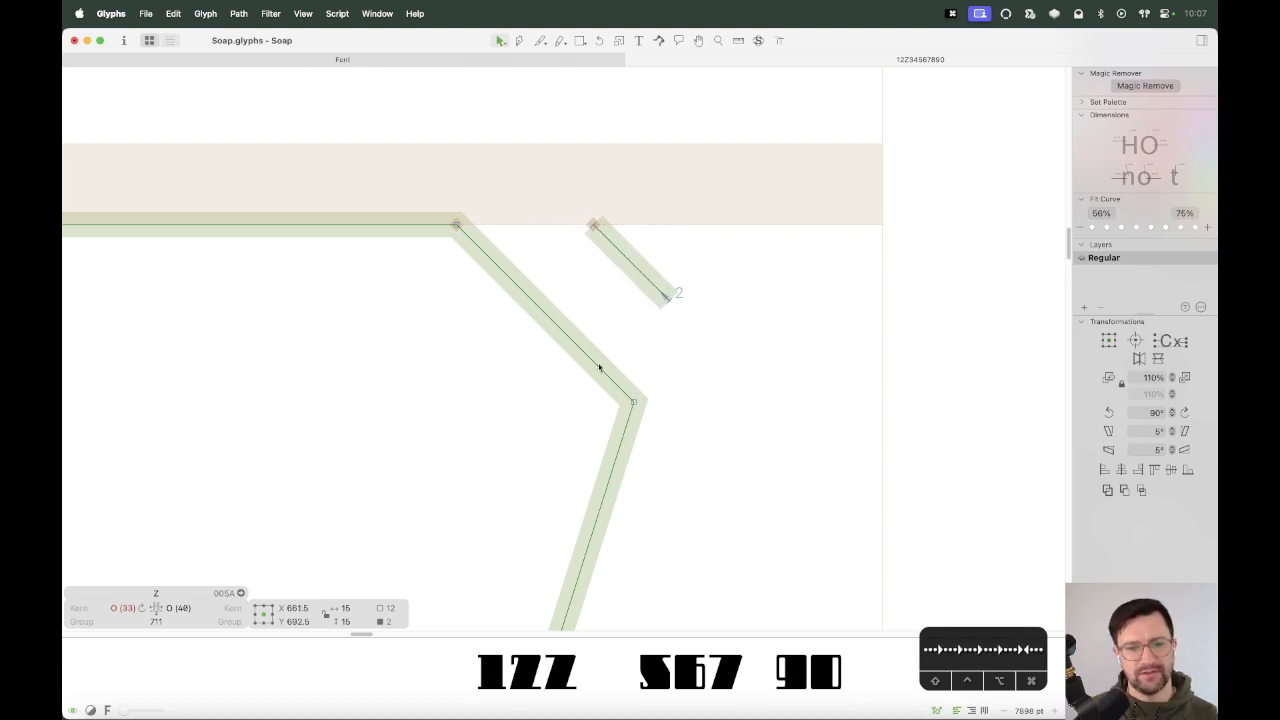
pyautogui.hotkey('alt', 'BackSpace')
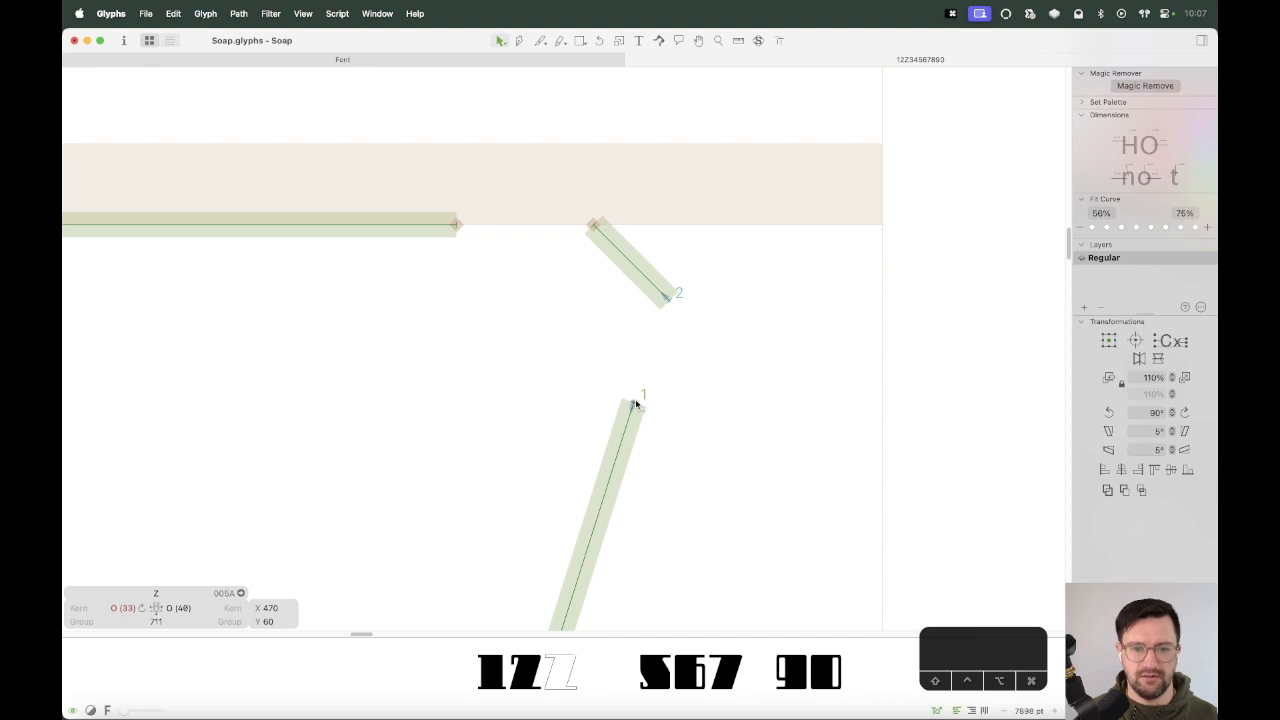
# Join the Z's right diagonal to the pasted bevel, nudge the bevel one unit left, and connect the top edge to close the outline.
pyautogui.moveTo(633, 403); pyautogui.dragTo(668, 299)
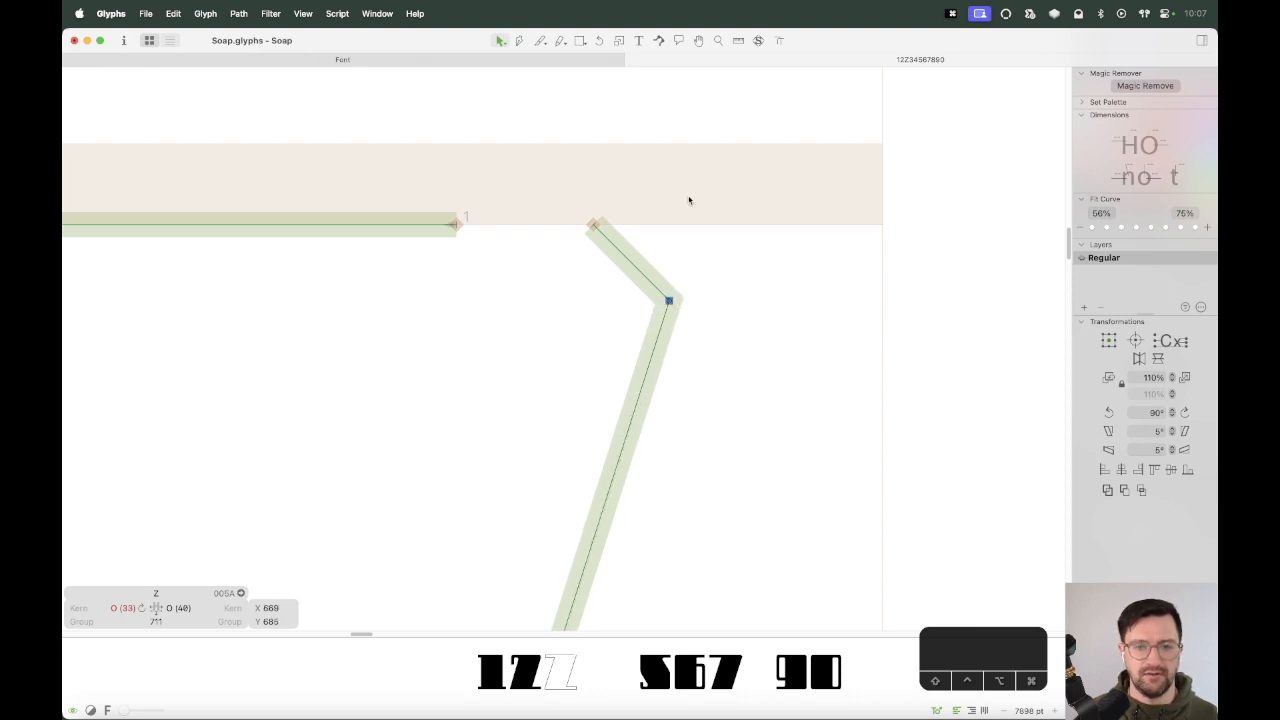
pyautogui.moveTo(689, 200); pyautogui.dragTo(566, 346)
pyautogui.press('Left')
pyautogui.moveTo(458, 224); pyautogui.dragTo(588, 224)
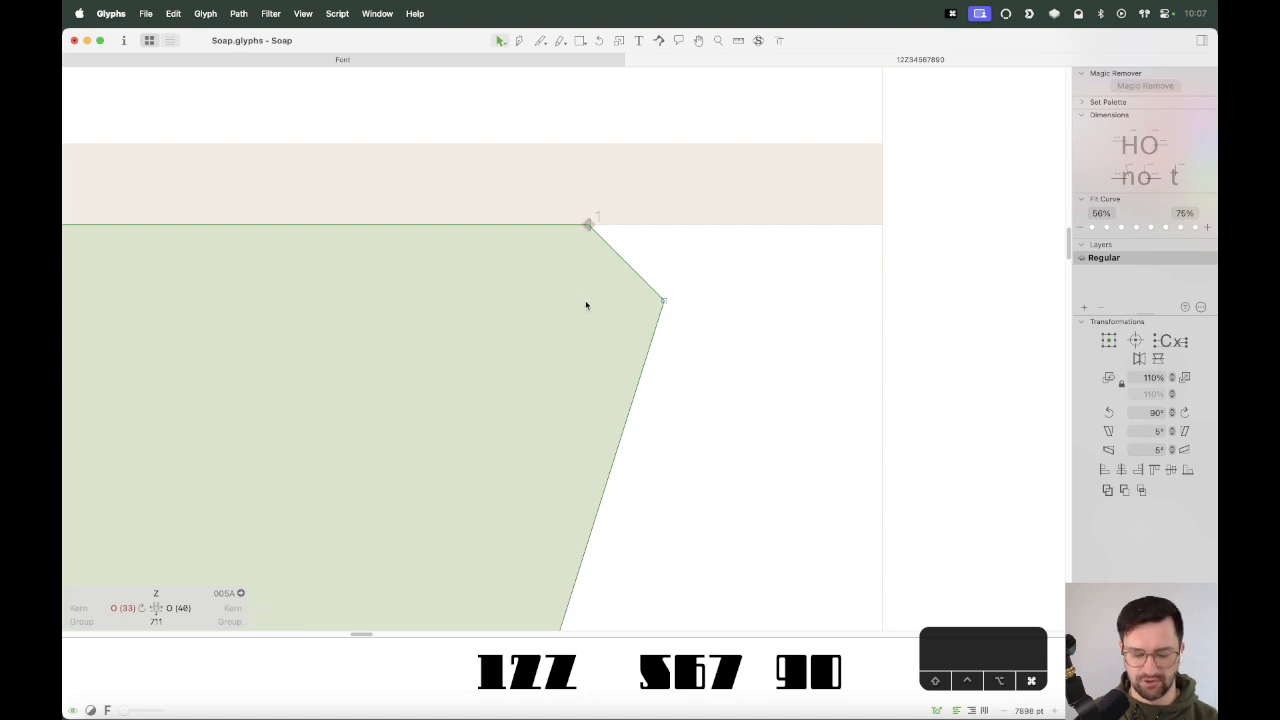
pyautogui.press('super+minus')
pyautogui.press('super+minus')
pyautogui.press('super+minus')
pyautogui.press('space')
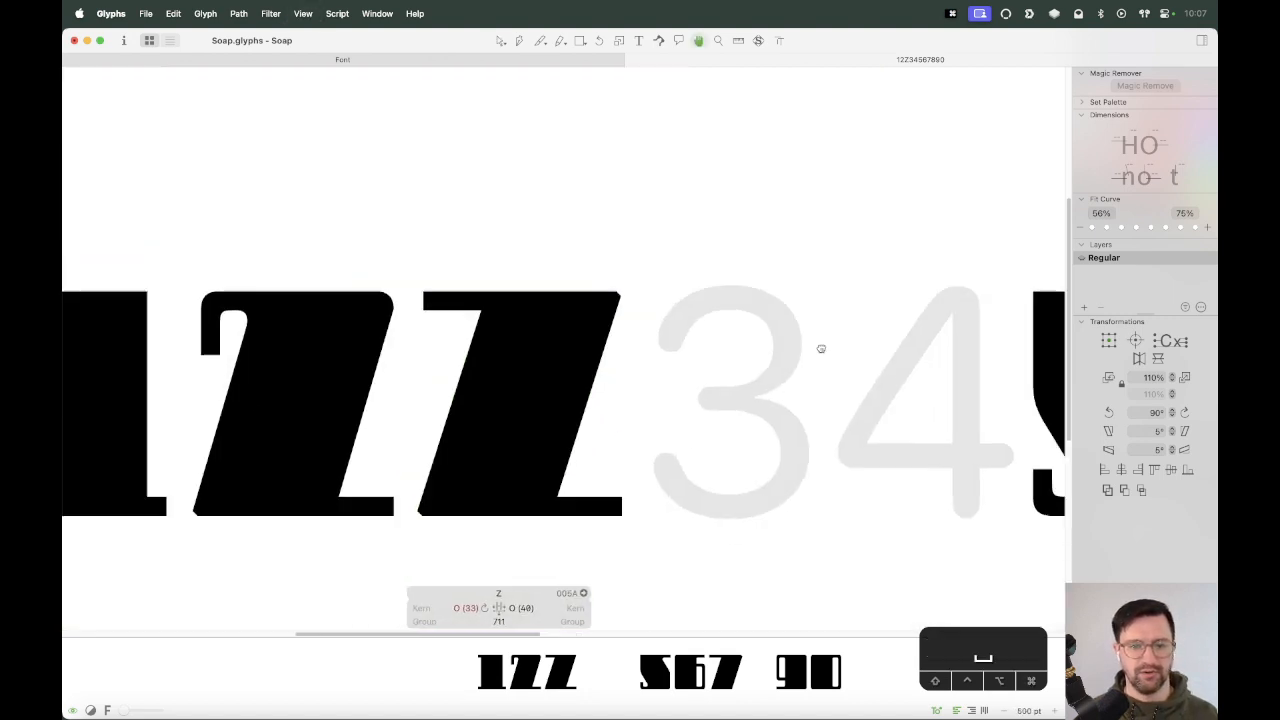
pyautogui.scroll(-1, 821, 348)
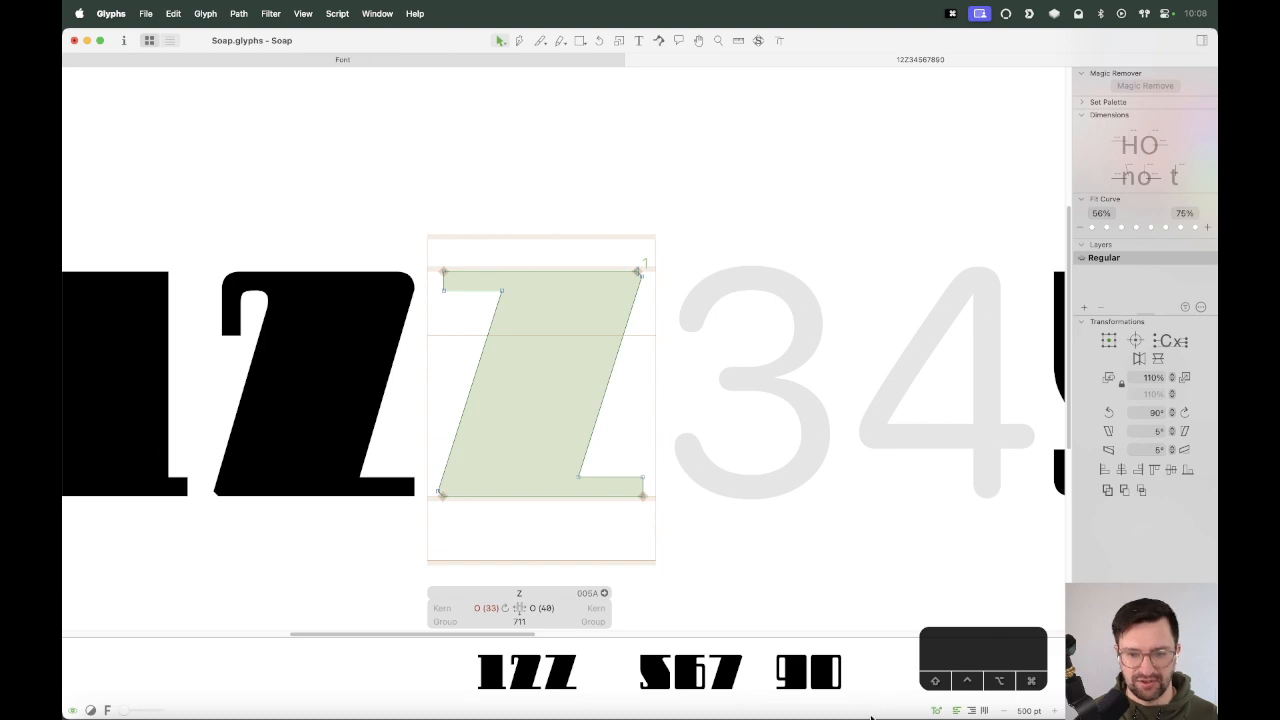
# Launch Preview from the Applications folder and switch to it.
pyautogui.click(1078, 718)
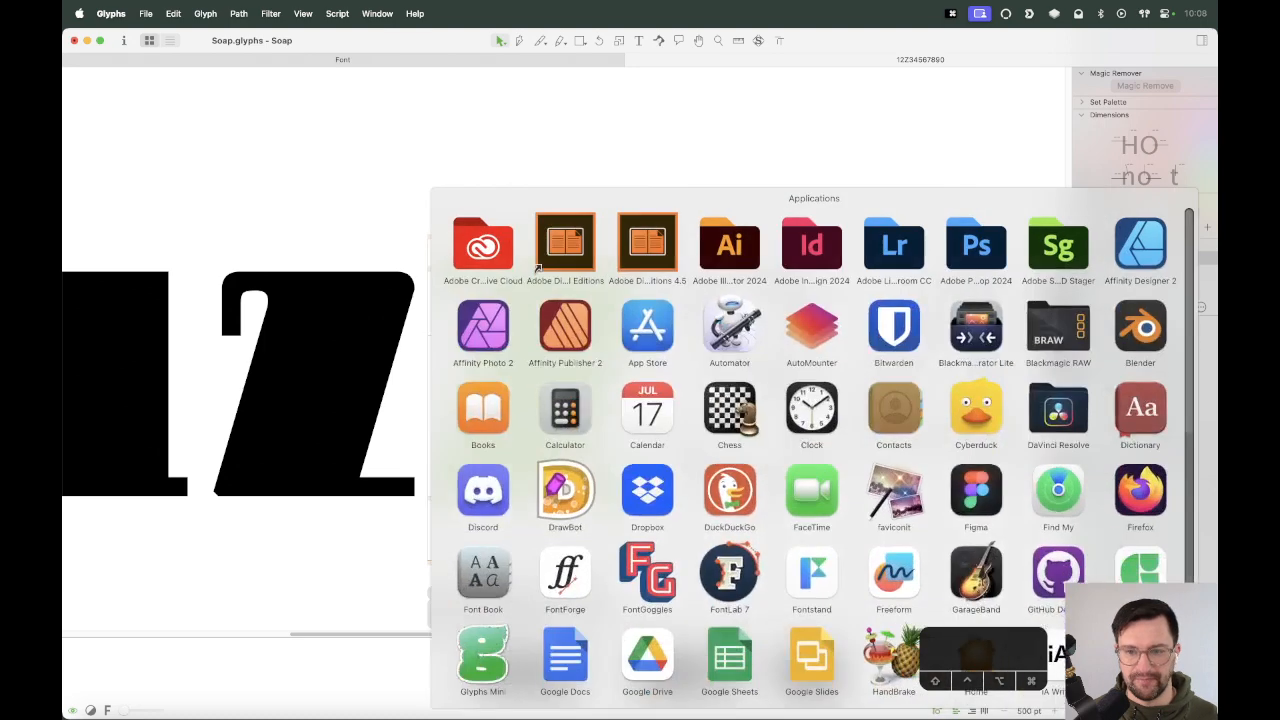
pyautogui.write('preview')
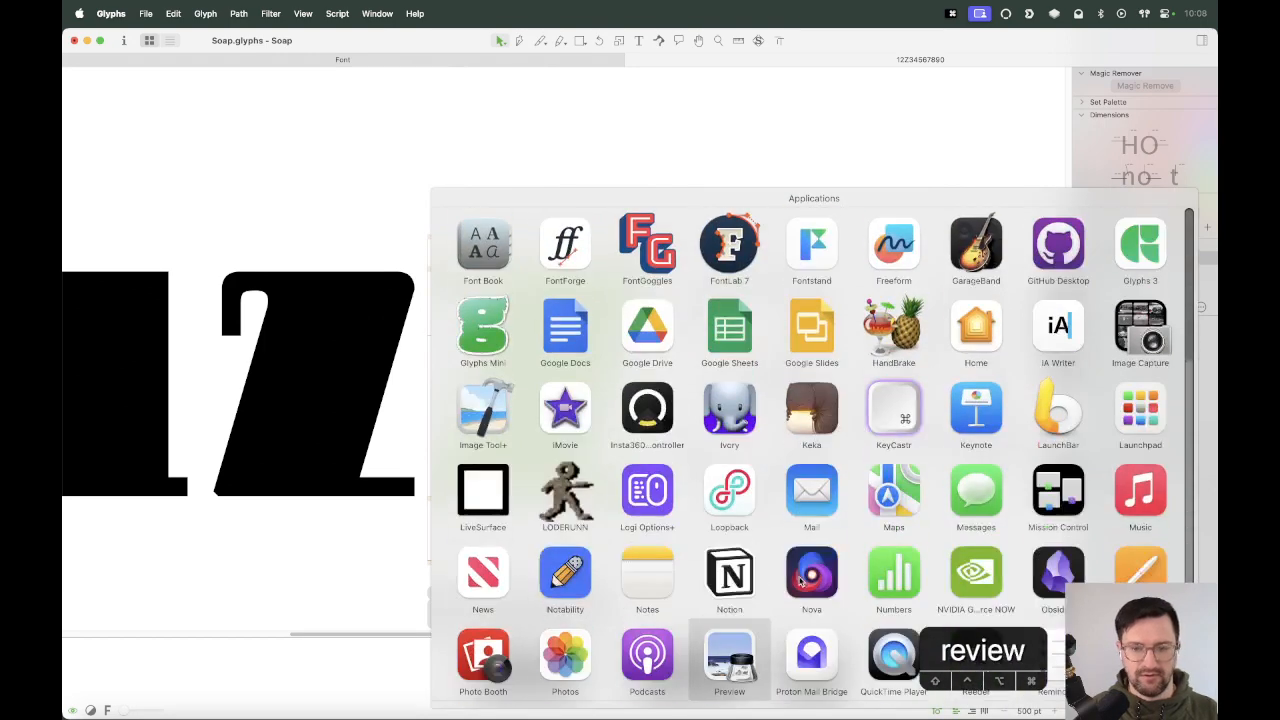
pyautogui.click(751, 638)
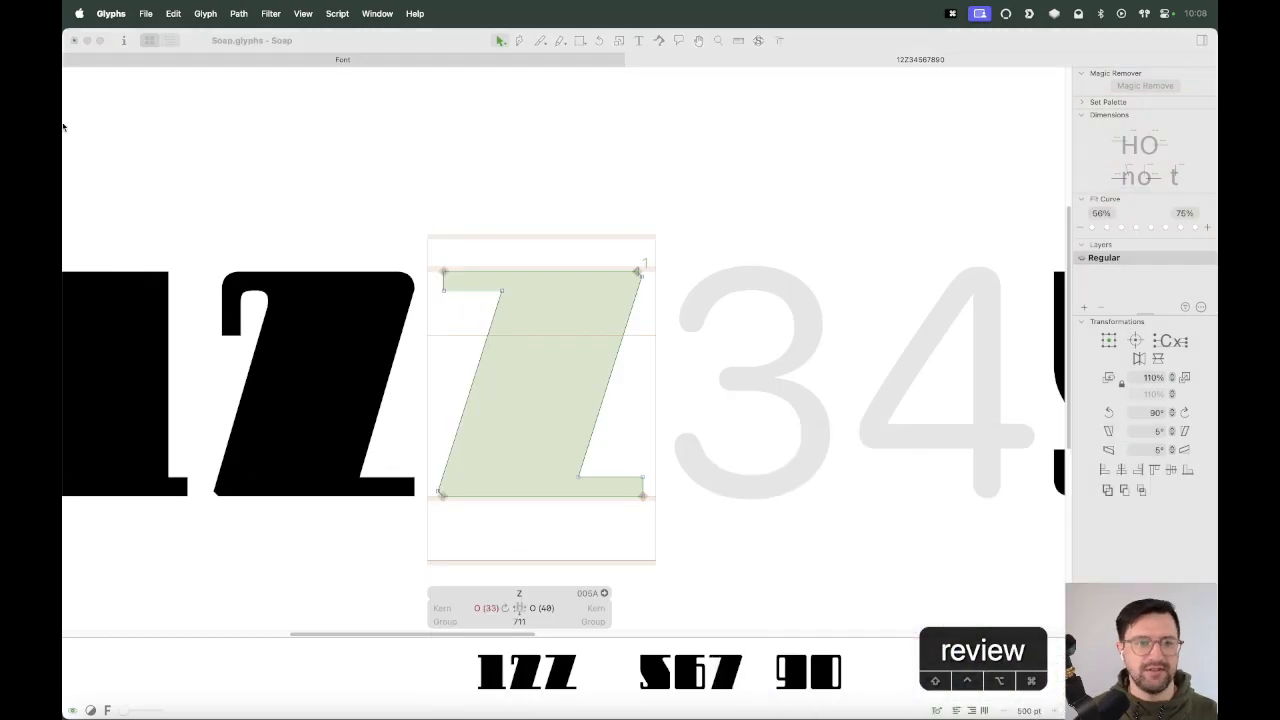
pyautogui.click(150, 41)
pyautogui.click(149, 15)
pyautogui.click(150, 14)
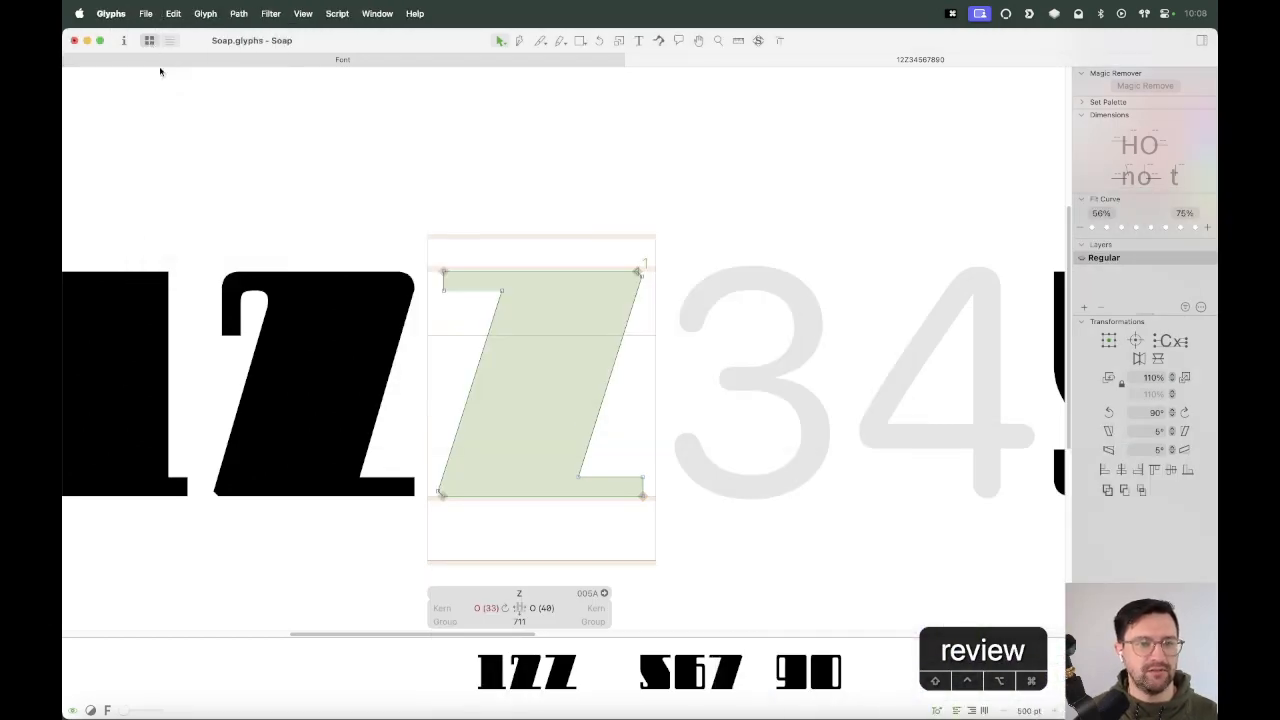
pyautogui.press('super+Tab')
pyautogui.click(132, 40)
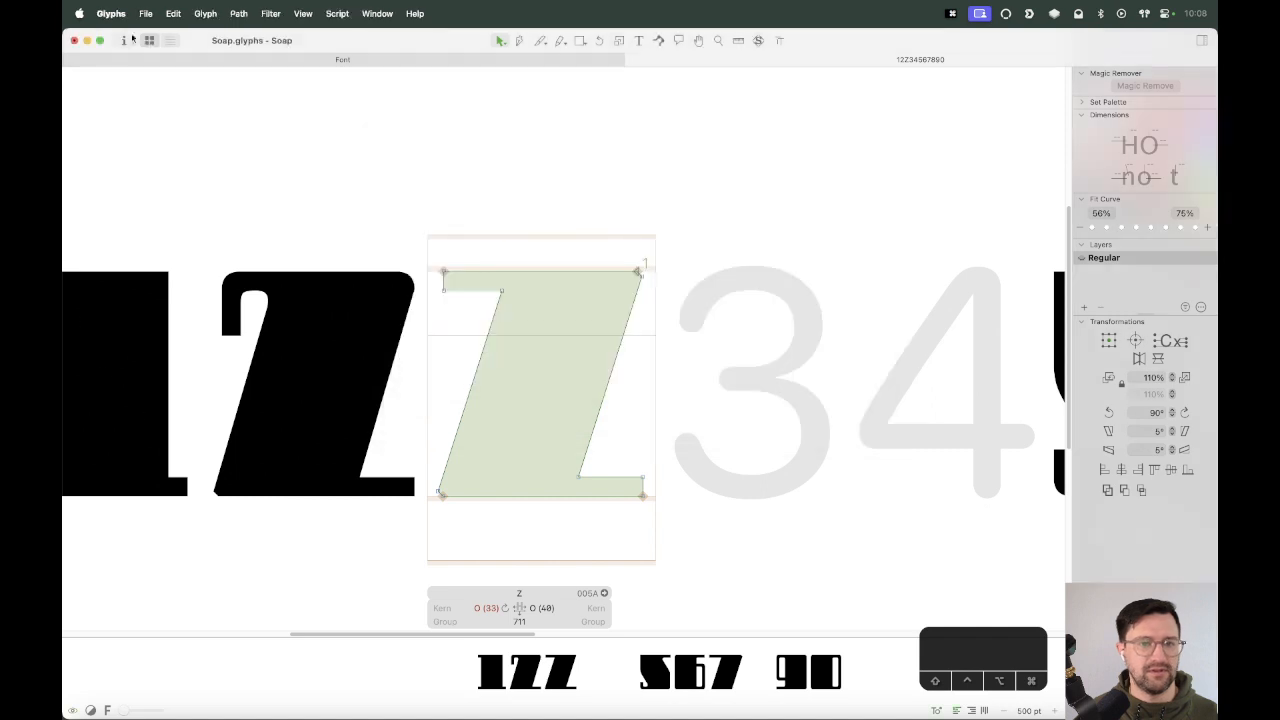
pyautogui.click(152, 12)
pyautogui.click(152, 12)
pyautogui.click(150, 13)
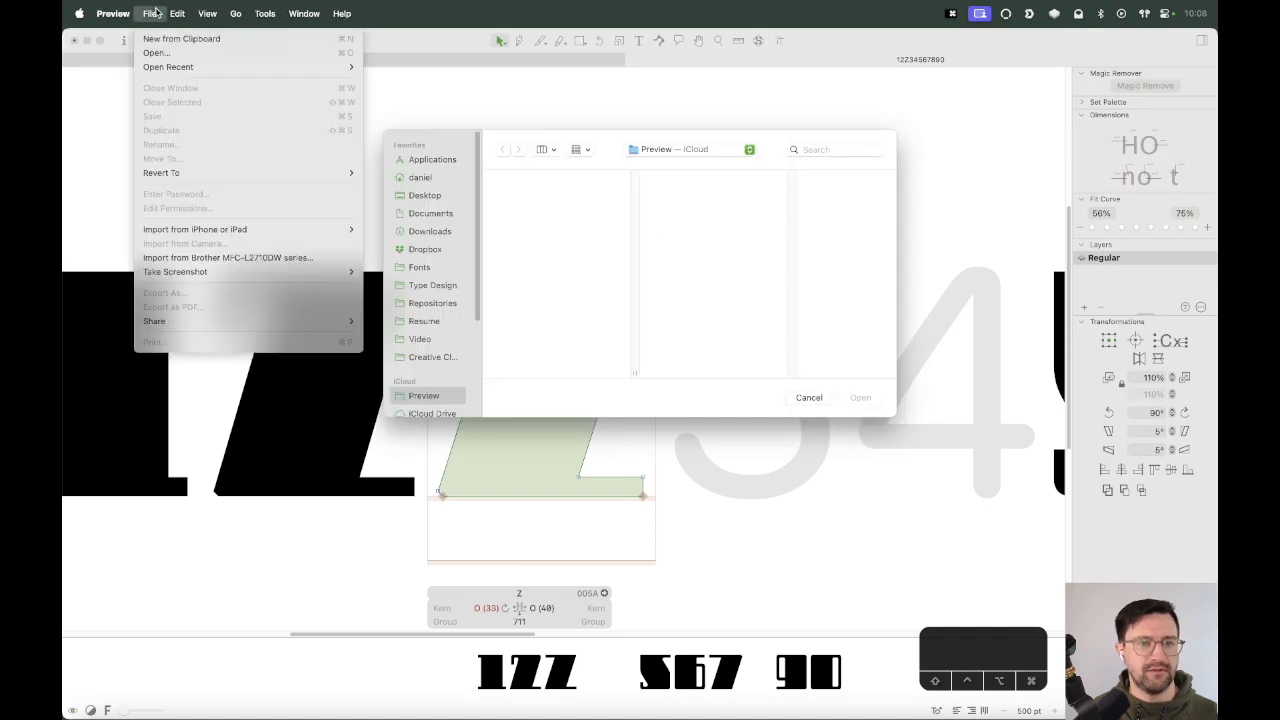
pyautogui.moveTo(263, 68)
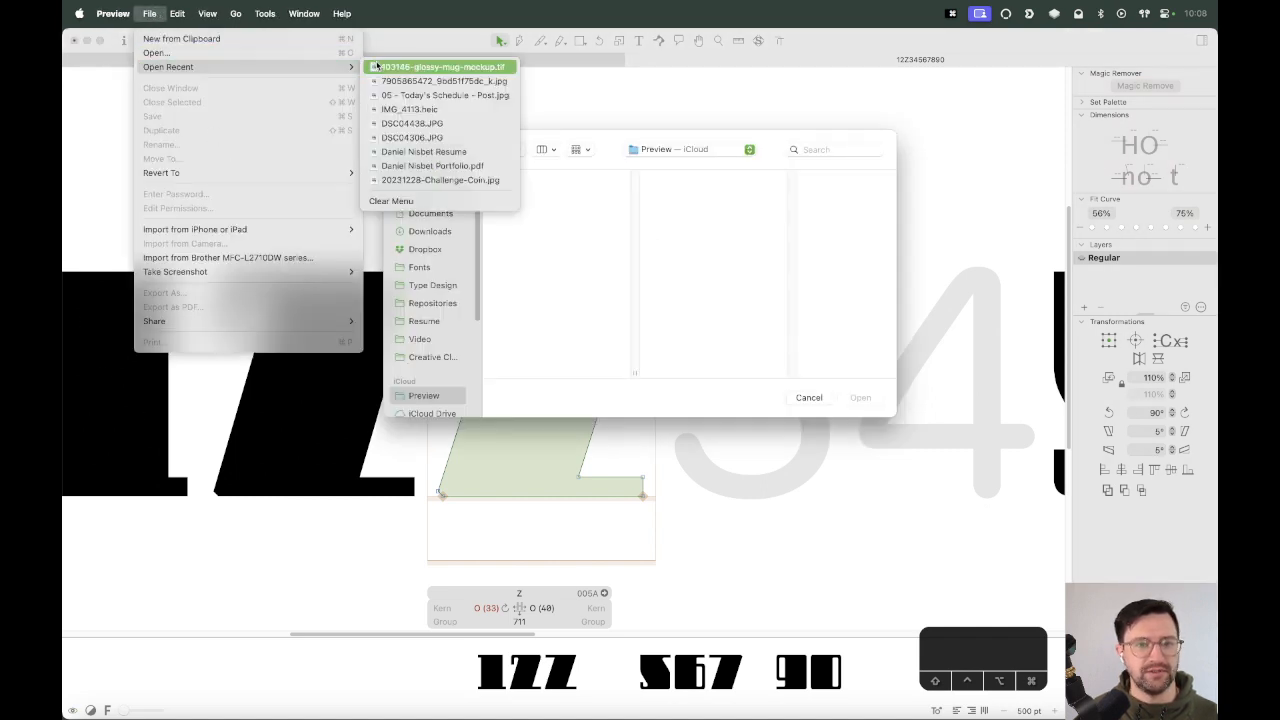
pyautogui.click(380, 81)
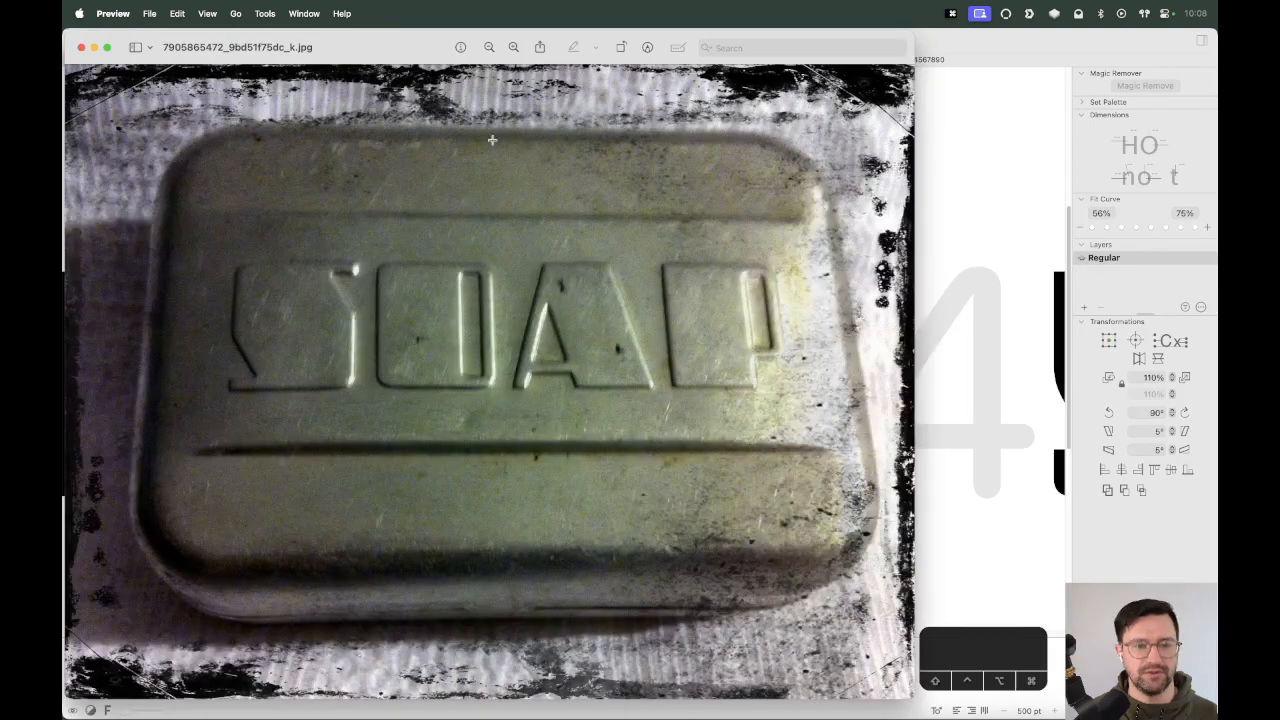
pyautogui.moveTo(366, 48); pyautogui.dragTo(618, 45)
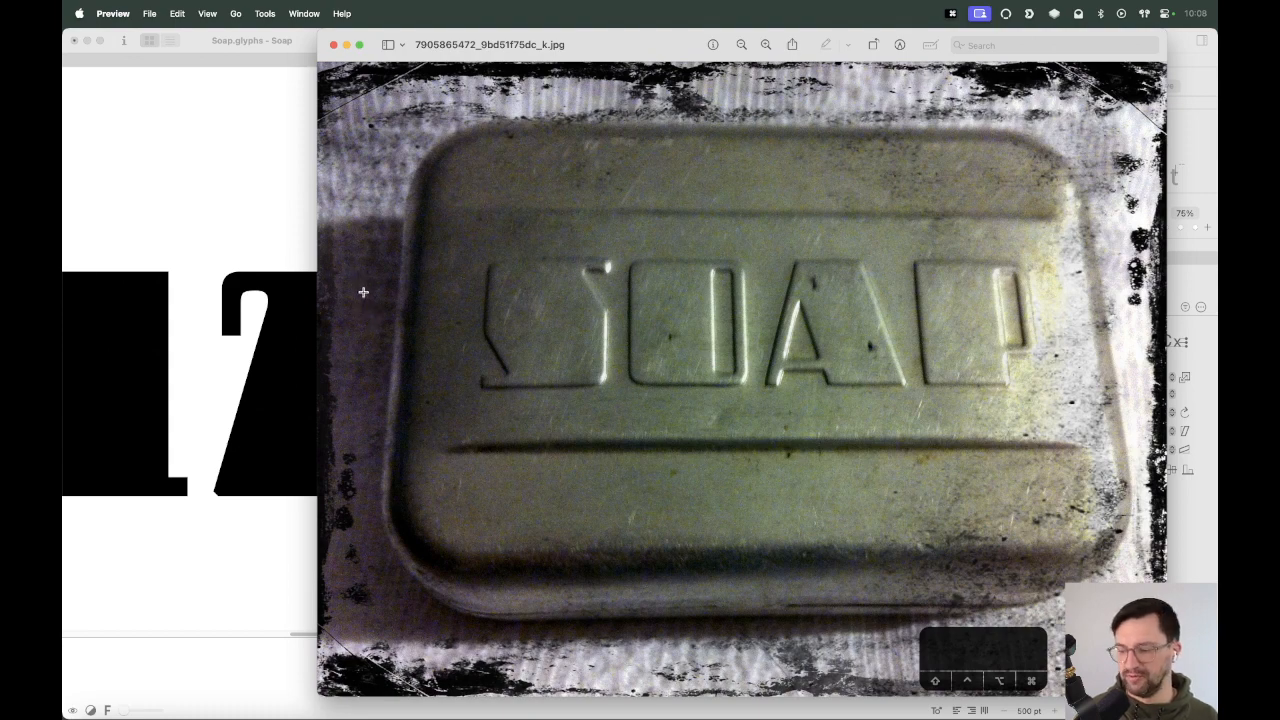
# Return to Glyphs and copy the 15 by 15 bevel at the Z's upper-right corner.
pyautogui.click(279, 206)
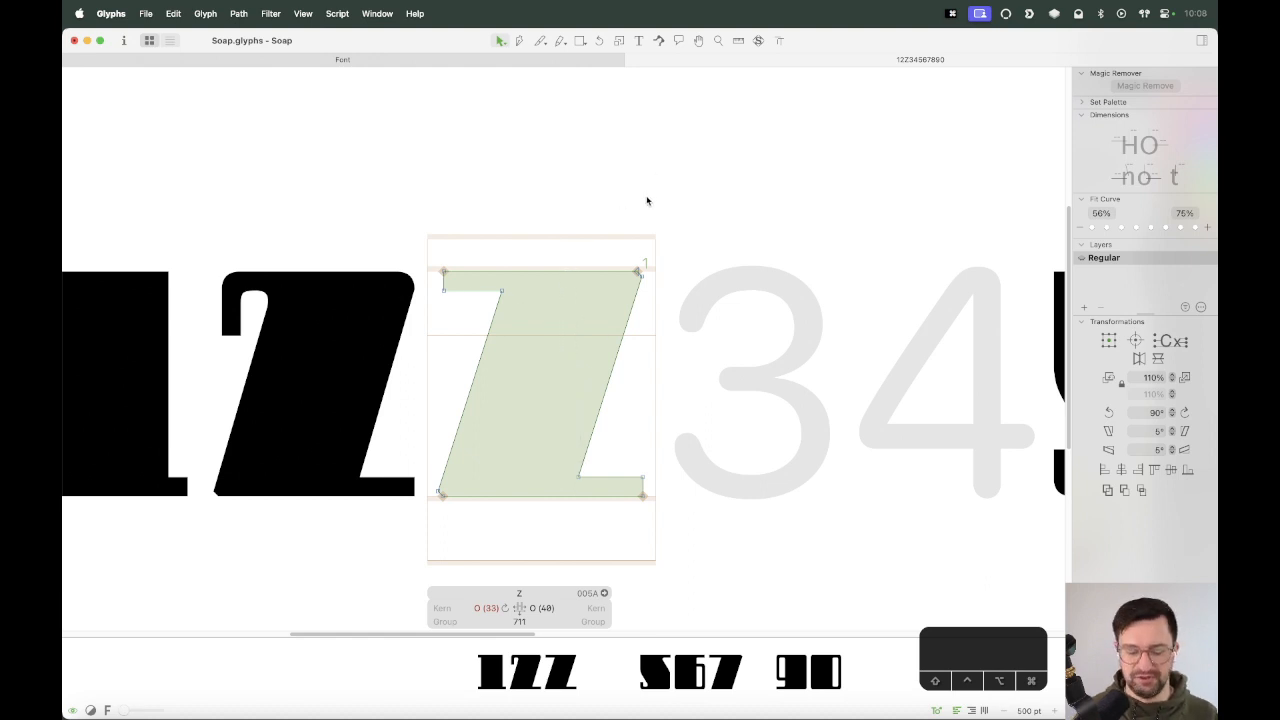
pyautogui.press('super+equal')
pyautogui.press('super+equal')
pyautogui.press('super+equal')
pyautogui.moveTo(829, 126); pyautogui.dragTo(722, 228)
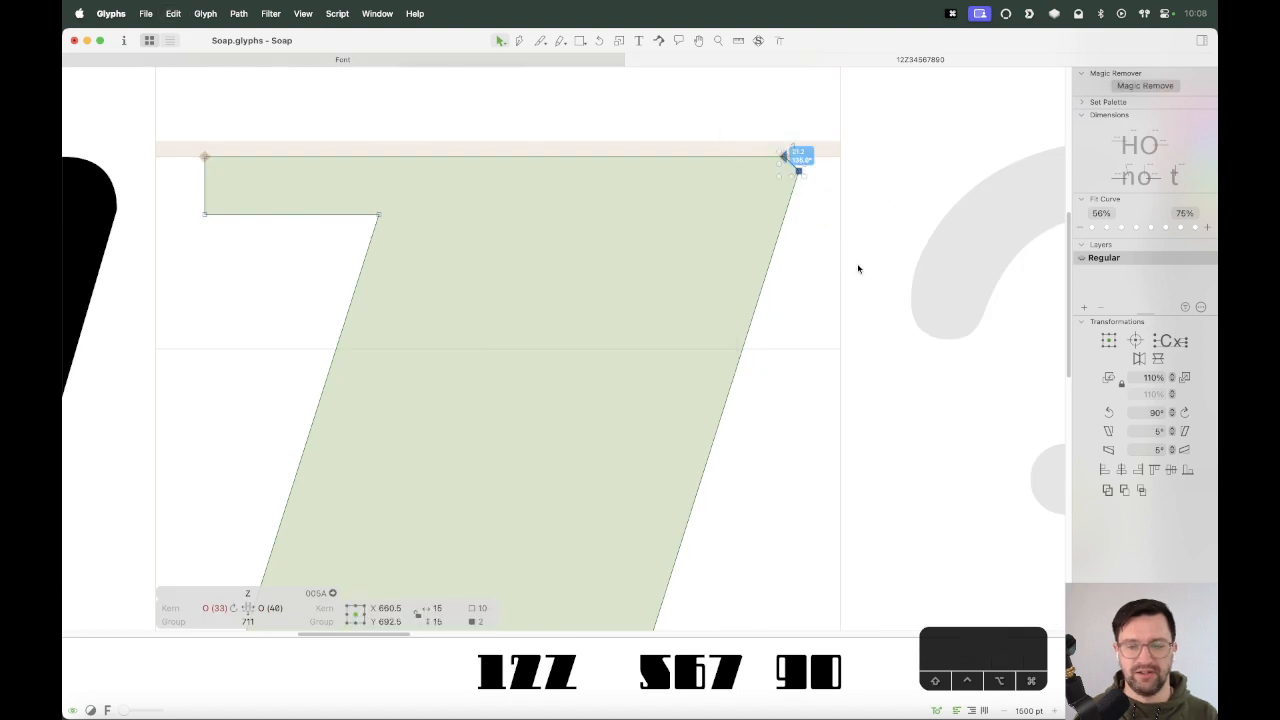
pyautogui.click(858, 268)
# Open the seven for editing and paste the 15 by 15 bevel near its upper-right corner.
pyautogui.press('space')
pyautogui.moveTo(971, 286); pyautogui.dragTo(439, 338)
pyautogui.press('super+minus')
pyautogui.press('super+minus')
pyautogui.press('super+minus')
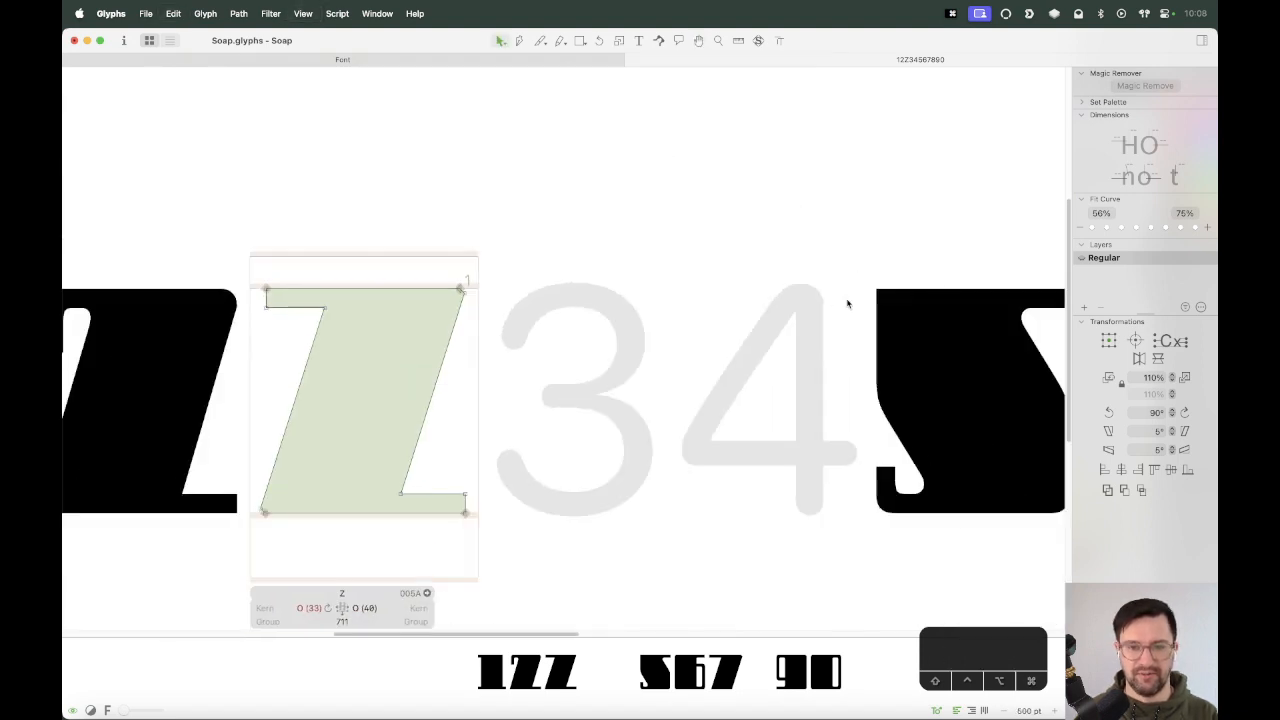
pyautogui.press('space')
pyautogui.moveTo(943, 292); pyautogui.dragTo(492, 323)
pyautogui.moveTo(802, 306); pyautogui.dragTo(674, 386)
pyautogui.press('z')
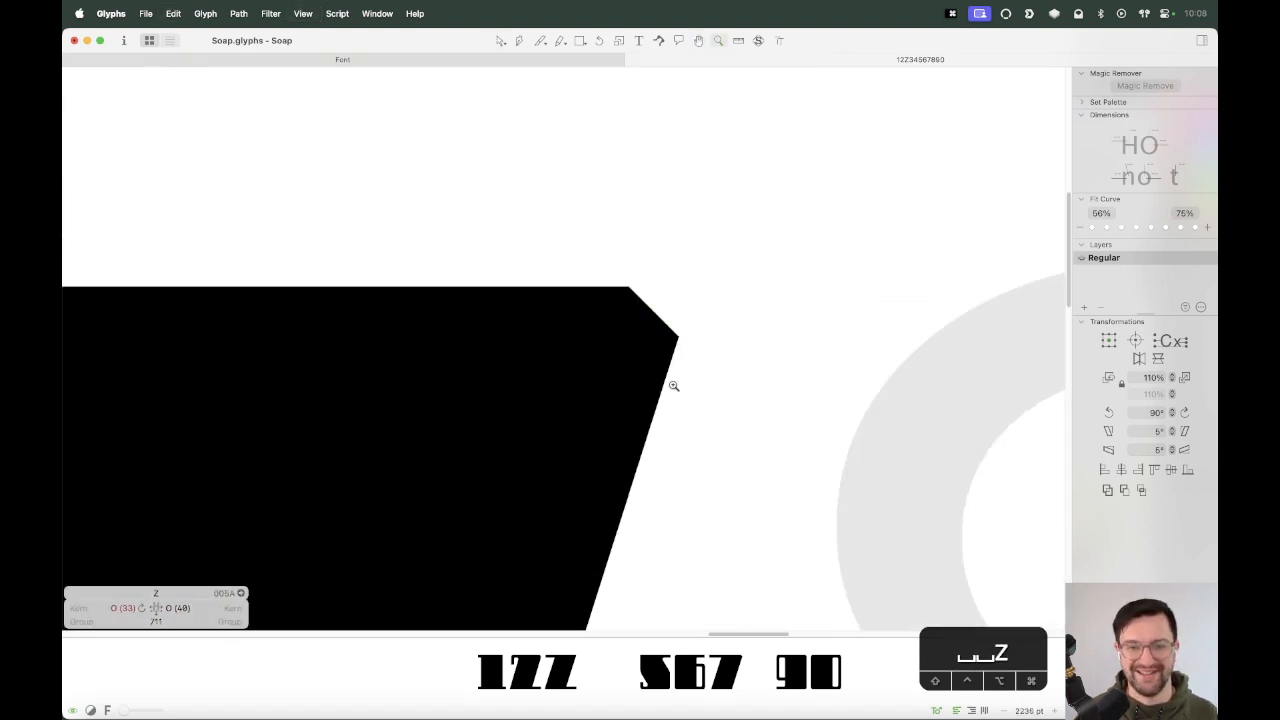
pyautogui.press('v')
pyautogui.doubleClick(643, 357)
pyautogui.press('super+v')
pyautogui.press('z')
pyautogui.moveTo(742, 215); pyautogui.dragTo(478, 419)
pyautogui.press('v')
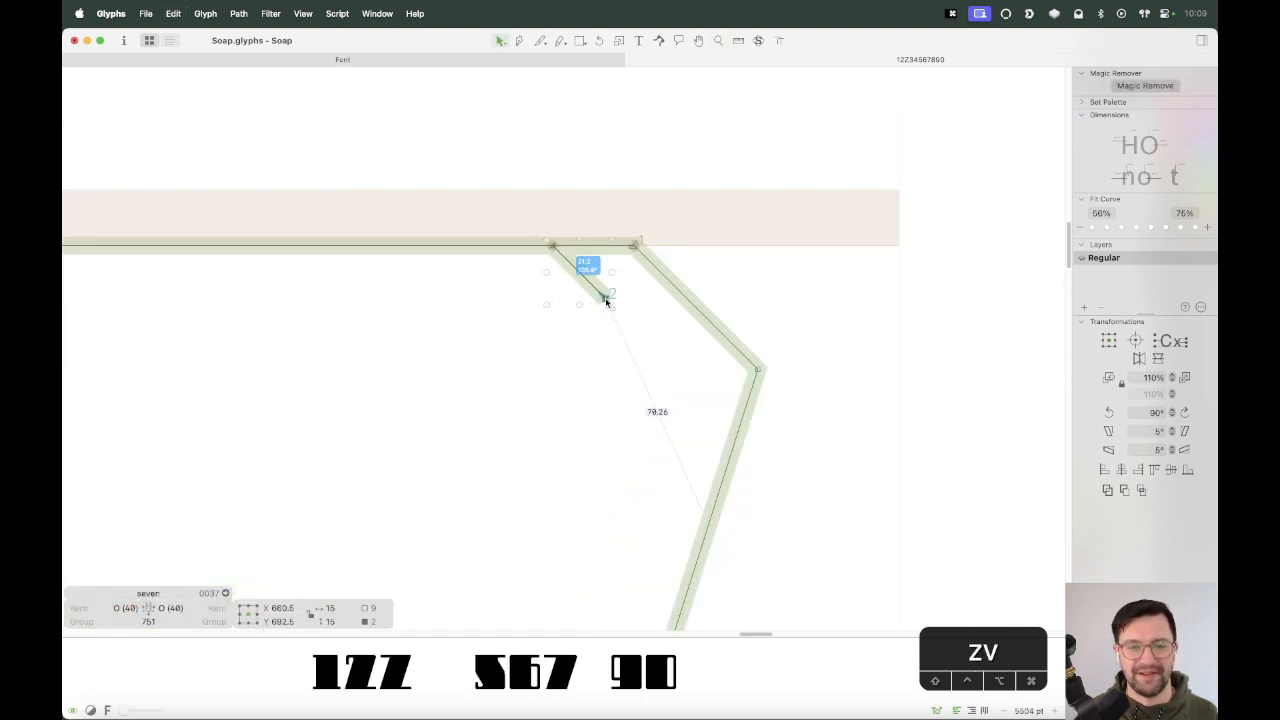
# Move the pasted bevel outside the seven's upper-right corner and remove the original 35 by 35 bevel segment.
pyautogui.moveTo(607, 300); pyautogui.dragTo(783, 296)
pyautogui.click(708, 327)
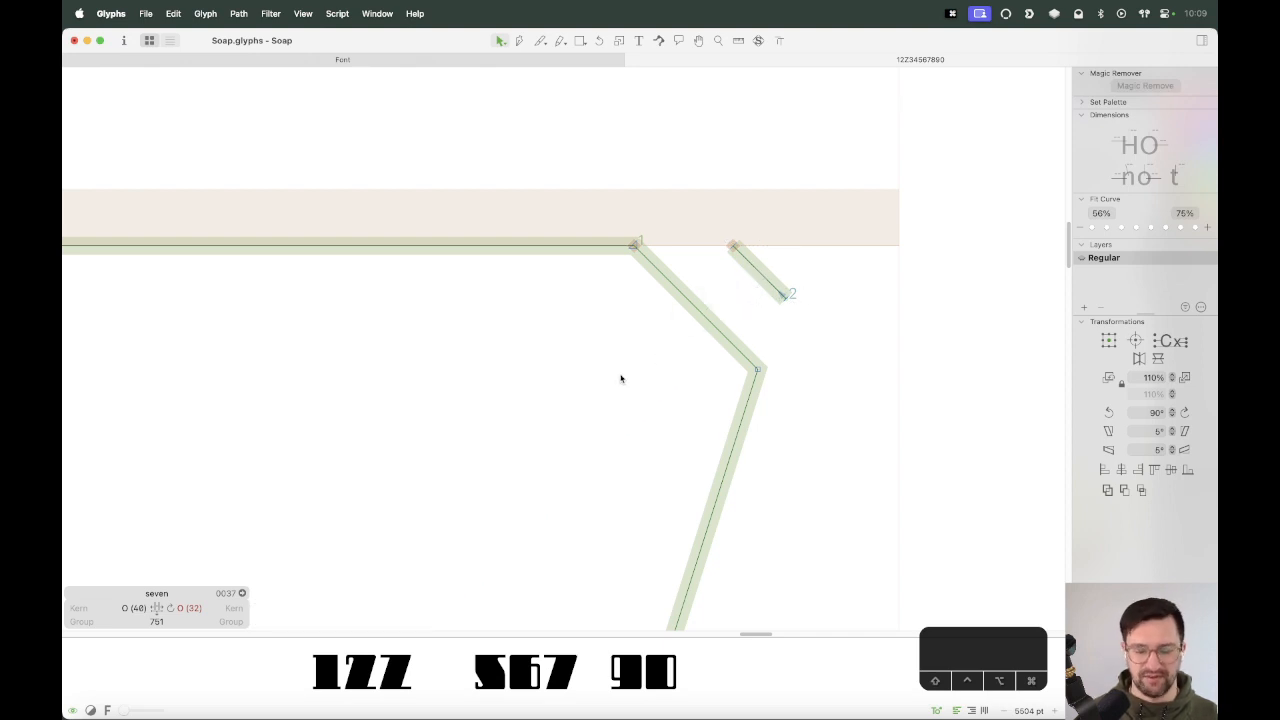
pyautogui.click(703, 308)
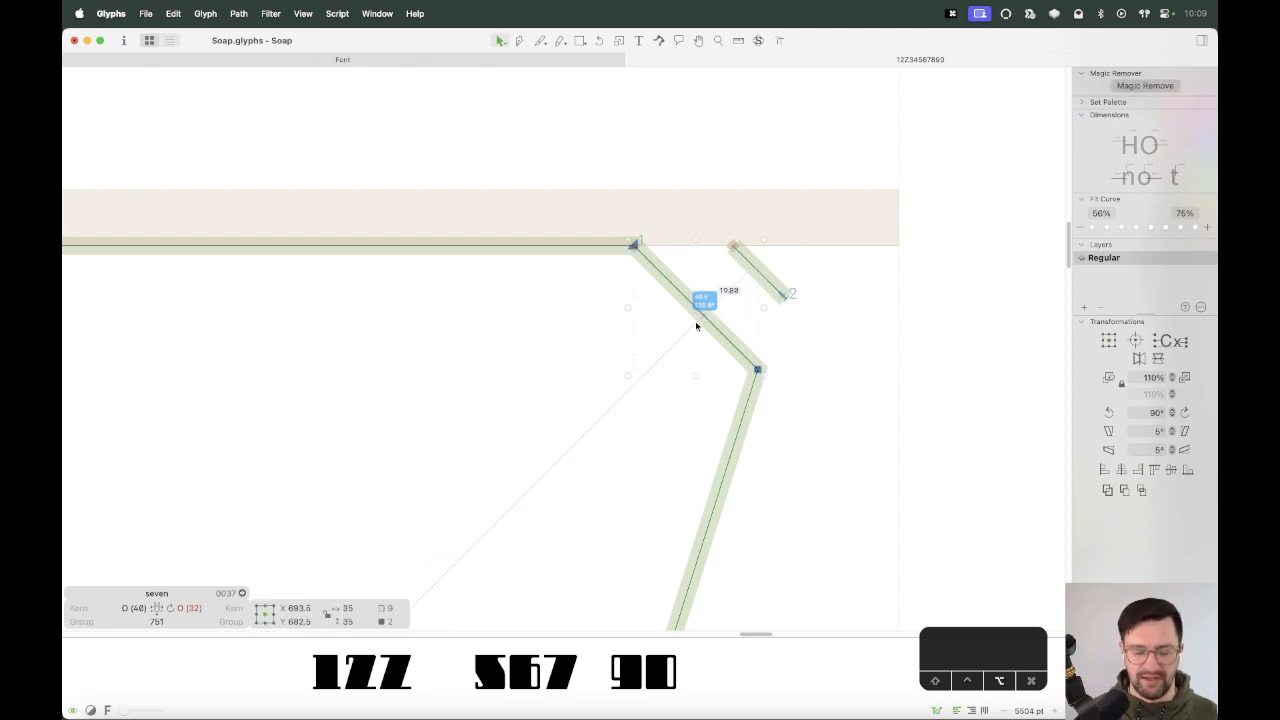
pyautogui.press('Delete')
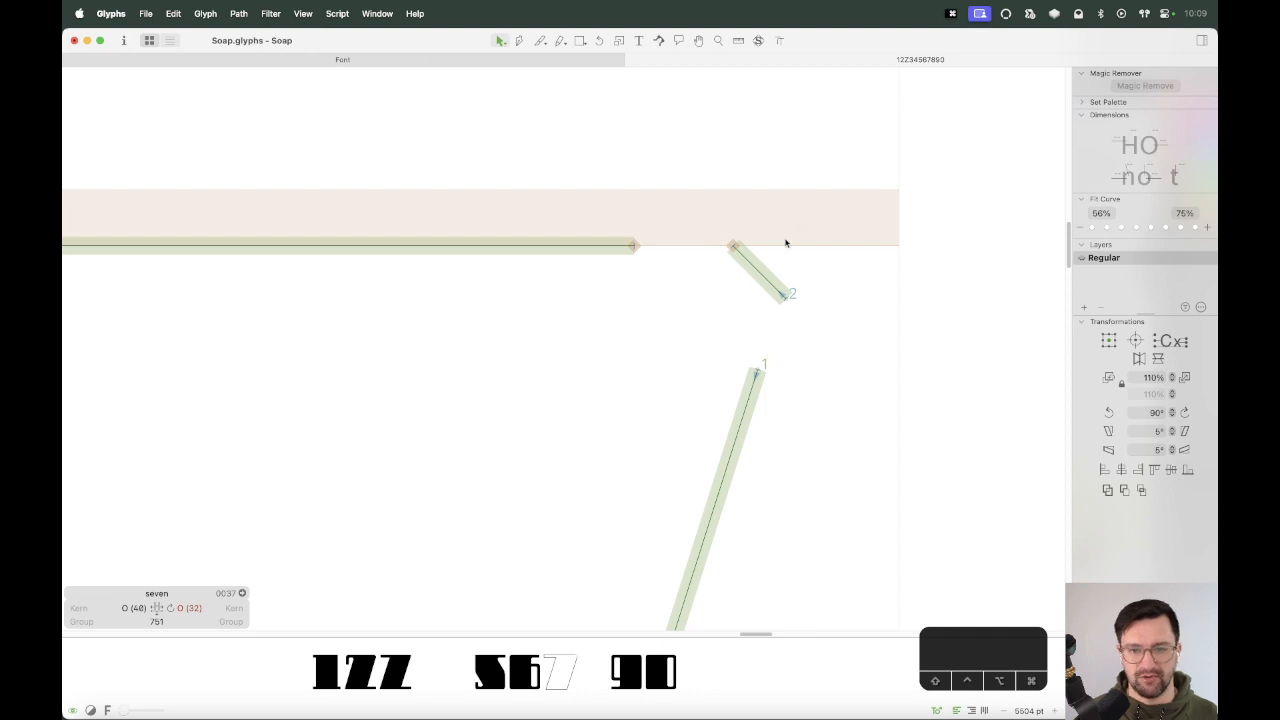
# Nudge the pasted bevel two units left and join the seven's right diagonal and top edge to it, closing the outline.
pyautogui.moveTo(786, 243); pyautogui.dragTo(719, 315)
pyautogui.press('Left')
pyautogui.press('Left')
pyautogui.press('Left')
pyautogui.press('Left')
pyautogui.press('Left')
pyautogui.press('Left')
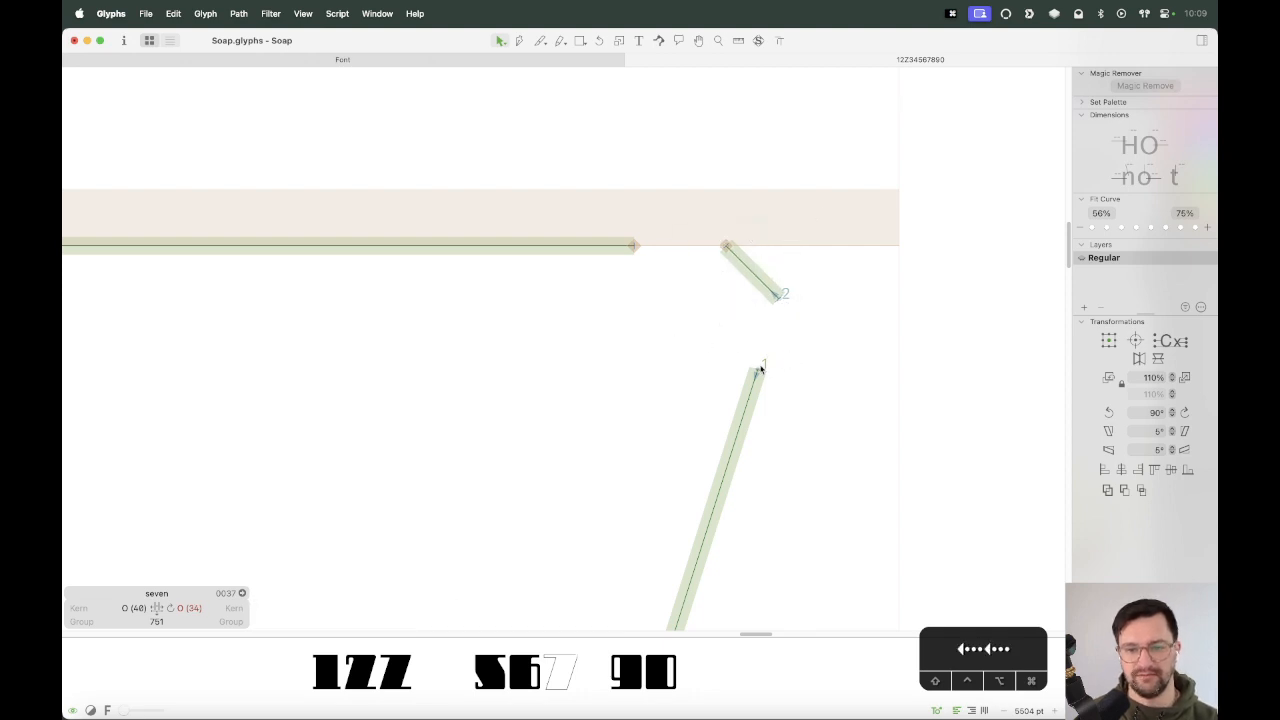
pyautogui.moveTo(759, 368); pyautogui.dragTo(778, 297)
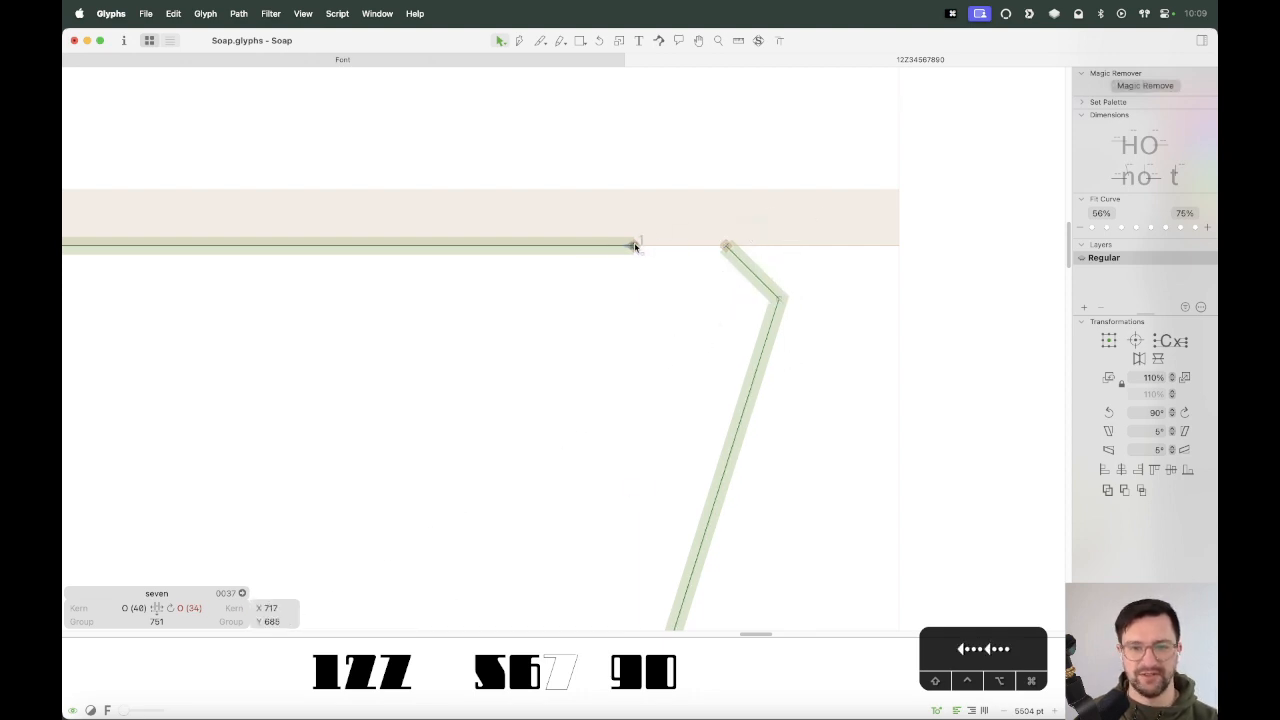
pyautogui.moveTo(635, 246); pyautogui.dragTo(721, 256)
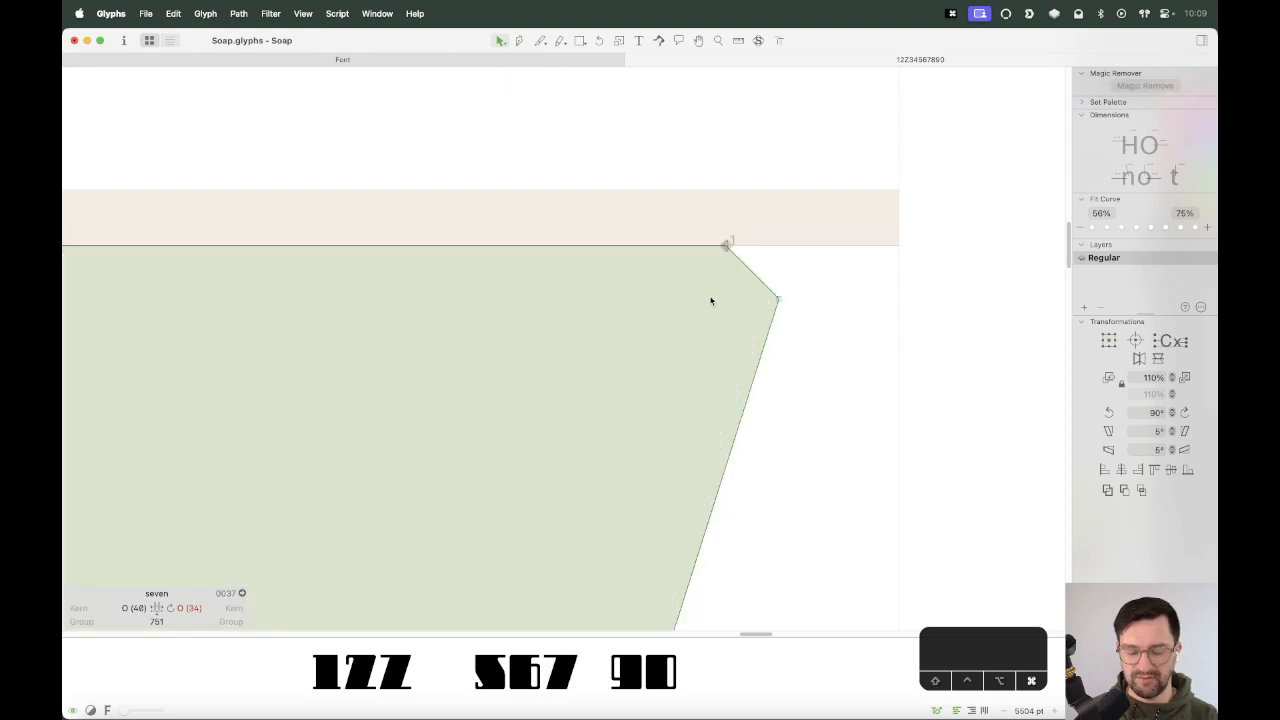
# Update the seven's metrics so both sidebearings follow the O again.
pyautogui.press('super+minus')
pyautogui.press('super+minus')
pyautogui.press('super+minus')
pyautogui.press('space')
pyautogui.moveTo(593, 413); pyautogui.dragTo(794, 380)
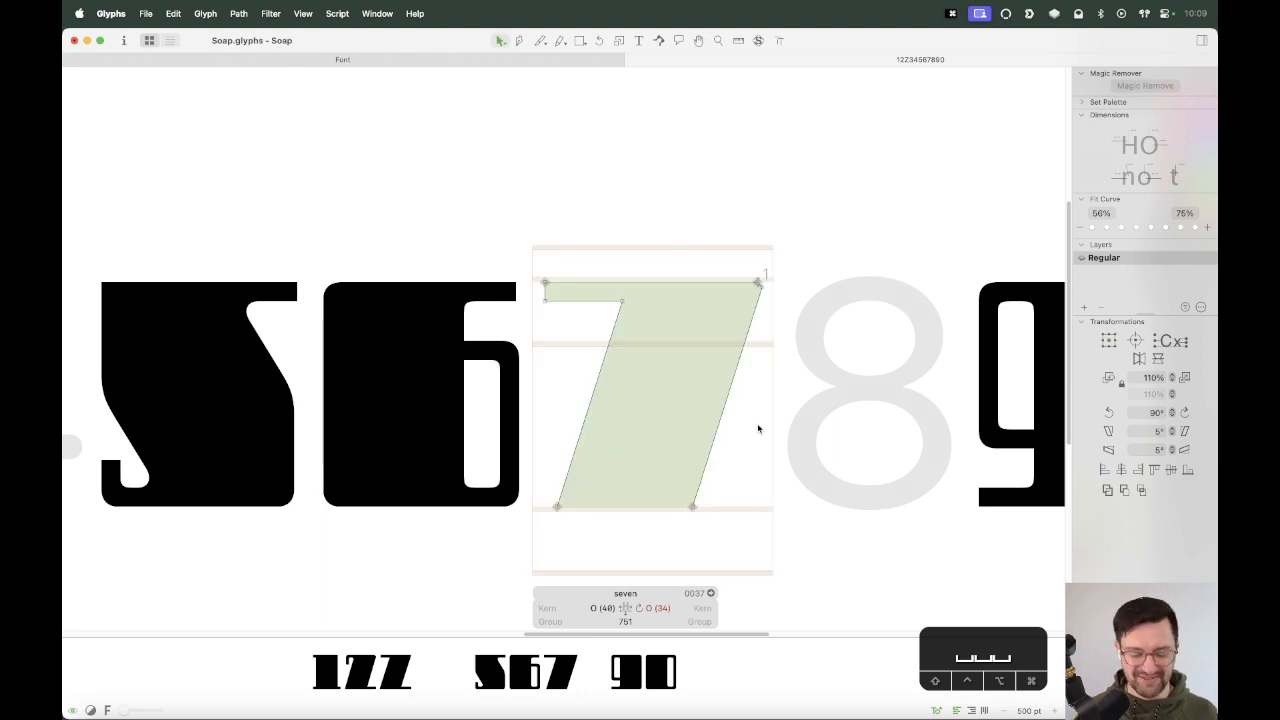
pyautogui.press('ctrl+super+m')
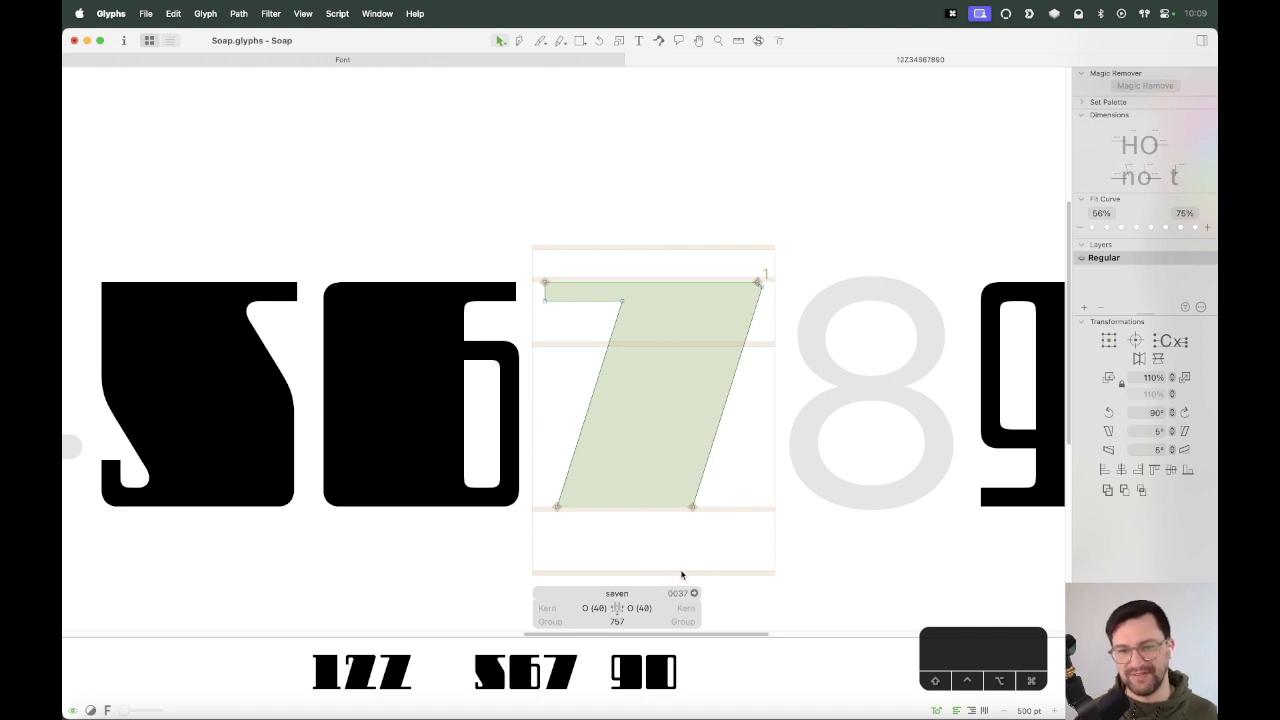
# Remove the Z between the two and three to compare the numerals, and put it back.
pyautogui.press('super+minus')
pyautogui.press('space')
pyautogui.moveTo(560, 370); pyautogui.dragTo(757, 392)
pyautogui.moveTo(181, 433); pyautogui.dragTo(414, 408)
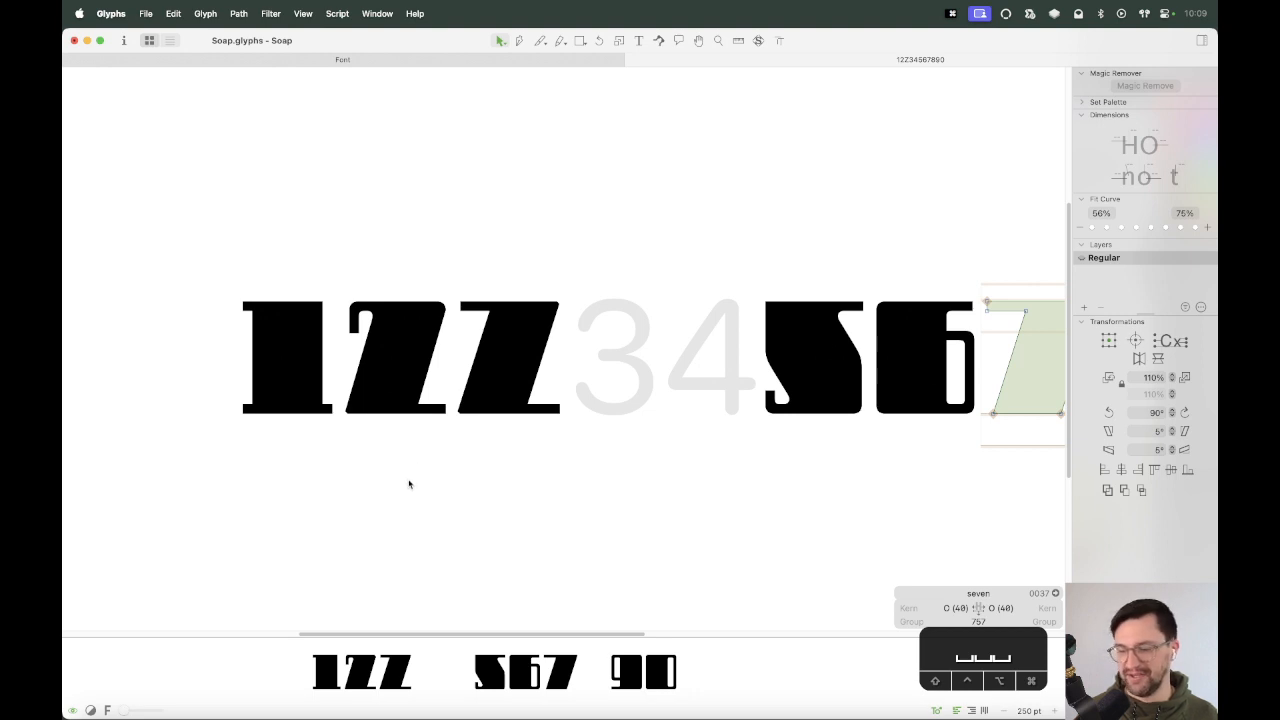
pyautogui.press('t')
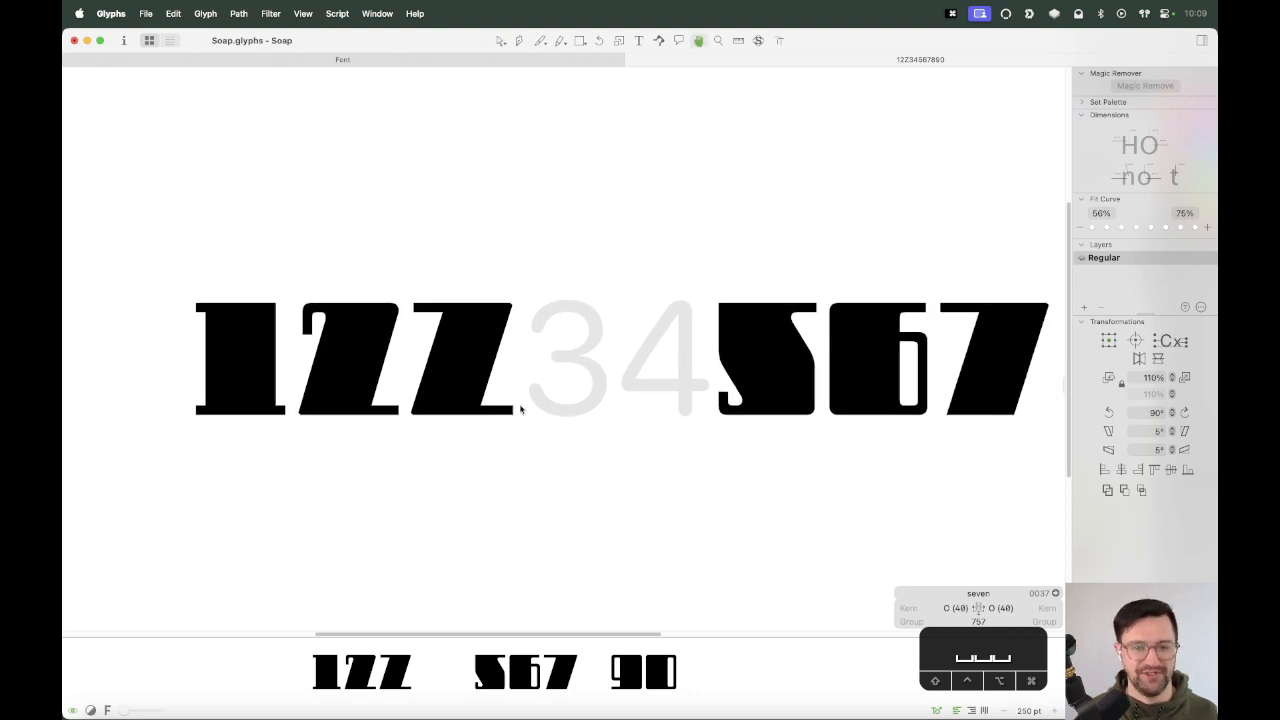
pyautogui.click(519, 380)
pyautogui.press('BackSpace')
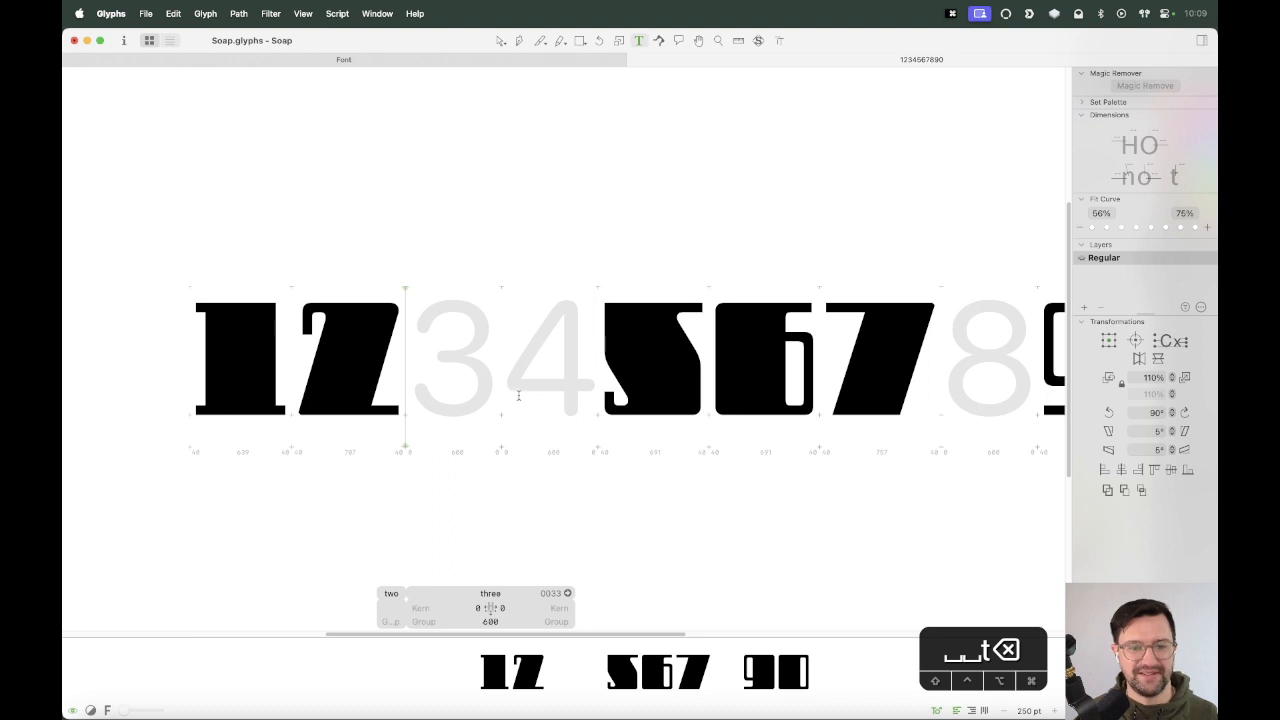
pyautogui.write('Z')
pyautogui.press('Escape')
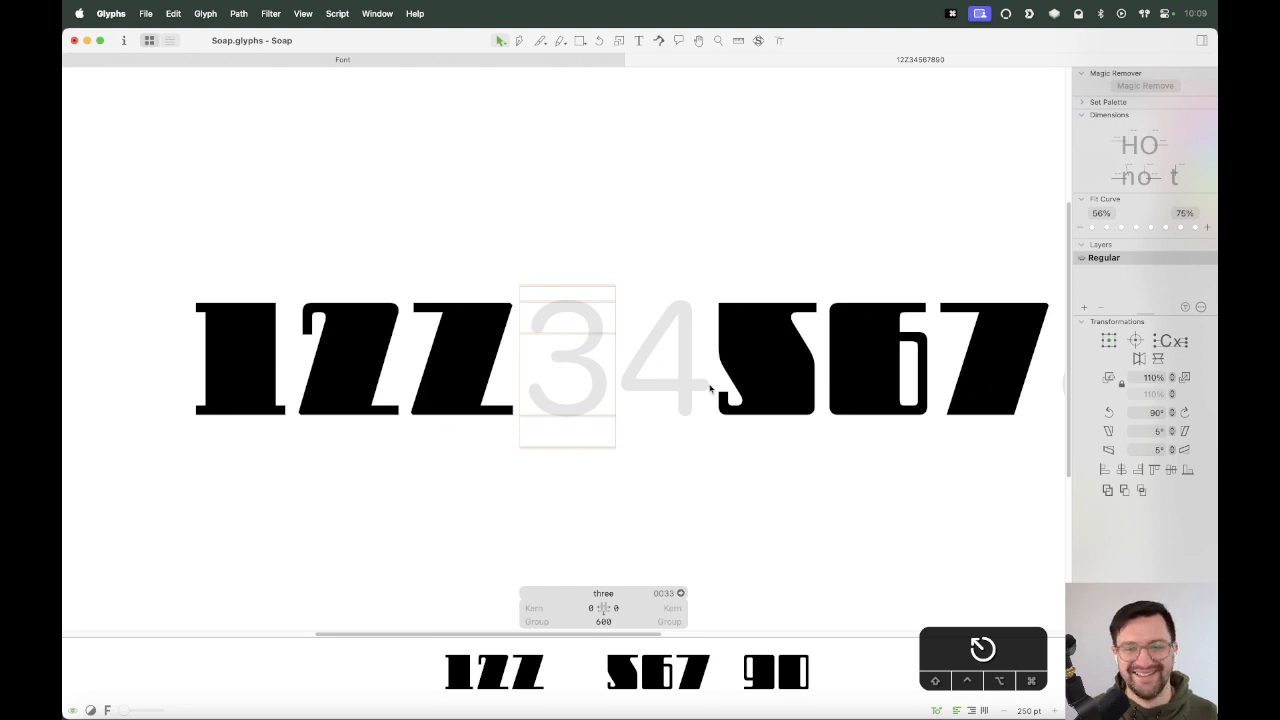
# Insert a capital S before the five in the numeral row to compare the two shapes.
pyautogui.press('space')
pyautogui.moveTo(773, 385); pyautogui.dragTo(663, 400)
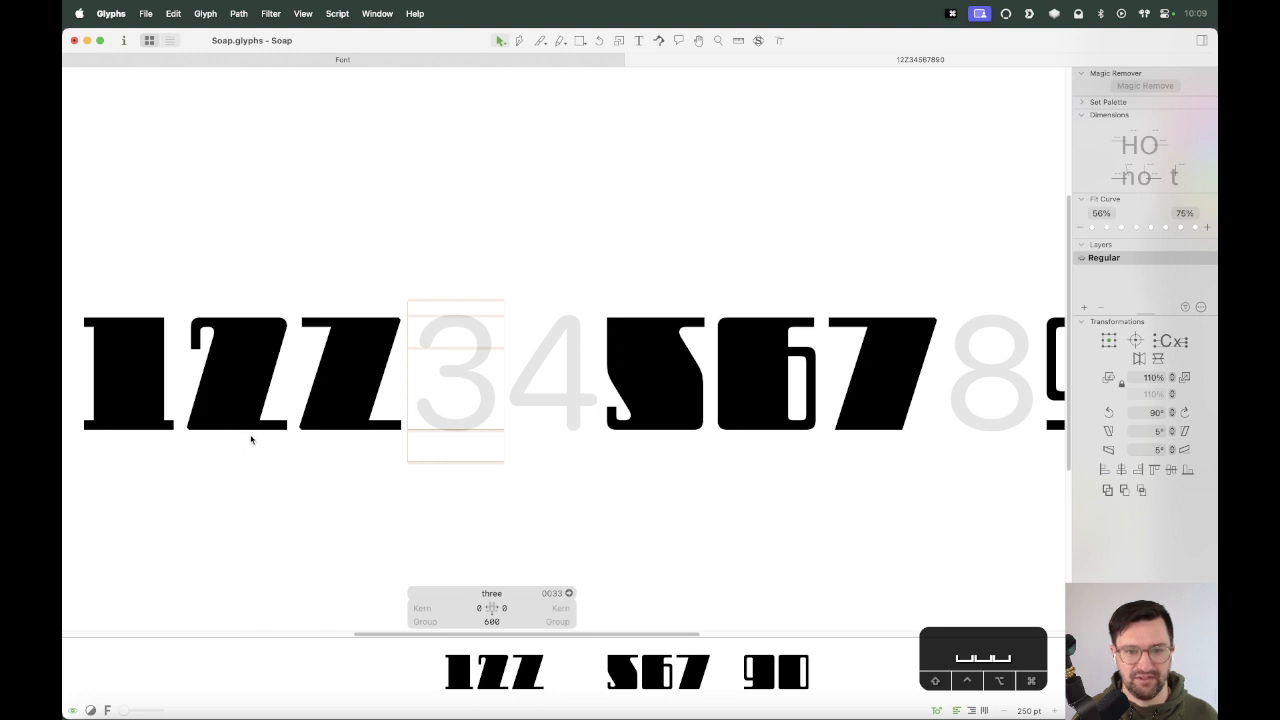
pyautogui.press('t')
pyautogui.click(574, 350)
pyautogui.write('5')
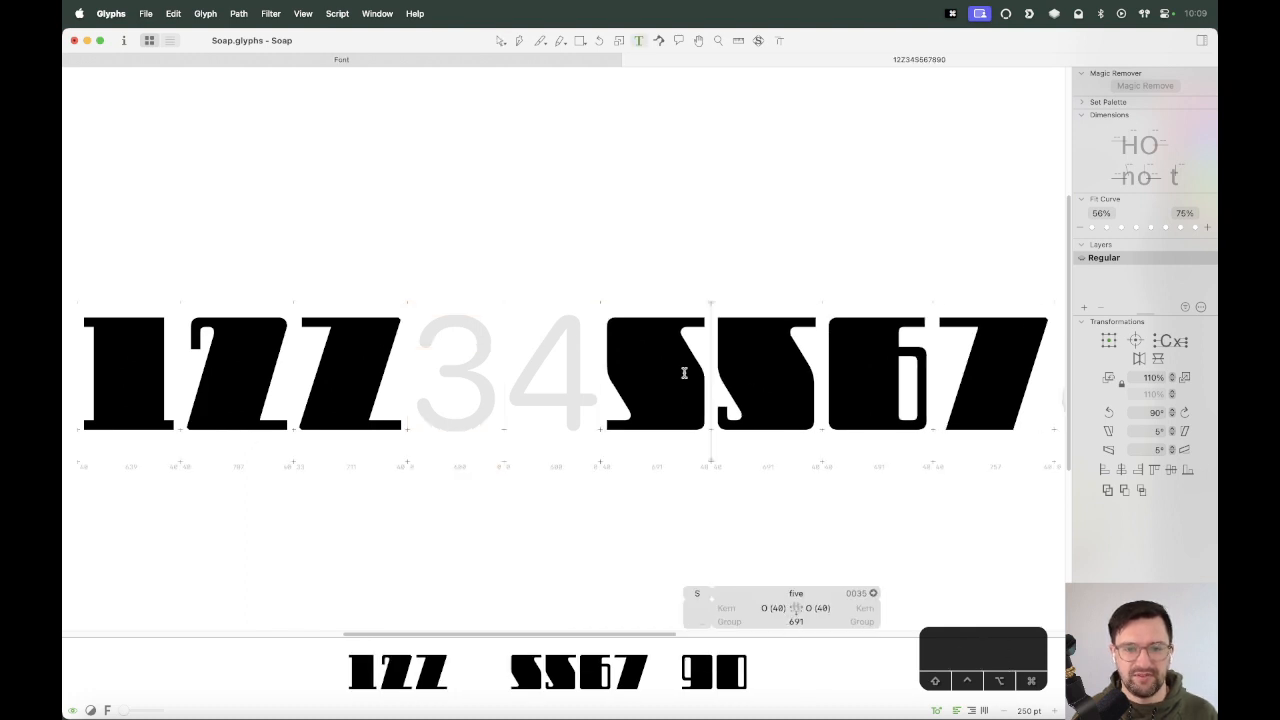
pyautogui.press('Escape')
pyautogui.press('space')
pyautogui.moveTo(915, 335); pyautogui.dragTo(800, 330)
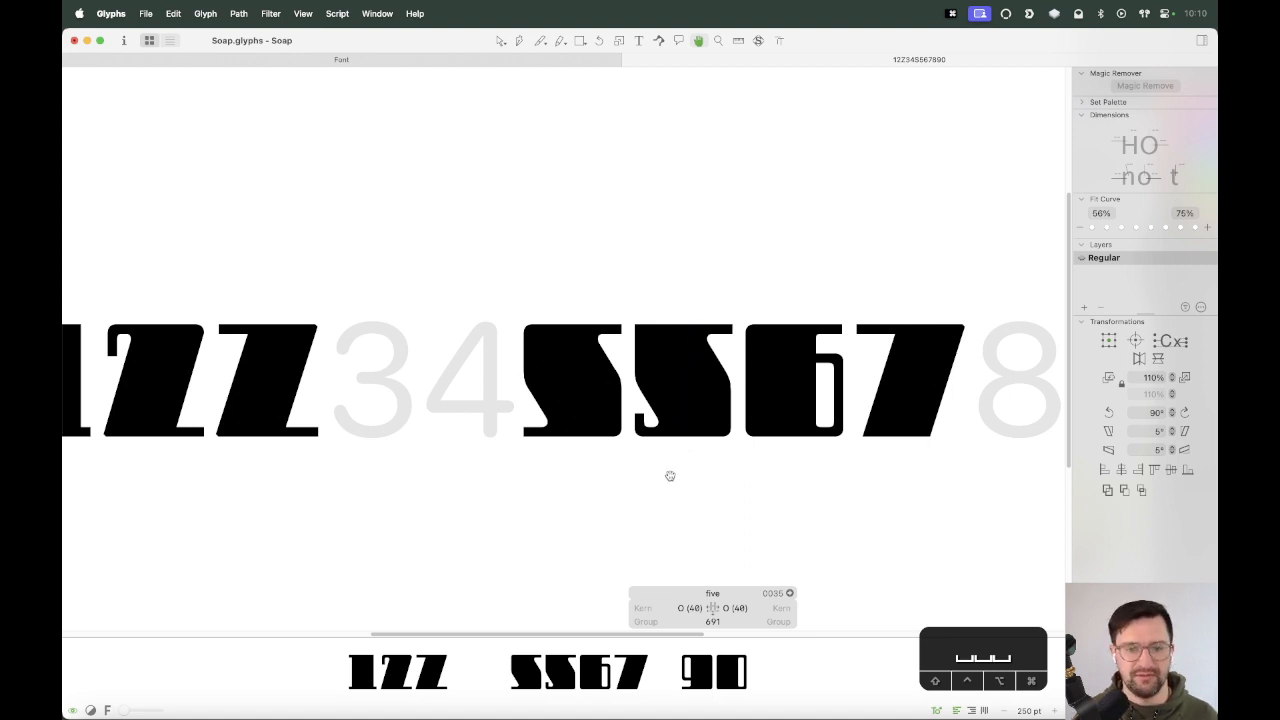
pyautogui.press('space')
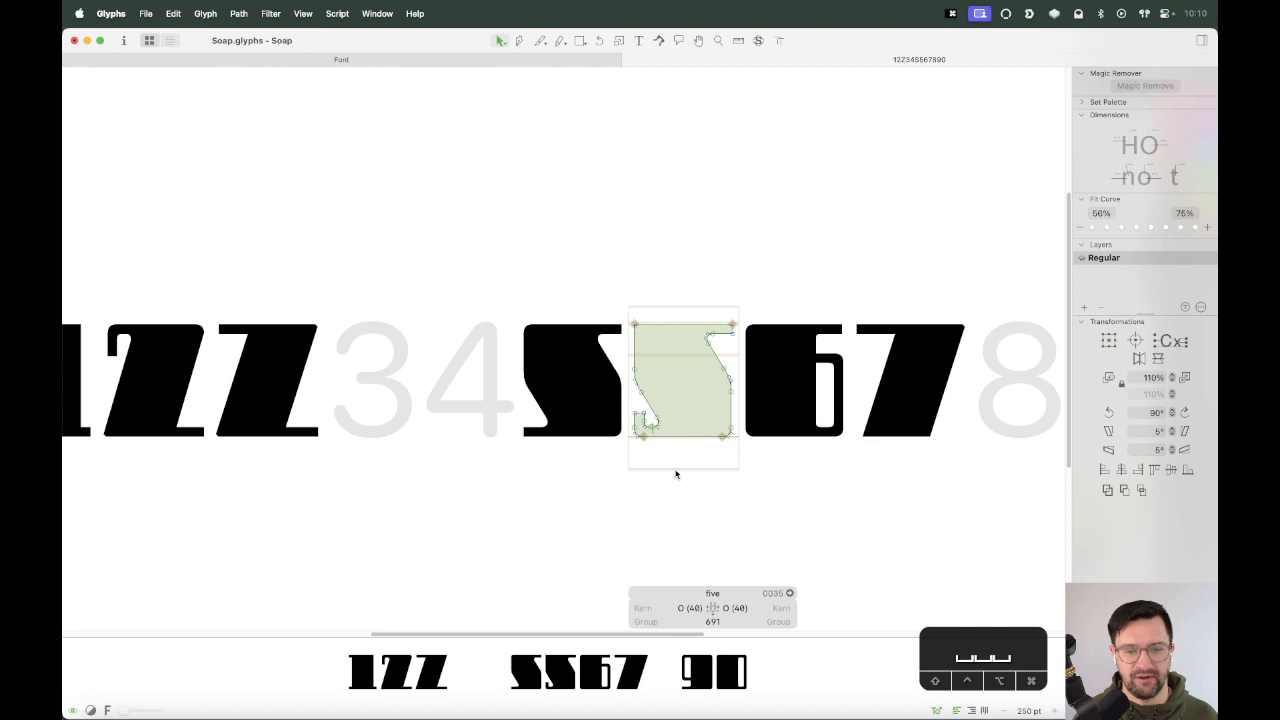
# Open the five from the font overview in its own tab and add a backup copy of its Regular layer.
pyautogui.click(450, 64)
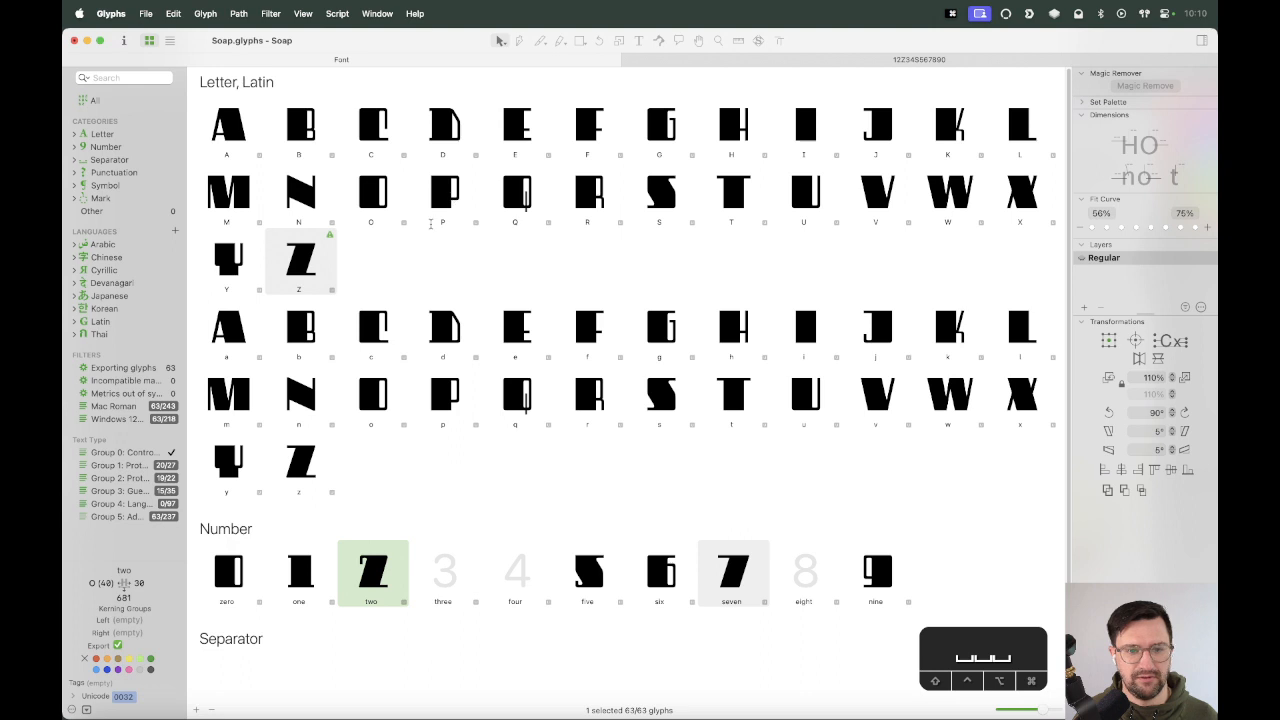
pyautogui.doubleClick(589, 580)
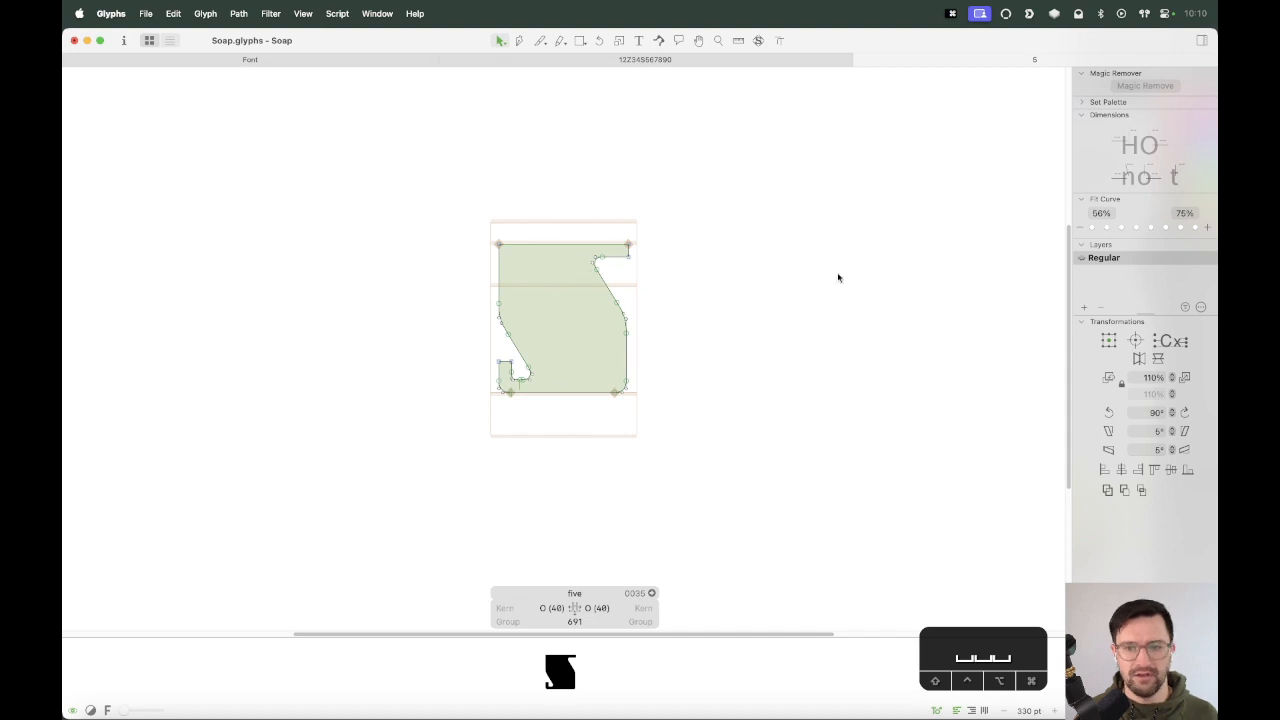
pyautogui.click(1085, 309)
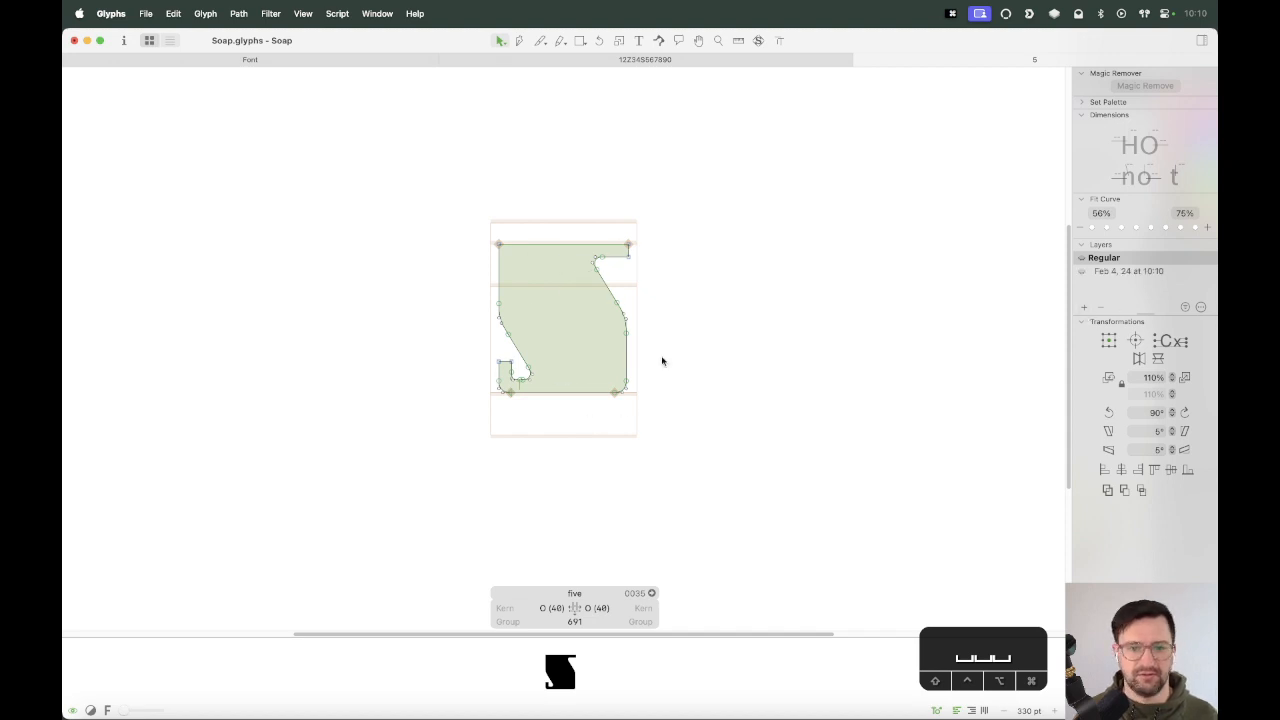
# Close the five's separate tab and remove the capital S before the five in the numeral row.
pyautogui.press('super+equal')
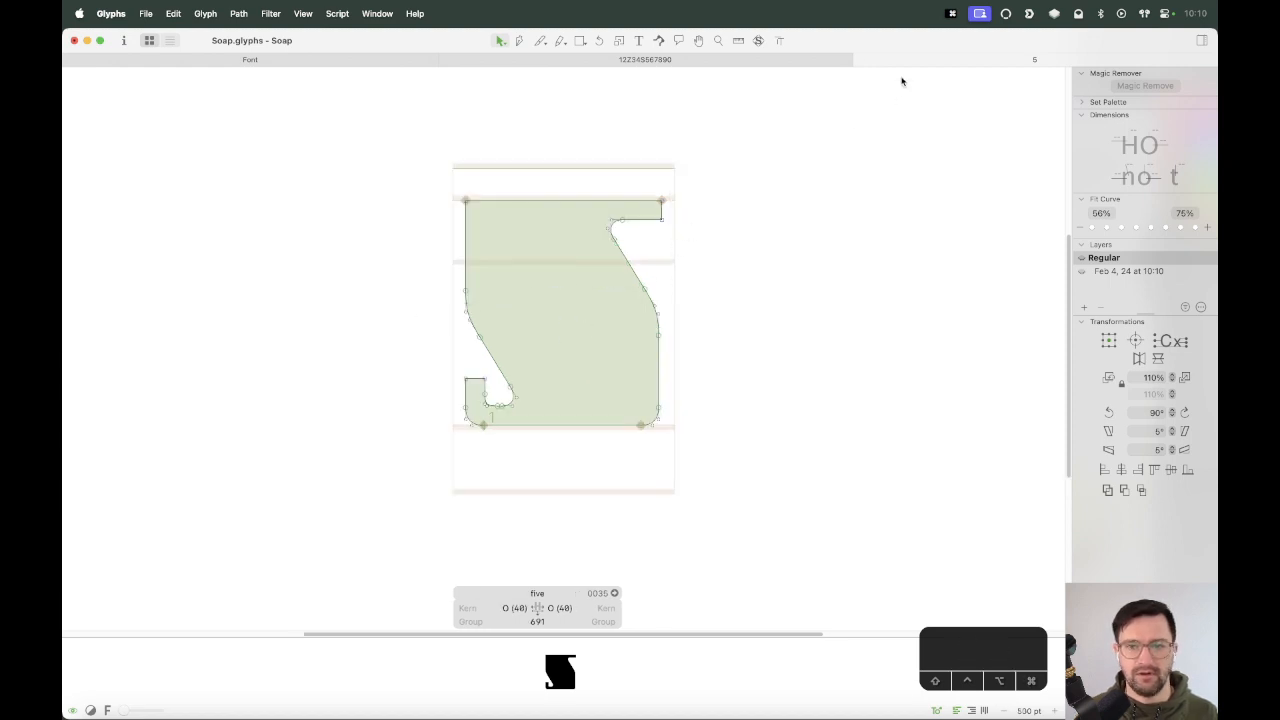
pyautogui.click(858, 63)
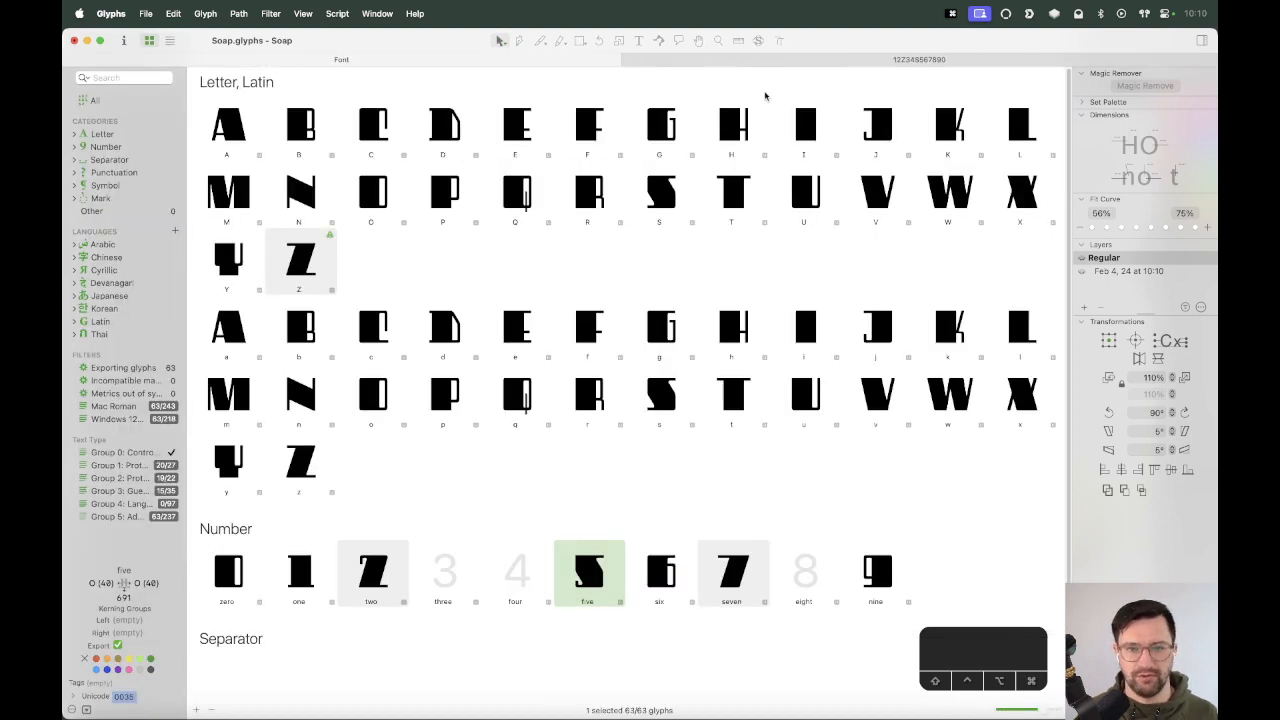
pyautogui.click(765, 59)
pyautogui.press('super+equal')
pyautogui.press('super+equal')
pyautogui.press('space')
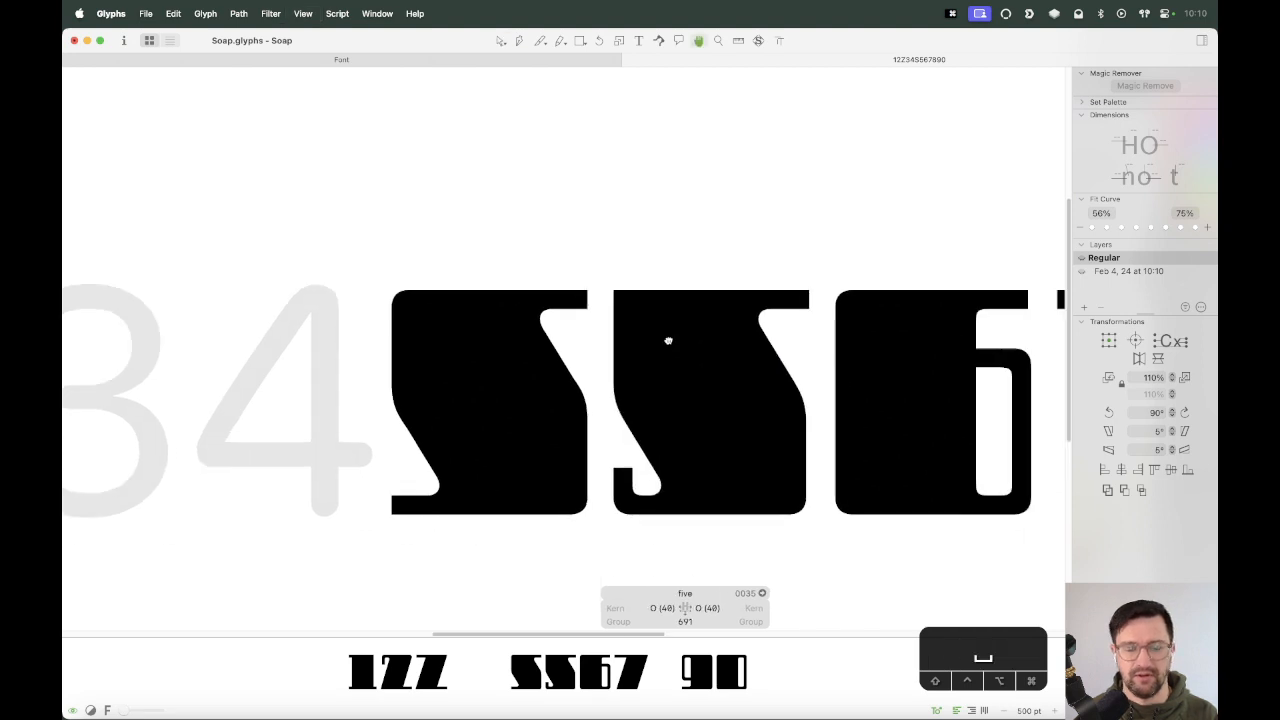
pyautogui.press('t')
pyautogui.press('BackSpace')
pyautogui.press('Escape')
# Delete the five's curved middle sections and the straight pieces attached to its lower half, leaving the outline open.
pyautogui.moveTo(511, 369); pyautogui.dragTo(632, 270)
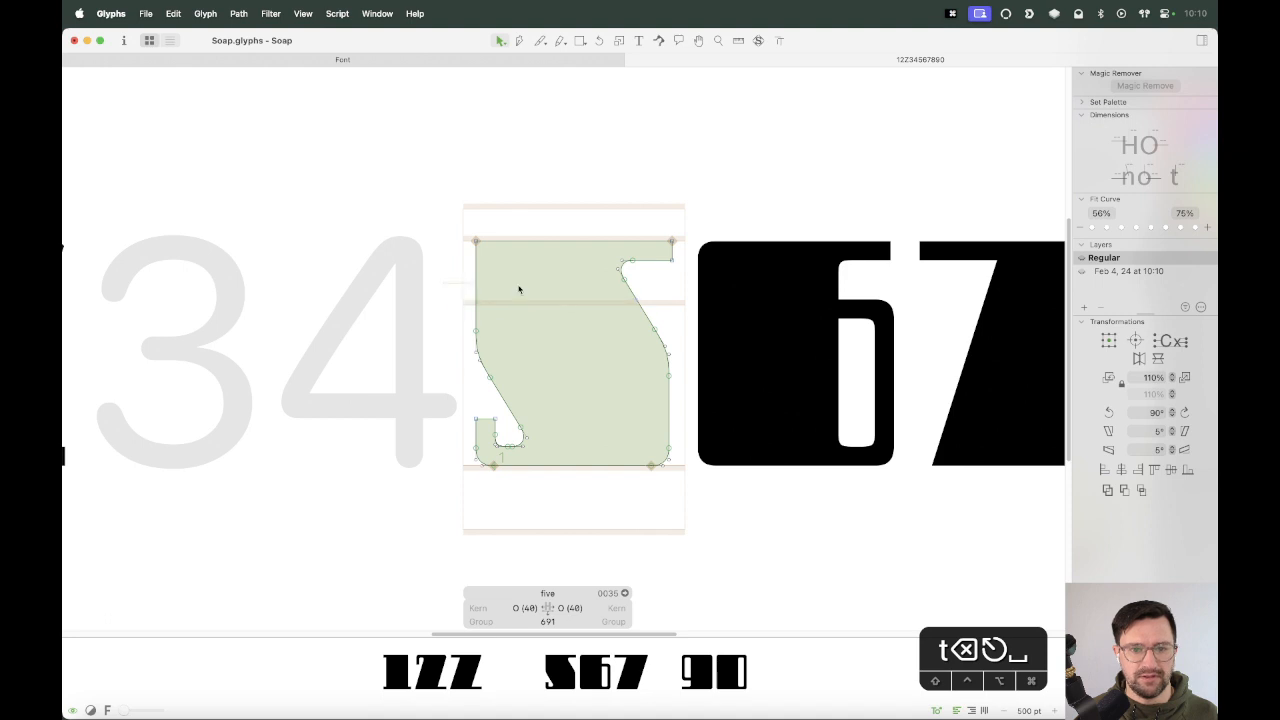
pyautogui.moveTo(445, 289); pyautogui.dragTo(680, 392)
pyautogui.hotkey('alt', 'BackSpace')
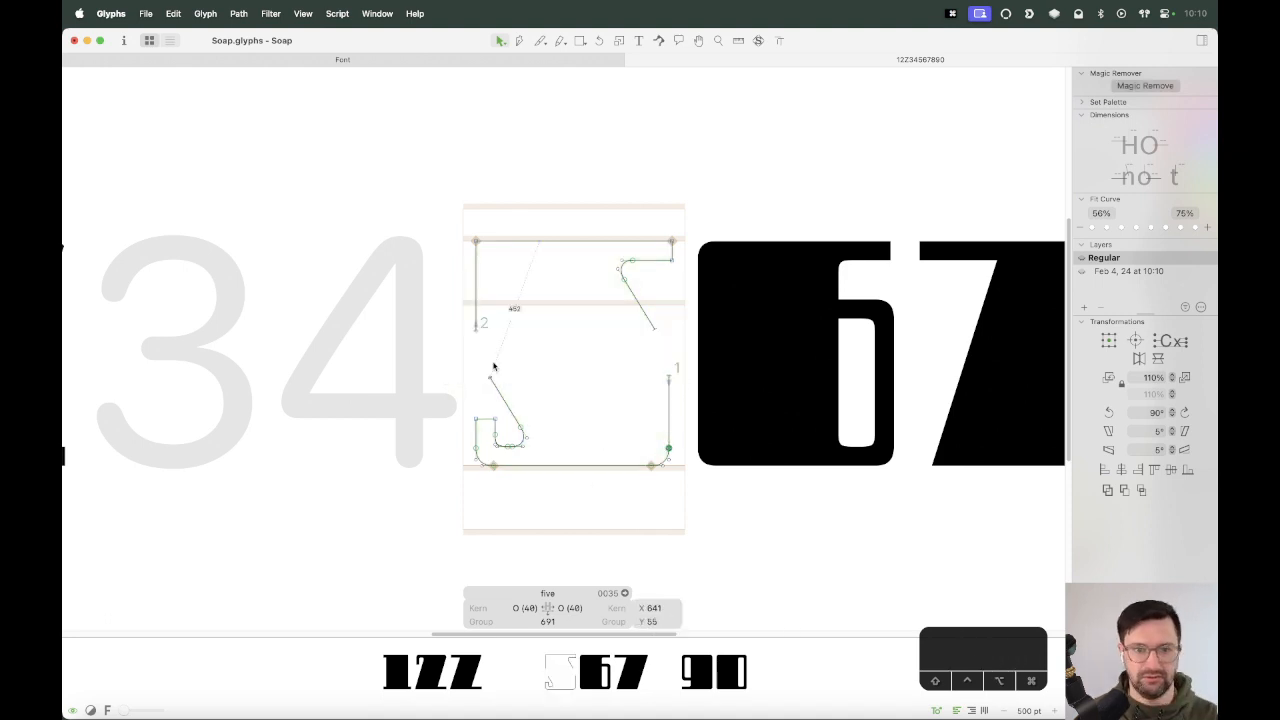
pyautogui.moveTo(478, 362); pyautogui.dragTo(689, 391)
pyautogui.press('BackSpace')
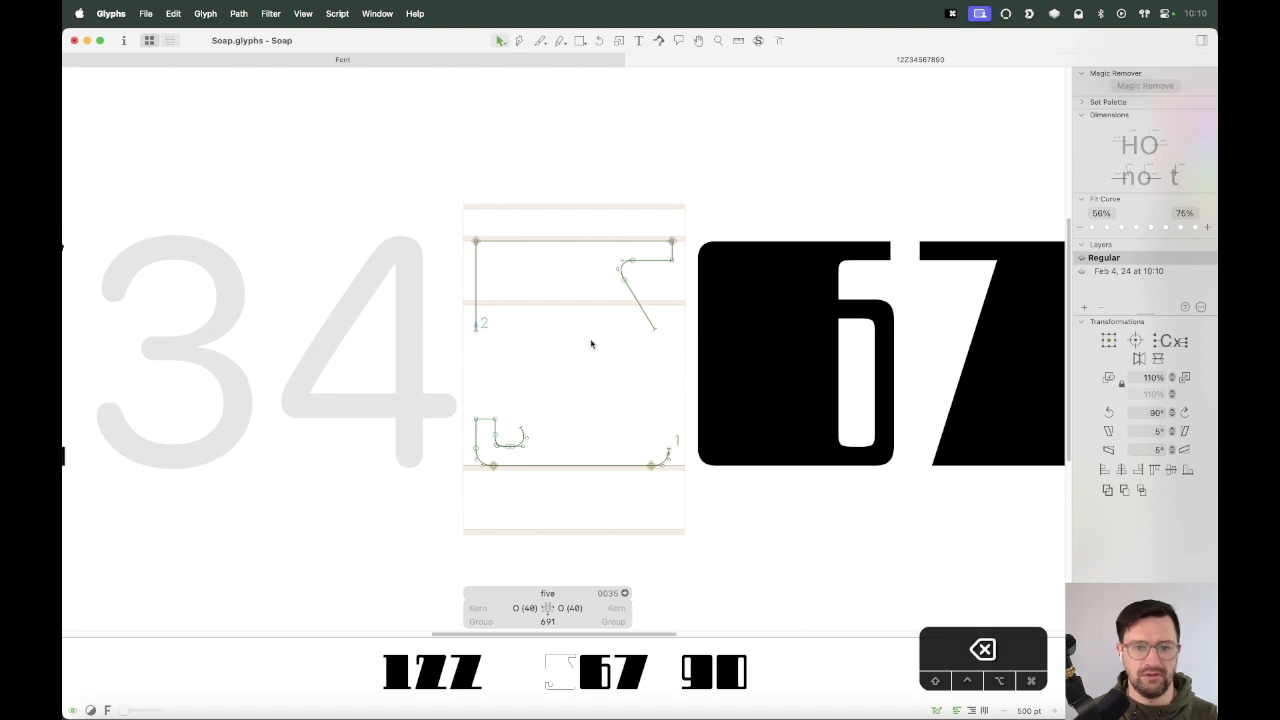
# Try to straighten the diagonal below the five's top arm by moving its open end to X 532, Y 425.
pyautogui.click(476, 327)
pyautogui.moveTo(671, 305); pyautogui.dragTo(628, 350)
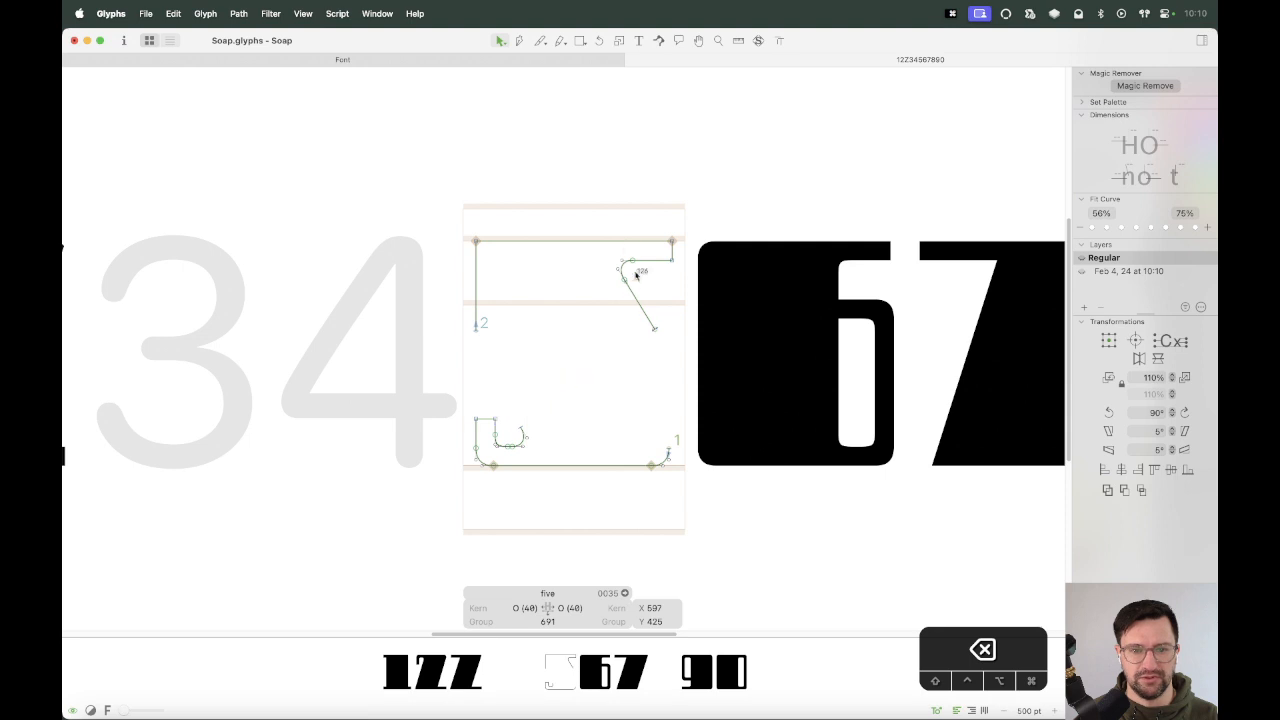
pyautogui.moveTo(653, 328); pyautogui.dragTo(624, 328)
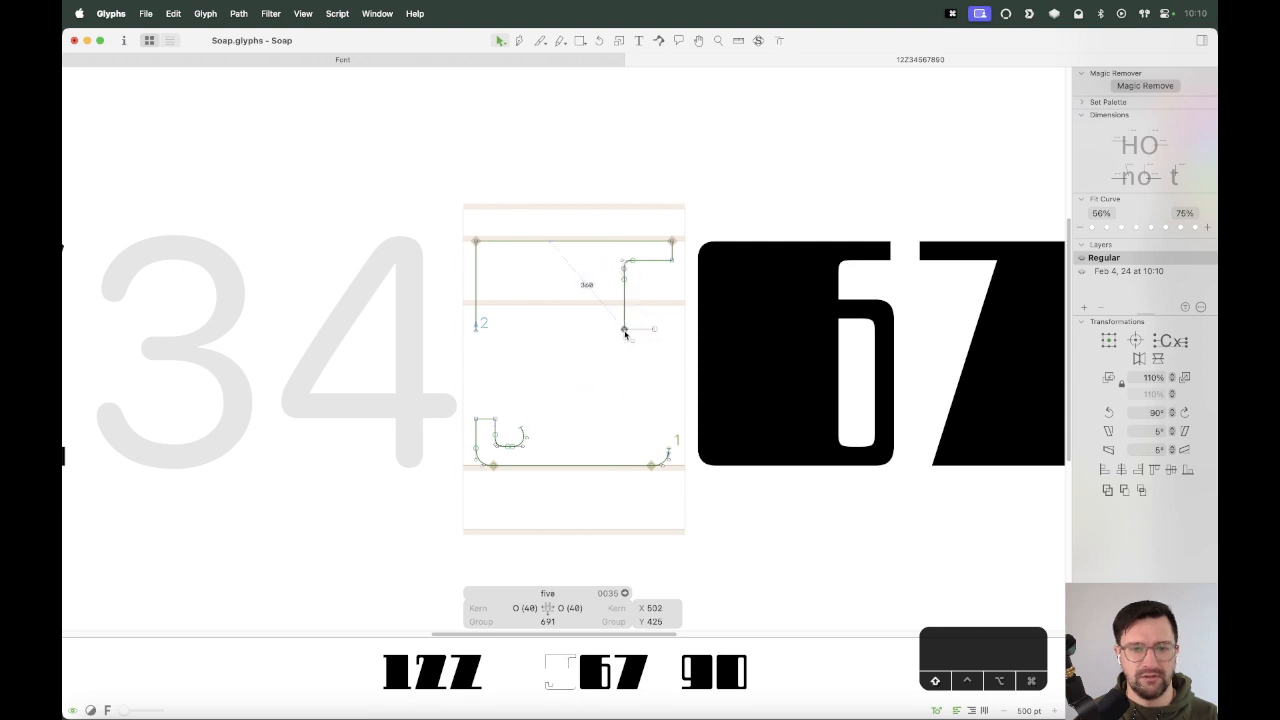
pyautogui.click(605, 334)
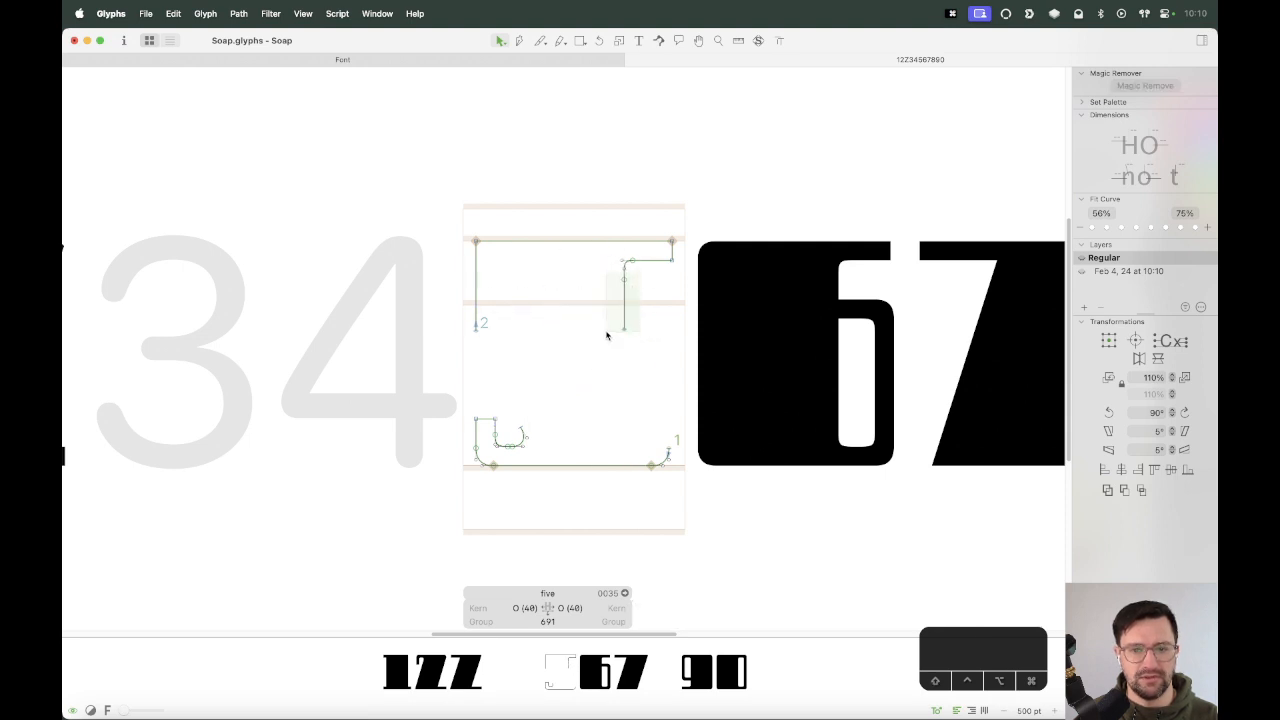
# Replace the inner corner under the five's top arm with a copy of the six's upper inner corner.
pyautogui.doubleClick(880, 251)
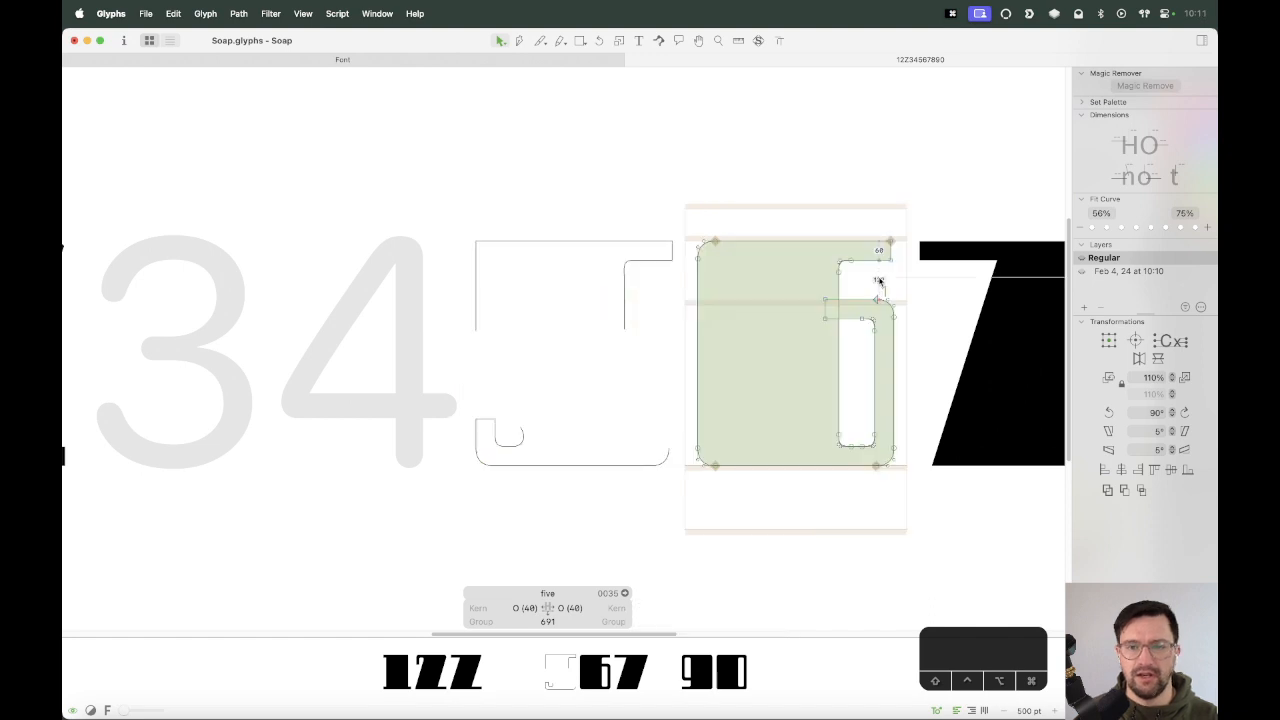
pyautogui.doubleClick(614, 300)
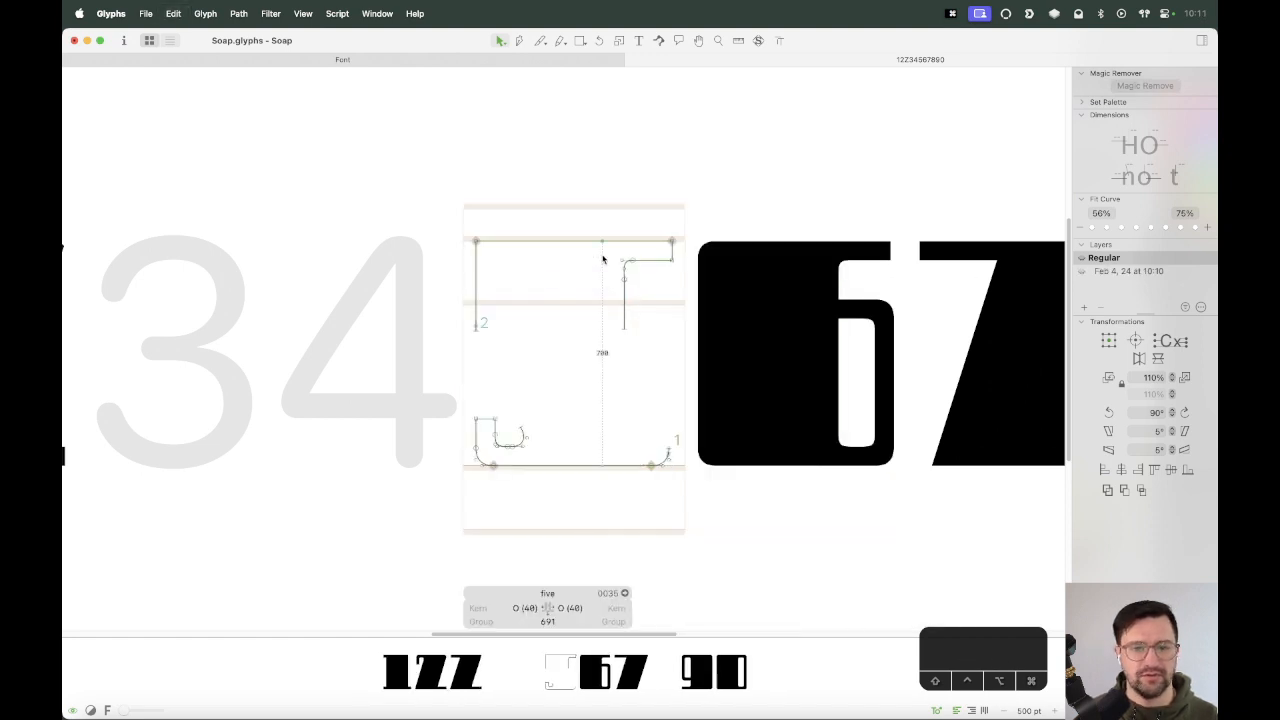
pyautogui.moveTo(603, 260); pyautogui.dragTo(682, 333)
pyautogui.hotkey('alt', 'BackSpace')
pyautogui.press('super+v')
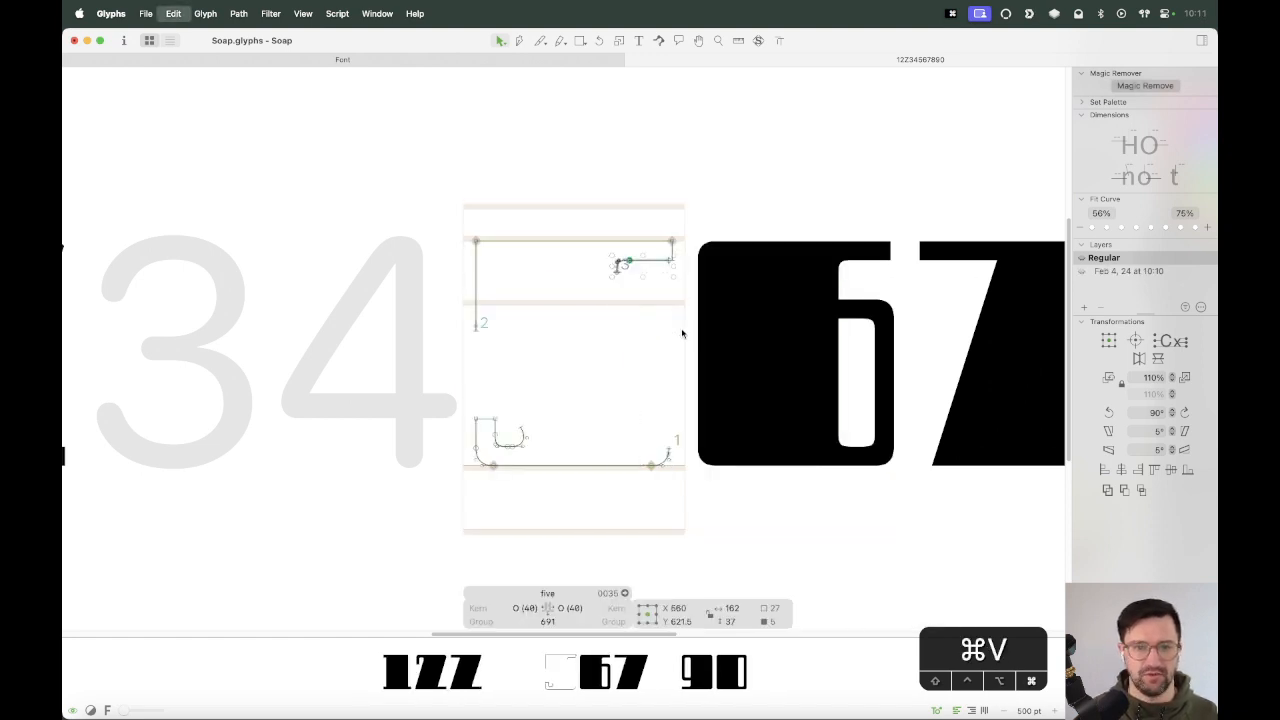
# Nudge the pasted inner corner outward until its straight end meets the open end of the five's top arm.
pyautogui.click(675, 277)
pyautogui.press('z')
pyautogui.moveTo(700, 214); pyautogui.dragTo(591, 303)
pyautogui.press('v')
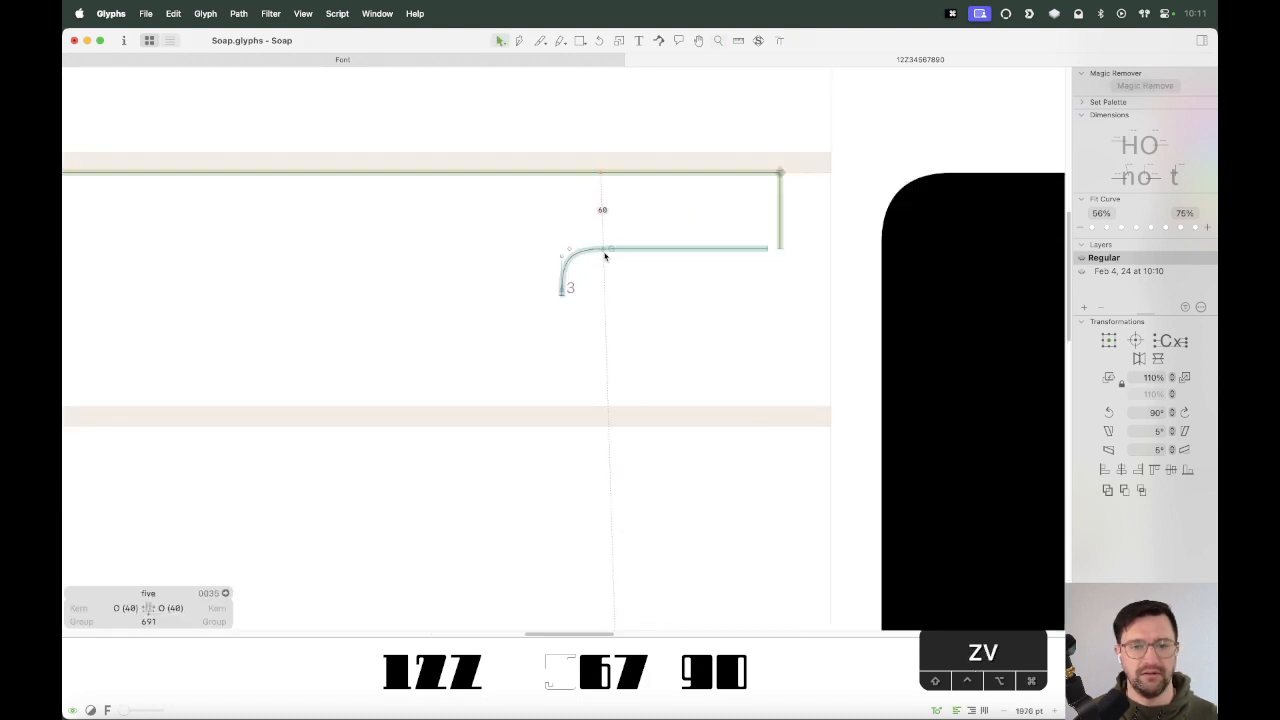
pyautogui.click(611, 248)
pyautogui.press('Right')
pyautogui.press('Right')
pyautogui.press('Right')
pyautogui.press('Right')
pyautogui.press('Right')
pyautogui.press('Right')
pyautogui.press('Right')
pyautogui.press('Right')
pyautogui.press('Right')
pyautogui.press('Right')
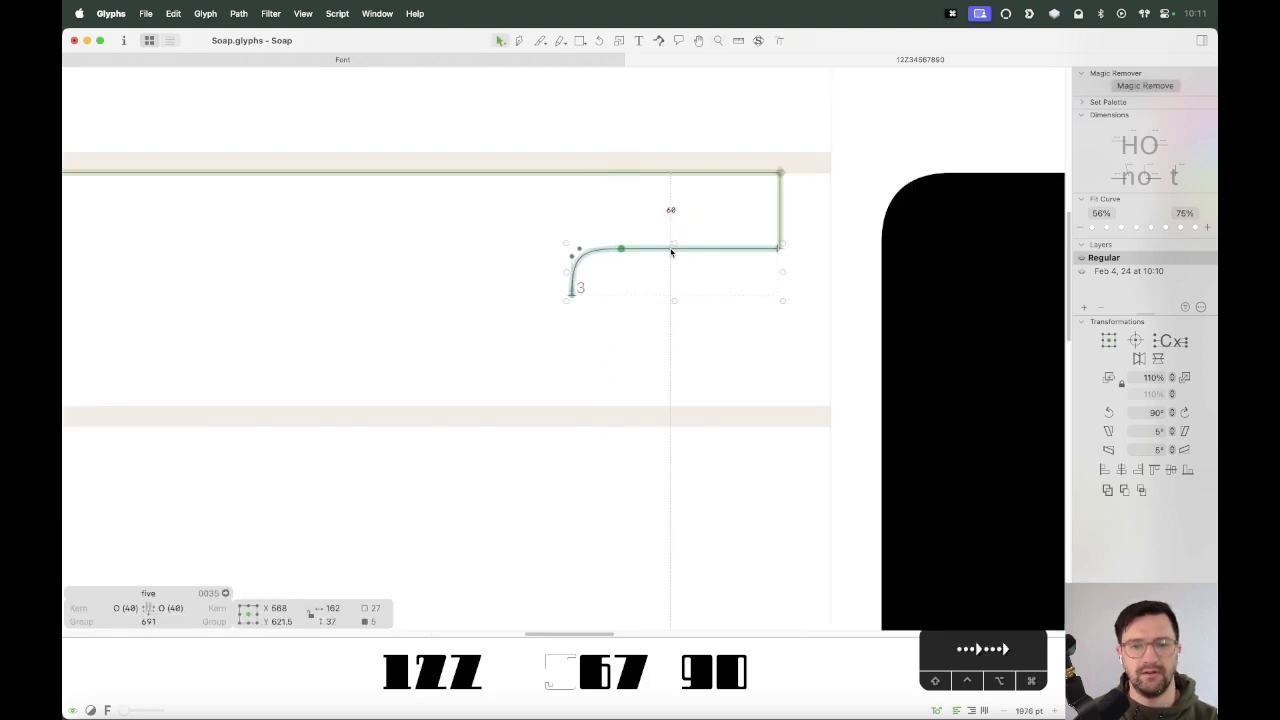
pyautogui.click(670, 307)
# Copy the six's upper bowl line with its rounded shoulder and outer side into the five.
pyautogui.press('super+minus')
pyautogui.press('super+minus')
pyautogui.press('super+minus')
pyautogui.press('space')
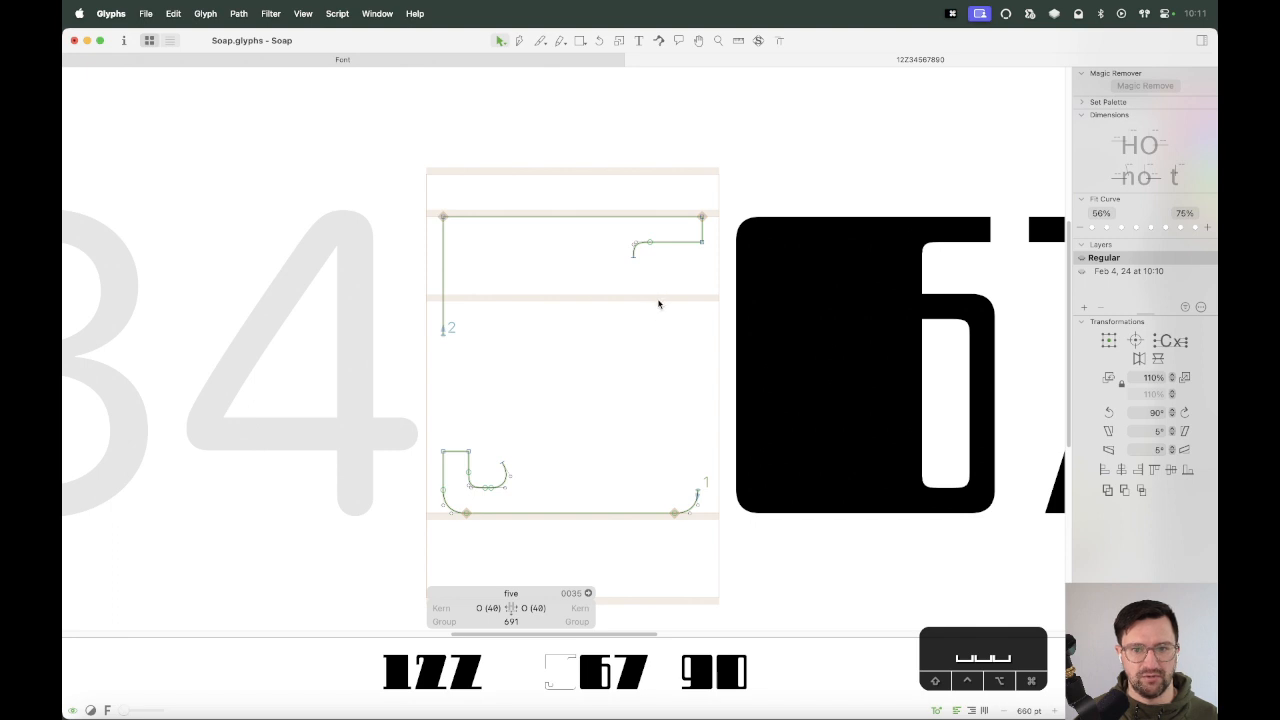
pyautogui.doubleClick(940, 299)
pyautogui.click(936, 295)
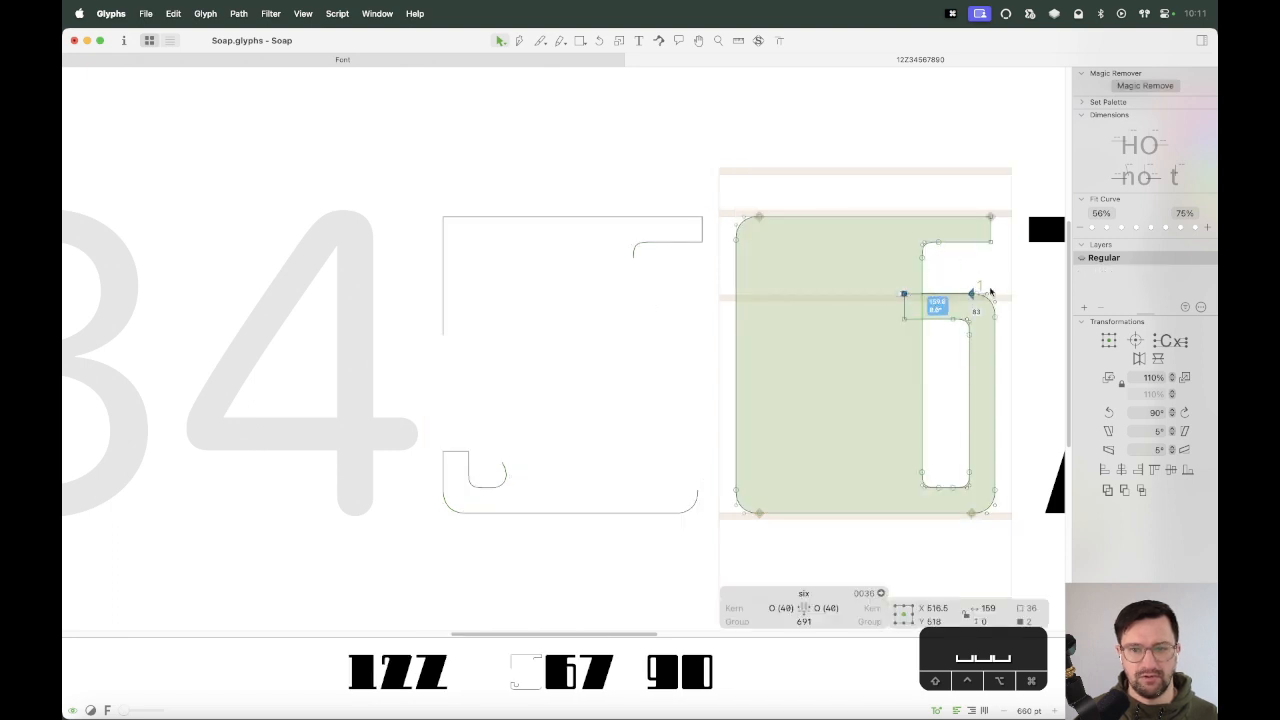
pyautogui.click(1004, 283)
pyautogui.click(966, 293)
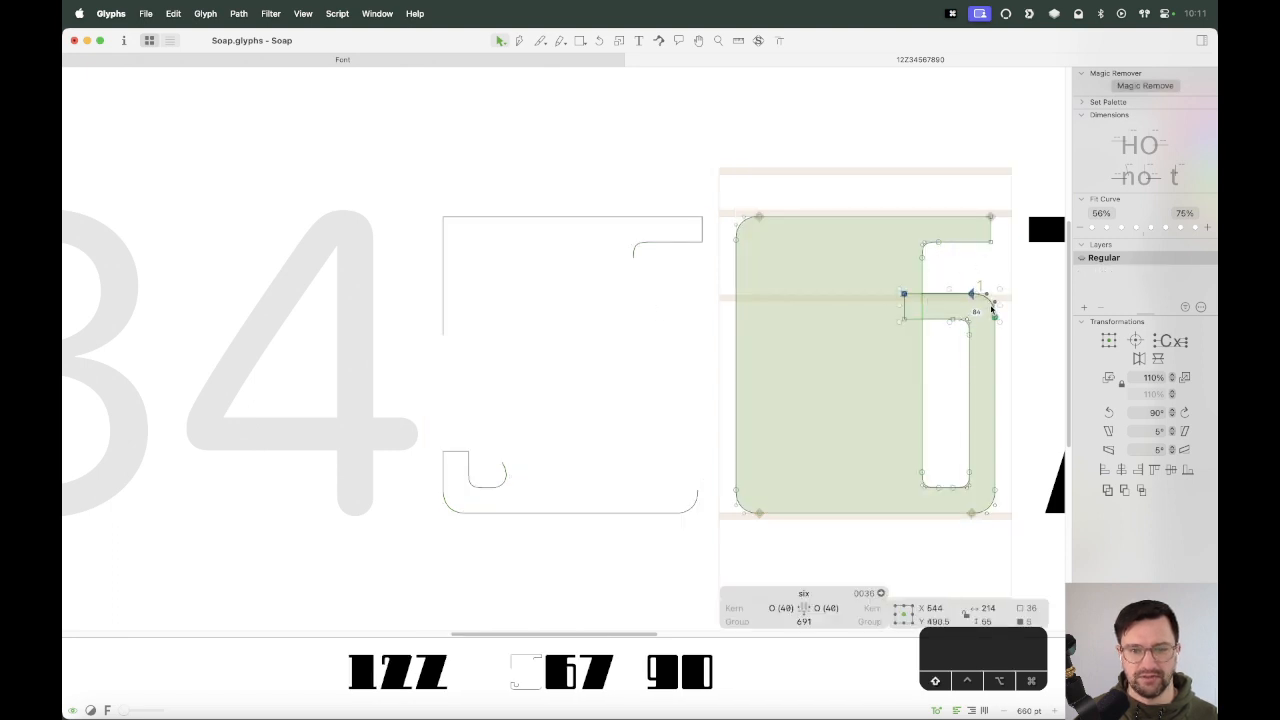
pyautogui.press('alt+super+Left')
pyautogui.press('super+v')
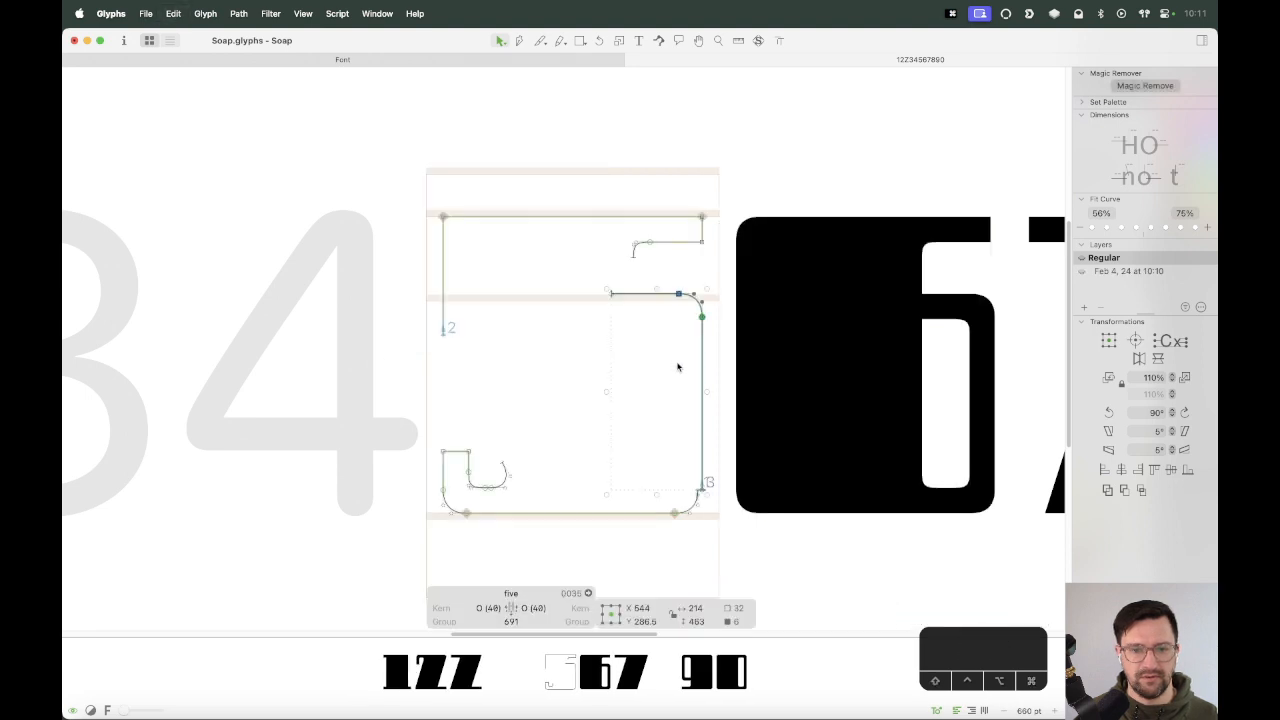
# Move the rounded inner corner under the top arm to line up with the inner end of the copied bowl line.
pyautogui.moveTo(626, 232); pyautogui.dragTo(609, 263)
pyautogui.click(629, 266)
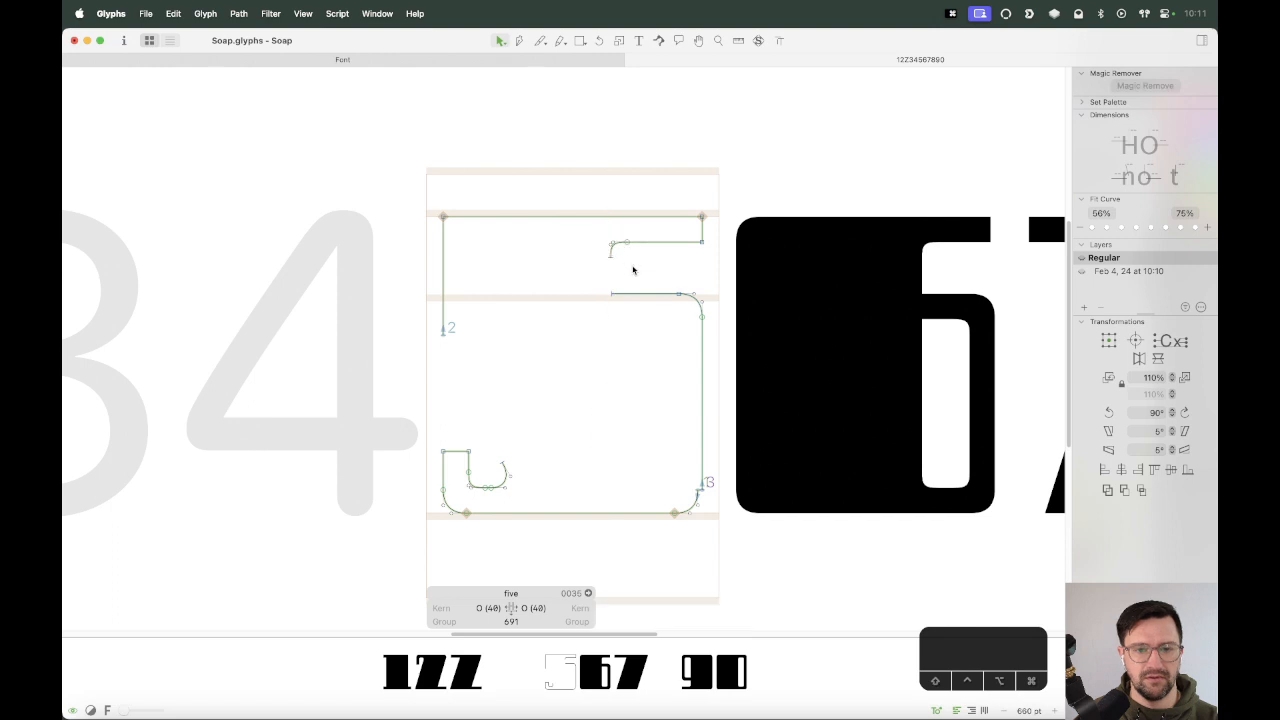
pyautogui.press('z')
pyautogui.moveTo(747, 179); pyautogui.dragTo(548, 320)
pyautogui.press('v')
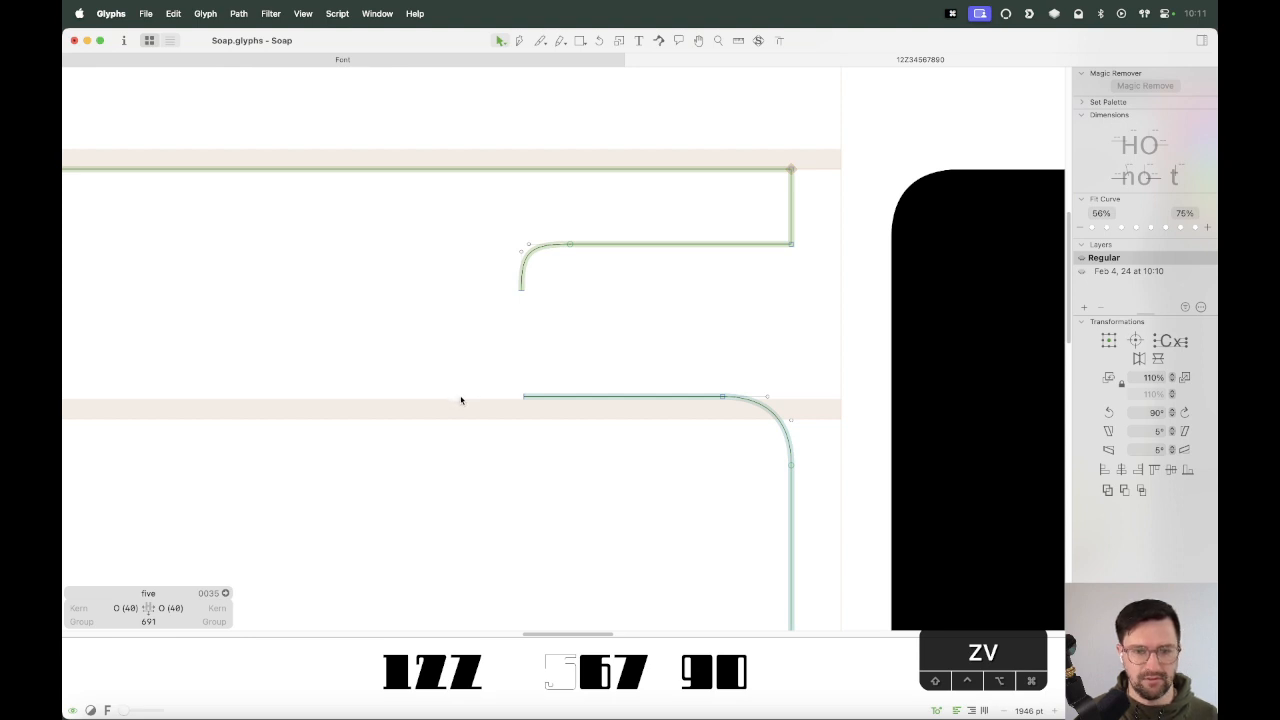
pyautogui.press('super+minus')
pyautogui.press('super+minus')
pyautogui.press('super+equal')
pyautogui.press('super+equal')
pyautogui.press('super+equal')
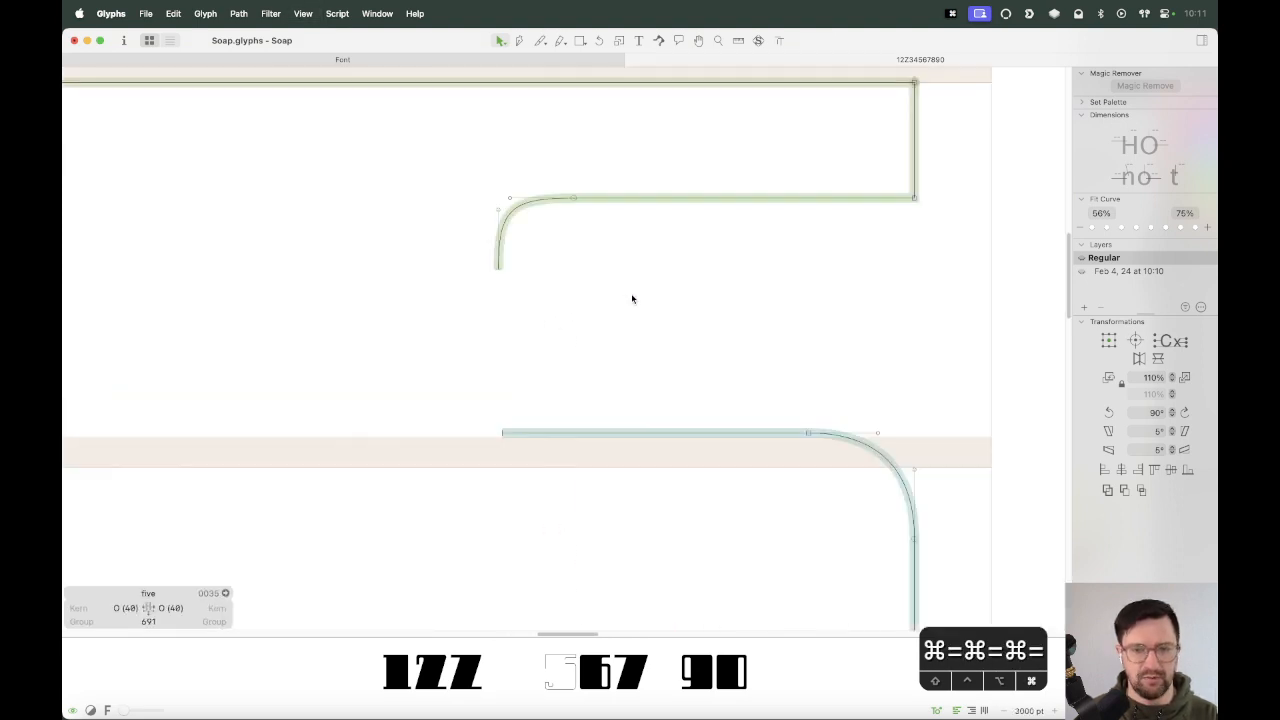
# Nudge the copied bowl segment inward to X 535 so its lower end meets the five's rounded bottom corner.
pyautogui.press('super+minus')
pyautogui.press('super+minus')
pyautogui.press('space')
pyautogui.moveTo(731, 563); pyautogui.dragTo(723, 334)
pyautogui.press('space')
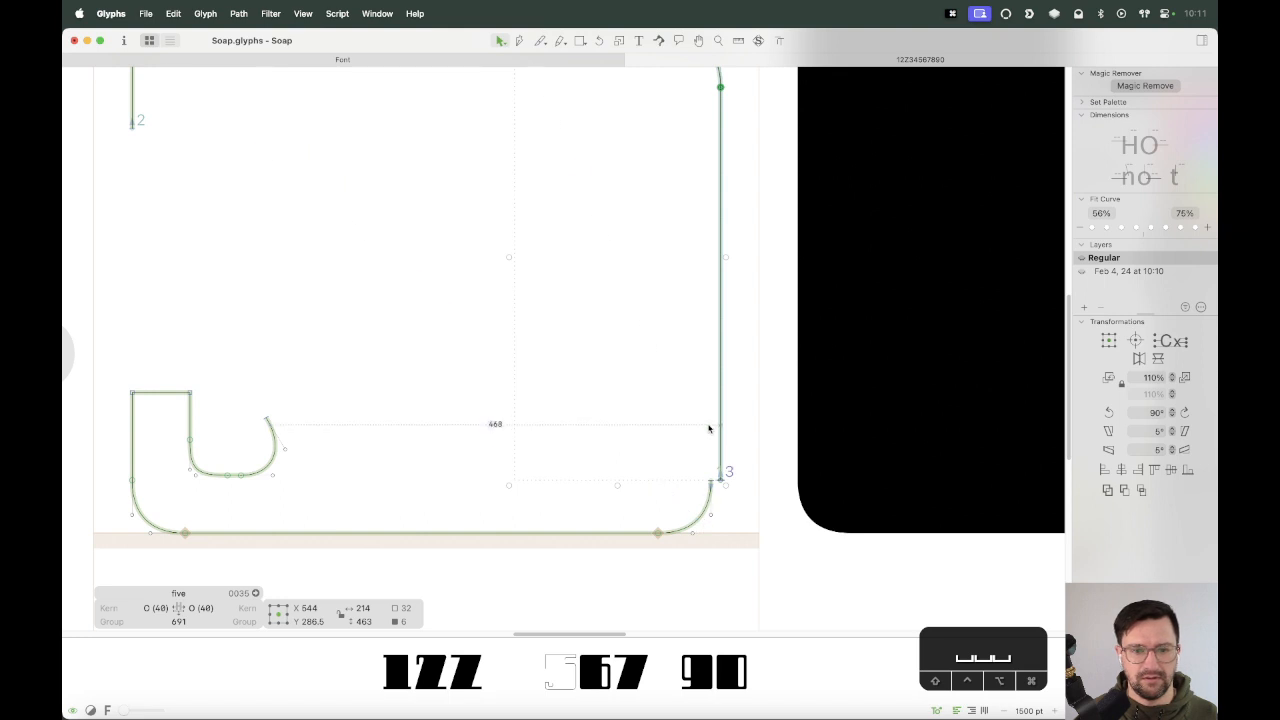
pyautogui.press('Left')
pyautogui.press('Left')
pyautogui.press('Left')
pyautogui.press('Left')
pyautogui.press('Left')
pyautogui.press('Left')
pyautogui.press('Left')
pyautogui.press('Left')
pyautogui.press('Left')
pyautogui.press('Left')
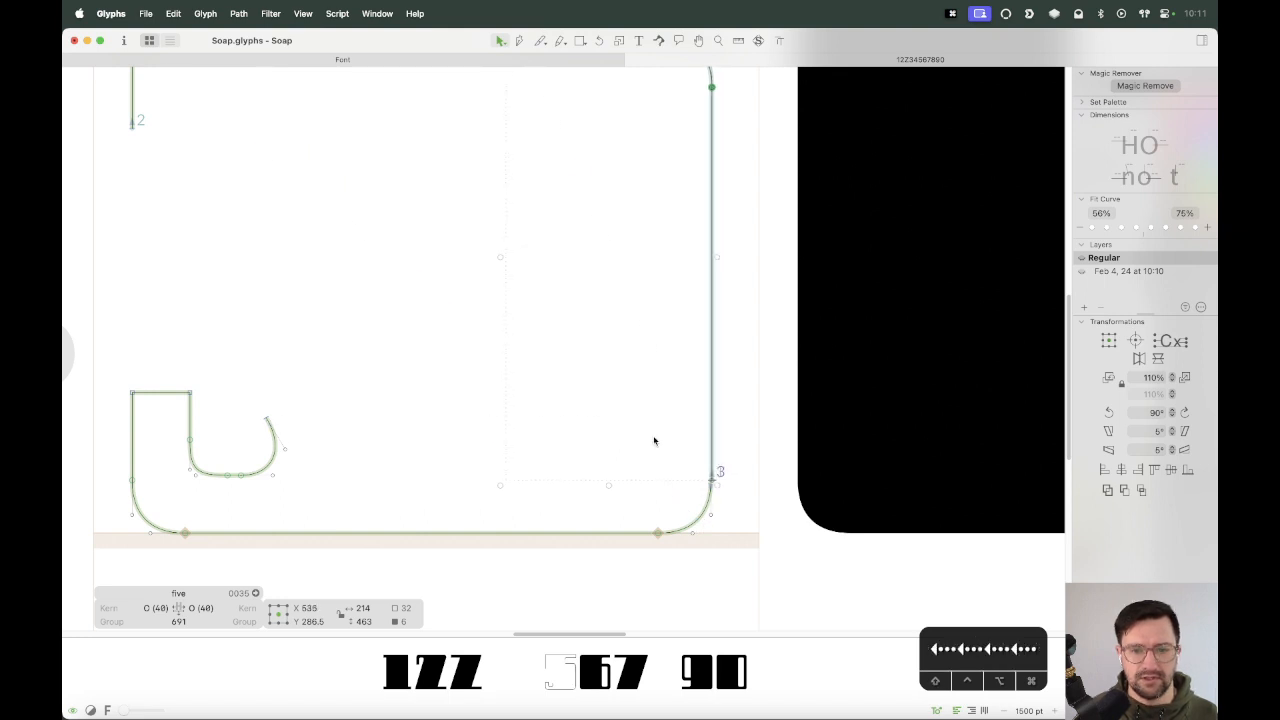
# Nudge the five's top arm end and inner corner inward so the arm's edge aligns with the bowl's outer side at X 641.
pyautogui.scroll(5, 653, 440)
pyautogui.moveTo(815, 122); pyautogui.dragTo(530, 285)
pyautogui.press('Left')
pyautogui.press('Left')
pyautogui.press('Left')
pyautogui.press('Left')
pyautogui.press('Left')
pyautogui.press('Left')
pyautogui.press('Left')
pyautogui.press('Left')
pyautogui.press('Left')
pyautogui.press('Left')
pyautogui.press('Left')
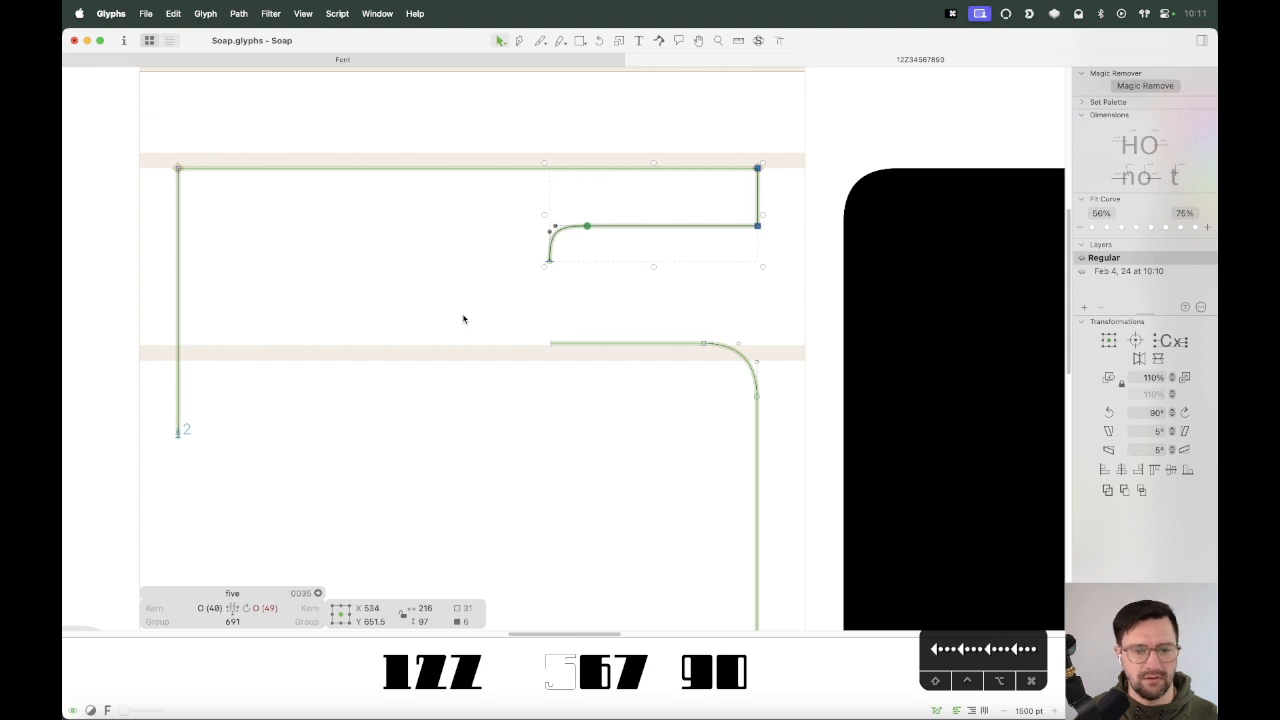
pyautogui.press('Right')
pyautogui.press('Right')
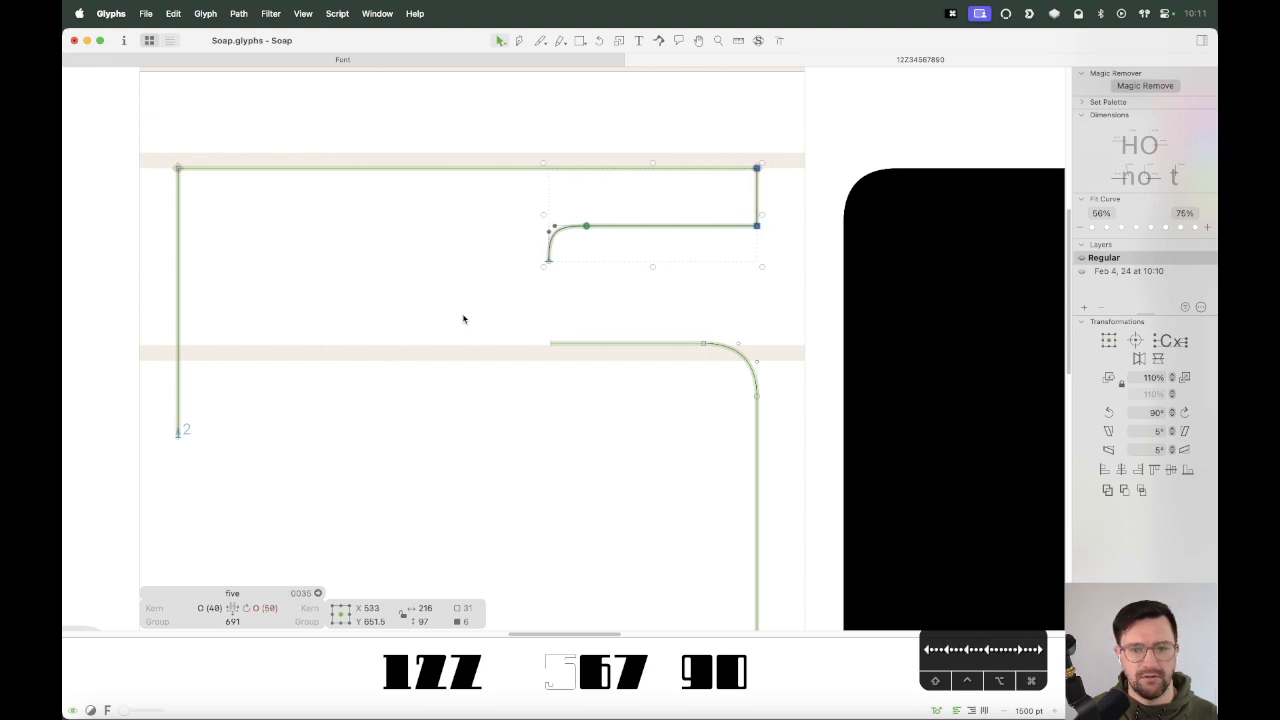
pyautogui.moveTo(801, 253); pyautogui.dragTo(740, 208)
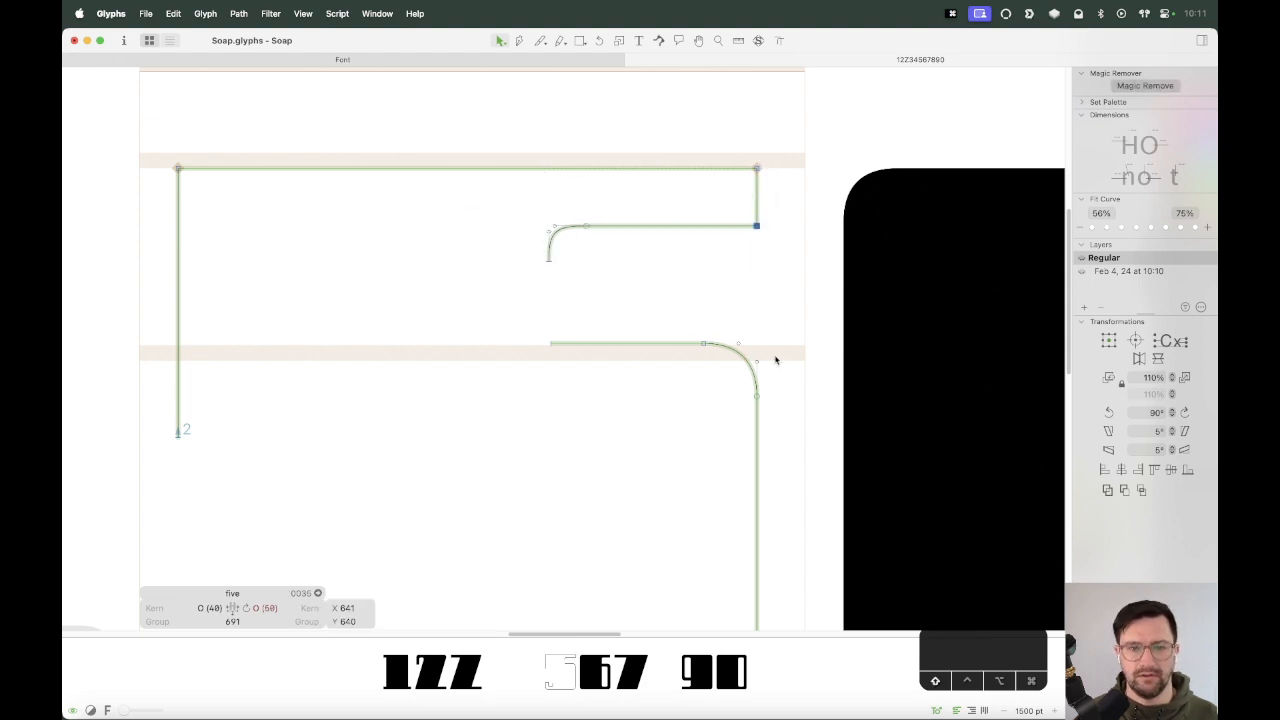
pyautogui.moveTo(776, 388); pyautogui.dragTo(740, 413)
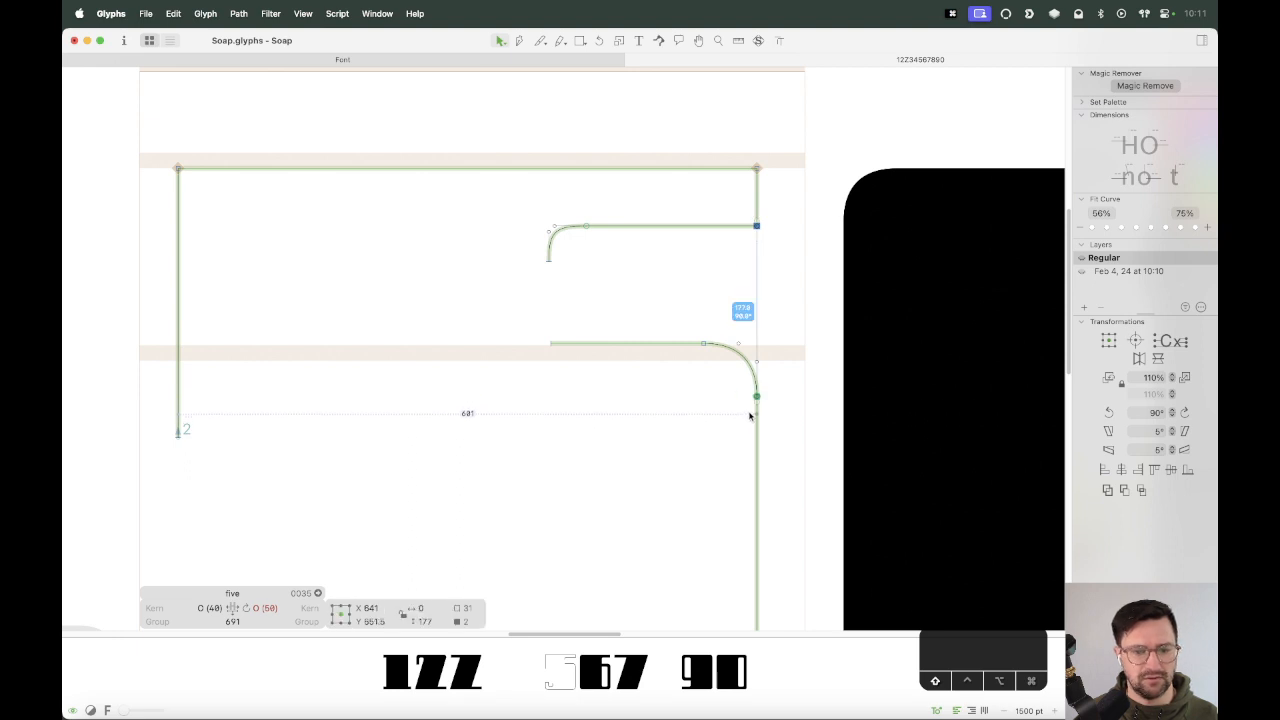
pyautogui.click(556, 201)
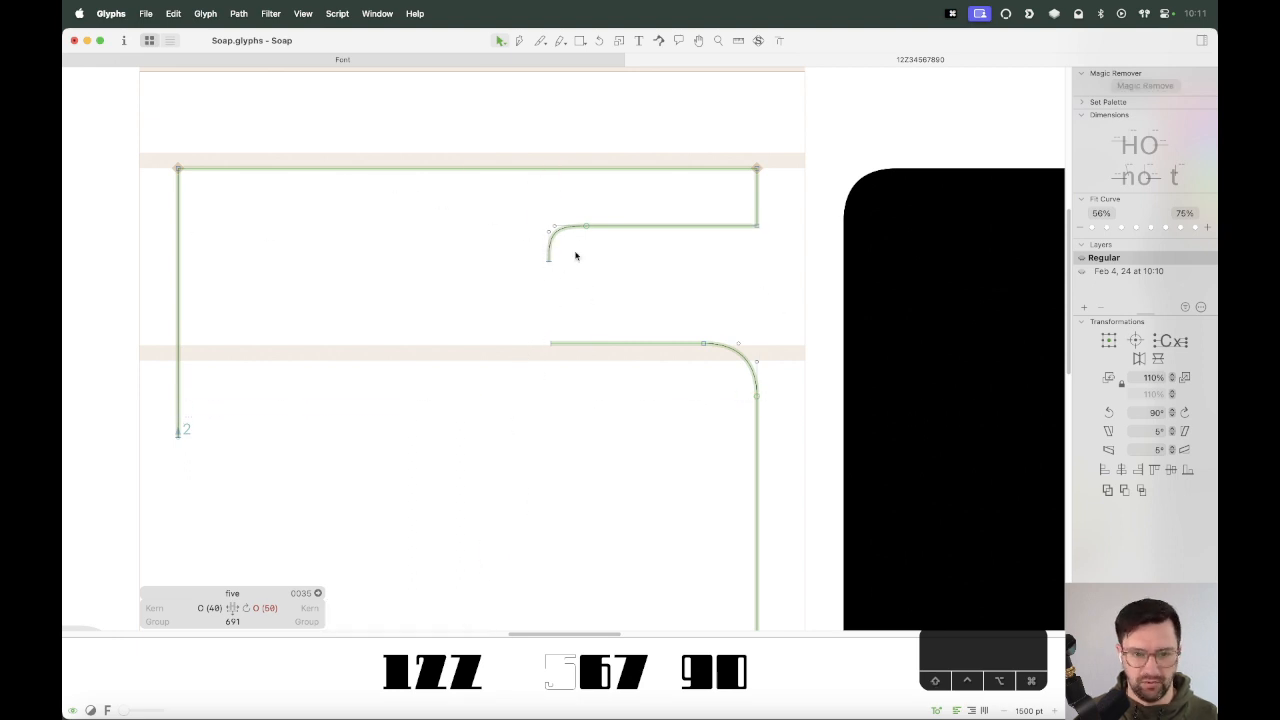
# Connect the open ends of the inner corner and the bowl line with a straight vertical segment.
pyautogui.moveTo(577, 251); pyautogui.dragTo(525, 352)
pyautogui.rightClick(560, 296)
pyautogui.click(583, 319)
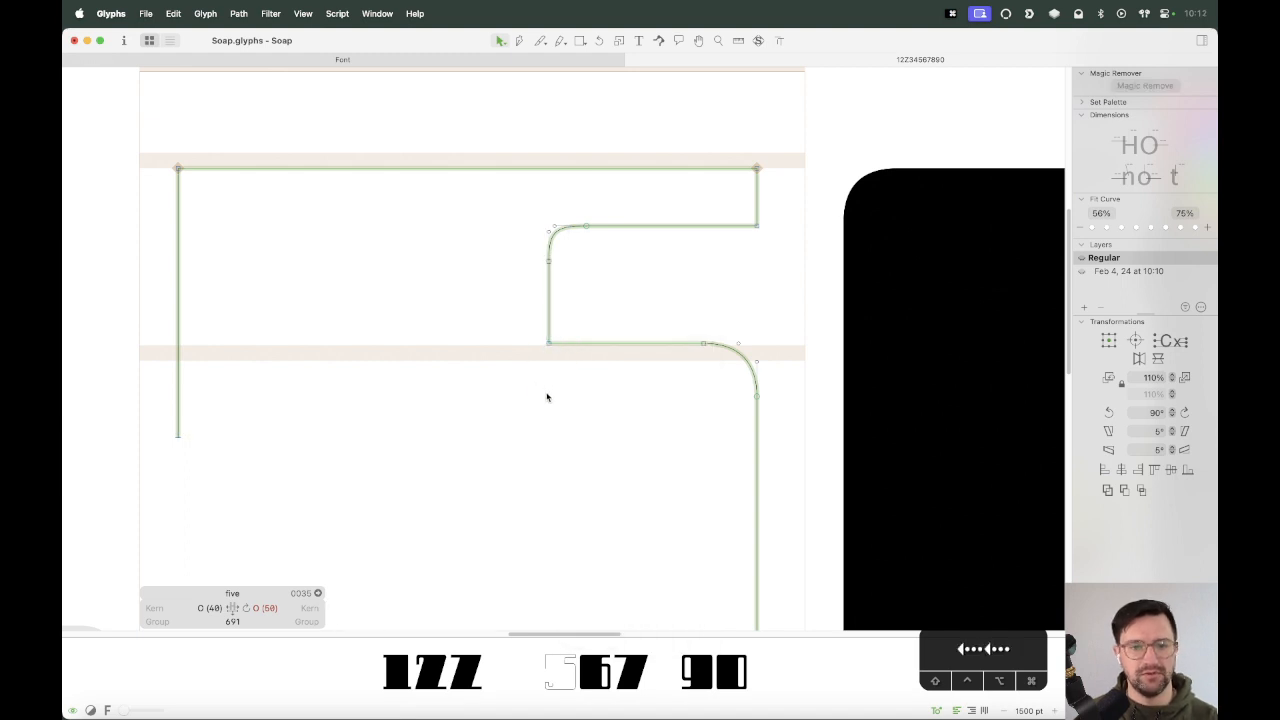
# Extend the open left side of the five downward to a length of 370 units.
pyautogui.scroll(-5, 560, 397)
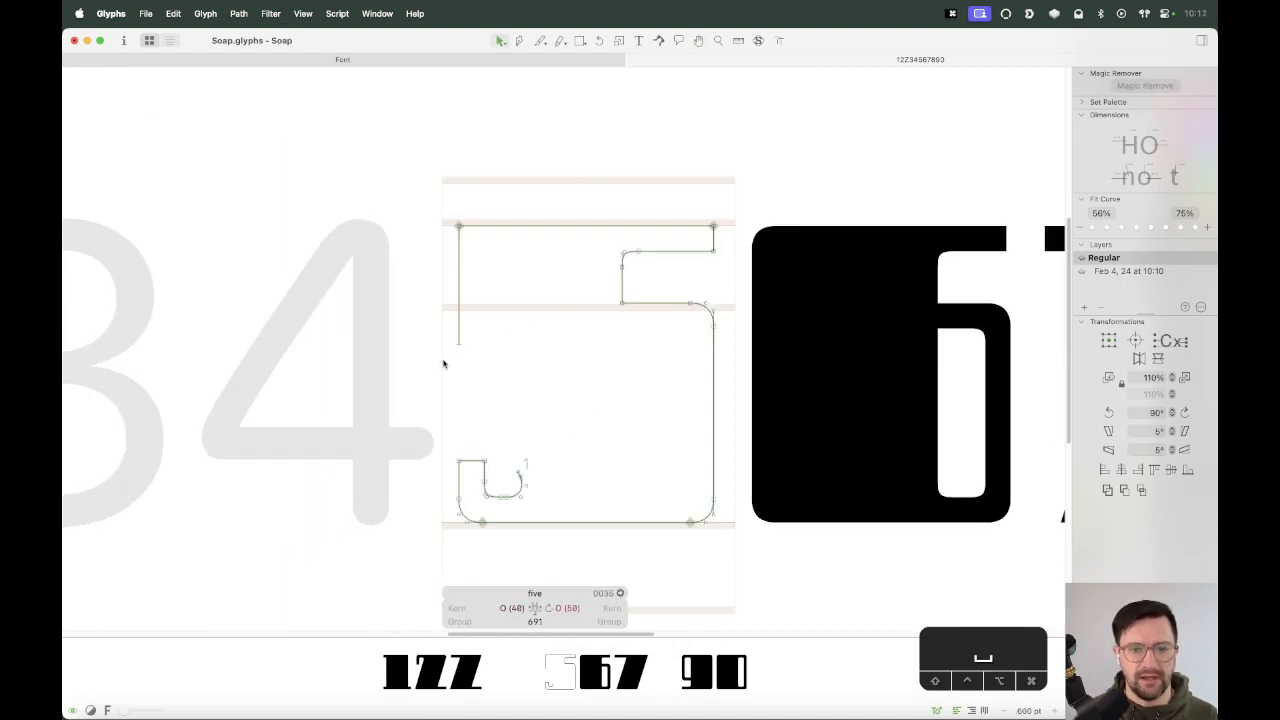
pyautogui.moveTo(459, 344); pyautogui.dragTo(459, 384)
pyautogui.moveTo(477, 194); pyautogui.dragTo(435, 407)
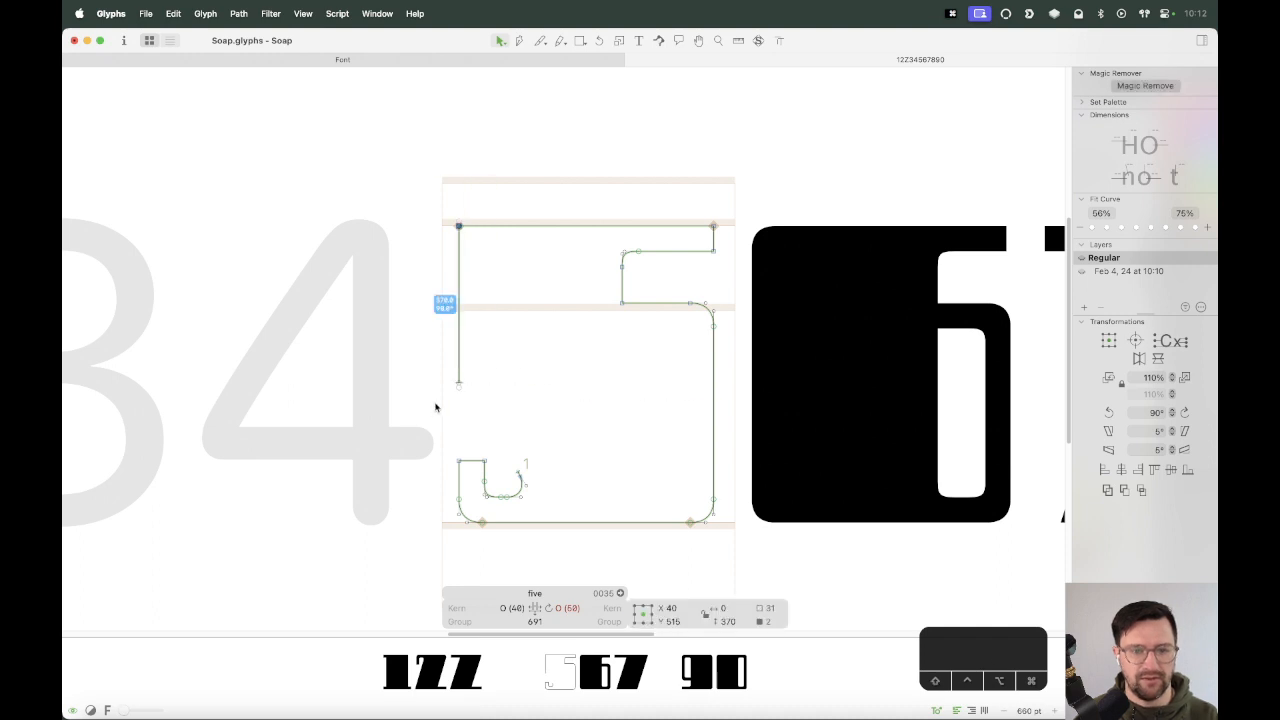
# Try nudging the five's left side sideways, checking it against the hook's outer edge, and settle it at X 40.
pyautogui.hotkey('shift', 'Down')
pyautogui.hotkey('shift', 'Up')
pyautogui.hotkey('shift', 'Right')
pyautogui.press('Left')
pyautogui.press('Left')
pyautogui.press('Left')
pyautogui.press('Left')
pyautogui.press('Left')
pyautogui.press('Left')
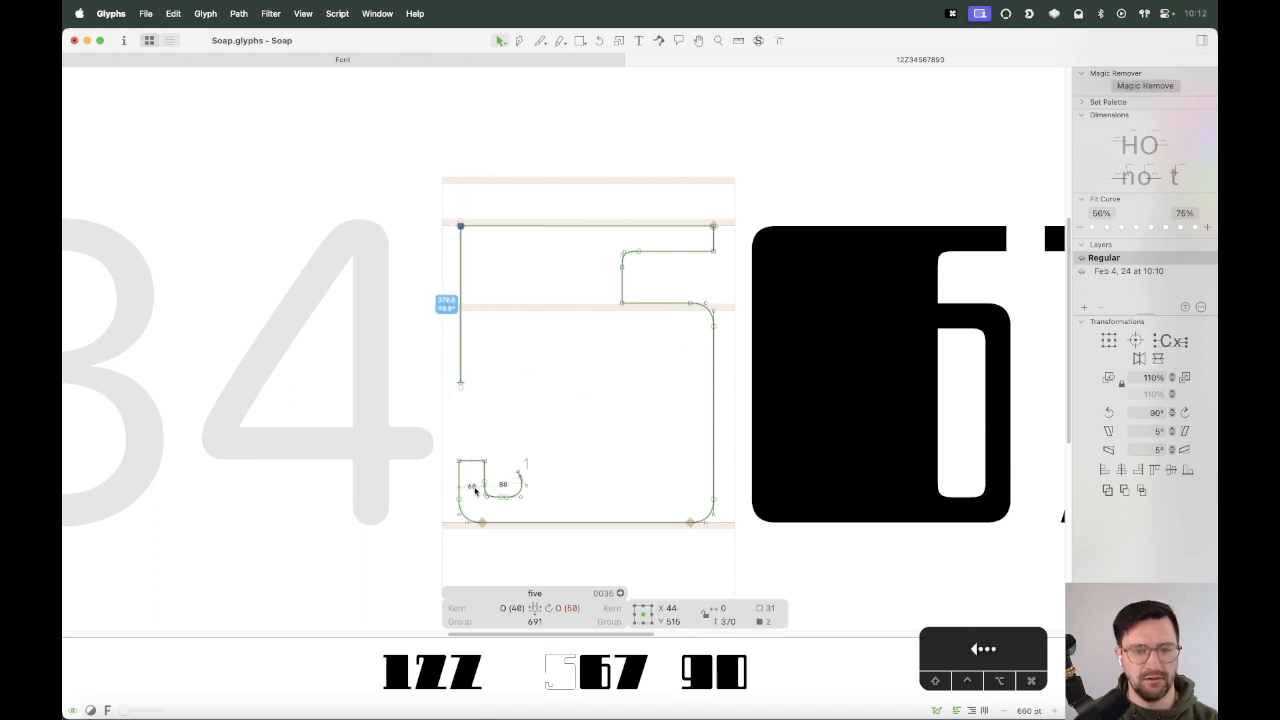
pyautogui.press('Left')
pyautogui.press('Left')
pyautogui.press('Left')
pyautogui.press('Right')
pyautogui.moveTo(472, 360); pyautogui.dragTo(454, 484)
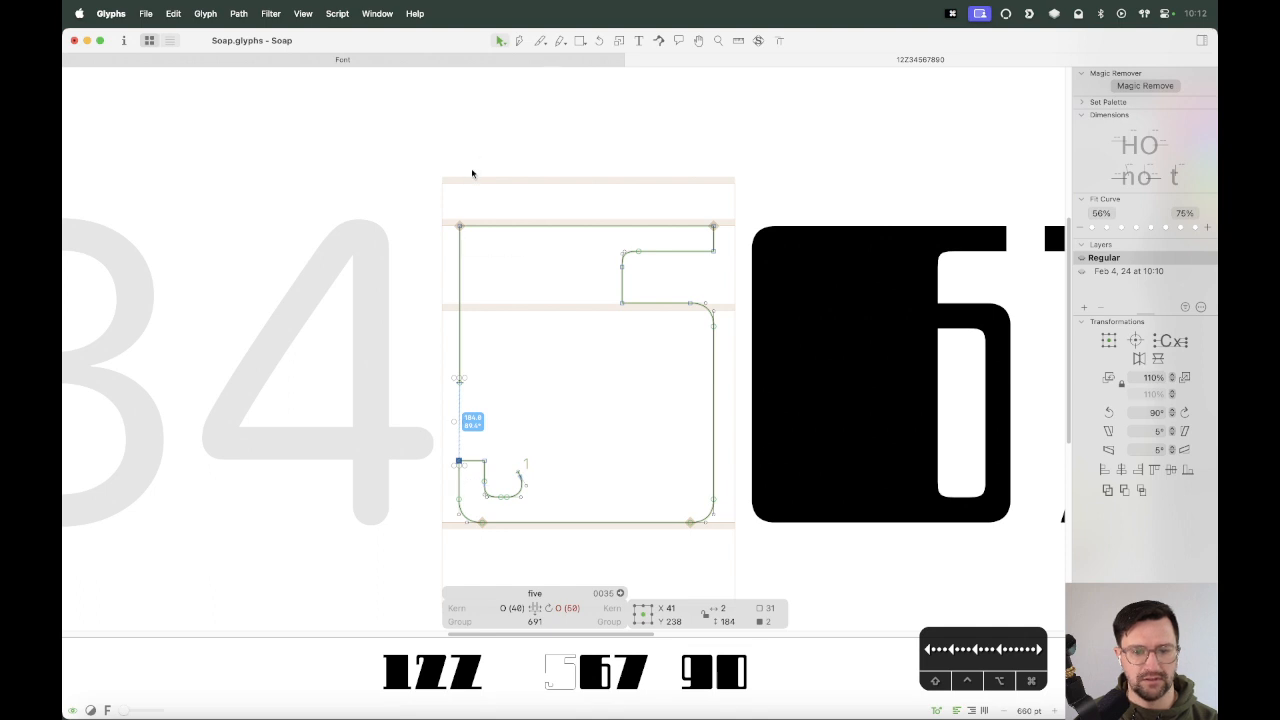
pyautogui.moveTo(472, 174); pyautogui.dragTo(440, 405)
pyautogui.moveTo(474, 362); pyautogui.dragTo(446, 483)
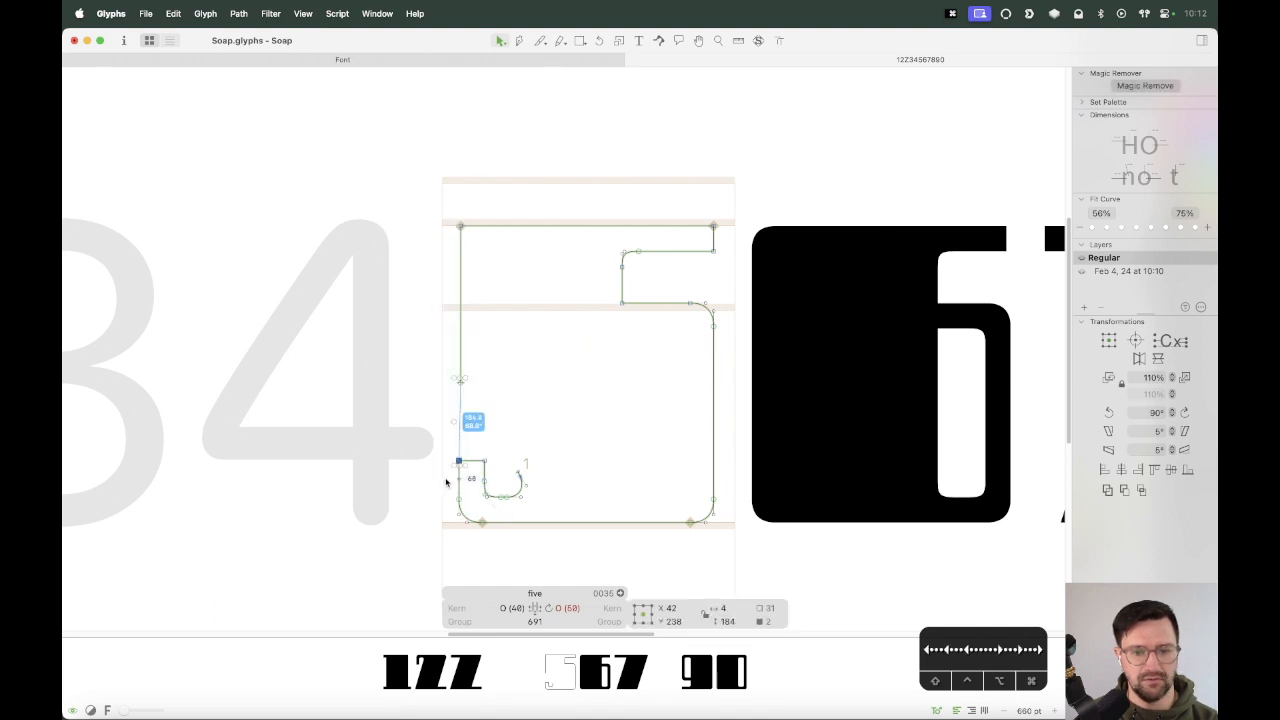
pyautogui.moveTo(481, 186); pyautogui.dragTo(434, 434)
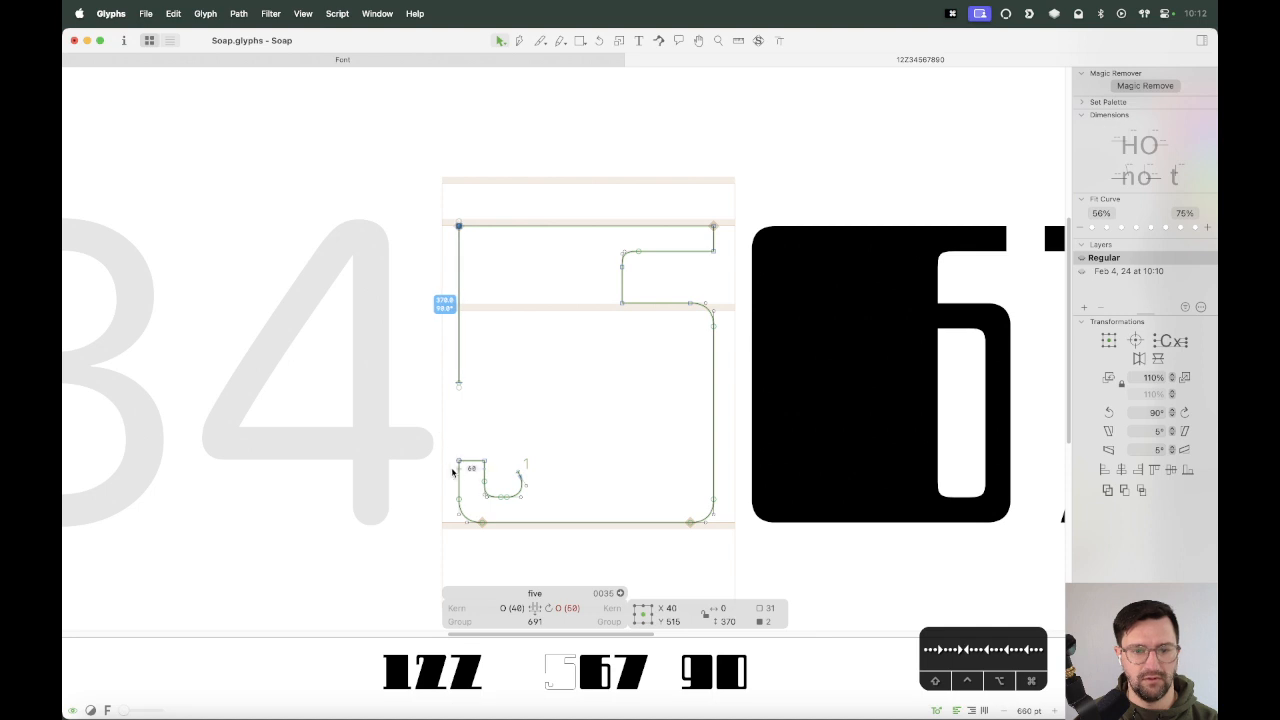
# Delete the leftover upturned curve at the open end of the five's lower-left hook.
pyautogui.click(443, 423)
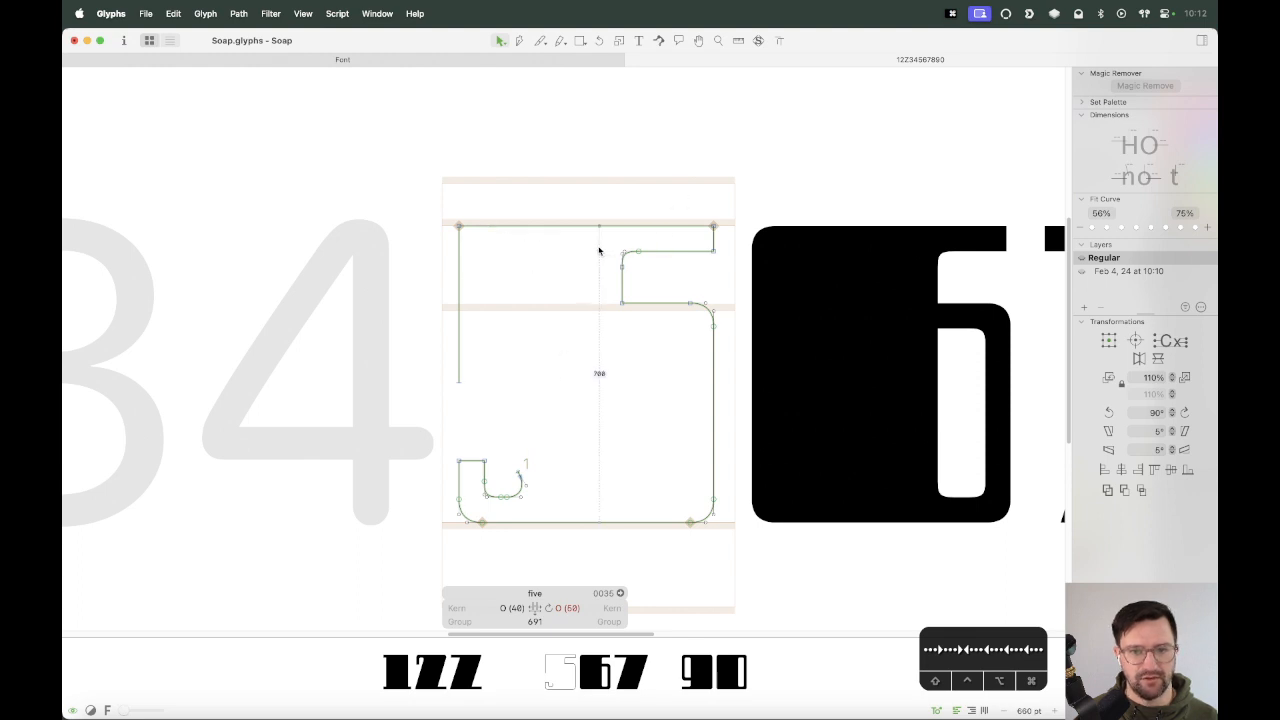
pyautogui.moveTo(494, 452); pyautogui.dragTo(514, 512)
pyautogui.press('super+BackSpace')
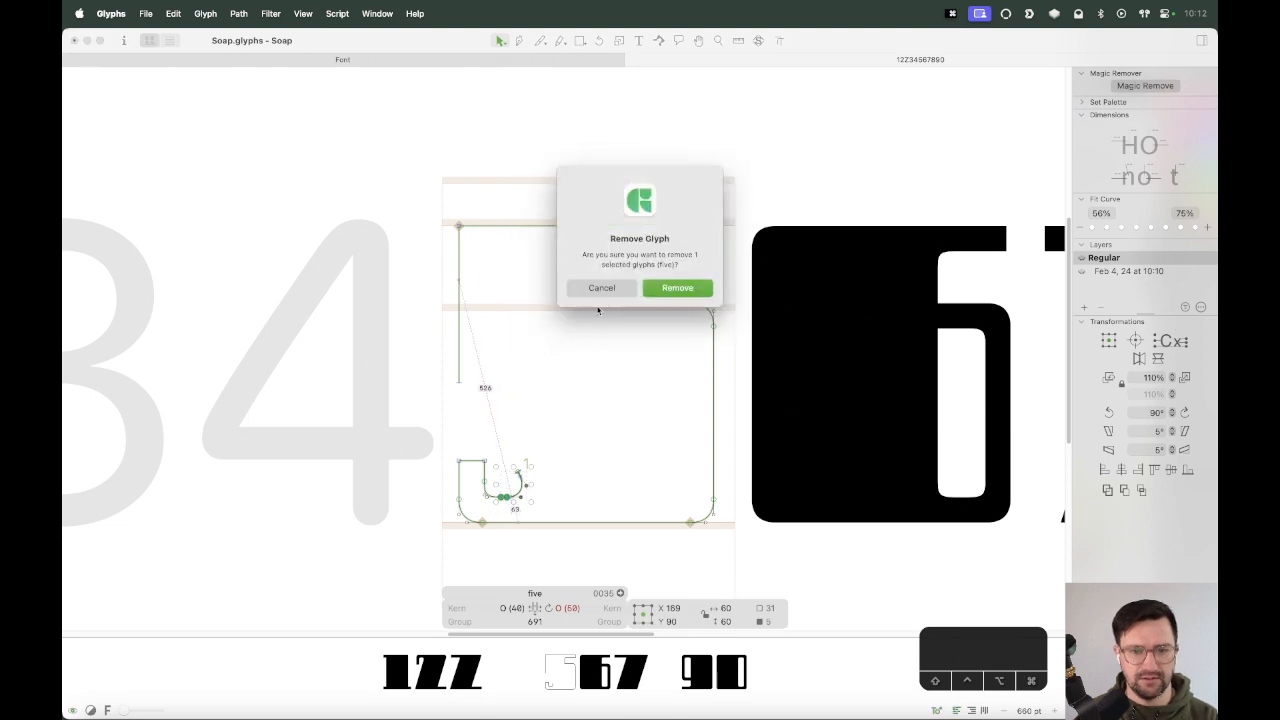
pyautogui.click(605, 290)
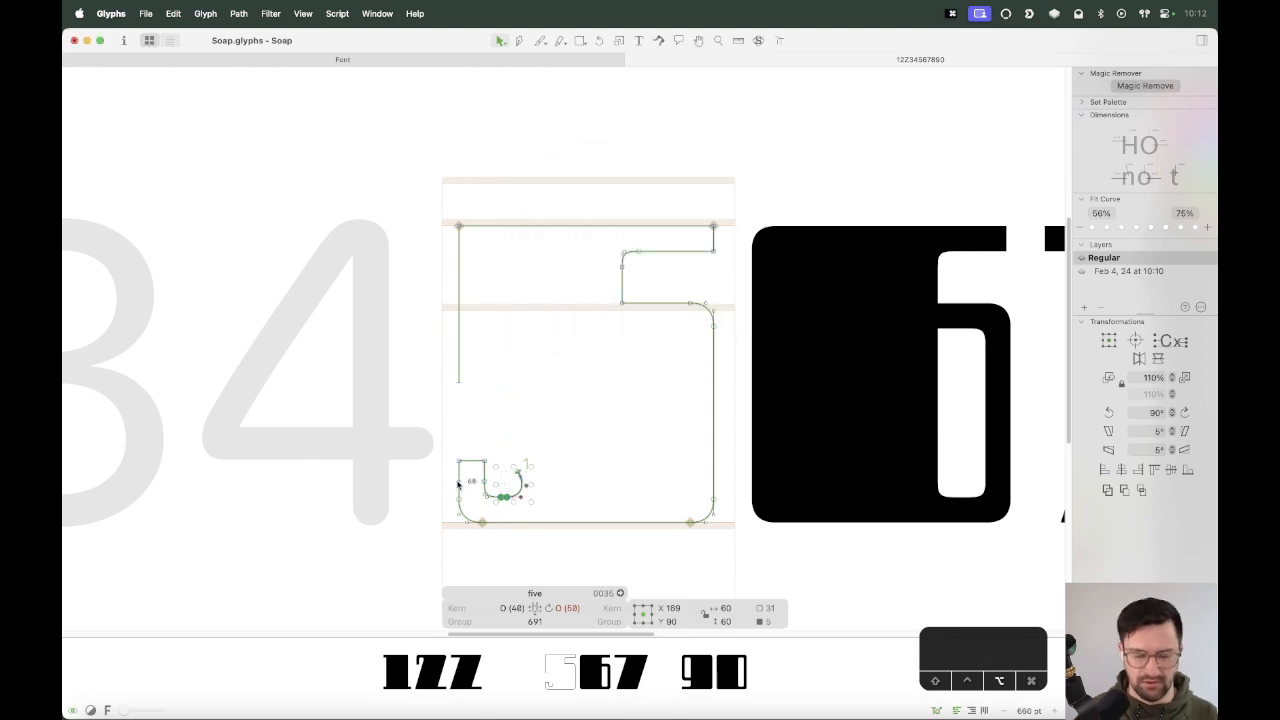
pyautogui.hotkey('alt', 'BackSpace')
pyautogui.click(592, 468)
pyautogui.press('space')
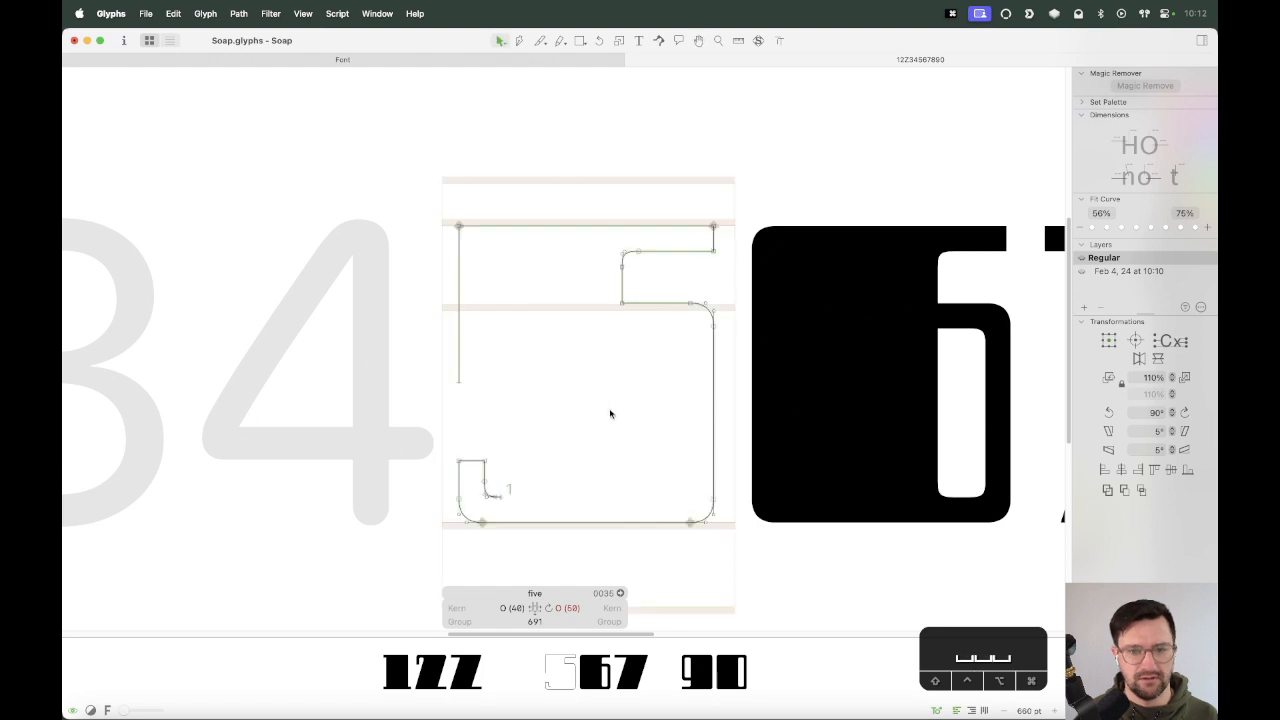
# Duplicate the outline of the five's upper notch and flip the copy both horizontally and vertically.
pyautogui.moveTo(606, 246); pyautogui.dragTo(742, 338)
pyautogui.press('super+c')
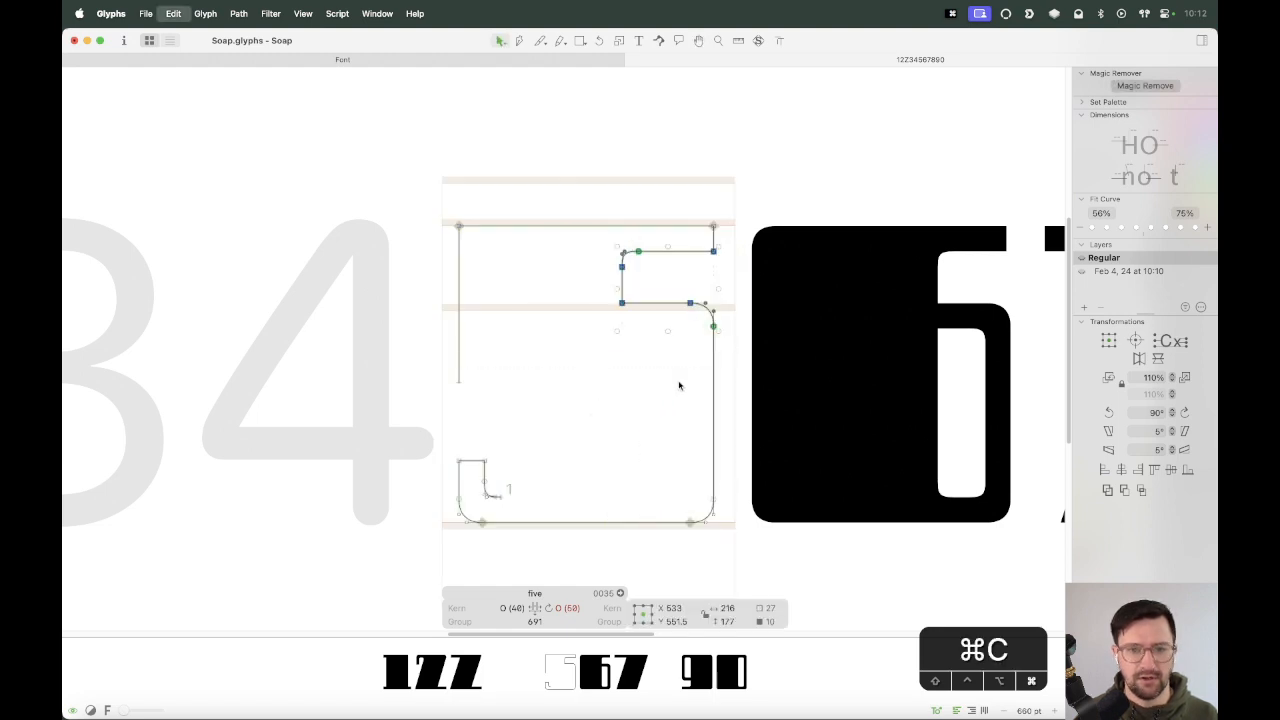
pyautogui.press('super+v')
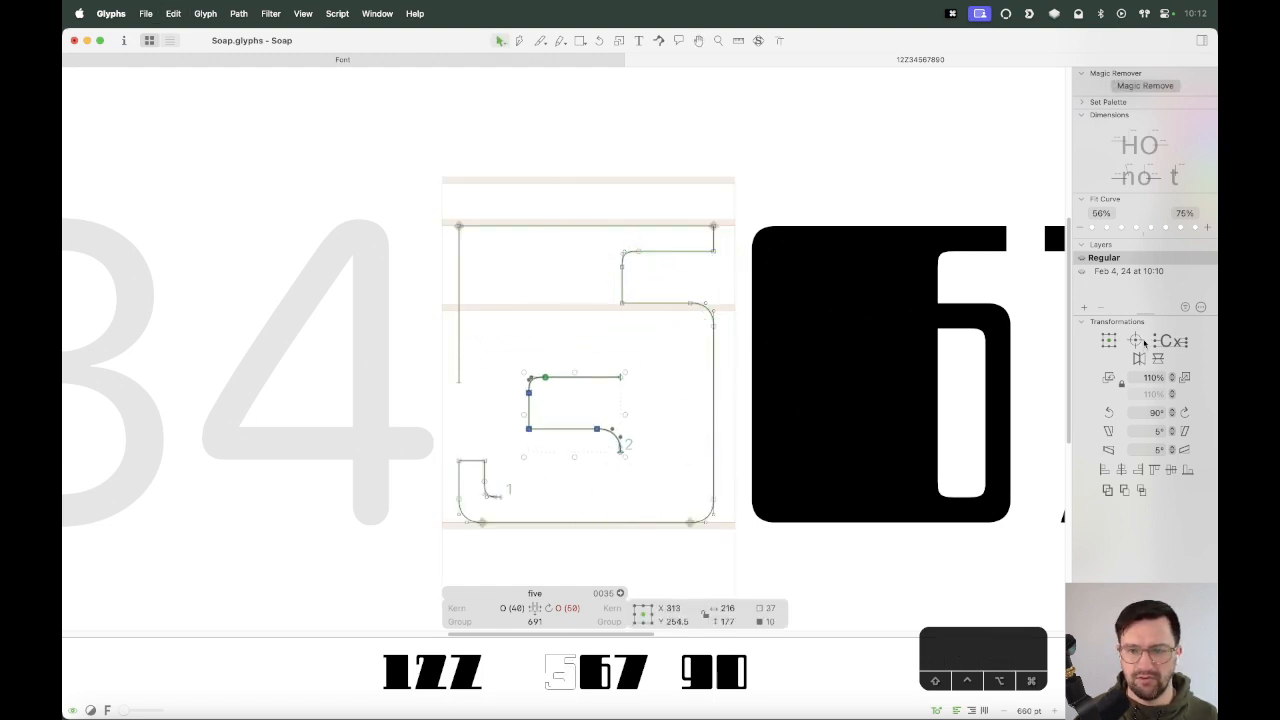
pyautogui.click(1139, 359)
pyautogui.click(1158, 359)
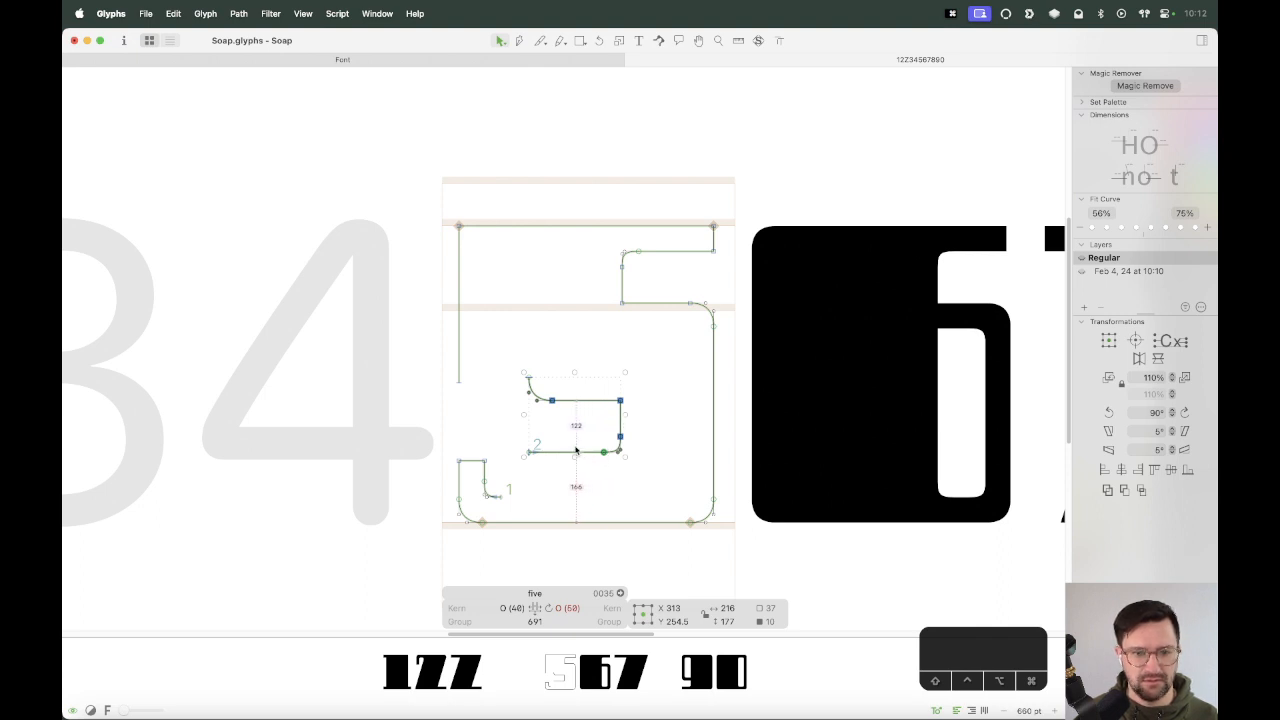
# Delete the end node of the straight lower segment on the flipped copy, leaving its rounded corner open.
pyautogui.click(526, 465)
pyautogui.moveTo(529, 453); pyautogui.dragTo(576, 453)
pyautogui.click(586, 452)
pyautogui.press('BackSpace')
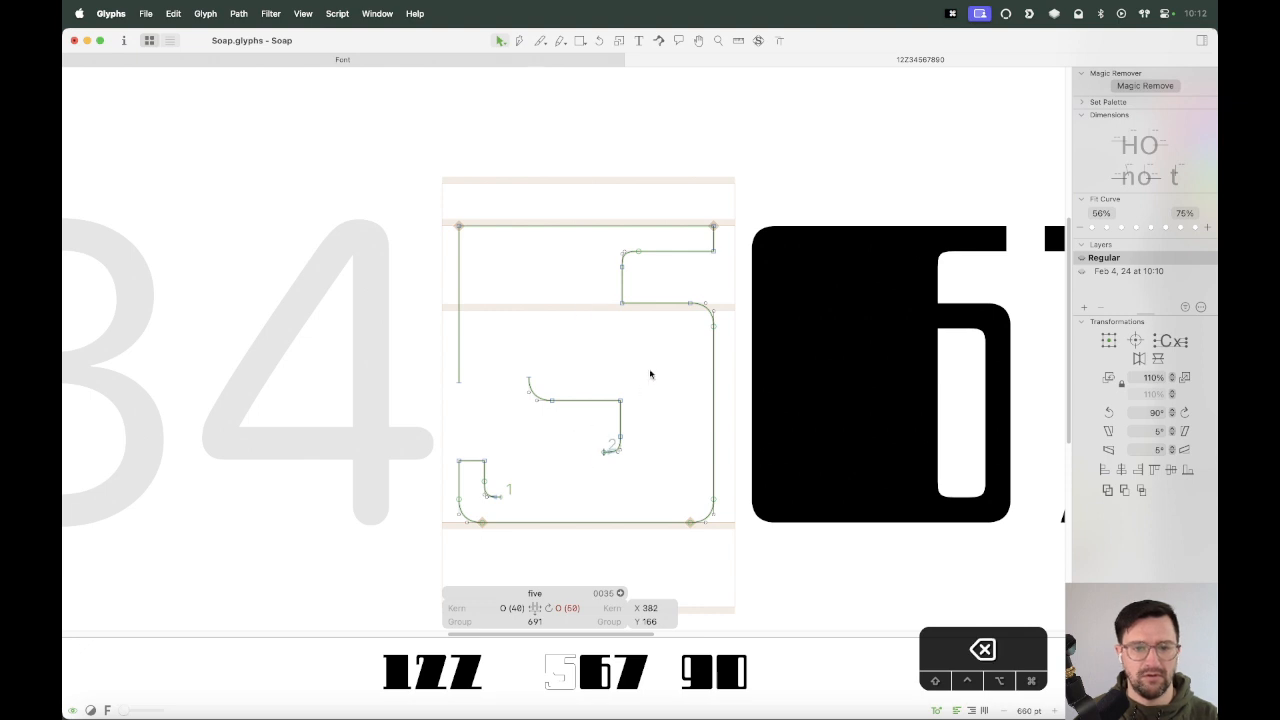
# Move the flipped copy beside the lower-left hook at X 194, lining up its open lower end with the hook's inner curve.
pyautogui.moveTo(651, 372); pyautogui.dragTo(505, 487)
pyautogui.moveTo(618, 450); pyautogui.dragTo(416, 547)
pyautogui.press('z')
pyautogui.press('v')
pyautogui.press('Up')
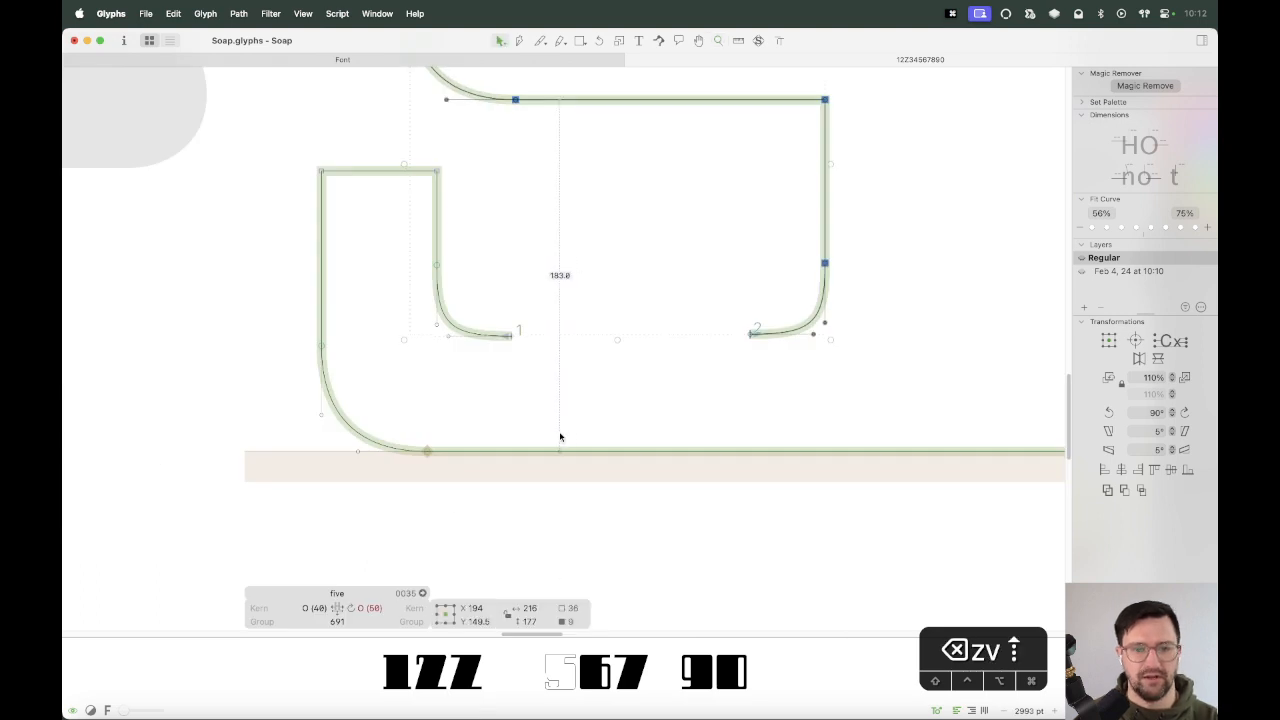
# Connect the hook's inner curve to the copy's rounded corner with a straight segment.
pyautogui.moveTo(552, 314); pyautogui.dragTo(500, 349)
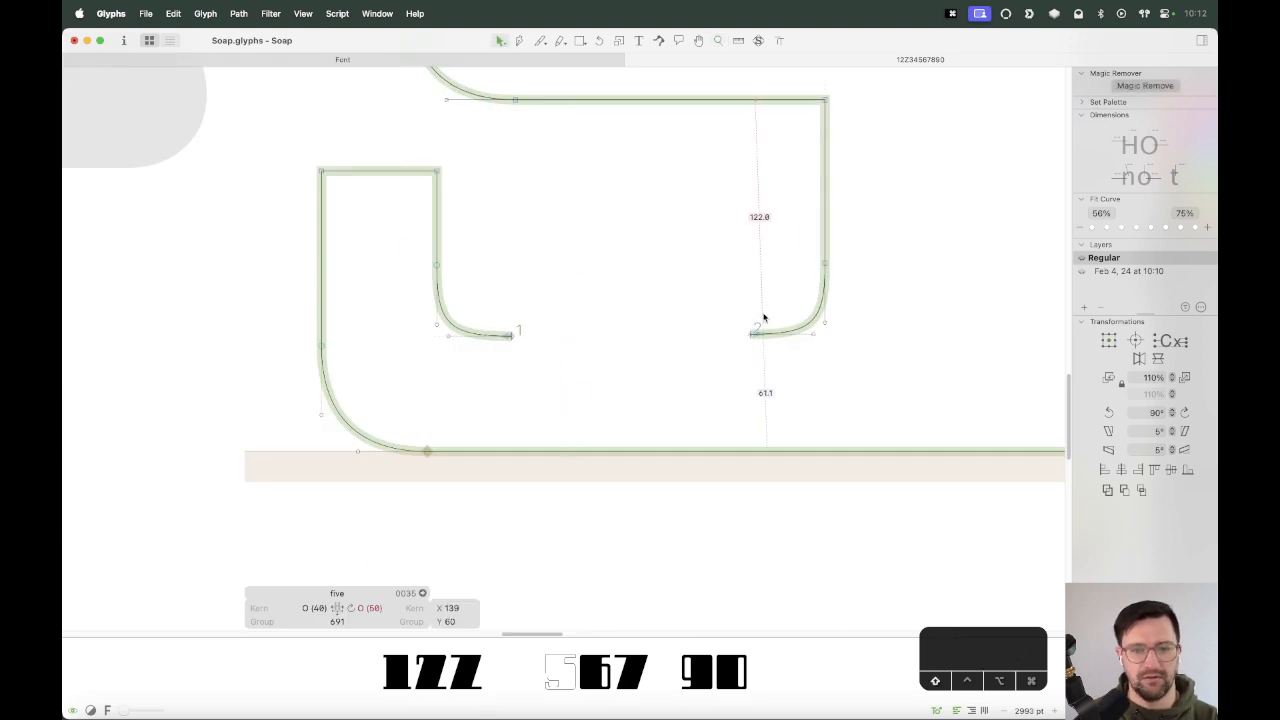
pyautogui.moveTo(764, 314); pyautogui.dragTo(736, 346)
pyautogui.rightClick(708, 334)
pyautogui.click(740, 371)
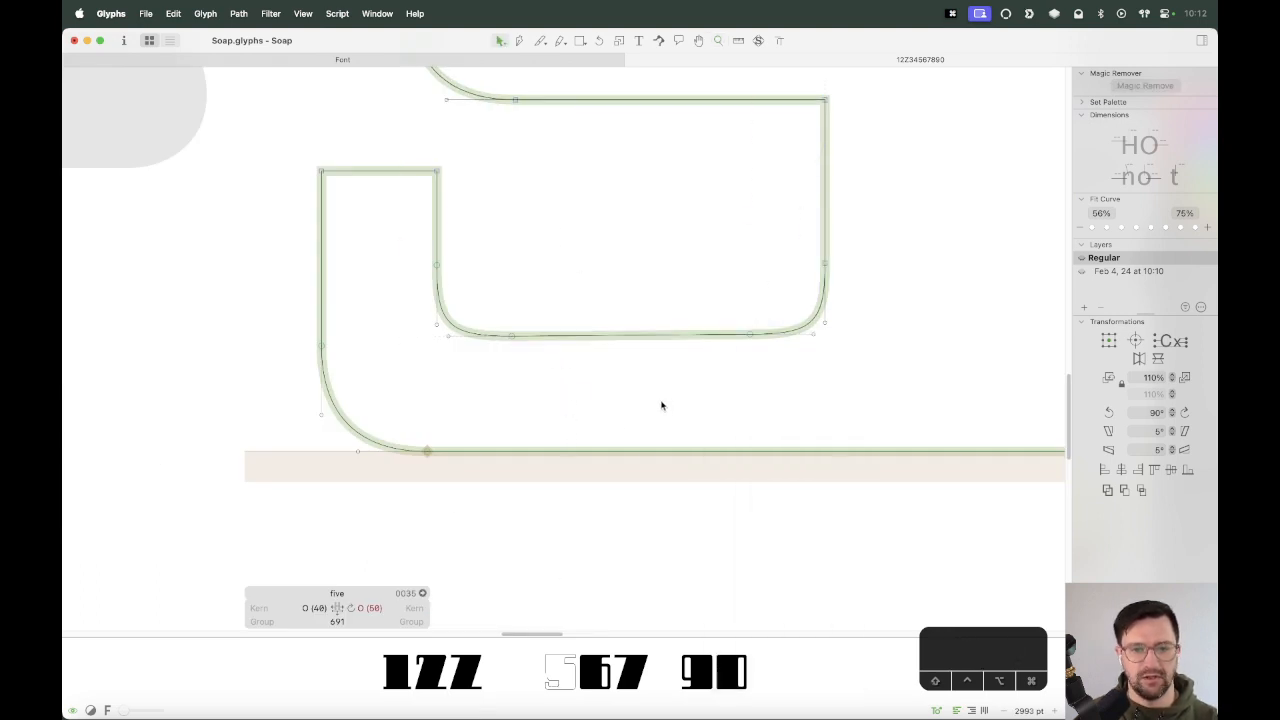
# Lower the copied part of the lower notch by one unit to level the notch's bottom edge.
pyautogui.press('super+minus')
pyautogui.moveTo(684, 277); pyautogui.dragTo(524, 381)
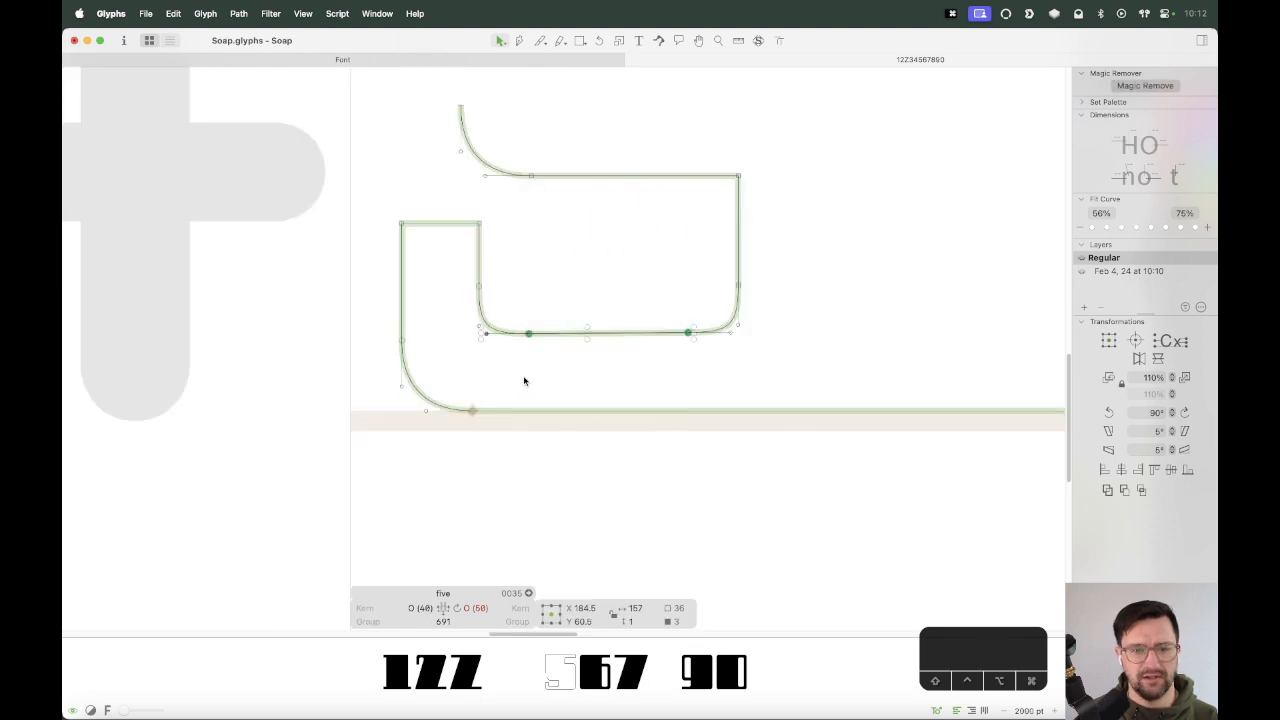
pyautogui.click(563, 396)
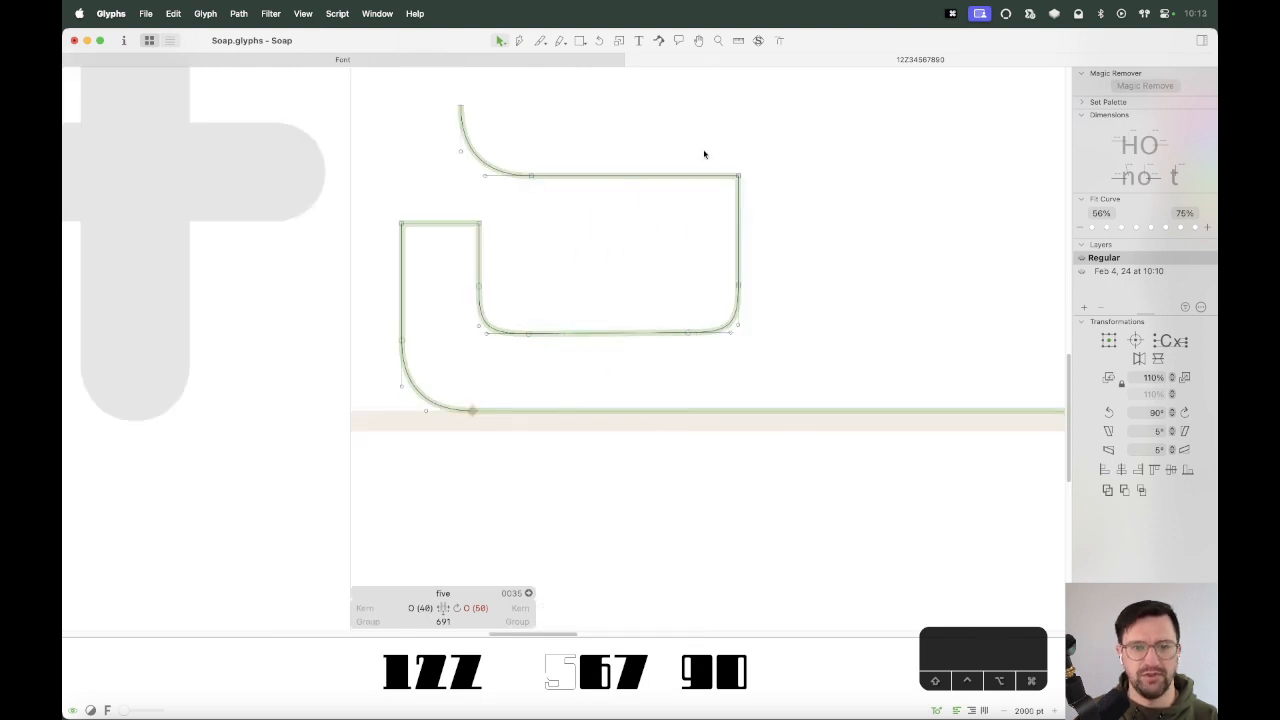
pyautogui.moveTo(434, 97); pyautogui.dragTo(763, 280)
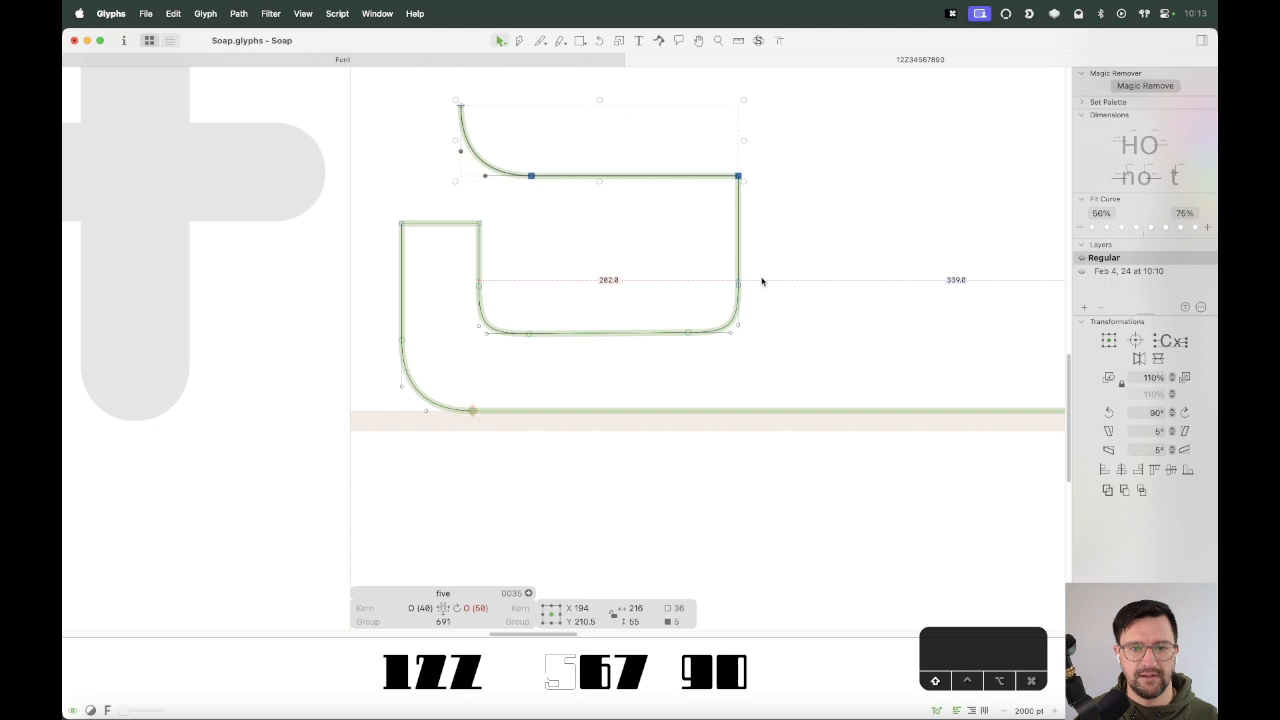
pyautogui.click(682, 375)
# Show red arrows and recheck the lower notch's right side by nudging it up and back down.
pyautogui.click(303, 14)
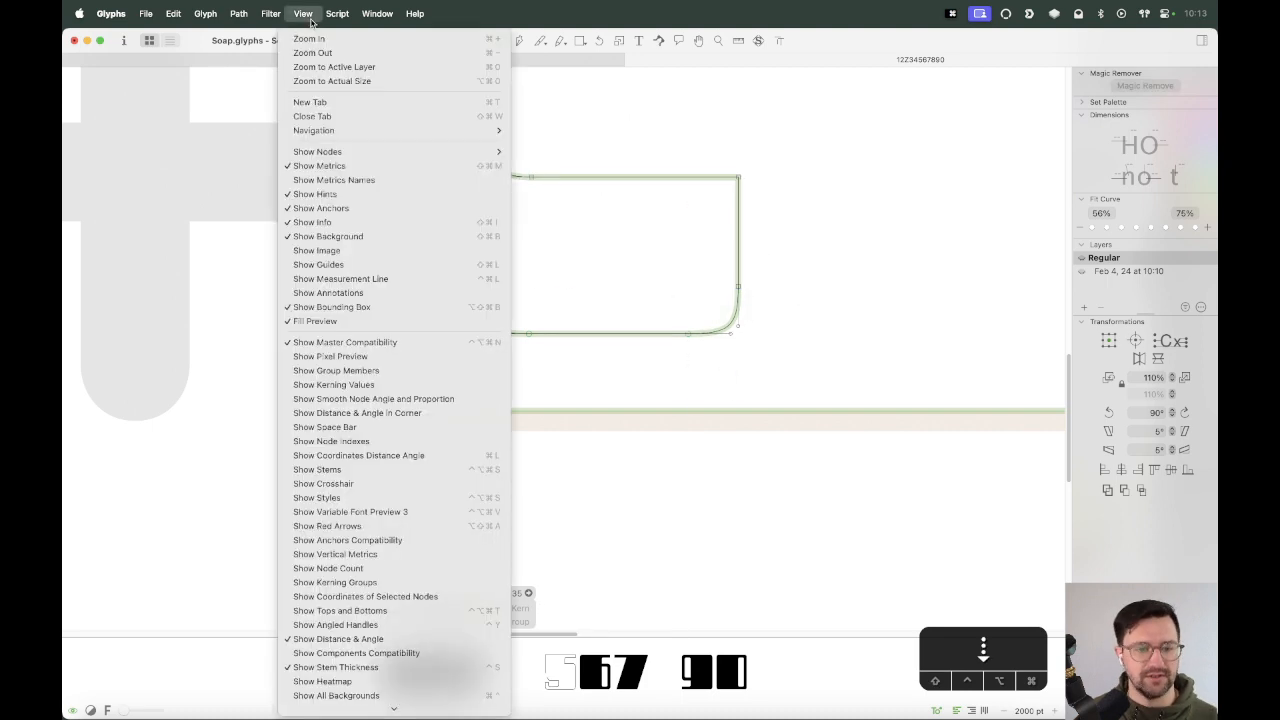
pyautogui.click(366, 525)
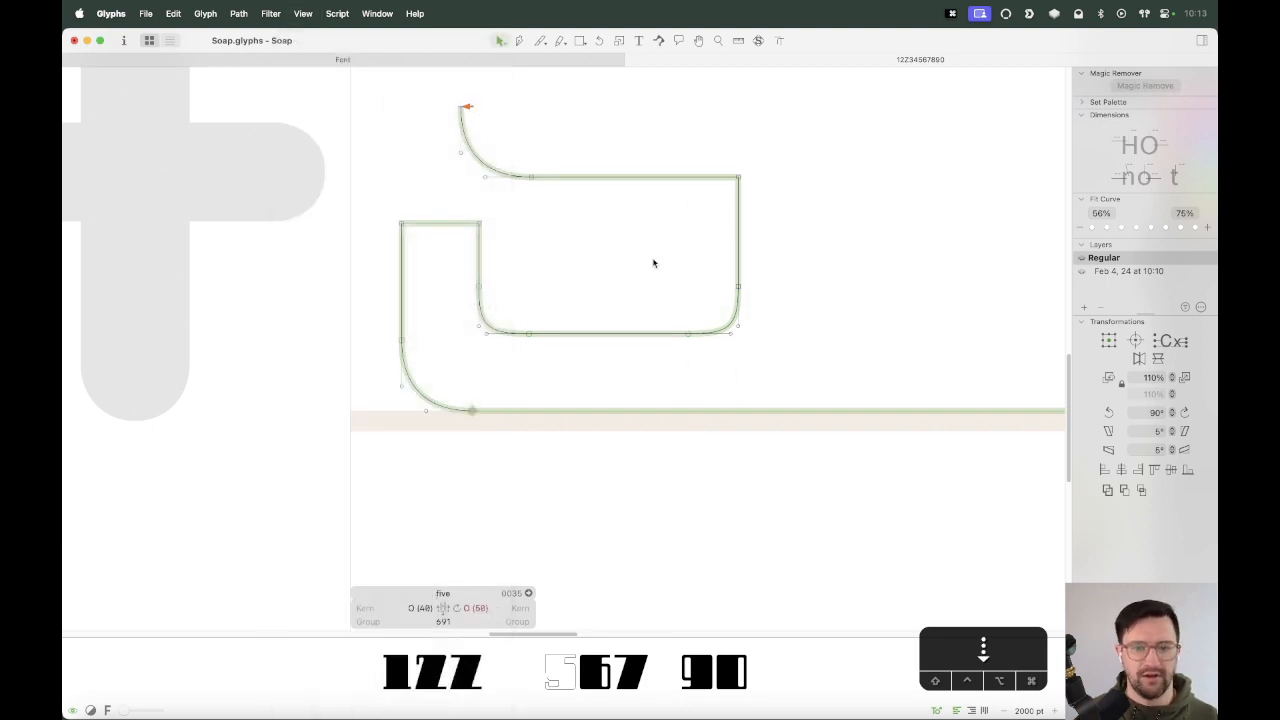
pyautogui.moveTo(785, 131); pyautogui.dragTo(655, 368)
pyautogui.press('Up')
pyautogui.press('Down')
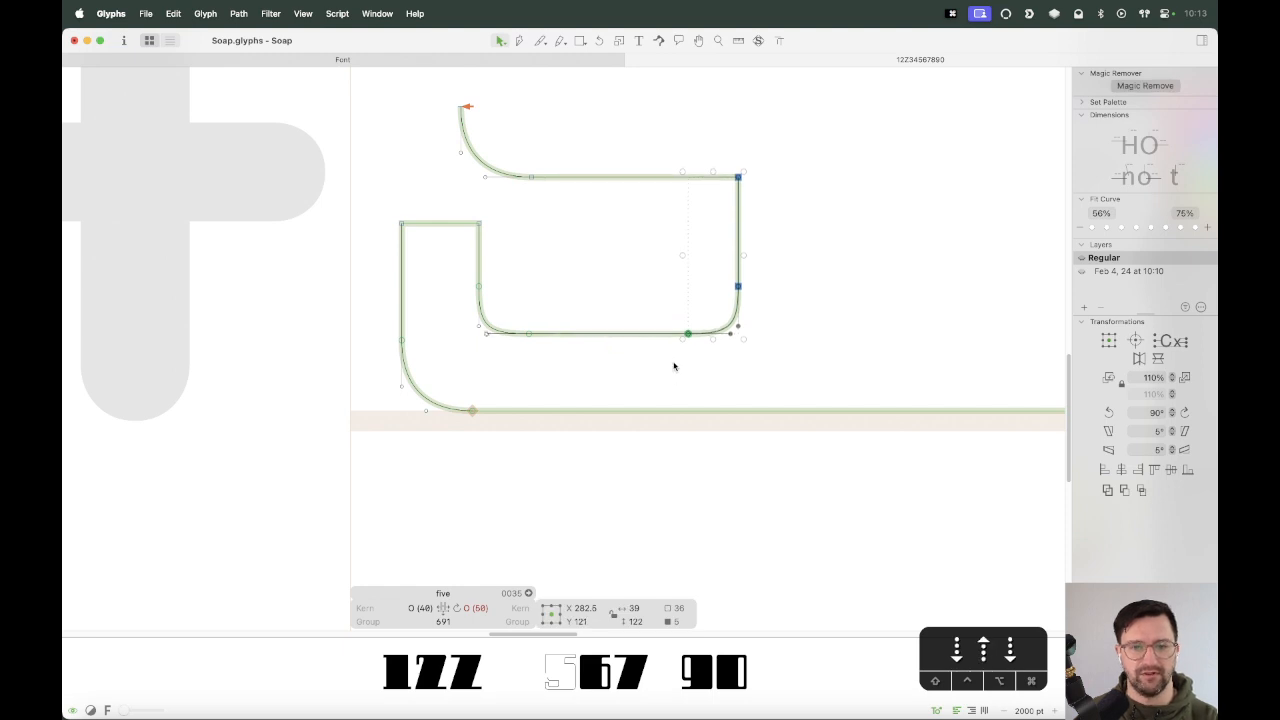
pyautogui.click(651, 300)
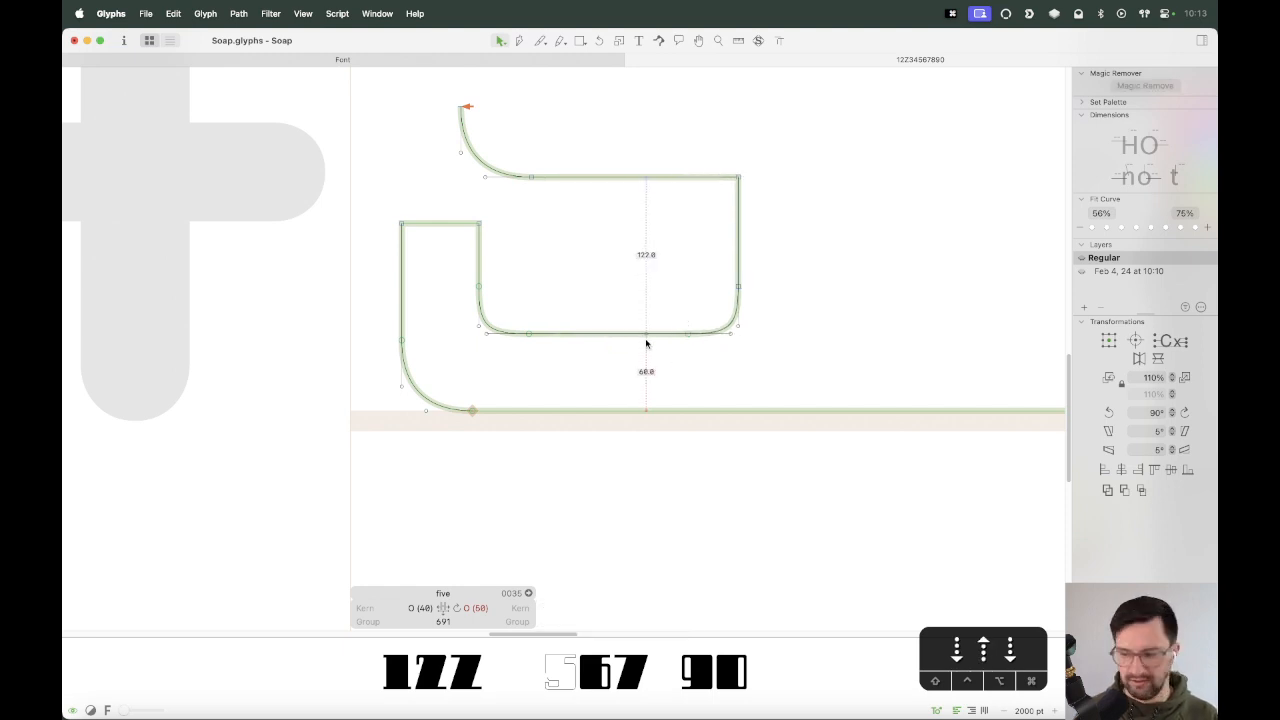
# Shift the lower notch's upper curve out to the five's left edge and join it to the open left side, closing the outline.
pyautogui.press('super+minus')
pyautogui.press('space')
pyautogui.moveTo(582, 275); pyautogui.dragTo(582, 407)
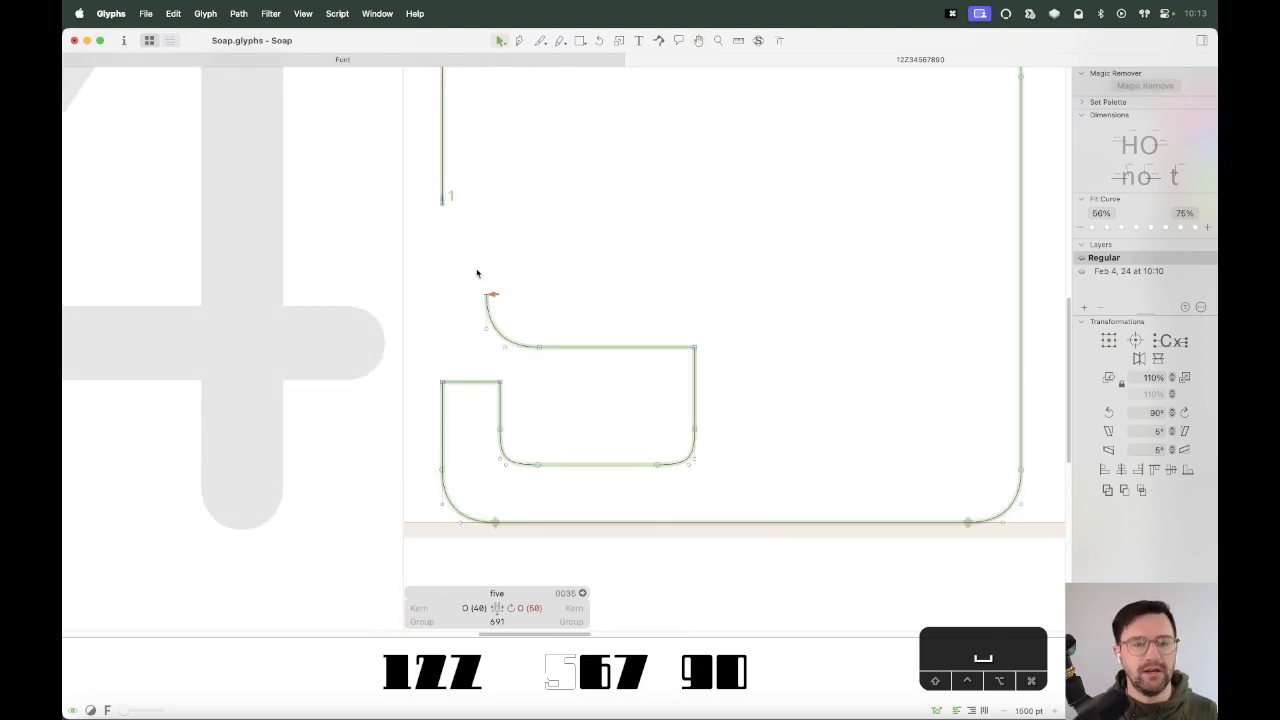
pyautogui.moveTo(477, 270); pyautogui.dragTo(567, 394)
pyautogui.moveTo(540, 348); pyautogui.dragTo(496, 348)
pyautogui.press('super+shift+a')
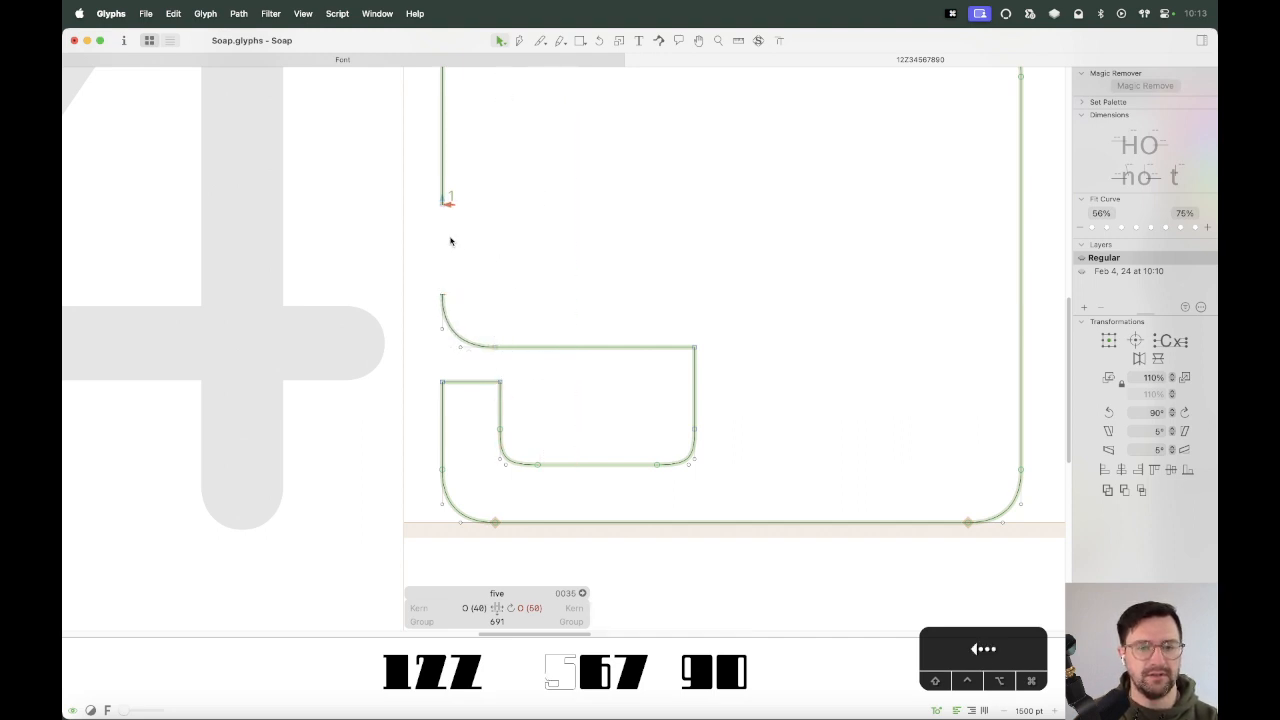
pyautogui.moveTo(443, 204); pyautogui.dragTo(443, 289)
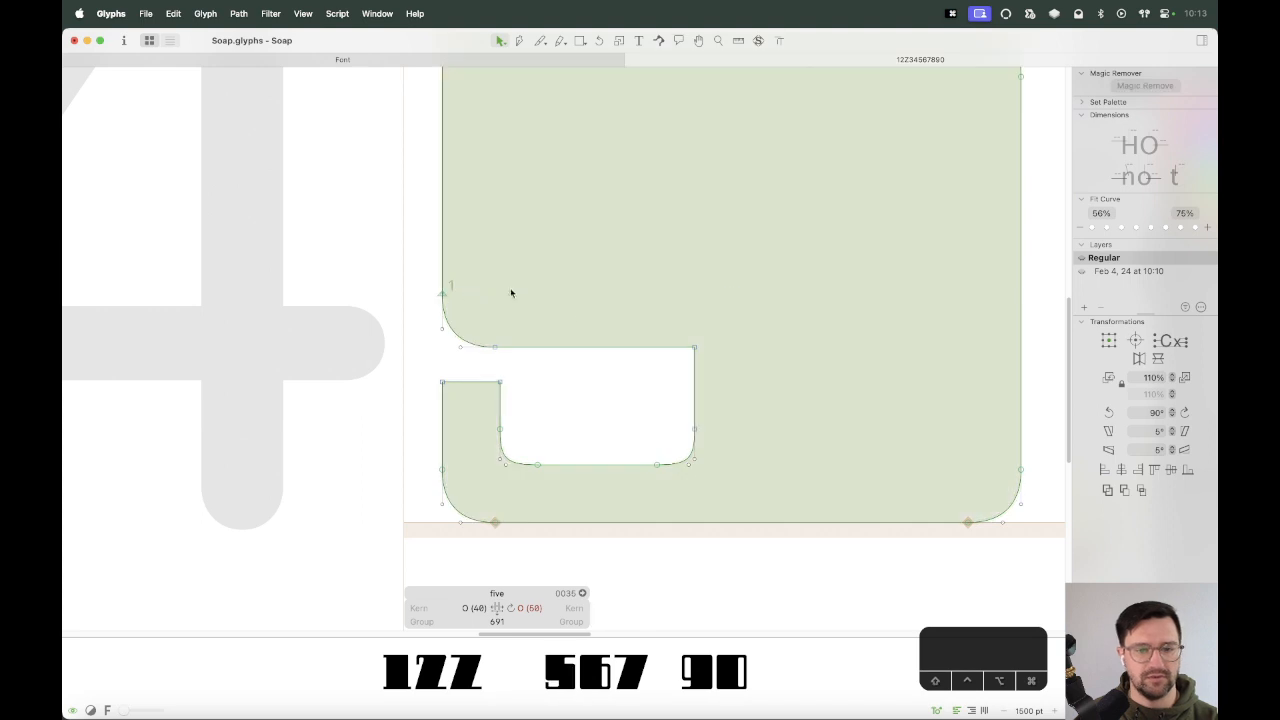
# Raise the upper edge and outer curve of the five's lower notch to make the notch 157 units tall.
pyautogui.hotkey('ctrl', '-')
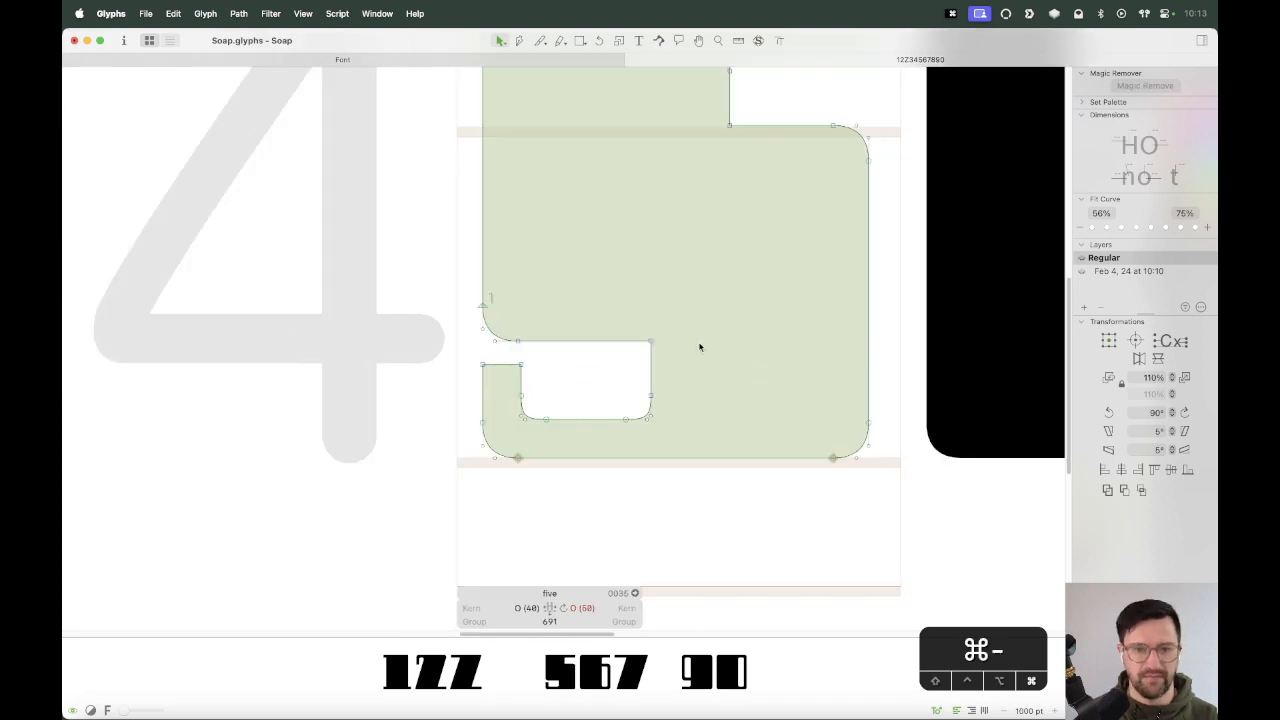
pyautogui.press('space')
pyautogui.moveTo(700, 346); pyautogui.dragTo(668, 376)
pyautogui.moveTo(452, 418); pyautogui.dragTo(684, 463)
pyautogui.hotkey('shift', 'Up')
pyautogui.hotkey('shift', 'Up')
pyautogui.hotkey('shift', 'Up')
pyautogui.hotkey('shift', 'Up')
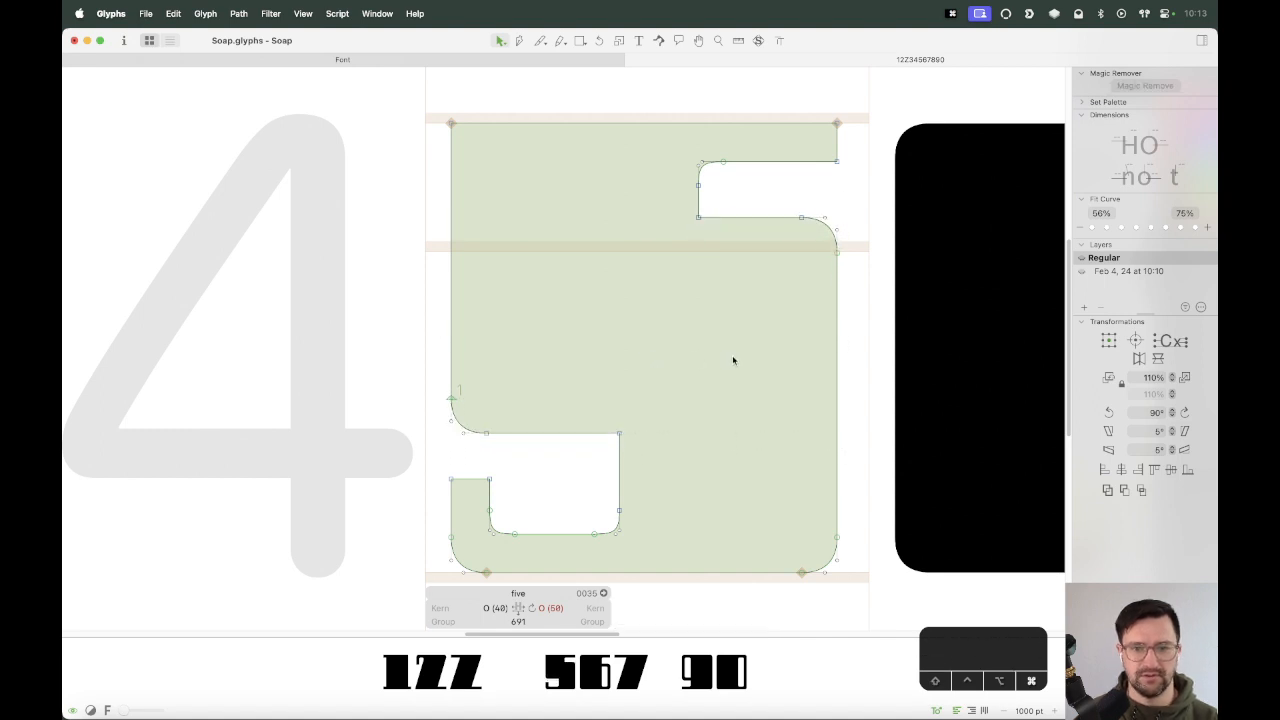
# Try extending the lower notch rightward to leave a 60-unit stroke and the upper notch leftward, and undo the upper extension.
pyautogui.hotkey('ctrl', '-')
pyautogui.press('space')
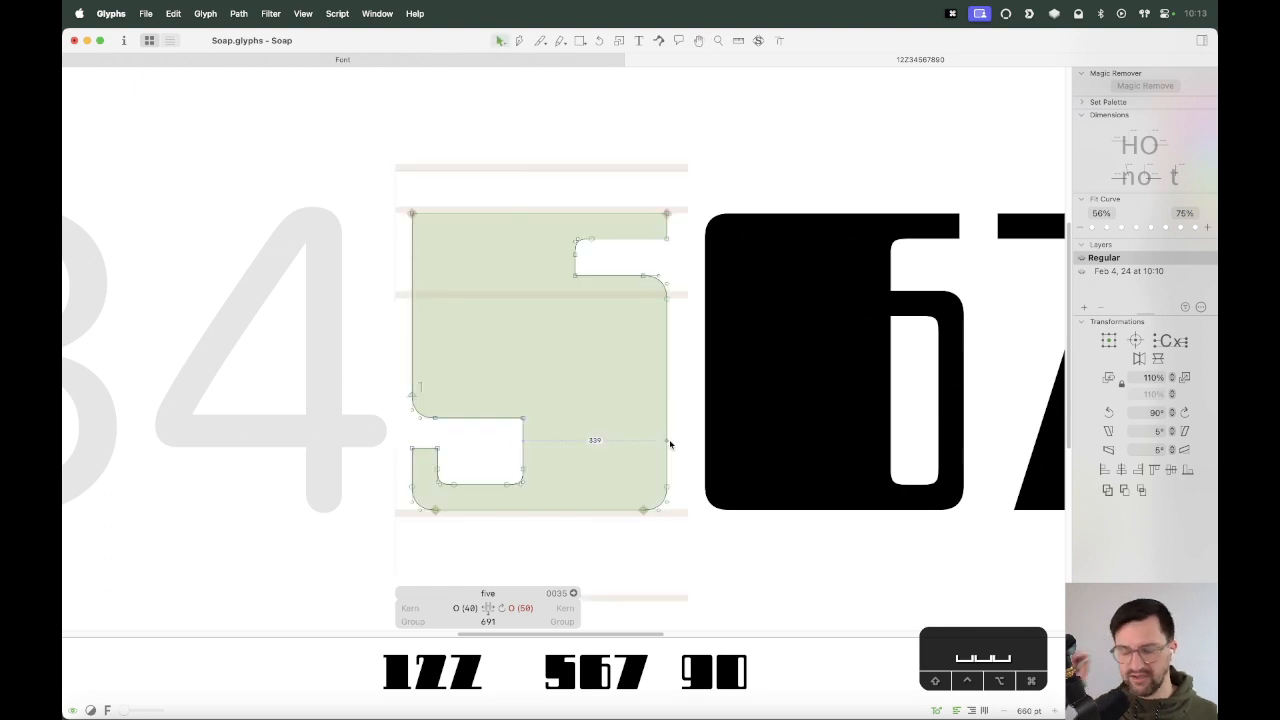
pyautogui.moveTo(540, 408); pyautogui.dragTo(638, 468)
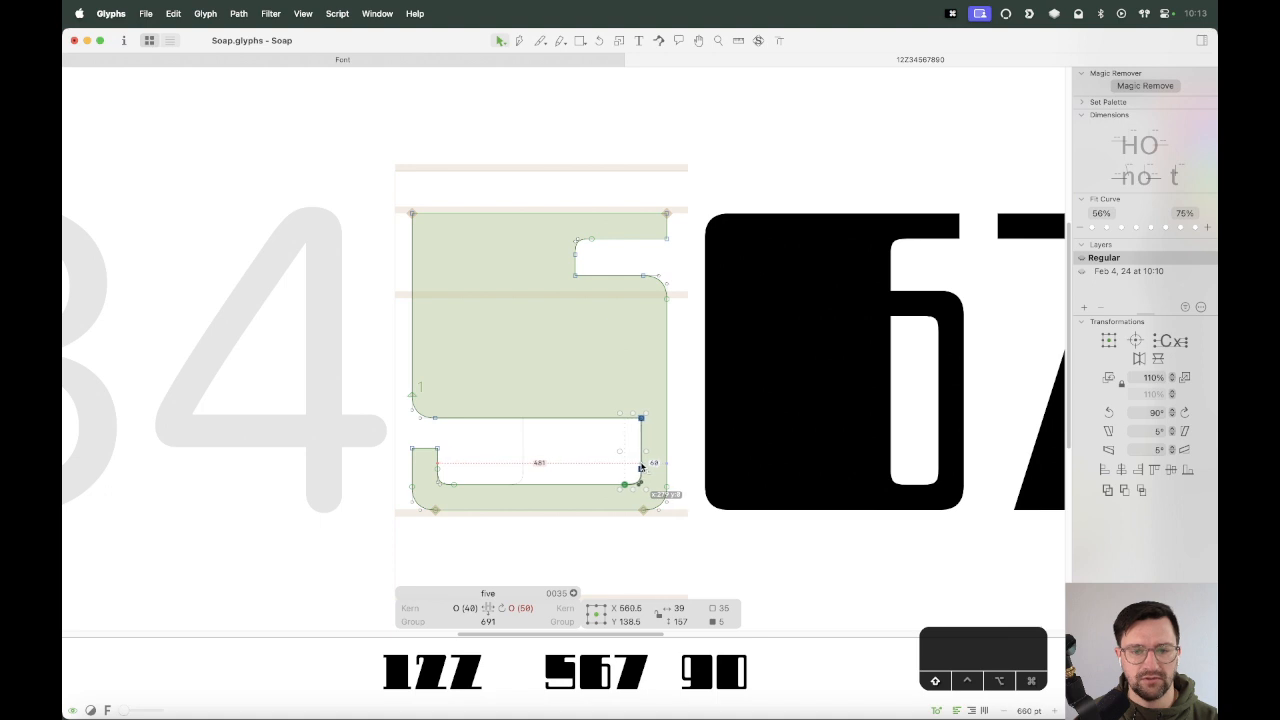
pyautogui.moveTo(568, 232); pyautogui.dragTo(438, 281)
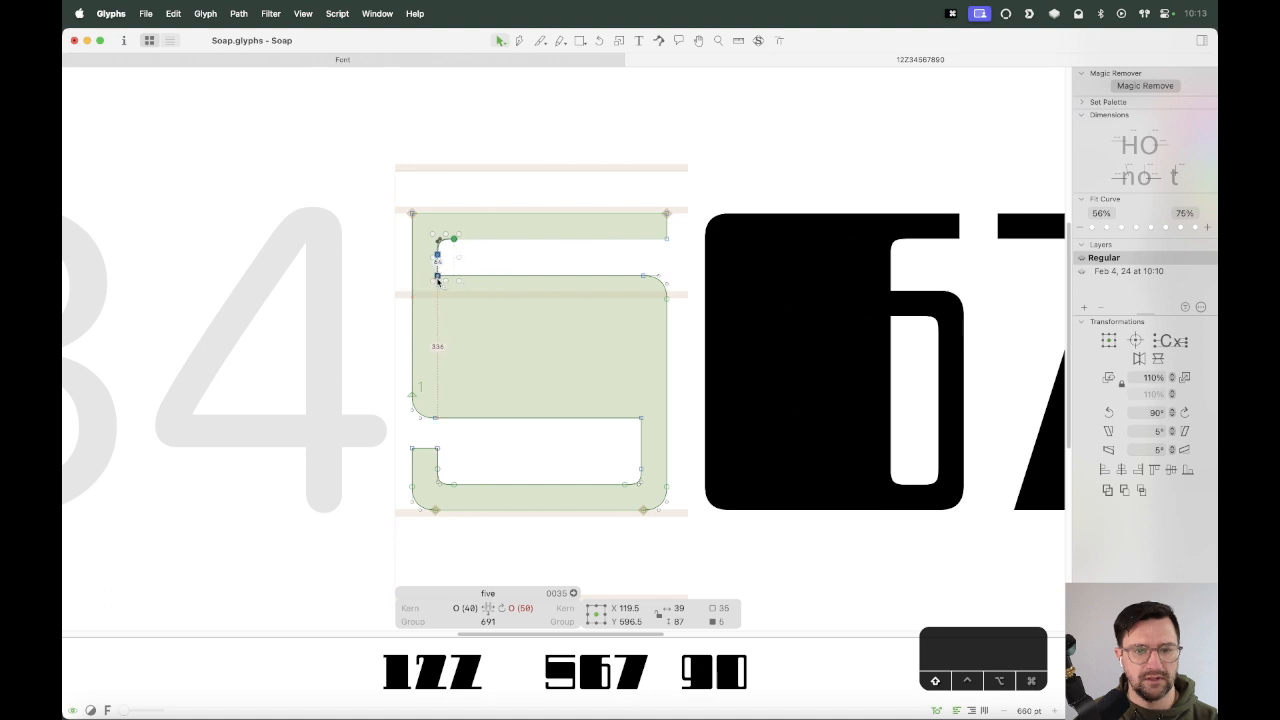
pyautogui.press('super+z')
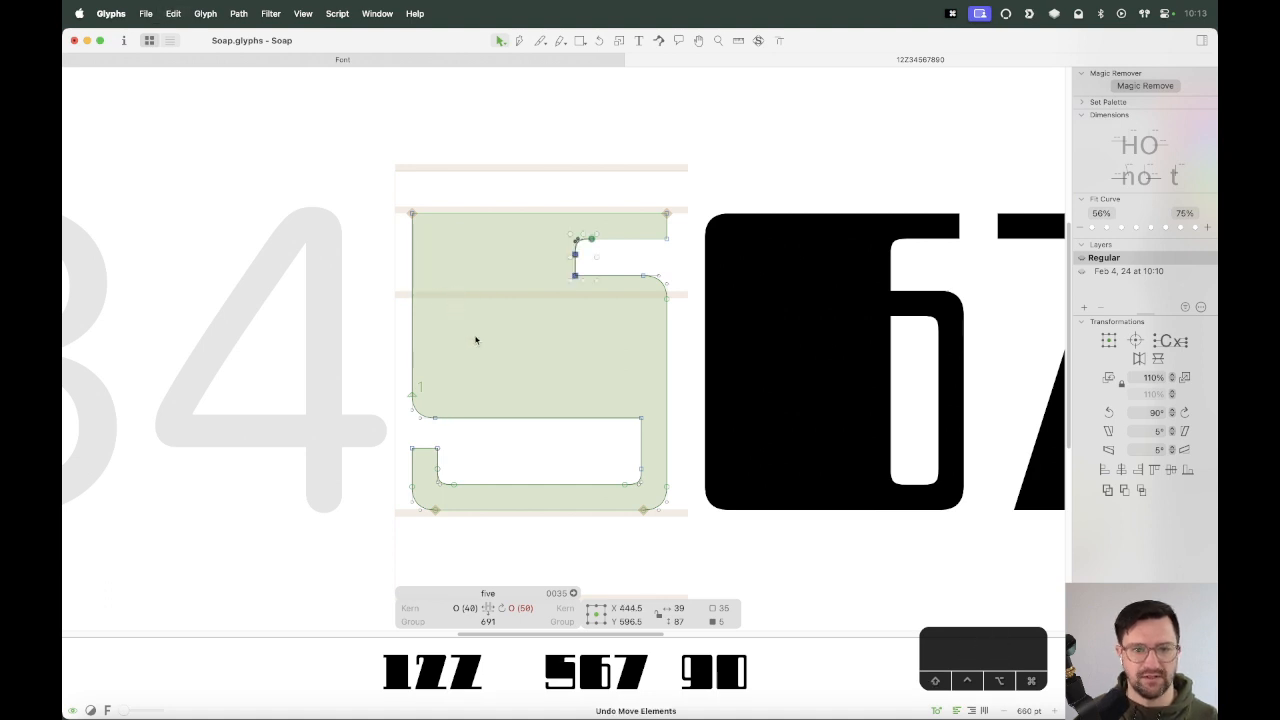
# Check the six's stem width and move the inner side of the five's upper notch right, leaving a 459-unit body beside it.
pyautogui.click(643, 331)
pyautogui.doubleClick(889, 272)
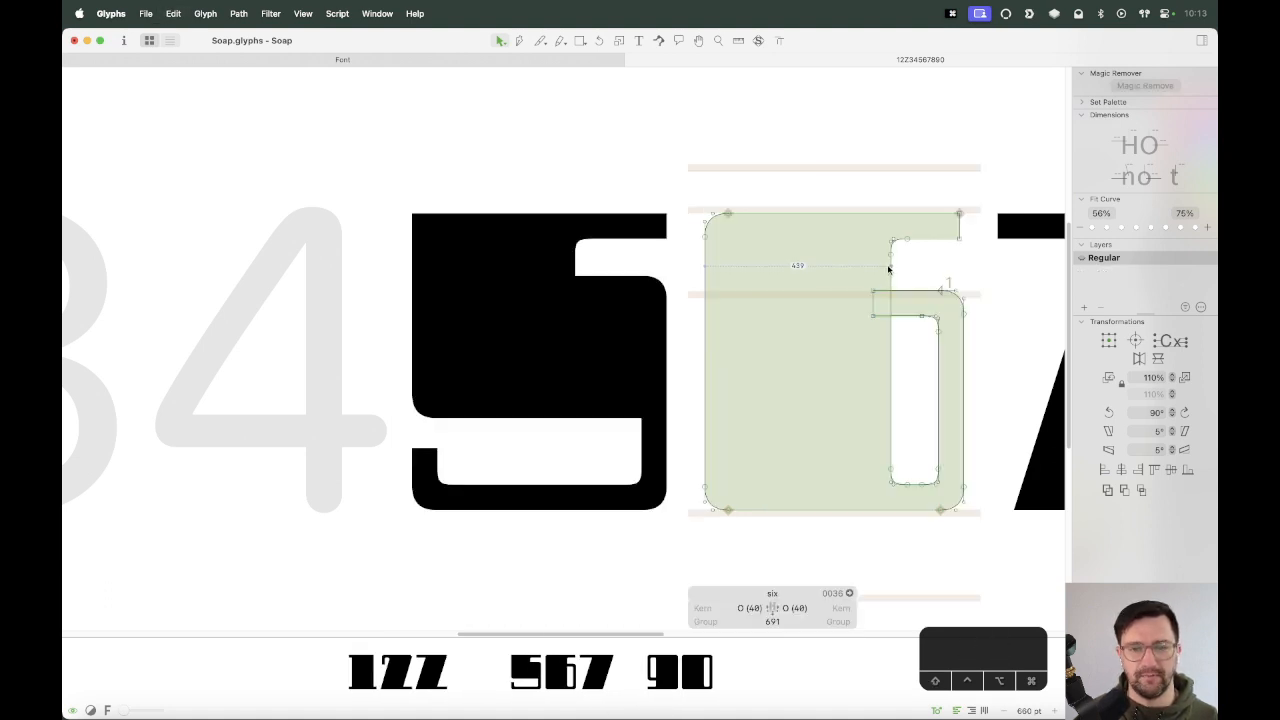
pyautogui.doubleClick(509, 293)
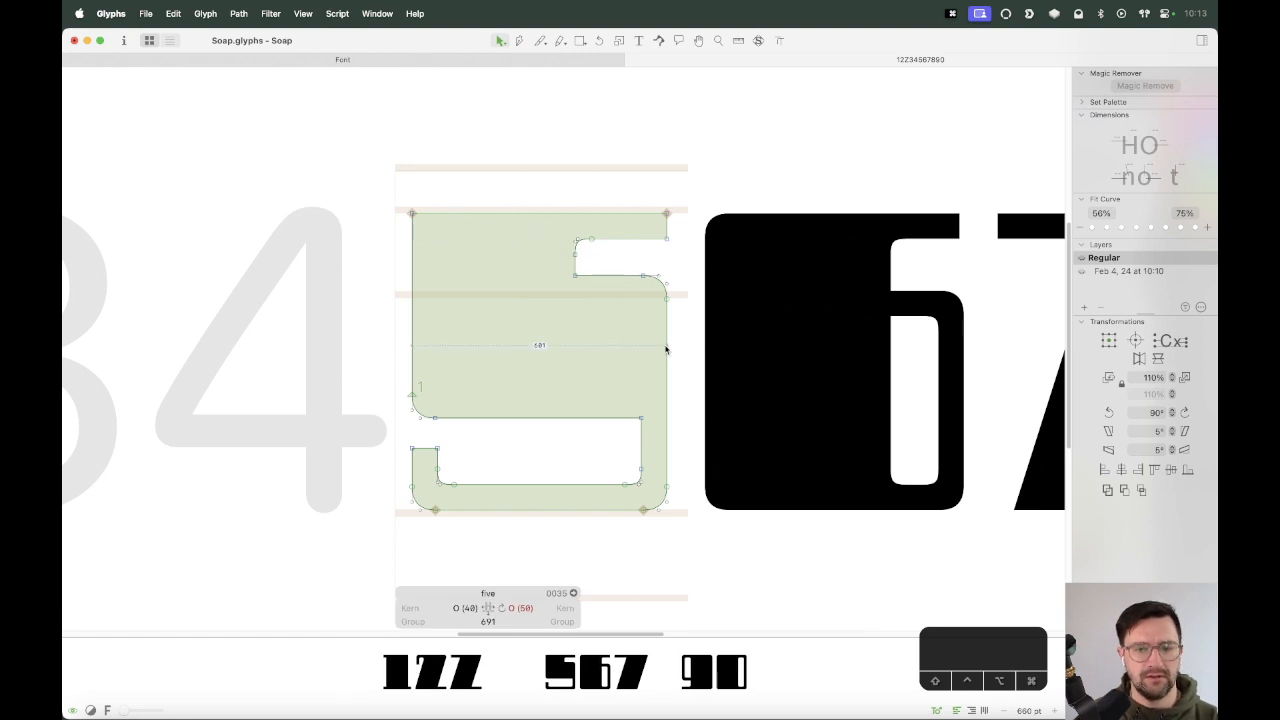
pyautogui.moveTo(605, 228); pyautogui.dragTo(552, 284)
pyautogui.hotkey('shift', 'Right')
pyautogui.hotkey('shift', 'Right')
pyautogui.hotkey('shift', 'Right')
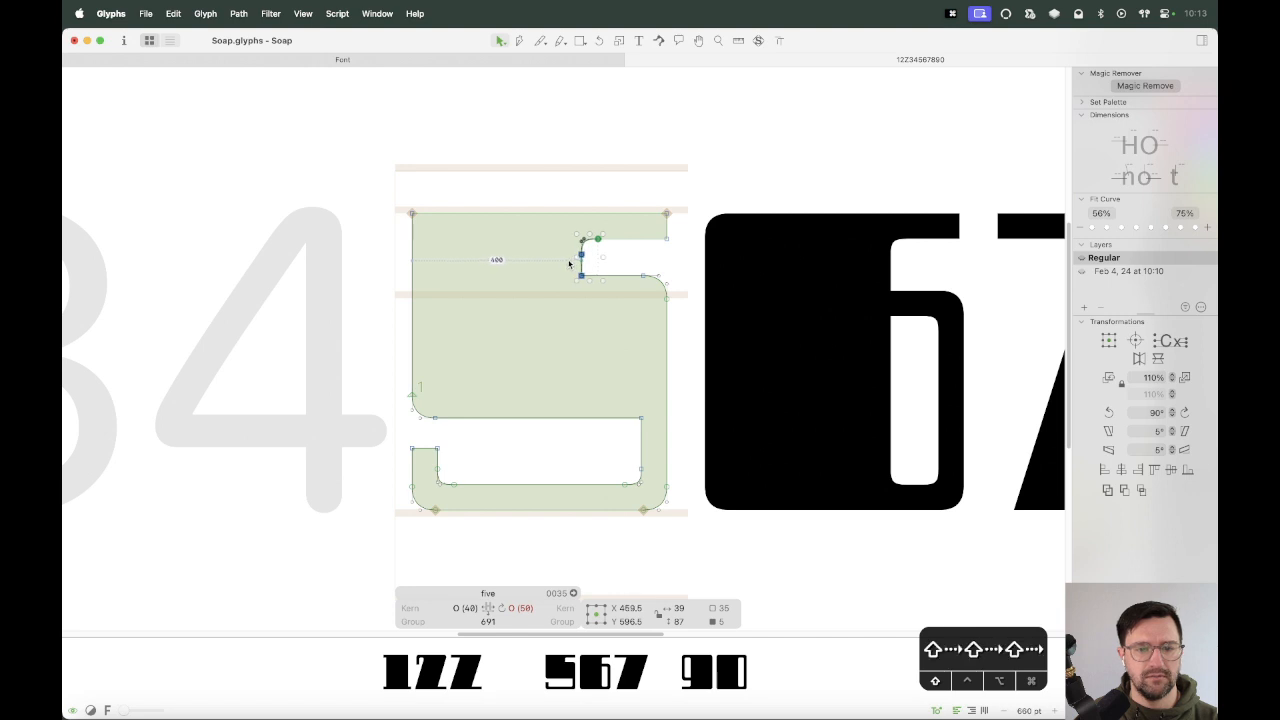
pyautogui.press('Right')
pyautogui.press('Right')
pyautogui.press('Right')
pyautogui.press('Right')
pyautogui.press('Right')
pyautogui.press('Right')
pyautogui.press('Right')
pyautogui.press('Right')
pyautogui.press('Right')
pyautogui.press('Right')
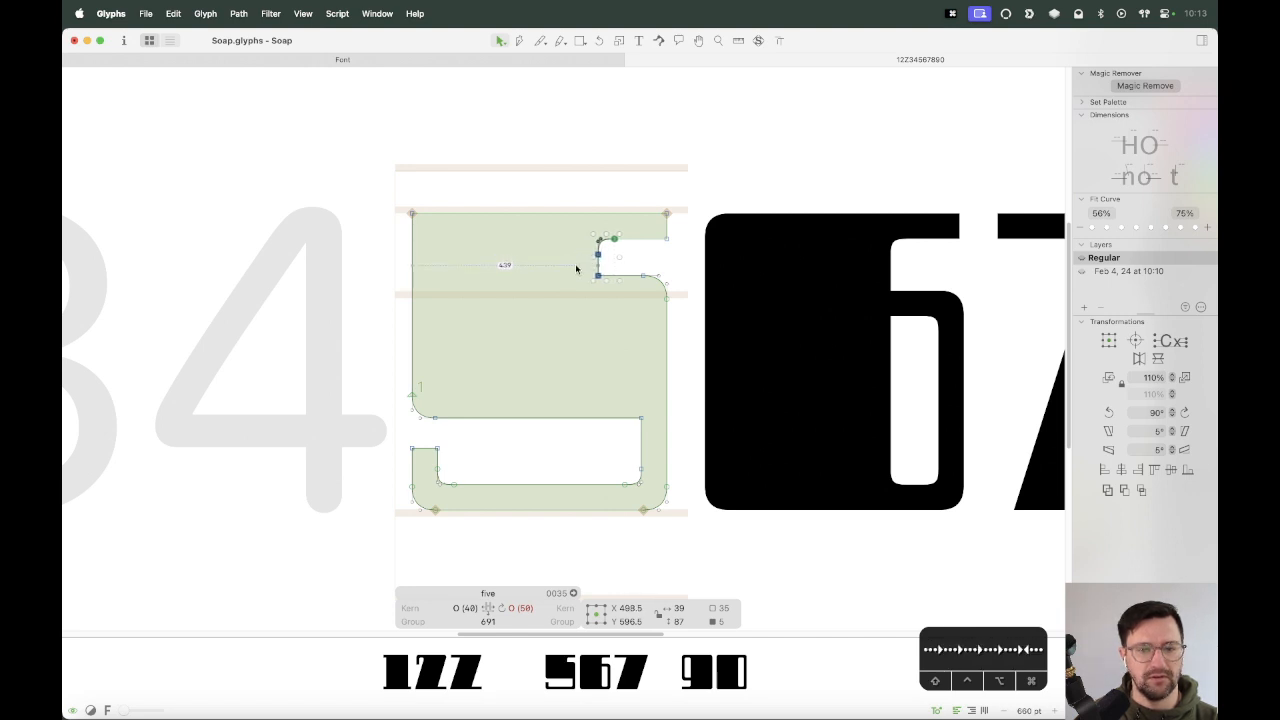
pyautogui.click(576, 268)
# Move the inner side of the five's lower notch left, leaving a 439-unit body beside it.
pyautogui.moveTo(654, 400); pyautogui.dragTo(605, 520)
pyautogui.click(651, 380)
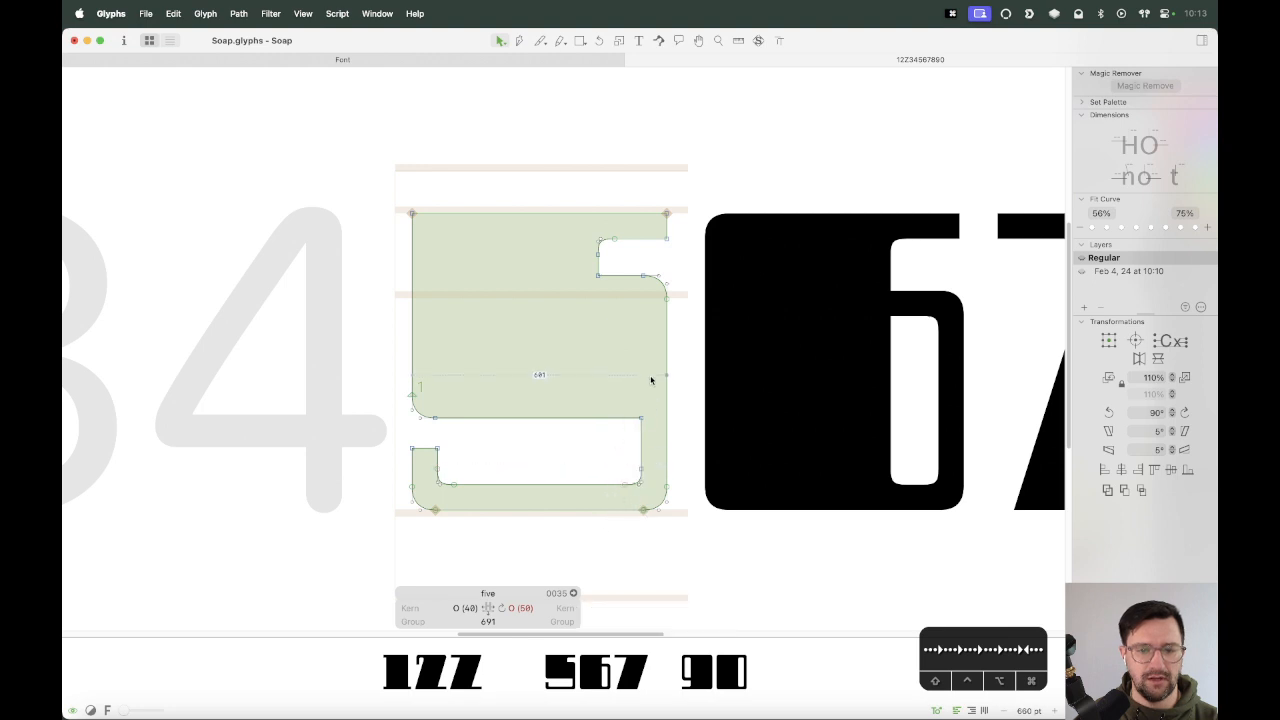
pyautogui.moveTo(651, 380); pyautogui.dragTo(607, 513)
pyautogui.moveTo(641, 469); pyautogui.dragTo(498, 471)
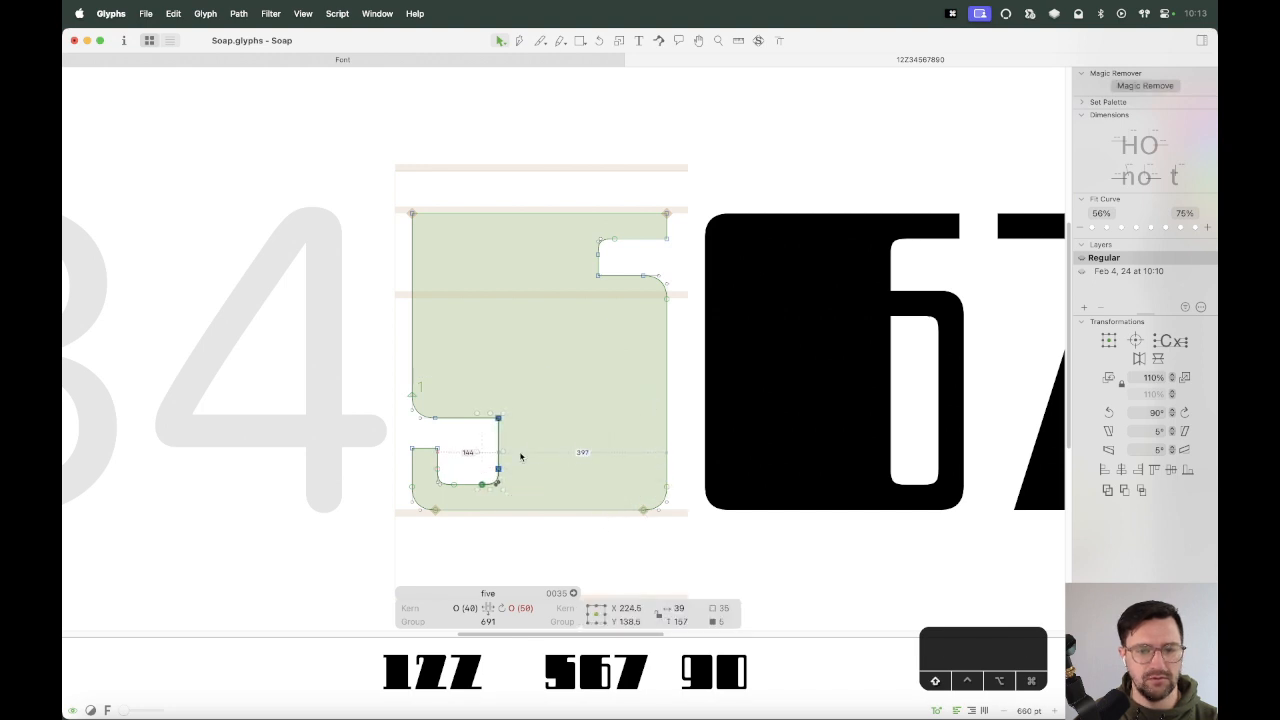
pyautogui.hotkey('shift', 'Left')
pyautogui.hotkey('shift', 'Left')
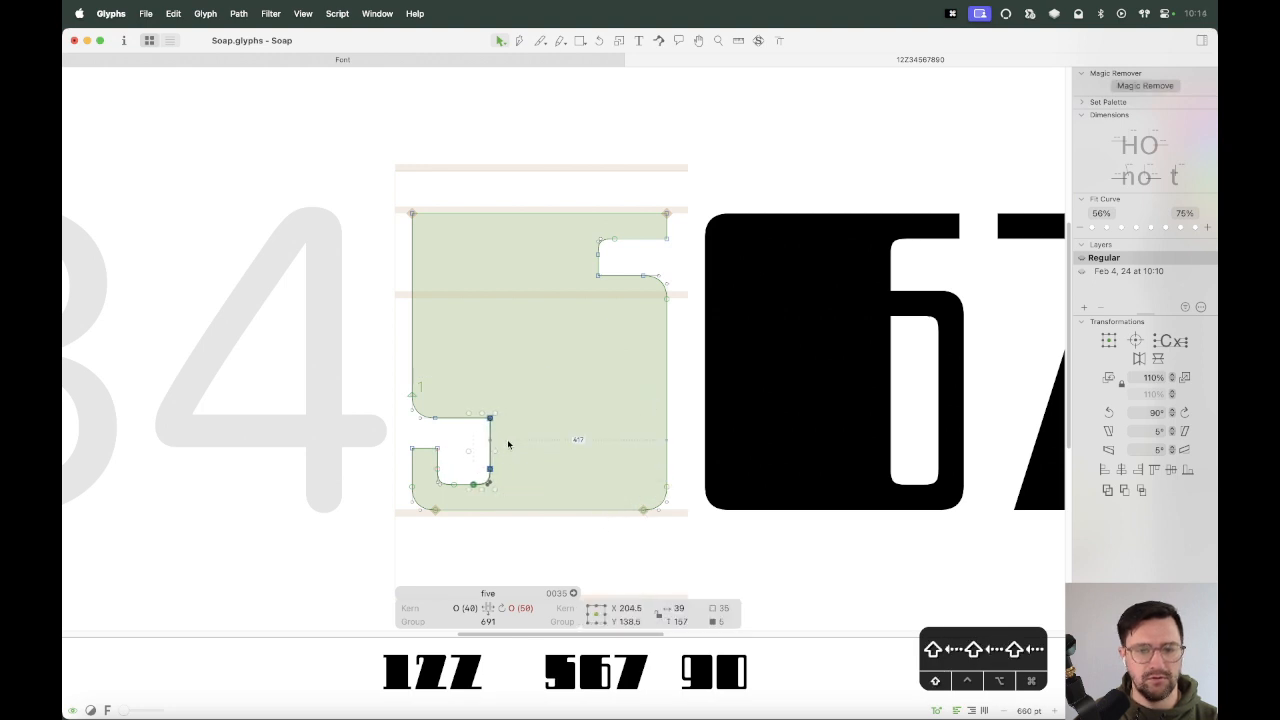
pyautogui.hotkey('shift', 'Left')
pyautogui.hotkey('shift', 'Left')
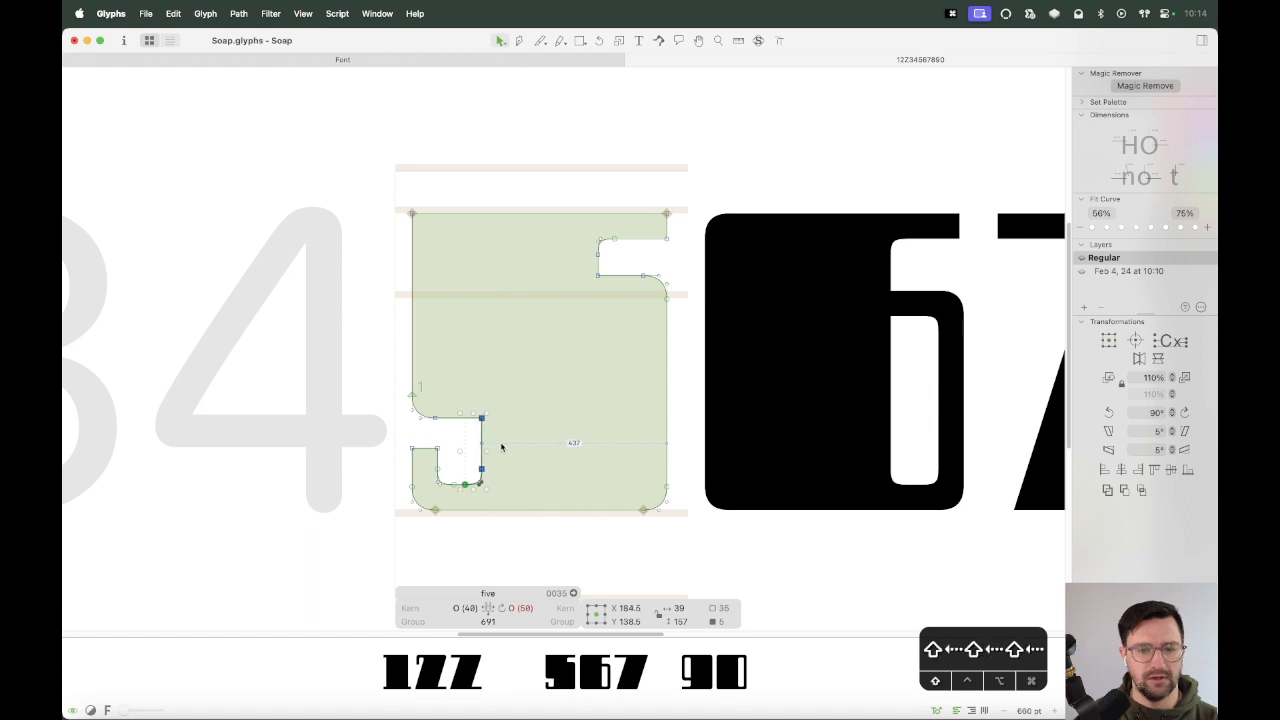
pyautogui.press('Left')
pyautogui.press('Left')
pyautogui.click(503, 447)
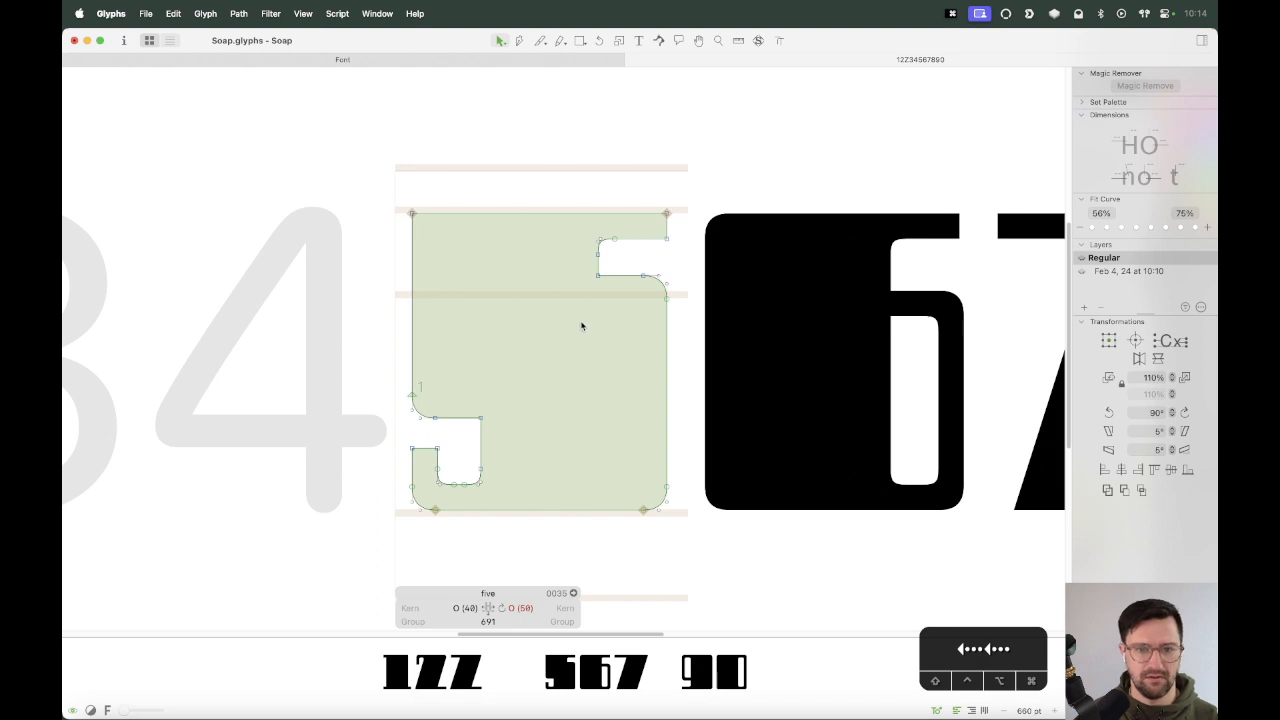
# Square off the upper notch's rounded inner corner and delete the leftover node on its vertical side.
pyautogui.press('z')
pyautogui.click(621, 245)
pyautogui.press('v')
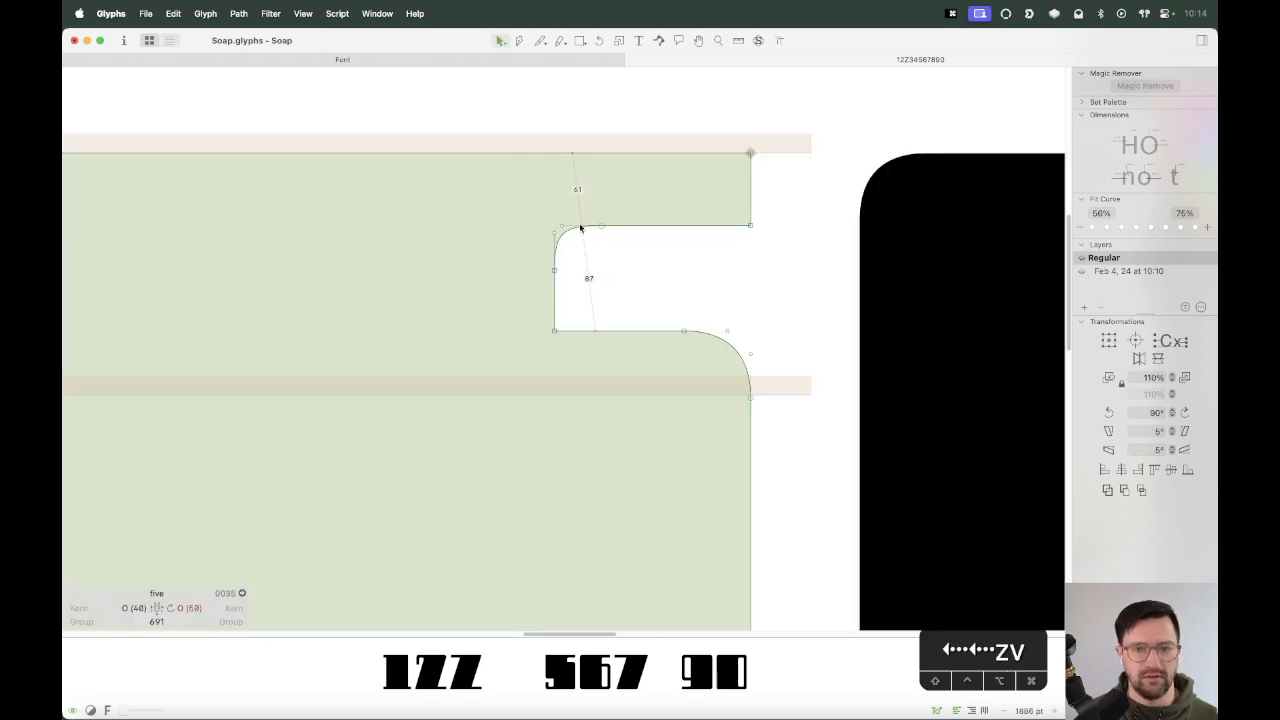
pyautogui.moveTo(583, 228); pyautogui.dragTo(554, 228)
pyautogui.press('BackSpace')
pyautogui.press('Right')
pyautogui.press('Left')
pyautogui.press('Left')
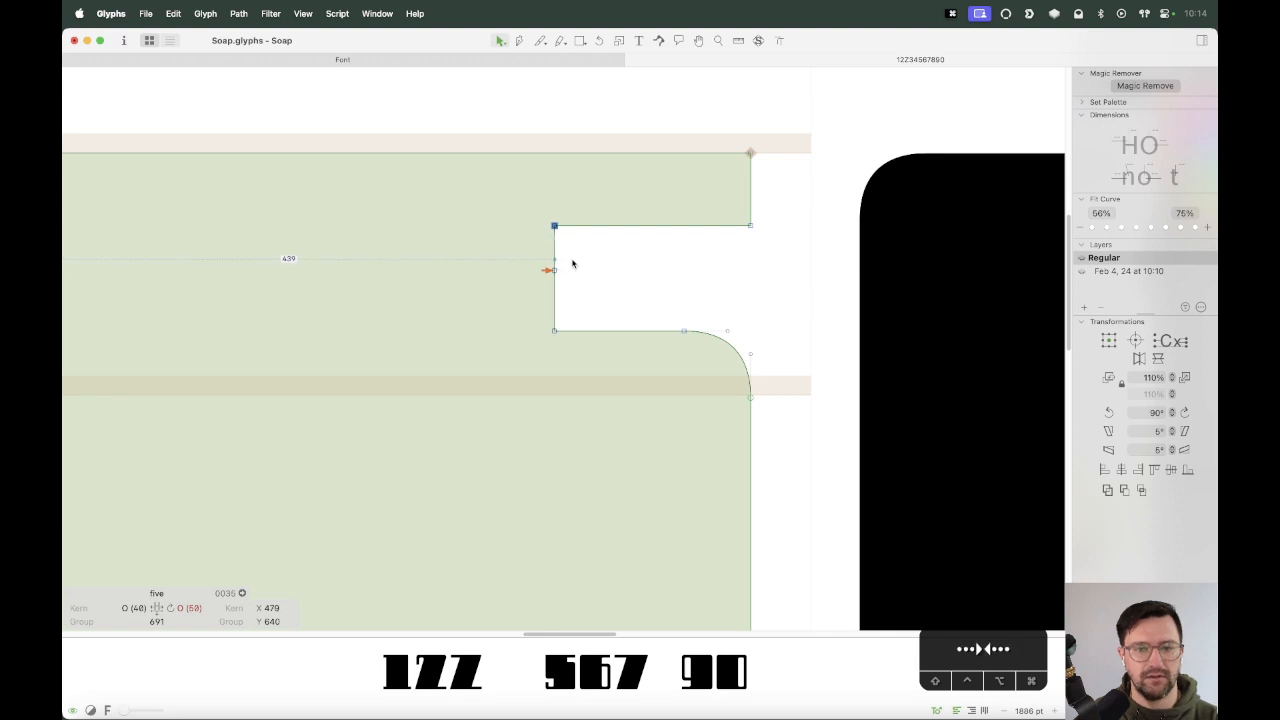
pyautogui.press('Right')
pyautogui.moveTo(568, 260); pyautogui.dragTo(532, 290)
pyautogui.press('BackSpace')
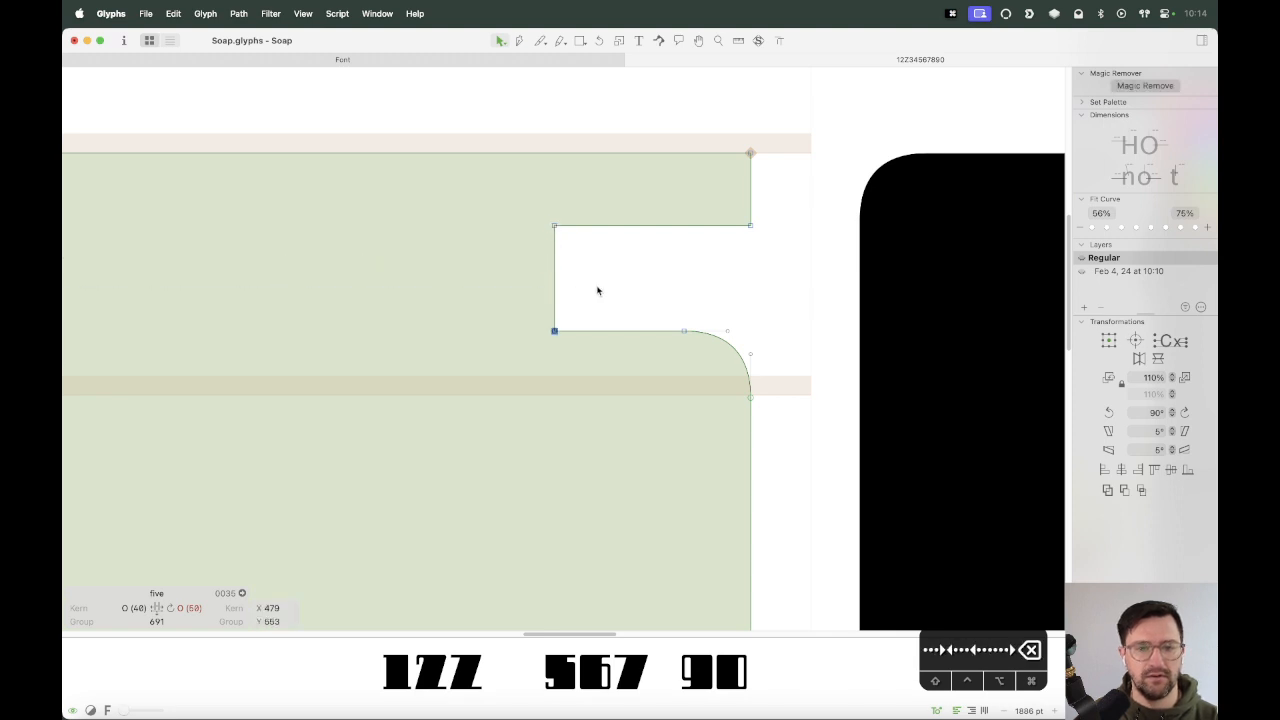
pyautogui.click(627, 308)
# Duplicate the rounded curve at the lower notch's bottom inner corner.
pyautogui.press('super+minus')
pyautogui.press('super+minus')
pyautogui.press('super+minus')
pyautogui.press('super+minus')
pyautogui.press('space')
pyautogui.moveTo(587, 439); pyautogui.dragTo(638, 424)
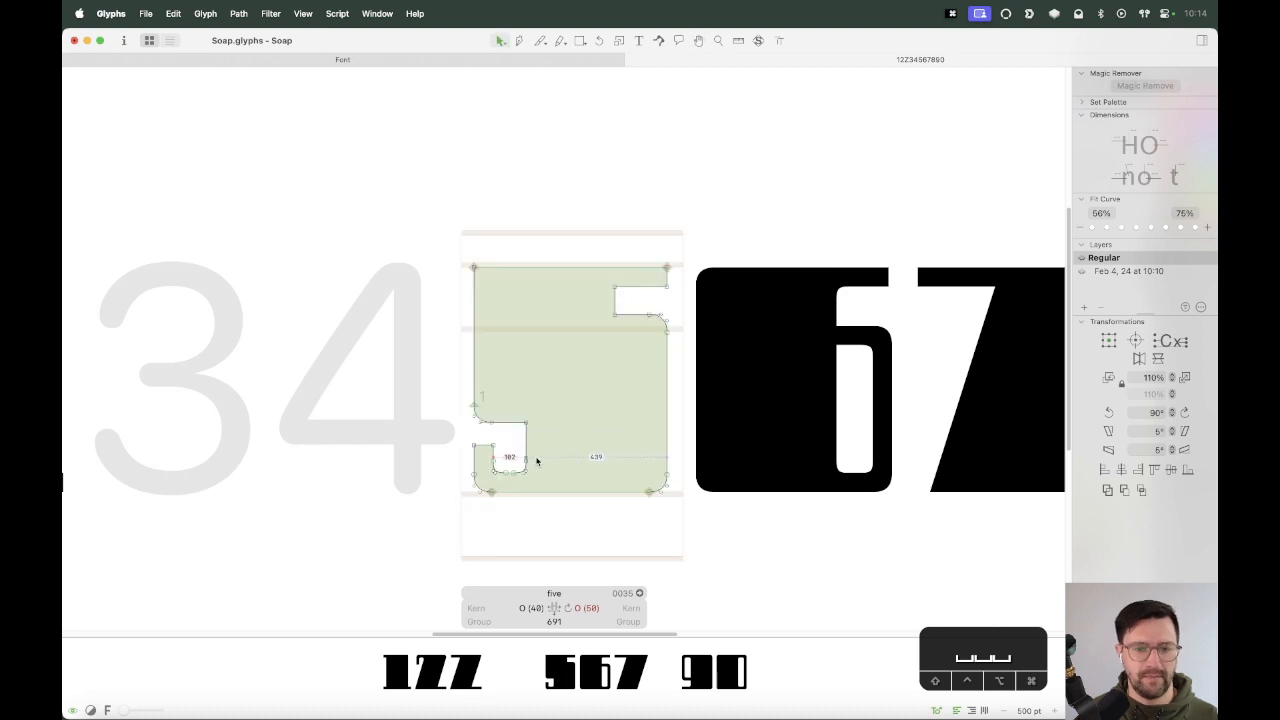
pyautogui.press('z')
pyautogui.moveTo(571, 343); pyautogui.dragTo(446, 529)
pyautogui.press('v')
pyautogui.click(590, 428)
pyautogui.press('super+c')
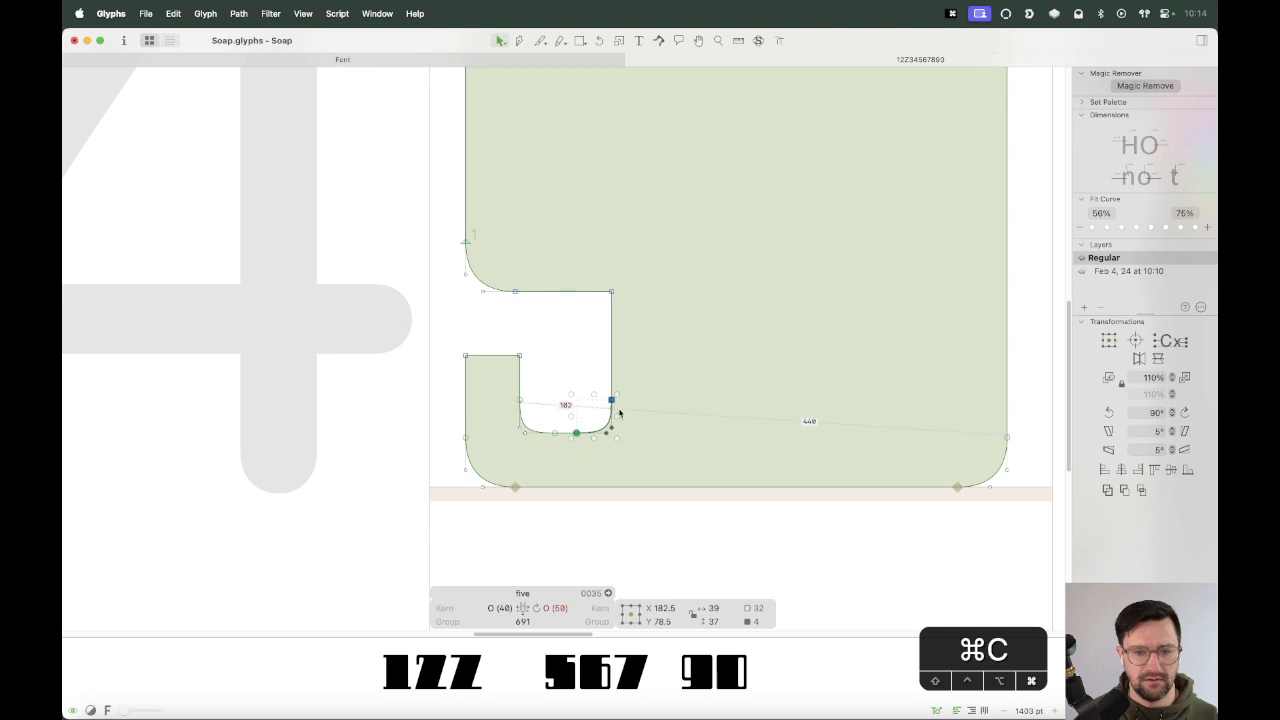
pyautogui.moveTo(604, 429); pyautogui.dragTo(651, 382)
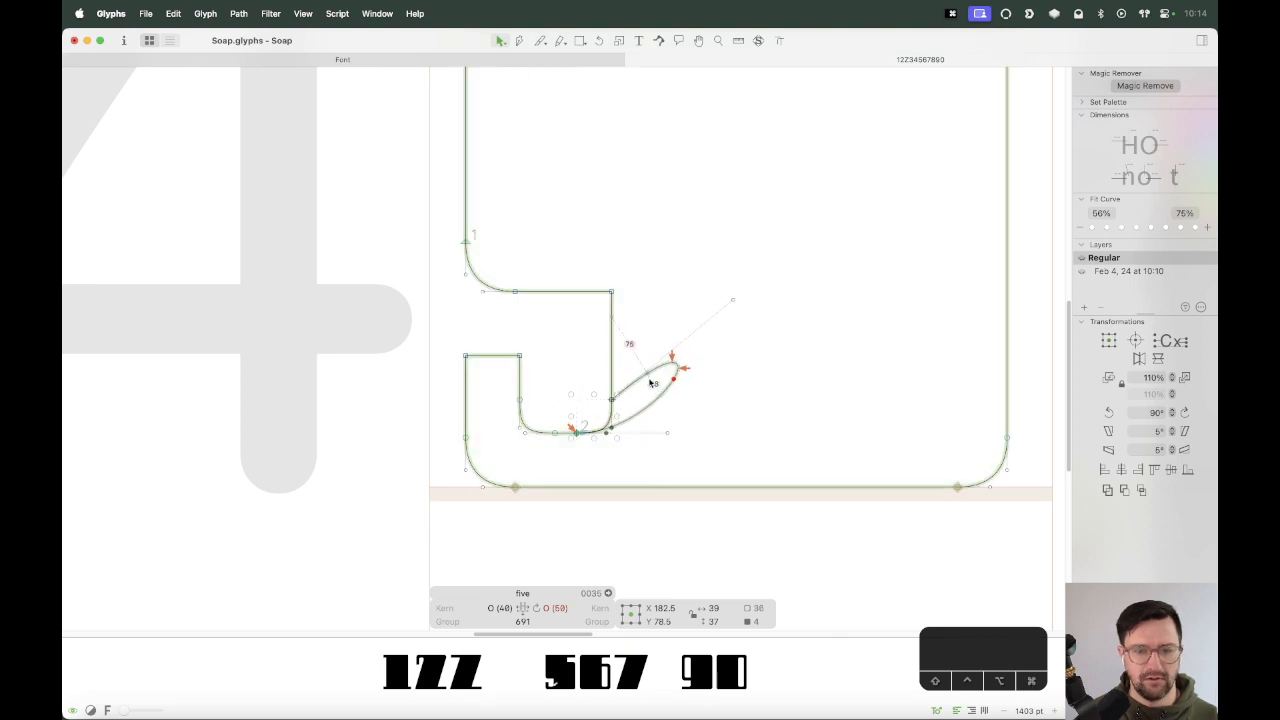
pyautogui.press('super+z')
pyautogui.click(600, 437)
pyautogui.click(602, 434)
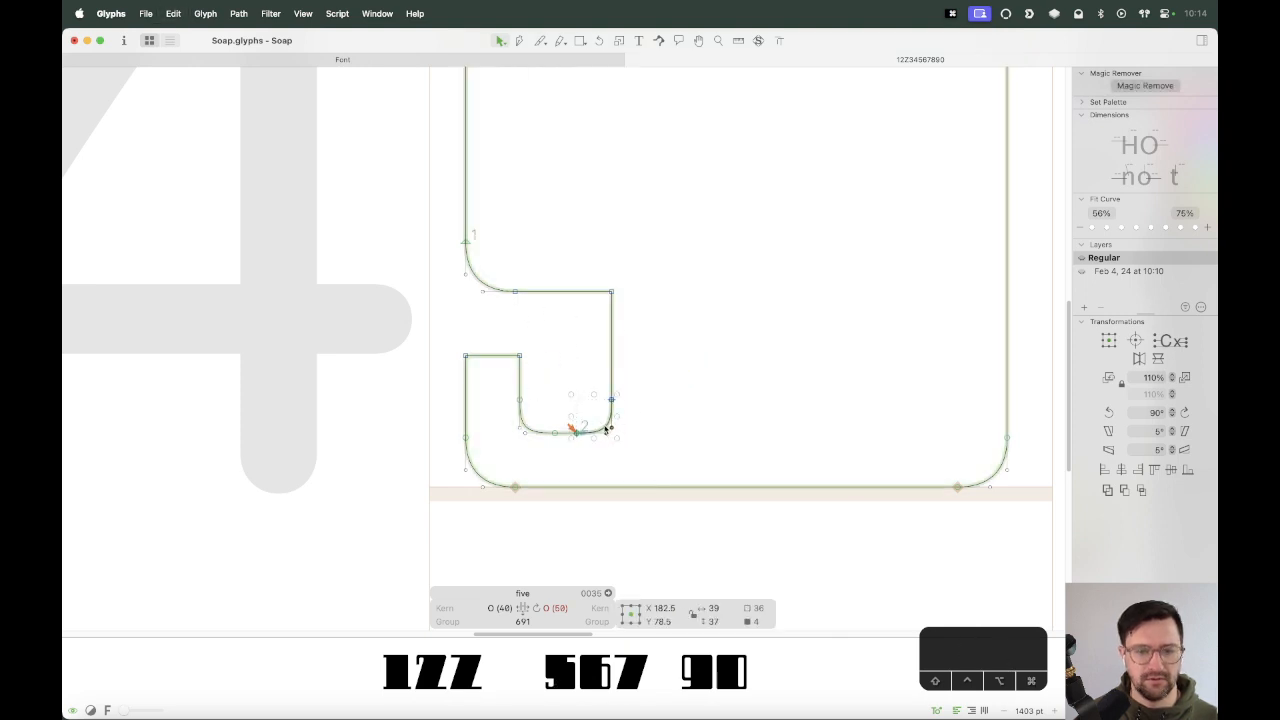
pyautogui.click(629, 417)
pyautogui.click(605, 429)
pyautogui.click(607, 429)
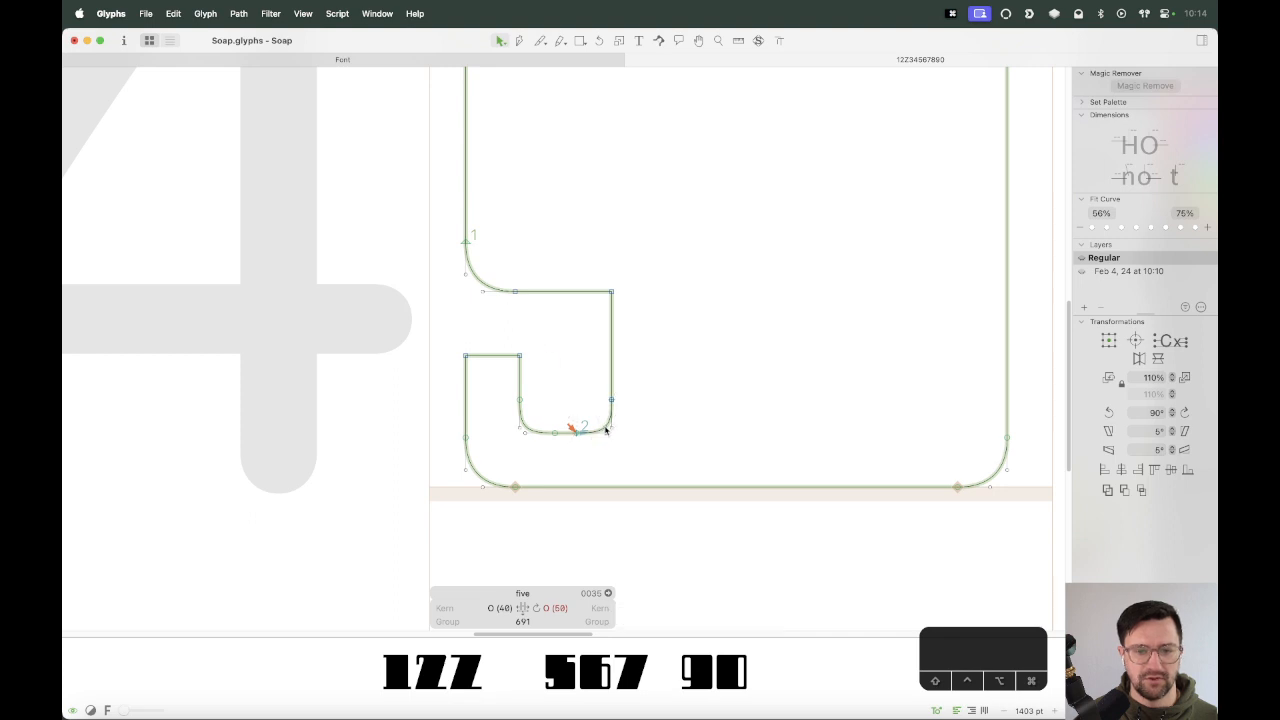
pyautogui.moveTo(606, 429); pyautogui.dragTo(657, 364)
pyautogui.press('super+z')
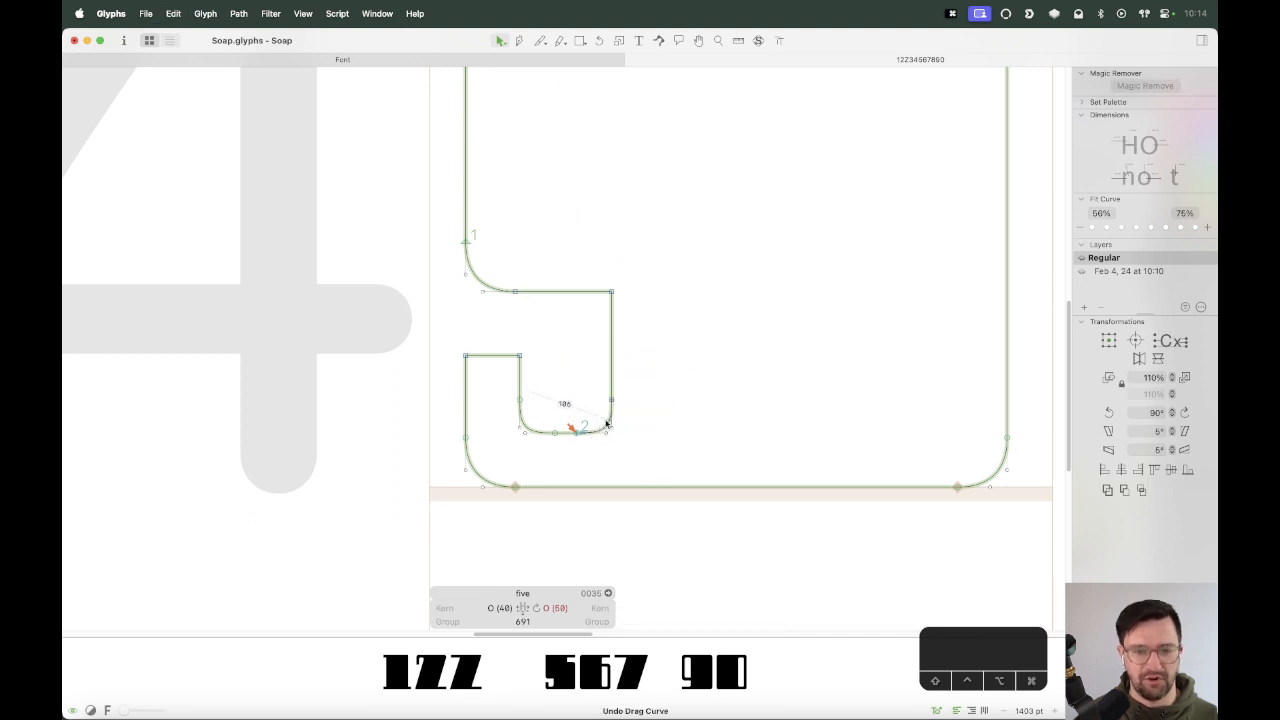
# Place the duplicated corner curve in the space beside the lower notch and rotate it 90° counterclockwise.
pyautogui.click(605, 429)
pyautogui.moveTo(619, 425); pyautogui.dragTo(664, 312)
pyautogui.press('z')
pyautogui.moveTo(751, 215); pyautogui.dragTo(481, 456)
pyautogui.press('v')
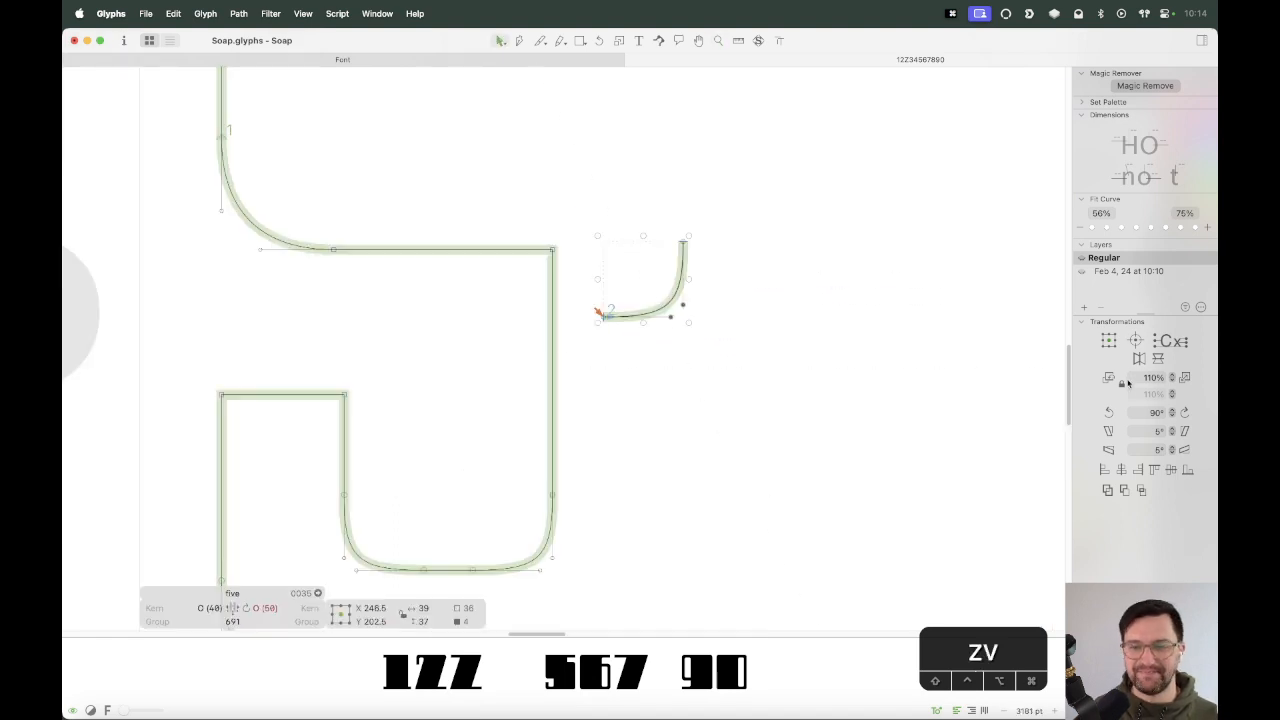
pyautogui.click(1109, 414)
pyautogui.click(1109, 414)
pyautogui.click(1182, 411)
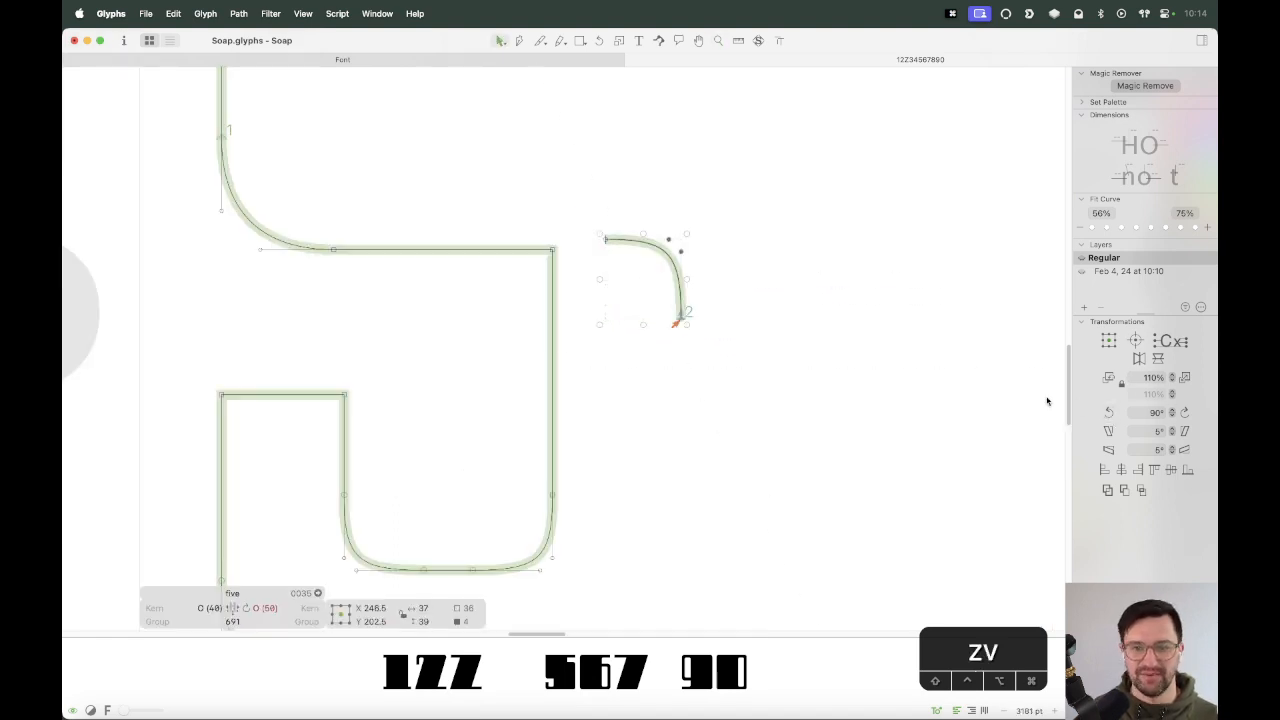
# Add a node on each edge beside the lower notch's sharp upper inner corner and delete that corner, opening the outline.
pyautogui.press('e')
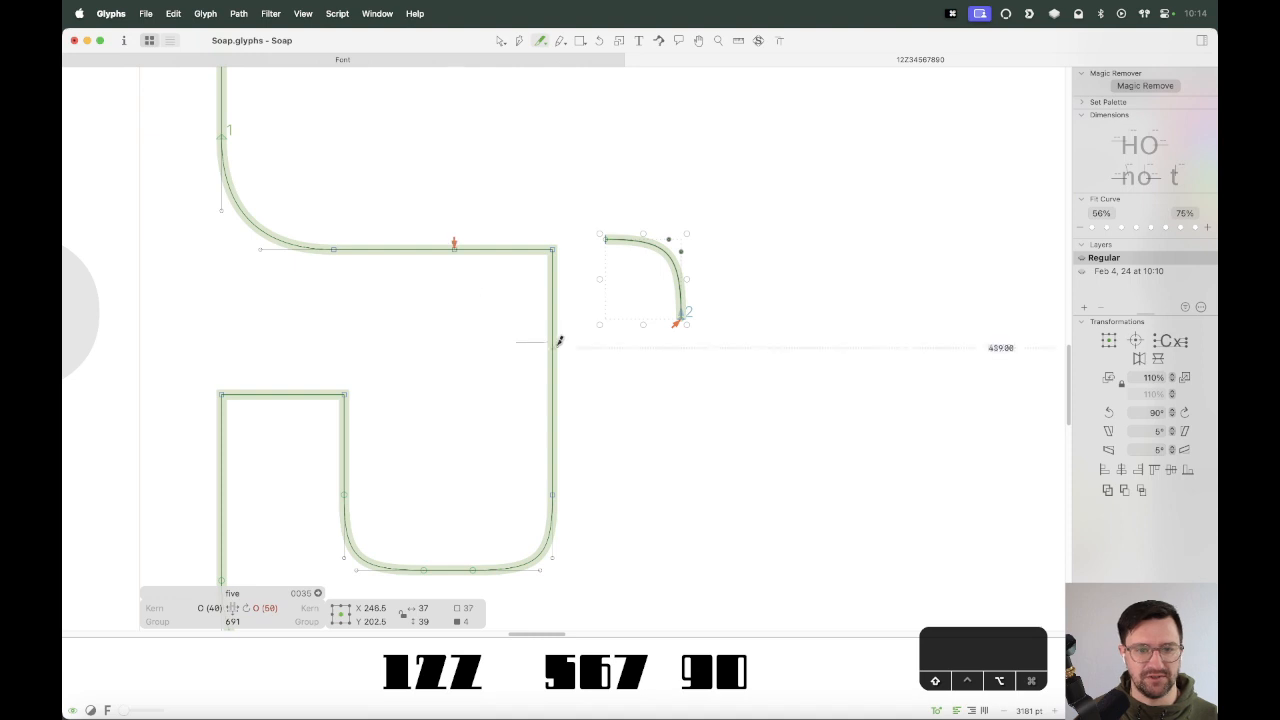
pyautogui.press('v')
pyautogui.click(552, 249)
pyautogui.hotkey('alt', 'BackSpace')
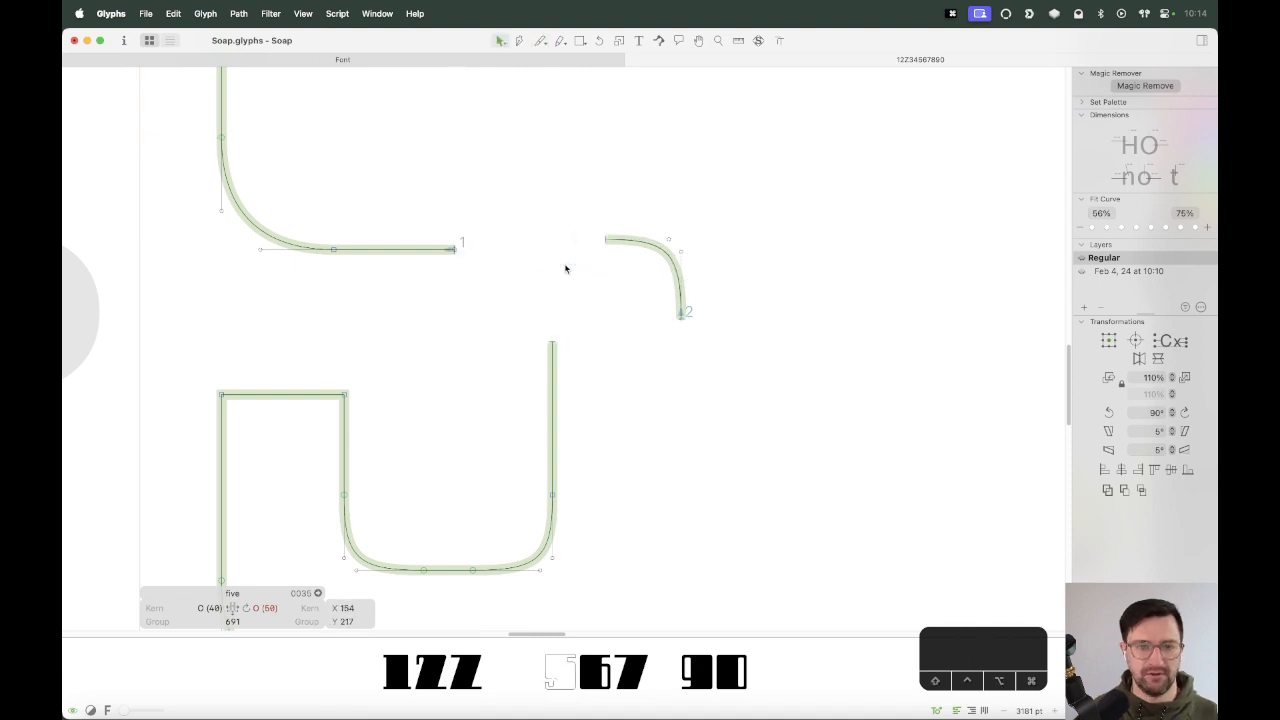
# Join the rotated curve to the open vertical and horizontal ends, closing the lower notch with a rounded upper inner corner.
pyautogui.moveTo(683, 314); pyautogui.dragTo(553, 330)
pyautogui.press('Left')
pyautogui.press('Left')
pyautogui.press('Right')
pyautogui.press('Right')
pyautogui.click(571, 346)
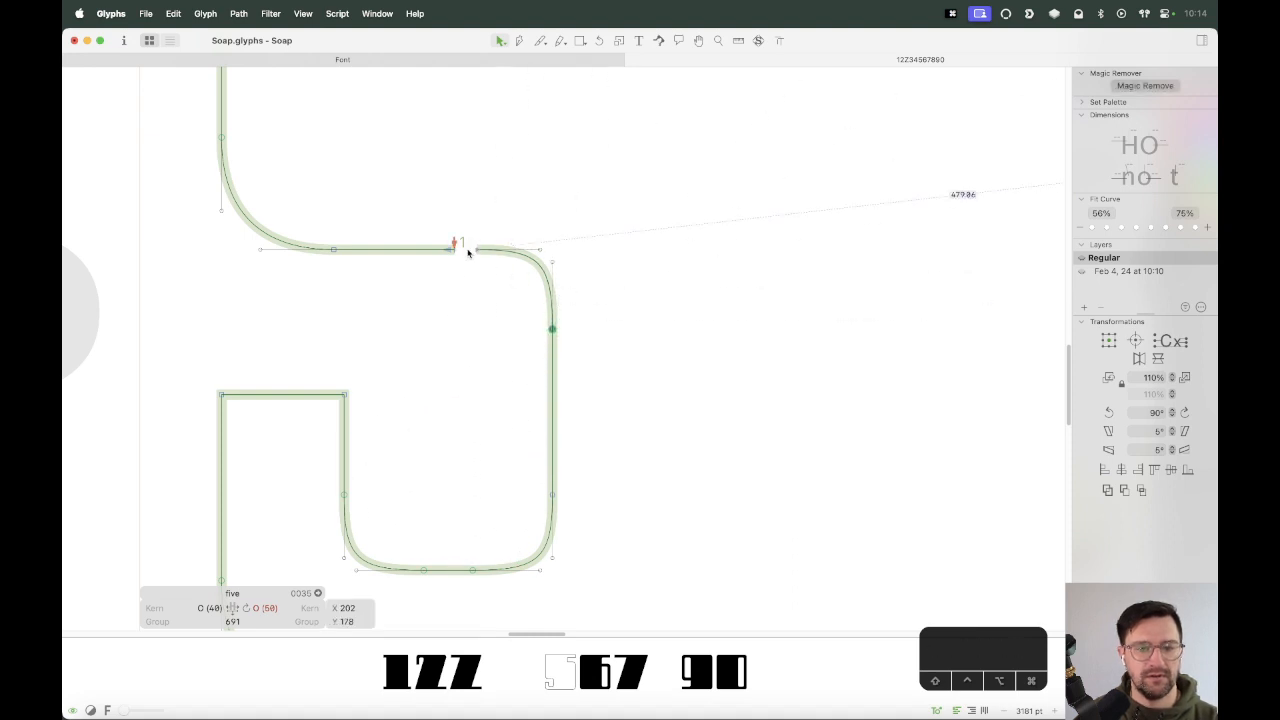
pyautogui.moveTo(453, 250); pyautogui.dragTo(476, 249)
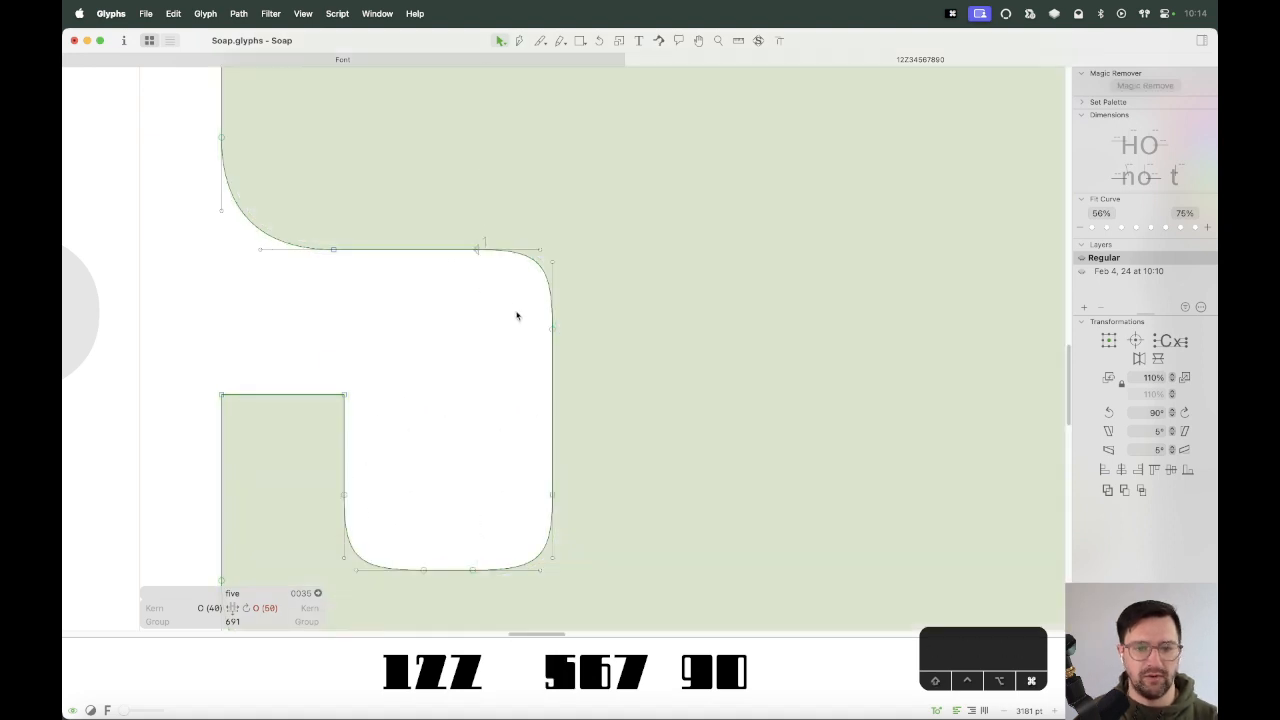
# Square off the rounded outer corner where the lower notch's upper edge meets the five's left edge.
pyautogui.press('super+minus')
pyautogui.press('super+minus')
pyautogui.press('super+minus')
pyautogui.press('space')
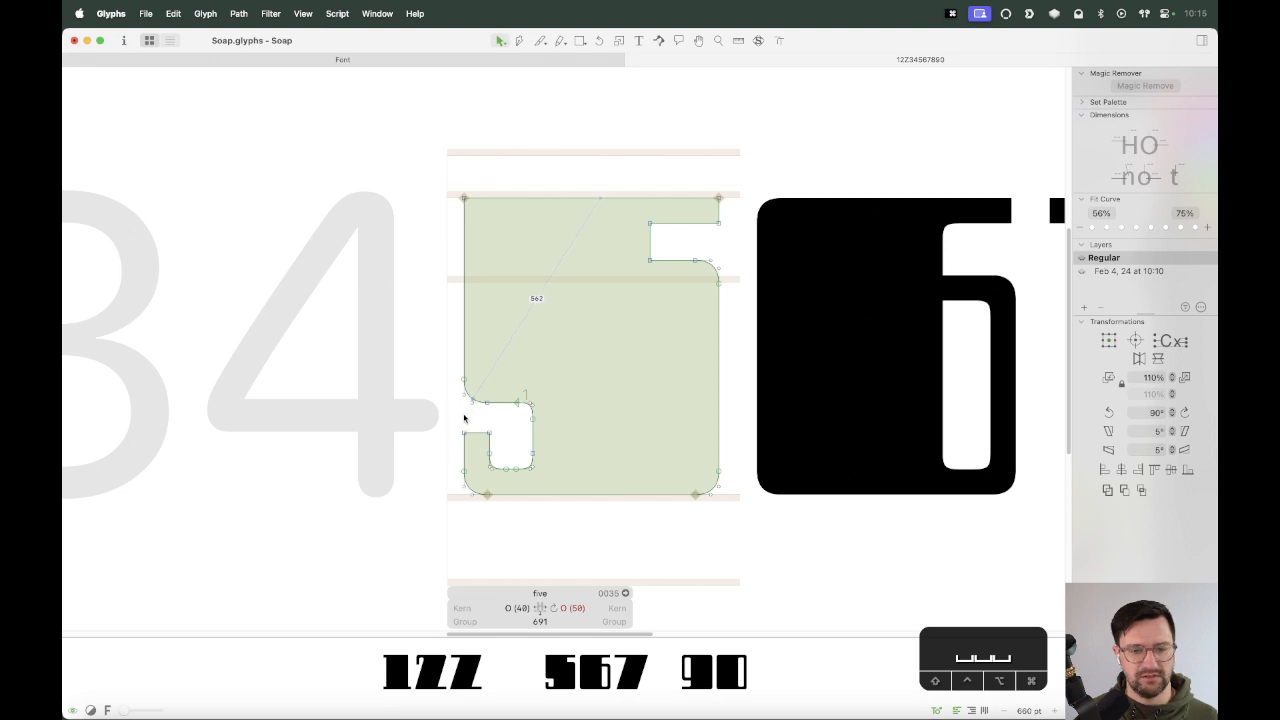
pyautogui.press('z')
pyautogui.moveTo(577, 296); pyautogui.dragTo(402, 471)
pyautogui.press('v')
pyautogui.moveTo(533, 371); pyautogui.dragTo(421, 432)
pyautogui.hotkey('alt', 'BackSpace')
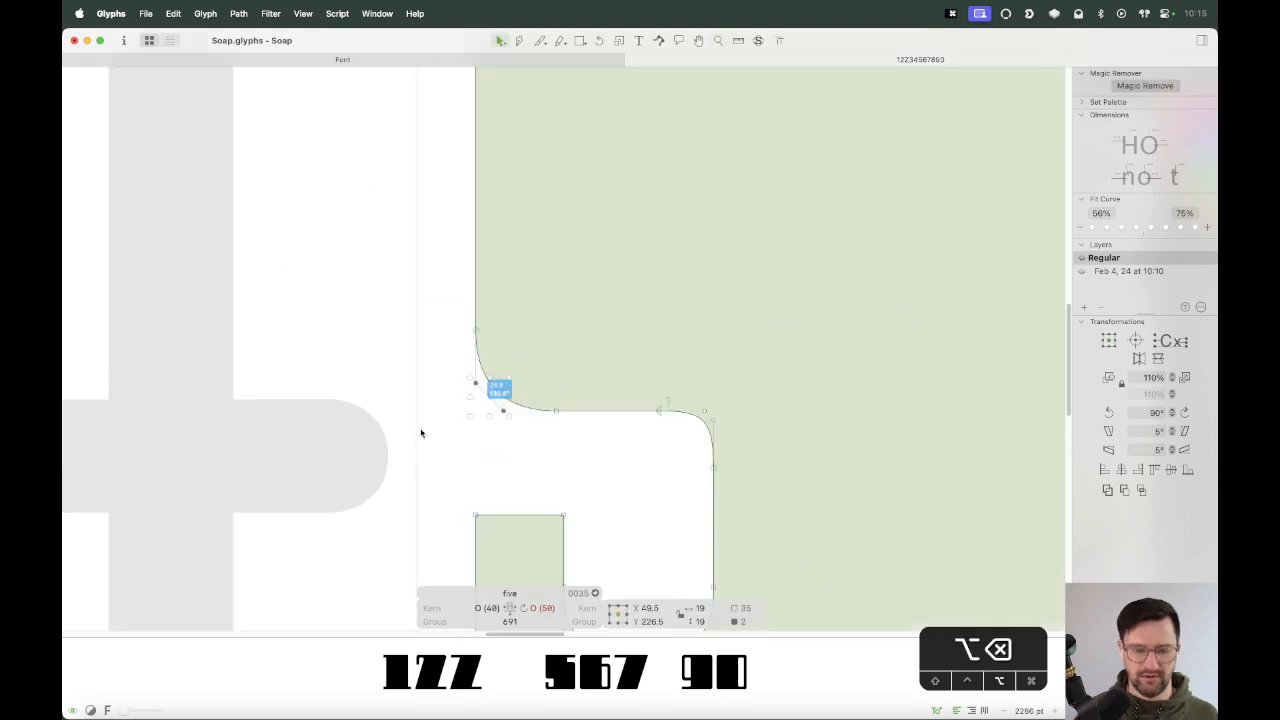
pyautogui.moveTo(475, 327); pyautogui.dragTo(478, 413)
pyautogui.moveTo(557, 410); pyautogui.dragTo(475, 427)
pyautogui.click(485, 455)
# Raise the lower notch's upper edge and the top of the short left stroke together by about 160 units.
pyautogui.press('super+minus')
pyautogui.press('super+minus')
pyautogui.press('super+minus')
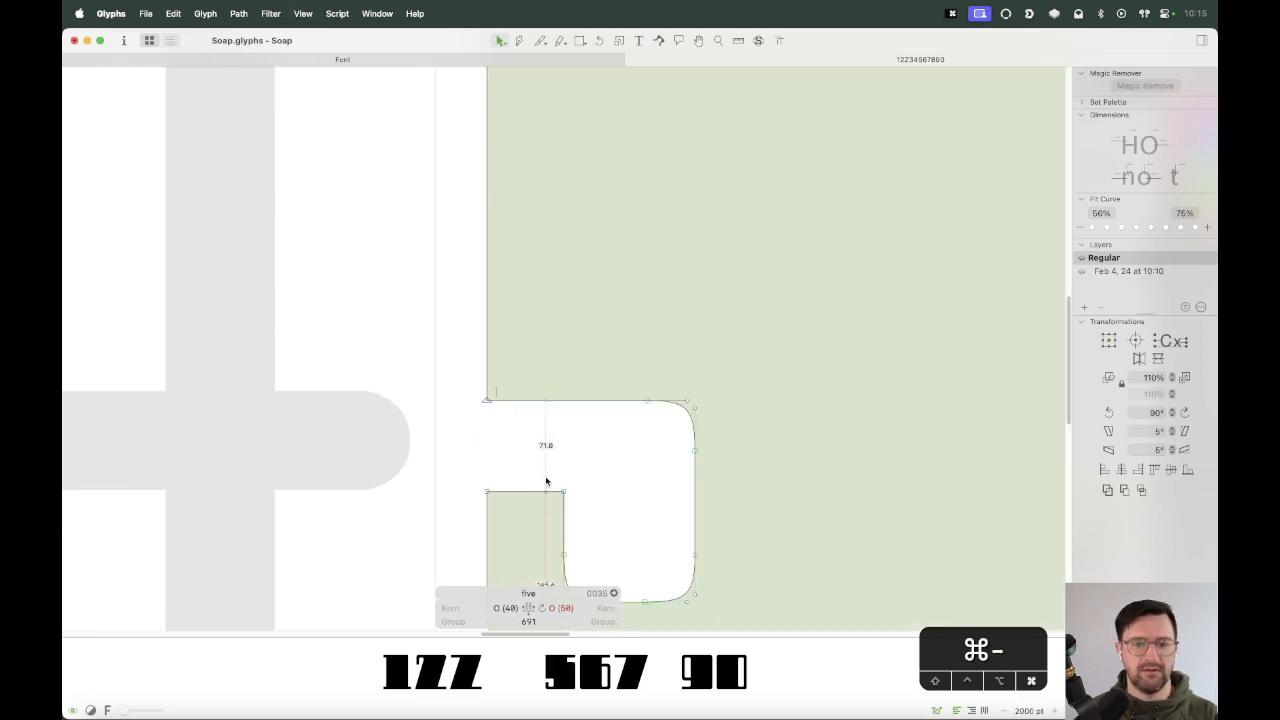
pyautogui.press('space')
pyautogui.moveTo(714, 334); pyautogui.dragTo(636, 396)
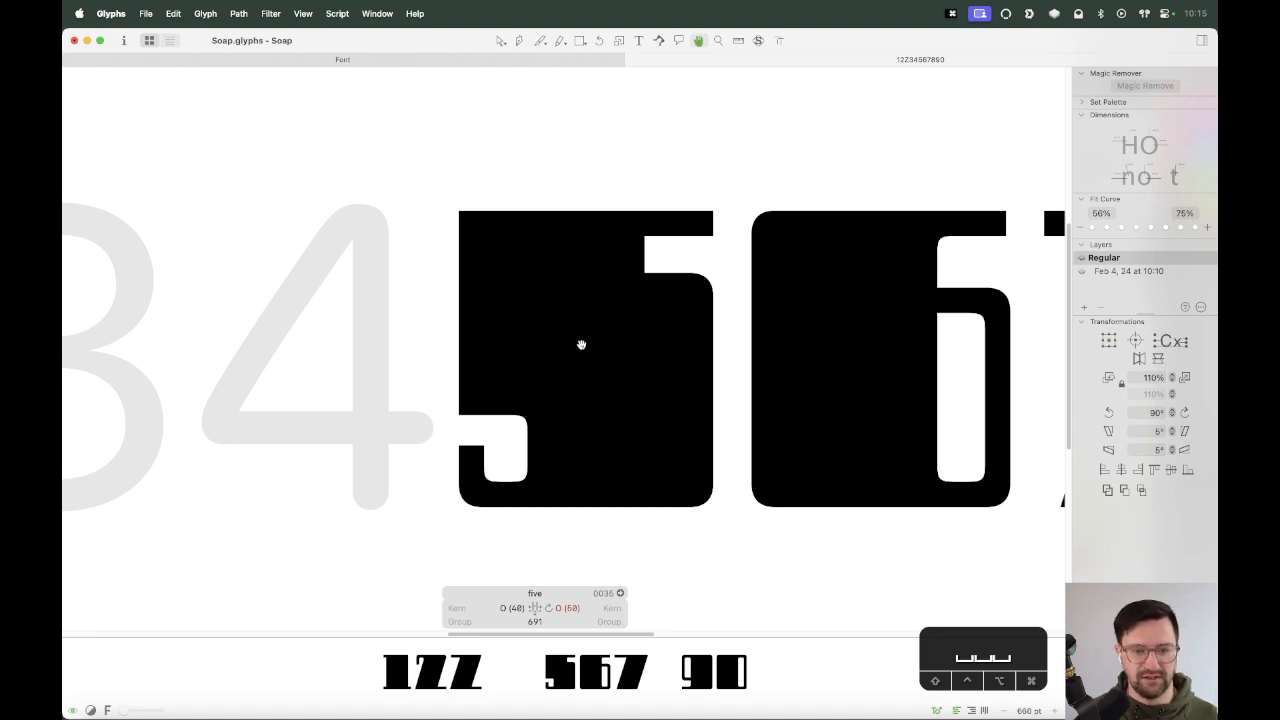
pyautogui.moveTo(558, 380); pyautogui.dragTo(431, 449)
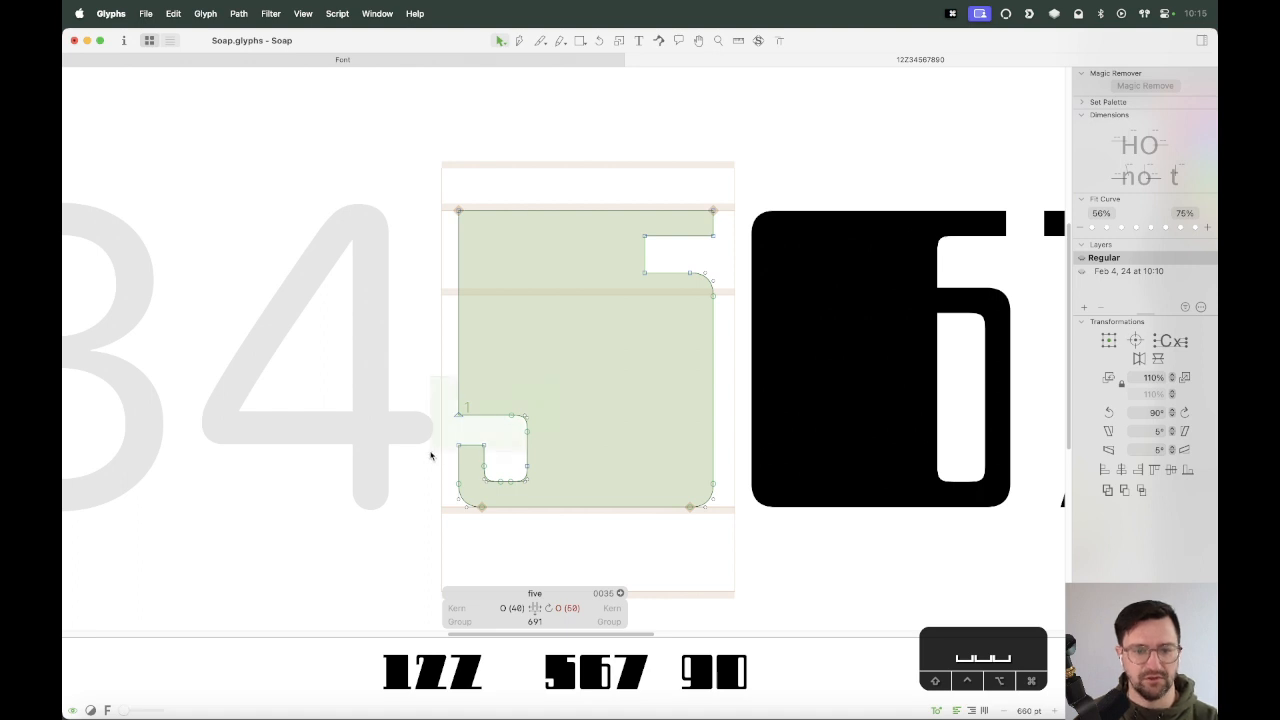
pyautogui.hotkey('shift', 'Up')
pyautogui.hotkey('shift', 'Up')
pyautogui.hotkey('shift', 'Up')
pyautogui.hotkey('shift', 'Up')
pyautogui.hotkey('shift', 'Up')
pyautogui.hotkey('shift', 'Up')
pyautogui.hotkey('shift', 'Up')
pyautogui.hotkey('shift', 'Up')
pyautogui.hotkey('shift', 'Up')
pyautogui.hotkey('shift', 'Up')
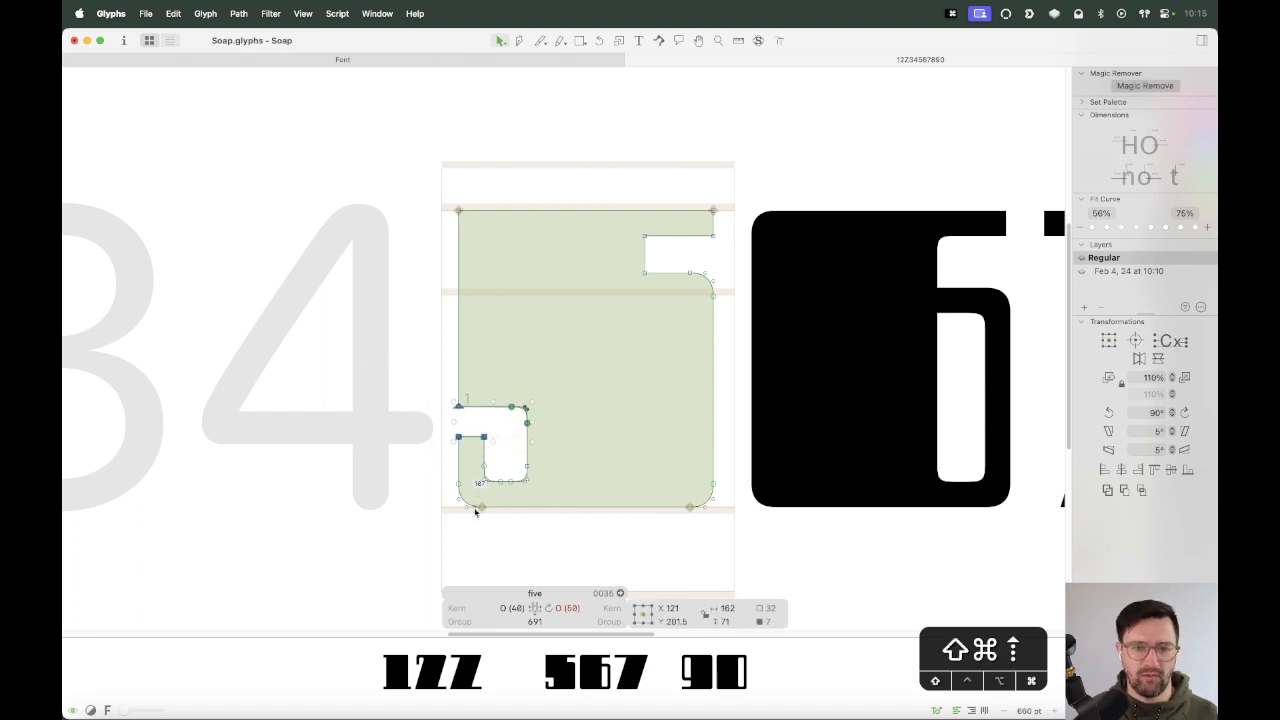
pyautogui.hotkey('shift', 'Up')
pyautogui.hotkey('shift', 'Up')
pyautogui.hotkey('shift', 'Up')
pyautogui.hotkey('shift', 'Up')
pyautogui.hotkey('shift', 'Up')
pyautogui.hotkey('shift', 'Up')
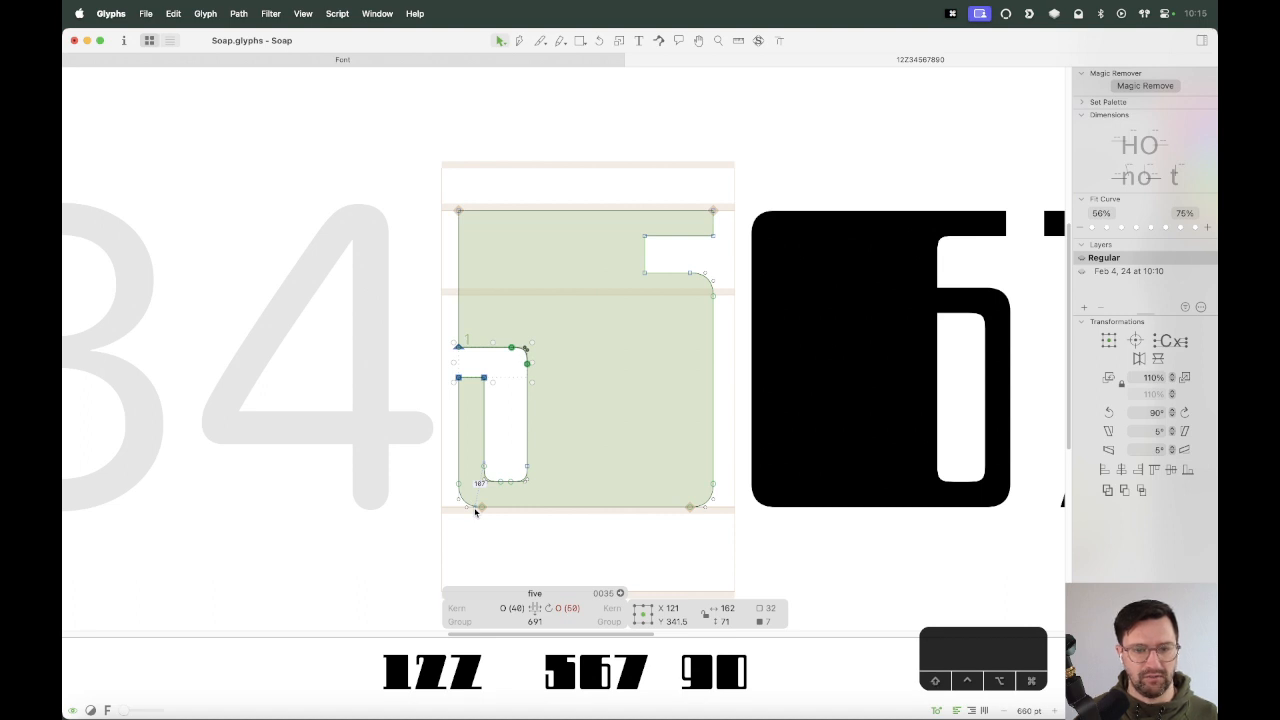
# Lower the top of the five's short left stroke to Y 255, comparing its opening with the six.
pyautogui.moveTo(516, 365); pyautogui.dragTo(423, 403)
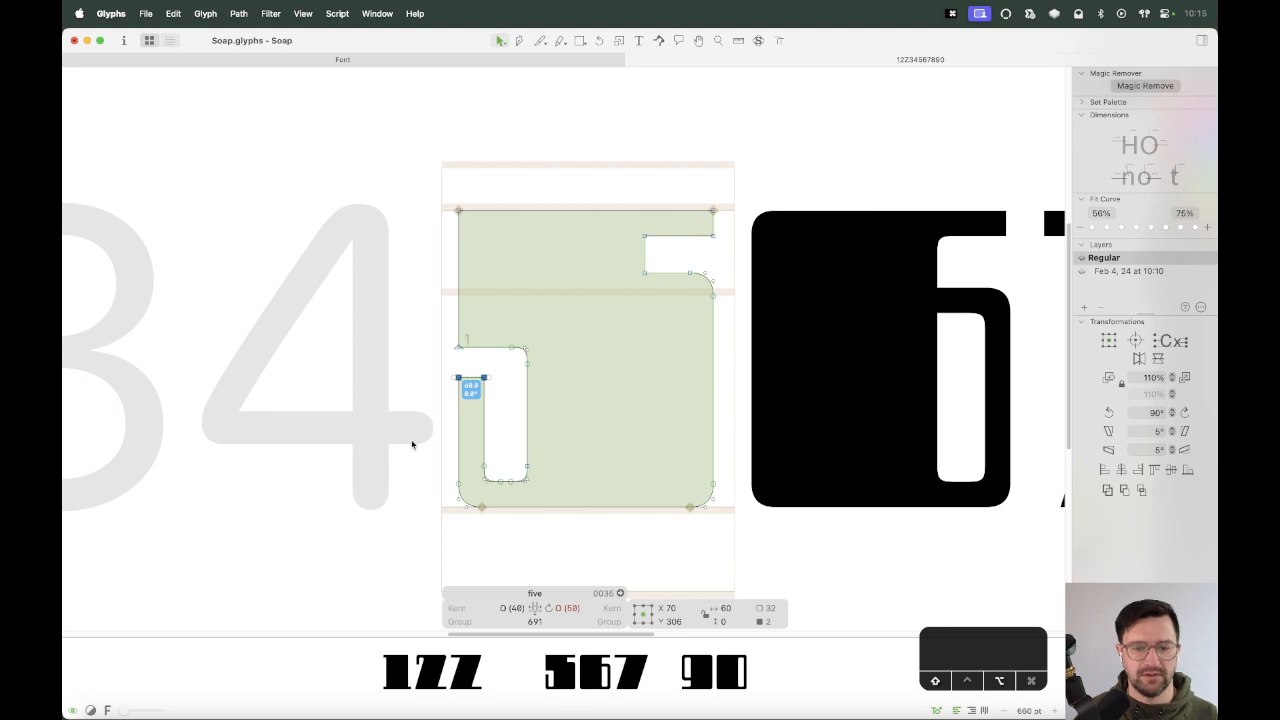
pyautogui.hotkey('alt', 'shift', 'Down')
pyautogui.hotkey('alt', 'shift', 'Down')
pyautogui.hotkey('shift', 'Up')
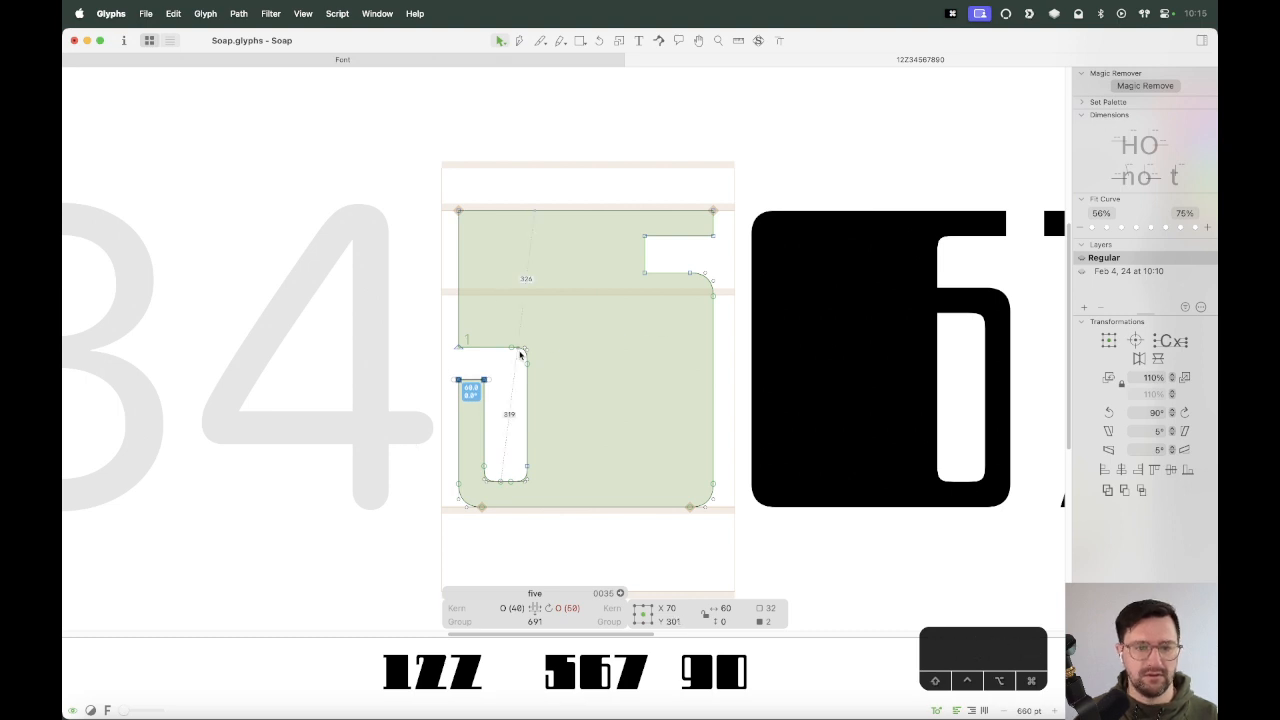
pyautogui.doubleClick(975, 263)
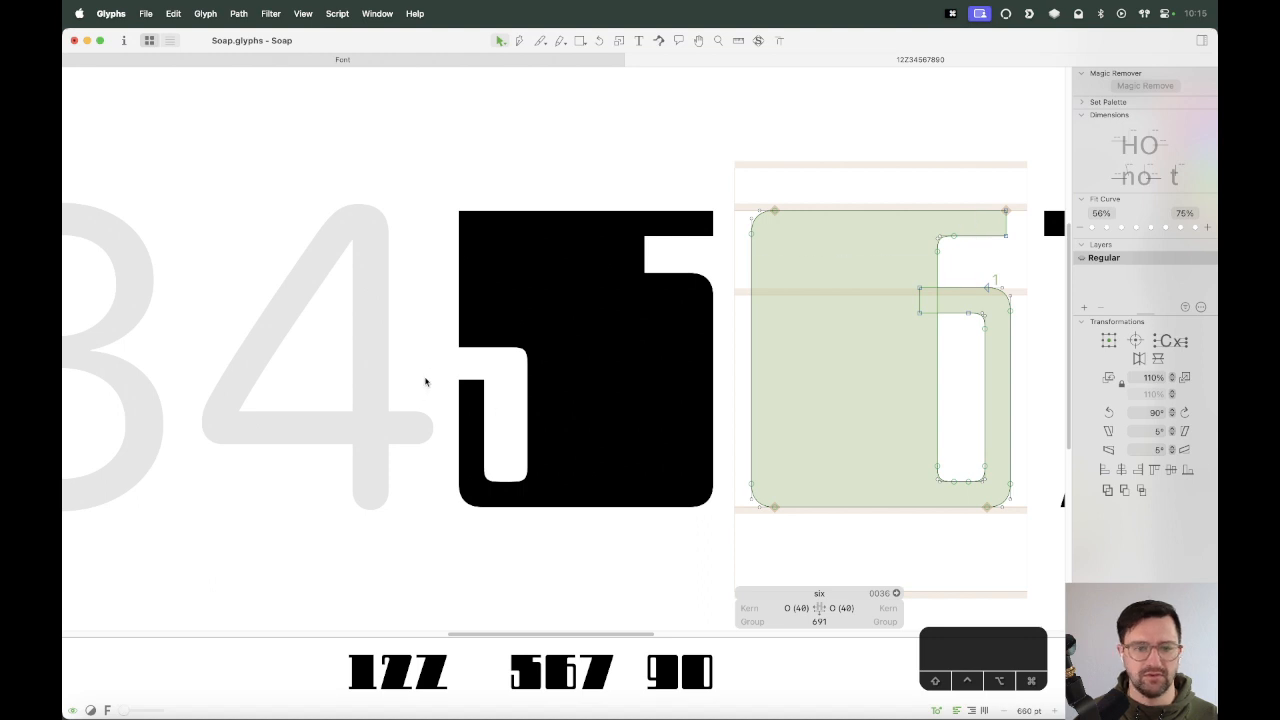
pyautogui.doubleClick(469, 365)
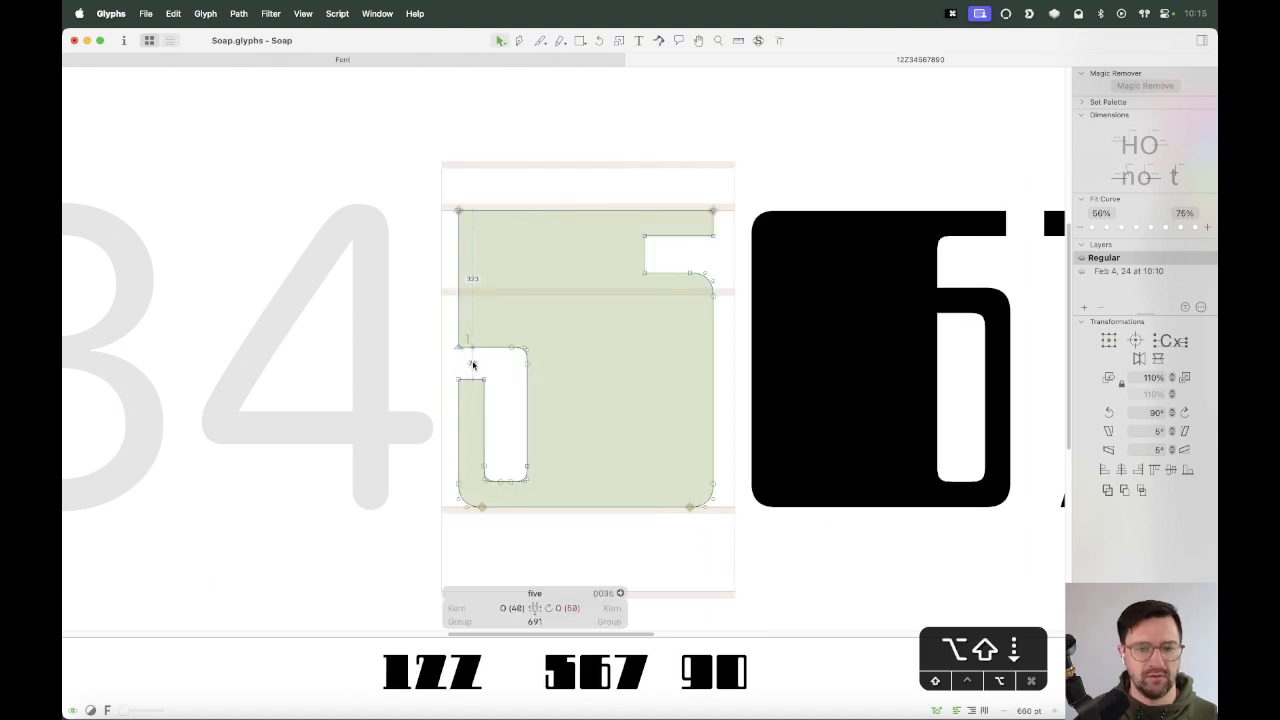
pyautogui.click(474, 373)
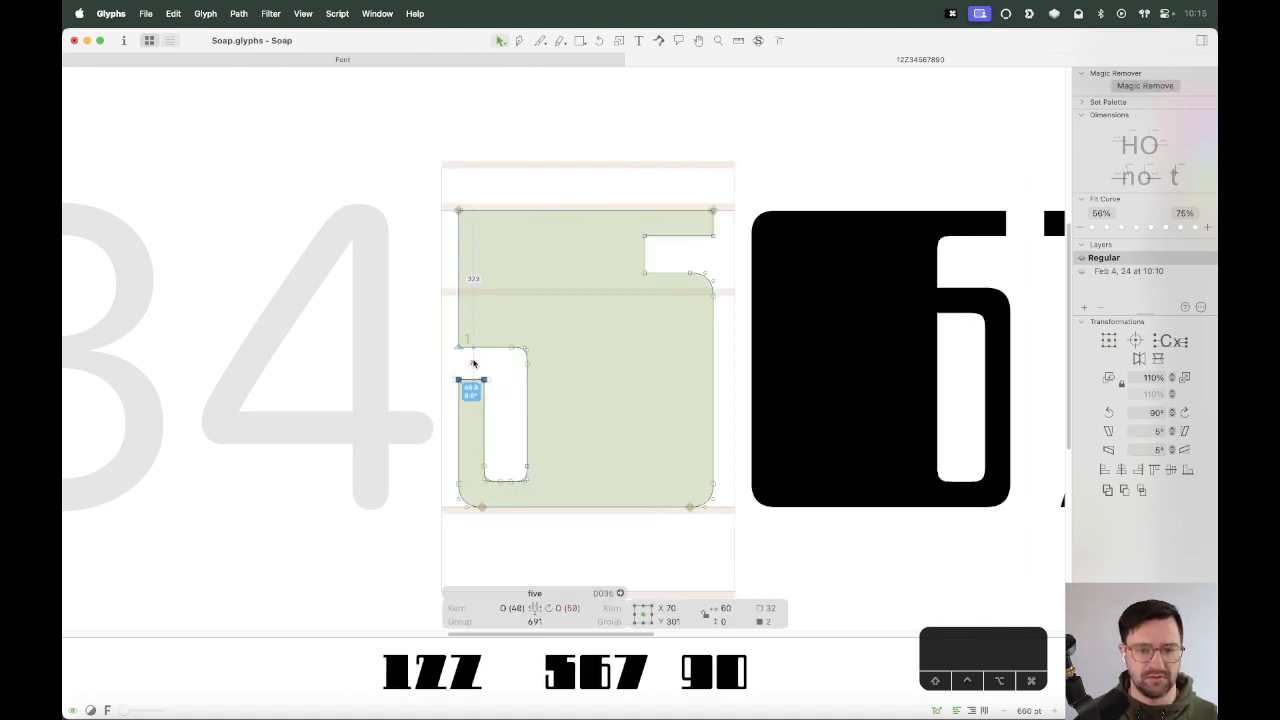
pyautogui.hotkey('alt', 'shift', 'Down')
pyautogui.hotkey('alt', 'shift', 'Down')
pyautogui.hotkey('alt', 'shift', 'Down')
pyautogui.hotkey('alt', 'shift', 'Down')
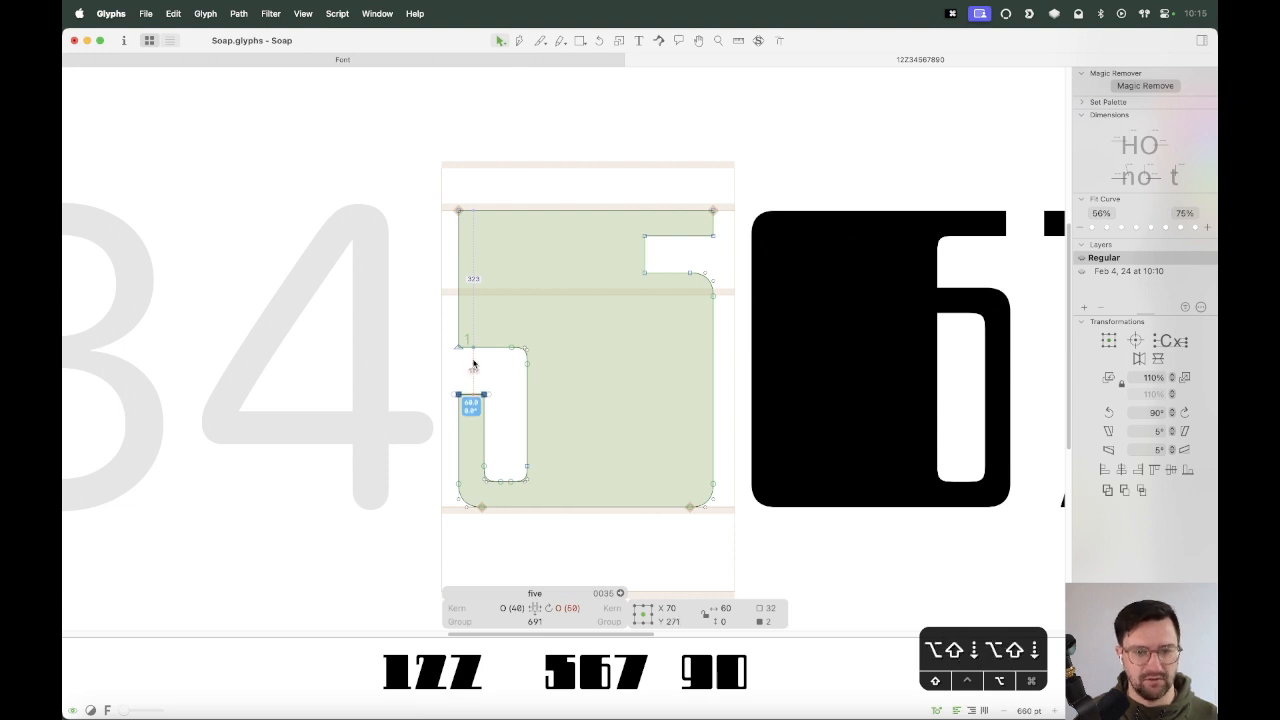
pyautogui.hotkey('alt', 'shift', 'Down')
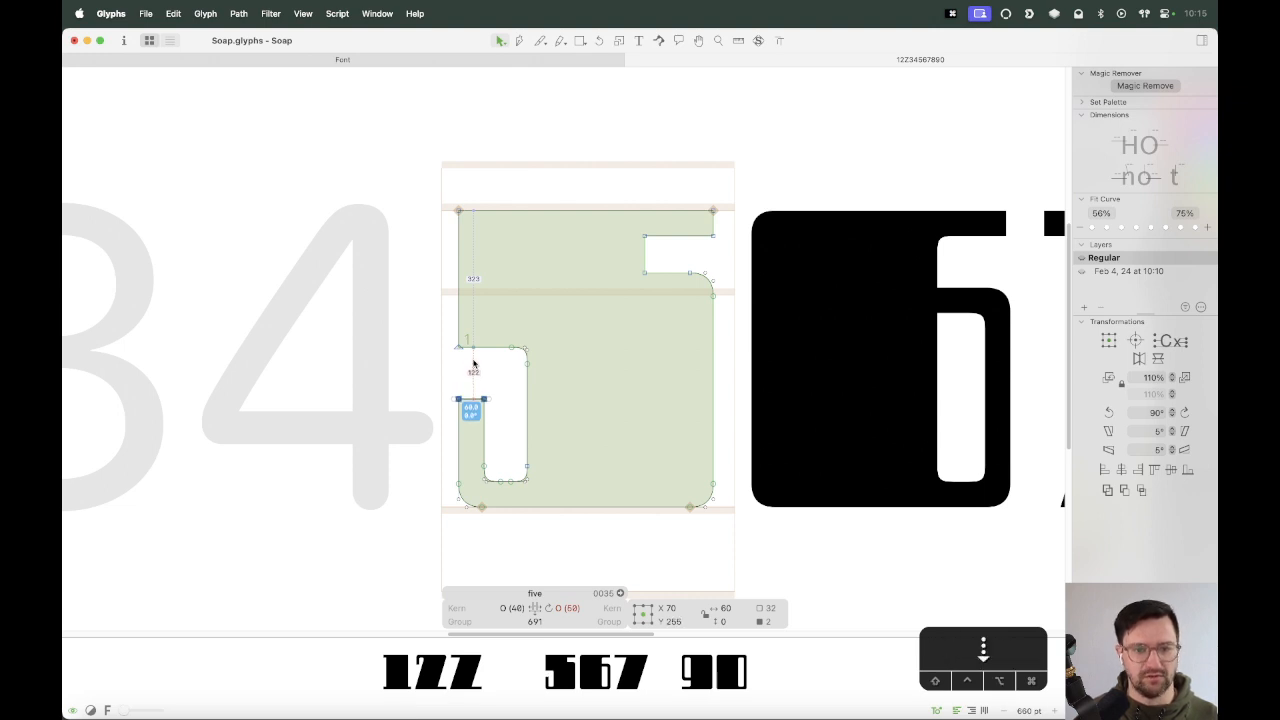
pyautogui.click(525, 373)
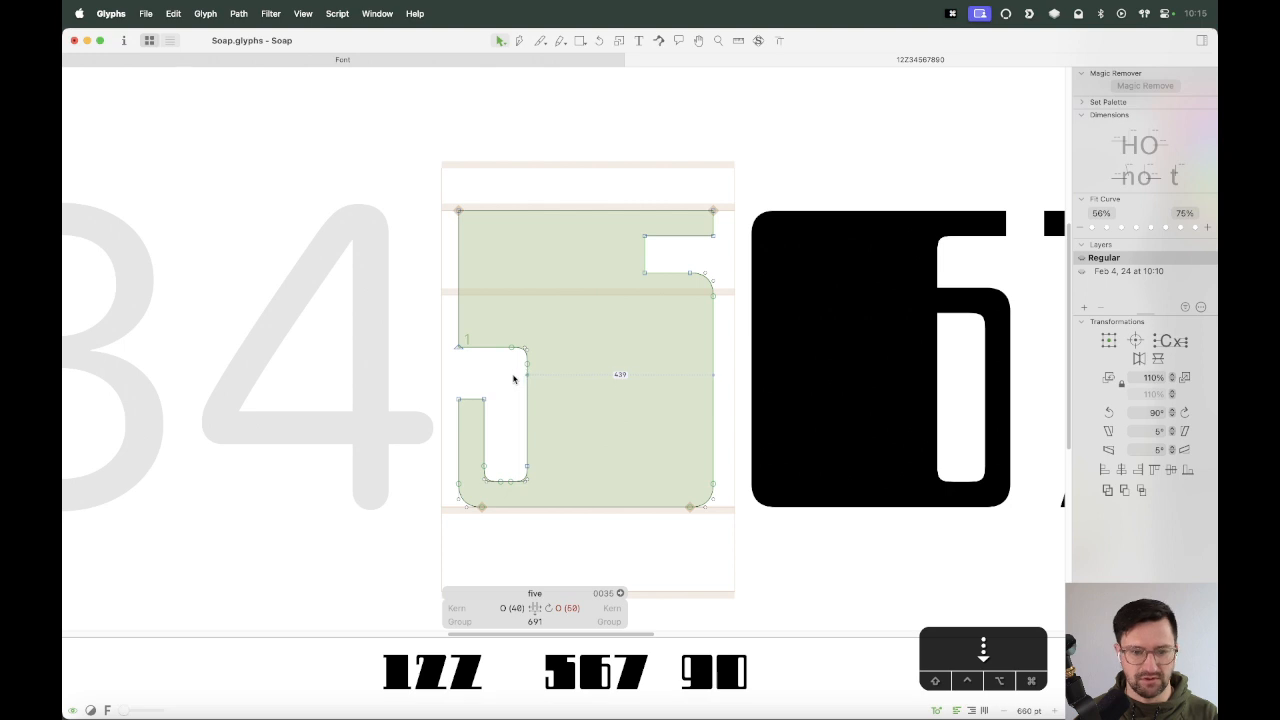
# Compare the five with the other numerals, remove the reference Z from the numeral line, and save the font.
pyautogui.press('super+minus')
pyautogui.press('super+minus')
pyautogui.press('space')
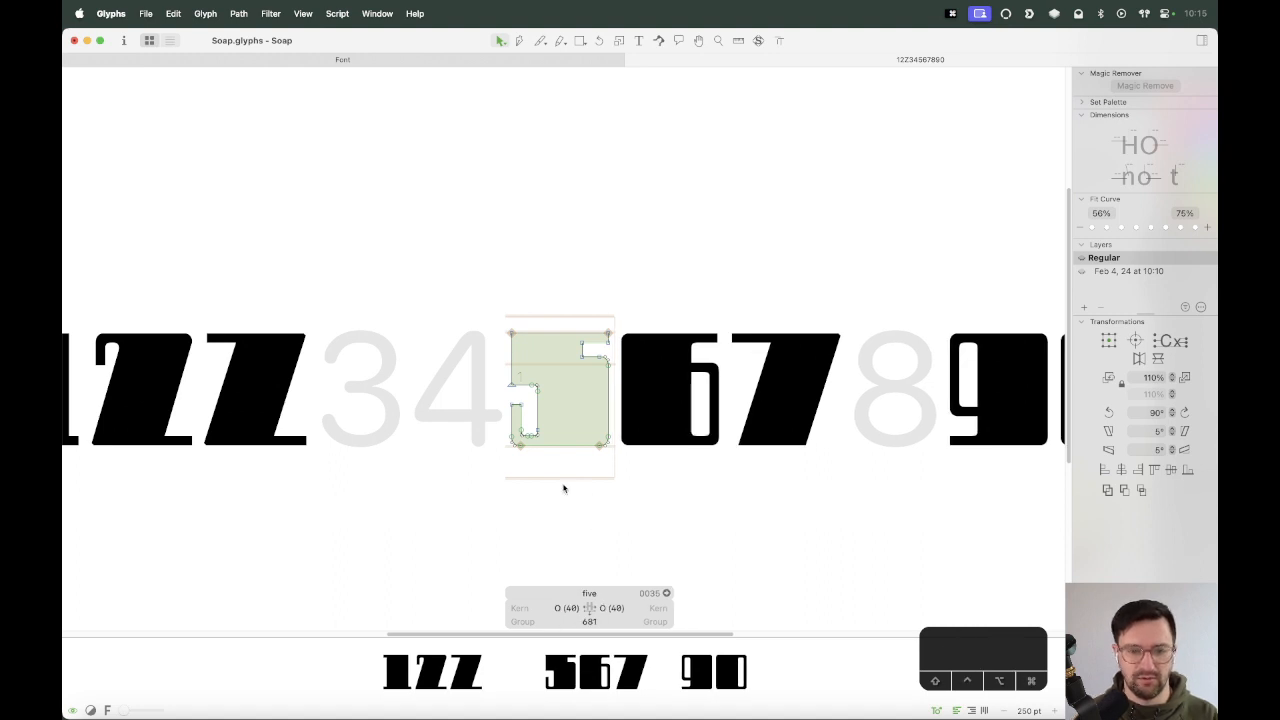
pyautogui.press('super+minus')
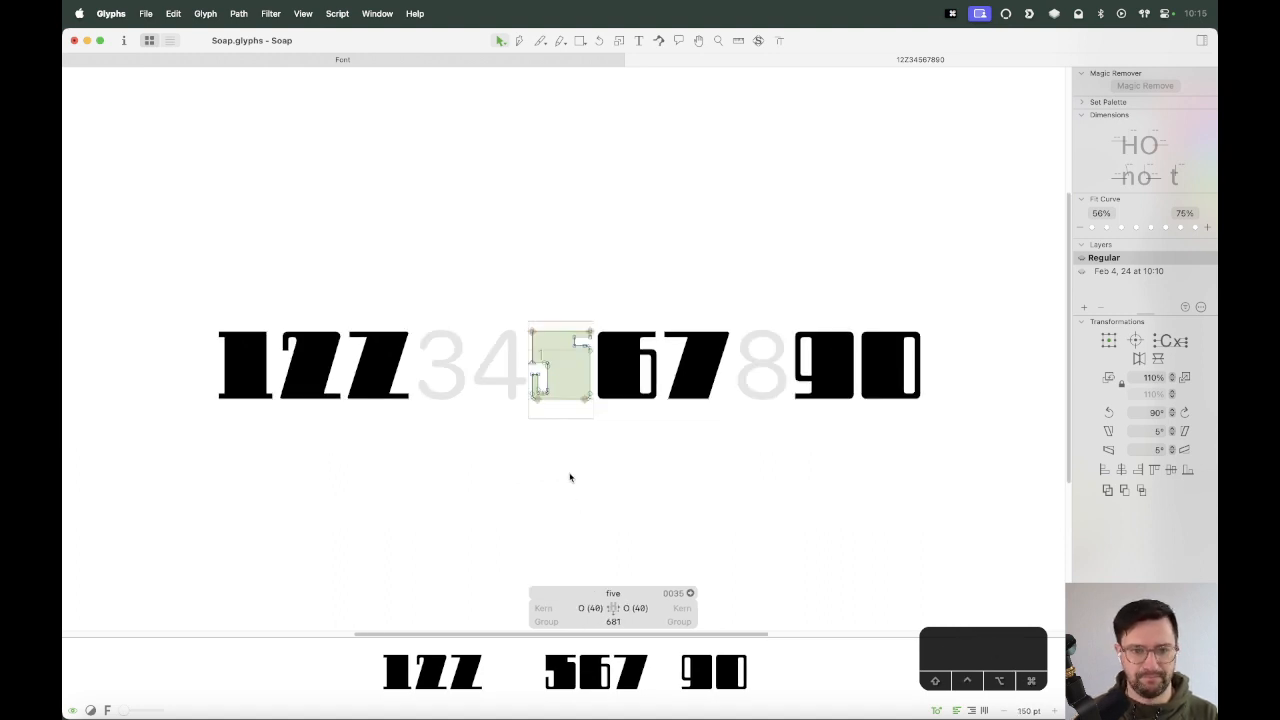
pyautogui.press('t')
pyautogui.click(410, 378)
pyautogui.press('BackSpace')
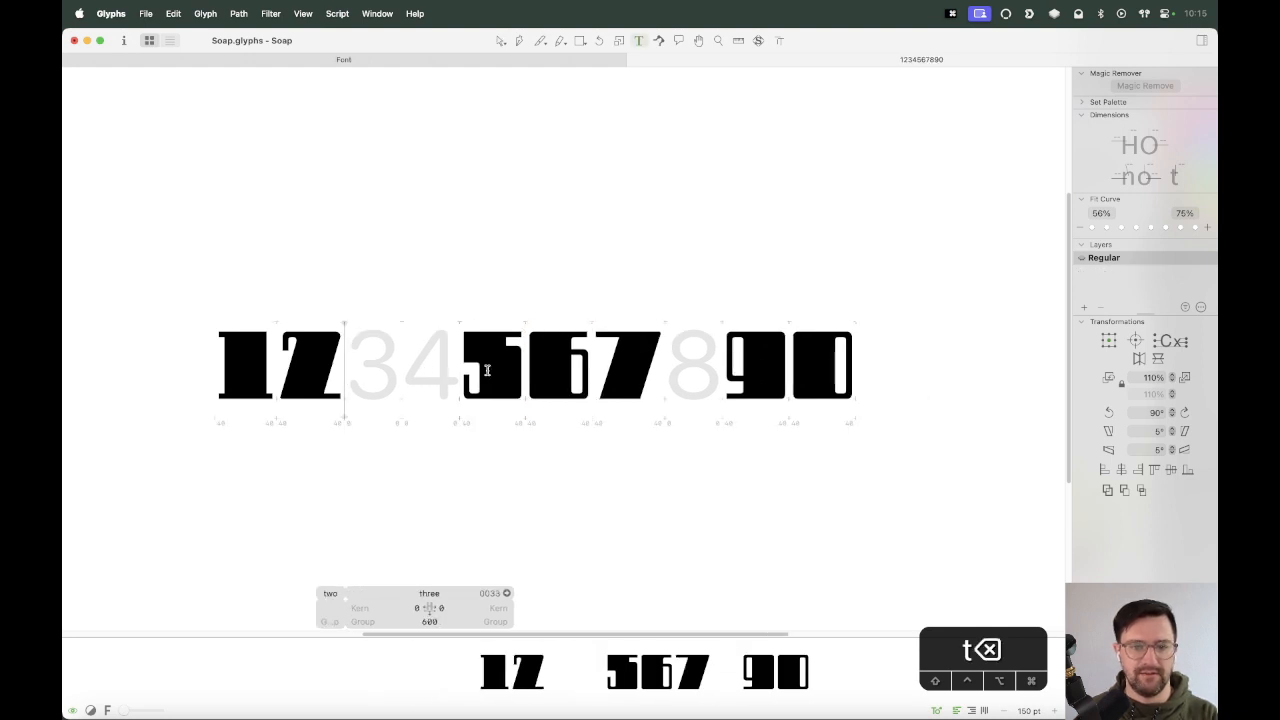
pyautogui.press('super+s')
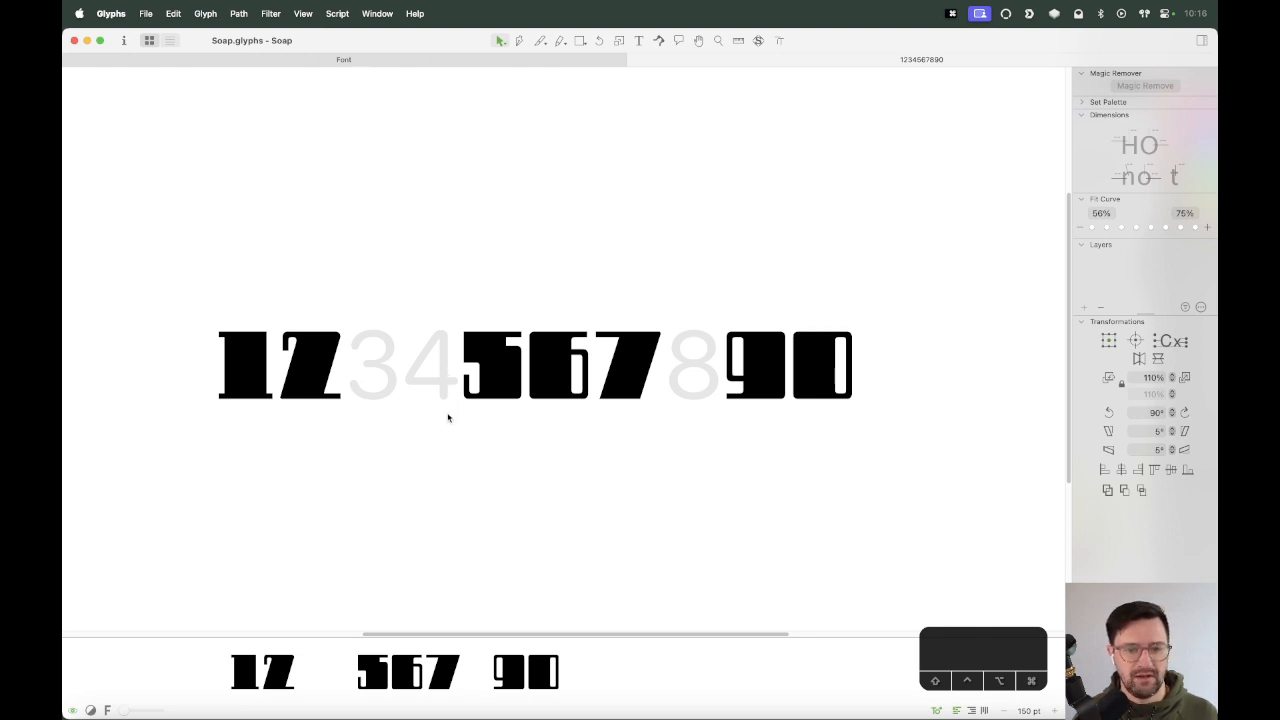
# Insert a capital Z after the two in the numeral line.
pyautogui.press('t')
pyautogui.click(343, 368)
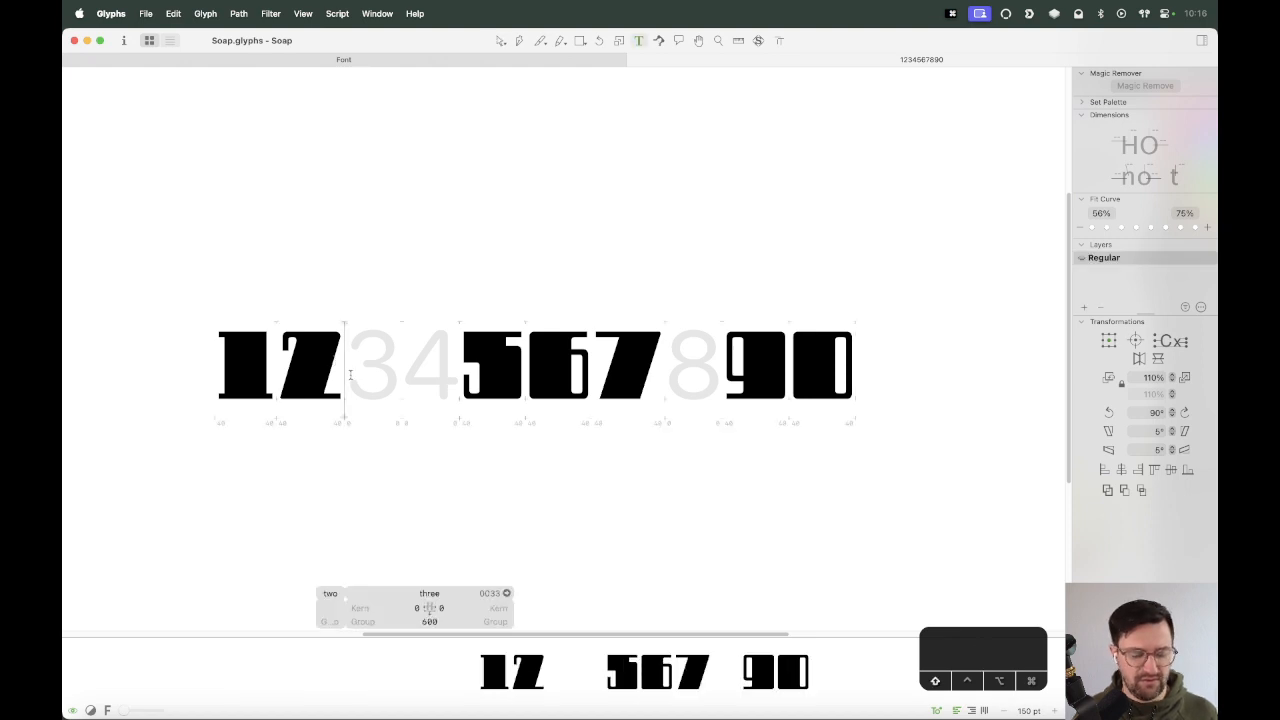
pyautogui.write('3')
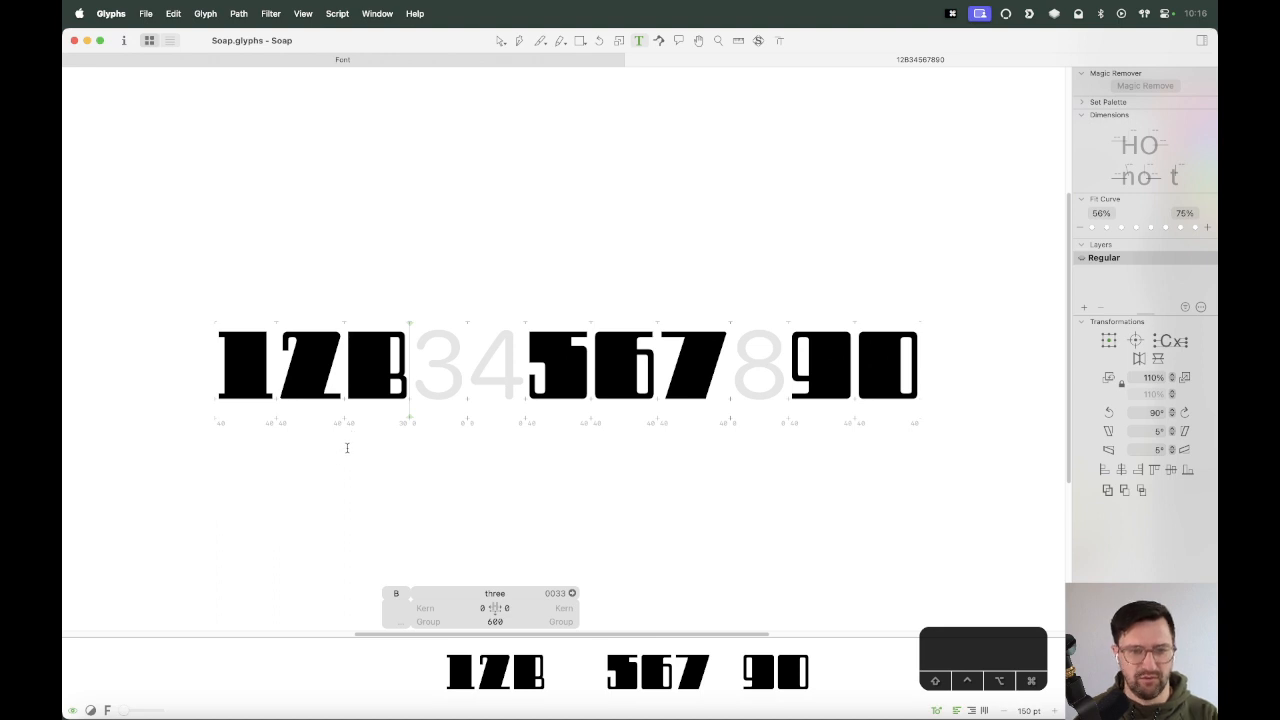
pyautogui.press('BackSpace')
pyautogui.write('Z')
pyautogui.press('Escape')
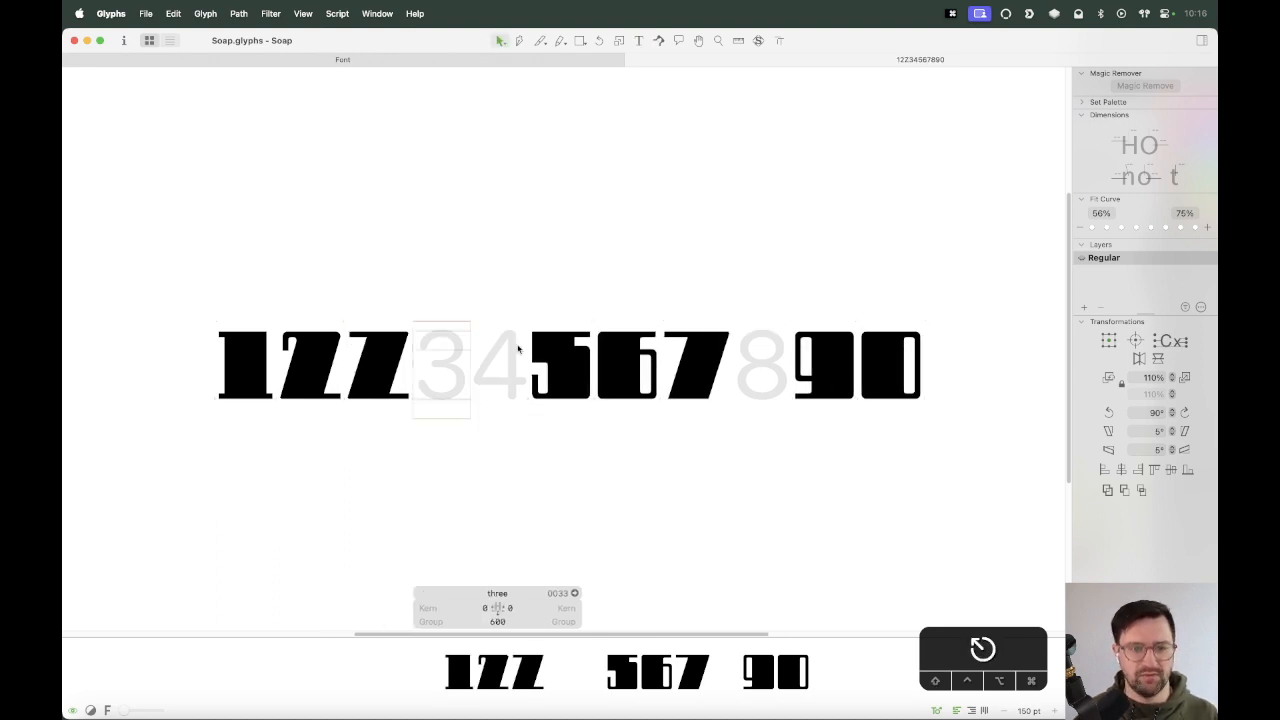
# Copy the complete Z outline and paste it into the four's glyph.
pyautogui.press('z')
pyautogui.moveTo(583, 264); pyautogui.dragTo(307, 487)
pyautogui.press('v')
pyautogui.doubleClick(426, 328)
pyautogui.press('super+a')
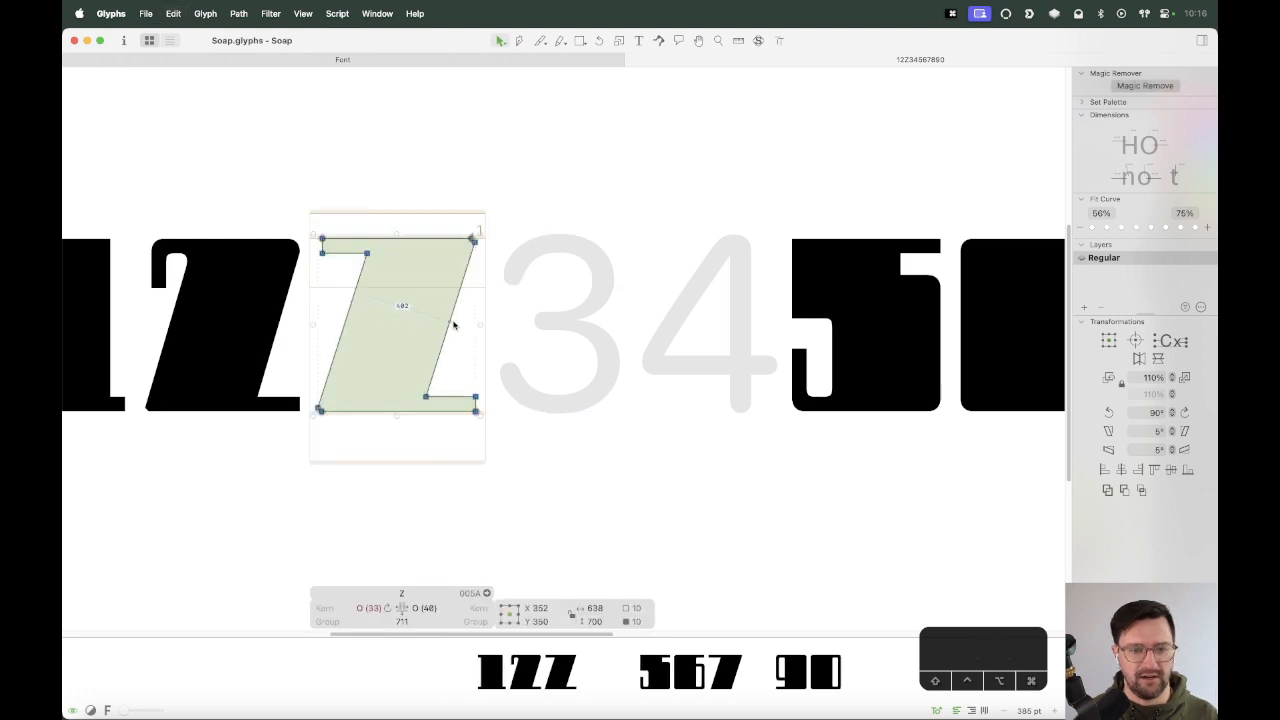
pyautogui.click(456, 321)
pyautogui.moveTo(501, 206); pyautogui.dragTo(315, 424)
pyautogui.press('super+c')
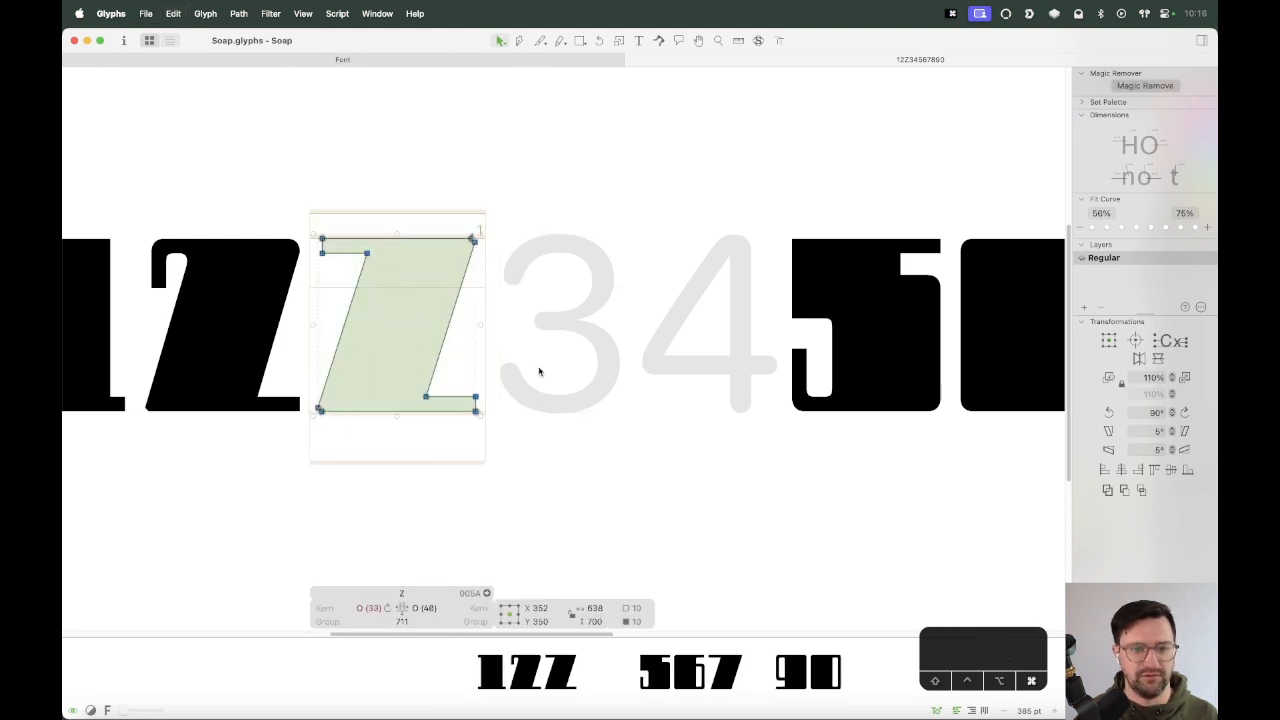
pyautogui.doubleClick(680, 337)
pyautogui.press('super+v')
# Remove the reference Z from the numeral line, add a space between four and five, and open the four for editing.
pyautogui.doubleClick(415, 301)
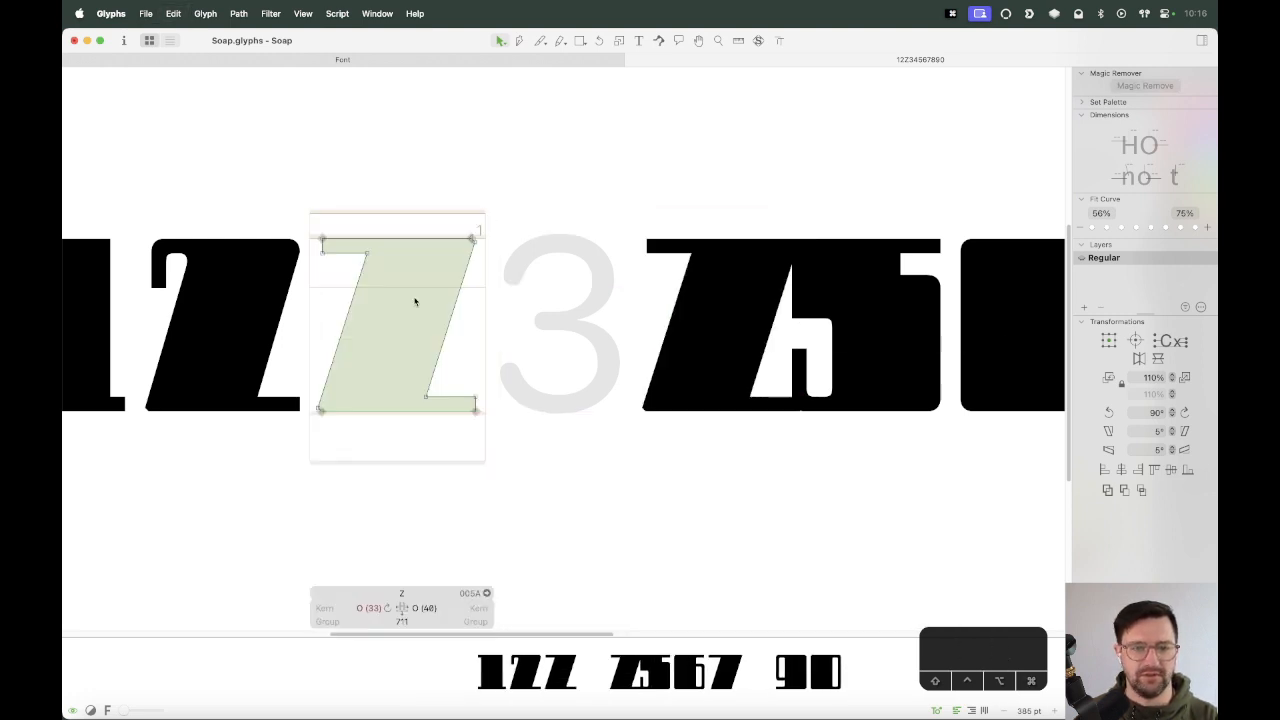
pyautogui.press('t')
pyautogui.press('BackSpace')
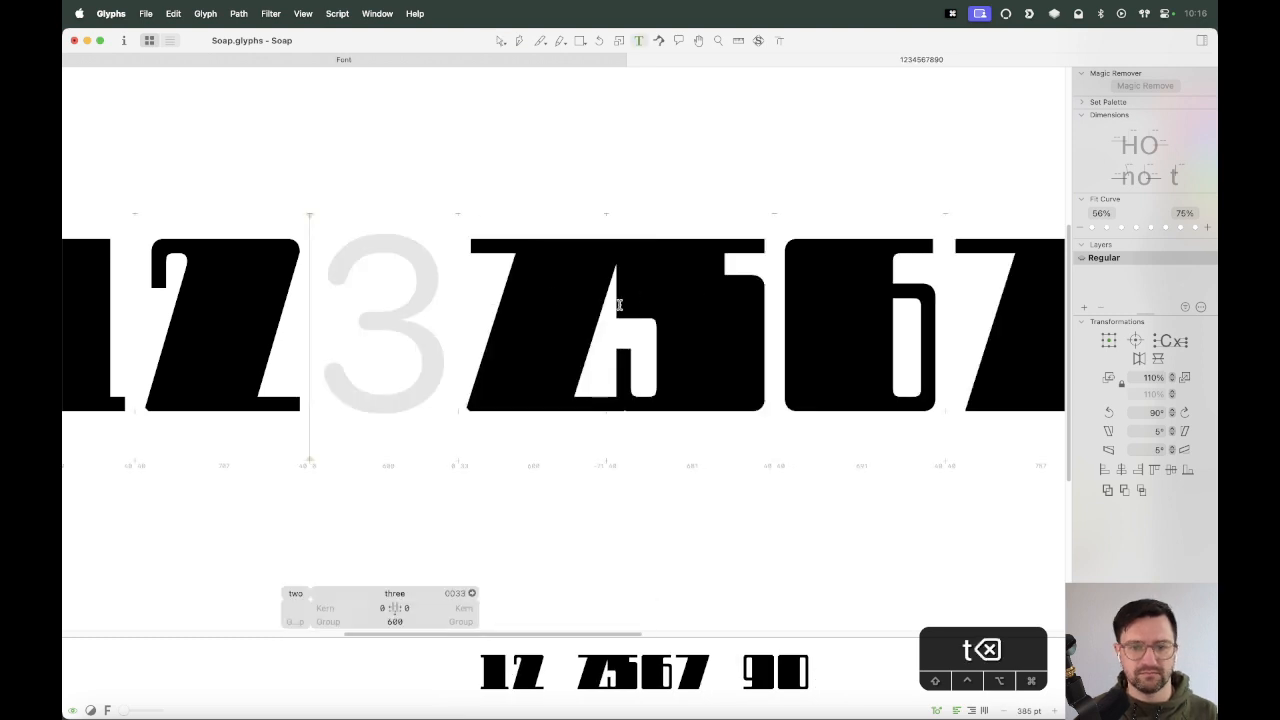
pyautogui.press('Escape')
pyautogui.press('z')
pyautogui.click(557, 288)
pyautogui.press('v')
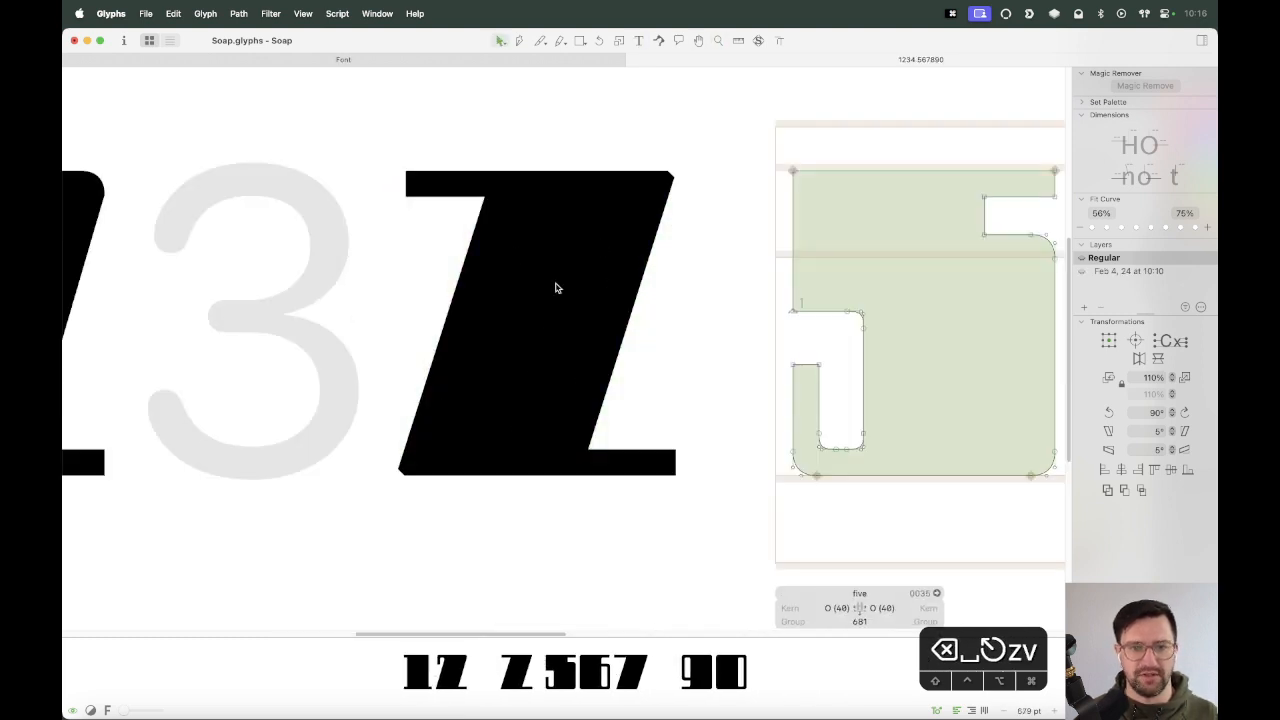
pyautogui.doubleClick(593, 378)
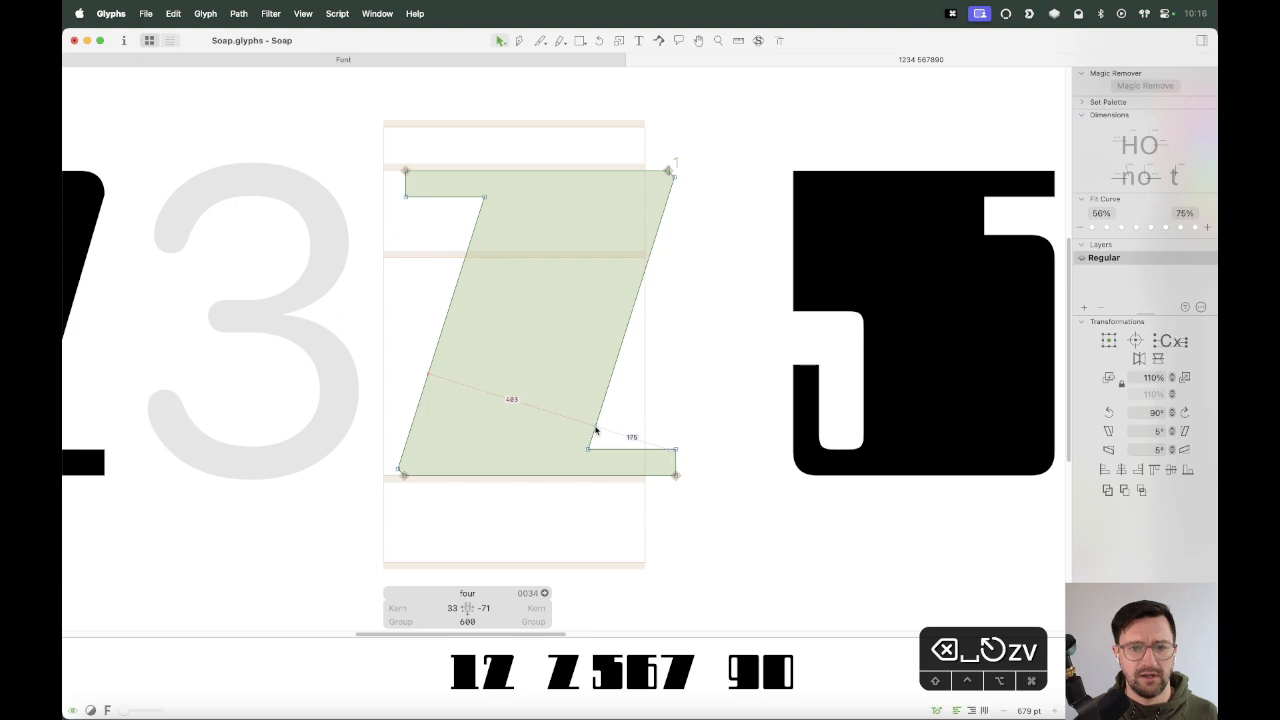
# Copy the five's short left stroke into the four and place it above the right end of the Z's foot.
pyautogui.doubleClick(814, 361)
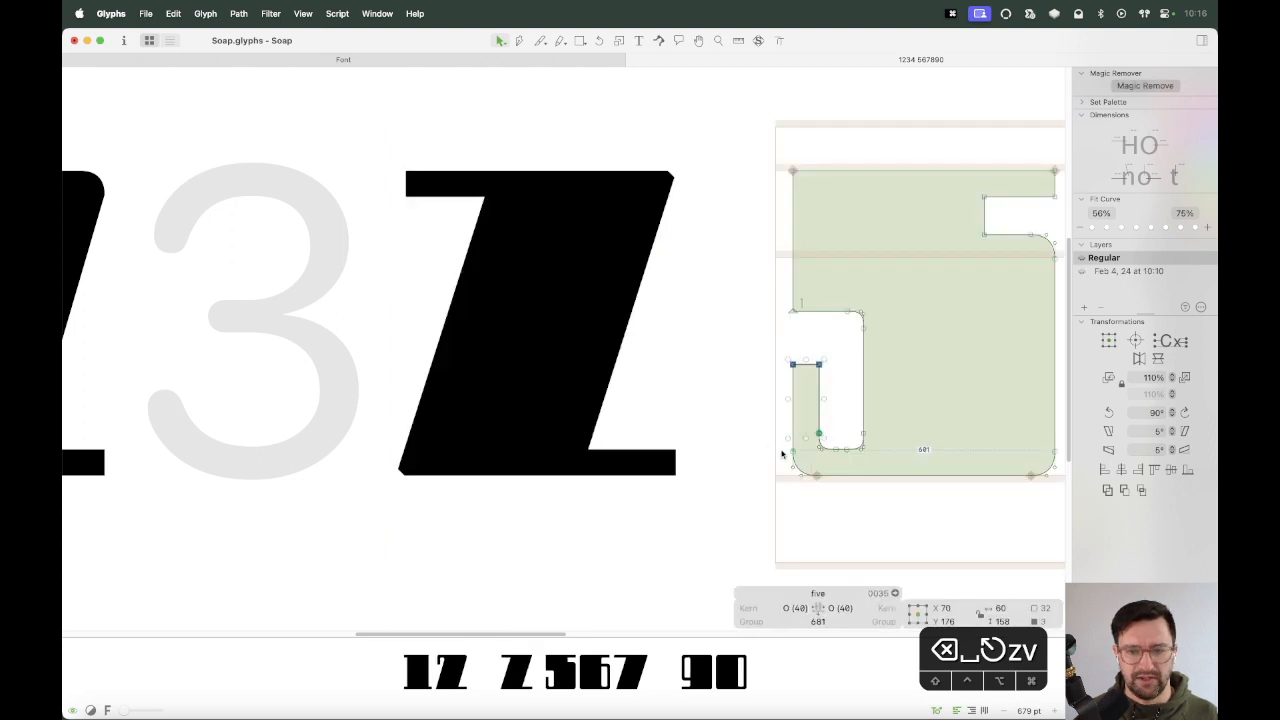
pyautogui.press('super+x')
pyautogui.doubleClick(623, 380)
pyautogui.press('super+v')
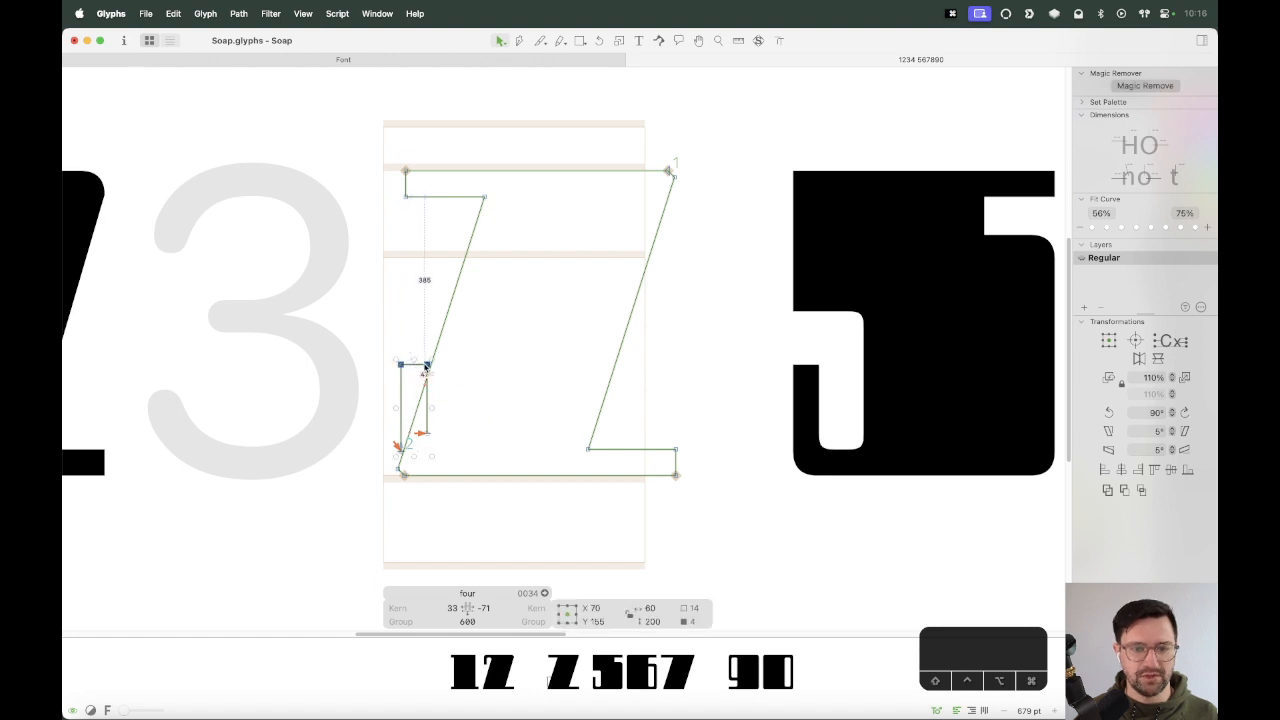
pyautogui.moveTo(425, 368); pyautogui.dragTo(675, 337)
pyautogui.click(694, 420)
pyautogui.doubleClick(673, 385)
pyautogui.click(700, 394)
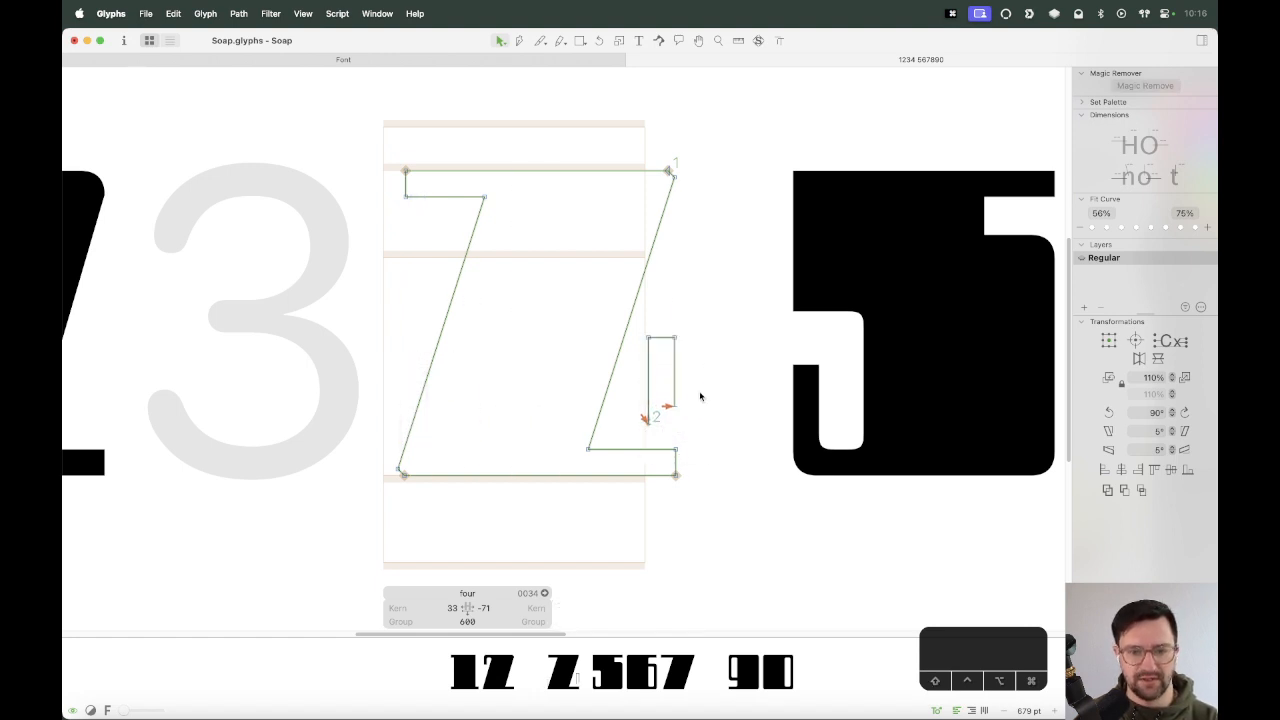
# Connect the pasted stroke's two open ends and level its bottom edge at Y 117.
pyautogui.moveTo(674, 409); pyautogui.dragTo(665, 437)
pyautogui.rightClick(665, 430)
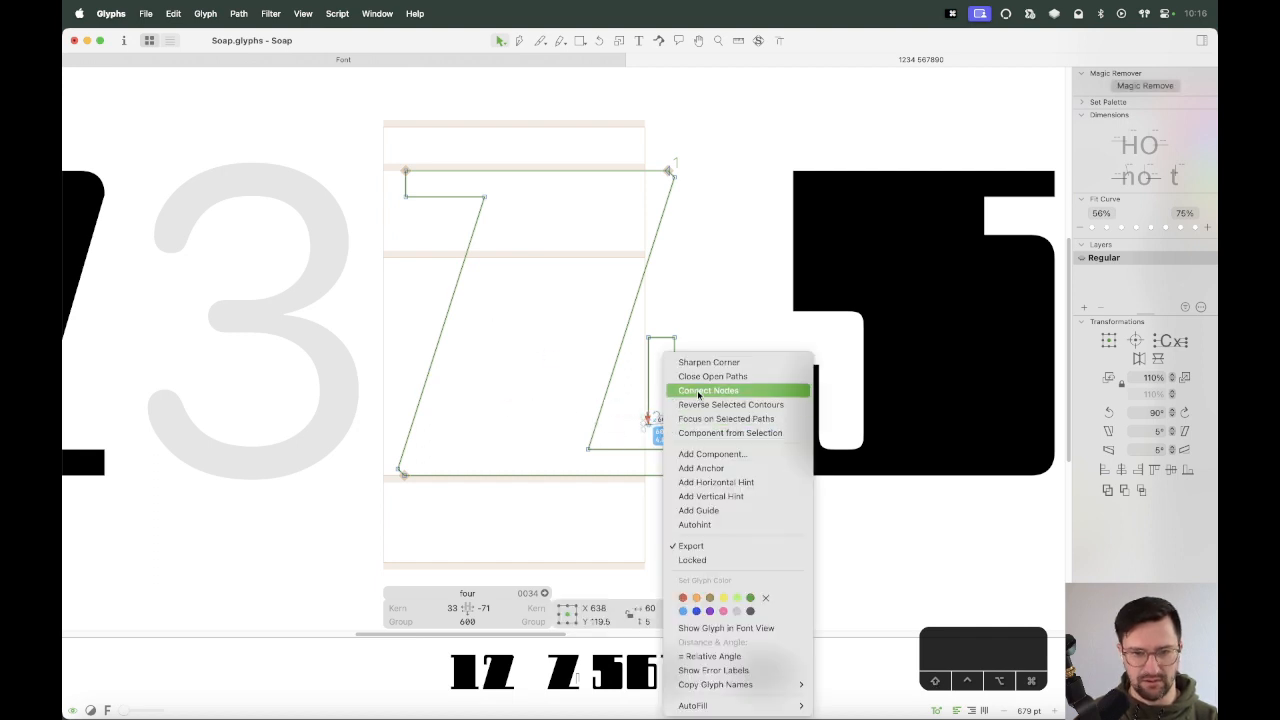
pyautogui.click(700, 392)
pyautogui.press('Down')
pyautogui.press('Down')
pyautogui.press('Down')
pyautogui.press('Down')
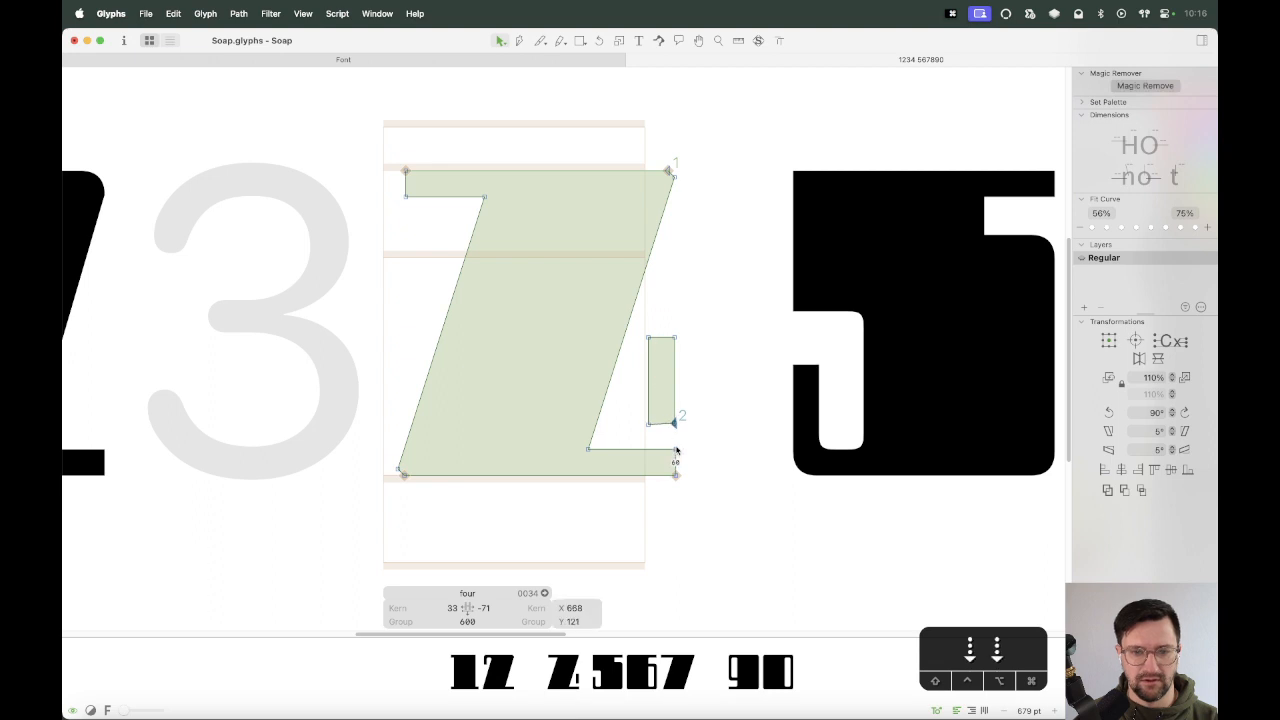
pyautogui.press('Down')
pyautogui.press('Up')
pyautogui.click(700, 453)
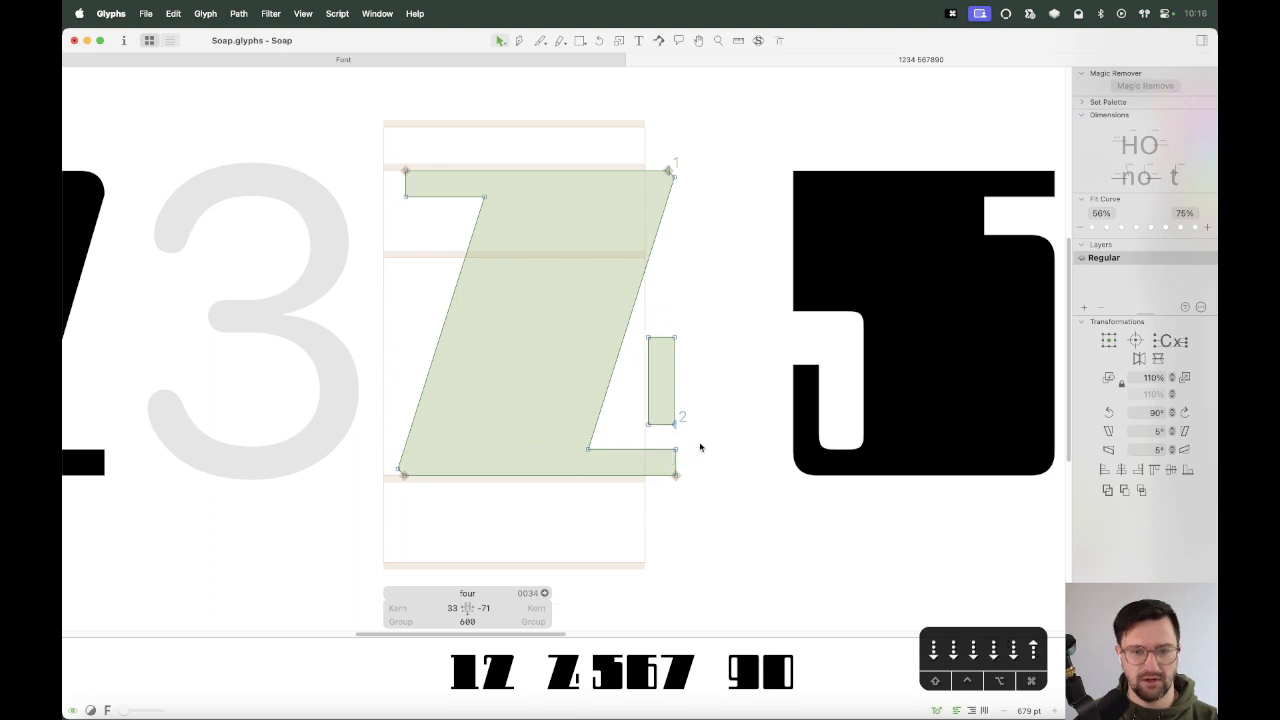
pyautogui.moveTo(616, 438); pyautogui.dragTo(680, 416)
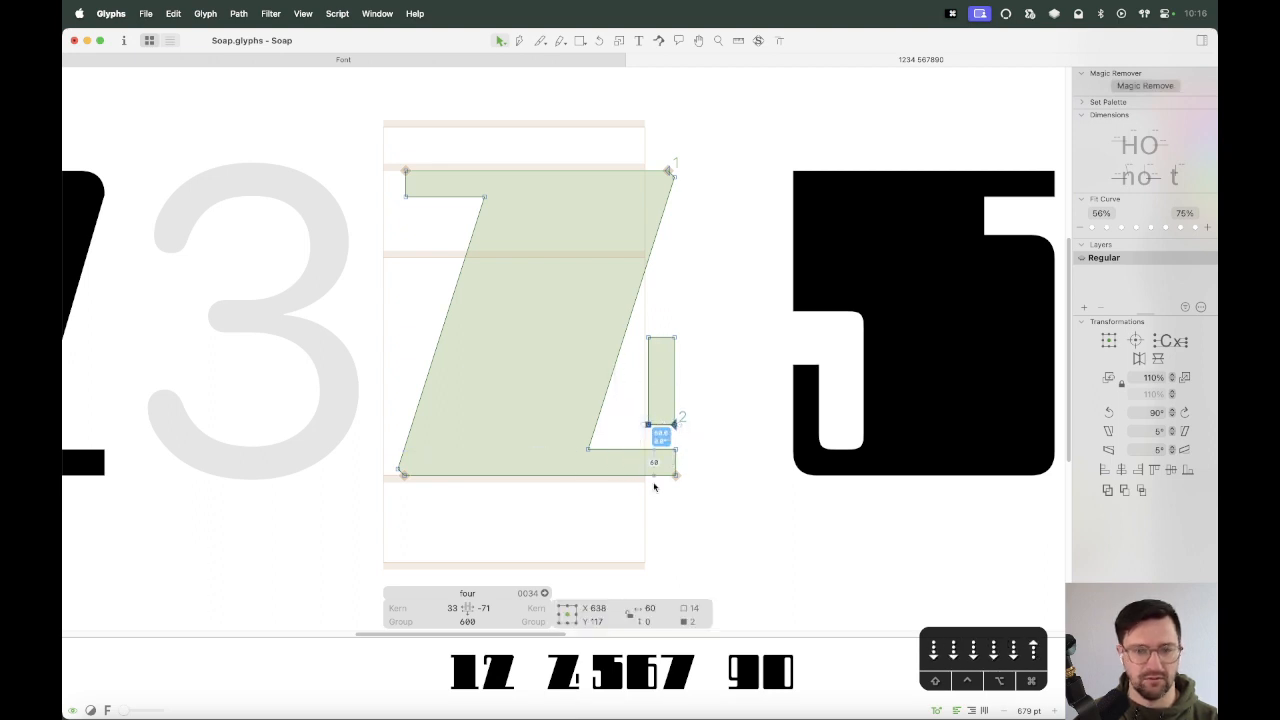
# Move the Z outline up about 141 units and left about 241, and place the short stroke at X 460 against its foot.
pyautogui.click(623, 371)
pyautogui.doubleClick(600, 447)
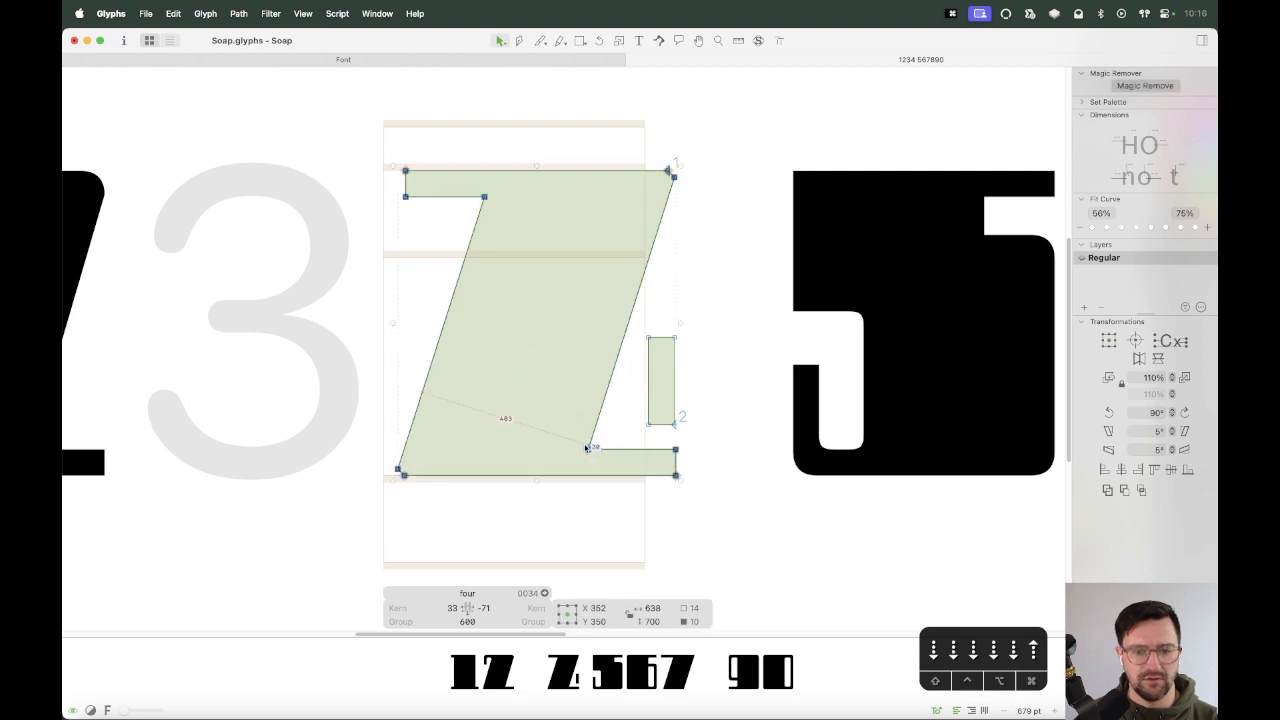
pyautogui.moveTo(589, 448); pyautogui.dragTo(486, 388)
pyautogui.moveTo(694, 306); pyautogui.dragTo(597, 424)
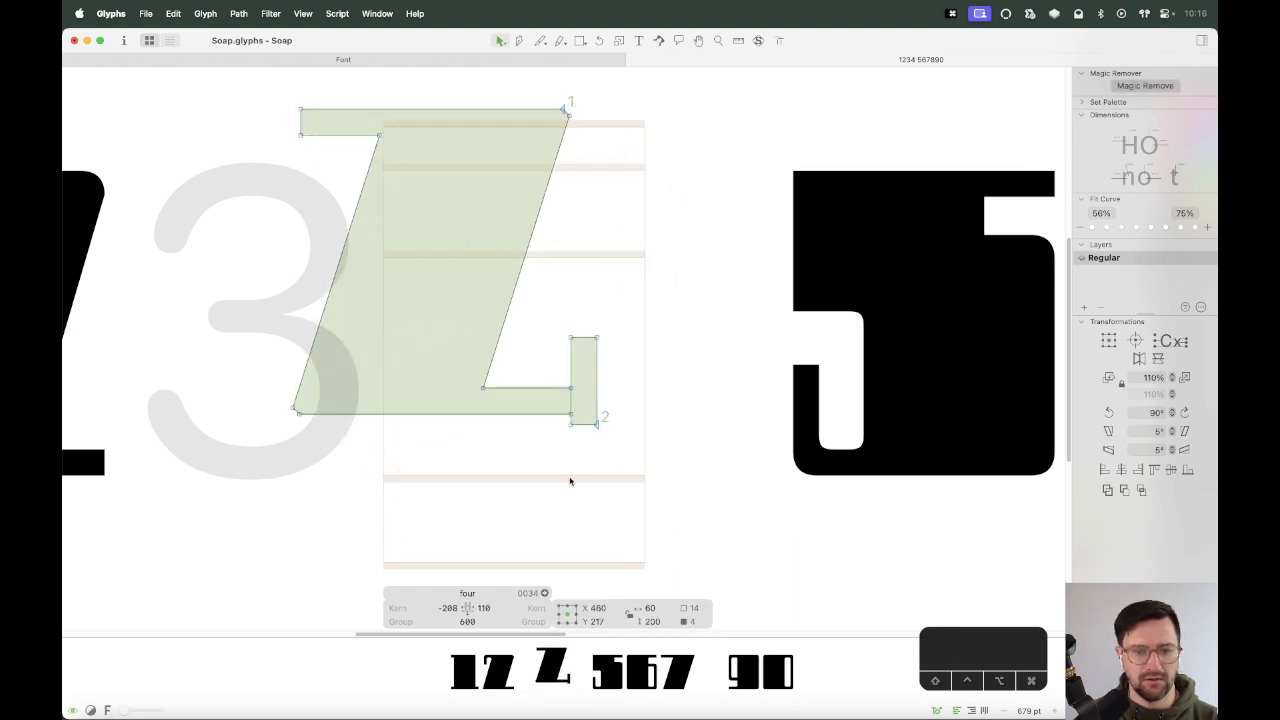
# Reverse the contour direction of the four's vertical stroke.
pyautogui.click(571, 480)
pyautogui.doubleClick(599, 371)
pyautogui.click(238, 13)
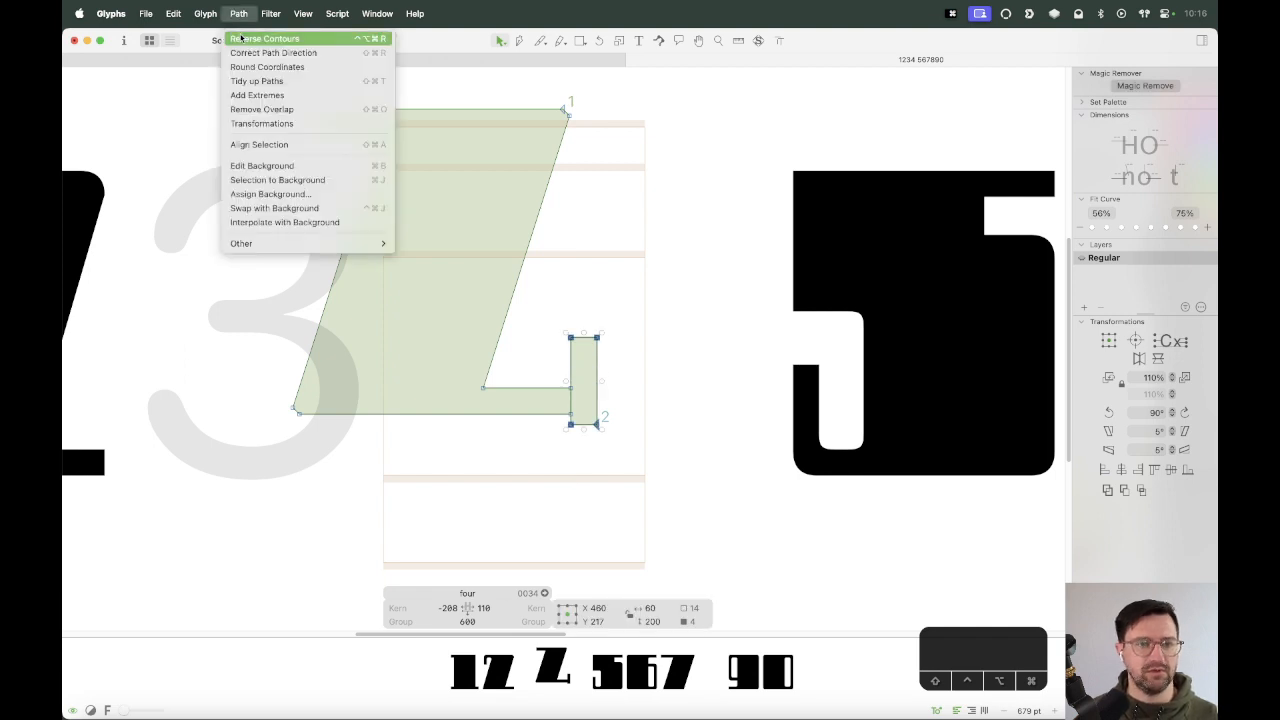
pyautogui.click(268, 37)
pyautogui.click(238, 13)
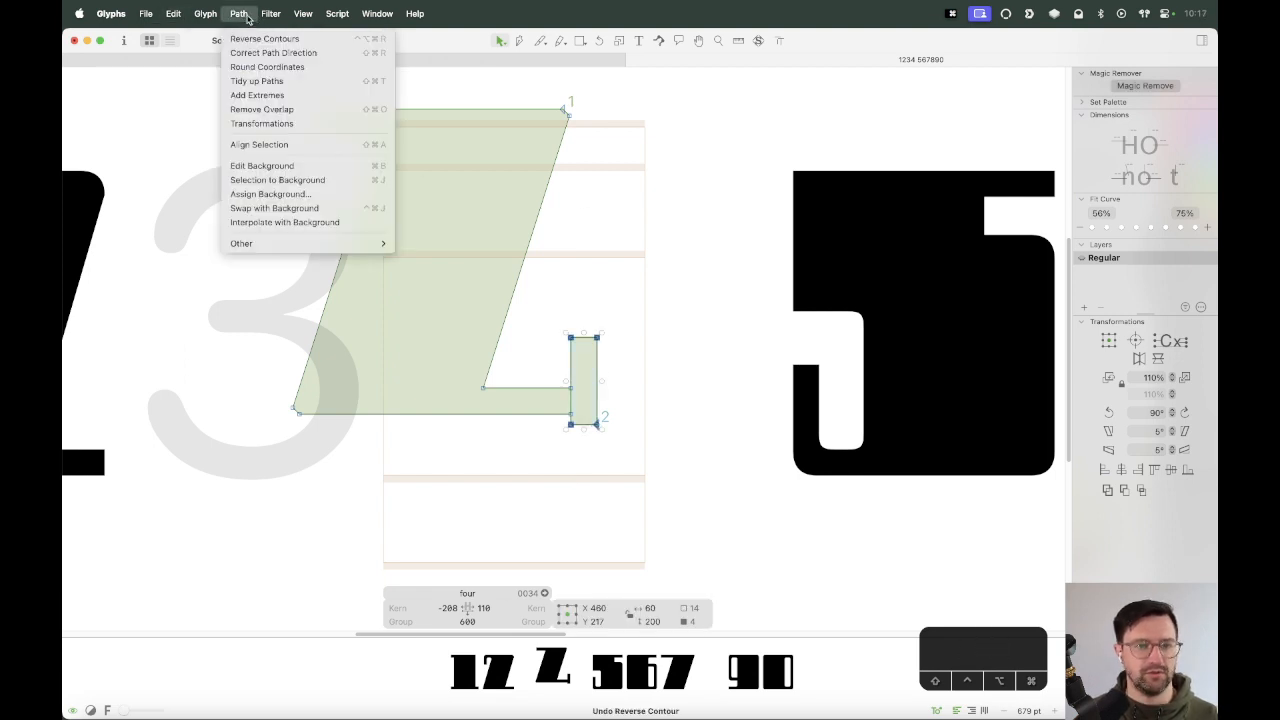
pyautogui.click(248, 37)
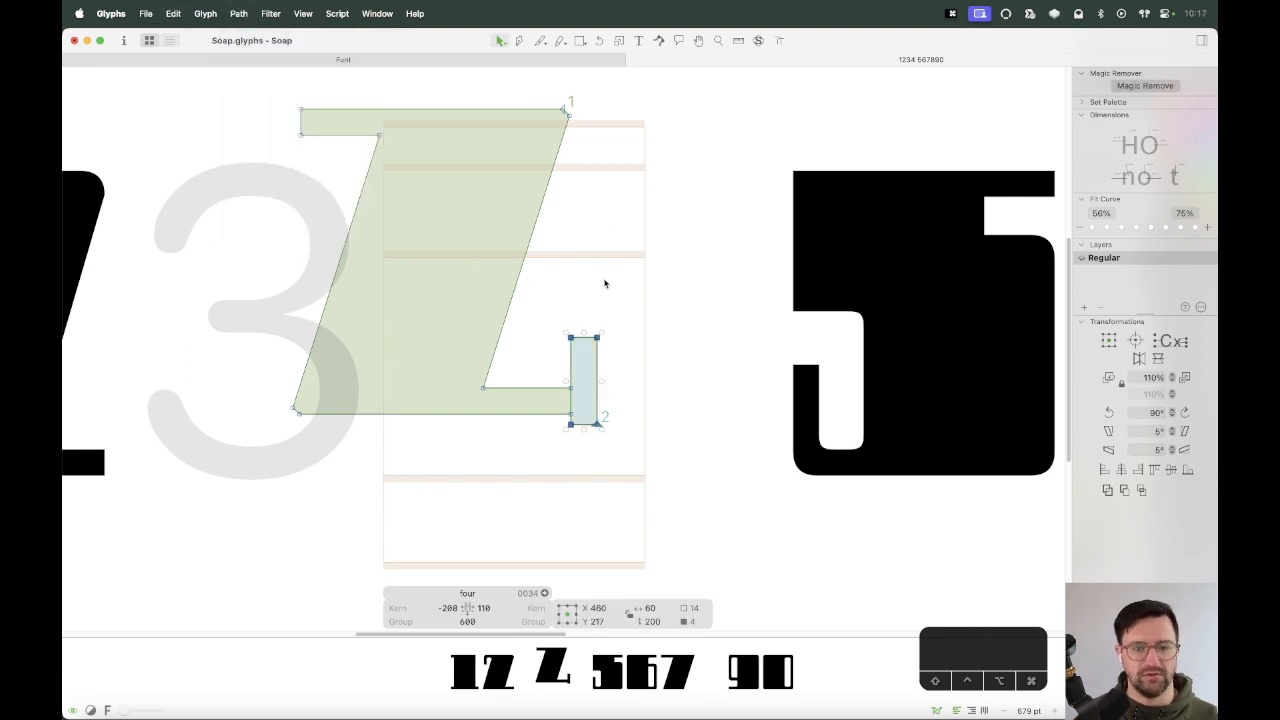
# Extend the Z's foot about 135 units past the vertical stroke and lower the stroke's bottom edge to Y 0.
pyautogui.click(570, 390)
pyautogui.keyDown('shift'); pyautogui.click(571, 413); pyautogui.keyUp('shift')
pyautogui.moveTo(571, 413); pyautogui.dragTo(597, 475)
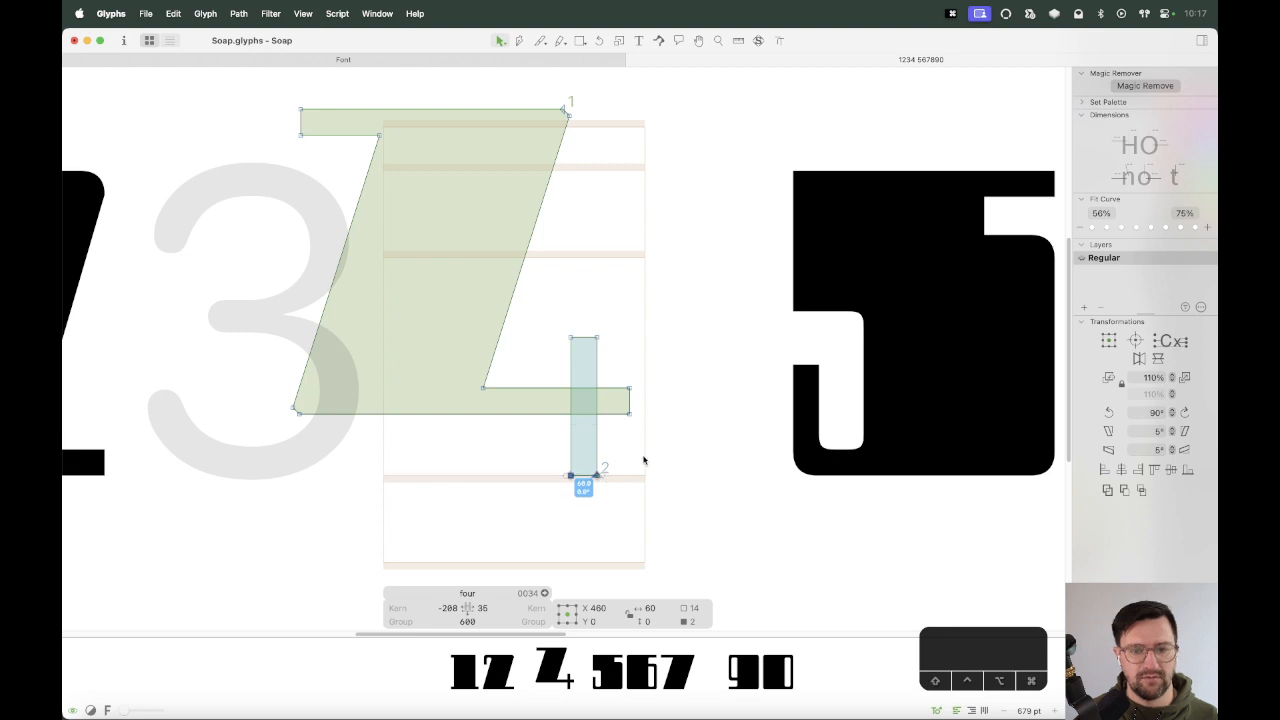
# Shift the whole Z outline right by 60 units within the four, checking its proportions against the five and six.
pyautogui.doubleClick(510, 394)
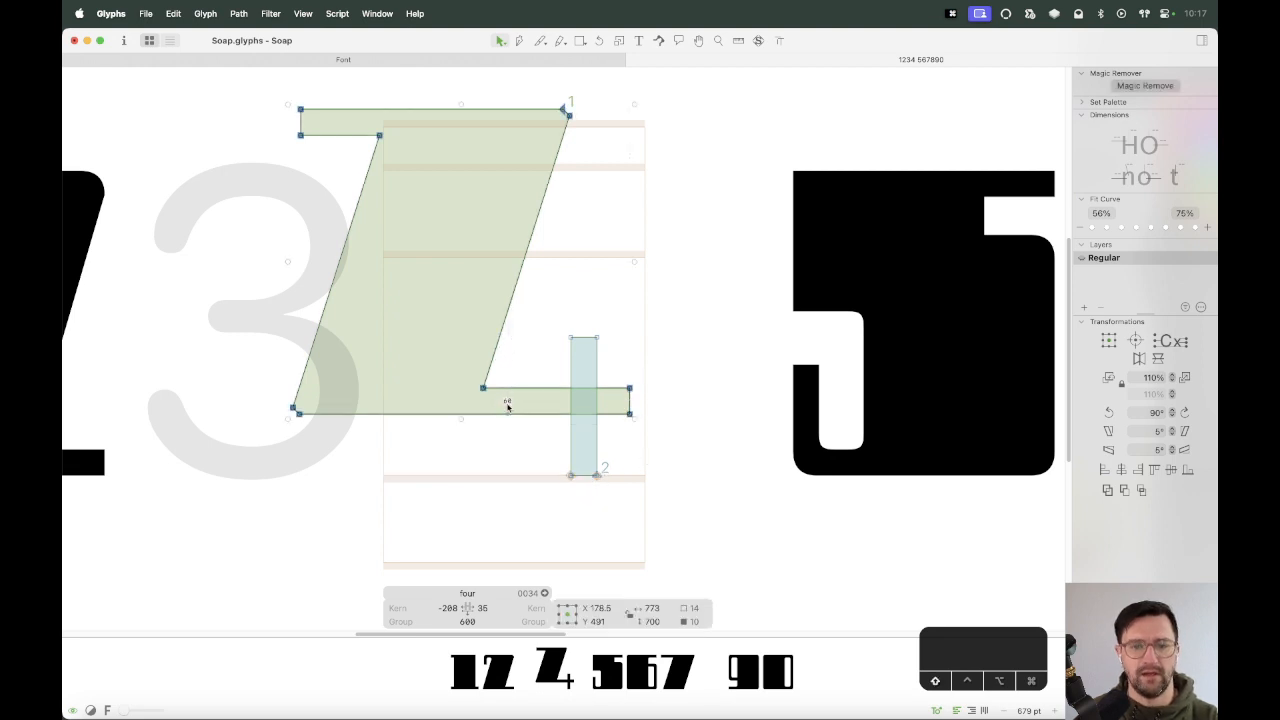
pyautogui.hotkey('shift', 'Right')
pyautogui.hotkey('shift', 'Right')
pyautogui.hotkey('shift', 'Right')
pyautogui.hotkey('shift', 'Right')
pyautogui.hotkey('shift', 'Right')
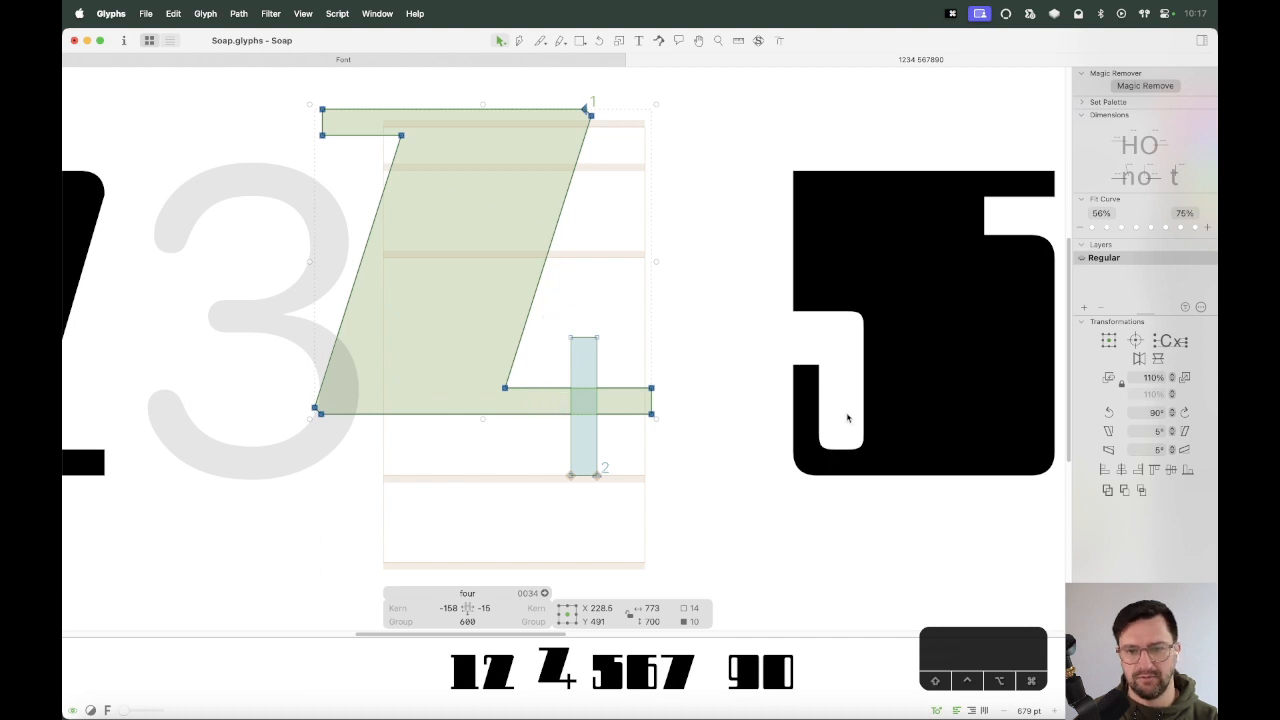
pyautogui.scroll(-1, 836, 419)
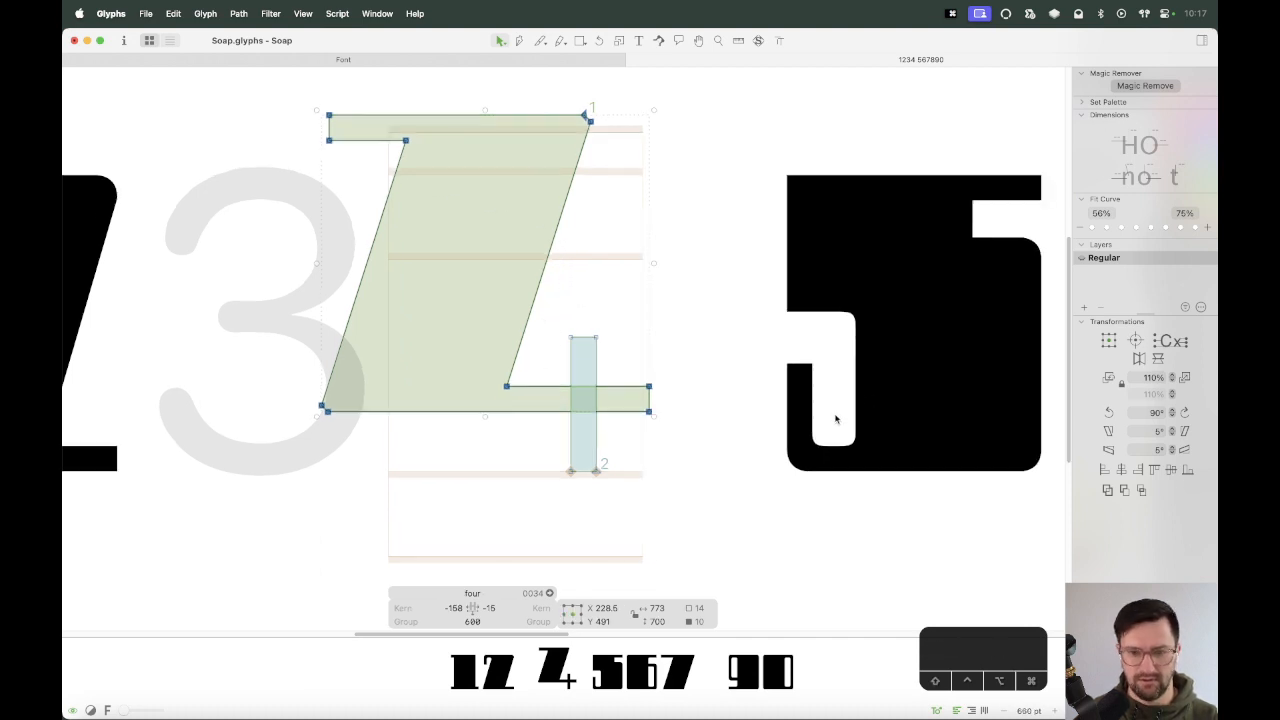
pyautogui.press('space')
pyautogui.moveTo(909, 312); pyautogui.dragTo(631, 360)
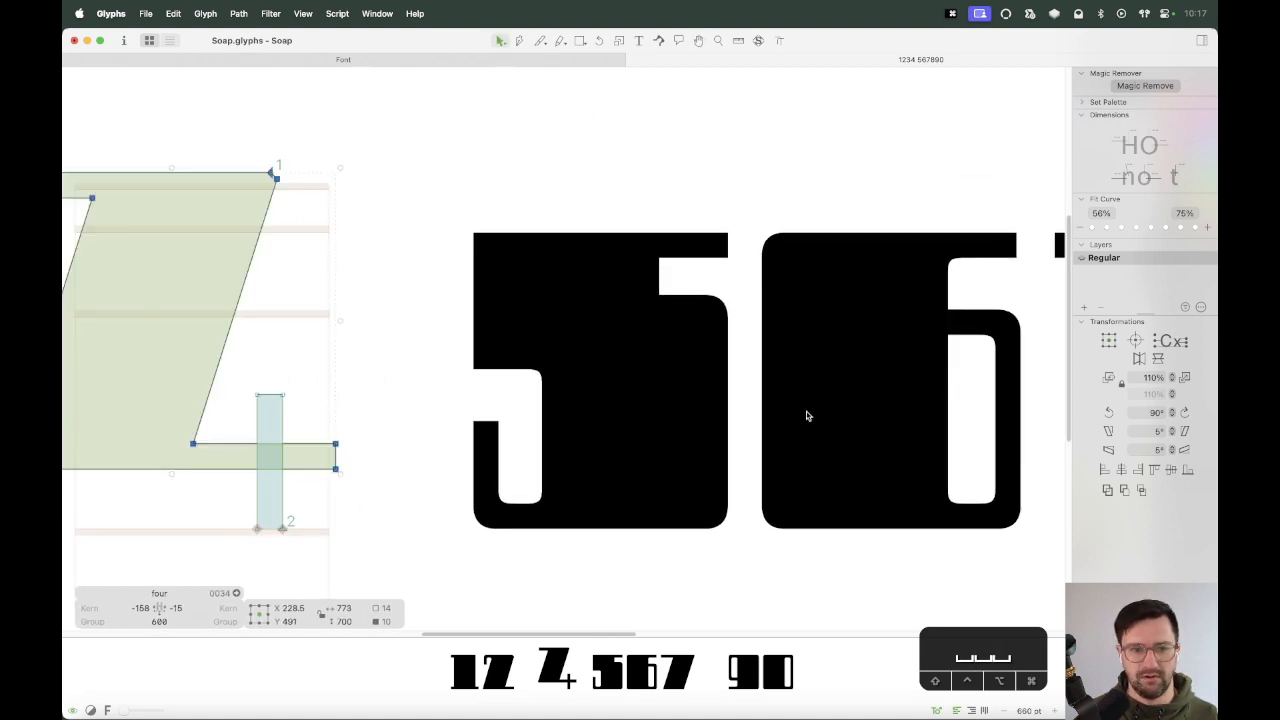
pyautogui.moveTo(286, 423); pyautogui.dragTo(517, 429)
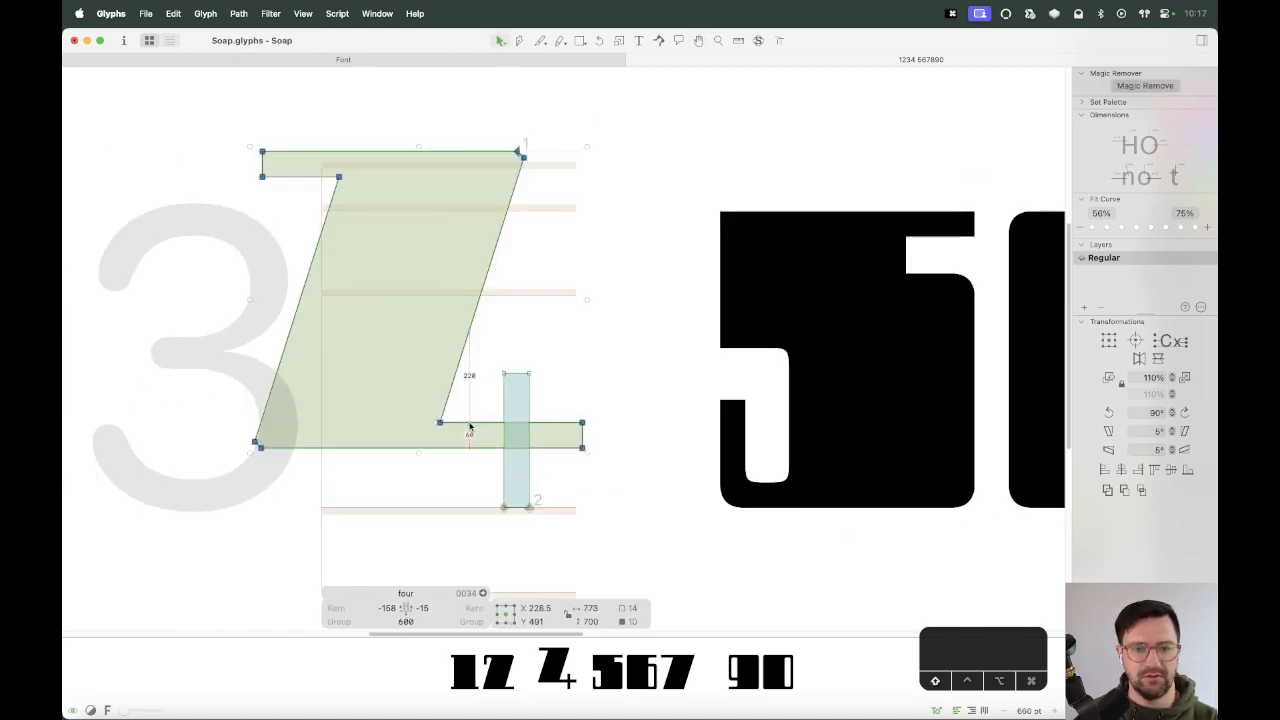
pyautogui.hotkey('shift', 'Right')
pyautogui.hotkey('shift', 'Right')
# Shorten the foot of the four by moving its right end to X 543.
pyautogui.click(612, 391)
pyautogui.moveTo(612, 391); pyautogui.dragTo(551, 475)
pyautogui.doubleClick(562, 429)
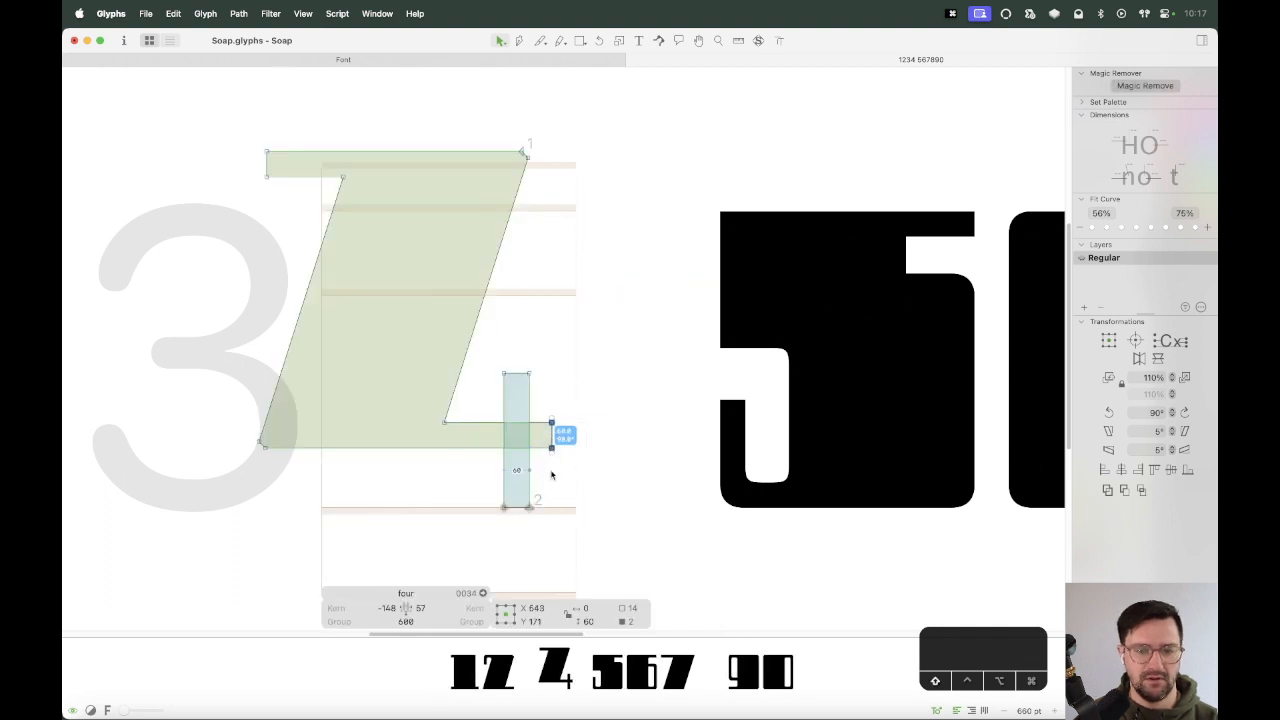
pyautogui.click(554, 477)
# Raise the top edge of the four's vertical stroke to the cap-height line.
pyautogui.moveTo(552, 346); pyautogui.dragTo(623, 297)
pyautogui.click(577, 222)
pyautogui.press('space')
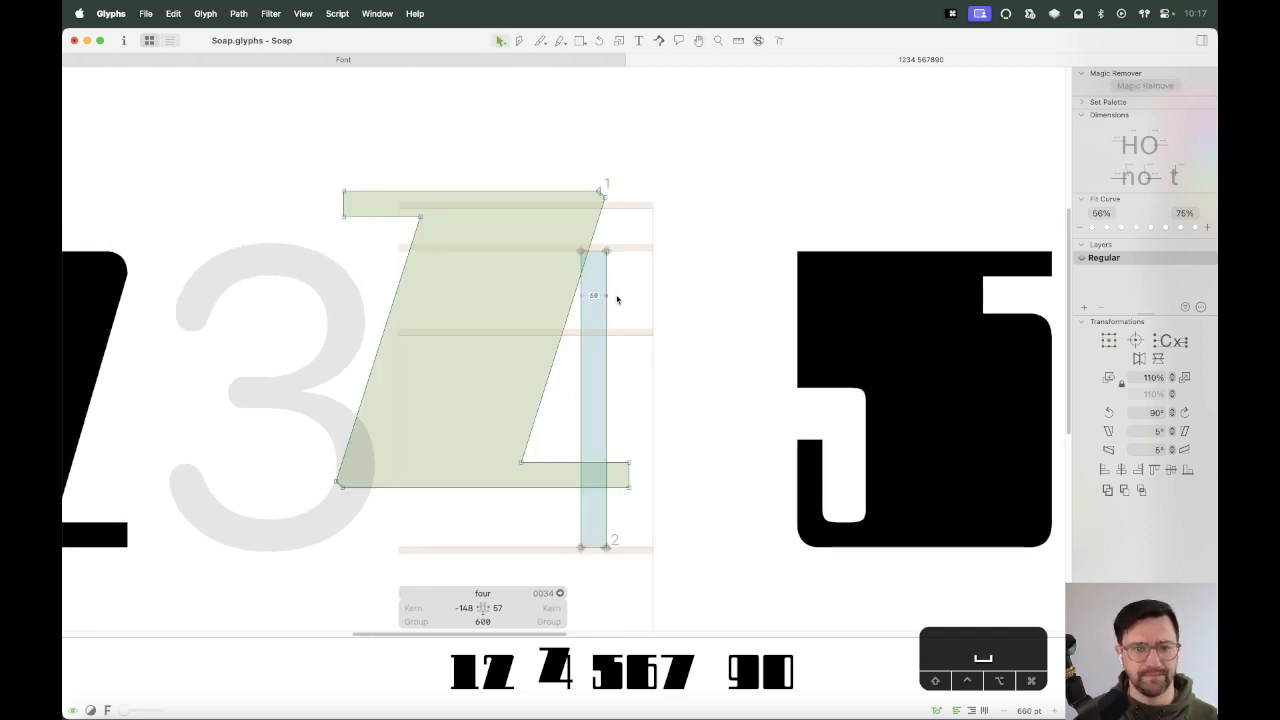
# Remove the Z's upper-left bar in the four, aligning its top-left node with the diagonal's slope and deleting the redundant node.
pyautogui.click(343, 216)
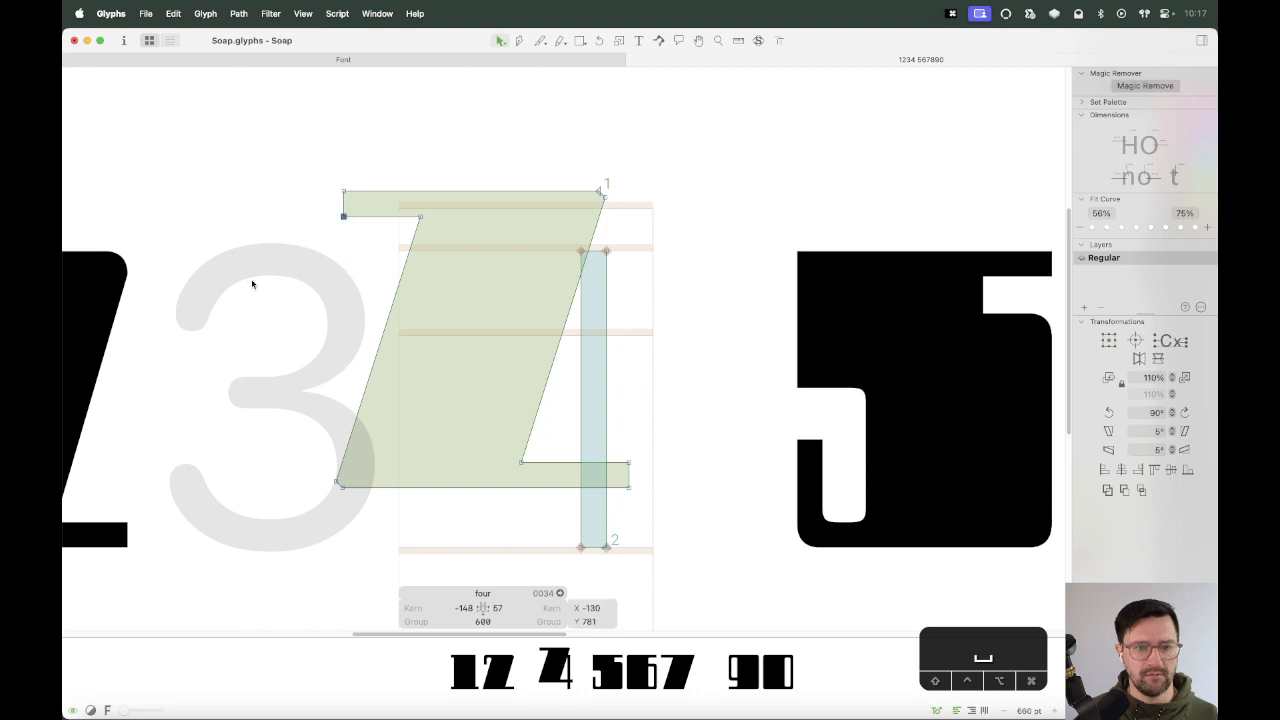
pyautogui.press('BackSpace')
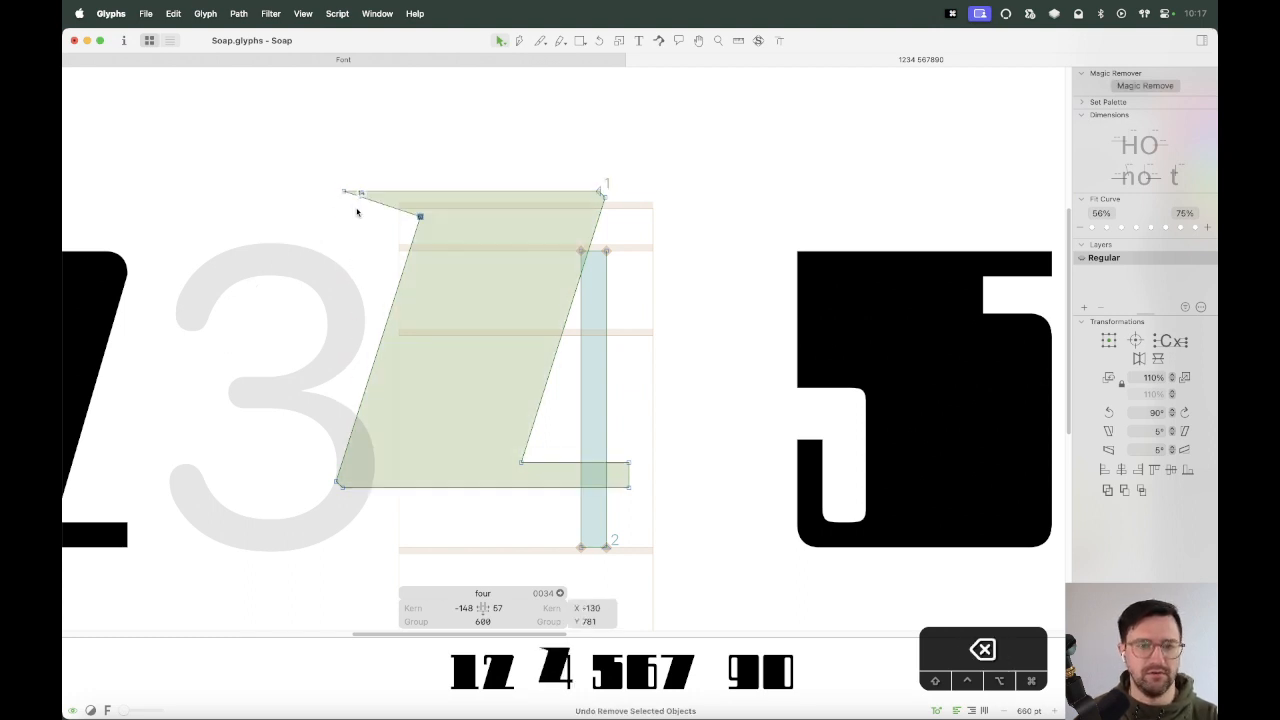
pyautogui.moveTo(343, 194); pyautogui.dragTo(592, 193)
pyautogui.press('z')
pyautogui.press('v')
pyautogui.press('Right')
pyautogui.press('Right')
pyautogui.press('Right')
pyautogui.press('Right')
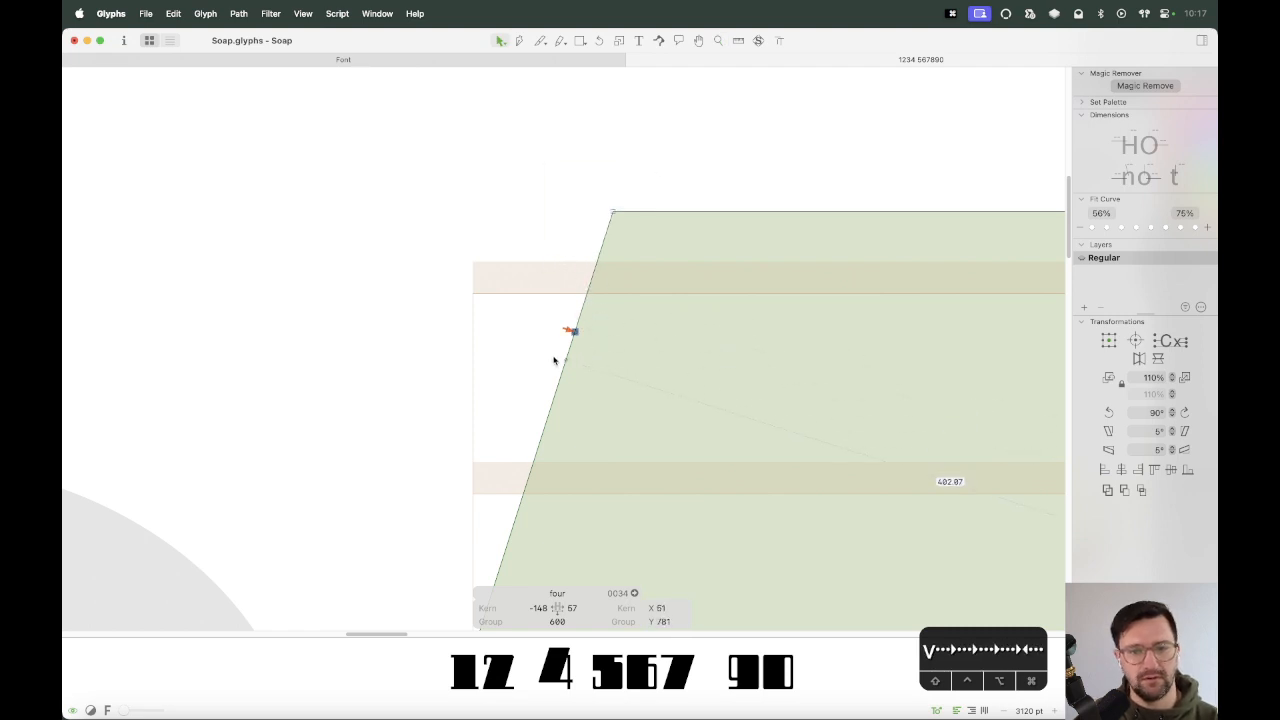
pyautogui.press('BackSpace')
pyautogui.press('cmd+minus')
pyautogui.press('space')
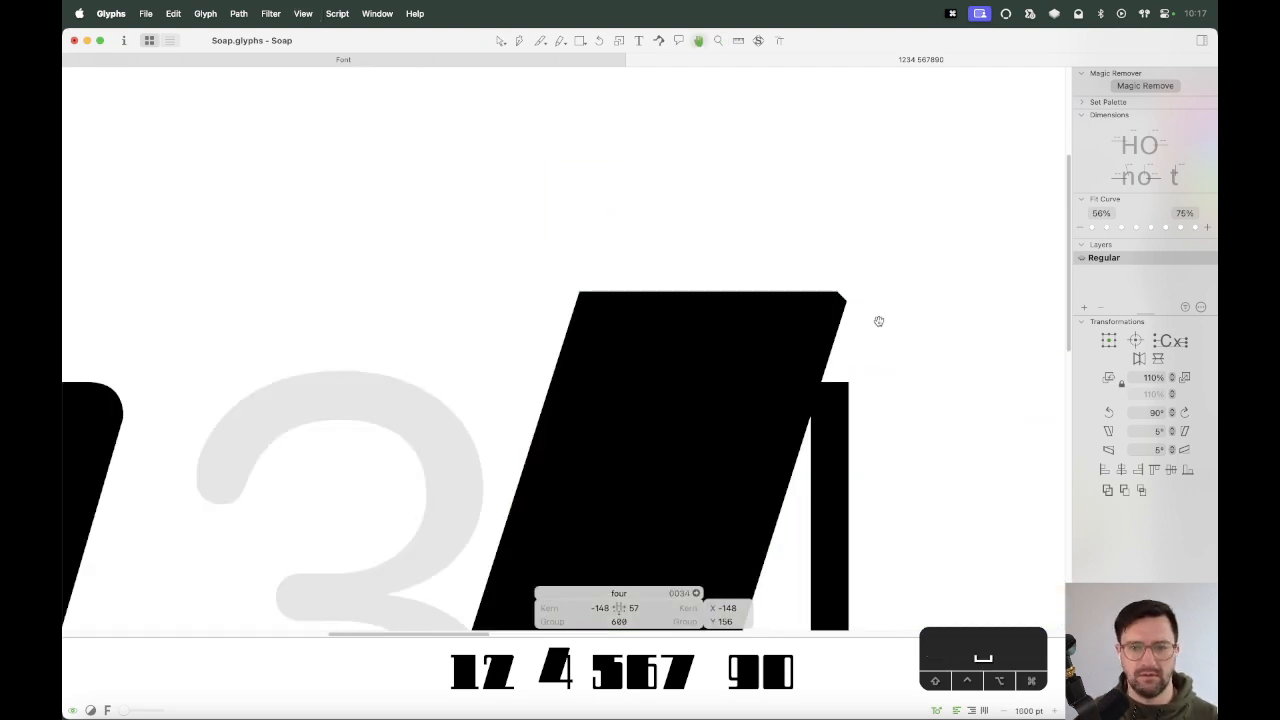
# Lower the top edge of the four's diagonal to the cap-height line at Y 700, keeping its slope.
pyautogui.scroll(-1, 855, 303)
pyautogui.moveTo(827, 306); pyautogui.dragTo(786, 323)
pyautogui.press('z')
pyautogui.moveTo(841, 243); pyautogui.dragTo(678, 292)
pyautogui.press('v')
pyautogui.press('Escape')
pyautogui.press('super+minus')
pyautogui.press('super+minus')
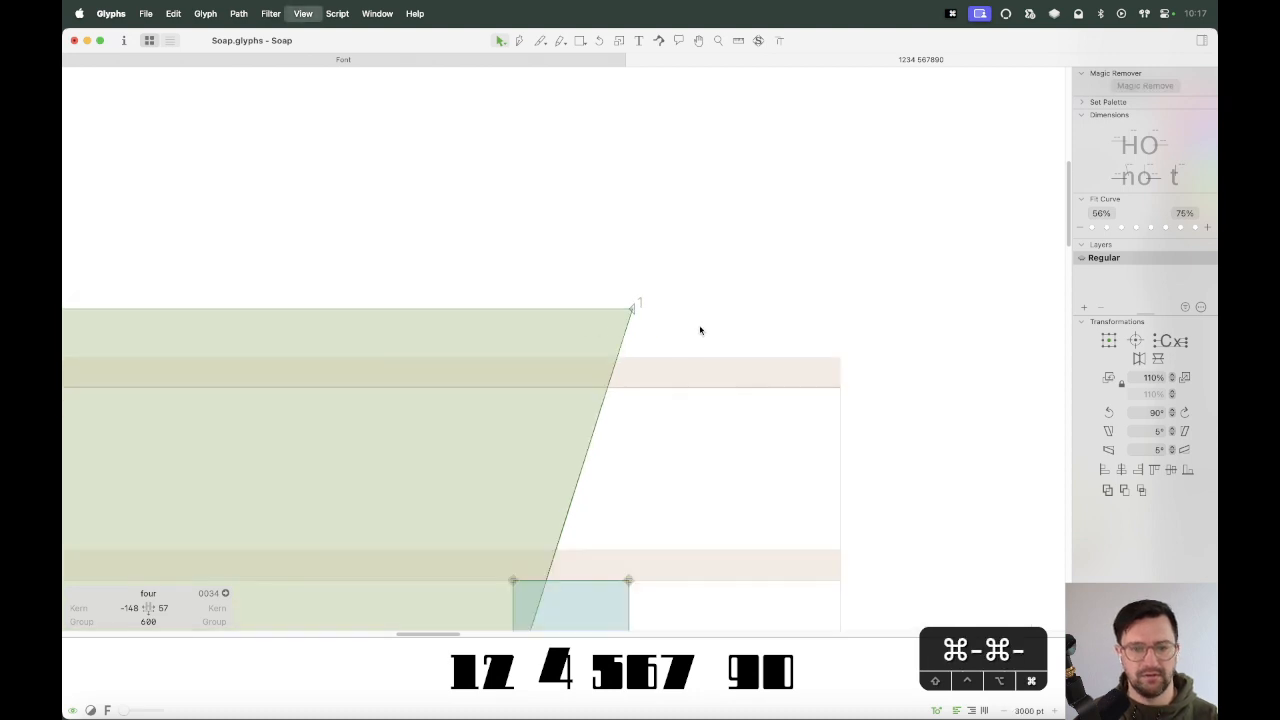
pyautogui.press('super+minus')
pyautogui.press('space')
pyautogui.moveTo(591, 374); pyautogui.dragTo(745, 270)
pyautogui.click(783, 134)
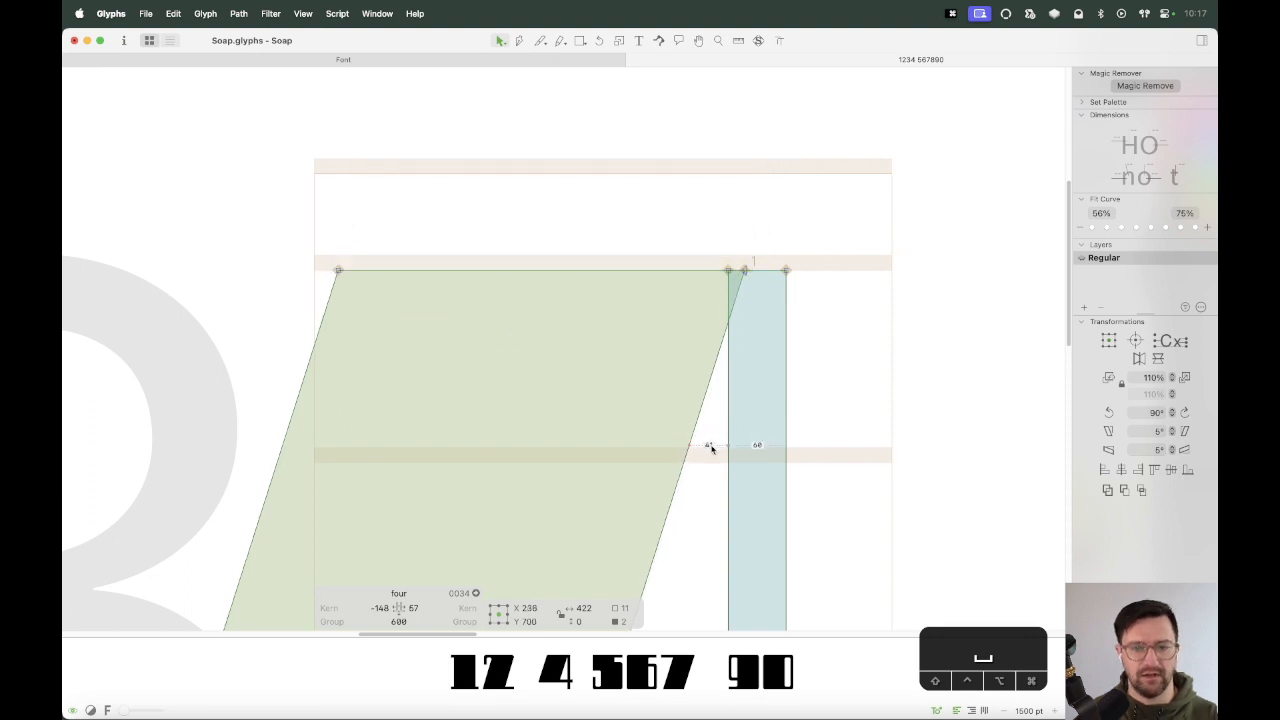
pyautogui.press('super+minus')
pyautogui.press('super+minus')
pyautogui.press('space')
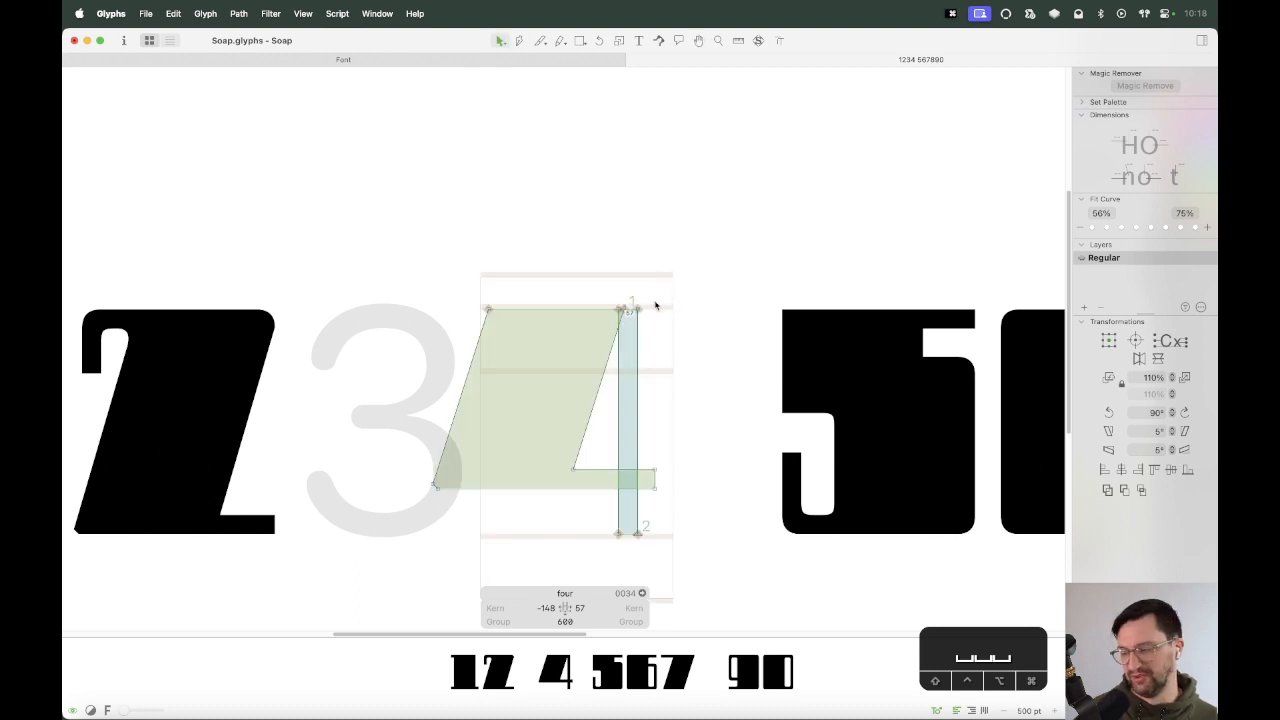
# Shift the four's entire outline right by about 87 units within its width.
pyautogui.moveTo(690, 247); pyautogui.dragTo(380, 571)
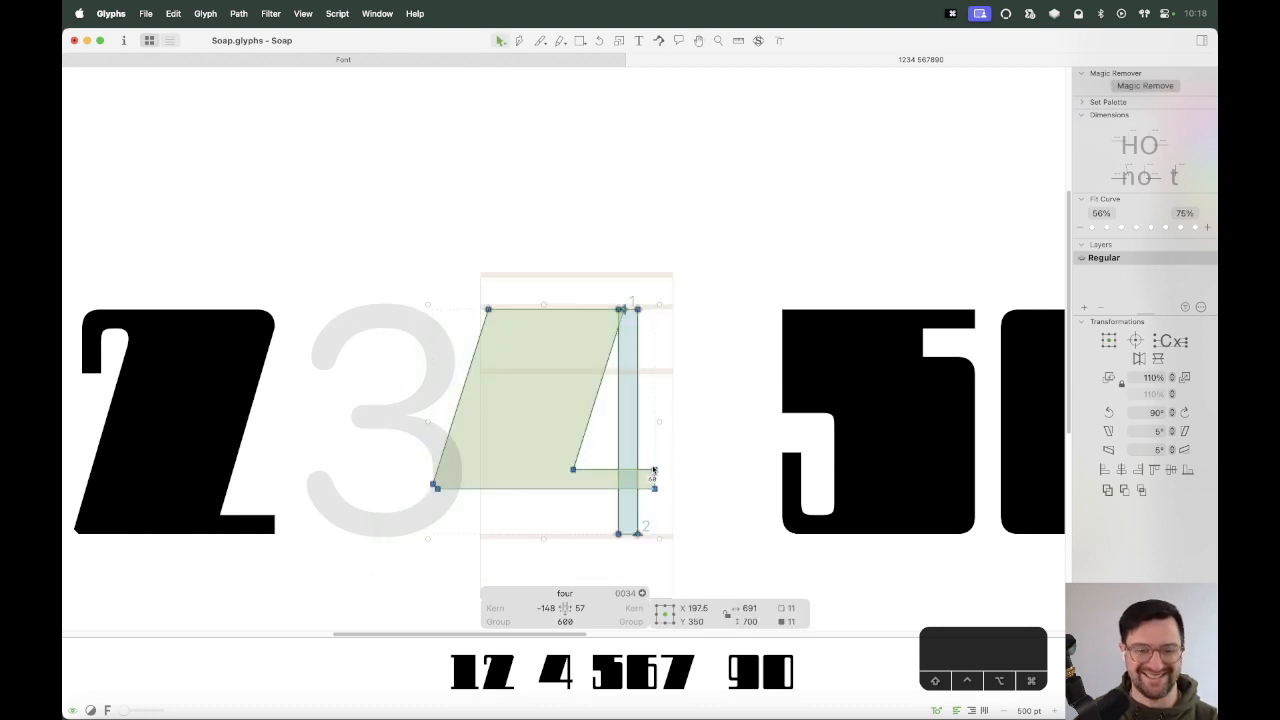
pyautogui.moveTo(654, 470); pyautogui.dragTo(678, 471)
pyautogui.click(577, 523)
pyautogui.press('super+minus')
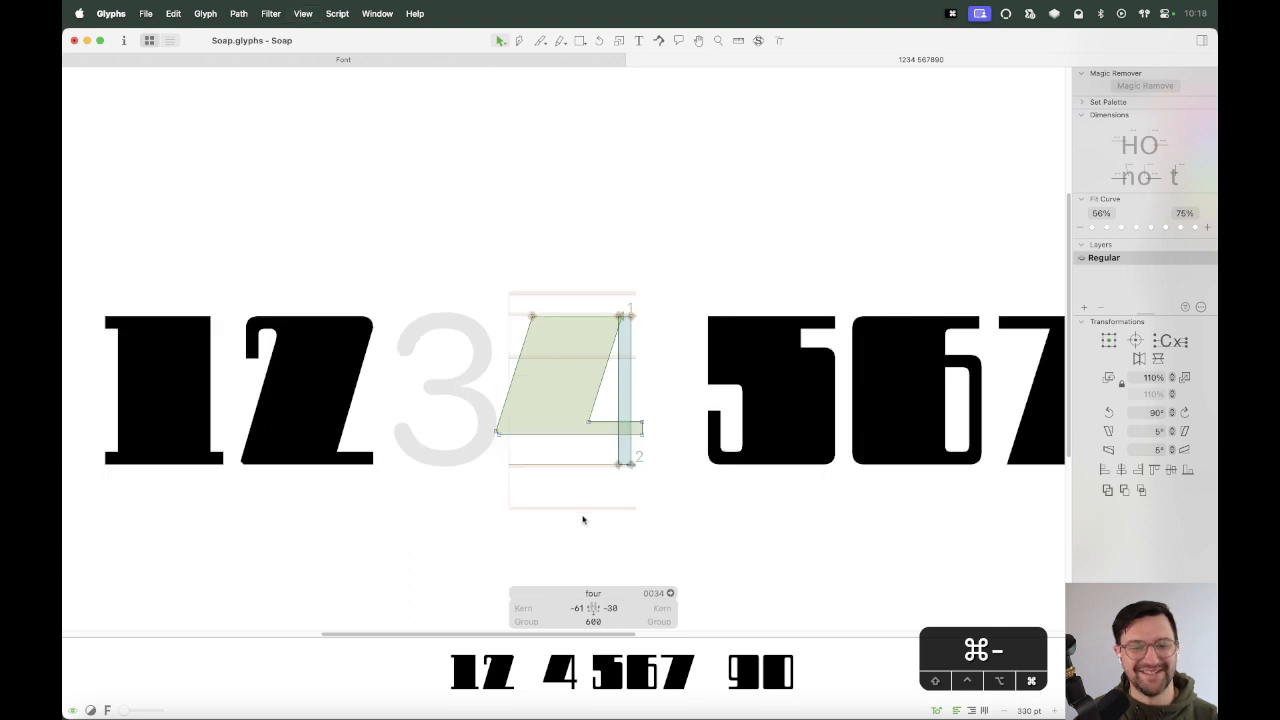
pyautogui.press('space')
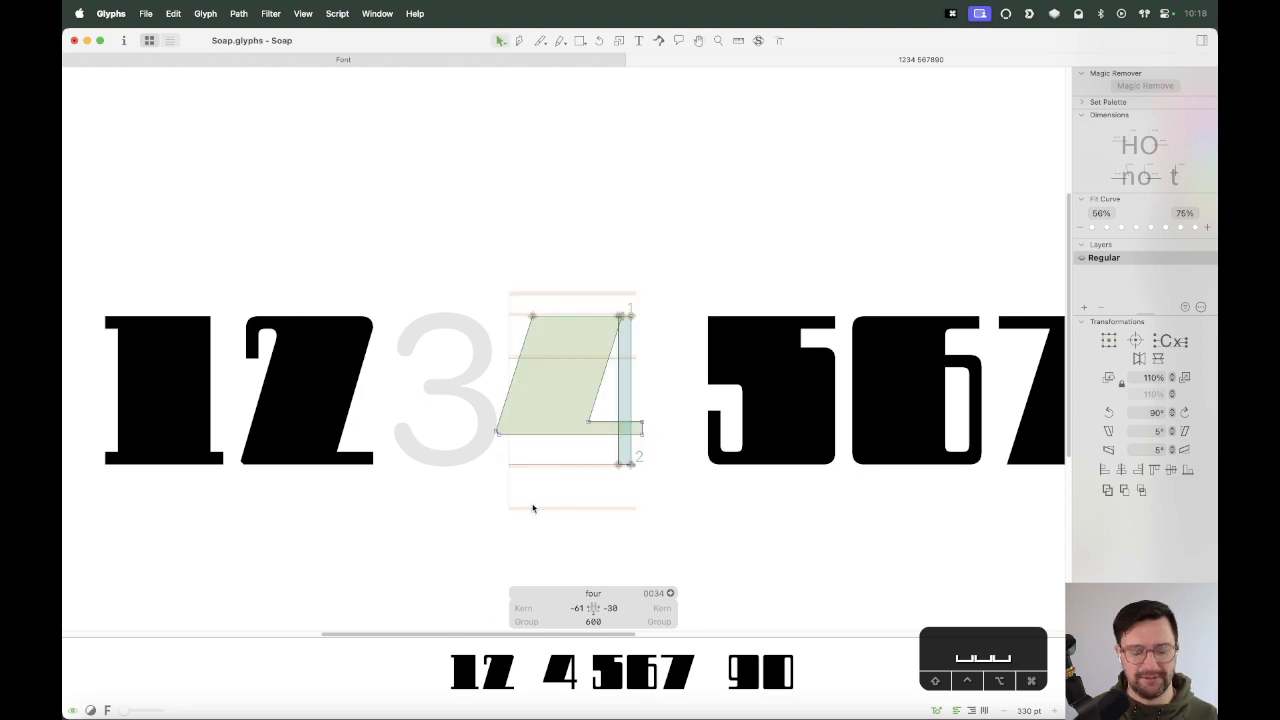
# Add a backup layer that preserves the current version of the four.
pyautogui.click(1083, 308)
pyautogui.press('z')
pyautogui.moveTo(704, 254); pyautogui.dragTo(423, 592)
pyautogui.press('v')
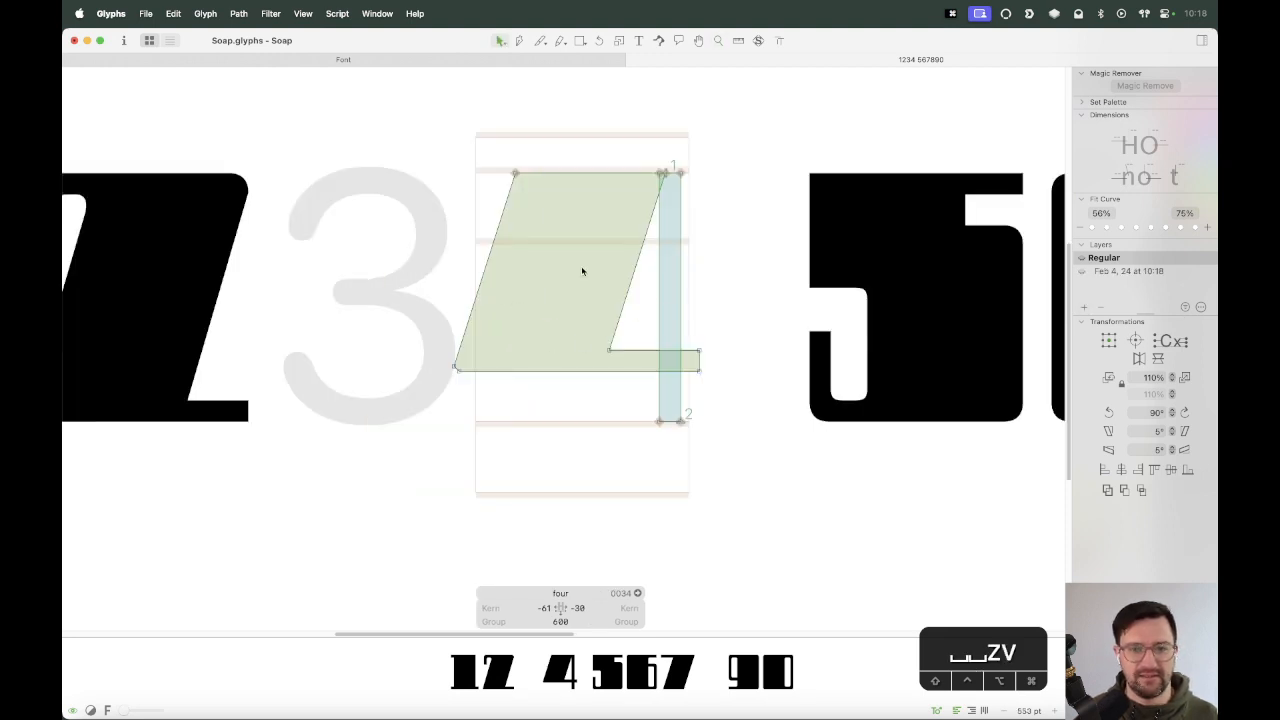
# Widen the four's vertical stroke to 439 units from its left edge, comparing it with the five.
pyautogui.doubleClick(941, 328)
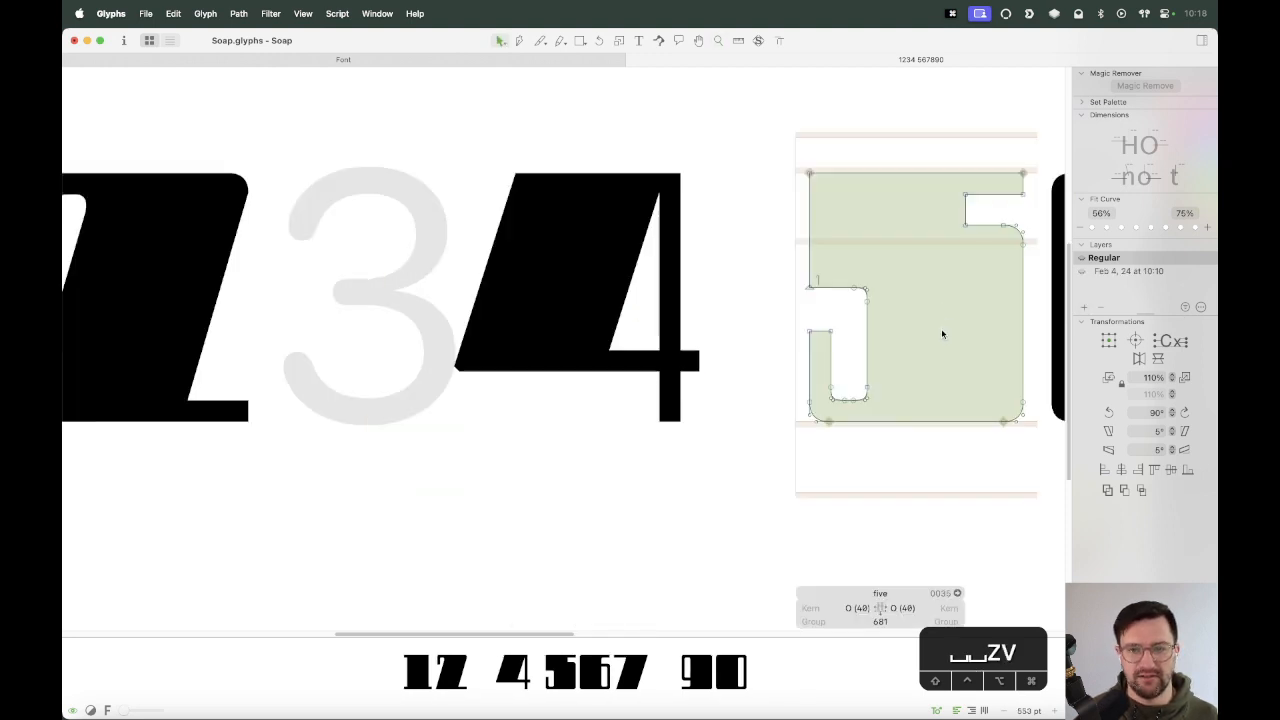
pyautogui.doubleClick(657, 349)
pyautogui.click(677, 216)
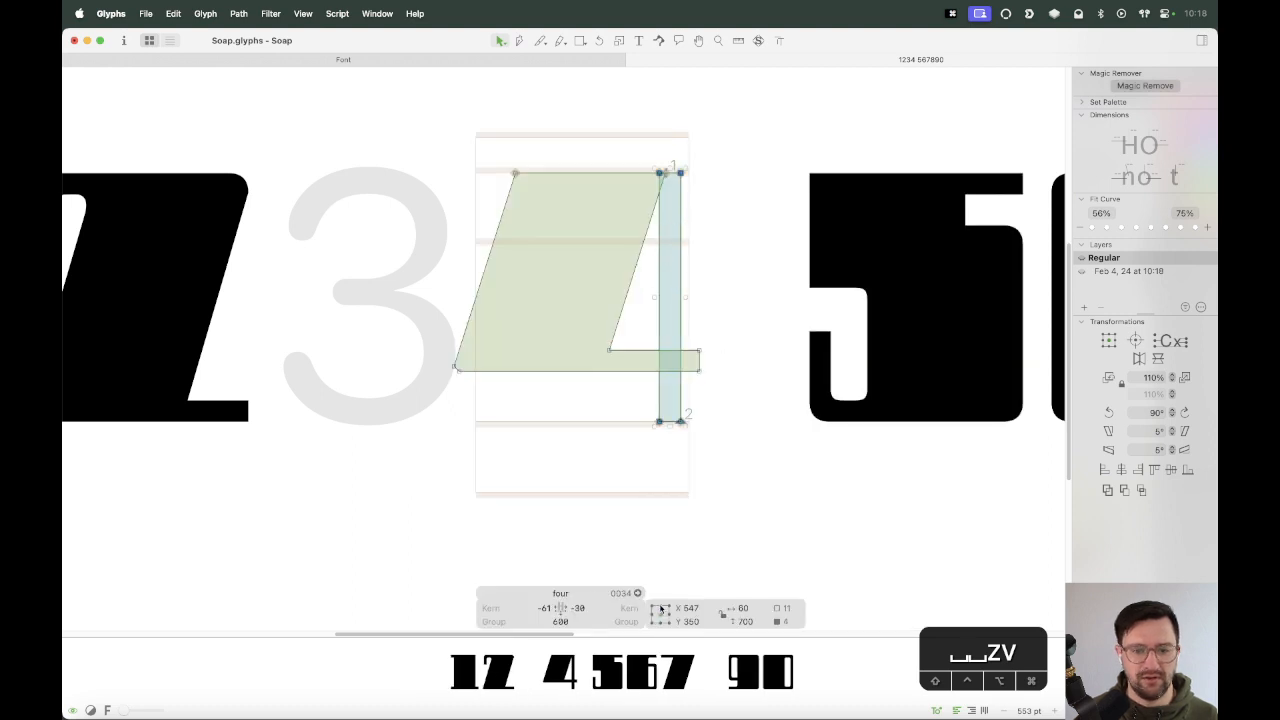
pyautogui.click(750, 608)
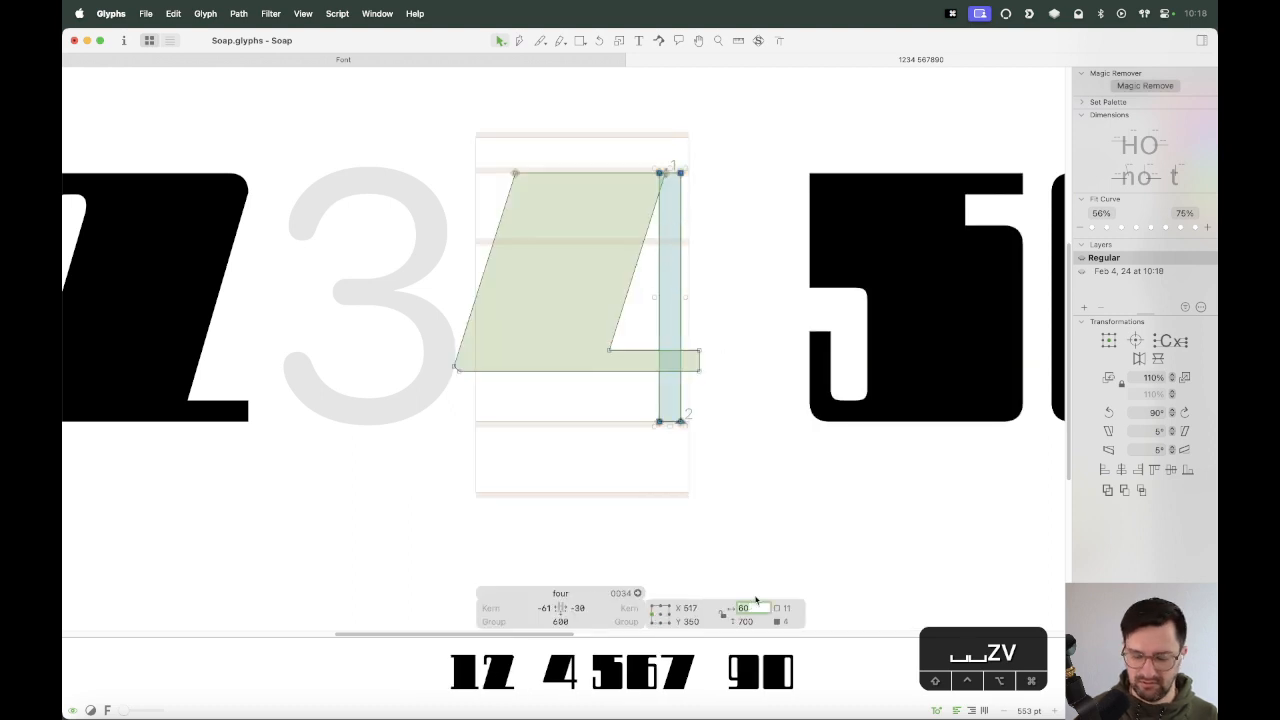
pyautogui.write('439')
pyautogui.press('Return')
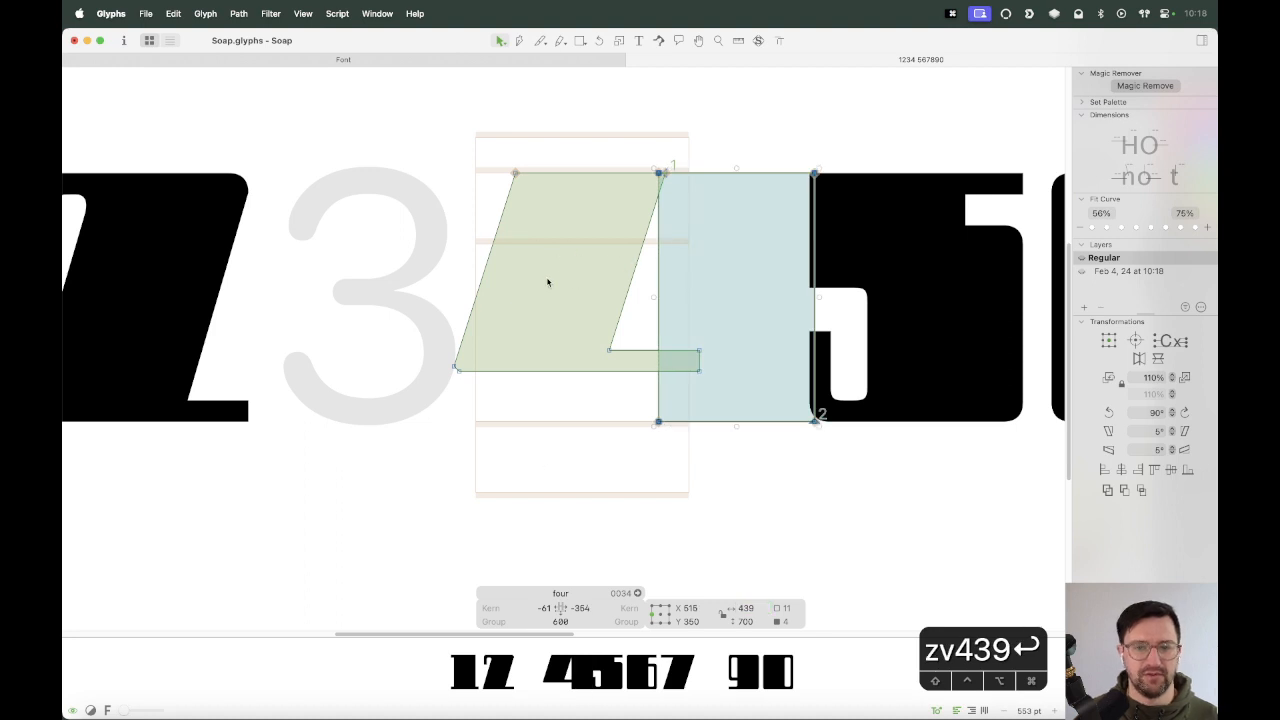
# Thin the four's diagonal by moving its left edge about 364 units right.
pyautogui.click(477, 272)
pyautogui.moveTo(539, 142)
pyautogui.mouseDown()
pyautogui.moveTo(462, 300)
pyautogui.moveTo(448, 381)
pyautogui.moveTo(588, 376)
pyautogui.mouseUp()
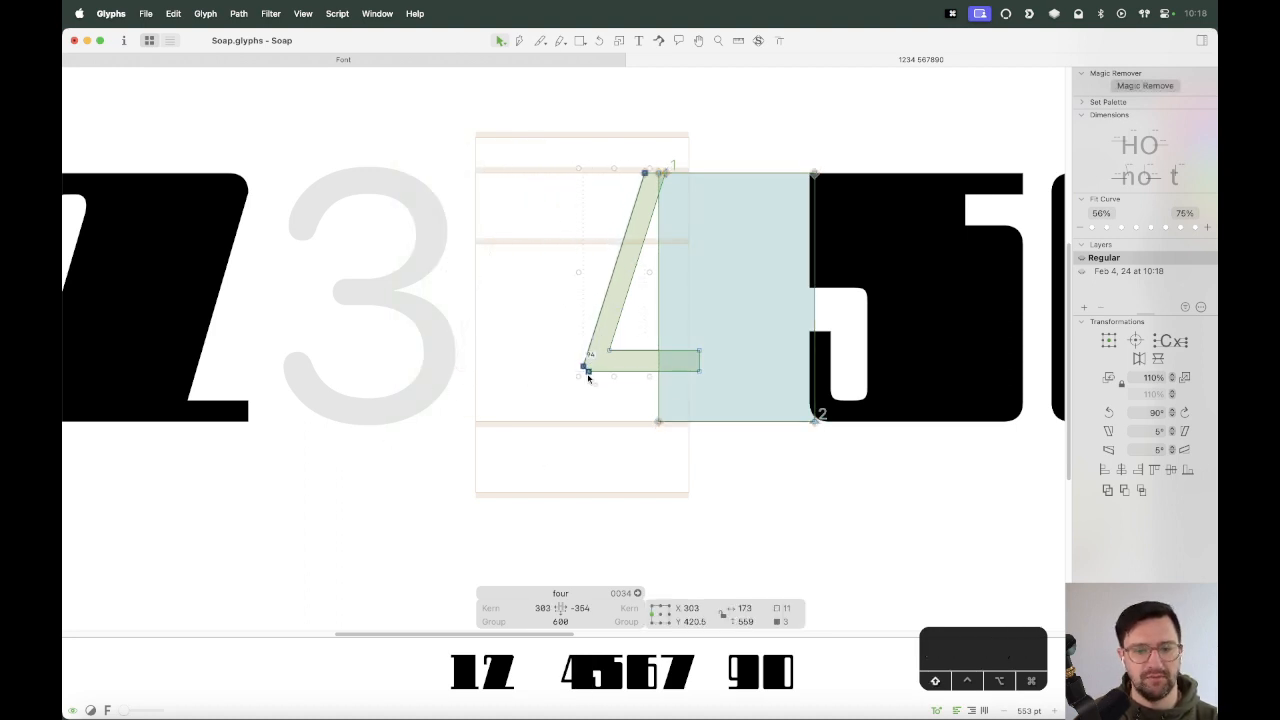
pyautogui.click(448, 438)
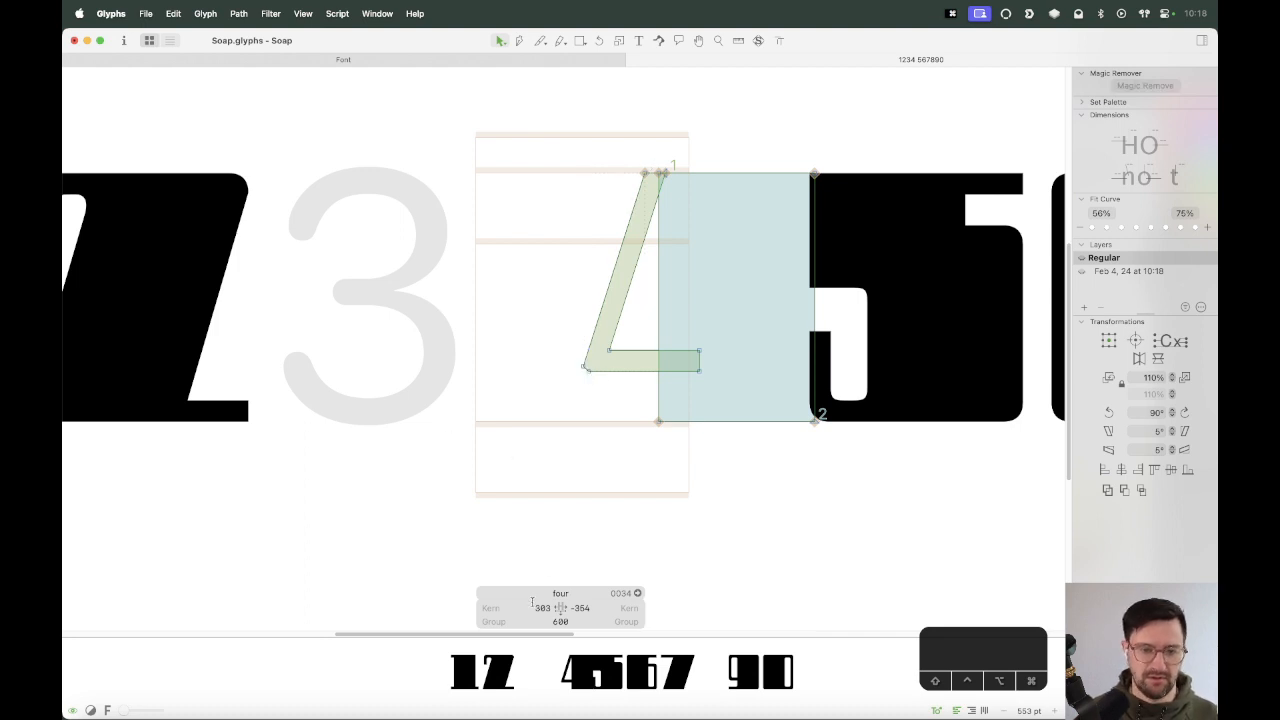
# Set both side bearings of the four to match the O.
pyautogui.doubleClick(930, 333)
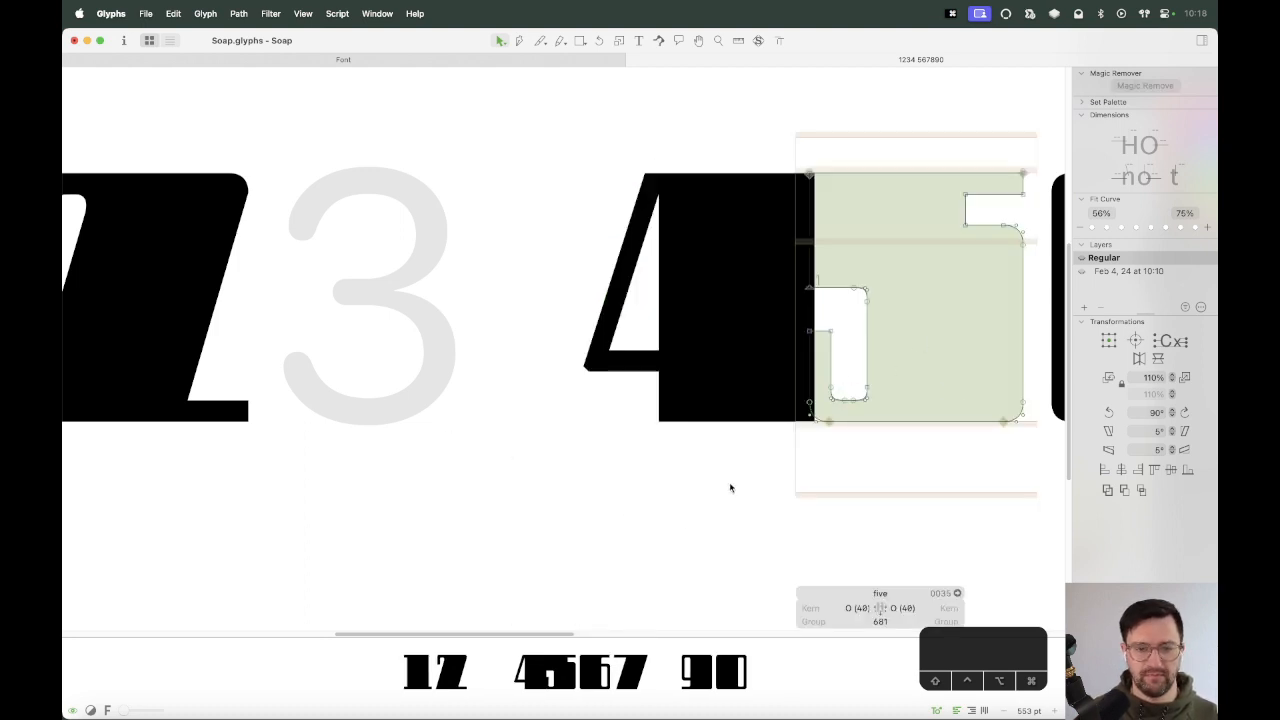
pyautogui.doubleClick(636, 372)
pyautogui.click(540, 608)
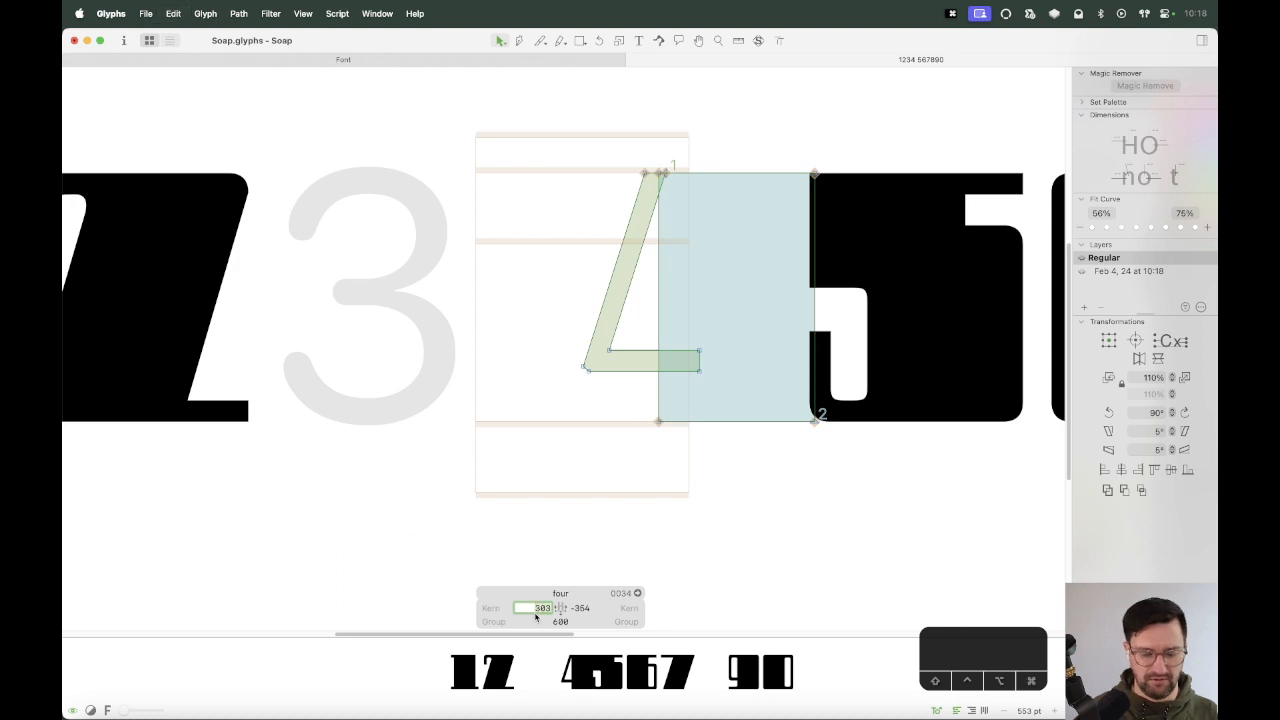
pyautogui.write('O')
pyautogui.press('Tab')
pyautogui.write('O')
pyautogui.press('Return')
# Extend the four's foot past the wide stem to X 750 and update the glyph's metrics.
pyautogui.moveTo(677, 340); pyautogui.dragTo(738, 367)
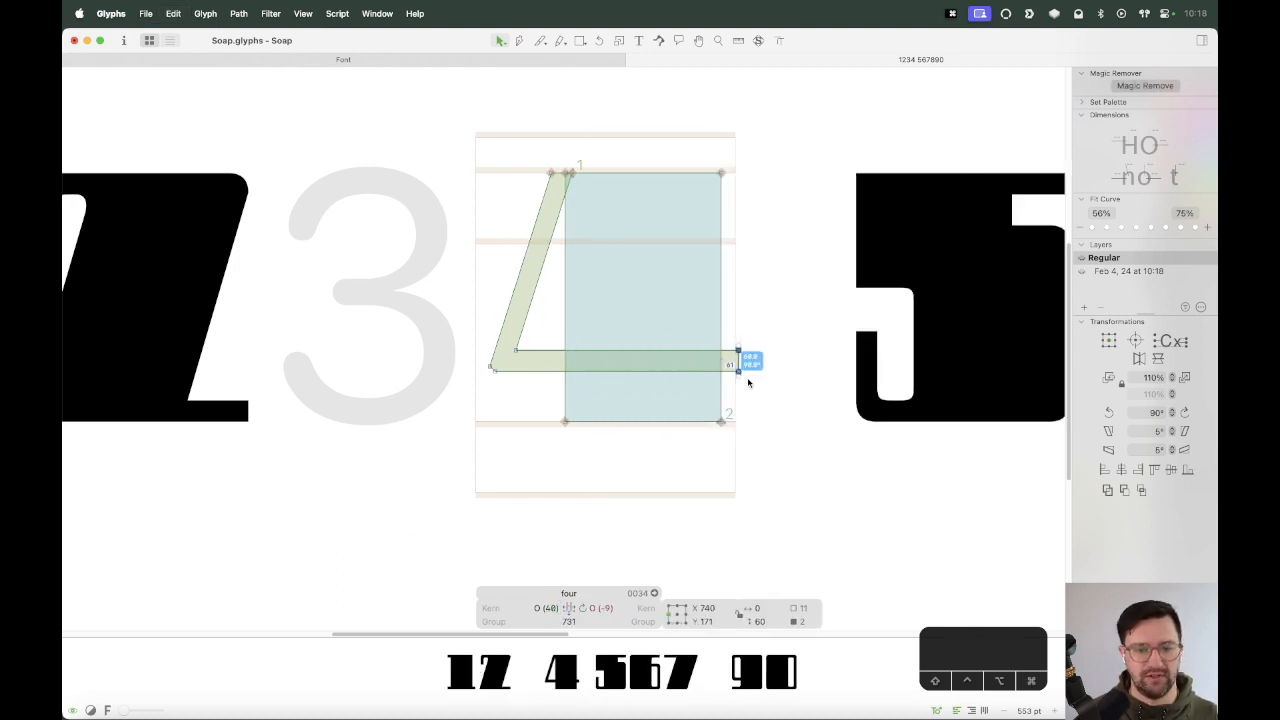
pyautogui.hotkey('shift', 'Right')
pyautogui.hotkey('shift', 'Right')
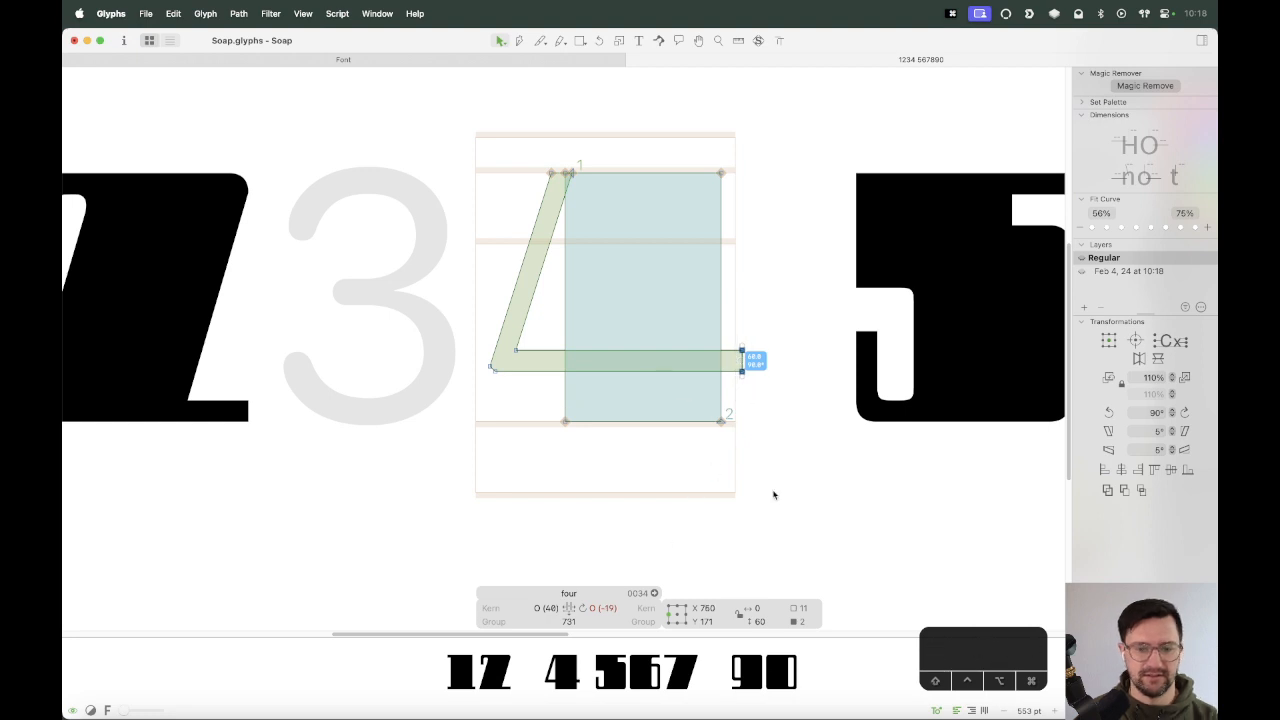
pyautogui.click(699, 505)
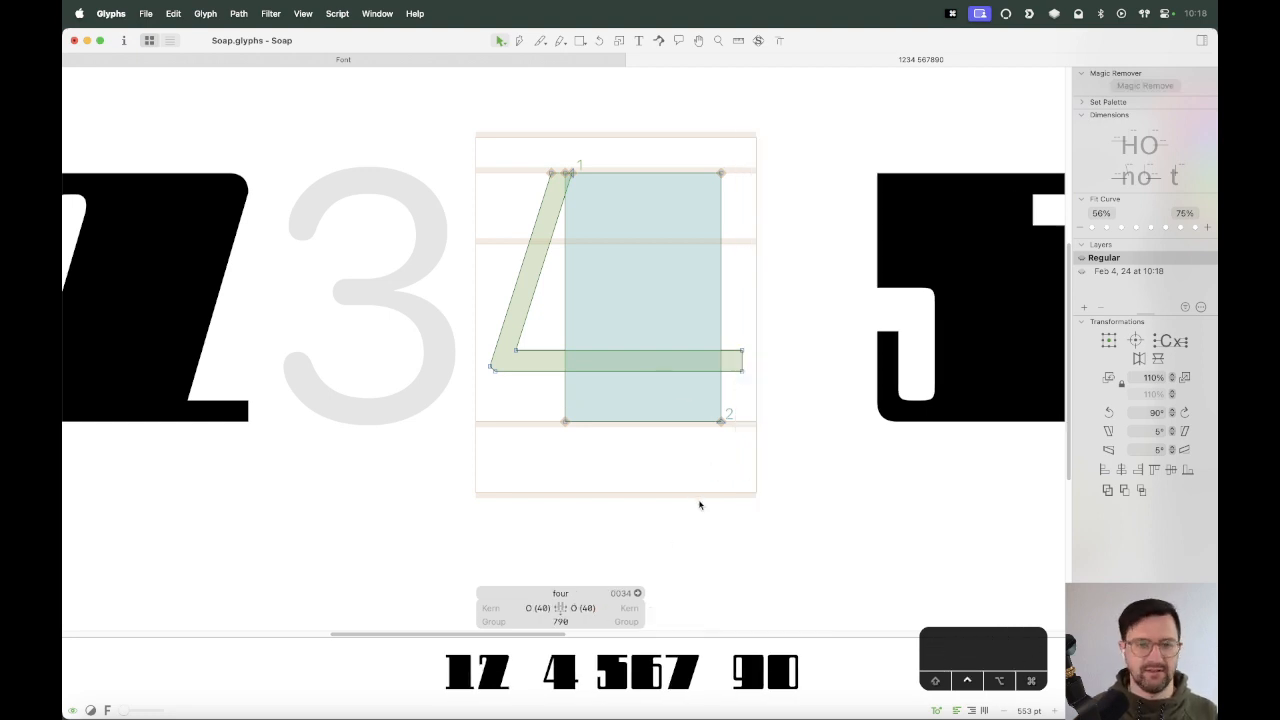
pyautogui.press('space')
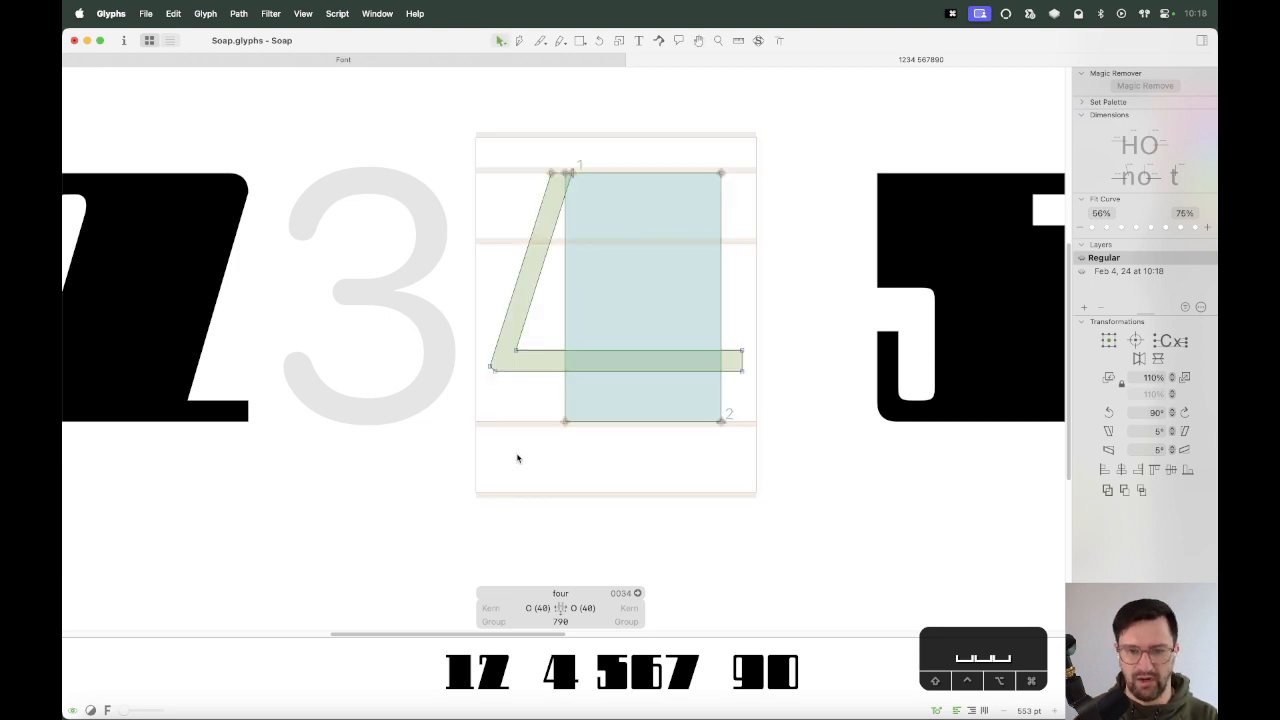
# Preview the four among the numerals, extend its foot's right end to X 760 and update the metrics.
pyautogui.press('super+minus')
pyautogui.press('super+minus')
pyautogui.press('space')
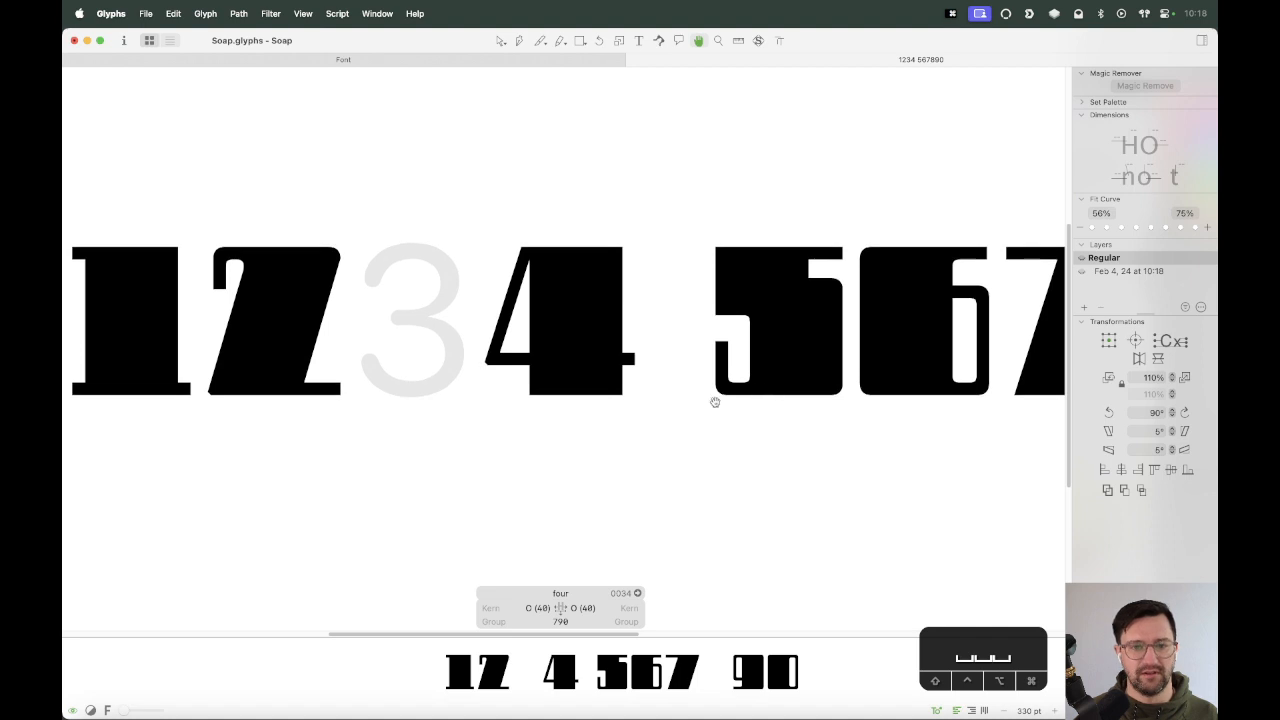
pyautogui.press('space')
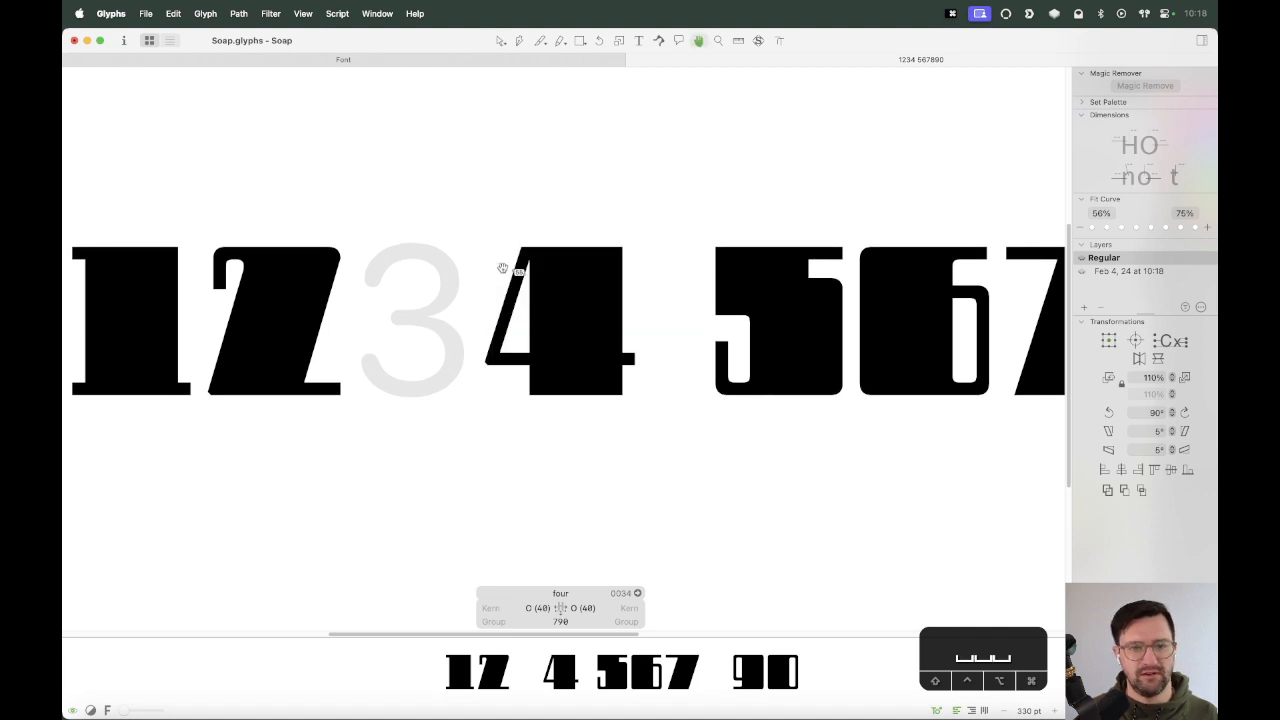
pyautogui.moveTo(651, 323); pyautogui.dragTo(608, 406)
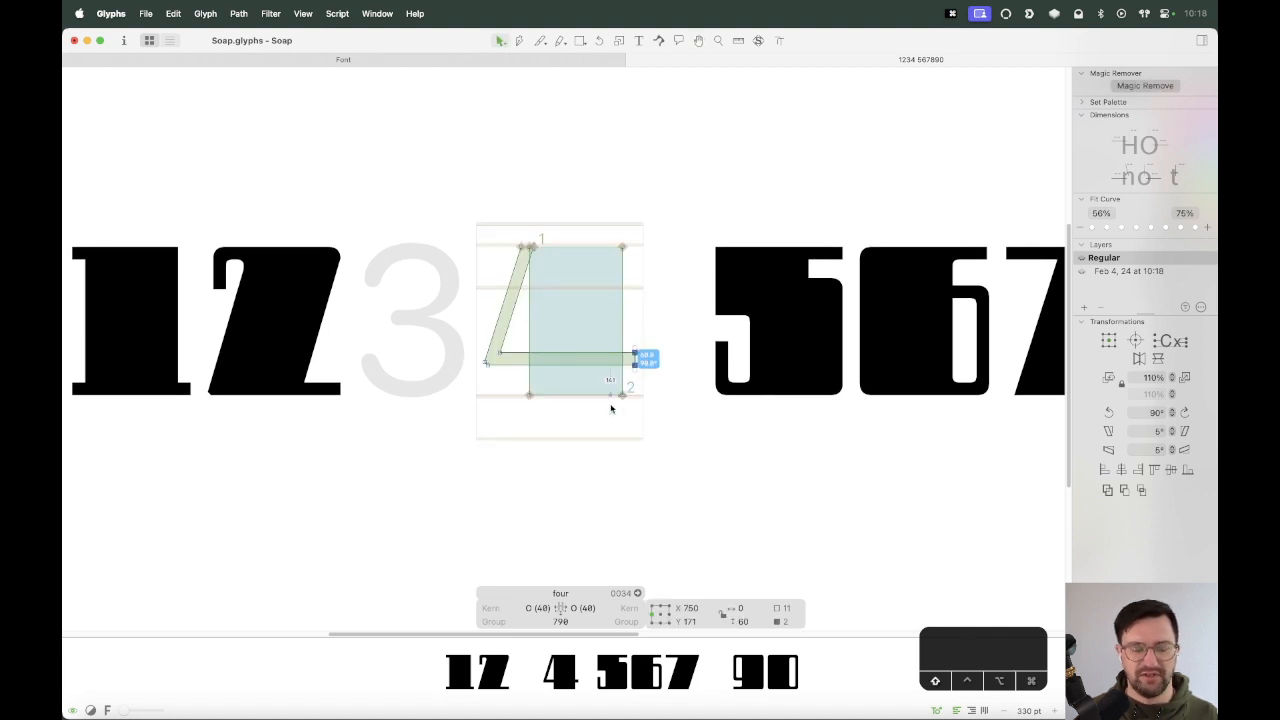
pyautogui.press('space')
pyautogui.hotkey('shift', 'Right')
pyautogui.hotkey('shift', 'Left')
pyautogui.hotkey('shift', 'Left')
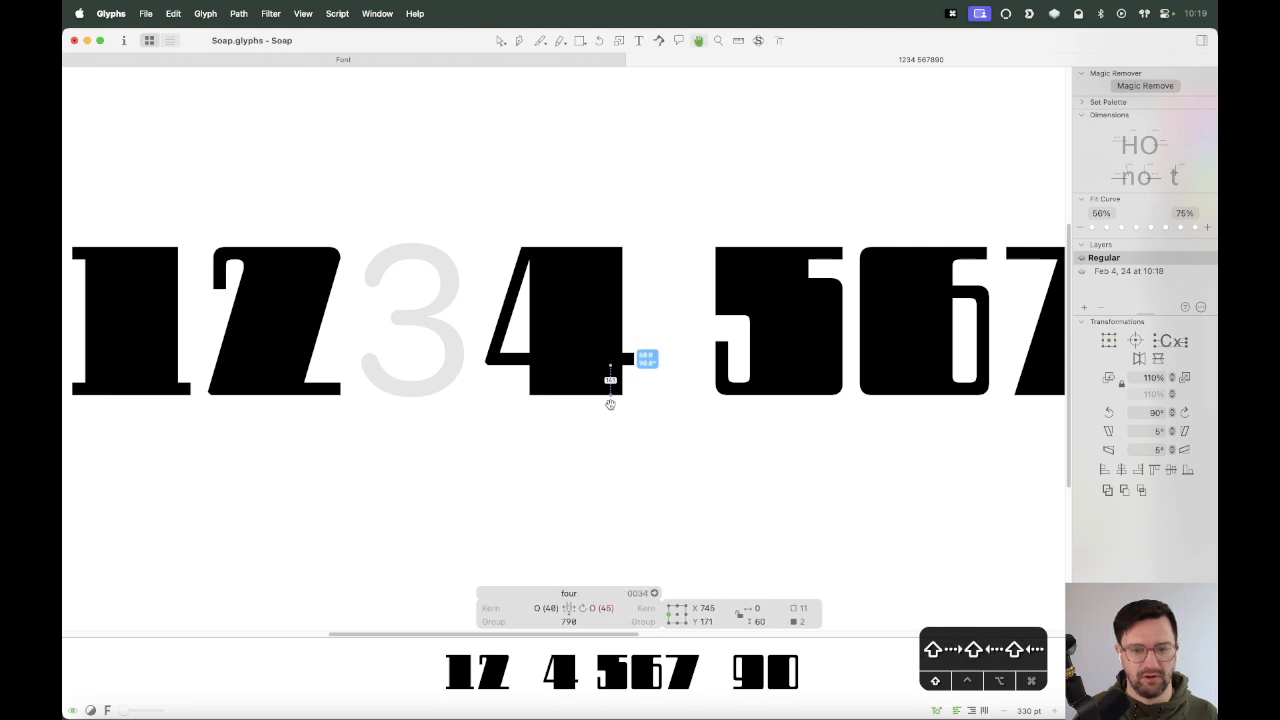
pyautogui.hotkey('shift', 'Right')
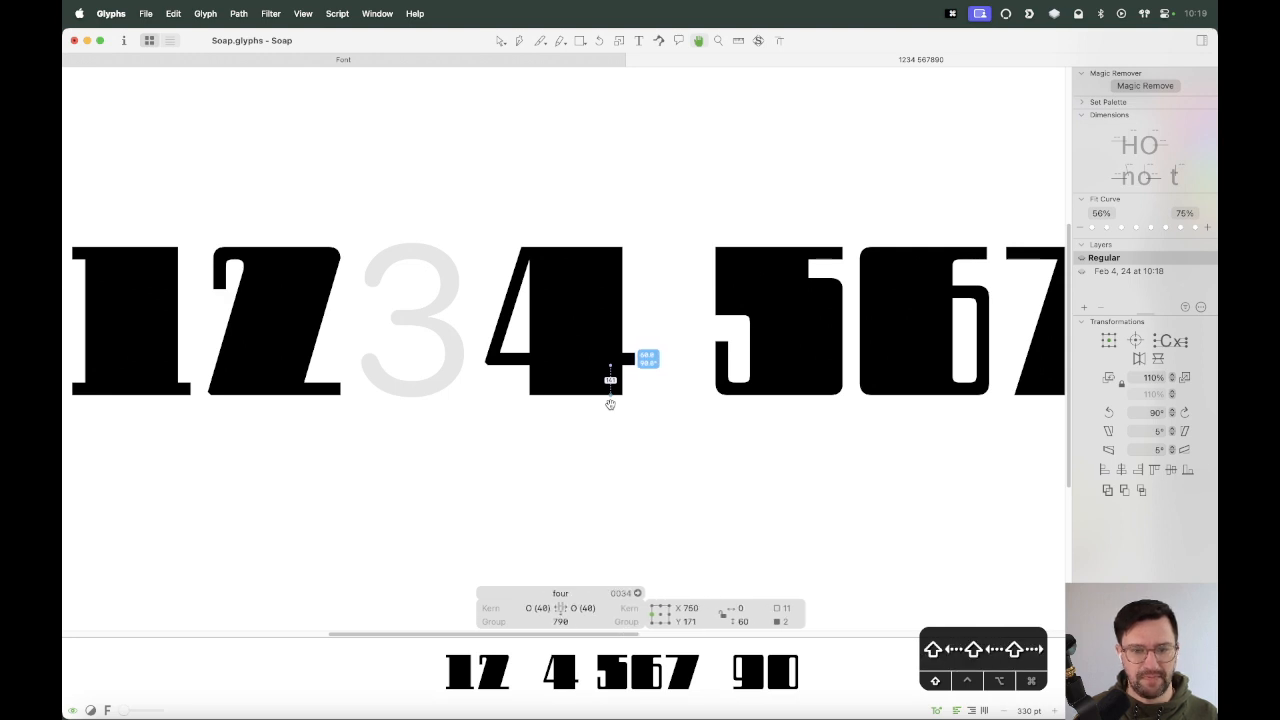
pyautogui.hotkey('shift', 'Right')
pyautogui.press('ctrl+super+m')
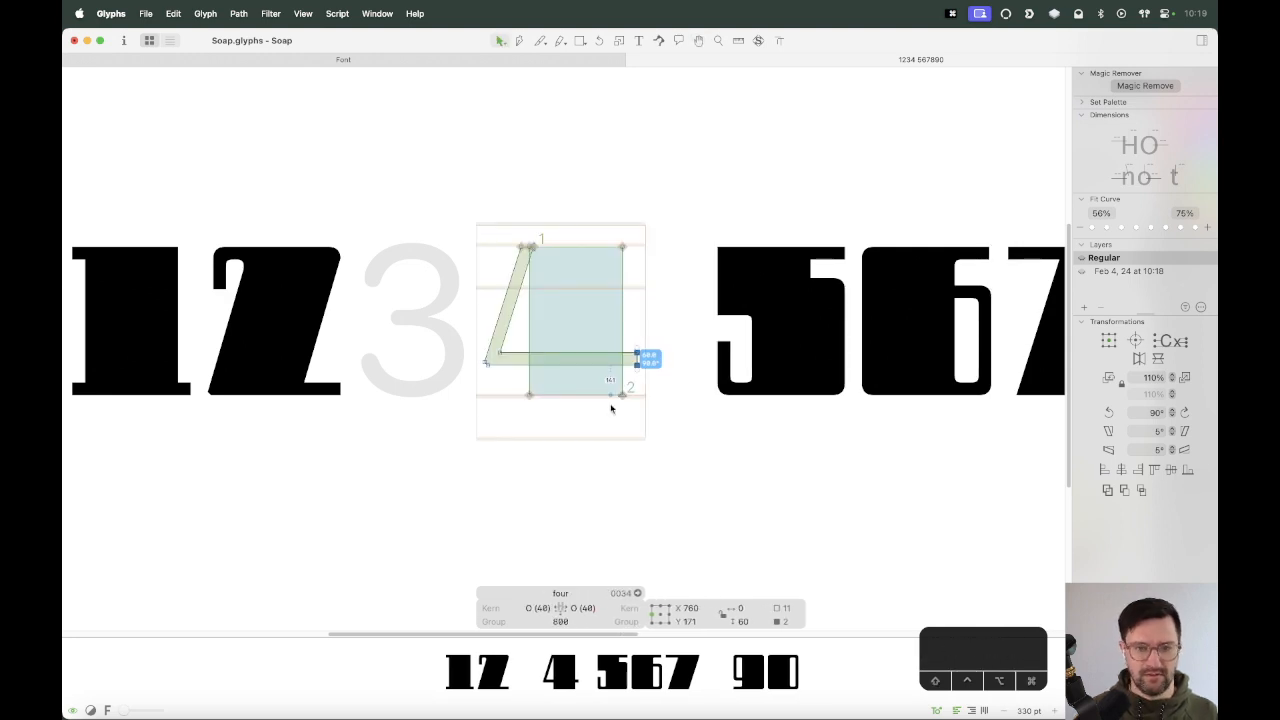
# Delete the extra space between the four and the five in the numeral text.
pyautogui.scroll(-3, 575, 451)
pyautogui.press('space')
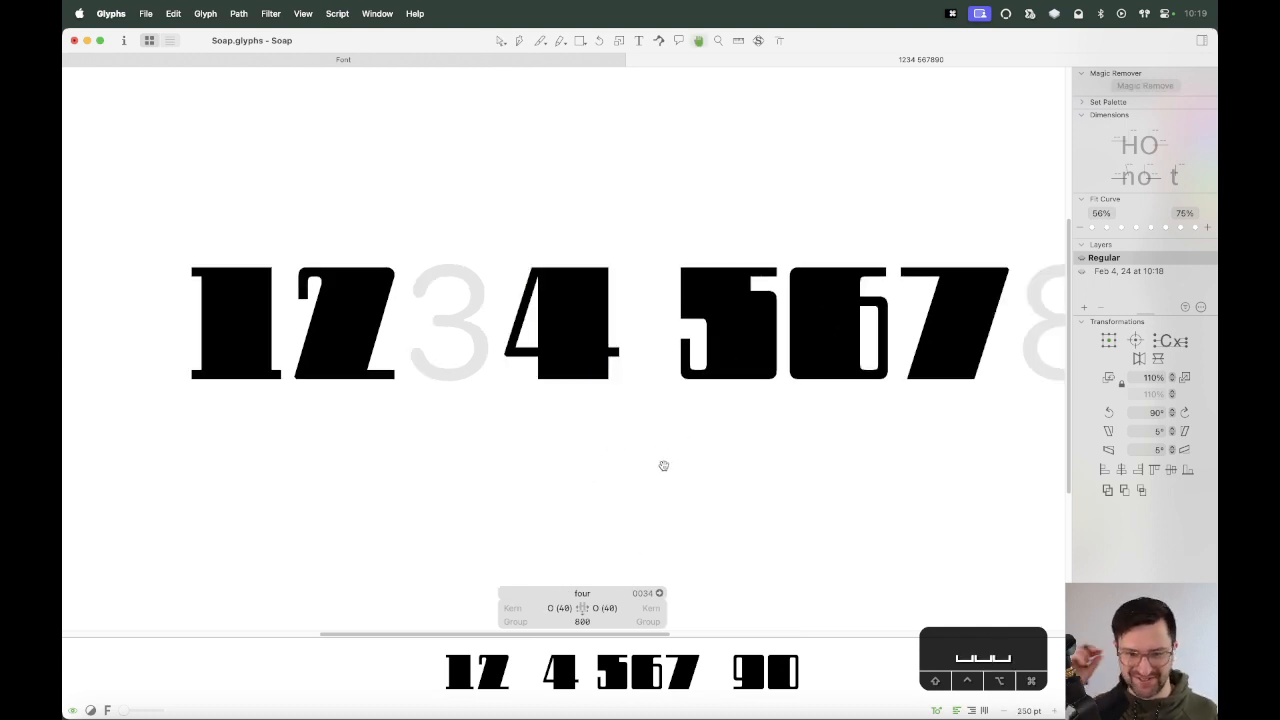
pyautogui.press('t')
pyautogui.click(683, 347)
pyautogui.press('BackSpace')
pyautogui.press('Escape')
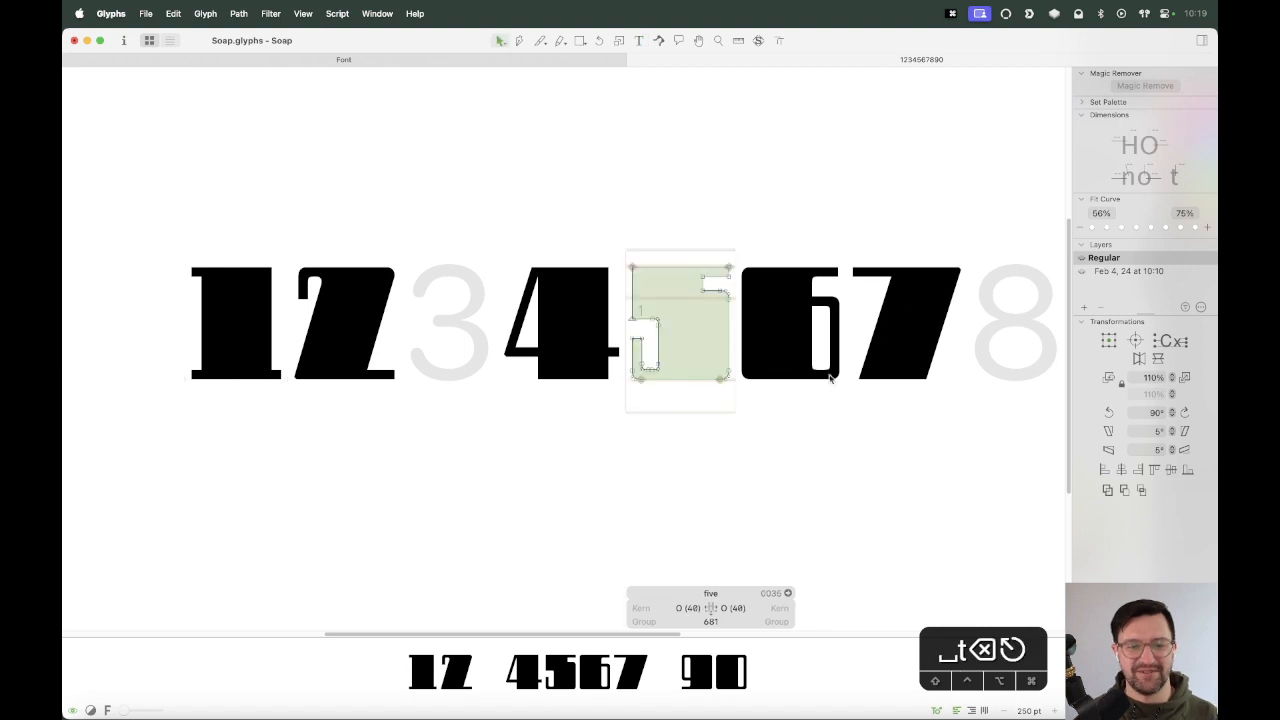
# Save the font file and preview the four alongside the other numerals.
pyautogui.press('space')
pyautogui.hscroll(3, 831, 400)
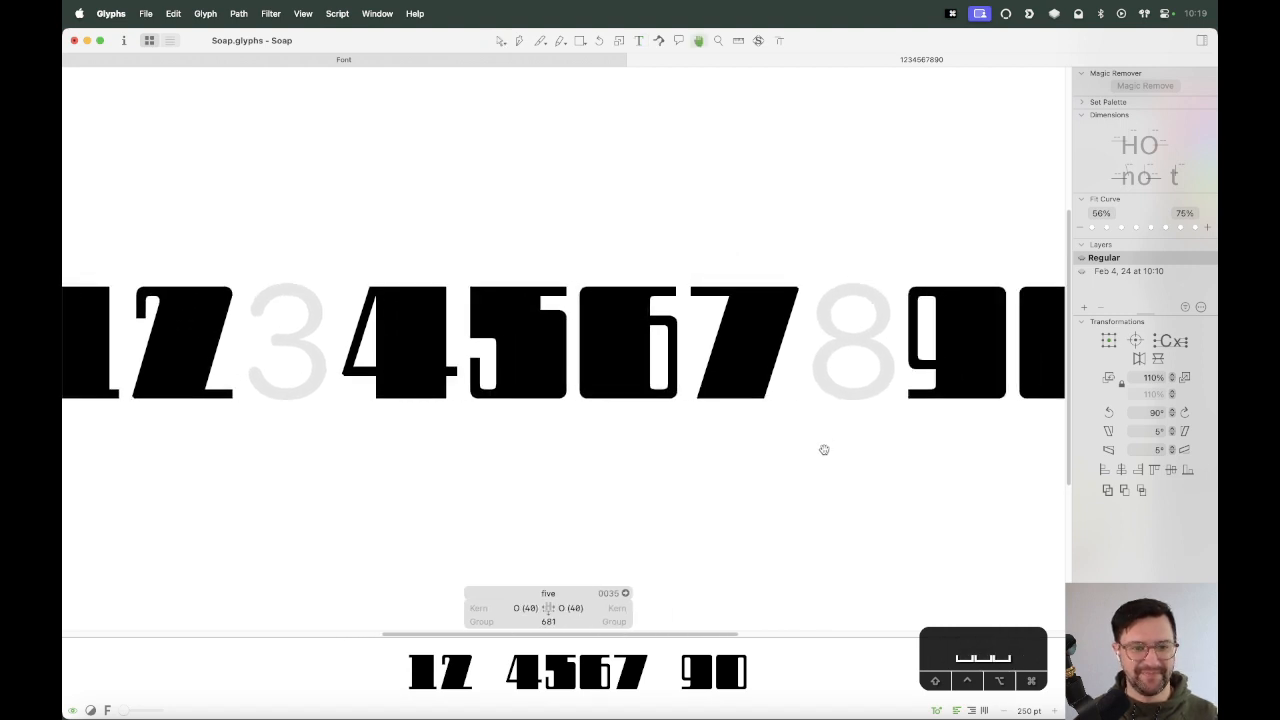
pyautogui.press('super+s')
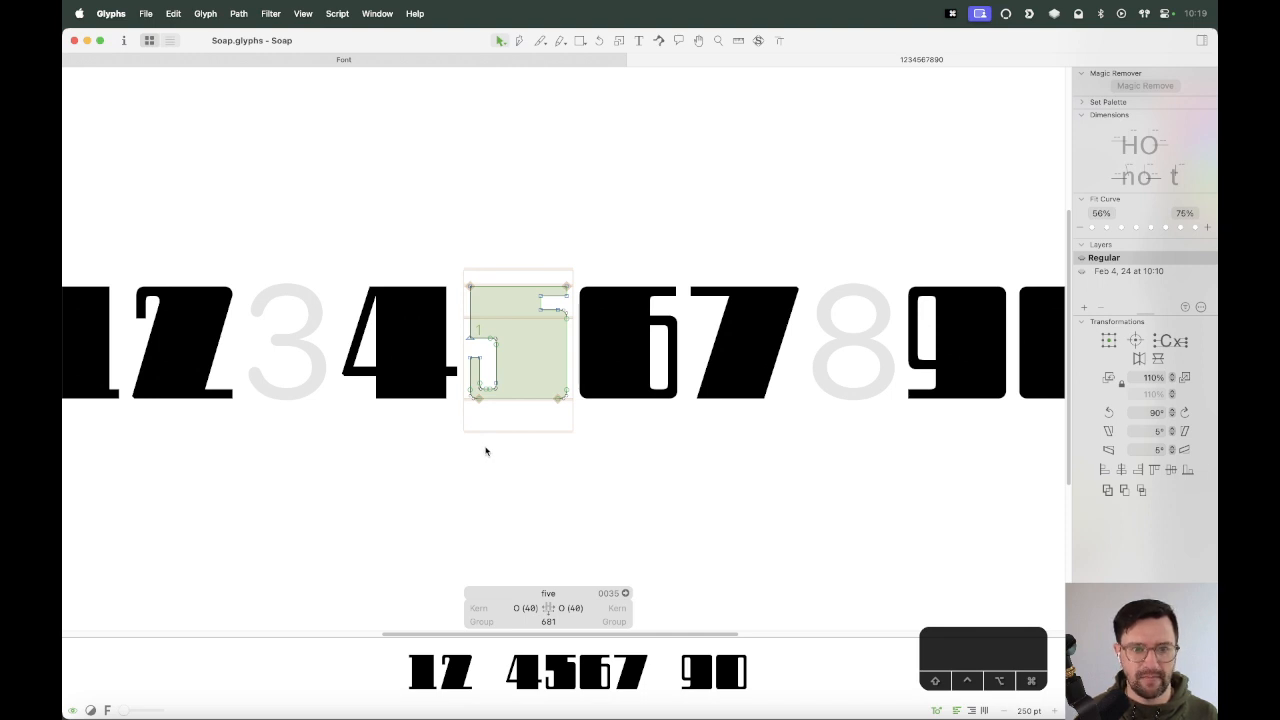
pyautogui.press('space')
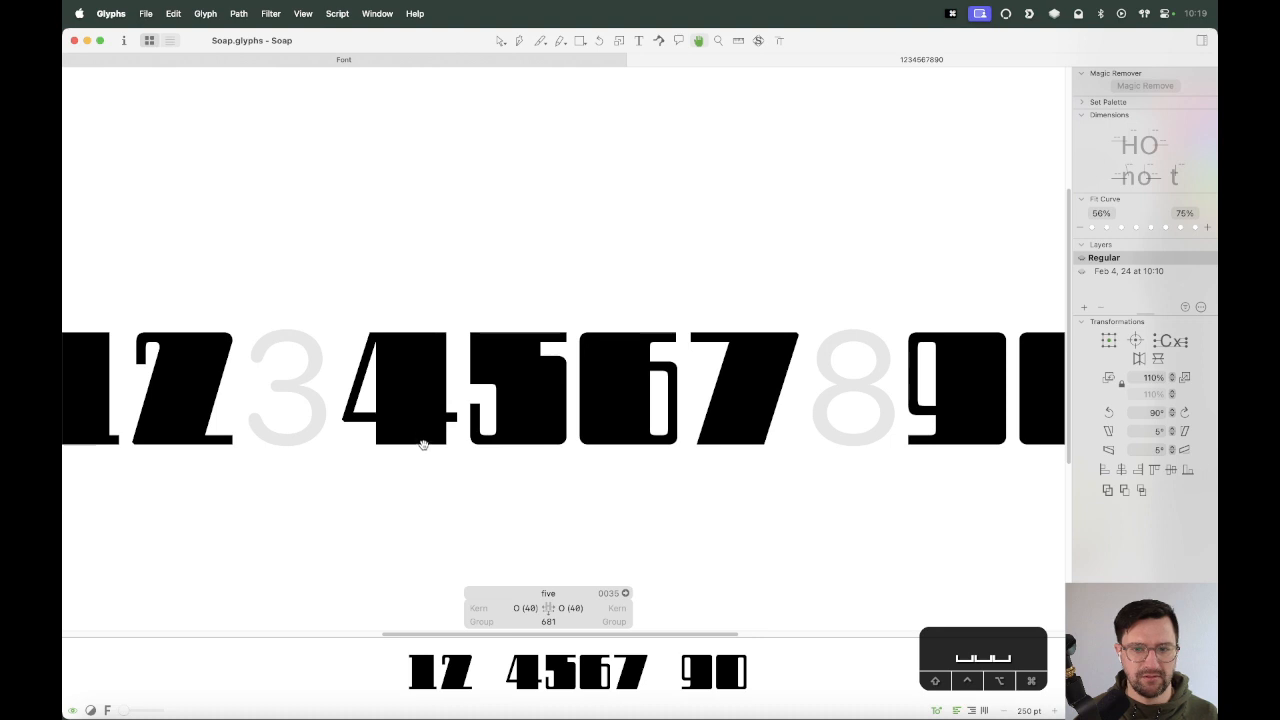
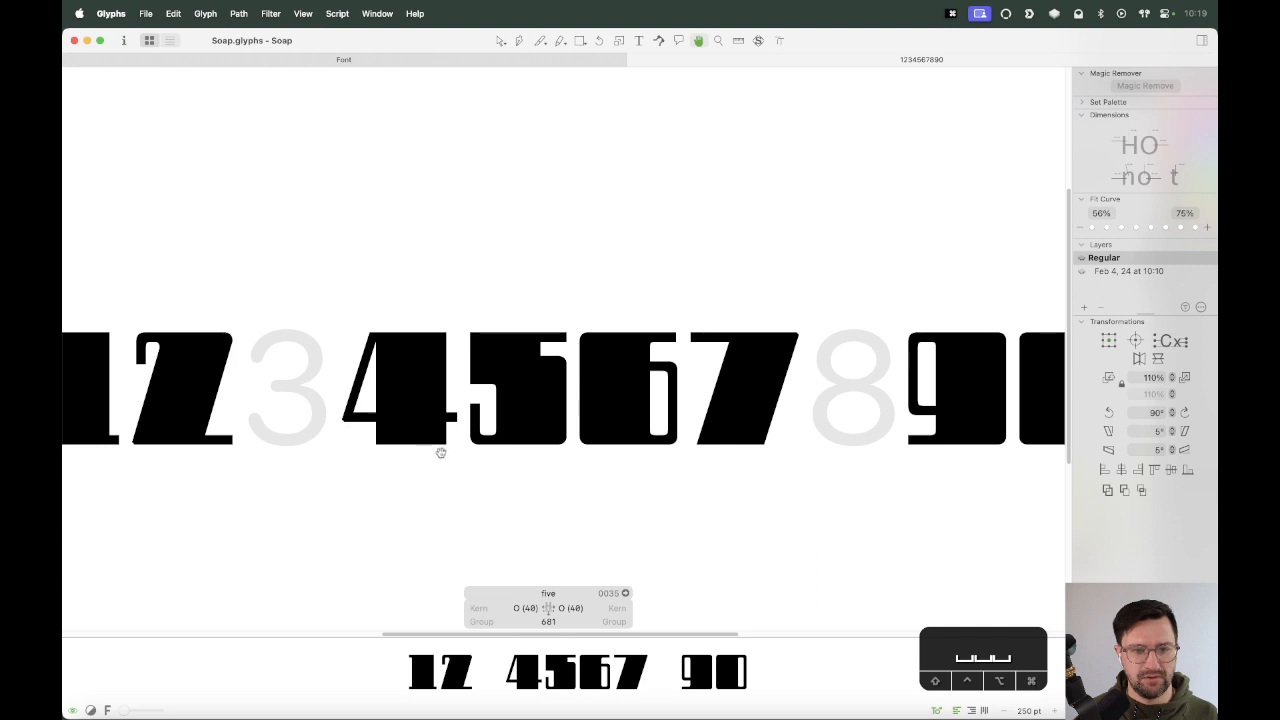
# Insert a capital B between the two and the three in the numeral text.
pyautogui.moveTo(360, 373); pyautogui.dragTo(526, 361)
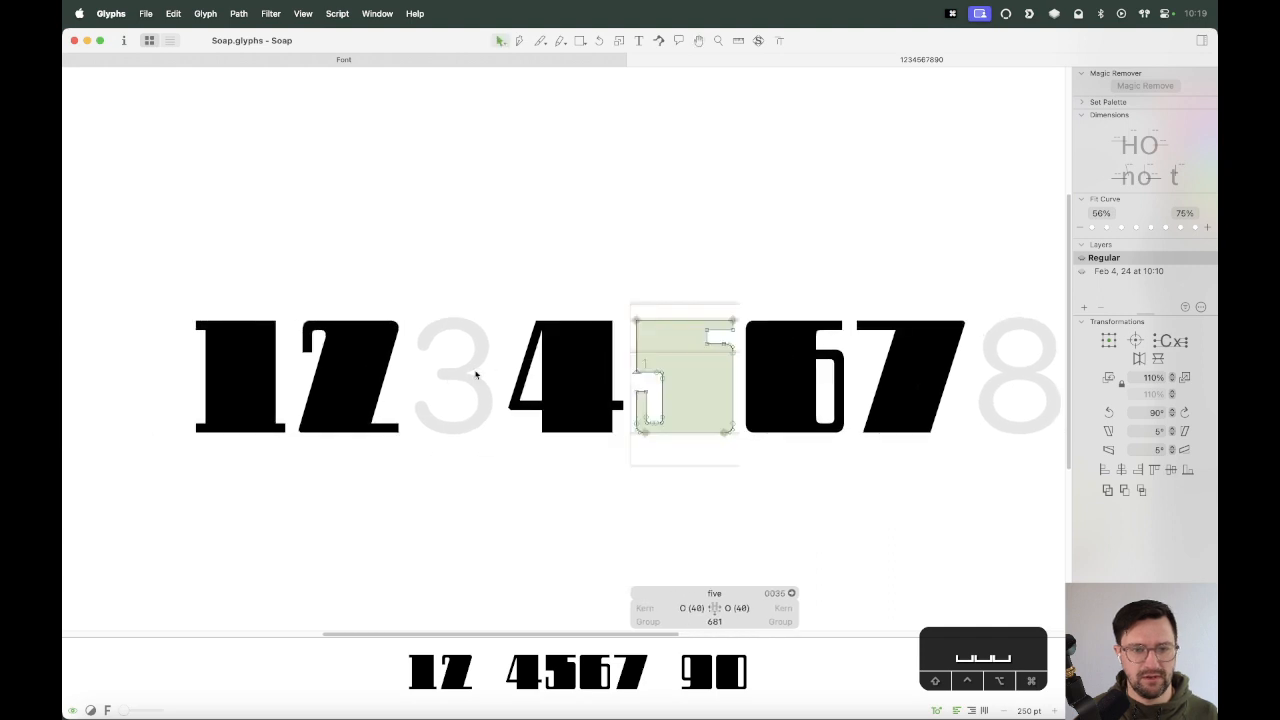
pyautogui.press('t')
pyautogui.click(401, 383)
pyautogui.write('B')
pyautogui.press('Escape')
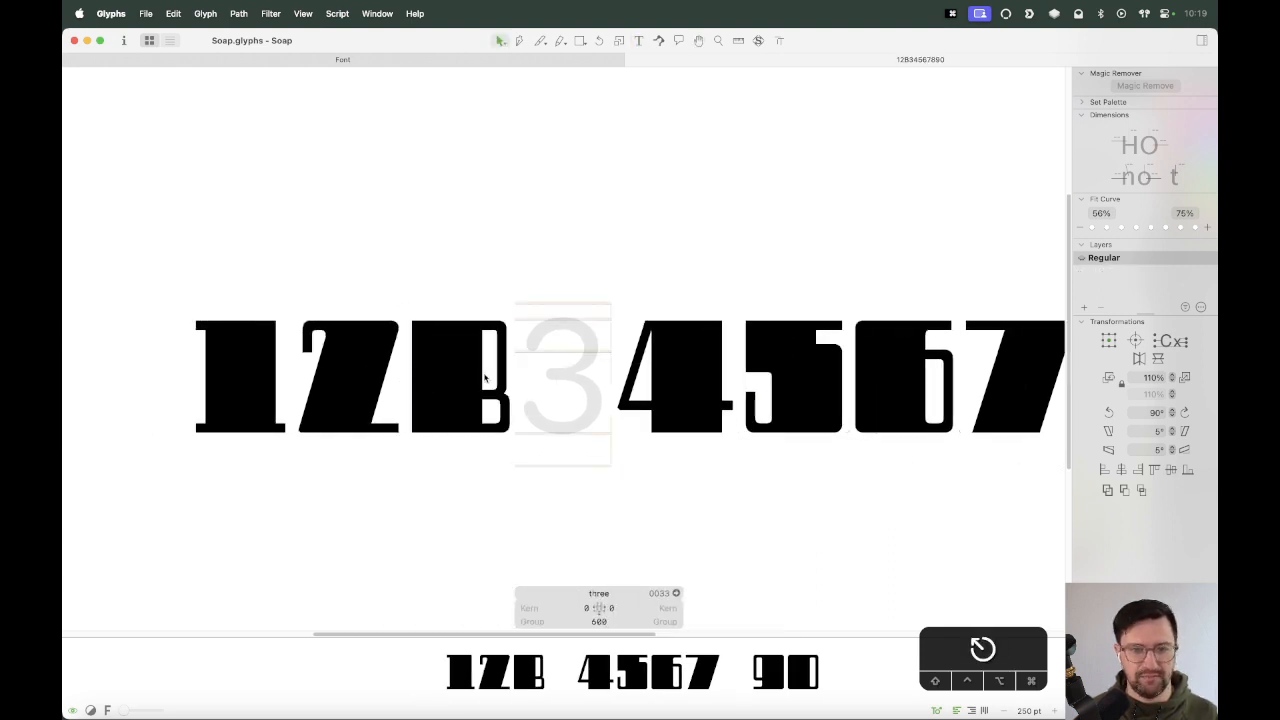
# Copy the B's complete outline into the empty three glyph as its starting shape.
pyautogui.press('z')
pyautogui.moveTo(669, 254); pyautogui.dragTo(370, 478)
pyautogui.press('v')
pyautogui.doubleClick(456, 387)
pyautogui.press('super+a')
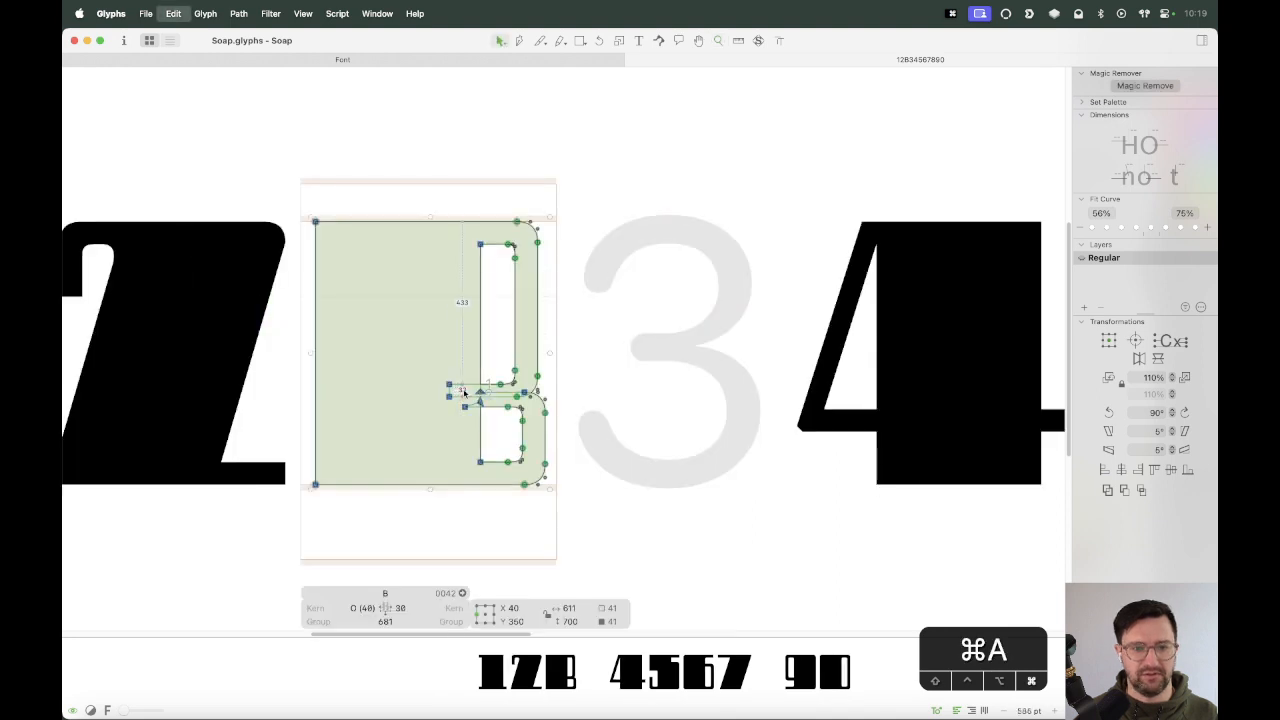
pyautogui.click(649, 370)
pyautogui.doubleClick(652, 377)
pyautogui.press('super+v')
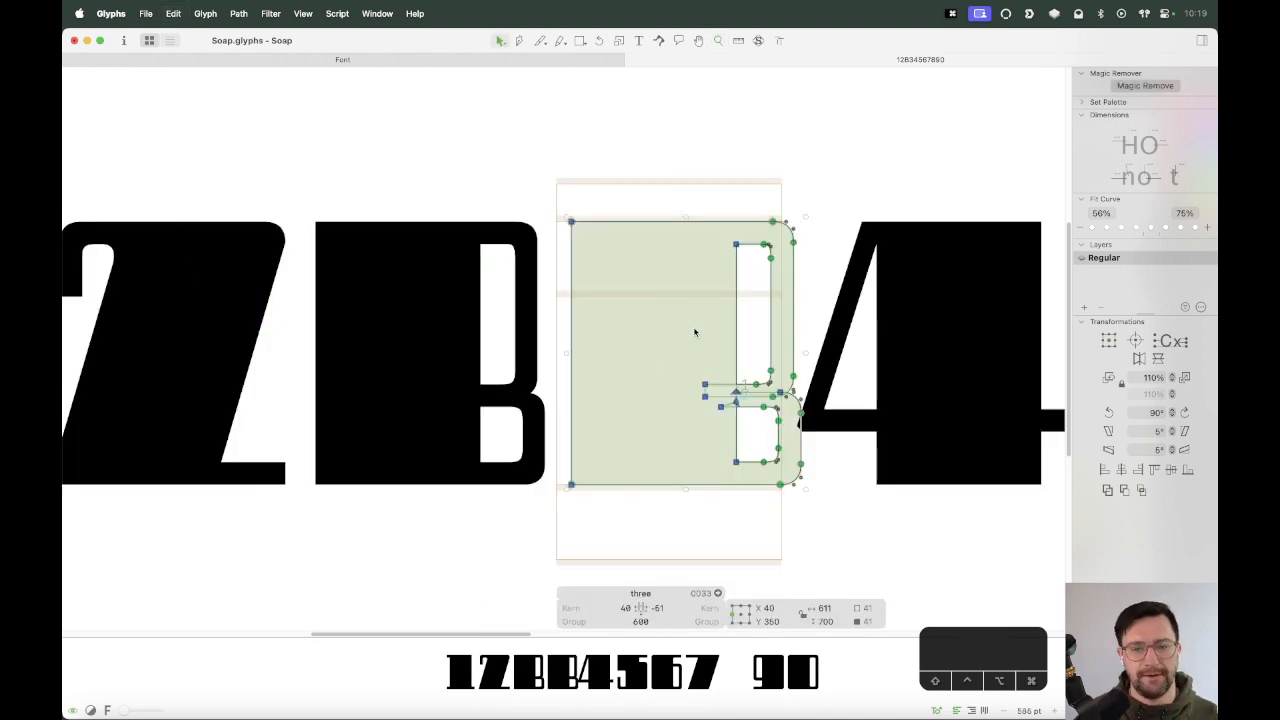
pyautogui.hotkey('ctrl', 'alt')
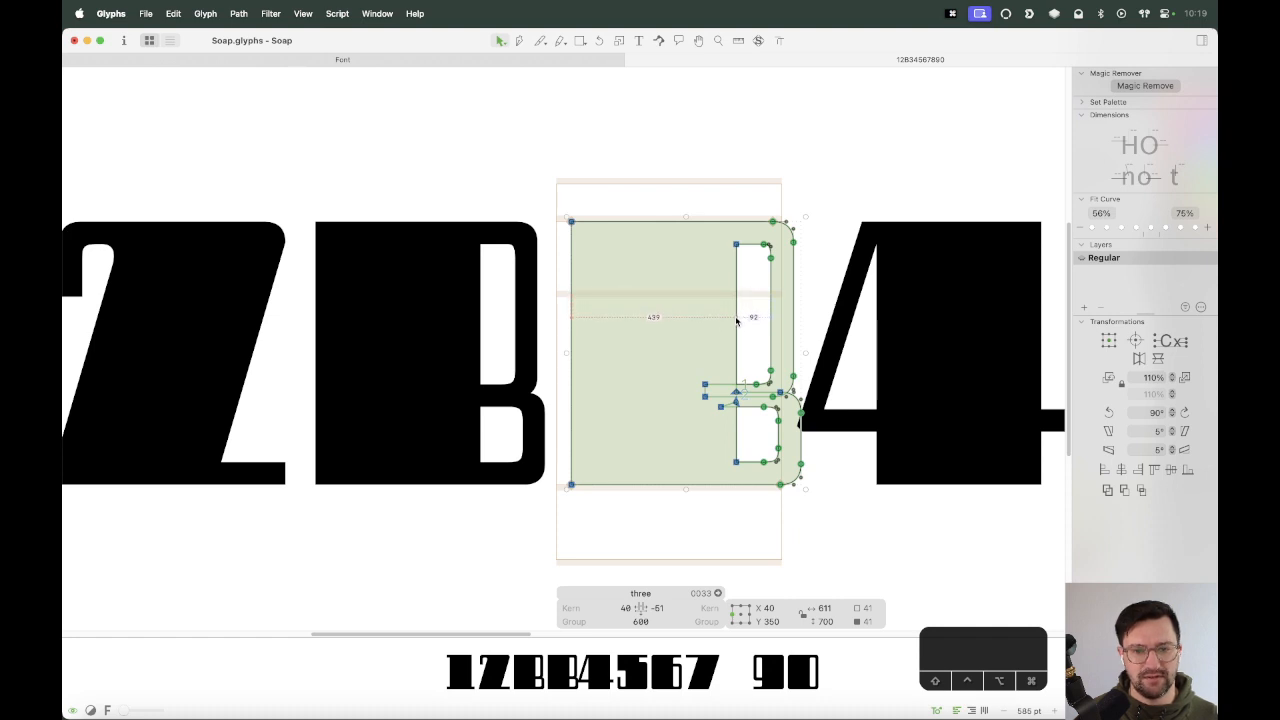
pyautogui.press('Escape')
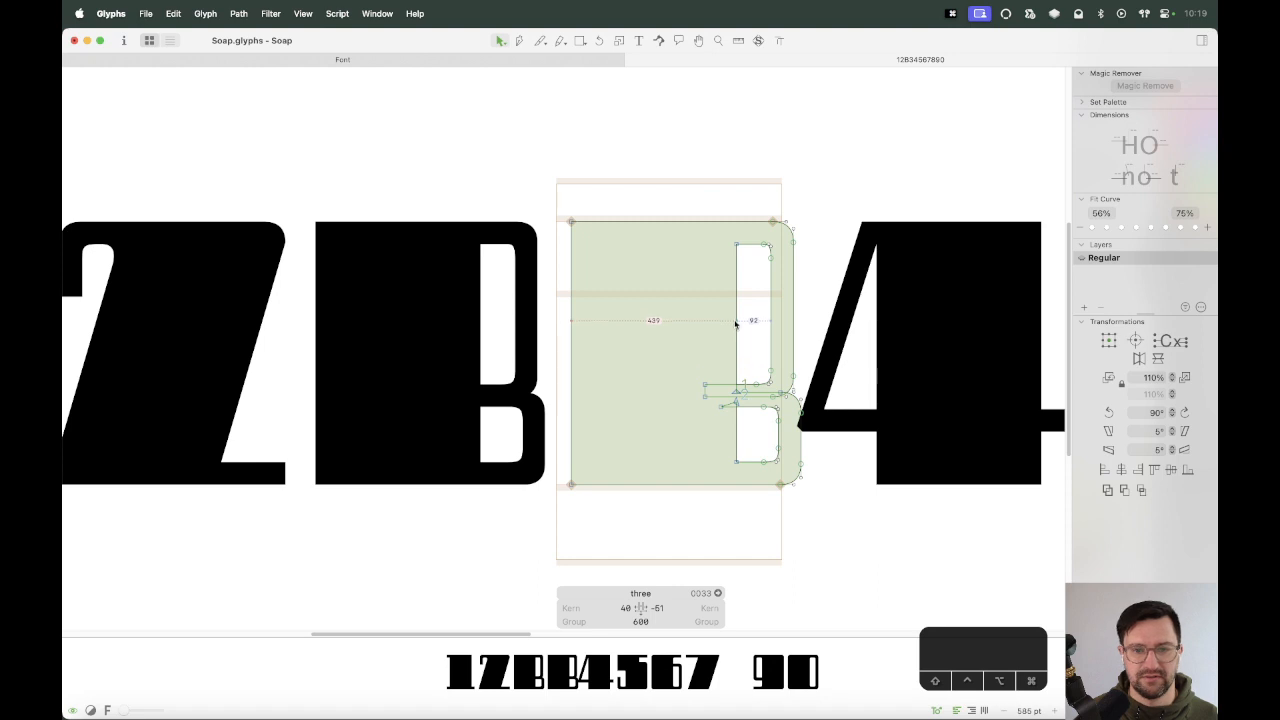
pyautogui.click(736, 332)
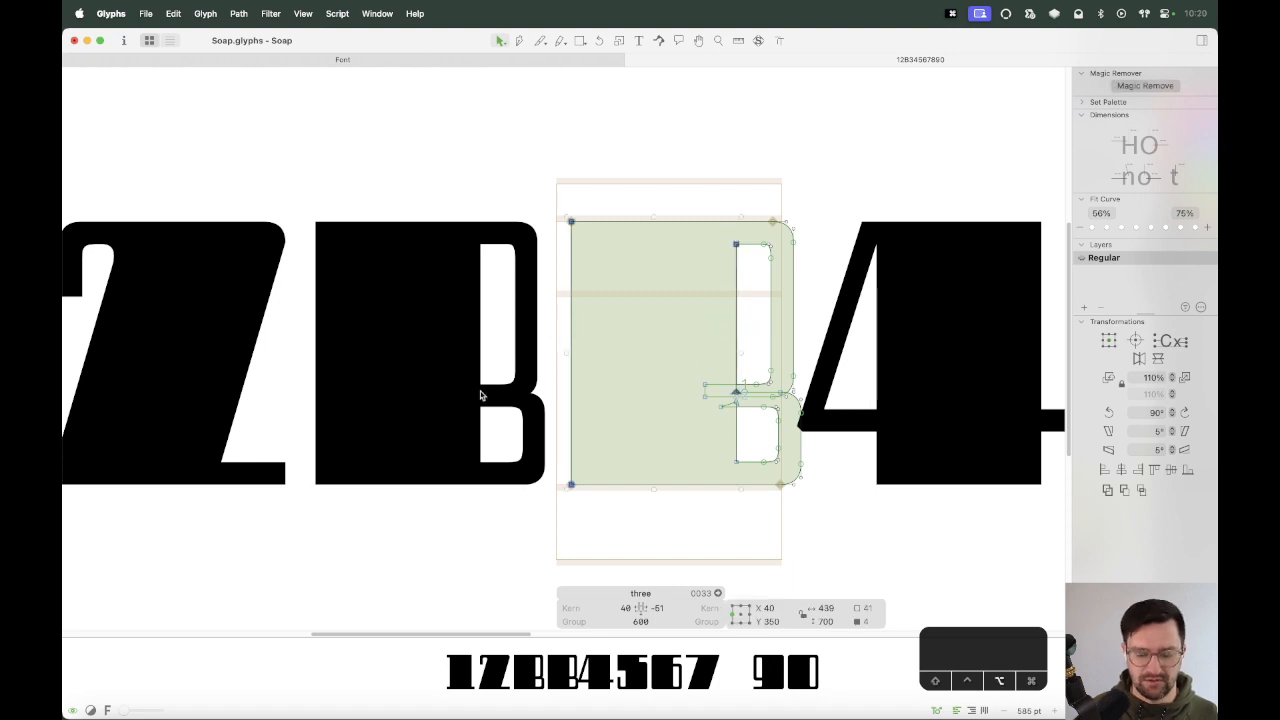
pyautogui.press('BackSpace')
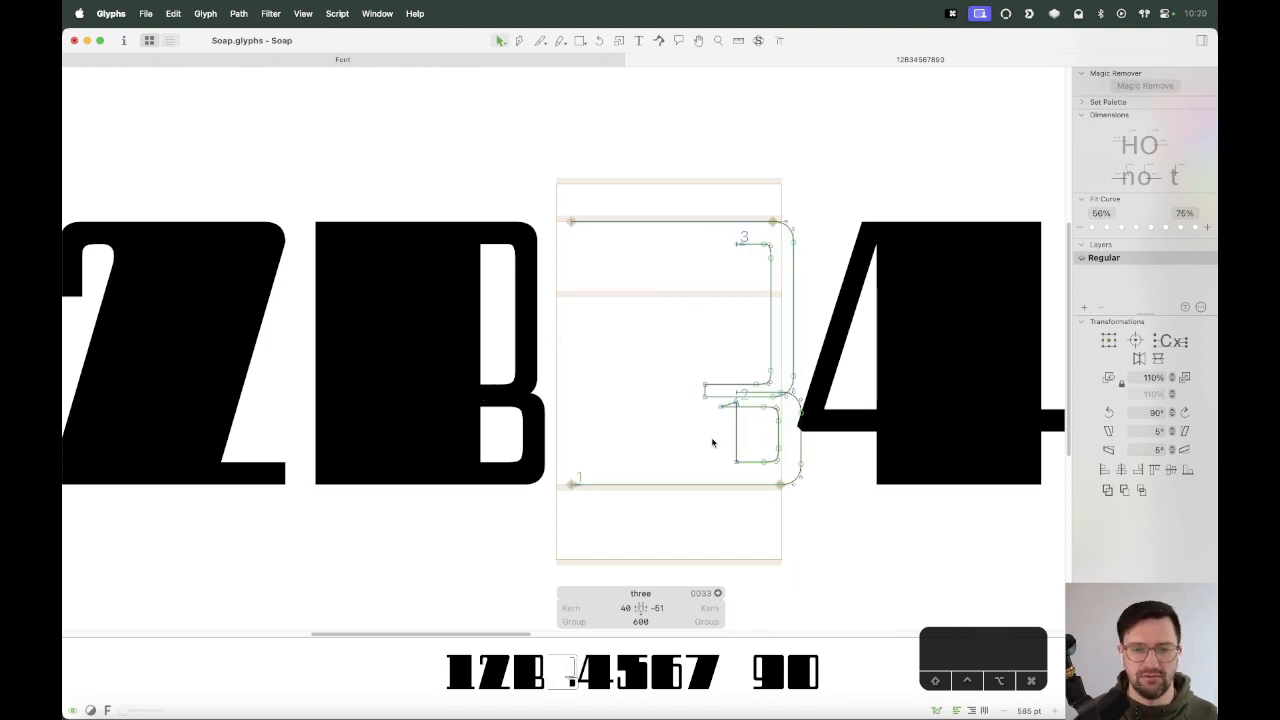
pyautogui.press('super+z')
# Merge the overlapping parts of the three's pasted outline into an outer shape and two separate counters.
pyautogui.press('super+a')
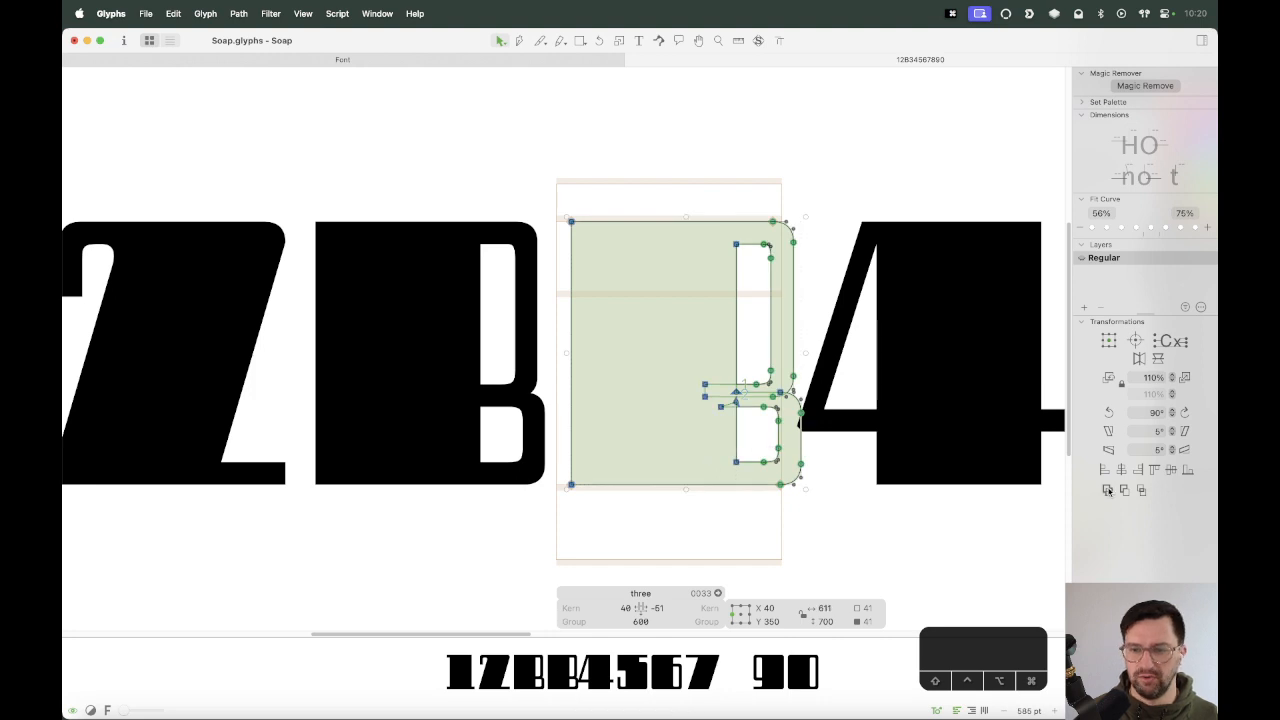
pyautogui.click(1107, 490)
pyautogui.click(629, 418)
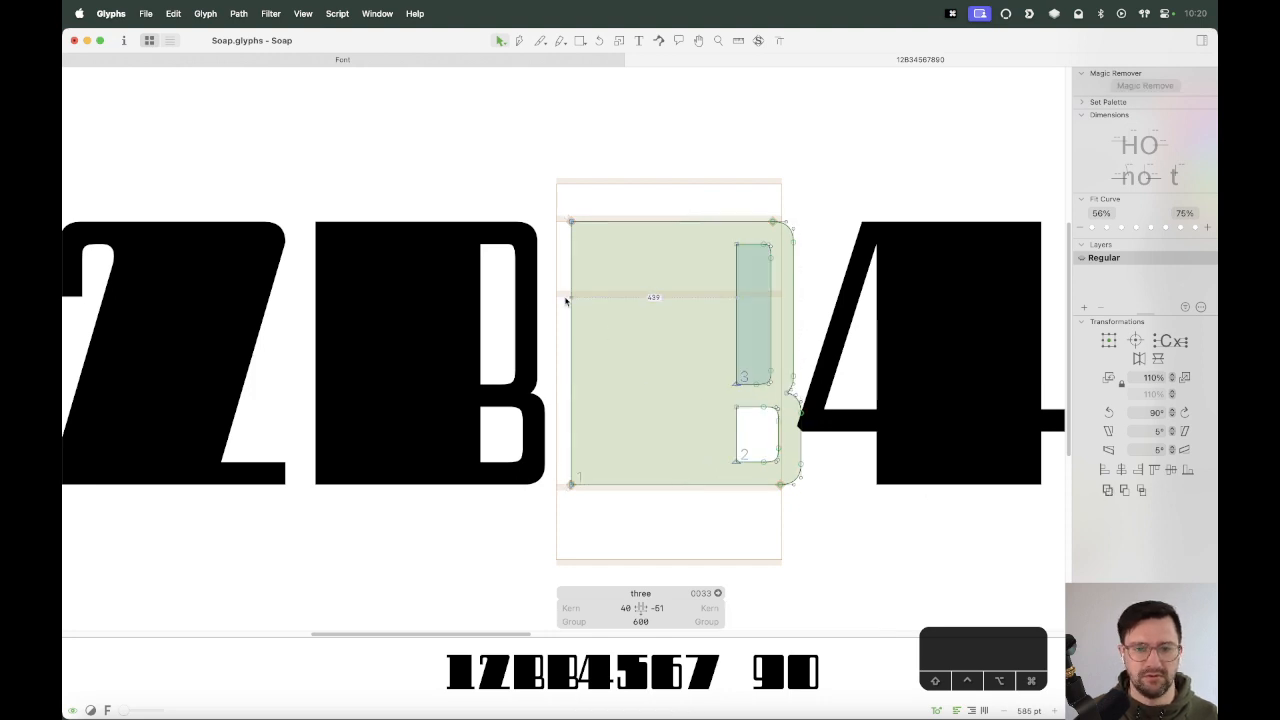
pyautogui.moveTo(570, 394); pyautogui.dragTo(720, 409)
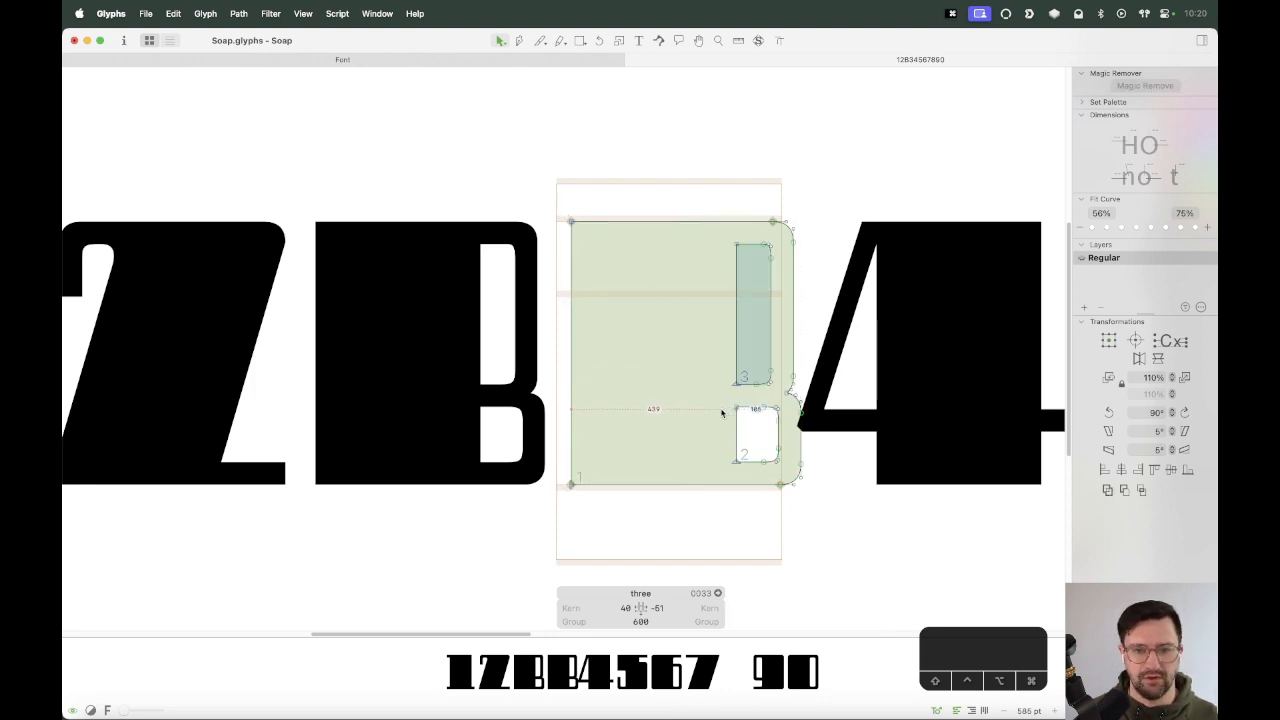
pyautogui.press('super+shift+r')
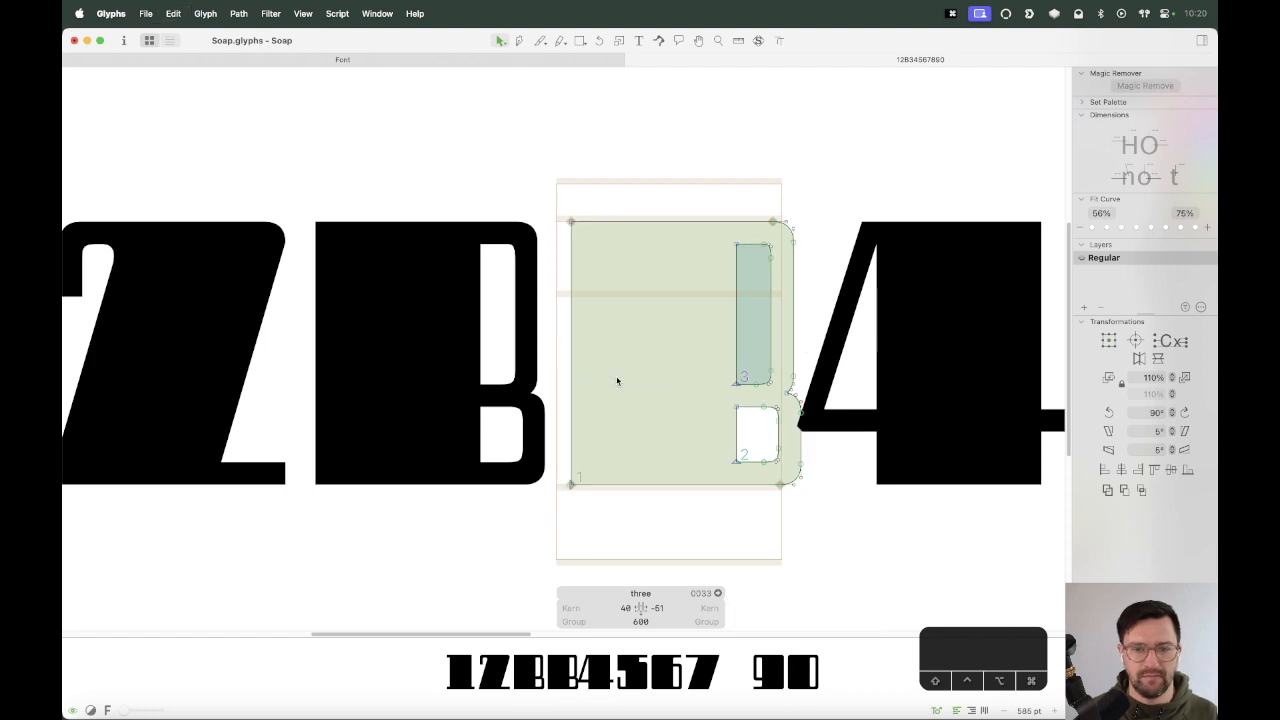
# Delete the left vertical segments of the three's outer shape and of both counters, leaving the paths open.
pyautogui.click(572, 328)
pyautogui.press('BackSpace')
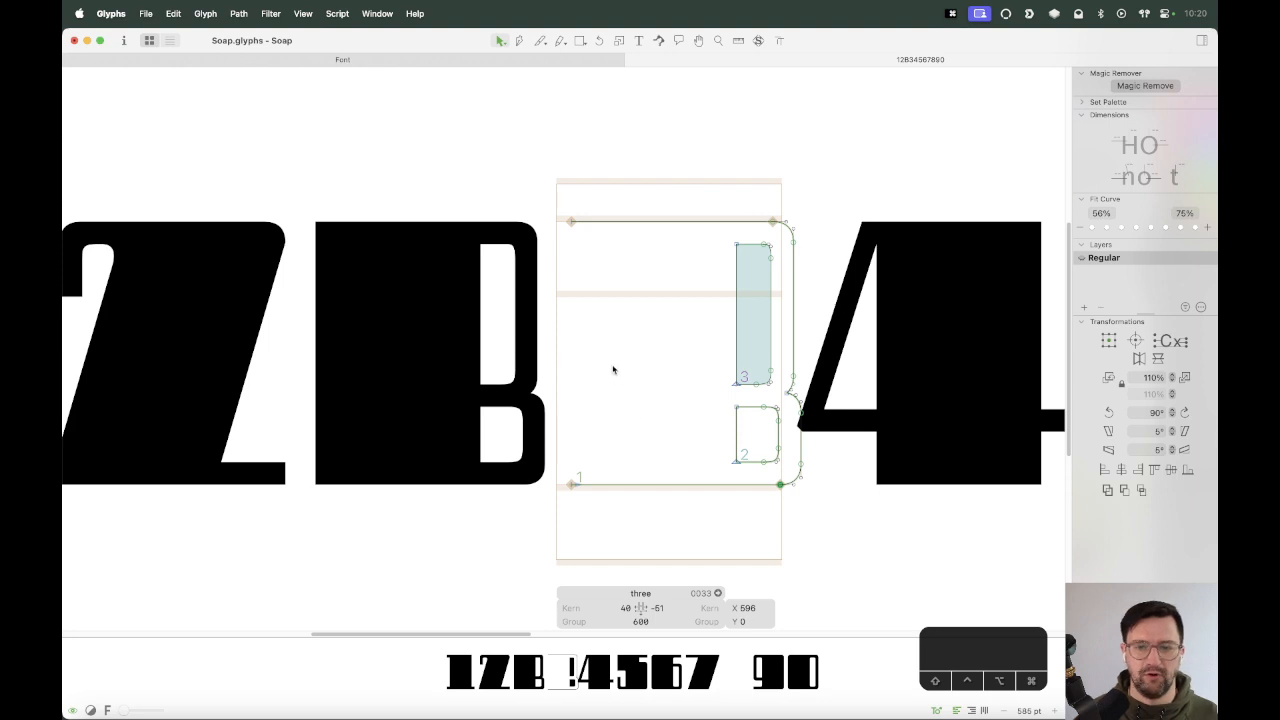
pyautogui.click(739, 350)
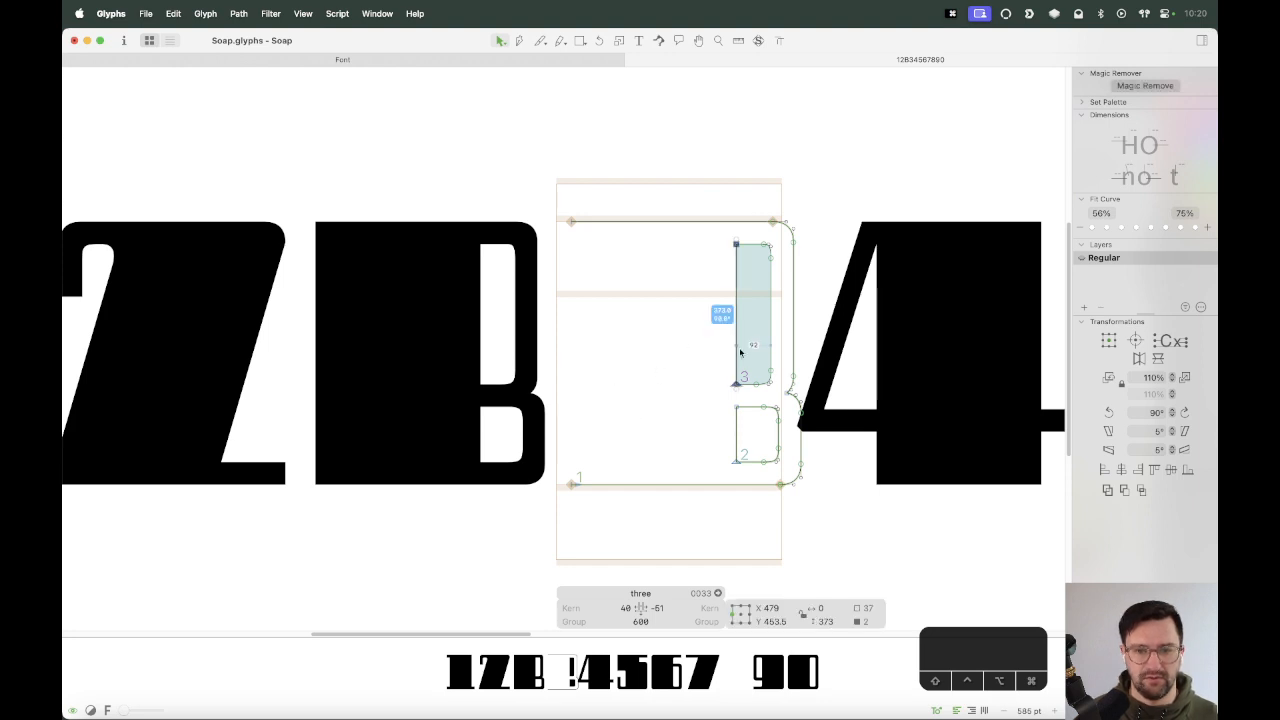
pyautogui.keyDown('shift'); pyautogui.click(736, 445); pyautogui.keyUp('shift')
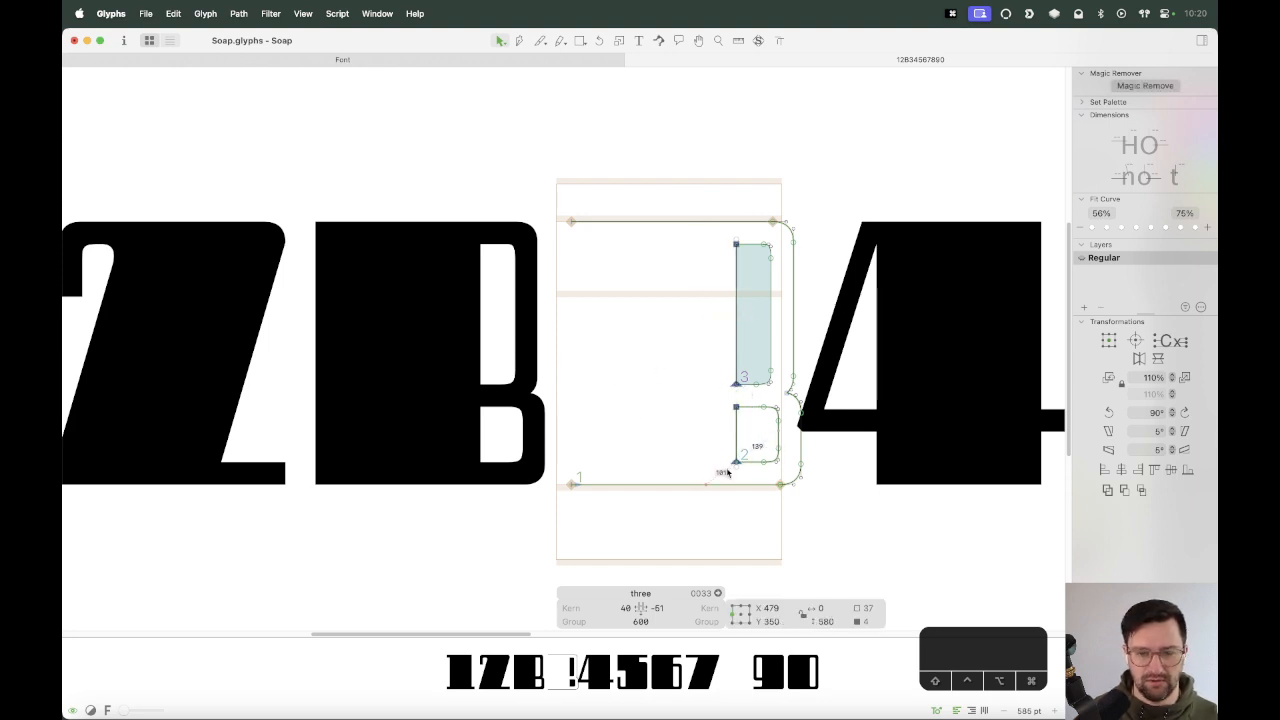
pyautogui.hotkey('alt', 'BackSpace')
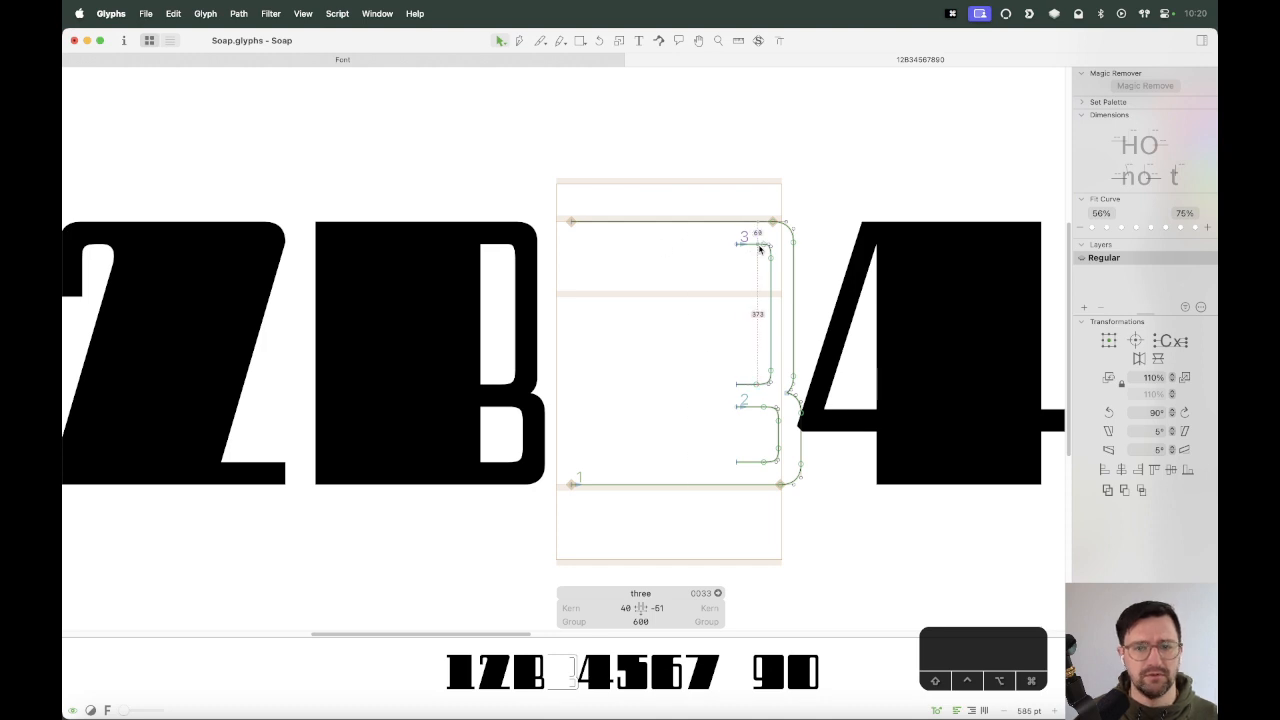
# Move the upper counter's open top node to X 40, directly below the outer shape's upper-left node.
pyautogui.moveTo(737, 243); pyautogui.dragTo(576, 260)
pyautogui.keyDown('shift'); pyautogui.click(572, 223); pyautogui.keyUp('shift')
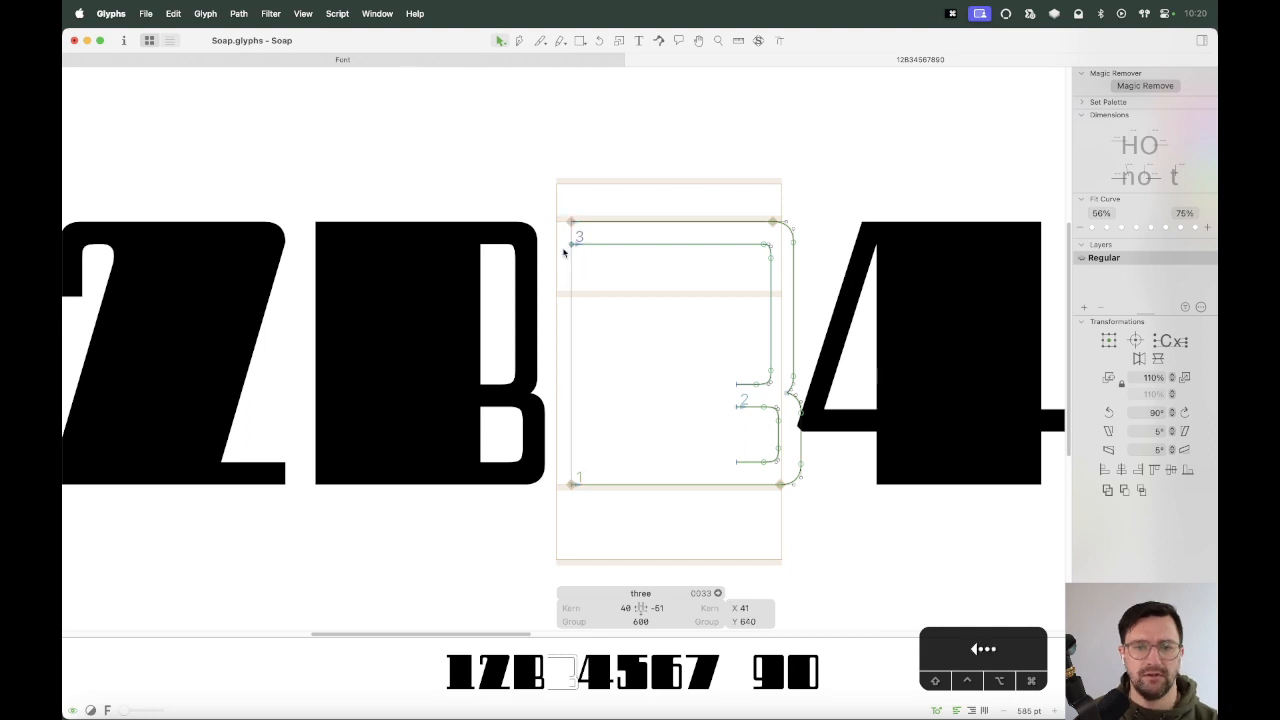
pyautogui.rightClick(581, 232)
pyautogui.click(612, 251)
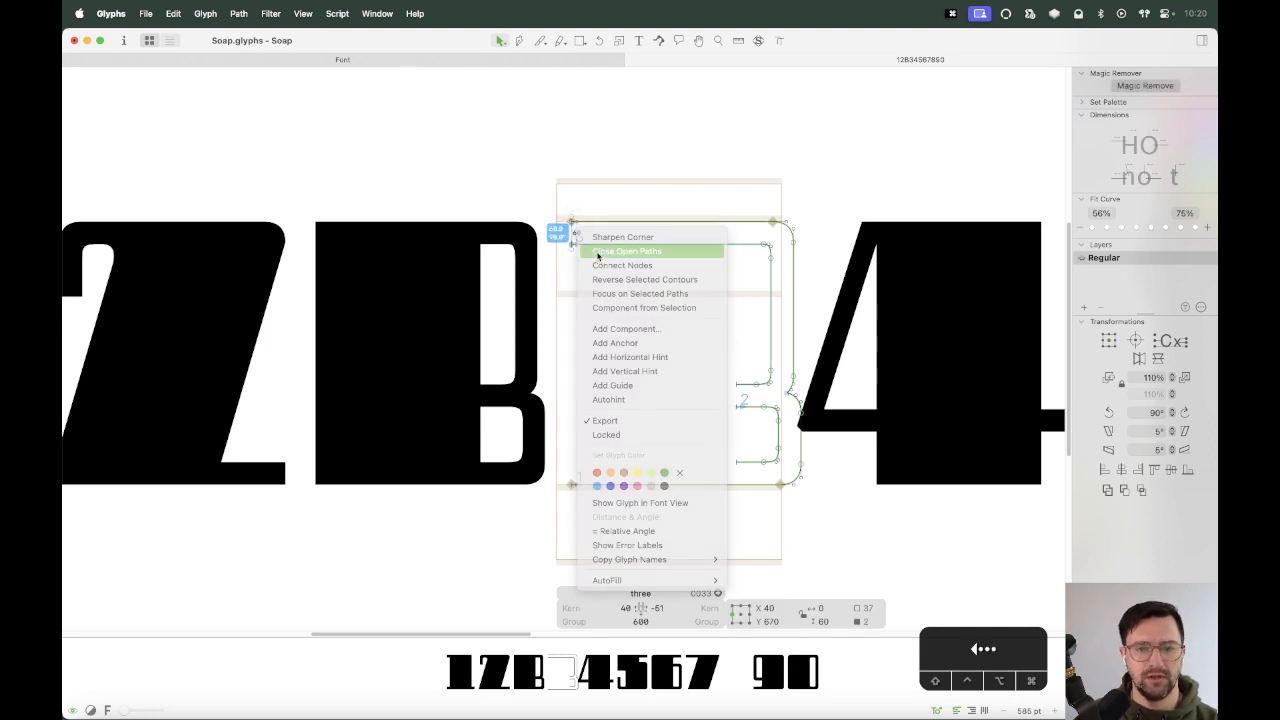
pyautogui.press('super+z')
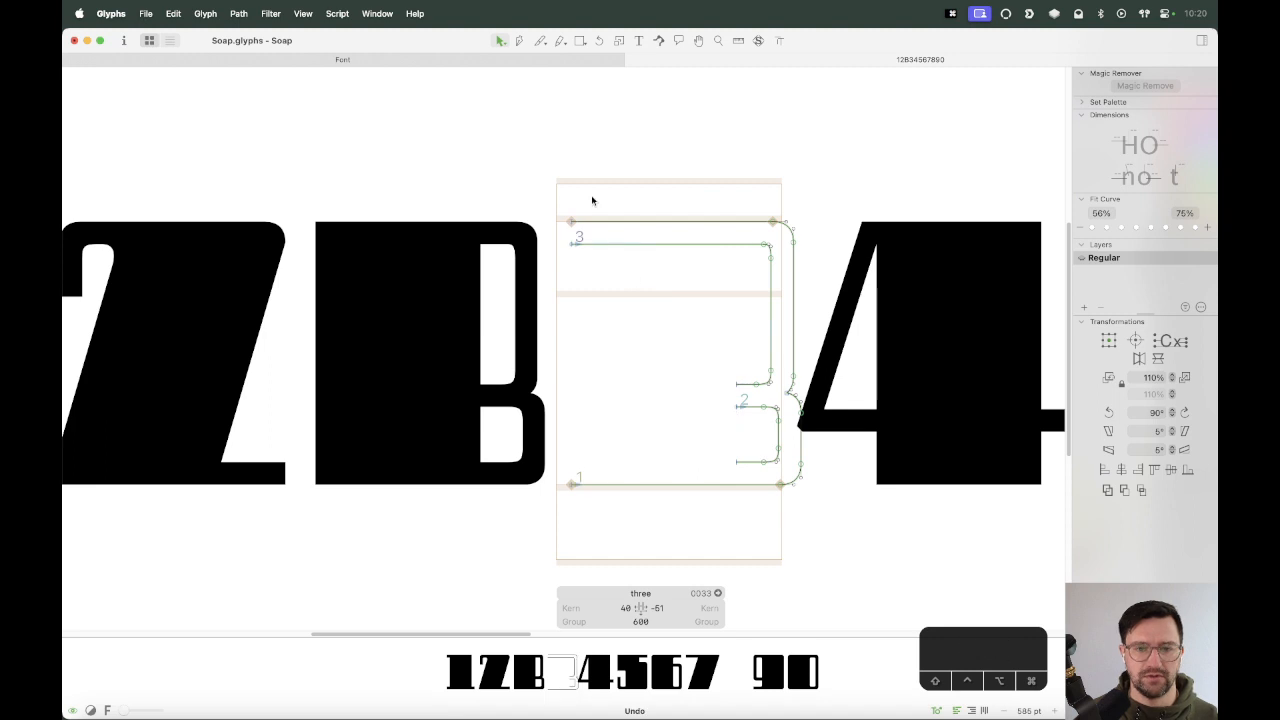
# Connect the two open nodes at the left end of the three's upper arm.
pyautogui.moveTo(591, 200); pyautogui.dragTo(566, 232)
pyautogui.rightClick(573, 228)
pyautogui.click(592, 260)
pyautogui.click(665, 326)
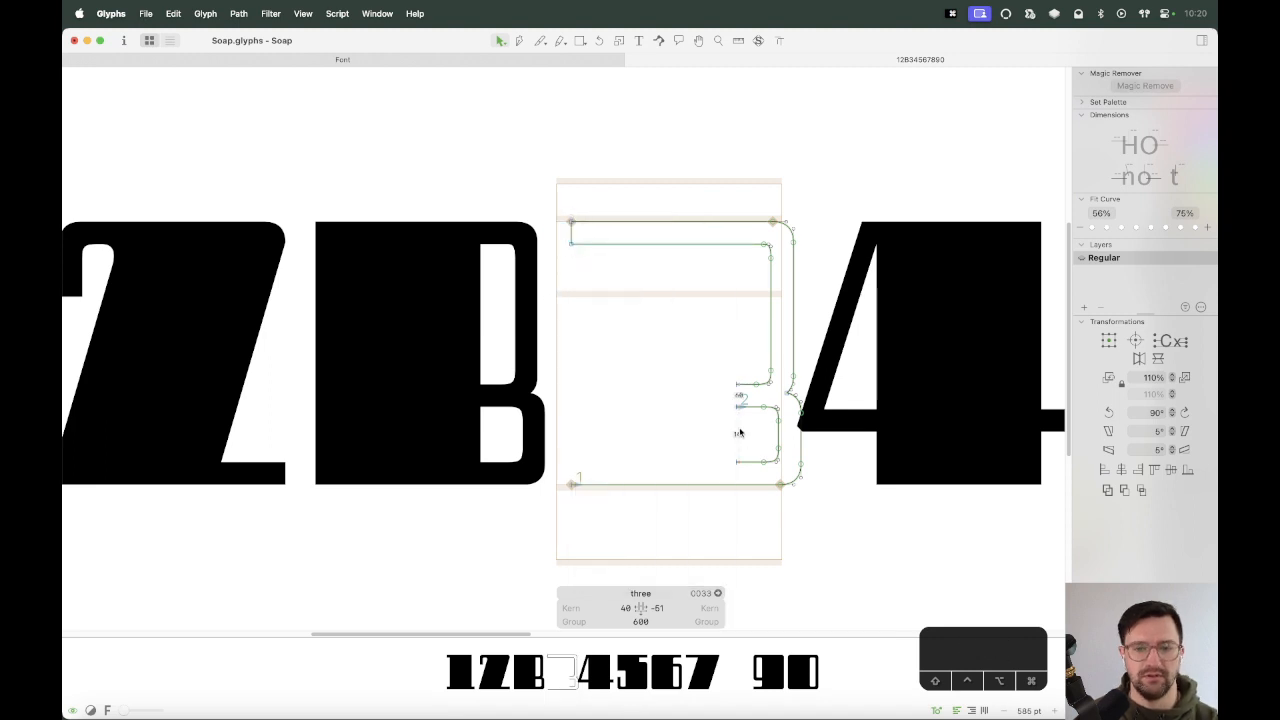
# Extend the lower counter's bottom node to X 40 and connect it to the outer shape's lower-left node.
pyautogui.moveTo(737, 463); pyautogui.dragTo(583, 491)
pyautogui.press('Left')
pyautogui.press('Left')
pyautogui.press('Left')
pyautogui.press('Left')
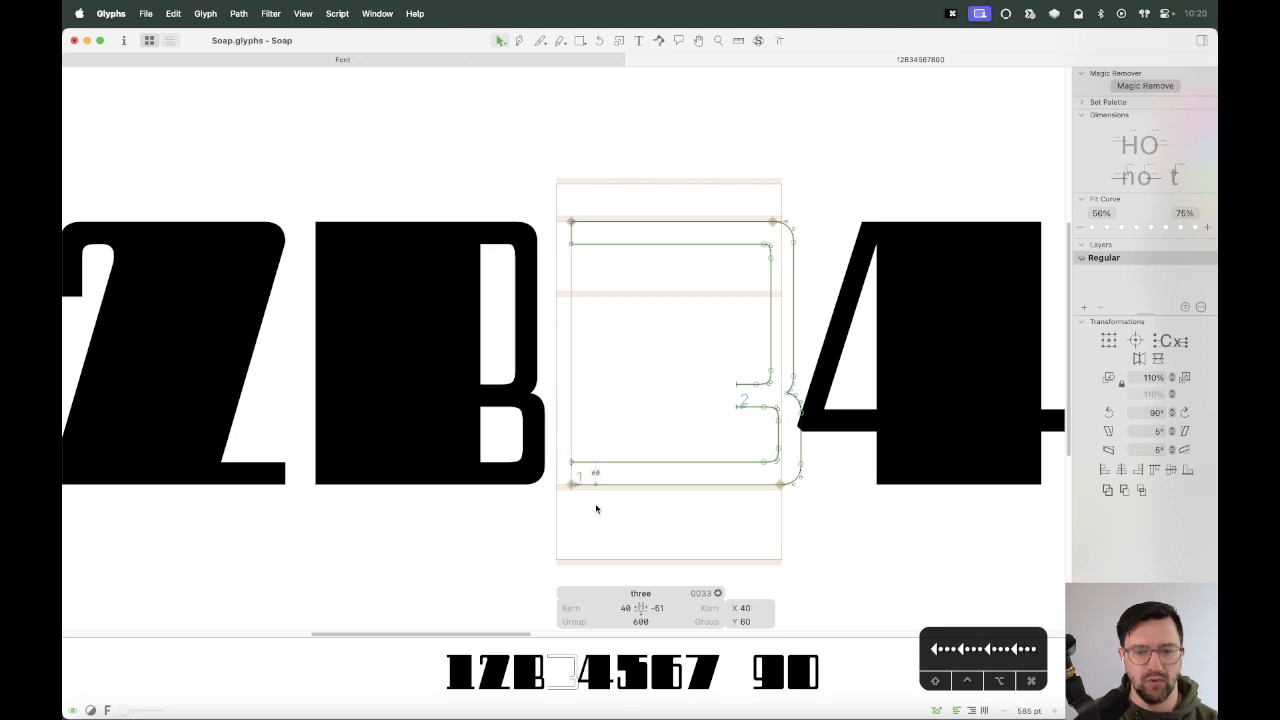
pyautogui.press('Right')
pyautogui.moveTo(582, 424); pyautogui.dragTo(551, 514)
pyautogui.rightClick(578, 482)
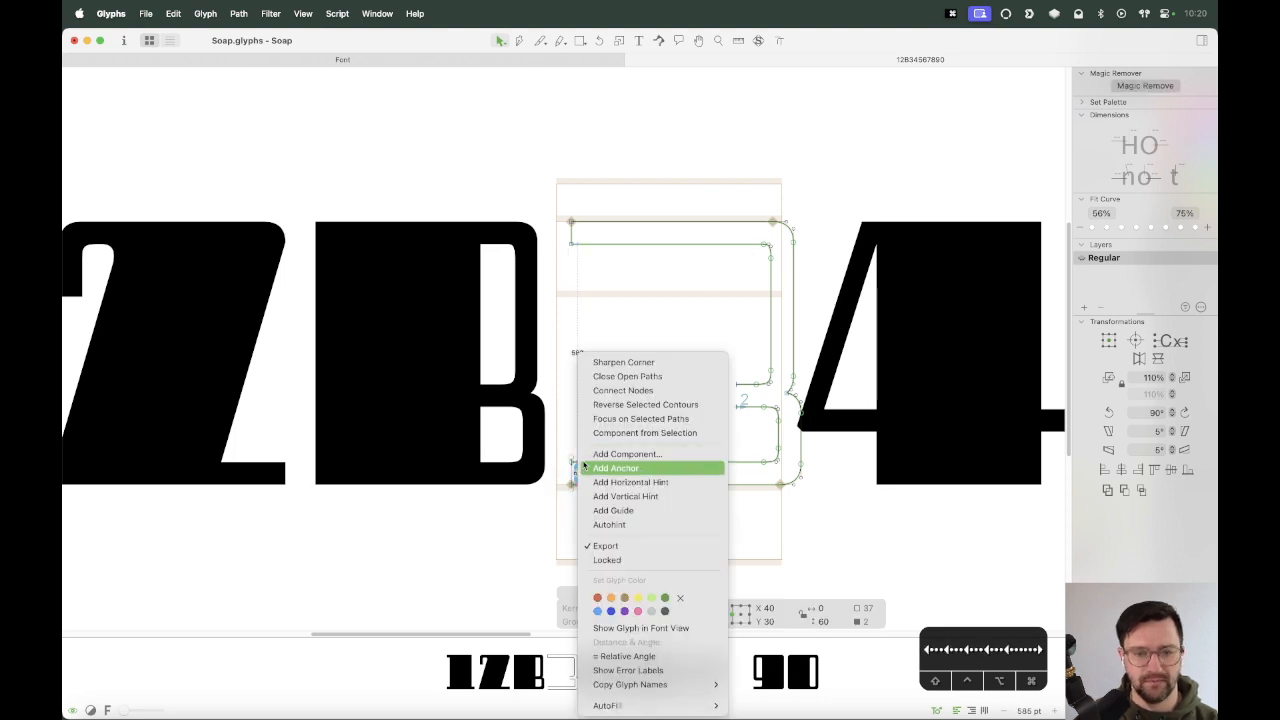
pyautogui.click(608, 391)
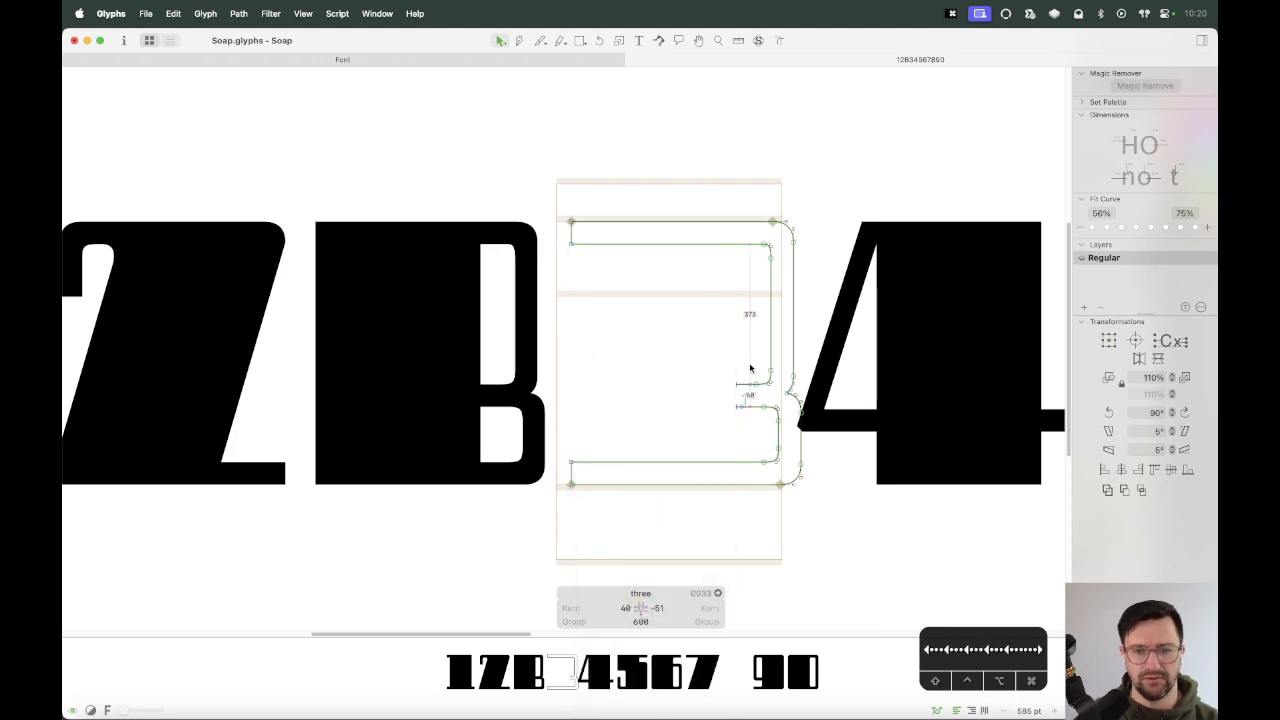
# Connect the two open nodes of the three's middle bar to close the outline, and preview the glyph.
pyautogui.rightClick(719, 448)
pyautogui.click(770, 389)
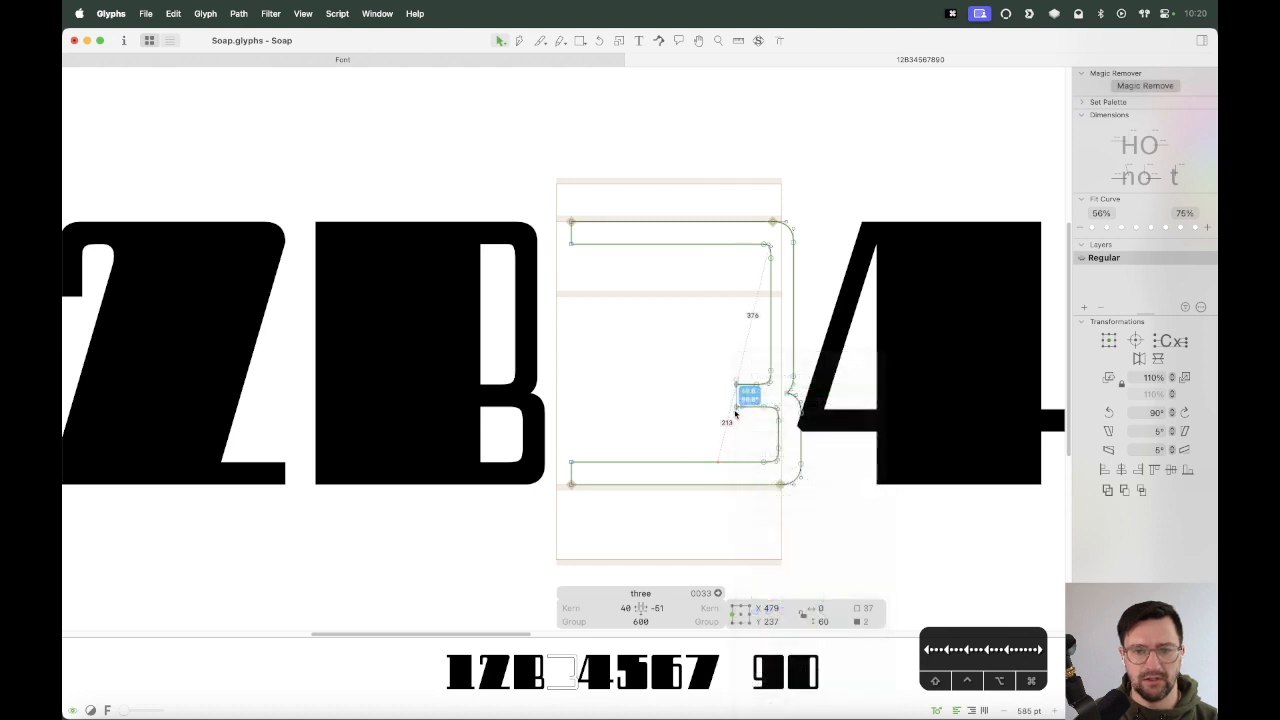
pyautogui.press('space')
pyautogui.moveTo(709, 474); pyautogui.dragTo(663, 503)
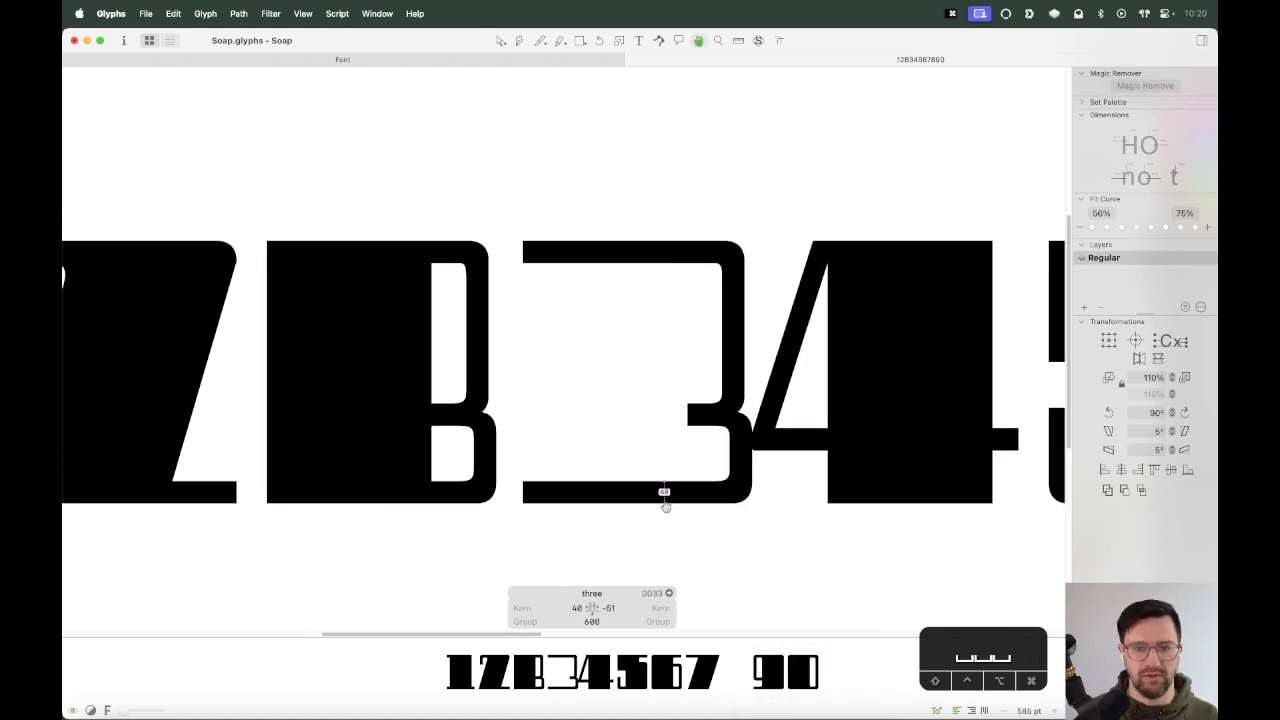
# Shift the three's inner contour with its middle bar left to X 99, widening the upper stem to 440 units.
pyautogui.moveTo(676, 253); pyautogui.dragTo(736, 491)
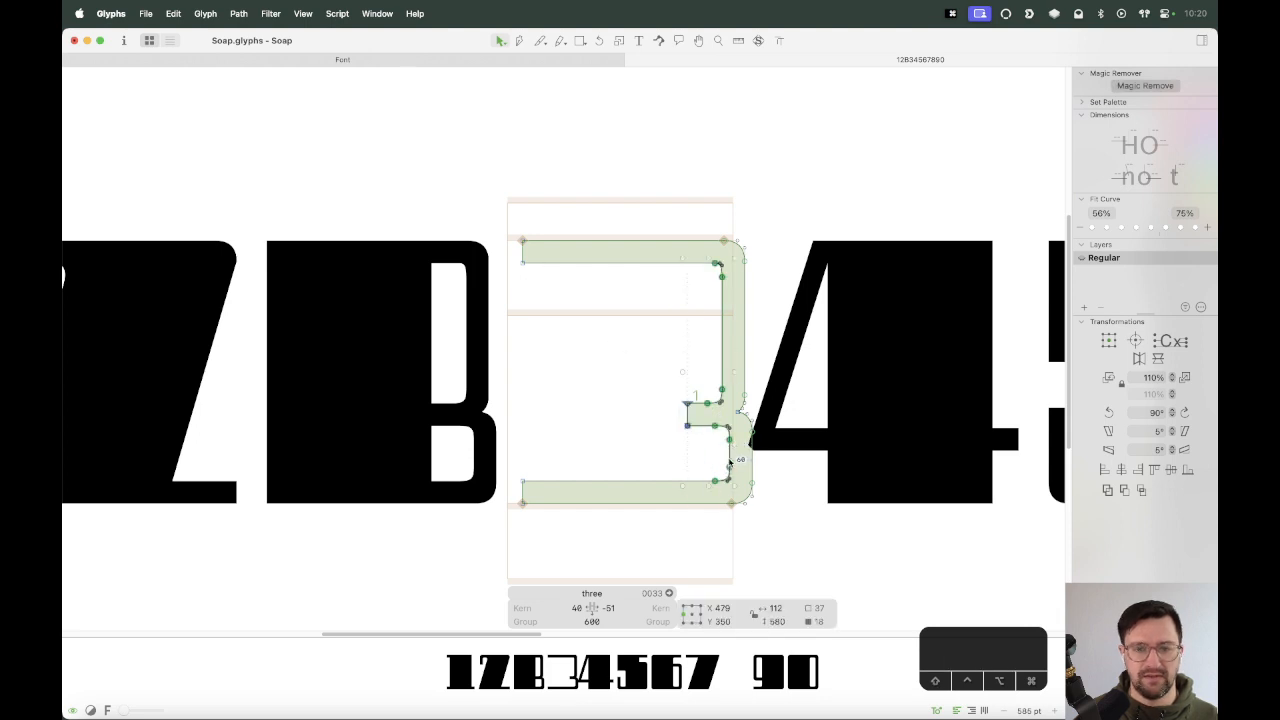
pyautogui.hotkey('shift', 'Left')
pyautogui.hotkey('shift', 'Left')
pyautogui.hotkey('shift', 'Left')
pyautogui.hotkey('shift', 'Left')
pyautogui.hotkey('shift', 'Left')
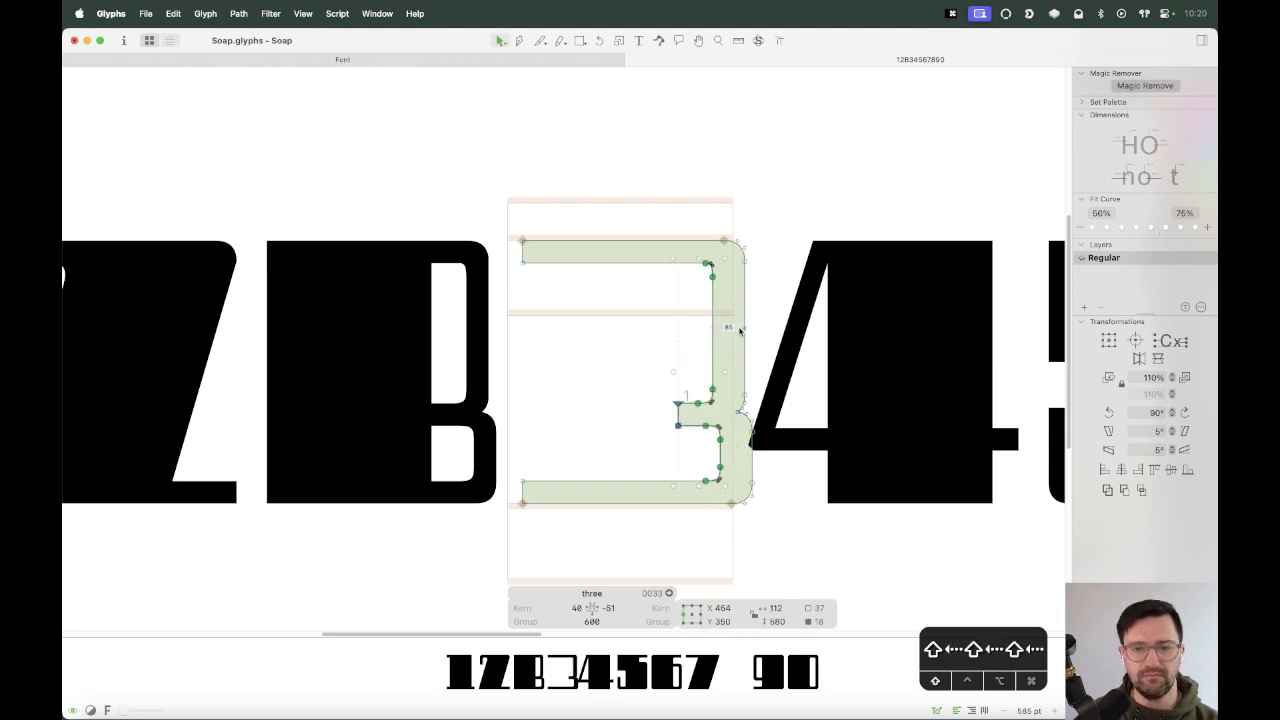
pyautogui.hotkey('shift', 'Left')
pyautogui.hotkey('shift', 'Left')
pyautogui.hotkey('shift', 'Left')
pyautogui.hotkey('shift', 'Left')
pyautogui.hotkey('shift', 'Left')
pyautogui.hotkey('shift', 'Left')
pyautogui.hotkey('shift', 'Left')
pyautogui.hotkey('shift', 'Left')
pyautogui.hotkey('shift', 'Left')
pyautogui.hotkey('shift', 'Left')
pyautogui.hotkey('shift', 'Left')
pyautogui.hotkey('shift', 'Left')
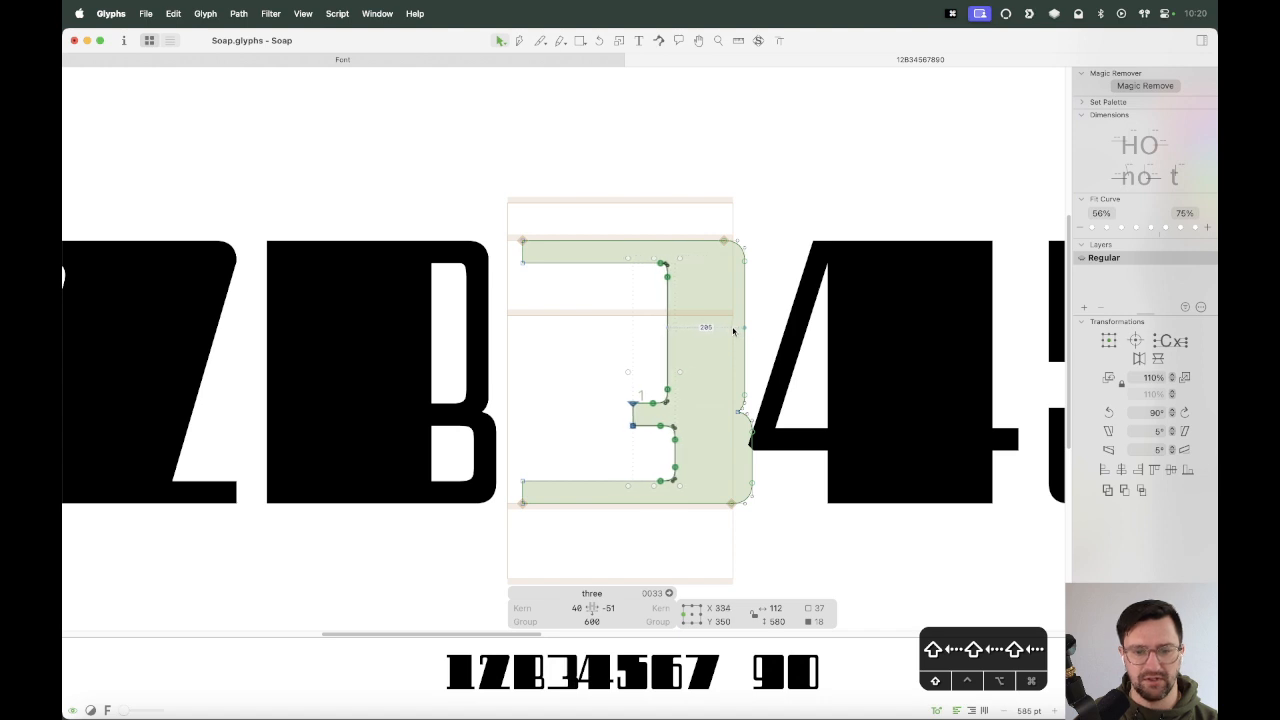
pyautogui.hotkey('shift', 'Left')
pyautogui.hotkey('shift', 'Left')
pyautogui.hotkey('shift', 'Left')
pyautogui.hotkey('shift', 'Left')
pyautogui.hotkey('shift', 'Left')
pyautogui.hotkey('shift', 'Left')
pyautogui.hotkey('shift', 'Left')
pyautogui.hotkey('shift', 'Left')
pyautogui.hotkey('shift', 'Left')
pyautogui.hotkey('shift', 'Left')
pyautogui.hotkey('shift', 'Left')
pyautogui.hotkey('shift', 'Left')
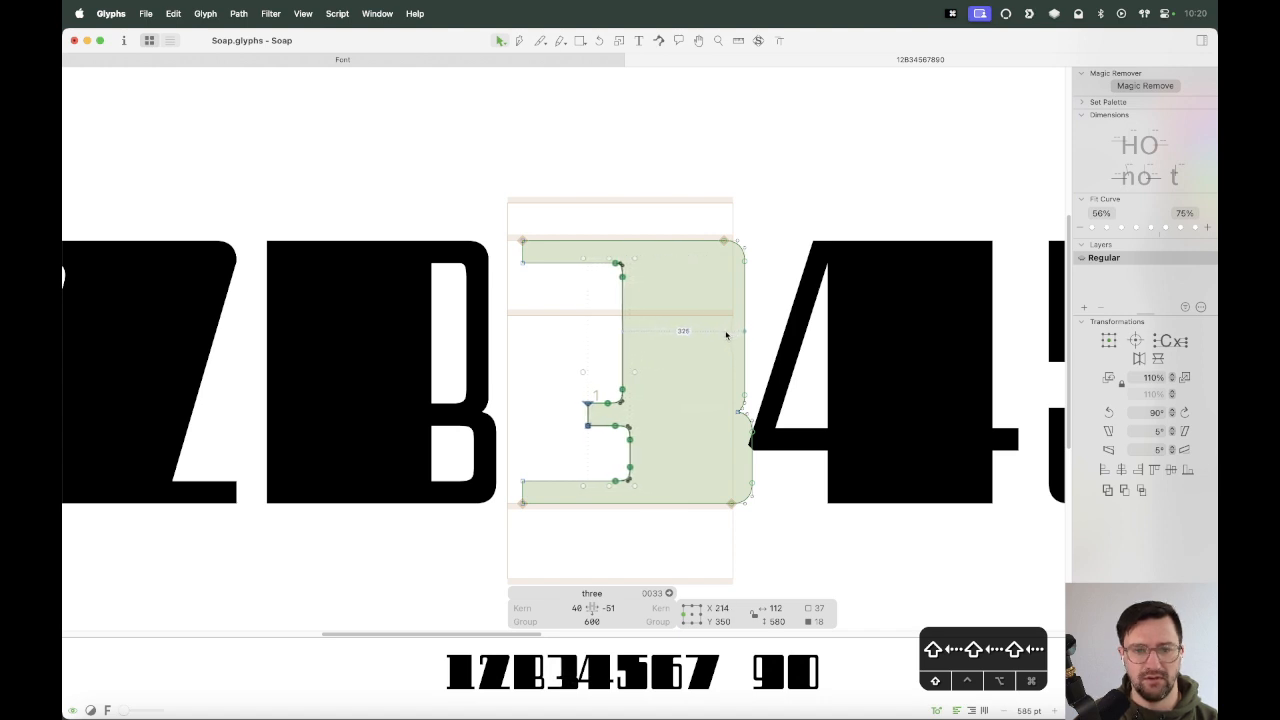
pyautogui.hotkey('shift', 'Left')
pyautogui.hotkey('shift', 'Left')
pyautogui.hotkey('shift', 'Left')
pyautogui.hotkey('shift', 'Left')
pyautogui.hotkey('shift', 'Left')
pyautogui.hotkey('shift', 'Left')
pyautogui.hotkey('shift', 'Left')
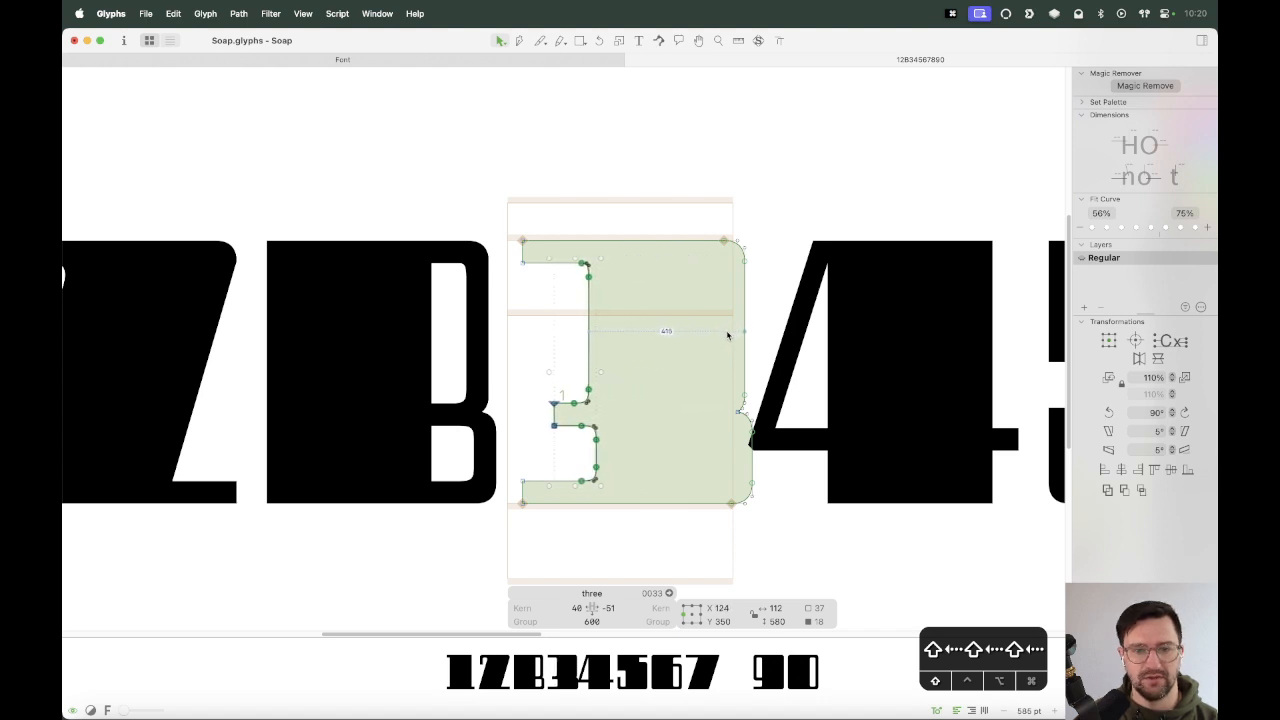
pyautogui.hotkey('shift', 'Left')
pyautogui.hotkey('shift', 'Left')
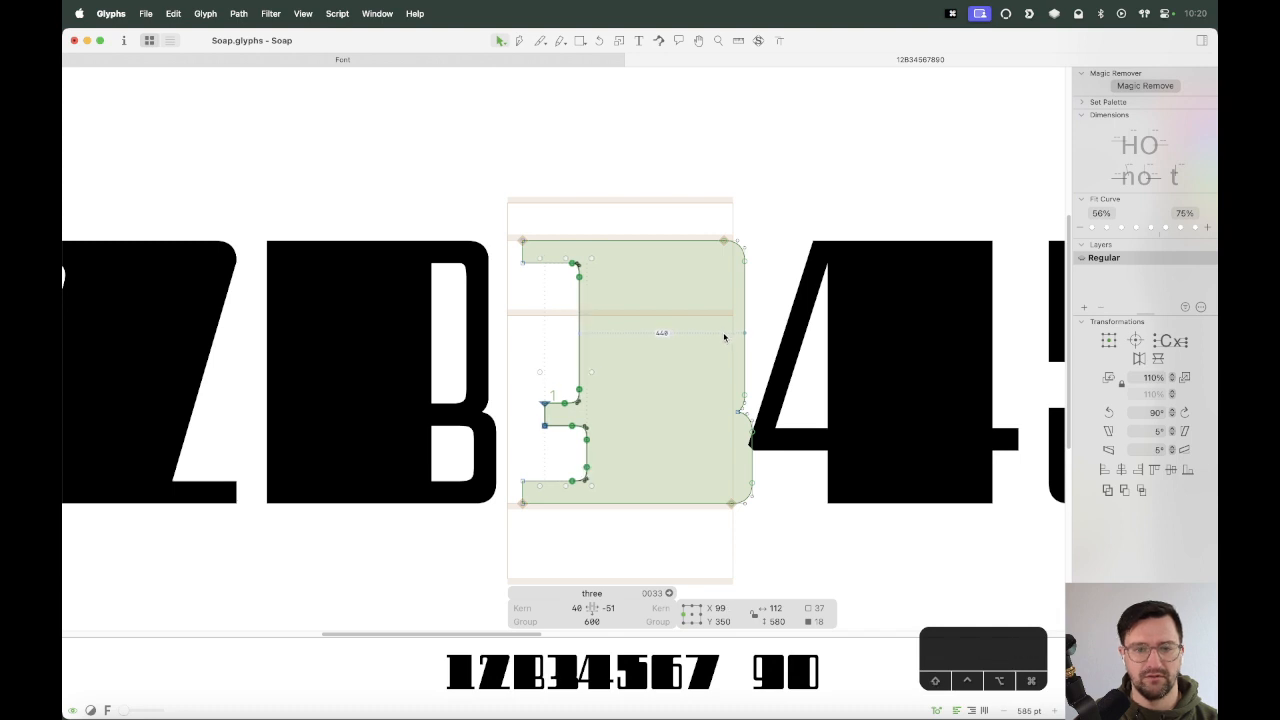
pyautogui.click(725, 340)
# Set both the left and right metrics keys of the three to O.
pyautogui.press('space')
pyautogui.moveTo(647, 435); pyautogui.dragTo(677, 437)
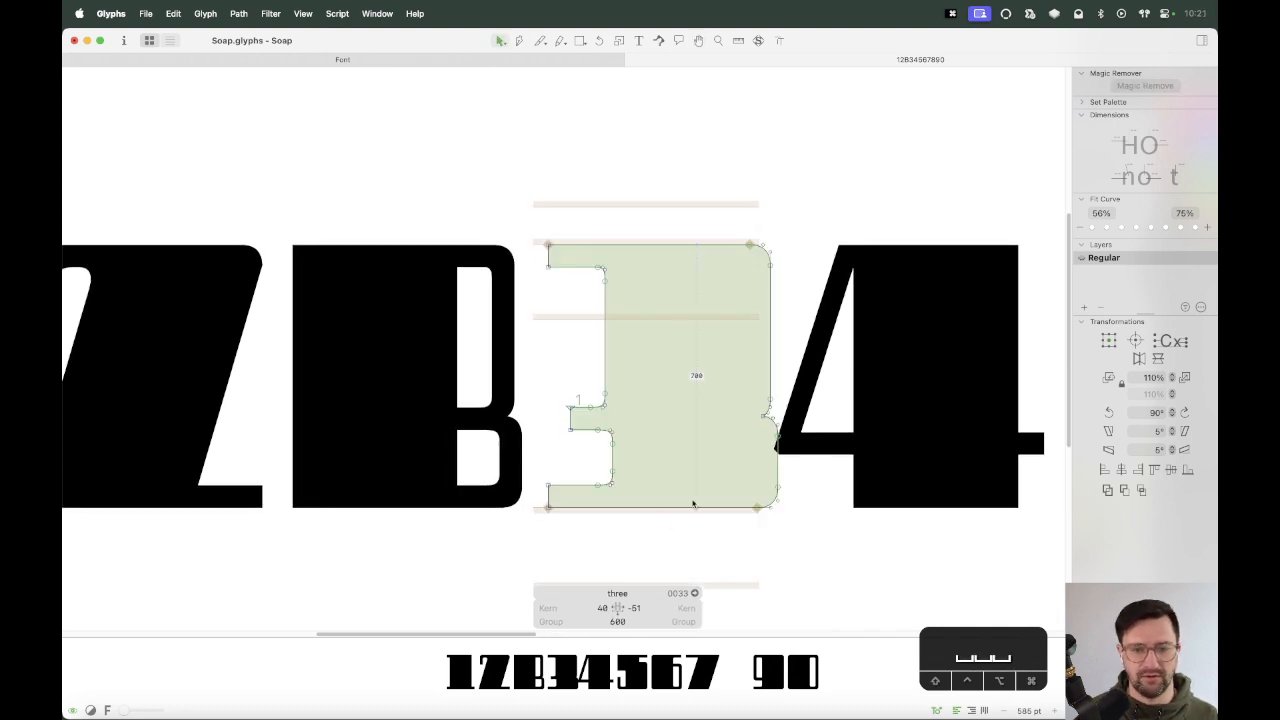
pyautogui.click(582, 610)
pyautogui.press('super+a')
pyautogui.write('O')
pyautogui.press('Tab')
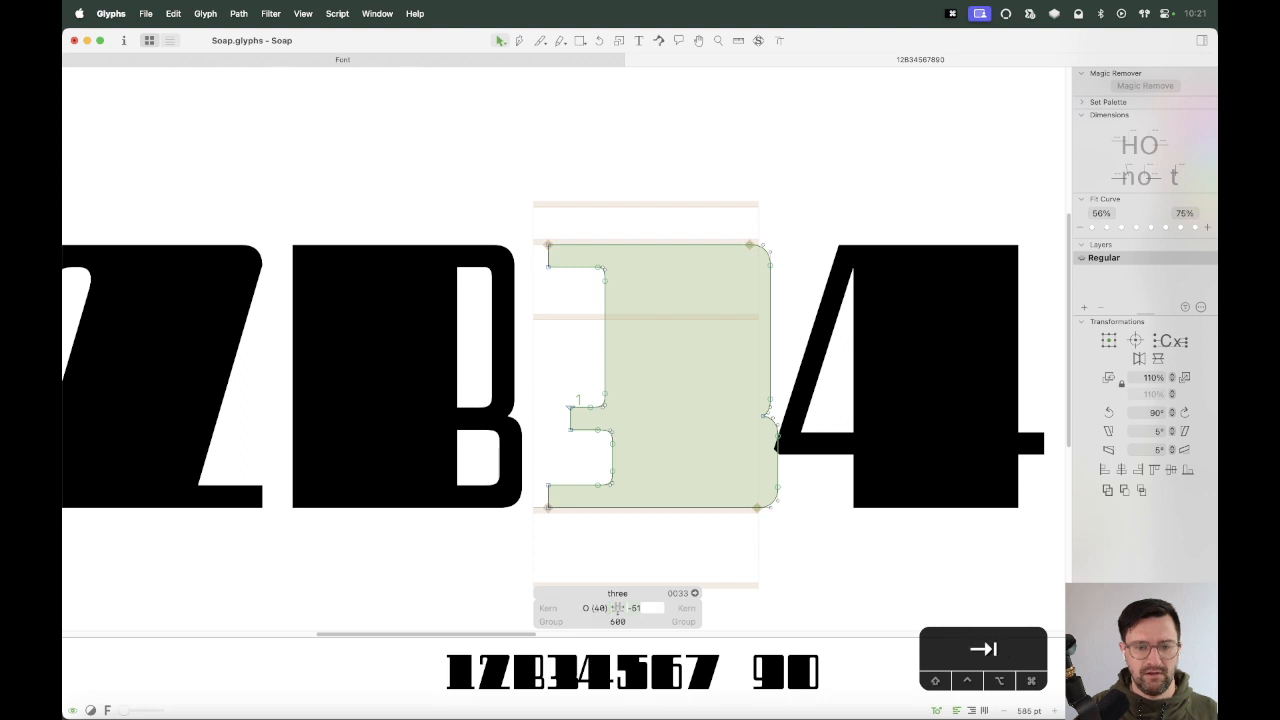
pyautogui.write('O')
pyautogui.press('Return')
# Delete the B from the numeral text and preview the three beside the two and four.
pyautogui.press('t')
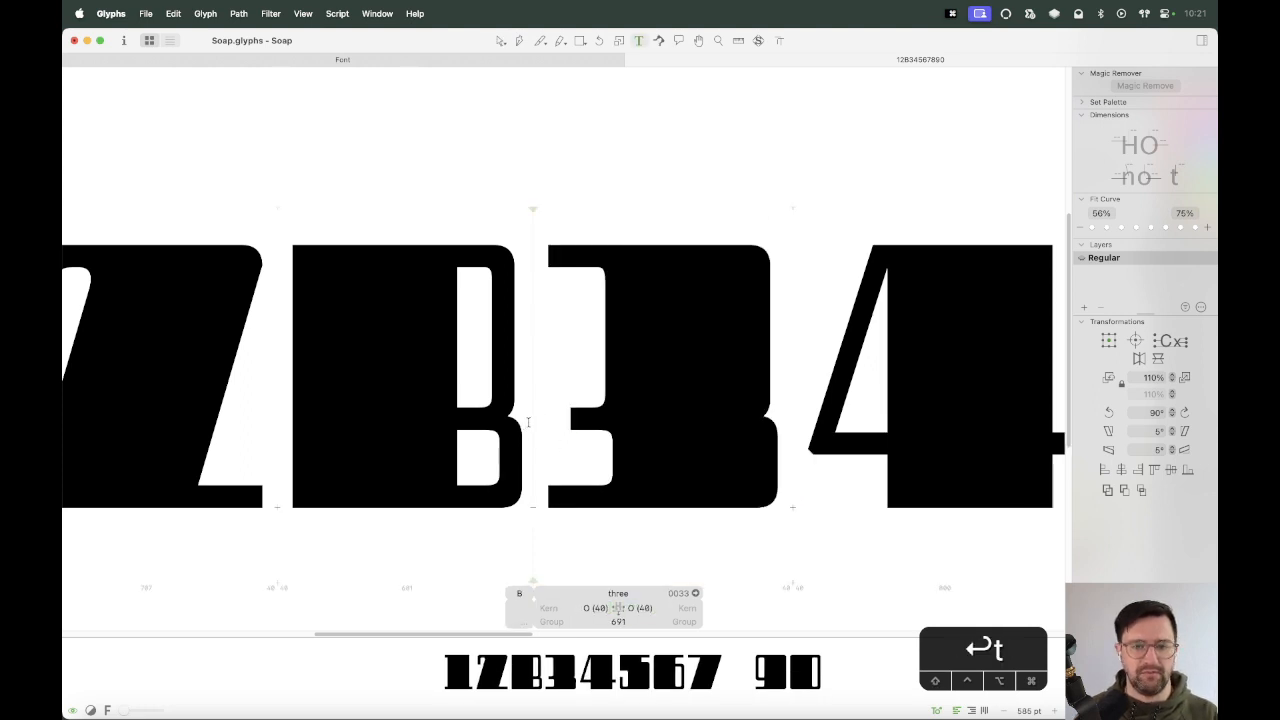
pyautogui.press('BackSpace')
pyautogui.press('Escape')
pyautogui.press('space')
pyautogui.moveTo(588, 437); pyautogui.dragTo(725, 452)
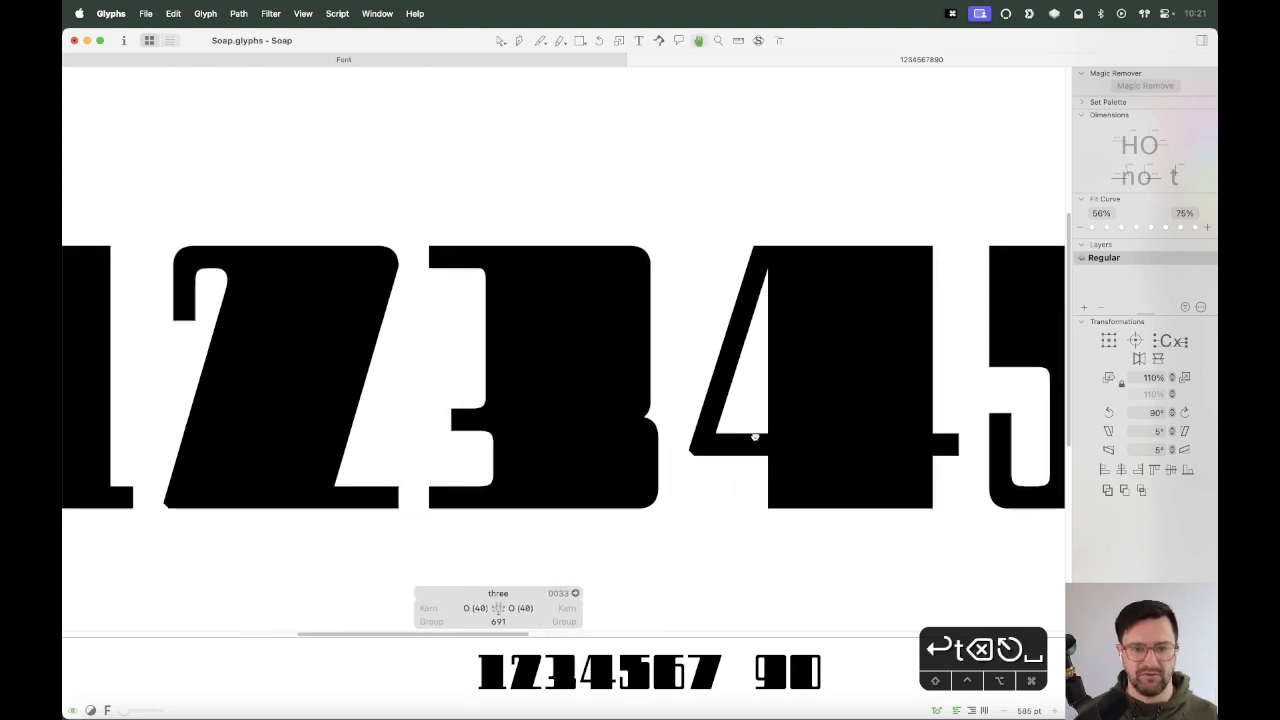
# Open the corner at the notch where the three's upper and lower bowls meet on the outer side.
pyautogui.press('z')
pyautogui.moveTo(677, 358); pyautogui.dragTo(580, 482)
pyautogui.press('v')
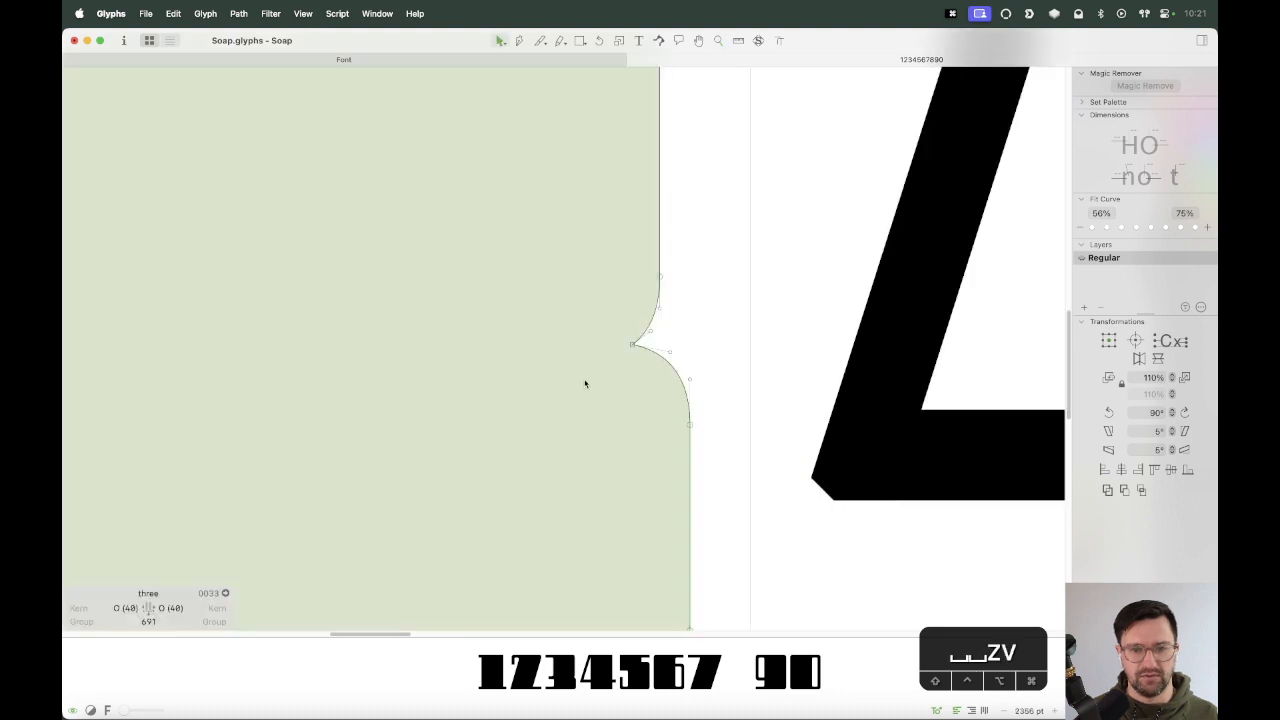
pyautogui.click(632, 346)
pyautogui.rightClick(625, 342)
pyautogui.click(636, 360)
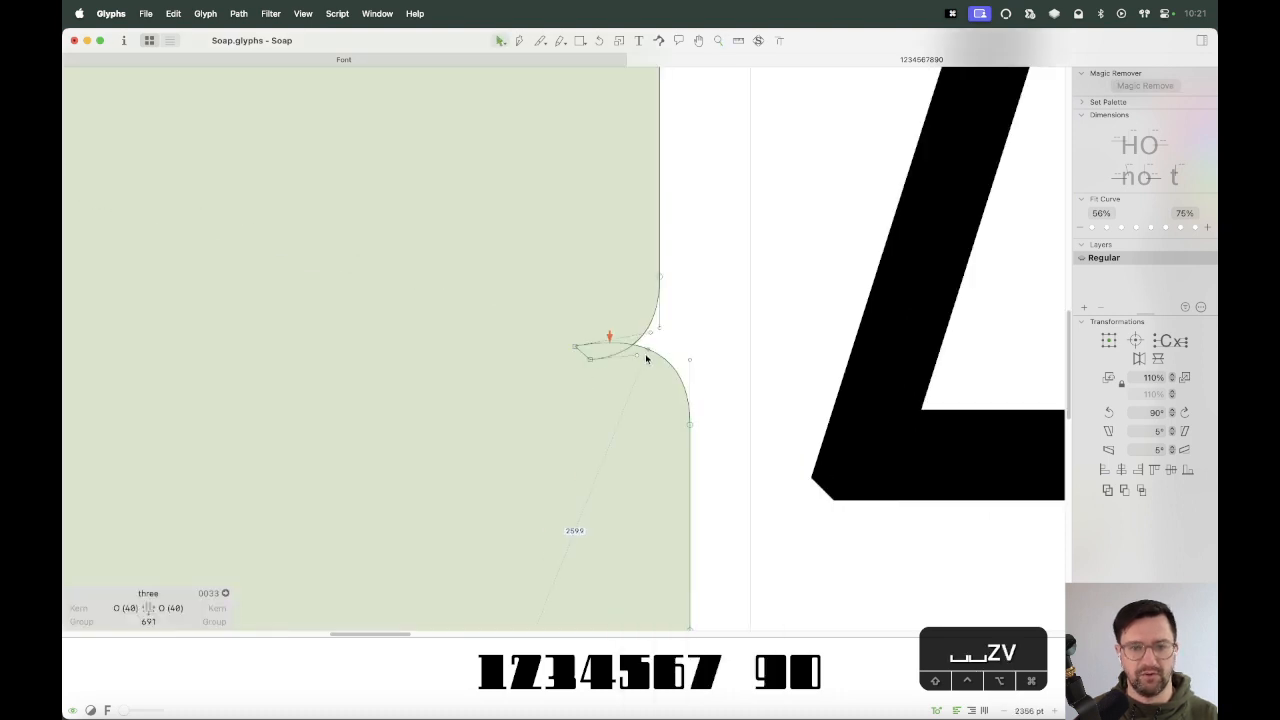
pyautogui.press('super+minus')
pyautogui.press('super+minus')
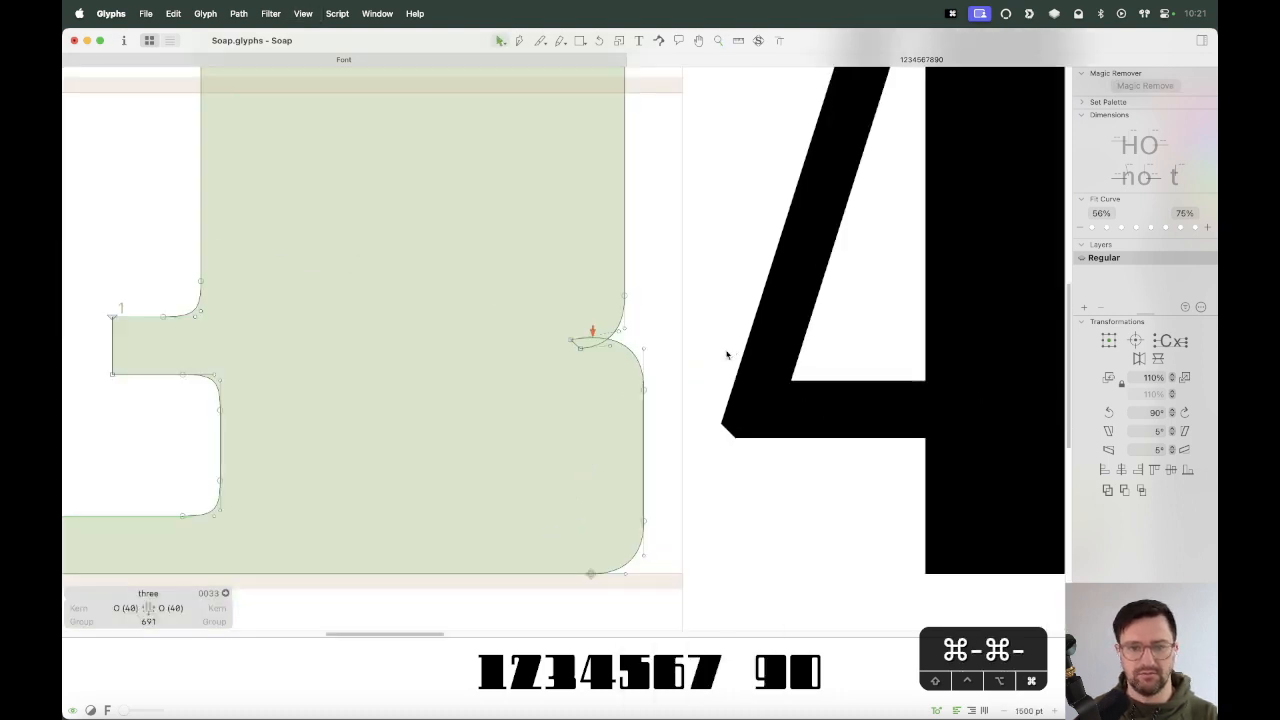
pyautogui.press('space')
pyautogui.moveTo(576, 446); pyautogui.dragTo(718, 483)
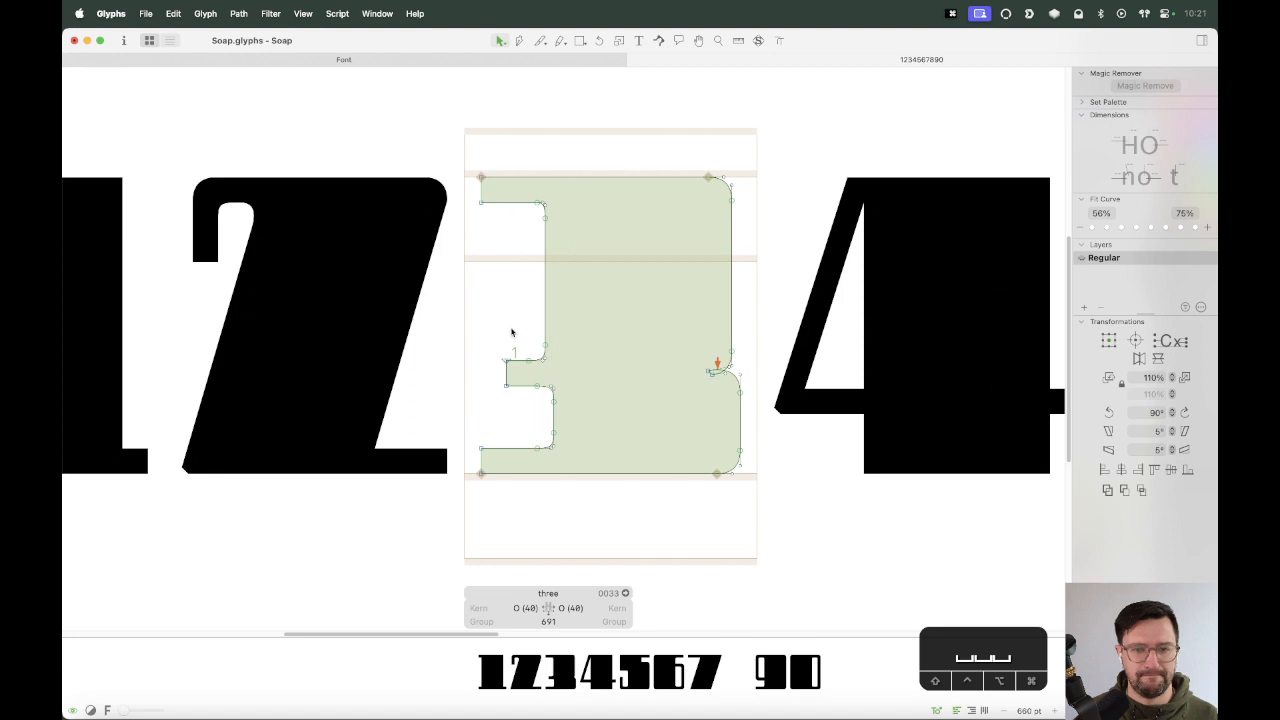
# Extend the three's middle bar left to X 63, shift the end of its top arm to X 45, and preview the glyph.
pyautogui.click(506, 380)
pyautogui.moveTo(506, 388); pyautogui.dragTo(490, 388)
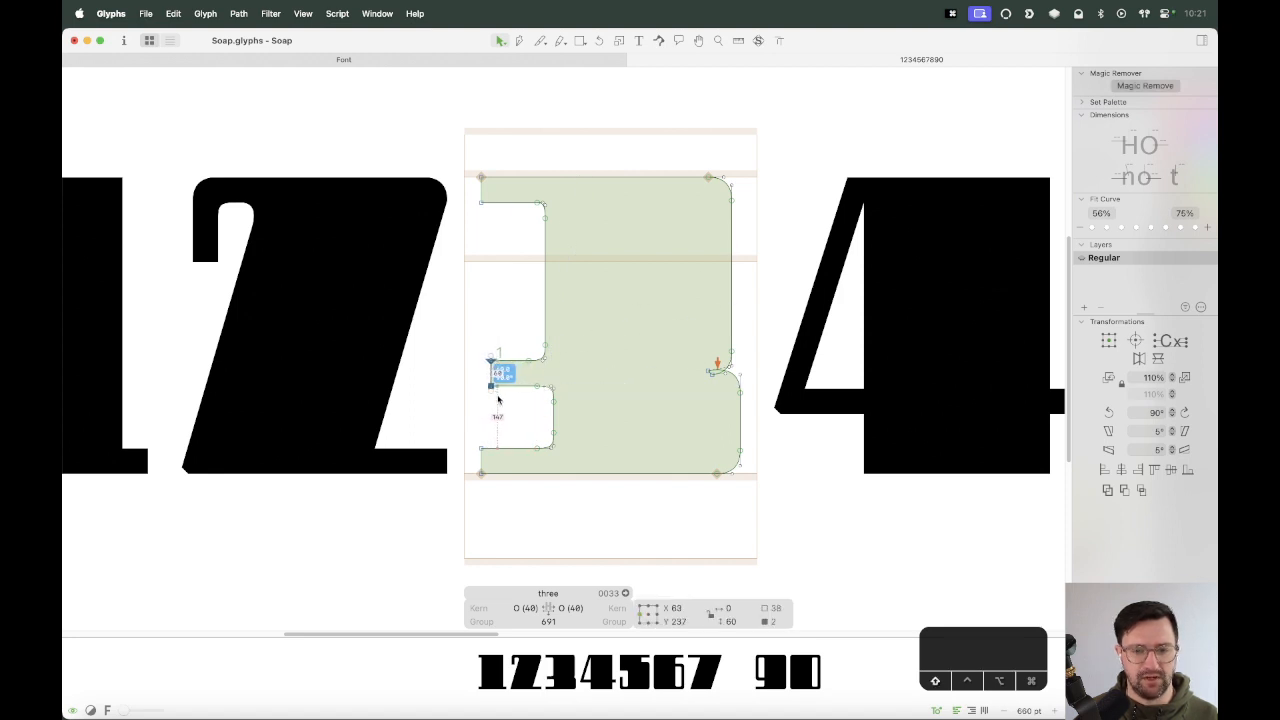
pyautogui.press('space')
pyautogui.moveTo(509, 417)
pyautogui.mouseDown()
pyautogui.moveTo(426, 423)
pyautogui.moveTo(491, 420)
pyautogui.mouseUp()
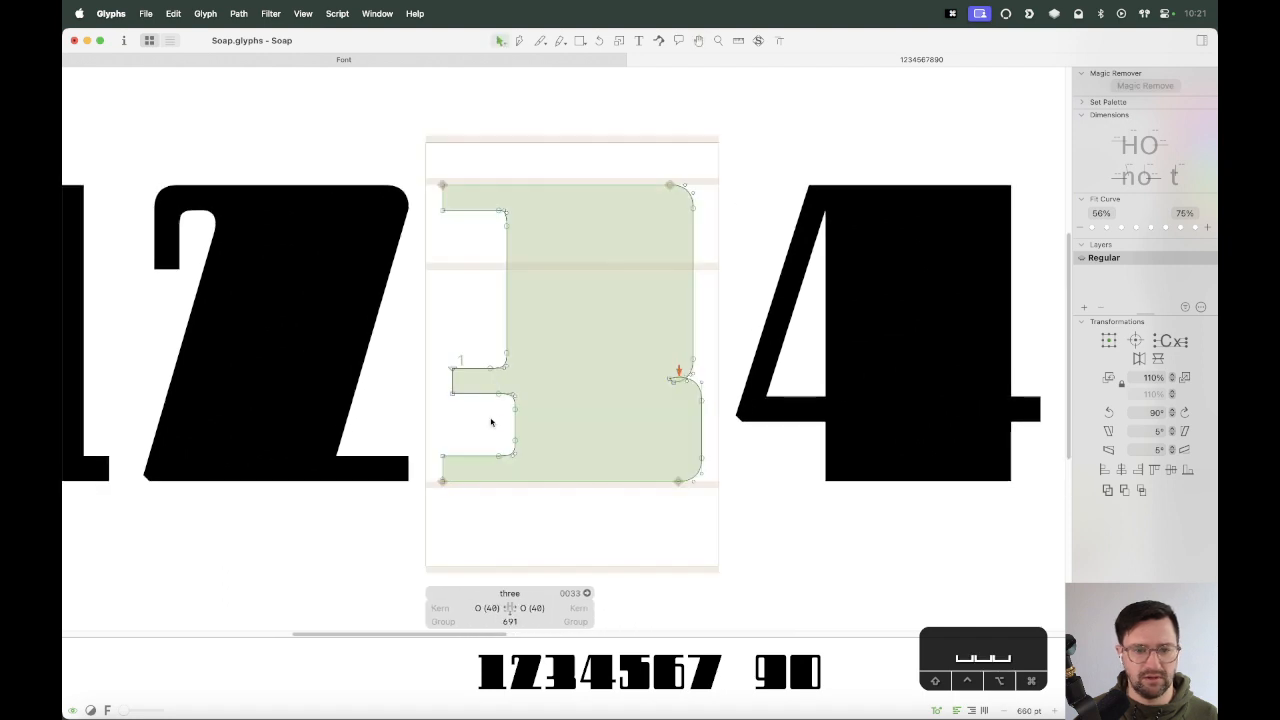
pyautogui.moveTo(460, 156); pyautogui.dragTo(432, 236)
pyautogui.press('space')
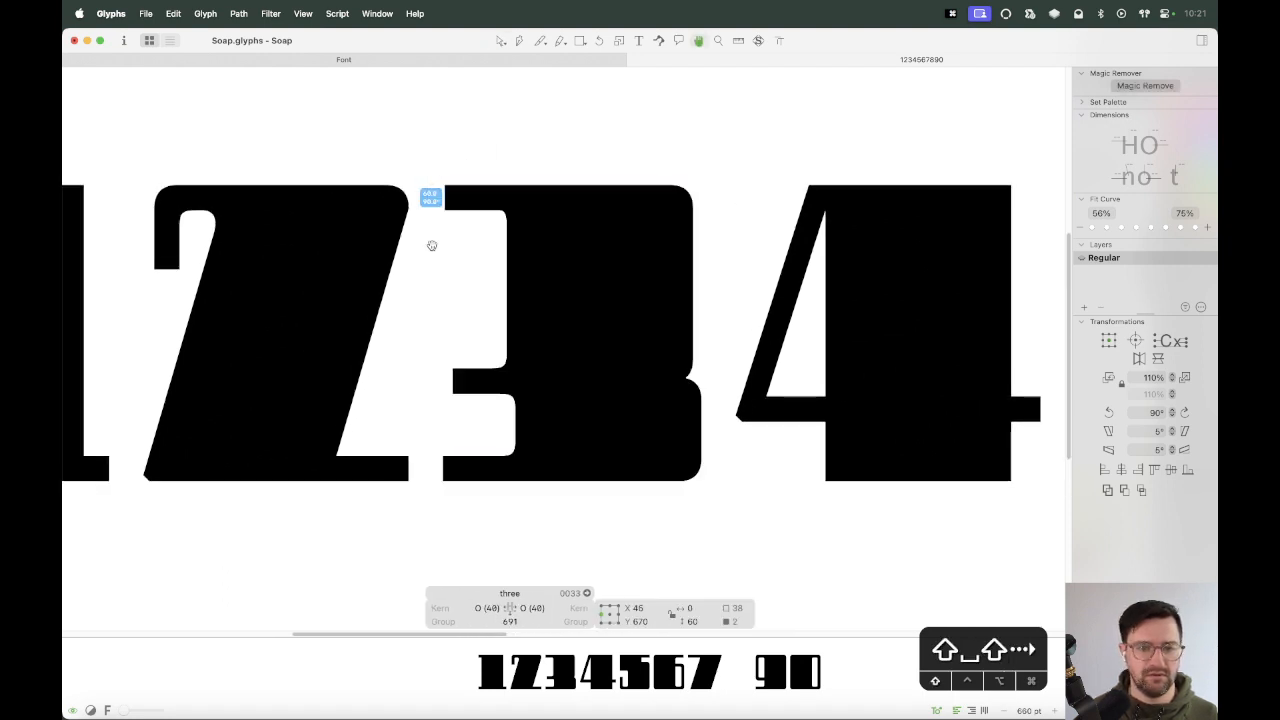
pyautogui.press('space')
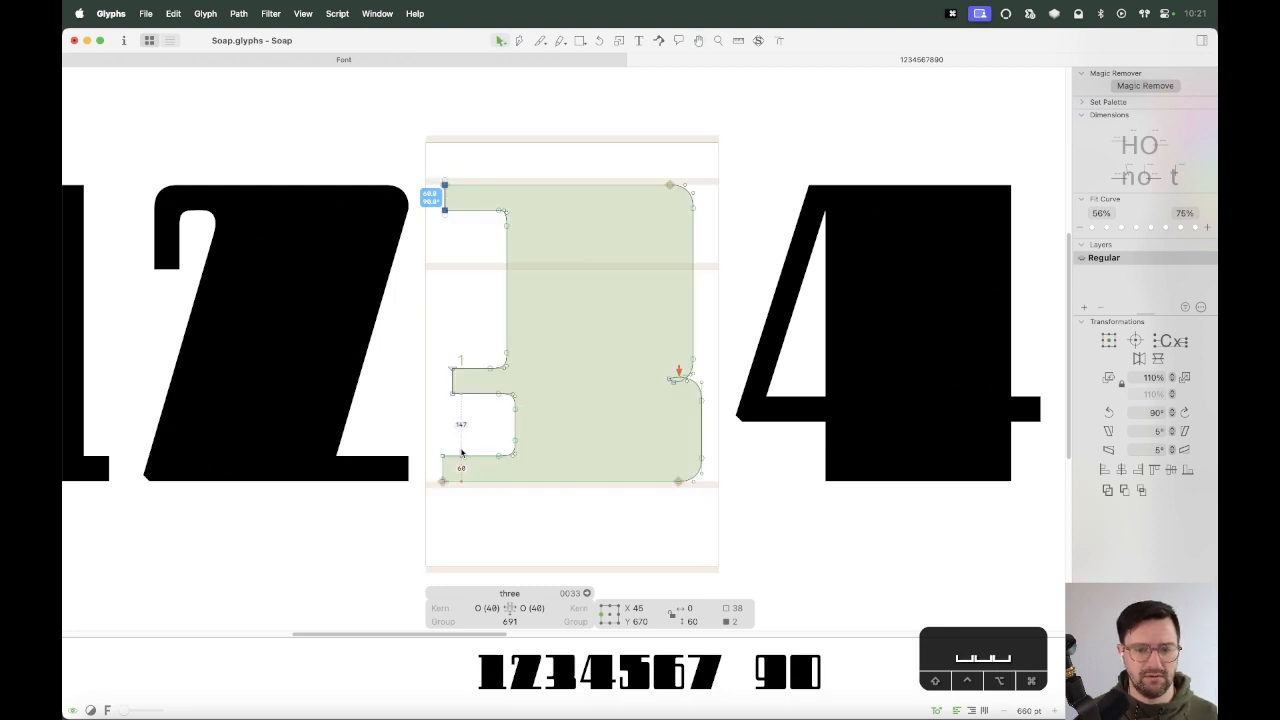
# Try a 5 after the three in the numeral text to compare the spacing, and remove it again.
pyautogui.press('ctrl+super+m')
pyautogui.press('super+minus')
pyautogui.press('super+minus')
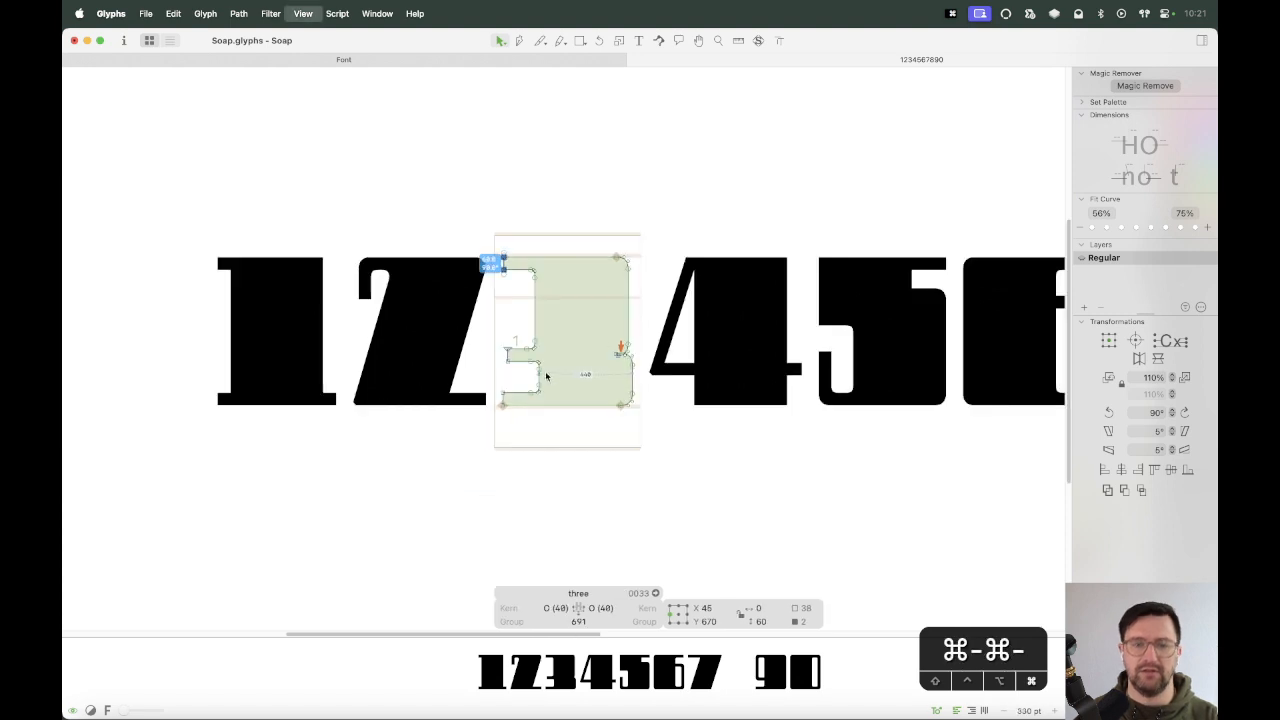
pyautogui.press('super+minus')
pyautogui.press('space')
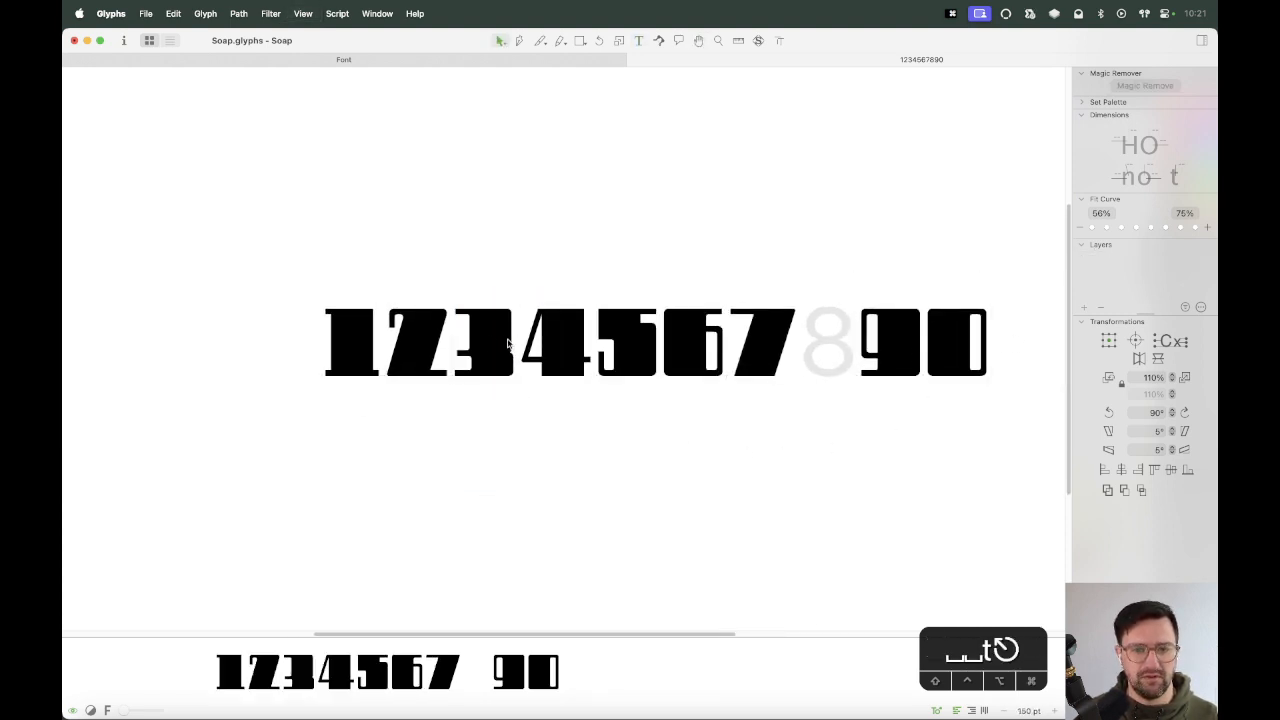
pyautogui.press('t')
pyautogui.click(516, 363)
pyautogui.write('5')
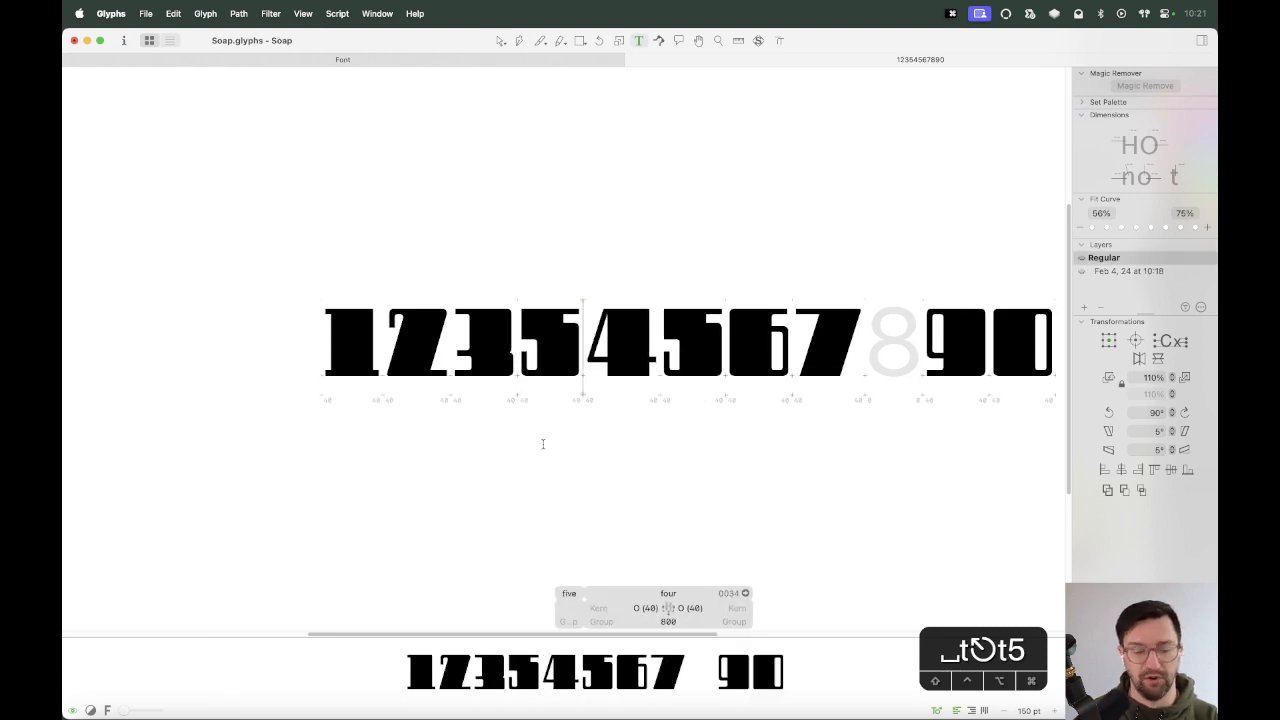
pyautogui.press('BackSpace')
pyautogui.press('Escape')
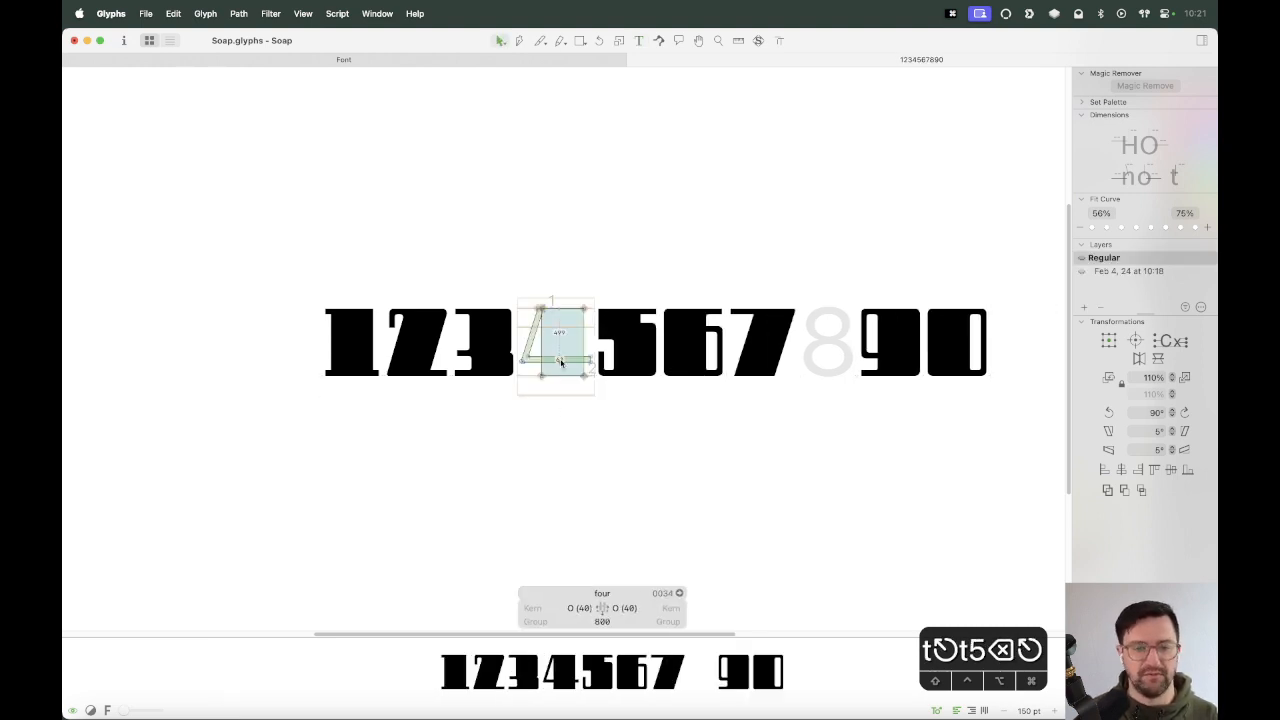
# Set the four's left metrics key to =O*.5 and preview the whole numeral row.
pyautogui.click(577, 608)
pyautogui.press('super+a')
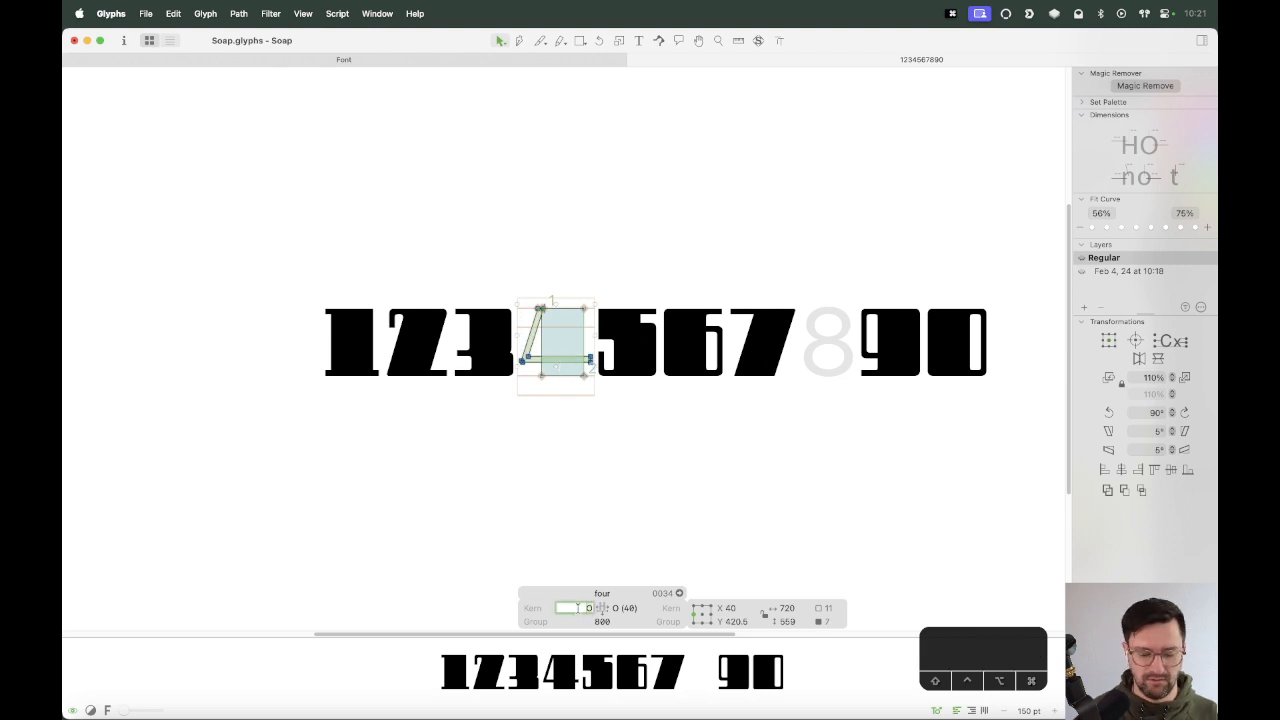
pyautogui.write('=O*.')
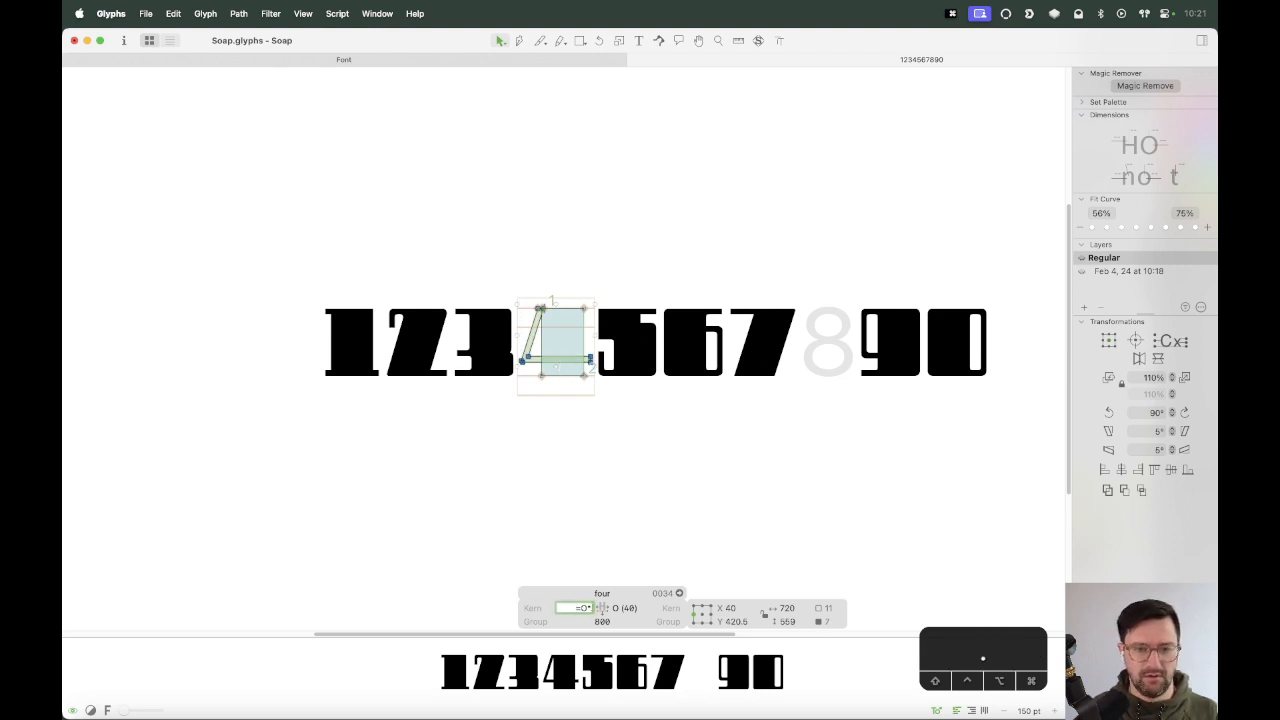
pyautogui.write('5')
pyautogui.press('Return')
pyautogui.press('t')
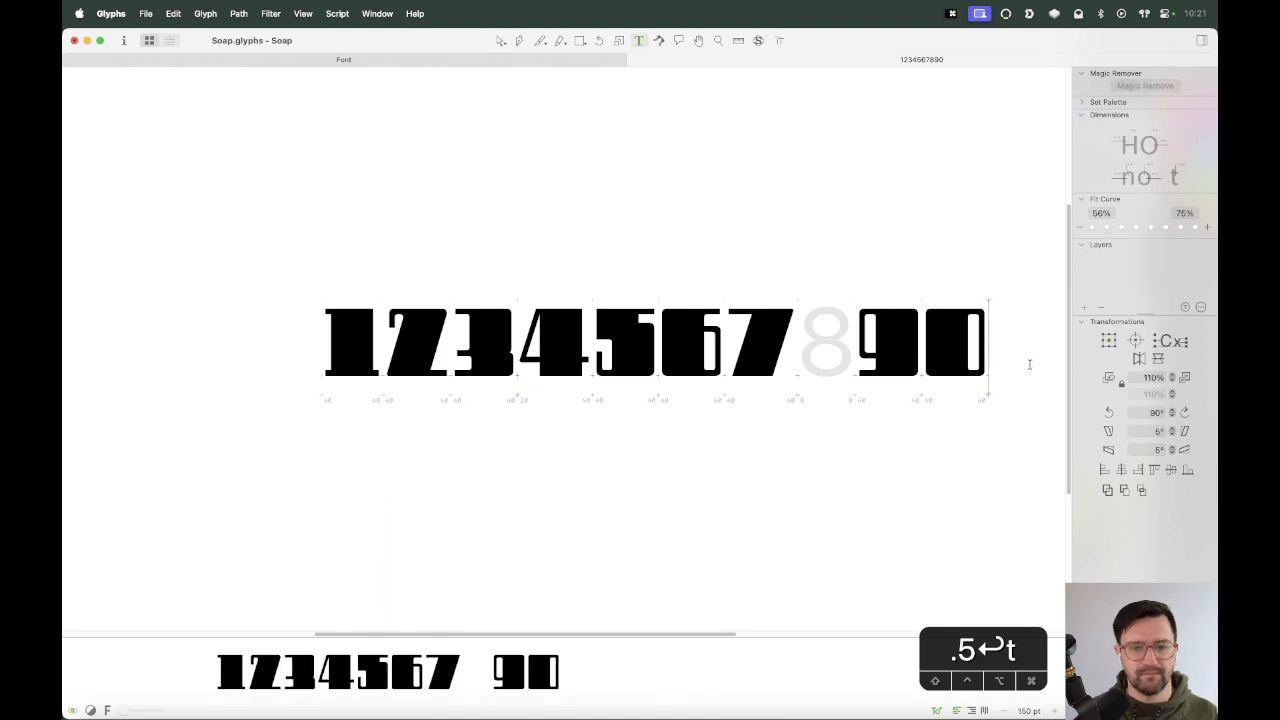
pyautogui.press('Escape')
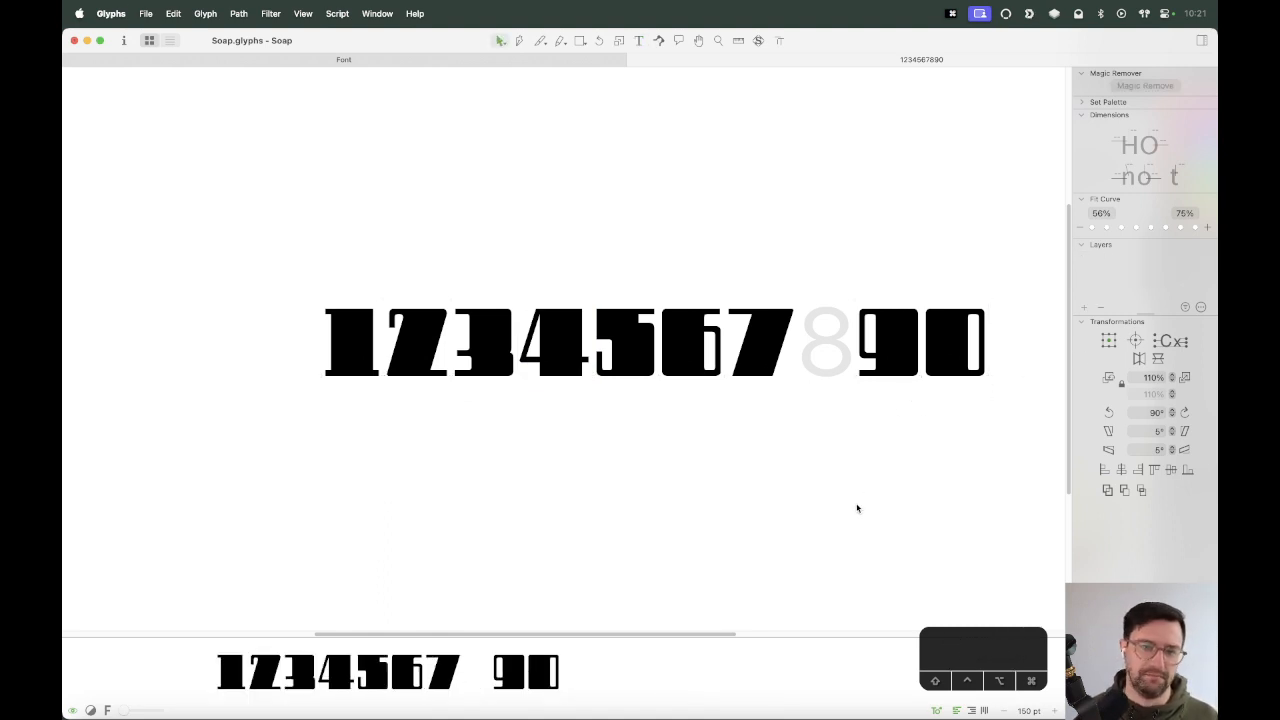
pyautogui.moveTo(868, 488); pyautogui.dragTo(774, 477)
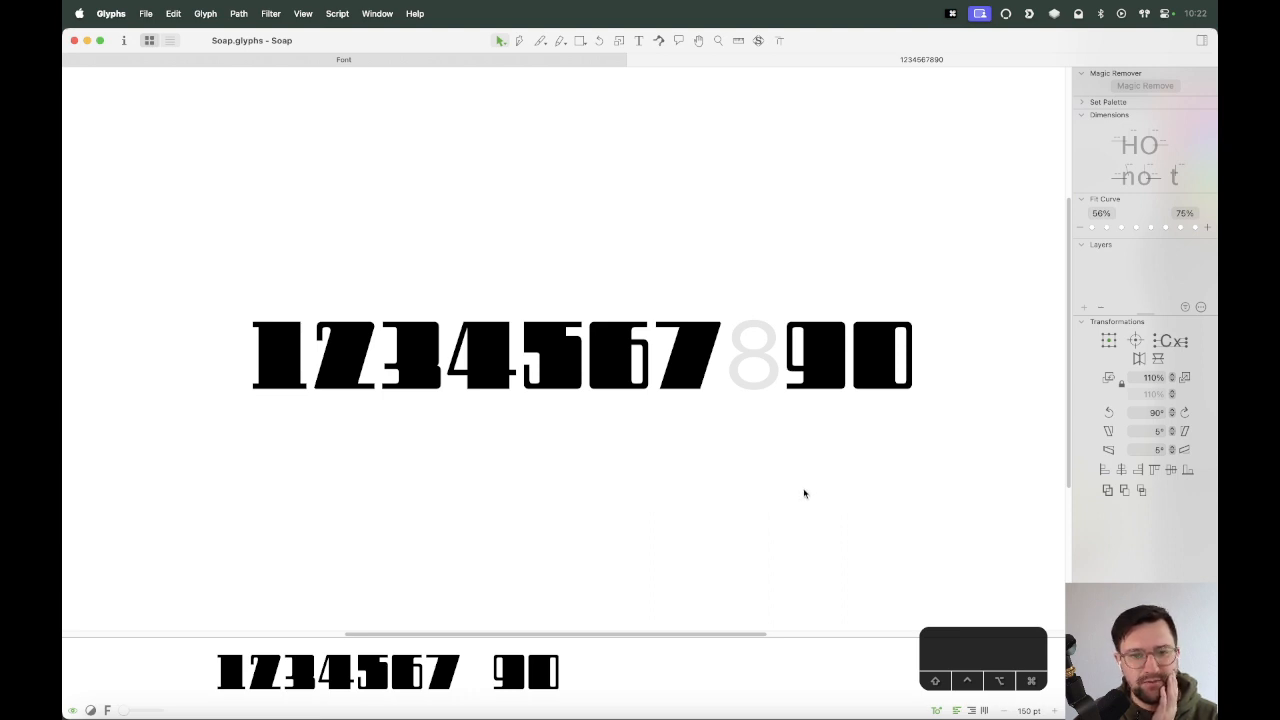
# Insert a 3 before and a 5 after the empty eight in the numeral text.
pyautogui.press('super+equal')
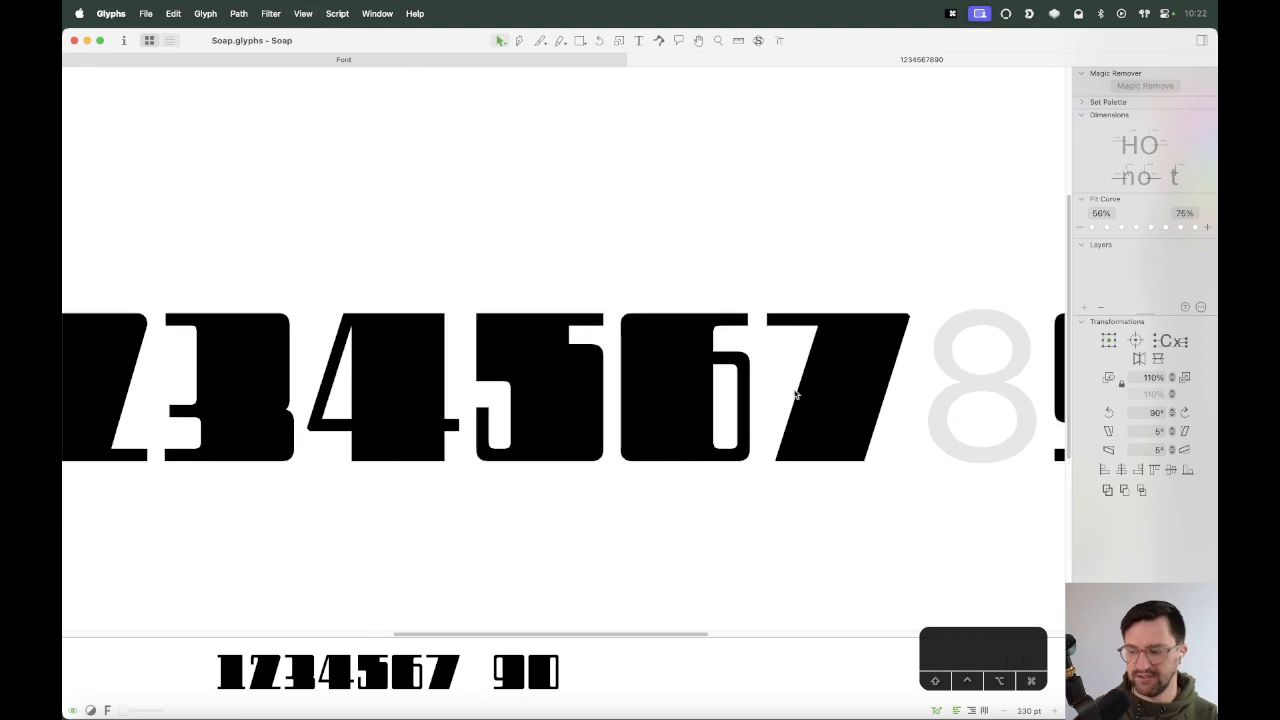
pyautogui.press('space')
pyautogui.press('t')
pyautogui.click(689, 393)
pyautogui.write('3')
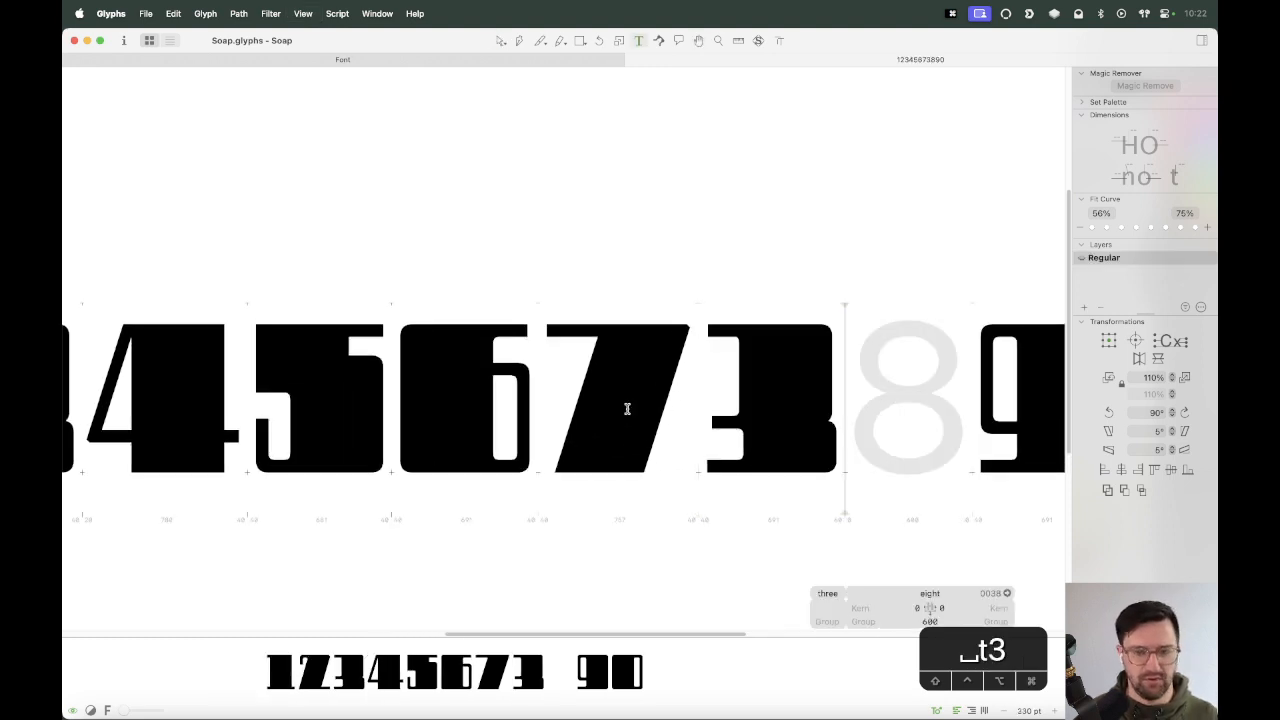
pyautogui.press('Right')
pyautogui.write('5')
pyautogui.press('Escape')
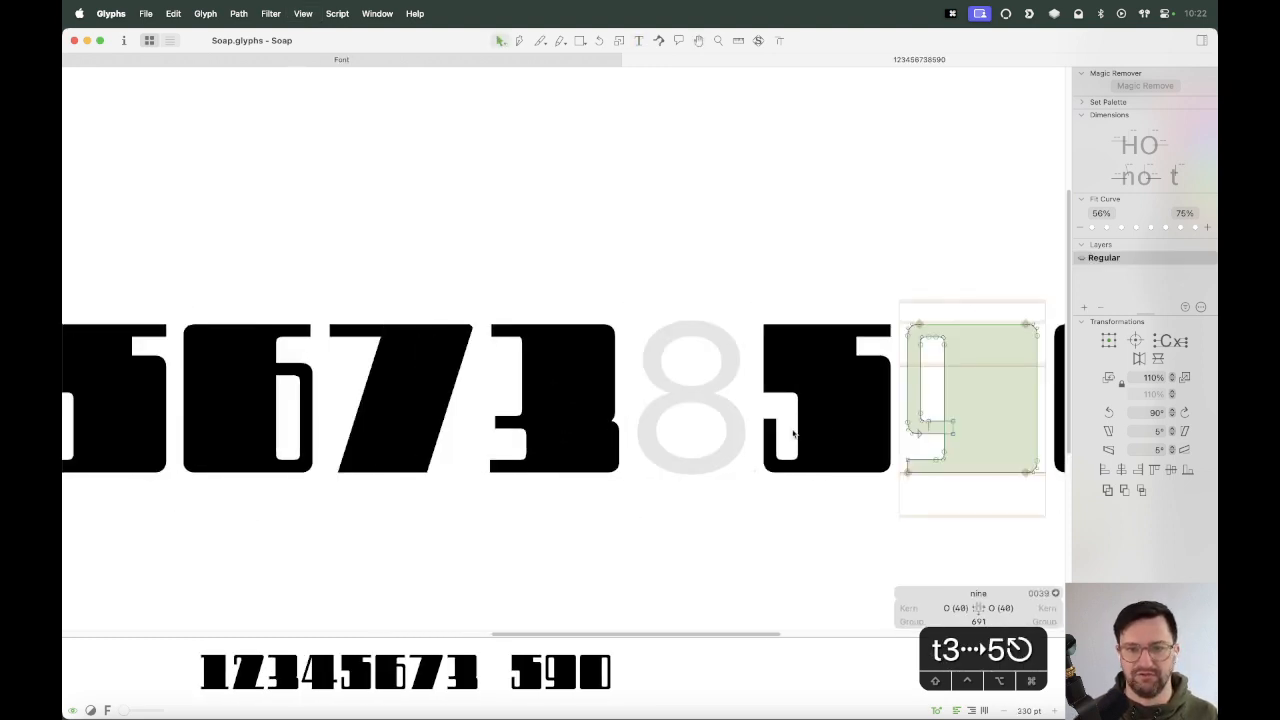
# Copy the five's complete outline into the empty eight.
pyautogui.scroll(3, 831, 404)
pyautogui.moveTo(831, 404); pyautogui.dragTo(626, 291)
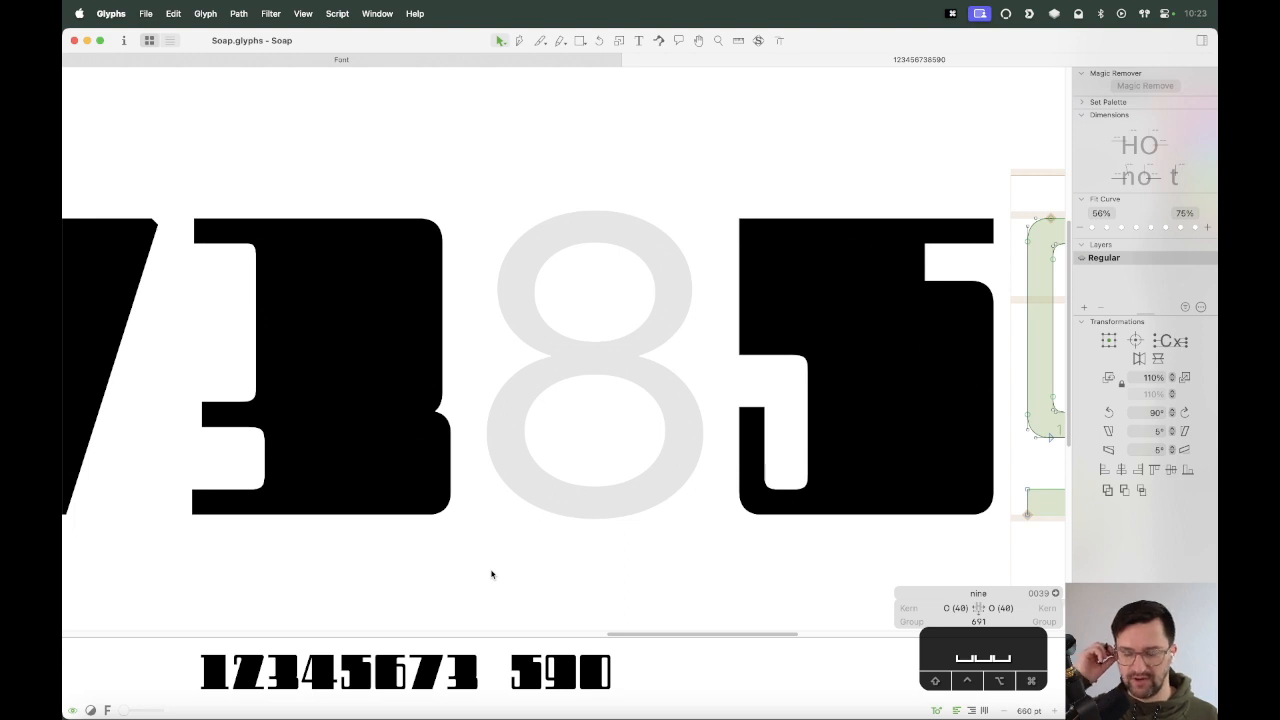
pyautogui.doubleClick(904, 365)
pyautogui.press('super+a')
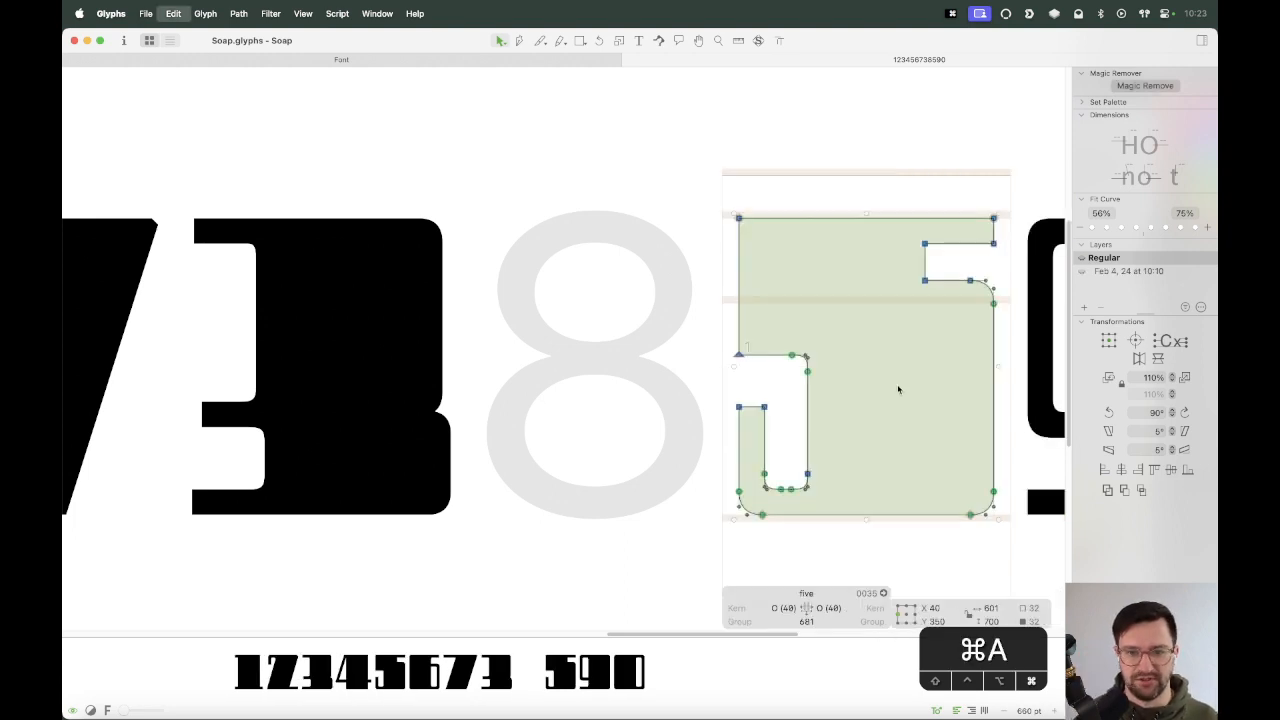
pyautogui.press('super+c')
pyautogui.doubleClick(645, 455)
pyautogui.press('super+v')
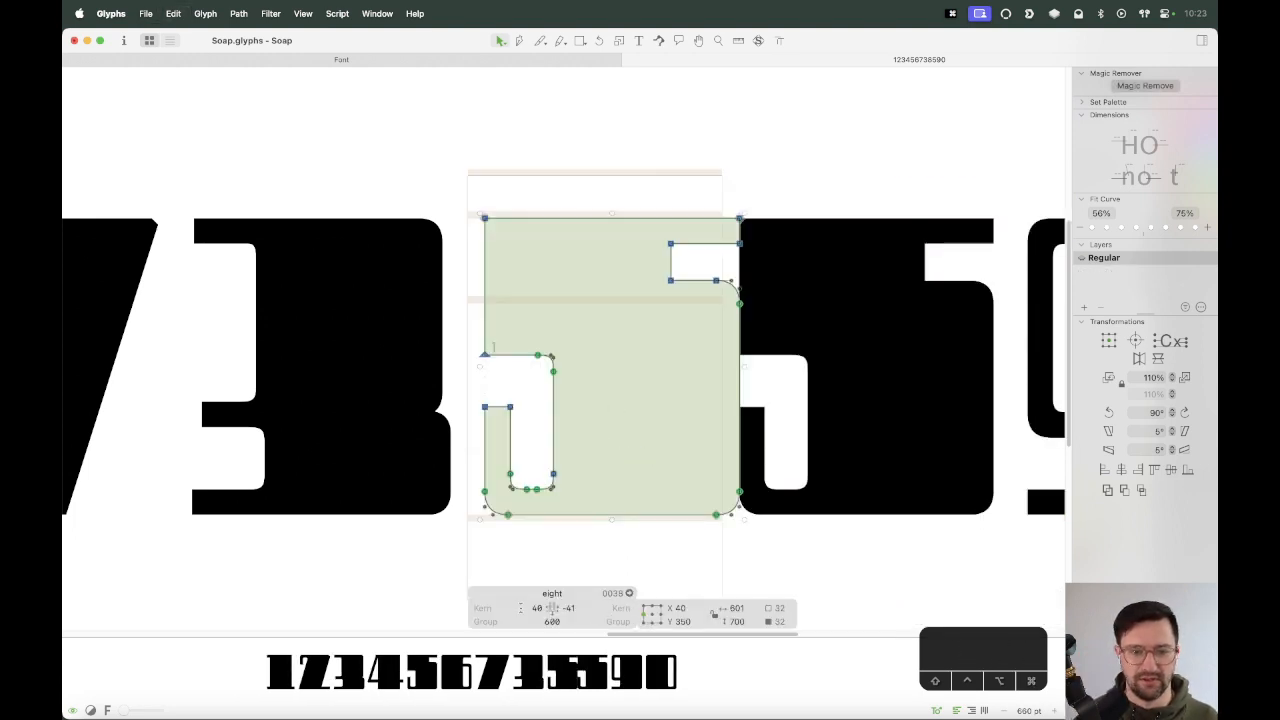
# Set both the left and right metrics keys of the eight to O.
pyautogui.click(521, 608)
pyautogui.press('super+a')
pyautogui.write('O')
pyautogui.press('Tab')
pyautogui.write('O')
pyautogui.press('Return')
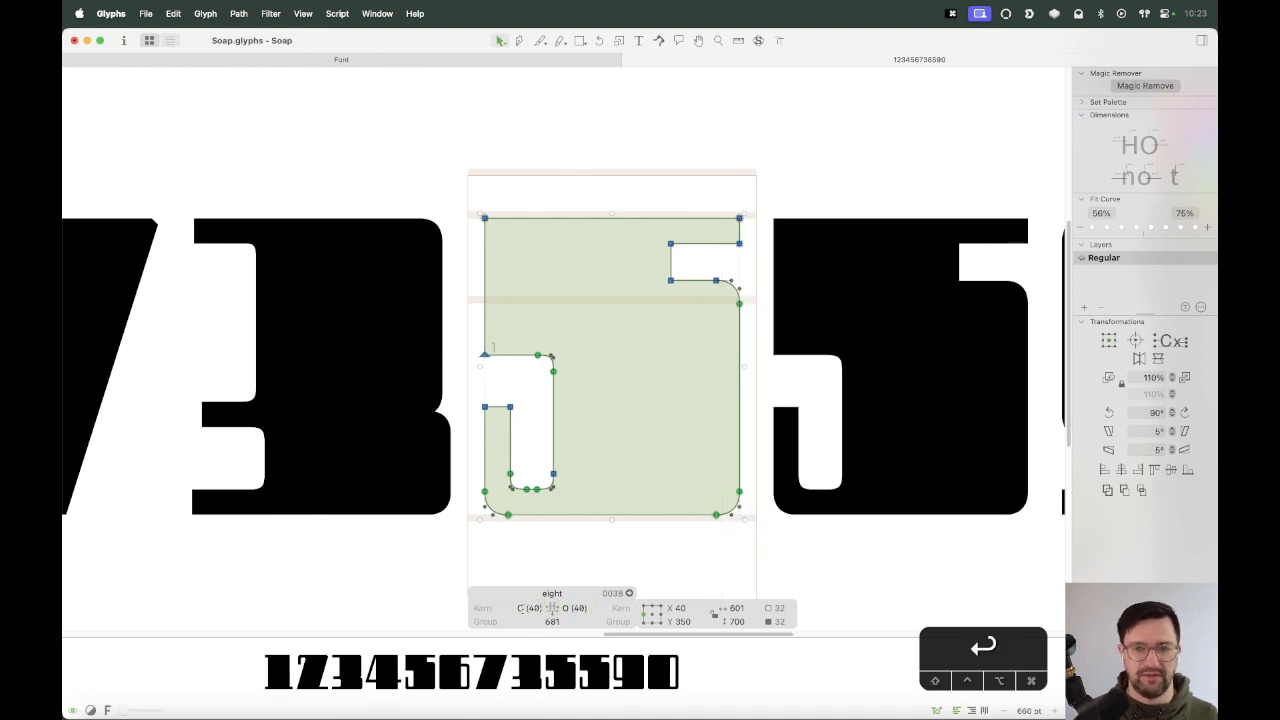
pyautogui.click(691, 397)
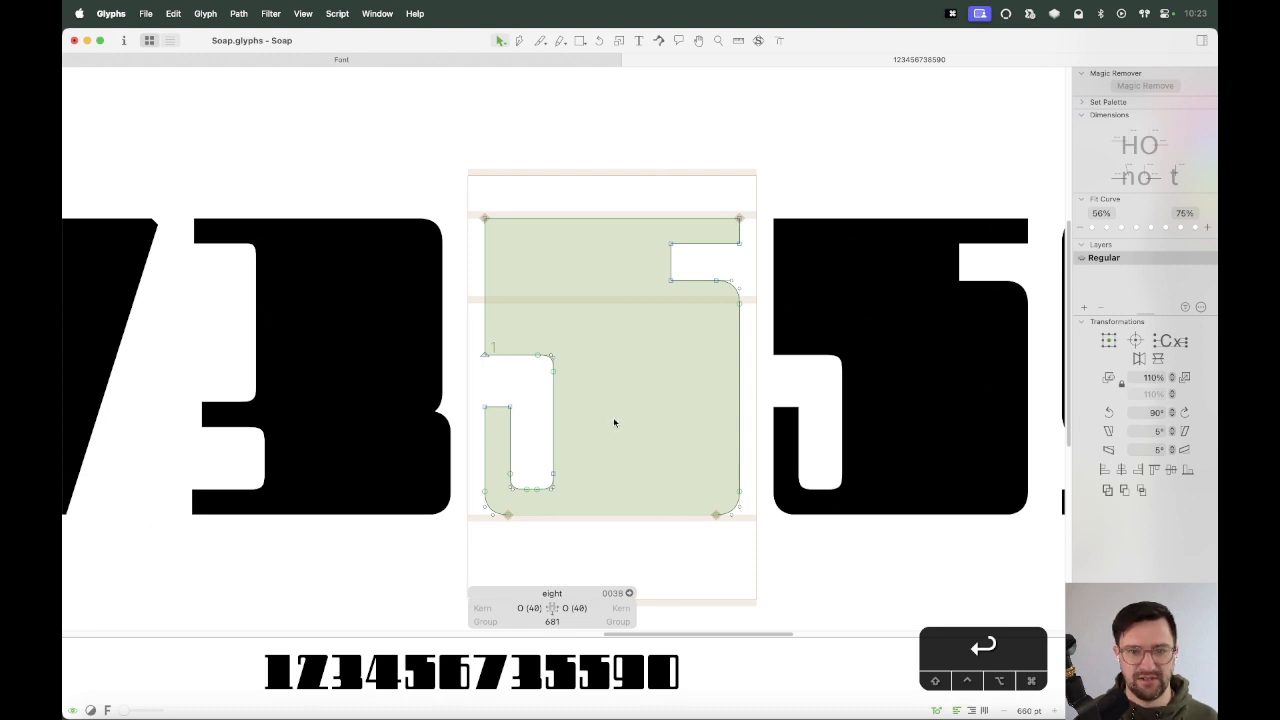
# Copy the three's bowl notch nodes, and delete the eight's upper aperture with the rounded corner below it, leaving the outline open there.
pyautogui.doubleClick(450, 447)
pyautogui.click(452, 446)
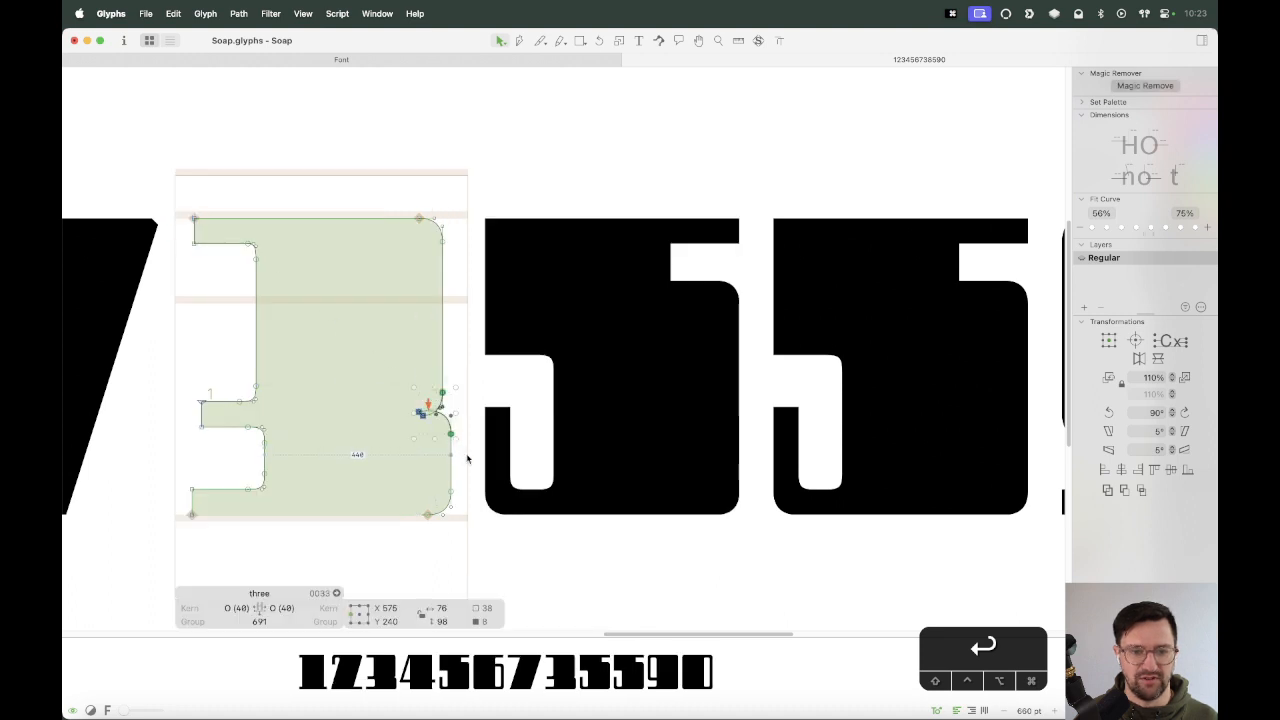
pyautogui.doubleClick(698, 366)
pyautogui.press('z')
pyautogui.click(612, 383)
pyautogui.press('v')
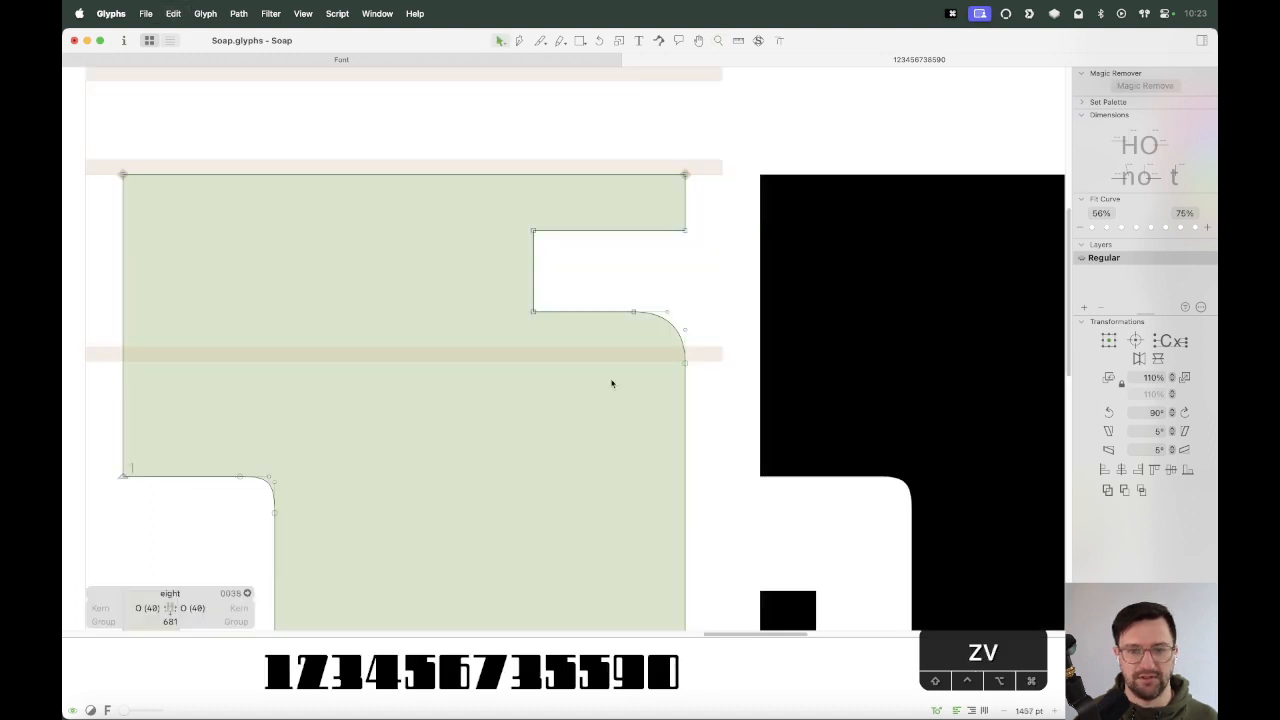
pyautogui.moveTo(643, 313); pyautogui.dragTo(717, 400)
pyautogui.hotkey('alt', 'BackSpace')
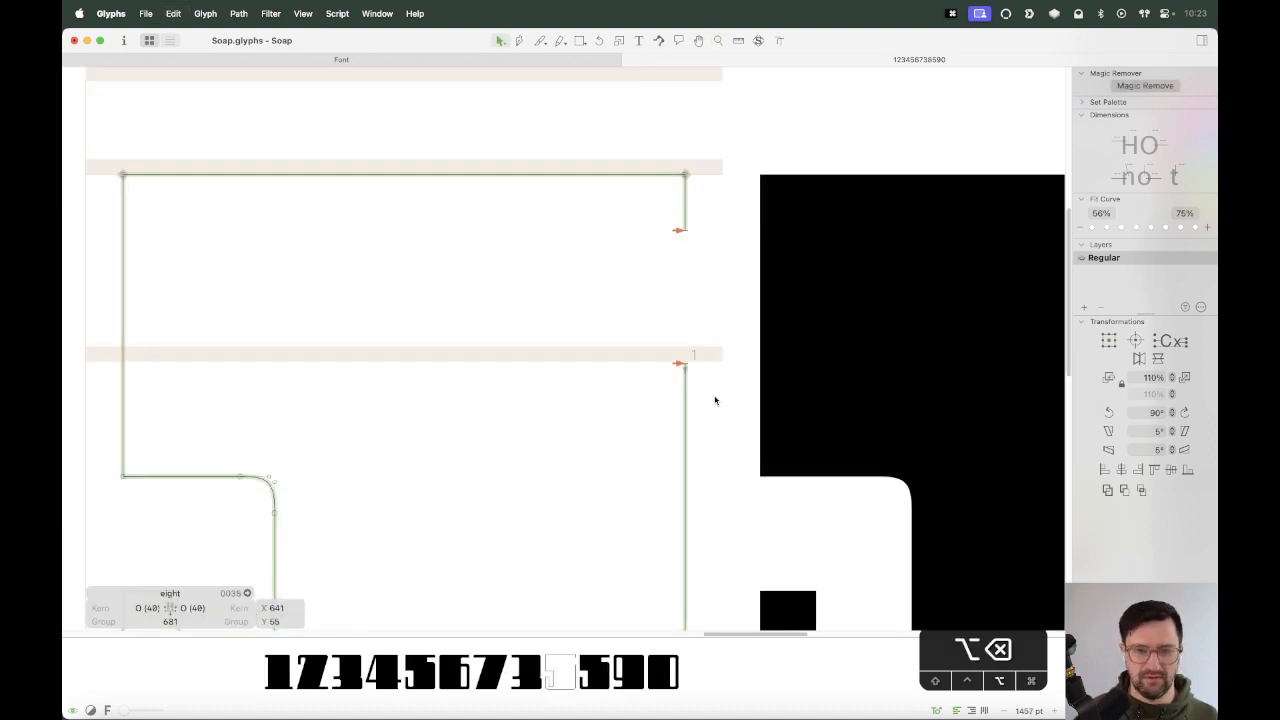
# Paste the copied notch into the eight and join its lower end to the open top of the right-hand stem.
pyautogui.press('super+z')
pyautogui.moveTo(680, 561); pyautogui.dragTo(670, 276)
pyautogui.press('z')
pyautogui.click(578, 397)
pyautogui.press('v')
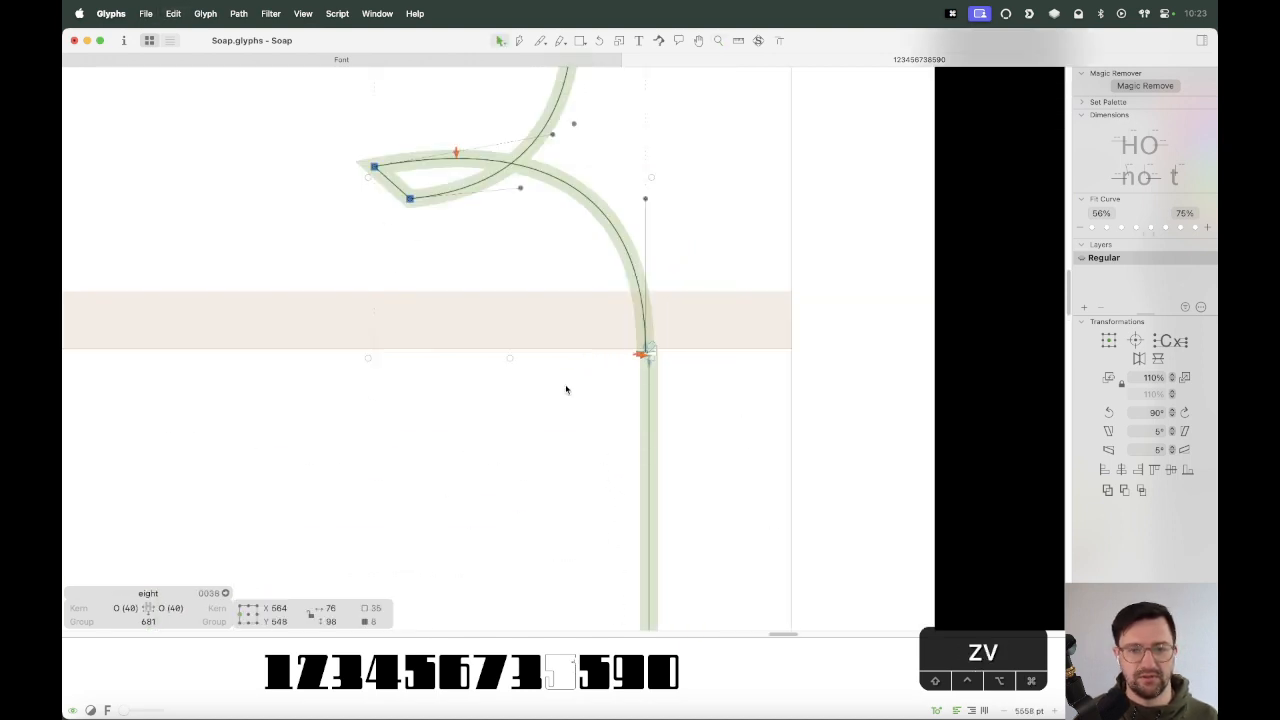
pyautogui.press('Down')
pyautogui.click(458, 456)
pyautogui.press('super+equal')
pyautogui.press('super+equal')
pyautogui.press('super+minus')
pyautogui.press('super+minus')
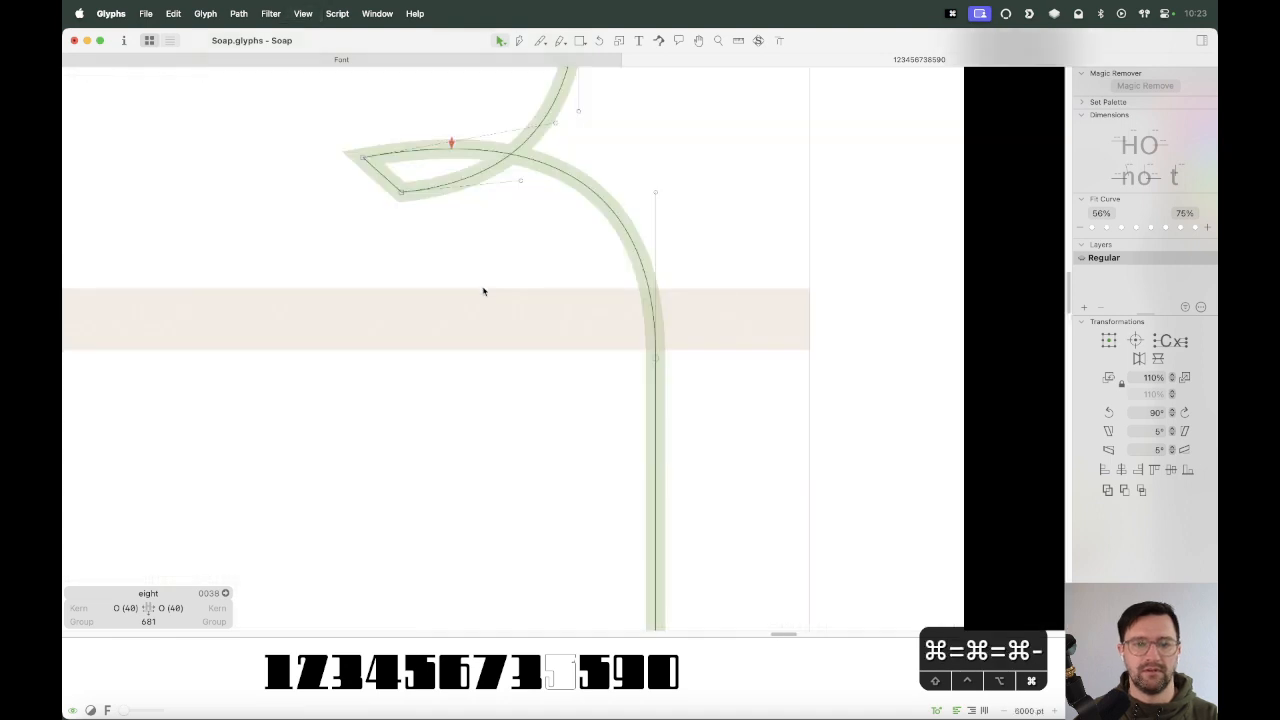
pyautogui.moveTo(497, 245); pyautogui.dragTo(580, 474)
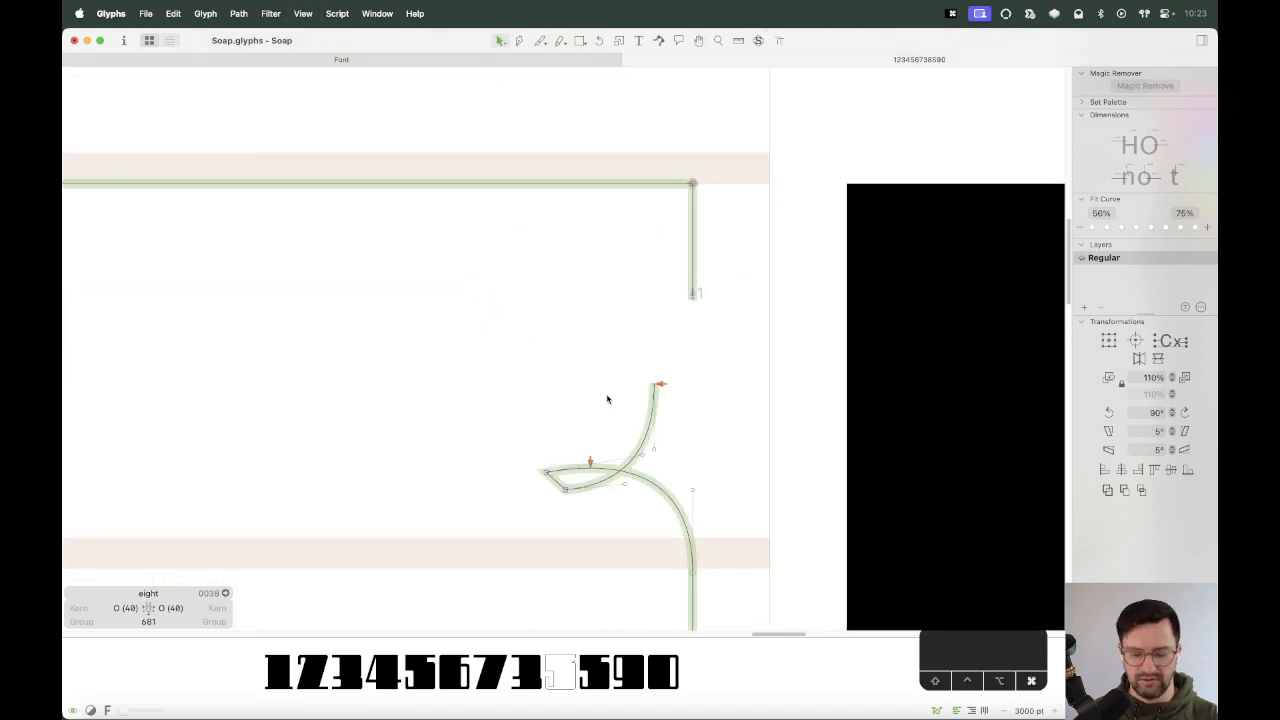
# Delete the eight's open stub below its upper-right corner, and shorten the top edge by pulling its open end inward.
pyautogui.scroll(-3, 607, 399)
pyautogui.moveTo(571, 371); pyautogui.dragTo(774, 243)
pyautogui.moveTo(530, 390); pyautogui.dragTo(733, 279)
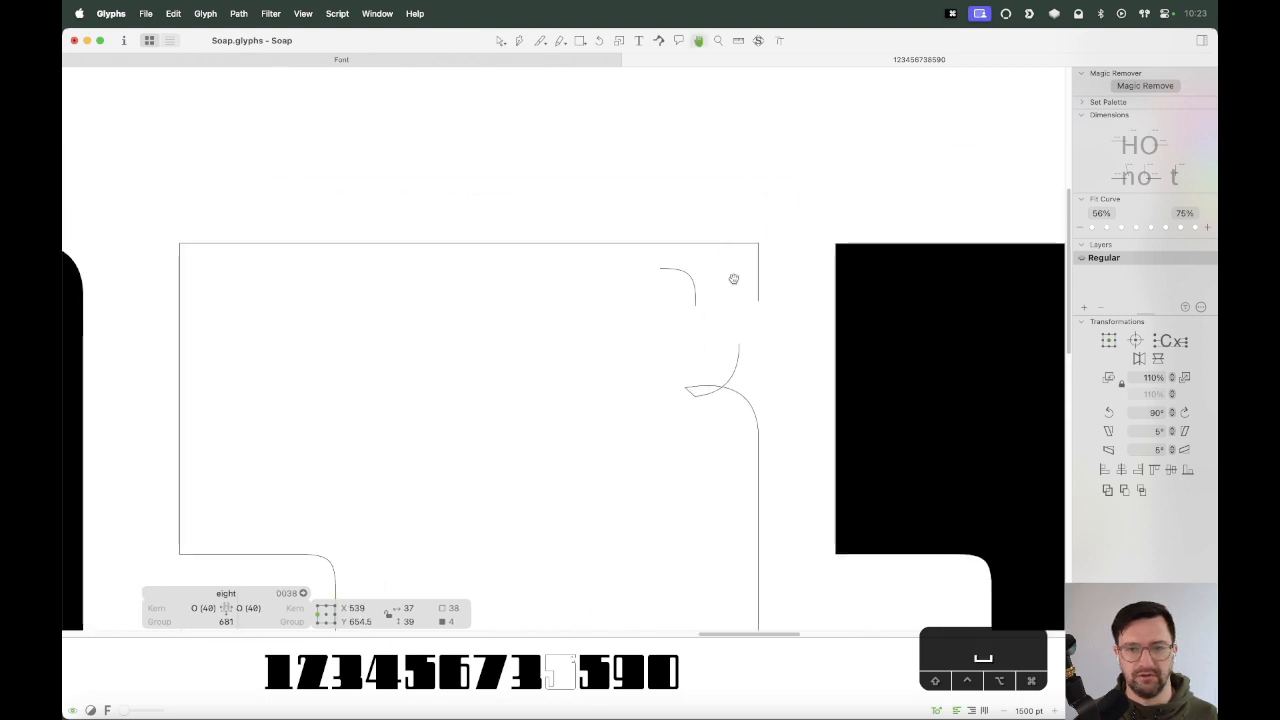
pyautogui.click(757, 303)
pyautogui.hotkey('alt', 'BackSpace')
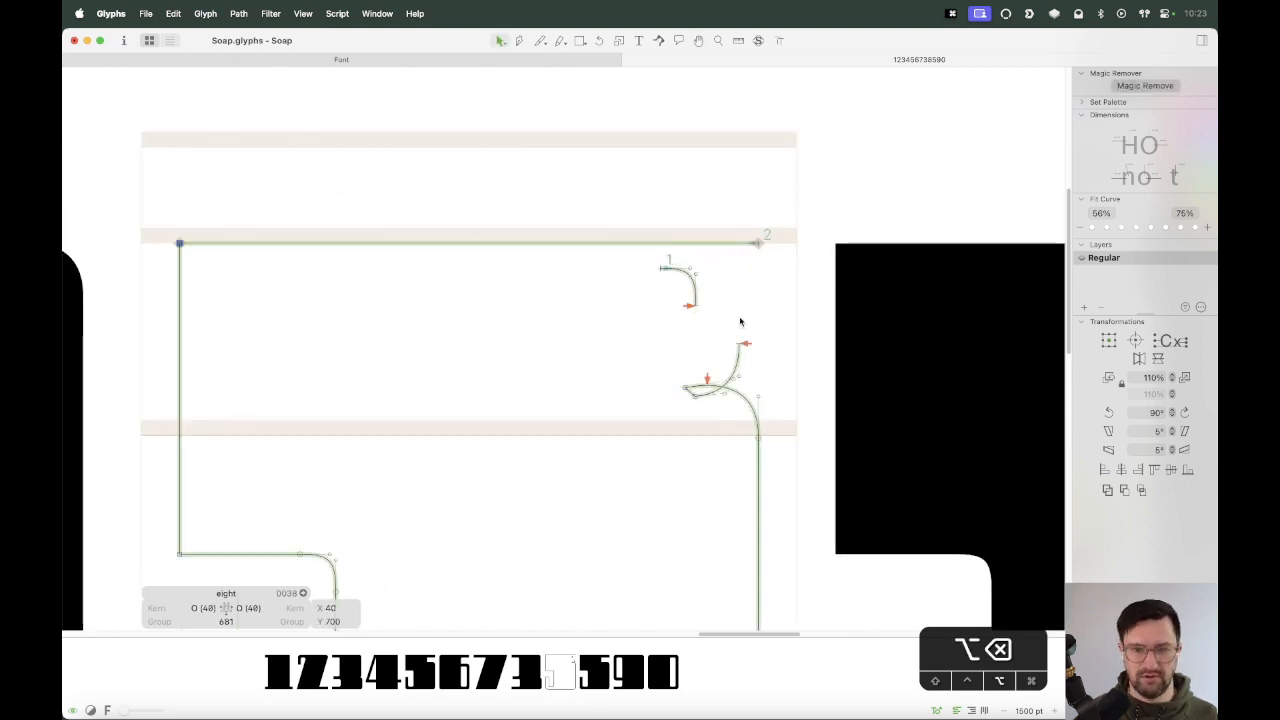
pyautogui.moveTo(758, 245); pyautogui.dragTo(634, 248)
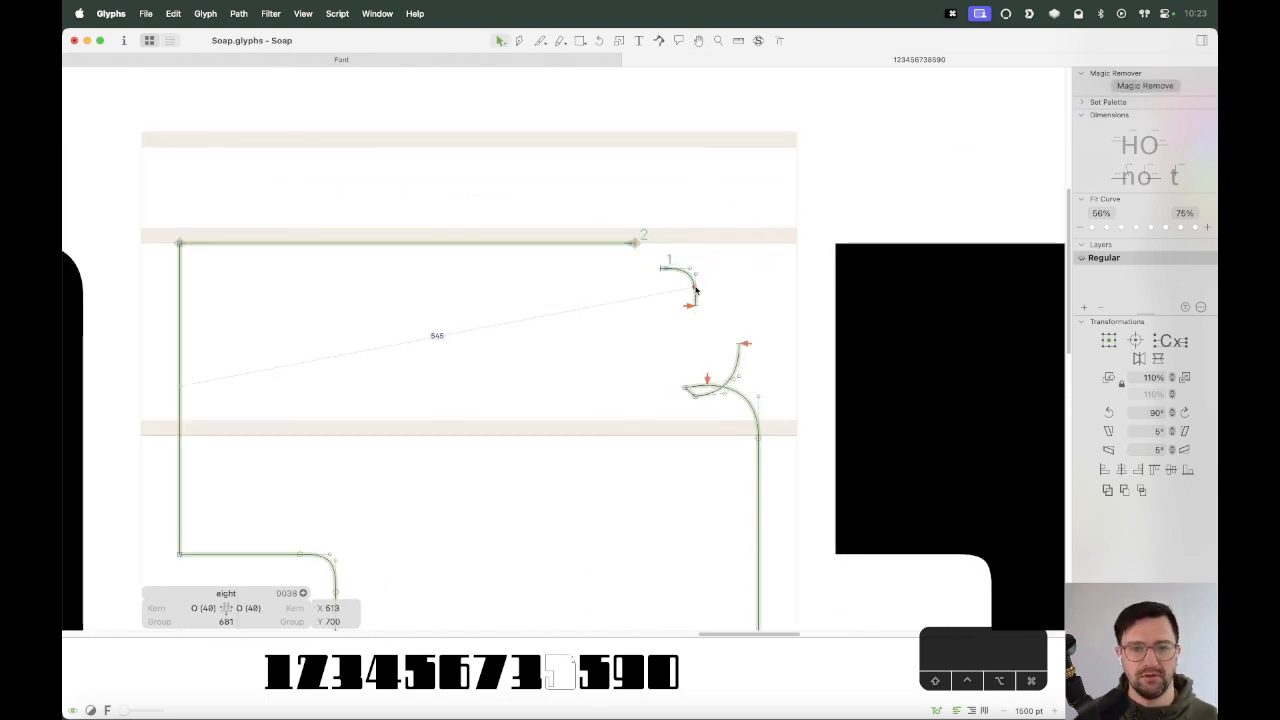
# Move the loose rounded corner up to the eight's top edge height and align its lower end vertically with the notch curve at X 621.
pyautogui.moveTo(695, 290); pyautogui.dragTo(737, 257)
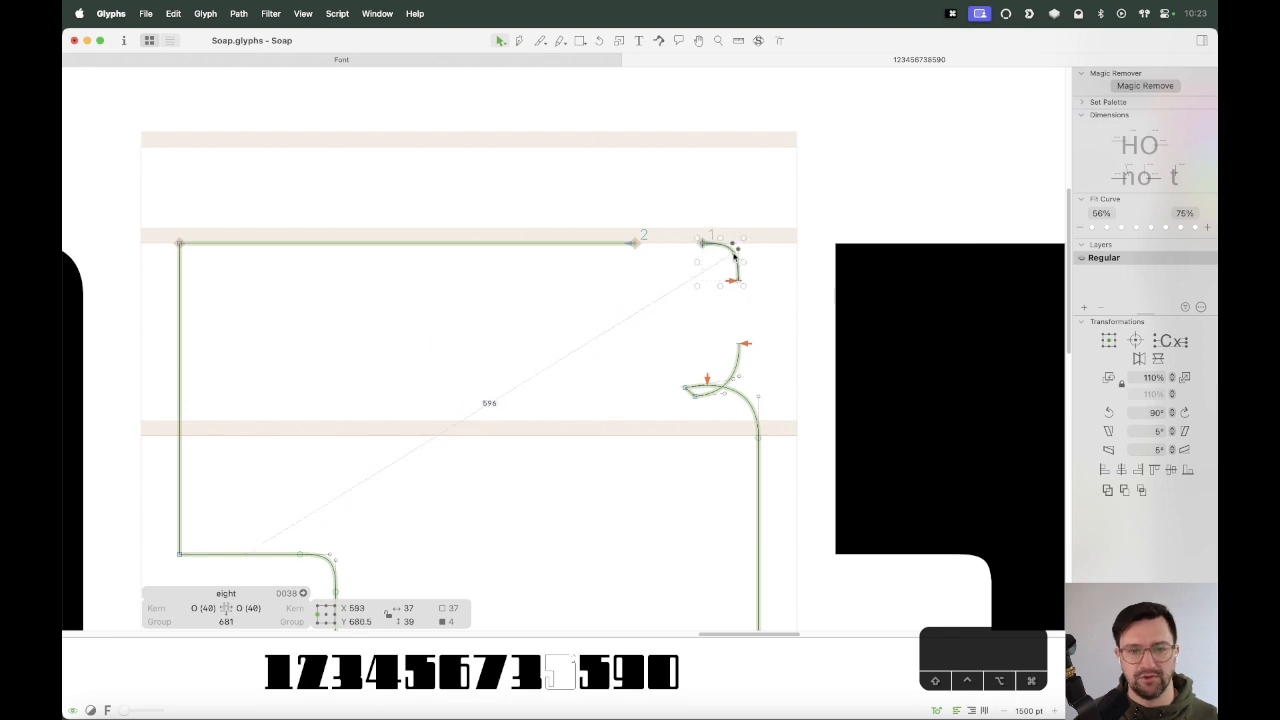
pyautogui.press('Left')
pyautogui.press('Left')
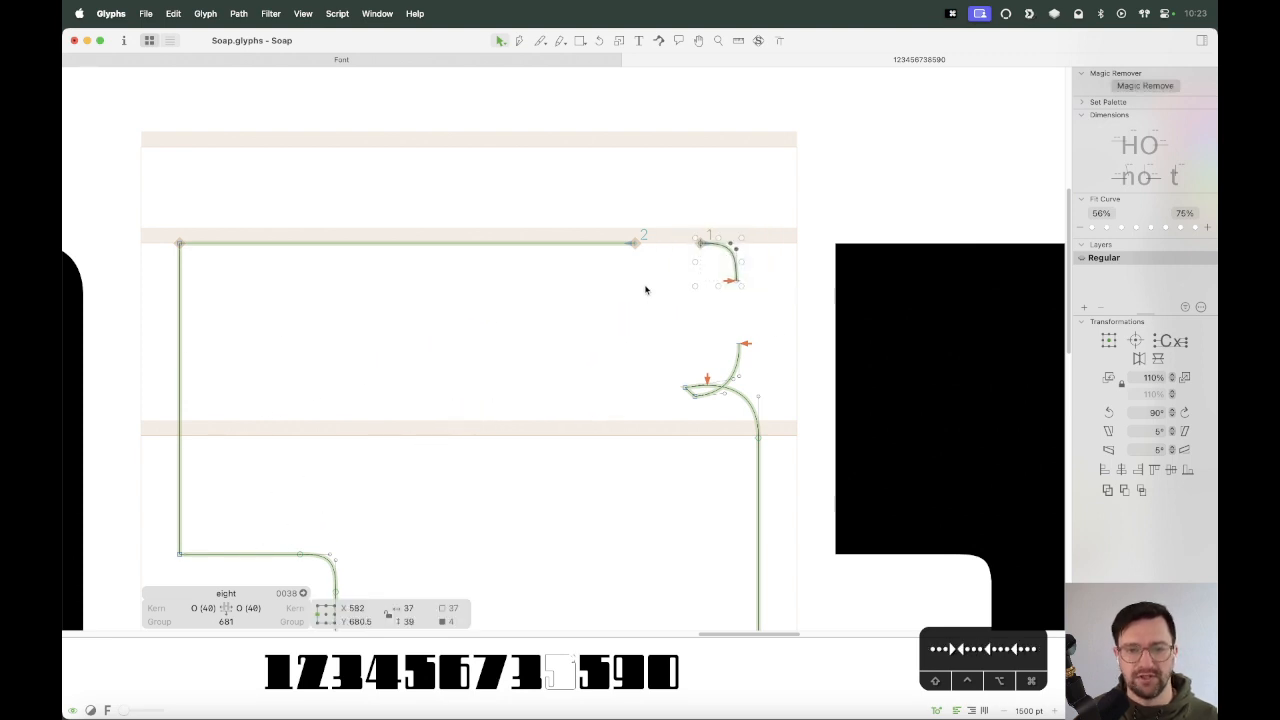
pyautogui.moveTo(766, 270); pyautogui.dragTo(698, 380)
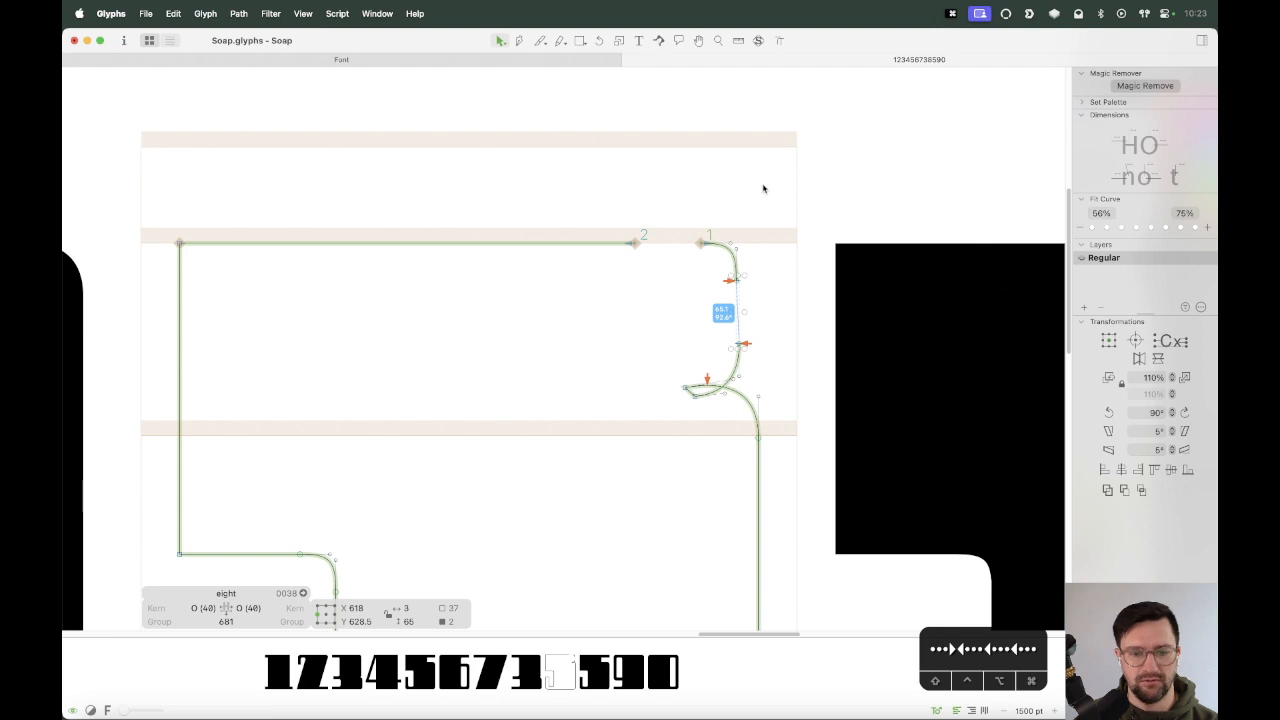
pyautogui.press('BackSpace')
# Connect the rounded corner to the notch curve below, and join the top edge's open end to the corner to close the outline.
pyautogui.moveTo(777, 177); pyautogui.dragTo(719, 341)
pyautogui.rightClick(752, 296)
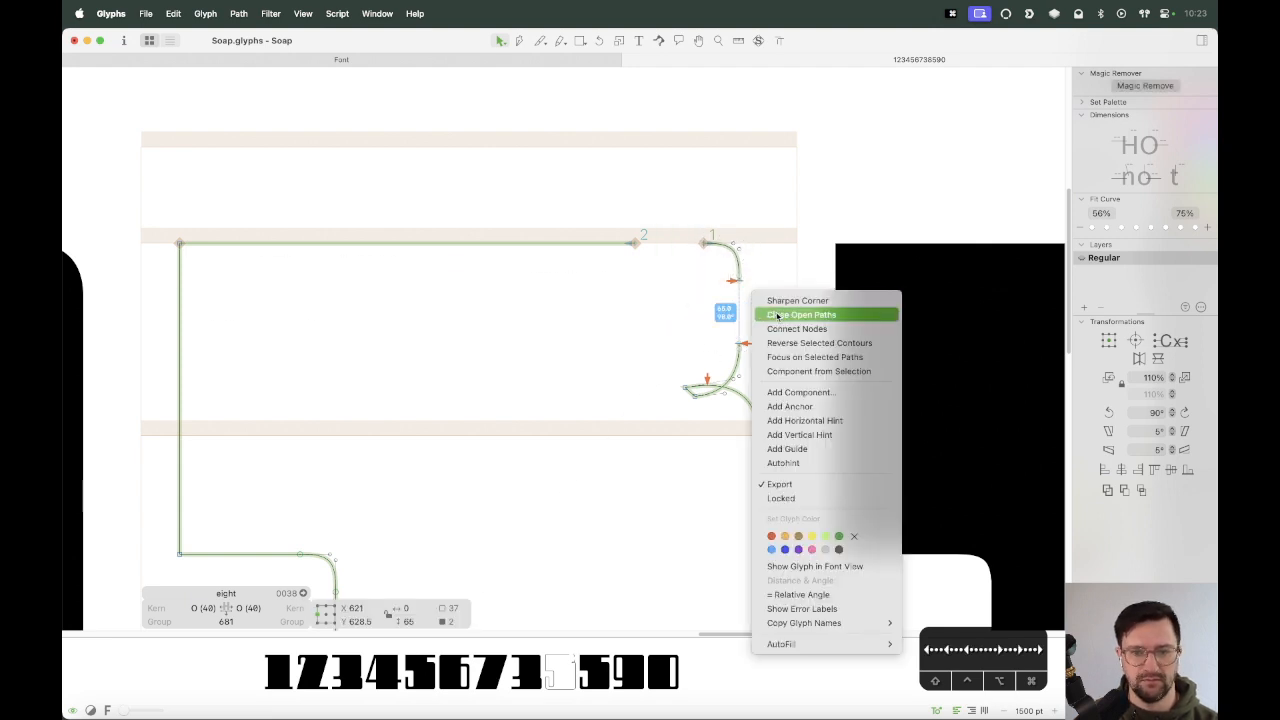
pyautogui.click(787, 316)
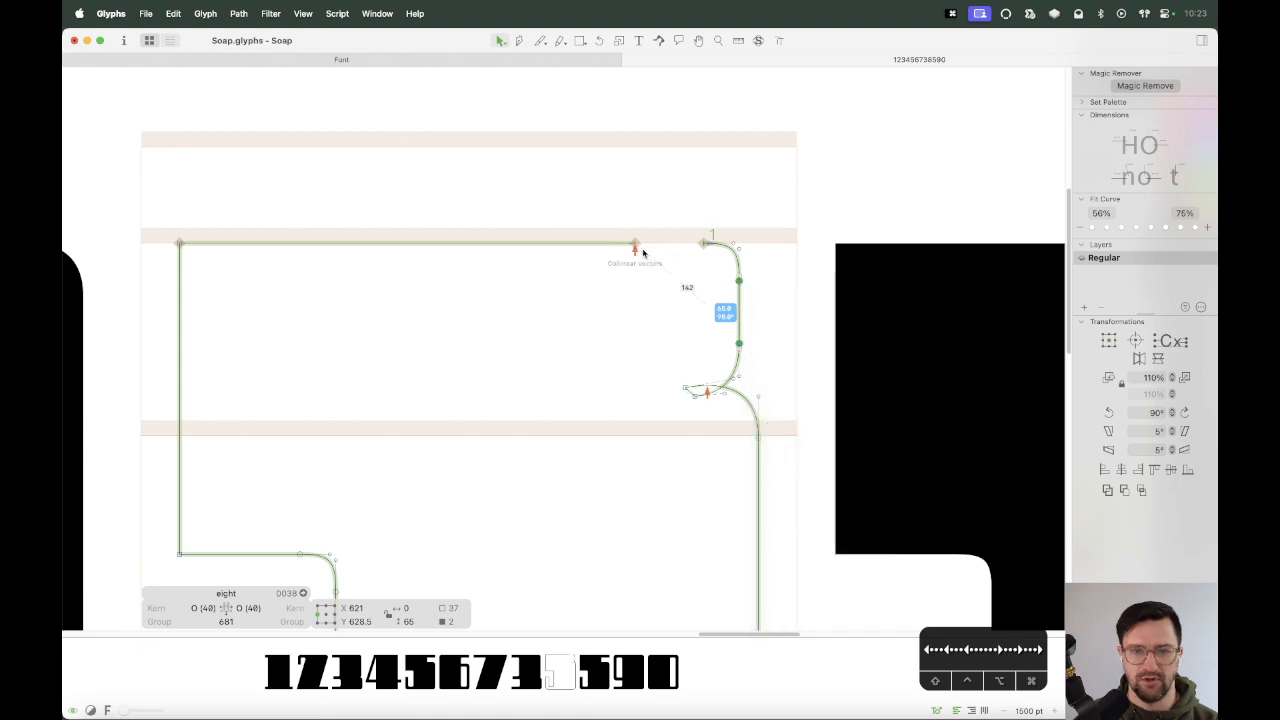
pyautogui.moveTo(636, 245); pyautogui.dragTo(700, 249)
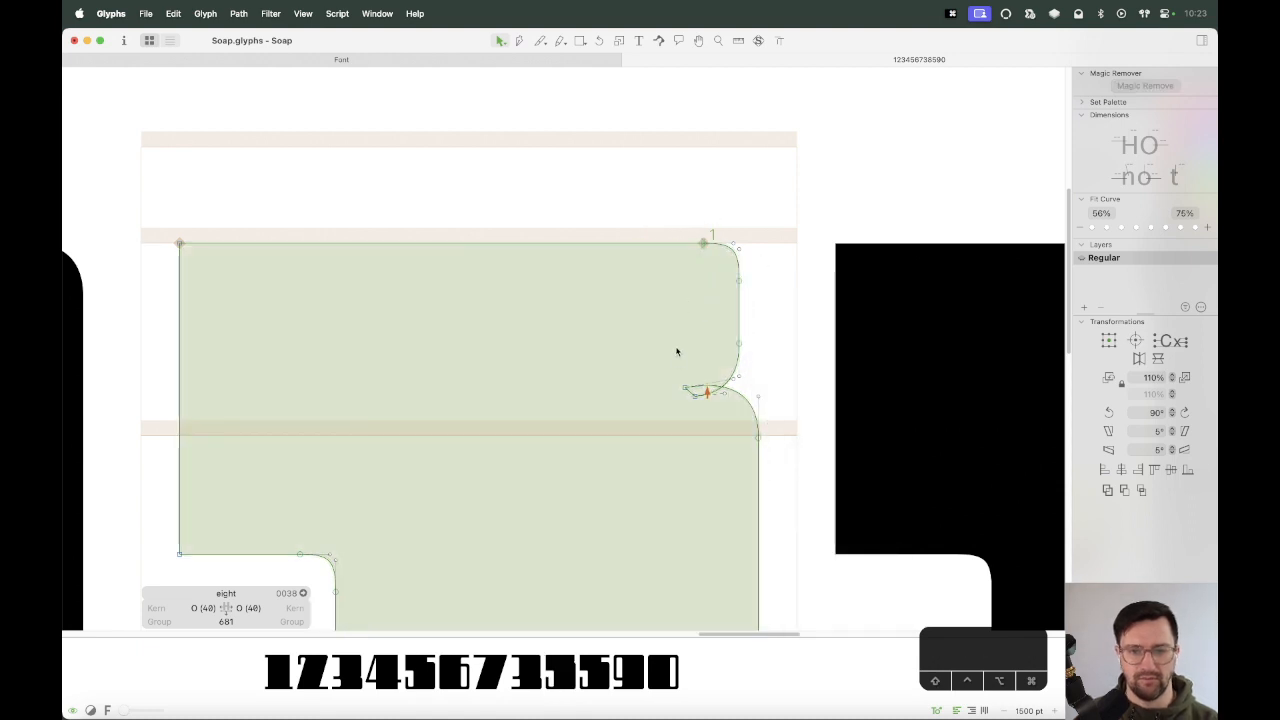
# Select the nodes of the rounded bottom of the eight's lower-left aperture.
pyautogui.press('super+minus')
pyautogui.press('space')
pyautogui.moveTo(794, 407); pyautogui.dragTo(780, 311)
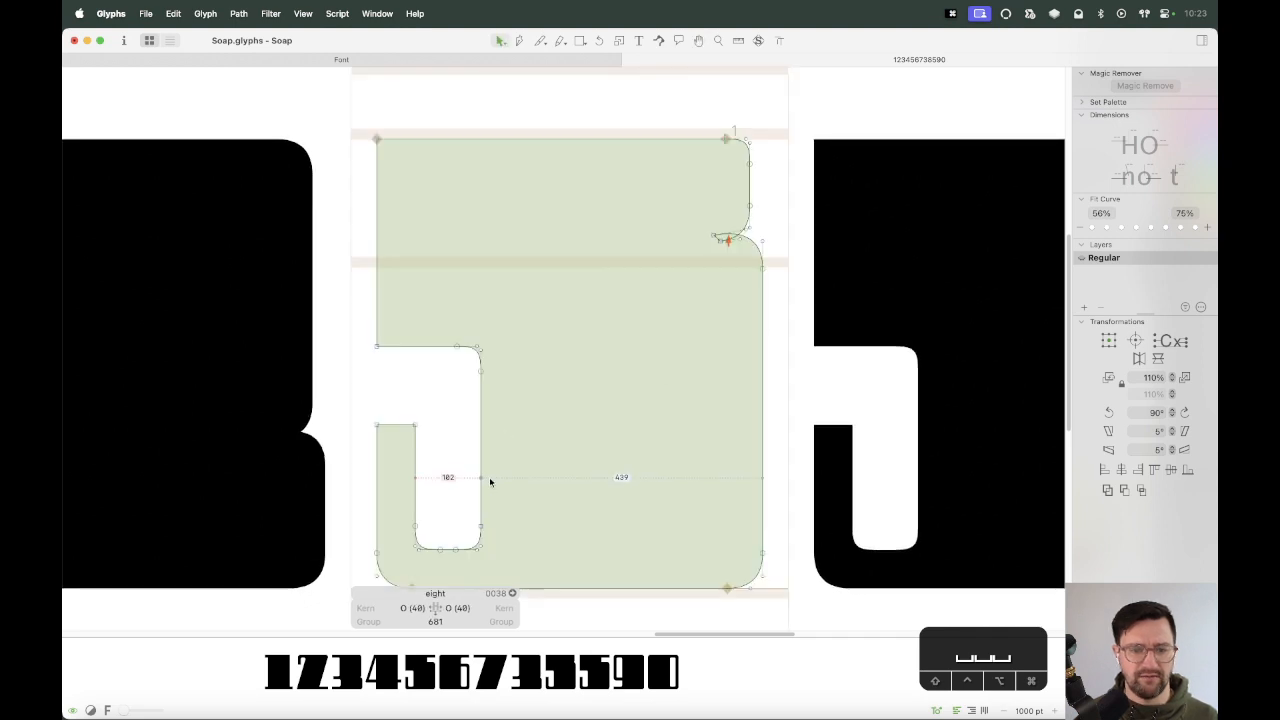
pyautogui.moveTo(399, 566); pyautogui.dragTo(398, 567)
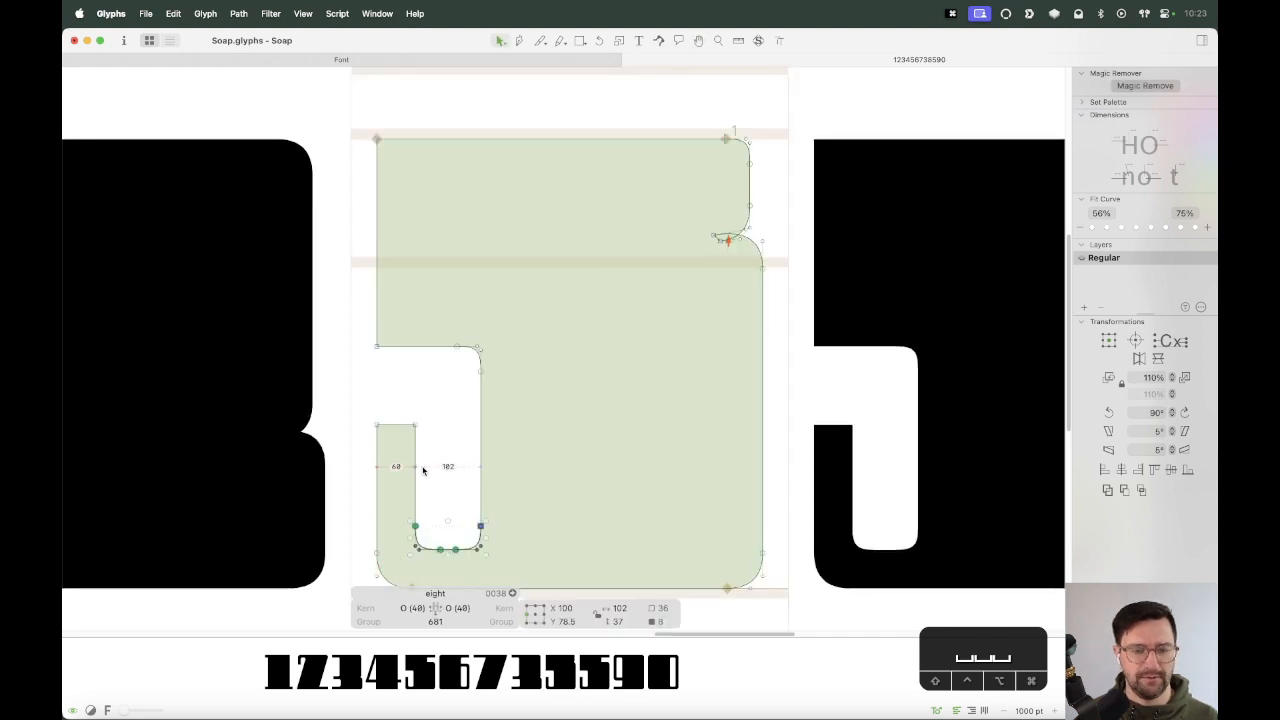
# Break open the eight's outline by deleting the straight vertical and horizontal segments of the left-side notch.
pyautogui.click(421, 473)
pyautogui.click(416, 483)
pyautogui.keyDown('shift'); pyautogui.click(481, 463); pyautogui.keyUp('shift')
pyautogui.hotkey('alt', 'BackSpace')
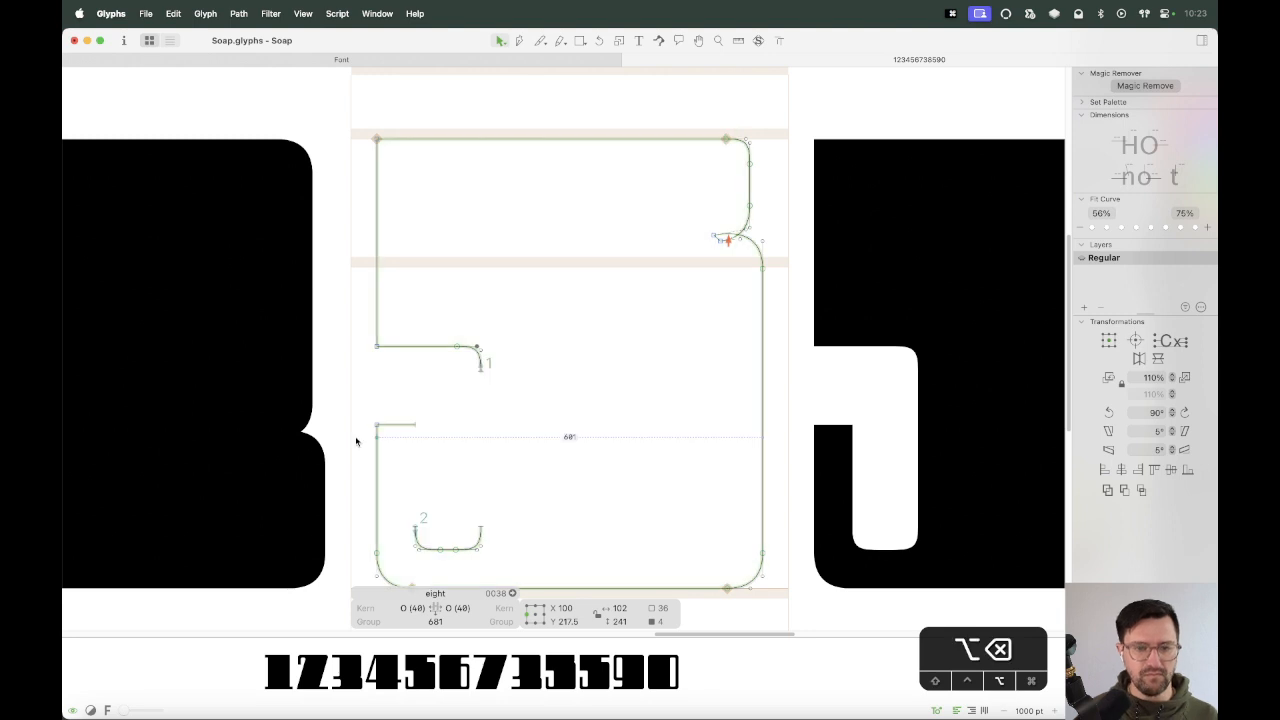
pyautogui.click(428, 349)
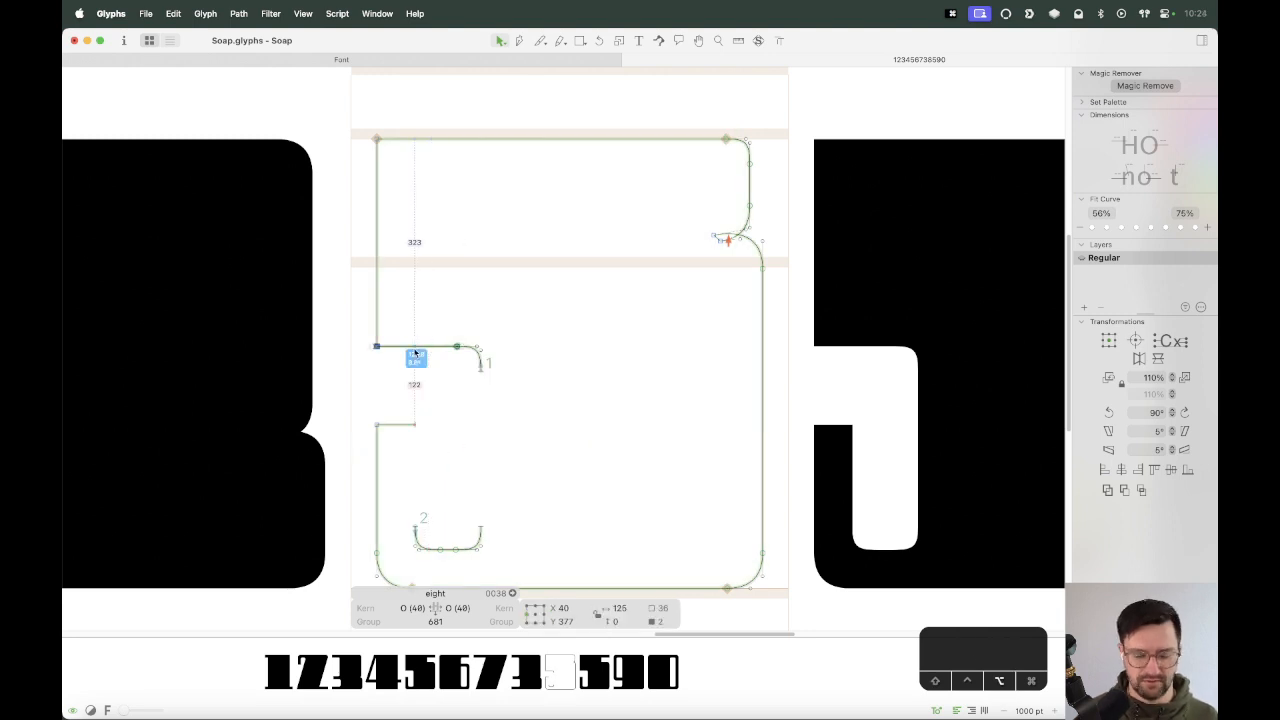
pyautogui.hotkey('alt', 'BackSpace')
pyautogui.hotkey('alt', 'BackSpace')
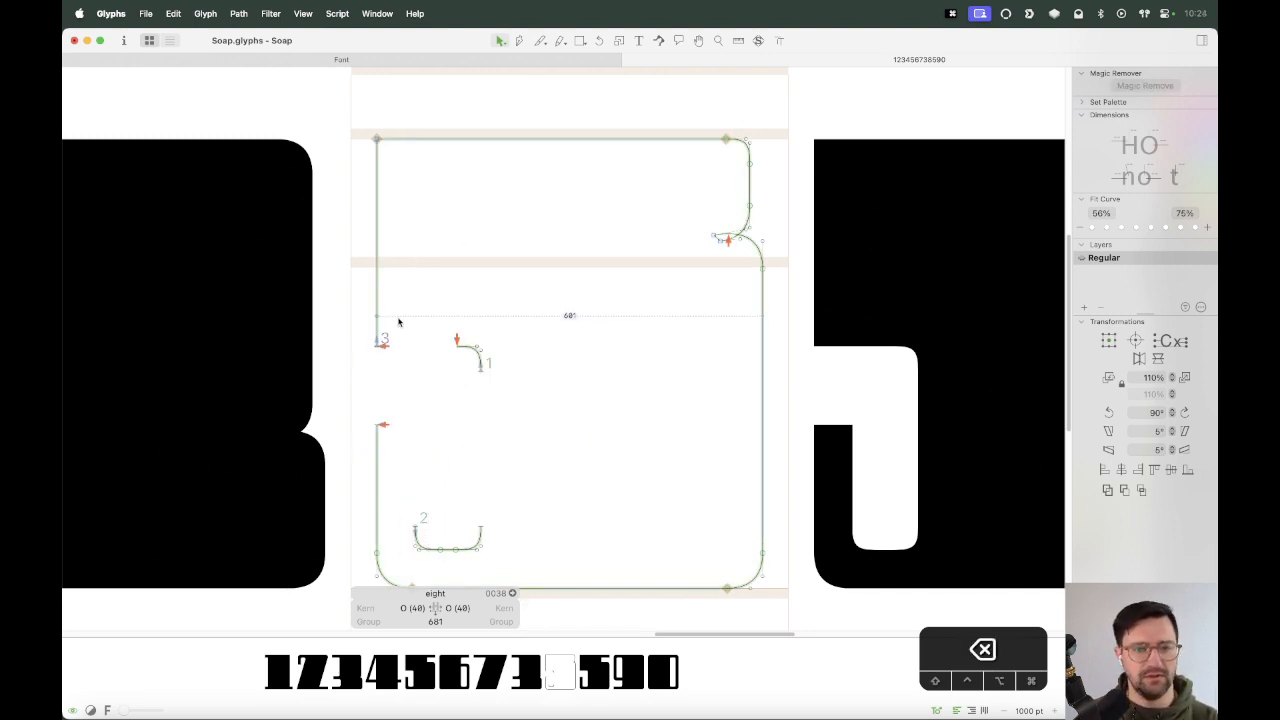
# Copy the right-side waist joint, mirror the copy horizontally and place it near the left stem at X 63, Y 372.
pyautogui.moveTo(696, 196); pyautogui.dragTo(765, 341)
pyautogui.press('super+c')
pyautogui.press('super+v')
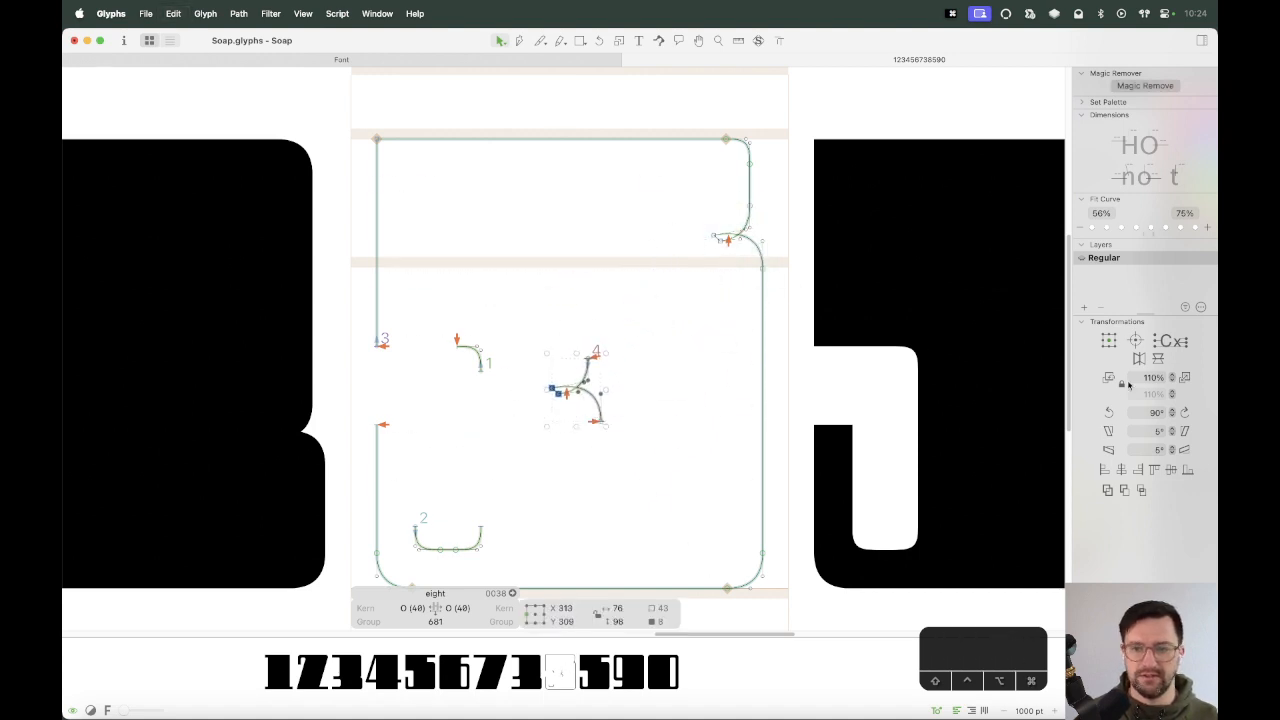
pyautogui.click(1140, 358)
pyautogui.moveTo(622, 390); pyautogui.dragTo(437, 350)
pyautogui.press('z')
pyautogui.moveTo(518, 282); pyautogui.dragTo(345, 438)
pyautogui.press('v')
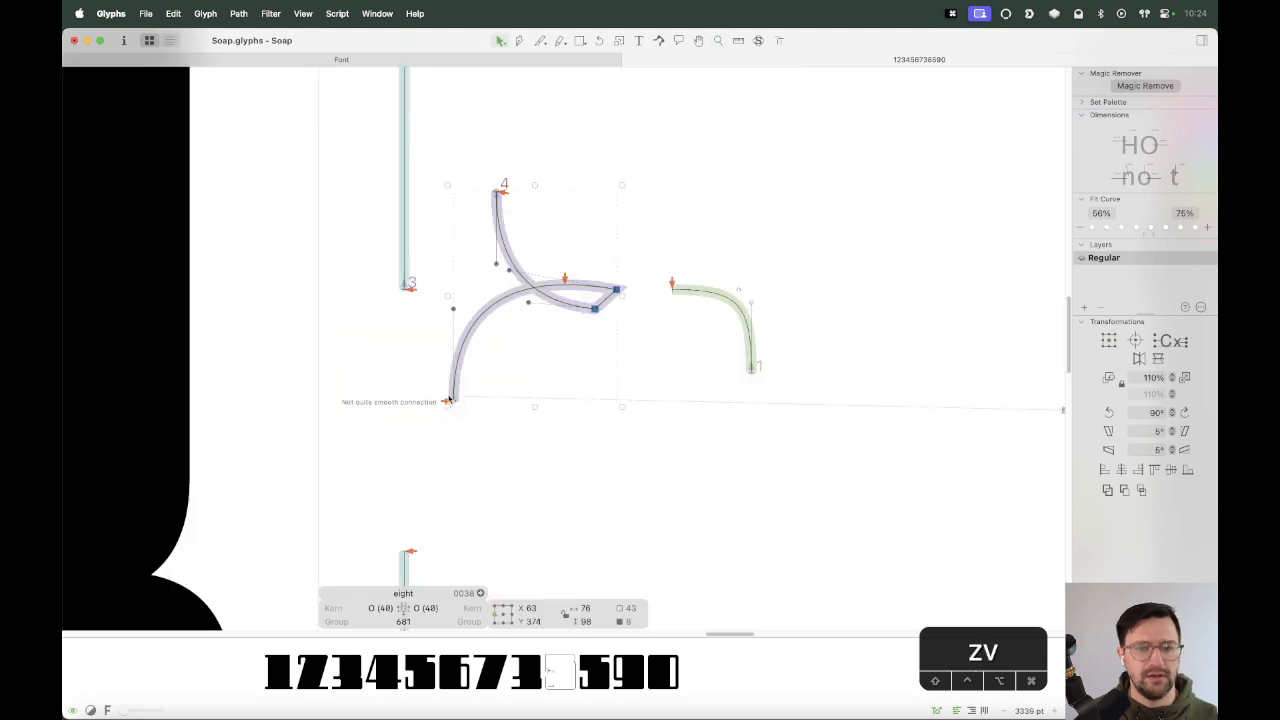
pyautogui.press('Down')
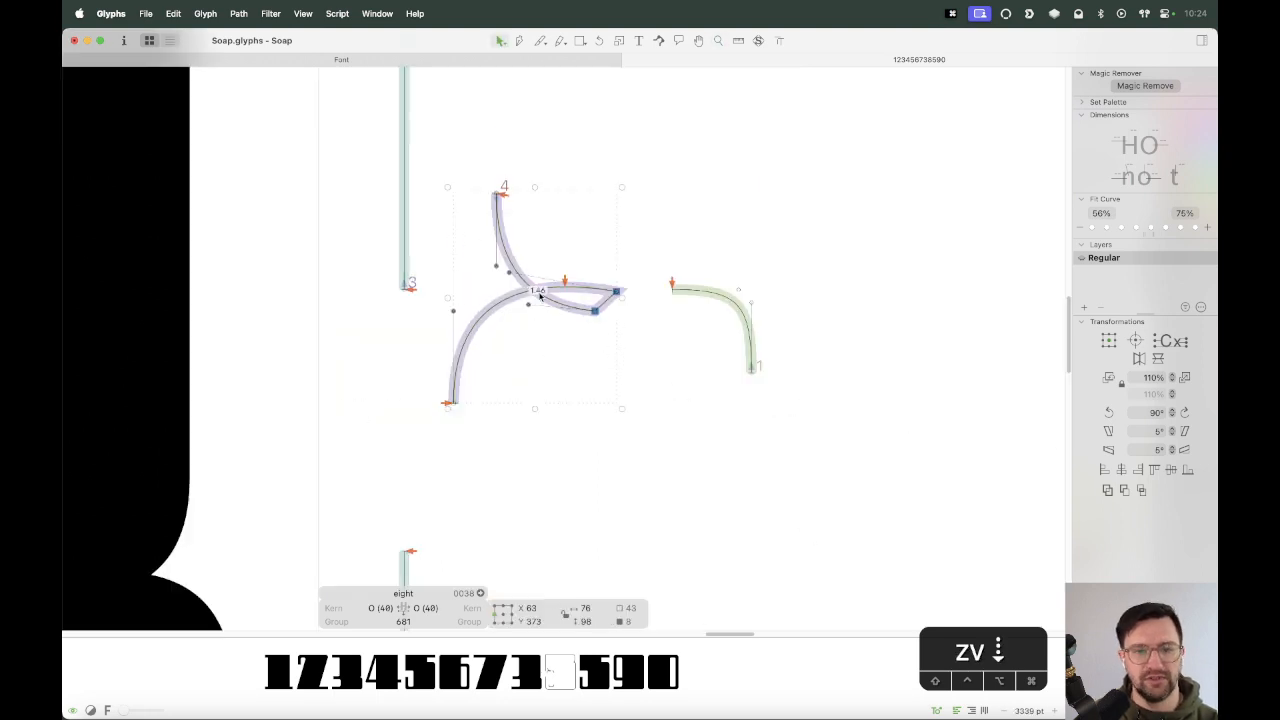
pyautogui.press('Down')
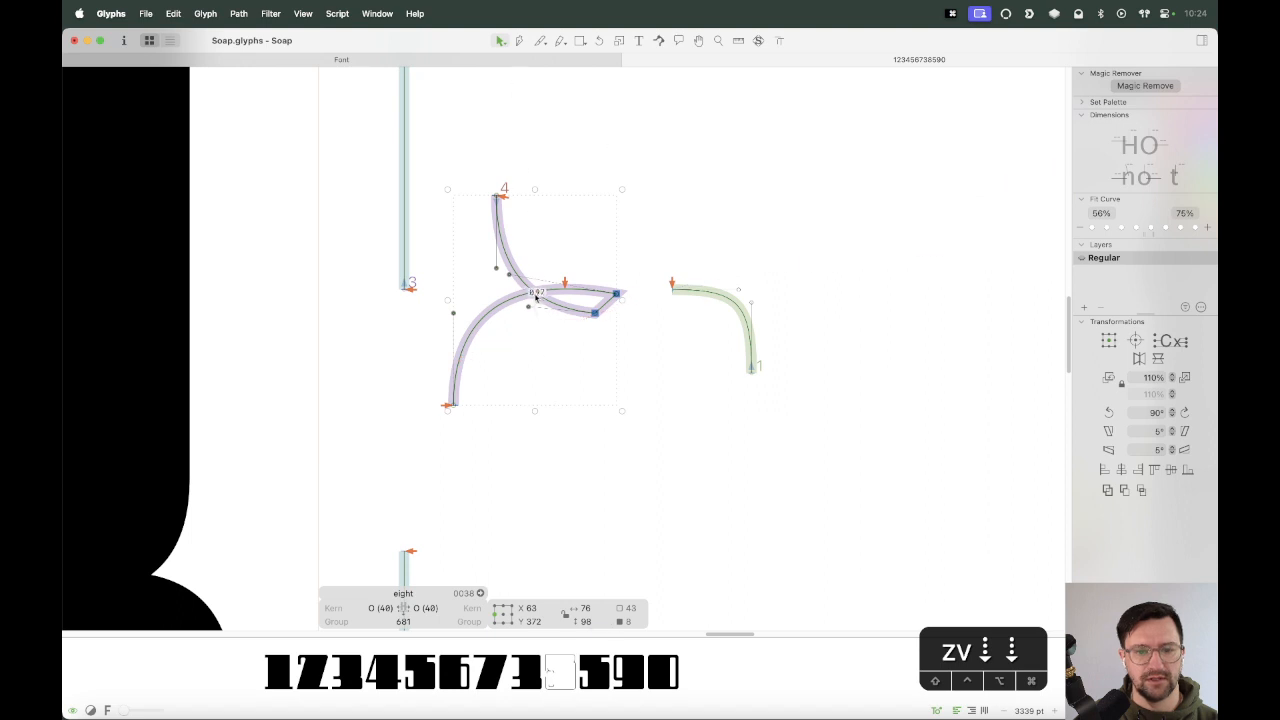
# Raise the open end of the upper-left stem and move the mirrored waist joint over to the left edge.
pyautogui.moveTo(404, 286); pyautogui.dragTo(415, 171)
pyautogui.moveTo(410, 450); pyautogui.dragTo(616, 194)
pyautogui.moveTo(617, 293); pyautogui.dragTo(563, 313)
pyautogui.press('Right')
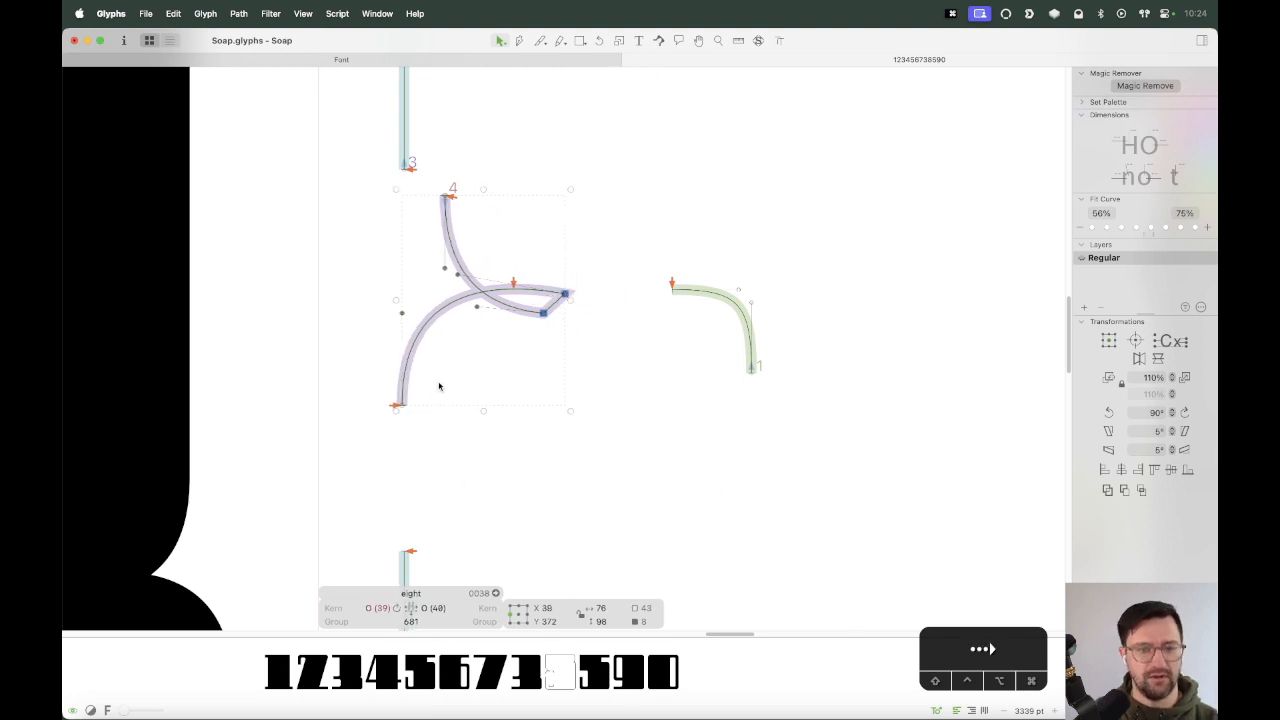
# Align the mirrored waist joint with the left stem and join the lower-left stem's open end to it.
pyautogui.moveTo(438, 385); pyautogui.dragTo(391, 558)
pyautogui.doubleClick(411, 346)
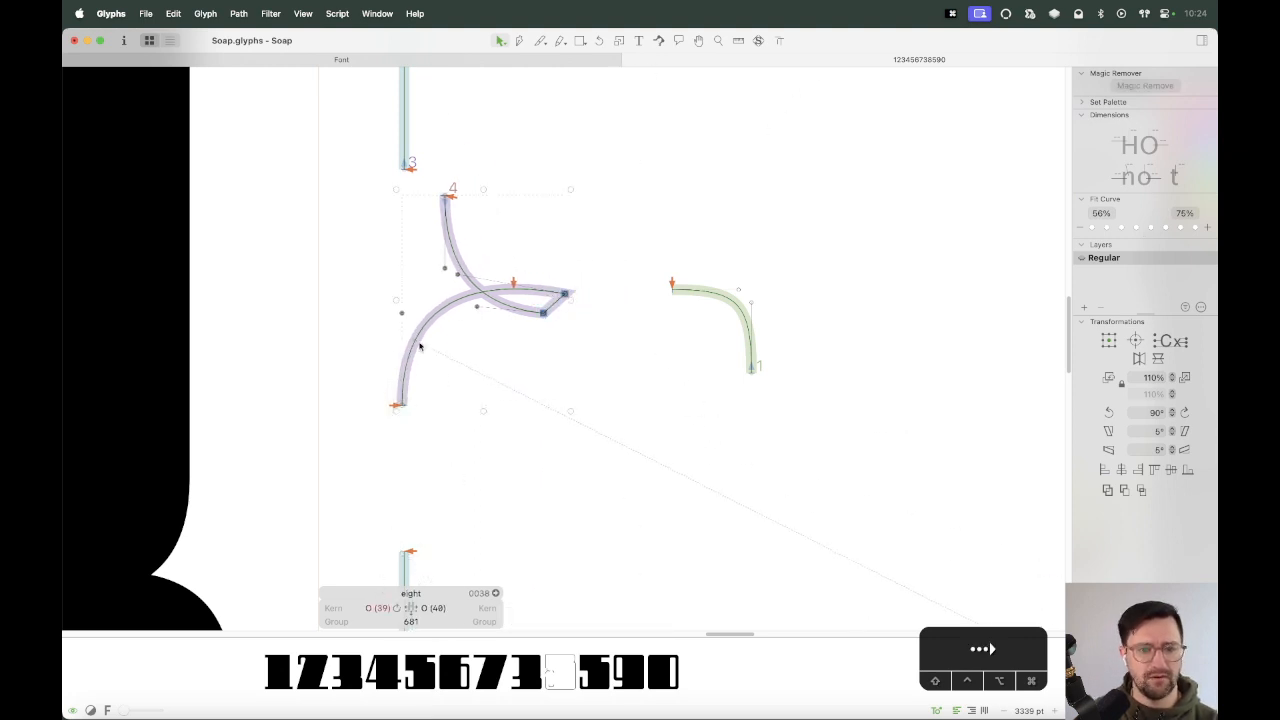
pyautogui.press('Right')
pyautogui.moveTo(430, 382); pyautogui.dragTo(392, 558)
pyautogui.click(407, 521)
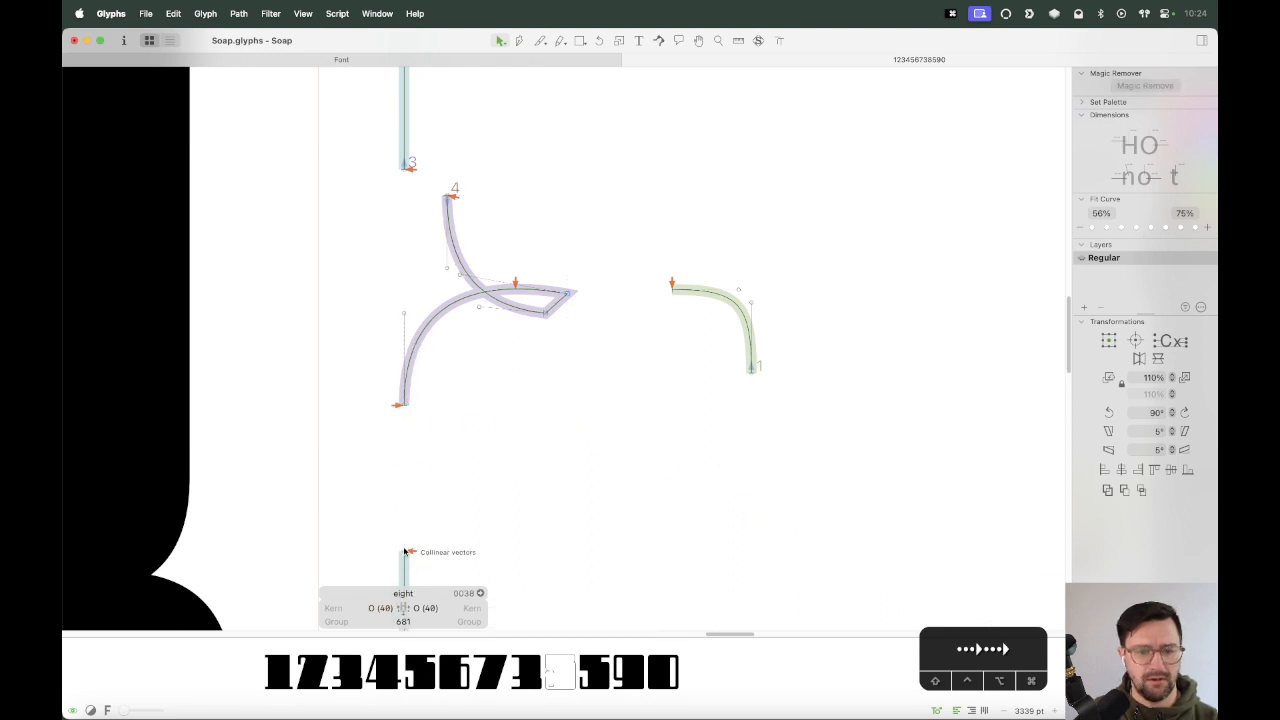
pyautogui.click(404, 552)
pyautogui.moveTo(404, 552); pyautogui.dragTo(399, 405)
# Slice off the eight's sharp top-left corner with the Knife tool and delete the cut-off triangle.
pyautogui.press('space')
pyautogui.moveTo(413, 280); pyautogui.dragTo(394, 385)
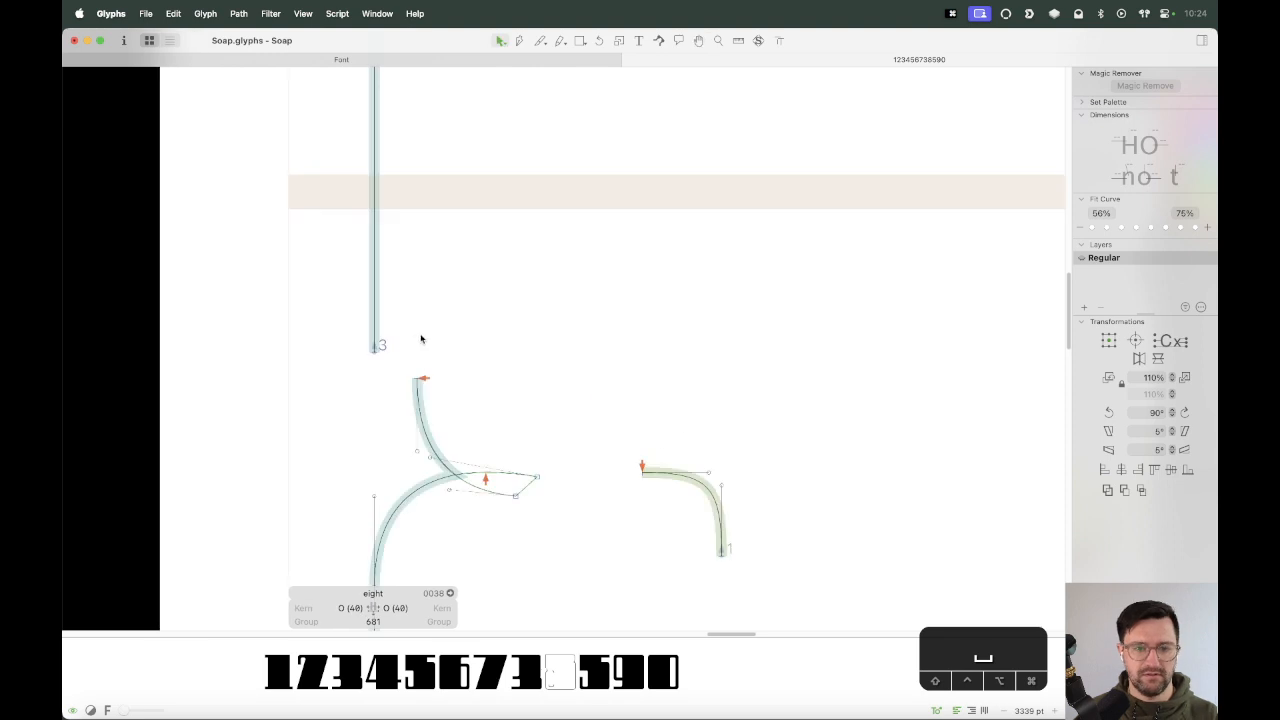
pyautogui.press('super+minus')
pyautogui.press('space')
pyautogui.scroll(3, 521, 283)
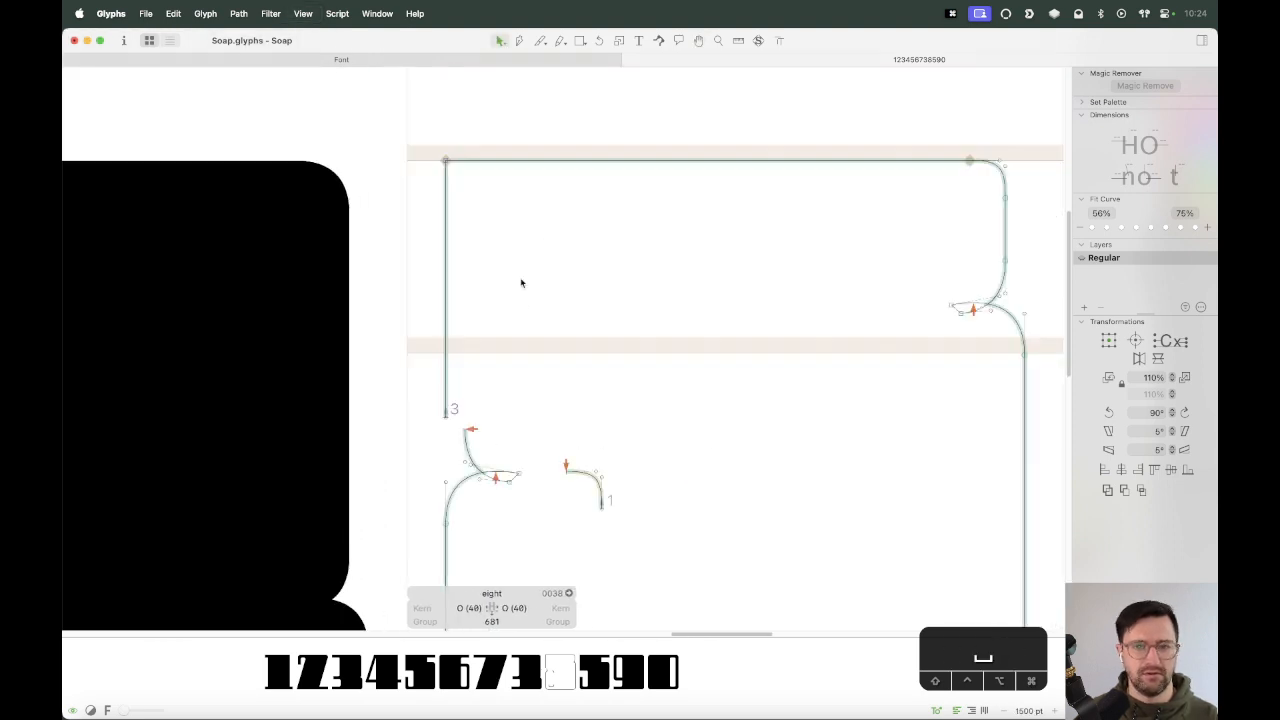
pyautogui.press('e')
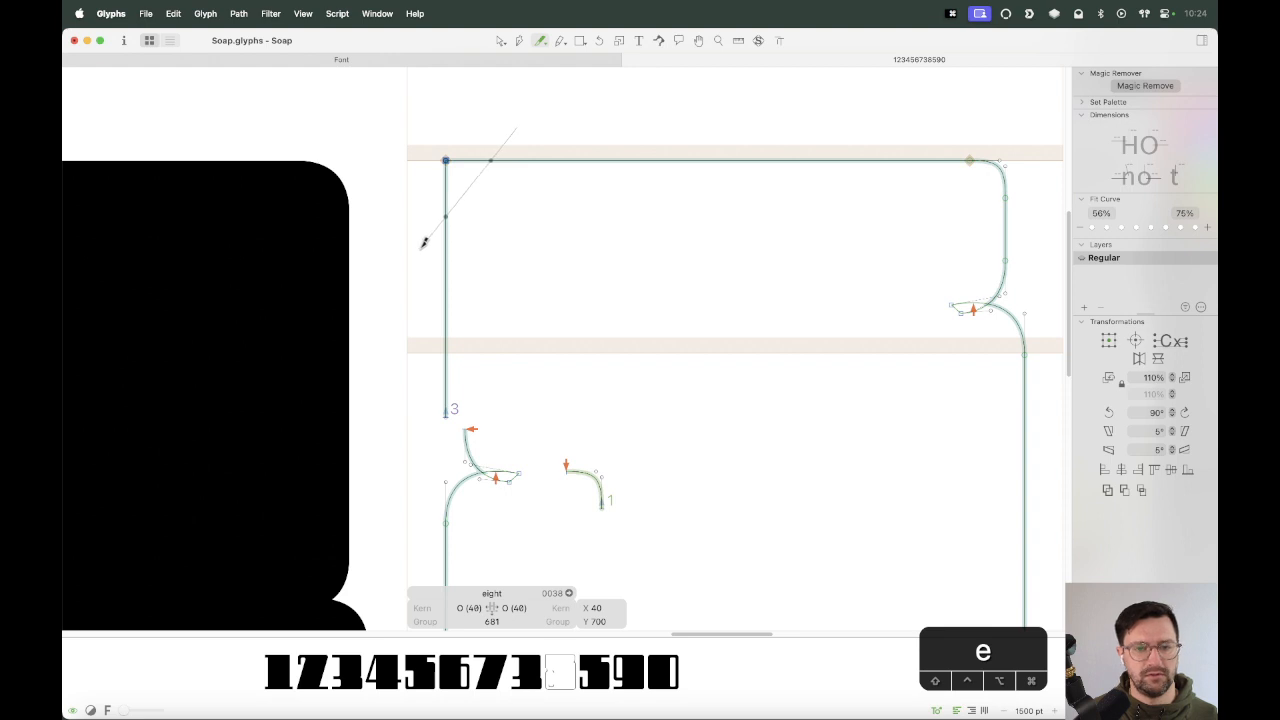
pyautogui.moveTo(423, 242); pyautogui.dragTo(423, 244)
pyautogui.press('v')
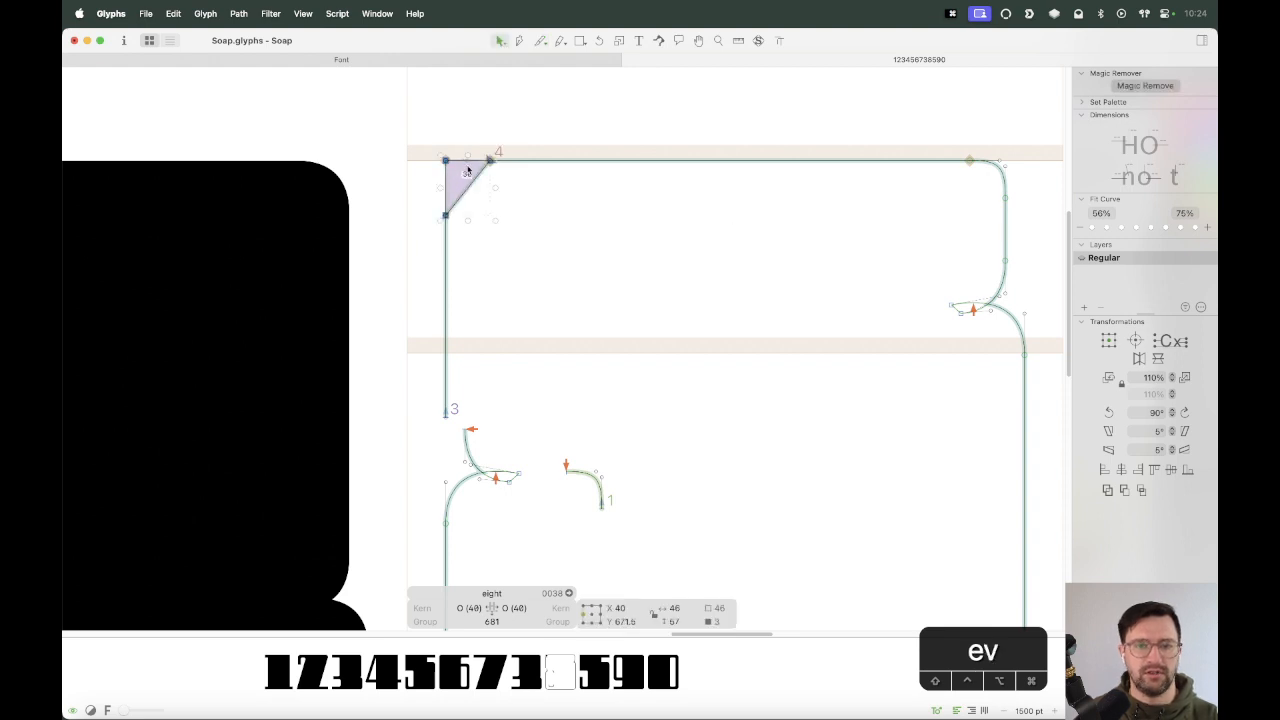
pyautogui.press('BackSpace')
pyautogui.click(472, 180)
pyautogui.press('BackSpace')
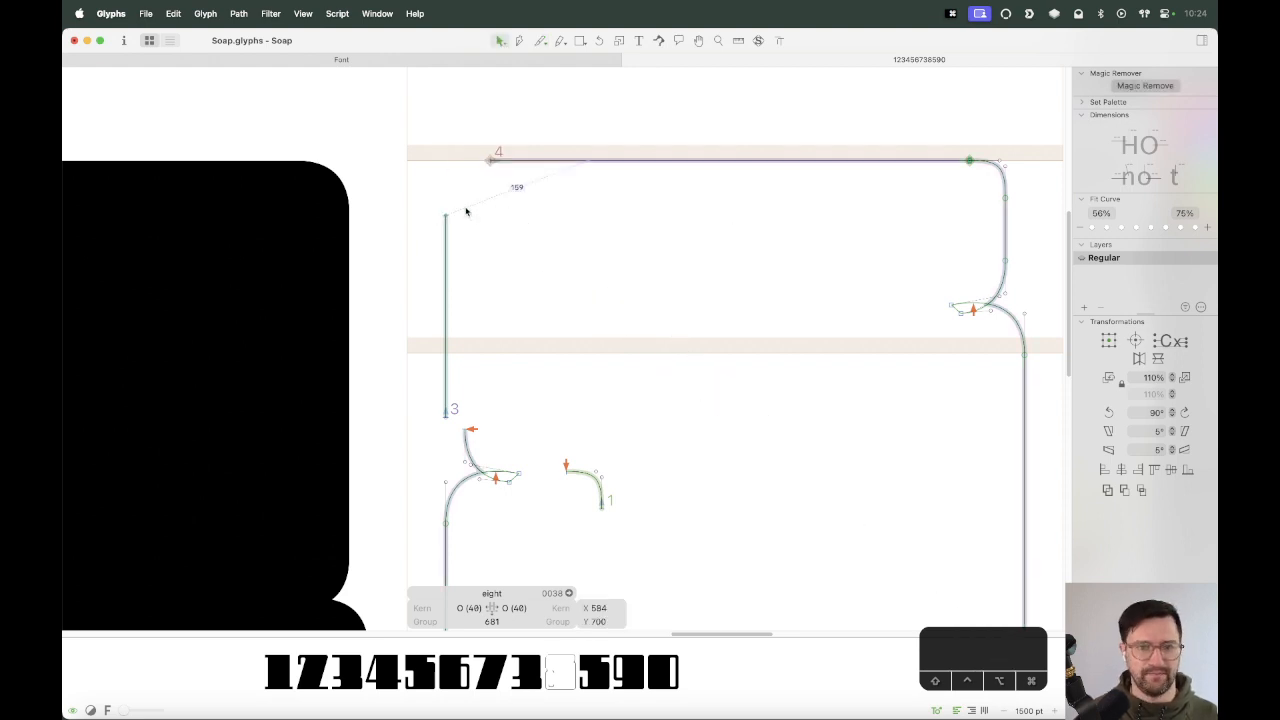
# Copy the small leftover notch curve and paste a duplicate in place.
pyautogui.press('super+c')
pyautogui.moveTo(556, 445); pyautogui.dragTo(506, 298)
pyautogui.press('super+v')
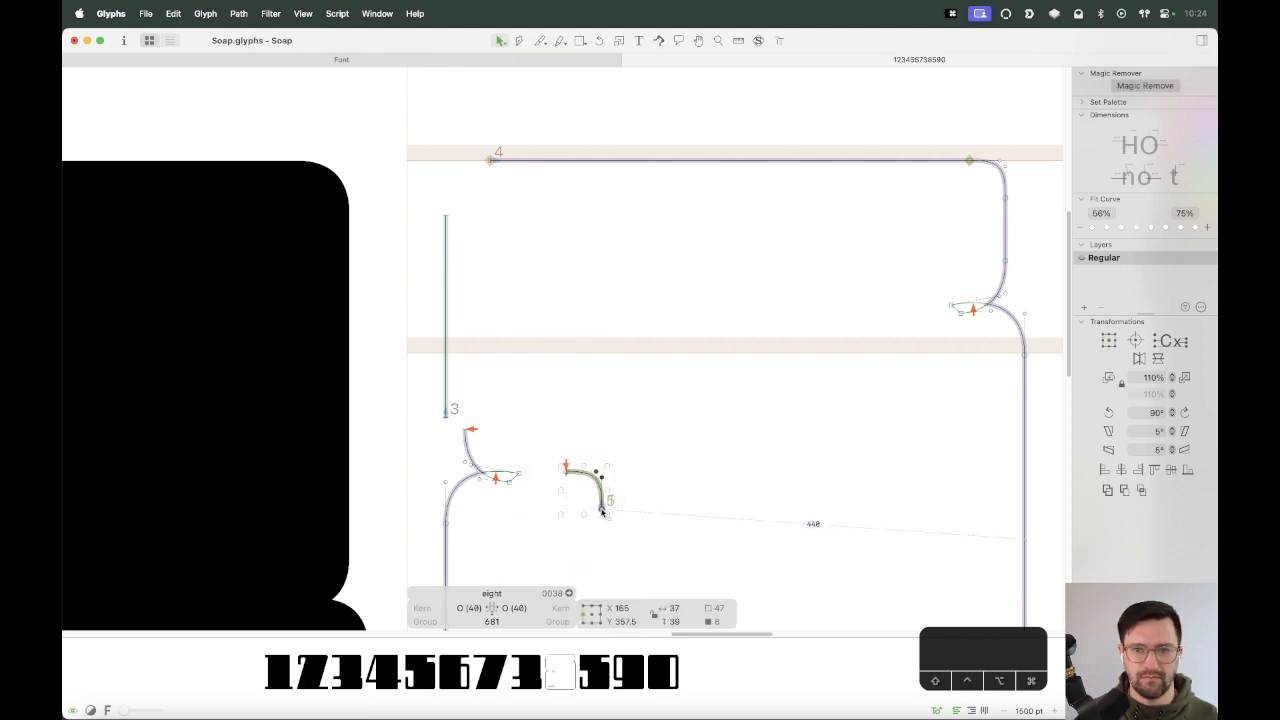
# Delete the eight's top-right corner curve and paste in the rounder top-right corner copied from the three.
pyautogui.click(997, 172)
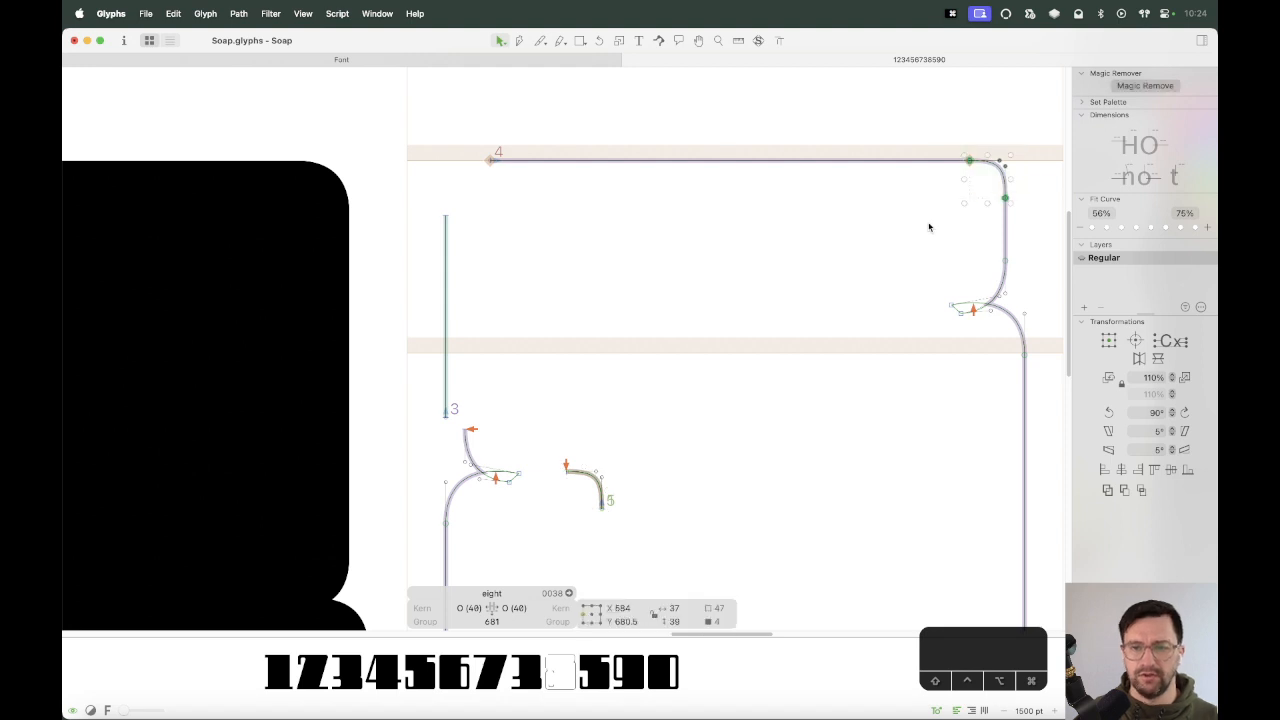
pyautogui.hotkey('alt', 'BackSpace')
pyautogui.doubleClick(265, 323)
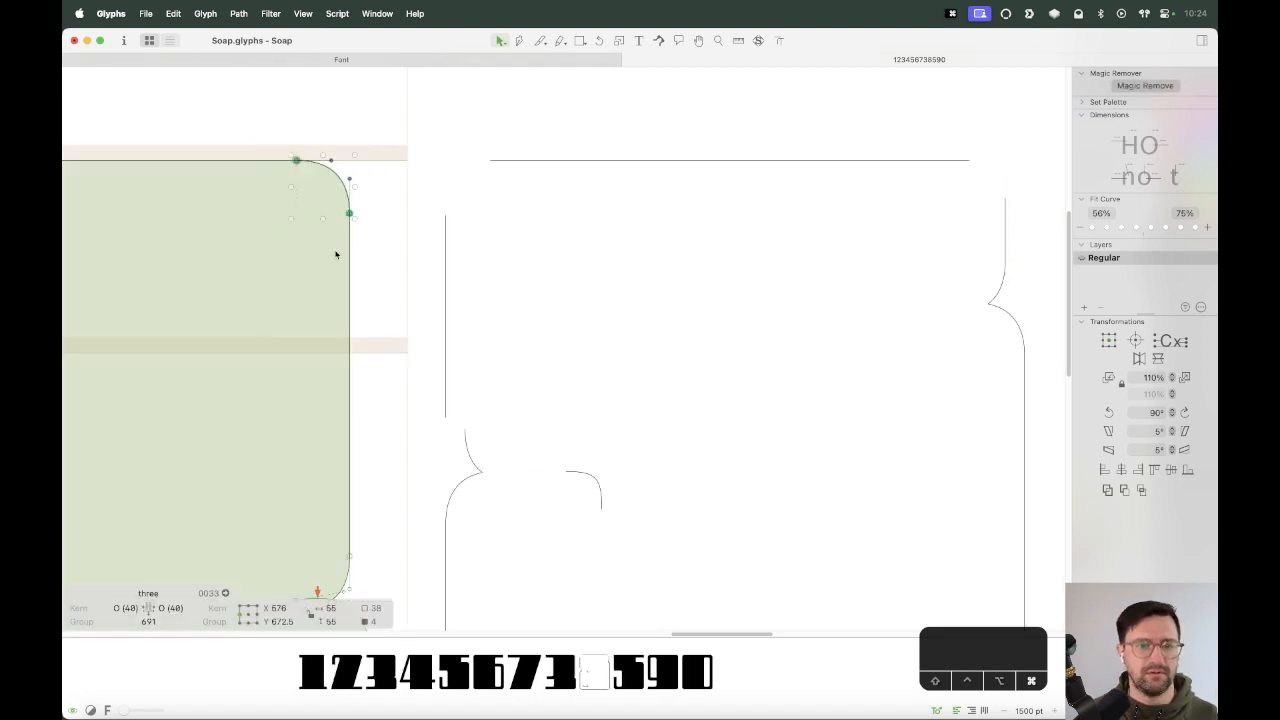
pyautogui.doubleClick(634, 242)
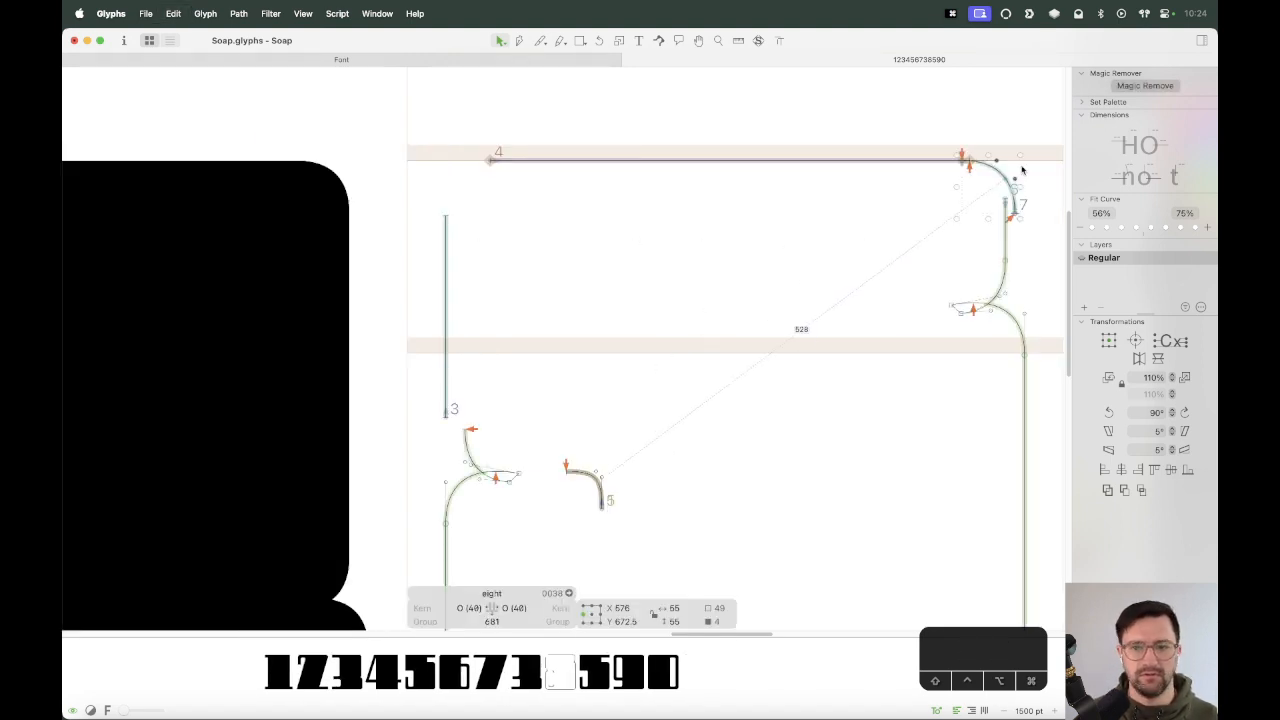
# Shift the pasted top-right corner curve to the right and join it to the end of the top line at X 584.
pyautogui.press('z')
pyautogui.moveTo(1040, 122); pyautogui.dragTo(820, 326)
pyautogui.press('v')
pyautogui.click(718, 206)
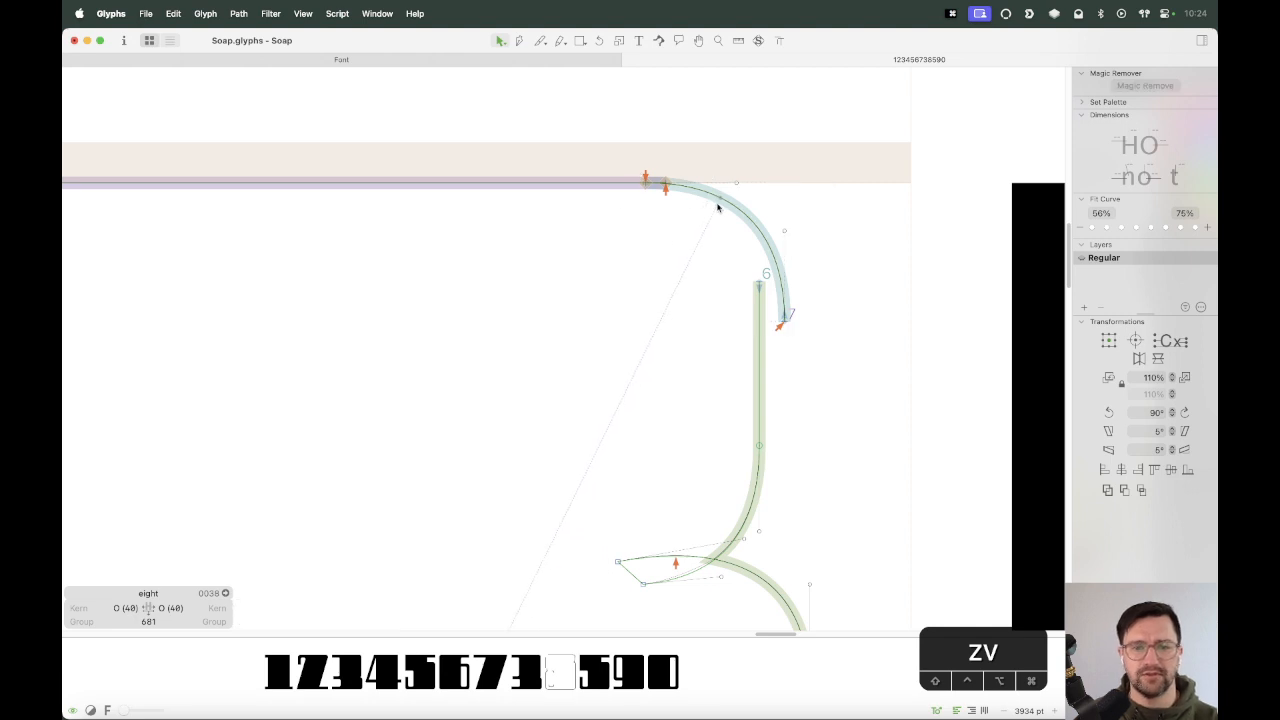
pyautogui.click(725, 210)
pyautogui.hotkey('shift', 'Right')
pyautogui.hotkey('shift', 'Right')
pyautogui.hotkey('shift', 'Right')
pyautogui.hotkey('shift', 'Right')
pyautogui.hotkey('shift', 'Right')
pyautogui.hotkey('shift', 'Right')
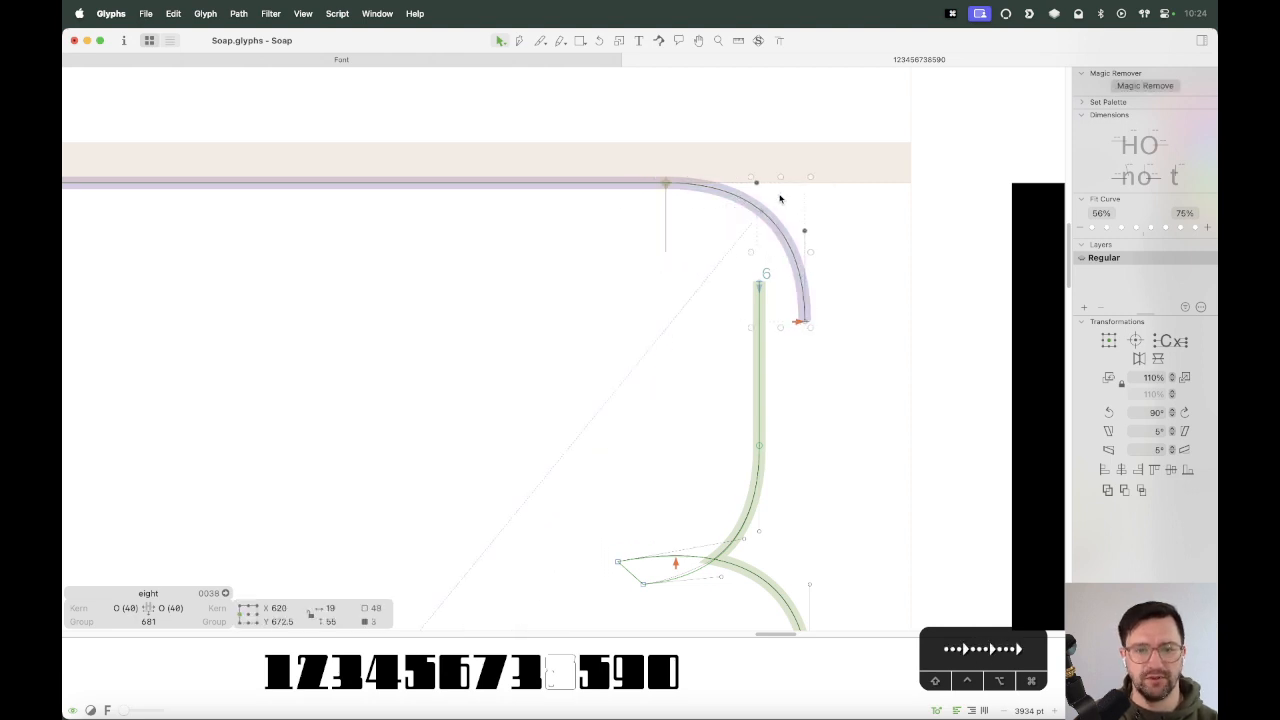
# Move the top-right corner curve left and join its lower end to the upper-right stem.
pyautogui.moveTo(878, 132); pyautogui.dragTo(620, 238)
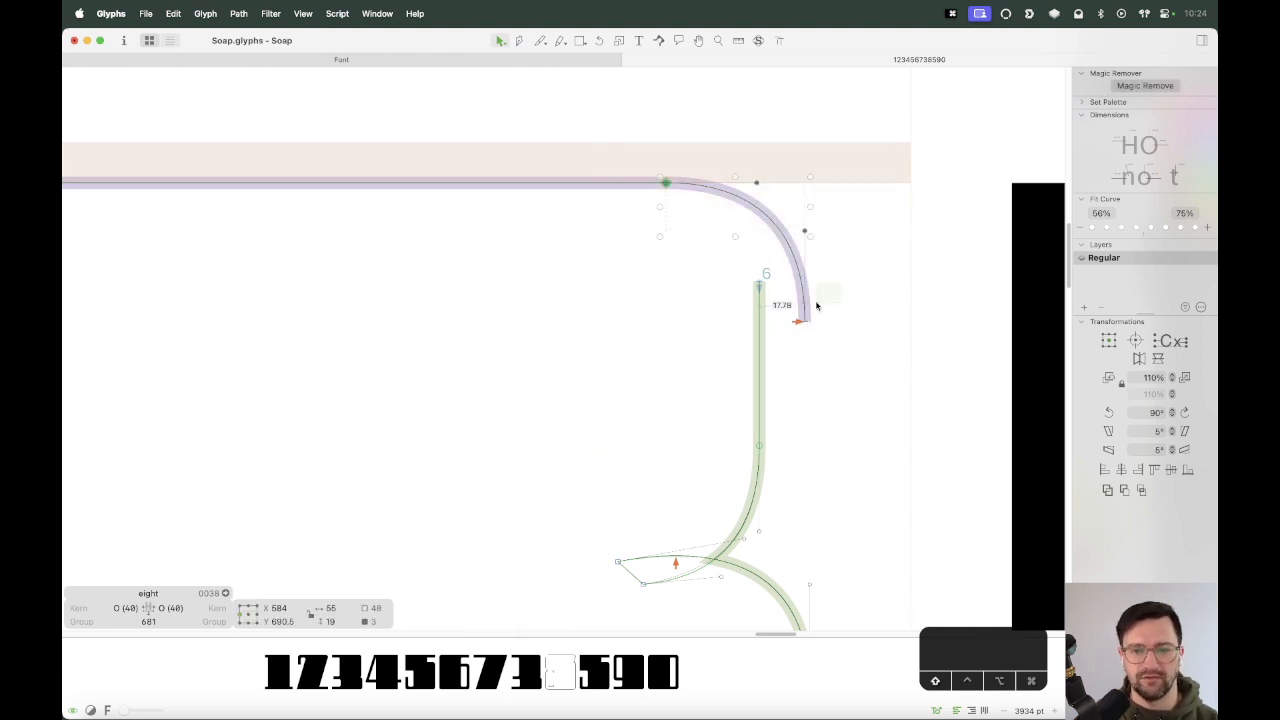
pyautogui.keyDown('shift'); pyautogui.click(805, 322); pyautogui.keyUp('shift')
pyautogui.moveTo(805, 322); pyautogui.dragTo(899, 222)
pyautogui.click(777, 349)
# Duplicate the top-right corner curve, move the copy toward the top-left and mirror it horizontally.
pyautogui.press('super+minus')
pyautogui.press('super+minus')
pyautogui.press('super+minus')
pyautogui.press('space')
pyautogui.moveTo(857, 152); pyautogui.dragTo(739, 261)
pyautogui.press('super+c')
pyautogui.press('super+v')
pyautogui.moveTo(819, 251); pyautogui.dragTo(449, 258)
pyautogui.click(1140, 362)
# Fit the mirrored corner at the eight's top-left, joining it to the left stem and the top line.
pyautogui.press('z')
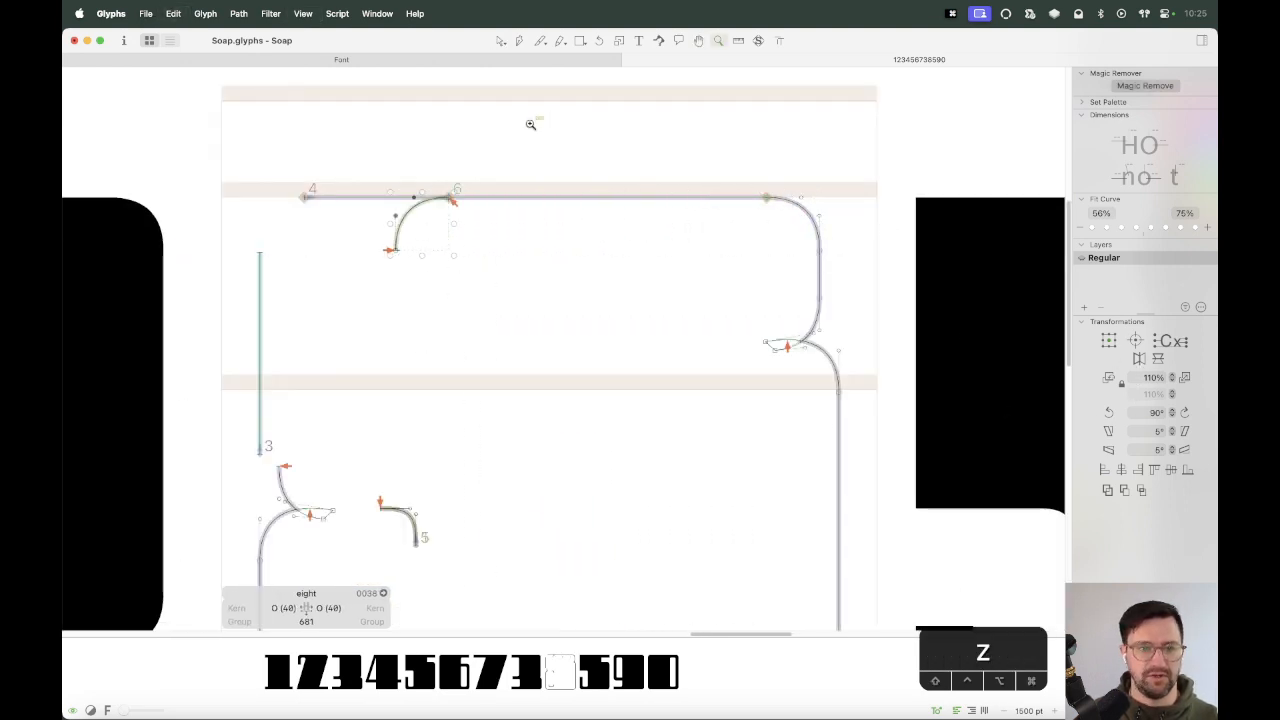
pyautogui.moveTo(530, 119); pyautogui.dragTo(213, 403)
pyautogui.press('v')
pyautogui.moveTo(642, 255); pyautogui.dragTo(384, 275)
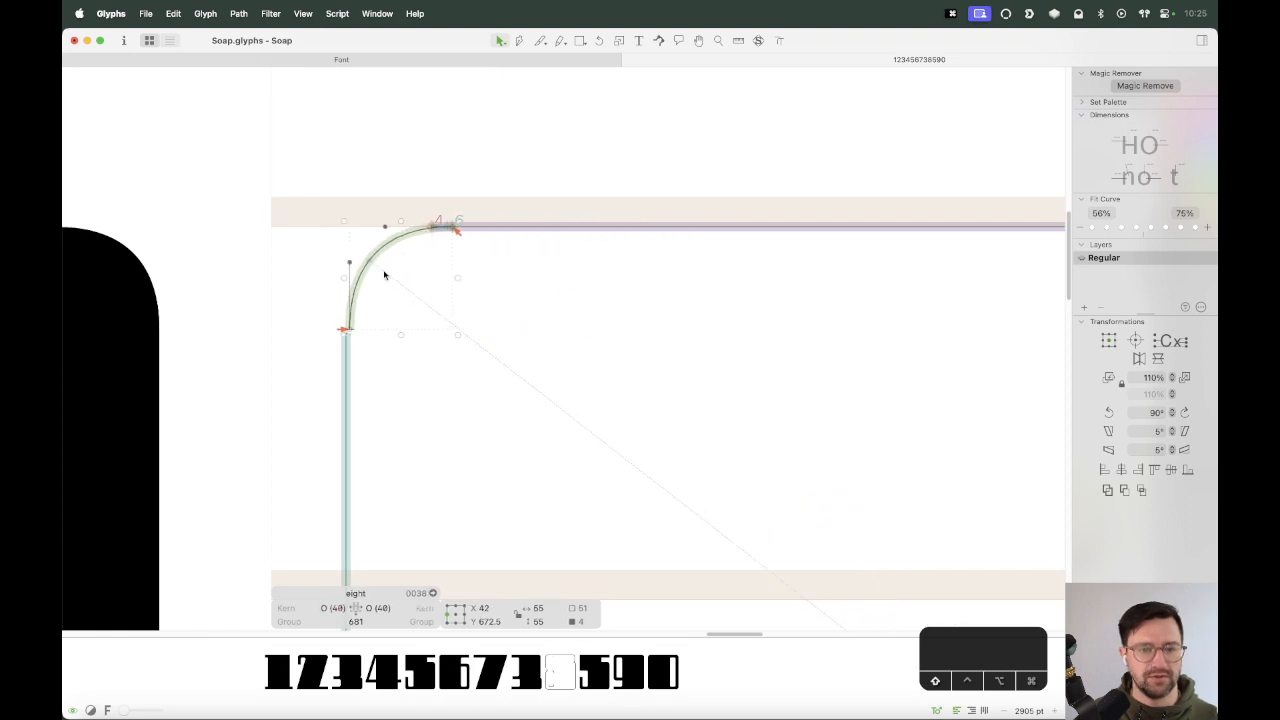
pyautogui.press('Left')
pyautogui.press('Left')
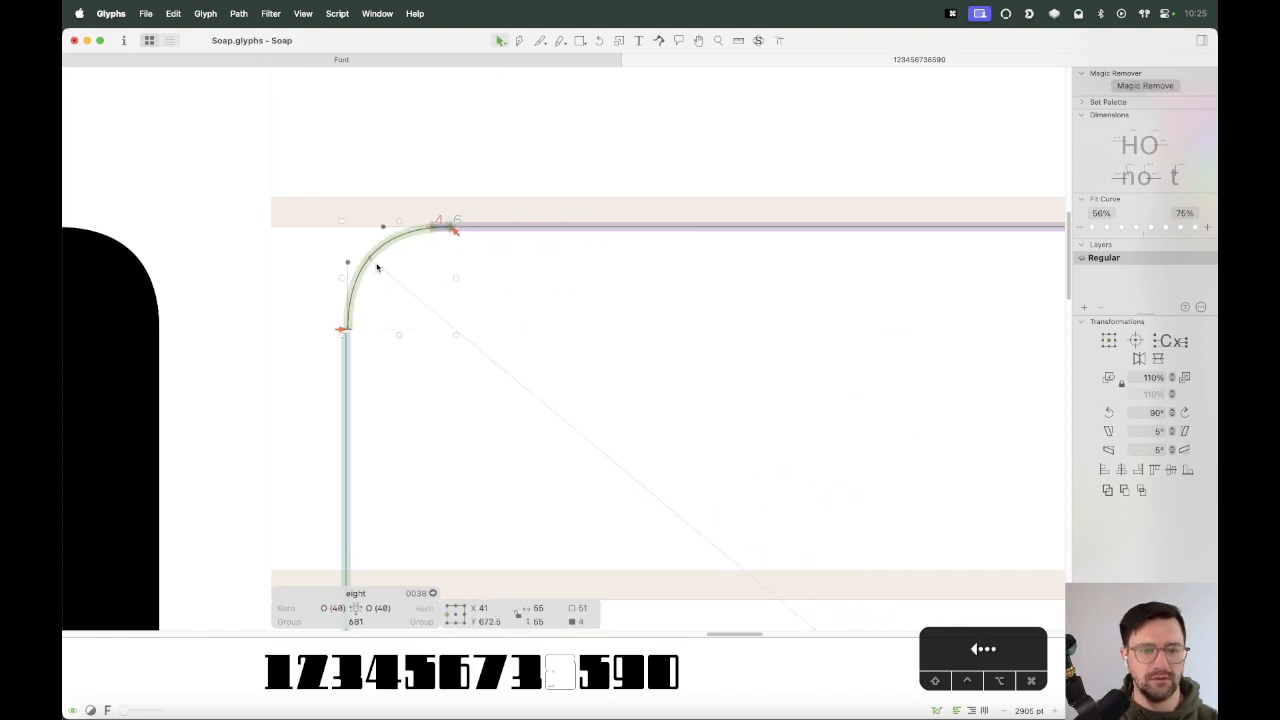
pyautogui.click(384, 352)
pyautogui.moveTo(346, 334); pyautogui.dragTo(346, 329)
pyautogui.click(418, 282)
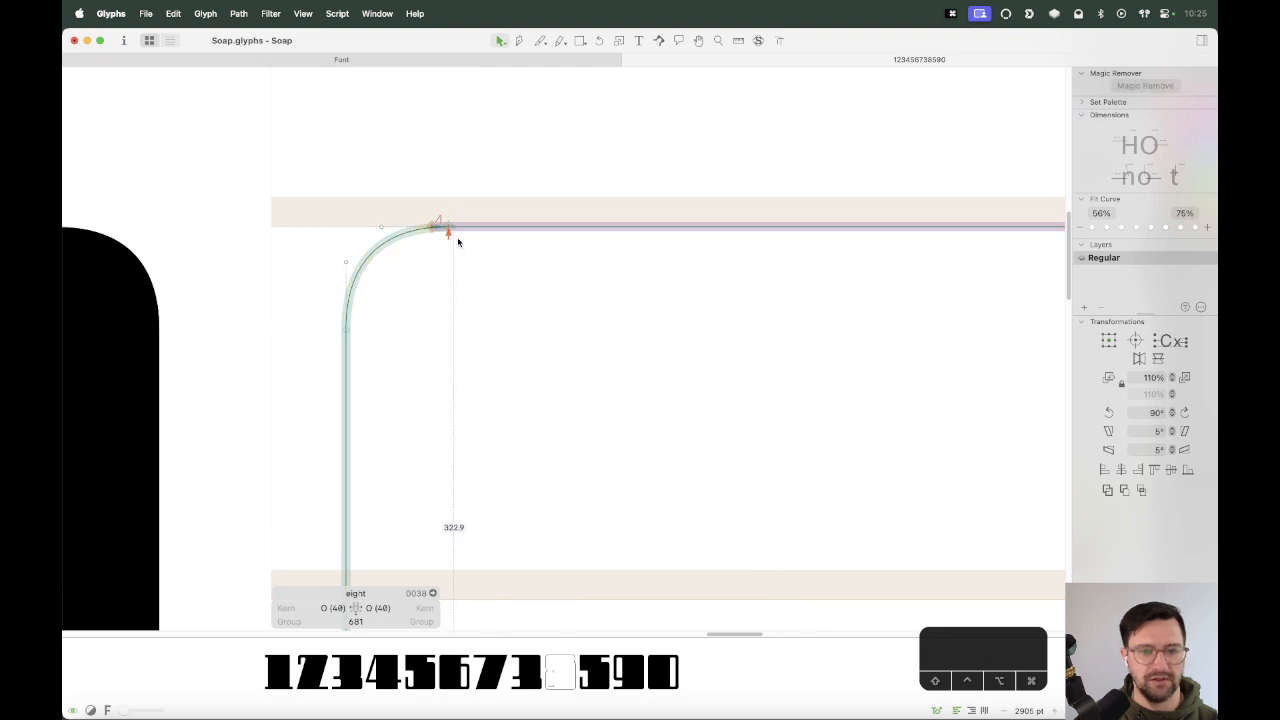
pyautogui.moveTo(430, 229); pyautogui.dragTo(448, 228)
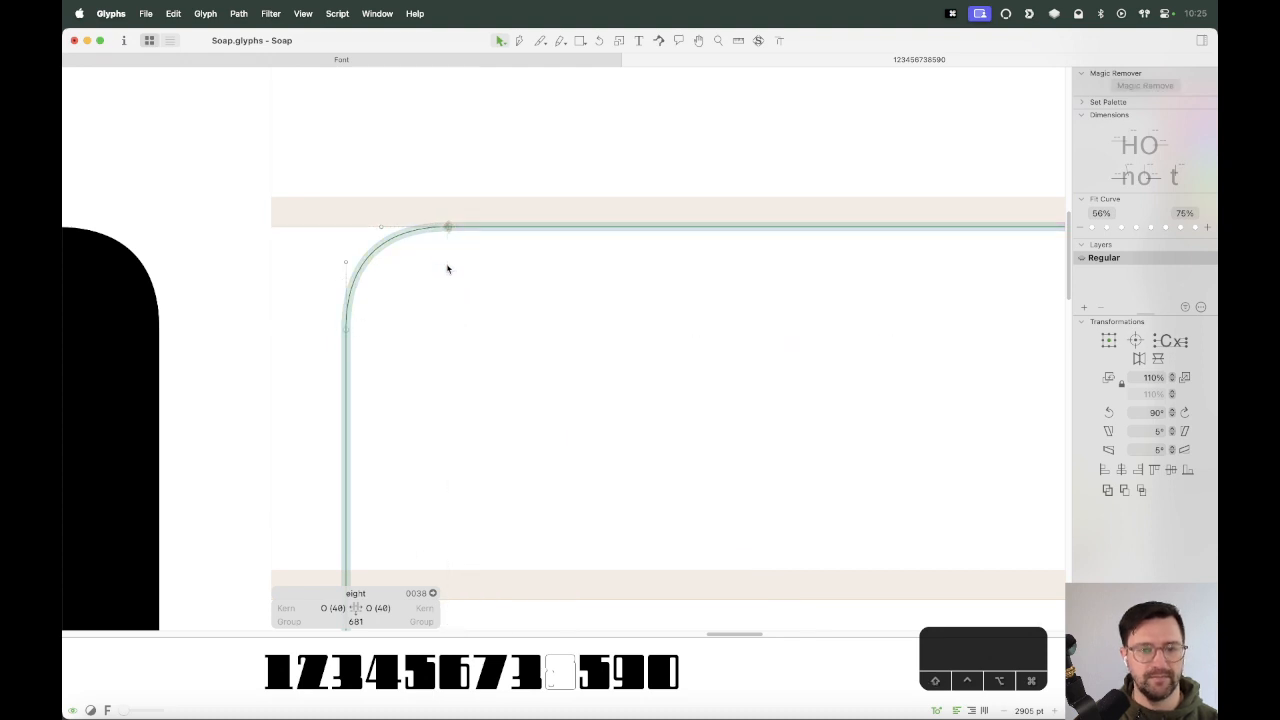
# Shift the upper-left corner and stem right into line with the waist joint, and join the stem to it.
pyautogui.scroll(-5, 502, 366)
pyautogui.press('space')
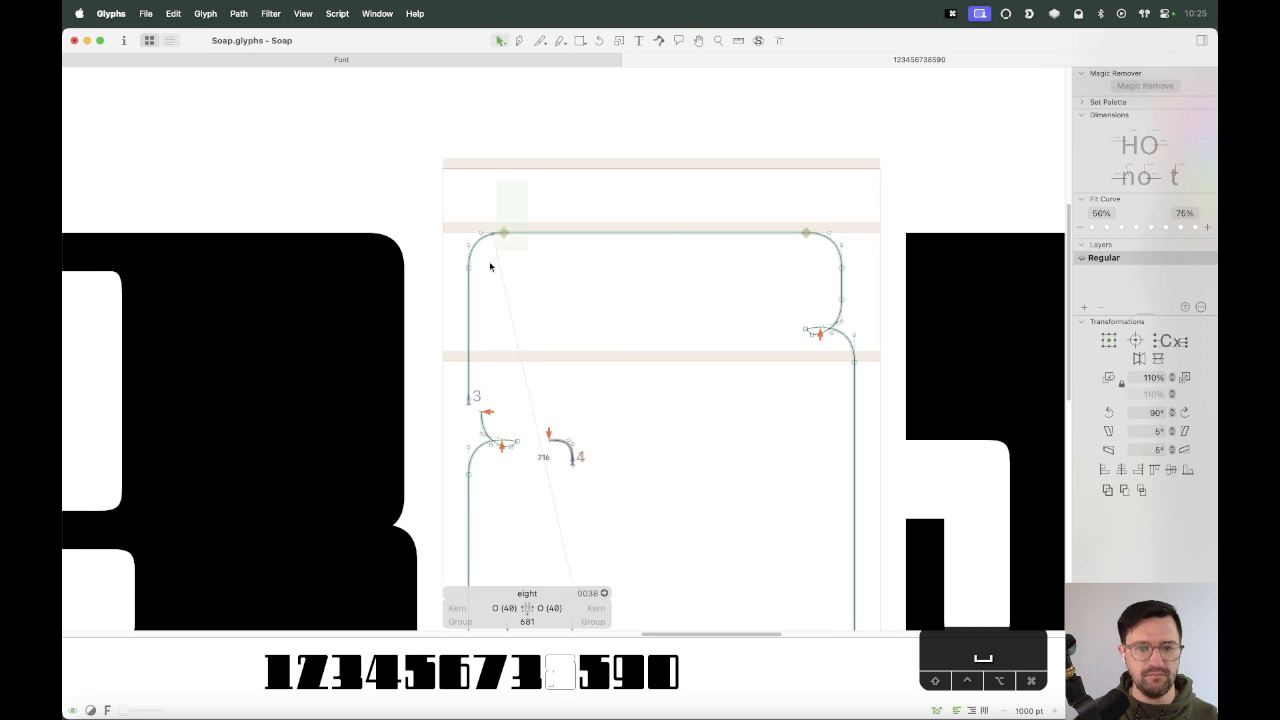
pyautogui.moveTo(437, 407); pyautogui.dragTo(440, 388)
pyautogui.hotkey('shift', 'Right')
pyautogui.hotkey('shift', 'Right')
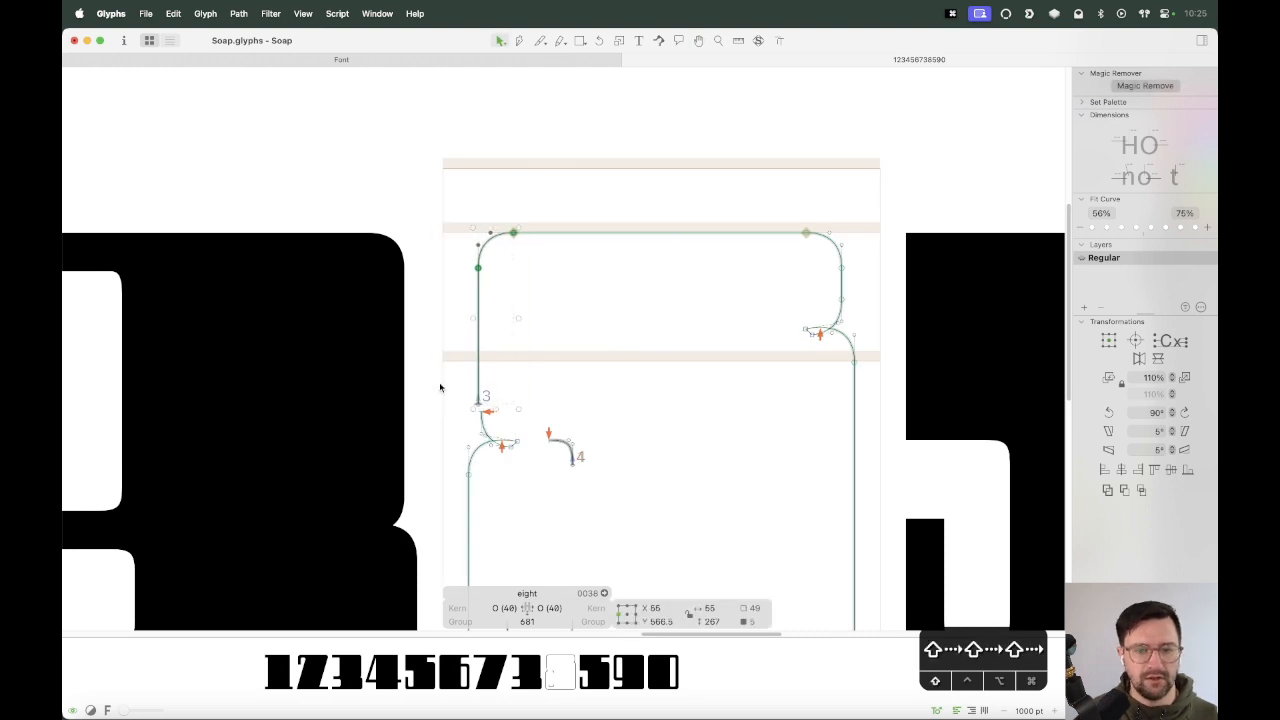
pyautogui.press('z')
pyautogui.moveTo(502, 358); pyautogui.dragTo(528, 398)
pyautogui.press('v')
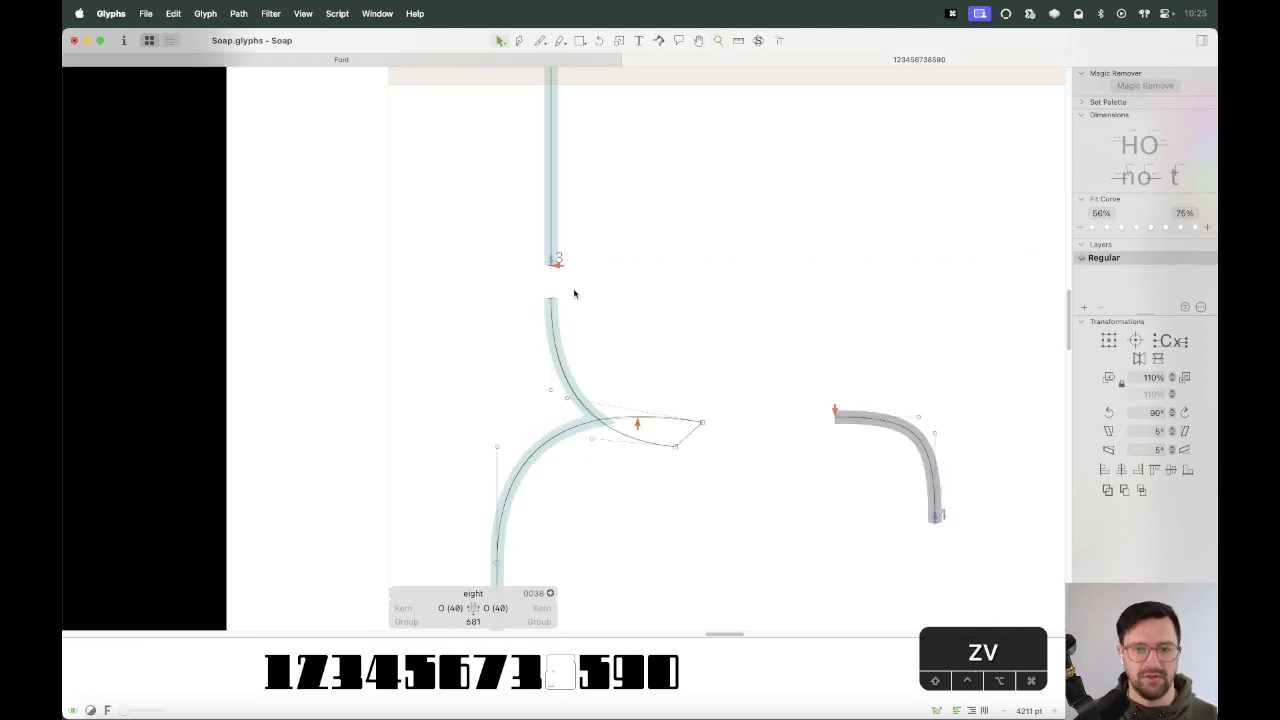
pyautogui.moveTo(553, 263); pyautogui.dragTo(554, 298)
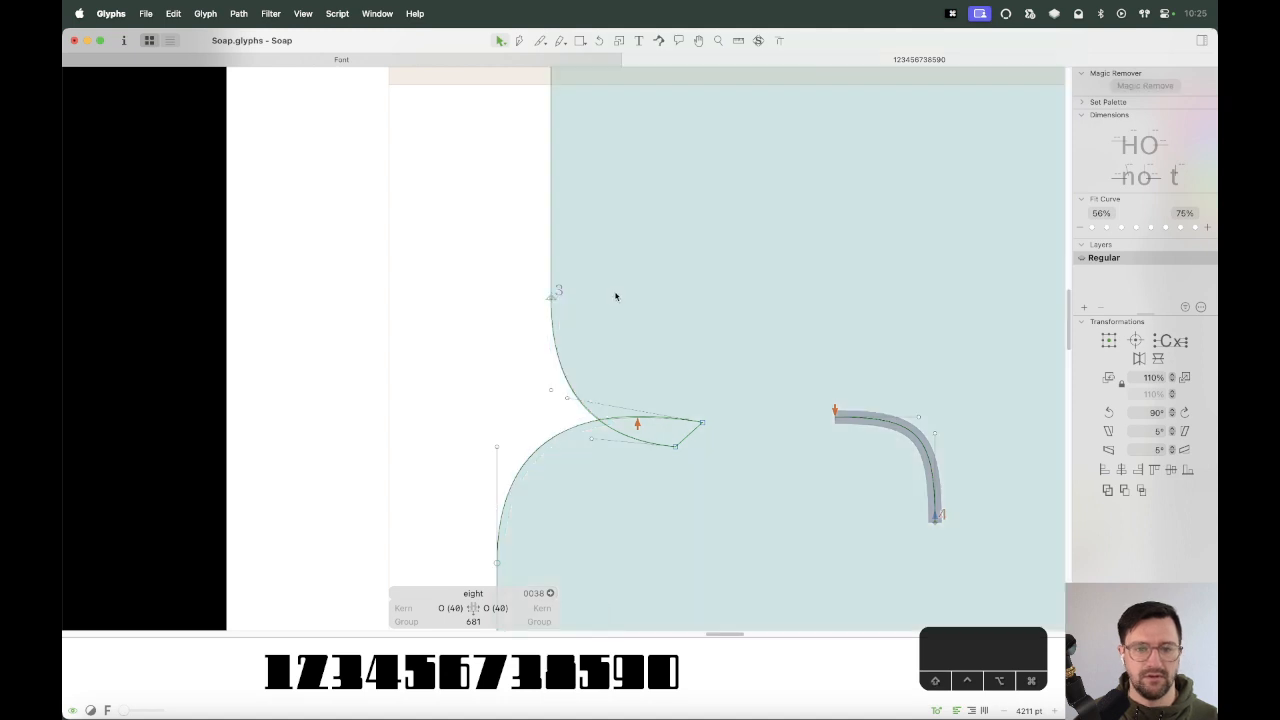
# Delete the small leftover notch curves inside the eight's lower bowl, just beside the left waist joint.
pyautogui.press('super+minus')
pyautogui.press('super+minus')
pyautogui.press('super+minus')
pyautogui.press('super+minus')
pyautogui.press('space')
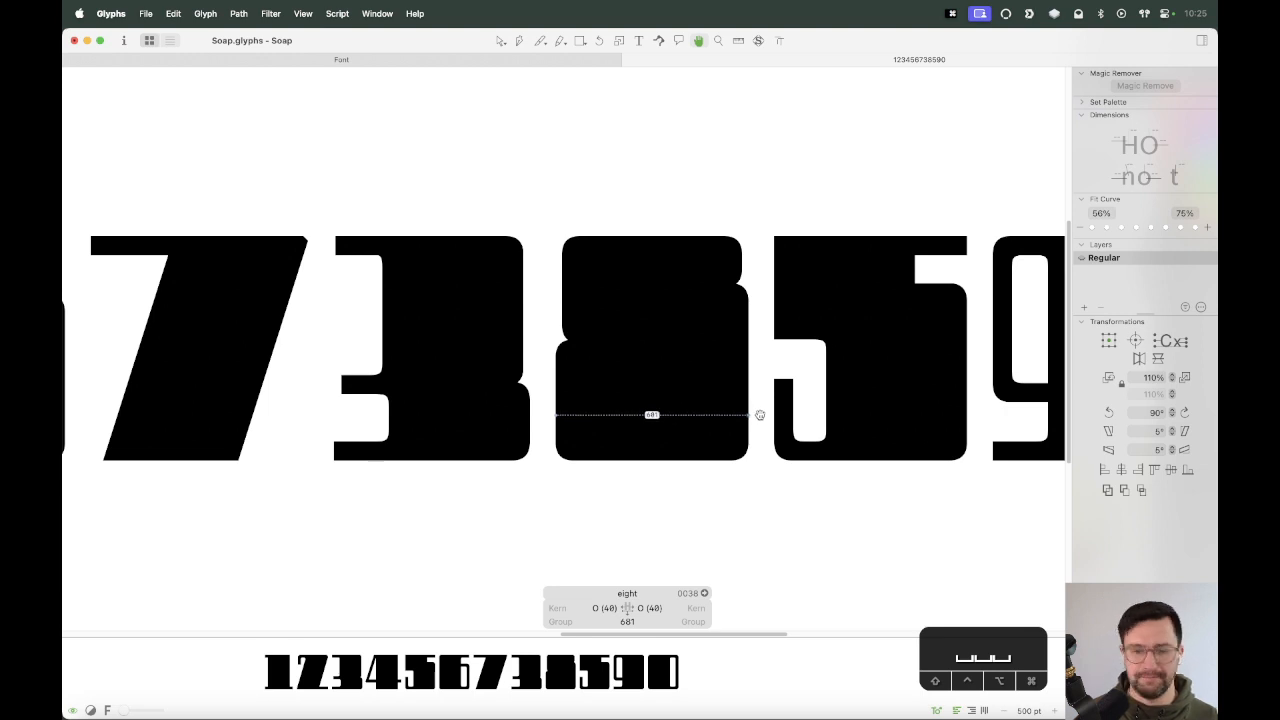
pyautogui.press('z')
pyautogui.moveTo(649, 275); pyautogui.dragTo(499, 548)
pyautogui.press('v')
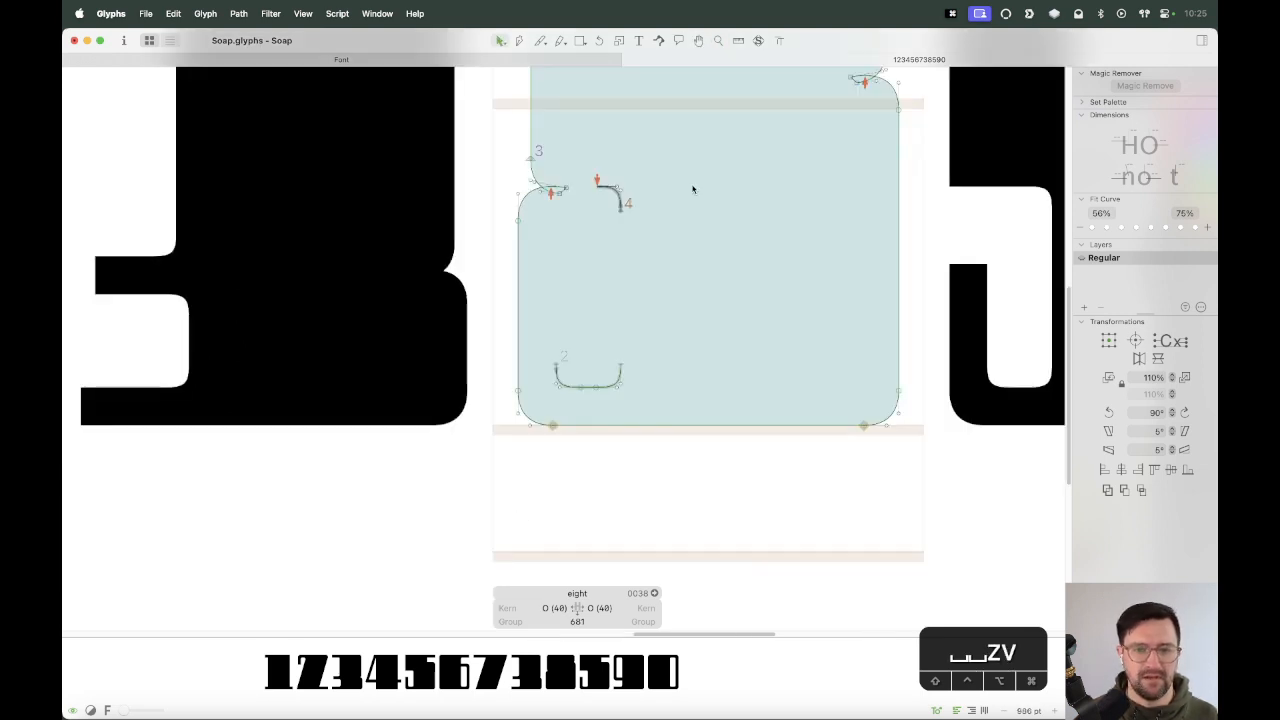
pyautogui.press('super+equal')
pyautogui.press('super+equal')
pyautogui.press('space')
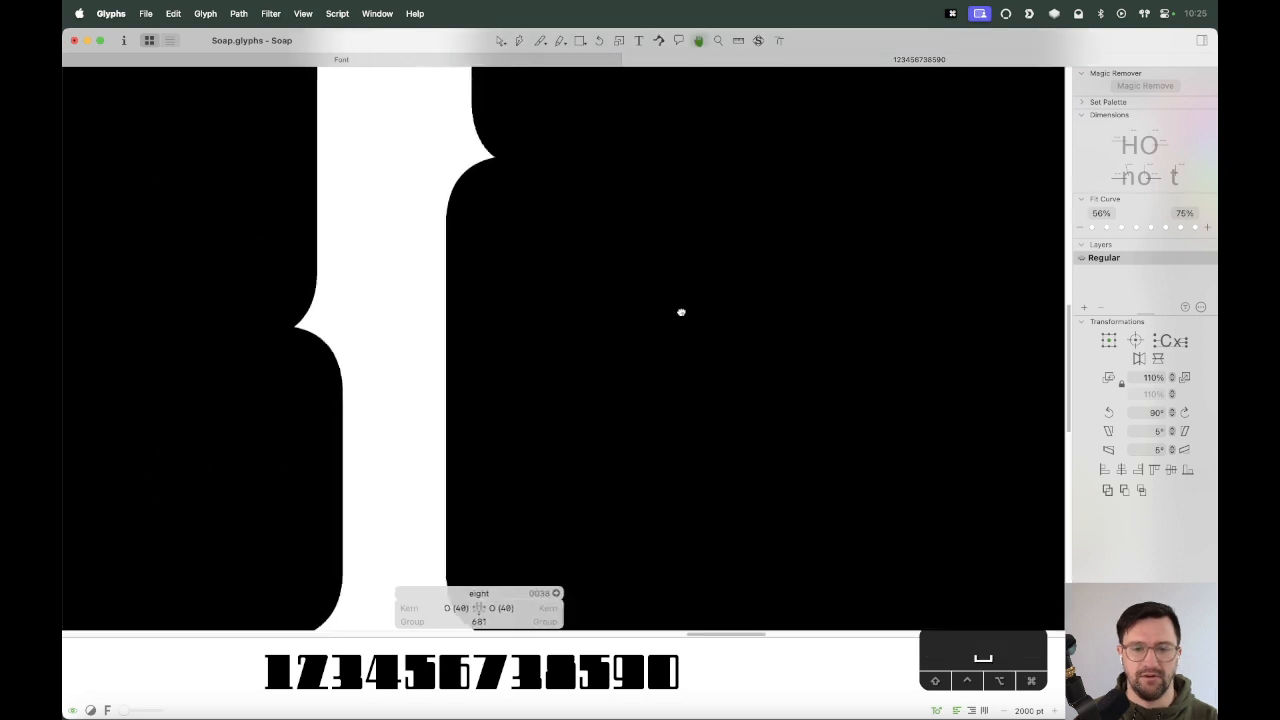
pyautogui.press('BackSpace')
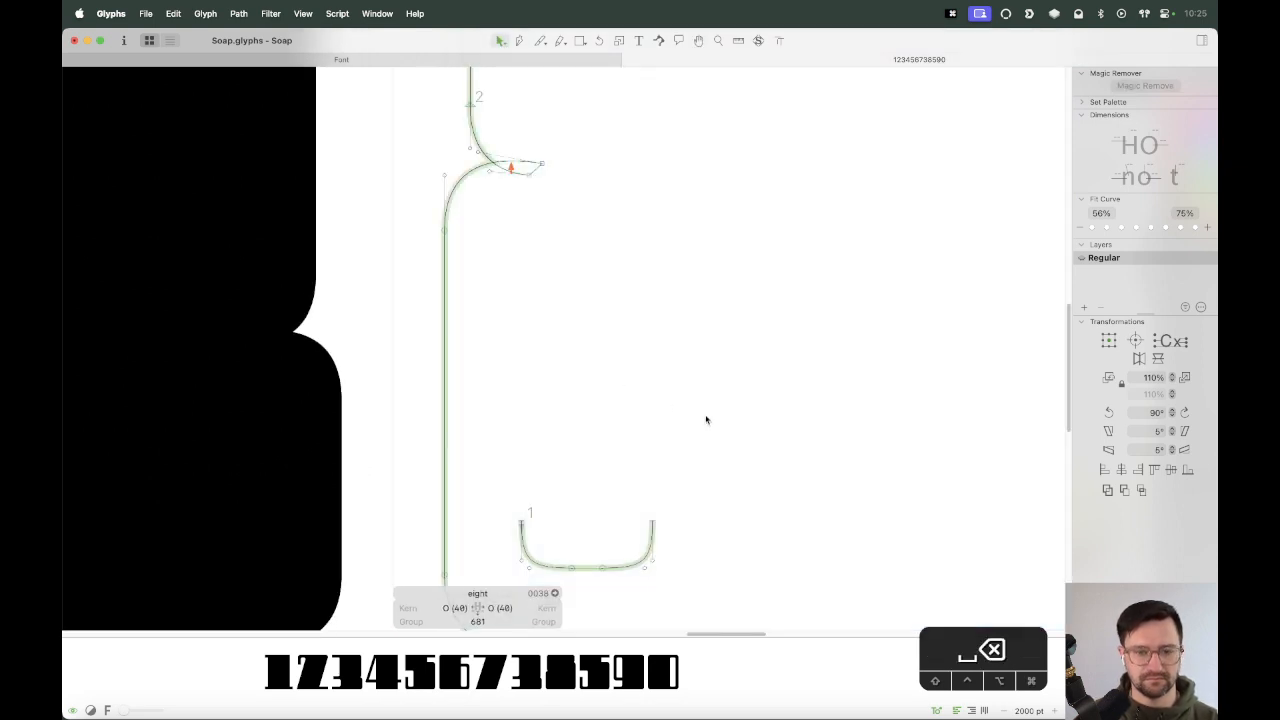
# Duplicate the lower counter's bottom curve, flip the copy vertically and place it above to form the counter's top end.
pyautogui.moveTo(706, 420); pyautogui.dragTo(602, 405)
pyautogui.press('super+c')
pyautogui.press('super+v')
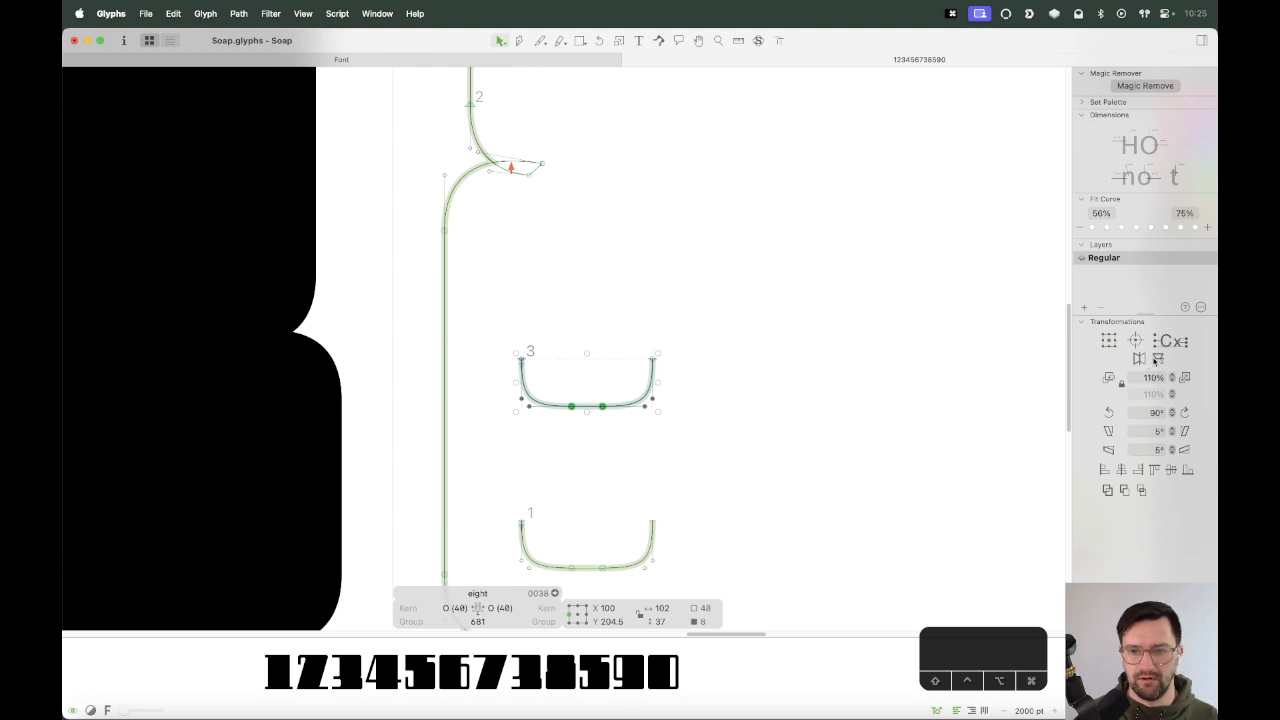
pyautogui.click(1157, 359)
pyautogui.moveTo(588, 362); pyautogui.dragTo(491, 556)
pyautogui.press('Up')
pyautogui.press('Up')
pyautogui.press('Up')
# Connect the two curves into a closed rounded counter in the eight's lower bowl and correct the path directions.
pyautogui.rightClick(515, 485)
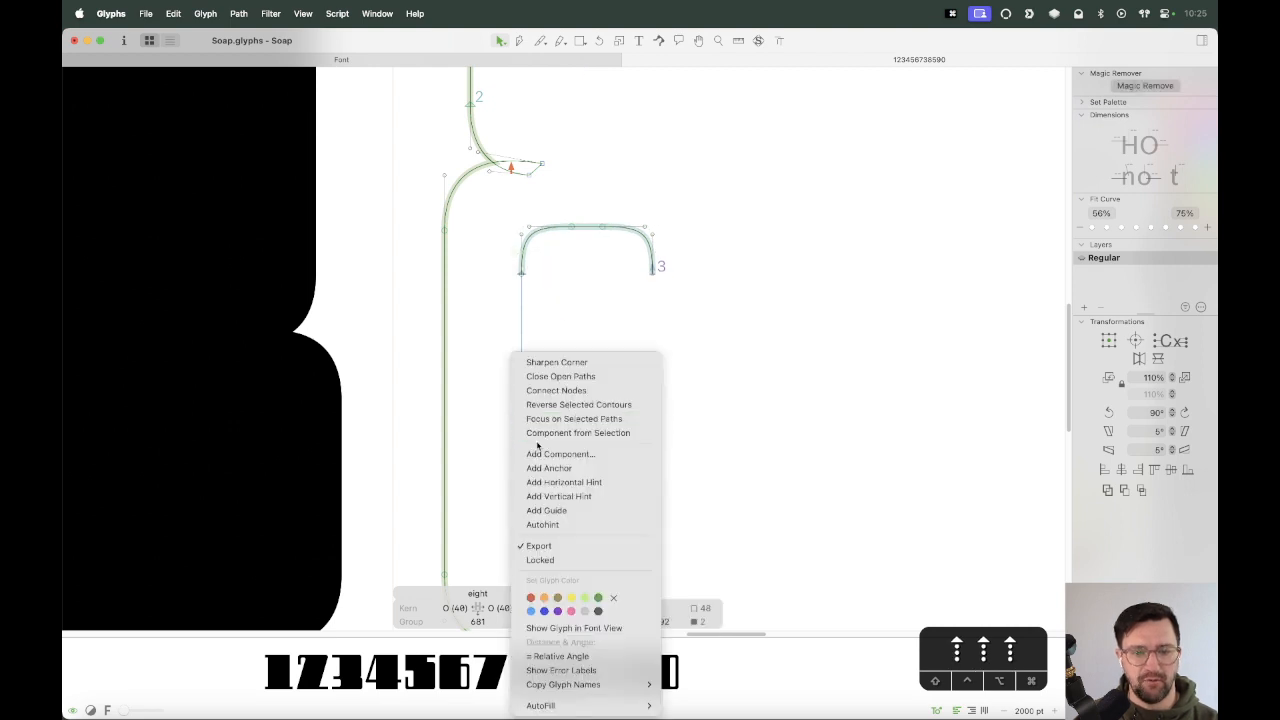
pyautogui.click(550, 392)
pyautogui.moveTo(700, 254); pyautogui.dragTo(618, 538)
pyautogui.rightClick(640, 350)
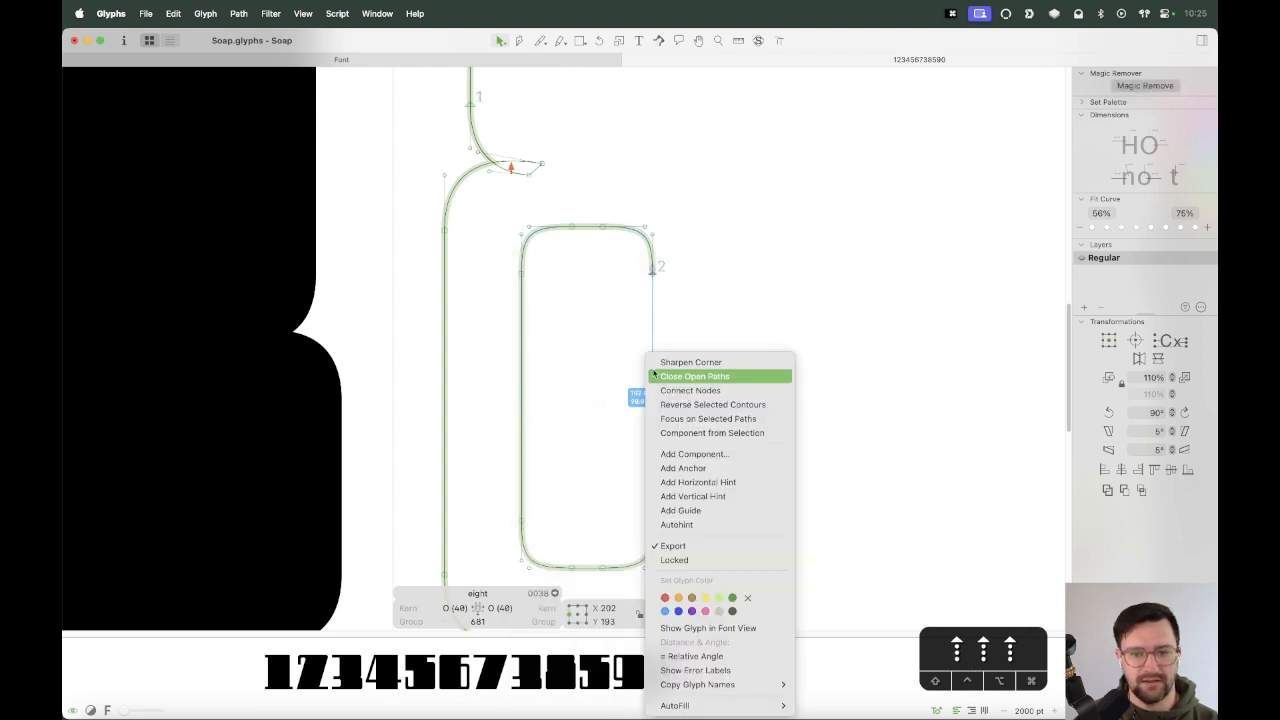
pyautogui.click(680, 374)
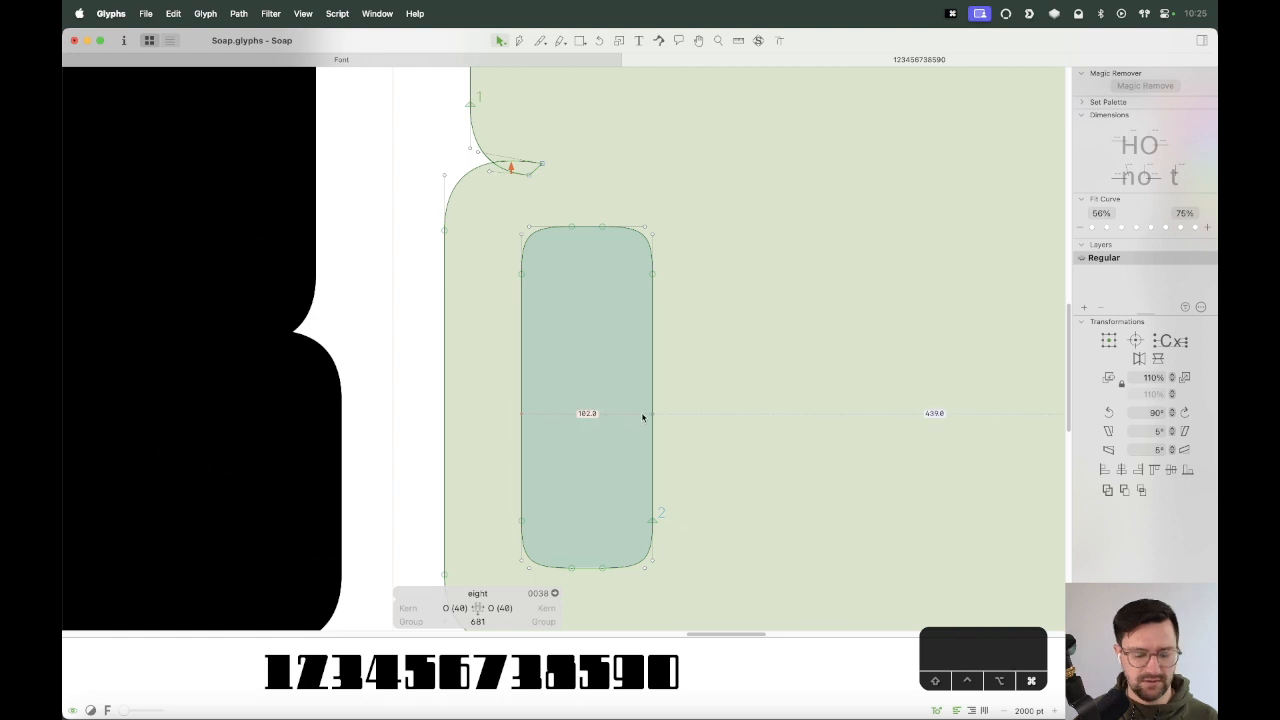
pyautogui.press('shift+super+r')
# Duplicate the lower-left counter and place the copy in the eight's upper-right area.
pyautogui.press('super+minus')
pyautogui.press('super+minus')
pyautogui.scroll(2, 719, 389)
pyautogui.hscroll(2, 719, 389)
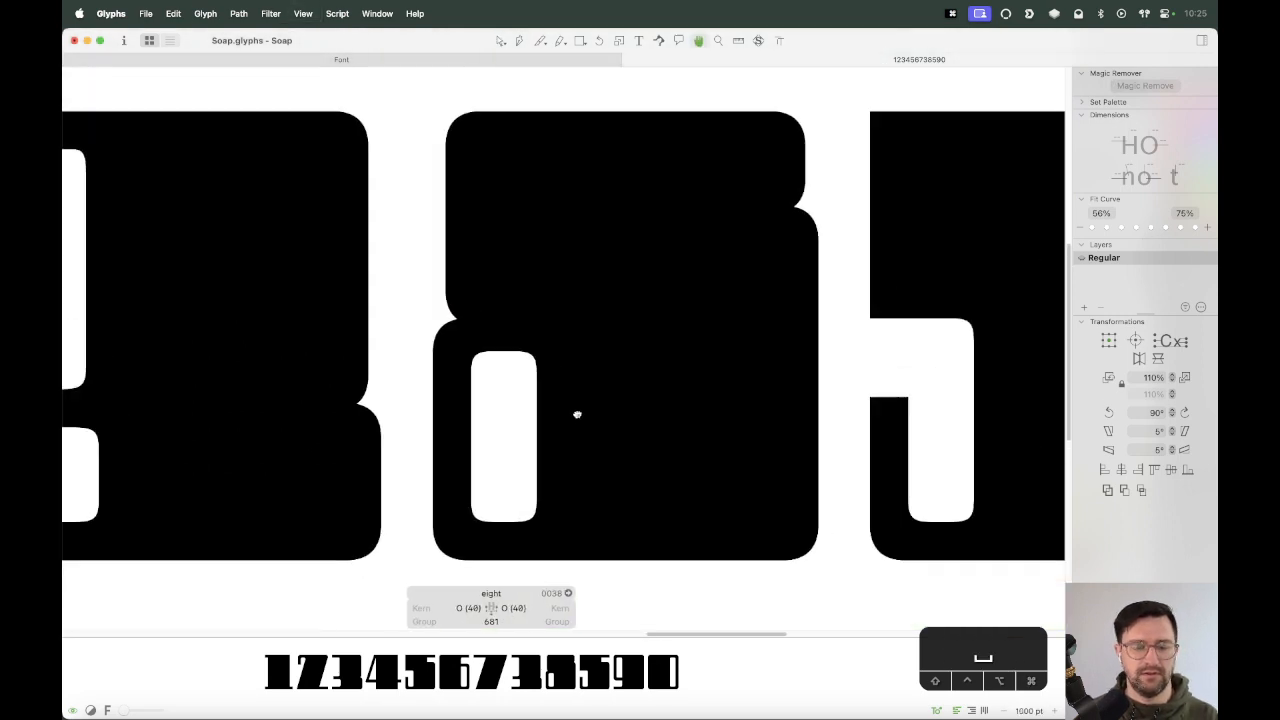
pyautogui.doubleClick(505, 512)
pyautogui.press('super+c')
pyautogui.press('super+v')
pyautogui.moveTo(505, 512); pyautogui.dragTo(738, 295)
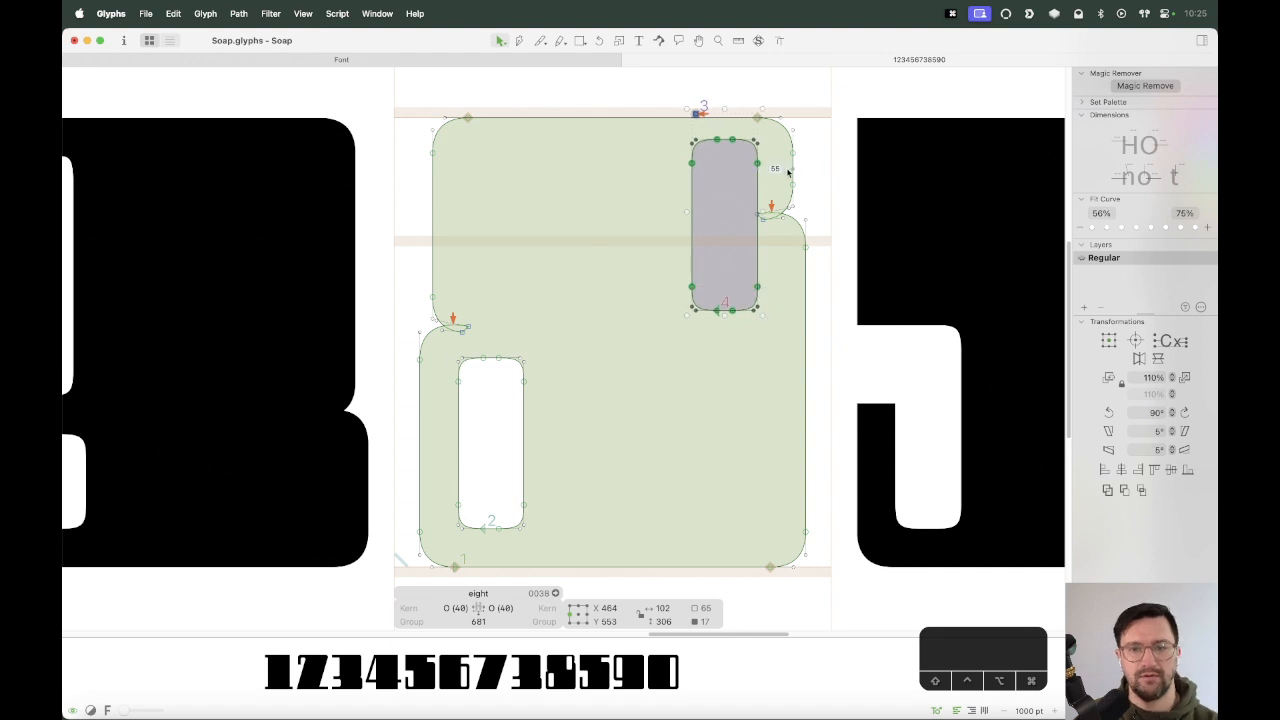
# Nudge the copied counter left to X 459 and down, inset from the eight's right and top edges.
pyautogui.press('Left')
pyautogui.press('Left')
pyautogui.press('Left')
pyautogui.press('Left')
pyautogui.press('Left')
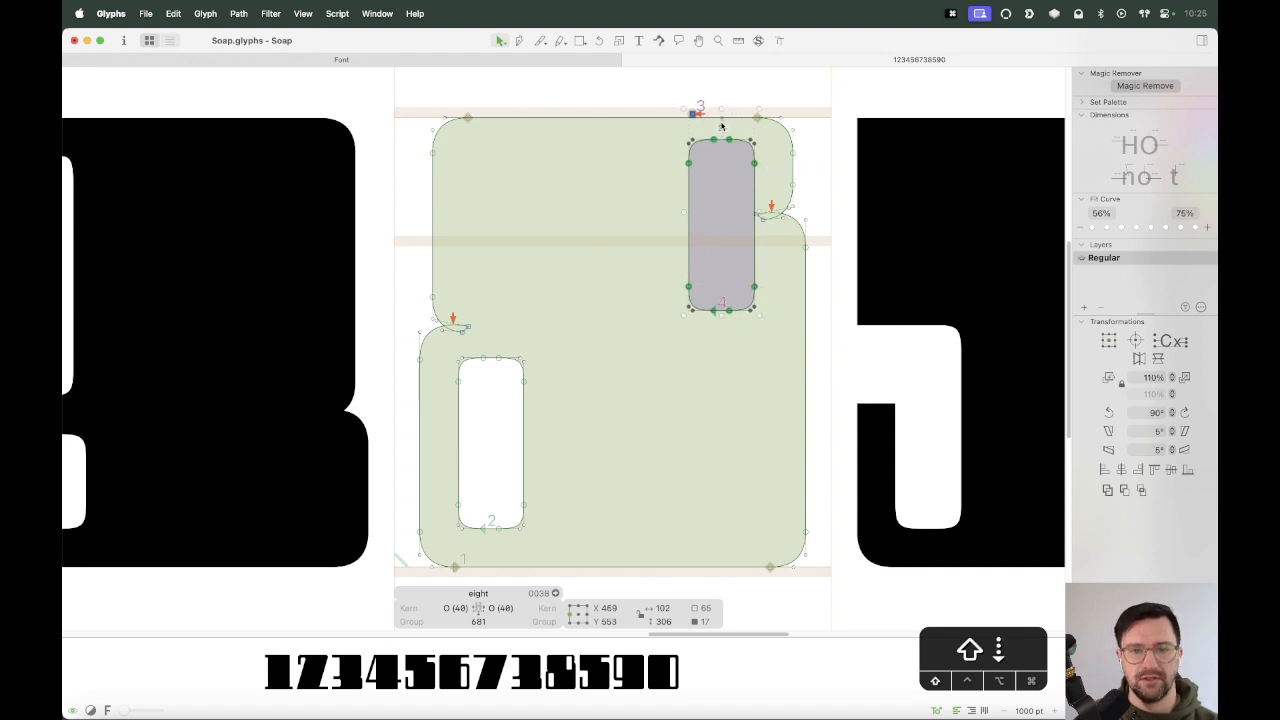
pyautogui.hotkey('shift', 'Down')
pyautogui.hotkey('shift', 'Down')
pyautogui.press('Down')
pyautogui.press('Down')
pyautogui.press('Down')
pyautogui.press('Down')
pyautogui.press('Down')
pyautogui.press('Down')
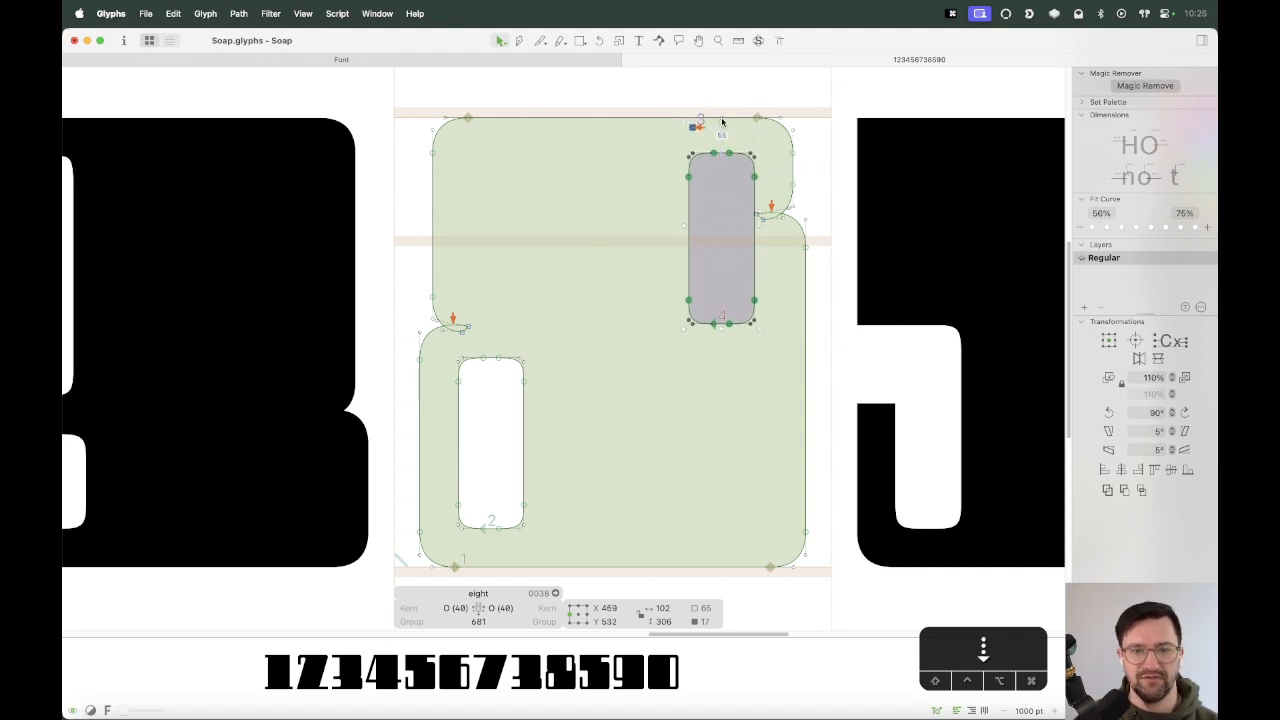
pyautogui.press('Down')
# Shorten the upper-right counter into a small rounded box by raising its bottom edge above the right waist joint.
pyautogui.moveTo(650, 284); pyautogui.dragTo(778, 364)
pyautogui.moveTo(754, 305); pyautogui.dragTo(756, 186)
pyautogui.click(714, 277)
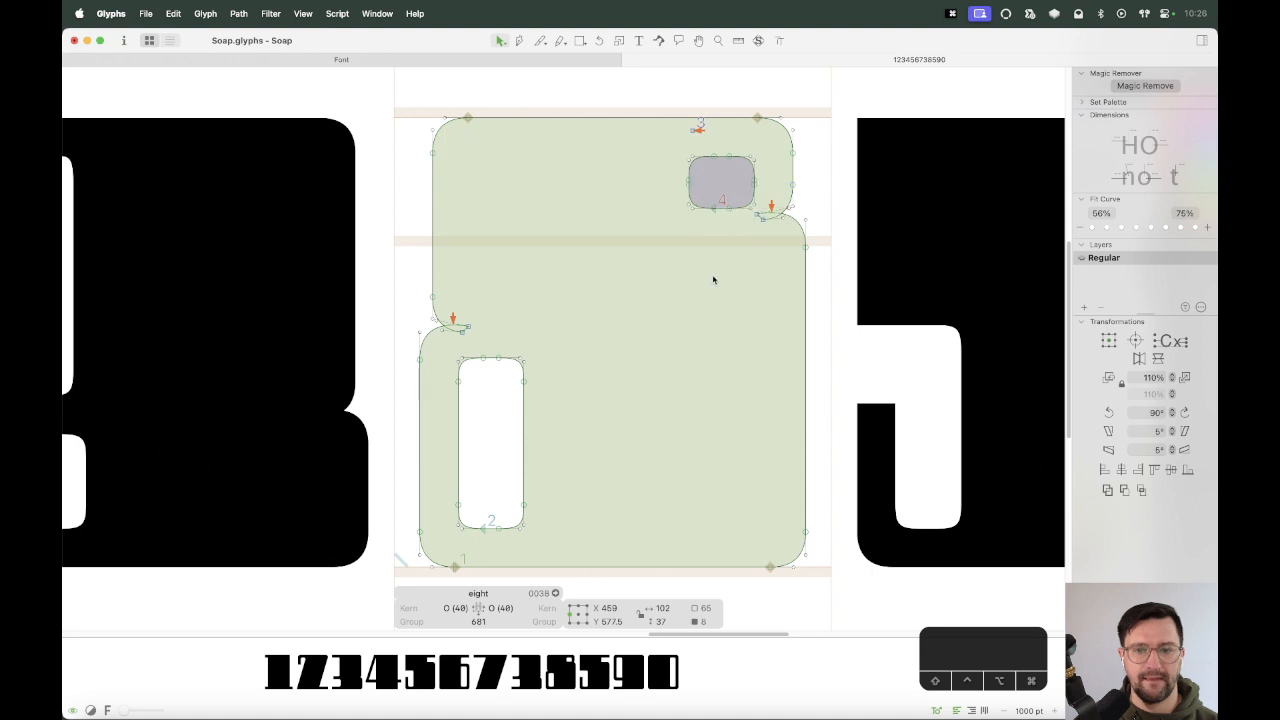
pyautogui.press('super+a')
pyautogui.press('space')
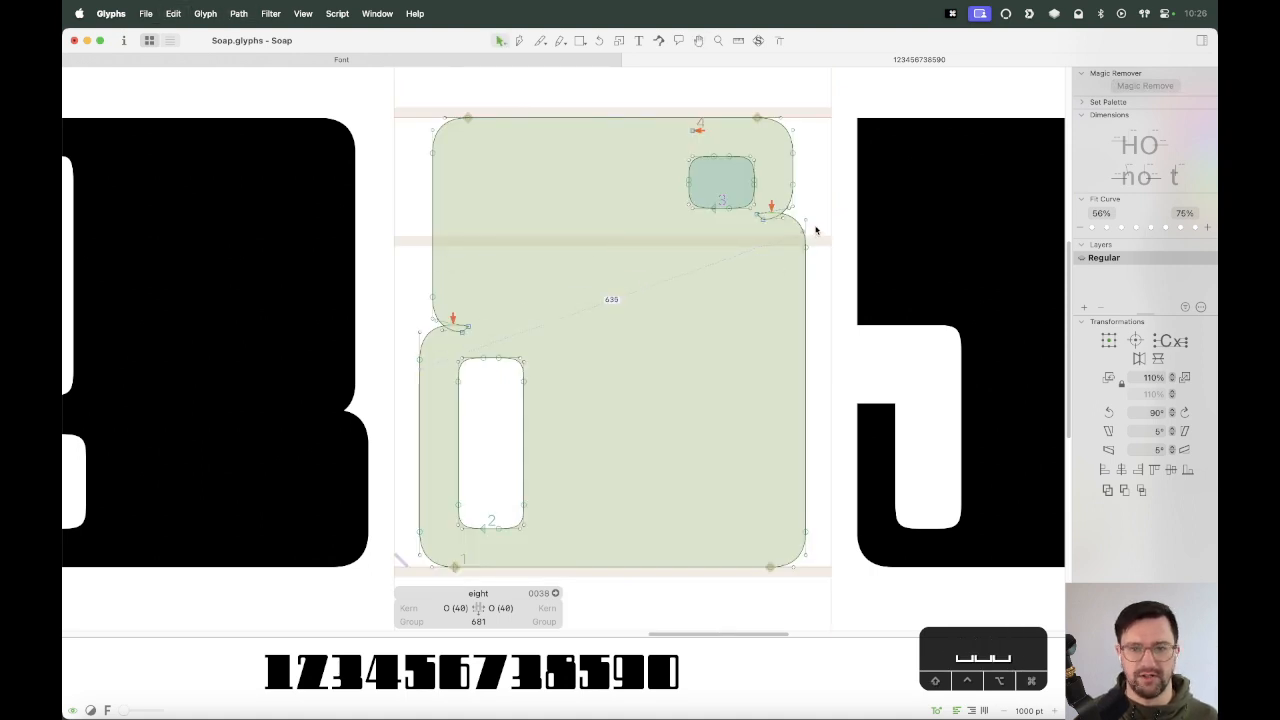
# Shift the eight's right waist joint down 60 units to Y 487.
pyautogui.moveTo(812, 180); pyautogui.dragTo(770, 254)
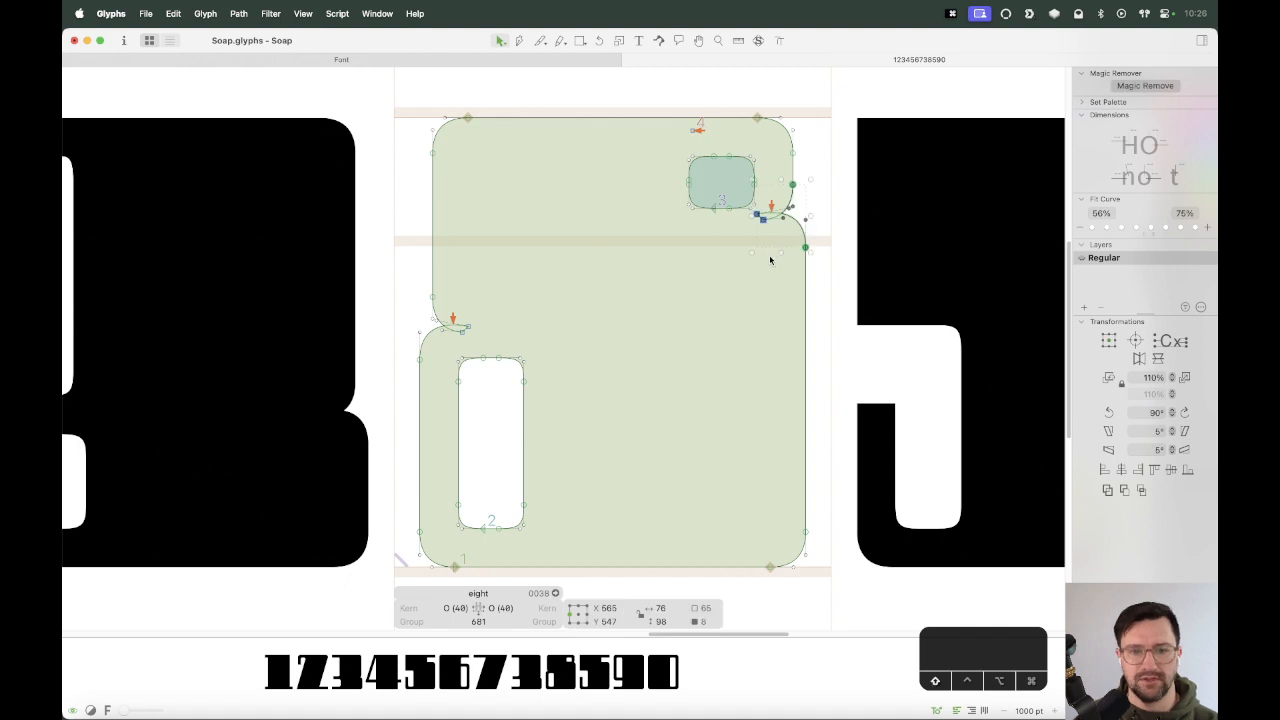
pyautogui.press('super+shift+Down')
pyautogui.press('super+shift+Down')
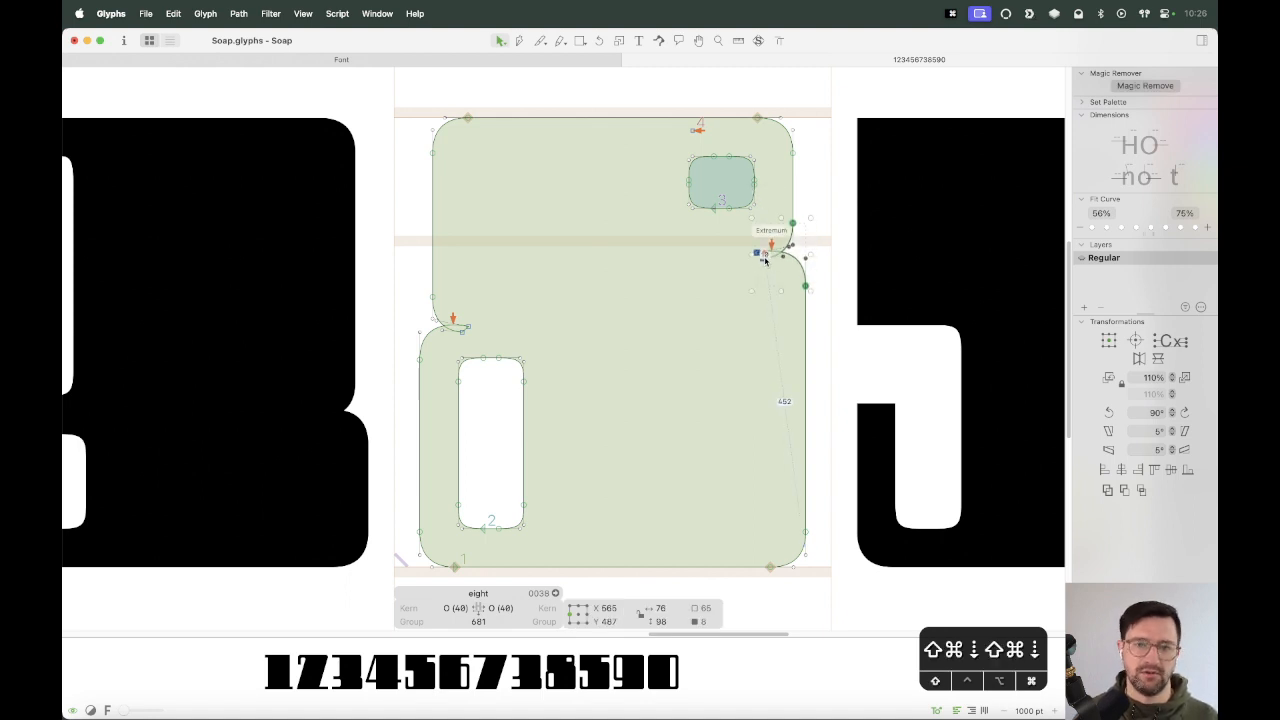
# Lower the upper counter's bottom edge to Y 527 and correct the path directions.
pyautogui.click(653, 193)
pyautogui.moveTo(770, 218); pyautogui.dragTo(766, 220)
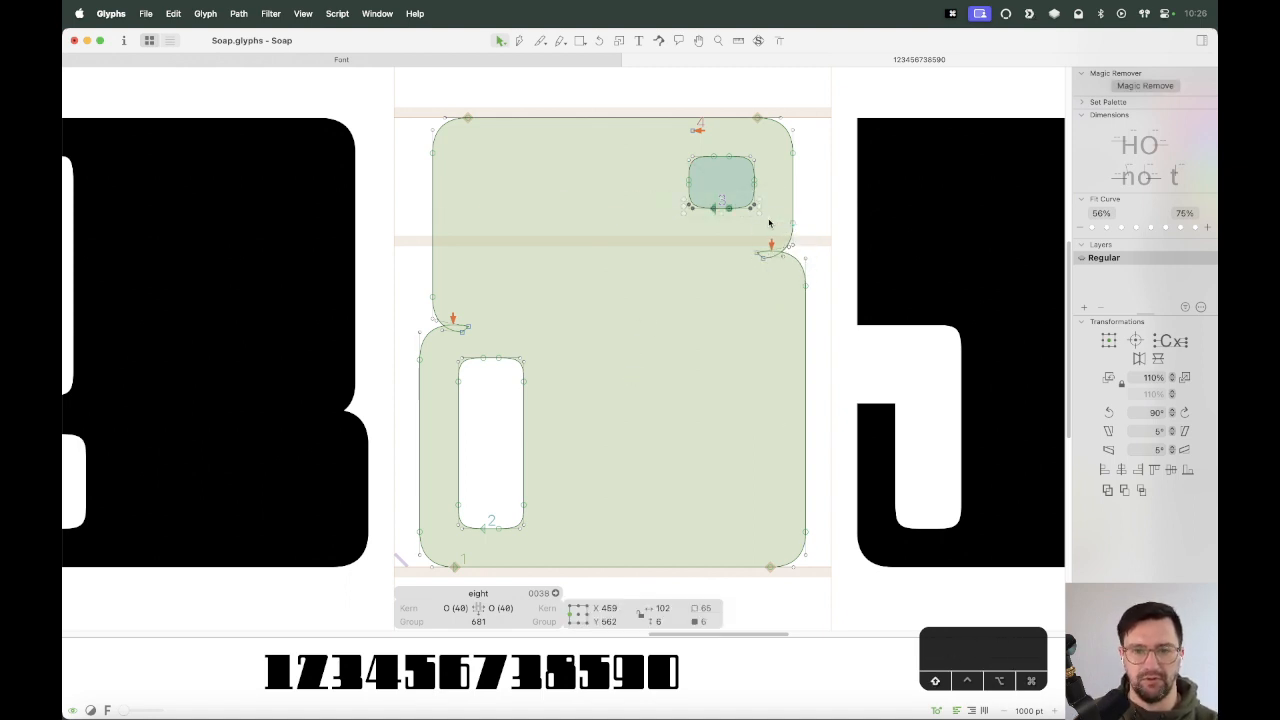
pyautogui.press('super+shift+Down')
pyautogui.press('super+shift+Down')
pyautogui.press('super+shift+Down')
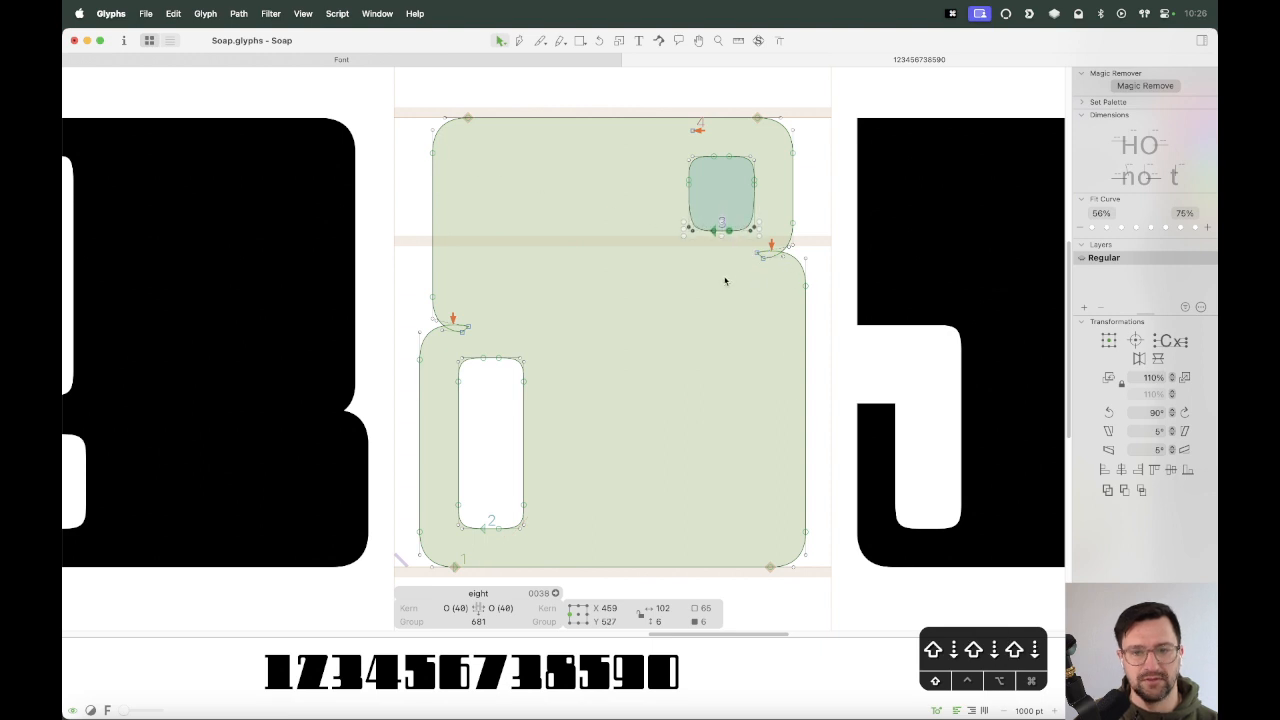
pyautogui.click(724, 288)
pyautogui.press('super+a')
pyautogui.press('super+shift+r')
pyautogui.click(718, 368)
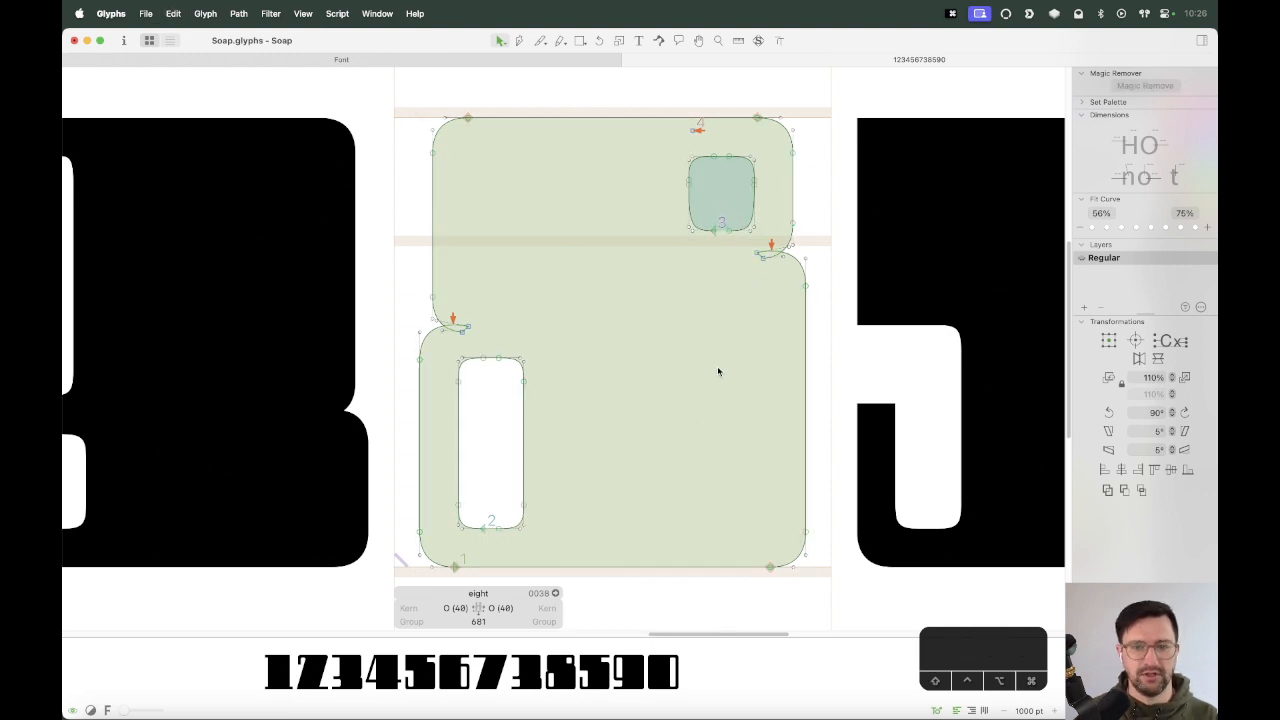
# Examine the eight among the other numerals at small and large sizes, comparing its shape and weight.
pyautogui.press('super+minus')
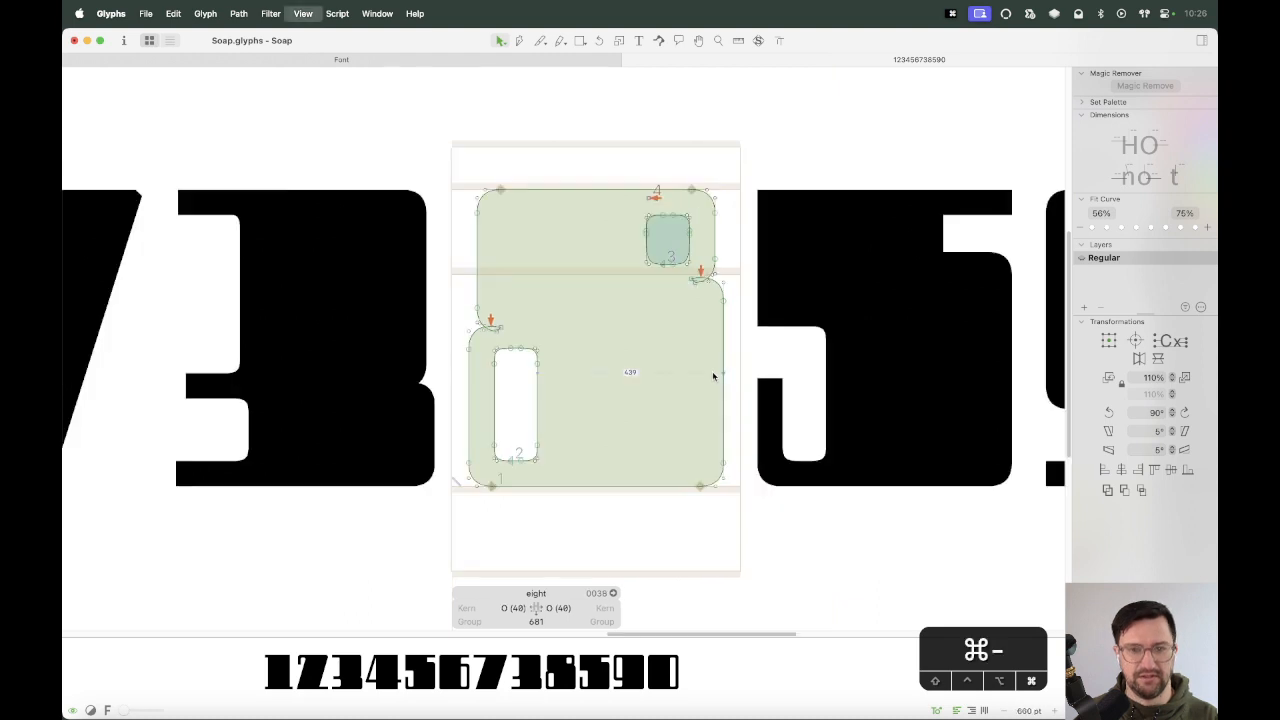
pyautogui.press('super+minus')
pyautogui.press('t')
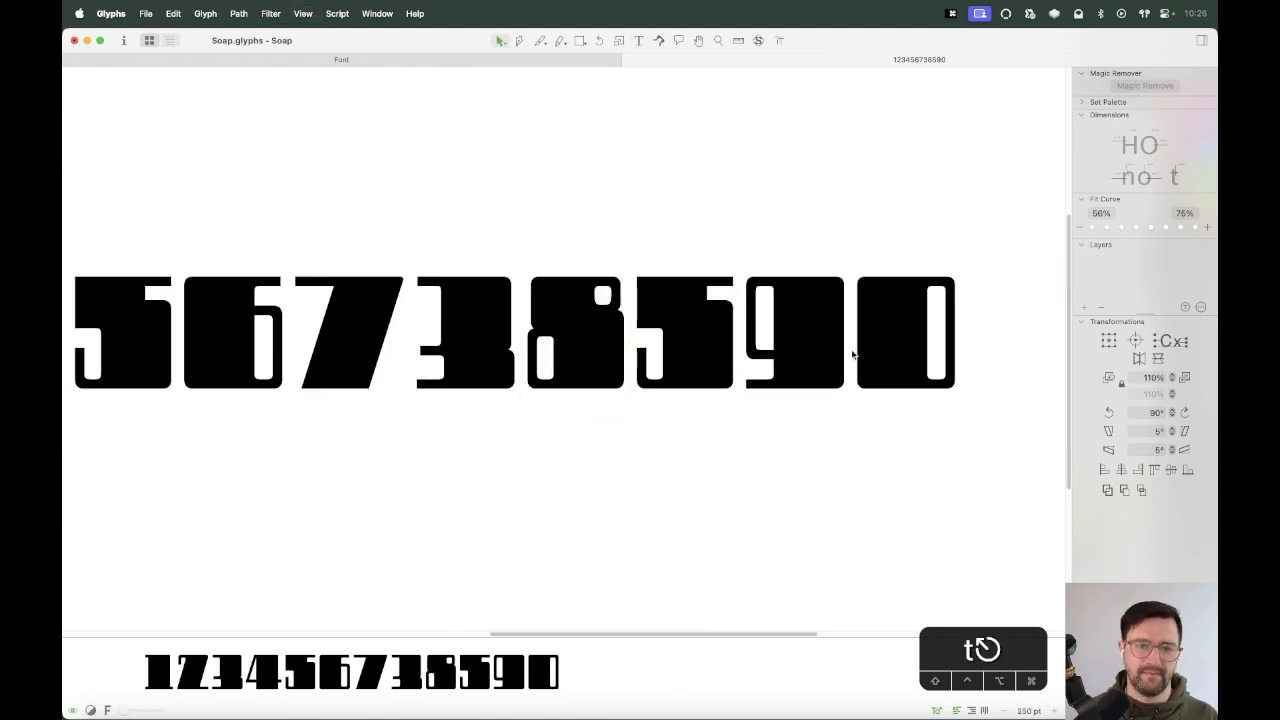
pyautogui.press('super+minus')
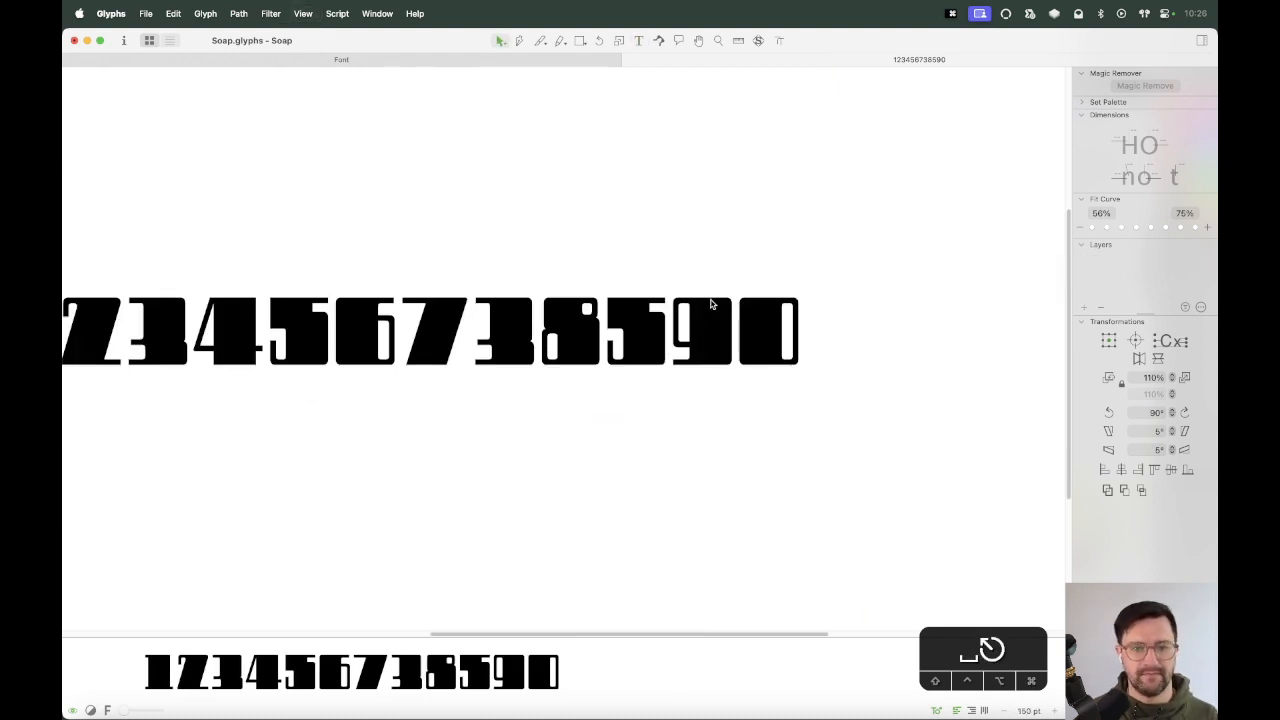
pyautogui.press('space')
pyautogui.moveTo(743, 294); pyautogui.dragTo(886, 309)
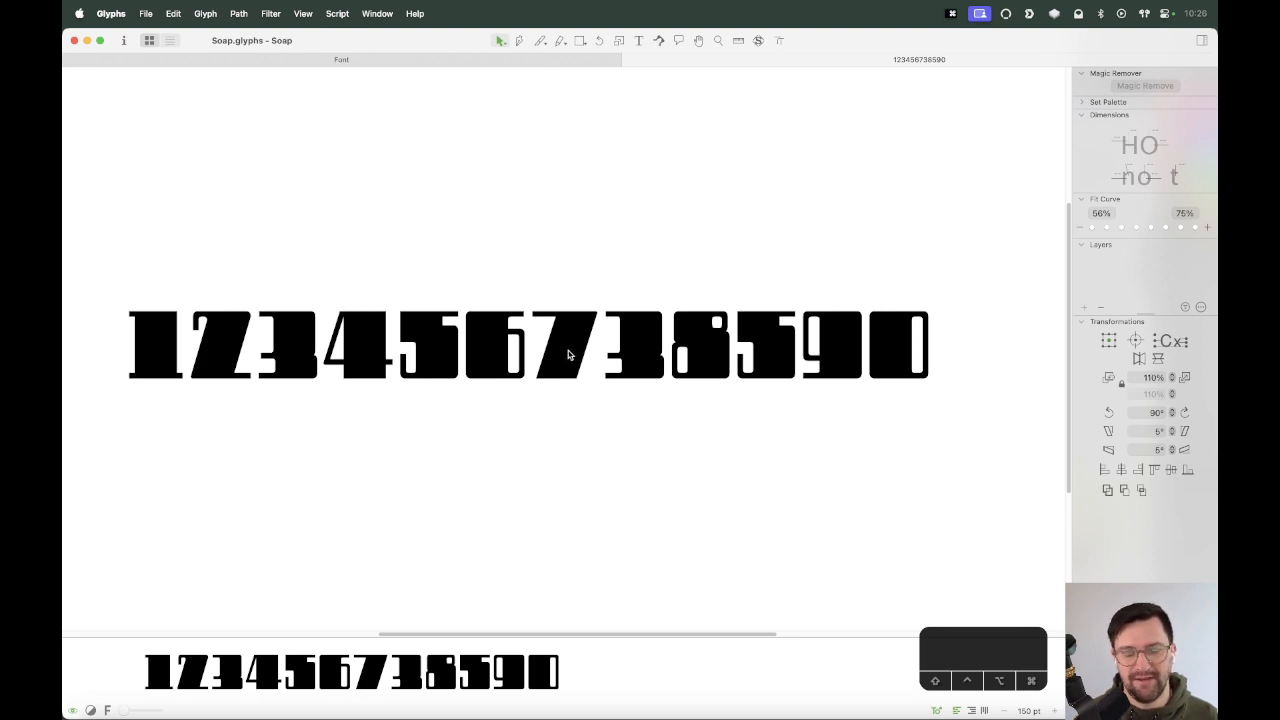
pyautogui.press('super+equal')
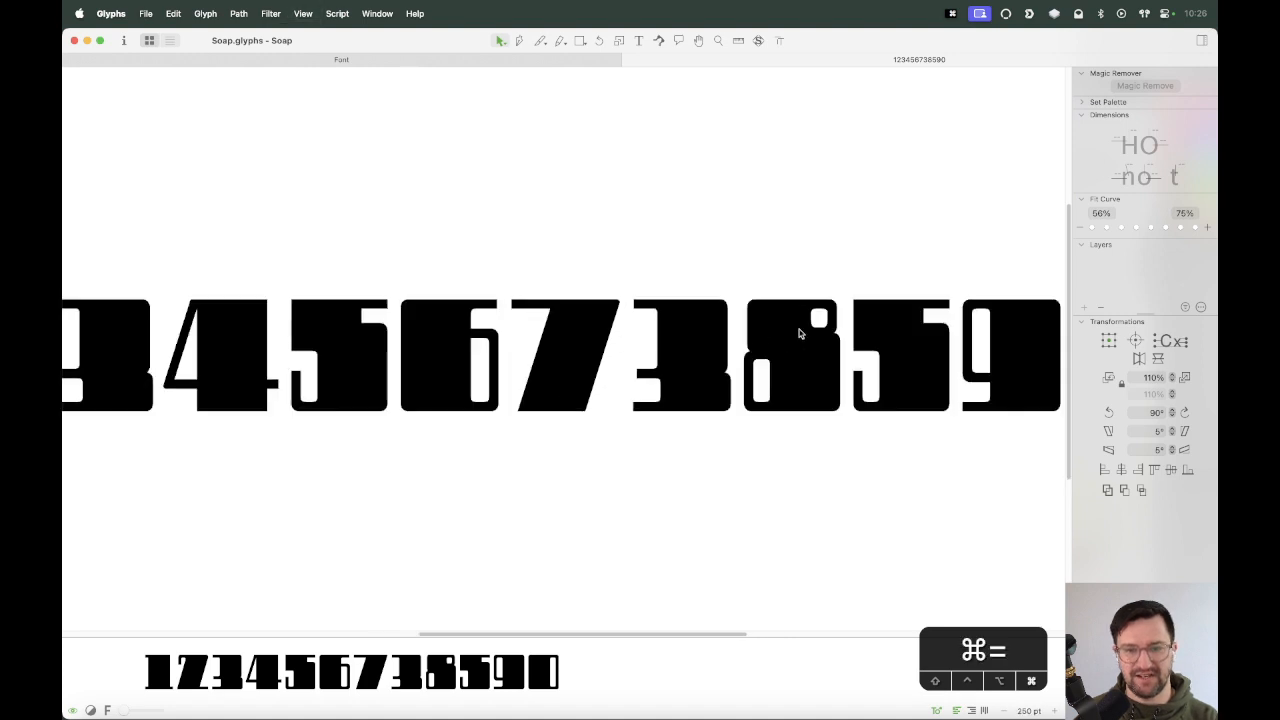
pyautogui.moveTo(994, 337); pyautogui.dragTo(723, 383)
pyautogui.press('super+equal')
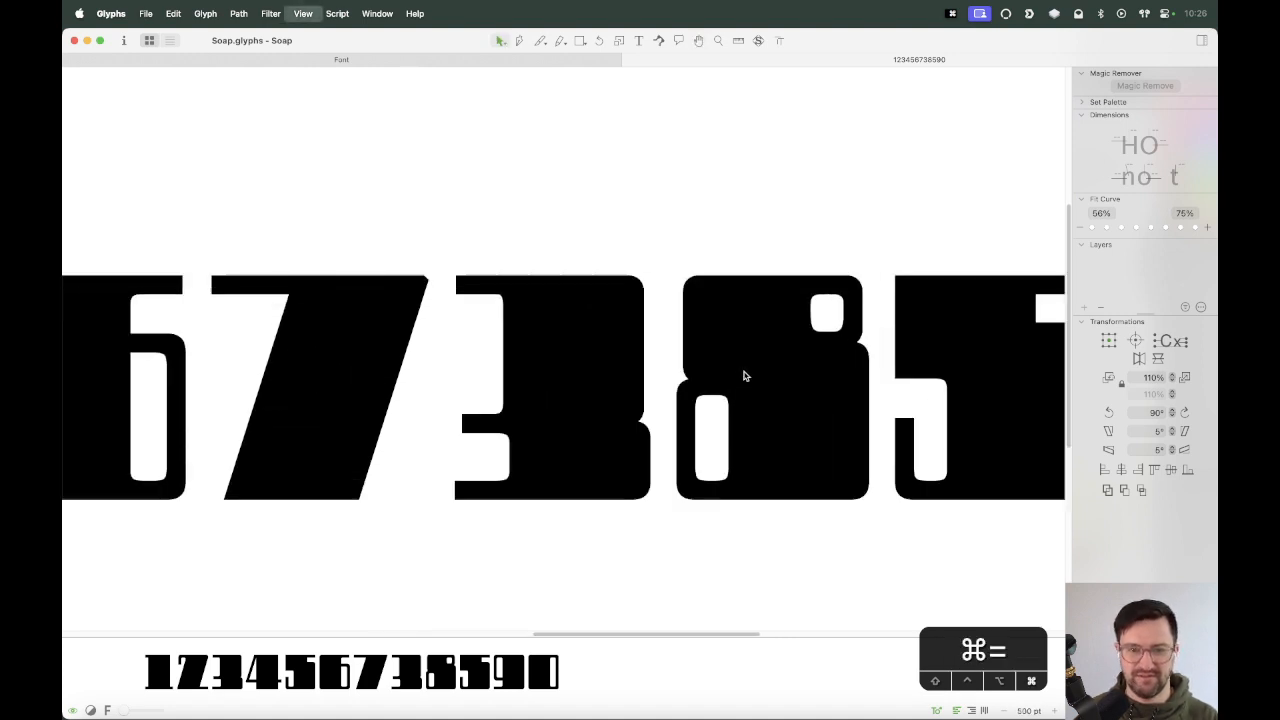
pyautogui.moveTo(868, 372); pyautogui.dragTo(741, 378)
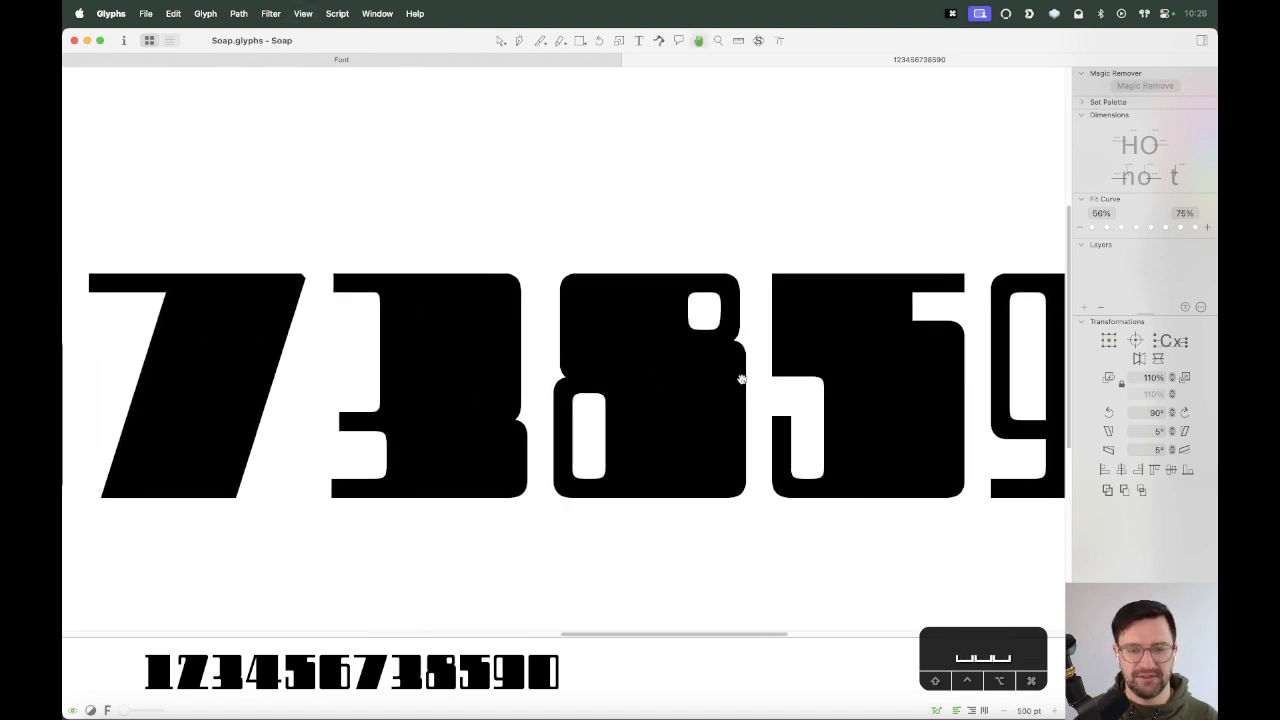
# Back up the eight's current drawing as an extra layer and delete all outlines from the Regular layer.
pyautogui.doubleClick(697, 432)
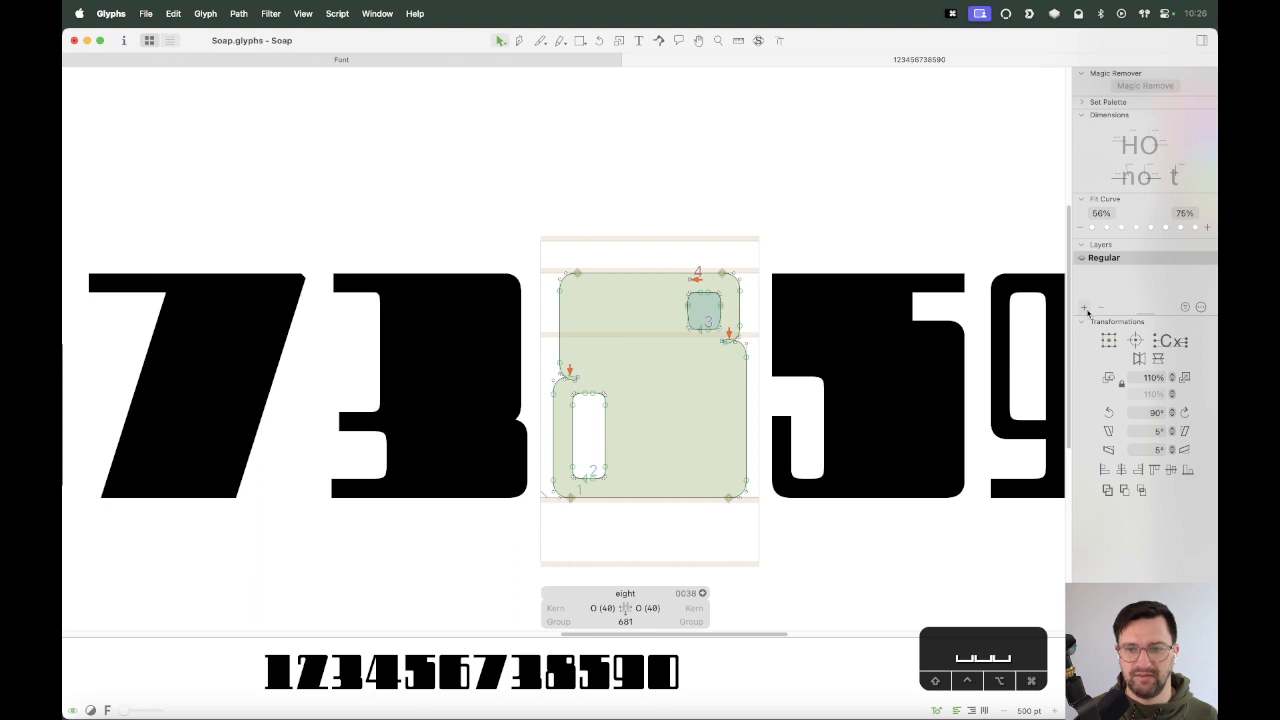
pyautogui.press('super+a')
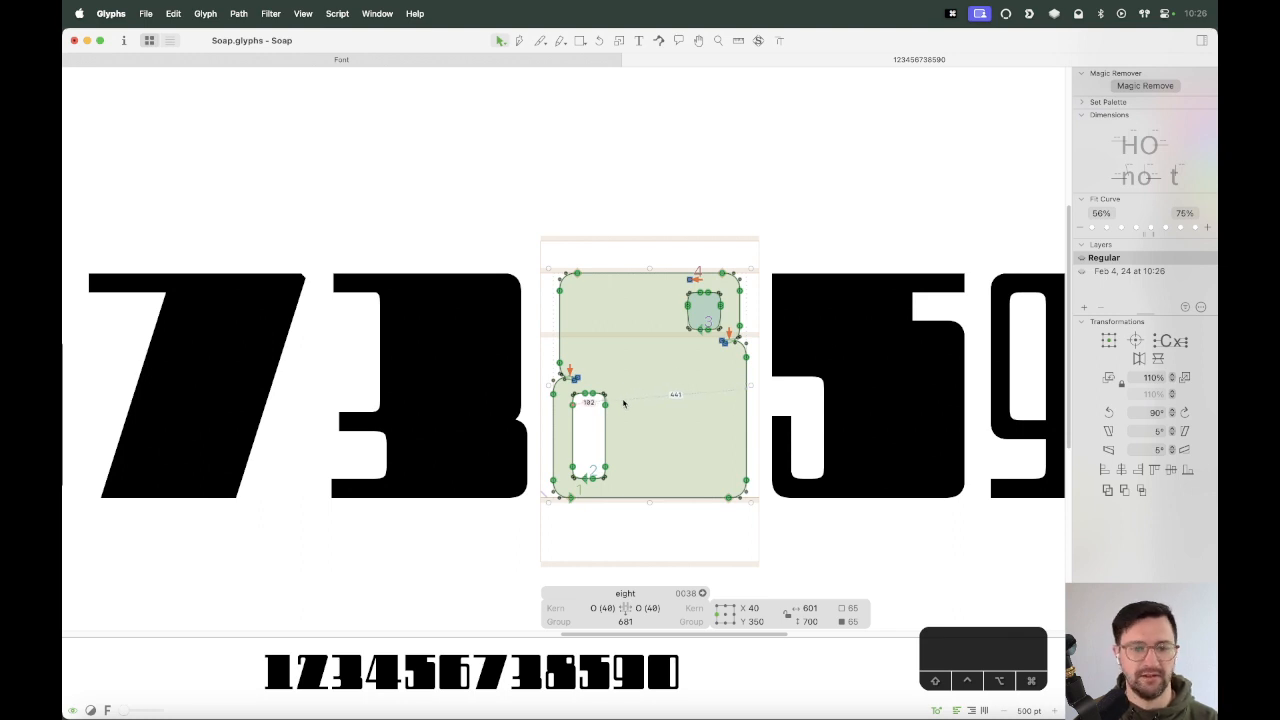
pyautogui.press('BackSpace')
# Copy the whole outline of the three into the emptied eight glyph.
pyautogui.doubleClick(465, 400)
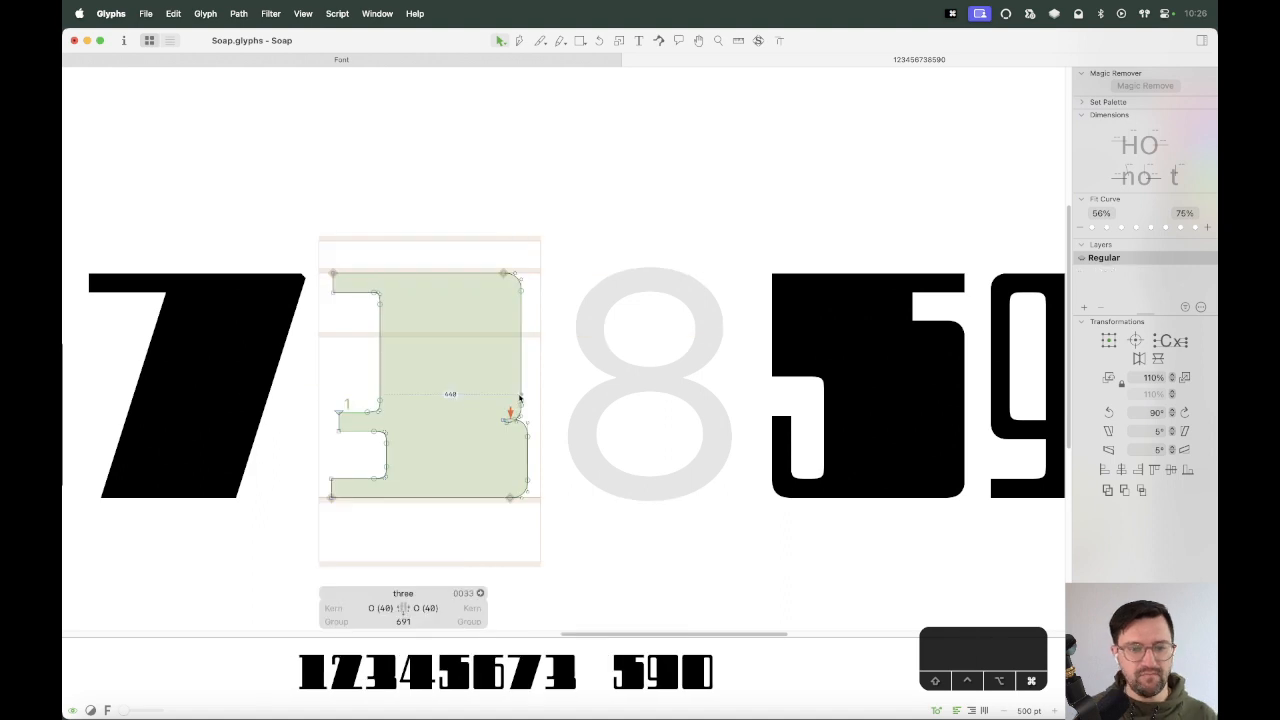
pyautogui.press('super+a')
pyautogui.press('super+c')
pyautogui.doubleClick(672, 403)
pyautogui.press('super+v')
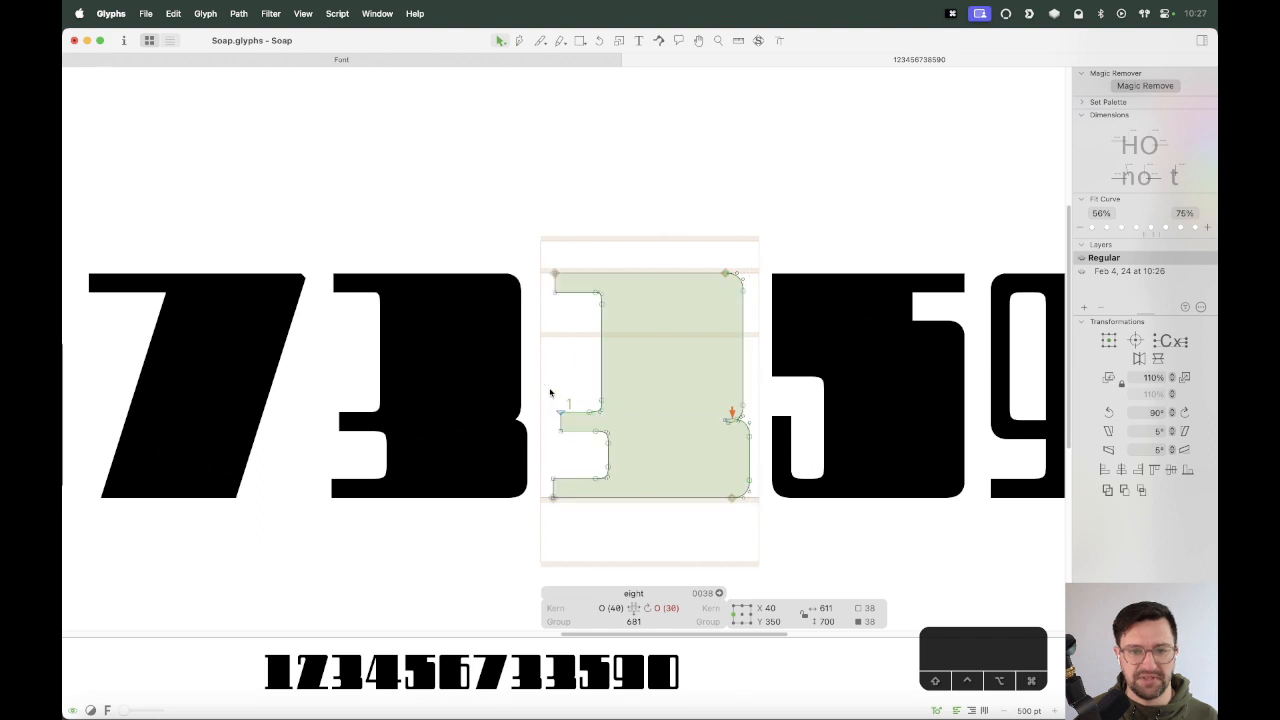
# Open the copied outline by deleting the left ends of its middle arm and of its top and bottom arms.
pyautogui.moveTo(588, 432)
pyautogui.mouseDown()
pyautogui.moveTo(557, 409)
pyautogui.moveTo(566, 423)
pyautogui.mouseUp()
pyautogui.hotkey('alt', 'BackSpace')
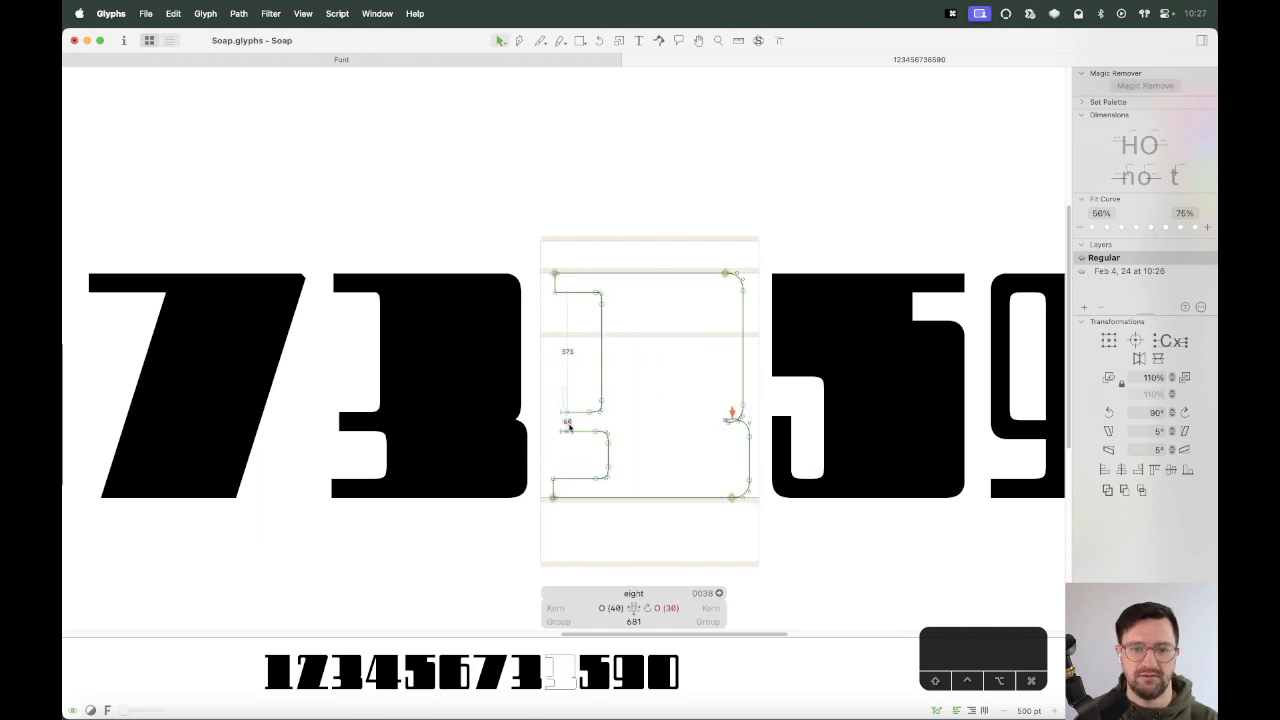
pyautogui.press('BackSpace')
pyautogui.moveTo(577, 229); pyautogui.dragTo(535, 537)
pyautogui.press('BackSpace')
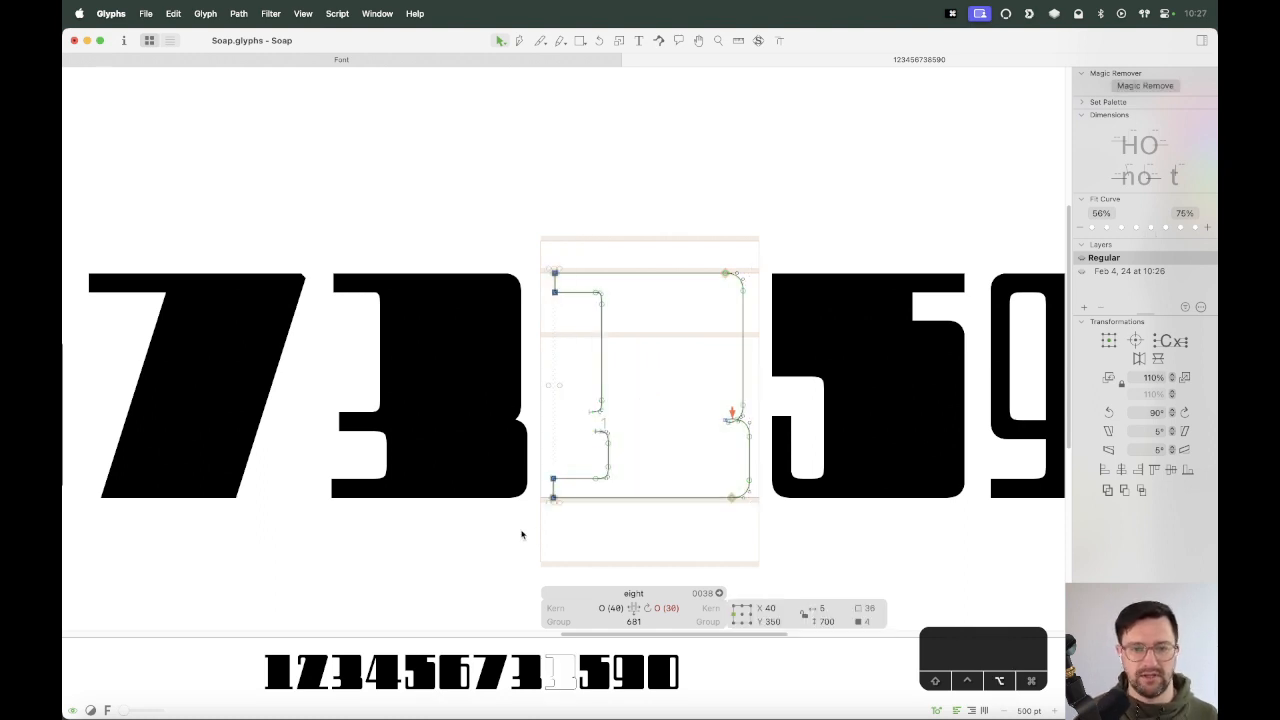
# Duplicate the eight's right side with its corners and waist joint, move the copy left and mirror it horizontally.
pyautogui.moveTo(682, 240); pyautogui.dragTo(808, 526)
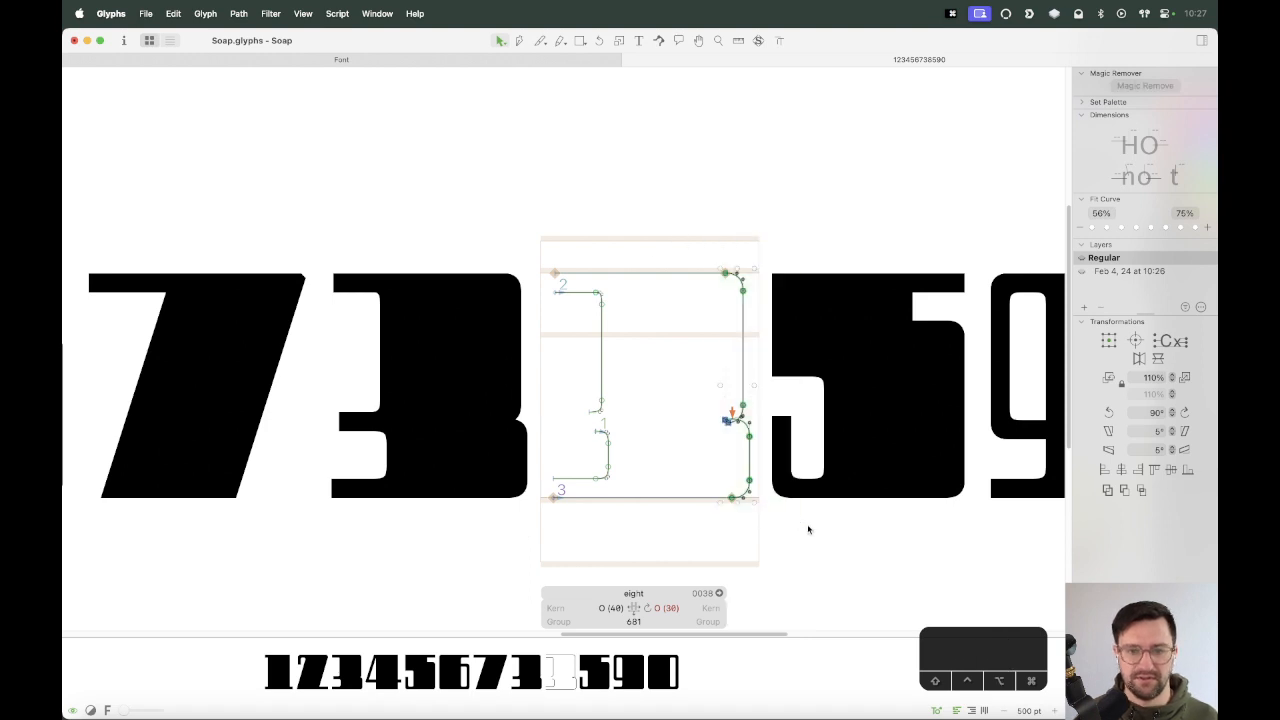
pyautogui.moveTo(699, 444); pyautogui.dragTo(500, 457)
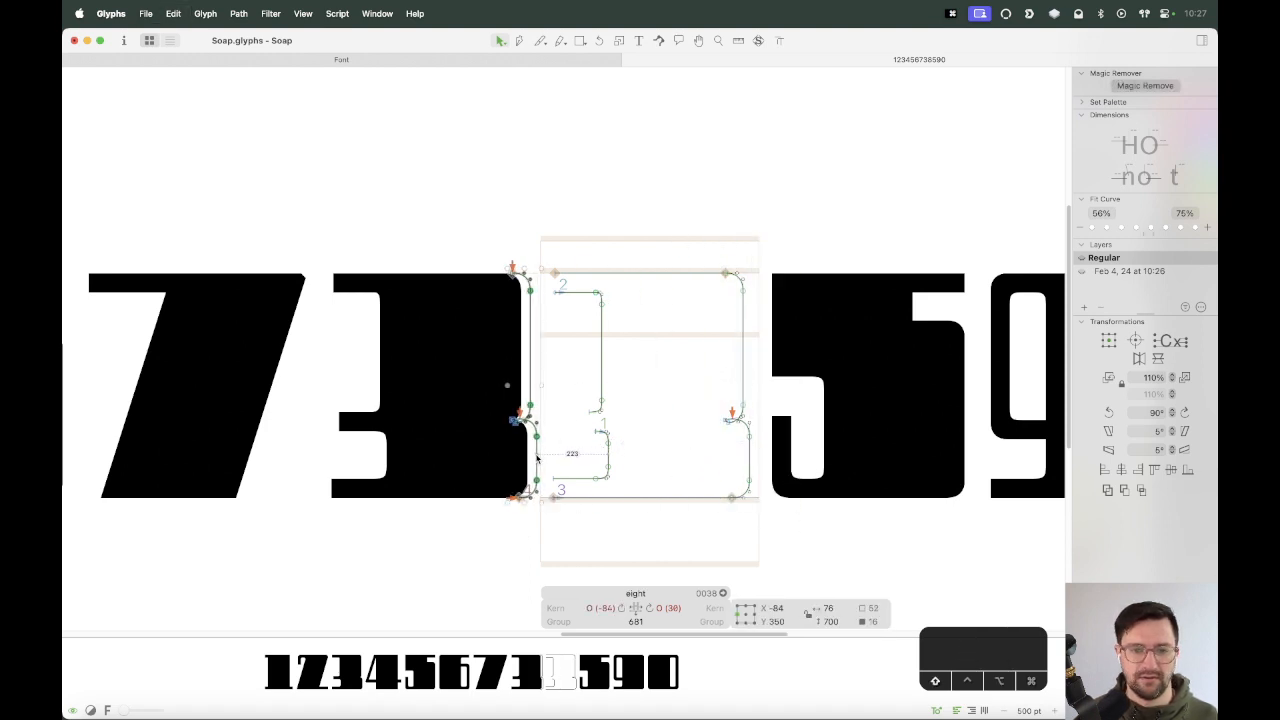
pyautogui.click(1139, 361)
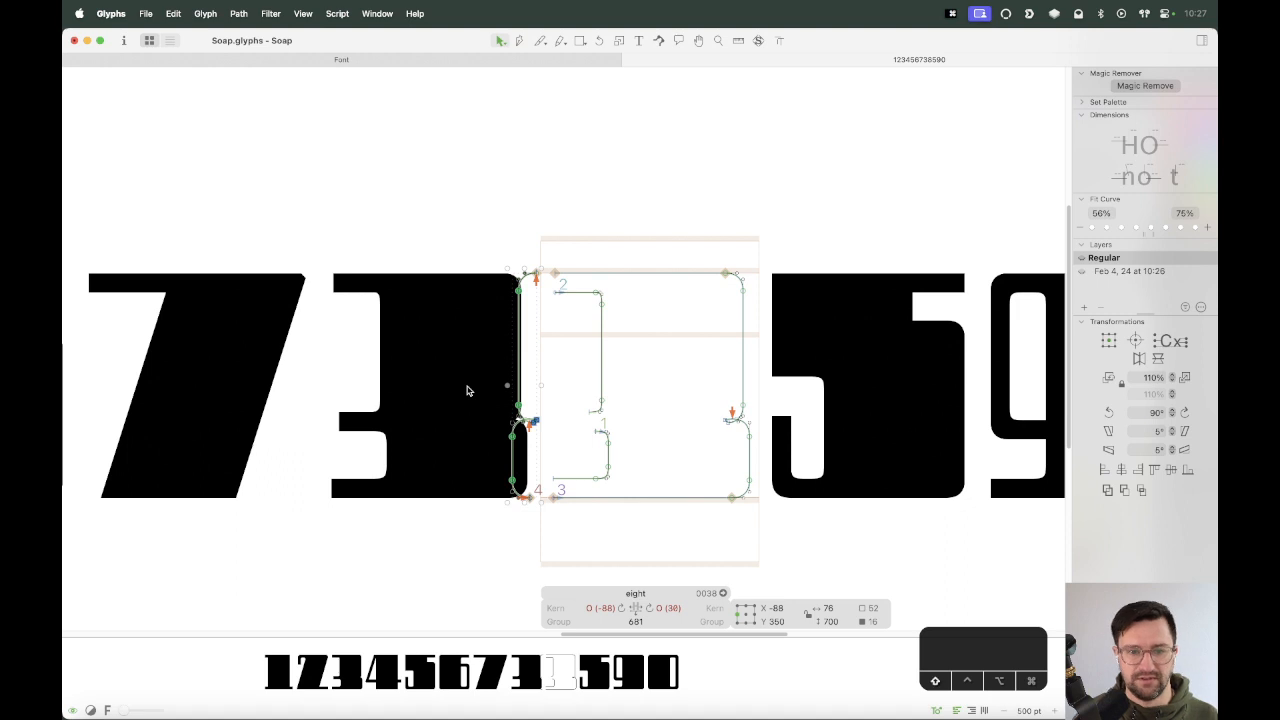
# Move the eight's mirrored left side right to X -32, so its ends meet the top and bottom edges.
pyautogui.hotkey('shift', 'Right')
pyautogui.hotkey('shift', 'Right')
pyautogui.hotkey('shift', 'Right')
pyautogui.hotkey('shift', 'Right')
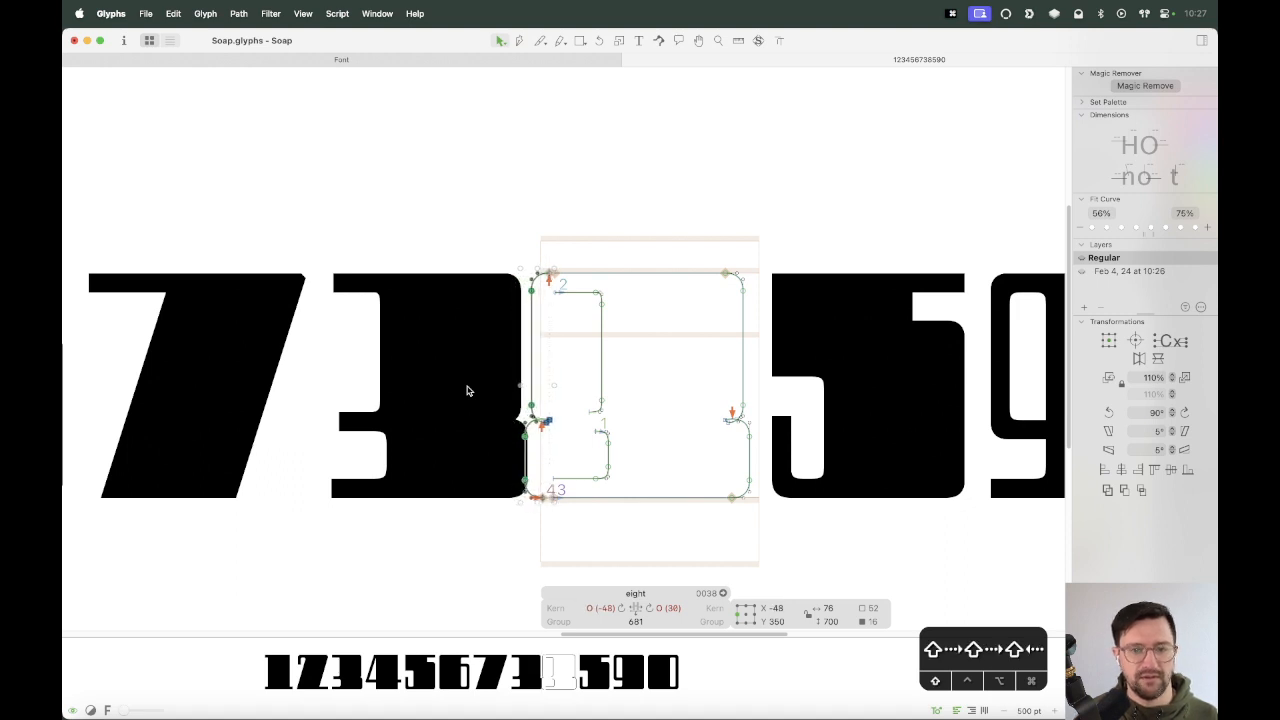
pyautogui.hotkey('shift', 'Left')
pyautogui.press('z')
pyautogui.moveTo(634, 224); pyautogui.dragTo(473, 588)
pyautogui.press('v')
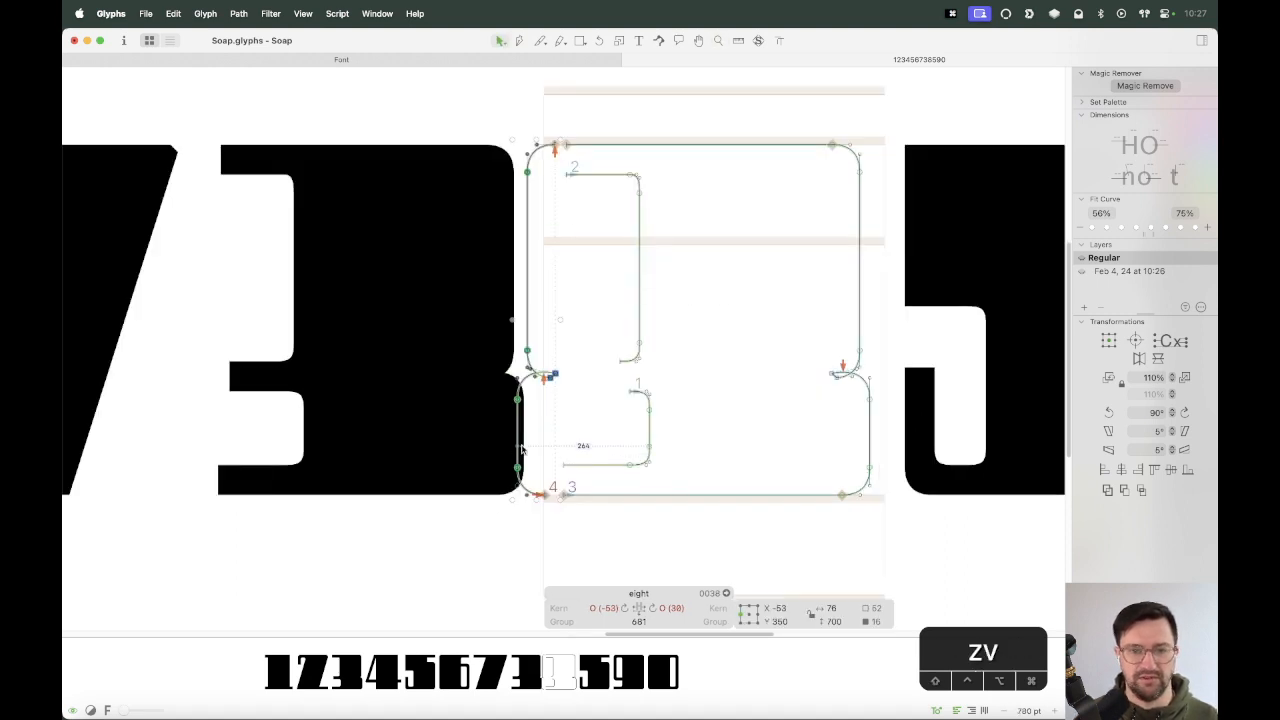
pyautogui.press('Right')
pyautogui.press('Right')
pyautogui.press('Right')
pyautogui.press('Right')
pyautogui.press('Right')
pyautogui.press('Right')
pyautogui.press('Right')
pyautogui.press('Right')
pyautogui.press('Right')
pyautogui.press('Right')
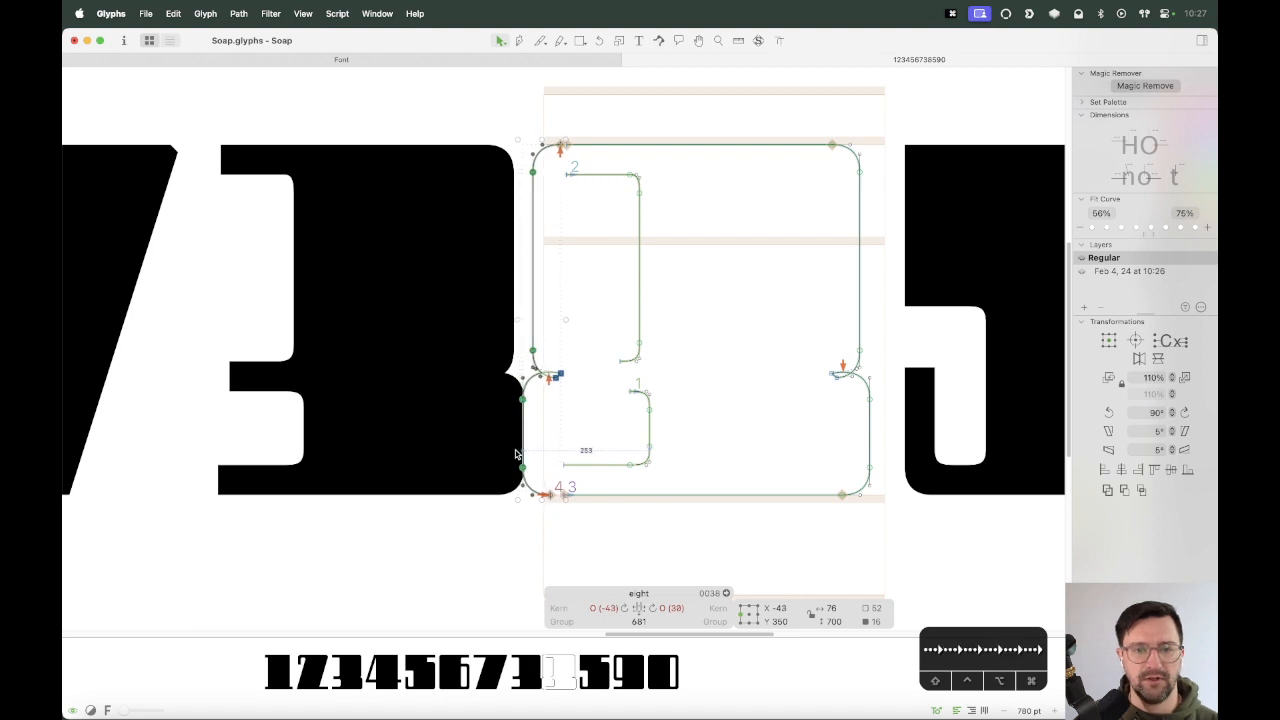
pyautogui.press('Right')
pyautogui.press('Right')
pyautogui.press('Right')
pyautogui.press('Right')
pyautogui.press('Right')
pyautogui.press('Right')
pyautogui.press('Right')
pyautogui.press('Right')
pyautogui.press('Right')
pyautogui.press('Right')
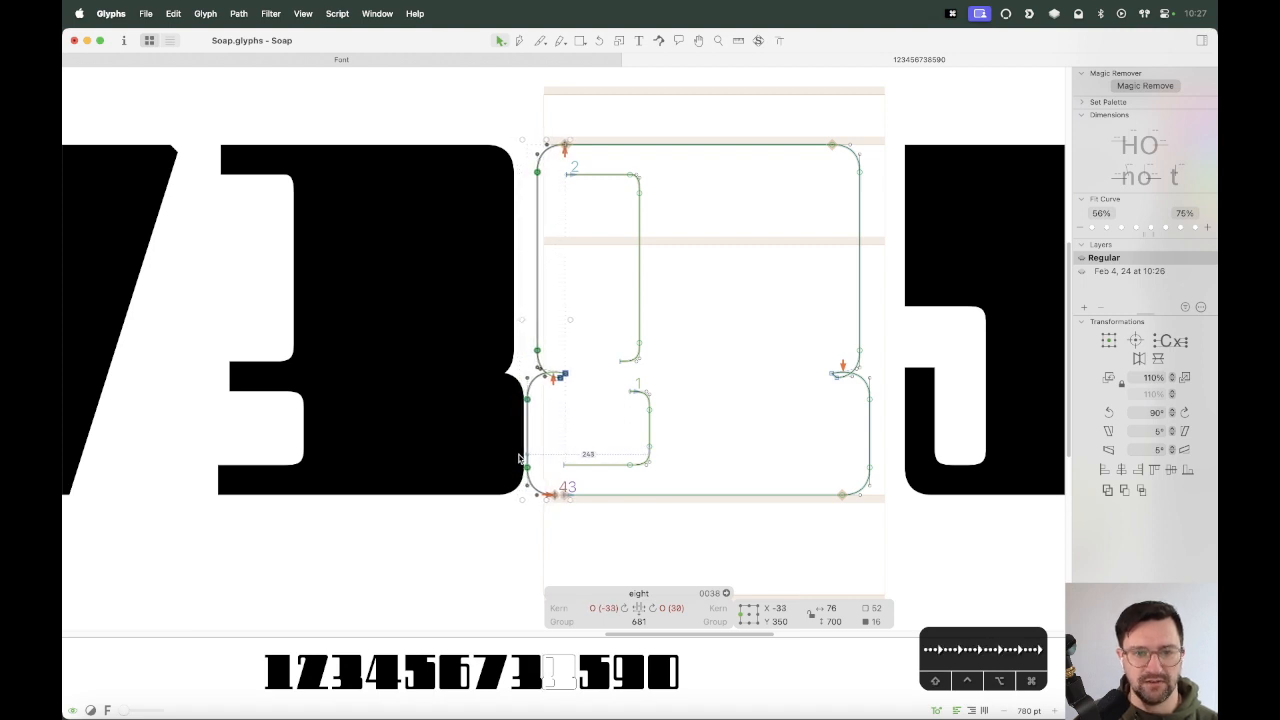
pyautogui.click(574, 445)
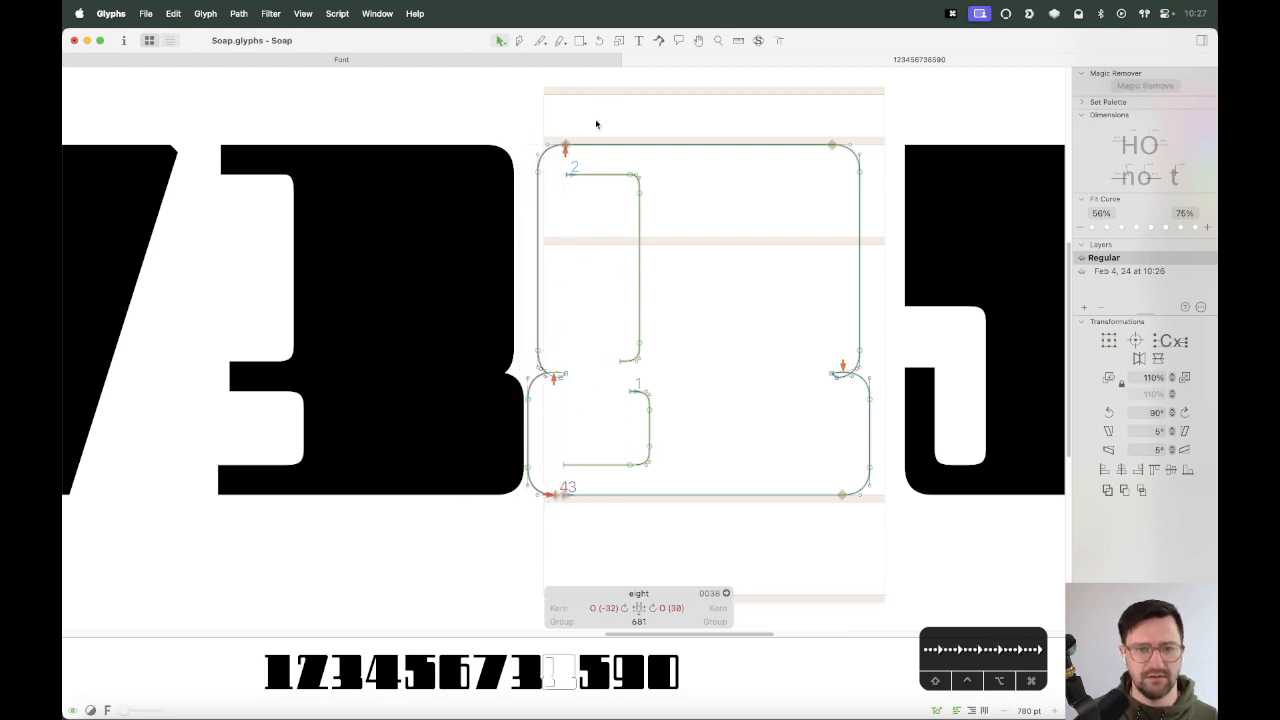
# Join the mirrored left side to the top and bottom edges, closing the eight's outer outline with a left sidebearing of -30.
pyautogui.press('z')
pyautogui.moveTo(596, 118); pyautogui.dragTo(551, 195)
pyautogui.press('v')
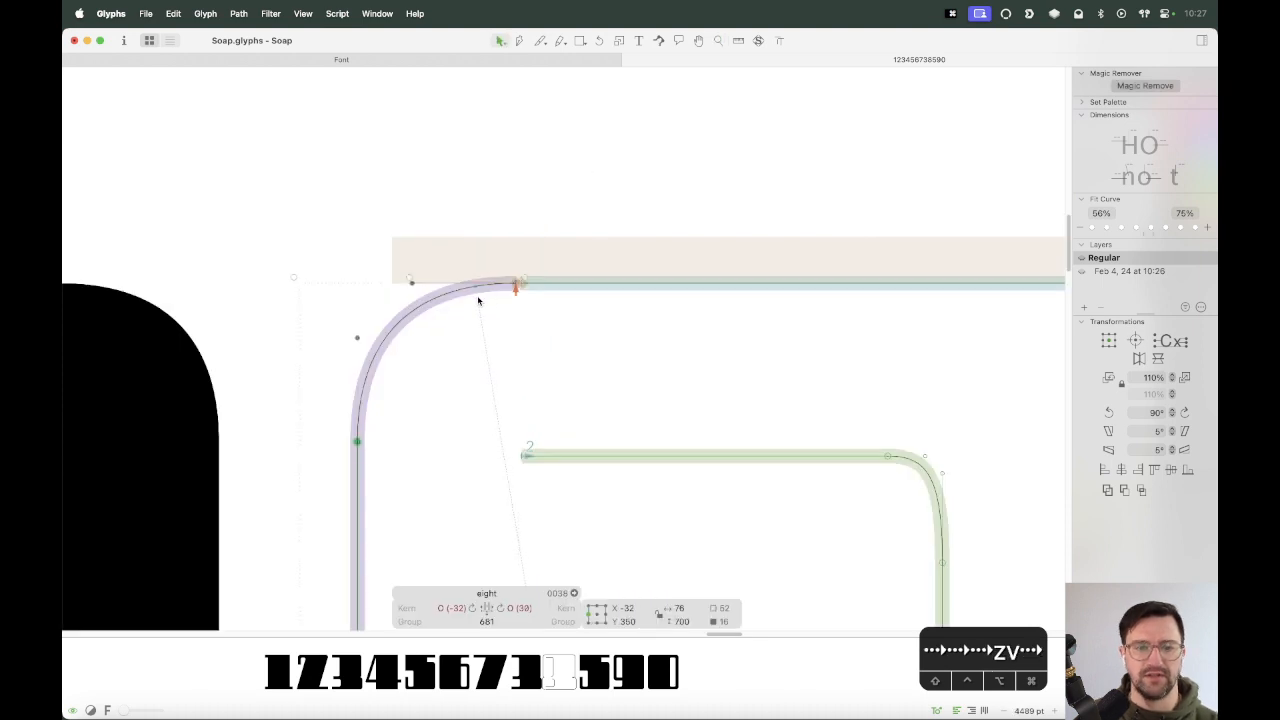
pyautogui.scroll(-2, 515, 400)
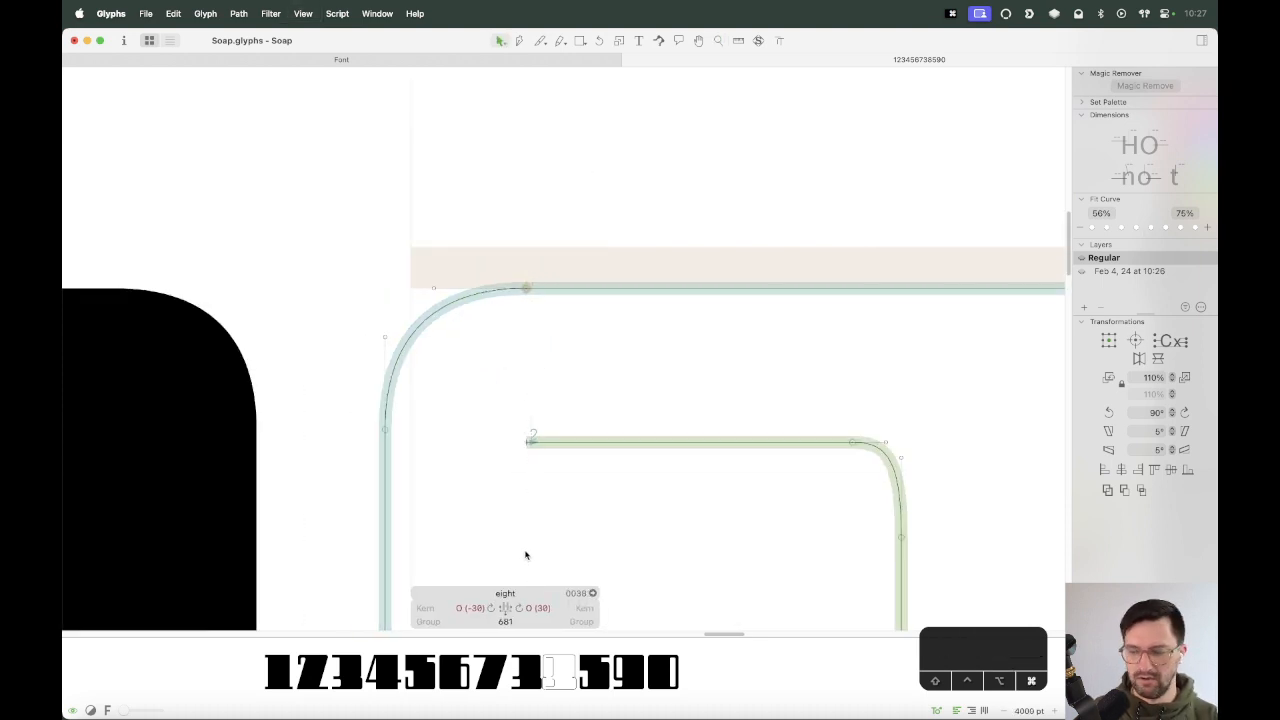
pyautogui.scroll(-2, 525, 555)
pyautogui.press('space')
pyautogui.moveTo(531, 549); pyautogui.dragTo(566, 318)
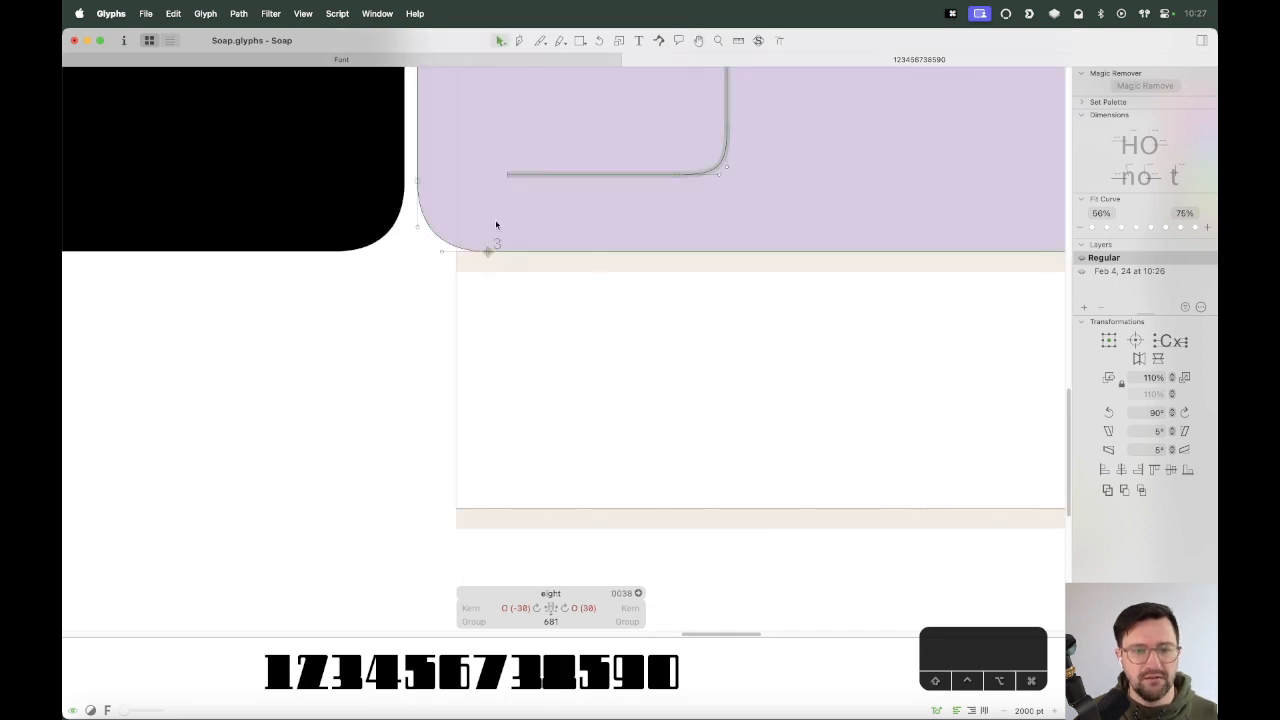
pyautogui.scroll(-2, 530, 243)
pyautogui.press('space')
pyautogui.moveTo(557, 197); pyautogui.dragTo(531, 396)
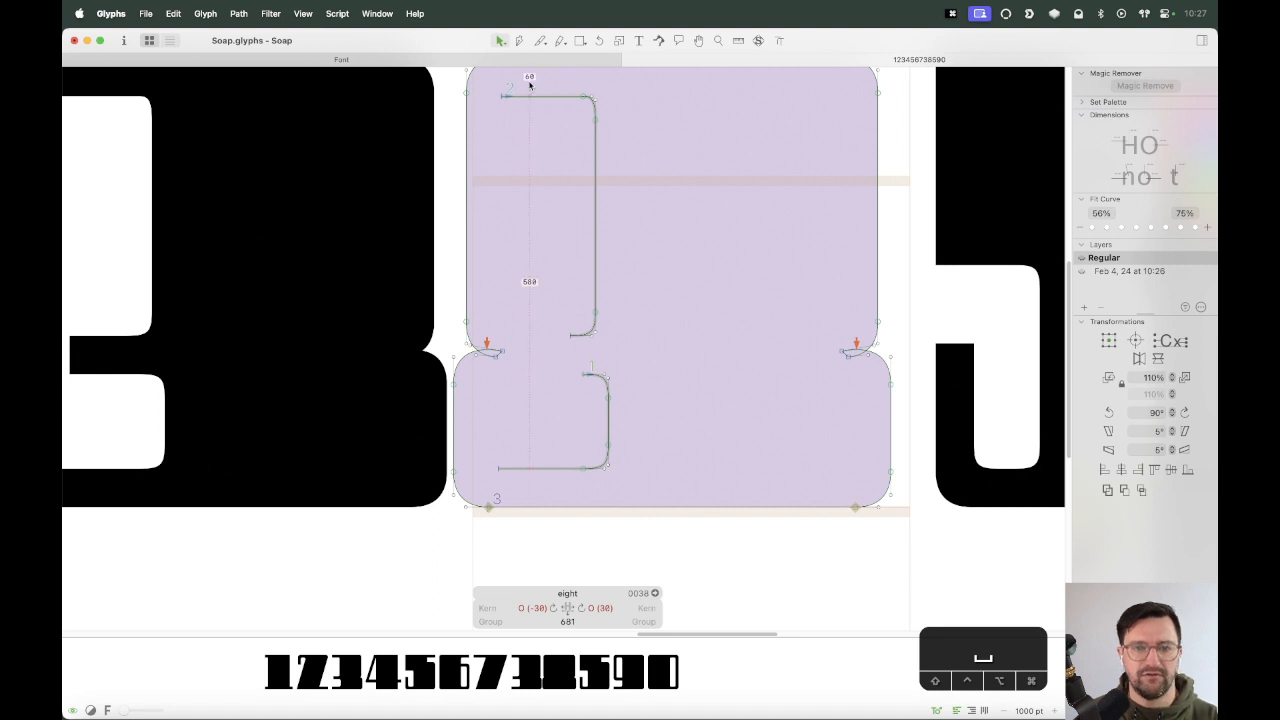
# Copy the lower corner of the eight's upper counter edge and open the neighbouring three for editing.
pyautogui.moveTo(611, 274); pyautogui.dragTo(559, 359)
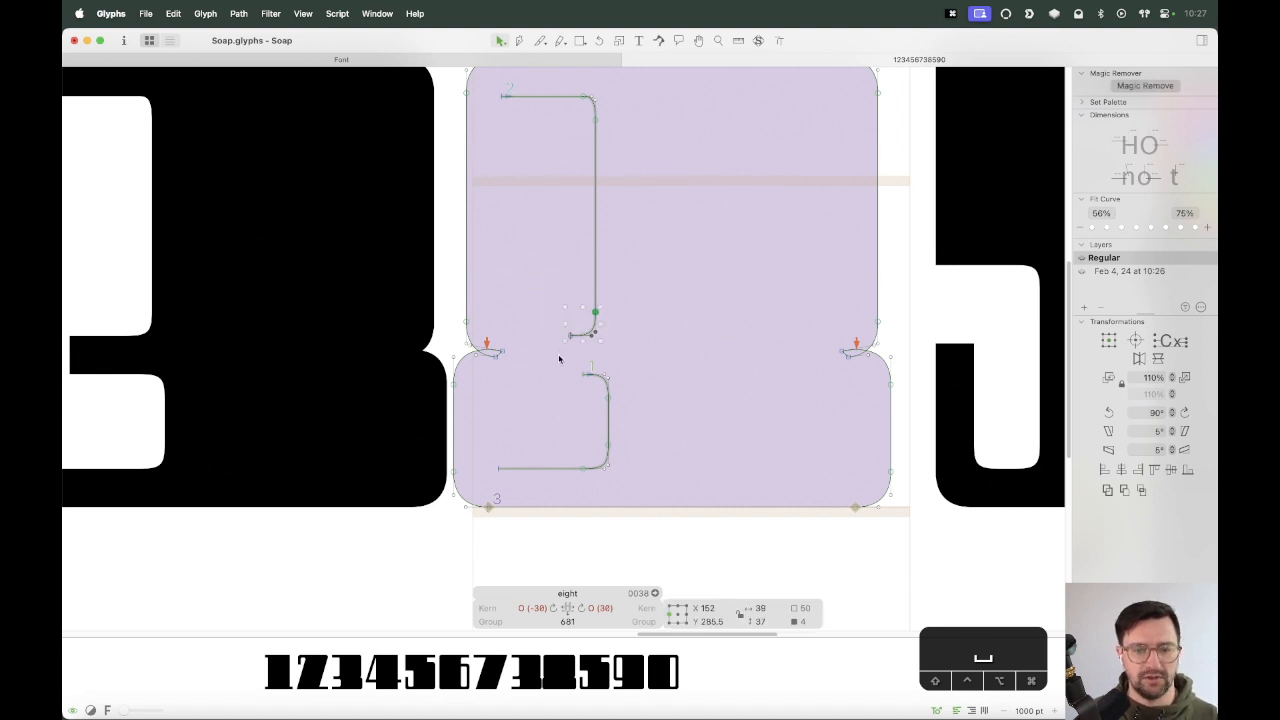
pyautogui.press('super+c')
pyautogui.press('space')
pyautogui.moveTo(729, 280); pyautogui.dragTo(805, 311)
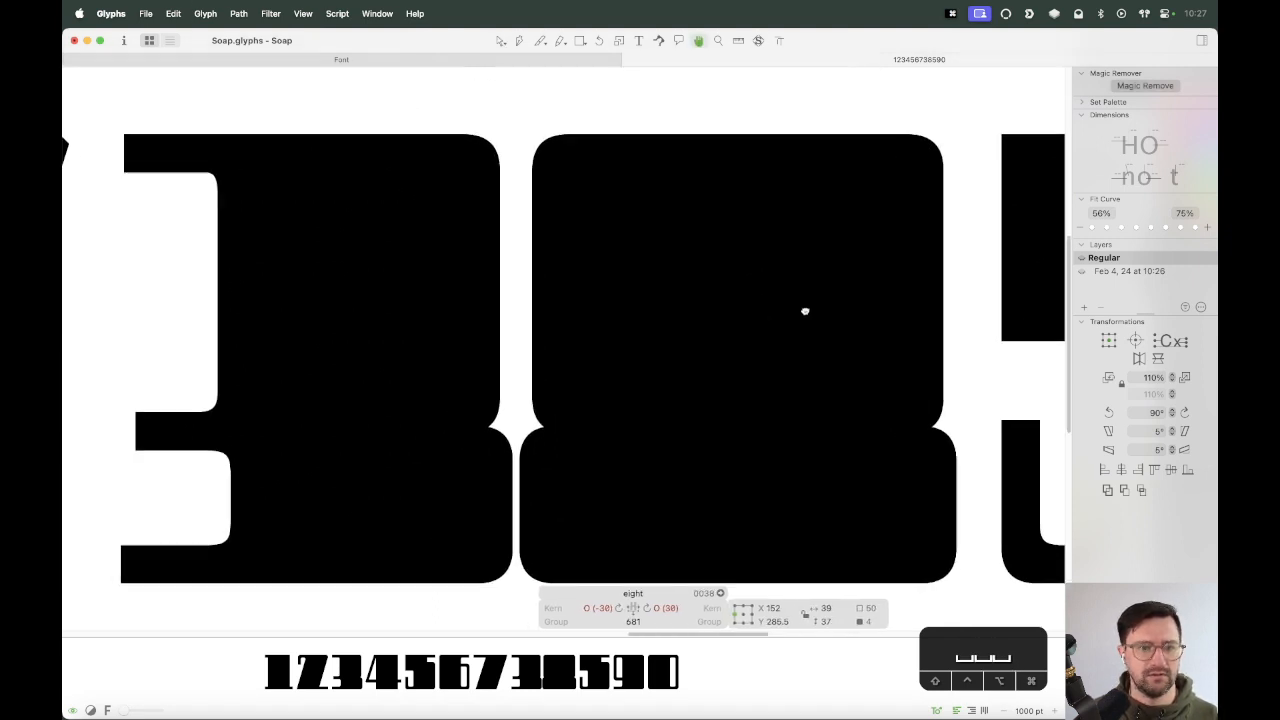
pyautogui.doubleClick(195, 286)
pyautogui.press('space')
pyautogui.moveTo(216, 299); pyautogui.dragTo(389, 277)
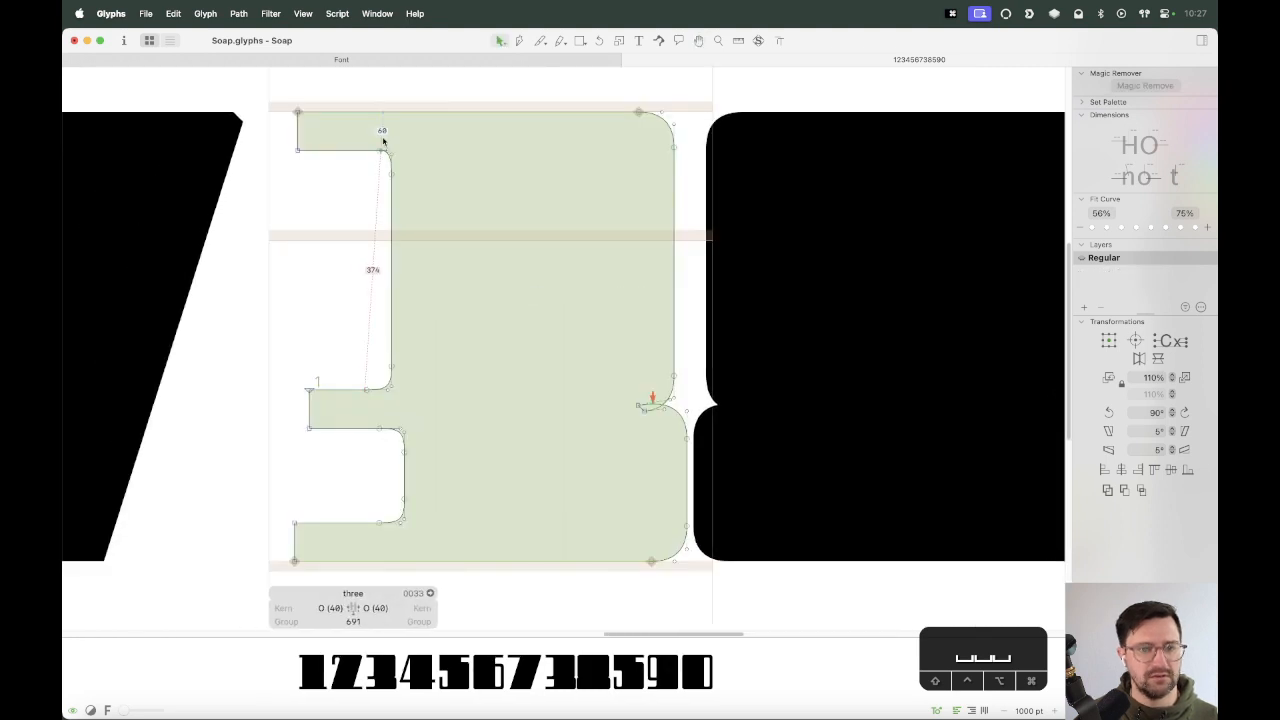
# Duplicate the lower corner of the three's upper counter and place it, flipped vertically, beside the upper corner.
pyautogui.press('super+c')
pyautogui.moveTo(423, 411); pyautogui.dragTo(427, 173)
pyautogui.press('super+v')
pyautogui.press('z')
pyautogui.click(400, 151)
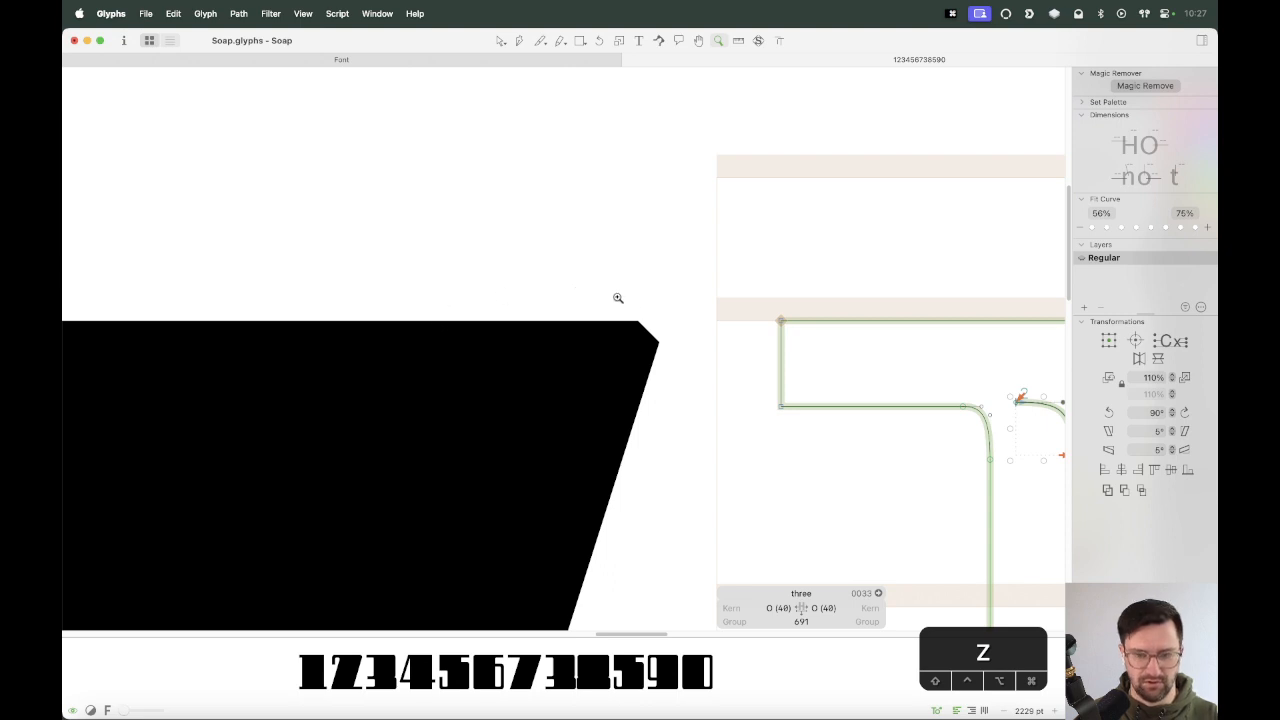
pyautogui.press('super+equal')
pyautogui.press('space')
pyautogui.moveTo(1020, 406); pyautogui.dragTo(543, 297)
pyautogui.press('v')
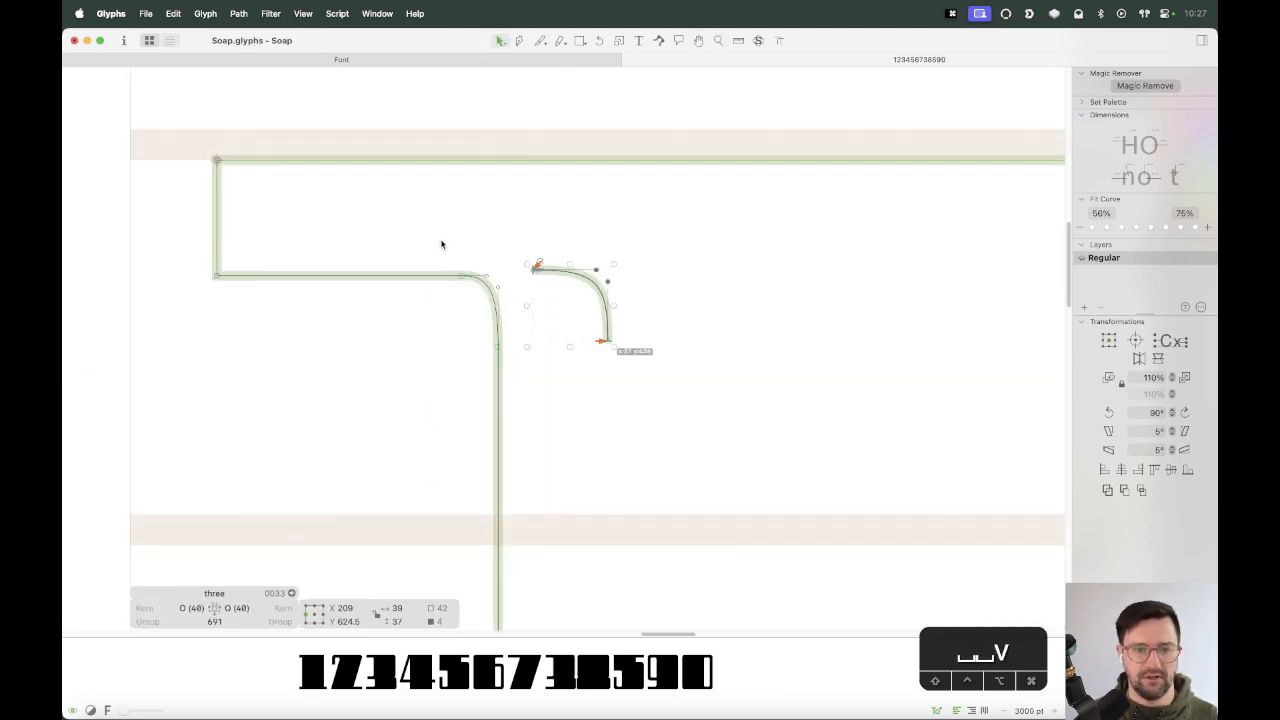
# Delete the three's old upper inner corner and attach the flipped corner to the vertical stem edge.
pyautogui.moveTo(441, 244); pyautogui.dragTo(508, 380)
pyautogui.press('BackSpace')
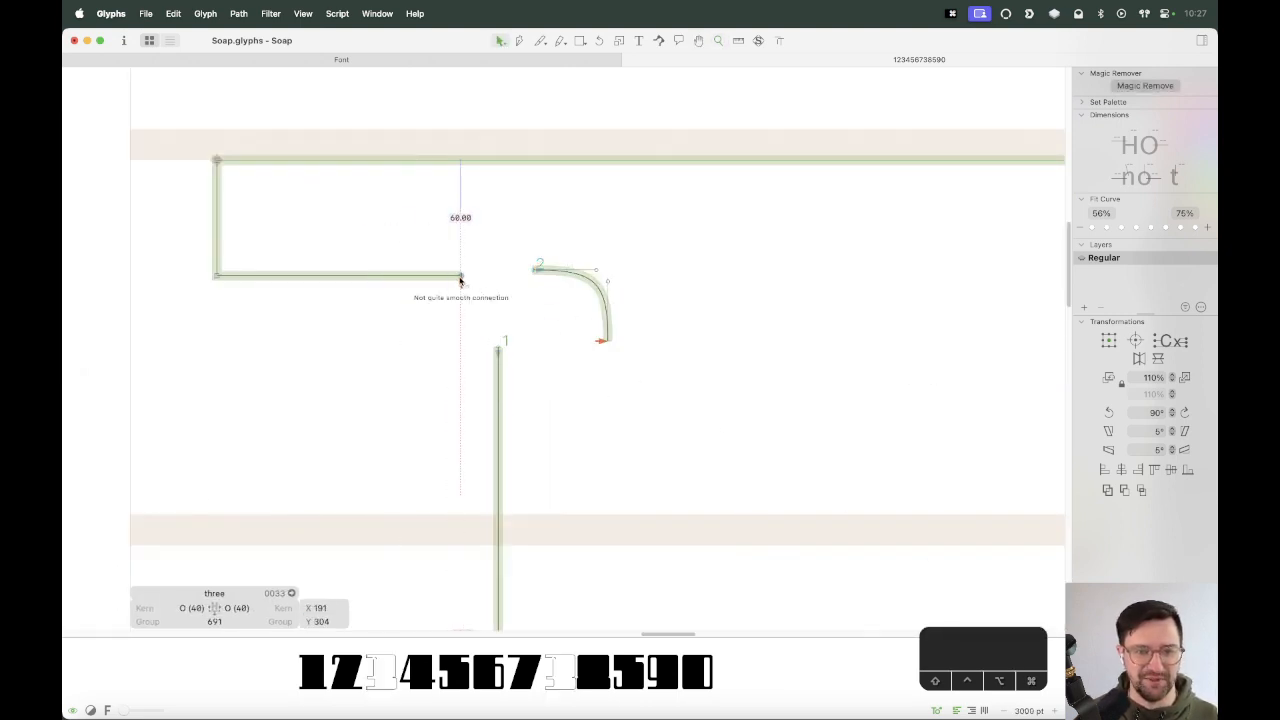
pyautogui.moveTo(460, 280); pyautogui.dragTo(352, 280)
pyautogui.moveTo(606, 303); pyautogui.dragTo(494, 303)
pyautogui.moveTo(545, 356); pyautogui.dragTo(448, 346)
pyautogui.press('Up')
pyautogui.press('Up')
pyautogui.press('Up')
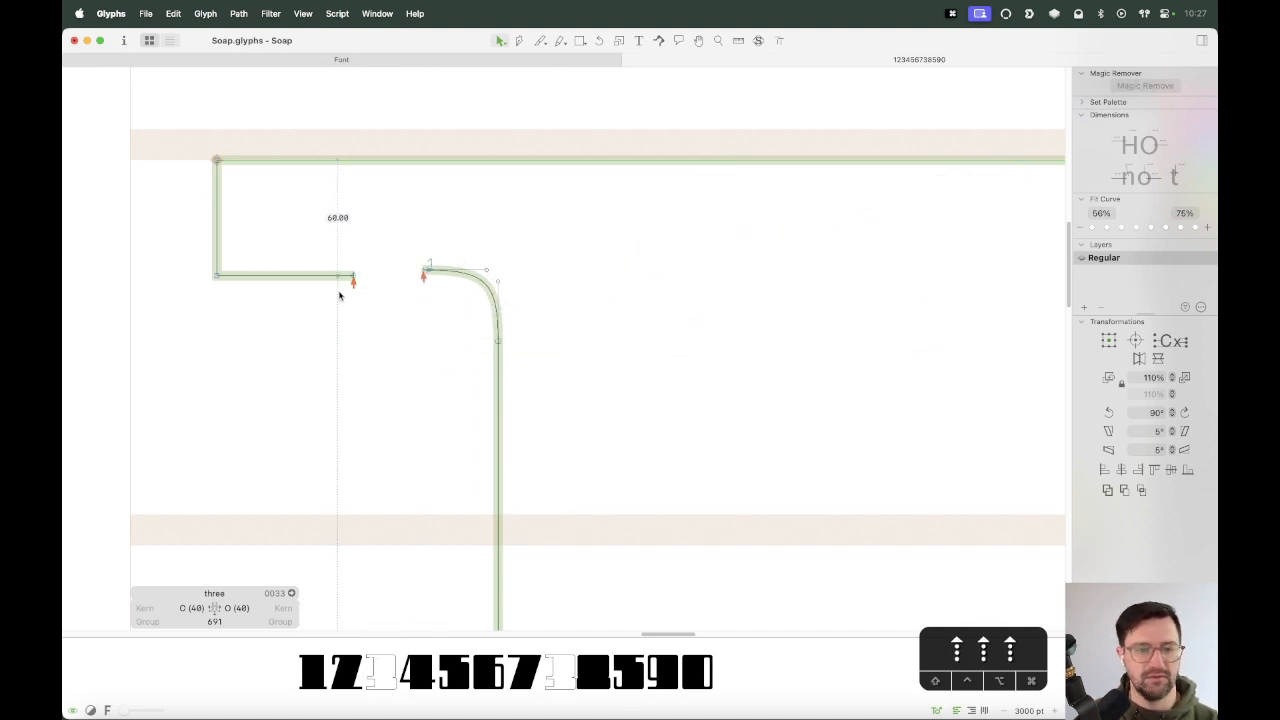
# Join the top arm's lower edge to the new corner and lower the corner's remaining points by 3 units.
pyautogui.moveTo(352, 288); pyautogui.dragTo(422, 284)
pyautogui.click(477, 282)
pyautogui.press('Down')
pyautogui.press('Down')
pyautogui.press('Down')
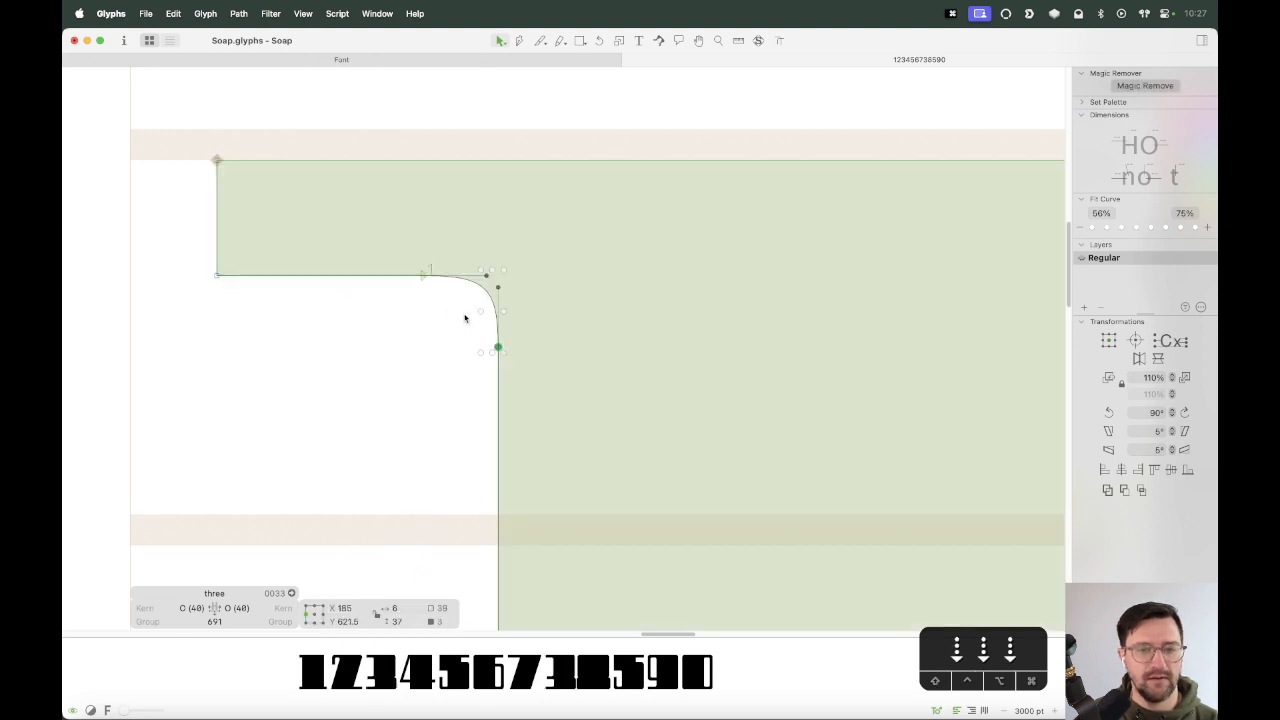
# Select the three's upper counter edge with both rounded corners for copying into the eight.
pyautogui.click(466, 361)
pyautogui.press('super+minus')
pyautogui.press('super+minus')
pyautogui.press('super+minus')
pyautogui.press('space')
pyautogui.moveTo(766, 358); pyautogui.dragTo(632, 308)
pyautogui.press('z')
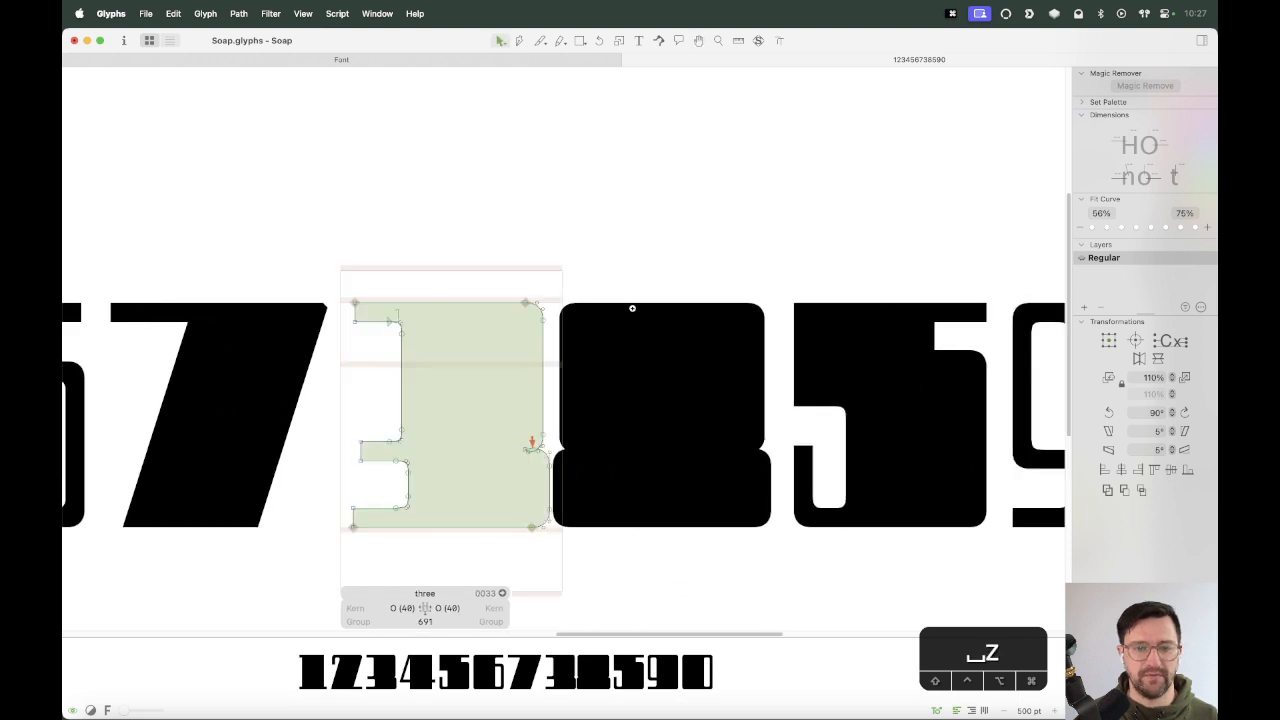
pyautogui.moveTo(670, 240); pyautogui.dragTo(302, 561)
pyautogui.press('v')
pyautogui.moveTo(449, 195); pyautogui.dragTo(367, 434)
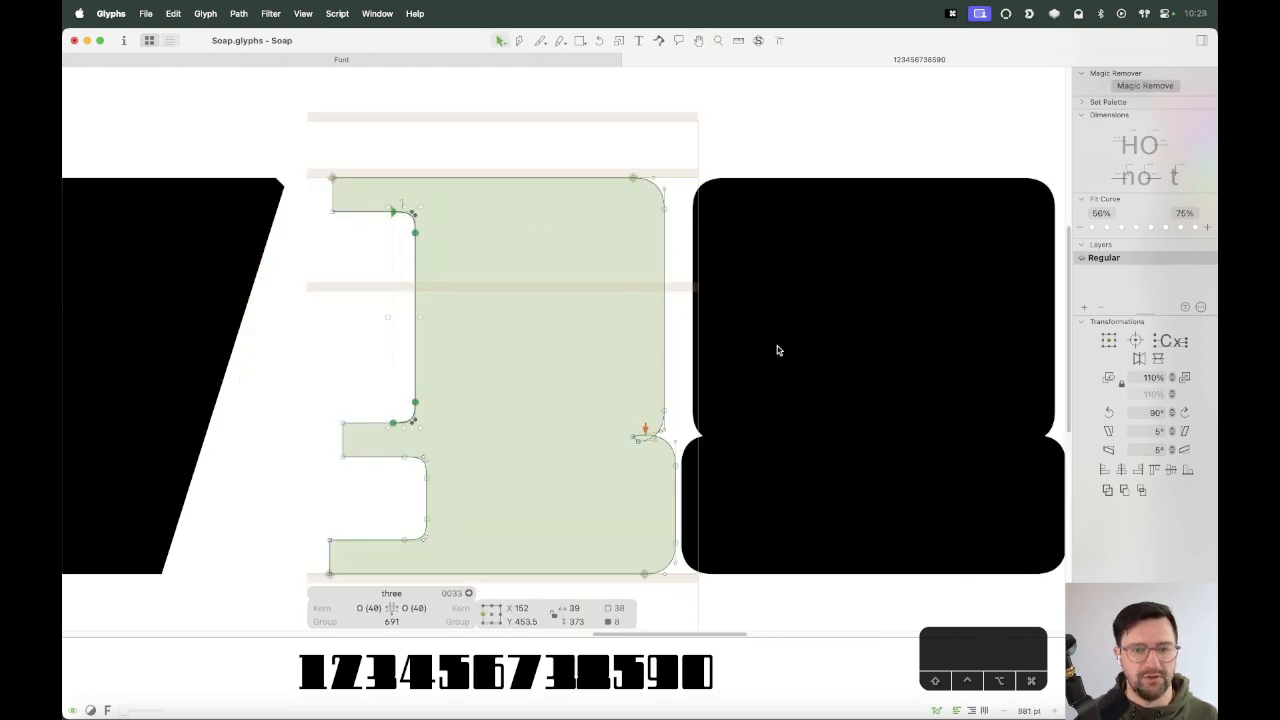
# Replace the eight's old upper counter edge with the corrected one copied from the three.
pyautogui.doubleClick(777, 350)
pyautogui.hotkey('alt', 'BackSpace')
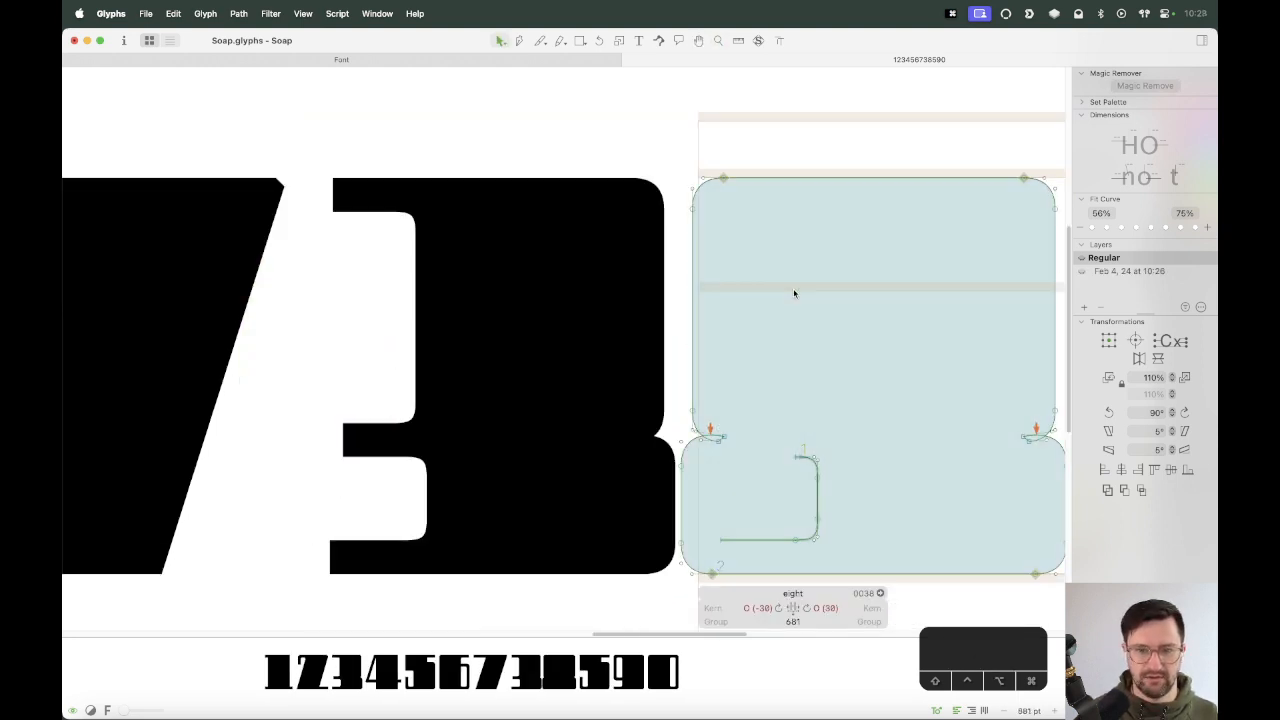
pyautogui.press('super+v')
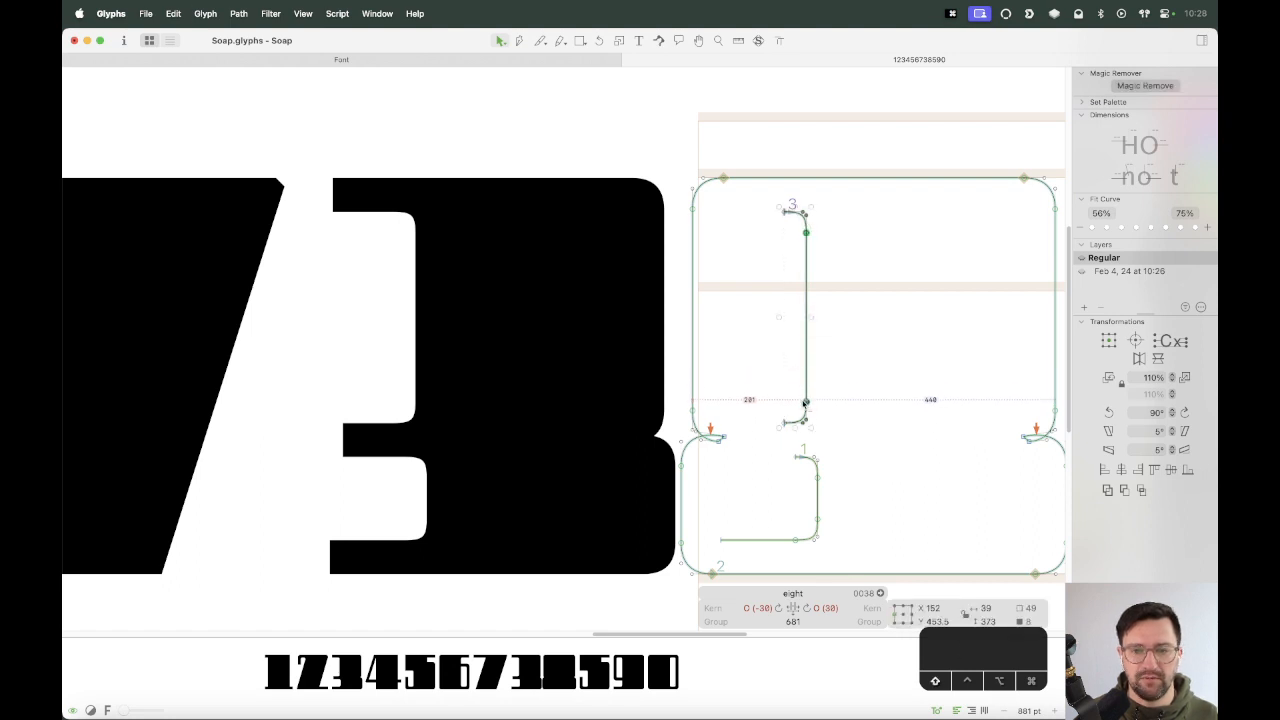
# Duplicate the eight's upper counter edge, mirror it horizontally and move it left until the facing ends are 63 units apart.
pyautogui.press('super+z')
pyautogui.moveTo(807, 402); pyautogui.dragTo(745, 402)
pyautogui.press('super+v')
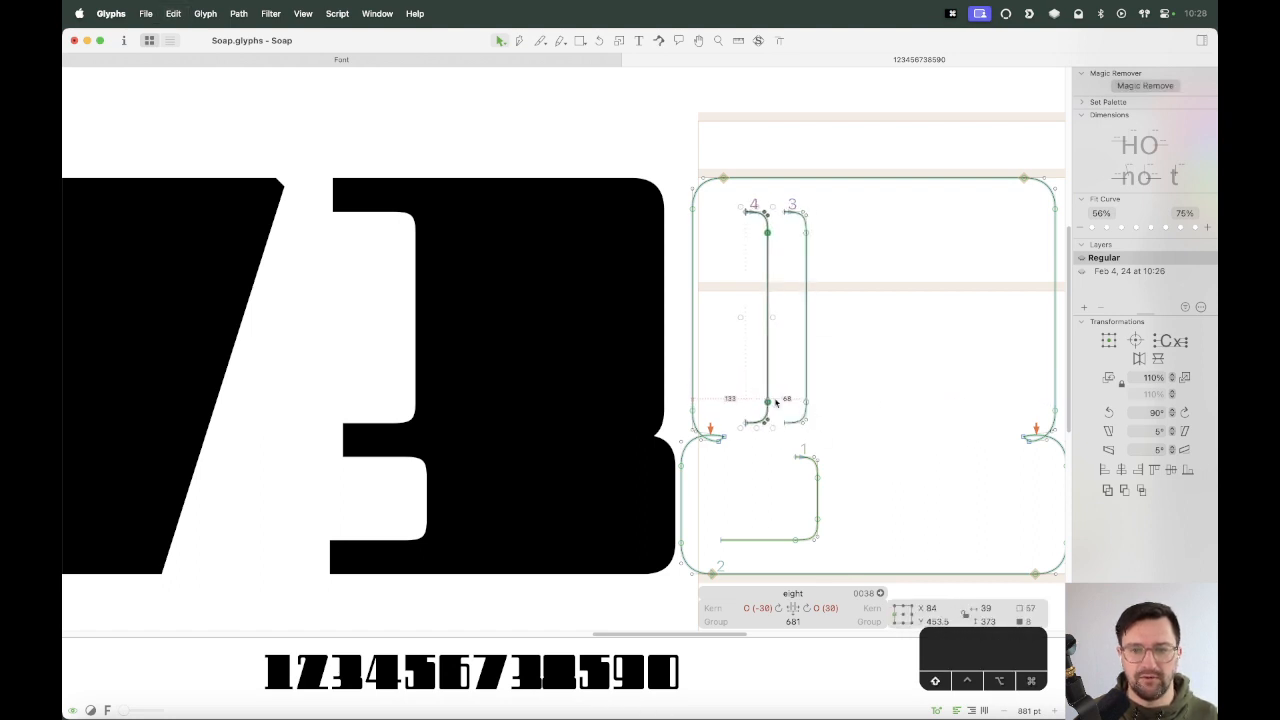
pyautogui.press('Left')
pyautogui.press('Left')
pyautogui.press('Left')
pyautogui.press('Left')
pyautogui.press('Left')
pyautogui.press('Left')
pyautogui.press('Left')
pyautogui.press('Left')
pyautogui.press('Left')
pyautogui.press('Left')
pyautogui.press('Left')
pyautogui.press('Left')
pyautogui.press('Left')
pyautogui.press('Left')
pyautogui.press('Left')
pyautogui.press('Left')
pyautogui.press('Left')
pyautogui.press('Left')
pyautogui.press('Left')
pyautogui.press('Left')
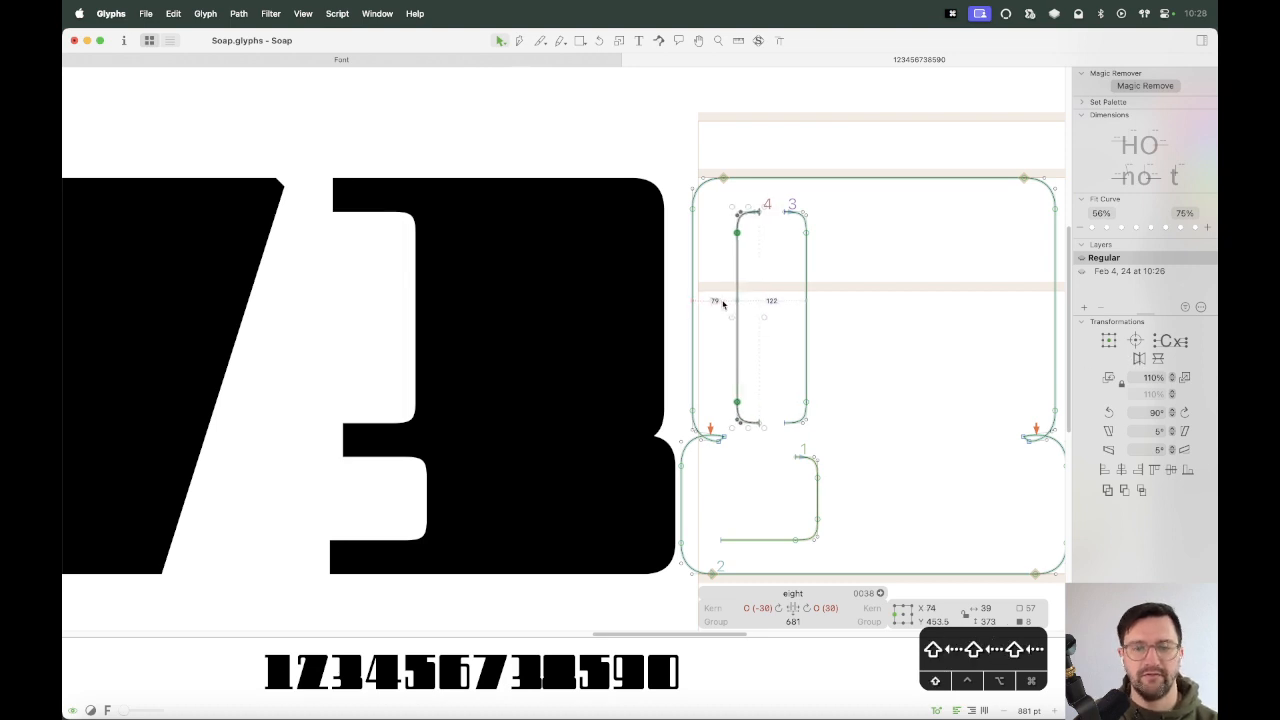
pyautogui.click(757, 295)
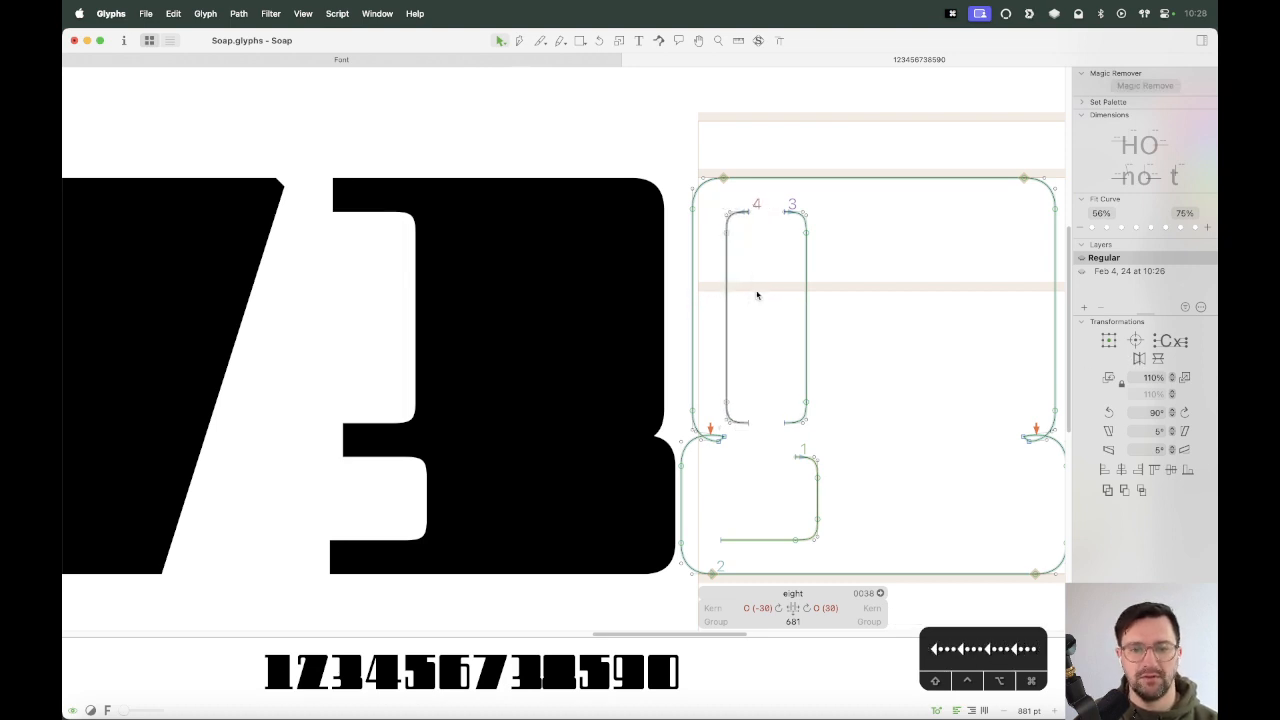
# Connect the two halves of the upper counter at top and bottom, and correct the path directions to cut it out.
pyautogui.rightClick(768, 210)
pyautogui.click(790, 232)
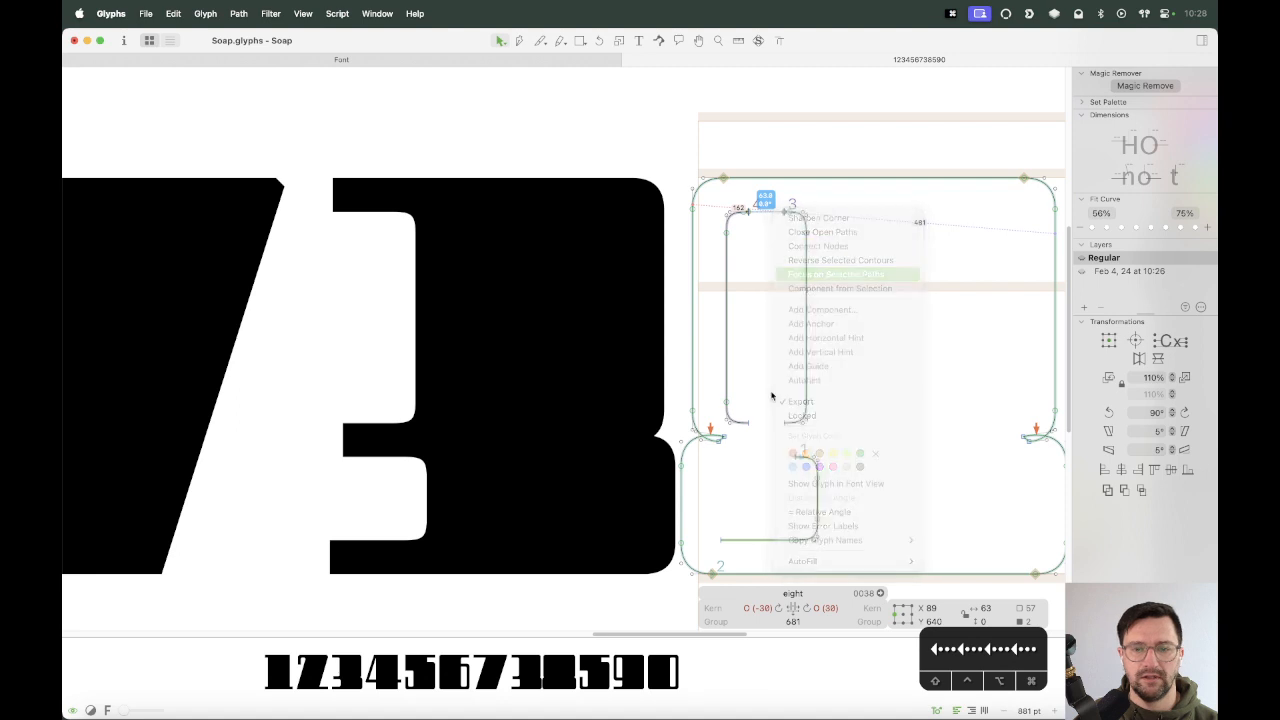
pyautogui.click(748, 423)
pyautogui.moveTo(736, 443); pyautogui.dragTo(796, 405)
pyautogui.rightClick(765, 410)
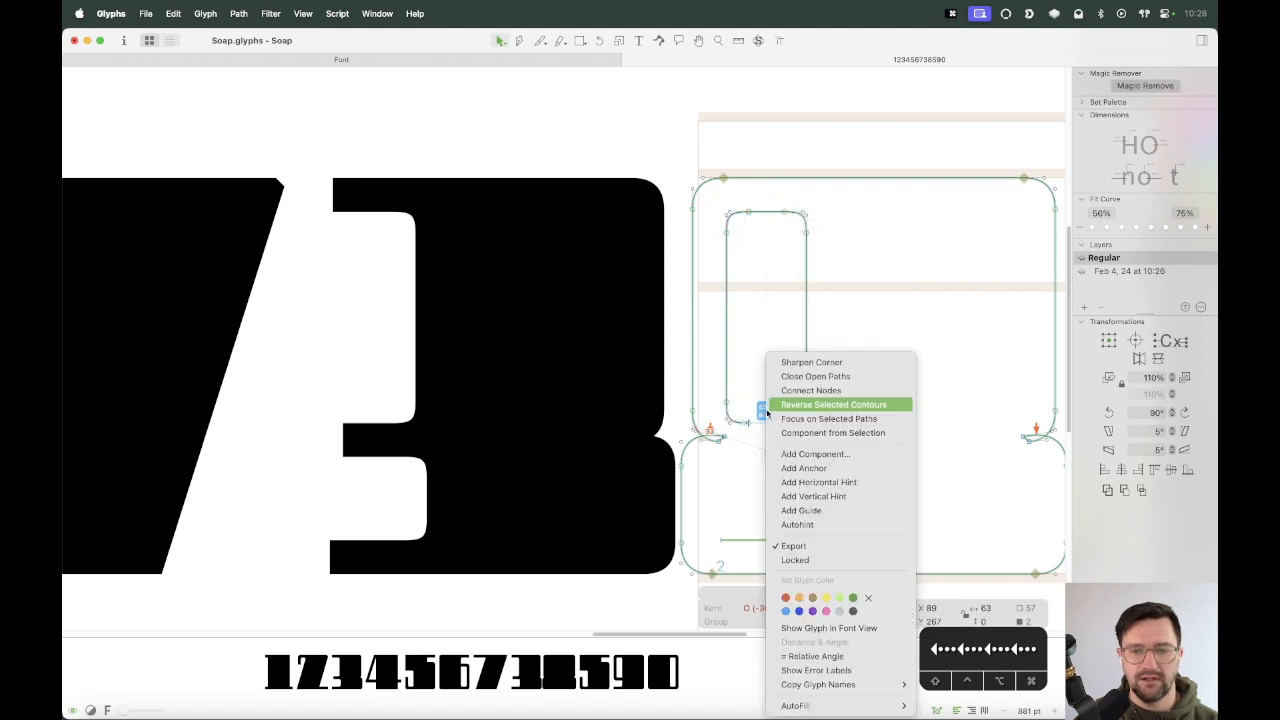
pyautogui.click(811, 389)
pyautogui.hscroll(3, 791, 483)
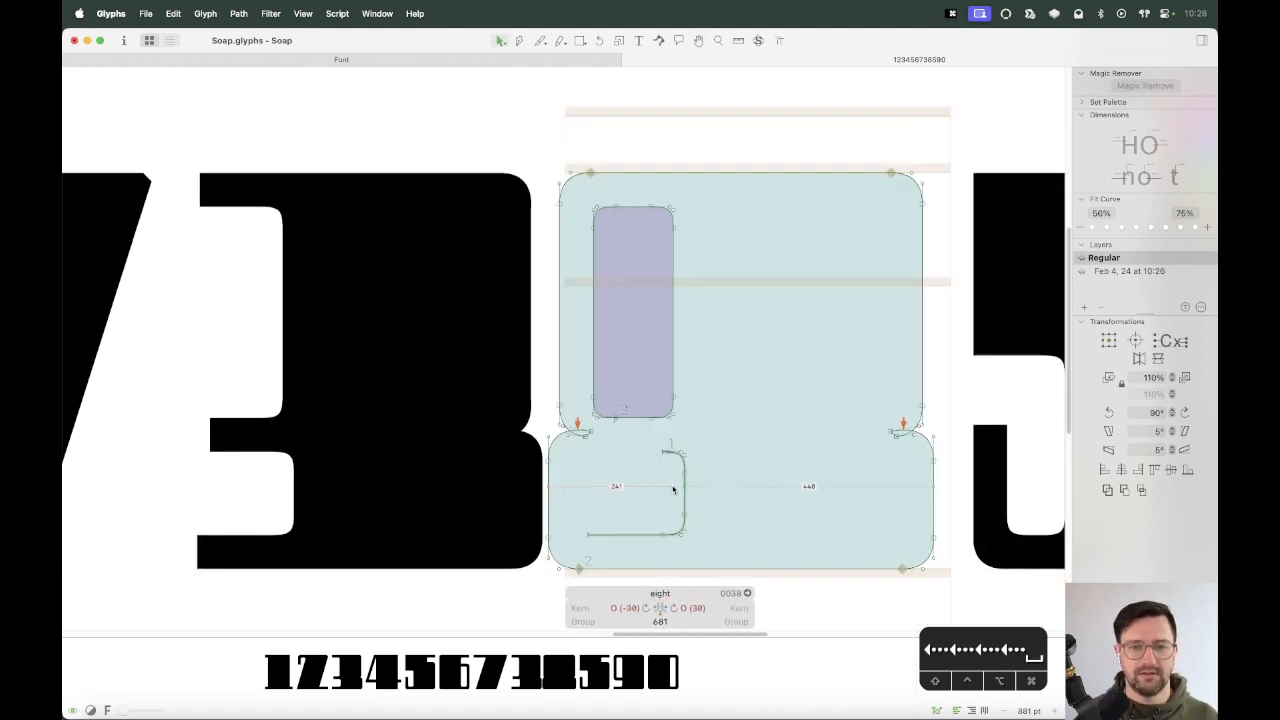
pyautogui.press('super+shift+r')
pyautogui.press('space')
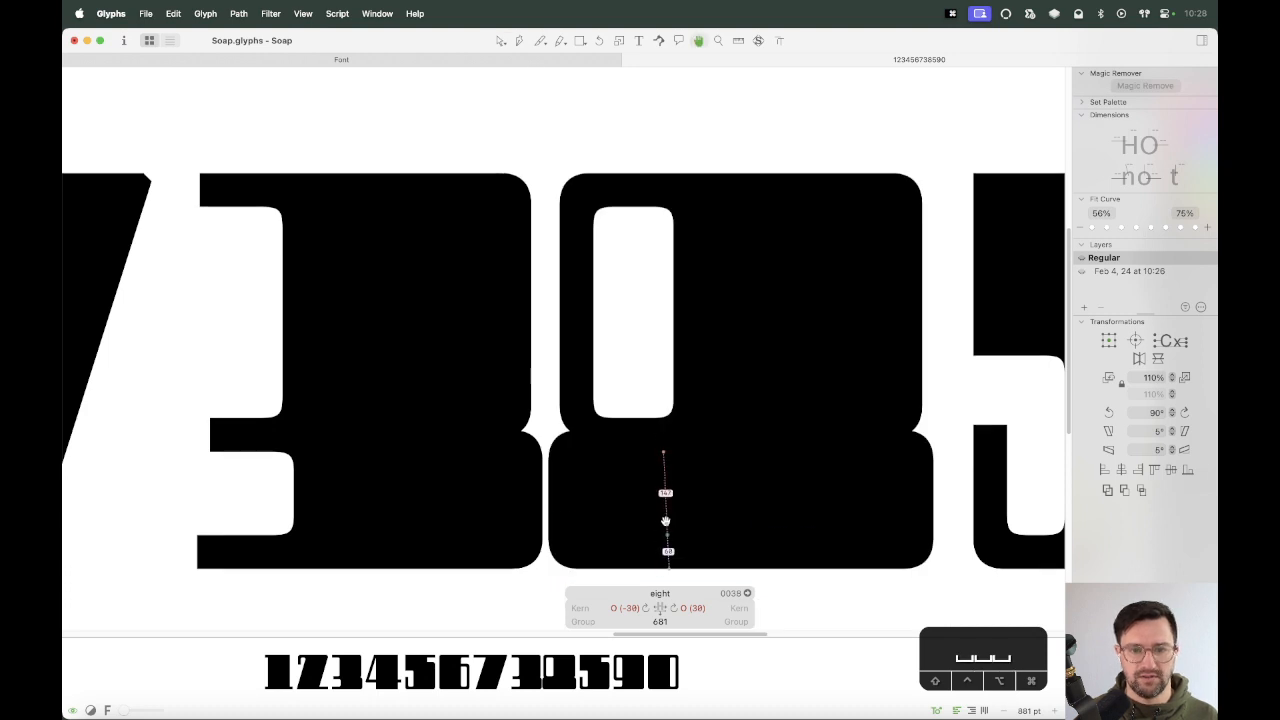
# Delete the straight left part of the lower counter's bottom line, keeping only its right edge with both corners.
pyautogui.press('z')
pyautogui.moveTo(698, 380); pyautogui.dragTo(528, 594)
pyautogui.press('v')
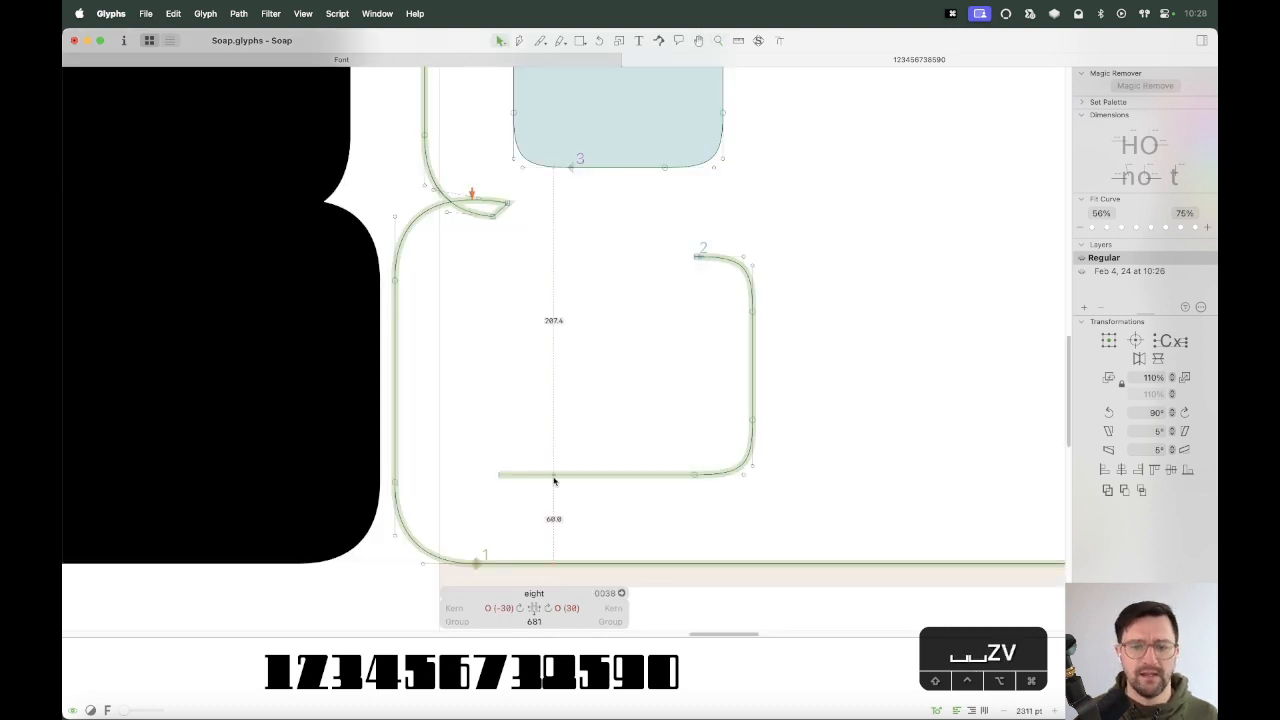
pyautogui.click(592, 474)
pyautogui.press('Delete')
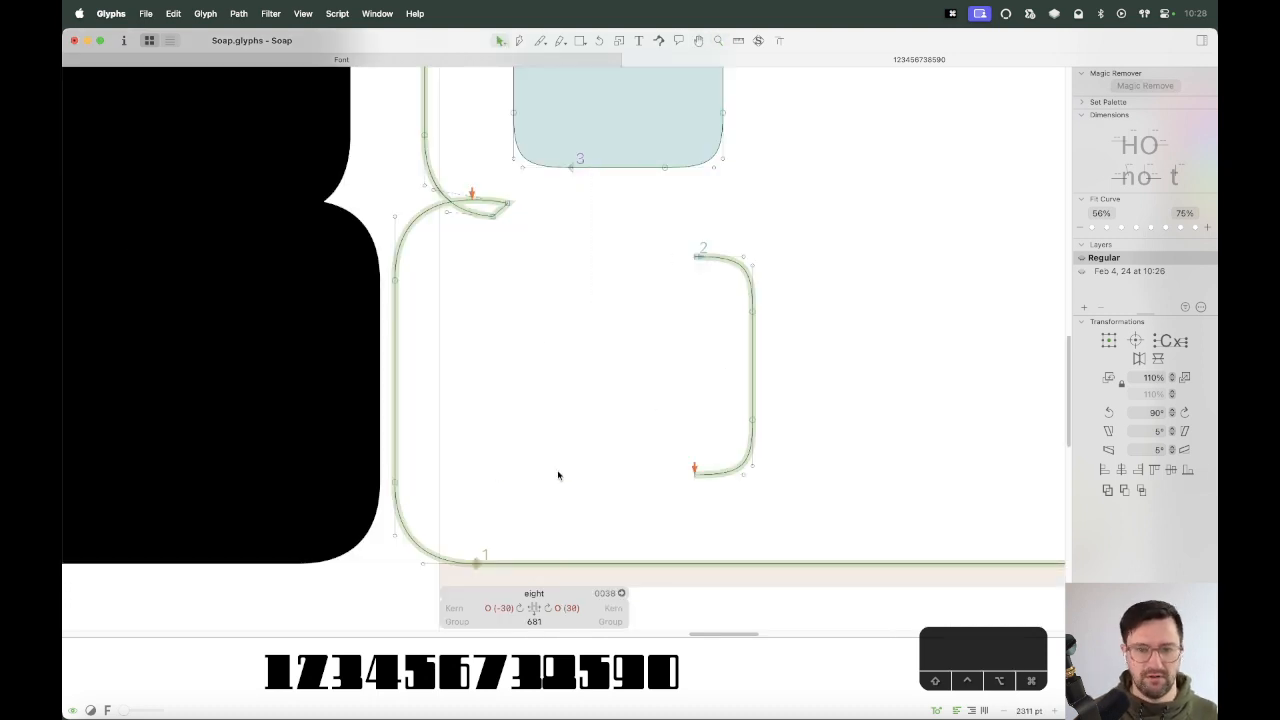
# Duplicate the lower counter's right edge, place the copy to the left at X 64 and mirror it horizontally.
pyautogui.moveTo(658, 235); pyautogui.dragTo(811, 505)
pyautogui.press('super+c')
pyautogui.press('super+v')
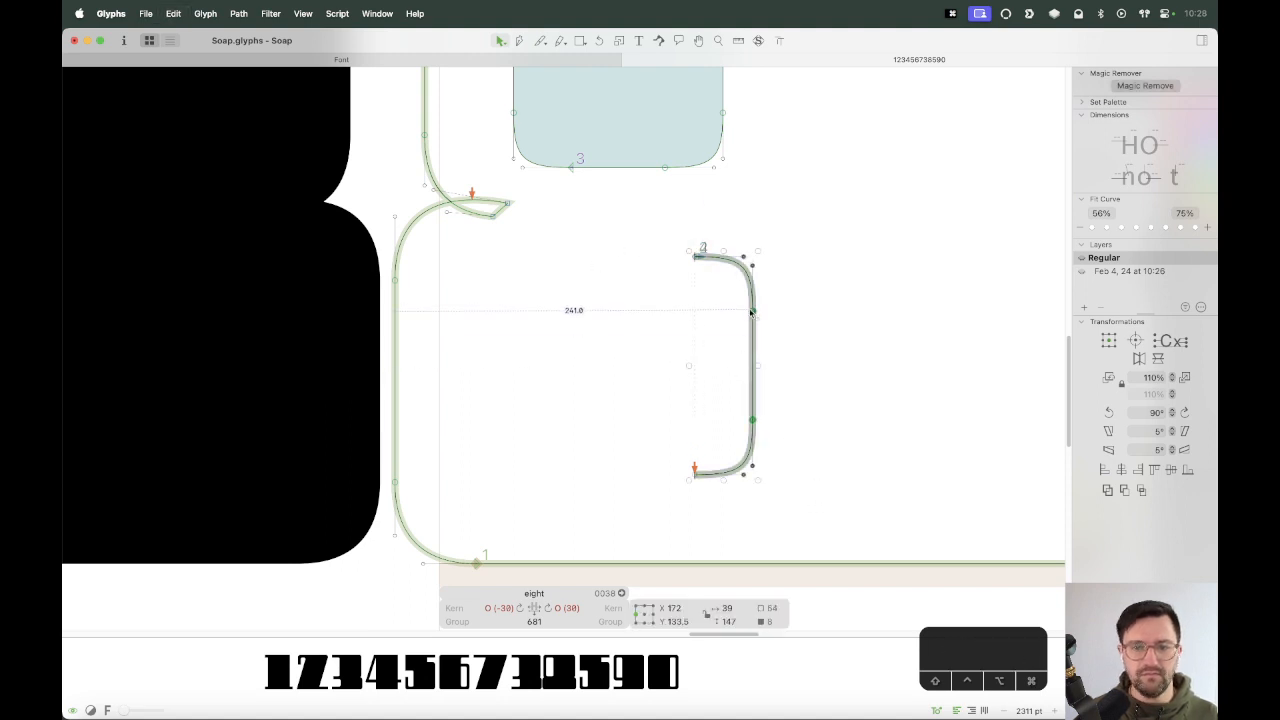
pyautogui.moveTo(752, 312); pyautogui.dragTo(592, 316)
pyautogui.click(1139, 358)
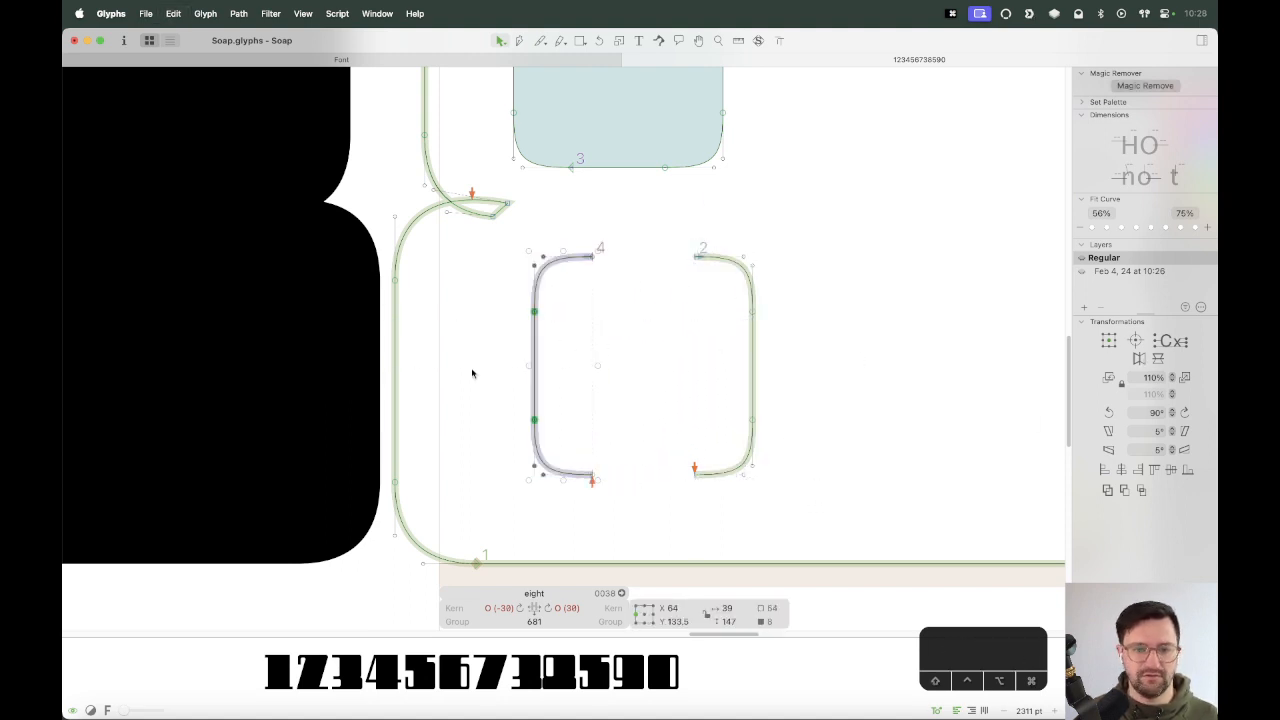
# Nudge the mirrored lower counter edge left until its ends are 103 units from the right edge's ends.
pyautogui.hotkey('shift', 'Left')
pyautogui.hotkey('shift', 'Left')
pyautogui.hotkey('shift', 'Left')
pyautogui.hotkey('shift', 'Left')
pyautogui.hotkey('shift', 'Left')
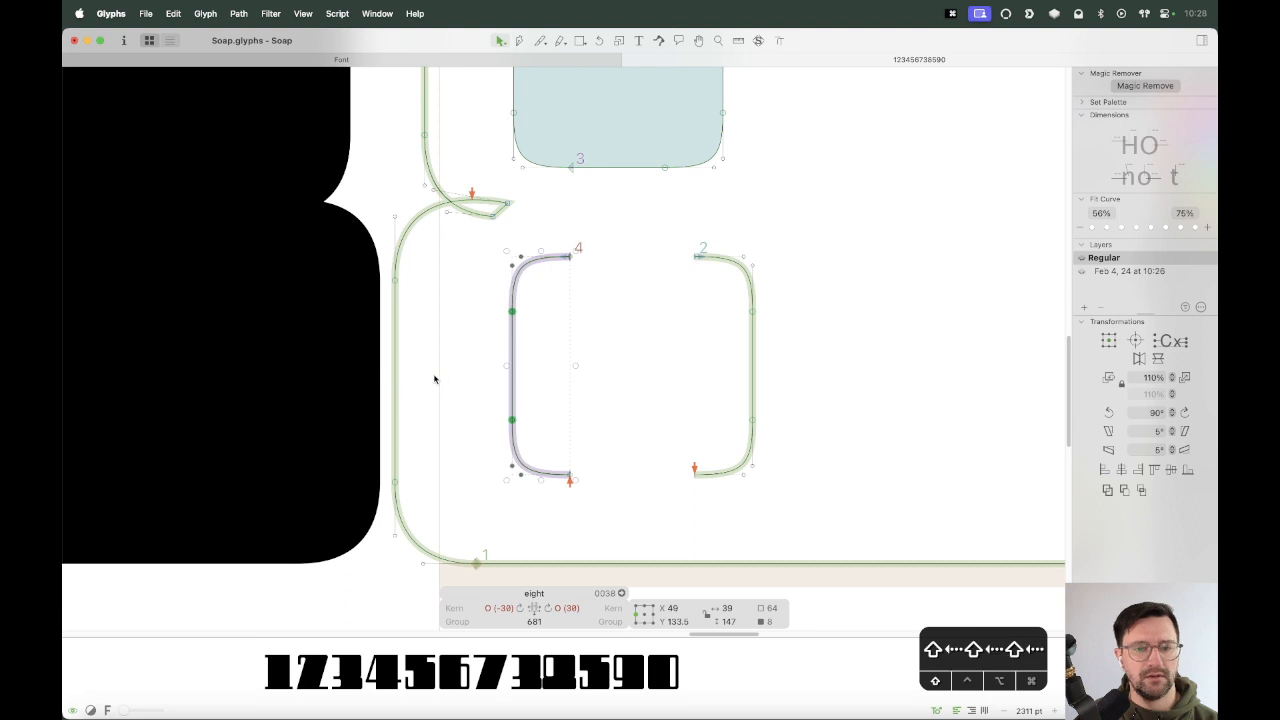
pyautogui.hotkey('shift', 'Left')
pyautogui.hotkey('shift', 'Left')
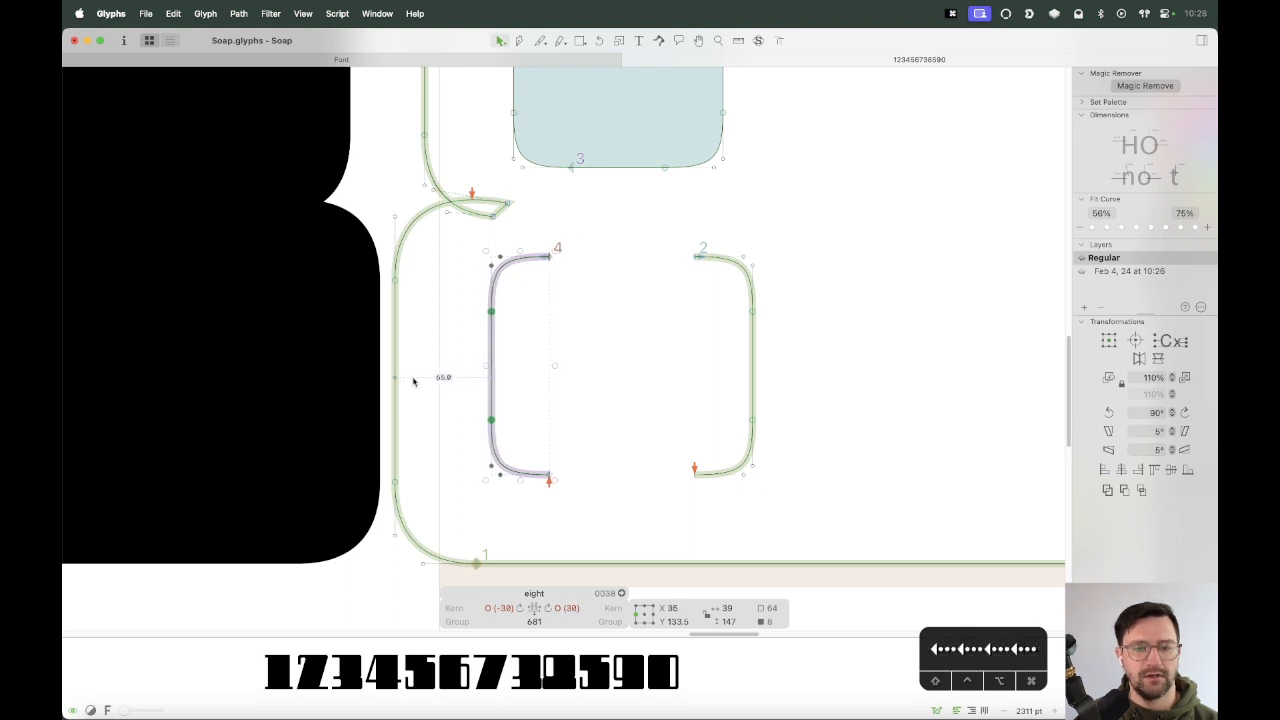
pyautogui.click(613, 283)
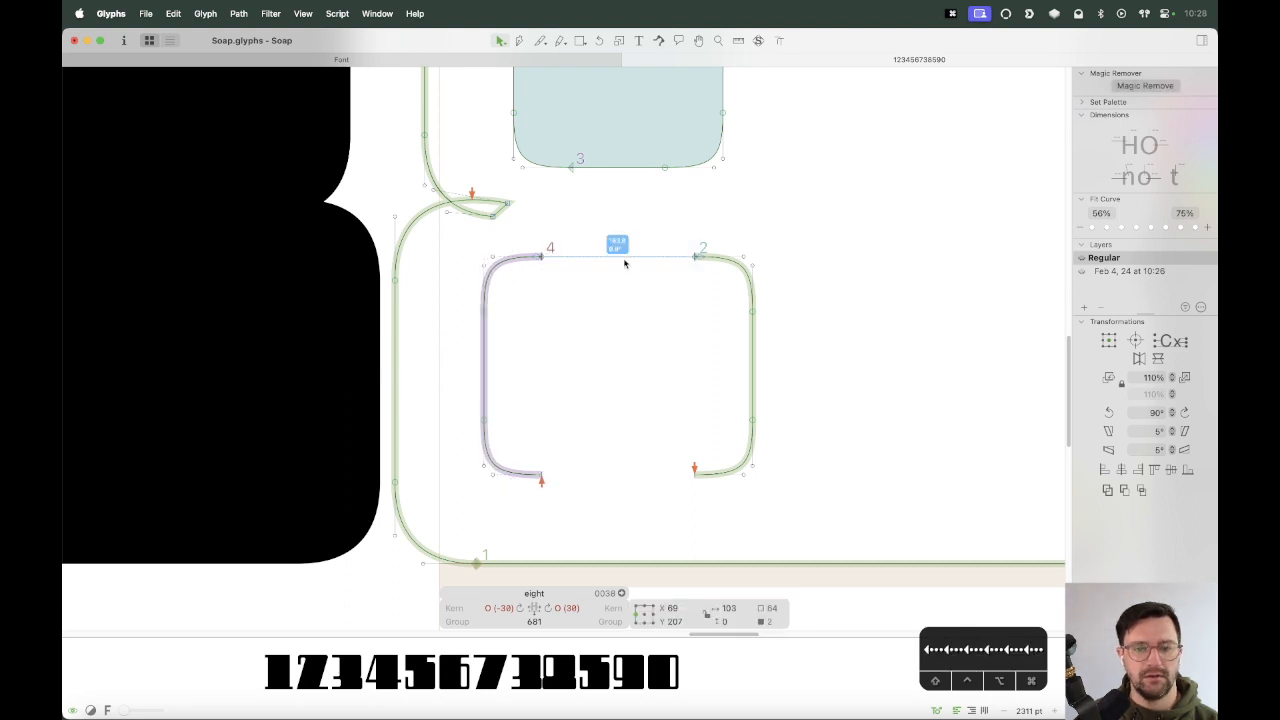
# Connect the two halves of the lower counter along its top and bottom edges.
pyautogui.rightClick(624, 253)
pyautogui.click(700, 291)
pyautogui.moveTo(719, 410); pyautogui.dragTo(530, 490)
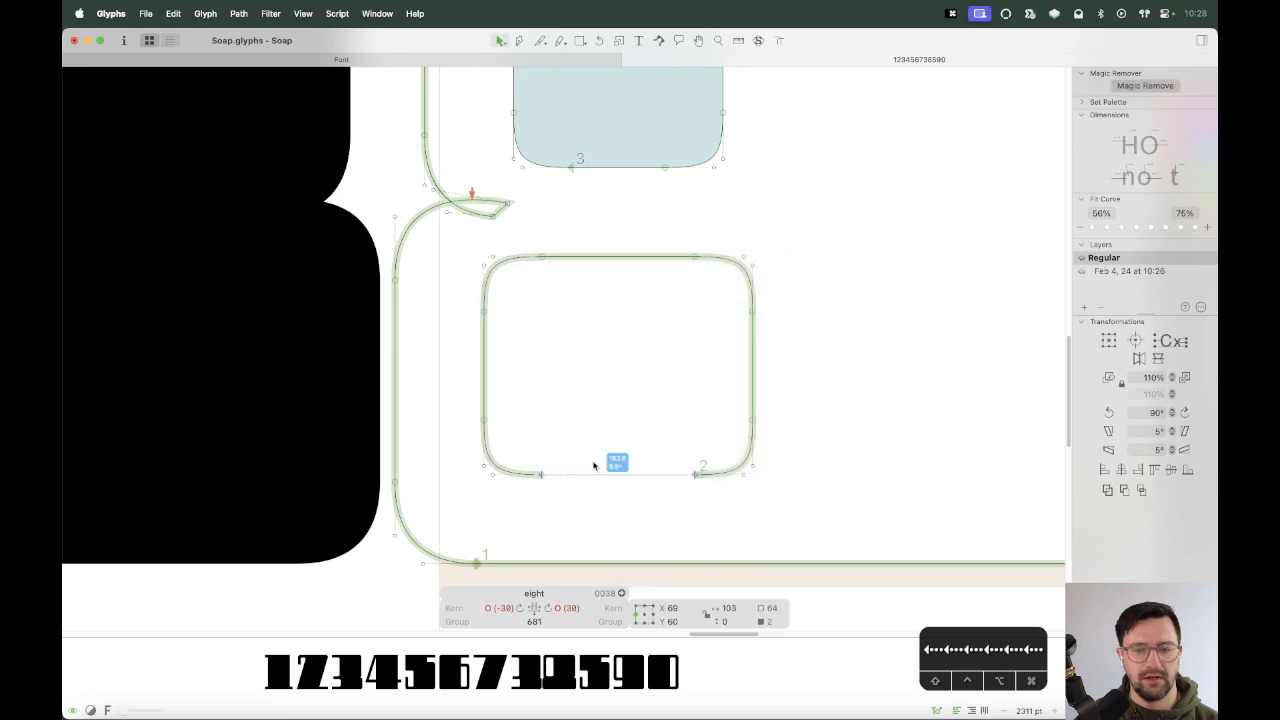
pyautogui.rightClick(612, 455)
pyautogui.click(628, 390)
pyautogui.press('super+minus')
pyautogui.press('super+minus')
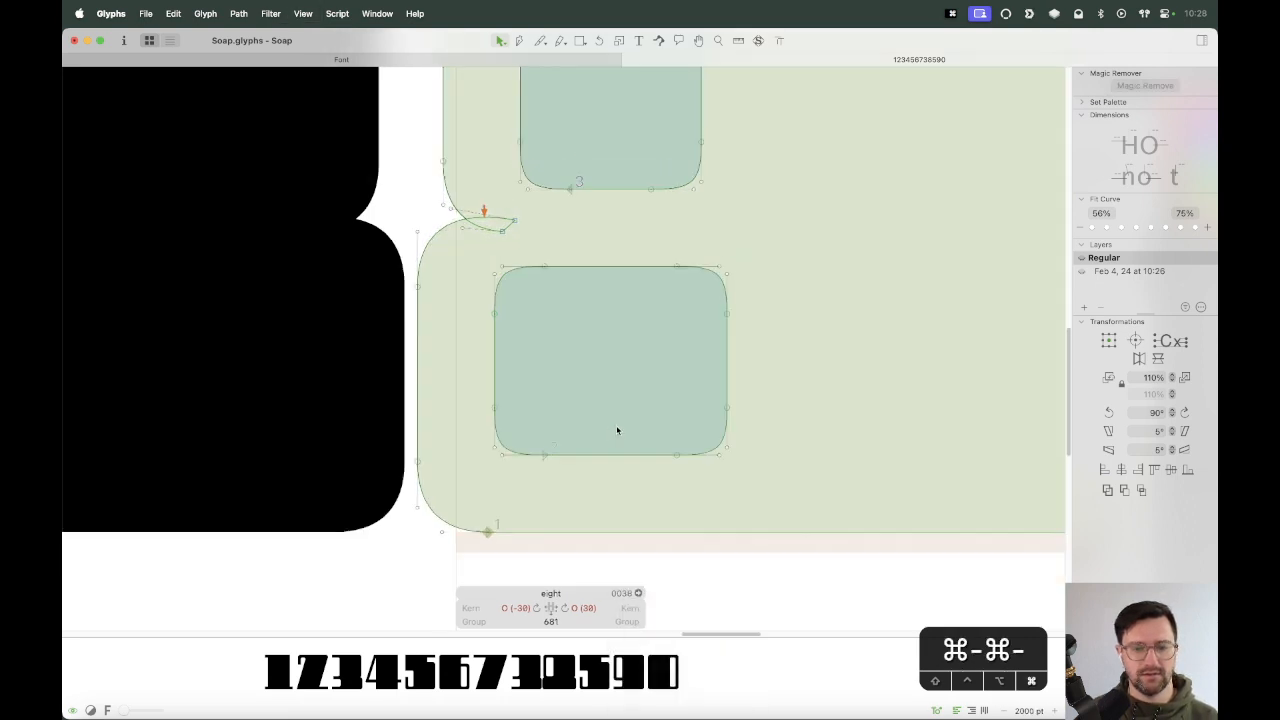
# Select the whole eight and set its left and right sidebearings to 40.
pyautogui.press('super+a')
pyautogui.press('space')
pyautogui.moveTo(705, 312); pyautogui.dragTo(606, 443)
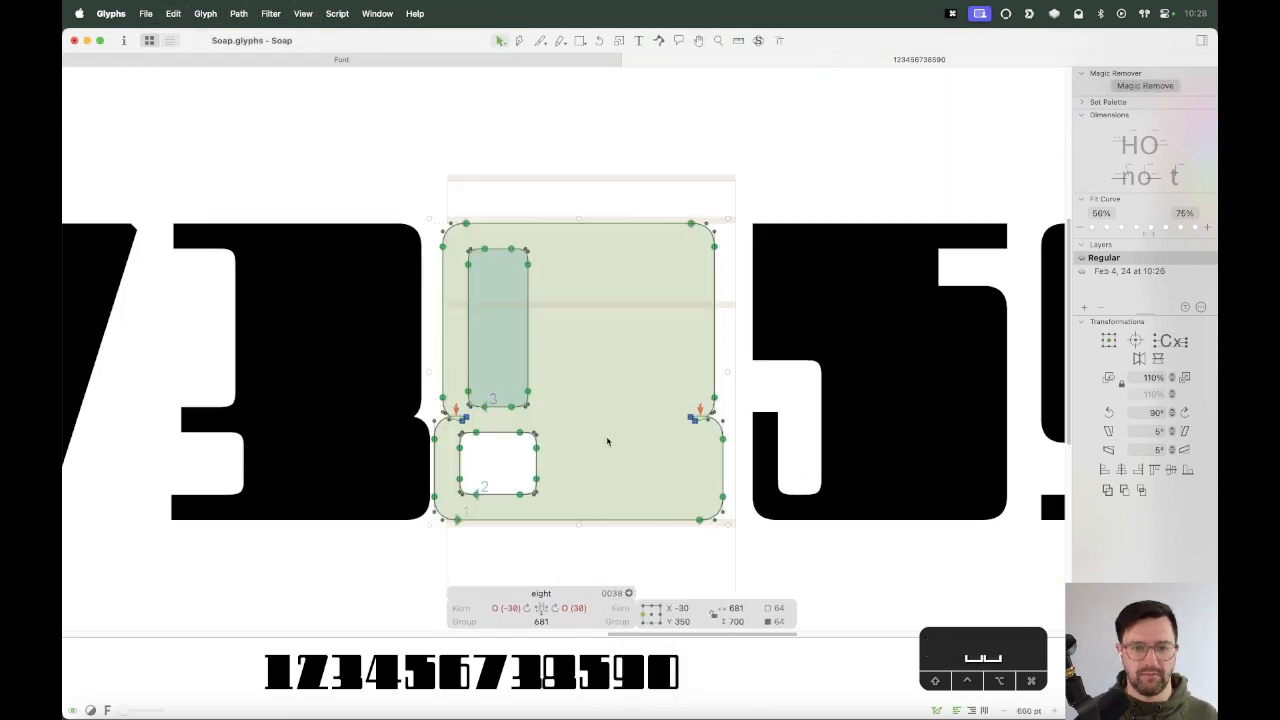
pyautogui.press('super+minus')
pyautogui.press('super+minus')
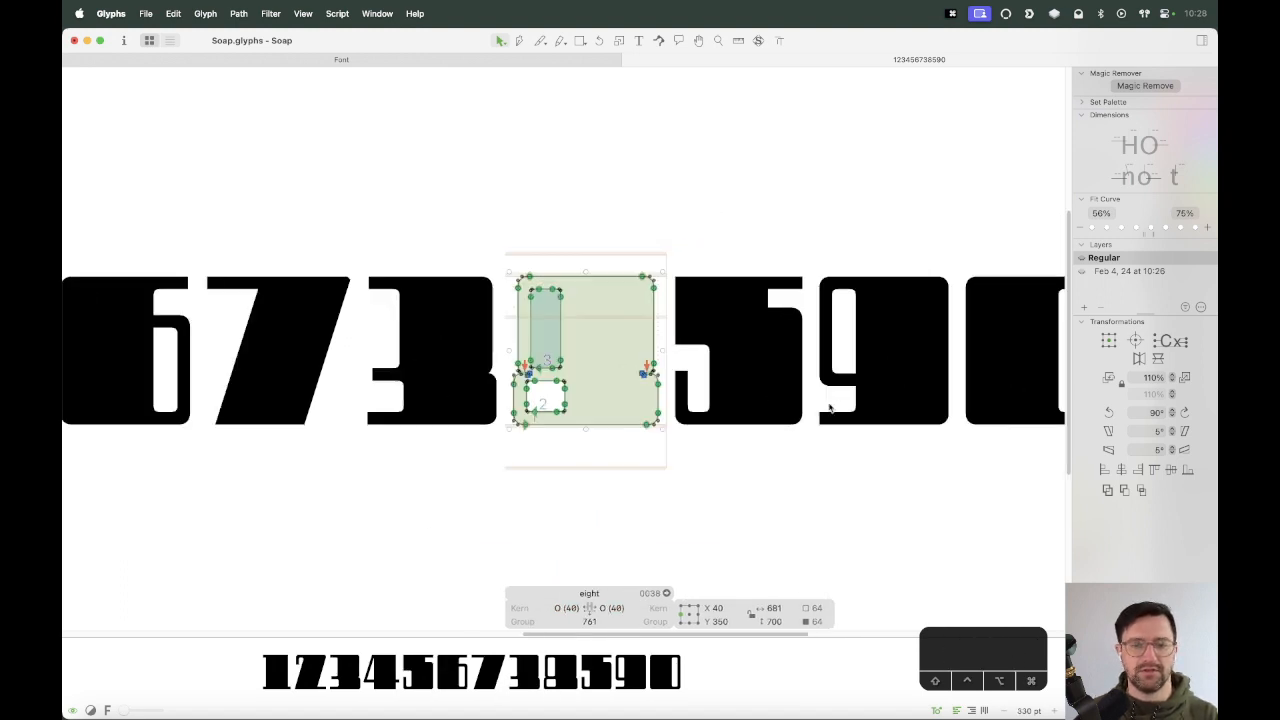
# Insert a second eight before the five and display its Feb 4, 24 at 10:26 backup layer.
pyautogui.press('space')
pyautogui.moveTo(833, 397); pyautogui.dragTo(748, 439)
pyautogui.press('super+minus')
pyautogui.write('t')
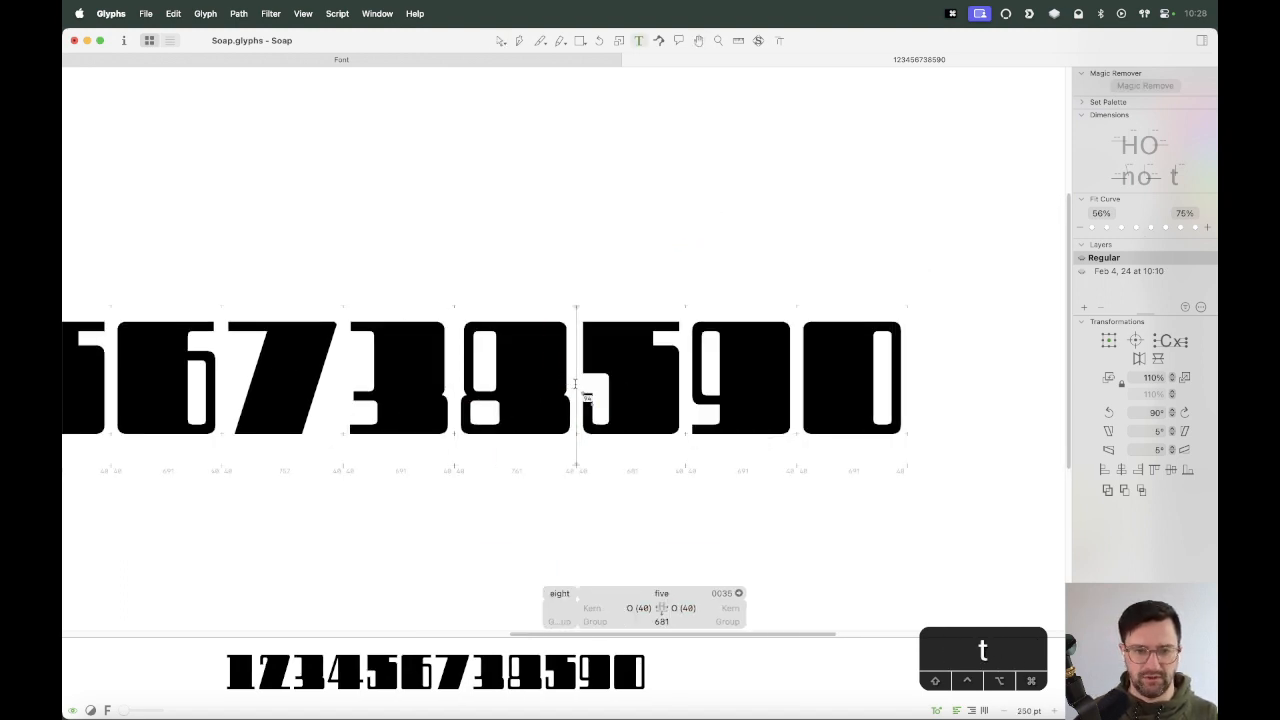
pyautogui.write('9')
pyautogui.press('BackSpace')
pyautogui.write('8')
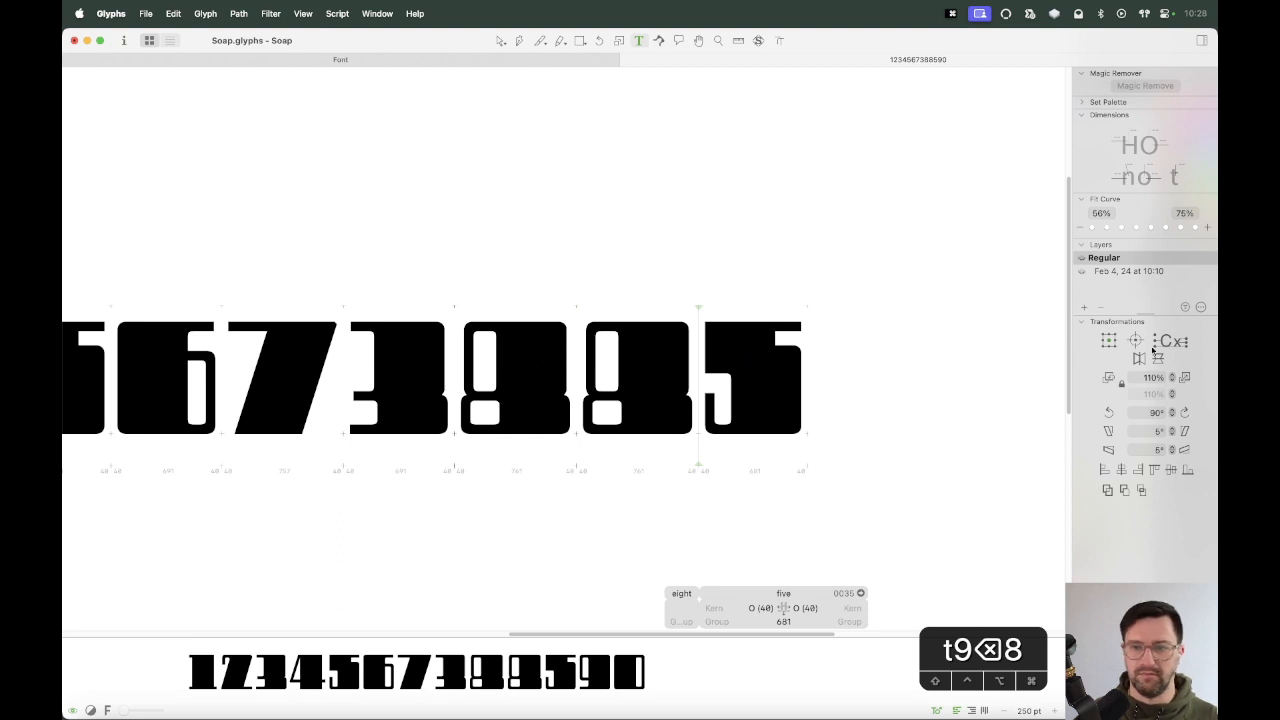
pyautogui.doubleClick(672, 371)
pyautogui.click(1119, 272)
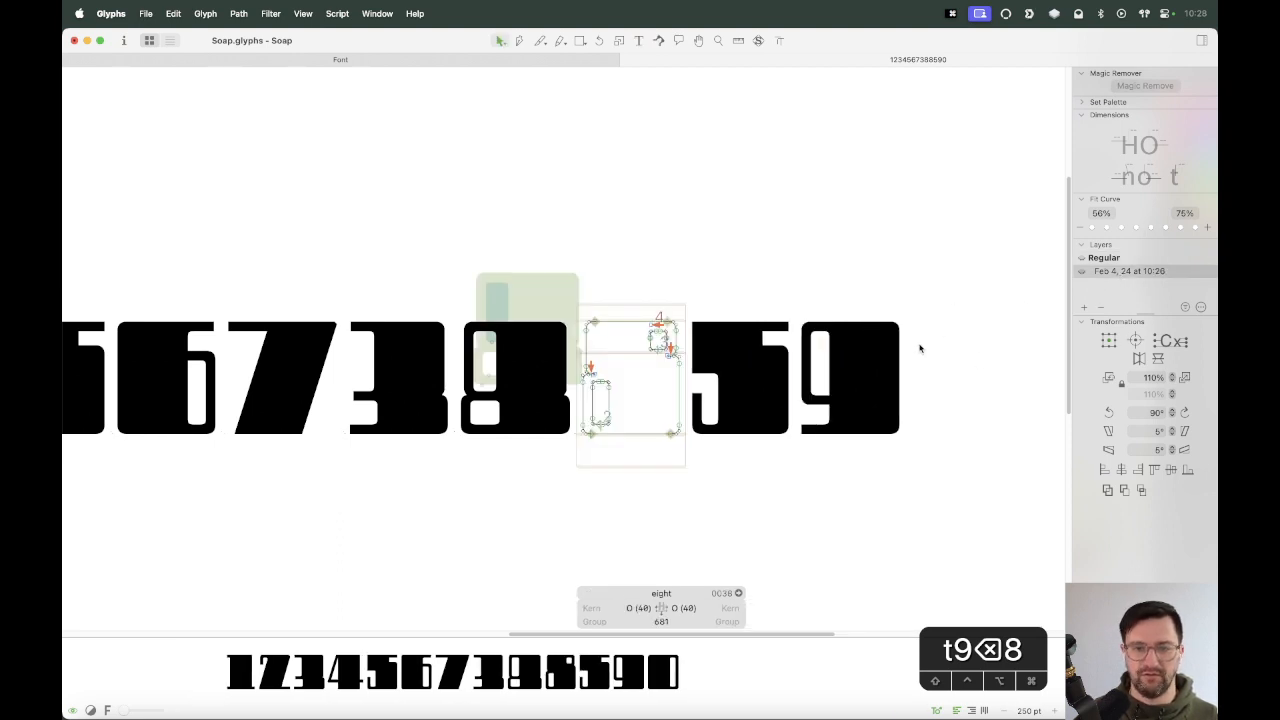
# Delete the five before the nine and the extra three before the eights from the sample text.
pyautogui.press('t')
pyautogui.click(908, 373)
pyautogui.press('Escape')
pyautogui.press('t')
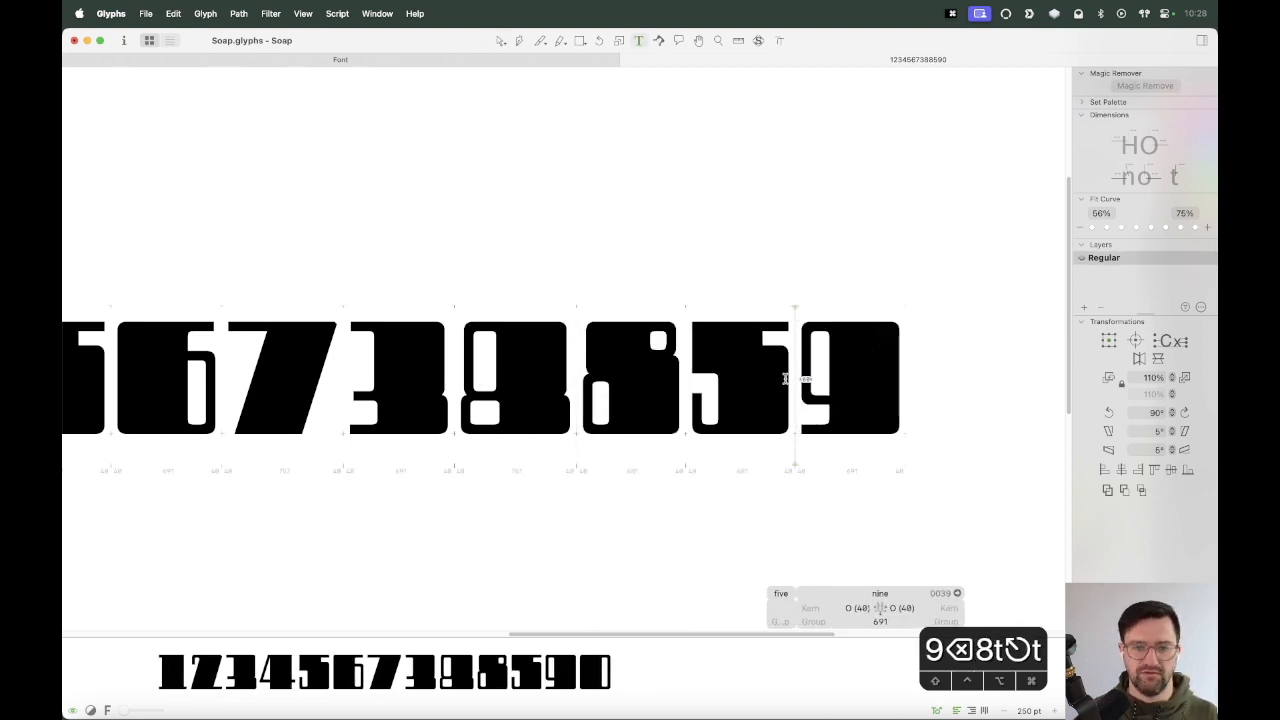
pyautogui.press('BackSpace')
pyautogui.click(458, 372)
pyautogui.press('BackSpace')
pyautogui.click(811, 384)
pyautogui.press('Escape')
pyautogui.press('super+equal')
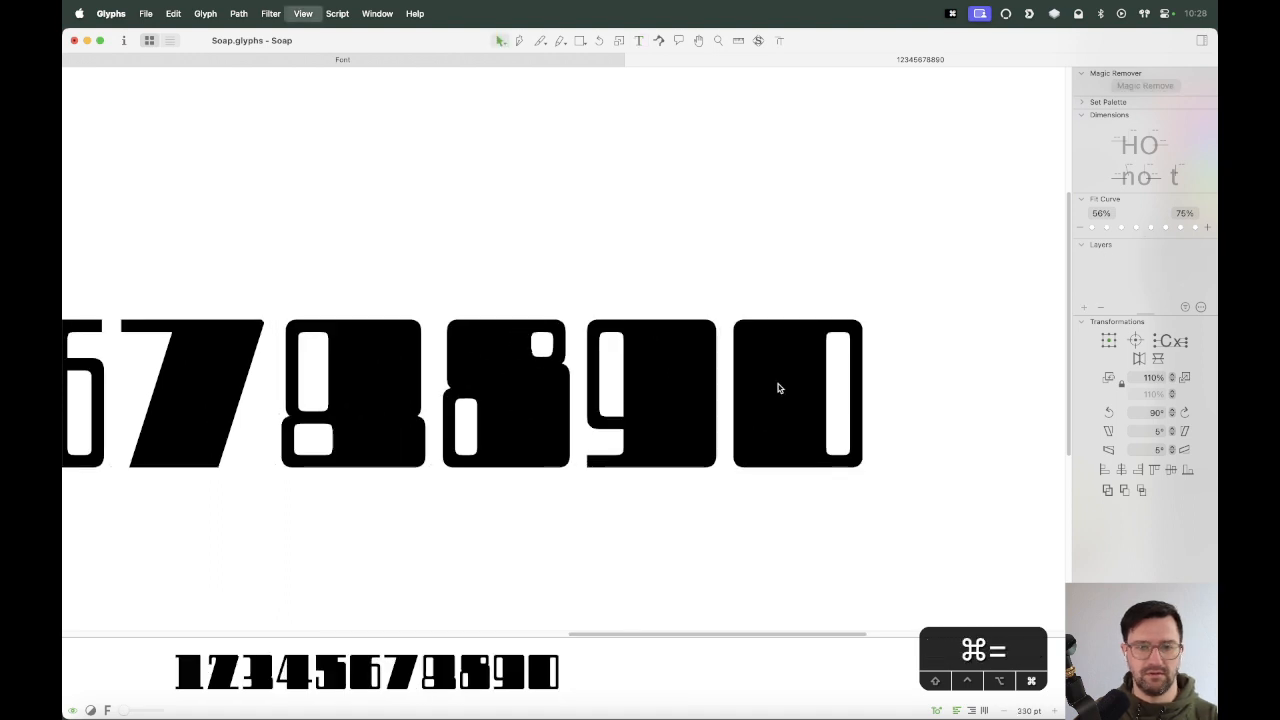
# Back up the first eight's current outline as a new layer.
pyautogui.press('super+minus')
pyautogui.press('super+minus')
pyautogui.moveTo(652, 386); pyautogui.dragTo(864, 404)
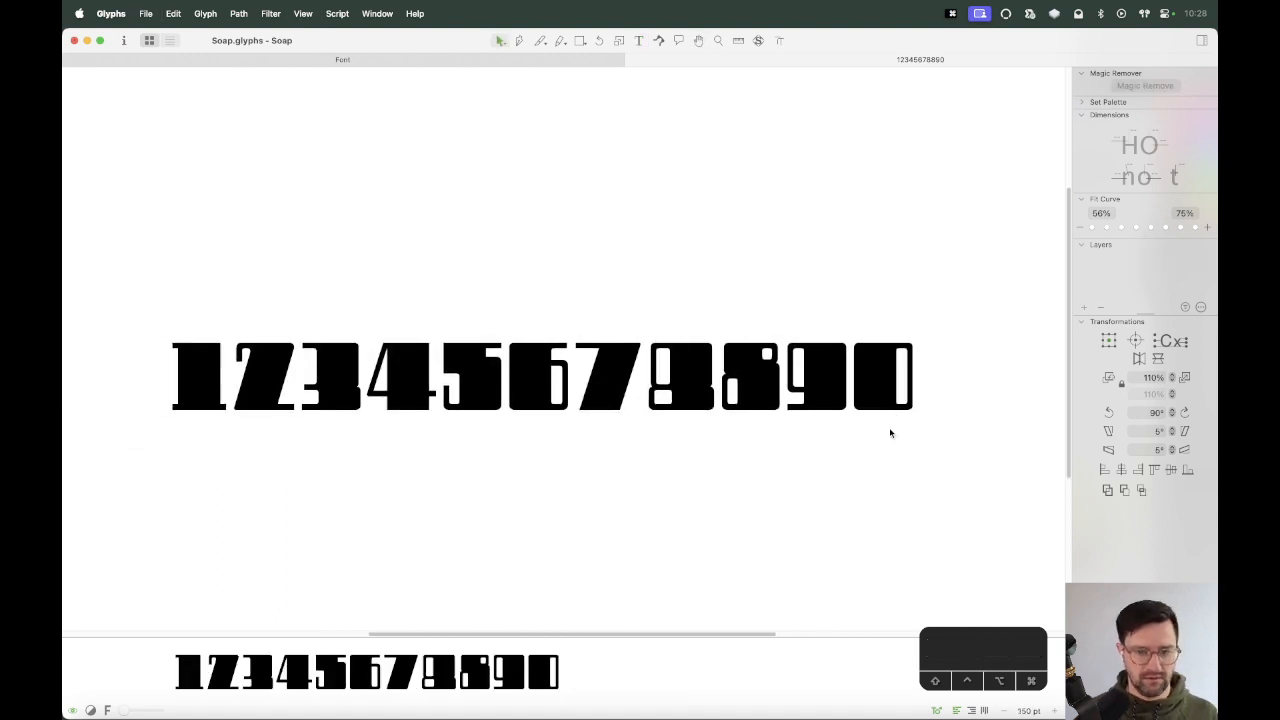
pyautogui.doubleClick(698, 405)
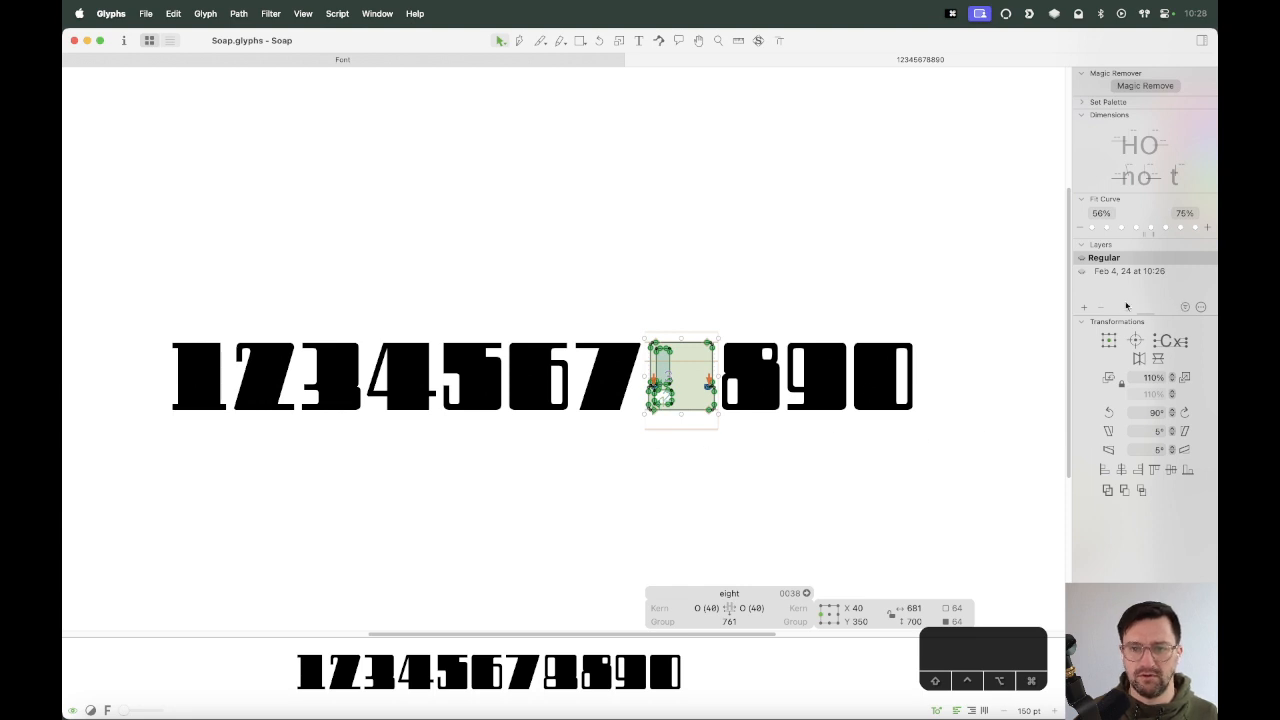
pyautogui.click(1085, 307)
# Insert another eight after the seven and mirror the outline on the eight's Regular layer horizontally.
pyautogui.write('t')
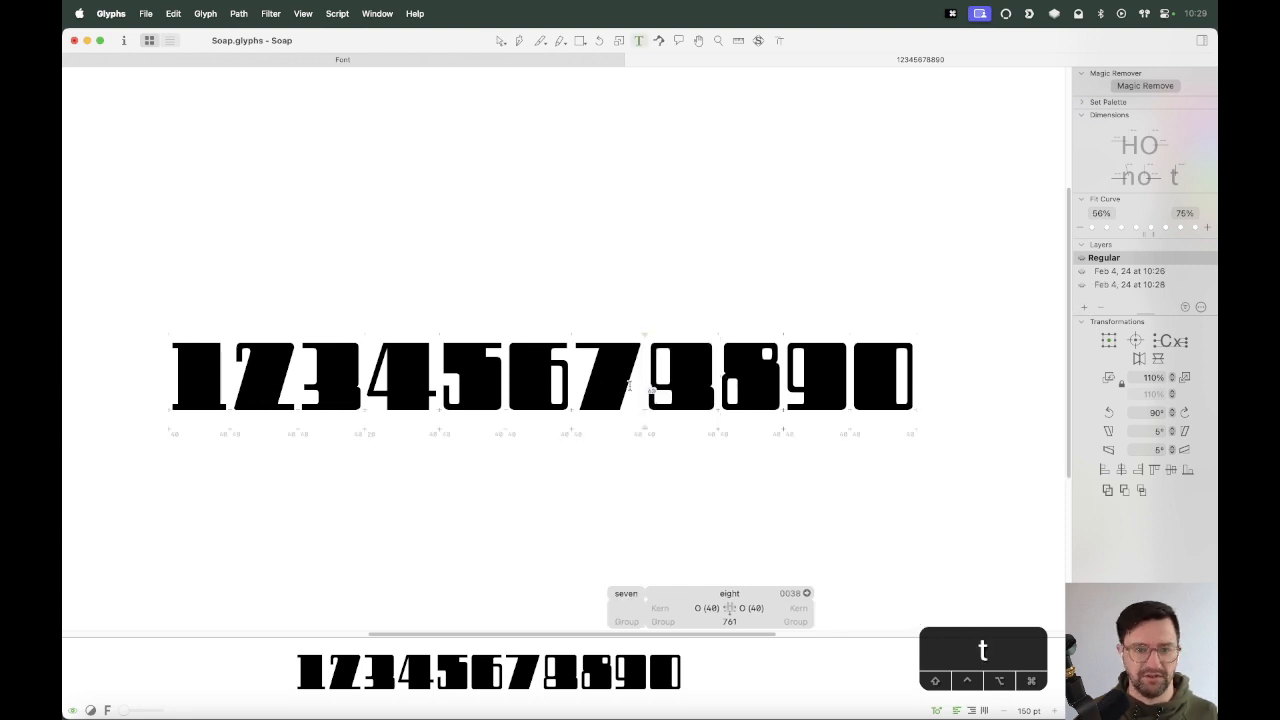
pyautogui.write('8')
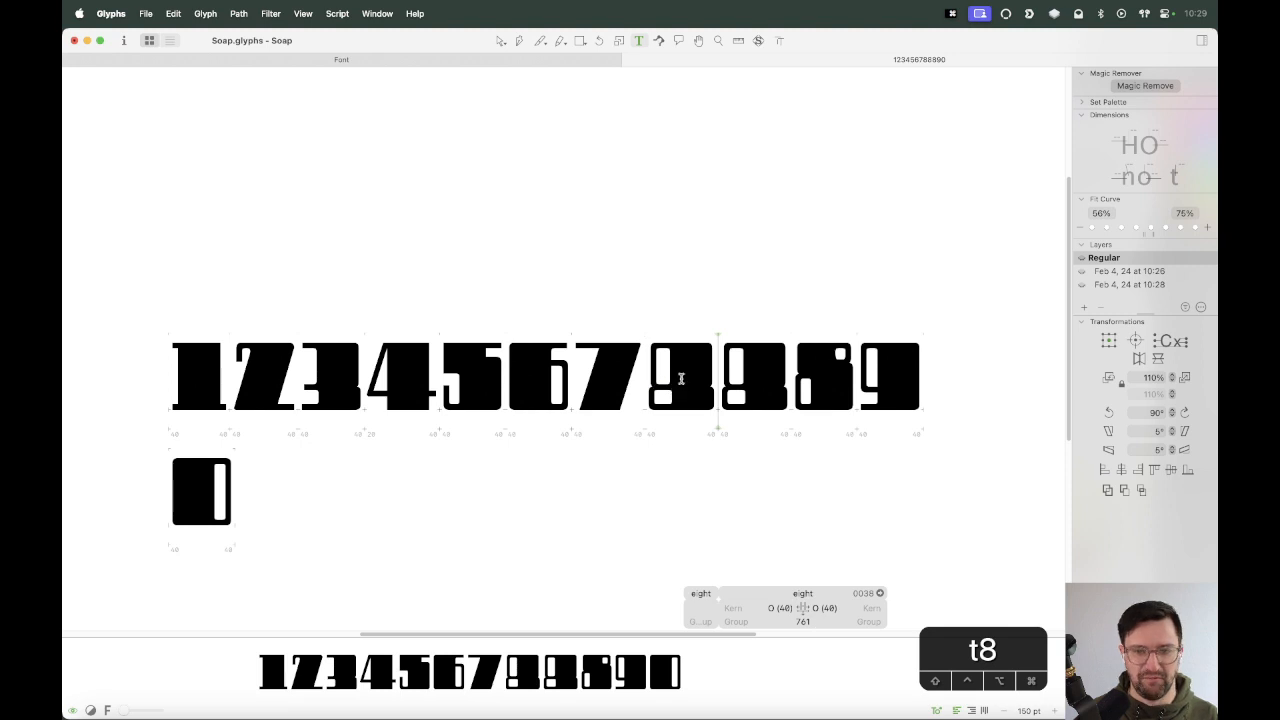
pyautogui.press('Escape')
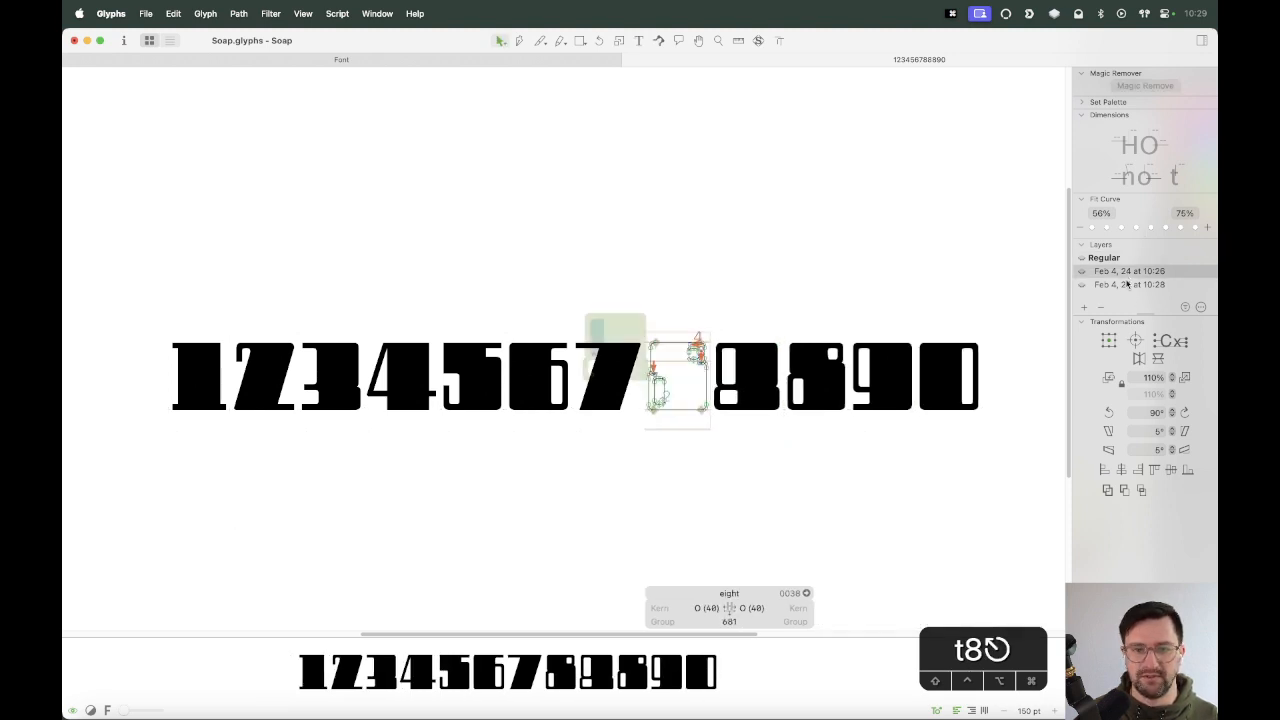
pyautogui.click(1127, 284)
pyautogui.press('t')
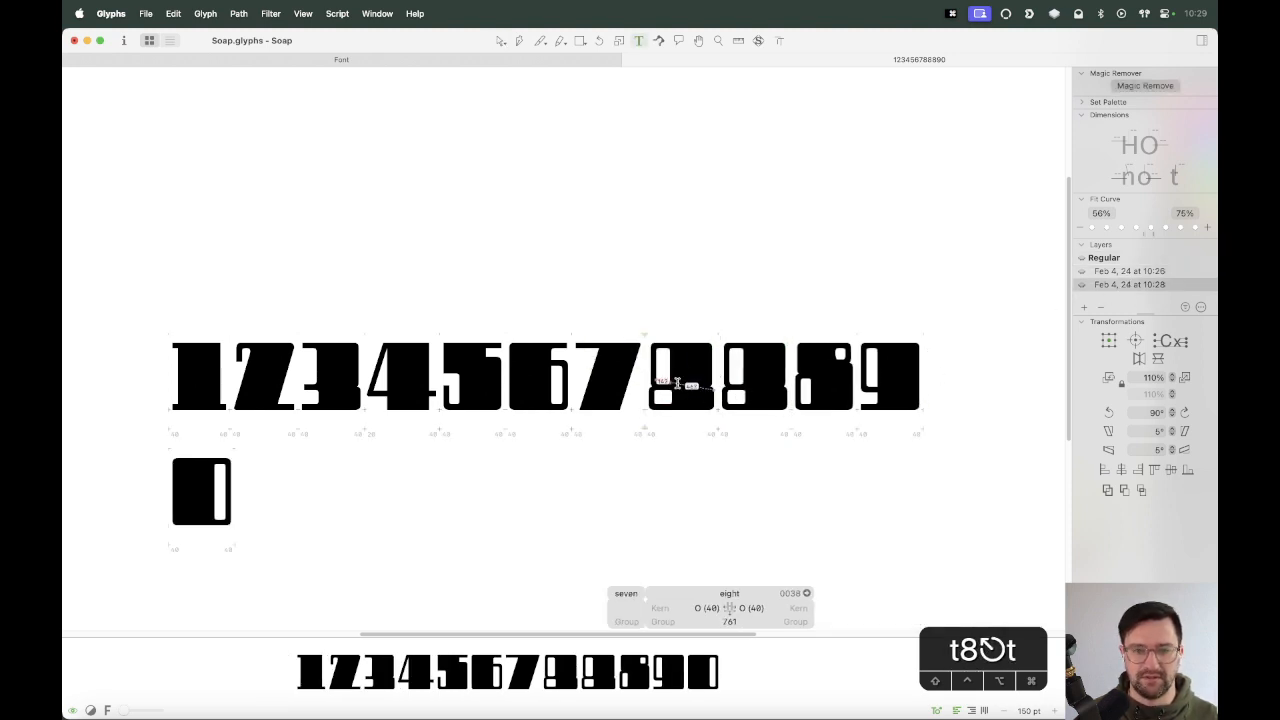
pyautogui.press('Escape')
pyautogui.click(1102, 258)
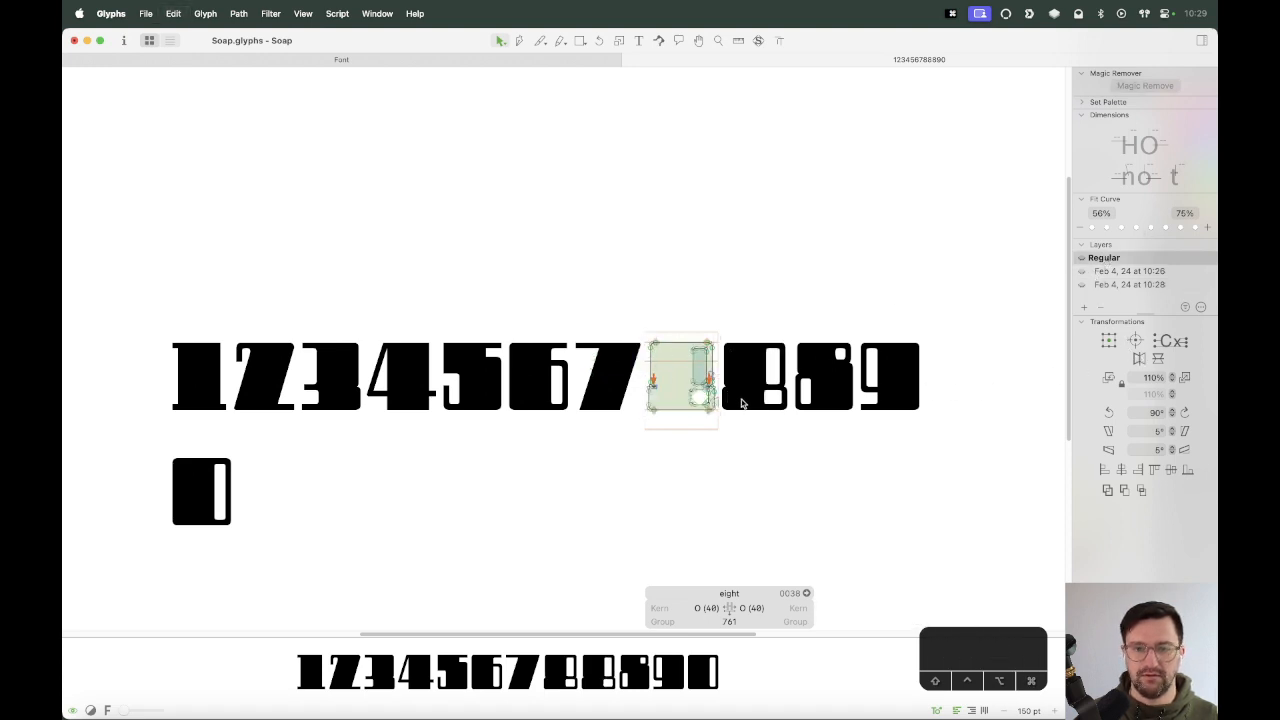
# Display the second eight with its Feb 4, 24 at 10:28 backup layer.
pyautogui.doubleClick(758, 396)
pyautogui.click(1118, 272)
pyautogui.click(1127, 285)
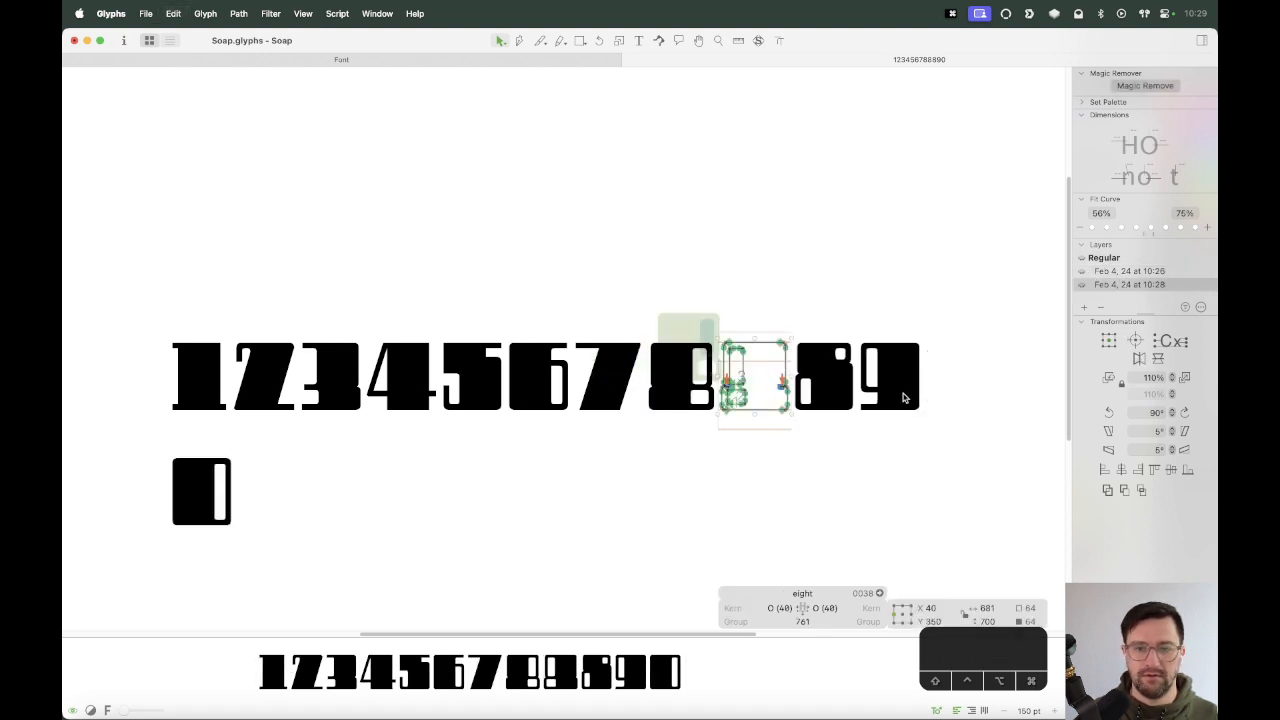
pyautogui.press('t')
pyautogui.press('Escape')
# Cut the second eight and paste it between the last eight and the nine.
pyautogui.press('t')
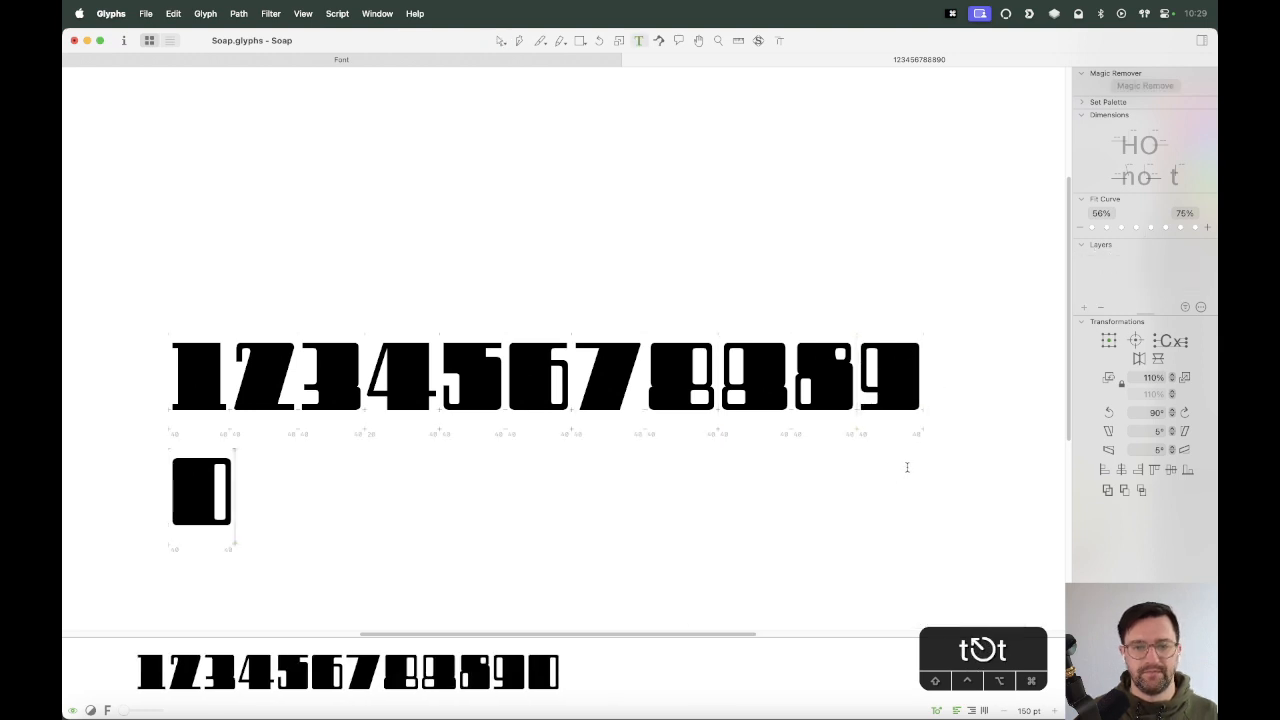
pyautogui.moveTo(791, 388); pyautogui.dragTo(730, 388)
pyautogui.press('super+x')
pyautogui.click(784, 385)
pyautogui.press('super+v')
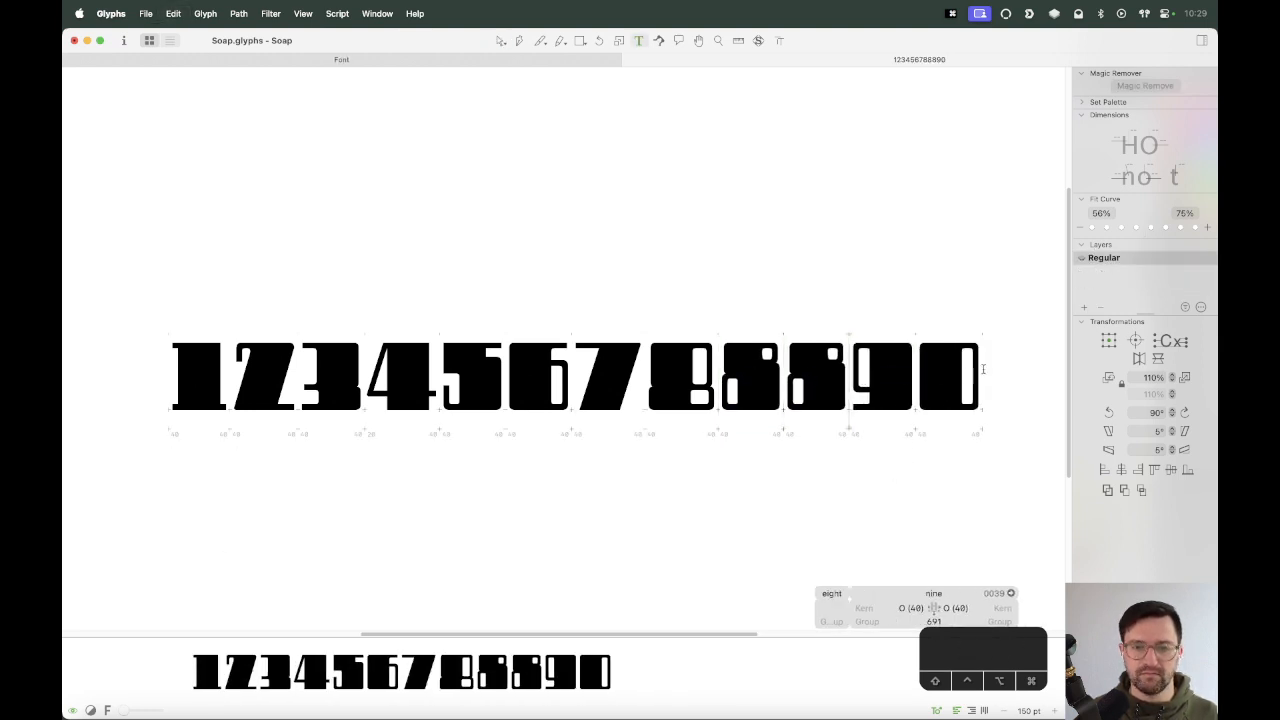
# Switch the pasted eight before the nine to the Feb 4, 24 at 10:28 backup layer.
pyautogui.press('Escape')
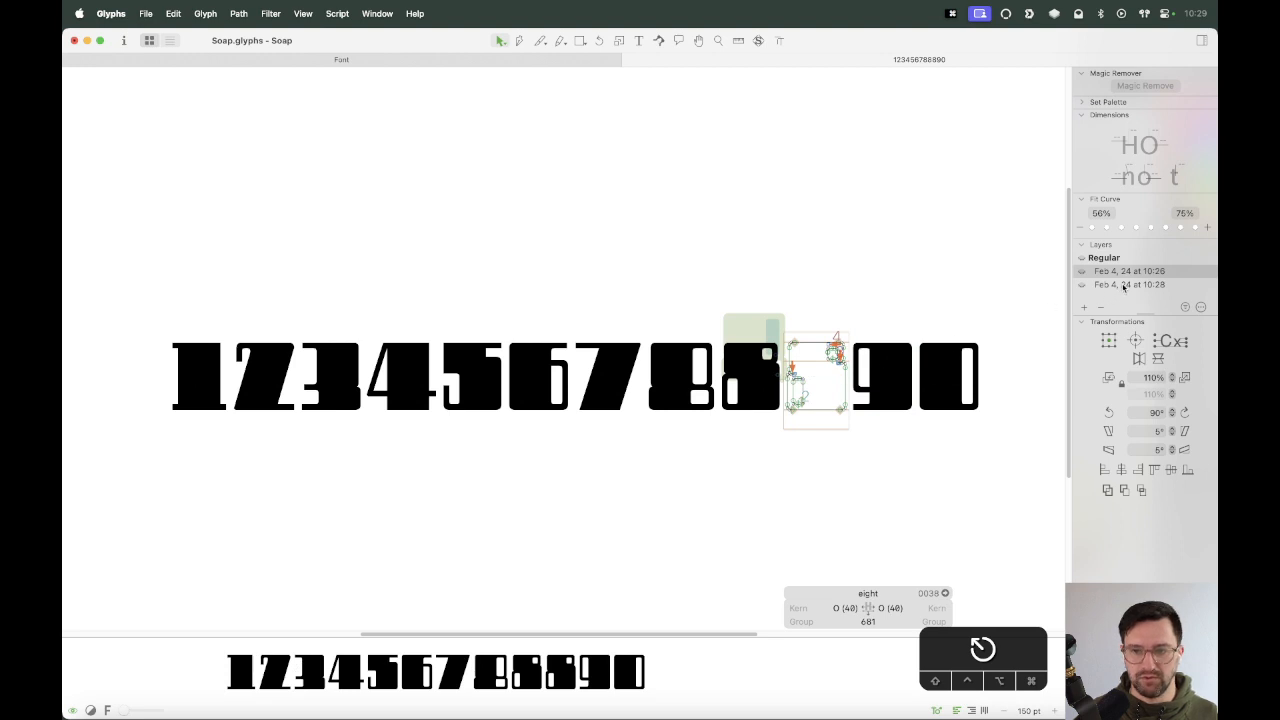
pyautogui.click(1123, 285)
pyautogui.press('t')
pyautogui.click(855, 388)
pyautogui.press('Escape')
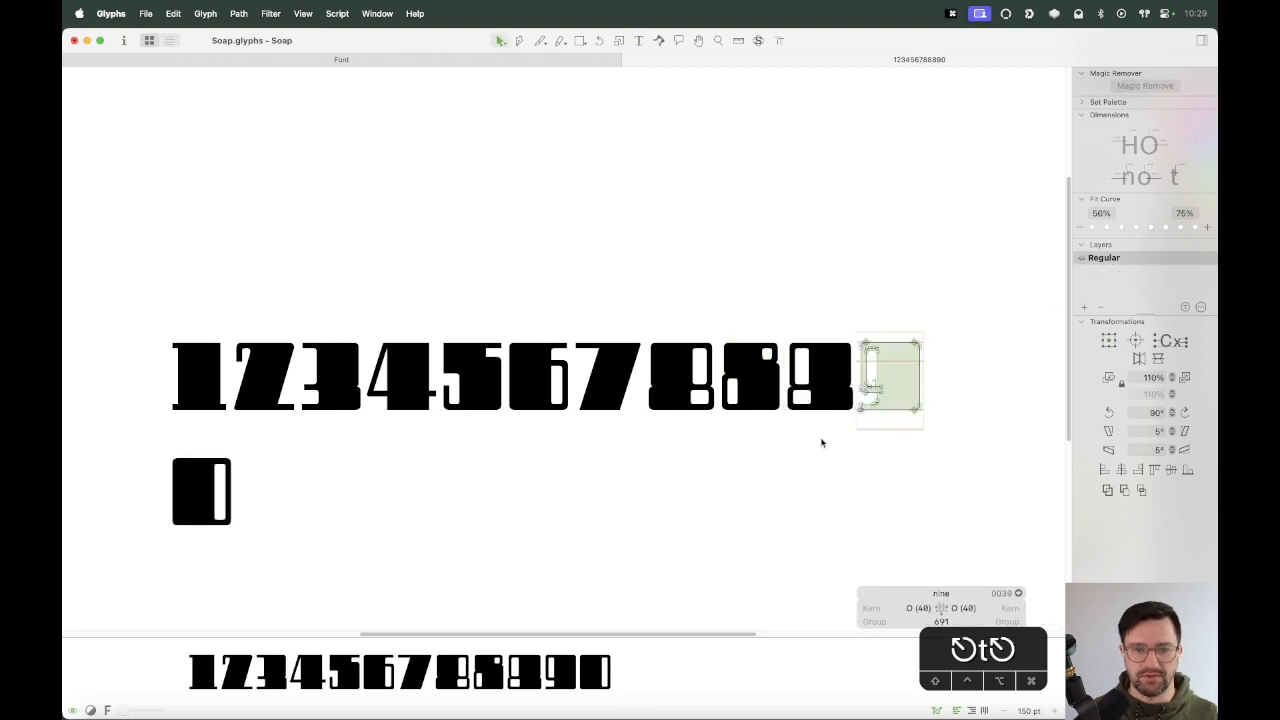
pyautogui.press('t')
pyautogui.click(551, 508)
pyautogui.press('Escape')
pyautogui.press('space')
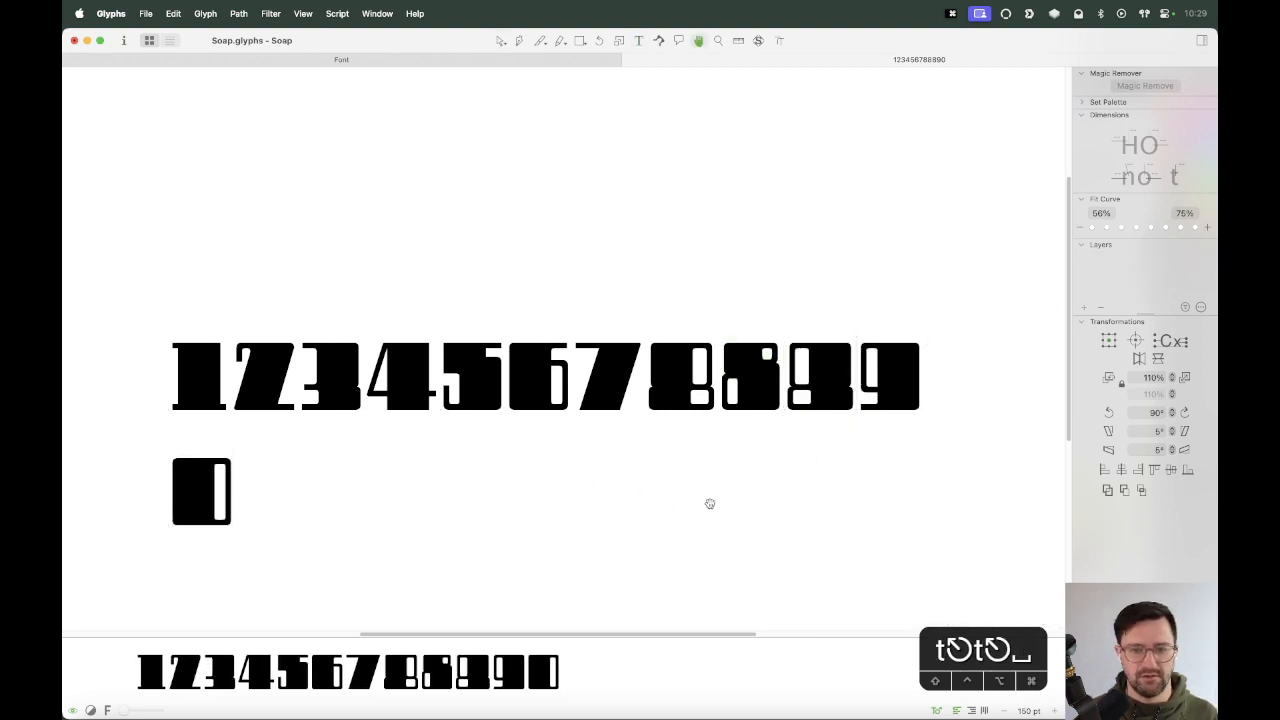
pyautogui.moveTo(709, 503); pyautogui.dragTo(722, 478)
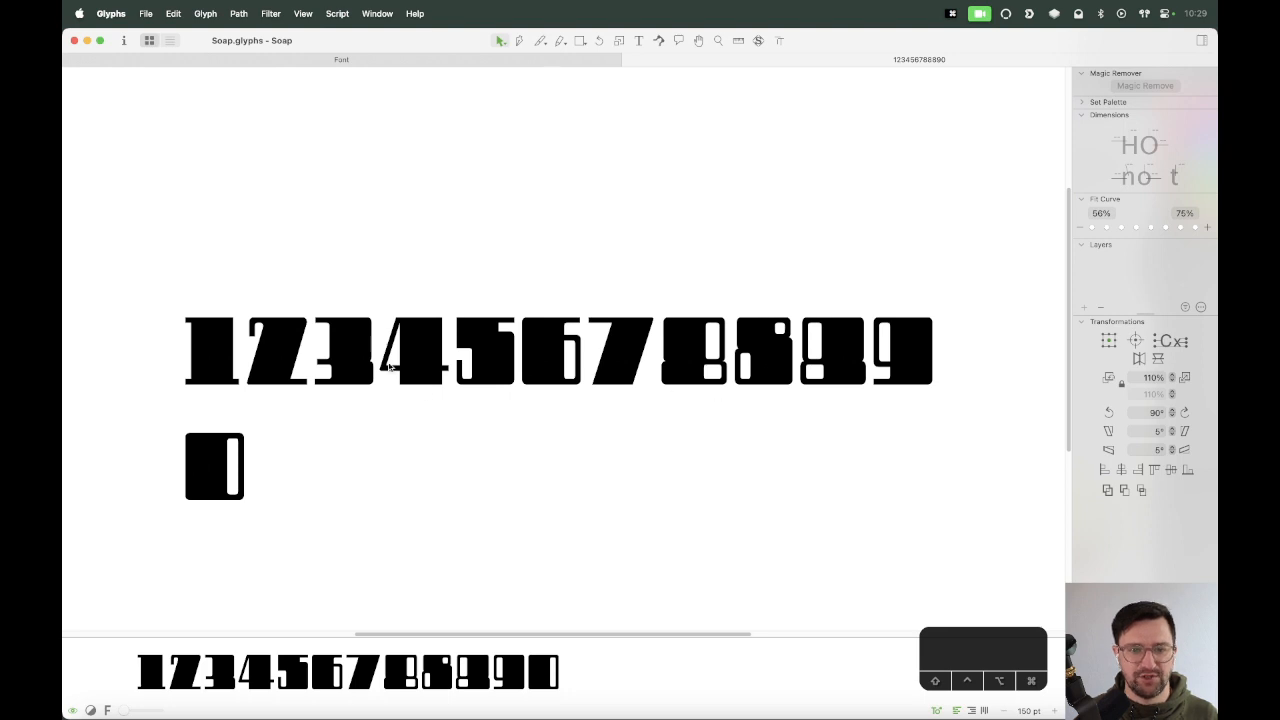
# Add a separate line with the digits 38 below the numerals.
pyautogui.press('t')
pyautogui.press('Return')
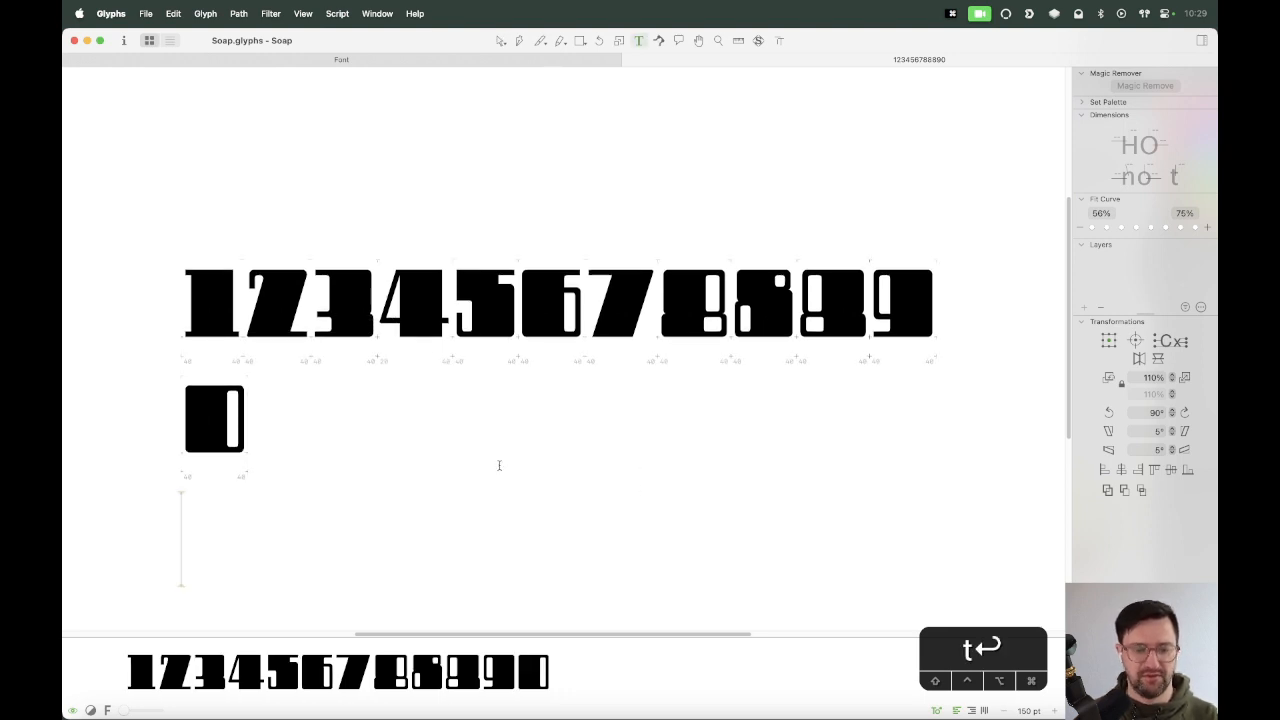
pyautogui.write('38')
pyautogui.press('Escape')
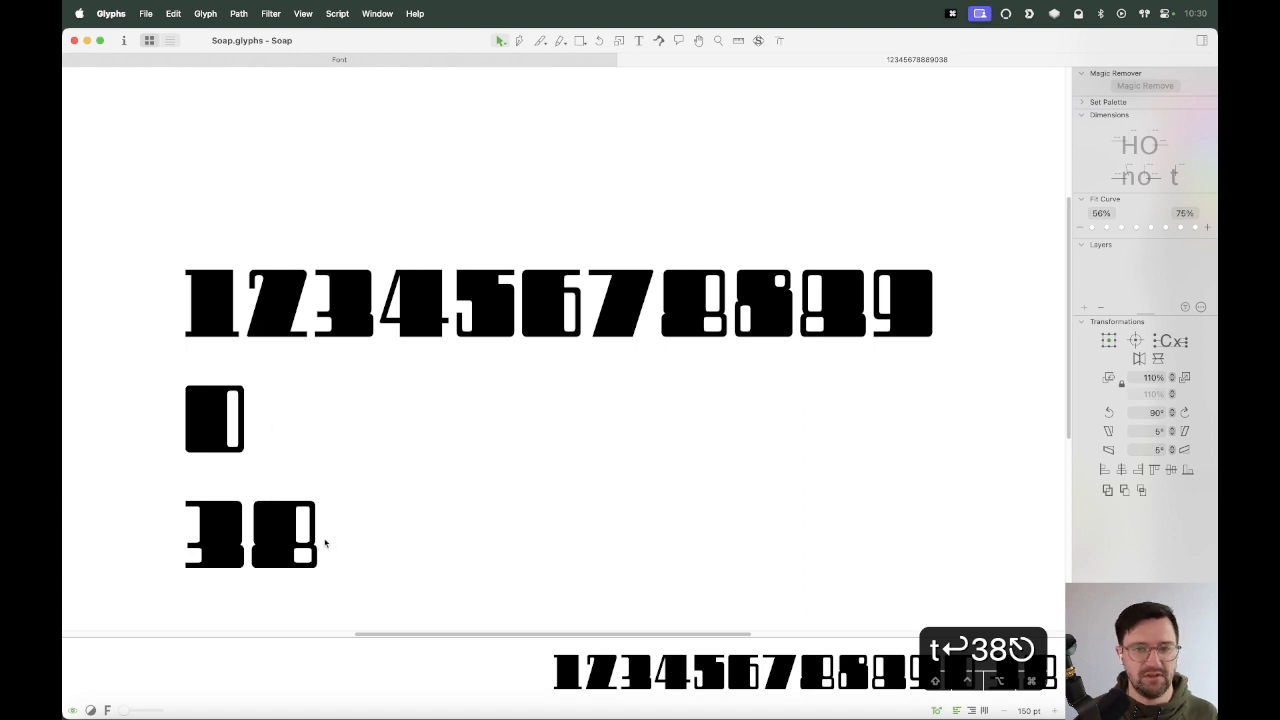
# Delete the separate line with the digits 38 below the numerals.
pyautogui.press('t')
pyautogui.press('BackSpace')
pyautogui.press('BackSpace')
pyautogui.press('BackSpace')
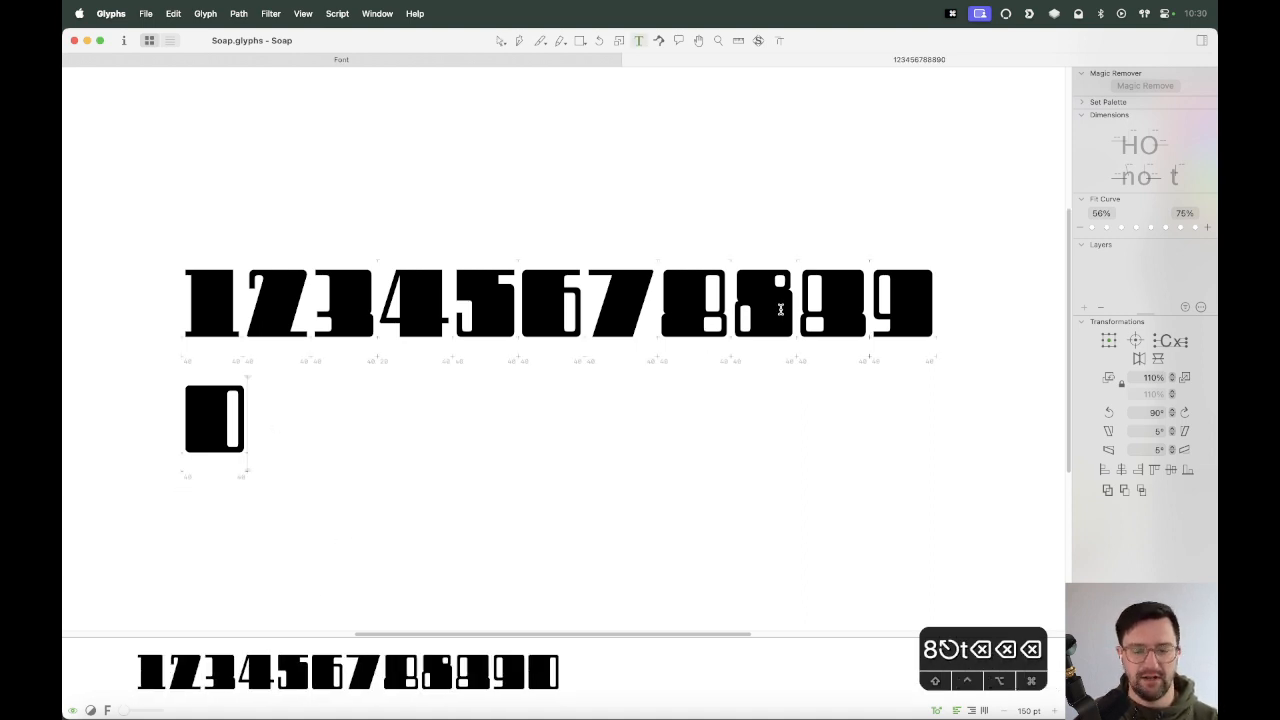
# Delete the middle eight, keeping only the two variants with the counters on opposite sides.
pyautogui.press('BackSpace')
pyautogui.press('Escape')
pyautogui.press('z')
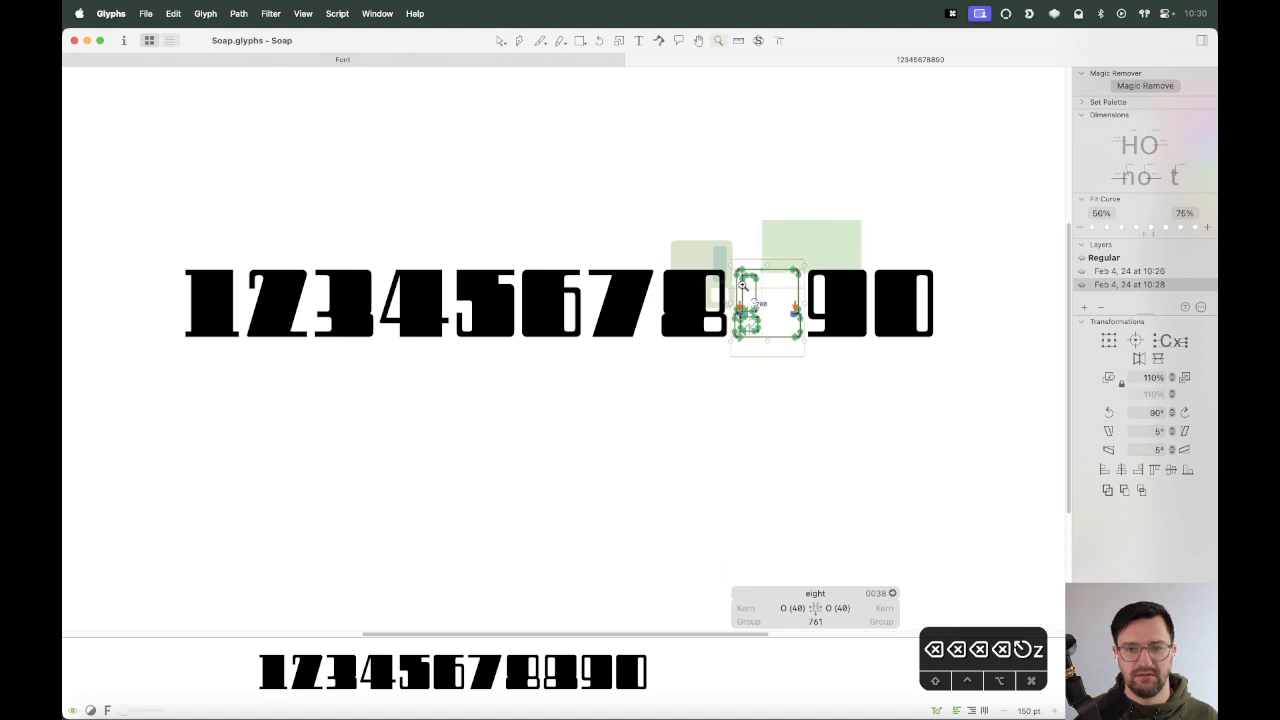
pyautogui.click(742, 285)
pyautogui.press('space')
pyautogui.moveTo(720, 380); pyautogui.dragTo(733, 399)
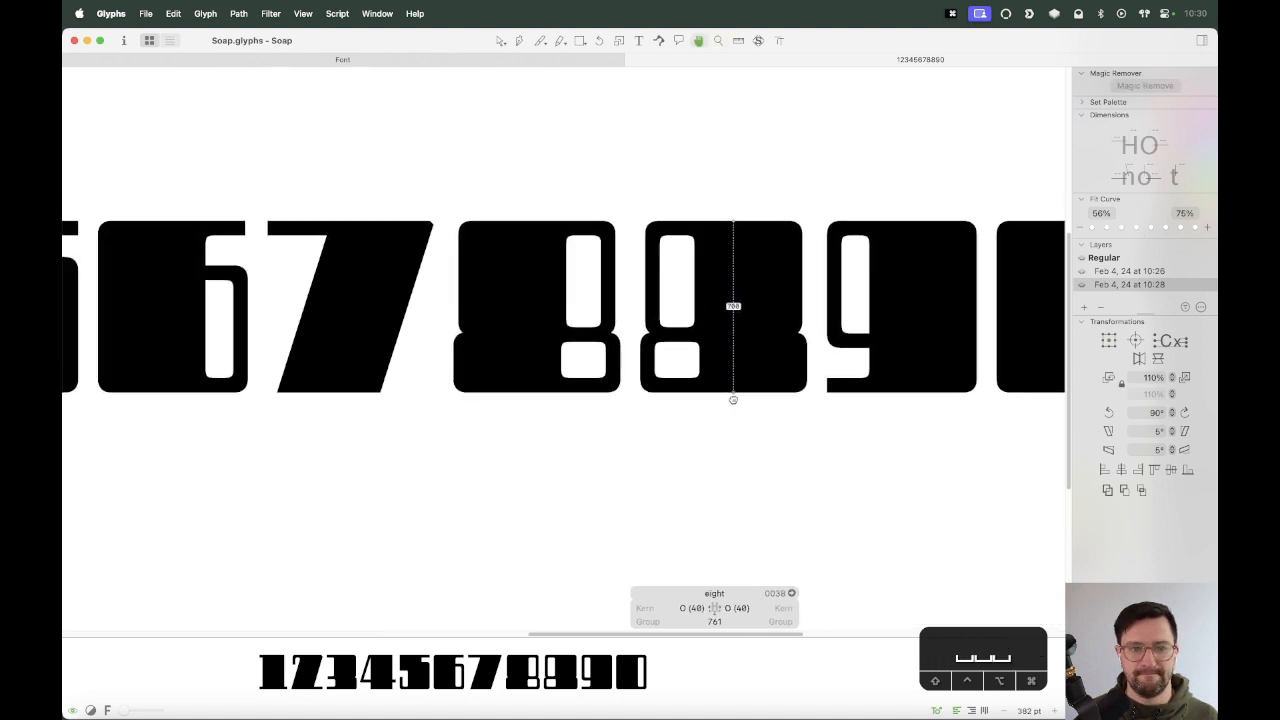
# Insert a six between the two eights for comparison.
pyautogui.press('t')
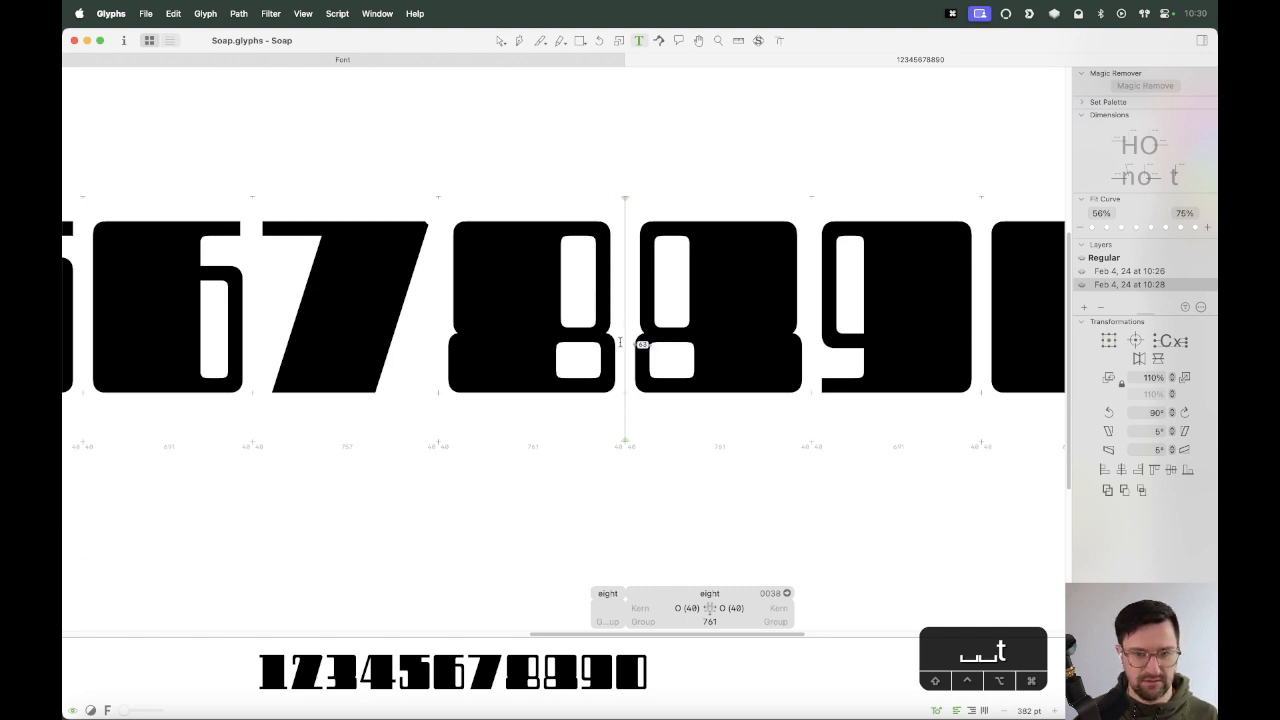
pyautogui.write('6')
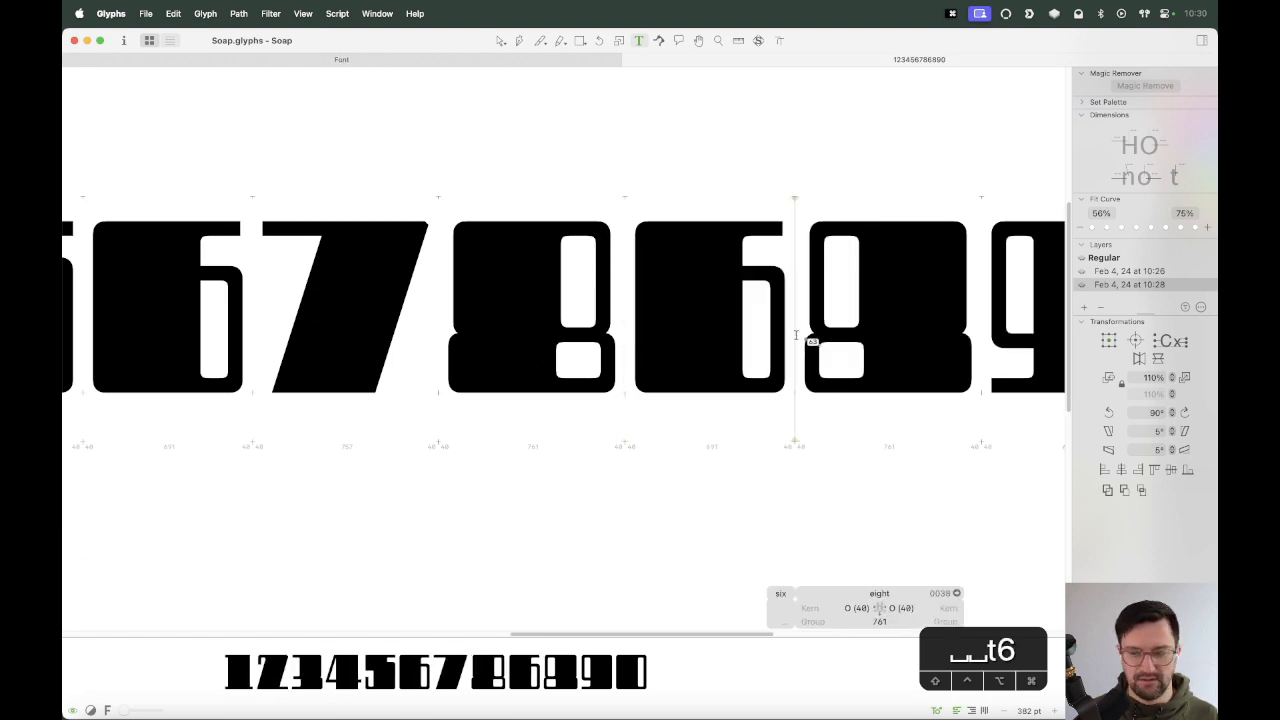
pyautogui.press('Escape')
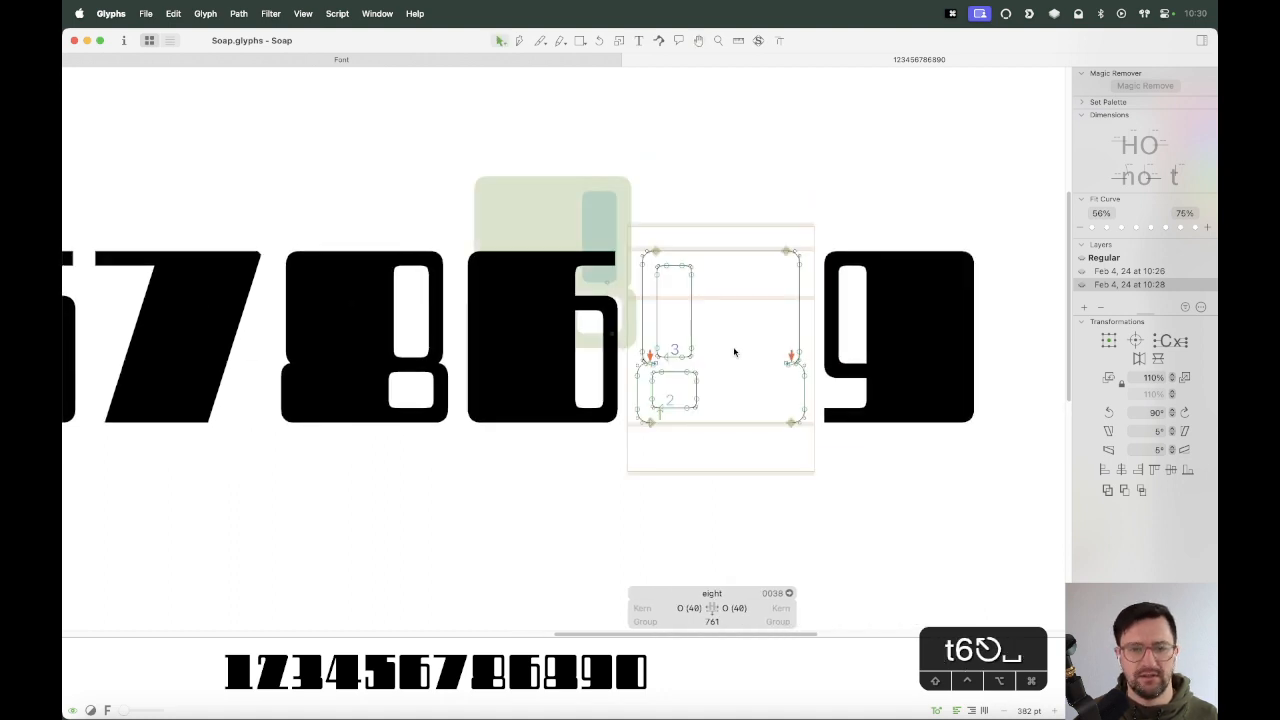
# Raise the backup eight's waist nodes together with the facing ends of both counters, placing the selection at Y 466.
pyautogui.press('super+a')
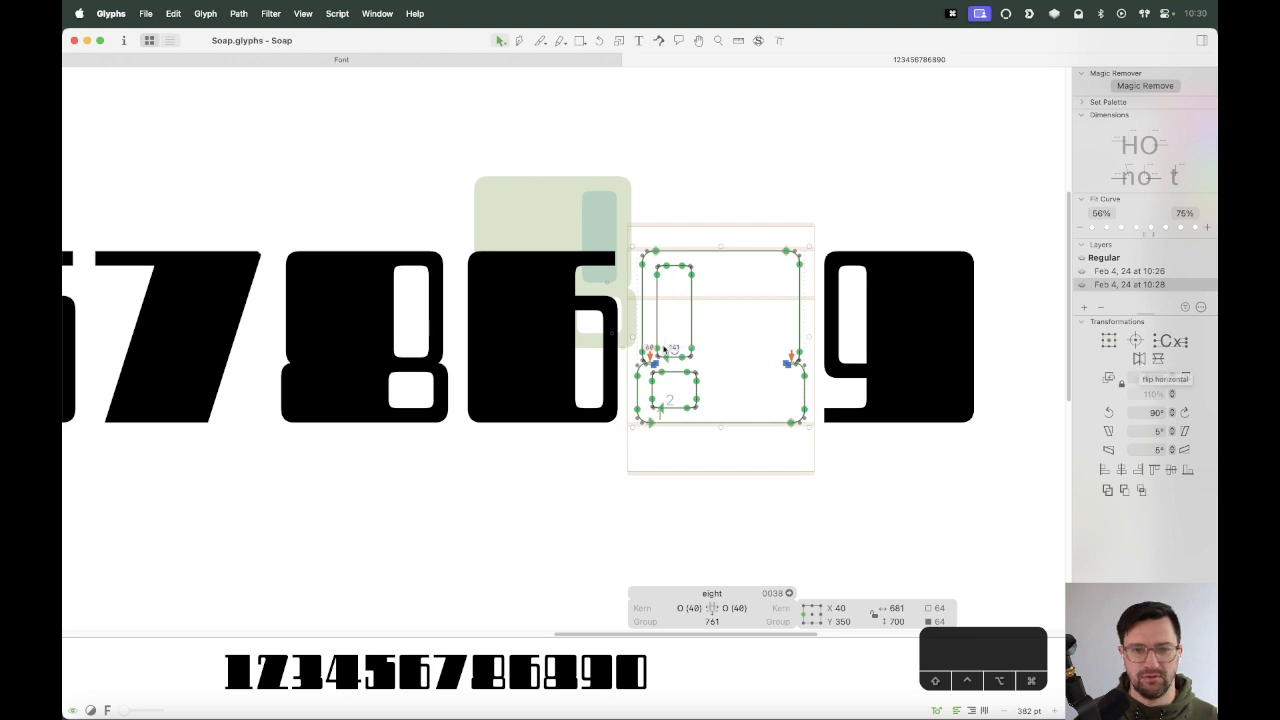
pyautogui.press('z')
pyautogui.moveTo(812, 199); pyautogui.dragTo(475, 508)
pyautogui.press('v')
pyautogui.moveTo(892, 322); pyautogui.dragTo(531, 413)
pyautogui.moveTo(652, 350); pyautogui.dragTo(646, 236)
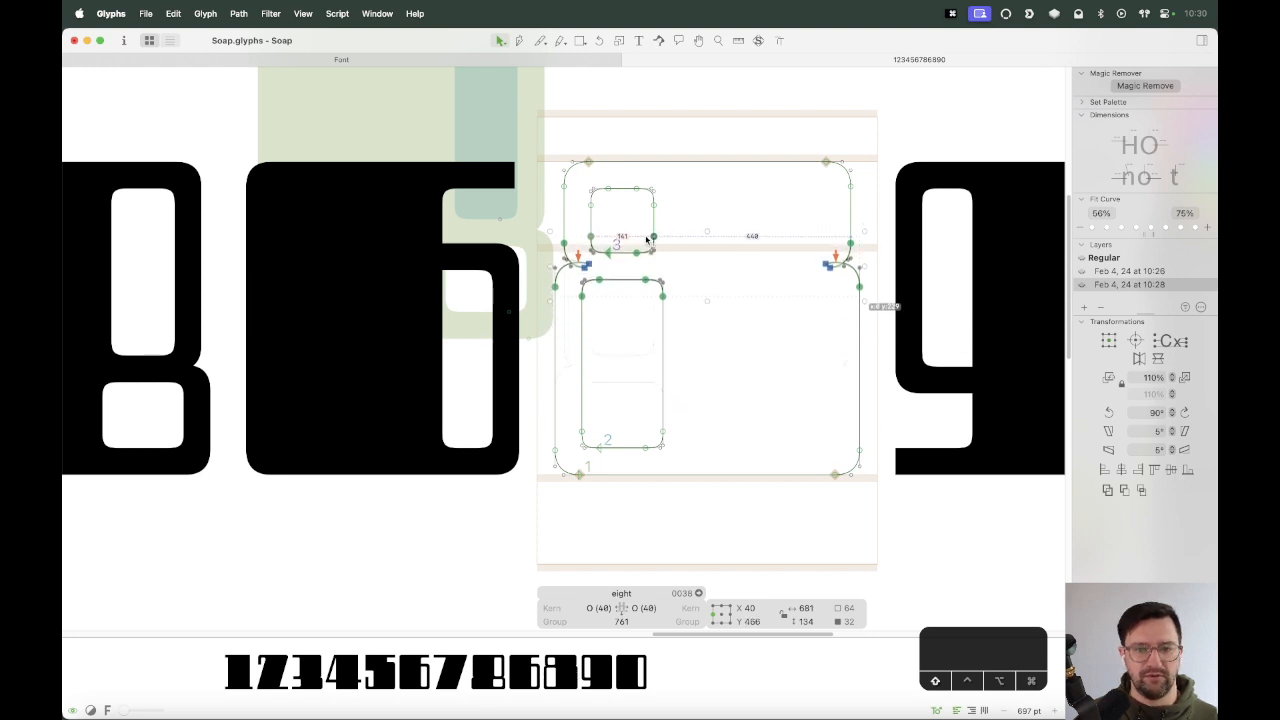
pyautogui.click(694, 220)
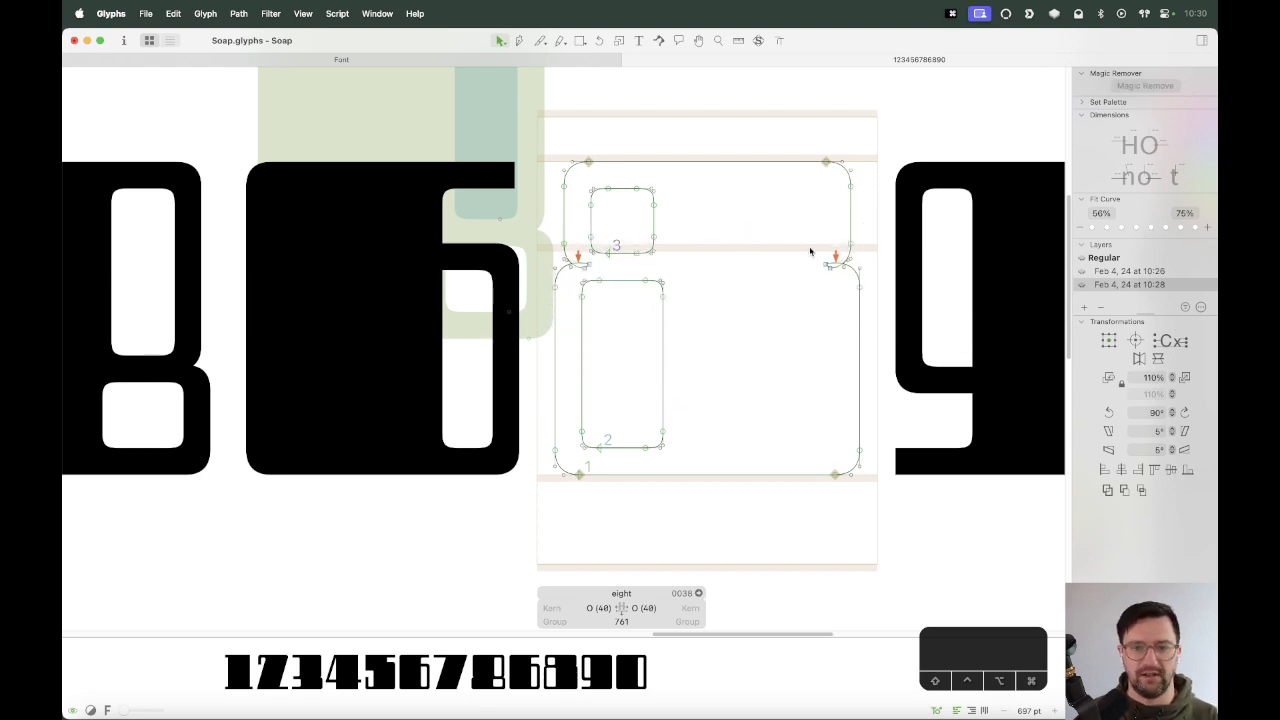
# Remove the comparison six from between the two eights.
pyautogui.press('super+minus')
pyautogui.press('super+minus')
pyautogui.press('t')
pyautogui.press('BackSpace')
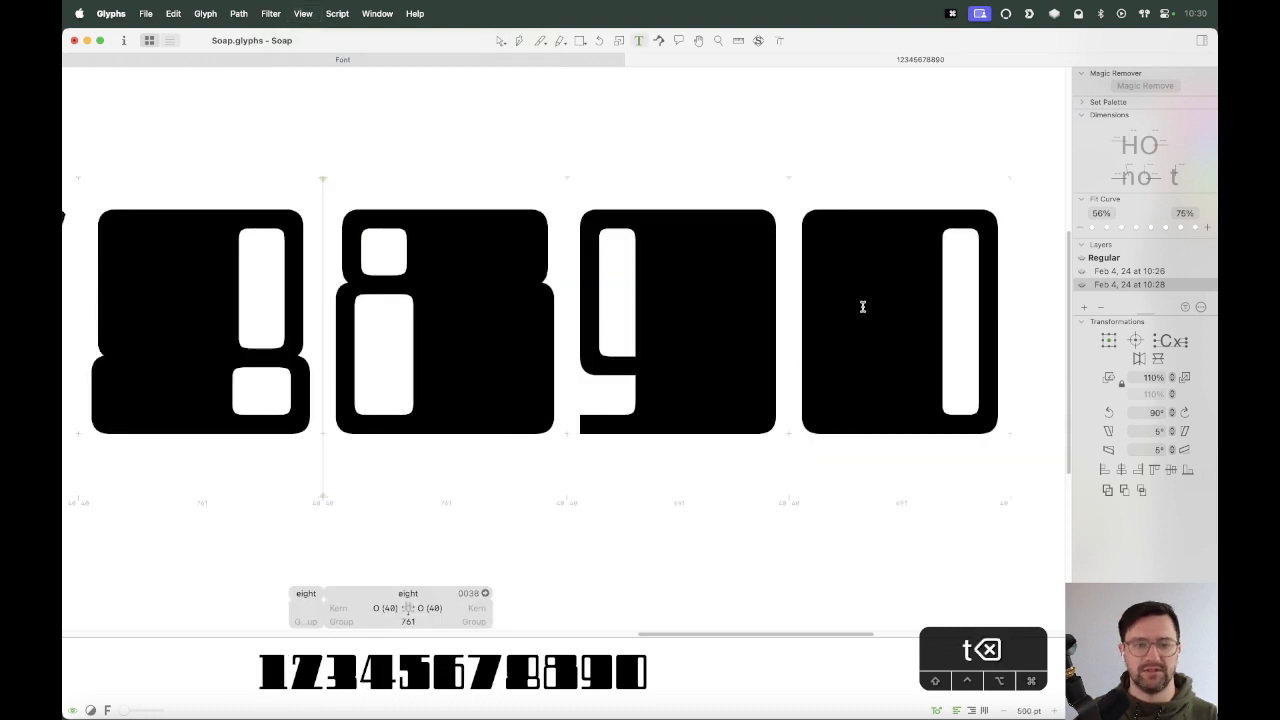
# Insert a six directly before the second eight for comparison.
pyautogui.press('Escape')
pyautogui.press('super+minus')
pyautogui.press('super+minus')
pyautogui.press('super+plus')
pyautogui.press('super+plus')
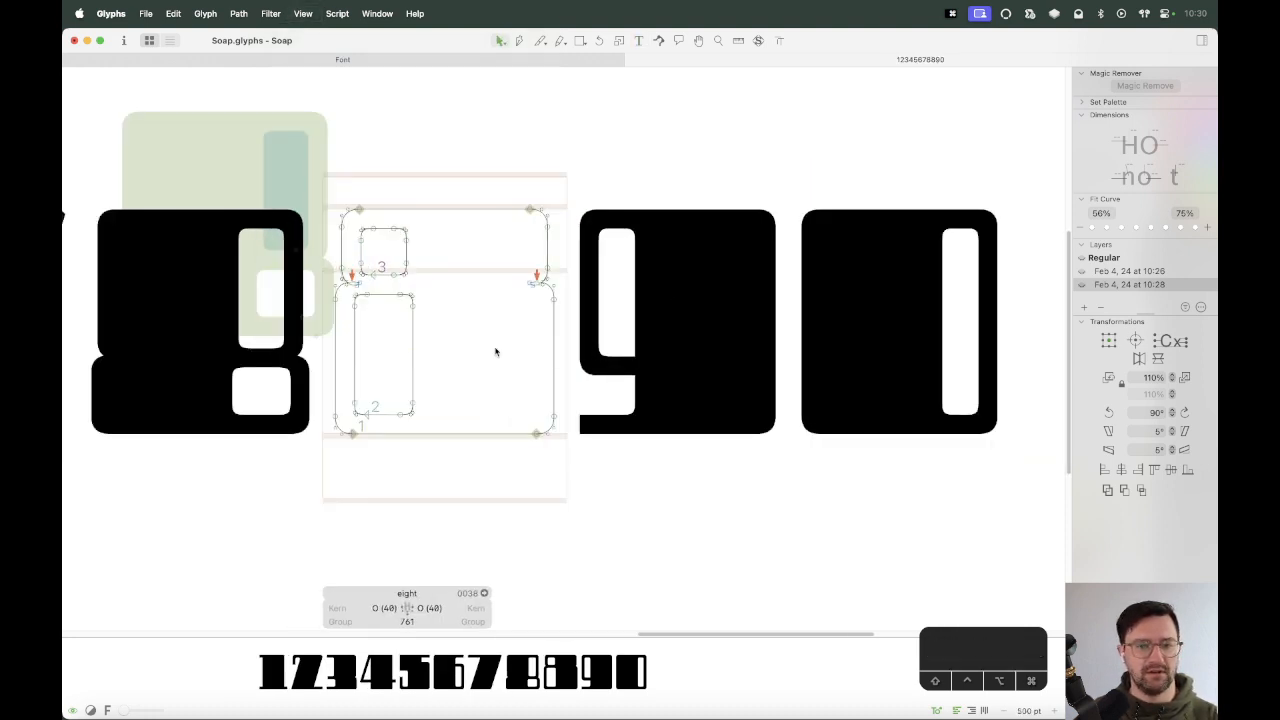
pyautogui.write('t')
pyautogui.write('6')
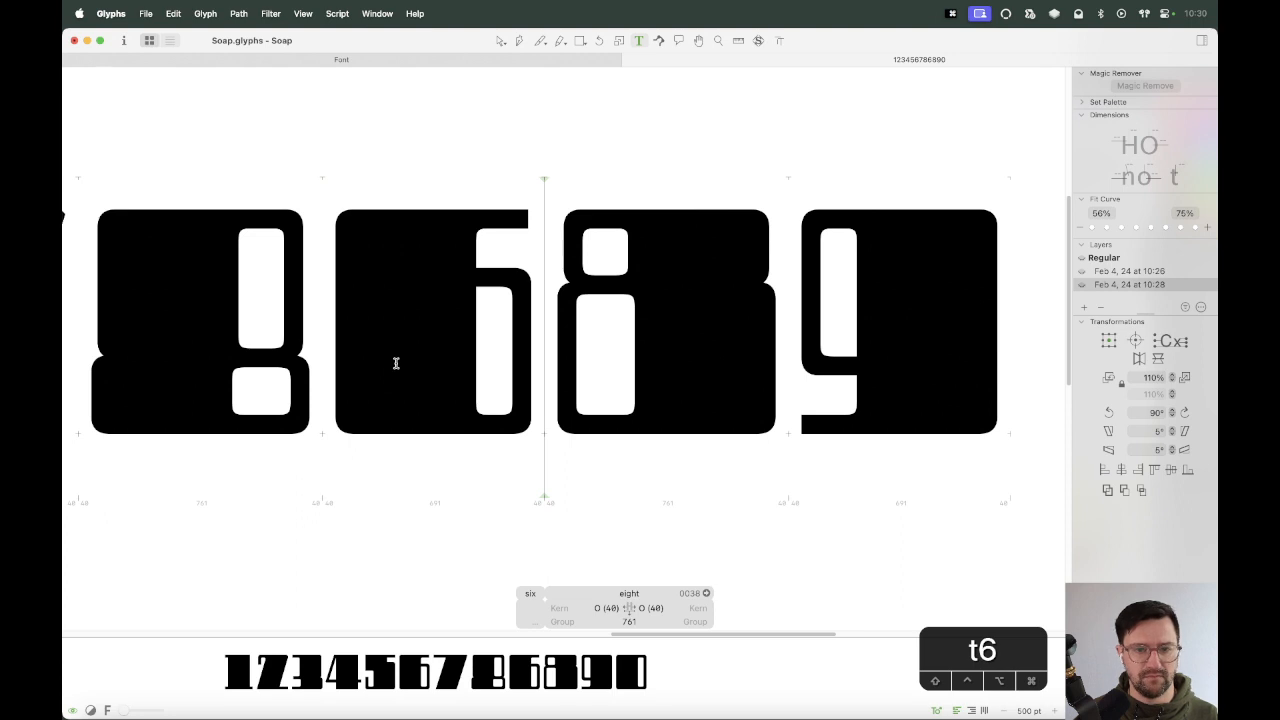
# Raise the second eight's waist nodes together with the facing ends of both counters, placing the selection at Y 494.
pyautogui.press('Escape')
pyautogui.moveTo(820, 334); pyautogui.dragTo(808, 330)
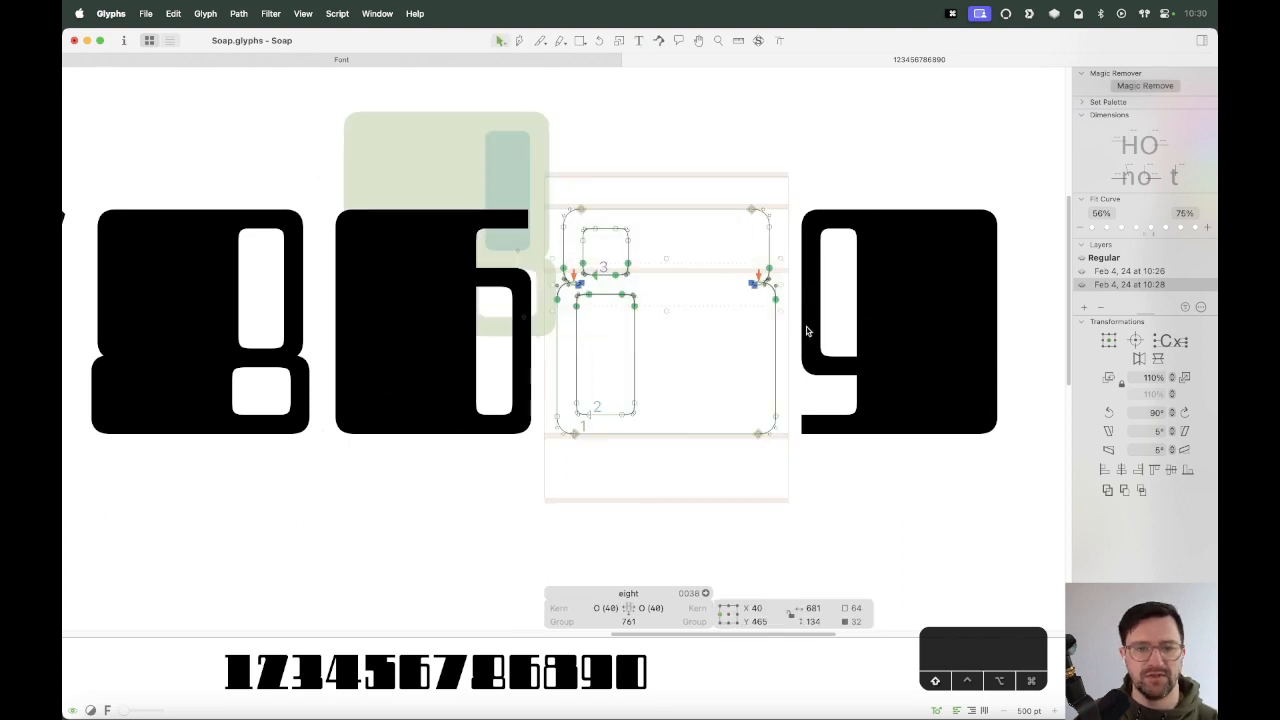
pyautogui.hotkey('shift', 'Up')
pyautogui.hotkey('shift', 'Up')
pyautogui.hotkey('shift', 'Up')
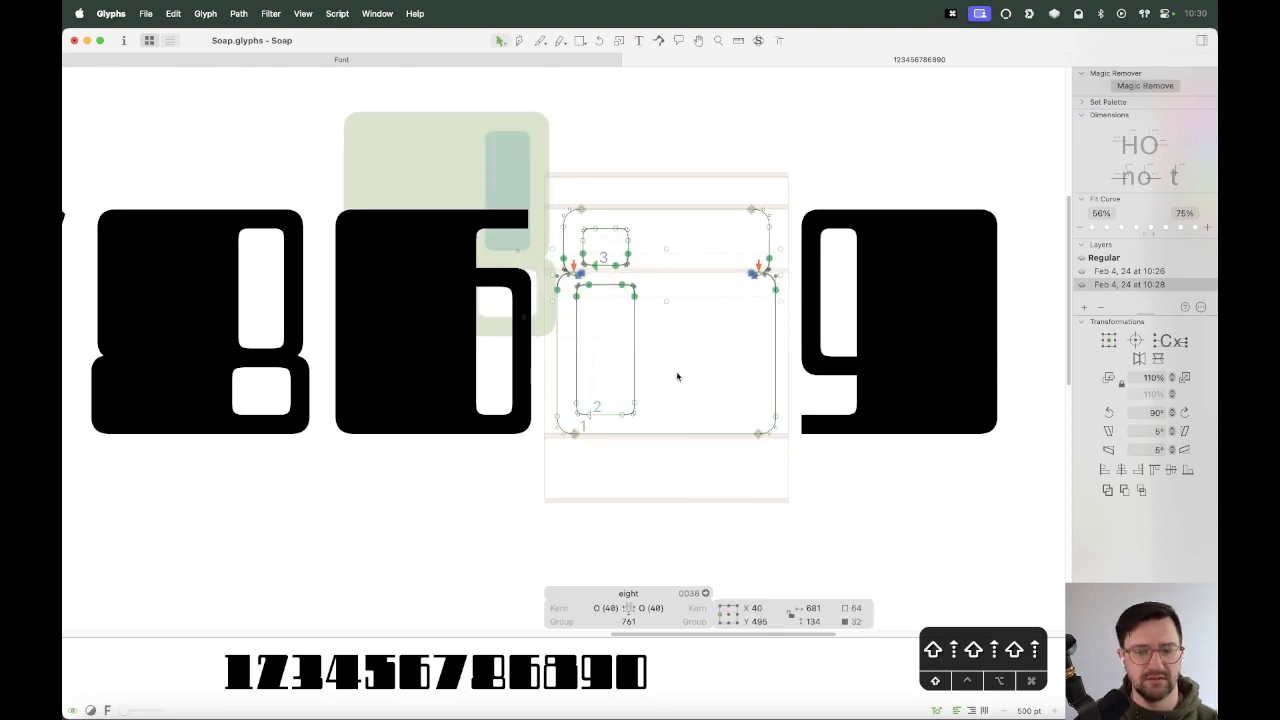
pyautogui.press('Down')
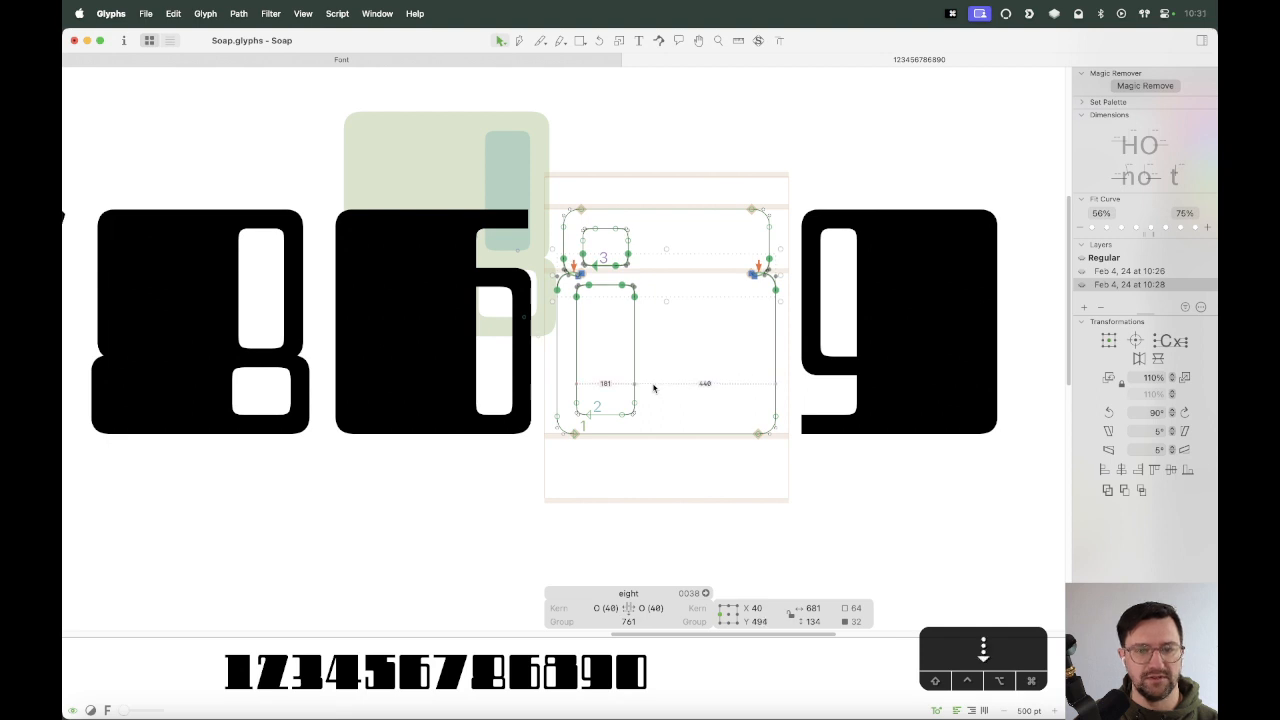
pyautogui.click(628, 384)
# Delete the first eight and the comparison six, keeping only the raised-waist eight between the seven and nine.
pyautogui.press('super+minus')
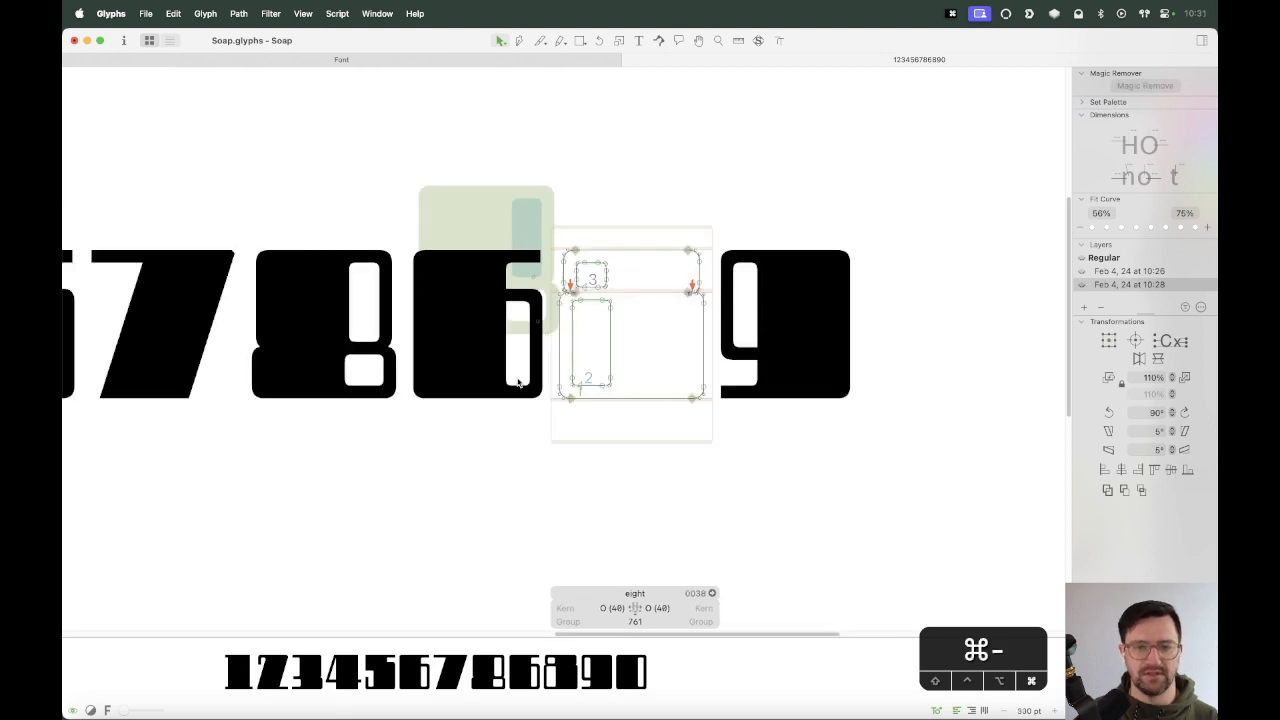
pyautogui.press('t')
pyautogui.press('BackSpace')
pyautogui.press('BackSpace')
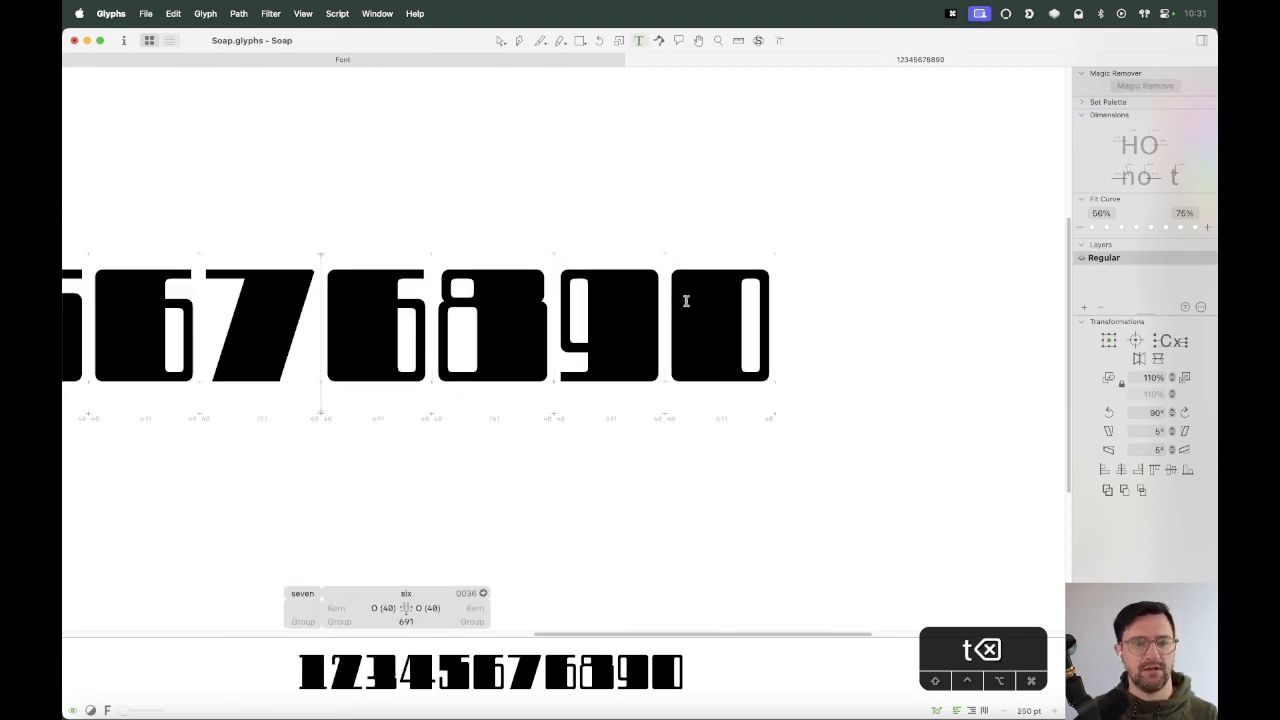
pyautogui.click(700, 334)
pyautogui.press('Escape')
# Examine the remaining eight's waist and counters in context across the whole numeral row at several sizes.
pyautogui.press('space')
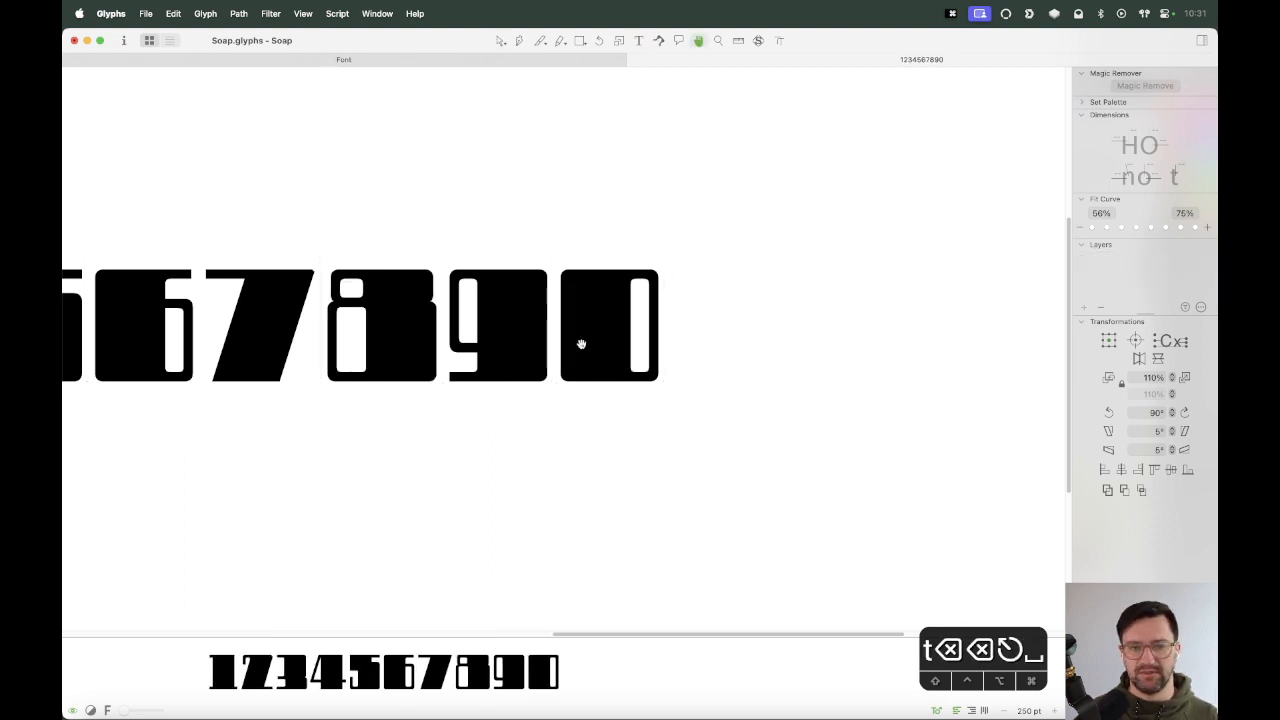
pyautogui.moveTo(581, 344); pyautogui.dragTo(749, 362)
pyautogui.press('super+minus')
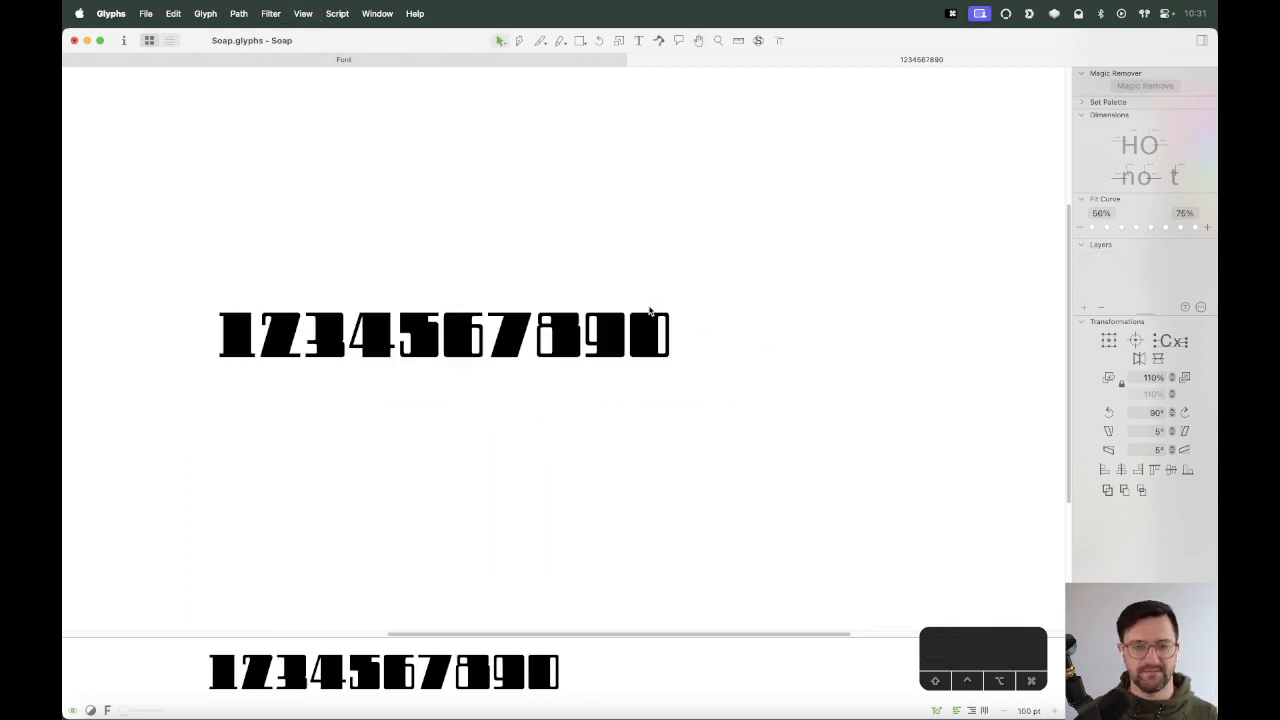
pyautogui.press('space')
pyautogui.moveTo(670, 334); pyautogui.dragTo(771, 367)
pyautogui.press('super+plus')
pyautogui.press('super+plus')
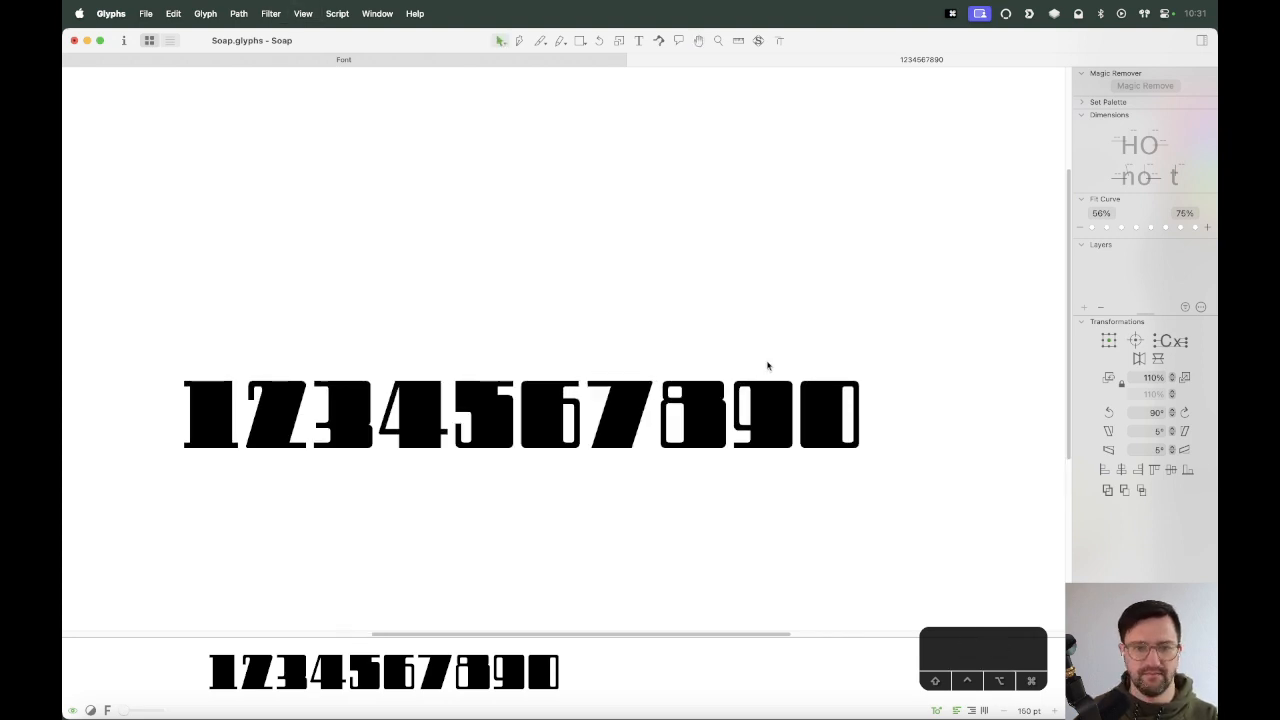
pyautogui.press('super+minus')
pyautogui.press('space')
pyautogui.moveTo(809, 363); pyautogui.dragTo(860, 286)
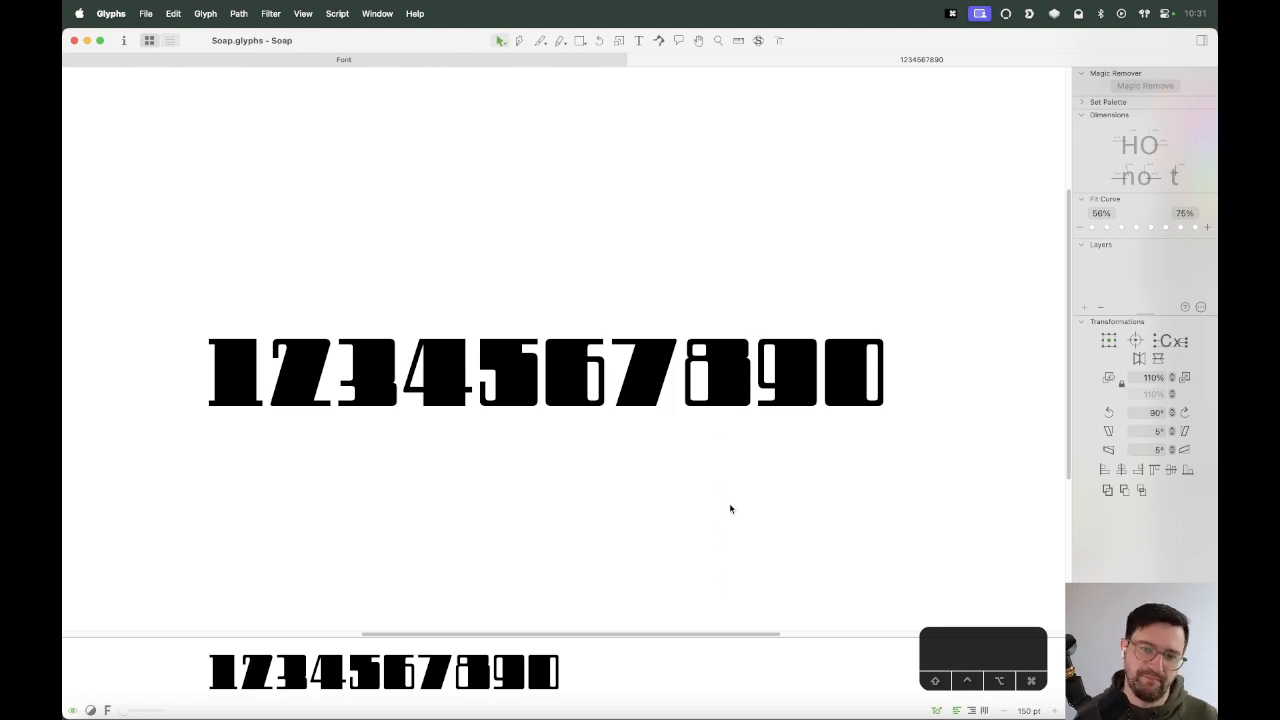
# Mirror the eight's backup layer horizontally so both counters sit on its right side.
pyautogui.doubleClick(731, 371)
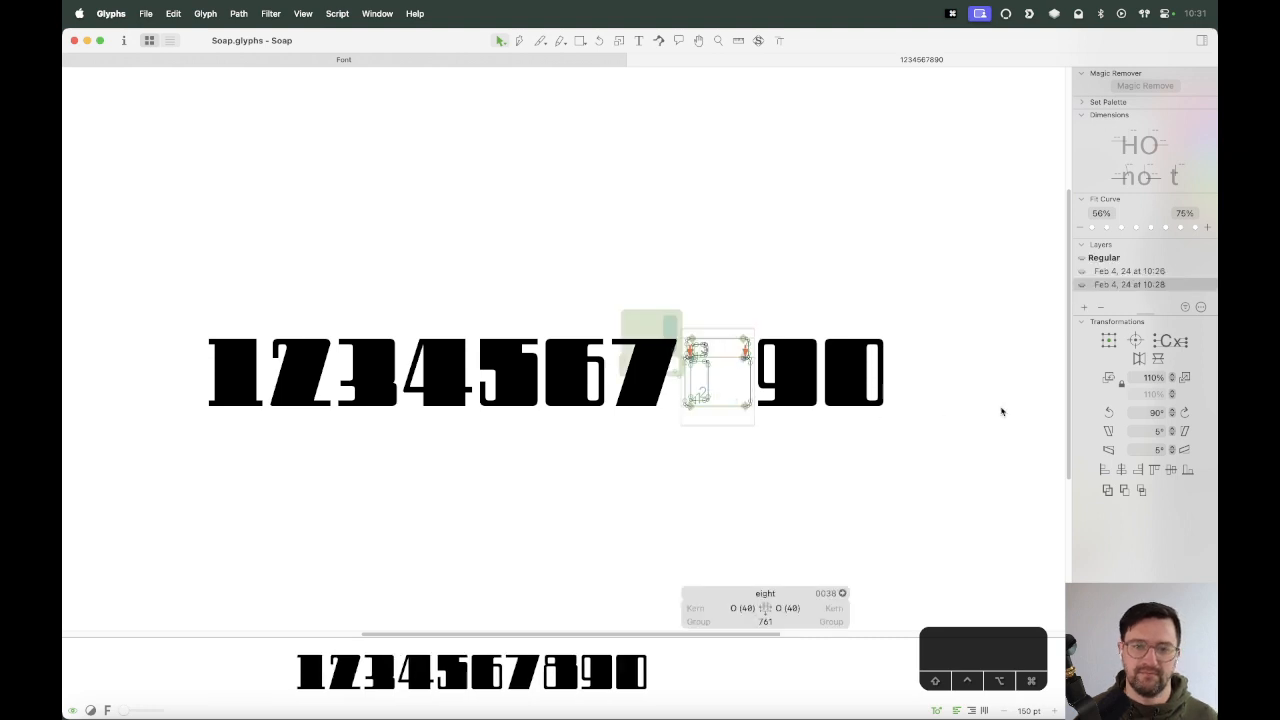
pyautogui.click(1139, 358)
pyautogui.press('t')
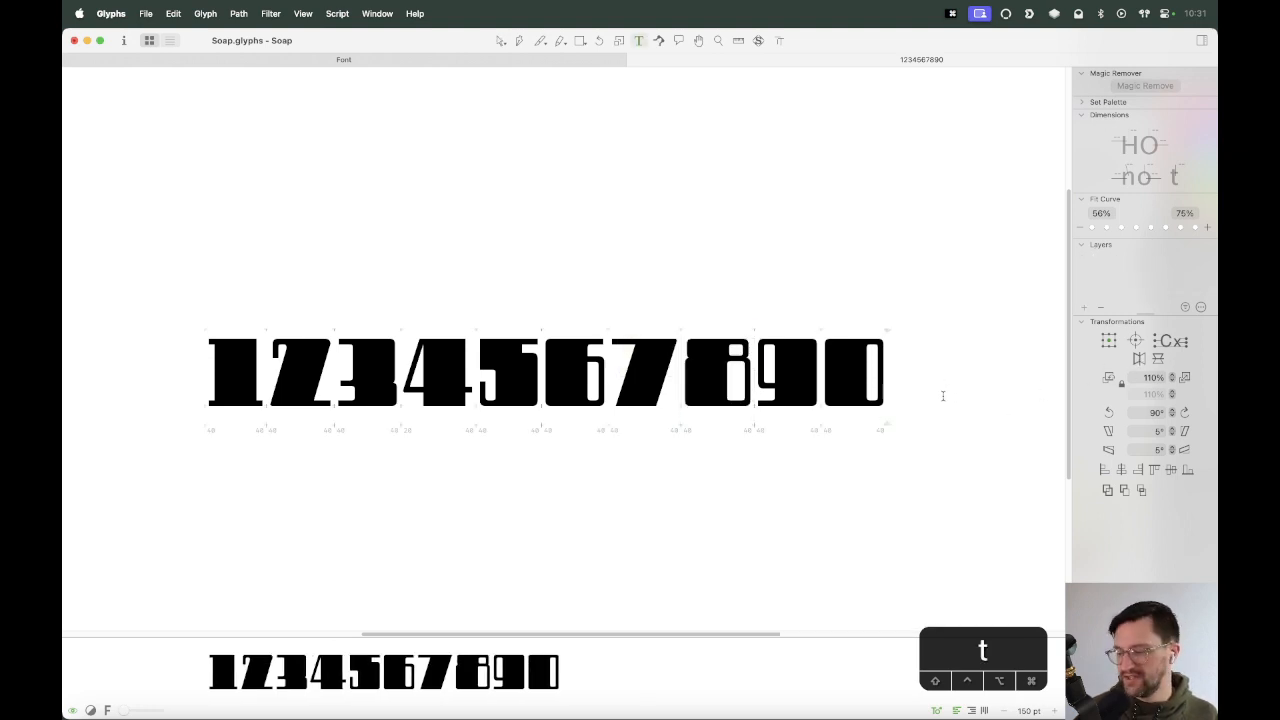
pyautogui.press('Escape')
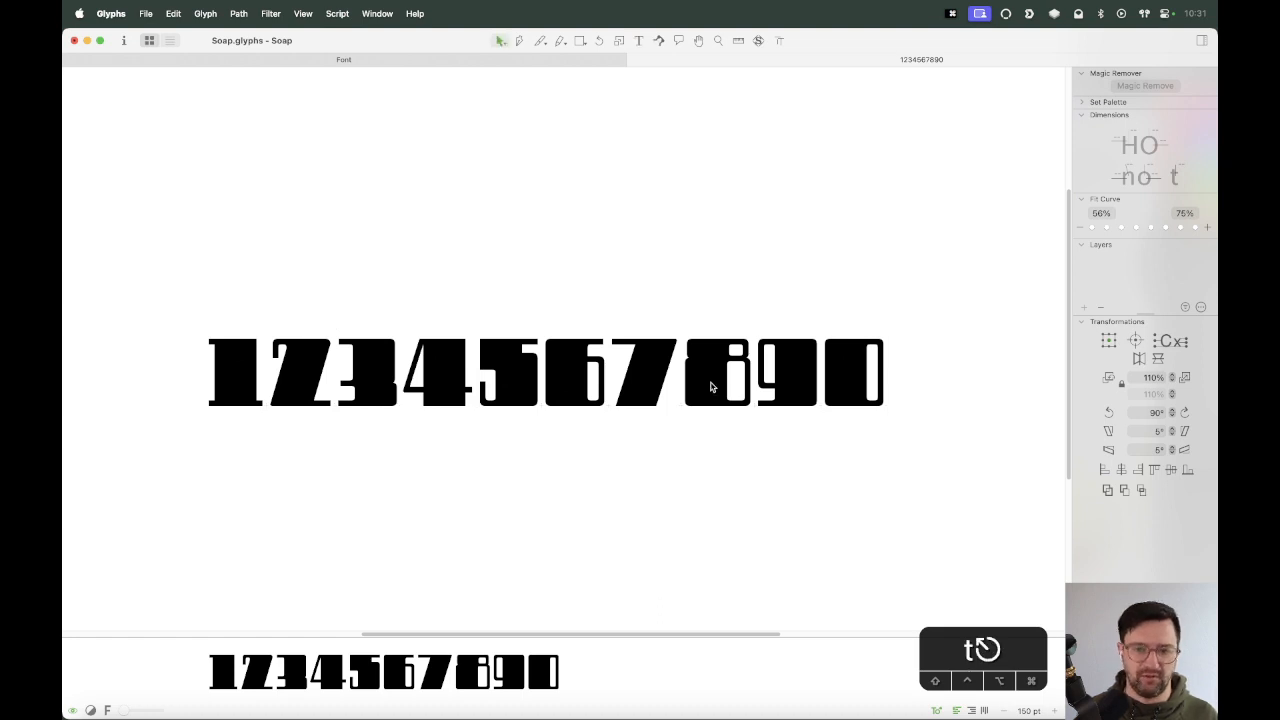
# Save the font and close the numeral edit tab.
pyautogui.doubleClick(710, 381)
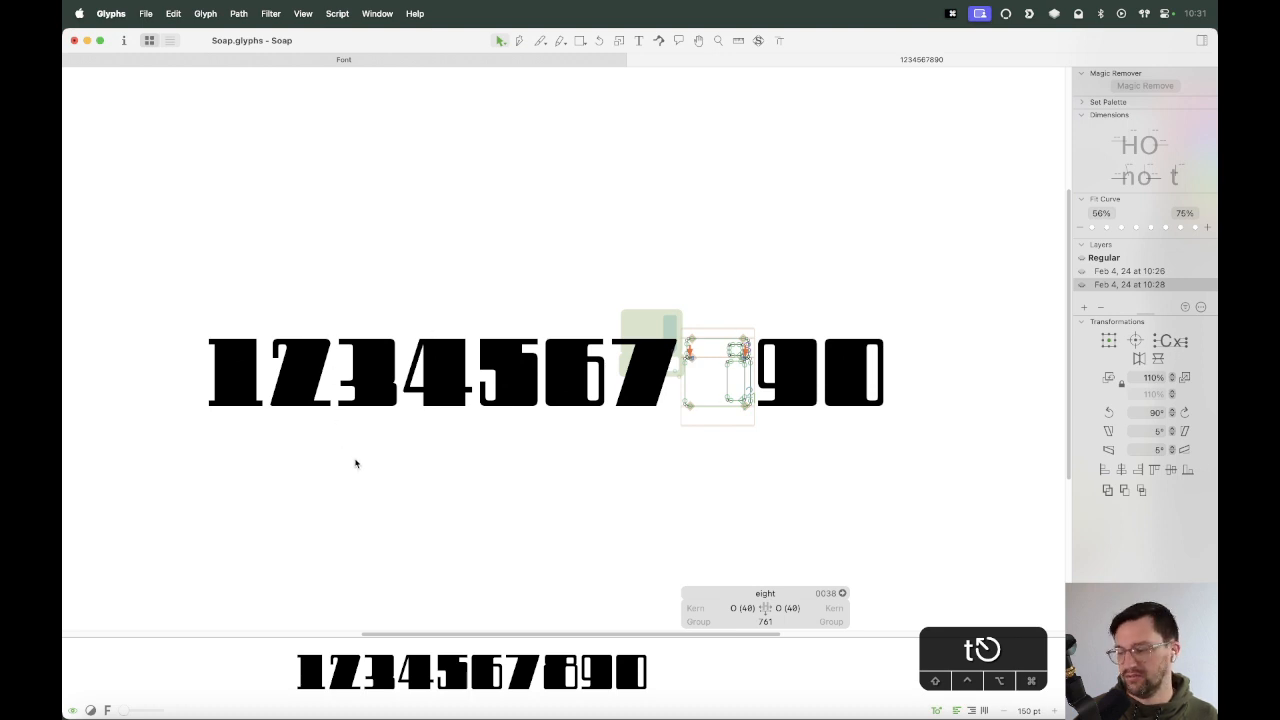
pyautogui.press('t')
pyautogui.press('Escape')
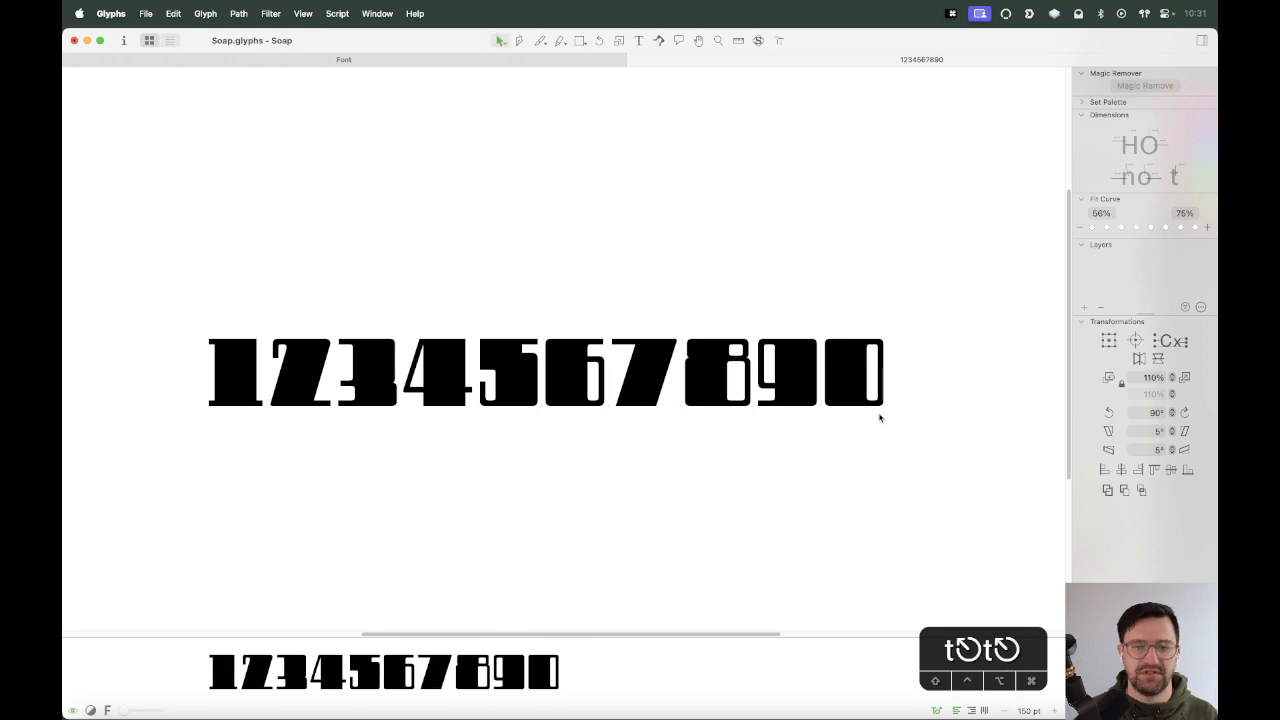
pyautogui.press('super+s')
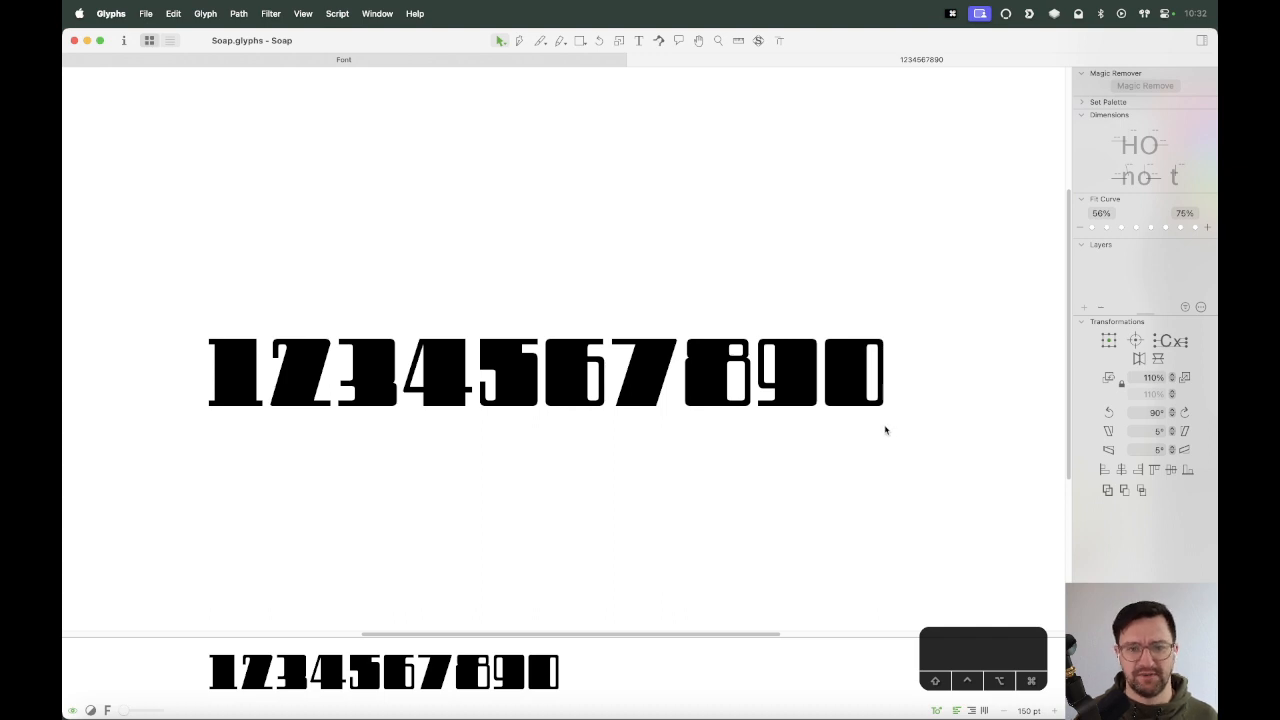
pyautogui.press('super+w')
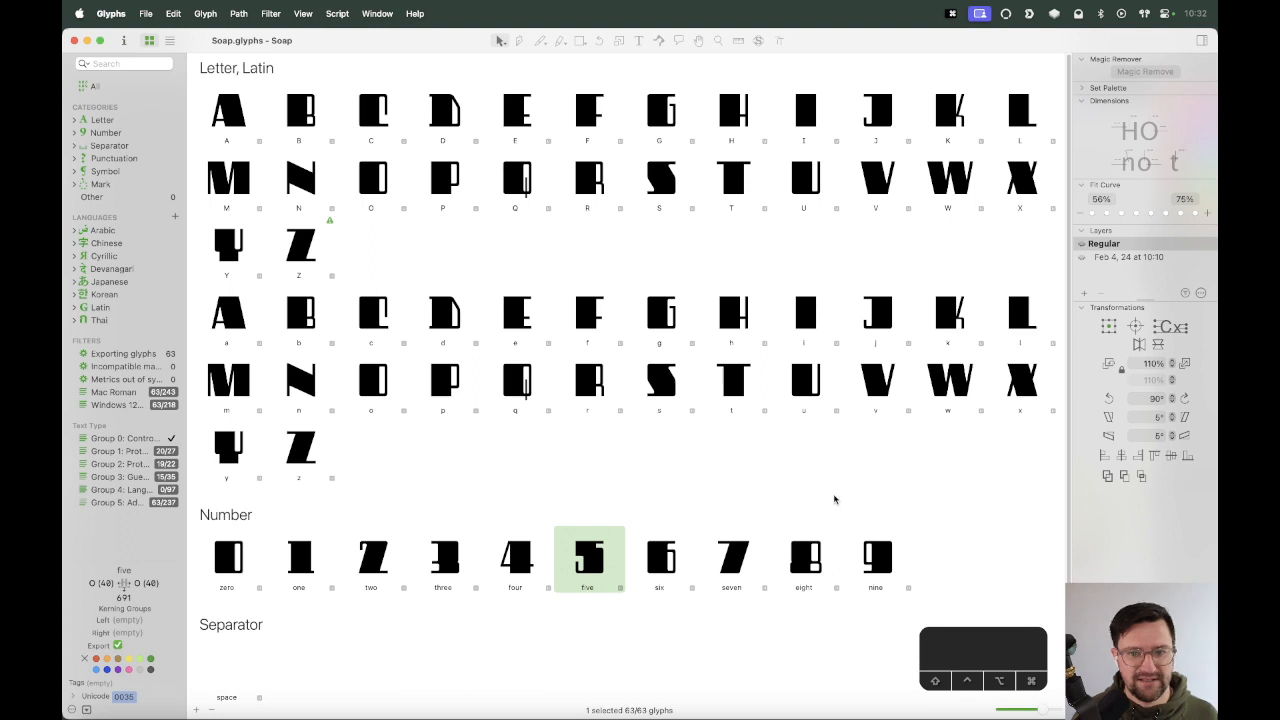
# Update the metrics of the capital Z and save the font.
pyautogui.click(310, 259)
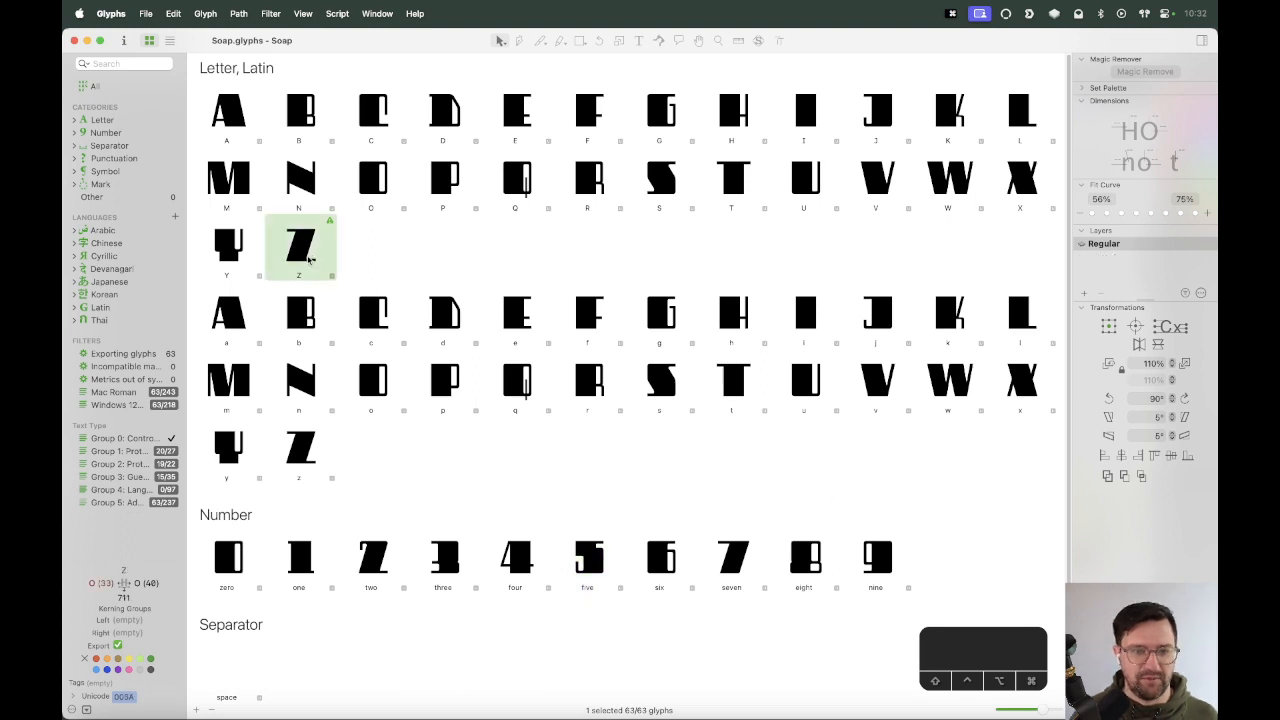
pyautogui.press('ctrl+super+m')
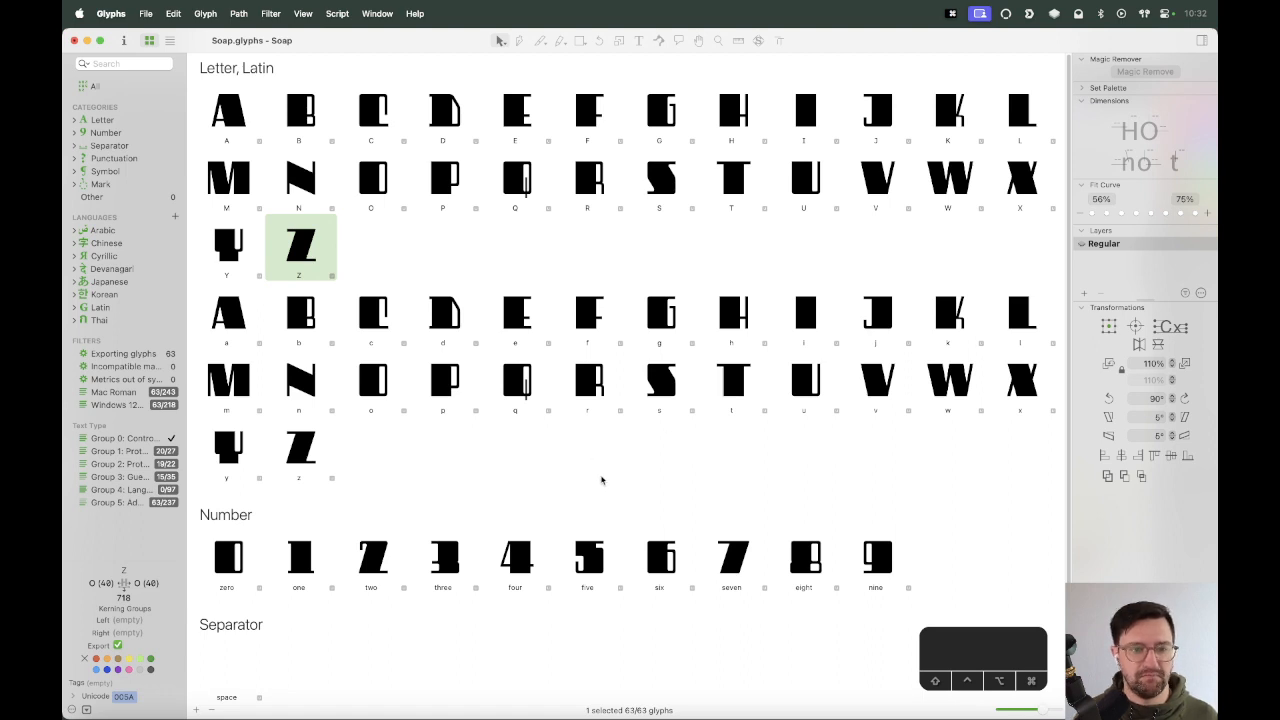
pyautogui.press('t')
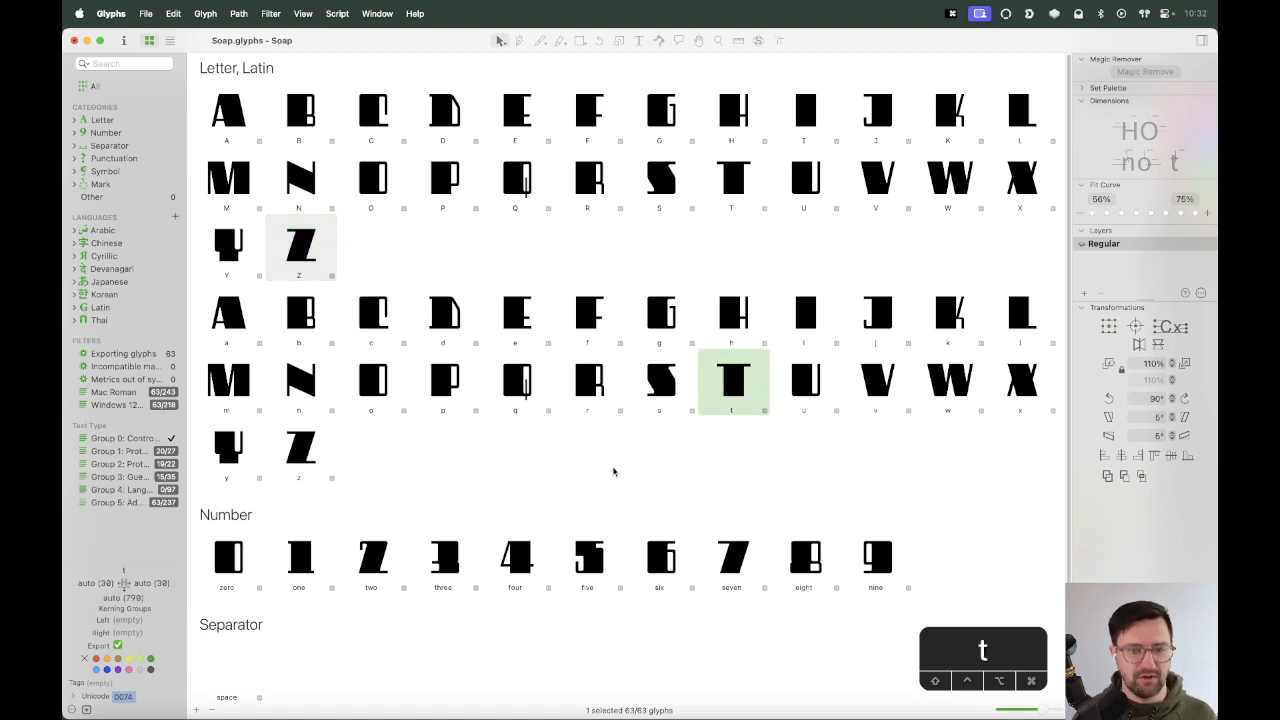
pyautogui.press('super+s')
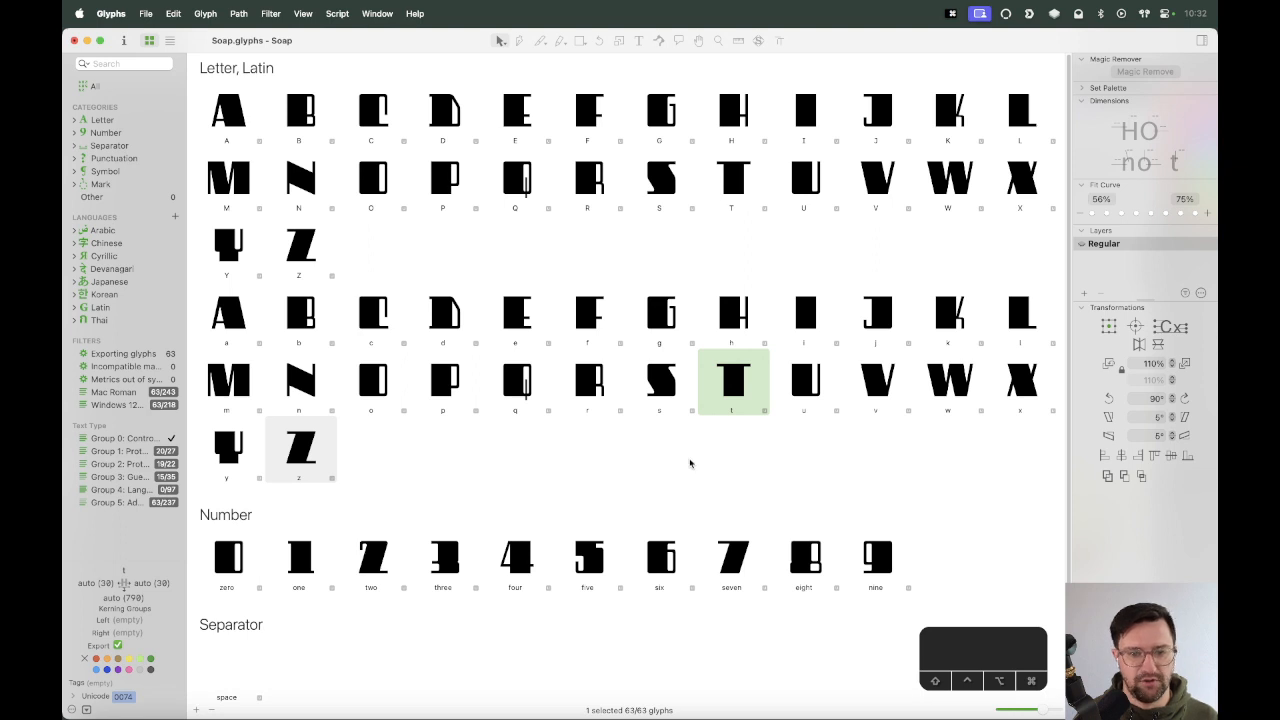
# Resize the glyph previews in the font overview so each alphabet fills two rows of thirteen.
pyautogui.scroll(-1, 846, 488)
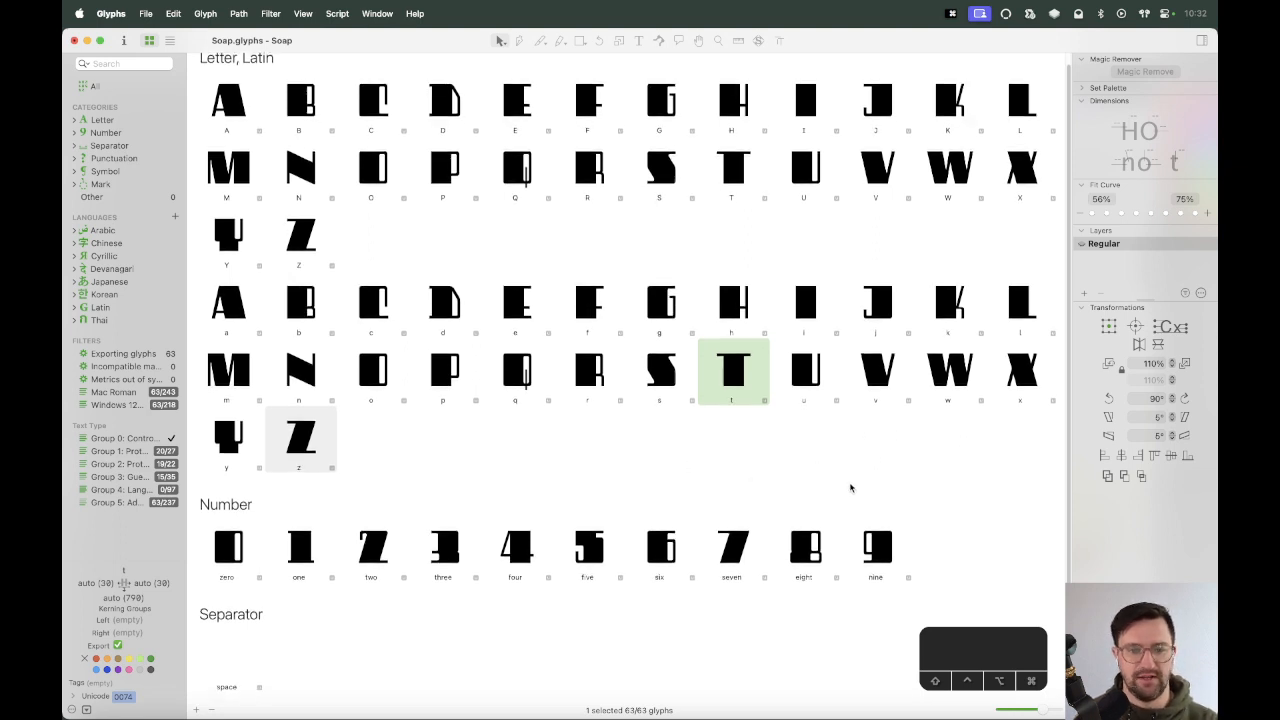
pyautogui.moveTo(1038, 710); pyautogui.dragTo(1030, 711)
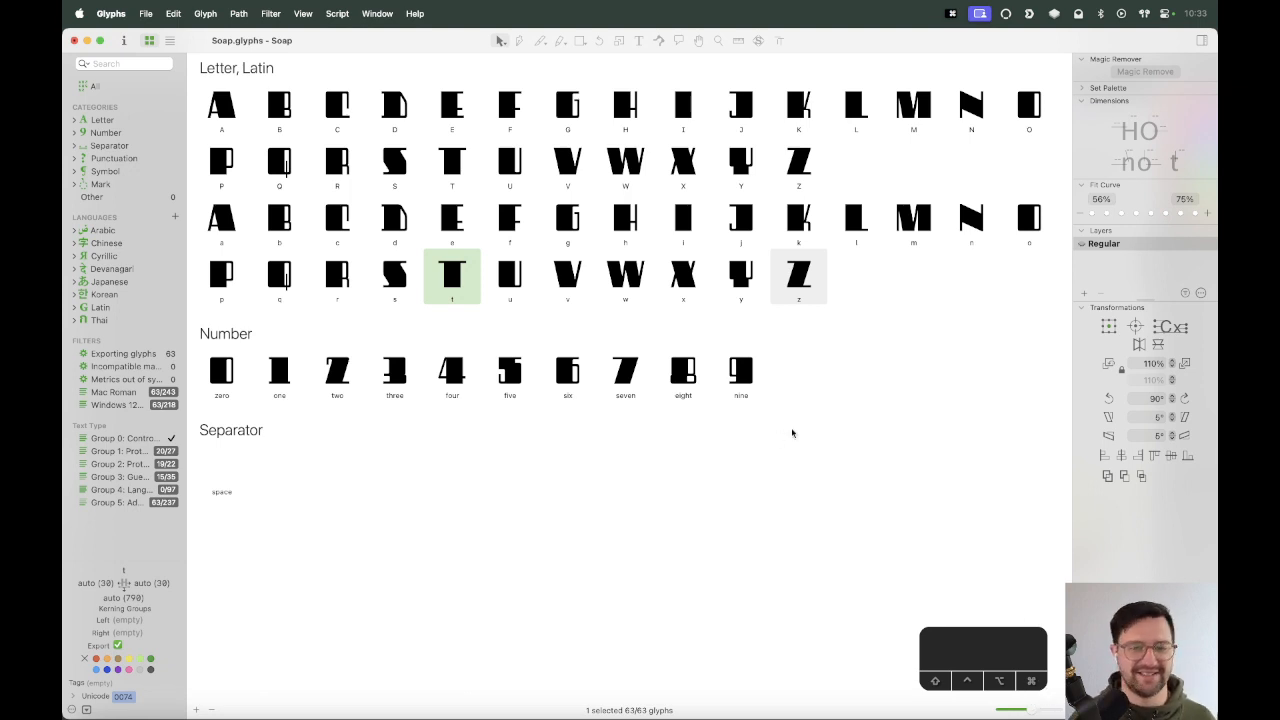
pyautogui.click(1034, 710)
pyautogui.moveTo(1040, 710); pyautogui.dragTo(1044, 709)
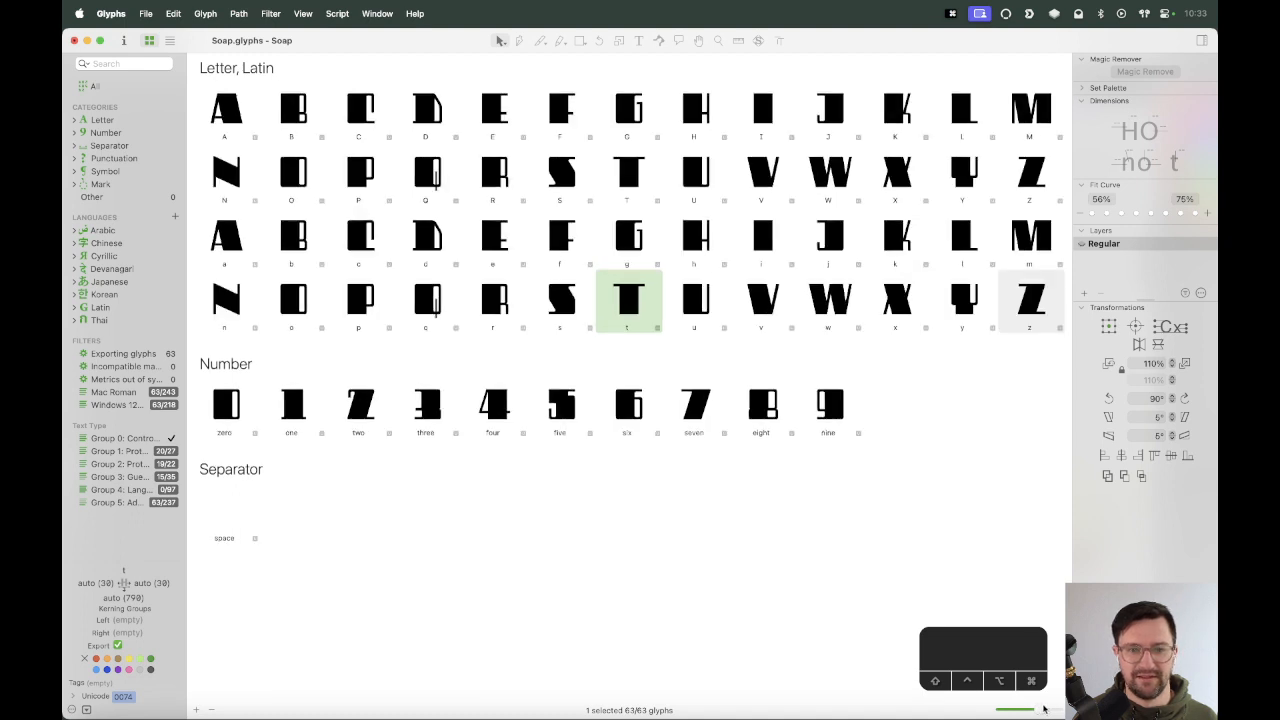
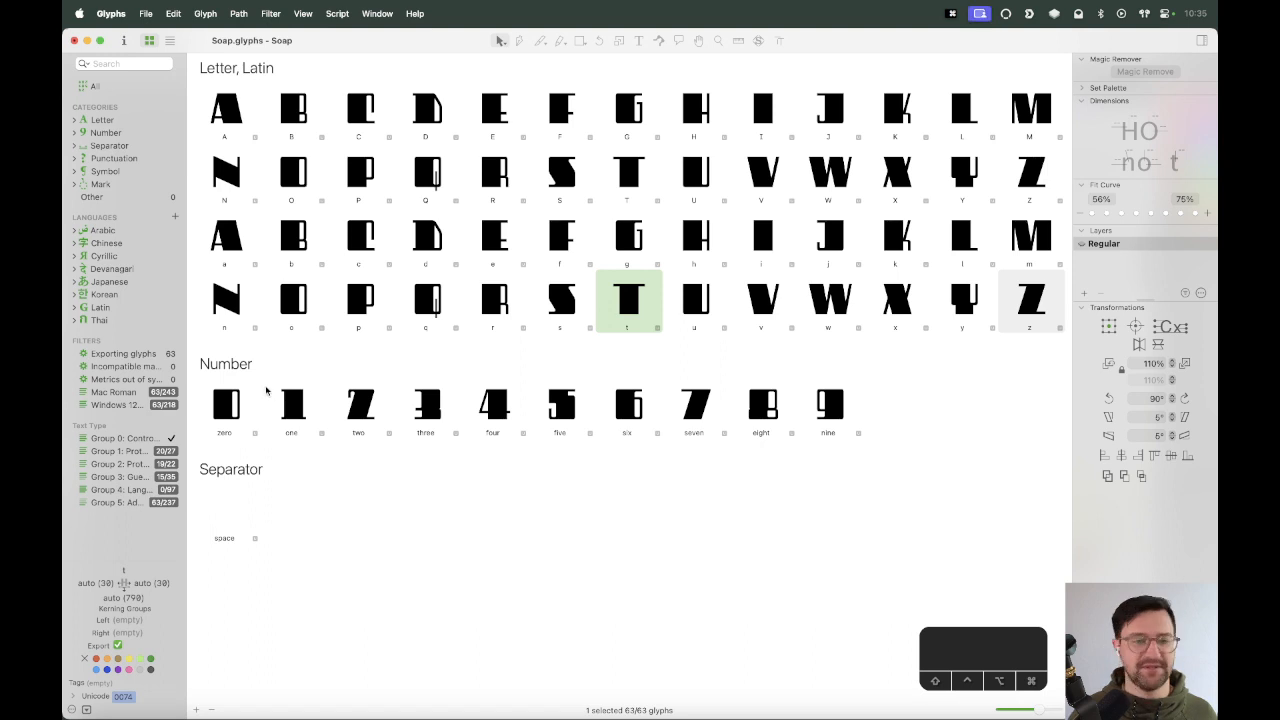
pyautogui.doubleClick(230, 412)
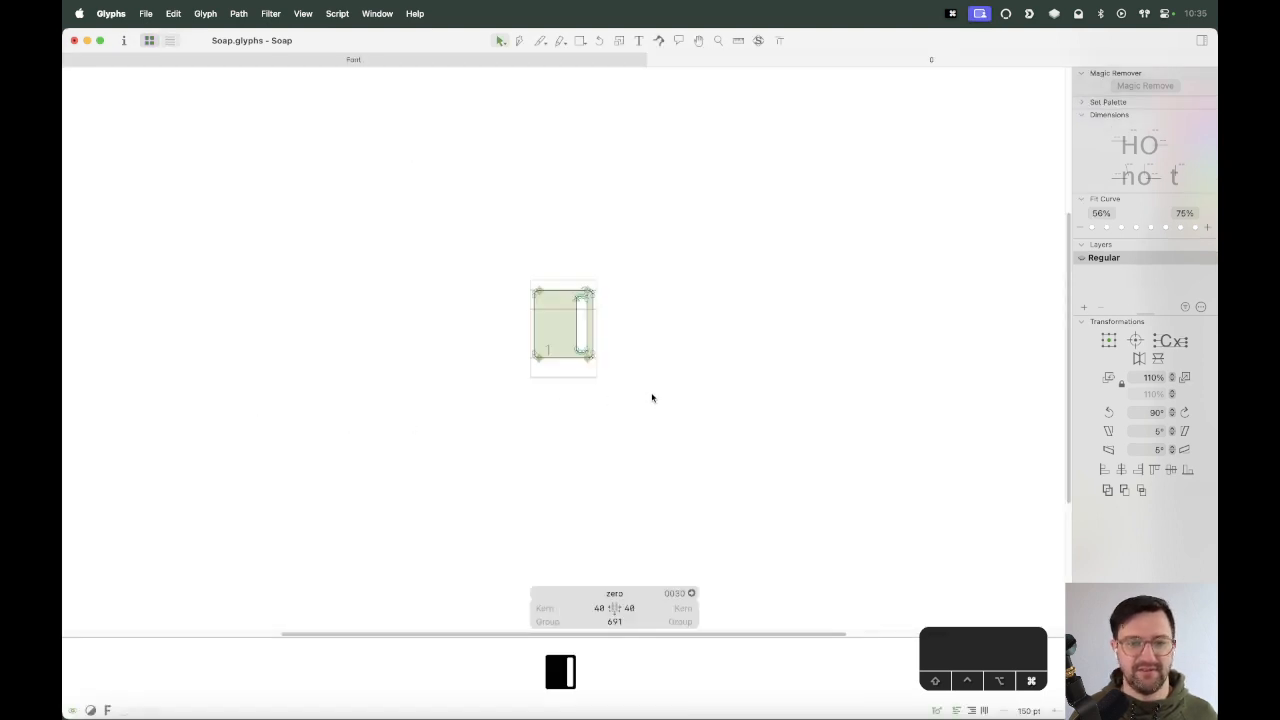
pyautogui.press('super+a')
pyautogui.write('t')
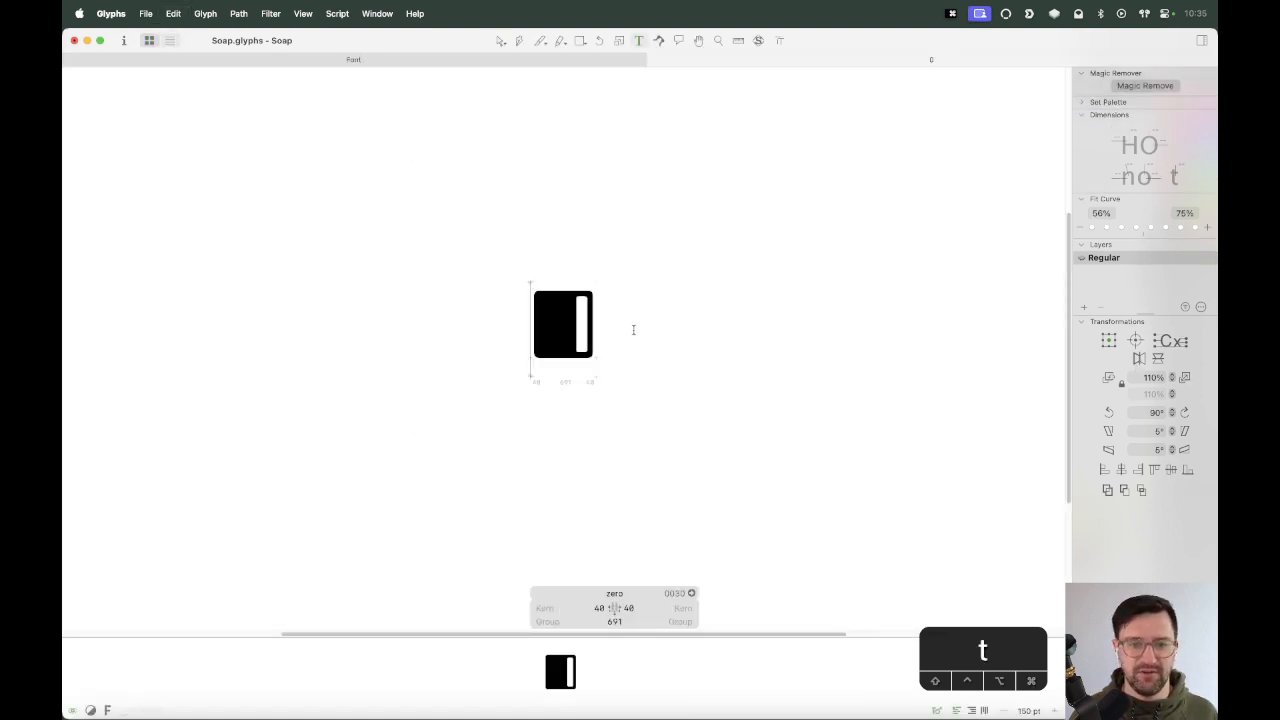
pyautogui.write('8')
pyautogui.press('Escape')
pyautogui.doubleClick(580, 363)
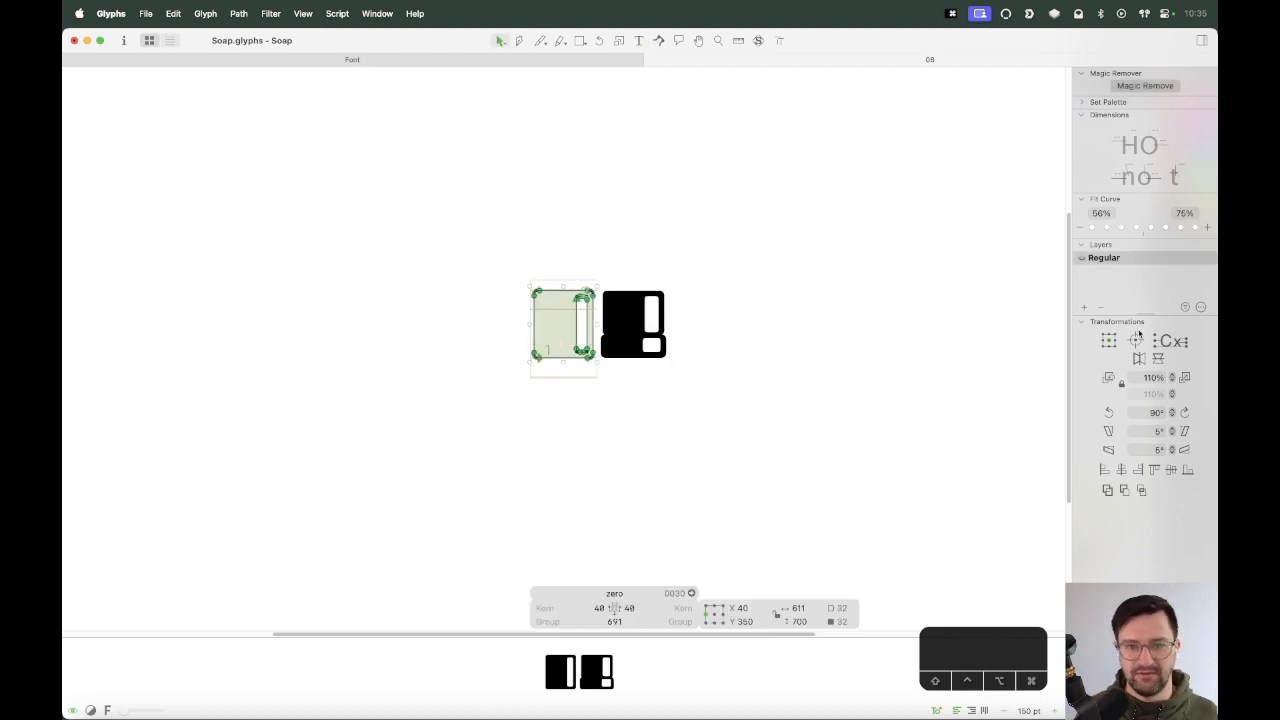
pyautogui.press('t')
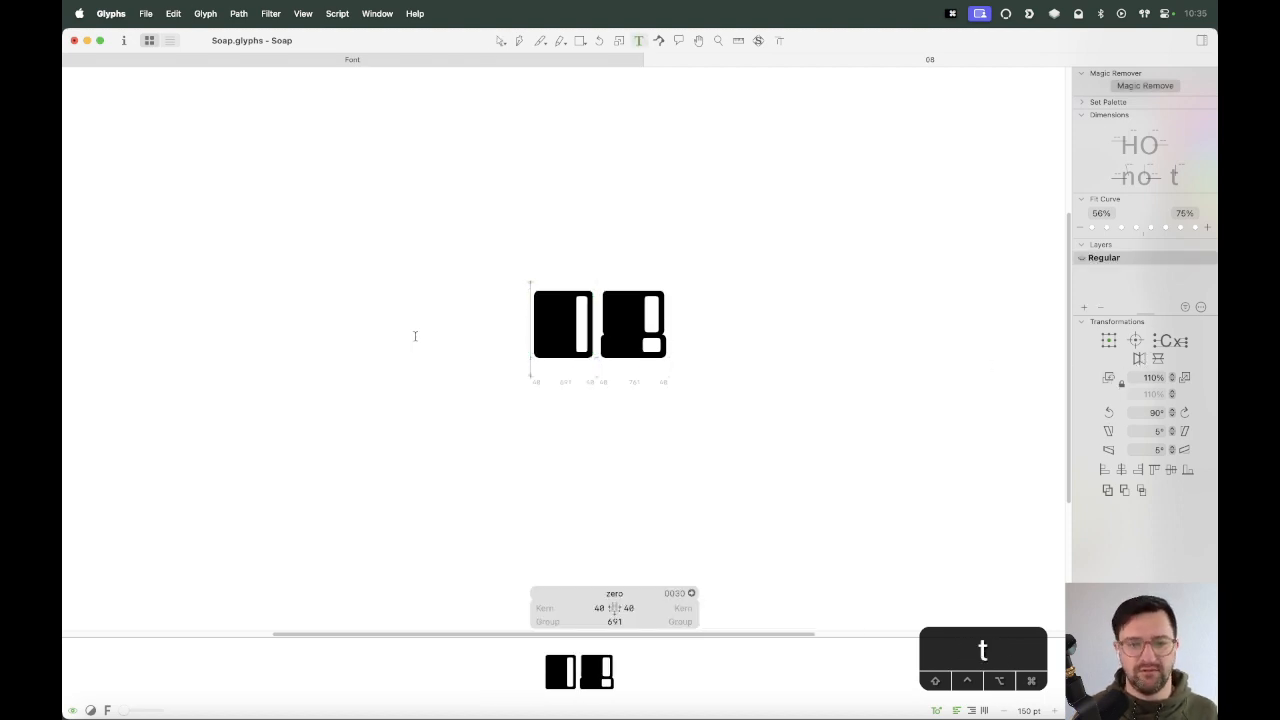
pyautogui.press('super+a')
pyautogui.write('0123456789')
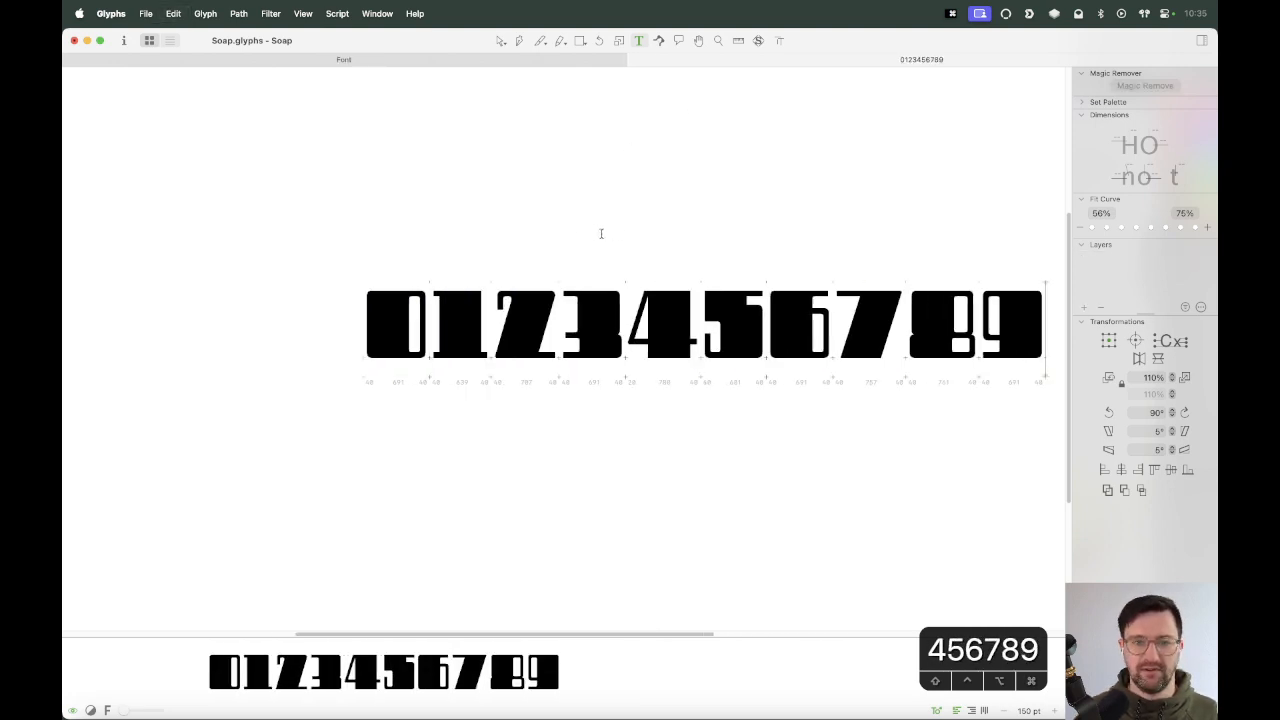
# Mirror the zero horizontally so its counter sits on the left side, and close the edit tab.
pyautogui.press('Escape')
pyautogui.press('space')
pyautogui.moveTo(890, 285); pyautogui.dragTo(736, 316)
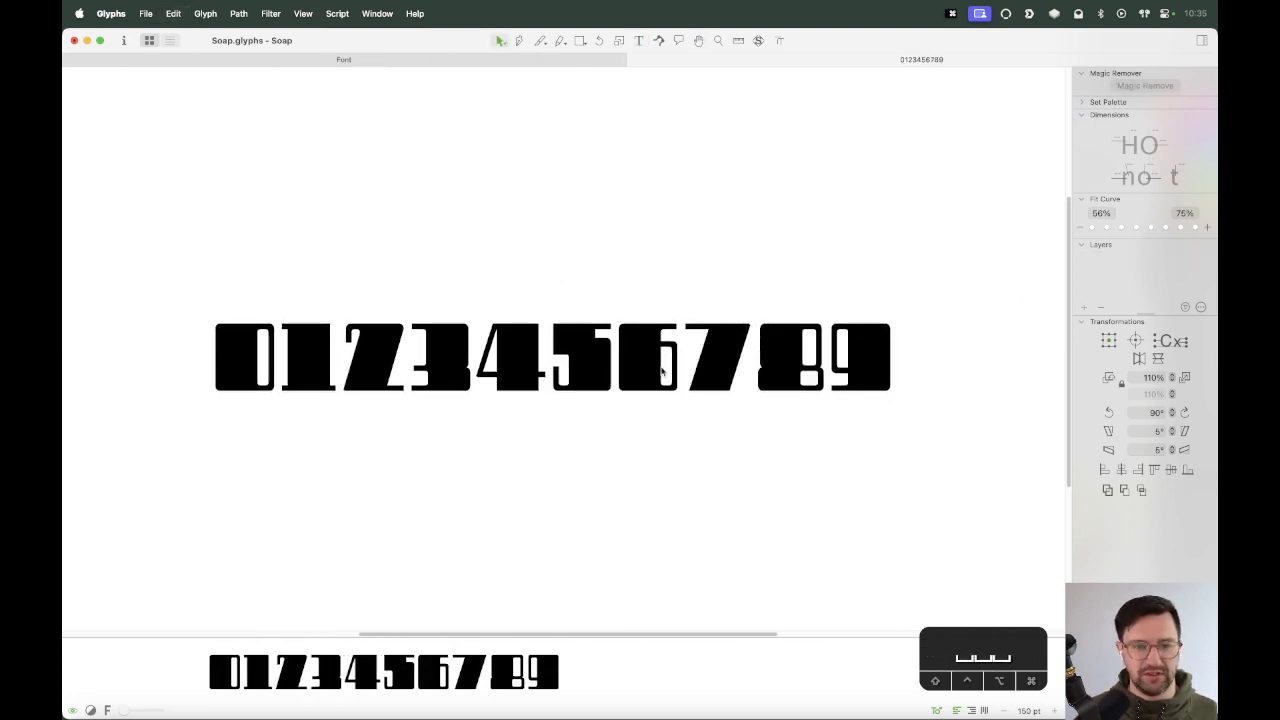
pyautogui.doubleClick(242, 374)
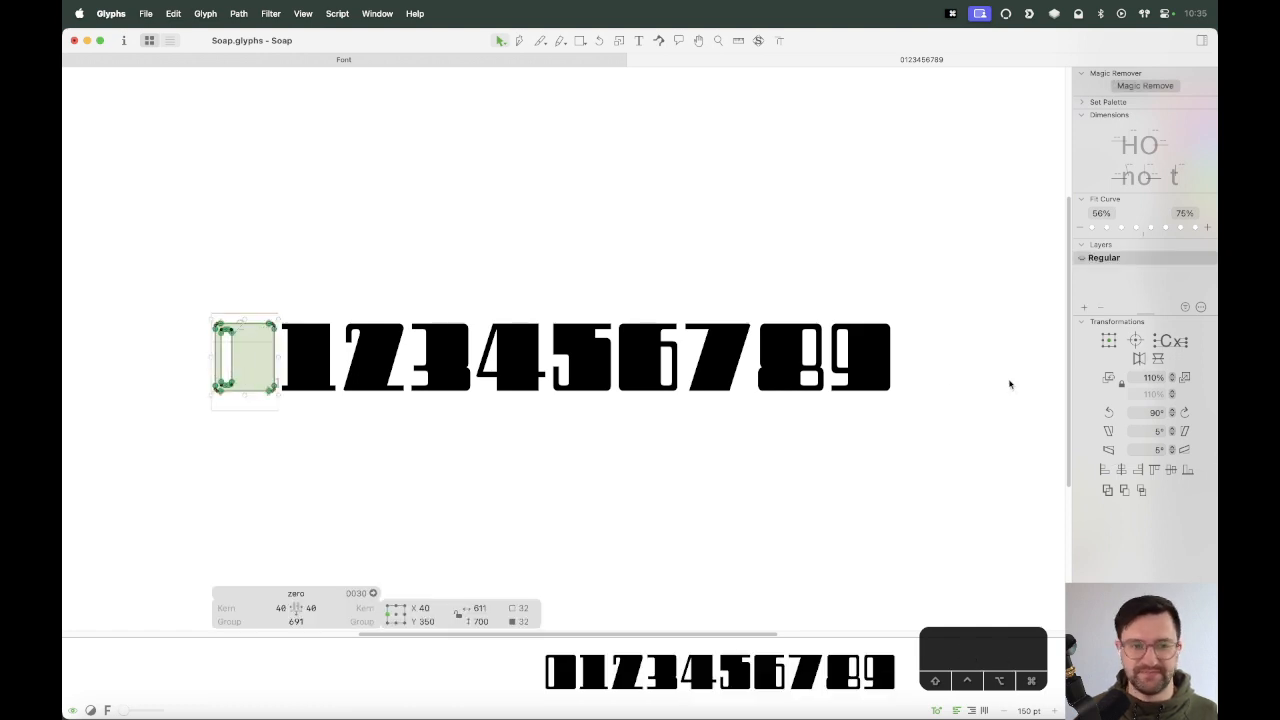
pyautogui.press('t')
pyautogui.press('Escape')
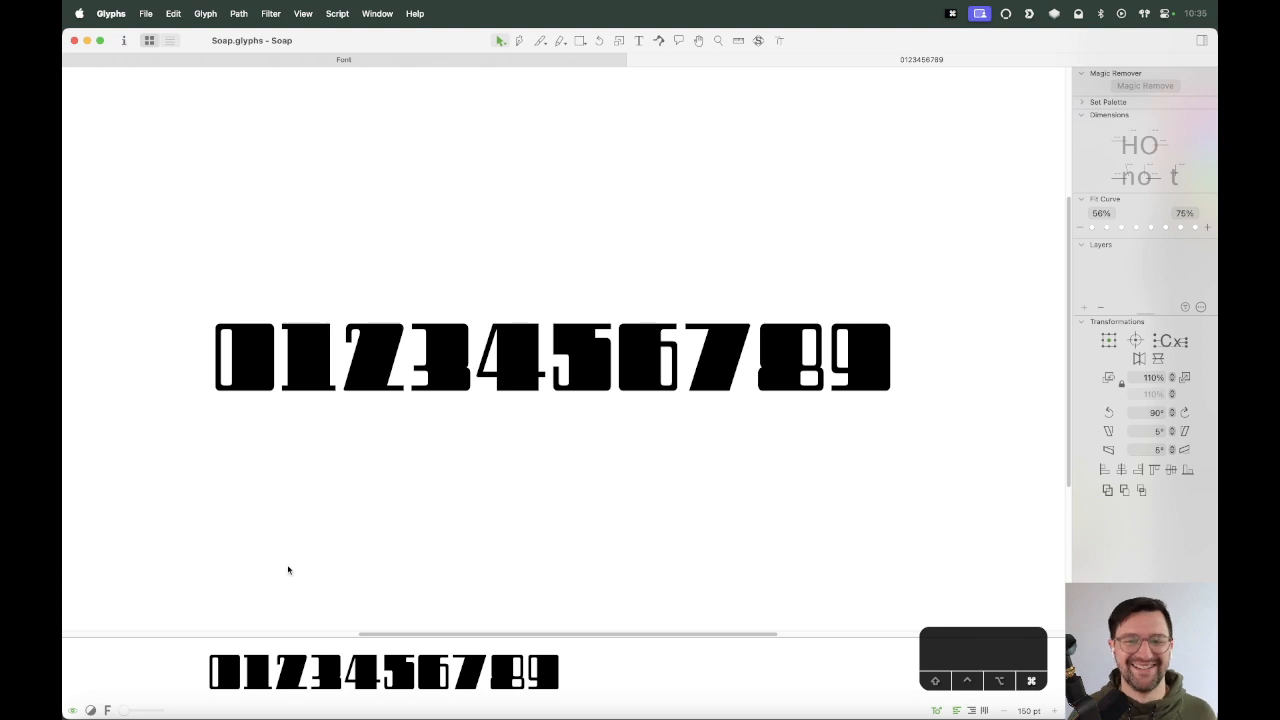
pyautogui.press('super+w')
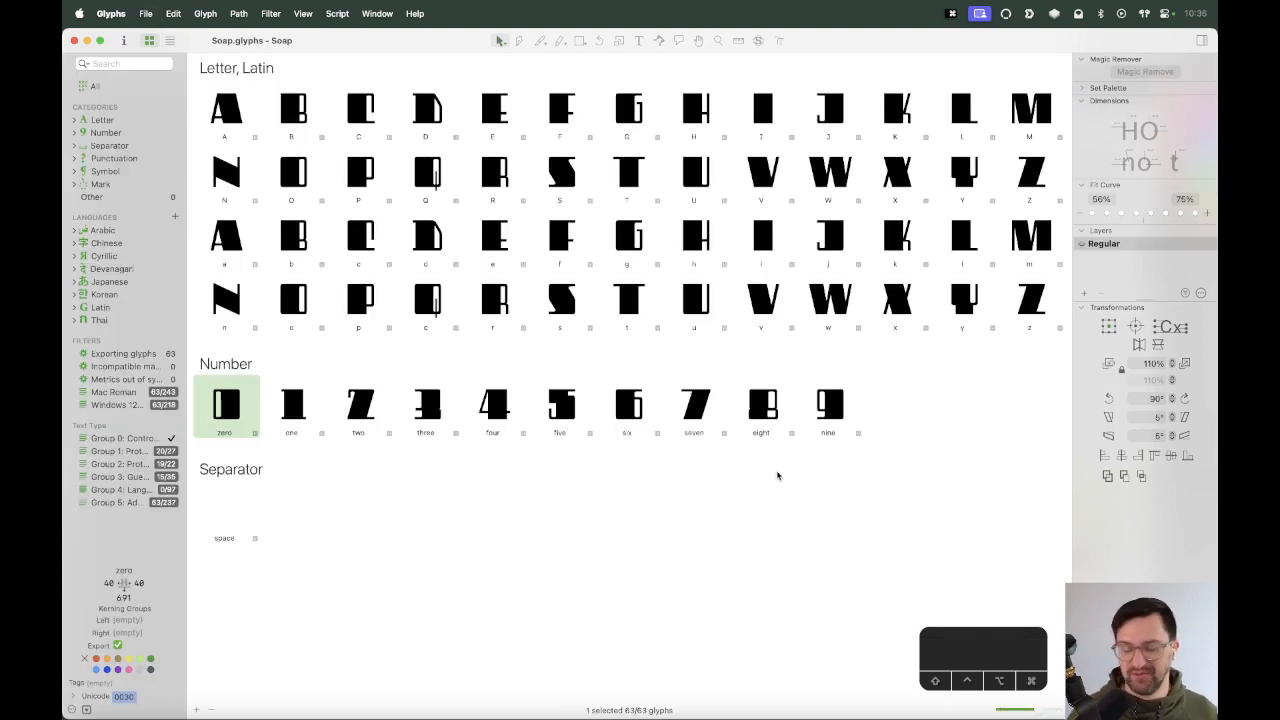
# Open the eight in an edit tab, enlarge it, and add a six beside it for comparison.
pyautogui.click(744, 410)
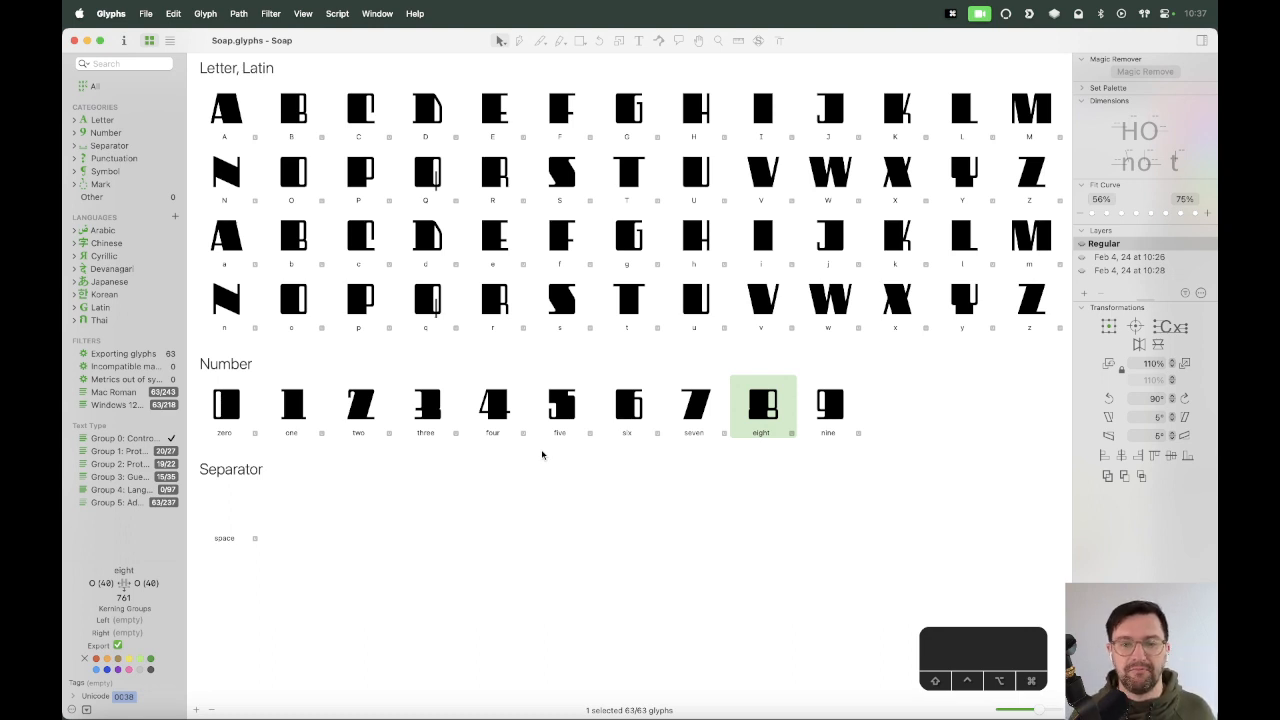
pyautogui.doubleClick(766, 399)
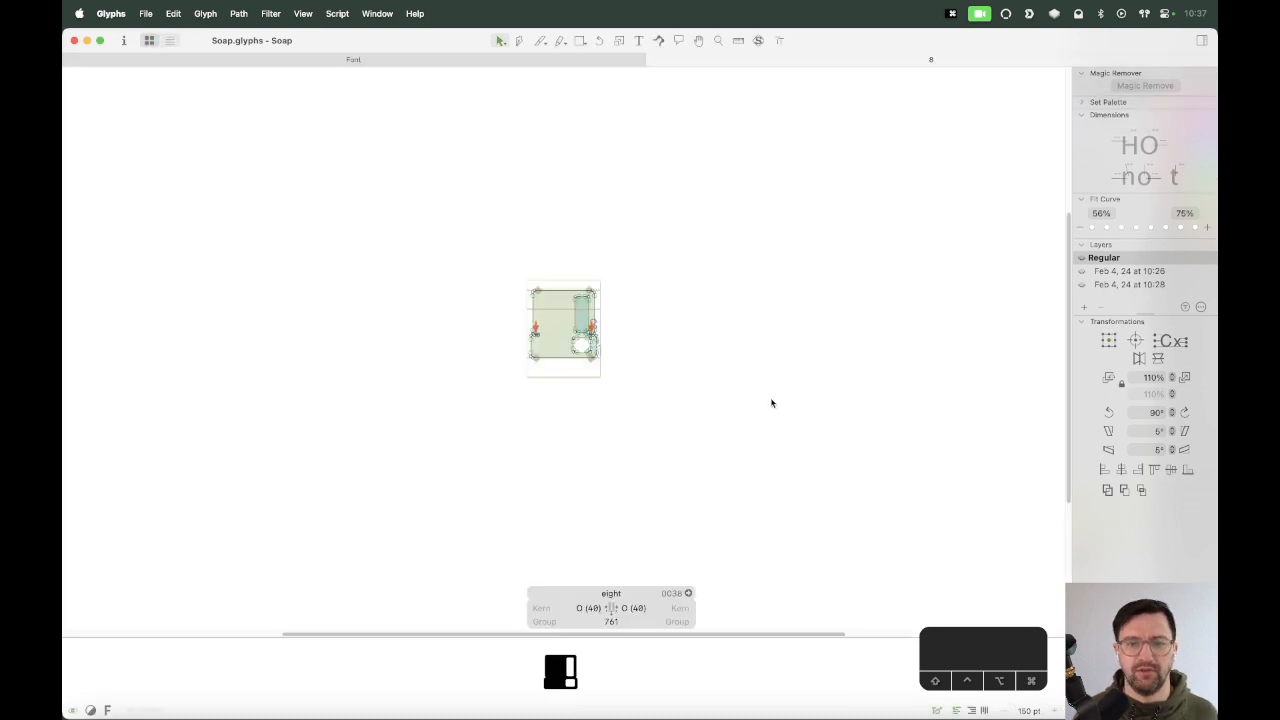
pyautogui.press('super+equal')
pyautogui.press('super+equal')
pyautogui.press('super+equal')
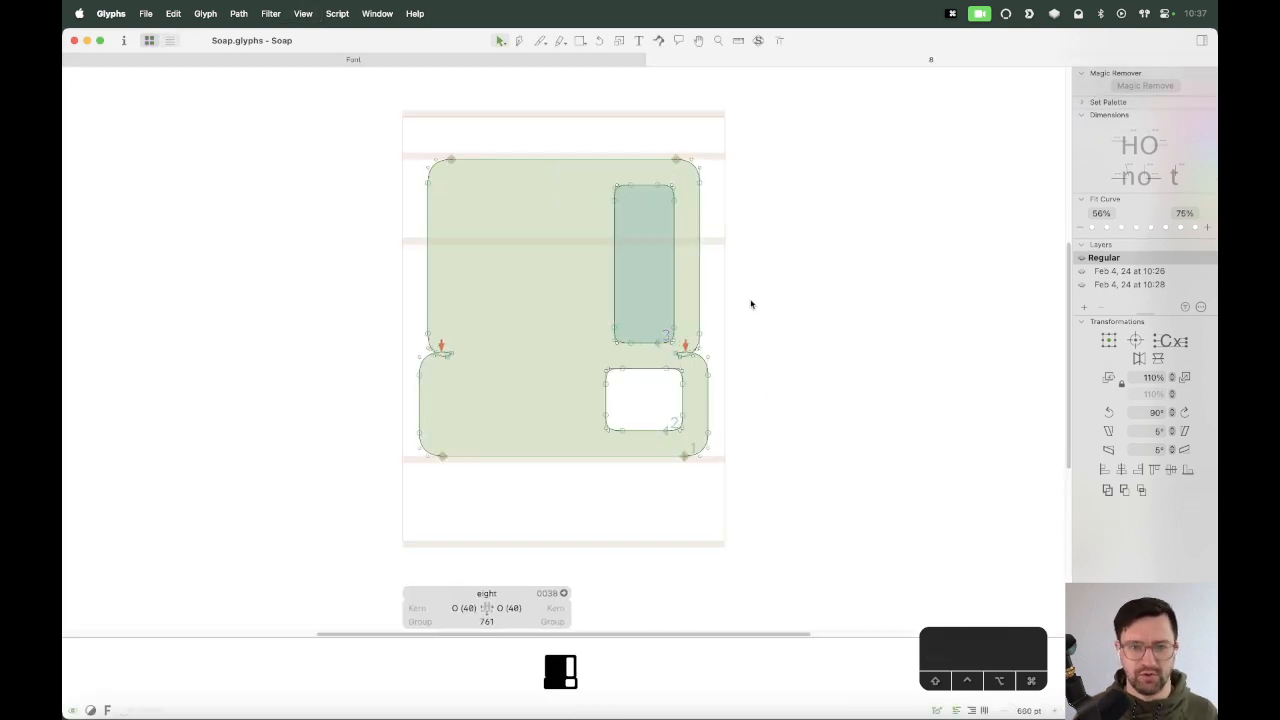
pyautogui.write('t')
pyautogui.write('6')
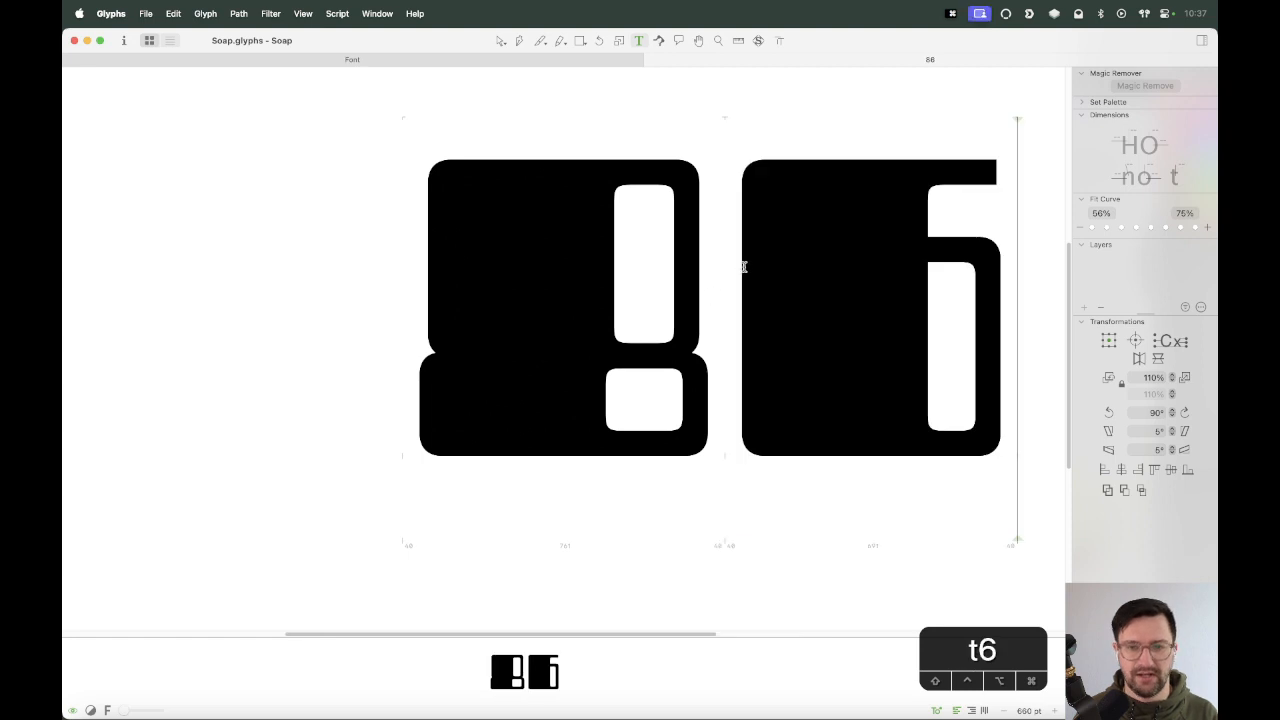
pyautogui.press('Escape')
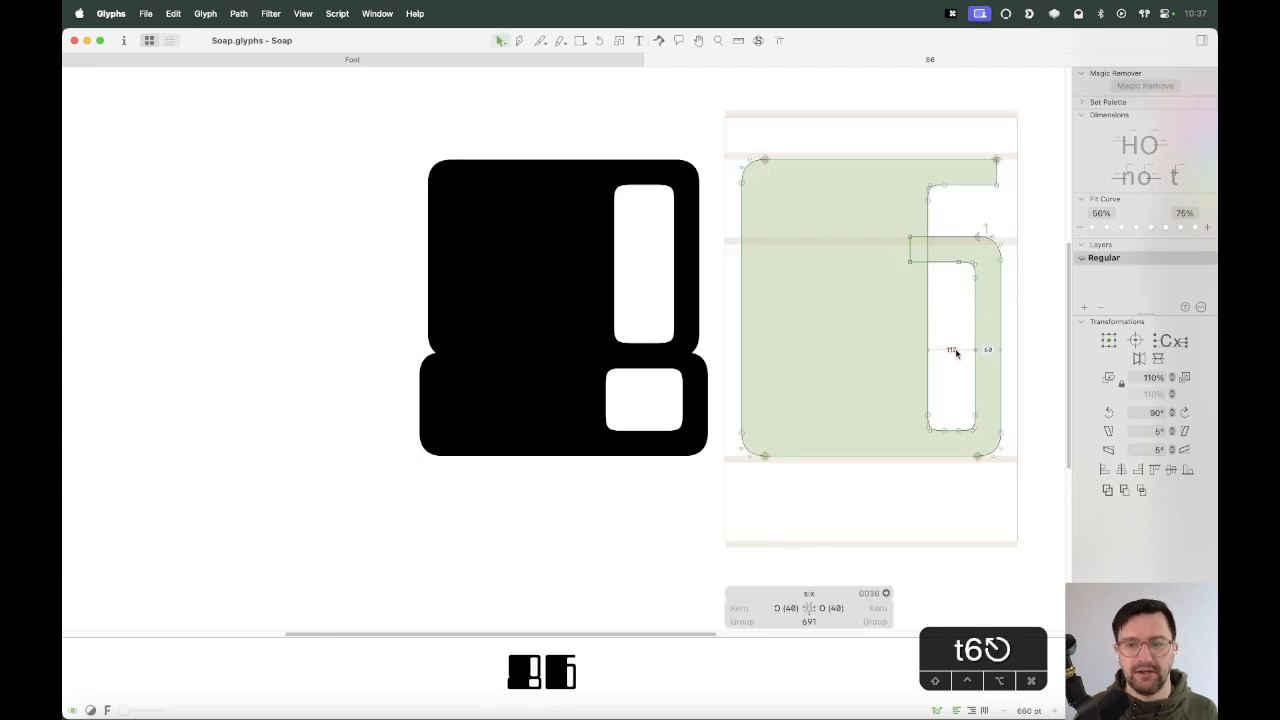
# Narrow the eight by shifting all its right-hand nodes, including both counters' right edges, 29 units left, and update its metrics.
pyautogui.doubleClick(660, 280)
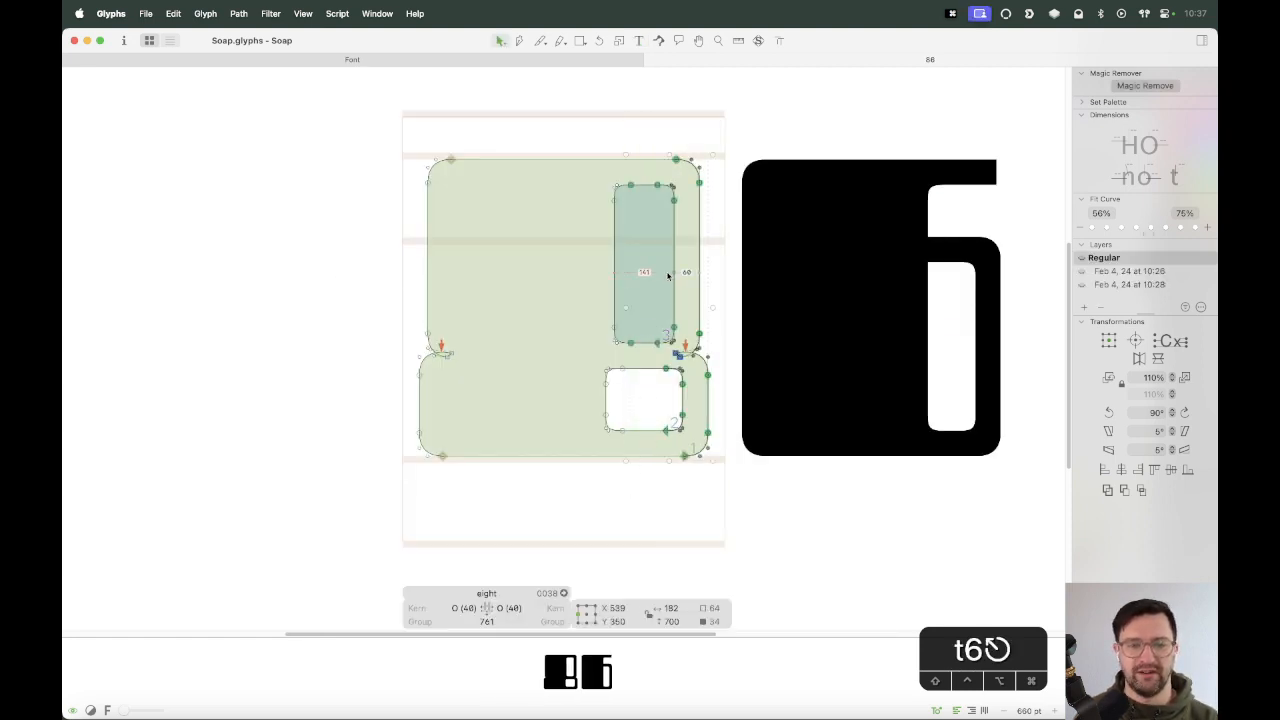
pyautogui.moveTo(716, 110); pyautogui.dragTo(649, 499)
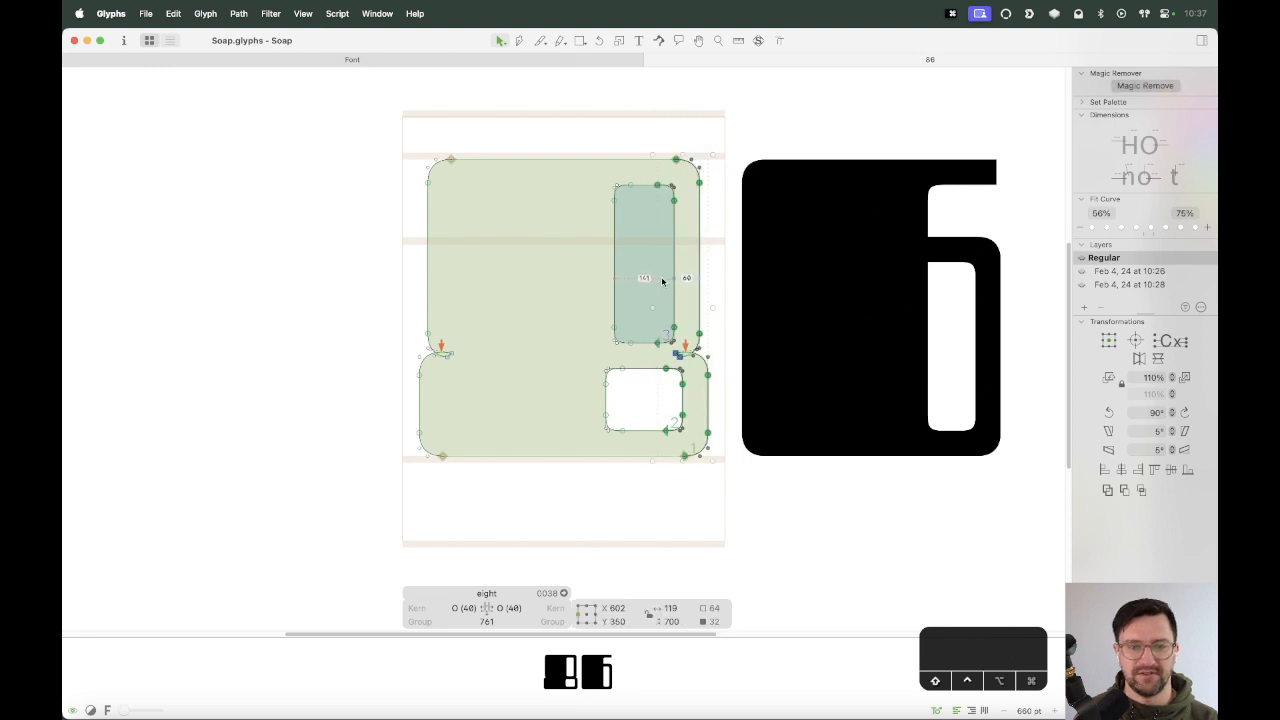
pyautogui.hotkey('shift', 'Left')
pyautogui.hotkey('shift', 'Left')
pyautogui.hotkey('shift', 'Left')
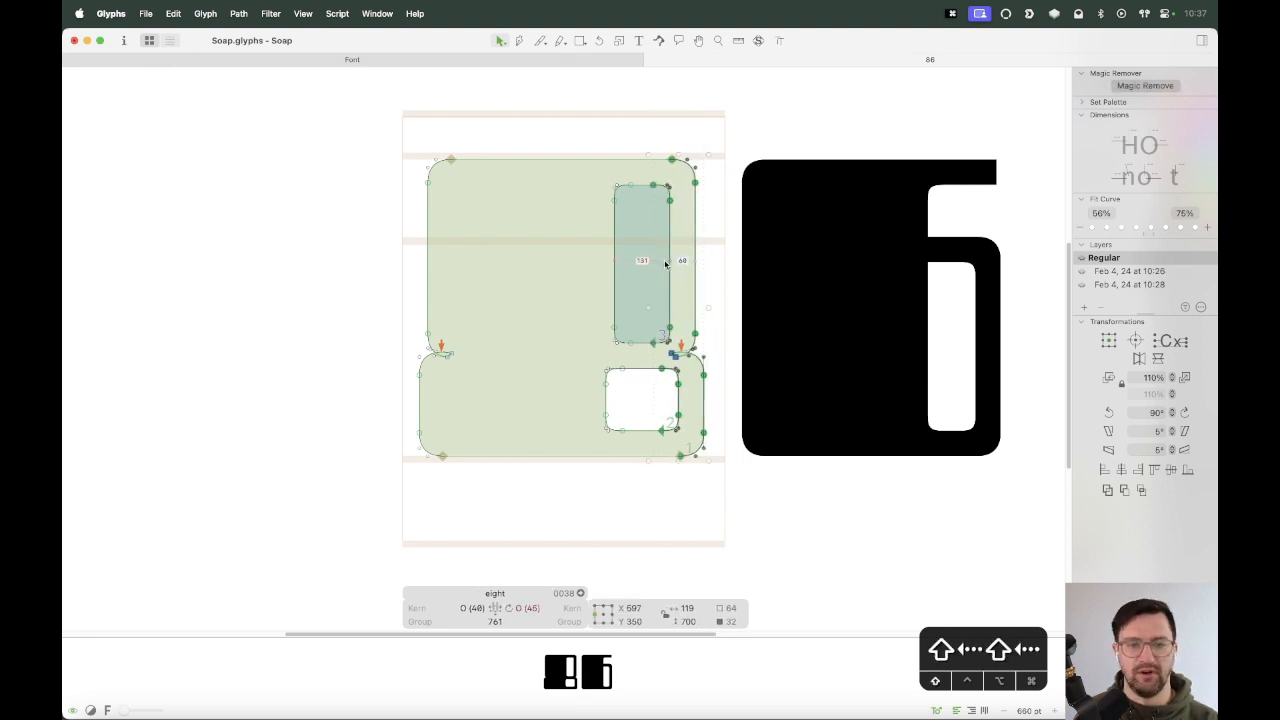
pyautogui.press('Right')
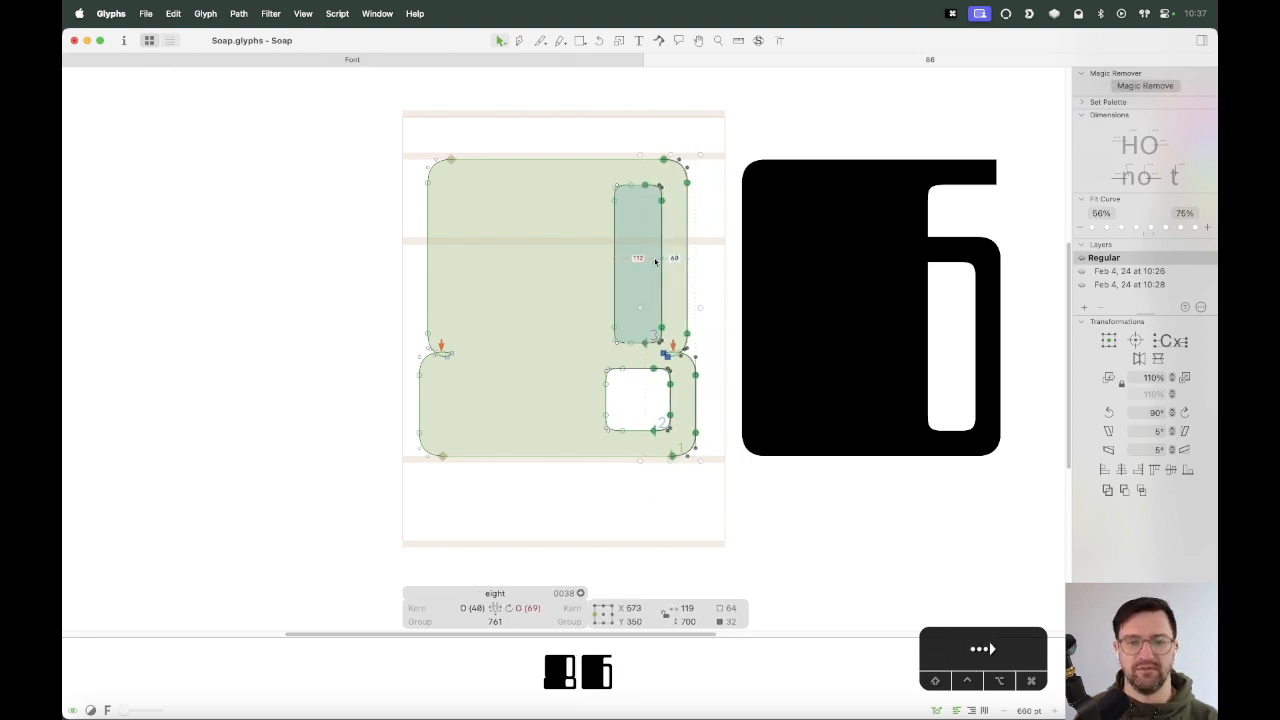
pyautogui.click(610, 394)
pyautogui.press('ctrl+super+m')
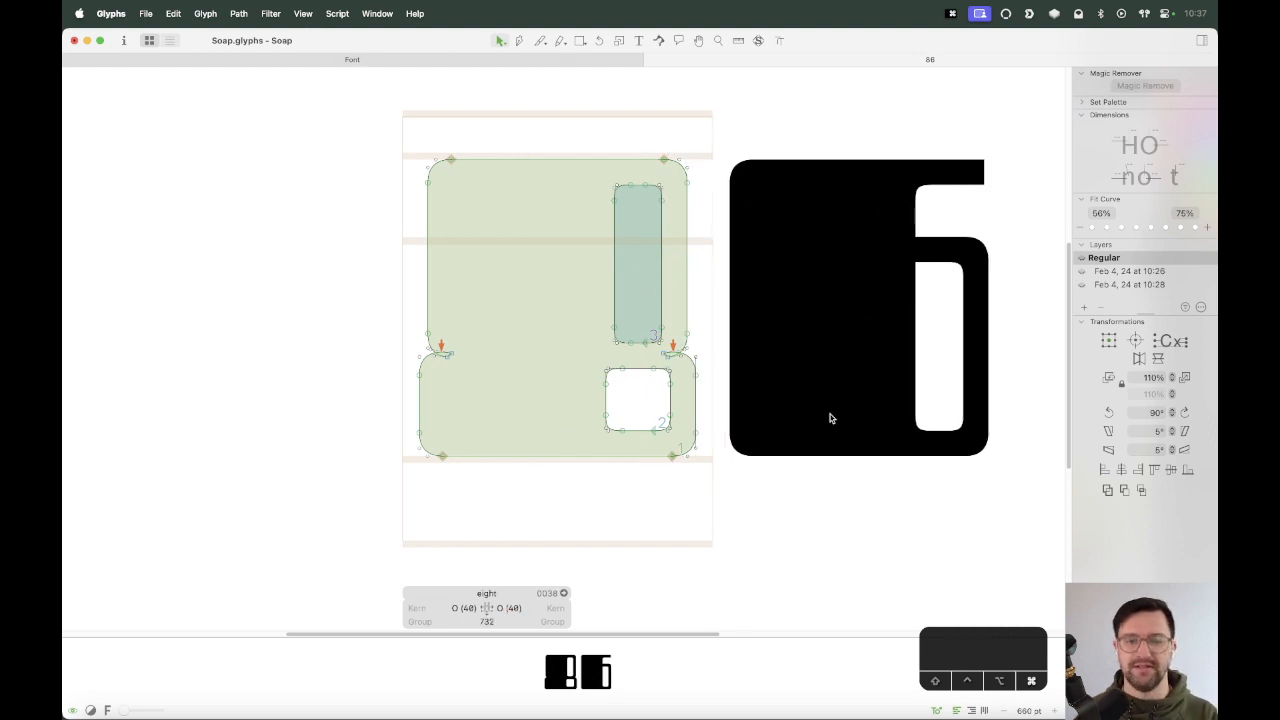
# Compare the eight with the six at a reduced size of 250 pt, and close the edit tab.
pyautogui.press('super+minus')
pyautogui.press('super+minus')
pyautogui.press('super+minus')
pyautogui.press('t')
pyautogui.press('Escape')
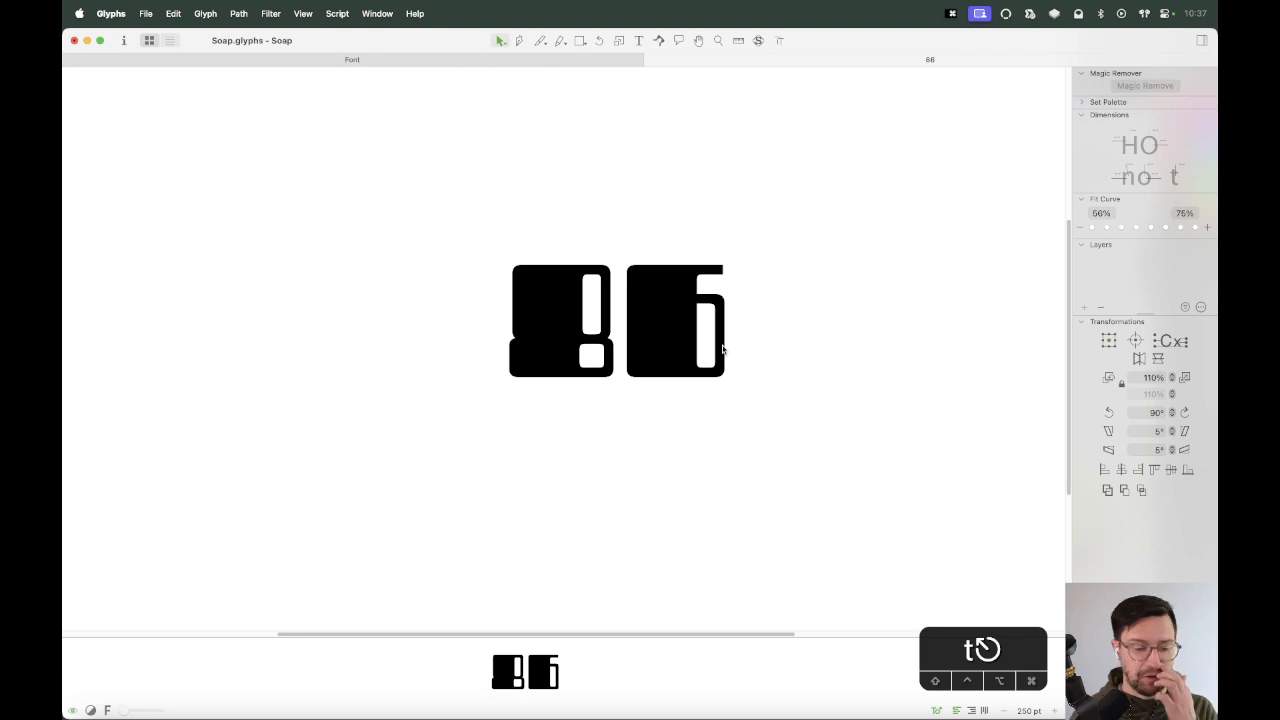
pyautogui.press('super+w')
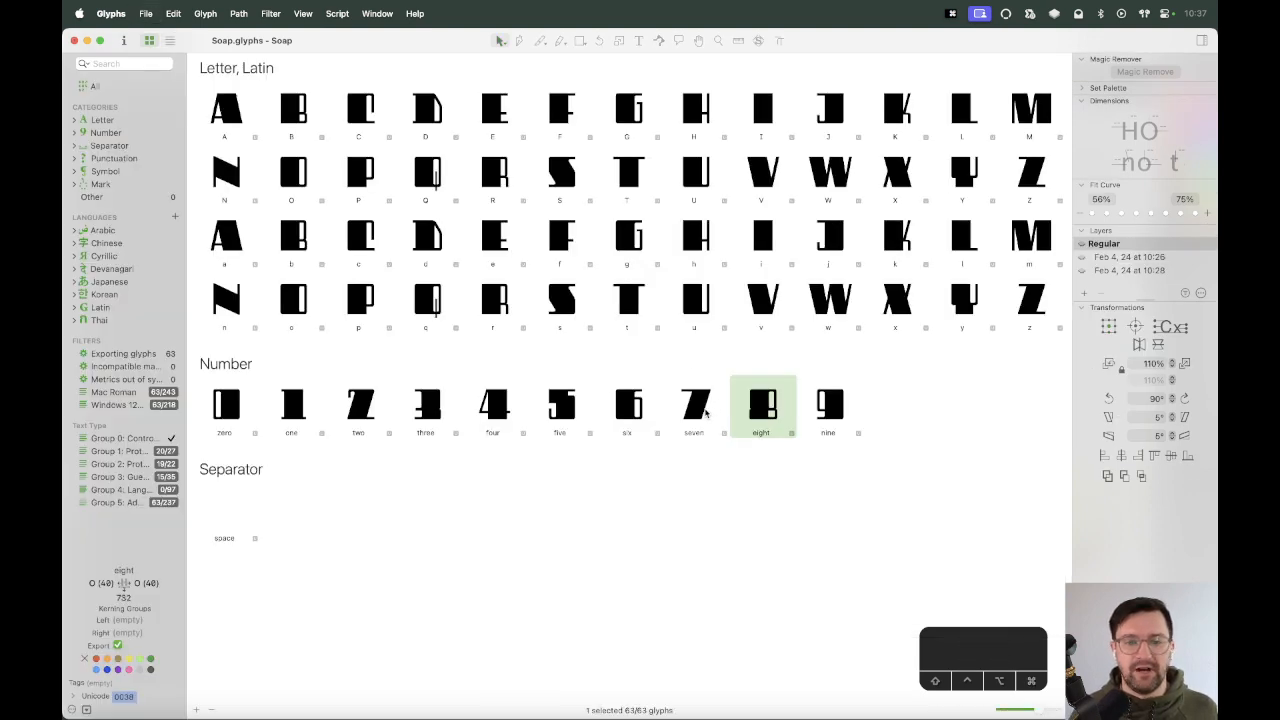
# Look over the seven and nine in the font overview and save the font.
pyautogui.click(706, 413)
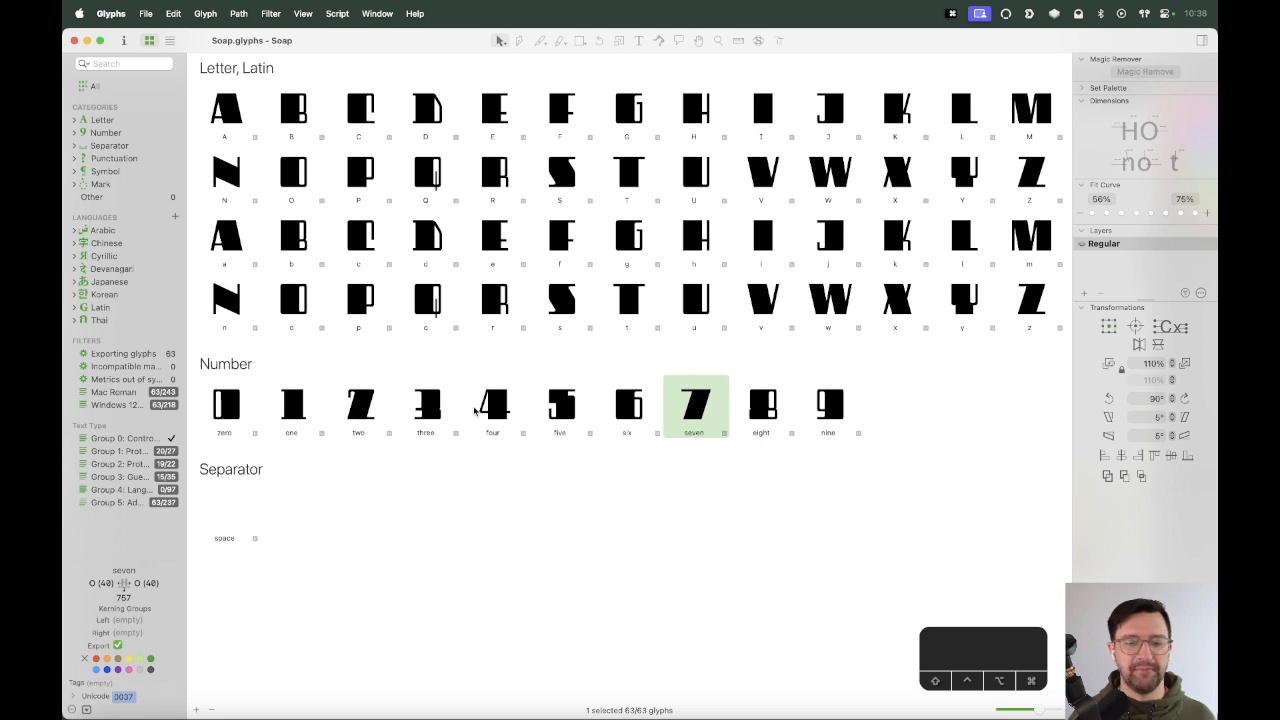
pyautogui.click(846, 414)
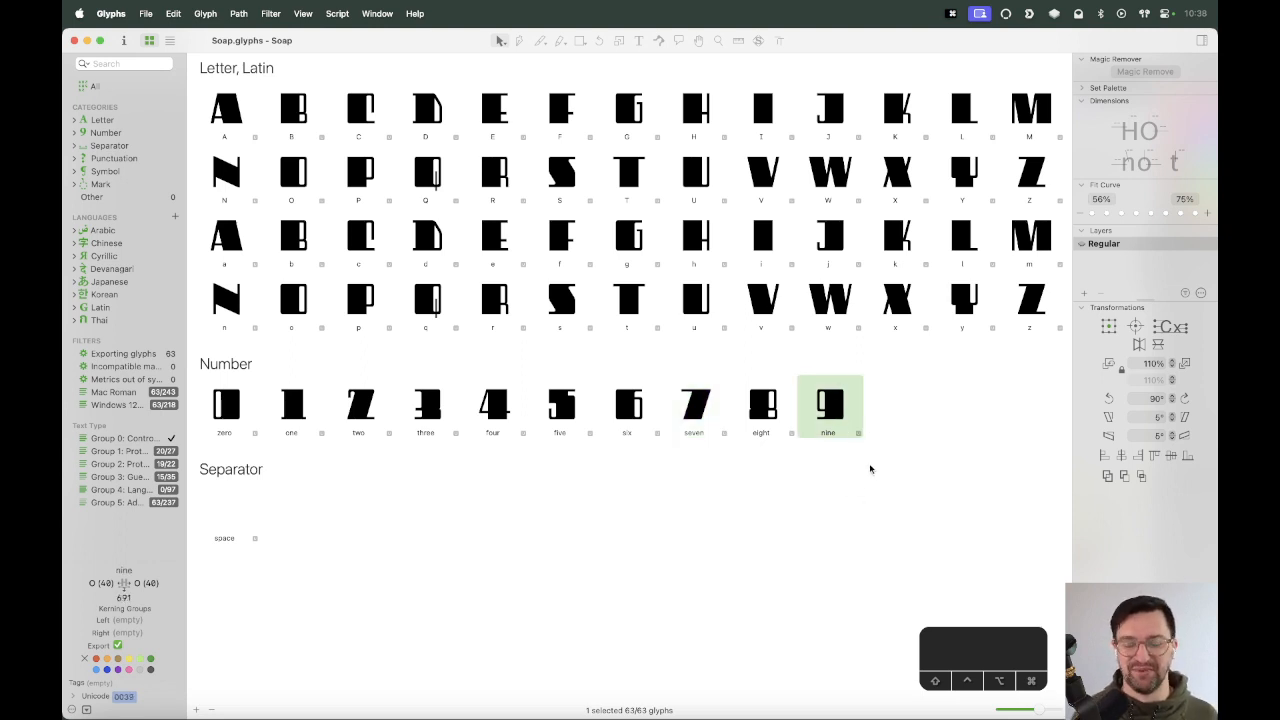
pyautogui.press('super+s')
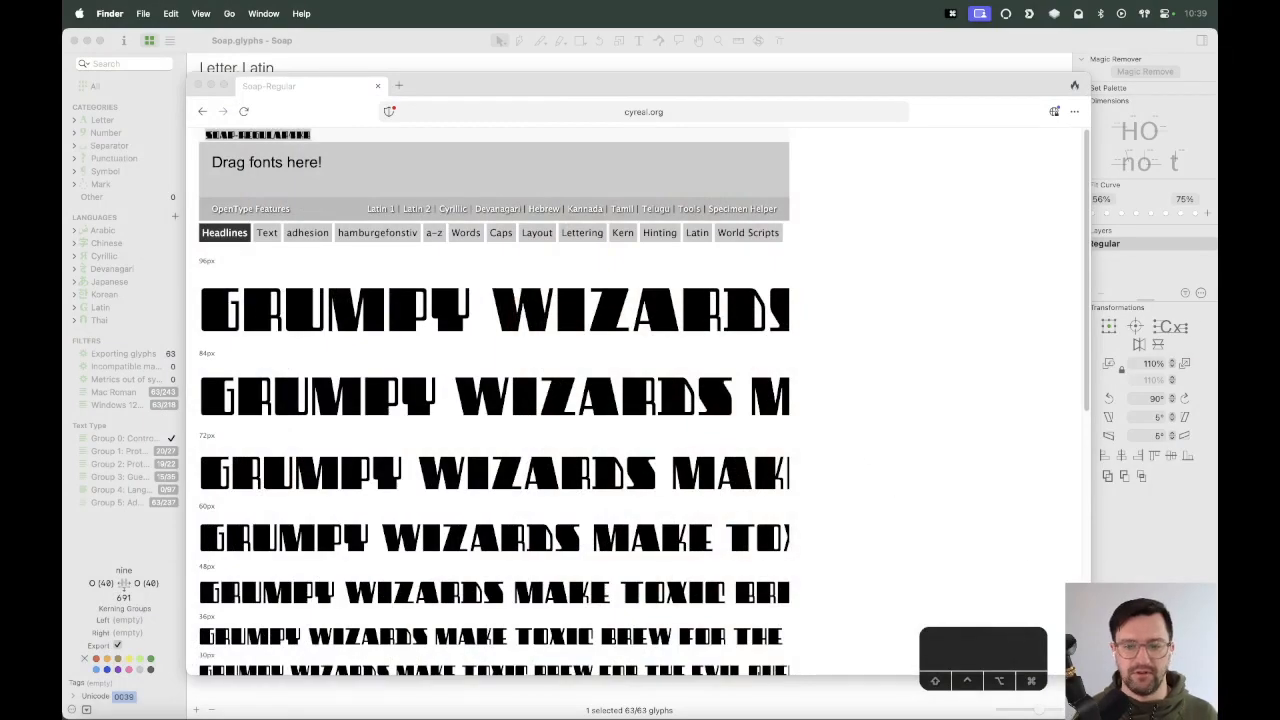
# Switch to the DuckDuckGo window with the cyreal.org font testing page, enlarge it, and reveal the page's full address.
pyautogui.click(1031, 589)
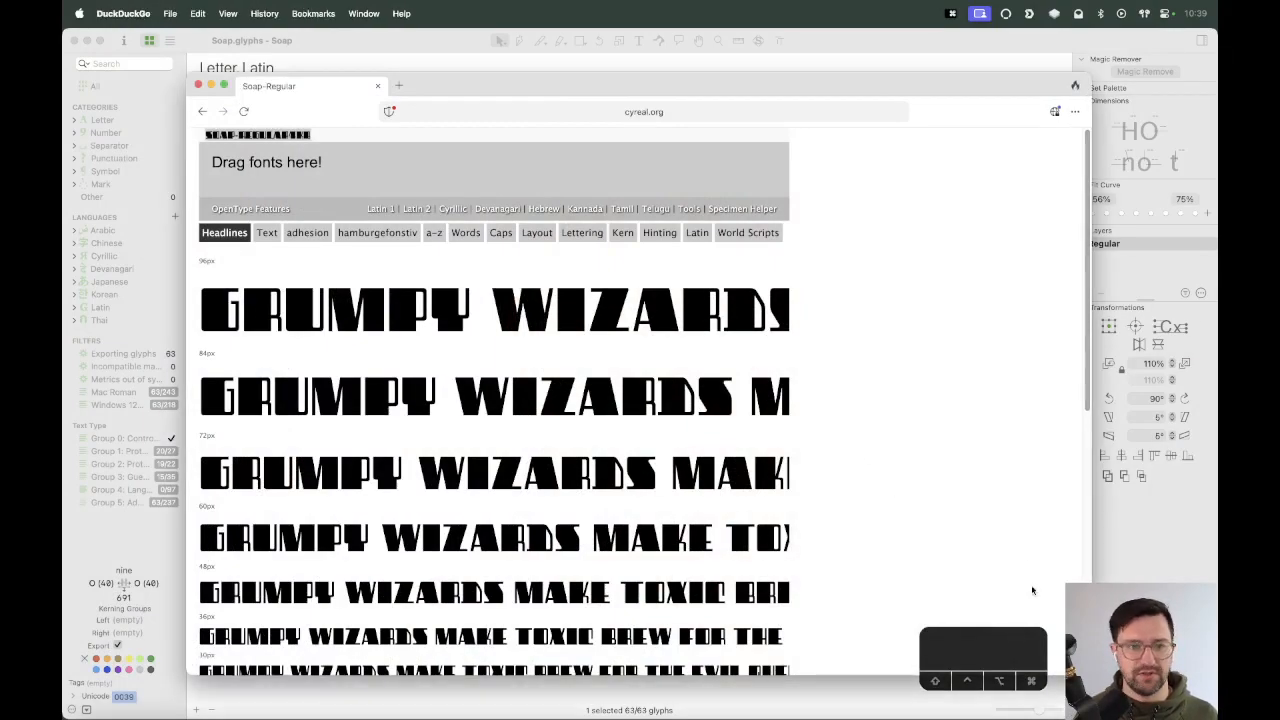
pyautogui.moveTo(1090, 675); pyautogui.dragTo(1144, 686)
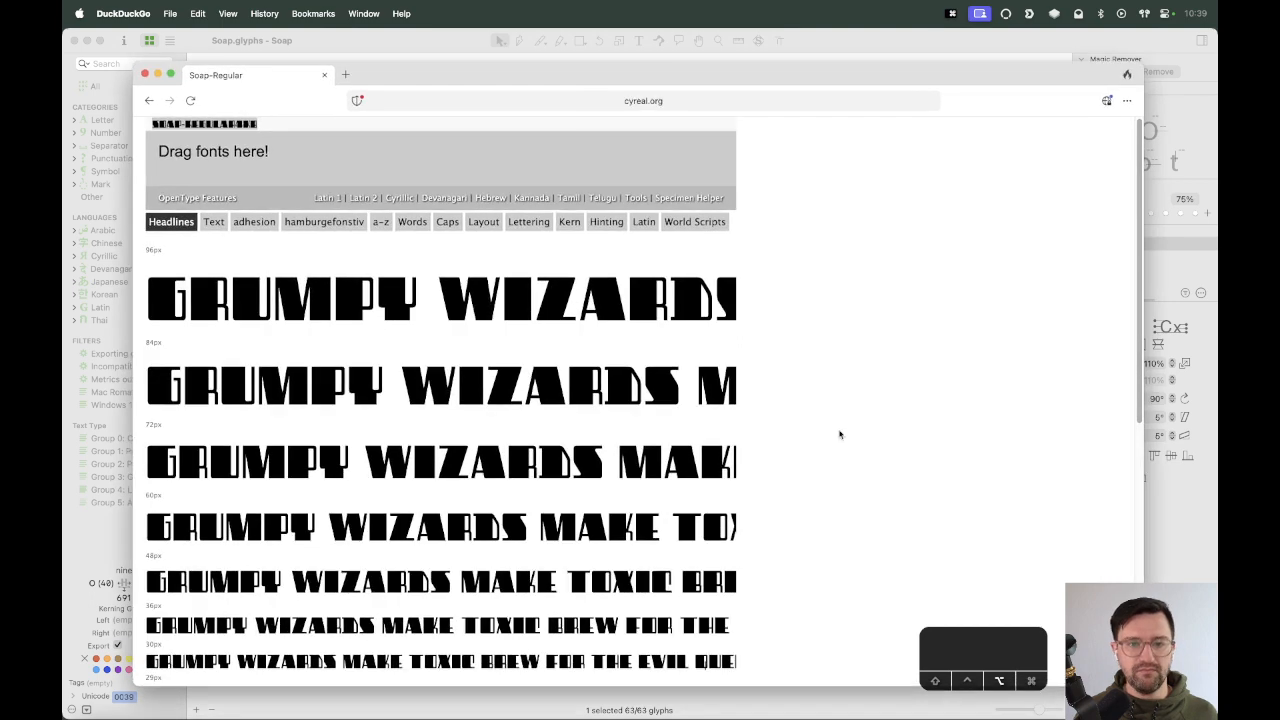
pyautogui.click(716, 100)
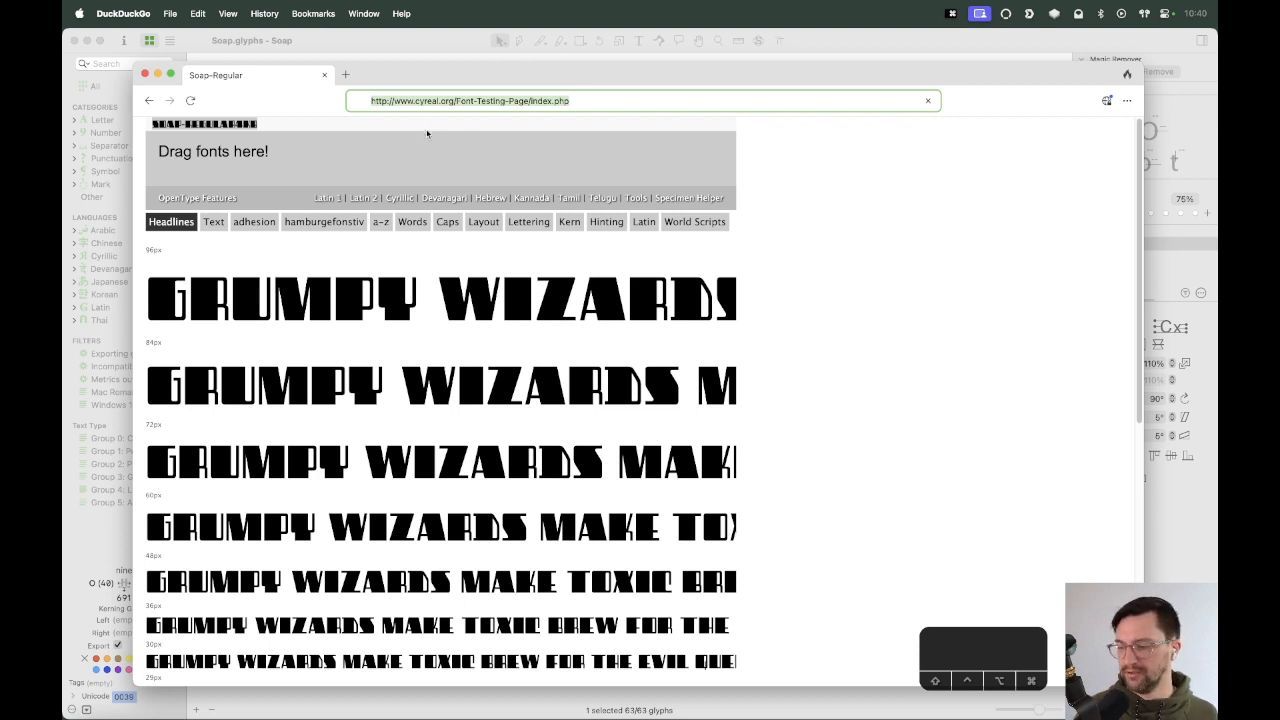
pyautogui.click(808, 301)
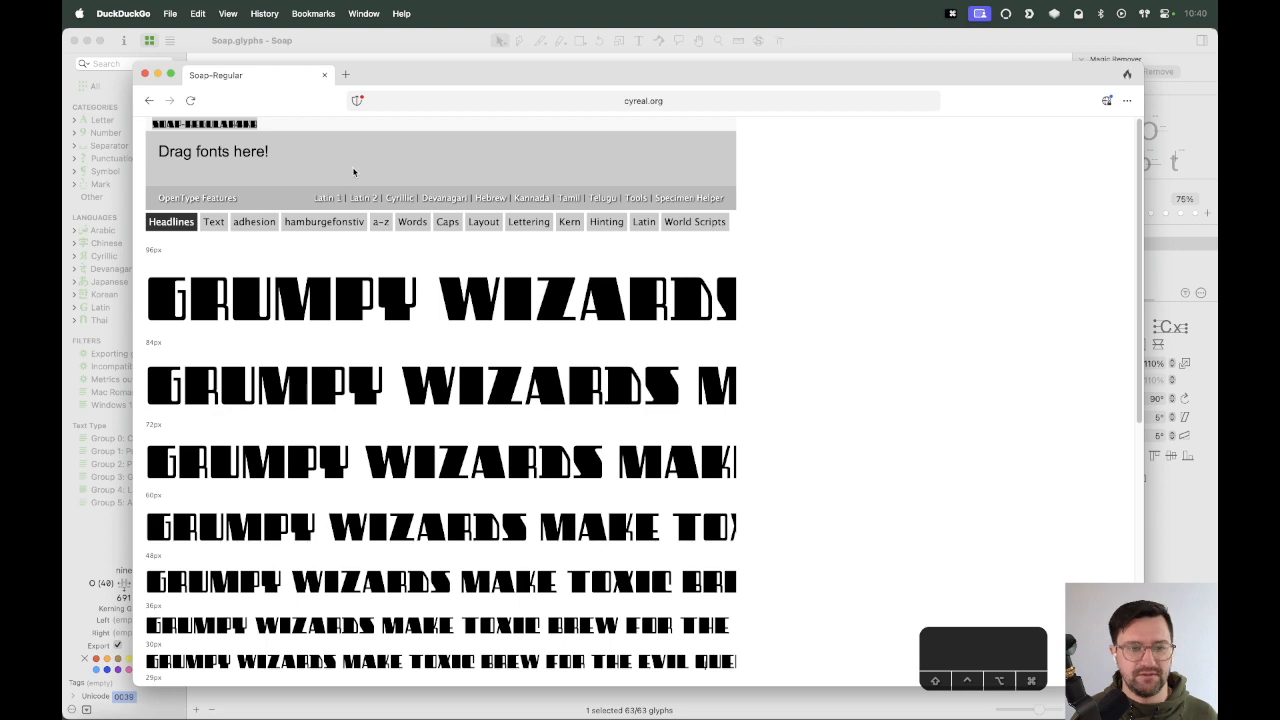
# Examine the Soap-Regular Headlines samples from the largest size of 96px down to the smallest sizes.
pyautogui.scroll(-2, 601, 298)
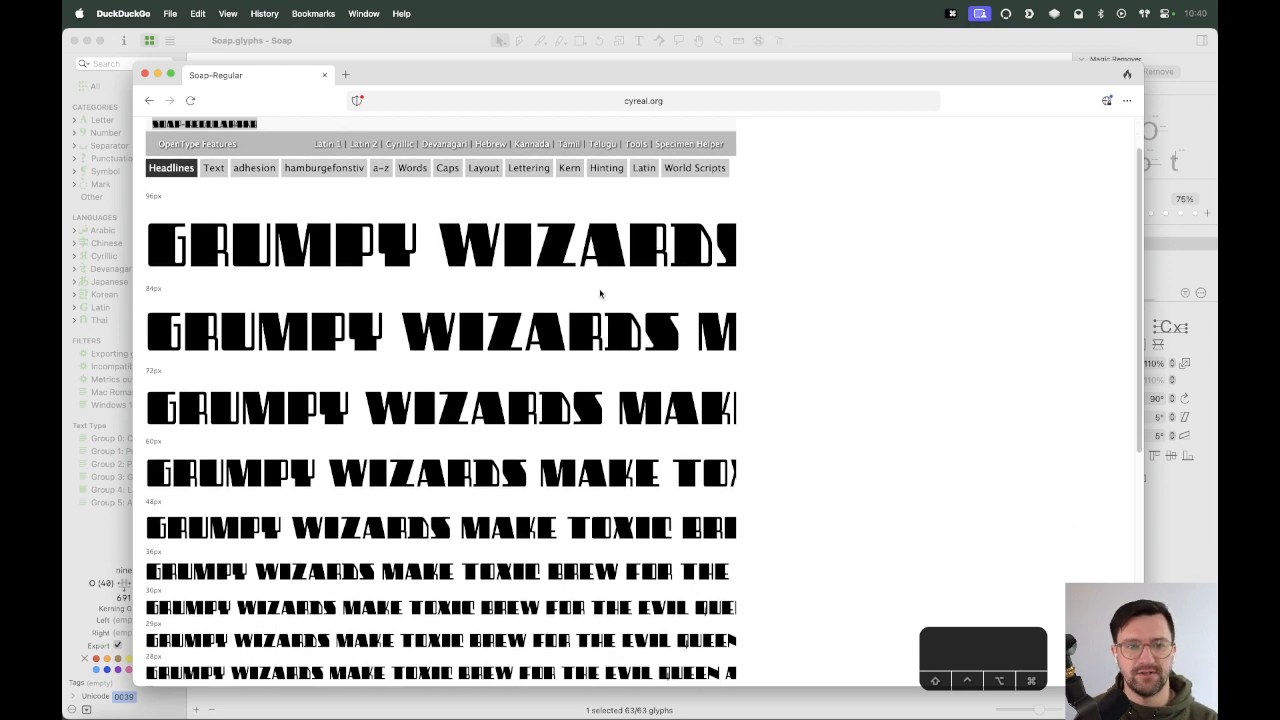
pyautogui.scroll(-1, 600, 294)
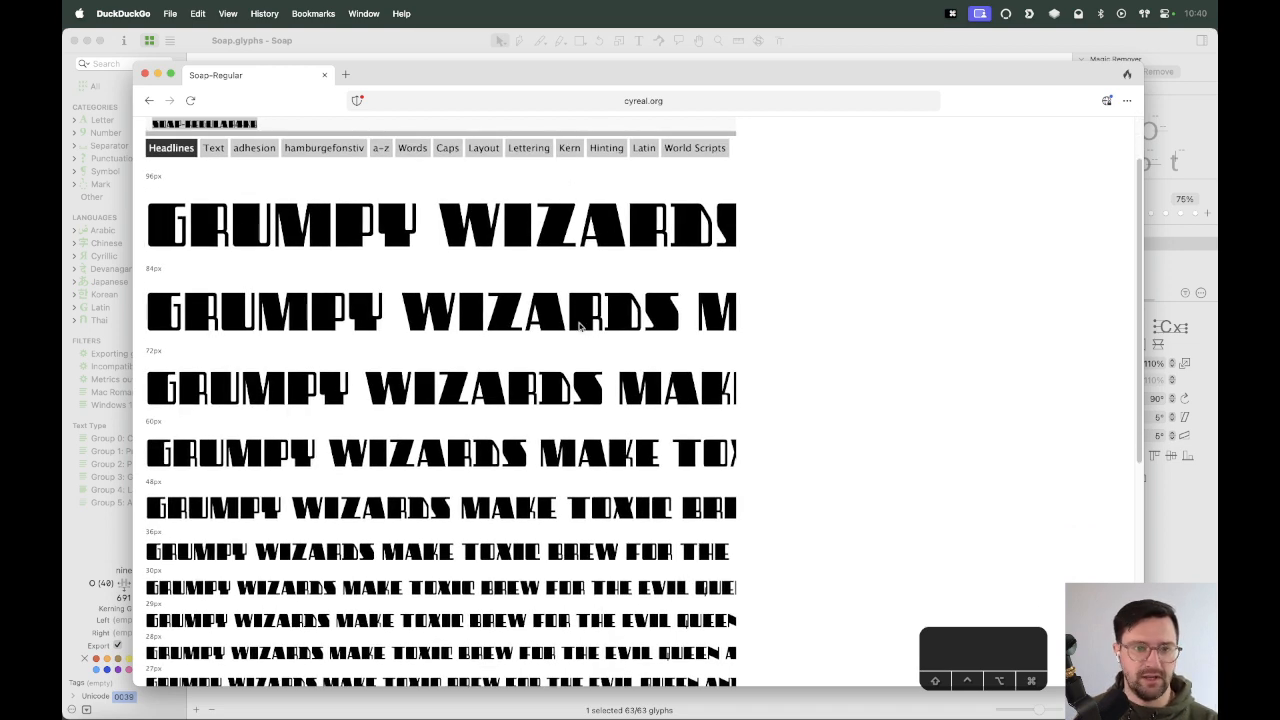
pyautogui.scroll(-10, 579, 326)
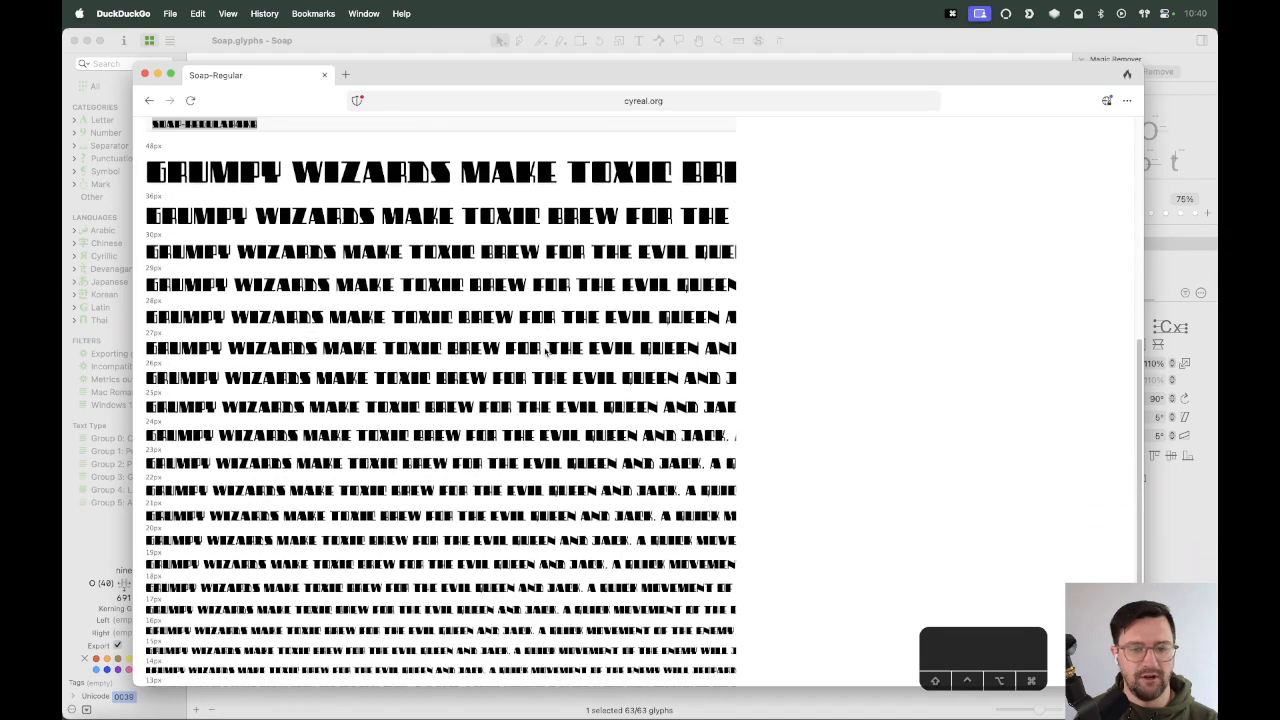
pyautogui.scroll(10, 548, 350)
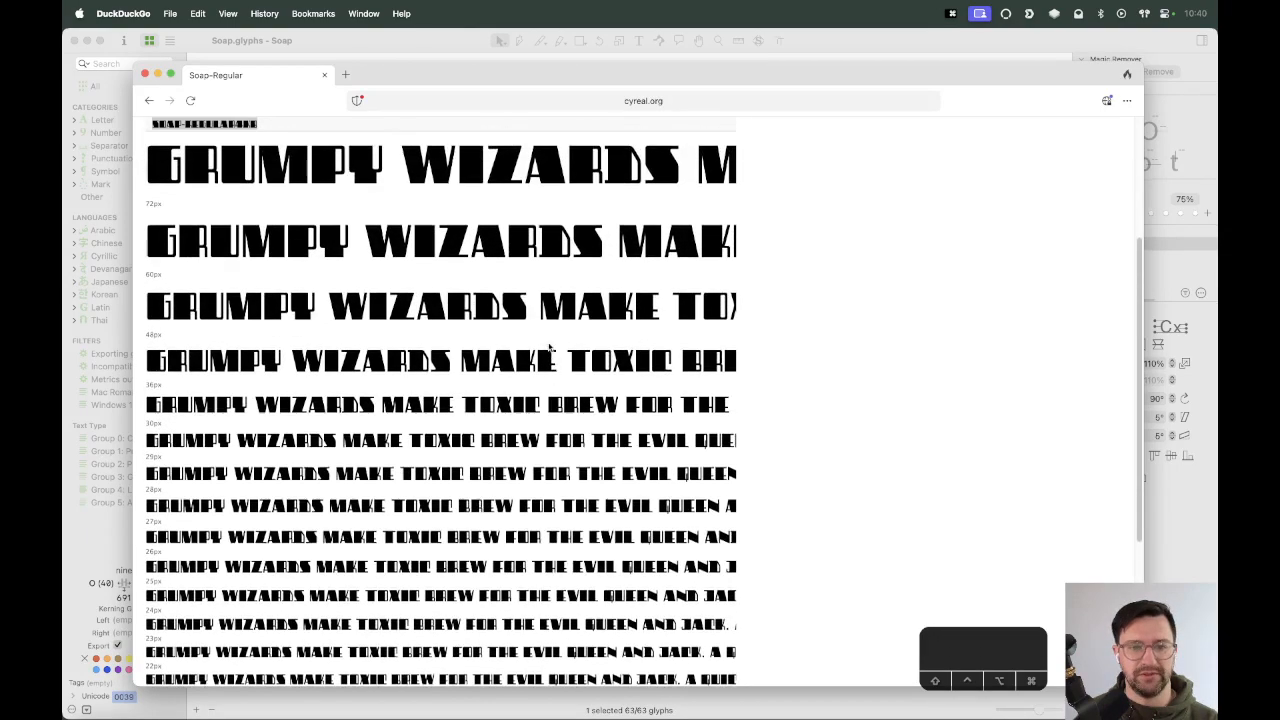
pyautogui.scroll(3, 548, 347)
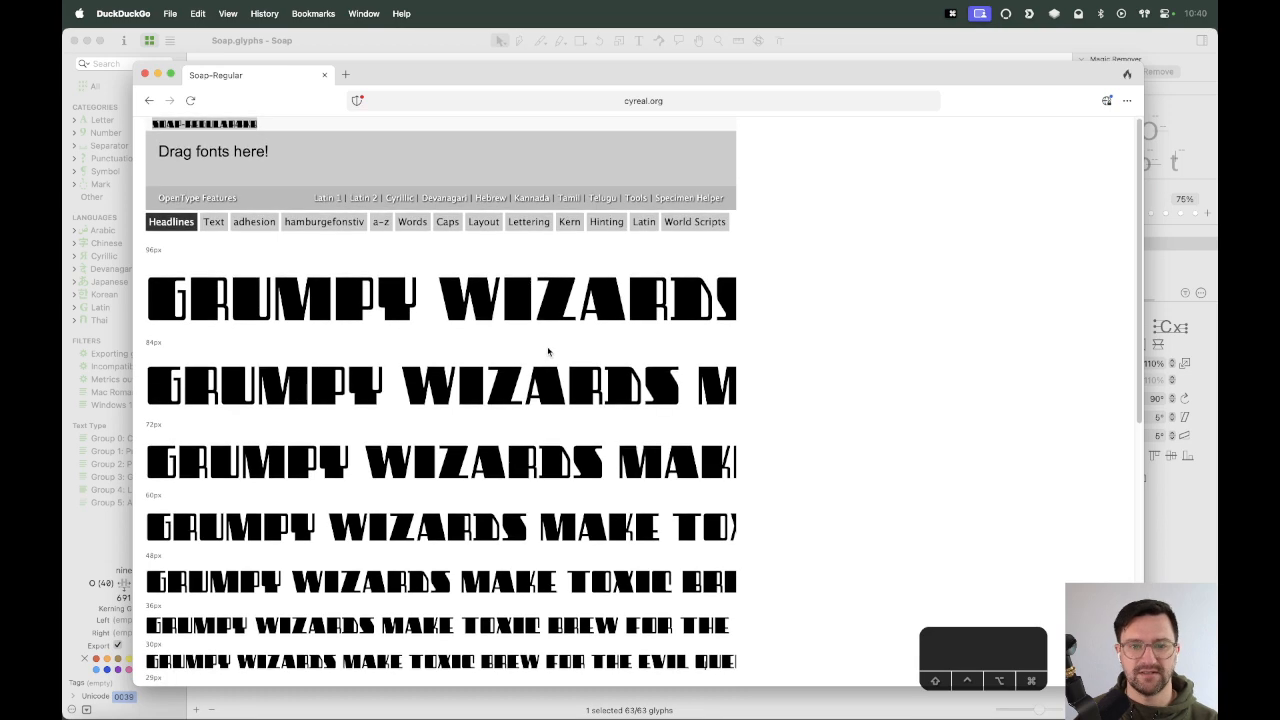
# View the font in the Text, adhesion, hamburgefonstiv and a–z test samples.
pyautogui.click(215, 224)
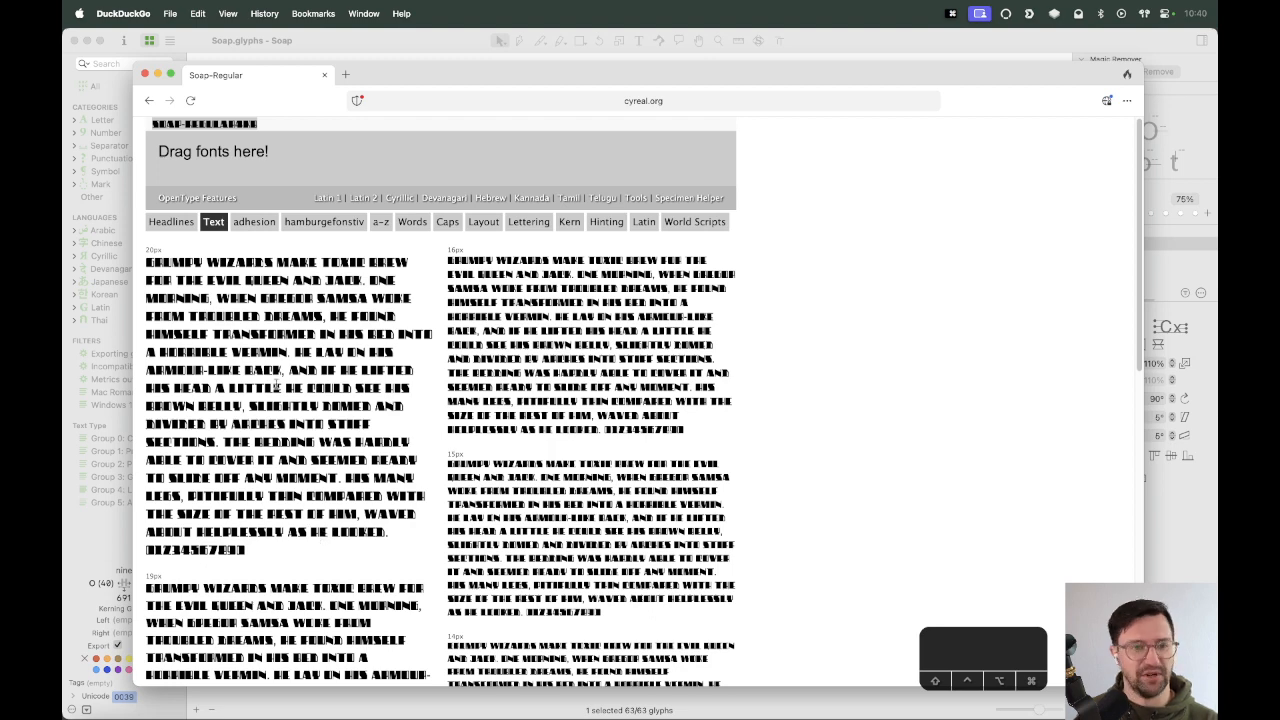
pyautogui.click(255, 224)
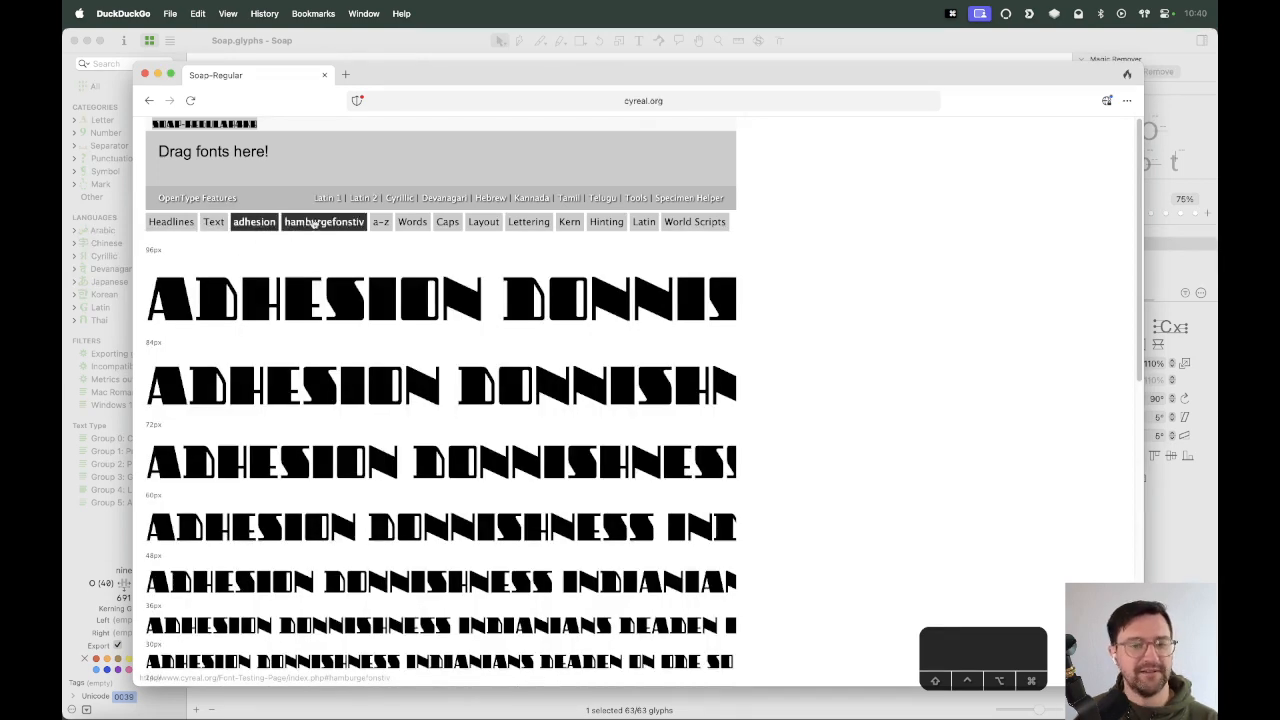
pyautogui.click(324, 222)
pyautogui.click(380, 222)
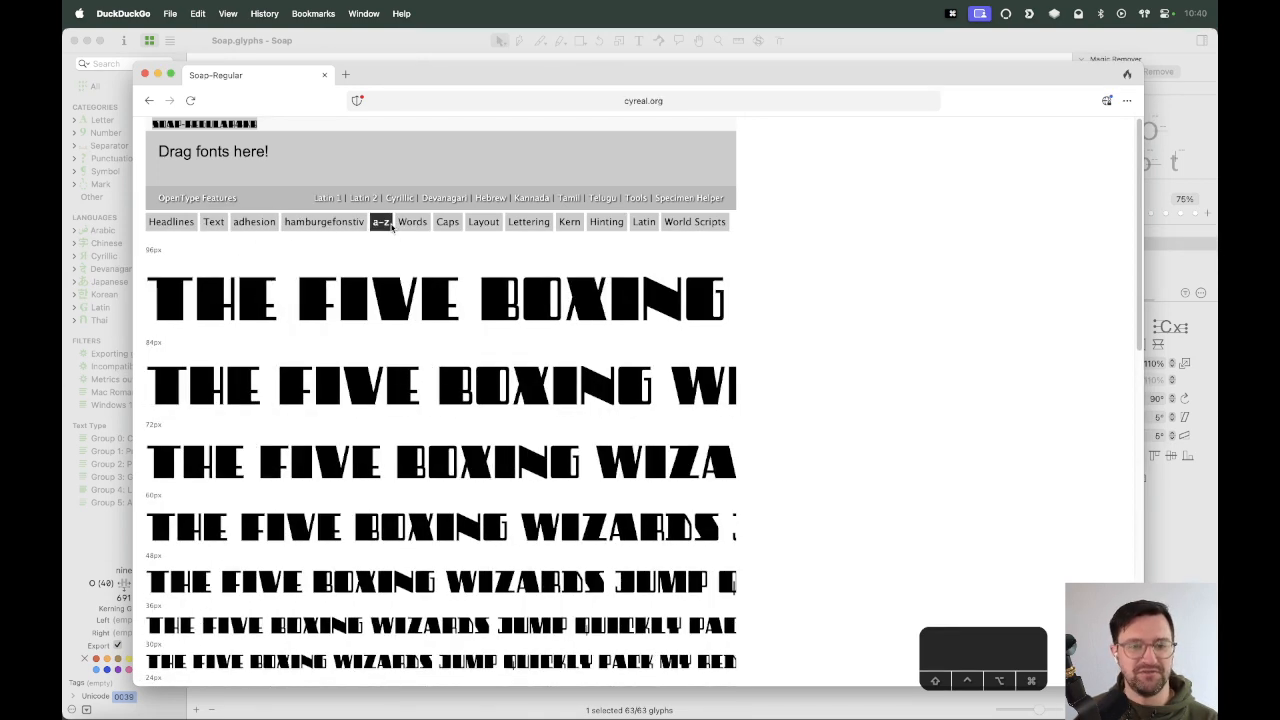
# Examine the font in the Words test sample, from the word list down to the numerals.
pyautogui.click(410, 222)
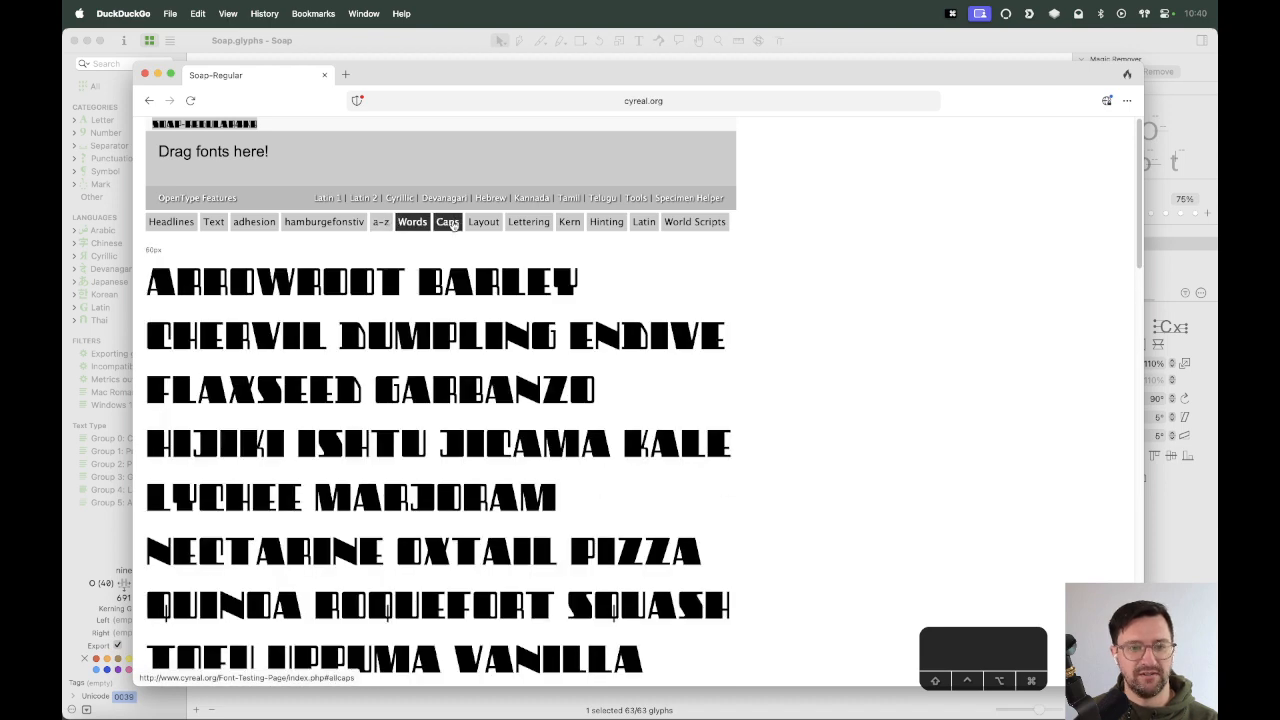
pyautogui.scroll(-3, 463, 372)
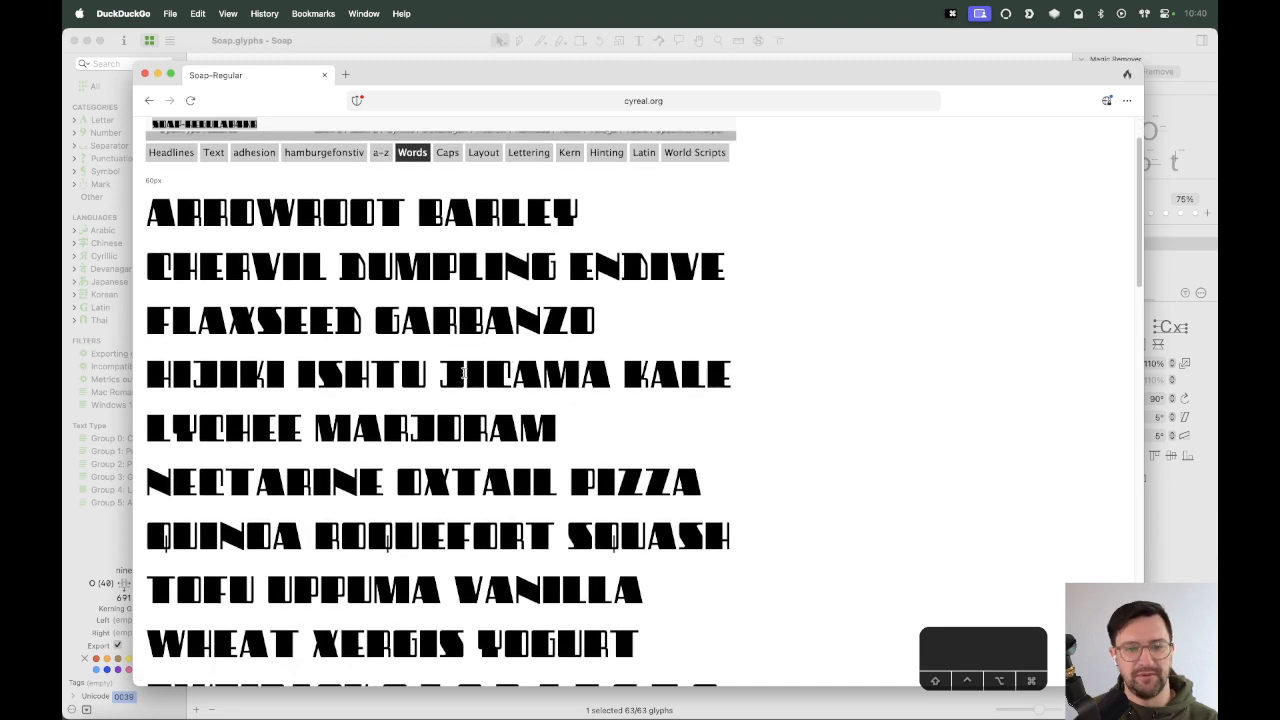
pyautogui.scroll(-2, 398, 435)
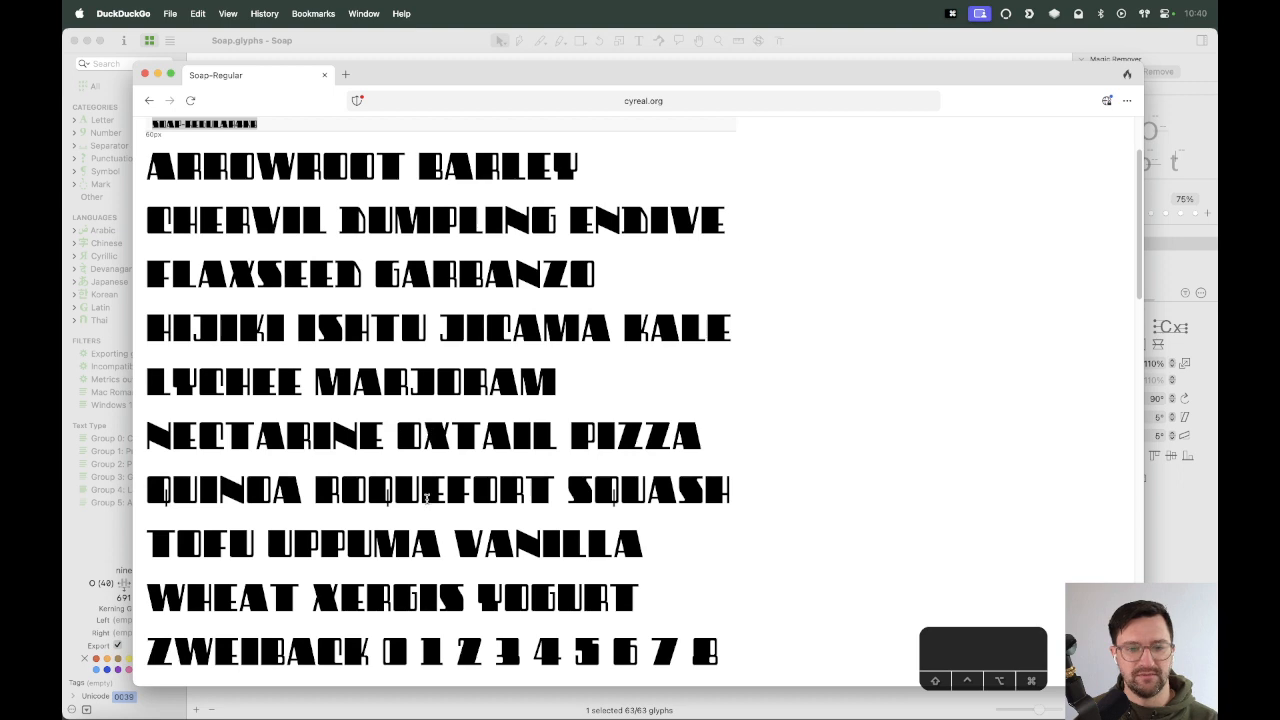
pyautogui.scroll(-2, 446, 476)
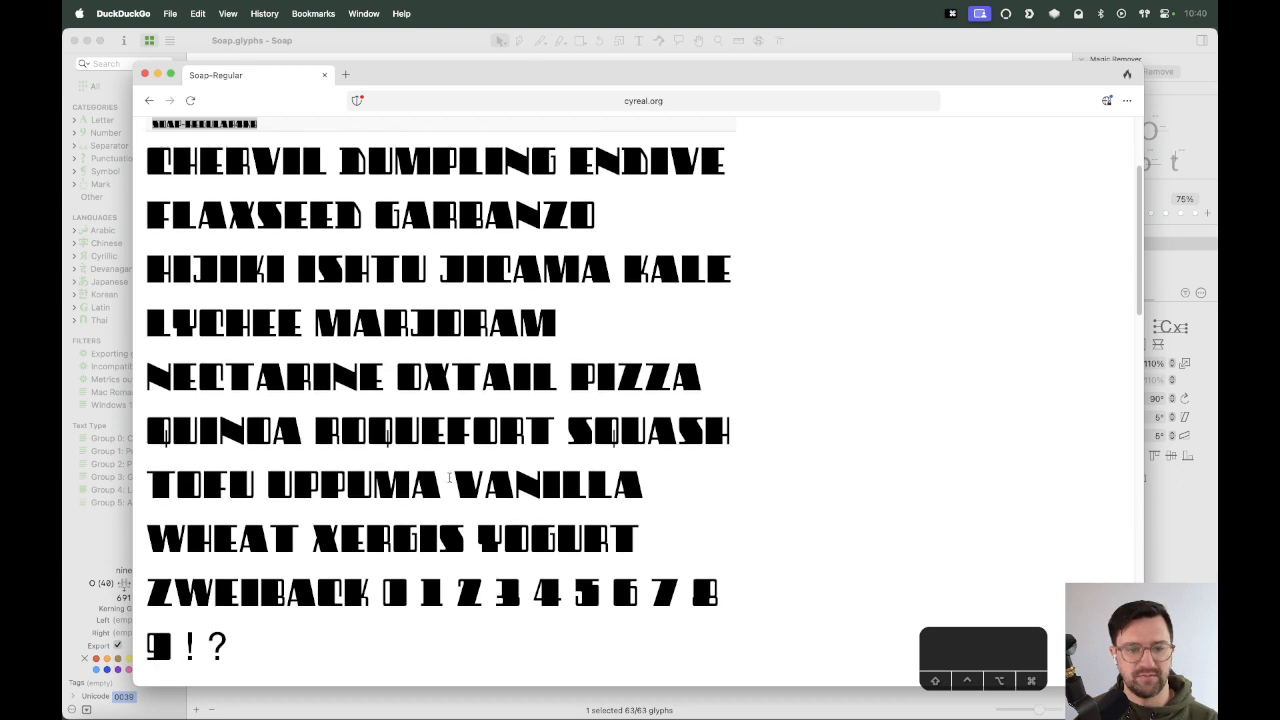
pyautogui.scroll(6, 455, 480)
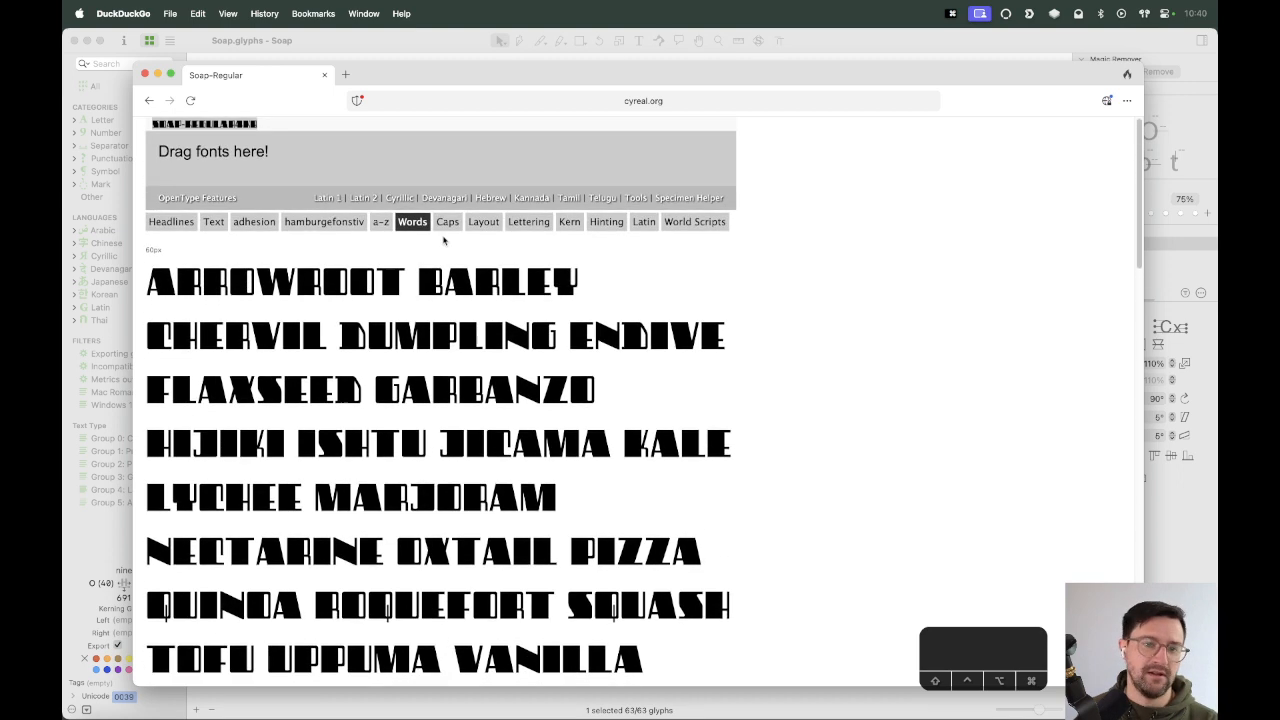
# View the Caps, Layout and Lettering samples, and open the Latin 2 set of test texts.
pyautogui.click(447, 223)
pyautogui.click(485, 223)
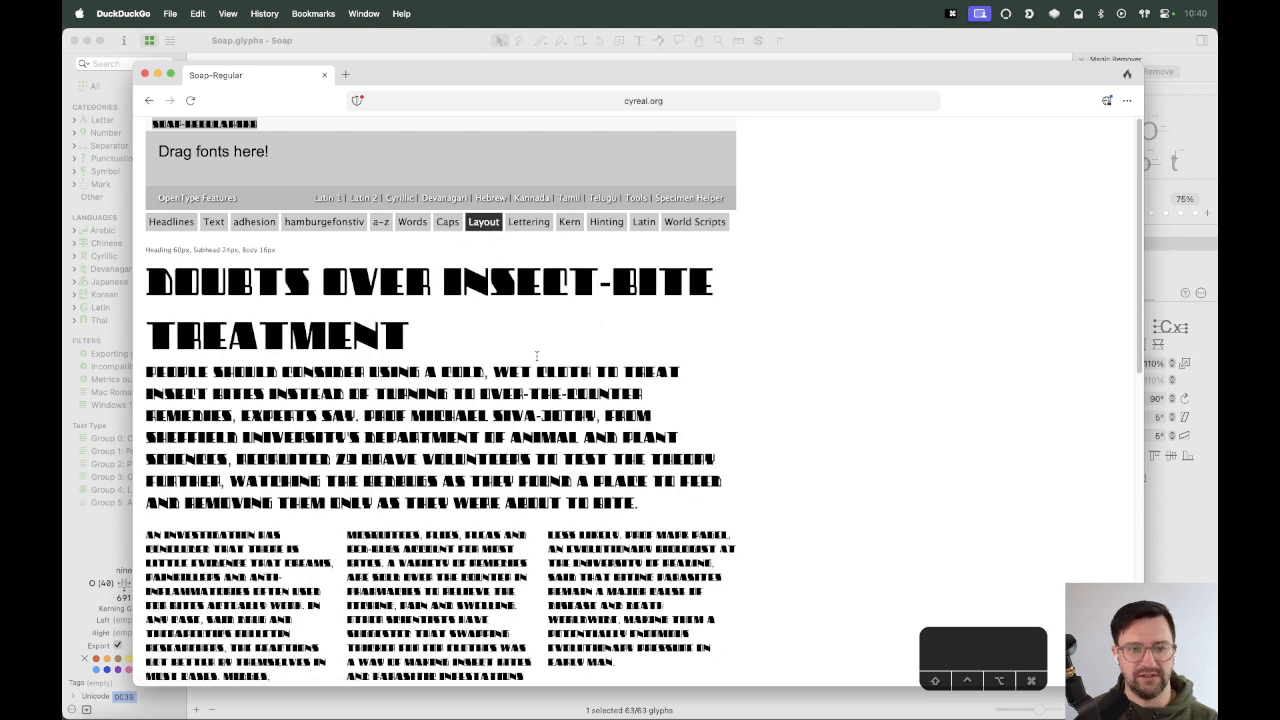
pyautogui.click(528, 224)
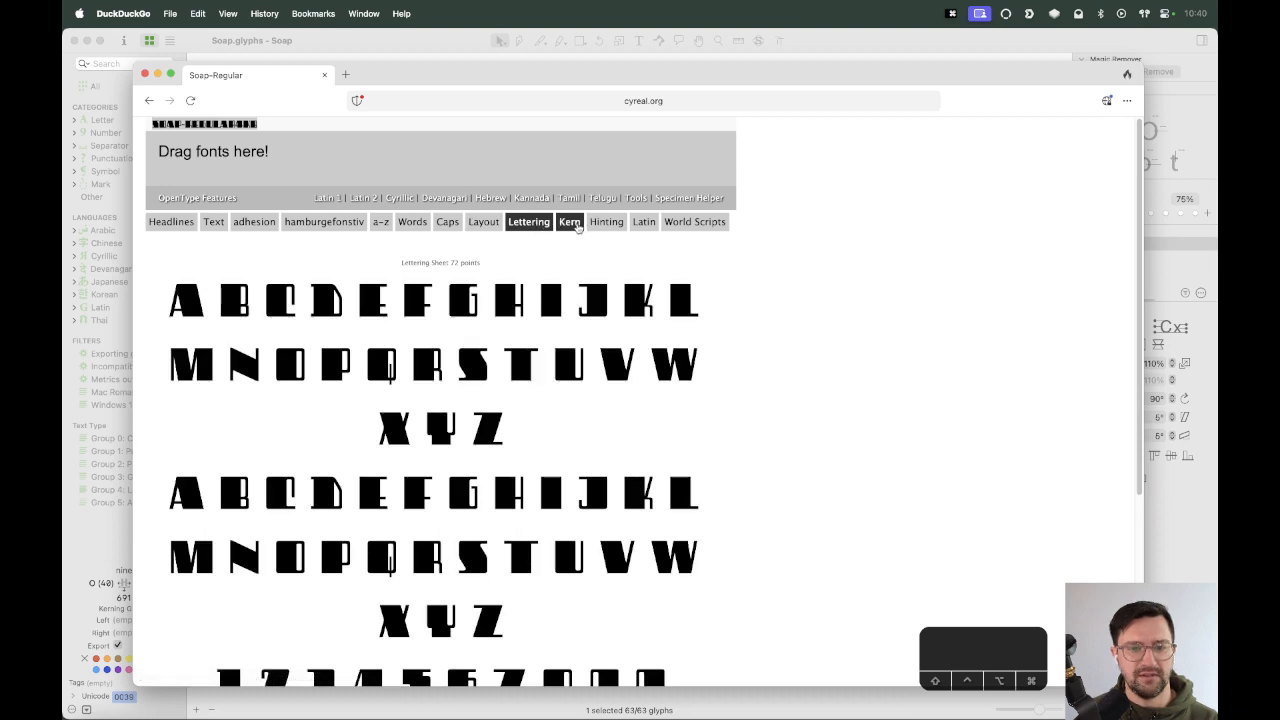
pyautogui.click(366, 199)
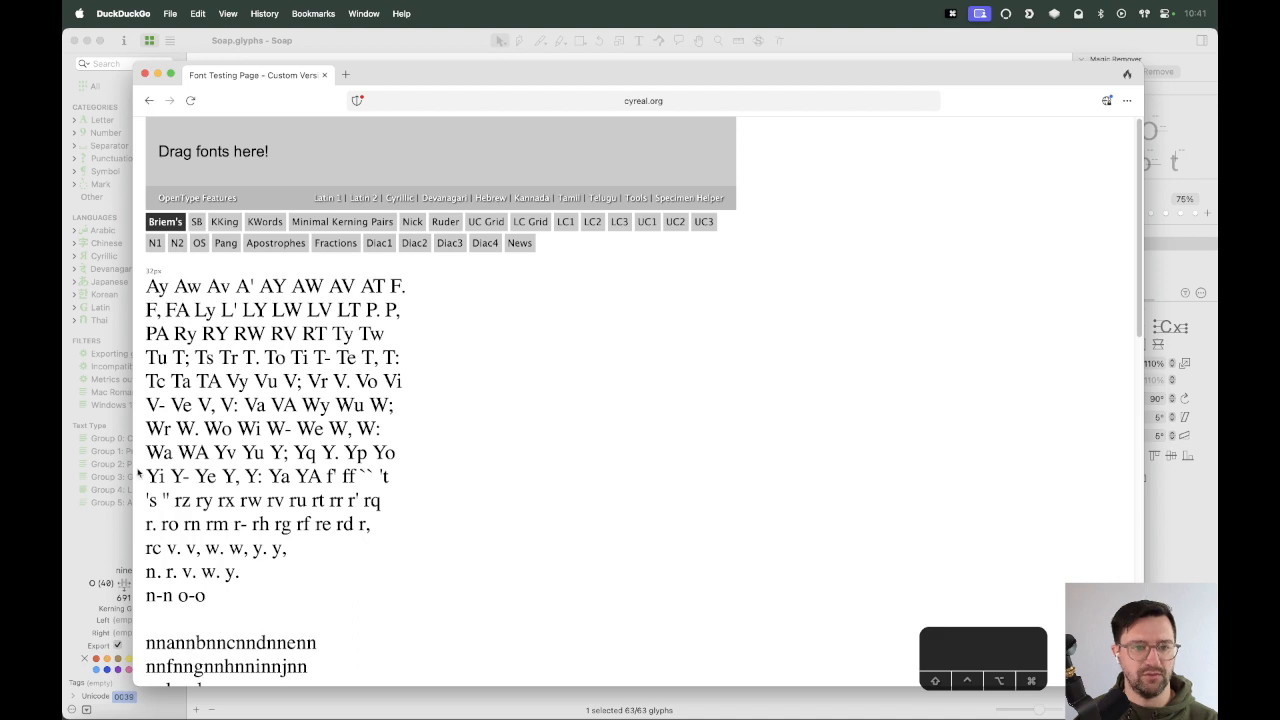
# Load Soap-Regular.otf from the _DN fonts folder into the Latin 2 font testing page.
pyautogui.click(77, 706)
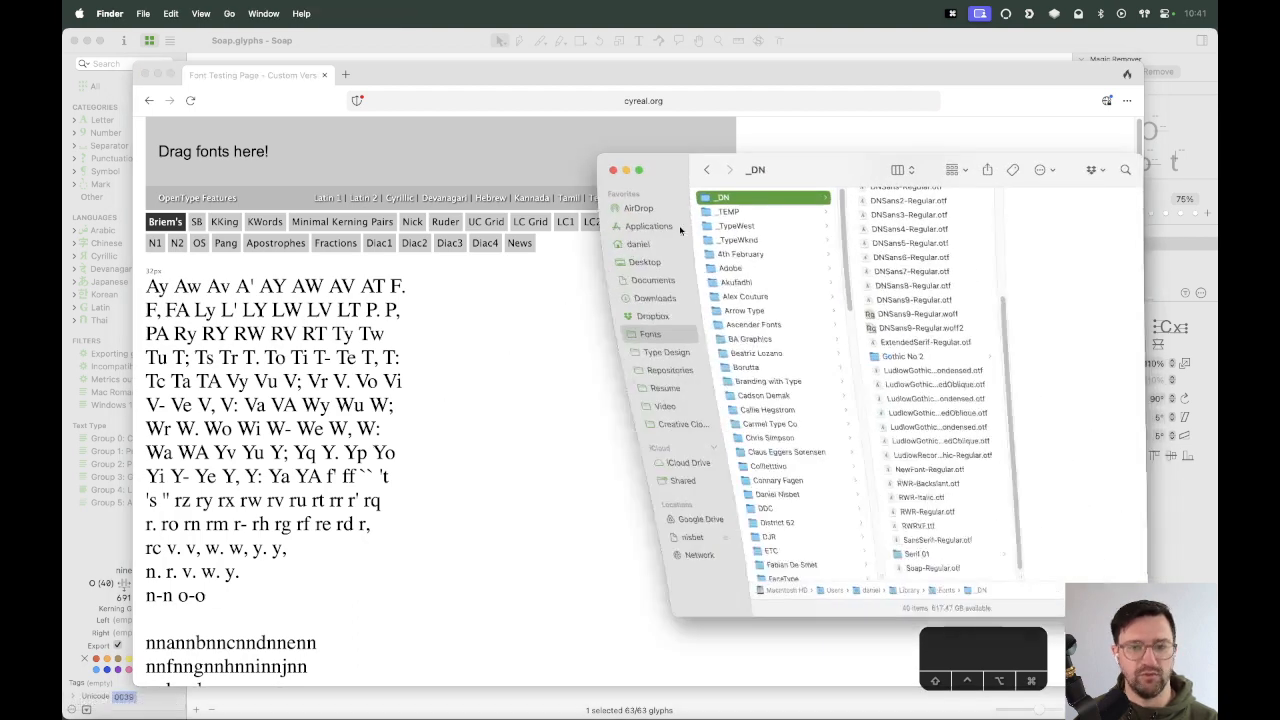
pyautogui.moveTo(903, 563); pyautogui.dragTo(473, 160)
pyautogui.click(480, 160)
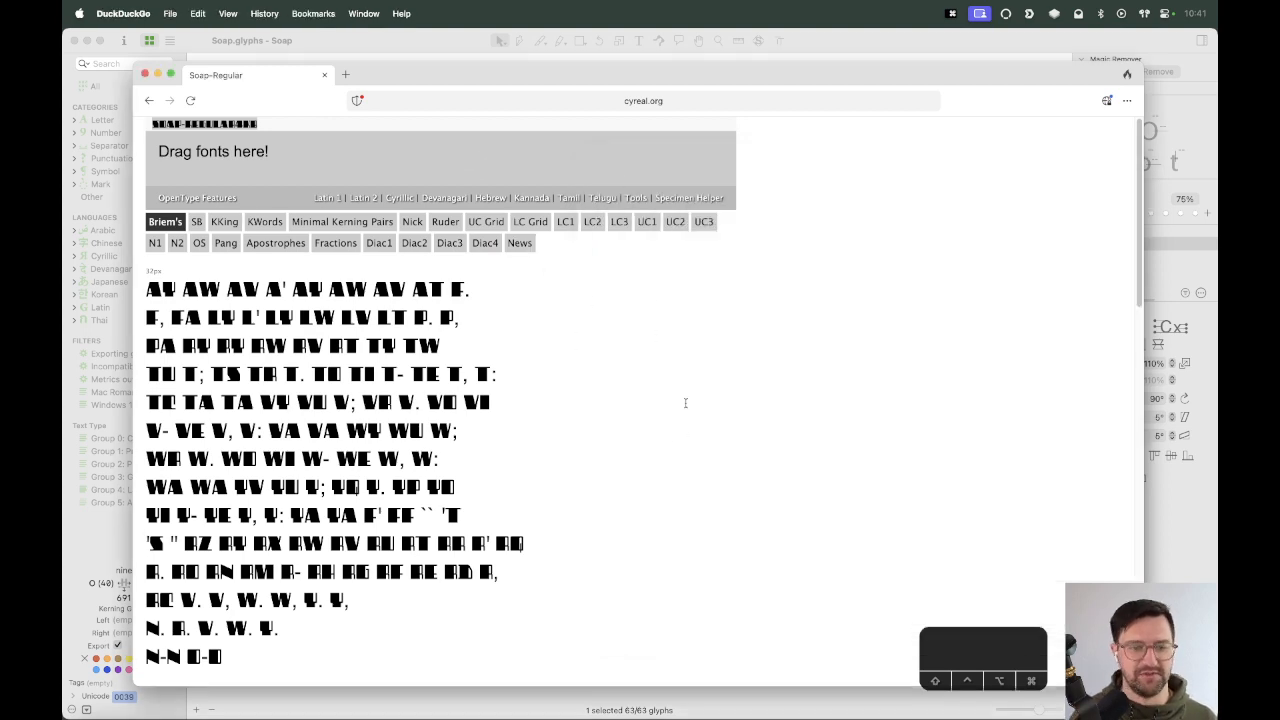
# View the Soap font in the SB, Nick, Ruder, UC Grid, LC Grid, LC1 and LC2 test samples.
pyautogui.click(198, 225)
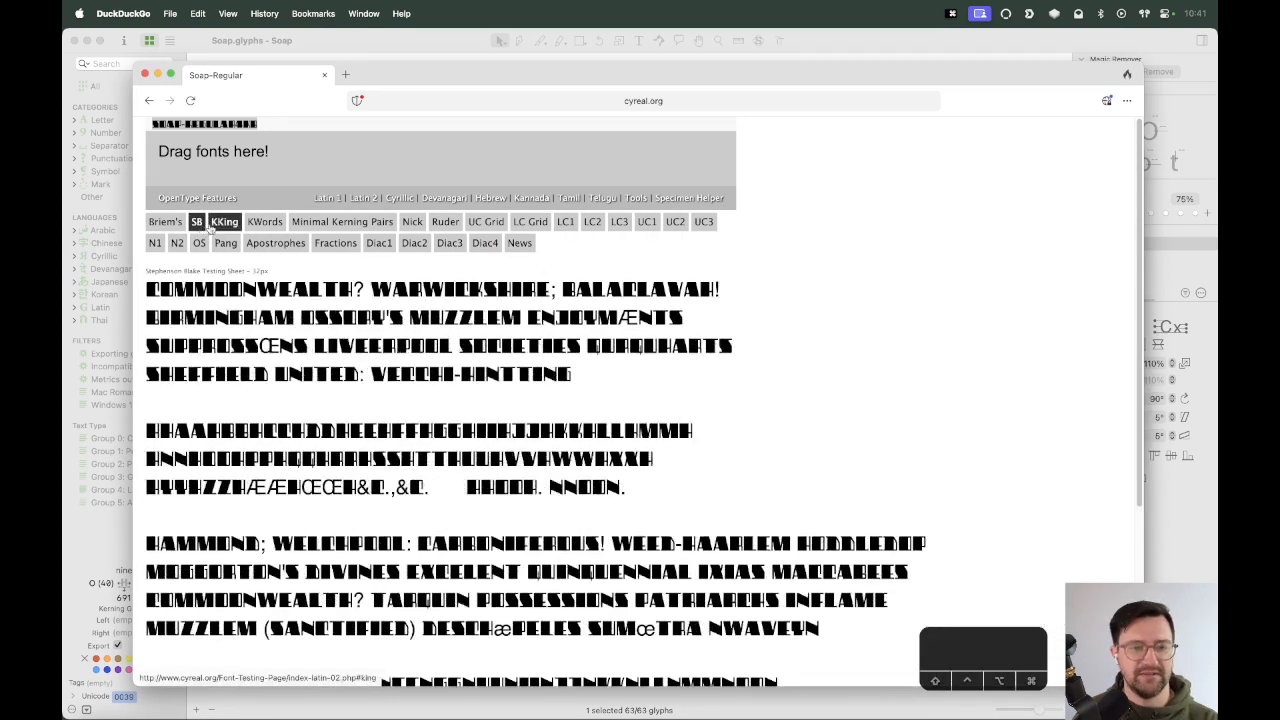
pyautogui.click(412, 222)
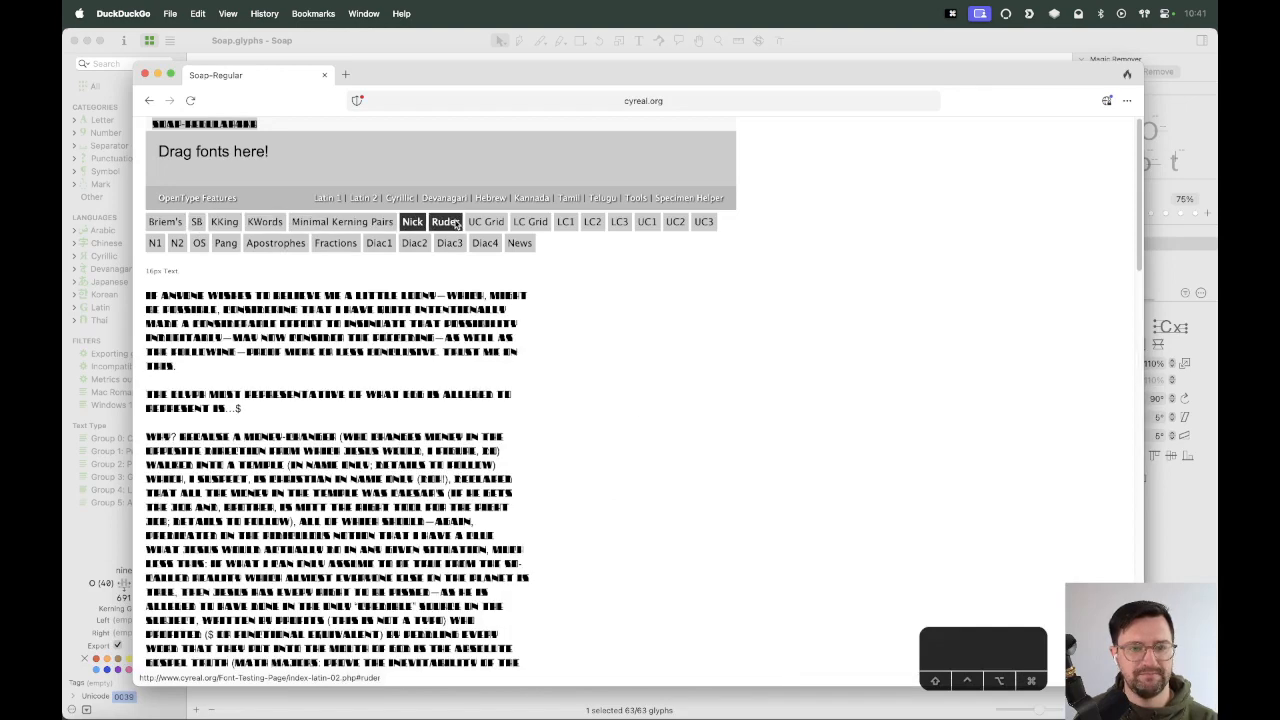
pyautogui.click(445, 222)
pyautogui.click(486, 222)
pyautogui.click(530, 222)
pyautogui.click(565, 222)
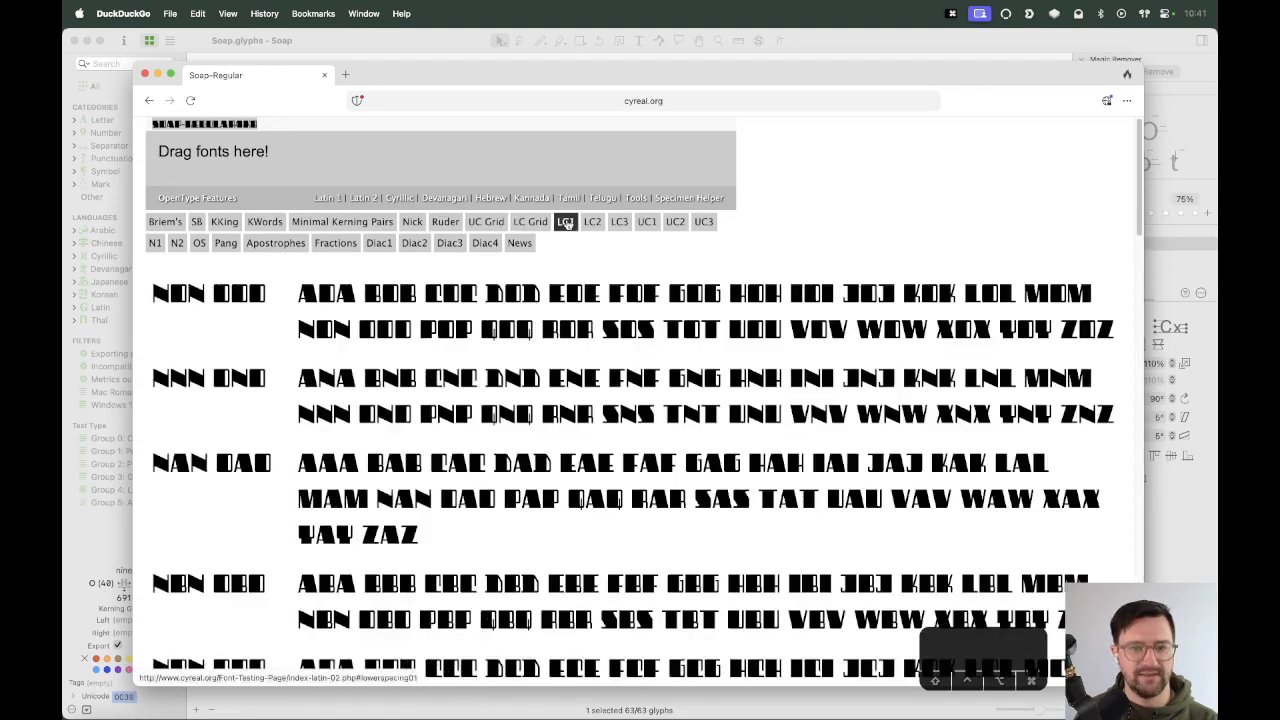
pyautogui.click(592, 222)
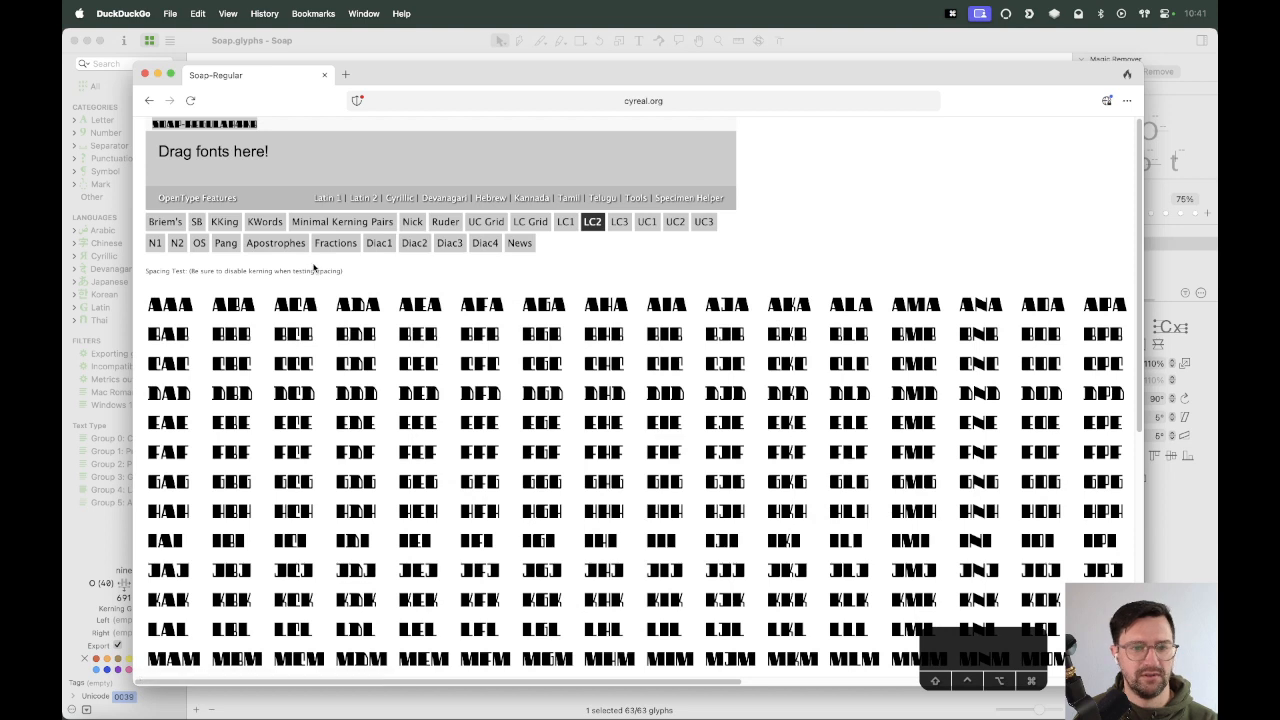
# View the News, Briem's and Apostrophes samples, and examine the numerals in the N1 sample.
pyautogui.click(519, 243)
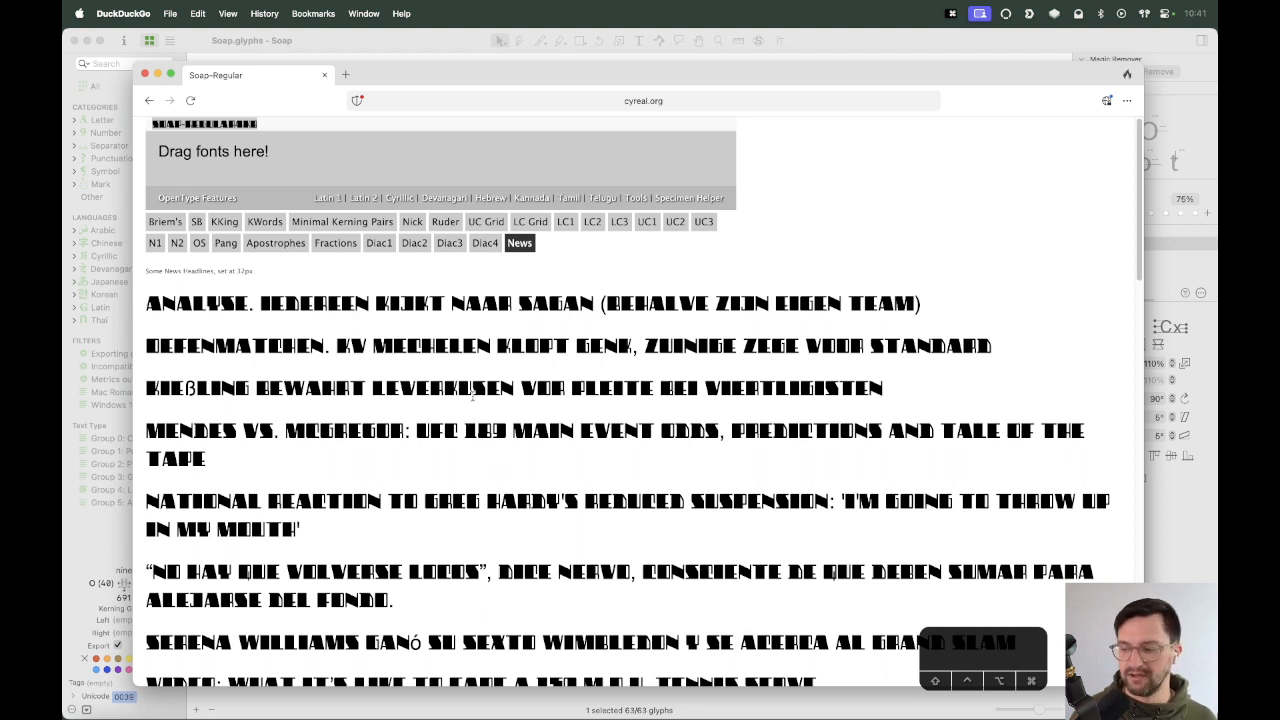
pyautogui.click(170, 224)
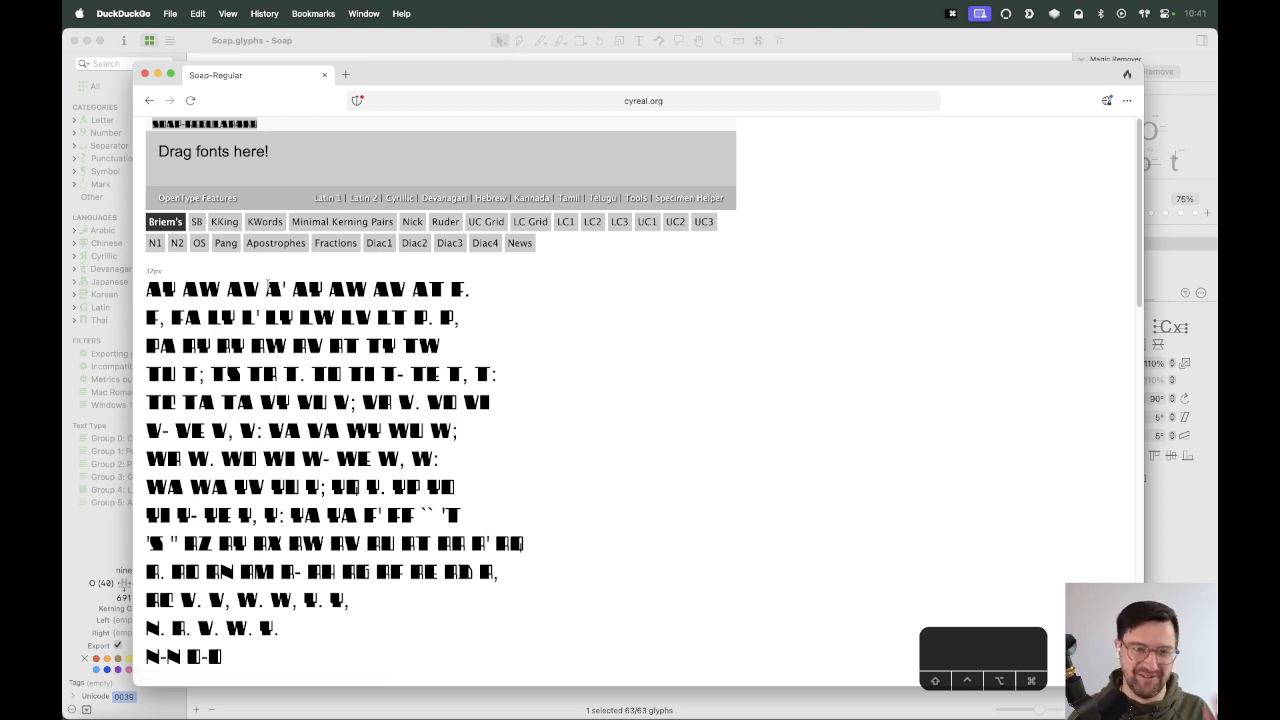
pyautogui.click(275, 243)
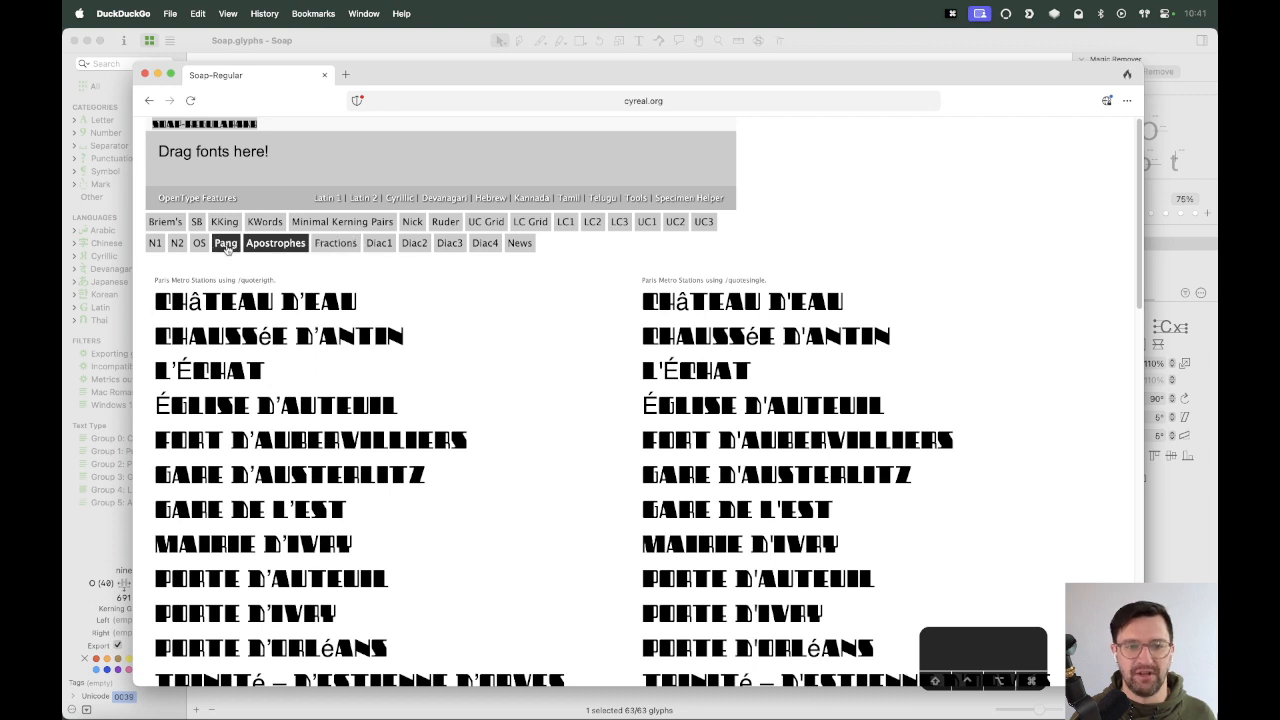
pyautogui.click(156, 244)
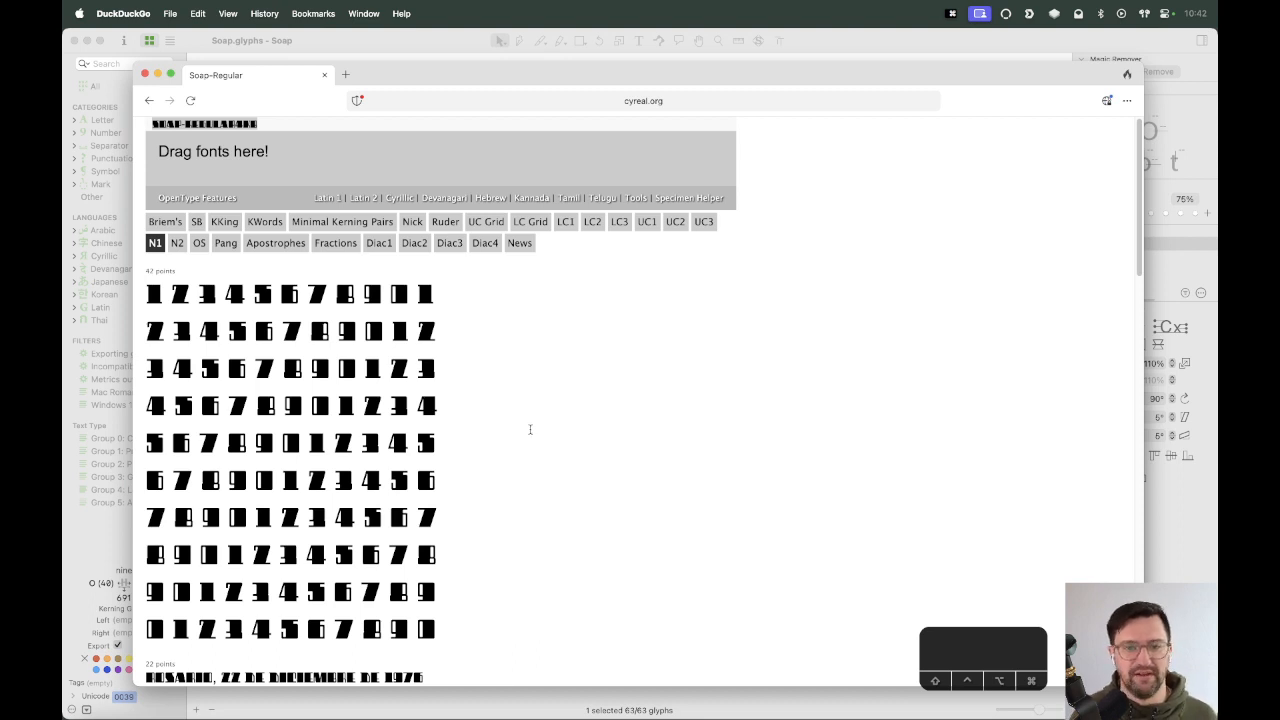
pyautogui.scroll(-1, 532, 430)
pyautogui.scroll(-2, 532, 430)
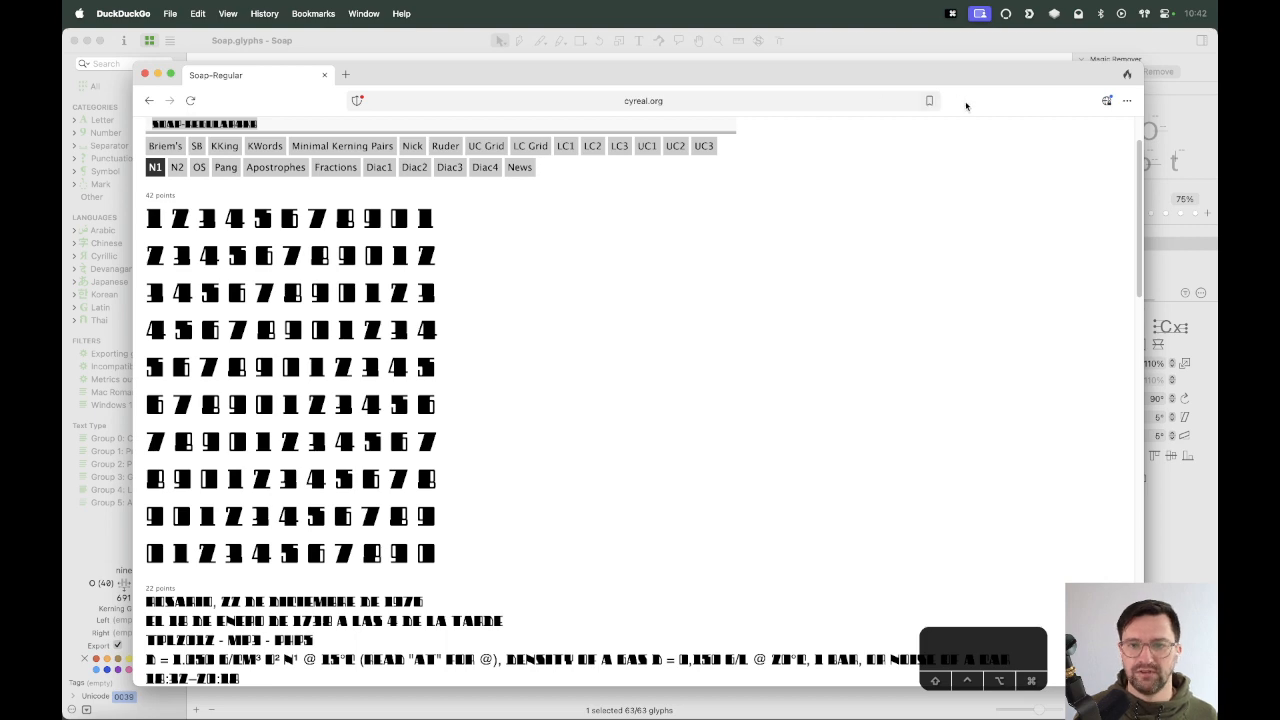
pyautogui.moveTo(968, 108); pyautogui.dragTo(973, 103)
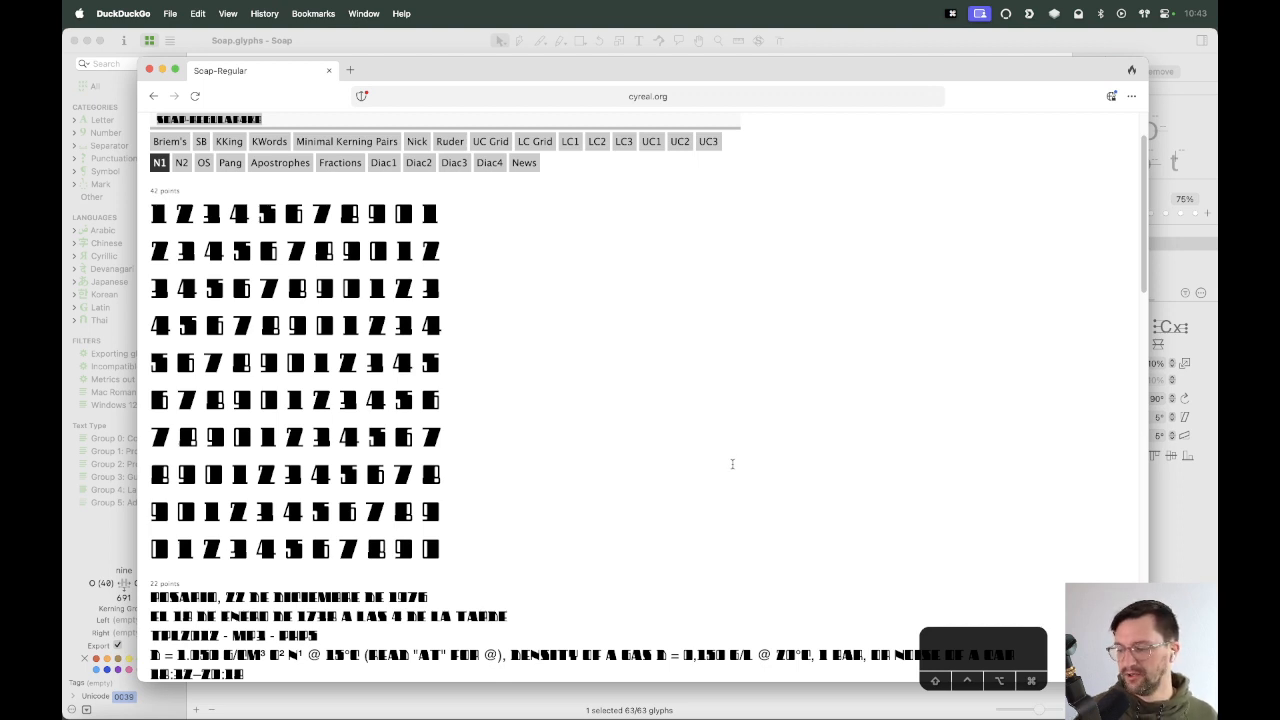
# Try to open the testing page's index-latin-01.php address, and close the Firefox window showing the testing page.
pyautogui.click(691, 97)
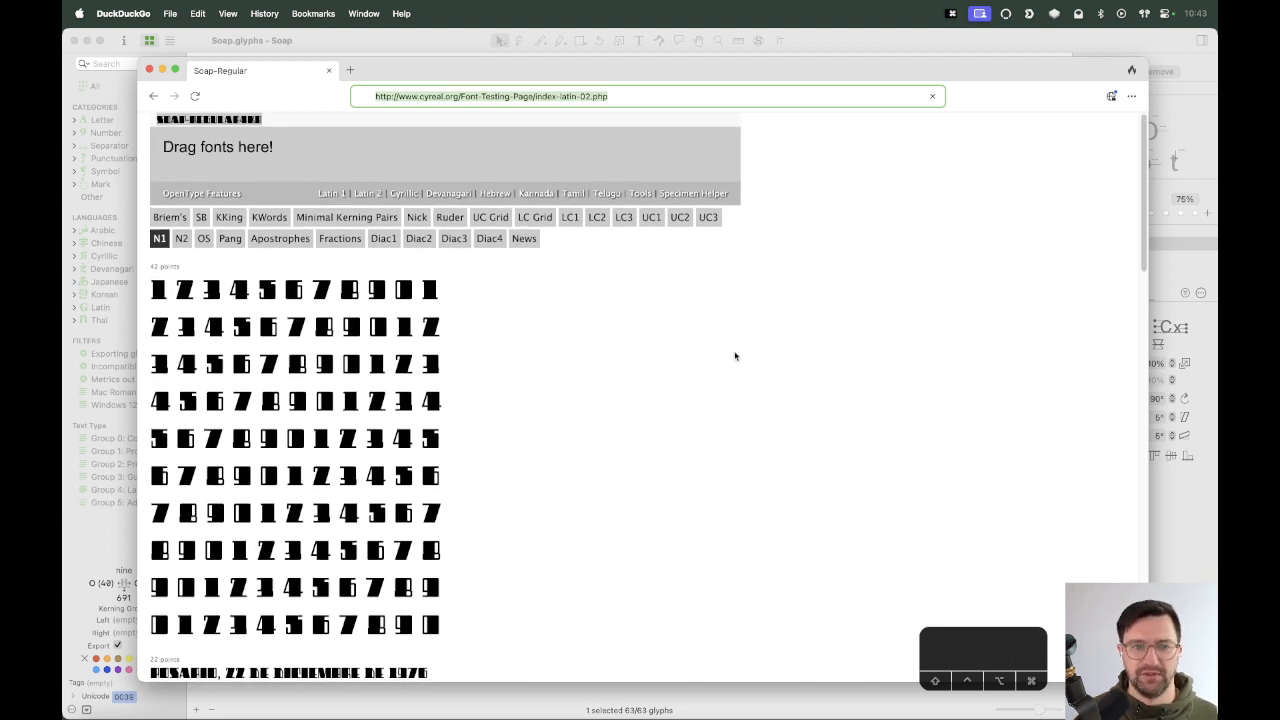
pyautogui.click(734, 350)
pyautogui.click(733, 88)
pyautogui.click(779, 92)
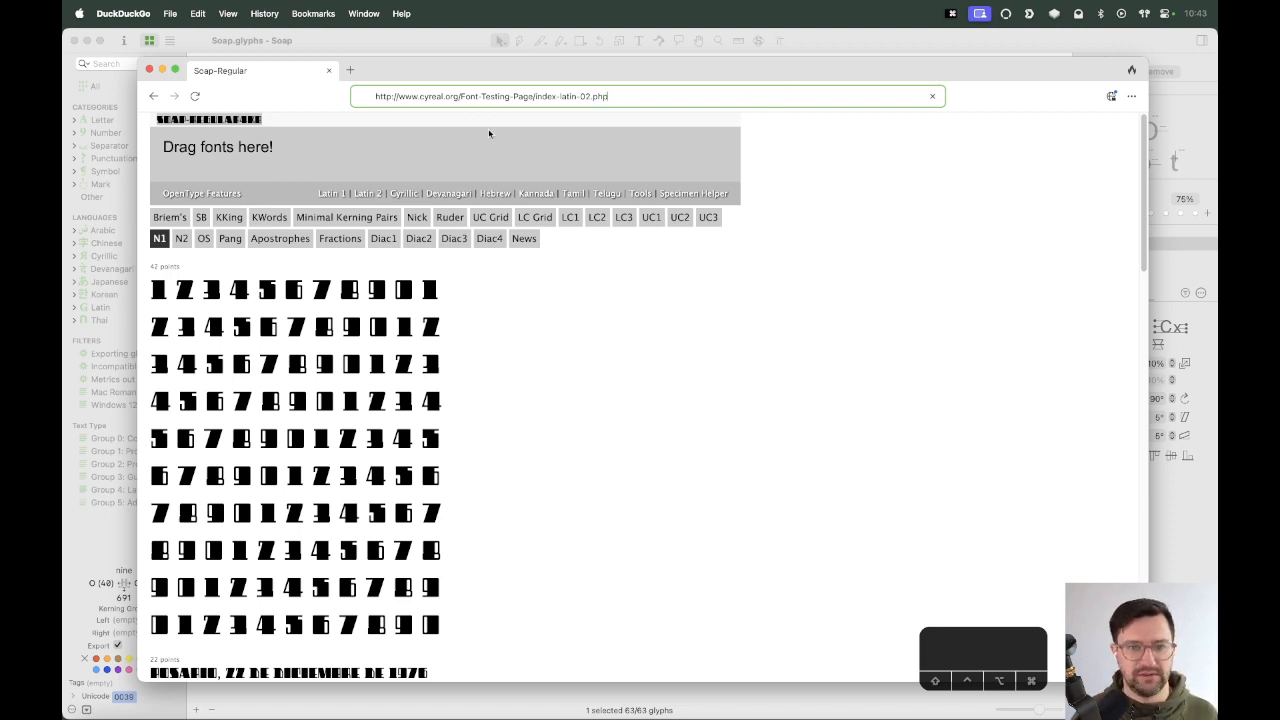
pyautogui.write('1')
pyautogui.press('super+a')
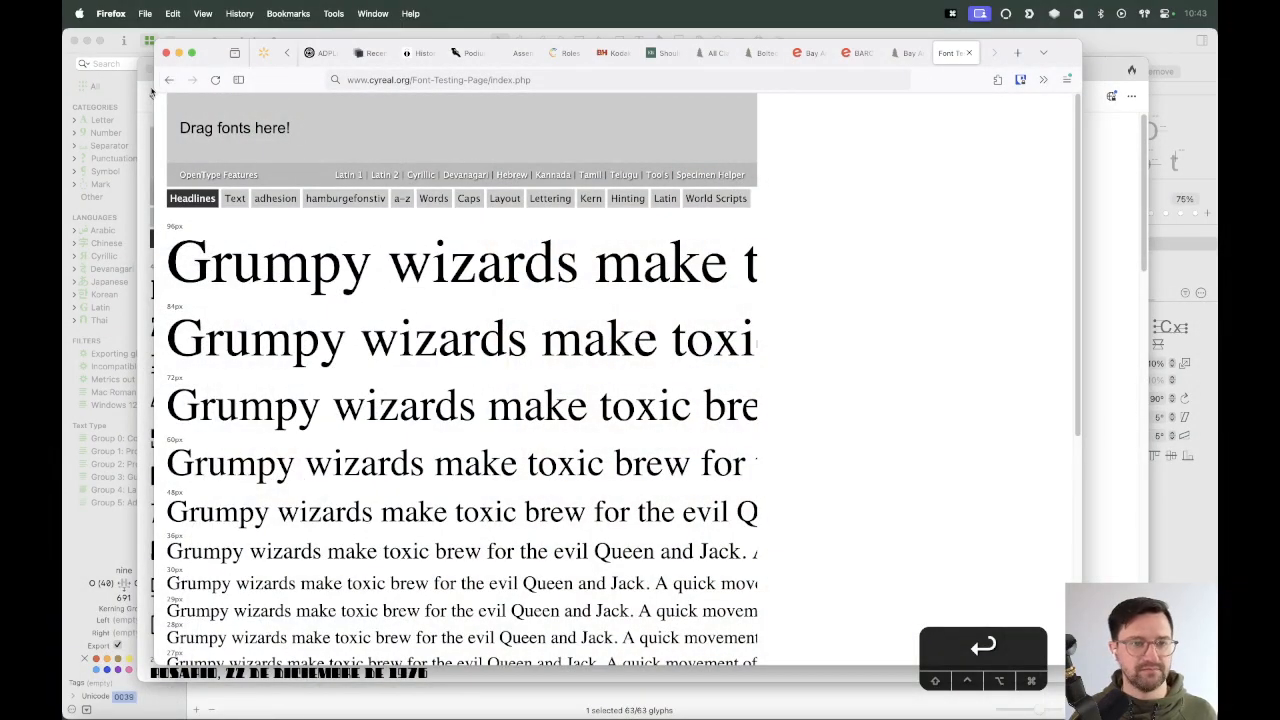
pyautogui.click(167, 52)
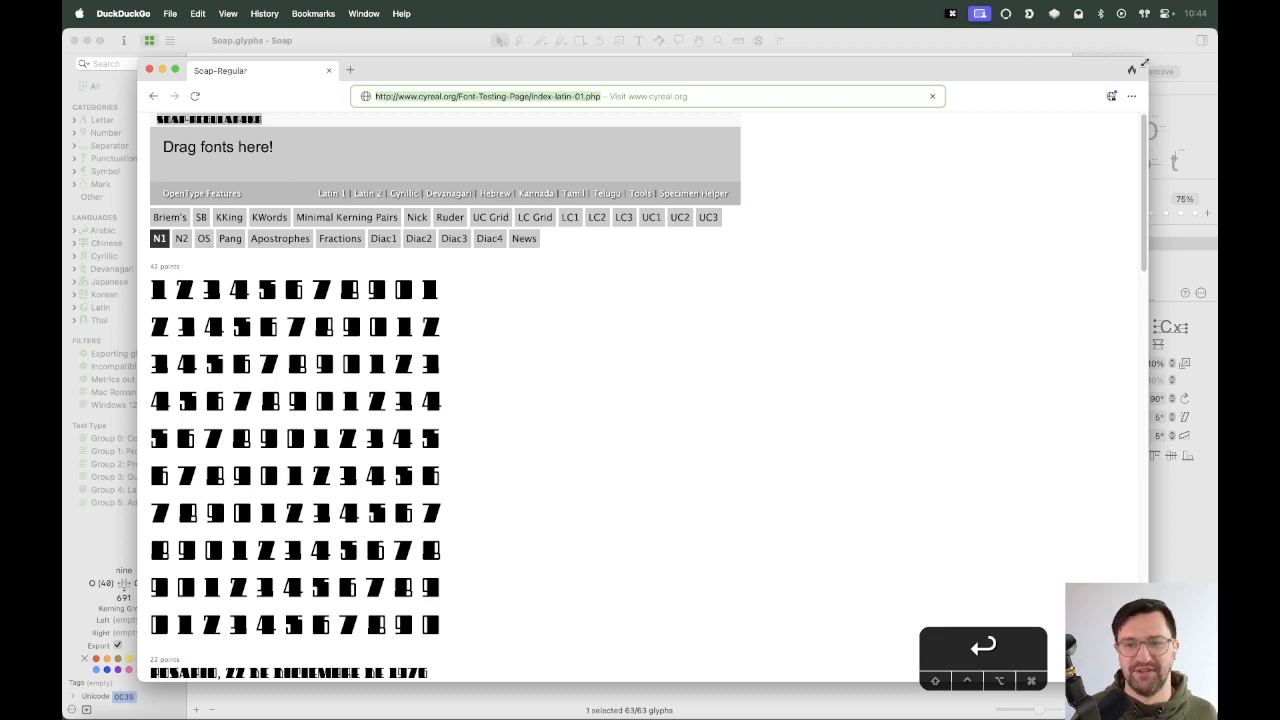
# Narrow and reposition the browser window, and switch back to the Soap.glyphs font overview in Glyphs.
pyautogui.moveTo(1139, 65); pyautogui.dragTo(1052, 61)
pyautogui.moveTo(976, 70); pyautogui.dragTo(1005, 66)
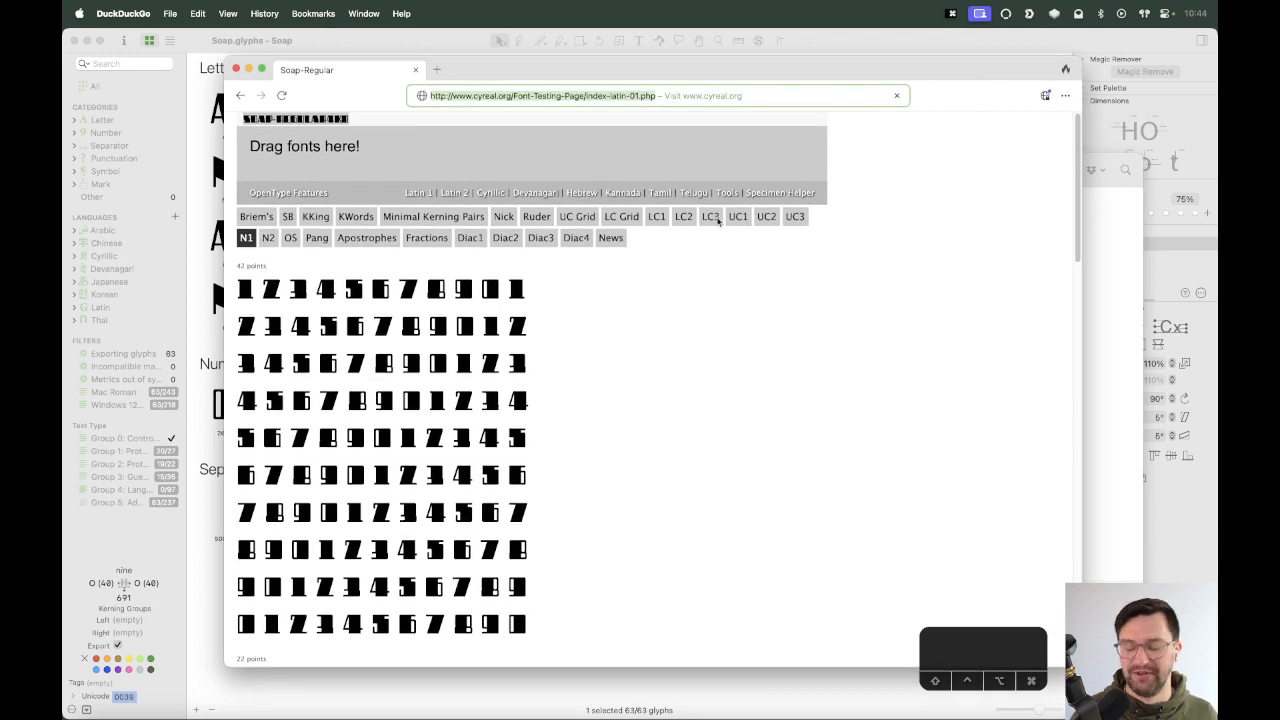
pyautogui.click(206, 578)
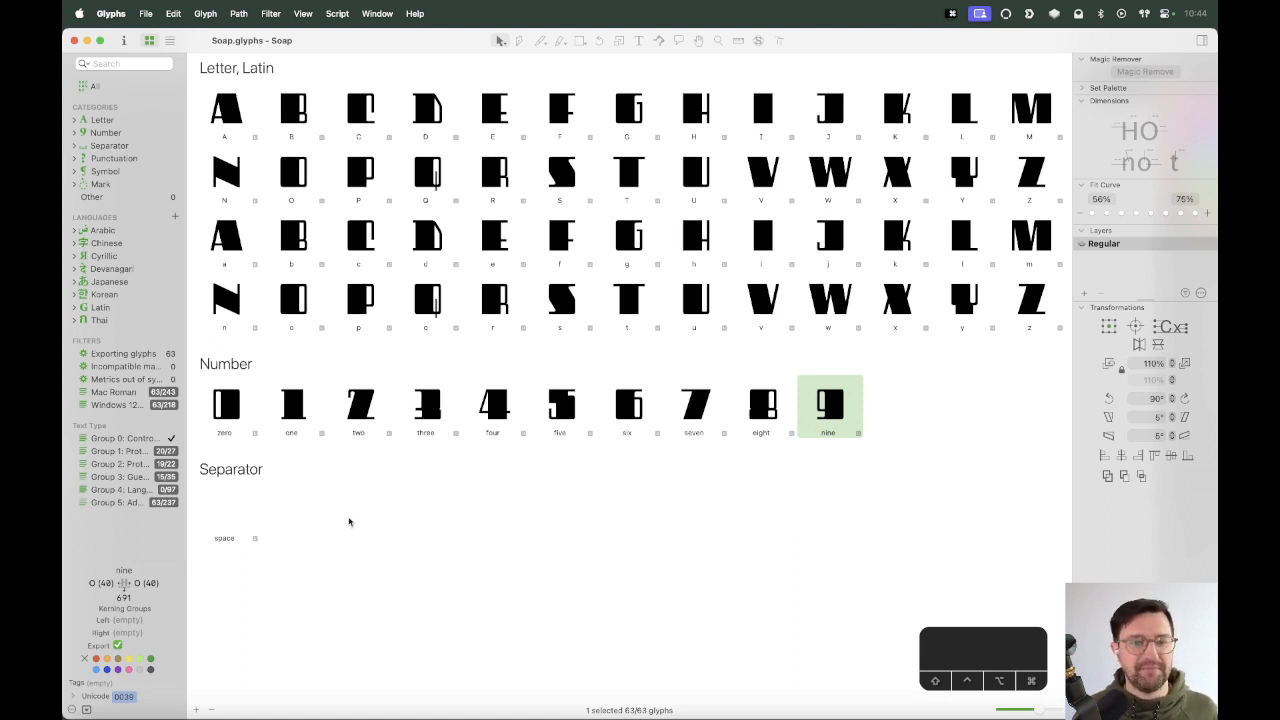
# Try to add glyphs for the characters . : & - + and , to the font in one go.
pyautogui.click(483, 428)
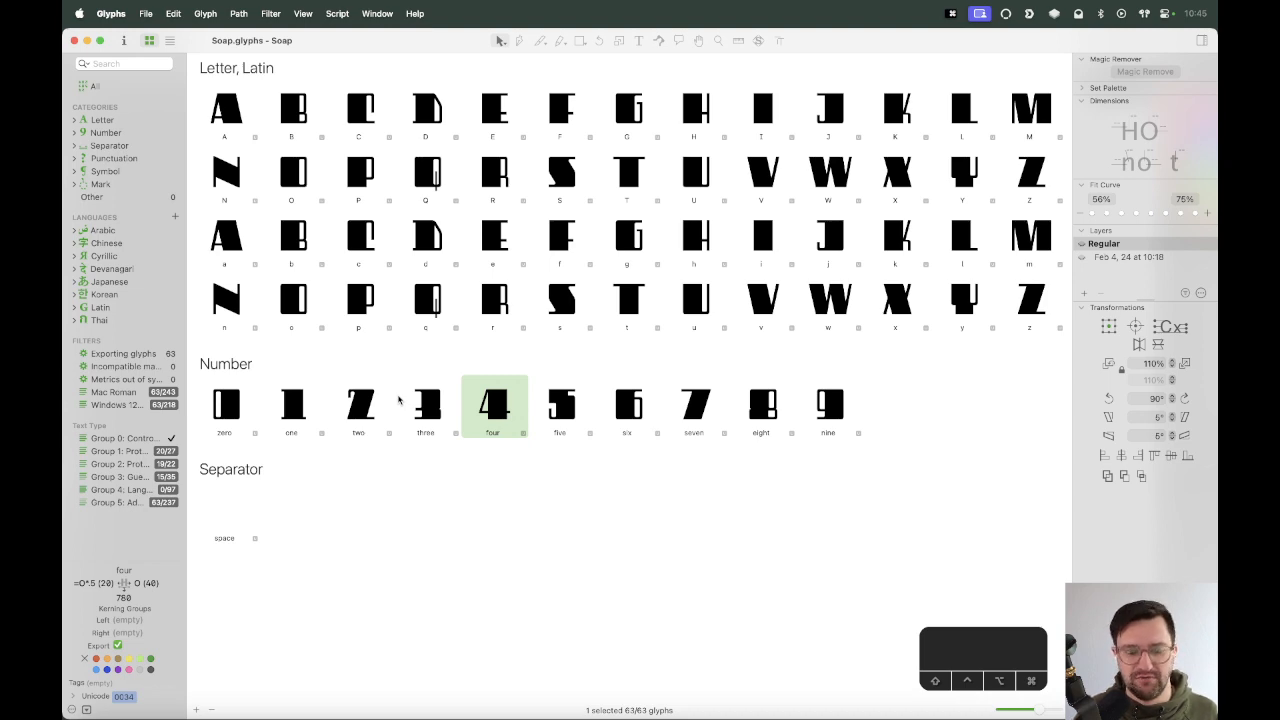
pyautogui.press('super+shift+g')
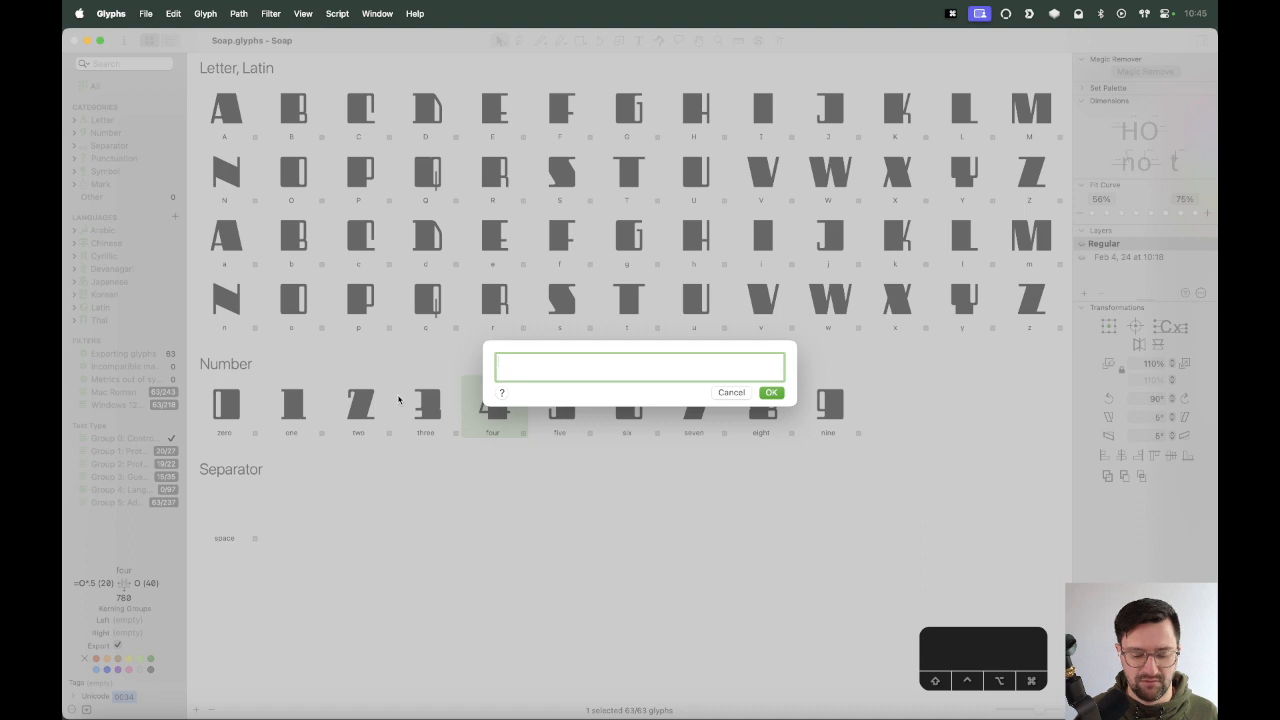
pyautogui.write('.')
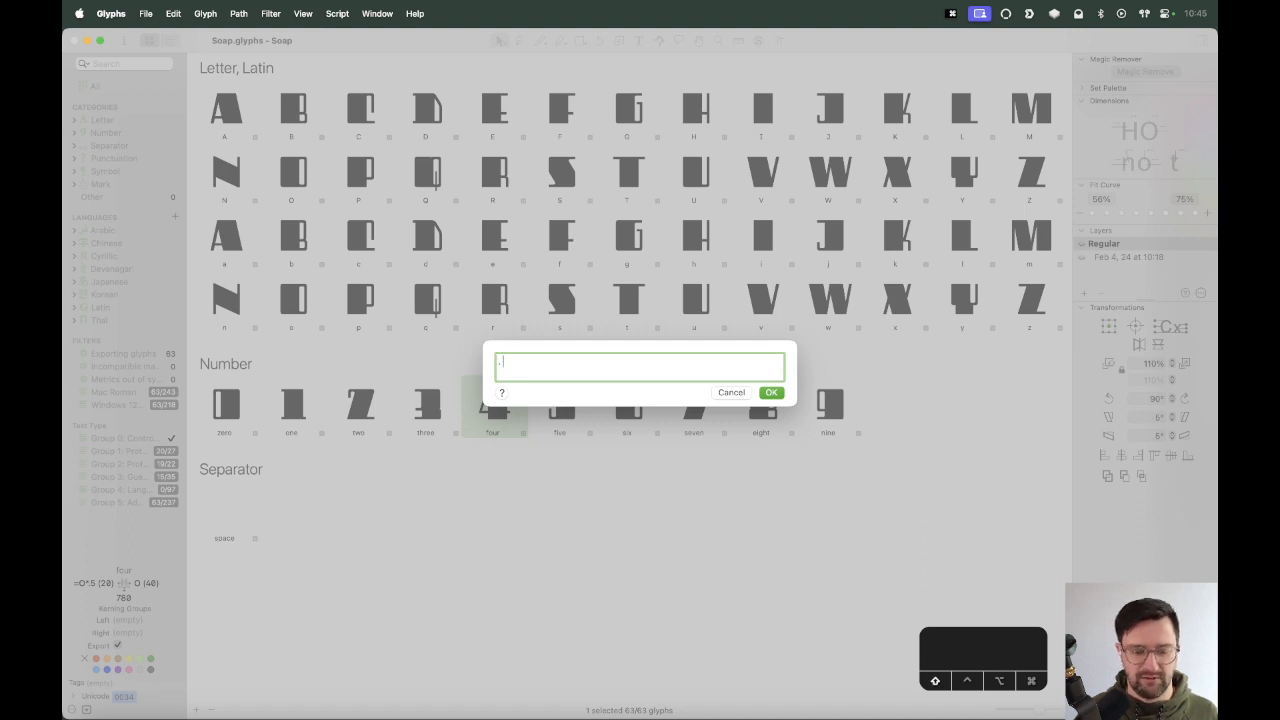
pyautogui.write(': ')
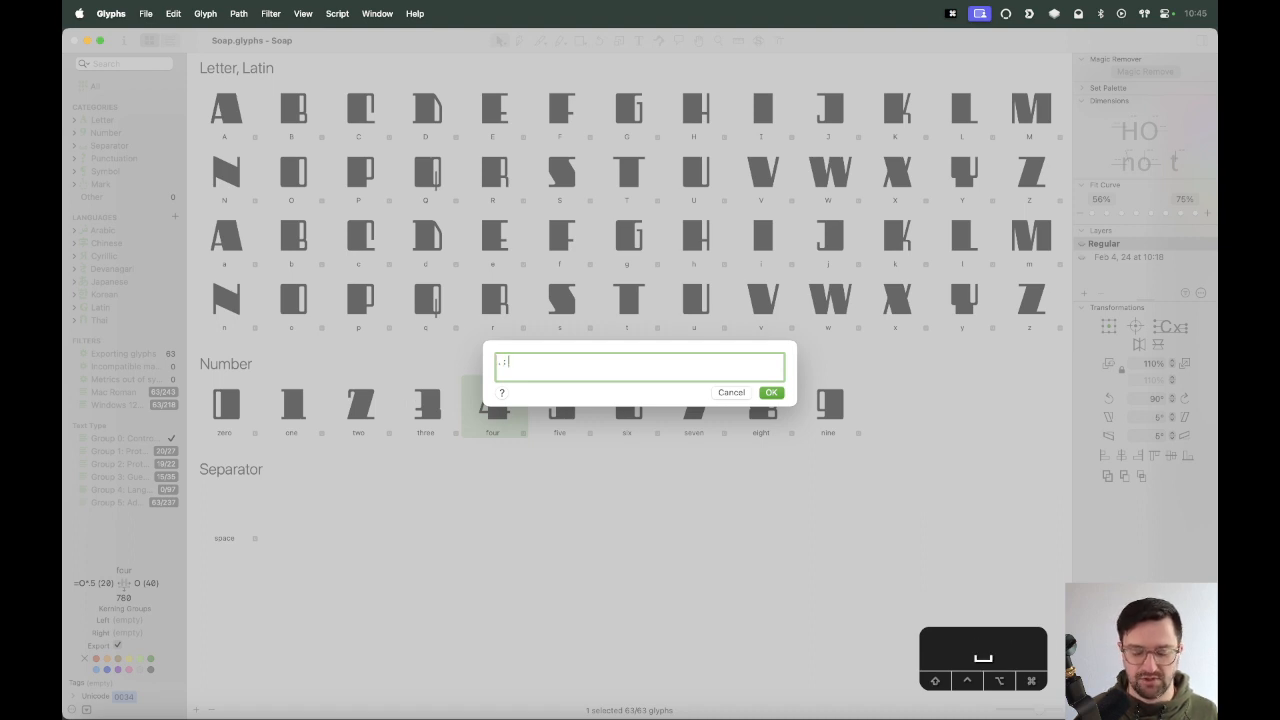
pyautogui.write('&')
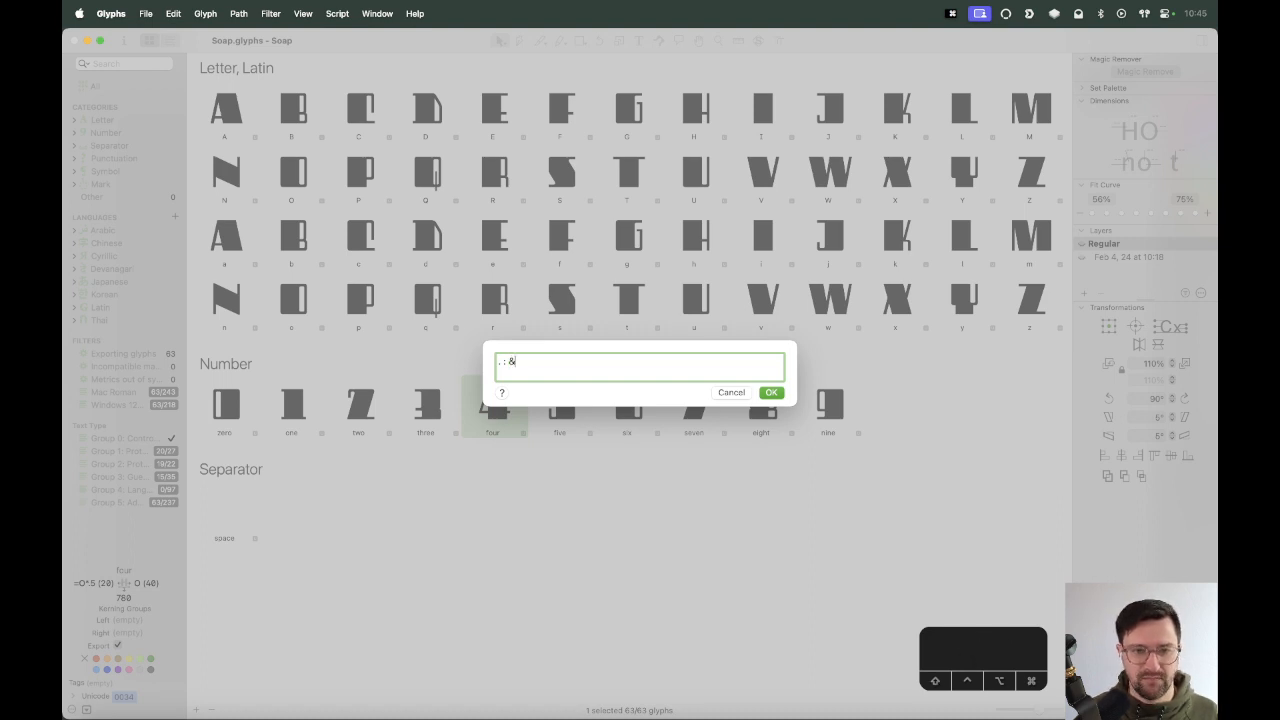
pyautogui.write(' -')
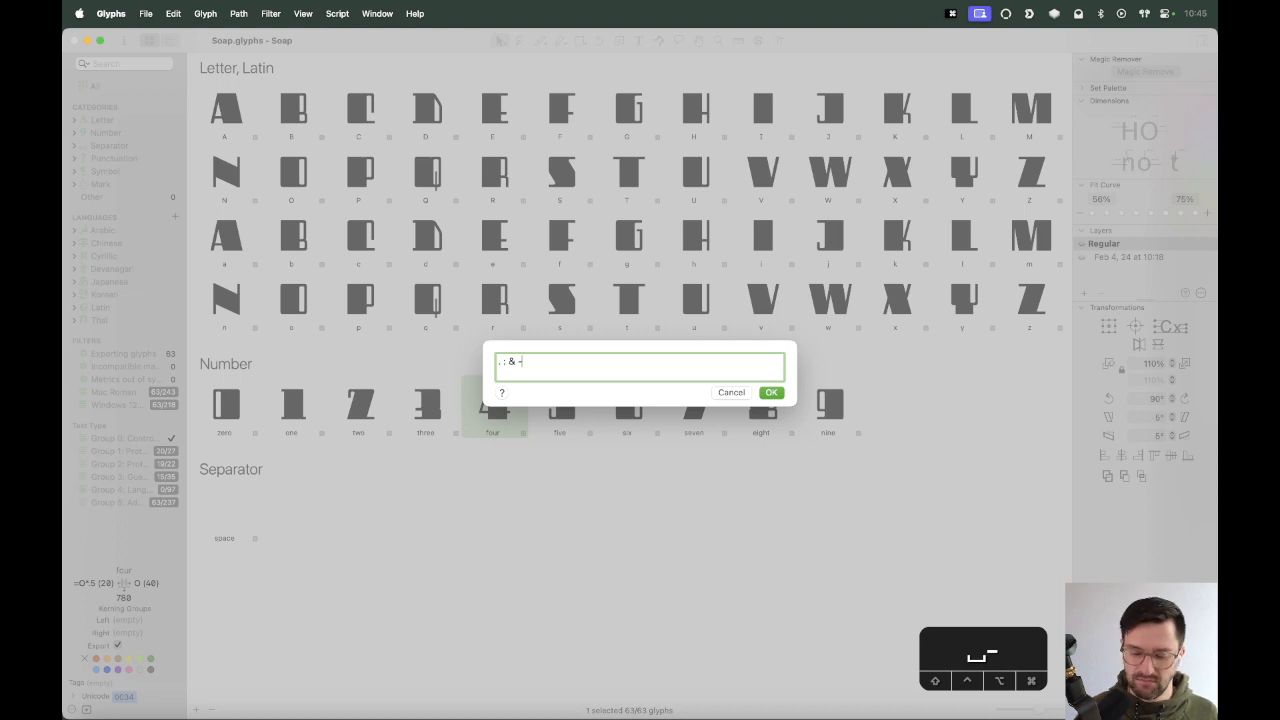
pyautogui.write('+')
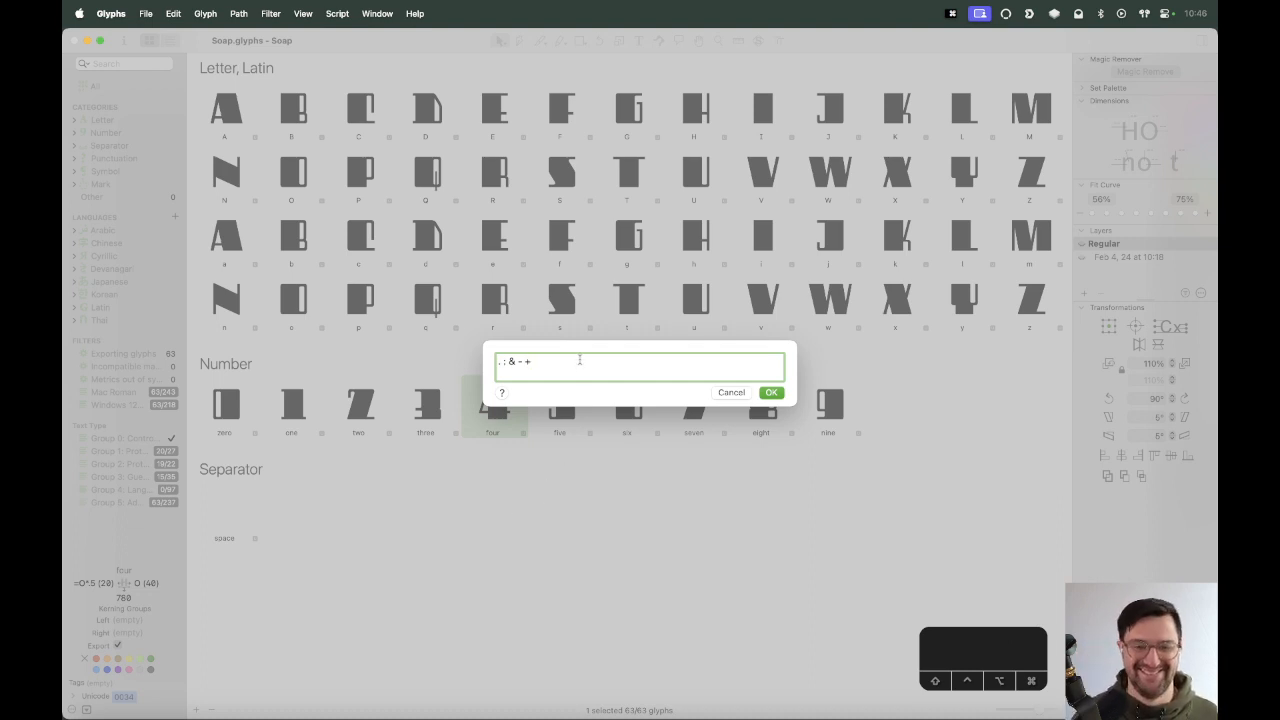
pyautogui.write(',')
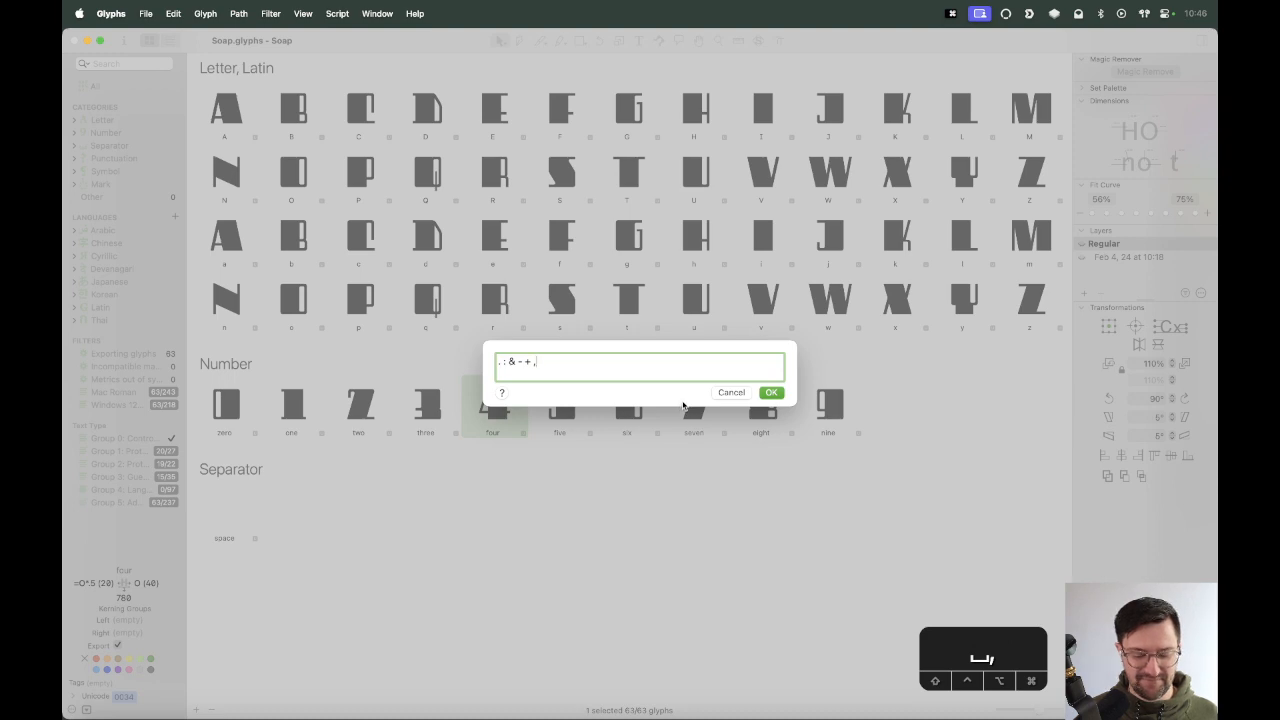
pyautogui.click(771, 392)
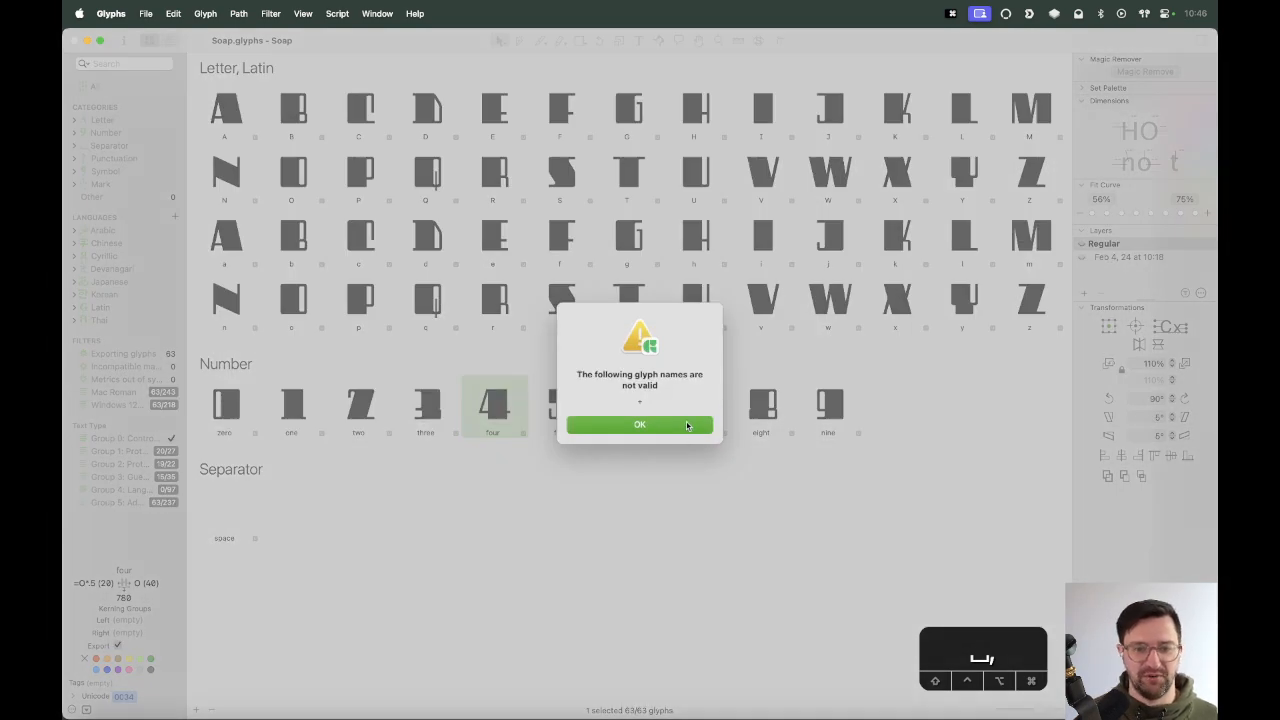
pyautogui.click(680, 425)
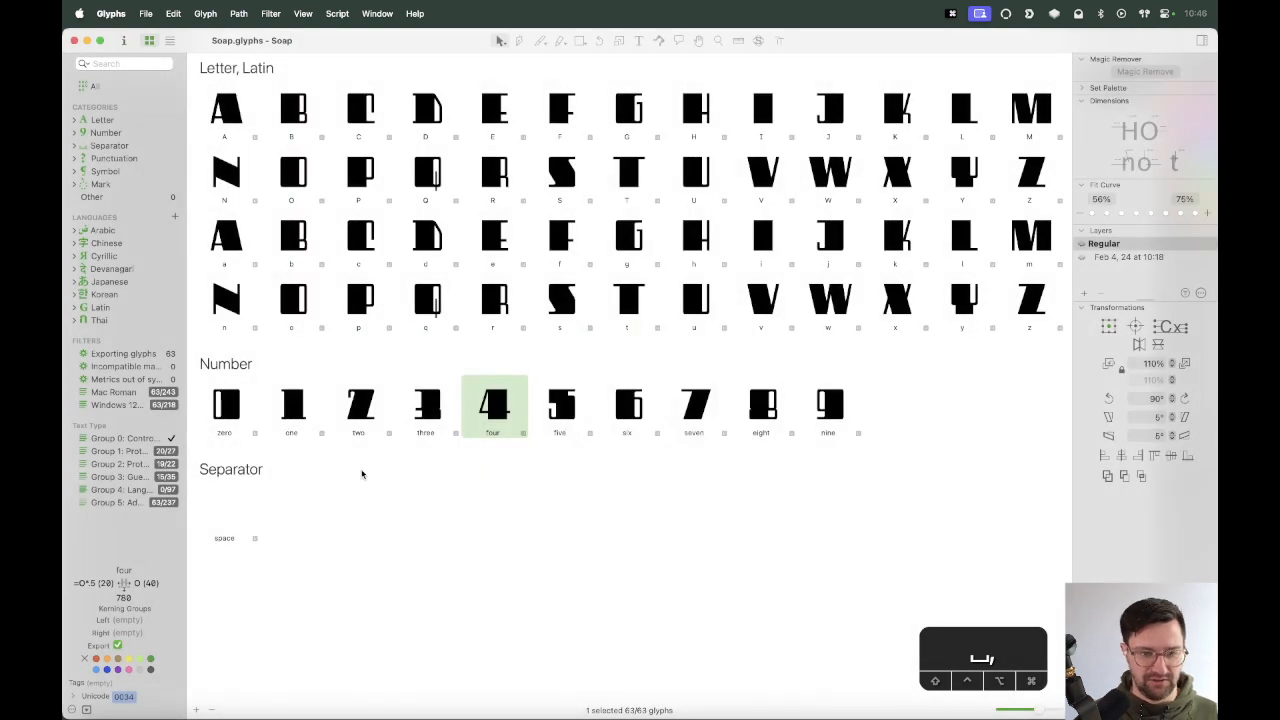
# Add a plus glyph to the font by its glyph name.
pyautogui.press('shift+cmd+g')
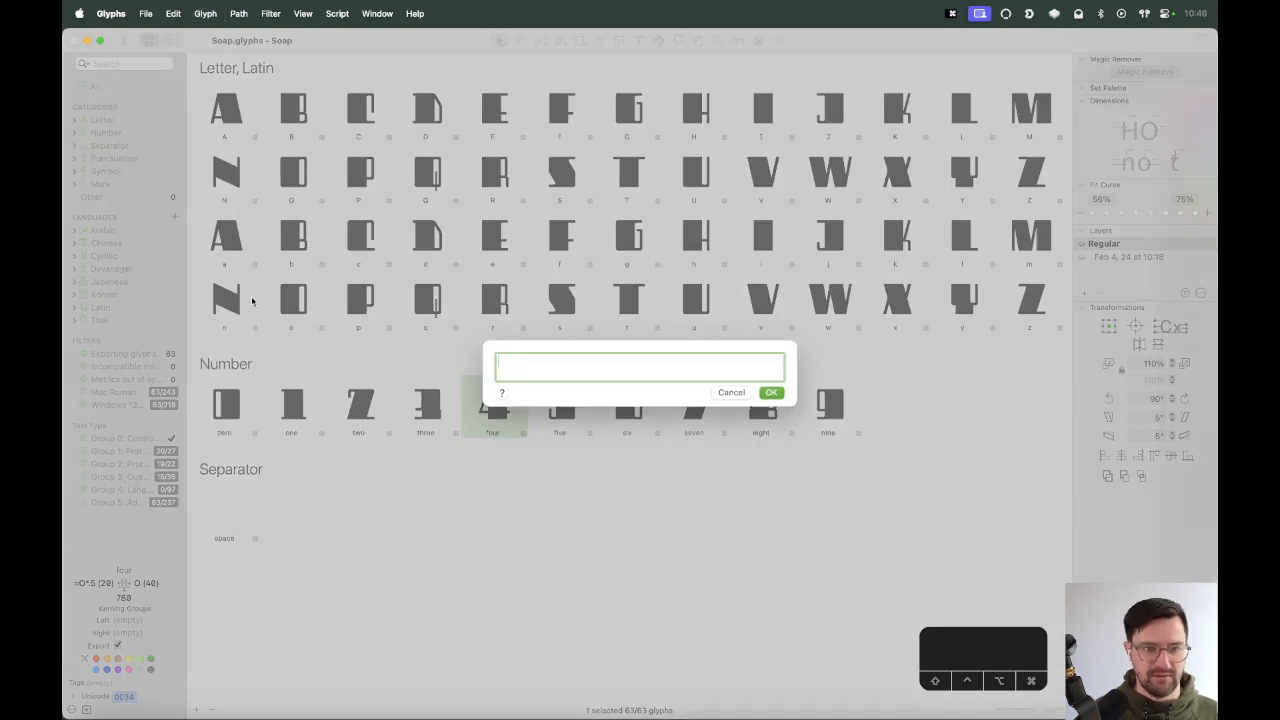
pyautogui.write('plus')
pyautogui.press('Return')
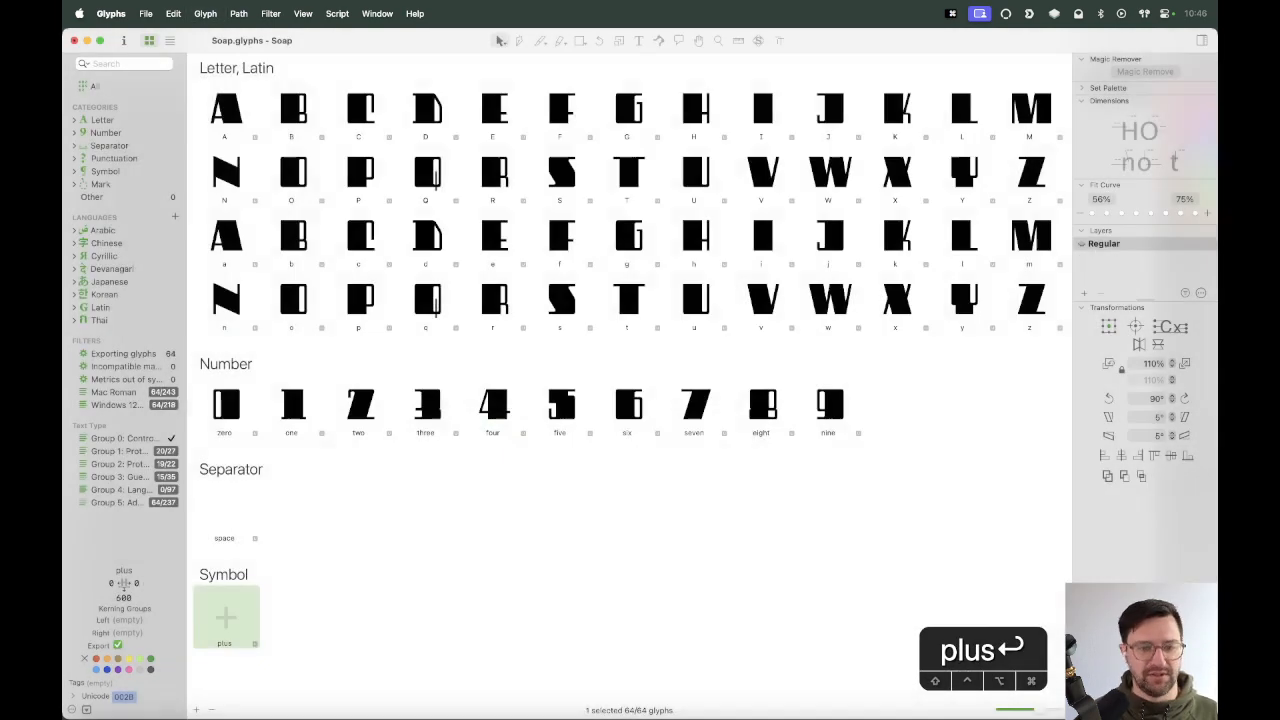
# Add glyphs for the characters - : & , and . to the font, and select the plus glyph.
pyautogui.press('shift+super+g')
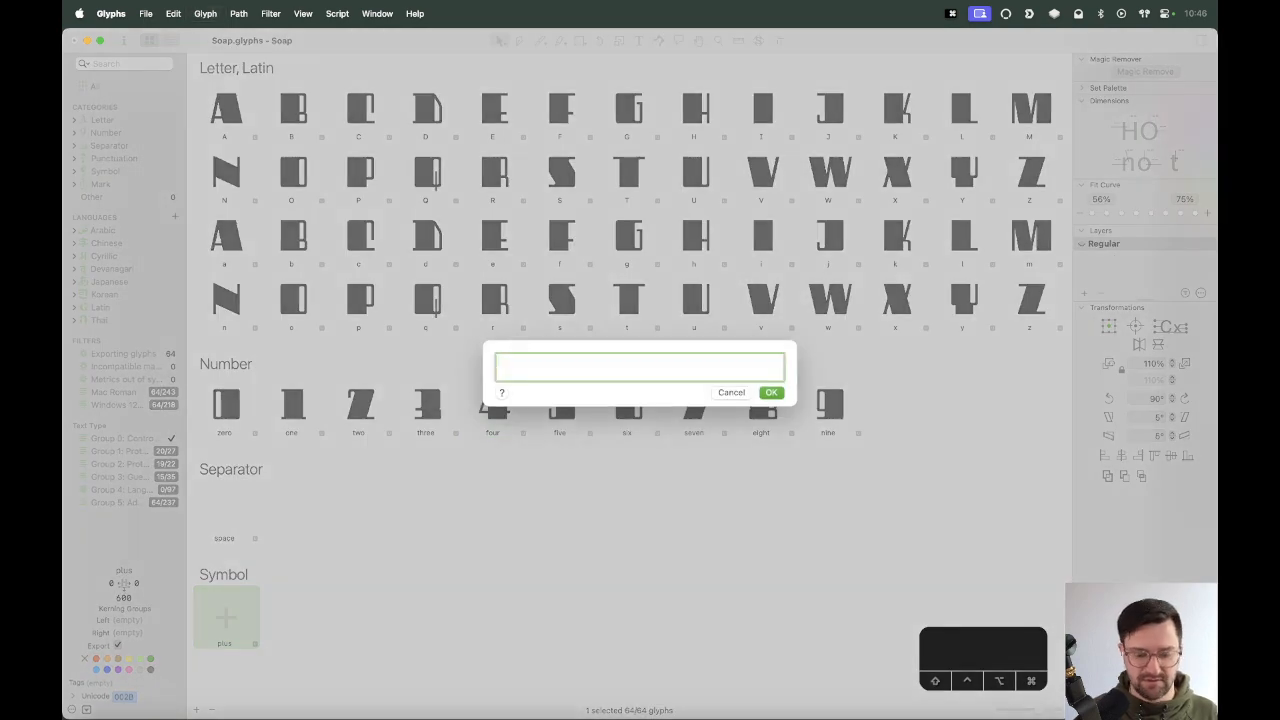
pyautogui.write('-: ')
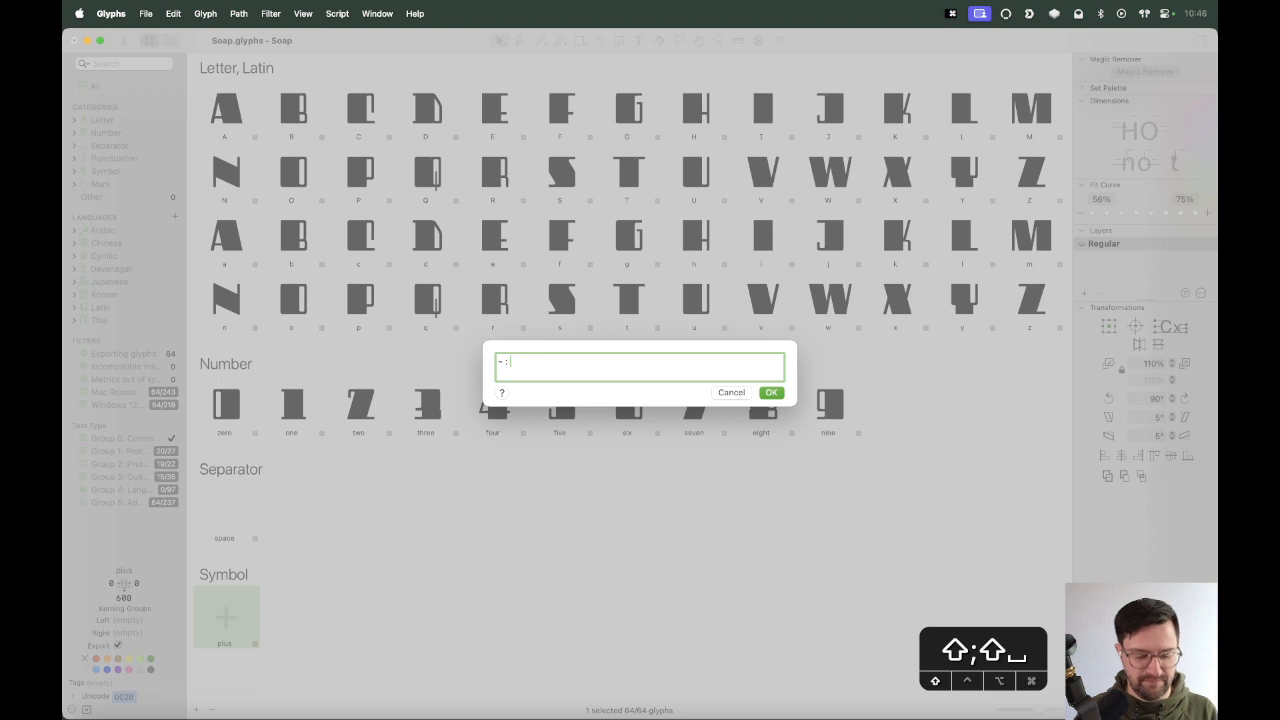
pyautogui.write('& ,')
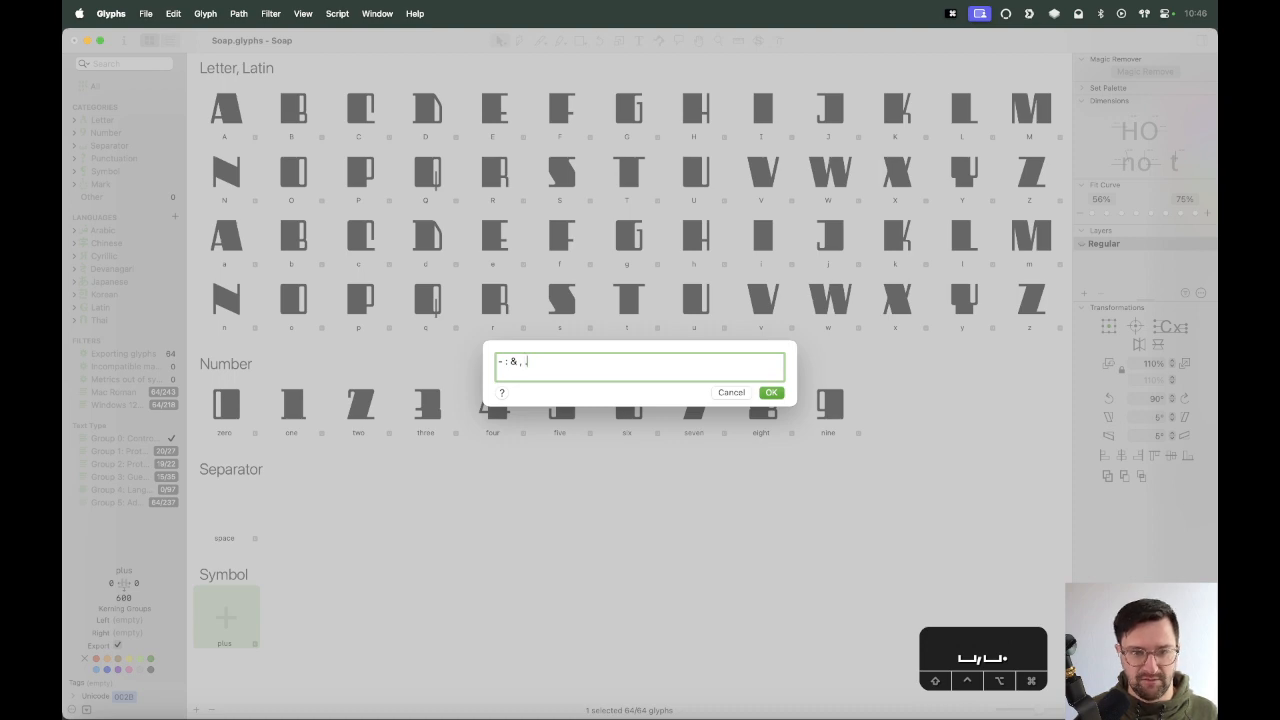
pyautogui.write('.')
pyautogui.press('Return')
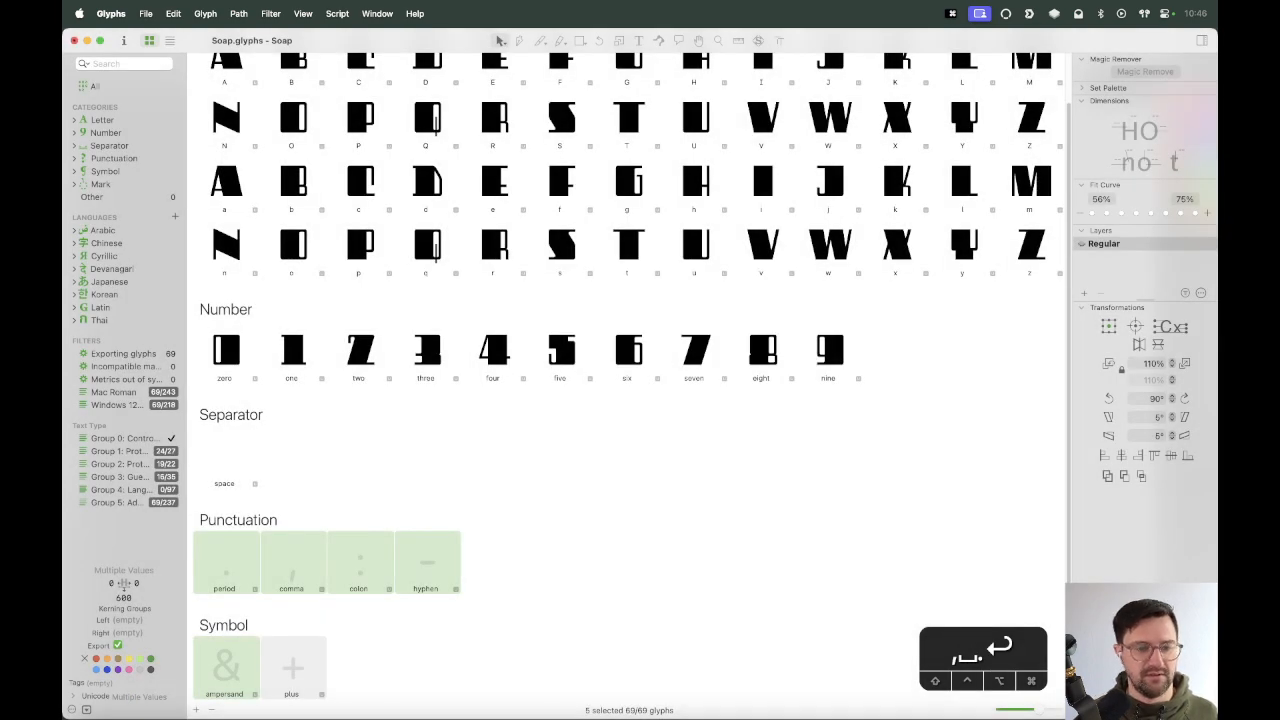
pyautogui.click(294, 678)
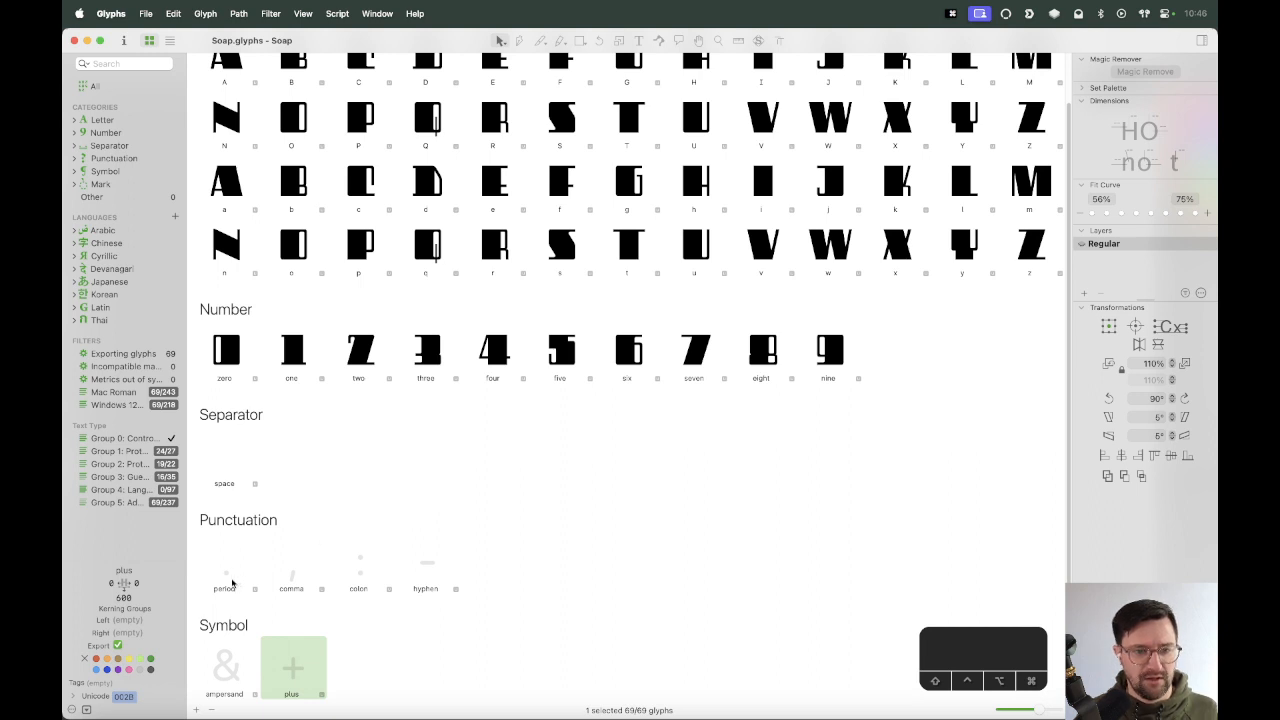
# Open the period glyph in an edit view and enter the sample text "soap" in front of it.
pyautogui.doubleClick(237, 580)
pyautogui.press('t')
pyautogui.press('super+minus')
pyautogui.press('super+minus')
pyautogui.press('super+minus')
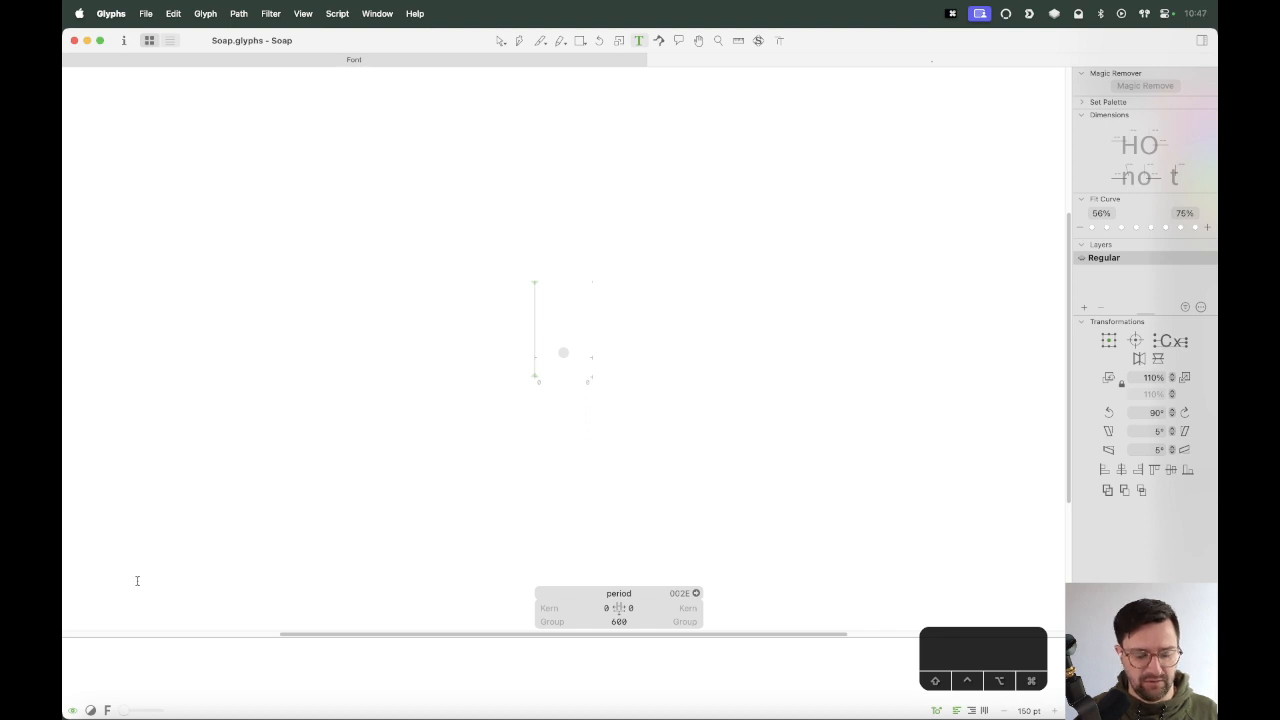
pyautogui.write('soap')
pyautogui.press('Escape')
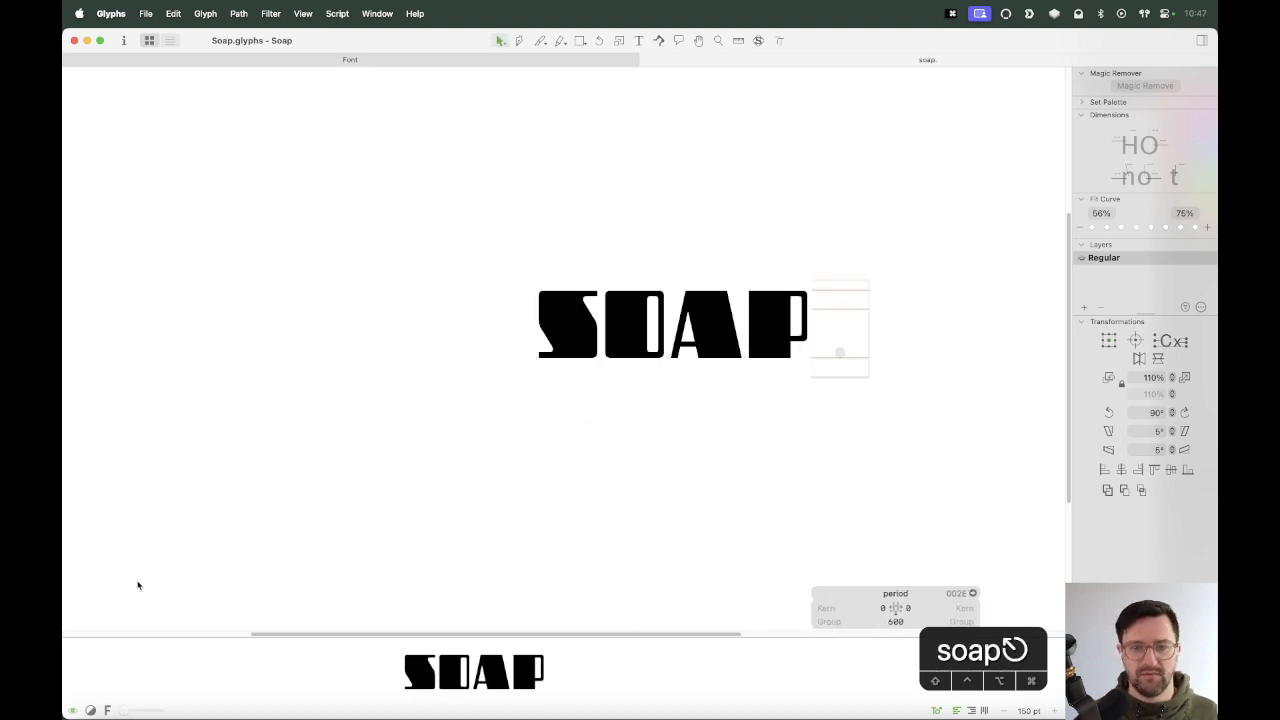
# Draw a square about 182 by 183 units on the baseline in the period glyph.
pyautogui.press('z')
pyautogui.moveTo(911, 228); pyautogui.dragTo(610, 443)
pyautogui.press('v')
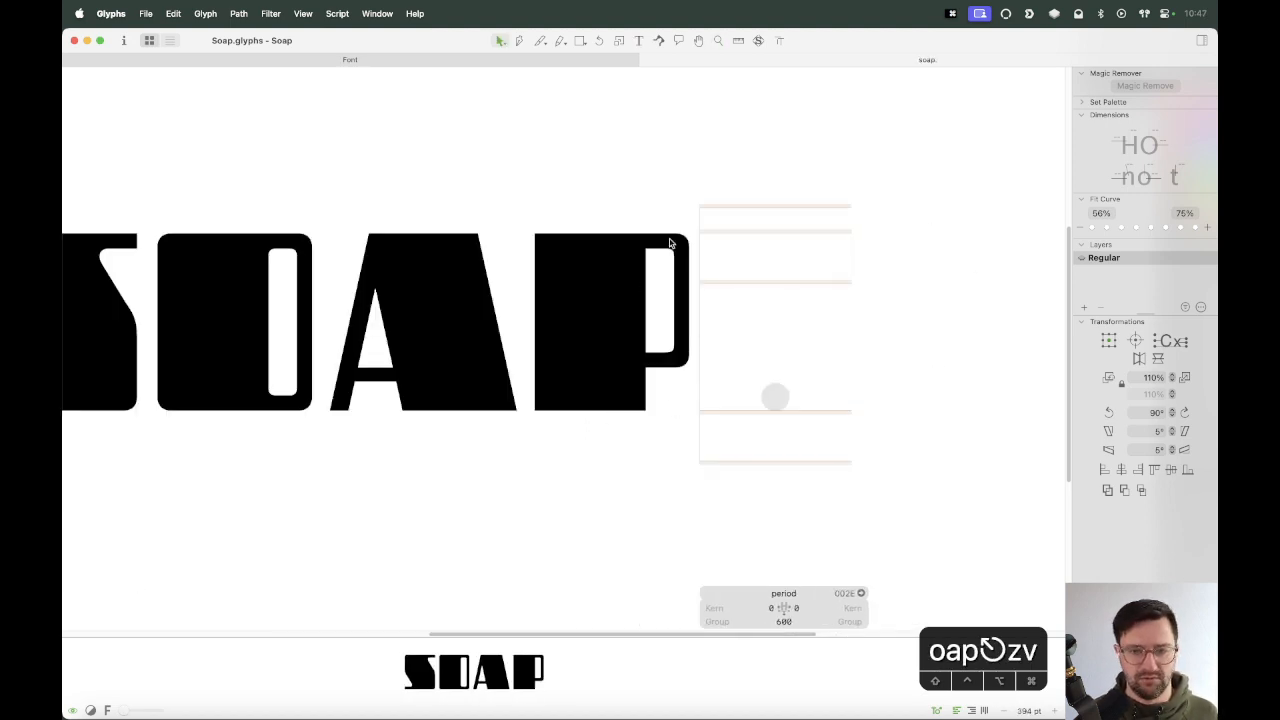
pyautogui.click(580, 40)
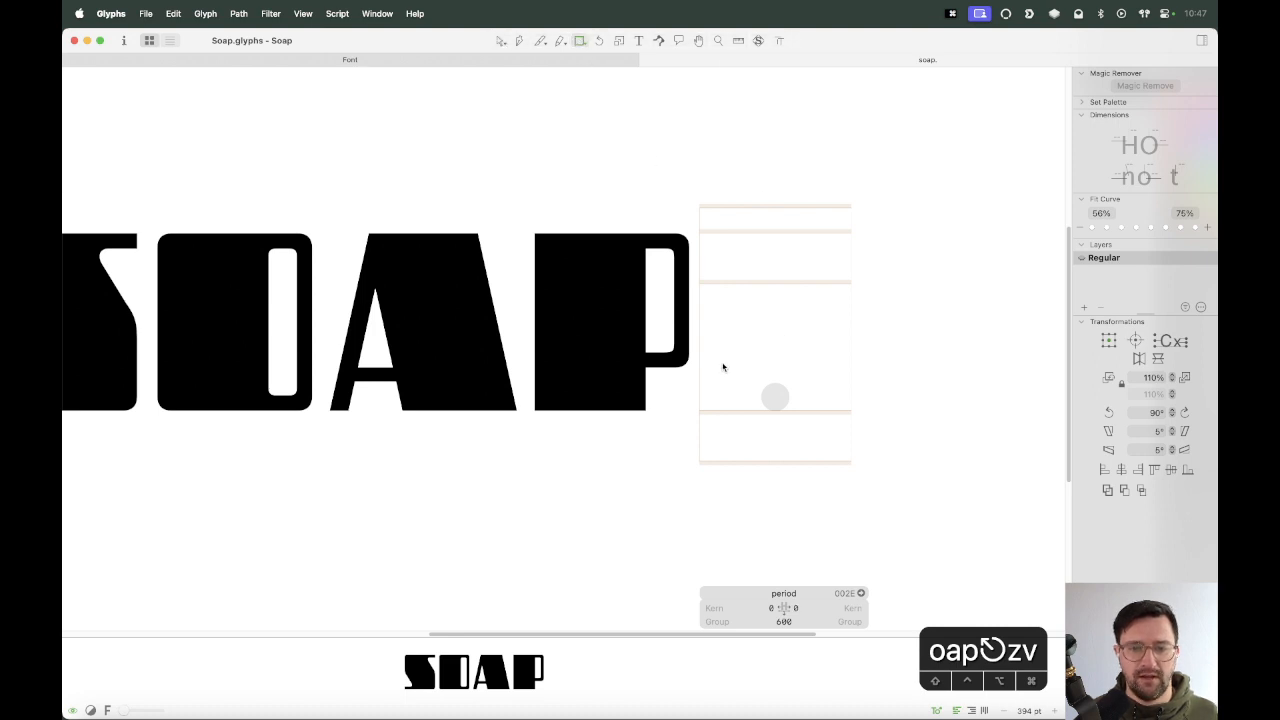
pyautogui.moveTo(727, 377); pyautogui.dragTo(767, 412)
pyautogui.press('v')
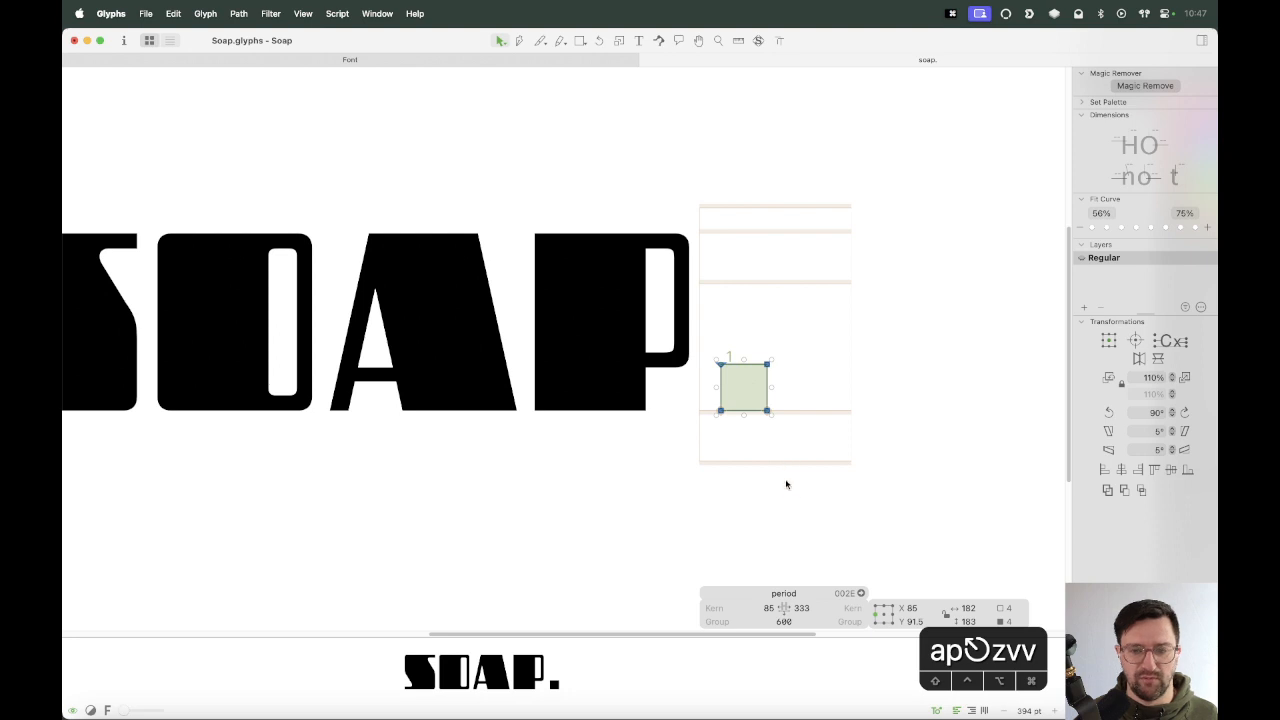
pyautogui.click(783, 585)
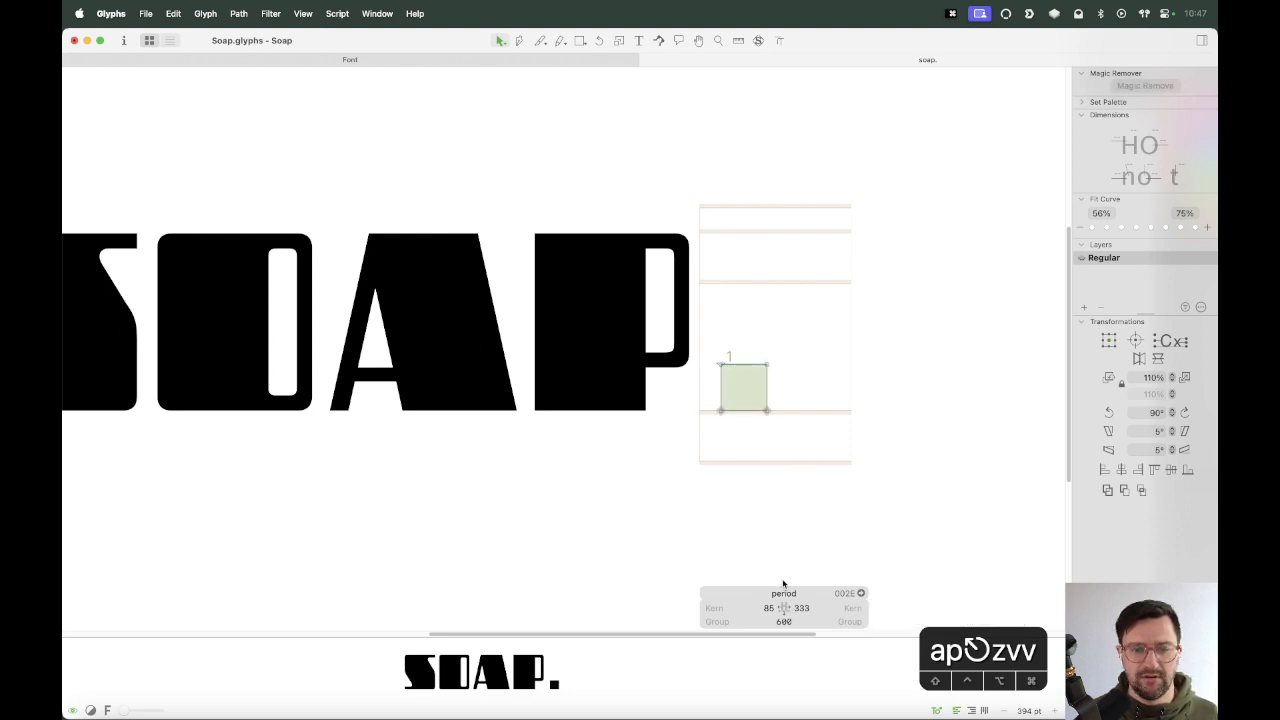
# Open the P outline behind the lowercase p and copy the rounded upper-right corner curve of its counter.
pyautogui.press('z')
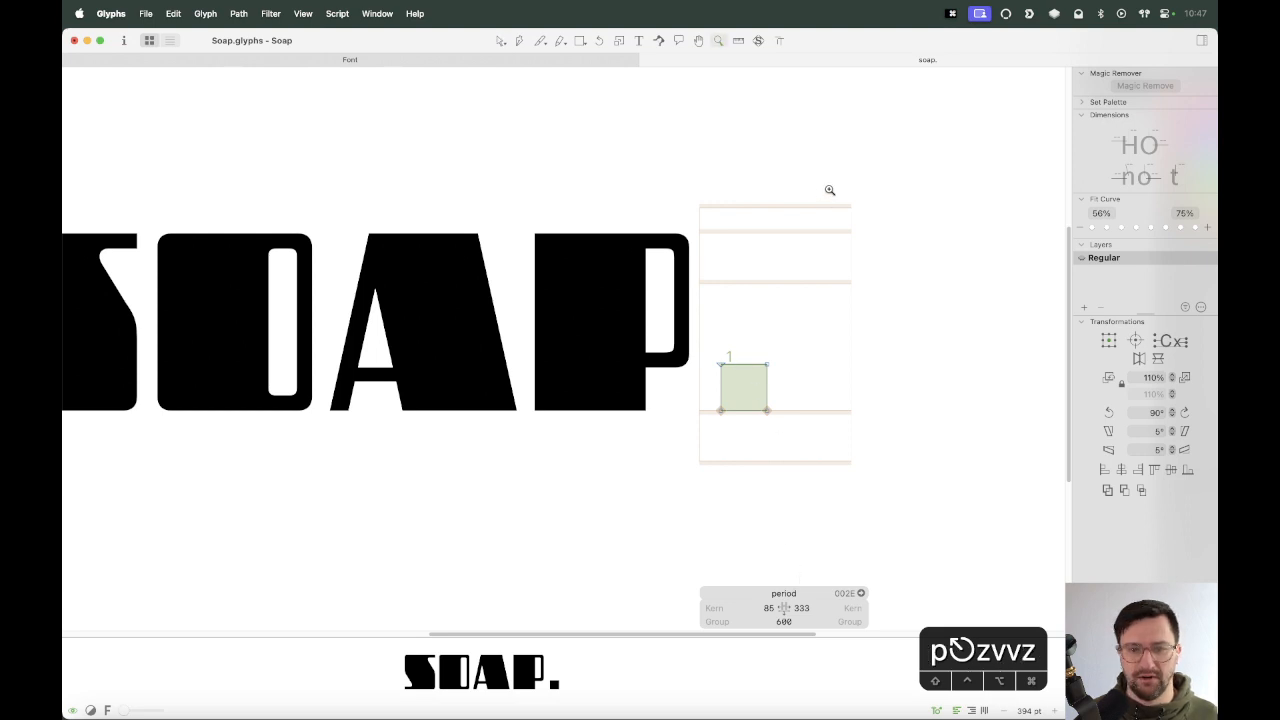
pyautogui.moveTo(829, 189); pyautogui.dragTo(660, 370)
pyautogui.press('v')
pyautogui.doubleClick(512, 190)
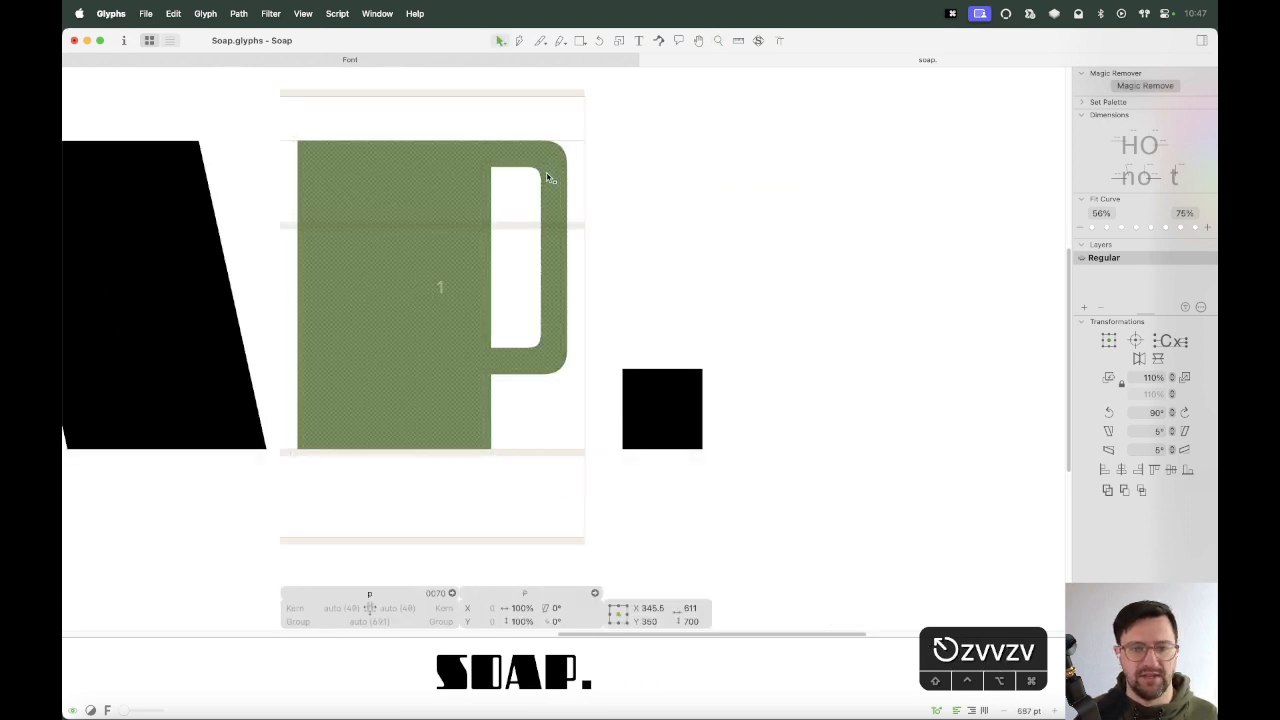
pyautogui.doubleClick(547, 177)
pyautogui.moveTo(548, 159); pyautogui.dragTo(523, 204)
# Return to editing the period glyph and remove the extra P from the sample text.
pyautogui.doubleClick(918, 385)
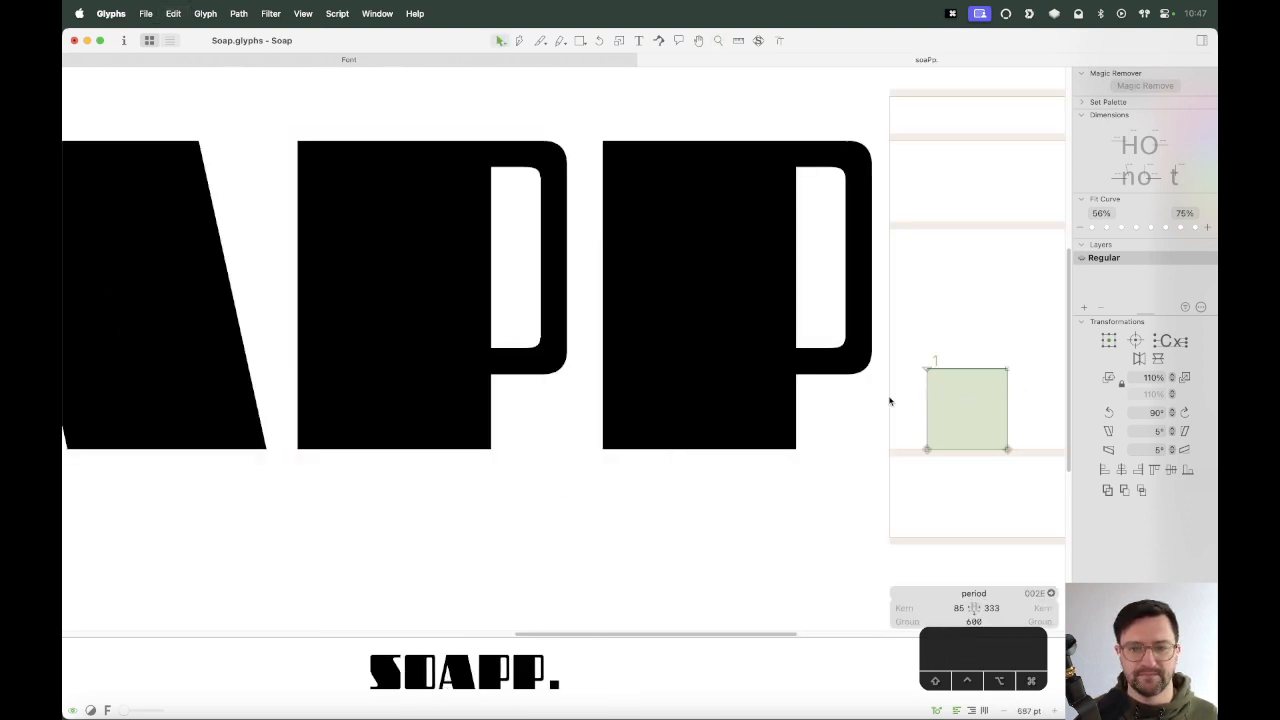
pyautogui.press('t')
pyautogui.press('BackSpace')
pyautogui.press('Escape')
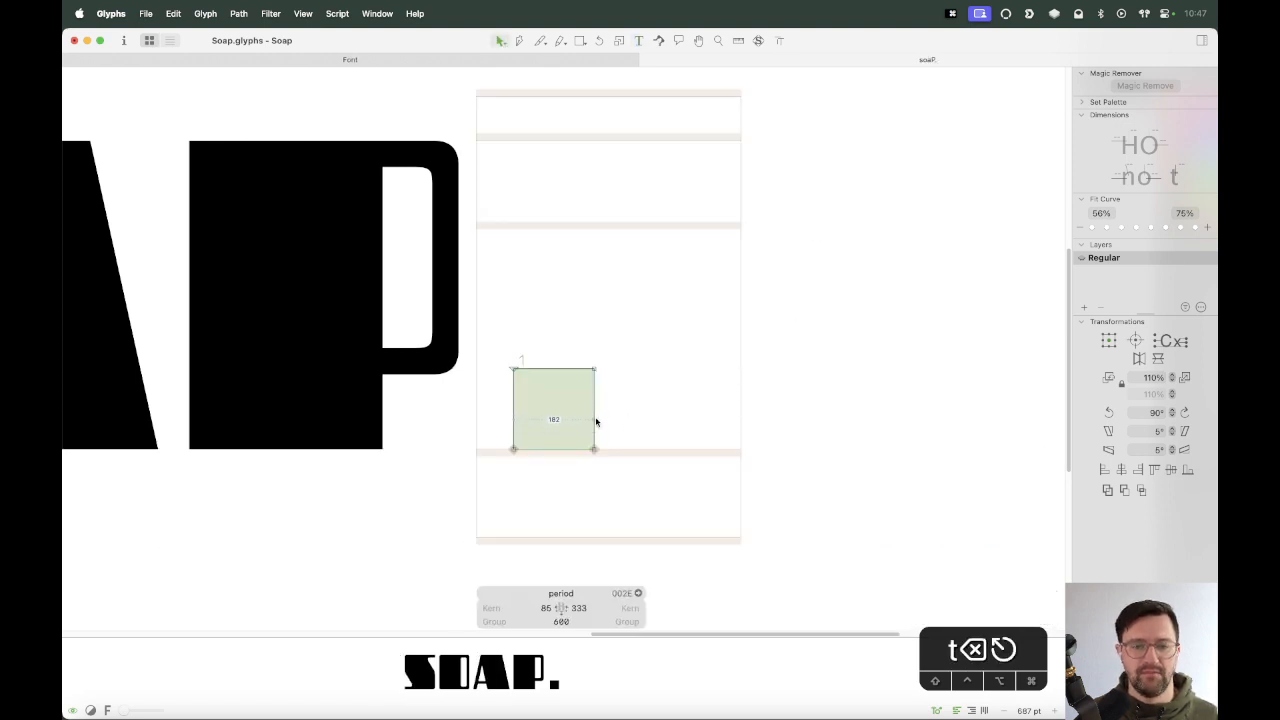
# Paste the corner curve into the period and align it with the square's upper-right corner.
pyautogui.press('z')
pyautogui.moveTo(651, 286)
pyautogui.mouseDown()
pyautogui.moveTo(421, 525)
pyautogui.moveTo(419, 547)
pyautogui.mouseUp()
pyautogui.press('super+v')
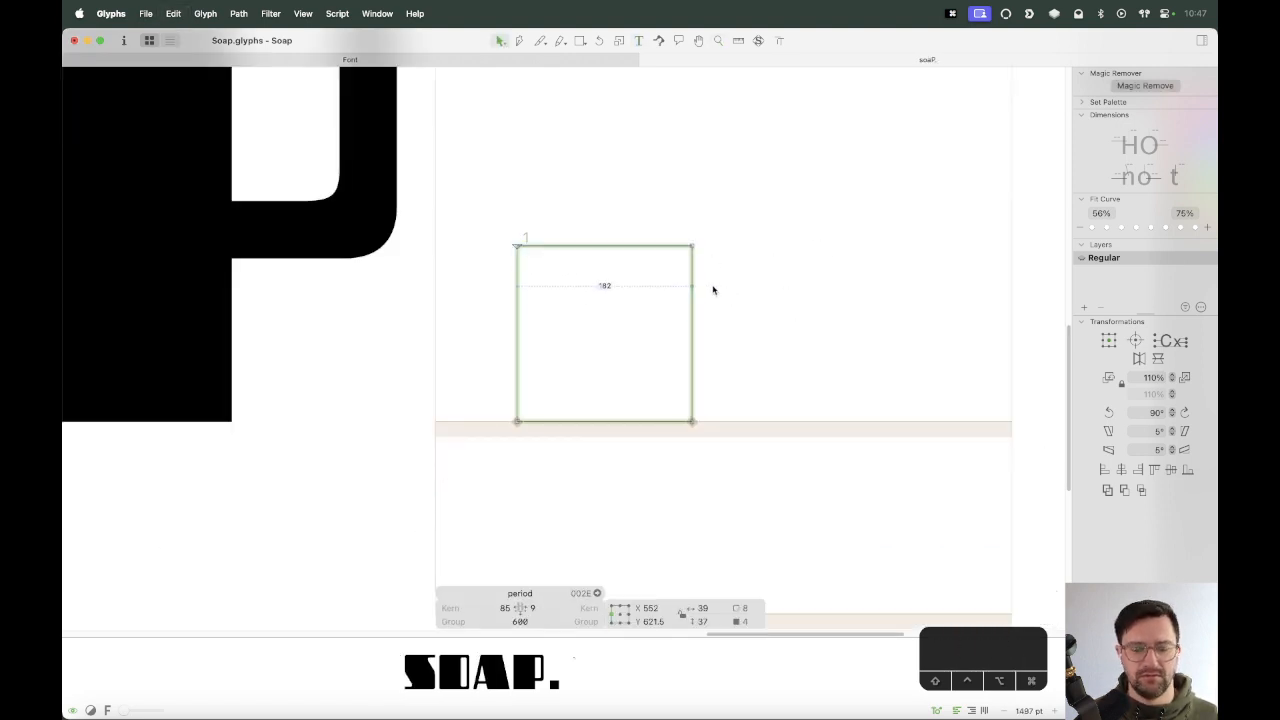
pyautogui.press('super+minus')
pyautogui.press('super+minus')
pyautogui.moveTo(757, 105)
pyautogui.mouseDown()
pyautogui.moveTo(692, 181)
pyautogui.moveTo(615, 311)
pyautogui.moveTo(574, 348)
pyautogui.moveTo(621, 316)
pyautogui.moveTo(607, 330)
pyautogui.moveTo(633, 279)
pyautogui.mouseUp()
pyautogui.press('z')
pyautogui.press('v')
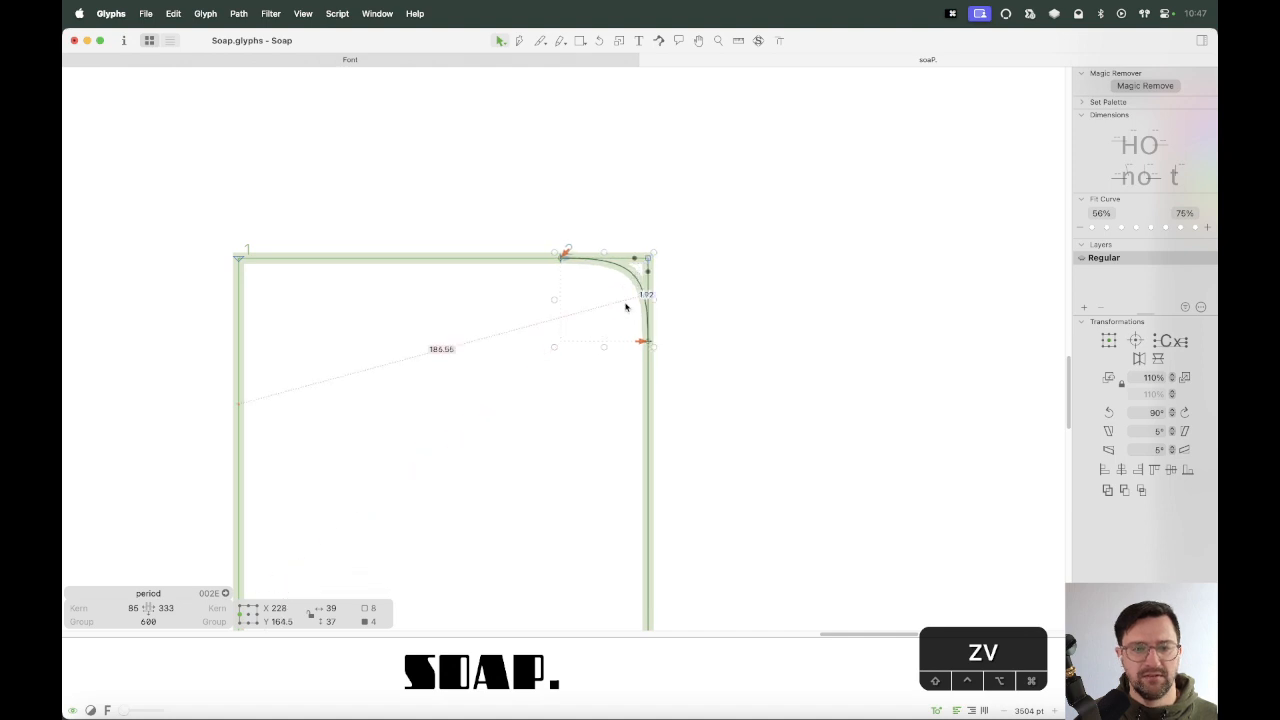
# Add points on the square's top and right edges and delete the sharp corner segments between them.
pyautogui.press('p')
pyautogui.moveTo(524, 222); pyautogui.dragTo(536, 328)
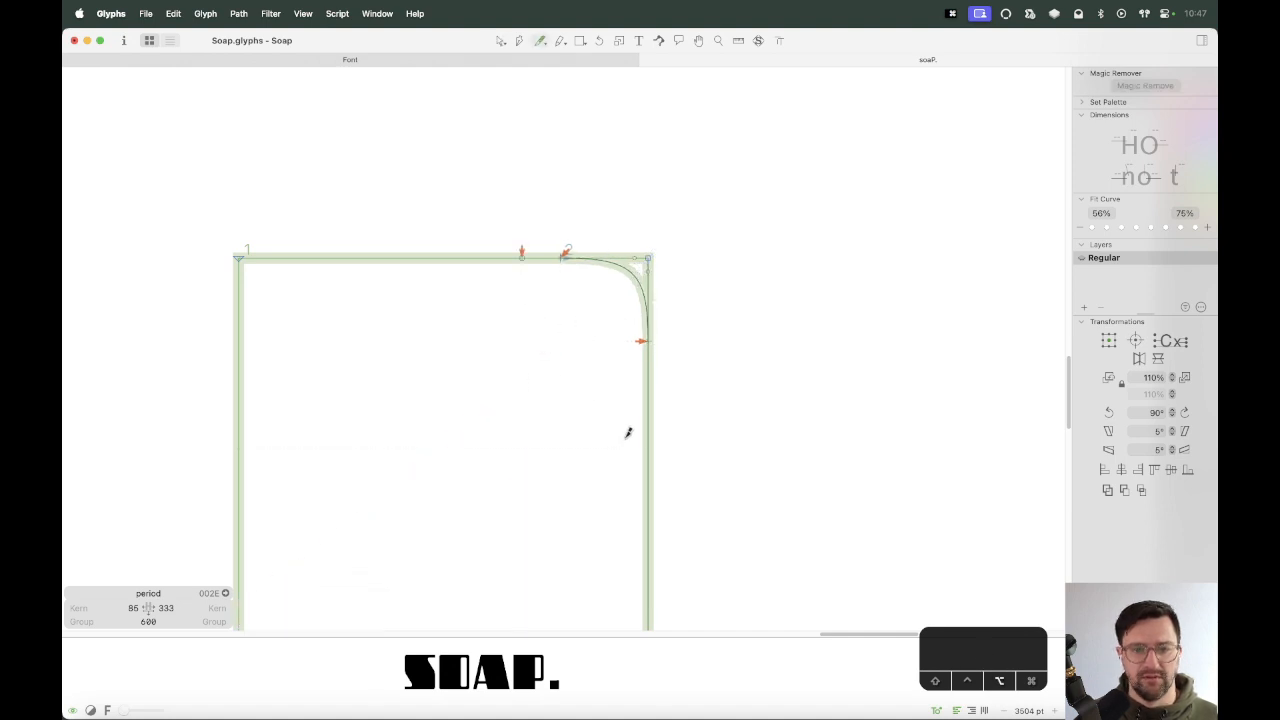
pyautogui.moveTo(627, 434); pyautogui.dragTo(715, 415)
pyautogui.press('v')
pyautogui.click(647, 400)
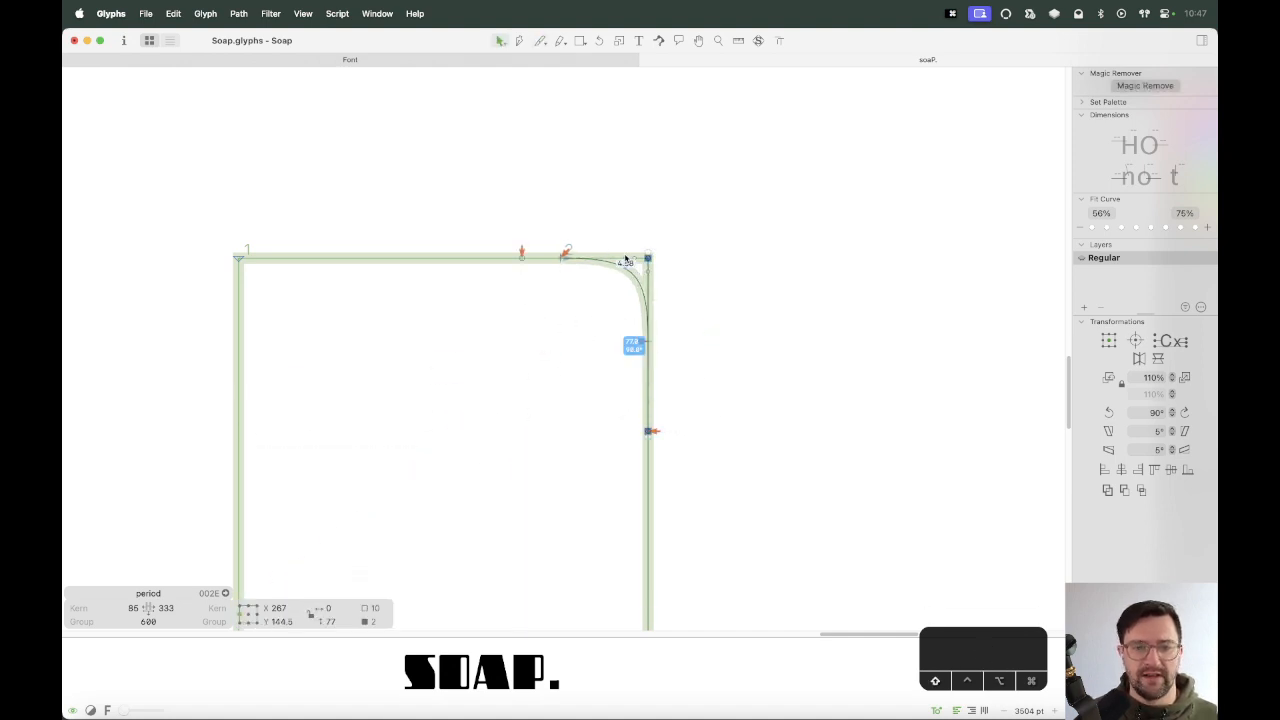
pyautogui.keyDown('shift'); pyautogui.click(640, 272); pyautogui.keyUp('shift')
pyautogui.press('BackSpace')
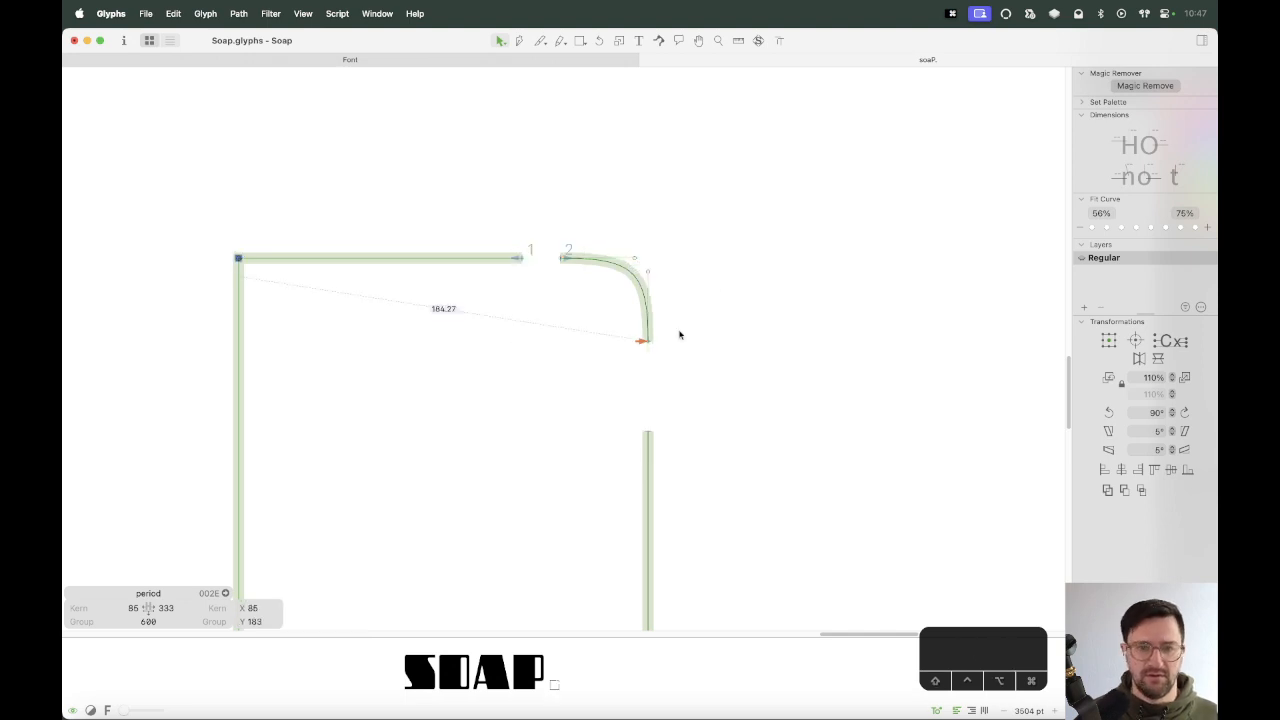
# Switch to Preview to check the soap tin reference photo, and return to the period in Glyphs.
pyautogui.press('super+Tab')
pyautogui.press('super+Tab')
pyautogui.press('super+Tab')
pyautogui.press('super+Tab')
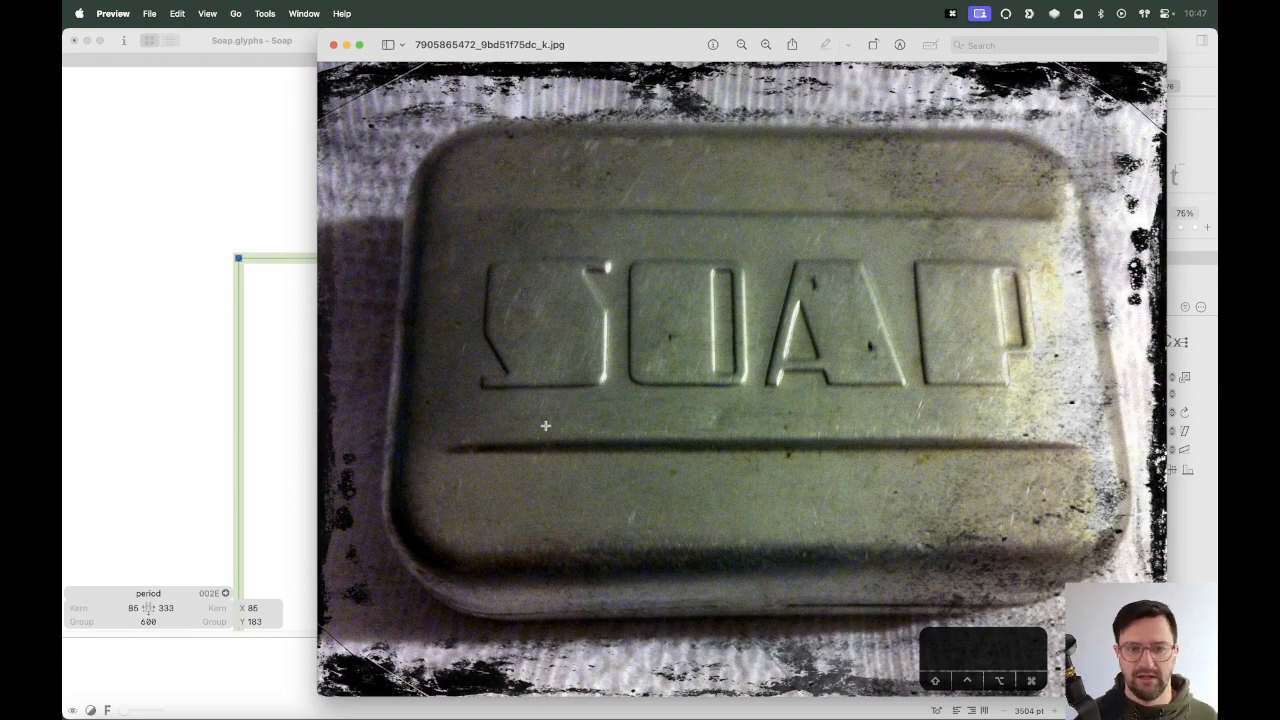
pyautogui.click(306, 459)
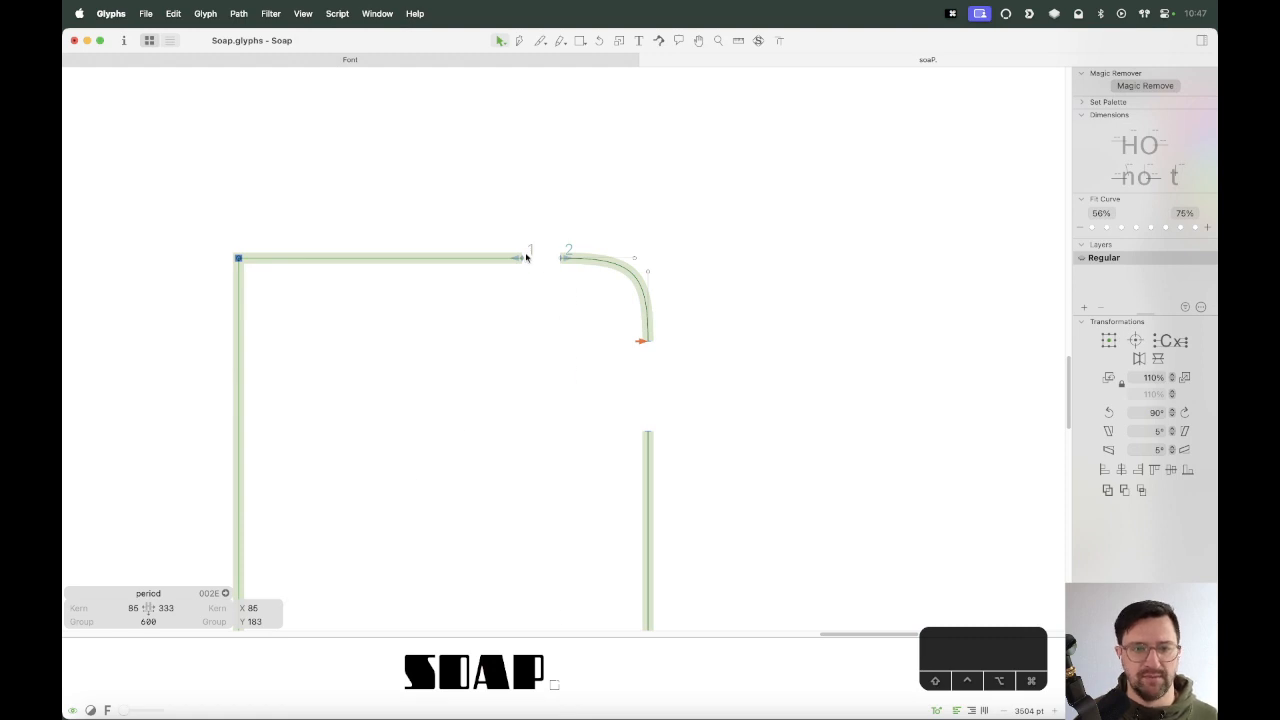
# Join the open top and right edges to the corner curve, and cut away the square's sharp upper-left corner.
pyautogui.moveTo(528, 260); pyautogui.dragTo(560, 258)
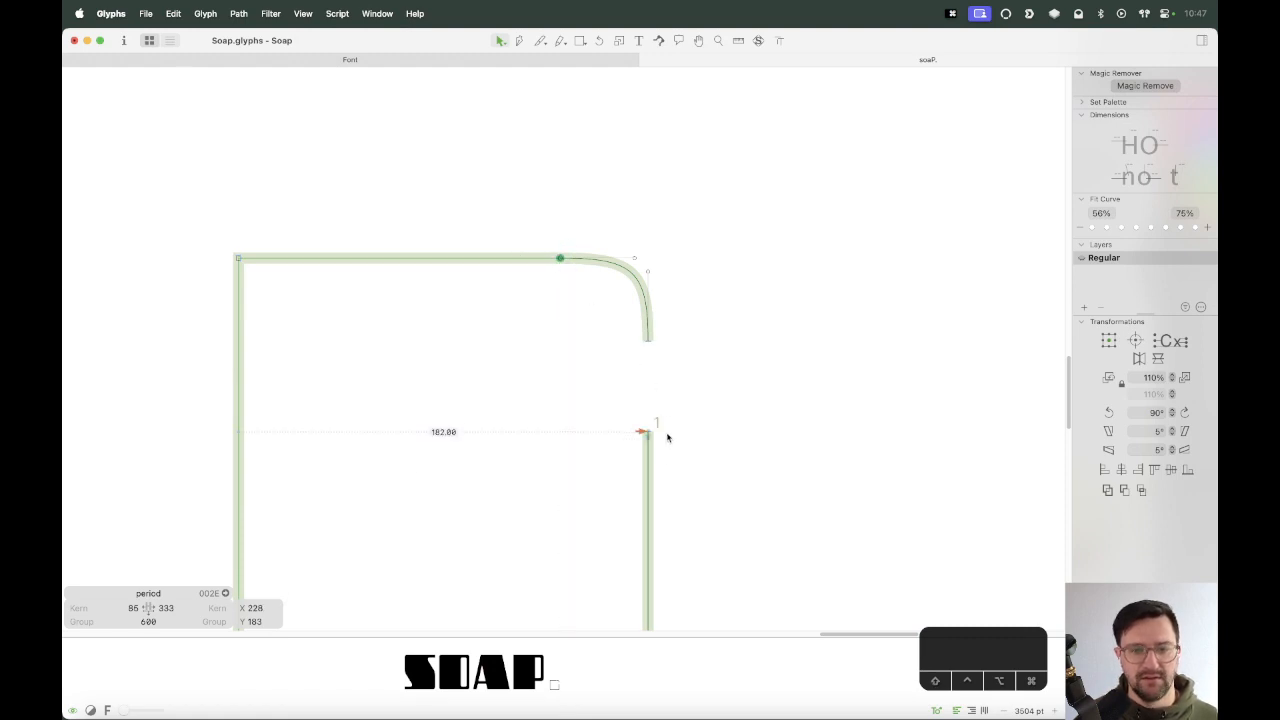
pyautogui.moveTo(648, 433); pyautogui.dragTo(648, 340)
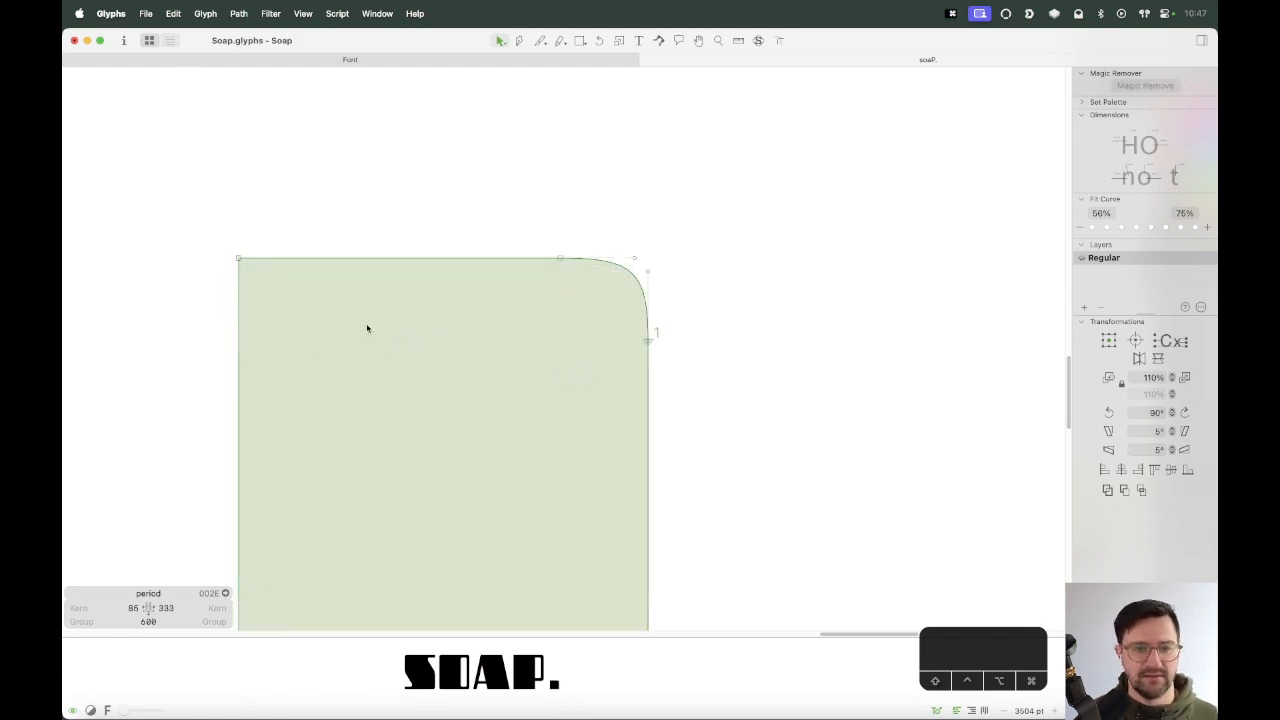
pyautogui.press('p')
pyautogui.press('v')
pyautogui.moveTo(282, 250); pyautogui.dragTo(193, 304)
pyautogui.hotkey('alt', 'BackSpace')
# Place a horizontally mirrored copy of the rounded corner at the square's upper-left corner and join it to the edges.
pyautogui.moveTo(720, 213); pyautogui.dragTo(546, 352)
pyautogui.press('super+c')
pyautogui.press('super+v')
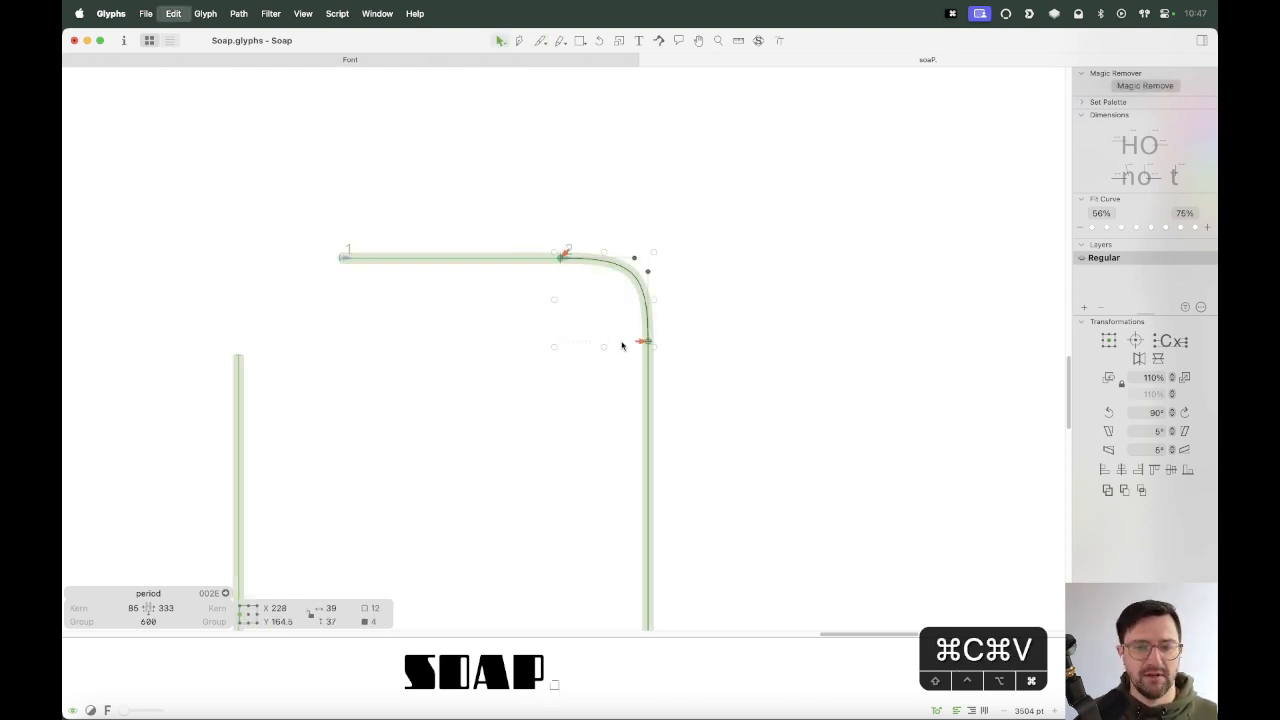
pyautogui.moveTo(648, 342); pyautogui.dragTo(333, 342)
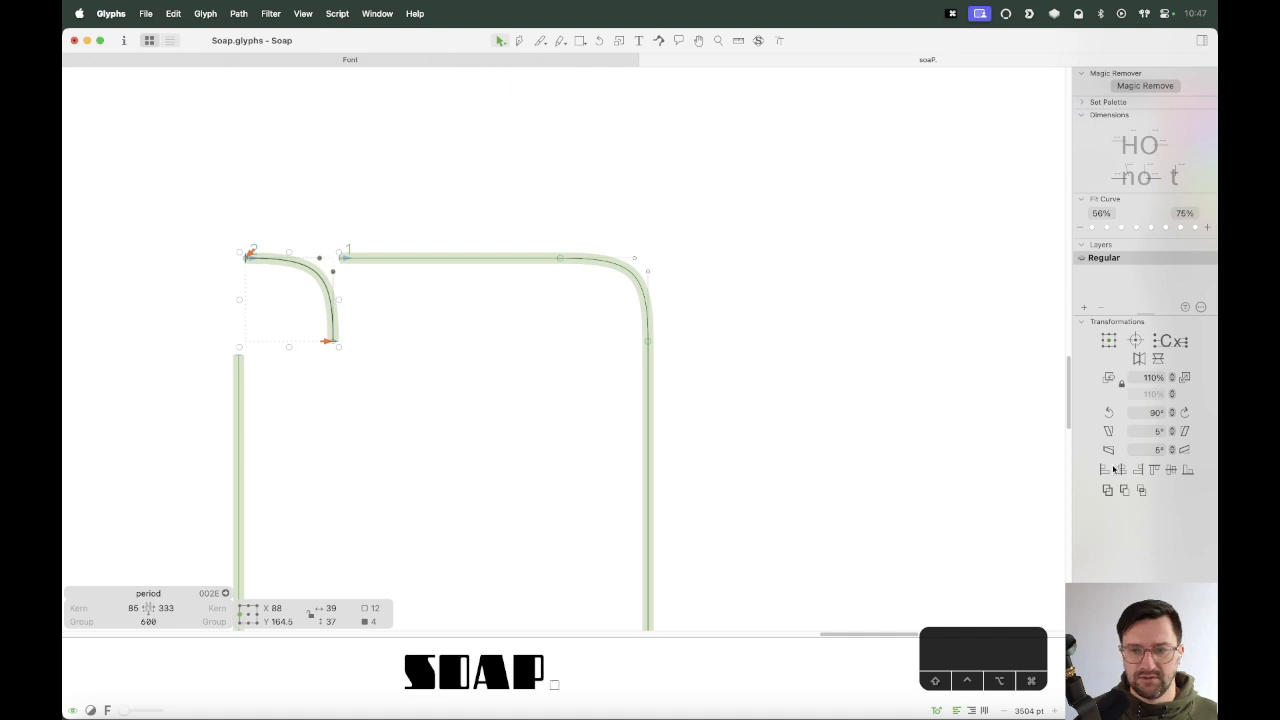
pyautogui.click(1139, 358)
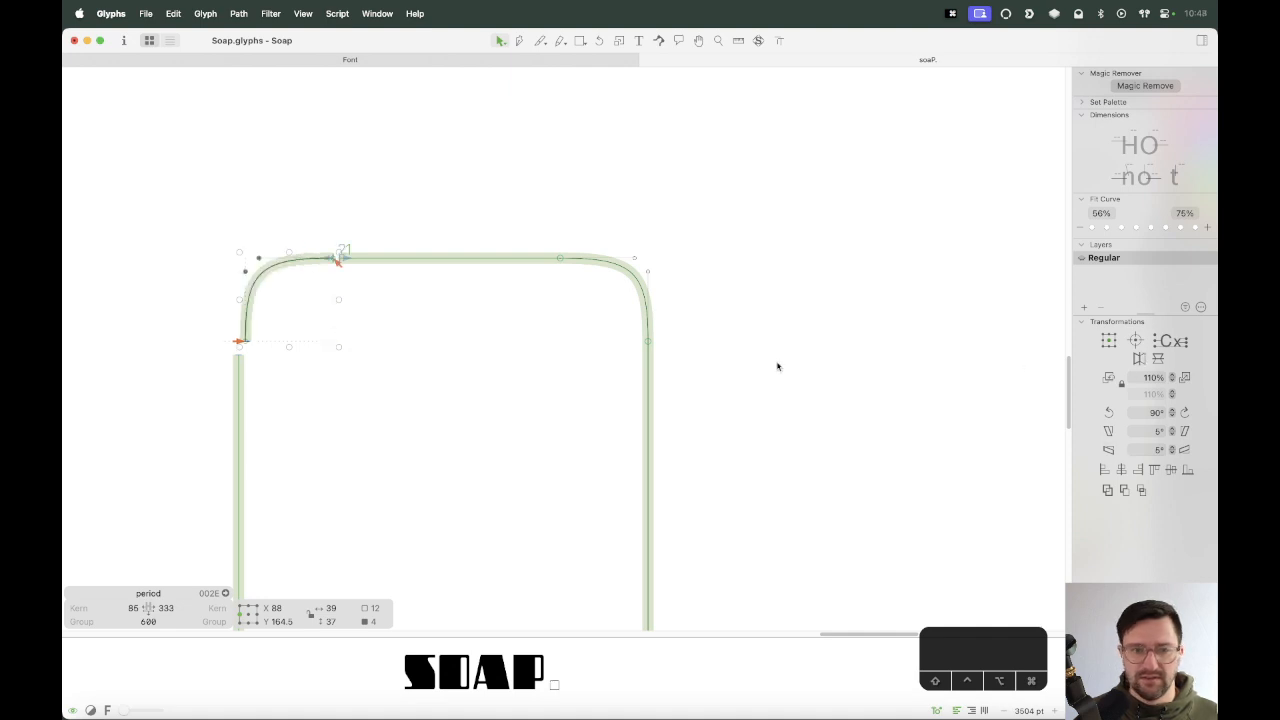
pyautogui.press('Left')
pyautogui.press('Left')
pyautogui.click(317, 313)
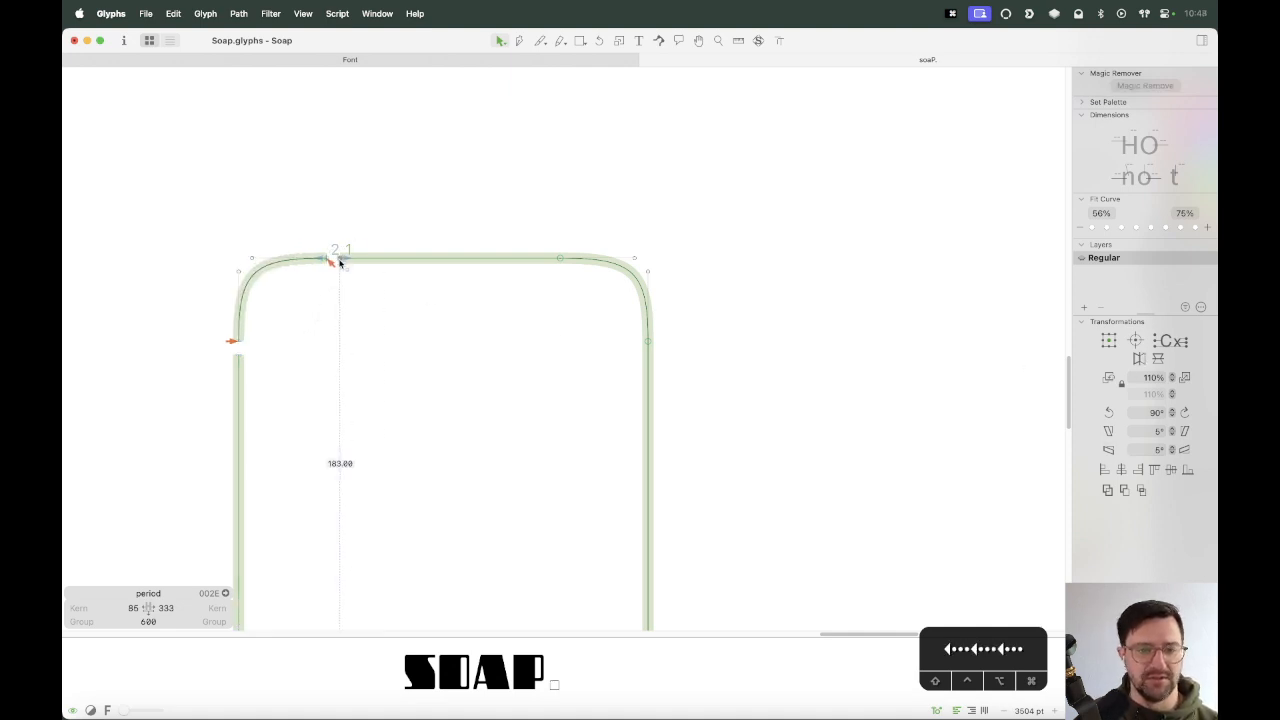
pyautogui.click(280, 333)
pyautogui.moveTo(239, 358); pyautogui.dragTo(240, 345)
# Duplicate the rounded top of the period below the original and flip the copy vertically.
pyautogui.press('super+minus')
pyautogui.press('space')
pyautogui.moveTo(454, 345); pyautogui.dragTo(586, 177)
pyautogui.moveTo(830, 403); pyautogui.dragTo(403, 489)
pyautogui.moveTo(839, 82); pyautogui.dragTo(311, 251)
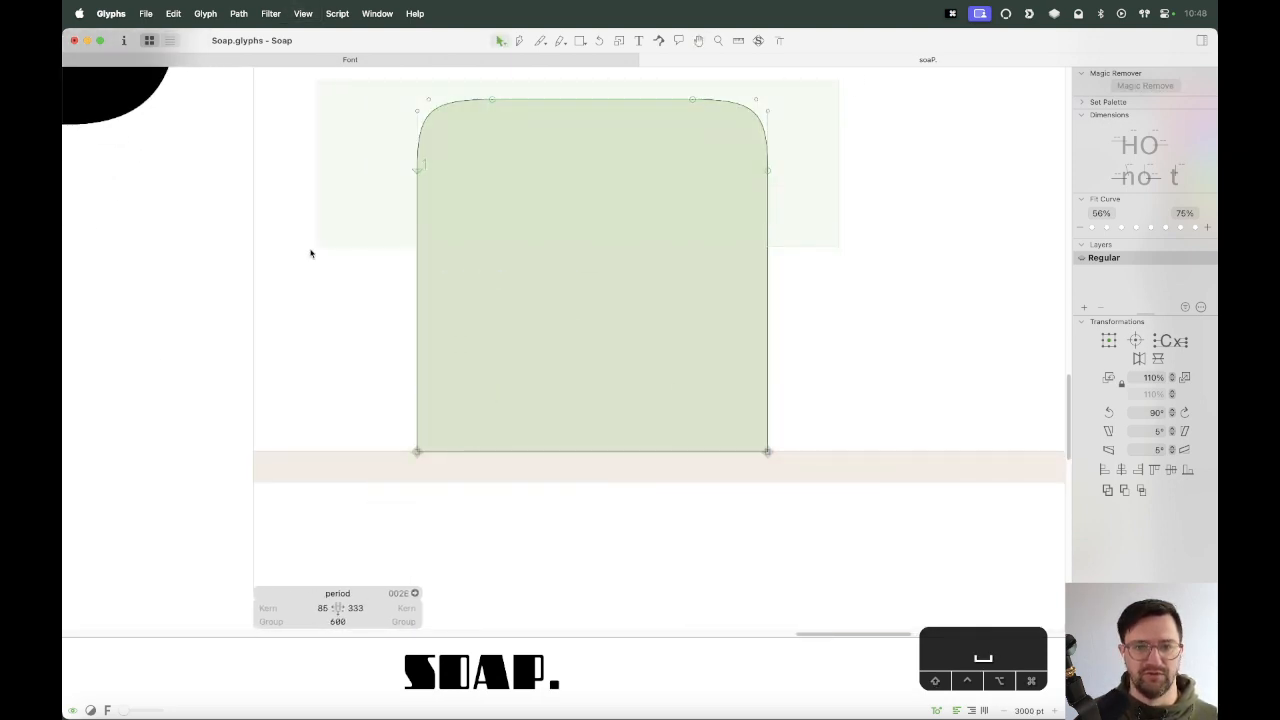
pyautogui.press('super+c')
pyautogui.press('super+v')
pyautogui.moveTo(765, 171); pyautogui.dragTo(767, 330)
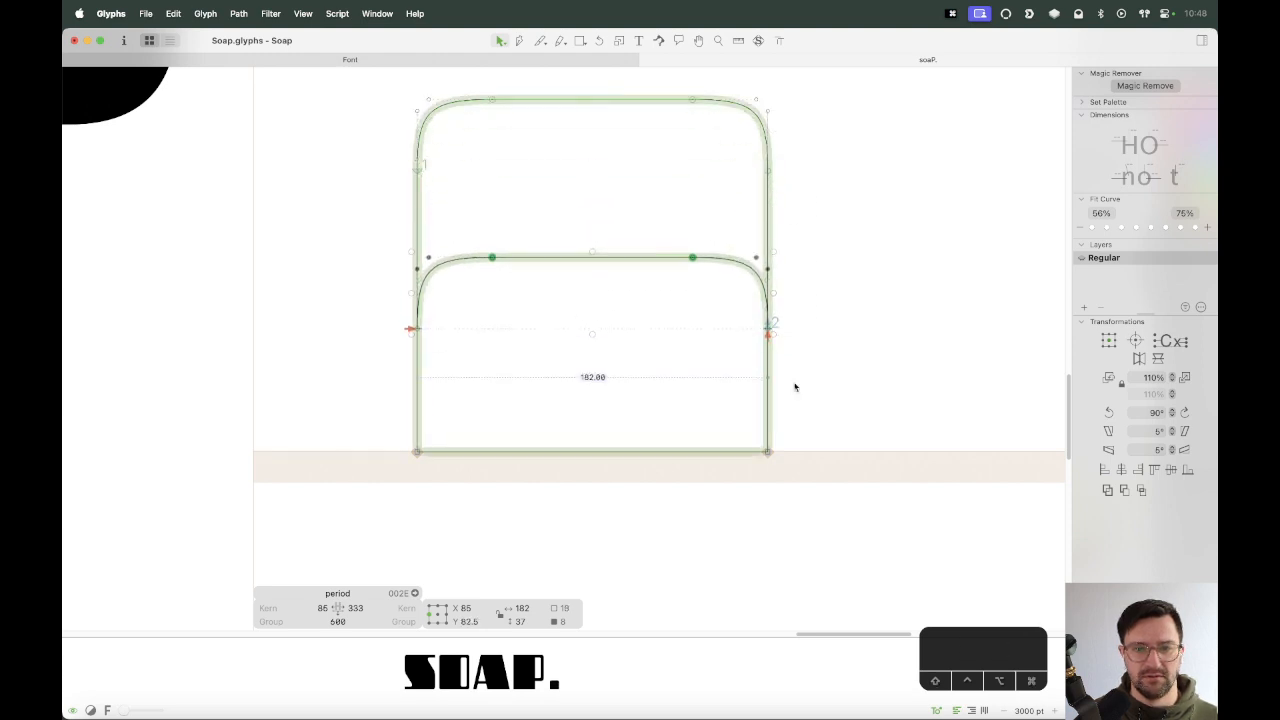
pyautogui.click(1139, 358)
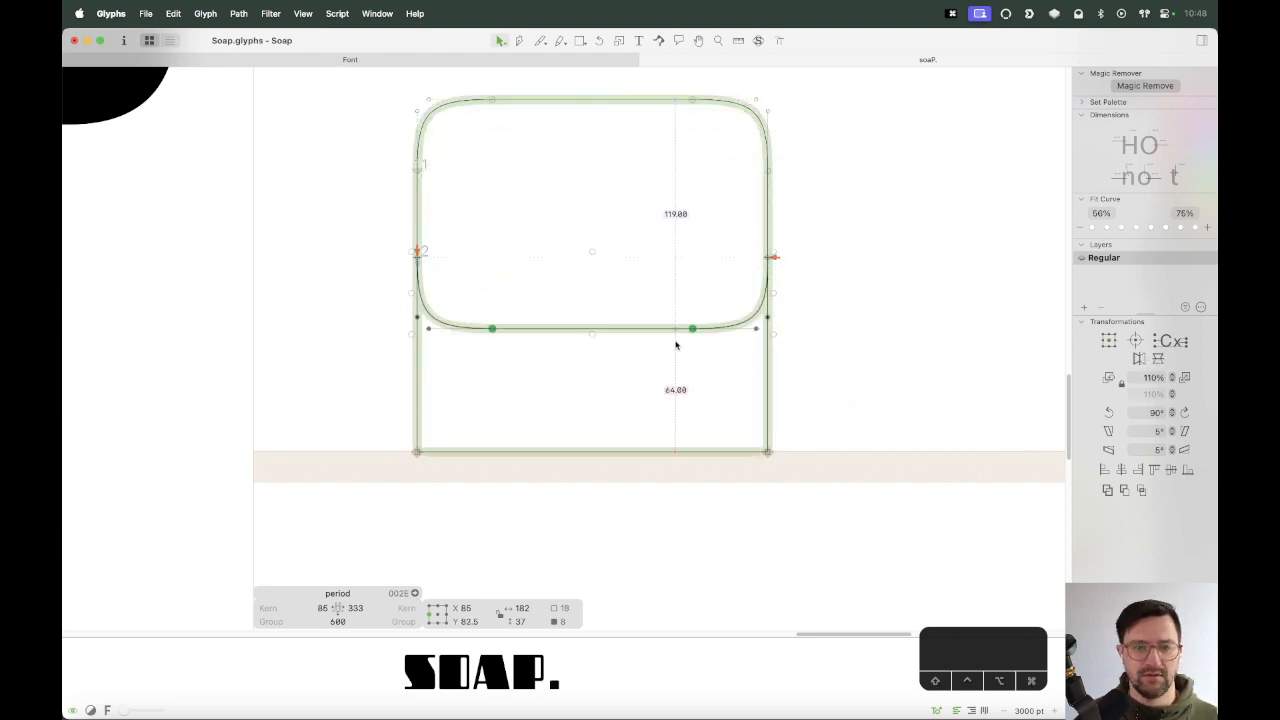
# Delete the square's straight bottom edge and move the flipped rounded piece down onto the baseline.
pyautogui.moveTo(832, 412); pyautogui.dragTo(120, 517)
pyautogui.hotkey('alt', 'BackSpace')
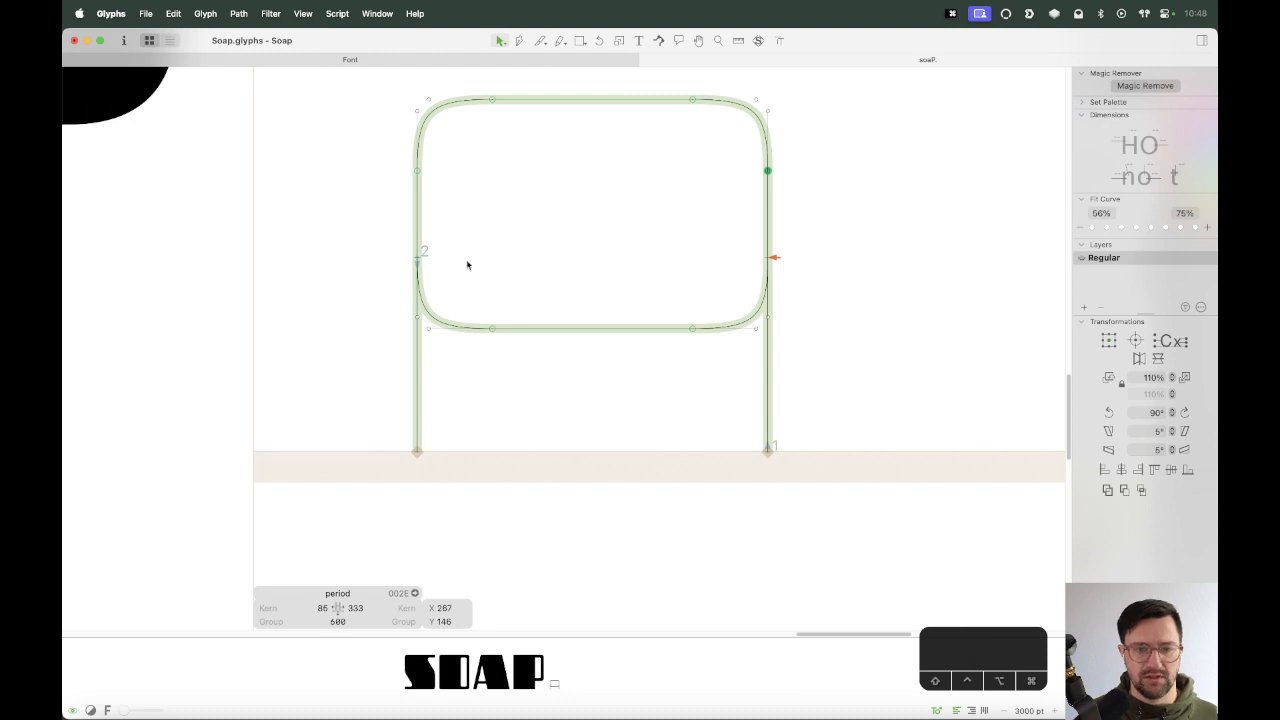
pyautogui.click(655, 330)
pyautogui.click(646, 395)
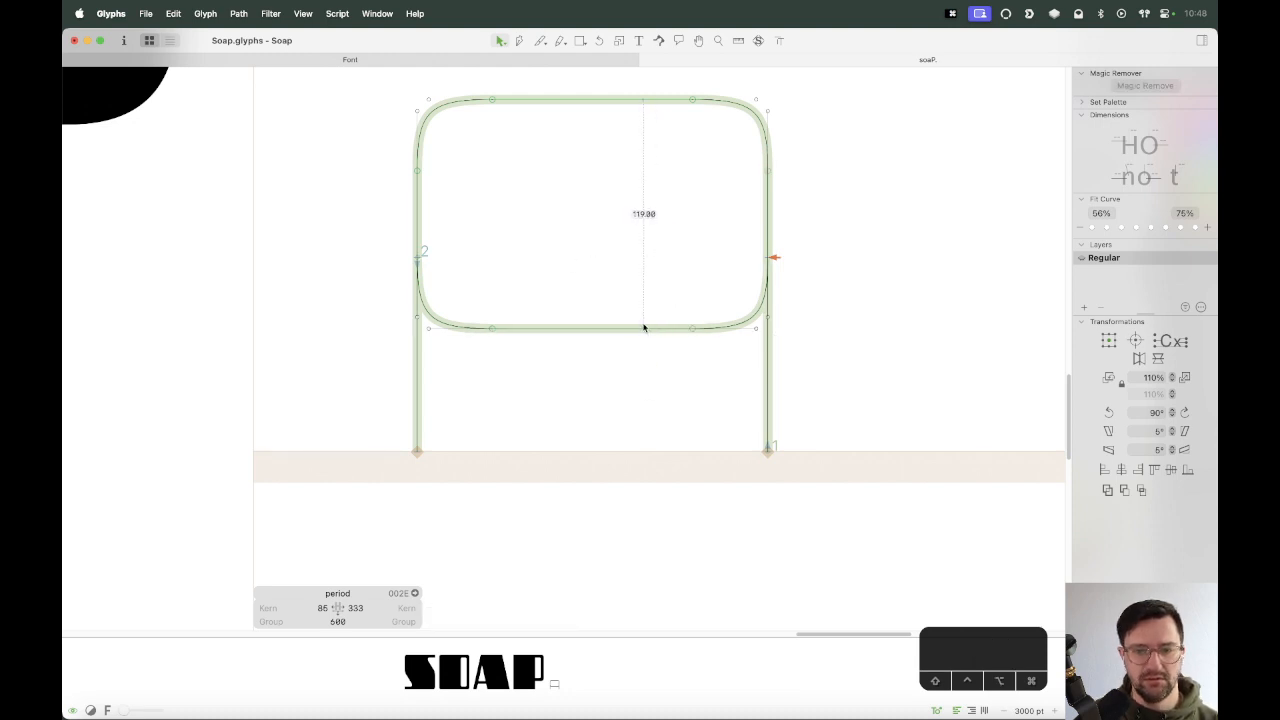
pyautogui.click(687, 331)
pyautogui.moveTo(687, 331); pyautogui.dragTo(688, 451)
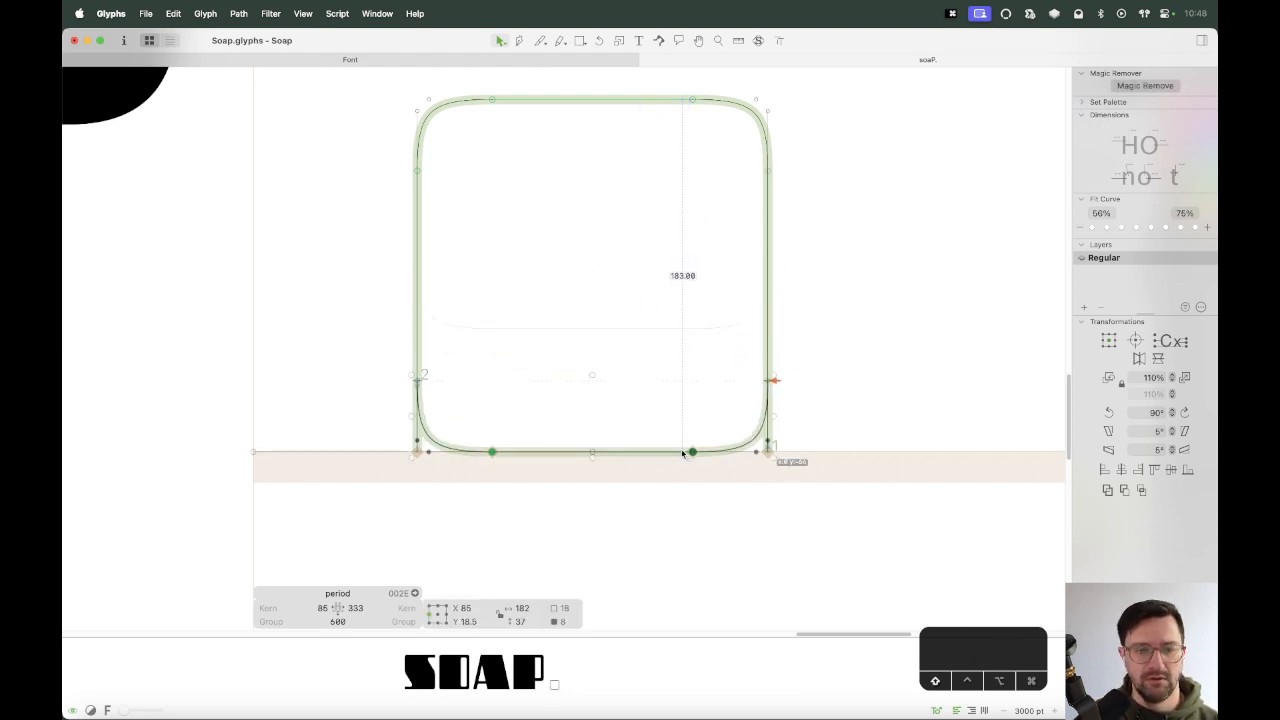
pyautogui.click(554, 517)
# Join the lower ends of the two side edges to the rounded bottom piece, closing the period's outline.
pyautogui.click(421, 453)
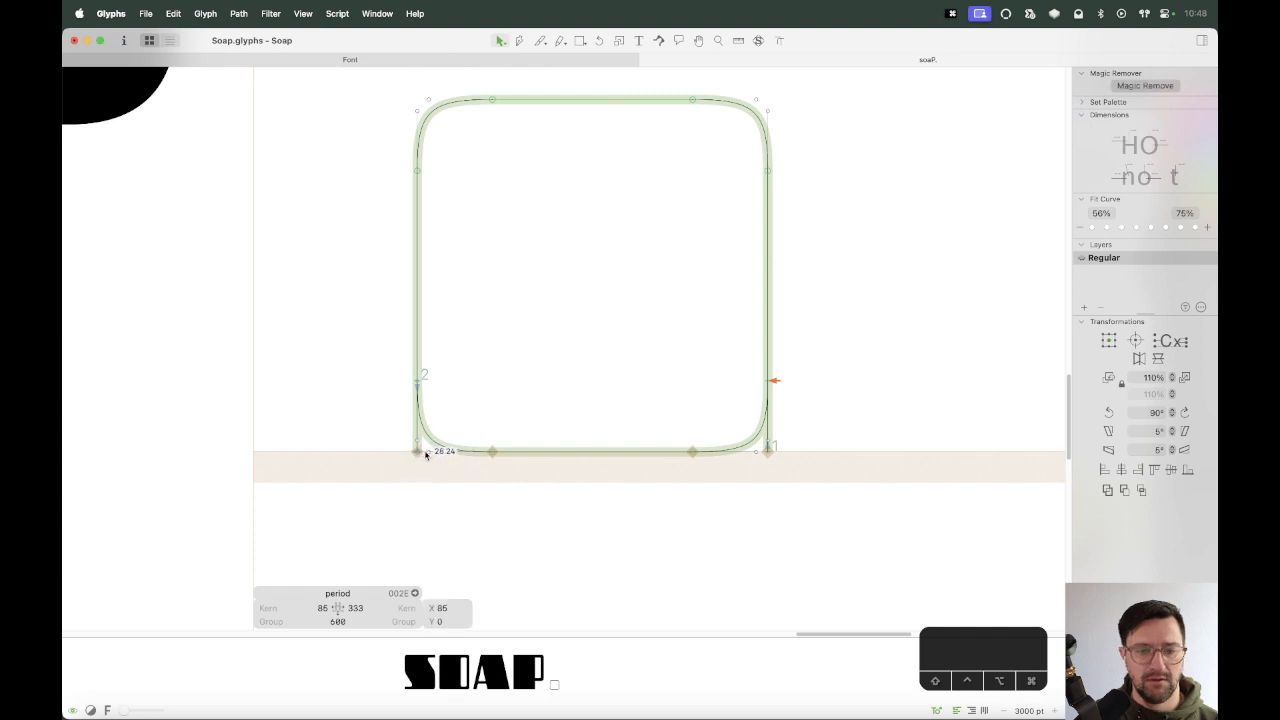
pyautogui.keyDown('shift'); pyautogui.click(768, 452); pyautogui.keyUp('shift')
pyautogui.moveTo(768, 452); pyautogui.dragTo(773, 382)
# Set the period's left and right sidebearings to 20.
pyautogui.press('super+minus')
pyautogui.press('super+minus')
pyautogui.press('super+minus')
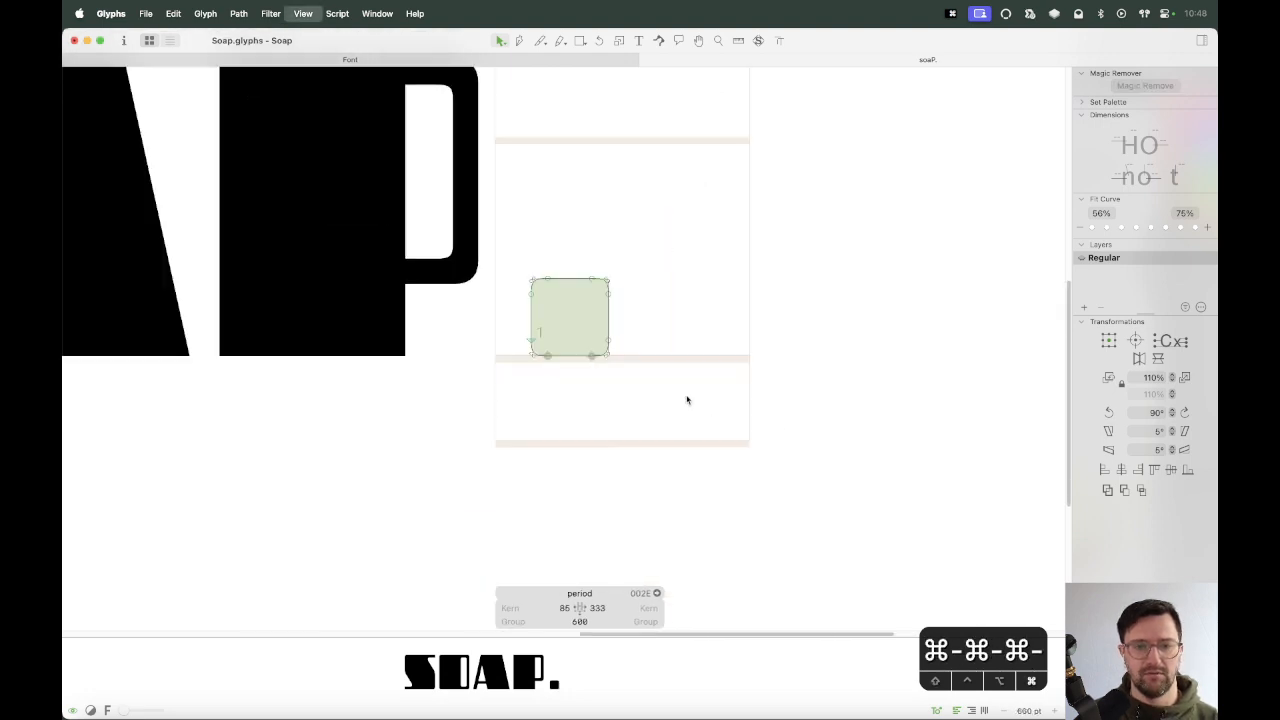
pyautogui.click(581, 608)
pyautogui.press('super+a')
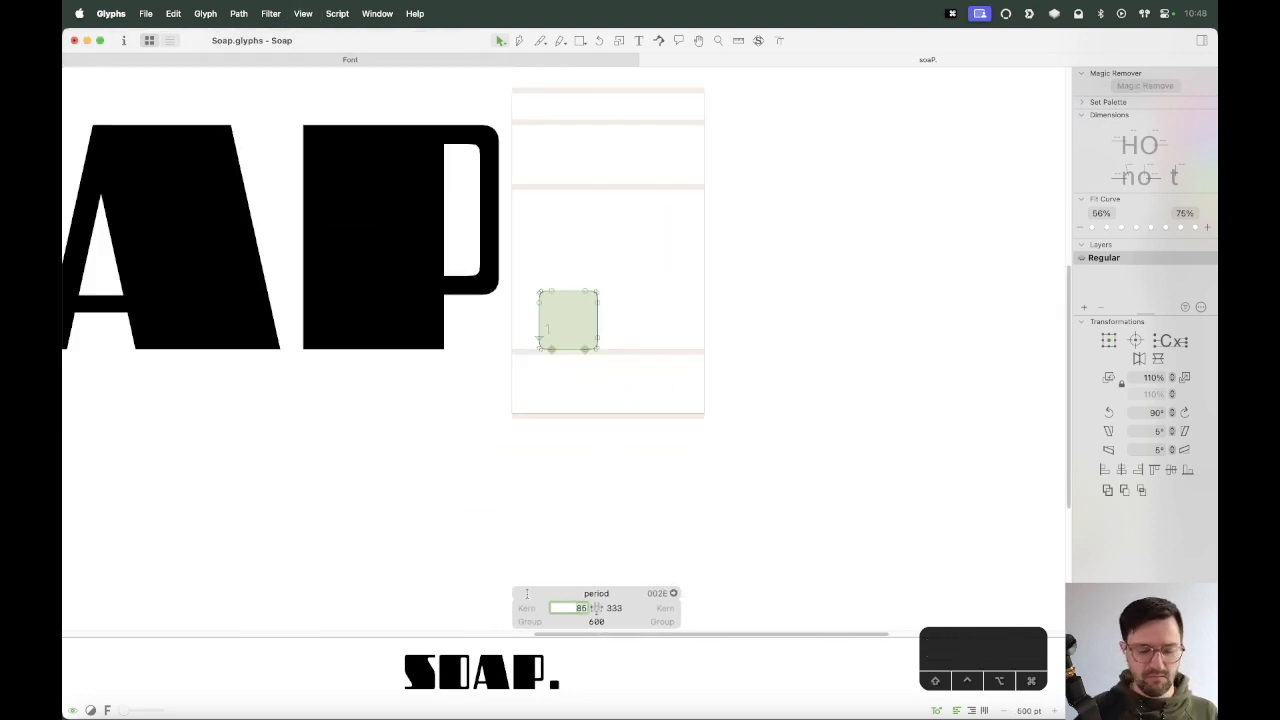
pyautogui.write('20')
pyautogui.press('Tab')
pyautogui.write('20')
pyautogui.press('Return')
# Insert an H on each side of the period in the sample text.
pyautogui.moveTo(573, 327); pyautogui.dragTo(684, 357)
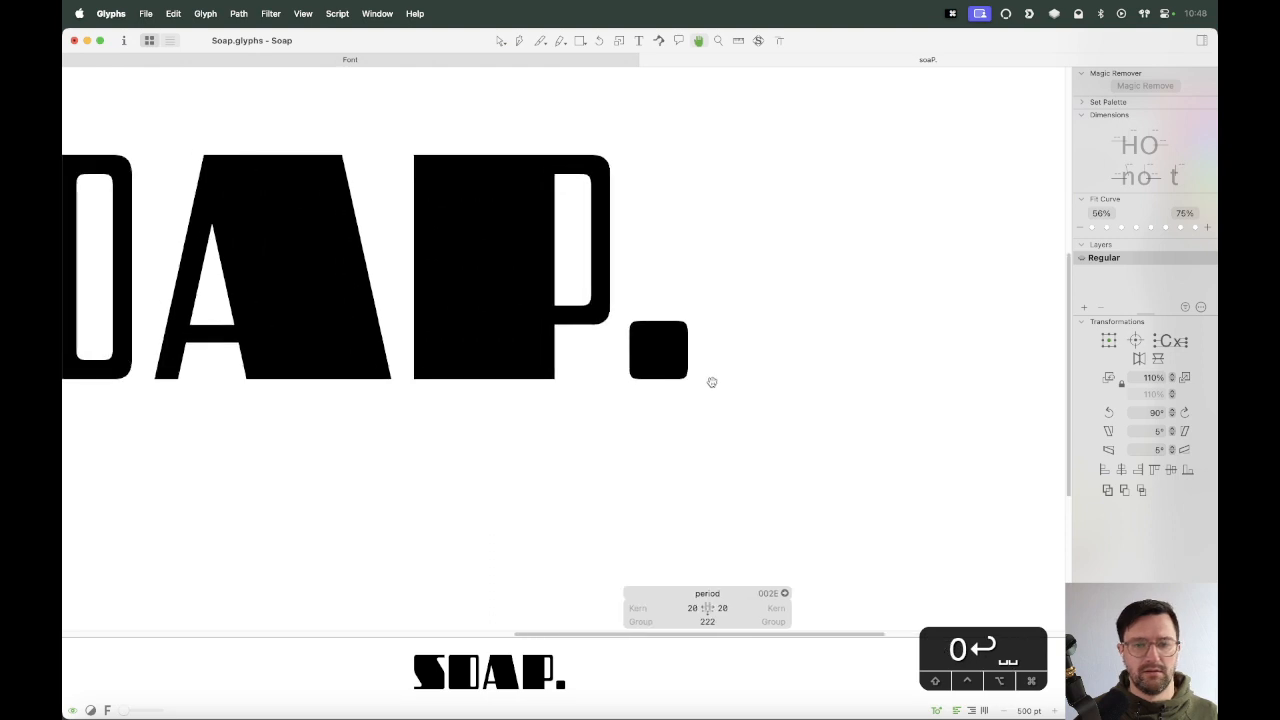
pyautogui.write('tHH')
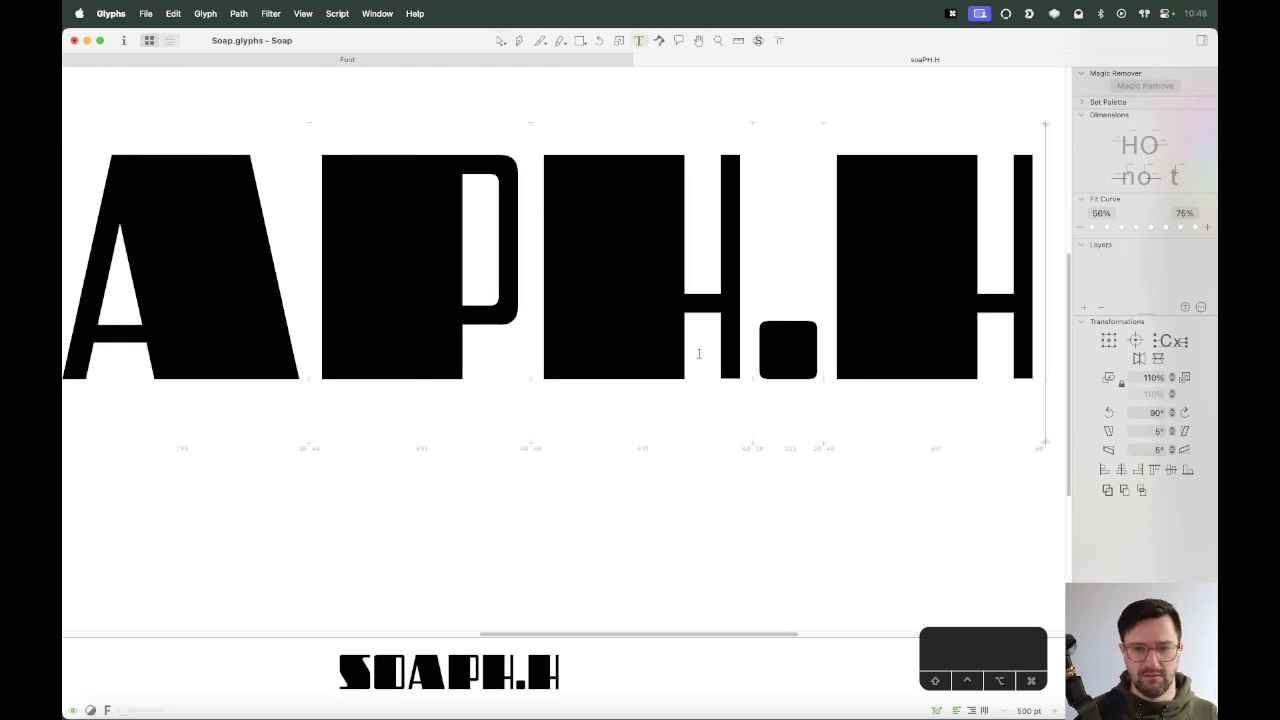
pyautogui.press('Escape')
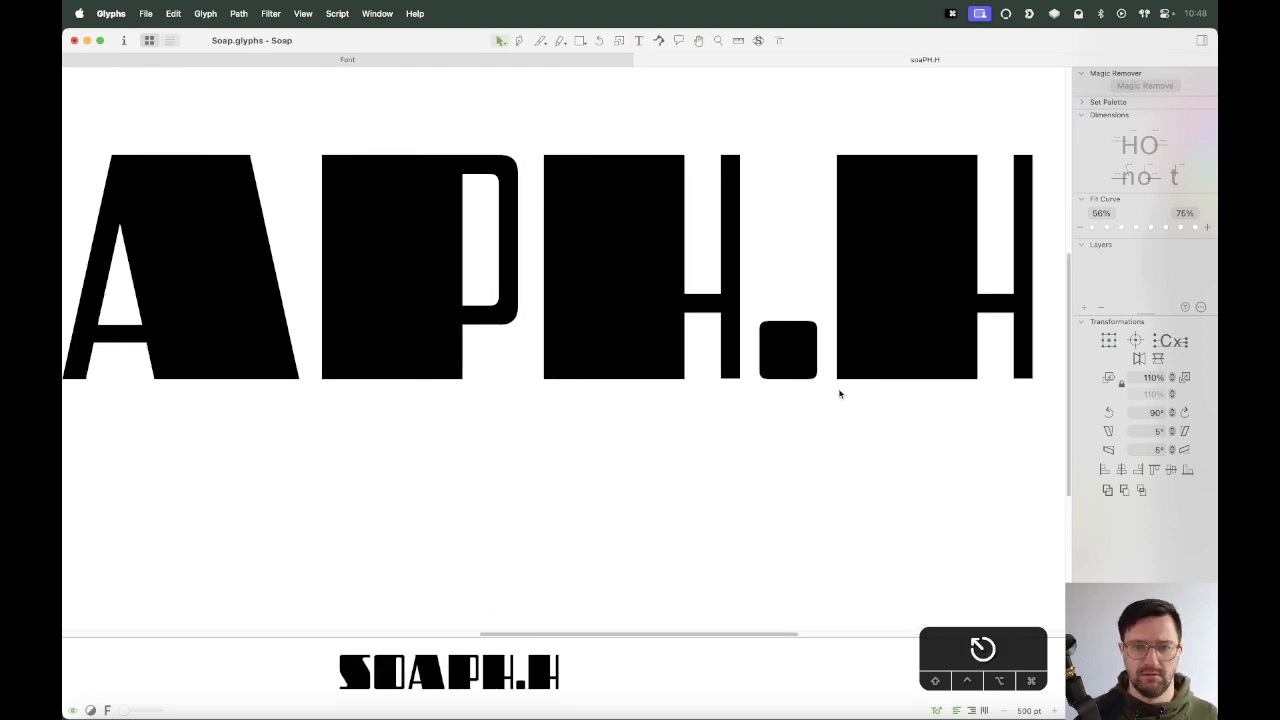
# Set the period's left and right sidebearings to 30.
pyautogui.click(767, 395)
pyautogui.press('super+a')
pyautogui.write('30')
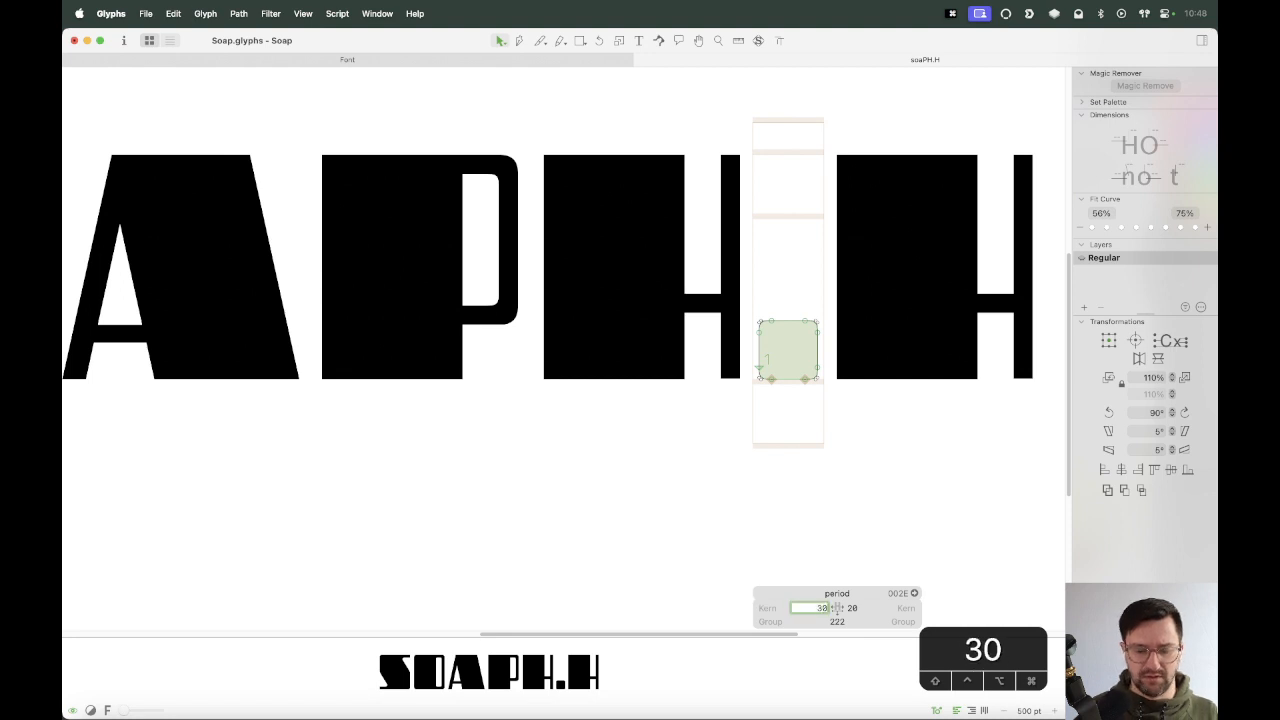
pyautogui.press('Tab')
pyautogui.write('30')
pyautogui.press('Return')
# Remove the H on each side of the period so the sample text reads "soaP.".
pyautogui.press('t')
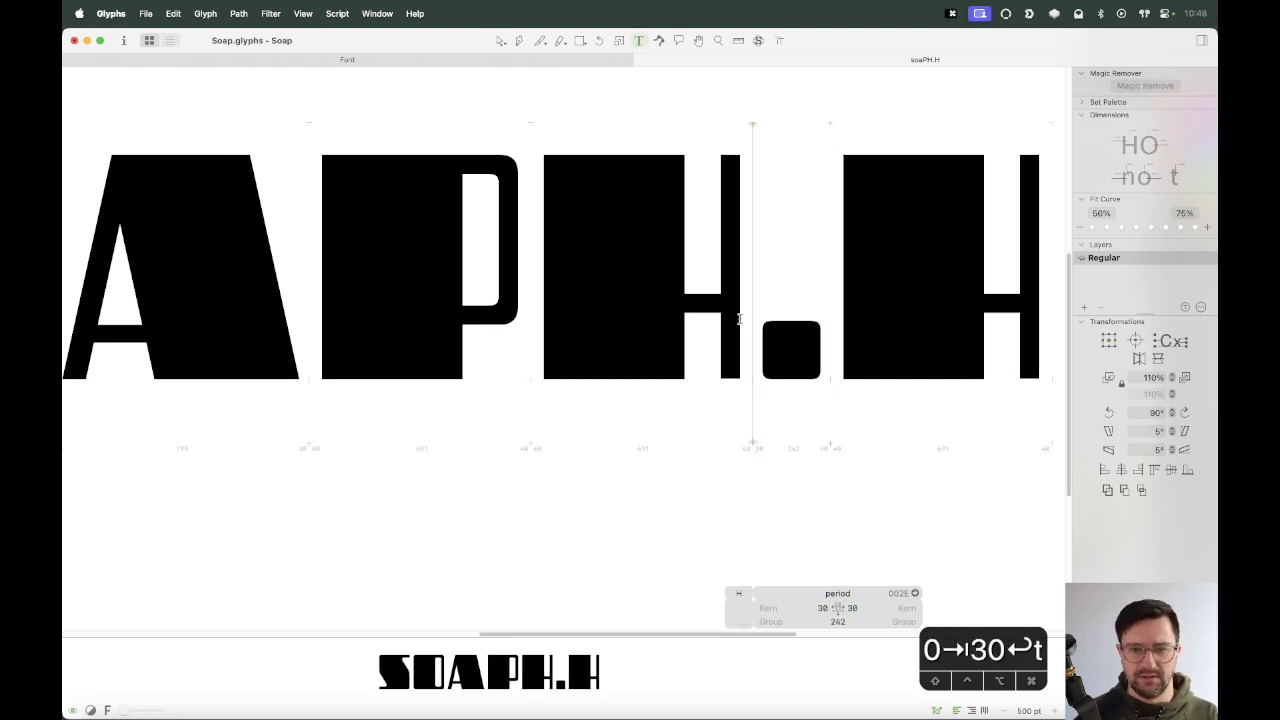
pyautogui.press('BackSpace')
pyautogui.press('BackSpace')
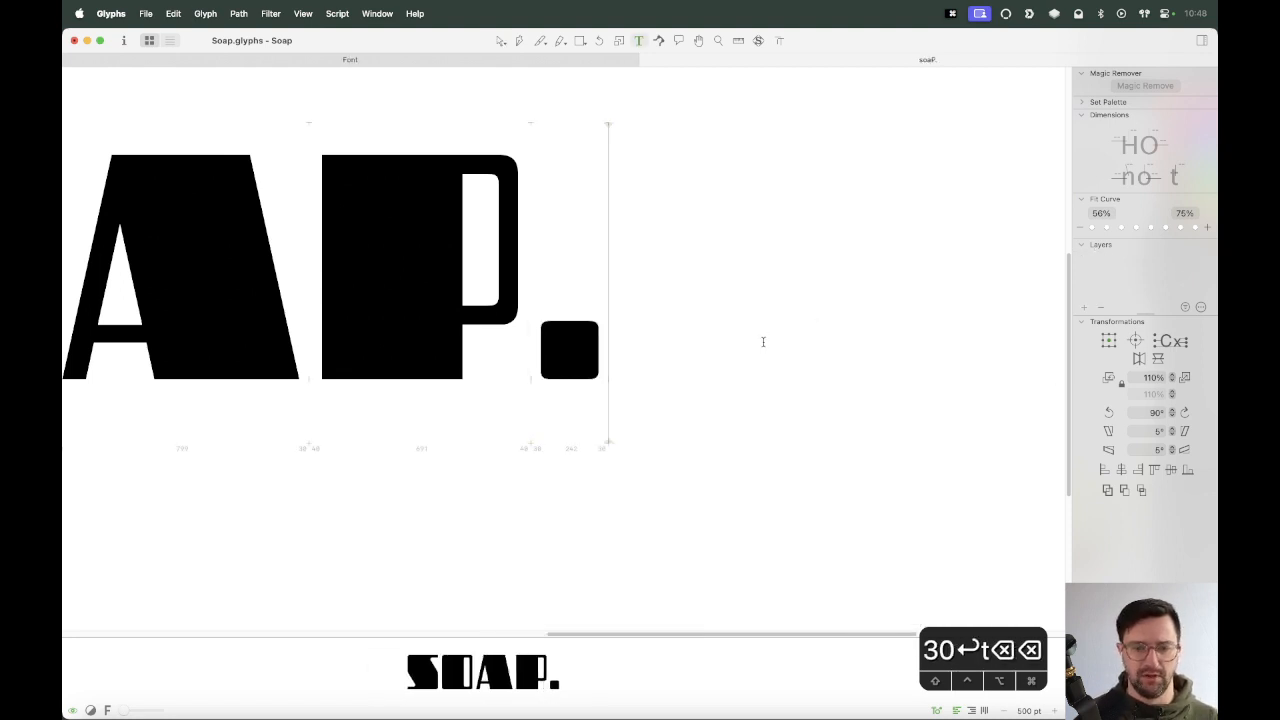
pyautogui.press('super+minus')
pyautogui.press('super+minus')
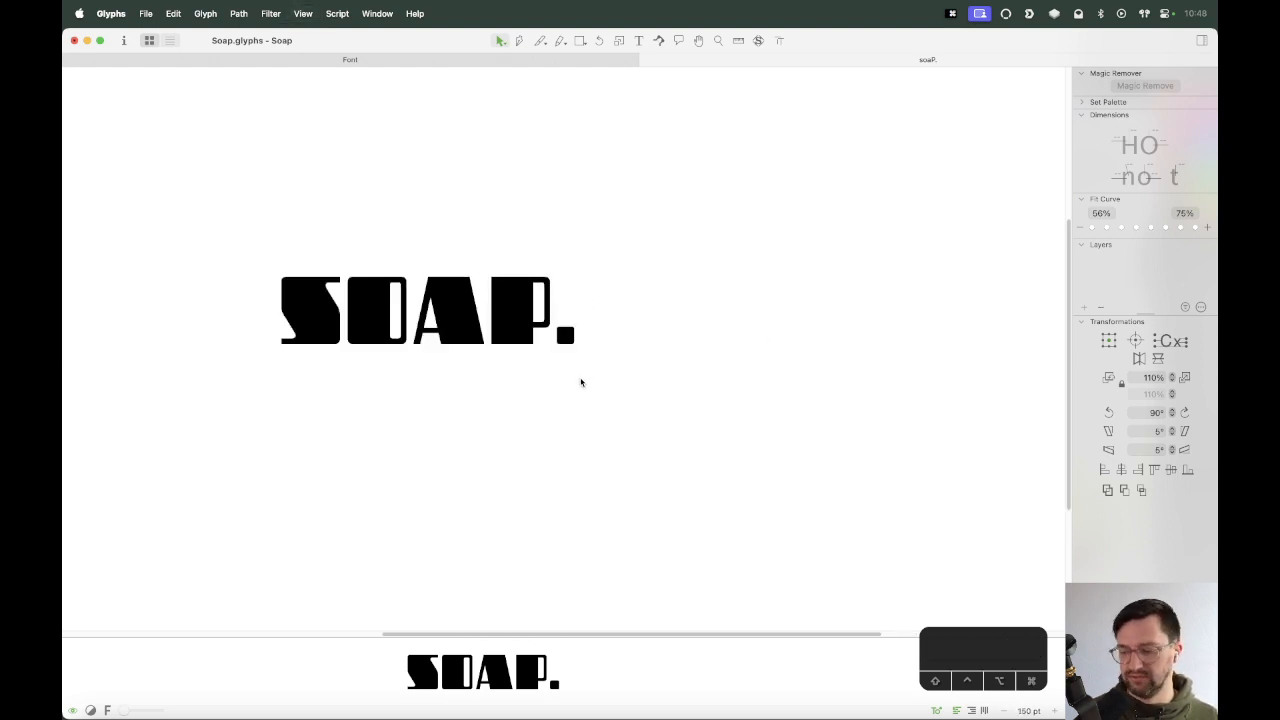
# Add a second line reading "Soap:" below the sample text.
pyautogui.moveTo(612, 370); pyautogui.dragTo(669, 380)
pyautogui.write('t')
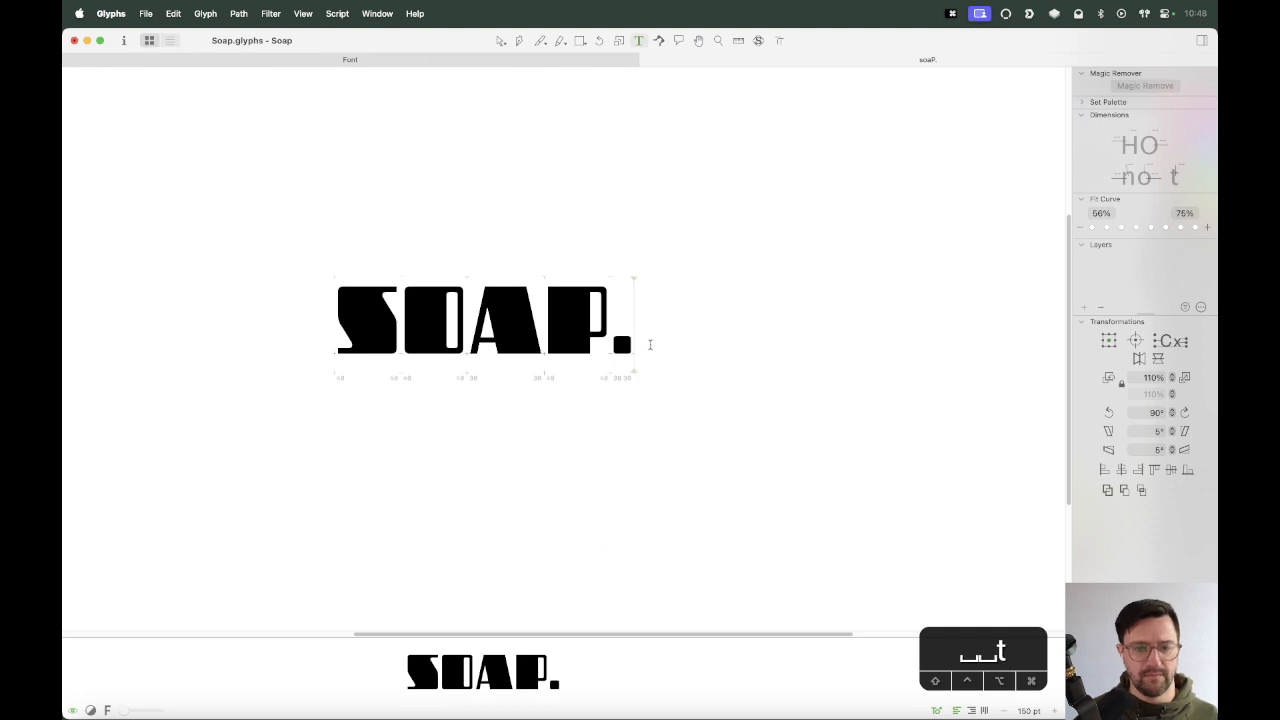
pyautogui.write('Soap:')
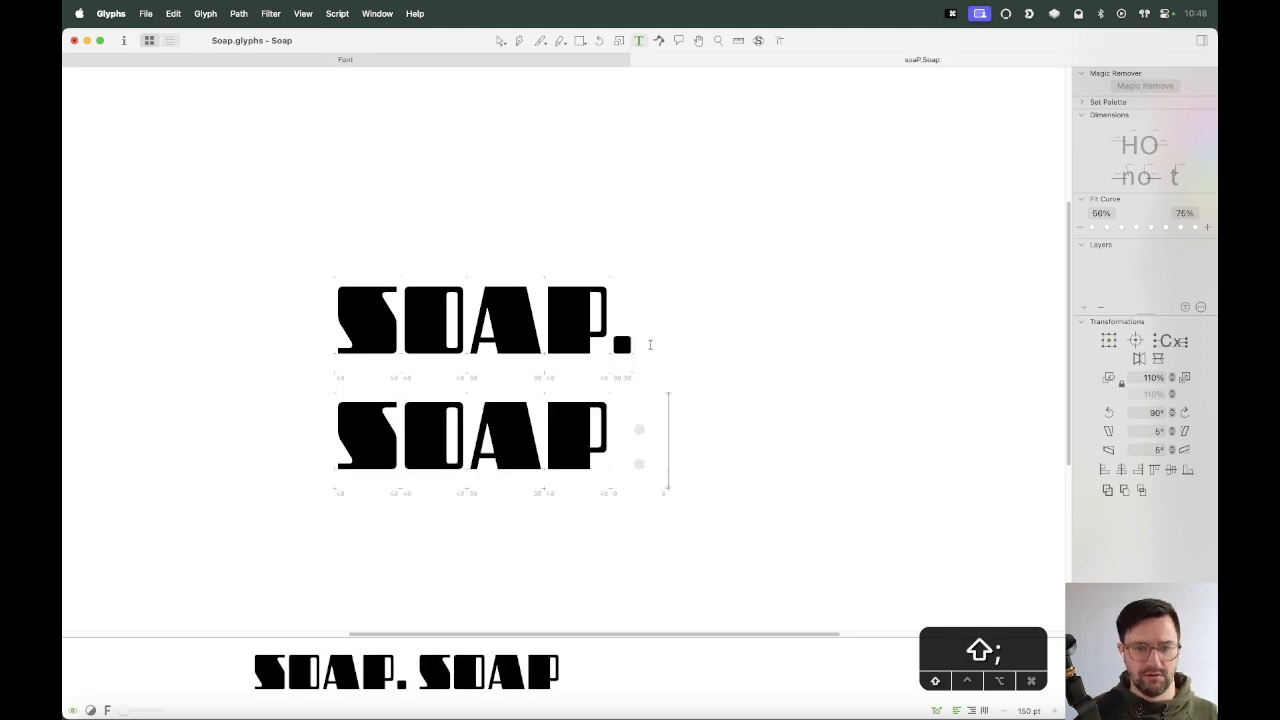
# Insert the period as a component in the empty colon glyph.
pyautogui.press('Escape')
pyautogui.press('z')
pyautogui.click(594, 377)
pyautogui.press('v')
pyautogui.click(606, 380)
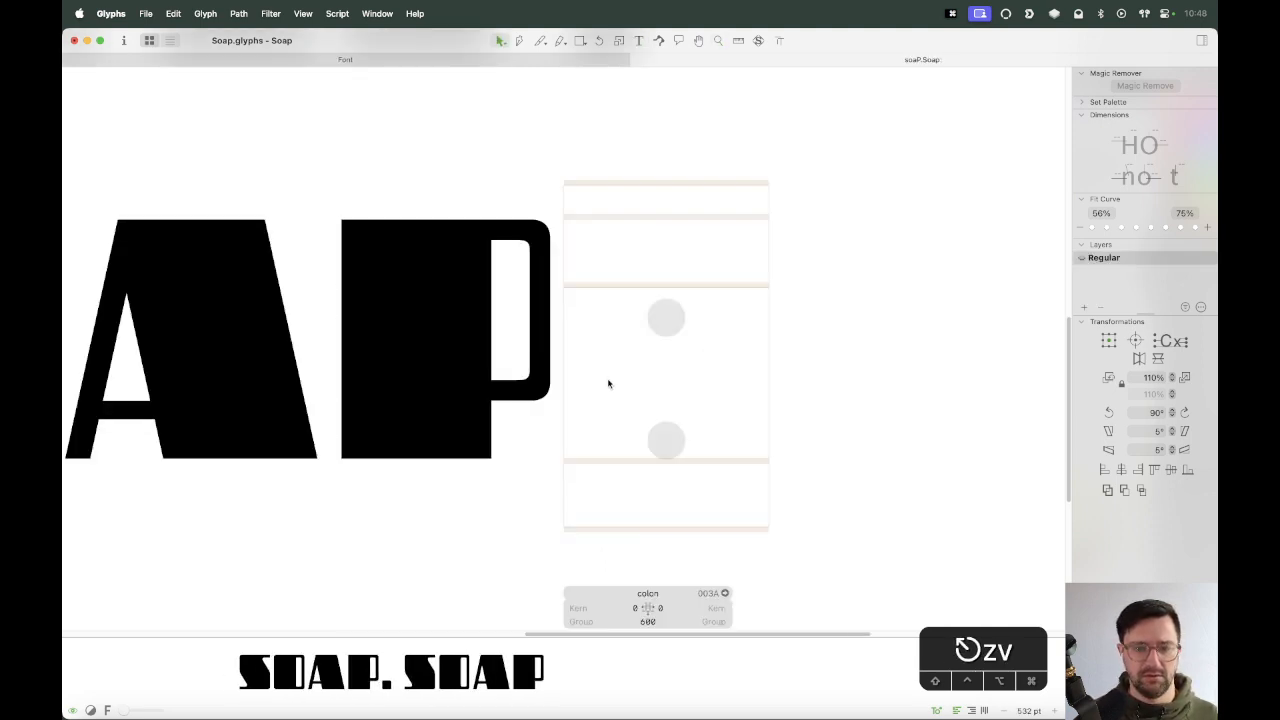
pyautogui.press('super+f')
pyautogui.write('O')
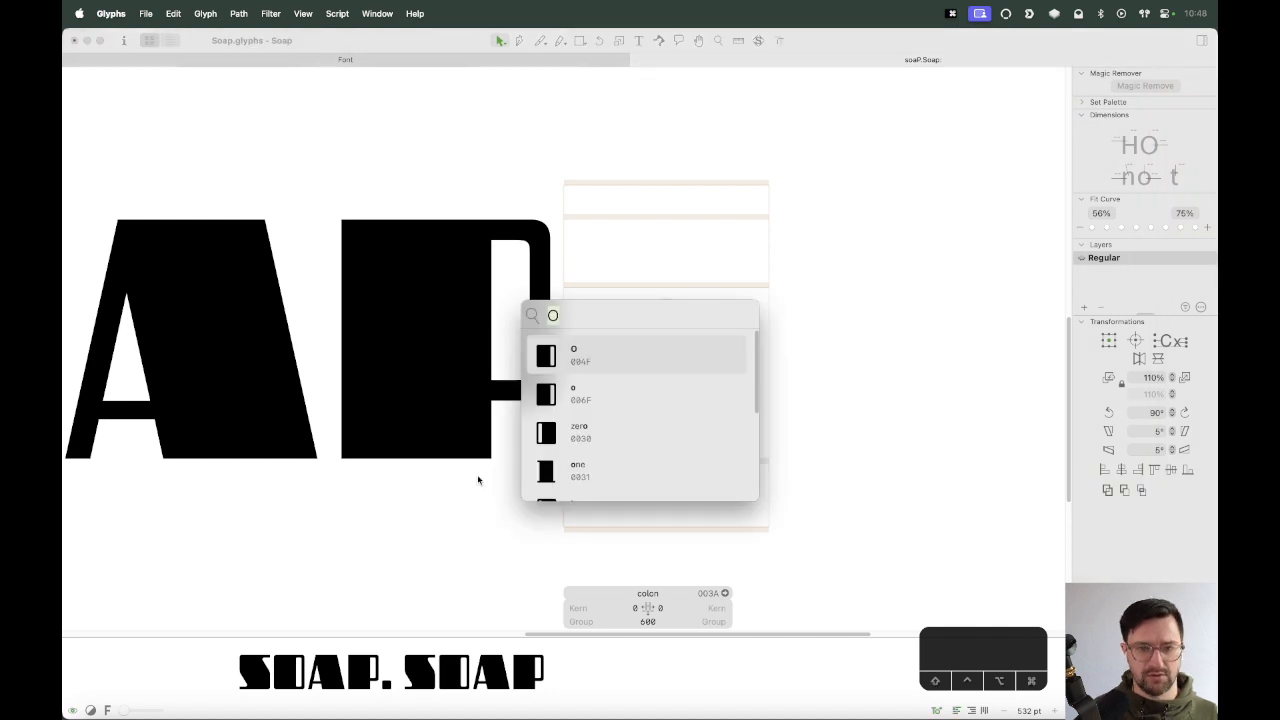
pyautogui.write('per')
pyautogui.press('Return')
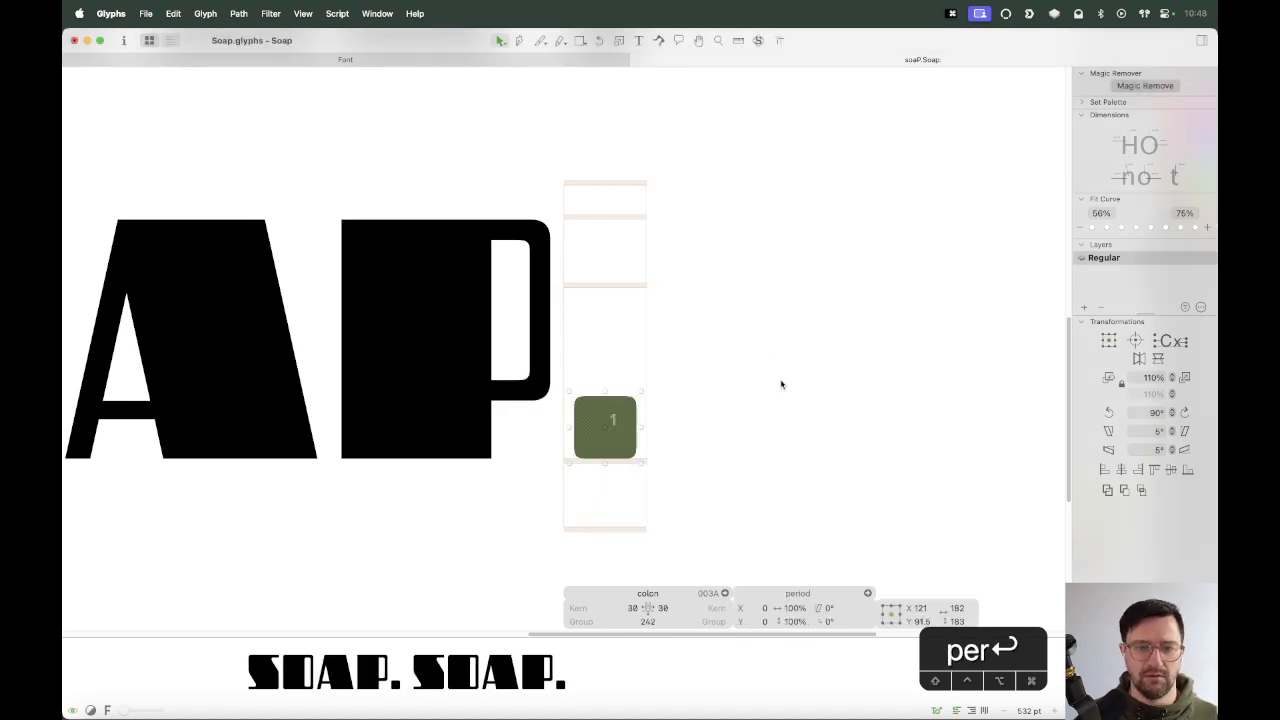
# Duplicate the colon's period component, place one copy just below the x-height line, and raise the lower one slightly off the baseline.
pyautogui.press('super+c')
pyautogui.press('super+v')
pyautogui.moveTo(622, 440); pyautogui.dragTo(630, 340)
pyautogui.click(628, 420)
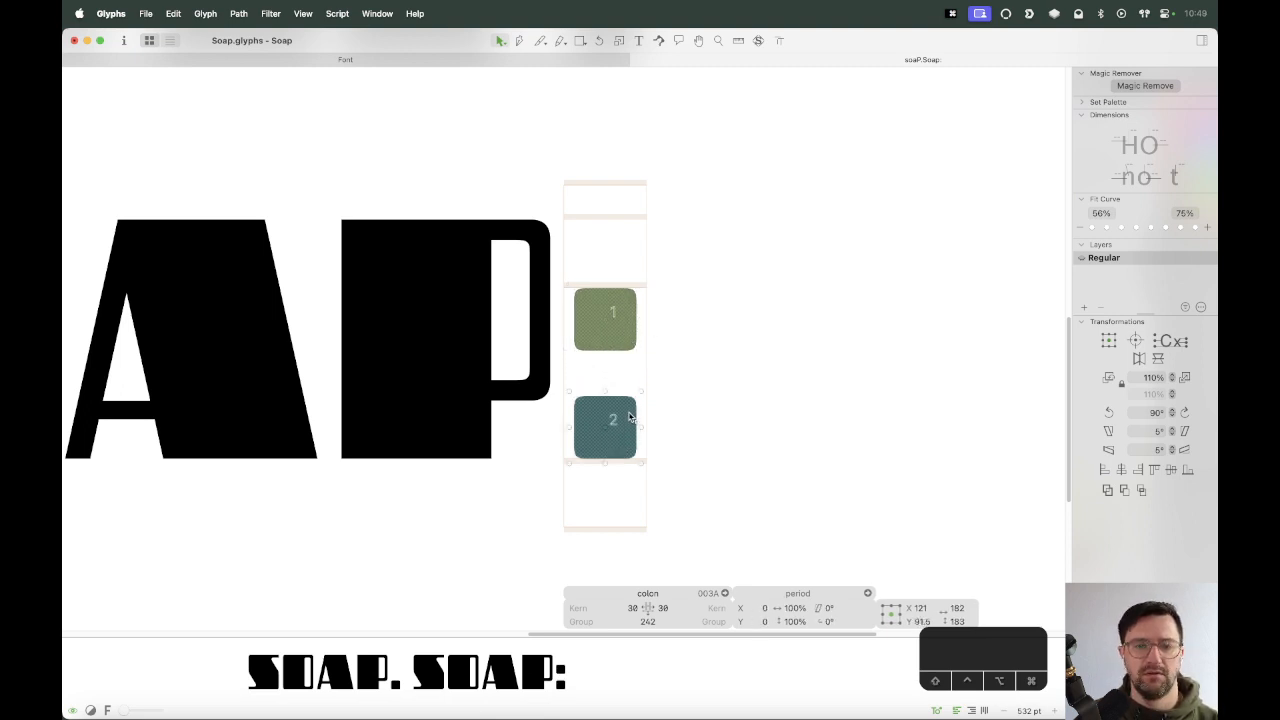
pyautogui.hotkey('shift', 'Up')
pyautogui.hotkey('shift', 'Up')
pyautogui.hotkey('shift', 'Up')
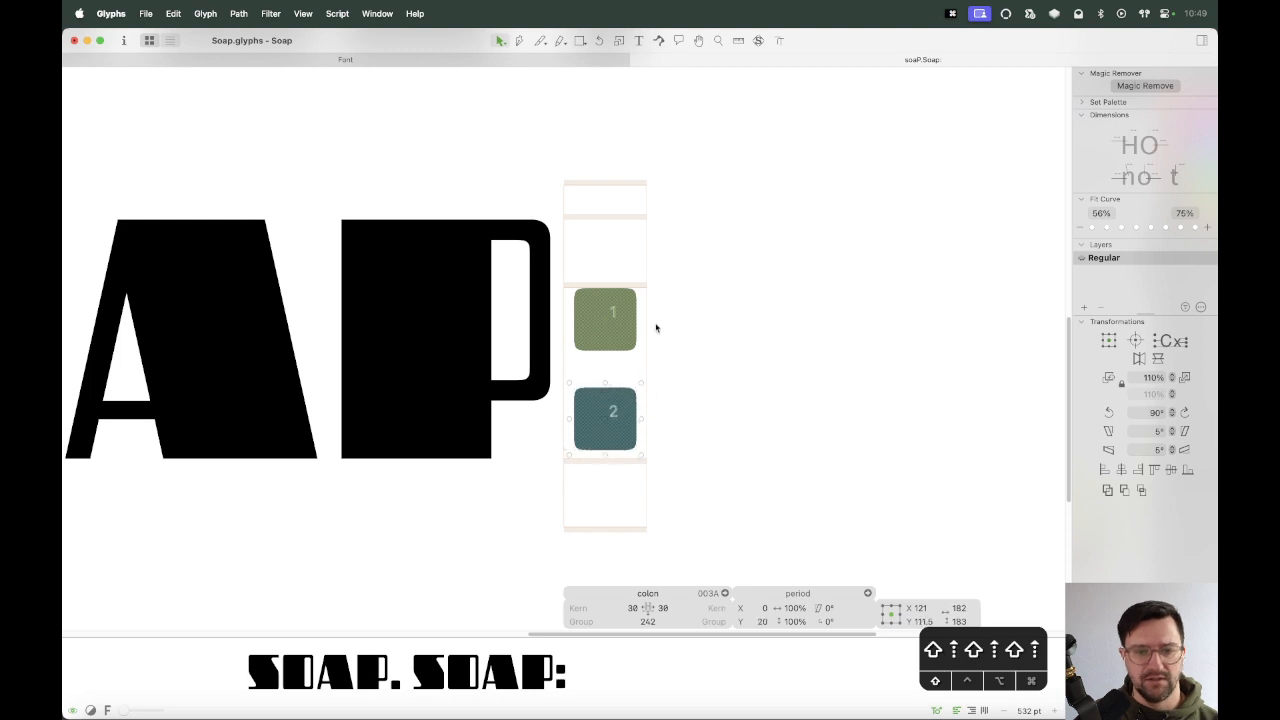
# Fine-tune the vertical position of both colon dots together and nudge the upper dot up.
pyautogui.click(654, 329)
pyautogui.click(620, 333)
pyautogui.press('super+a')
pyautogui.moveTo(620, 333)
pyautogui.mouseDown()
pyautogui.moveTo(612, 312)
pyautogui.moveTo(612, 327)
pyautogui.mouseUp()
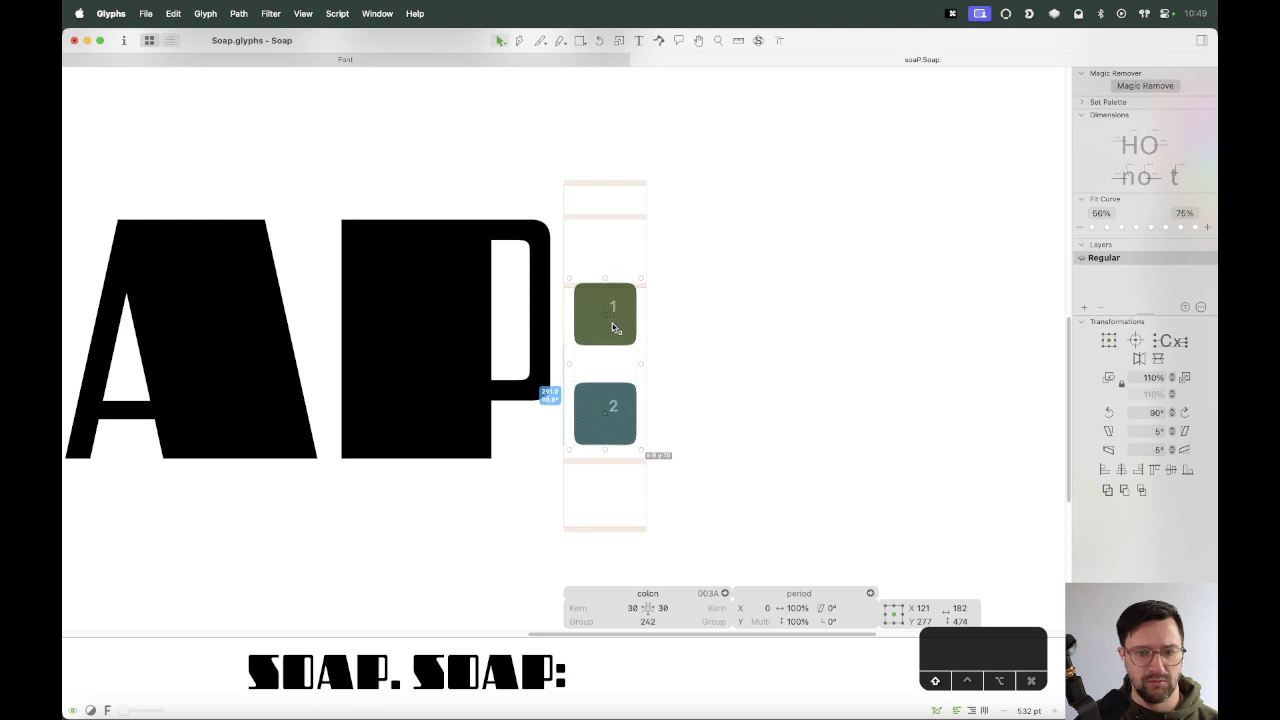
pyautogui.hotkey('shift', 'Down')
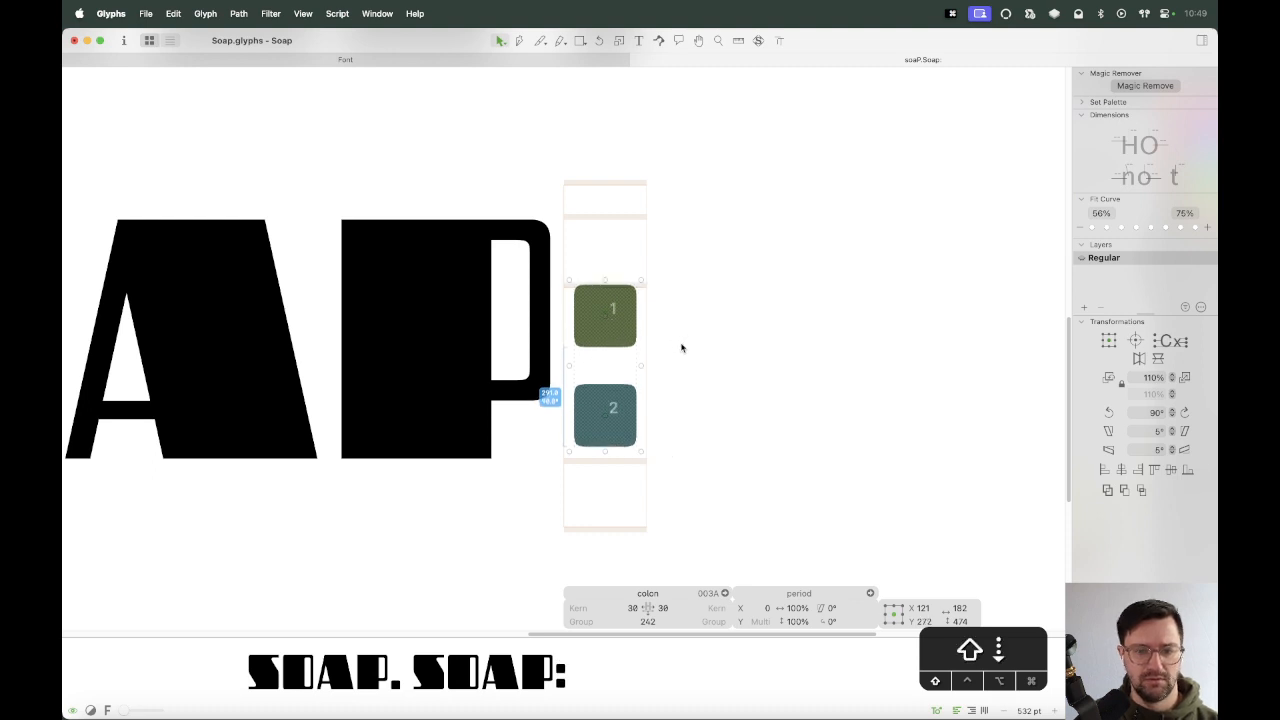
pyautogui.click(713, 361)
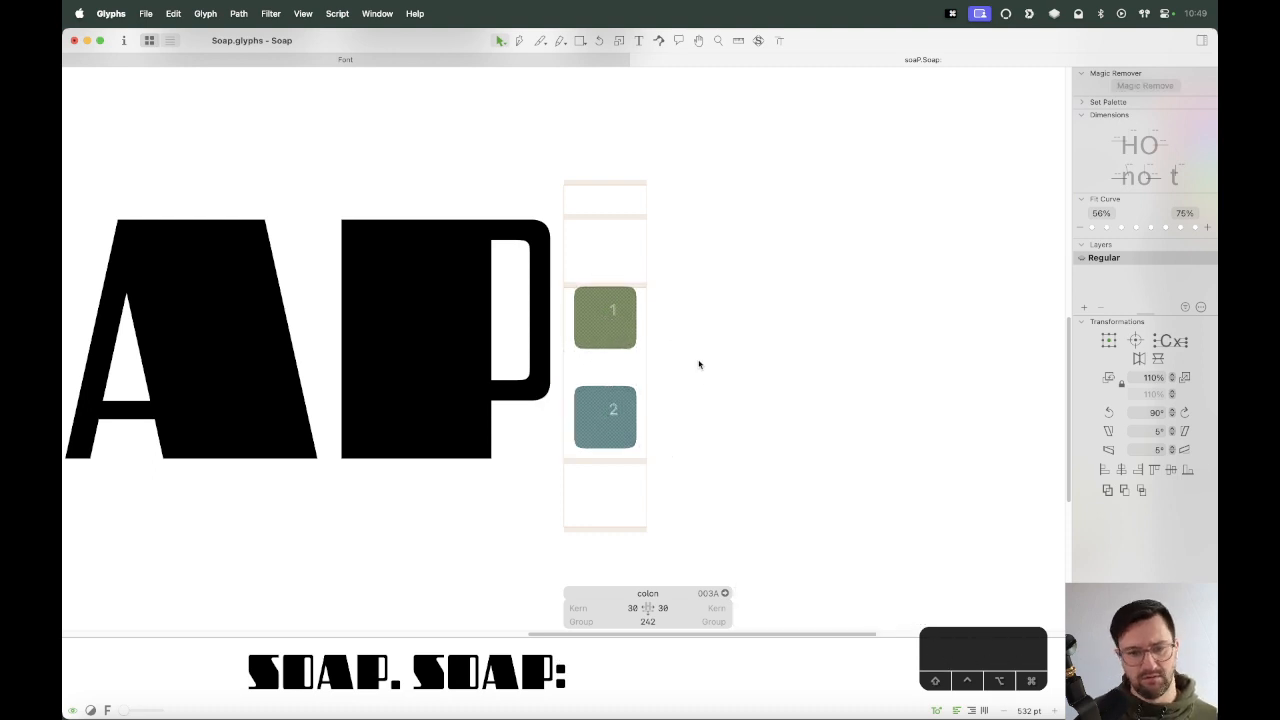
pyautogui.click(607, 337)
pyautogui.hotkey('shift', 'Up')
pyautogui.click(703, 364)
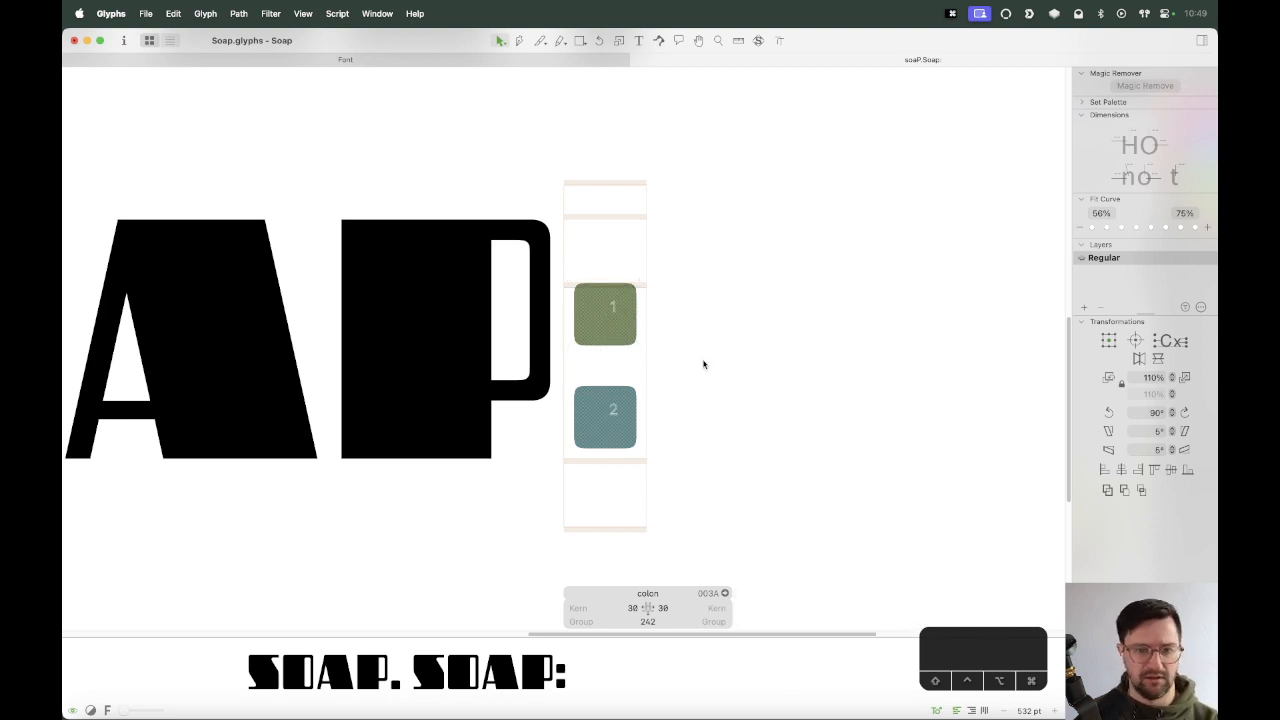
# Extend the second line of sample text to read "Soap: return of the jedi".
pyautogui.press('super+minus')
pyautogui.press('super+minus')
pyautogui.press('super+minus')
pyautogui.press('space')
pyautogui.moveTo(614, 326); pyautogui.dragTo(680, 357)
pyautogui.write('t')
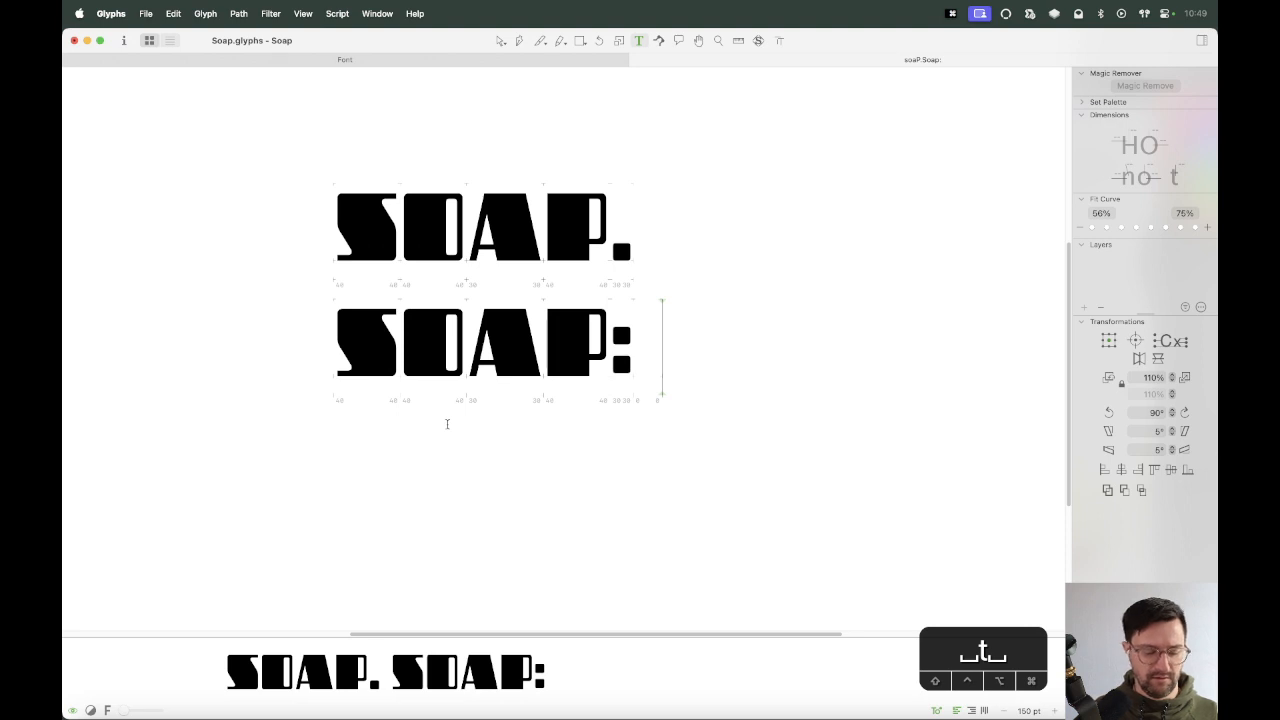
pyautogui.write(' return of he je')
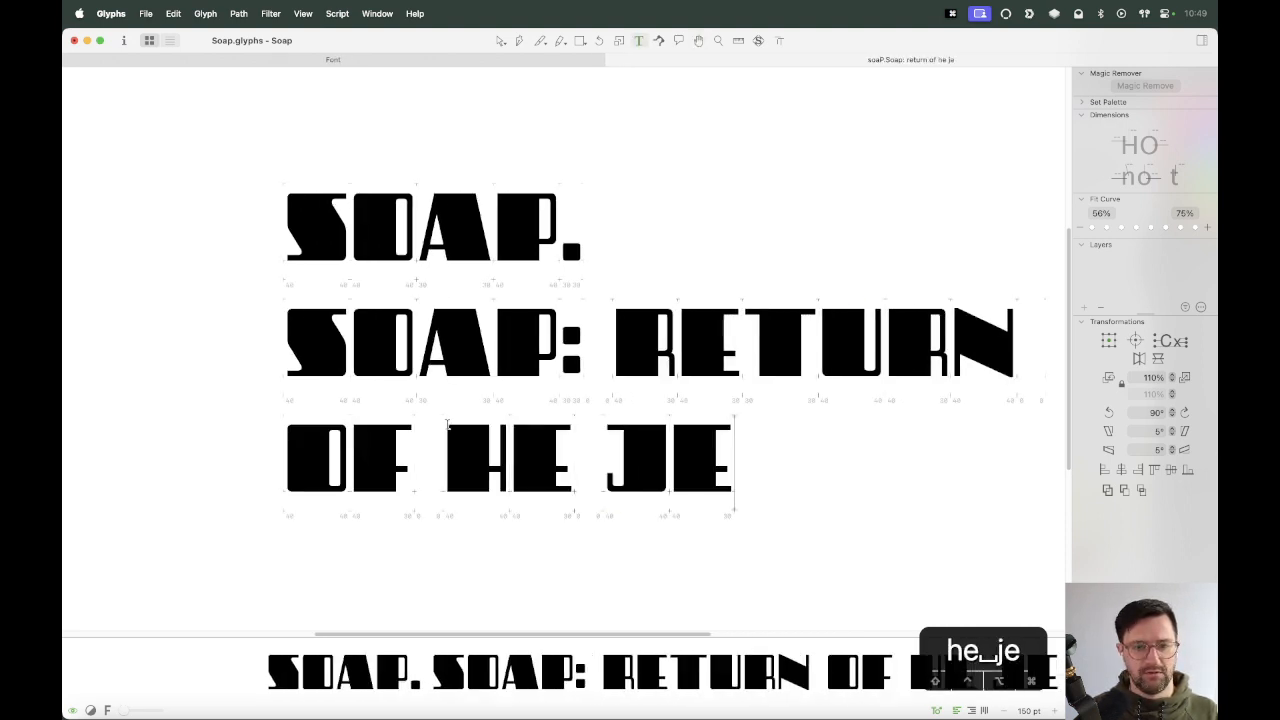
pyautogui.write('di')
pyautogui.click(446, 472)
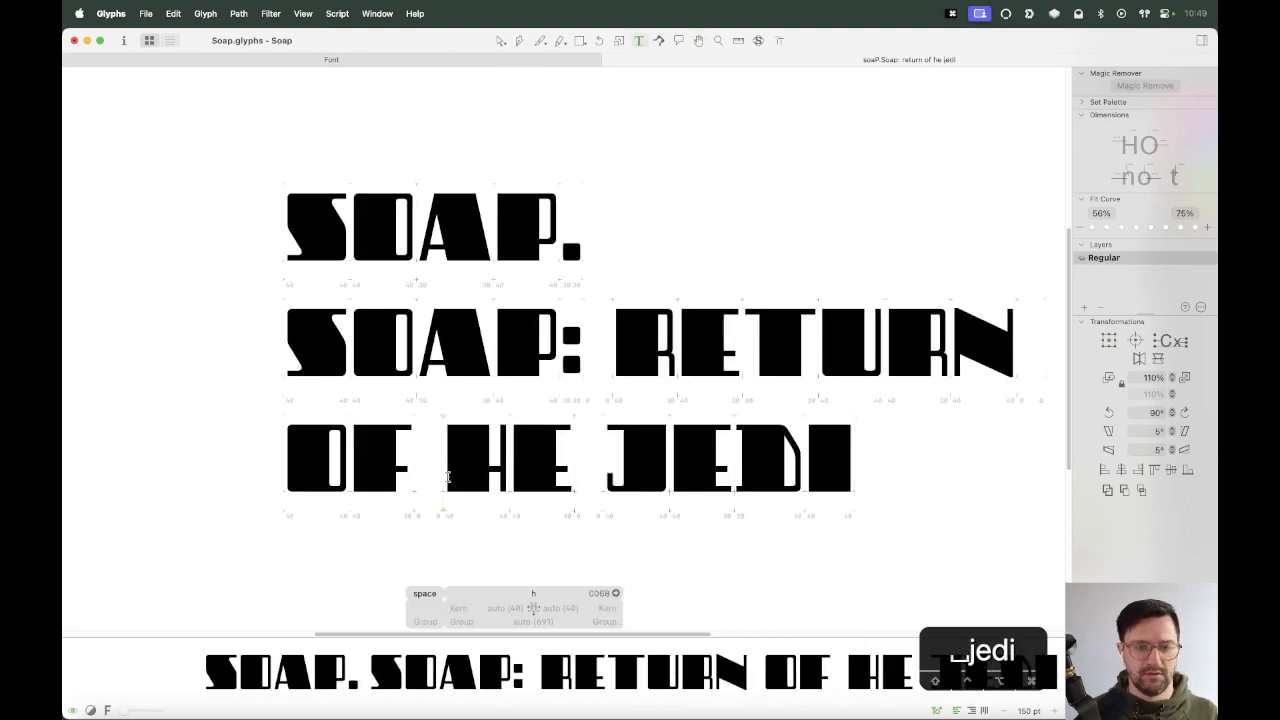
pyautogui.write('t')
pyautogui.press('super+equal')
pyautogui.press('super+minus')
pyautogui.press('super+minus')
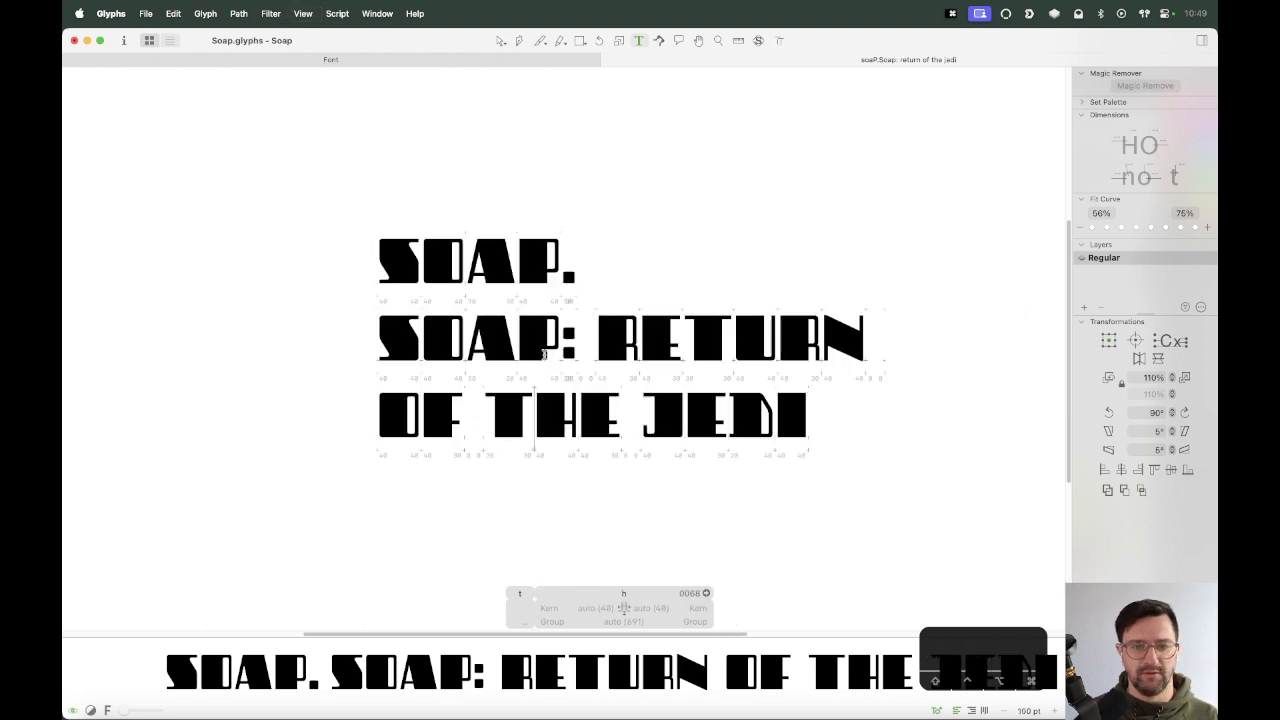
# Replace the colon and everything after it in the second line so that it reads "Soap, water".
pyautogui.press('Escape')
pyautogui.press('t')
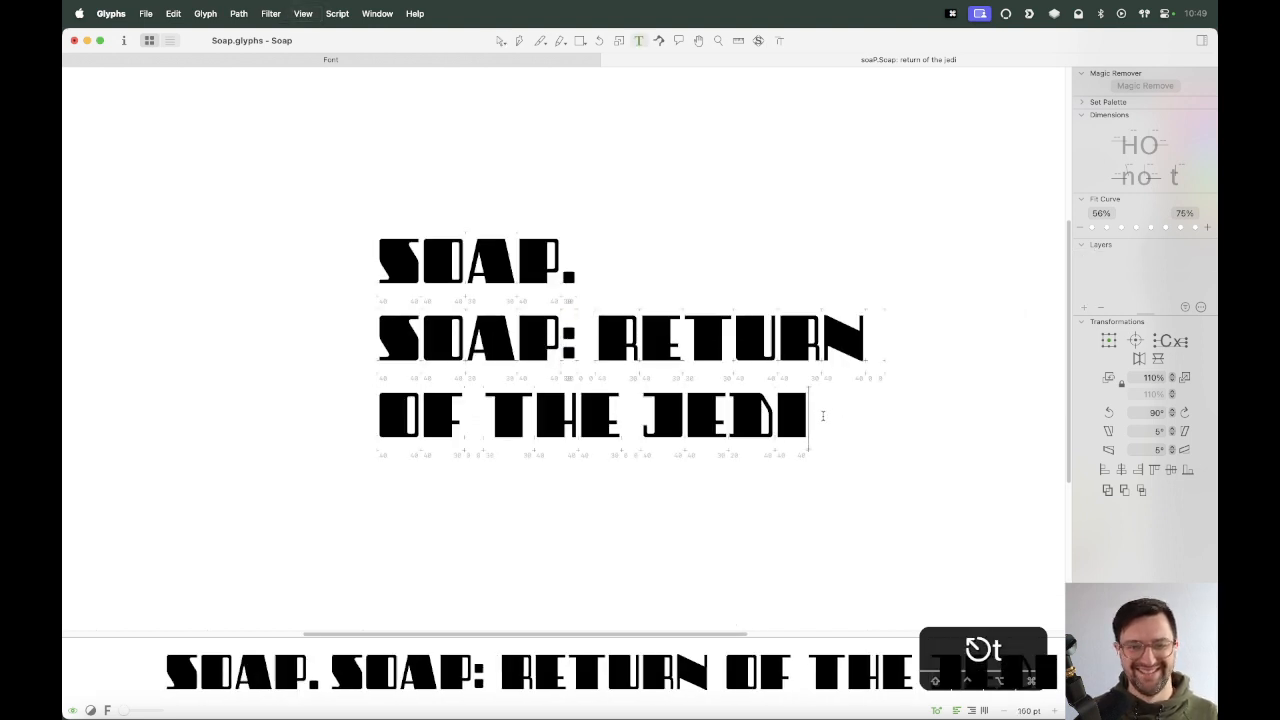
pyautogui.press('Escape')
pyautogui.hscroll(3, 849, 363)
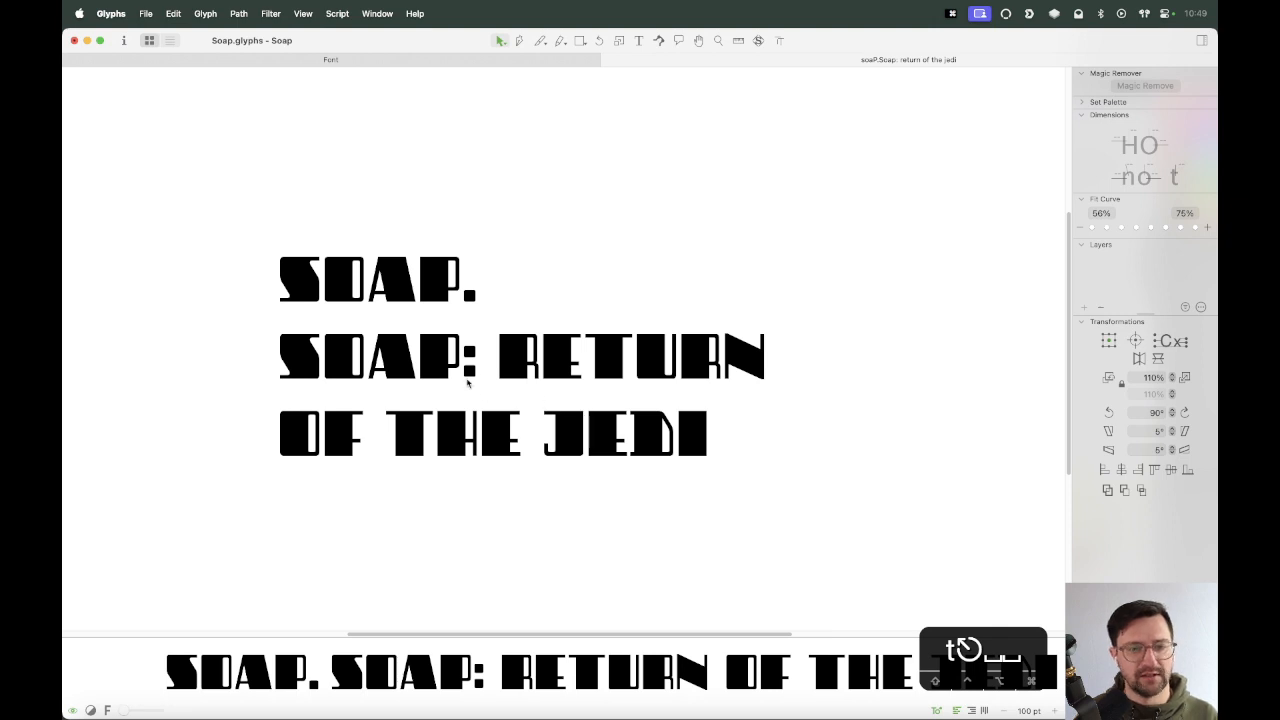
pyautogui.press('t')
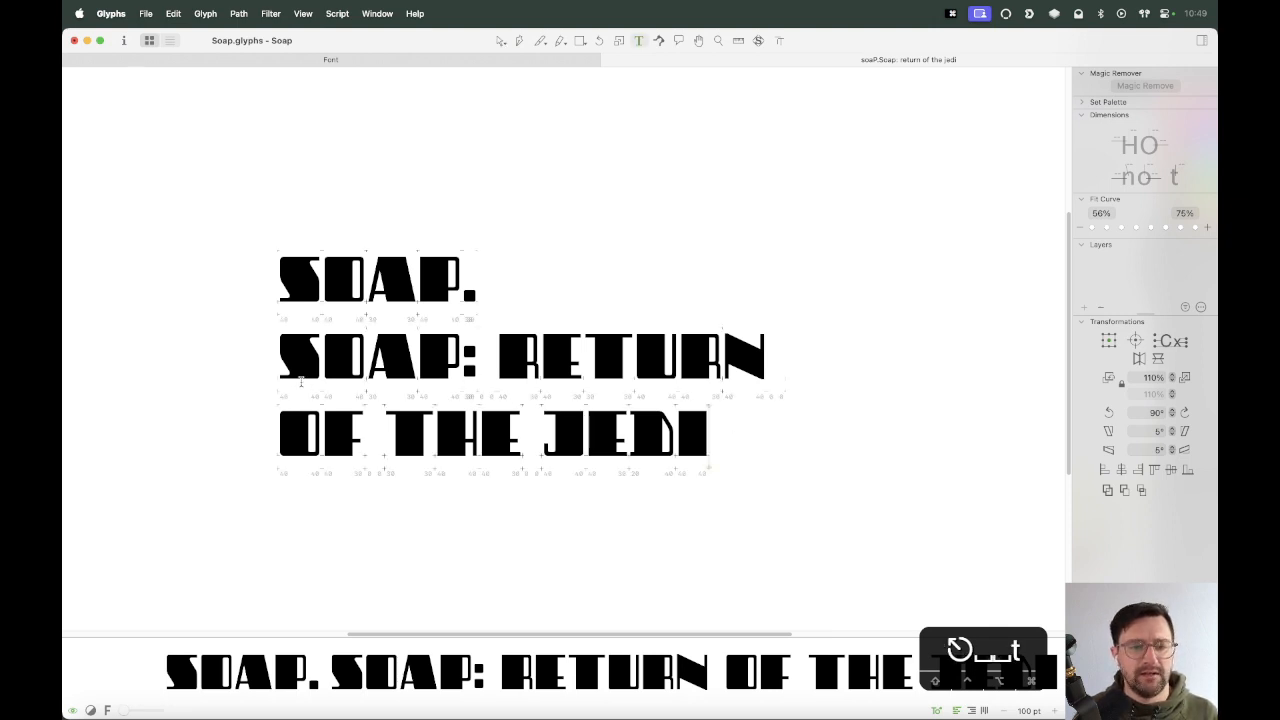
pyautogui.keyDown('shift'); pyautogui.click(470, 355); pyautogui.keyUp('shift')
pyautogui.write(', water')
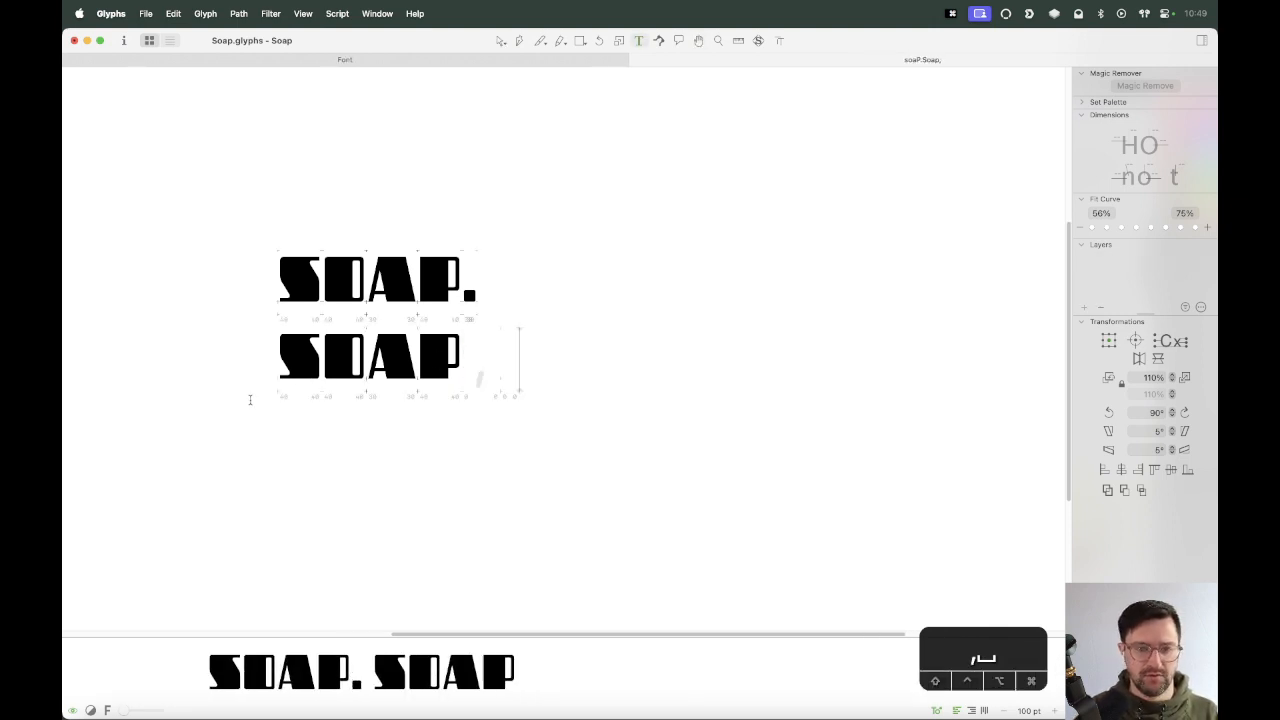
# Copy the period's rounded-square outline and paste it into the comma glyph.
pyautogui.press('Escape')
pyautogui.press('z')
pyautogui.press('z')
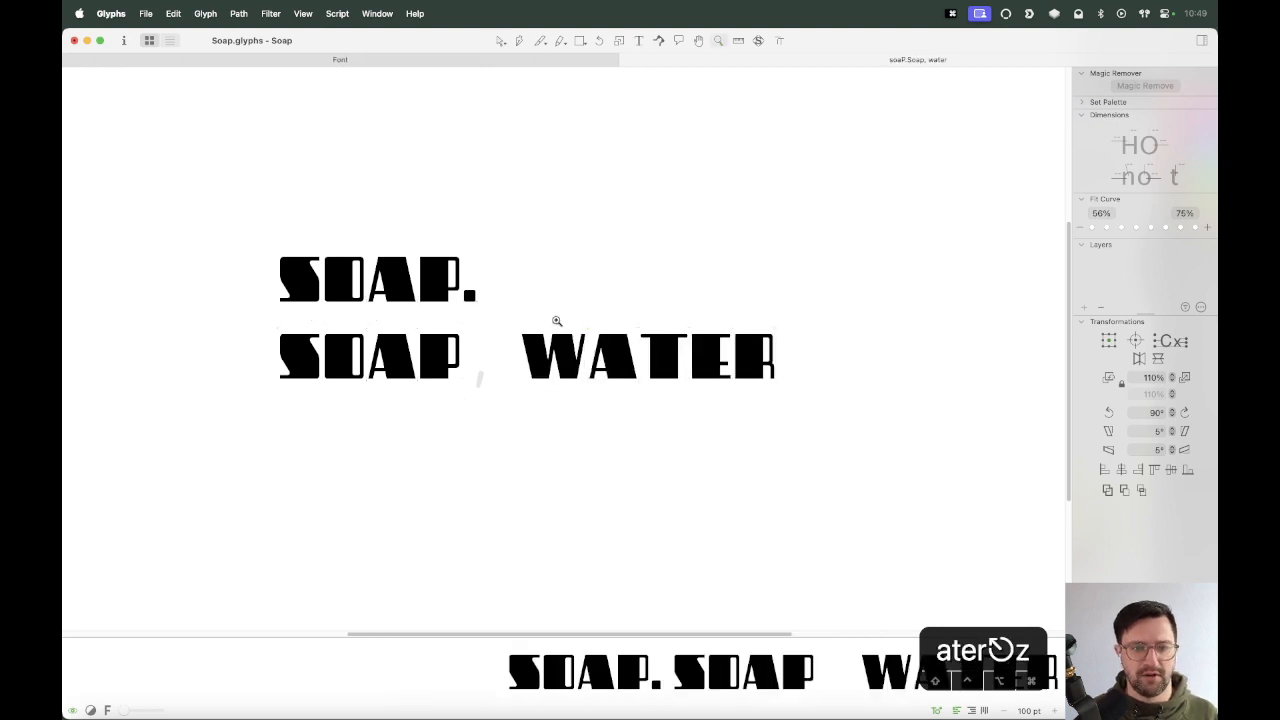
pyautogui.moveTo(565, 298); pyautogui.dragTo(386, 424)
pyautogui.press('v')
pyautogui.press('space')
pyautogui.moveTo(574, 75); pyautogui.dragTo(564, 247)
pyautogui.doubleClick(550, 250)
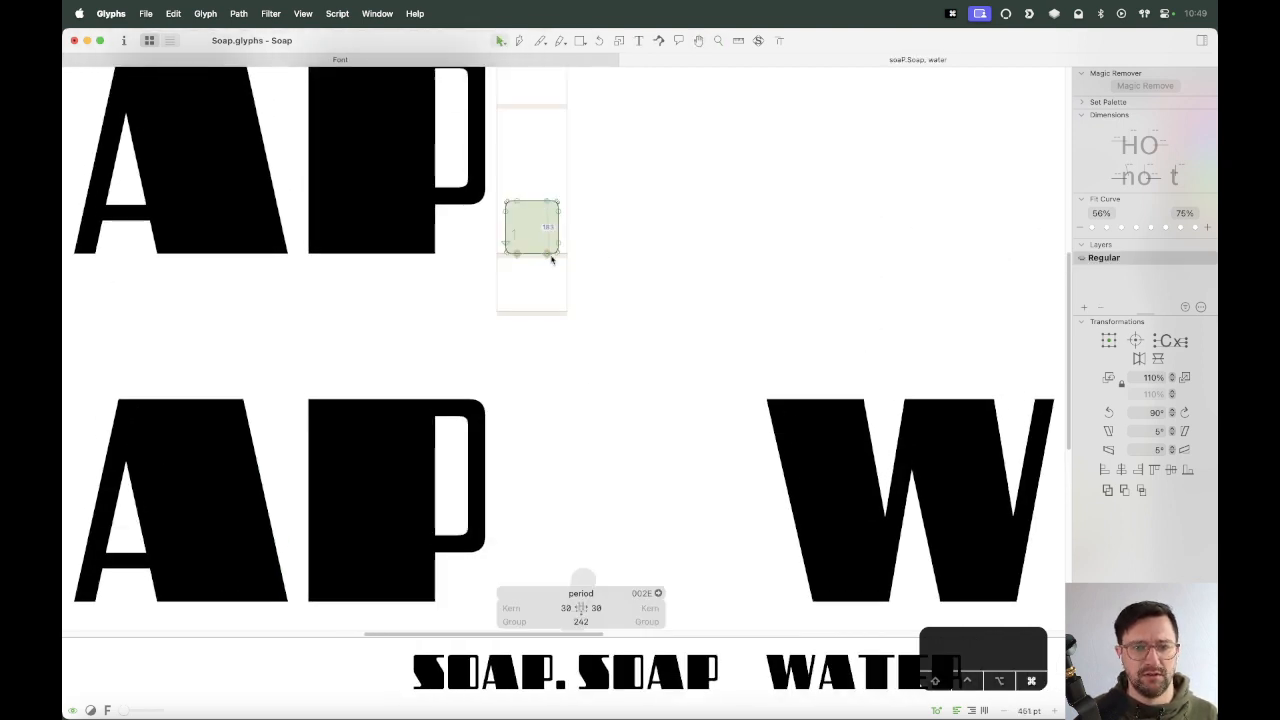
pyautogui.press('super+a')
pyautogui.press('super+c')
pyautogui.doubleClick(559, 523)
pyautogui.press('space')
pyautogui.moveTo(543, 562); pyautogui.dragTo(570, 393)
pyautogui.press('super+v')
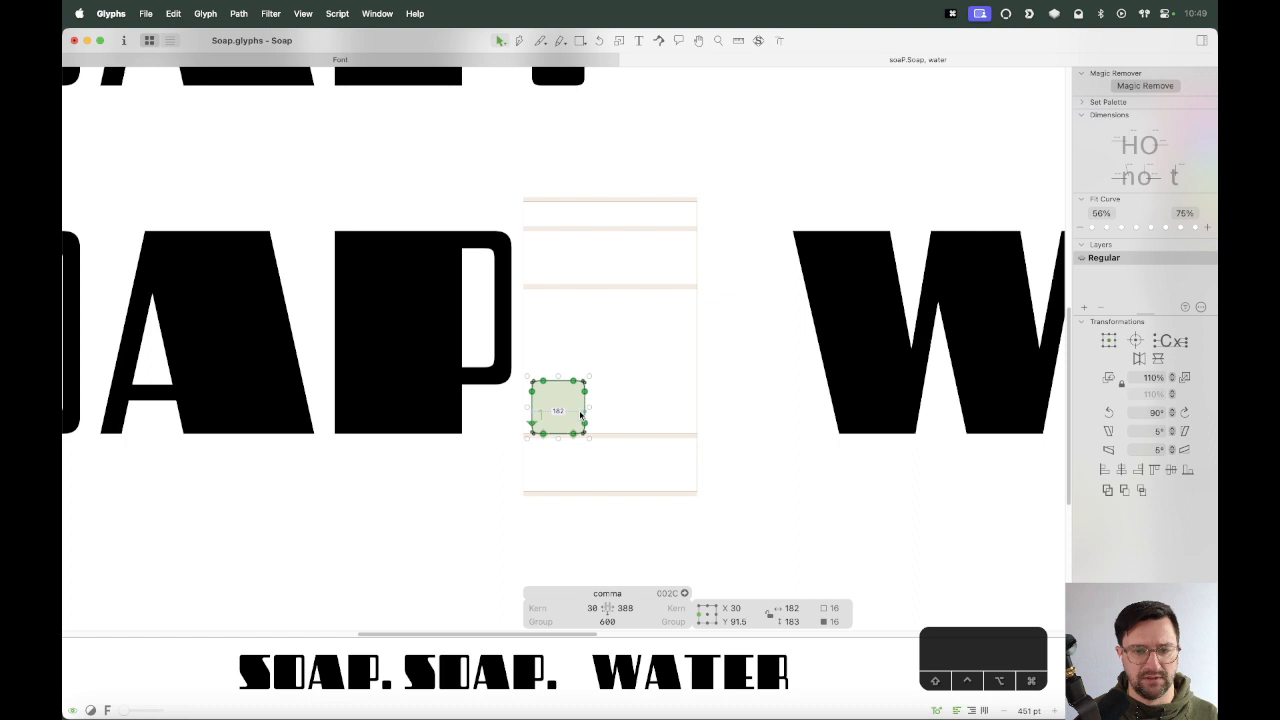
# Replace the p before the comma in the sample text with an O.
pyautogui.click(653, 366)
pyautogui.press('t')
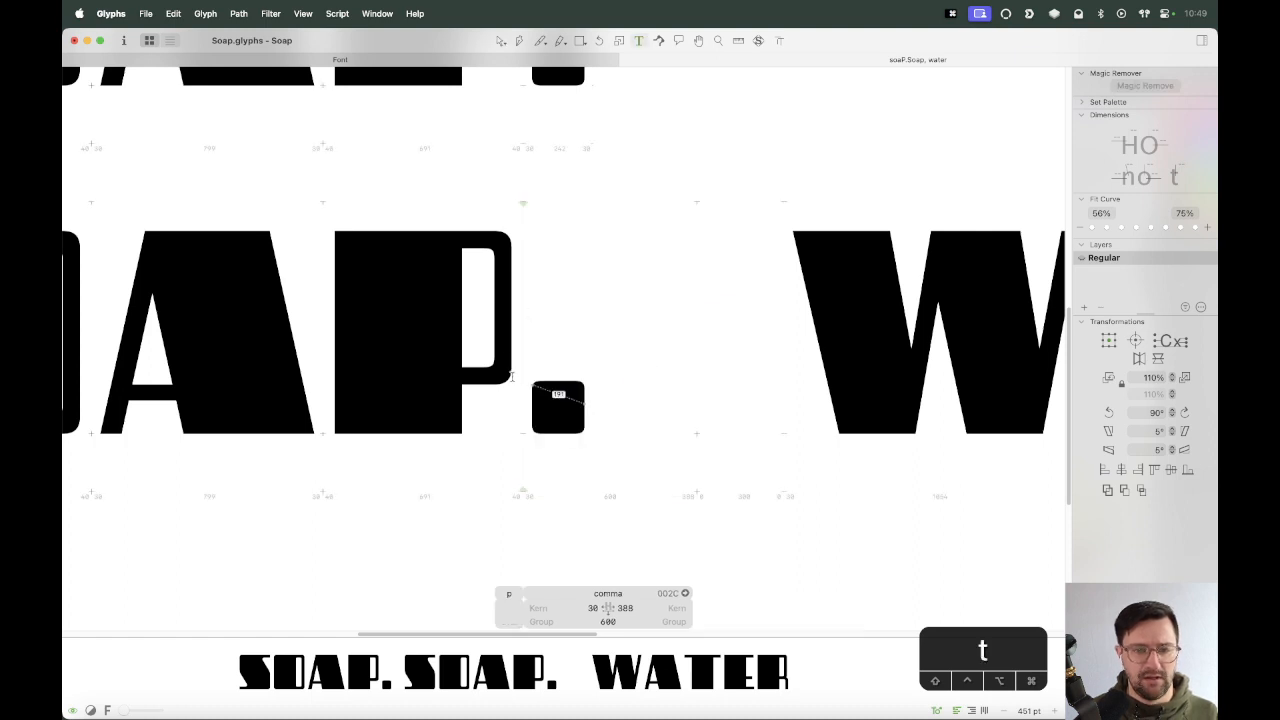
pyautogui.press('BackSpace')
pyautogui.write('O')
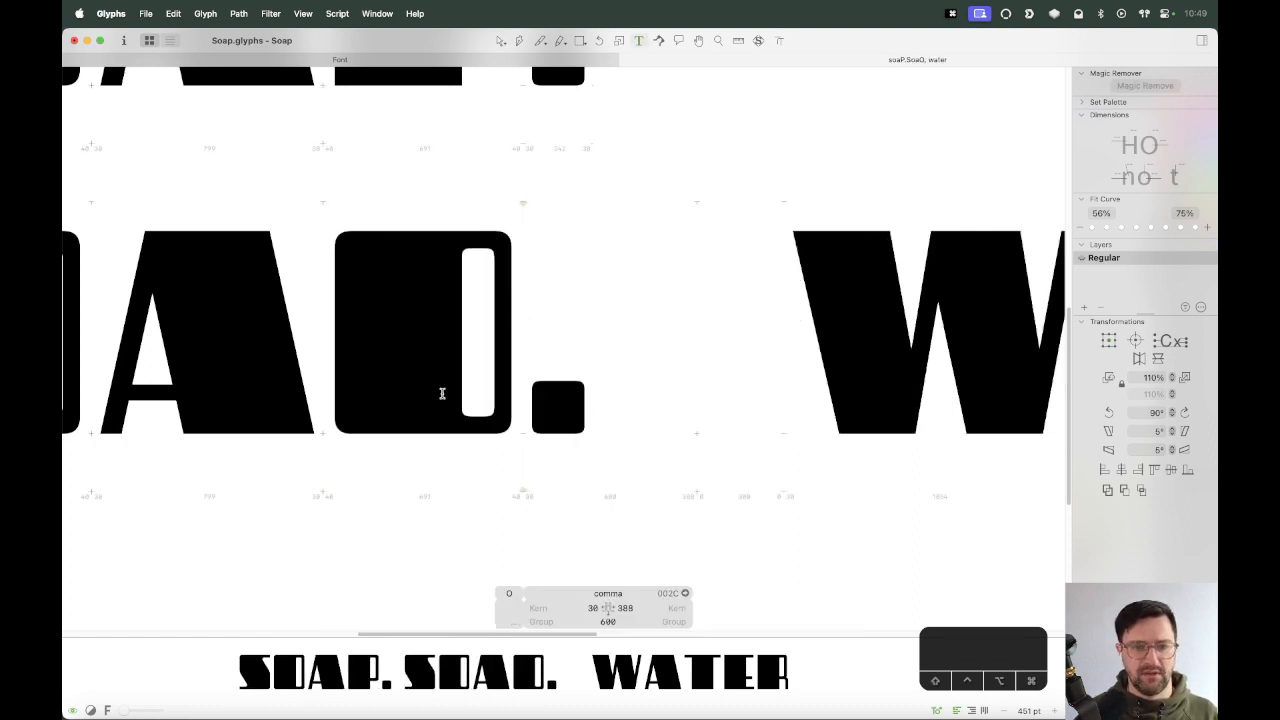
# Copy the outer and inner lower-right corner curves of the O and paste them into the comma glyph.
pyautogui.press('Escape')
pyautogui.press('z')
pyautogui.moveTo(665, 292); pyautogui.dragTo(347, 554)
pyautogui.press('v')
pyautogui.doubleClick(514, 251)
pyautogui.moveTo(596, 251); pyautogui.dragTo(503, 398)
pyautogui.press('super+c')
pyautogui.doubleClick(678, 333)
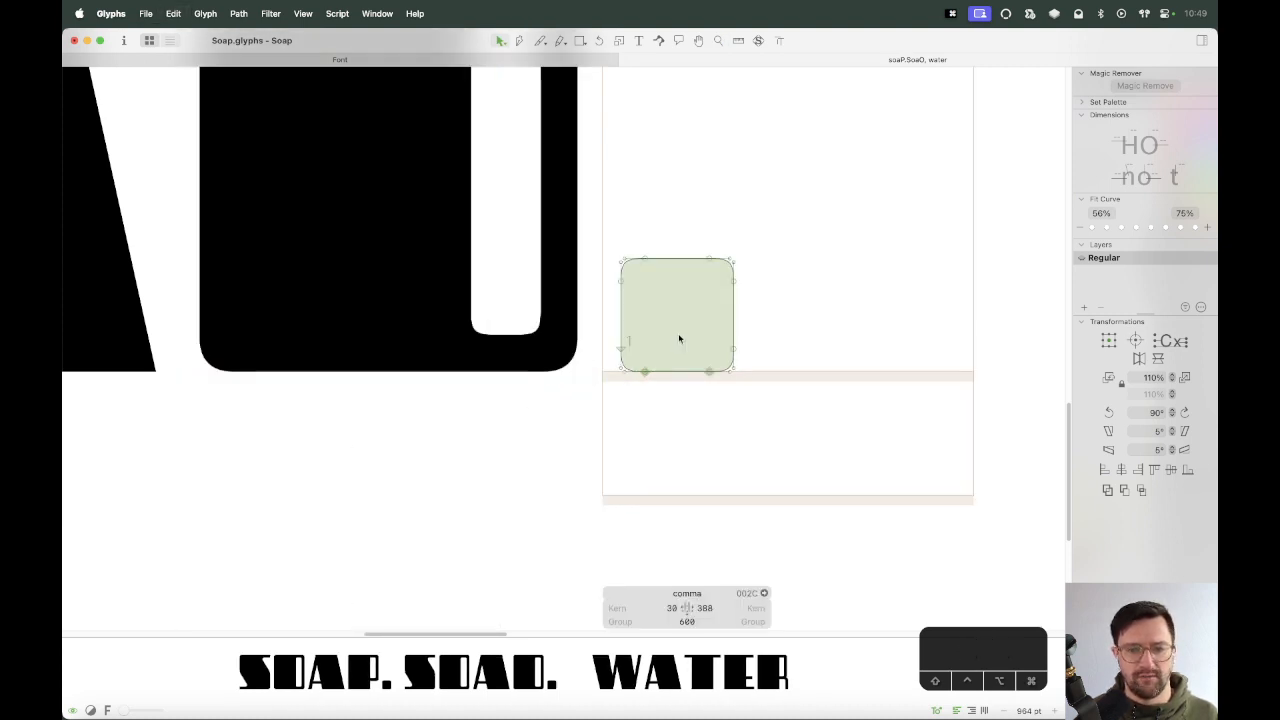
pyautogui.press('super+v')
# Move the pasted corner curves below the comma's rounded square, near its lower-right corner.
pyautogui.moveTo(968, 314); pyautogui.dragTo(895, 367)
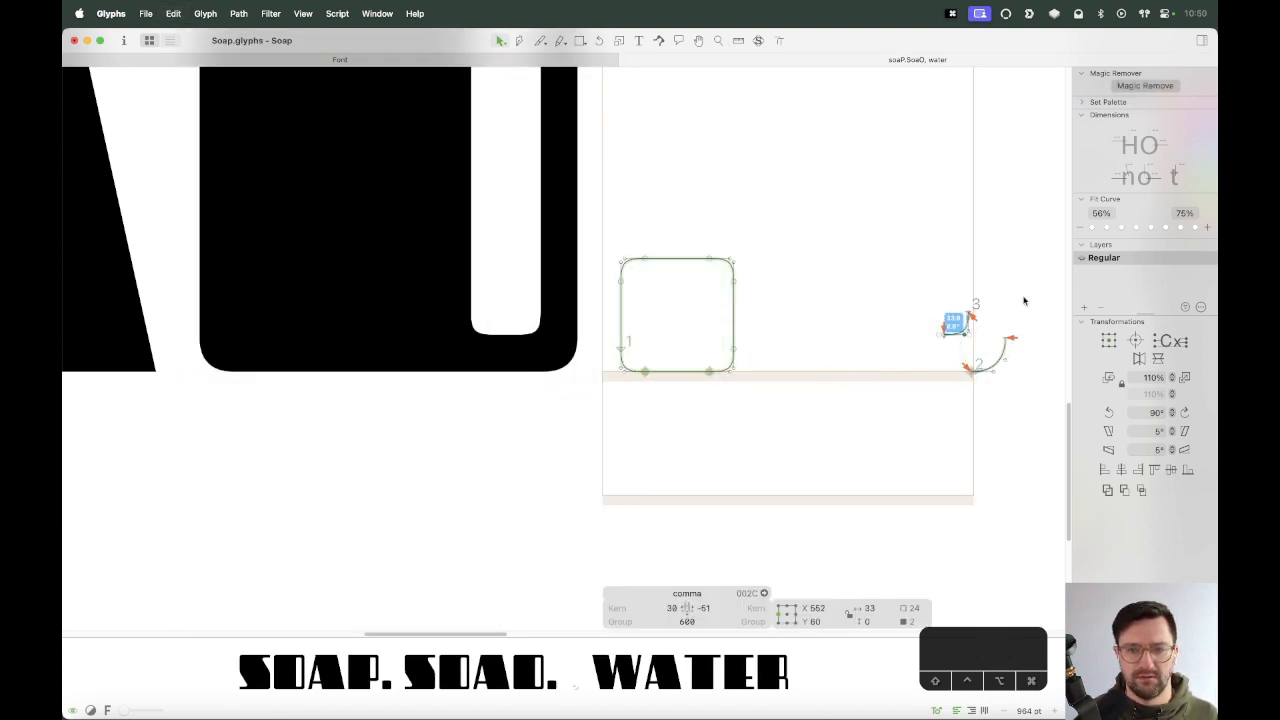
pyautogui.moveTo(967, 314)
pyautogui.mouseDown()
pyautogui.moveTo(688, 410)
pyautogui.moveTo(695, 390)
pyautogui.mouseUp()
pyautogui.press('z')
pyautogui.moveTo(801, 283); pyautogui.dragTo(623, 494)
pyautogui.press('v')
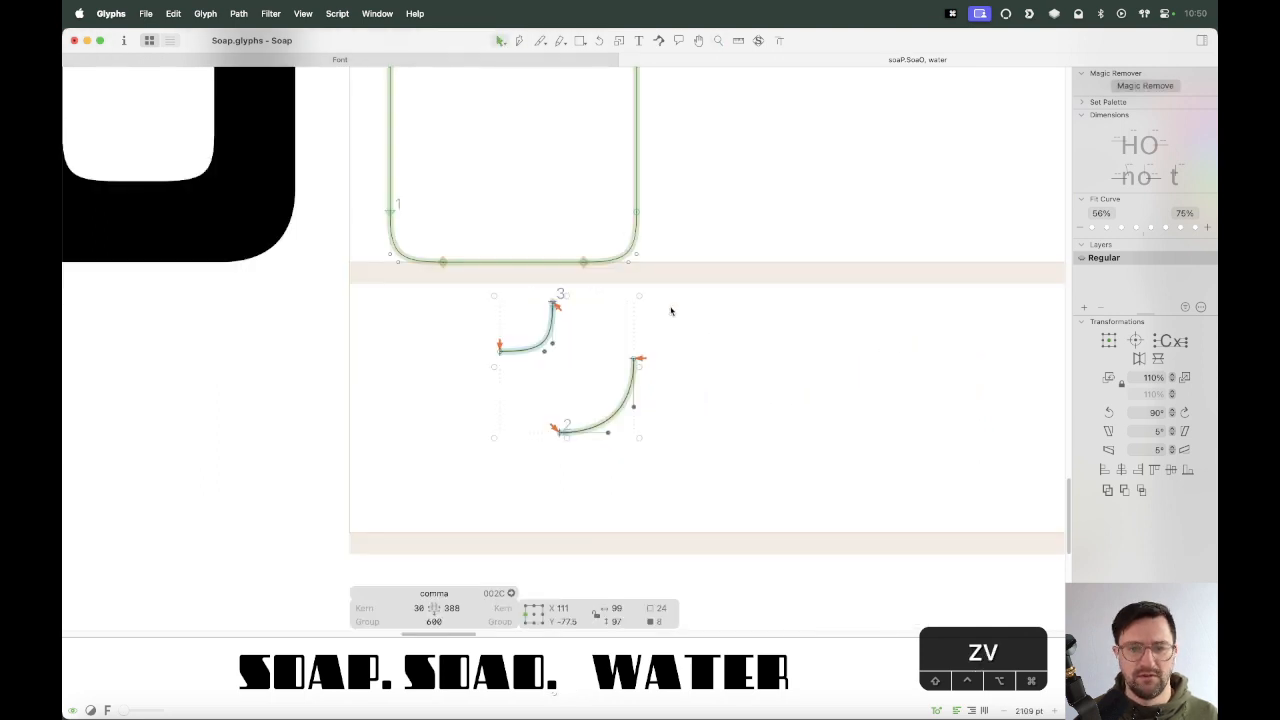
# Delete the lower-right corner curve of the comma's rounded square, leaving the outline open there.
pyautogui.click(640, 242)
pyautogui.click(612, 256)
pyautogui.hotkey('alt', 'BackSpace')
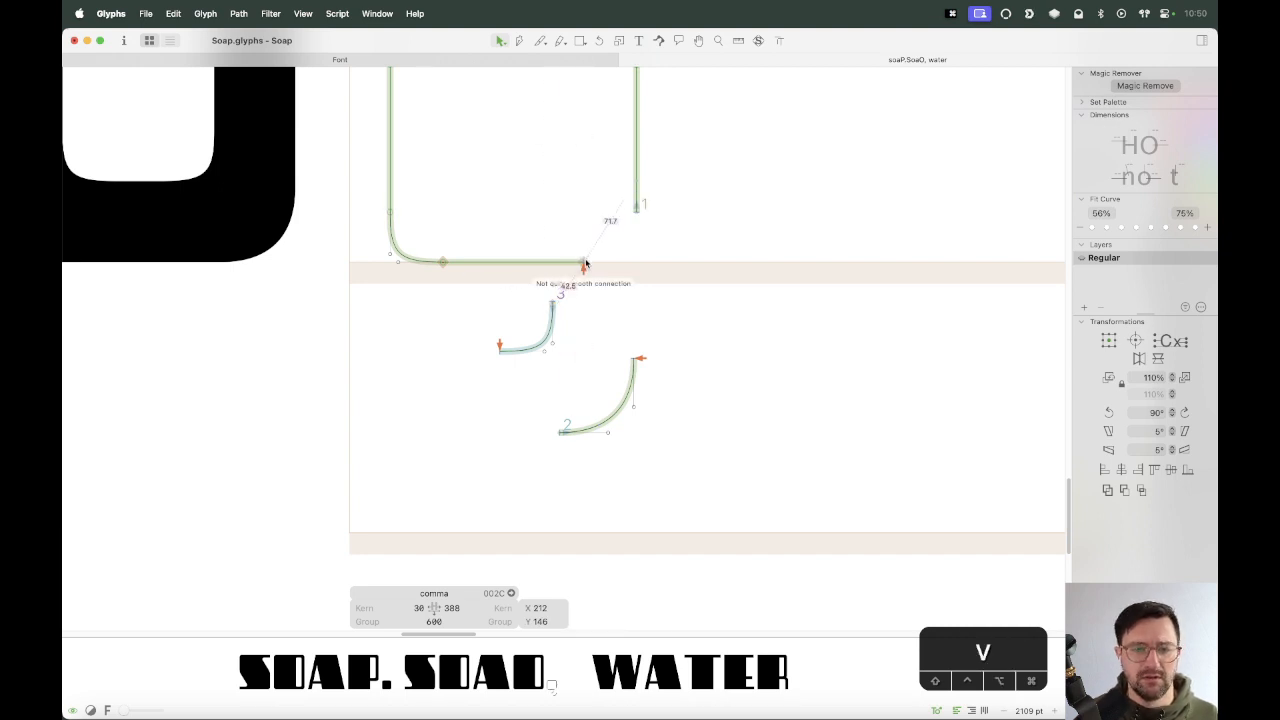
# Shorten the square's bottom edge so its open end lines up vertically with the upper end of the smaller curve.
pyautogui.press('v')
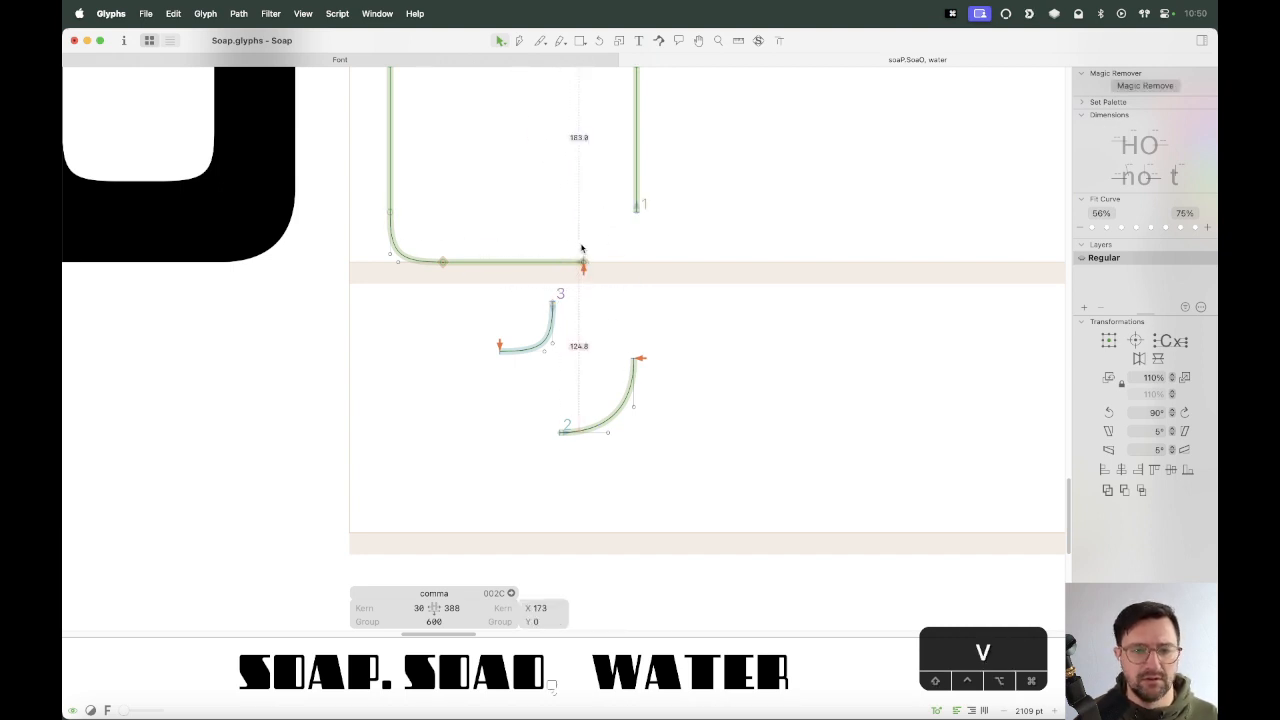
pyautogui.click(675, 291)
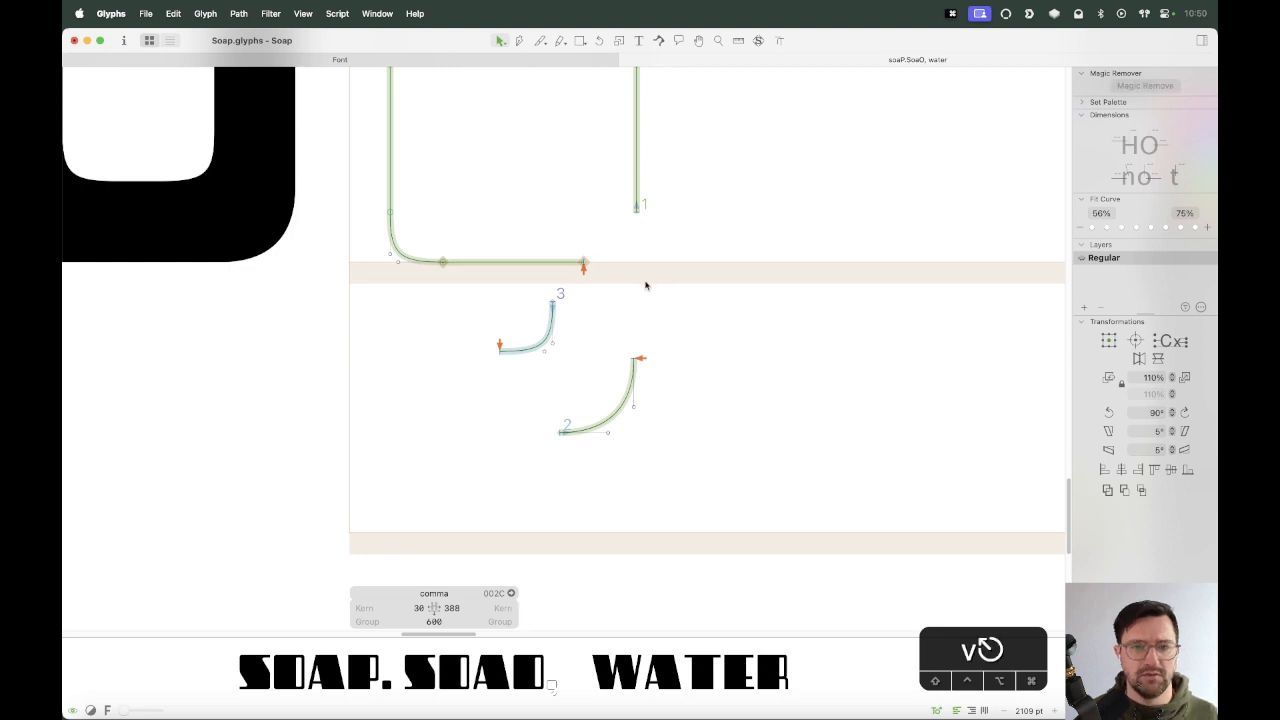
pyautogui.moveTo(584, 265); pyautogui.dragTo(552, 268)
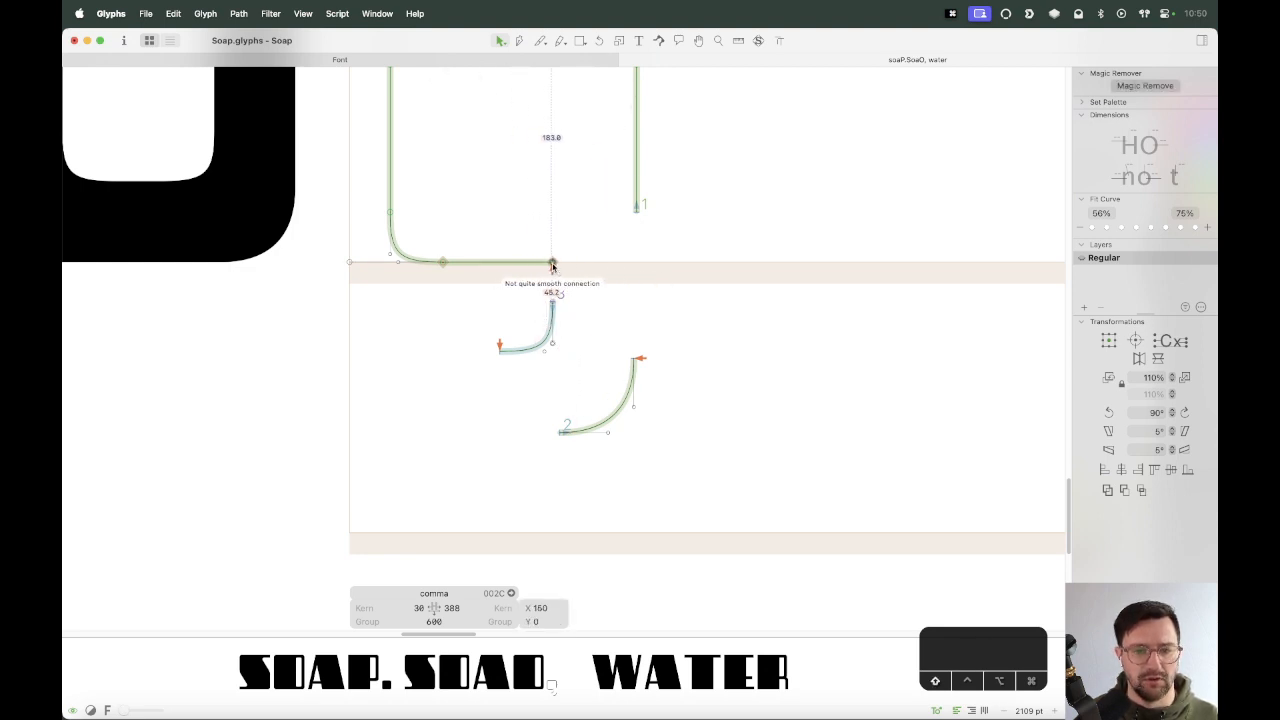
# Move both tail curves up until the smaller one meets the comma square's bottom edge, and extend the square's right edge down toward the larger curve.
pyautogui.moveTo(655, 292); pyautogui.dragTo(489, 440)
pyautogui.moveTo(552, 300); pyautogui.dragTo(552, 263)
pyautogui.click(674, 243)
pyautogui.moveTo(637, 209); pyautogui.dragTo(637, 306)
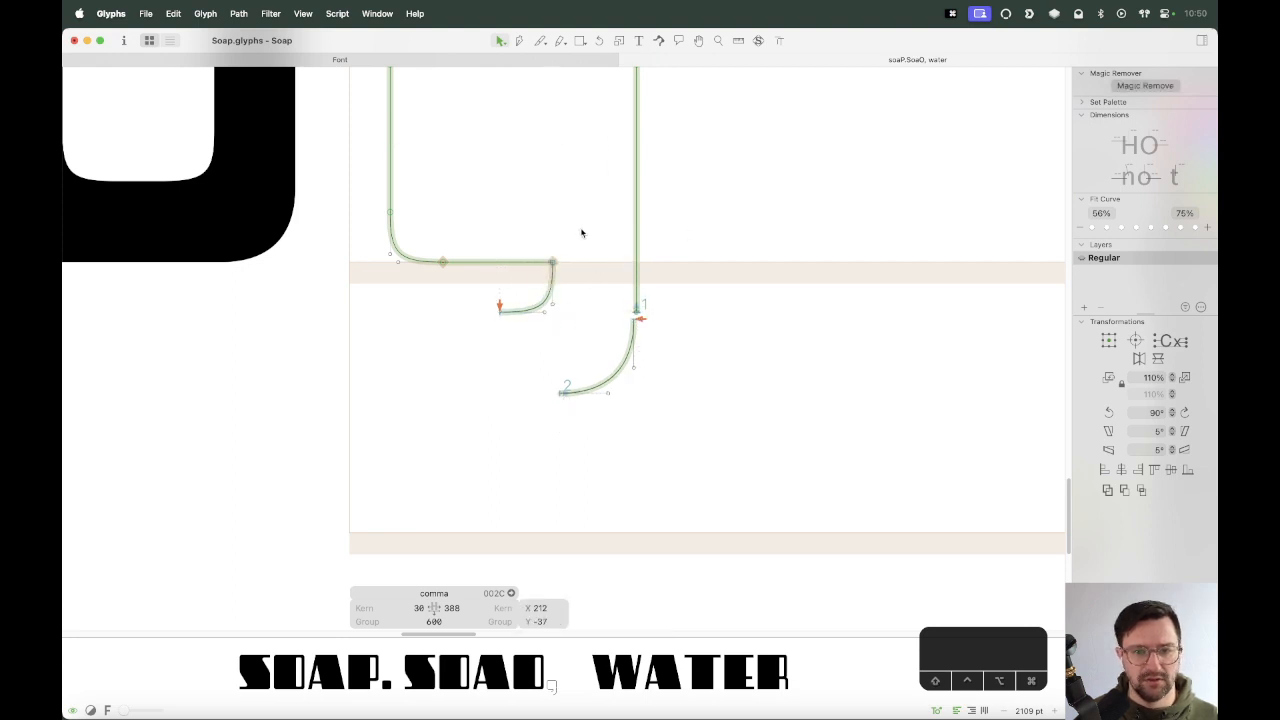
# Nudge the tail curves slightly right and join the square's right edge to the upper end of the larger curve.
pyautogui.moveTo(582, 233); pyautogui.dragTo(484, 334)
pyautogui.press('Right')
pyautogui.press('Right')
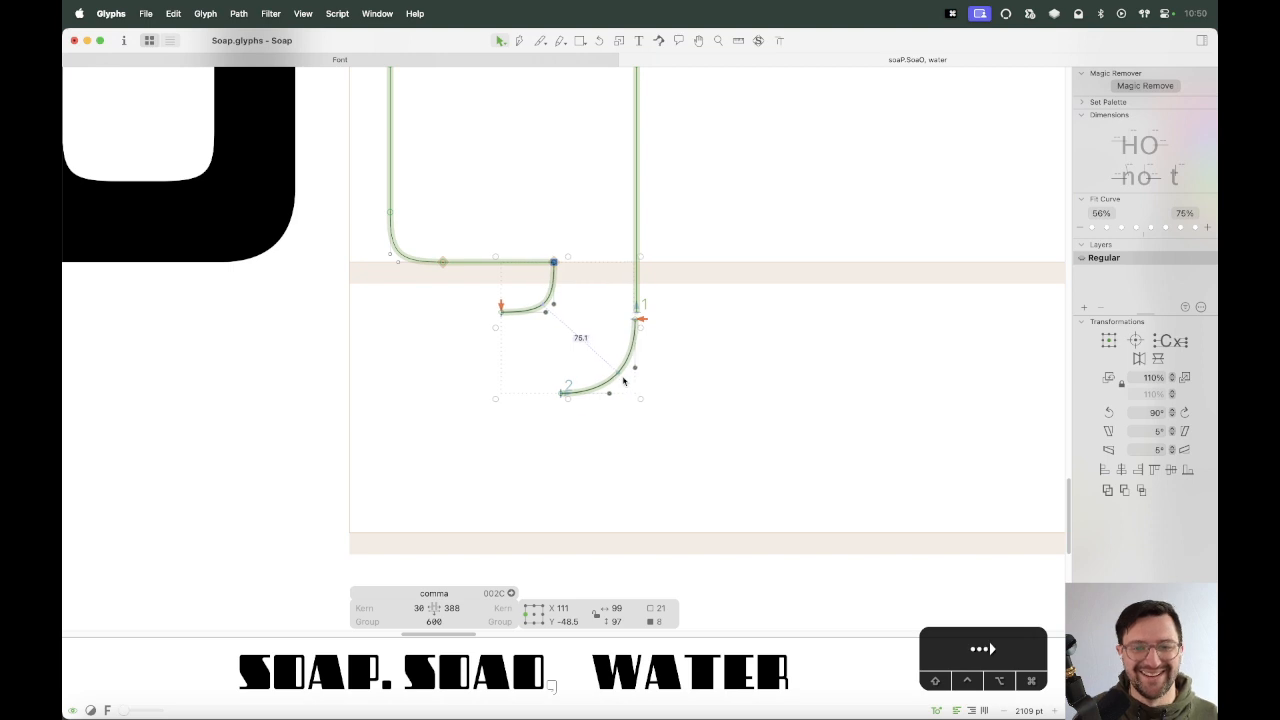
pyautogui.click(663, 322)
pyautogui.moveTo(637, 310); pyautogui.dragTo(637, 319)
pyautogui.click(649, 317)
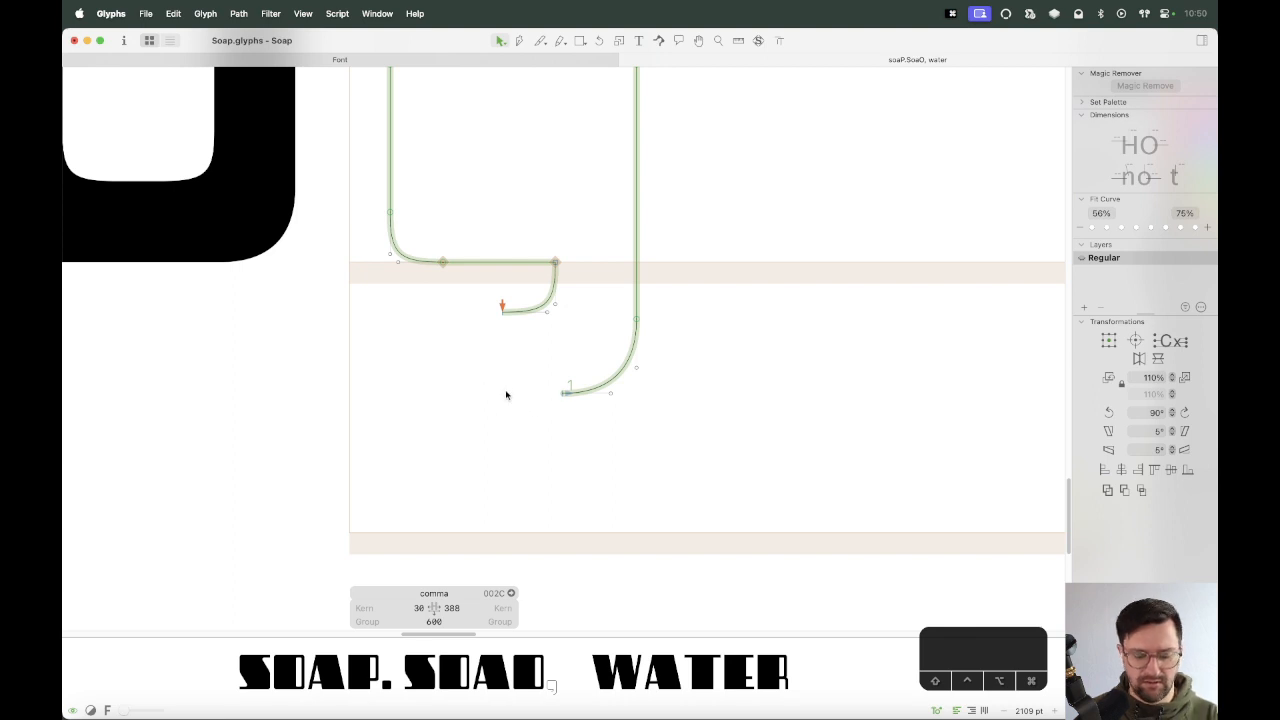
# Close the comma's outline with straight segments between the two curves, squaring off the tail's end at X 77, Y -97.
pyautogui.press('p')
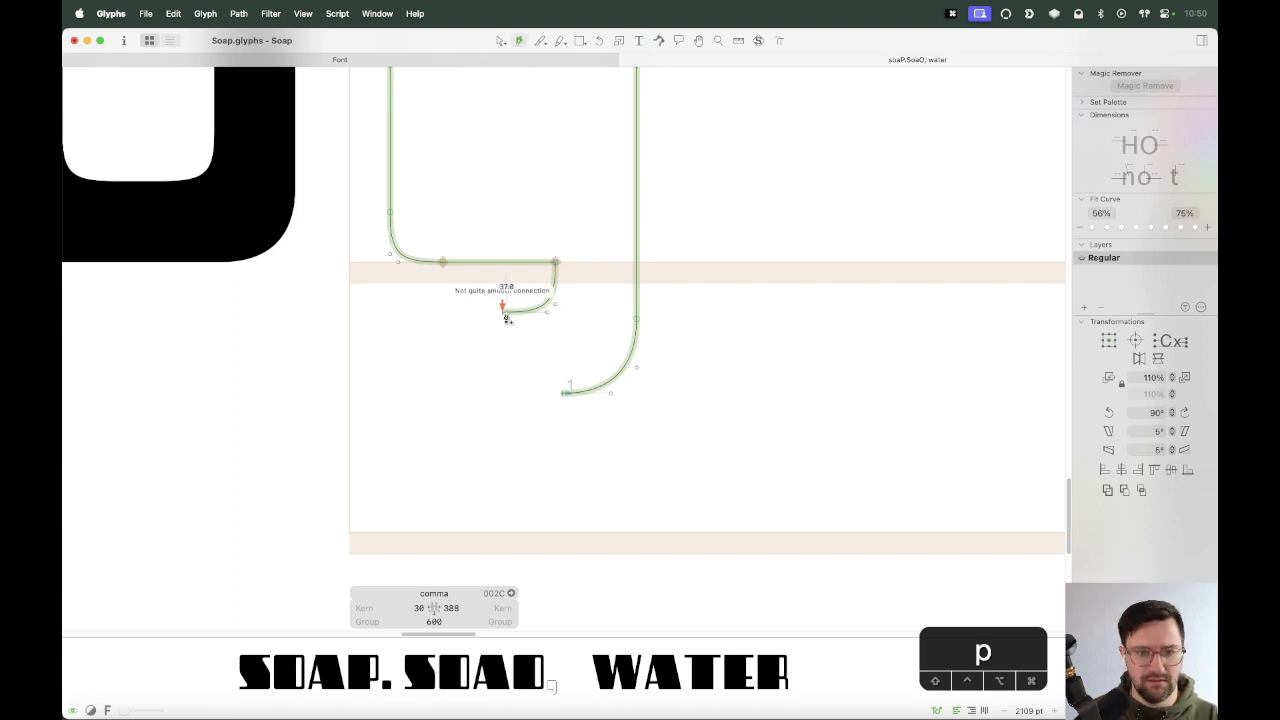
pyautogui.click(502, 307)
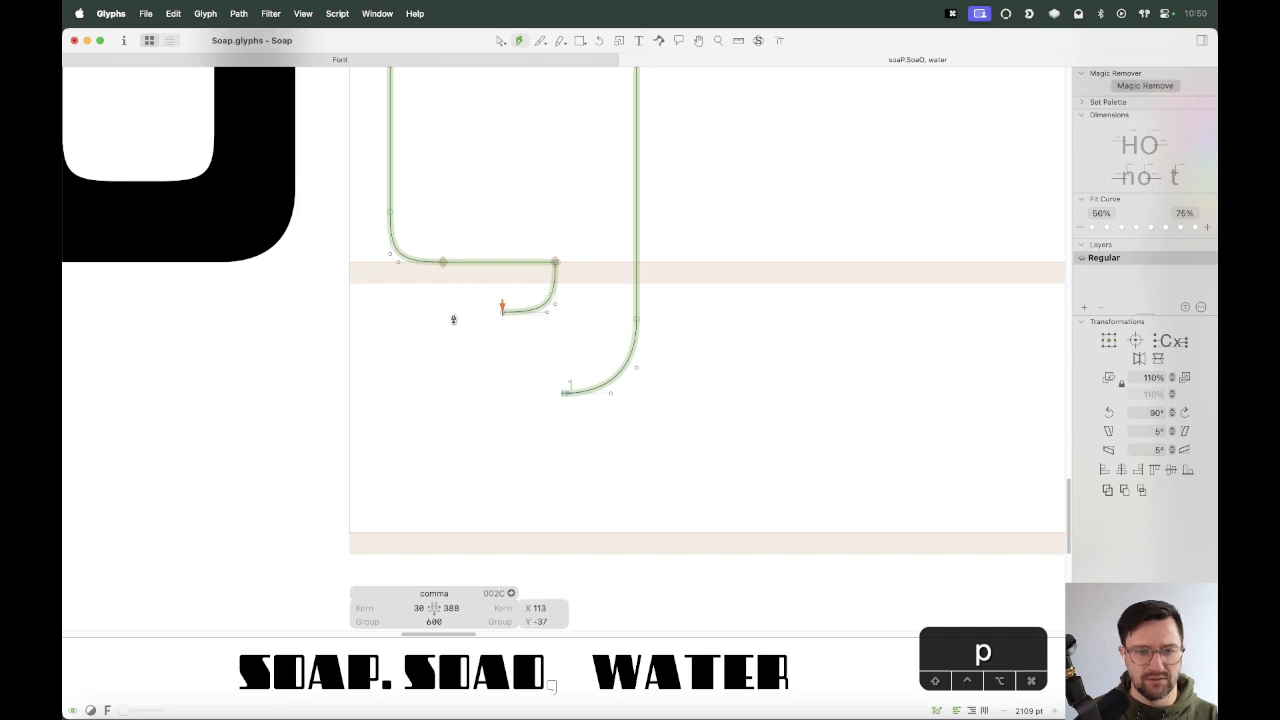
pyautogui.click(453, 313)
pyautogui.click(461, 373)
pyautogui.click(562, 395)
pyautogui.press('v')
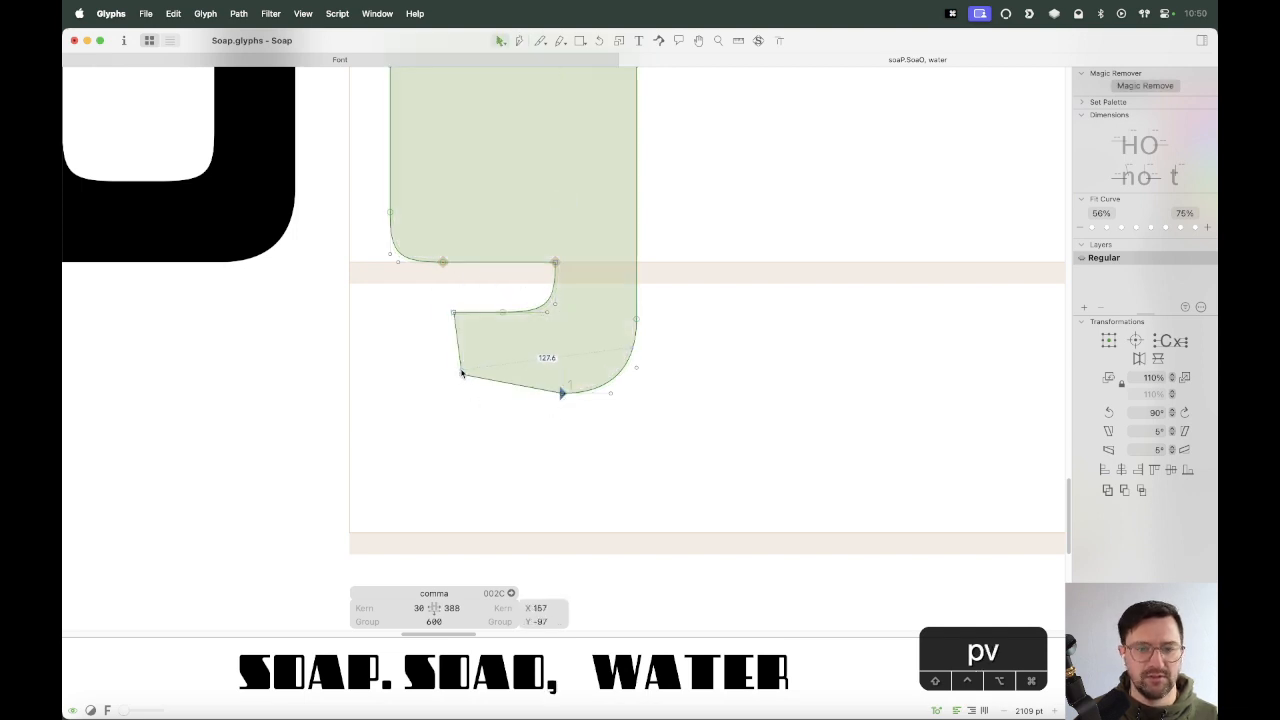
pyautogui.moveTo(461, 373); pyautogui.dragTo(453, 394)
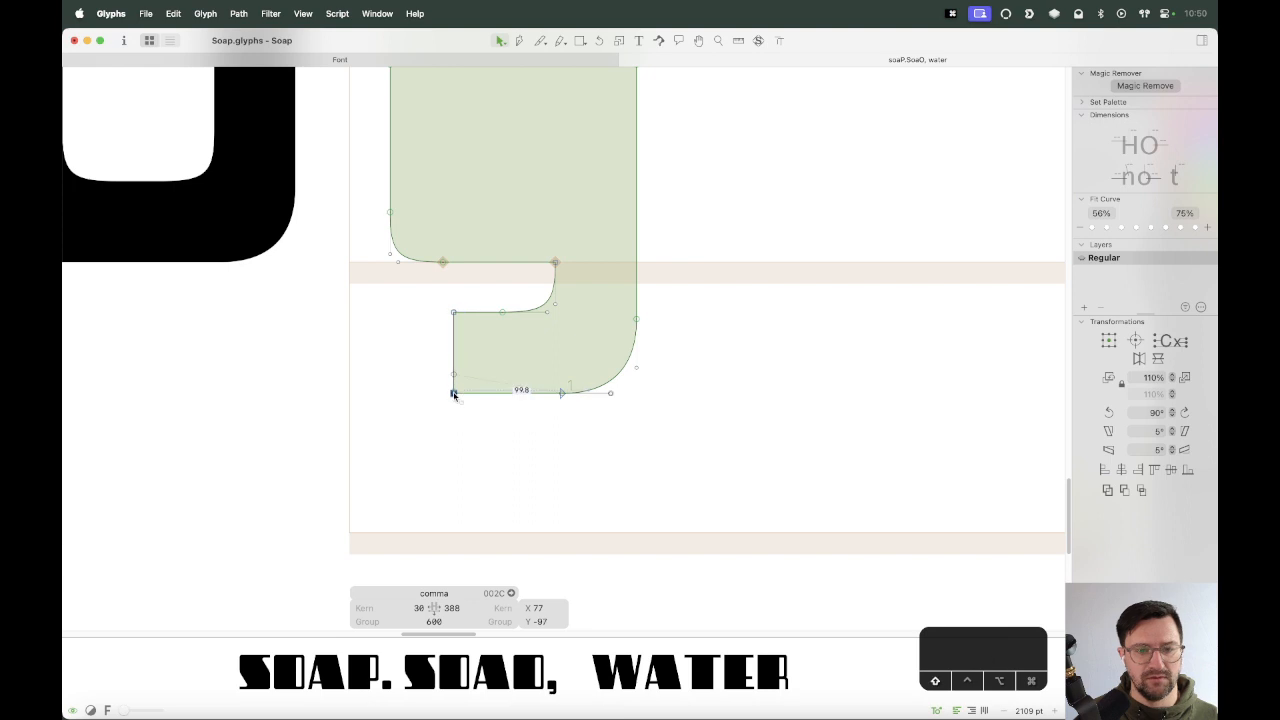
# Add a node on the square's bottom edge just before the corner where the tail's inner curve begins.
pyautogui.click(471, 428)
pyautogui.moveTo(443, 294); pyautogui.dragTo(590, 348)
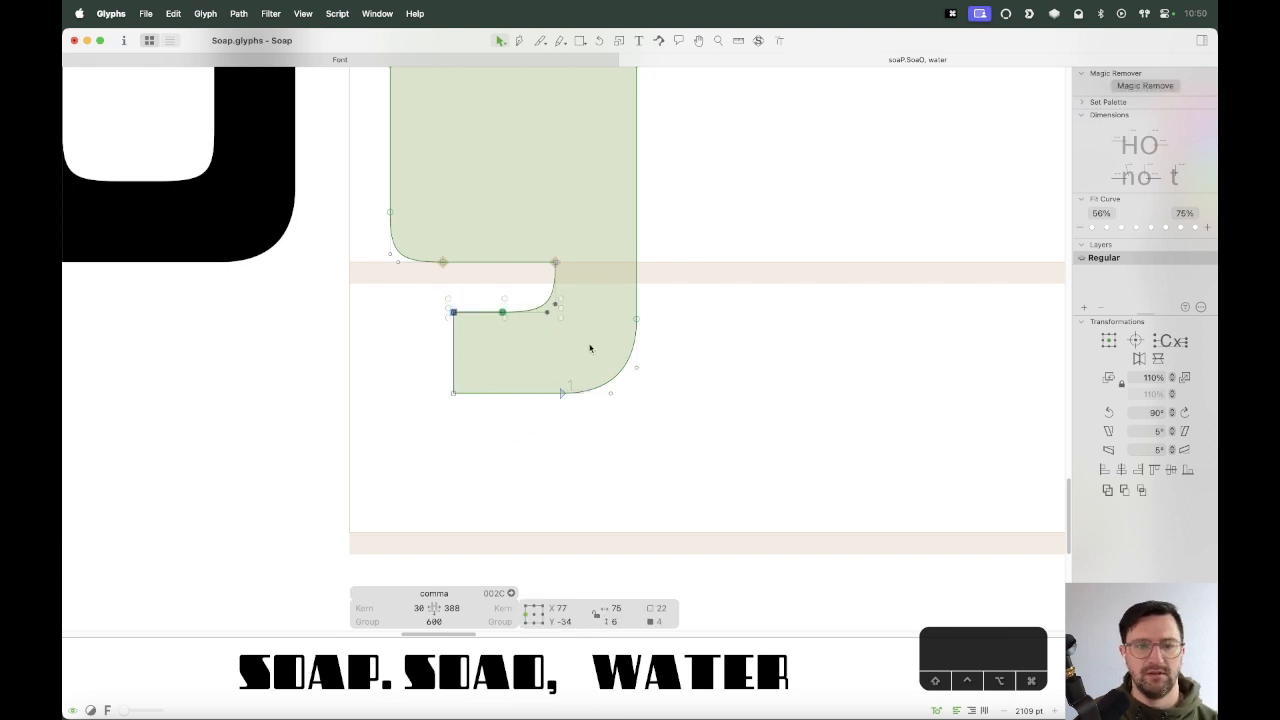
pyautogui.press('e')
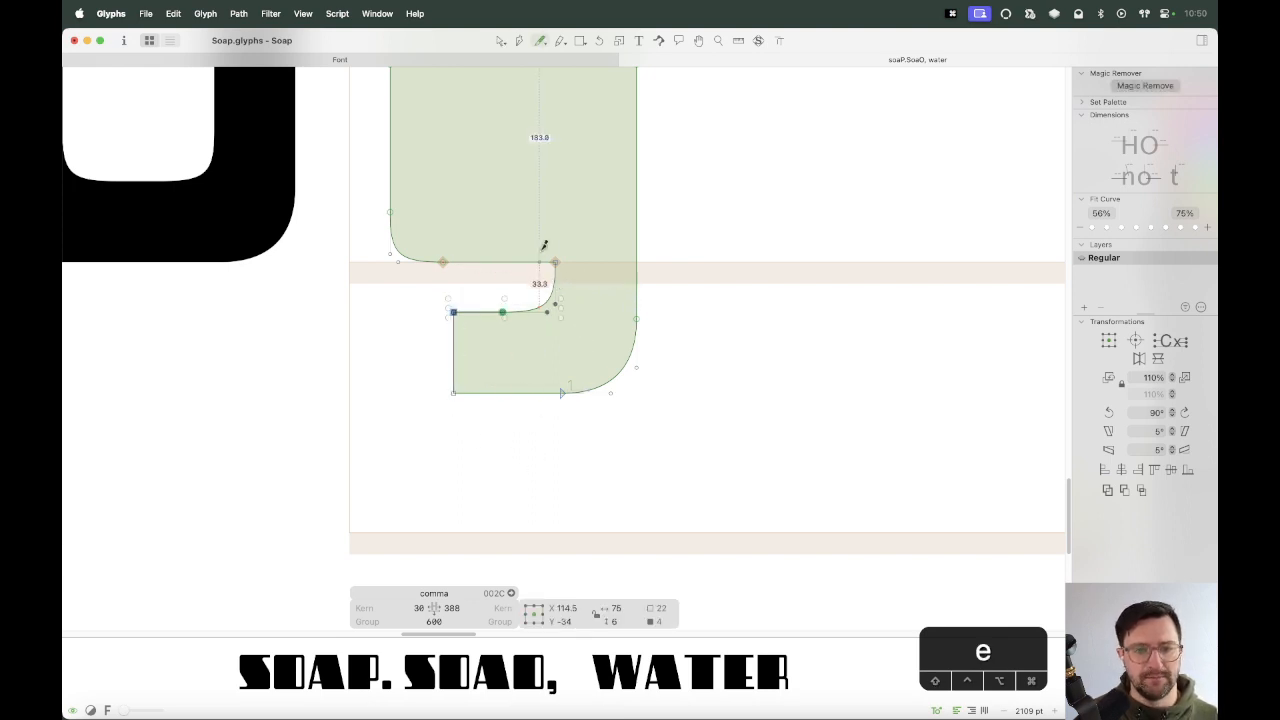
pyautogui.click(540, 262)
pyautogui.press('v')
# Lengthen the comma's tail by moving its straight end outward to about X 46.
pyautogui.moveTo(574, 443); pyautogui.dragTo(426, 284)
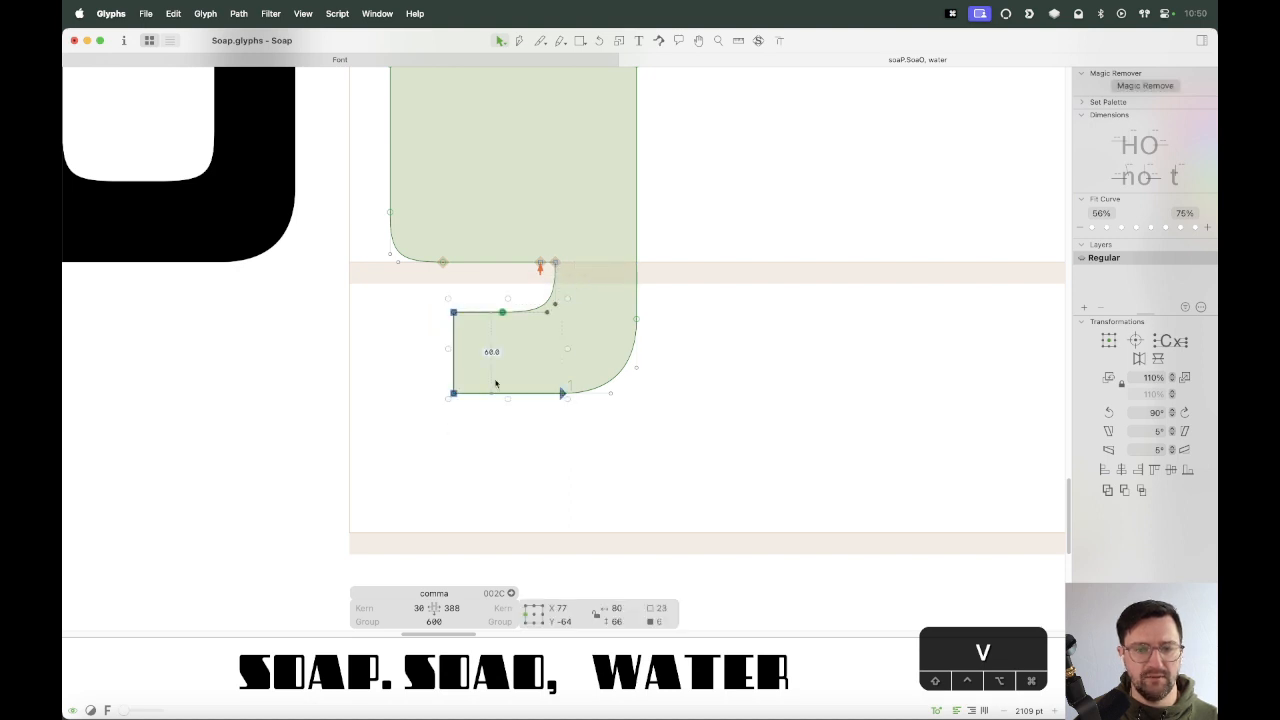
pyautogui.click(453, 325)
pyautogui.moveTo(452, 396); pyautogui.dragTo(412, 410)
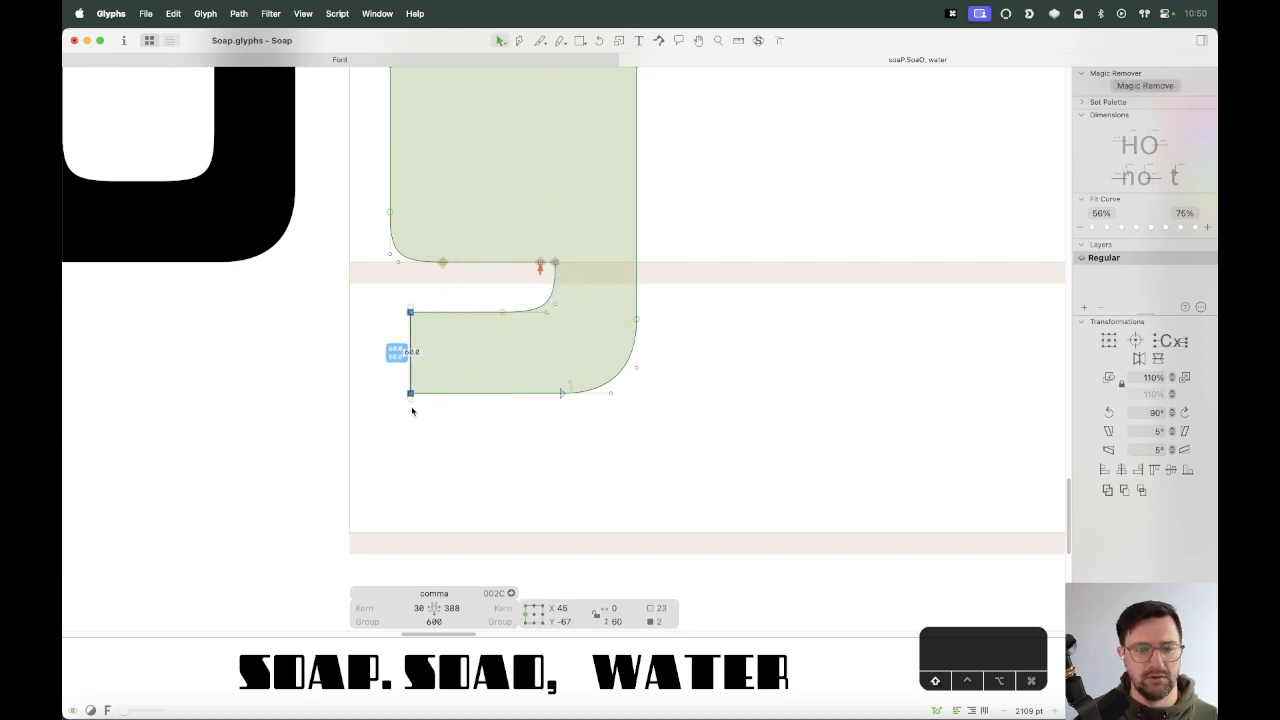
pyautogui.click(412, 410)
# Lower the tail's inner curve to thin the tail, and move the added edge node to the corner at X 152, Y 0.
pyautogui.press('z')
pyautogui.click(371, 400)
pyautogui.press('v')
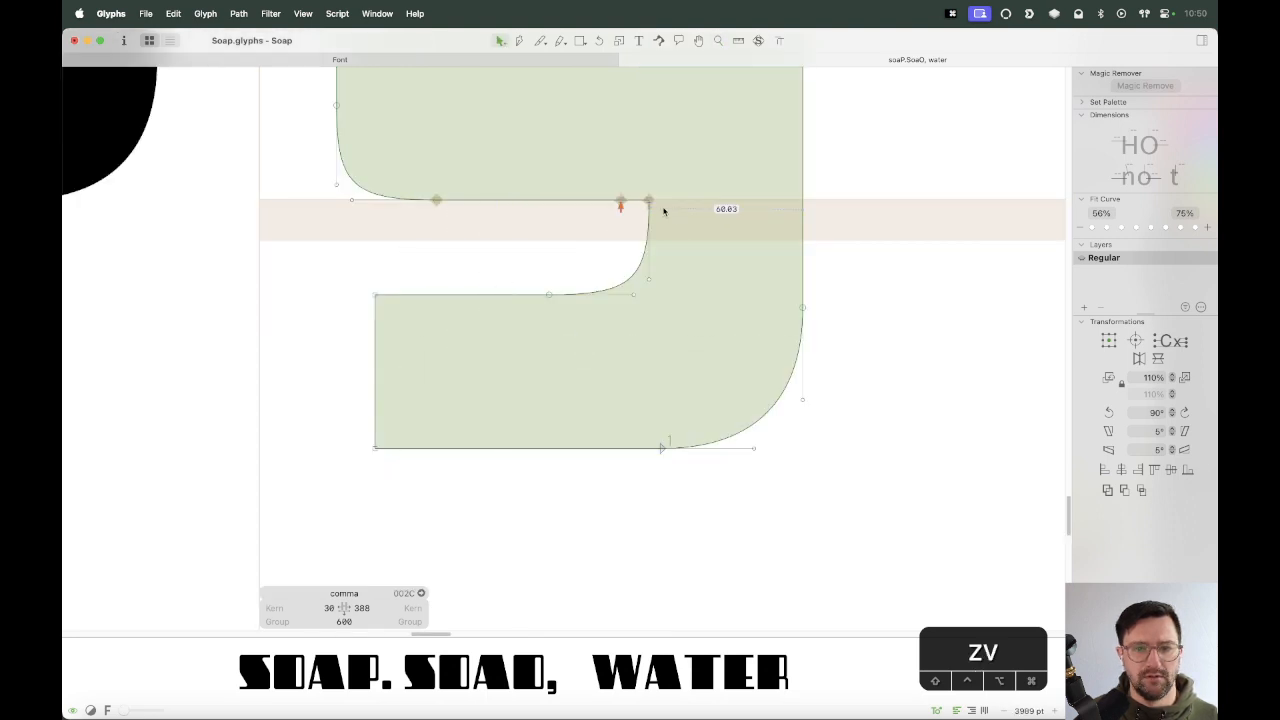
pyautogui.click(648, 200)
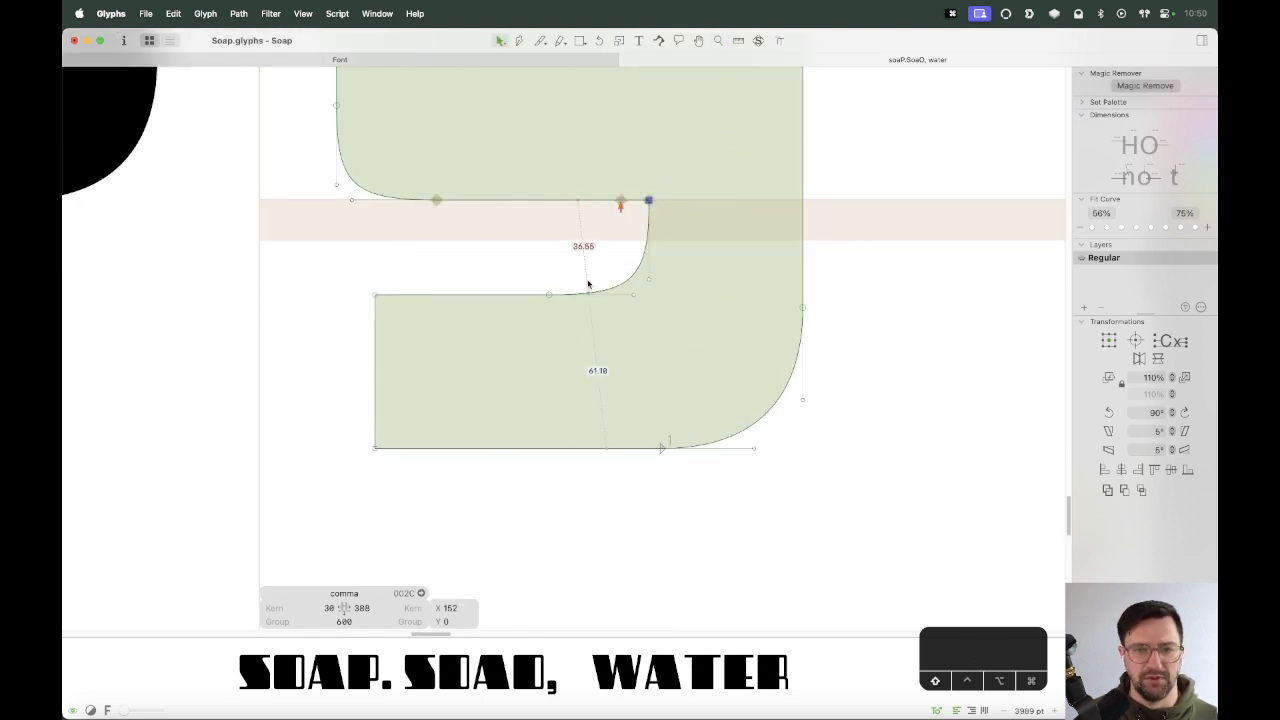
pyautogui.keyDown('shift'); pyautogui.click(549, 295); pyautogui.keyUp('shift')
pyautogui.keyDown('shift'); pyautogui.click(375, 295); pyautogui.keyUp('shift')
pyautogui.moveTo(549, 296); pyautogui.dragTo(548, 318)
pyautogui.click(637, 197)
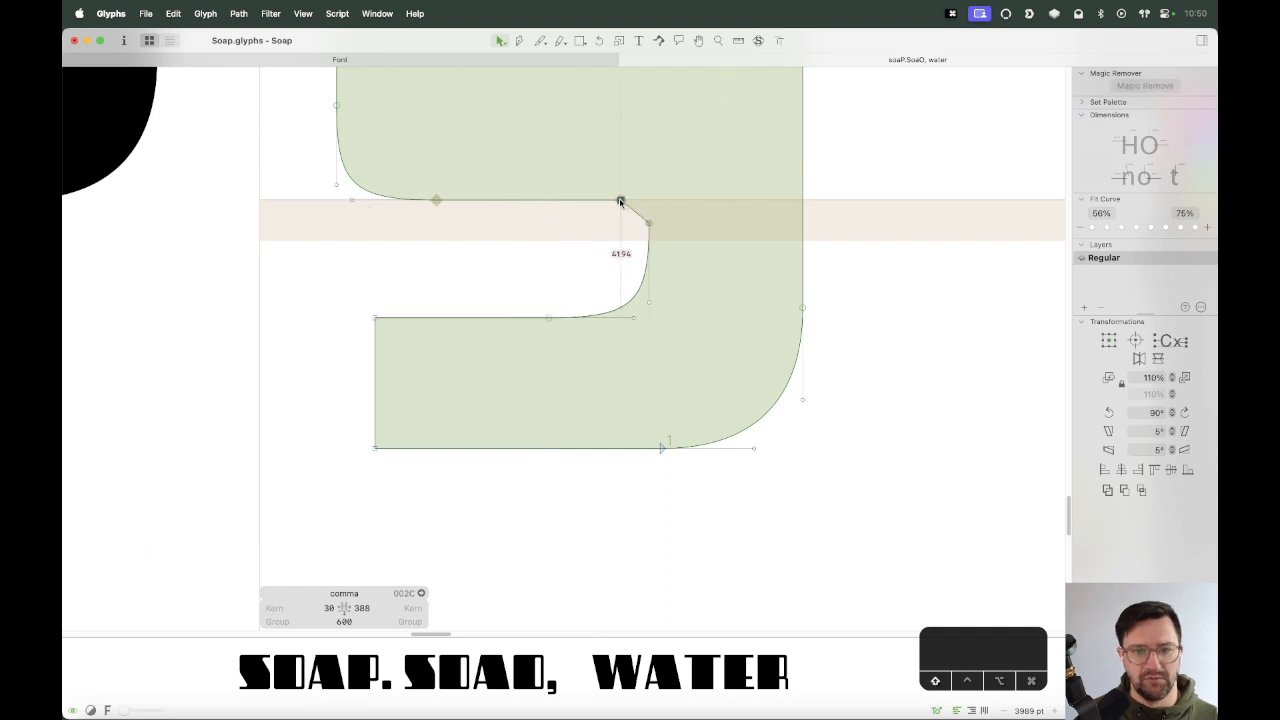
pyautogui.moveTo(620, 201); pyautogui.dragTo(649, 202)
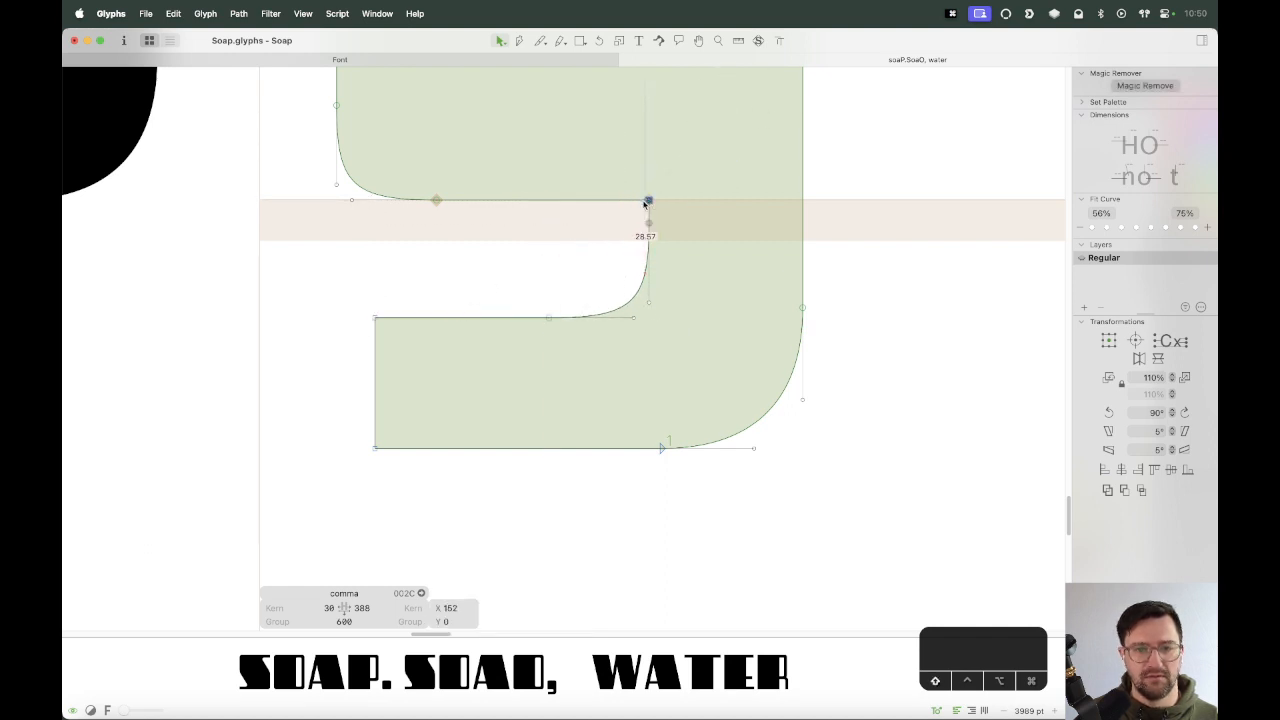
pyautogui.click(537, 237)
# Extend the tail's straight end until it lines up with the left side of the comma's square.
pyautogui.press('super+minus')
pyautogui.press('super+minus')
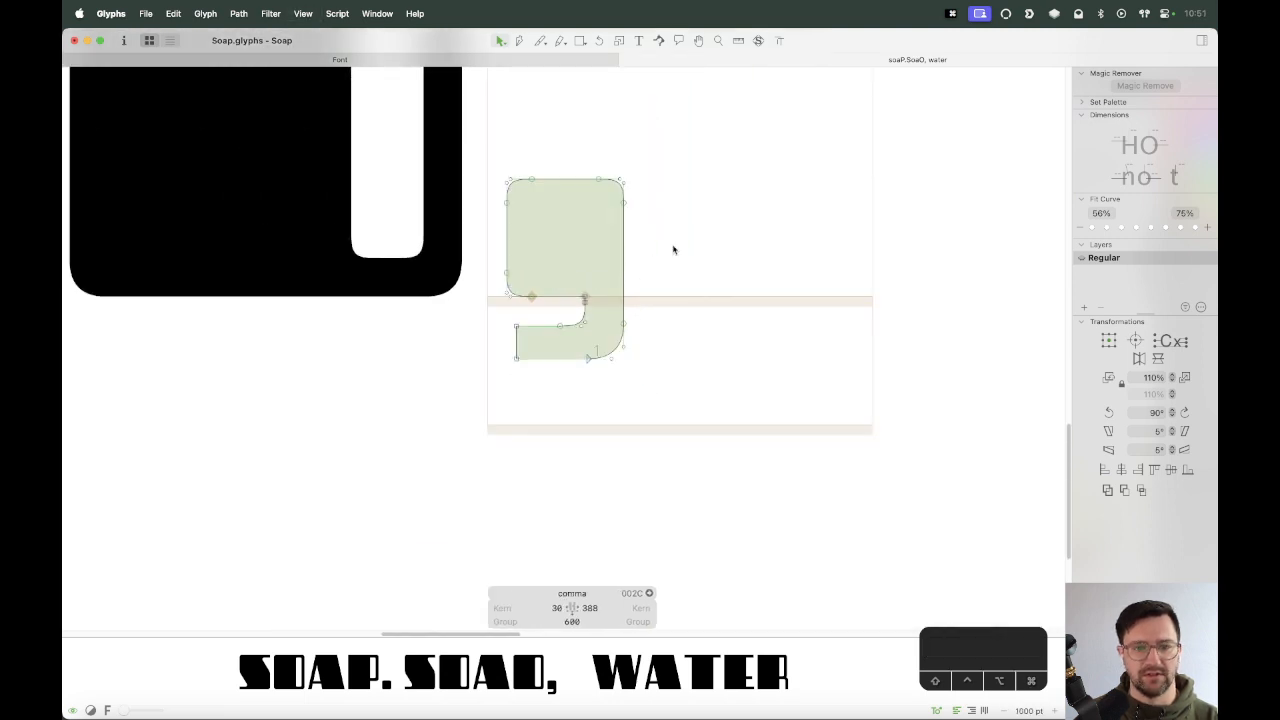
pyautogui.press('space')
pyautogui.moveTo(691, 264); pyautogui.dragTo(678, 364)
pyautogui.moveTo(515, 415); pyautogui.dragTo(491, 462)
pyautogui.click(492, 510)
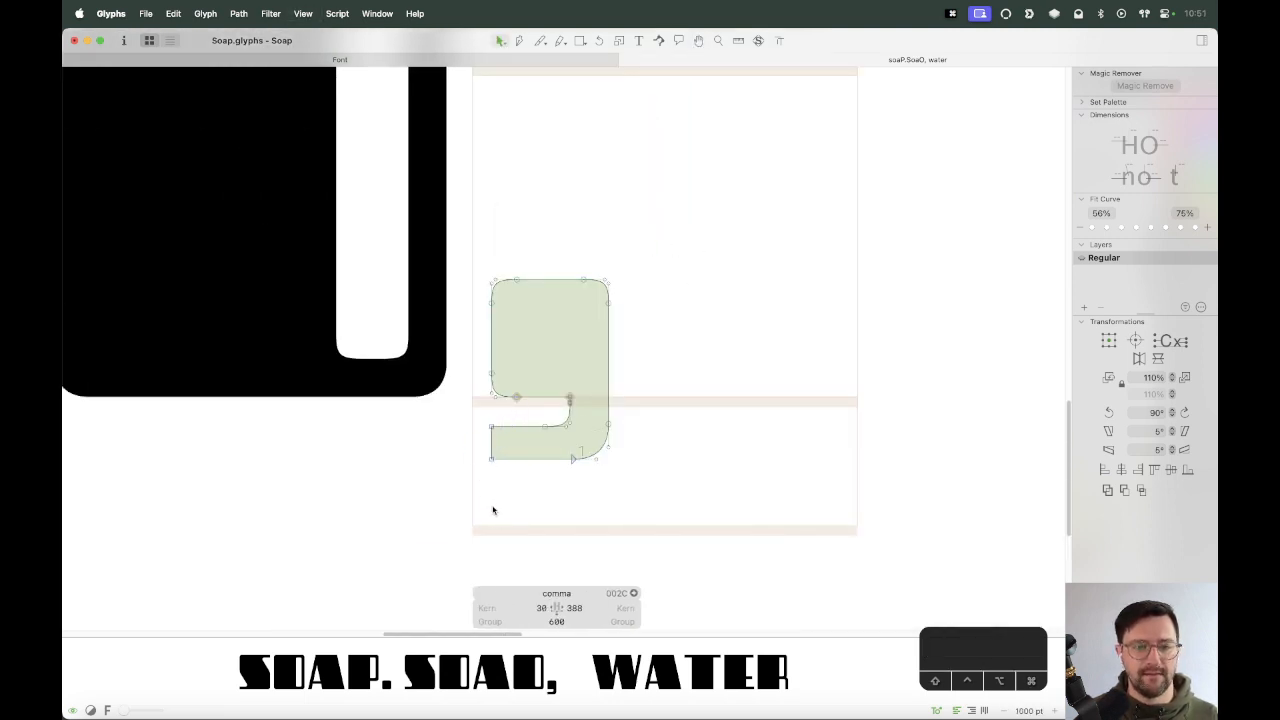
# Shorten the comma's tail slightly by moving its straight end in to X 40.
pyautogui.press('super+minus')
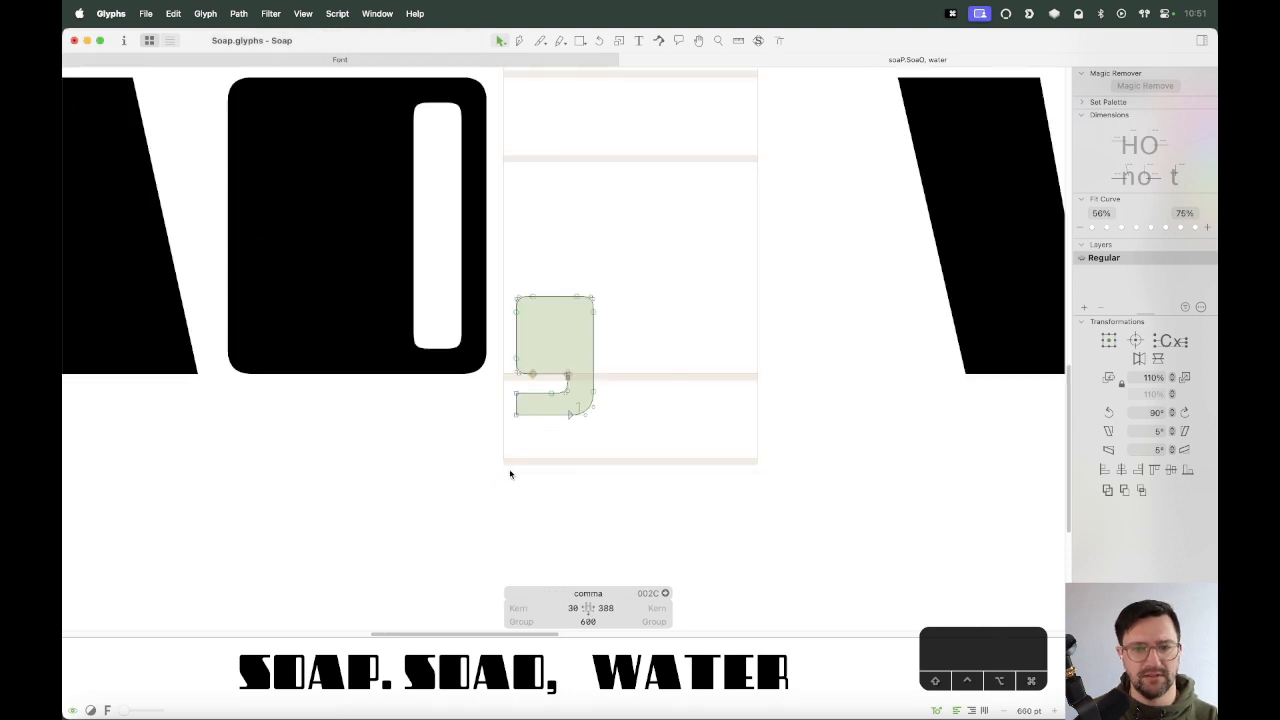
pyautogui.press('super+equal')
pyautogui.press('super+equal')
pyautogui.moveTo(475, 540); pyautogui.dragTo(440, 466)
pyautogui.hotkey('shift', 'Right')
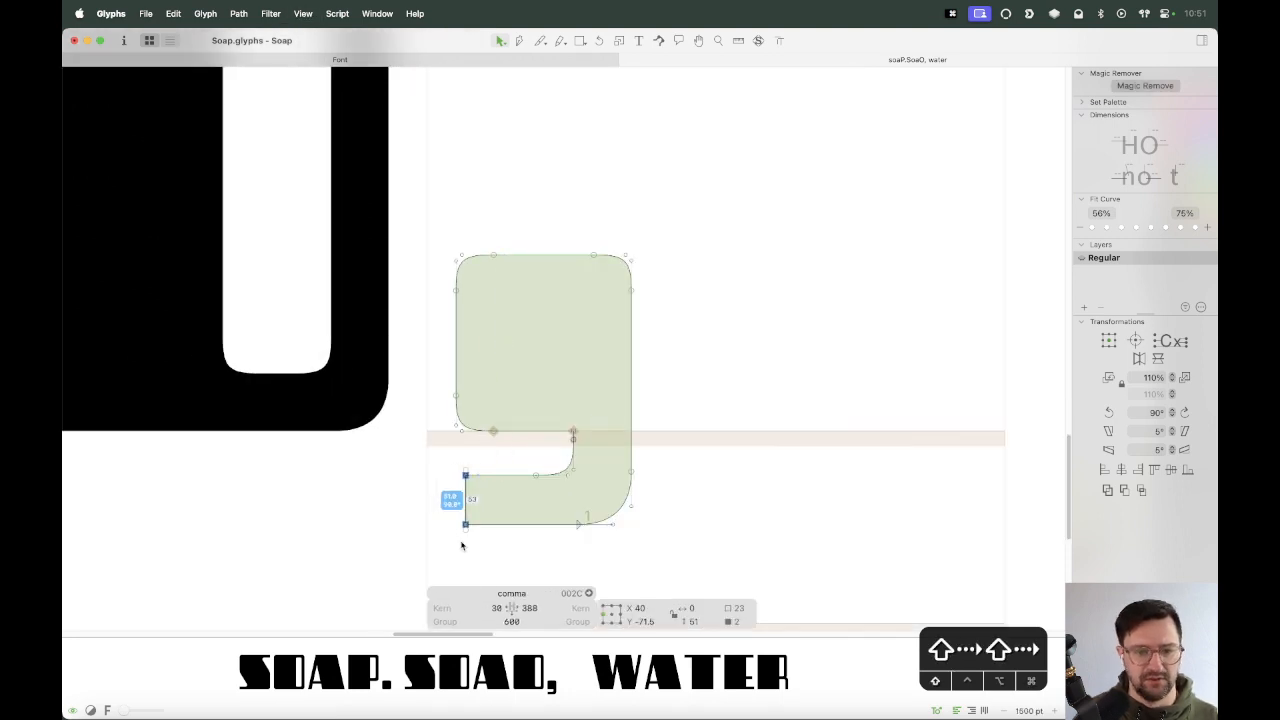
pyautogui.click(700, 394)
# Set both sidebearings of the comma to reference the period glyph.
pyautogui.press('super+minus')
pyautogui.press('super+minus')
pyautogui.press('super+minus')
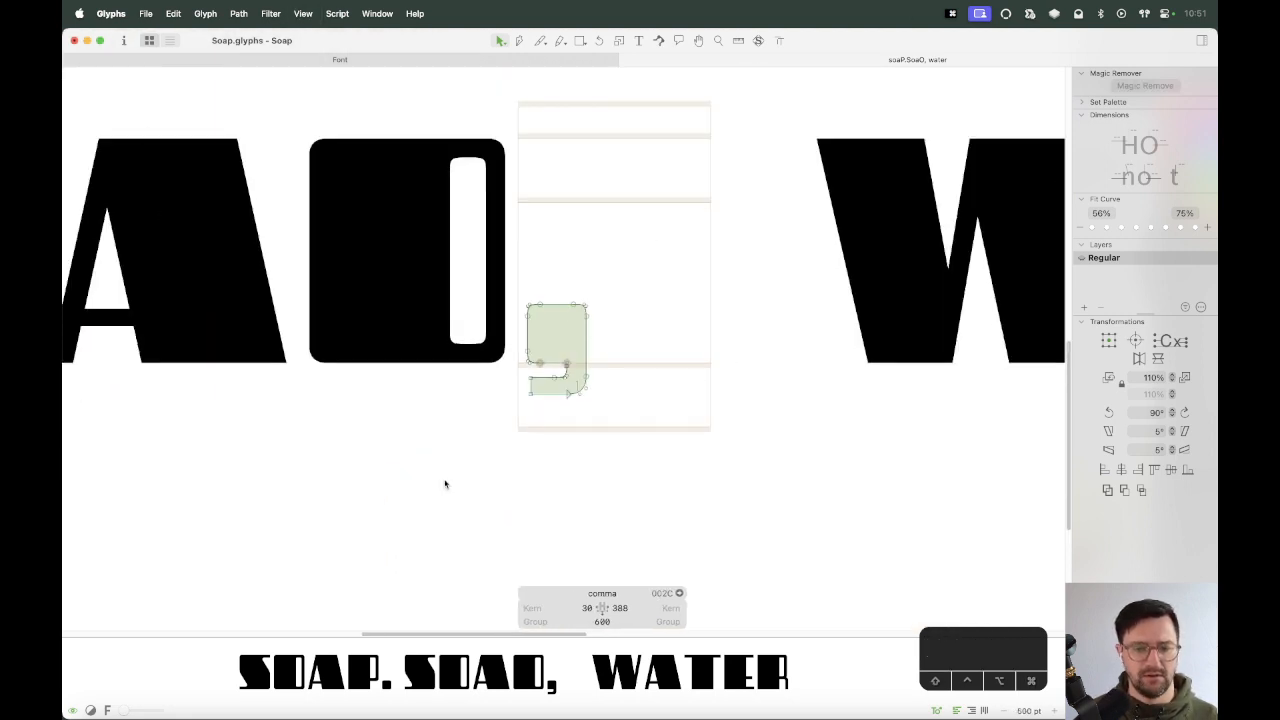
pyautogui.click(586, 608)
pyautogui.press('super+a')
pyautogui.write('period')
pyautogui.press('Tab')
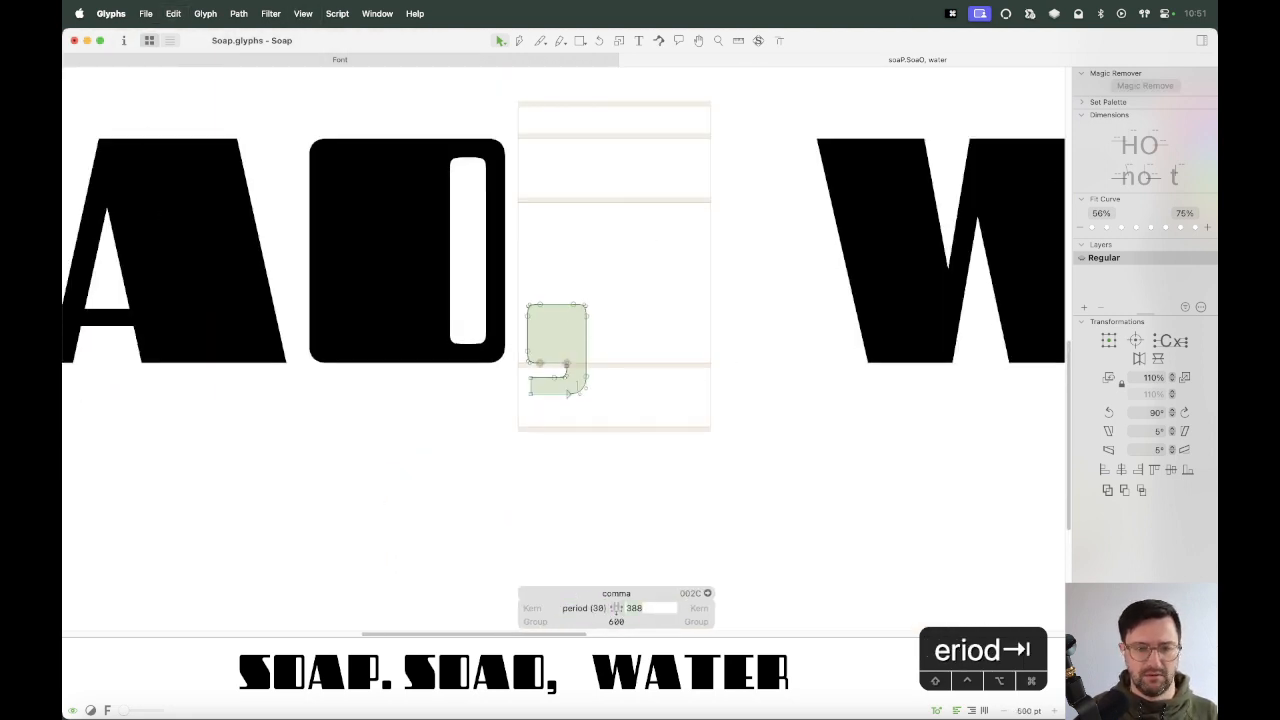
pyautogui.write('period')
pyautogui.press('Return')
# Insert a colon after the period in the sample text and set both its sidebearings to reference the period glyph.
pyautogui.press('super+minus')
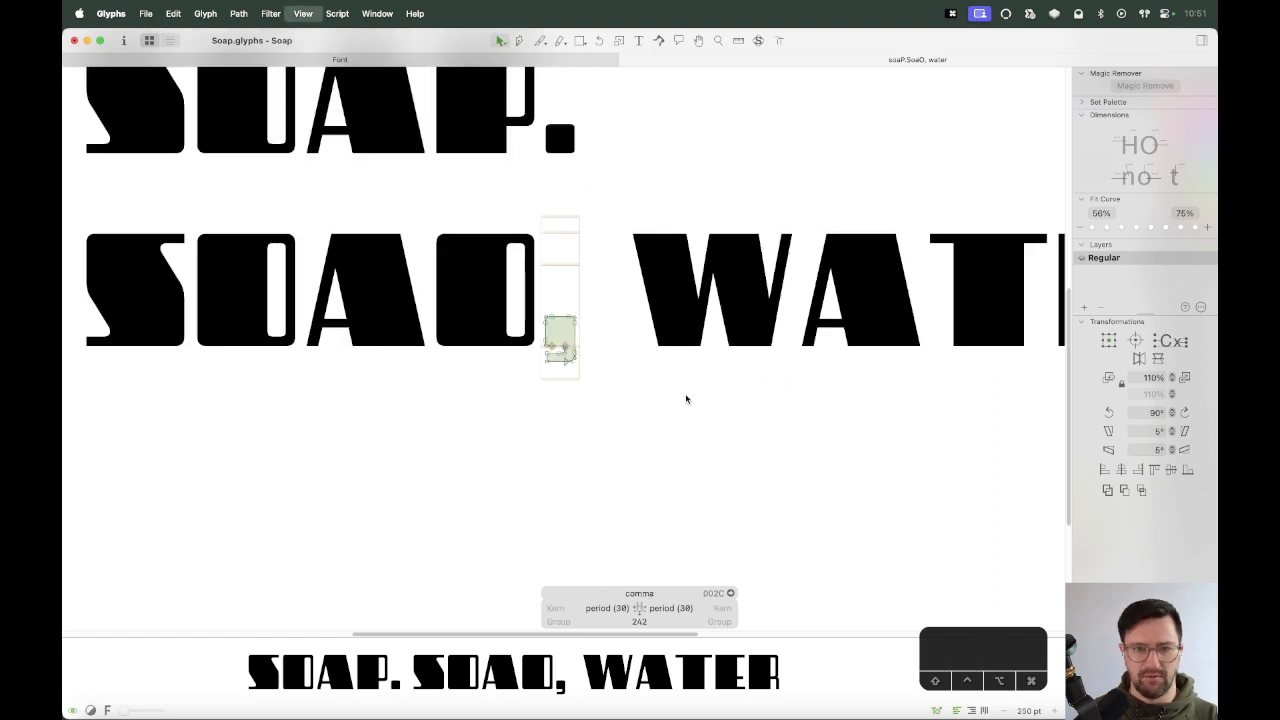
pyautogui.press('t')
pyautogui.click(588, 188)
pyautogui.write(':')
pyautogui.press('Escape')
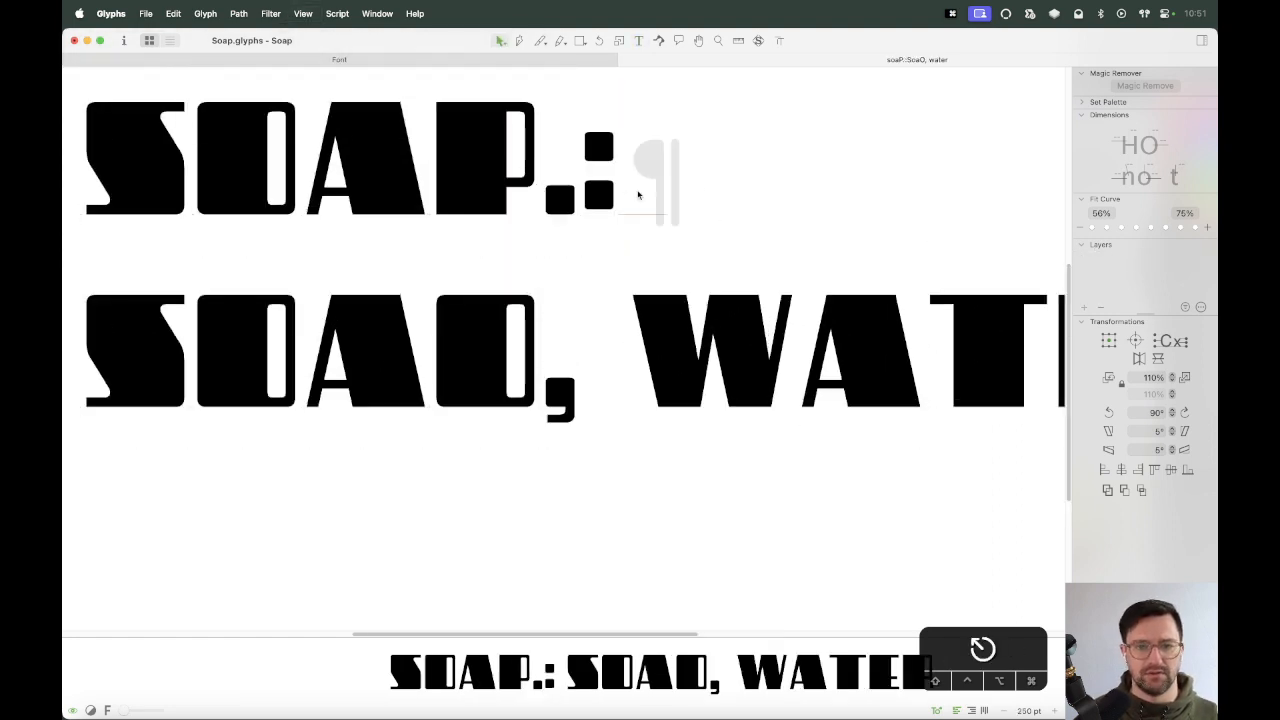
pyautogui.click(605, 232)
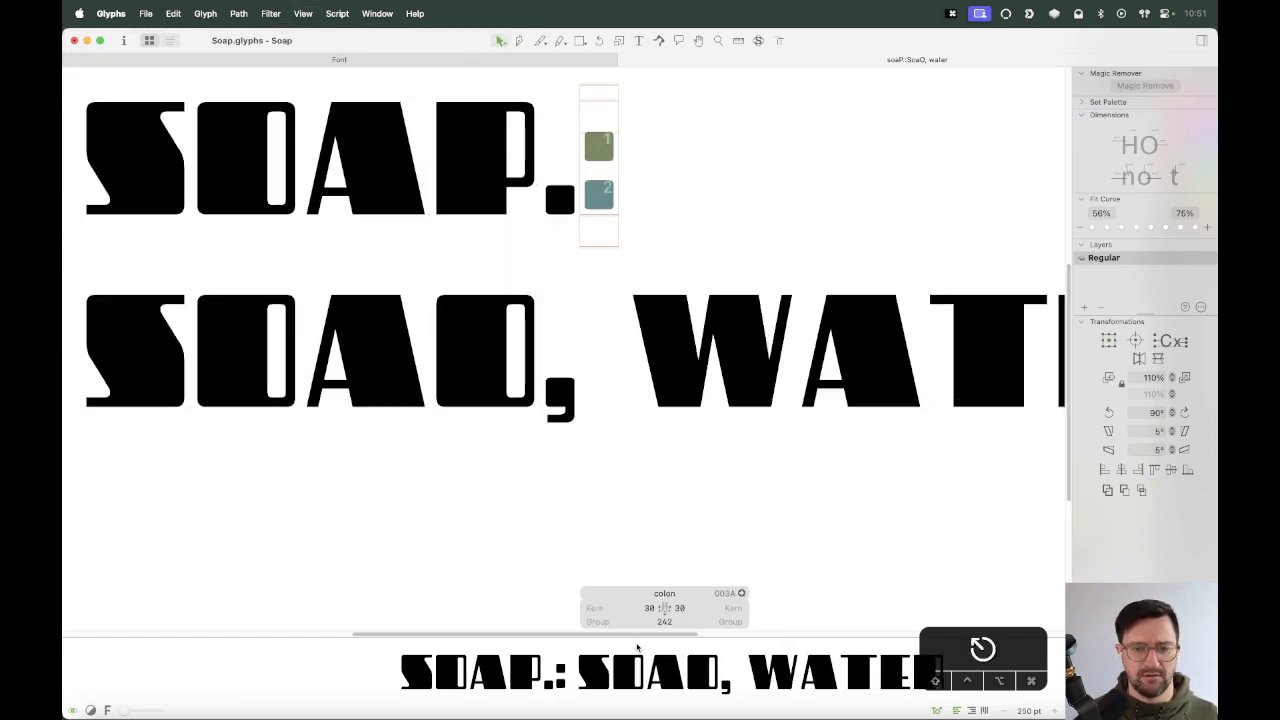
pyautogui.click(649, 608)
pyautogui.write('period')
pyautogui.press('Tab')
pyautogui.write('per')
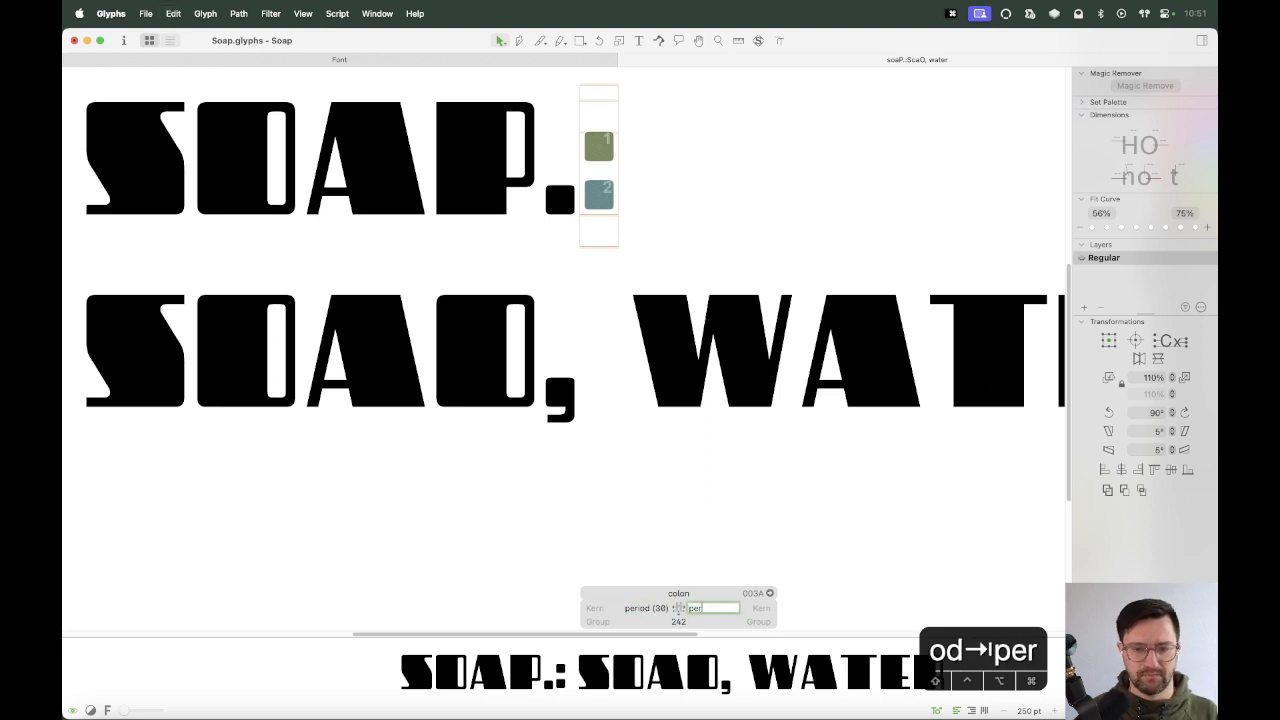
pyautogui.write('iod')
pyautogui.press('Return')
# Delete the colon from the sample text.
pyautogui.press('t')
pyautogui.press('BackSpace')
pyautogui.click(600, 421)
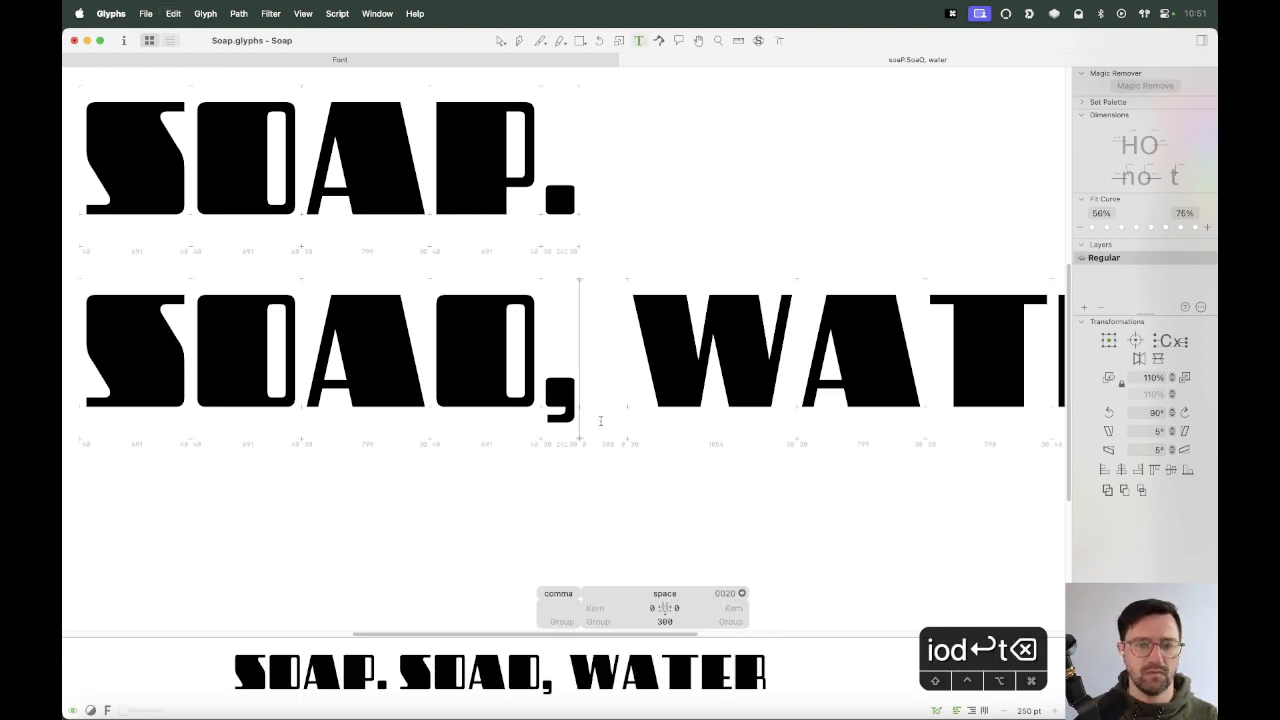
pyautogui.press('Escape')
# Try adding ", suds" after WATER in the sample text and remove the addition again.
pyautogui.press('super+minus')
pyautogui.press('super+minus')
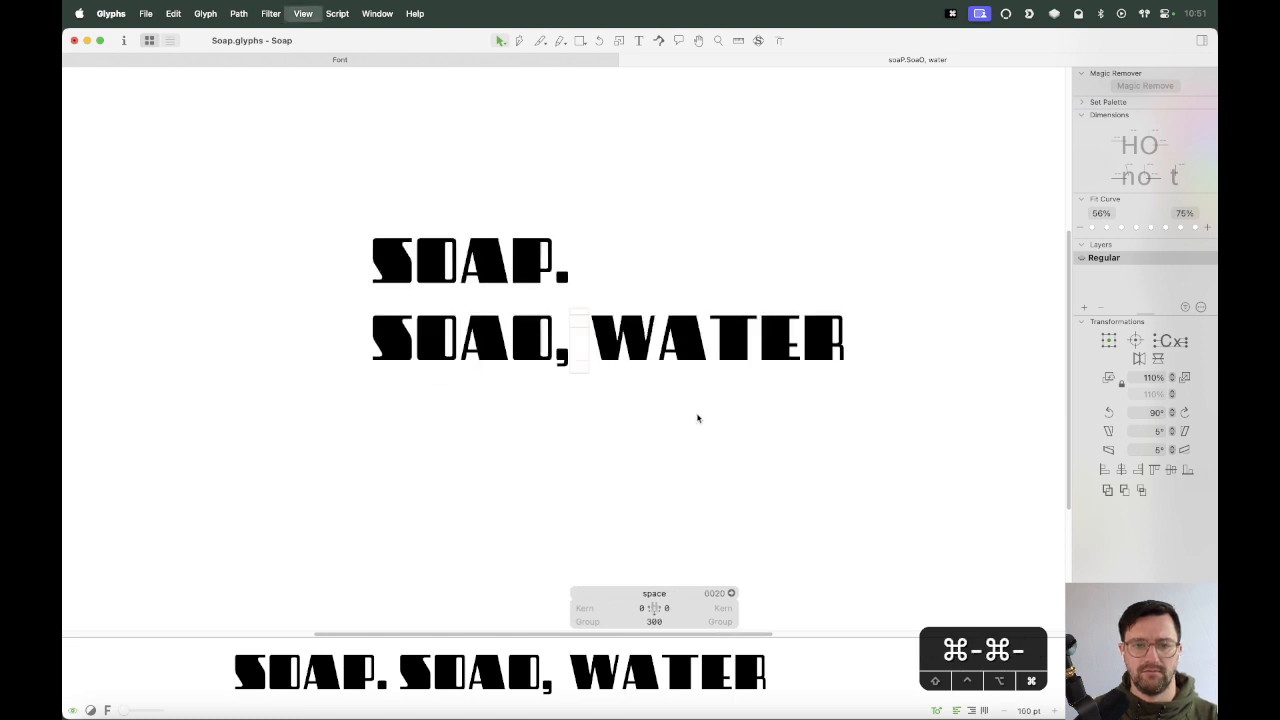
pyautogui.press('super+minus')
pyautogui.press('t')
pyautogui.click(776, 343)
pyautogui.write(', suds')
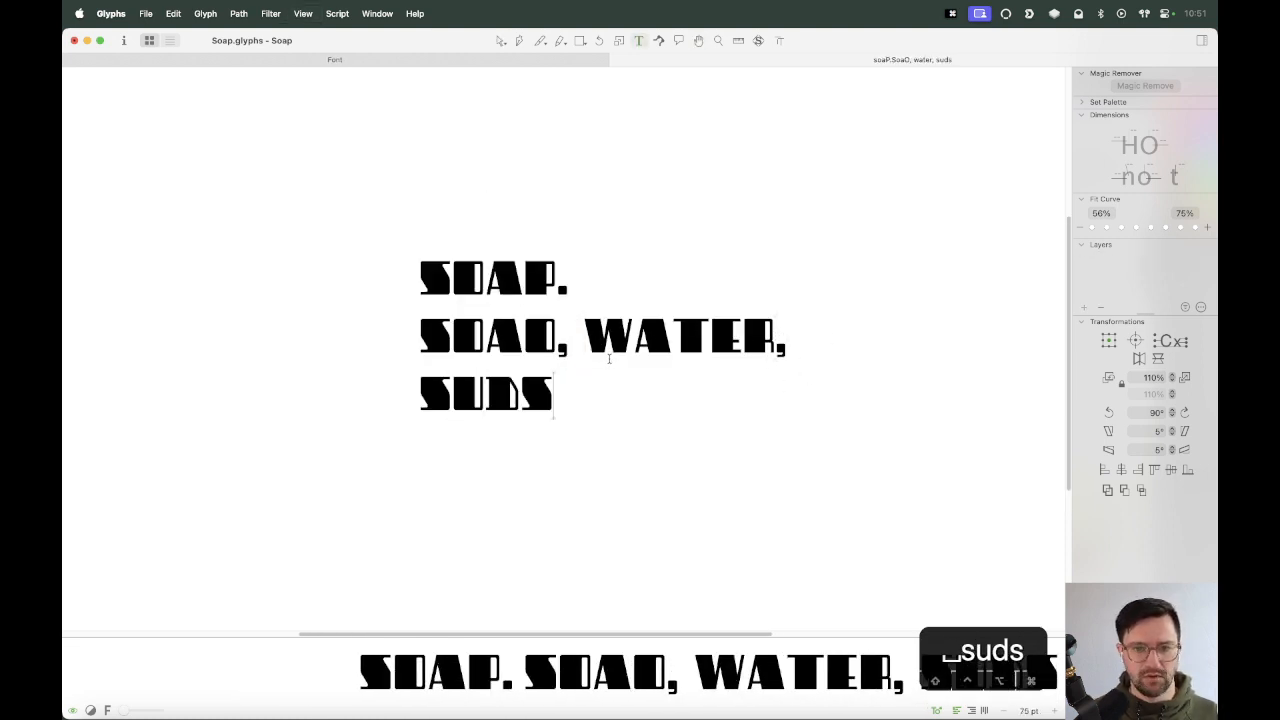
pyautogui.press('BackSpace')
pyautogui.press('BackSpace')
pyautogui.press('BackSpace')
pyautogui.press('BackSpace')
pyautogui.press('BackSpace')
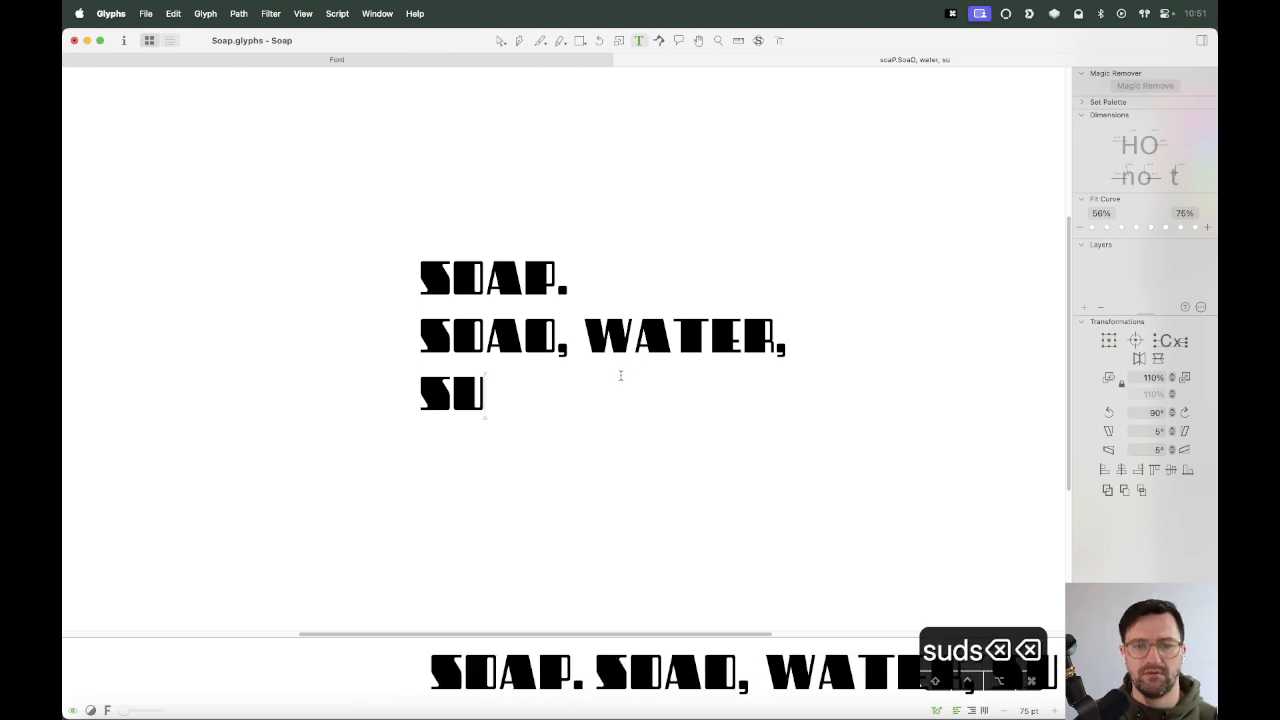
pyautogui.press('Escape')
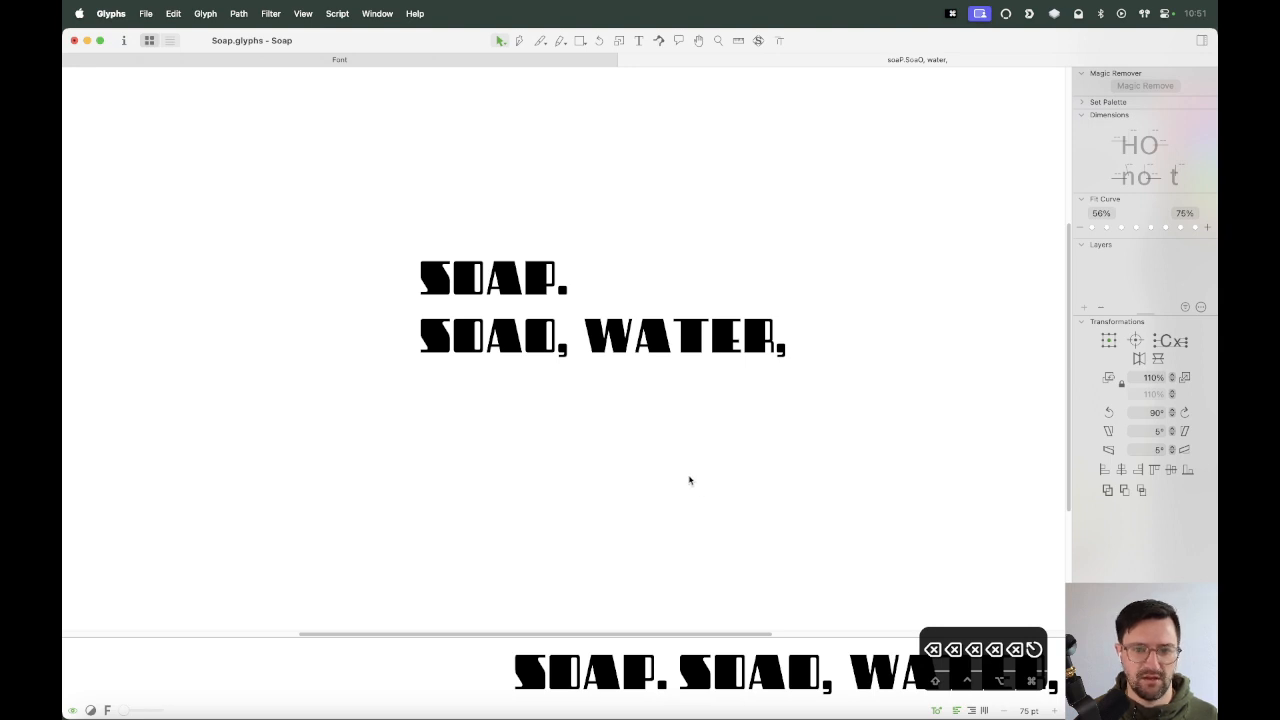
pyautogui.press('t')
pyautogui.press('BackSpace')
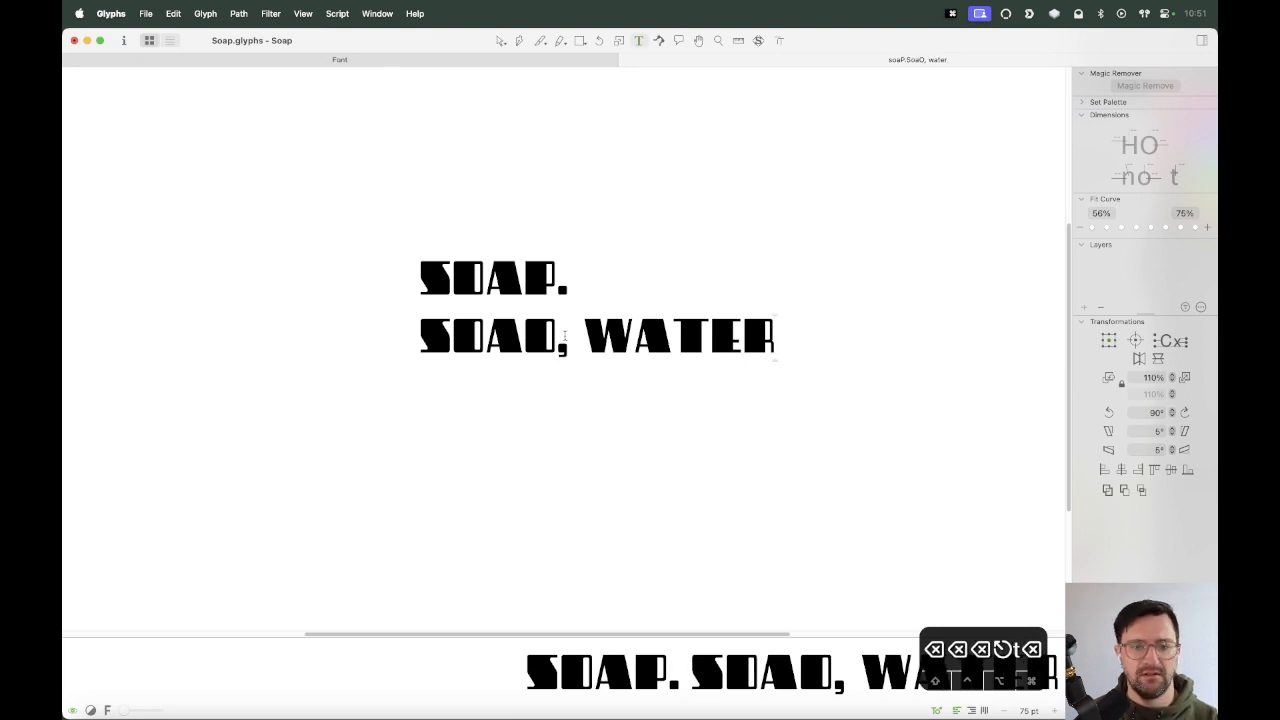
# Change the second line of the sample text to "Soap-water", replacing the comma and space with a hyphen.
pyautogui.click(565, 340)
pyautogui.press('BackSpace')
pyautogui.write('-')
pyautogui.press('BackSpace')
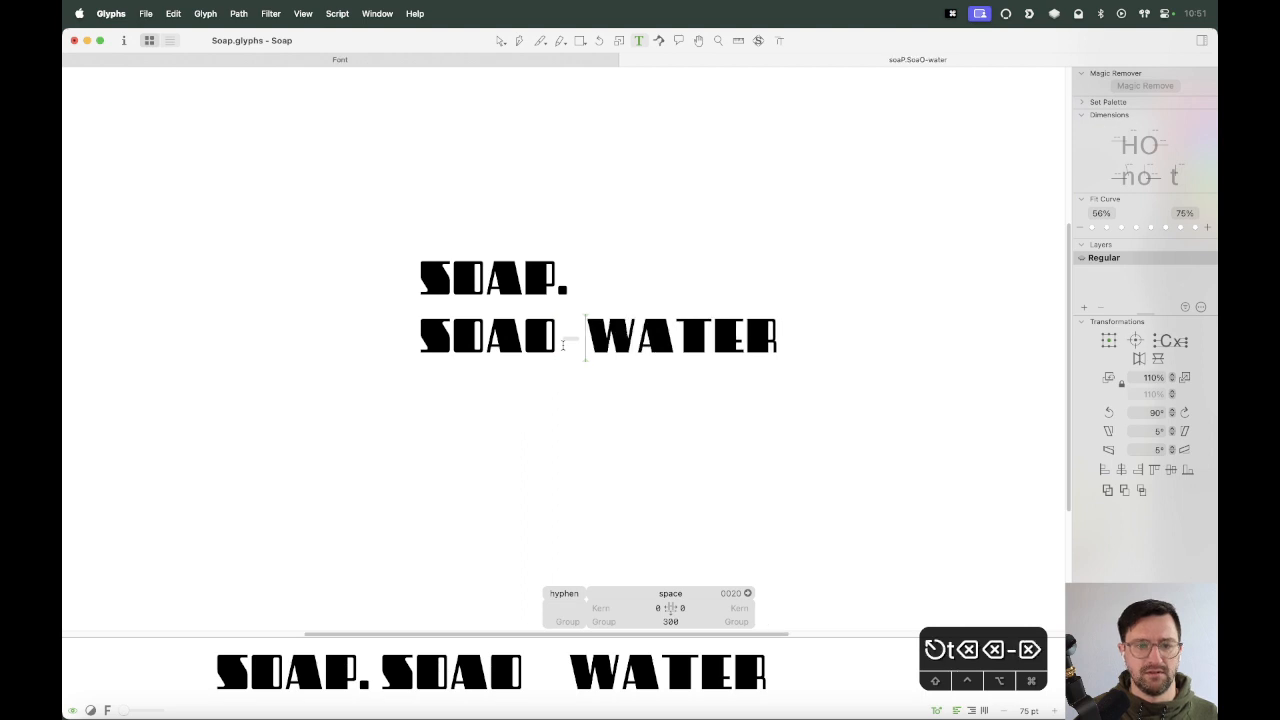
pyautogui.press('Escape')
pyautogui.press('t')
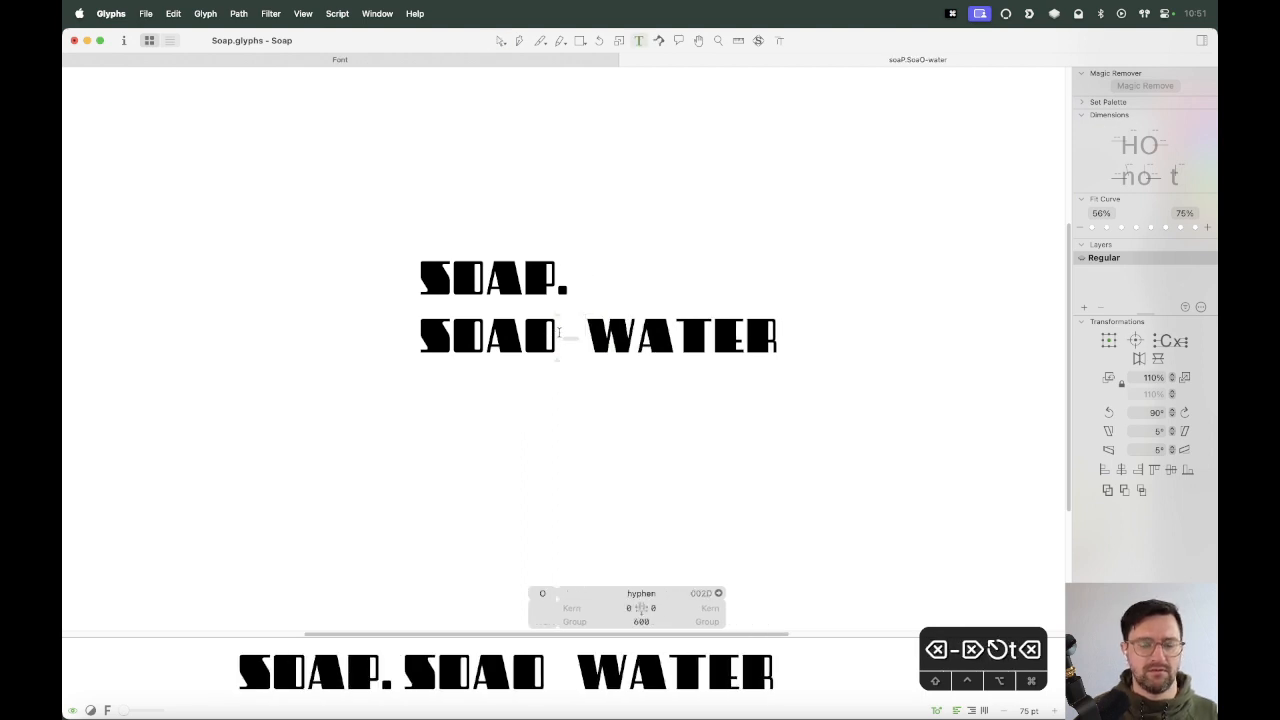
pyautogui.press('BackSpace')
pyautogui.write('p')
pyautogui.press('Escape')
# Copy the period's rounded square and paste it into the empty hyphen glyph.
pyautogui.press('z')
pyautogui.moveTo(622, 297); pyautogui.dragTo(486, 412)
pyautogui.press('v')
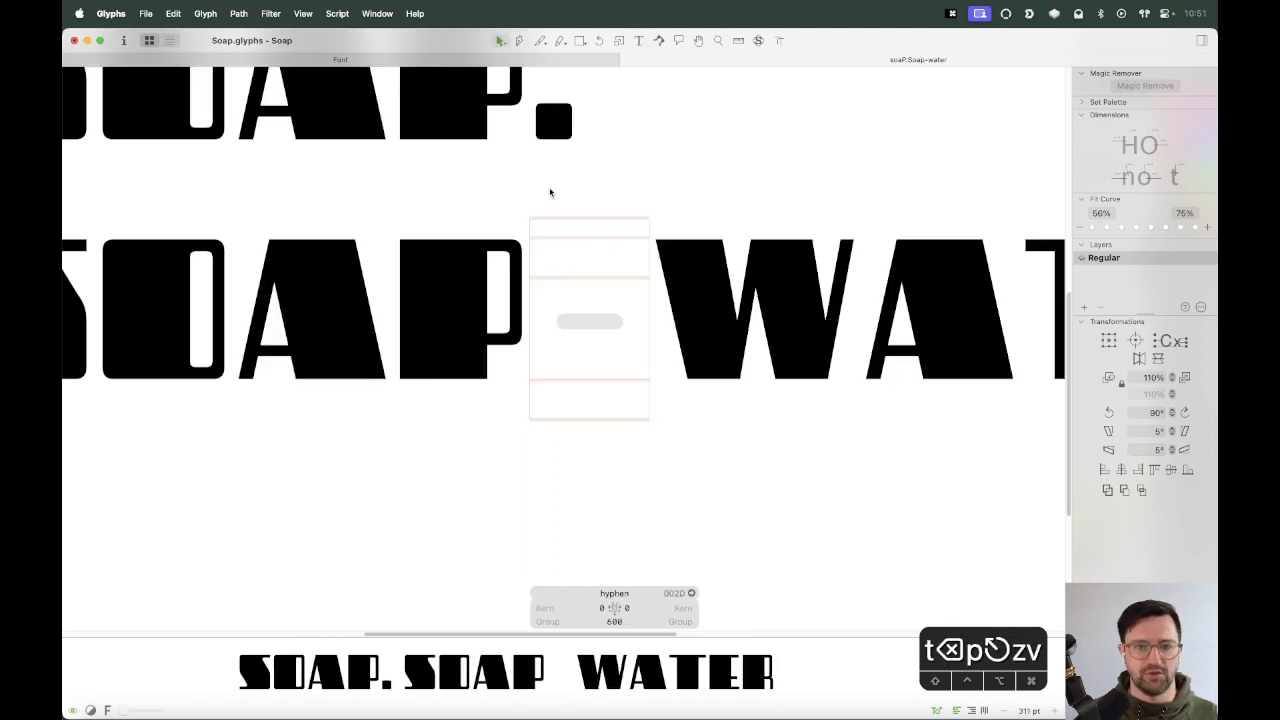
pyautogui.doubleClick(551, 129)
pyautogui.press('super+a')
pyautogui.doubleClick(579, 350)
pyautogui.press('super+v')
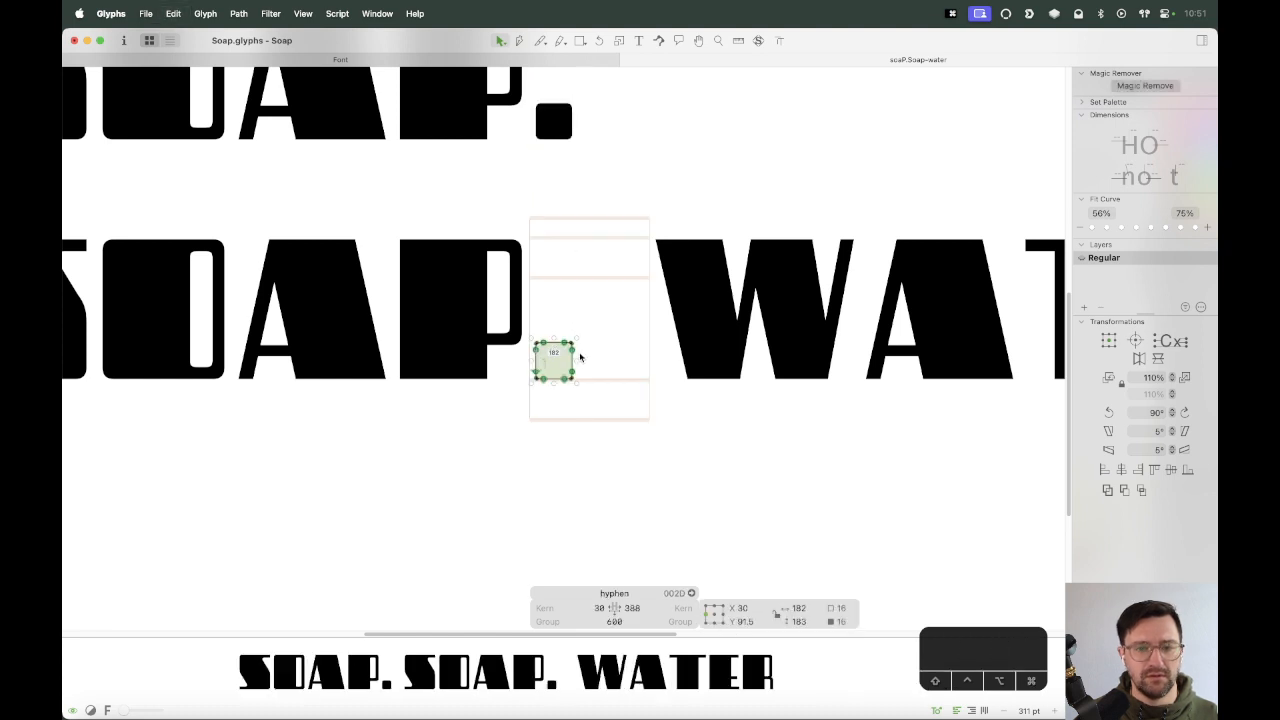
# Stretch the pasted square into a bar 384 units wide and 163 units tall, raised to about mid-height.
pyautogui.click(574, 357)
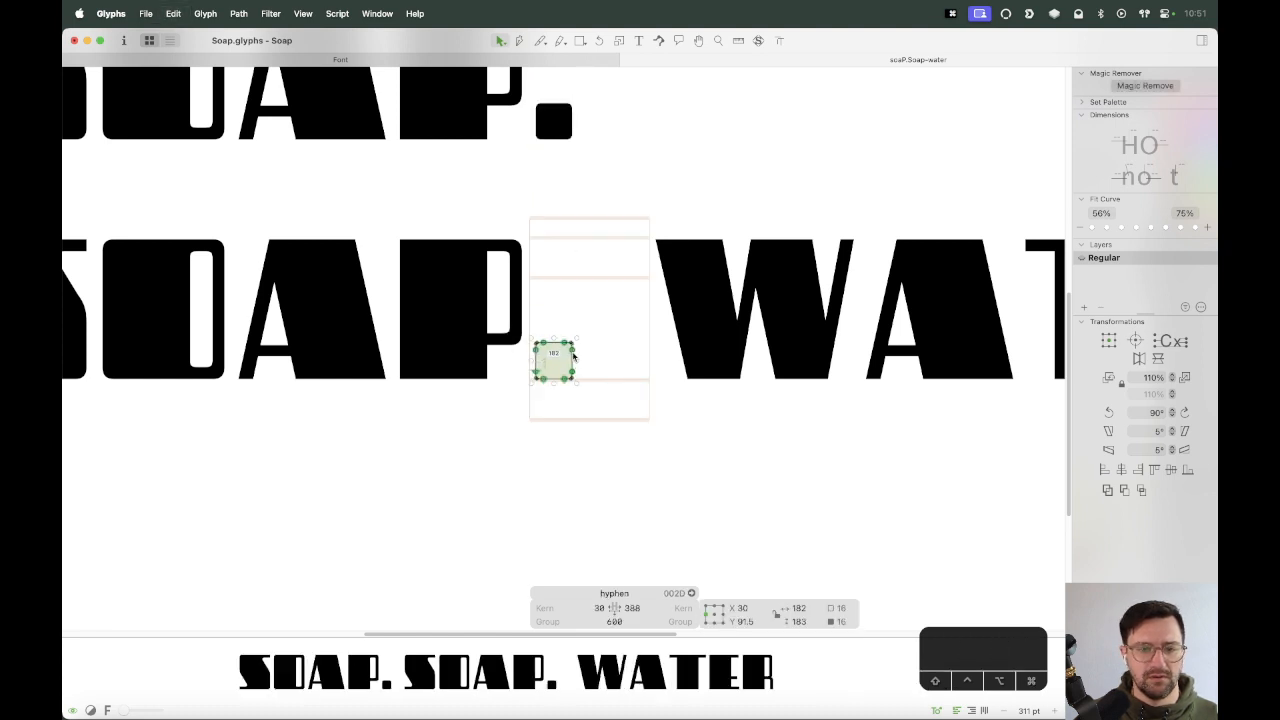
pyautogui.moveTo(572, 350)
pyautogui.mouseDown()
pyautogui.moveTo(572, 304)
pyautogui.moveTo(557, 354)
pyautogui.mouseUp()
pyautogui.moveTo(574, 303); pyautogui.dragTo(500, 353)
pyautogui.click(638, 288)
pyautogui.hotkey('shift', 'Up')
pyautogui.hotkey('shift', 'Up')
pyautogui.hotkey('shift', 'Up')
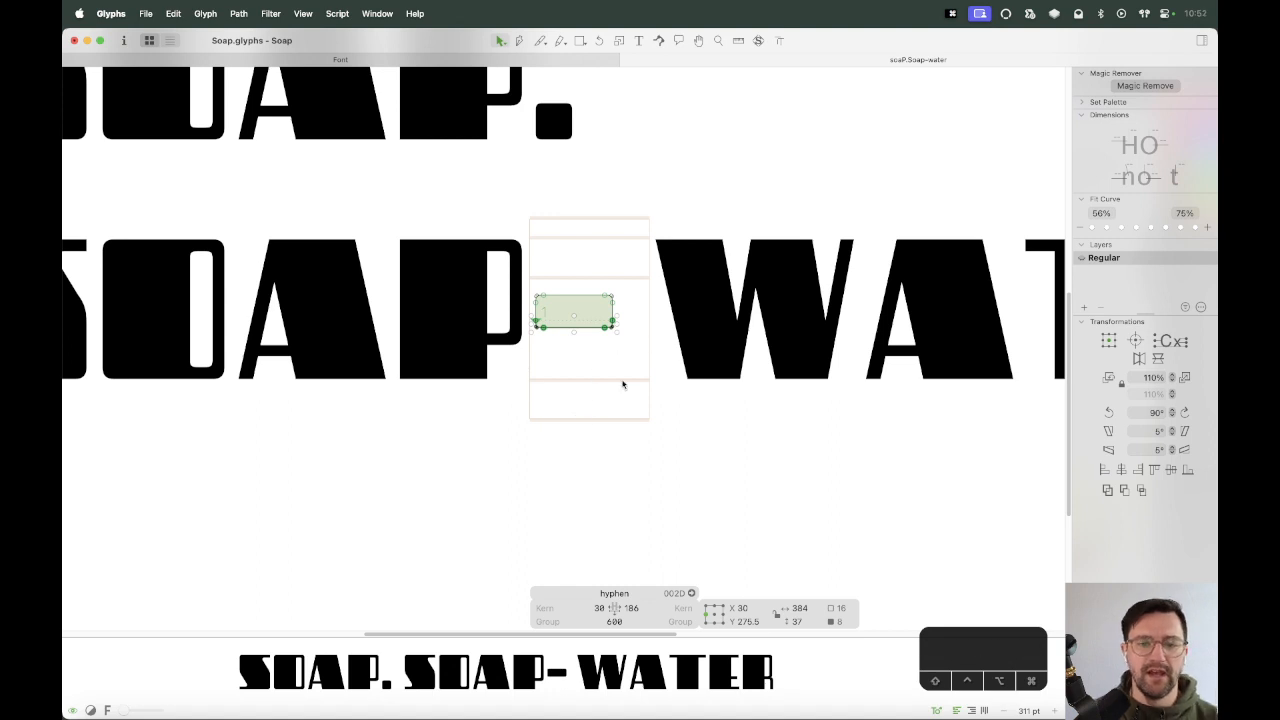
# Lower the hyphen bar's top edge until the bar is 78 units thick.
pyautogui.press('z')
pyautogui.click(714, 228)
pyautogui.press('v')
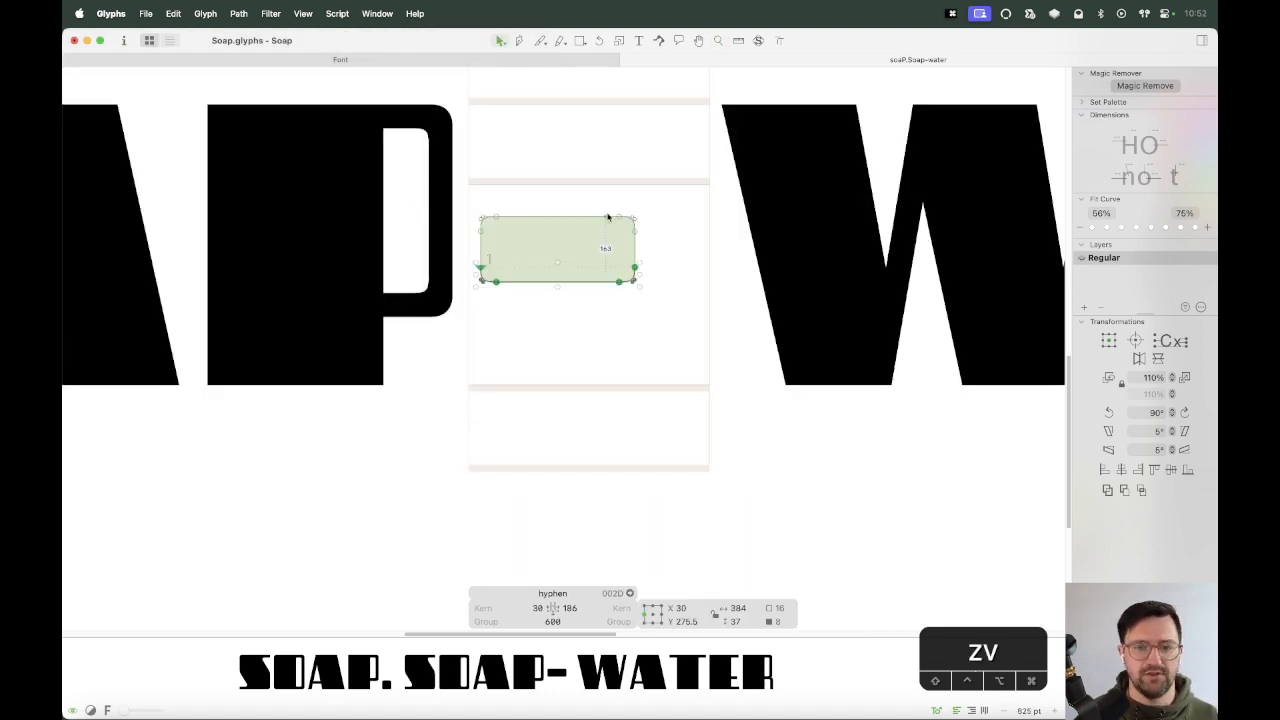
pyautogui.moveTo(435, 256); pyautogui.dragTo(436, 252)
pyautogui.press('shift+cmd+Down')
pyautogui.press('shift+cmd+Down')
pyautogui.press('shift+cmd+Down')
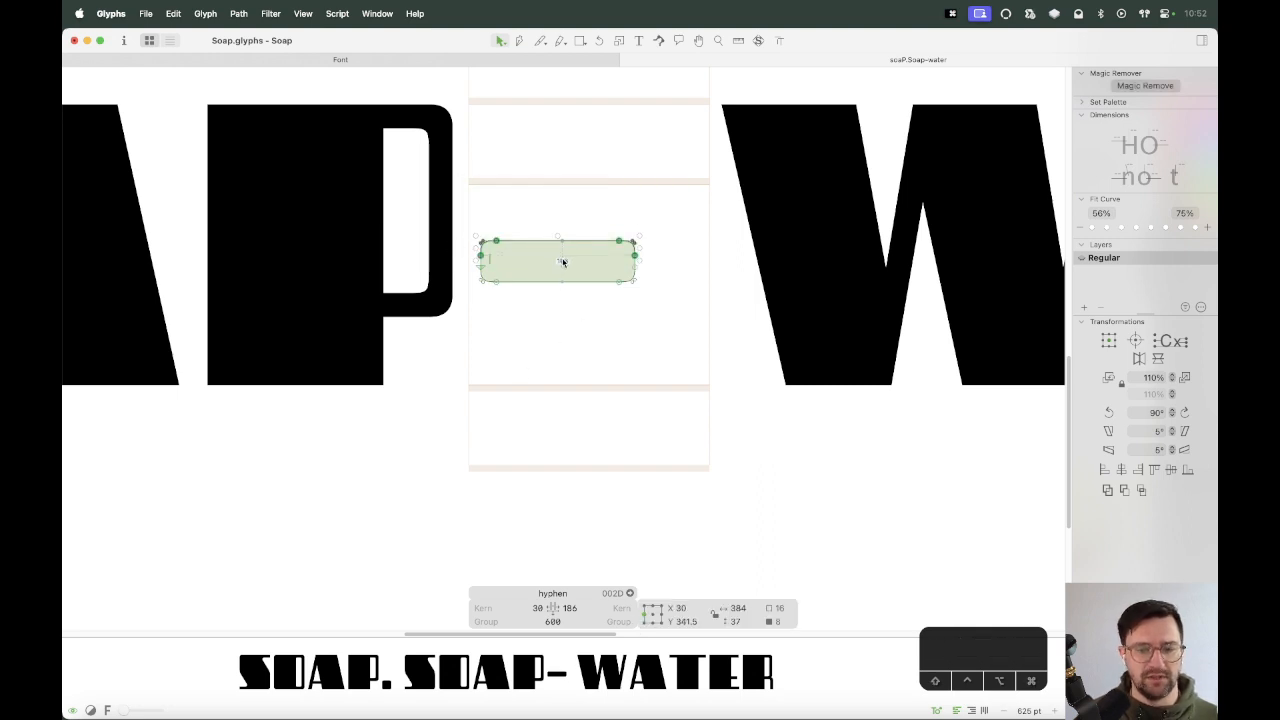
pyautogui.hotkey('shift', 'Down')
pyautogui.hotkey('shift', 'Down')
pyautogui.hotkey('shift', 'Down')
pyautogui.hotkey('shift', 'Down')
pyautogui.hotkey('shift', 'Down')
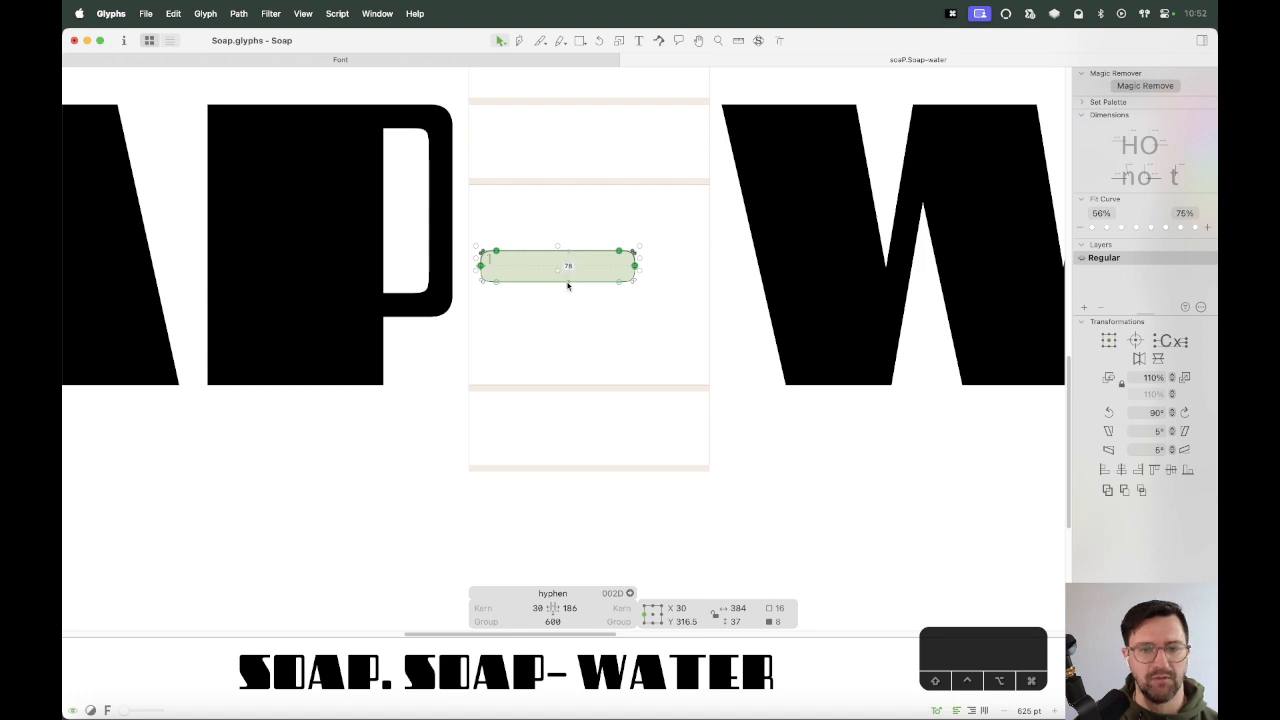
# Remove the middle extremum nodes at both ends of the hyphen with Magic Remover so each end becomes a single curve.
pyautogui.click(564, 345)
pyautogui.press('z')
pyautogui.click(485, 284)
pyautogui.press('v')
pyautogui.moveTo(398, 234); pyautogui.dragTo(918, 247)
pyautogui.click(1140, 85)
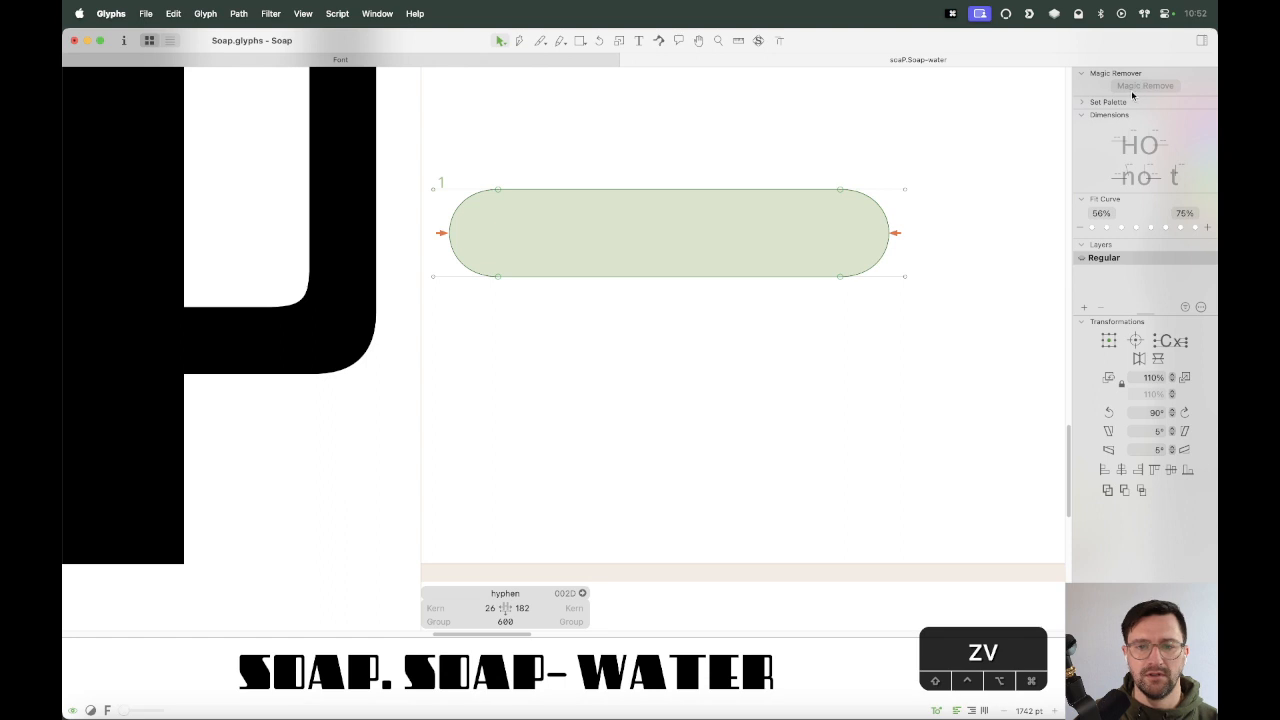
# Lower the top edge of the hyphen until the bar is 60 units thick.
pyautogui.moveTo(930, 135); pyautogui.dragTo(408, 241)
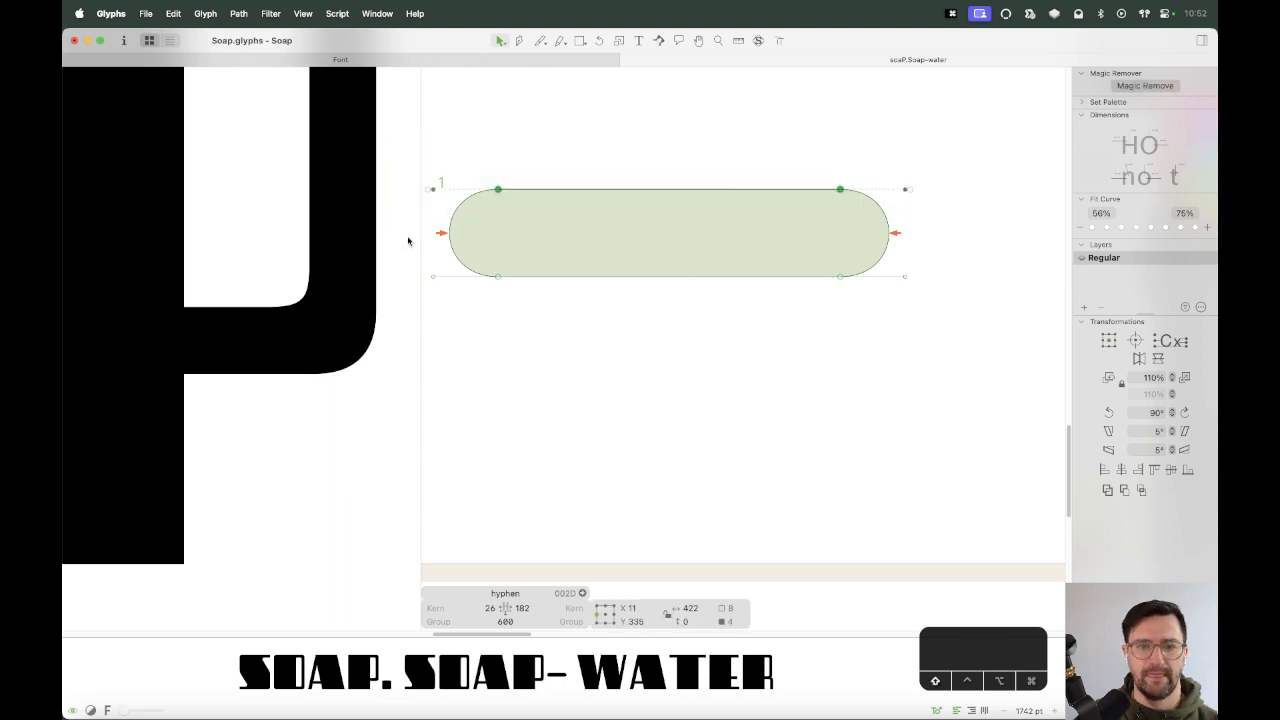
pyautogui.hotkey('shift', 'Down')
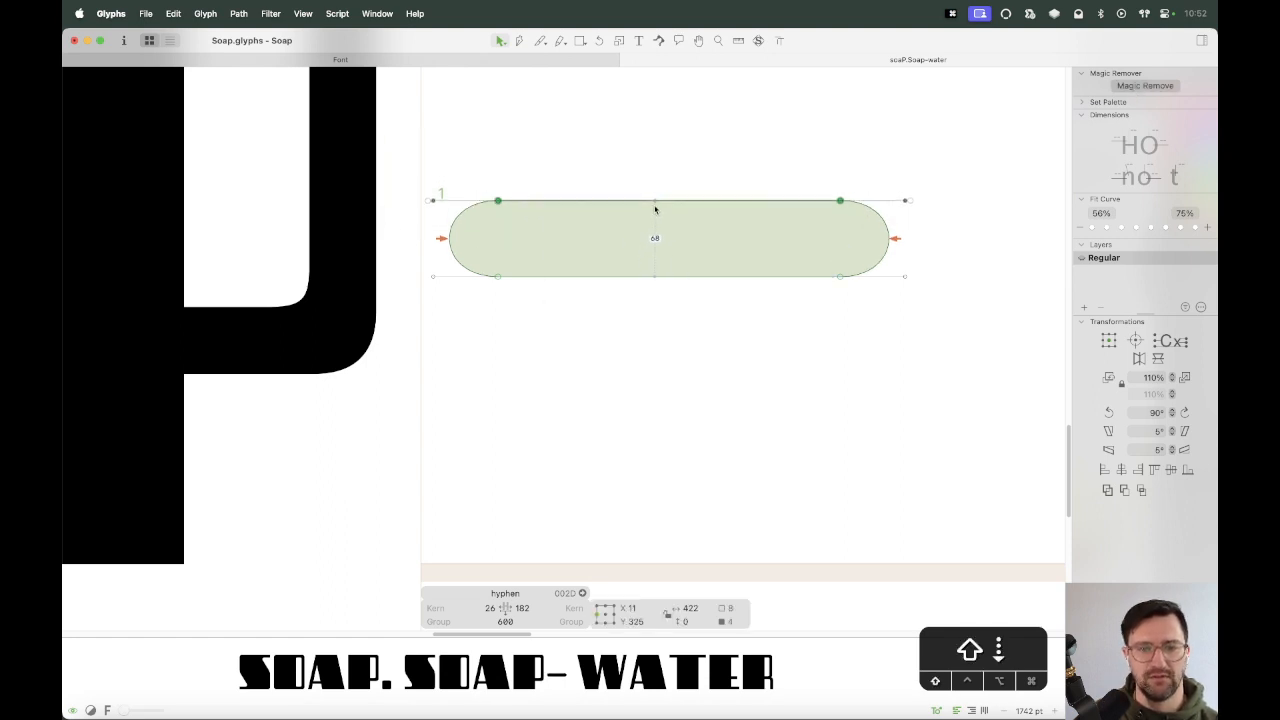
pyautogui.press('Down')
pyautogui.press('Down')
pyautogui.press('Down')
pyautogui.press('Down')
pyautogui.press('Down')
pyautogui.press('Down')
pyautogui.press('Down')
pyautogui.press('Down')
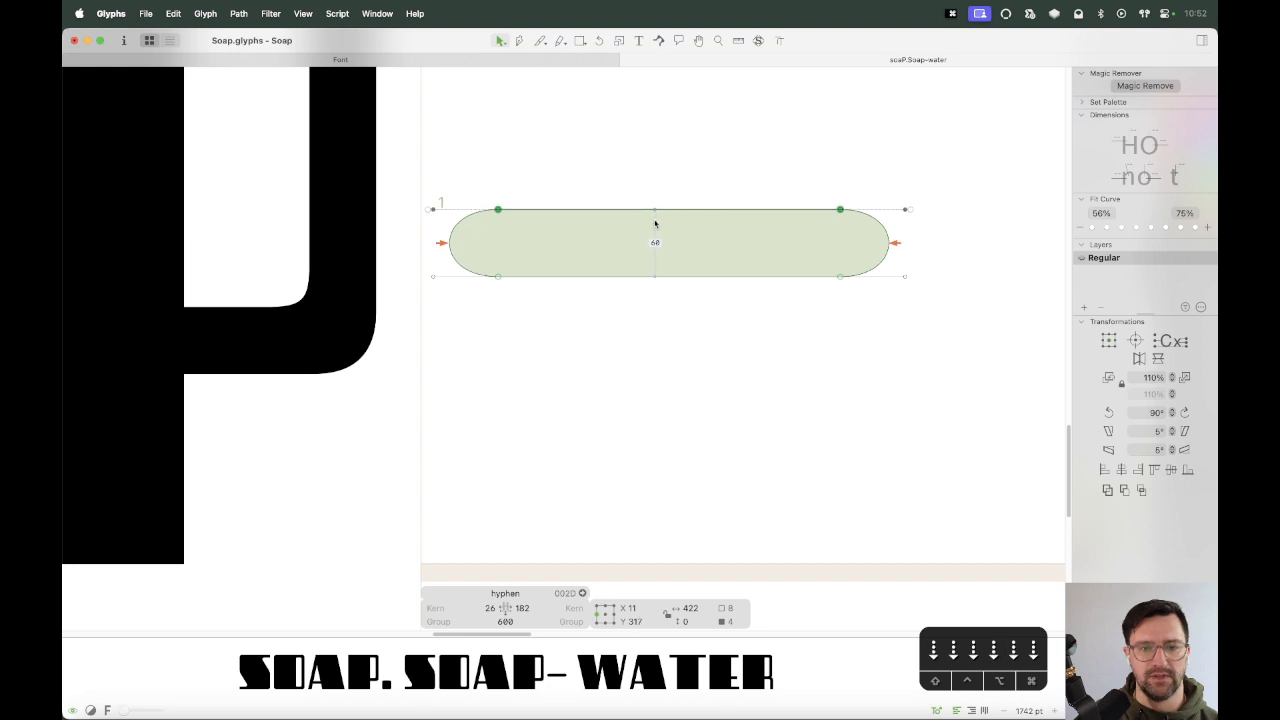
# Pull the curve handles at both ends of the hyphen inward by equal amounts, to an overall handle span of 382 units.
pyautogui.moveTo(477, 191); pyautogui.dragTo(340, 371)
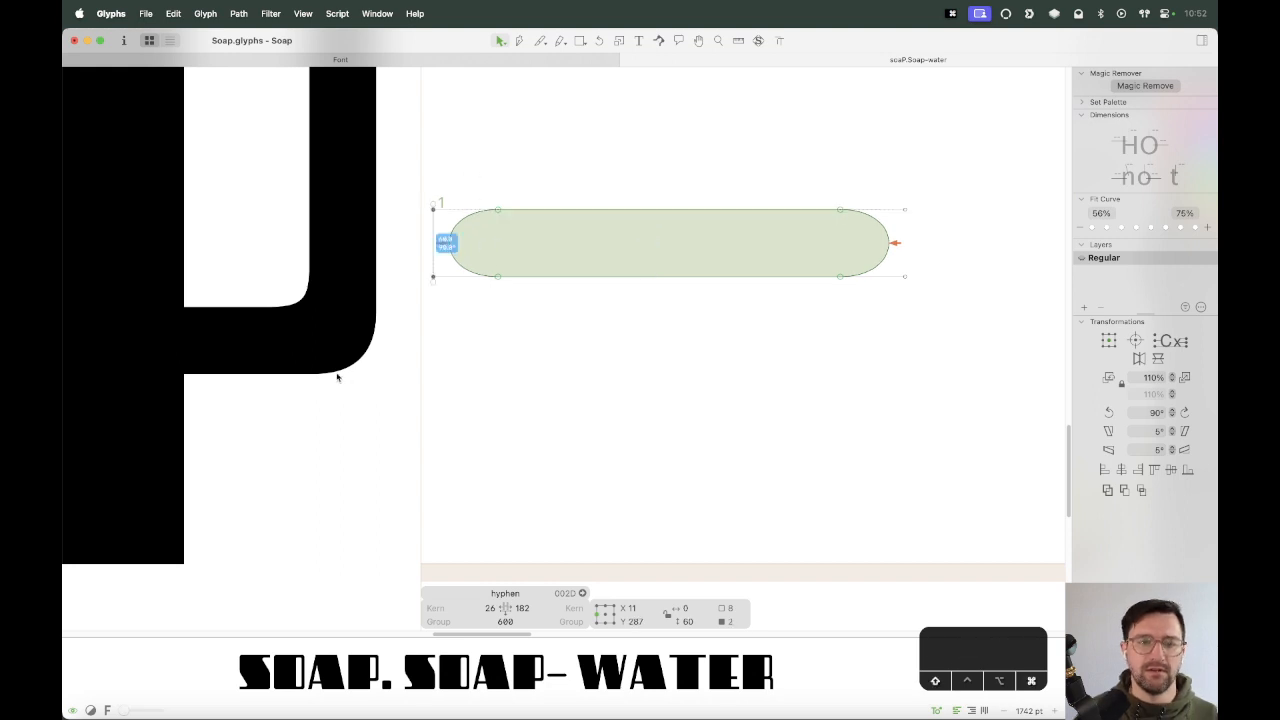
pyautogui.press('shift+super+Right')
pyautogui.moveTo(913, 134); pyautogui.dragTo(654, 366)
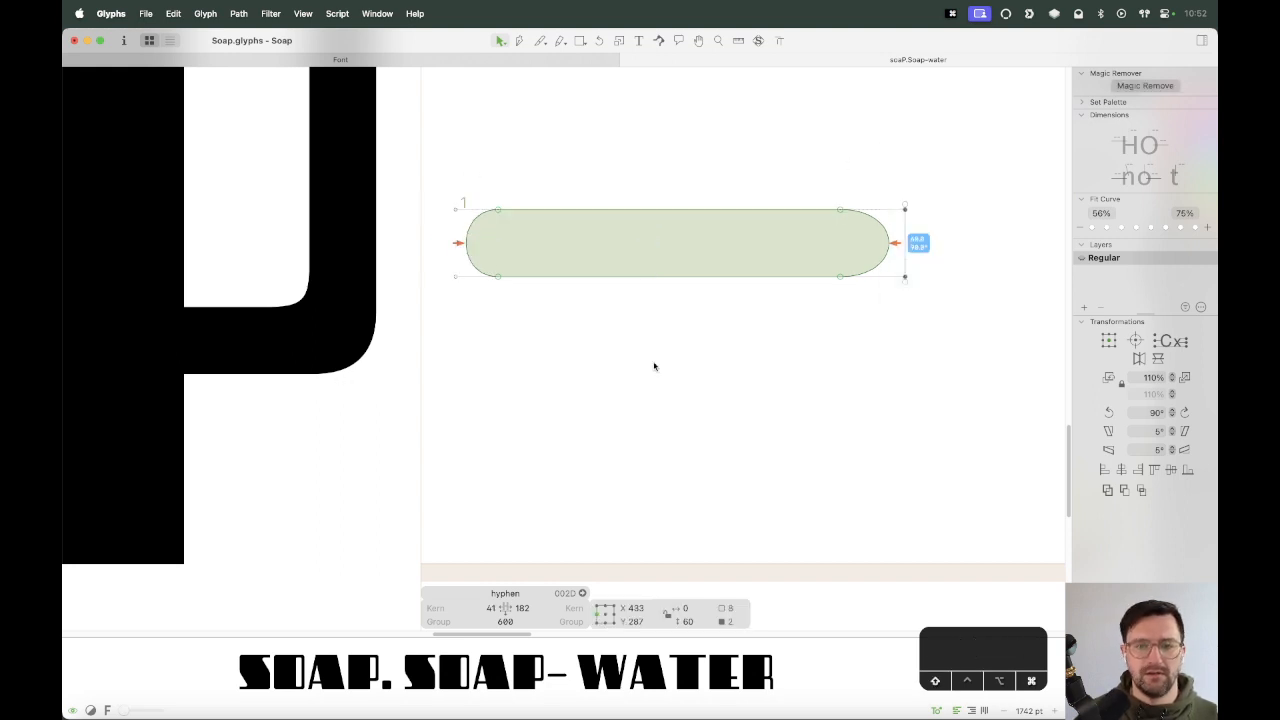
pyautogui.press('shift+super+Left')
pyautogui.click(705, 326)
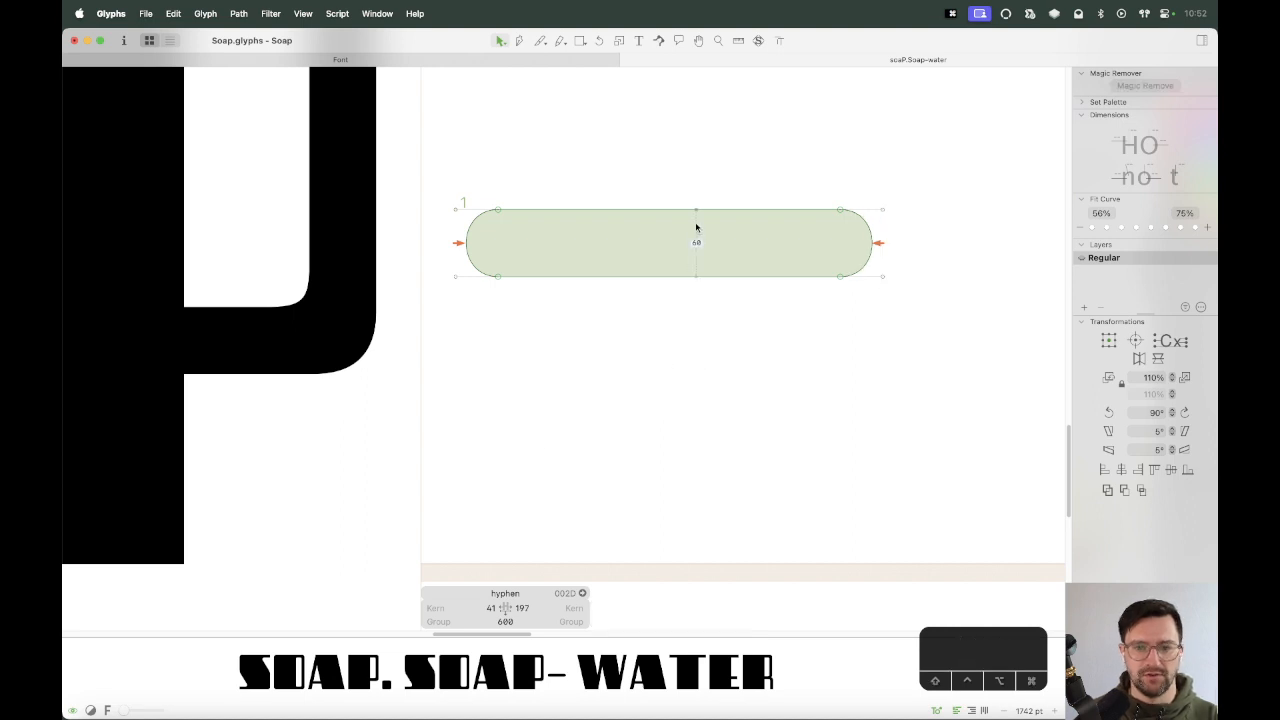
# Select the whole hyphen outline and raise it to about Y 329.
pyautogui.press('super+minus')
pyautogui.press('super+minus')
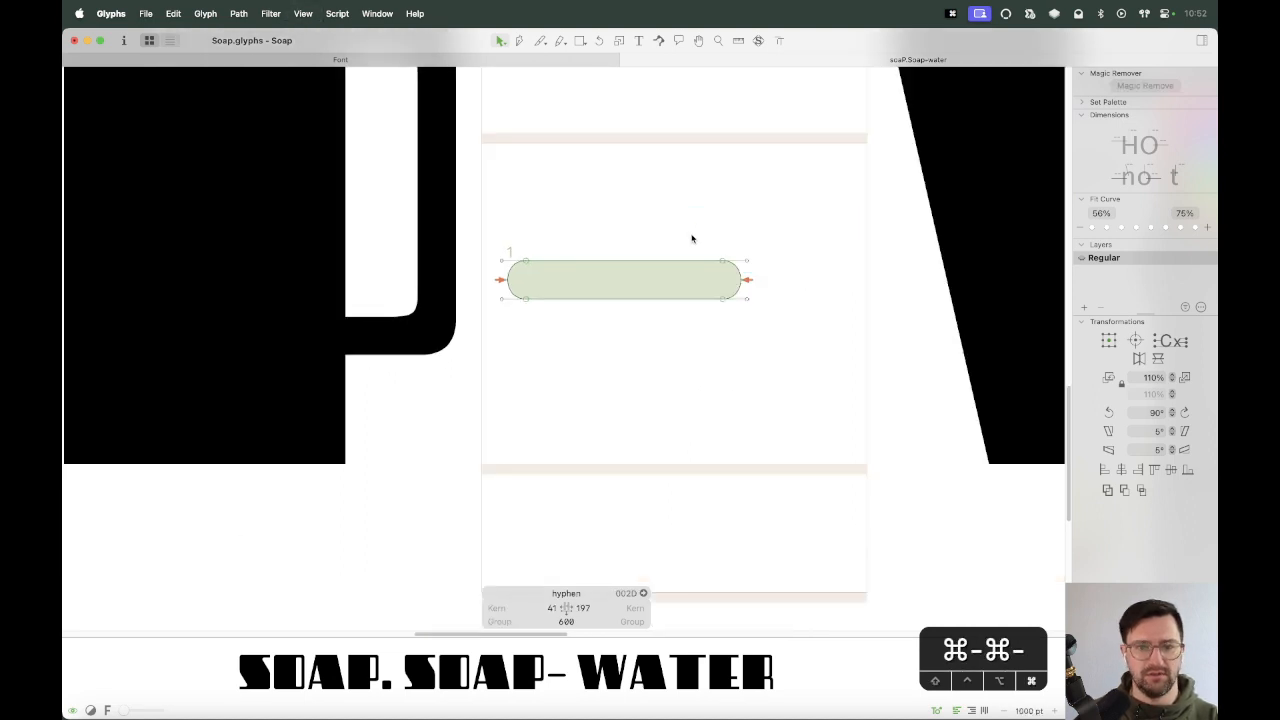
pyautogui.doubleClick(648, 301)
pyautogui.moveTo(643, 299)
pyautogui.mouseDown()
pyautogui.moveTo(643, 285)
pyautogui.moveTo(644, 316)
pyautogui.moveTo(641, 285)
pyautogui.mouseUp()
pyautogui.click(573, 570)
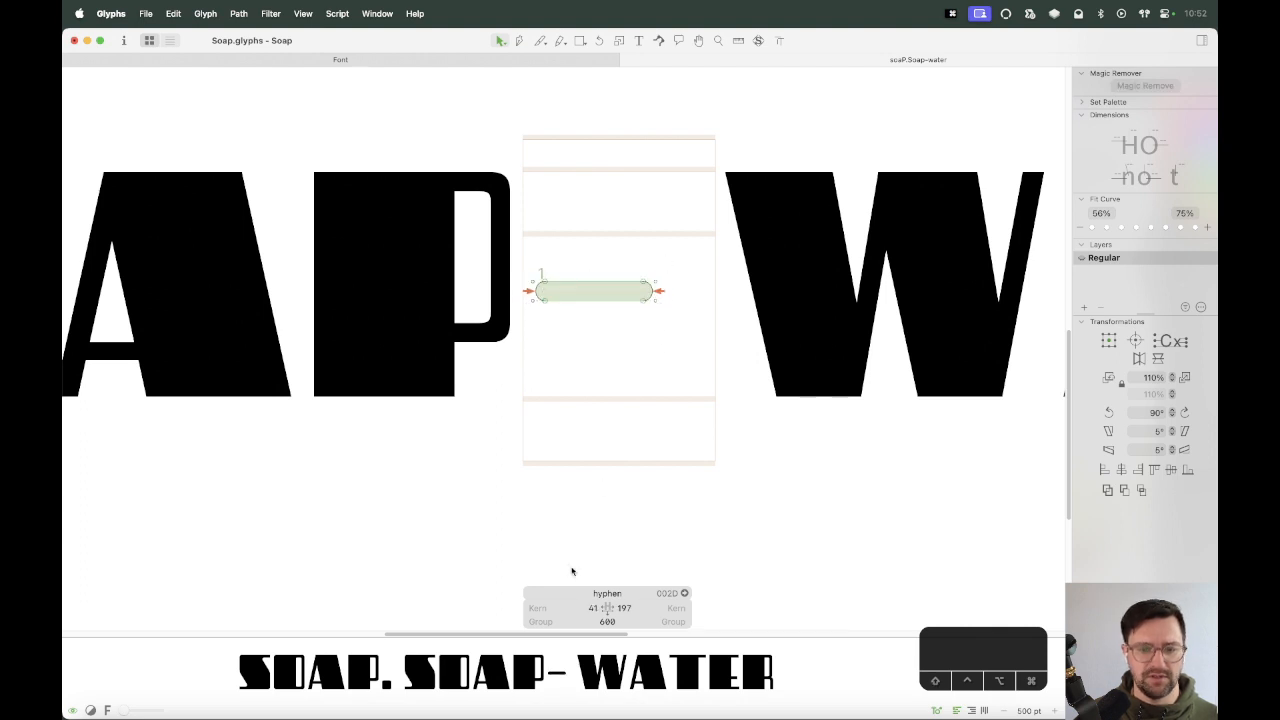
# Link the hyphen's left and right sidebearings to the period glyph by entering "period" for both.
pyautogui.click(563, 604)
pyautogui.write('period')
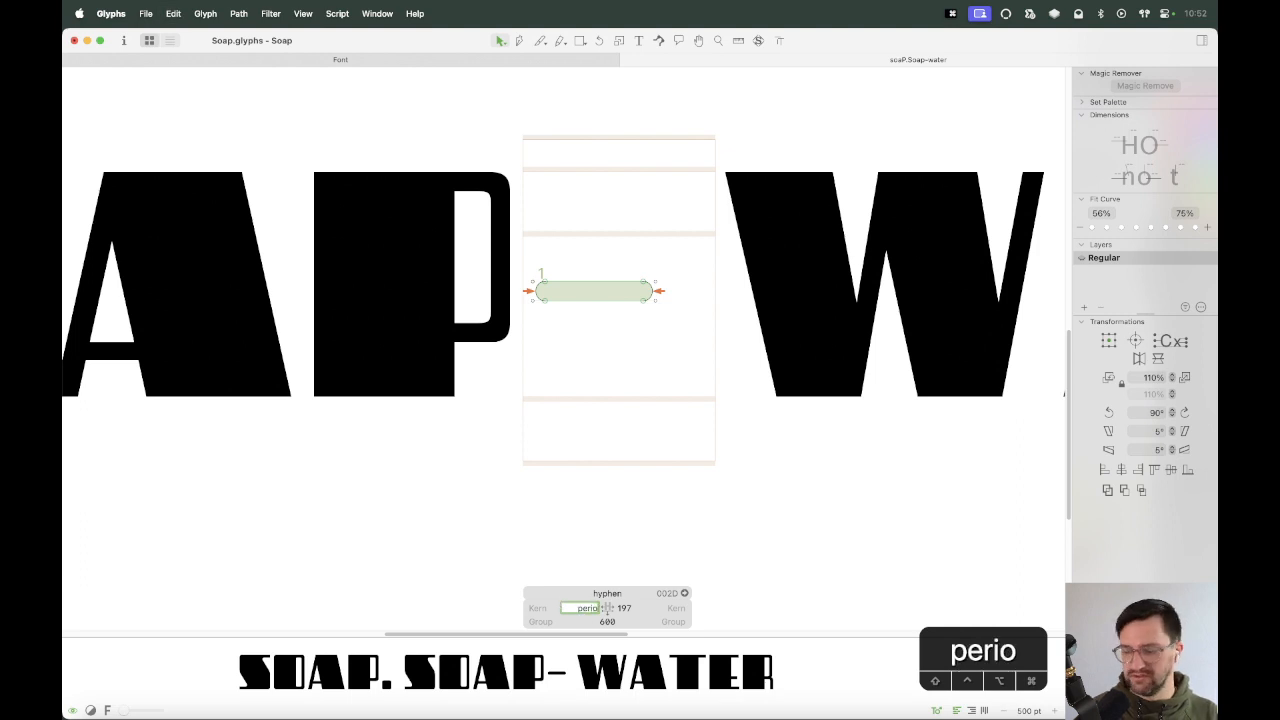
pyautogui.press('Tab')
pyautogui.write('period')
pyautogui.press('Return')
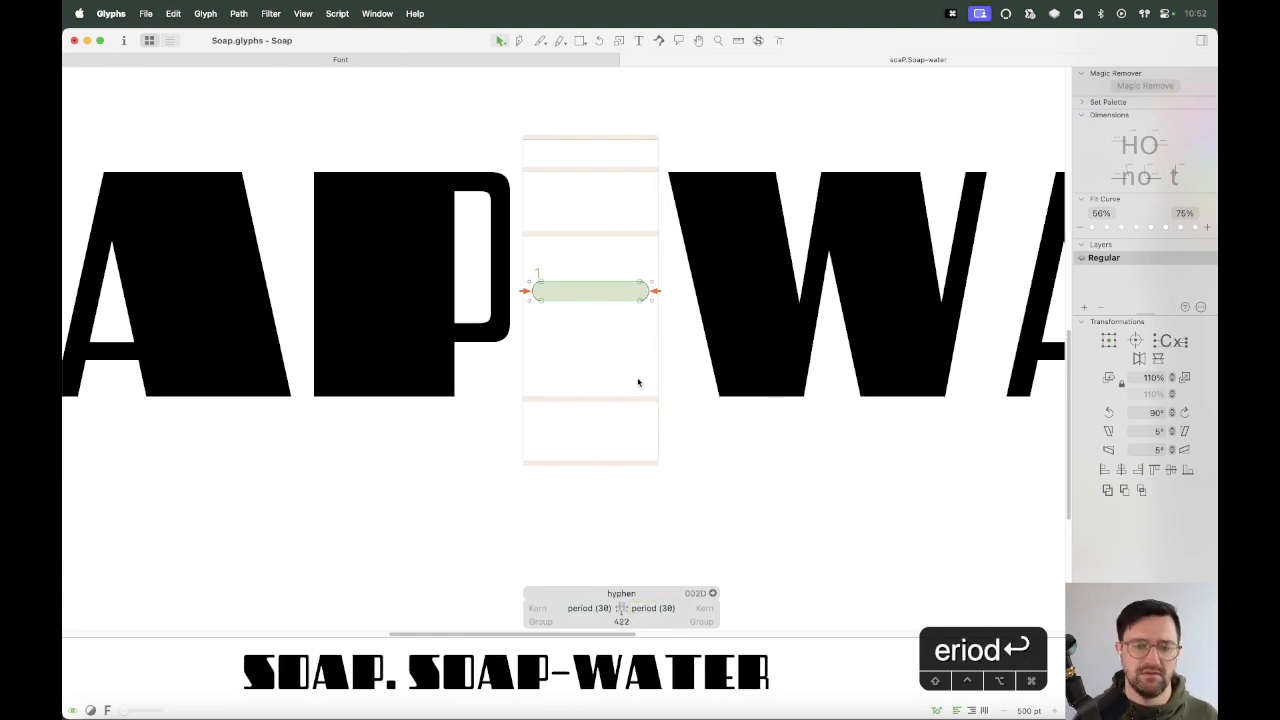
# Check the hyphen in the sample words and lower its whole outline in two moves to Y 230.
pyautogui.press('super+minus')
pyautogui.press('super+minus')
pyautogui.press('super+minus')
pyautogui.press('super+minus')
pyautogui.press('t')
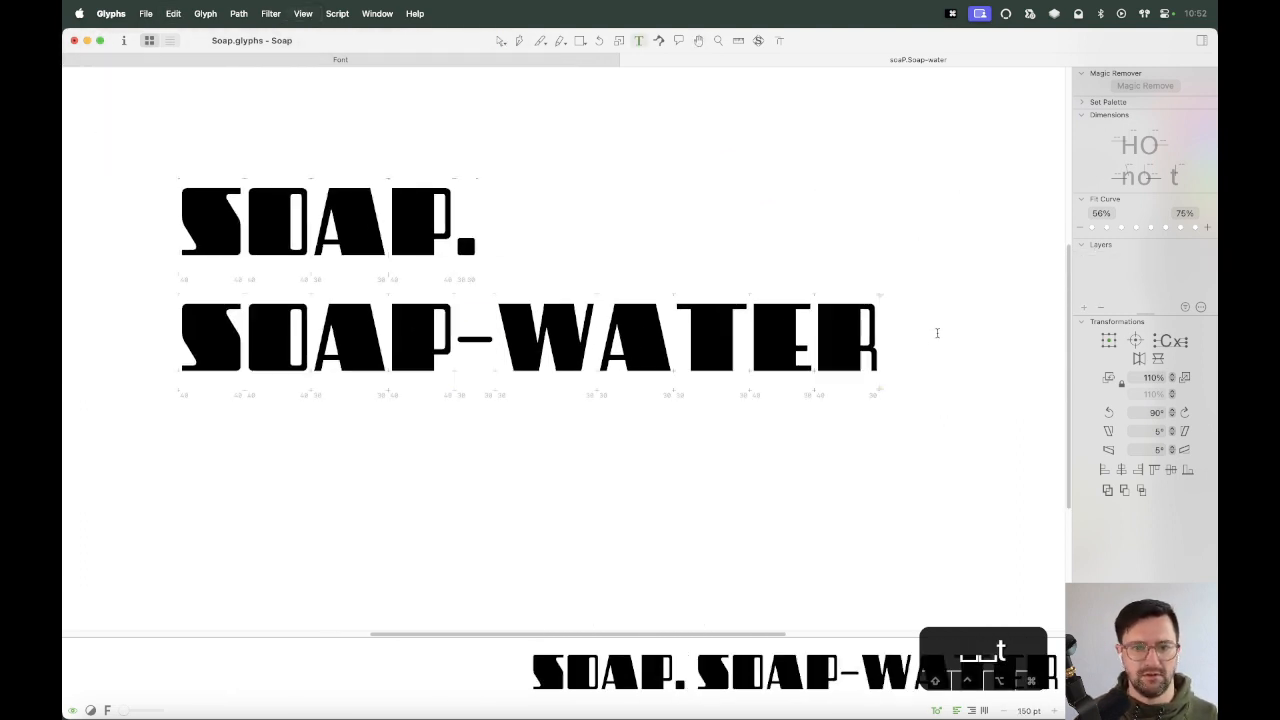
pyautogui.press('Escape')
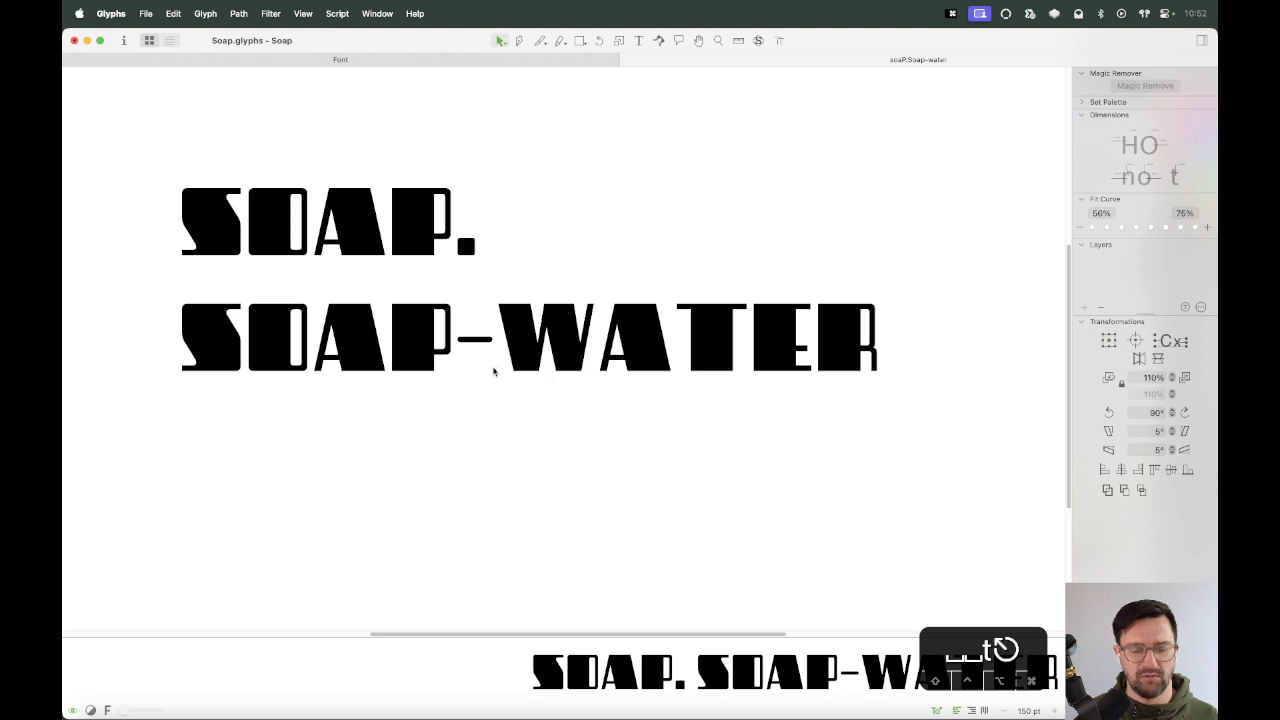
pyautogui.press('z')
pyautogui.moveTo(554, 281); pyautogui.dragTo(407, 406)
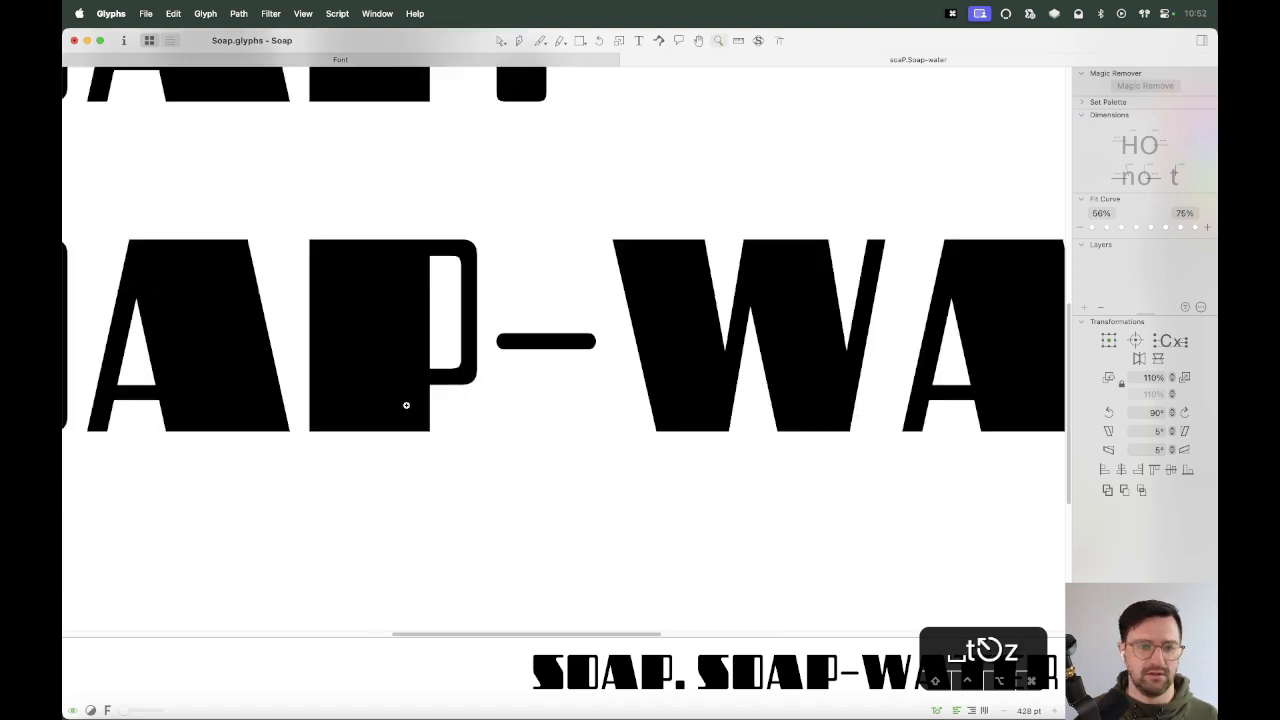
pyautogui.press('v')
pyautogui.doubleClick(580, 320)
pyautogui.moveTo(600, 309); pyautogui.dragTo(466, 381)
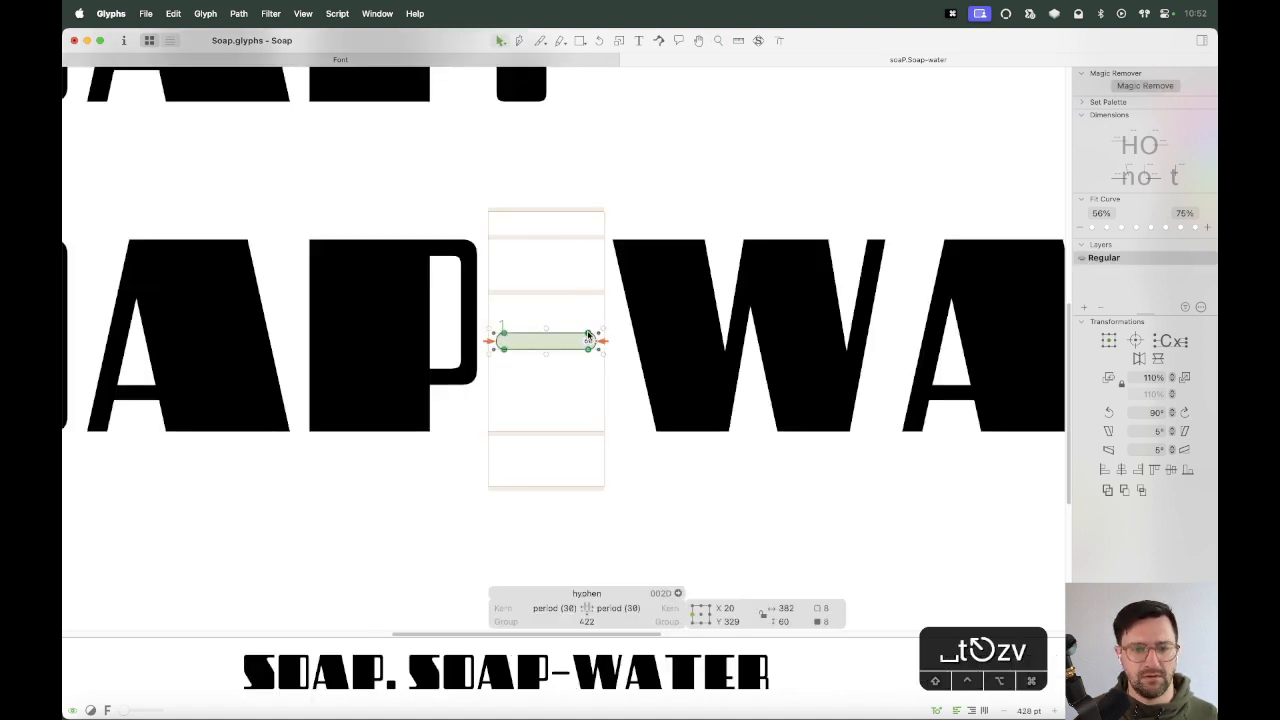
pyautogui.moveTo(589, 337); pyautogui.dragTo(590, 356)
pyautogui.click(575, 411)
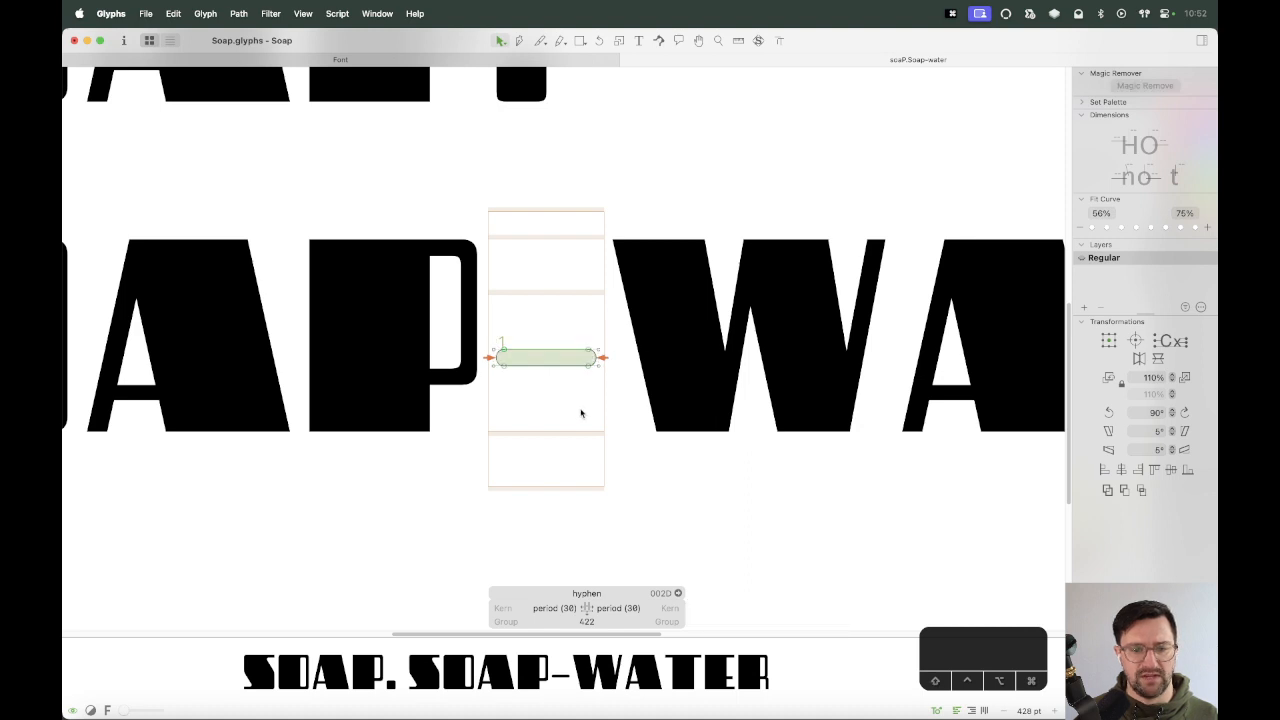
pyautogui.doubleClick(588, 350)
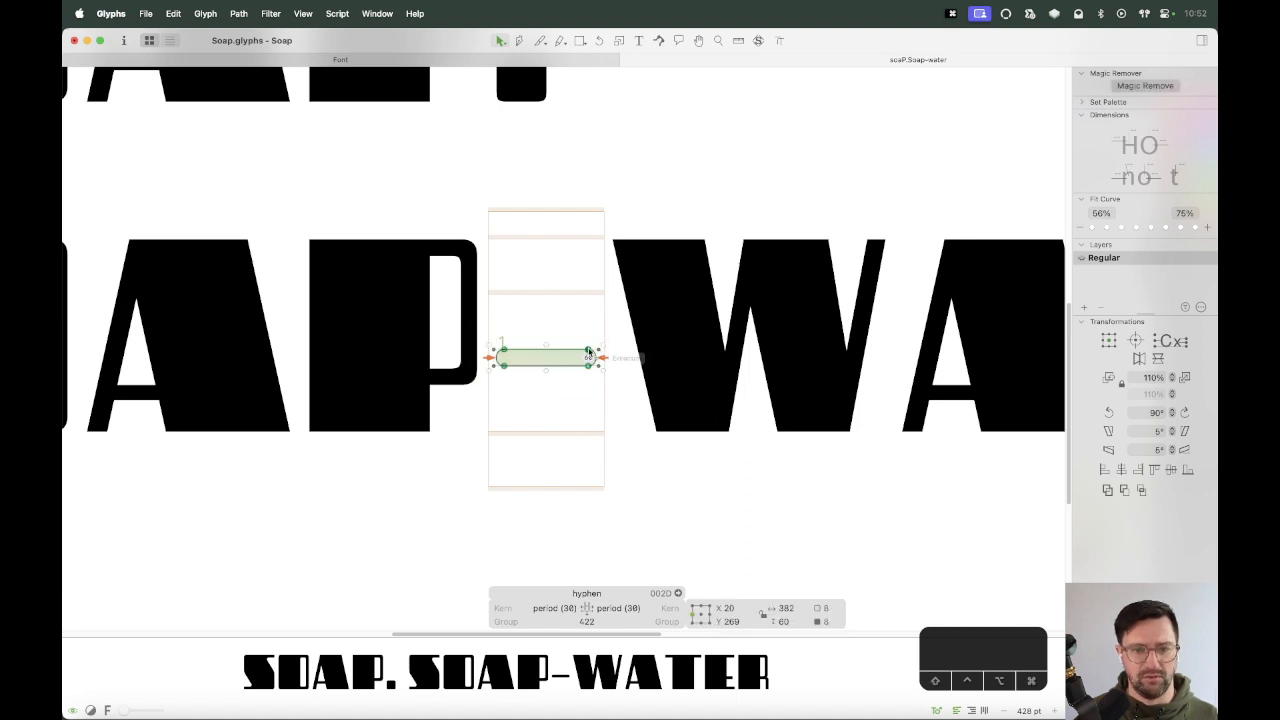
pyautogui.moveTo(586, 352)
pyautogui.mouseDown()
pyautogui.moveTo(585, 293)
pyautogui.moveTo(587, 366)
pyautogui.mouseUp()
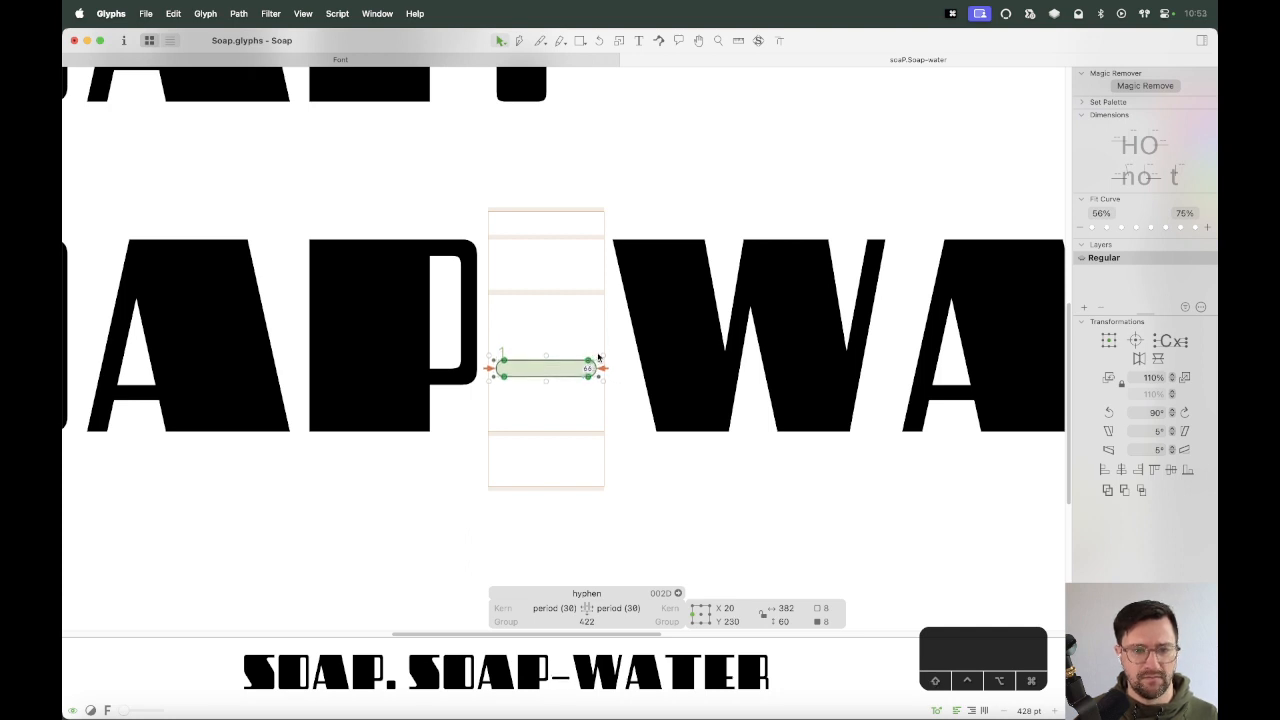
# Replace the second line of sample text with "swiss-miss".
pyautogui.press('t')
pyautogui.press('super+minus')
pyautogui.press('super+minus')
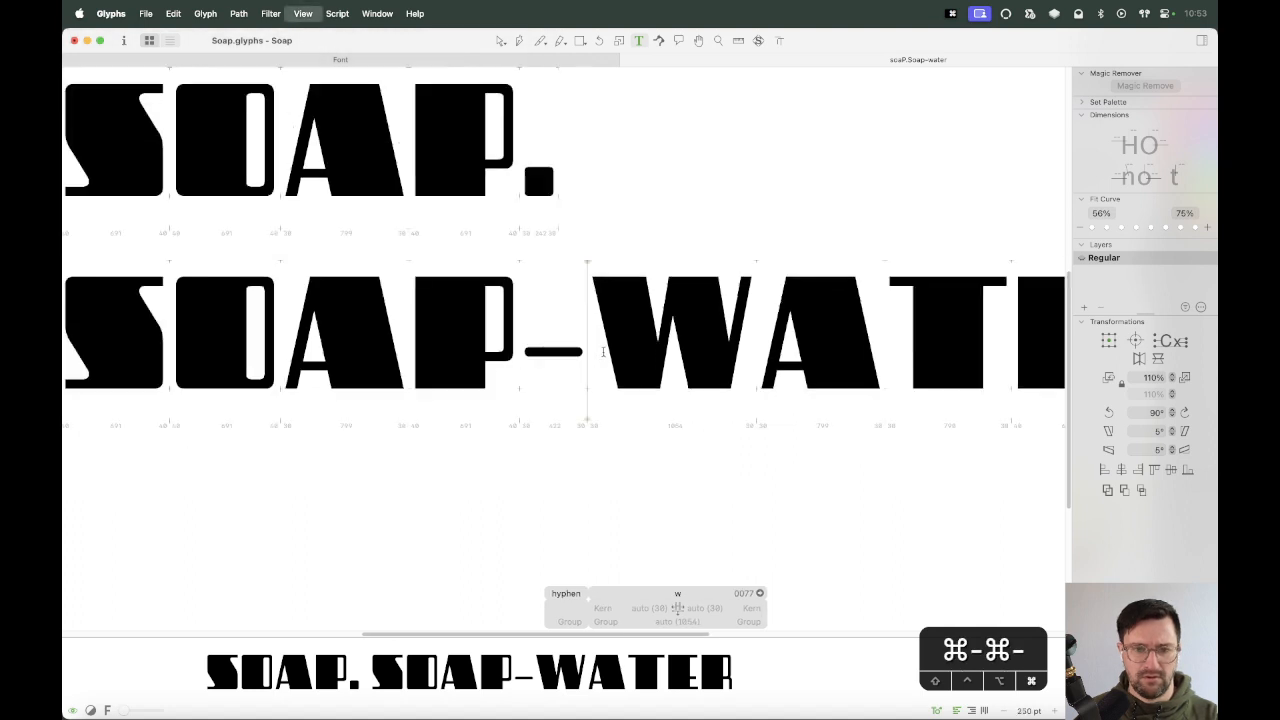
pyautogui.keyDown('shift'); pyautogui.click(324, 320); pyautogui.keyUp('shift')
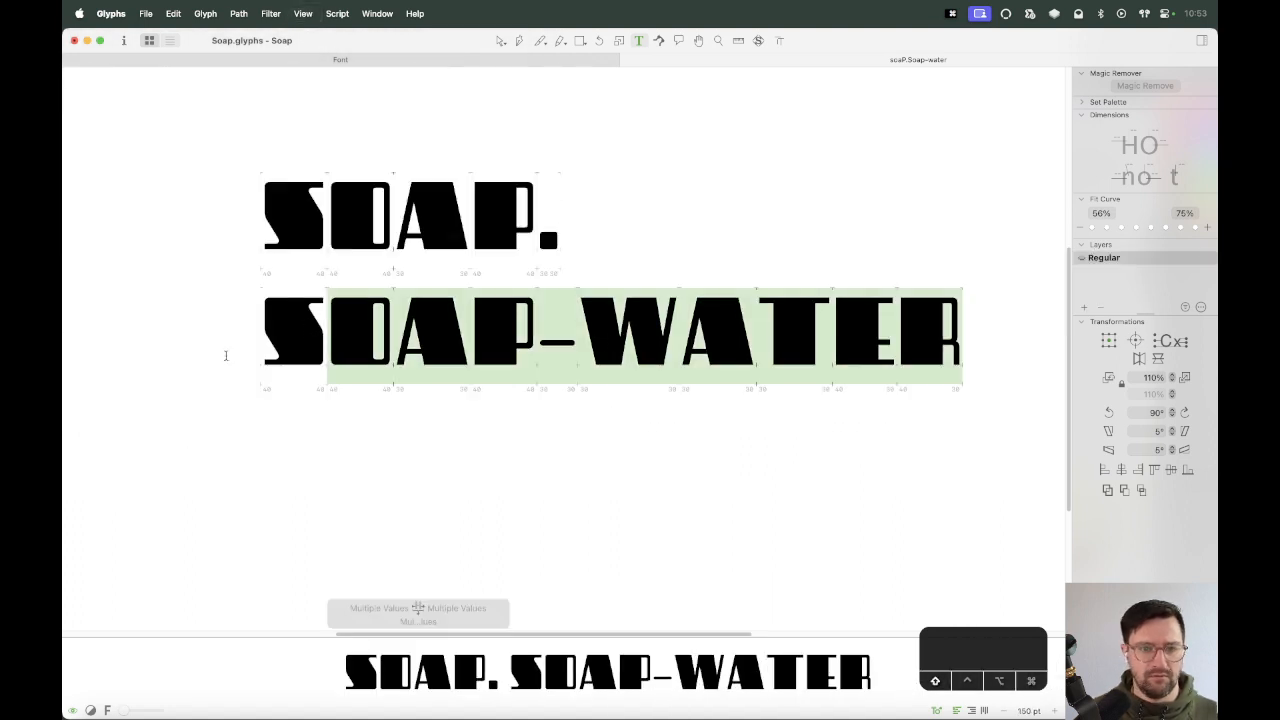
pyautogui.keyDown('shift'); pyautogui.click(213, 352); pyautogui.keyUp('shift')
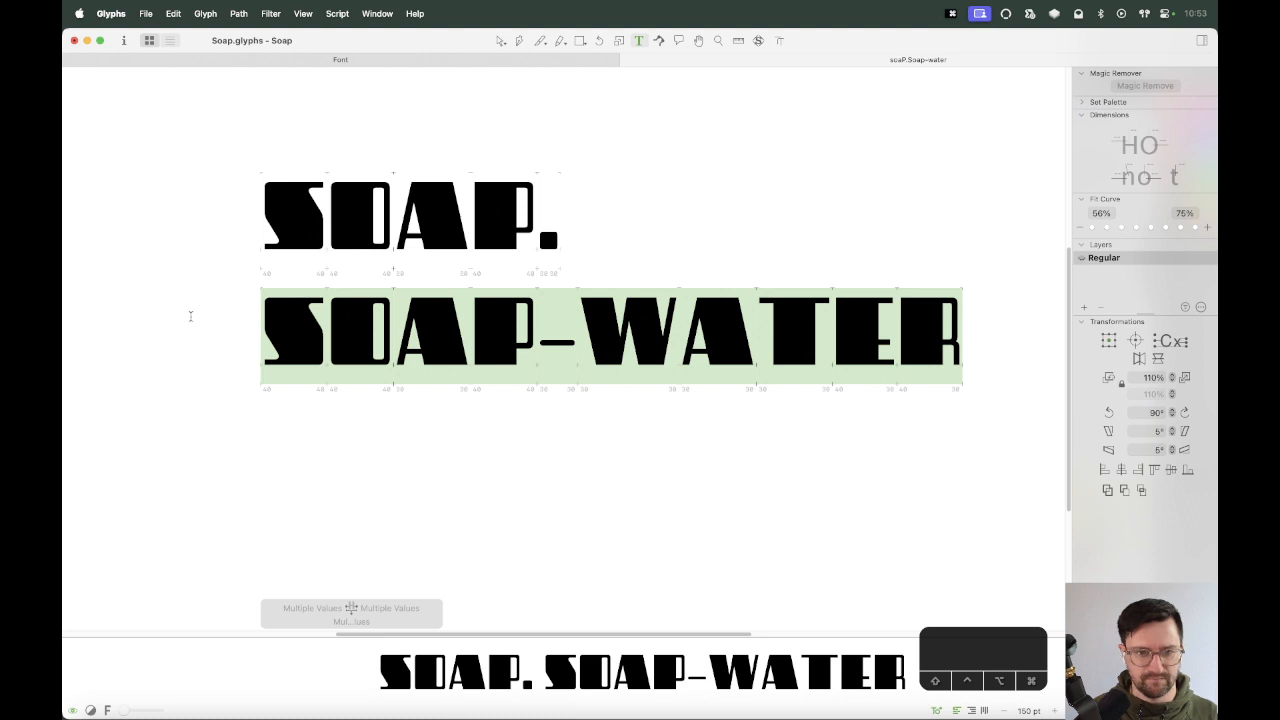
pyautogui.write('swiss-miss')
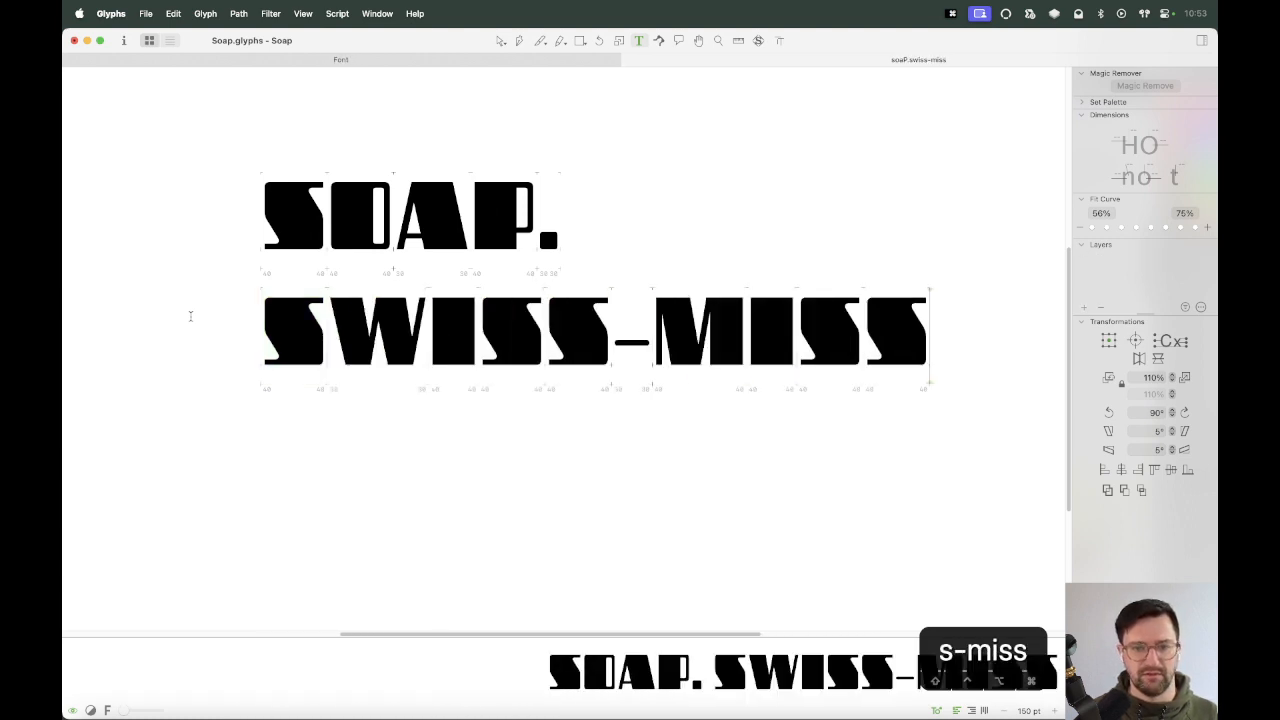
# Raise the whole hyphen outline between SWISS and MISS to about Y 302.
pyautogui.press('Escape')
pyautogui.press('z')
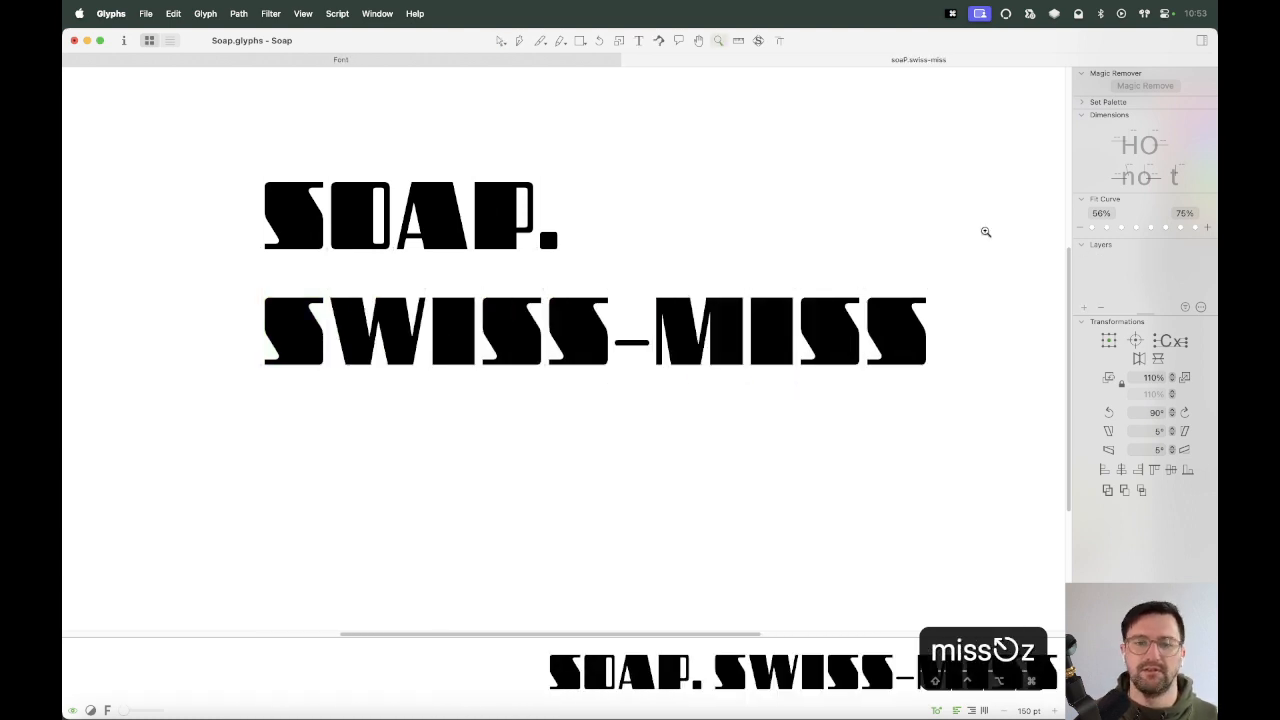
pyautogui.moveTo(996, 222); pyautogui.dragTo(445, 415)
pyautogui.press('v')
pyautogui.press('space')
pyautogui.moveTo(569, 340); pyautogui.dragTo(670, 320)
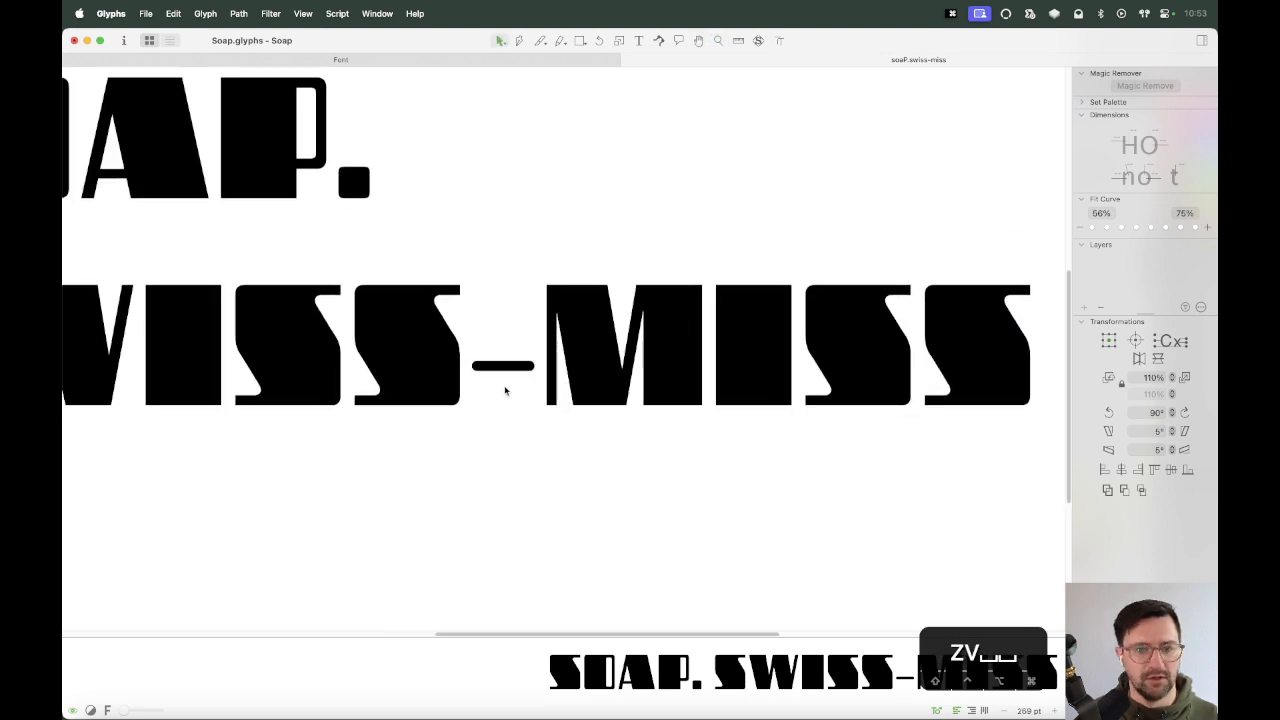
pyautogui.doubleClick(508, 392)
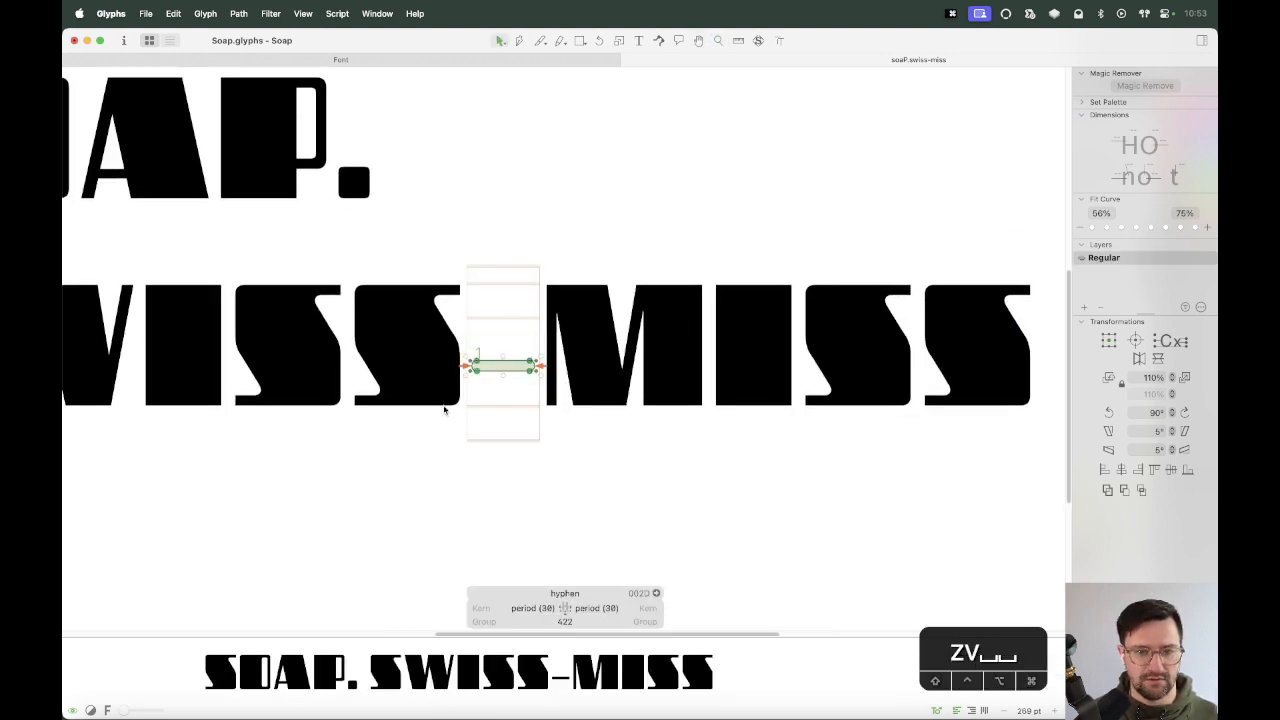
pyautogui.moveTo(530, 365); pyautogui.dragTo(530, 344)
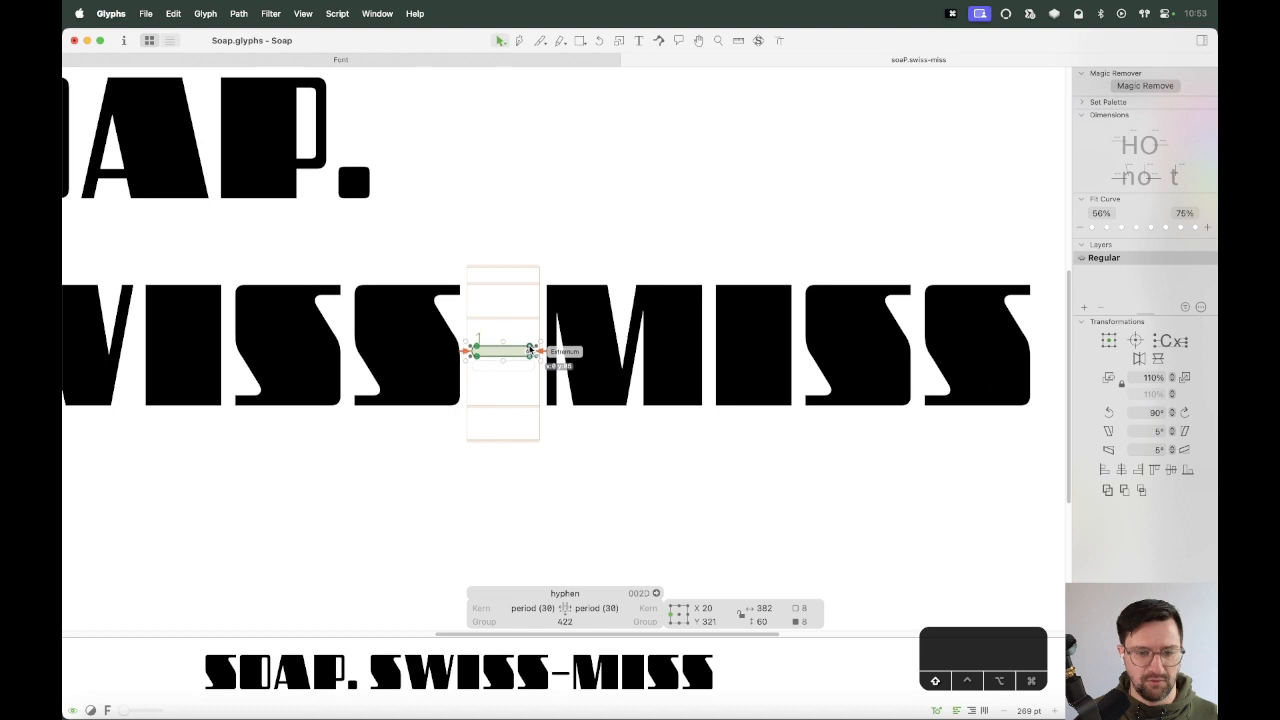
pyautogui.click(503, 417)
# Push the curve handles at both ends of the hyphen outward to a 392-unit span and update the glyph's metrics.
pyautogui.press('z')
pyautogui.click(493, 349)
pyautogui.press('v')
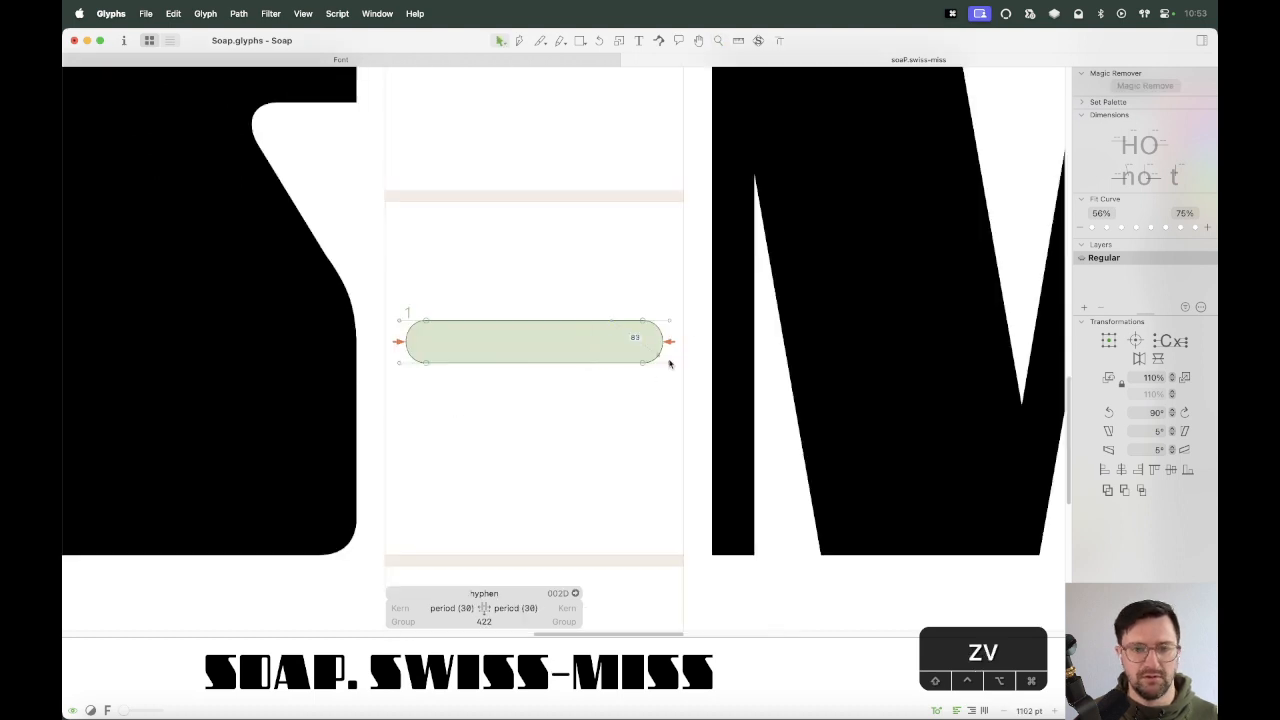
pyautogui.moveTo(682, 288); pyautogui.dragTo(655, 380)
pyautogui.hotkey('shift', 'Right')
pyautogui.moveTo(406, 301); pyautogui.dragTo(351, 420)
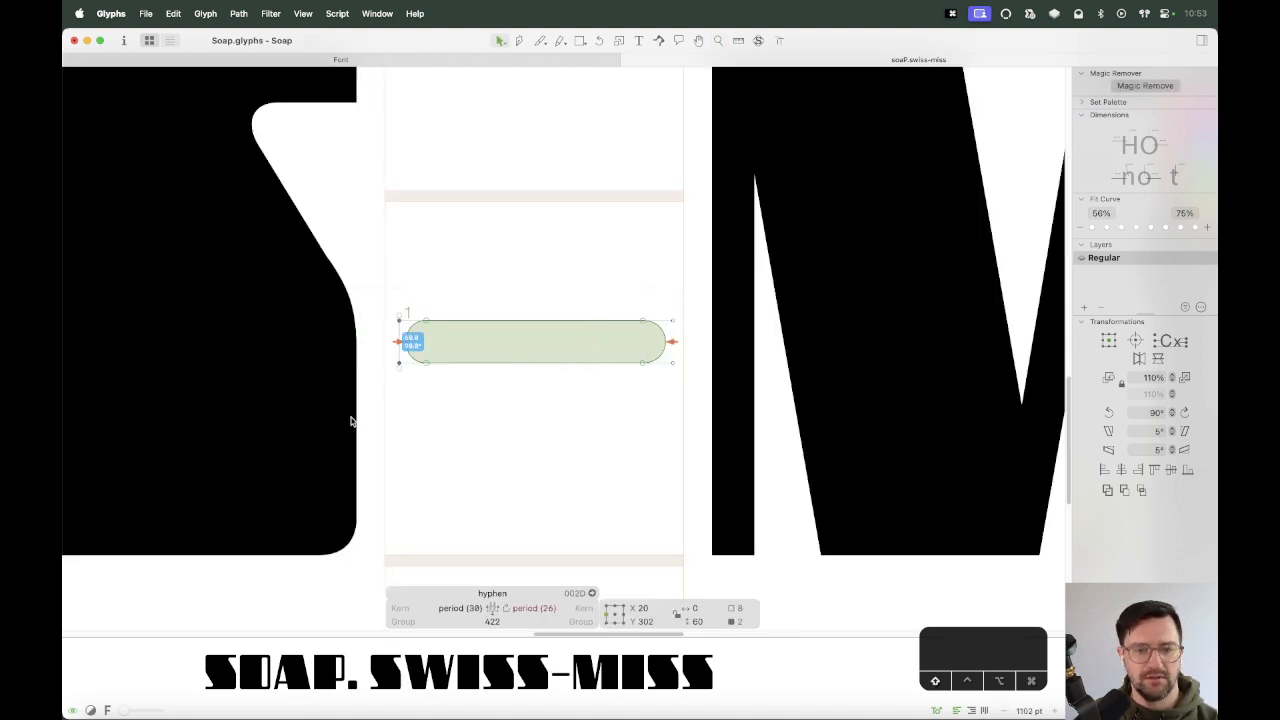
pyautogui.hotkey('shift', 'Left')
pyautogui.click(484, 452)
pyautogui.press('super+minus')
pyautogui.press('super+minus')
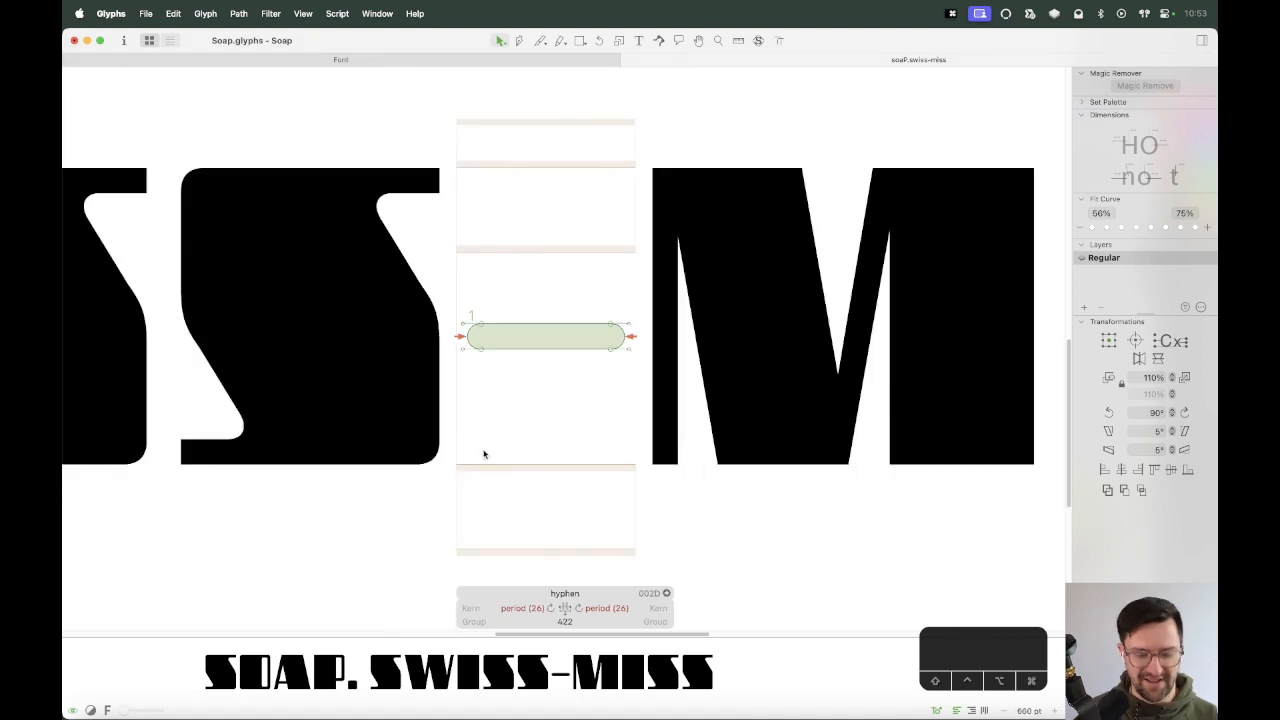
pyautogui.press('ctrl+super+m')
# Zoom out on the sample words and reduce the preview strip's height to examine the hyphen at small size.
pyautogui.press('super+minus')
pyautogui.press('super+minus')
pyautogui.press('super+minus')
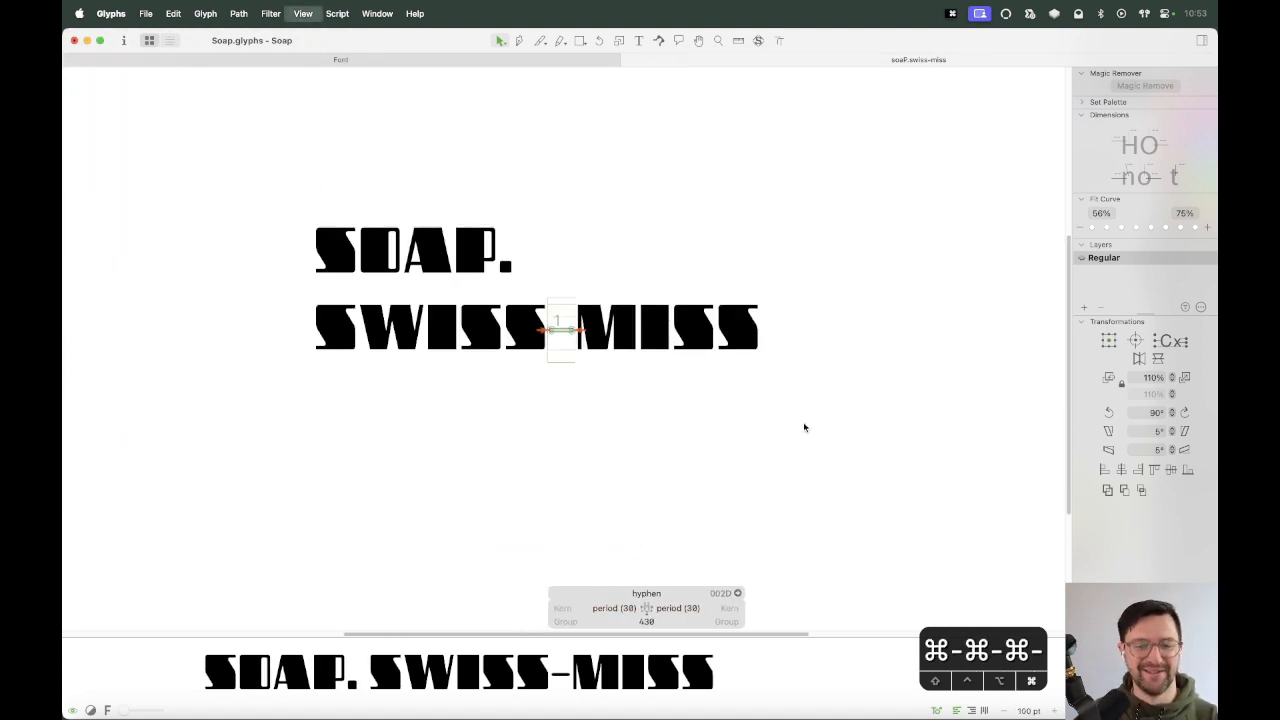
pyautogui.hscroll(-3, 672, 672)
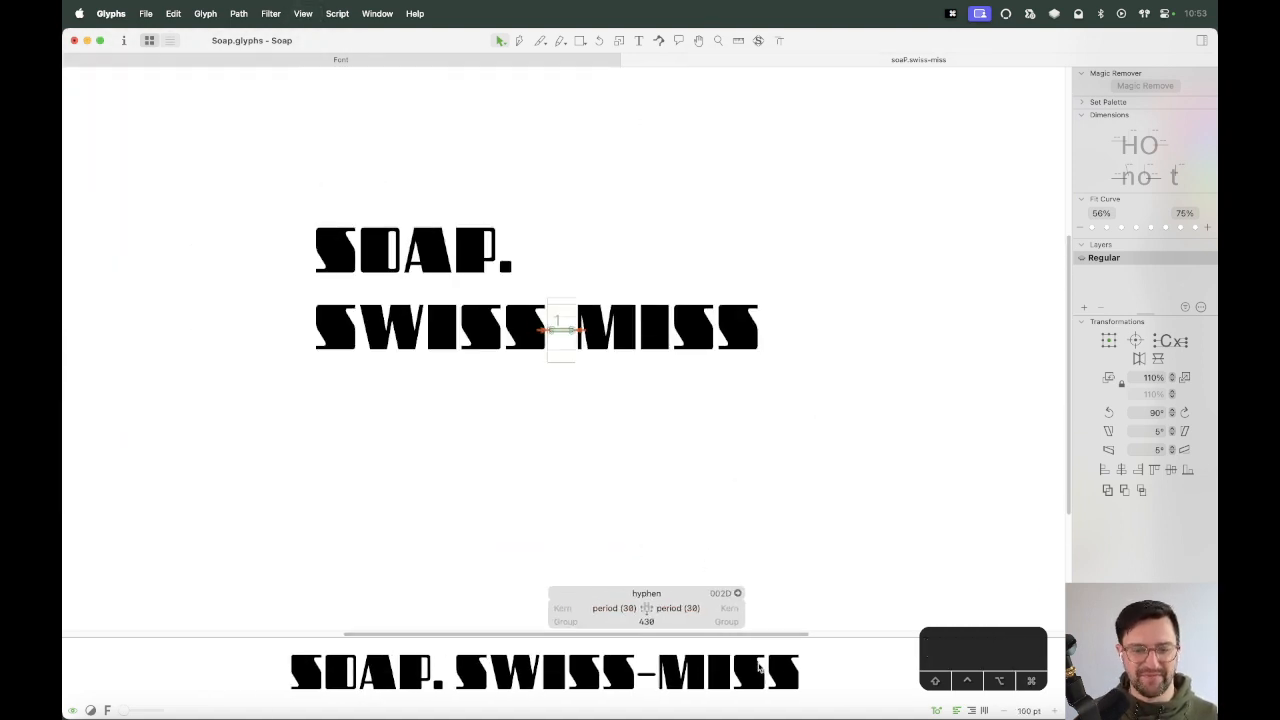
pyautogui.moveTo(788, 637); pyautogui.dragTo(781, 678)
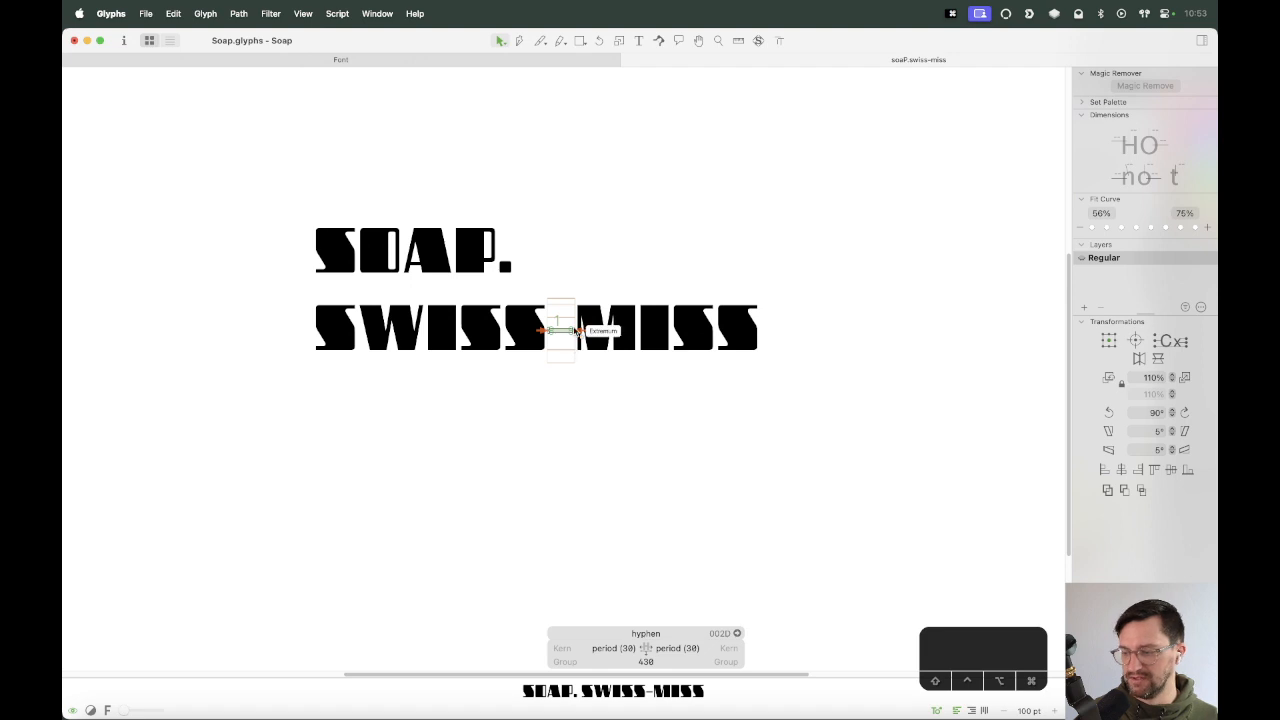
# Raise the top edge of the hyphen by 10 units so the bar is 70 units thick.
pyautogui.press('z')
pyautogui.moveTo(610, 288); pyautogui.dragTo(500, 384)
pyautogui.press('v')
pyautogui.moveTo(705, 272); pyautogui.dragTo(504, 328)
pyautogui.hotkey('shift', '/')
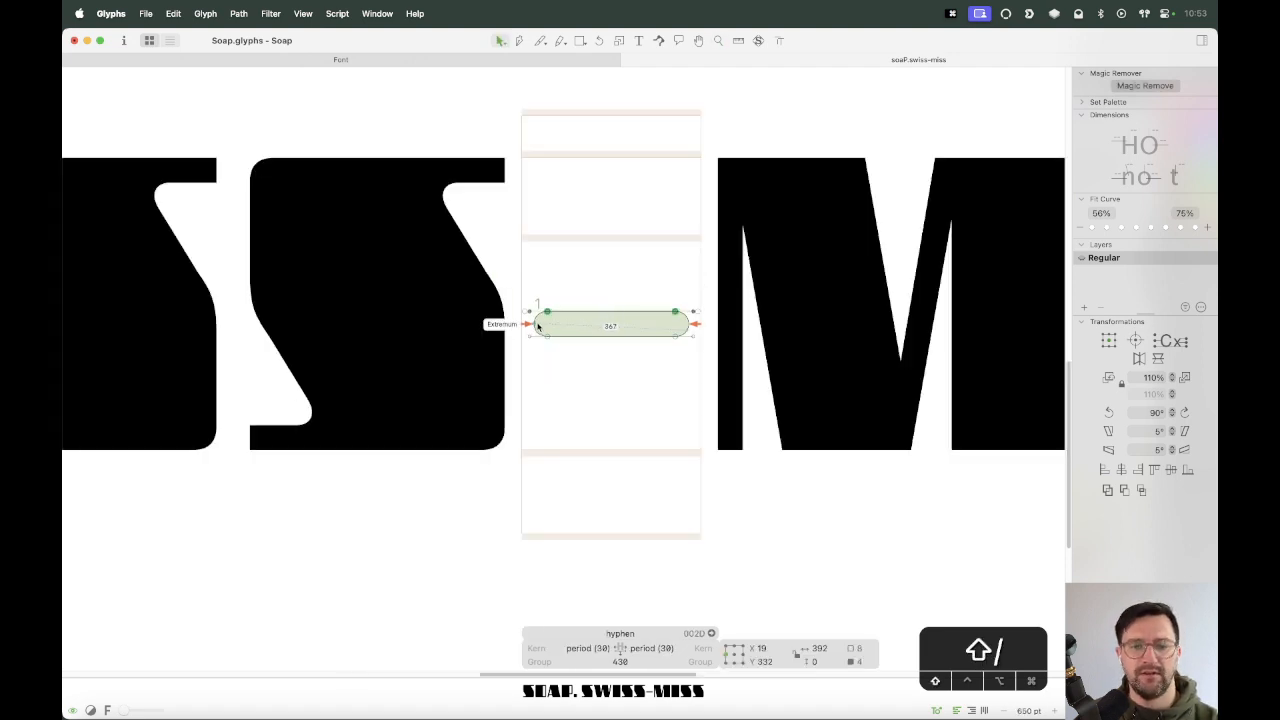
pyautogui.hotkey('shift', 'Up')
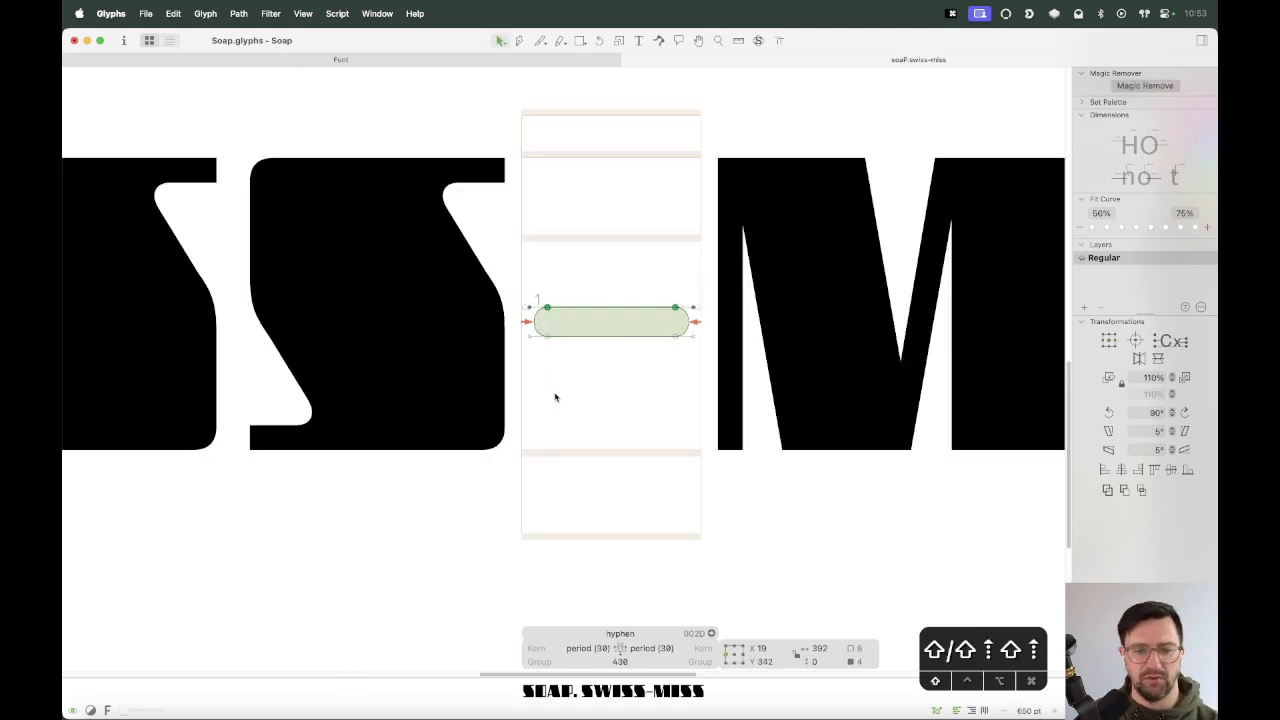
# Push the curve handles at both ends of the hyphen outward to a 402-unit span and update the glyph's metrics.
pyautogui.moveTo(545, 298); pyautogui.dragTo(503, 371)
pyautogui.moveTo(708, 291); pyautogui.dragTo(674, 363)
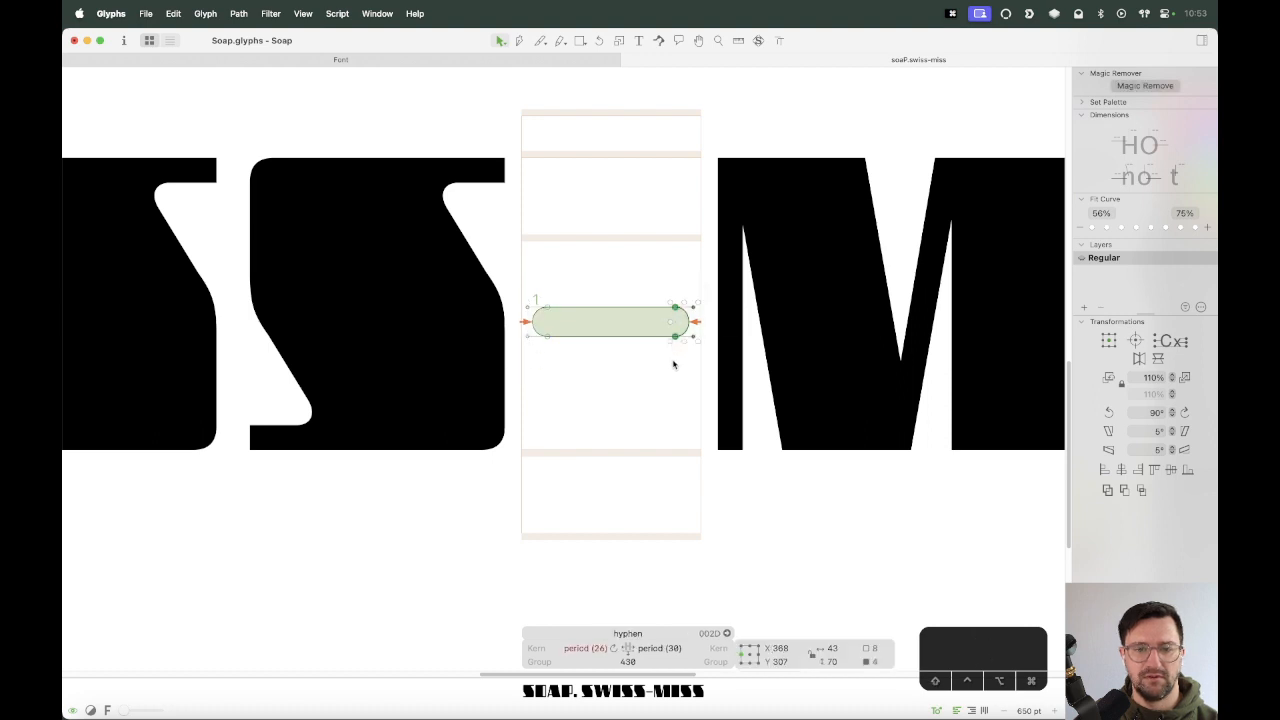
pyautogui.moveTo(724, 277); pyautogui.dragTo(688, 373)
pyautogui.hotkey('shift', 'Right')
pyautogui.click(446, 552)
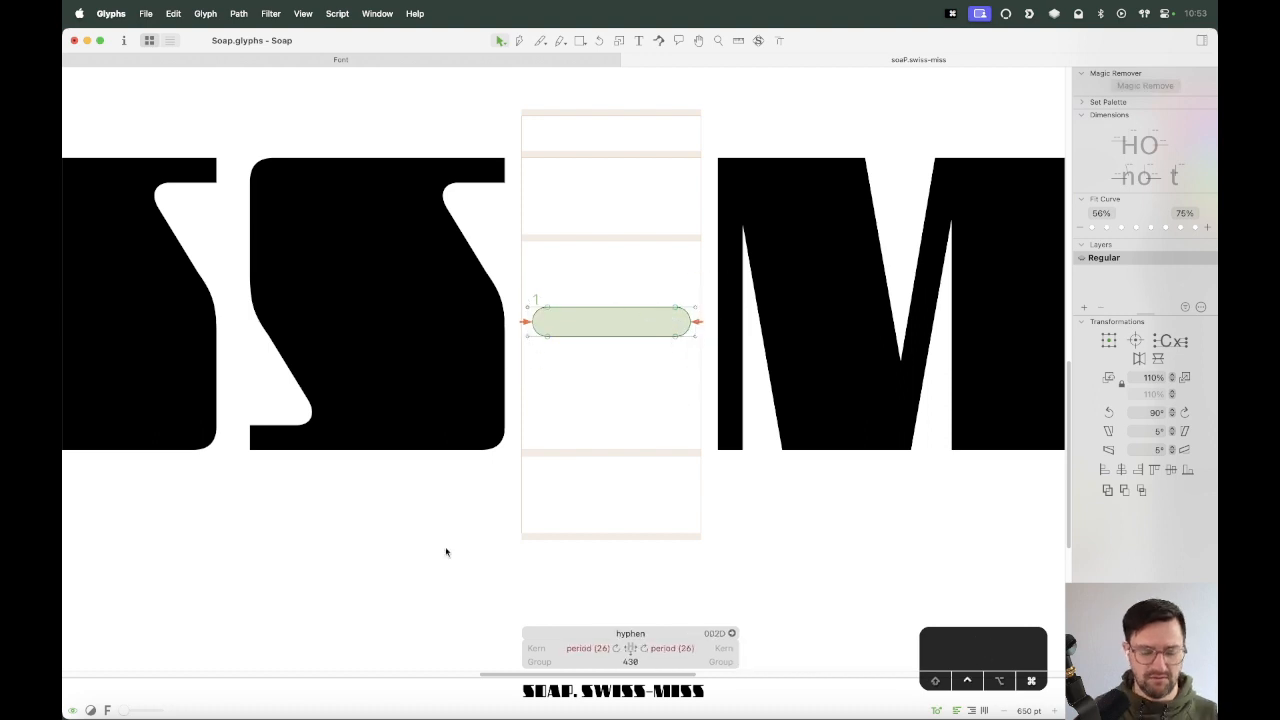
pyautogui.press('ctrl+super+m')
pyautogui.press('super+minus')
pyautogui.press('super+minus')
pyautogui.press('super+minus')
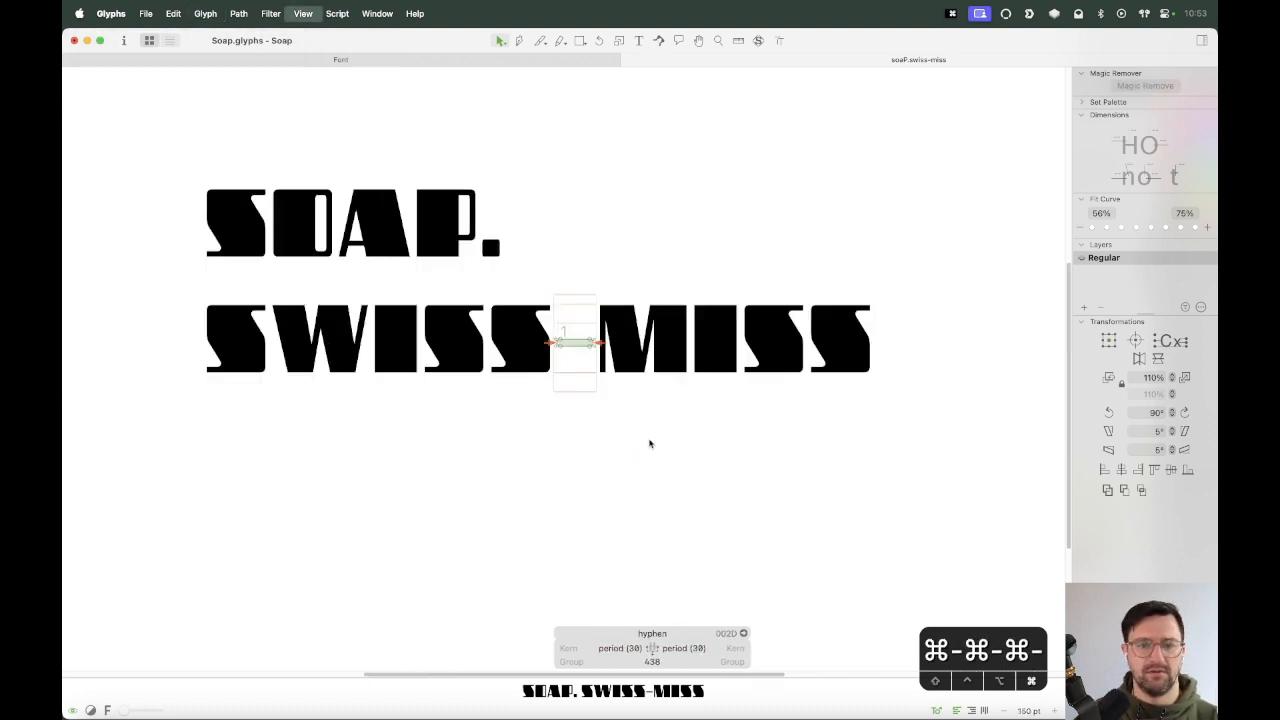
pyautogui.press('t')
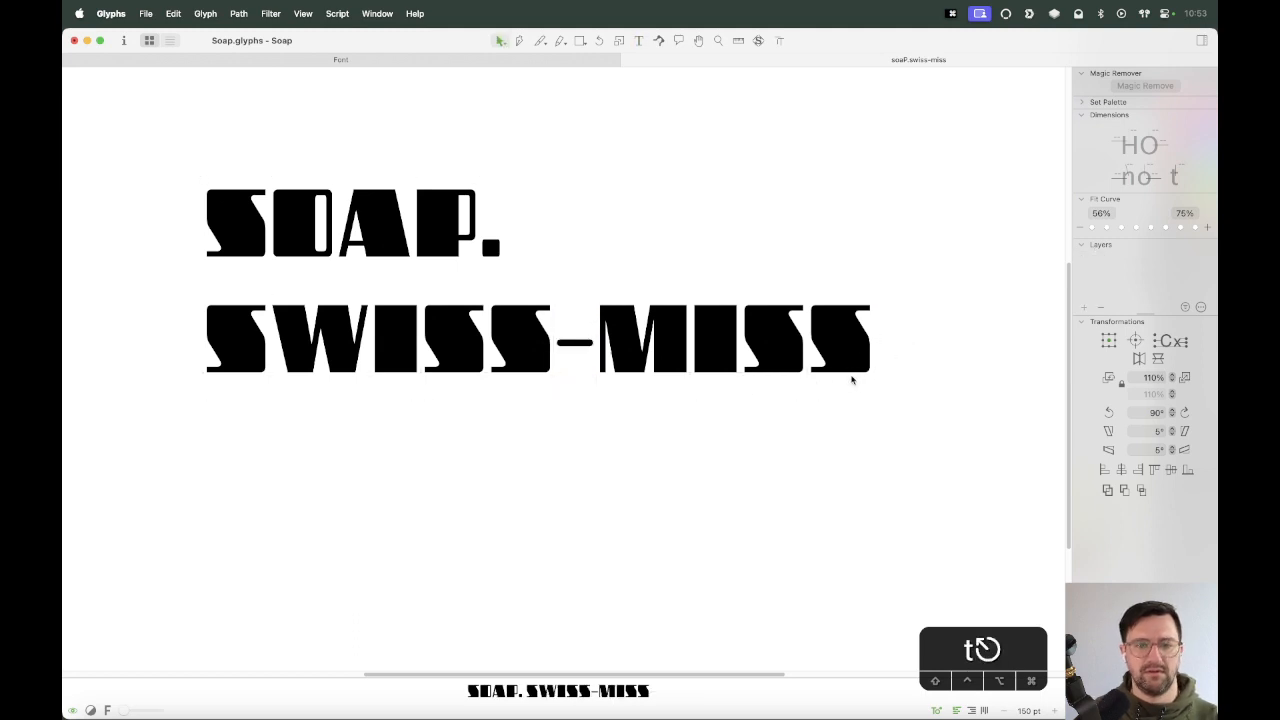
pyautogui.press('super+minus')
pyautogui.press('super+minus')
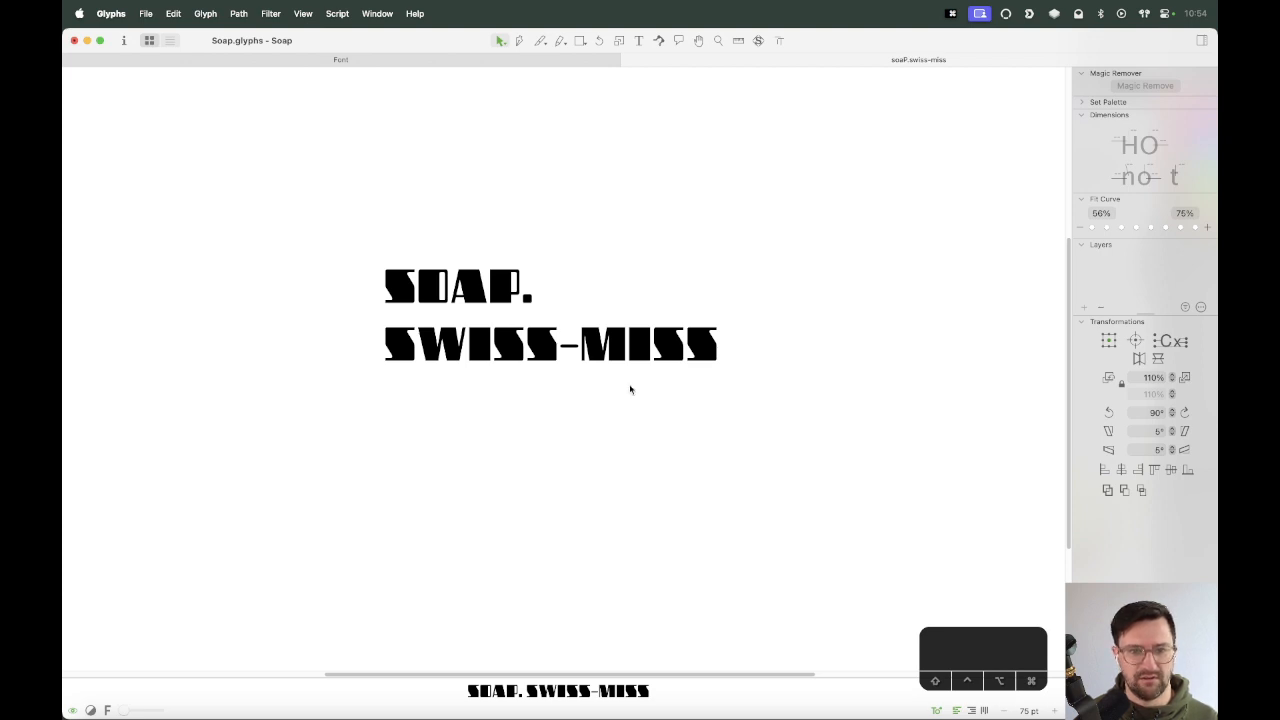
# Lower the top edge of the hyphen by 5 units so the bar is 65 units thick.
pyautogui.press('z')
pyautogui.moveTo(602, 314); pyautogui.dragTo(534, 384)
pyautogui.moveTo(687, 254); pyautogui.dragTo(457, 431)
pyautogui.press('v')
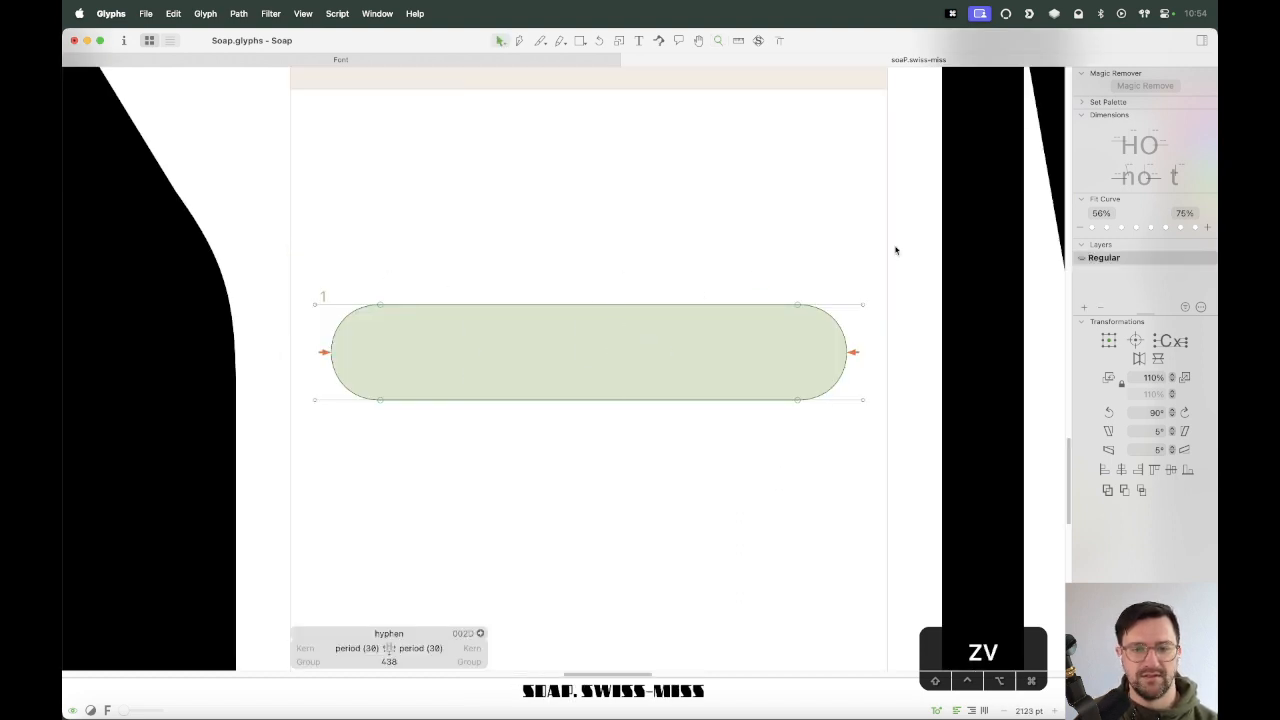
pyautogui.moveTo(894, 249); pyautogui.dragTo(240, 362)
pyautogui.press('Down')
pyautogui.press('Down')
pyautogui.press('Down')
pyautogui.press('Down')
pyautogui.press('Down')
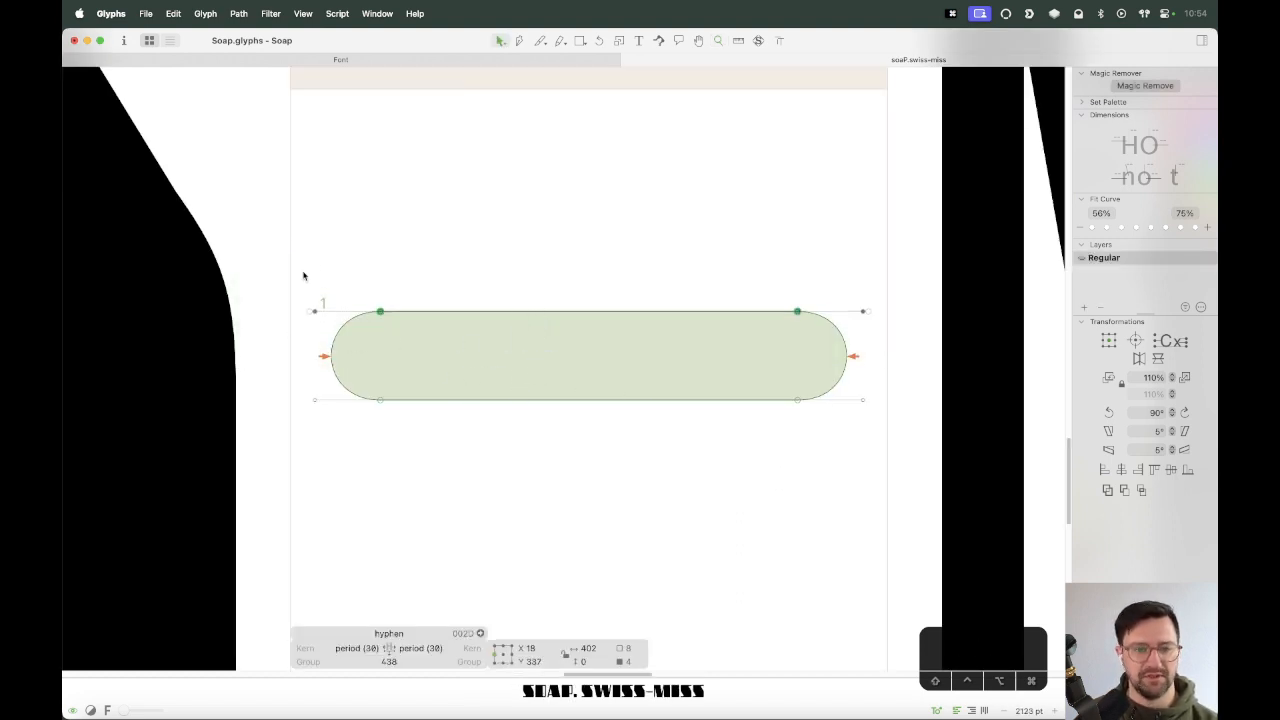
# Pull the curve handles at both ends of the hyphen inward by 2 units each and update the glyph's metrics.
pyautogui.moveTo(303, 277); pyautogui.dragTo(314, 423)
pyautogui.press('Right')
pyautogui.press('Right')
pyautogui.moveTo(870, 310); pyautogui.dragTo(783, 466)
pyautogui.press('Left')
pyautogui.press('Left')
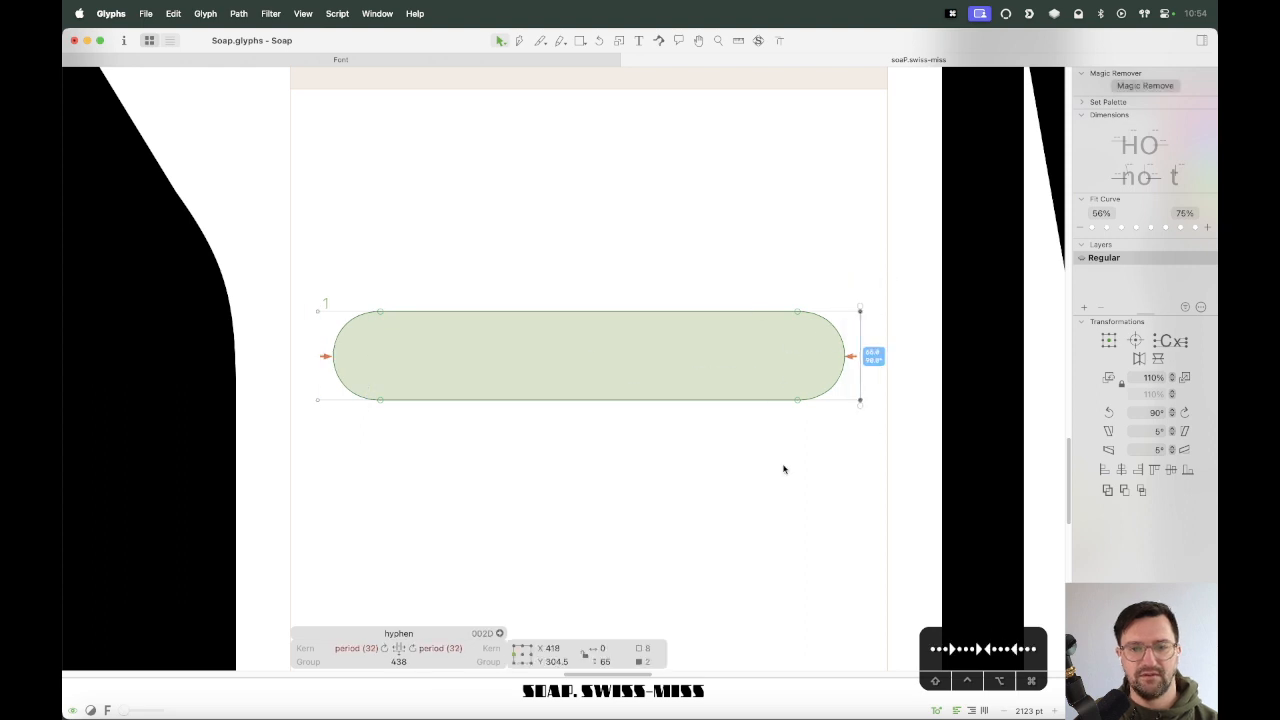
pyautogui.click(722, 486)
pyautogui.press('ctrl+super+m')
pyautogui.press('super+minus')
pyautogui.press('super+minus')
pyautogui.press('super+minus')
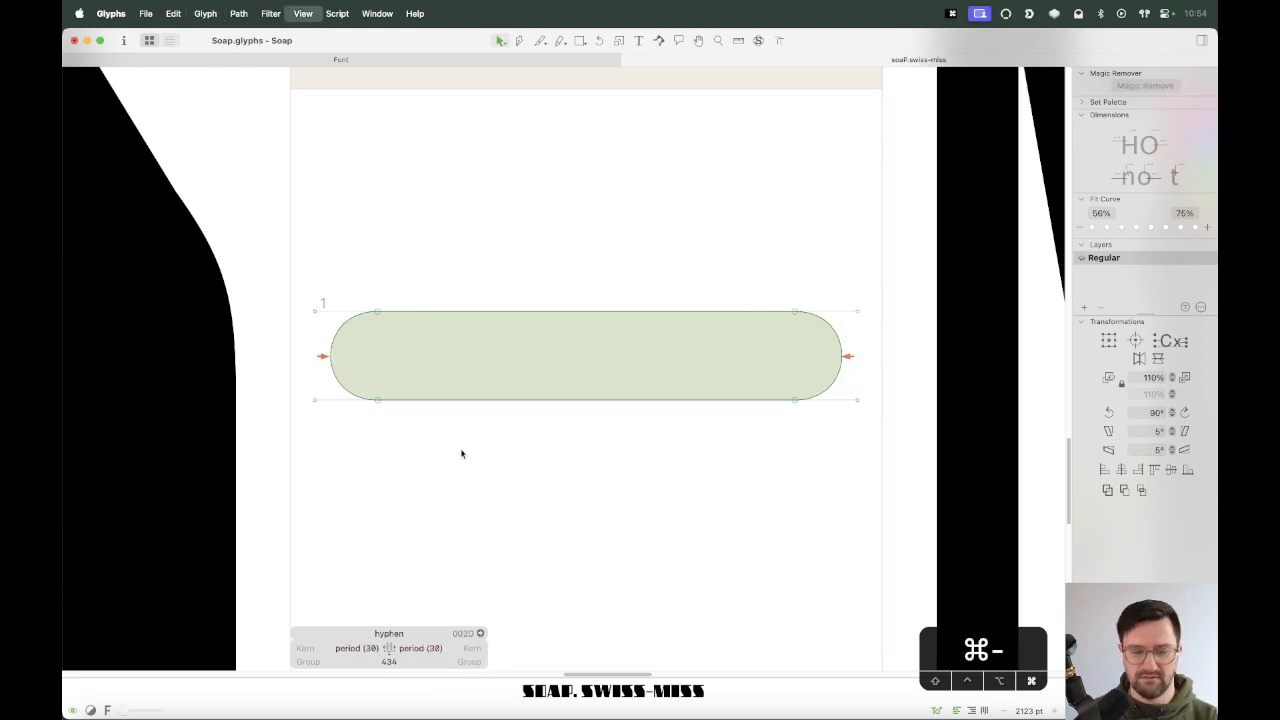
pyautogui.press('t')
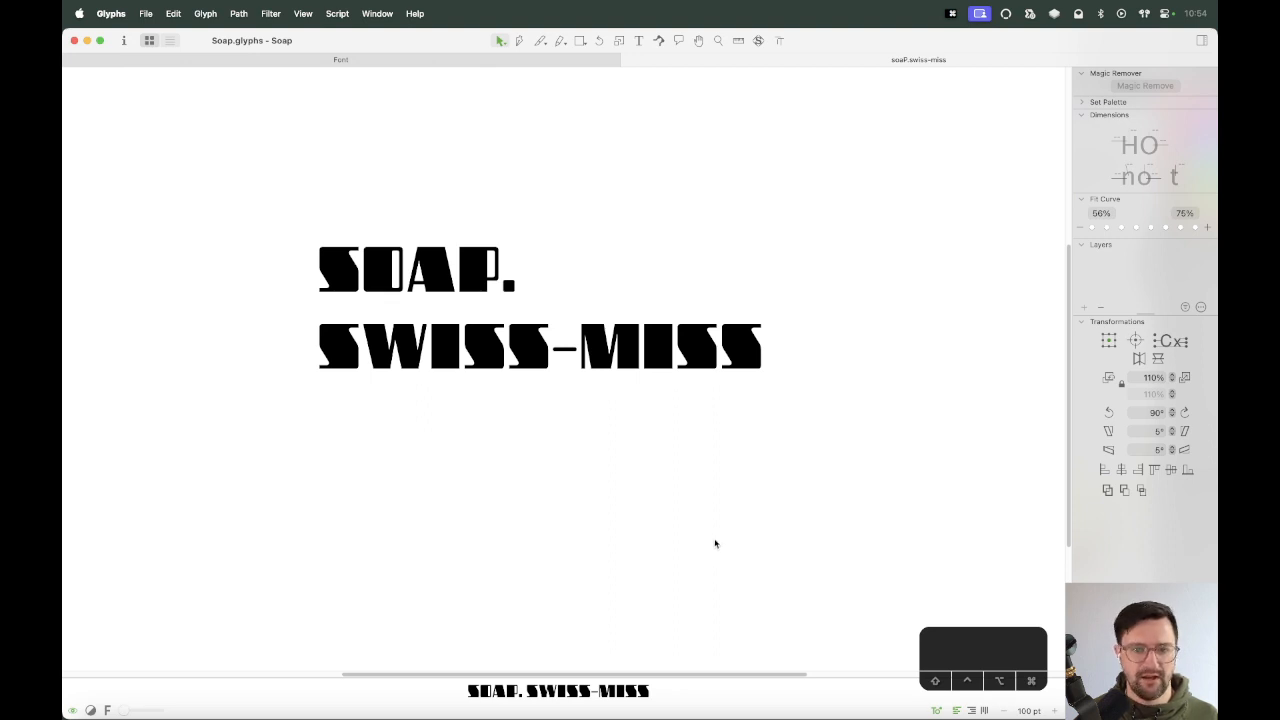
# Return to the font overview, save the Soap font file and look over the other punctuation glyphs.
pyautogui.click(551, 61)
pyautogui.click(440, 577)
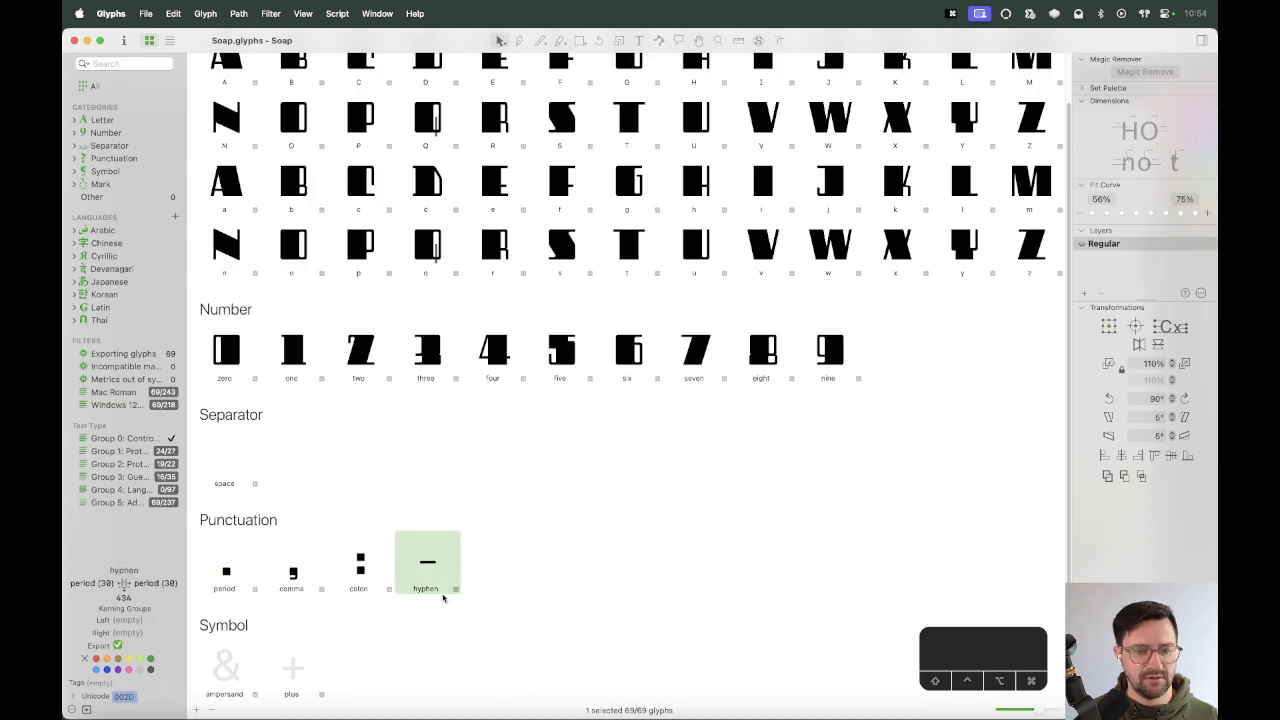
pyautogui.press('super+s')
pyautogui.click(352, 570)
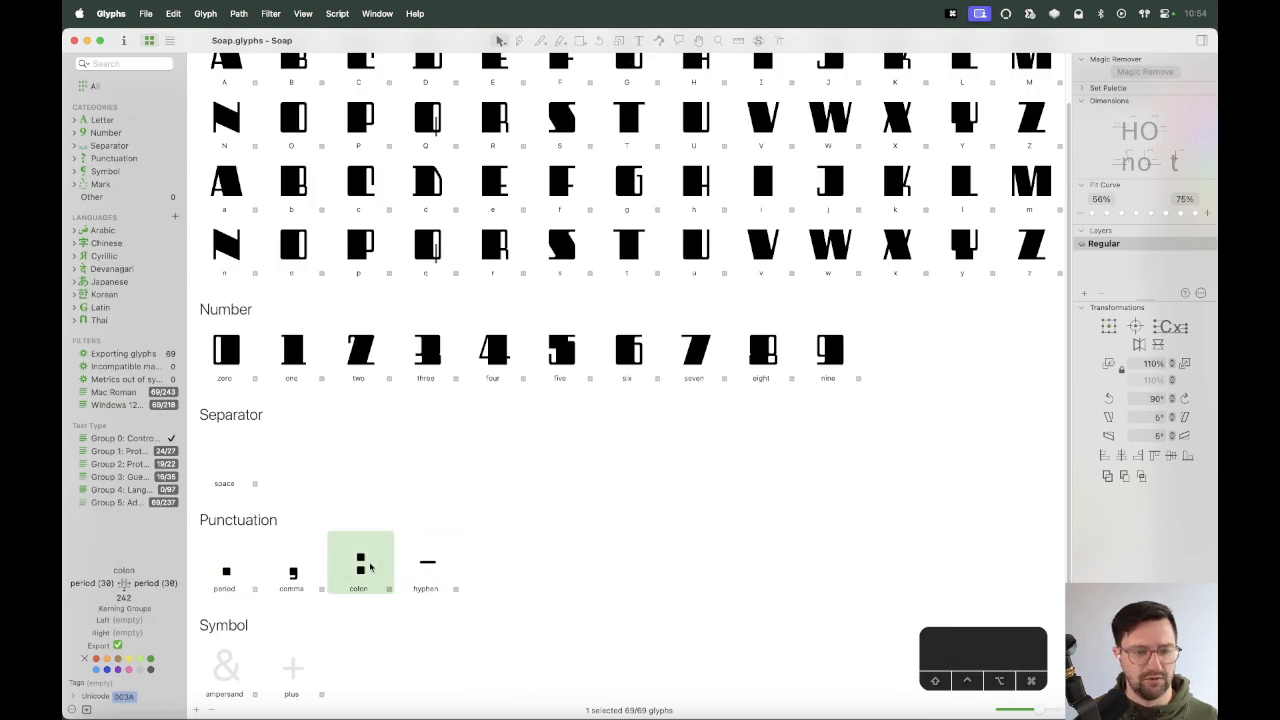
pyautogui.click(296, 574)
pyautogui.click(224, 577)
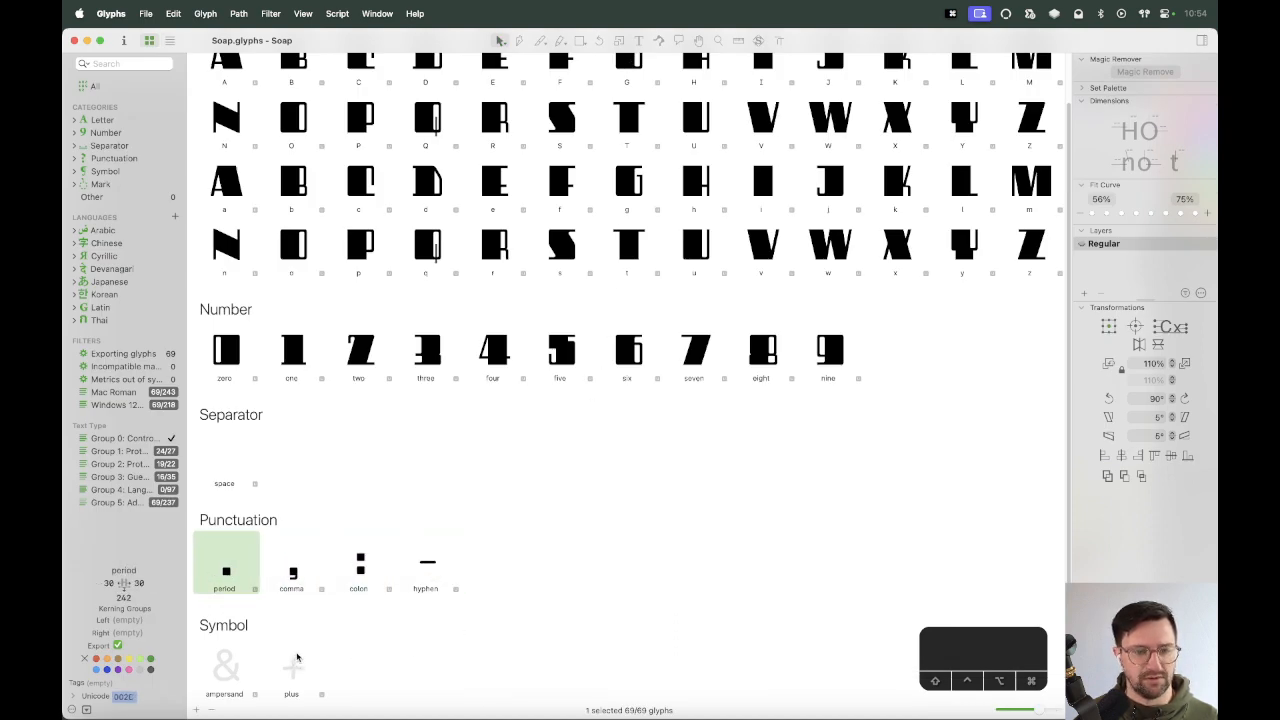
# Open the hyphen in a new edit view and replace it with the sample text star+wars.
pyautogui.doubleClick(424, 575)
pyautogui.press('t')
pyautogui.press('super+a')
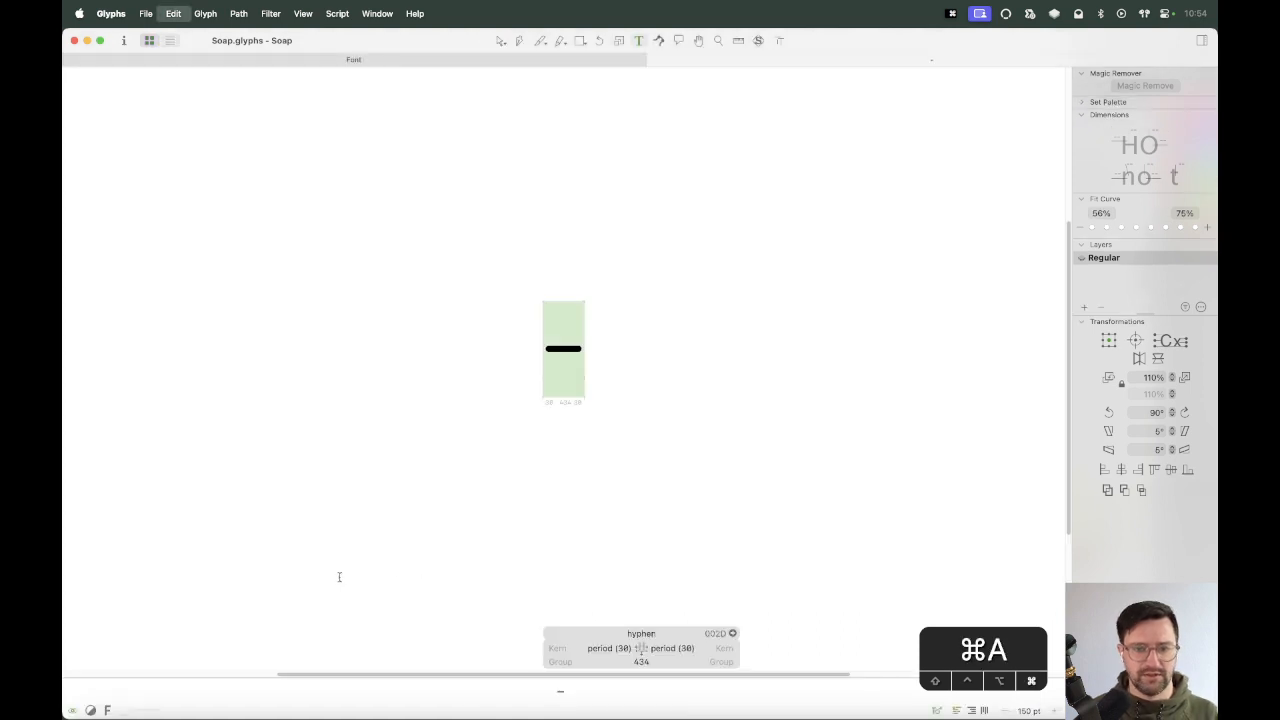
pyautogui.write('star')
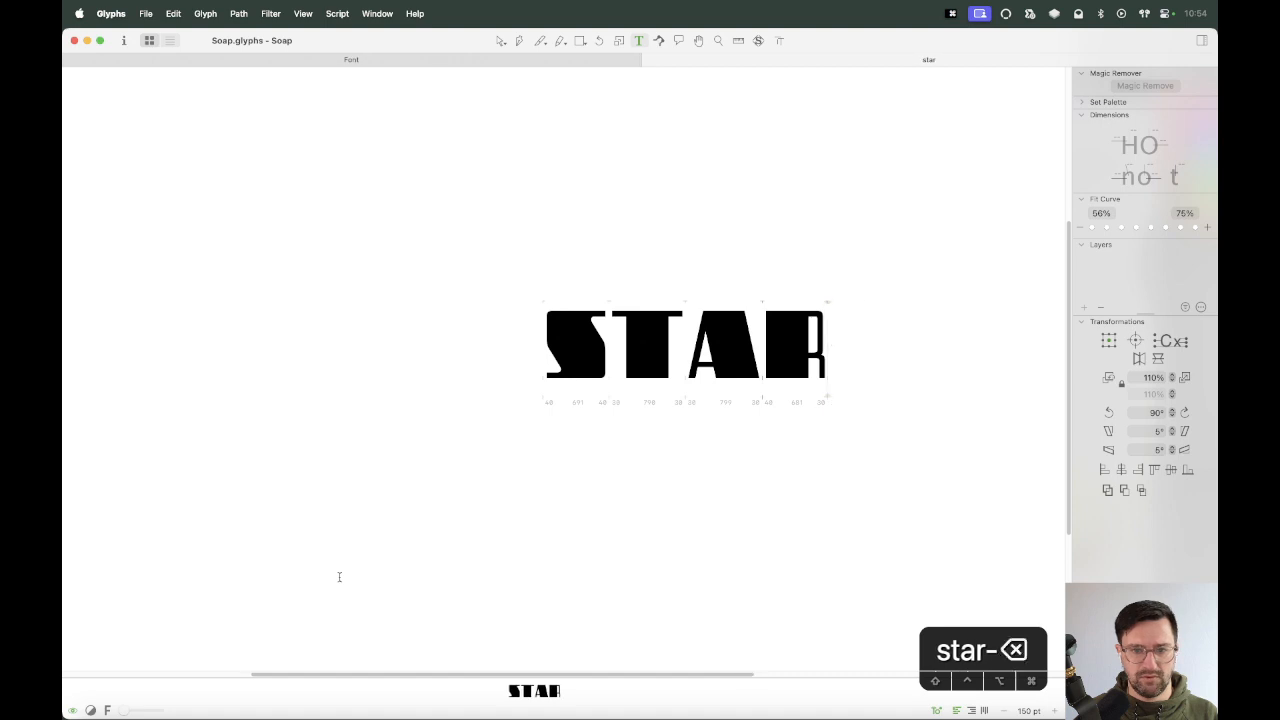
pyautogui.write('+wars')
pyautogui.press('Escape')
pyautogui.press('space')
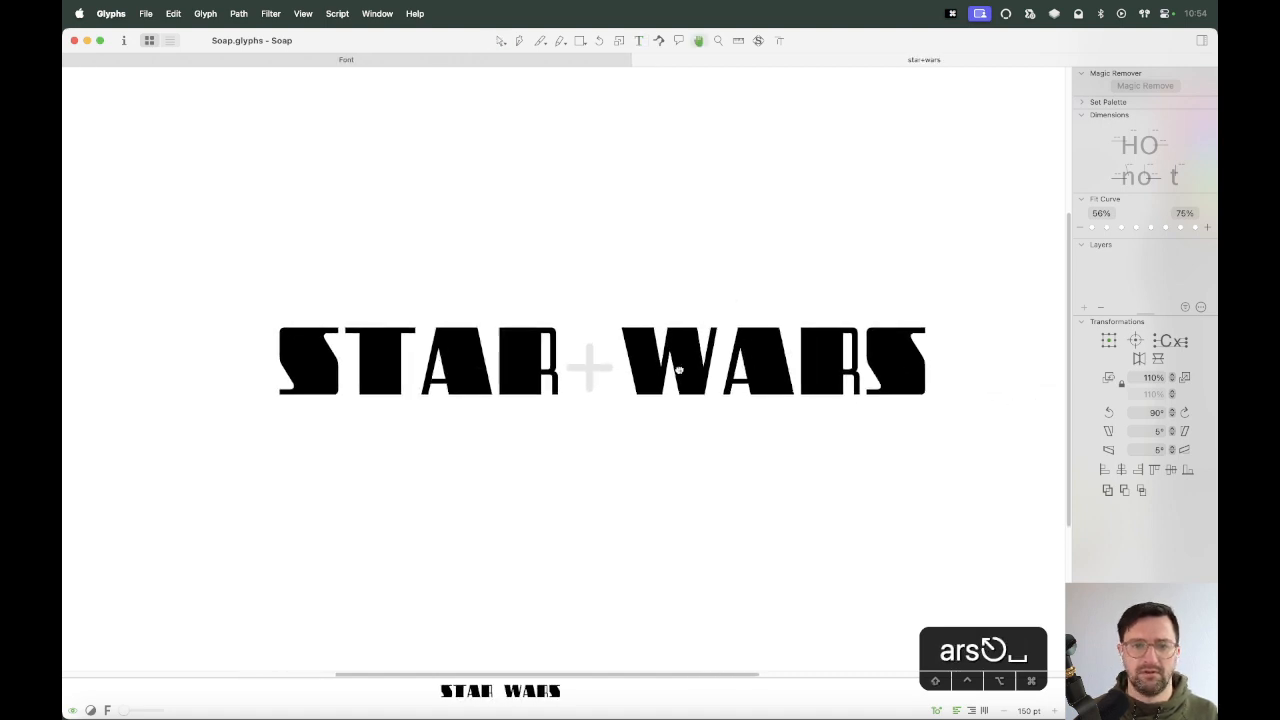
# Copy the hyphen's outline into the empty plus glyph, using a temporary hyphen inserted before the plus in the sample text.
pyautogui.press('z')
pyautogui.moveTo(743, 294); pyautogui.dragTo(510, 418)
pyautogui.write('vt')
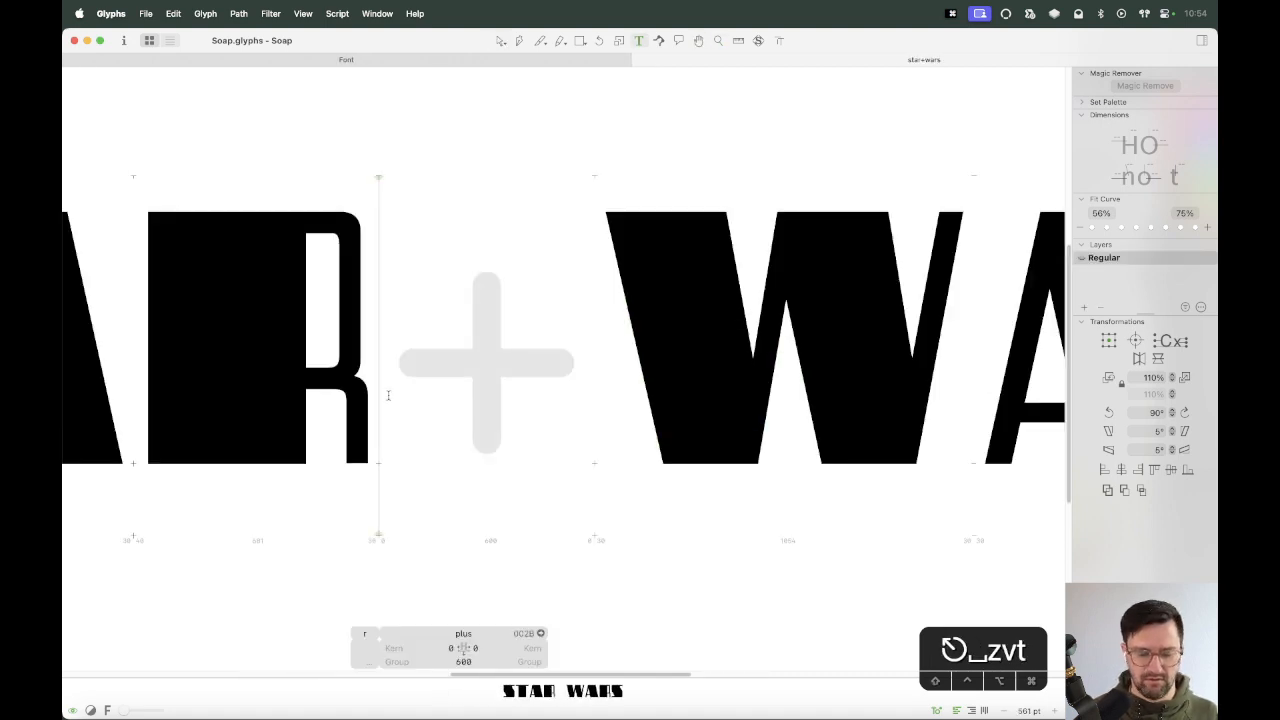
pyautogui.write('-')
pyautogui.press('Escape')
pyautogui.press('super+a')
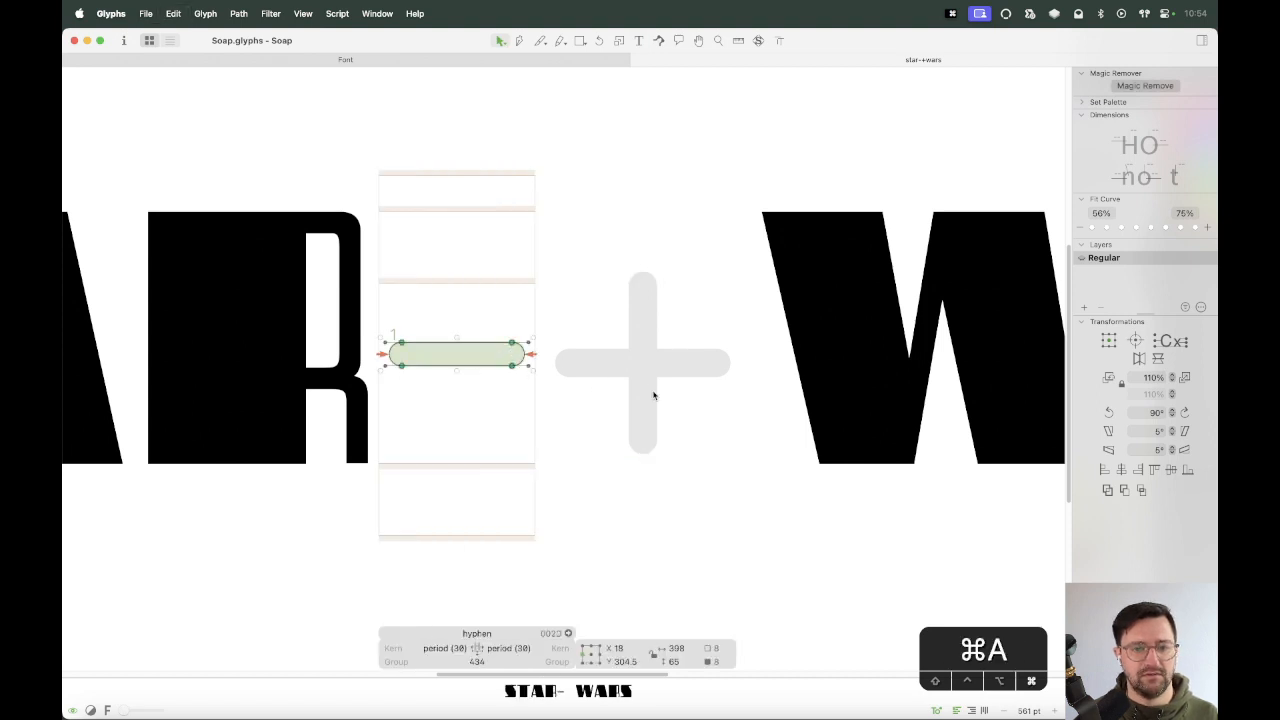
pyautogui.press('super+c')
pyautogui.doubleClick(653, 396)
pyautogui.press('super+v')
pyautogui.press('t')
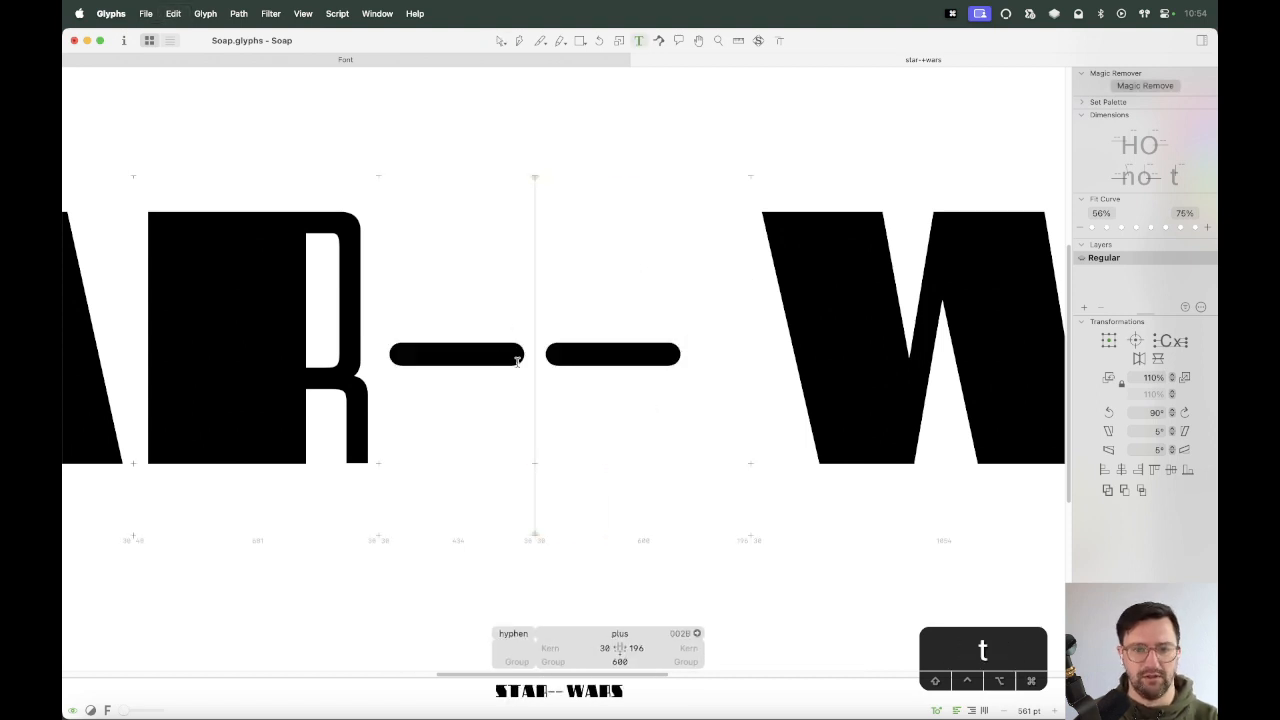
pyautogui.press('BackSpace')
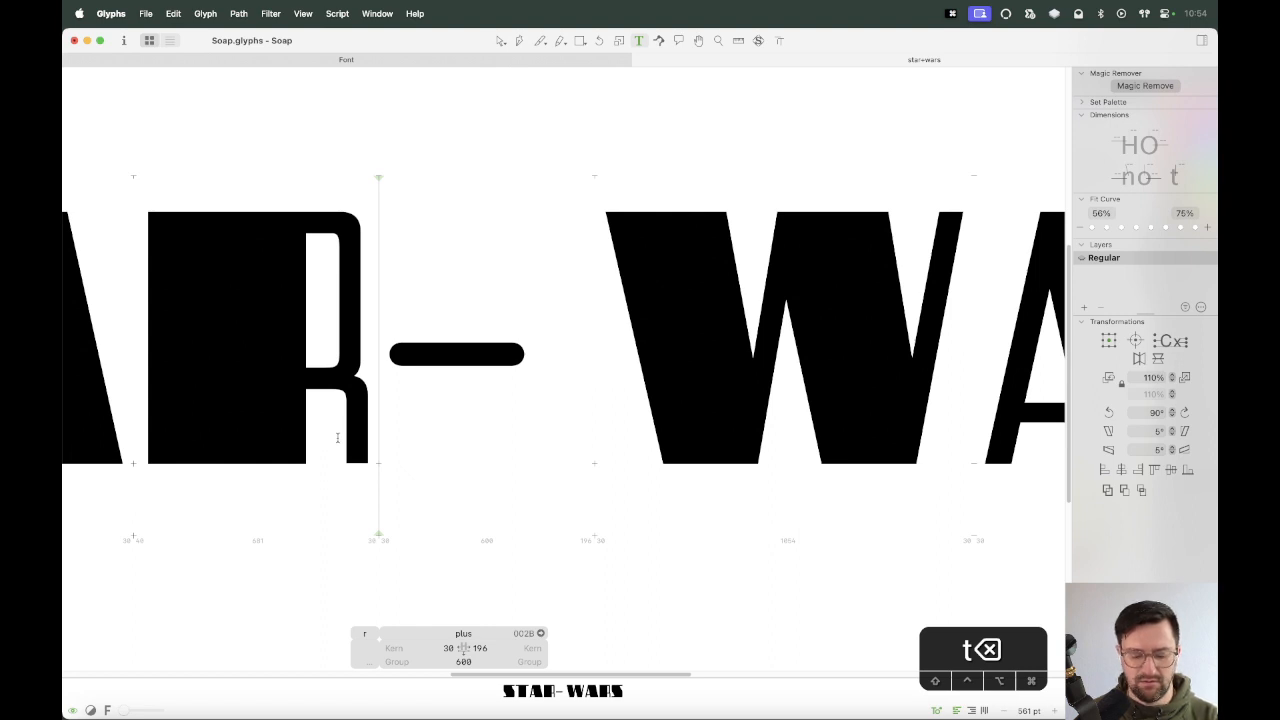
# Copy the period's square outline into the plus glyph, using a temporary period inserted before the plus.
pyautogui.write('.')
pyautogui.press('Escape')
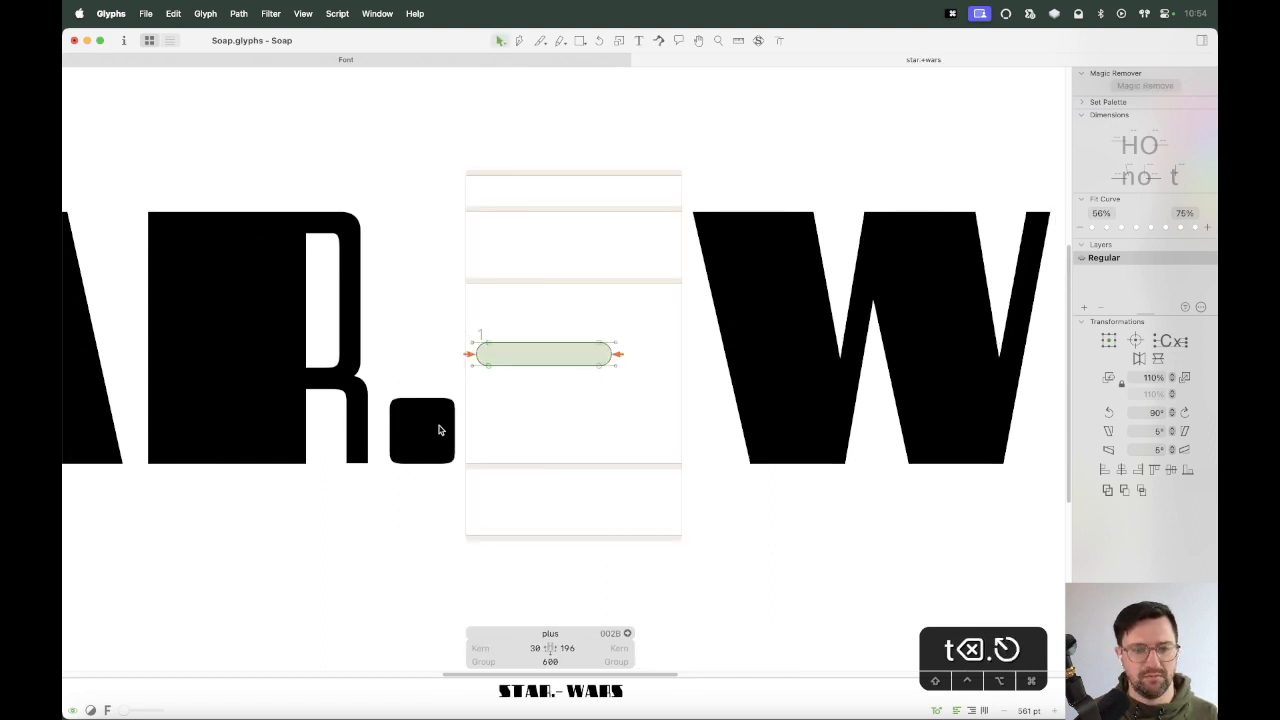
pyautogui.doubleClick(435, 432)
pyautogui.doubleClick(523, 428)
pyautogui.press('t')
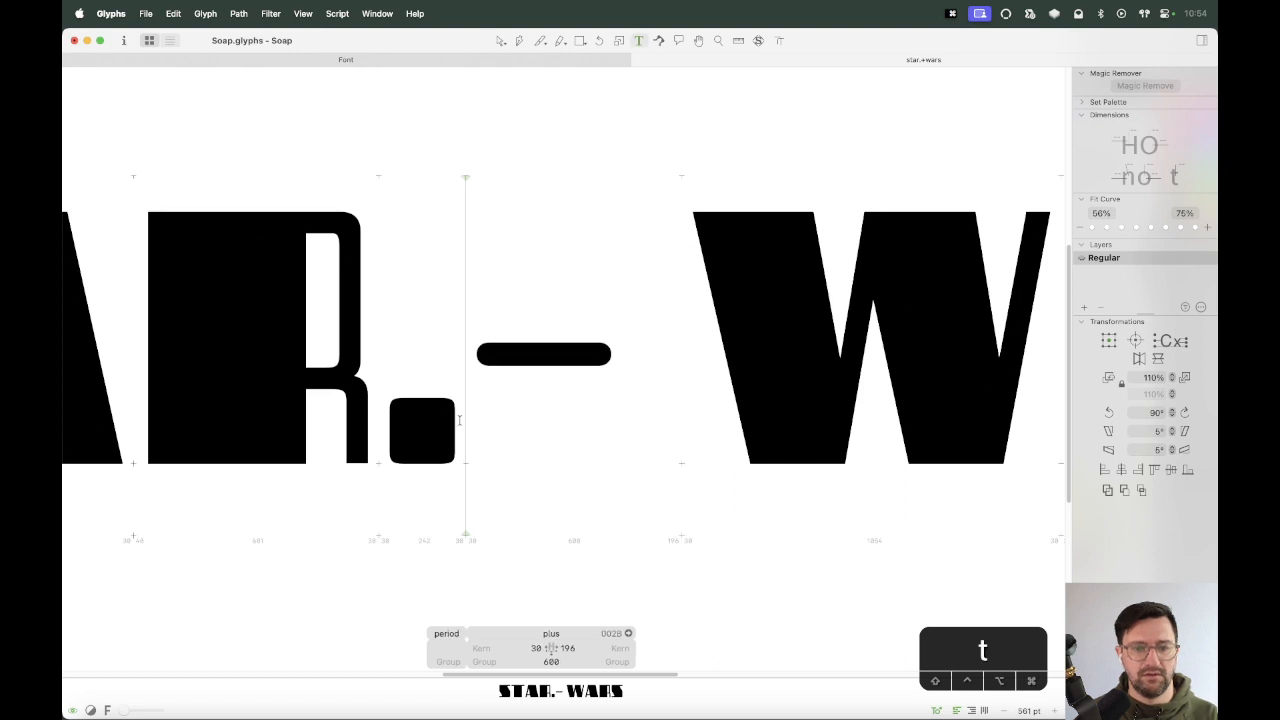
pyautogui.press('BackSpace')
pyautogui.press('Escape')
pyautogui.press('super+v')
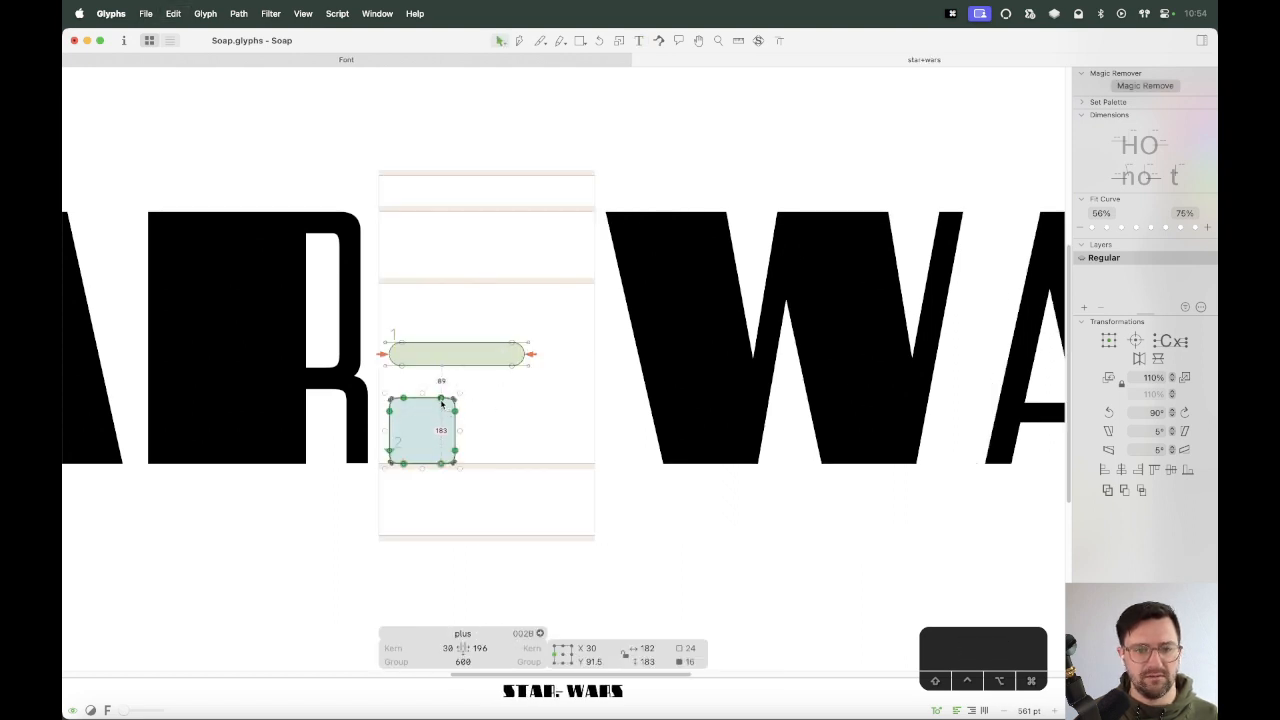
# Move the pasted square over the plus glyph's horizontal bar and stretch it into a vertical bar about 422 units tall.
pyautogui.click(491, 384)
pyautogui.moveTo(491, 384); pyautogui.dragTo(354, 483)
pyautogui.moveTo(456, 413); pyautogui.dragTo(515, 316)
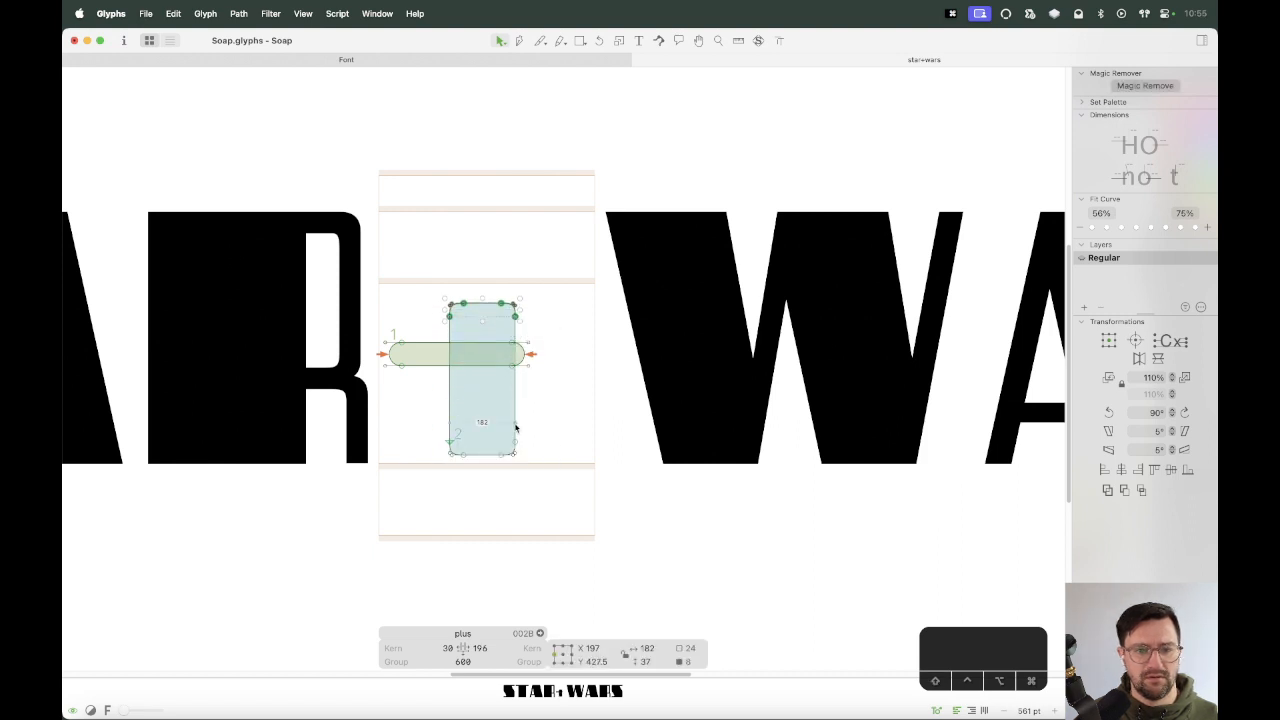
pyautogui.doubleClick(515, 429)
pyautogui.moveTo(515, 442)
pyautogui.mouseDown()
pyautogui.moveTo(515, 410)
pyautogui.moveTo(515, 422)
pyautogui.mouseUp()
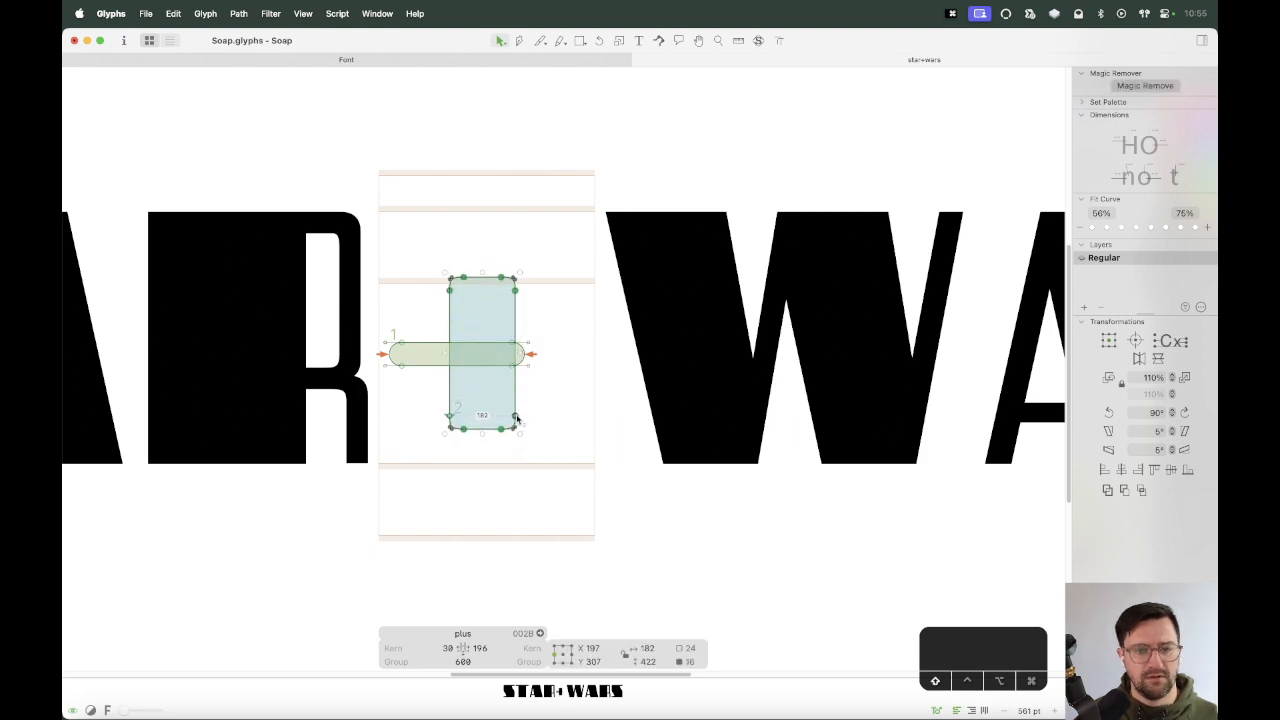
# Align the horizontal and vertical bars of the plus to each other's vertical centre.
pyautogui.press('super+a')
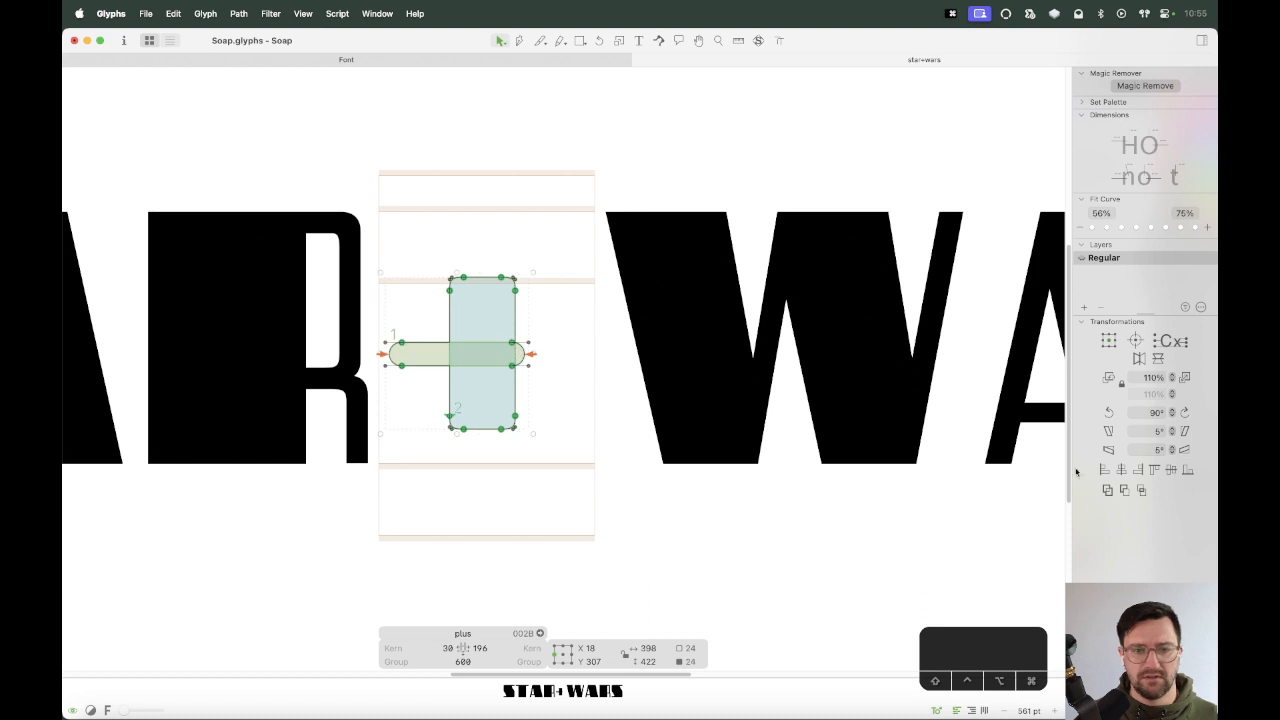
pyautogui.click(1170, 470)
pyautogui.click(809, 450)
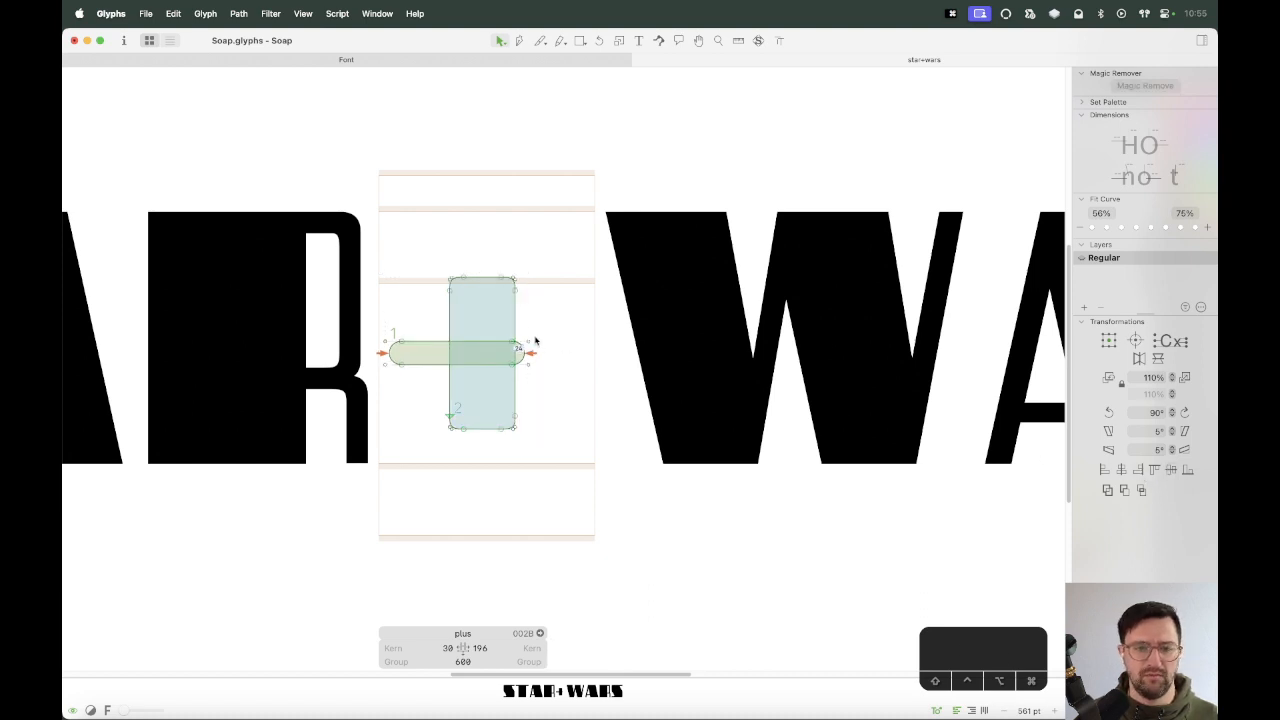
# Move the plus glyph's horizontal bar right to X 58 and extend its right end to a 453-unit span.
pyautogui.click(434, 347)
pyautogui.press('shift+super+Right')
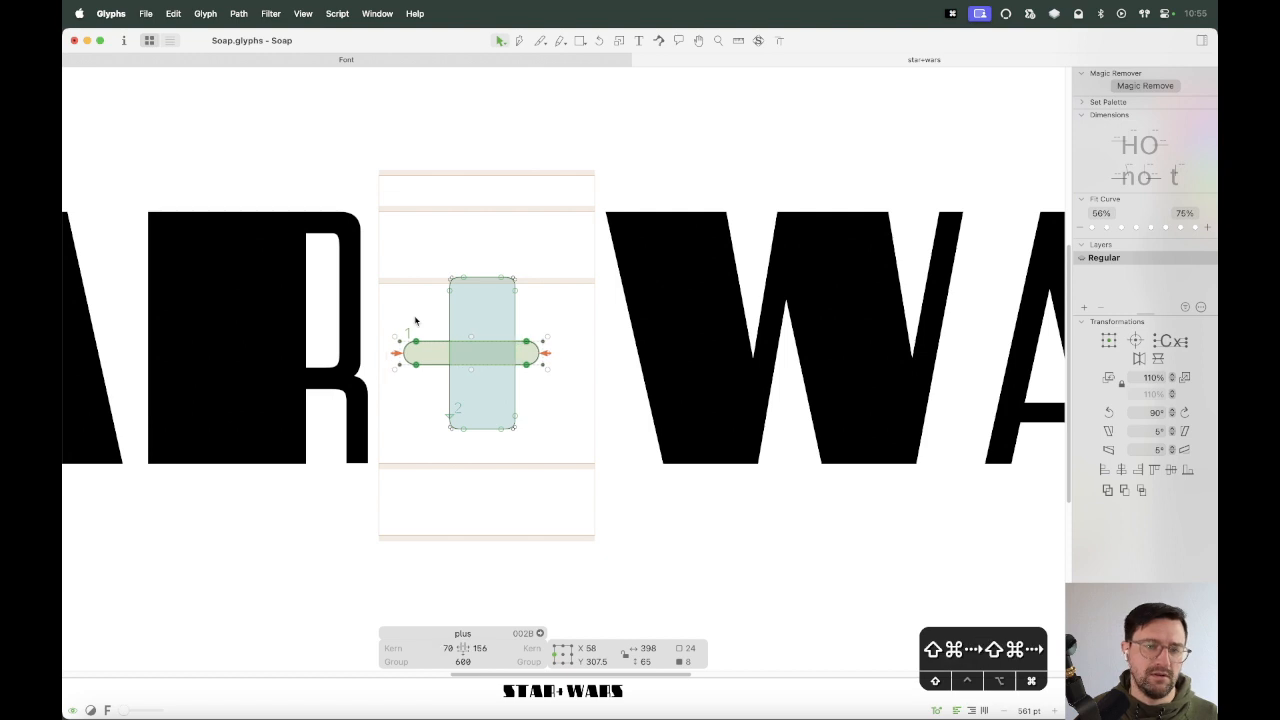
pyautogui.moveTo(612, 338); pyautogui.dragTo(520, 374)
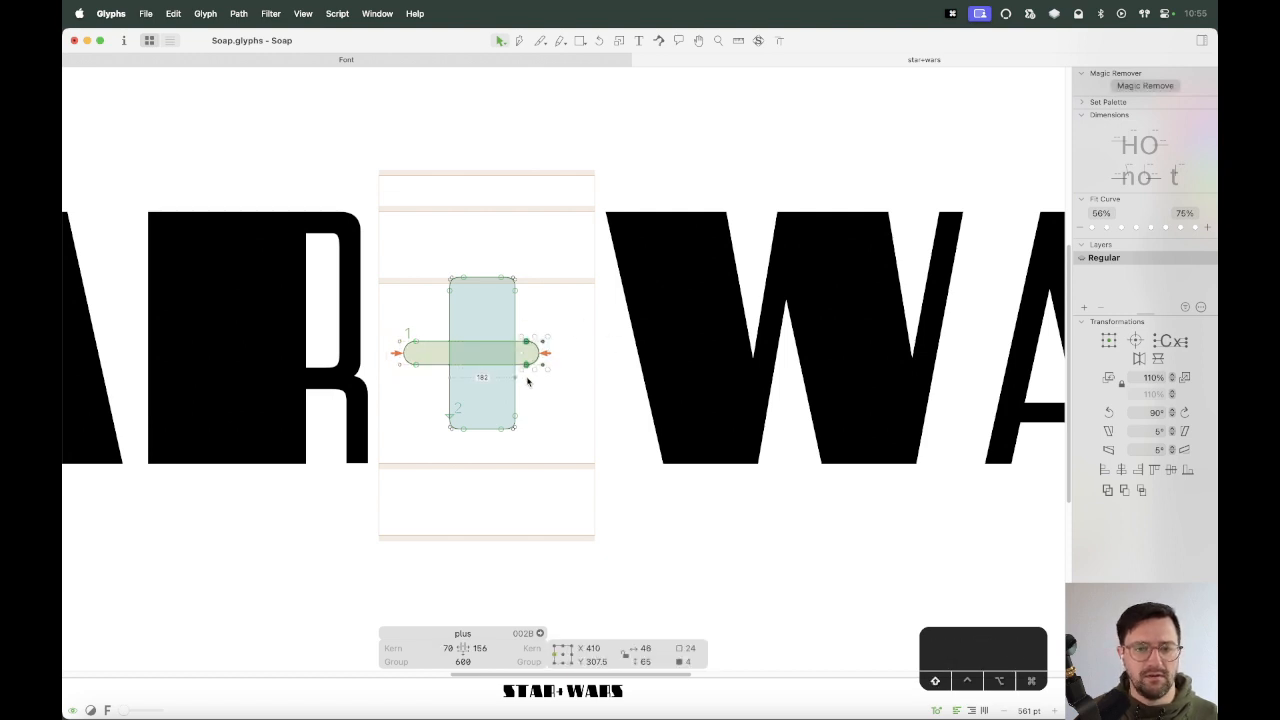
pyautogui.press('shift+super+Right')
pyautogui.press('shift+super+Right')
pyautogui.hotkey('shift', 'Left')
pyautogui.hotkey('shift', 'Left')
pyautogui.hotkey('shift', 'Left')
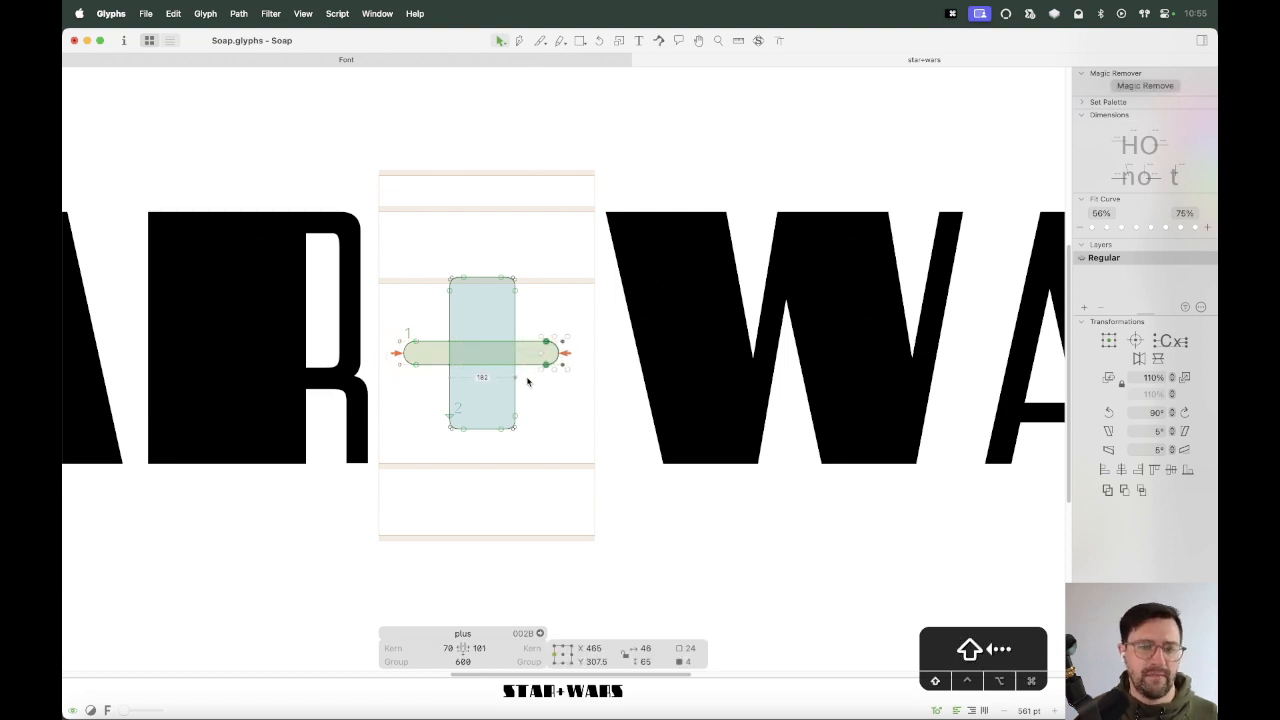
# Preview the plus between the words and align its two bars to each other's horizontal centre.
pyautogui.press('space')
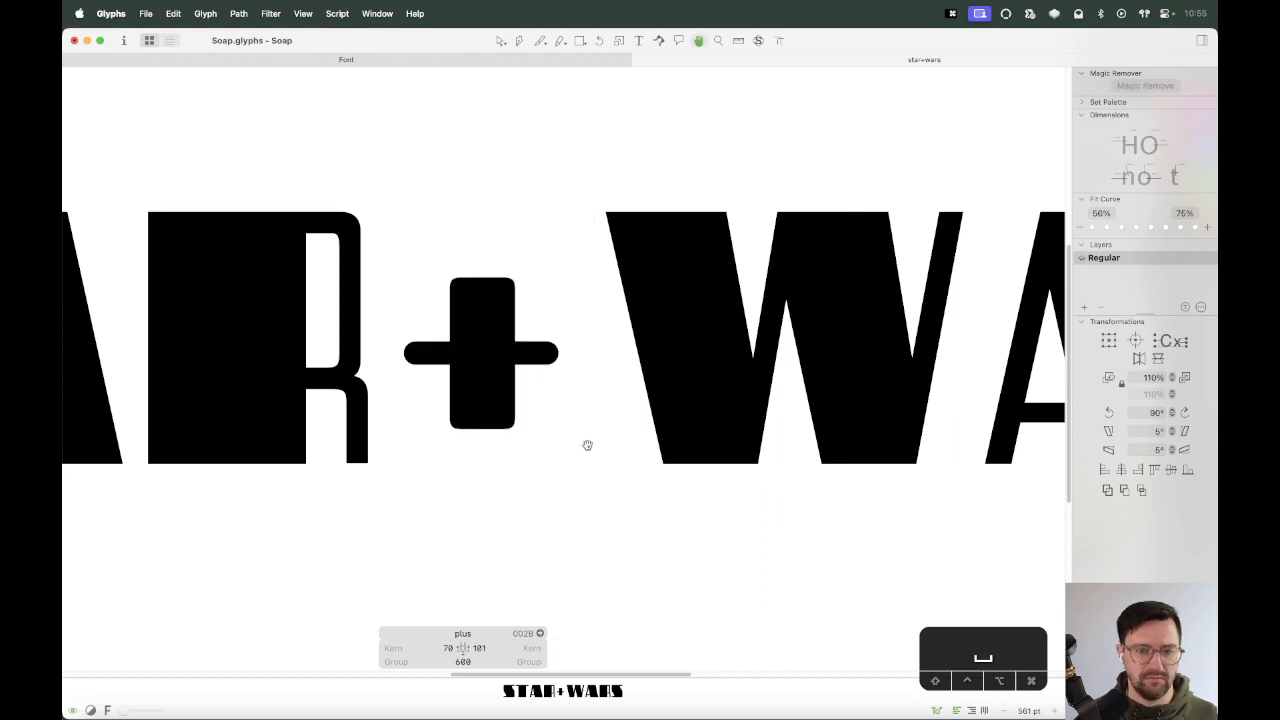
pyautogui.press('super+a')
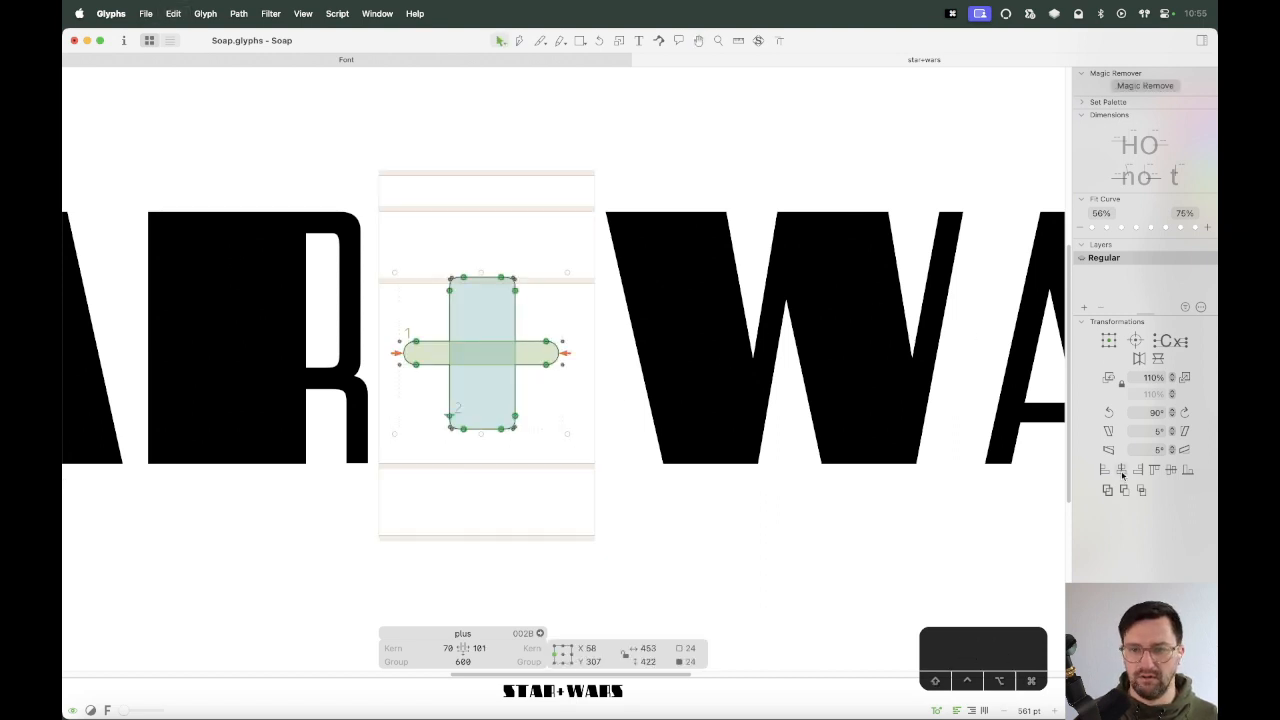
pyautogui.press('space')
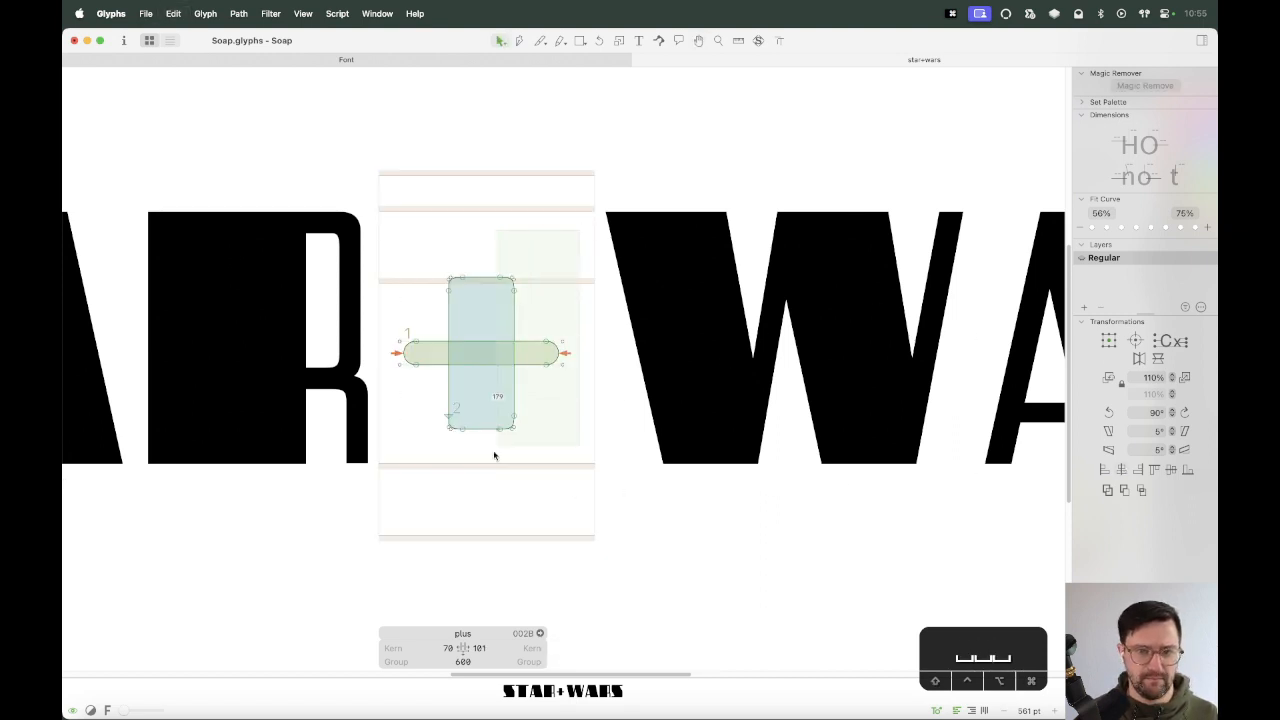
# Widen both bars of the plus by shifting their right-end nodes to X 477, and enlarge the preview area.
pyautogui.moveTo(493, 451); pyautogui.dragTo(496, 471)
pyautogui.press('shift+super+space')
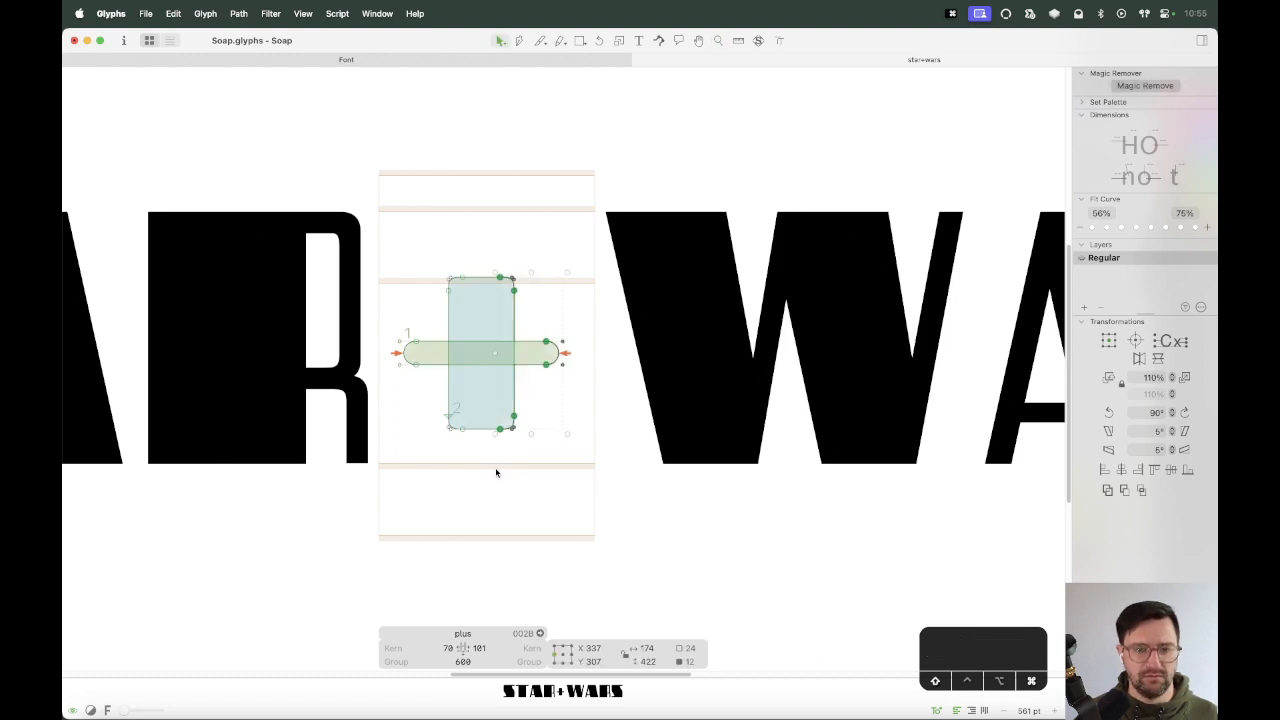
pyautogui.press('shift+super+Right')
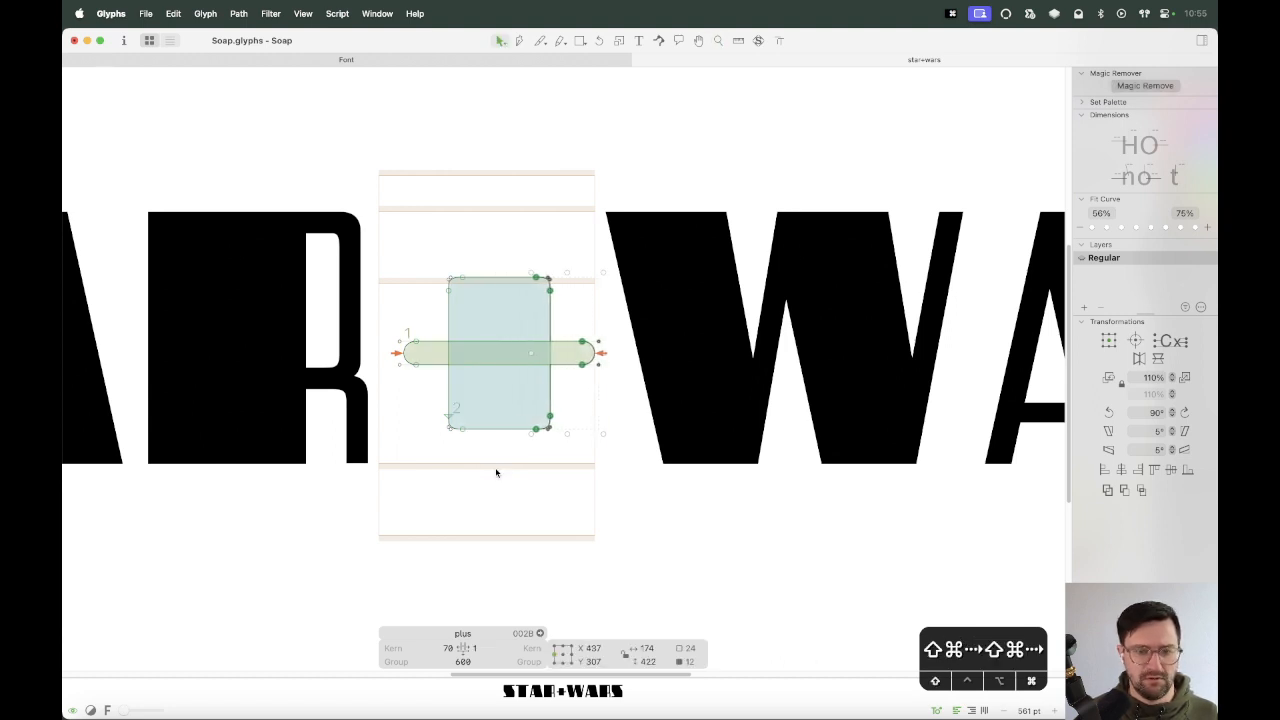
pyautogui.press('shift+super+Right')
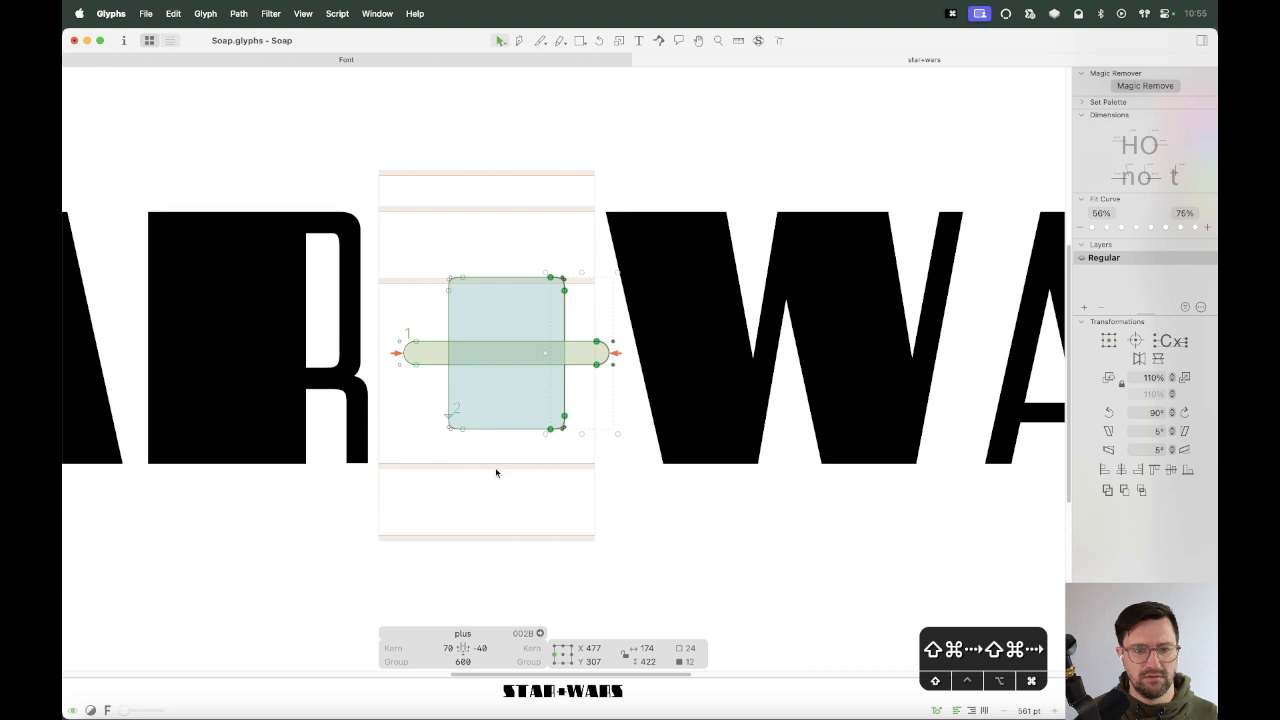
pyautogui.moveTo(685, 676); pyautogui.dragTo(680, 657)
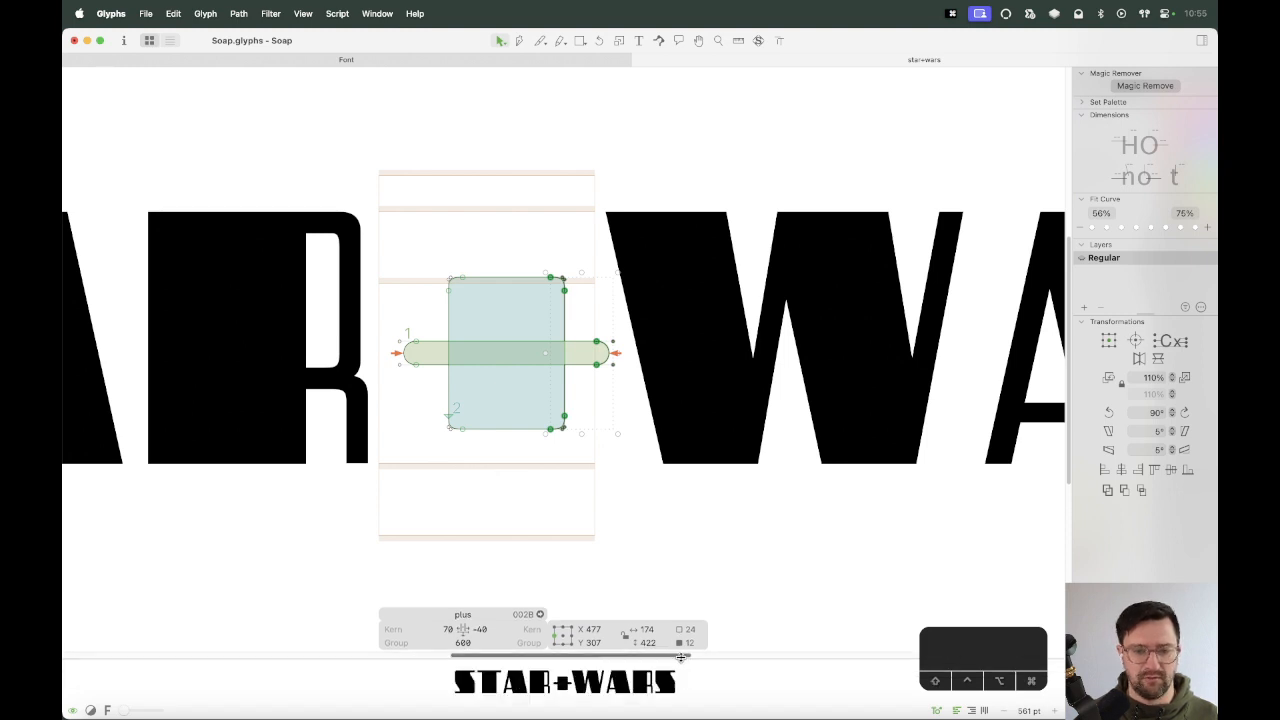
# Link the plus glyph's left and right sidebearings to the period.
pyautogui.click(445, 628)
pyautogui.write('pe')
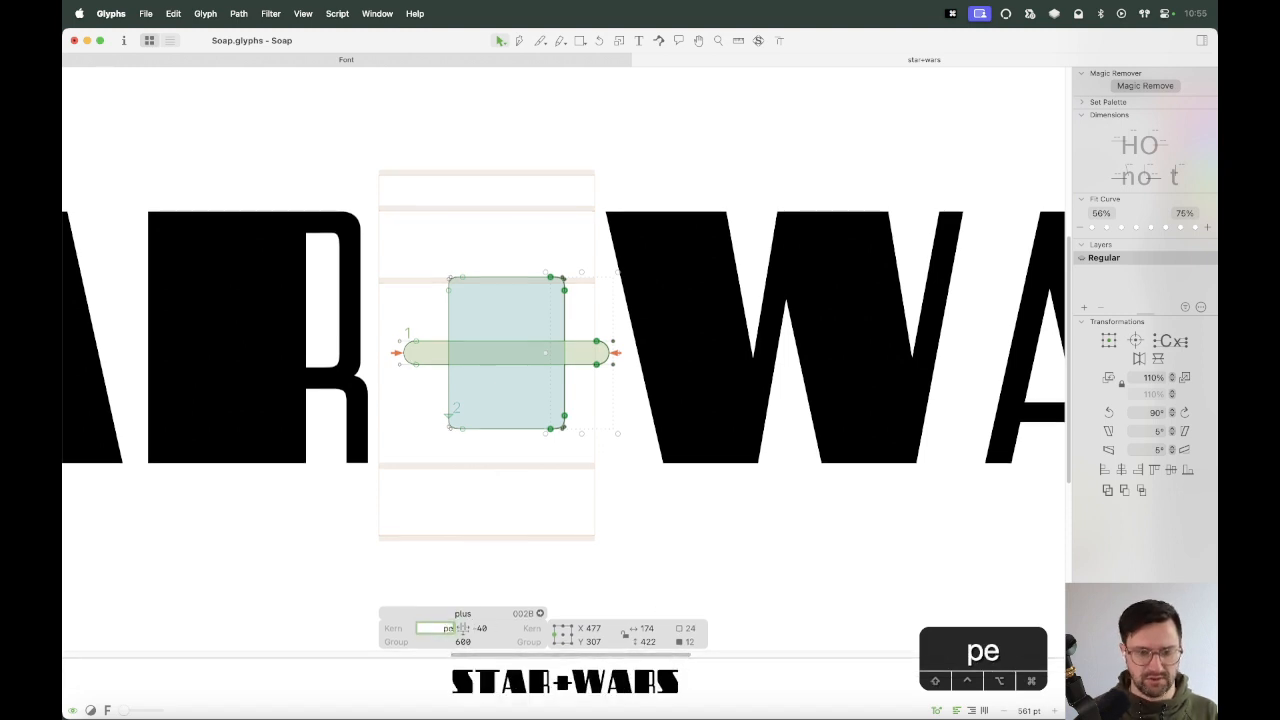
pyautogui.write('riod')
pyautogui.press('Tab')
pyautogui.write('period')
pyautogui.press('Return')
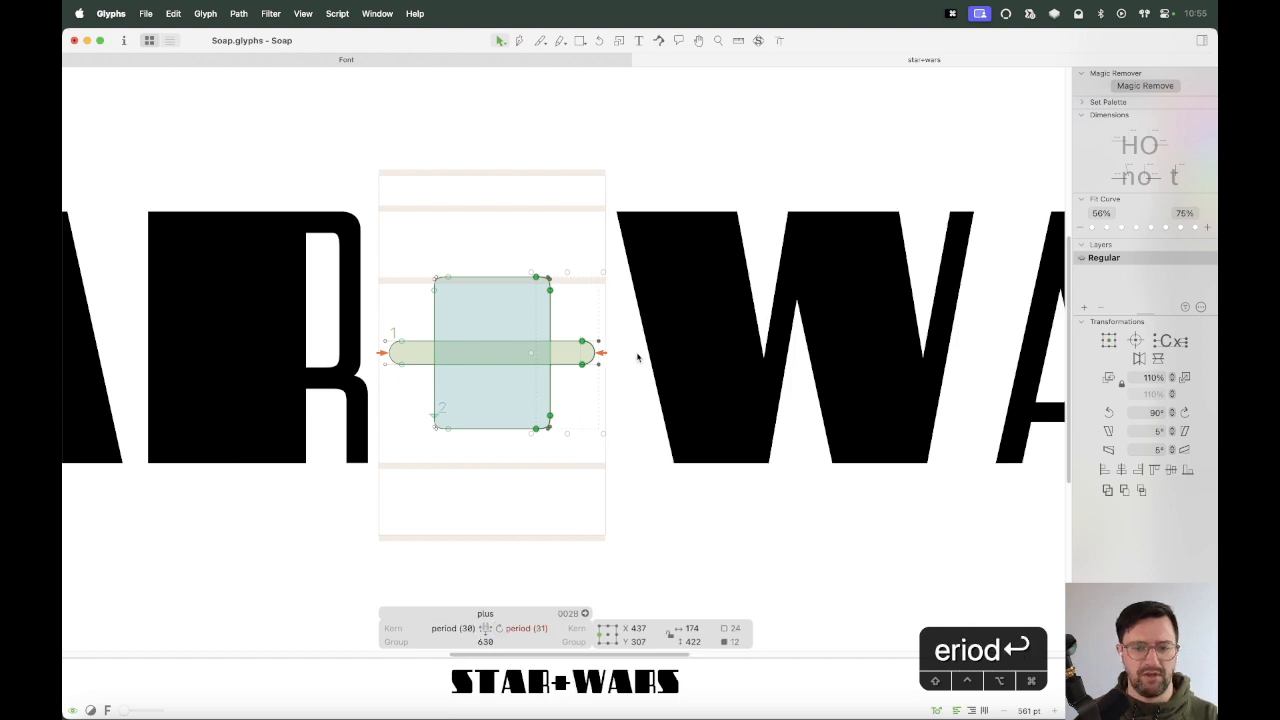
# Raise both bars of the plus together to Y 327 and update the glyph's metrics.
pyautogui.press('cmd+minus')
pyautogui.press('cmd+minus')
pyautogui.press('cmd+minus')
pyautogui.press('space')
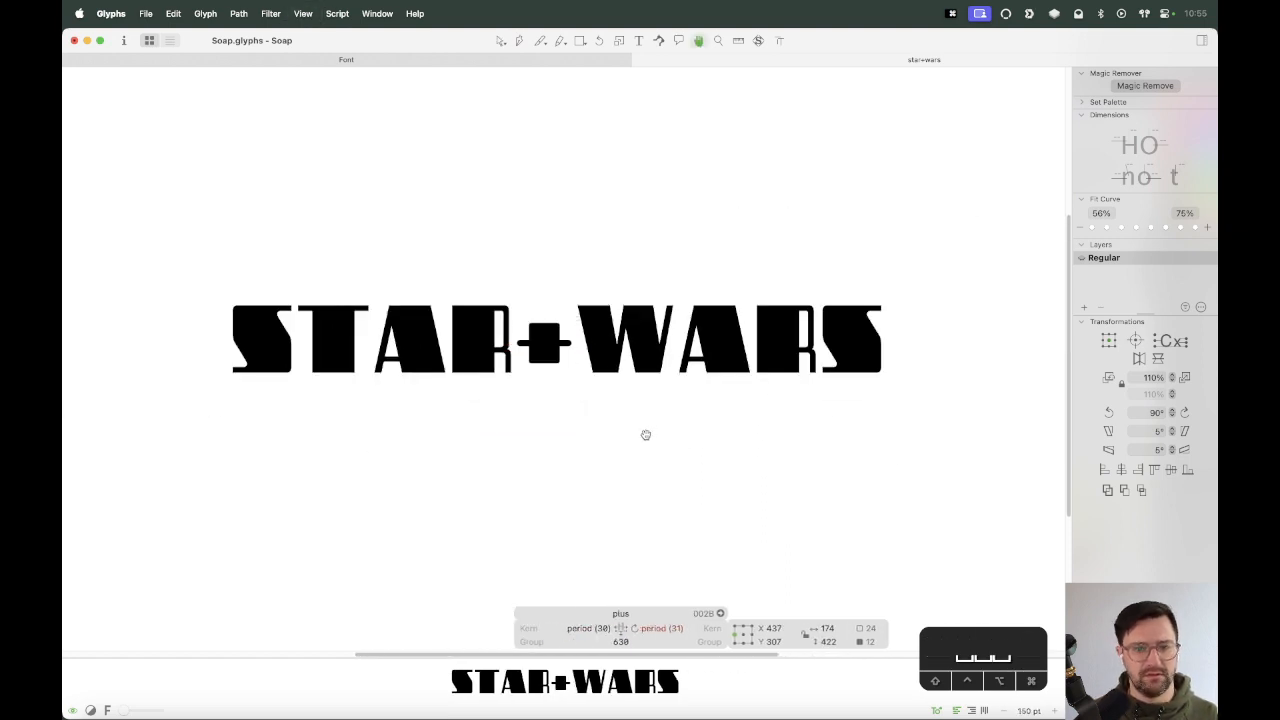
pyautogui.press('z')
pyautogui.moveTo(634, 269); pyautogui.dragTo(491, 414)
pyautogui.press('v')
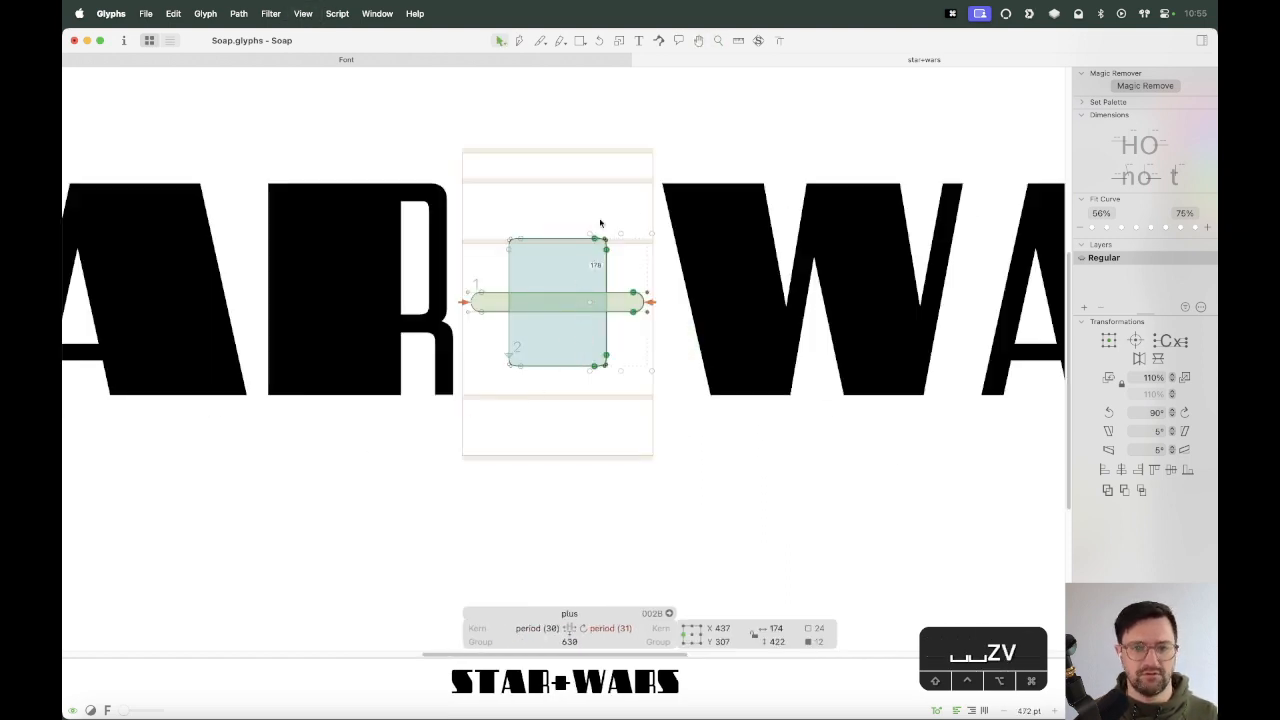
pyautogui.press('cmd+a')
pyautogui.hotkey('shift', 'Up')
pyautogui.hotkey('shift', 'Up')
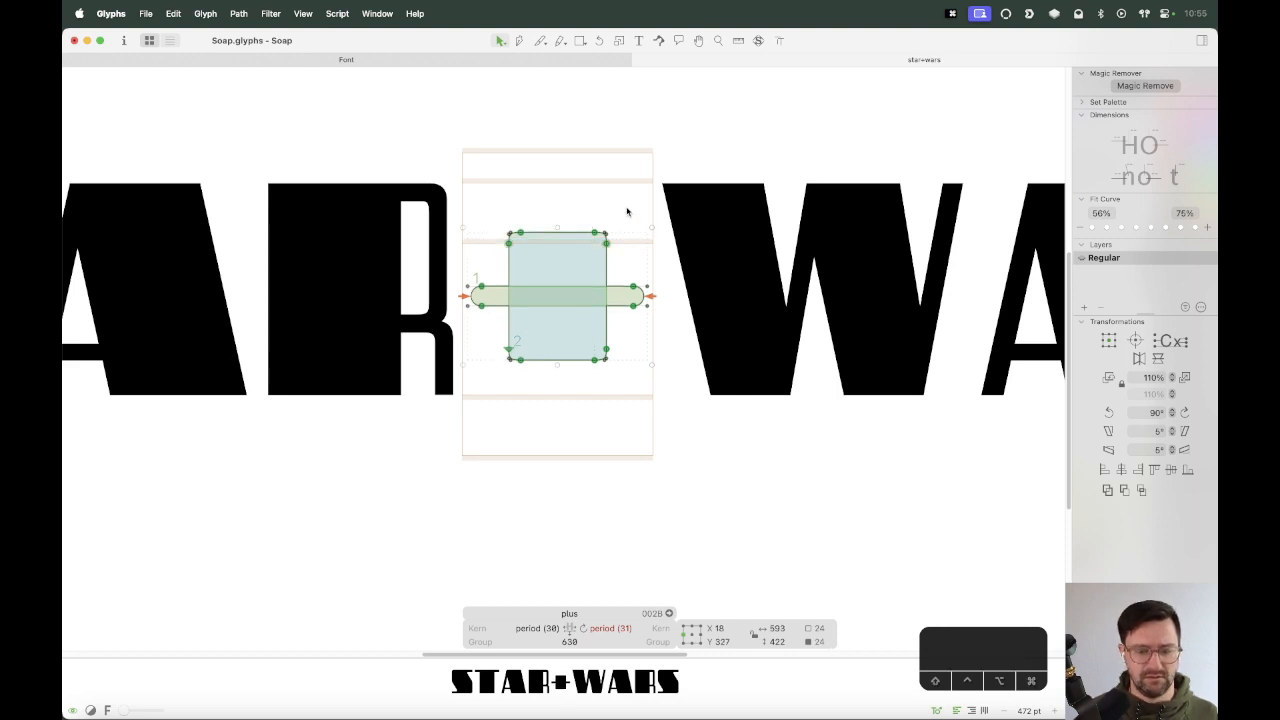
pyautogui.press('ctrl+super+m')
pyautogui.click(548, 492)
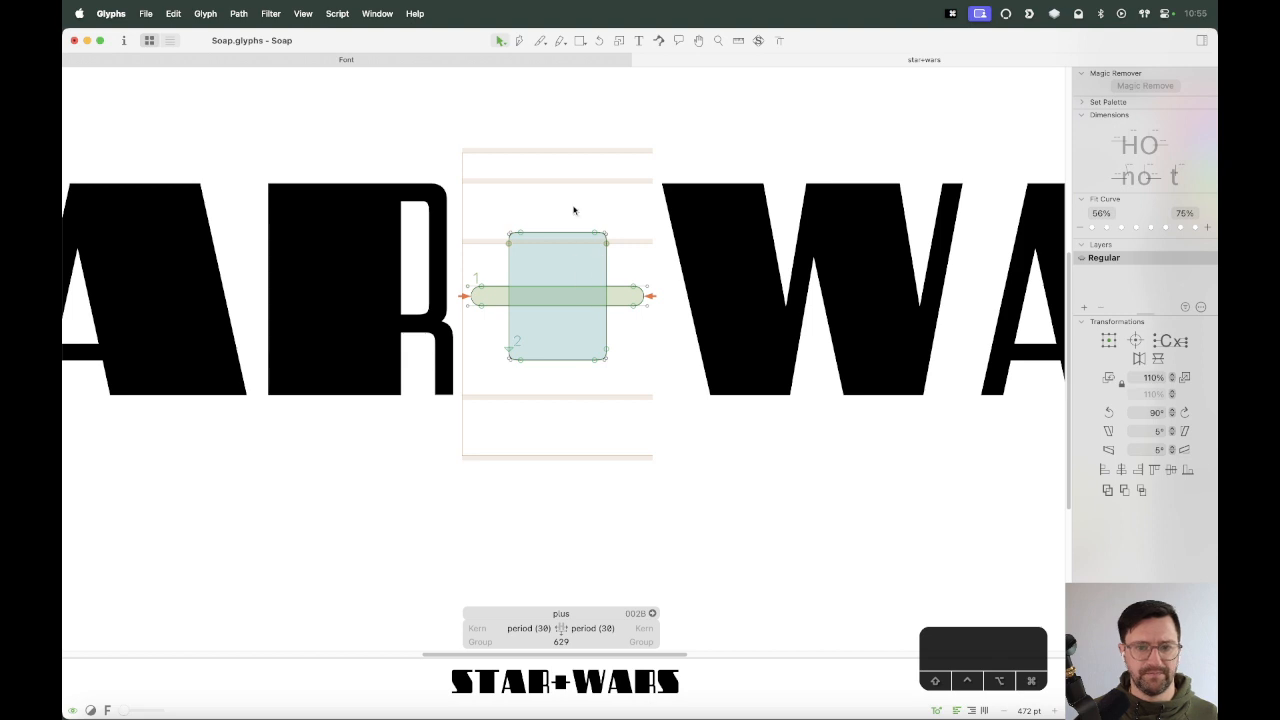
# Extend both bars of the plus by moving their right-end nodes to X 457, and update the metrics.
pyautogui.moveTo(574, 206); pyautogui.dragTo(663, 451)
pyautogui.press('shift+super+Right')
pyautogui.press('shift+super+Right')
pyautogui.press('shift+super+Left')
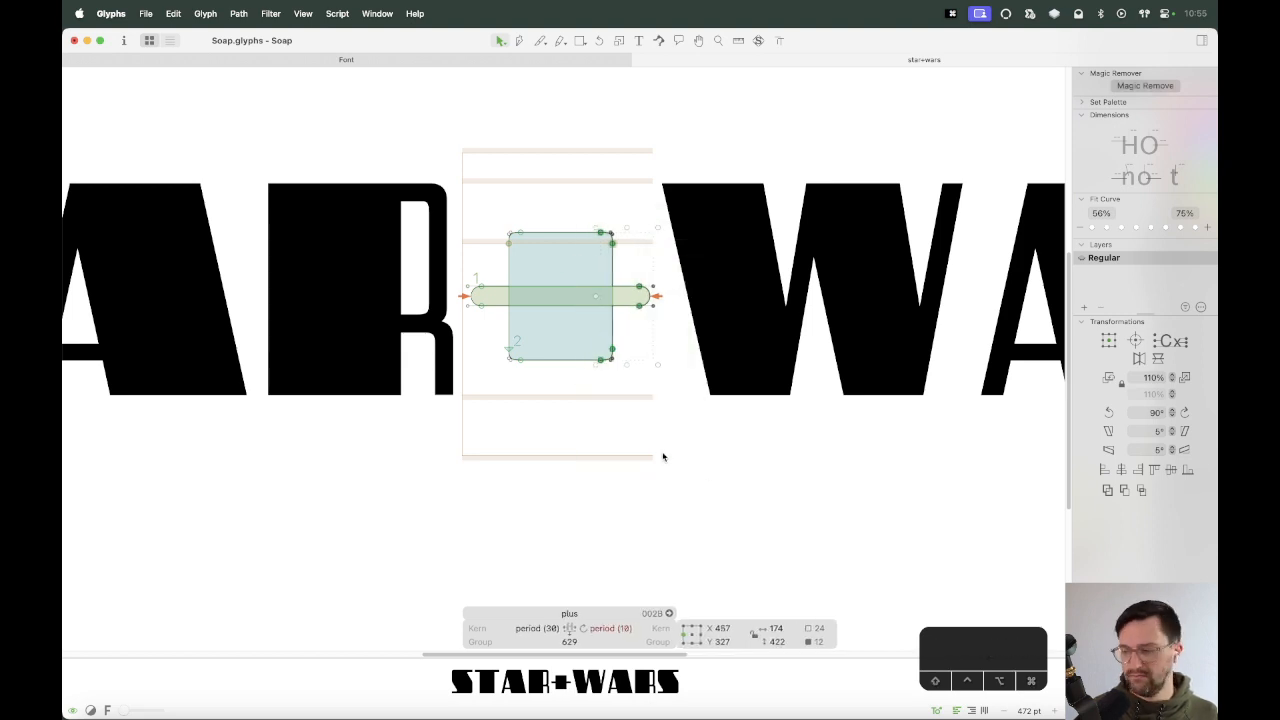
pyautogui.press('ctrl+super+m')
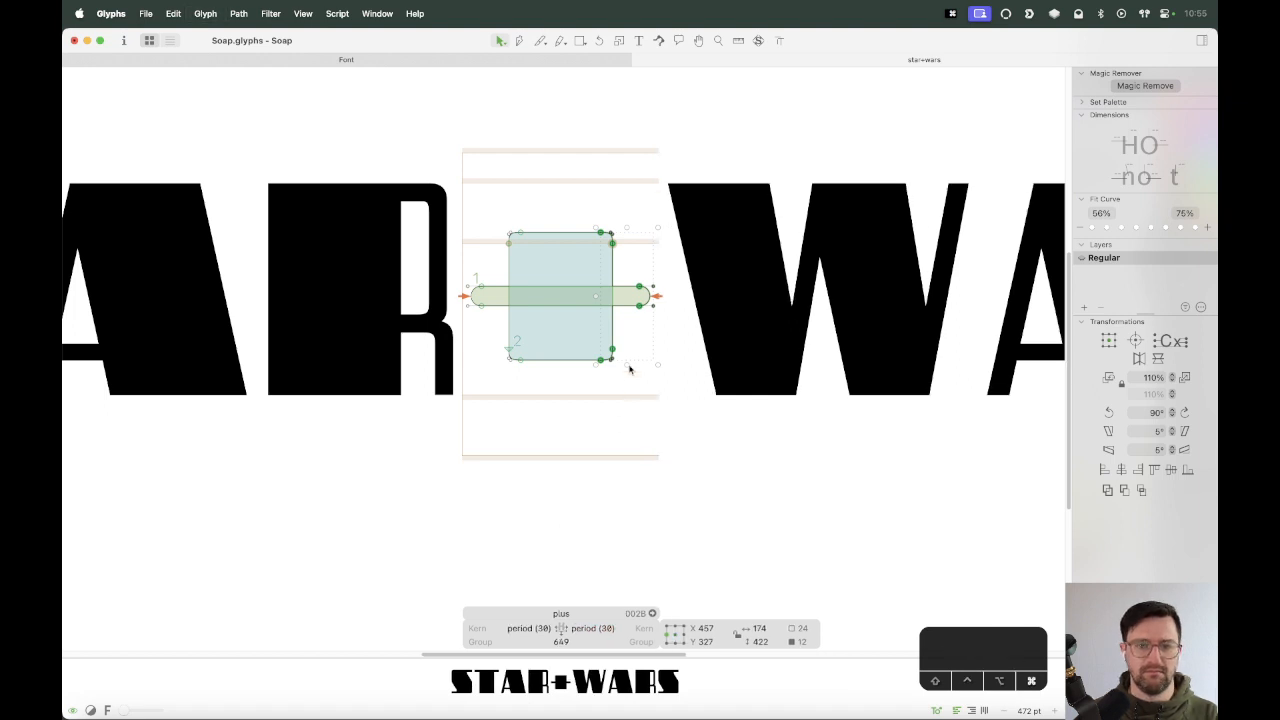
# Insert a colon before the plus in the sample text and raise both of its dots toward the plus's vertical centre.
pyautogui.write('t:')
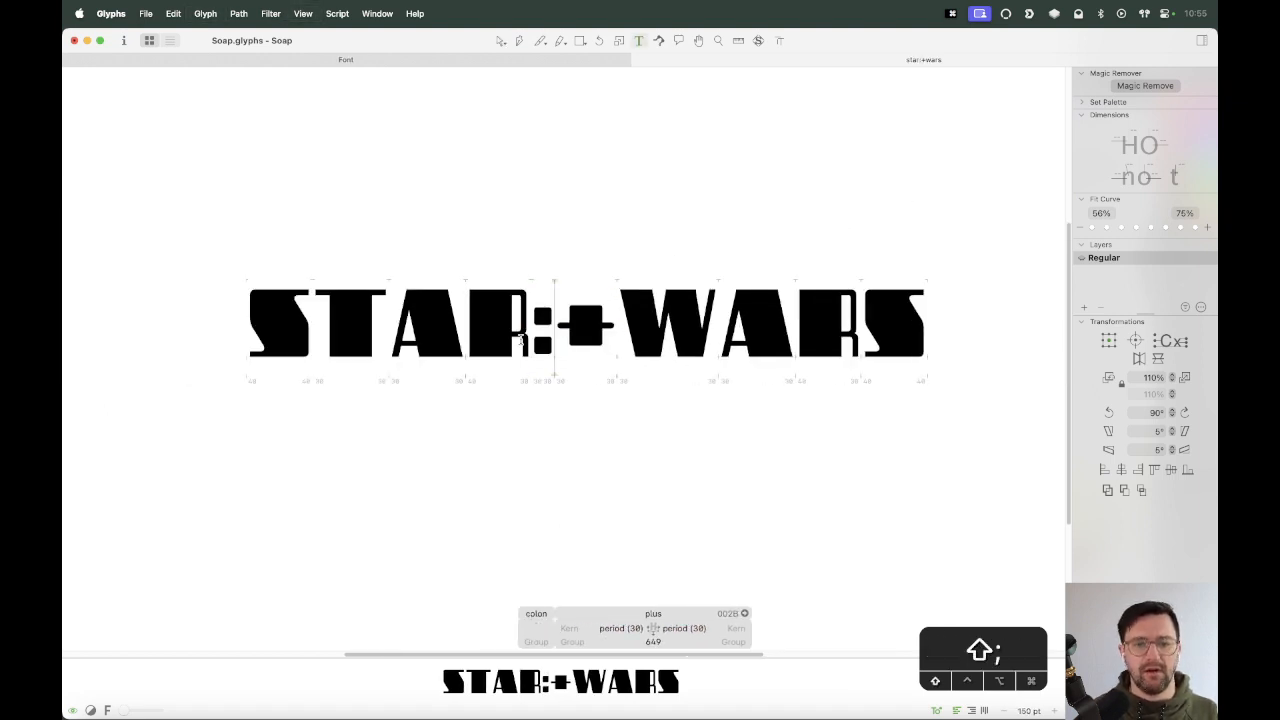
pyautogui.press('Escape')
pyautogui.doubleClick(546, 326)
pyautogui.click(542, 343)
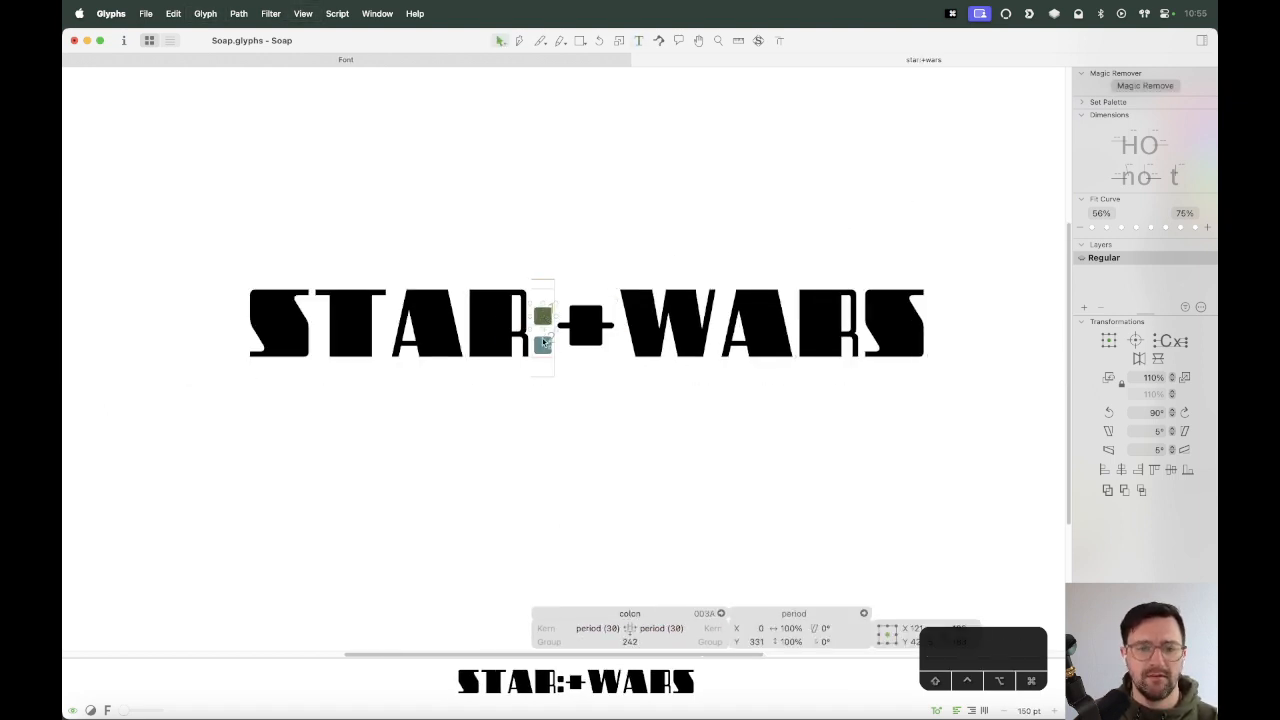
pyautogui.hotkey('shift', 'Up')
pyautogui.hotkey('shift', 'Up')
pyautogui.hotkey('shift', 'Up')
pyautogui.hotkey('shift', 'Up')
pyautogui.hotkey('shift', 'Up')
pyautogui.hotkey('shift', 'Up')
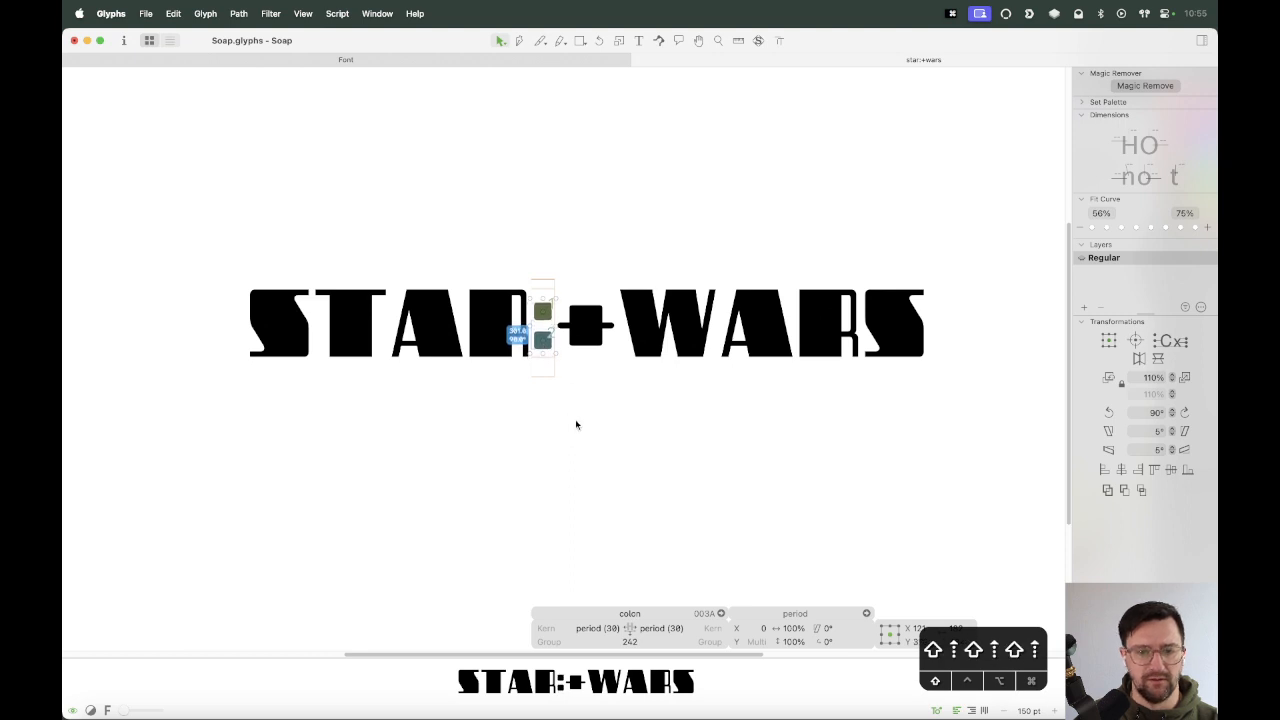
pyautogui.press('Down')
pyautogui.click(576, 418)
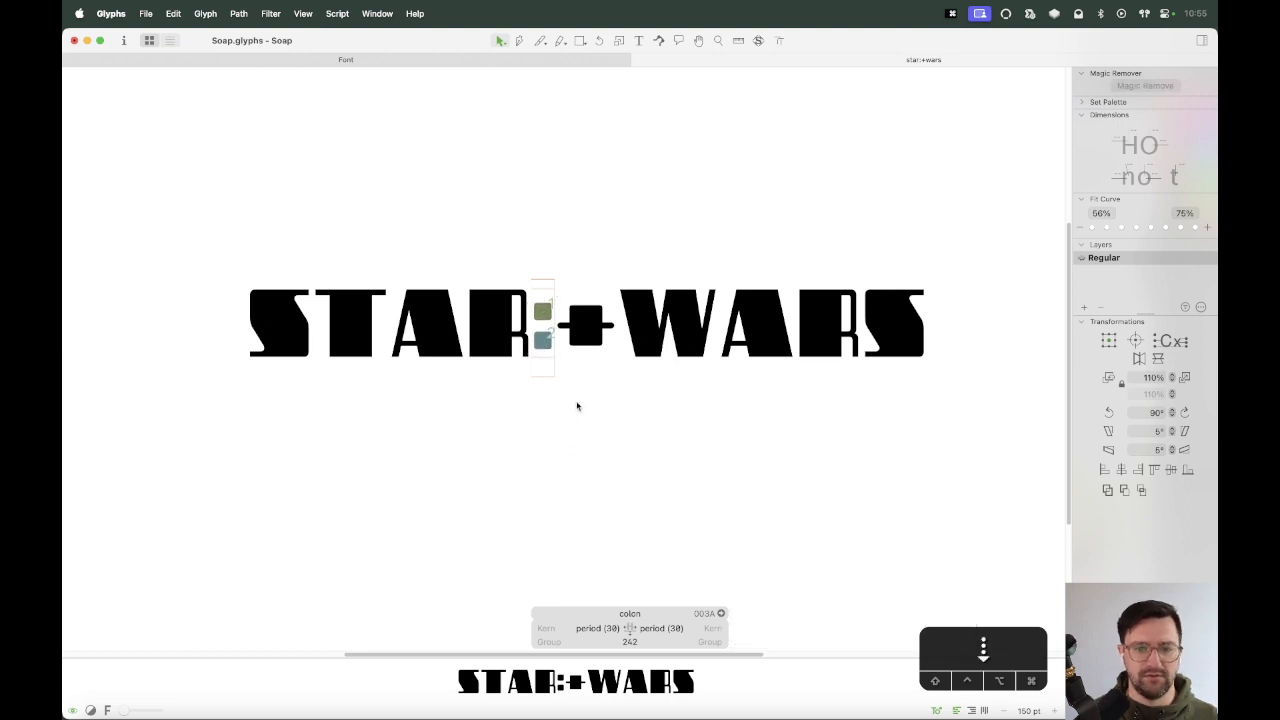
# Insert a hyphen between the colon and the plus and raise its bar to Y 325.5, level with the plus's horizontal bar.
pyautogui.write('tar:')
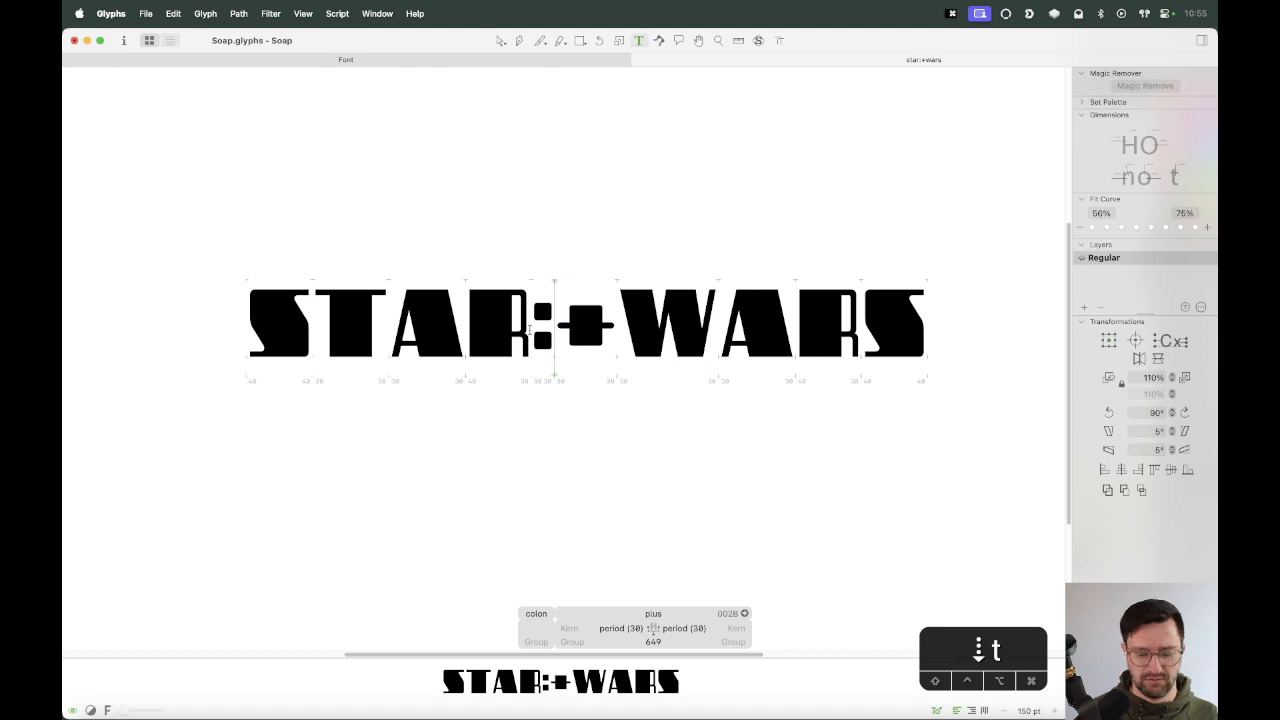
pyautogui.write('-')
pyautogui.press('Escape')
pyautogui.press('z')
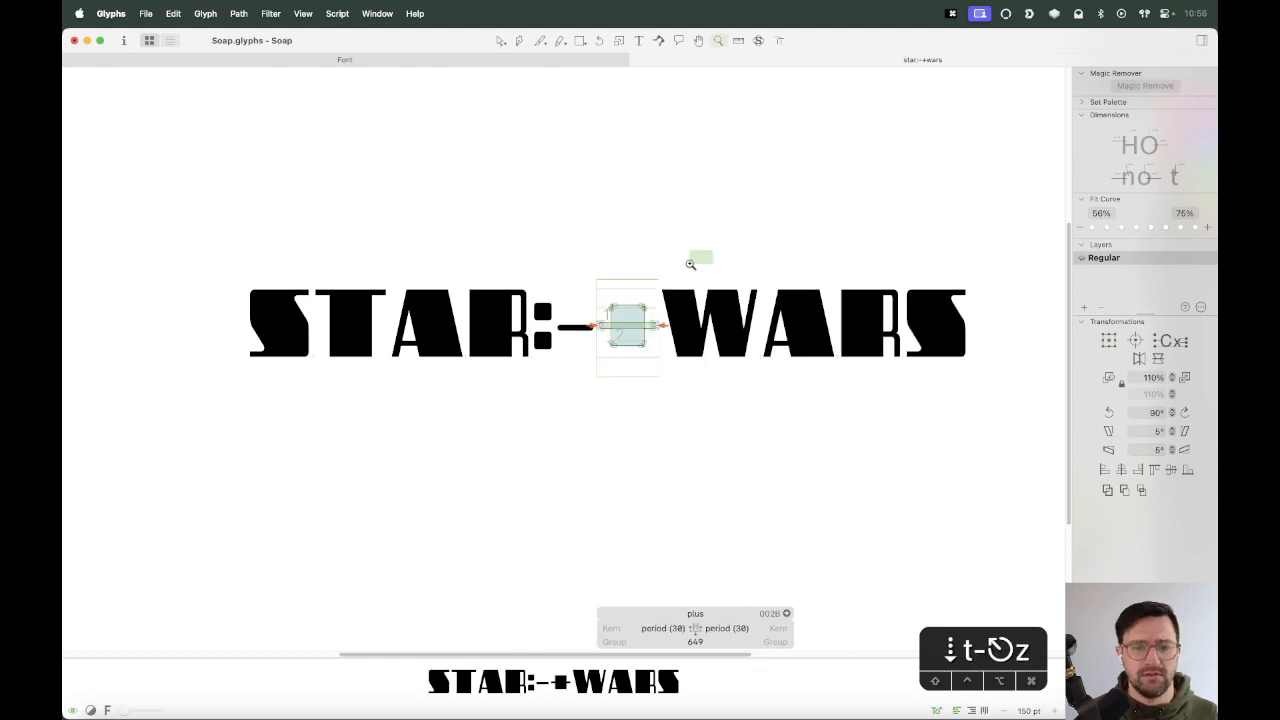
pyautogui.moveTo(697, 263); pyautogui.dragTo(537, 390)
pyautogui.press('v')
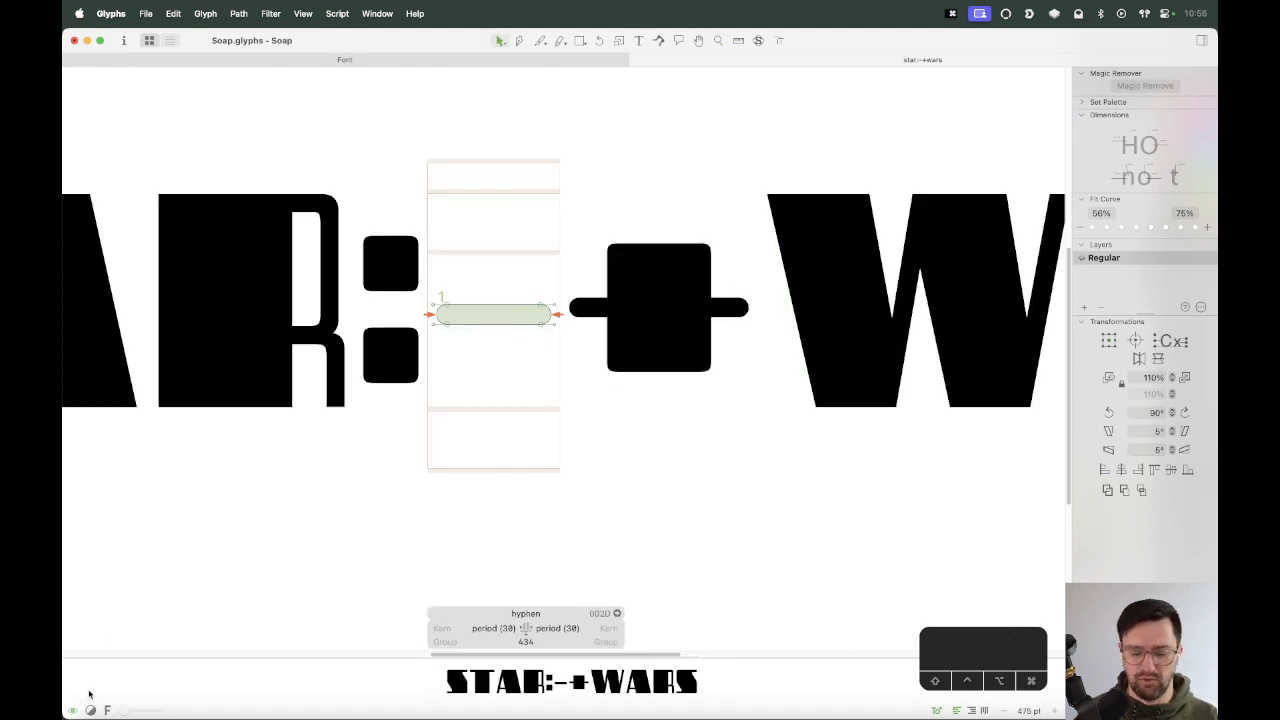
pyautogui.press('super+a')
pyautogui.hotkey('shift', 'Up')
pyautogui.hotkey('shift', 'Up')
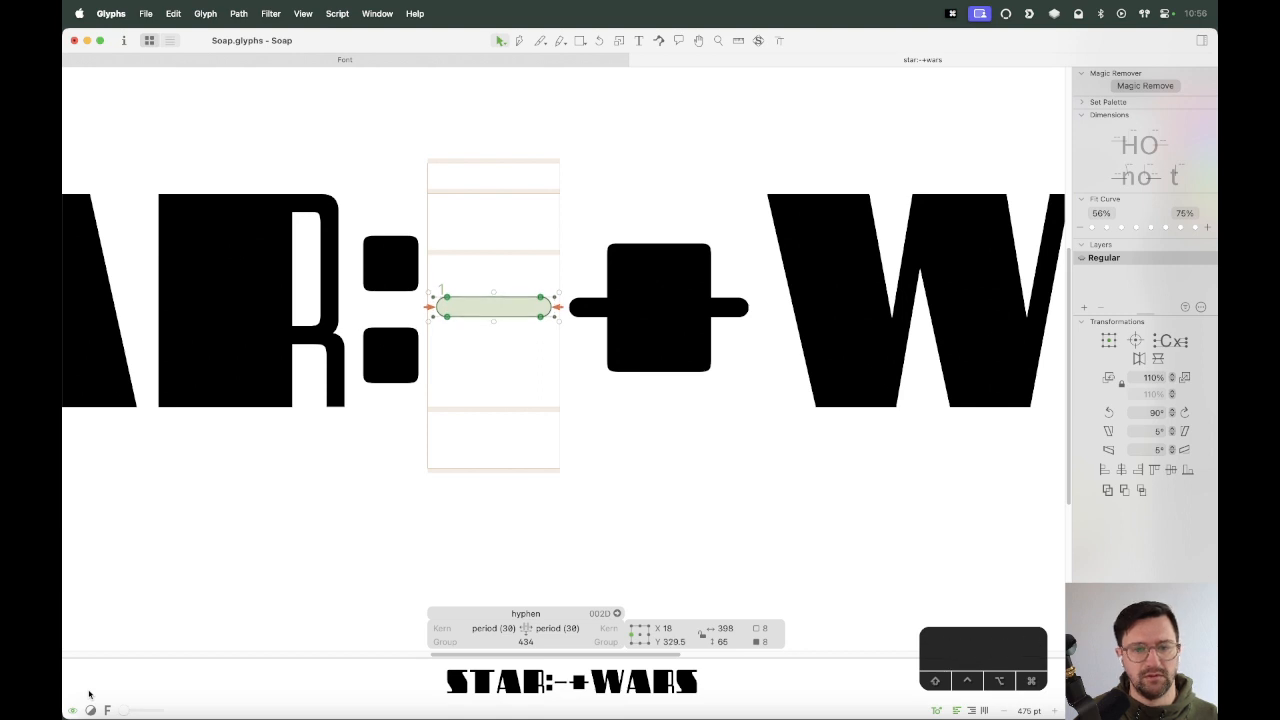
pyautogui.press('space')
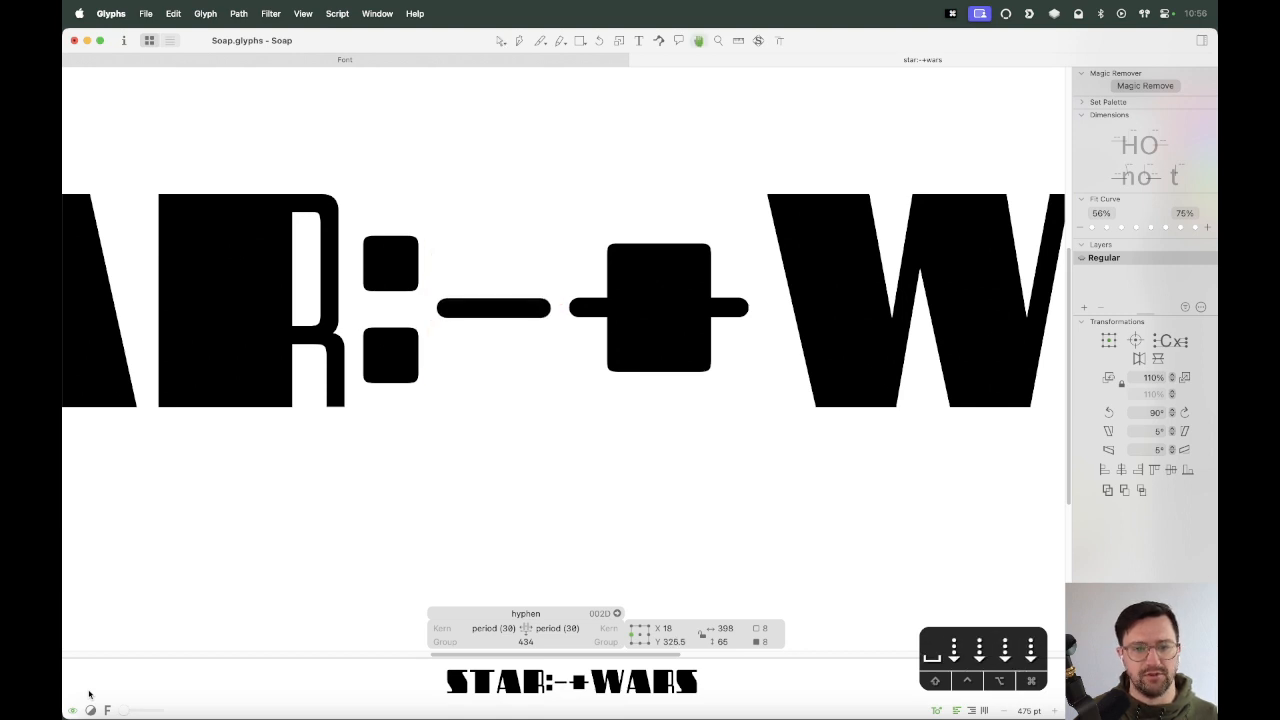
# Remove the colon and hyphen from the sample text, review the words around the plus, and close the tab.
pyautogui.press('t')
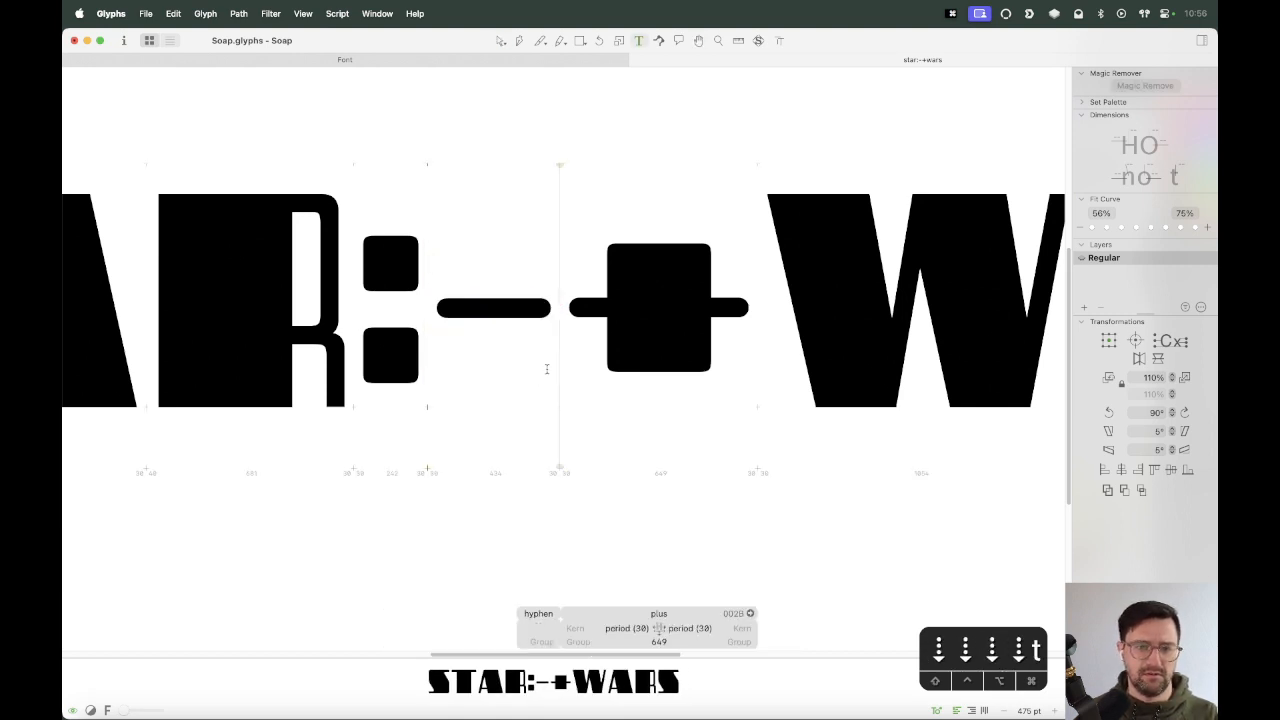
pyautogui.press('BackSpace')
pyautogui.press('BackSpace')
pyautogui.press('super+minus')
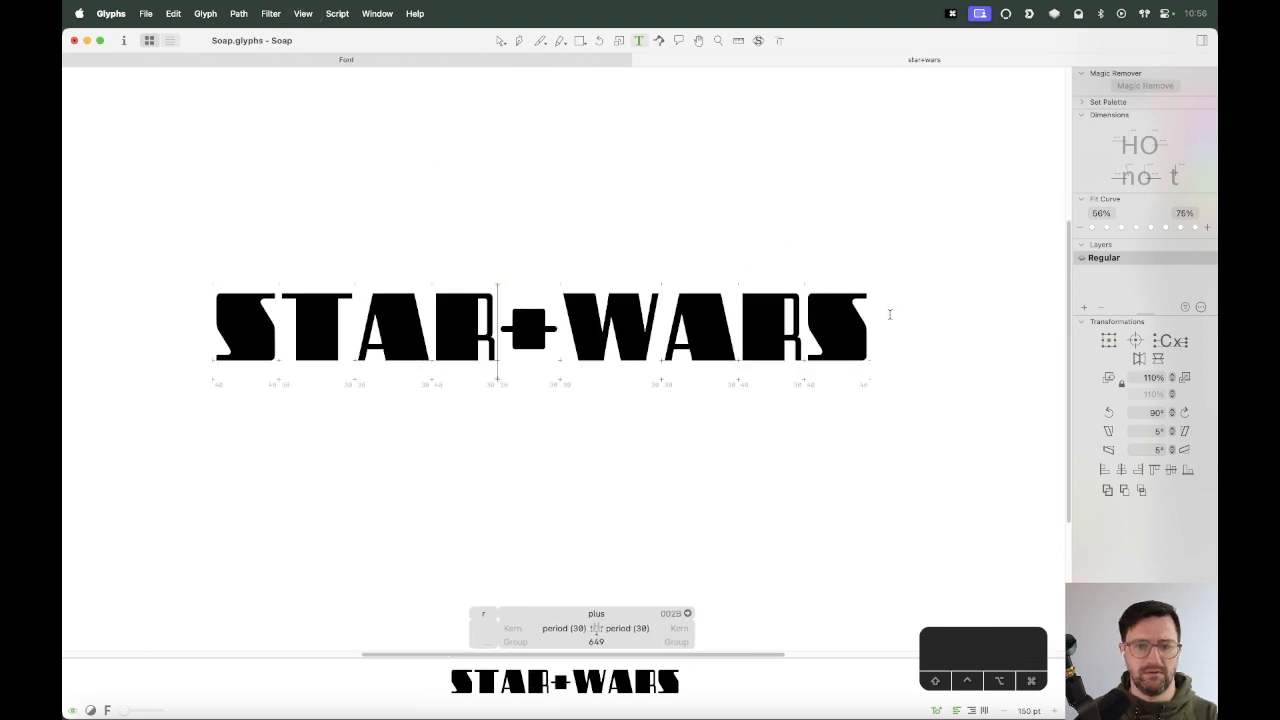
pyautogui.press('Escape')
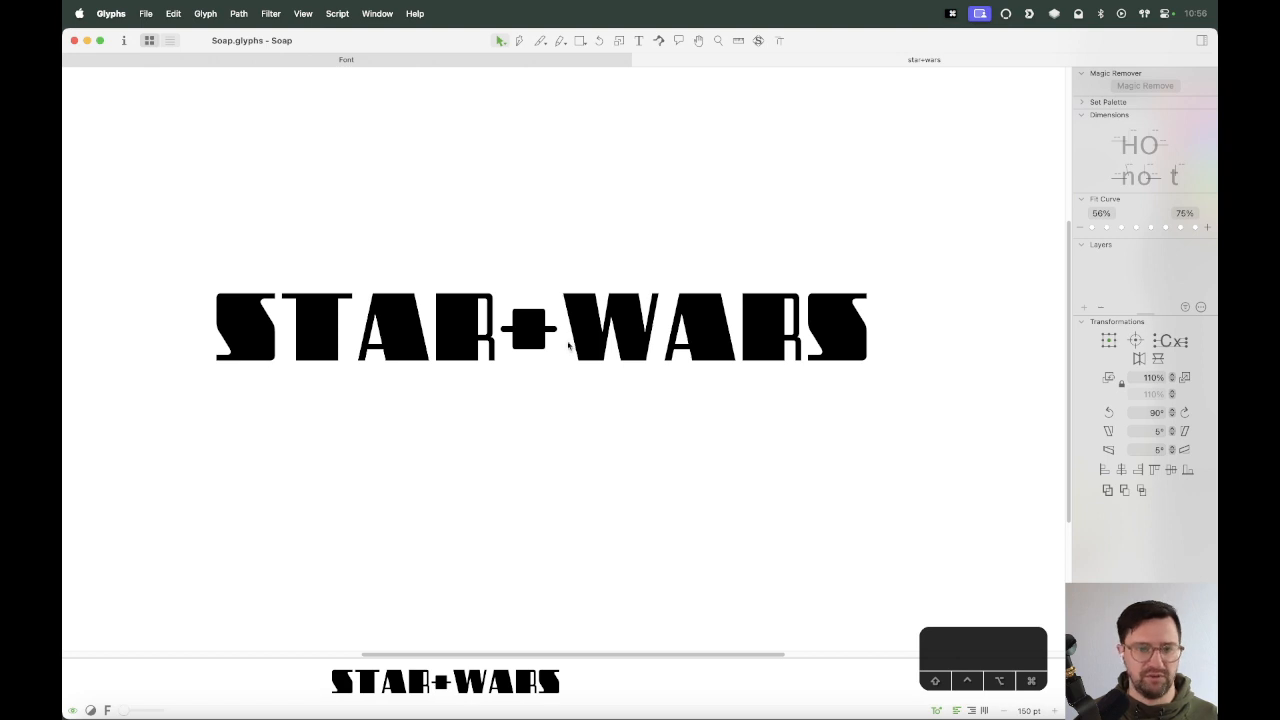
pyautogui.press('super+w')
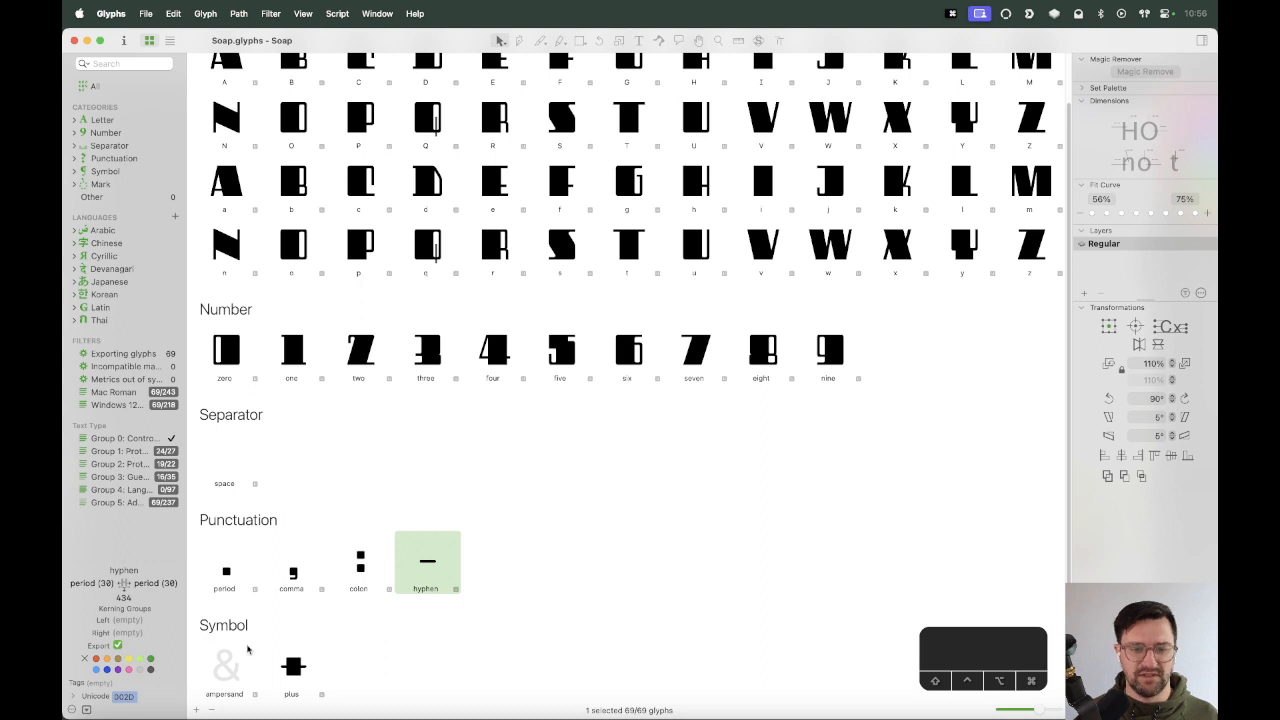
# Open the ampersand glyph for editing and replace the sample text with "ice & cream".
pyautogui.doubleClick(224, 665)
pyautogui.press('super+a')
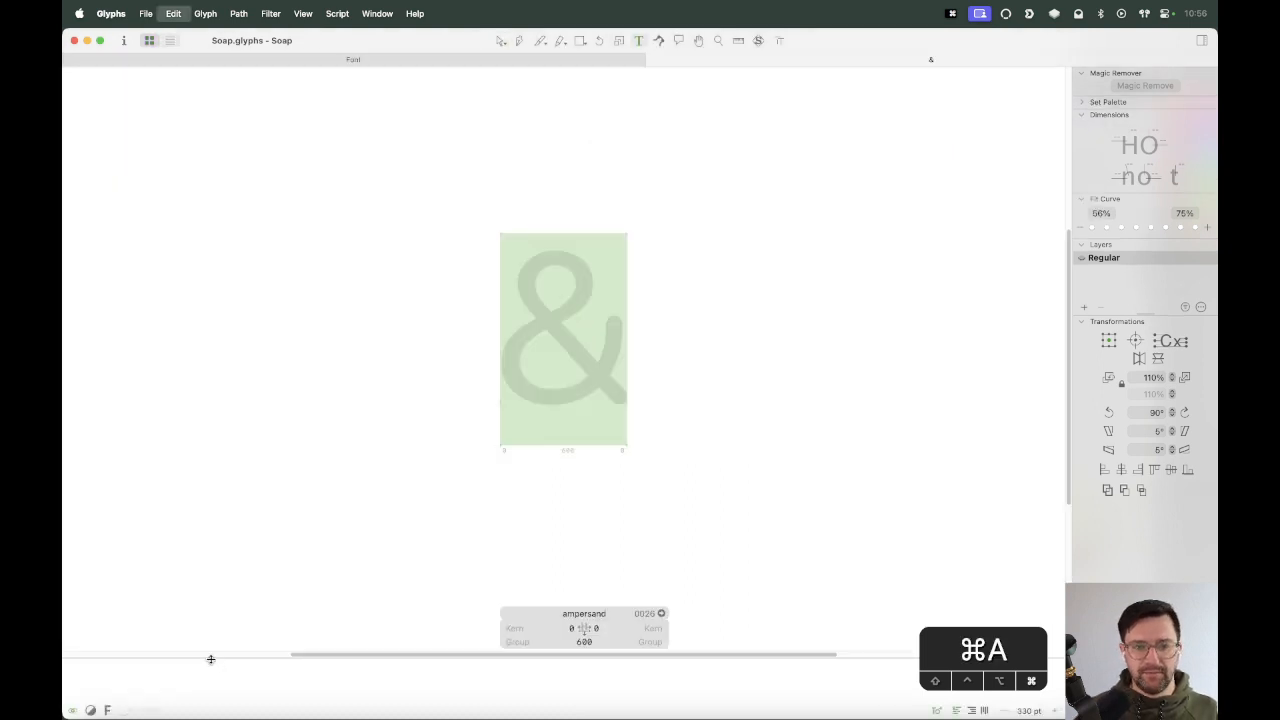
pyautogui.write('ic')
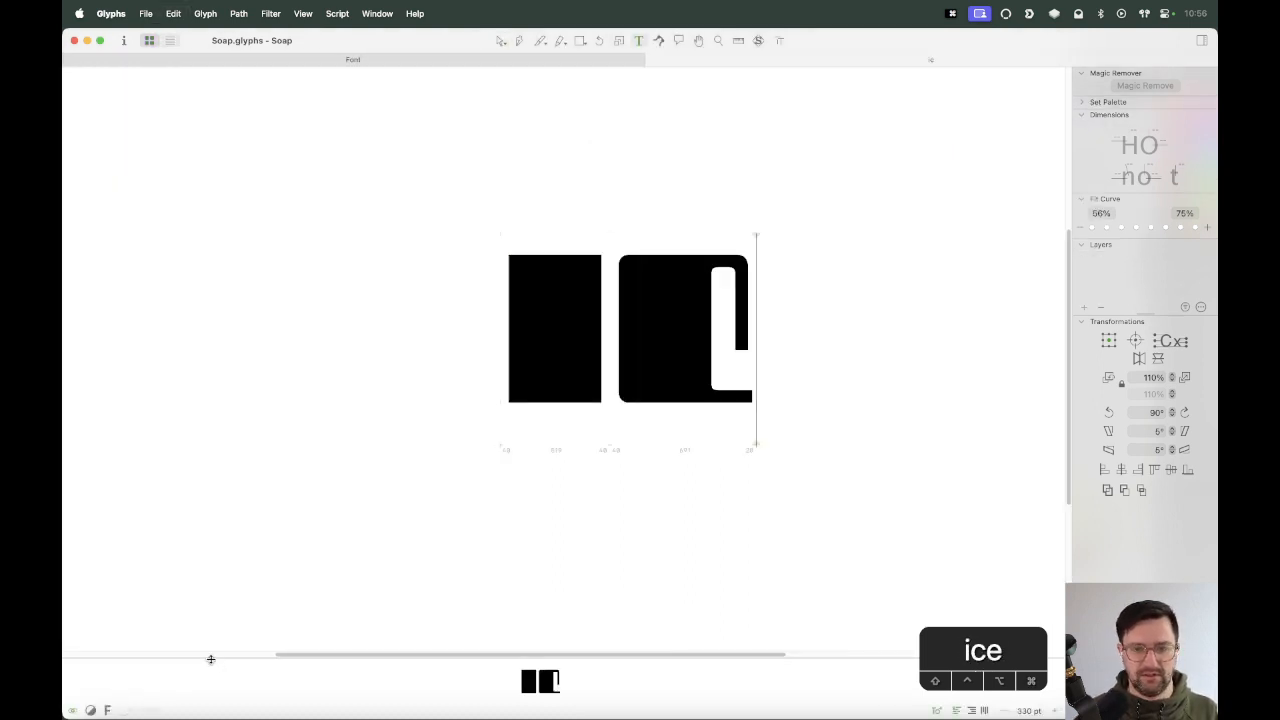
pyautogui.write('e & cream')
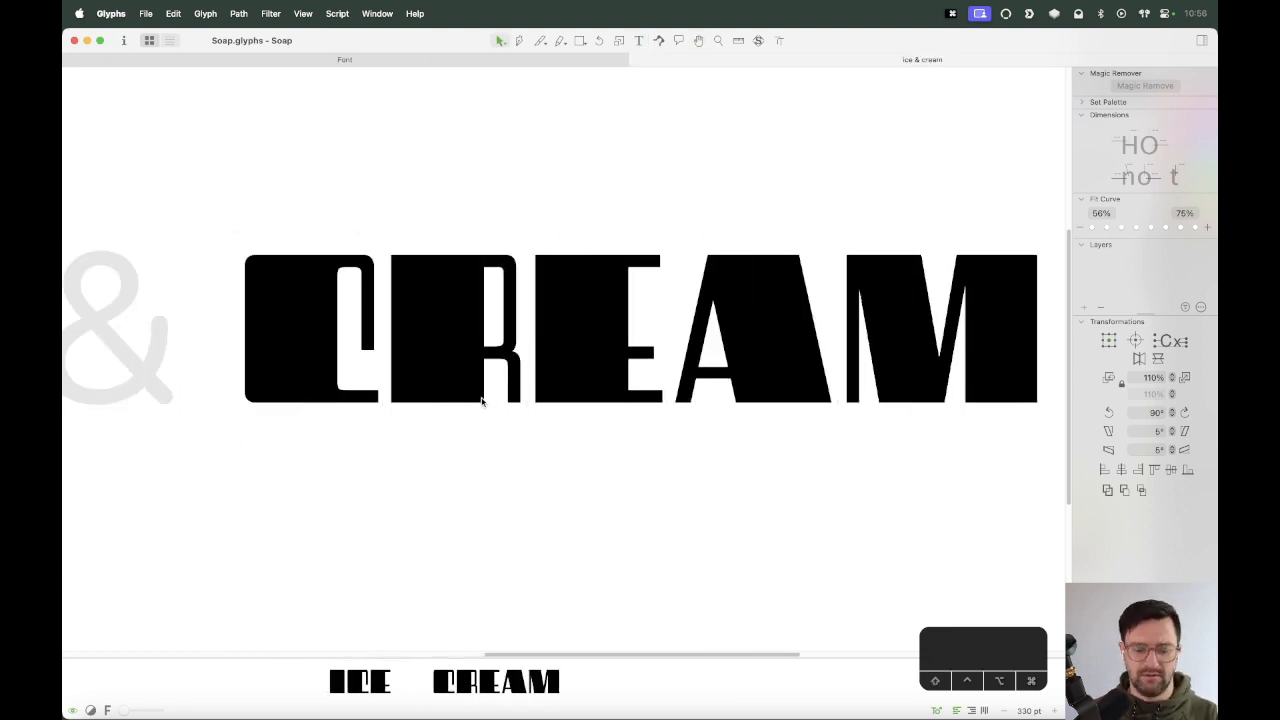
# Insert an 8 before the ampersand so the sample text reads "ice 8 & cream".
pyautogui.scroll(-2, 575, 366)
pyautogui.moveTo(528, 355); pyautogui.dragTo(765, 380)
pyautogui.moveTo(656, 392); pyautogui.dragTo(722, 388)
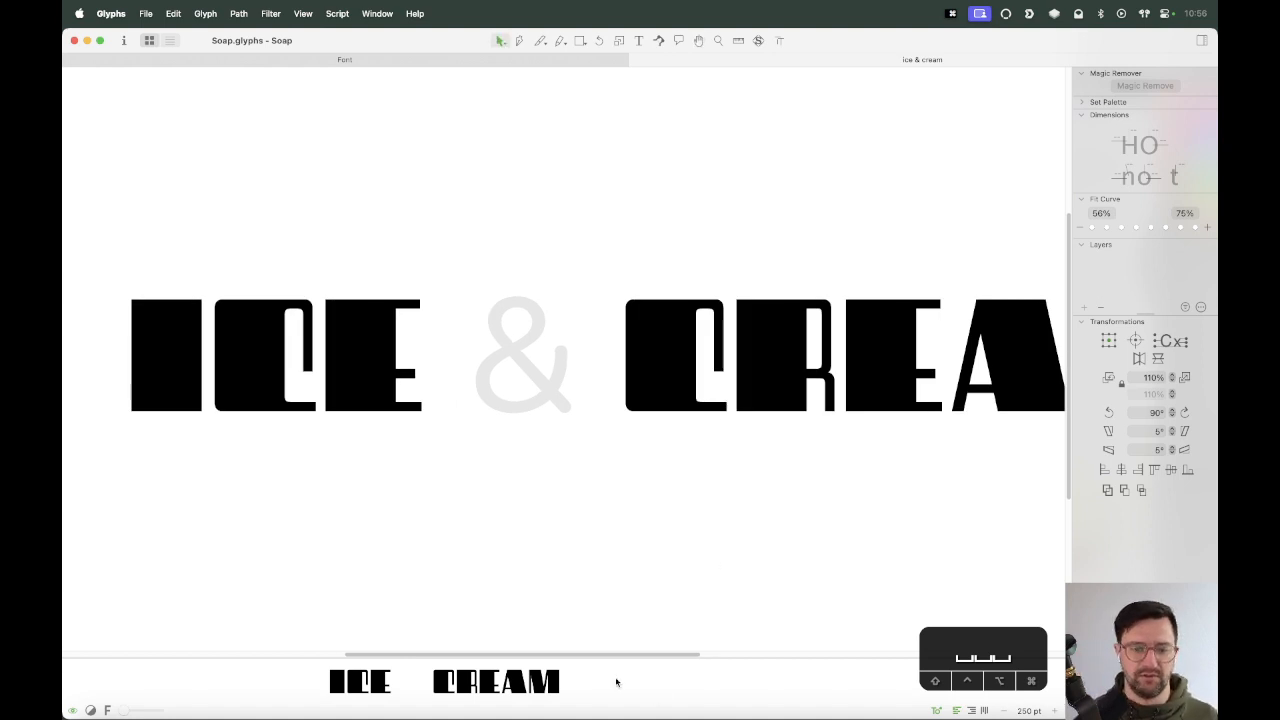
pyautogui.moveTo(522, 671); pyautogui.dragTo(661, 669)
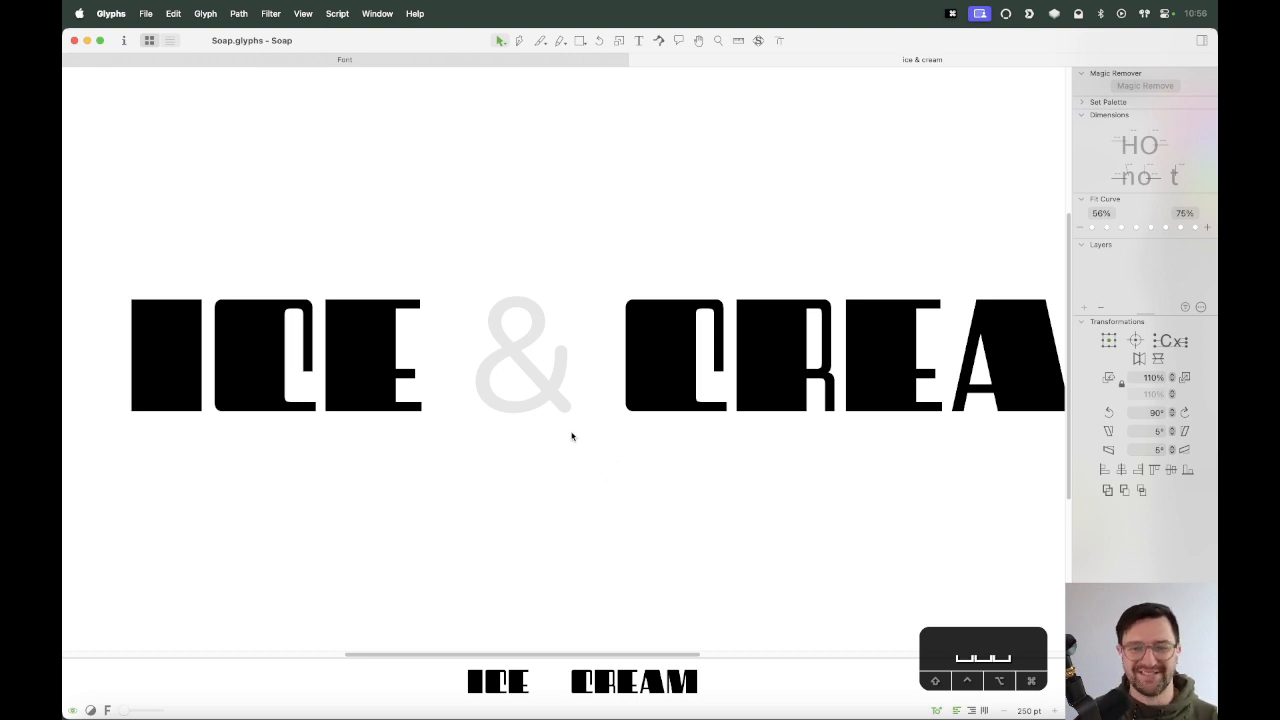
pyautogui.press('super+equal')
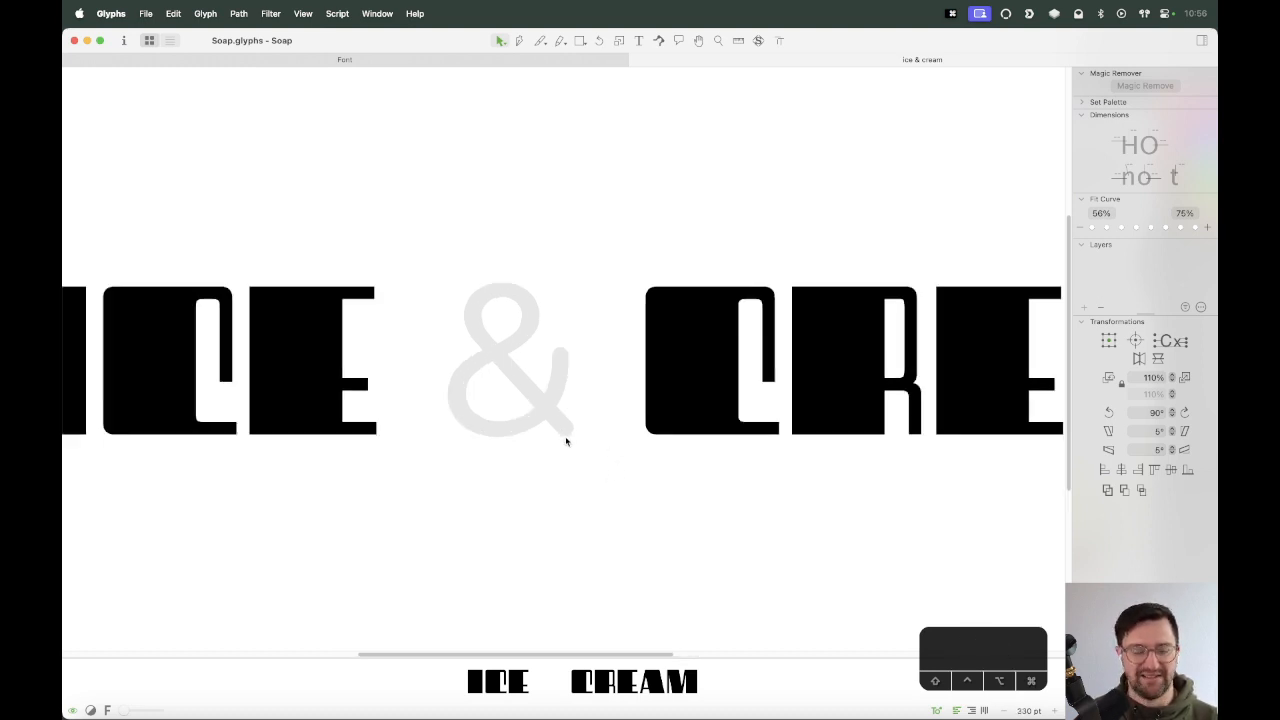
pyautogui.press('t')
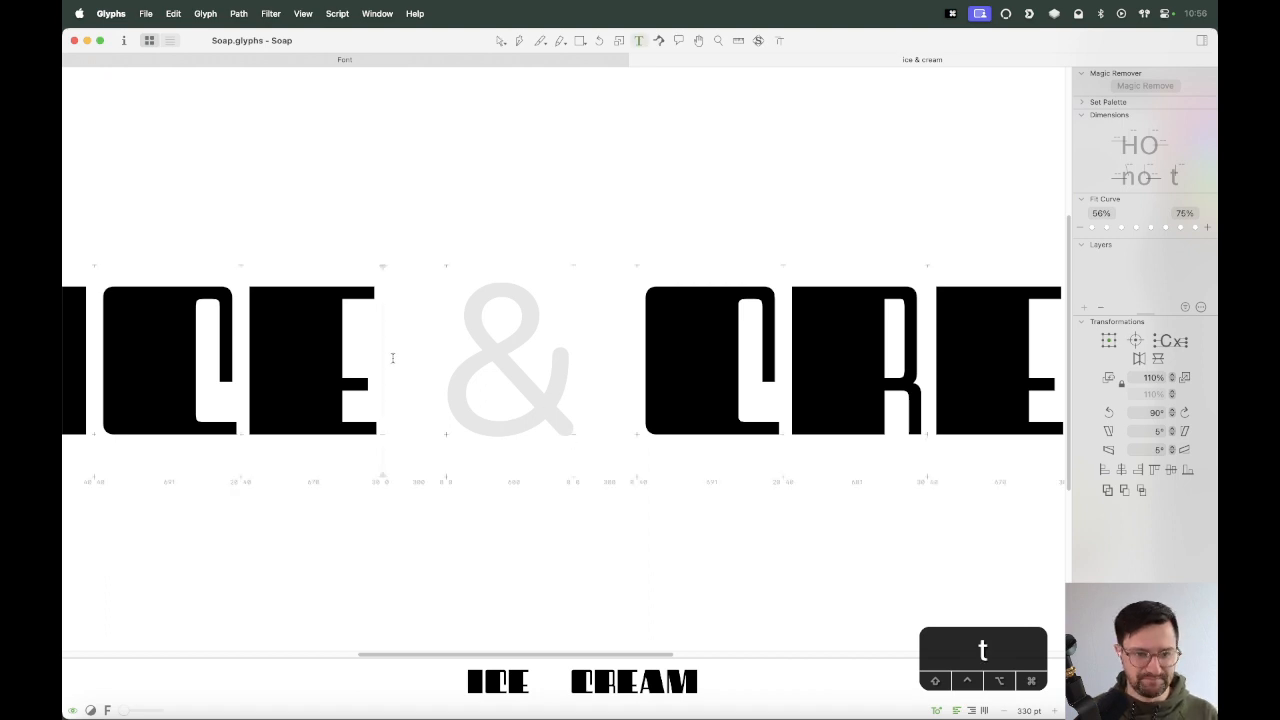
pyautogui.click(366, 360)
pyautogui.write('8')
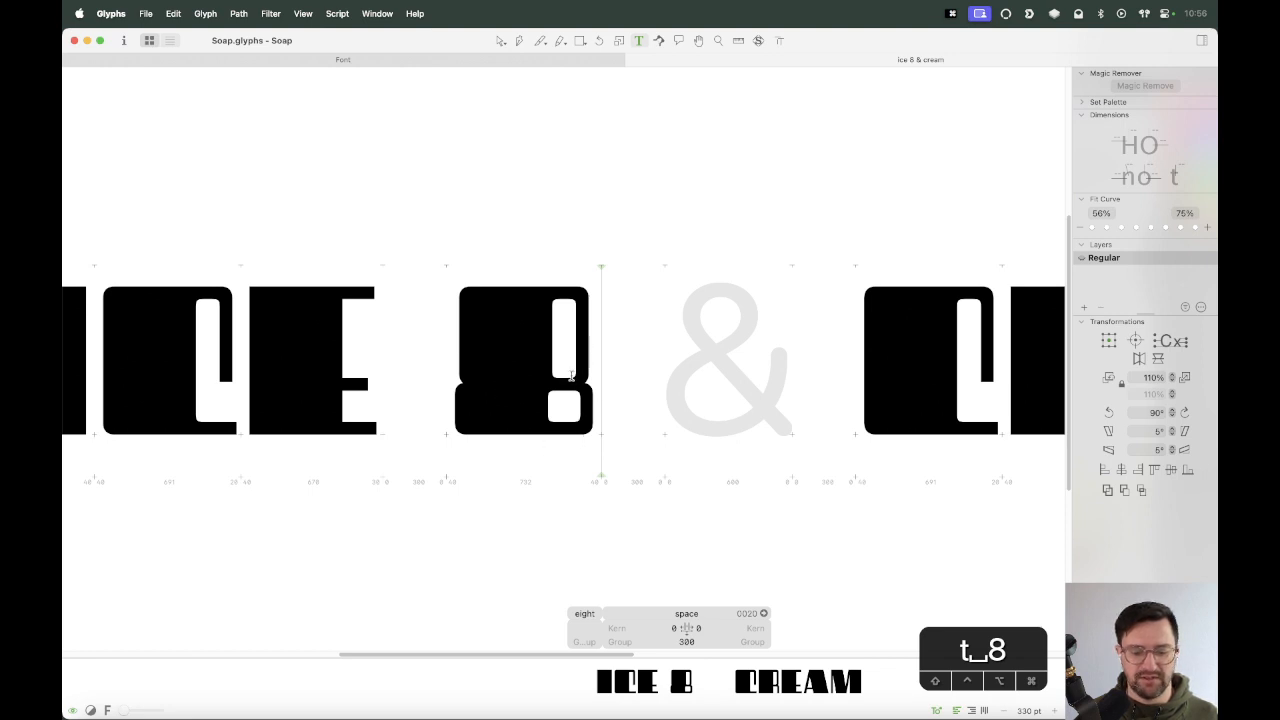
# Copy all outlines of the eight and paste them into the empty ampersand glyph.
pyautogui.press('Escape')
pyautogui.press('cmd+a')
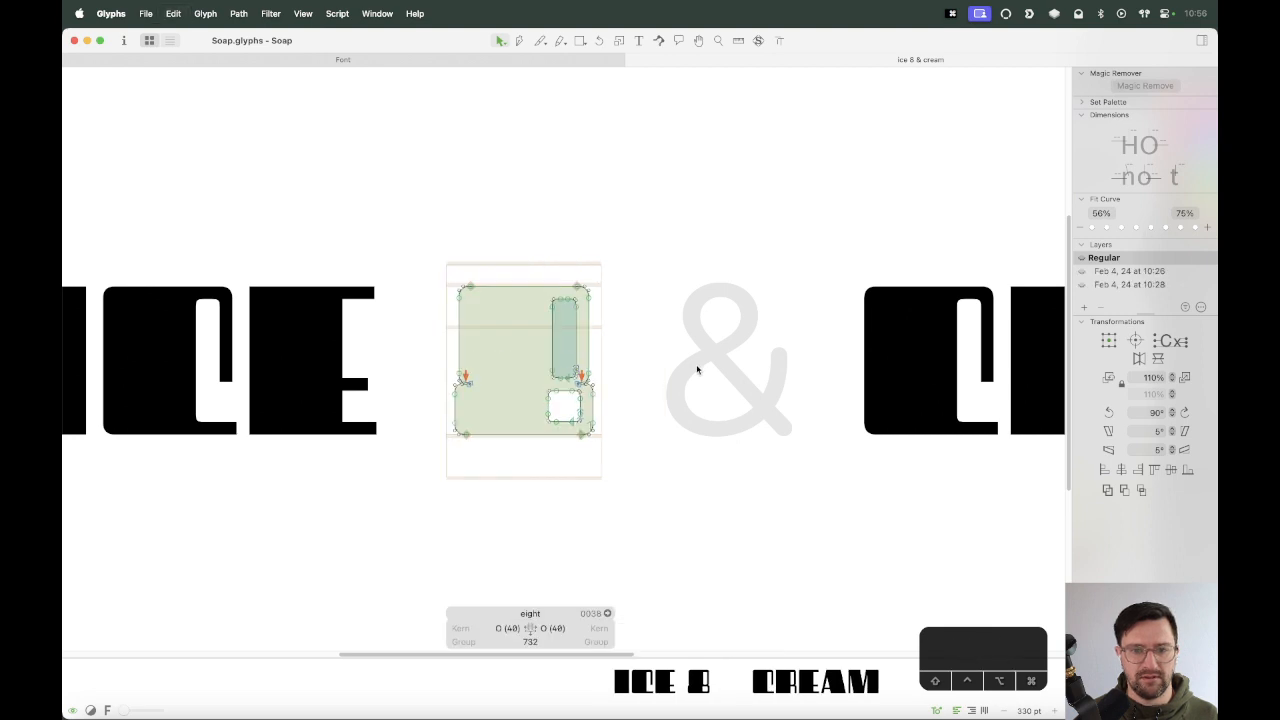
pyautogui.press('cmd+c')
pyautogui.doubleClick(697, 369)
pyautogui.press('cmd+v')
# Set both sidebearings of the ampersand to match the O.
pyautogui.click(722, 628)
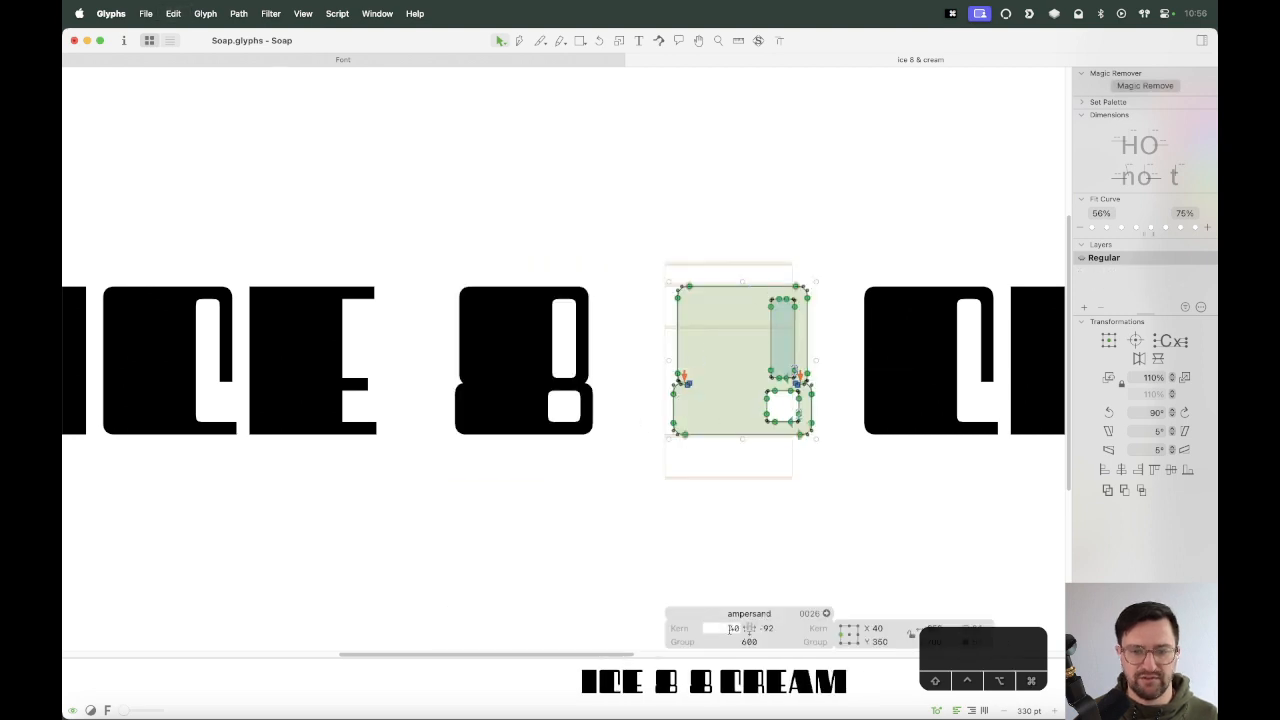
pyautogui.press('cmd+a')
pyautogui.write('period')
pyautogui.press('cmd+a')
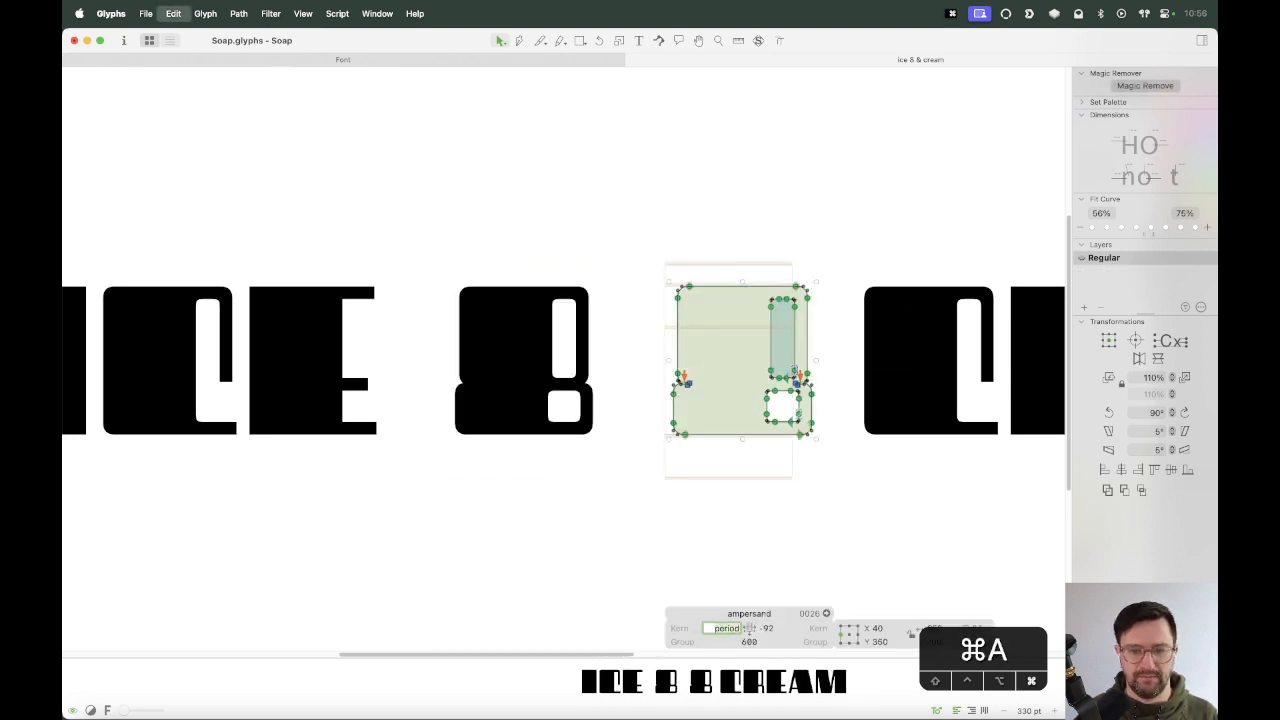
pyautogui.write('O')
pyautogui.press('Tab')
pyautogui.press('Return')
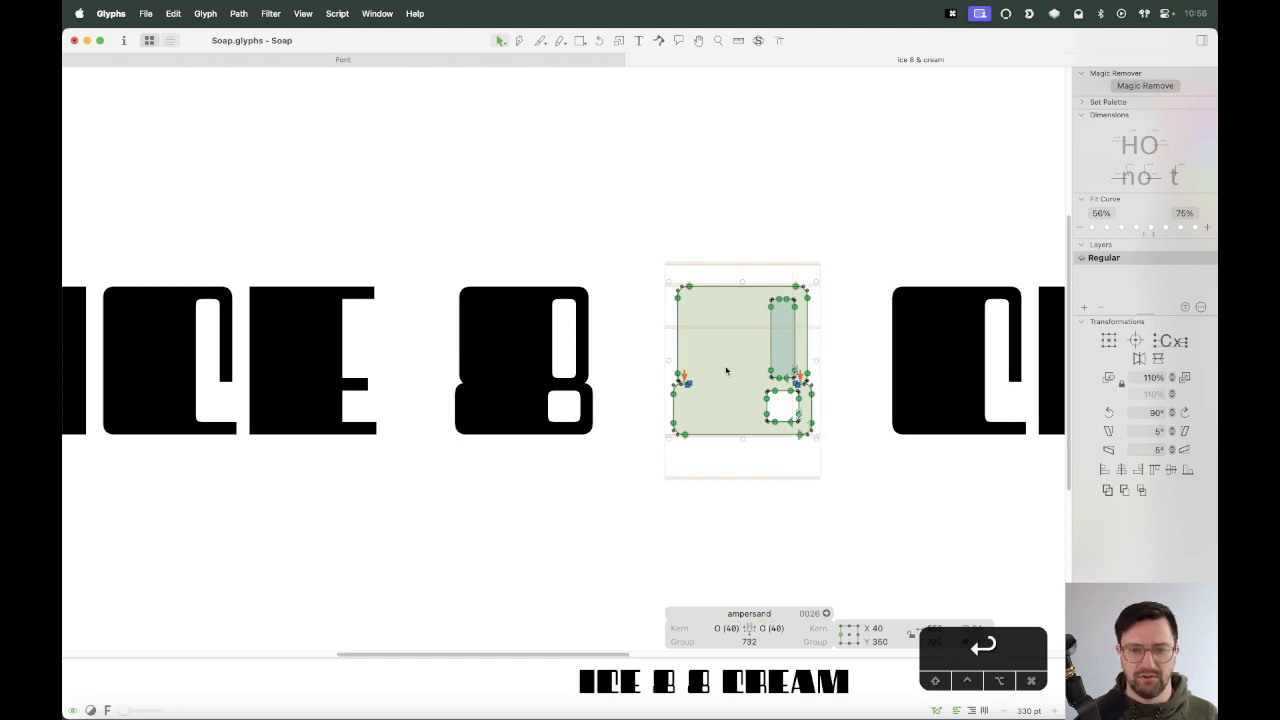
# Remove the 8 before the ampersand so the sample text reads "ice & cream".
pyautogui.press('t')
pyautogui.press('BackSpace')
pyautogui.press('BackSpace')
pyautogui.press('Escape')
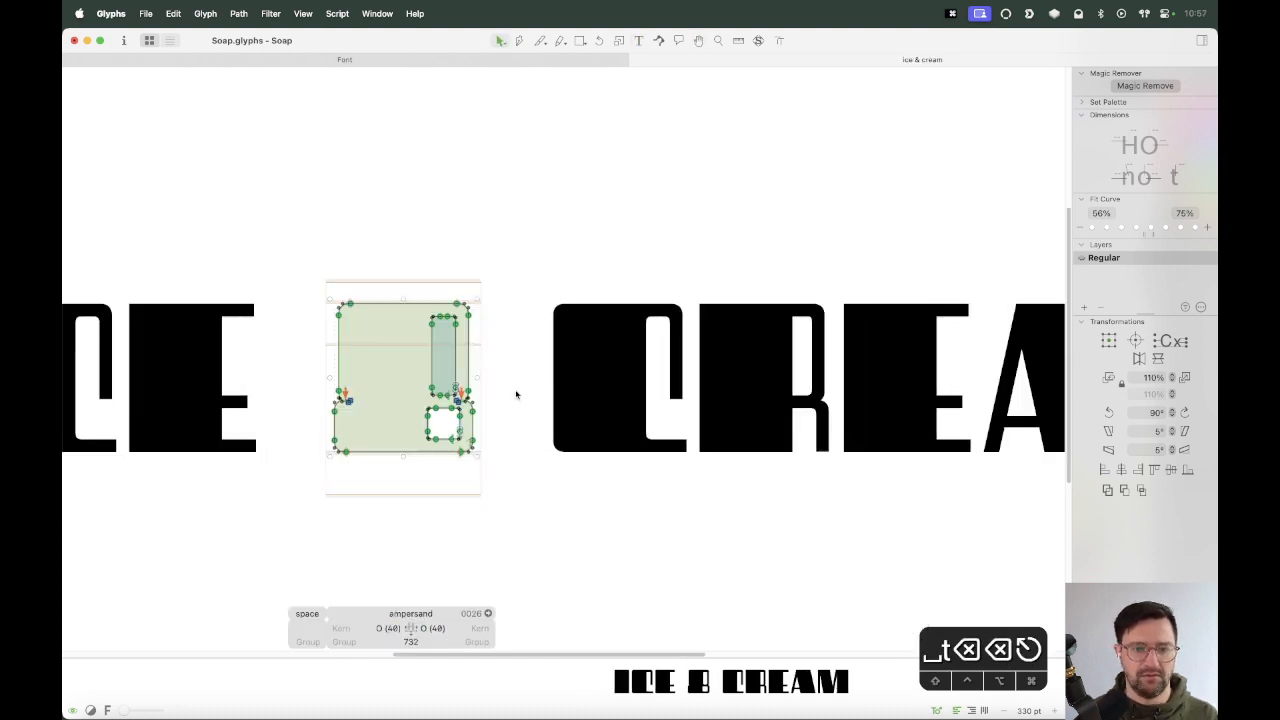
# Cut a gap through the thin stroke right of the ampersand's upper counter with two knife cuts and delete the piece between them.
pyautogui.press('space')
pyautogui.moveTo(469, 402); pyautogui.dragTo(602, 388)
pyautogui.press('z')
pyautogui.moveTo(746, 209); pyautogui.dragTo(371, 512)
pyautogui.press('v')
pyautogui.click(679, 348)
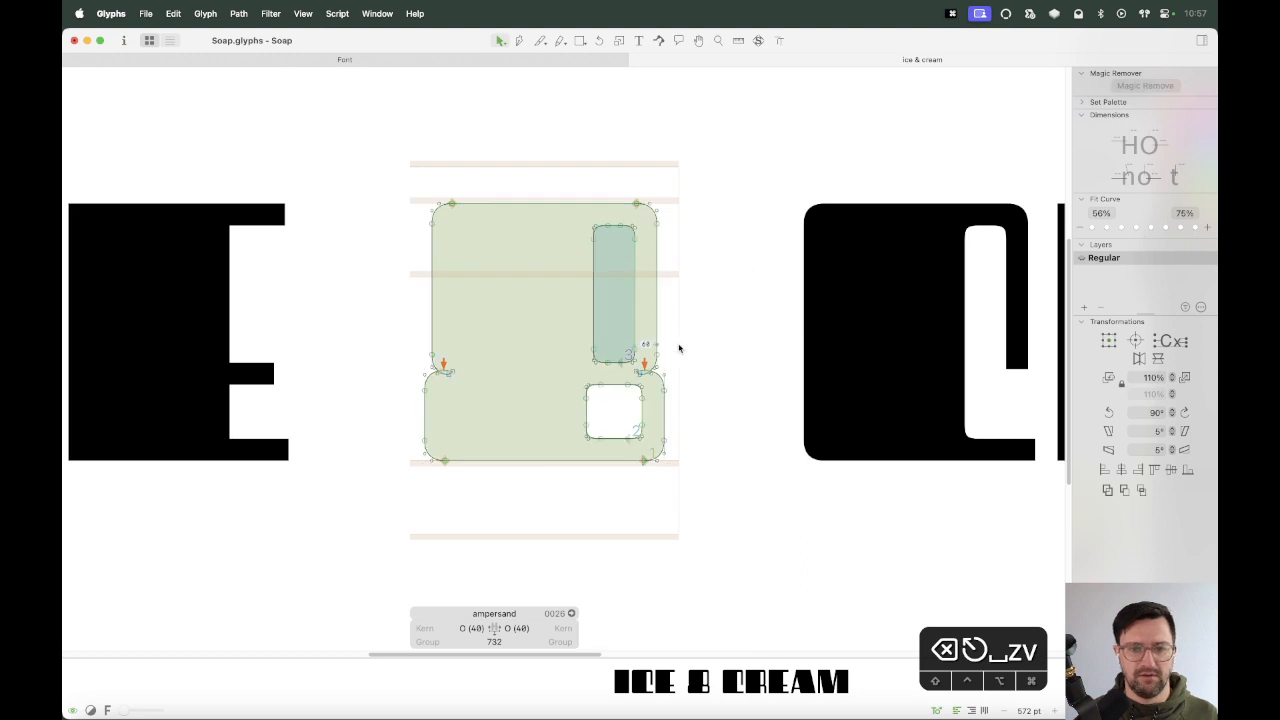
pyautogui.press('space')
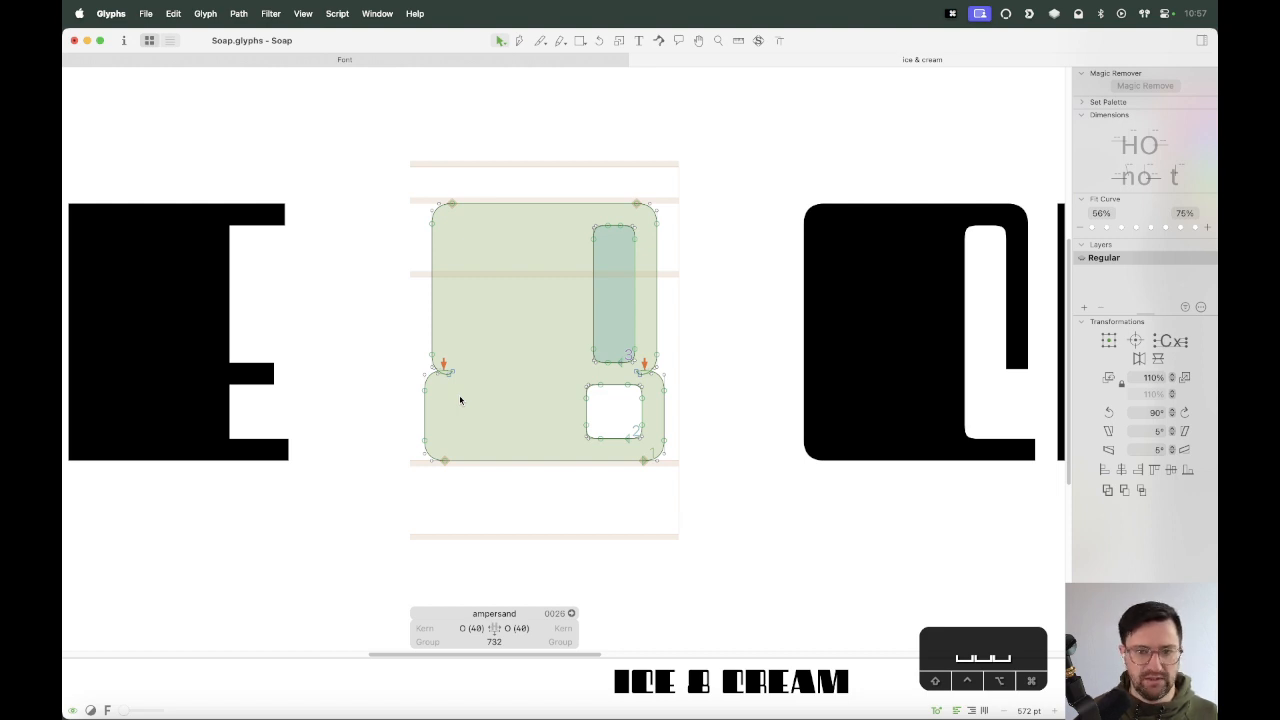
pyautogui.press('p')
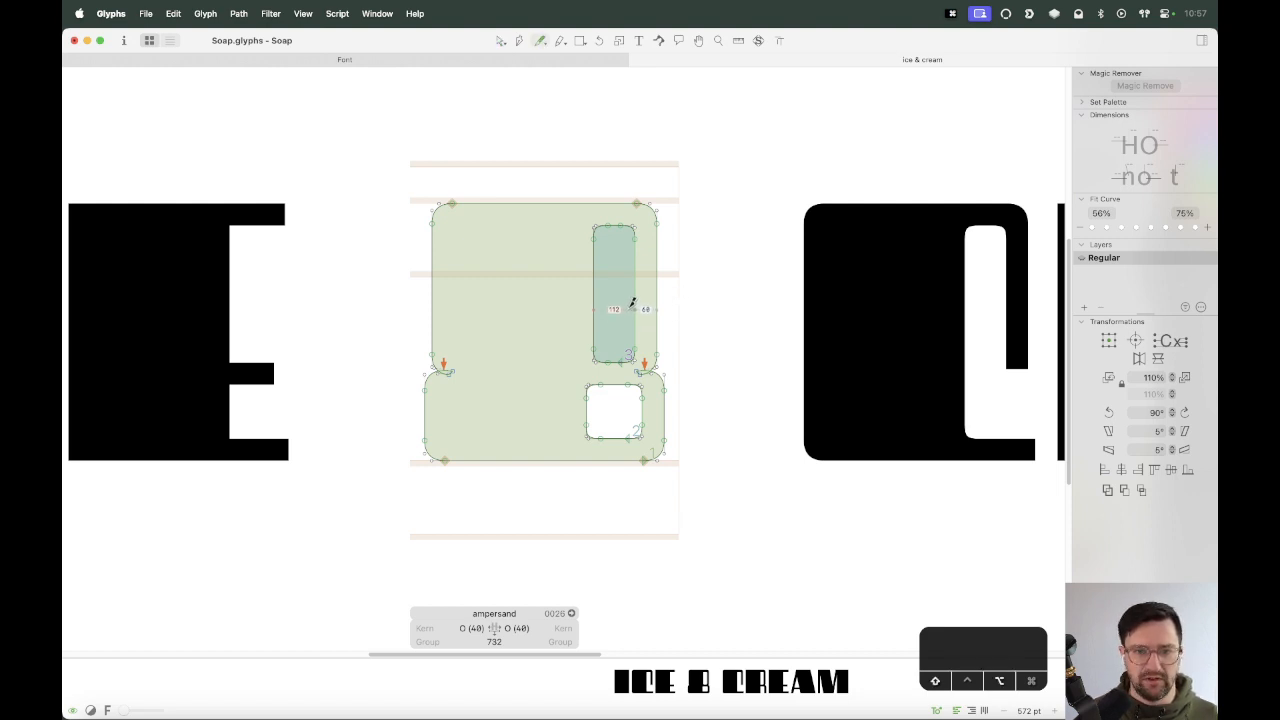
pyautogui.moveTo(624, 292); pyautogui.dragTo(683, 292)
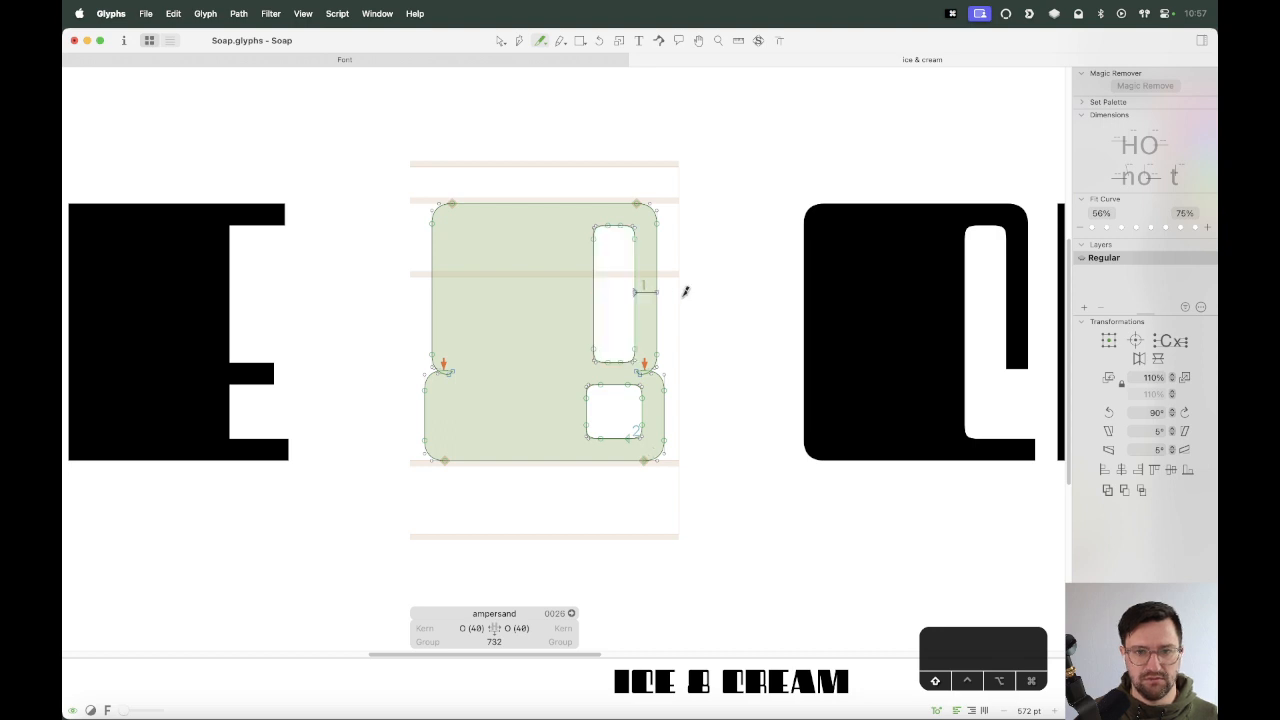
pyautogui.moveTo(617, 331); pyautogui.dragTo(710, 331)
pyautogui.press('v')
pyautogui.doubleClick(649, 313)
pyautogui.press('BackSpace')
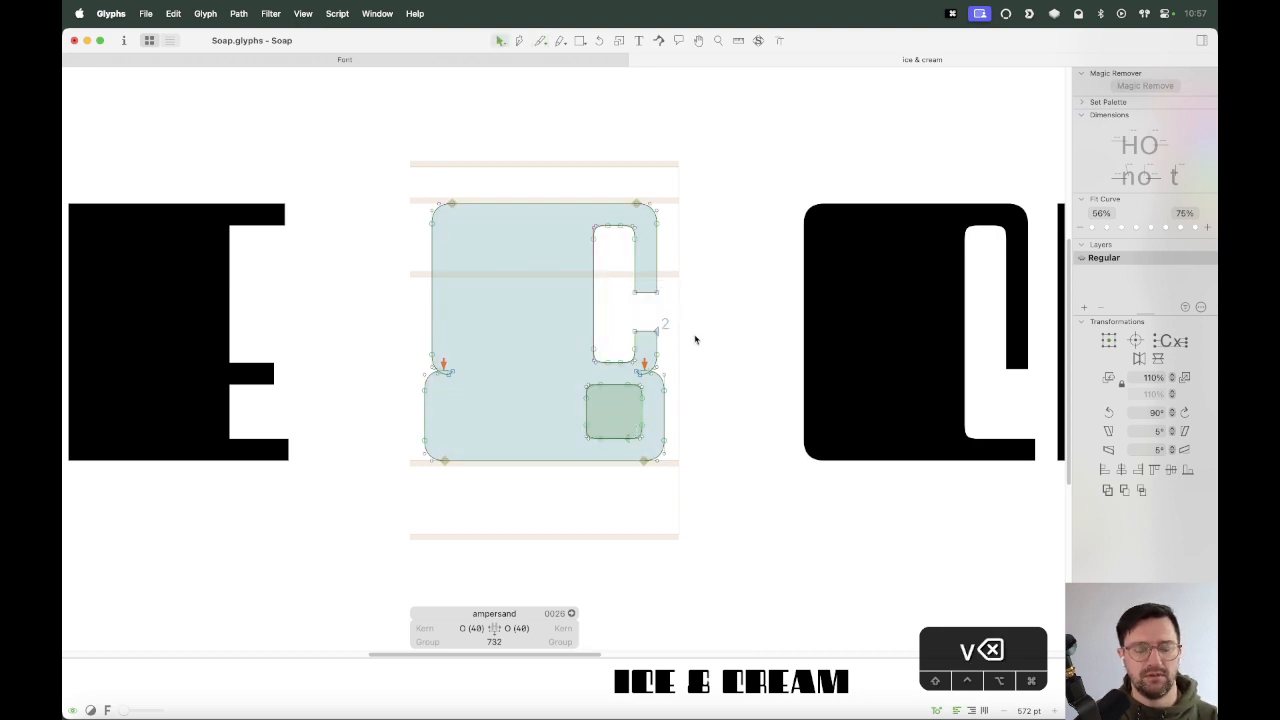
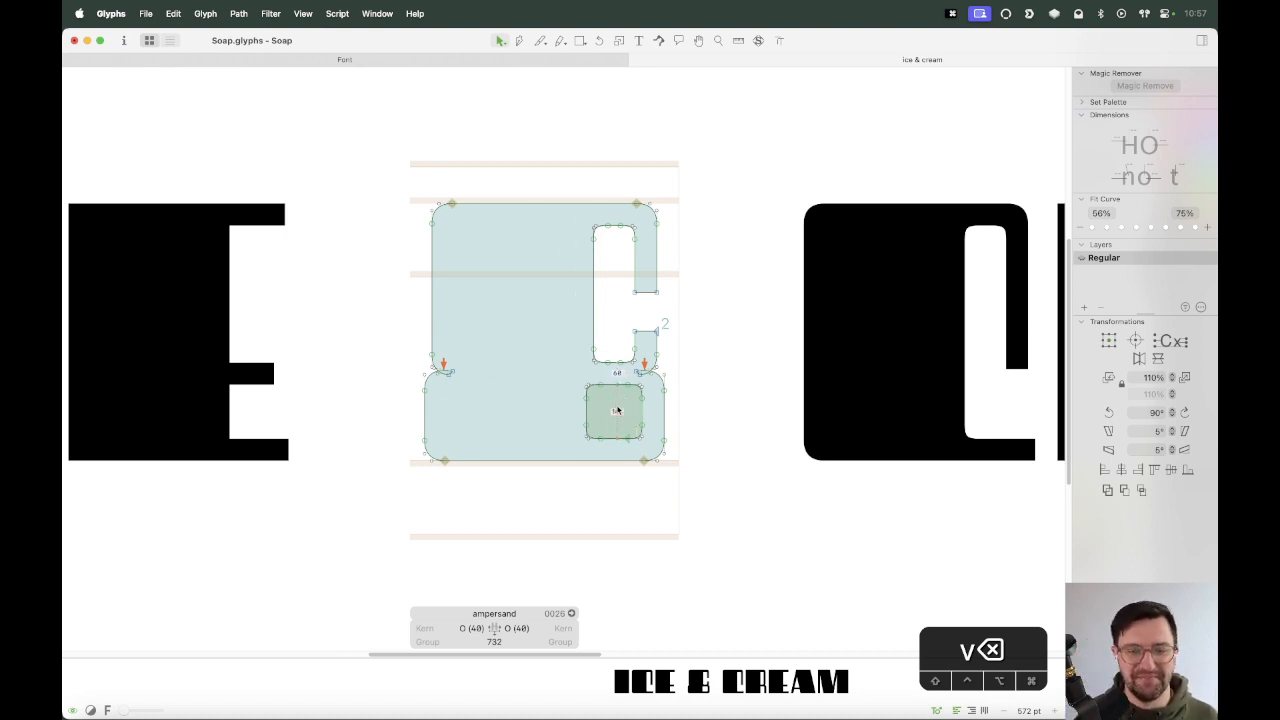
# Insert 58 before the ampersand so the sample text reads "ice 58& cream".
pyautogui.press('space')
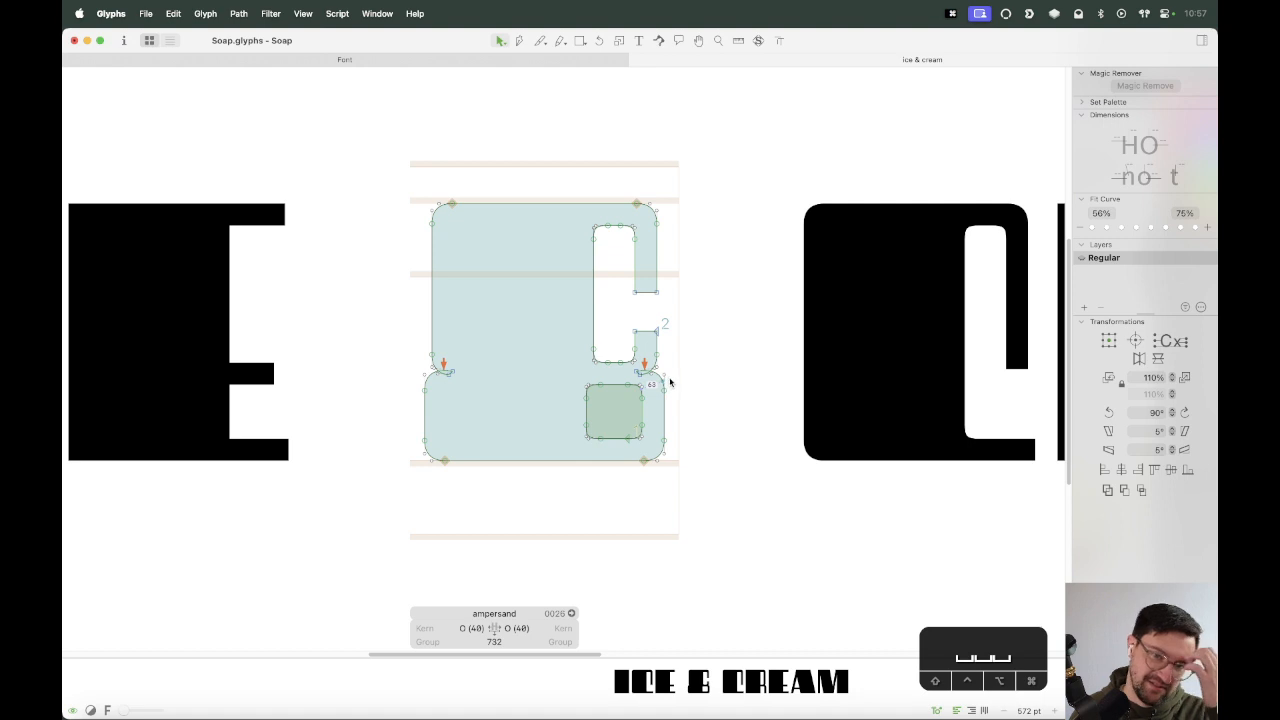
pyautogui.press('super+equal')
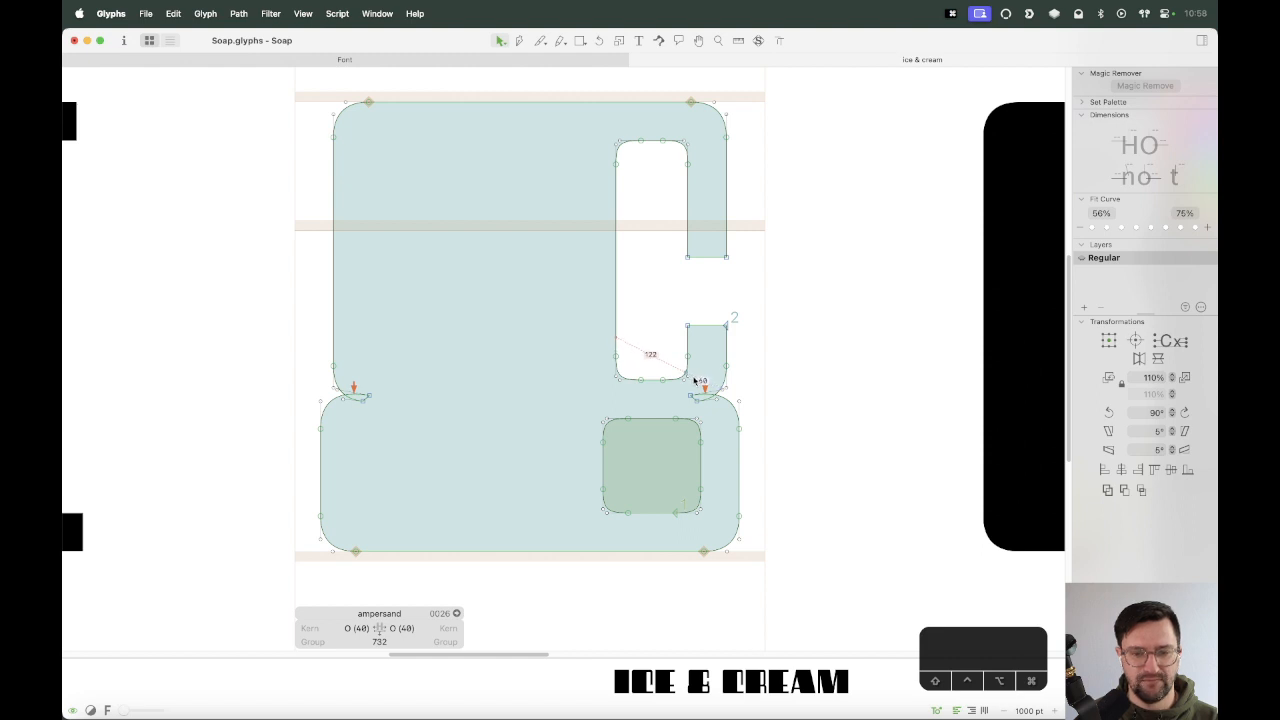
pyautogui.press('super+minus')
pyautogui.press('super+minus')
pyautogui.press('super+minus')
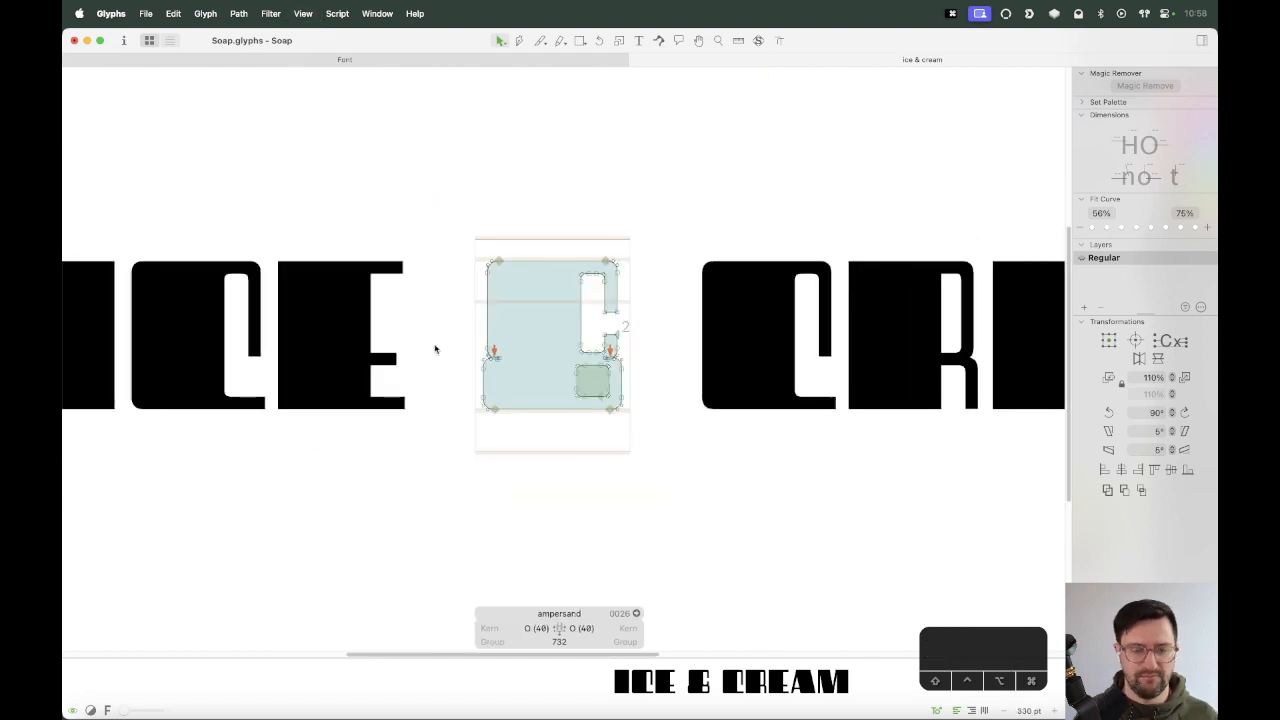
pyautogui.press('t')
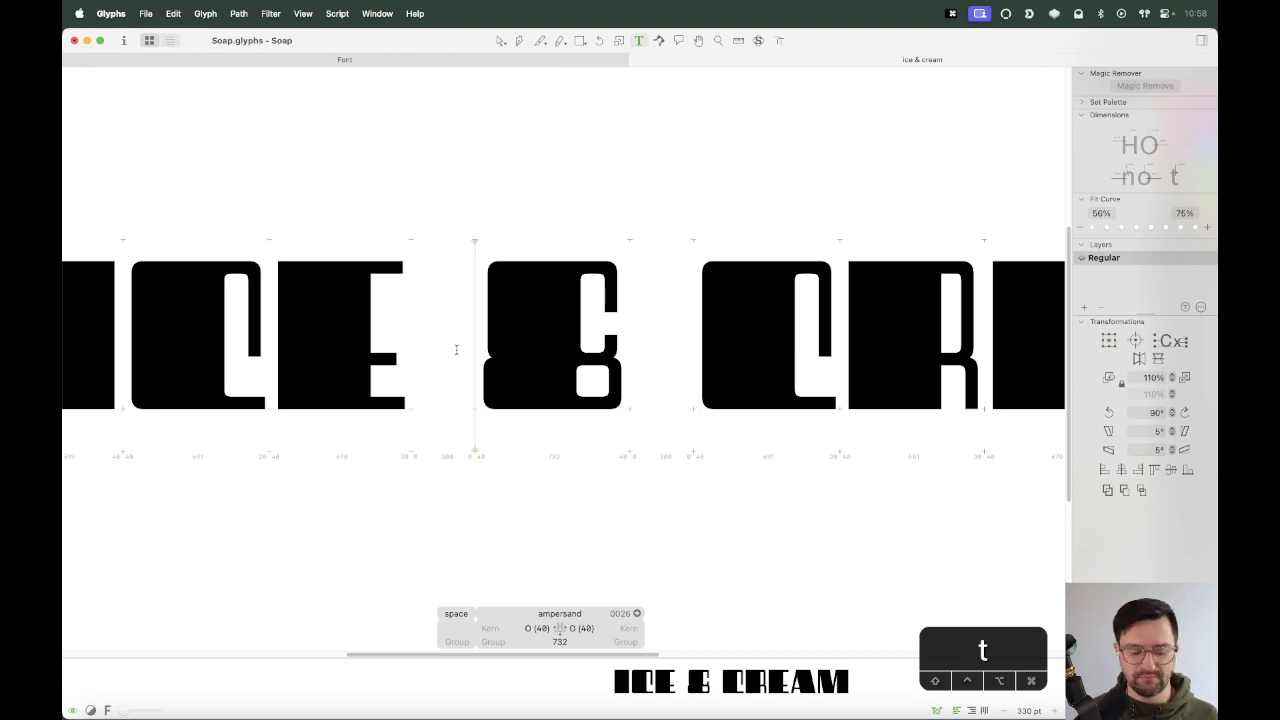
pyautogui.write('5')
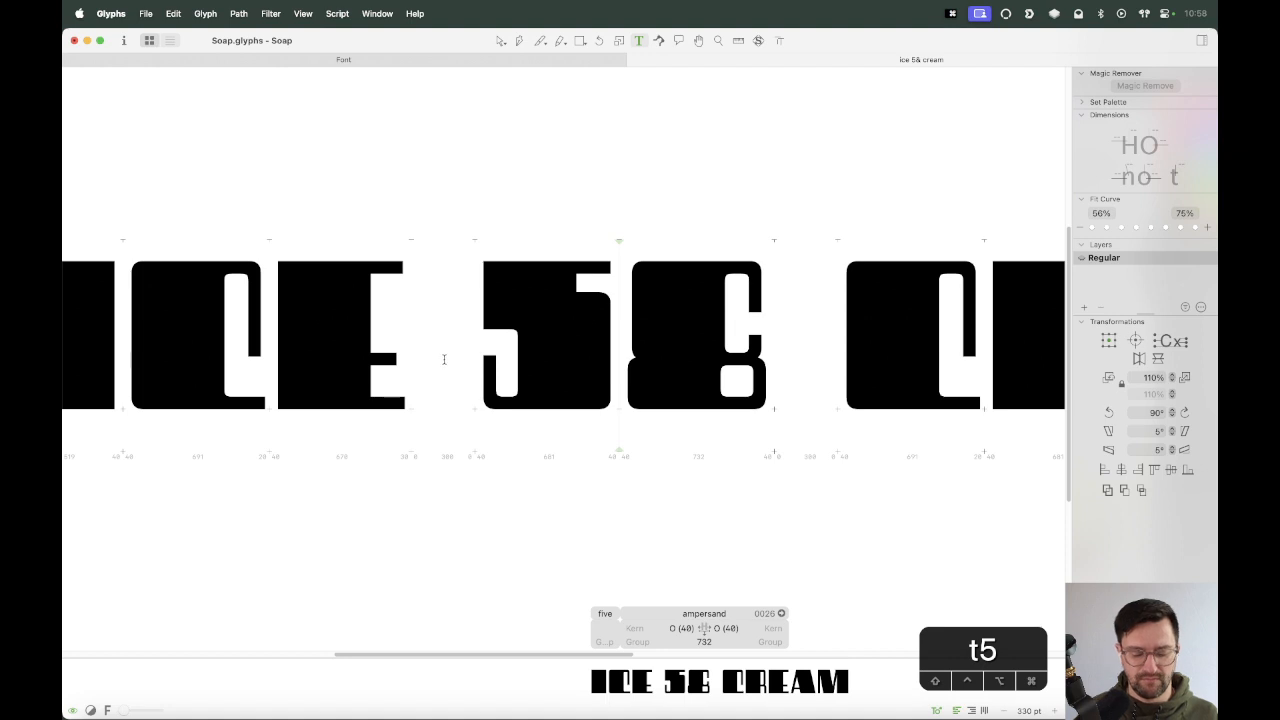
pyautogui.write('8')
# Switch the 8 in the sample text to its backup layer dated Feb 4, 24 at 10:26.
pyautogui.press('Escape')
pyautogui.doubleClick(699, 357)
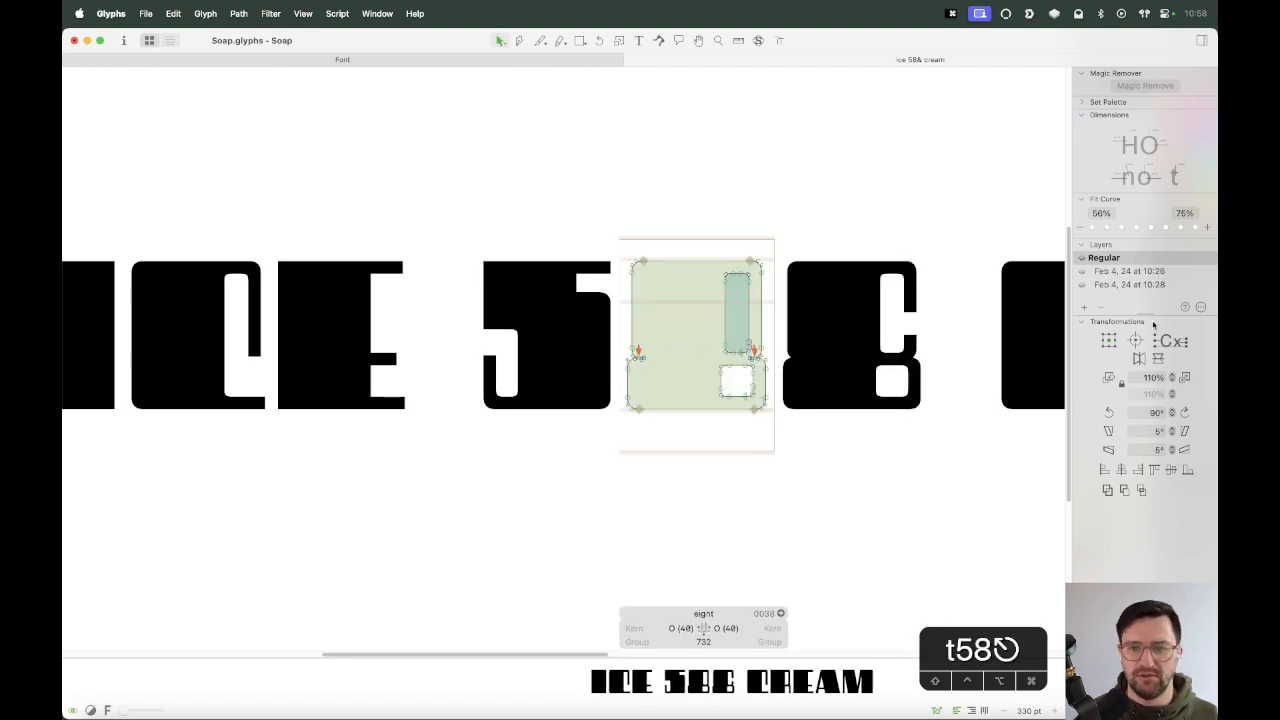
pyautogui.click(1141, 284)
pyautogui.click(1148, 272)
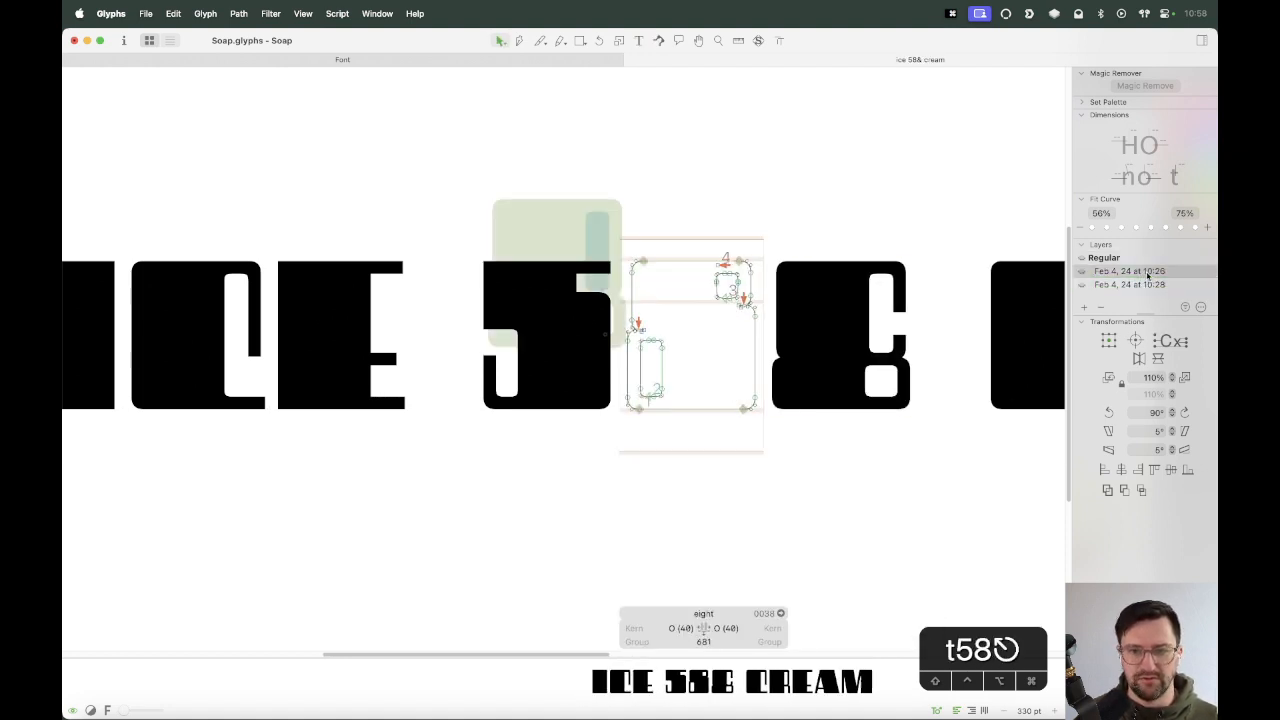
pyautogui.click(934, 366)
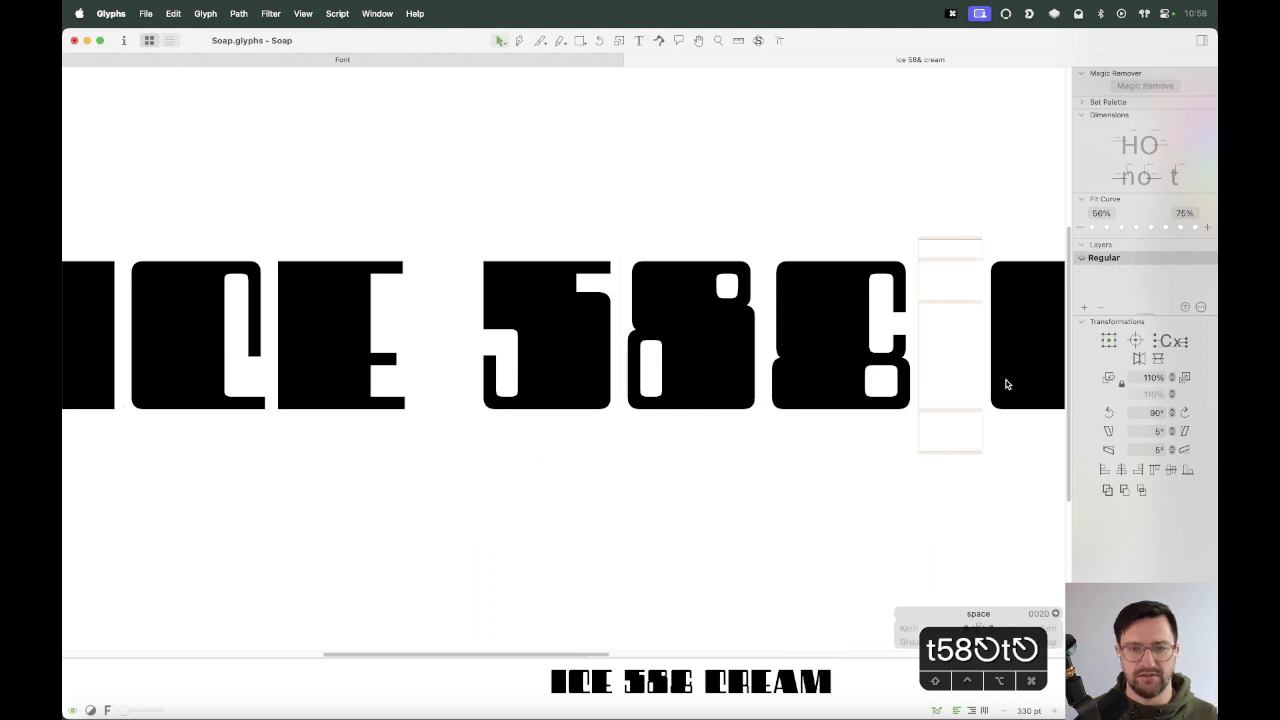
# Insert a capital S before the 5 so the sample text reads "ice S58& cream".
pyautogui.click(447, 352)
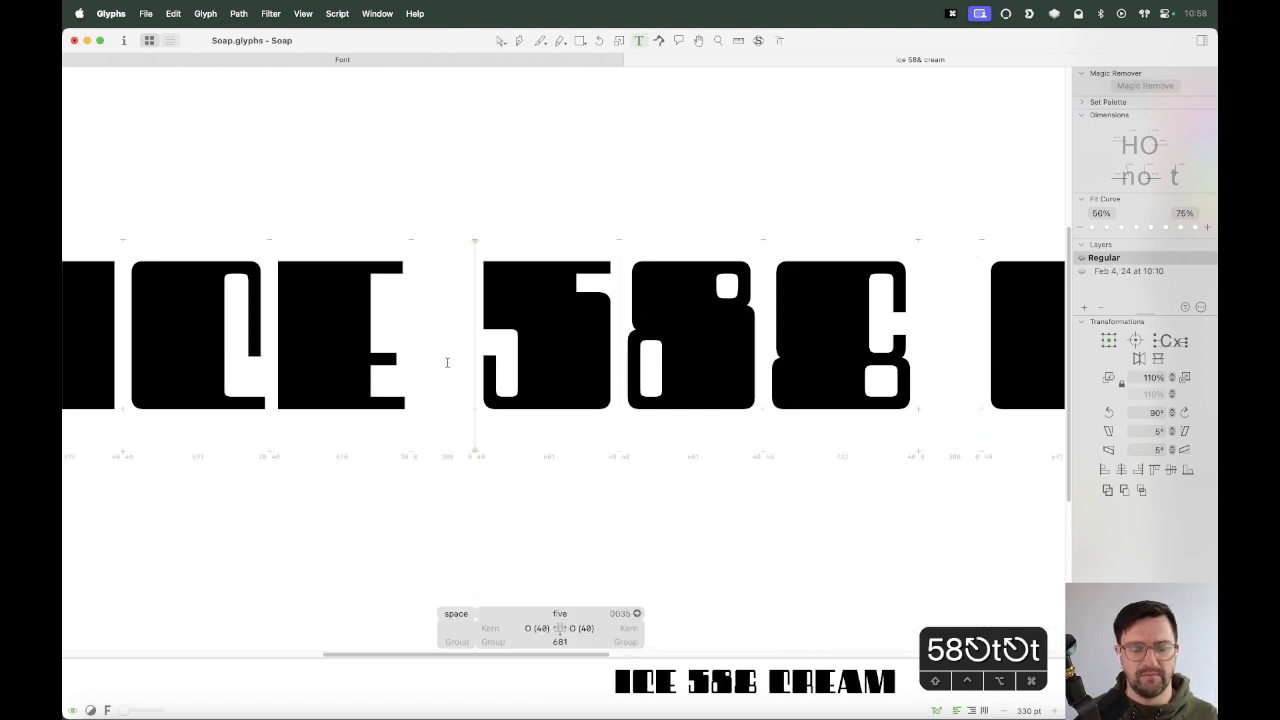
pyautogui.write('2')
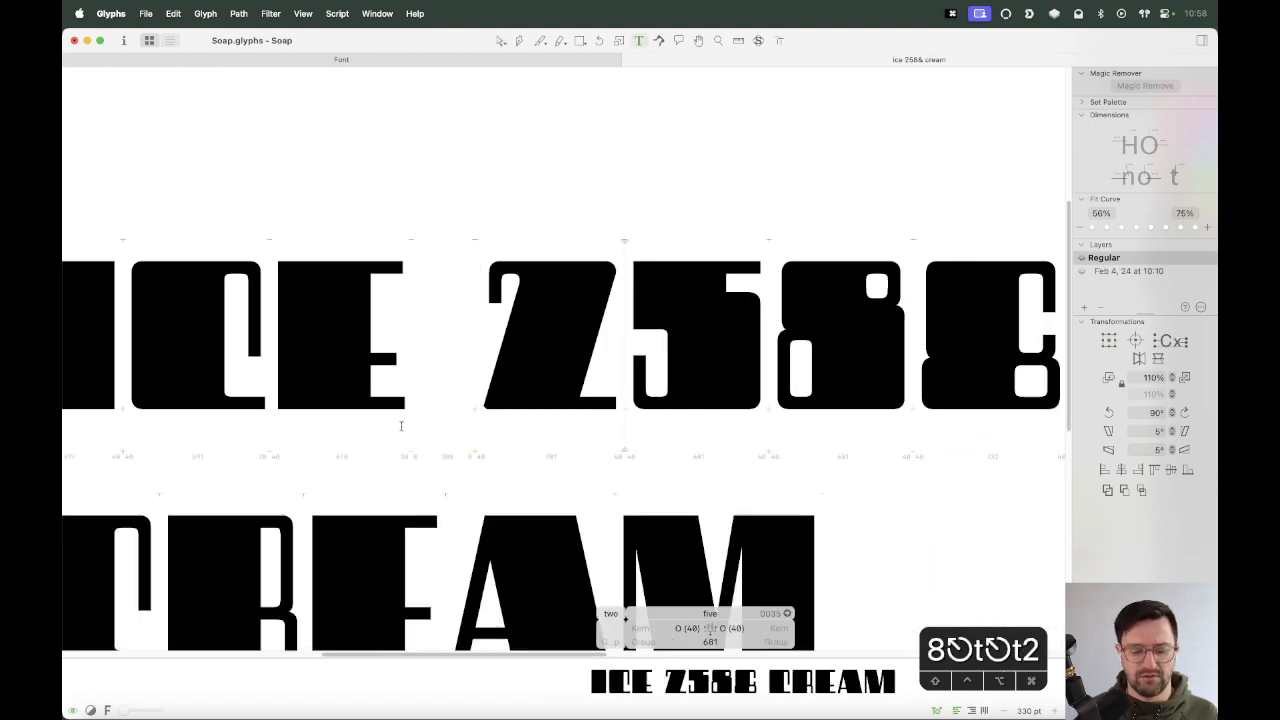
pyautogui.press('BackSpace')
pyautogui.write('S')
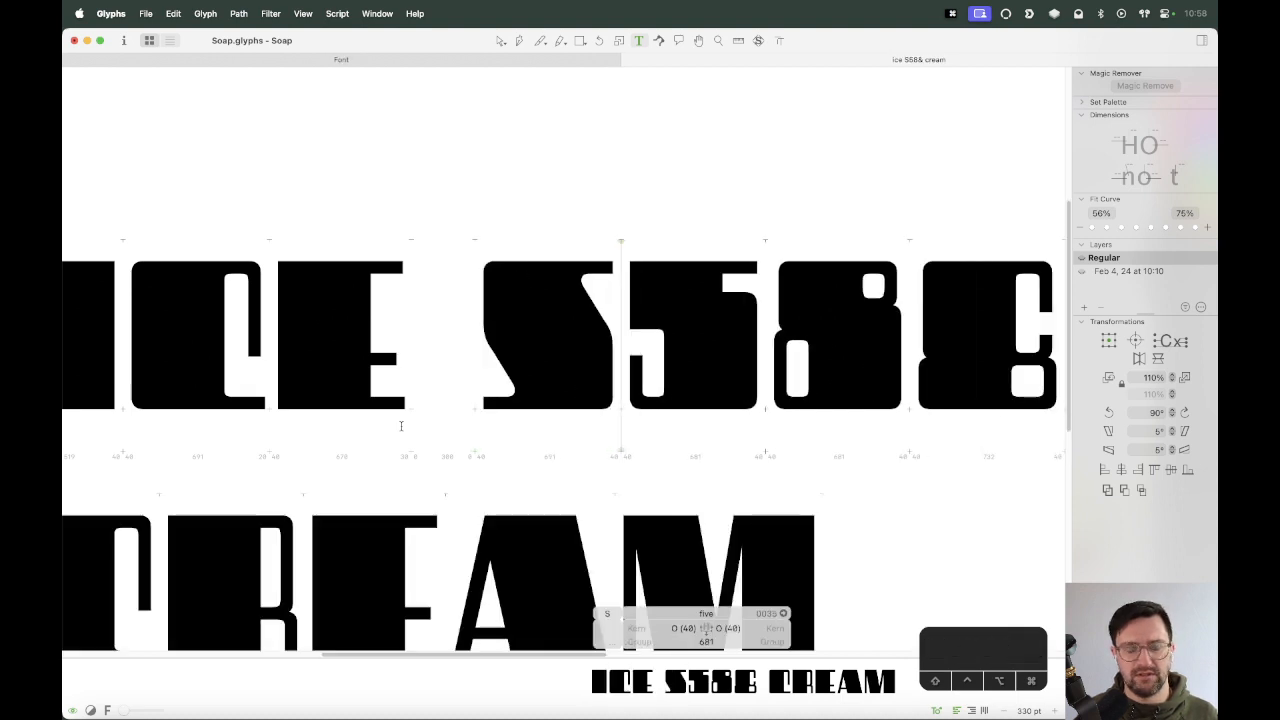
# Compare the ampersand with the neighbouring S, 5 and 8, and save the font file.
pyautogui.press('space')
pyautogui.hscroll(4, 813, 356)
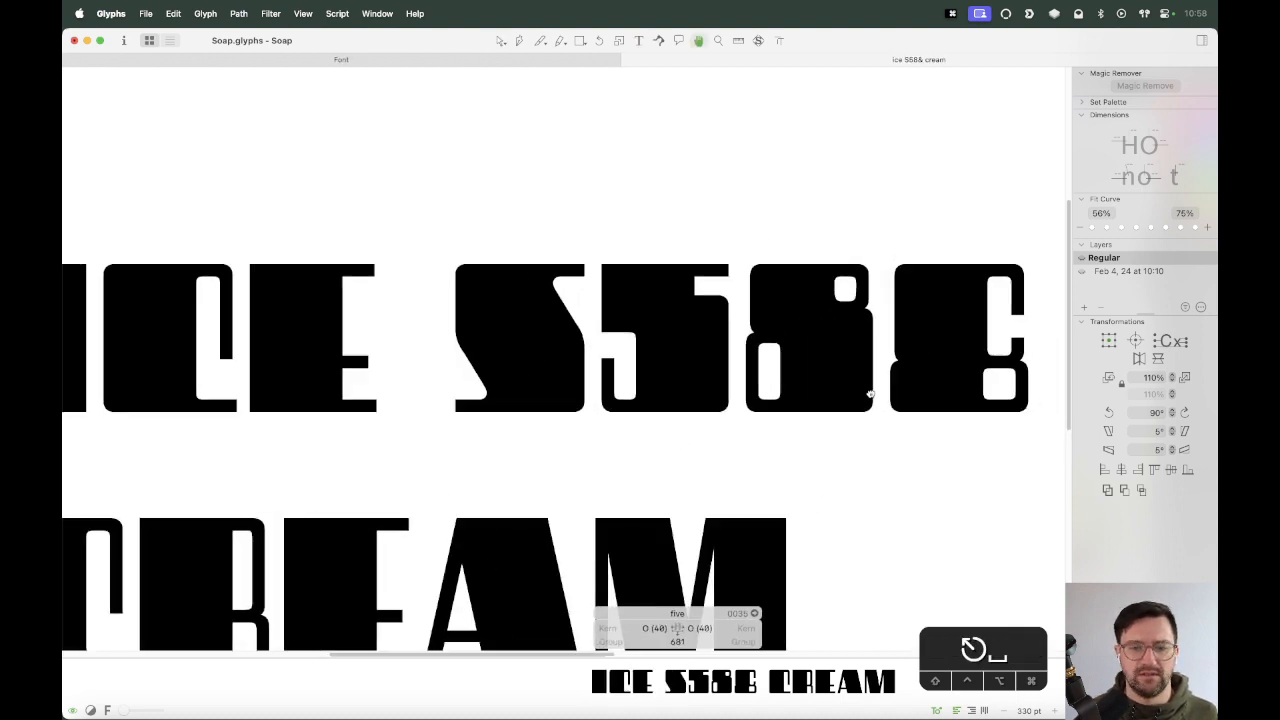
pyautogui.press('t')
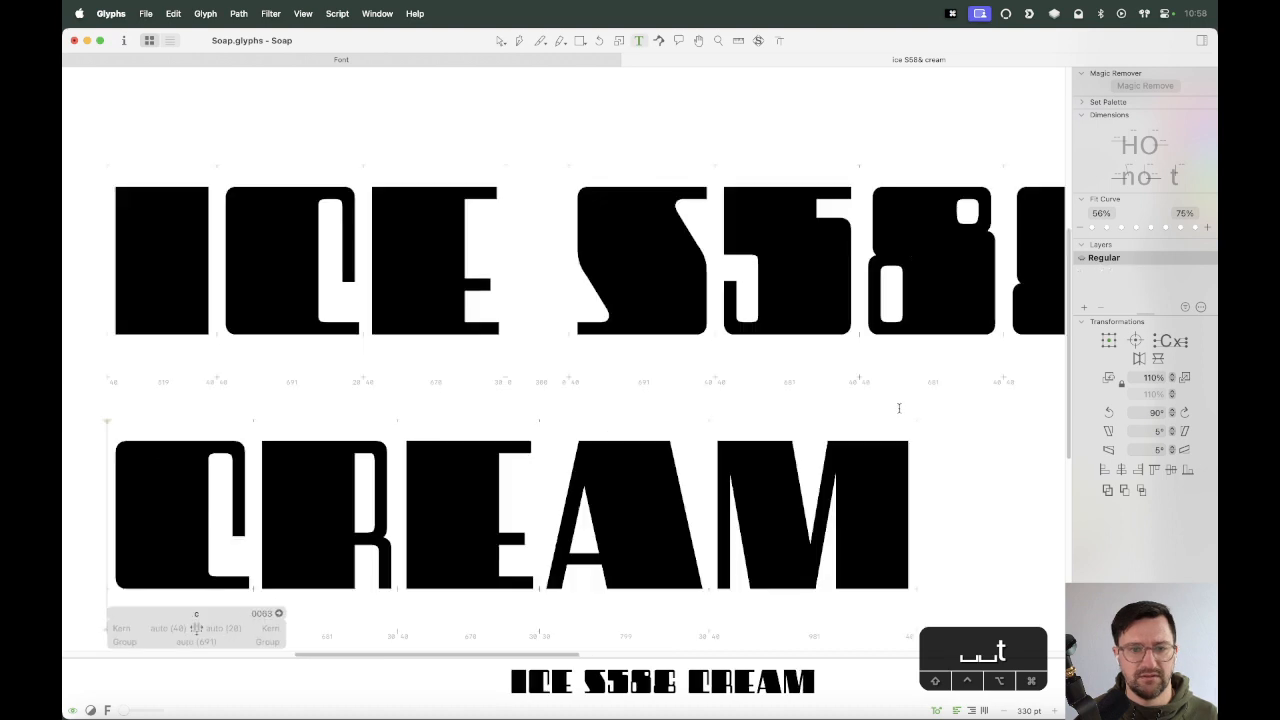
pyautogui.hscroll(6, 750, 370)
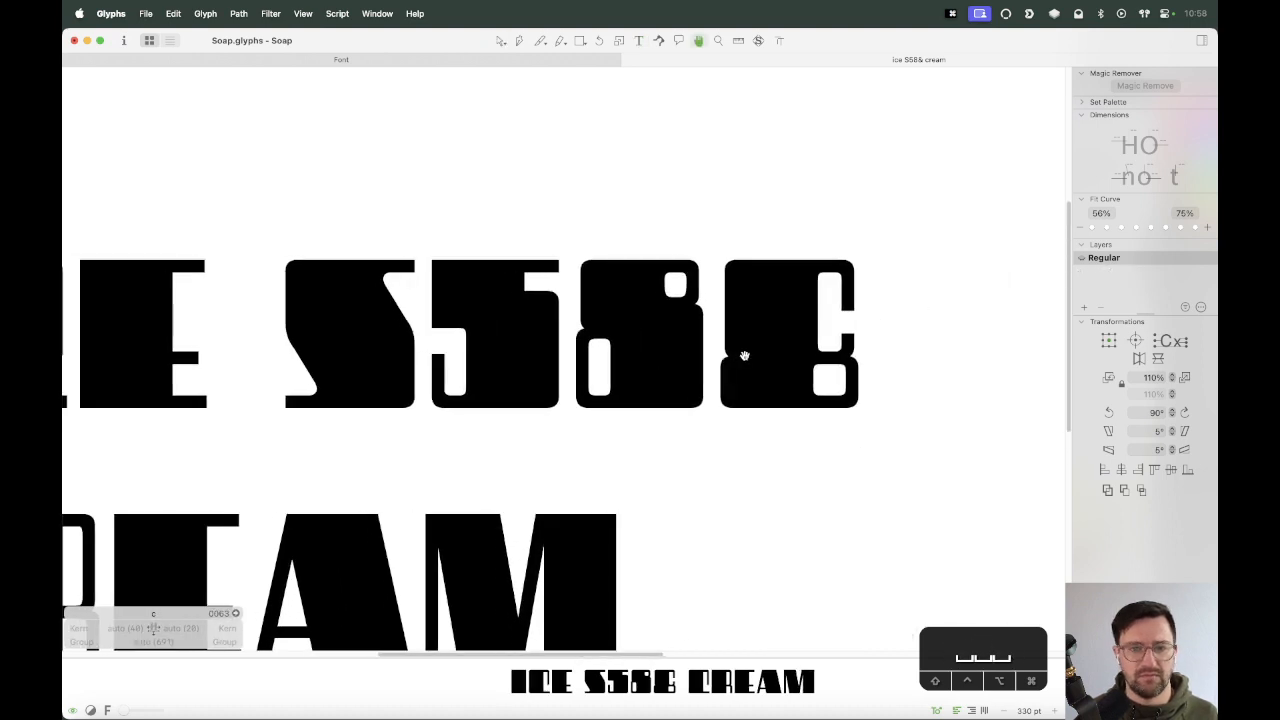
pyautogui.press('Escape')
pyautogui.press('super+s')
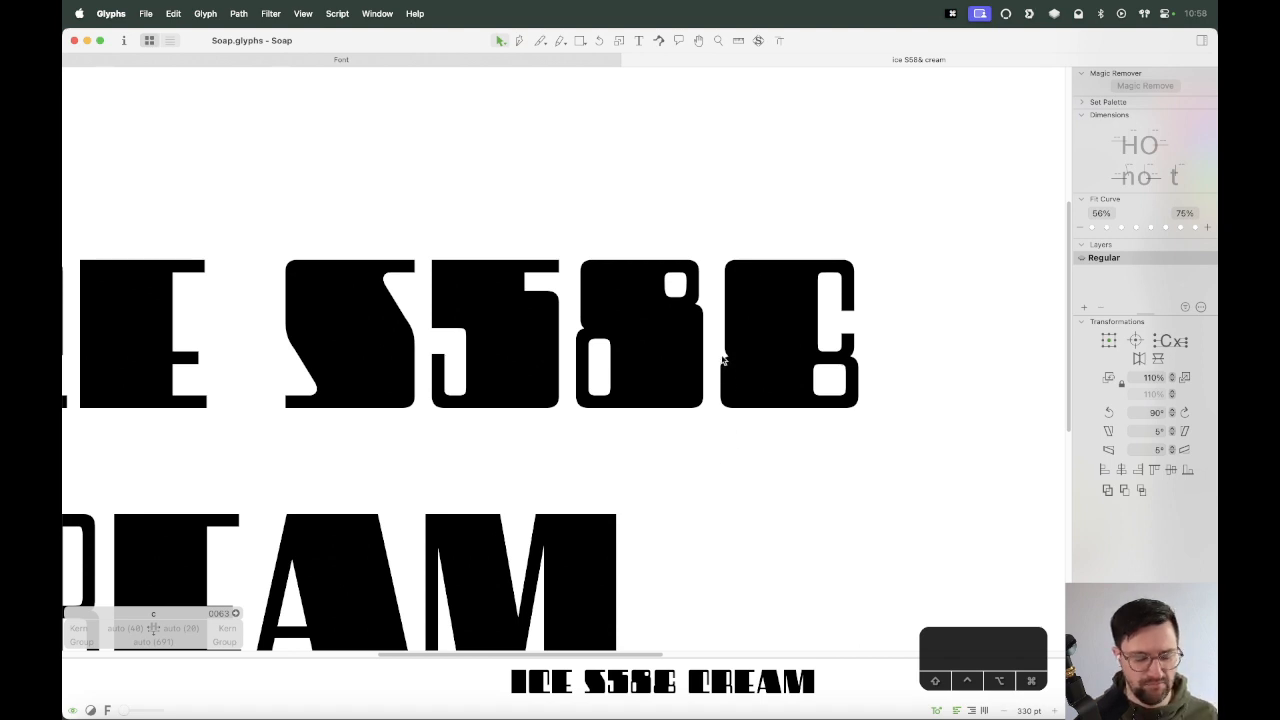
# Try a 2 after the ampersand and replace it with a Z so the sample text reads "ice S58&Z cream".
pyautogui.press('t')
pyautogui.click(840, 362)
pyautogui.write('2')
pyautogui.press('Escape')
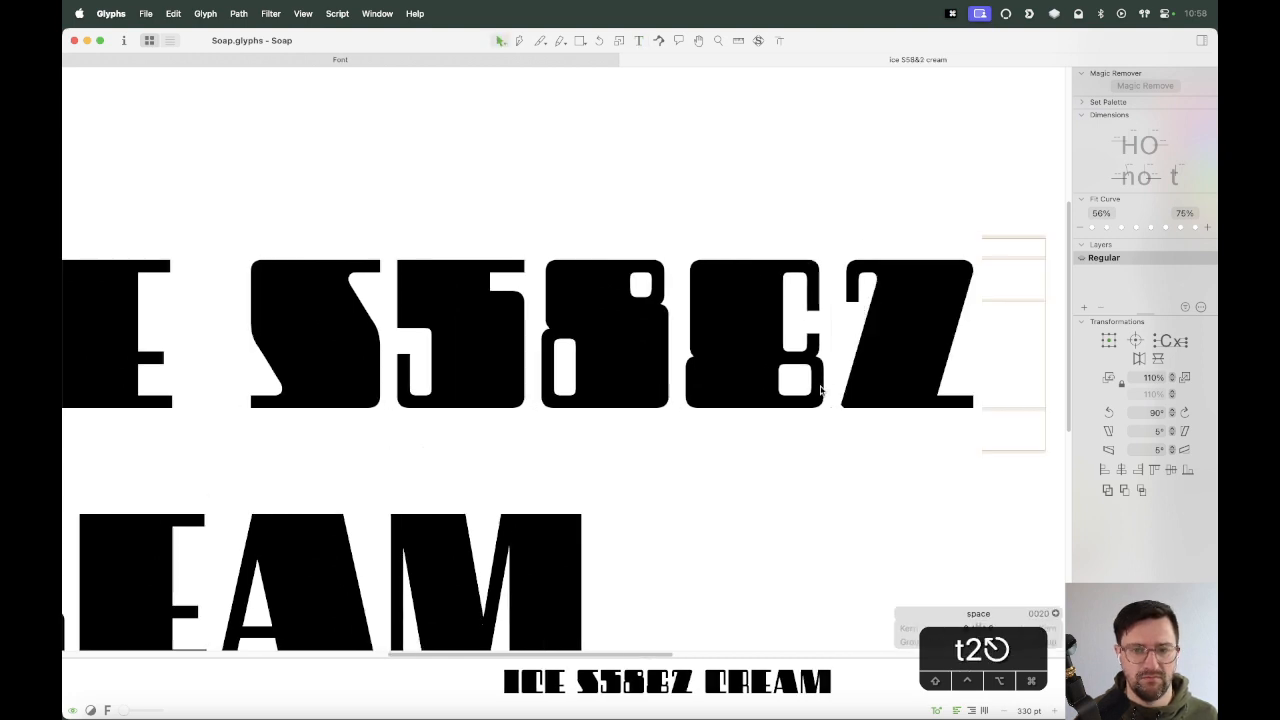
pyautogui.press('super+z')
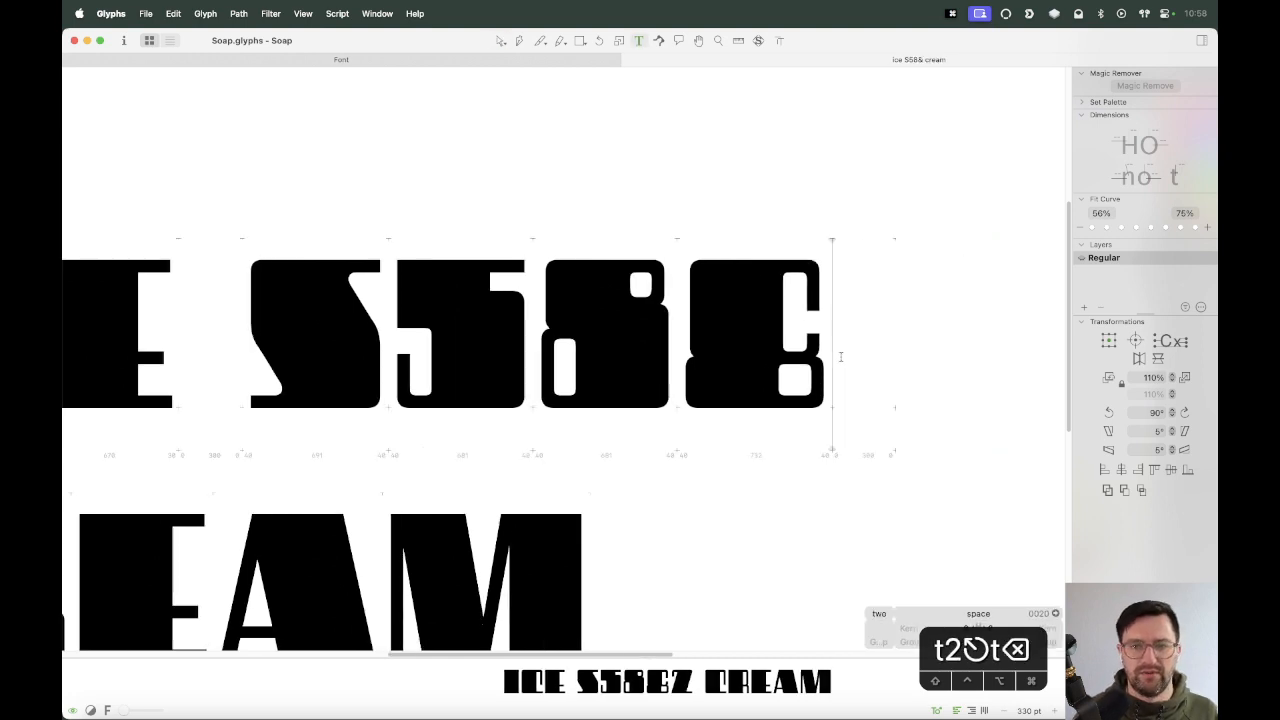
pyautogui.press('Escape')
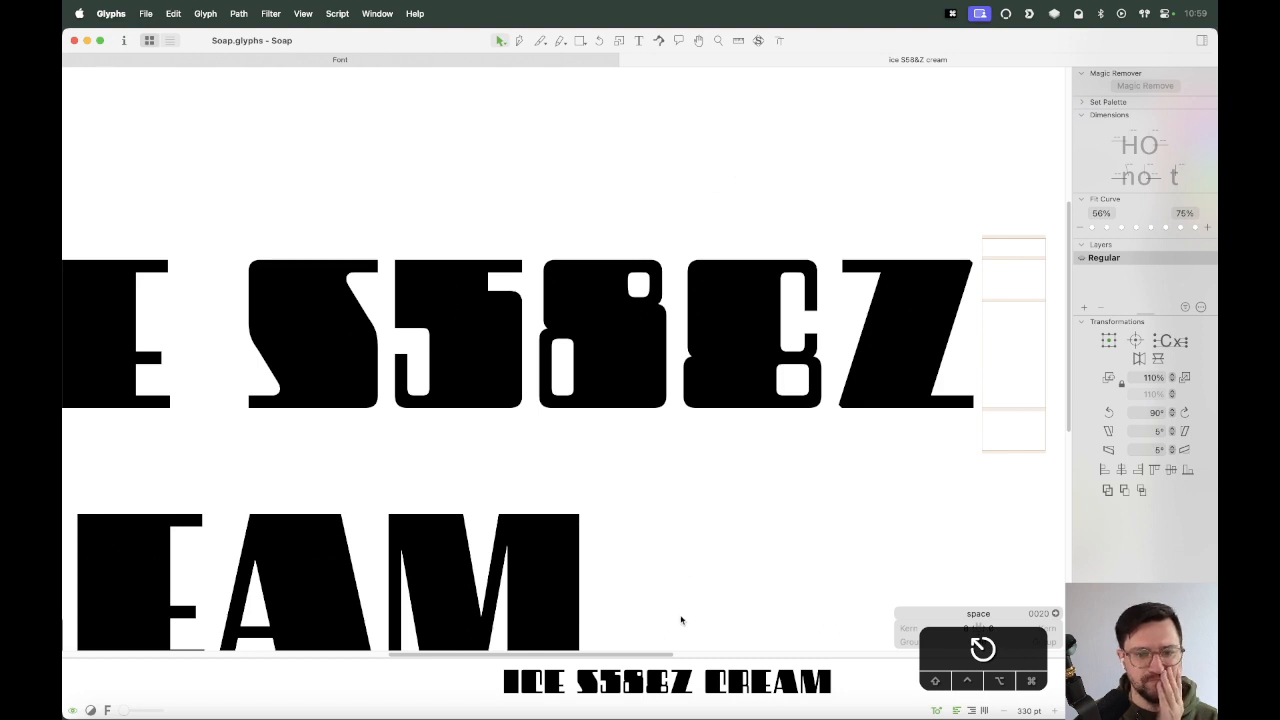
# Switch to the DuckDuckGo browser and quit Figma.
pyautogui.click(400, 708)
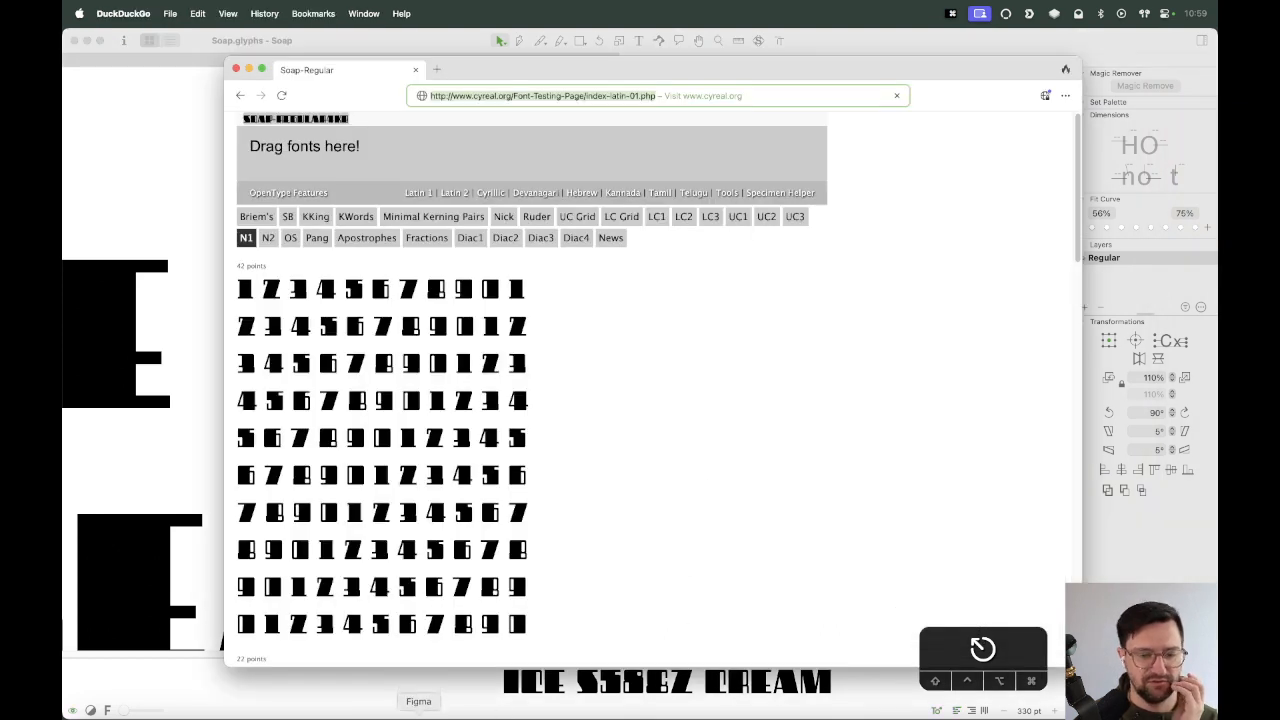
pyautogui.rightClick(420, 715)
pyautogui.rightClick(422, 715)
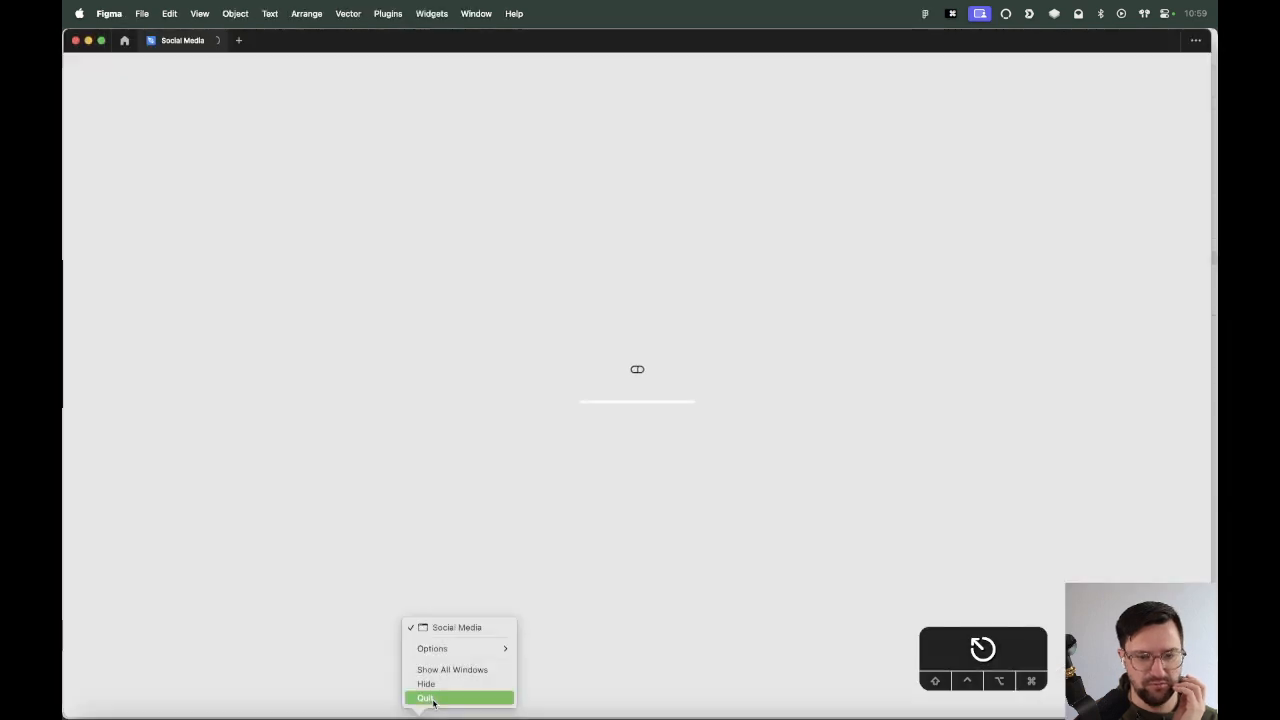
pyautogui.click(432, 699)
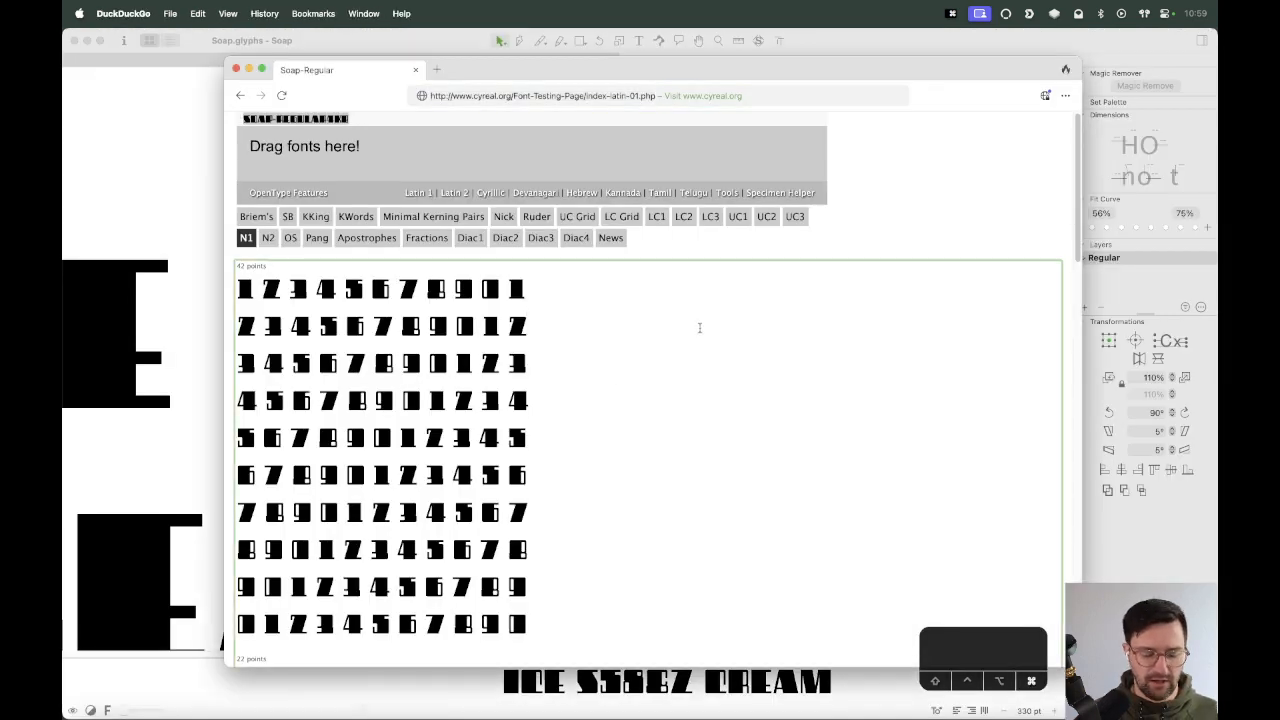
# Search for "ampersand" in a new browser tab and show the image results.
pyautogui.press('super+t')
pyautogui.write('ampersand')
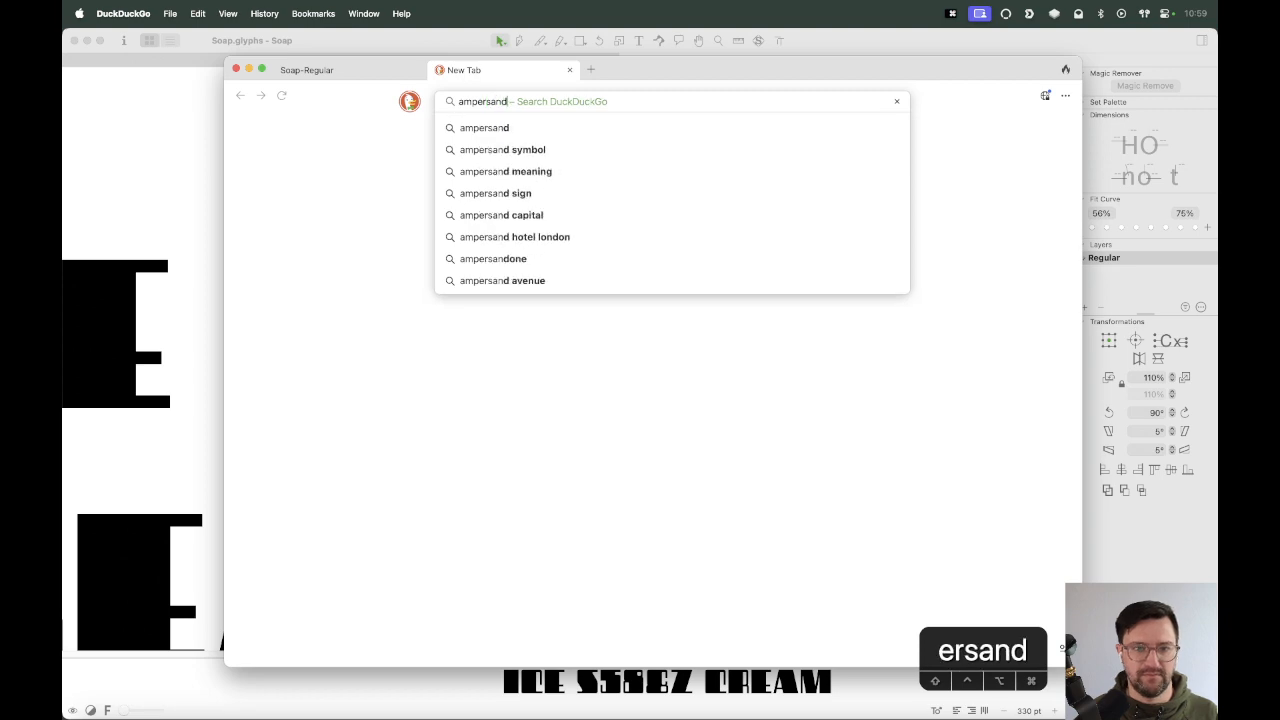
pyautogui.press('Return')
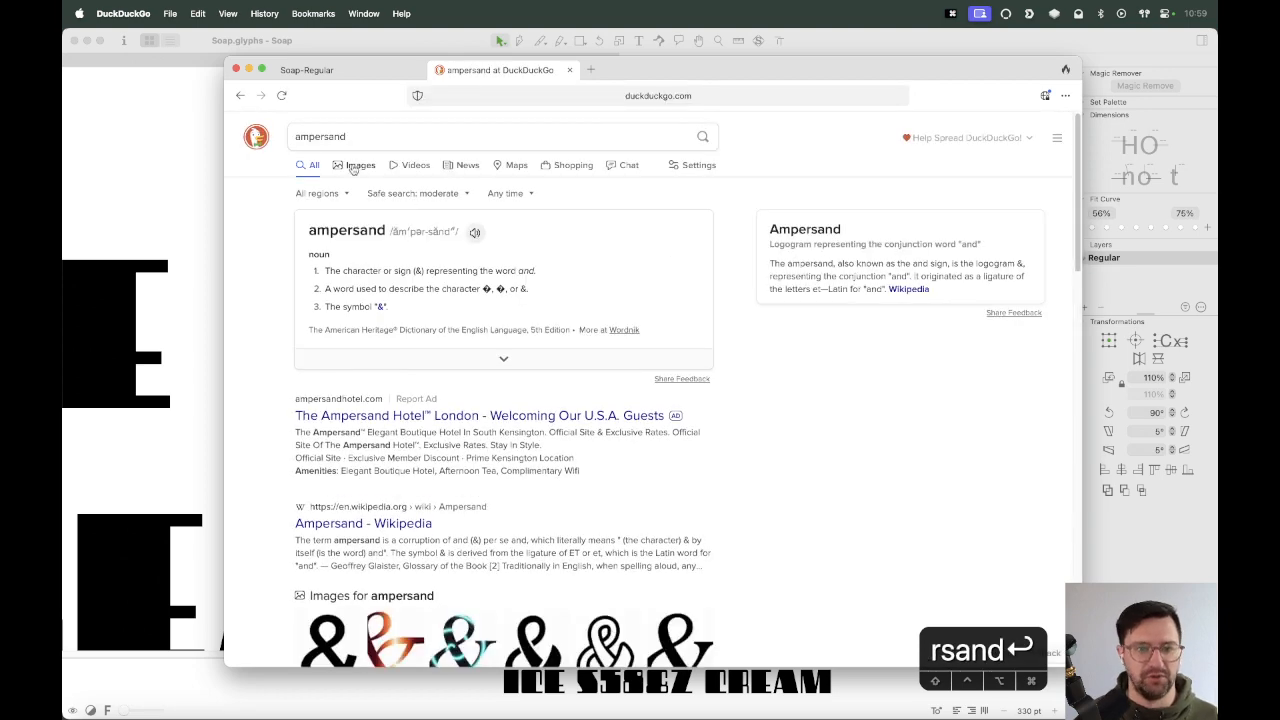
pyautogui.click(356, 165)
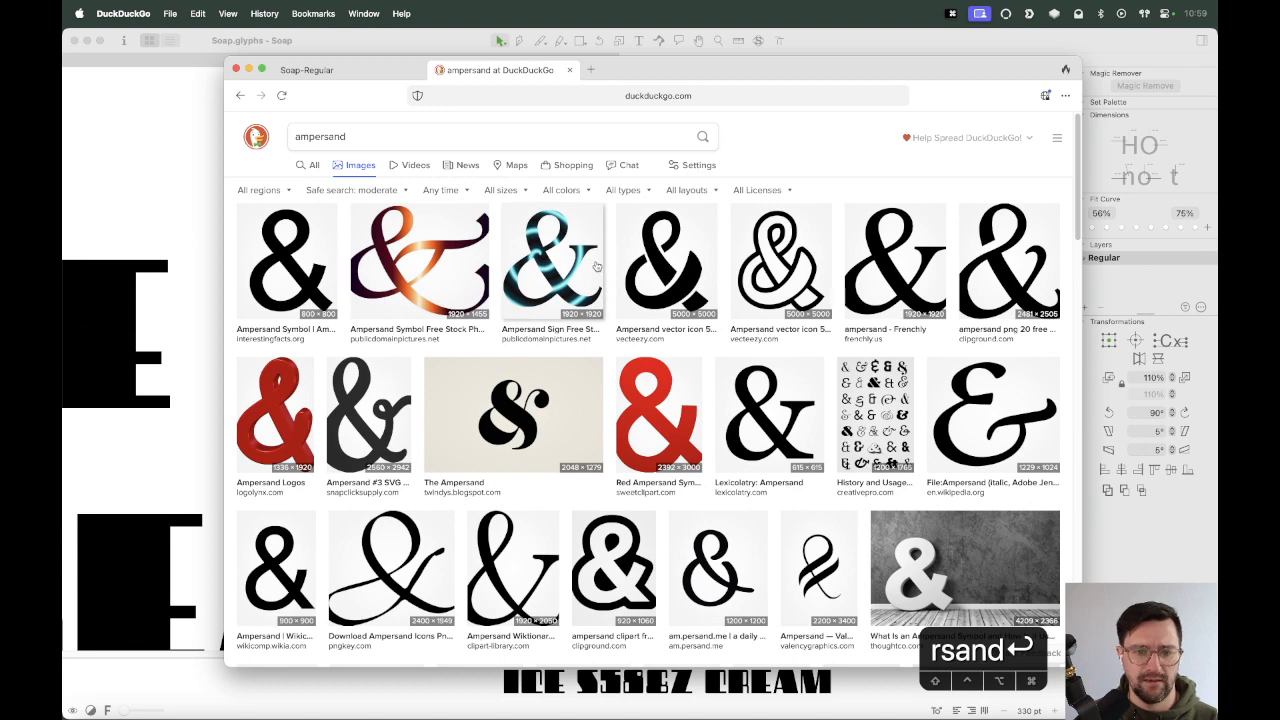
# Preview the italic Adobe Jenson ampersand from Wikipedia and compare it with the ampersand in the Glyphs sample text.
pyautogui.click(993, 451)
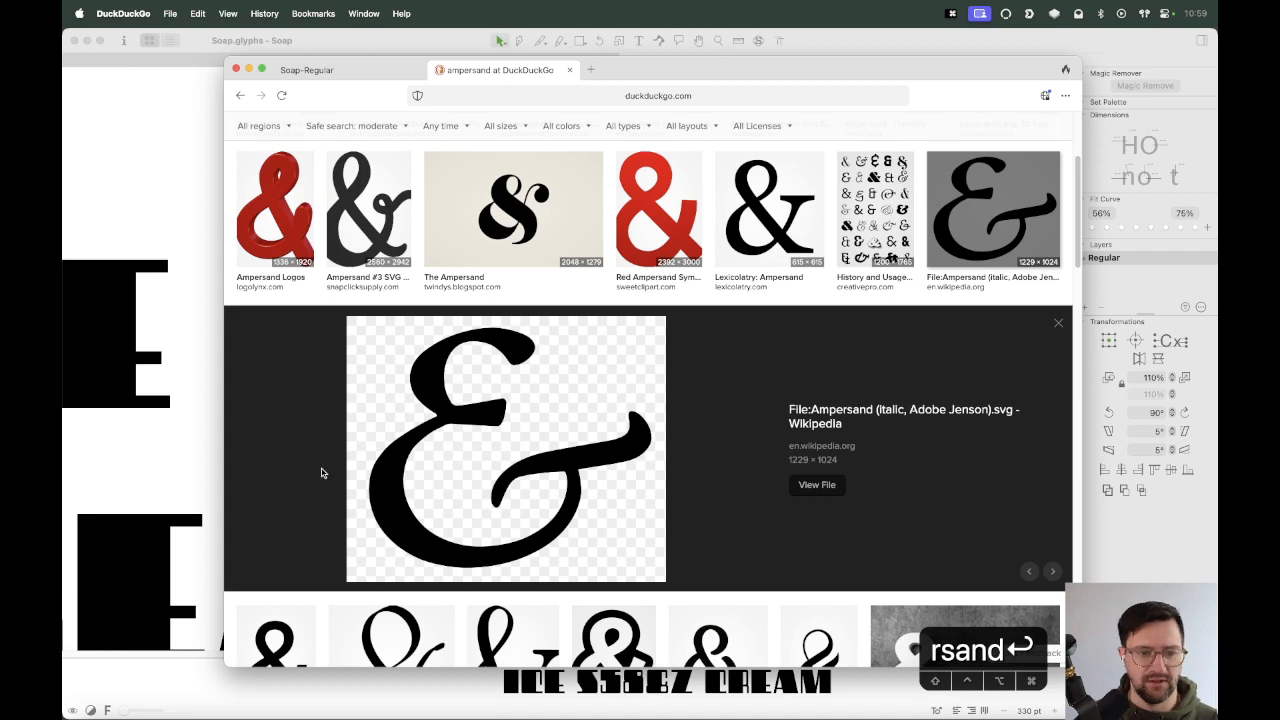
pyautogui.click(161, 475)
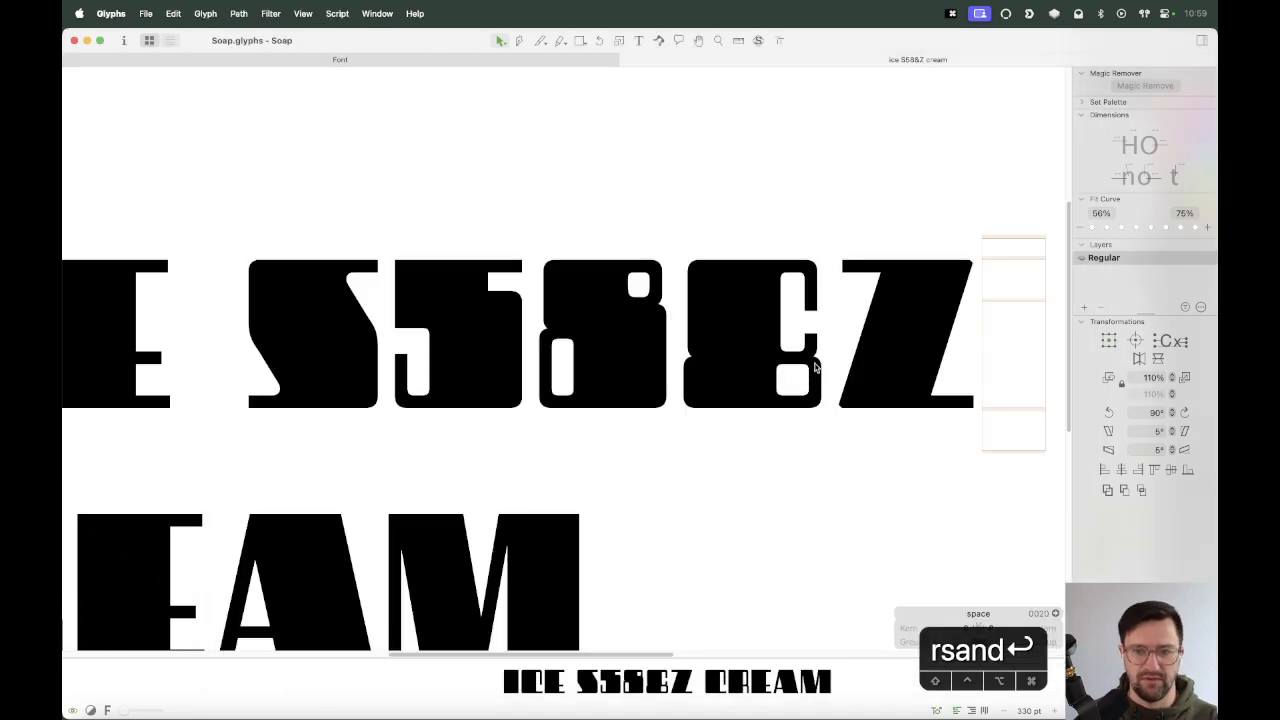
pyautogui.press('super+Tab')
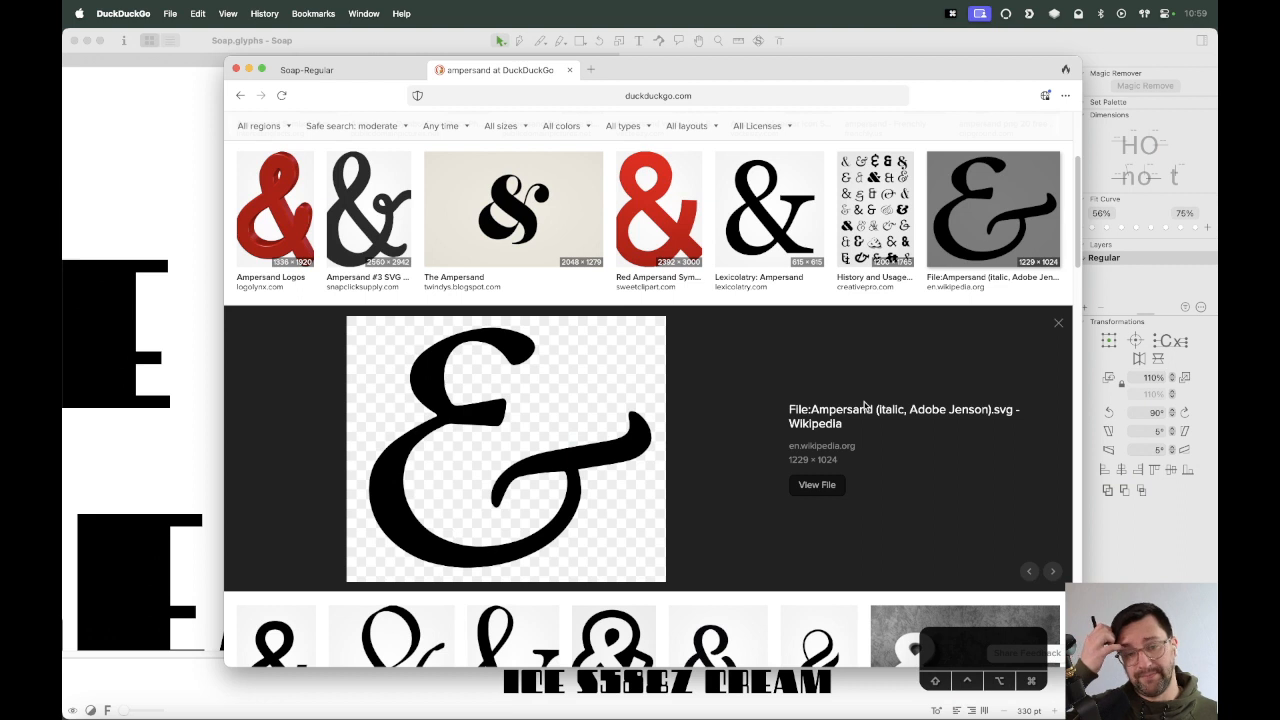
pyautogui.press('super+Tab')
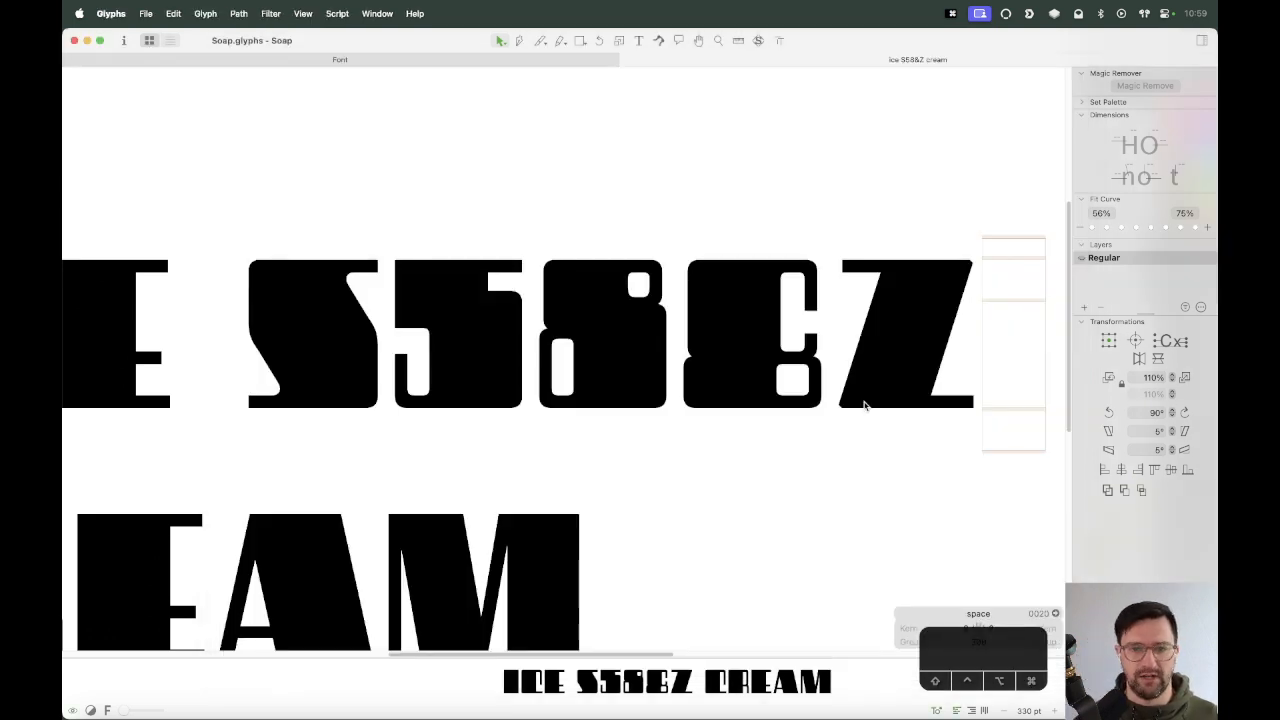
# Try a 3 before the ampersand in the sample text, compare it with the reference image, and remove it.
pyautogui.press('t')
pyautogui.click(690, 340)
pyautogui.write('3')
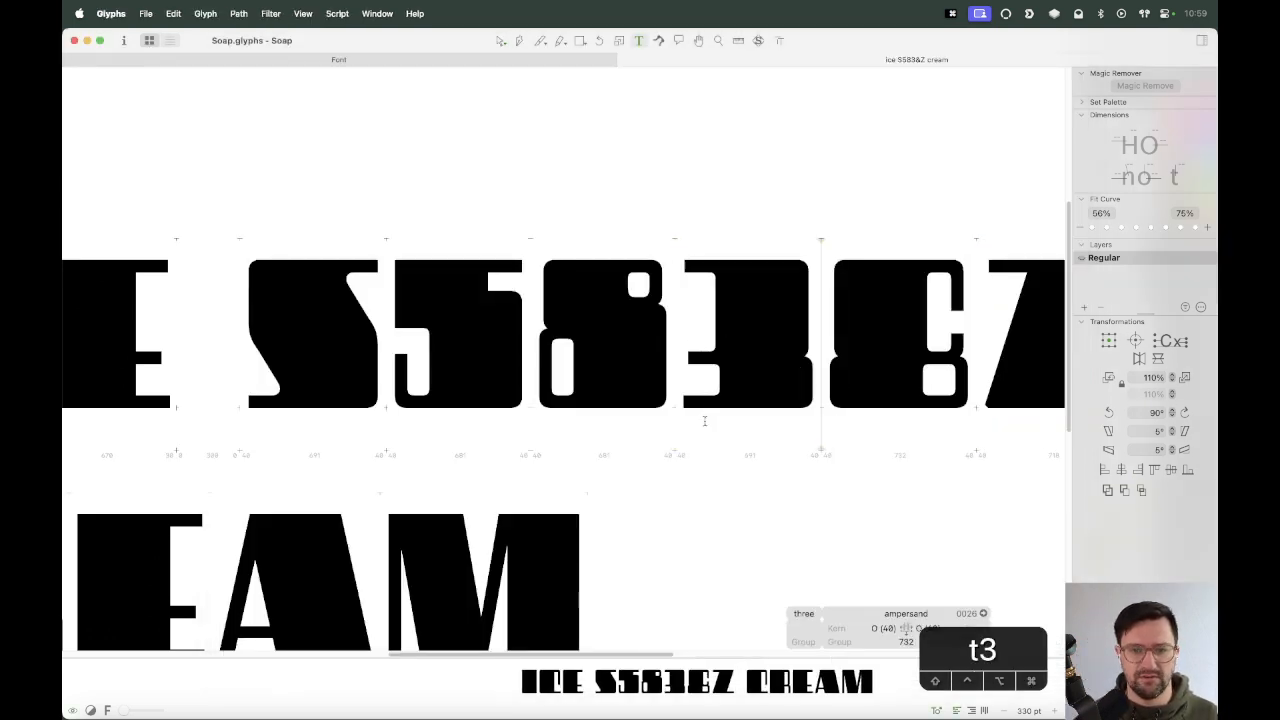
pyautogui.press('super+Tab')
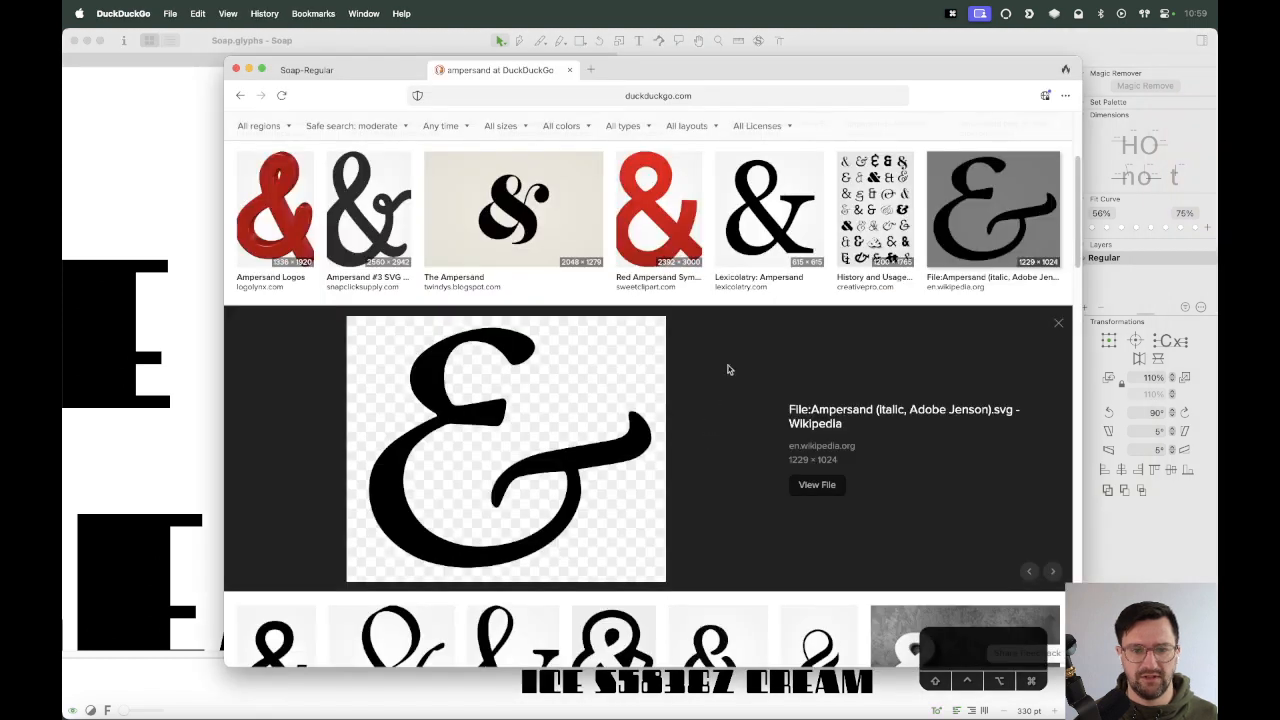
pyautogui.press('super+Tab')
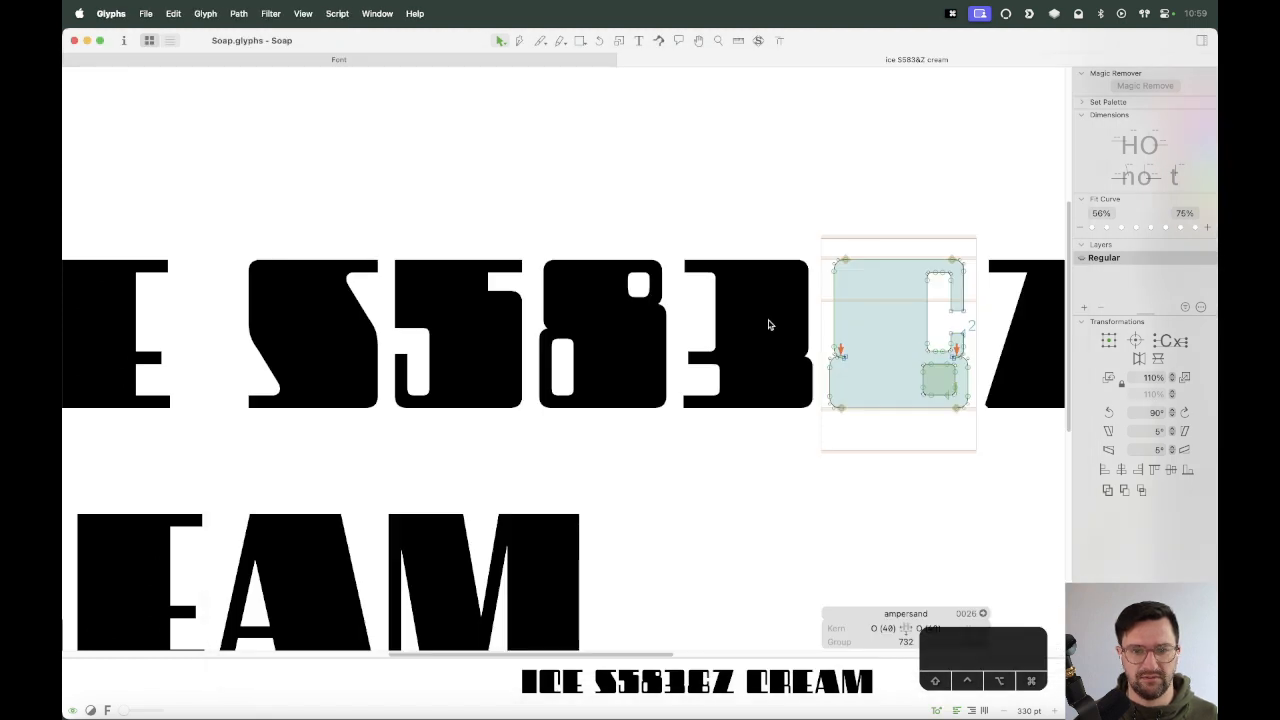
pyautogui.press('t')
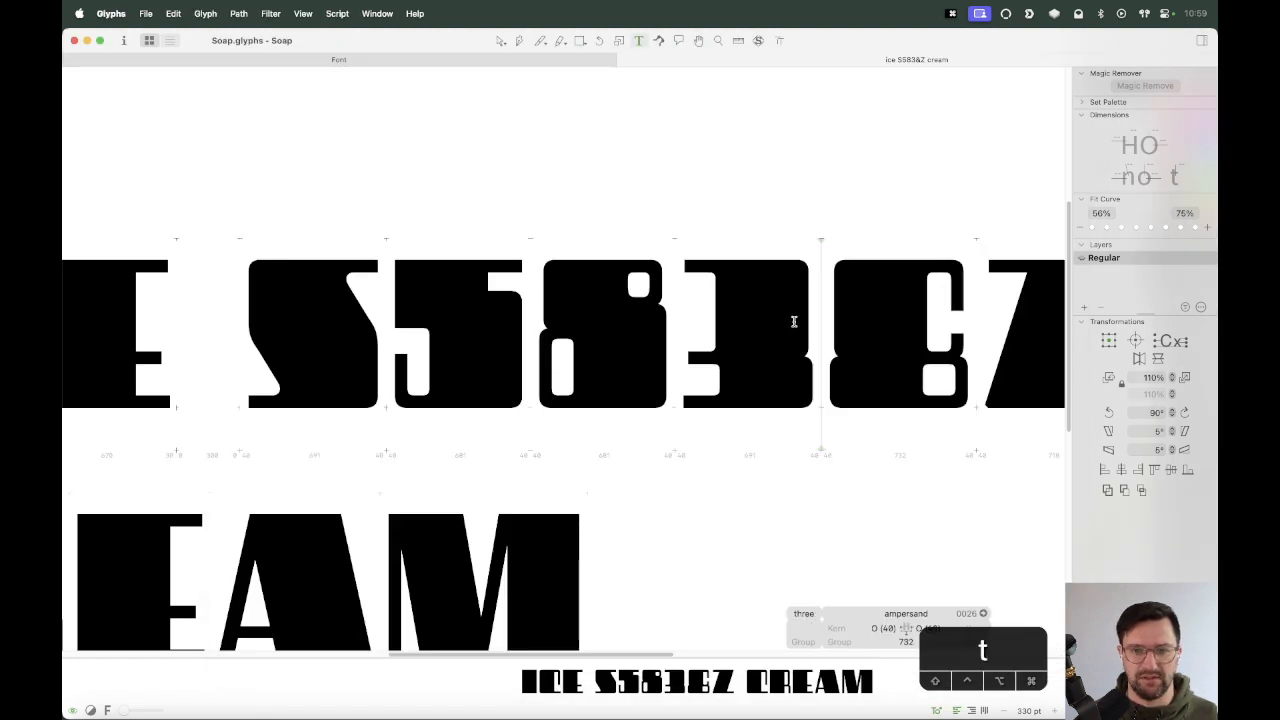
pyautogui.press('BackSpace')
# Return to the browser, preview the CreativePro ampersand chart, browse more results, and open the "design inspiration: ampersand" image at full size.
pyautogui.press('super+Tab')
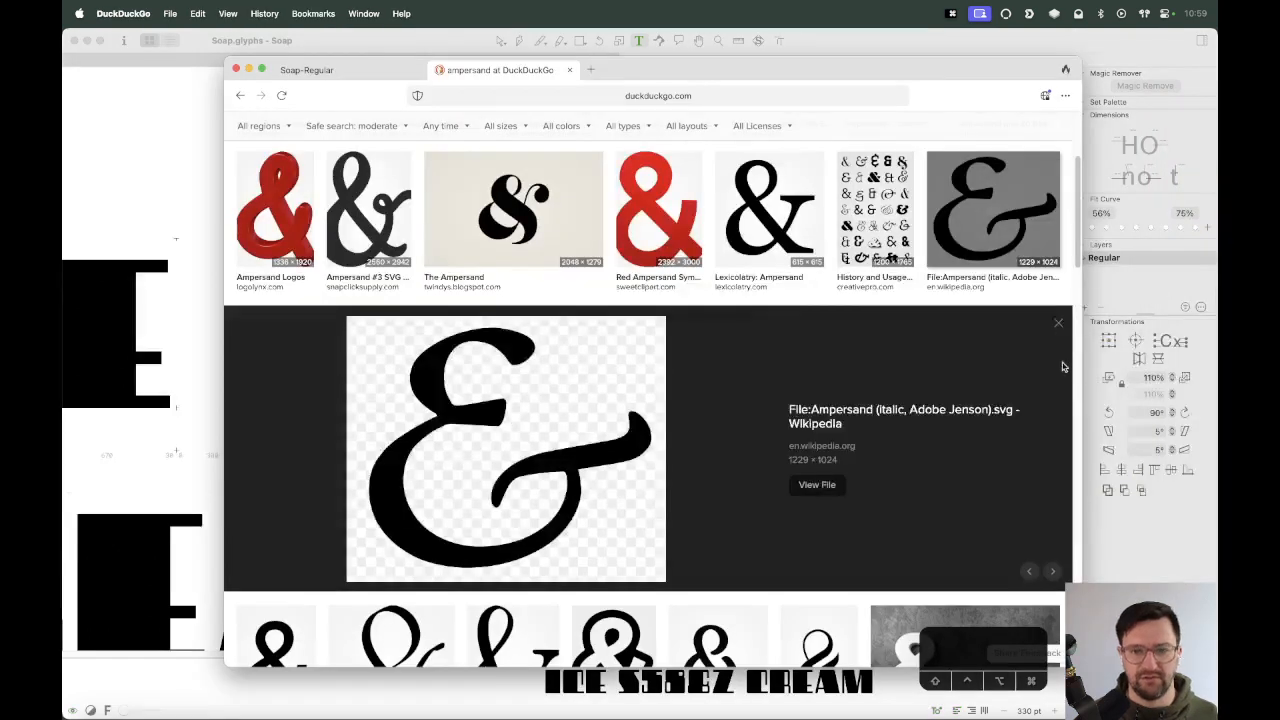
pyautogui.click(870, 240)
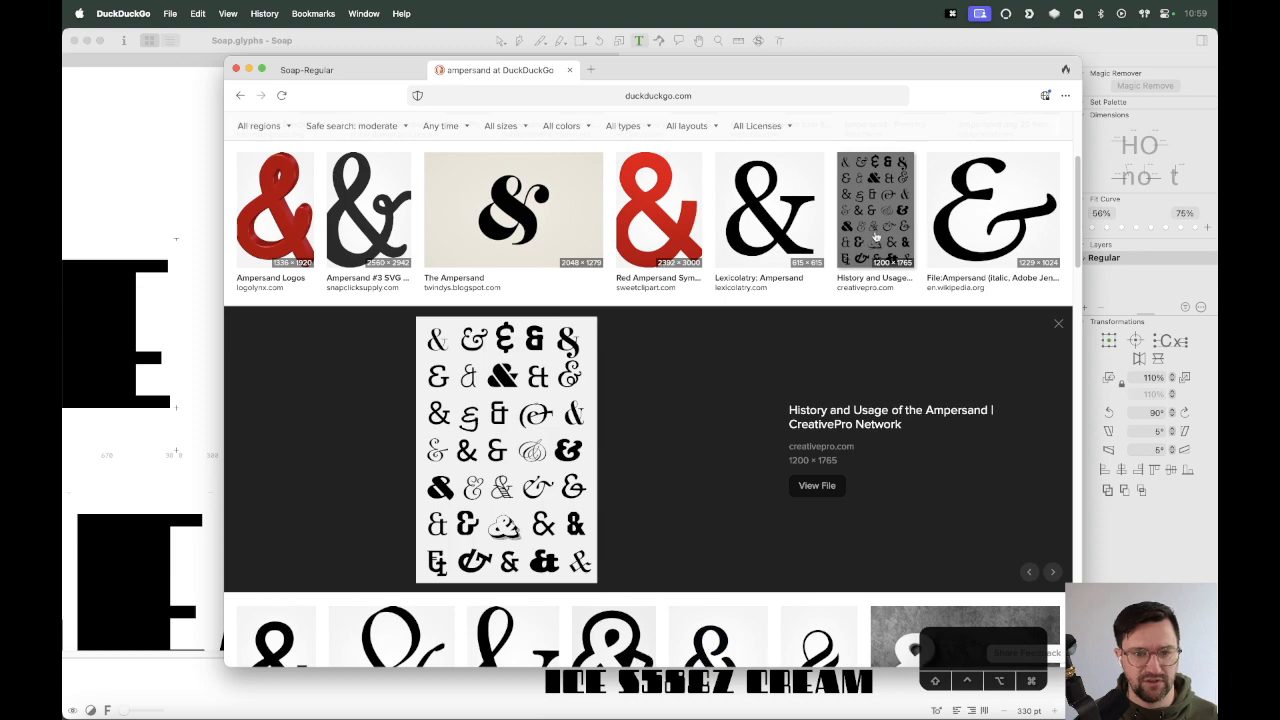
pyautogui.scroll(-3, 808, 412)
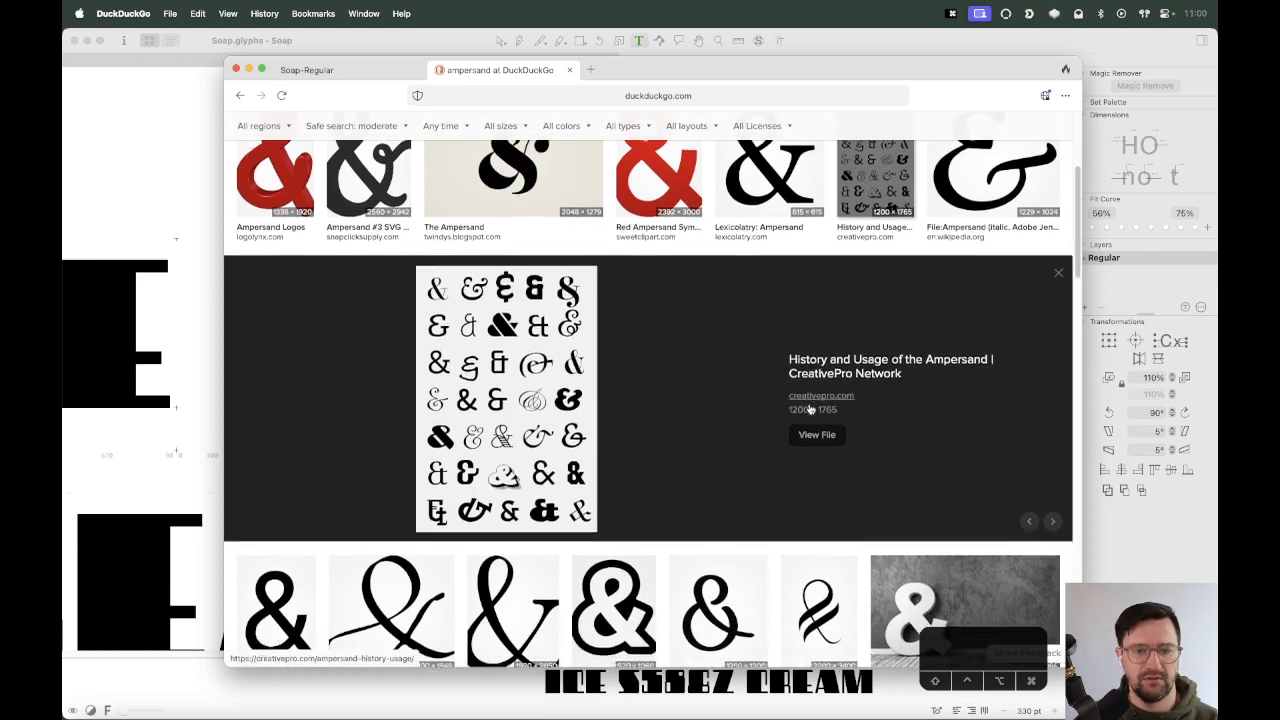
pyautogui.scroll(-7, 810, 410)
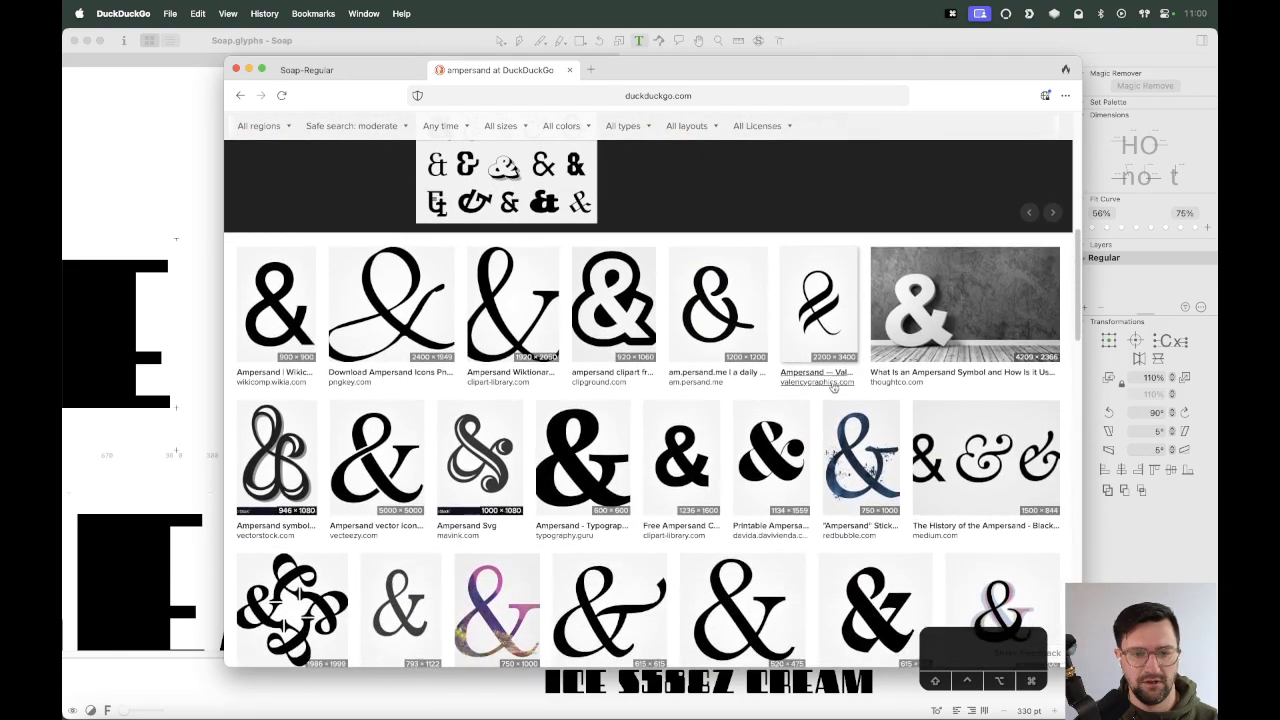
pyautogui.scroll(-15, 835, 383)
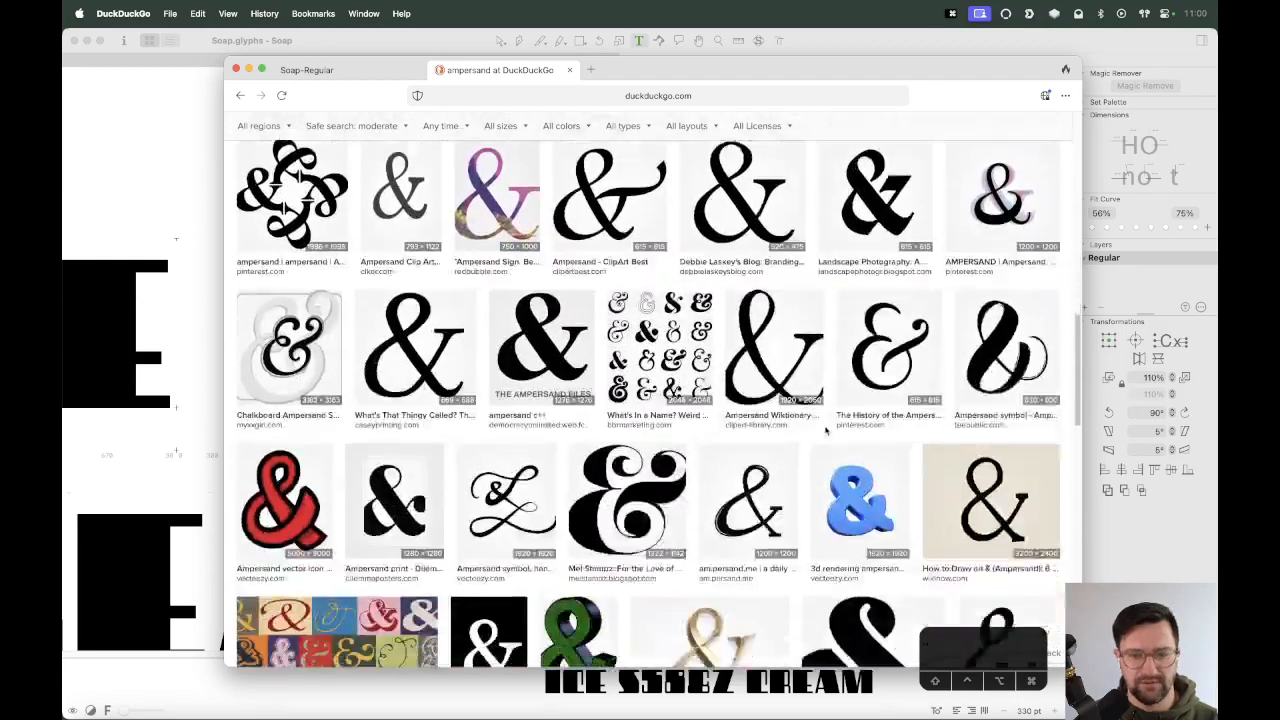
pyautogui.scroll(-12, 838, 431)
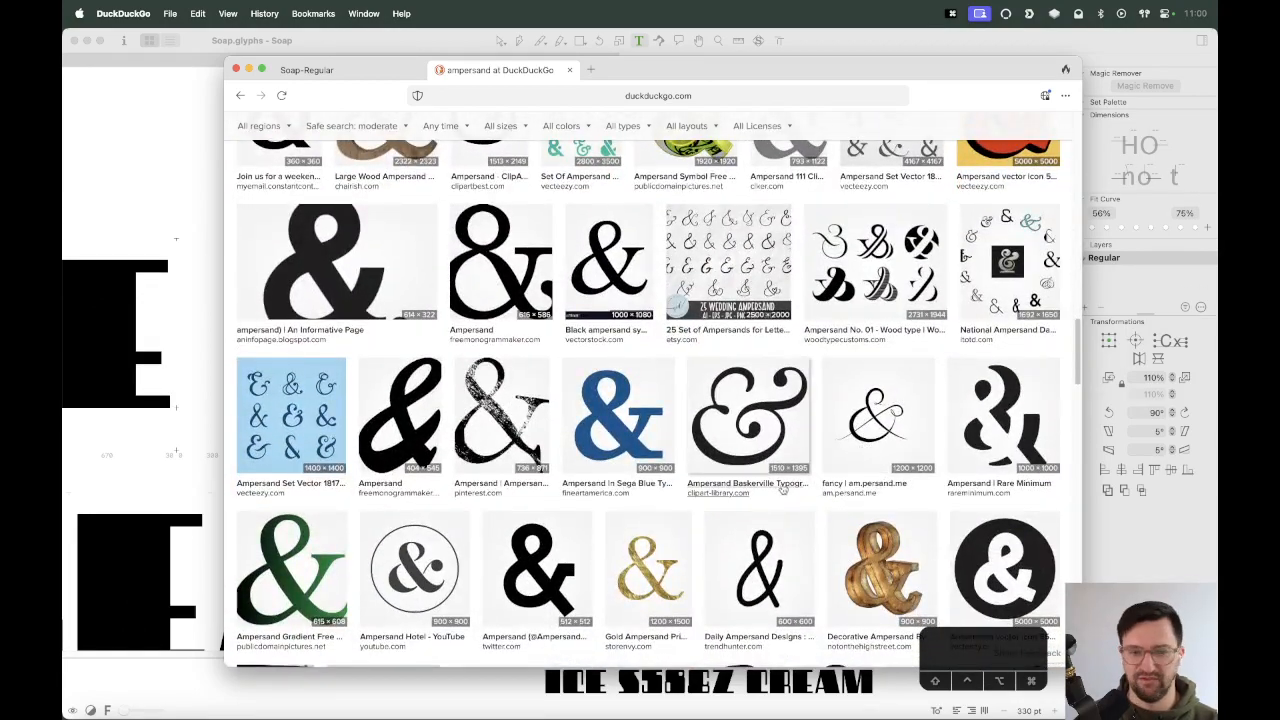
pyautogui.scroll(-7, 820, 470)
pyautogui.scroll(-10, 778, 500)
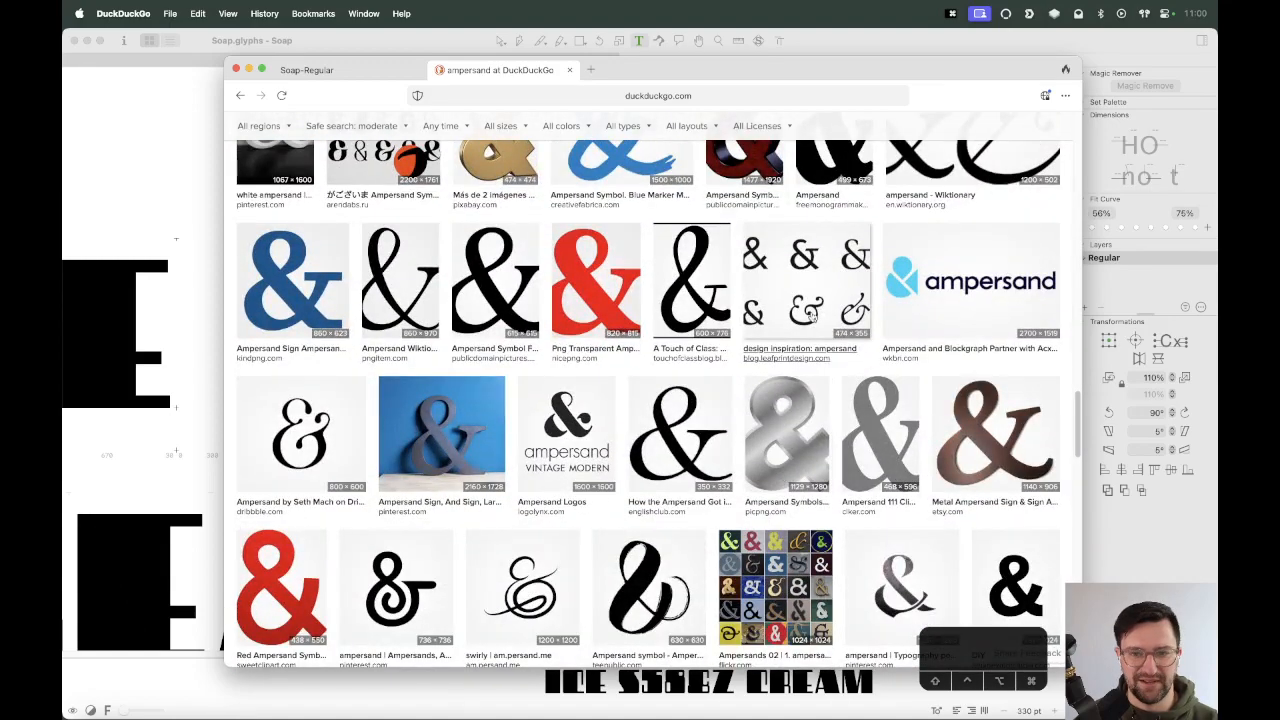
pyautogui.click(836, 258)
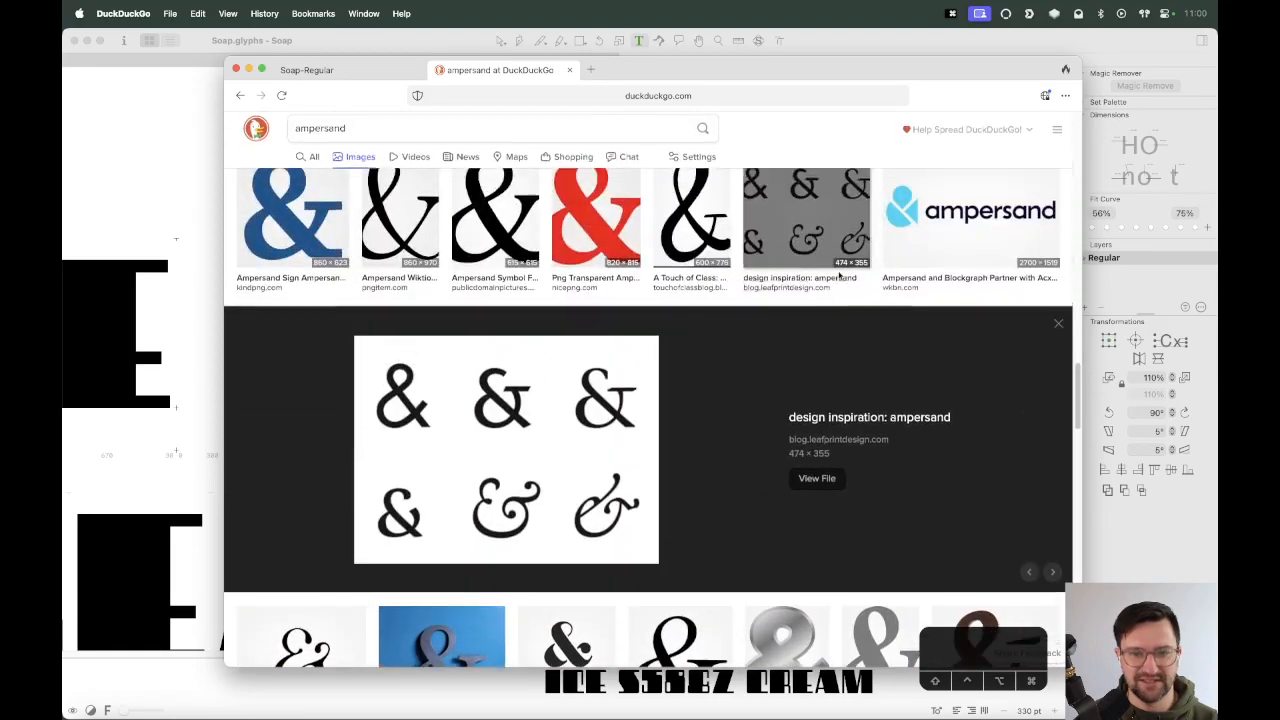
pyautogui.click(506, 430)
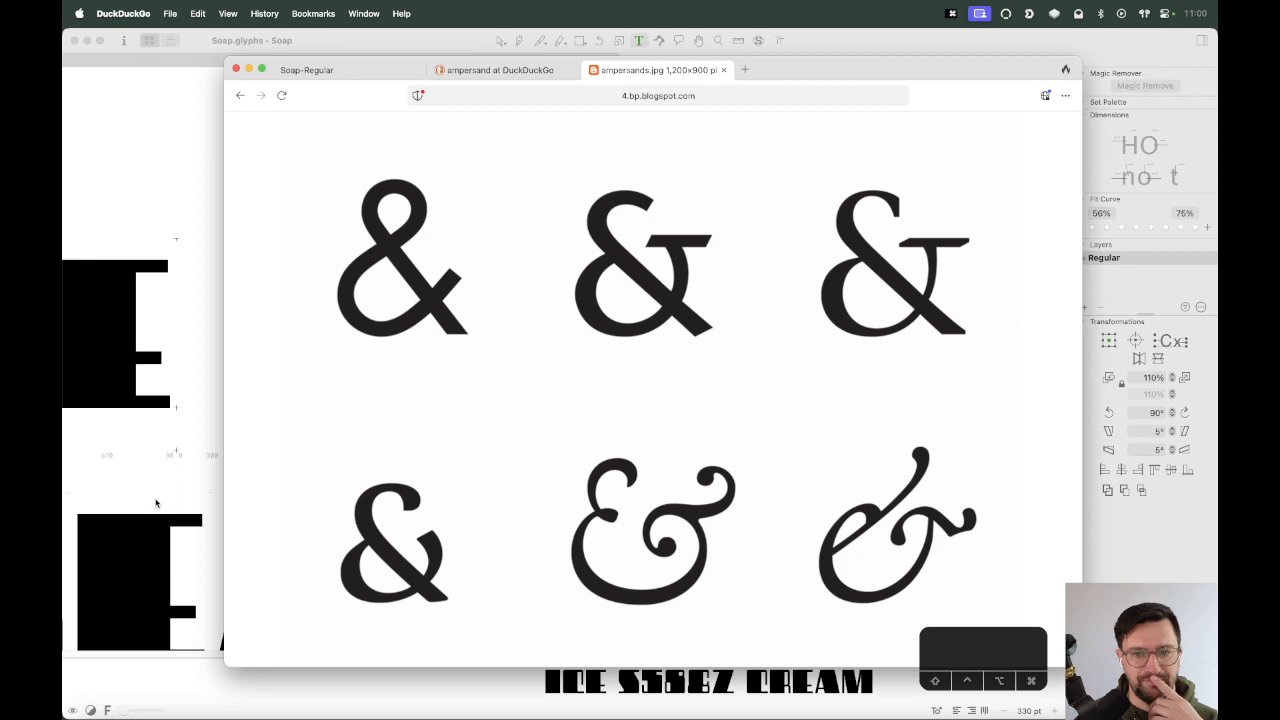
# Switch to Glyphs and delete all the outlines of the ampersand glyph.
pyautogui.click(157, 465)
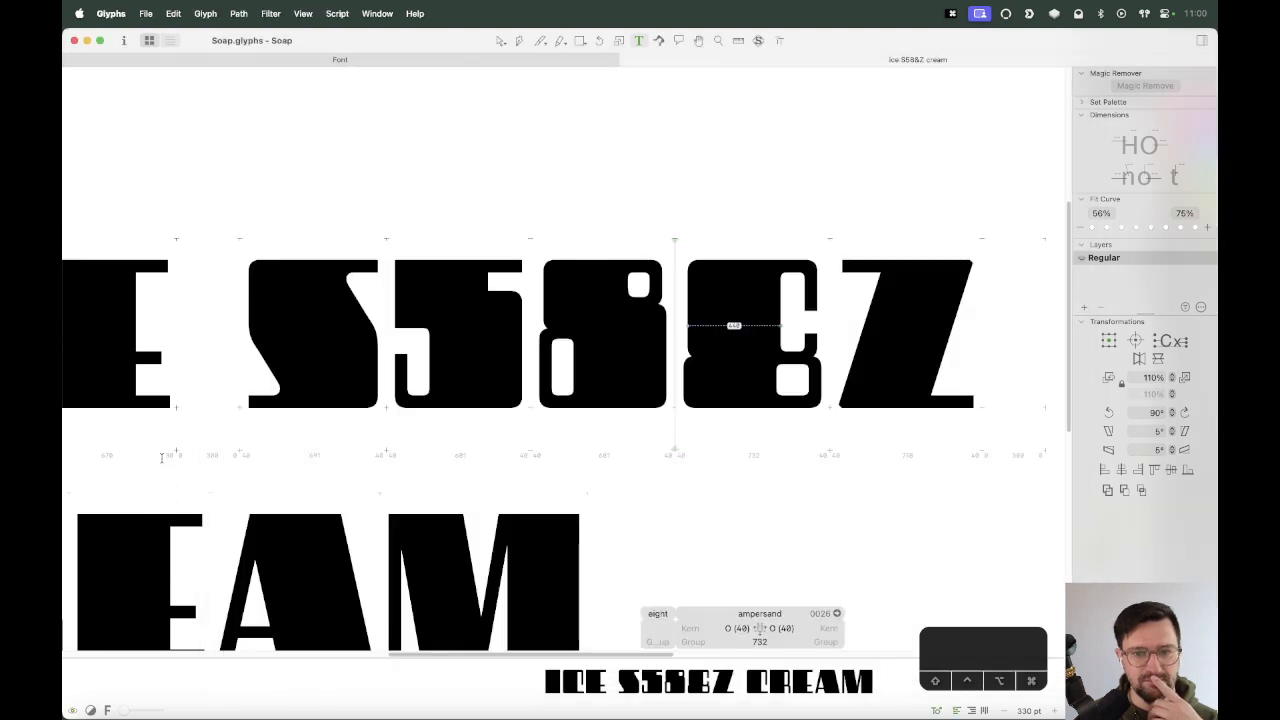
pyautogui.doubleClick(812, 300)
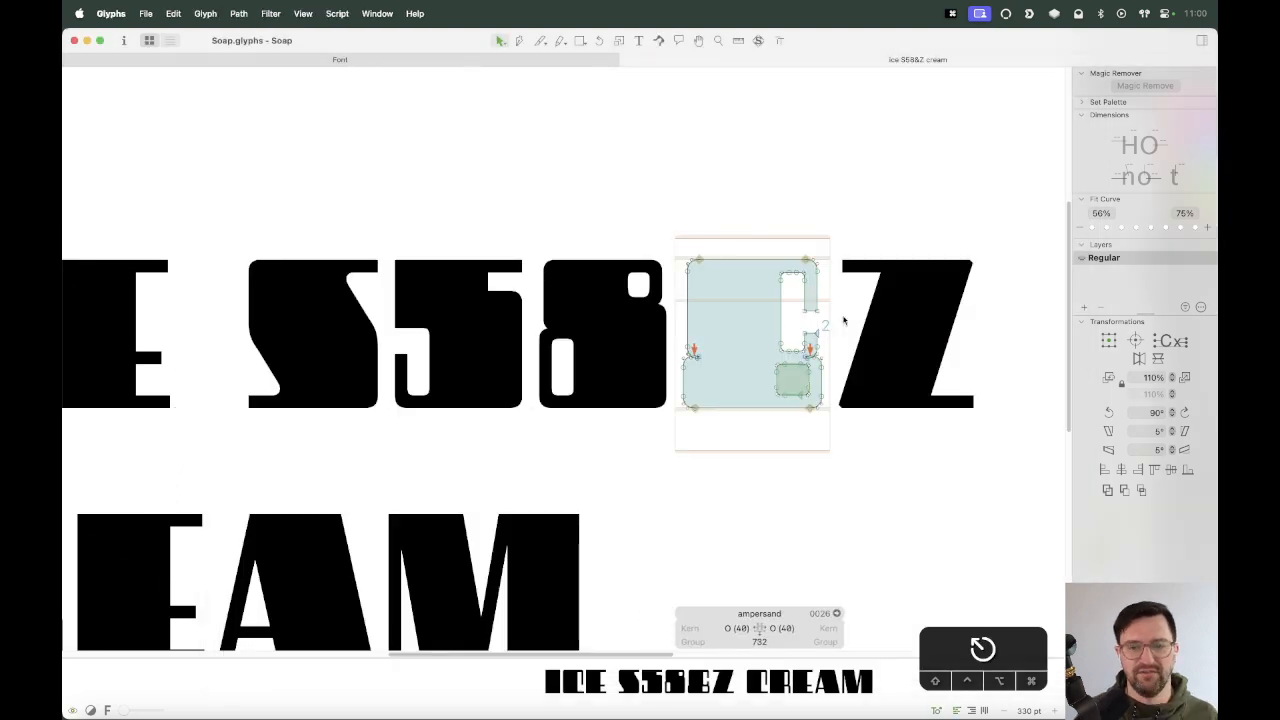
pyautogui.press('super+a')
pyautogui.press('BackSpace')
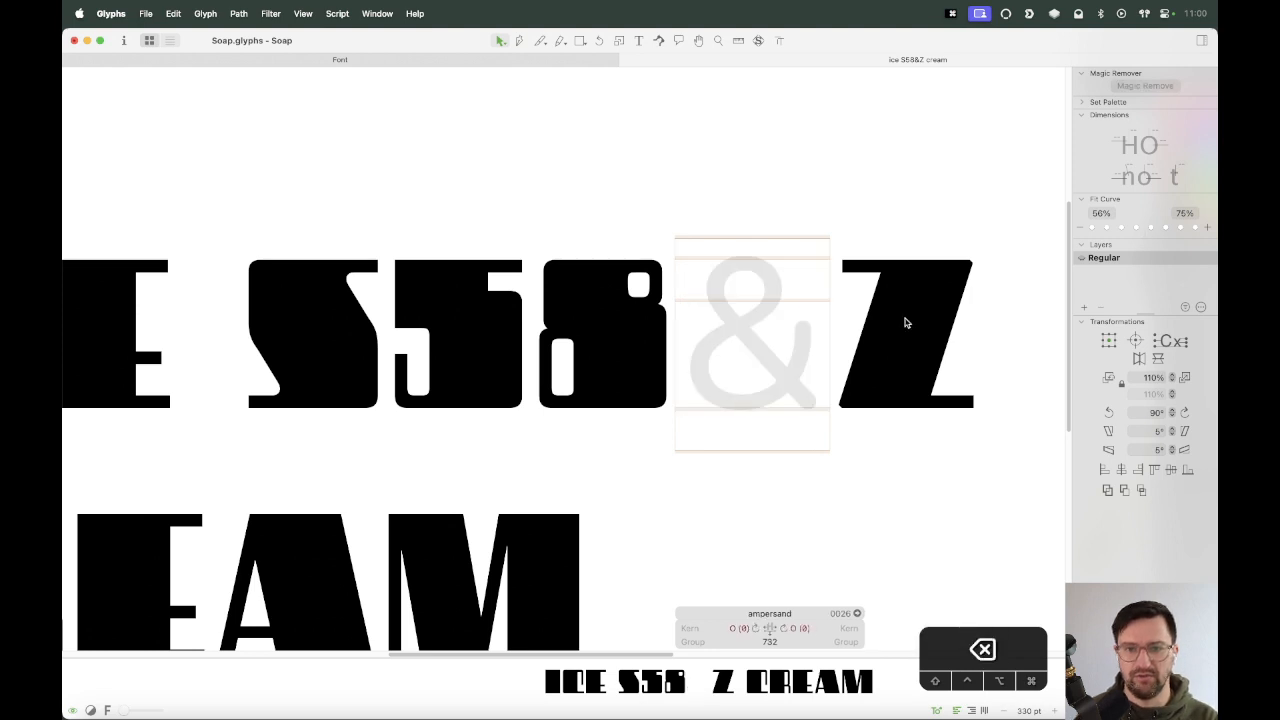
# Copy the Z's outline into the empty ampersand glyph and flip it horizontally.
pyautogui.doubleClick(906, 323)
pyautogui.press('super+a')
pyautogui.press('super+c')
pyautogui.doubleClick(789, 365)
pyautogui.press('super+v')
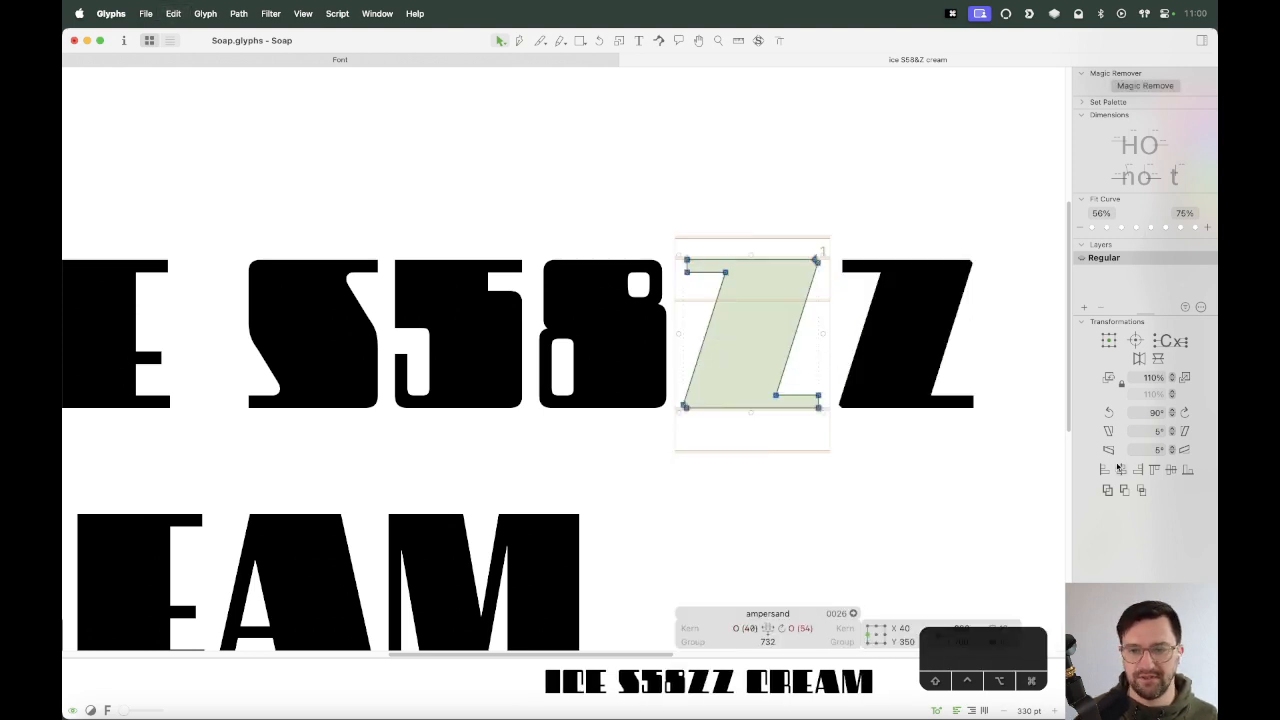
pyautogui.click(1139, 358)
pyautogui.press('super+Tab')
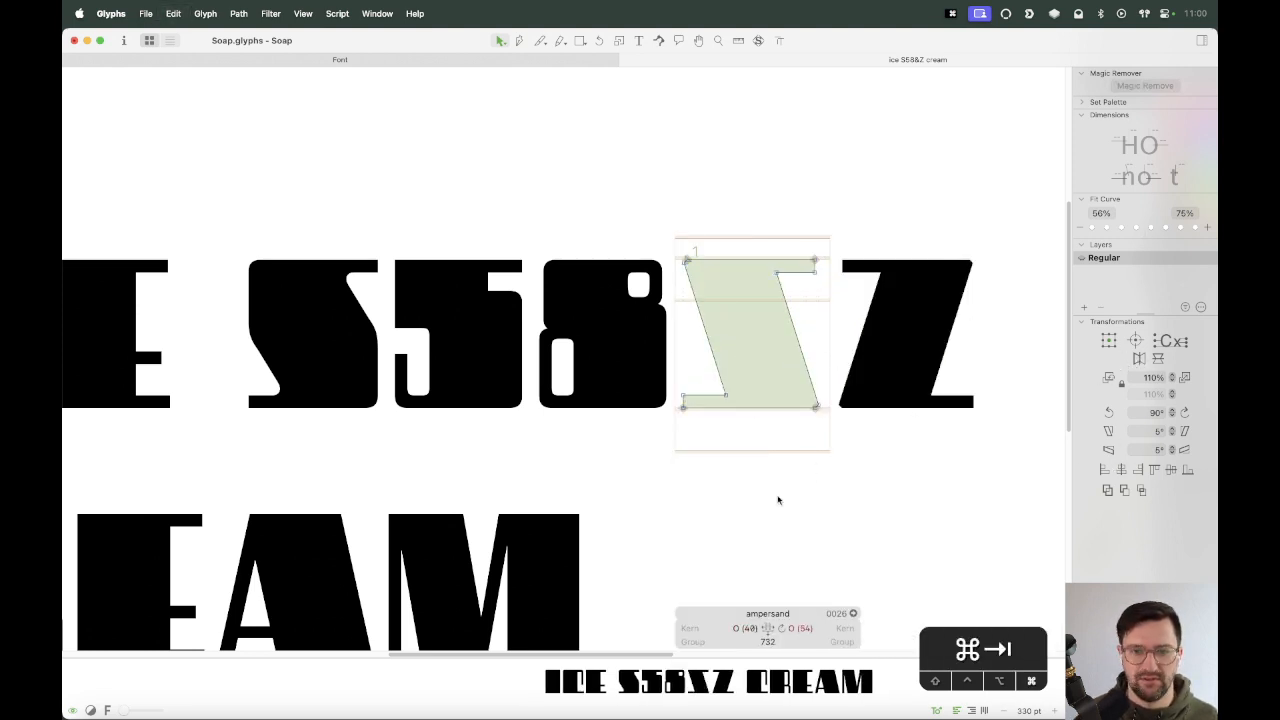
pyautogui.press('super+Tab')
# Remove the flipped Z's lower-left bar by deleting its upper outer node and moving the baseline corner node in toward the diagonal.
pyautogui.press('z')
pyautogui.moveTo(894, 203); pyautogui.dragTo(580, 532)
pyautogui.press('v')
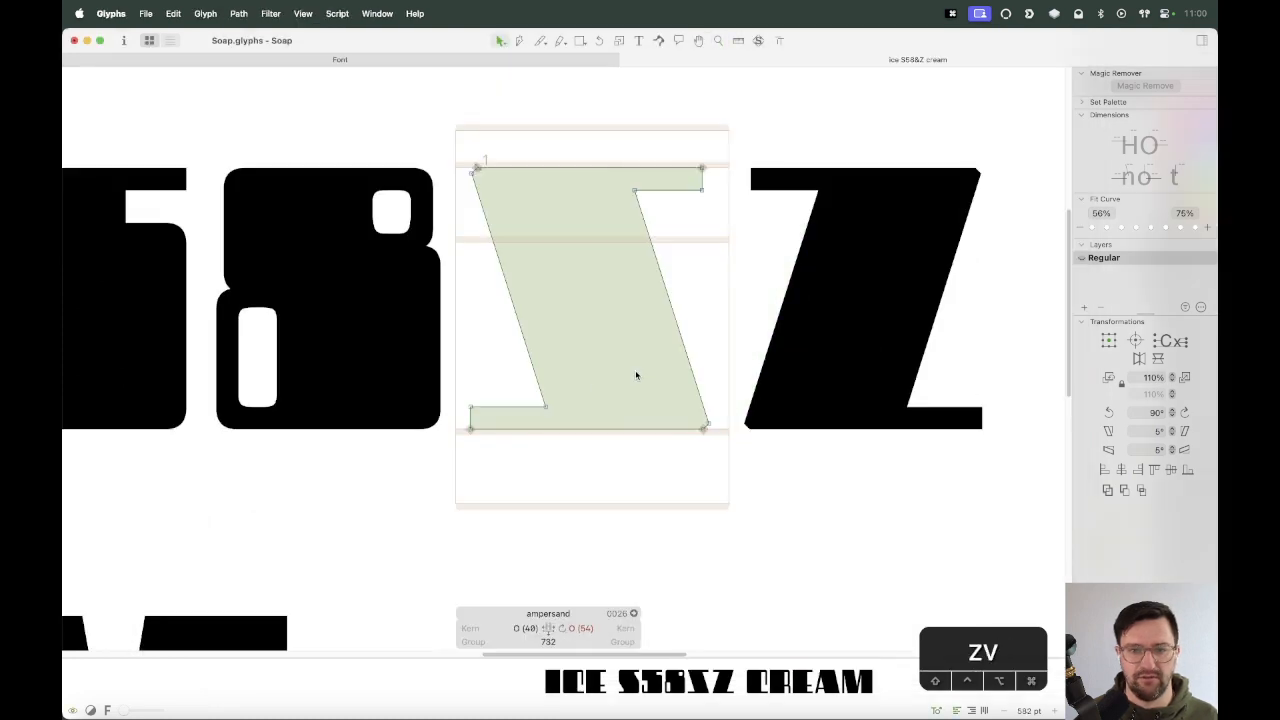
pyautogui.moveTo(506, 388); pyautogui.dragTo(455, 467)
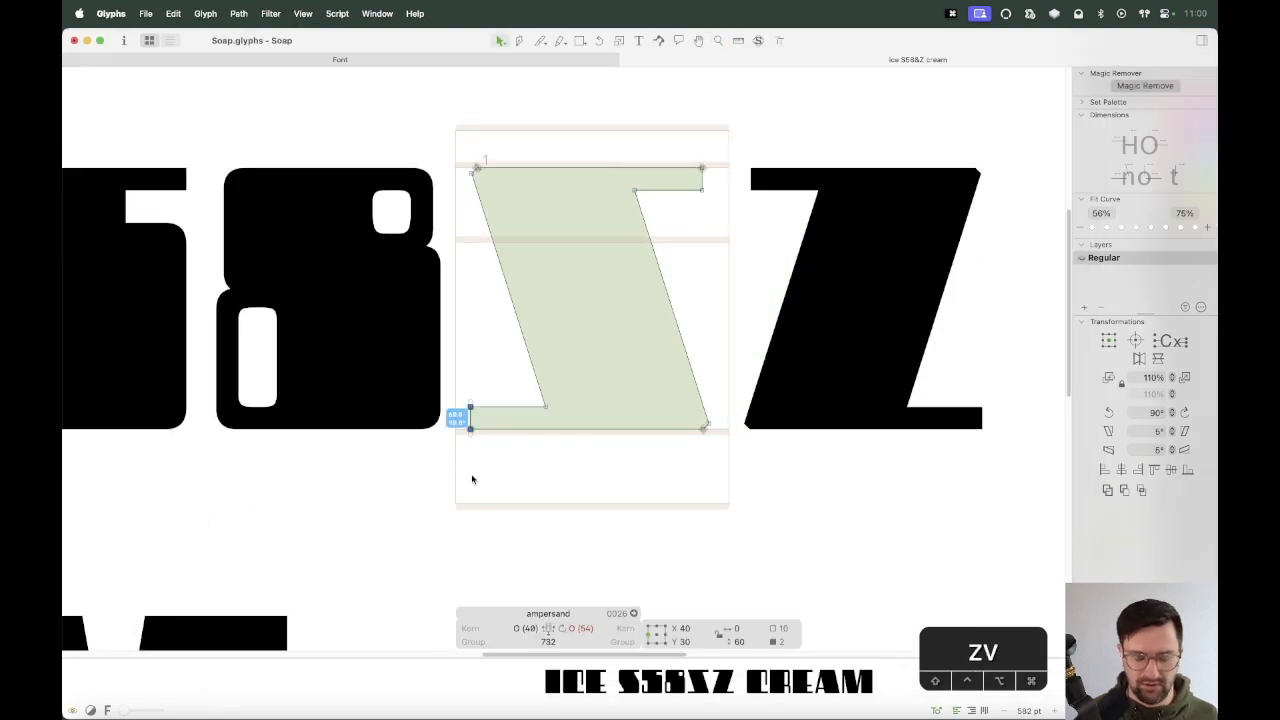
pyautogui.click(488, 452)
pyautogui.click(471, 407)
pyautogui.press('BackSpace')
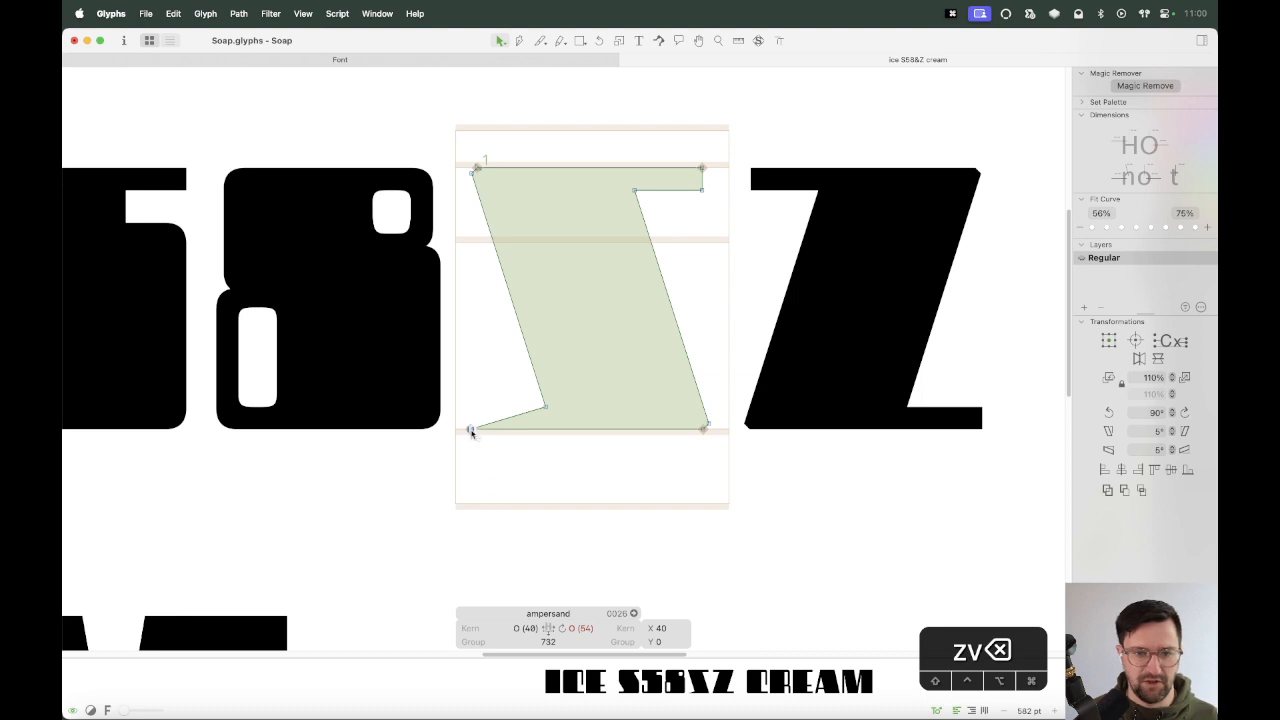
pyautogui.moveTo(471, 431); pyautogui.dragTo(553, 434)
# Align the ampersand's lower-left baseline node with the diagonal at X 260 and delete the redundant node above it.
pyautogui.press('z')
pyautogui.moveTo(597, 364); pyautogui.dragTo(495, 474)
pyautogui.press('v')
pyautogui.press('Left')
pyautogui.press('Right')
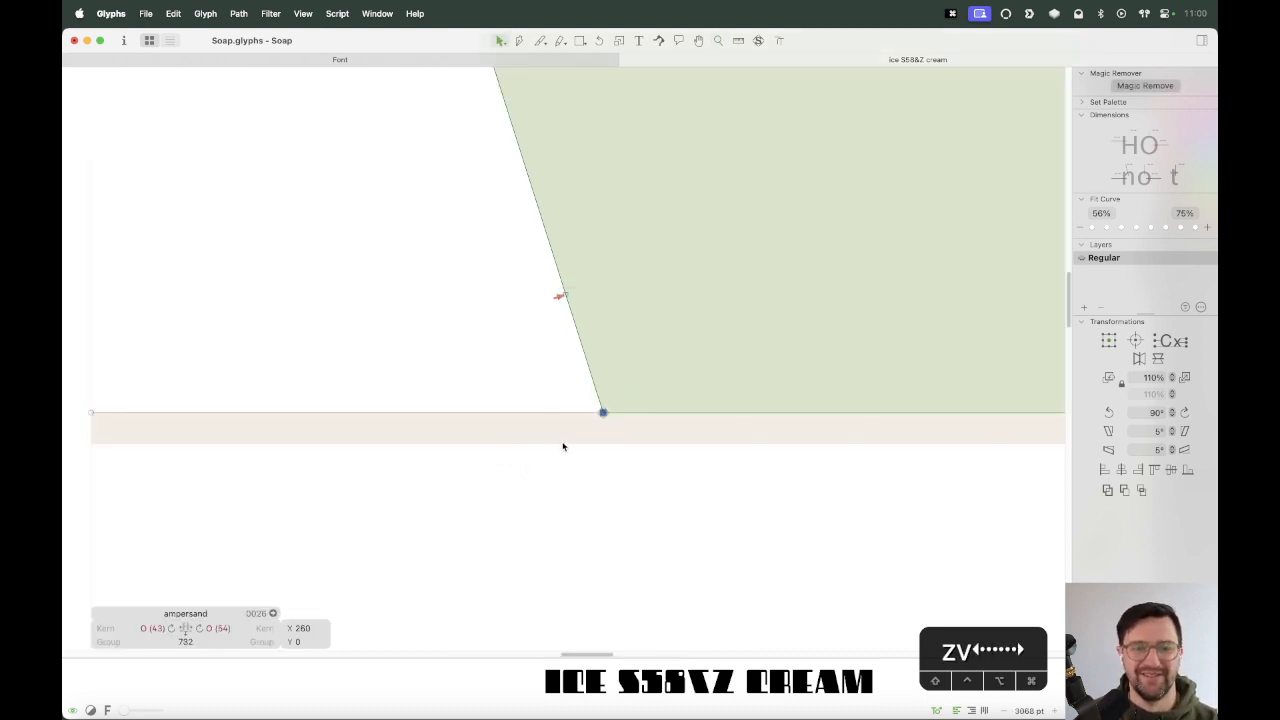
pyautogui.press('Right')
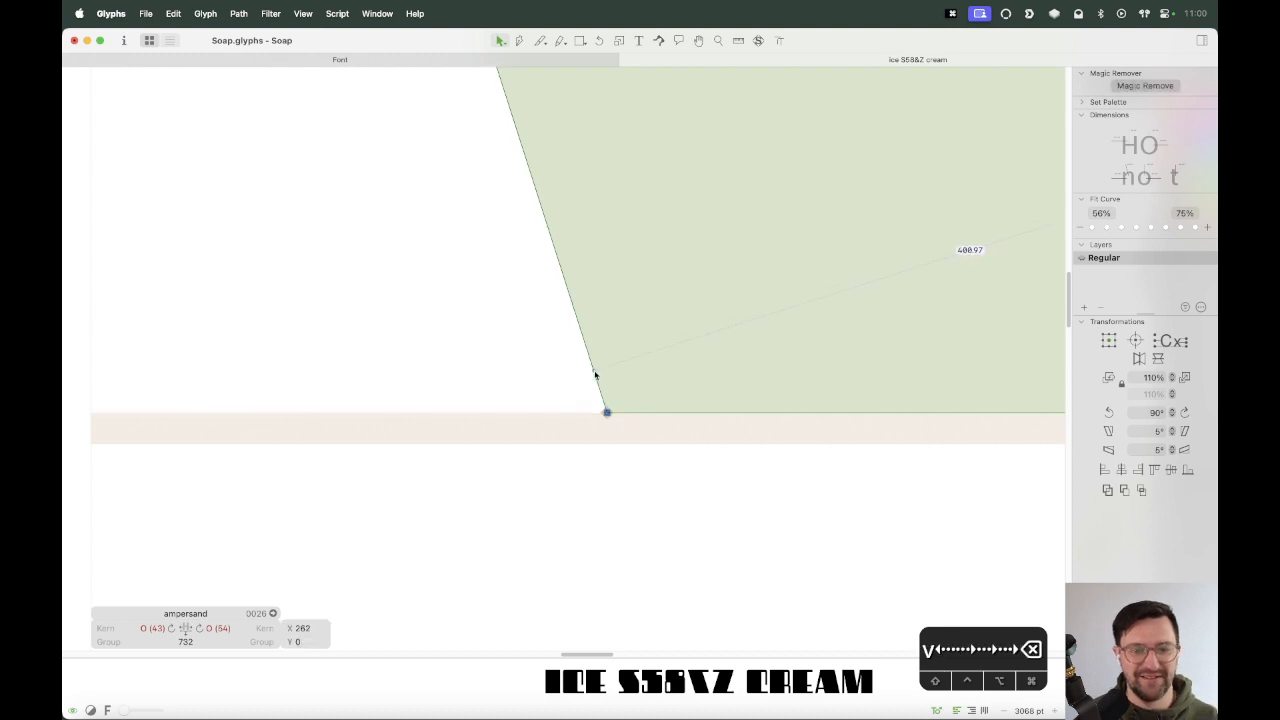
pyautogui.press('Right')
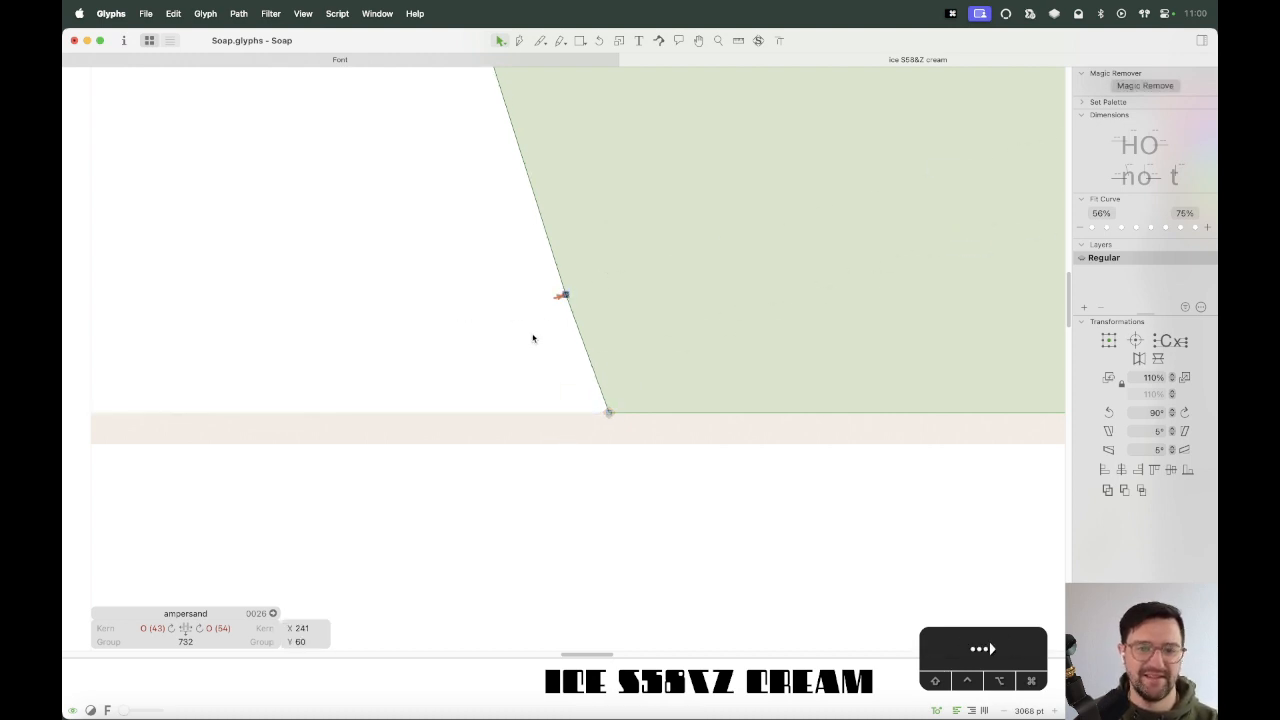
pyautogui.press('Left')
pyautogui.press('Left')
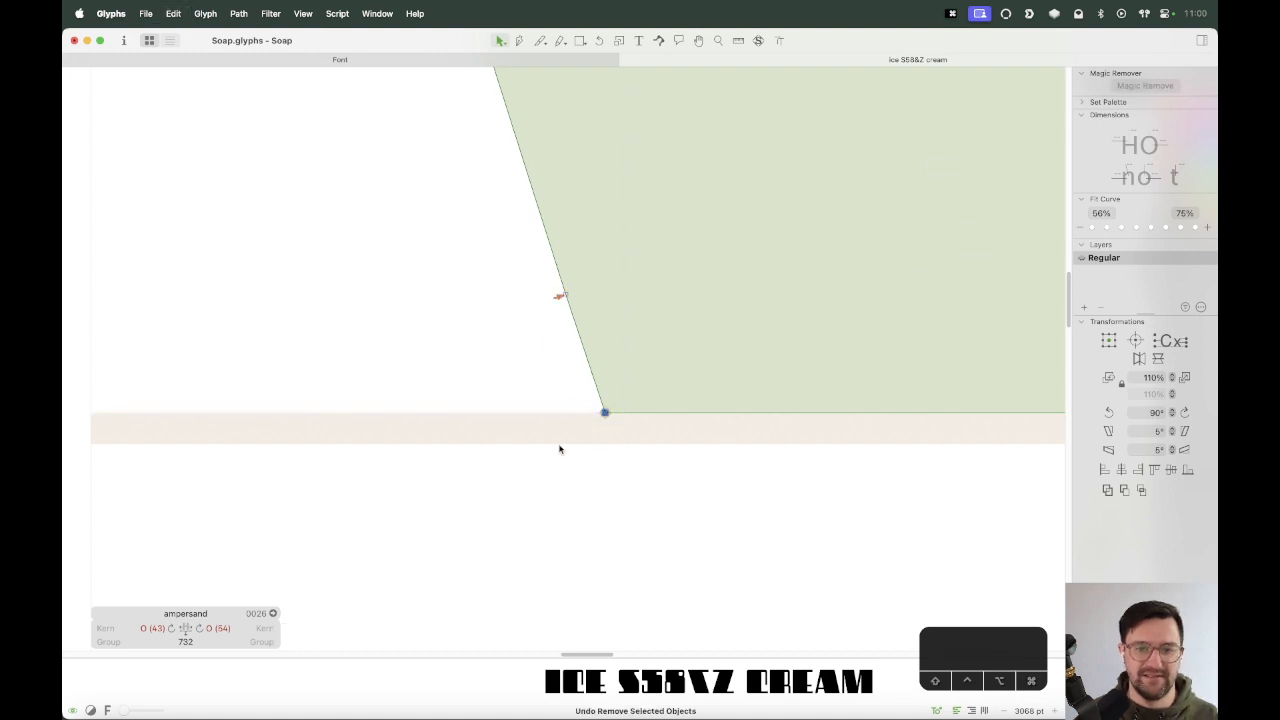
pyautogui.press('Left')
pyautogui.moveTo(590, 264); pyautogui.dragTo(515, 349)
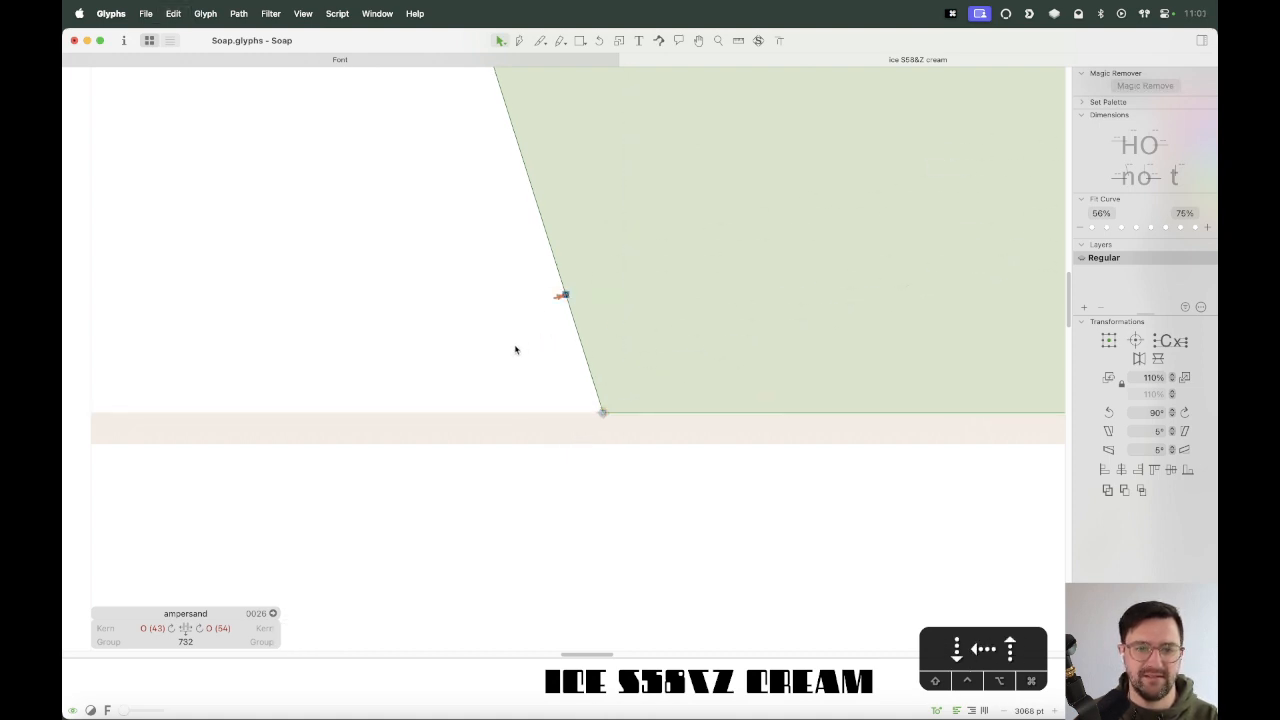
pyautogui.press('BackSpace')
pyautogui.scroll(-4, 552, 380)
pyautogui.press('super+minus')
pyautogui.press('super+minus')
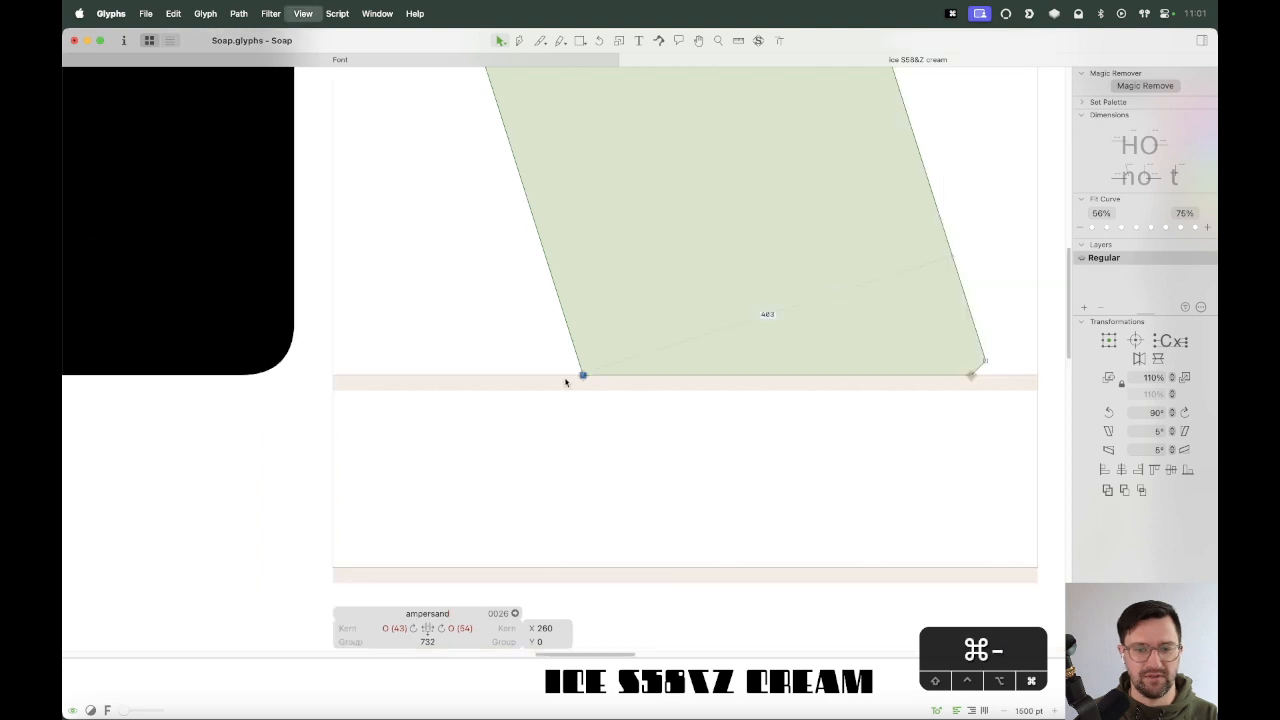
pyautogui.press('space')
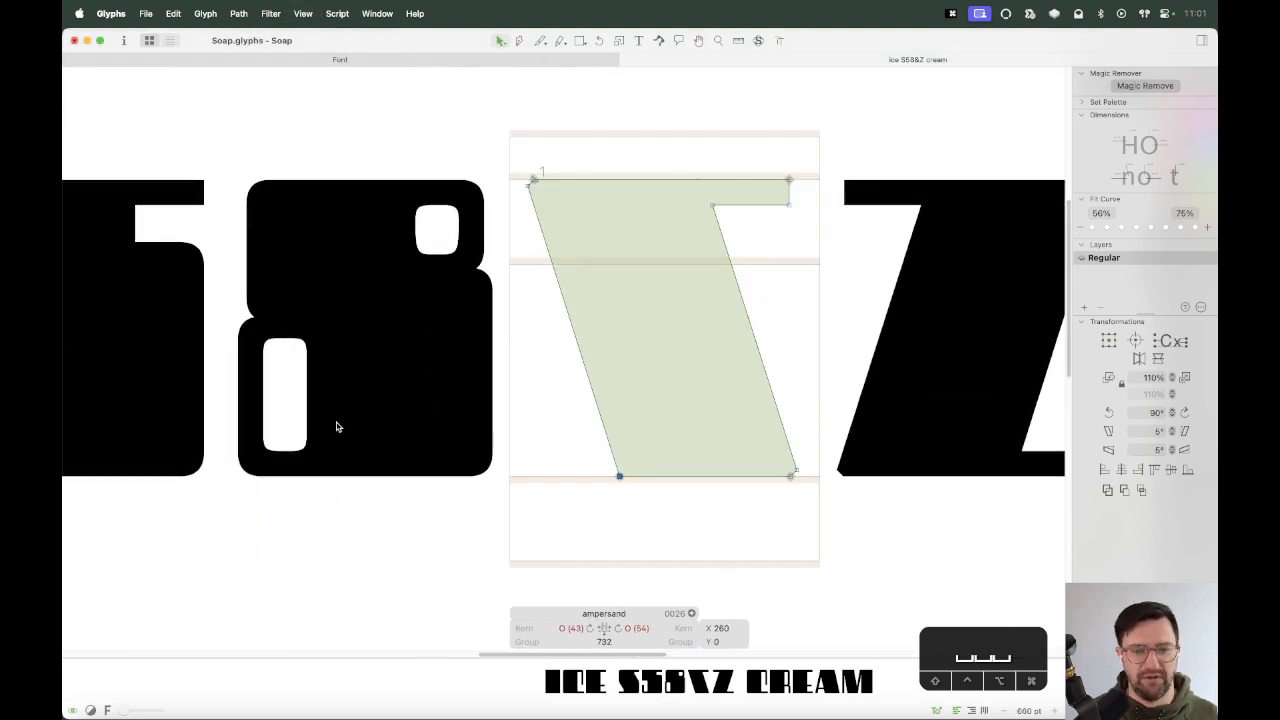
# Copy the outer left side of the eight's lower bowl and its counter's left, top and bottom segments into the ampersand glyph.
pyautogui.doubleClick(323, 430)
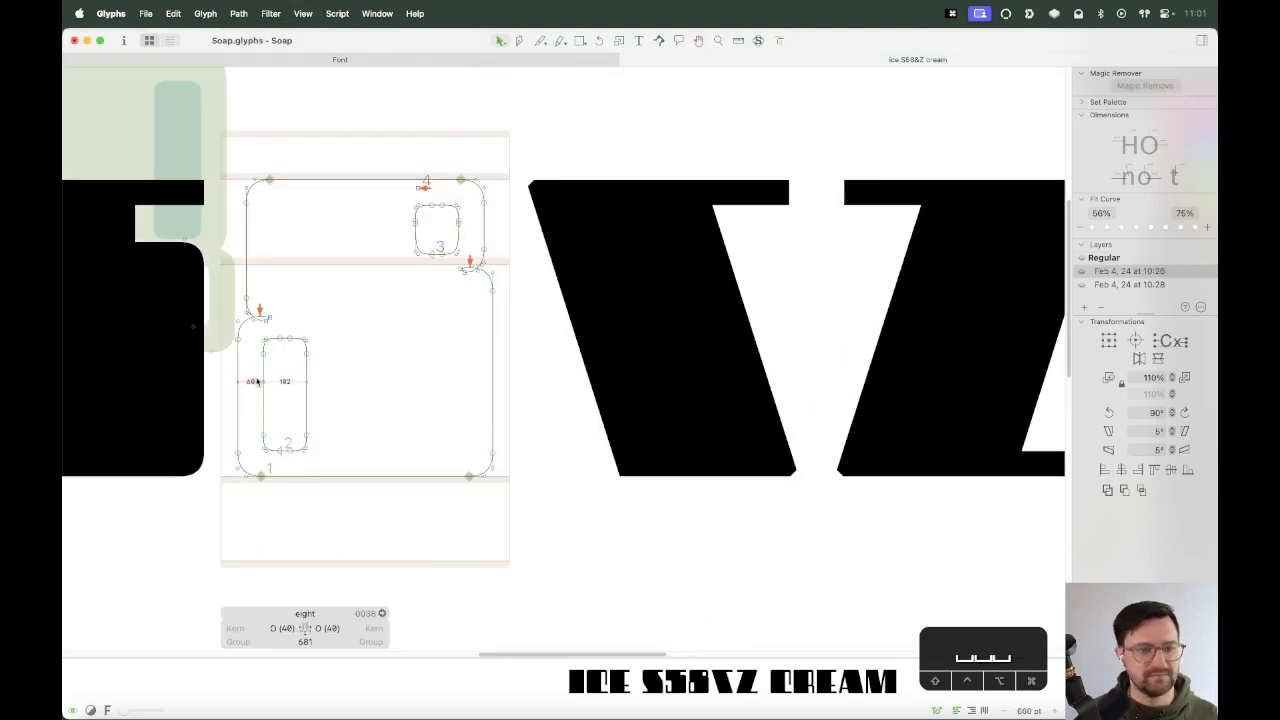
pyautogui.click(239, 330)
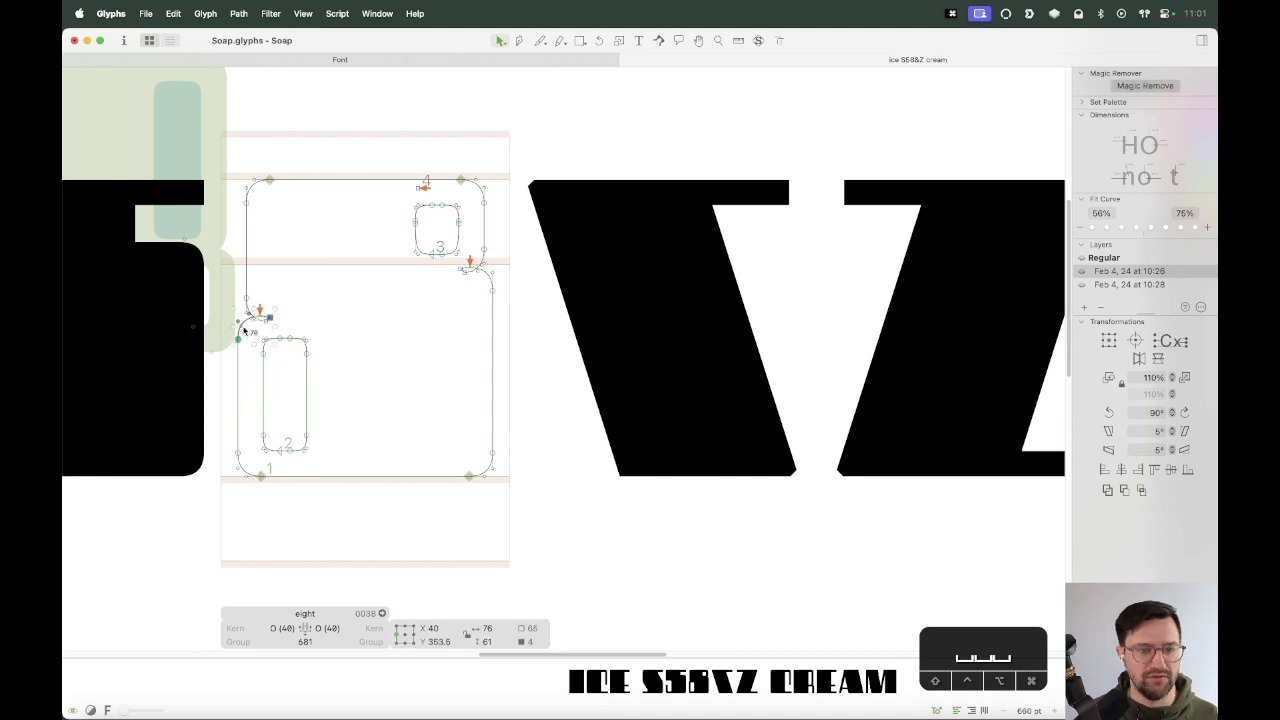
pyautogui.keyDown('shift'); pyautogui.click(238, 378); pyautogui.keyUp('shift')
pyautogui.keyDown('shift'); pyautogui.click(247, 473); pyautogui.keyUp('shift')
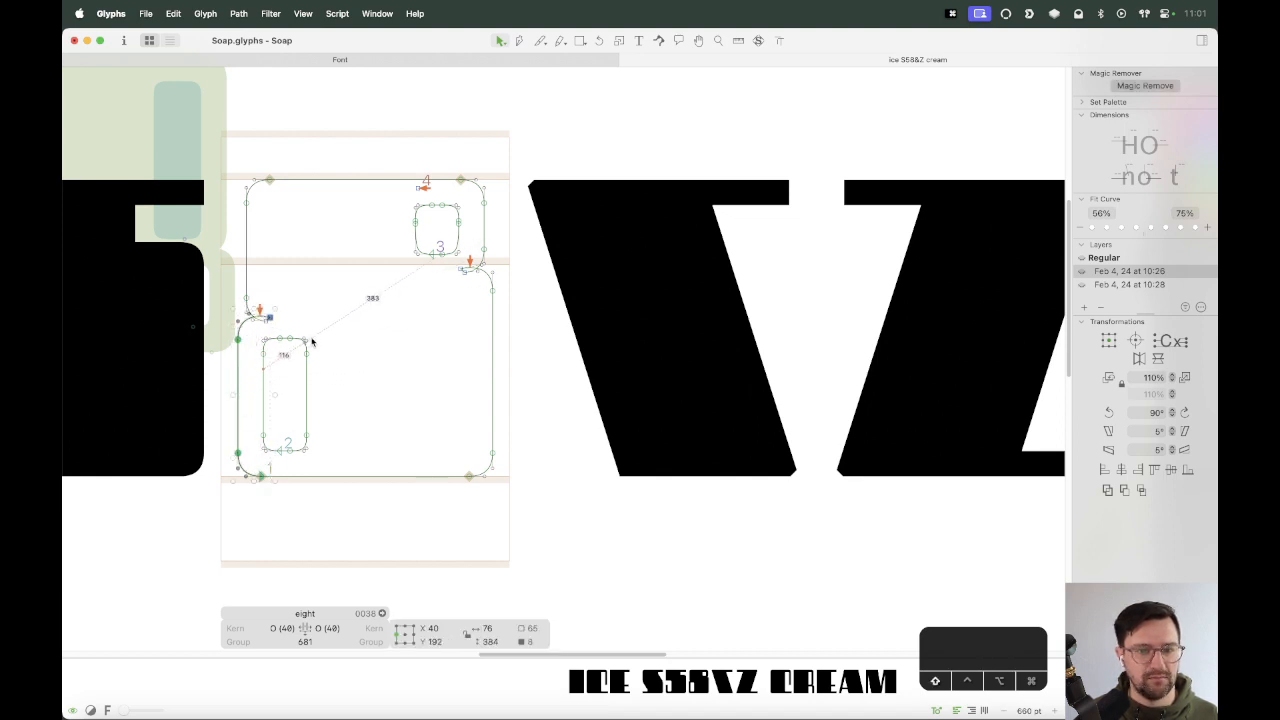
pyautogui.keyDown('shift'); pyautogui.click(273, 350); pyautogui.keyUp('shift')
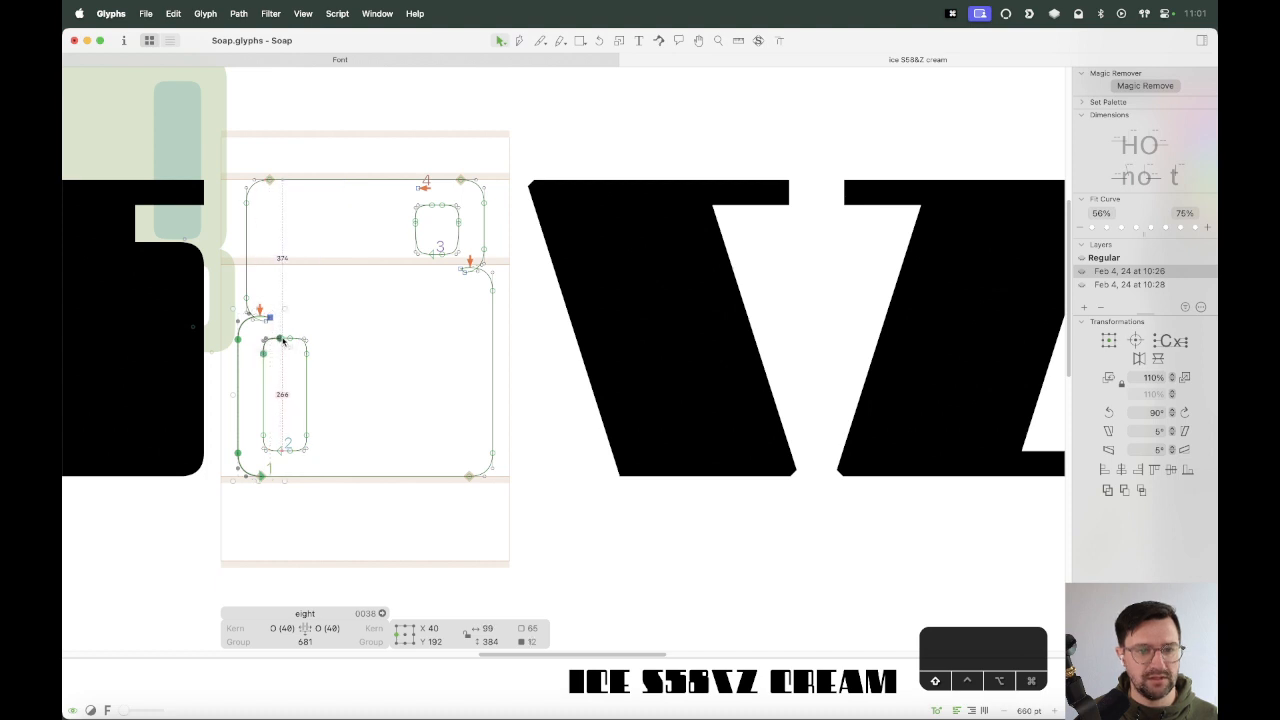
pyautogui.keyDown('shift'); pyautogui.click(284, 339); pyautogui.keyUp('shift')
pyautogui.keyDown('shift'); pyautogui.click(264, 388); pyautogui.keyUp('shift')
pyautogui.keyDown('shift'); pyautogui.click(268, 447); pyautogui.keyUp('shift')
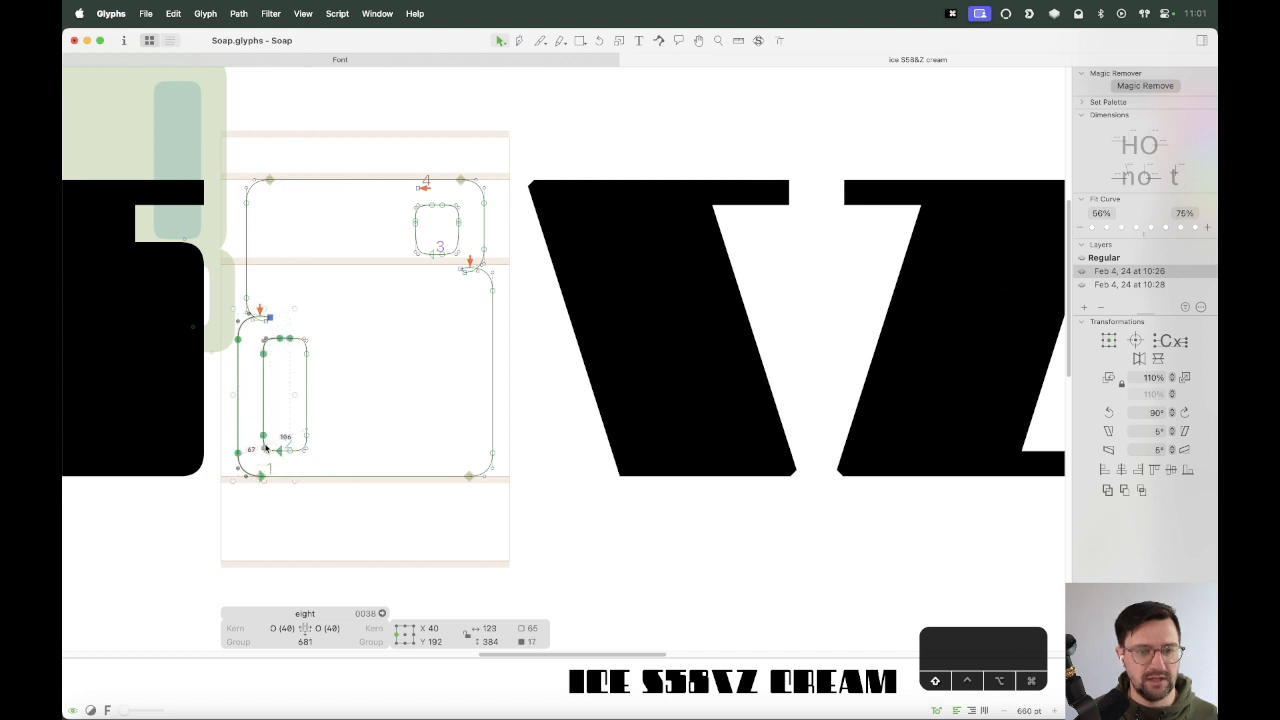
pyautogui.keyDown('shift'); pyautogui.click(284, 451); pyautogui.keyUp('shift')
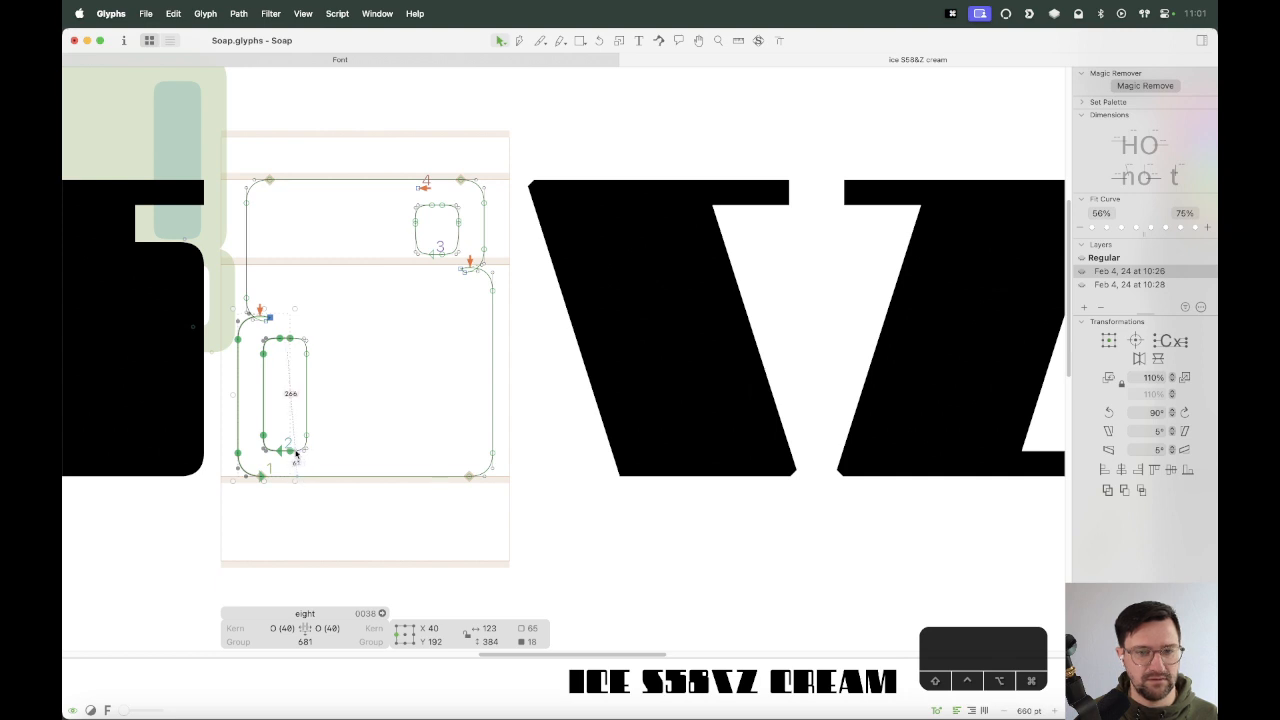
pyautogui.keyDown('shift'); pyautogui.click(304, 447); pyautogui.keyUp('shift')
pyautogui.press('super+c')
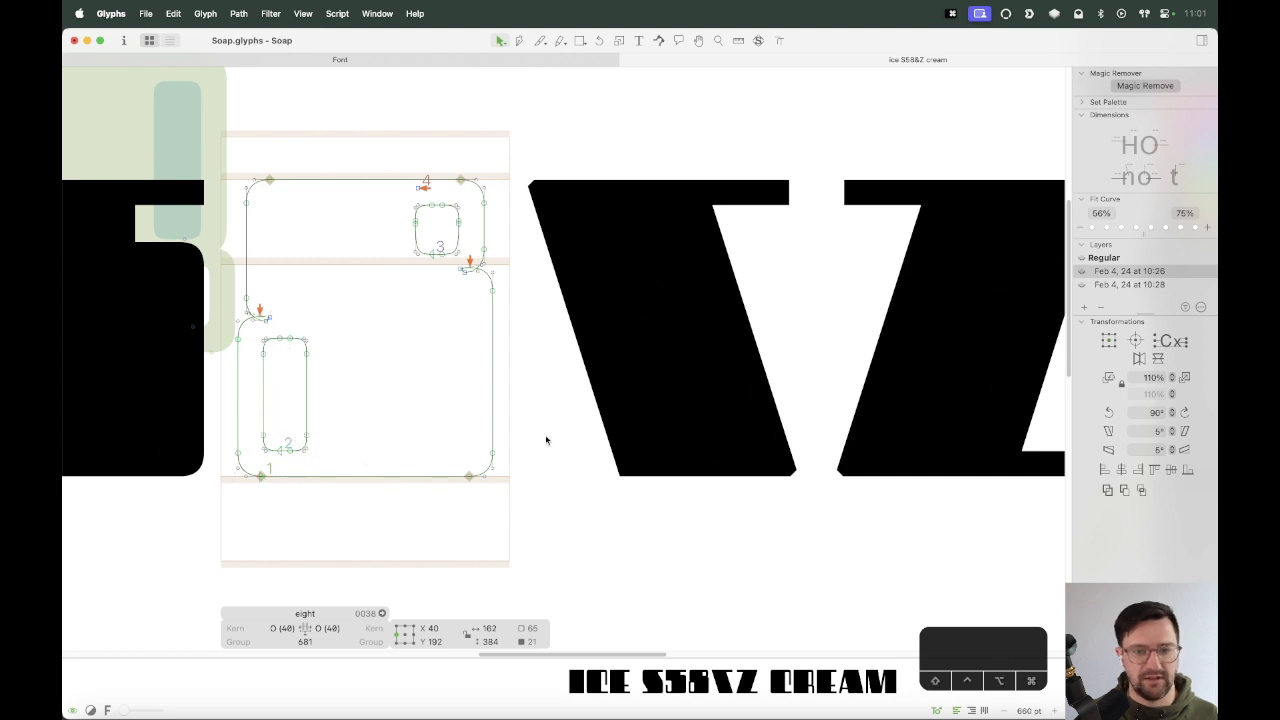
pyautogui.doubleClick(550, 437)
pyautogui.press('super+v')
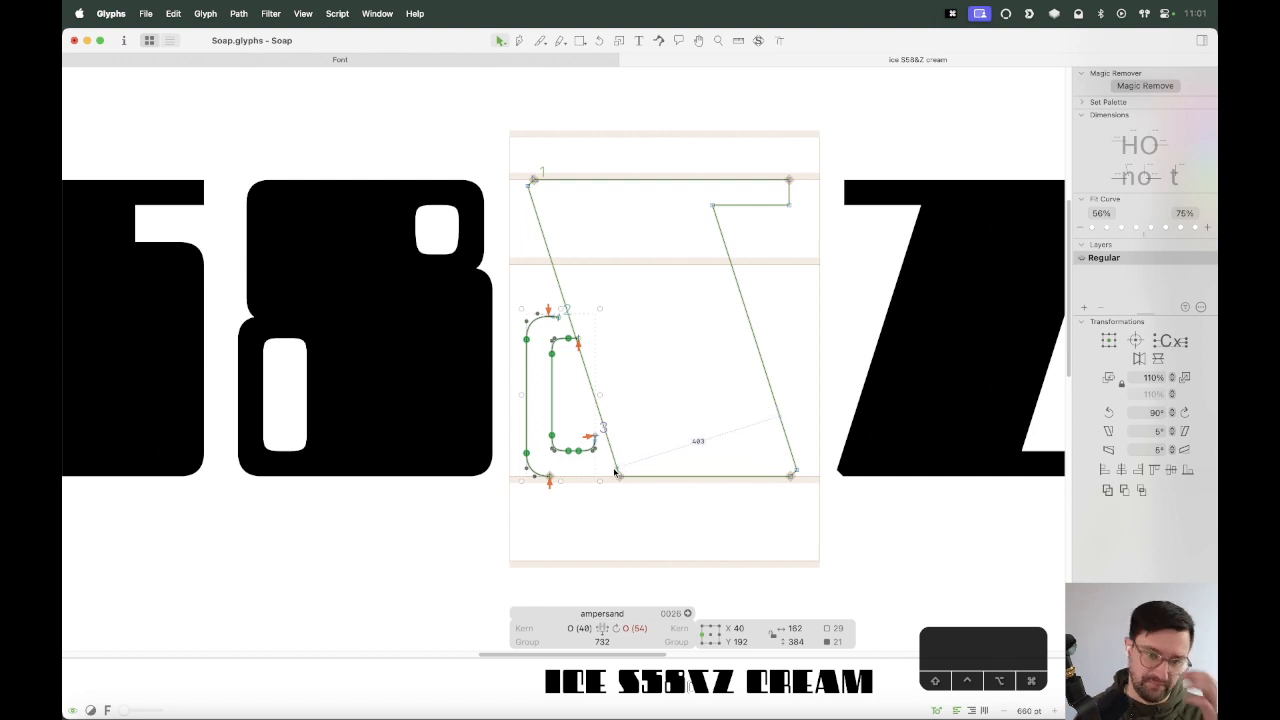
# Shift the pasted bowl's outer upper-left curve down until its upper handle is level with the end node at Y 375.
pyautogui.press('z')
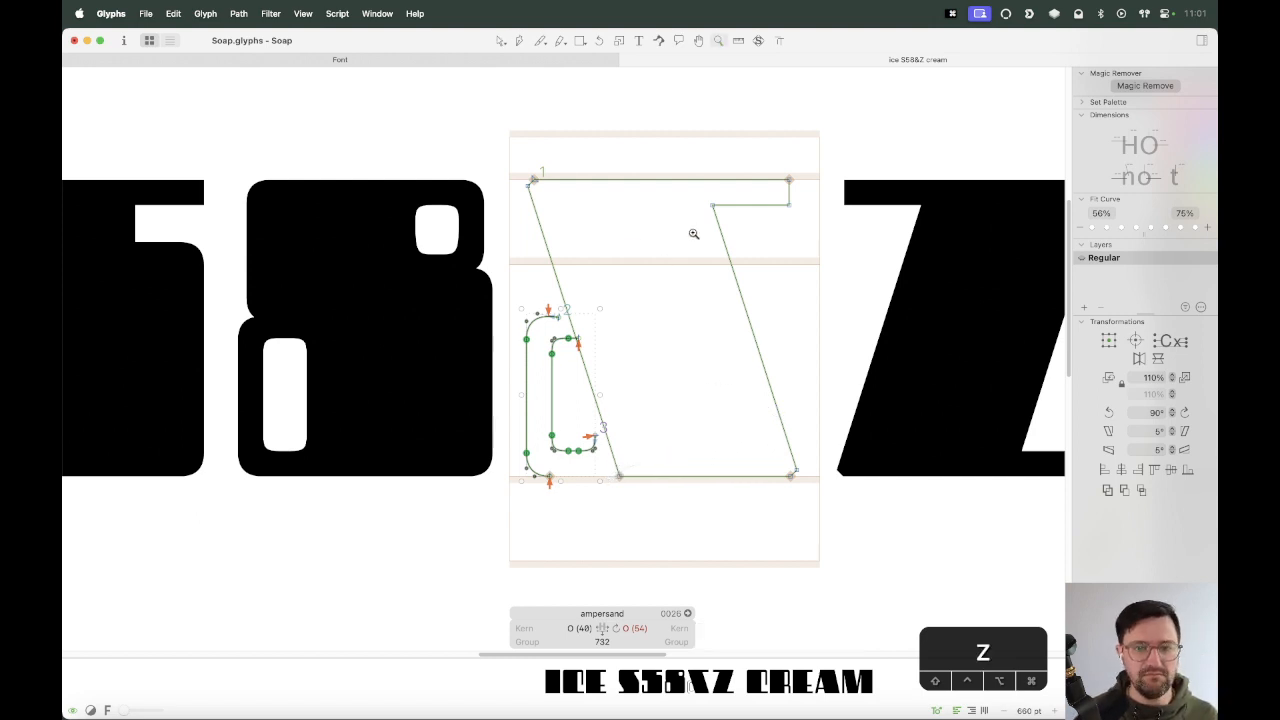
pyautogui.moveTo(694, 233); pyautogui.dragTo(486, 616)
pyautogui.press('v')
pyautogui.click(590, 179)
pyautogui.press('z')
pyautogui.moveTo(596, 141); pyautogui.dragTo(557, 240)
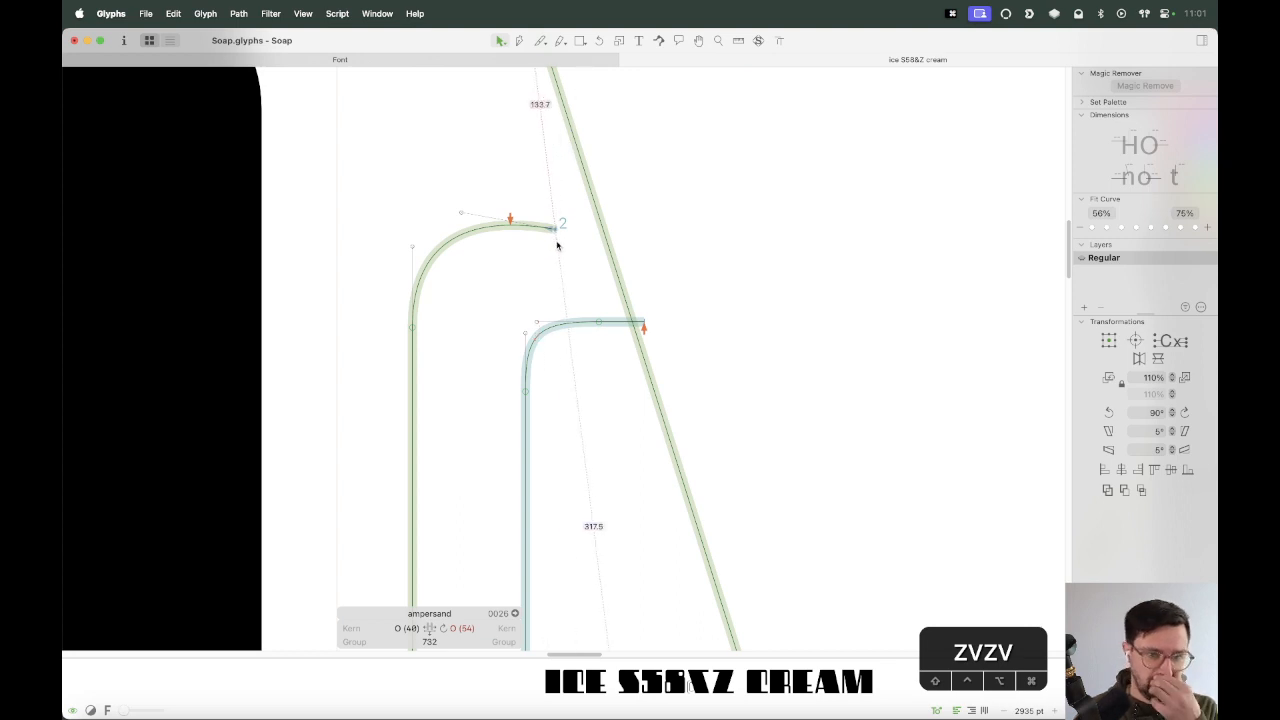
pyautogui.moveTo(484, 186); pyautogui.dragTo(364, 355)
pyautogui.hotkey('alt', 'shift', 'Down')
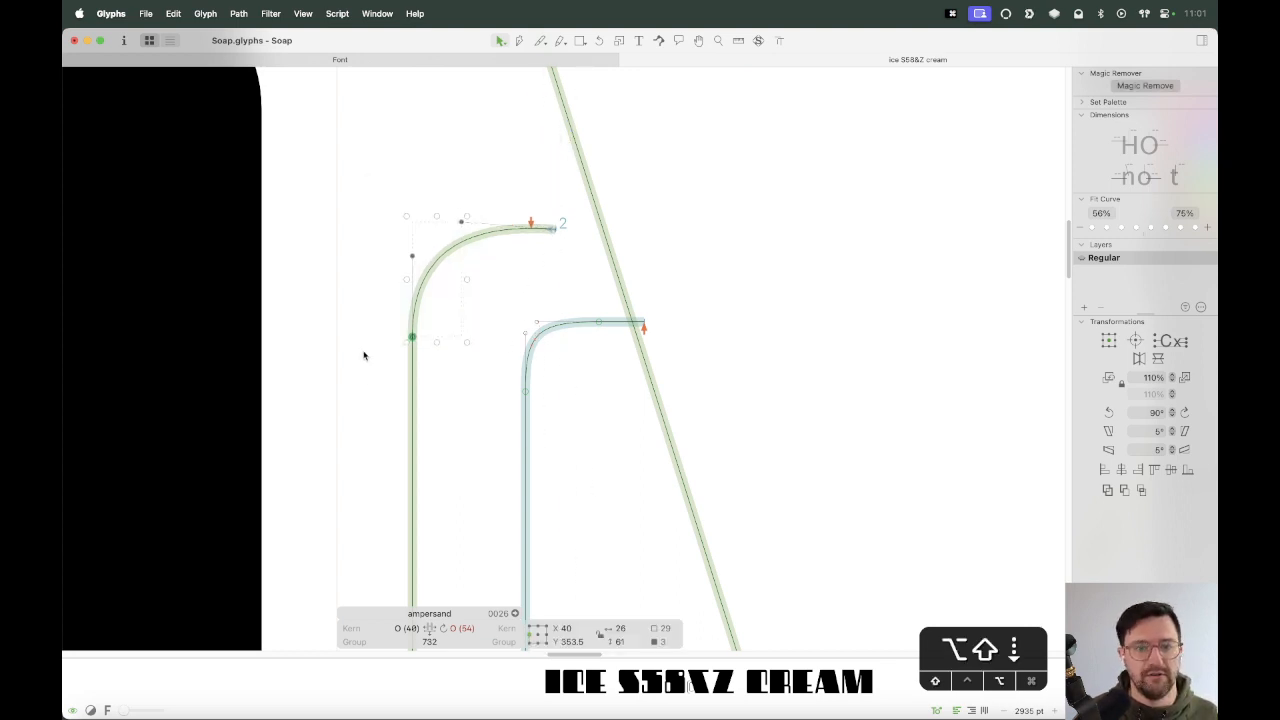
pyautogui.hotkey('alt', 'Down')
pyautogui.hotkey('alt', 'Down')
pyautogui.hotkey('alt', 'Down')
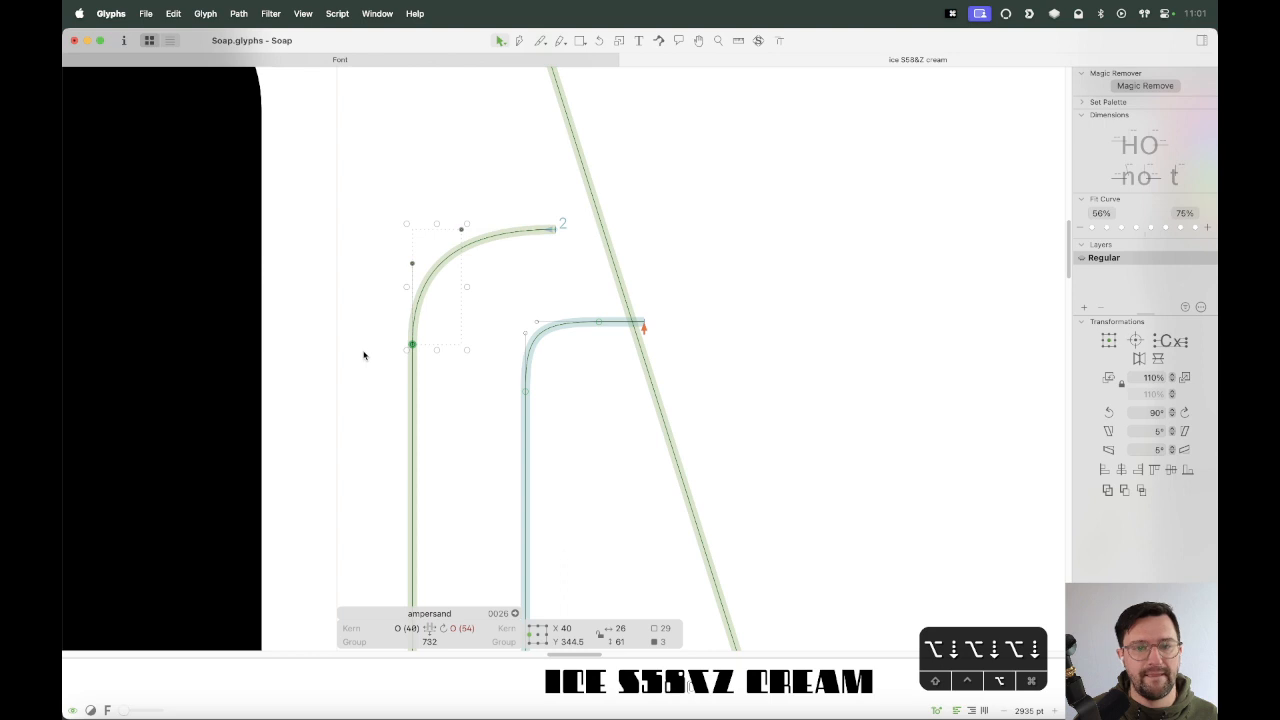
pyautogui.hotkey('alt', 'Up')
pyautogui.hotkey('alt', 'Down')
pyautogui.moveTo(580, 214); pyautogui.dragTo(453, 257)
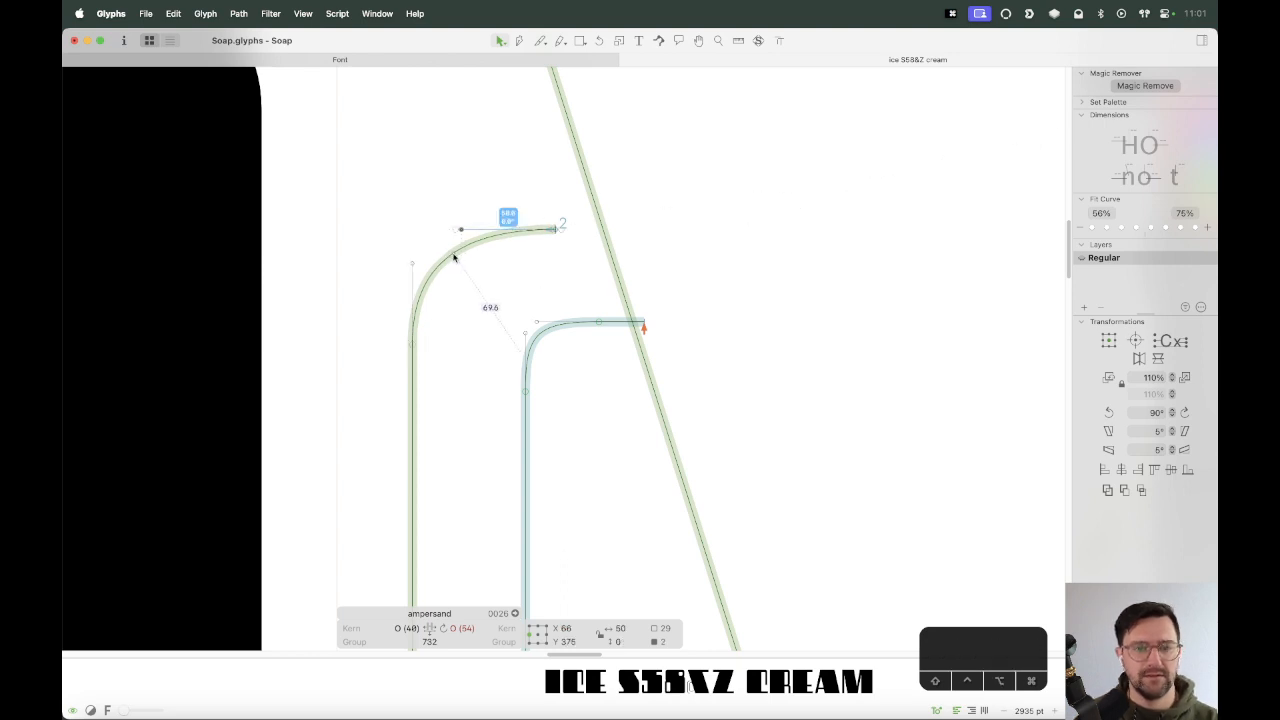
pyautogui.click(433, 266)
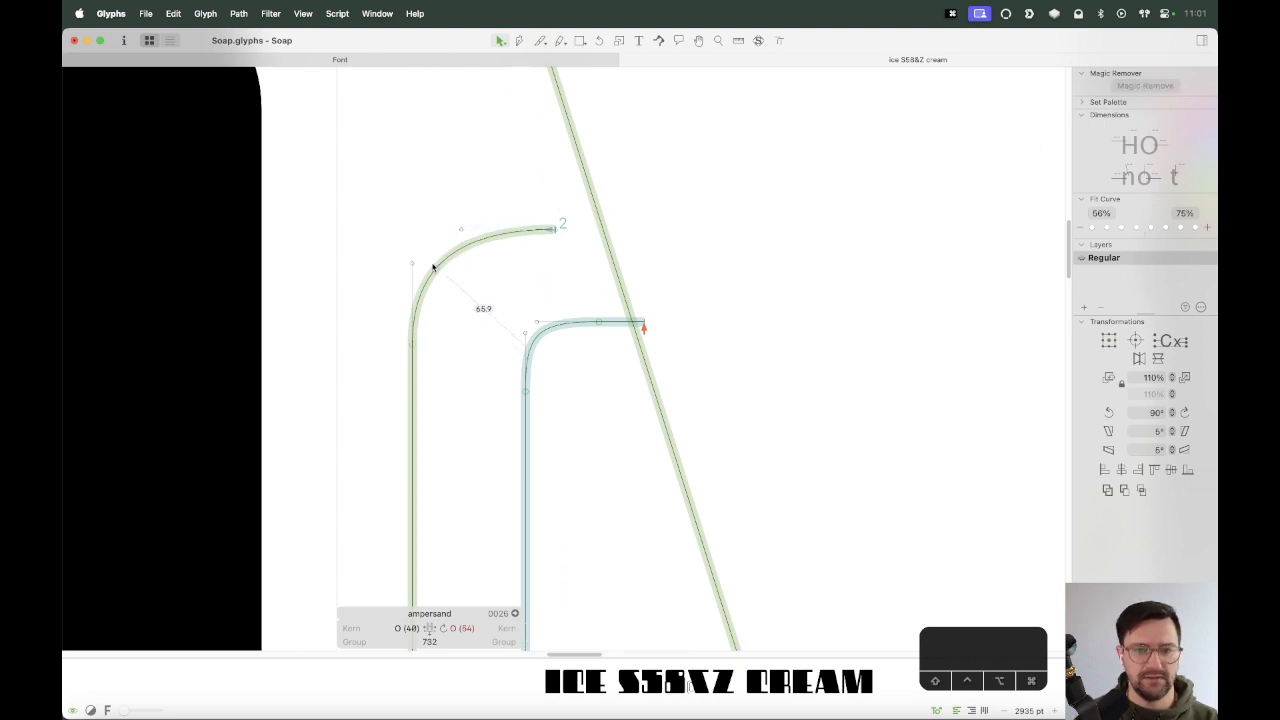
pyautogui.click(446, 257)
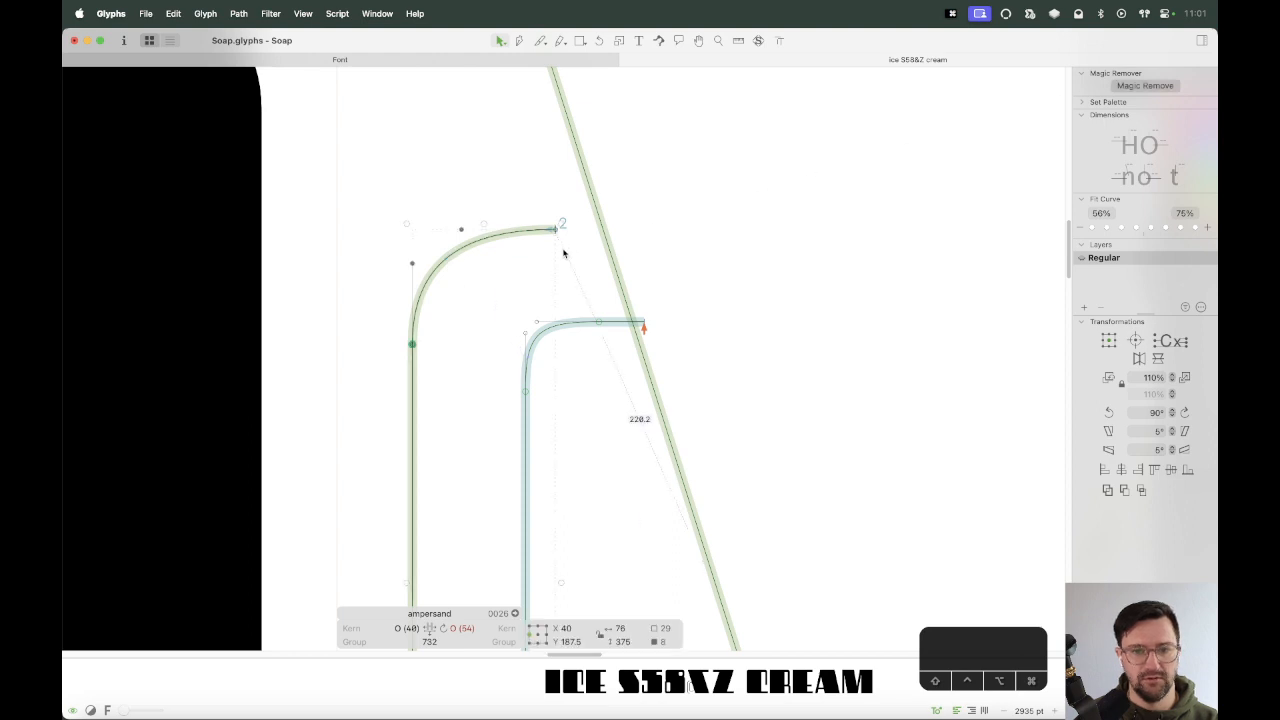
# Extend the bowl's open upper outer end with a straight segment and join it to the inner contour's upper end using the Pen tool.
pyautogui.click(553, 244)
pyautogui.press('p')
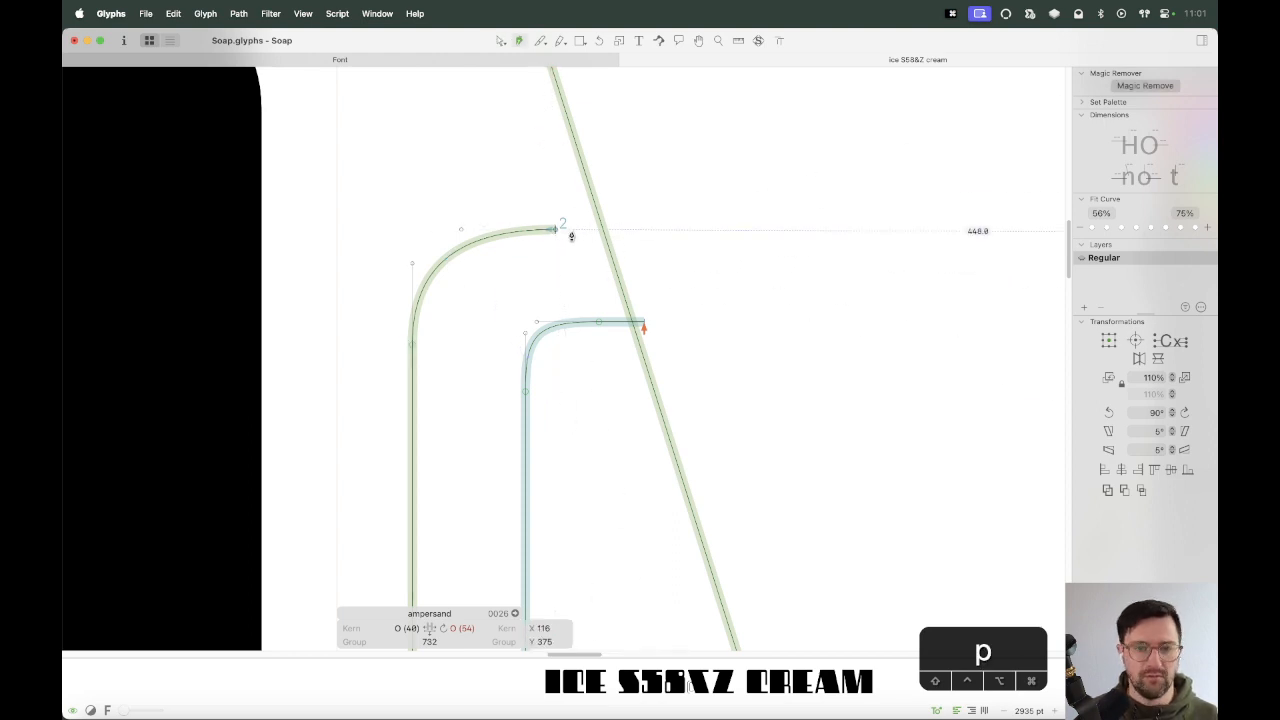
pyautogui.click(556, 230)
pyautogui.click(649, 225)
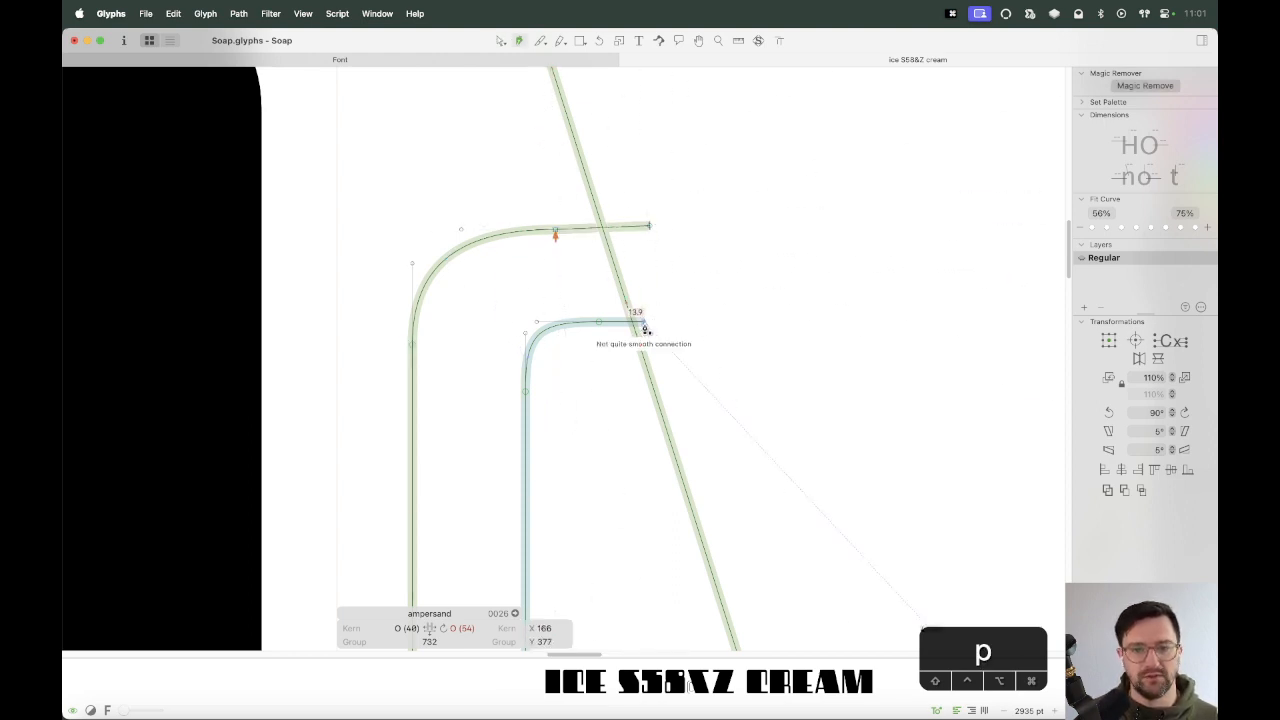
pyautogui.click(645, 328)
# Level the new upper corner node at Y 375 and make the node where the outer curve meets the straight segment smooth.
pyautogui.press('v')
pyautogui.moveTo(686, 214); pyautogui.dragTo(634, 251)
pyautogui.press('Down')
pyautogui.press('Down')
pyautogui.press('Down')
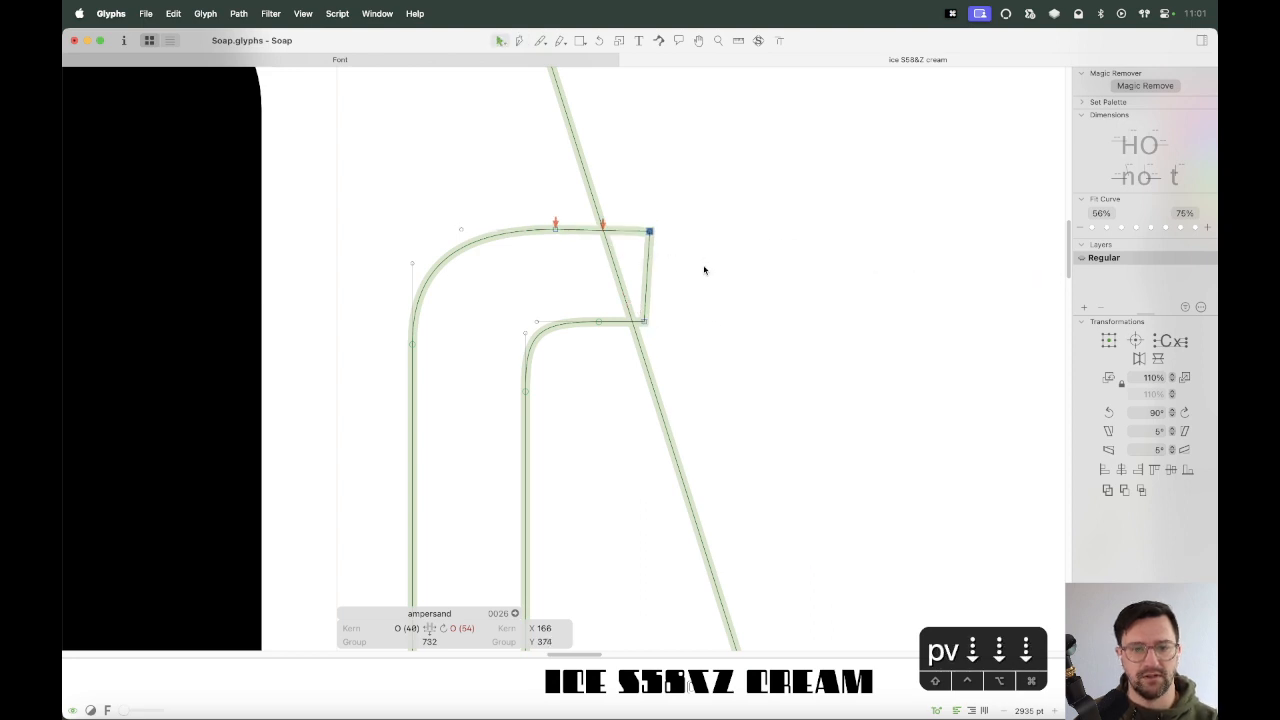
pyautogui.press('Up')
pyautogui.click(556, 230)
pyautogui.press('Return')
pyautogui.click(503, 273)
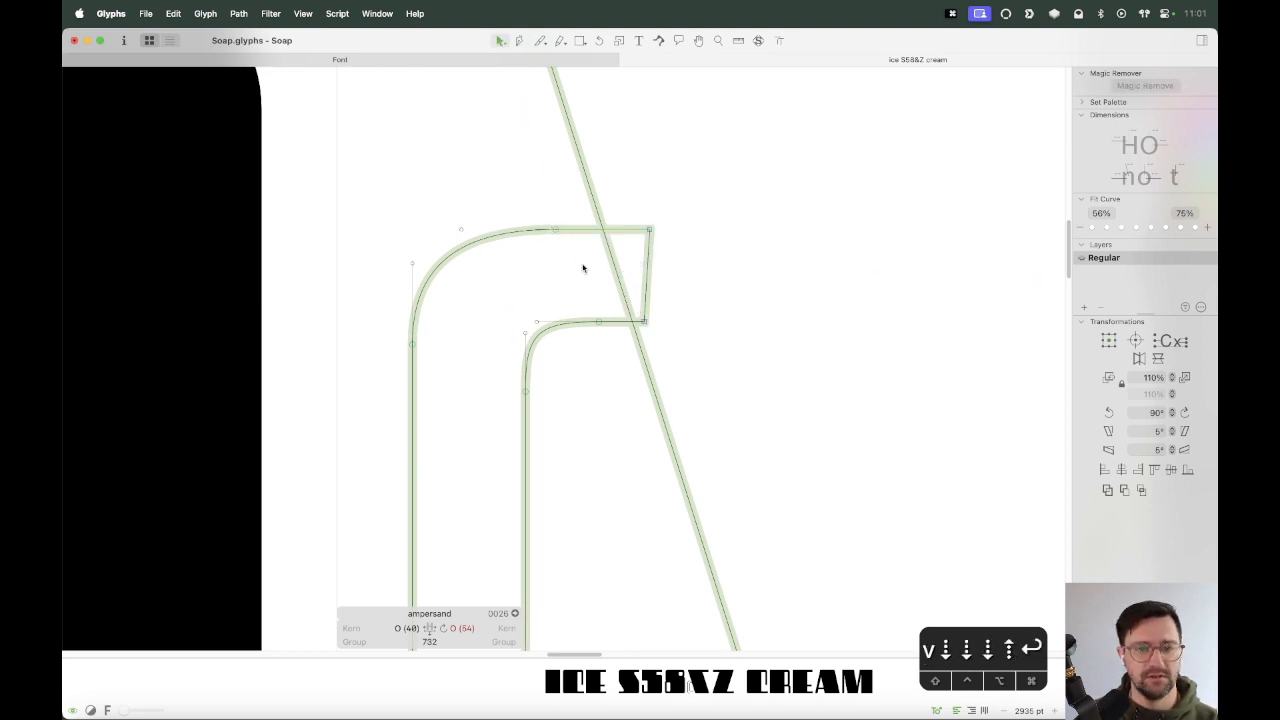
# Align the bowl's two upper end nodes to the rightmost one and extend that end to X 186.
pyautogui.click(649, 229)
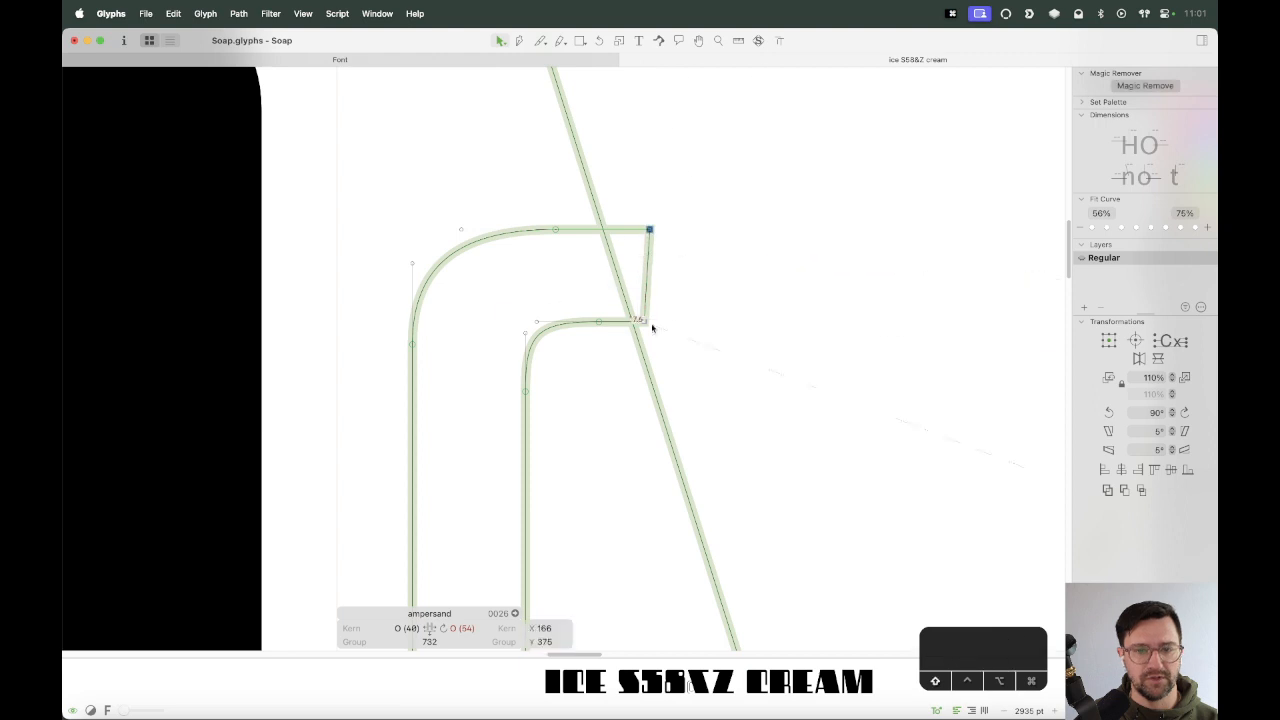
pyautogui.keyDown('shift'); pyautogui.click(645, 323); pyautogui.keyUp('shift')
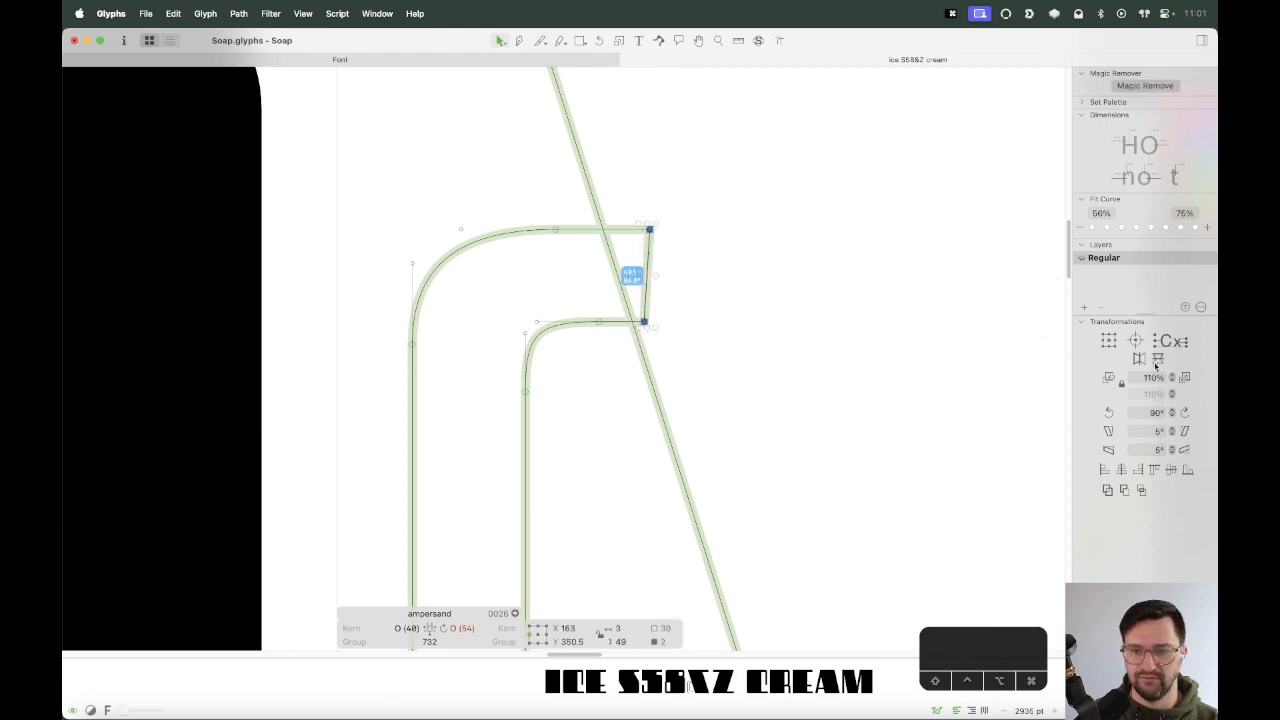
pyautogui.click(1138, 470)
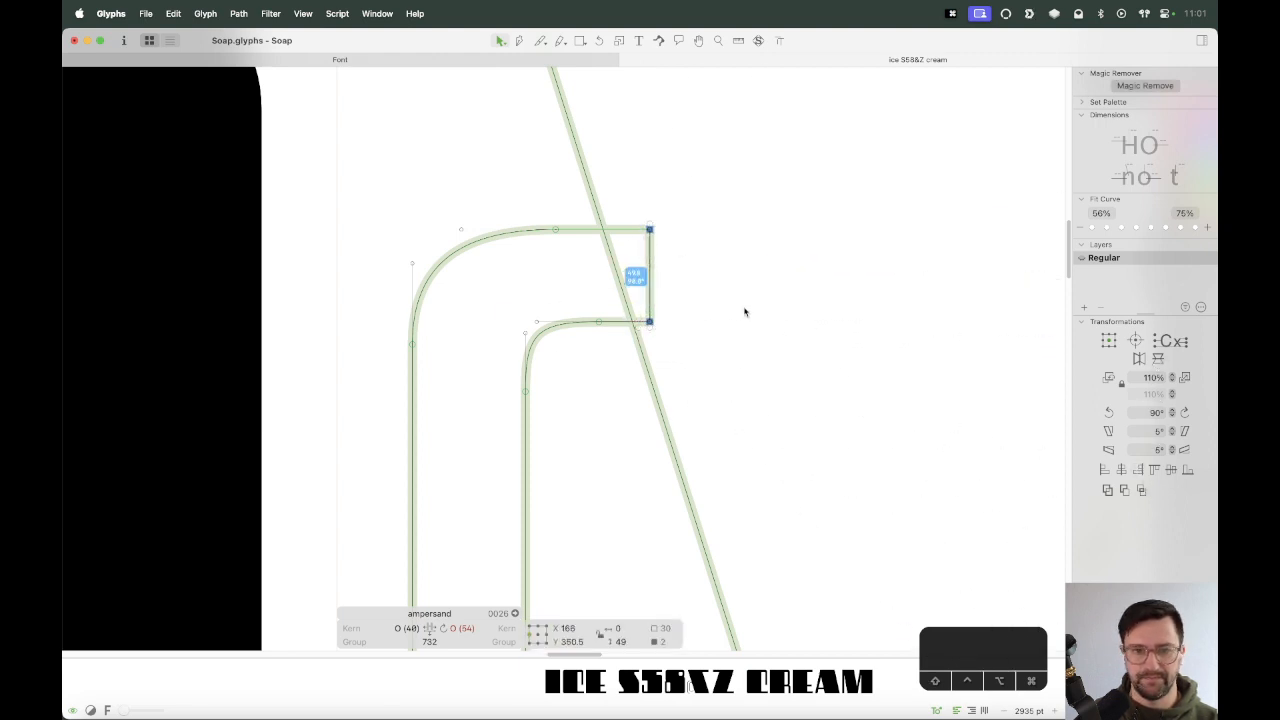
pyautogui.hotkey('shift', 'Right')
pyautogui.hotkey('shift', 'Right')
pyautogui.click(733, 196)
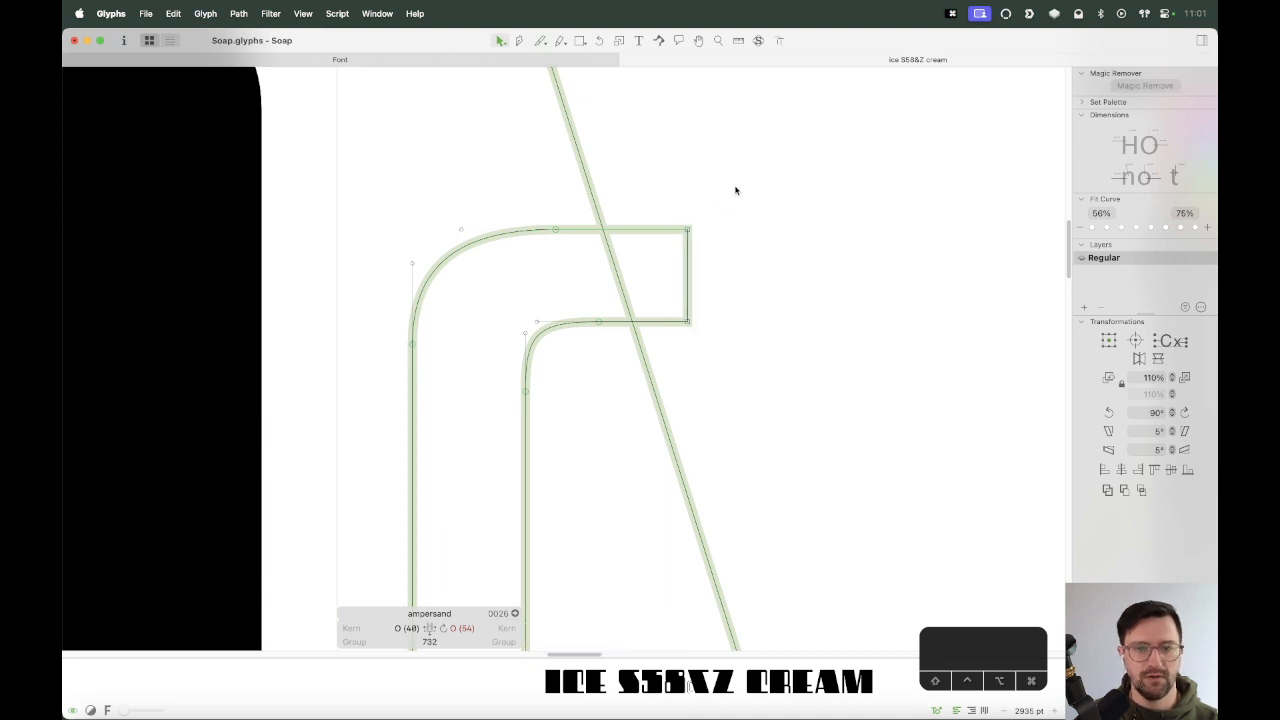
# Raise the bowl's upper outer edge and its curve handles to make the upper bar 60 units thick.
pyautogui.moveTo(615, 218); pyautogui.dragTo(395, 291)
pyautogui.hotkey('shift', 'Up')
pyautogui.hotkey('shift', 'Up')
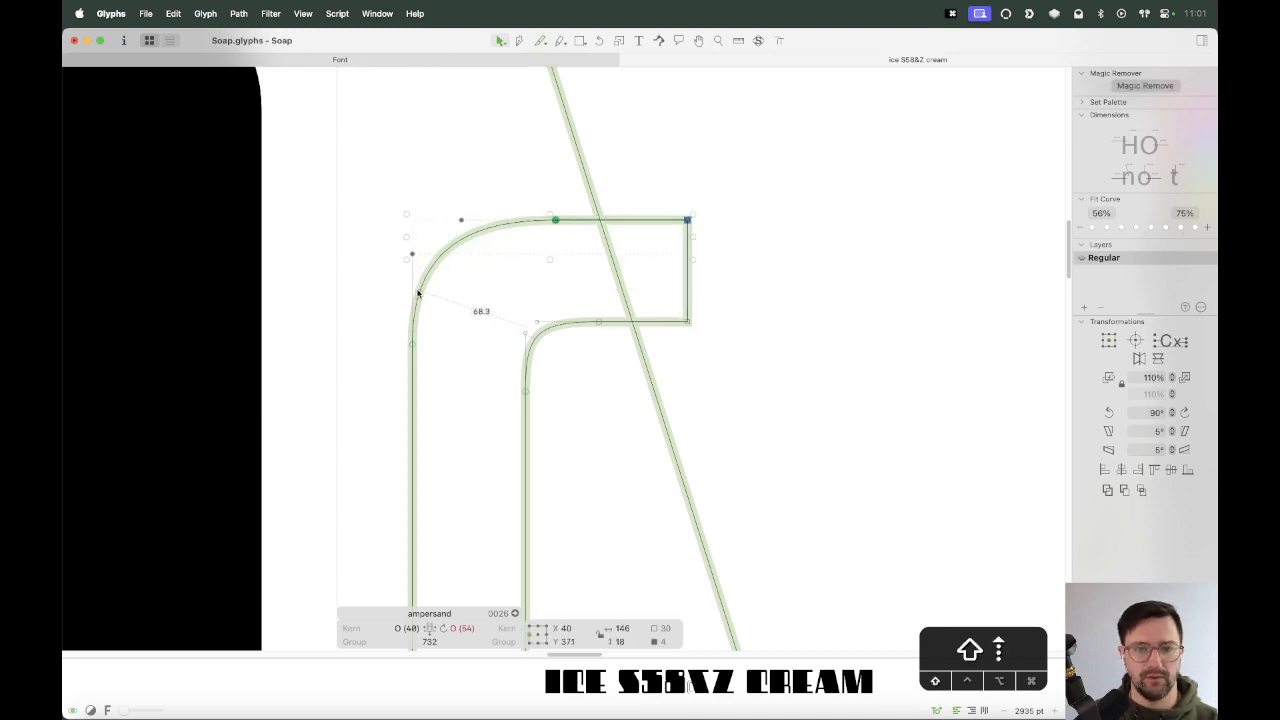
pyautogui.moveTo(728, 190); pyautogui.dragTo(682, 328)
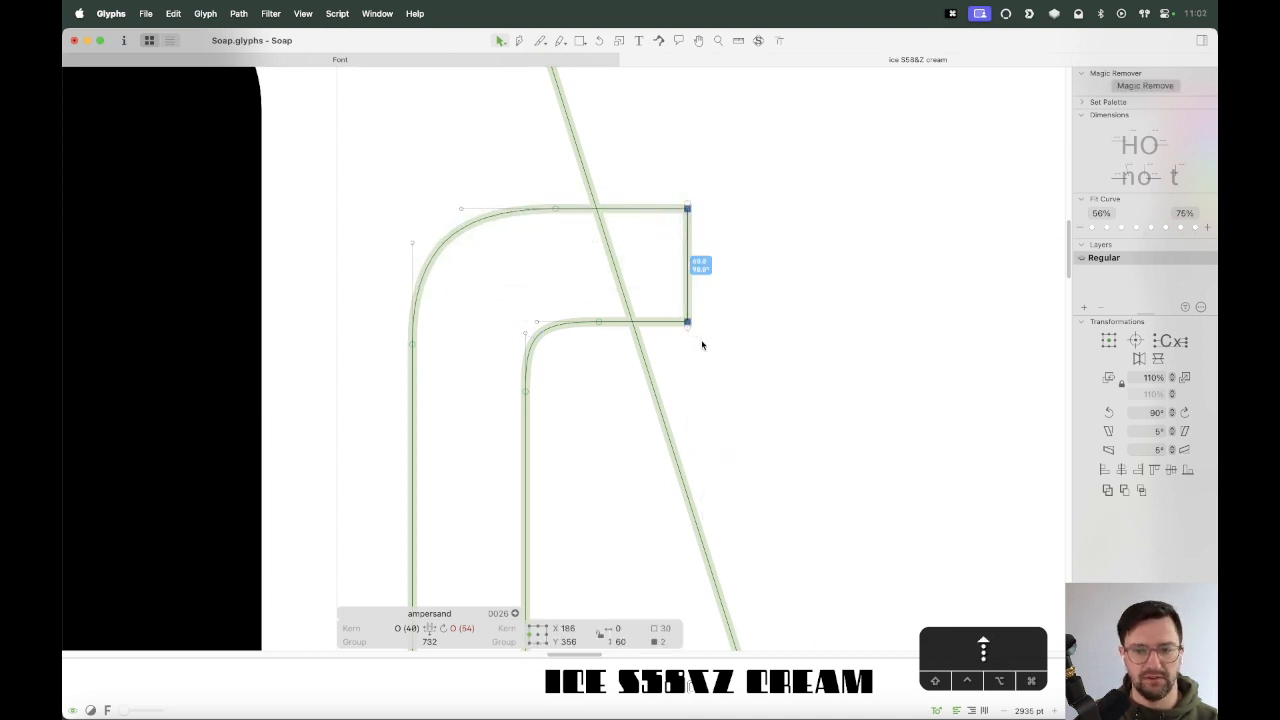
pyautogui.click(764, 342)
pyautogui.press('super+minus')
pyautogui.press('super+minus')
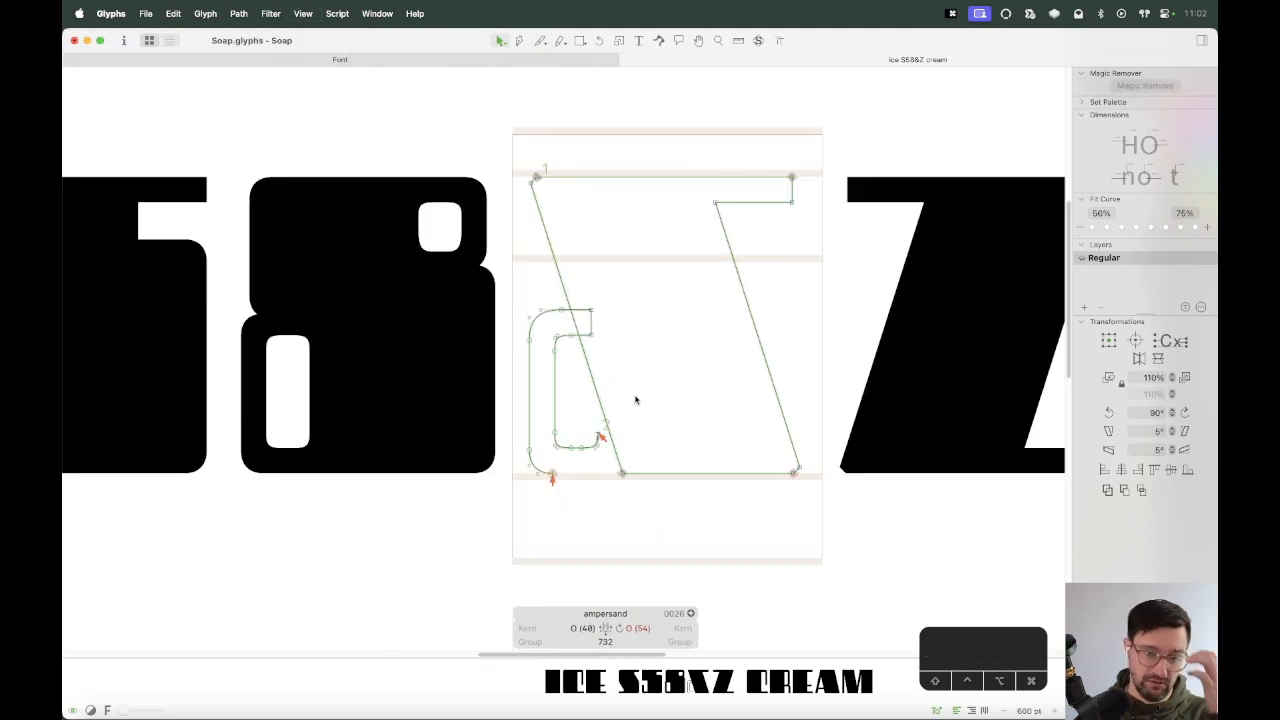
# Duplicate the bowl's outer lower-left corner curve, flip it horizontally and place it on the baseline beside the diagonal as the lower-right corner.
pyautogui.press('space')
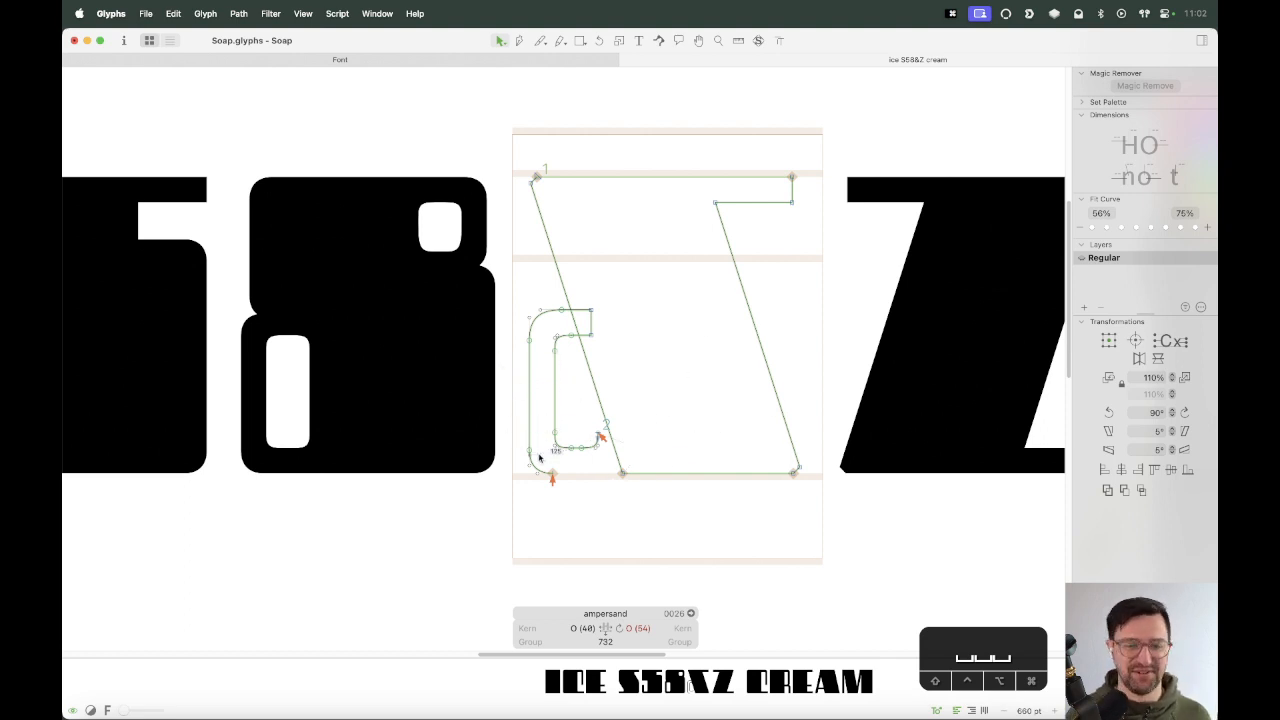
pyautogui.press('super+equal')
pyautogui.press('super+equal')
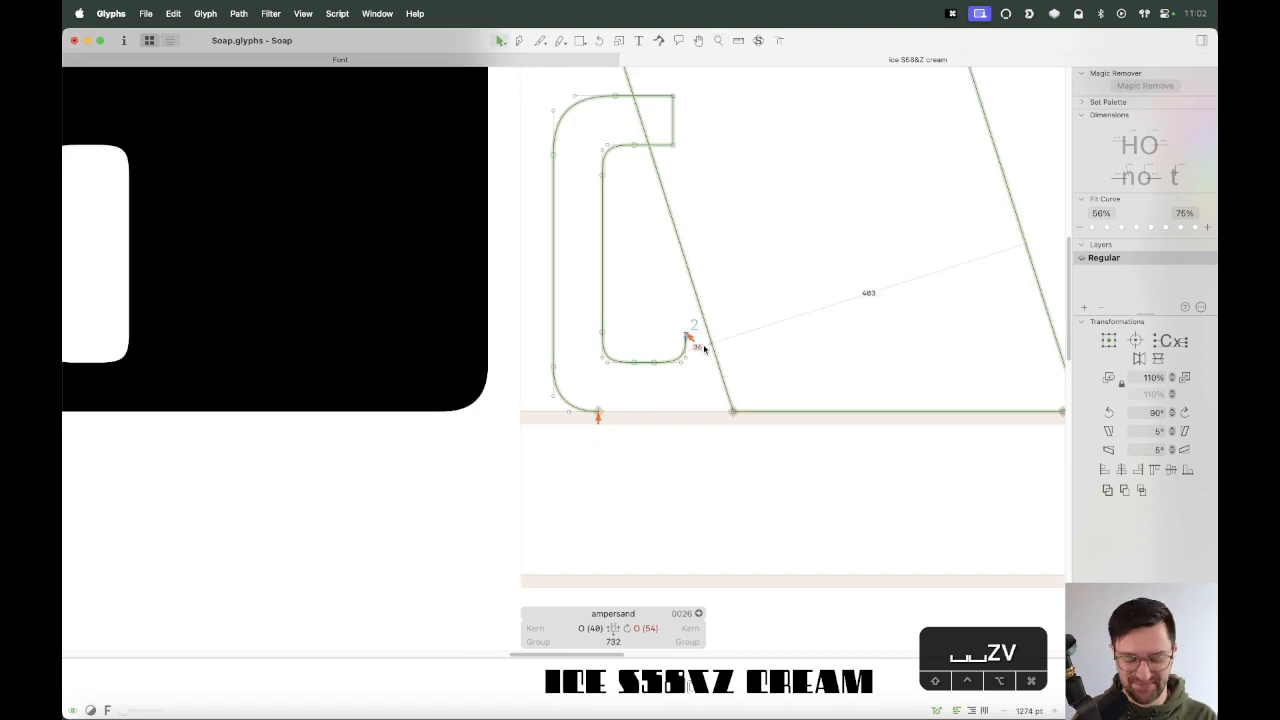
pyautogui.click(602, 450)
pyautogui.press('super+c')
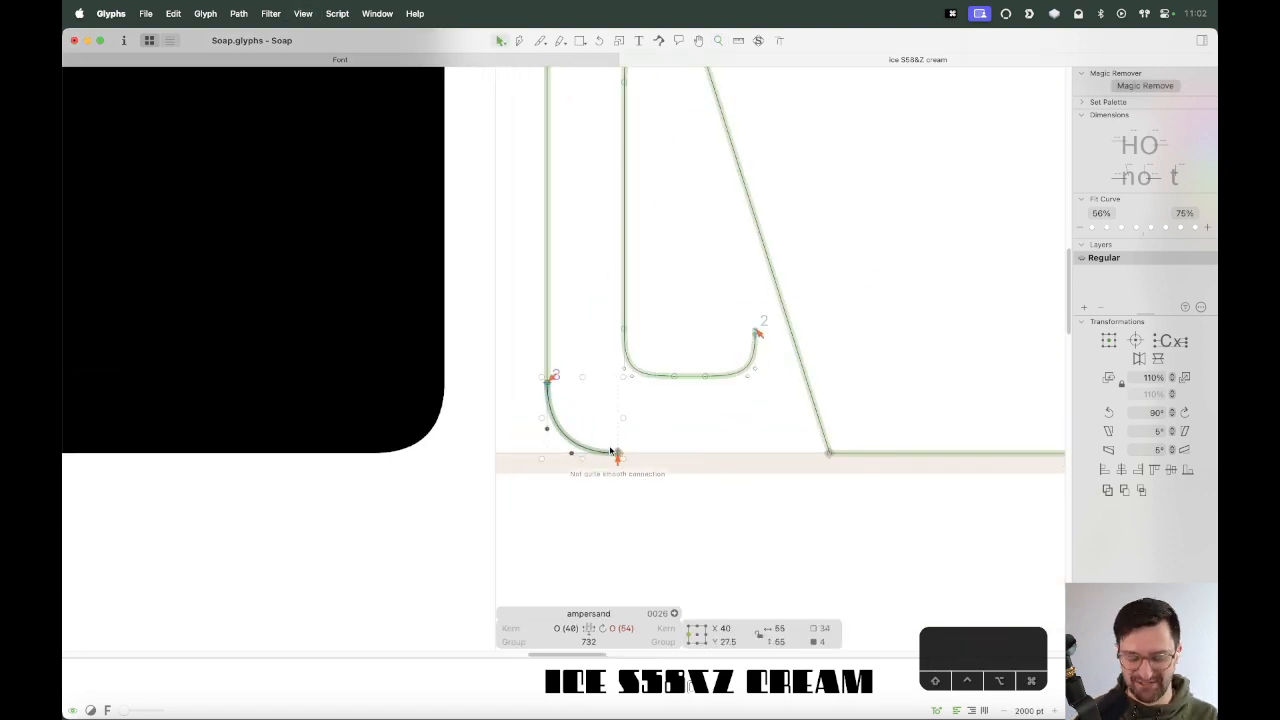
pyautogui.moveTo(617, 455); pyautogui.dragTo(683, 455)
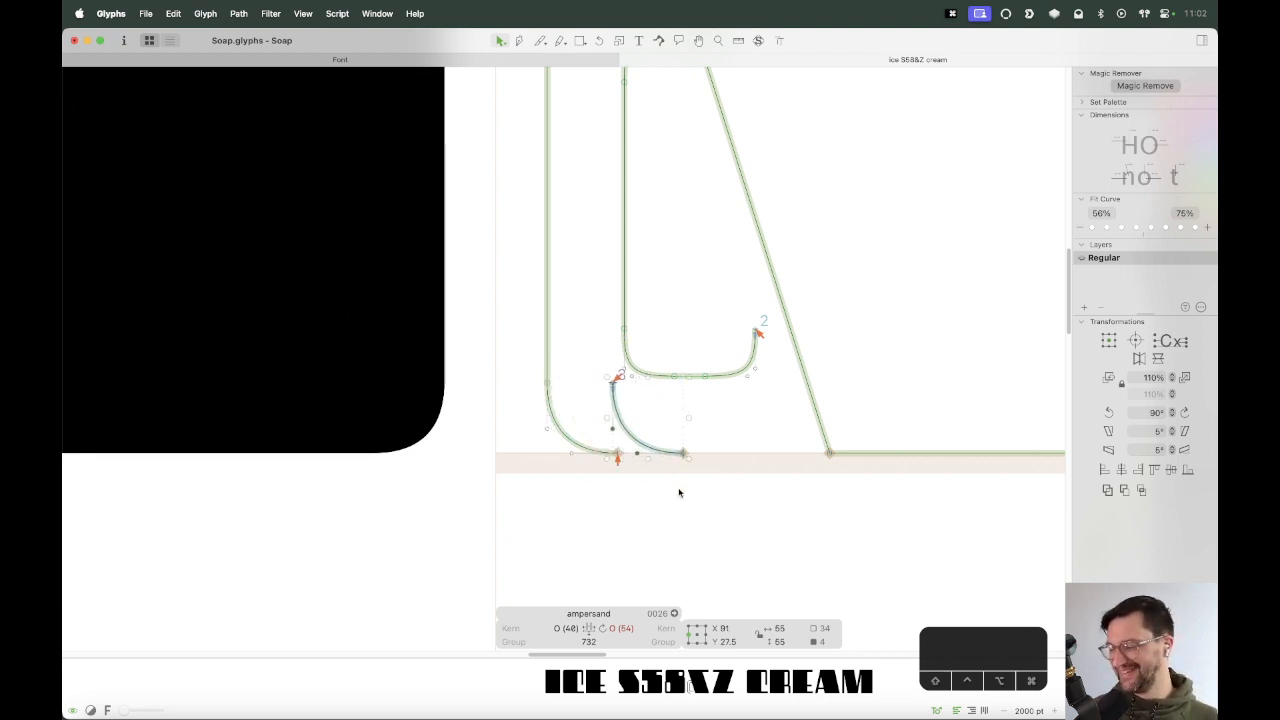
pyautogui.click(1131, 362)
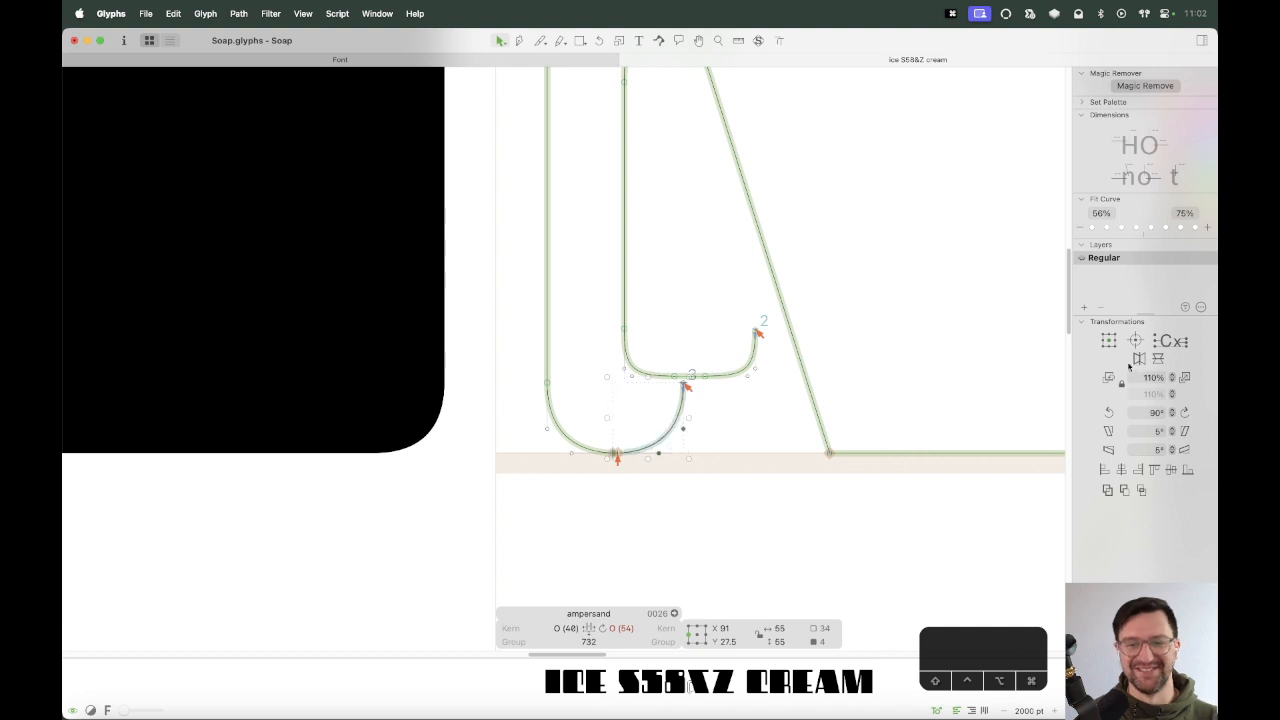
pyautogui.moveTo(677, 438); pyautogui.dragTo(806, 431)
# Compare the inner and outer lower-right curve ends, then shift the bowl's inner lower-right curve slightly left.
pyautogui.click(756, 331)
pyautogui.keyDown('shift'); pyautogui.click(820, 384); pyautogui.keyUp('shift')
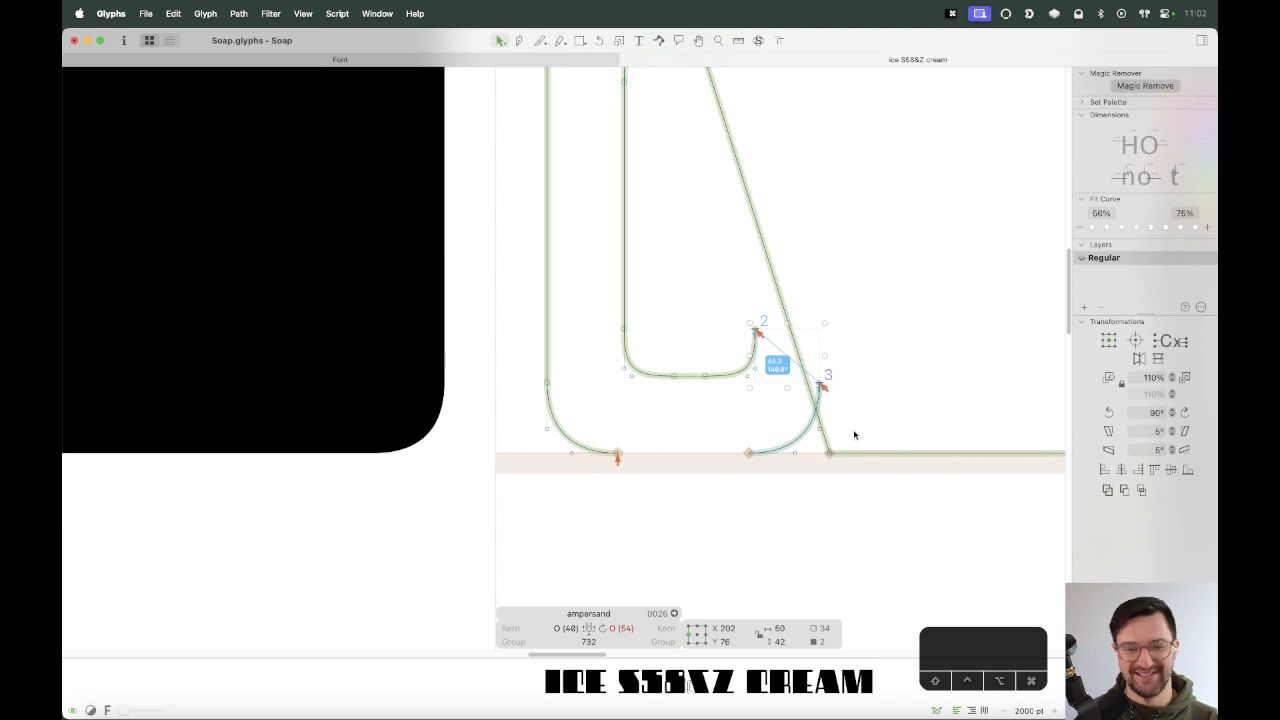
pyautogui.click(857, 387)
pyautogui.click(820, 415)
pyautogui.click(840, 405)
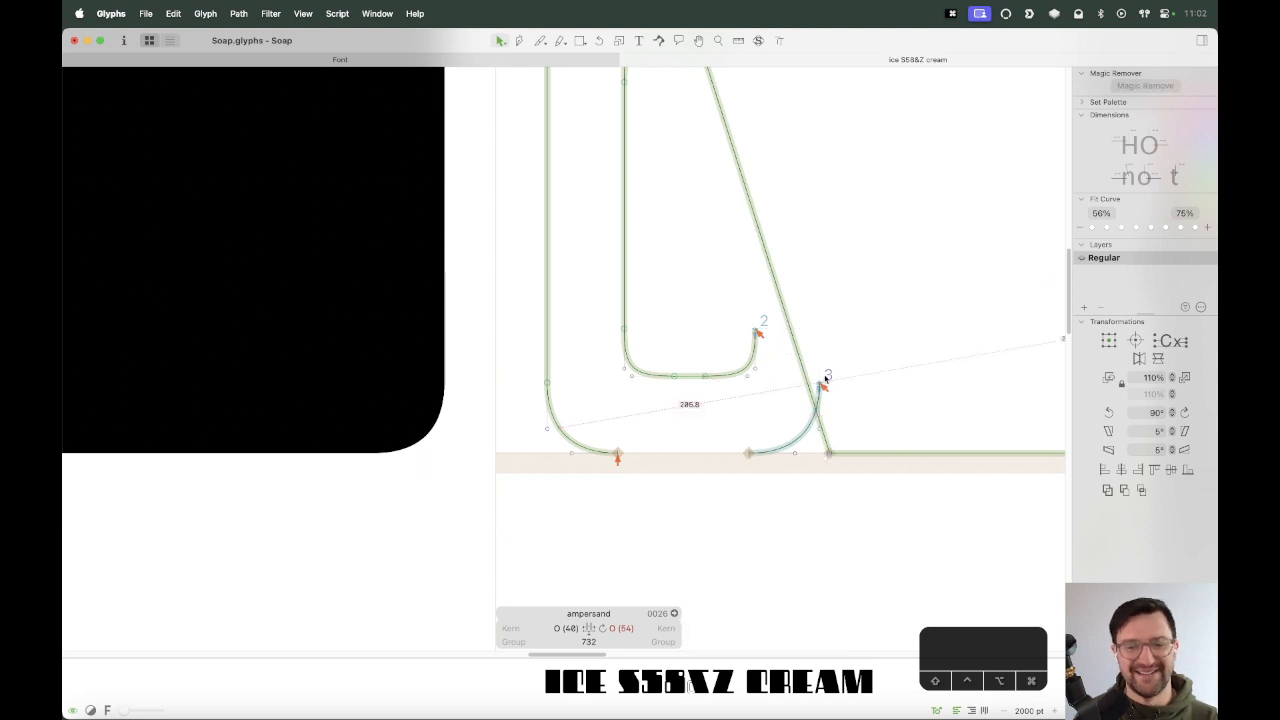
pyautogui.doubleClick(751, 370)
pyautogui.moveTo(767, 308); pyautogui.dragTo(711, 414)
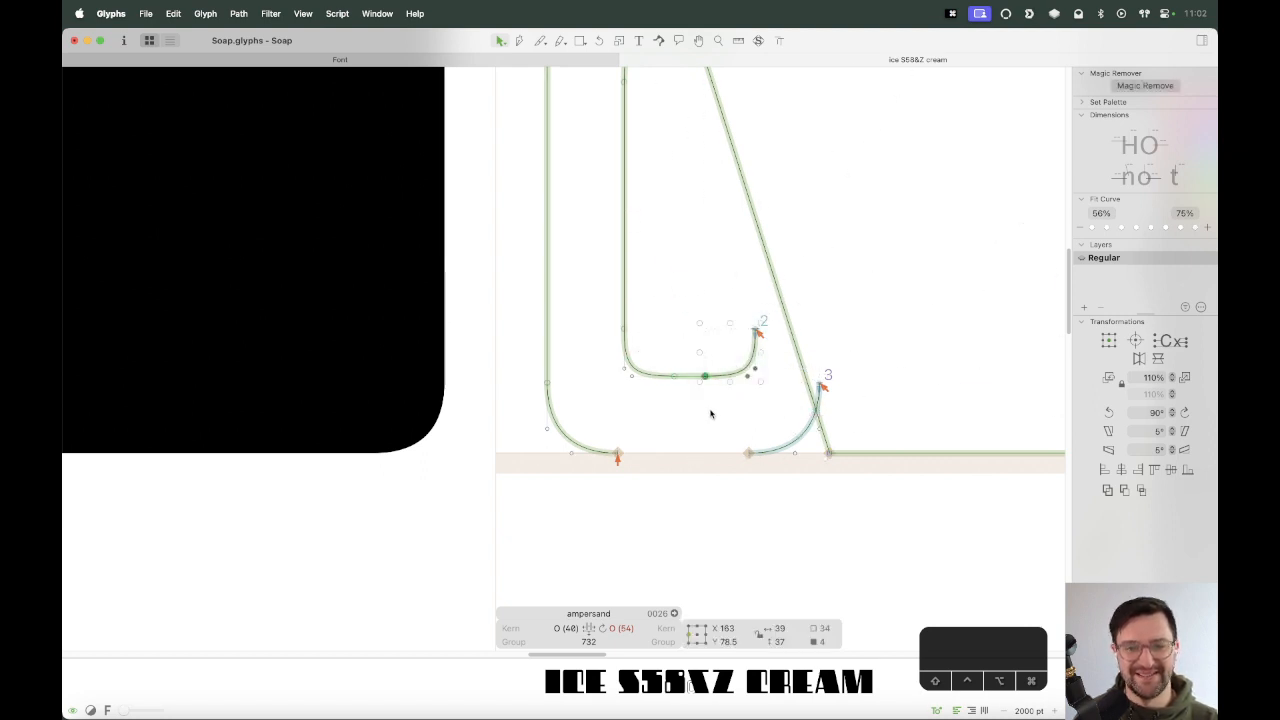
pyautogui.hotkey('shift', 'Left')
pyautogui.hotkey('shift', 'Left')
pyautogui.hotkey('shift', 'Left')
pyautogui.click(757, 391)
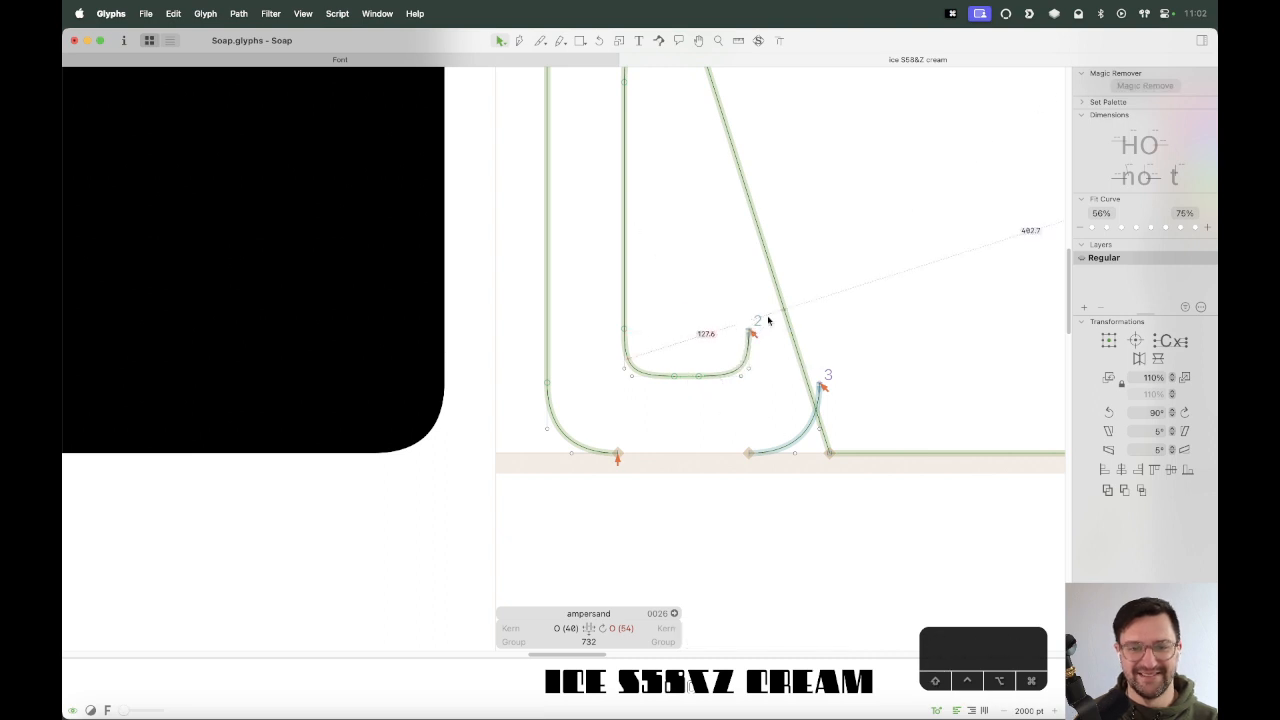
# Join the bowl's inner and outer lower-right curves with a vertical arm, placing its upper nodes at X 197, Y 221 and X 252, Y 182.
pyautogui.press('p')
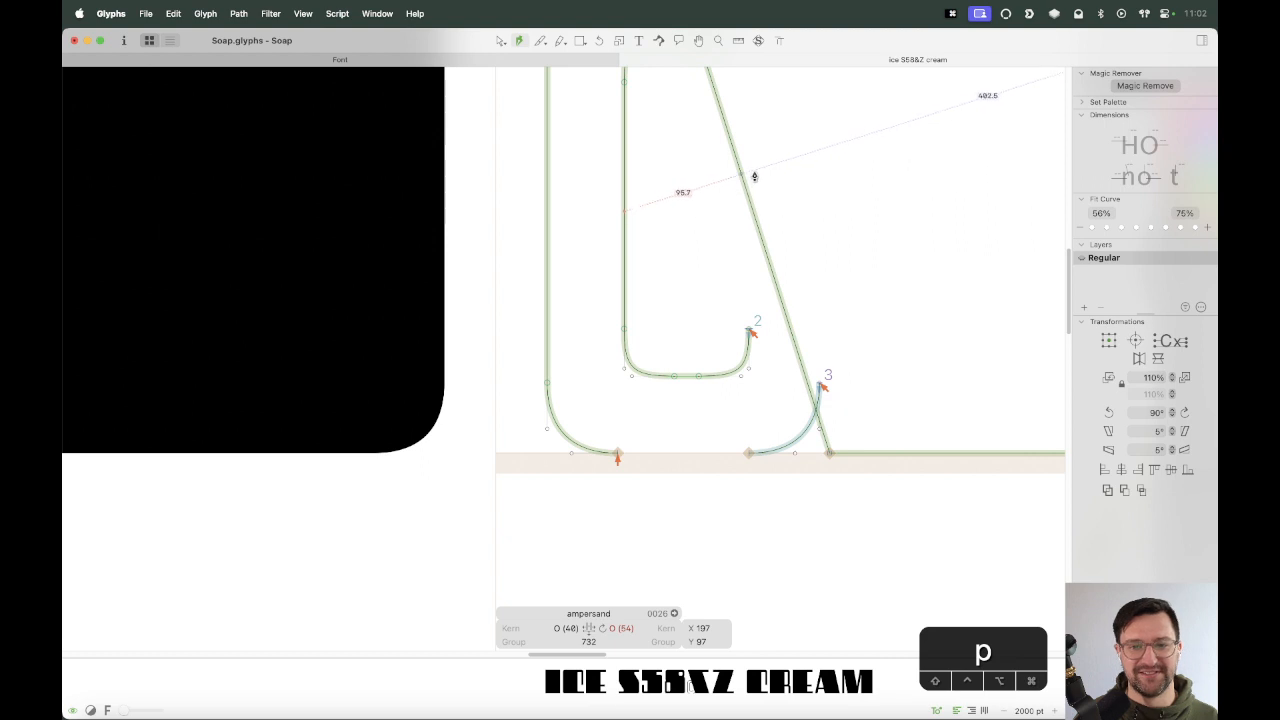
pyautogui.click(754, 170)
pyautogui.click(863, 219)
pyautogui.click(819, 384)
pyautogui.press('v')
pyautogui.moveTo(875, 202)
pyautogui.mouseDown()
pyautogui.moveTo(859, 224)
pyautogui.moveTo(817, 223)
pyautogui.mouseUp()
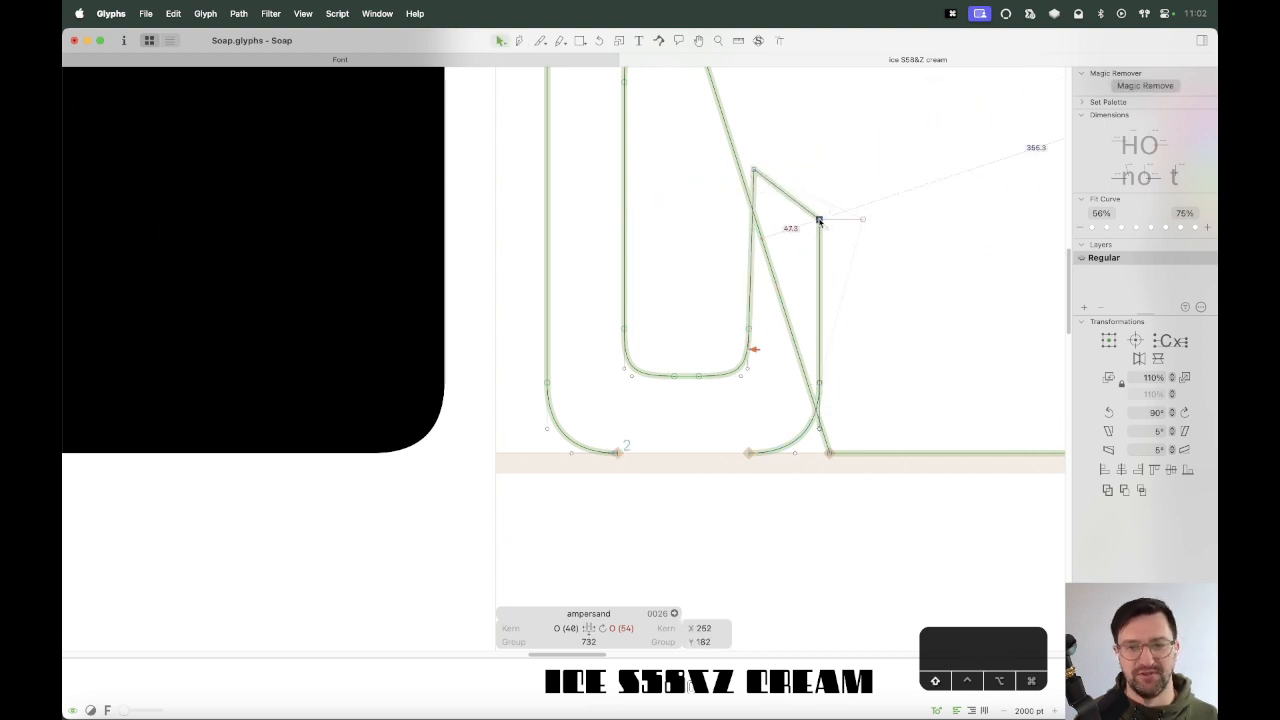
pyautogui.click(756, 170)
pyautogui.moveTo(757, 176); pyautogui.dragTo(748, 172)
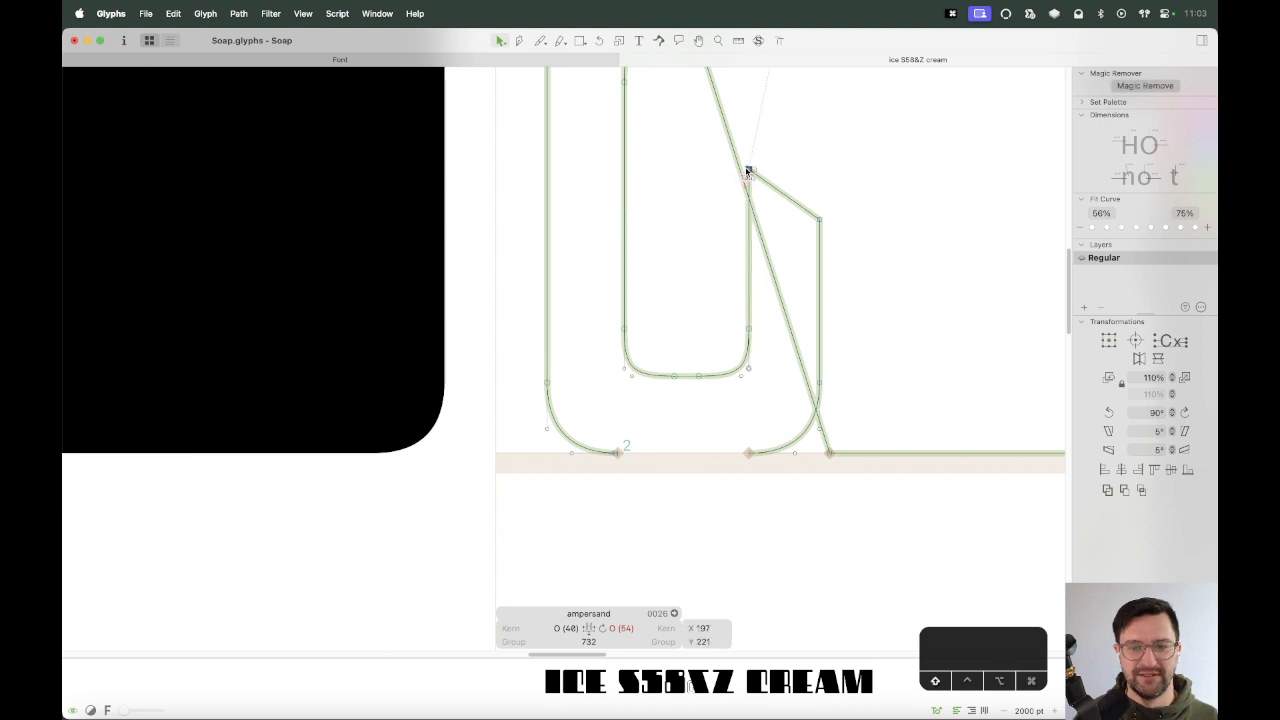
pyautogui.click(723, 343)
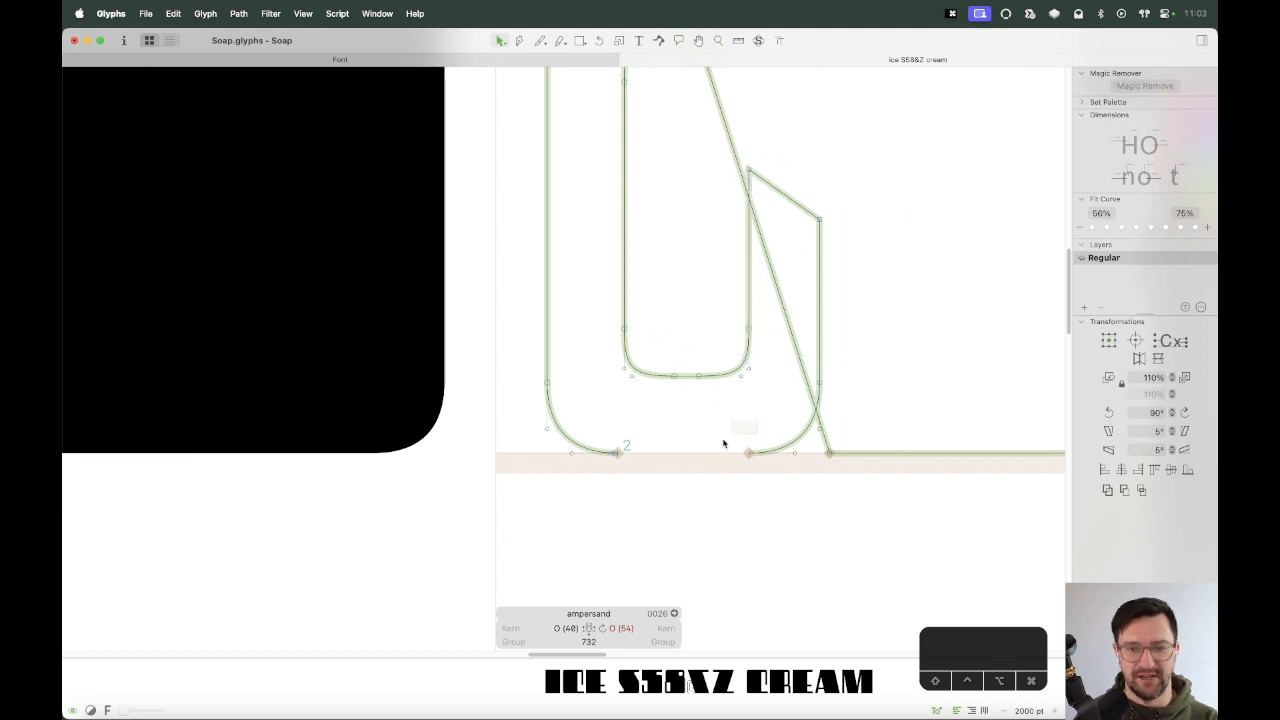
# Close the bowl's outline by connecting its two open baseline nodes, and correct the path direction of all contours.
pyautogui.rightClick(670, 452)
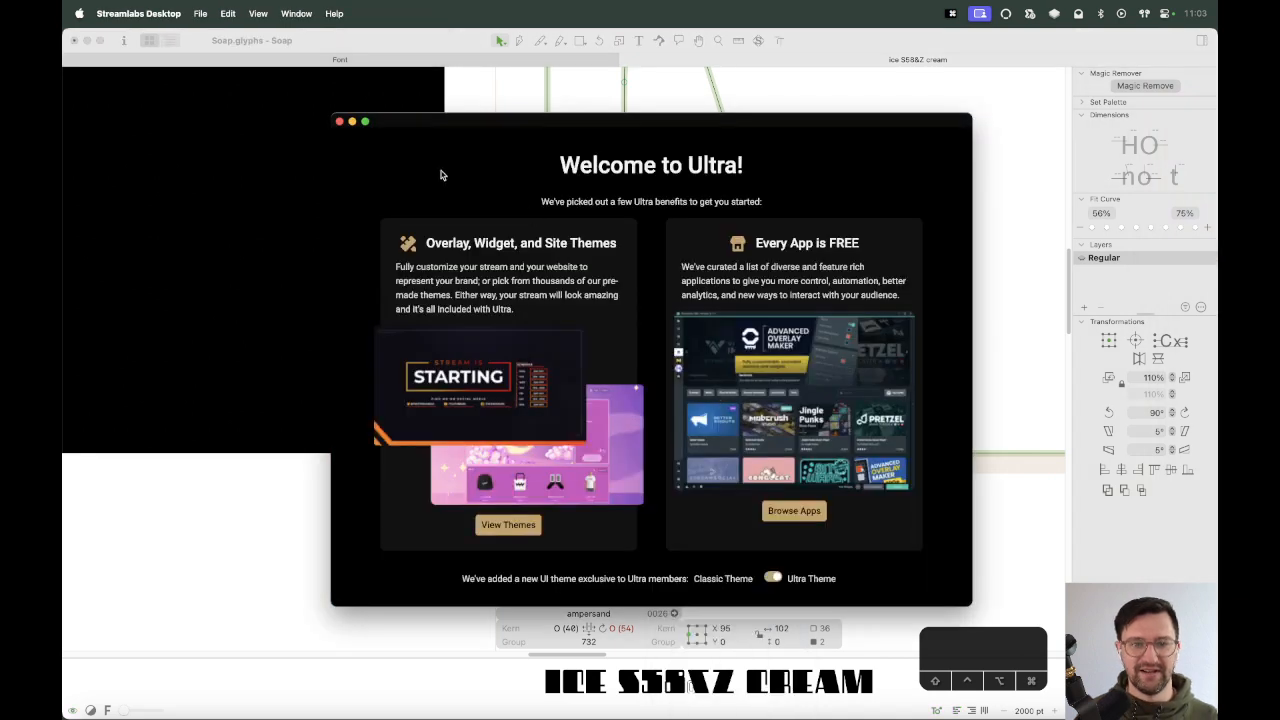
pyautogui.click(339, 122)
pyautogui.click(549, 254)
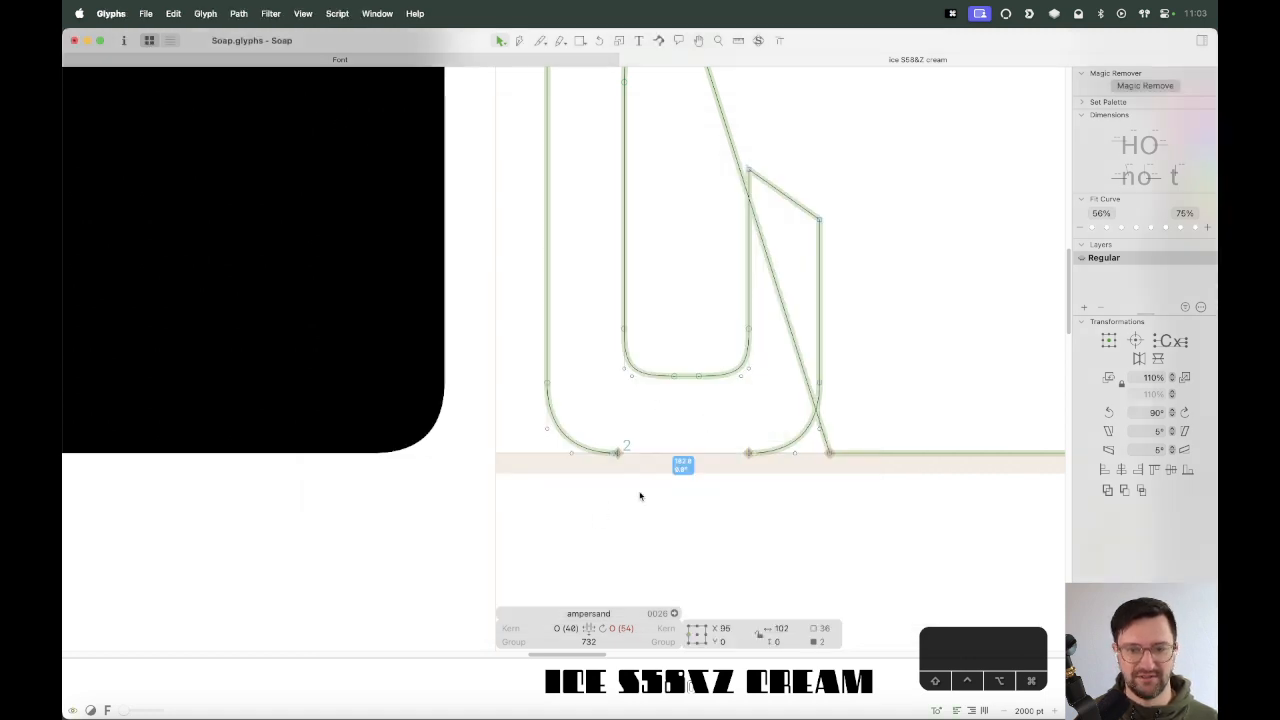
pyautogui.rightClick(713, 454)
pyautogui.click(759, 392)
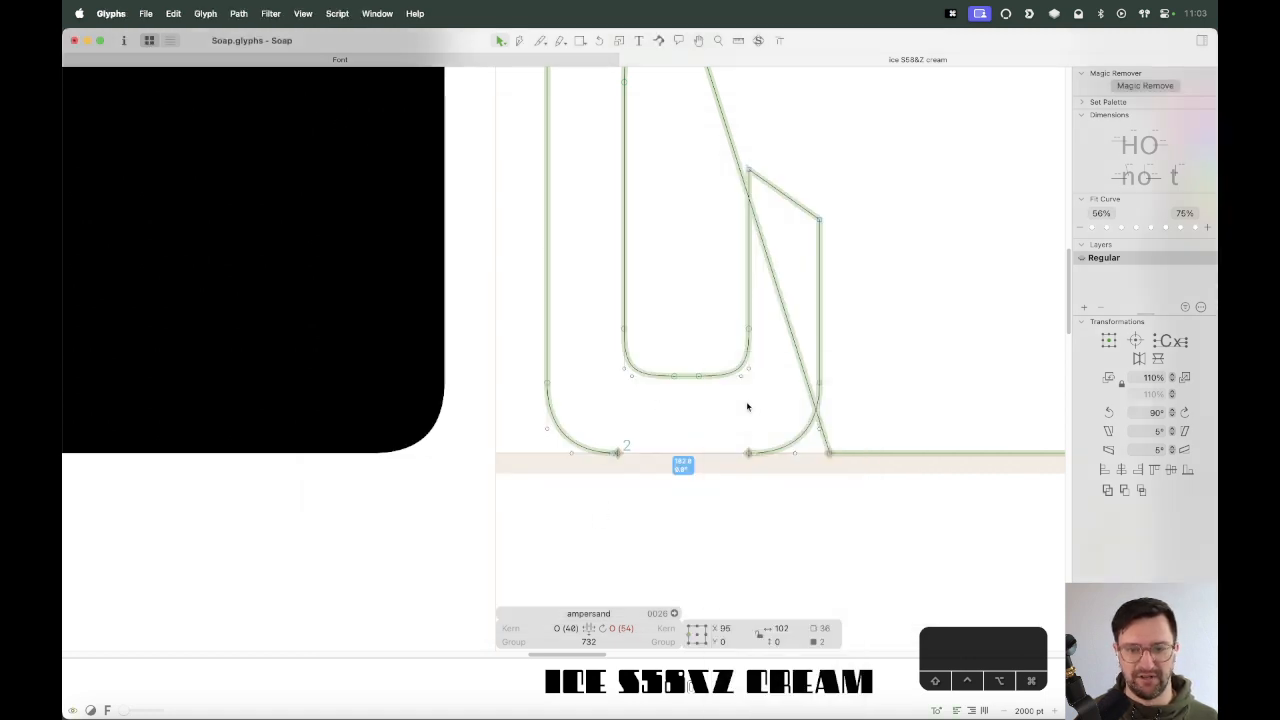
pyautogui.click(739, 421)
pyautogui.press('super+a')
pyautogui.press('super+shift+r')
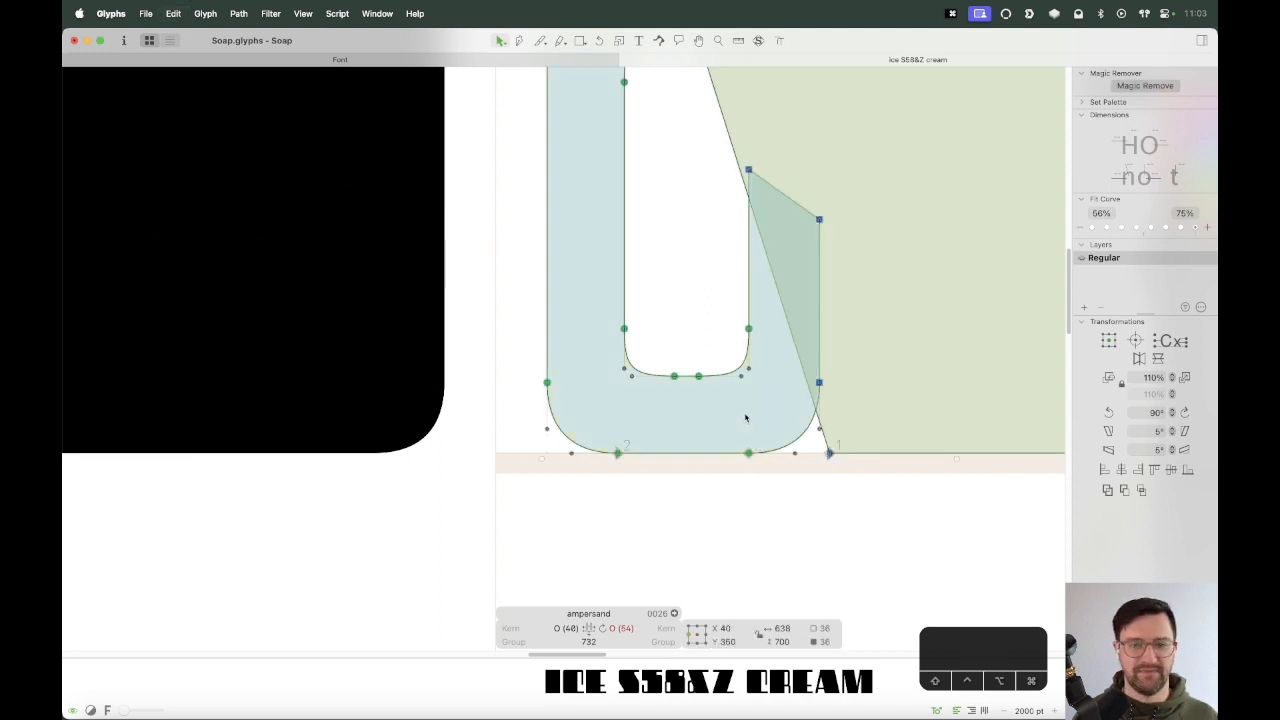
pyautogui.click(709, 310)
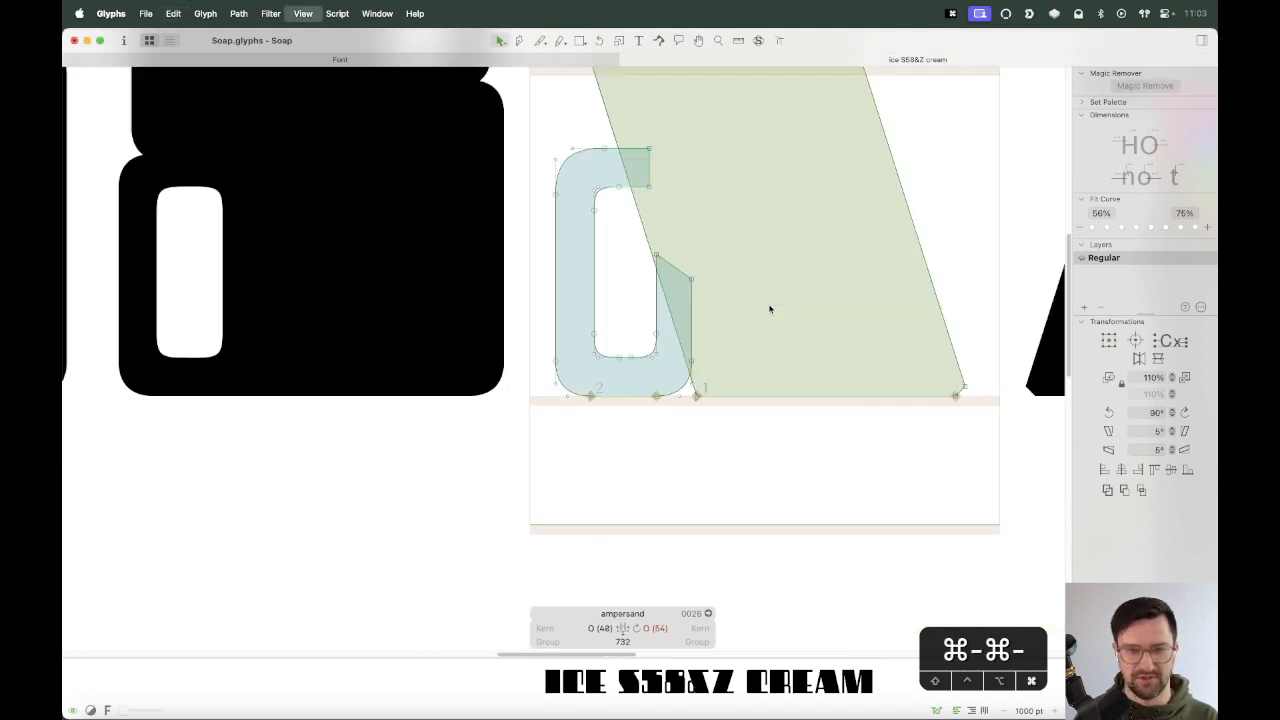
# Shift the outer edge and lower-right corner curve of the bowl's right arm 10 units left.
pyautogui.press('super+minus')
pyautogui.press('super+minus')
pyautogui.moveTo(746, 264); pyautogui.dragTo(757, 358)
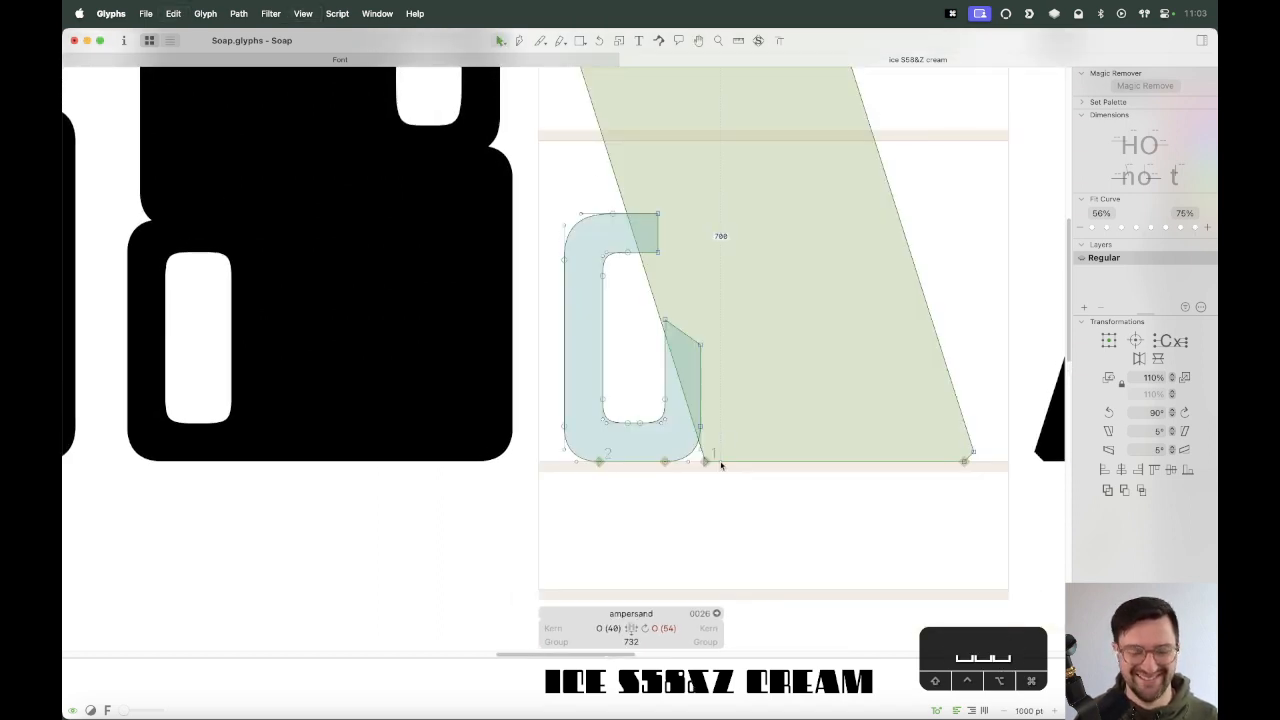
pyautogui.click(699, 385)
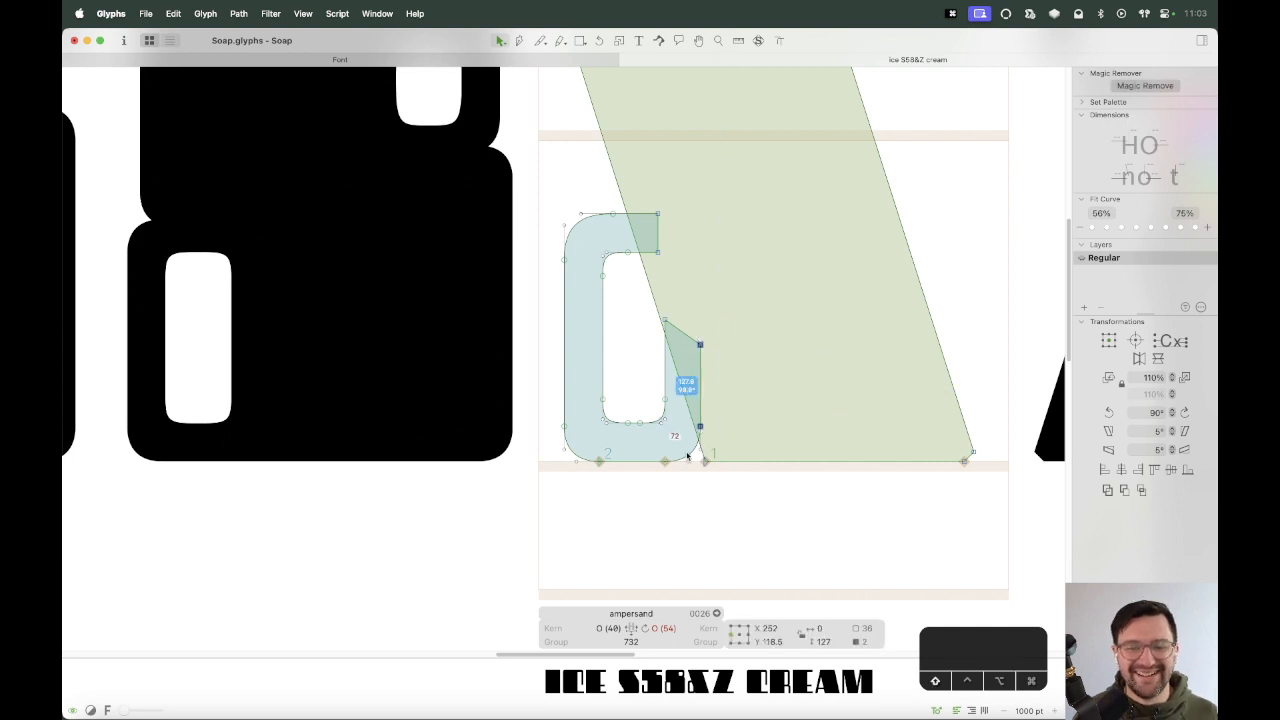
pyautogui.press('space')
pyautogui.hotkey('shift', 'Left')
pyautogui.hotkey('shift', 'Left')
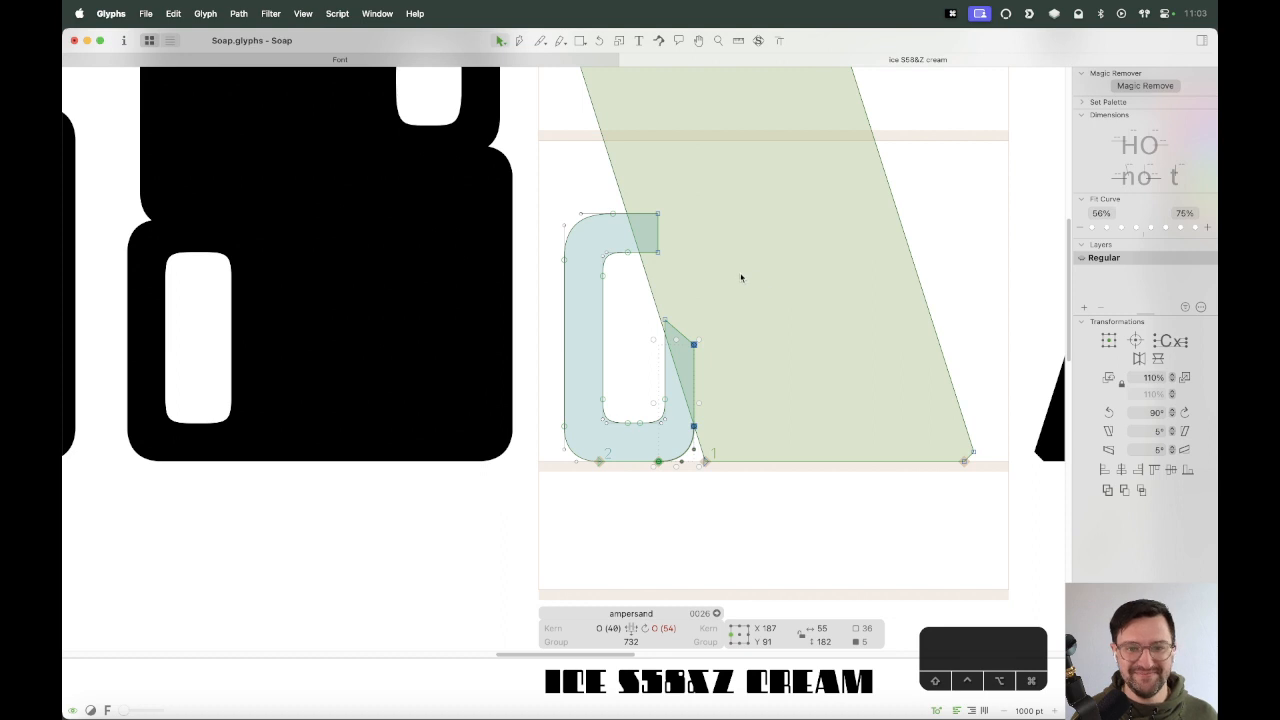
# Narrow the bowl by shifting its right arm together with the inner and outer lower-right curves left to X 153.
pyautogui.moveTo(740, 277); pyautogui.dragTo(642, 386)
pyautogui.moveTo(645, 460)
pyautogui.mouseDown()
pyautogui.moveTo(650, 437)
pyautogui.moveTo(634, 437)
pyautogui.mouseUp()
pyautogui.press('space')
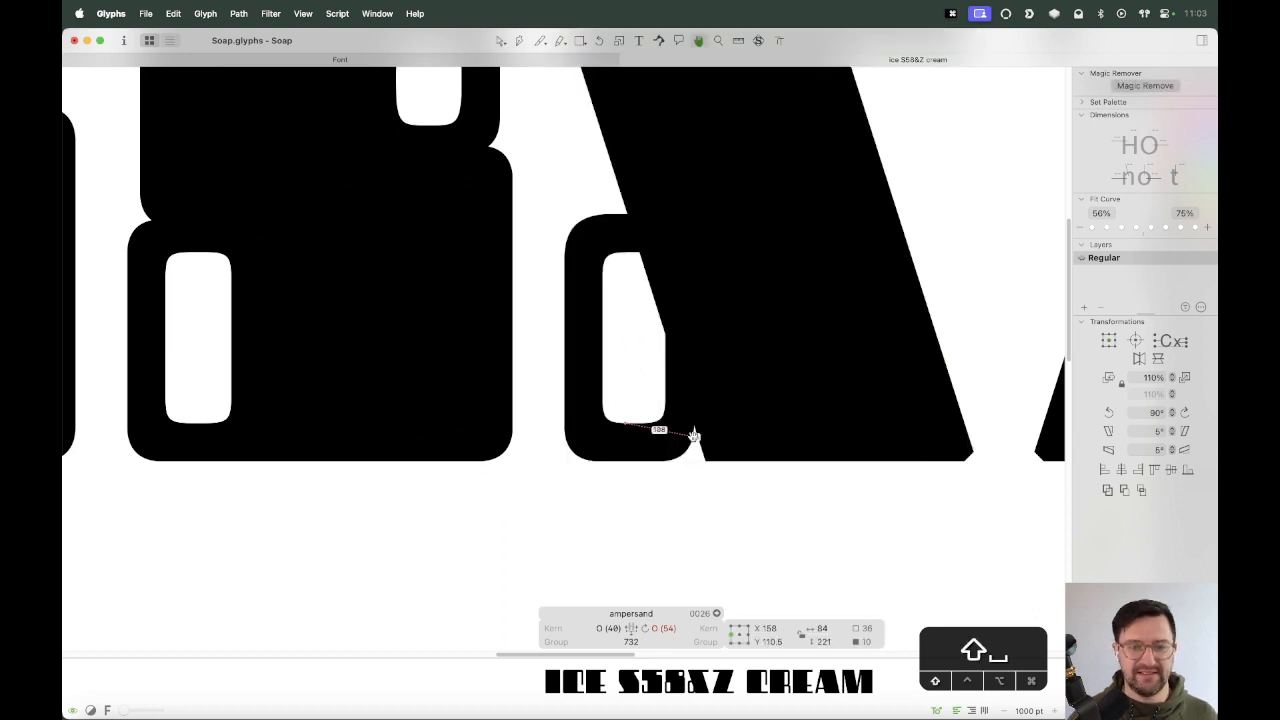
pyautogui.hotkey('shift', 'Left')
pyautogui.hotkey('shift', 'Left')
pyautogui.hotkey('shift', 'Right')
pyautogui.hotkey('shift', 'Left')
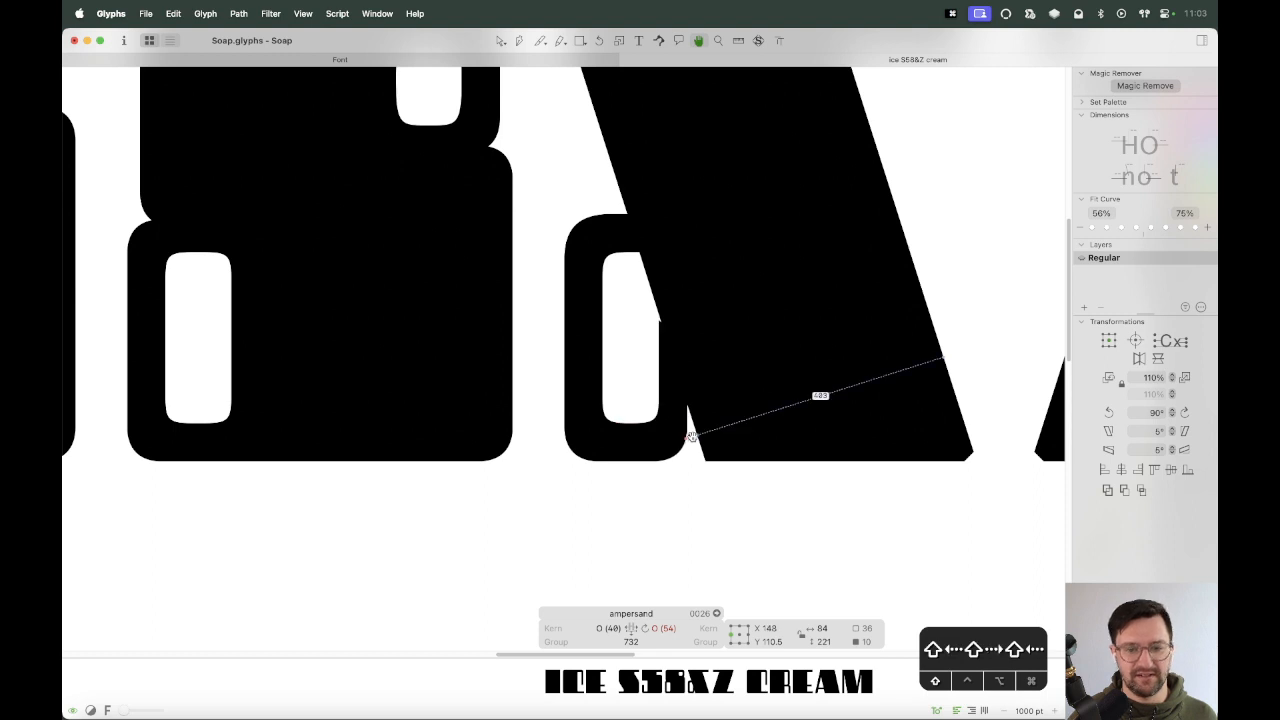
pyautogui.hotkey('shift', 'Right')
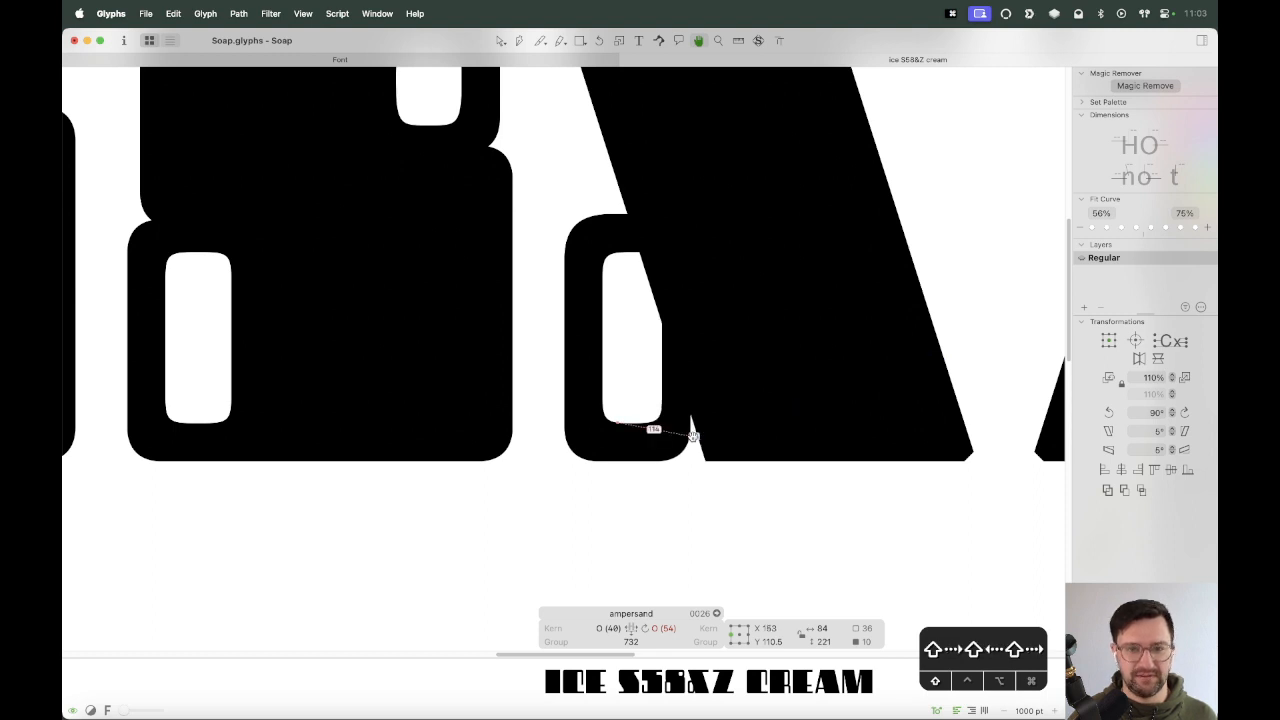
pyautogui.click(771, 263)
pyautogui.press('space')
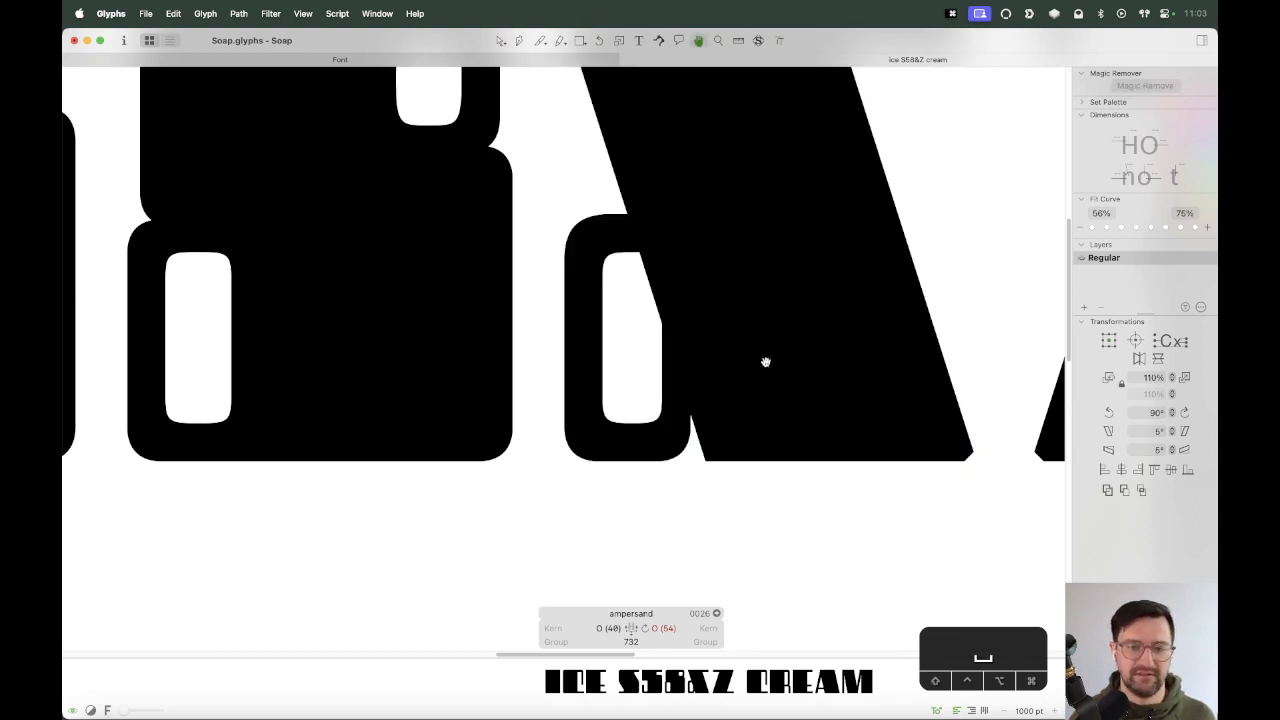
# Try slanting the inner edge of the bowl's right arm by moving its top node to X 212, and undo the change.
pyautogui.press('shift')
pyautogui.press('shift')
pyautogui.press('shift')
pyautogui.press('space')
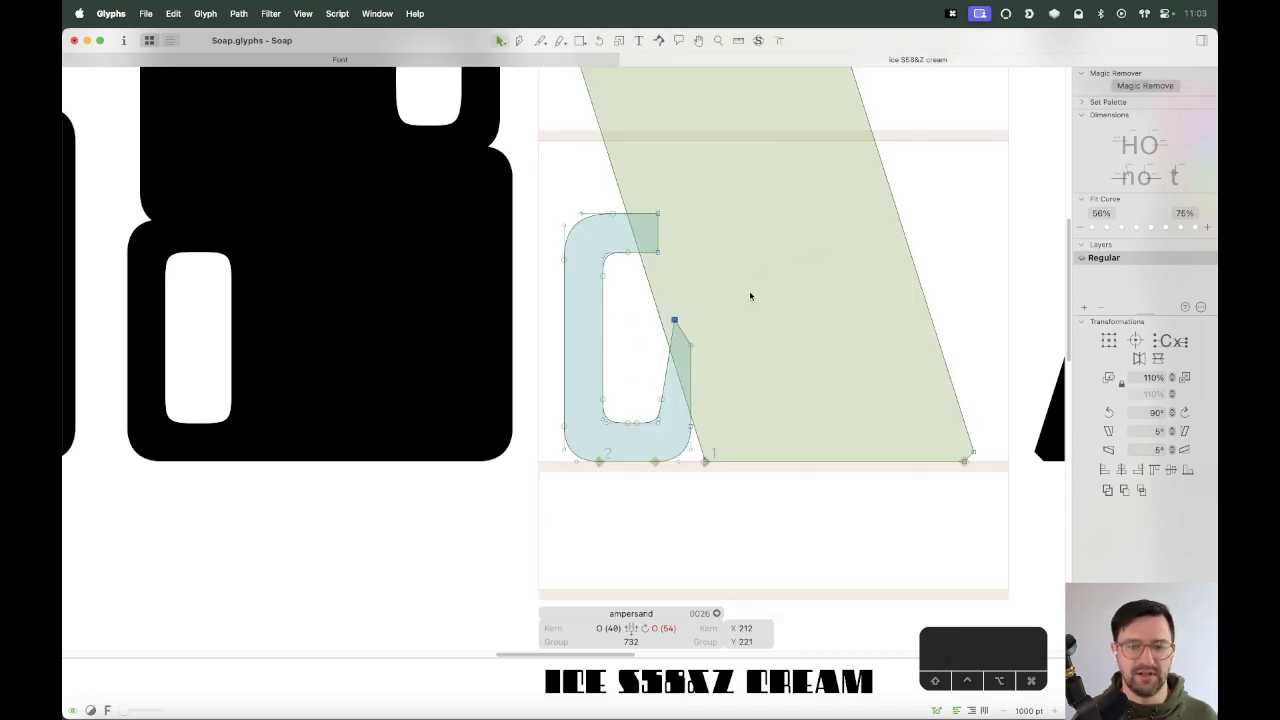
pyautogui.press('super+z')
pyautogui.press('super+z')
pyautogui.press('super+z')
pyautogui.press('super+shift+z')
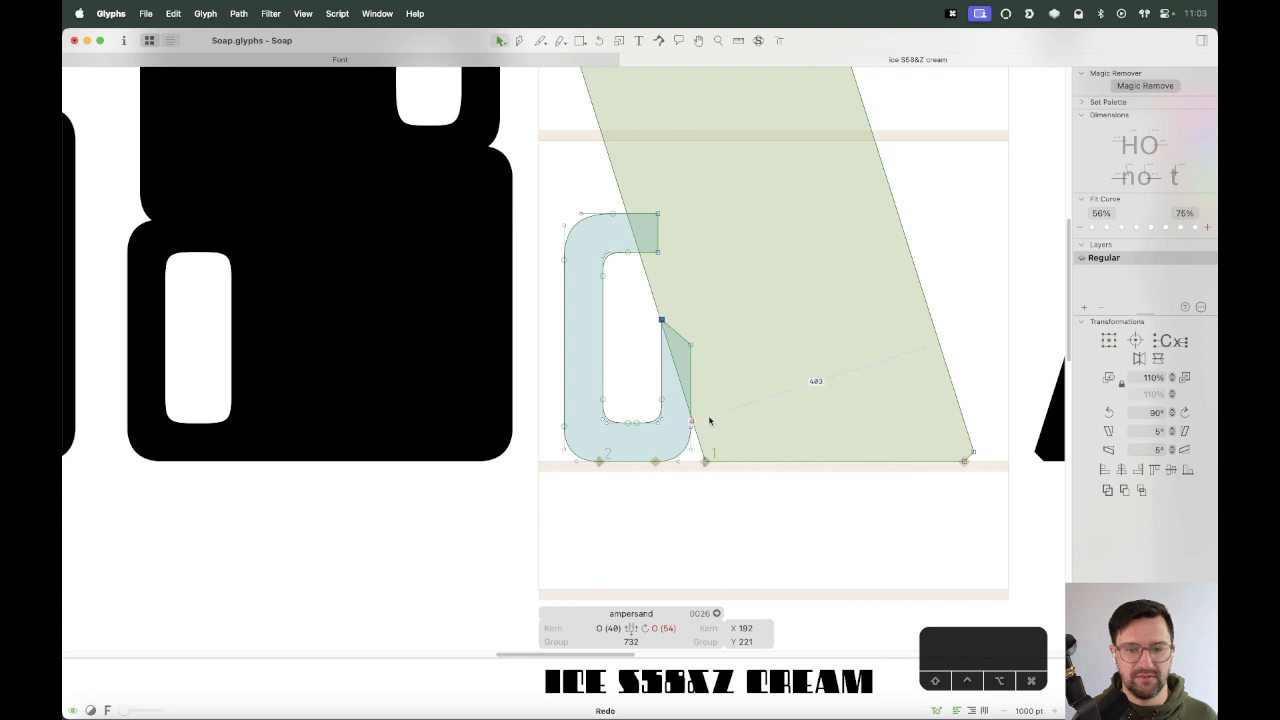
# Slant the bowl's right arm by moving its upper nodes right, with the arm's left edge at X 203, and preview the shape.
pyautogui.moveTo(720, 286); pyautogui.dragTo(643, 417)
pyautogui.hotkey('shift', 'Right')
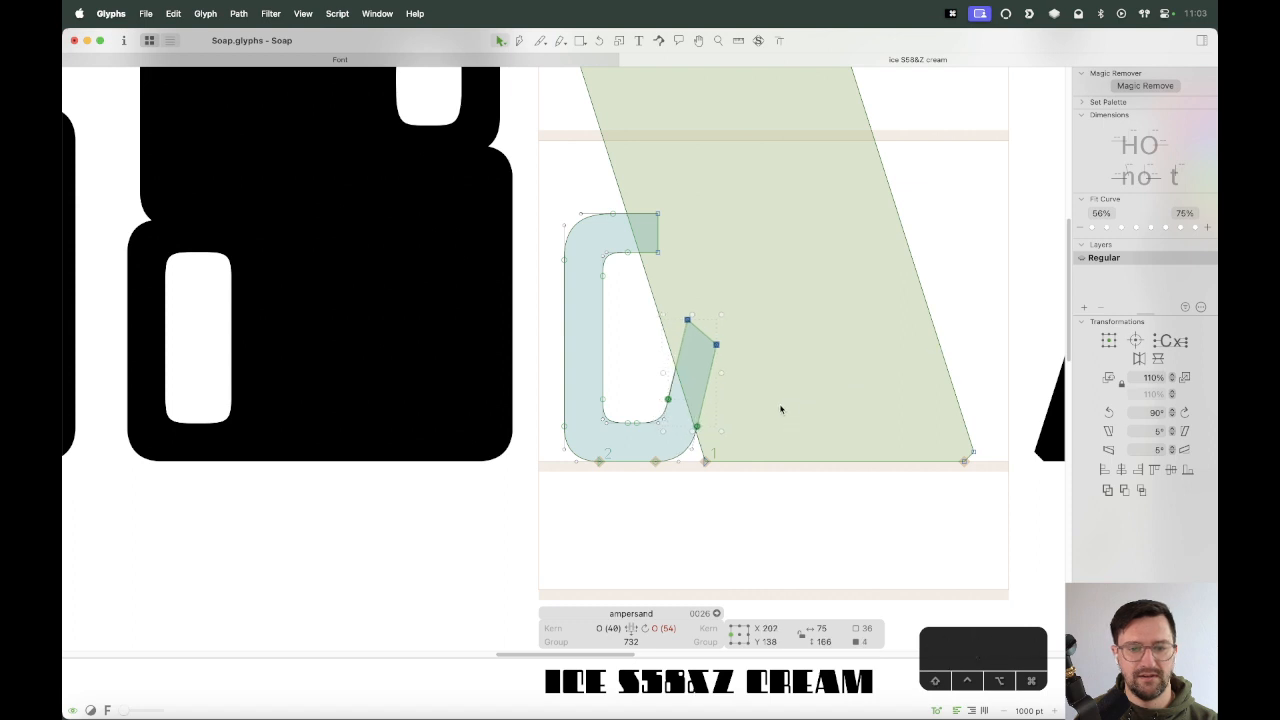
pyautogui.press('Right')
pyautogui.press('space')
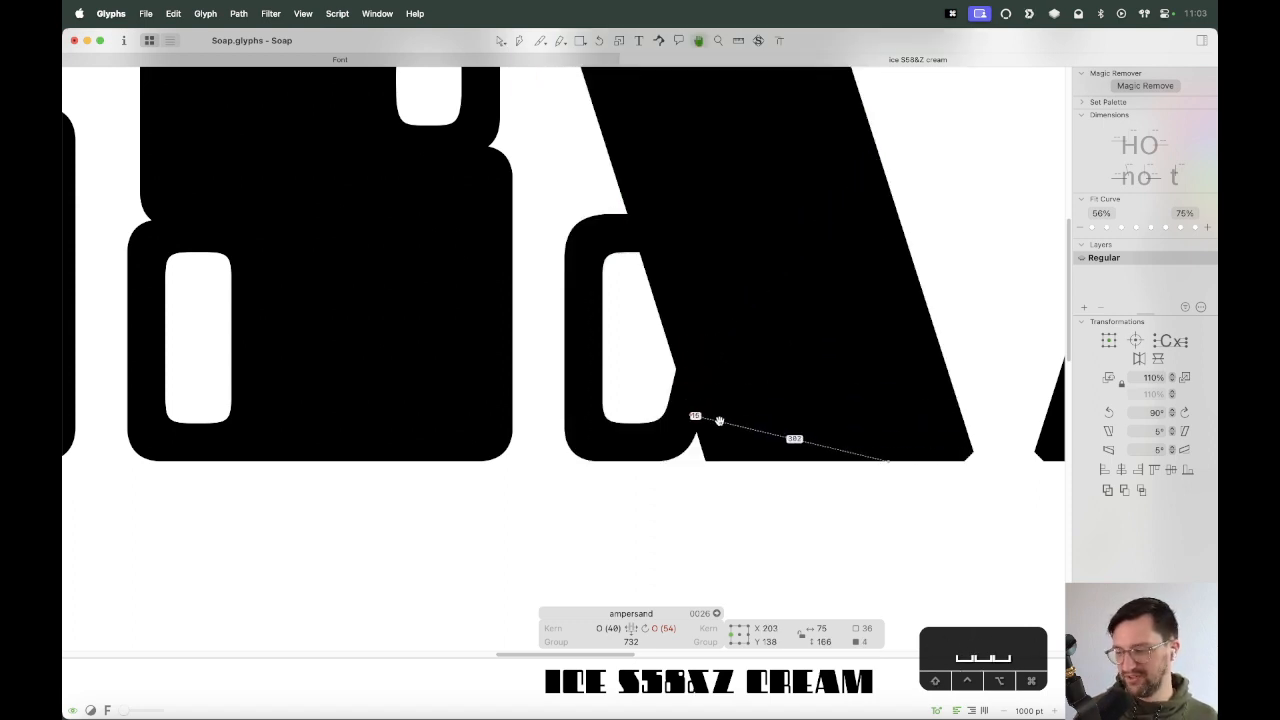
pyautogui.click(728, 425)
pyautogui.press('space')
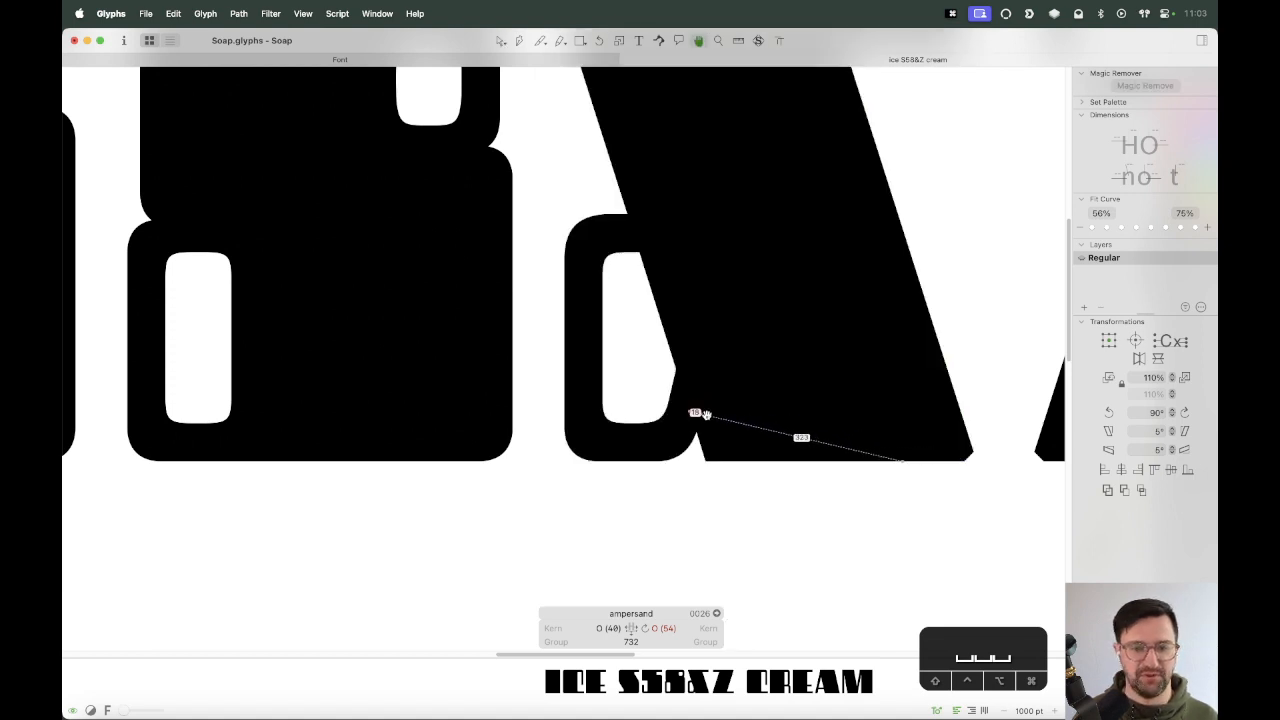
# Shift the slanted arm and the bowl's lower-right corner curves left to X 167.
pyautogui.moveTo(651, 430); pyautogui.dragTo(689, 441)
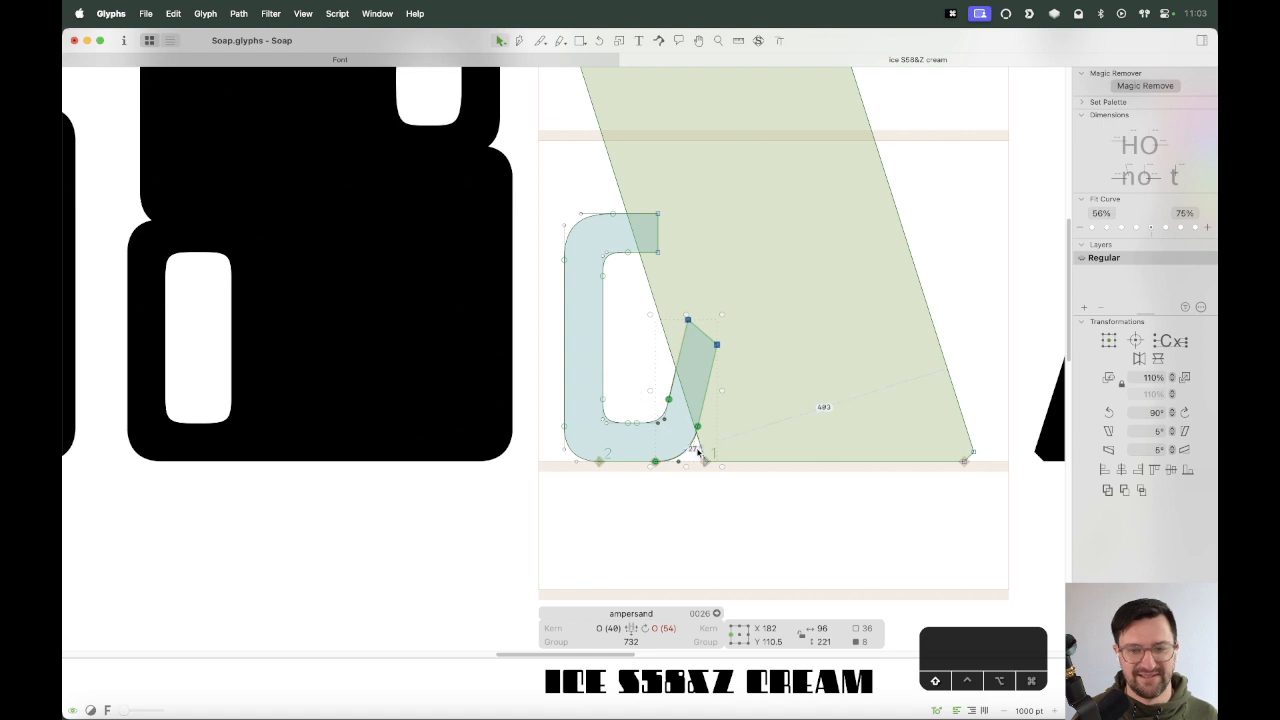
pyautogui.press('space')
pyautogui.hotkey('shift', 'Left')
pyautogui.hotkey('shift', 'Left')
pyautogui.hotkey('shift', 'Left')
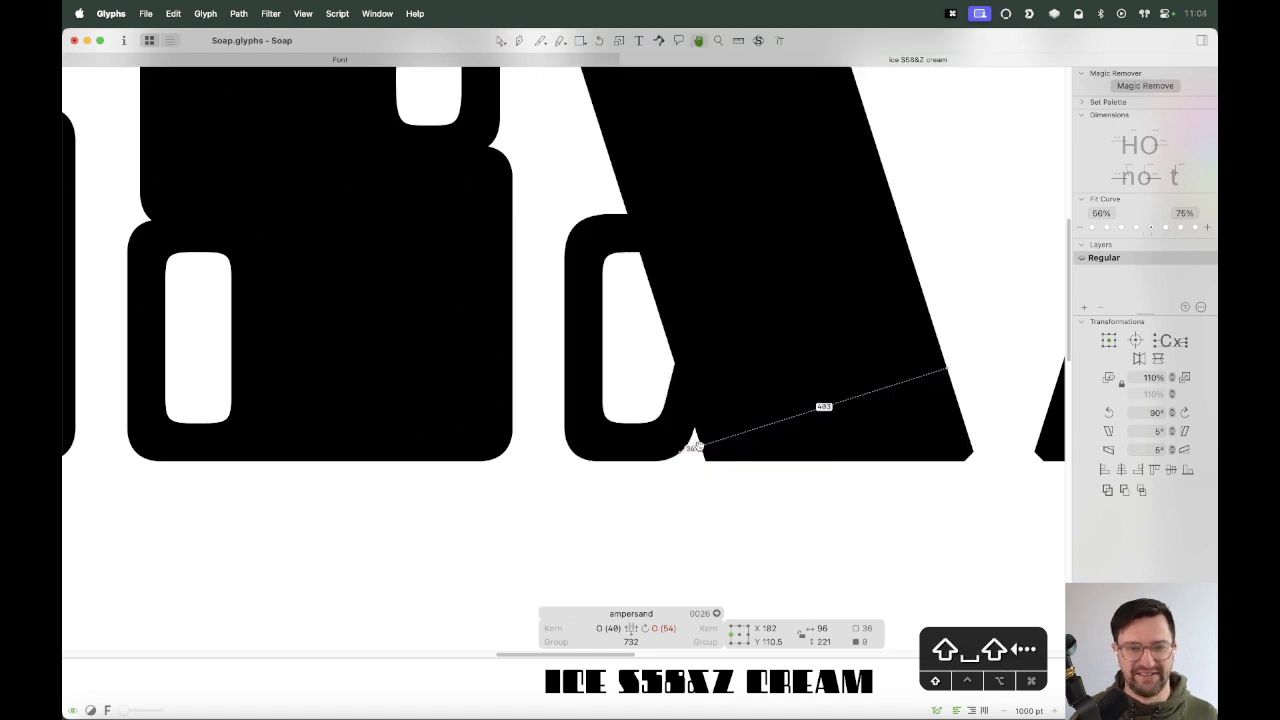
pyautogui.hotkey('shift', 'Left')
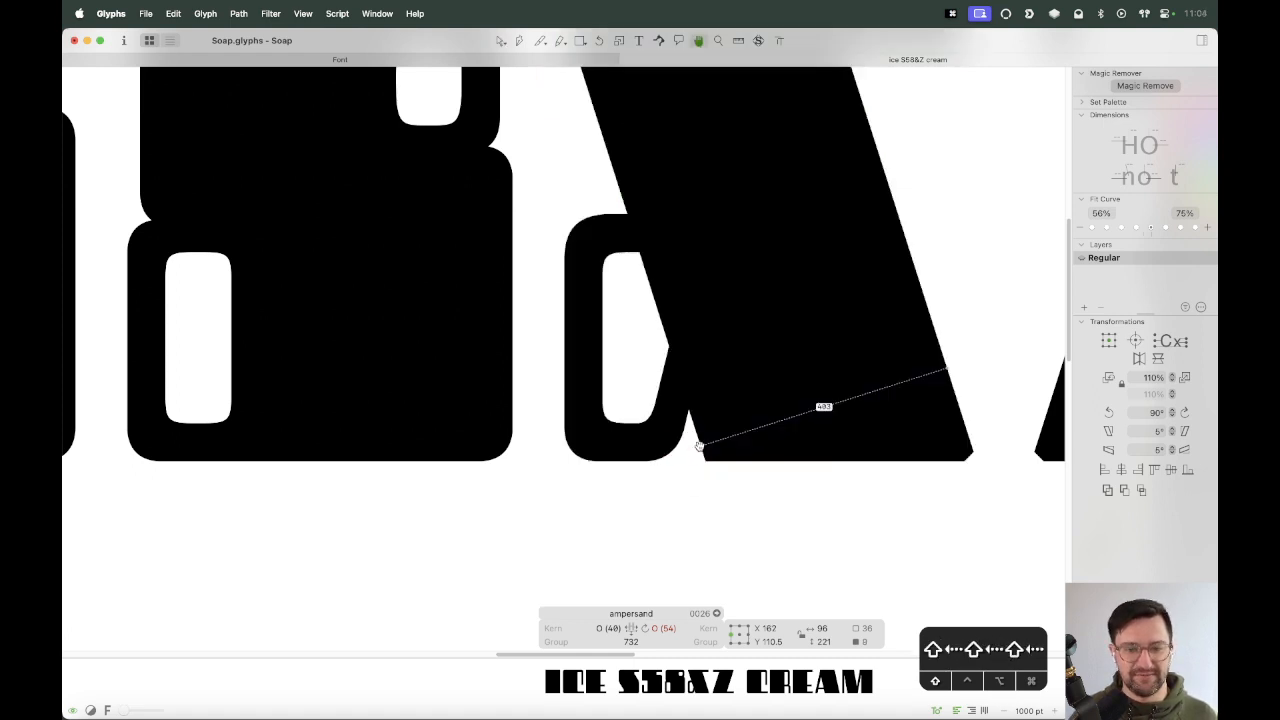
pyautogui.hotkey('shift', 'Right')
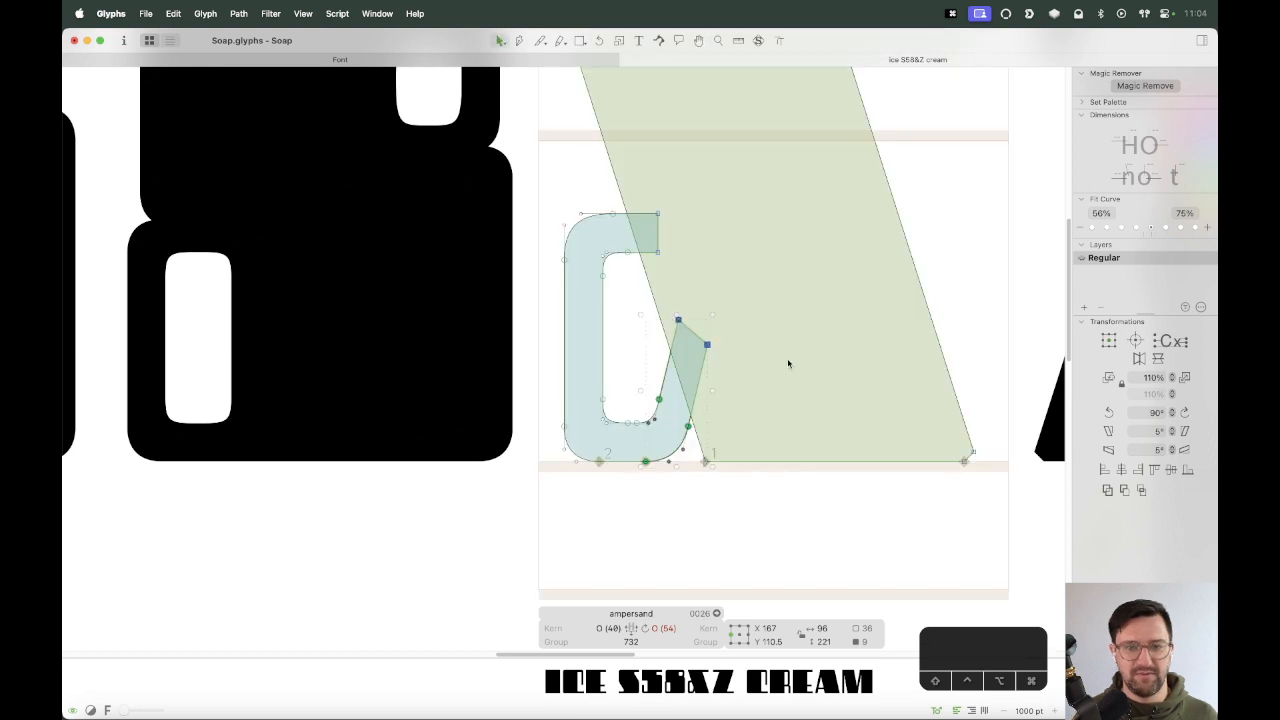
pyautogui.click(830, 339)
# Duplicate the slanted arm's segments and place the copy in the white space to the right of the diagonal.
pyautogui.press('super+minus')
pyautogui.press('space')
pyautogui.moveTo(766, 320); pyautogui.dragTo(743, 360)
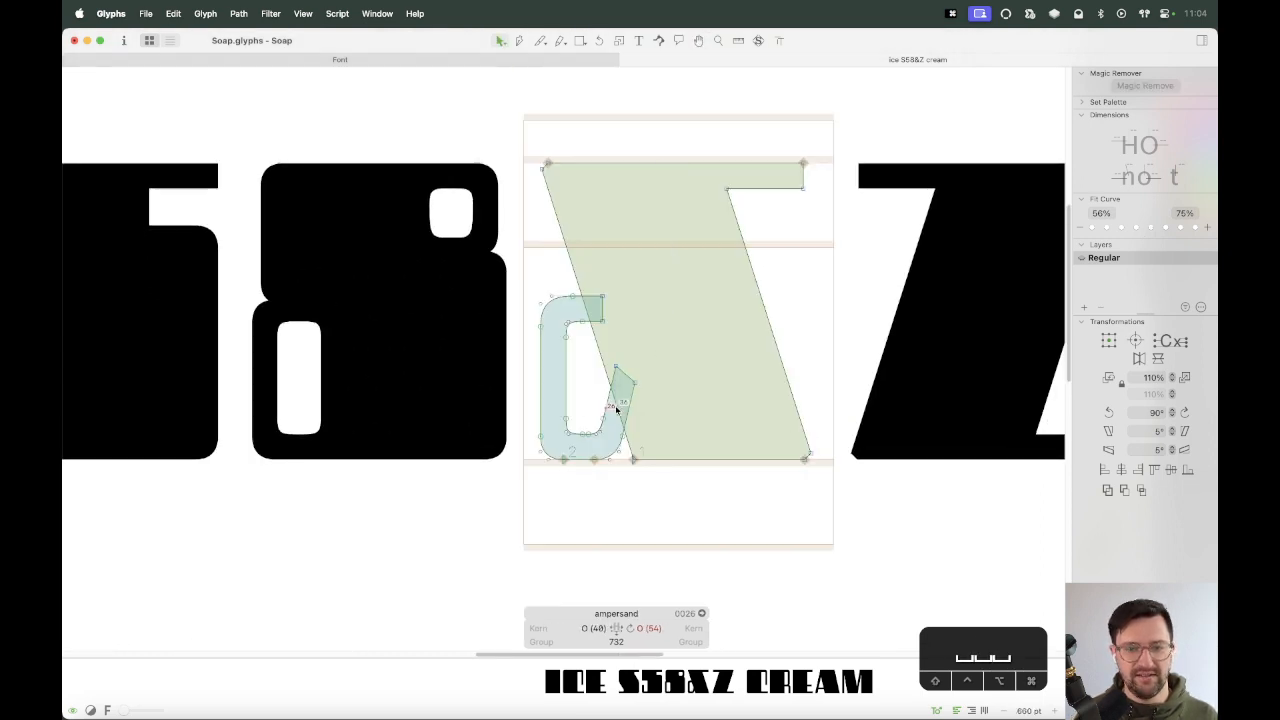
pyautogui.click(620, 402)
pyautogui.press('super+c')
pyautogui.press('super+v')
pyautogui.moveTo(634, 383); pyautogui.dragTo(812, 301)
# Close the copied arm's outline by connecting its two open lower end nodes.
pyautogui.press('z')
pyautogui.moveTo(864, 241); pyautogui.dragTo(686, 454)
pyautogui.press('v')
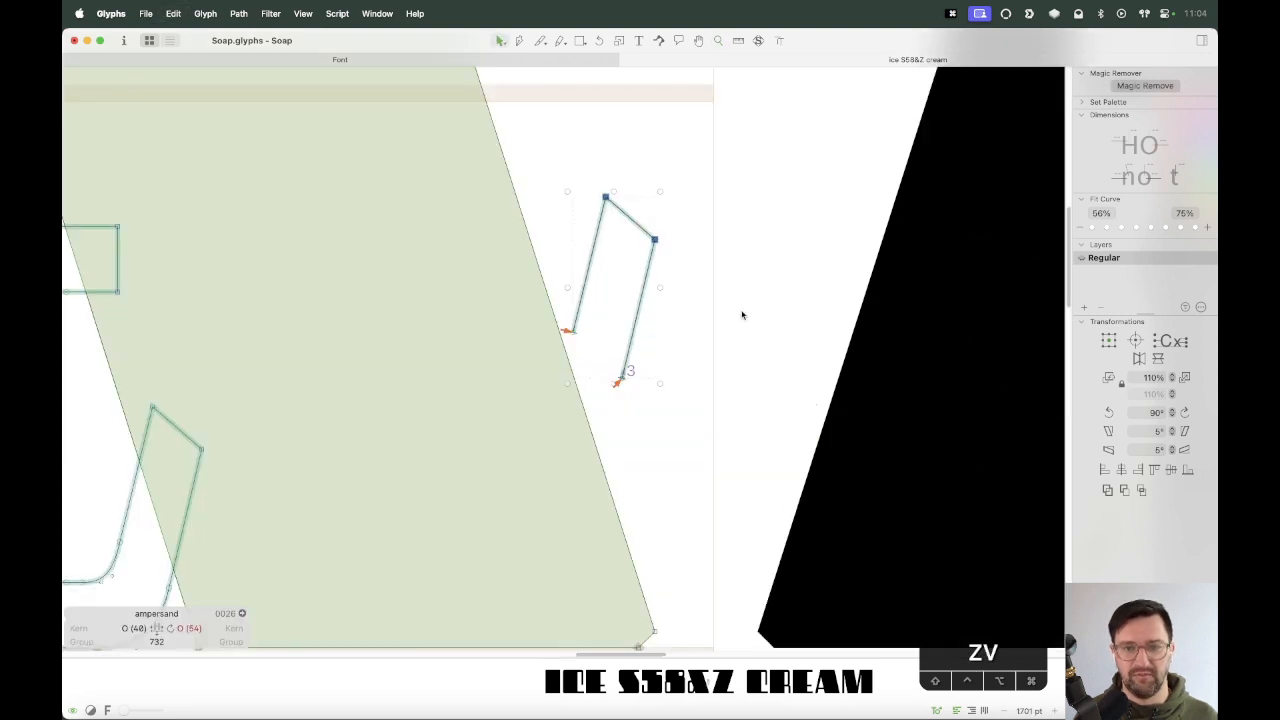
pyautogui.moveTo(569, 322); pyautogui.dragTo(648, 398)
pyautogui.rightClick(621, 363)
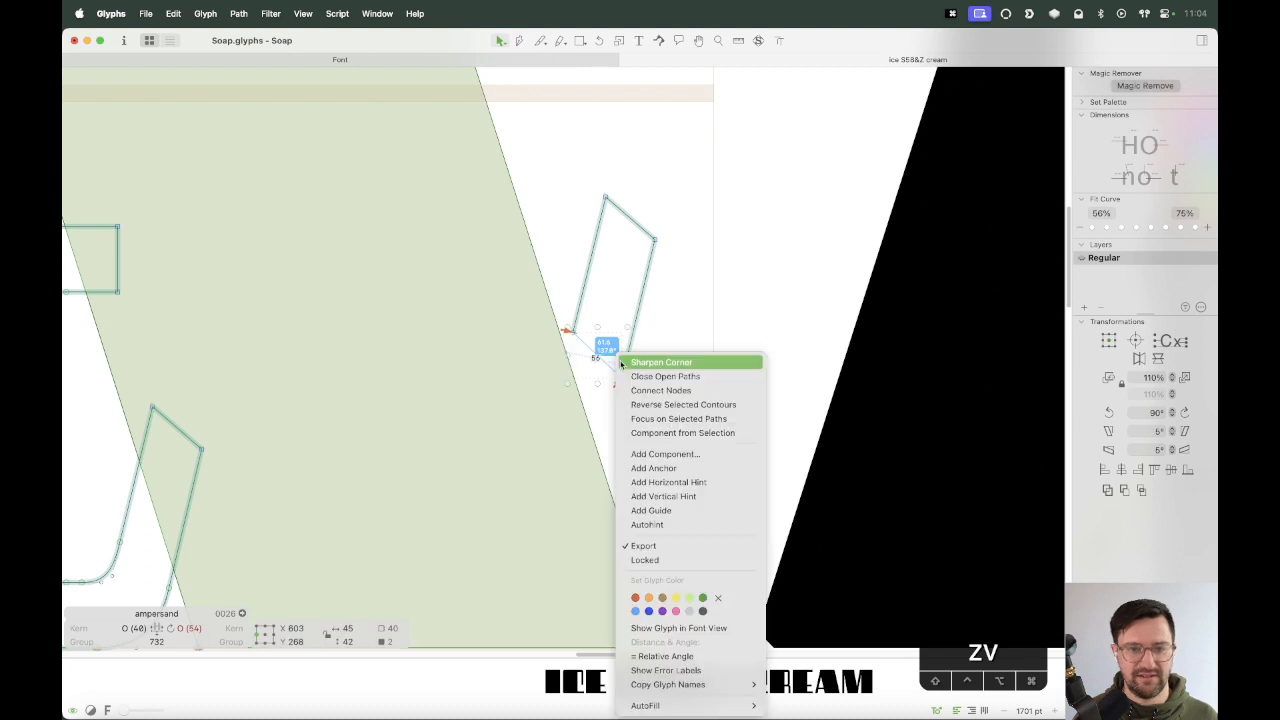
pyautogui.click(644, 393)
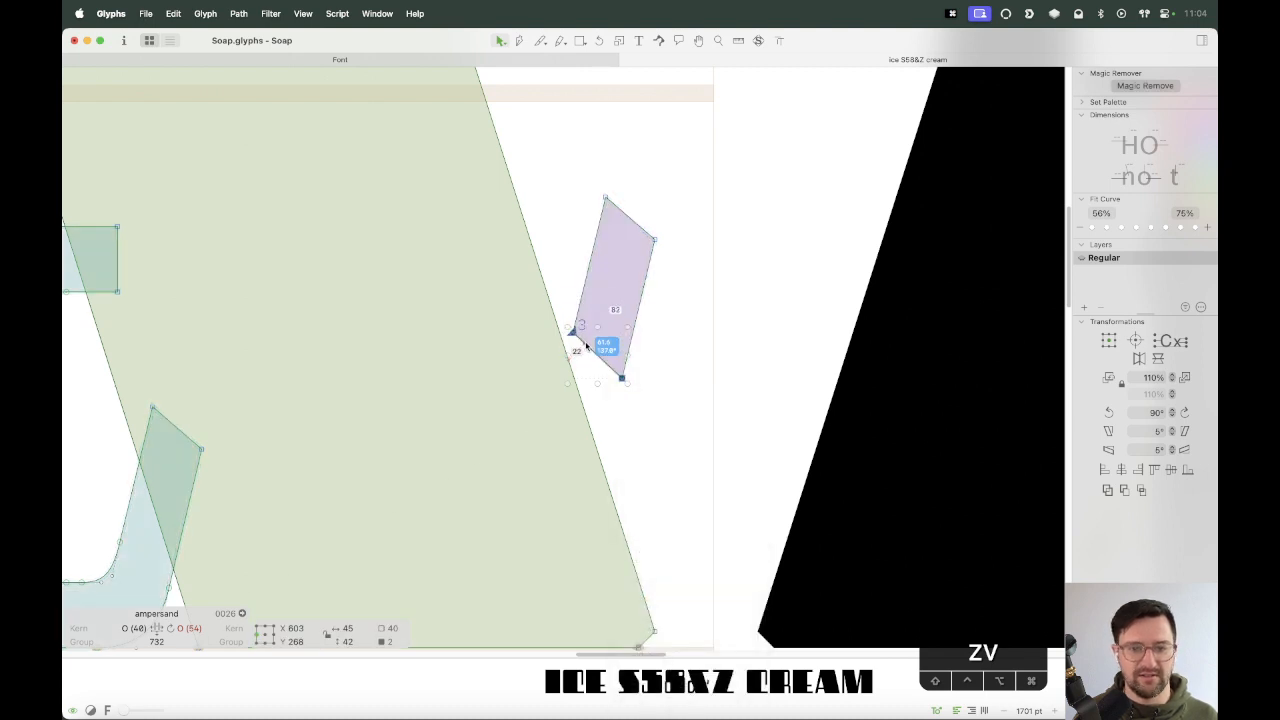
# Extend the copied arm down into the diagonal along its slope and level its top edge by moving the right node to X 694, Y 413.
pyautogui.moveTo(621, 380); pyautogui.dragTo(584, 523)
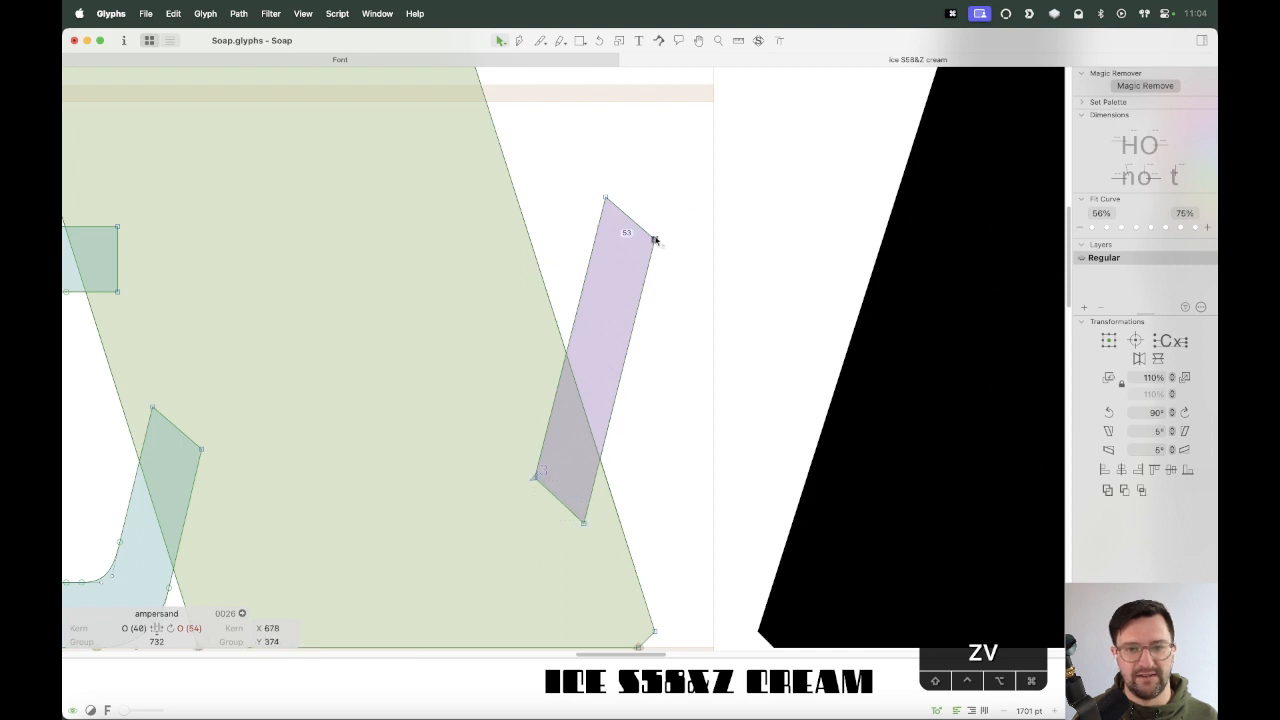
pyautogui.moveTo(654, 240); pyautogui.dragTo(672, 198)
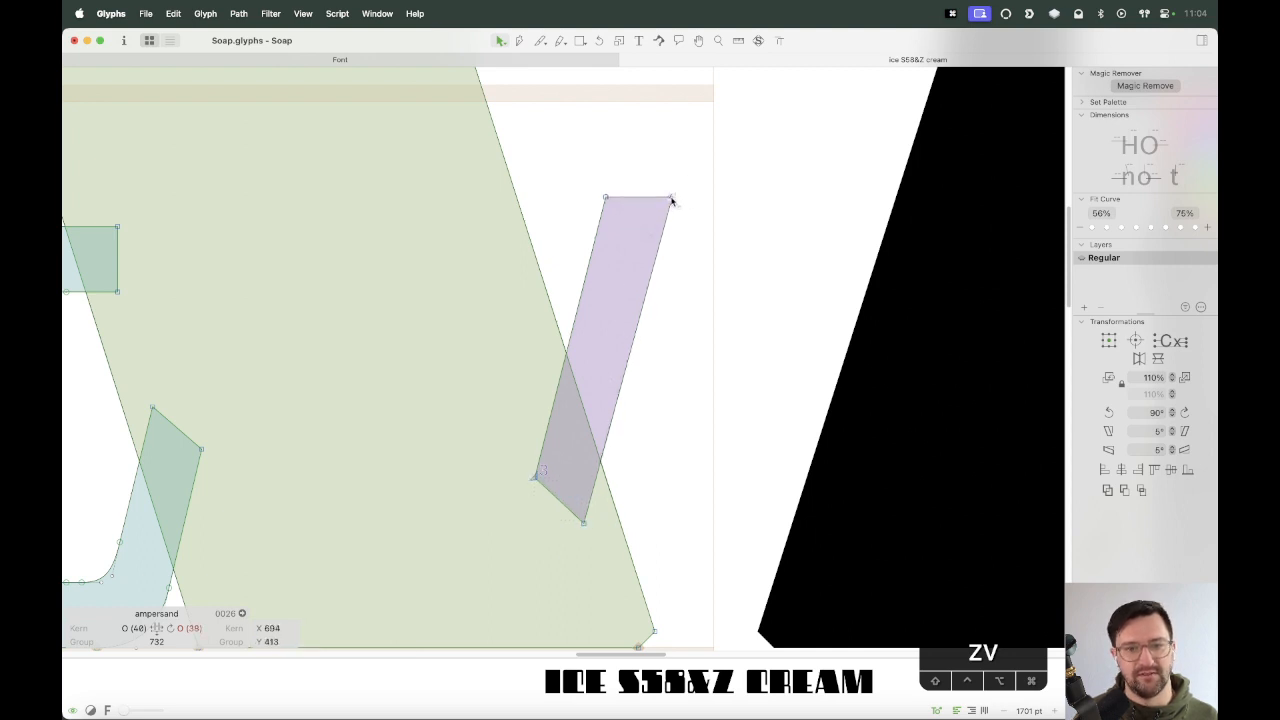
pyautogui.press('super+minus')
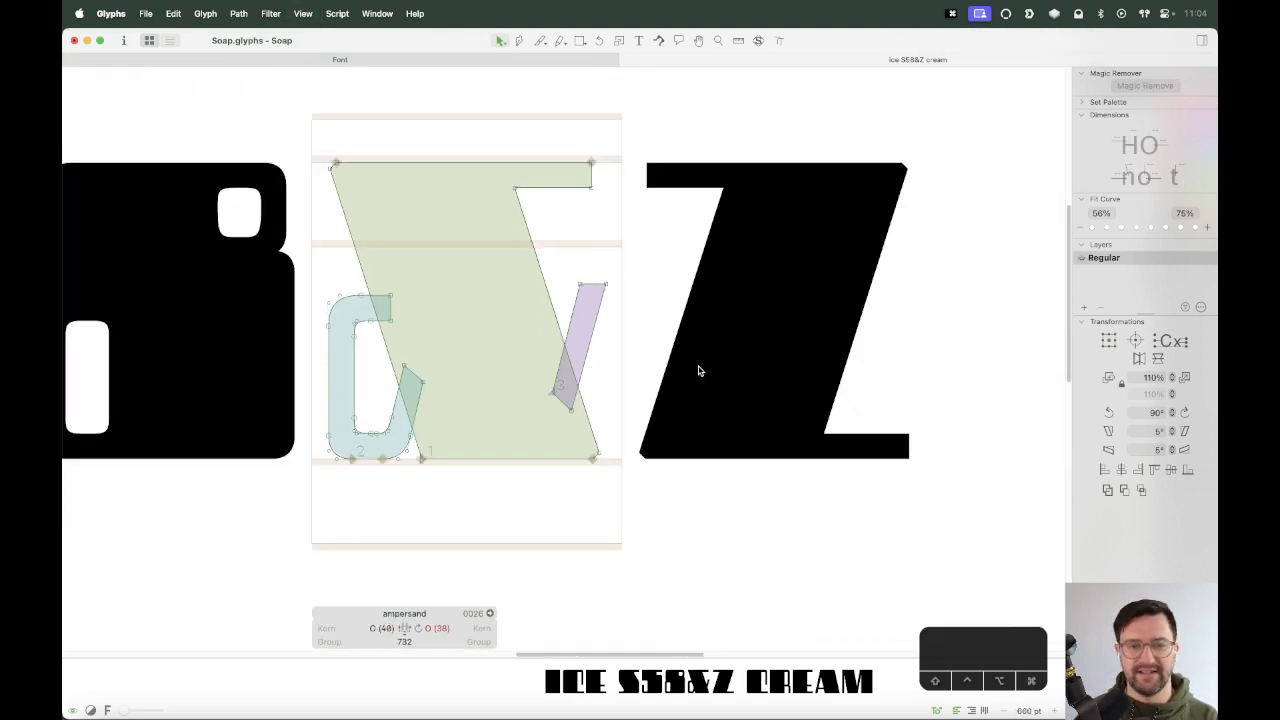
pyautogui.press('space')
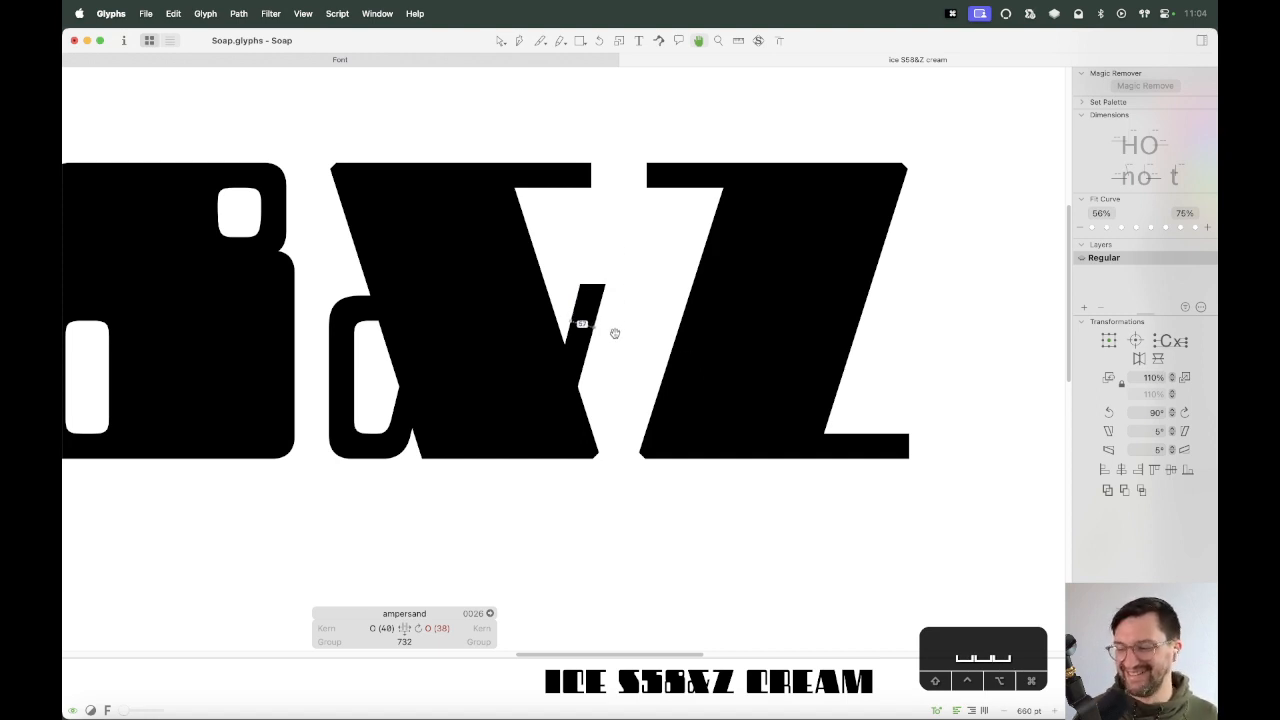
# Select the whole copied arm and shift it left to X 558 while previewing the ampersand.
pyautogui.doubleClick(606, 284)
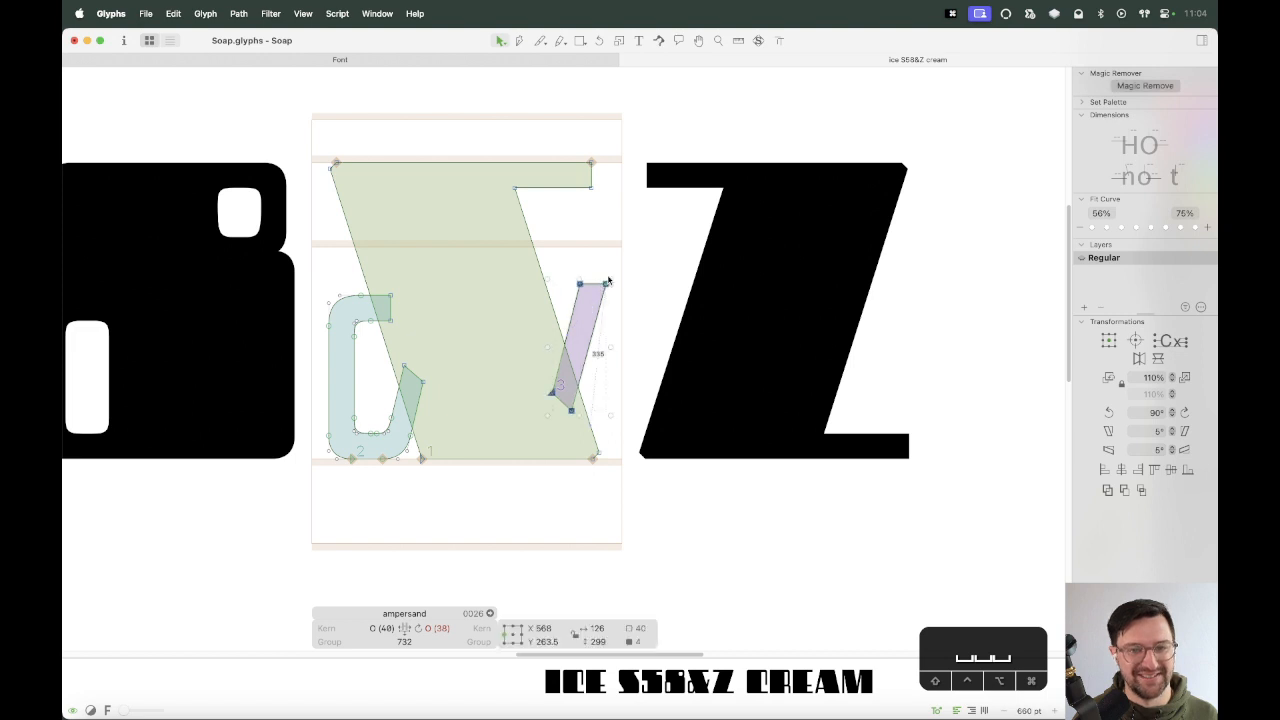
pyautogui.press('space')
pyautogui.hotkey('shift', 'Left')
pyautogui.hotkey('shift', 'Left')
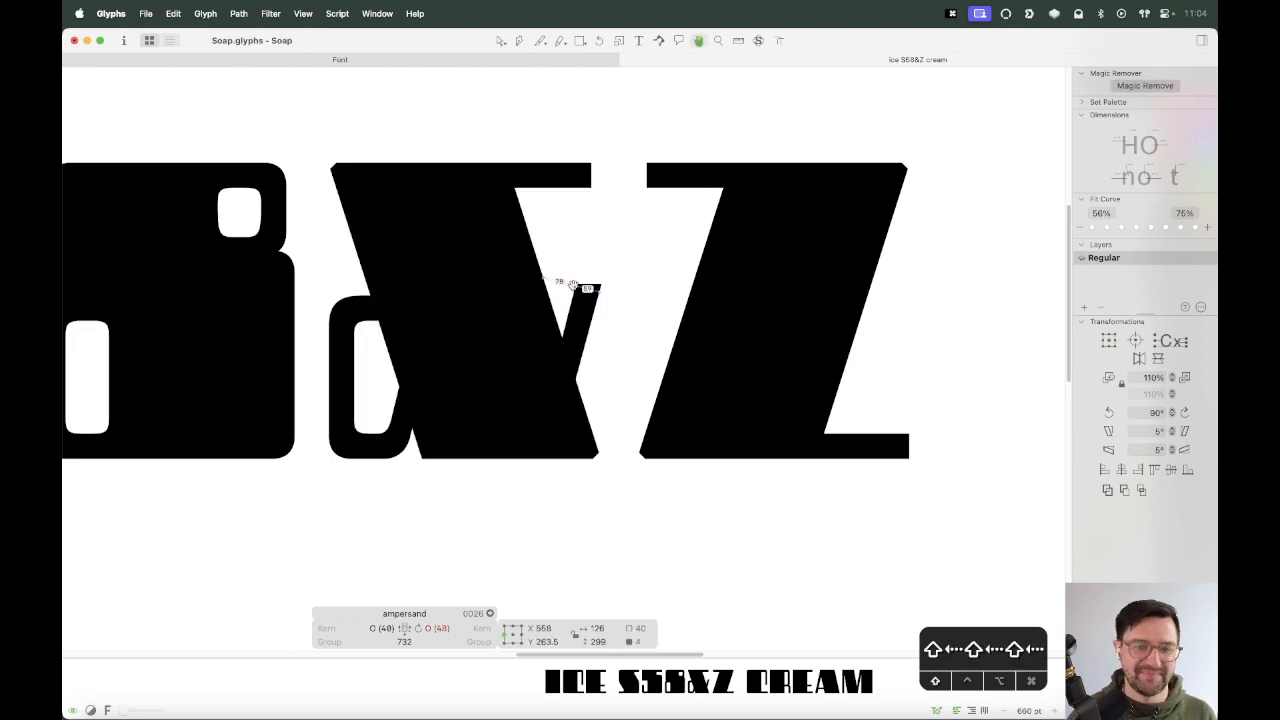
# Extend the ampersand's upper horizontal bar to the right by moving its two end nodes.
pyautogui.moveTo(623, 137); pyautogui.dragTo(569, 211)
pyautogui.hotkey('shift', 'space')
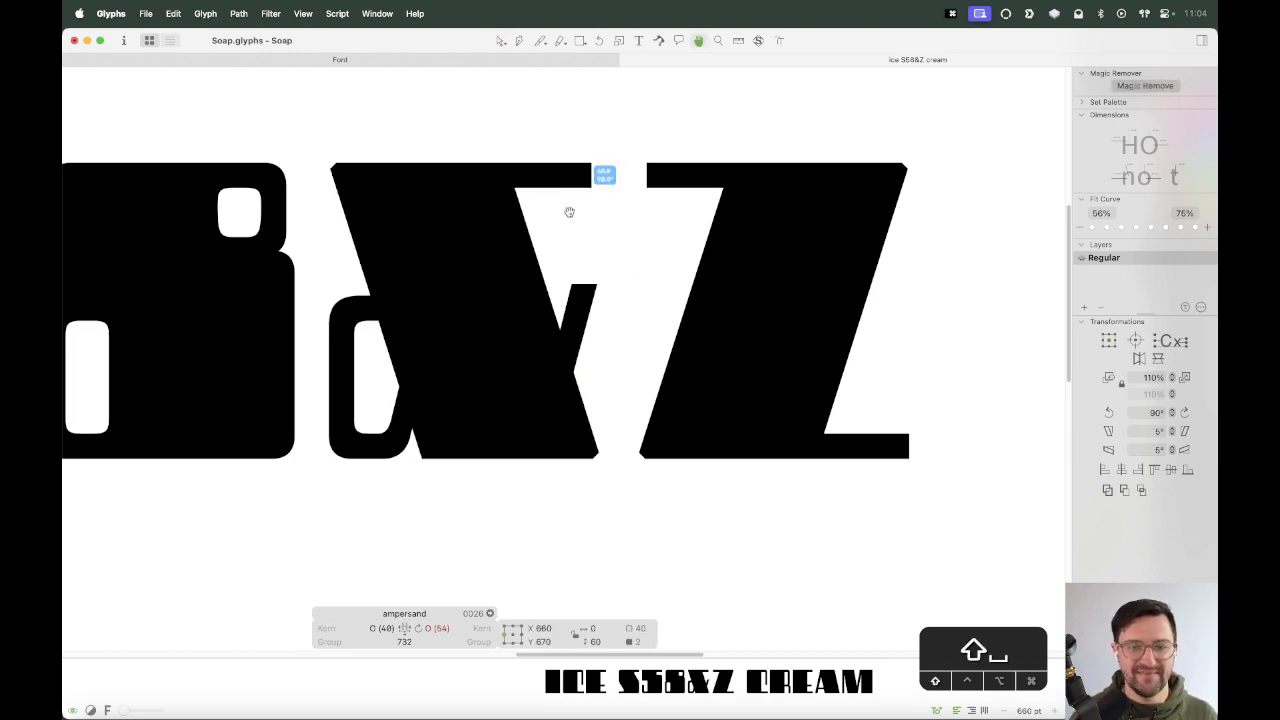
pyautogui.hotkey('shift', 'Right')
pyautogui.hotkey('shift', 'Right')
pyautogui.hotkey('shift', 'Right')
# Lengthen the slanted arm along its slope up to Y 500 and shift the whole arm left to X 533.
pyautogui.moveTo(636, 271); pyautogui.dragTo(609, 252)
pyautogui.hotkey('shift', 'space')
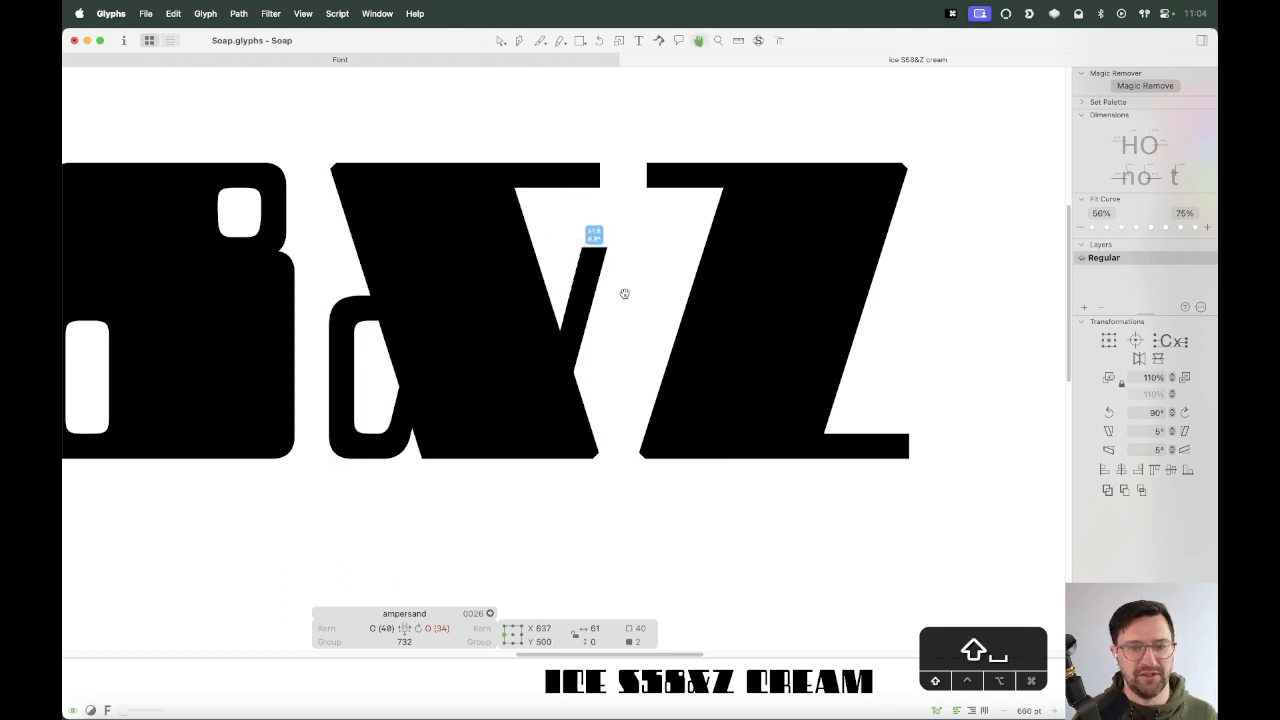
pyautogui.hotkey('shift', 'space')
pyautogui.hotkey('shift', 'Left')
pyautogui.hotkey('shift', 'Left')
pyautogui.hotkey('shift', 'Left')
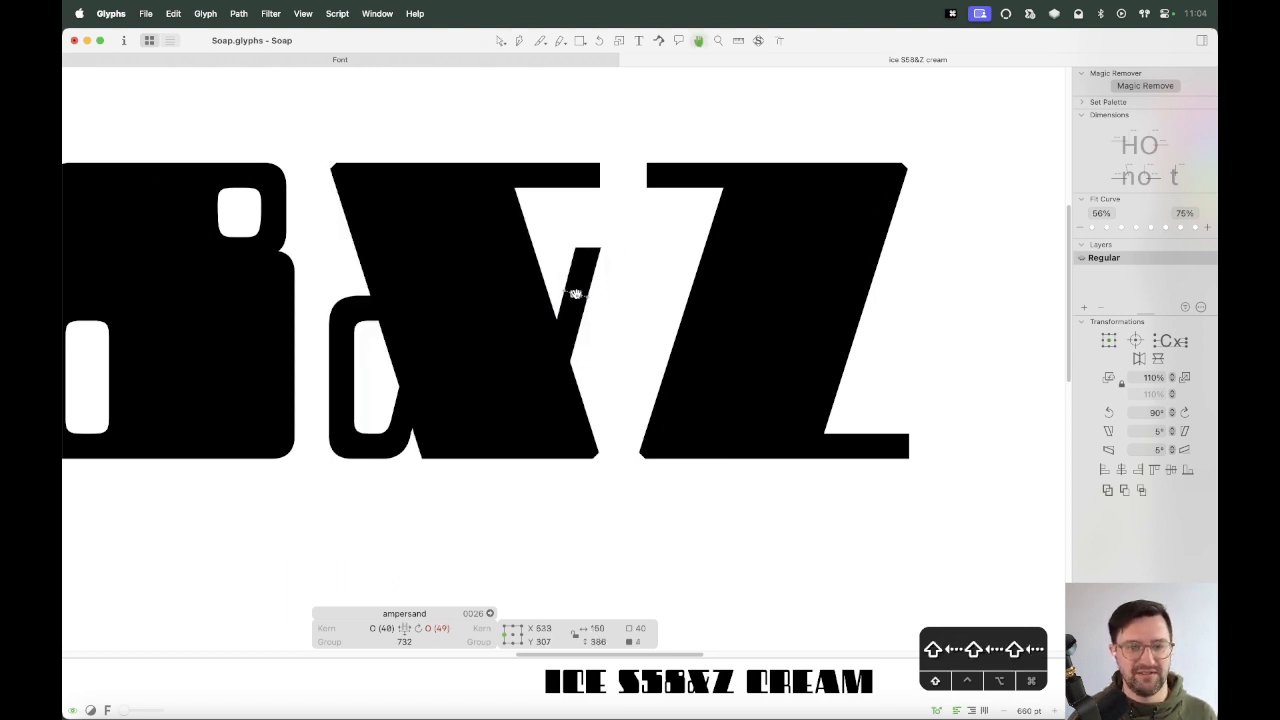
pyautogui.hotkey('shift', 'Left')
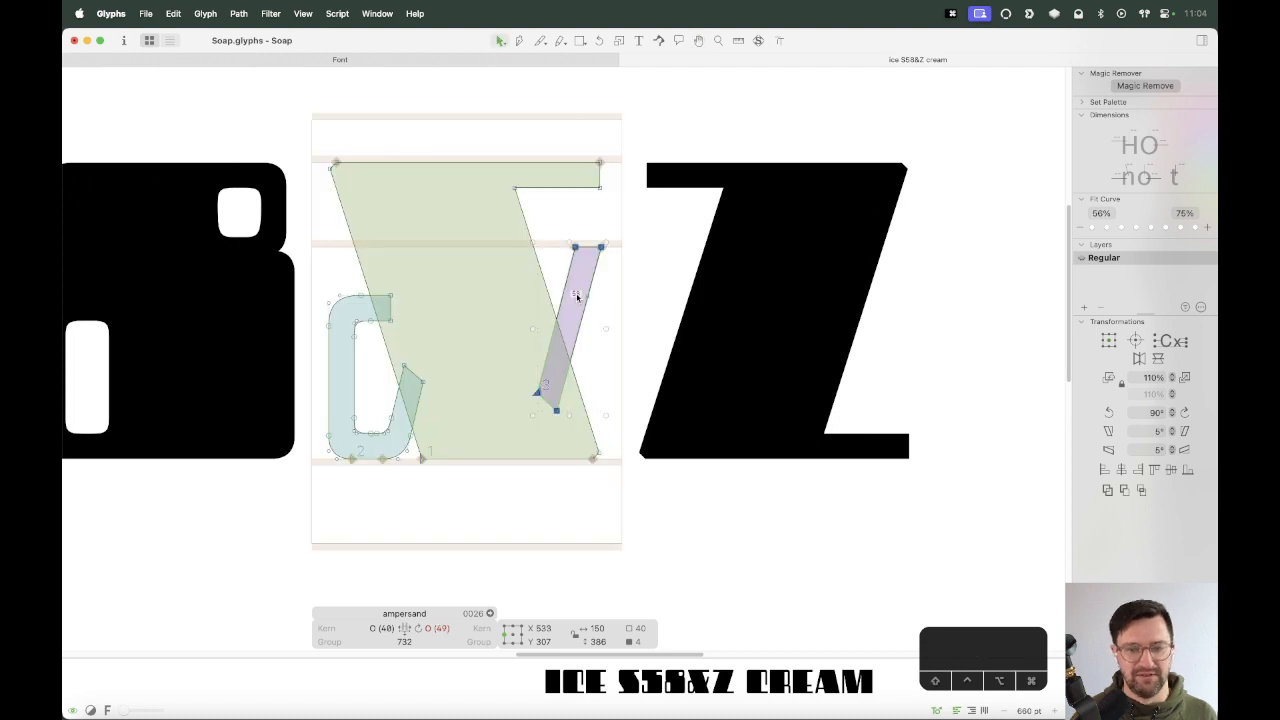
# Delete the S, 5, 8 and Z around the ampersand so the sample text reads "ice & cream".
pyautogui.press('super+minus')
pyautogui.press('super+minus')
pyautogui.press('t')
pyautogui.press('BackSpace')
pyautogui.press('BackSpace')
pyautogui.press('BackSpace')
pyautogui.press('BackSpace')
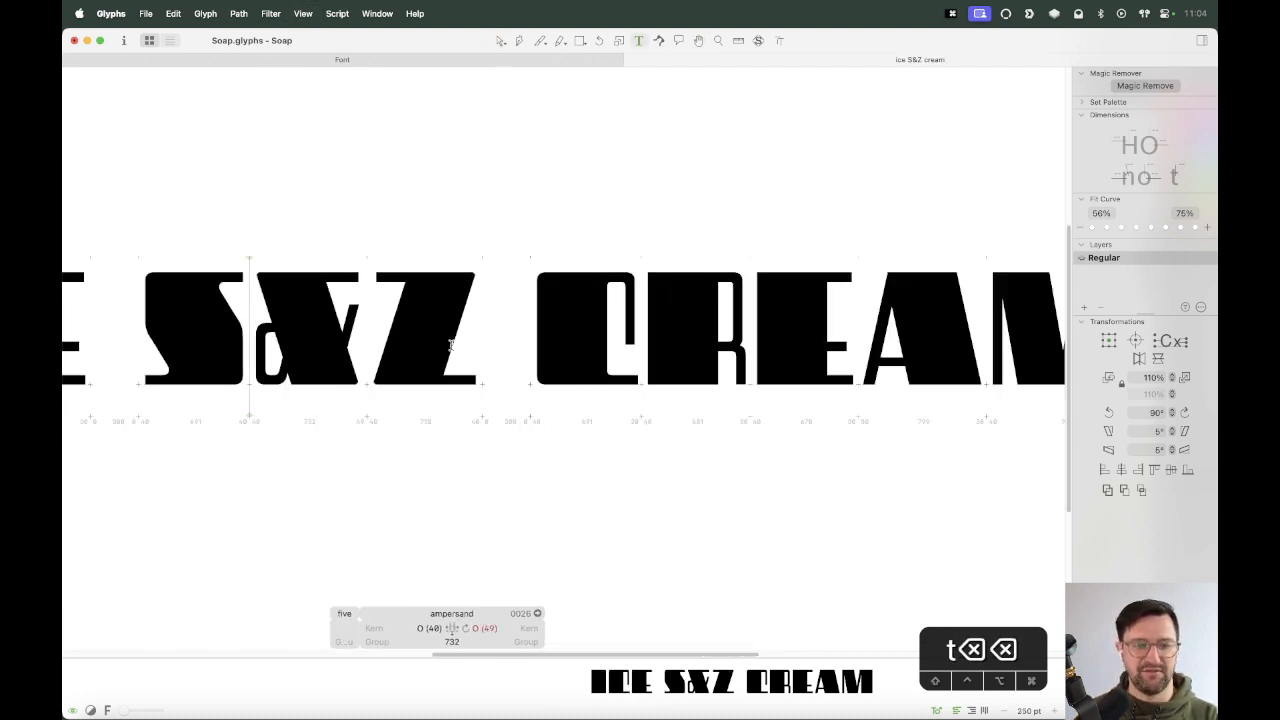
pyautogui.press('Escape')
pyautogui.press('space')
pyautogui.moveTo(301, 342); pyautogui.dragTo(671, 397)
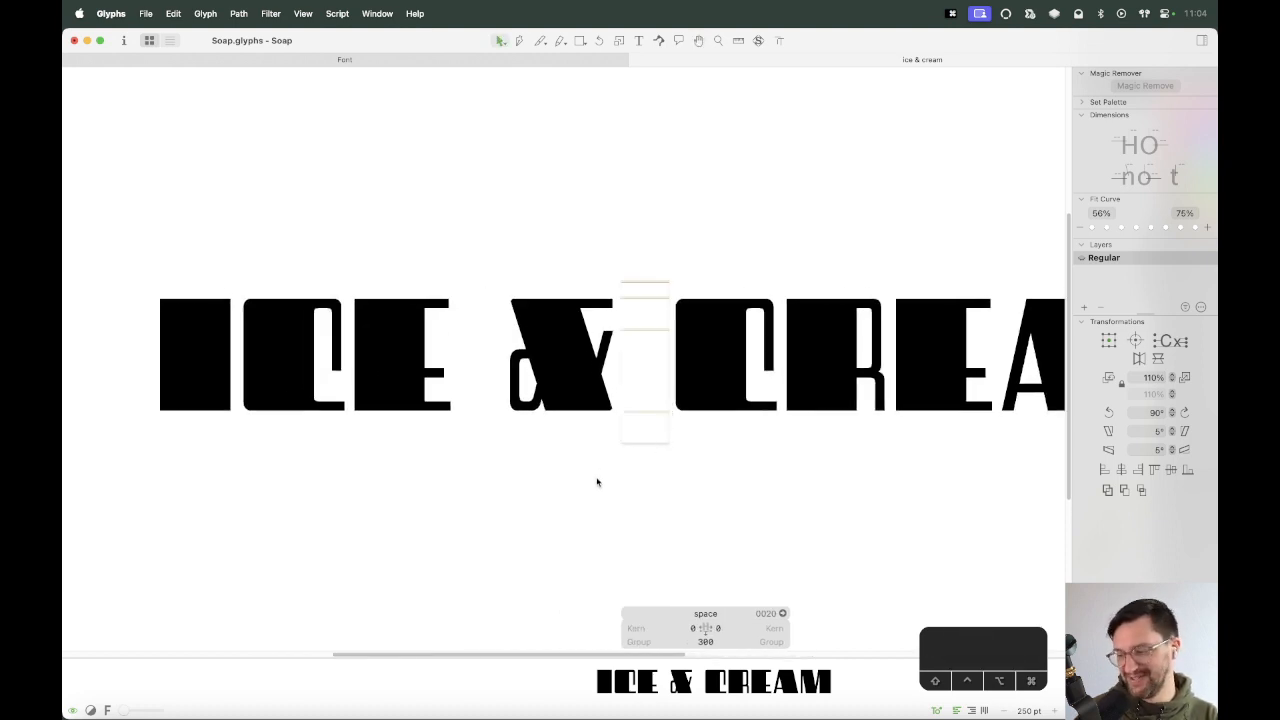
# Raise the upper end and shoulder of the ampersand's bowl to Y 451.5, level with the slanted arm's top.
pyautogui.press('super+equal')
pyautogui.press('super+equal')
pyautogui.press('super+equal')
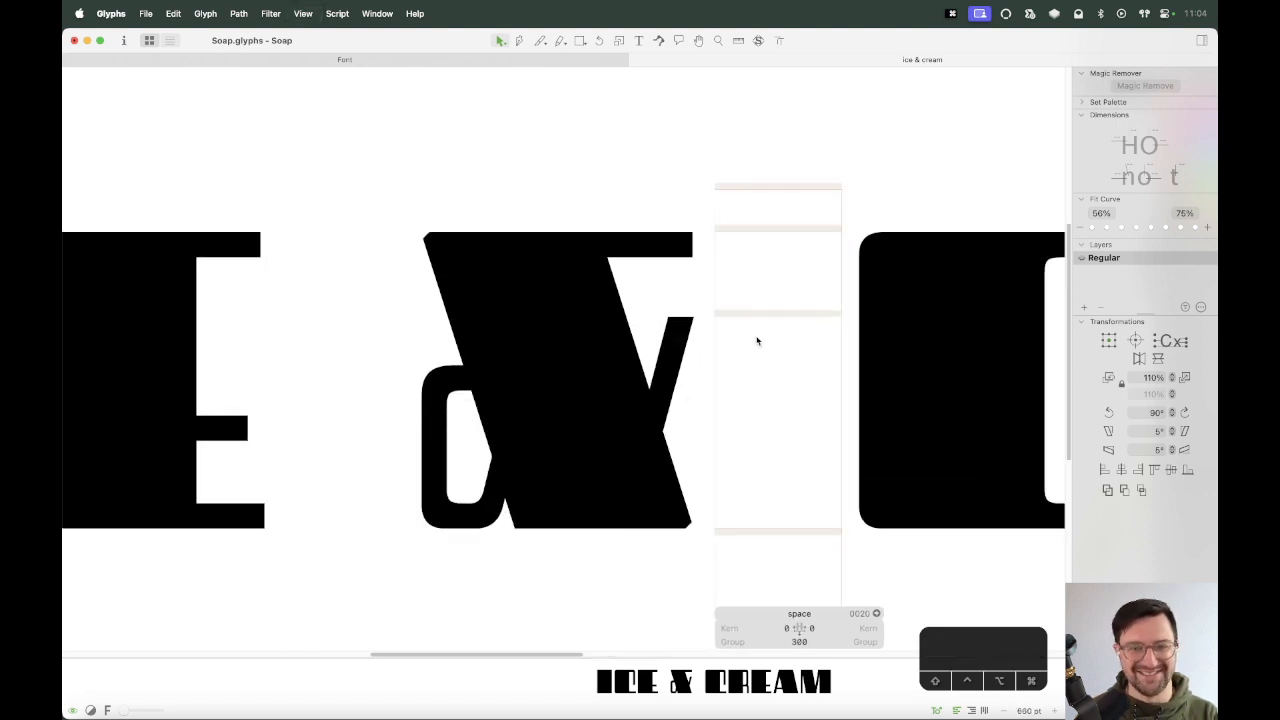
pyautogui.doubleClick(512, 371)
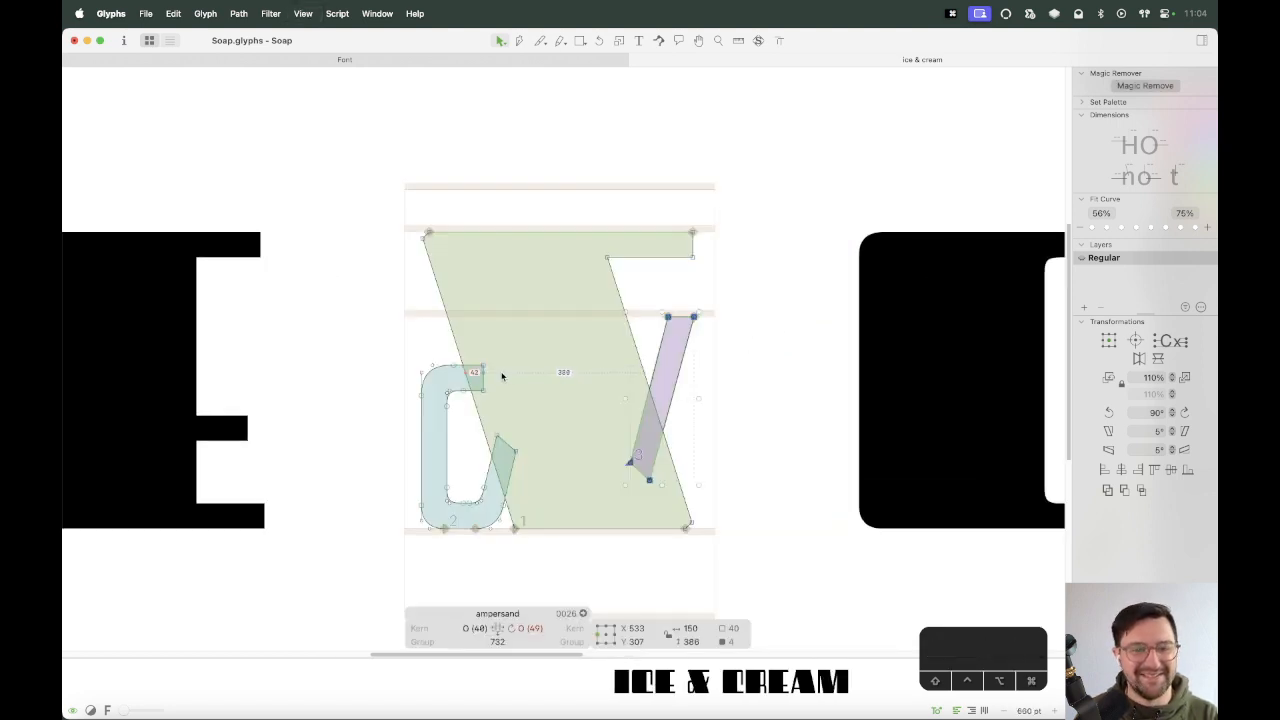
pyautogui.moveTo(483, 367); pyautogui.dragTo(482, 317)
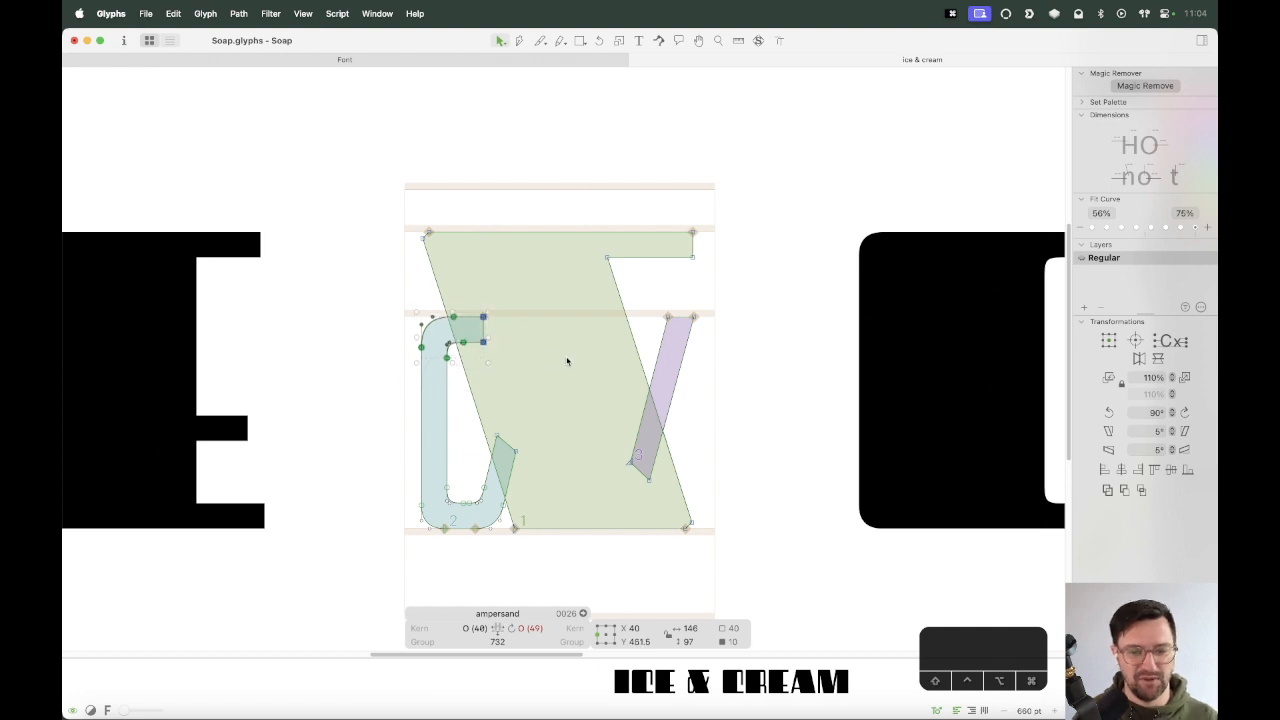
pyautogui.doubleClick(725, 322)
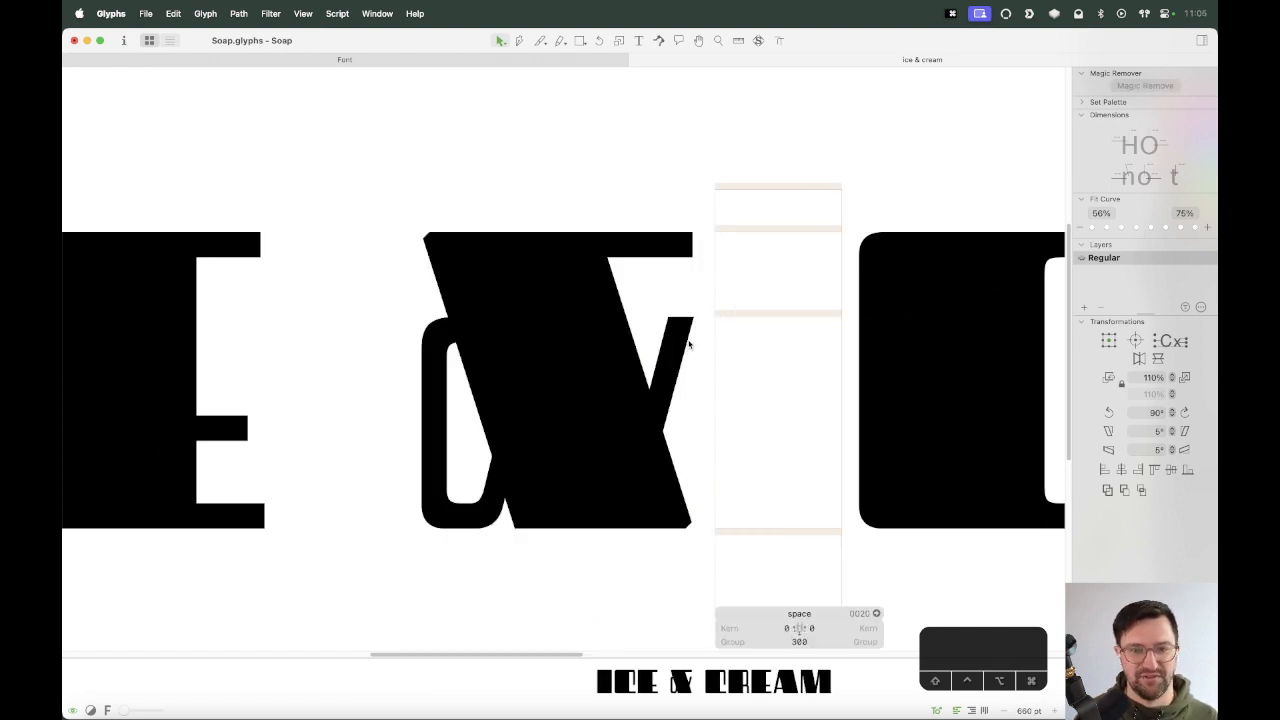
# Move the whole slanted arm up to Y 377 and left to X 526, closer under the upper bar.
pyautogui.doubleClick(688, 342)
pyautogui.moveTo(713, 299)
pyautogui.mouseDown()
pyautogui.moveTo(650, 331)
pyautogui.moveTo(690, 335)
pyautogui.moveTo(695, 390)
pyautogui.moveTo(690, 272)
pyautogui.moveTo(690, 290)
pyautogui.mouseUp()
pyautogui.doubleClick(672, 364)
pyautogui.hotkey('shift', 'space')
pyautogui.hotkey('shift', 'Left')
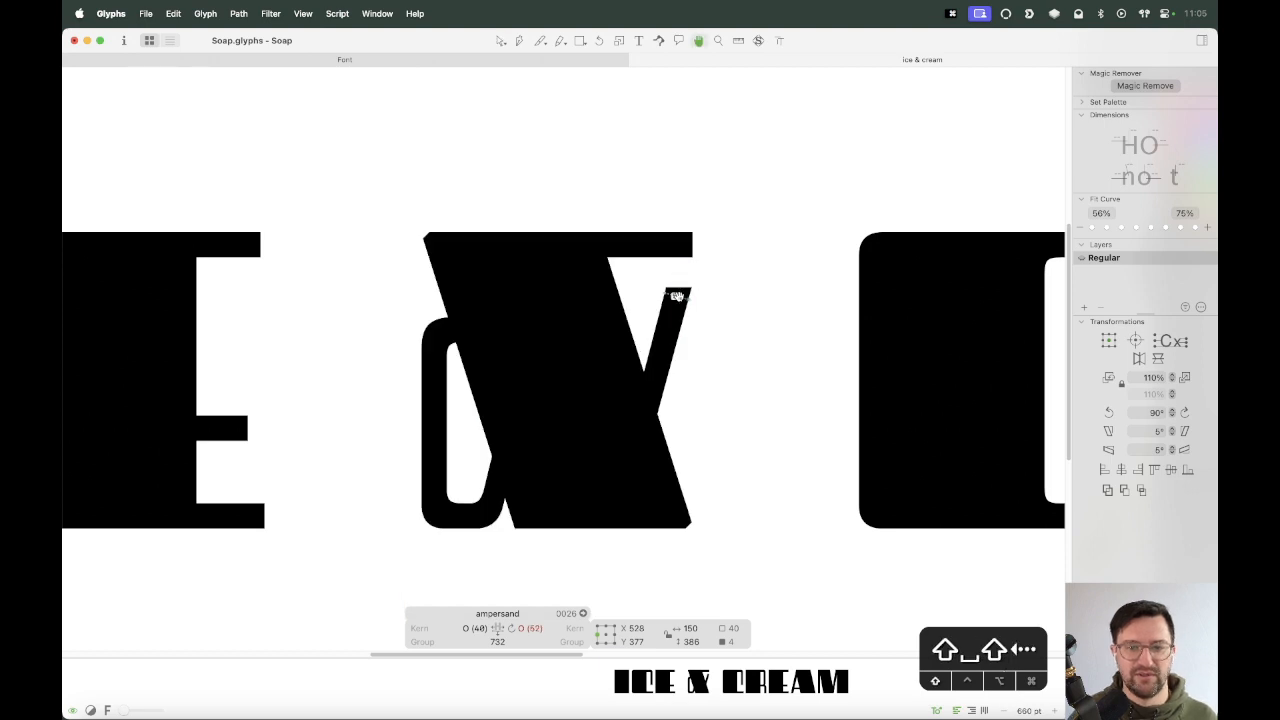
pyautogui.hotkey('shift', 'Left')
pyautogui.press('space')
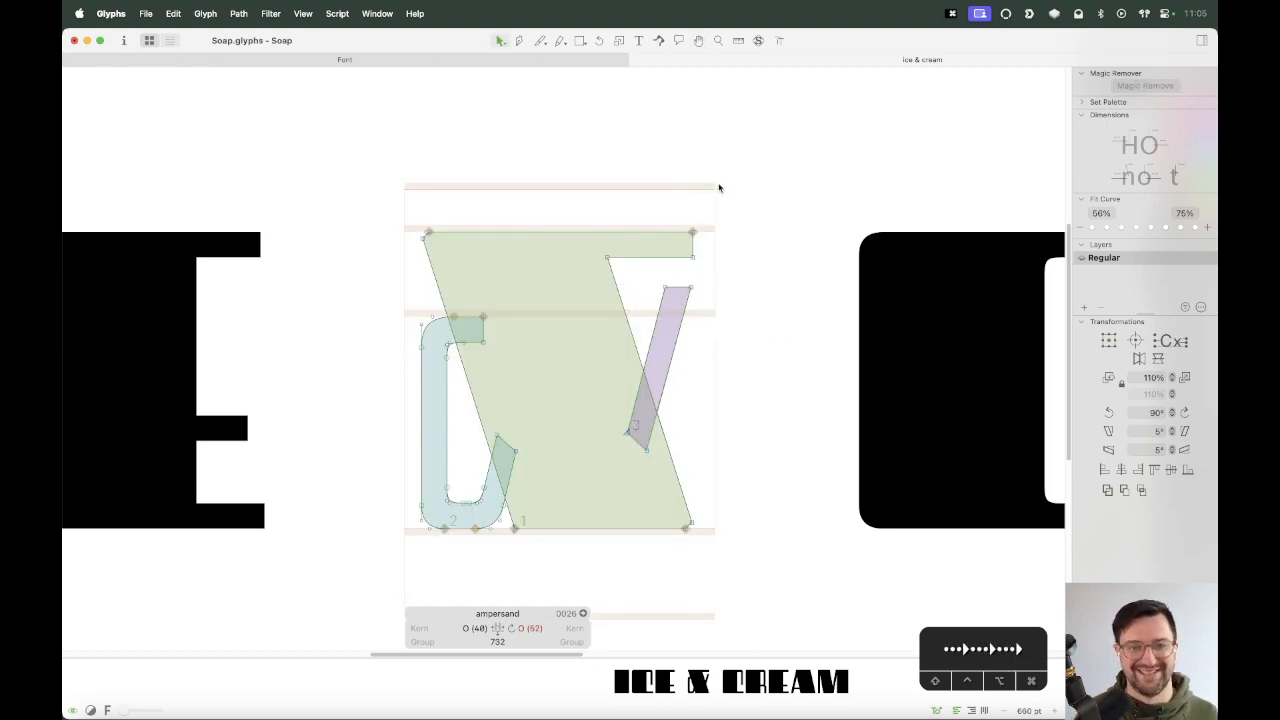
# Shift the upper bar's end nodes together with the slanted arm left to X 516 and update the glyph's metrics.
pyautogui.moveTo(719, 187); pyautogui.dragTo(618, 461)
pyautogui.hotkey('shift', 'space')
pyautogui.hotkey('shift', 'space')
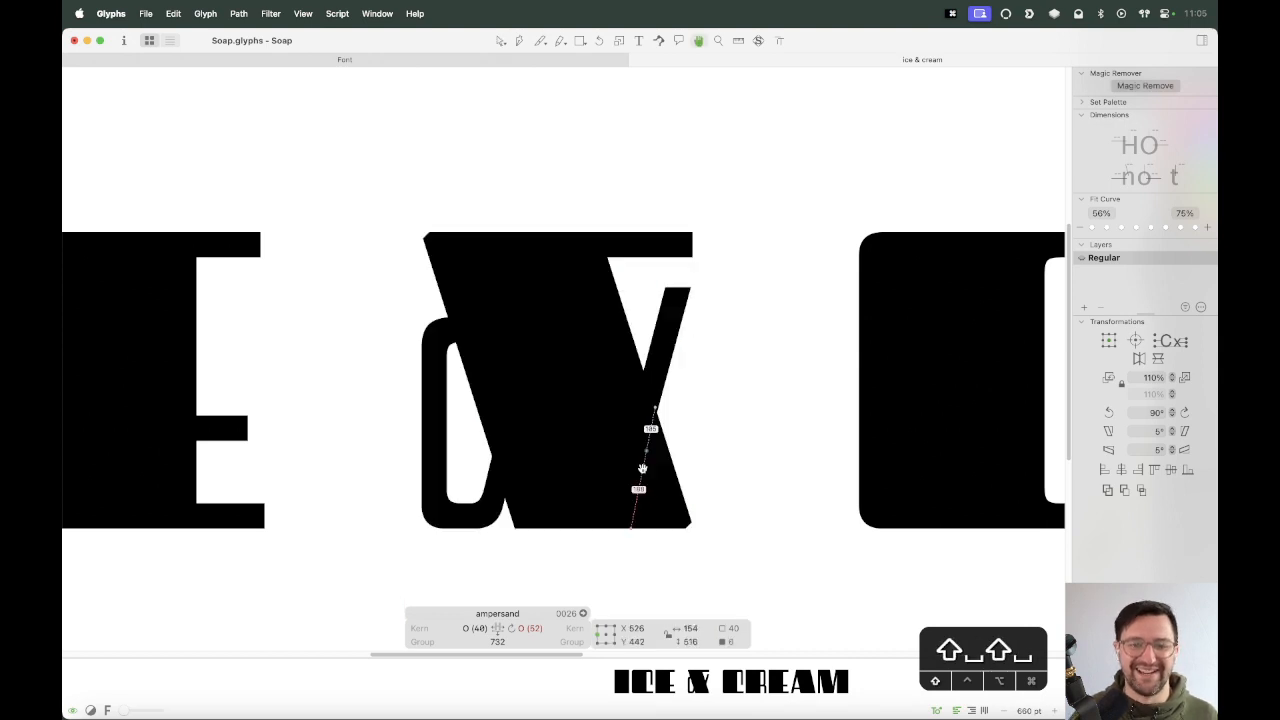
pyautogui.hotkey('shift', 'Left')
pyautogui.hotkey('shift', 'Left')
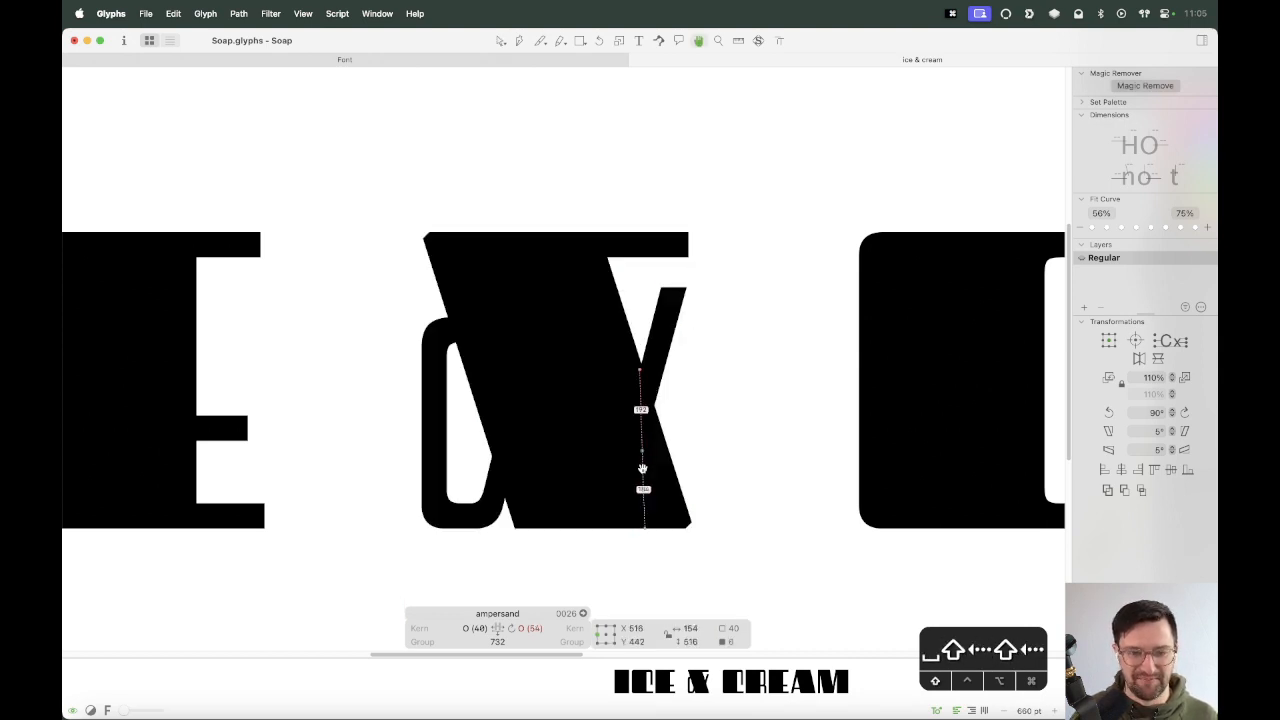
pyautogui.press('Left')
pyautogui.press('Left')
pyautogui.press('ctrl+super+m')
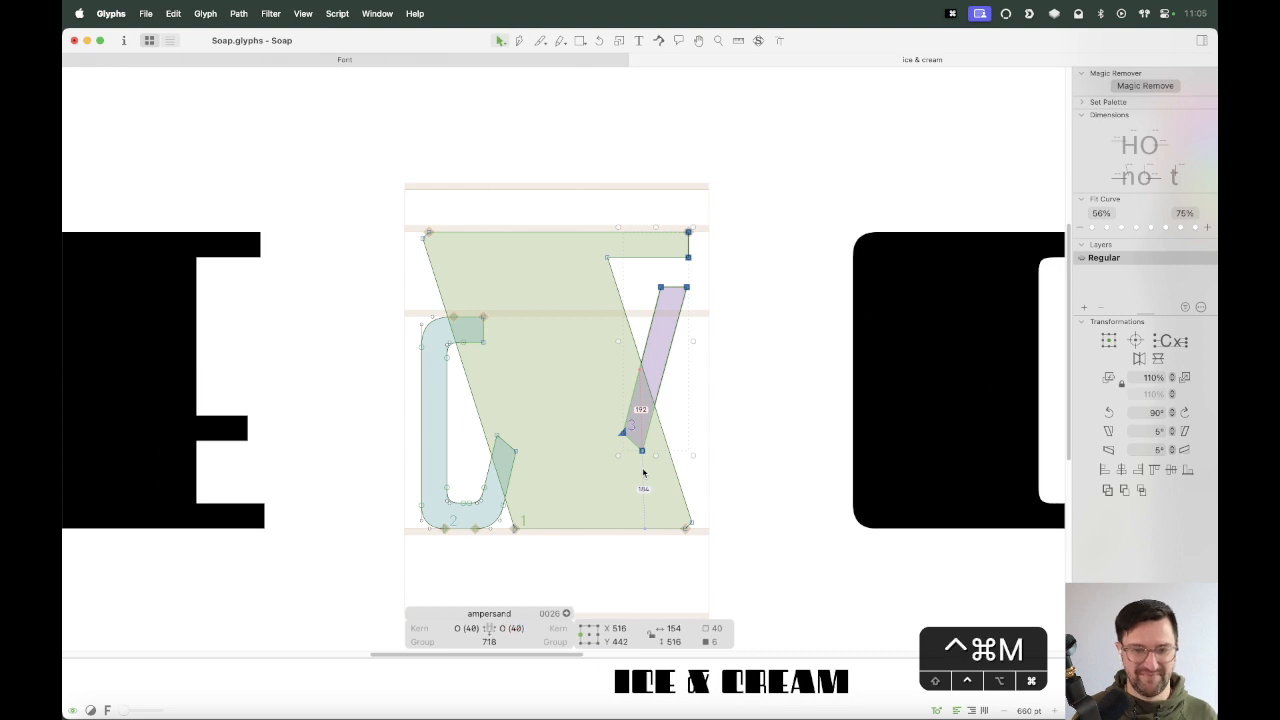
pyautogui.click(529, 411)
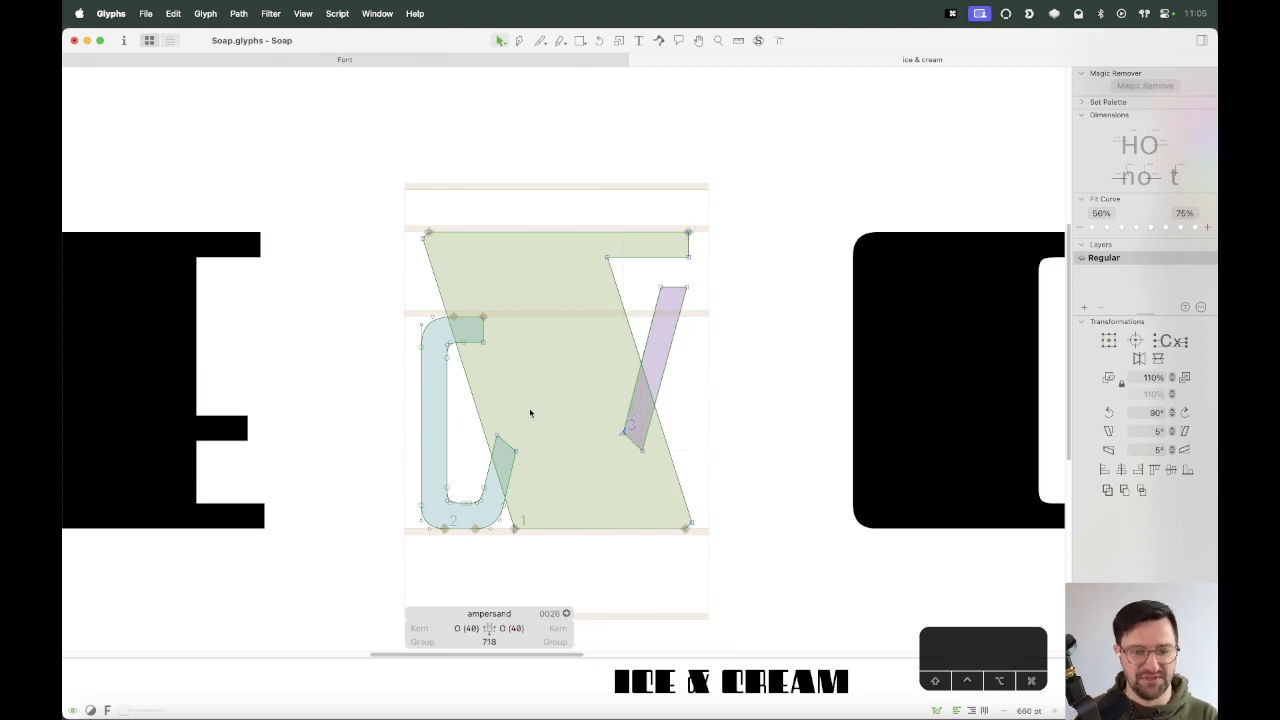
# Select the slanted lower end and adjoining curve of the bowl, inner and outer nodes, and move them left to X 144.
pyautogui.doubleClick(476, 519)
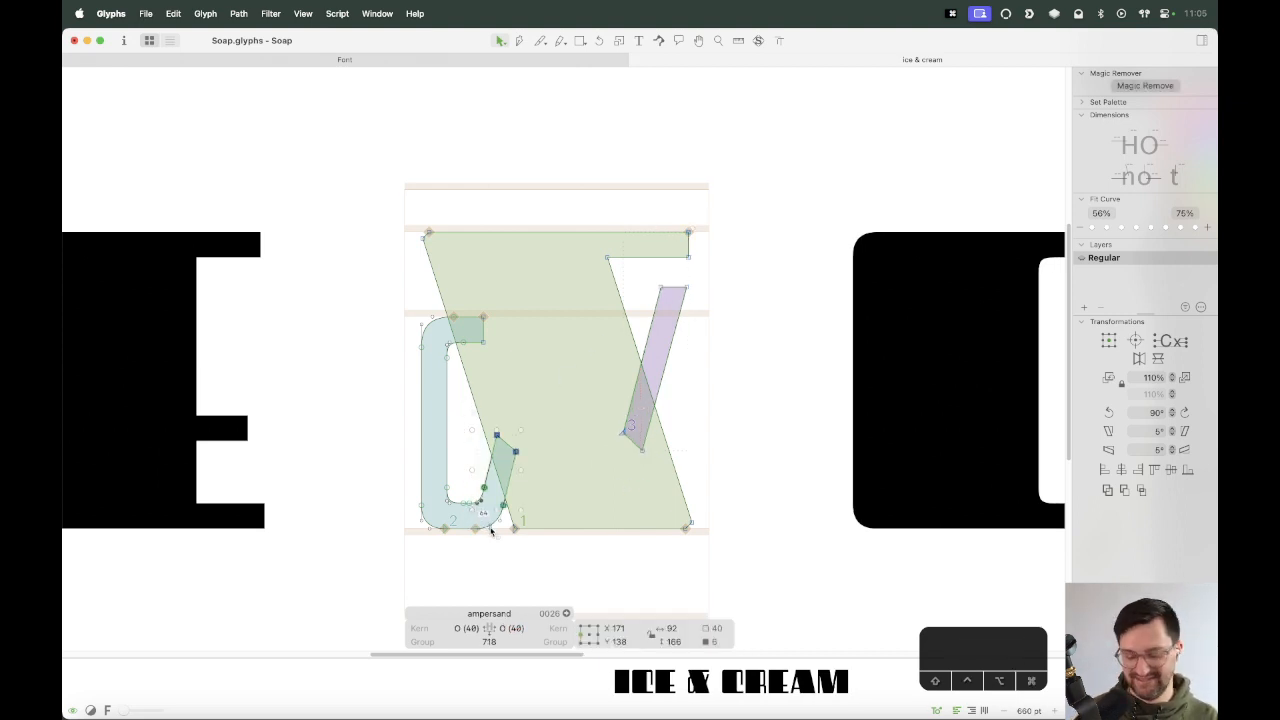
pyautogui.scroll(5, 483, 566)
pyautogui.press('space')
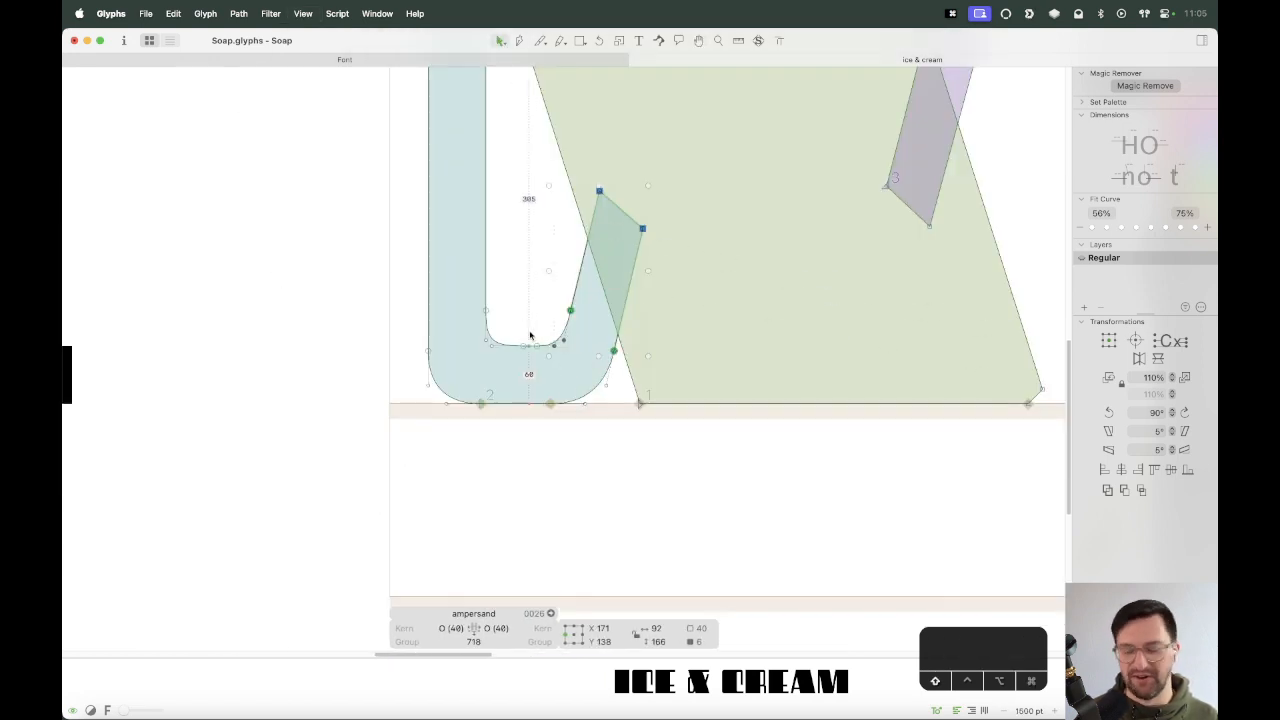
pyautogui.keyDown('shift'); pyautogui.click(537, 345); pyautogui.keyUp('shift')
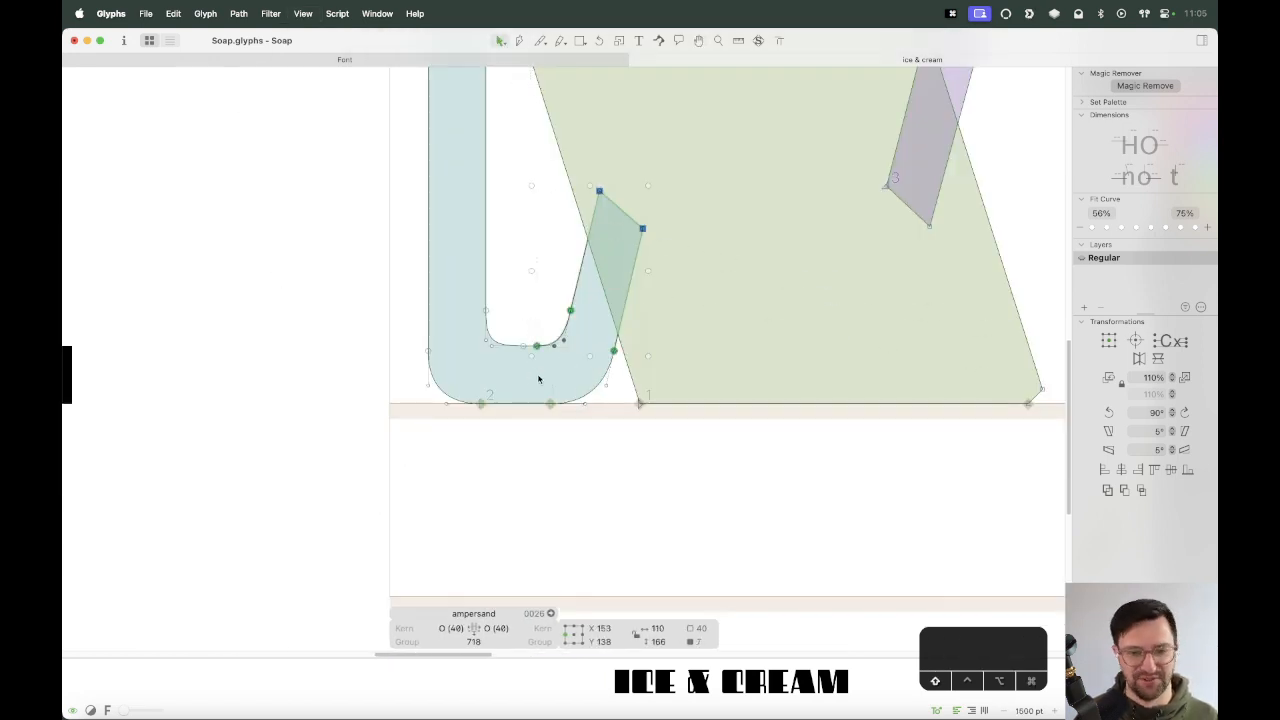
pyautogui.press('space')
pyautogui.hotkey('shift', 'Left')
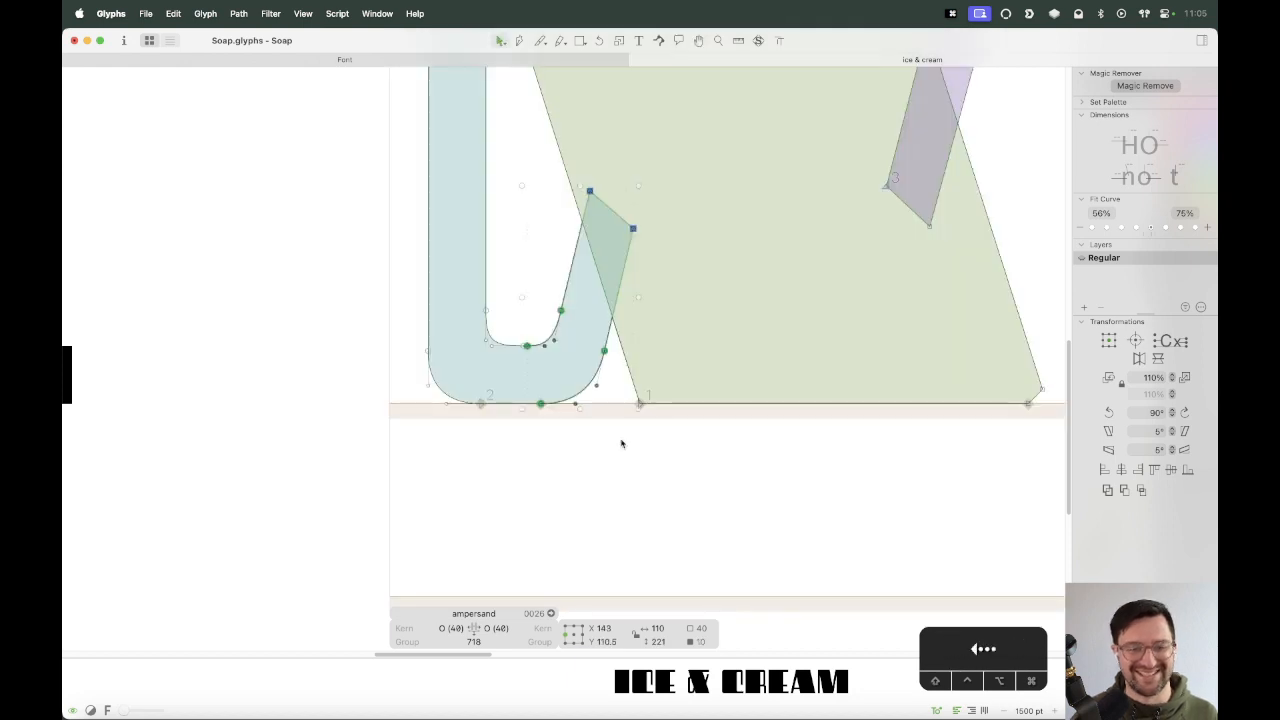
pyautogui.press('Right')
pyautogui.press('space')
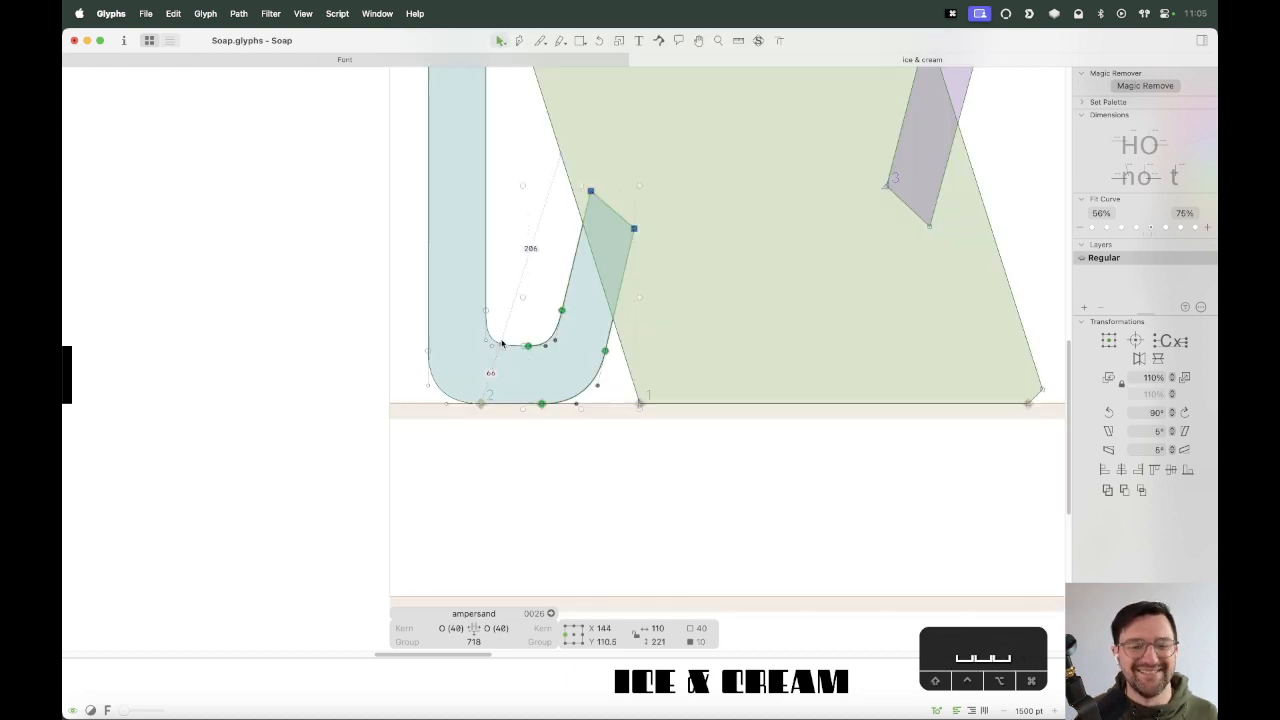
# Thicken the bowl's slanted lower stroke by moving only its inner-side nodes left to X 134.
pyautogui.moveTo(457, 289); pyautogui.dragTo(572, 358)
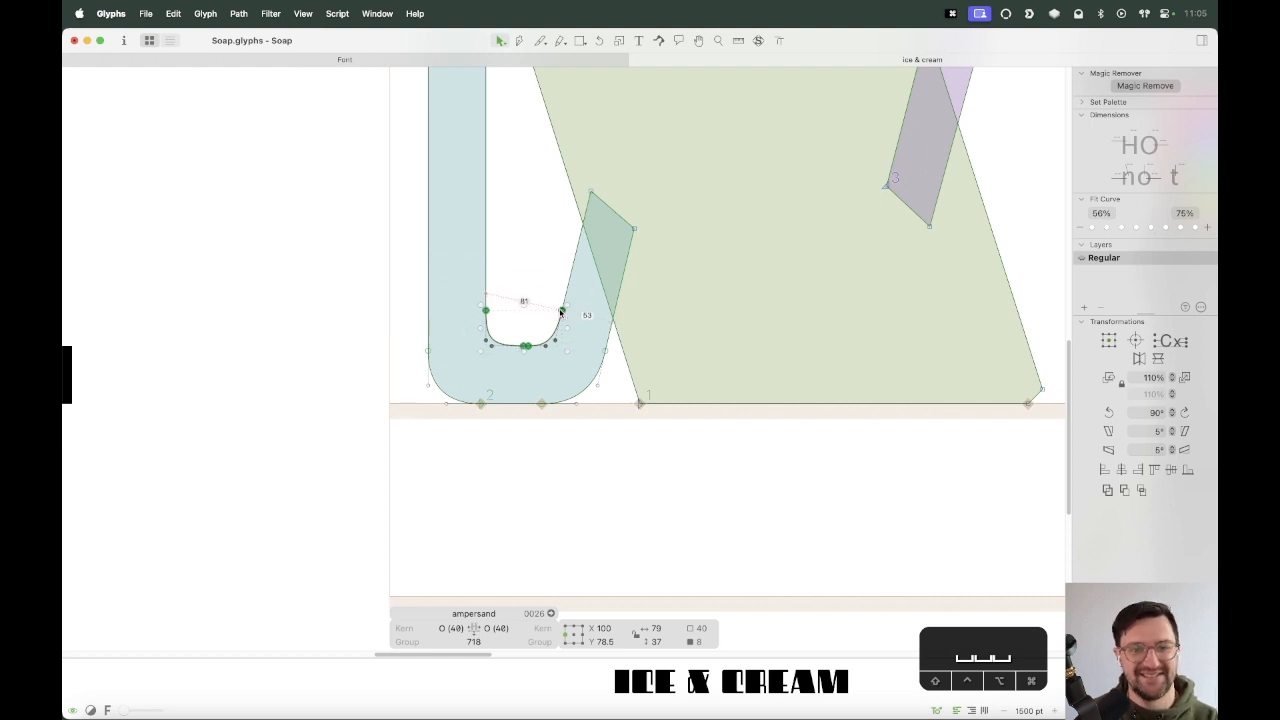
pyautogui.click(590, 192)
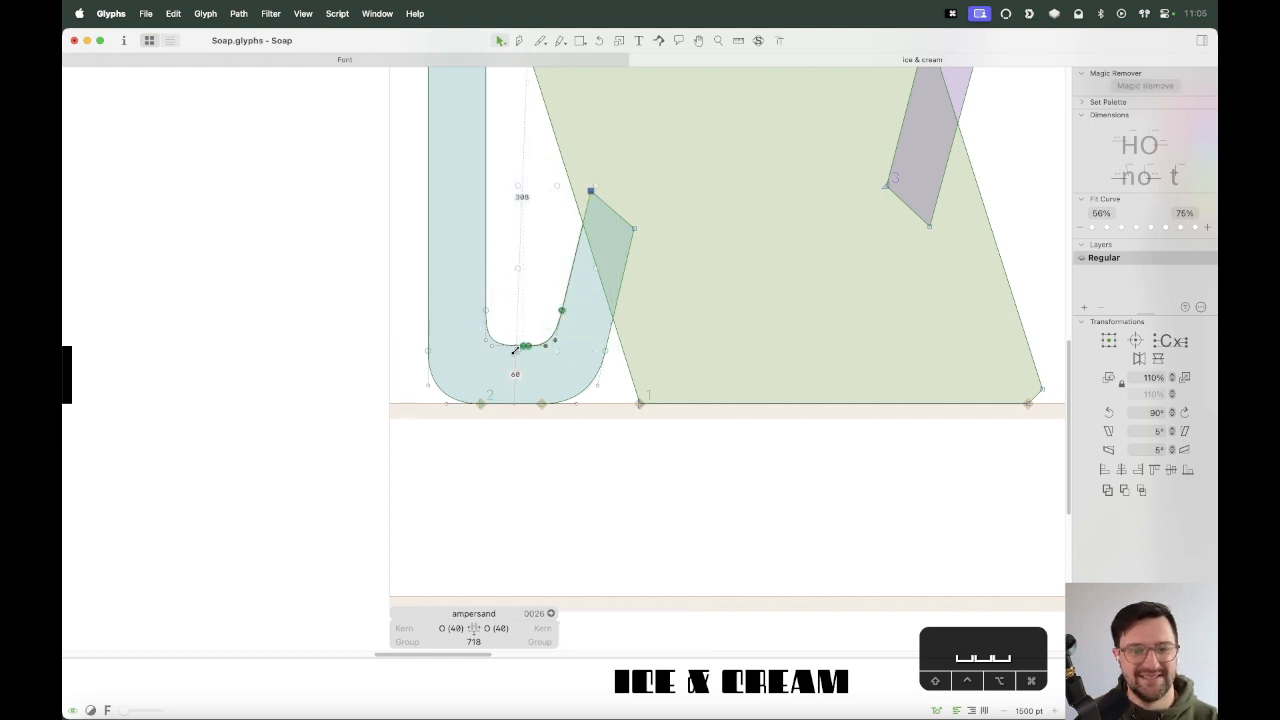
pyautogui.hotkey('shift', 'Left')
pyautogui.hotkey('shift', 'Right')
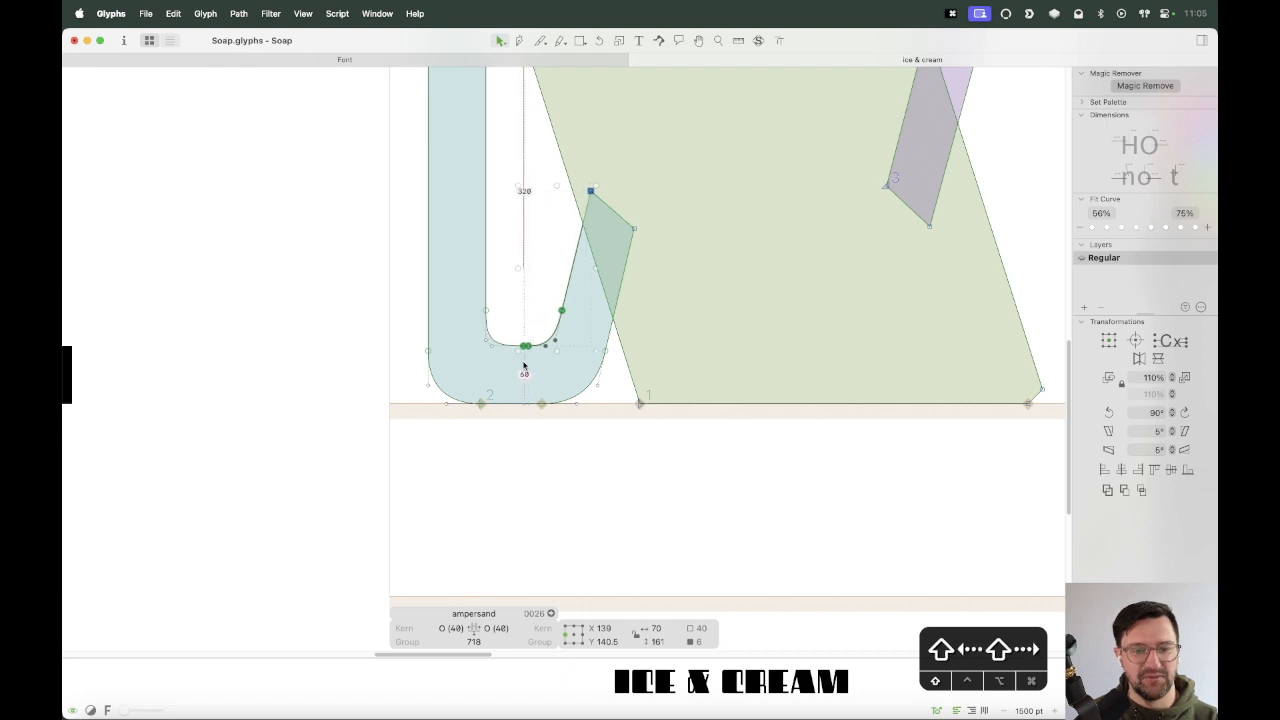
pyautogui.hotkey('alt', 'shift', 'Left')
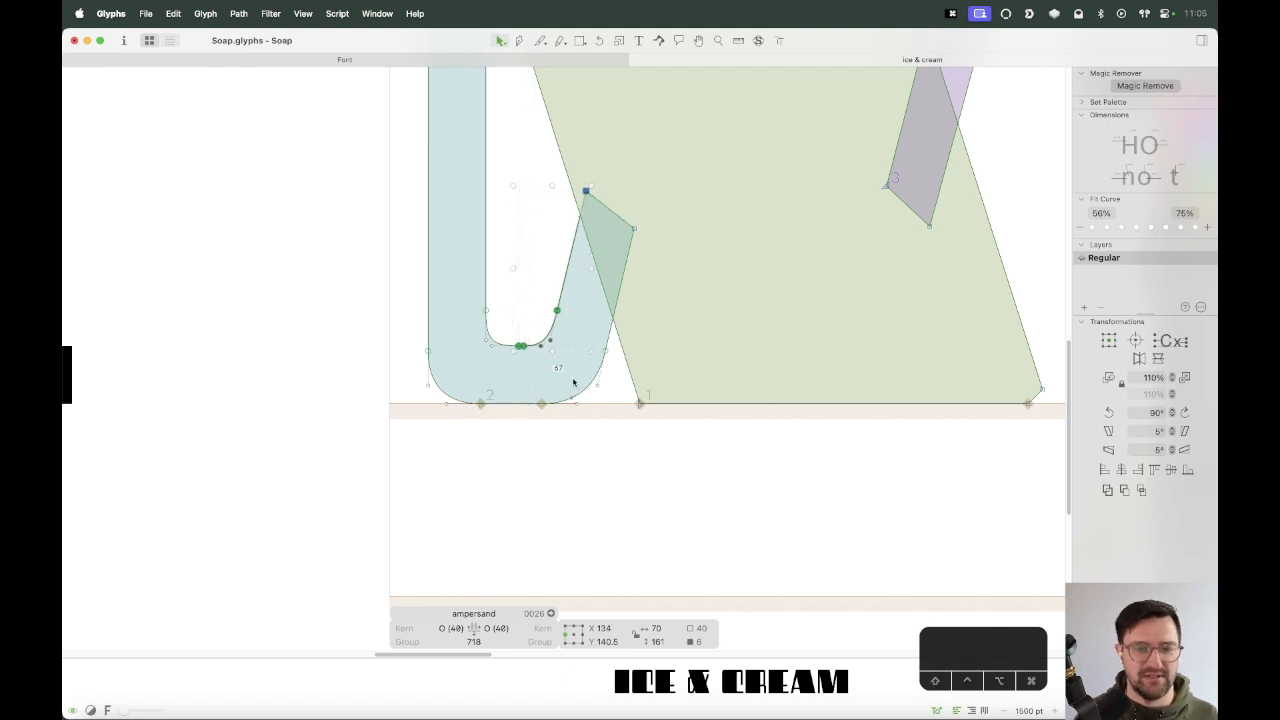
pyautogui.click(463, 363)
pyautogui.press('space')
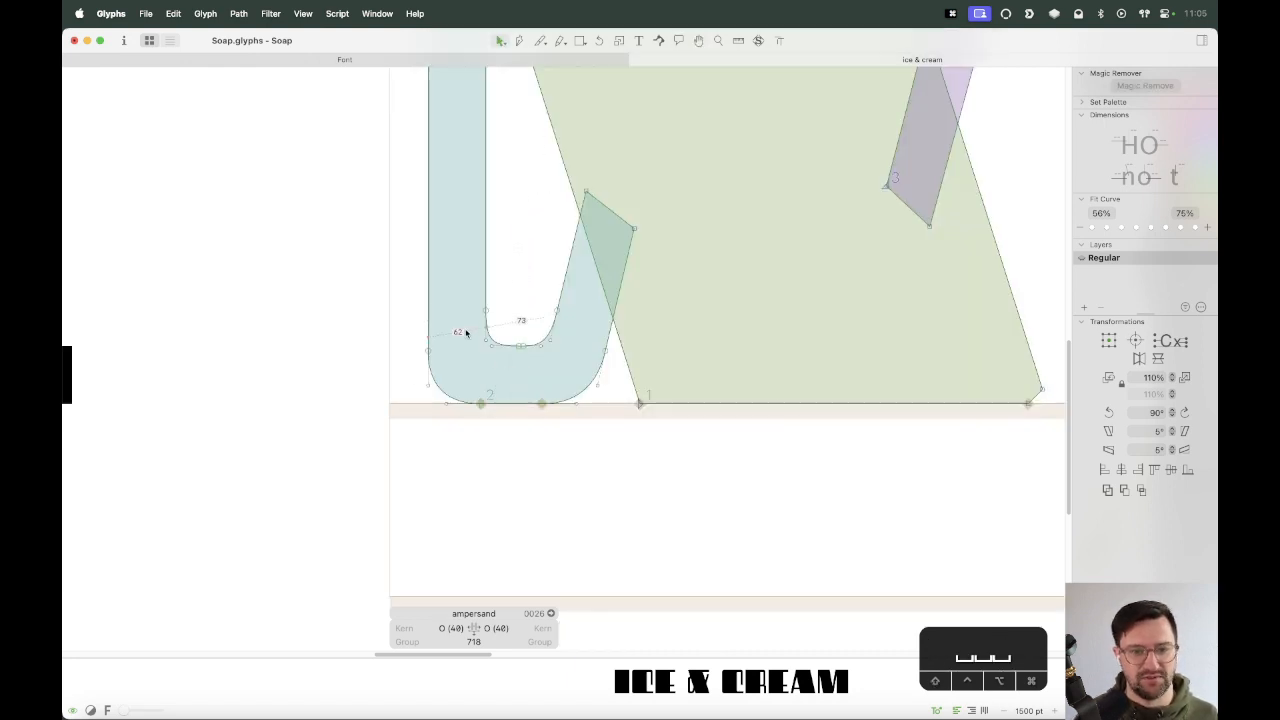
# Thin the bowl's bottom stroke by lowering its inner curve nodes to Y 73.5, and preview the ampersand.
pyautogui.moveTo(461, 291); pyautogui.dragTo(588, 376)
pyautogui.hotkey('shift', 'Down')
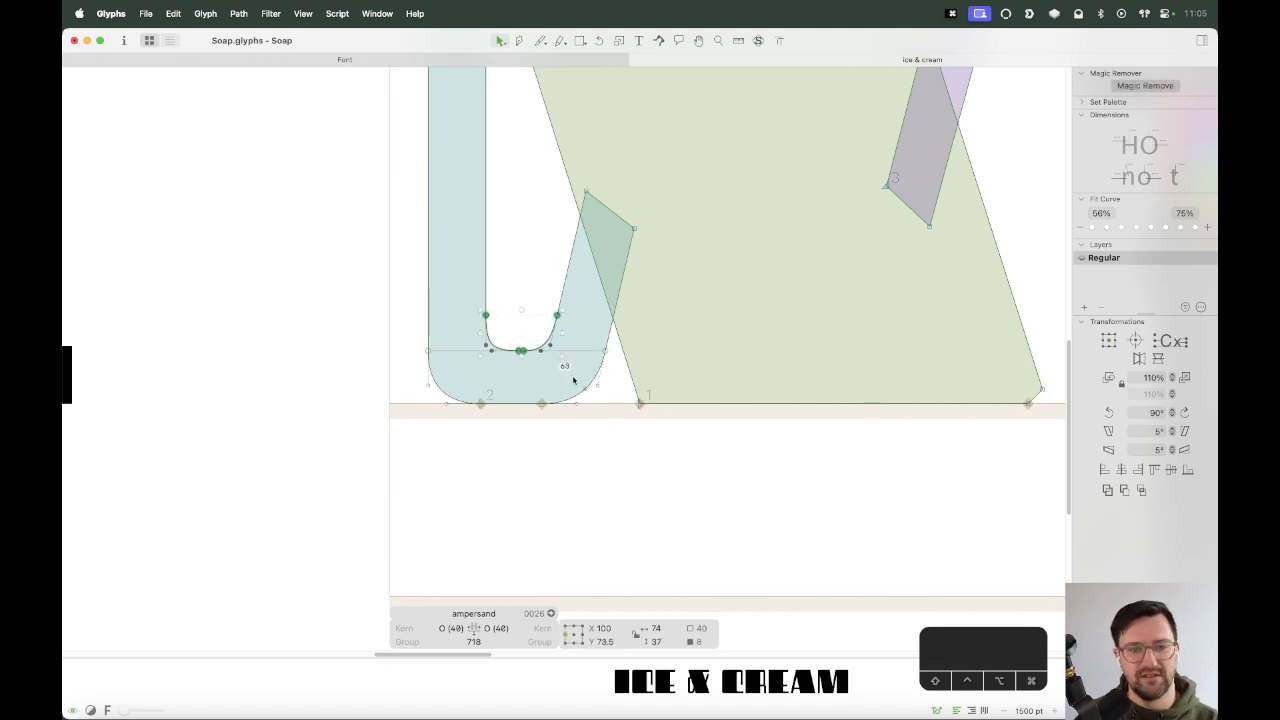
pyautogui.click(575, 382)
pyautogui.press('super+minus')
pyautogui.press('super+minus')
pyautogui.press('space')
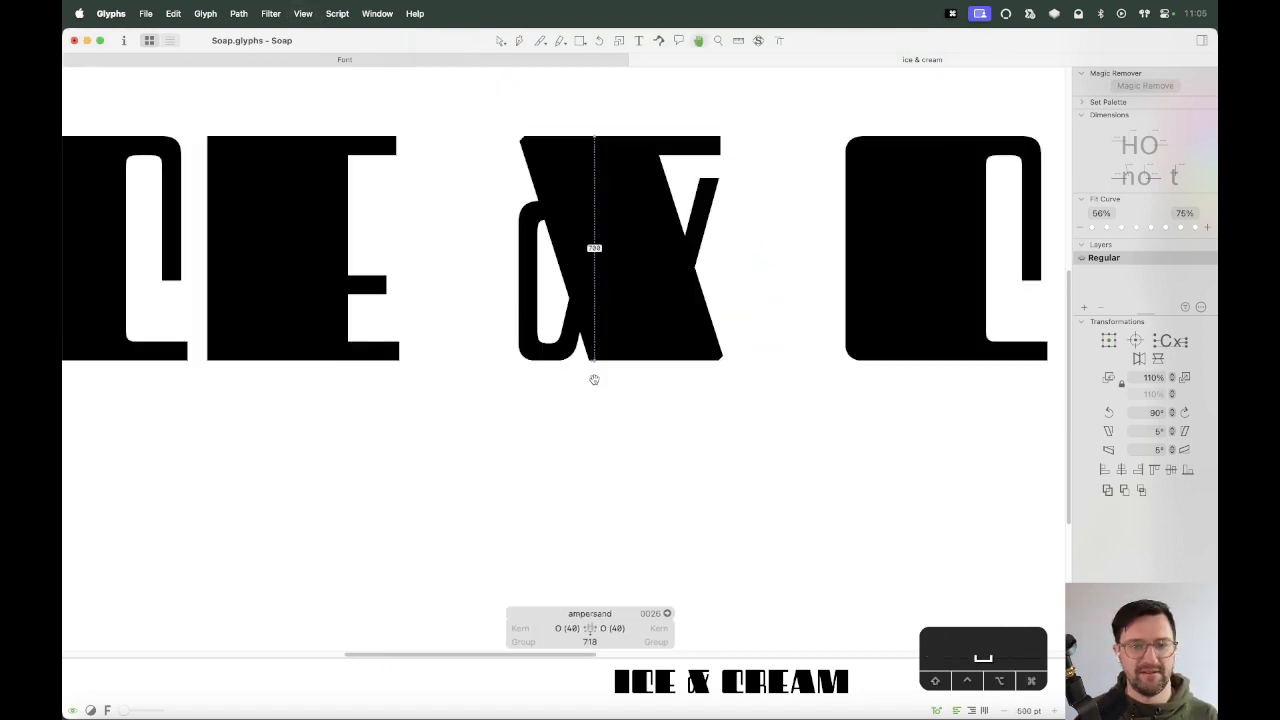
pyautogui.moveTo(594, 379); pyautogui.dragTo(586, 440)
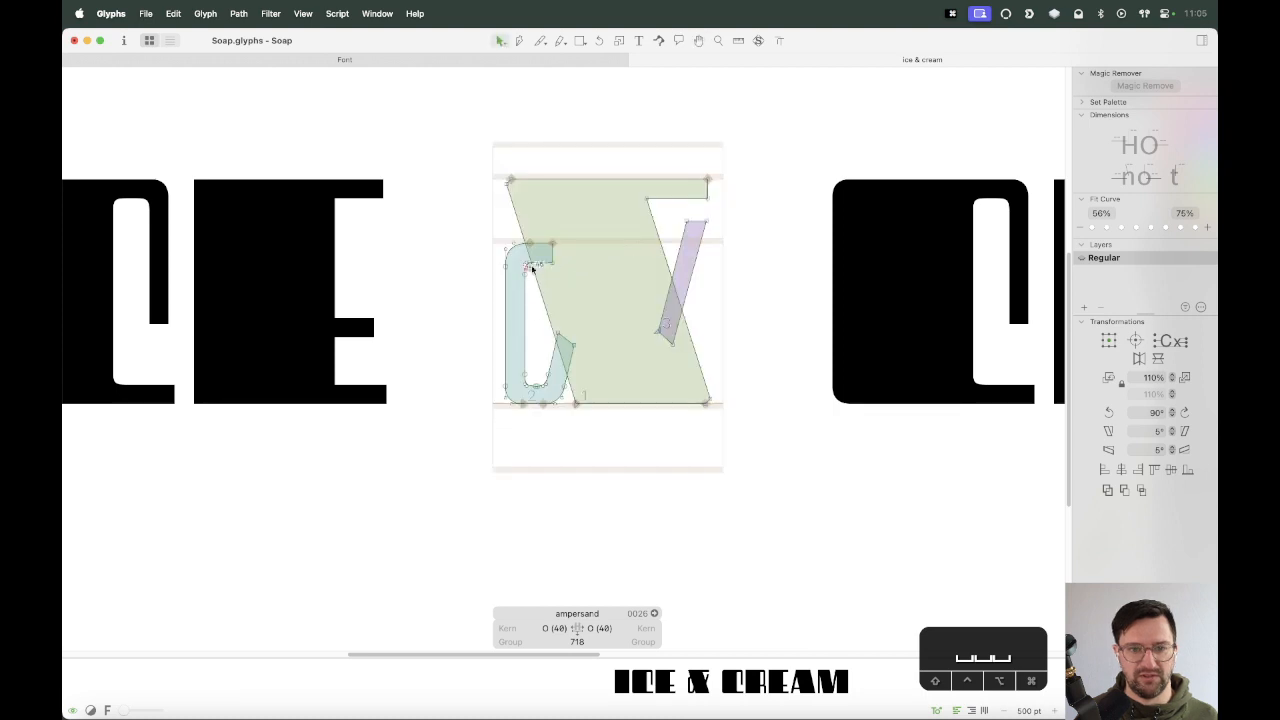
# Thin the bowl's top stroke by moving its inner upper nodes upward.
pyautogui.press('z')
pyautogui.moveTo(600, 206); pyautogui.dragTo(459, 369)
pyautogui.press('v')
pyautogui.moveTo(658, 249); pyautogui.dragTo(530, 316)
pyautogui.hotkey('shift', 'Up')
pyautogui.click(681, 320)
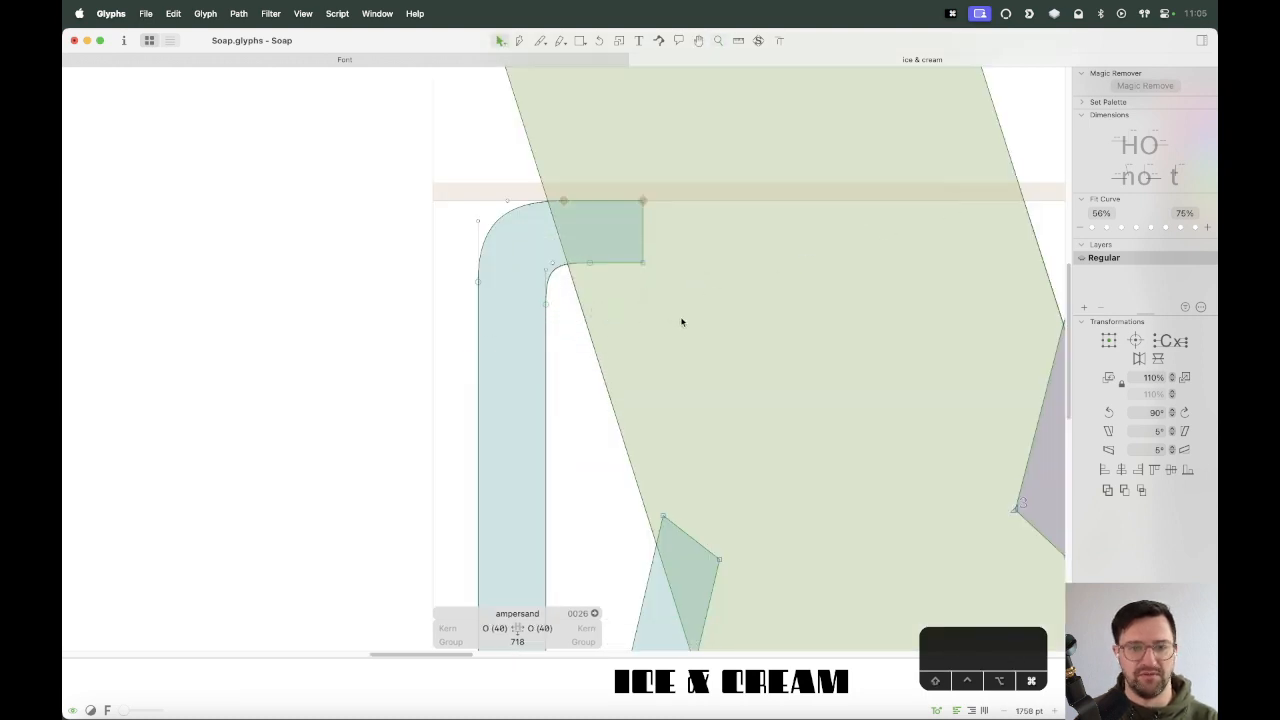
# Examine the redesigned ampersand in preview, close up and within the whole "ice & cream" sample text.
pyautogui.press('super+minus')
pyautogui.press('super+minus')
pyautogui.press('super+minus')
pyautogui.press('space')
pyautogui.moveTo(803, 357); pyautogui.dragTo(640, 374)
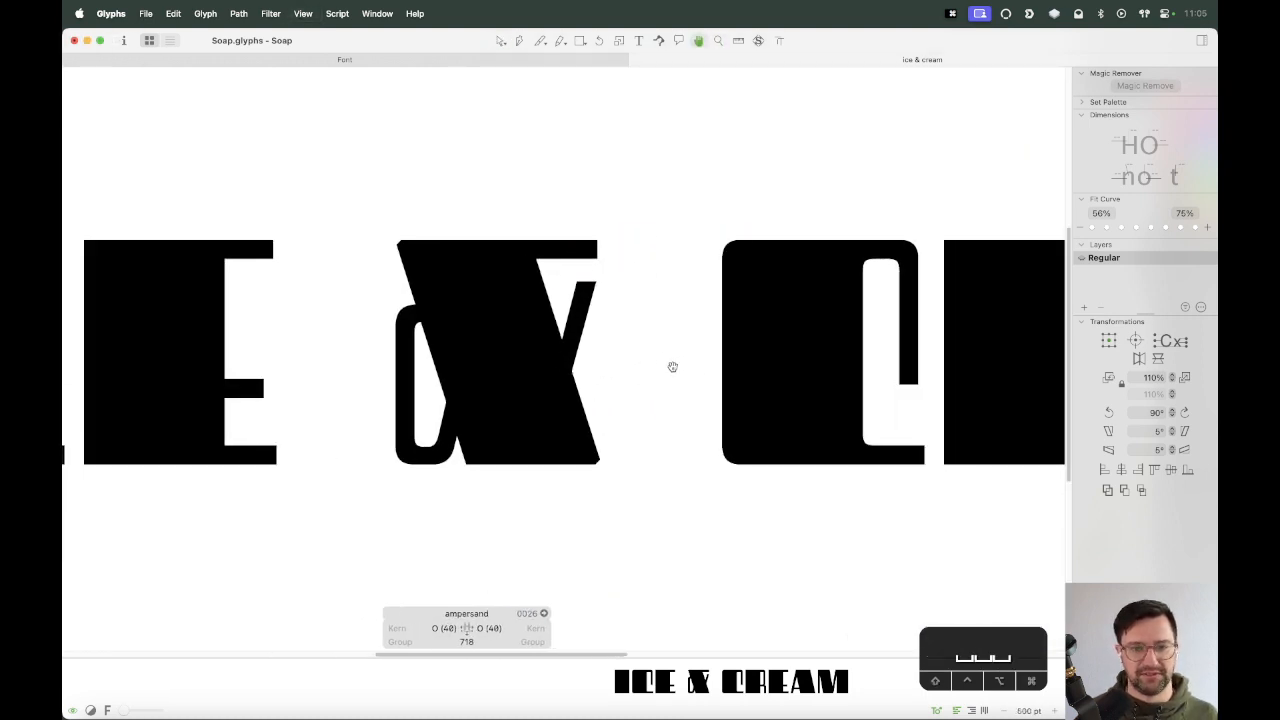
pyautogui.press('super+minus')
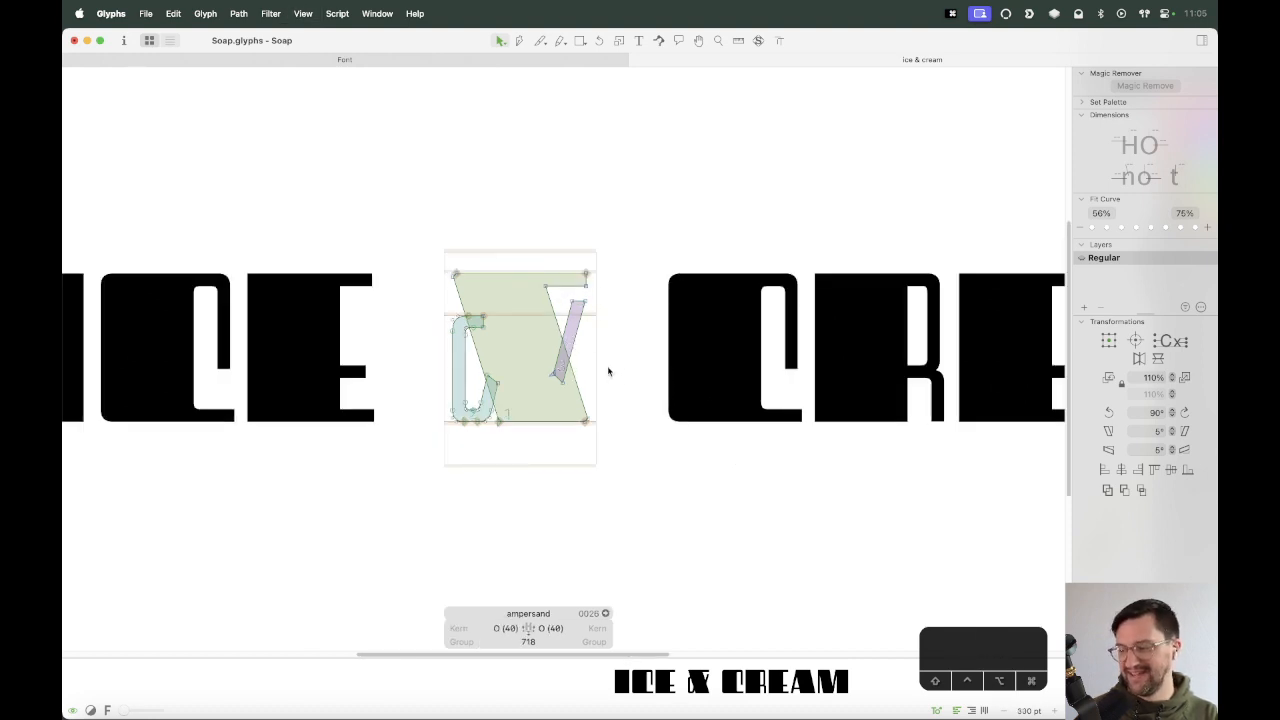
pyautogui.press('super+minus')
pyautogui.press('super+minus')
pyautogui.press('t')
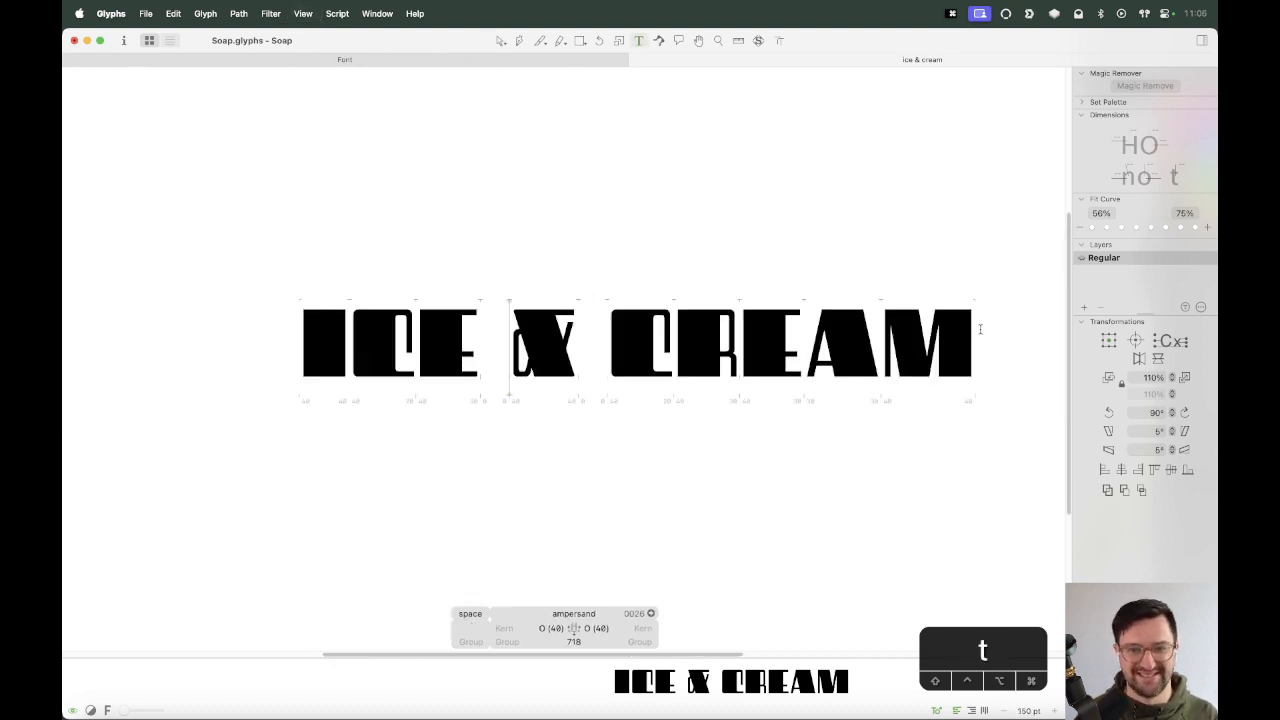
pyautogui.click(980, 344)
pyautogui.press('Escape')
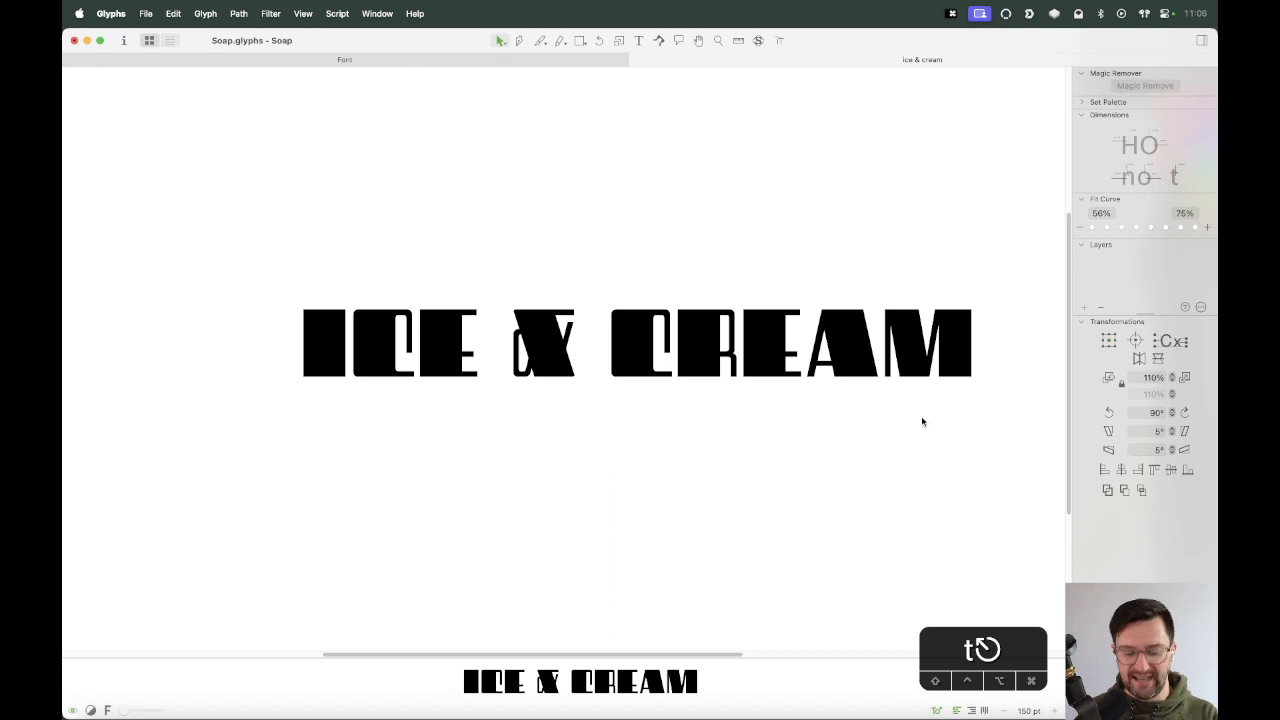
pyautogui.press('super+plus')
pyautogui.press('space')
pyautogui.moveTo(946, 400); pyautogui.dragTo(880, 420)
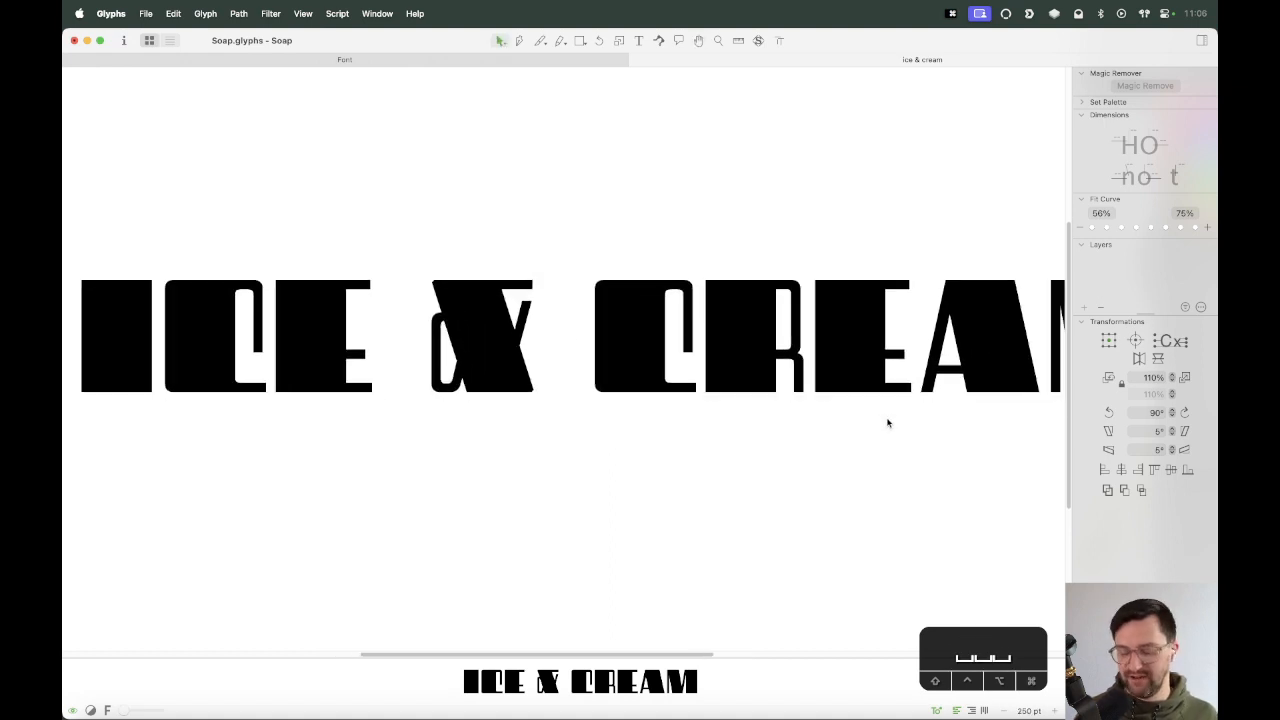
# Shift the bottom end of the ampersand's heavy diagonal right by 40 units, moving only its lower corner nodes.
pyautogui.press('super+minus')
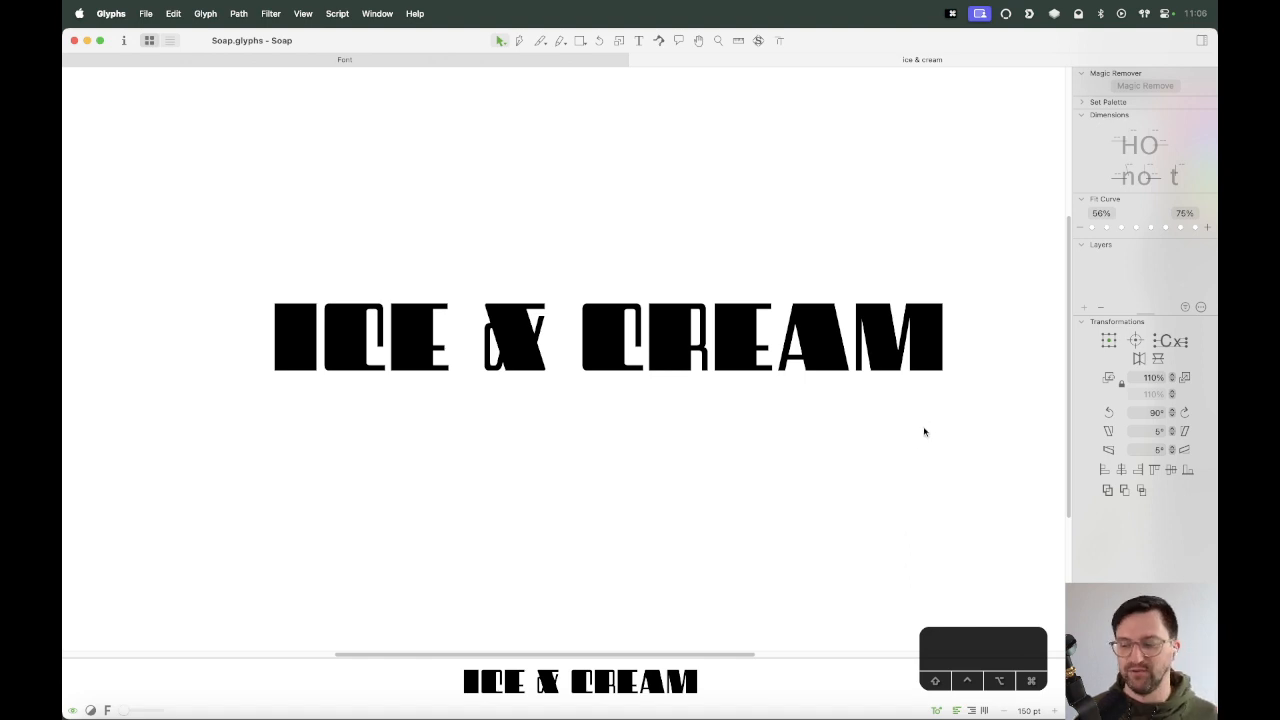
pyautogui.moveTo(800, 380); pyautogui.dragTo(789, 417)
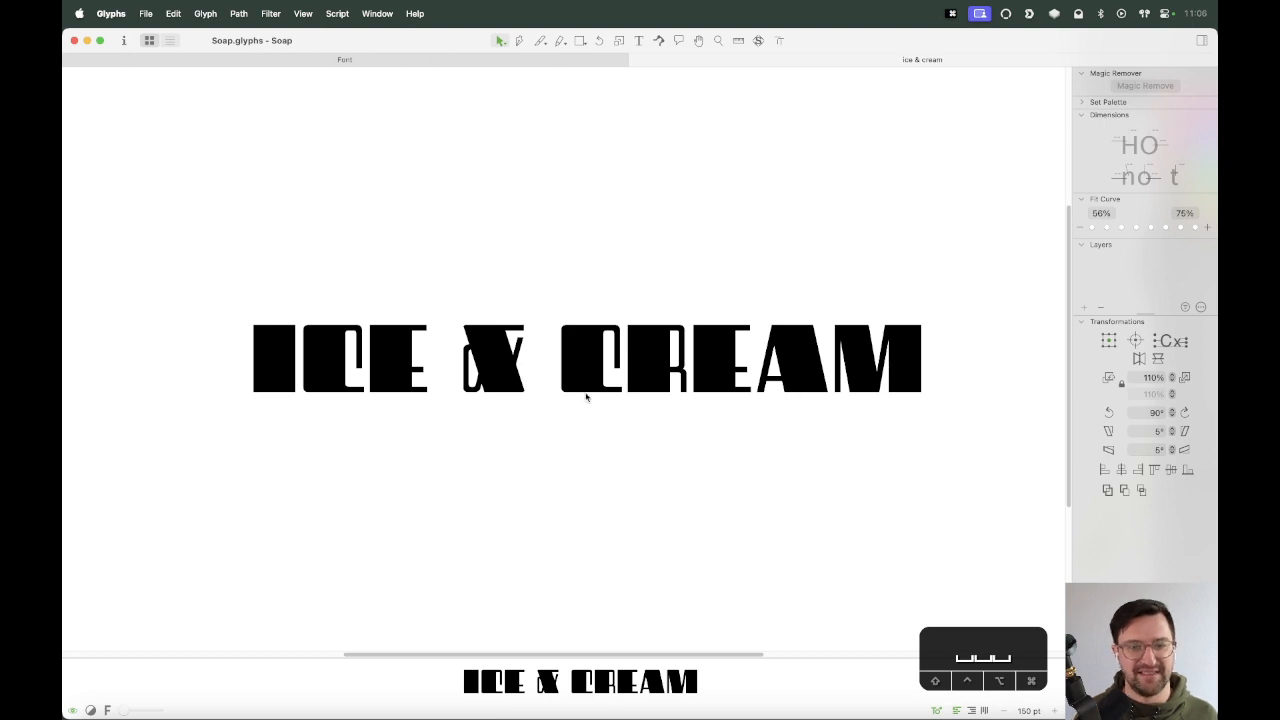
pyautogui.press('z')
pyautogui.moveTo(623, 241); pyautogui.dragTo(409, 467)
pyautogui.press('v')
pyautogui.doubleClick(531, 427)
pyautogui.moveTo(614, 408); pyautogui.dragTo(478, 472)
pyautogui.hotkey('shift', 'Right')
pyautogui.hotkey('shift', 'Right')
pyautogui.hotkey('shift', 'Right')
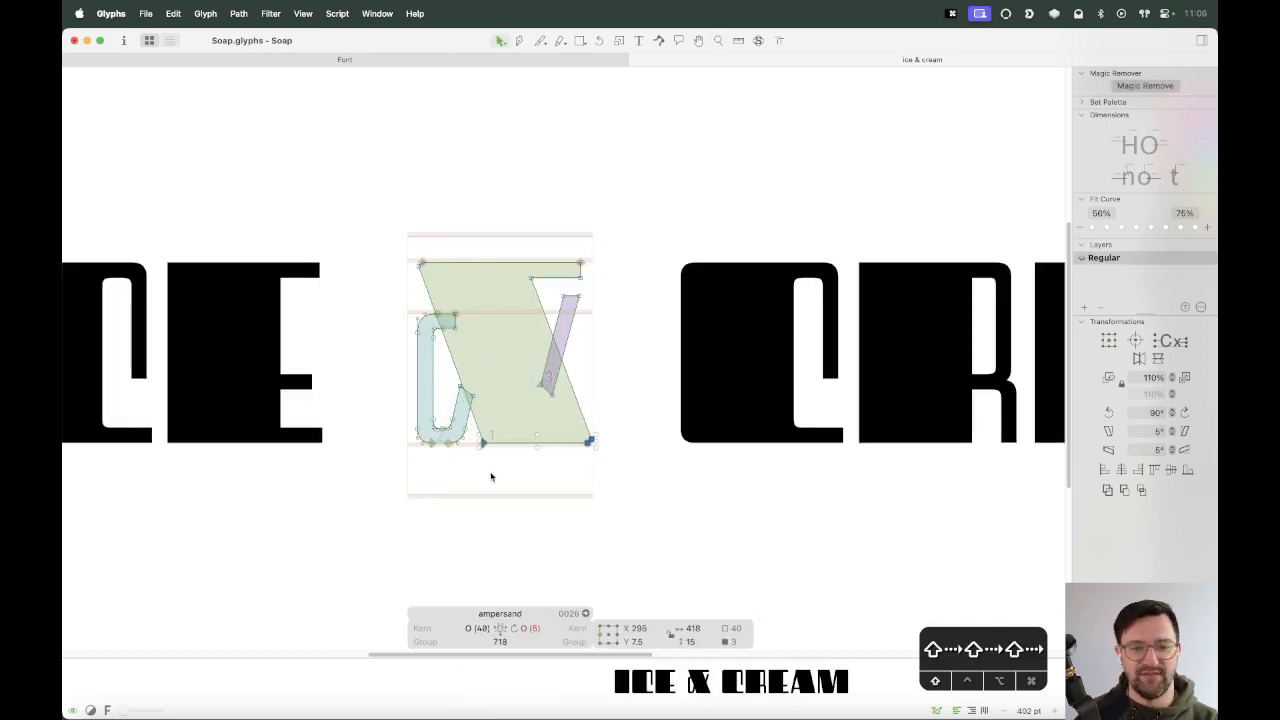
pyautogui.hotkey('shift', 'Right')
pyautogui.click(492, 490)
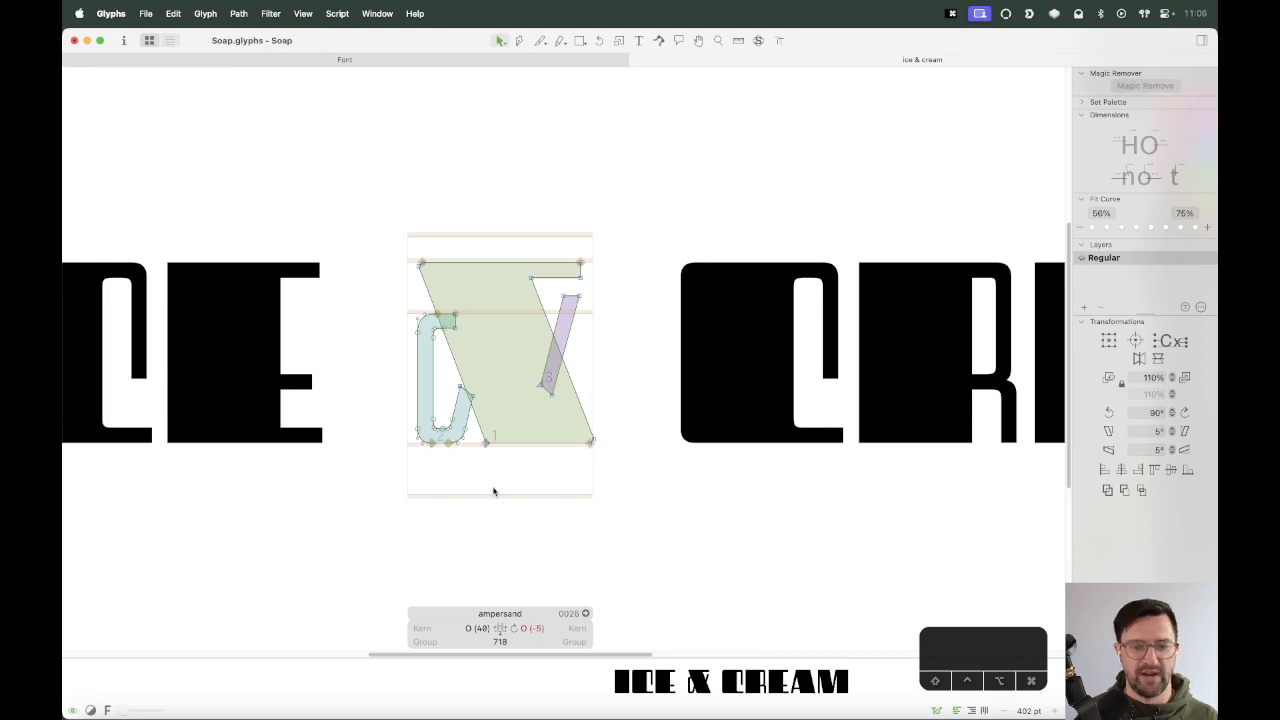
# Extend the bowl's slanted lower stroke up into the diagonal, refresh both ampersand side bearings to 40, and preview the text.
pyautogui.press('z')
pyautogui.moveTo(648, 222); pyautogui.dragTo(393, 514)
pyautogui.press('v')
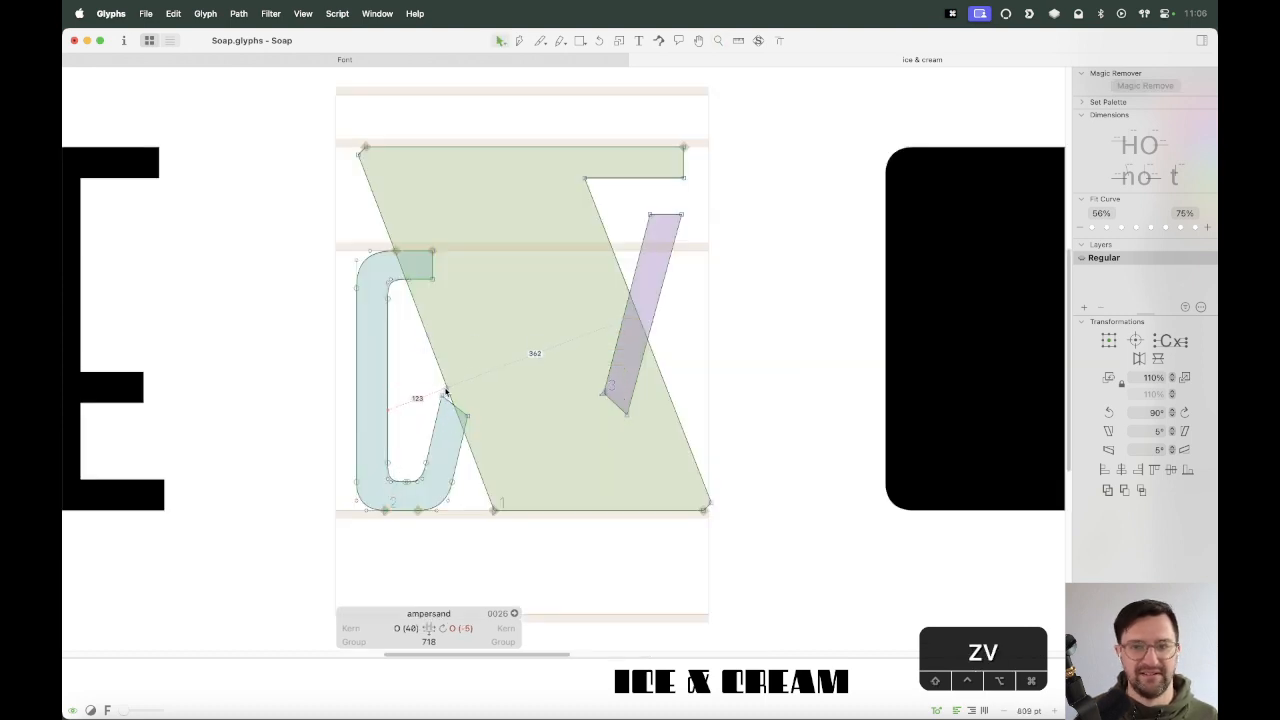
pyautogui.moveTo(443, 398)
pyautogui.mouseDown()
pyautogui.moveTo(449, 360)
pyautogui.moveTo(467, 411)
pyautogui.moveTo(478, 384)
pyautogui.mouseUp()
pyautogui.click(507, 378)
pyautogui.press('super+minus')
pyautogui.press('super+minus')
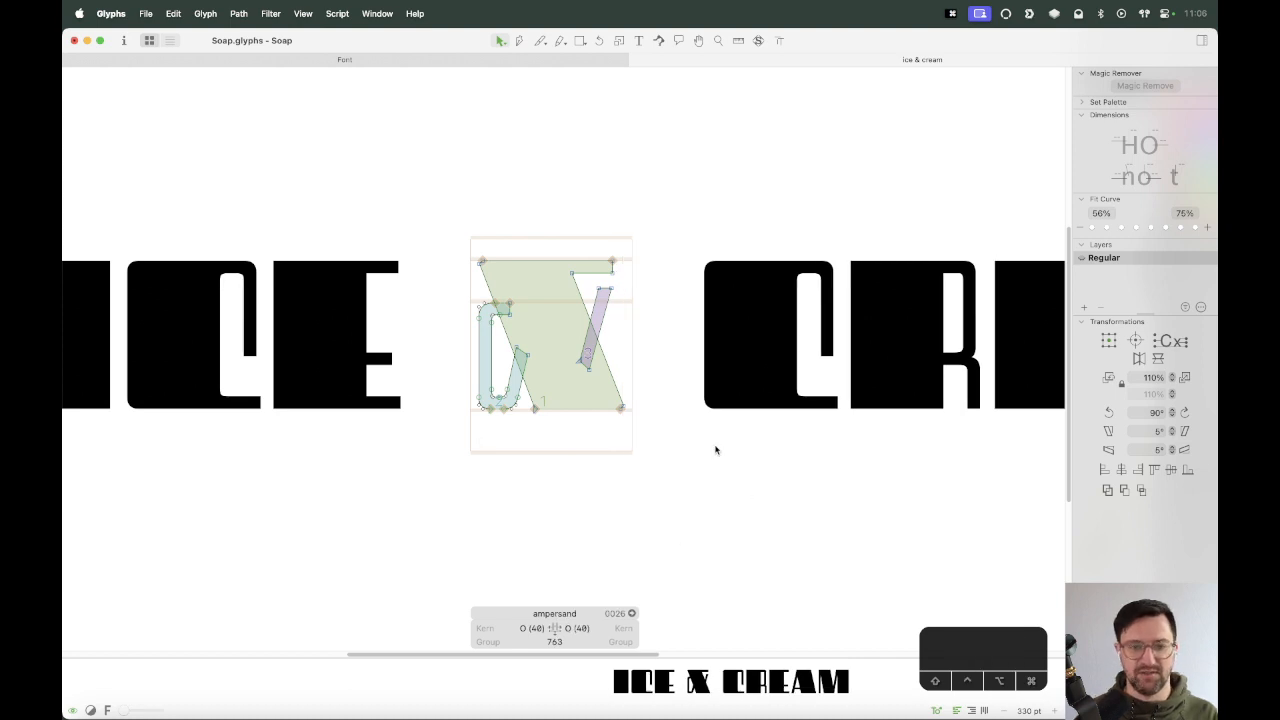
pyautogui.press('super+minus')
pyautogui.press('super+minus')
pyautogui.press('Escape')
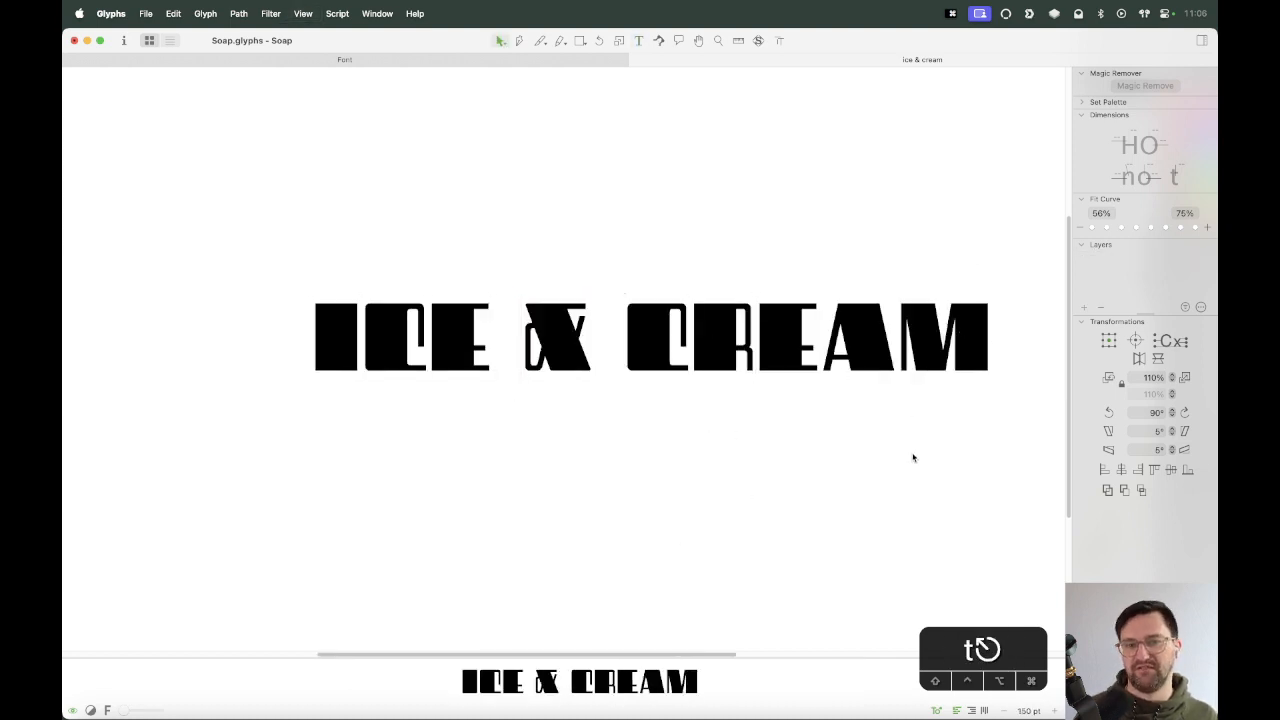
# Shorten the ampersand's thin right arm along its slant by lowering its top end to Y 512, and preview it.
pyautogui.press('z')
pyautogui.moveTo(631, 277); pyautogui.dragTo(513, 391)
pyautogui.press('v')
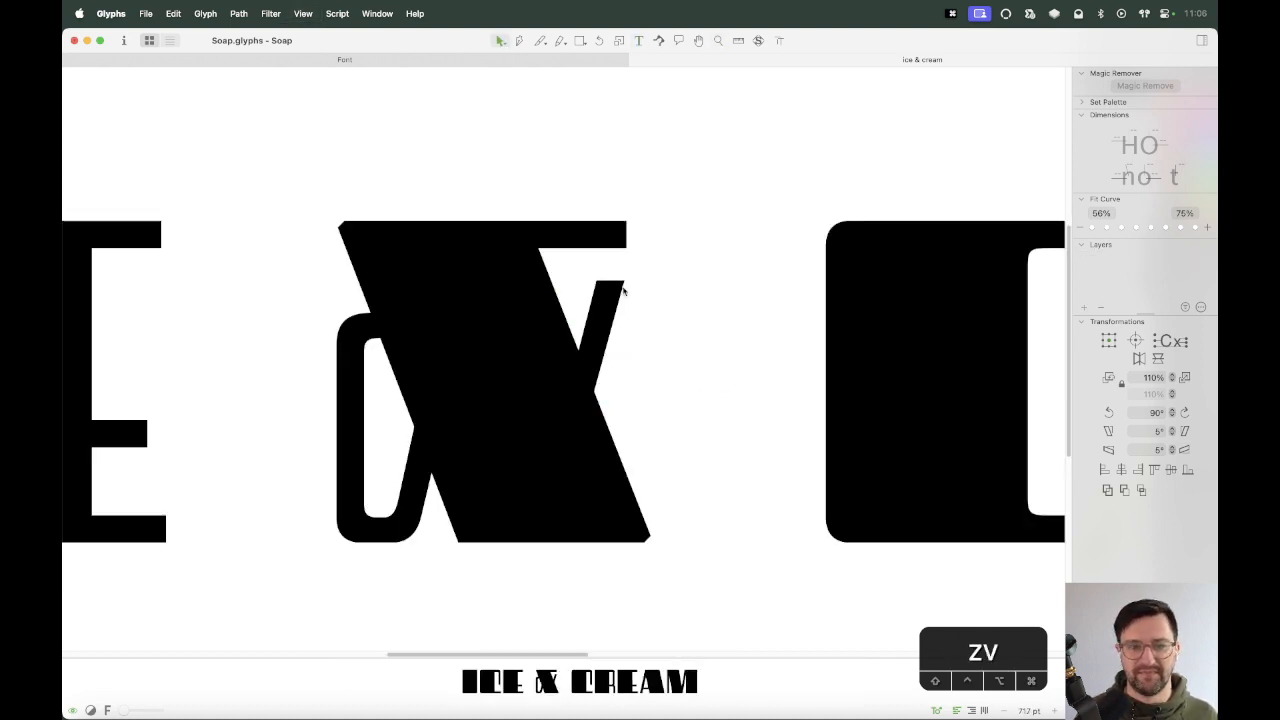
pyautogui.doubleClick(622, 286)
pyautogui.moveTo(634, 270); pyautogui.dragTo(617, 311)
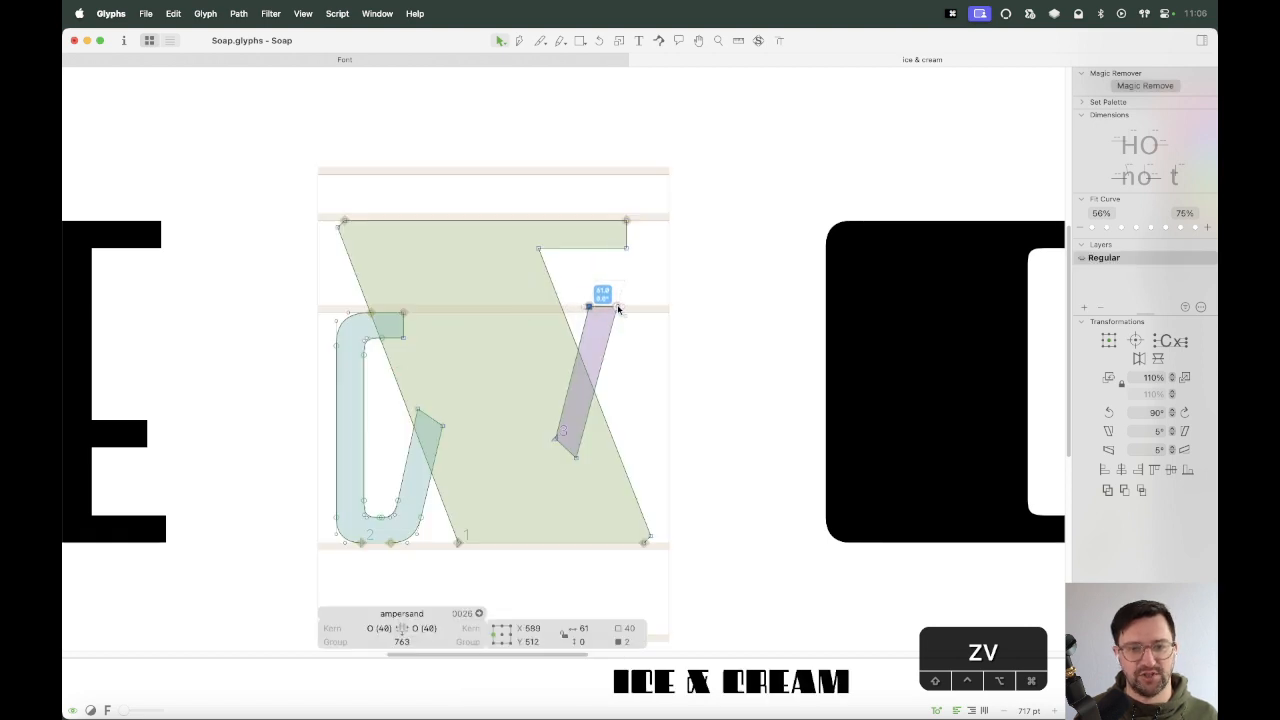
pyautogui.click(663, 300)
pyautogui.press('super+minus')
pyautogui.press('super+minus')
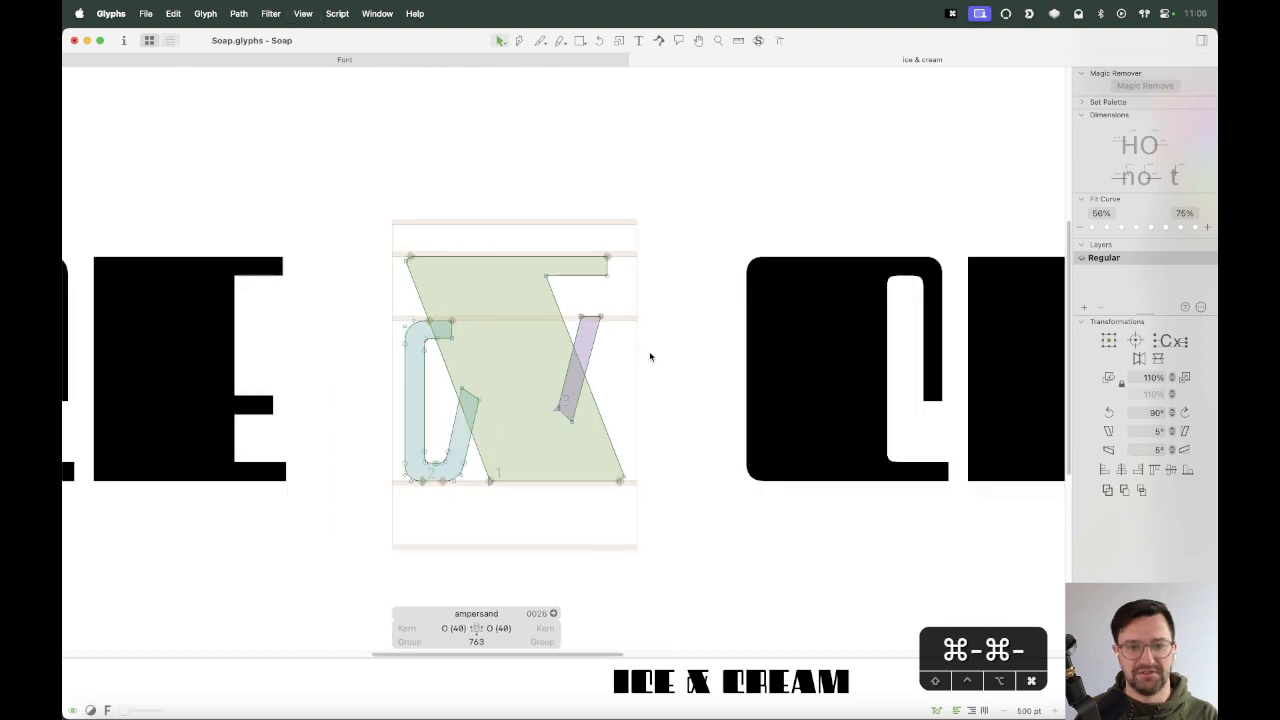
pyautogui.press('space')
pyautogui.press('Escape')
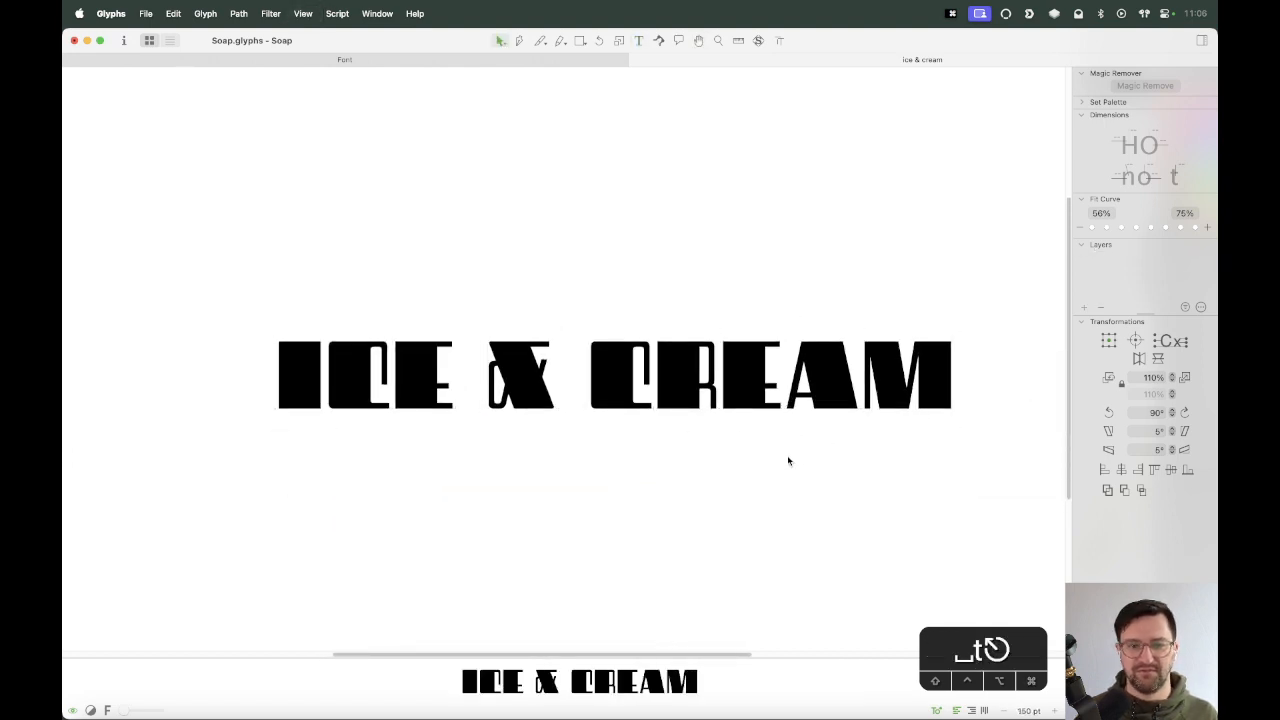
# Save the font, close the "ice & cream" text, and return to the glyph overview.
pyautogui.press('super+s')
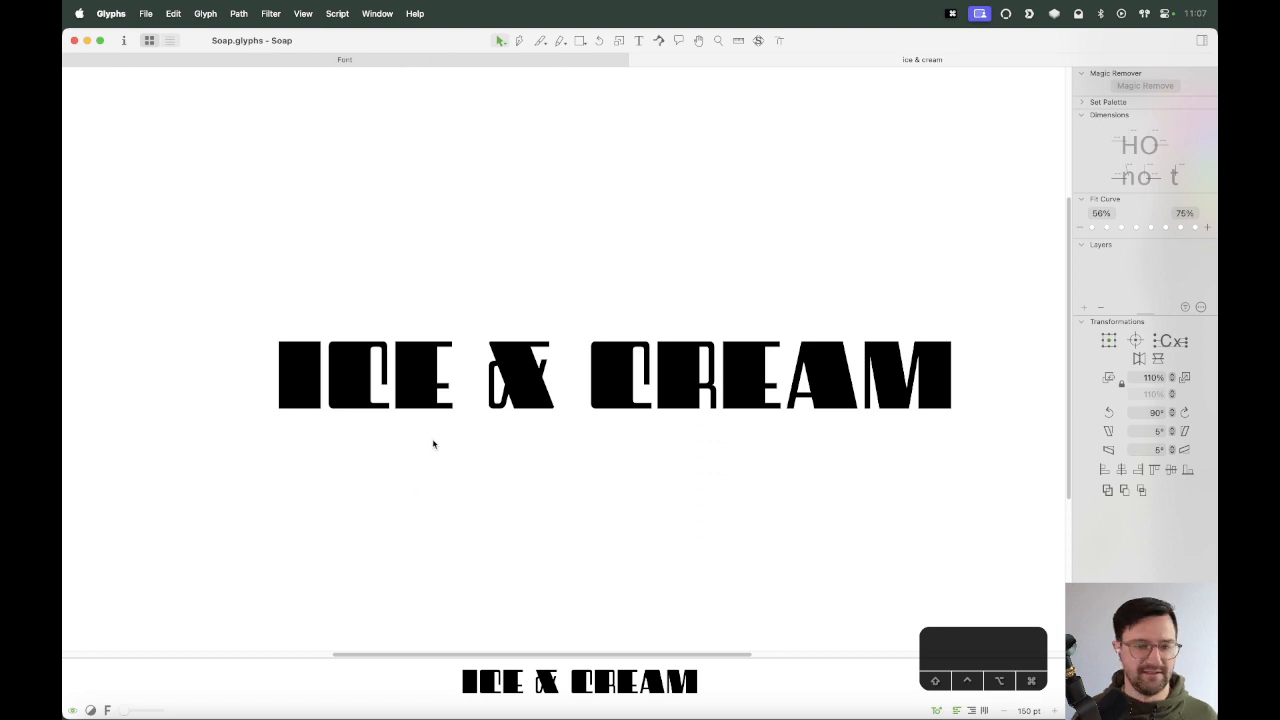
pyautogui.press('super+w')
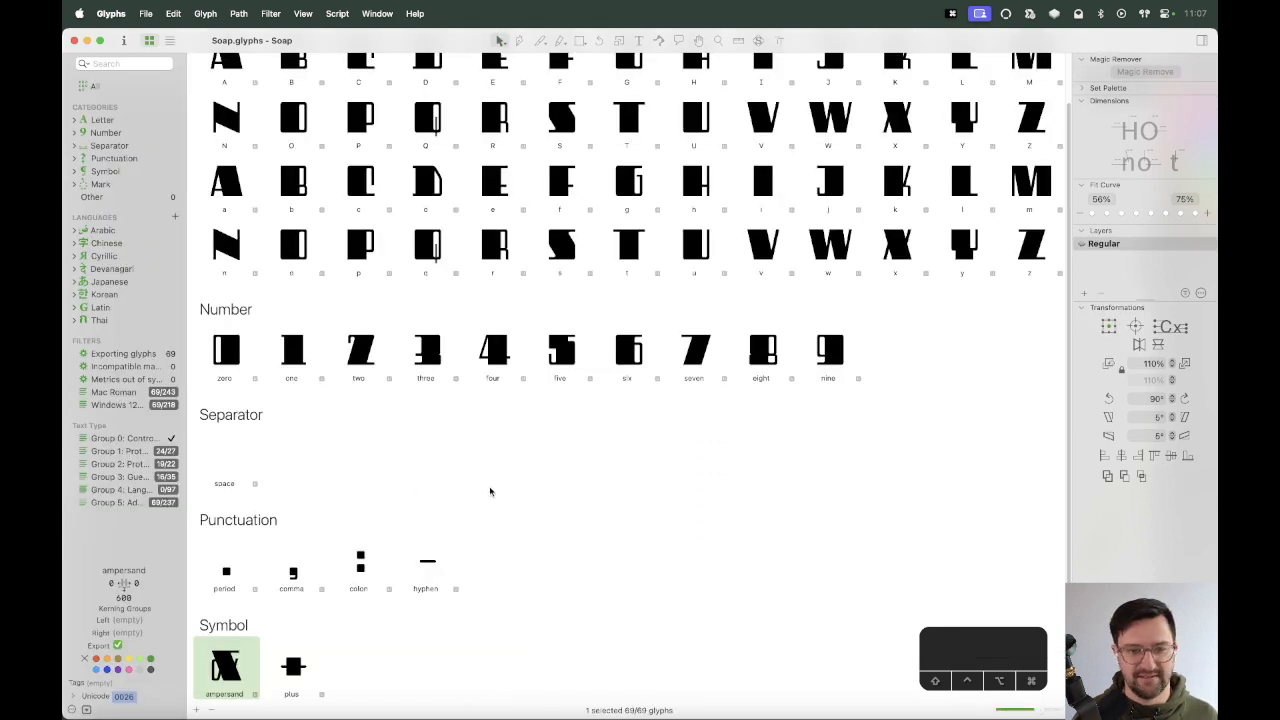
pyautogui.click(424, 585)
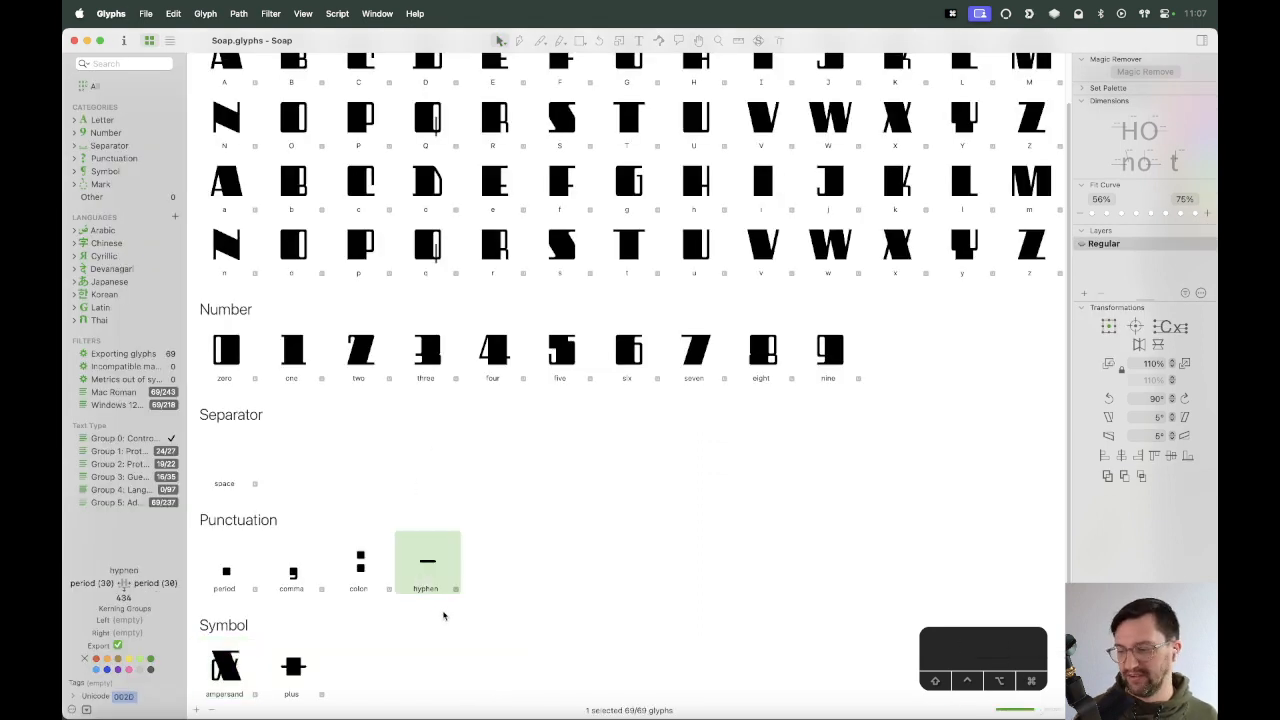
pyautogui.scroll(2, 585, 391)
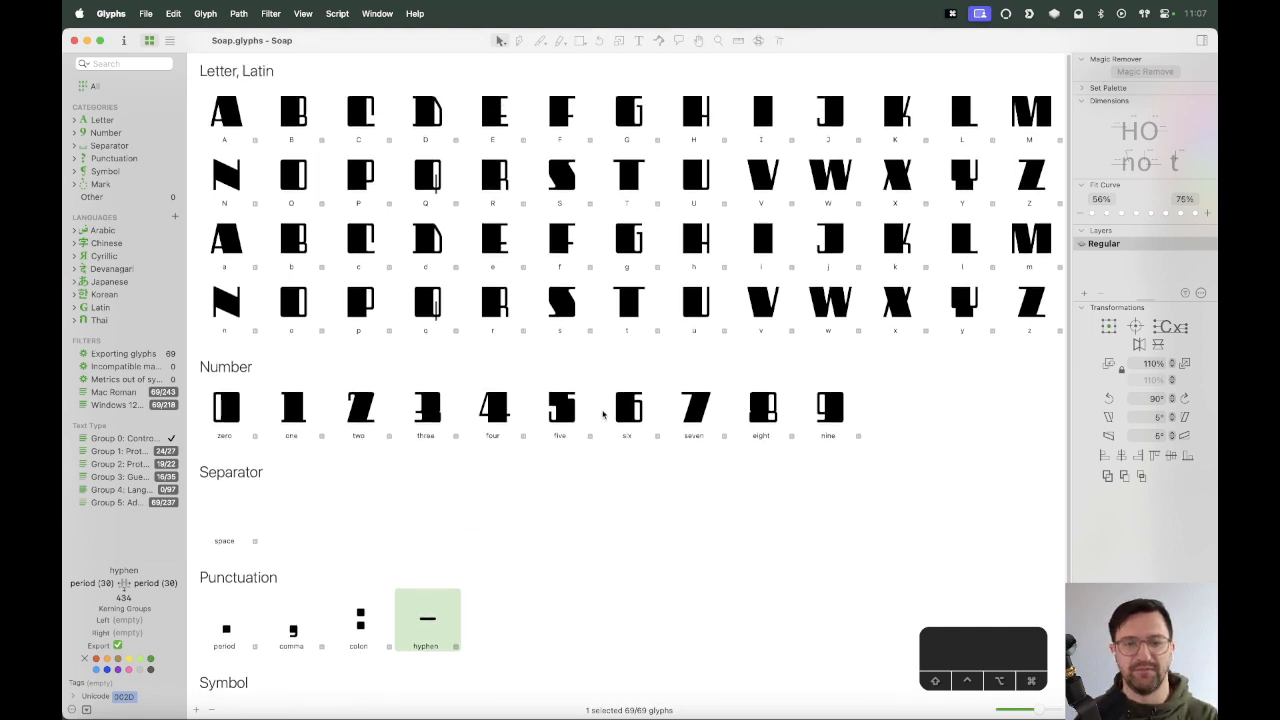
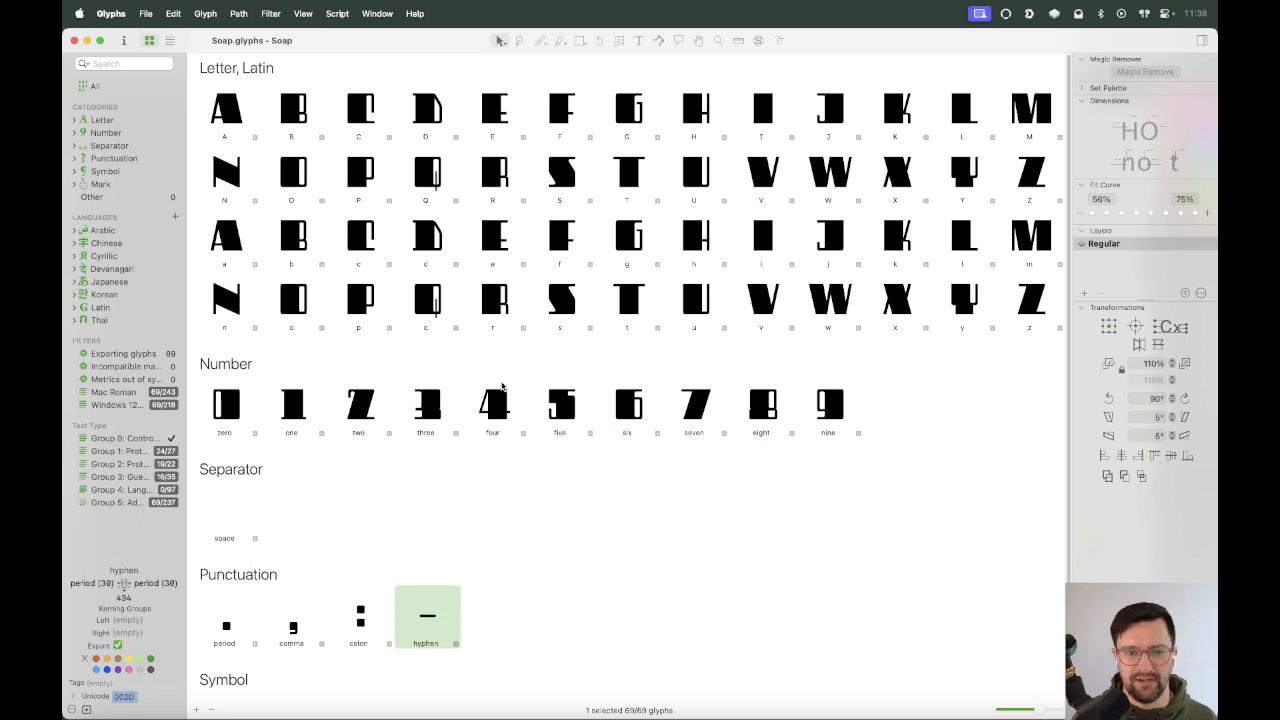
pyautogui.click(123, 697)
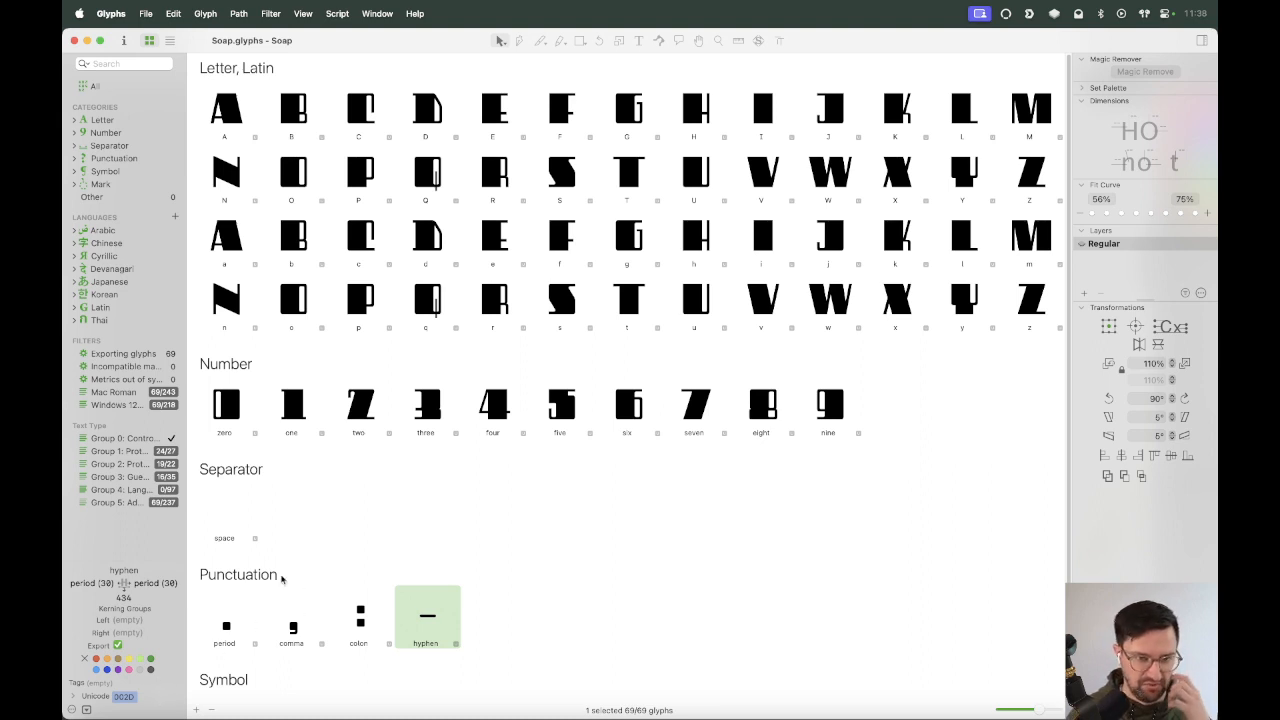
# Open the lowercase c in a new edit view and replace it with the sample text "fontathon 2024".
pyautogui.doubleClick(369, 255)
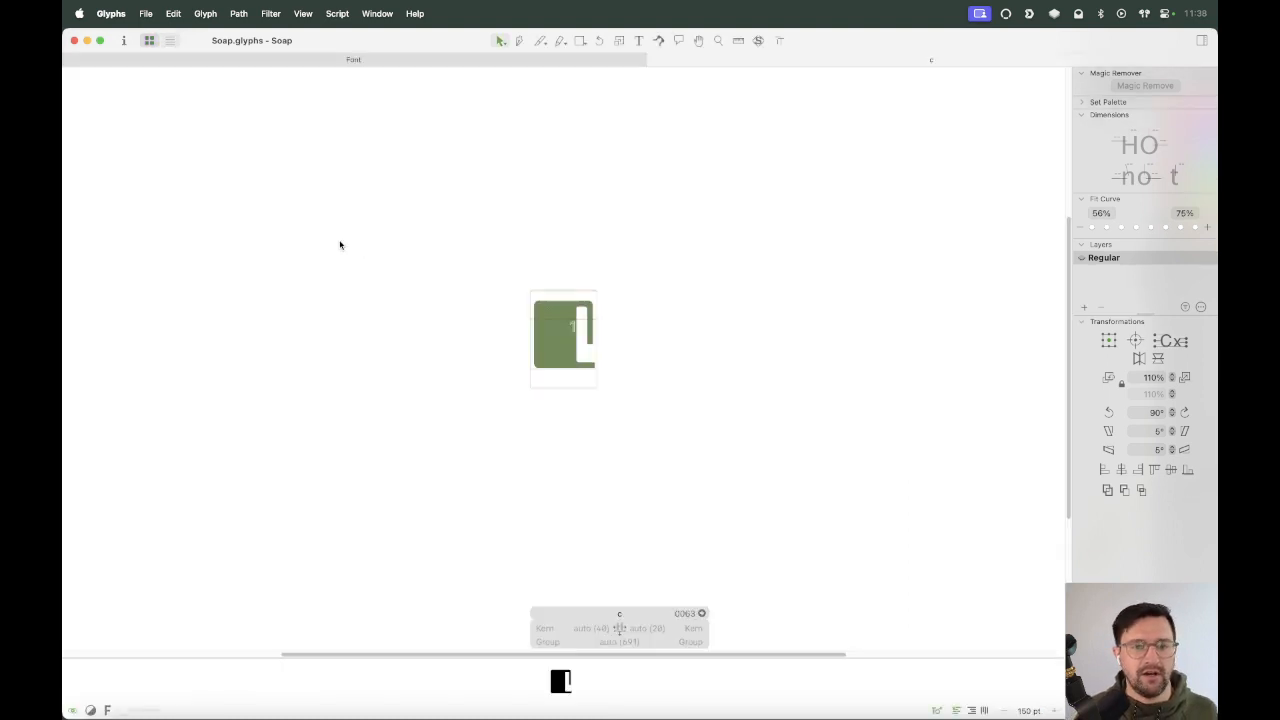
pyautogui.press('super+minus')
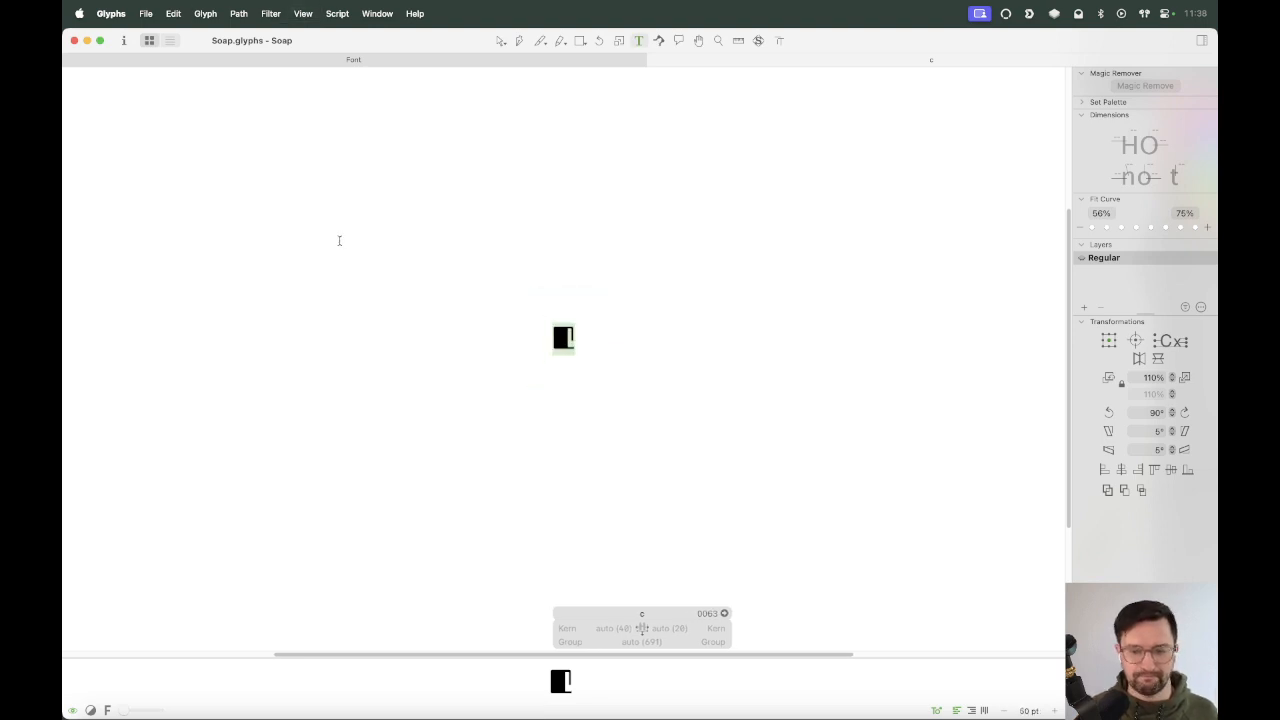
pyautogui.write('fontathon 2024')
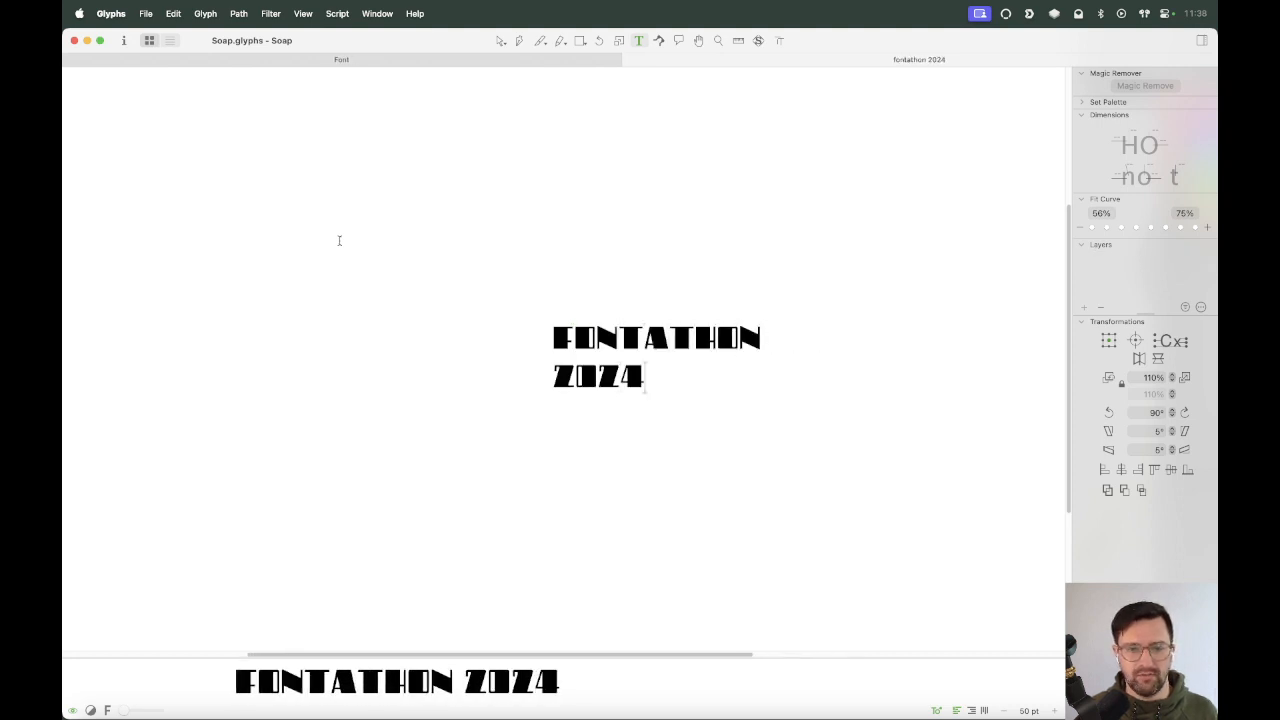
pyautogui.press('super+a')
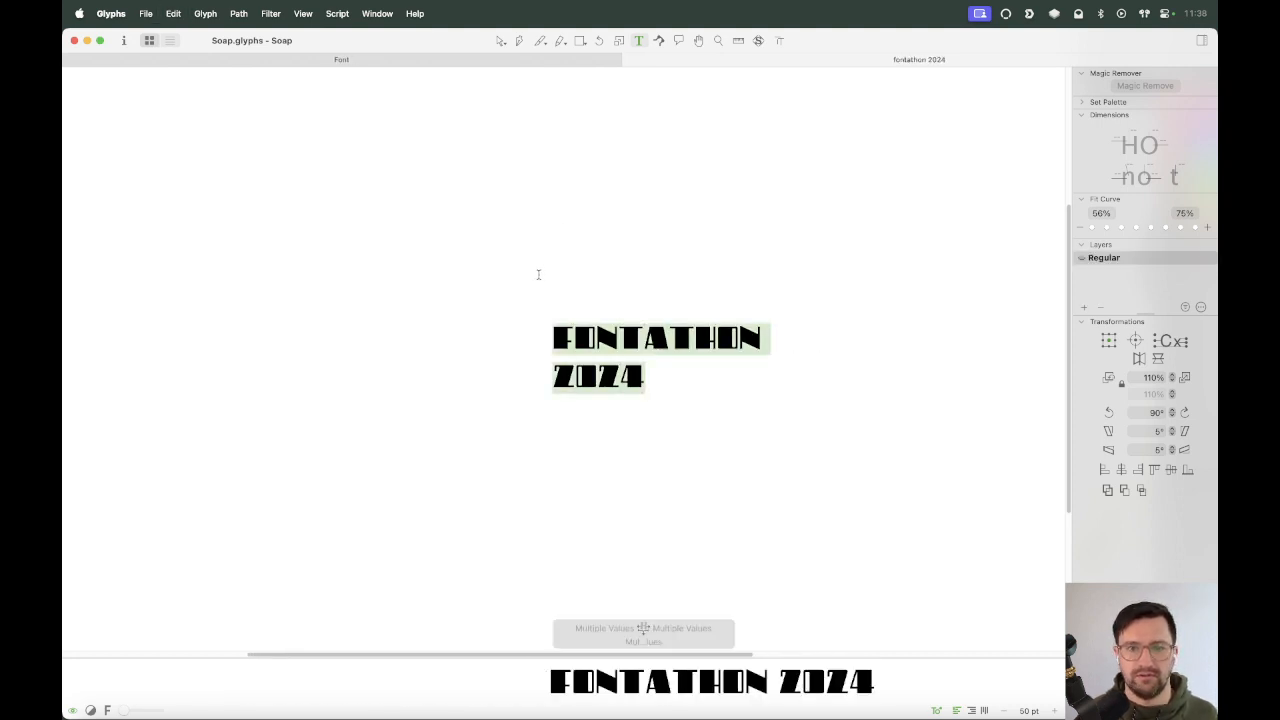
pyautogui.press('Escape')
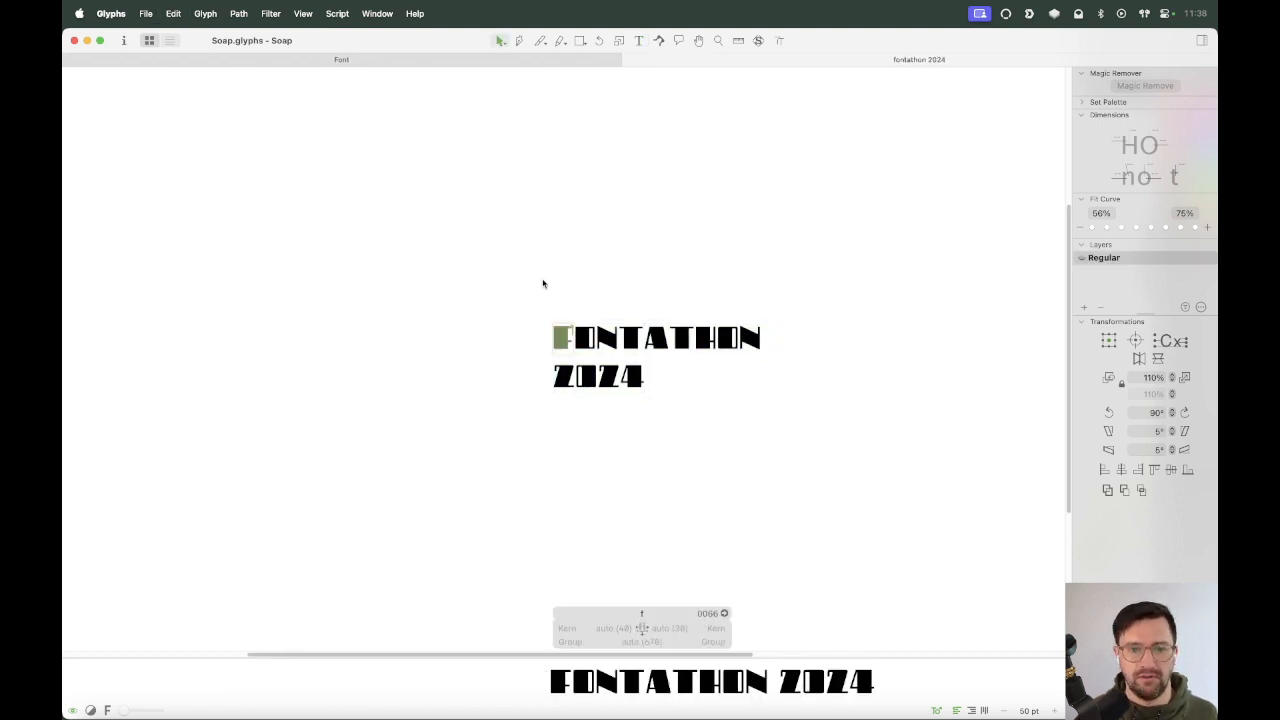
# Insert spaces in the sample word so it reads "fon ta th on".
pyautogui.press('t')
pyautogui.click(619, 340)
pyautogui.click(679, 342)
pyautogui.click(736, 343)
pyautogui.press('Escape')
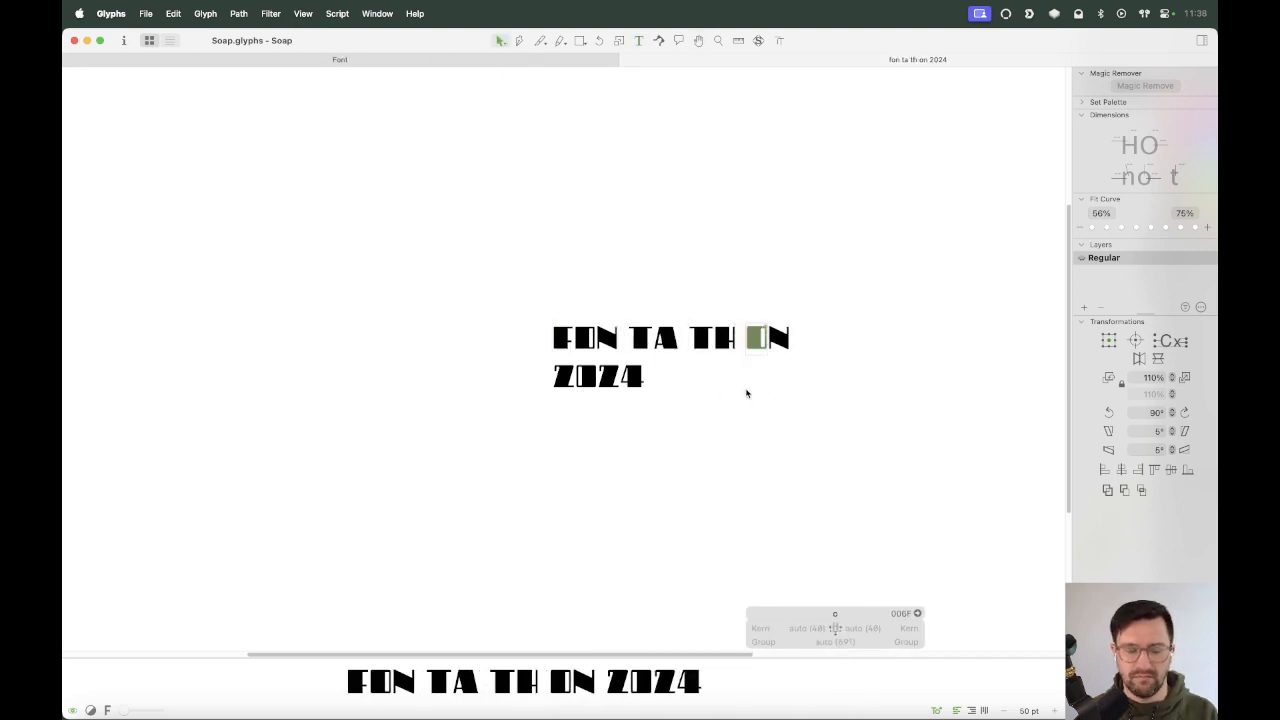
# Set the space glyph's width to 250.
pyautogui.press('super+plus')
pyautogui.click(692, 354)
pyautogui.click(681, 358)
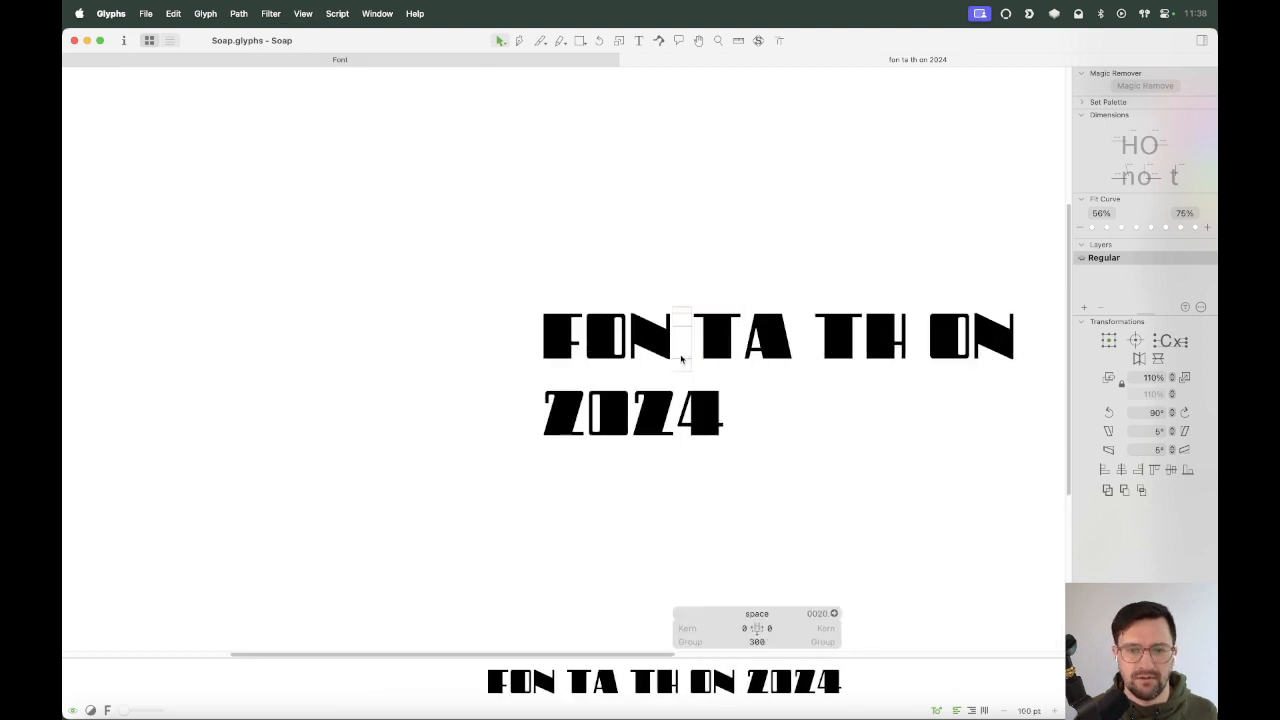
pyautogui.click(756, 641)
pyautogui.write('250')
pyautogui.press('Return')
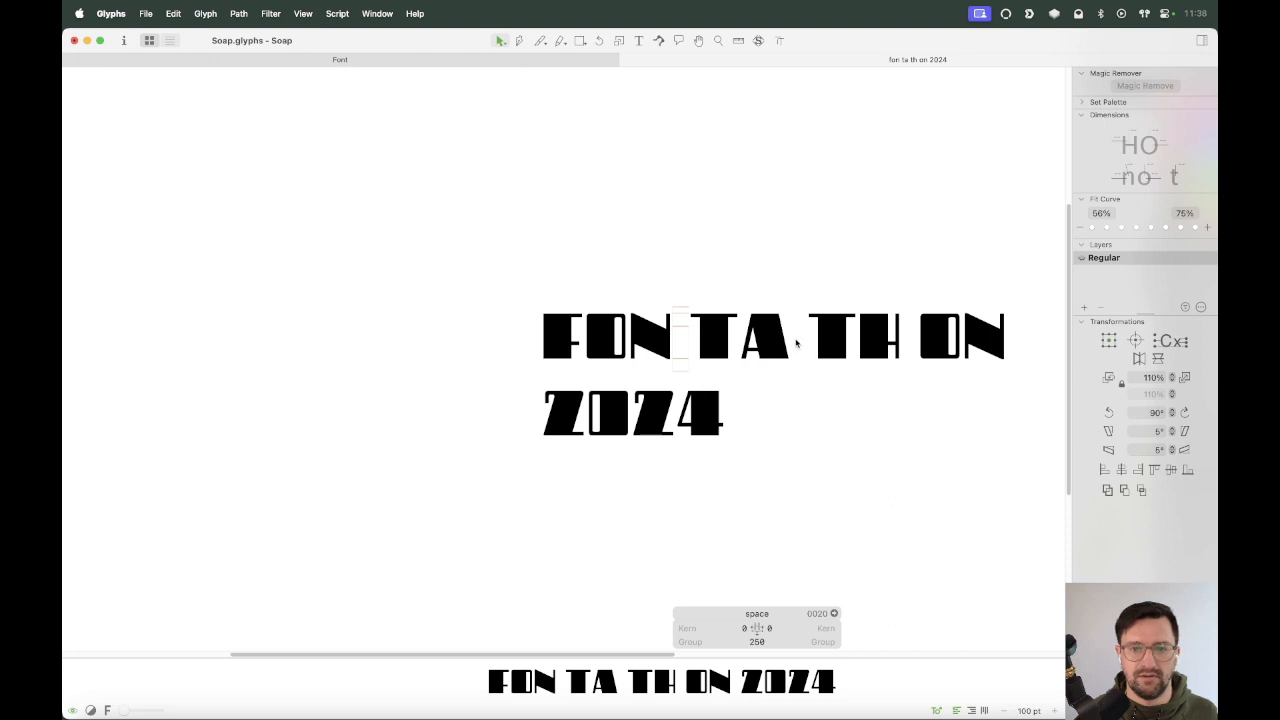
# Remove the first two inserted spaces from the sample word and add "WAWA" before 2024.
pyautogui.press('t')
pyautogui.press('BackSpace')
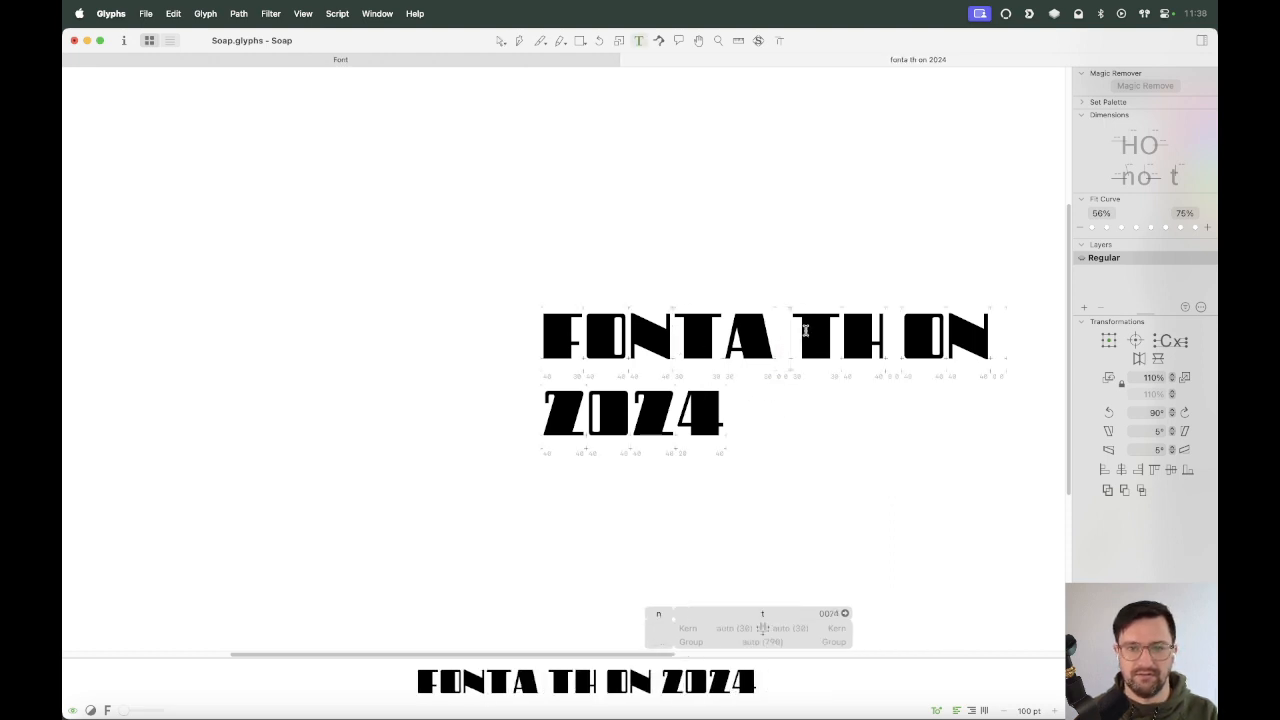
pyautogui.press('BackSpace')
pyautogui.press('Escape')
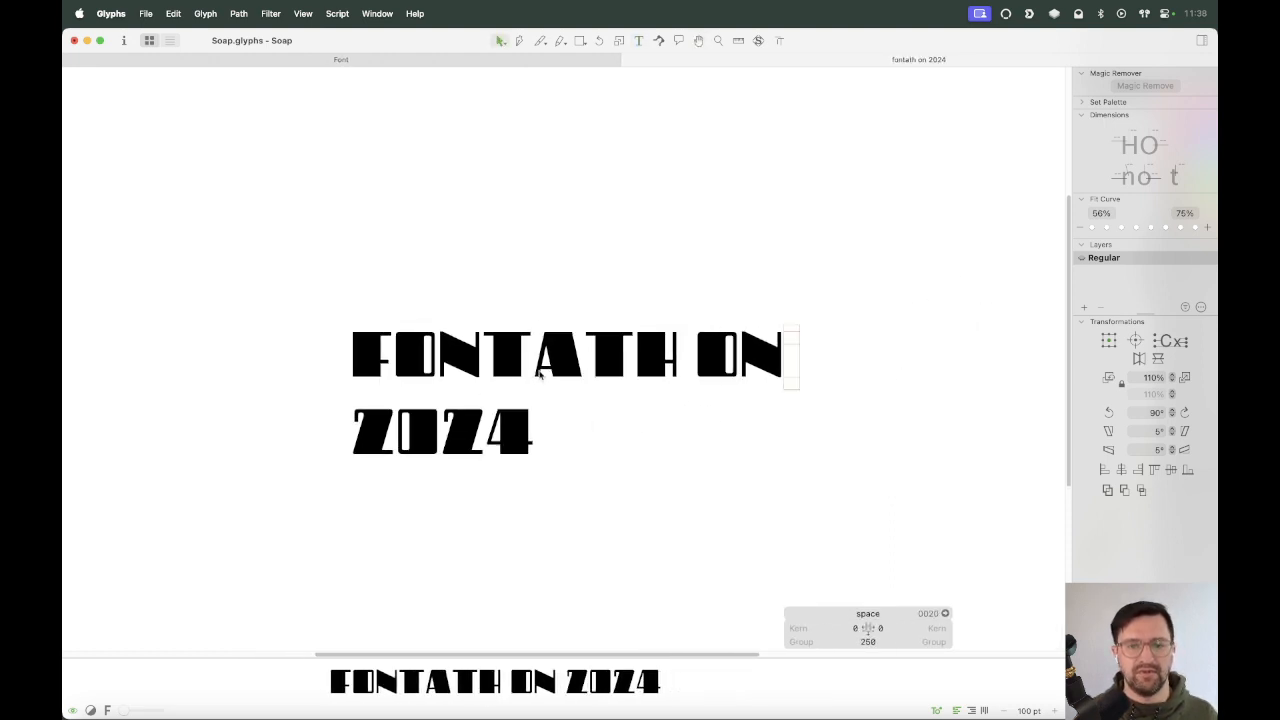
pyautogui.press('t')
pyautogui.click(799, 364)
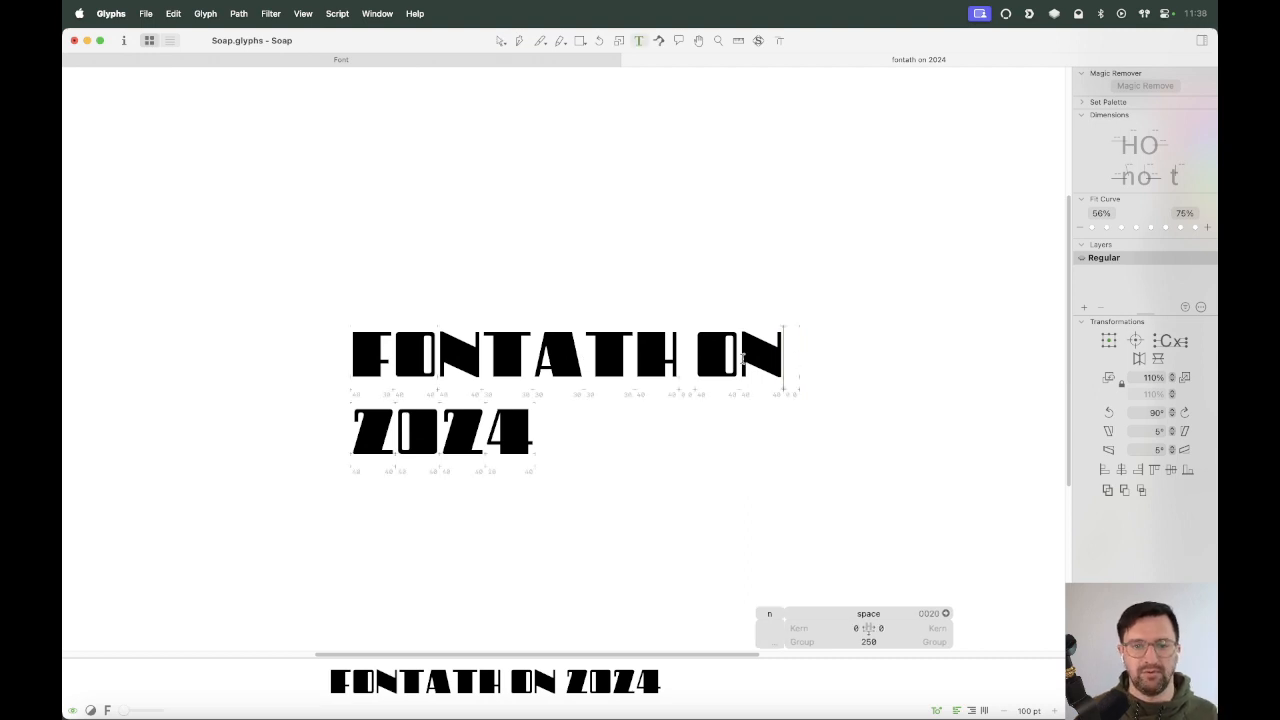
pyautogui.write('onWAWA')
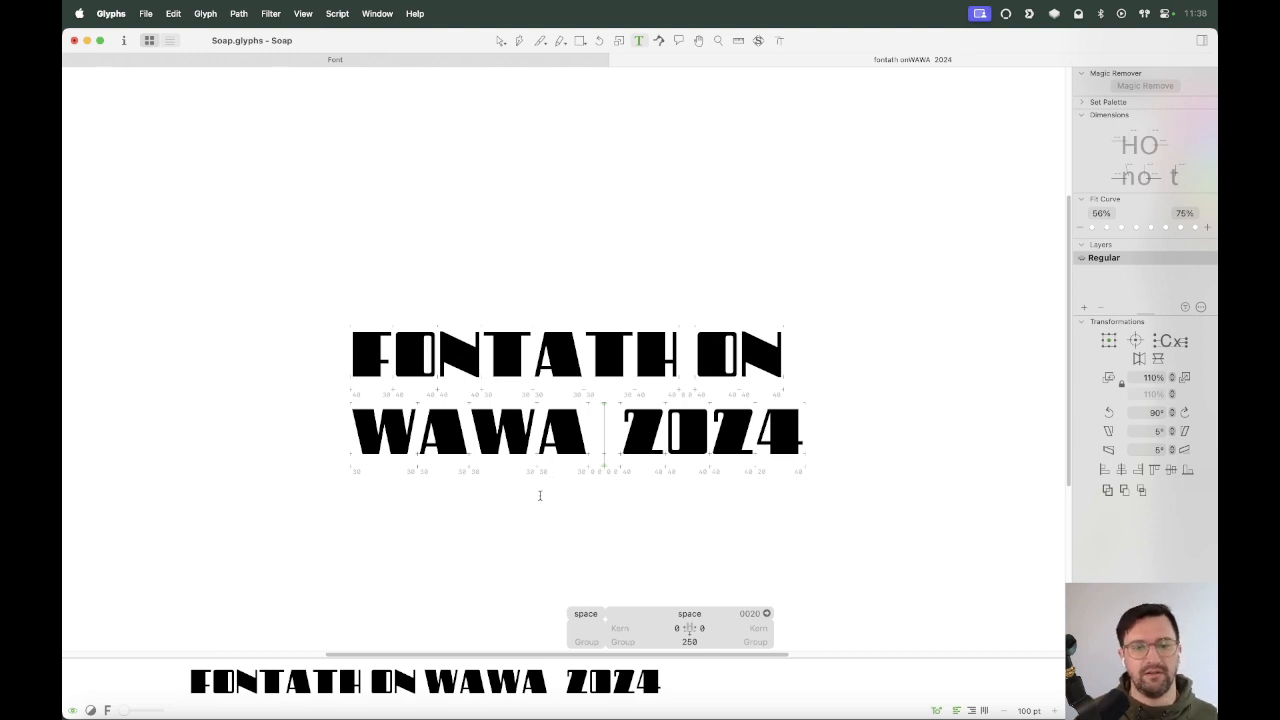
# Replace the whole sample text with the spacing strings OOHOO and HHOHH on separate lines.
pyautogui.press('super+a')
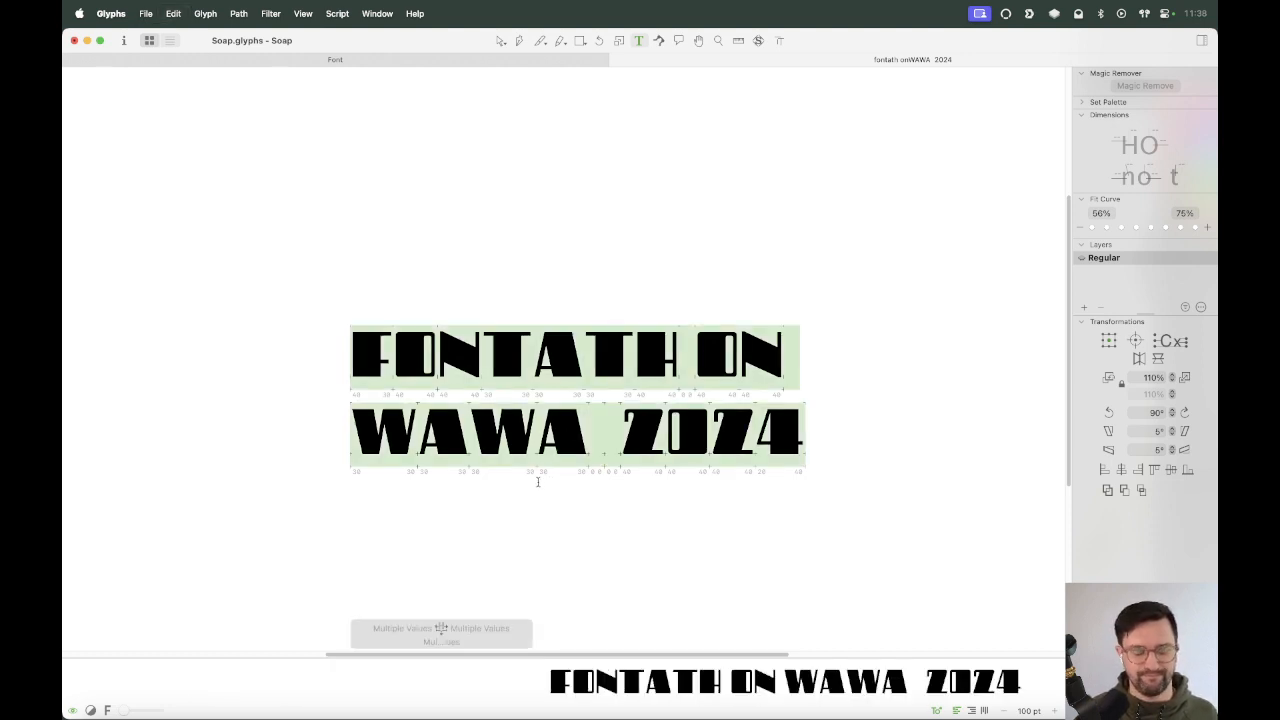
pyautogui.write('OOHOO')
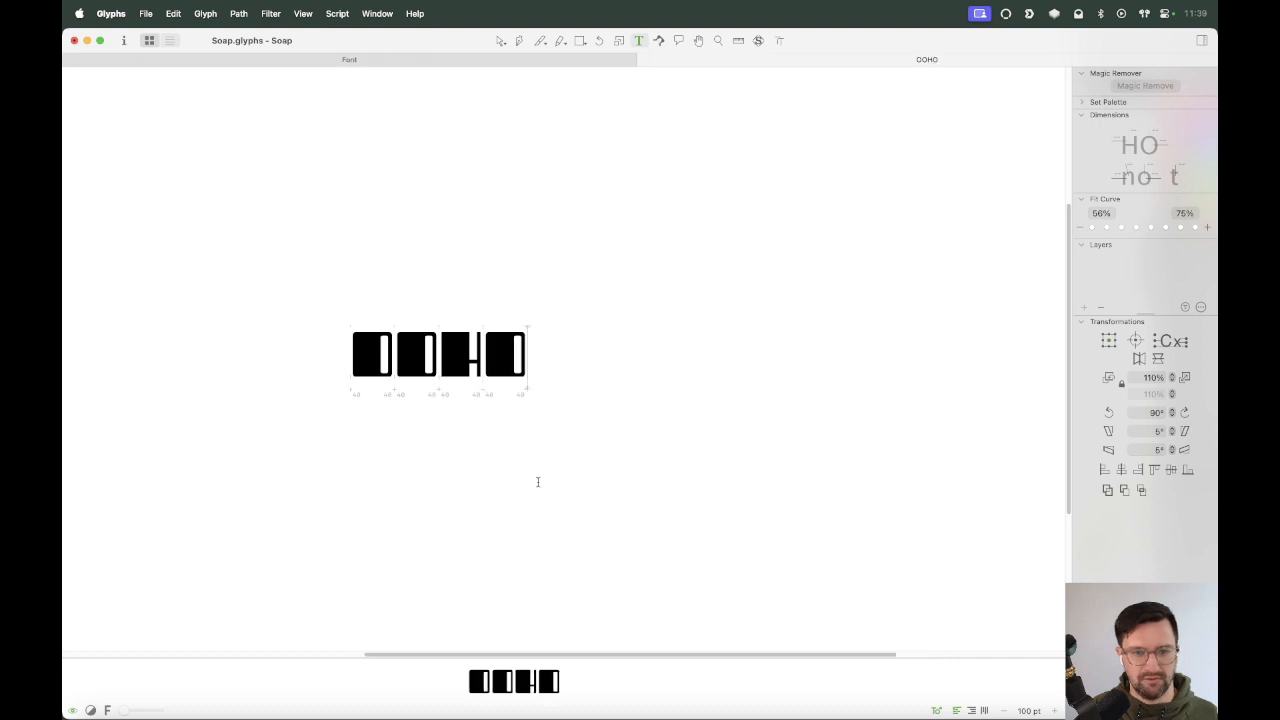
pyautogui.press('Return')
pyautogui.write('HHOHH')
pyautogui.press('Return')
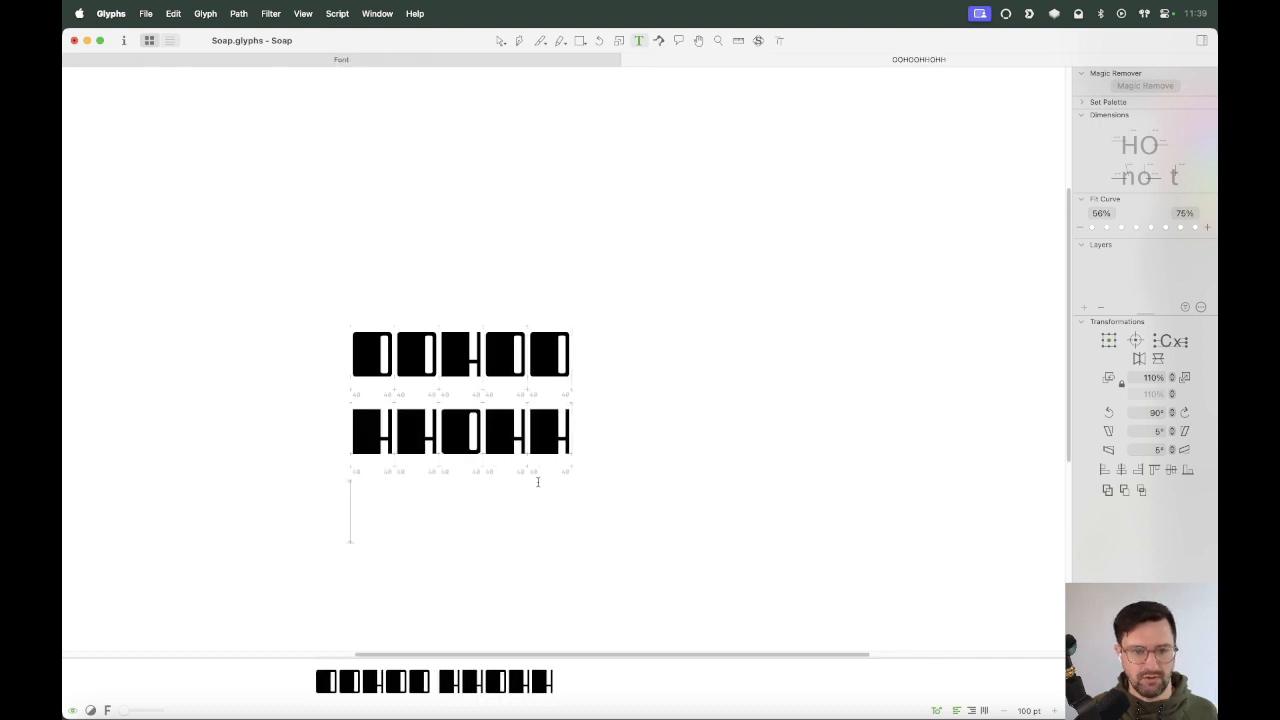
# Replace the middle letter of both spacing strings with V and add a third line reading AVAVA.
pyautogui.click(465, 359)
pyautogui.press('BackSpace')
pyautogui.write('V')
pyautogui.hotkey('shift', 'Left')
pyautogui.write('V')
pyautogui.press('Down')
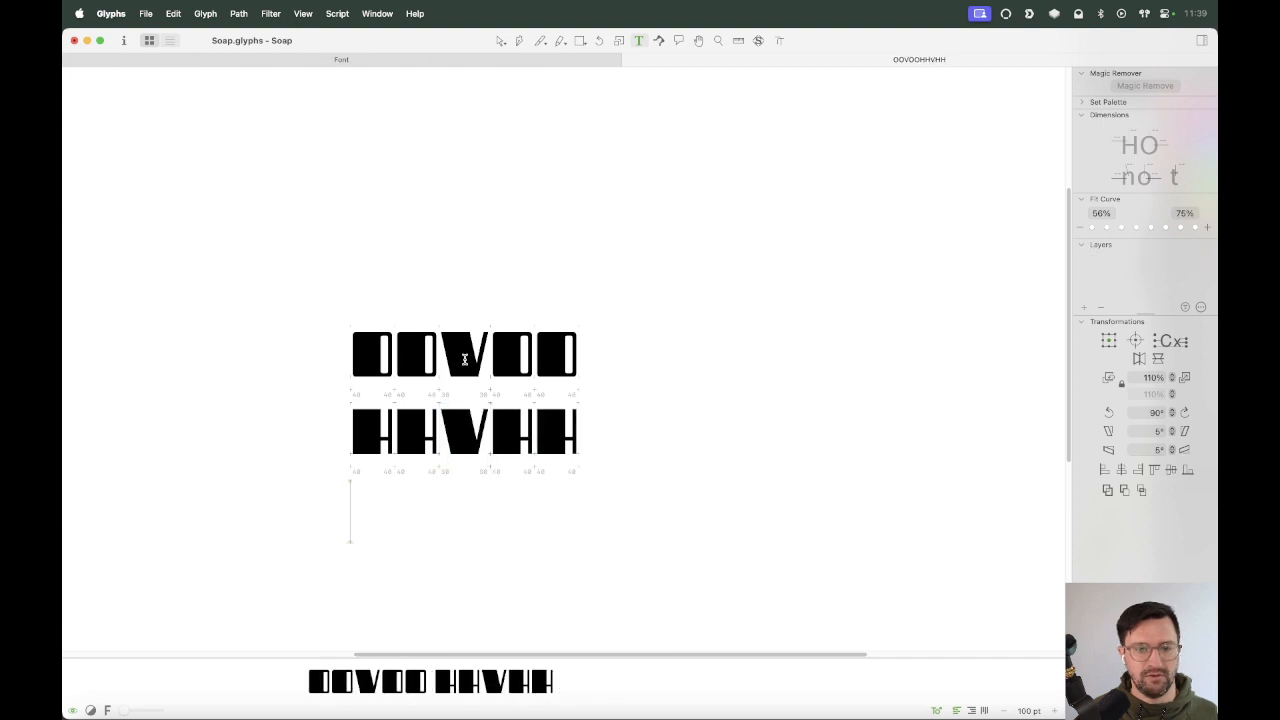
pyautogui.write('AVAVA')
# Set both the left and right kerning groups of the first V in AVAVA to A.
pyautogui.press('Escape')
pyautogui.press('z')
pyautogui.moveTo(603, 438); pyautogui.dragTo(265, 617)
pyautogui.press('space')
pyautogui.moveTo(608, 277); pyautogui.dragTo(514, 434)
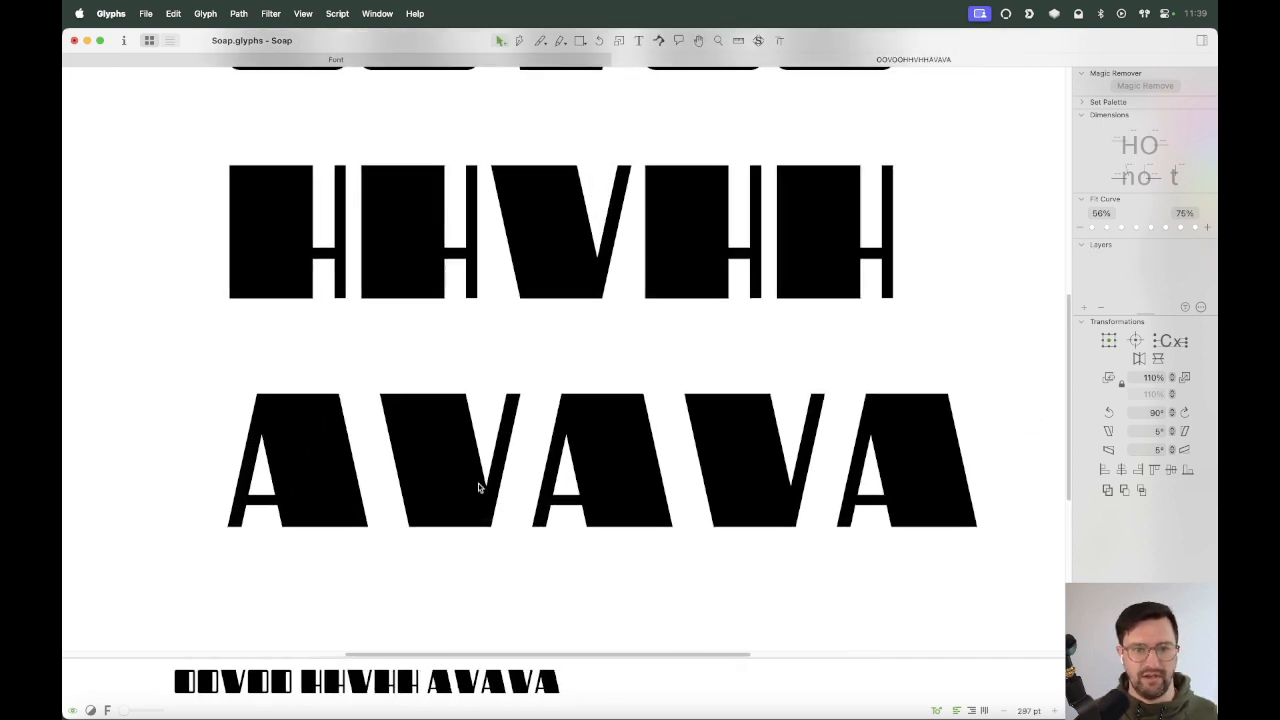
pyautogui.doubleClick(474, 503)
pyautogui.hscroll(-5, 560, 560)
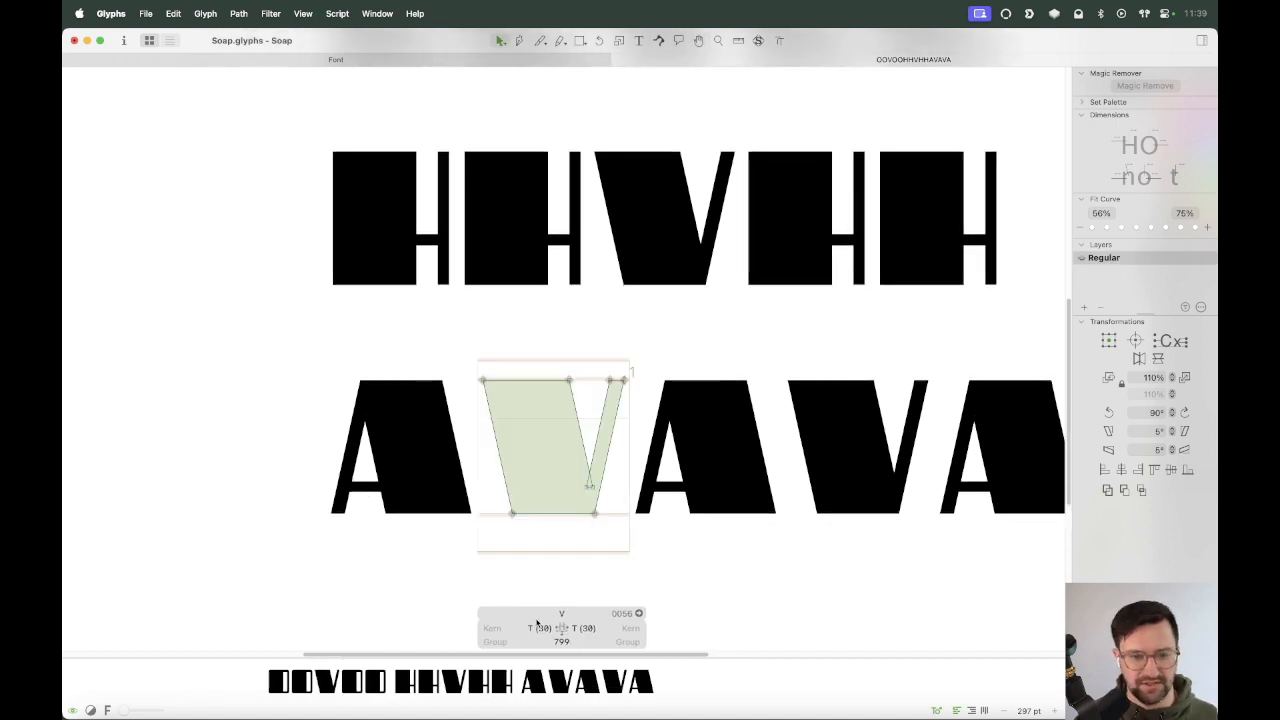
pyautogui.click(498, 642)
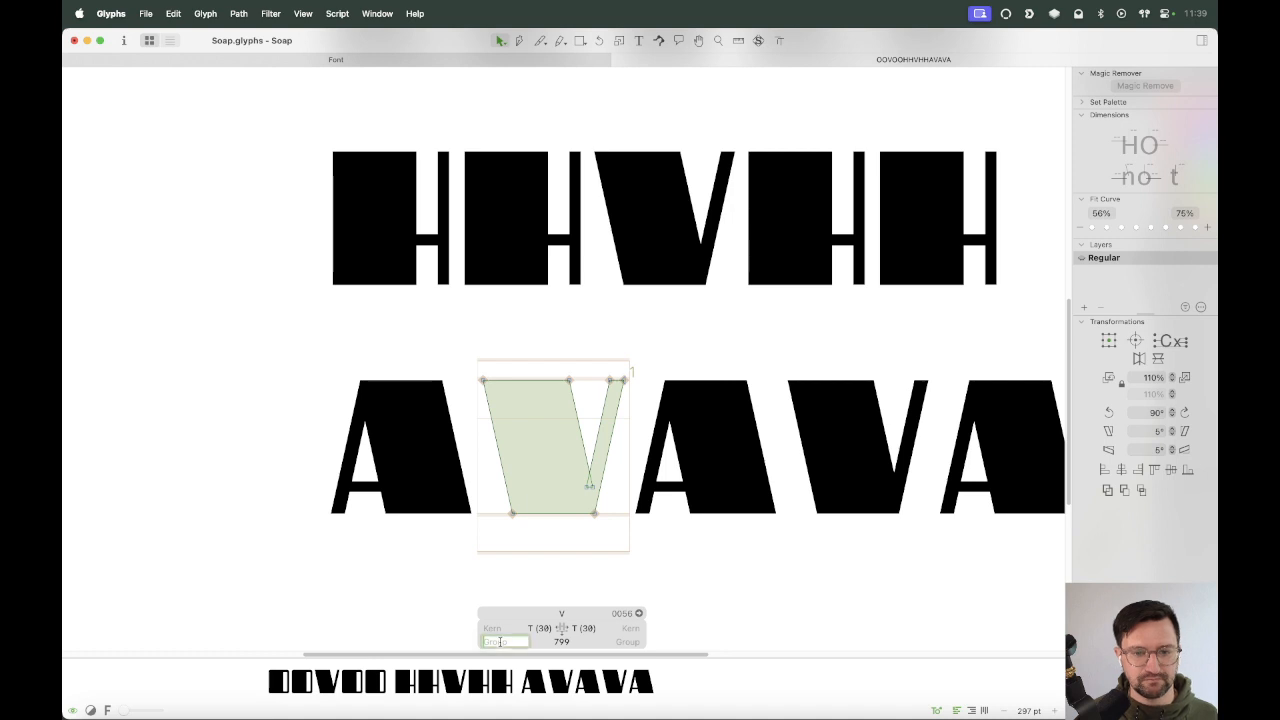
pyautogui.write('A')
pyautogui.press('Tab')
pyautogui.write('A')
# Kern the first V in AVAVA by -20 against the A on each side.
pyautogui.click(500, 630)
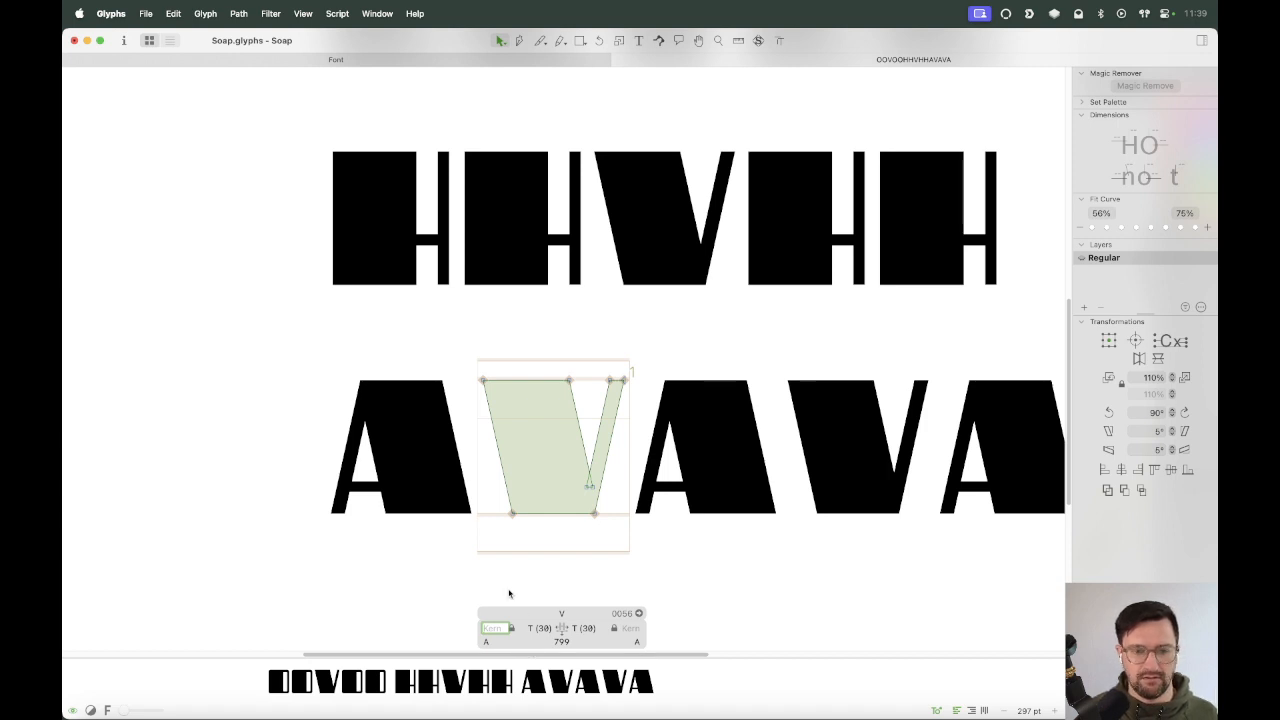
pyautogui.write('20')
pyautogui.press('Return')
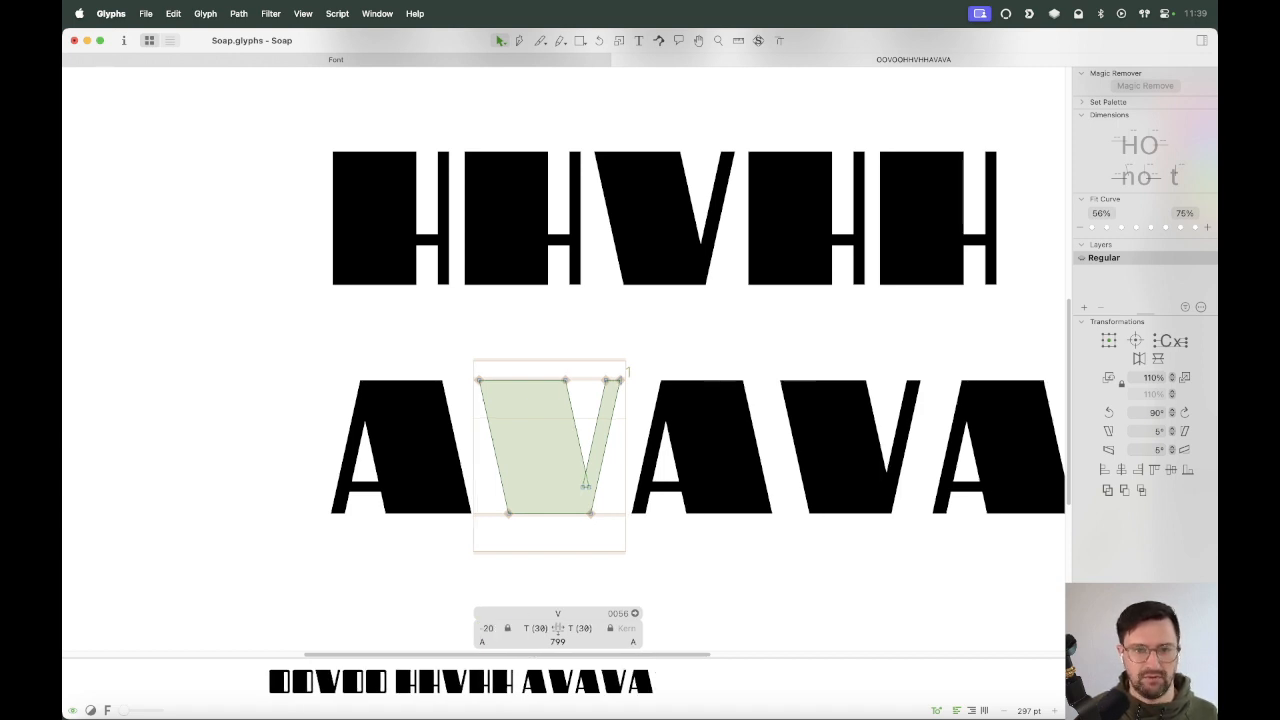
pyautogui.click(625, 628)
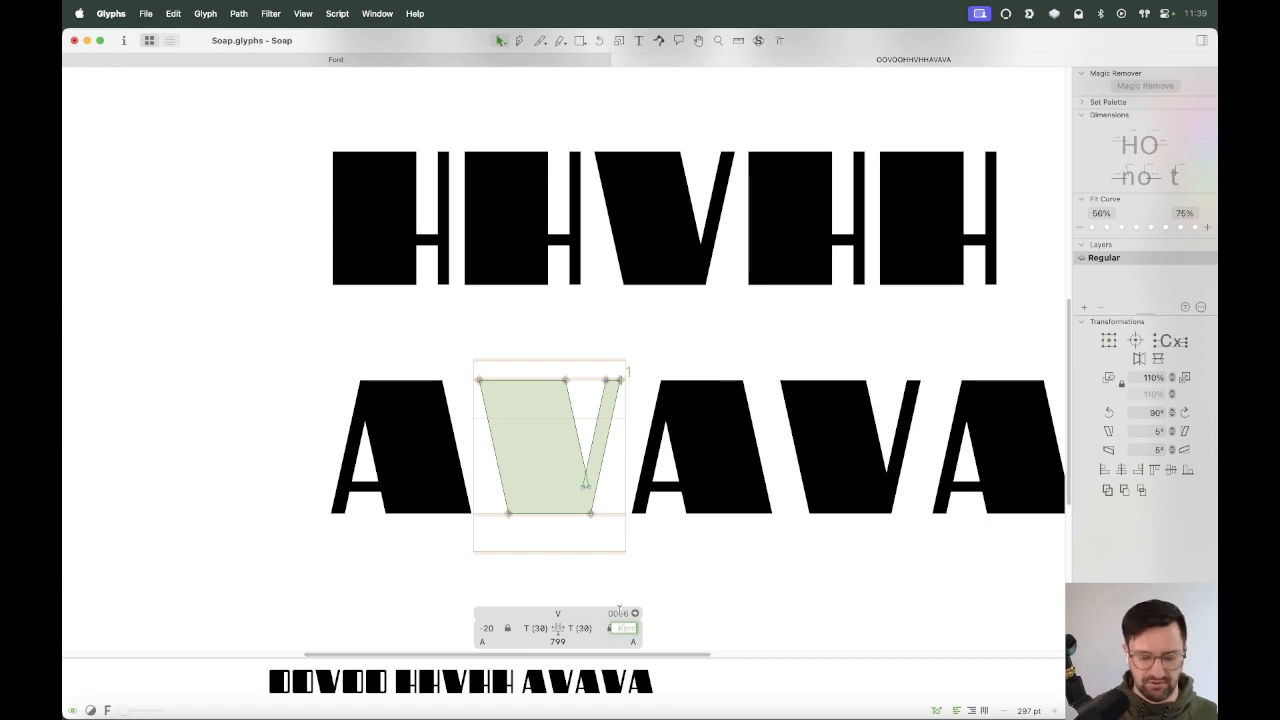
pyautogui.press('Return')
pyautogui.click(630, 628)
pyautogui.press('BackSpace')
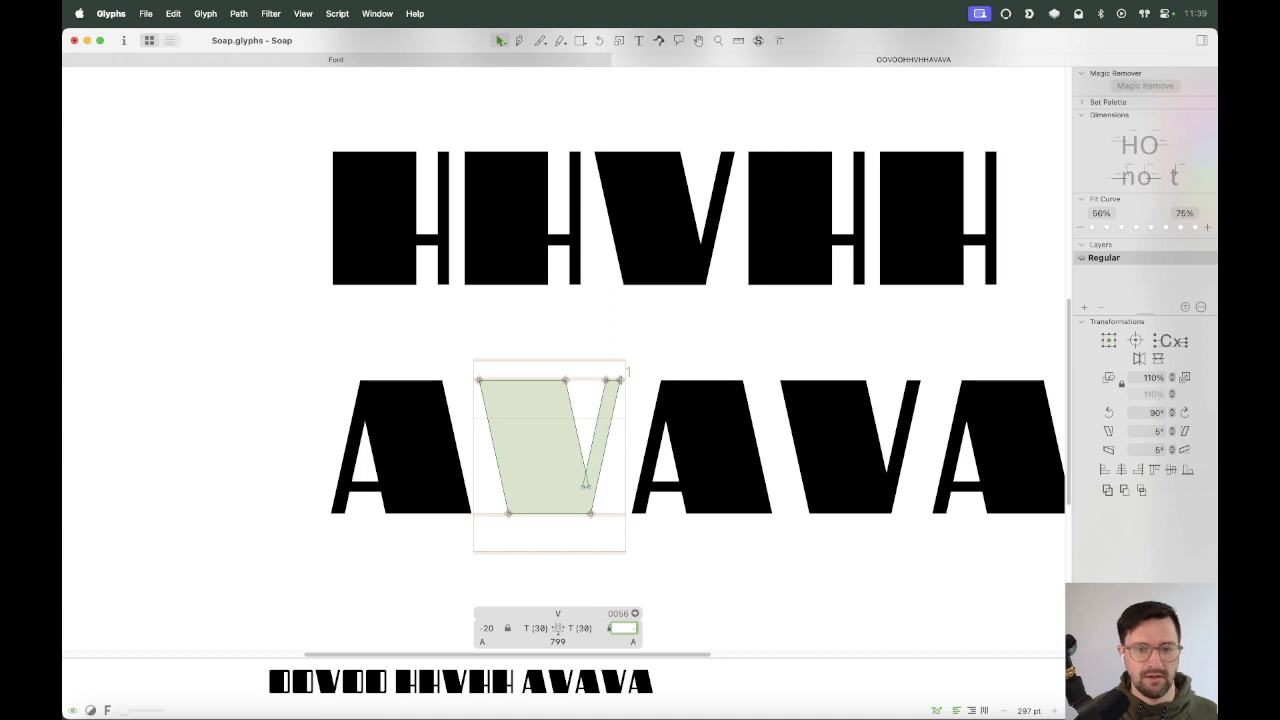
pyautogui.write('-20')
pyautogui.press('Return')
# Tighten the kerning on both sides of the first V in AVAVA to -110.
pyautogui.hotkey('ctrl', 'alt', 'Left')
pyautogui.hotkey('ctrl', 'alt', 'Left')
pyautogui.hotkey('ctrl', 'alt', 'Left')
pyautogui.hotkey('ctrl', 'alt', 'Left')
pyautogui.hotkey('ctrl', 'alt', 'Left')
pyautogui.hotkey('ctrl', 'alt', 'Left')
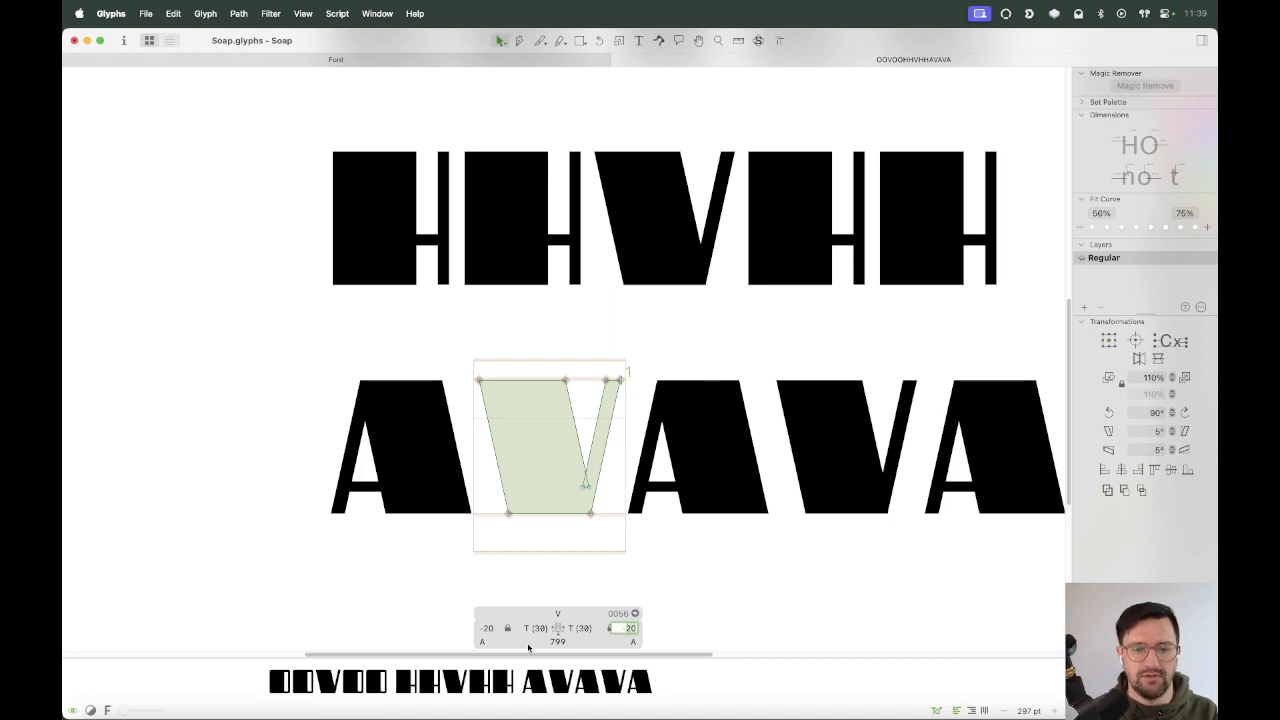
pyautogui.hotkey('ctrl', 'alt', 'Left')
pyautogui.hotkey('ctrl', 'alt', 'Left')
pyautogui.hotkey('ctrl', 'alt', 'Left')
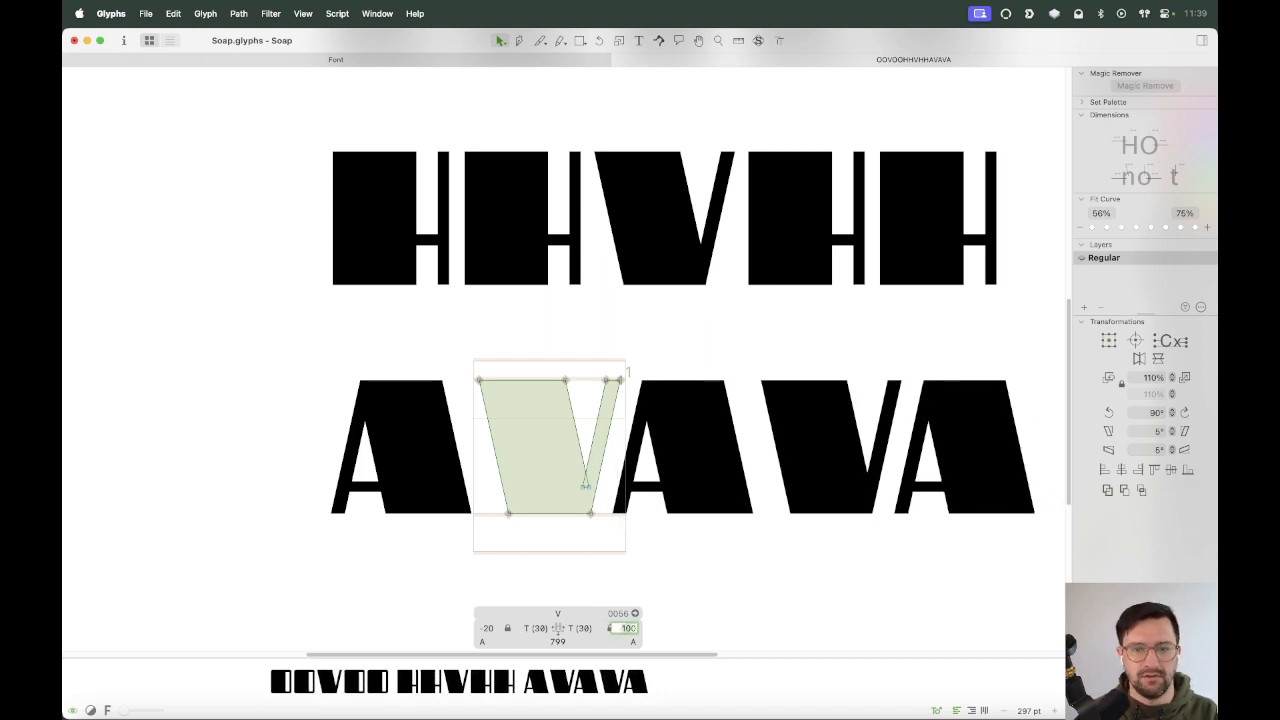
pyautogui.click(489, 628)
pyautogui.hotkey('shift', 'Down')
pyautogui.hotkey('shift', 'Down')
pyautogui.hotkey('shift', 'Down')
pyautogui.hotkey('shift', 'Down')
pyautogui.hotkey('shift', 'Down')
pyautogui.hotkey('shift', 'Down')
pyautogui.hotkey('shift', 'Down')
pyautogui.hotkey('shift', 'Down')
pyautogui.hotkey('shift', 'Down')
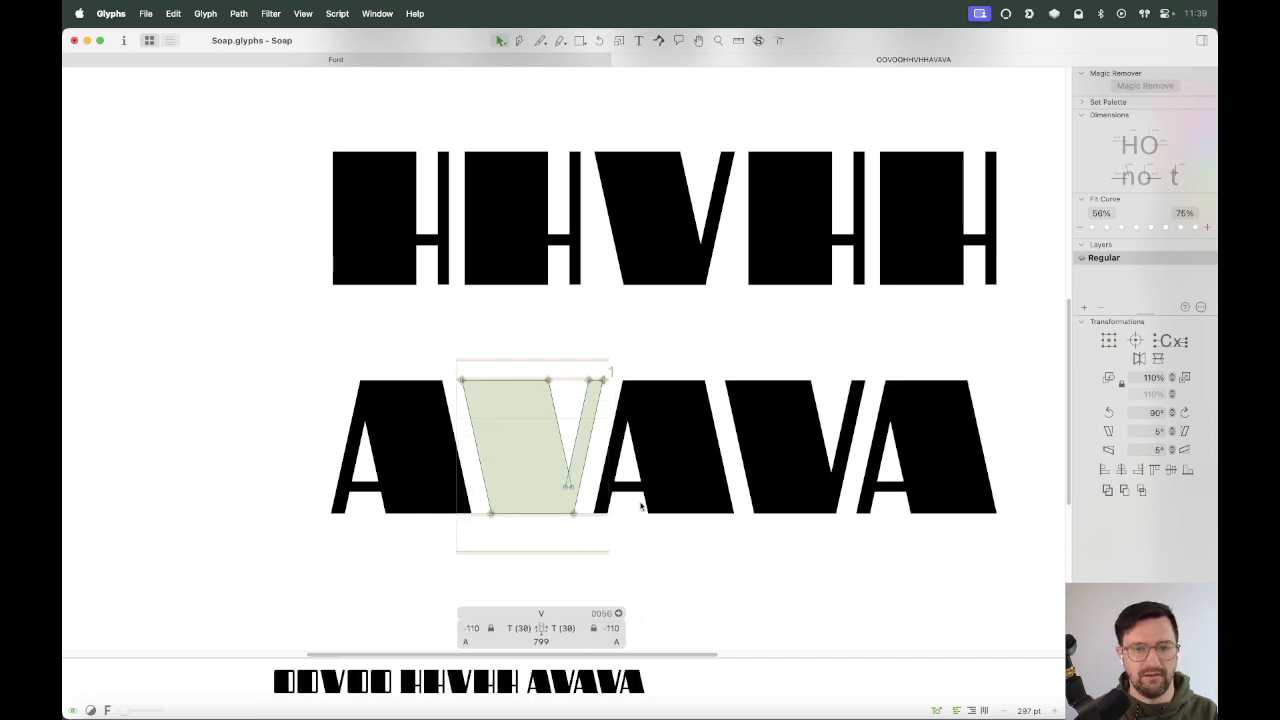
# Loosen the kerning on both sides of the second V in AVAVA to -90.
pyautogui.press('super+minus')
pyautogui.press('Escape')
pyautogui.press('Escape')
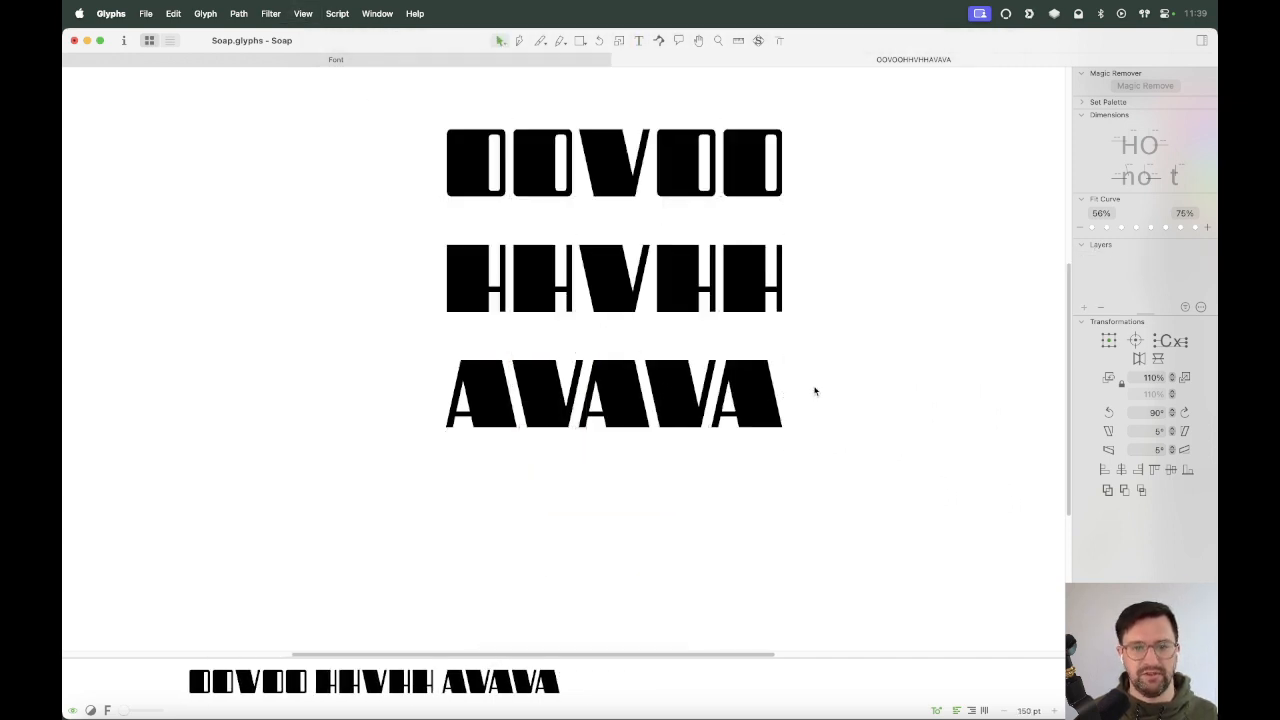
pyautogui.moveTo(823, 309); pyautogui.dragTo(754, 429)
pyautogui.doubleClick(612, 513)
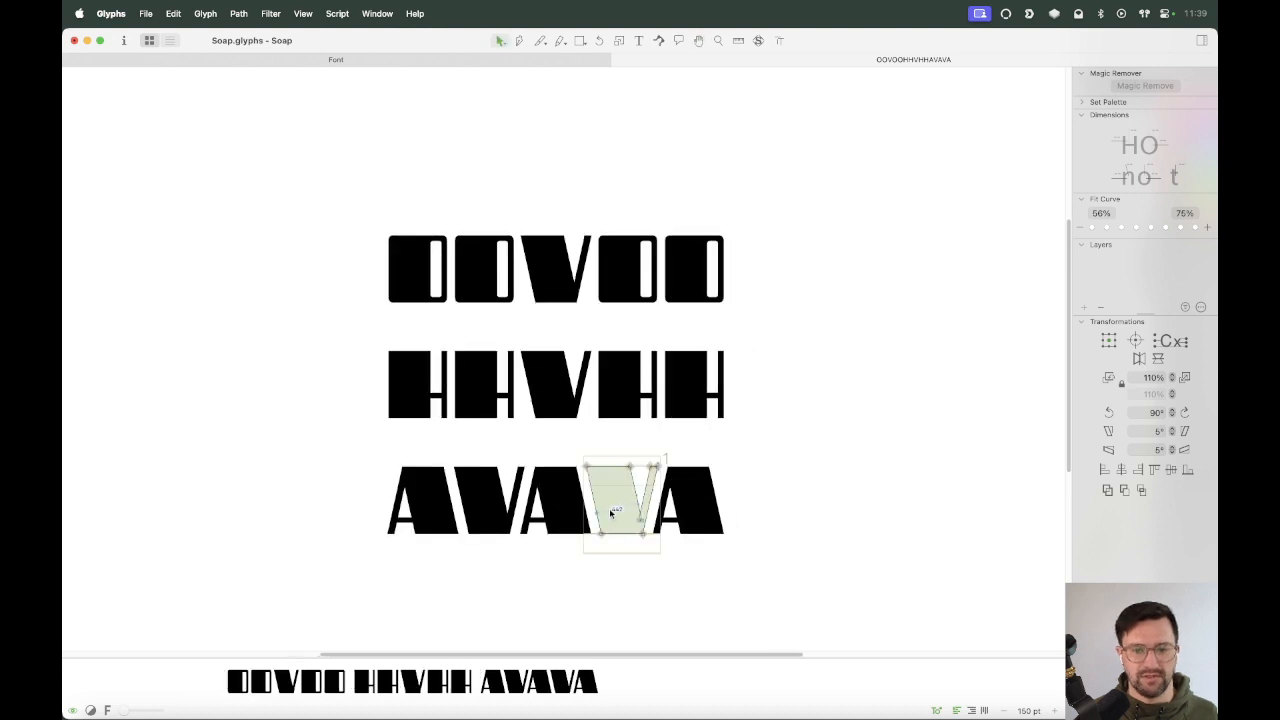
pyautogui.click(608, 629)
pyautogui.hotkey('shift', 'Down')
pyautogui.hotkey('shift', 'Up')
pyautogui.hotkey('shift', 'Up')
pyautogui.hotkey('shift', 'Up')
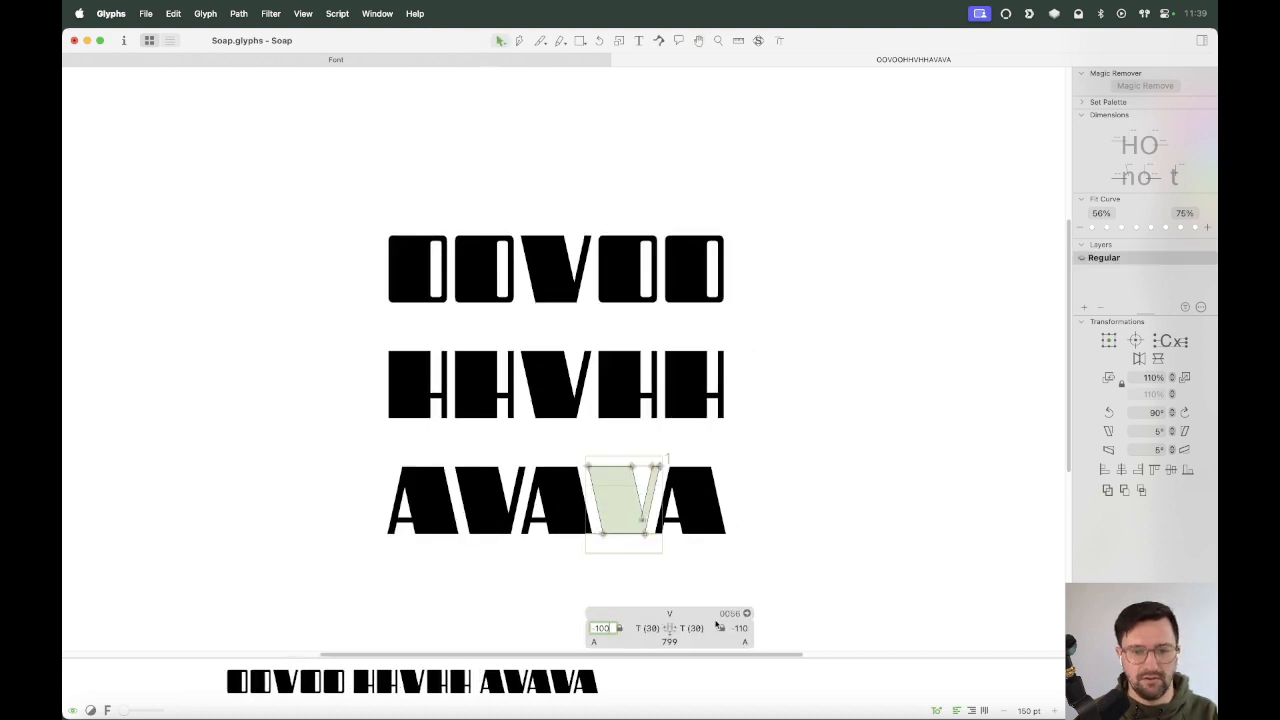
pyautogui.click(743, 629)
pyautogui.hotkey('shift', 'Up')
pyautogui.hotkey('shift', 'Up')
pyautogui.click(750, 529)
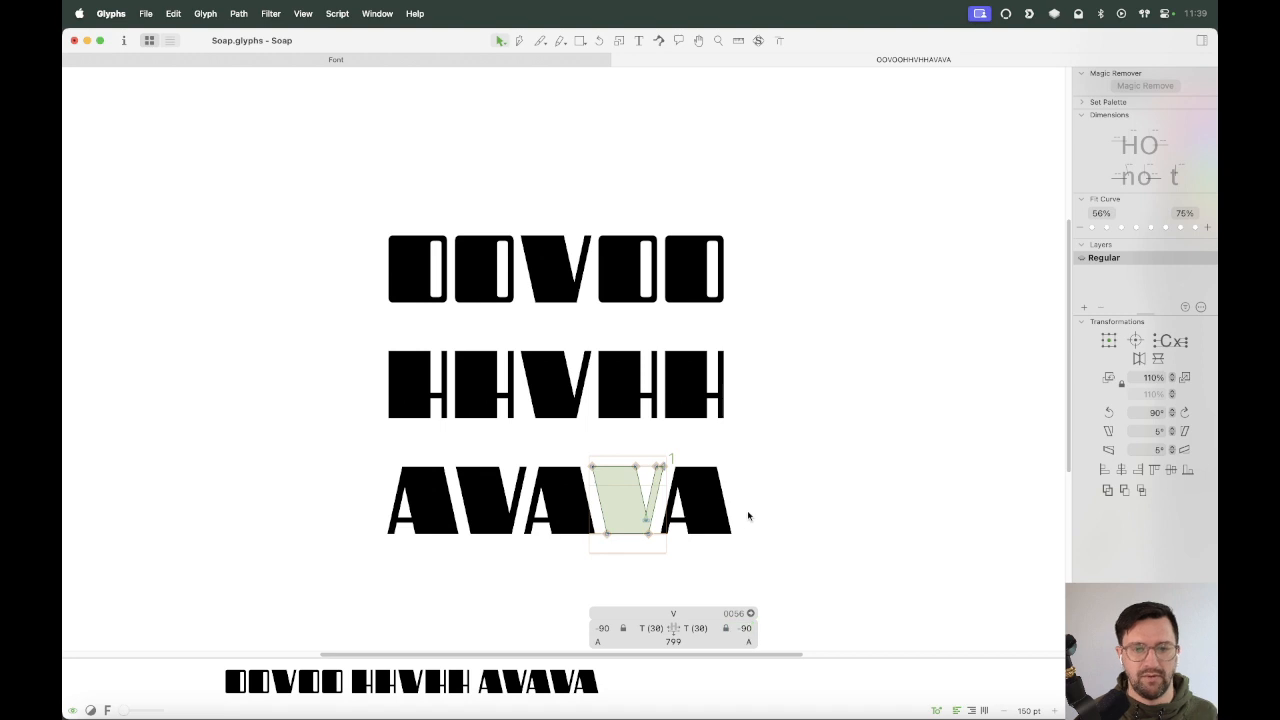
# Add a fourth line reading AWAWA below AVAVA in the sample text.
pyautogui.press('Escape')
pyautogui.click(754, 506)
pyautogui.press('Return')
pyautogui.write('AWAWA')
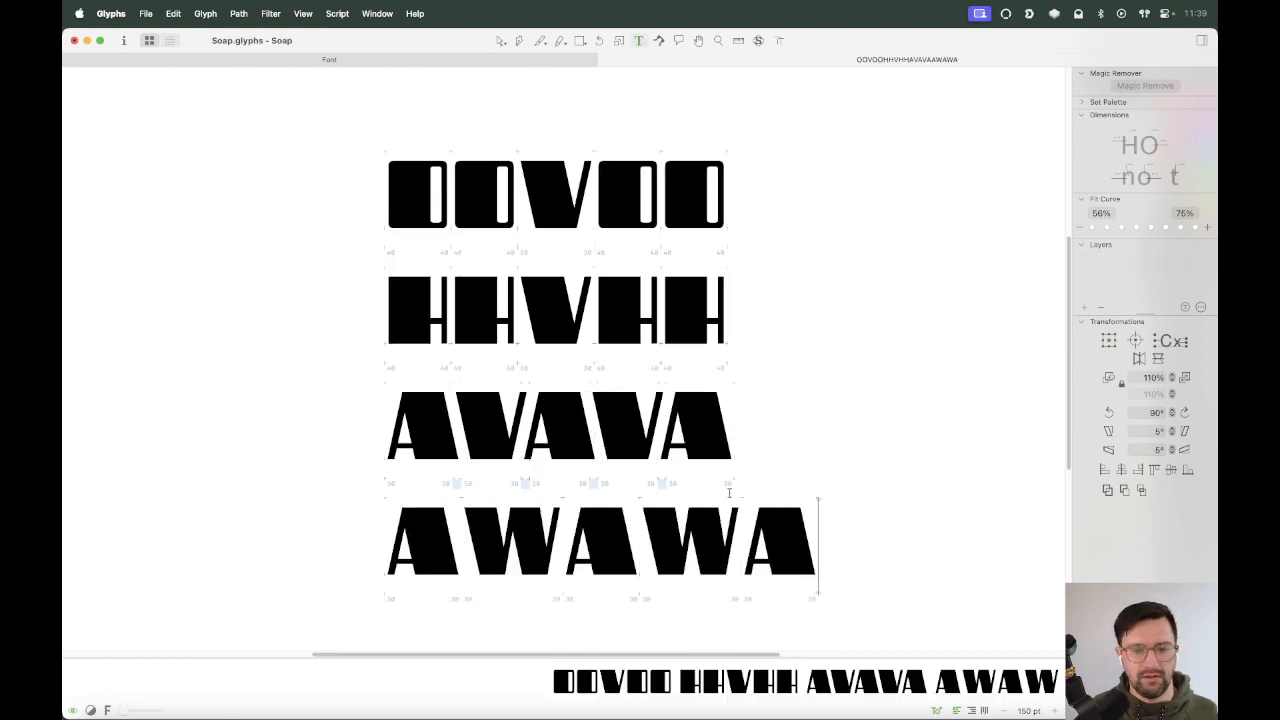
# Open the first W in AWAWA for editing and show the Kerning window beside the sample text.
pyautogui.press('Escape')
pyautogui.doubleClick(520, 563)
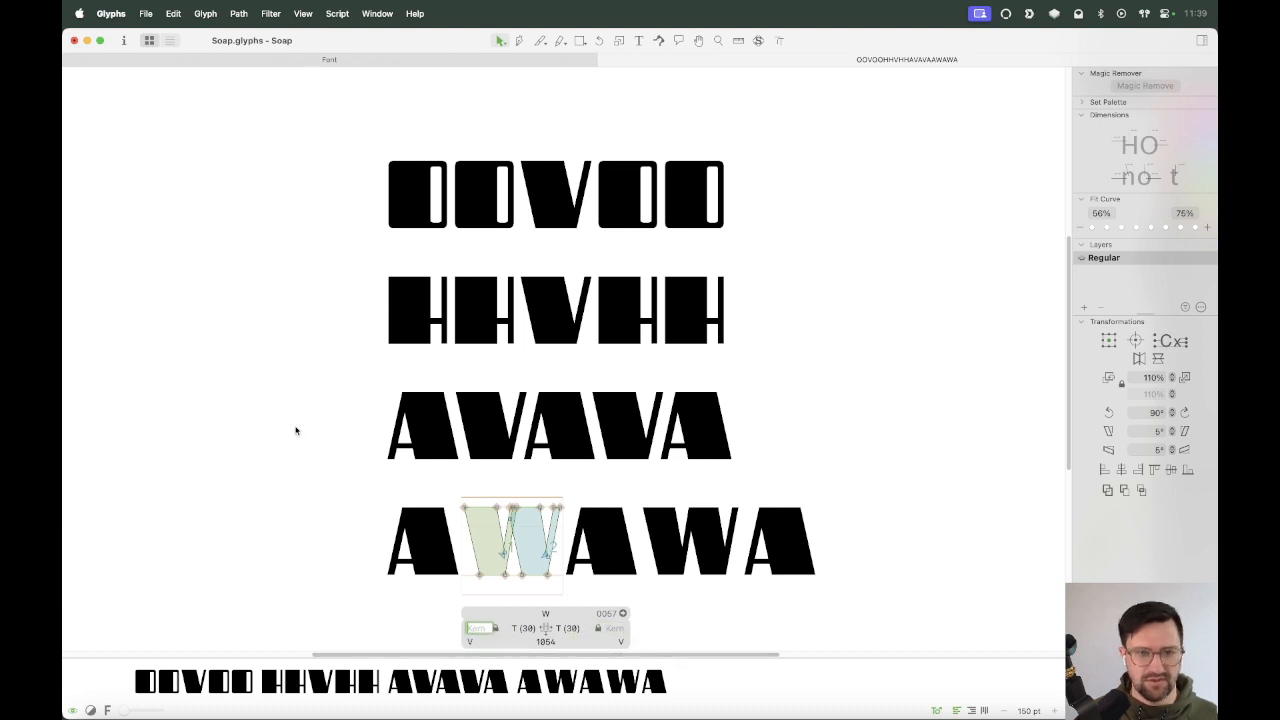
pyautogui.click(354, 16)
pyautogui.moveTo(372, 16)
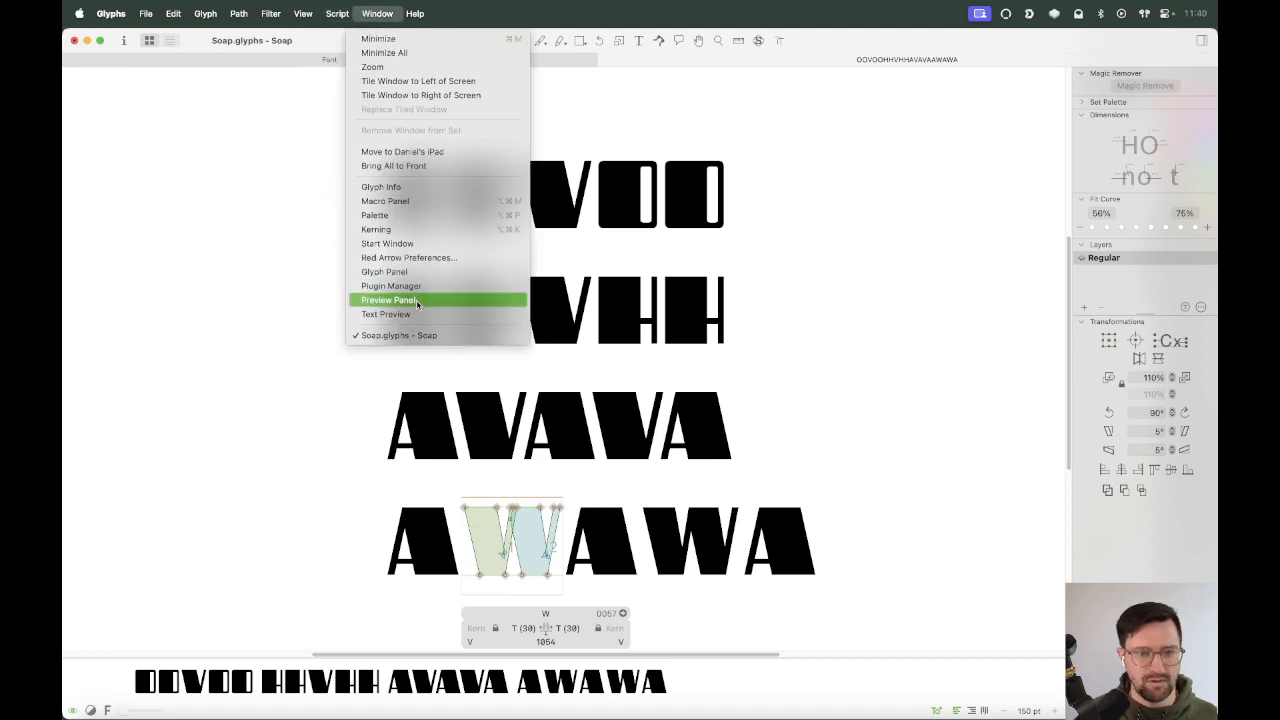
pyautogui.click(403, 230)
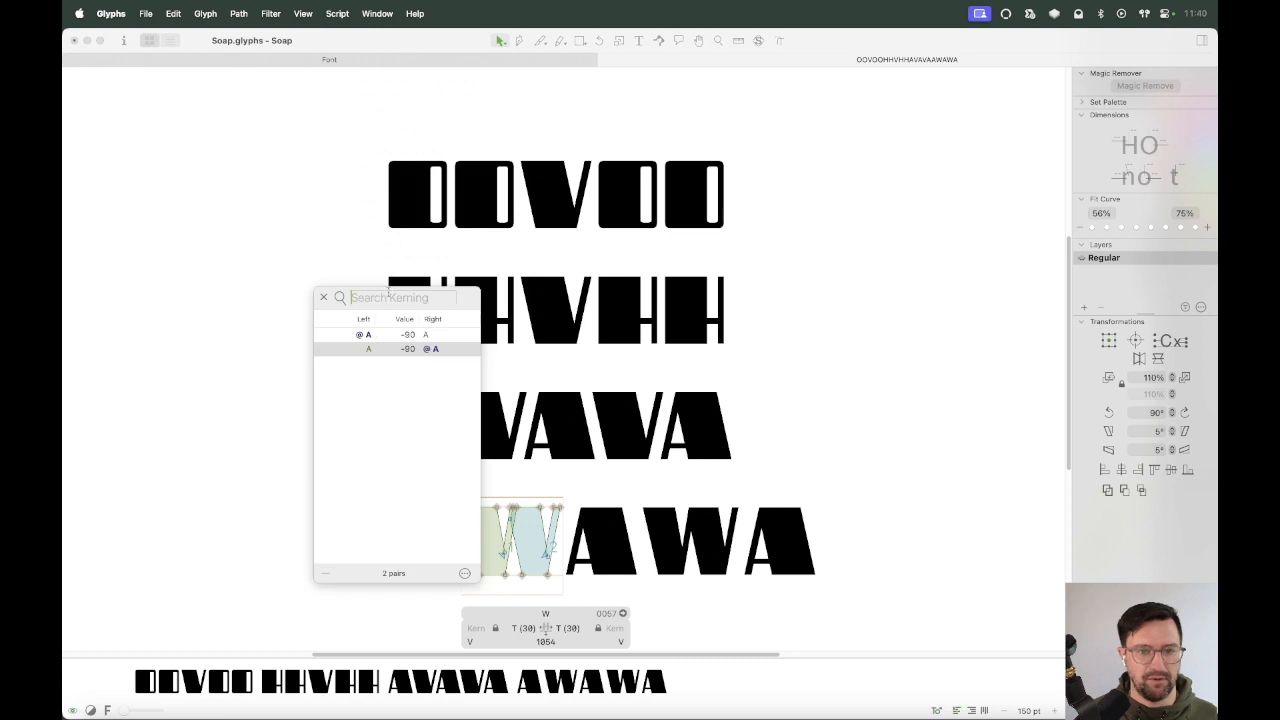
pyautogui.moveTo(474, 345); pyautogui.dragTo(314, 282)
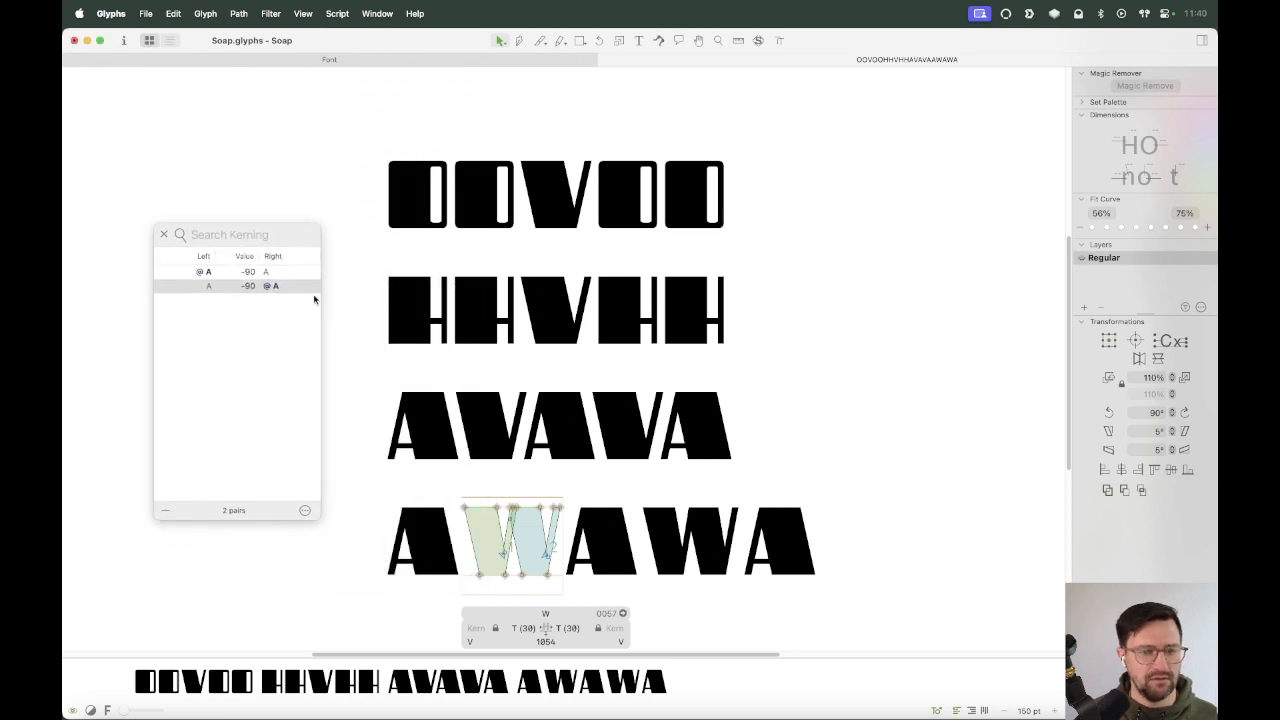
# Set the W's left and right kerning groups to A.
pyautogui.click(504, 645)
pyautogui.write('A')
pyautogui.click(615, 645)
pyautogui.write('A')
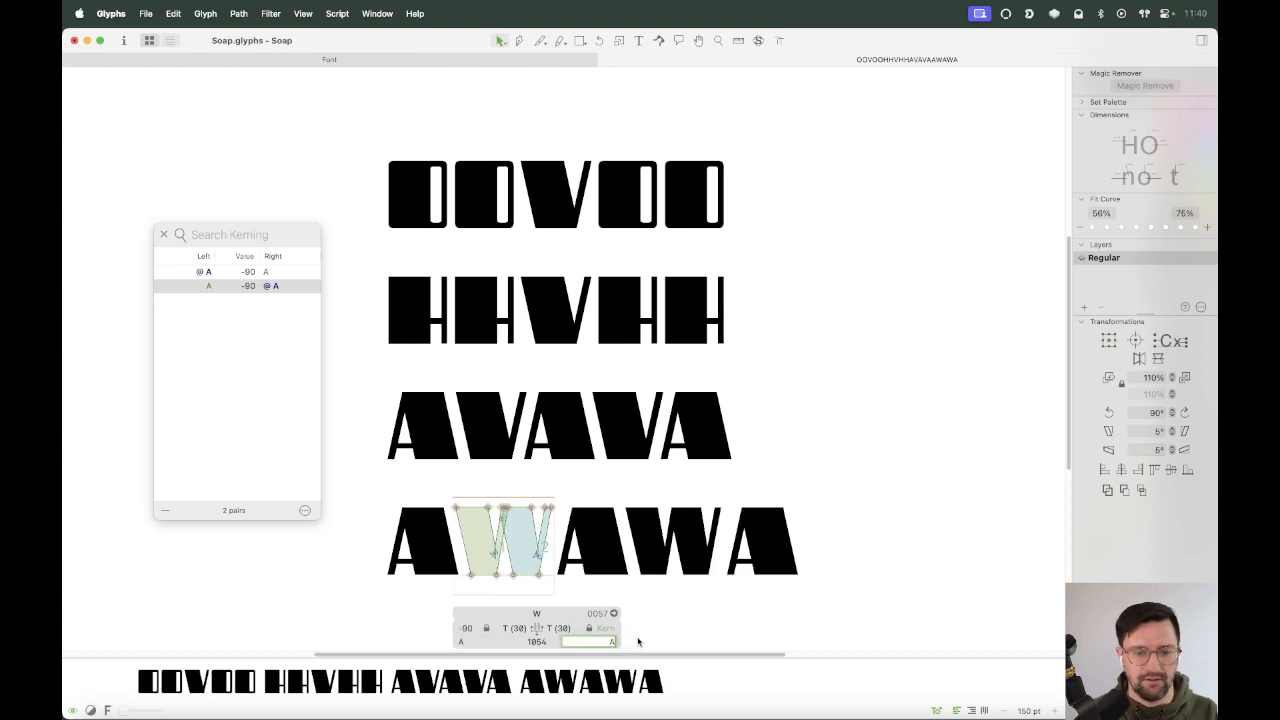
pyautogui.press('Return')
pyautogui.press('Escape')
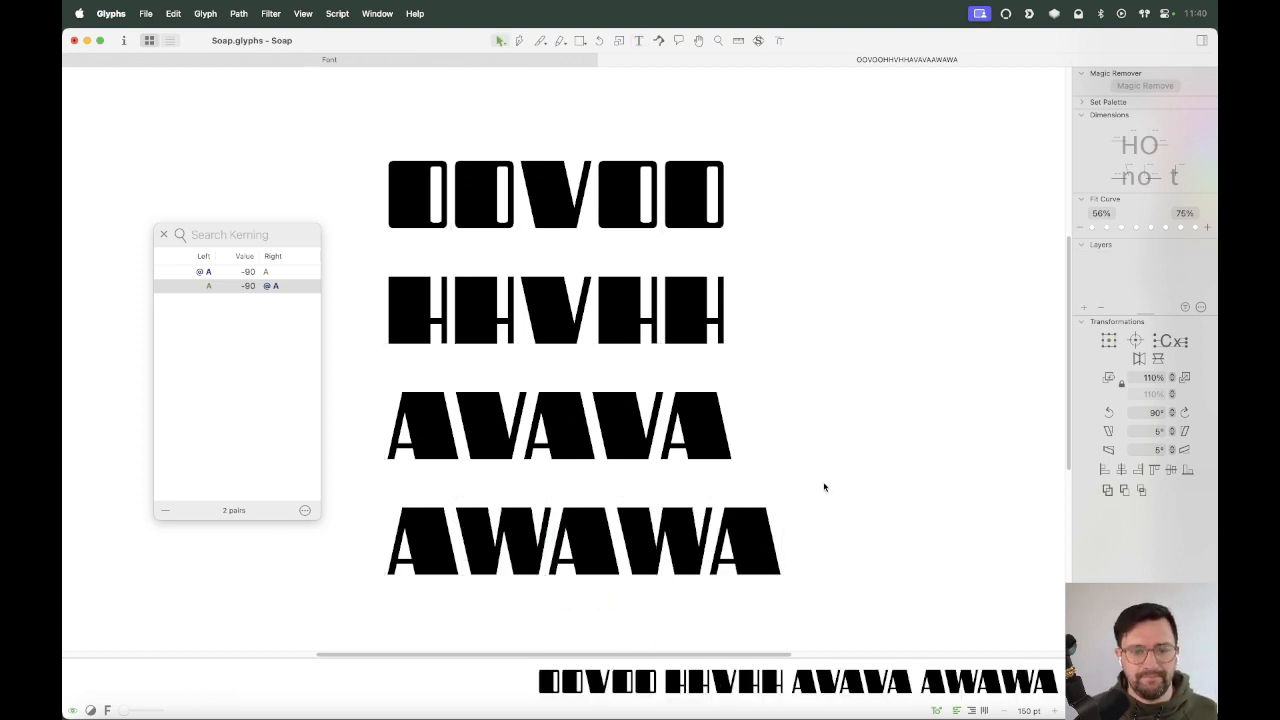
# Add a fifth line reading ATATA below AWAWA in the sample text.
pyautogui.press('t')
pyautogui.press('Return')
pyautogui.write('ATATA')
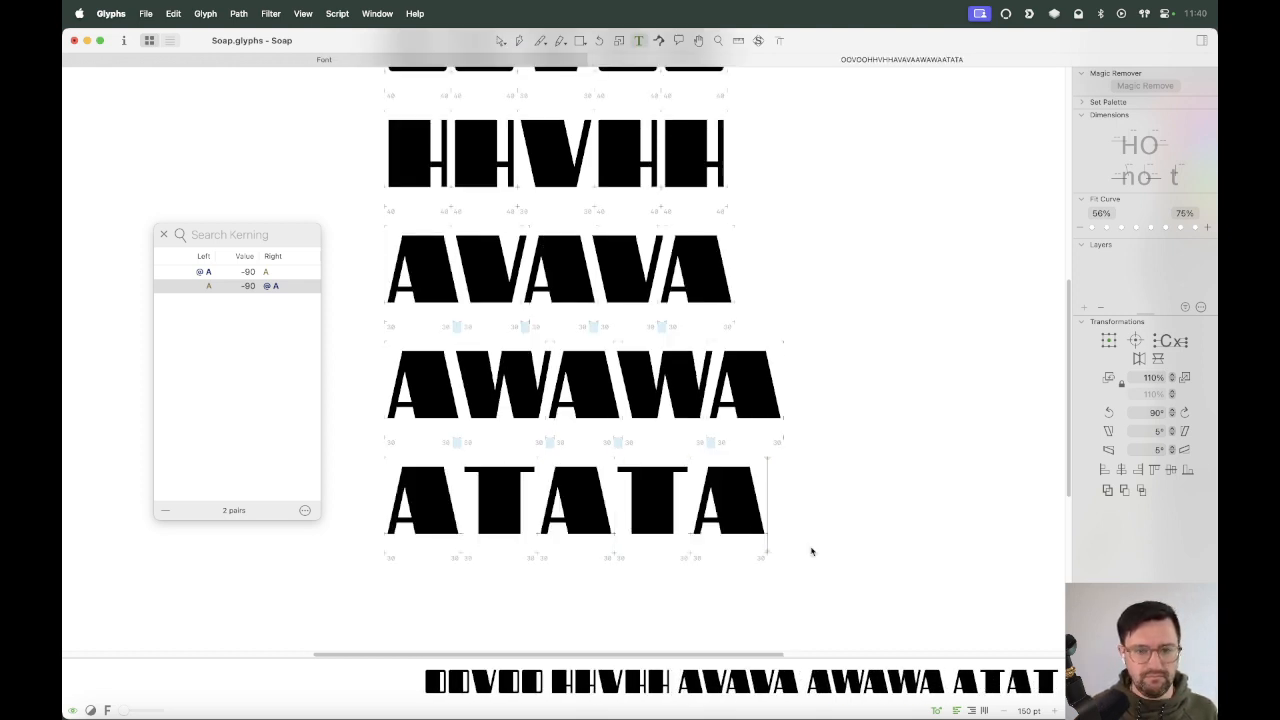
# Set the left and right kerning groups of the first T in ATATA to A.
pyautogui.doubleClick(512, 530)
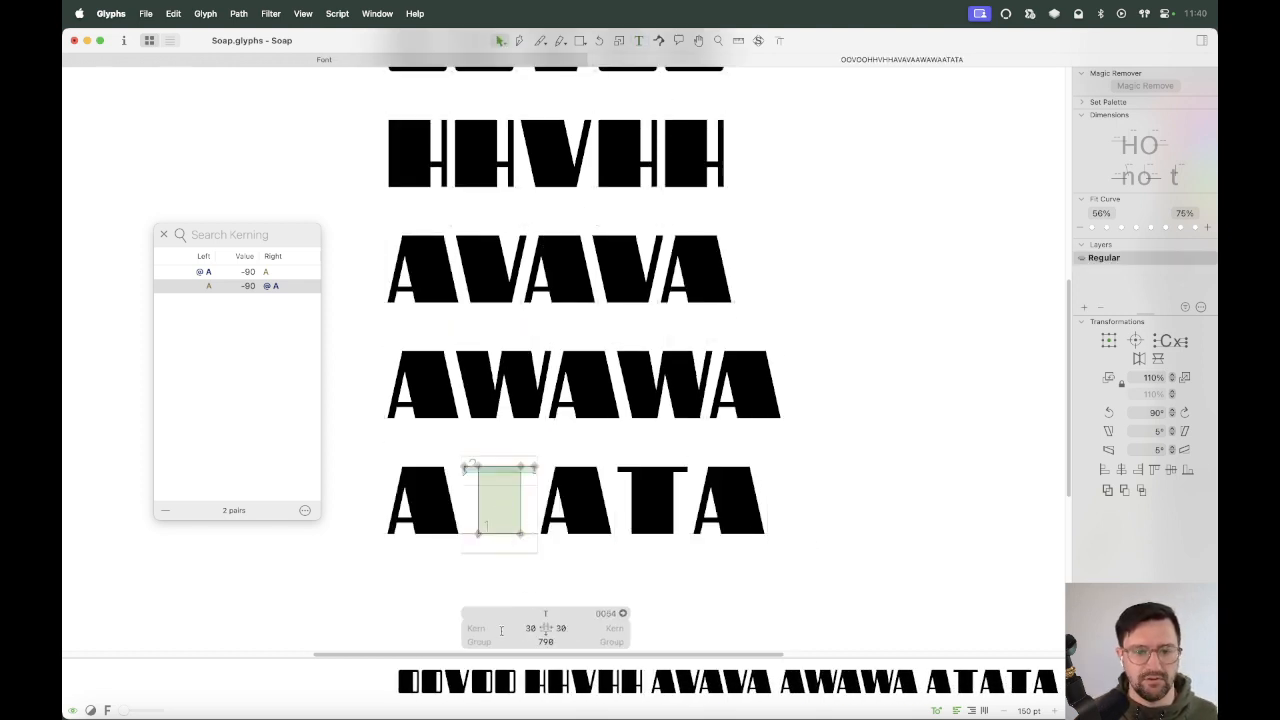
pyautogui.write('A')
pyautogui.click(605, 645)
pyautogui.write('A')
pyautogui.click(586, 629)
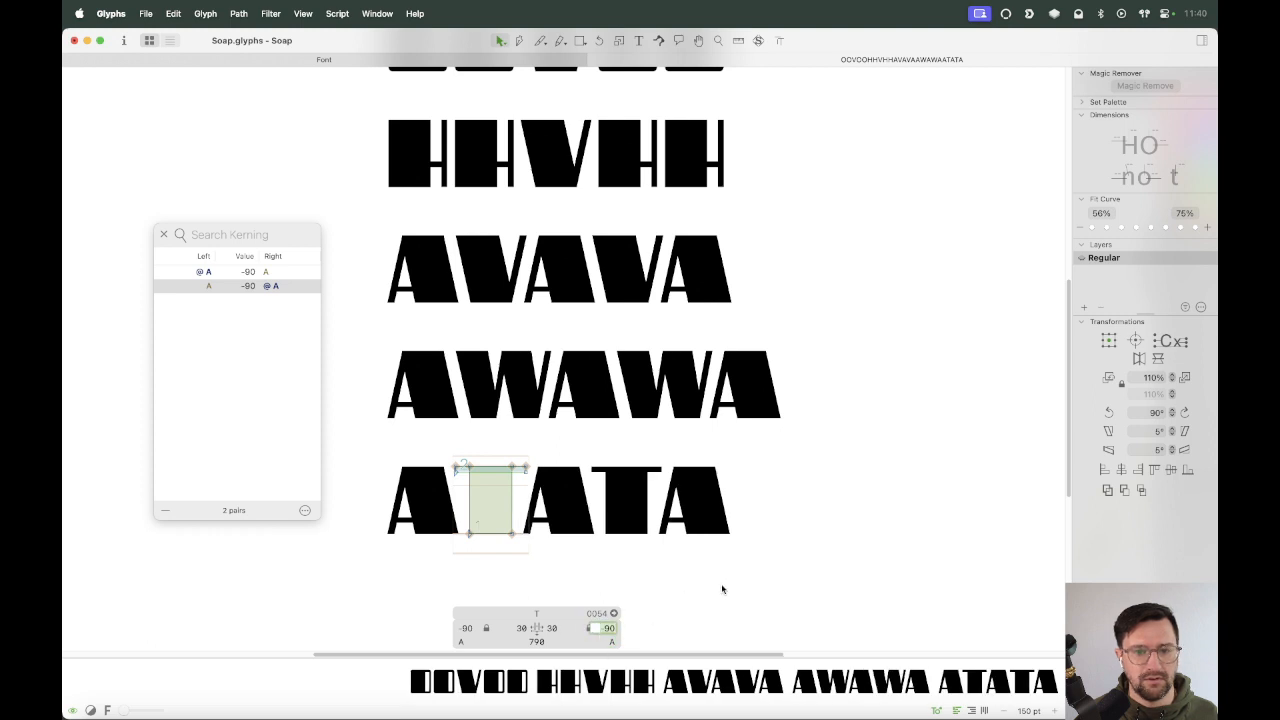
pyautogui.click(485, 641)
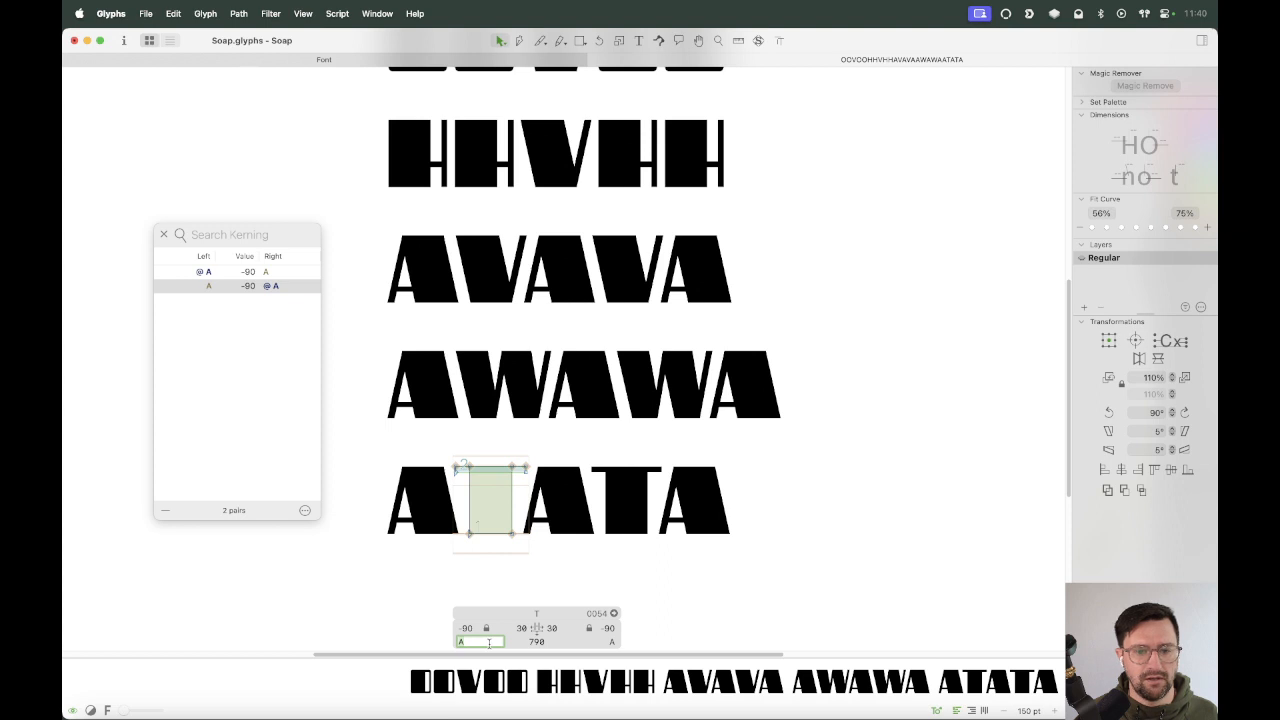
# Change the V's left and right kerning groups to V.
pyautogui.doubleClick(465, 287)
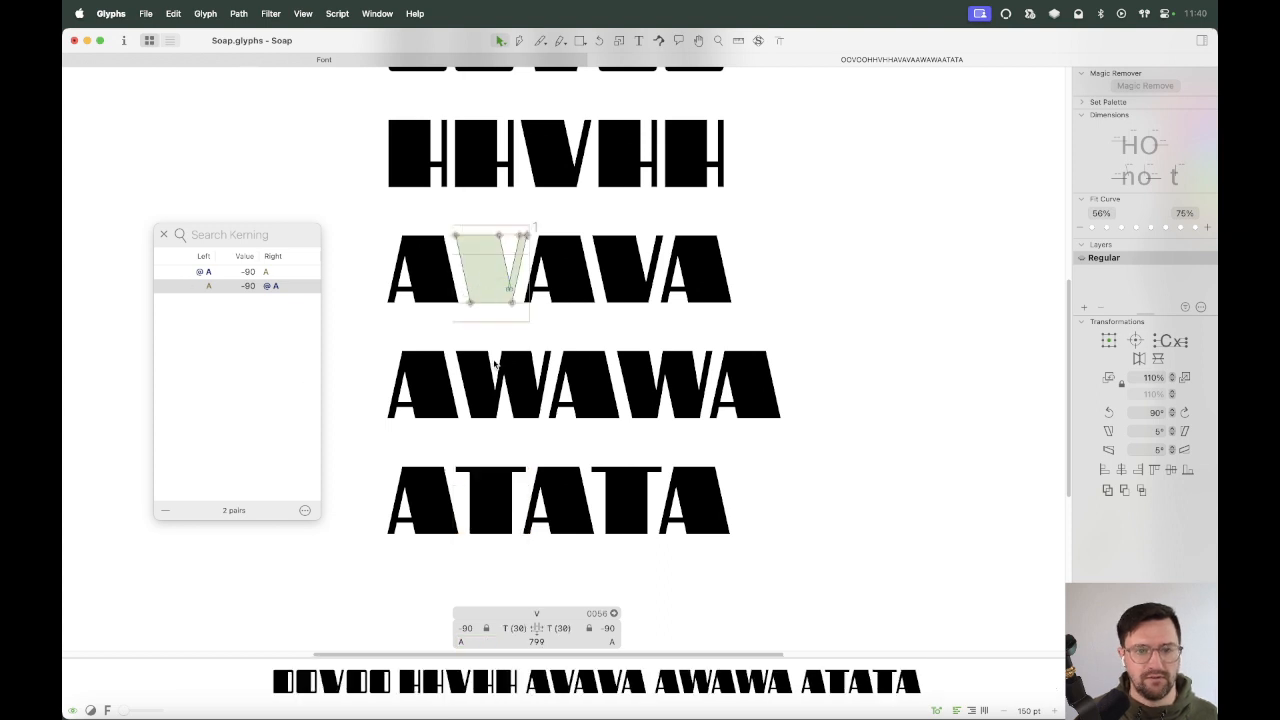
pyautogui.write('V')
pyautogui.press('Tab')
pyautogui.write('V')
pyautogui.press('Tab')
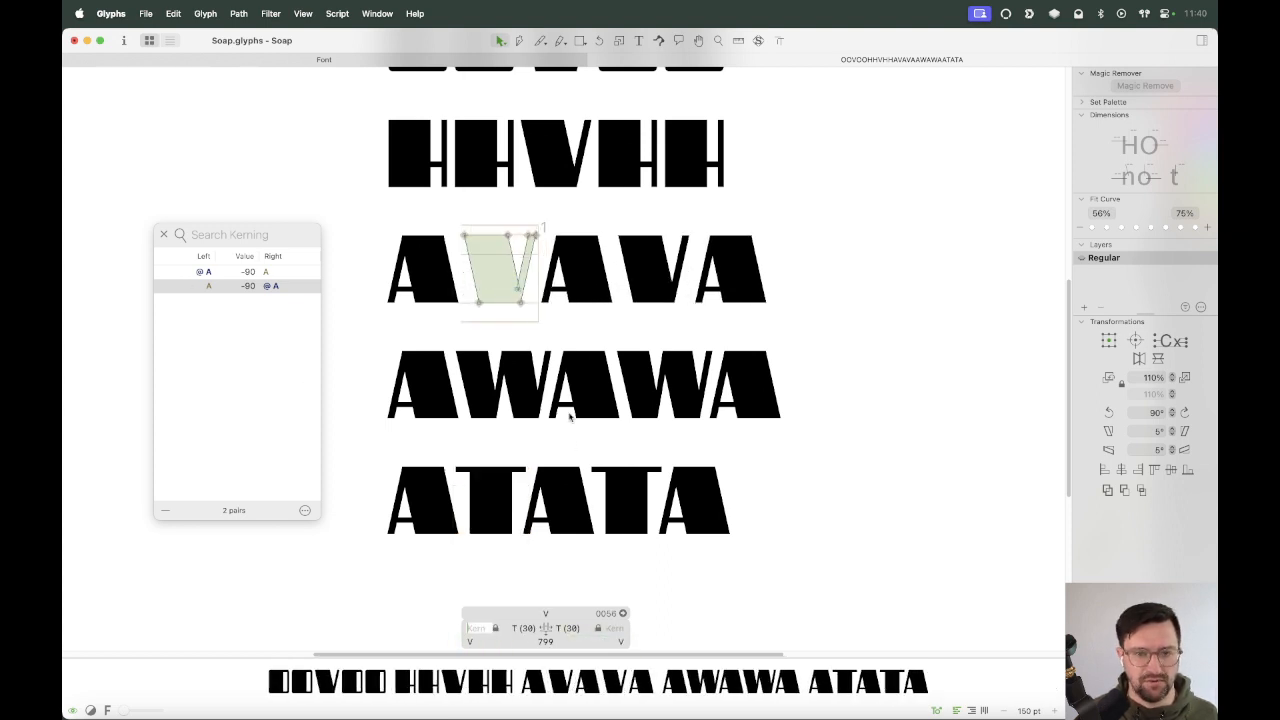
# Delete both kerning pairs that use the A group from the kerning list.
pyautogui.click(258, 285)
pyautogui.keyDown('shift'); pyautogui.click(291, 279); pyautogui.keyUp('shift')
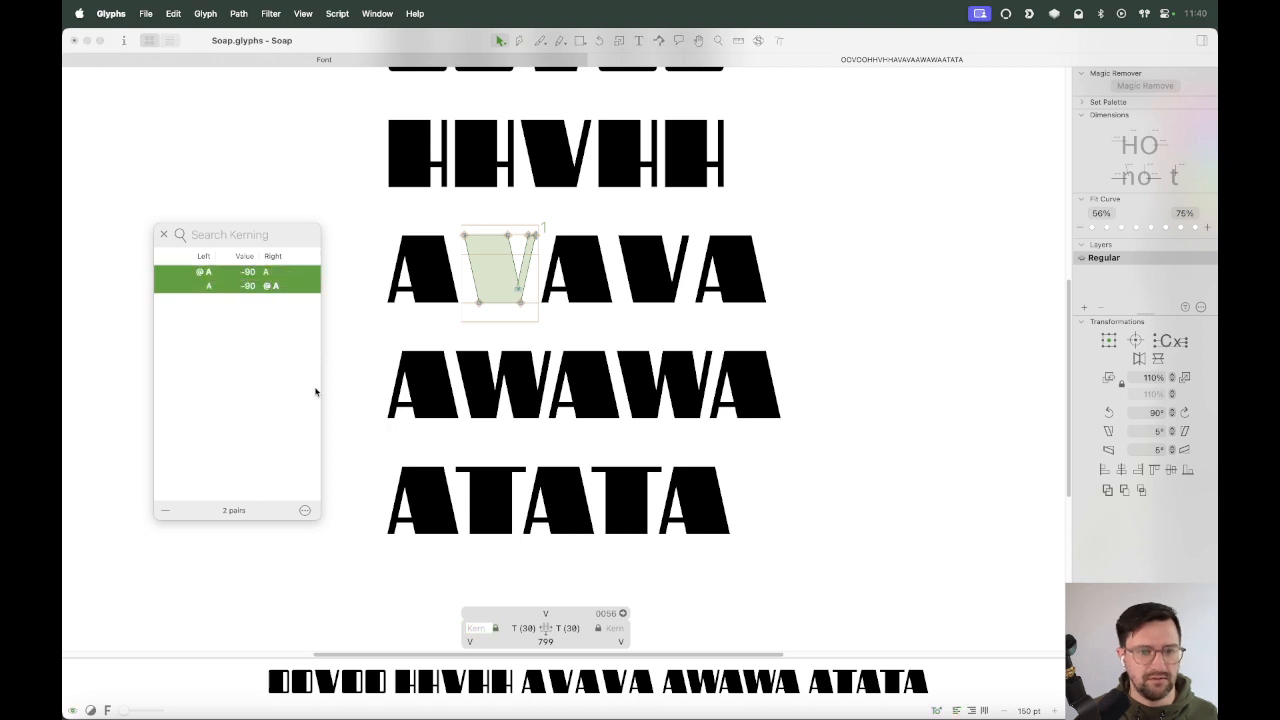
pyautogui.click(305, 511)
pyautogui.click(322, 530)
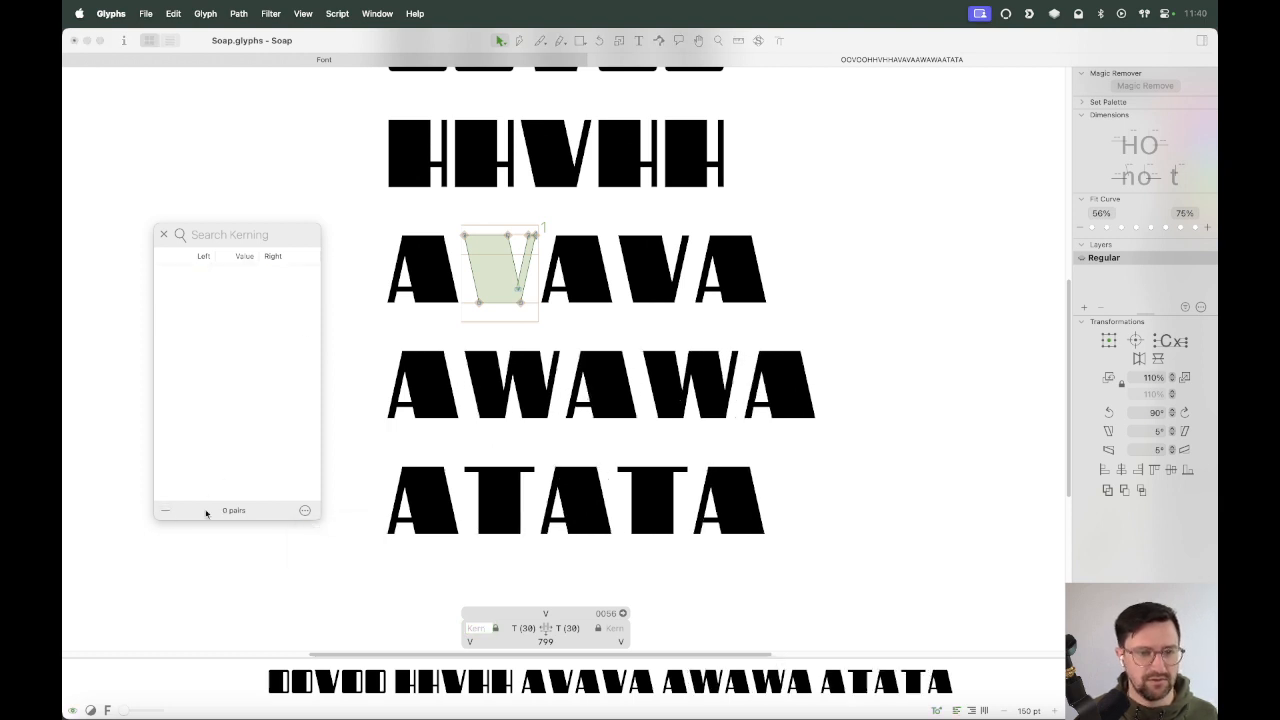
# Change the W's left and right kerning groups to V.
pyautogui.click(497, 430)
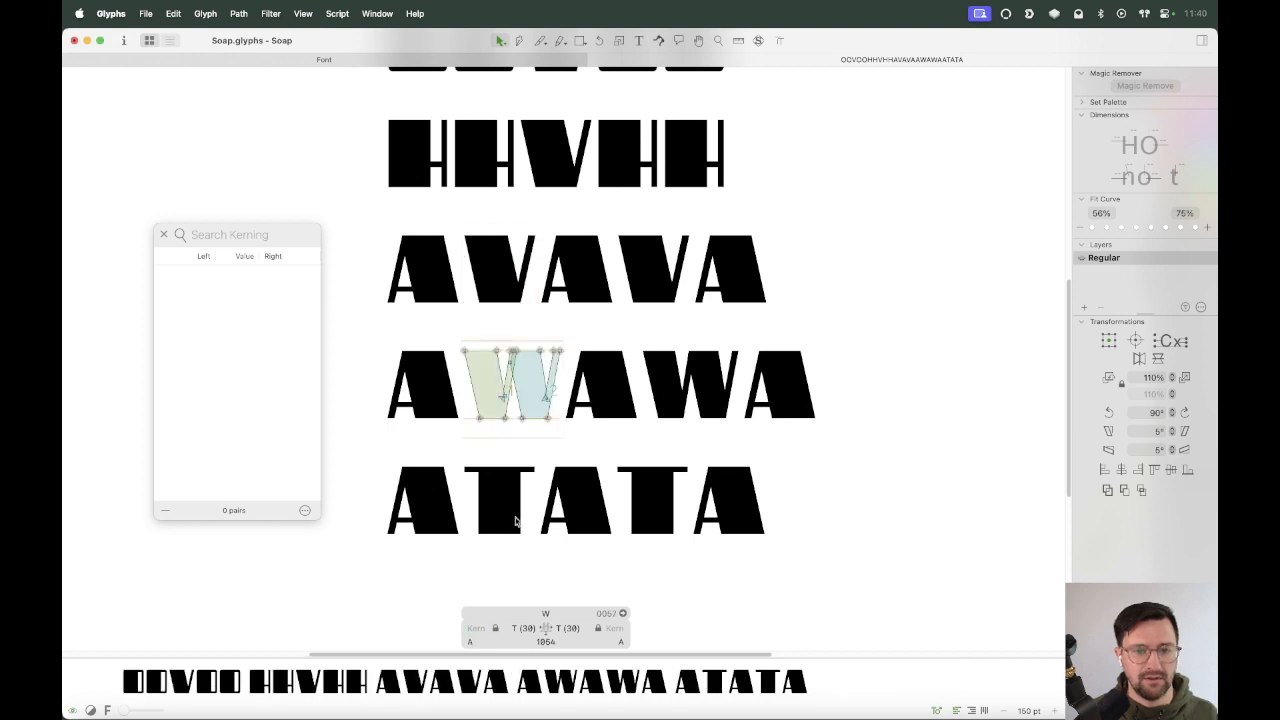
pyautogui.click(470, 643)
pyautogui.write('V')
pyautogui.click(622, 643)
pyautogui.write('V')
pyautogui.press('Return')
# Change the T's left and right kerning groups to T.
pyautogui.doubleClick(493, 528)
pyautogui.click(488, 641)
pyautogui.write('T')
pyautogui.click(613, 641)
pyautogui.write('T')
pyautogui.press('Return')
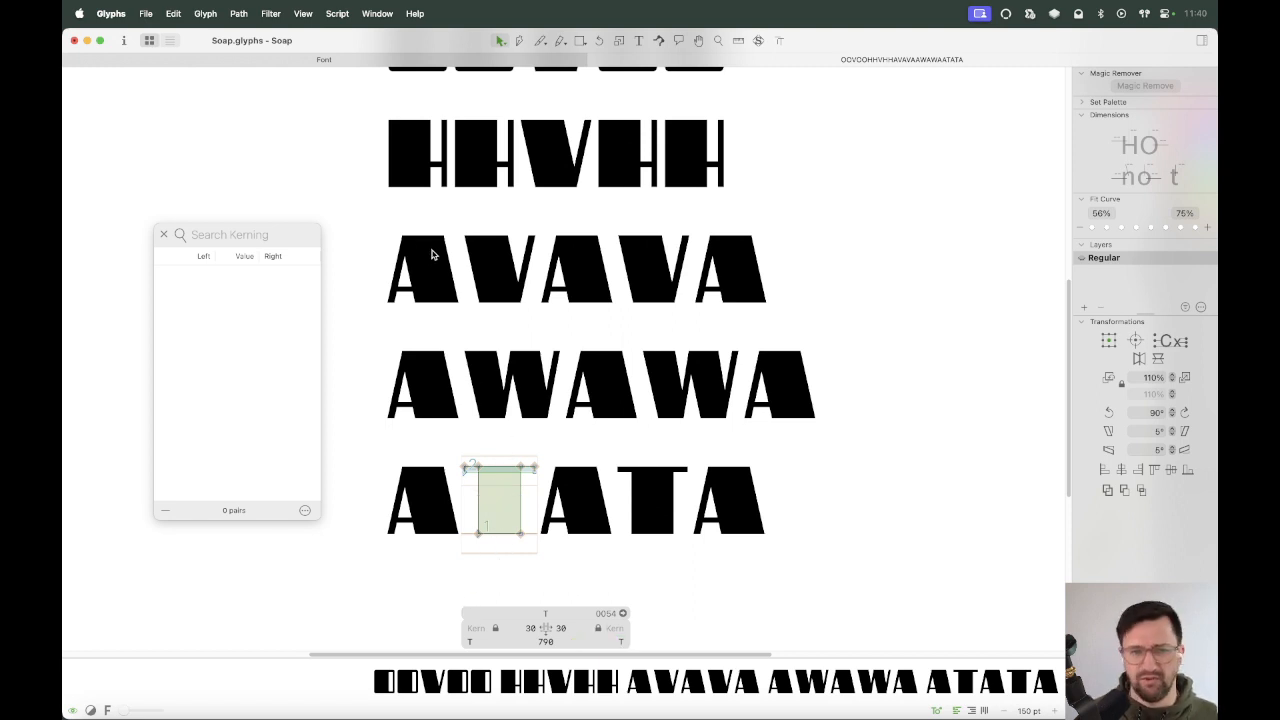
# Set the kerning on both sides of the first V in AVAVA to -90.
pyautogui.doubleClick(500, 313)
pyautogui.click(481, 629)
pyautogui.write('-90')
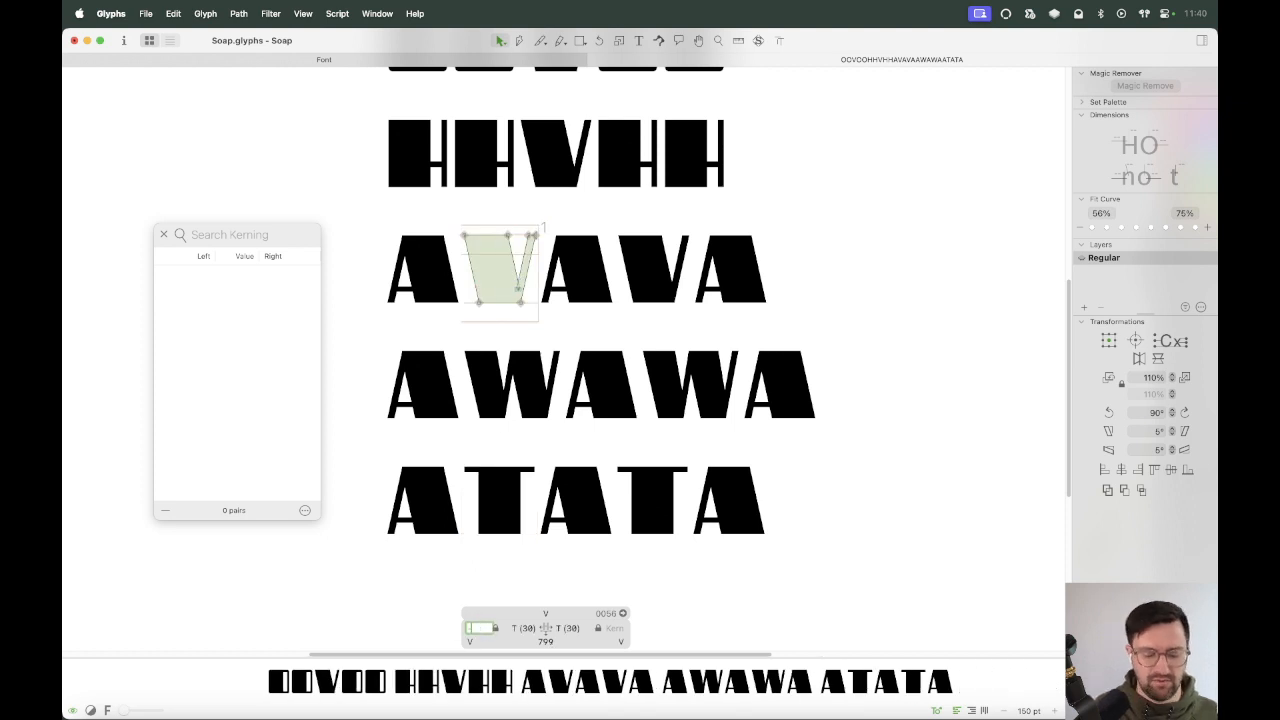
pyautogui.press('Return')
pyautogui.click(605, 628)
pyautogui.write('0')
pyautogui.press('Return')
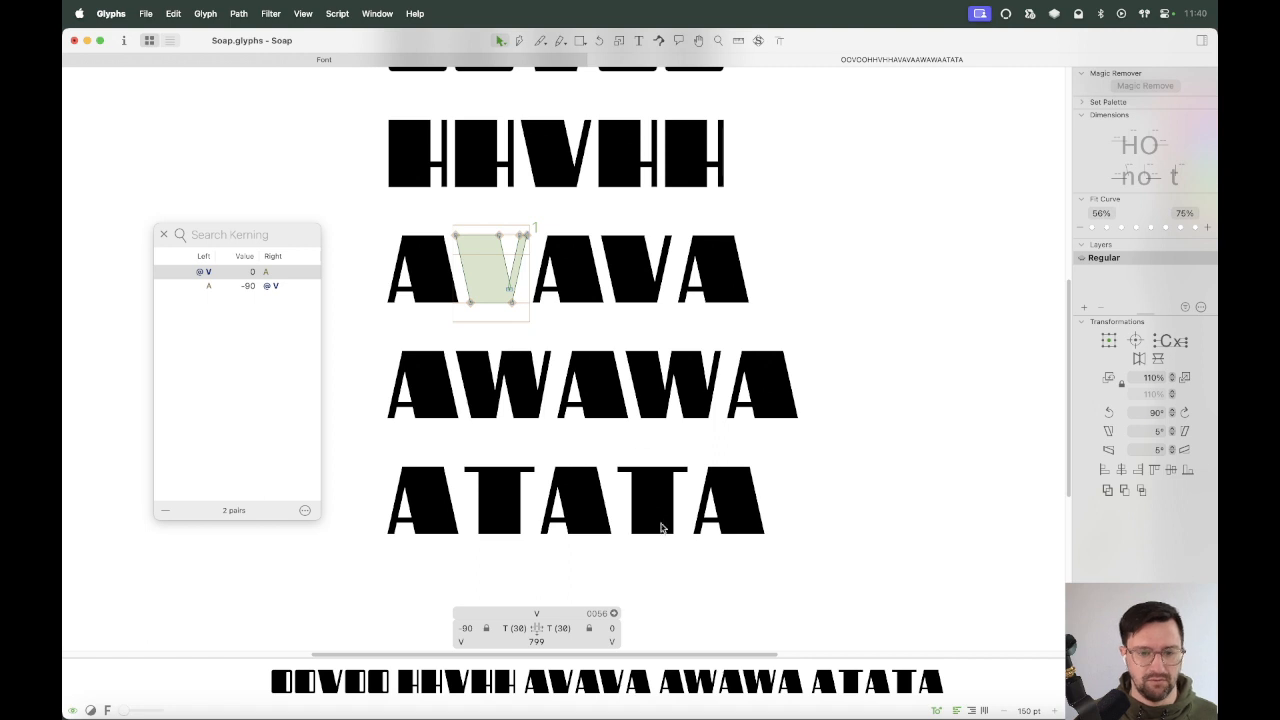
pyautogui.click(605, 628)
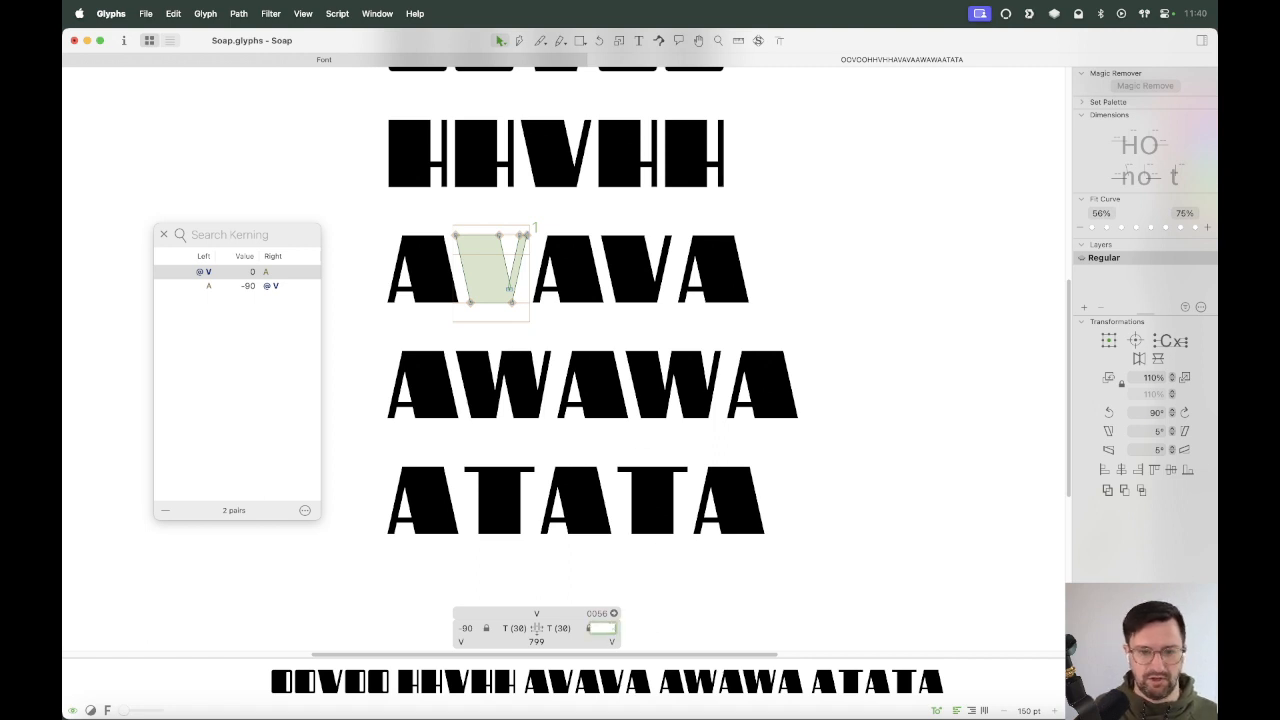
pyautogui.write('-90')
pyautogui.press('Return')
# Set the kerning on both sides of the first T in ATATA to -60.
pyautogui.doubleClick(493, 505)
pyautogui.click(525, 628)
pyautogui.click(478, 628)
pyautogui.write('-60')
pyautogui.press('Tab')
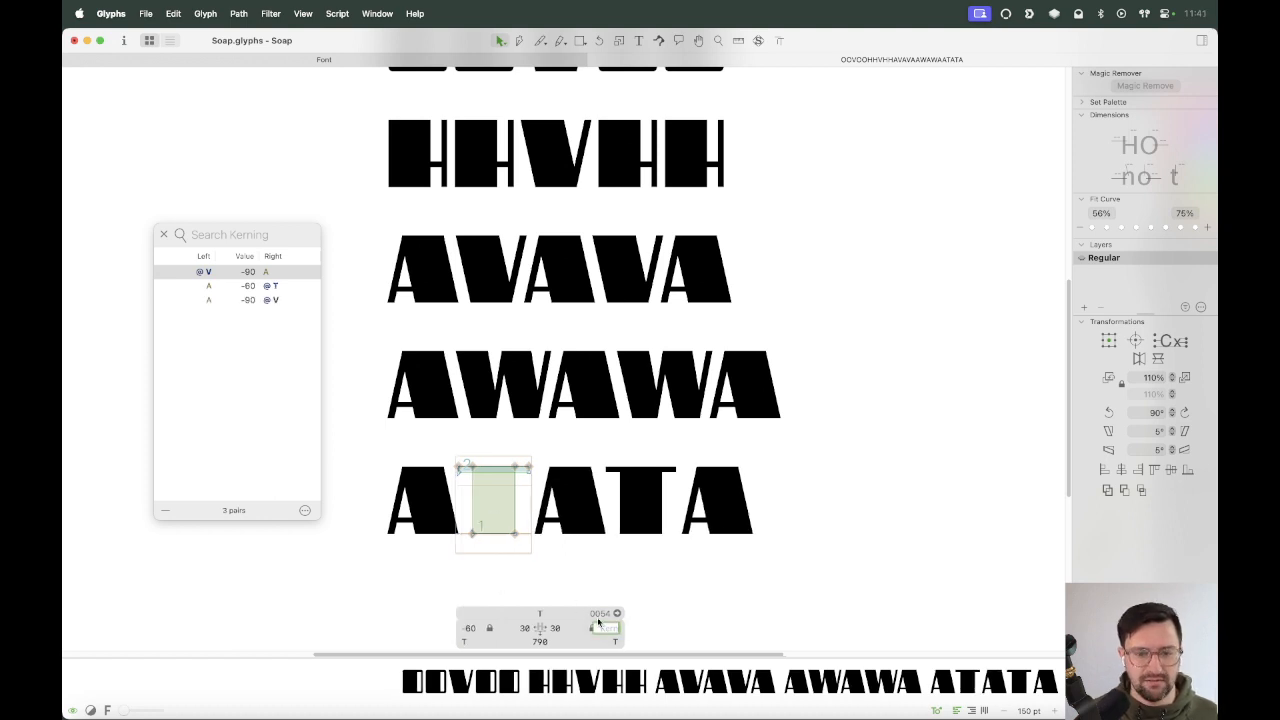
pyautogui.write('-60')
pyautogui.press('Return')
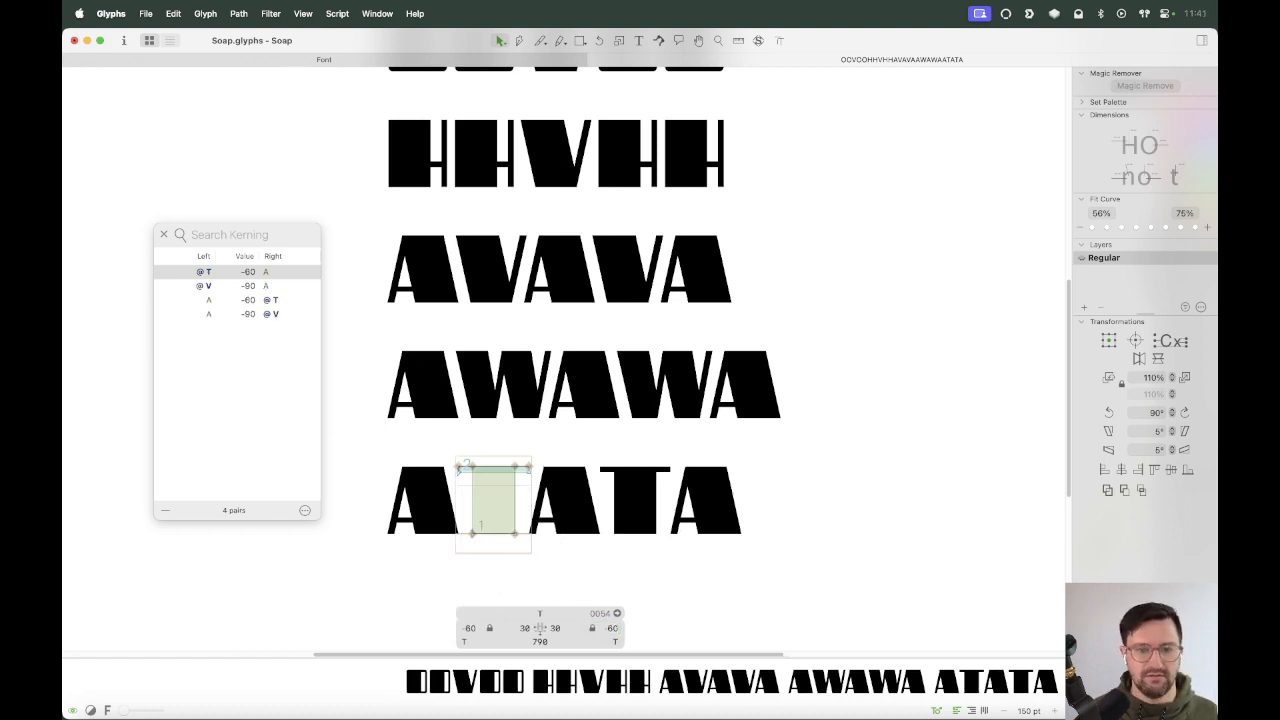
pyautogui.press('Escape')
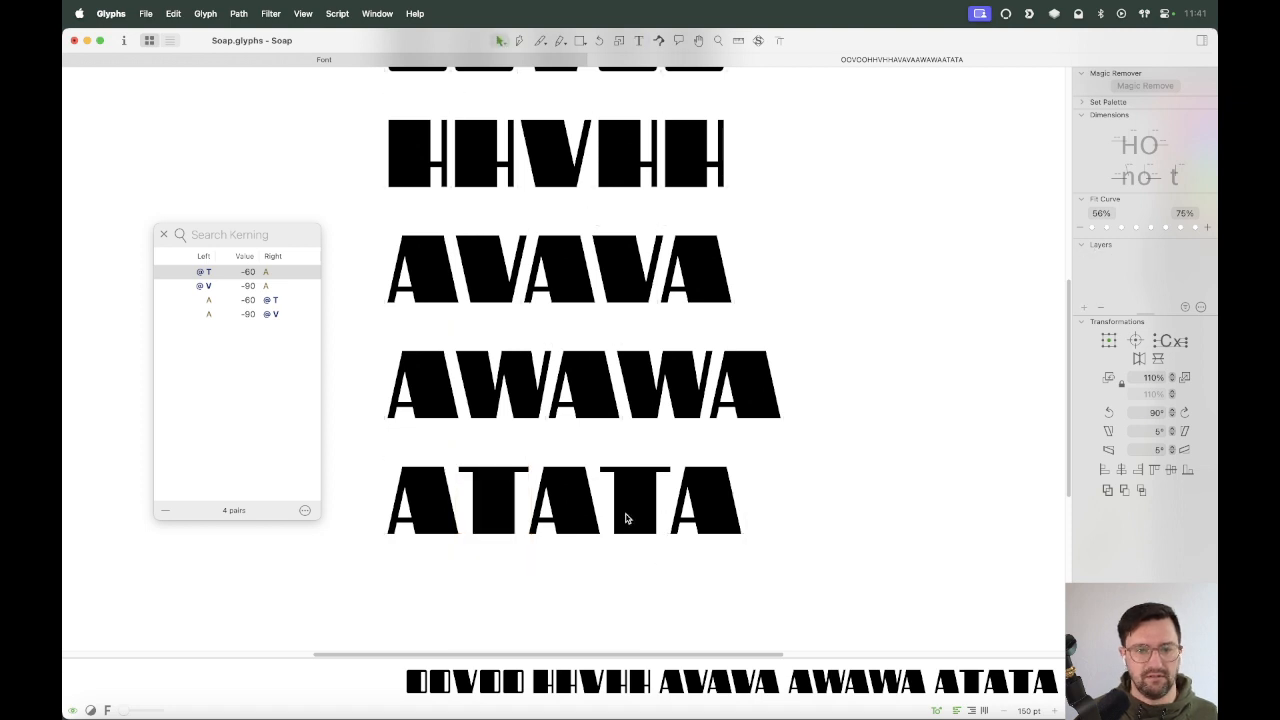
# Tighten the kerning on both sides of the first T in ATATA to -70.
pyautogui.doubleClick(519, 528)
pyautogui.click(491, 628)
pyautogui.click(489, 630)
pyautogui.click(490, 630)
pyautogui.hotkey('shift', 'Down')
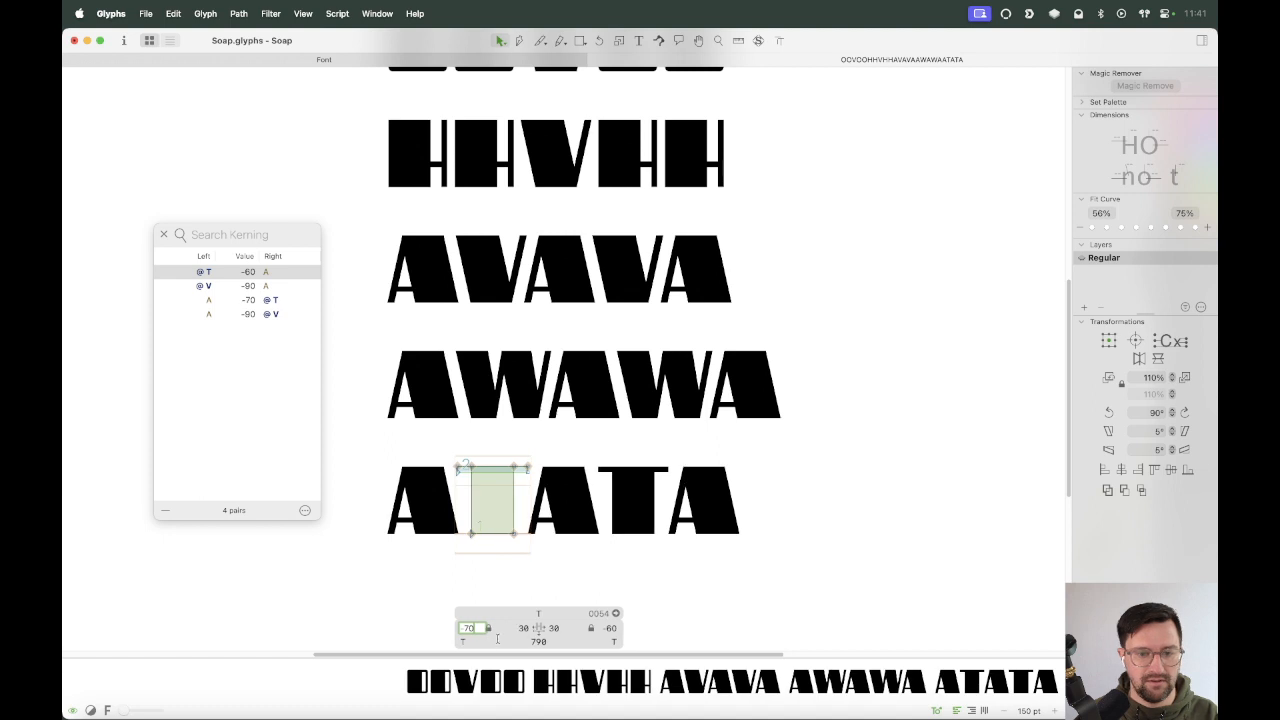
pyautogui.click(590, 628)
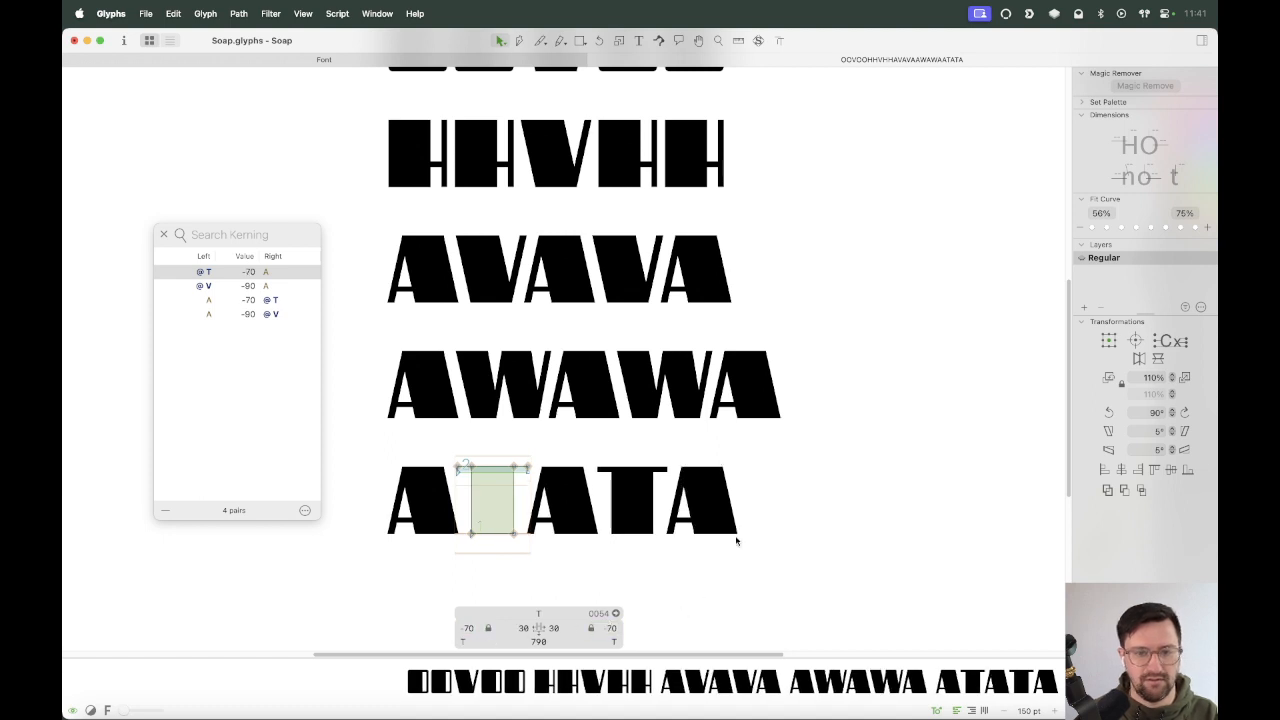
# Add a new line reading LVLV below ATATA in the sample text.
pyautogui.press('t')
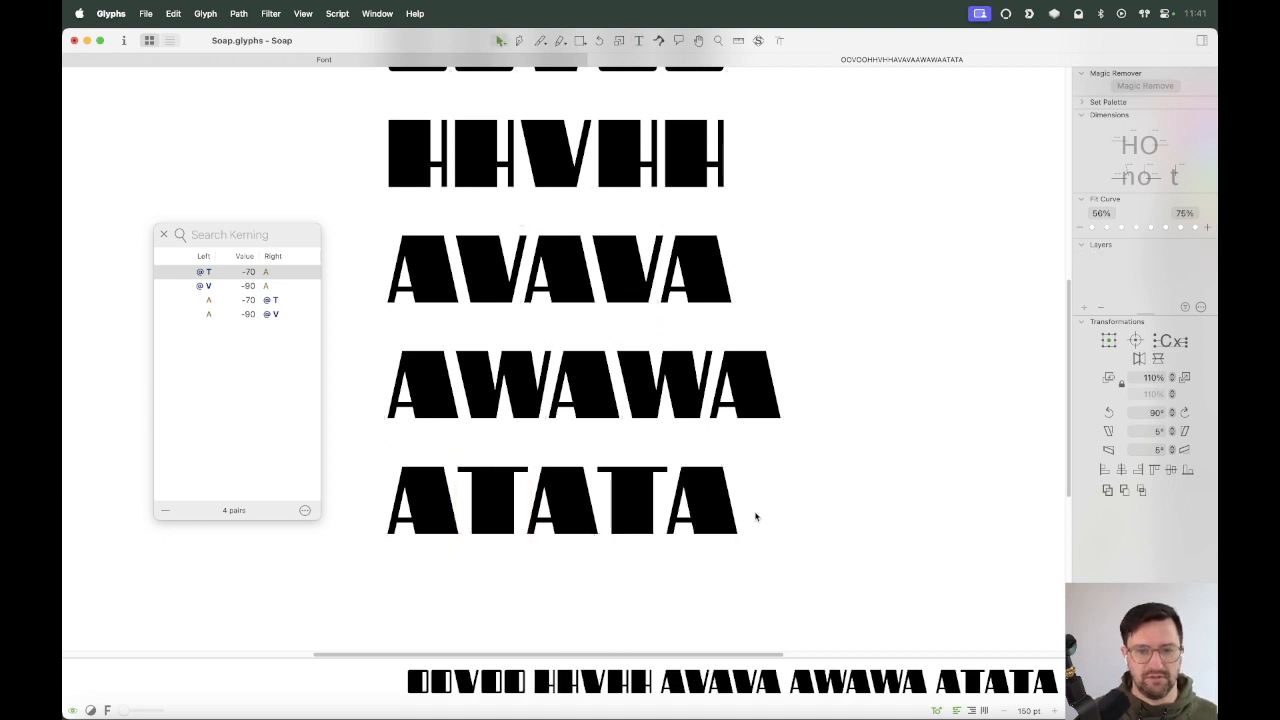
pyautogui.press('Return')
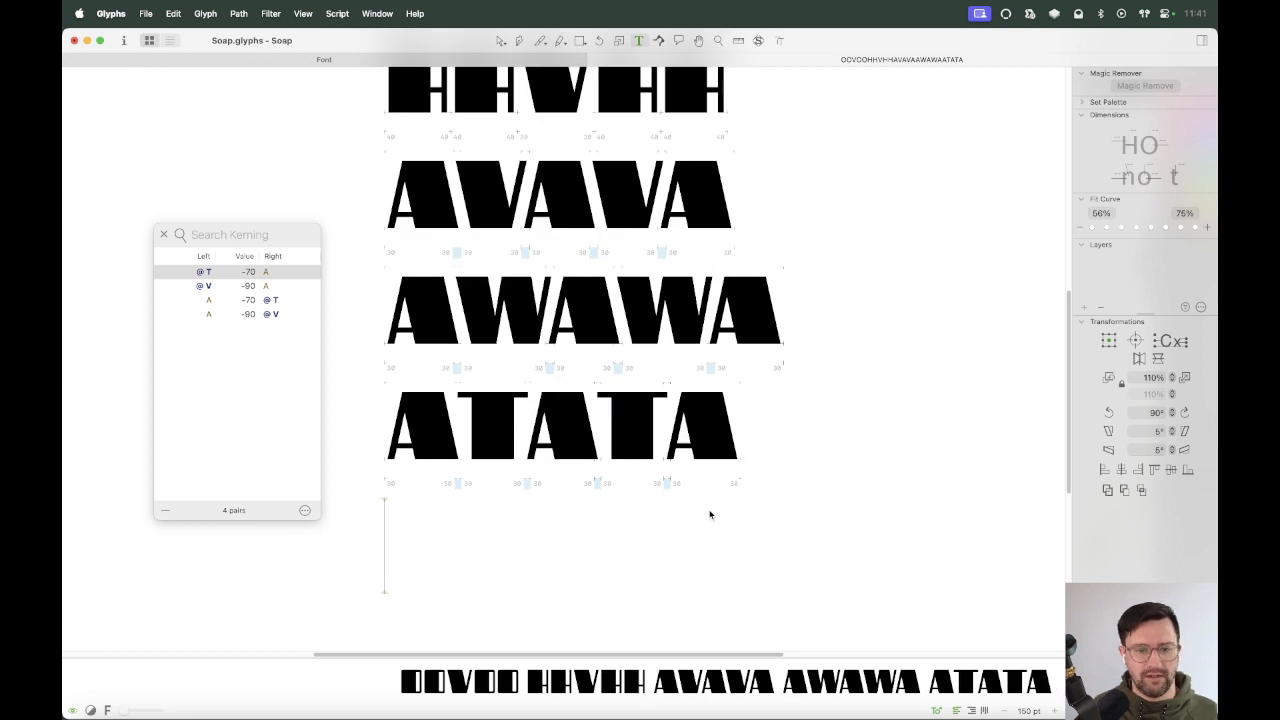
pyautogui.write('LVLV')
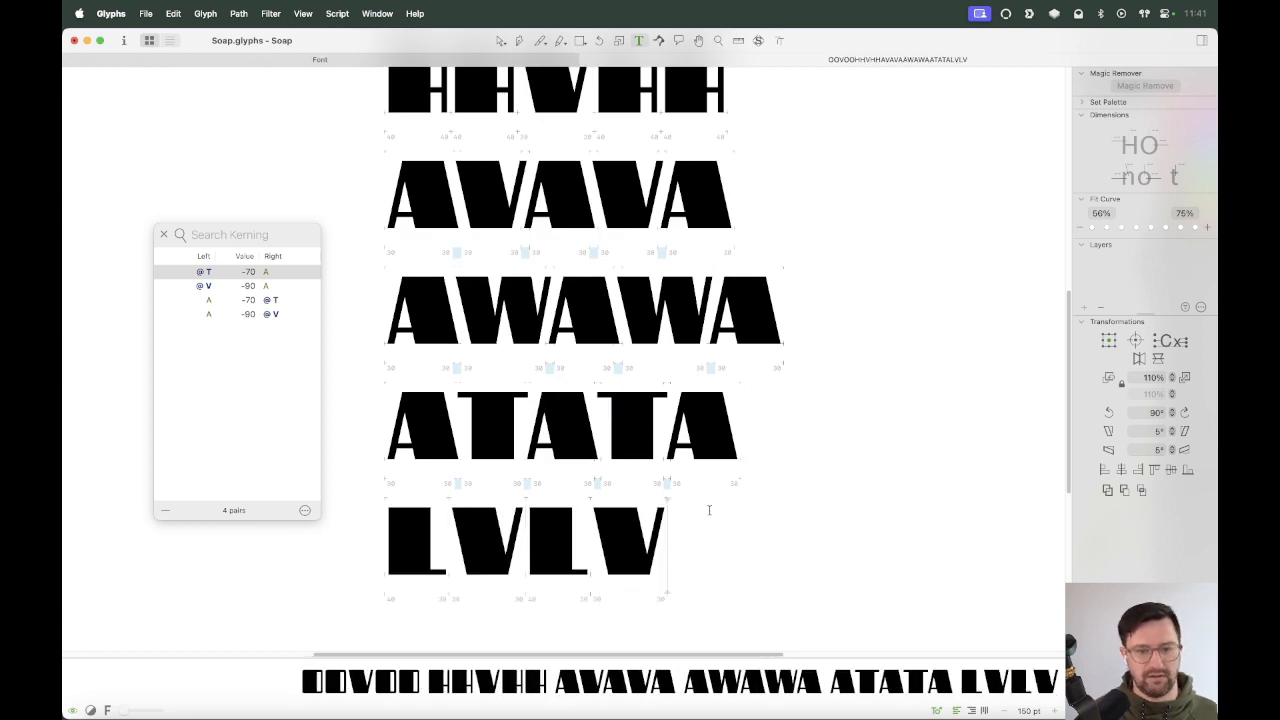
# Set the kerning between the first L and V in LVLV to -90 and return to text editing.
pyautogui.doubleClick(458, 575)
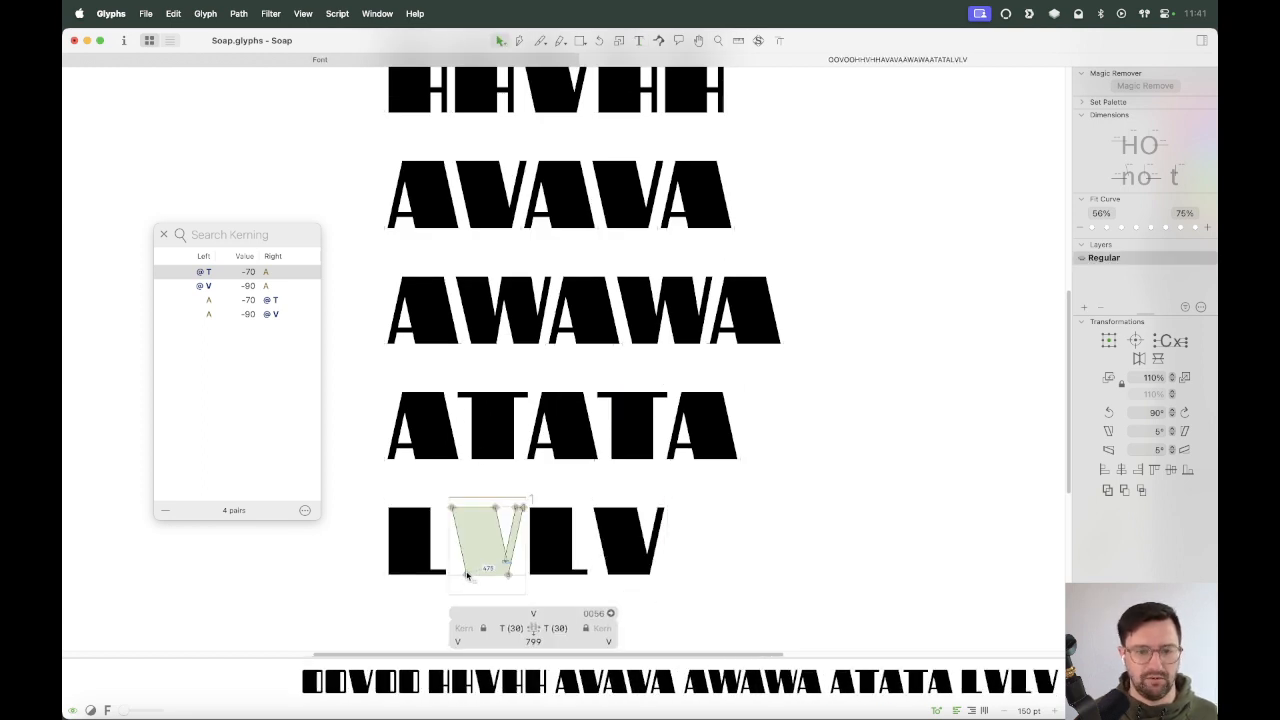
pyautogui.click(475, 629)
pyautogui.write('-90')
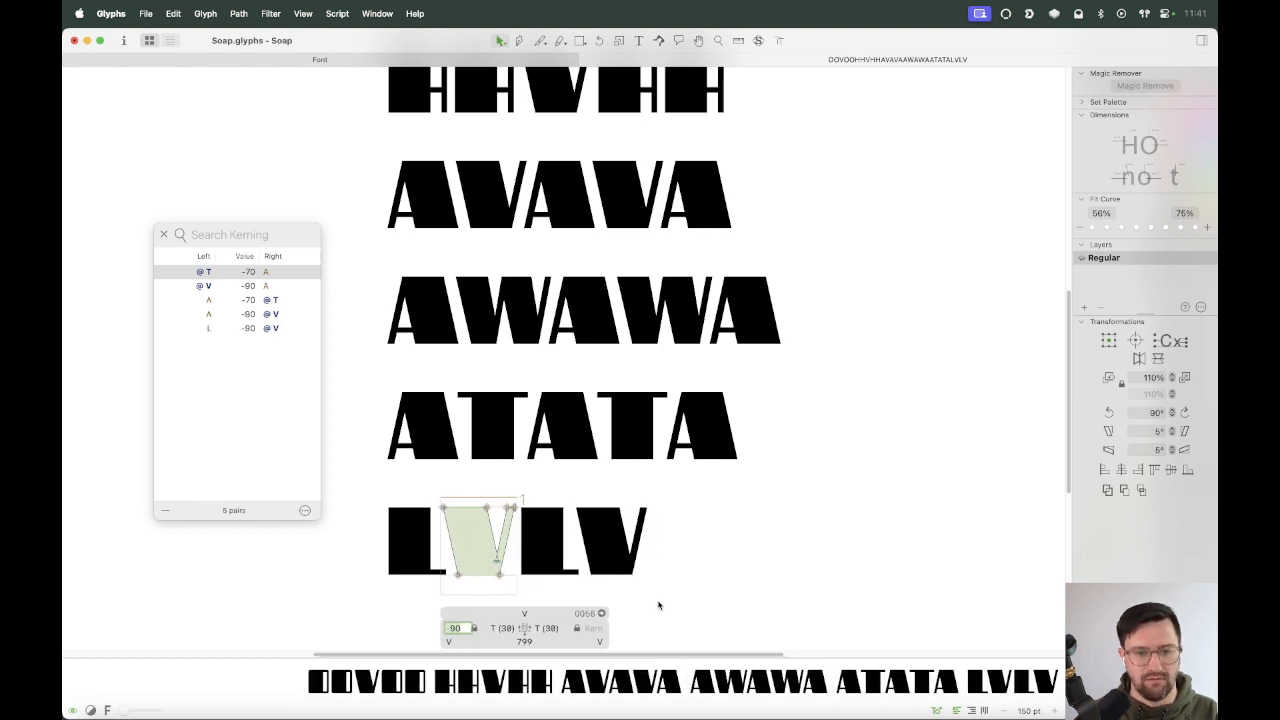
pyautogui.click(651, 556)
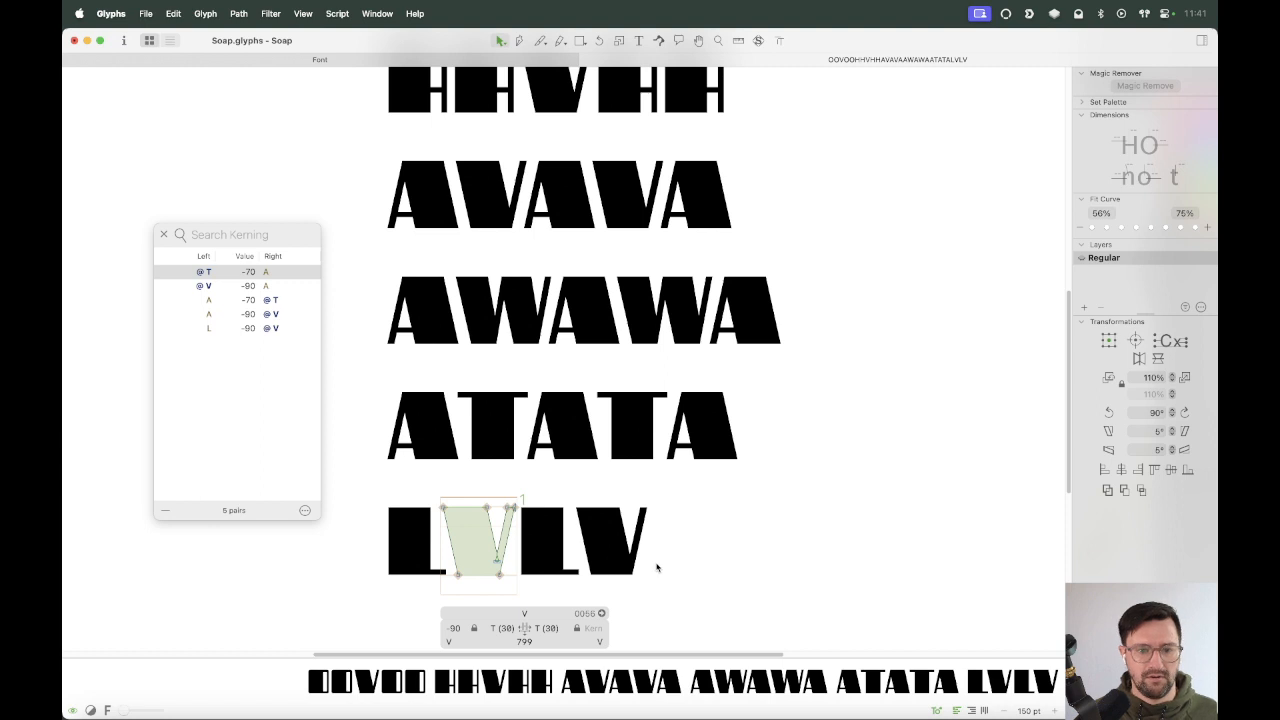
pyautogui.press('t')
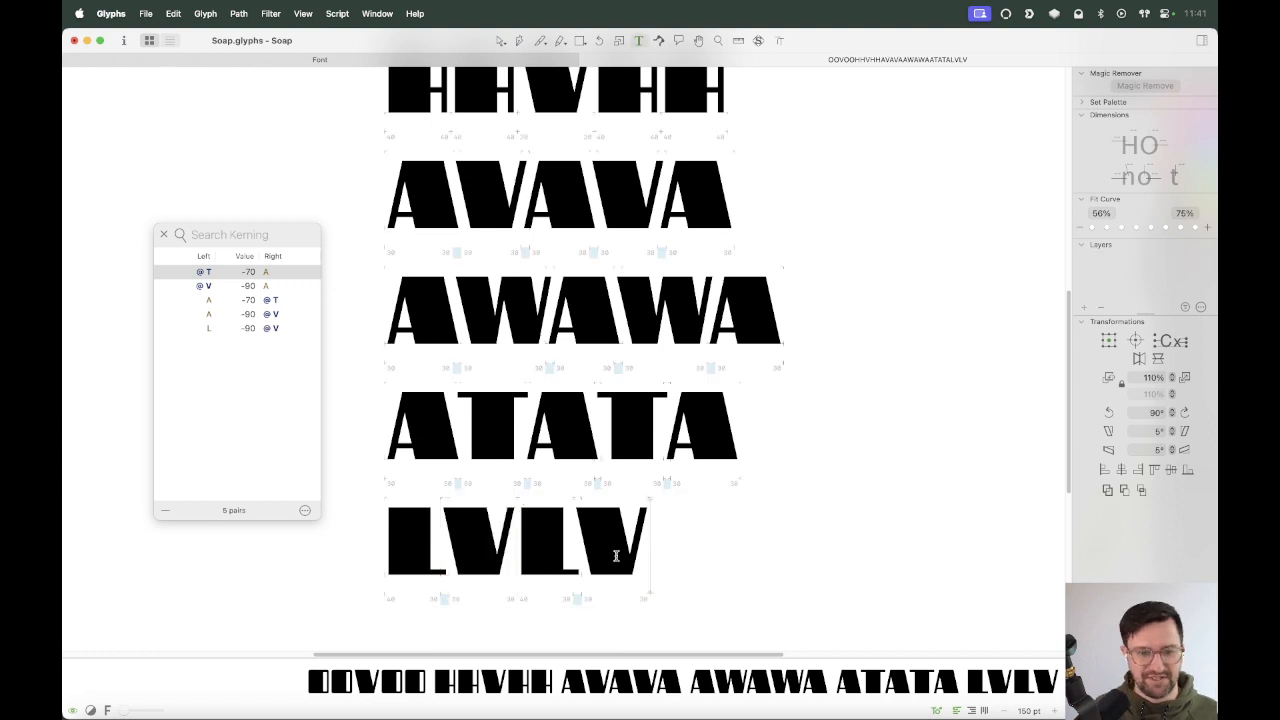
# Add a new line reading "Water" below LVLV and open the right kerning value of its W.
pyautogui.press('Return')
pyautogui.write('WATER')
pyautogui.press('Escape')
pyautogui.click(456, 538)
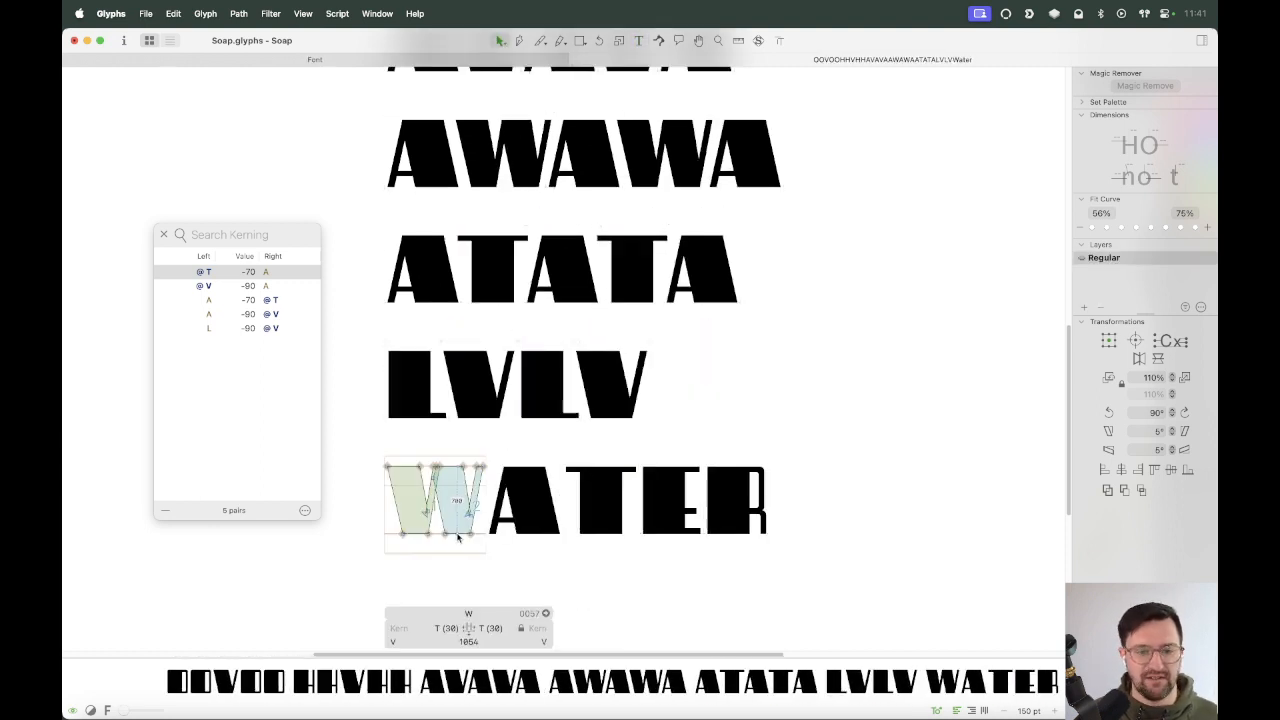
pyautogui.click(535, 628)
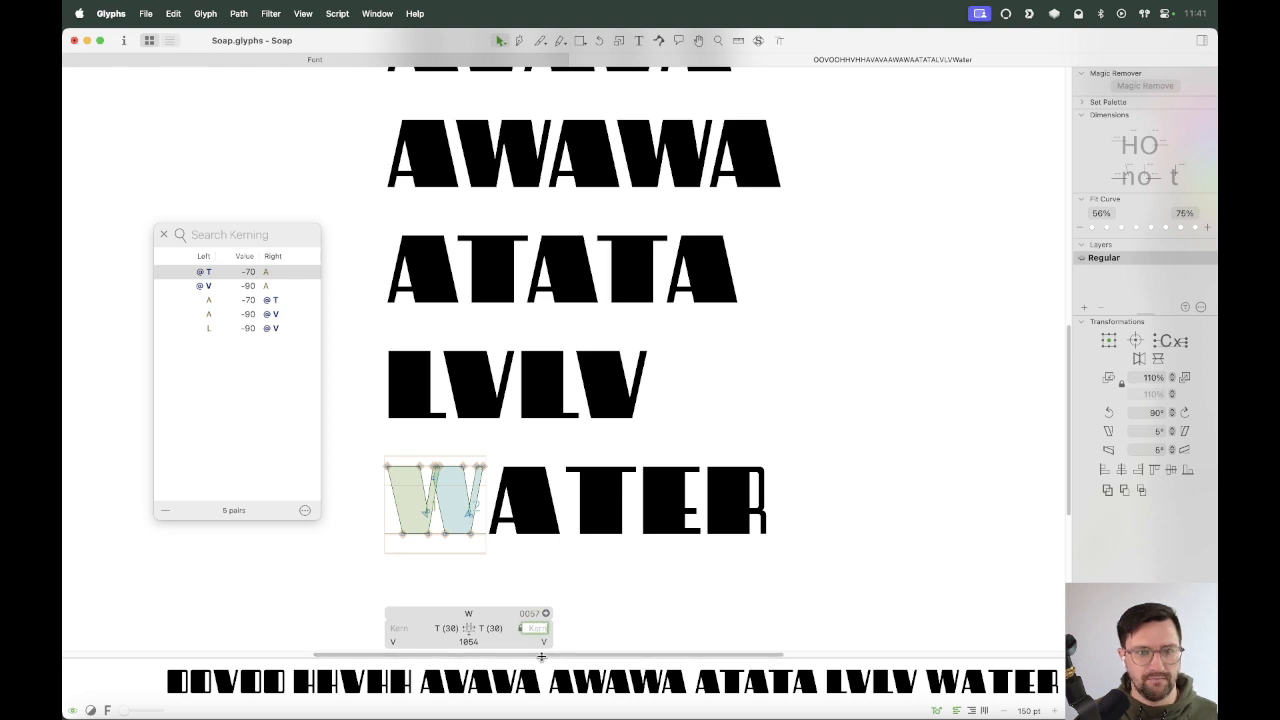
# Add another line reading "VATER" in capitals below the WATER line.
pyautogui.press('t')
pyautogui.press('Return')
pyautogui.write('VAT')
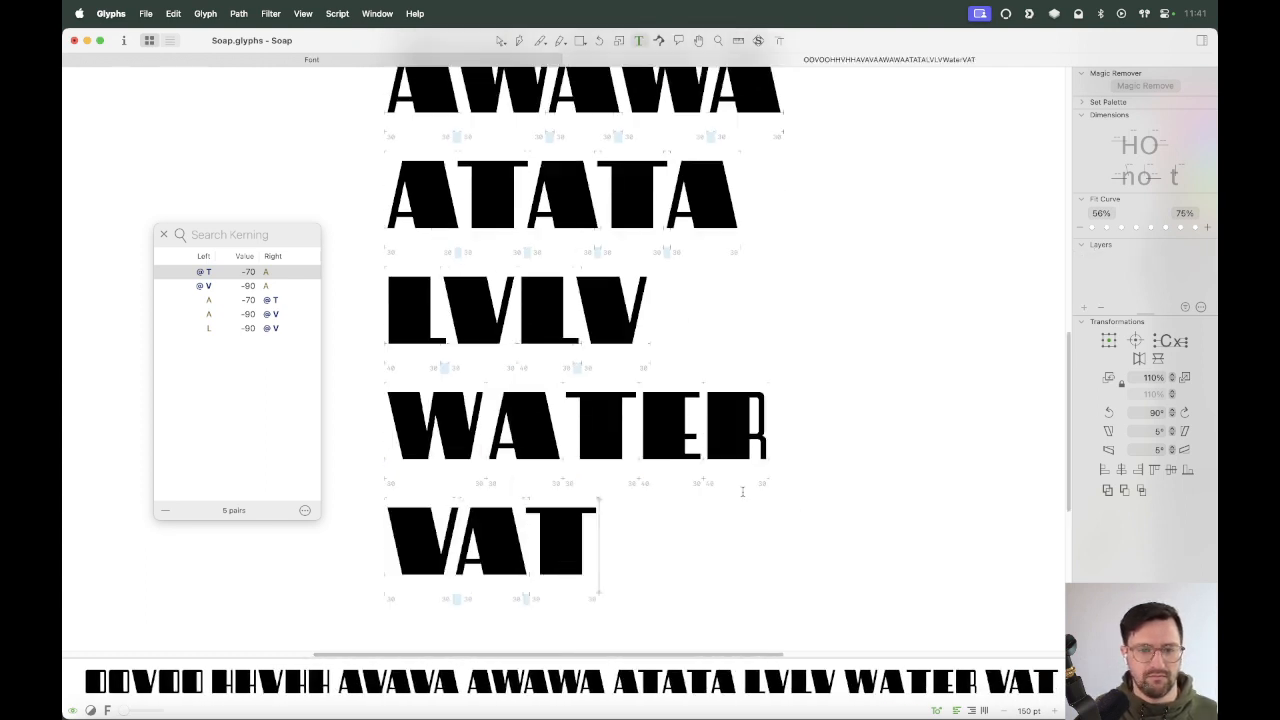
pyautogui.write('ER')
pyautogui.press('Escape')
# Check the kerning groups of the W in WATER against those of the V in VATER.
pyautogui.doubleClick(449, 440)
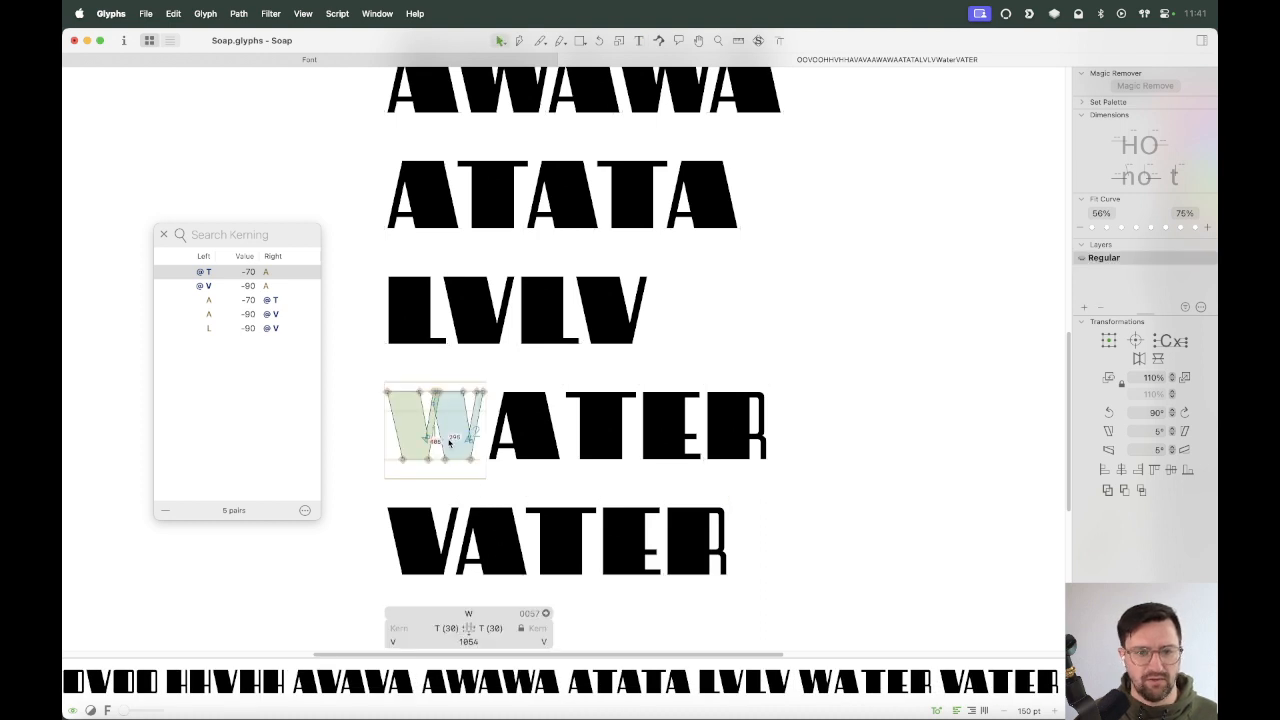
pyautogui.doubleClick(432, 546)
pyautogui.doubleClick(436, 455)
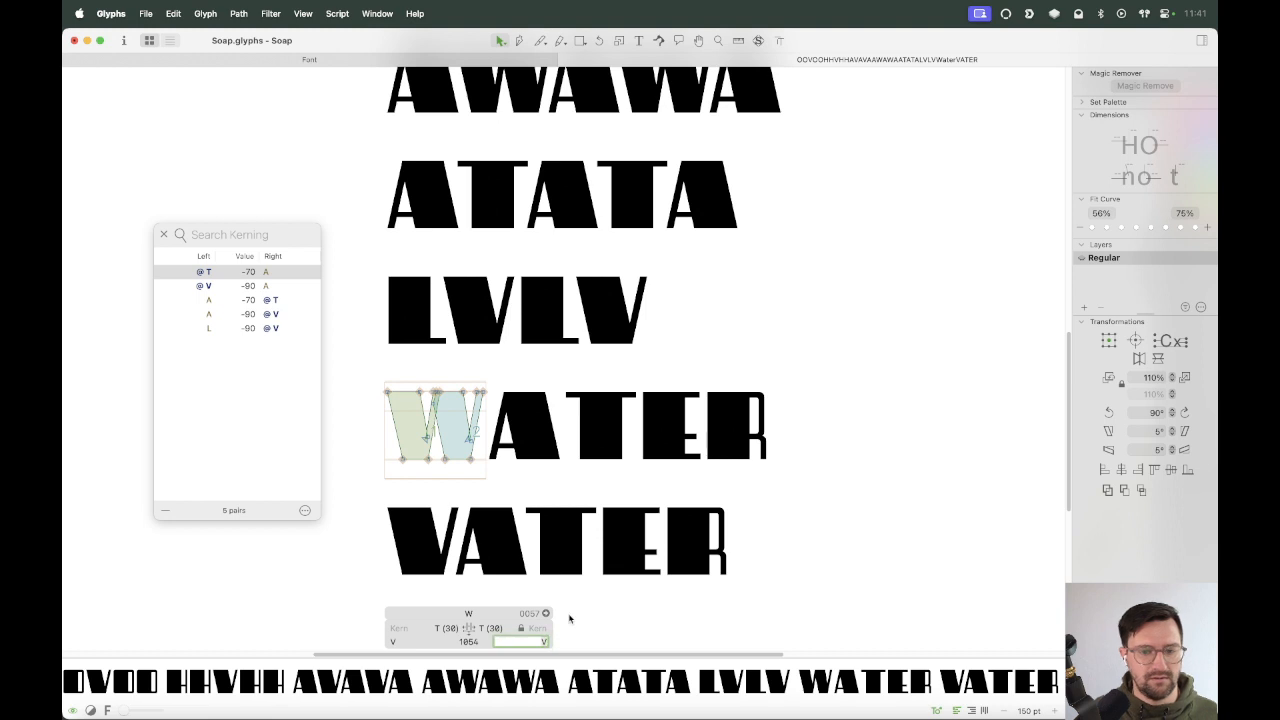
# Set both the left and right kerning groups of the A in VATER to A.
pyautogui.doubleClick(512, 540)
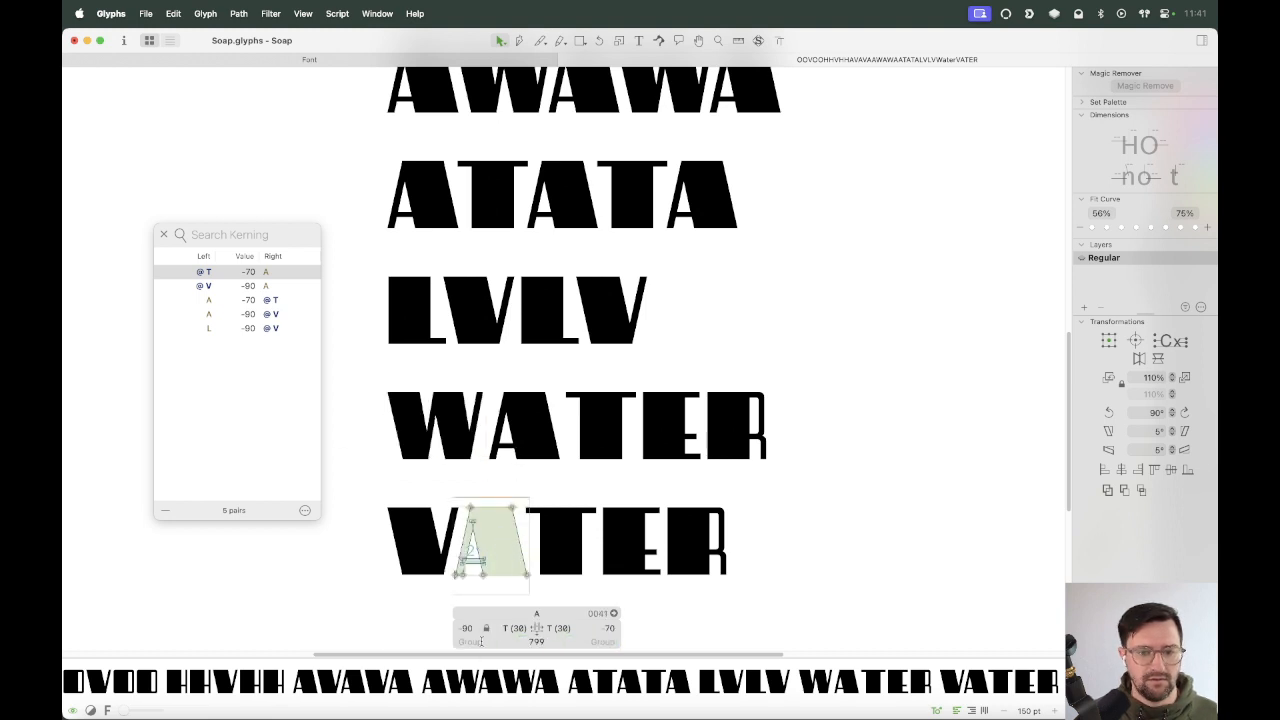
pyautogui.click(470, 641)
pyautogui.write('A')
pyautogui.click(600, 641)
pyautogui.write('A')
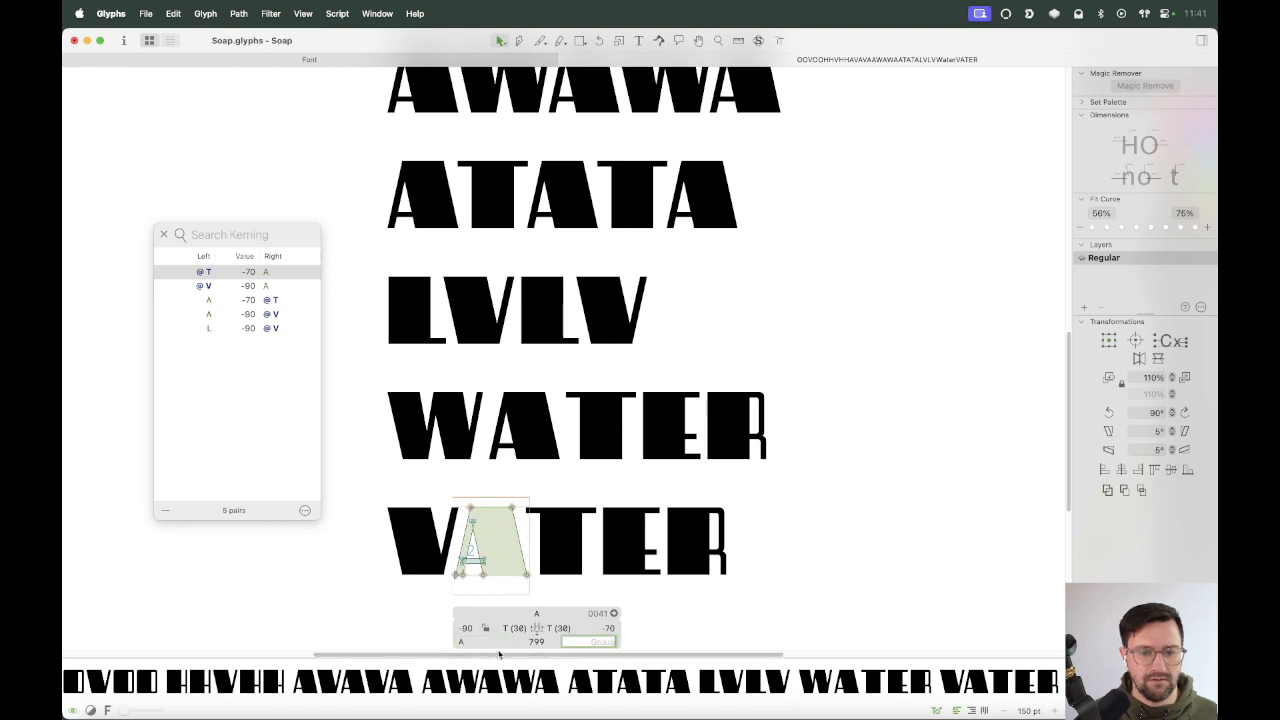
# Compare the right-side kerning of the V in VATER with that of the W in WATER.
pyautogui.doubleClick(432, 565)
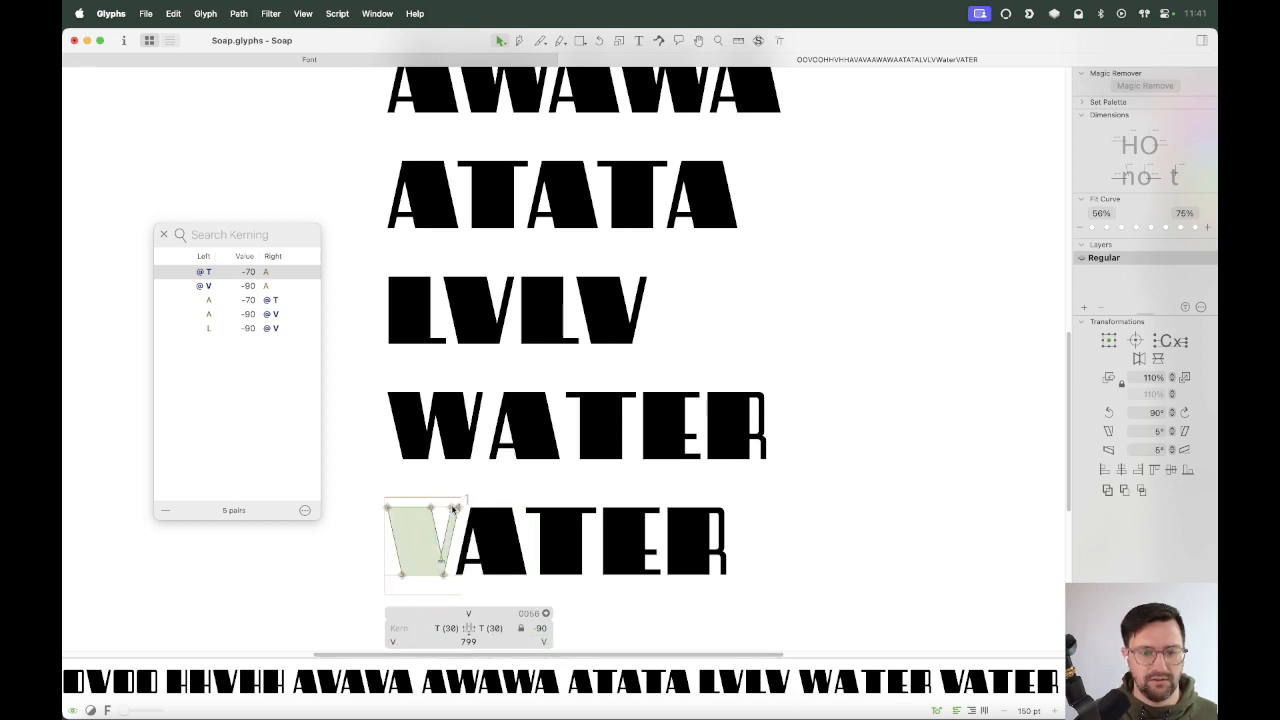
pyautogui.doubleClick(447, 455)
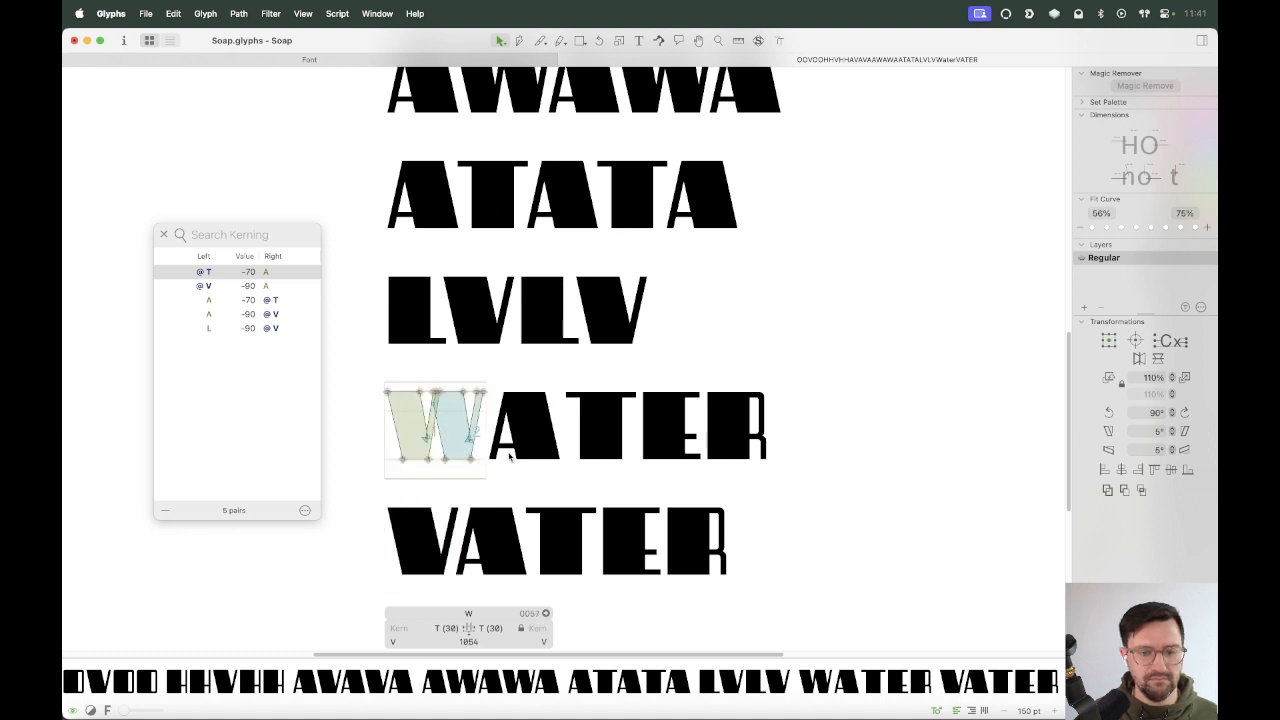
pyautogui.click(305, 510)
pyautogui.press('Escape')
pyautogui.click(535, 628)
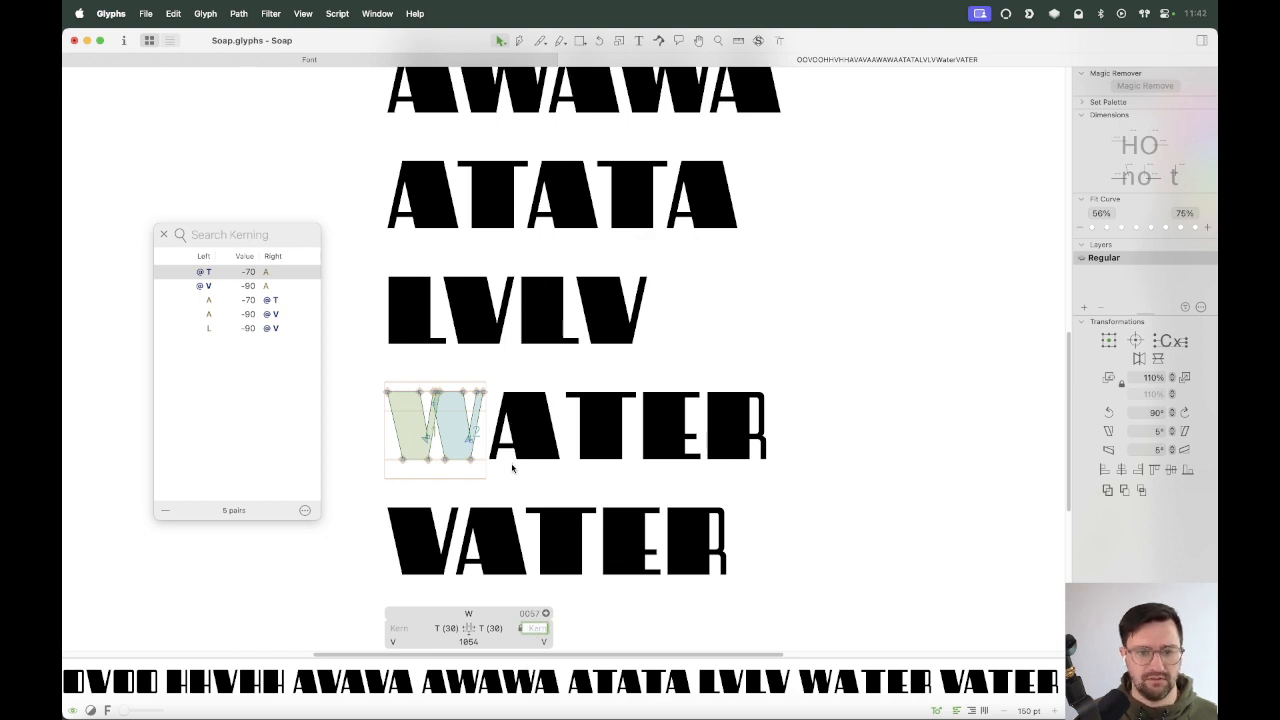
pyautogui.press('Escape')
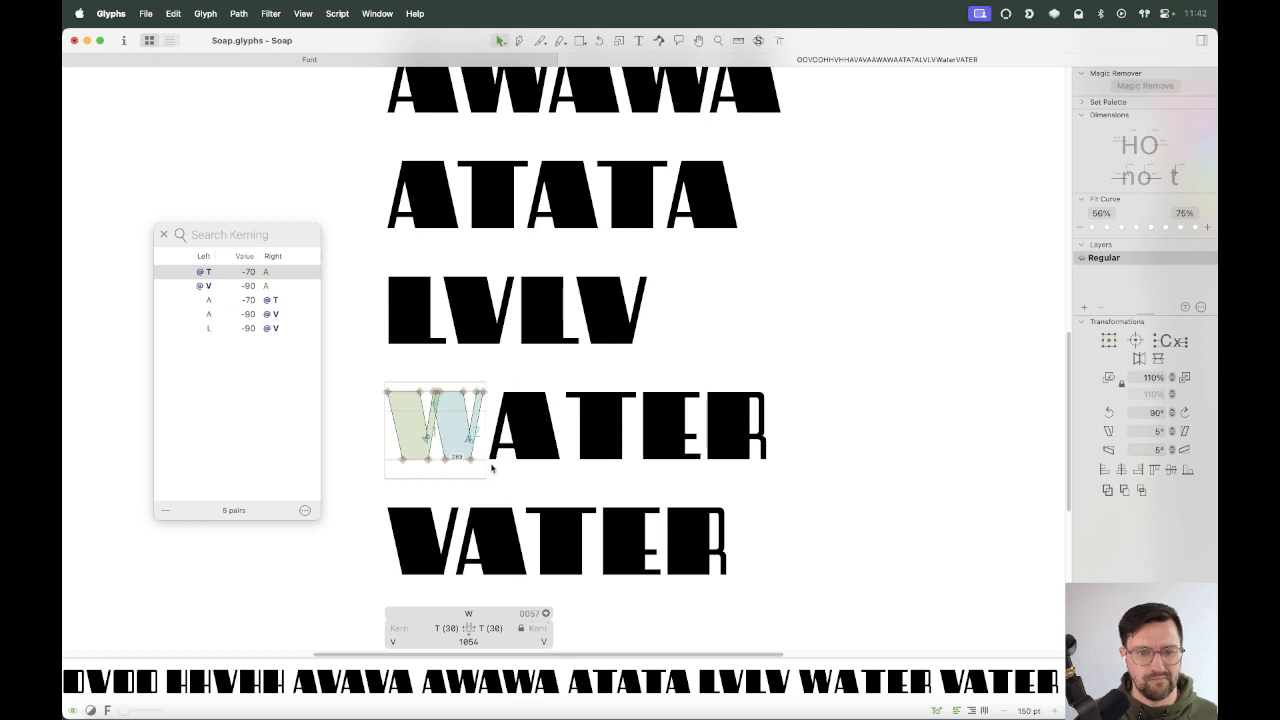
pyautogui.click(535, 628)
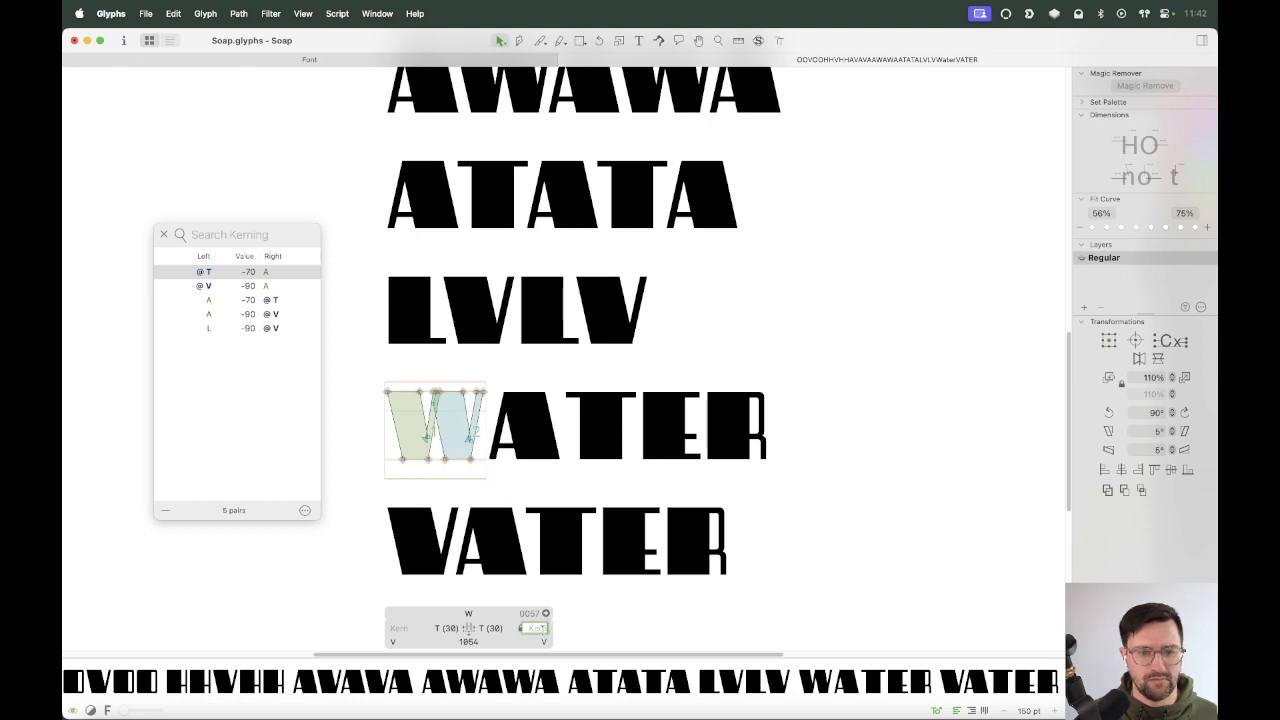
pyautogui.click(437, 562)
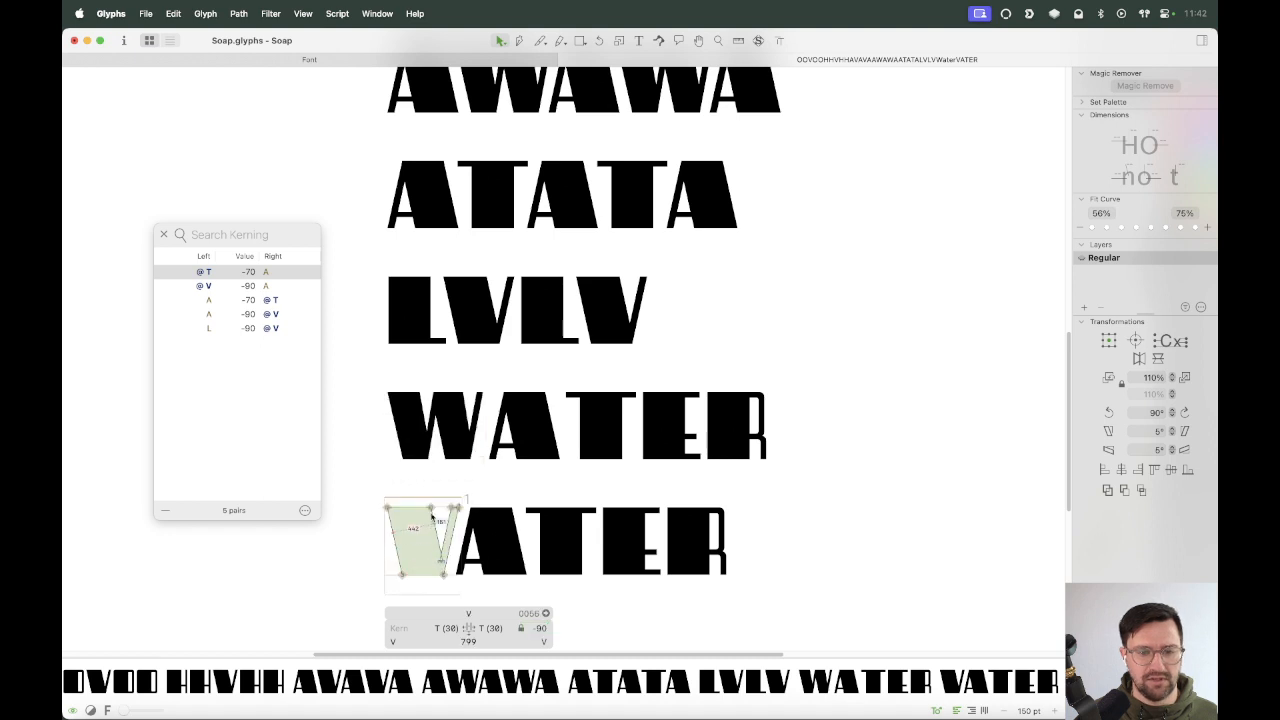
pyautogui.click(423, 460)
pyautogui.hscroll(-1, 542, 645)
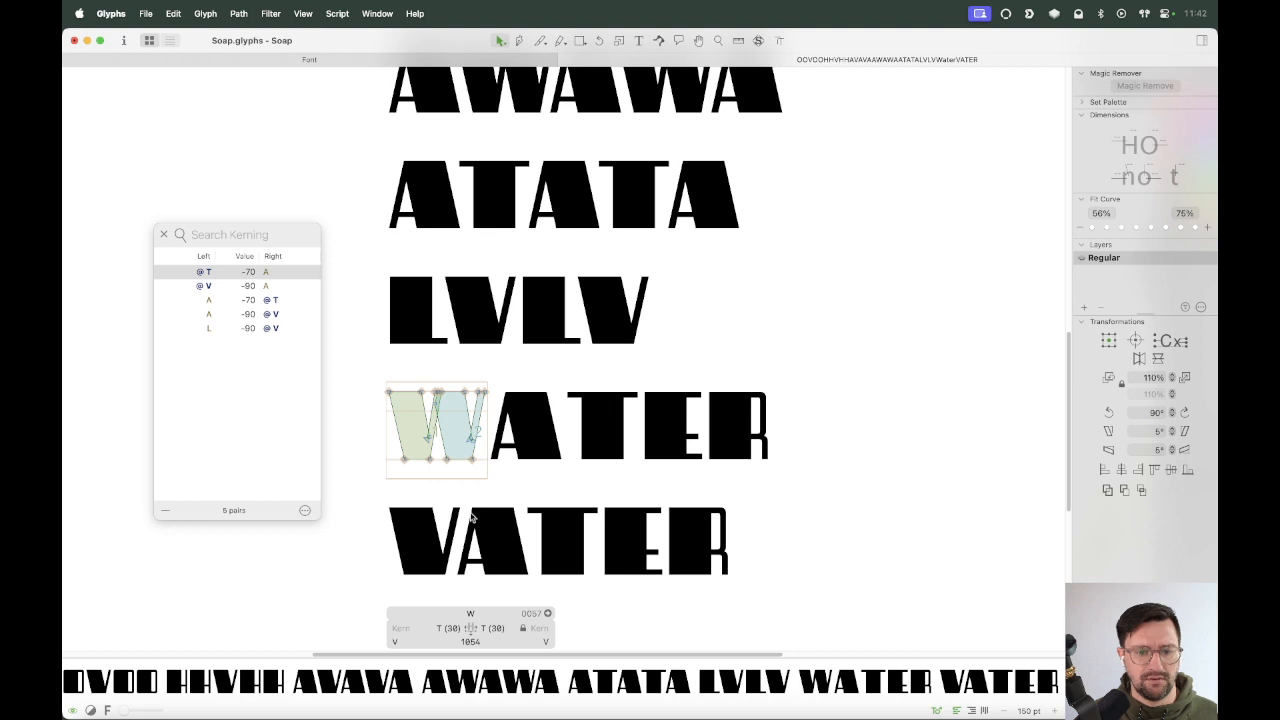
pyautogui.click(440, 581)
# Set the kerning between the W and the following a in WATER to -90, then undo and redo it to compare the spacing.
pyautogui.click(443, 482)
pyautogui.click(538, 628)
pyautogui.write('-90')
pyautogui.press('Return')
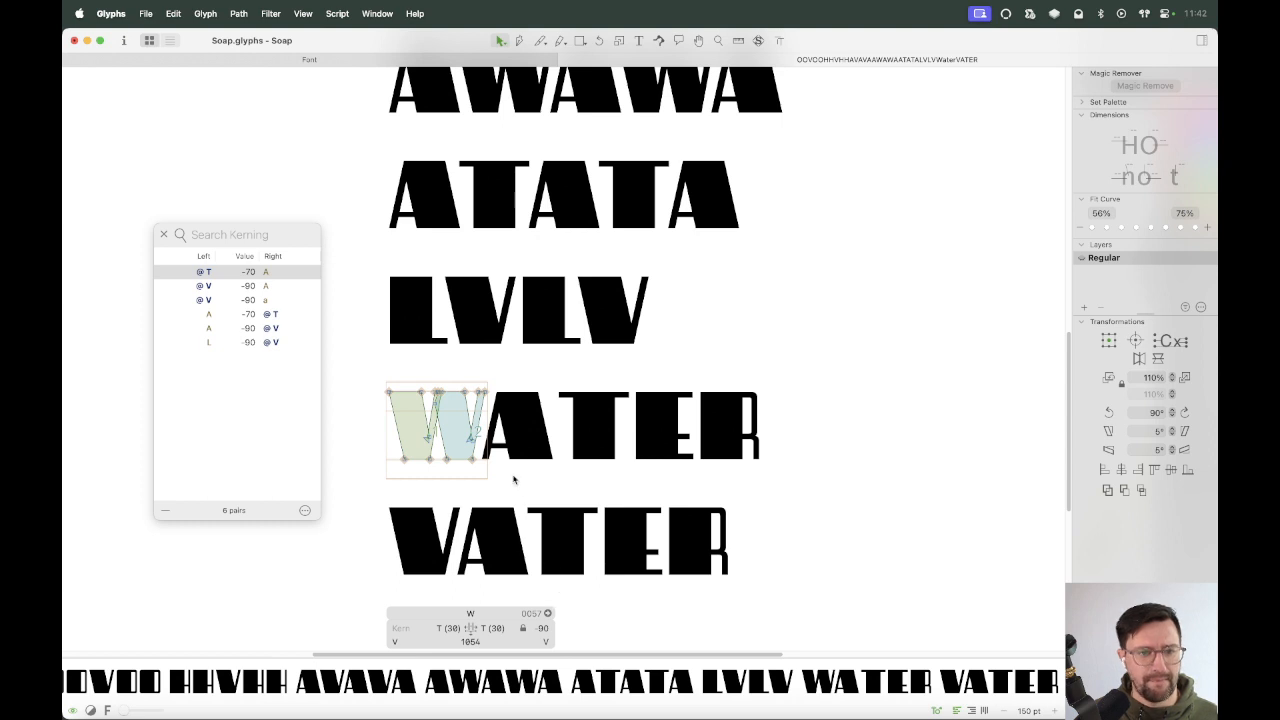
pyautogui.press('super+z')
pyautogui.press('super+shift+z')
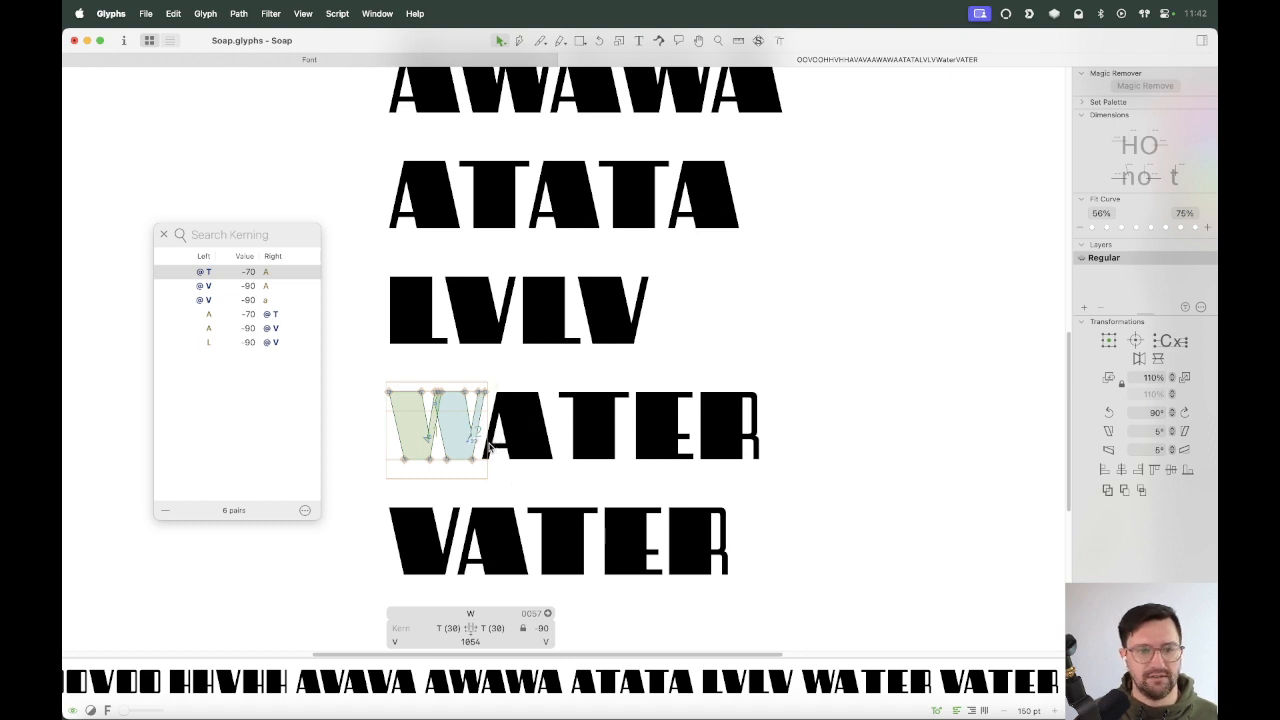
# Select the @T–A and @V–A pairs in the kerning list and review the actions available for the list.
pyautogui.click(305, 510)
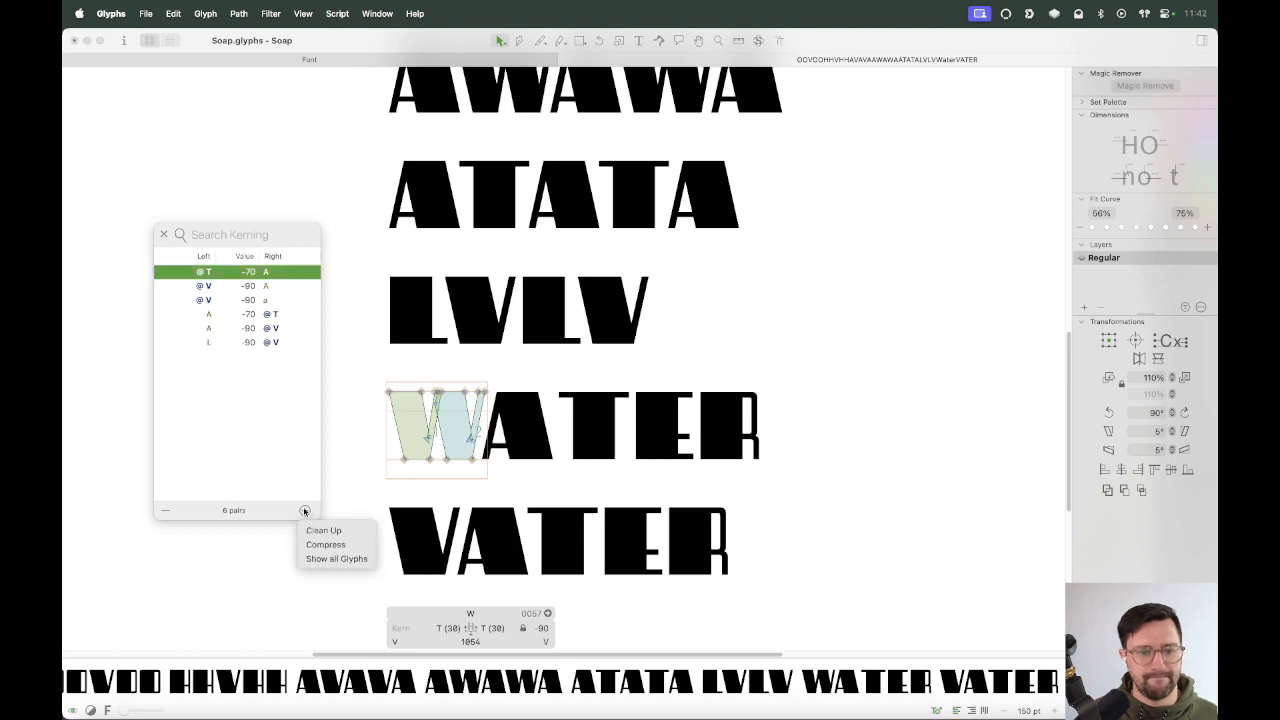
pyautogui.click(289, 477)
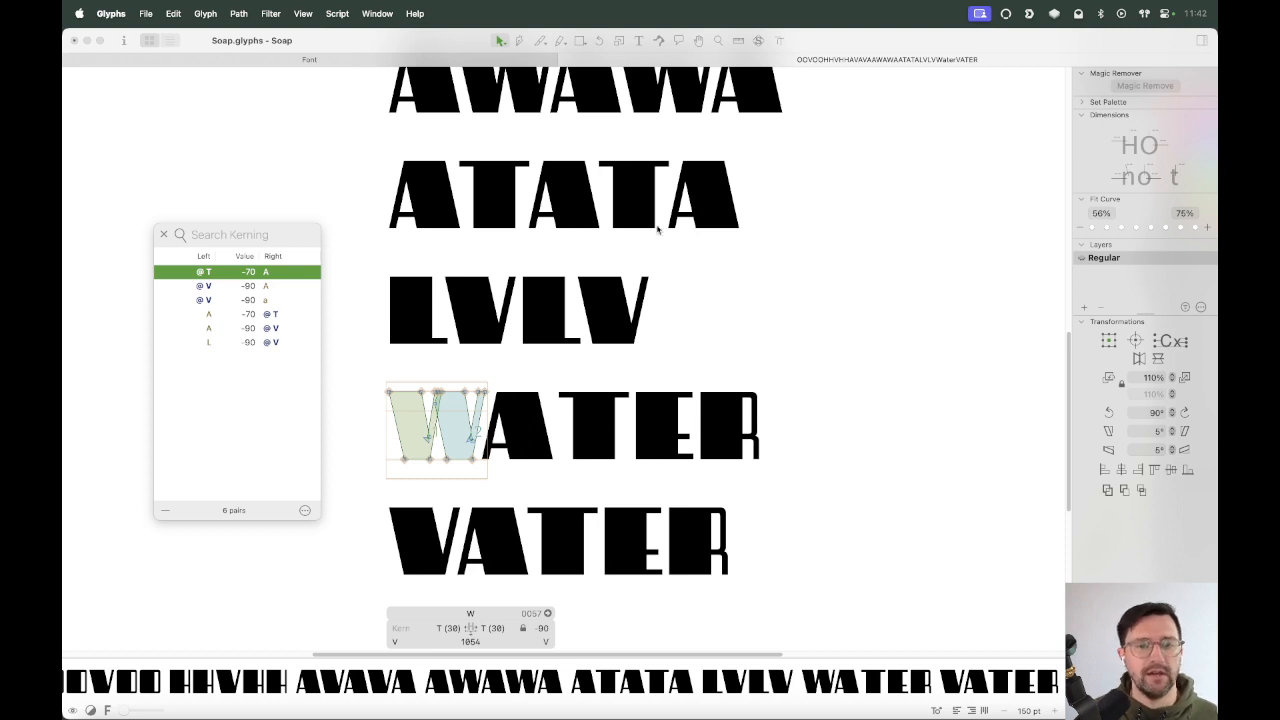
pyautogui.keyDown('shift'); pyautogui.click(272, 285); pyautogui.keyUp('shift')
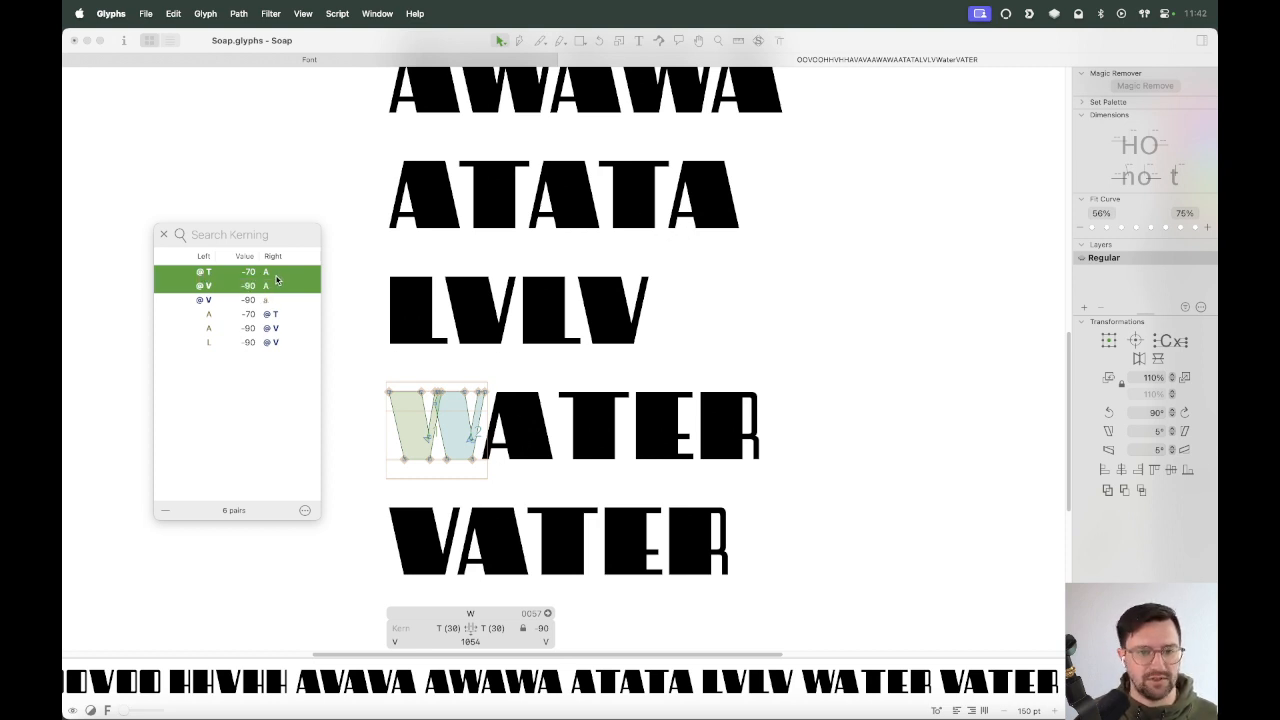
pyautogui.click(305, 511)
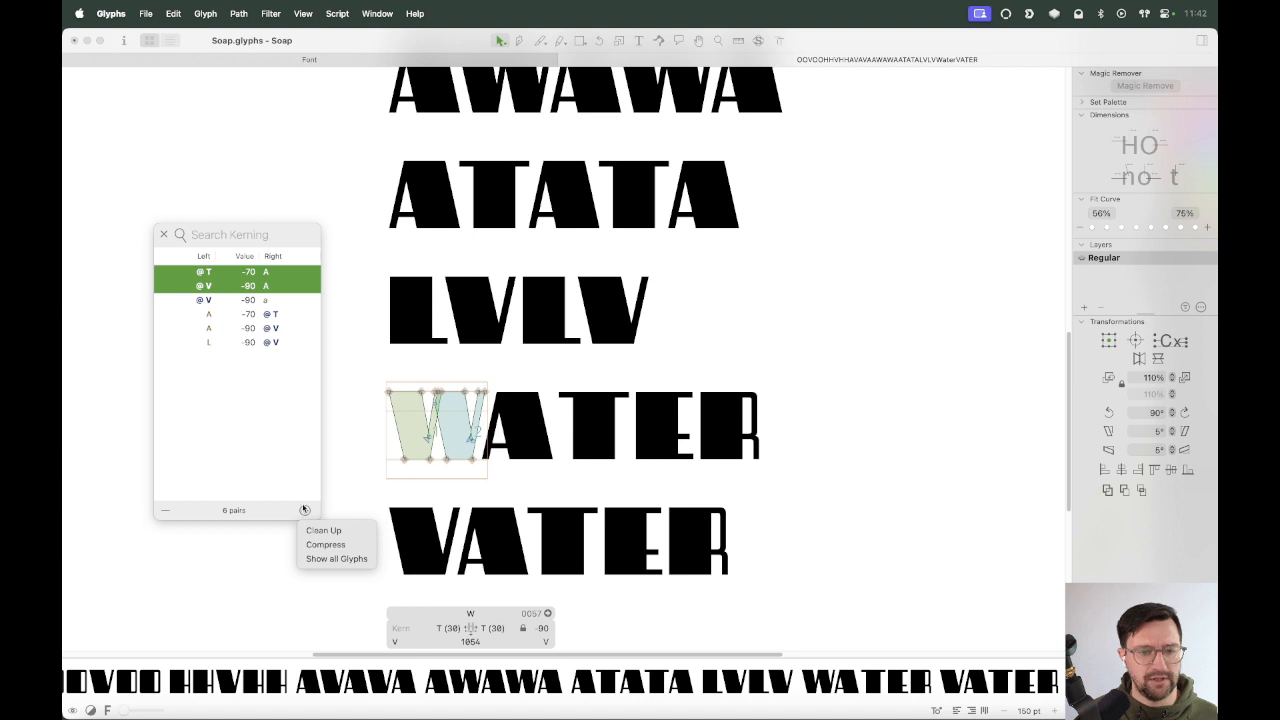
pyautogui.click(305, 512)
pyautogui.click(680, 320)
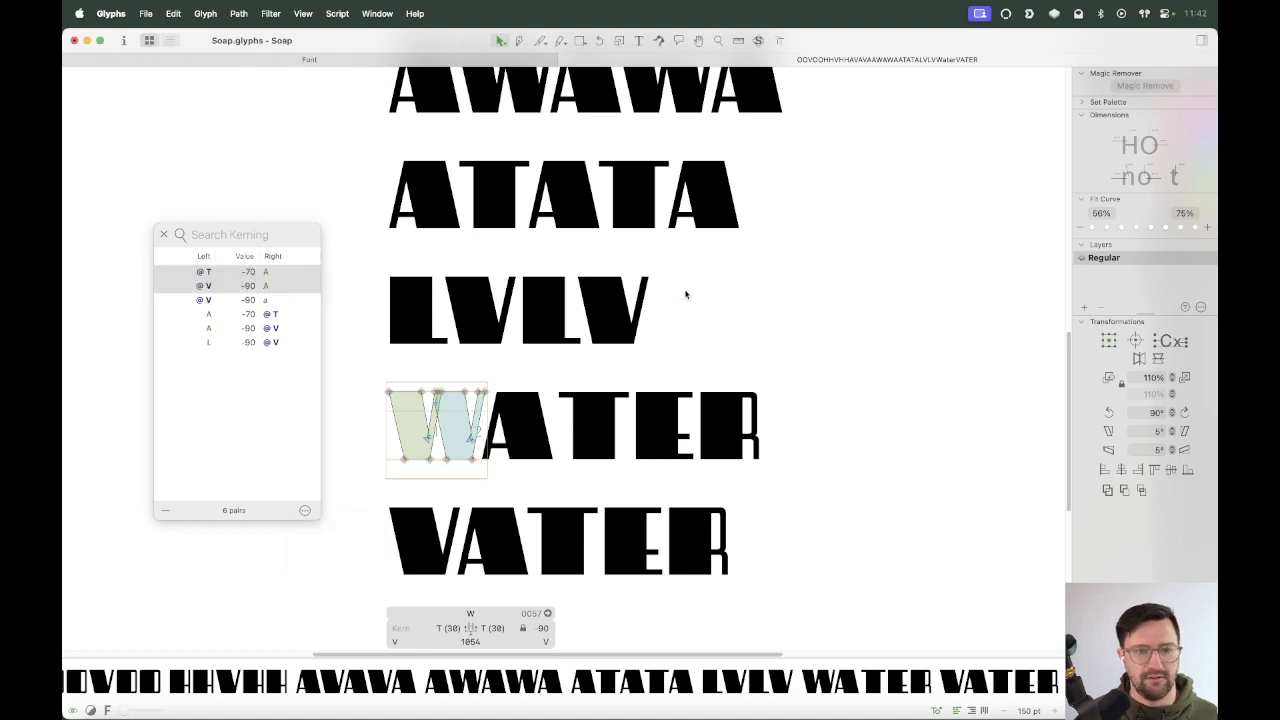
# Set the left and right kerning groups of the lowercase t in WATER to T.
pyautogui.click(590, 437)
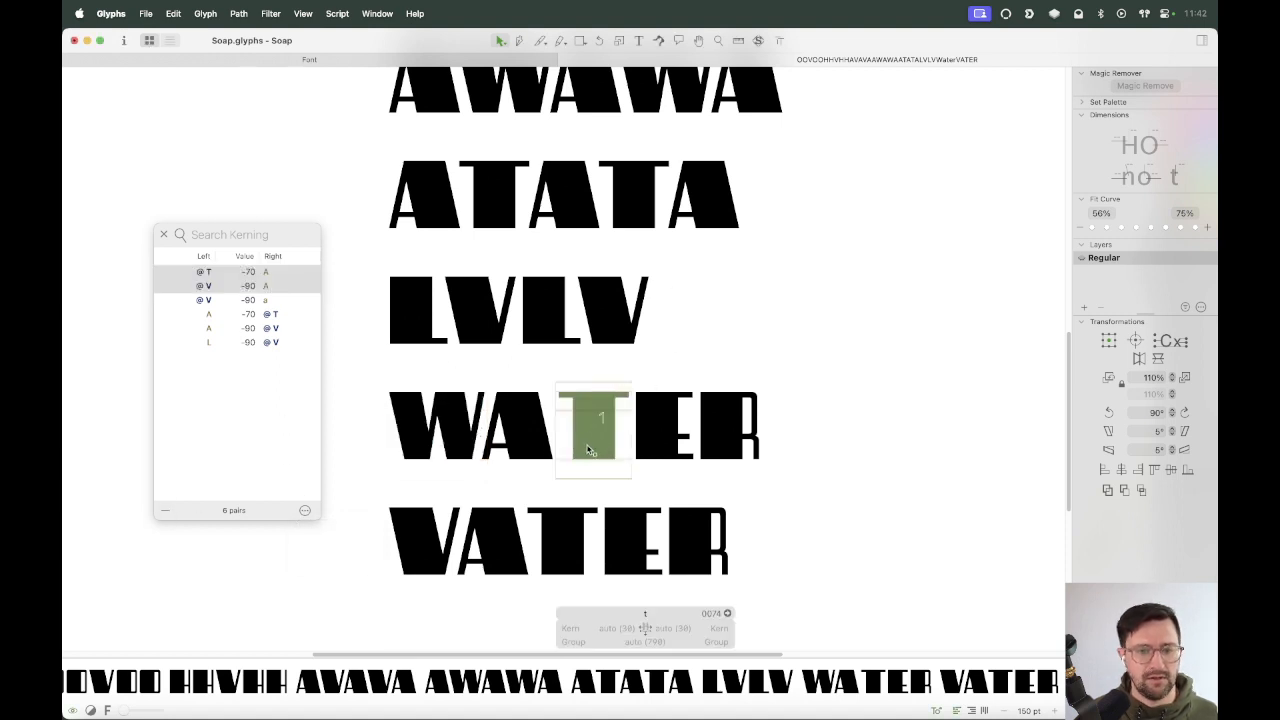
pyautogui.click(576, 643)
pyautogui.write('T')
pyautogui.press('Tab')
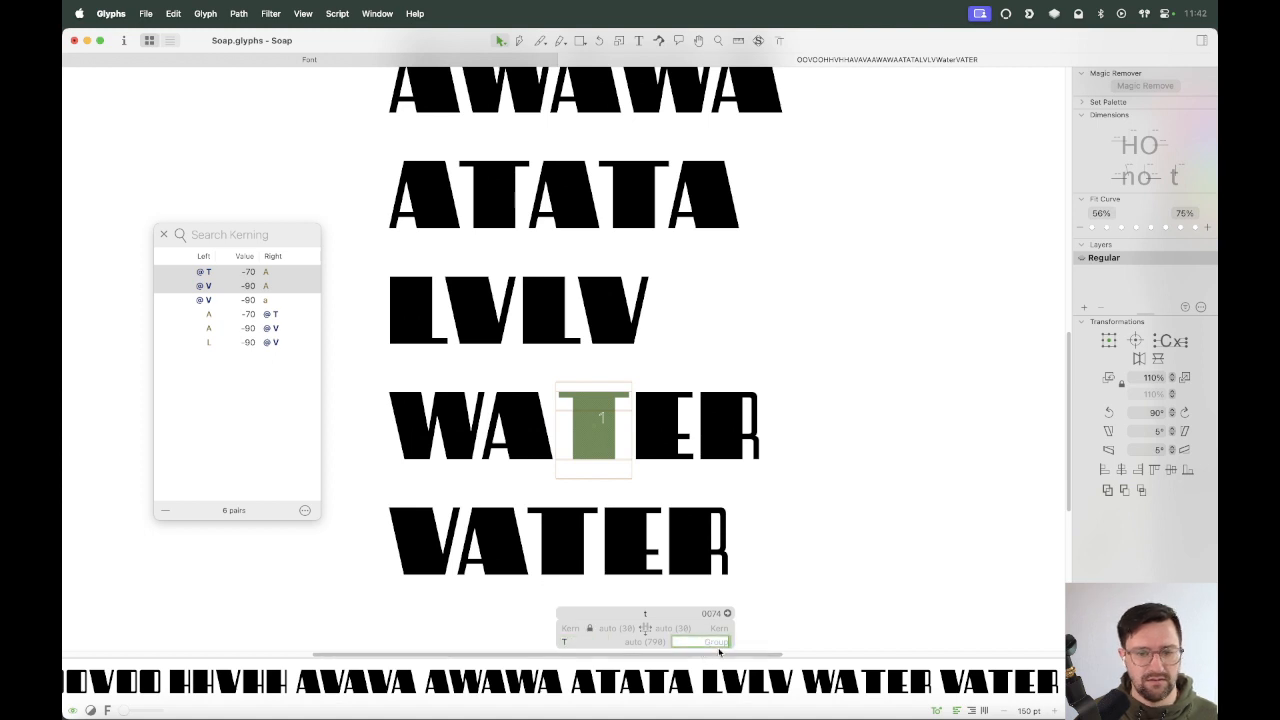
pyautogui.write('T')
# Set the kerning between the lowercase a and t in WATER to -70.
pyautogui.click(573, 628)
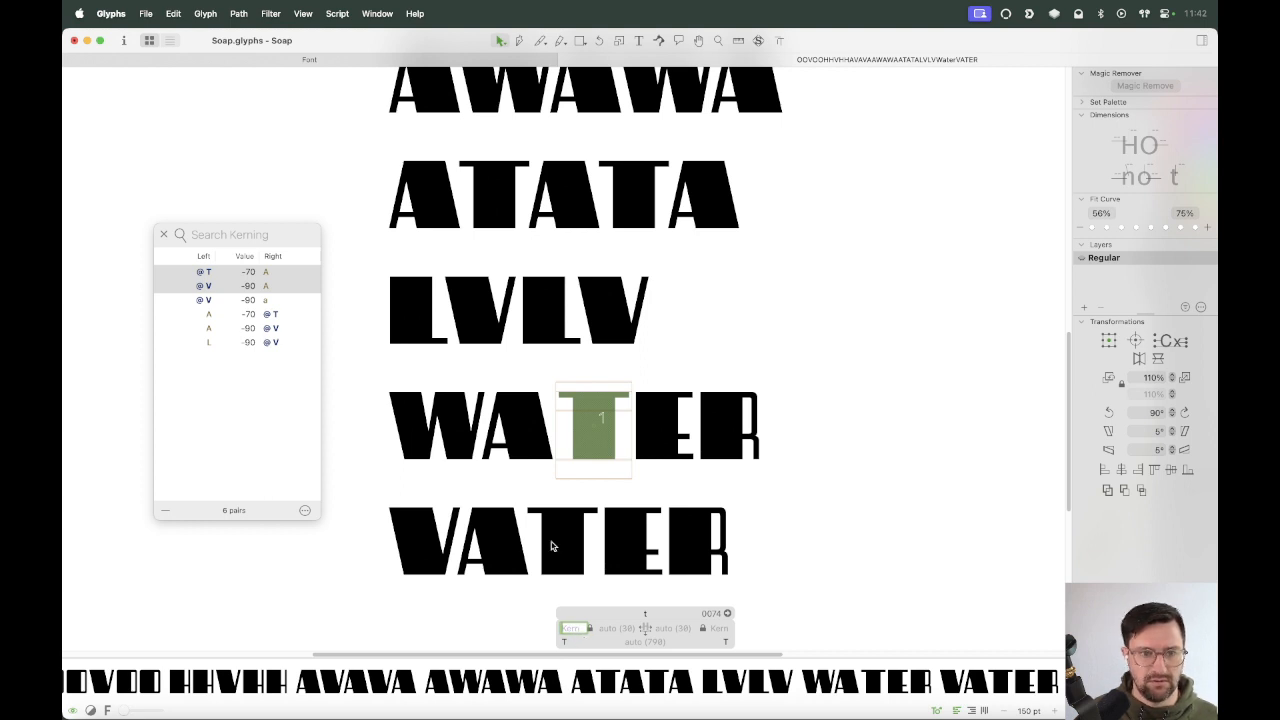
pyautogui.write('-7')
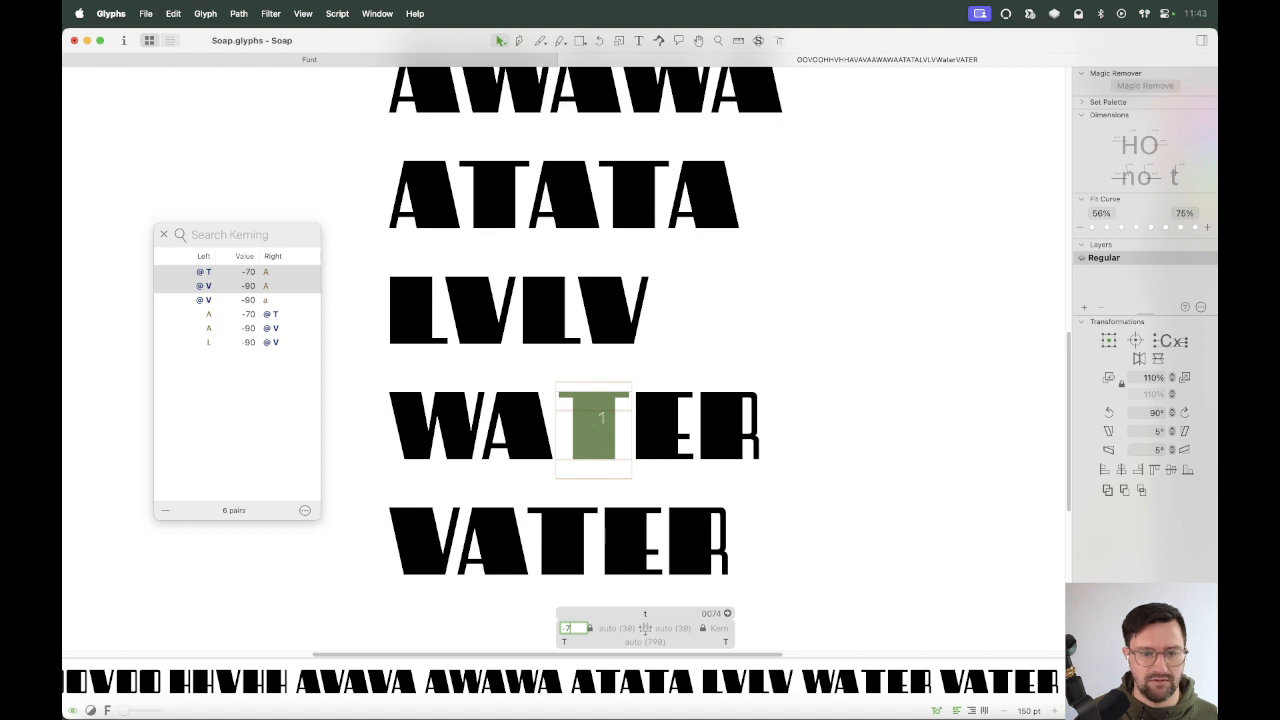
pyautogui.write('0')
pyautogui.press('Return')
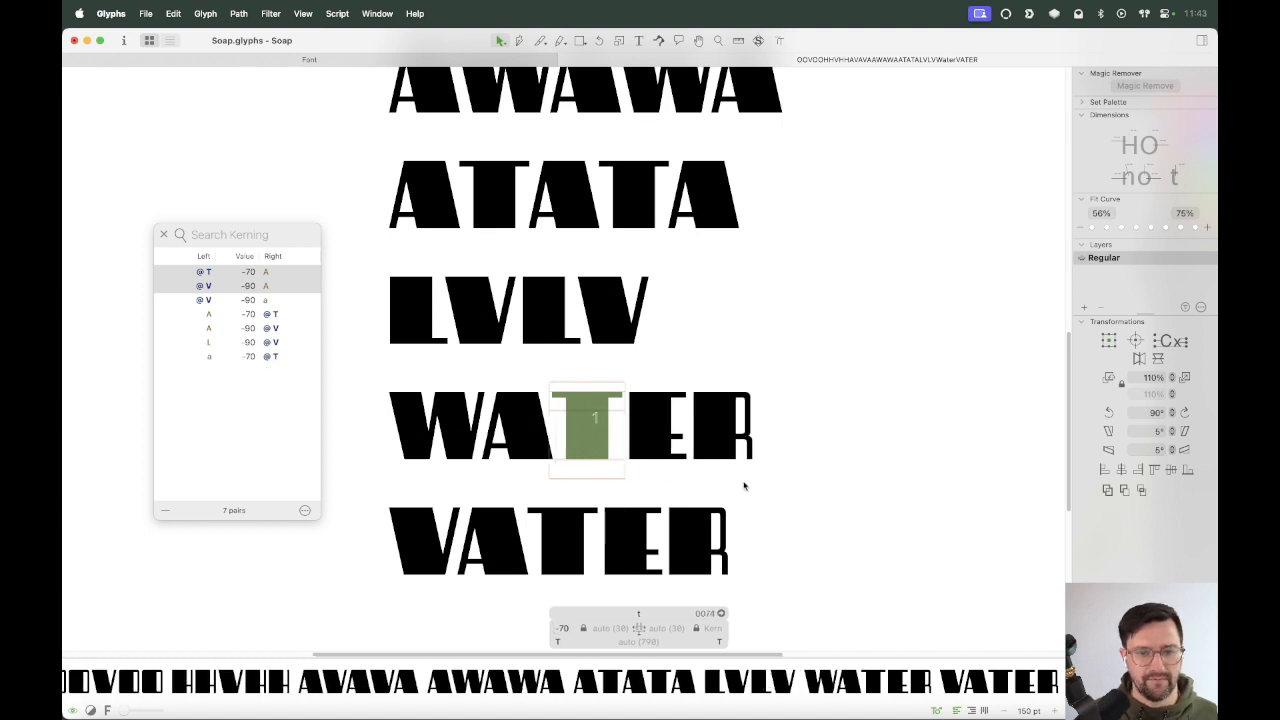
# Replace the VATER line with the lowercase letters "wa".
pyautogui.press('t')
pyautogui.click(781, 437)
pyautogui.click(504, 526)
pyautogui.press('Left')
pyautogui.press('Right')
pyautogui.doubleClick(418, 537)
pyautogui.write('WA')
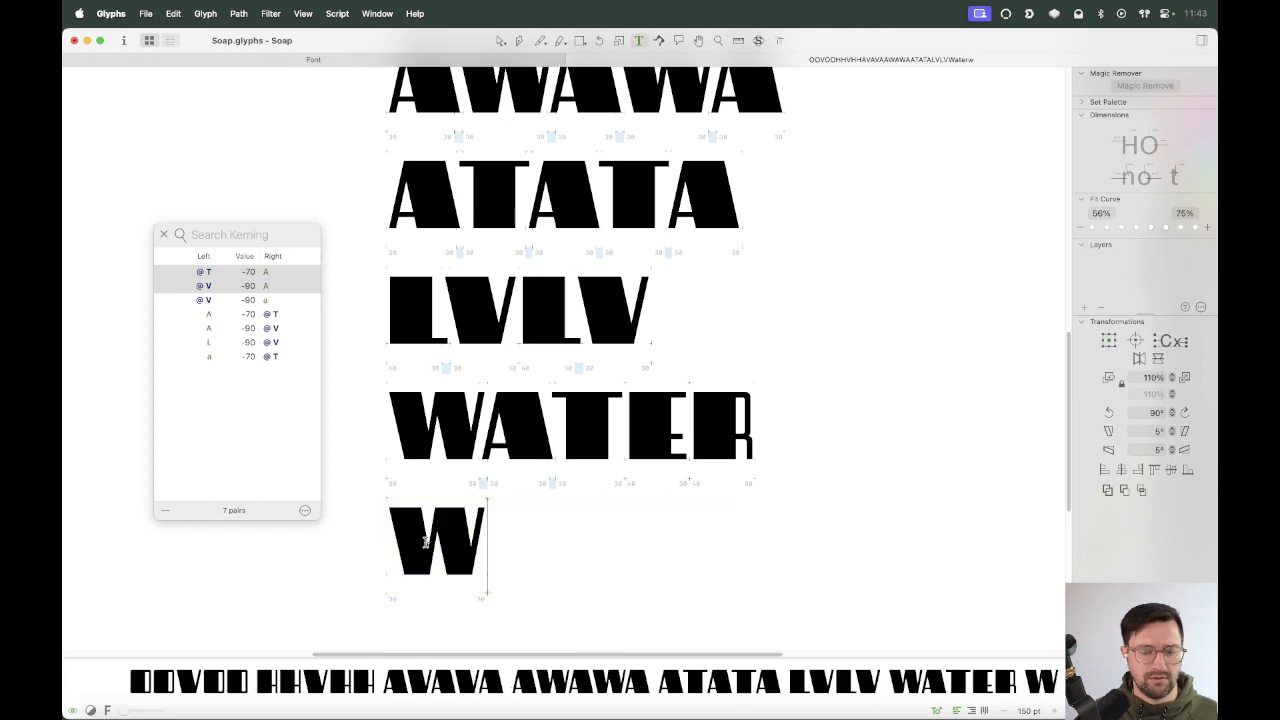
pyautogui.doubleClick(470, 542)
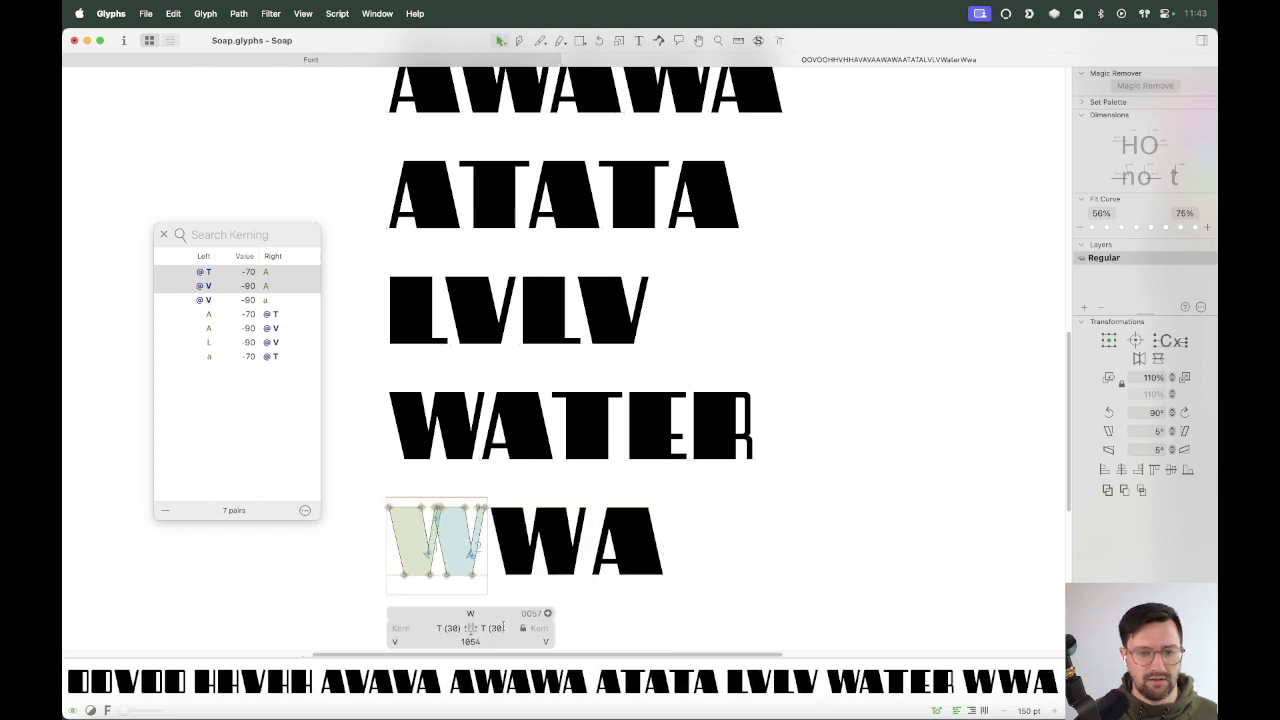
pyautogui.press('t')
pyautogui.press('BackSpace')
# Set the right and left kerning groups of the lowercase w in the last line to V.
pyautogui.doubleClick(460, 577)
pyautogui.click(545, 641)
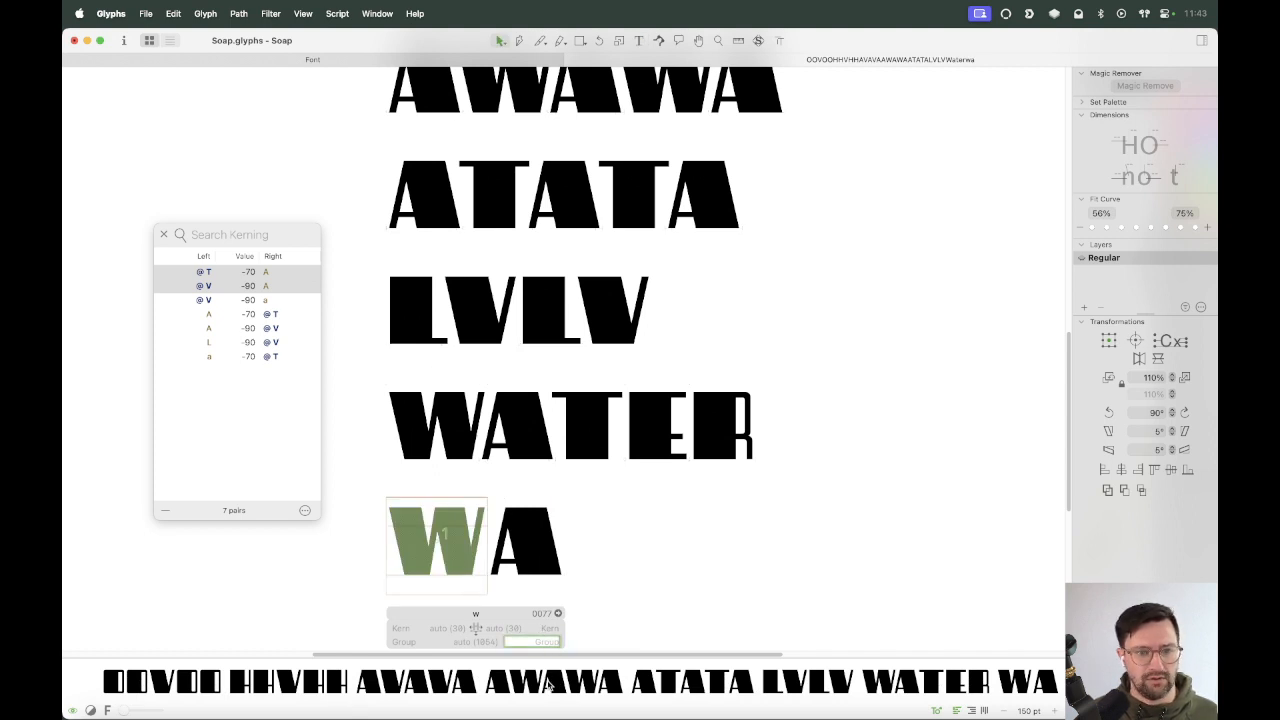
pyautogui.write('V')
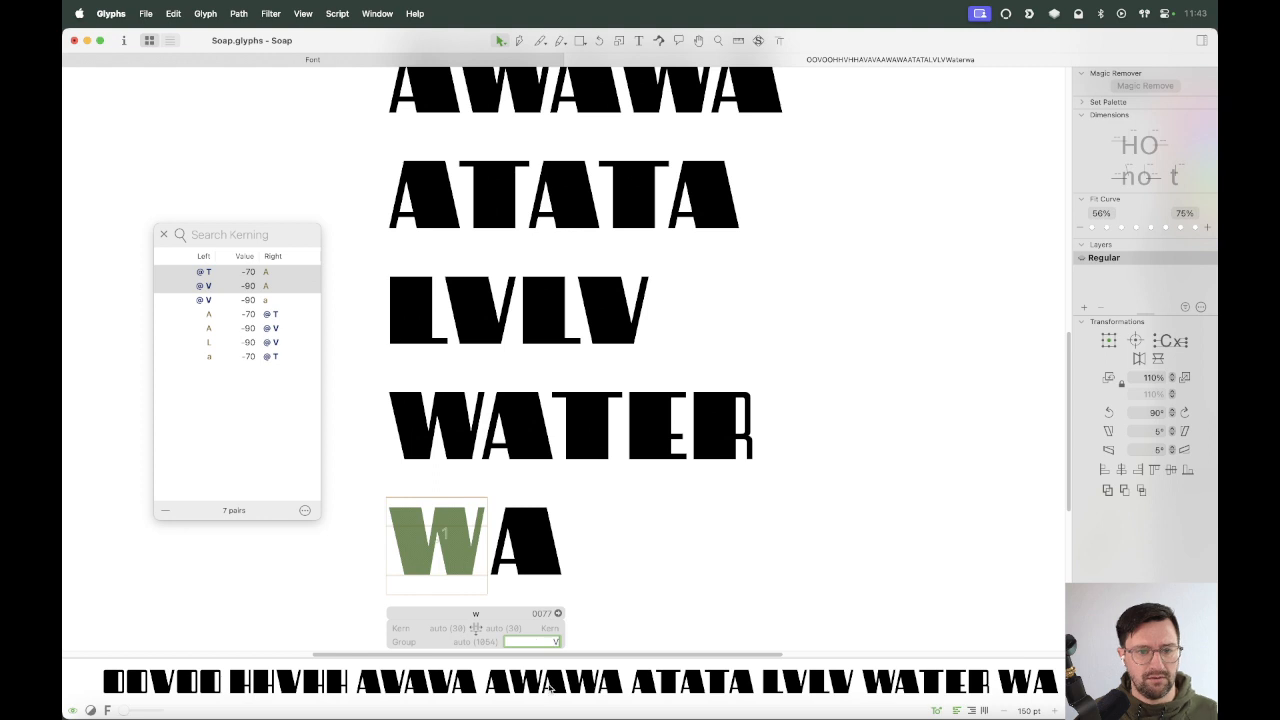
pyautogui.press('Return')
pyautogui.click(410, 641)
pyautogui.write('V')
pyautogui.press('Return')
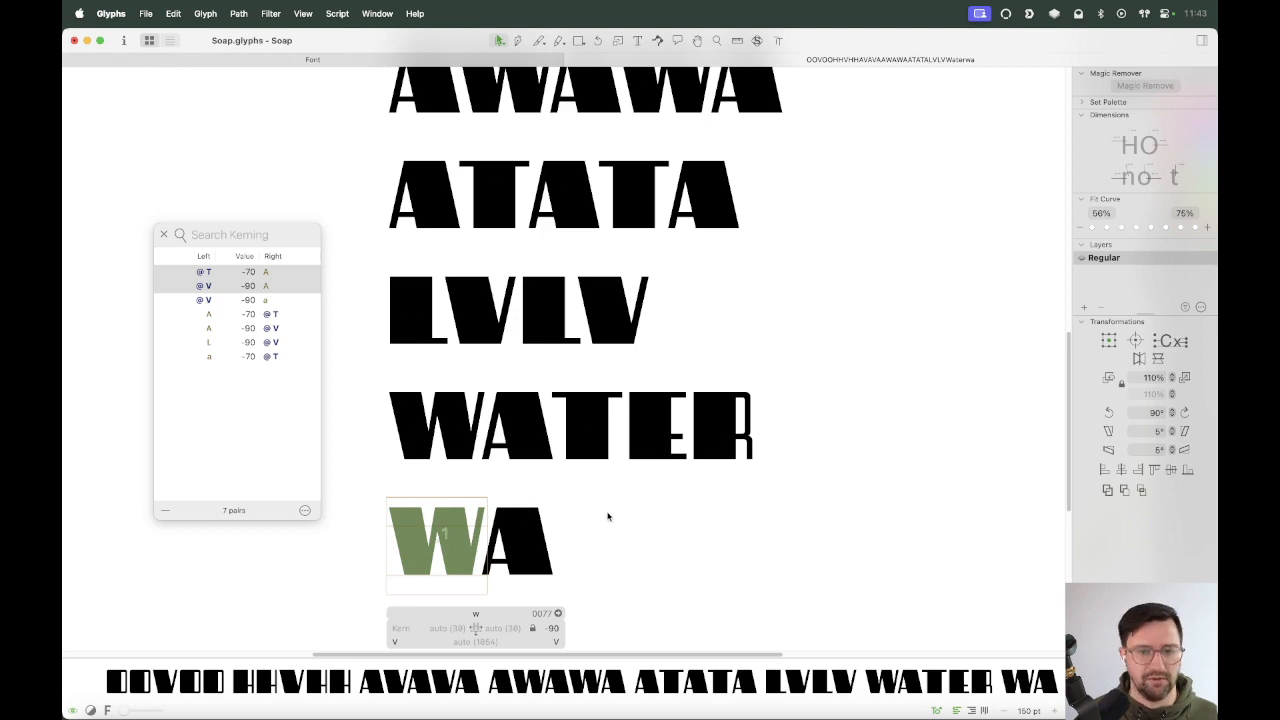
# Deselect the w and export the font in .otf format with PostScript/CFF outlines, Remove Overlap and Autohint.
pyautogui.press('super+minus')
pyautogui.press('space')
pyautogui.moveTo(640, 337); pyautogui.dragTo(640, 420)
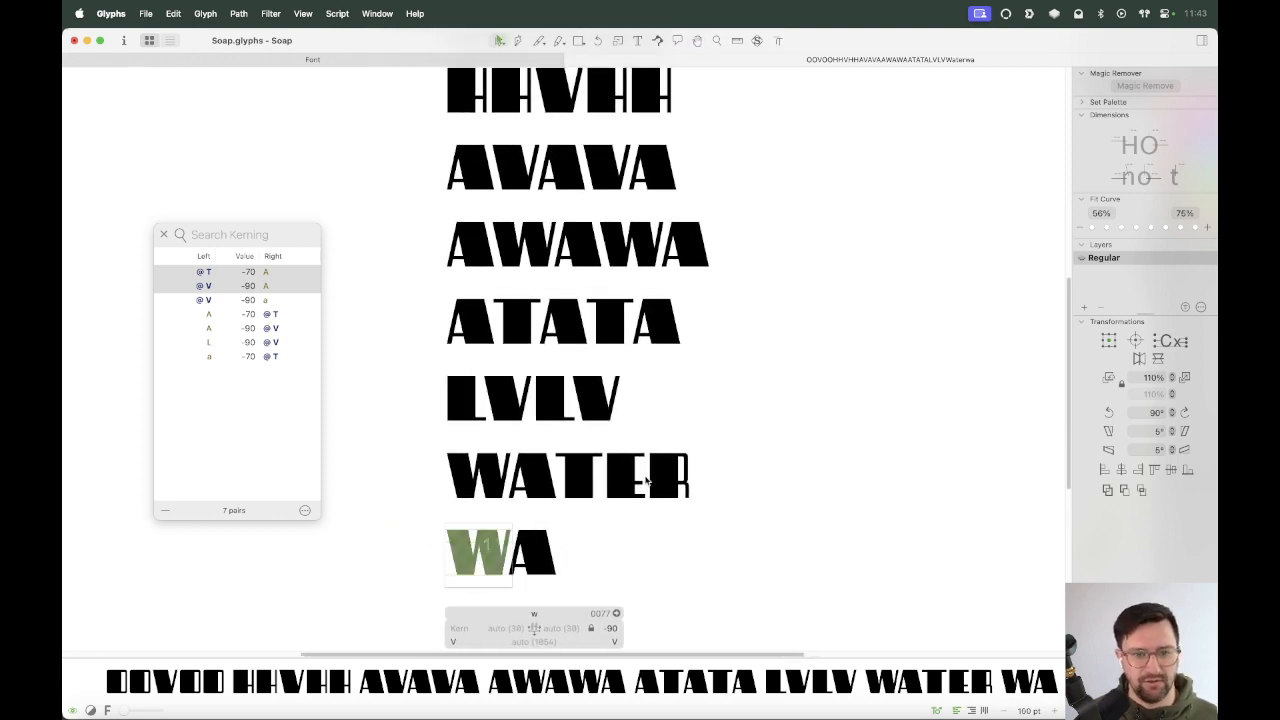
pyautogui.press('Escape')
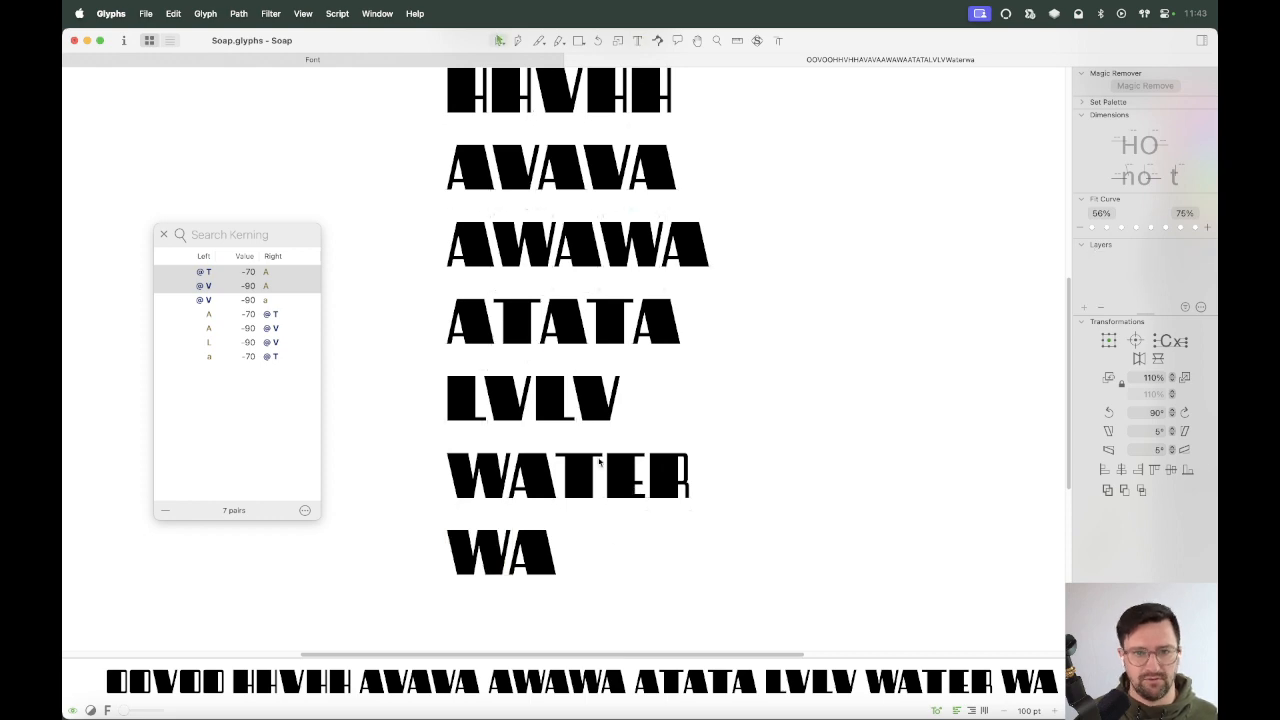
pyautogui.press('super+e')
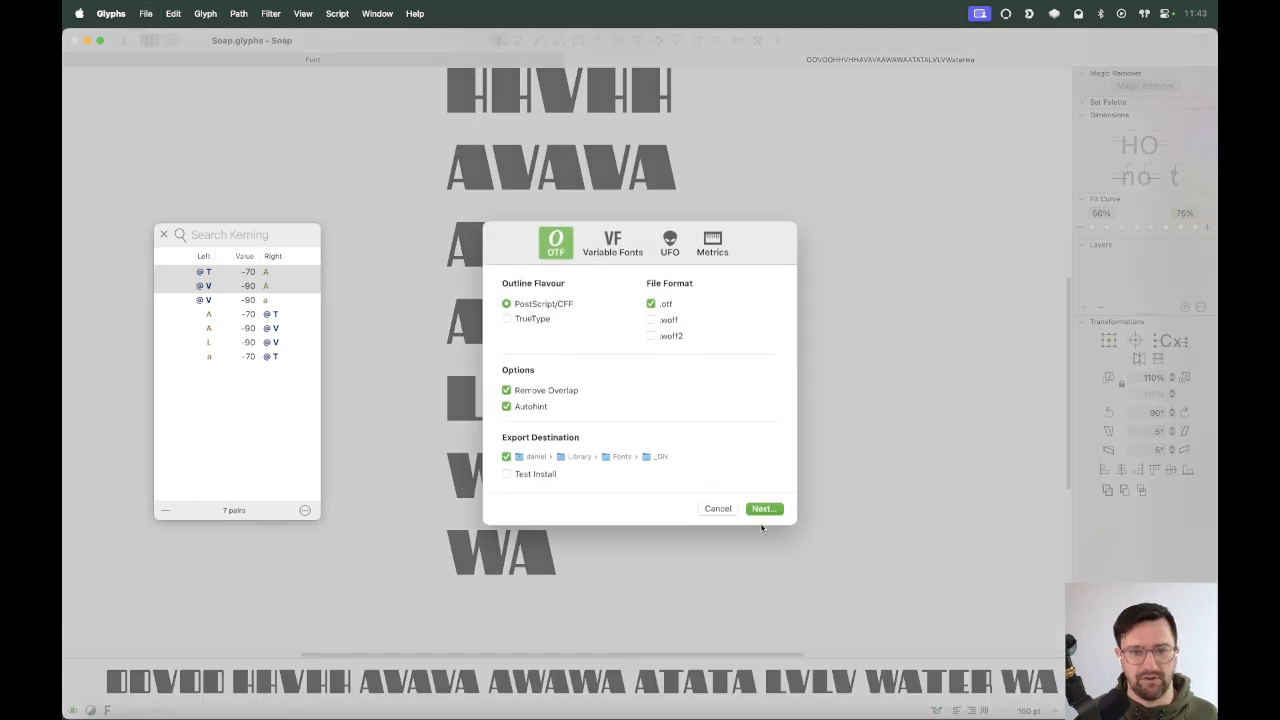
pyautogui.click(764, 509)
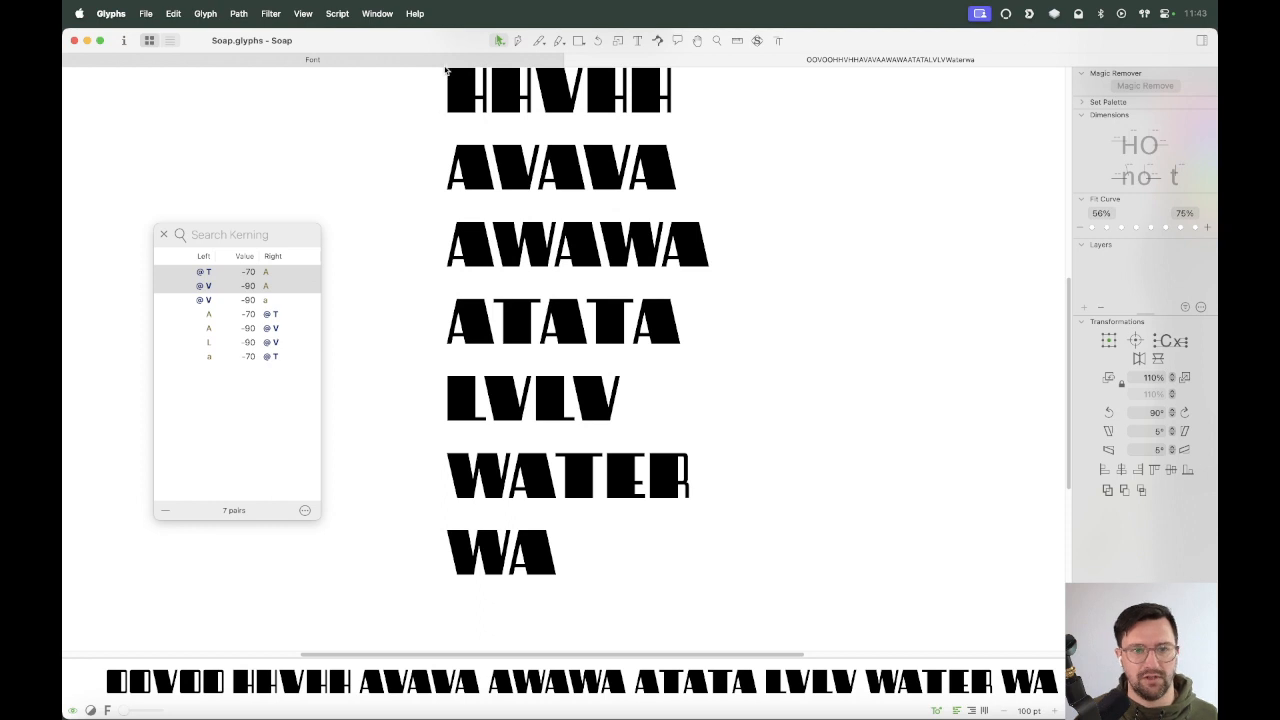
# Close the kerning list, return to the font's glyph overview and save the Soap.glyphs file.
pyautogui.click(562, 59)
pyautogui.click(165, 234)
pyautogui.press('q')
pyautogui.press('super+s')
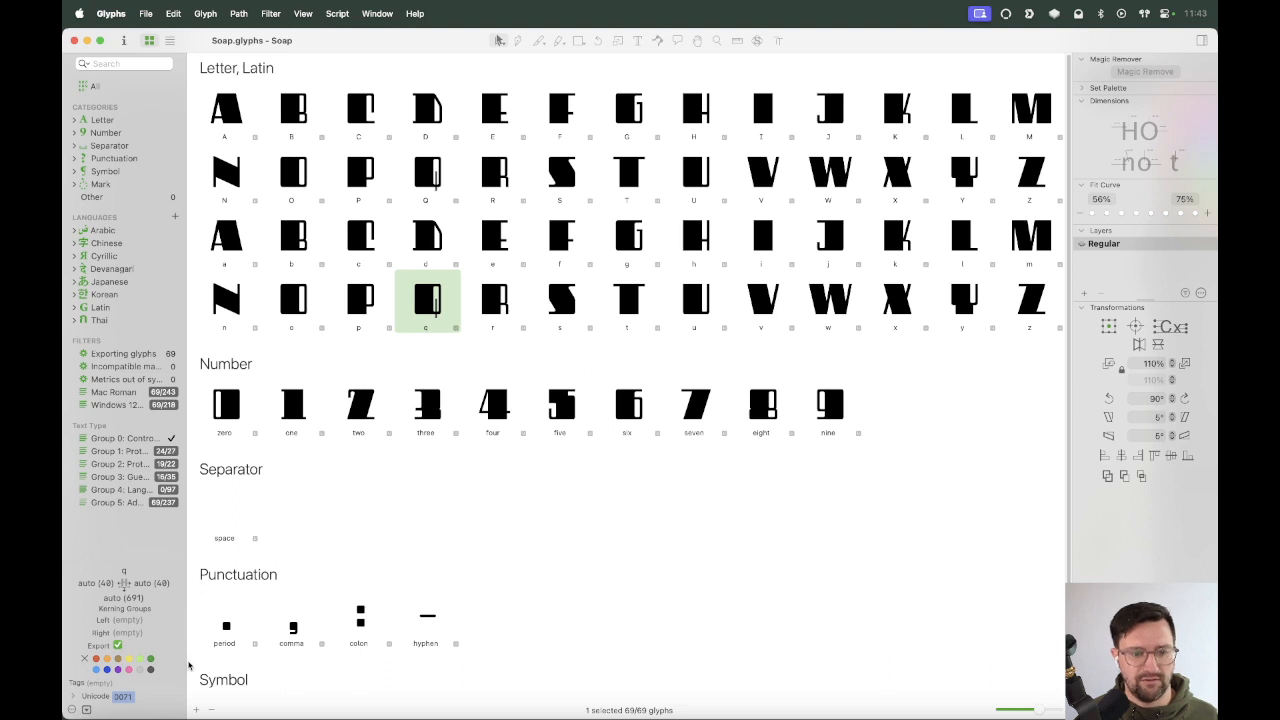
# Switch to Photoshop, collapse the Character settings and set the colour picker to CMYK Sliders.
pyautogui.click(192, 714)
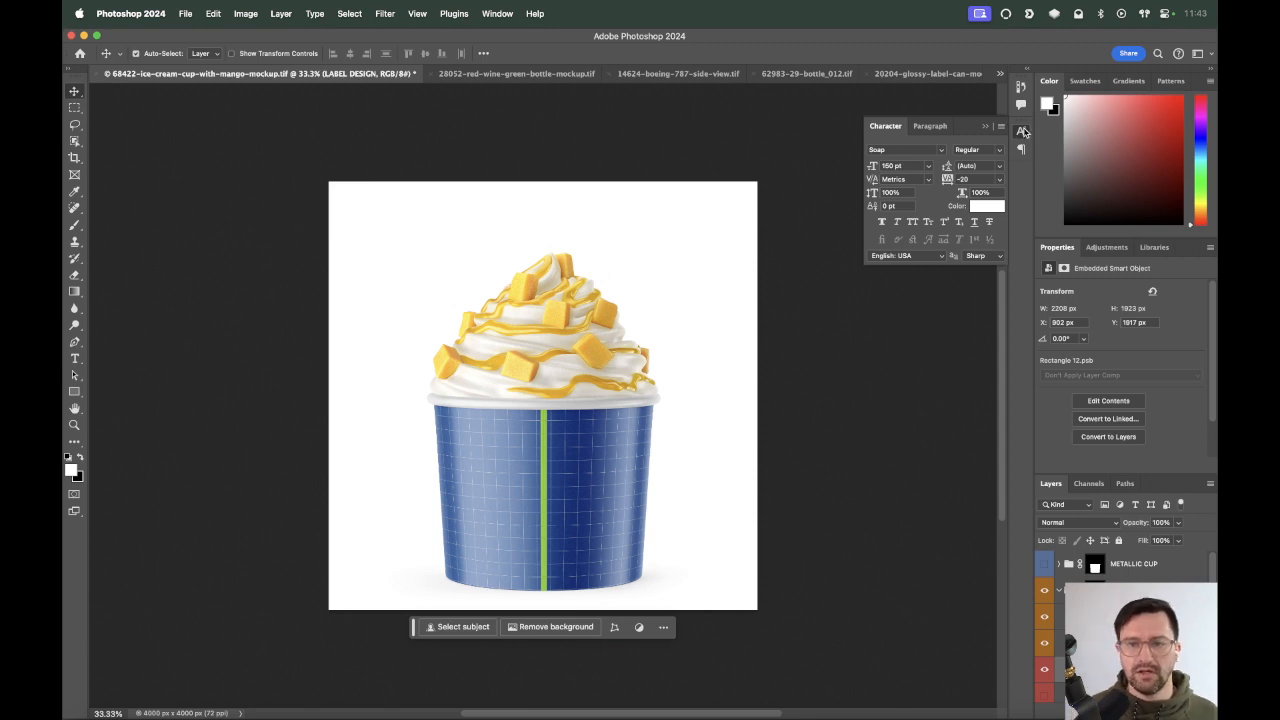
pyautogui.click(1021, 132)
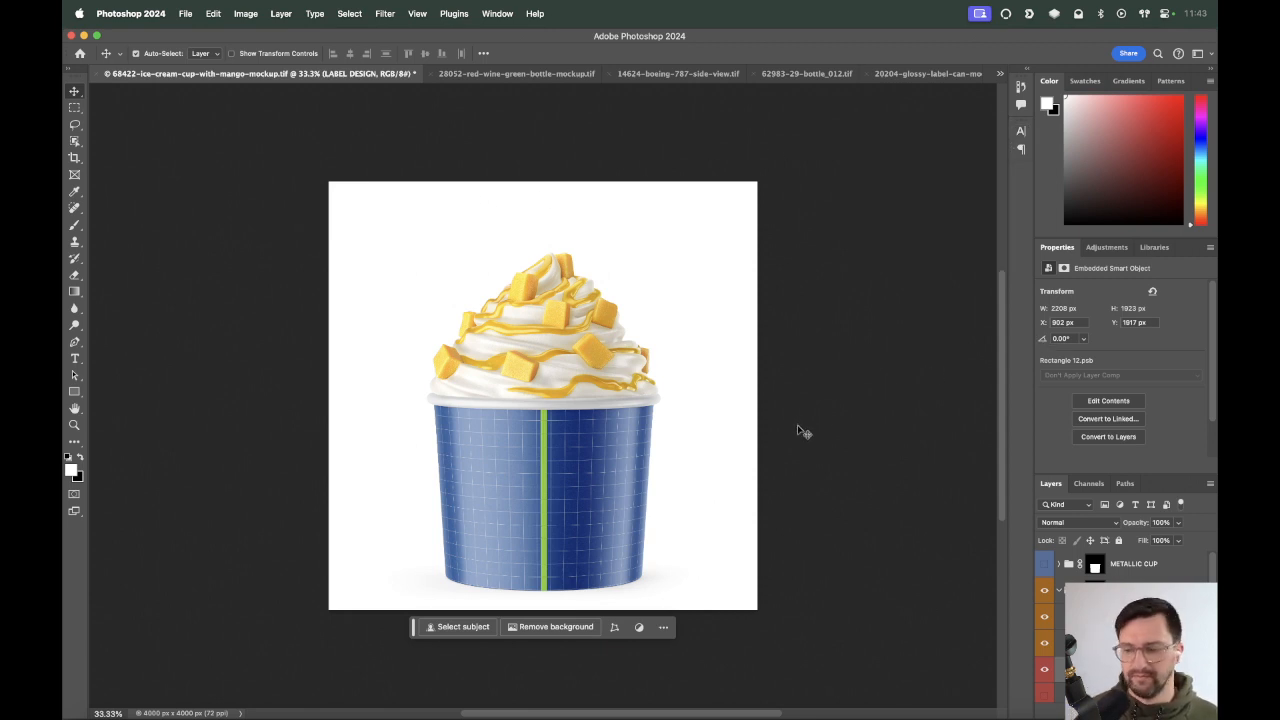
pyautogui.click(1209, 81)
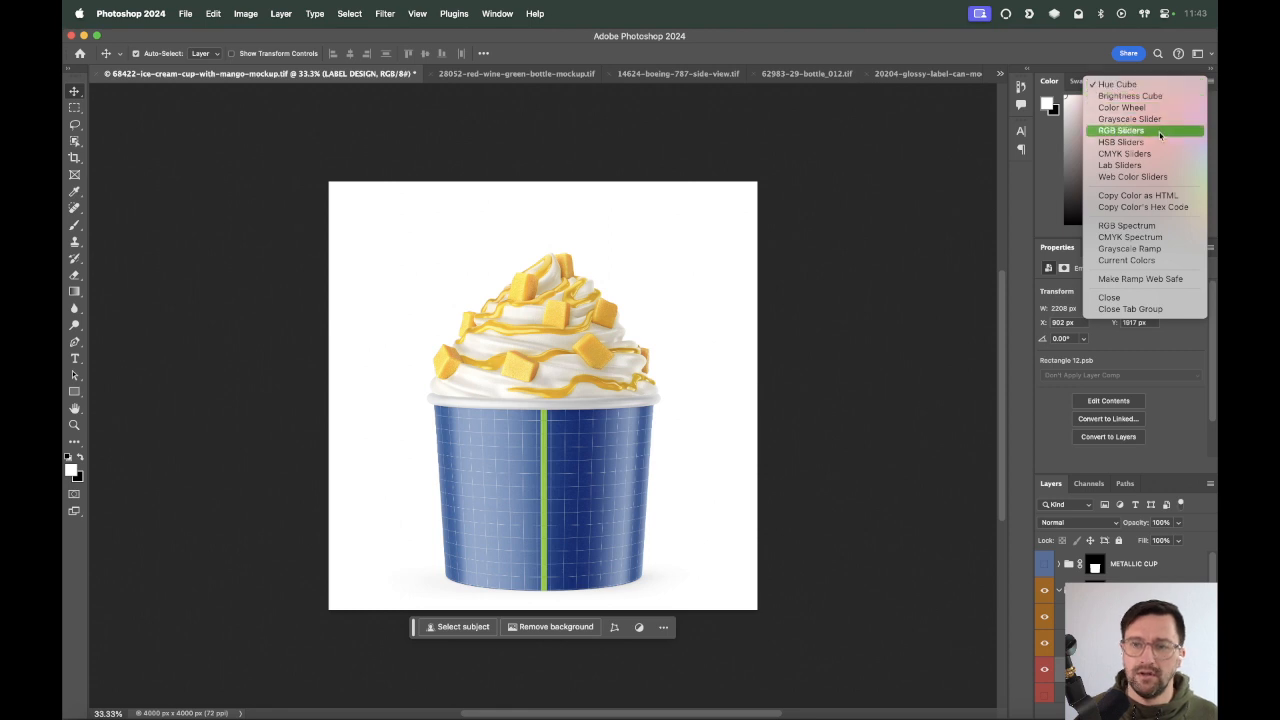
pyautogui.click(1124, 153)
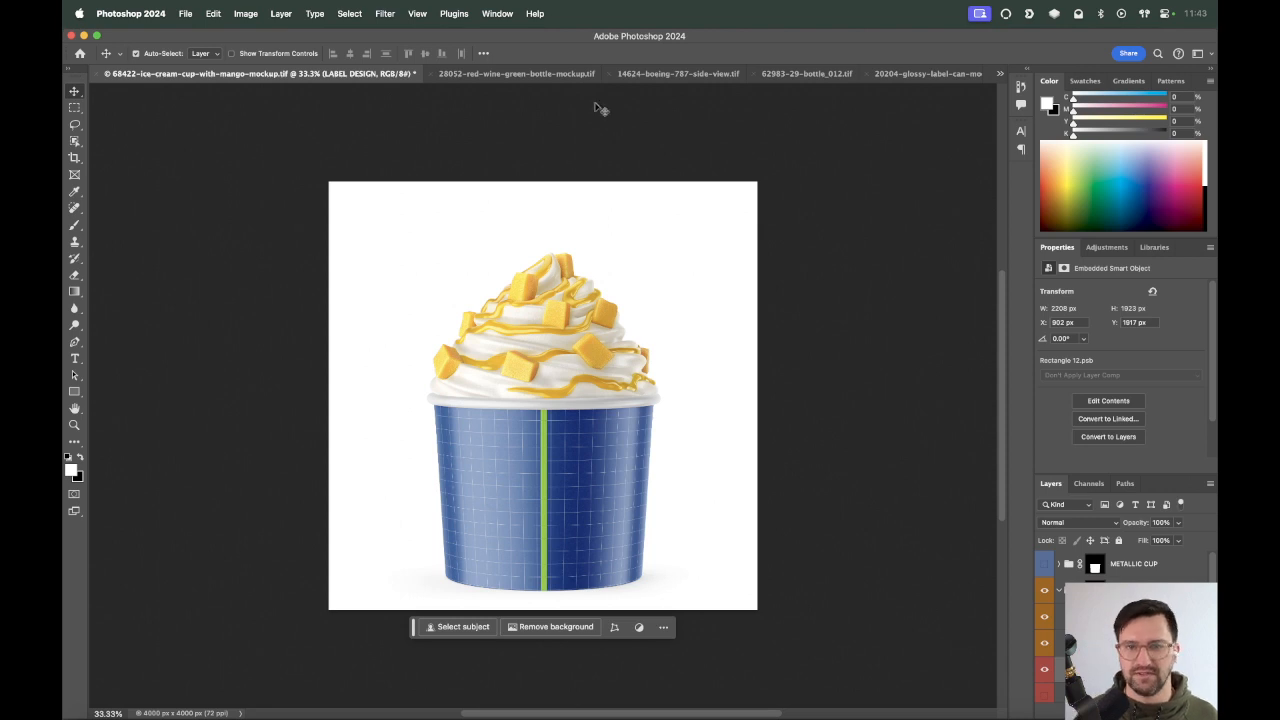
# Check the list of open mockup files and view the red wine bottle and Boeing 787 mockups.
pyautogui.click(999, 73)
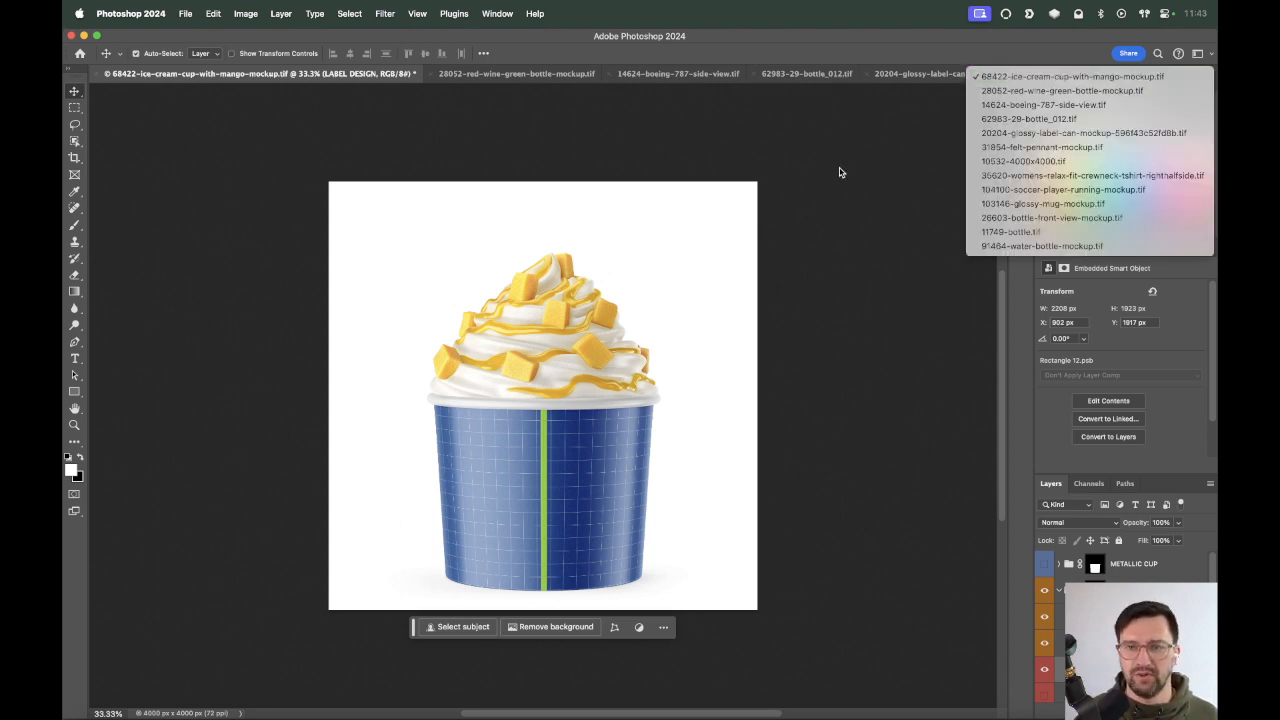
pyautogui.click(841, 174)
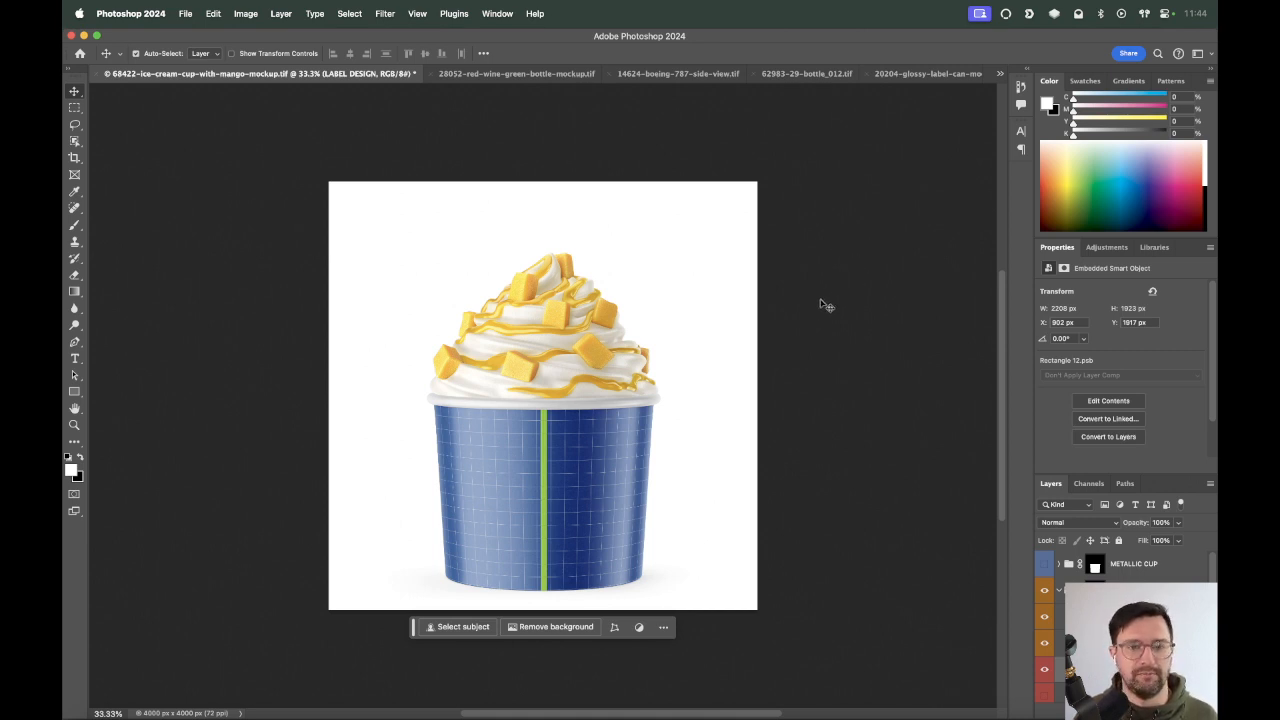
pyautogui.hotkey('ctrl', 'Tab')
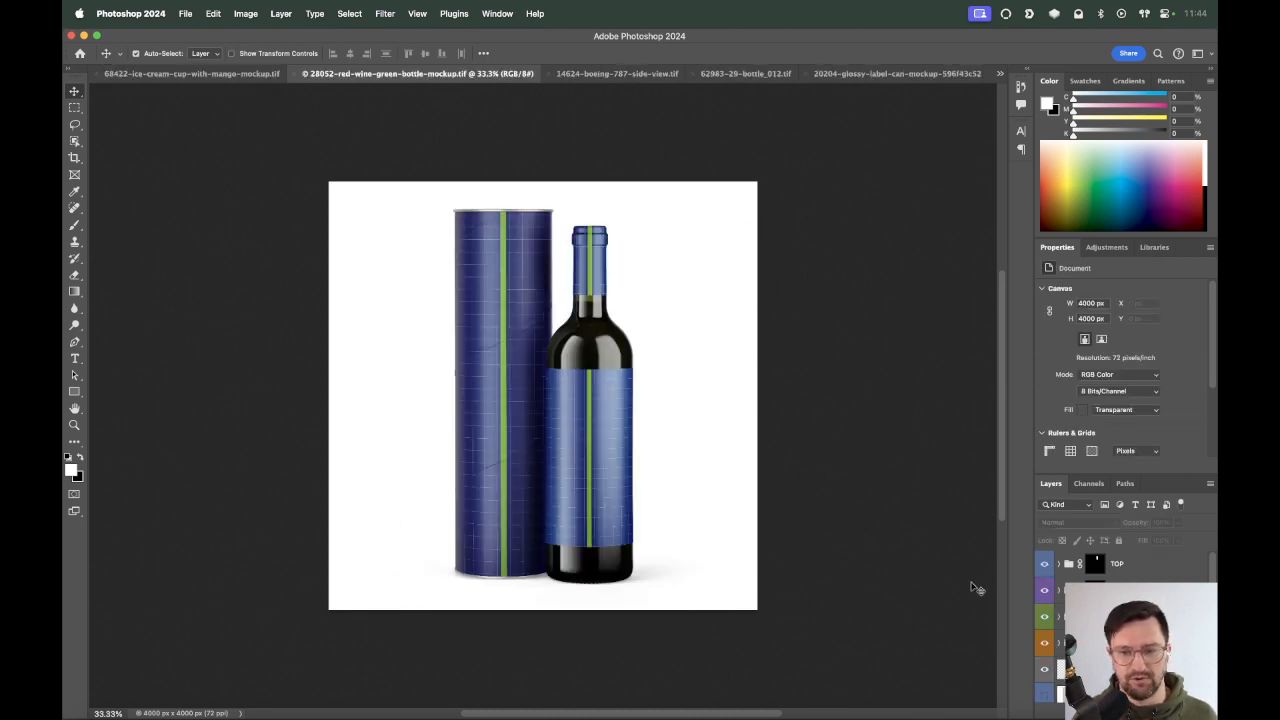
pyautogui.hotkey('ctrl', 'Tab')
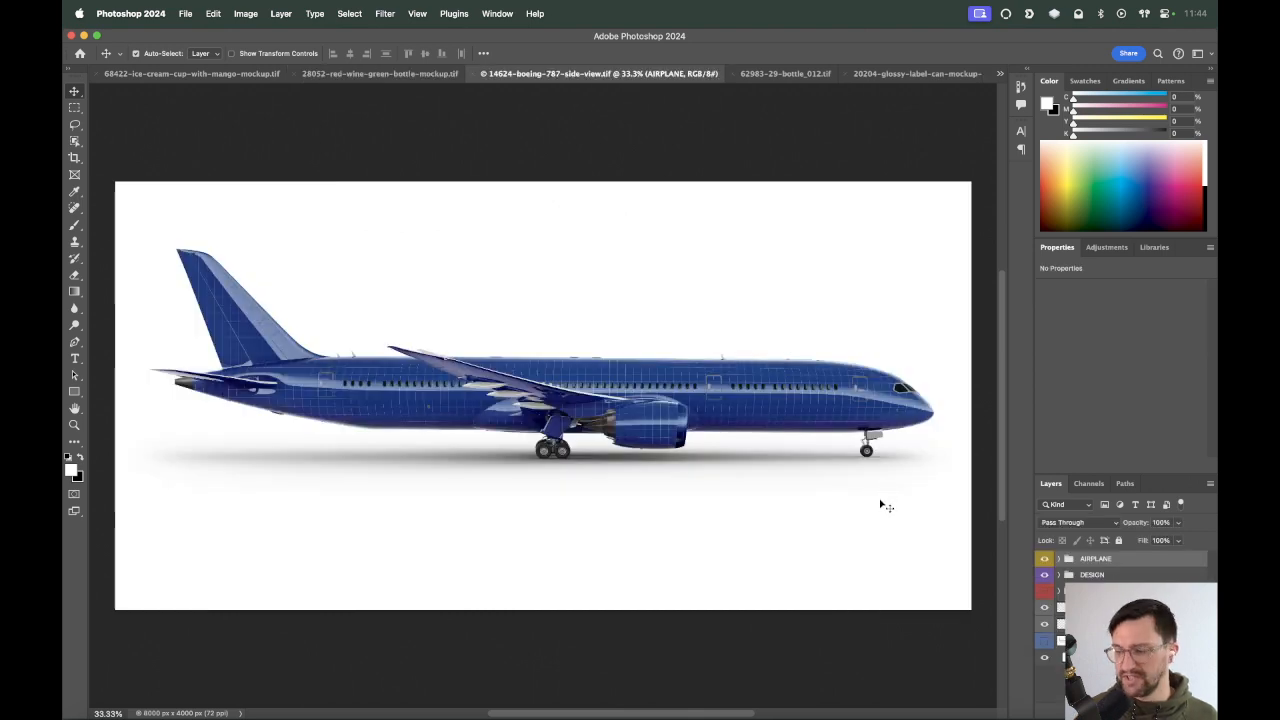
# View the 62983-29-bottle_012 mockup and preview its GOLD layer by showing and hiding it again.
pyautogui.hotkey('ctrl', 'Tab')
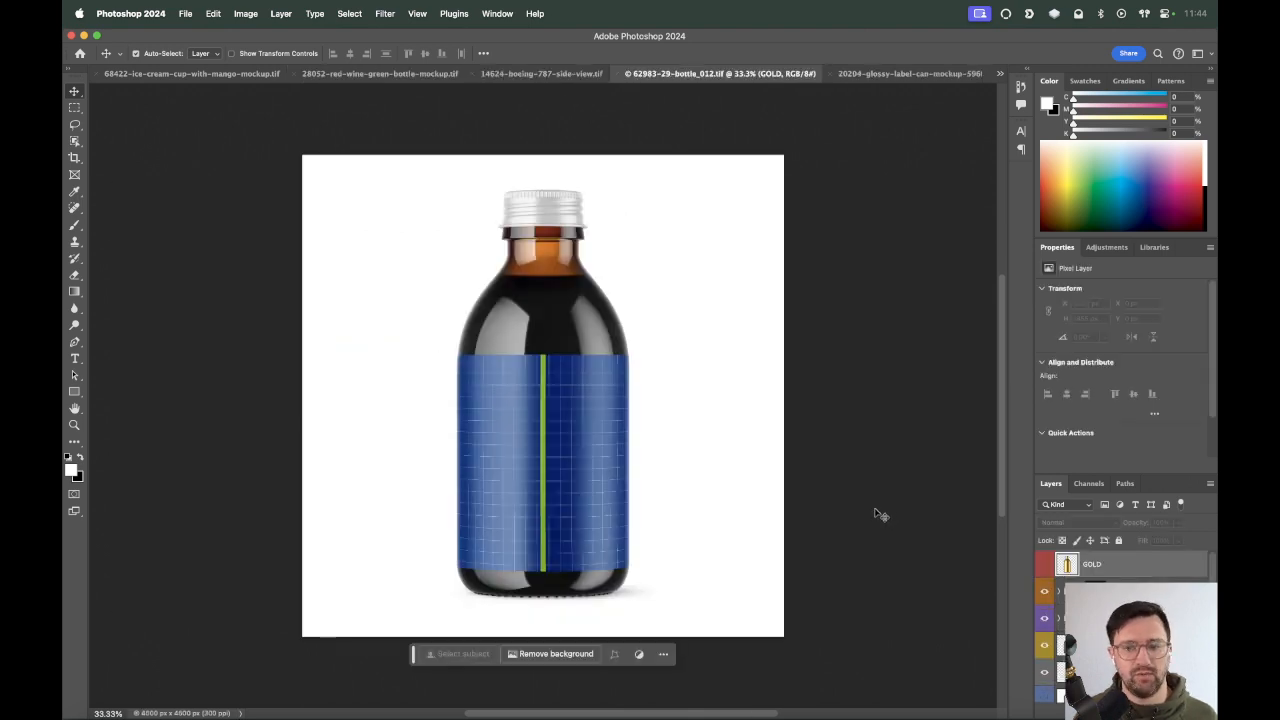
pyautogui.click(1044, 566)
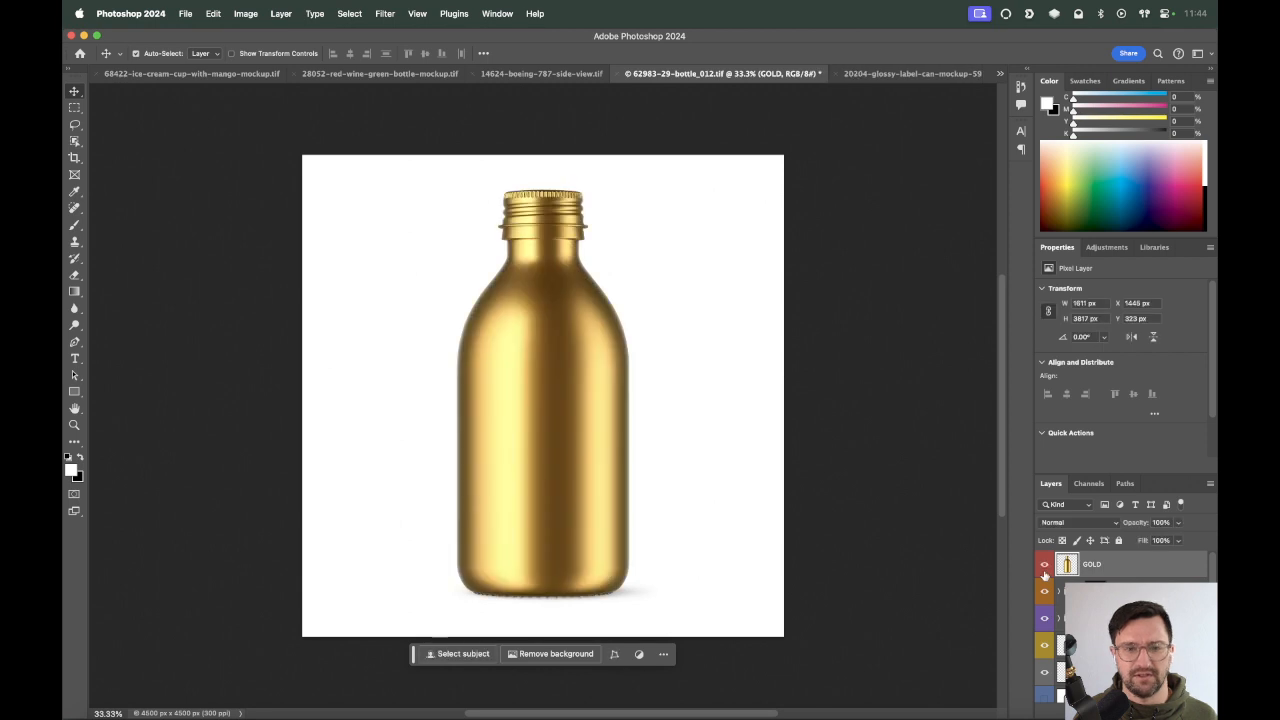
pyautogui.click(1045, 567)
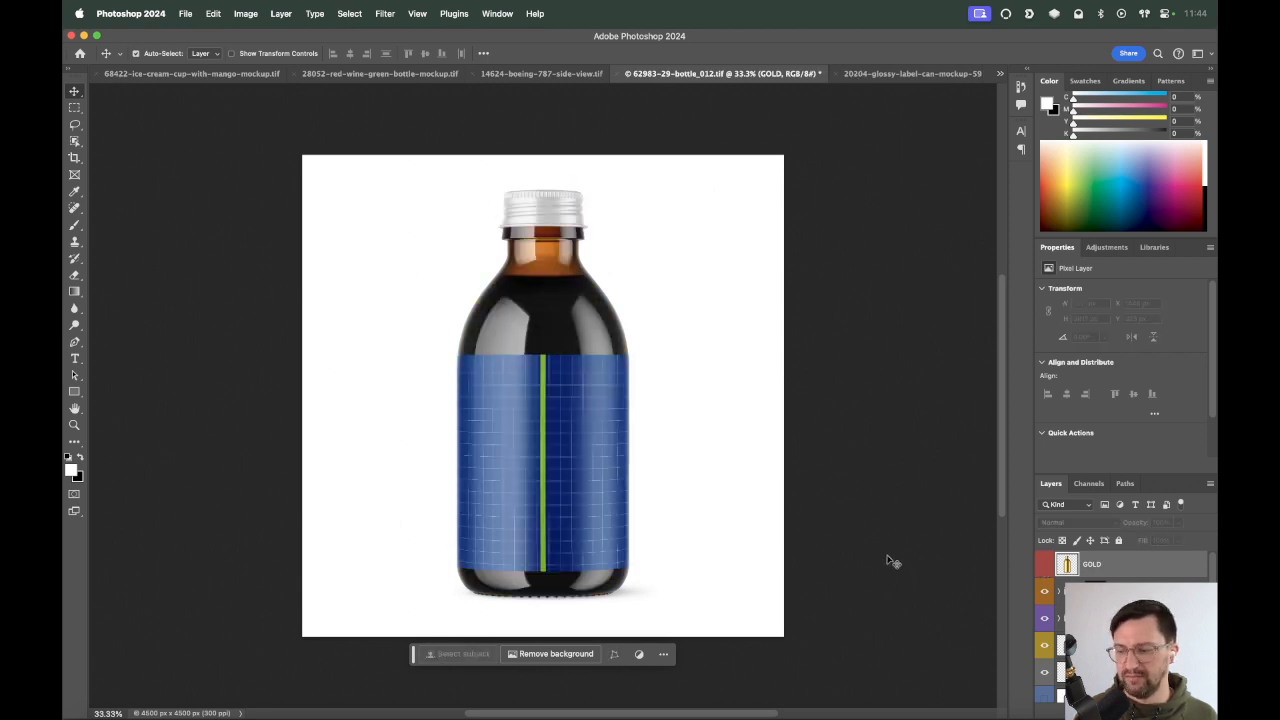
# View the glossy can and felt pennant mockups, then preview the 10532-4000x4000 bottle without and with its LABEL group.
pyautogui.hotkey('ctrl', 'Tab')
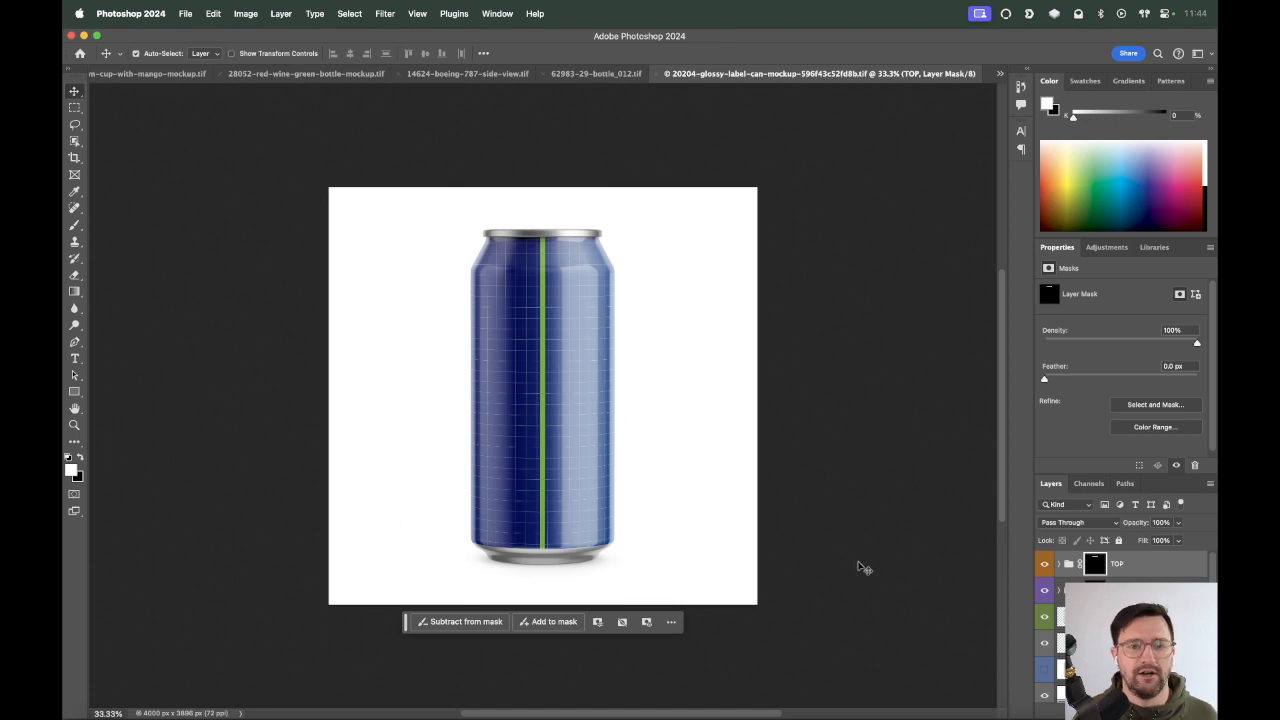
pyautogui.hotkey('ctrl', 'Tab')
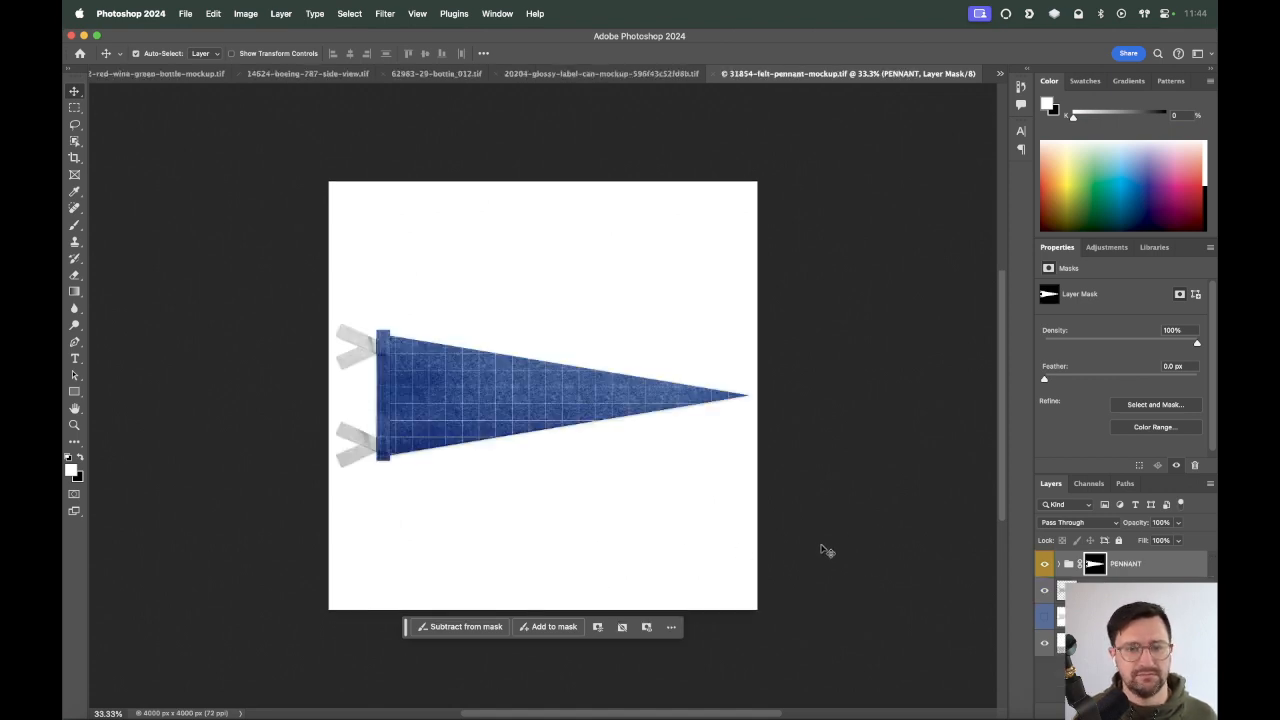
pyautogui.hotkey('ctrl', 'Tab')
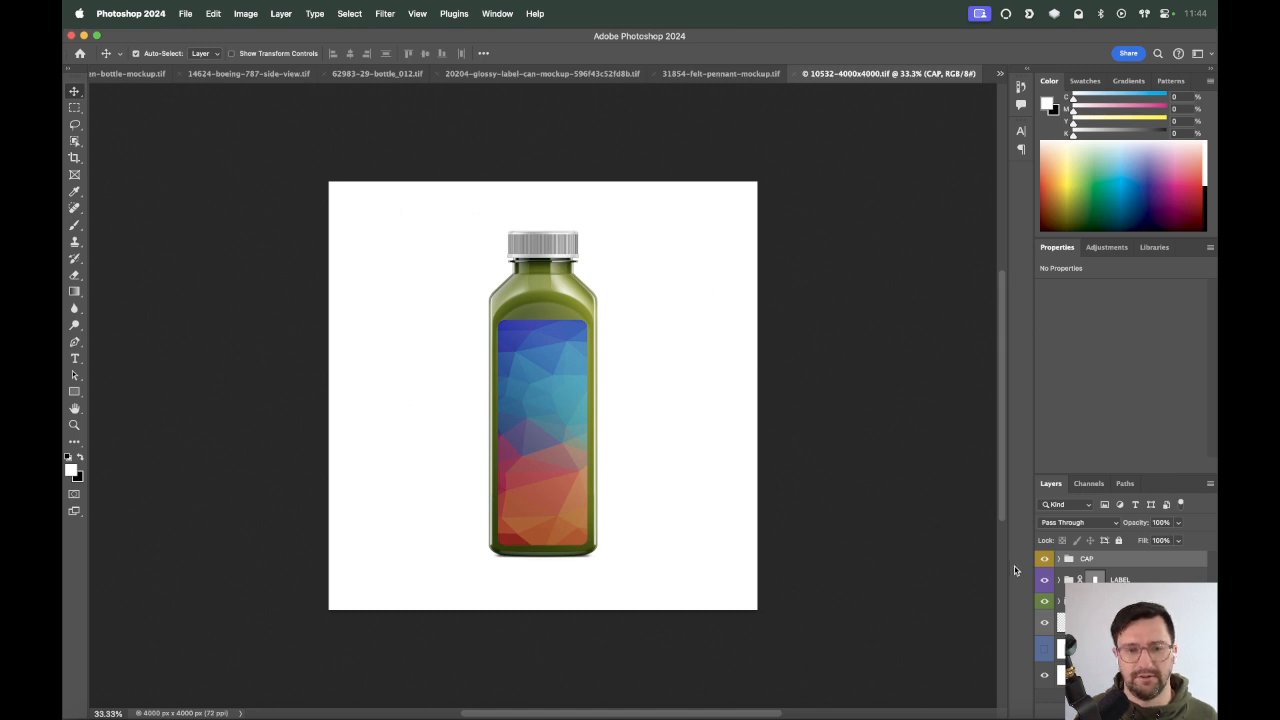
pyautogui.click(1045, 581)
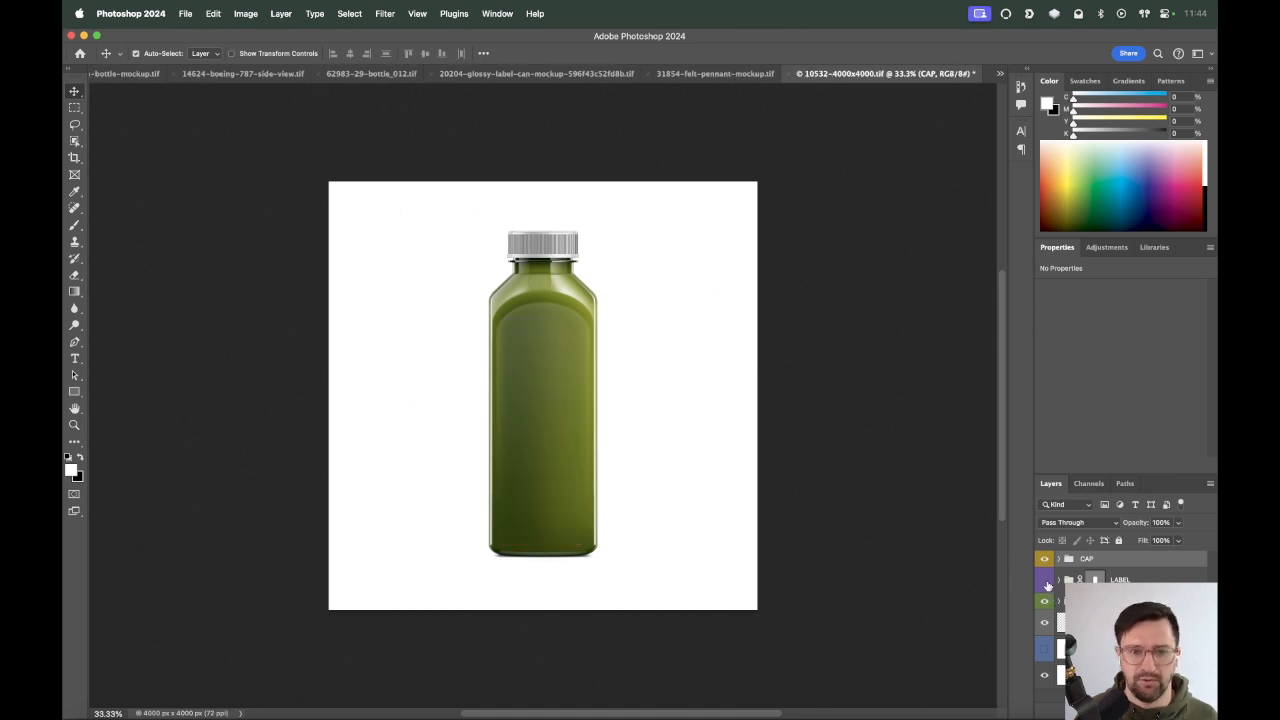
pyautogui.click(1045, 581)
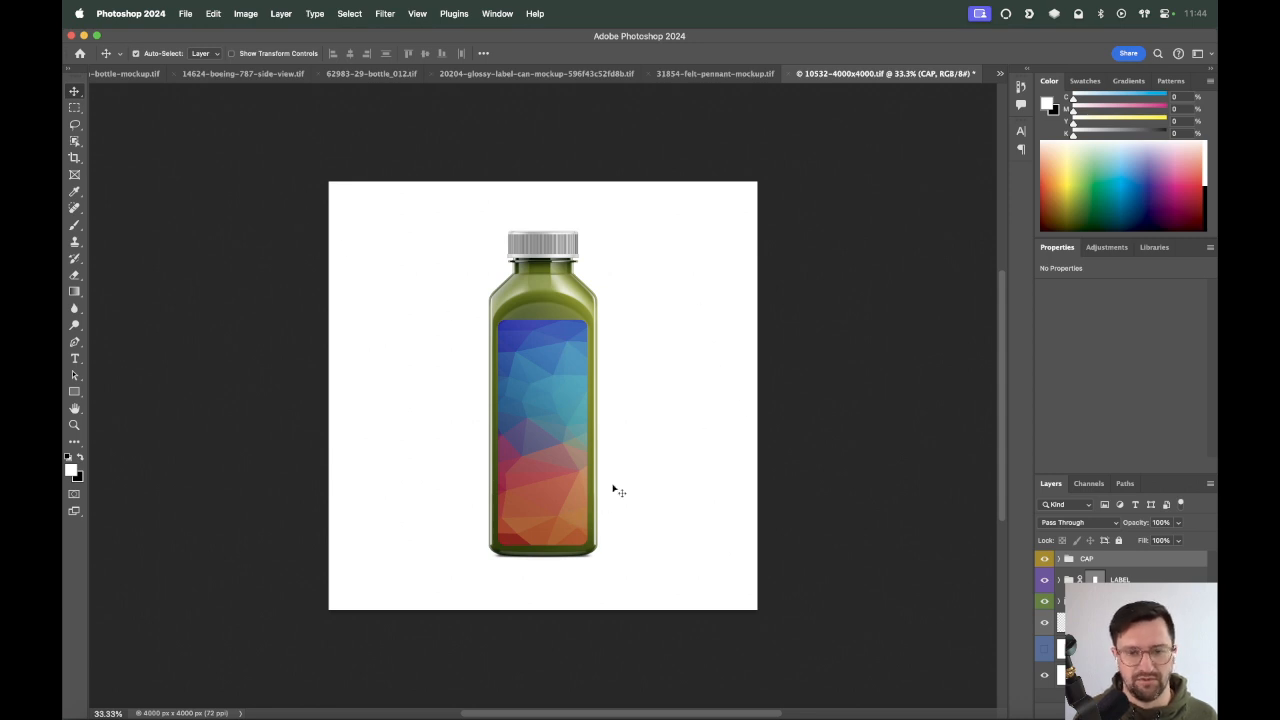
# Look through the women's crewneck T-shirt, running soccer player and glossy mug mockups.
pyautogui.hotkey('ctrl', 'Tab')
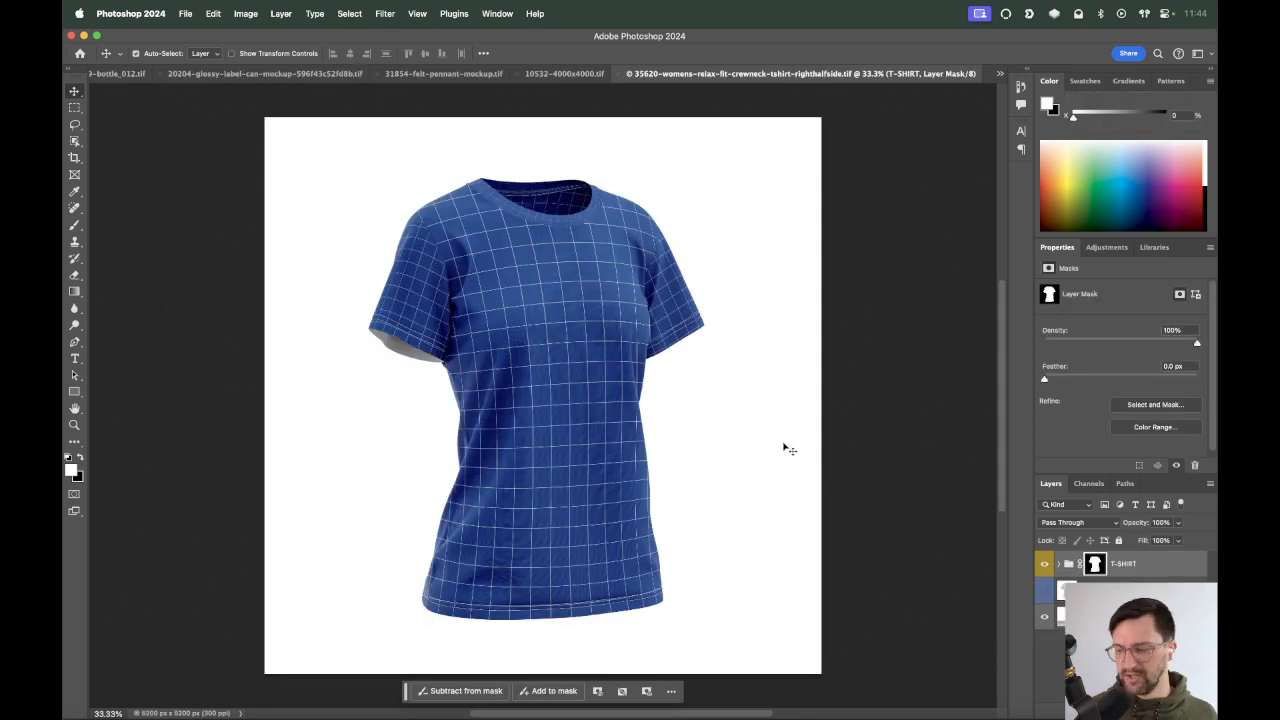
pyautogui.hotkey('ctrl', 'Tab')
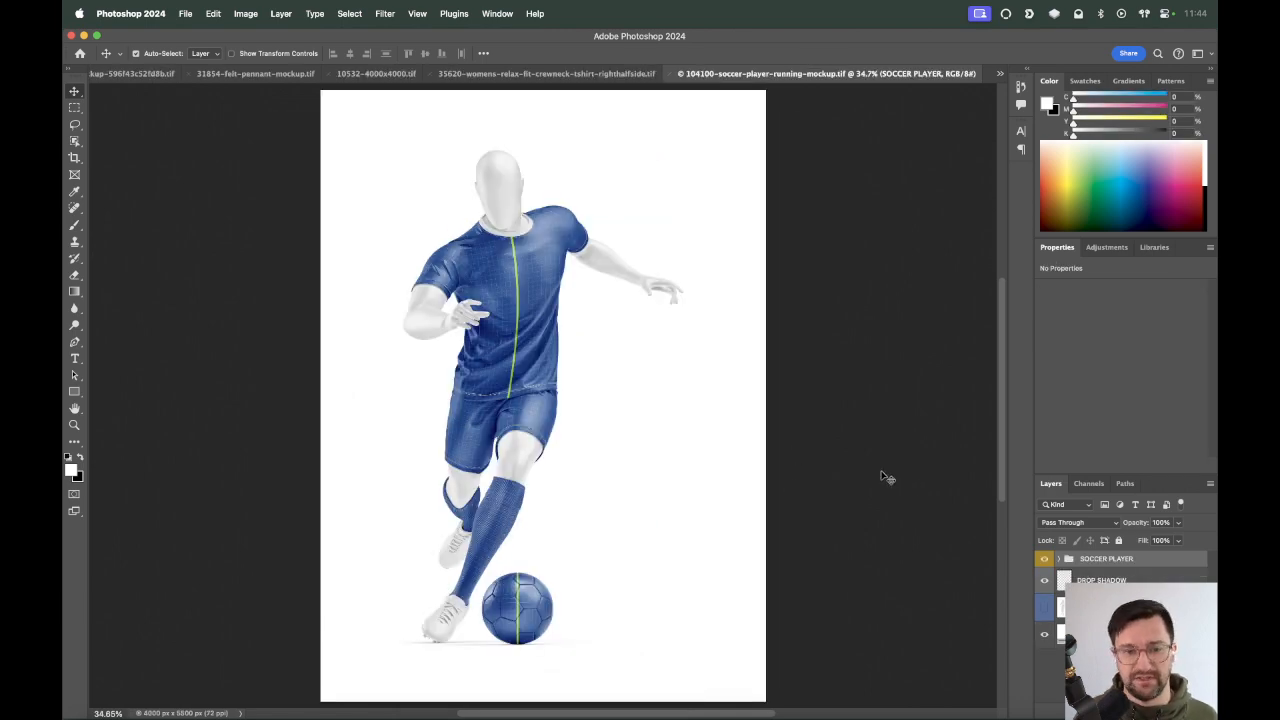
pyautogui.hotkey('ctrl', 'Tab')
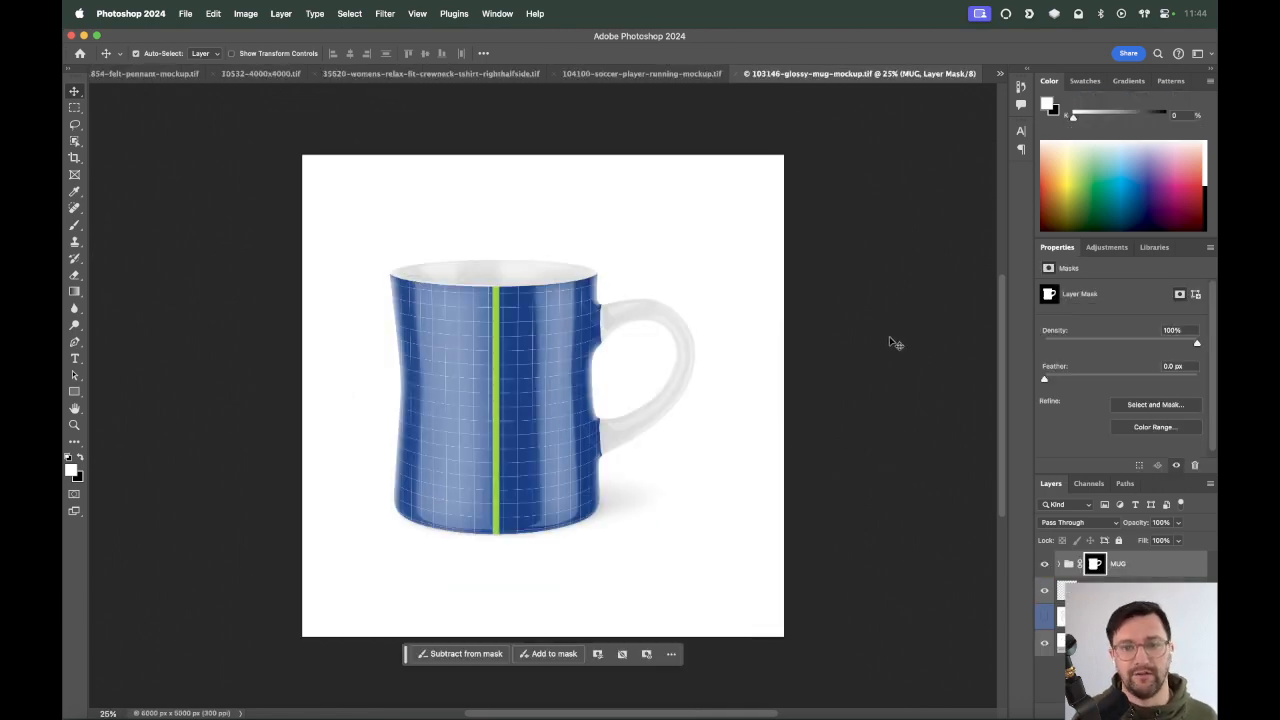
# View the 26603-bottle-front-view mockup and toggle the visibility of METALLIC CAP and other layers to examine its structure.
pyautogui.hotkey('ctrl', 'Tab')
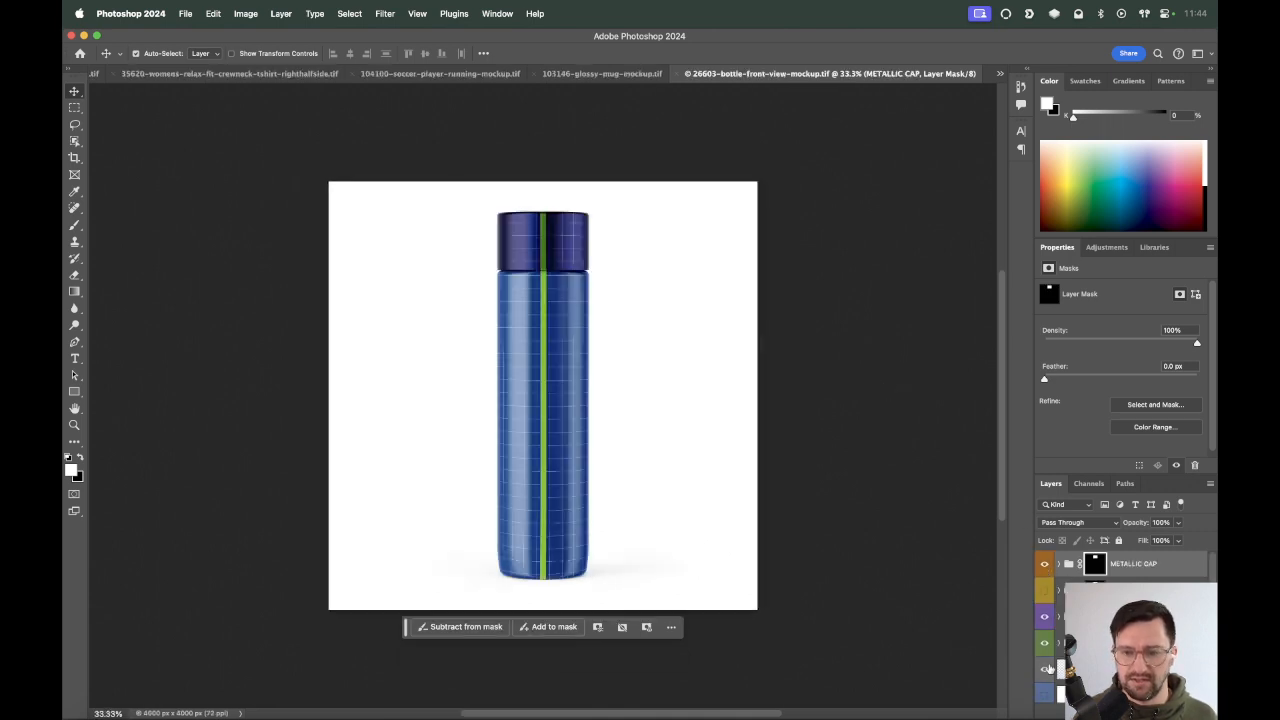
pyautogui.click(1043, 563)
pyautogui.click(1043, 563)
pyautogui.click(1045, 695)
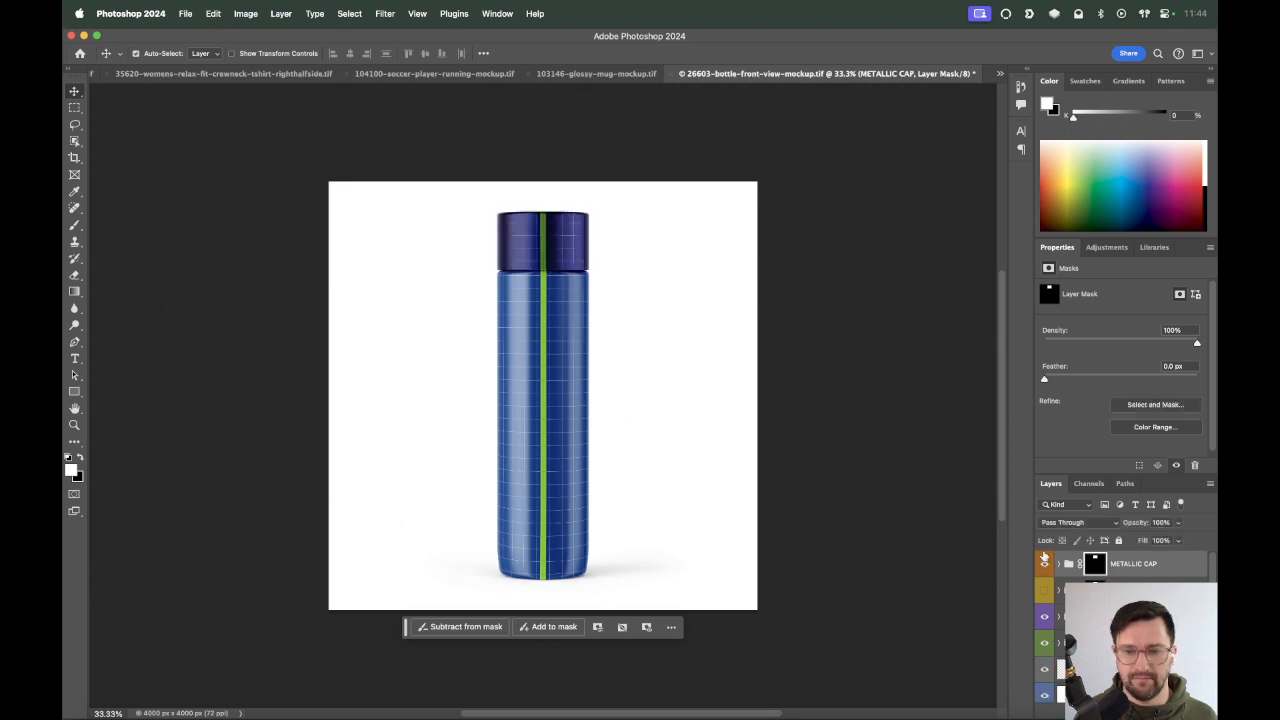
pyautogui.keyDown('alt'); pyautogui.click(1045, 668); pyautogui.keyUp('alt')
pyautogui.keyDown('alt'); pyautogui.click(1045, 677); pyautogui.keyUp('alt')
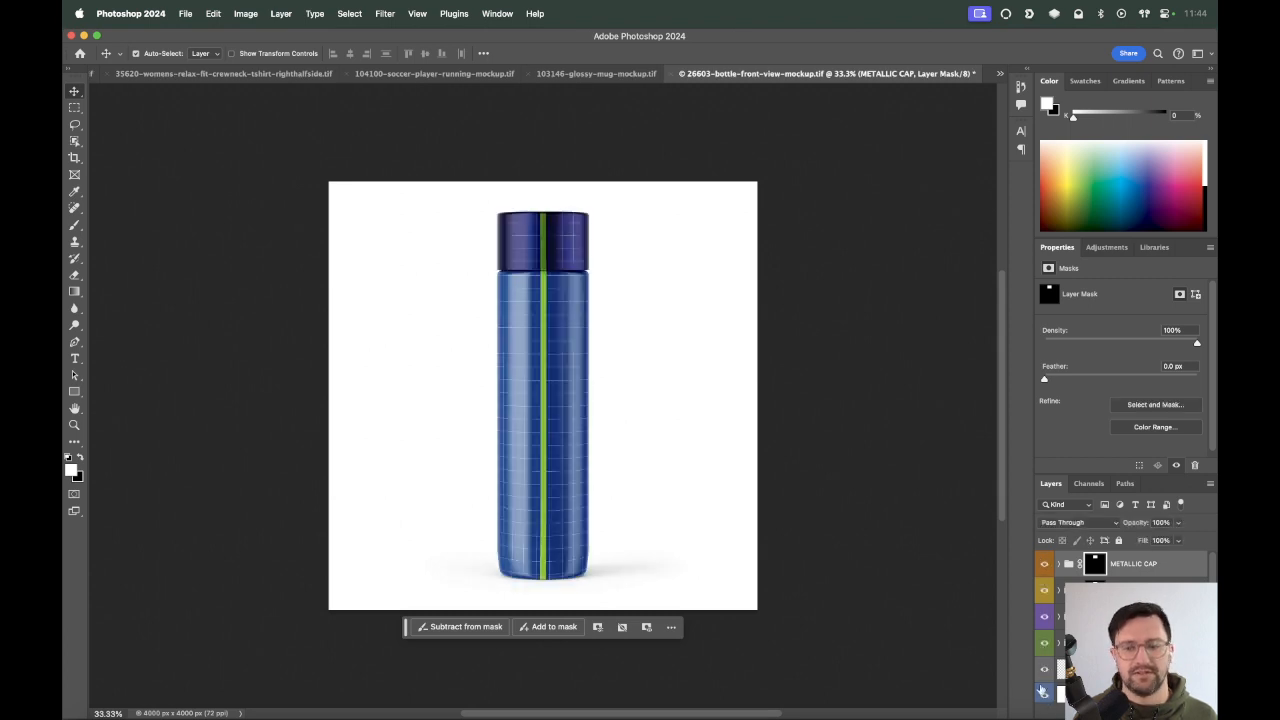
# View the 11749-bottle mockup and preview it without and with the CAP group and the group beneath it.
pyautogui.hotkey('ctrl', 'Tab')
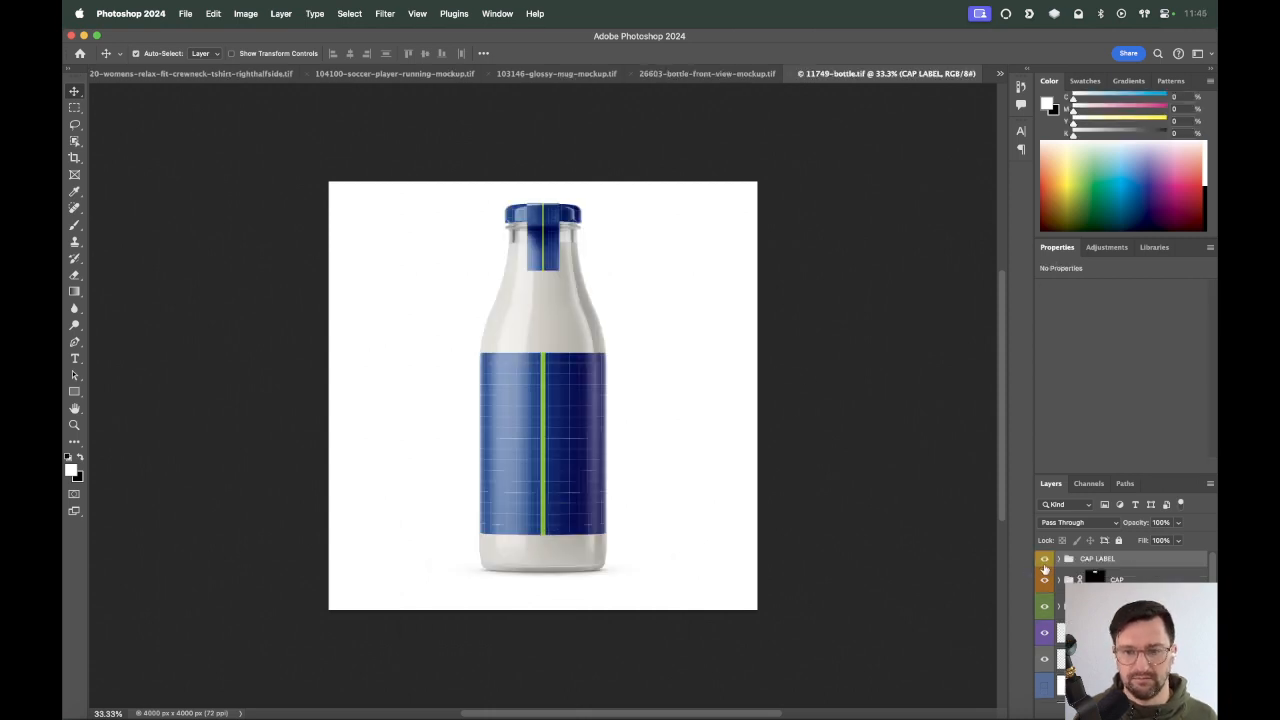
pyautogui.click(1045, 580)
pyautogui.click(1045, 580)
pyautogui.click(1045, 606)
pyautogui.click(1045, 606)
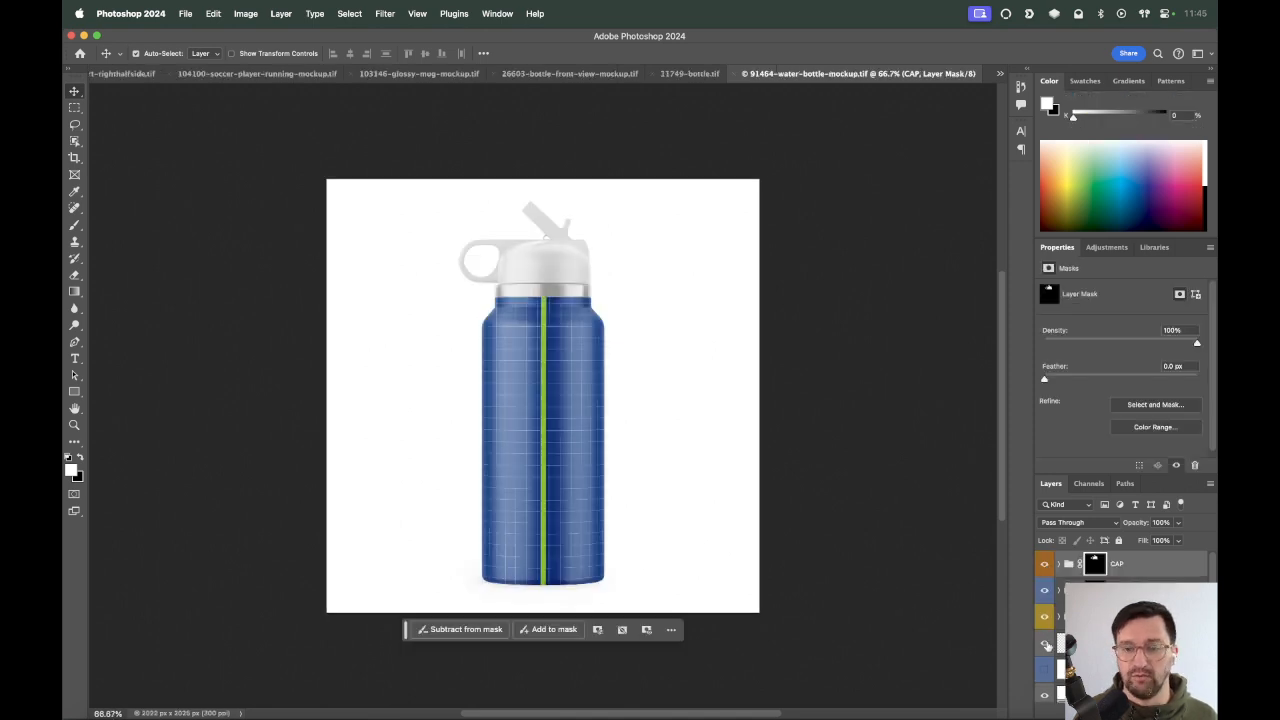
# Compare the 91464 water bottle mockup with and without its CAP group and the two groups beneath it.
pyautogui.moveTo(1043, 565); pyautogui.dragTo(1045, 617)
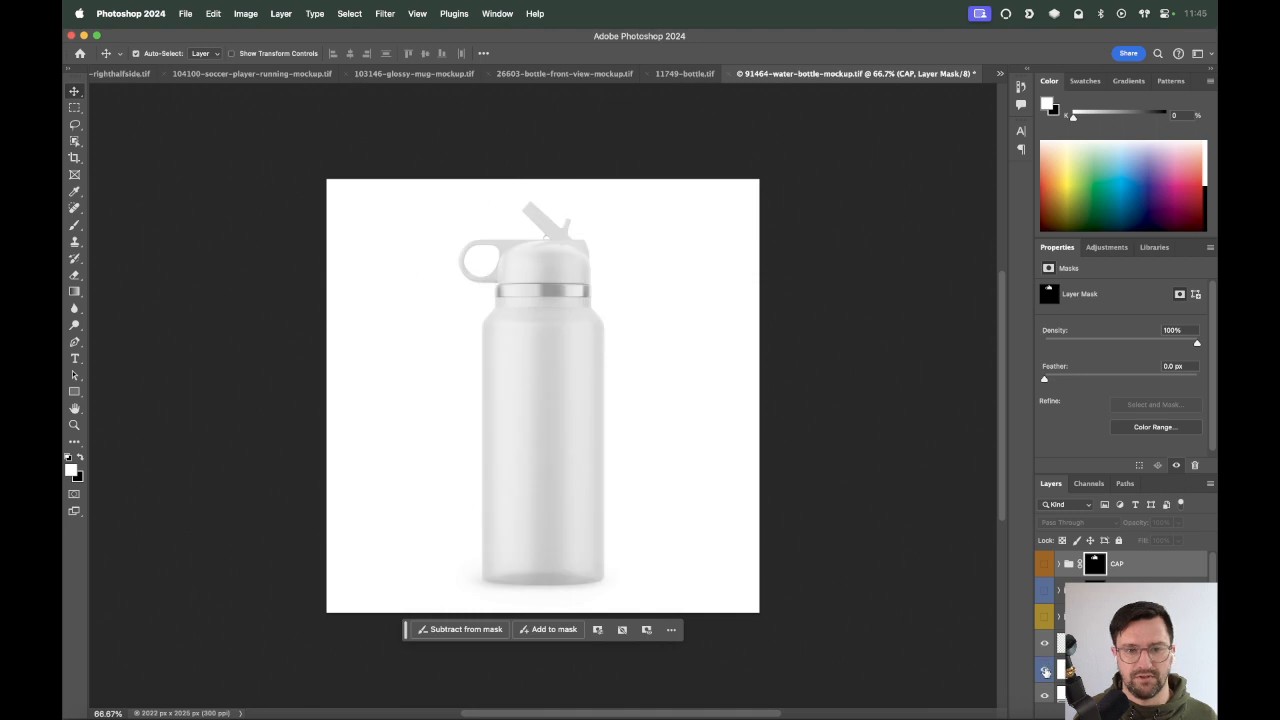
pyautogui.click(1045, 668)
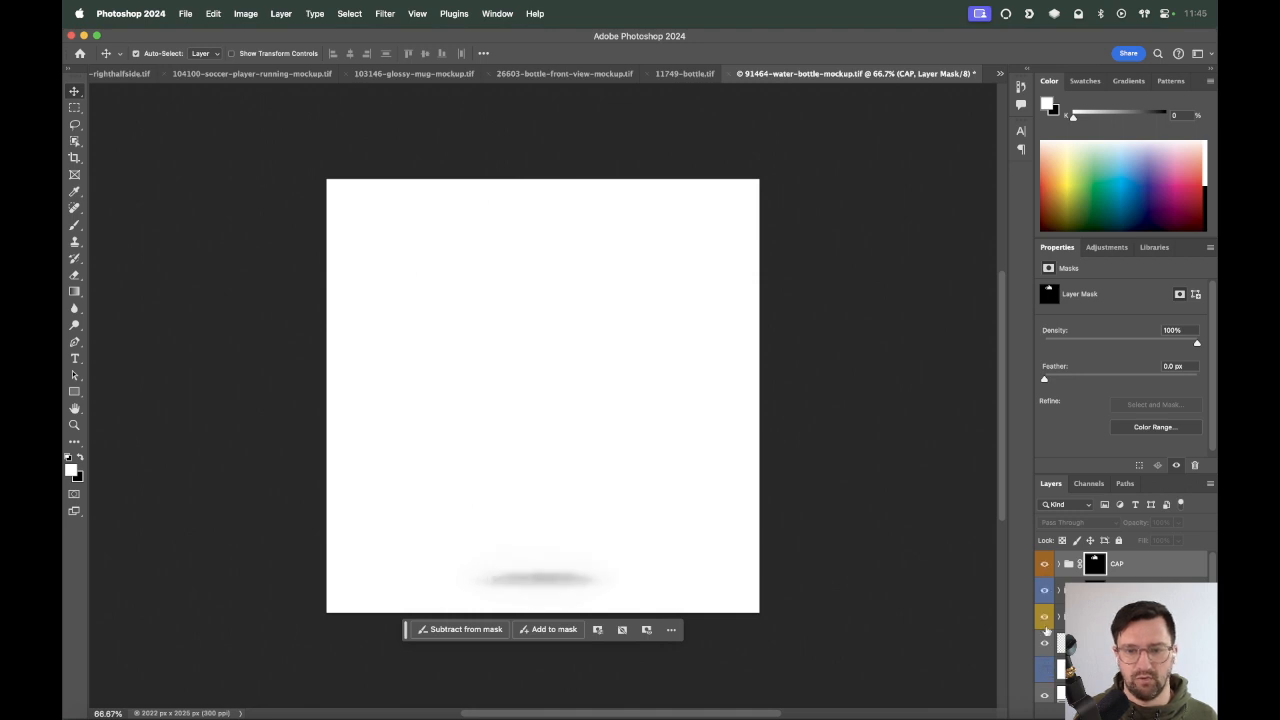
pyautogui.click(1045, 617)
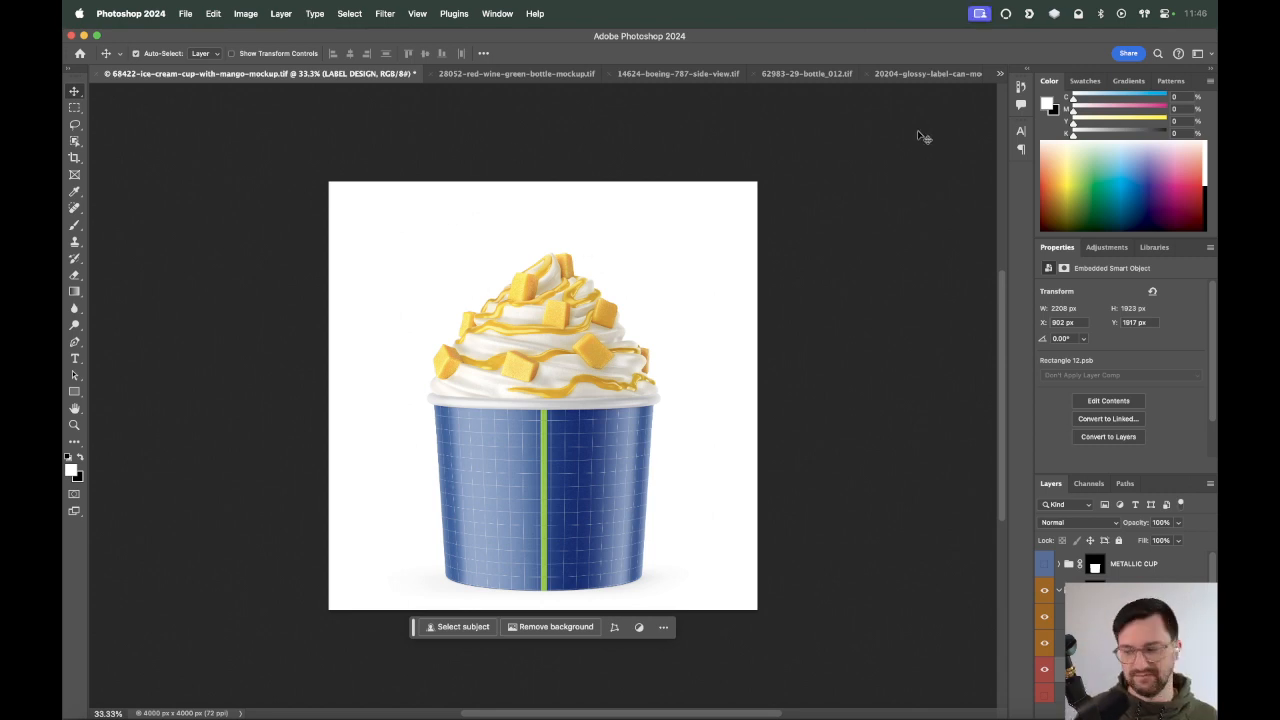
# Check the list of open files again and review the mockups from the red wine bottle through the 10532-4000x4000 bottle.
pyautogui.click(1001, 74)
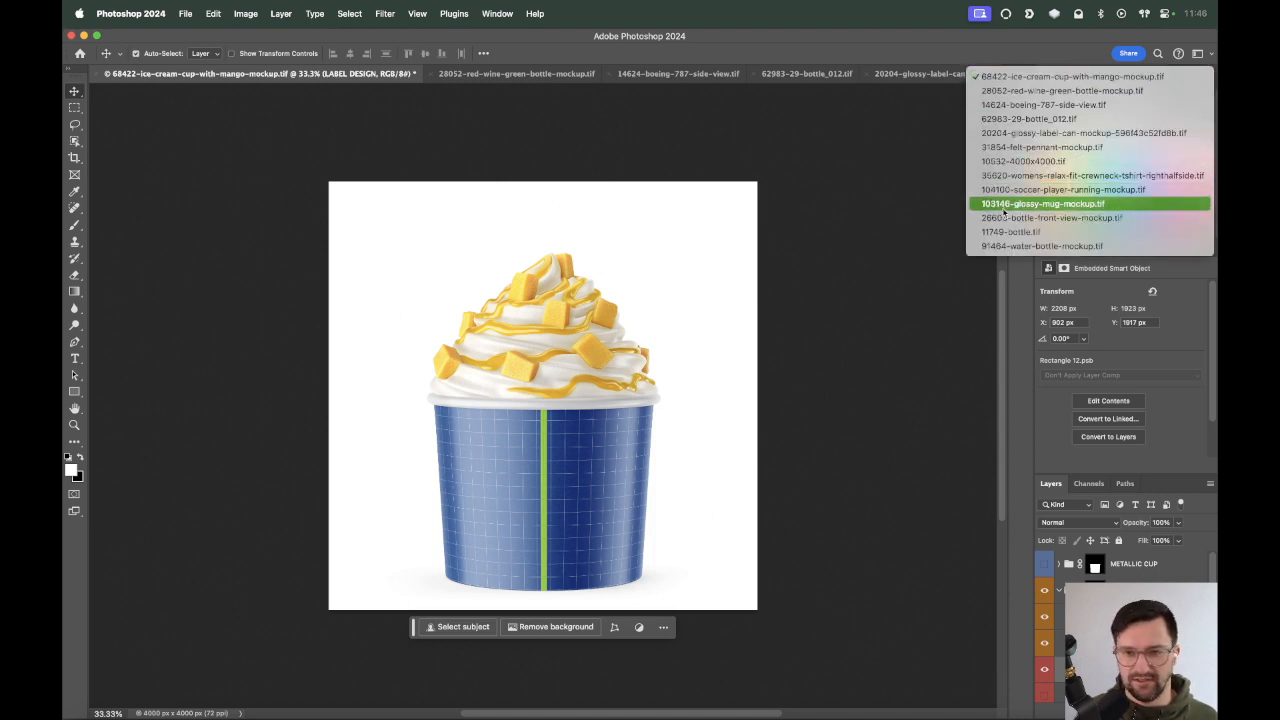
pyautogui.click(923, 260)
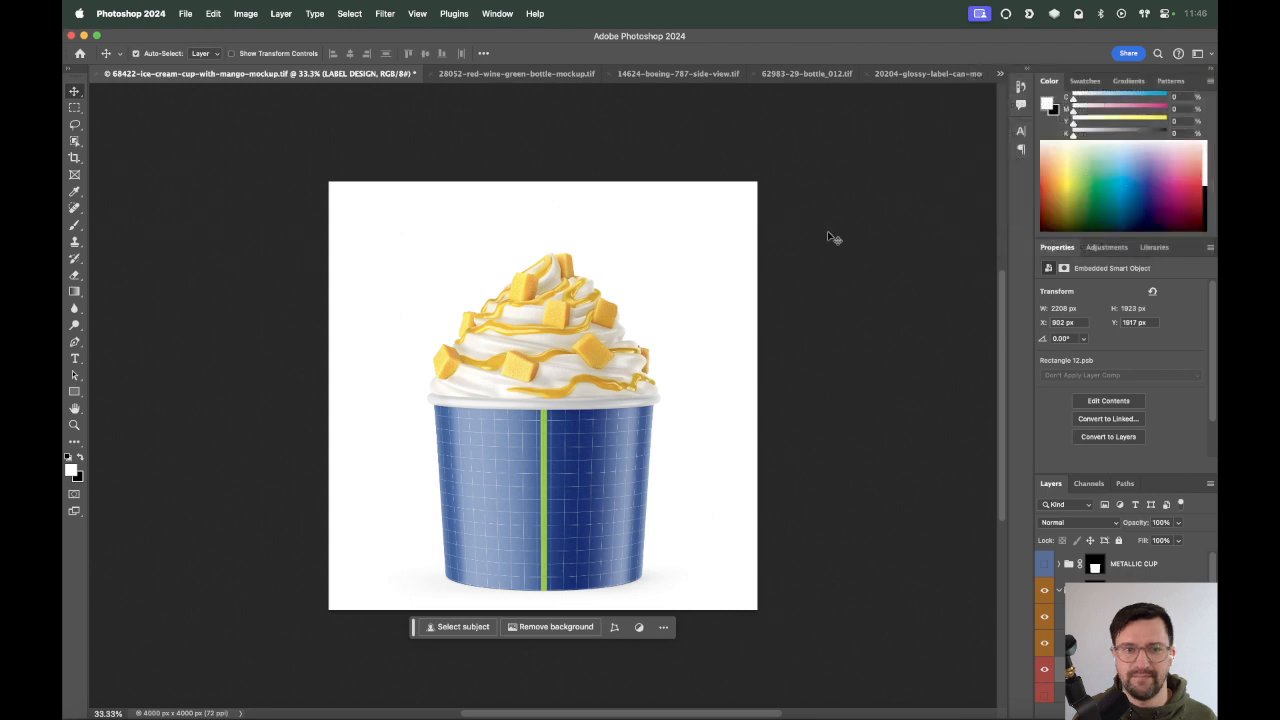
pyautogui.click(585, 74)
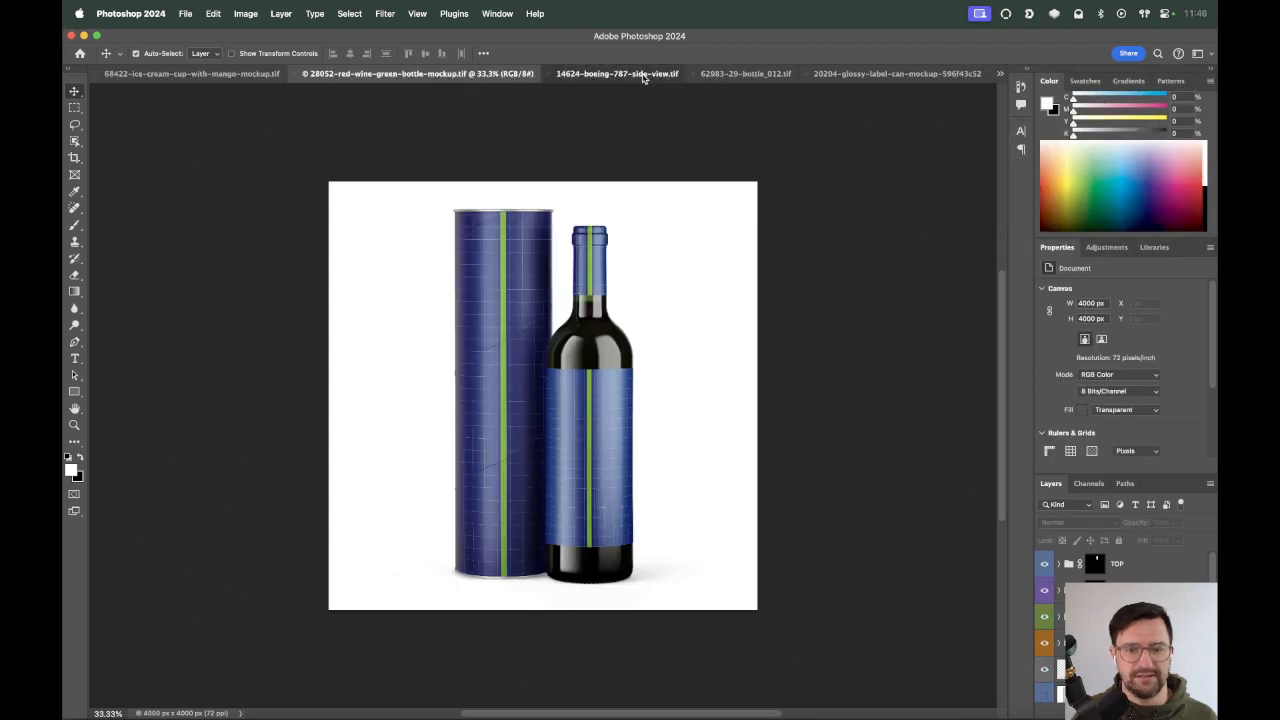
pyautogui.click(646, 74)
pyautogui.click(775, 74)
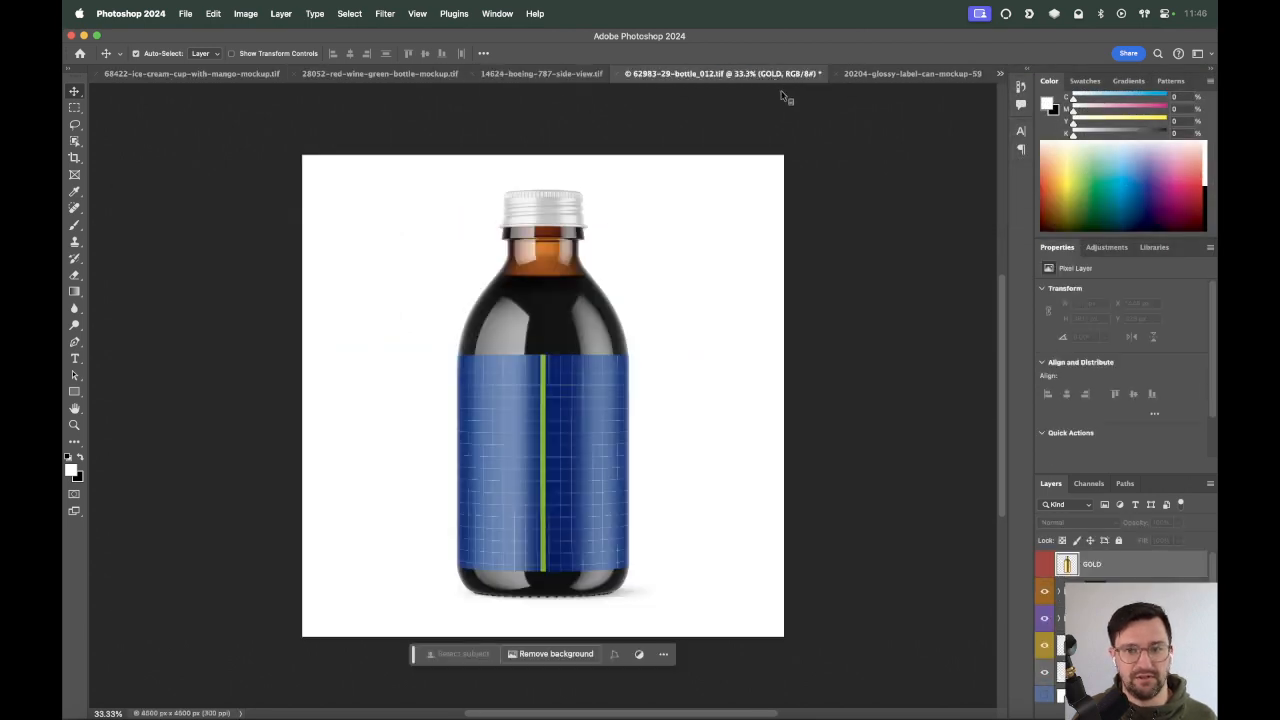
pyautogui.hotkey('ctrl', 'Tab')
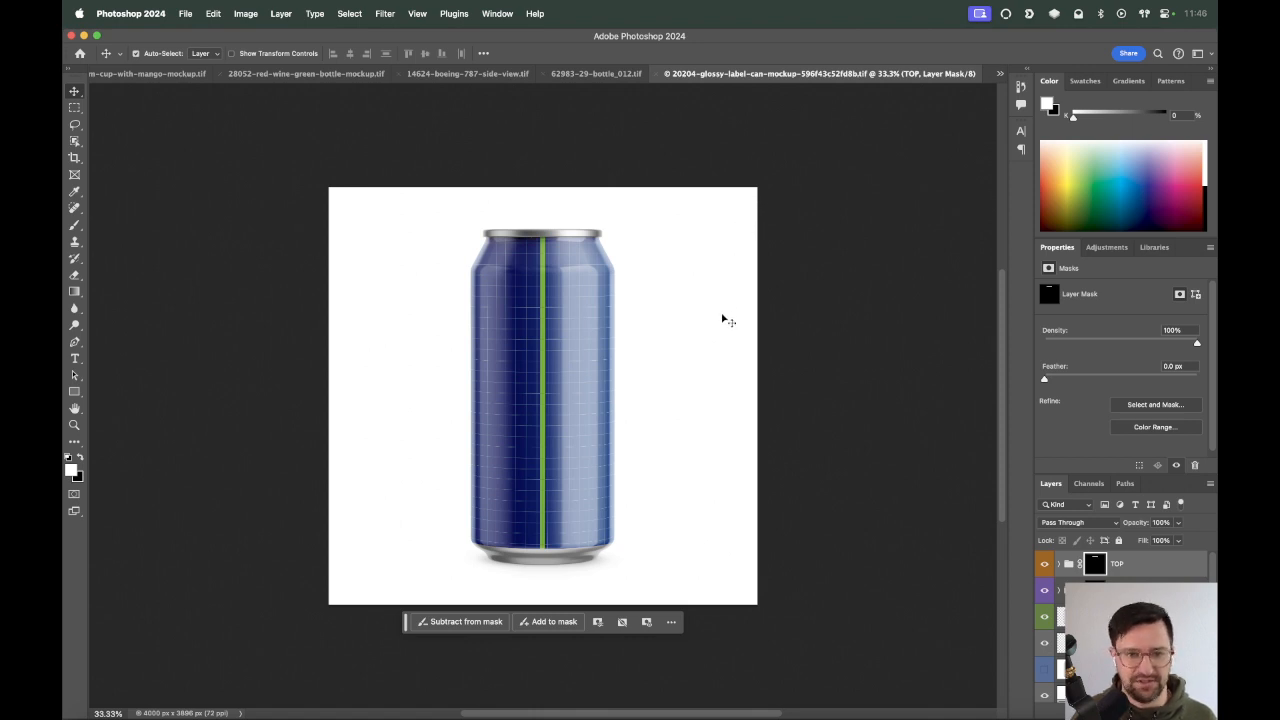
pyautogui.hotkey('ctrl', 'Tab')
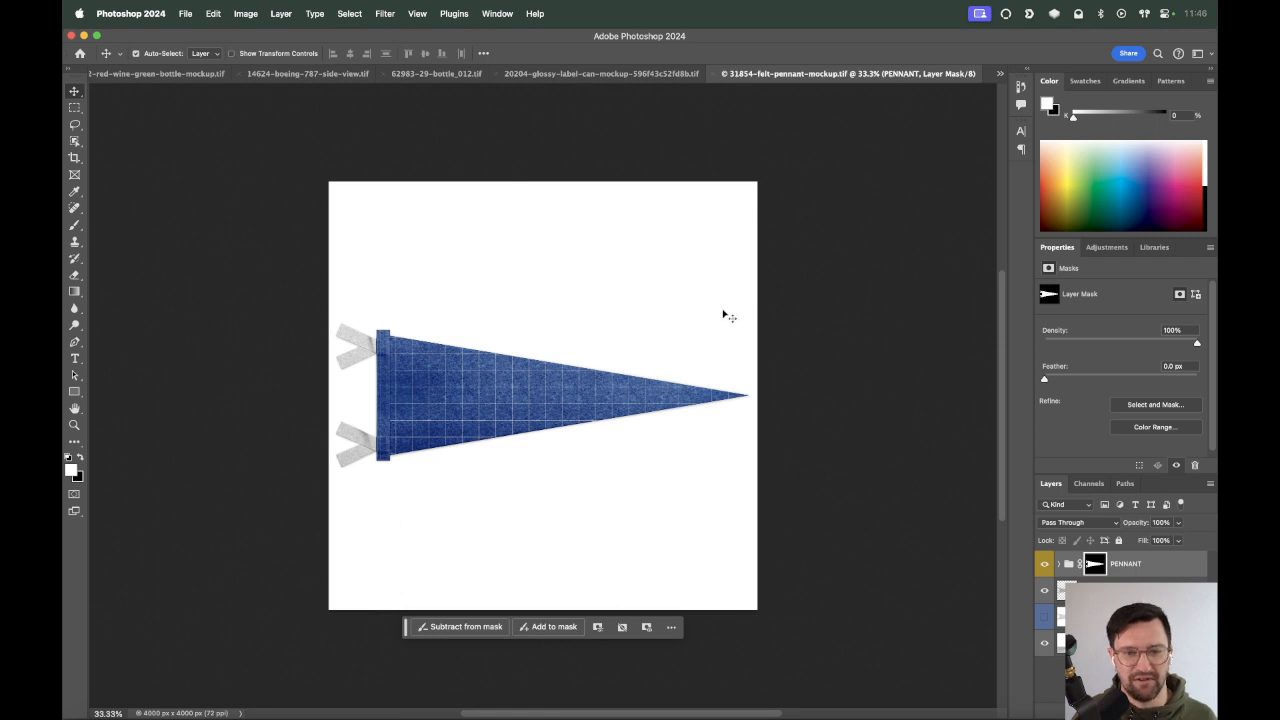
pyautogui.hotkey('ctrl', 'Tab')
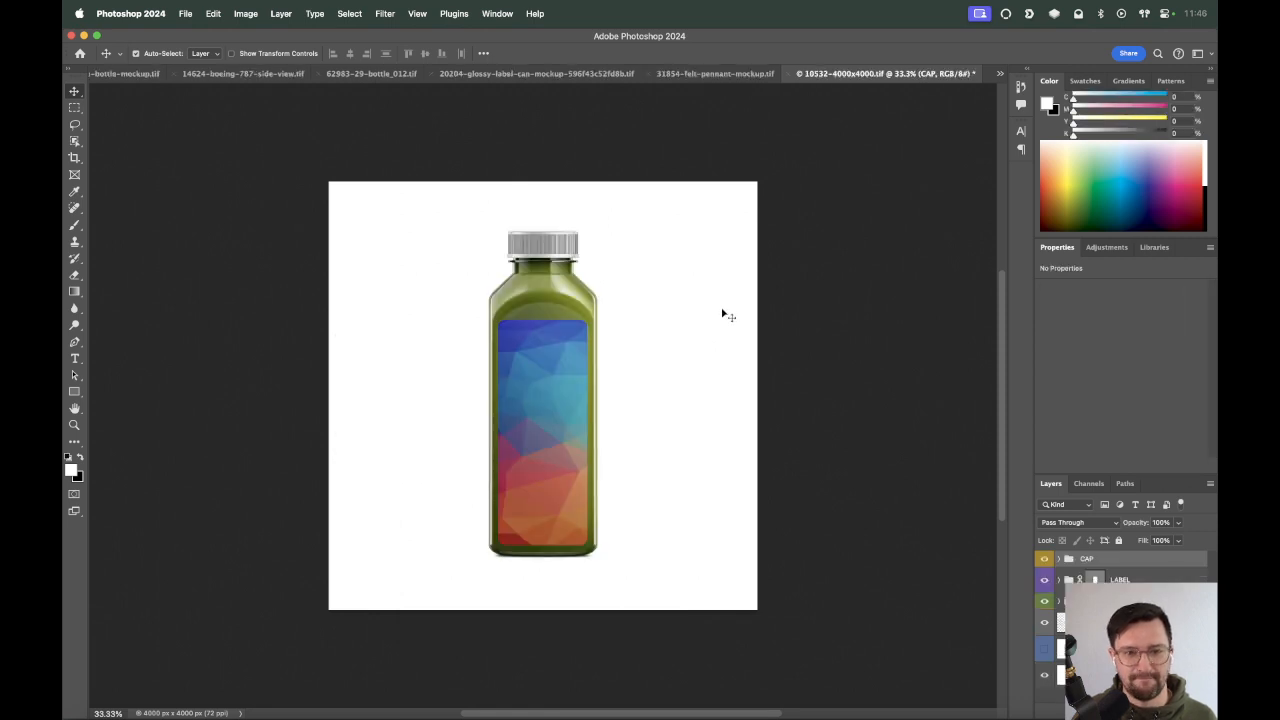
# Review the women's crewneck T-shirt, running soccer player and glossy mug mockups.
pyautogui.hotkey('ctrl', 'Tab')
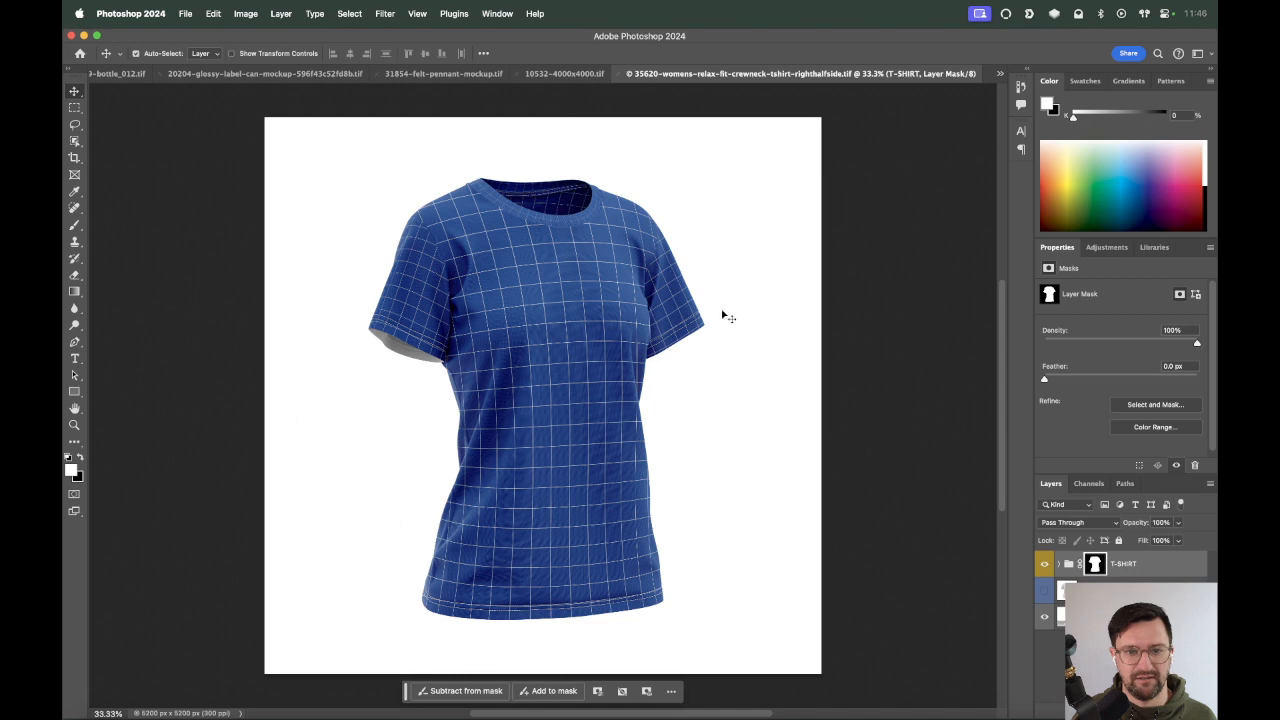
pyautogui.hotkey('ctrl', 'Tab')
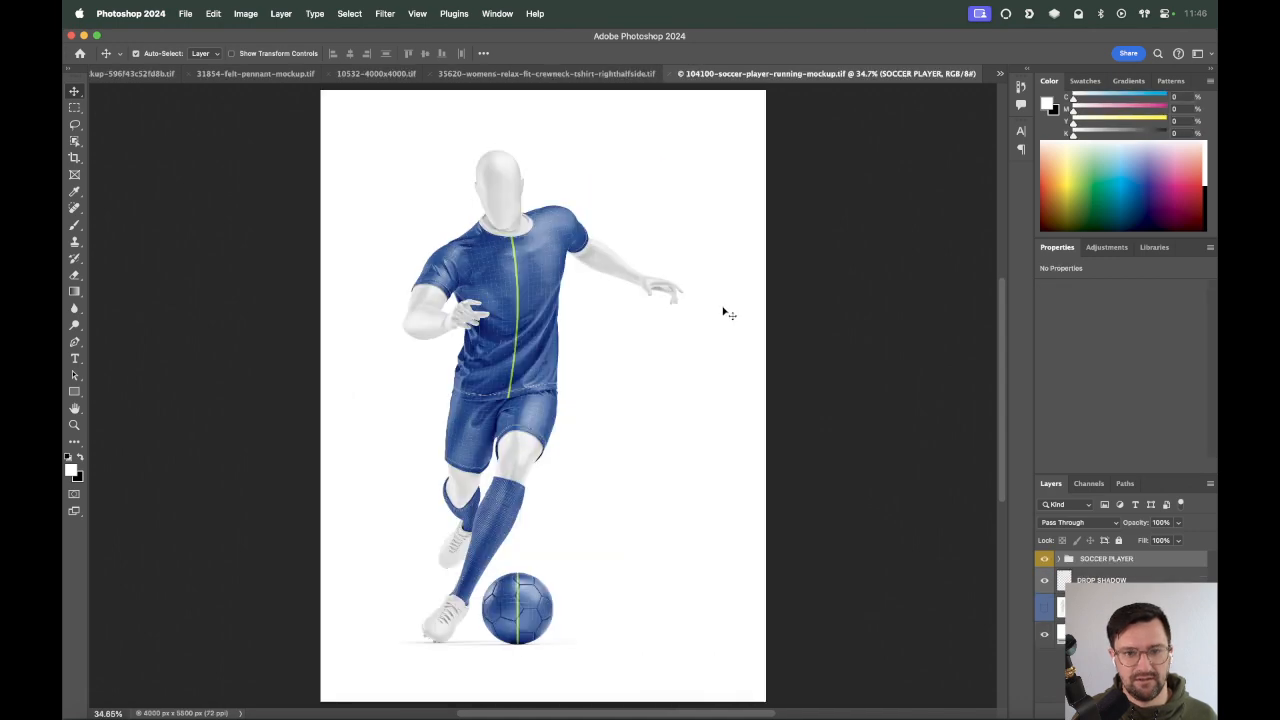
pyautogui.hotkey('ctrl', 'shift', 'Tab')
pyautogui.hotkey('ctrl', 'Tab')
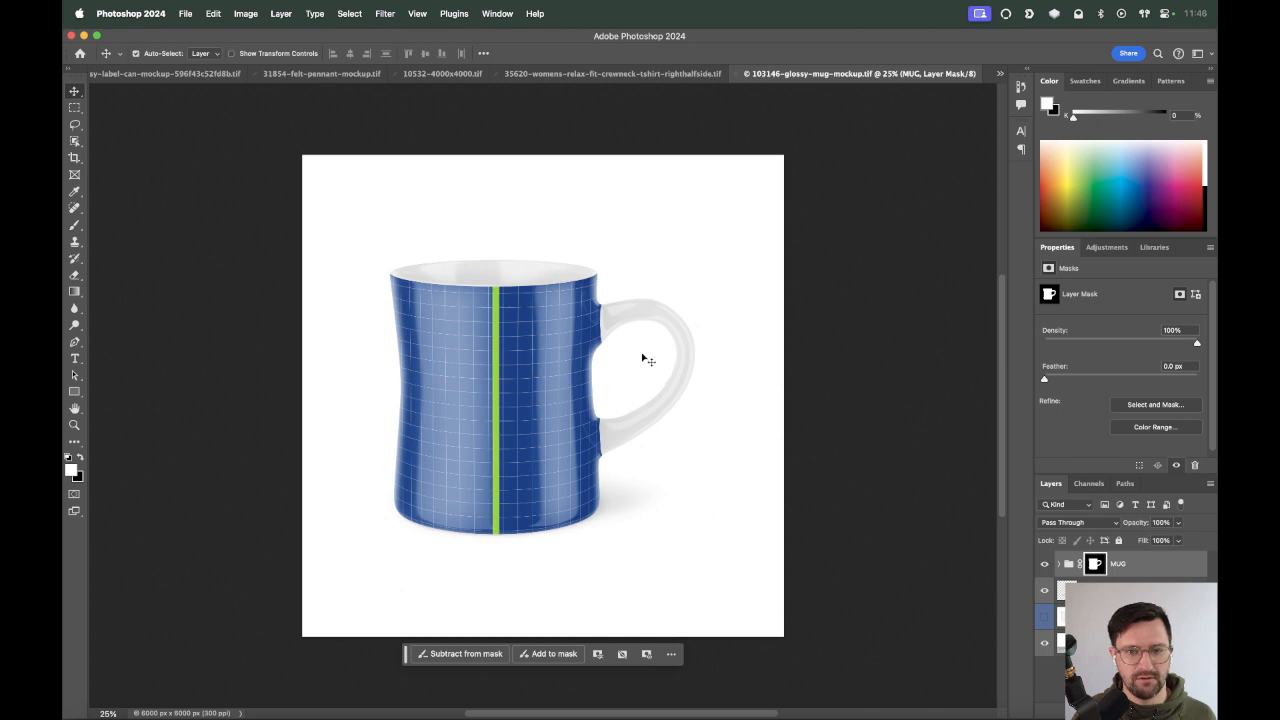
# Return to the 31854-felt-pennant-mockup document and expand its PENNANT group to show the layers inside.
pyautogui.click(445, 76)
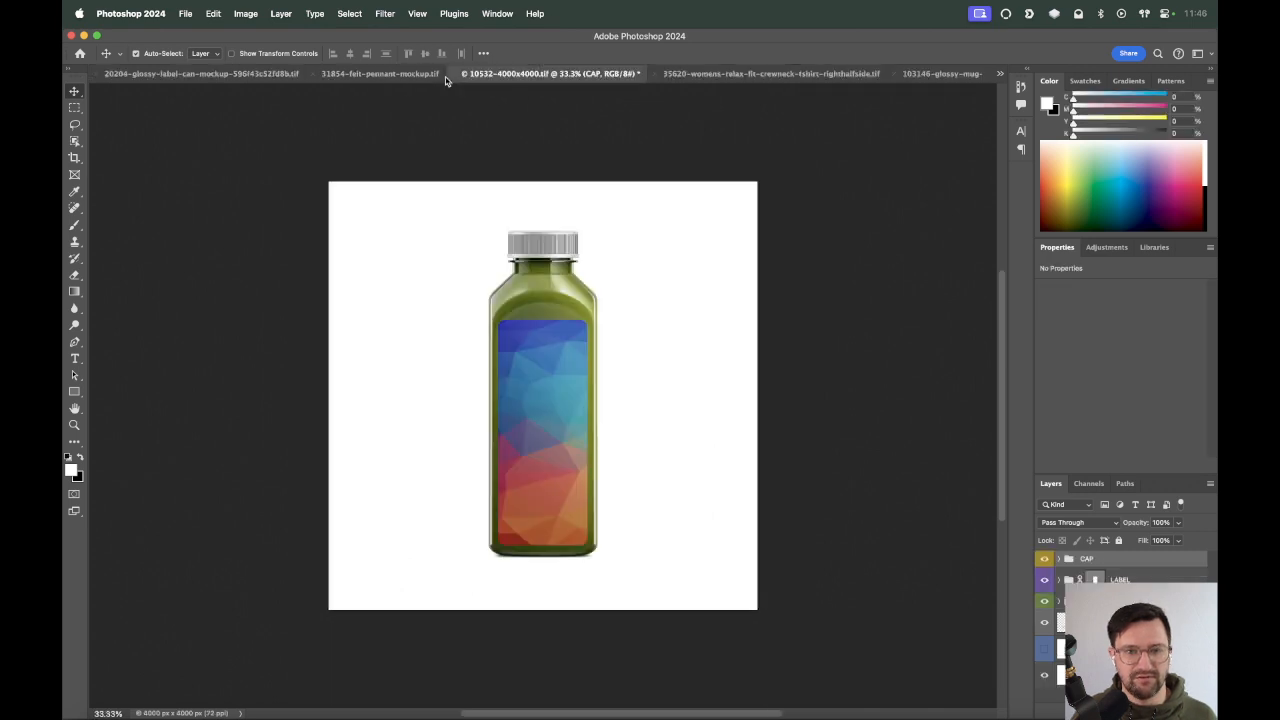
pyautogui.click(379, 78)
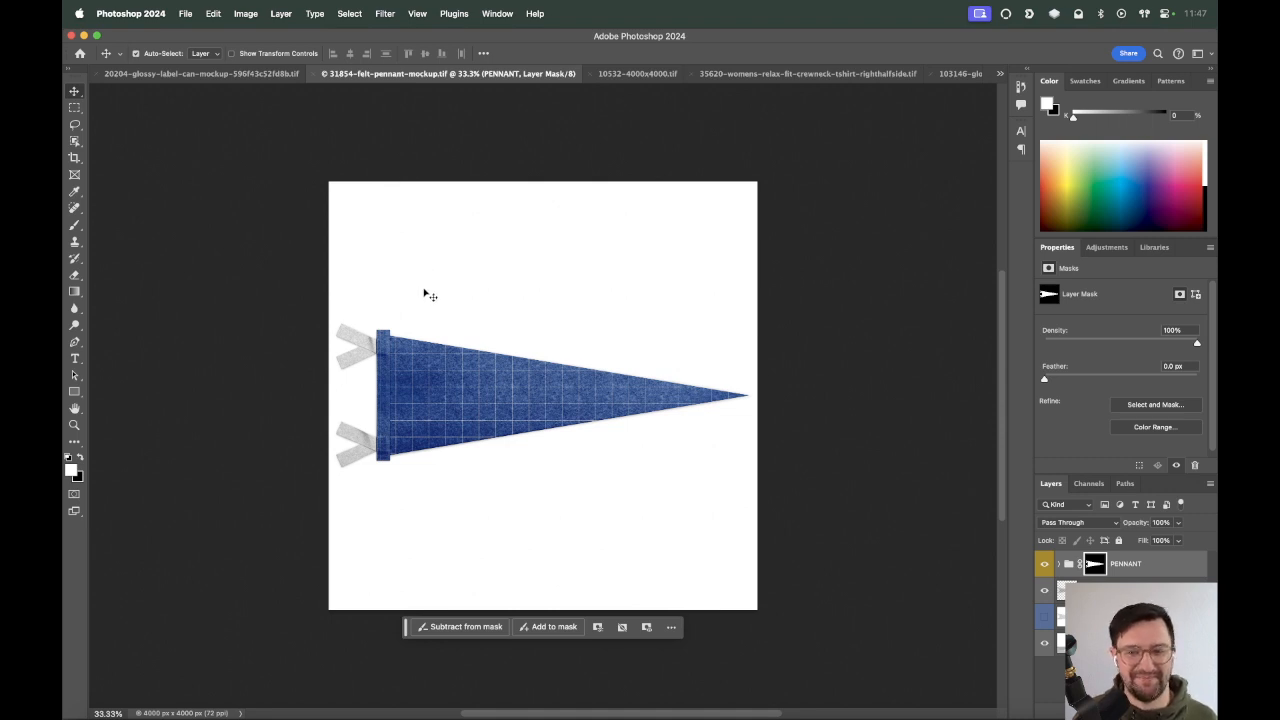
pyautogui.press('super+equal')
pyautogui.press('super+equal')
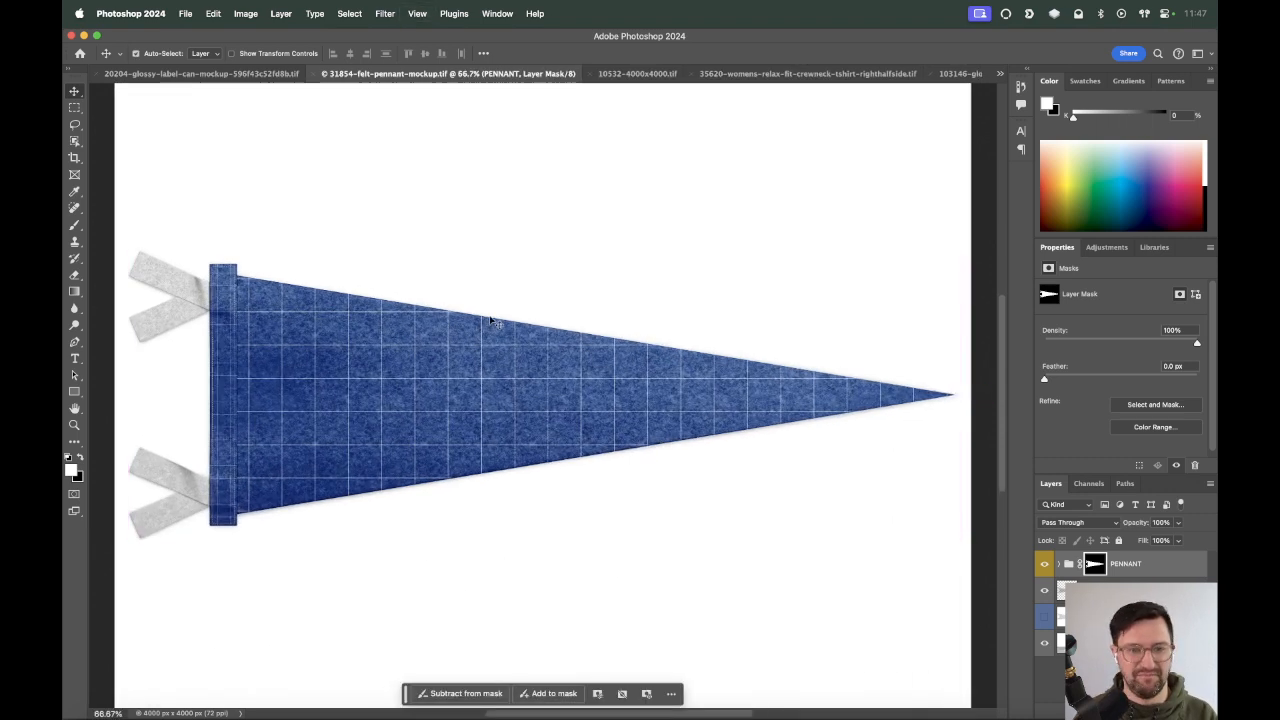
pyautogui.click(1060, 565)
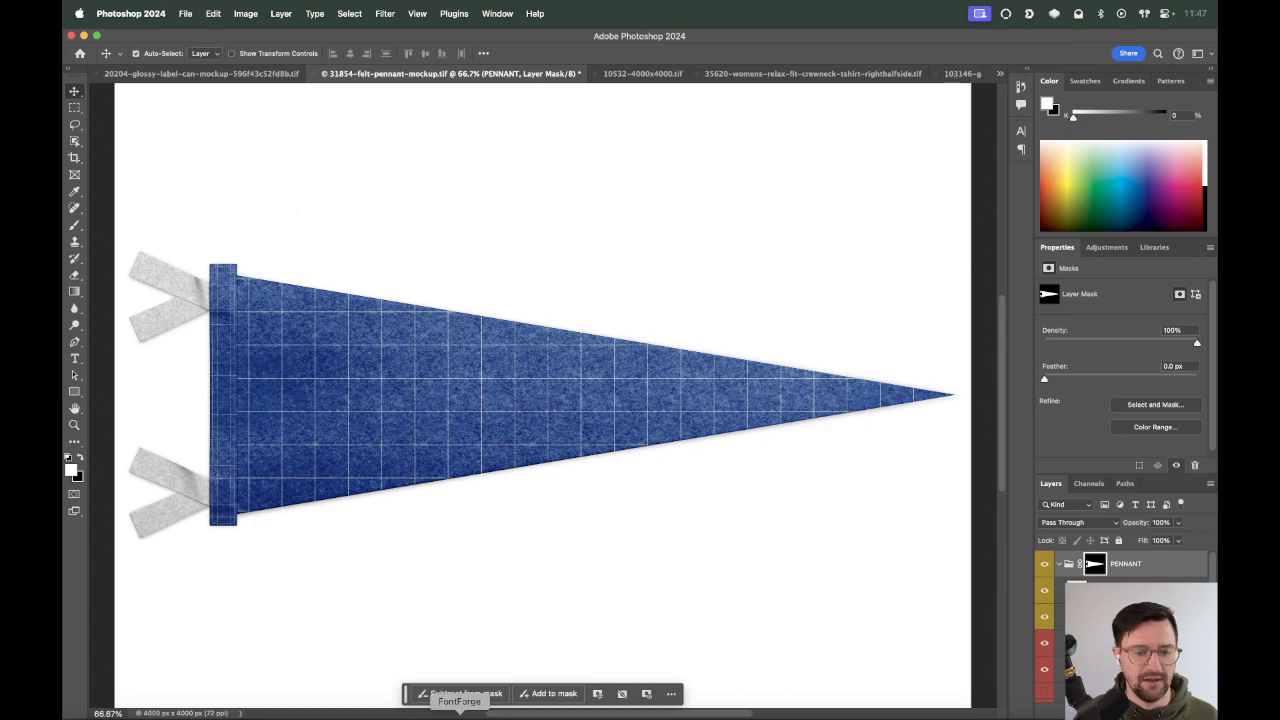
# Switch to the DuckDuckGo browser, search for "tailwindcss colors" and open Tailwind's Customizing Colors page, leaving only that page open.
pyautogui.click(440, 718)
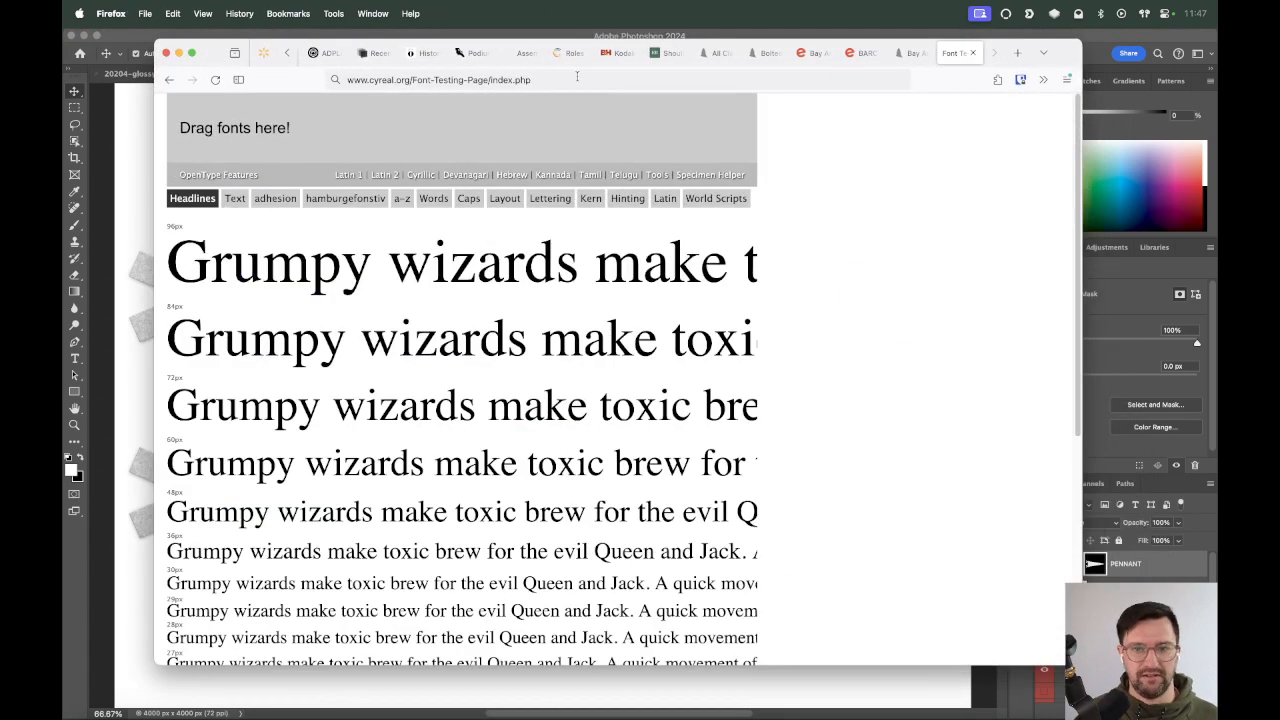
pyautogui.click(178, 53)
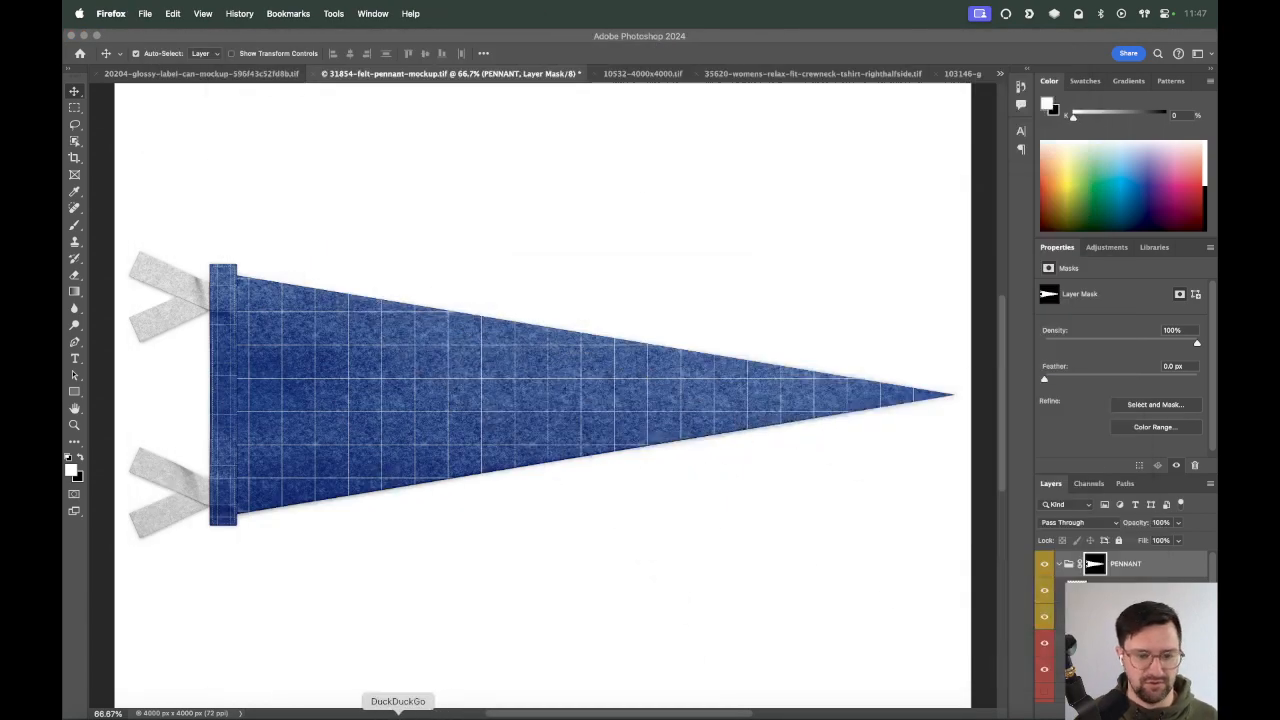
pyautogui.click(398, 718)
pyautogui.write('tailwindcss c')
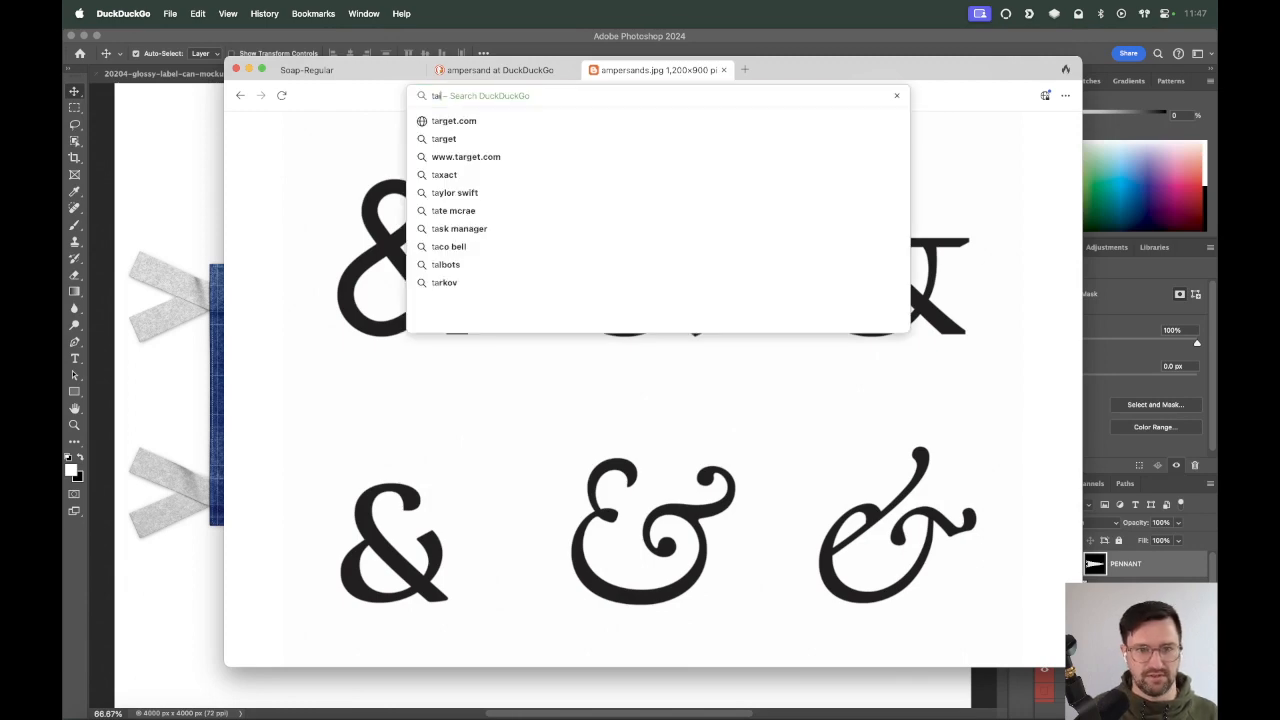
pyautogui.write('olors')
pyautogui.press('Return')
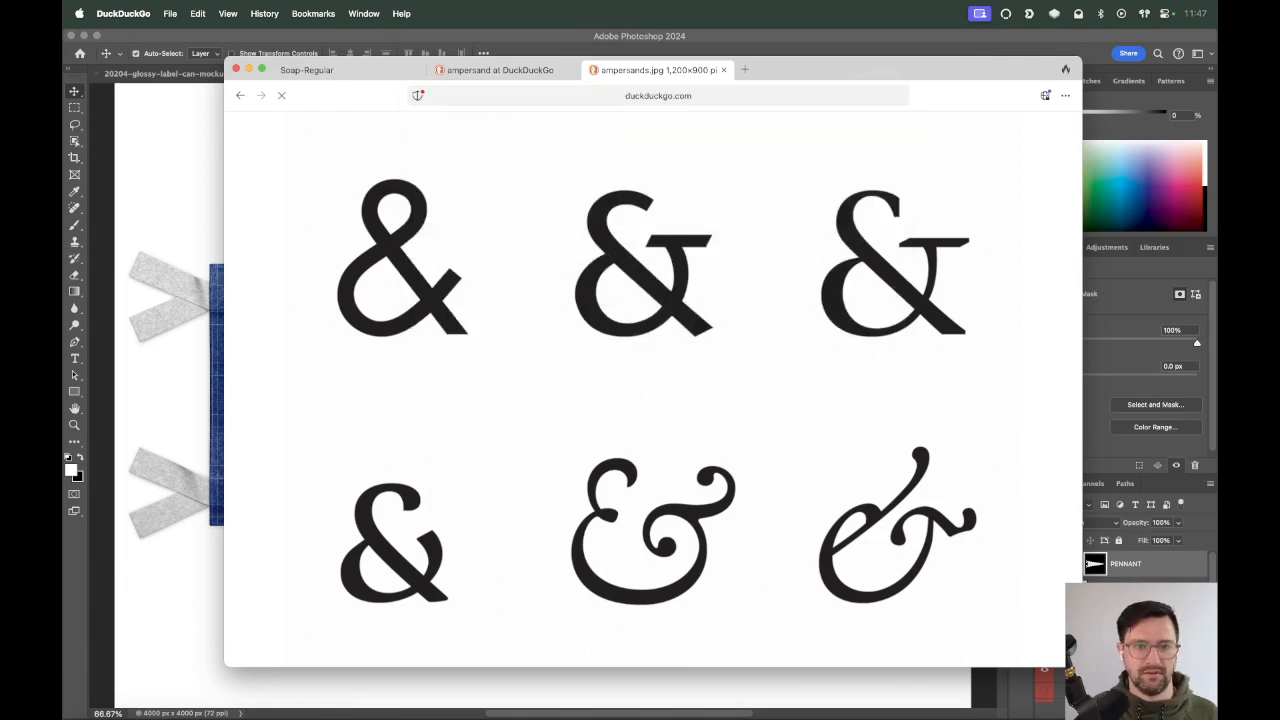
pyautogui.click(355, 240)
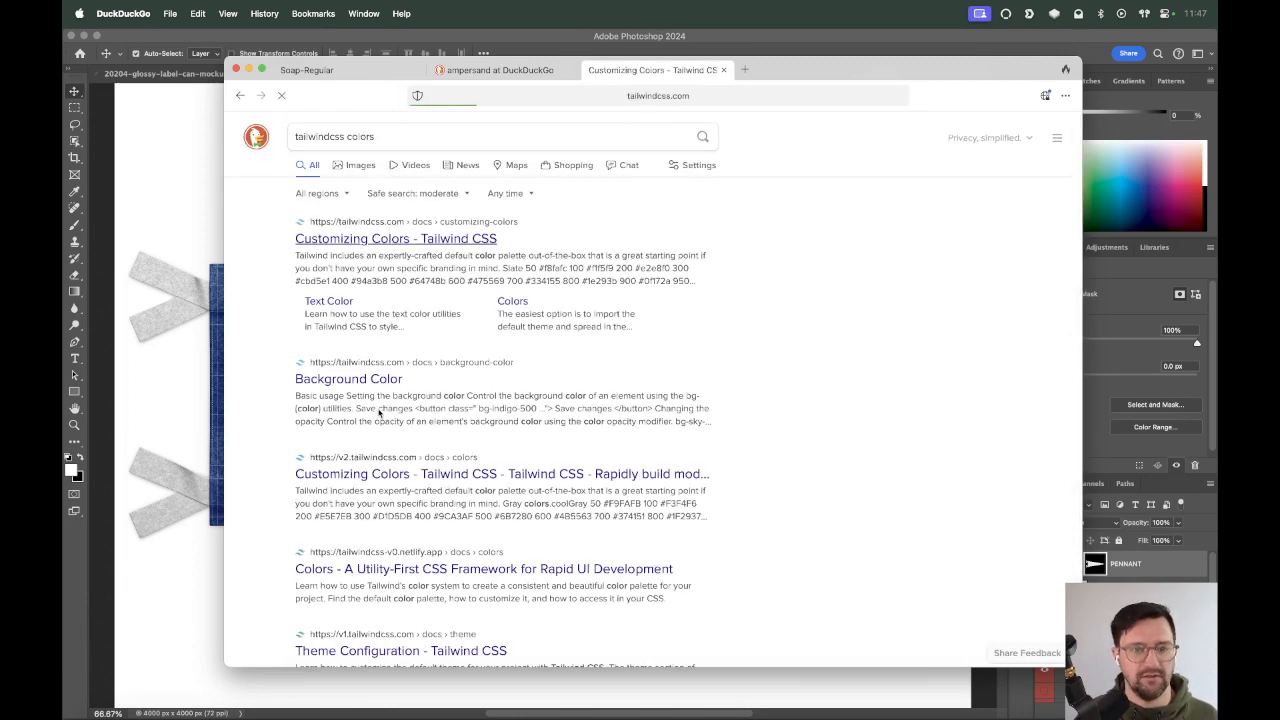
pyautogui.click(419, 70)
pyautogui.click(419, 70)
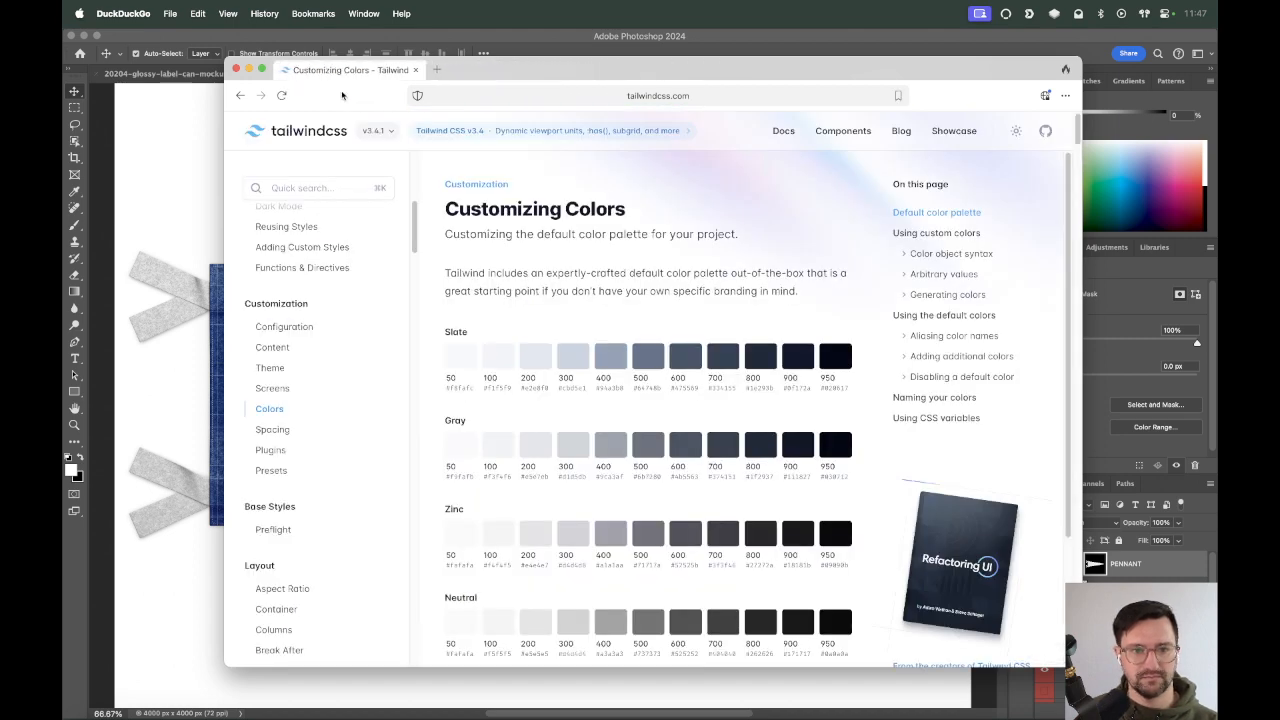
# Copy the Green 500 colour code #22c55e from Tailwind's default palette.
pyautogui.scroll(-5, 575, 385)
pyautogui.scroll(-4, 577, 381)
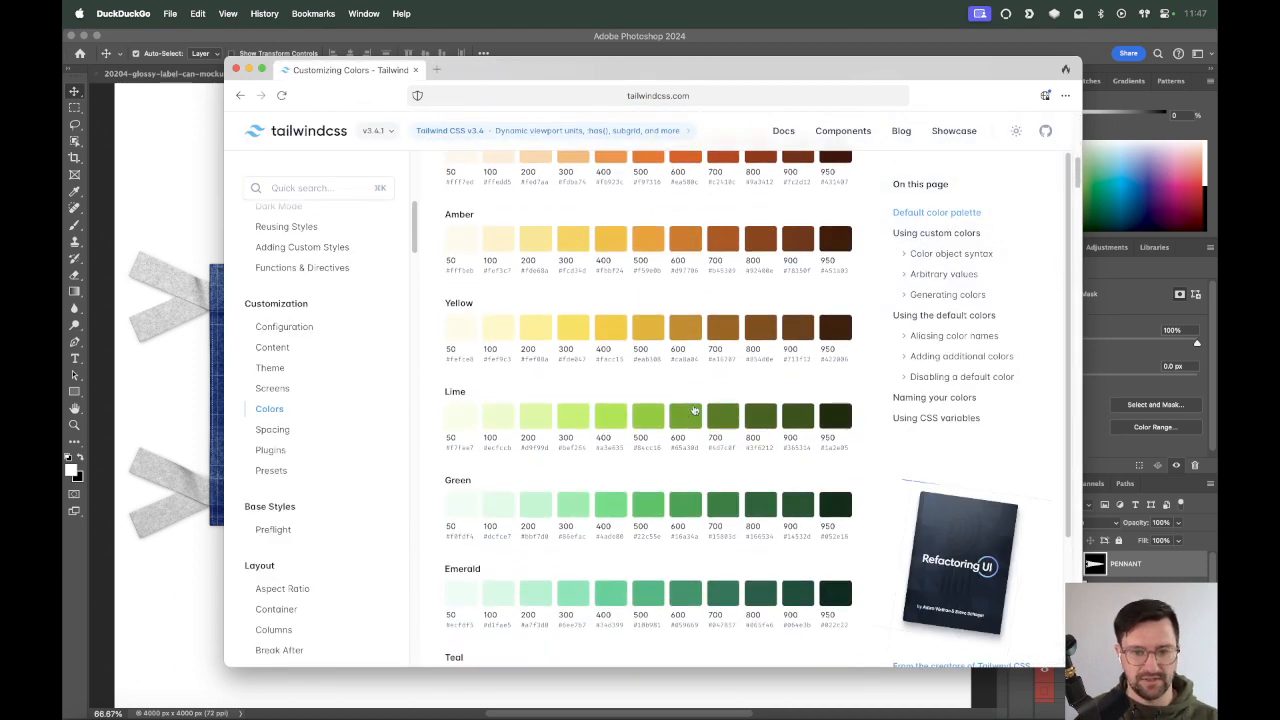
pyautogui.scroll(-1, 650, 505)
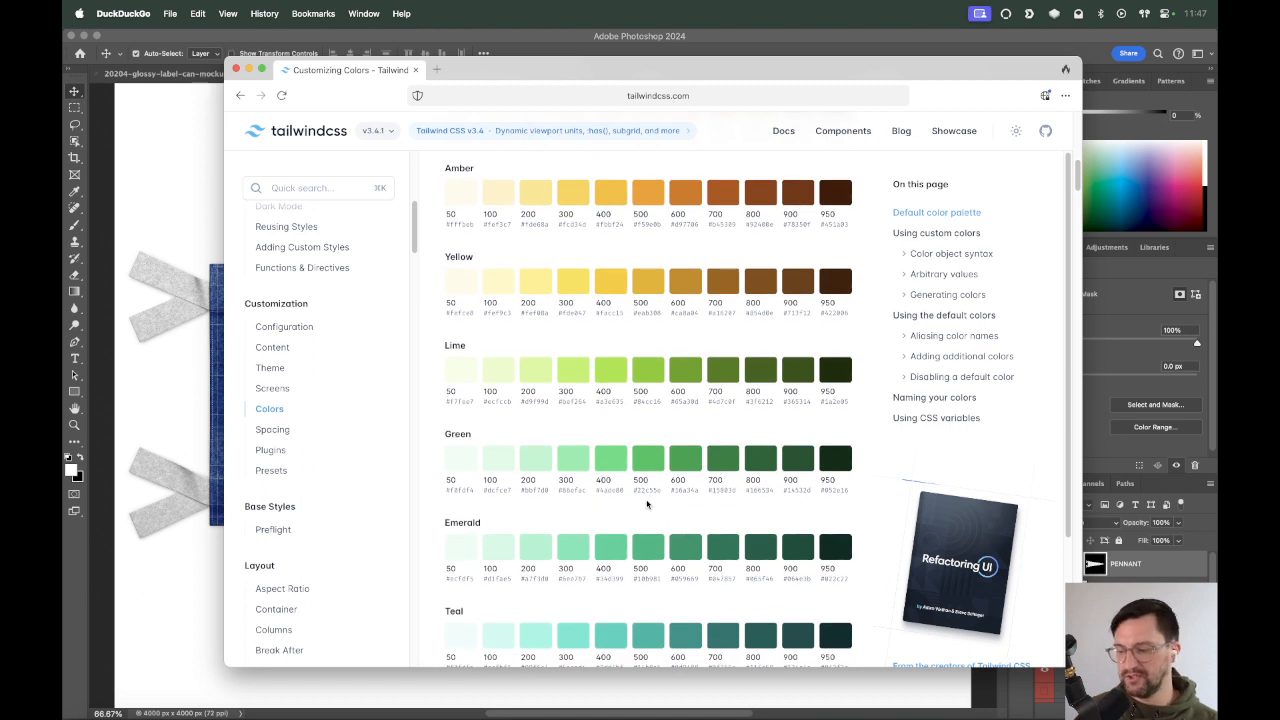
pyautogui.click(645, 466)
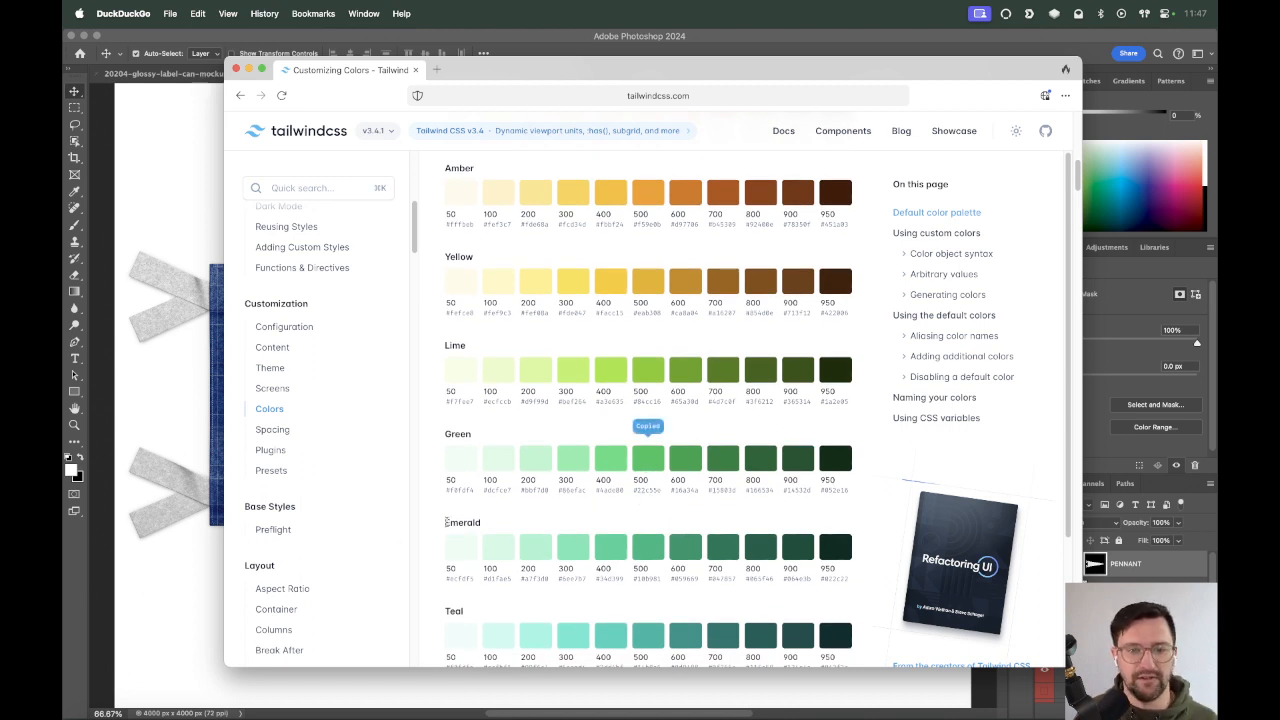
# Switch back to Photoshop and open the contents of the felt pennant's narrow DESIGN smart object.
pyautogui.click(183, 556)
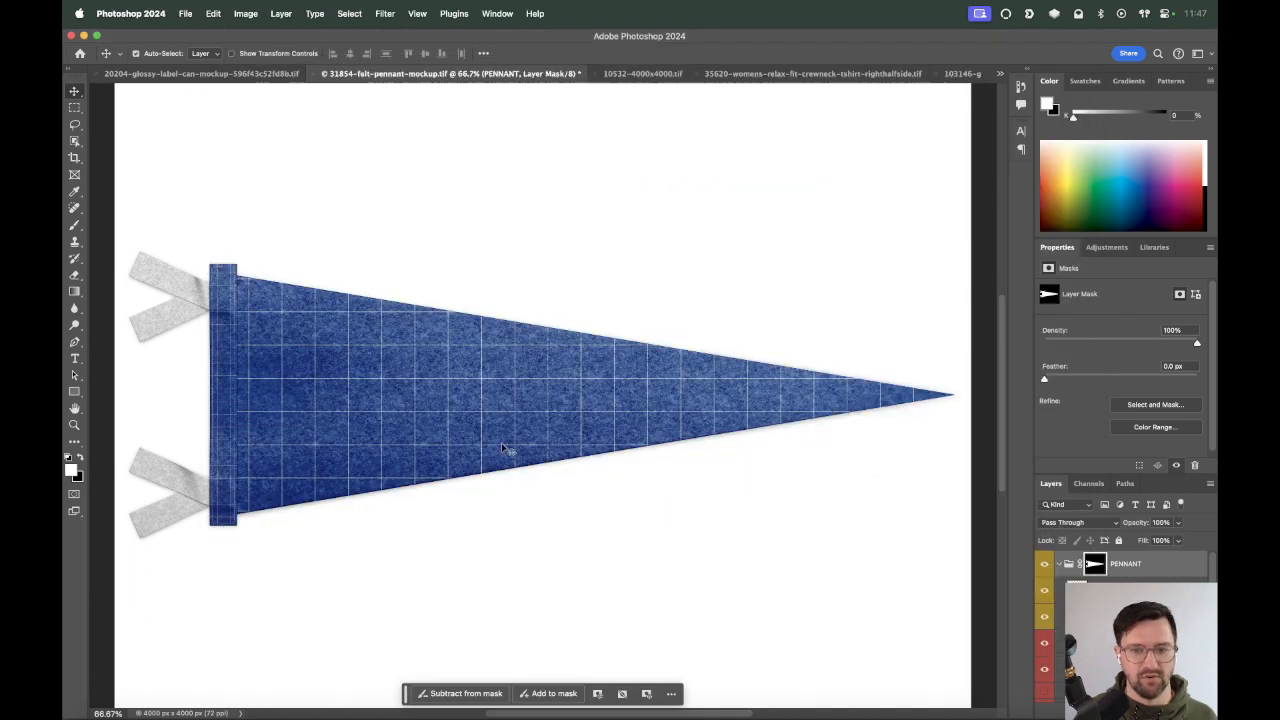
pyautogui.click(1066, 645)
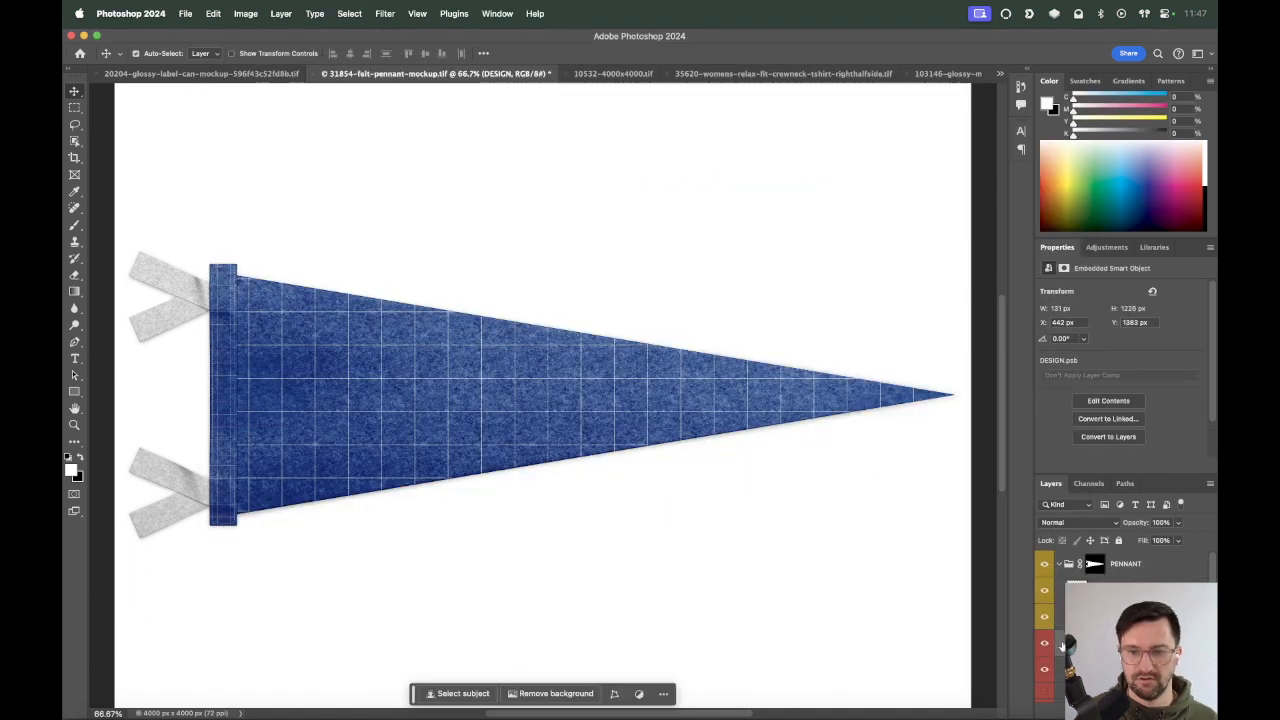
pyautogui.doubleClick(1074, 644)
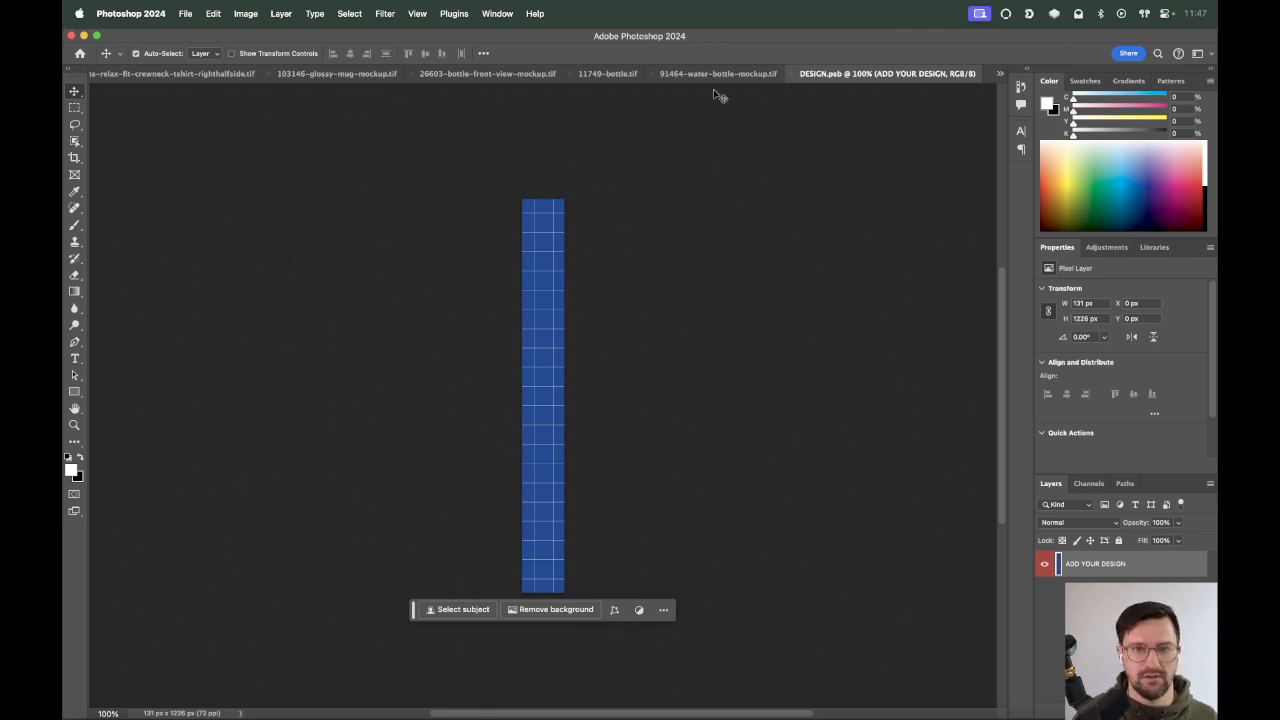
# Move the 31854-felt-pennant-mockup document to the end of the open documents, after DESIGN.psb, and check the list of open files.
pyautogui.click(688, 74)
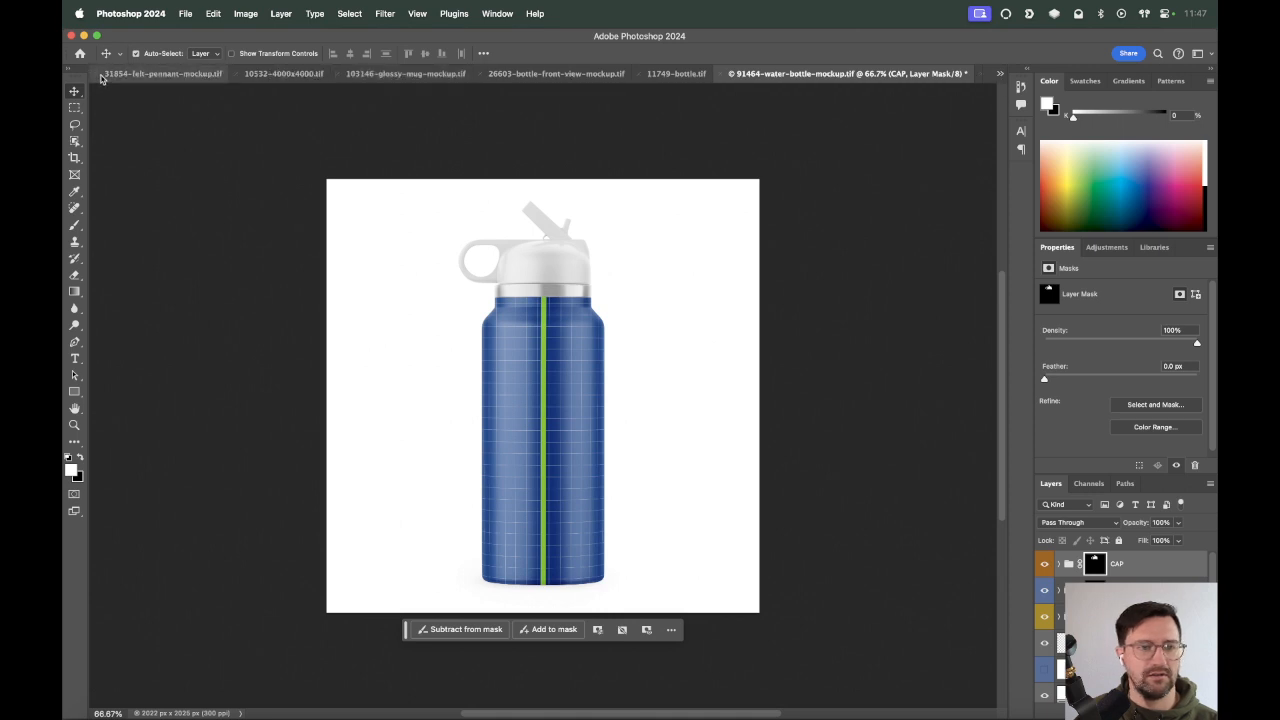
pyautogui.moveTo(130, 75); pyautogui.dragTo(907, 72)
pyautogui.click(1000, 73)
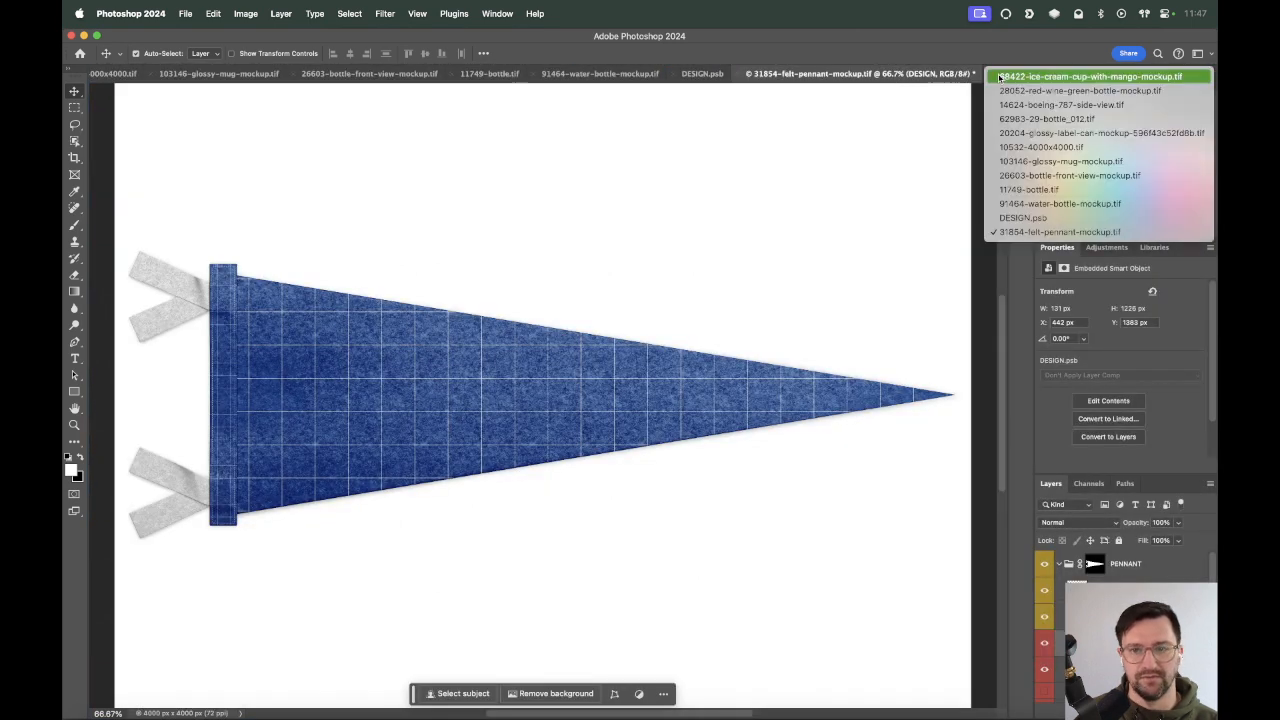
pyautogui.click(923, 184)
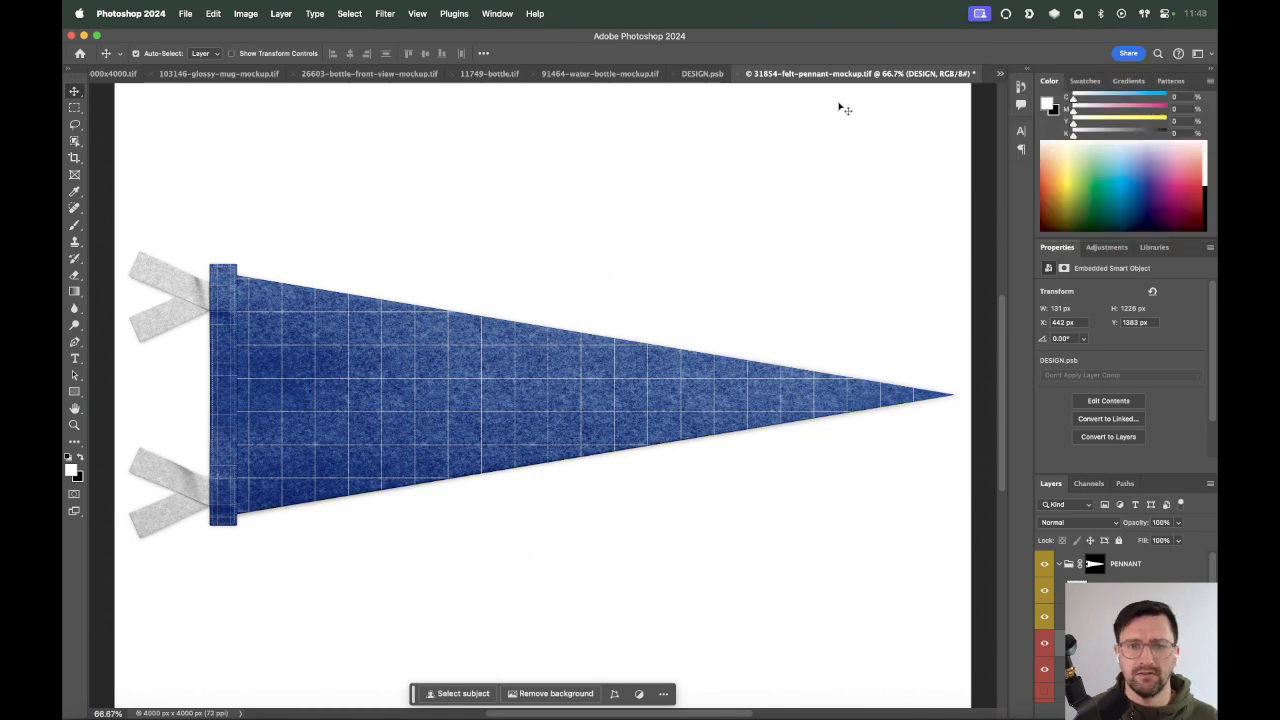
pyautogui.moveTo(736, 76)
pyautogui.mouseDown()
pyautogui.moveTo(773, 91)
pyautogui.moveTo(832, 80)
pyautogui.mouseUp()
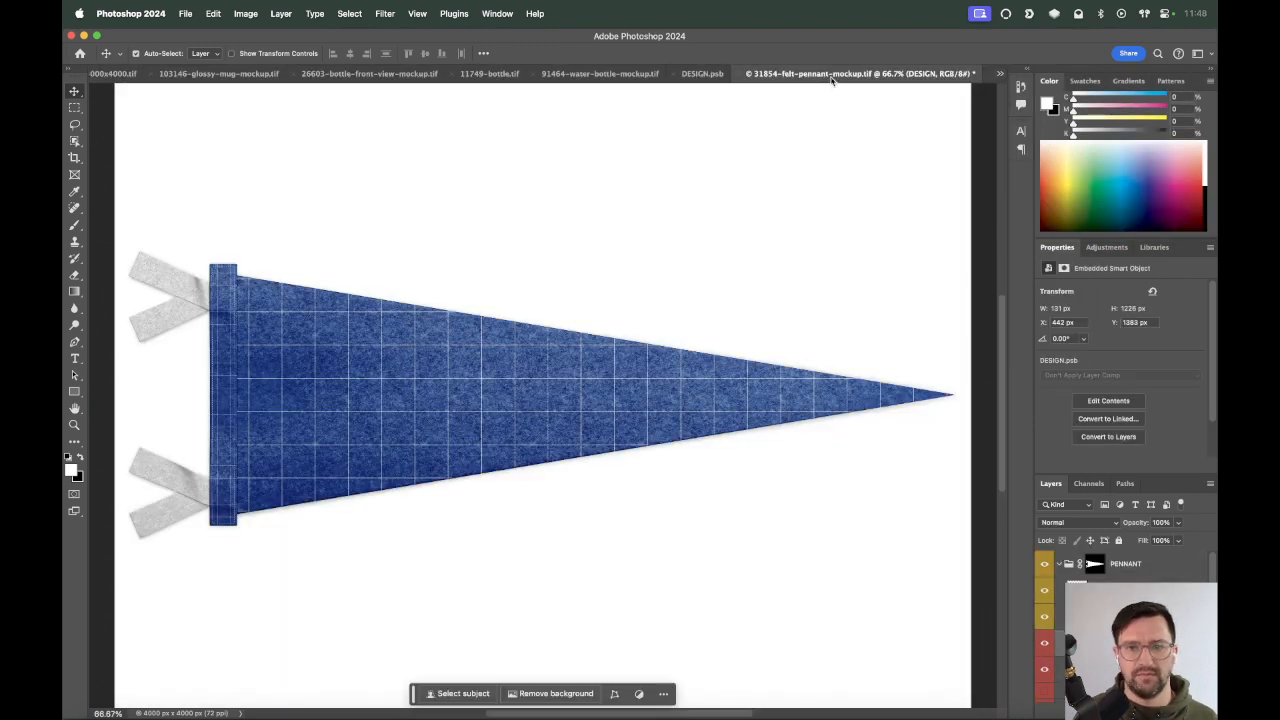
pyautogui.click(702, 74)
pyautogui.click(938, 74)
pyautogui.moveTo(946, 75); pyautogui.dragTo(843, 73)
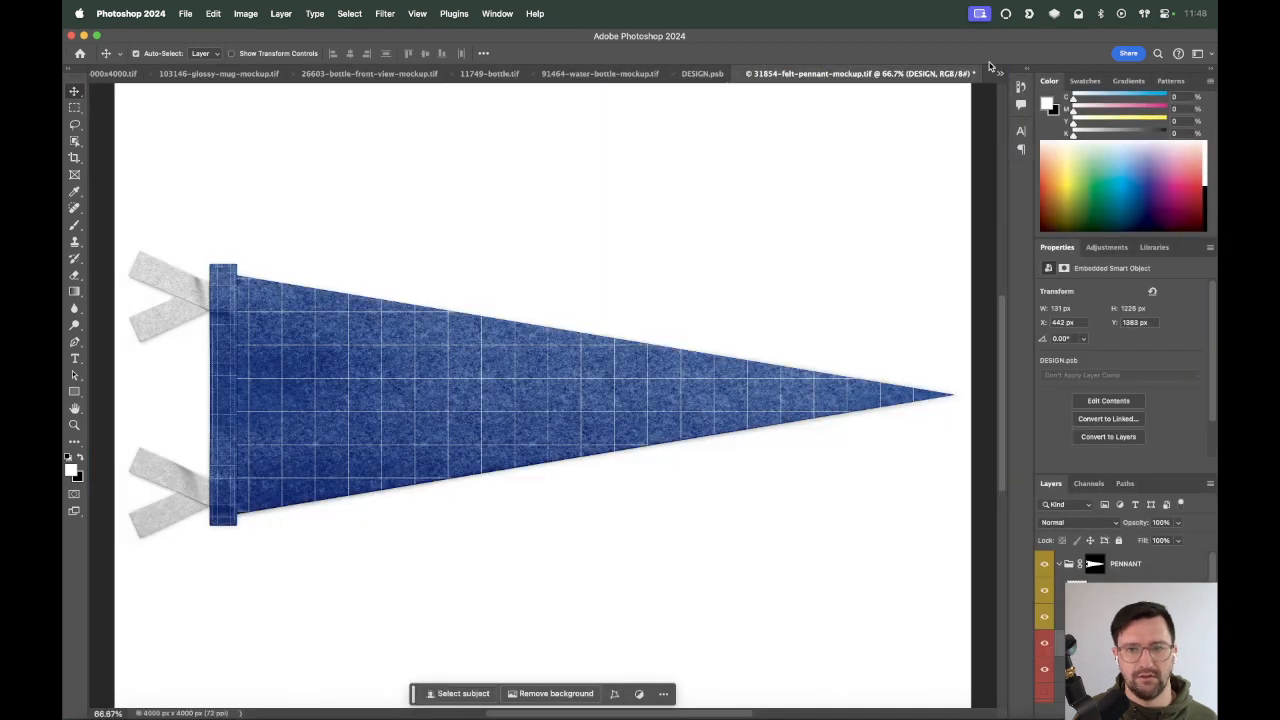
pyautogui.click(999, 73)
pyautogui.click(1041, 147)
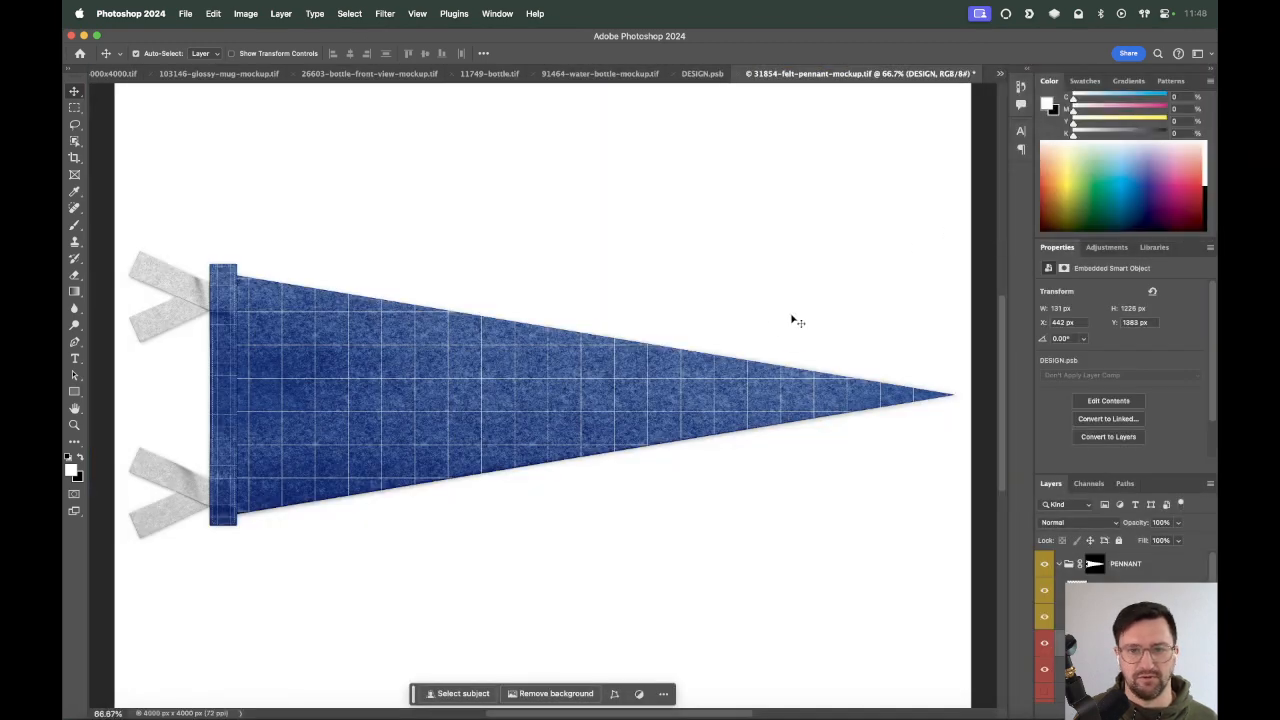
# Review the open mockups, including the glossy label can, mango ice cream cup and 11749 bottle, and return to the felt pennant.
pyautogui.hotkey('ctrl', 'Tab')
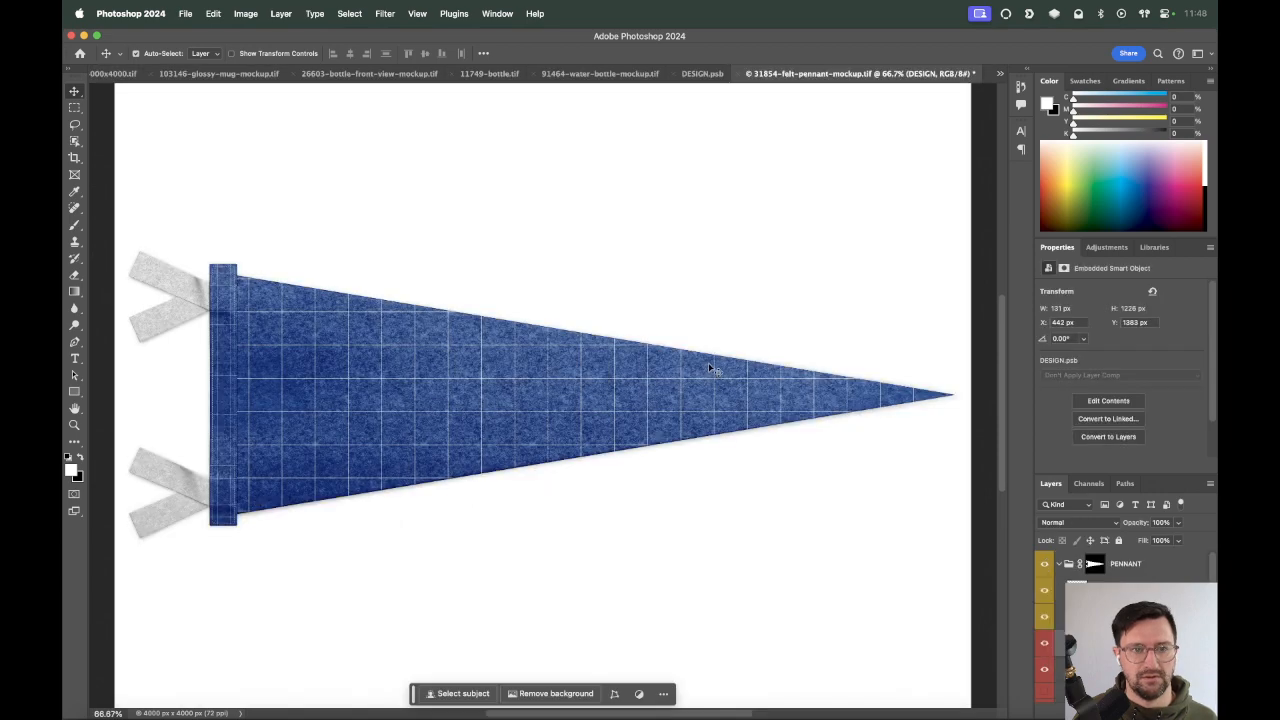
pyautogui.hotkey('ctrl', 'Tab')
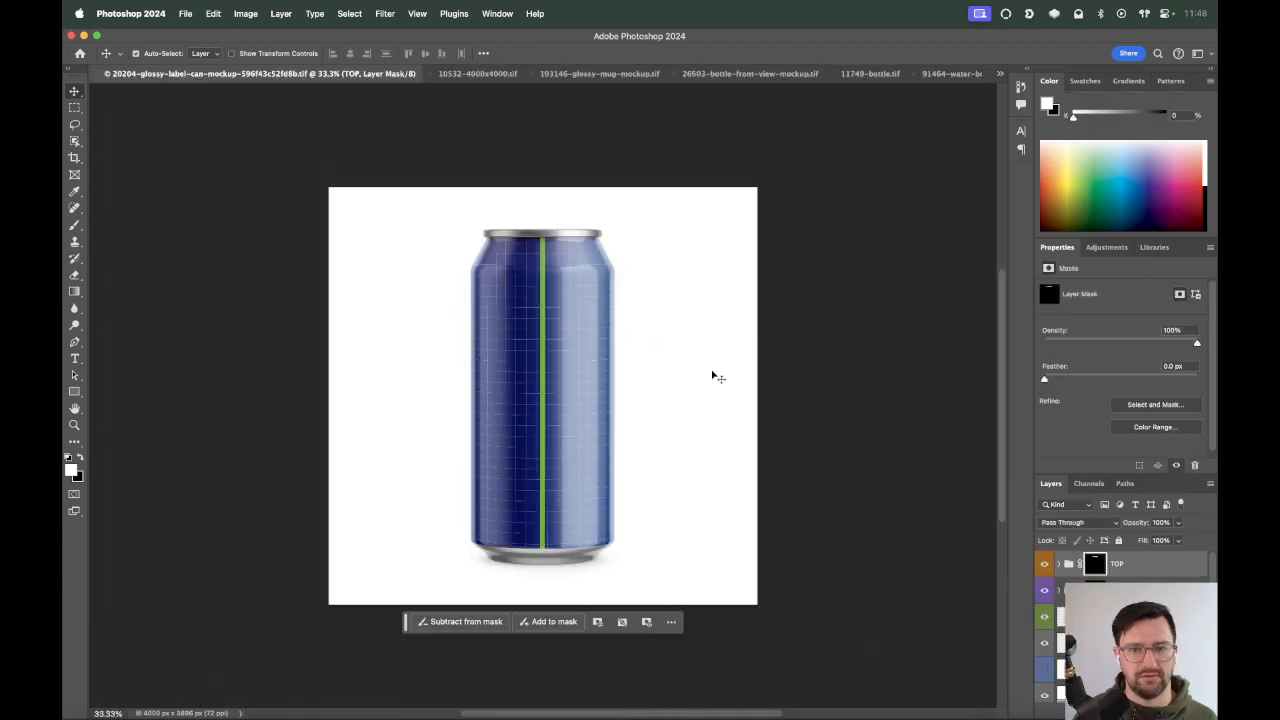
pyautogui.hotkey('ctrl', 'shift', 'Tab')
pyautogui.hotkey('ctrl', 'shift', 'Tab')
pyautogui.hotkey('ctrl', 'shift', 'Tab')
pyautogui.hotkey('ctrl', 'shift', 'Tab')
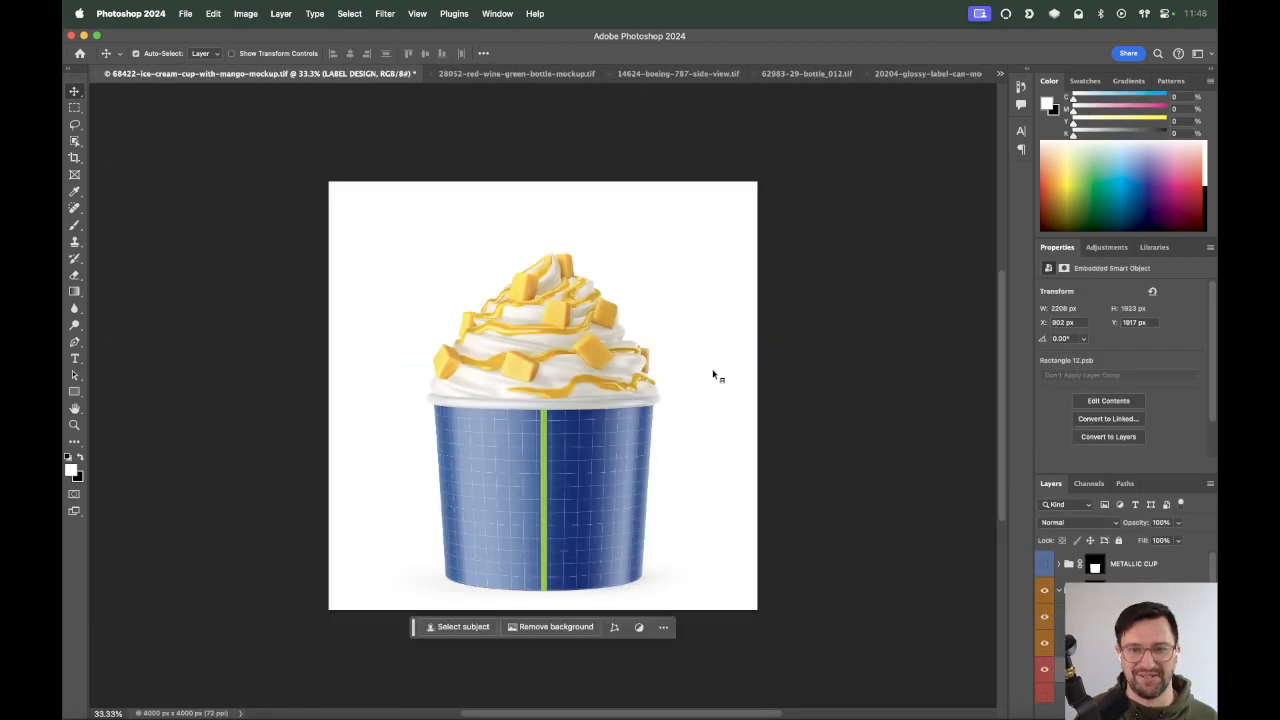
pyautogui.hotkey('ctrl', 'Tab')
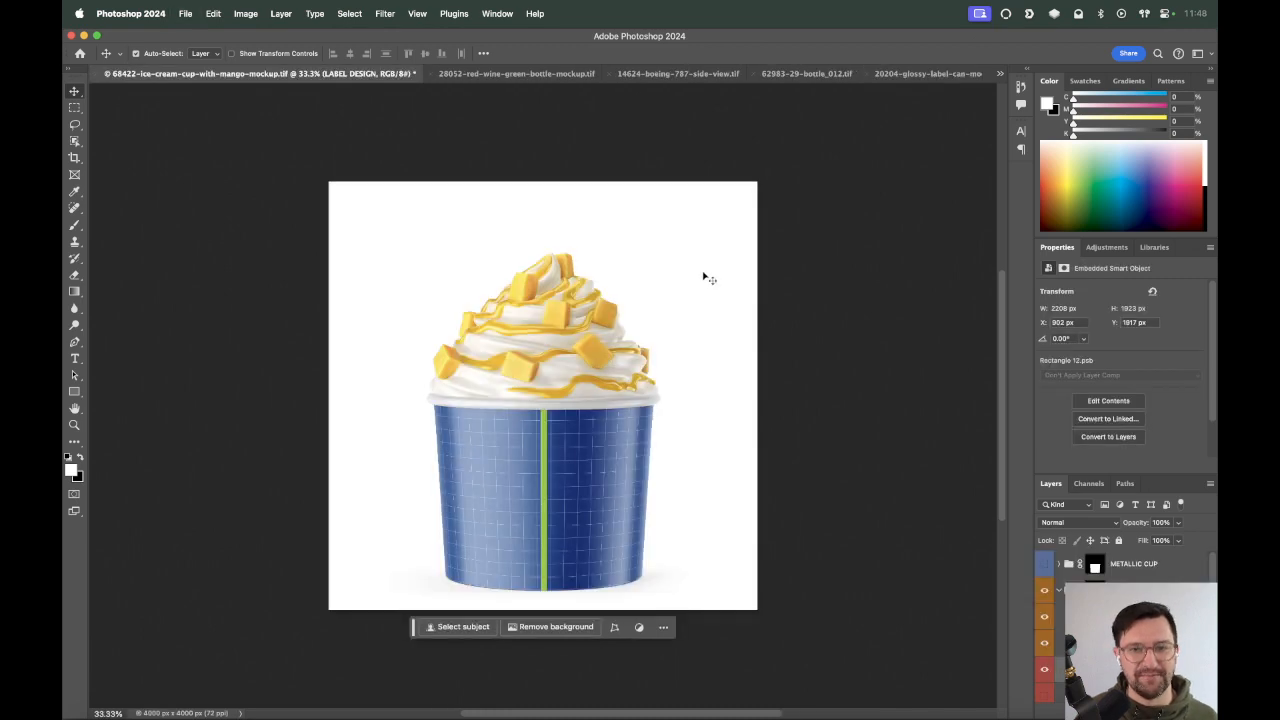
pyautogui.hotkey('ctrl', 'shift', 'Tab')
pyautogui.hotkey('ctrl', 'shift', 'Tab')
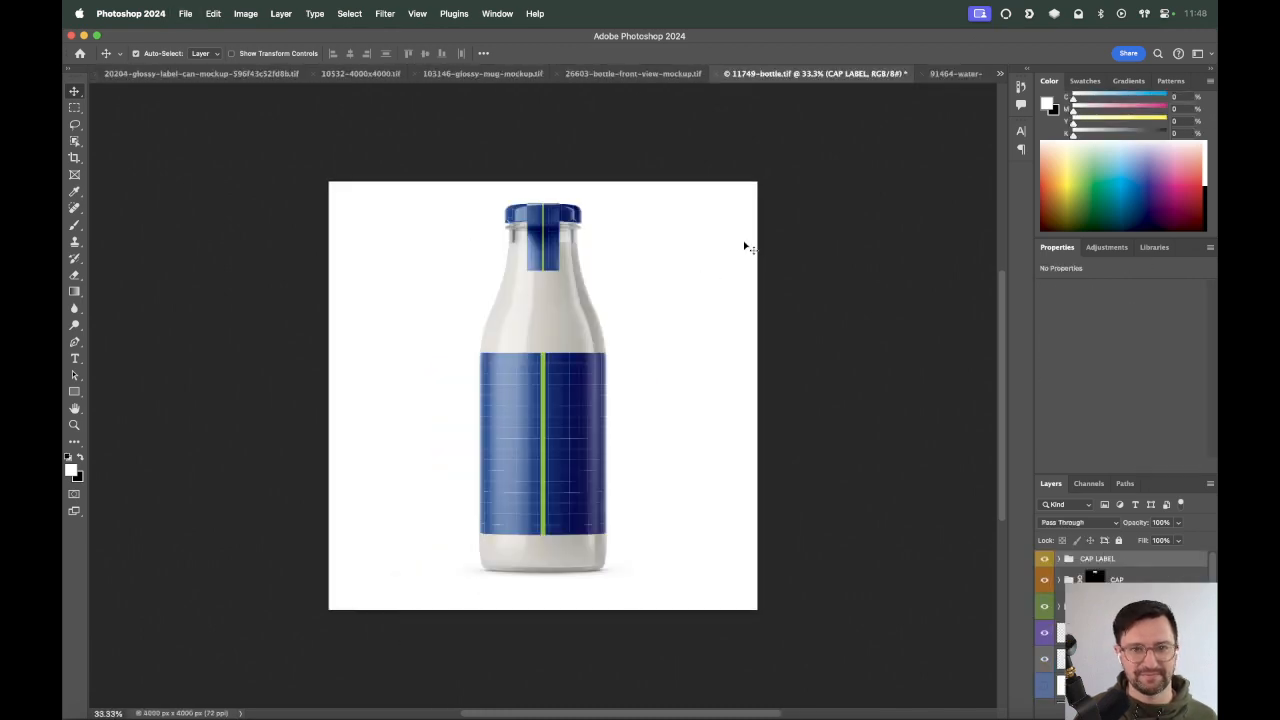
pyautogui.hotkey('ctrl', 'shift', 'Tab')
pyautogui.hotkey('ctrl', 'shift', 'Tab')
pyautogui.hotkey('ctrl', 'shift', 'Tab')
pyautogui.hotkey('ctrl', 'shift', 'Tab')
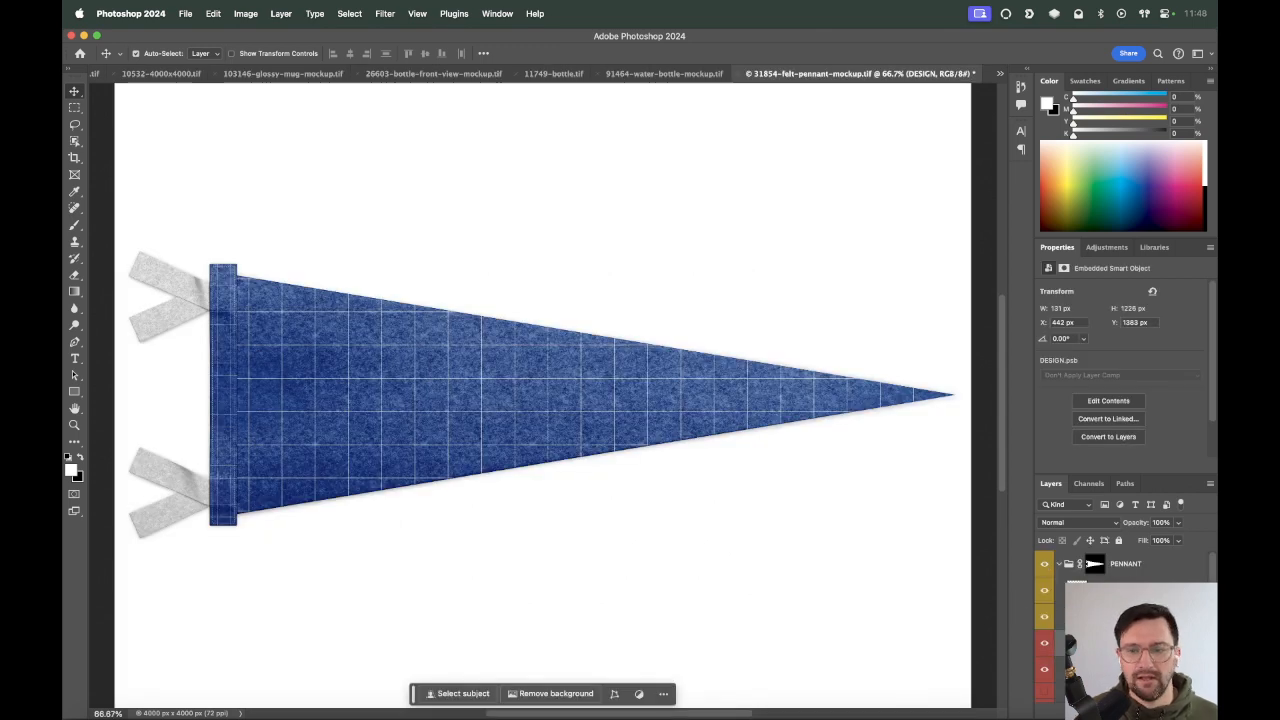
# Open the contents of both felt pennant DESIGN smart objects, the narrow vertical strip and the wide banner.
pyautogui.doubleClick(1082, 590)
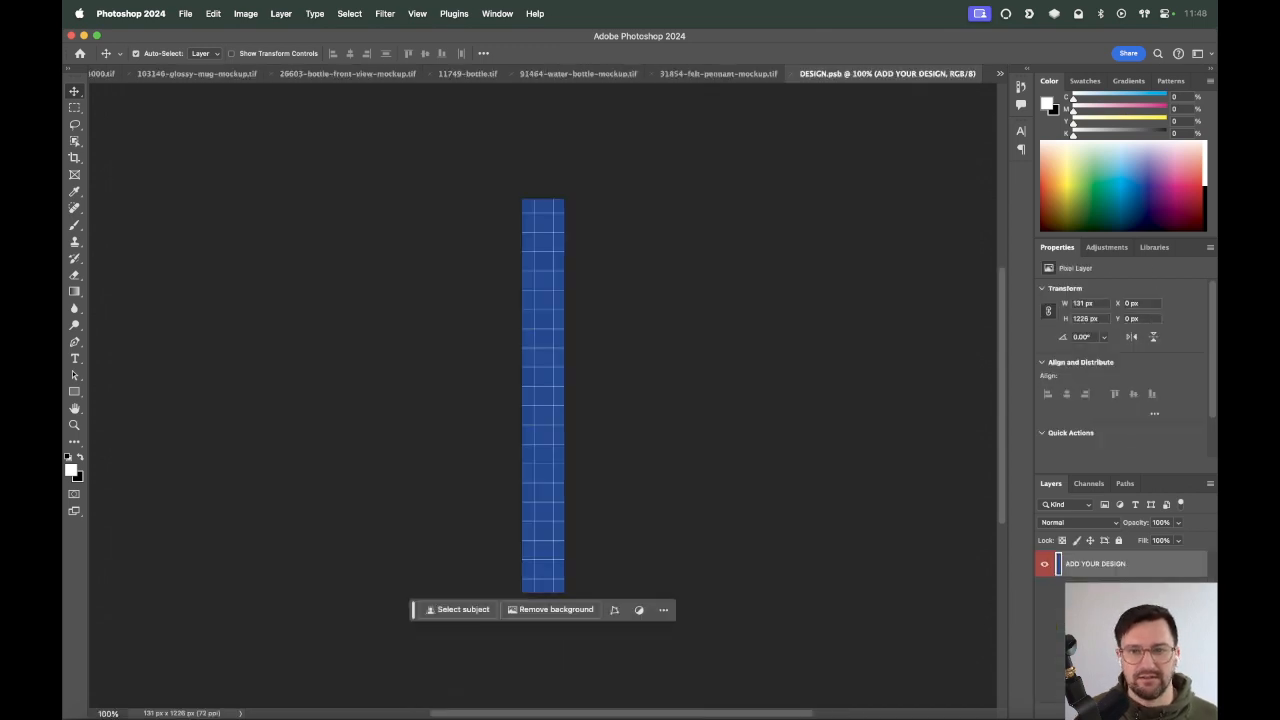
pyautogui.hotkey('ctrl', 'shift', 'Tab')
pyautogui.hotkey('ctrl', 'Tab')
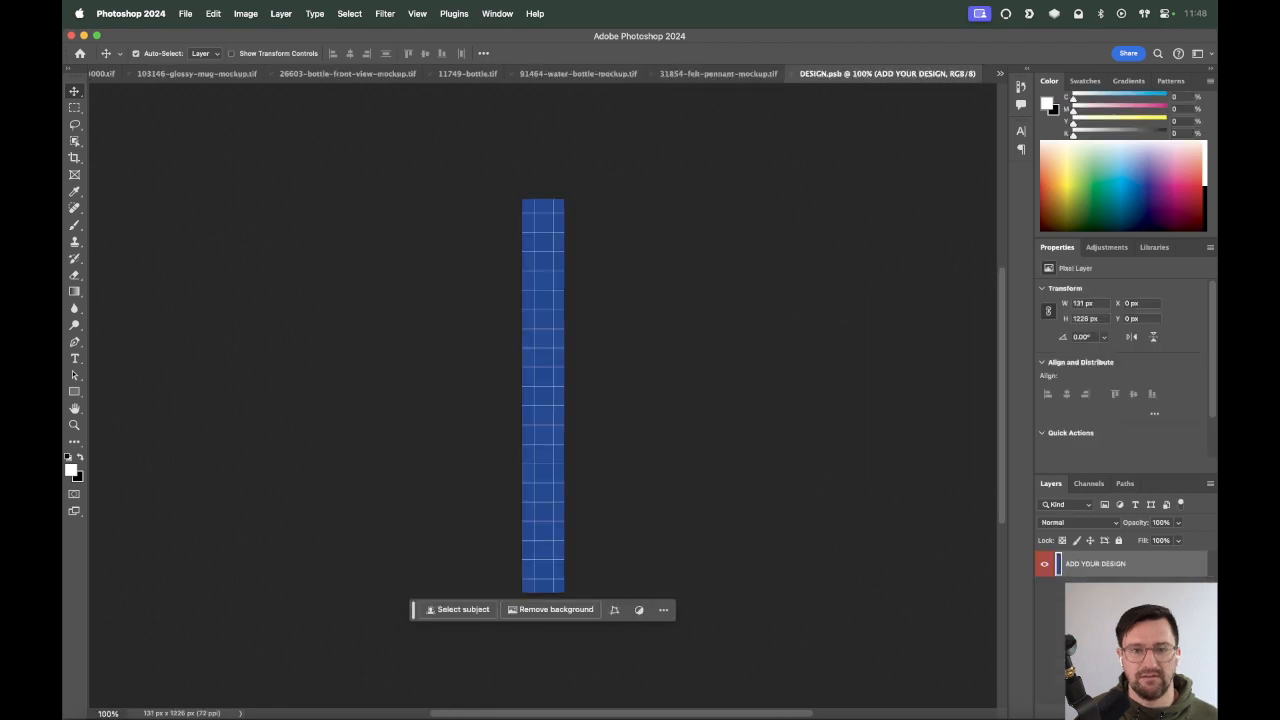
pyautogui.press('super+w')
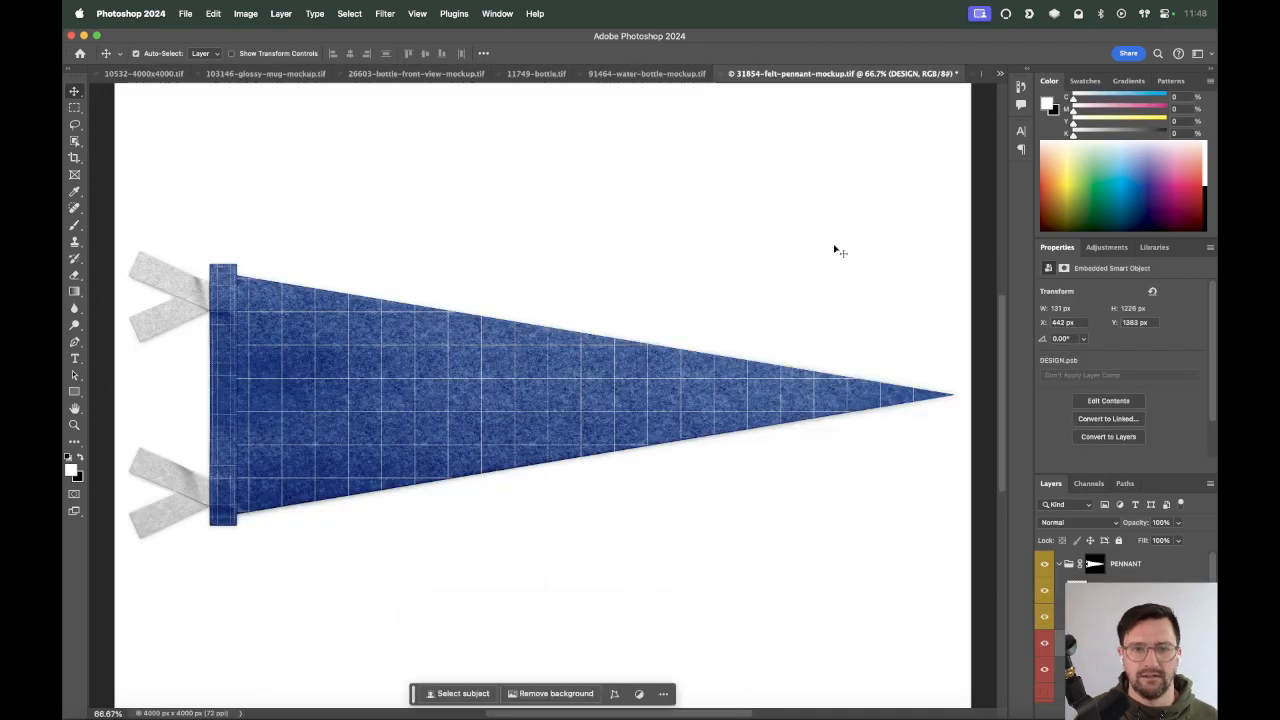
pyautogui.doubleClick(1062, 674)
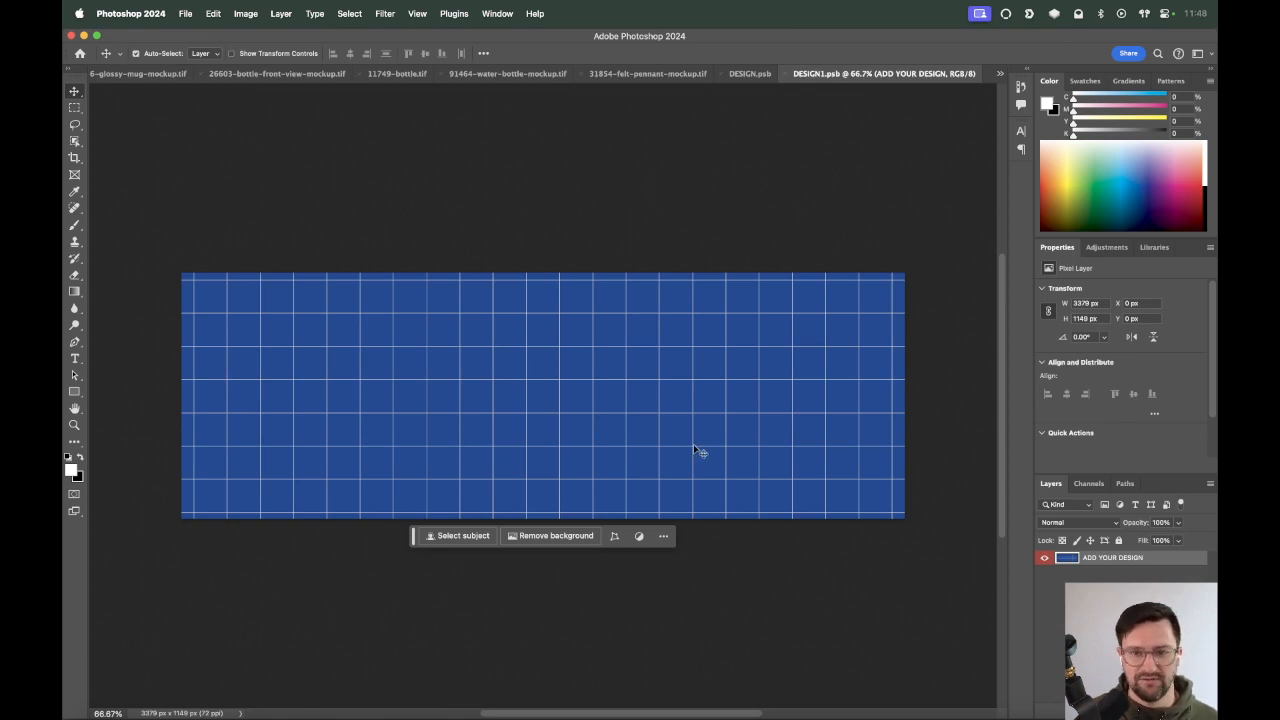
# Add a solid green #22c55e fill layer to the wide banner design, save it and return to the 31854-felt-pennant mockup.
pyautogui.click(1128, 706)
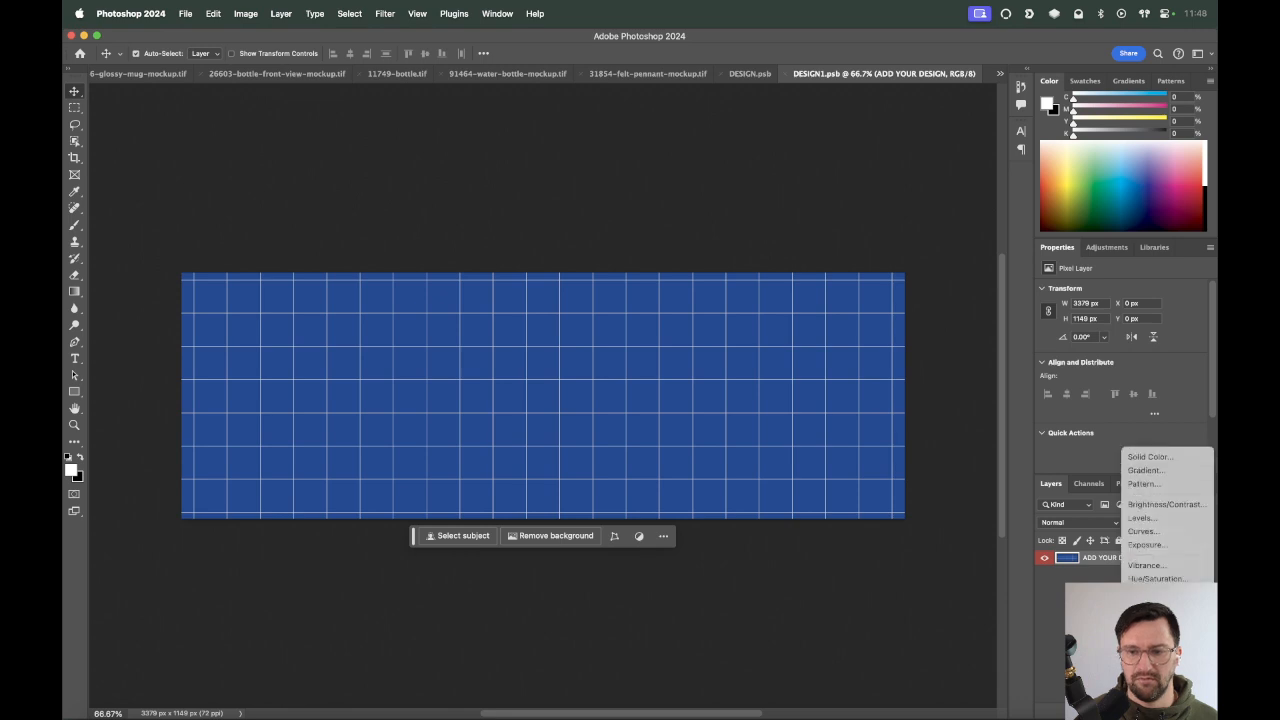
pyautogui.click(1150, 452)
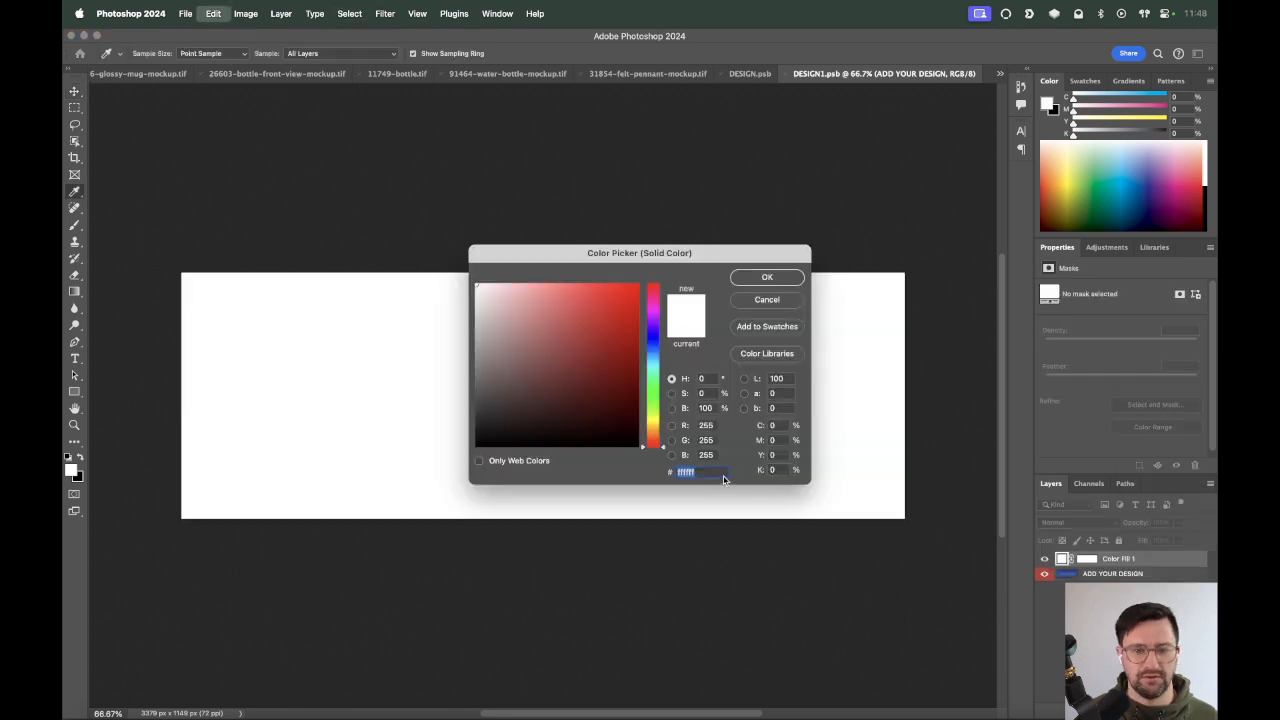
pyautogui.press('super+v')
pyautogui.click(767, 277)
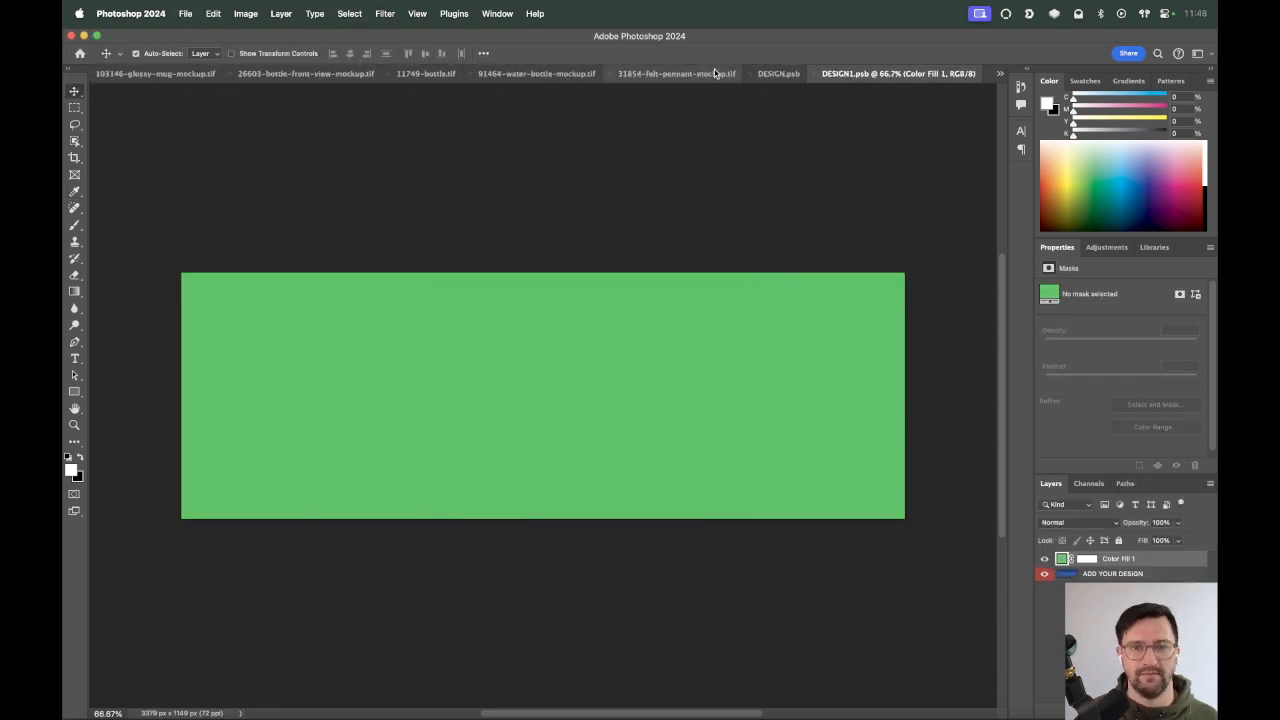
pyautogui.click(665, 76)
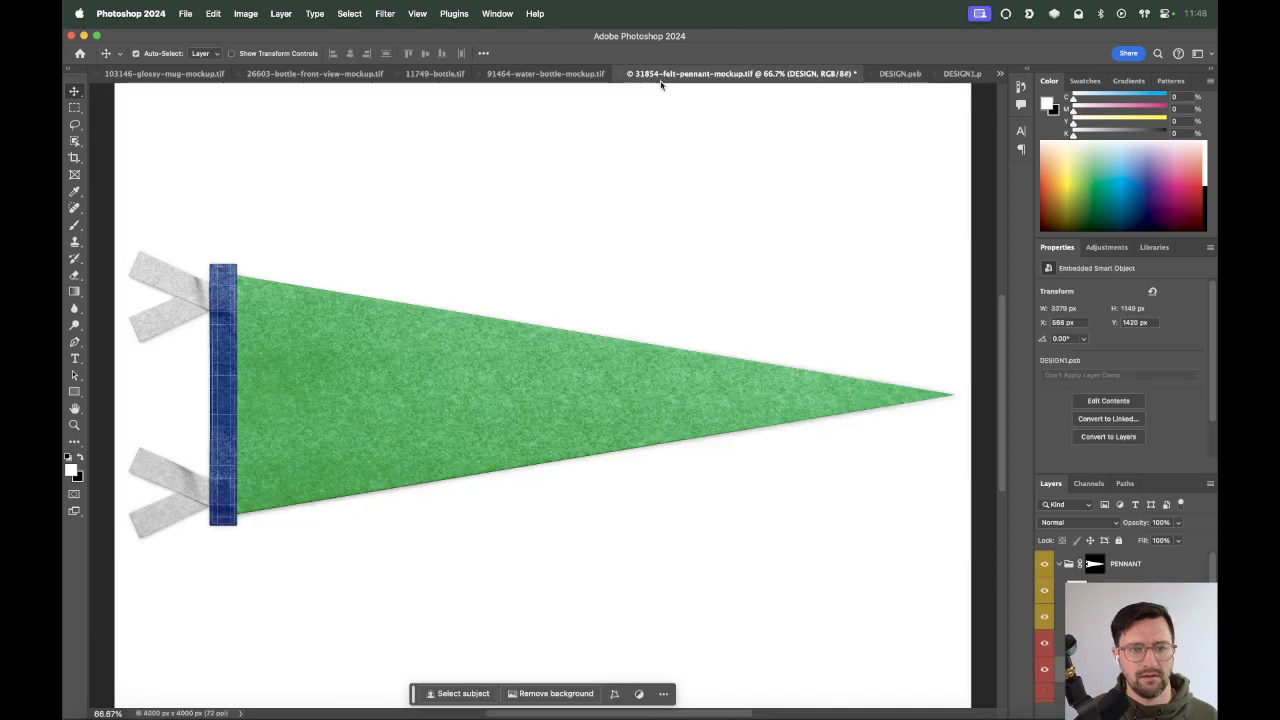
pyautogui.scroll(-3, 1044, 592)
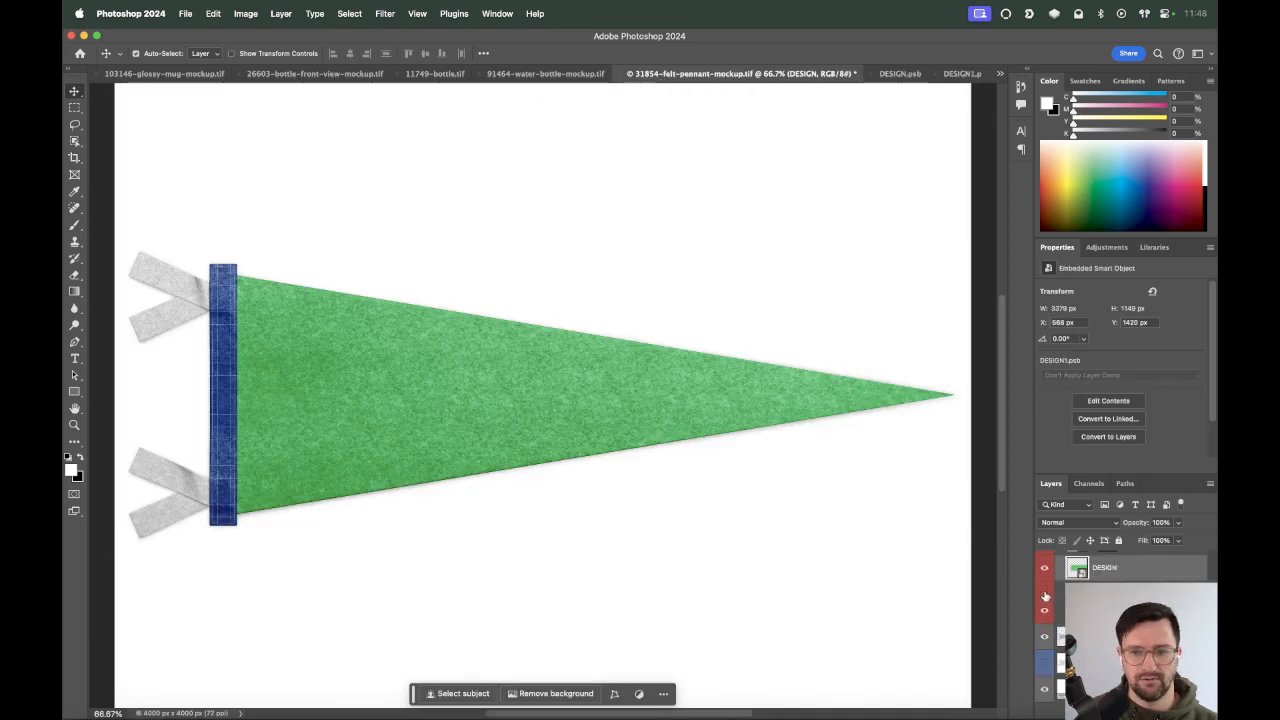
pyautogui.scroll(-2, 1045, 596)
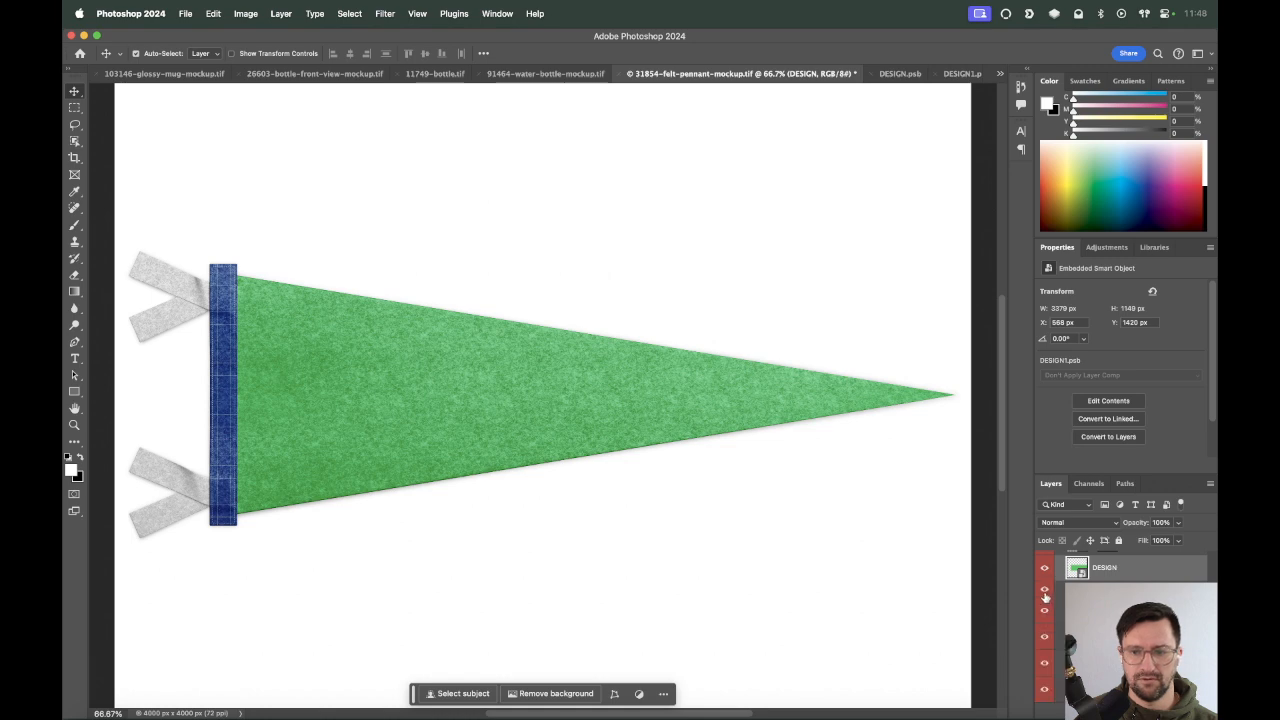
pyautogui.scroll(-2, 1045, 597)
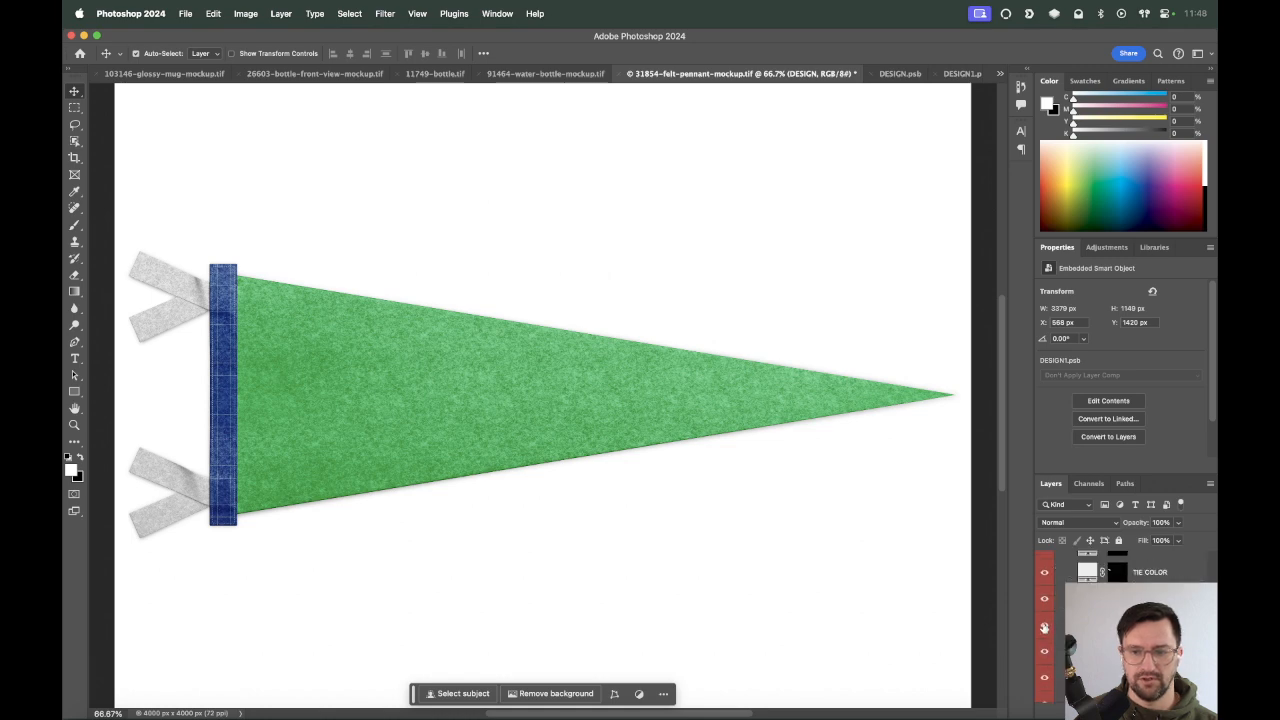
pyautogui.doubleClick(1087, 572)
pyautogui.click(597, 333)
pyautogui.click(792, 301)
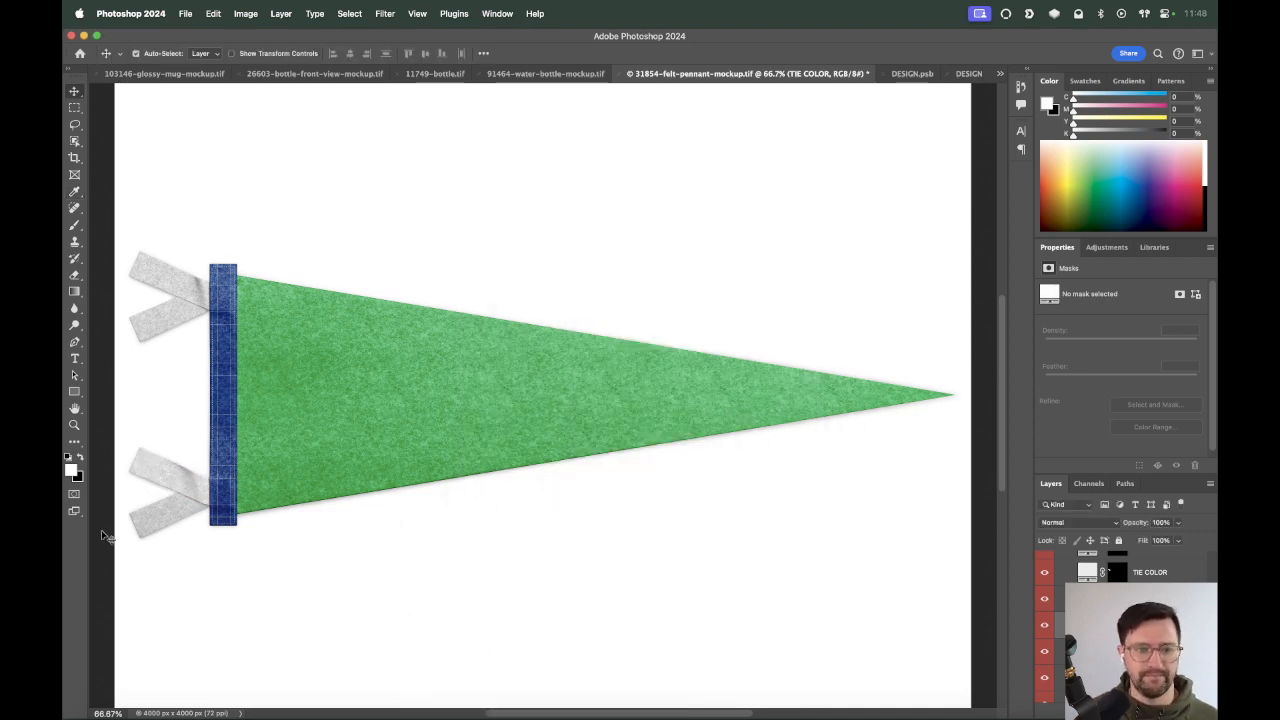
# Set the foreground colour to #22c55e and fill the four TIE COLOR layers of the pennant's ties with it.
pyautogui.click(72, 470)
pyautogui.write('22c55e')
pyautogui.click(765, 277)
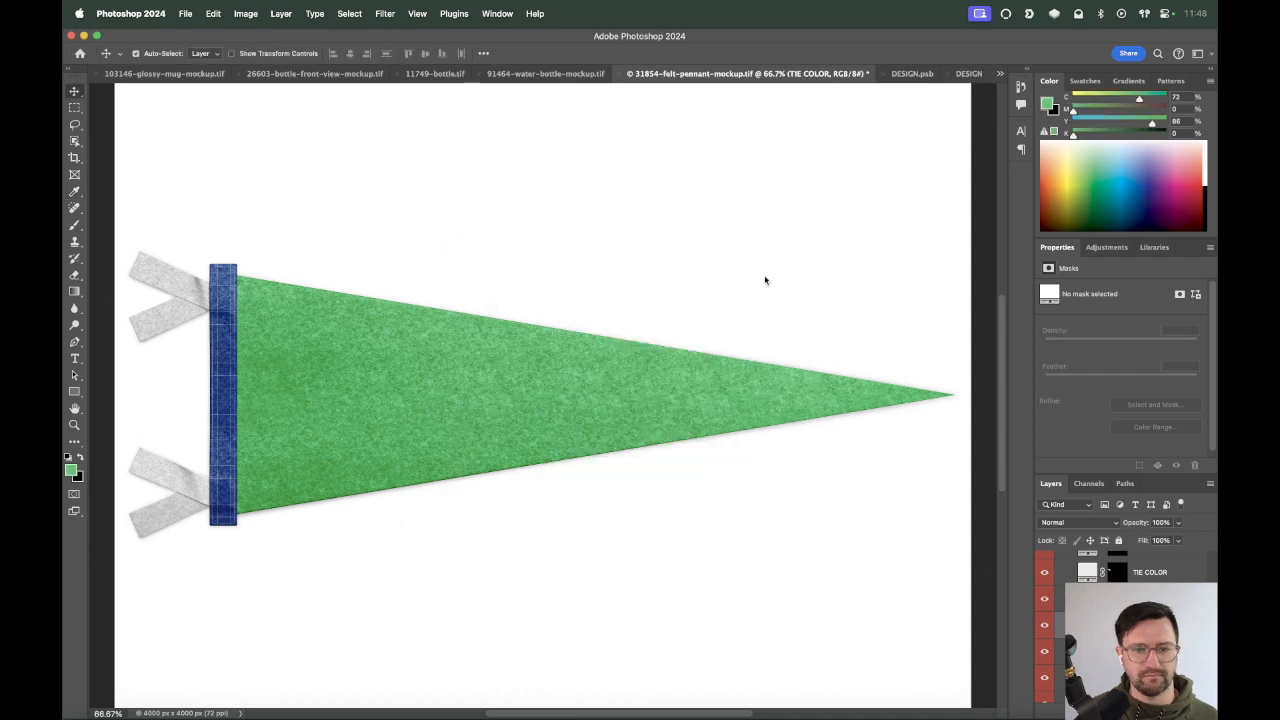
pyautogui.hotkey('alt', 'BackSpace')
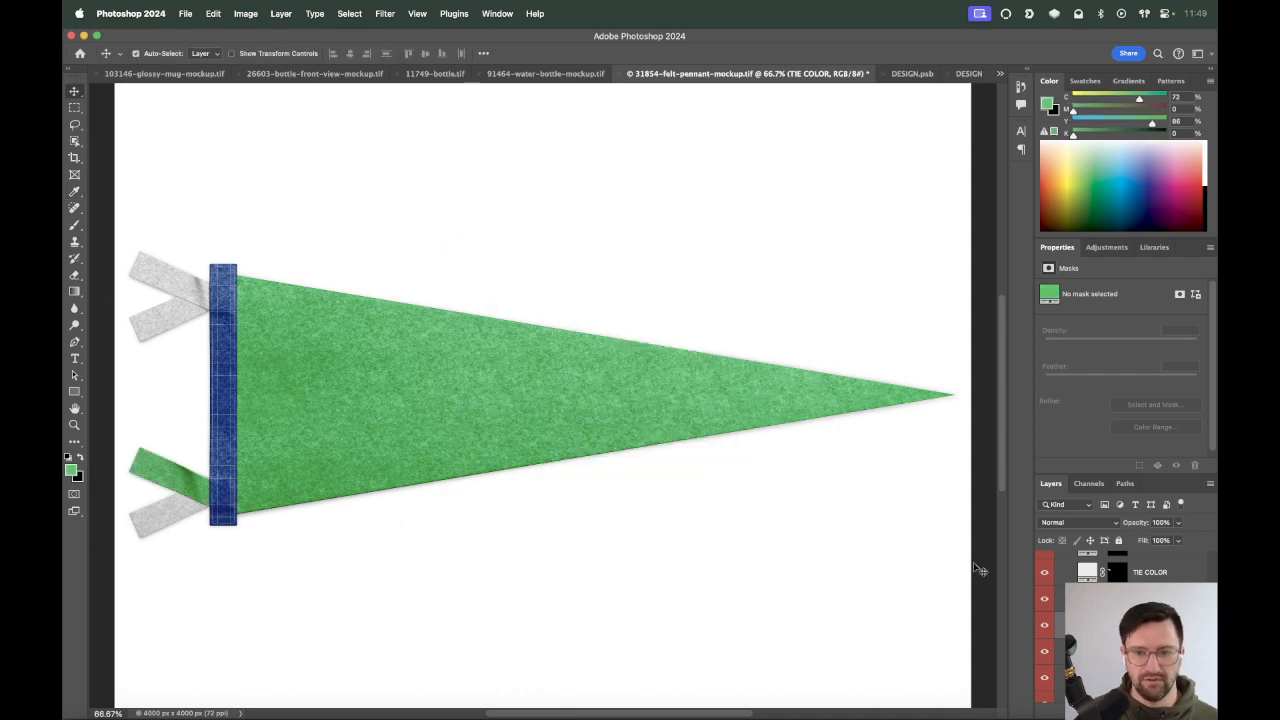
pyautogui.hotkey('alt', 'BackSpace')
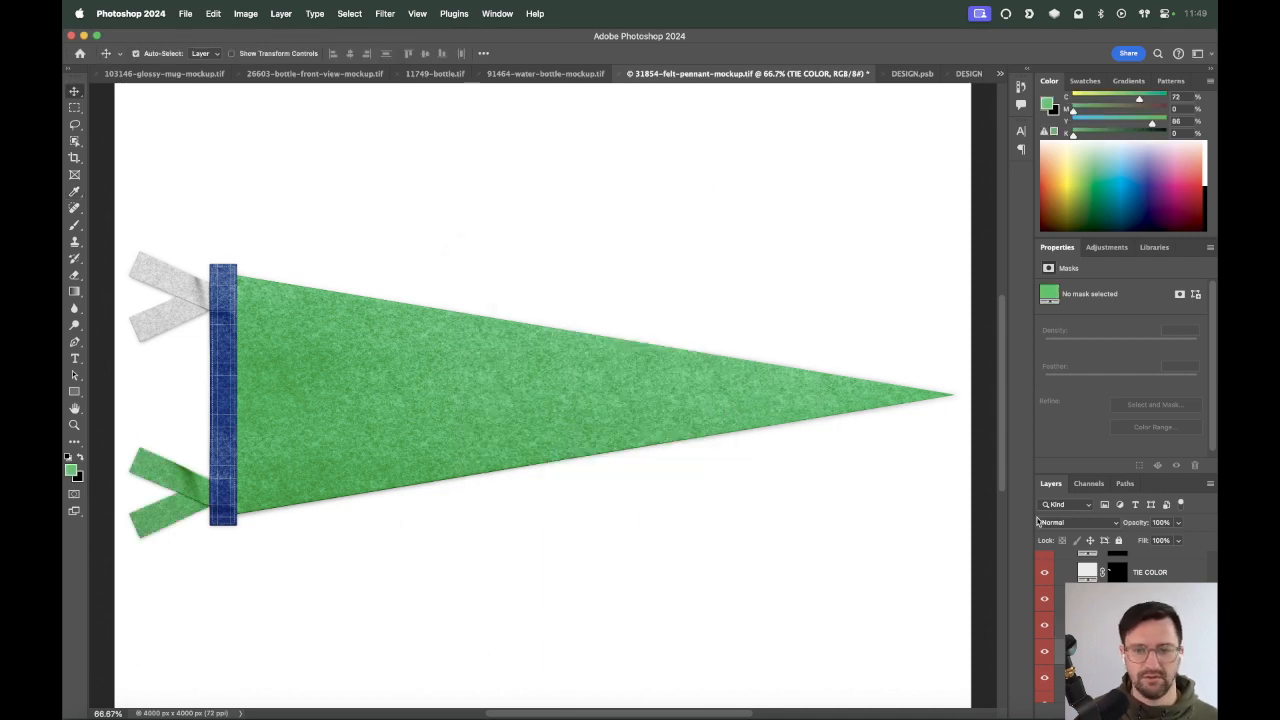
pyautogui.click(1087, 574)
pyautogui.hotkey('alt', 'BackSpace')
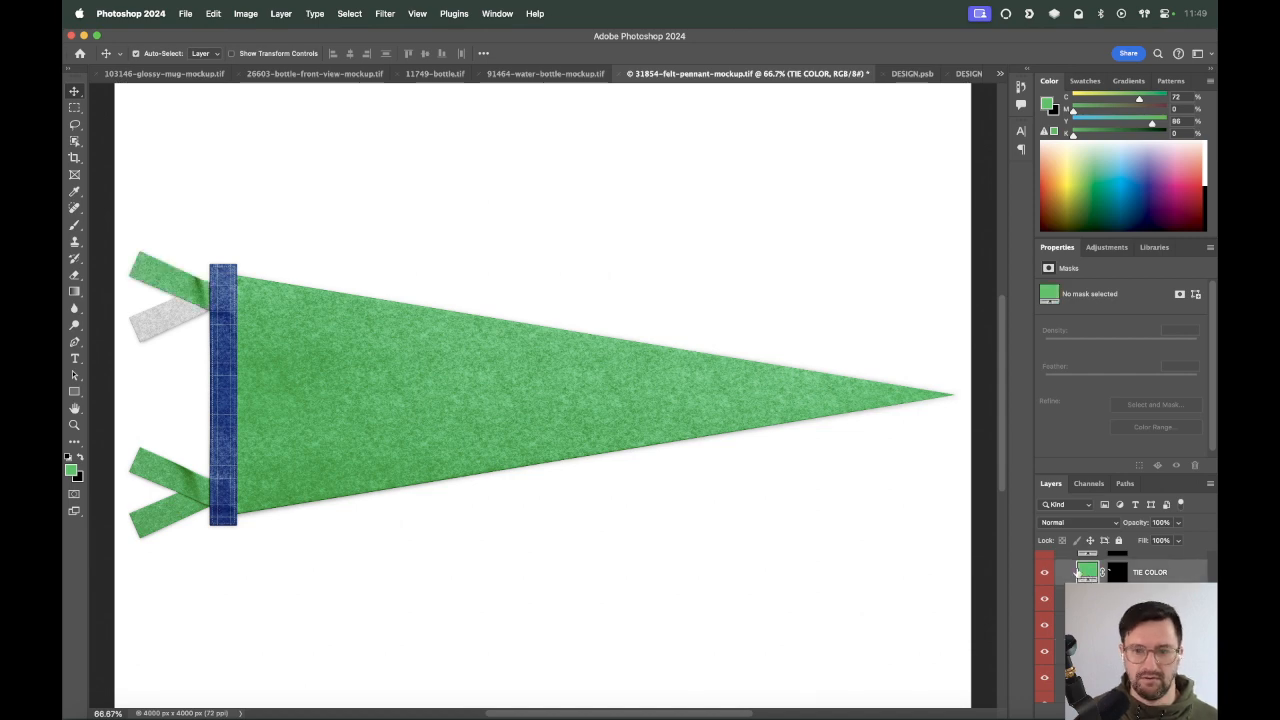
pyautogui.click(1084, 598)
pyautogui.hotkey('alt', 'BackSpace')
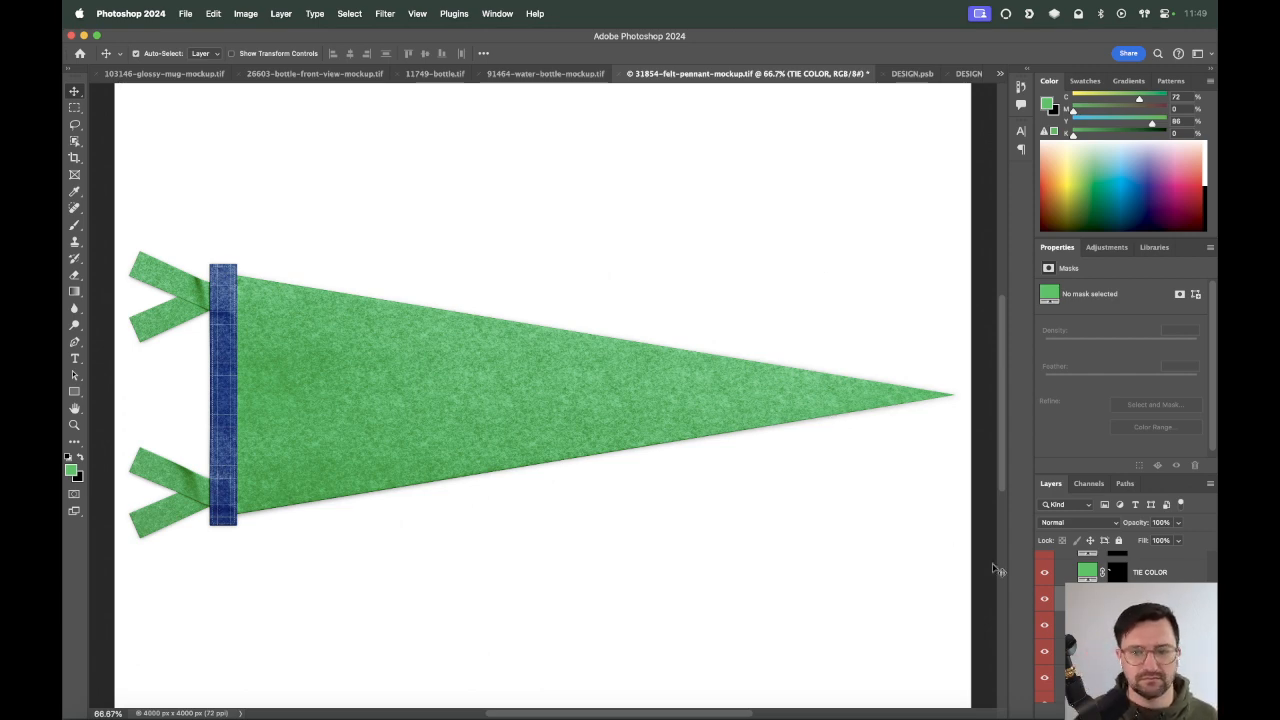
# Examine the stitching on the pennant's narrow blue strip up close and look through its colour layers.
pyautogui.scroll(3, 1124, 625)
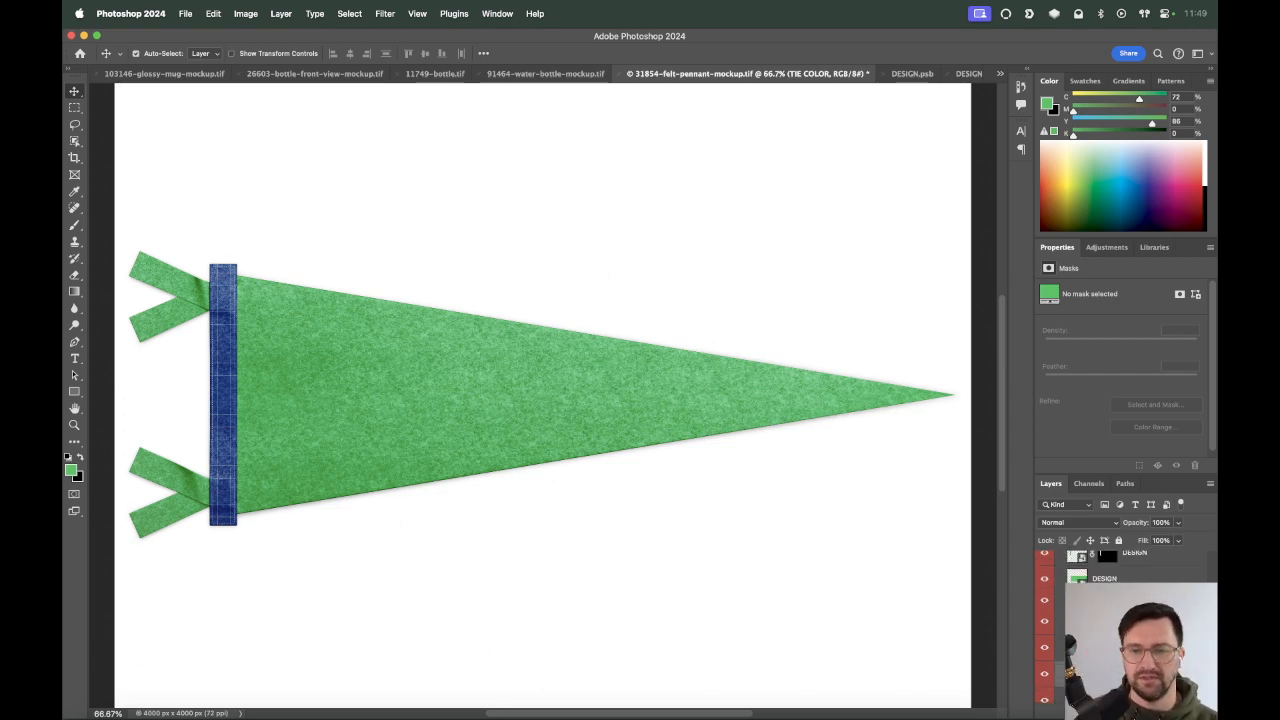
pyautogui.click(1045, 623)
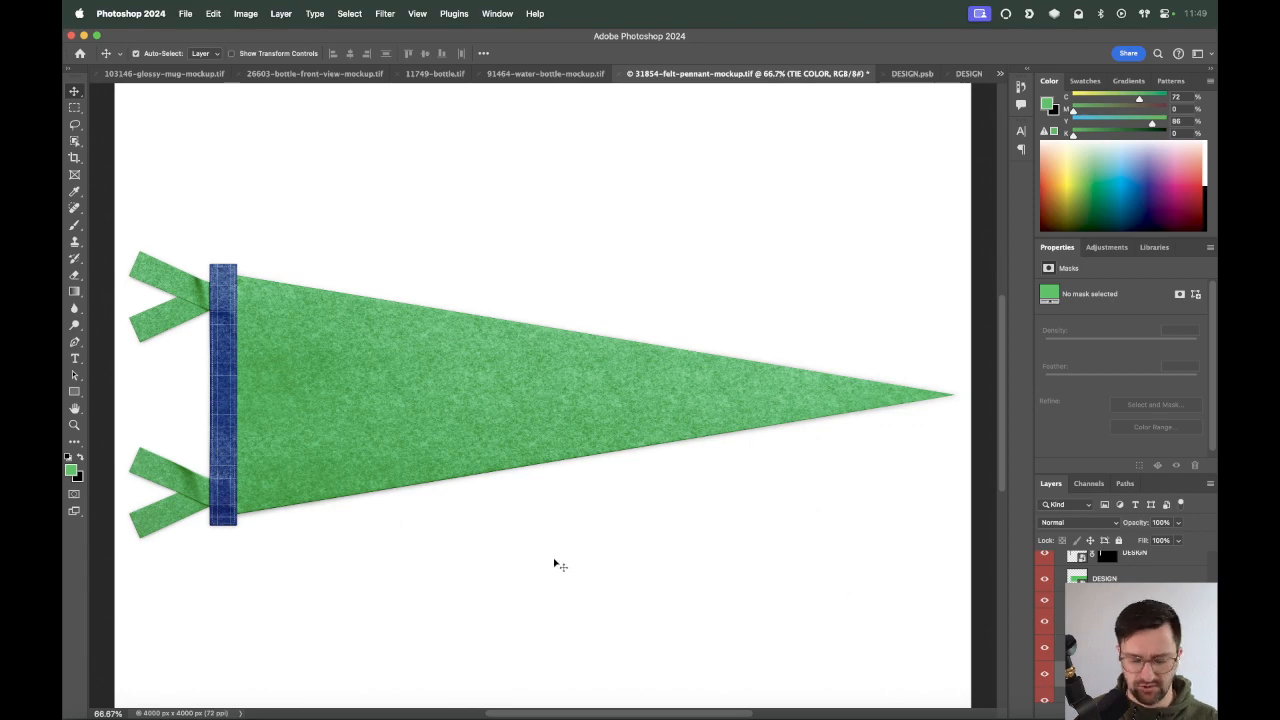
pyautogui.press('super+plus')
pyautogui.hscroll(-5, 174, 443)
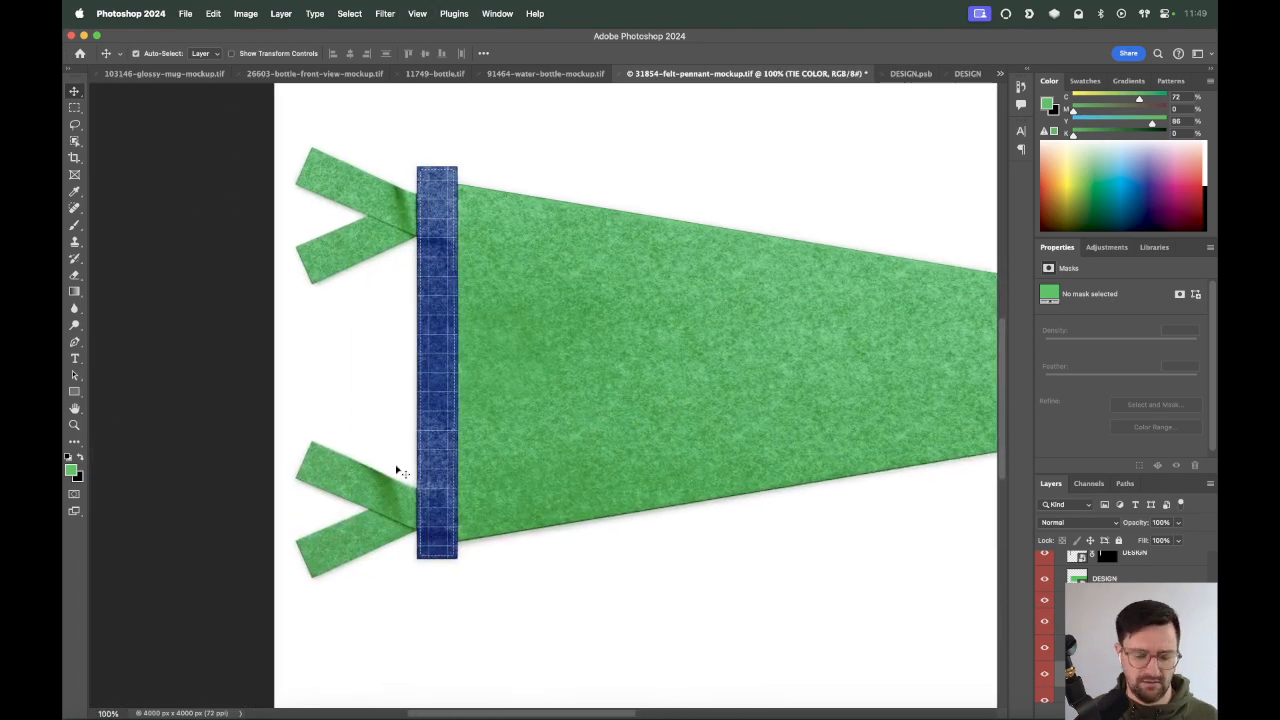
pyautogui.press('super+plus')
pyautogui.press('super+plus')
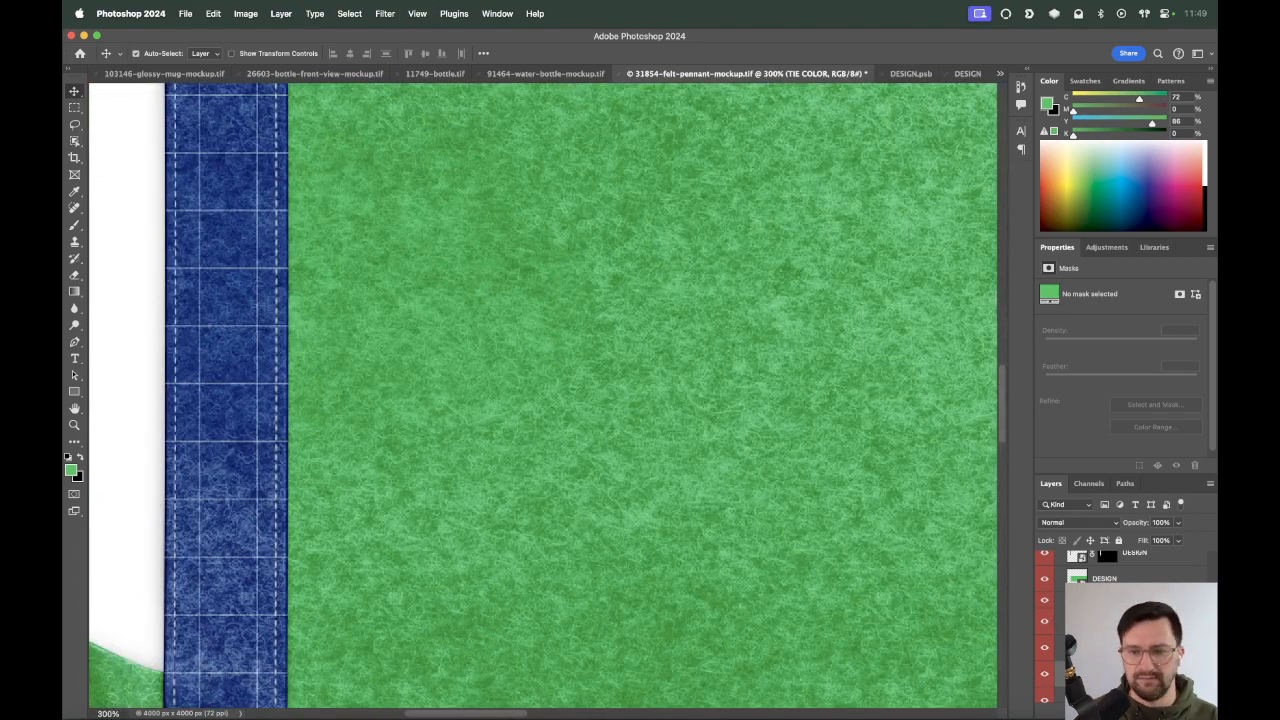
pyautogui.scroll(3, 1060, 686)
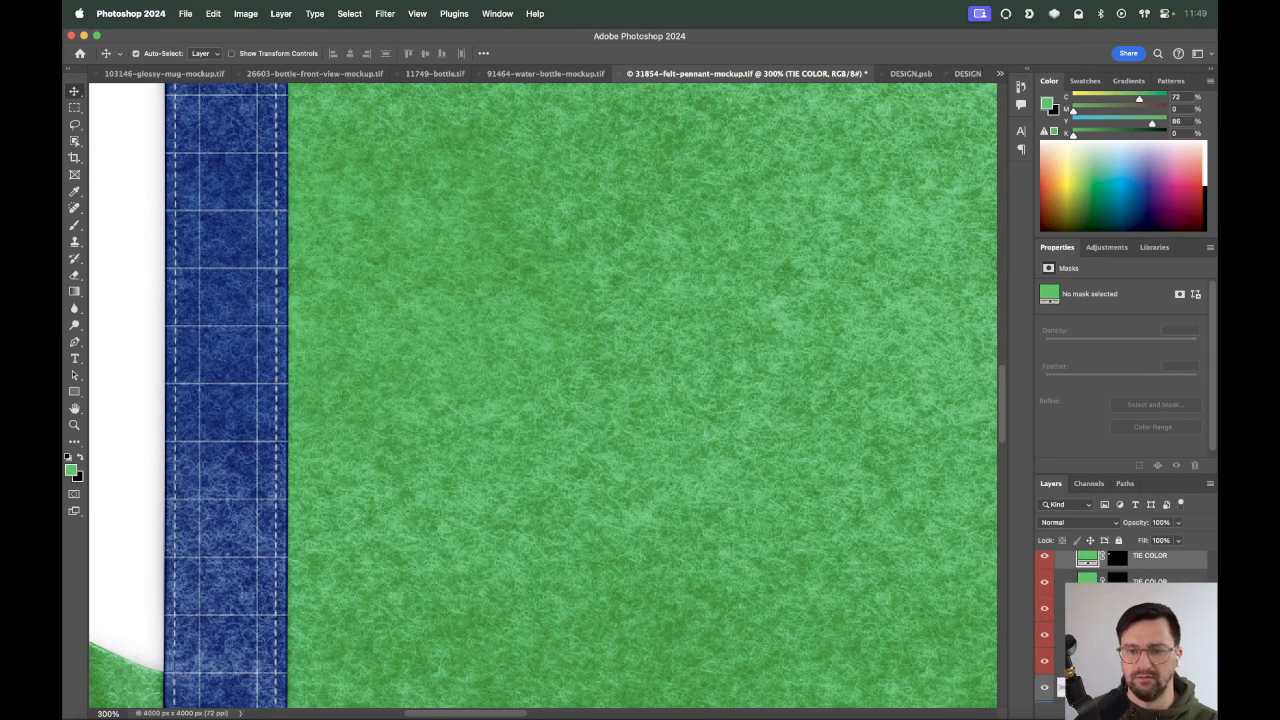
pyautogui.doubleClick(1085, 636)
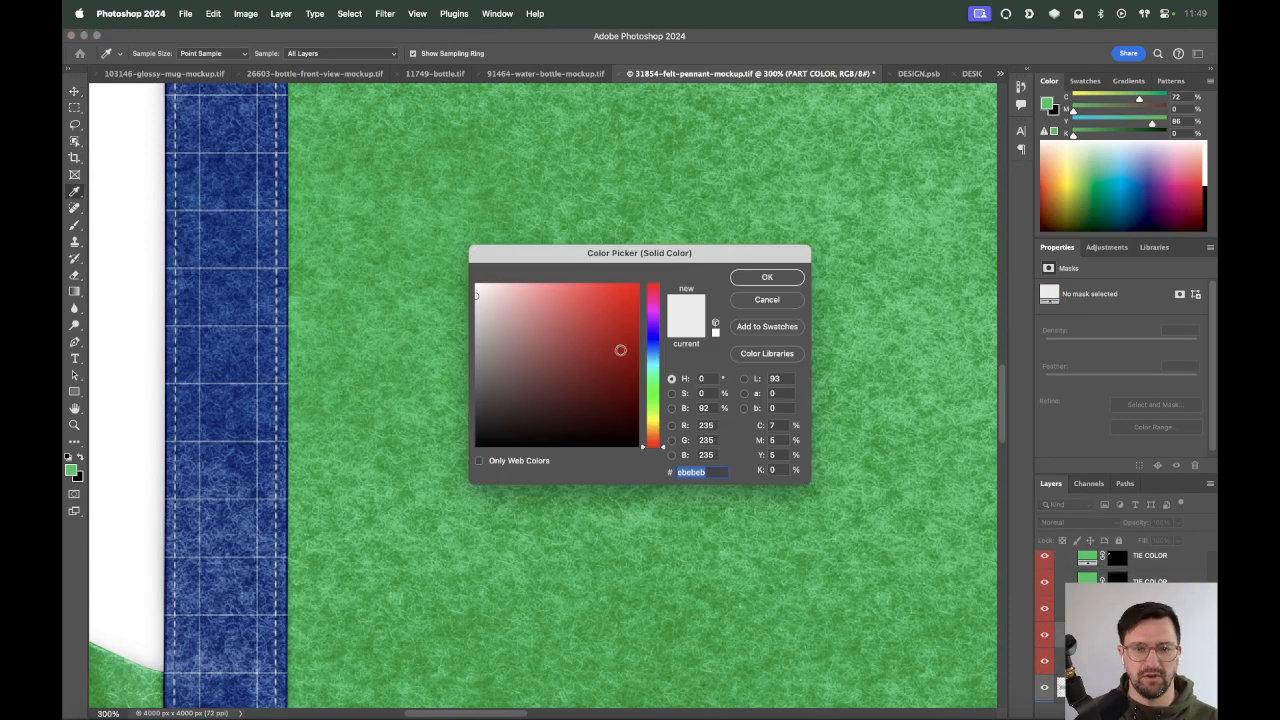
pyautogui.click(584, 316)
pyautogui.click(770, 301)
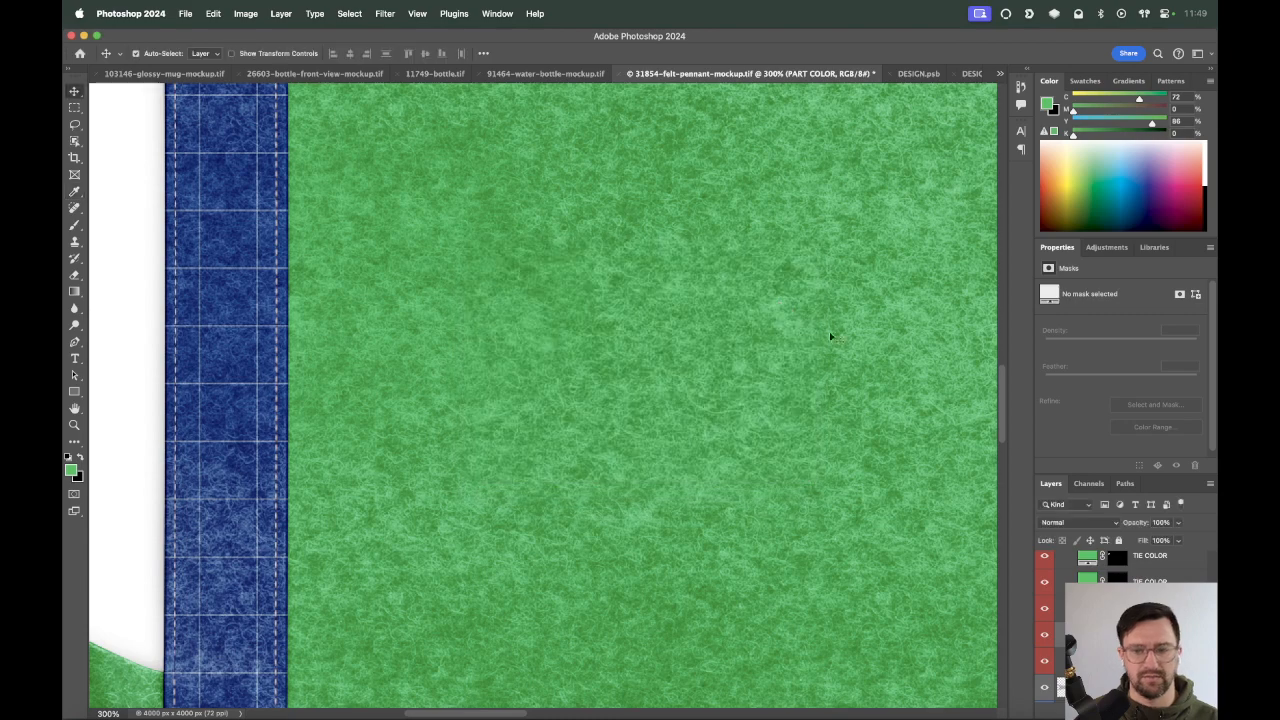
# Add a solid white fill layer to the narrow strip's DESIGN.psb, save it and return to the felt pennant mockup.
pyautogui.scroll(3, 1120, 610)
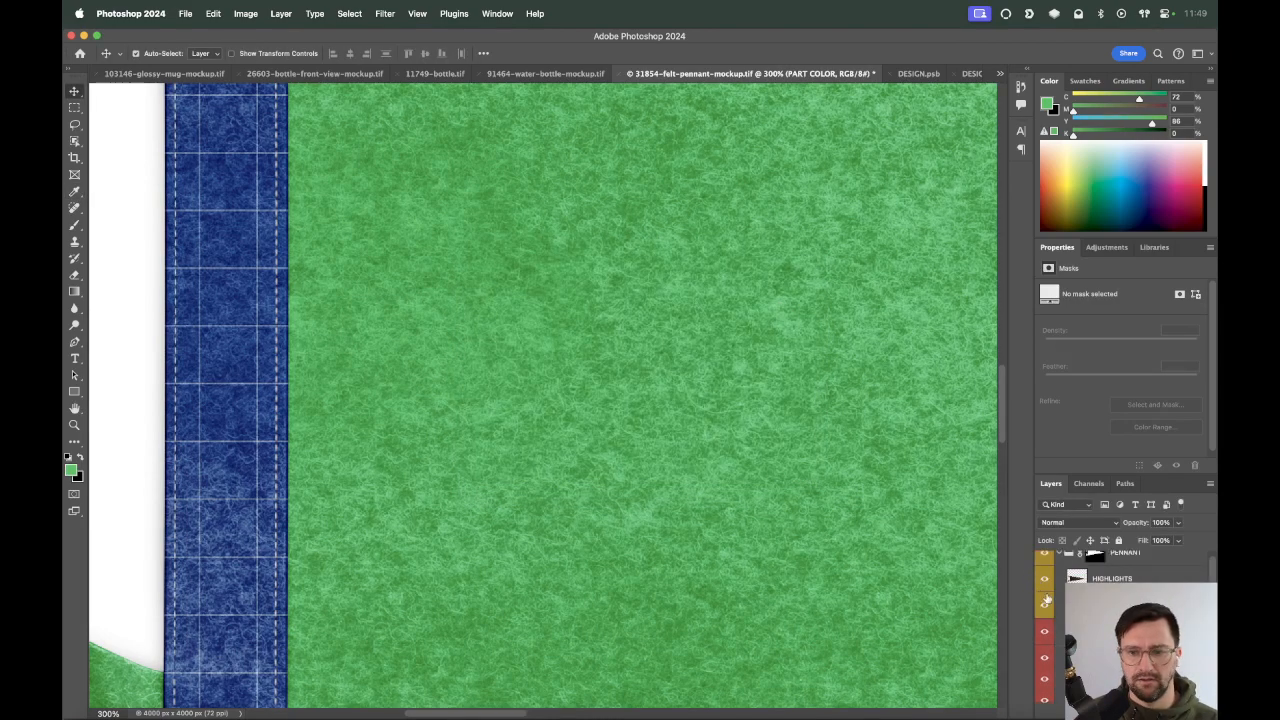
pyautogui.press('super+minus')
pyautogui.press('super+minus')
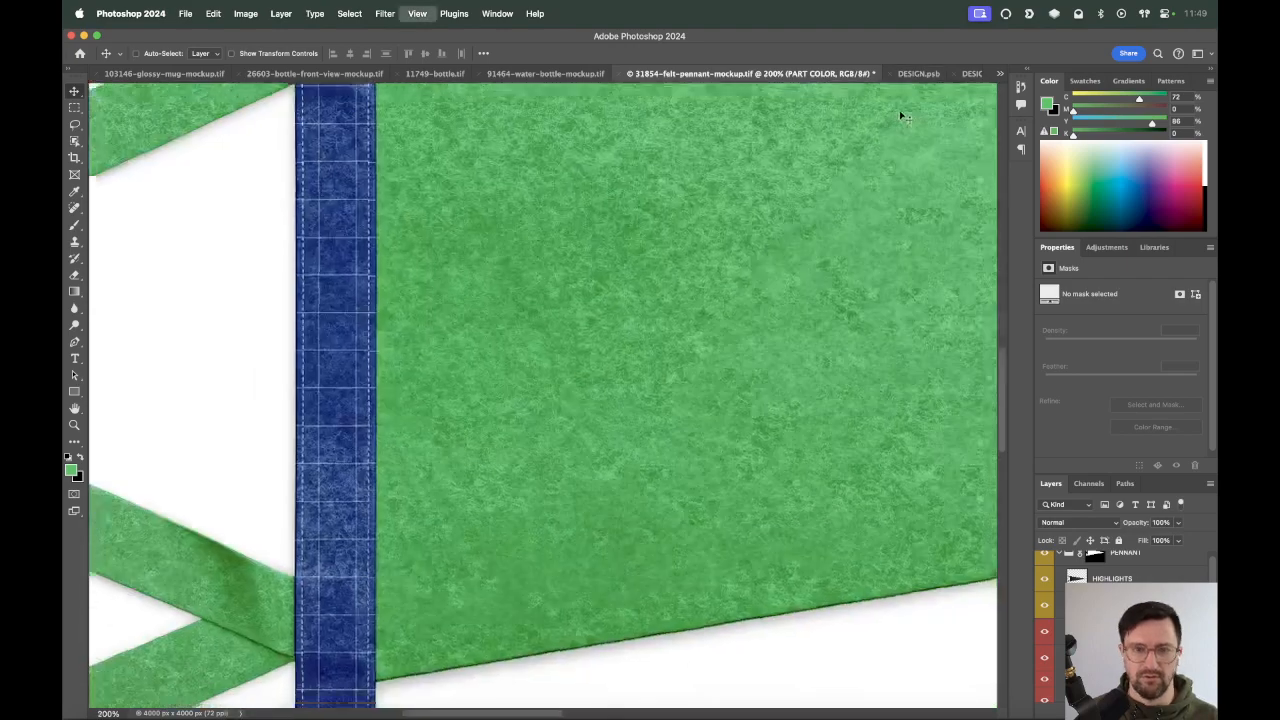
pyautogui.click(916, 74)
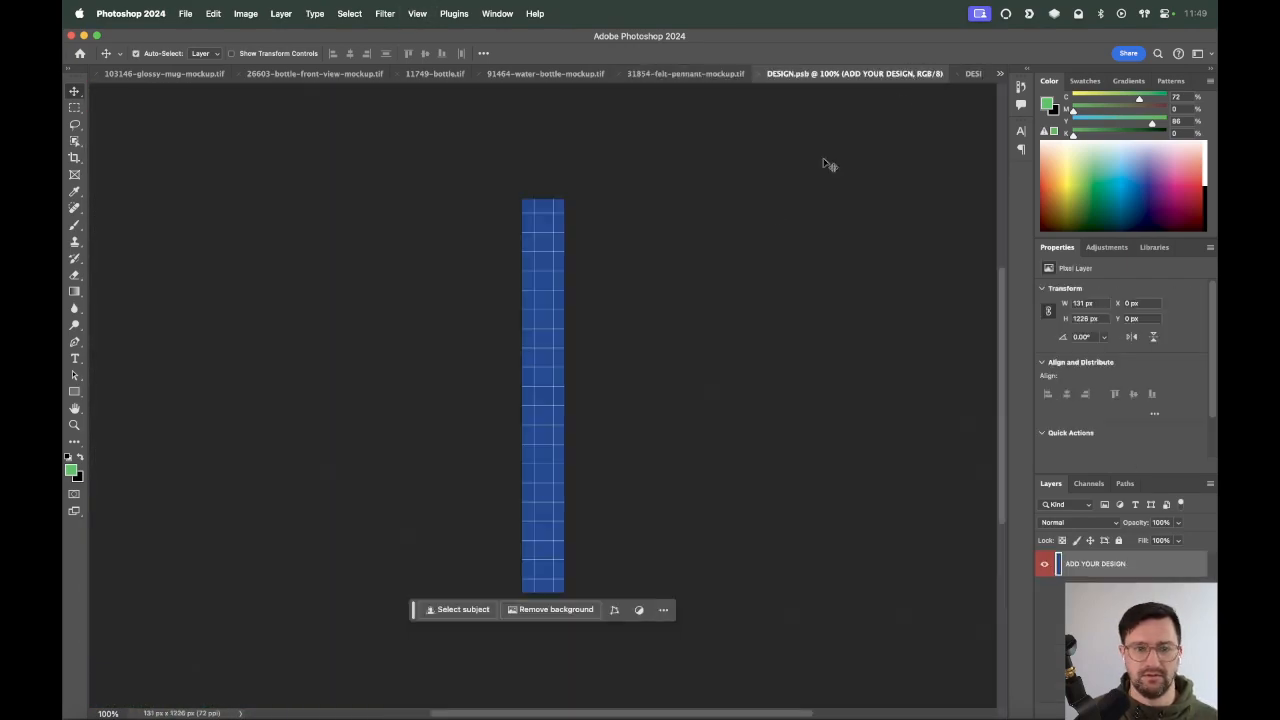
pyautogui.press('x')
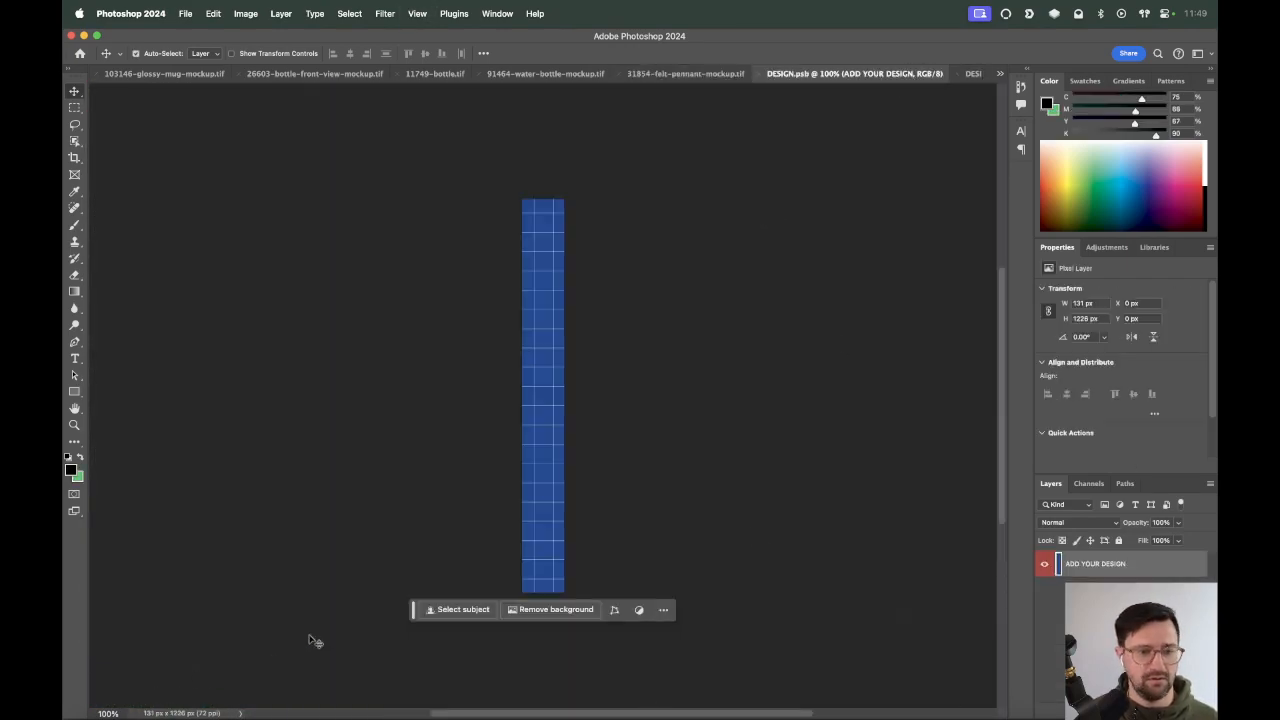
pyautogui.click(1207, 143)
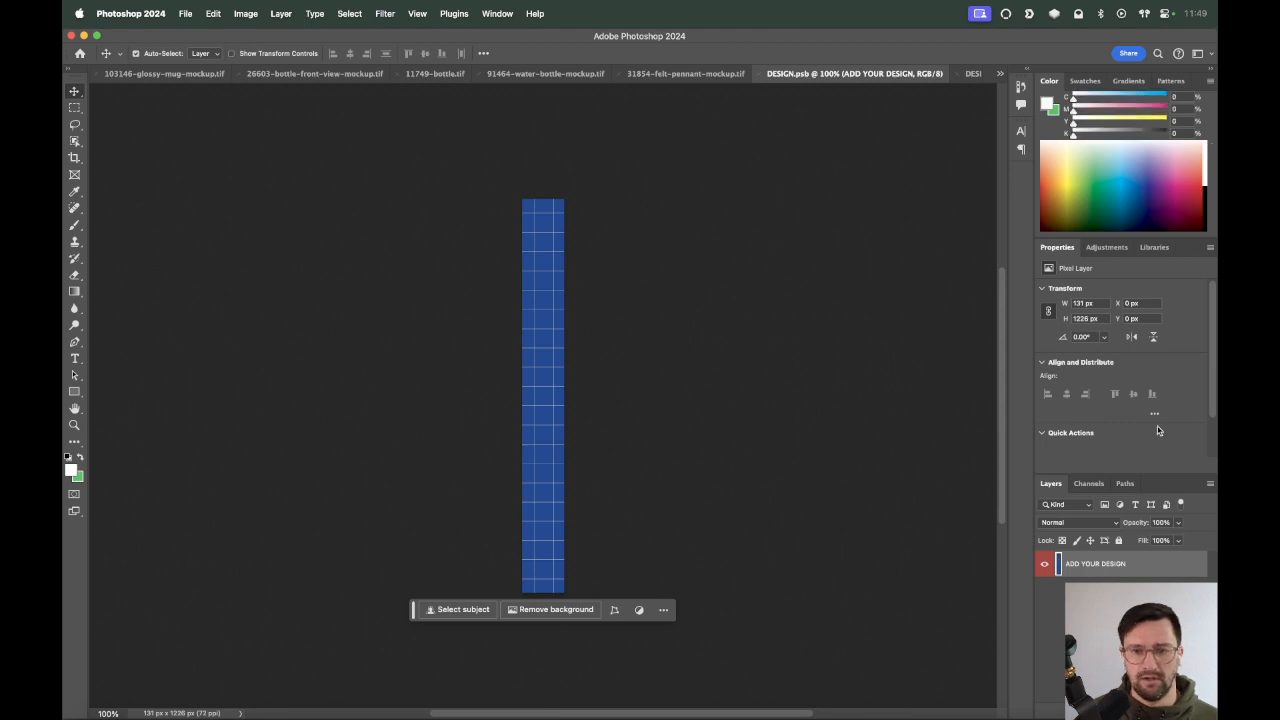
pyautogui.click(1125, 712)
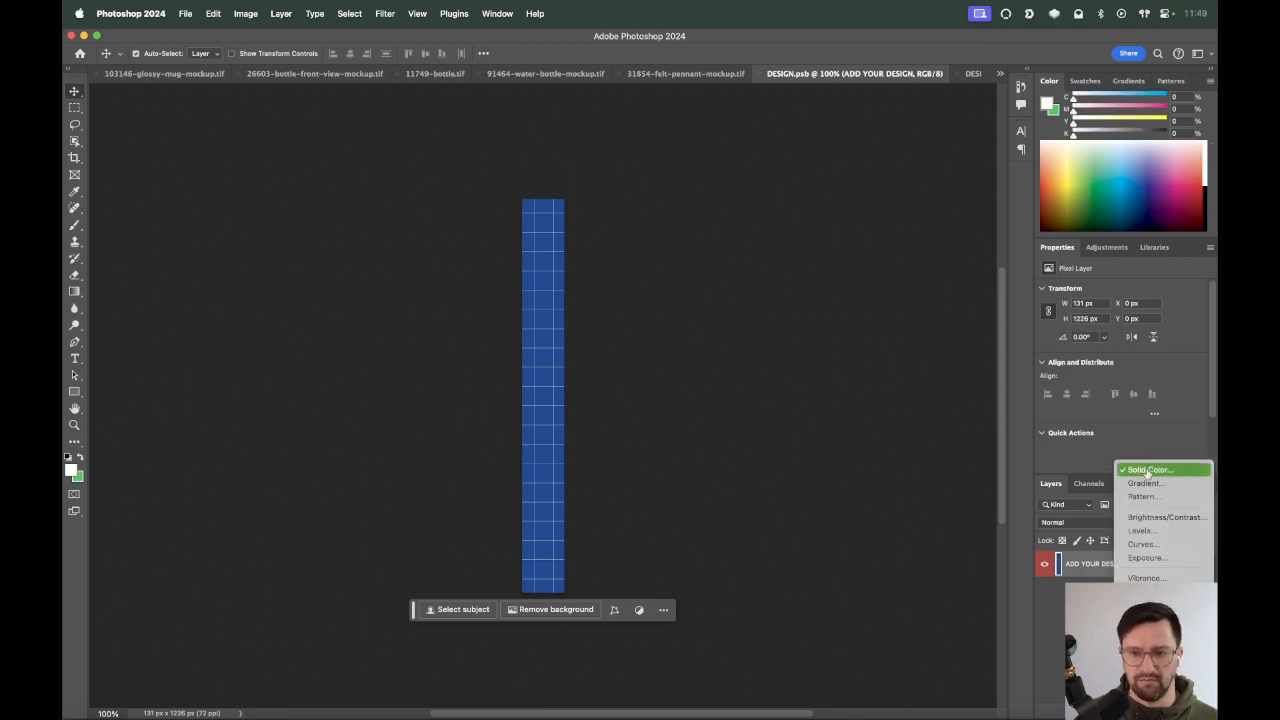
pyautogui.click(1146, 472)
pyautogui.press('Return')
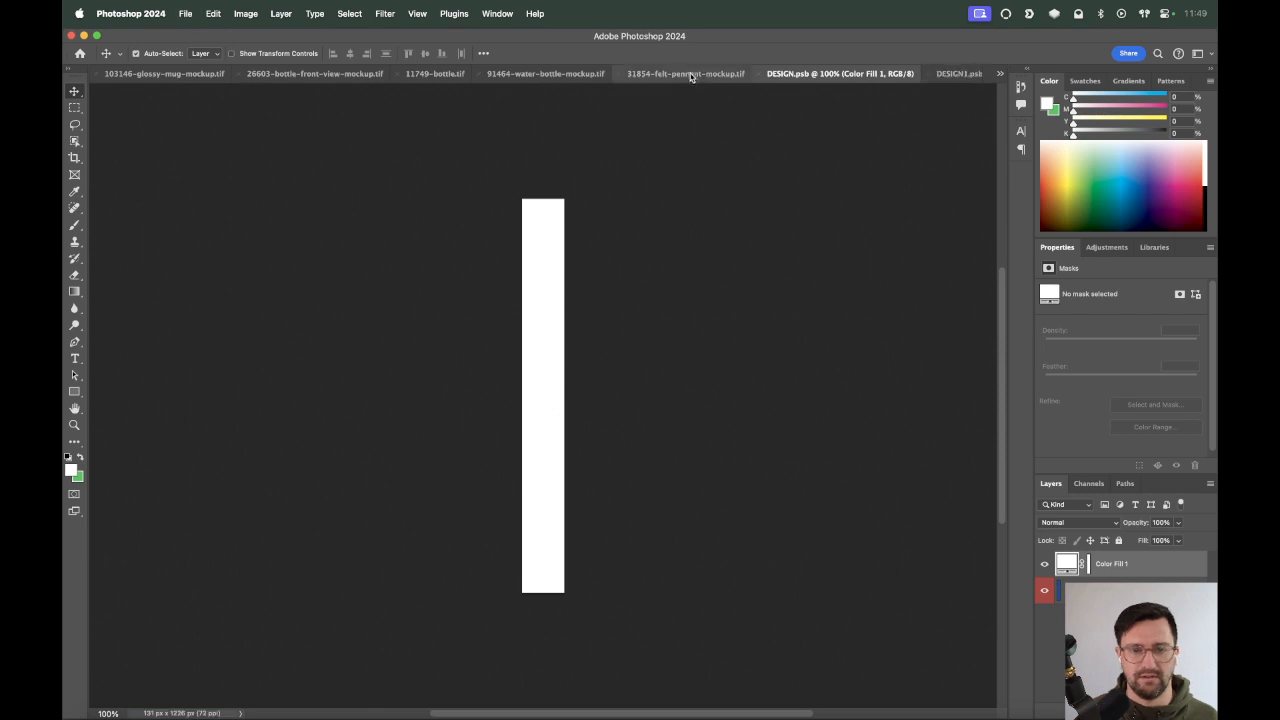
pyautogui.click(686, 73)
pyautogui.scroll(-3, 748, 265)
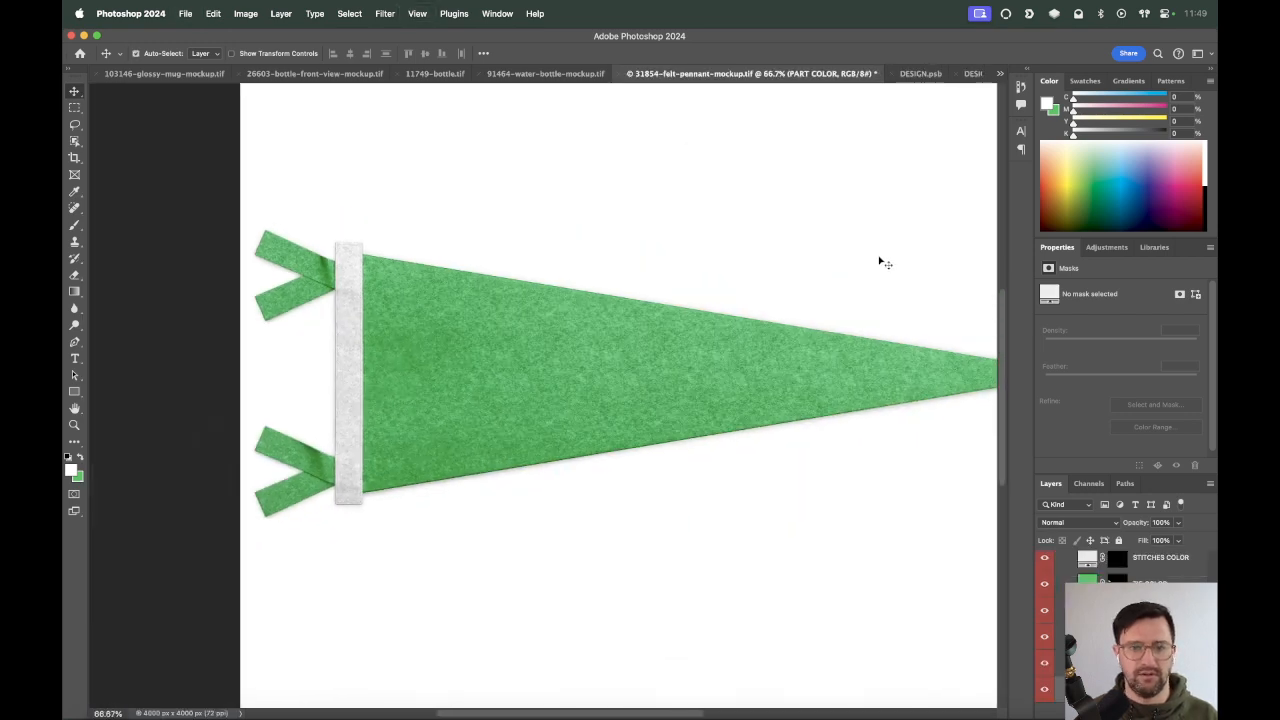
# Copy green 900 (#14532d) from the Tailwind palette in DuckDuckGo and switch back to Photoshop.
pyautogui.moveTo(778, 395); pyautogui.dragTo(803, 417)
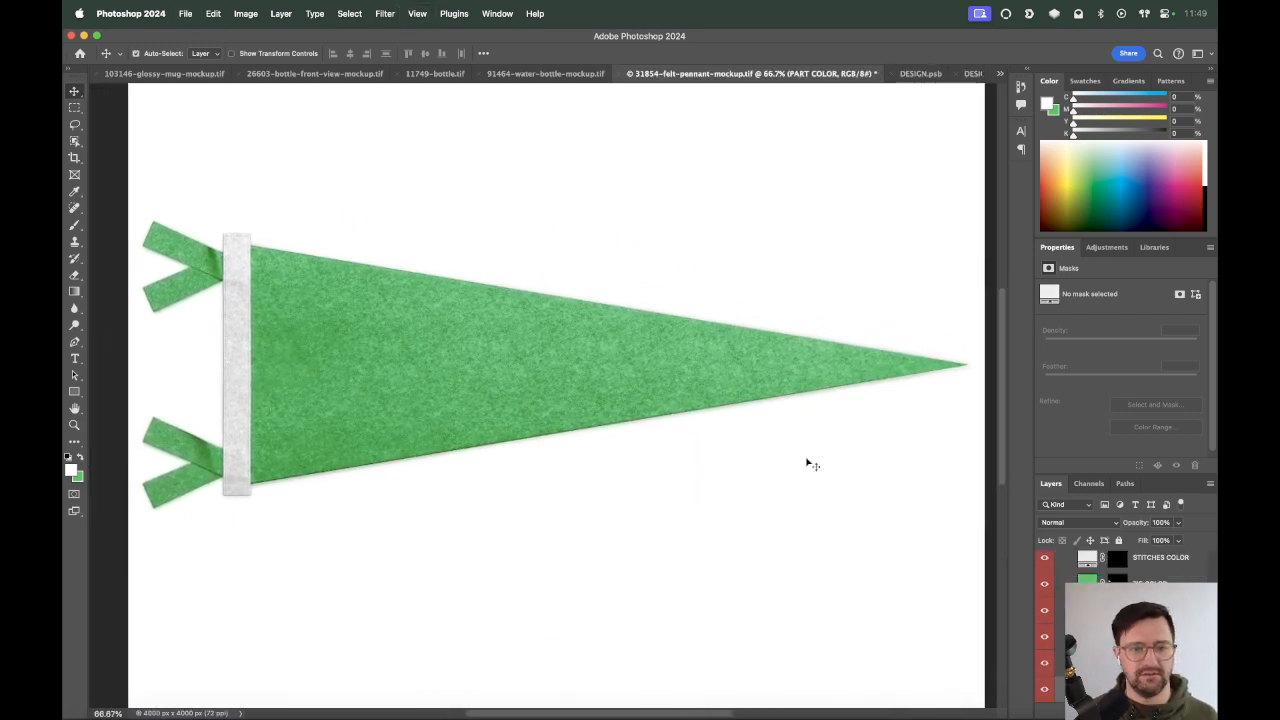
pyautogui.scroll(-1, 1120, 620)
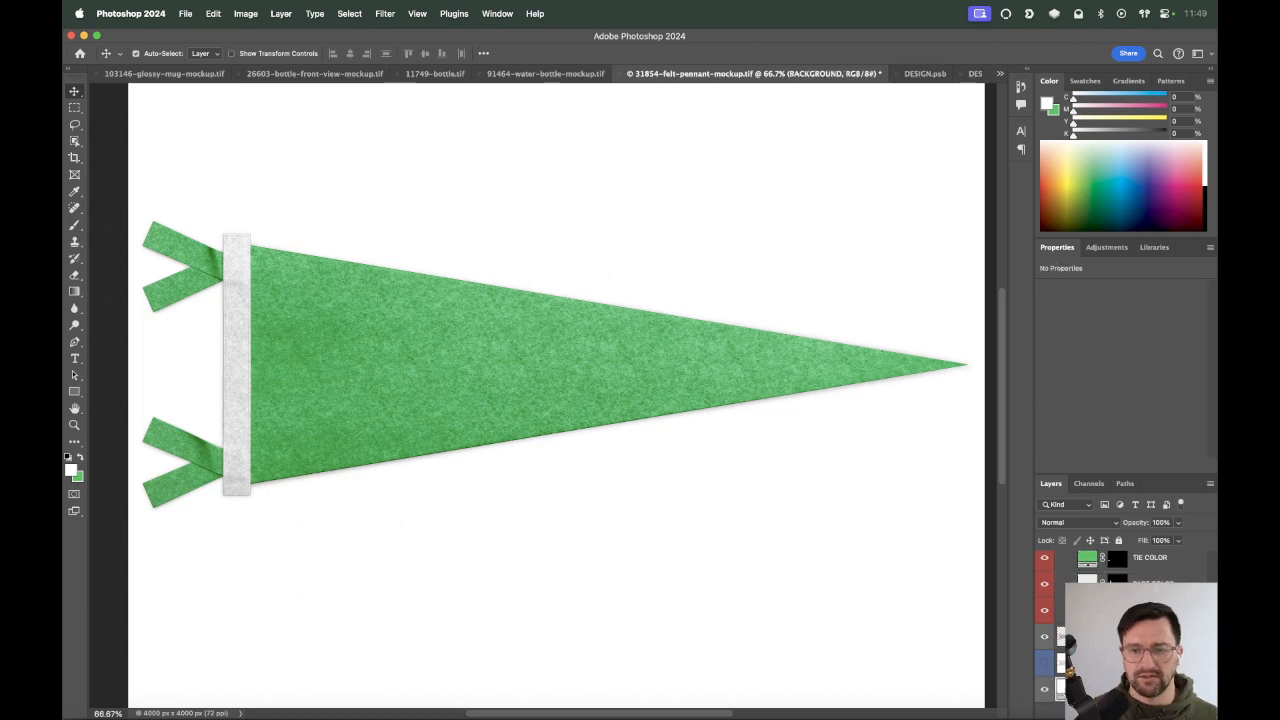
pyautogui.press('super+Tab')
pyautogui.press('super+Tab')
pyautogui.press('super+shift+Tab')
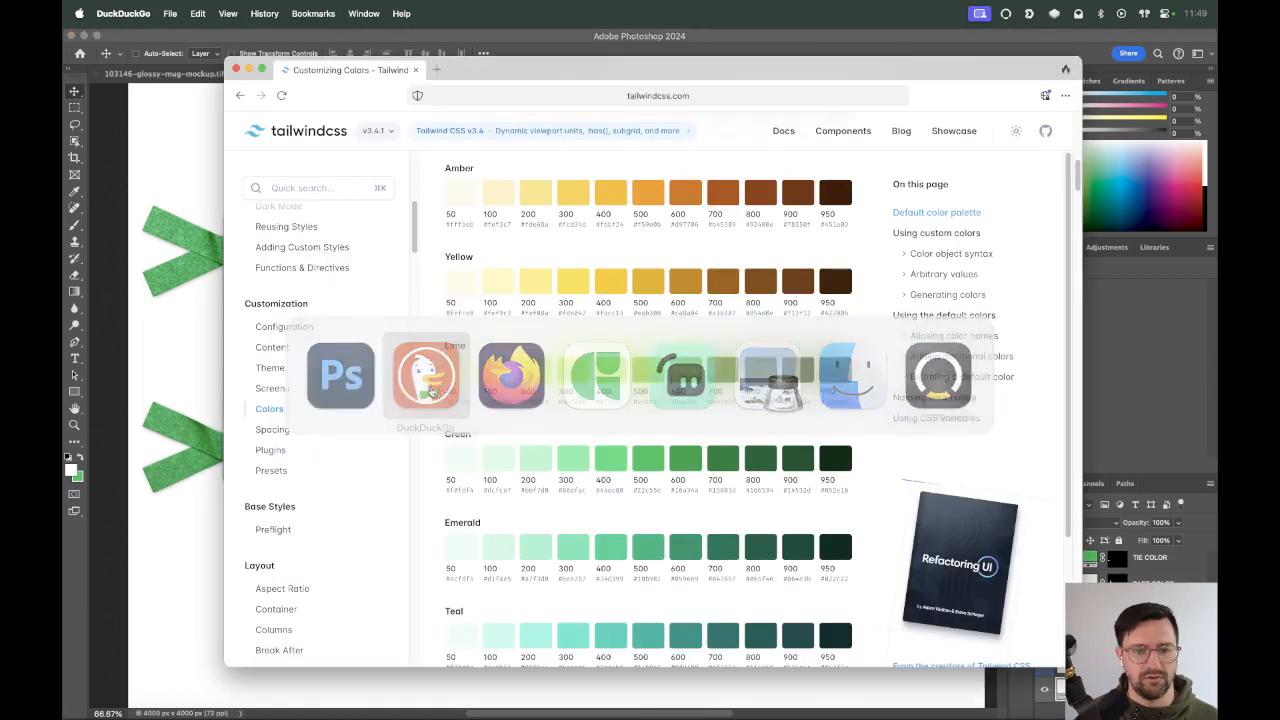
pyautogui.click(799, 462)
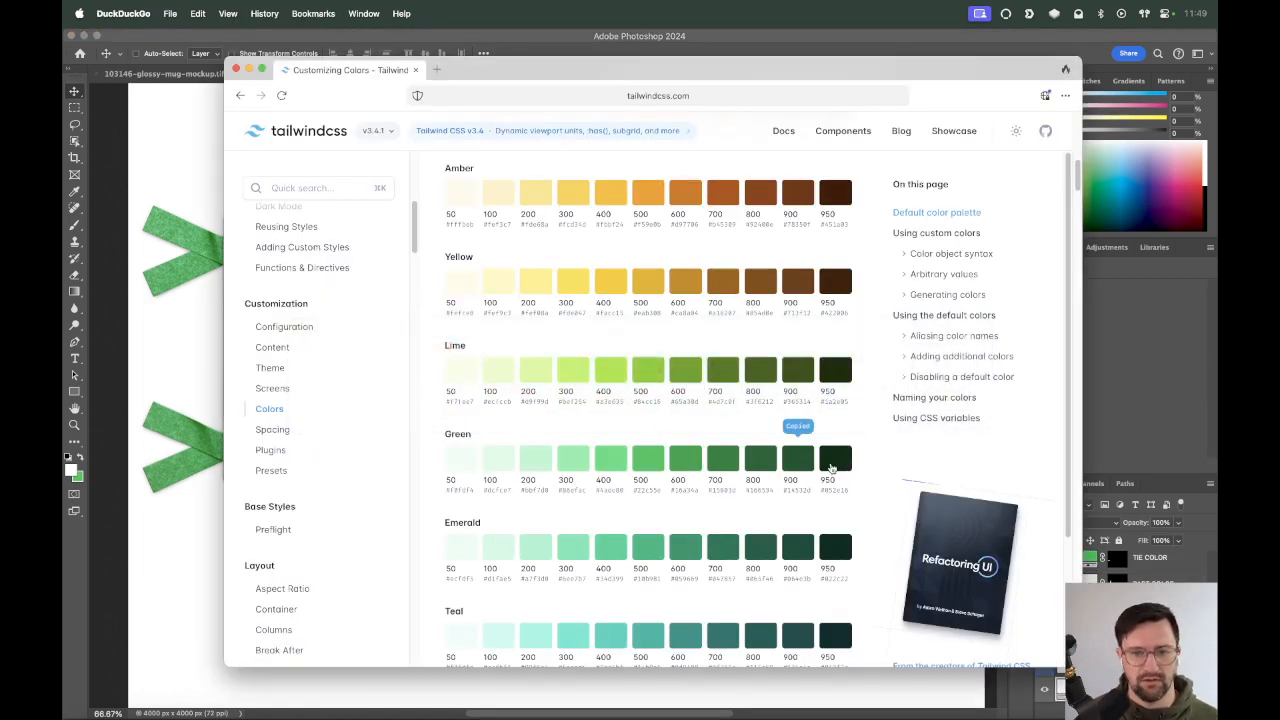
pyautogui.press('super+Tab')
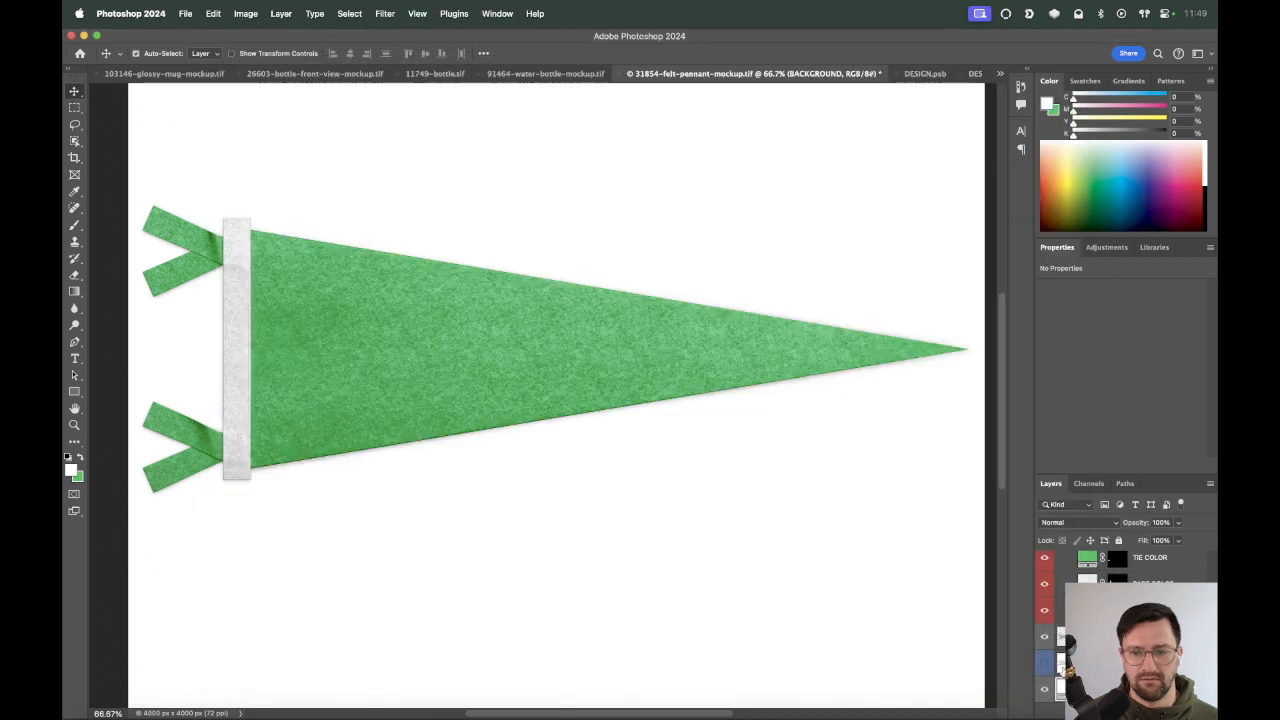
# Set the pennant mockup's BACKGROUND layer to the copied green #14532d and switch back to the Tailwind palette in DuckDuckGo.
pyautogui.doubleClick(1066, 689)
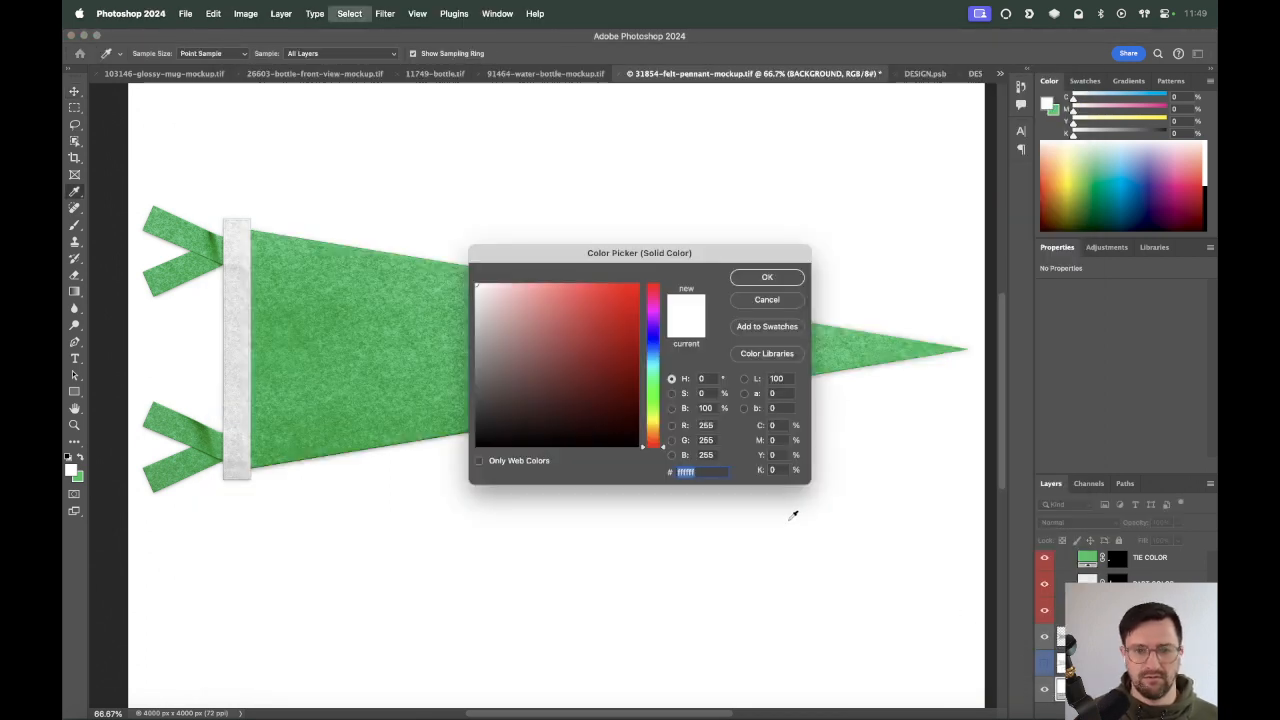
pyautogui.press('super+v')
pyautogui.press('Return')
pyautogui.press('super+Tab')
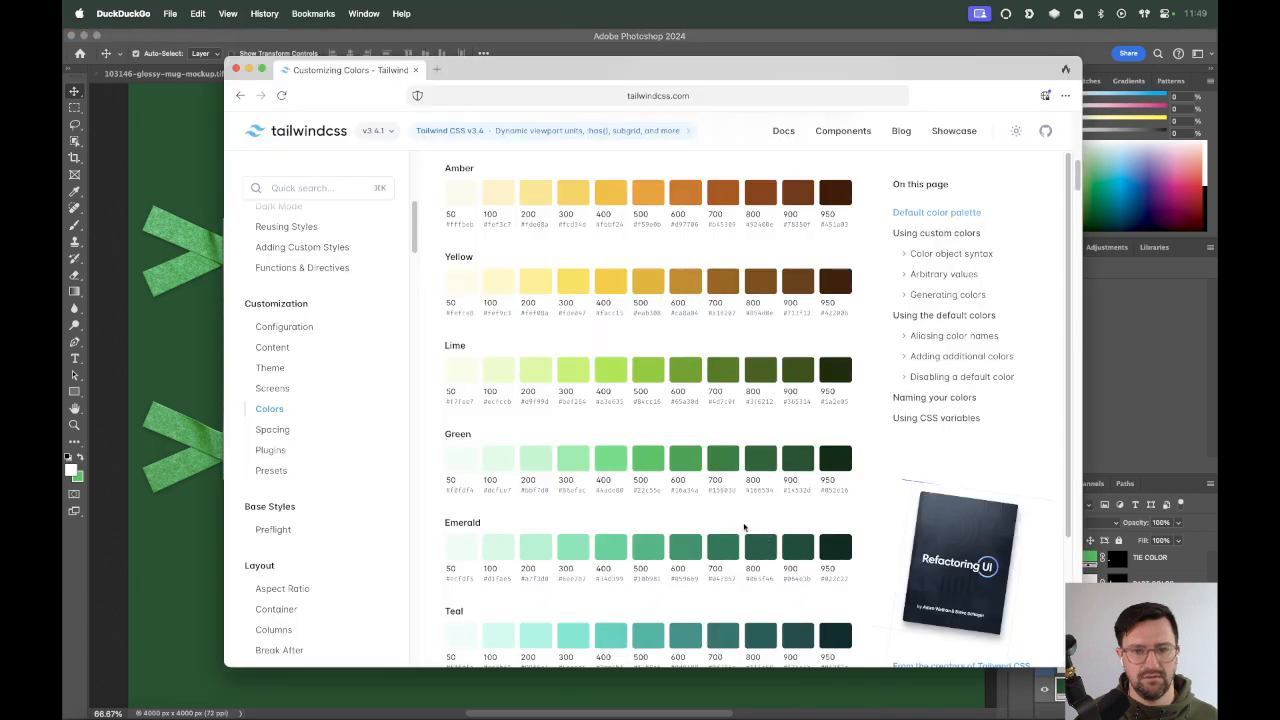
# Try the Tailwind palette's green 950 (#052e16) on the pennant mockup's BACKGROUND layer in Photoshop and undo the colour change.
pyautogui.click(834, 464)
pyautogui.press('super+Tab')
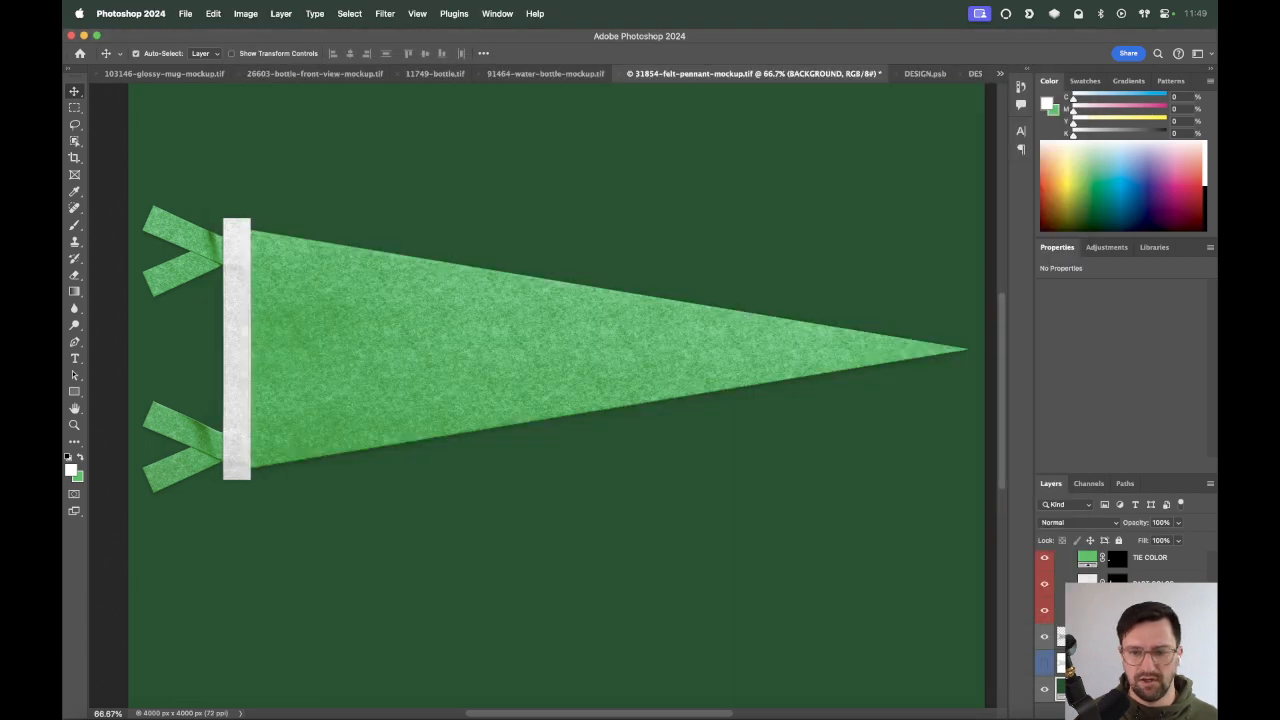
pyautogui.doubleClick(1066, 689)
pyautogui.press('super+v')
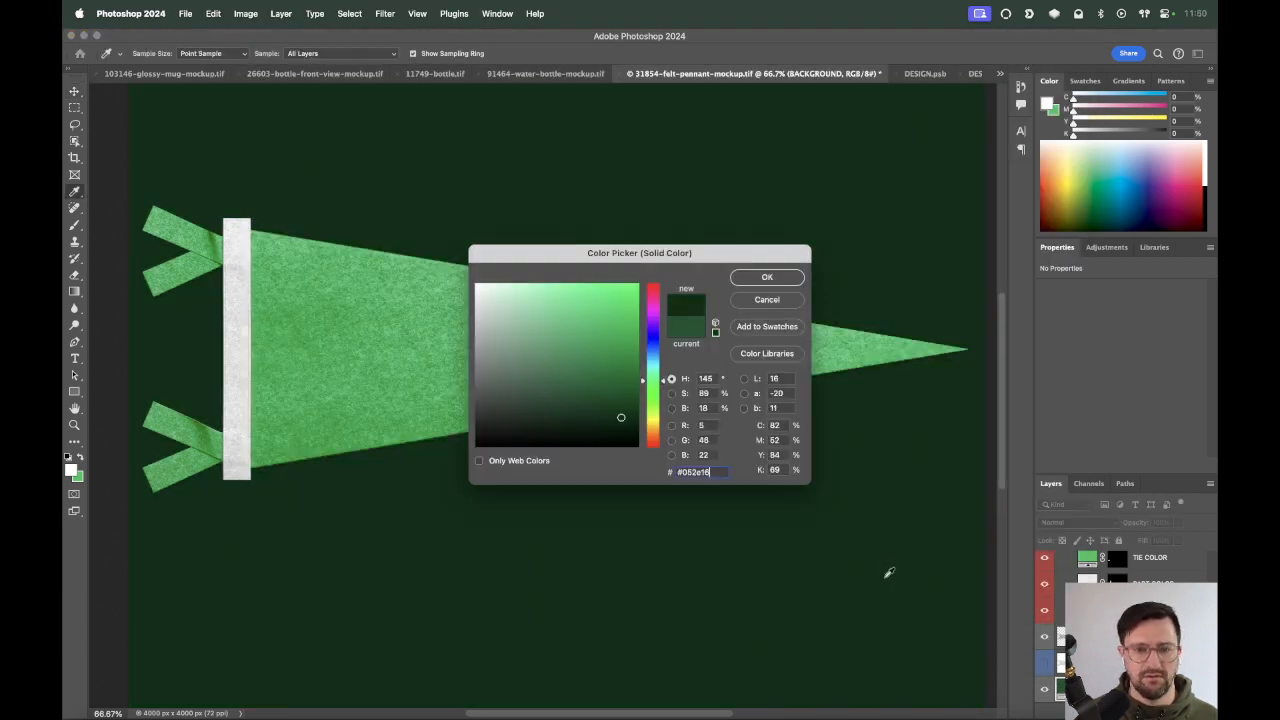
pyautogui.click(742, 282)
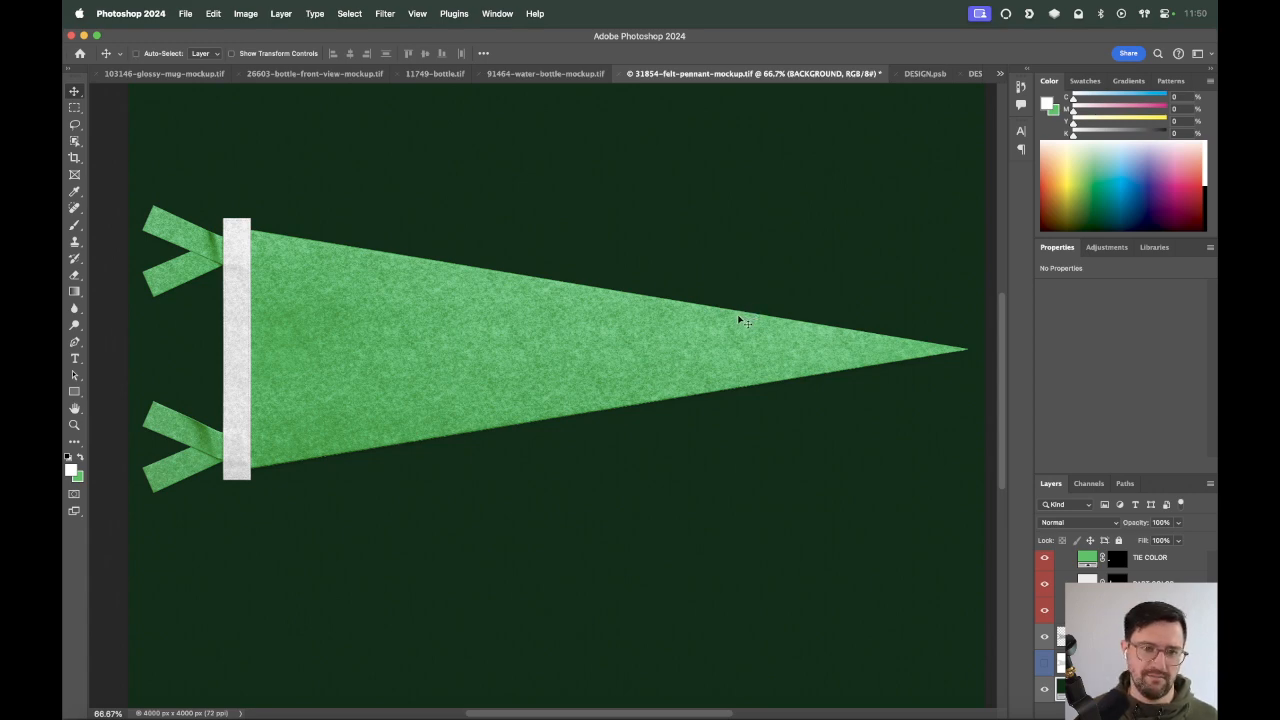
pyautogui.press('super+z')
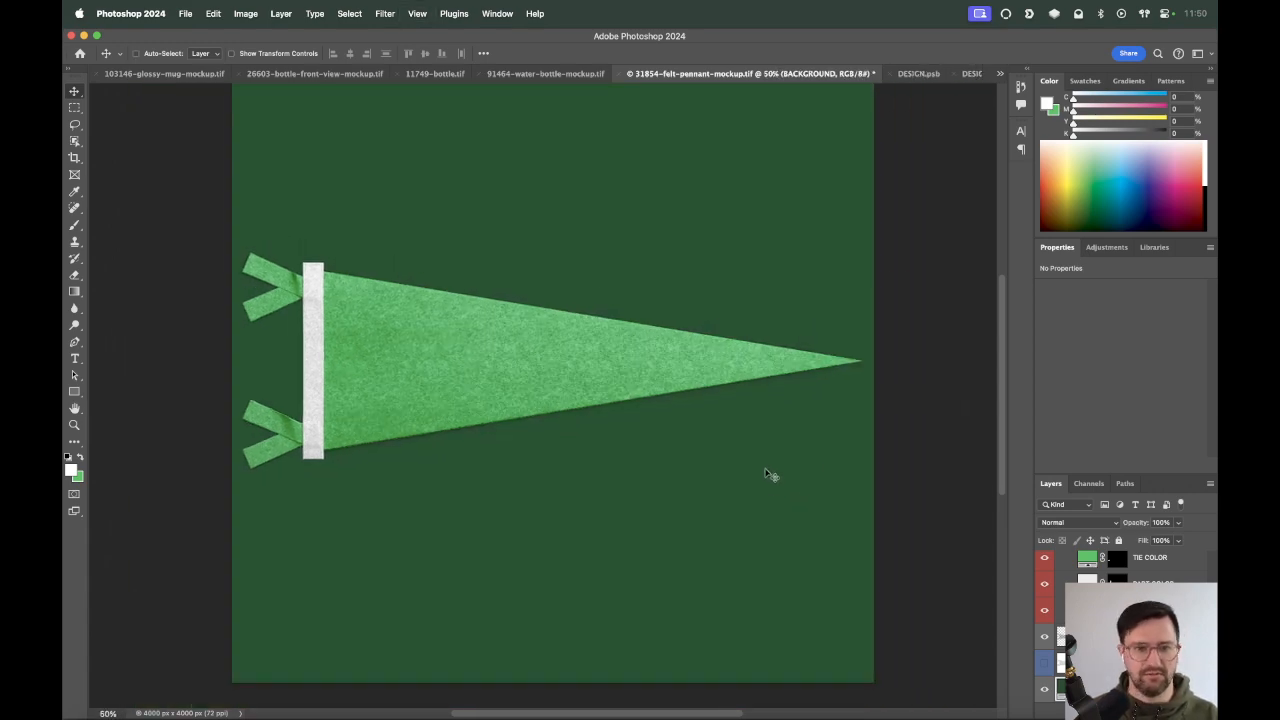
# Save the felt pennant mockup, close the strip's DESIGN.psb and switch to the pennant artwork DESIGN1.psb.
pyautogui.press('super+s')
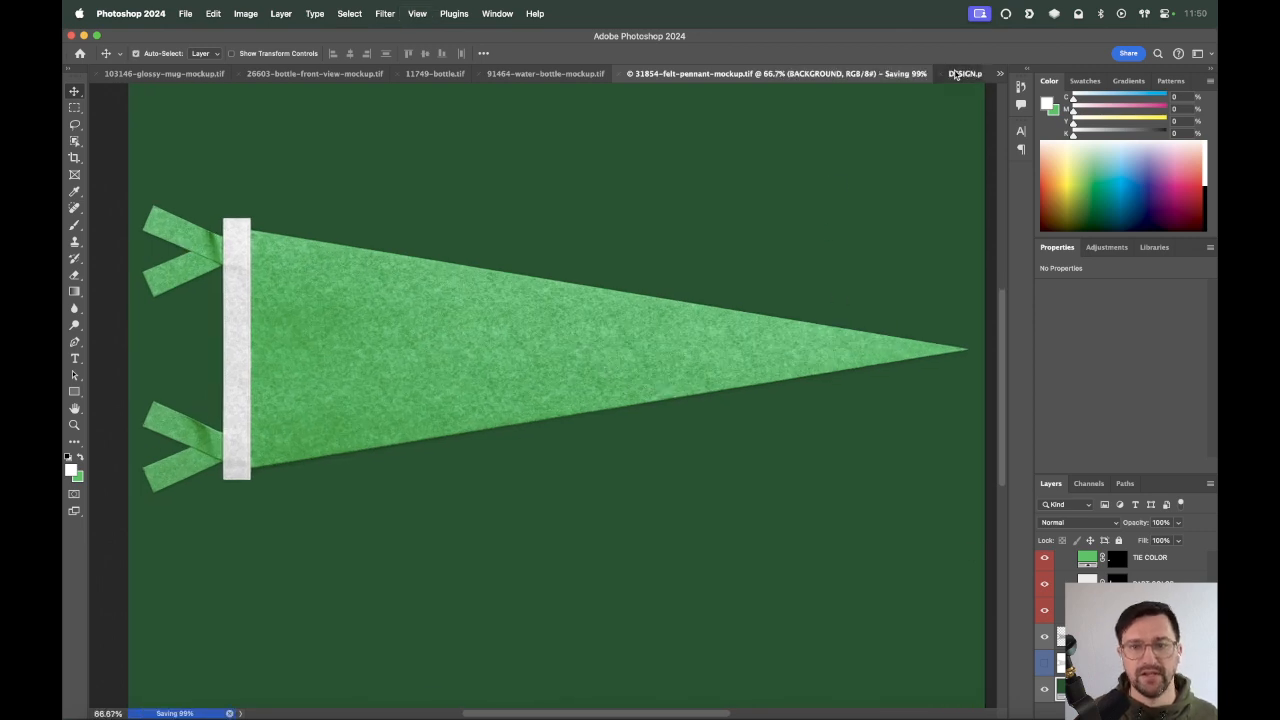
pyautogui.click(958, 74)
pyautogui.press('super+w')
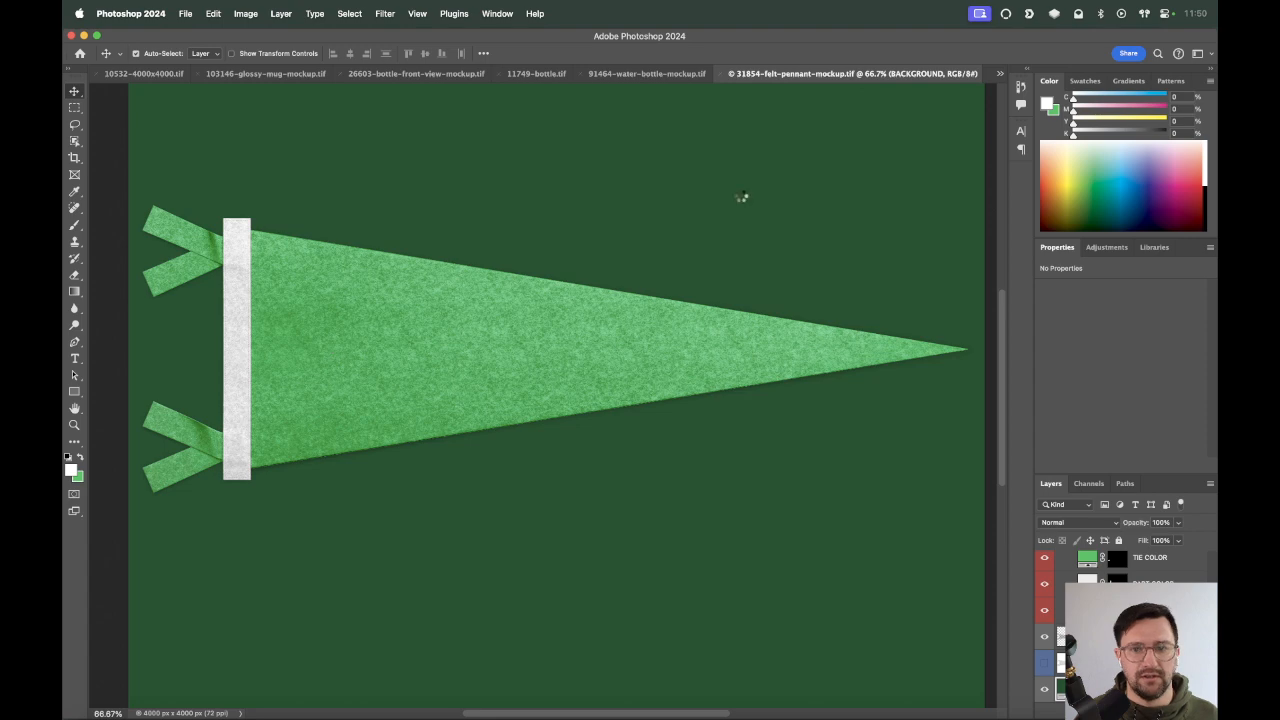
pyautogui.press('t')
pyautogui.click(998, 74)
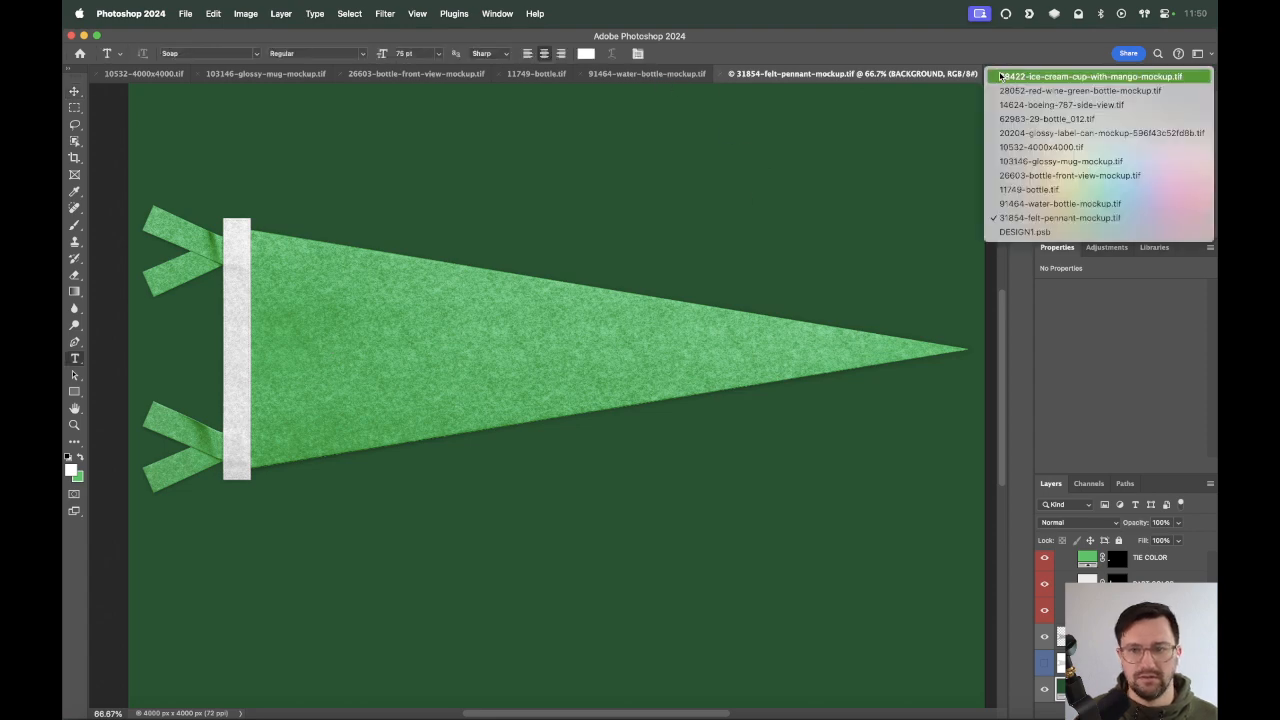
pyautogui.click(1022, 237)
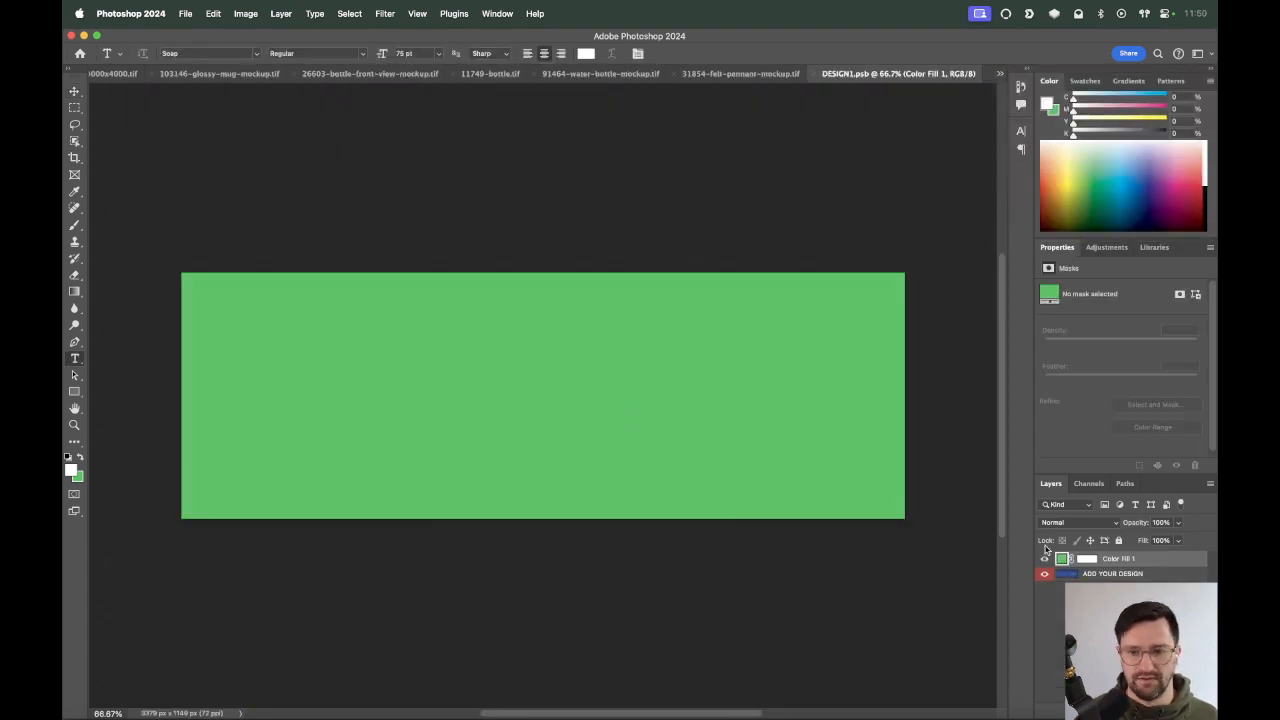
# Move the ADD YOUR DESIGN grid layer above Color Fill 1 and set its blend mode to Overlay.
pyautogui.press('v')
pyautogui.click(1137, 573)
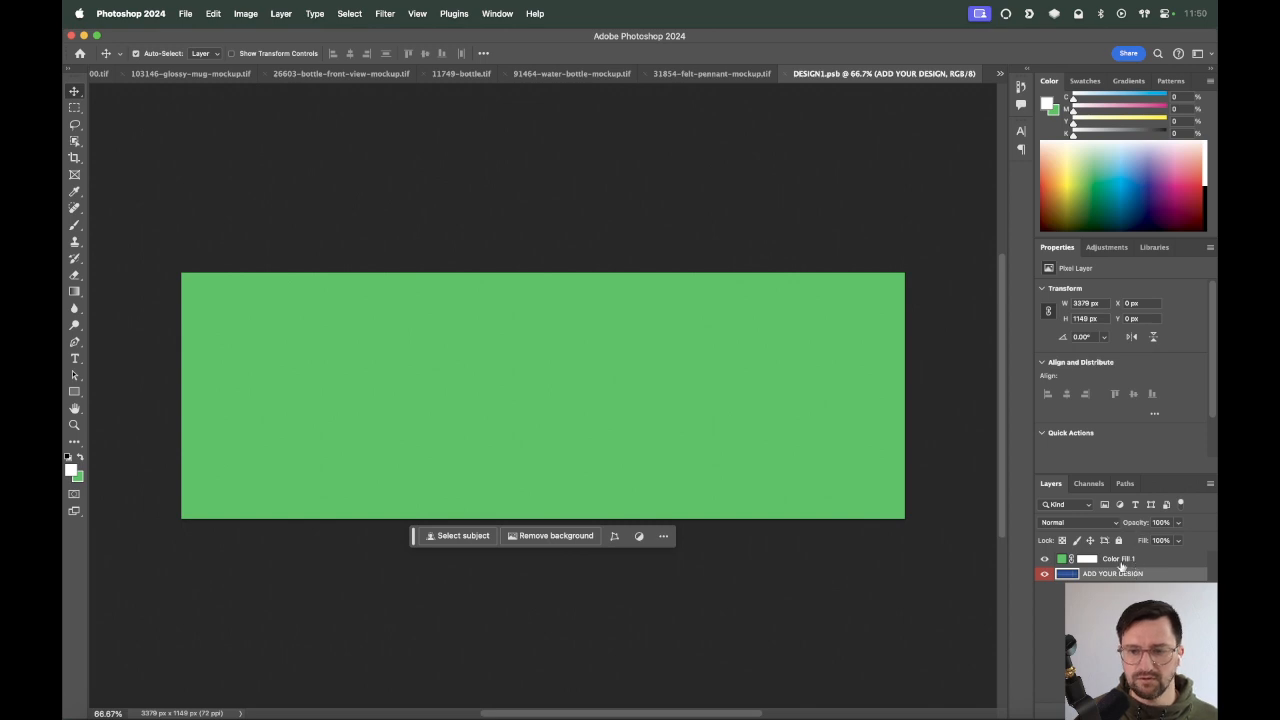
pyautogui.moveTo(1133, 577); pyautogui.dragTo(1120, 556)
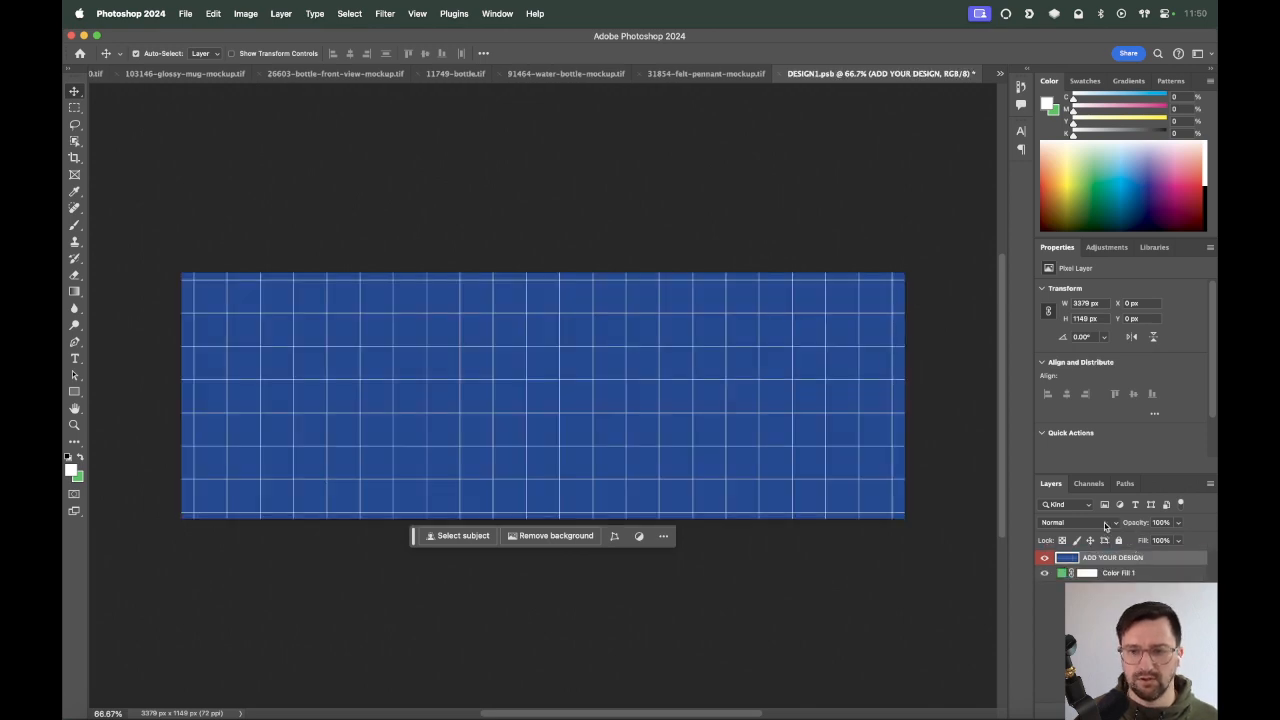
pyautogui.click(1070, 522)
pyautogui.scroll(-5, 1080, 577)
pyautogui.click(1077, 548)
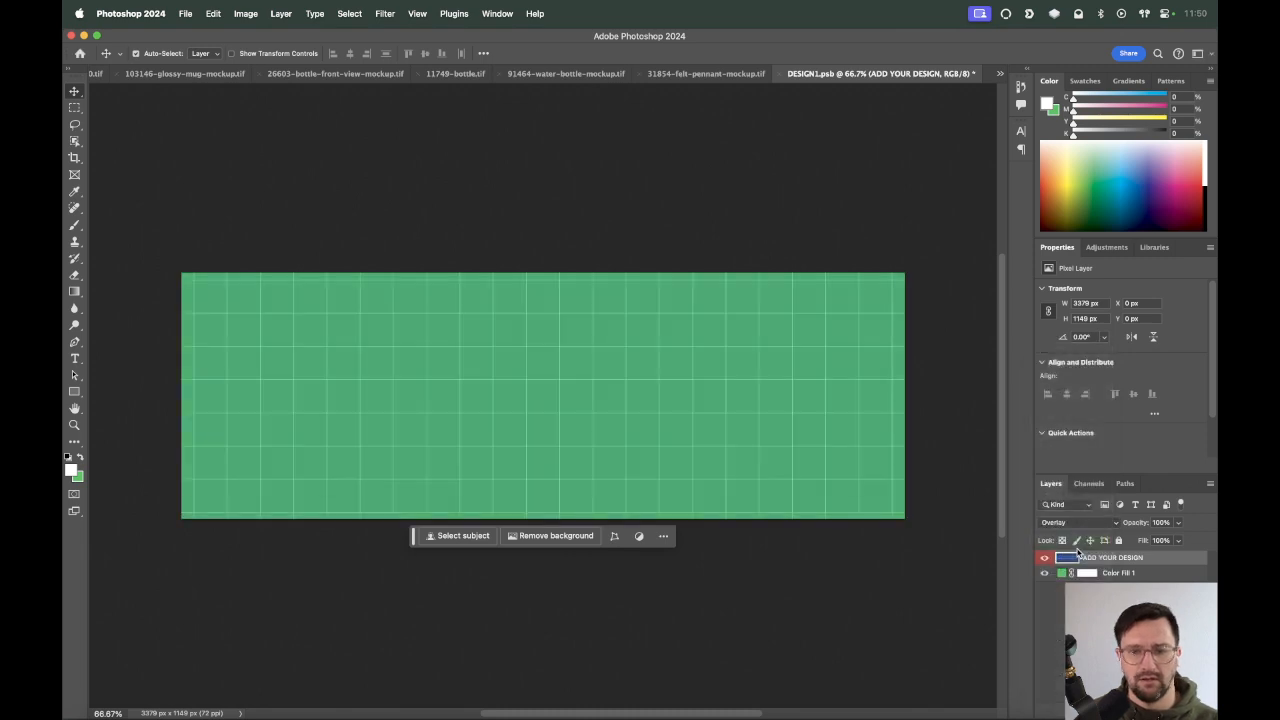
# Desaturate the ADD YOUR DESIGN grid layer and change its blend mode to Screen.
pyautogui.click(1074, 526)
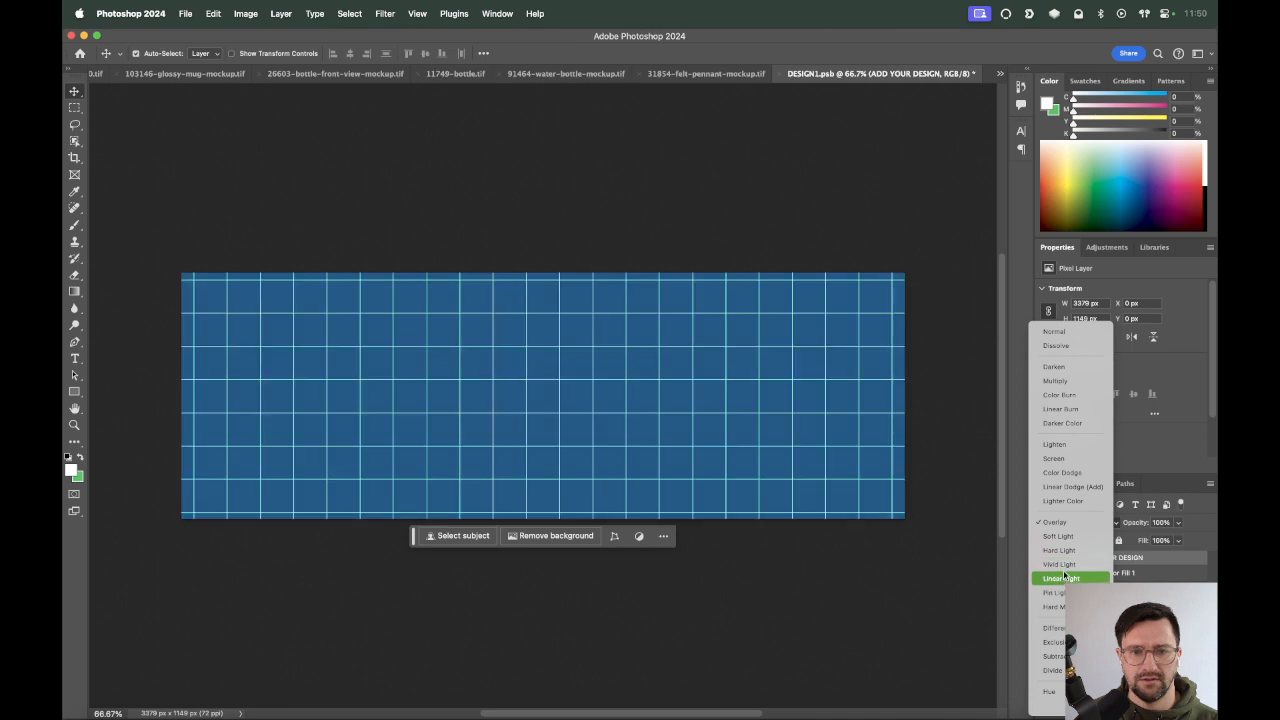
pyautogui.click(1150, 583)
pyautogui.press('shift+super+u')
pyautogui.click(1053, 523)
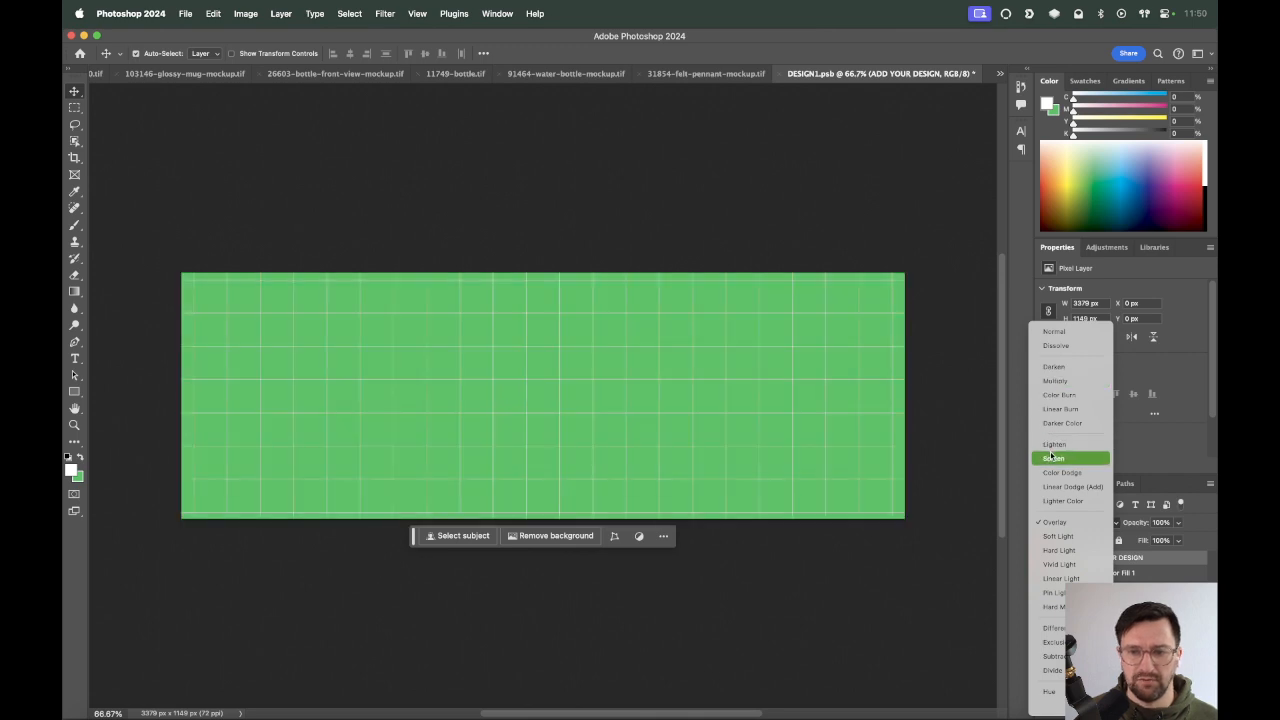
pyautogui.click(1055, 458)
# Lower the grid layer's opacity to 88% and set its blend mode to Subtract, comparing the design with and without it.
pyautogui.click(1044, 557)
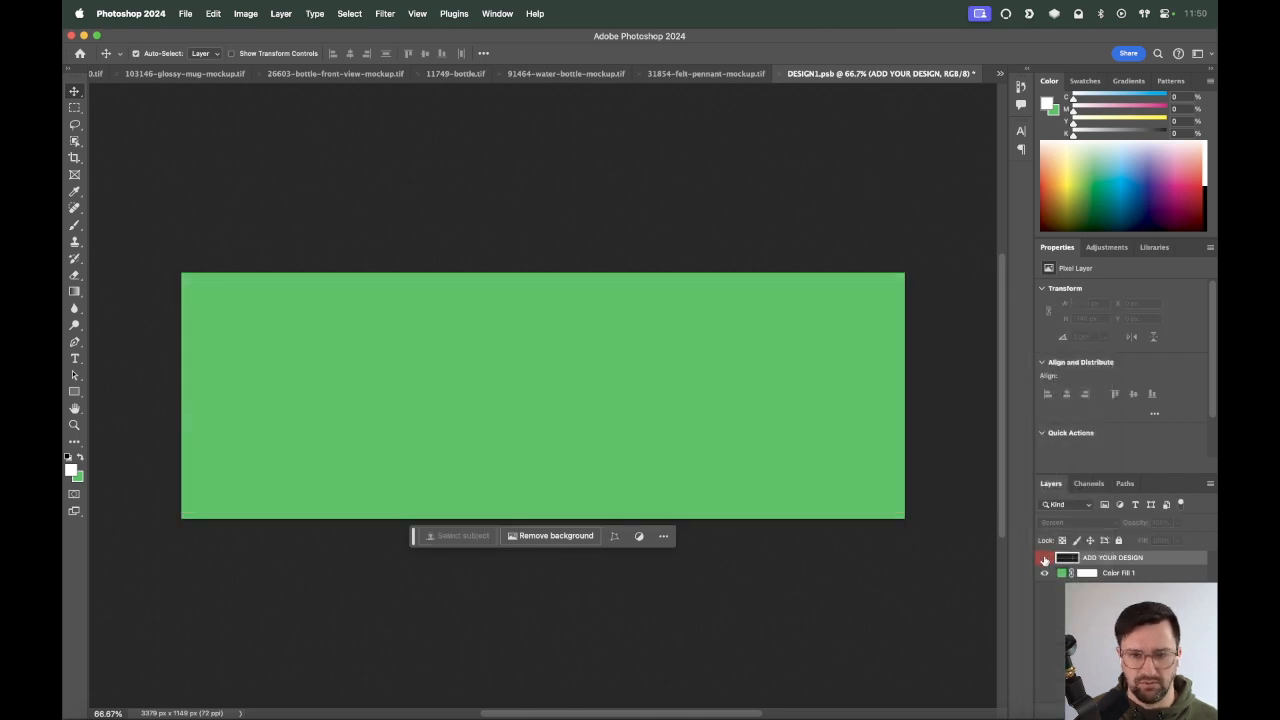
pyautogui.click(1044, 557)
pyautogui.moveTo(1140, 523); pyautogui.dragTo(1130, 523)
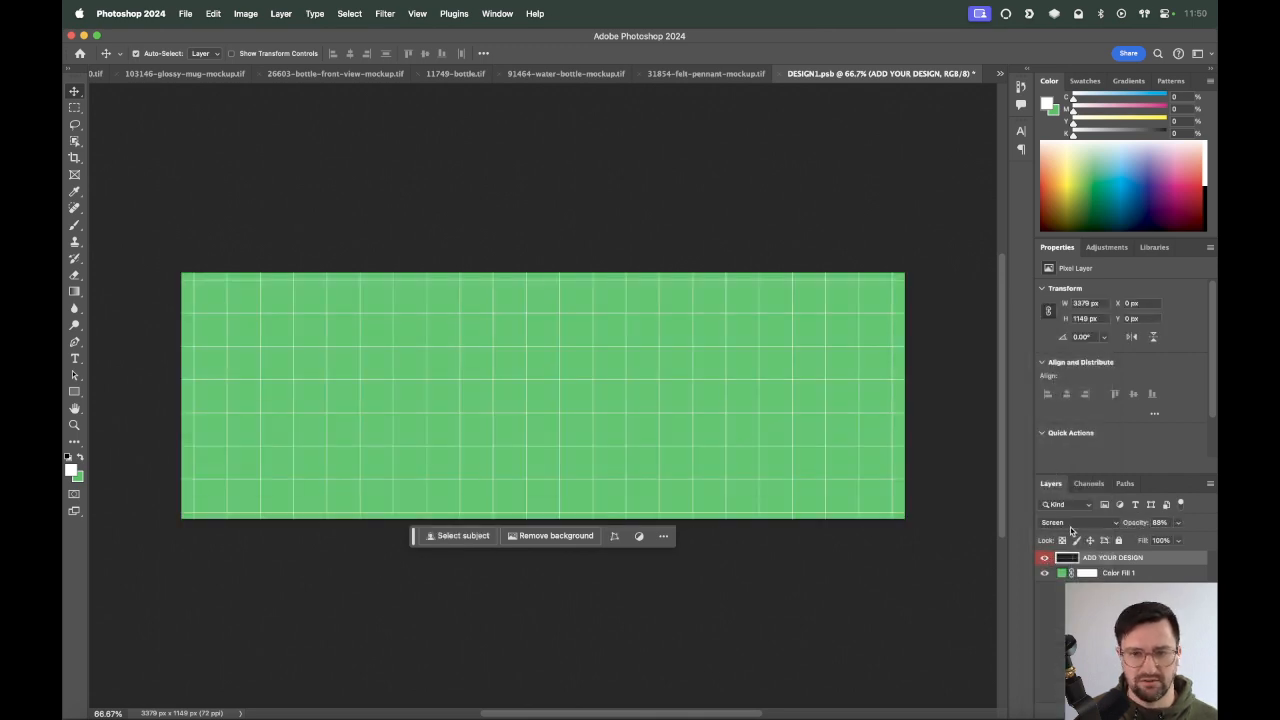
pyautogui.click(1074, 523)
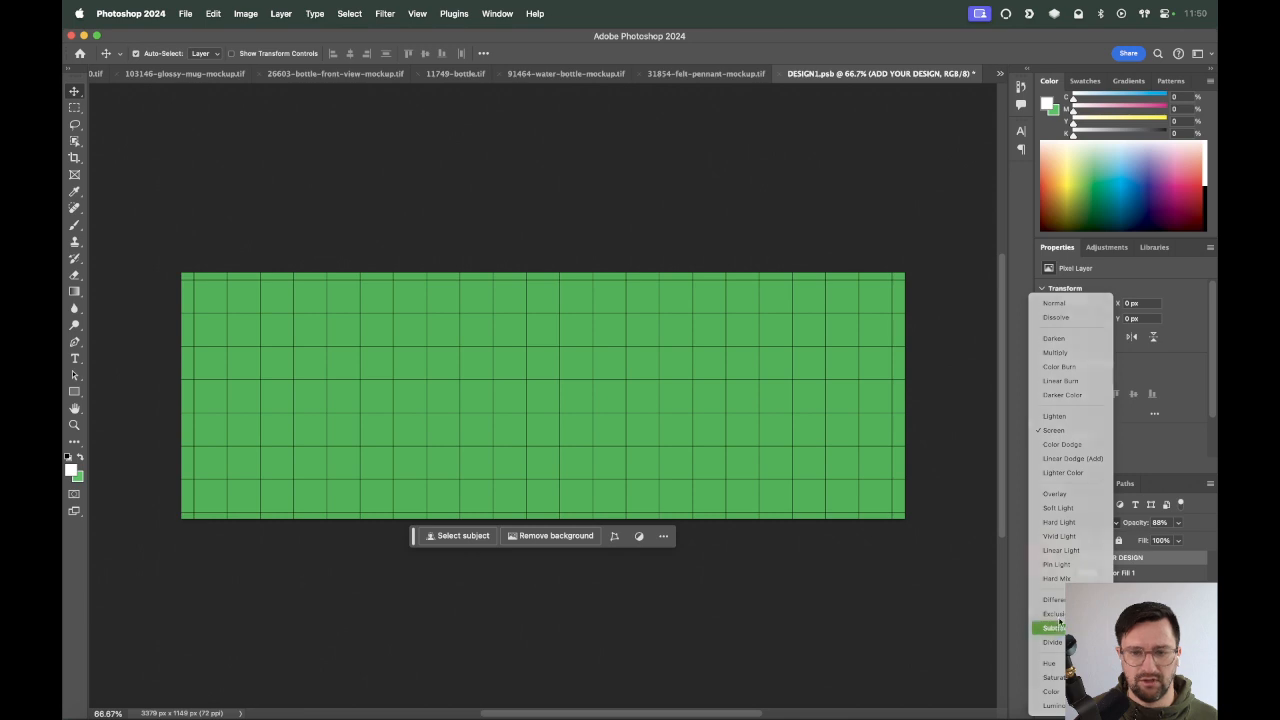
pyautogui.click(1053, 626)
pyautogui.click(1044, 557)
pyautogui.click(1044, 557)
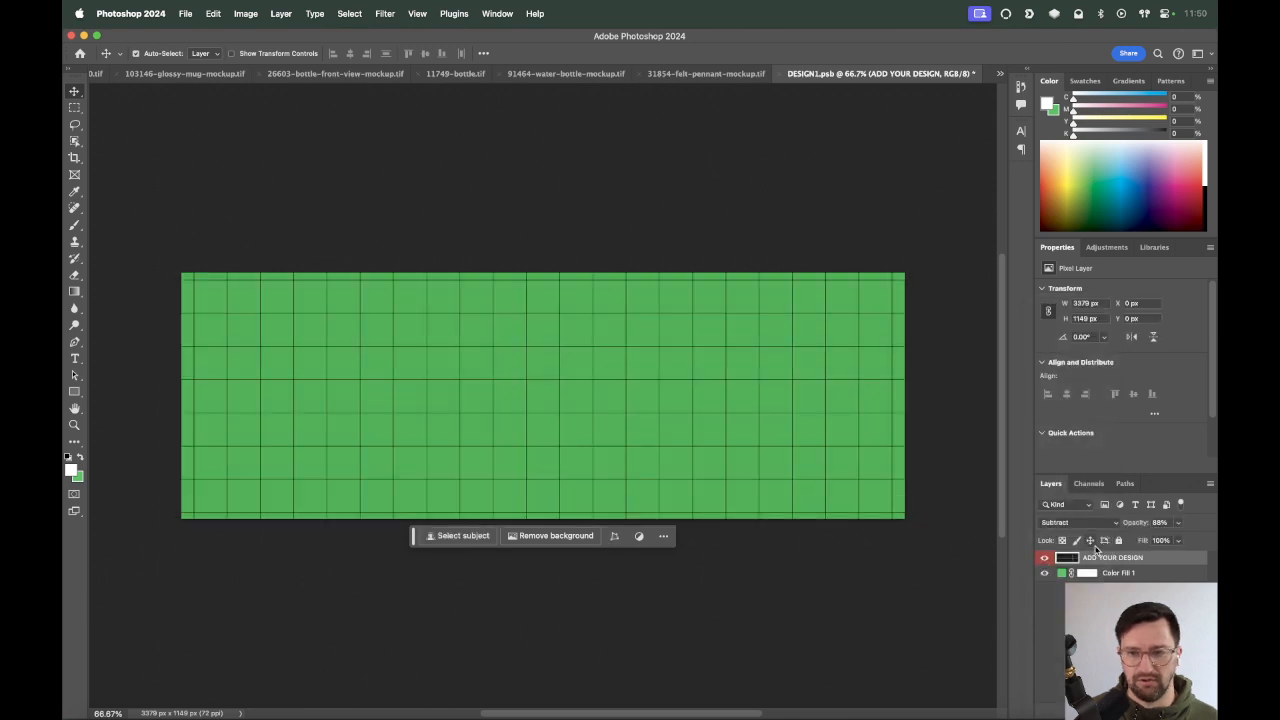
# Add the white text "Fontathon" in the Soap font above the green fill and scale it up to 358.25 pt.
pyautogui.click(1118, 572)
pyautogui.press('t')
pyautogui.click(294, 386)
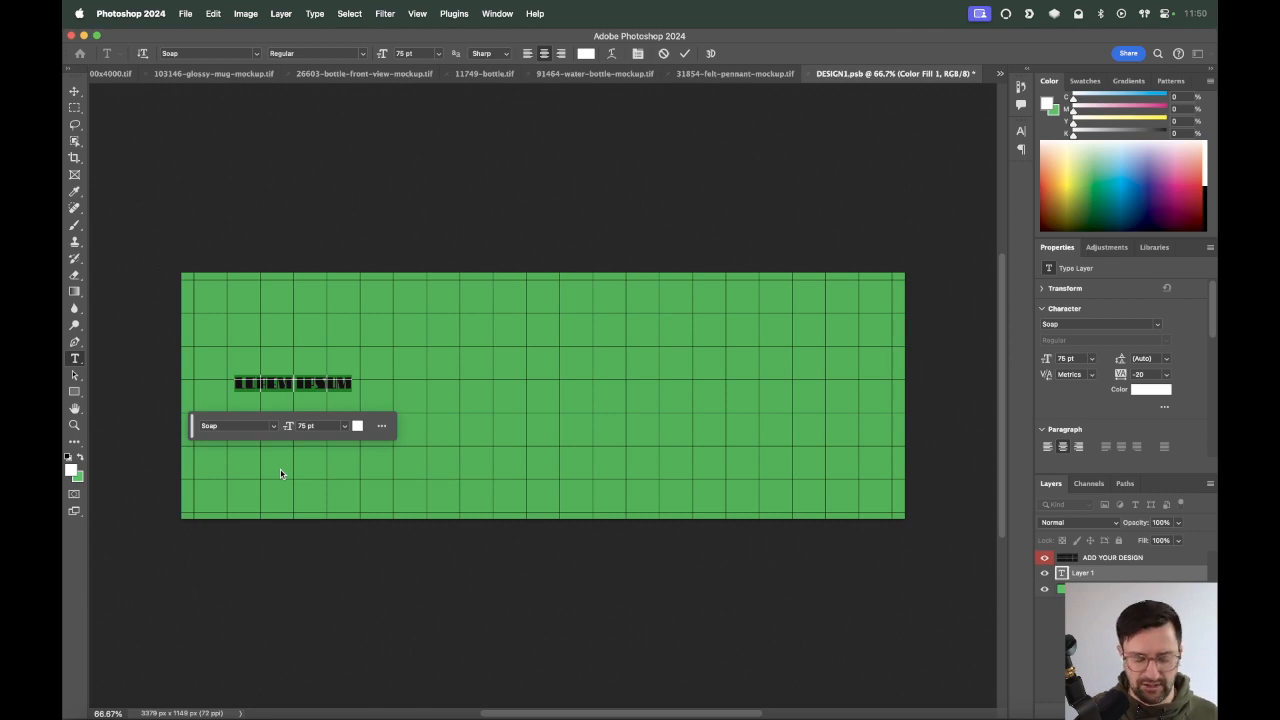
pyautogui.write('BRANDING')
pyautogui.press('BackSpace')
pyautogui.press('BackSpace')
pyautogui.write('hon')
pyautogui.press('super+Return')
pyautogui.press('super+t')
pyautogui.moveTo(350, 388); pyautogui.dragTo(722, 408)
pyautogui.press('Return')
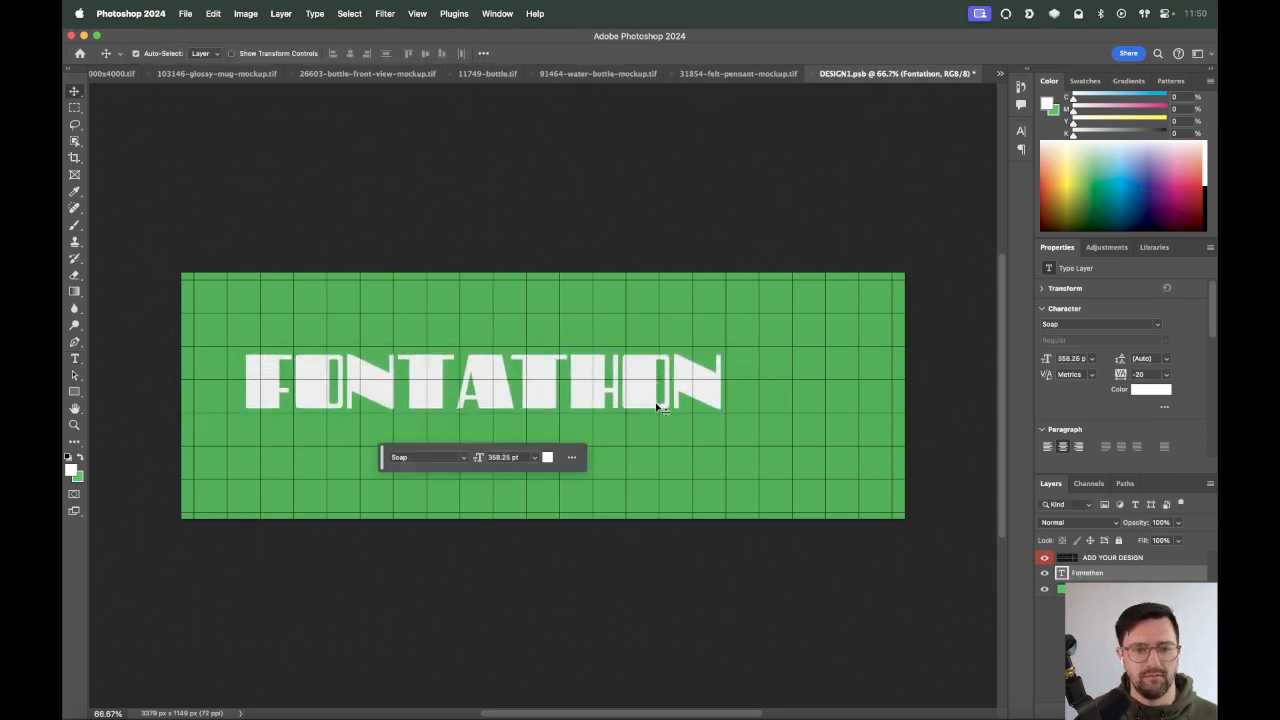
# Undo the accidental move of the ADD YOUR DESIGN grid layer and lock that layer.
pyautogui.moveTo(644, 393); pyautogui.dragTo(691, 407)
pyautogui.press('super+z')
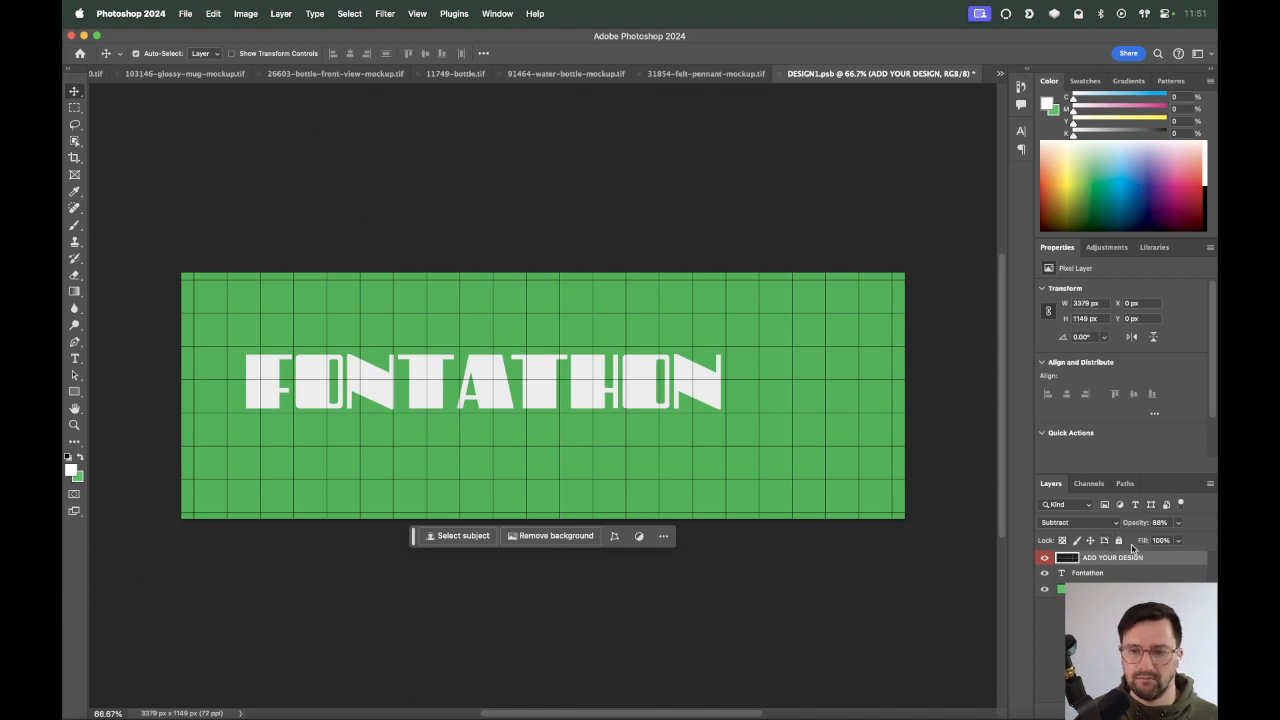
pyautogui.click(1119, 540)
# Shift the Fontathon text right and slightly down, enlarge it to 383.74 pt and save DESIGN1.psb.
pyautogui.click(520, 367)
pyautogui.moveTo(611, 384); pyautogui.dragTo(640, 392)
pyautogui.press('super+t')
pyautogui.moveTo(752, 396); pyautogui.dragTo(780, 405)
pyautogui.press('Return')
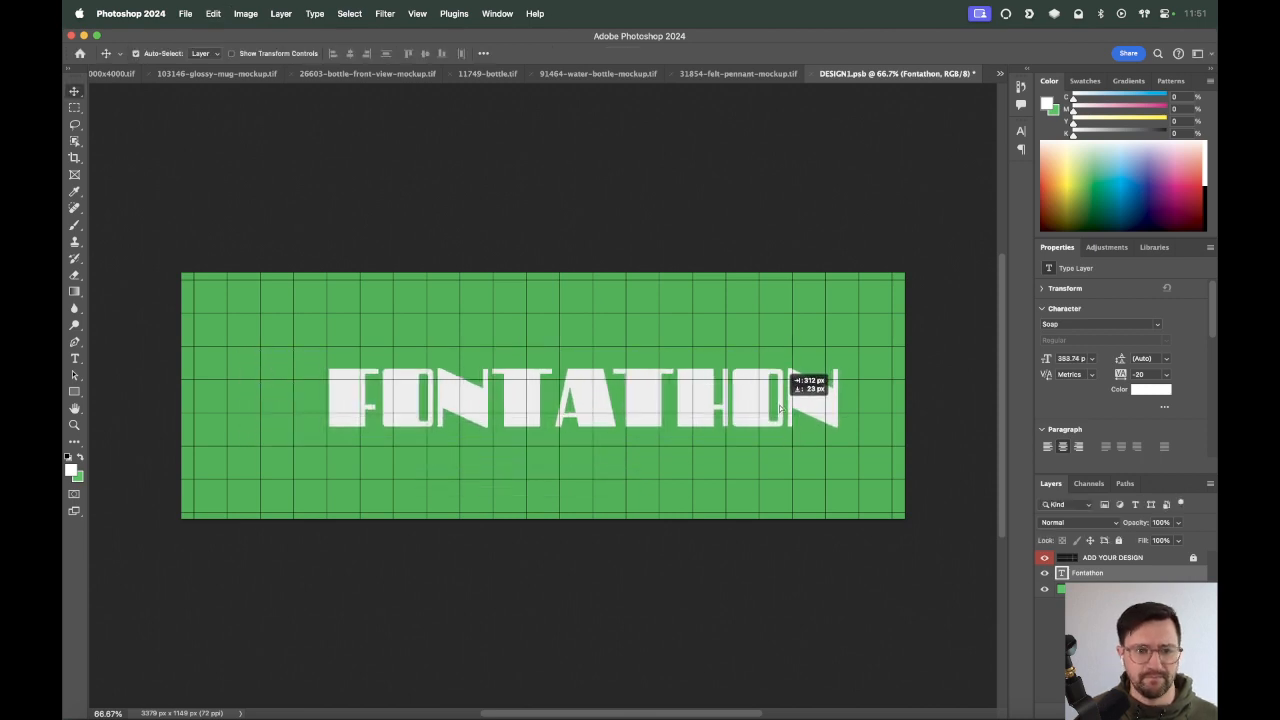
pyautogui.press('super+s')
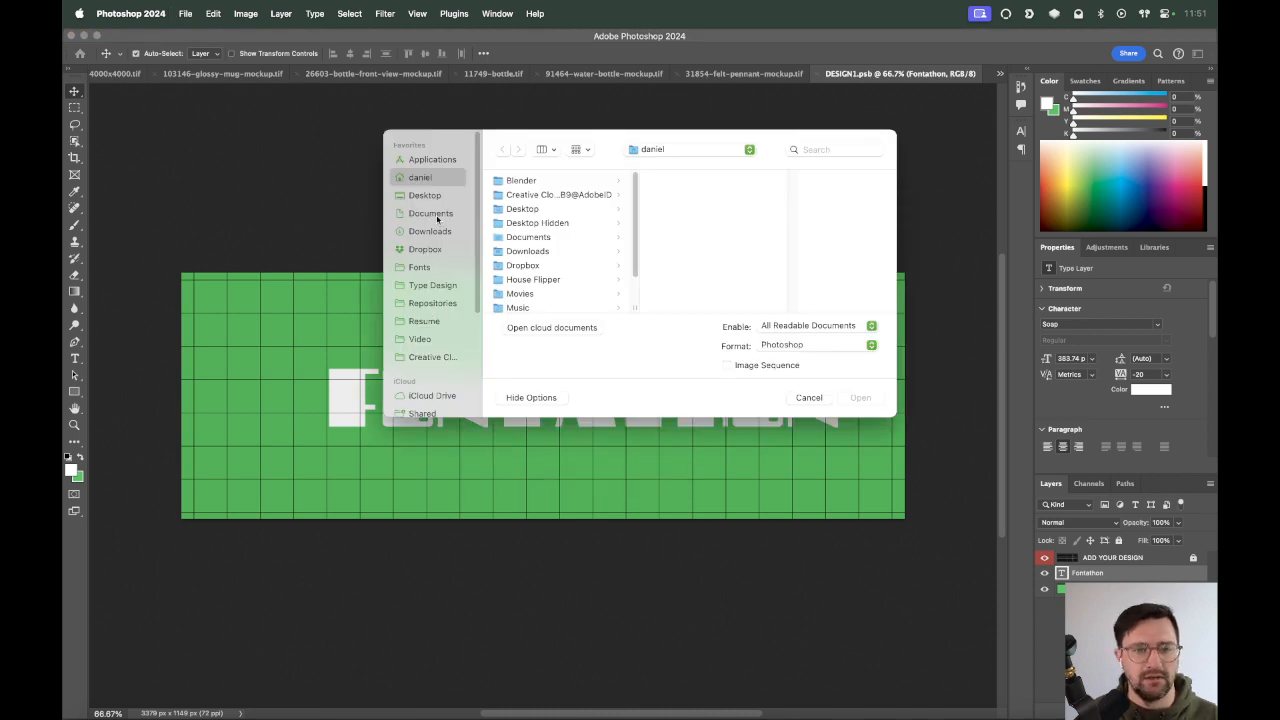
# Look through the recent creators folder and the Documents folder for the Fontathon artwork to open.
pyautogui.click(653, 149)
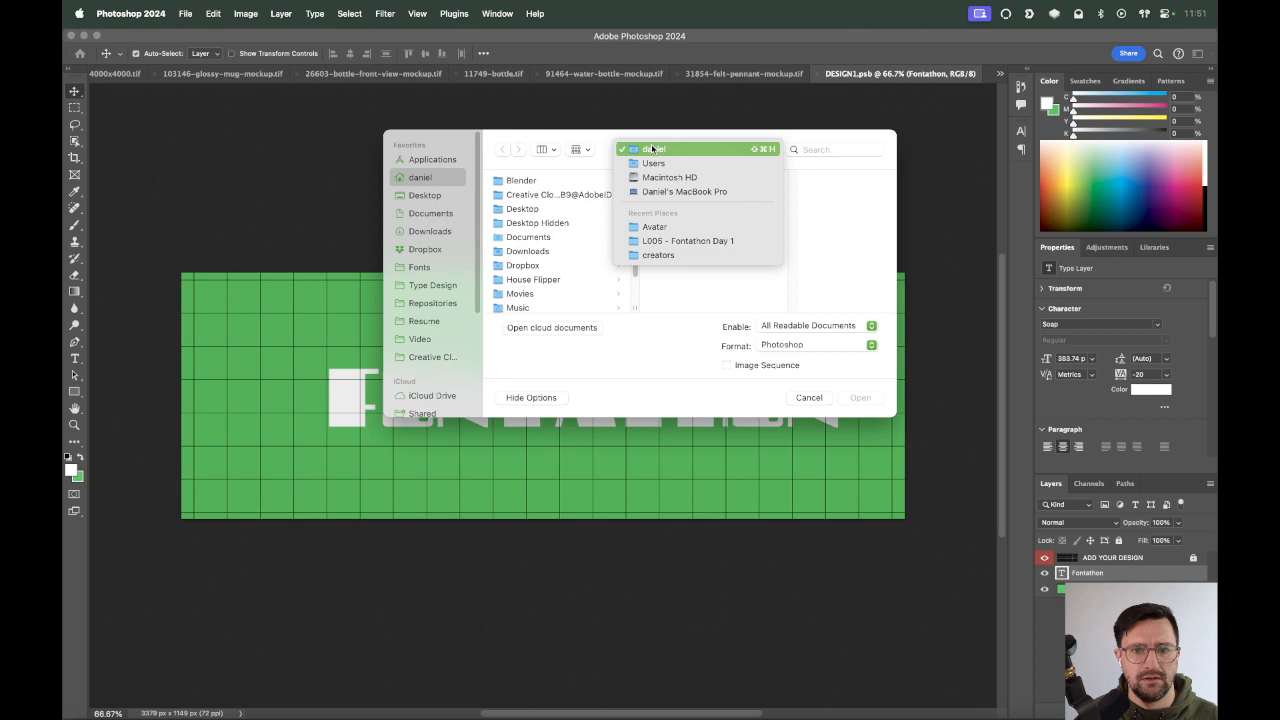
pyautogui.click(657, 256)
pyautogui.press('Left')
pyautogui.press('Left')
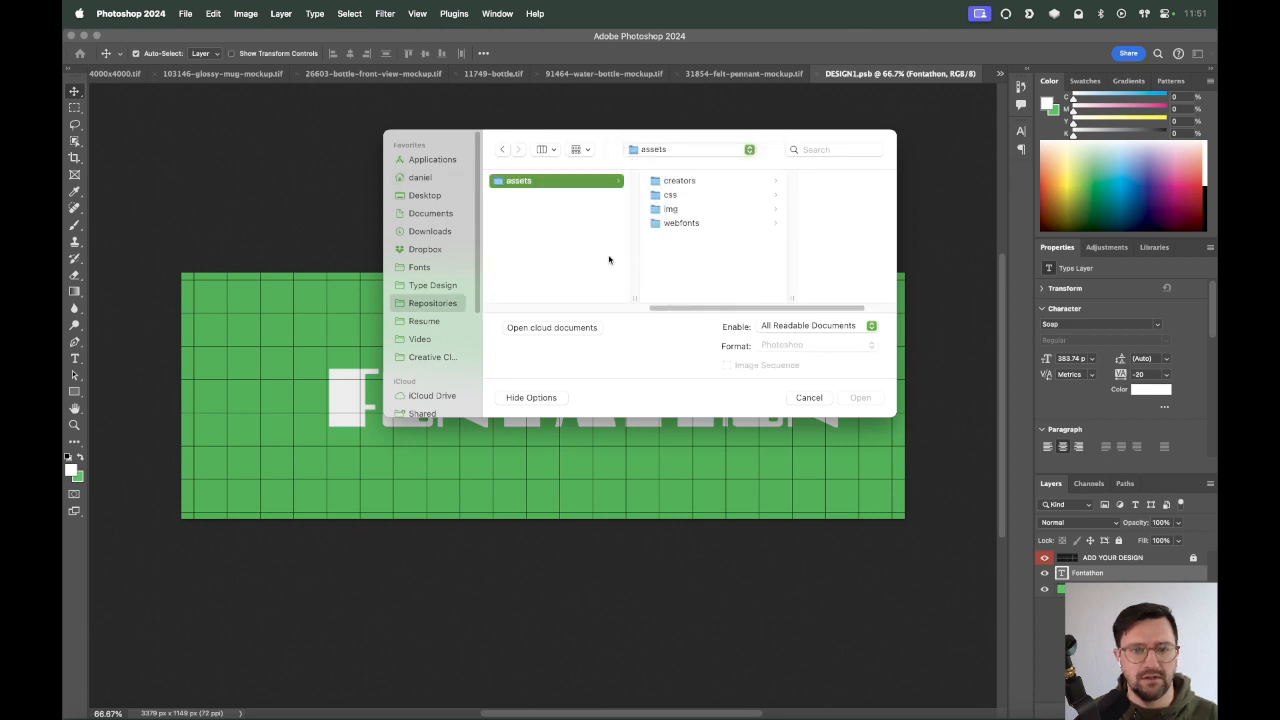
pyautogui.click(443, 214)
pyautogui.click(570, 266)
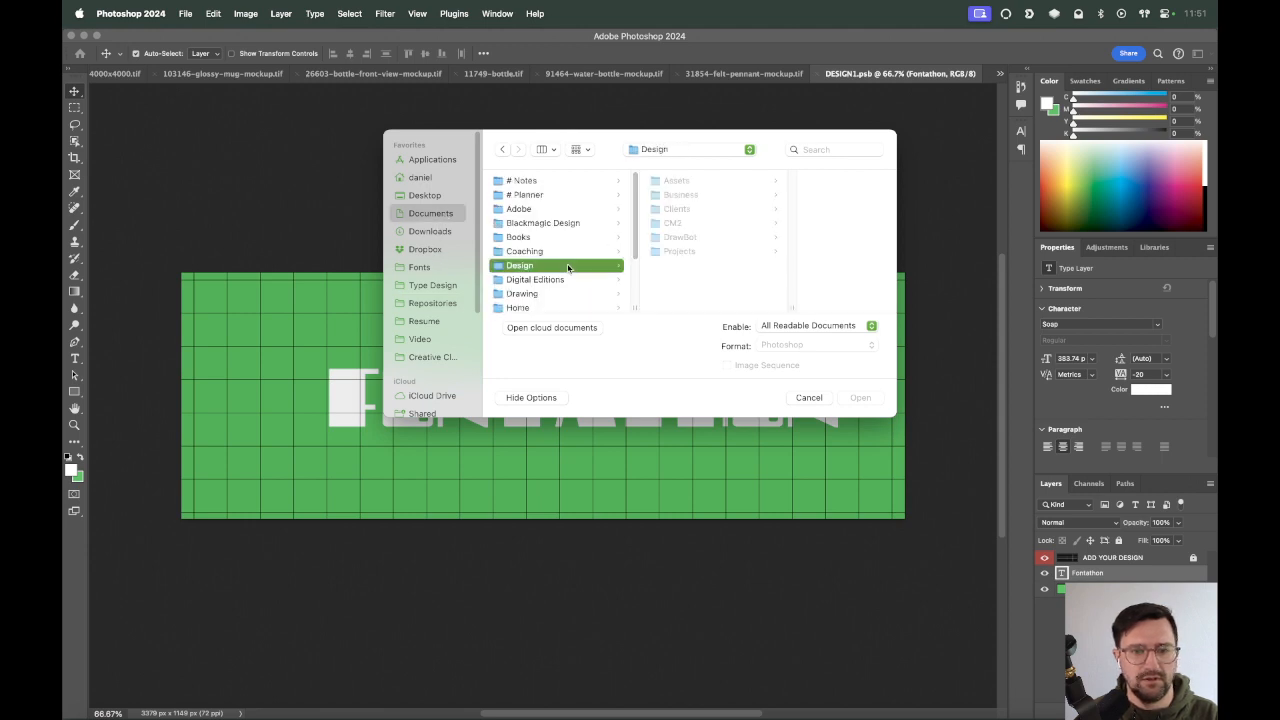
pyautogui.scroll(-5, 634, 250)
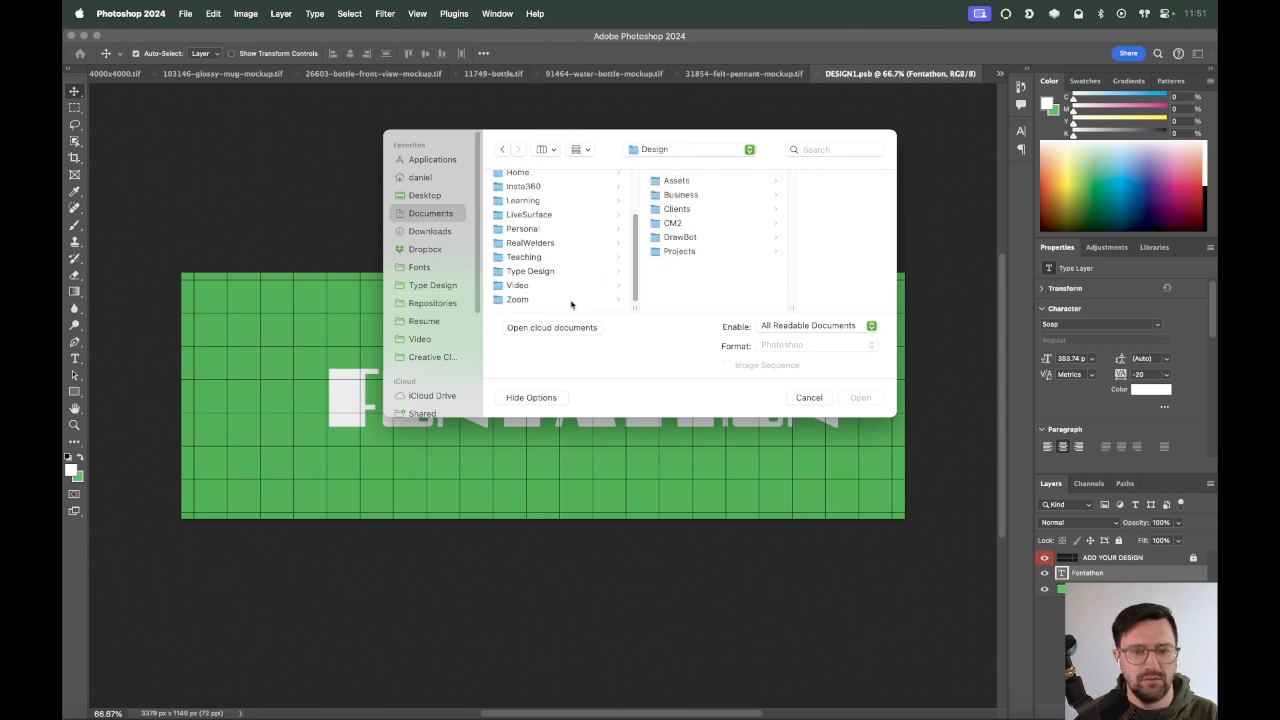
# Try to open fontathon.svg from the L005 - Fontathon Day 1 folder in the video episodes and cancel its rasterization.
pyautogui.click(420, 339)
pyautogui.click(556, 194)
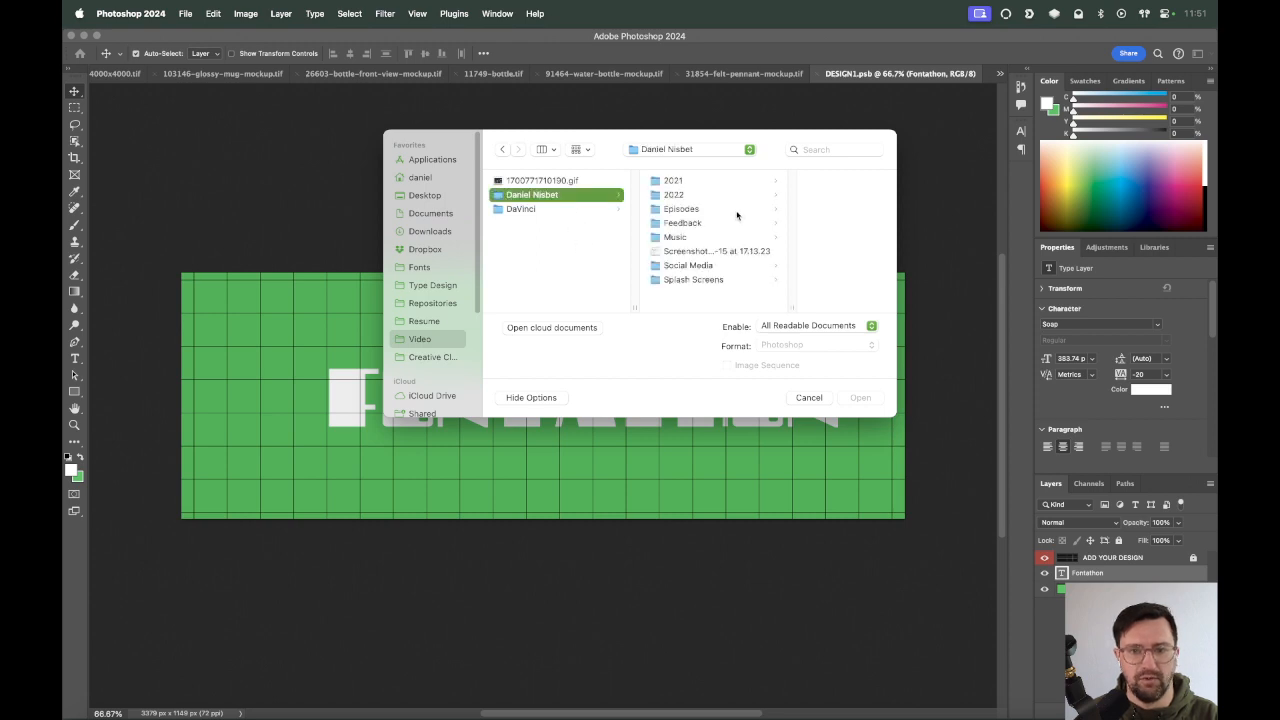
pyautogui.click(737, 210)
pyautogui.scroll(-5, 814, 262)
pyautogui.click(814, 263)
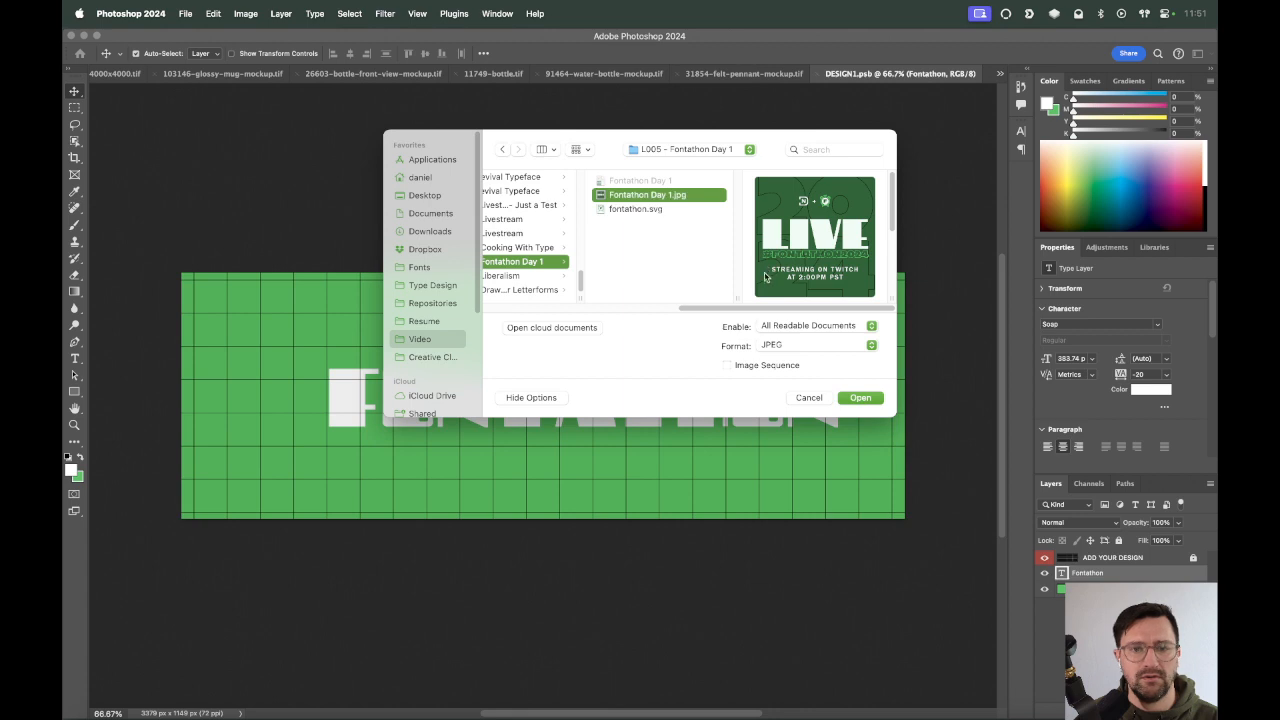
pyautogui.press('Down')
pyautogui.press('Return')
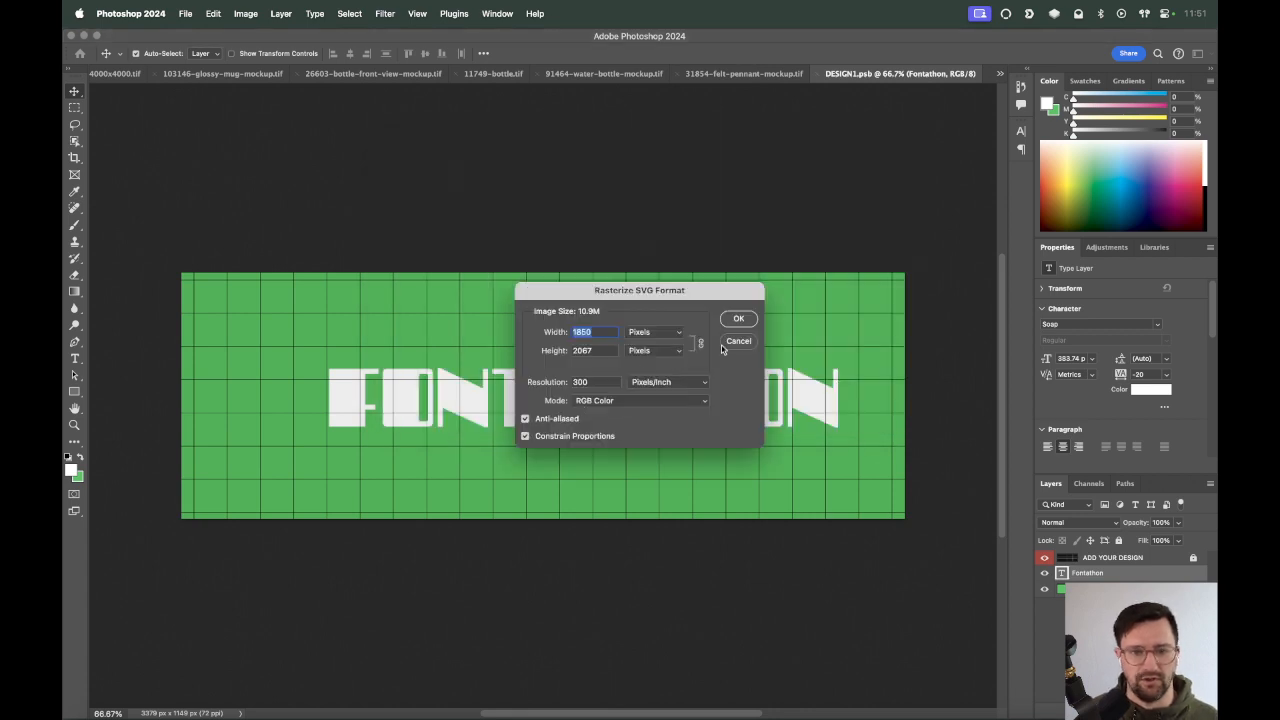
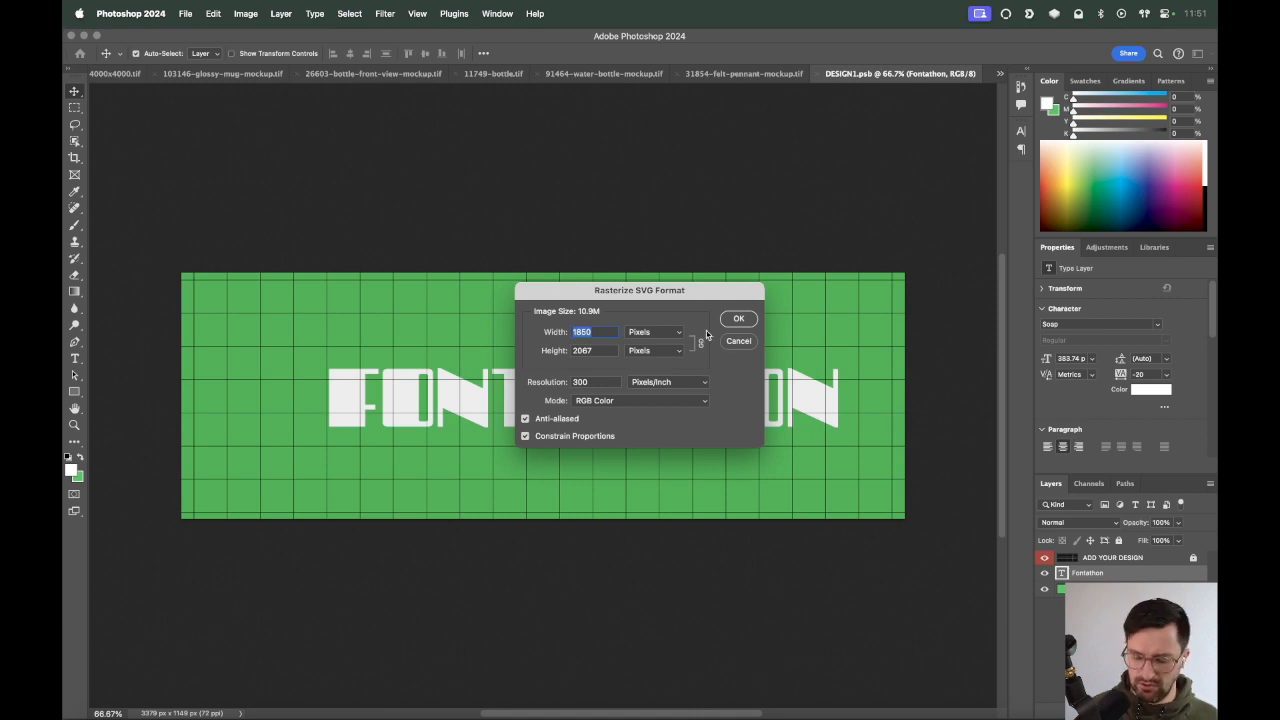
pyautogui.click(738, 342)
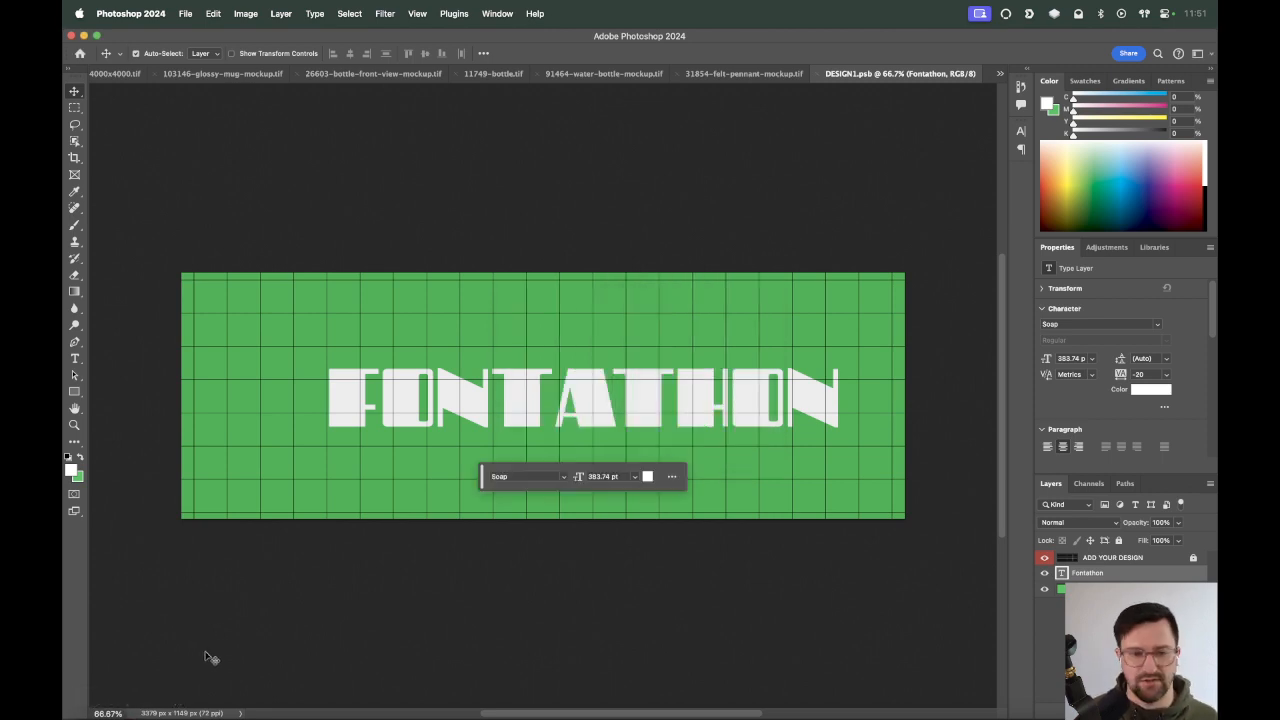
# Check the Fontathon lettering and grid on the felt pennant mockup and return to DESIGN1.psb.
pyautogui.click(687, 330)
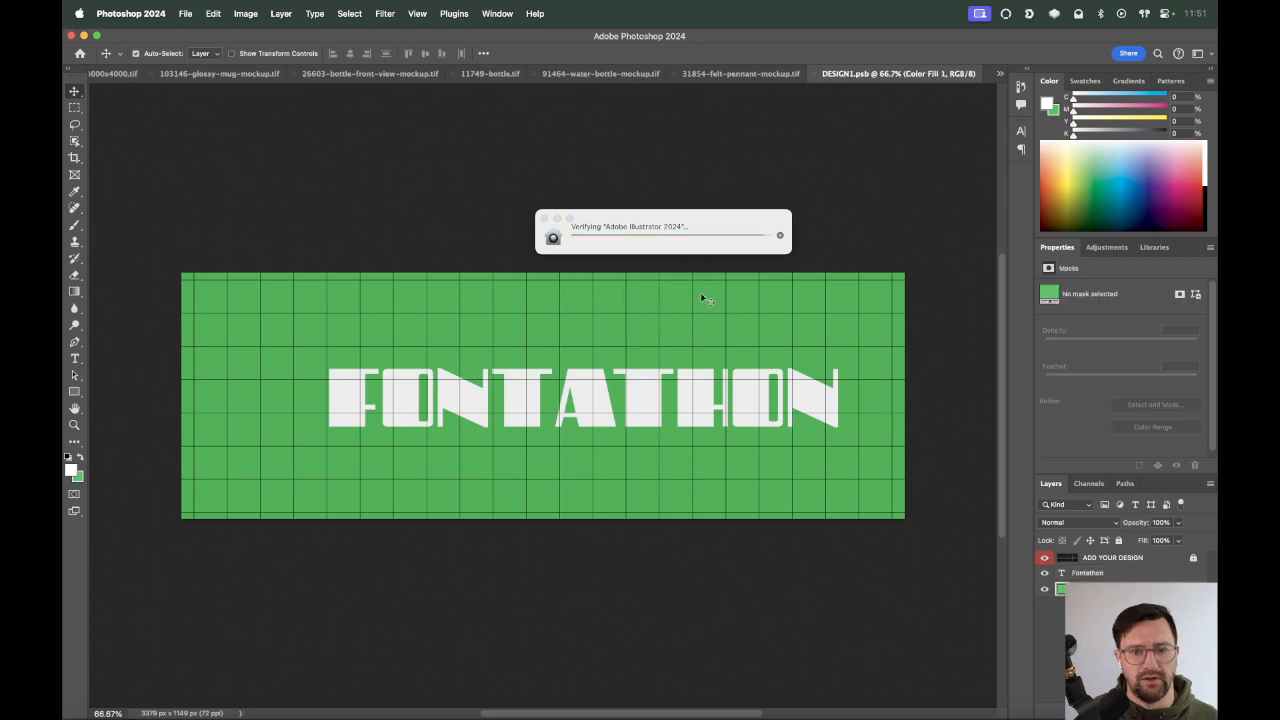
pyautogui.press('super+s')
pyautogui.press('super+w')
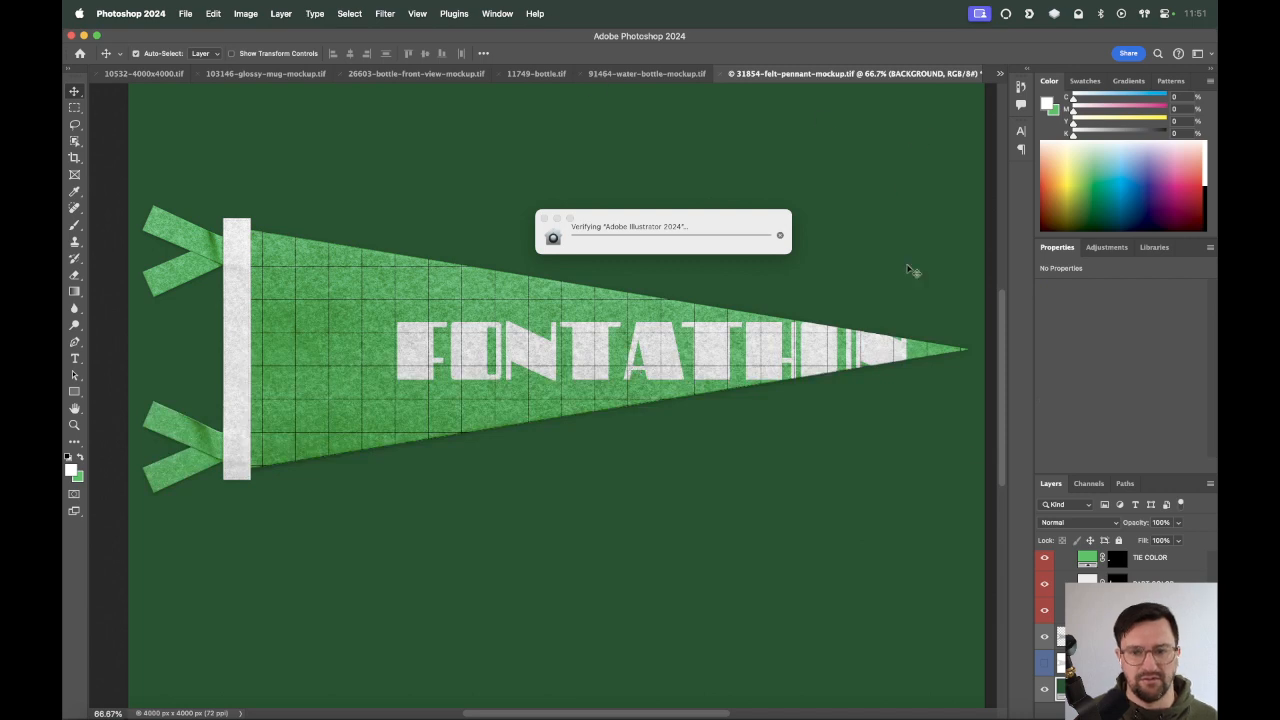
pyautogui.click(999, 73)
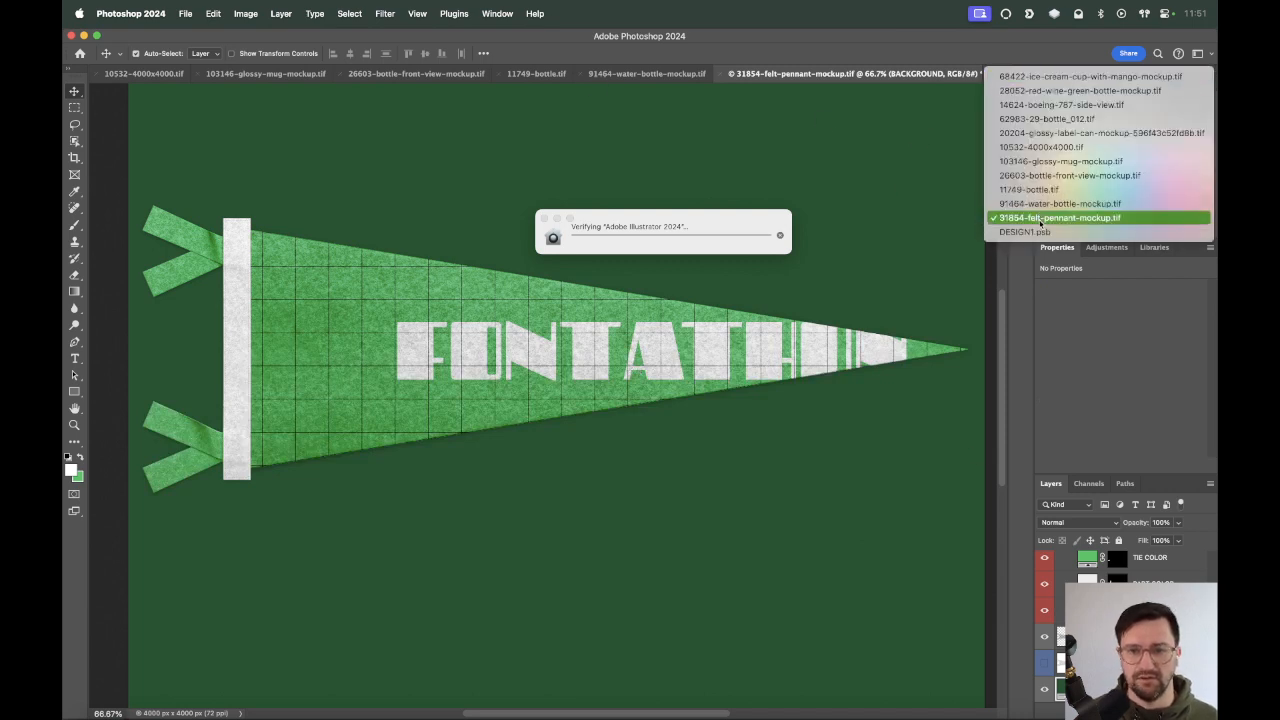
pyautogui.click(1040, 216)
pyautogui.press('Return')
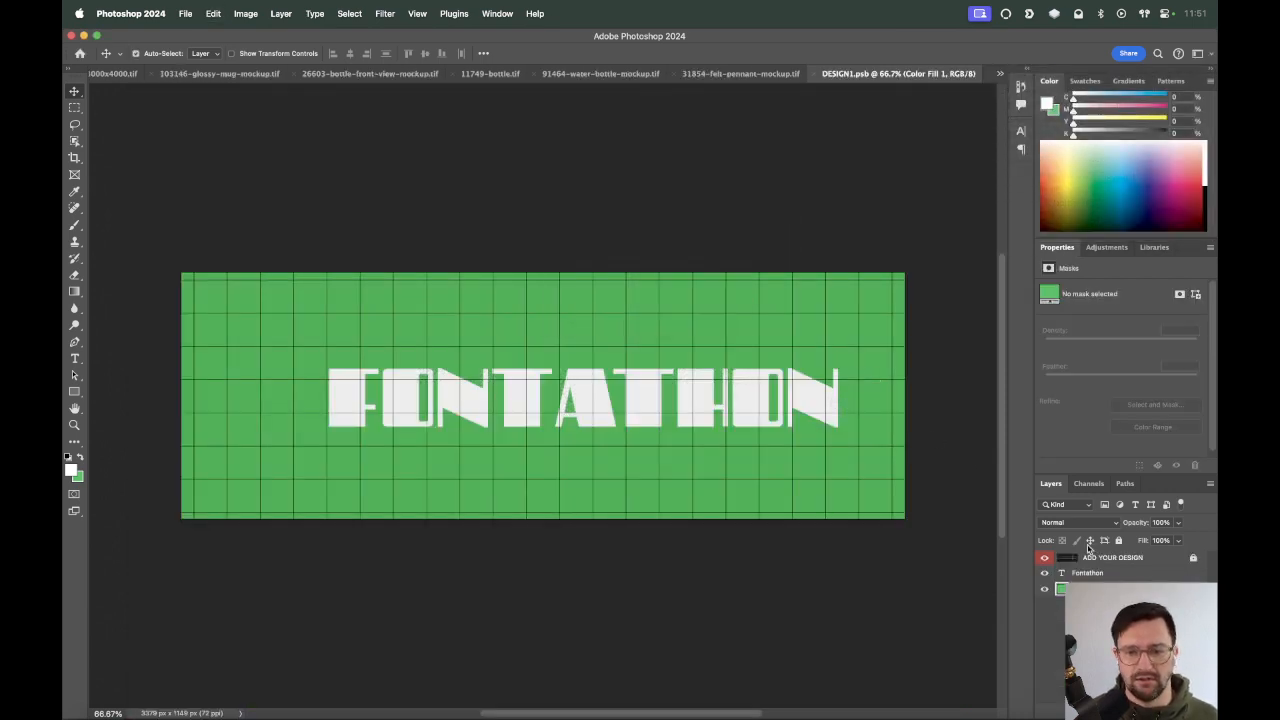
# Reduce the Fontathon text to 302.76 pt and check the felt pennant mockup with it.
pyautogui.click(832, 420)
pyautogui.press('super+t')
pyautogui.moveTo(840, 399); pyautogui.dragTo(731, 399)
pyautogui.press('Return')
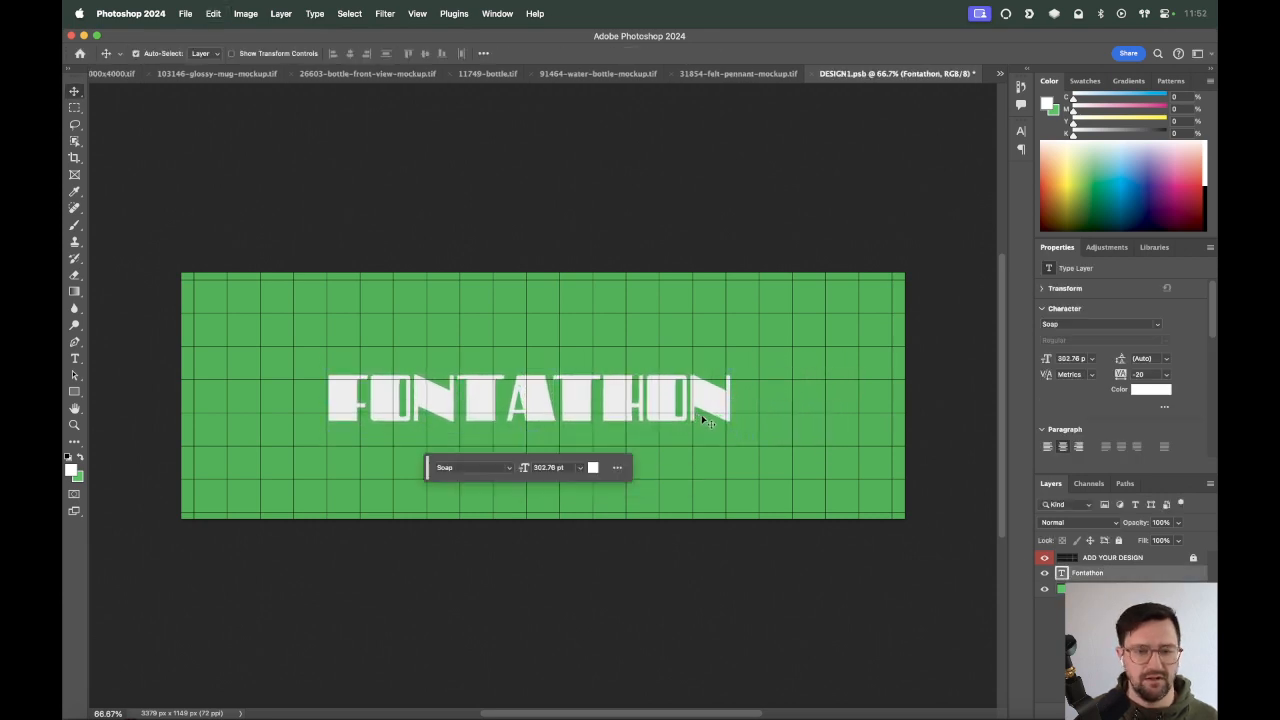
pyautogui.click(755, 78)
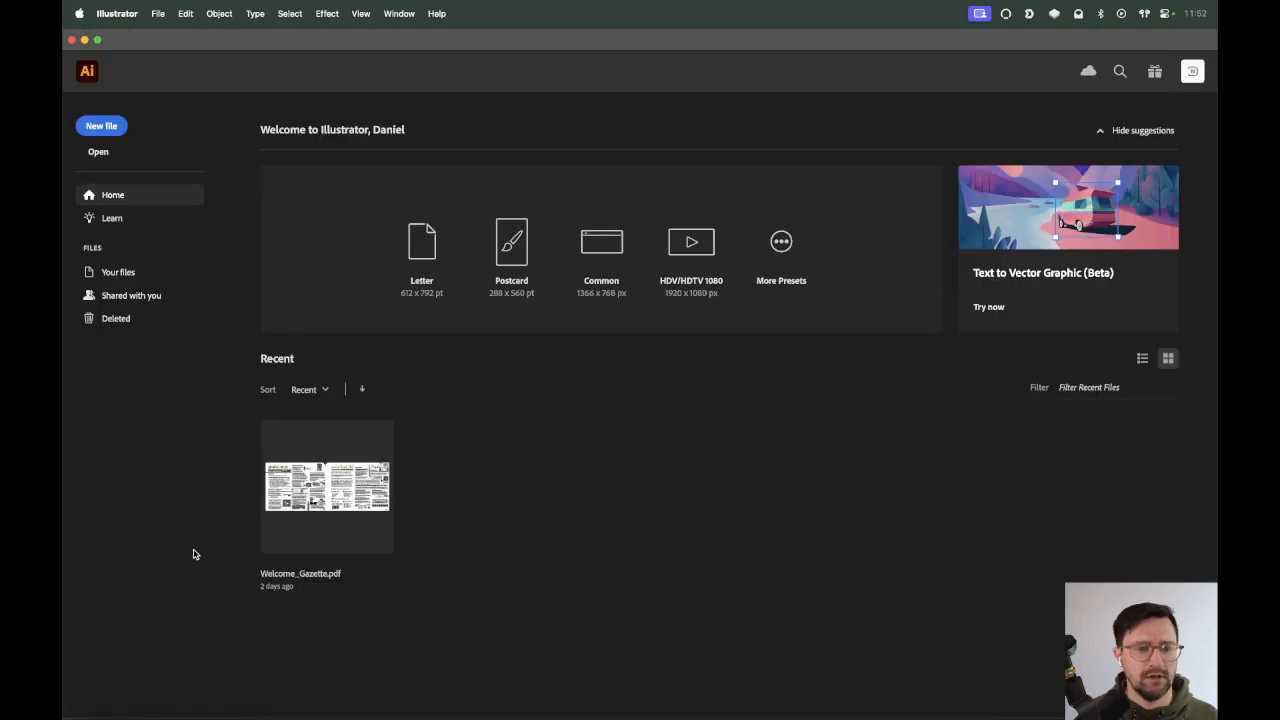
# Switch to Illustrator and open fontathon.svg from the L005 - Fontathon Day 1 folder in the video episodes.
pyautogui.click(158, 13)
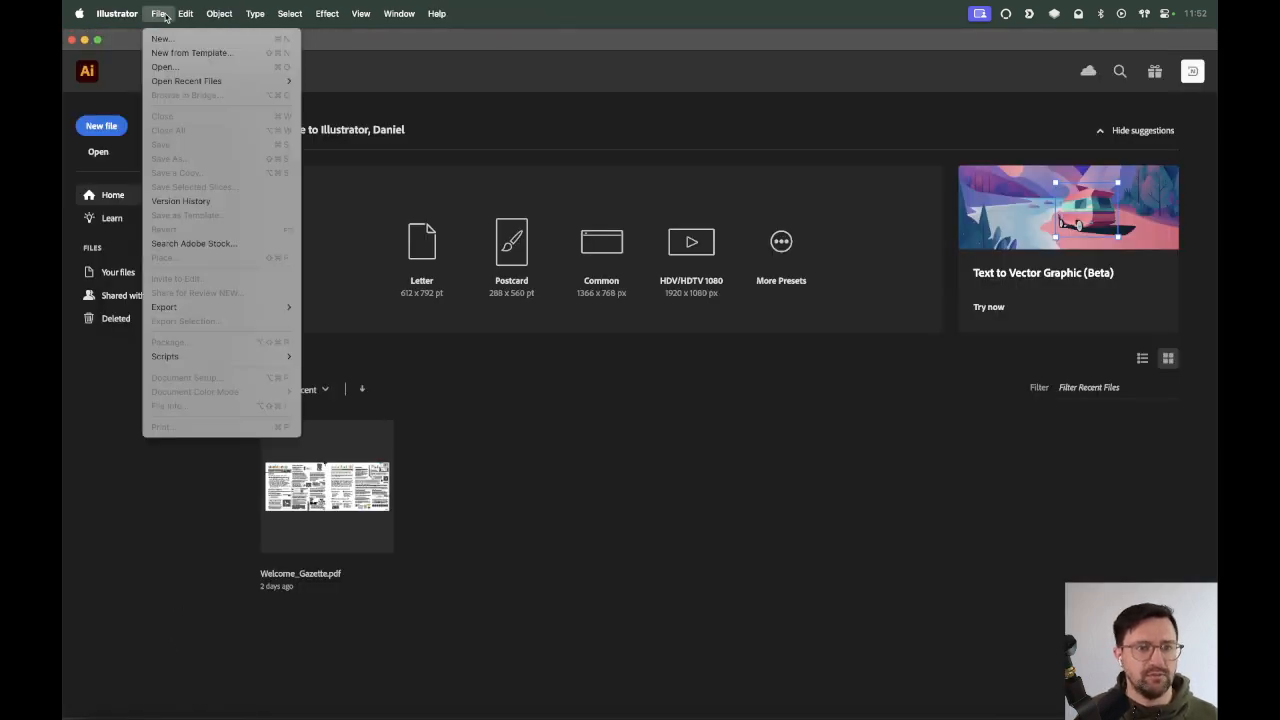
pyautogui.click(180, 68)
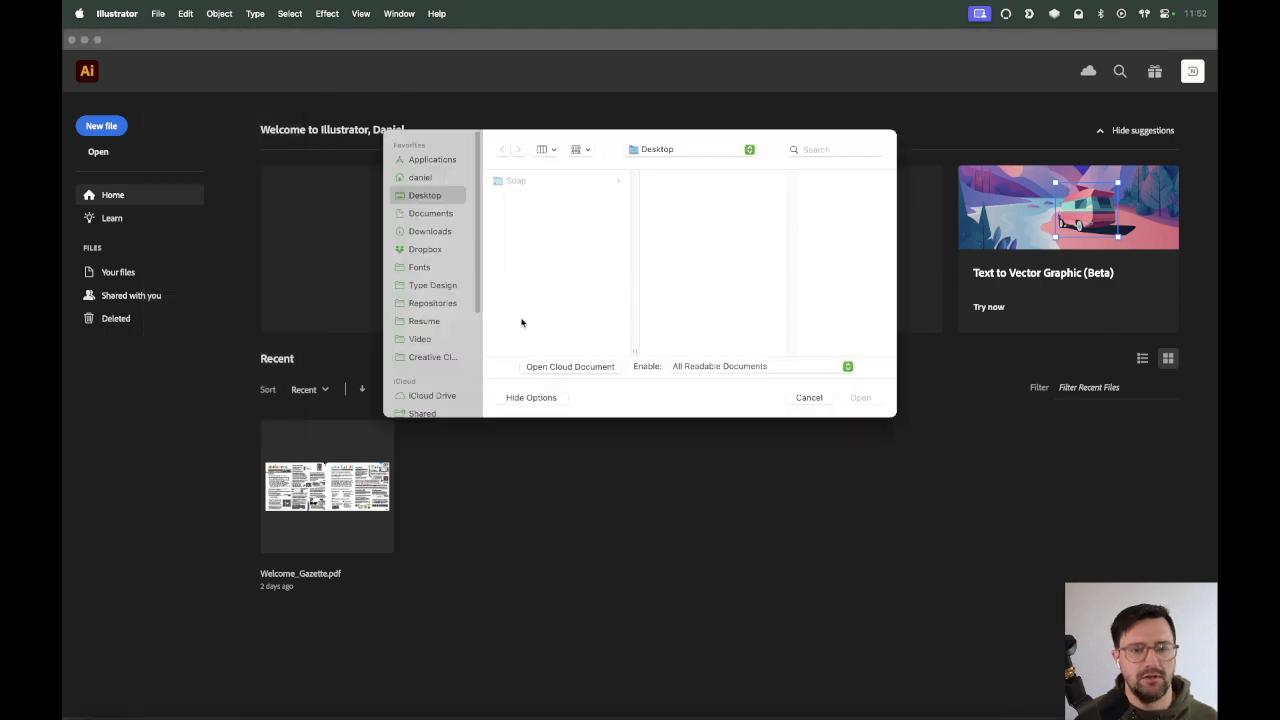
pyautogui.click(677, 257)
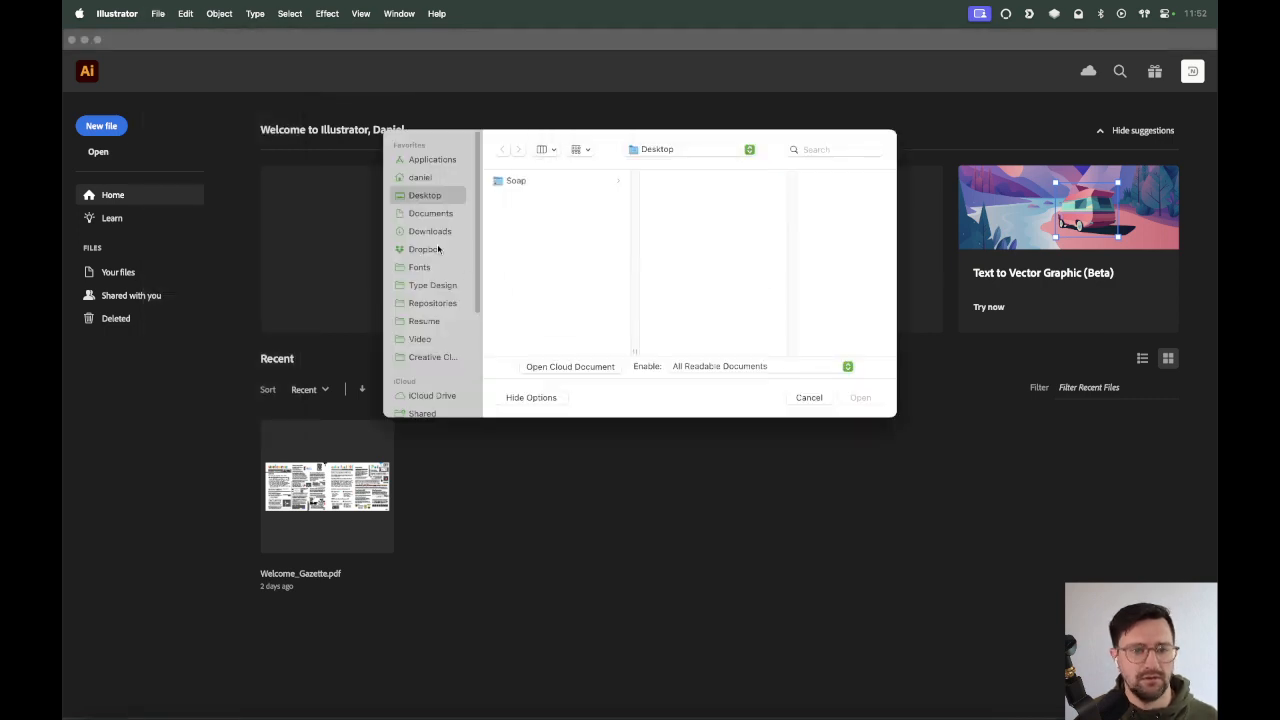
pyautogui.click(420, 339)
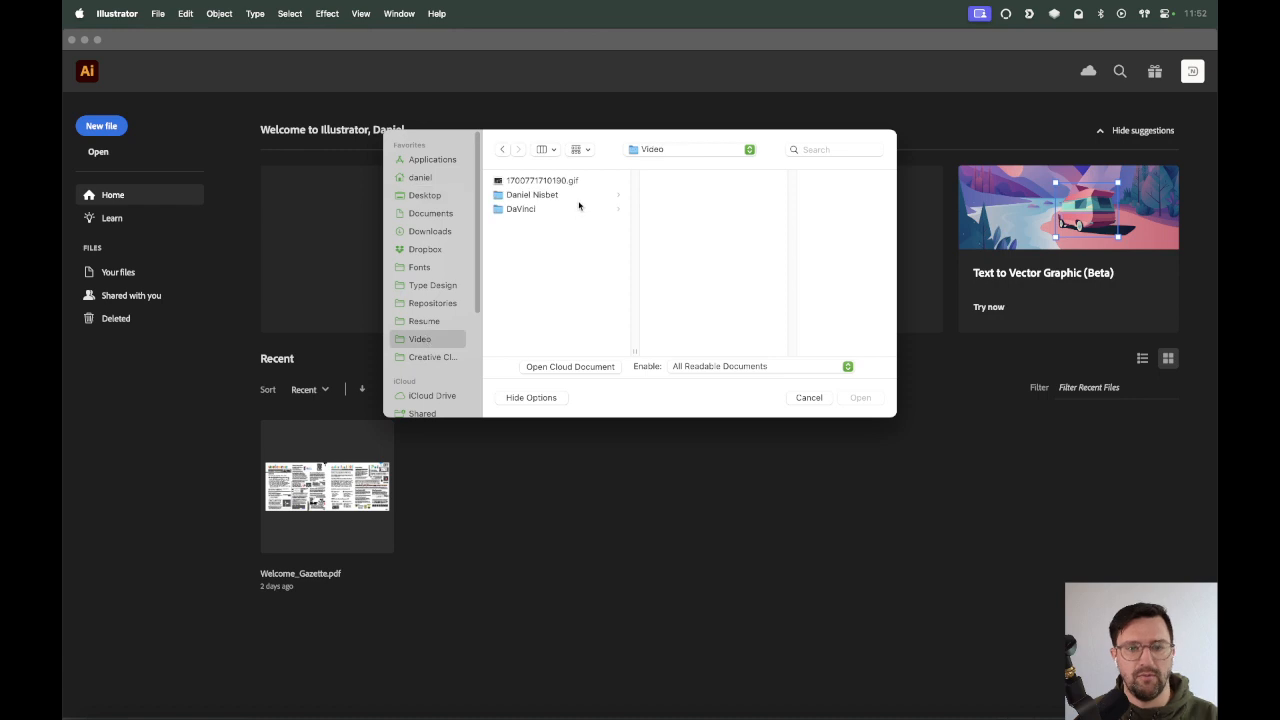
pyautogui.click(560, 195)
pyautogui.click(690, 208)
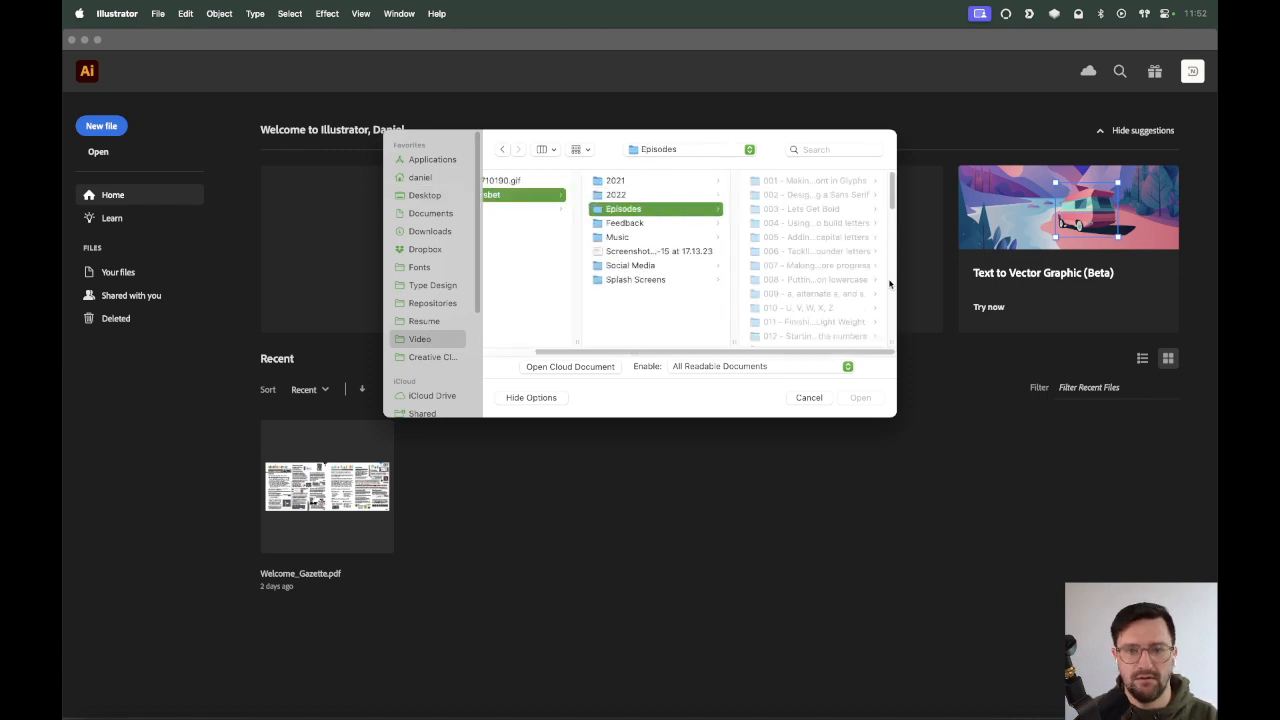
pyautogui.scroll(-10, 860, 284)
pyautogui.click(835, 263)
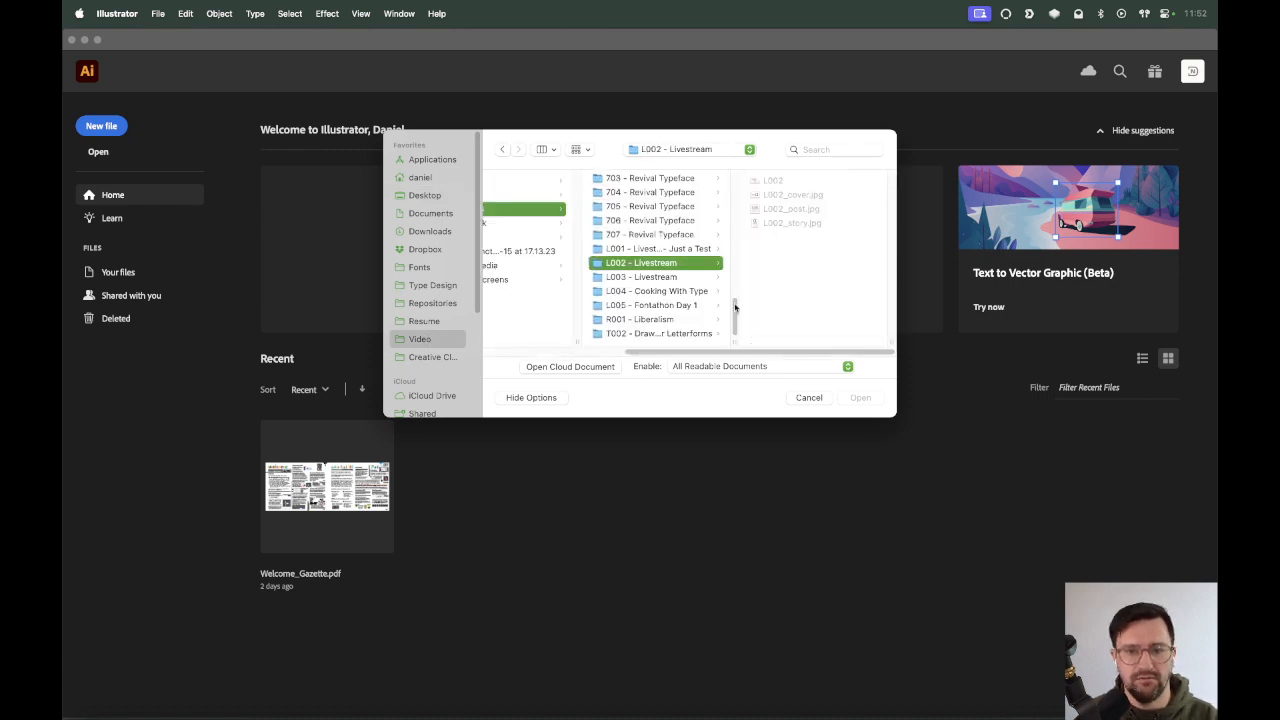
pyautogui.click(699, 318)
pyautogui.press('Right')
pyautogui.press('Return')
# Move the dark green F out of the clock face to the left of the artboard and dismiss the generative AI introduction.
pyautogui.click(660, 436)
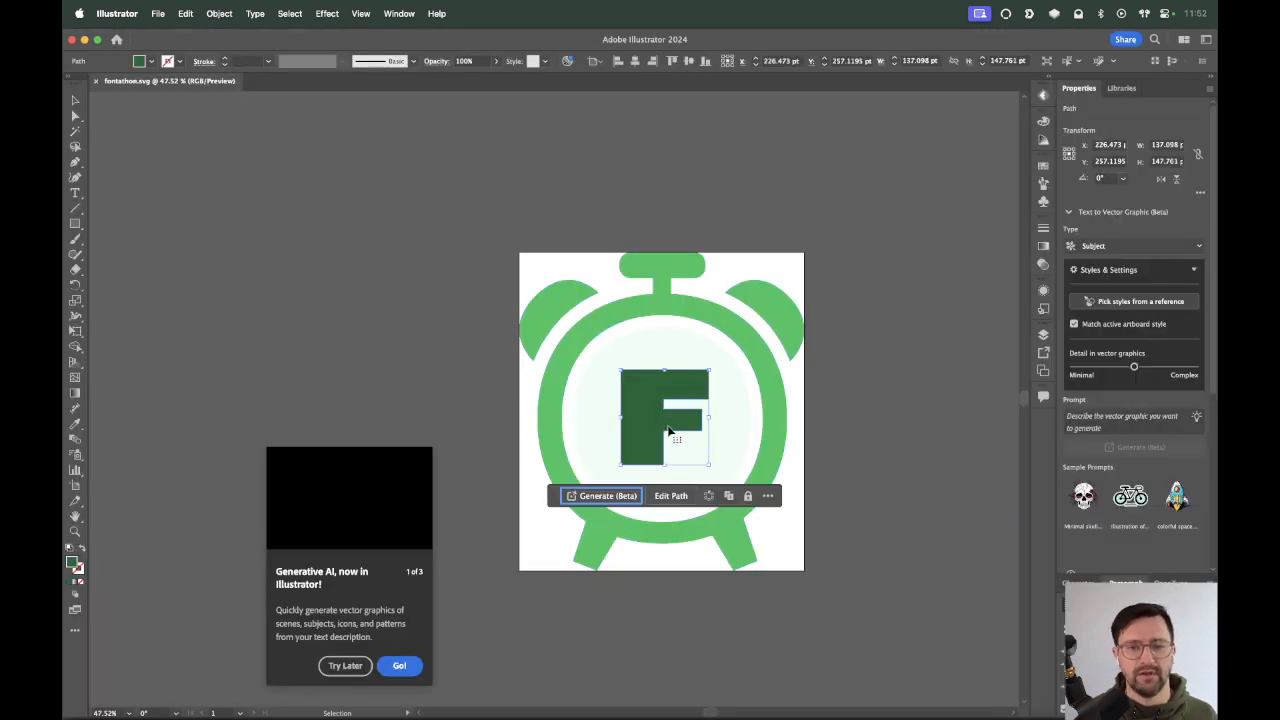
pyautogui.moveTo(668, 432); pyautogui.dragTo(232, 432)
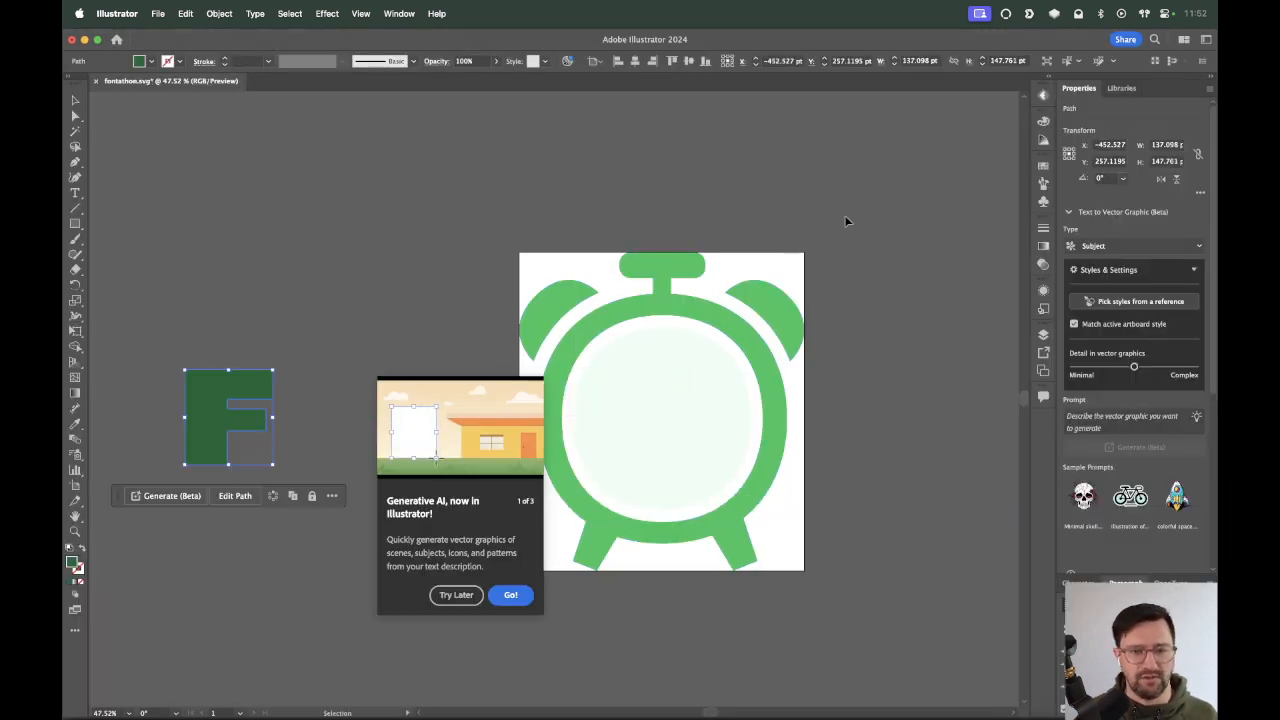
pyautogui.moveTo(509, 623); pyautogui.dragTo(634, 466)
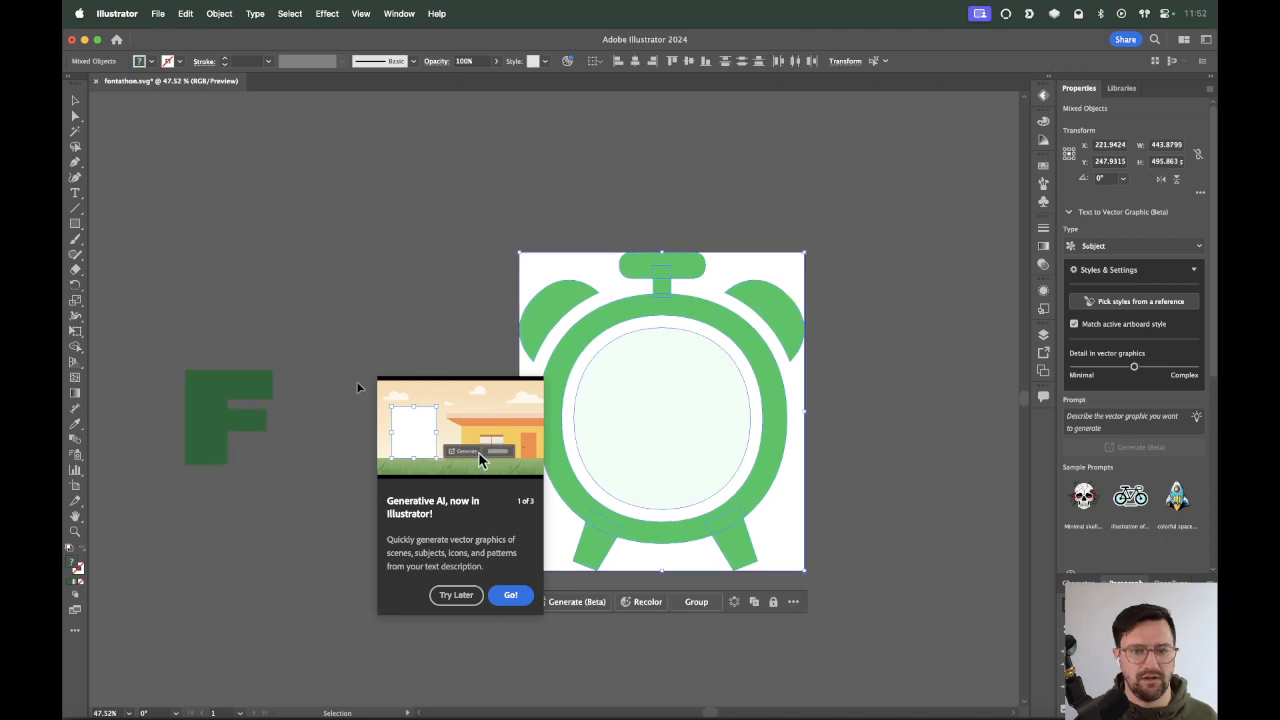
pyautogui.click(839, 306)
pyautogui.click(527, 308)
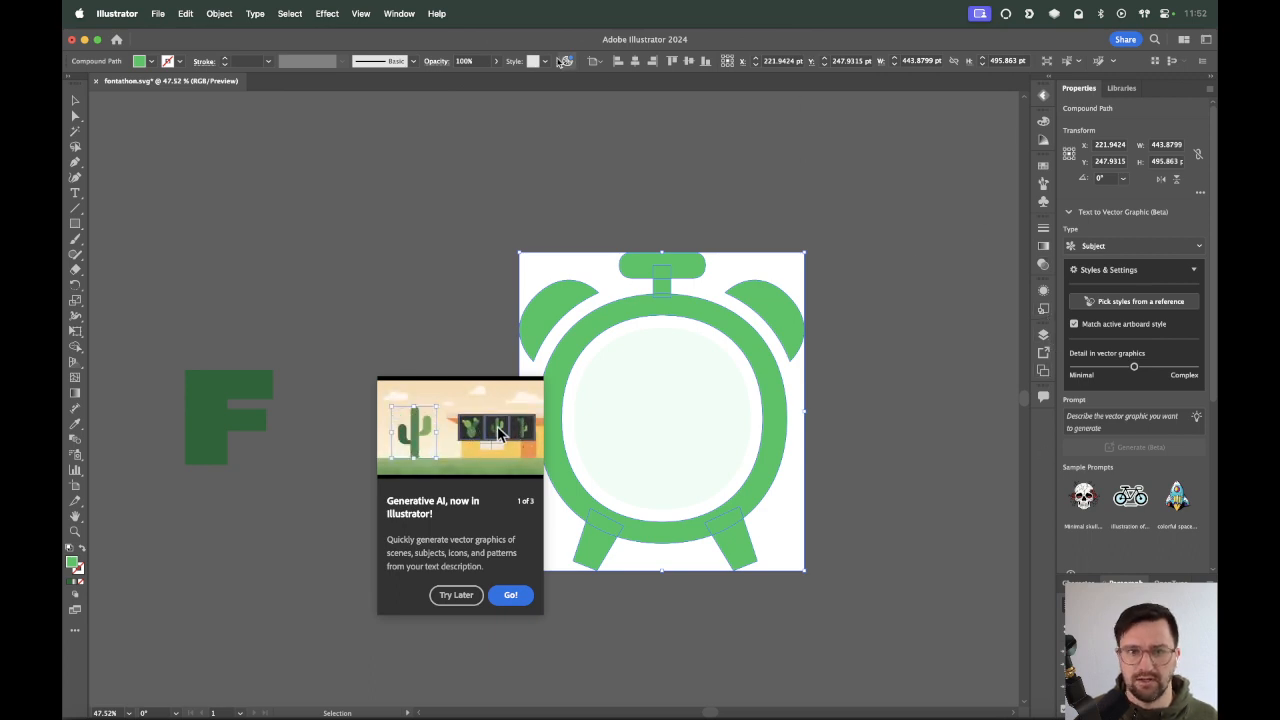
pyautogui.click(456, 594)
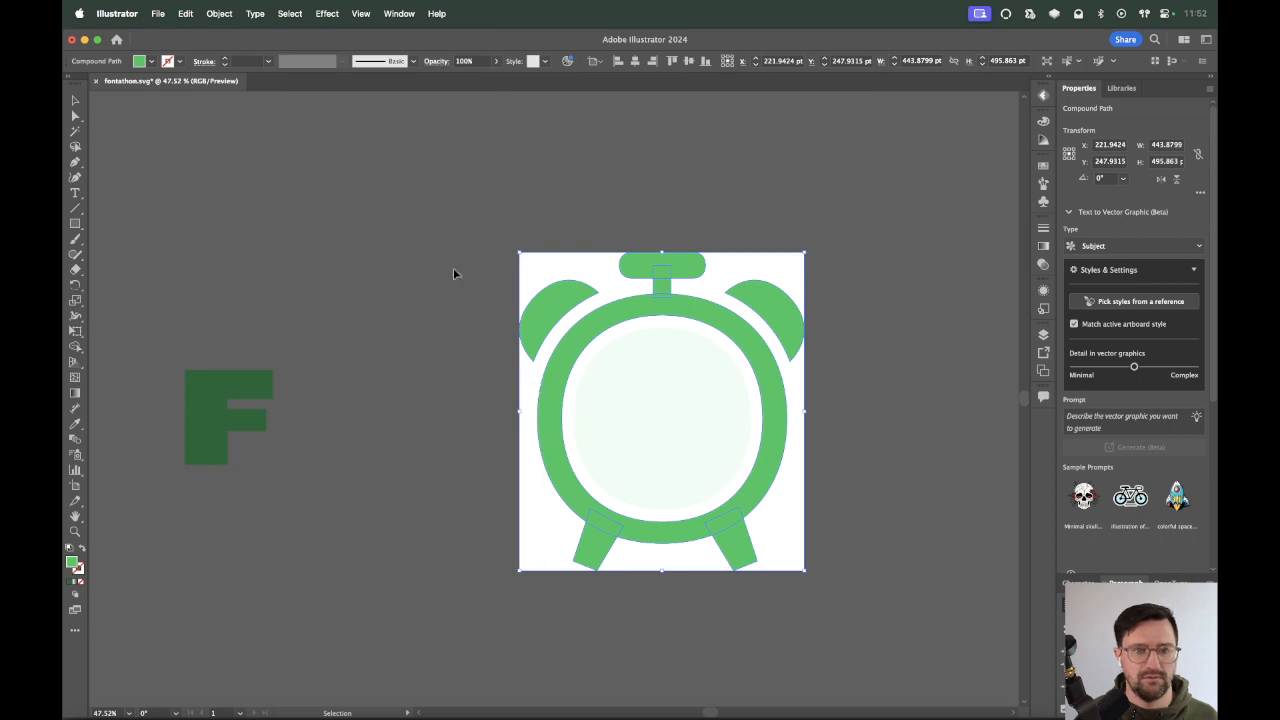
# Show the Pathfinder options and select all parts of the alarm clock without the F.
pyautogui.click(397, 13)
pyautogui.click(455, 560)
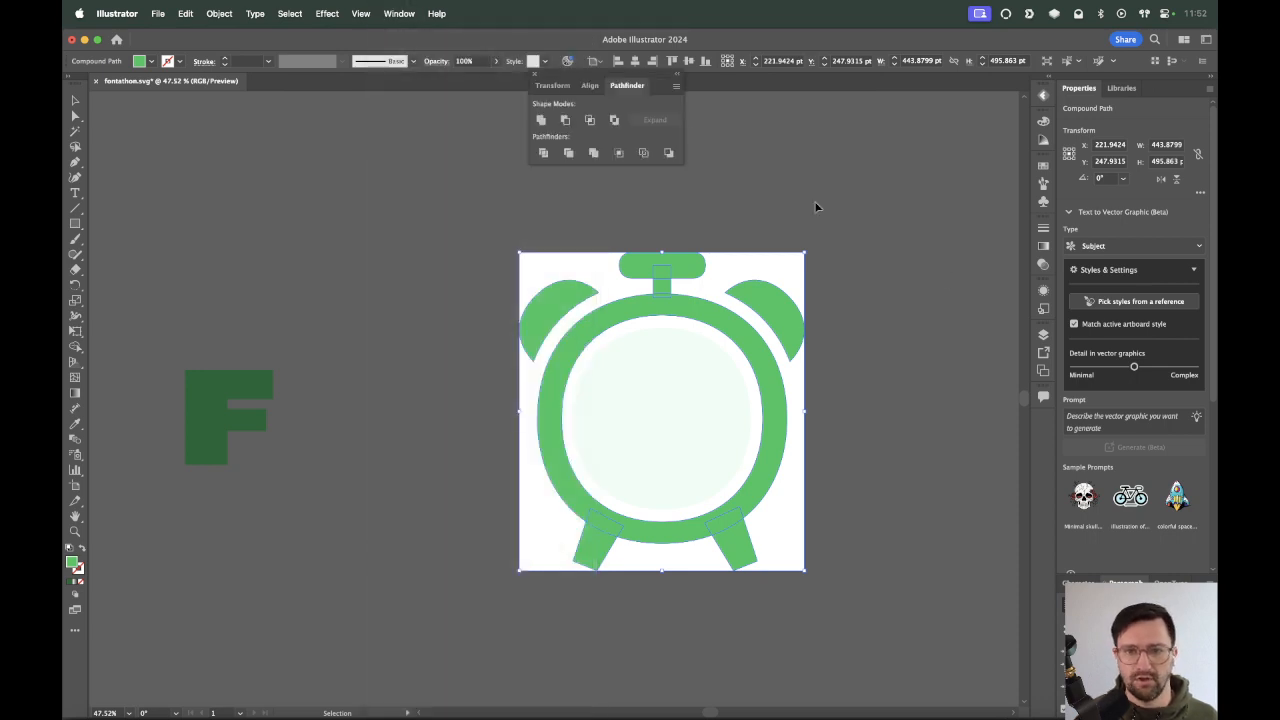
pyautogui.moveTo(858, 210); pyautogui.dragTo(472, 602)
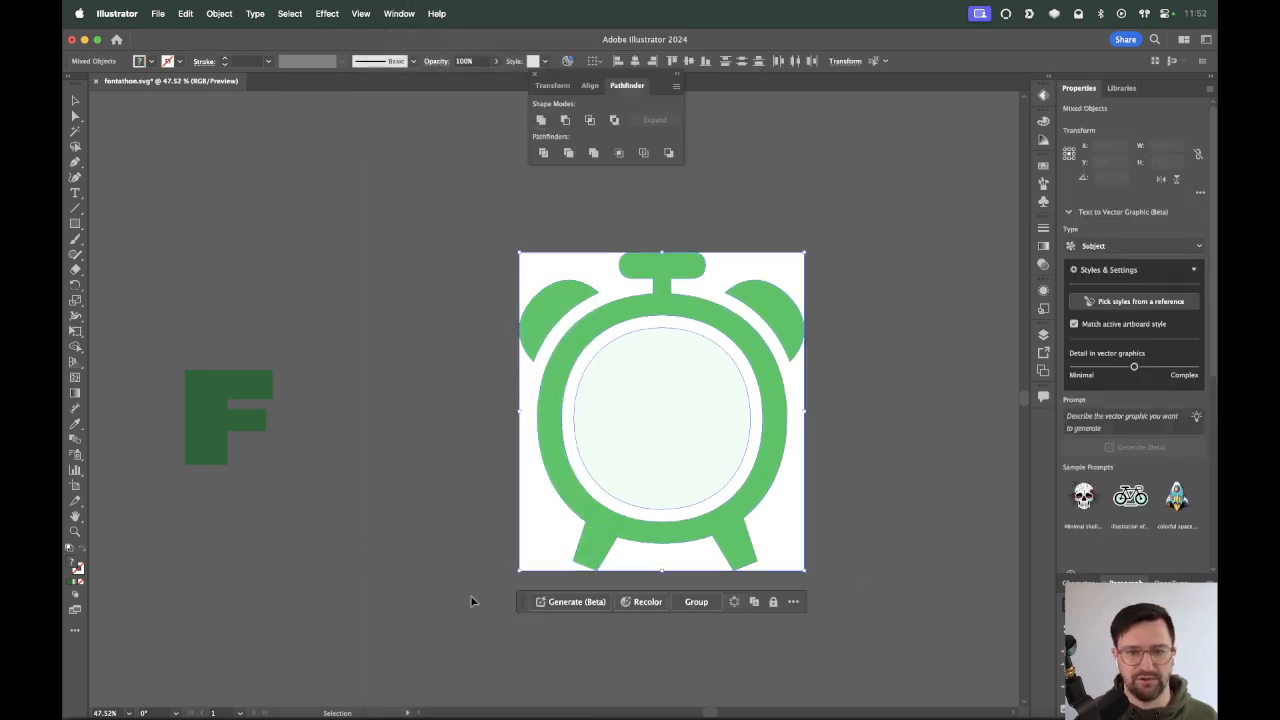
# Switch back to Photoshop with the clock artwork copied and return to DESIGN1.psb.
pyautogui.press('super+Tab')
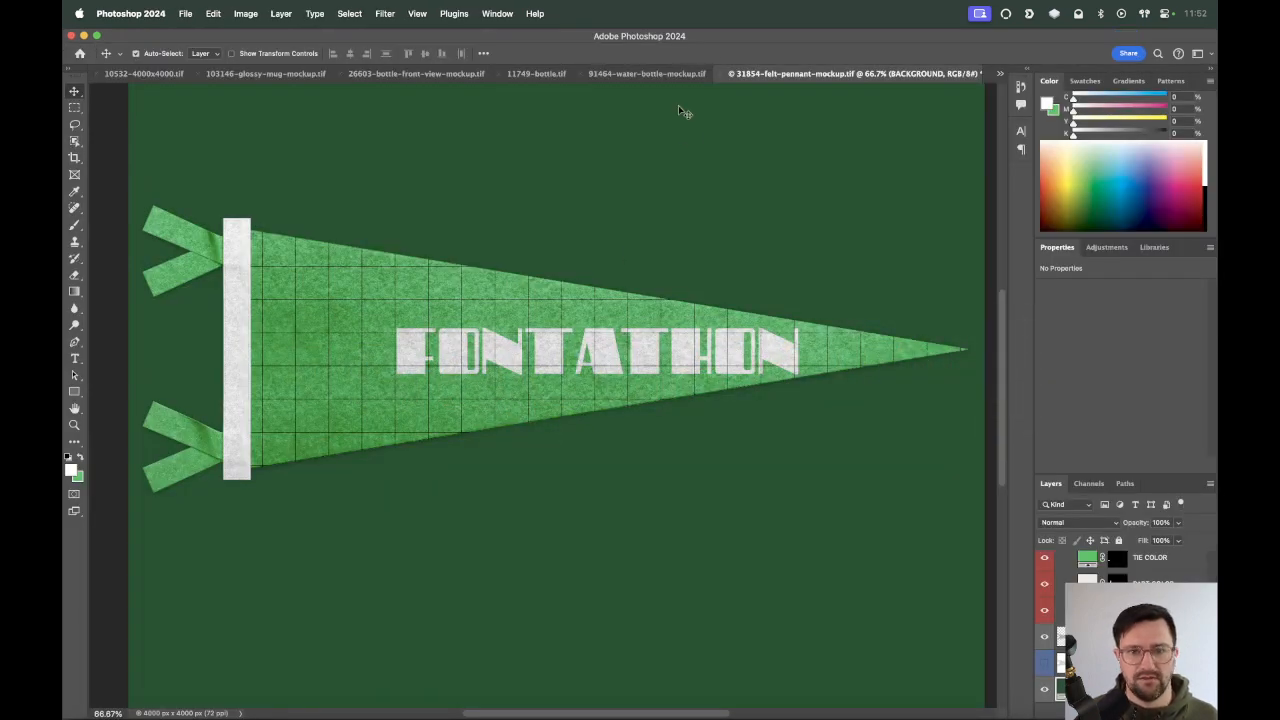
pyautogui.click(680, 74)
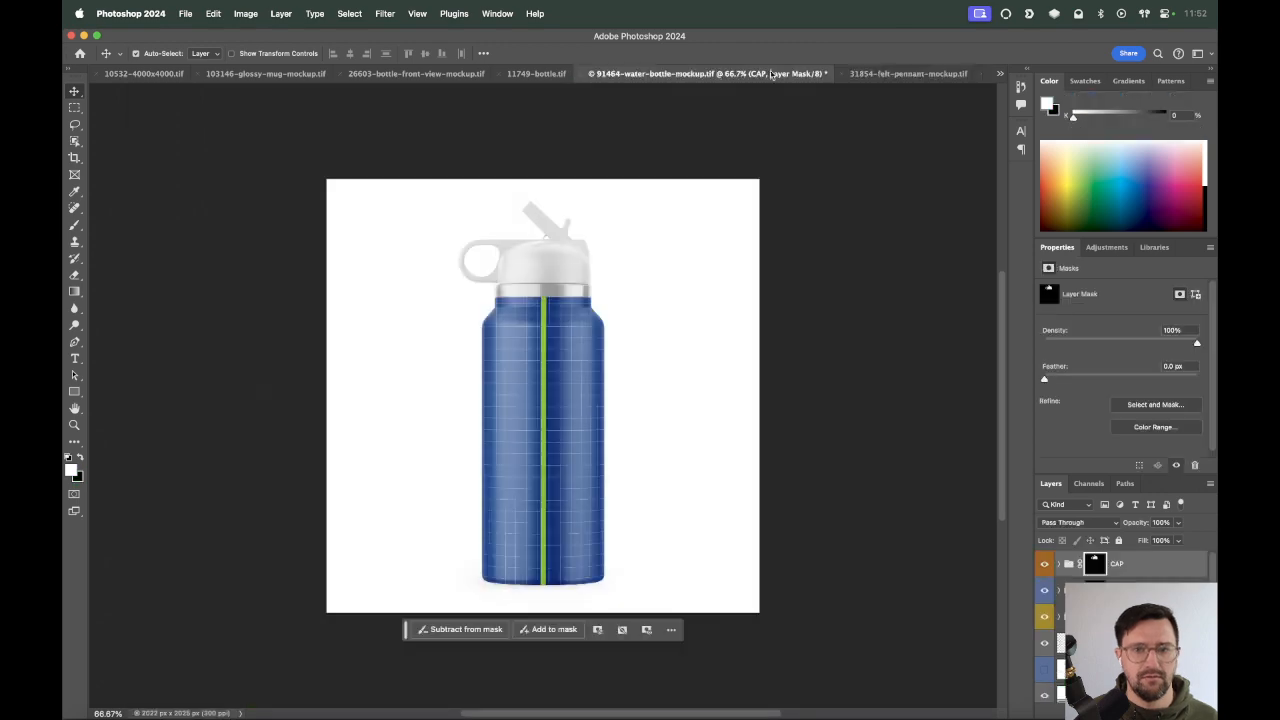
pyautogui.click(908, 74)
pyautogui.click(1000, 73)
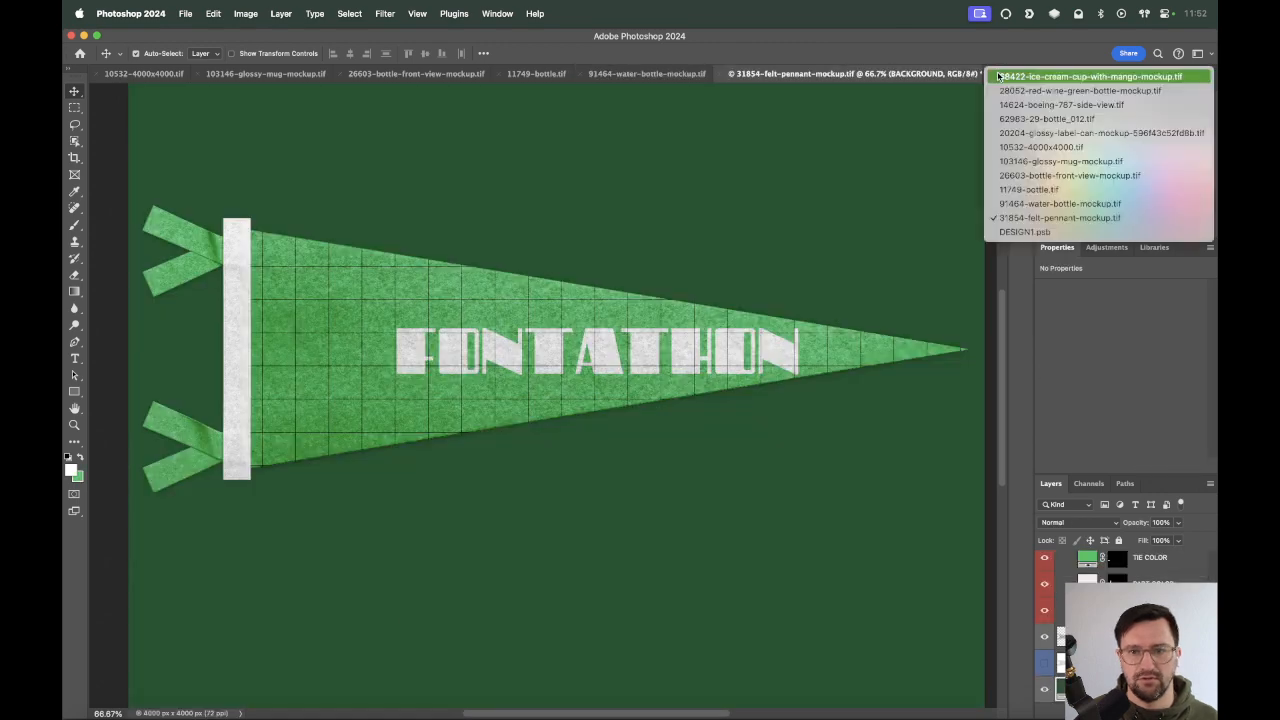
pyautogui.click(1020, 232)
# Try to paste the whole alarm clock as a shape layer, undo it, and try pasting it as layers instead.
pyautogui.press('super+v')
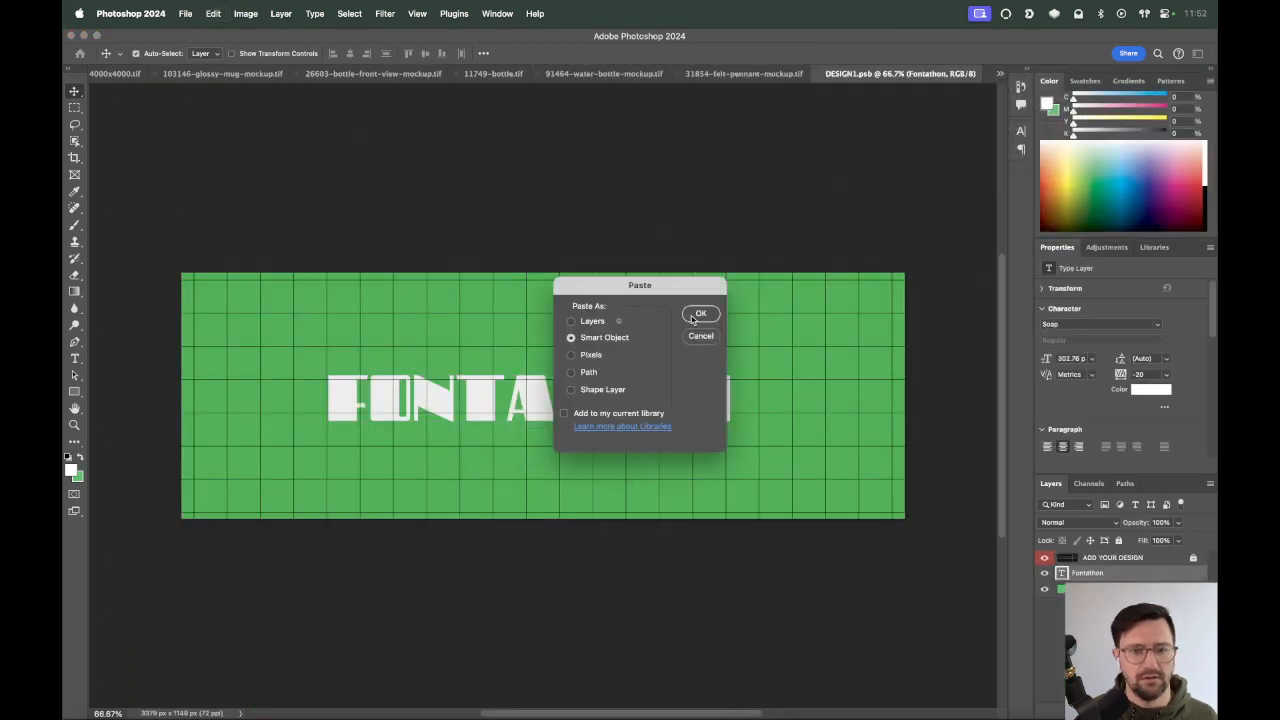
pyautogui.click(597, 392)
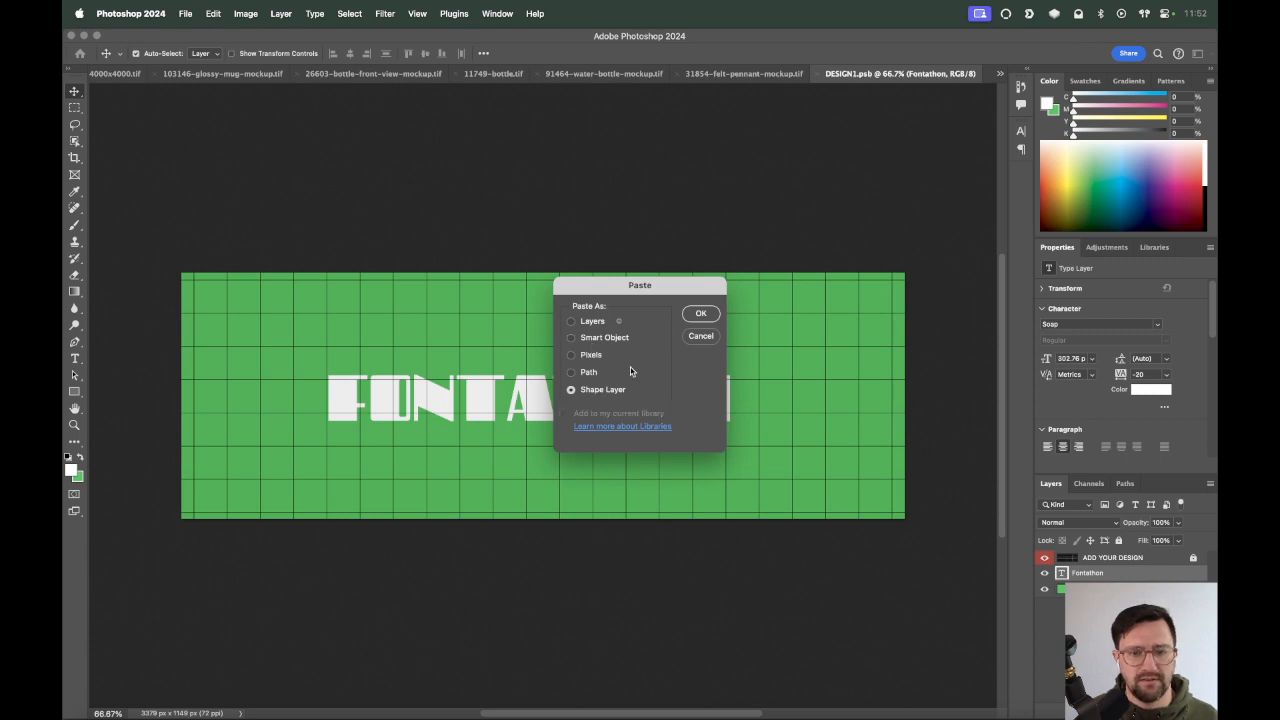
pyautogui.click(701, 314)
pyautogui.press('super+z')
pyautogui.press('super+v')
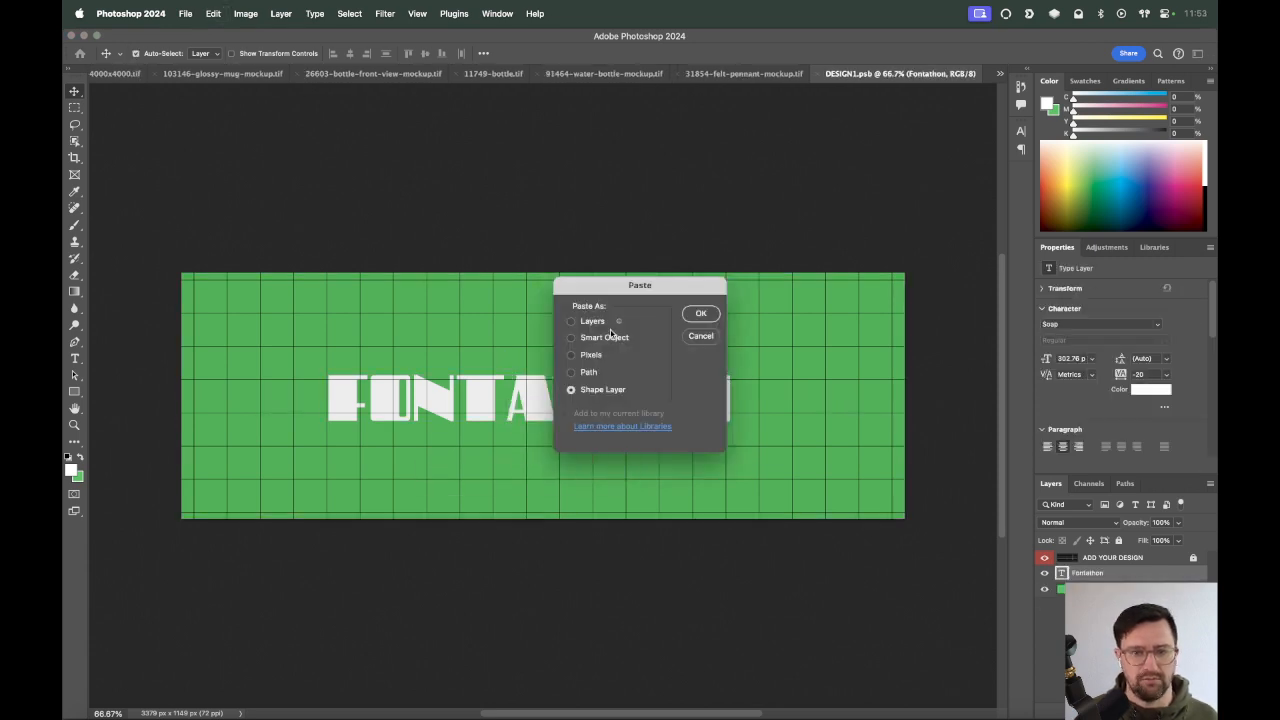
pyautogui.click(592, 325)
pyautogui.click(702, 315)
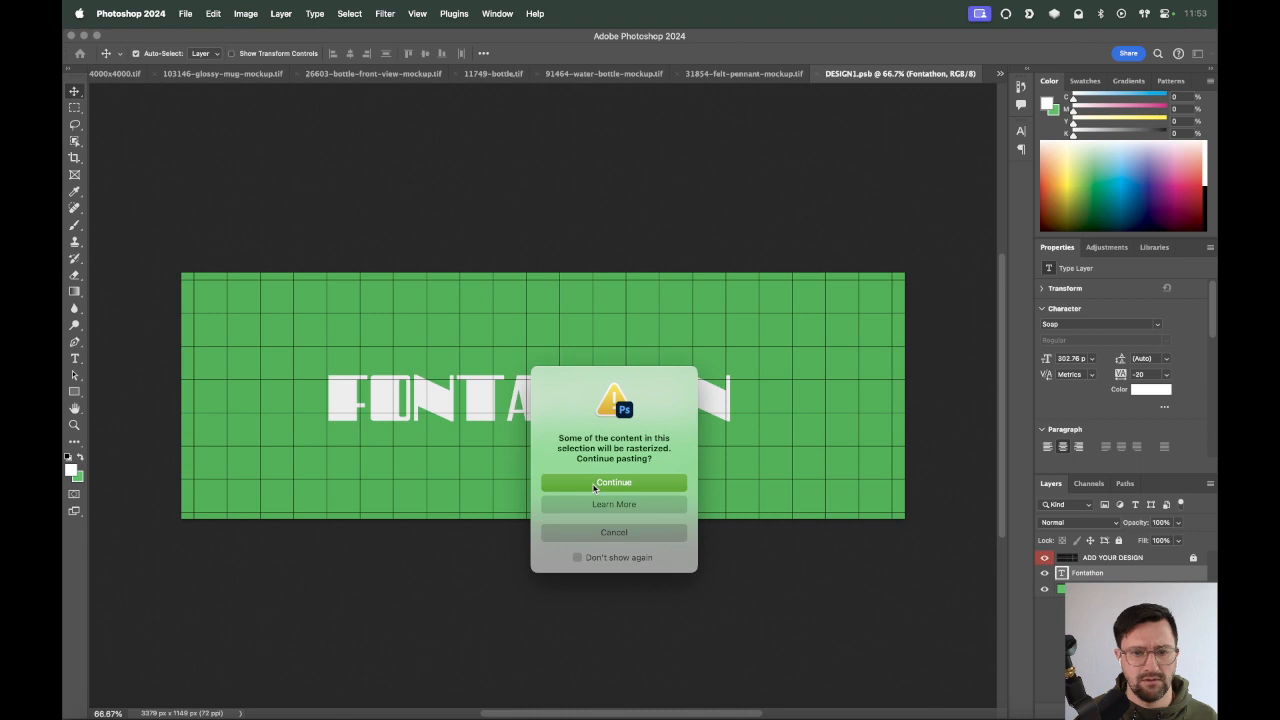
pyautogui.click(596, 539)
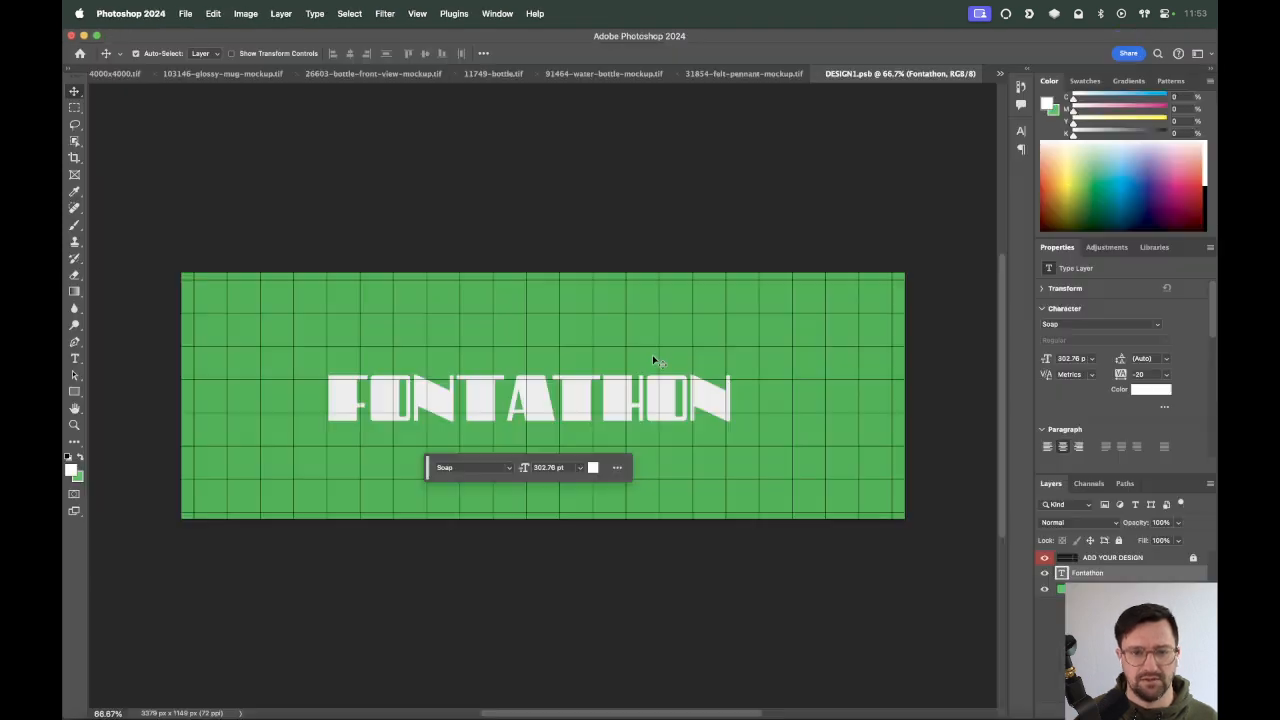
# Paste the alarm clock outline as a shape layer and the round clock face from Illustrator as a second shape layer.
pyautogui.press('super+v')
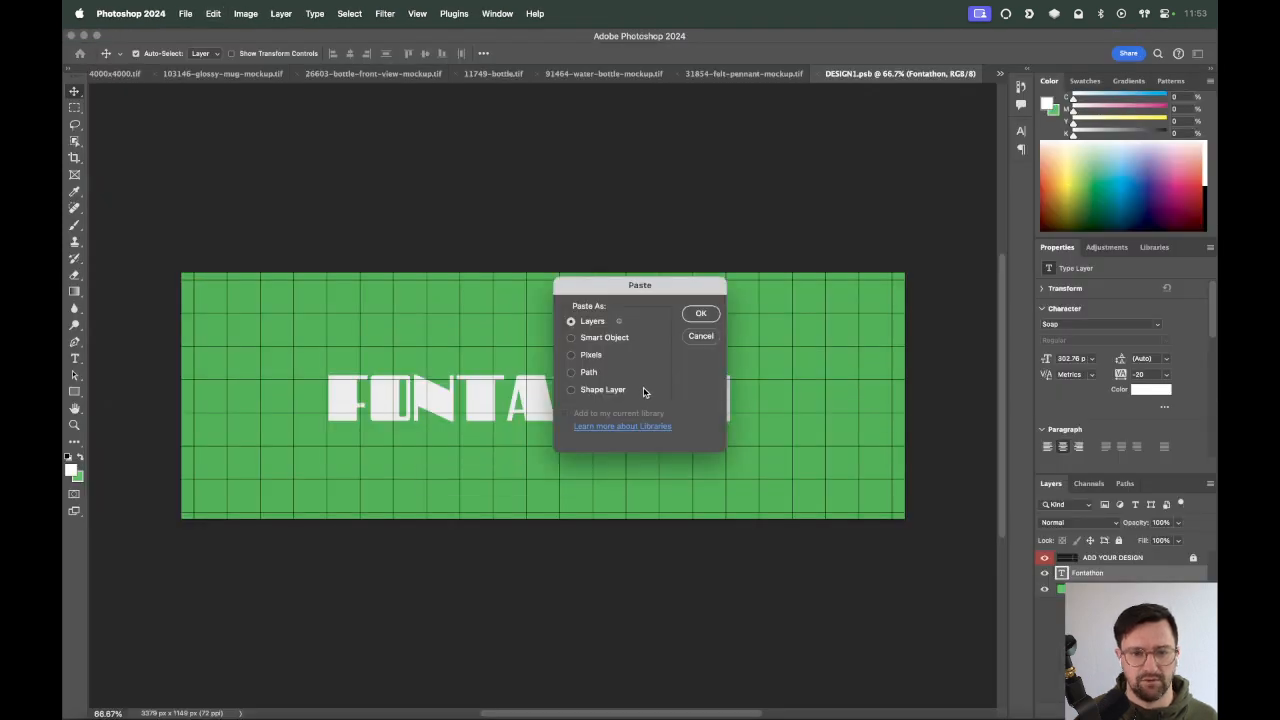
pyautogui.click(598, 390)
pyautogui.click(700, 313)
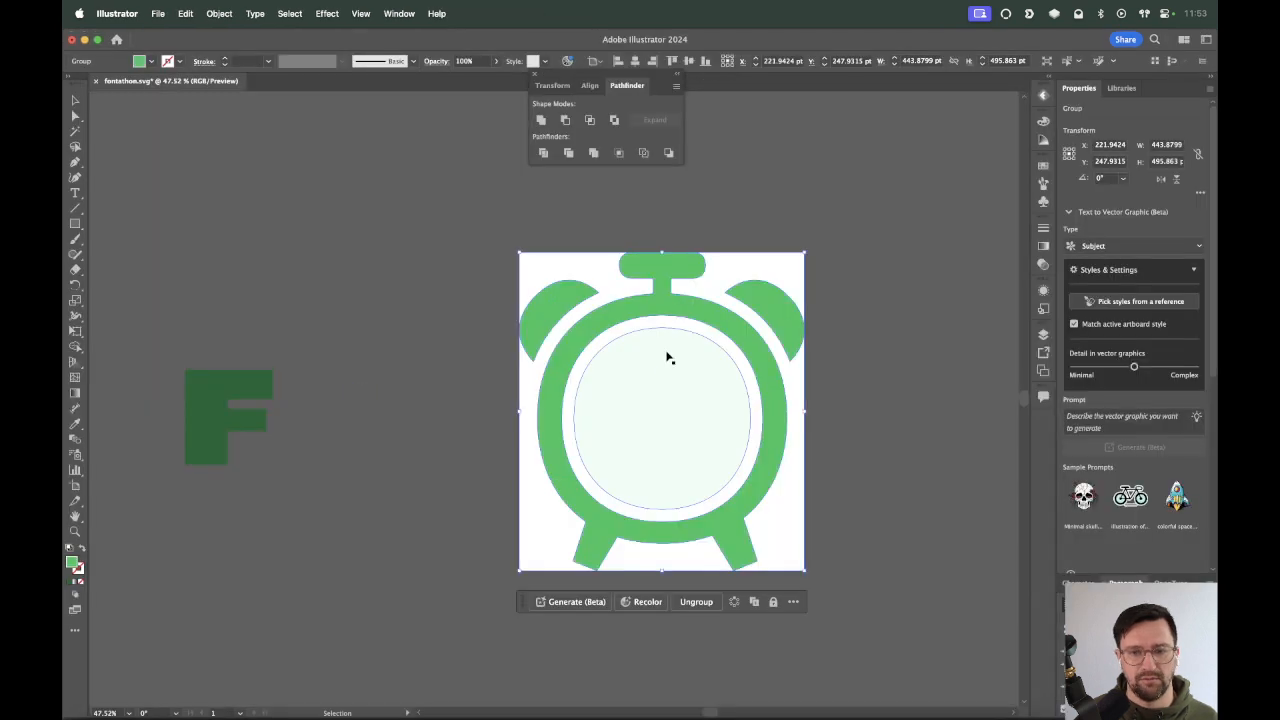
pyautogui.click(644, 403)
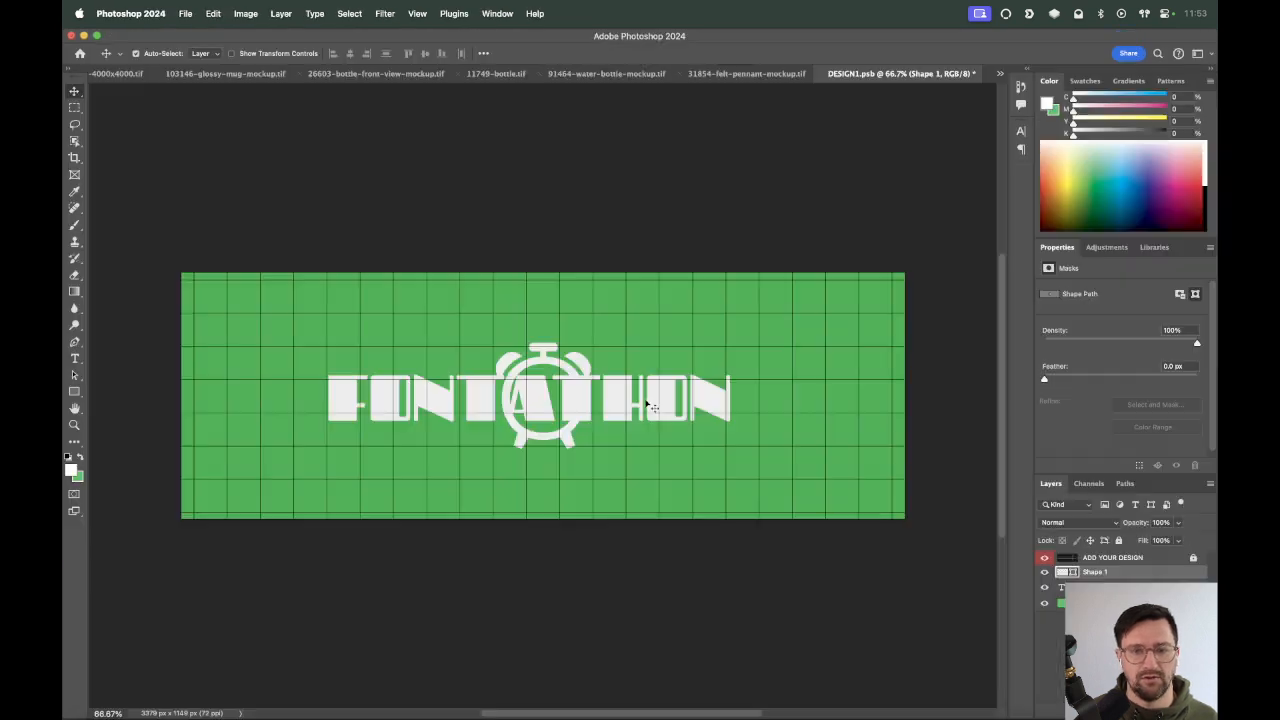
pyautogui.press('super+v')
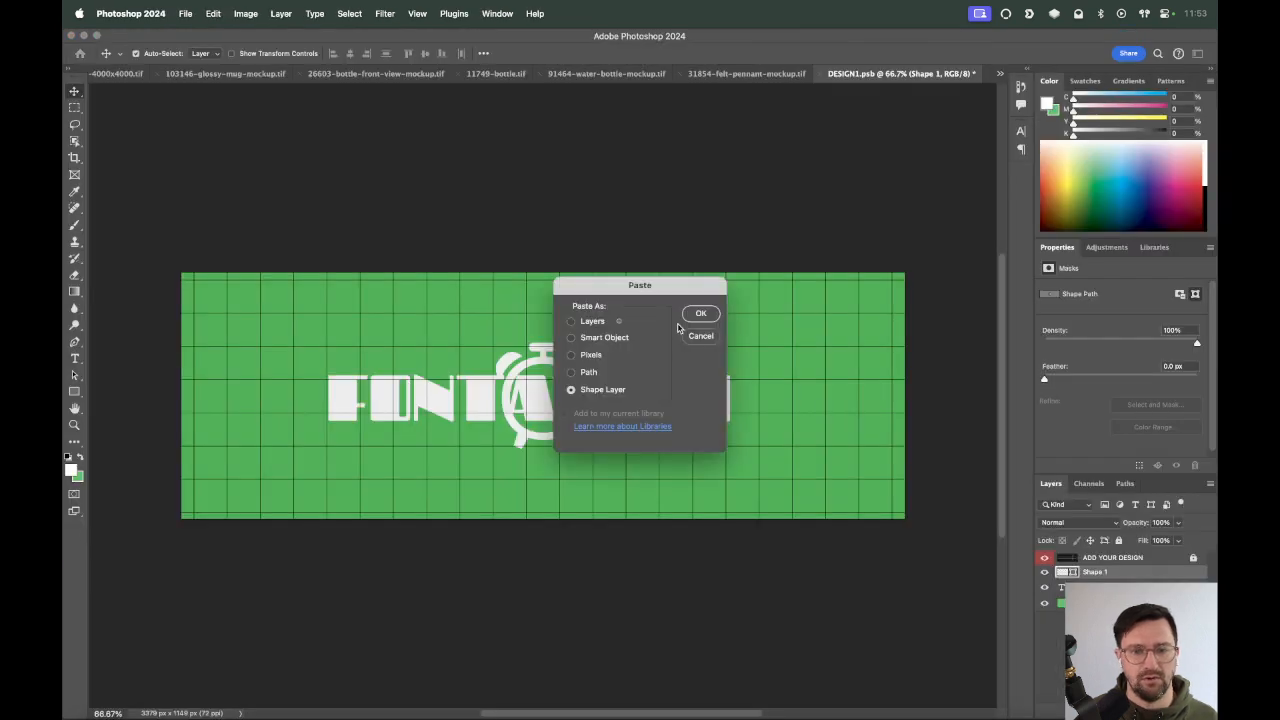
pyautogui.click(700, 314)
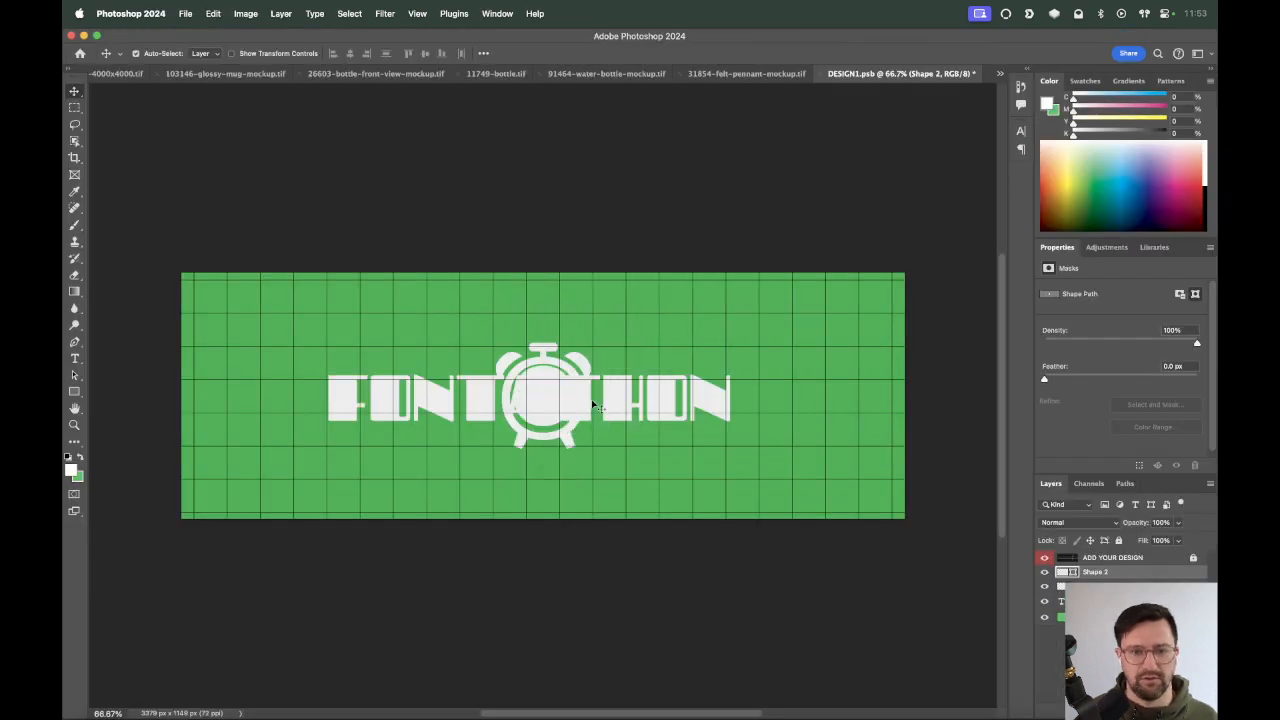
# Hide the Fontathon text layer and select the clock face's Shape 2 layer.
pyautogui.click(1043, 588)
pyautogui.click(1043, 588)
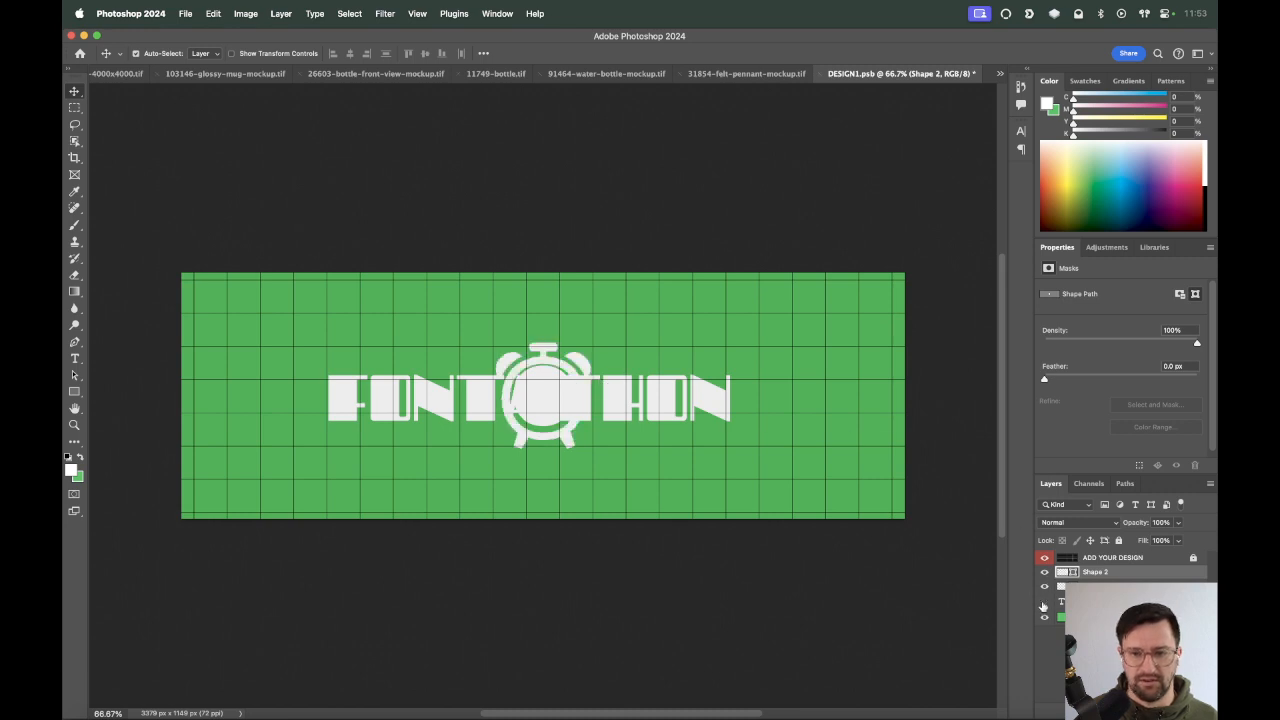
pyautogui.click(1043, 603)
pyautogui.press('z')
pyautogui.moveTo(631, 343); pyautogui.dragTo(402, 508)
pyautogui.press('v')
pyautogui.rightClick(543, 391)
pyautogui.click(557, 401)
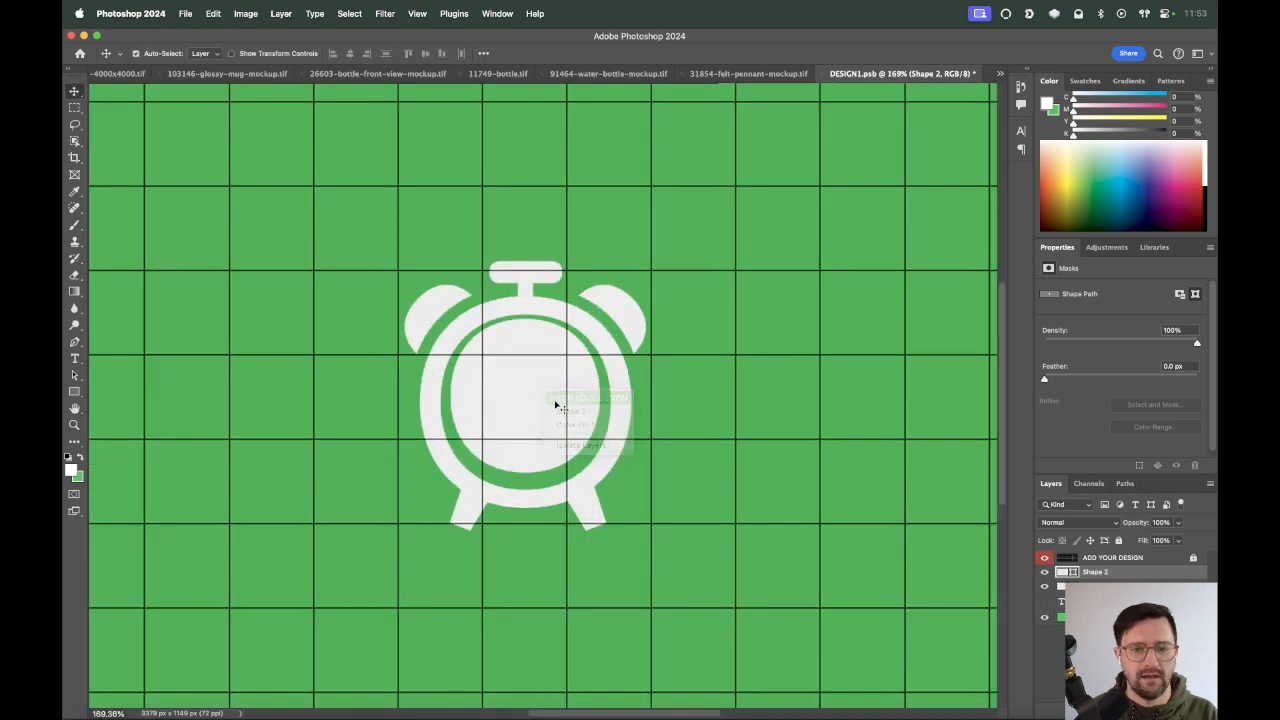
pyautogui.click(1113, 573)
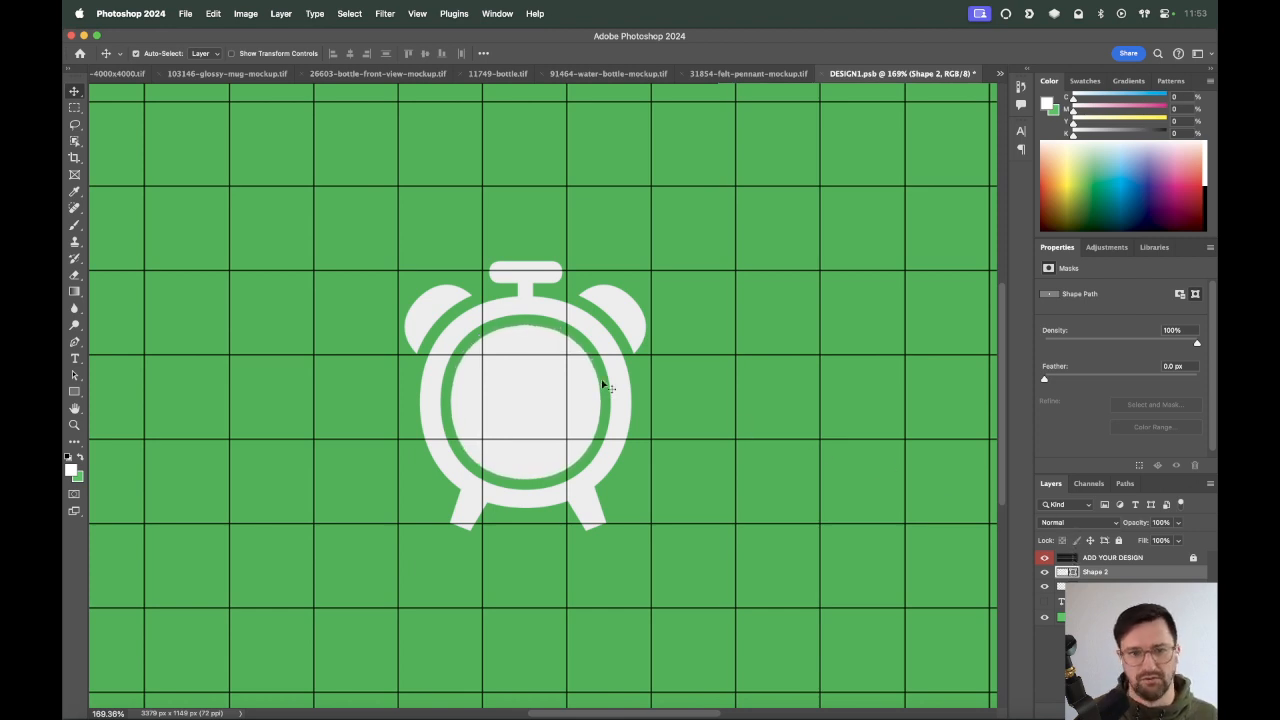
# Compare the pasted clock with the original artwork in Illustrator and return to the full pennant design in Photoshop.
pyautogui.press('super+Tab')
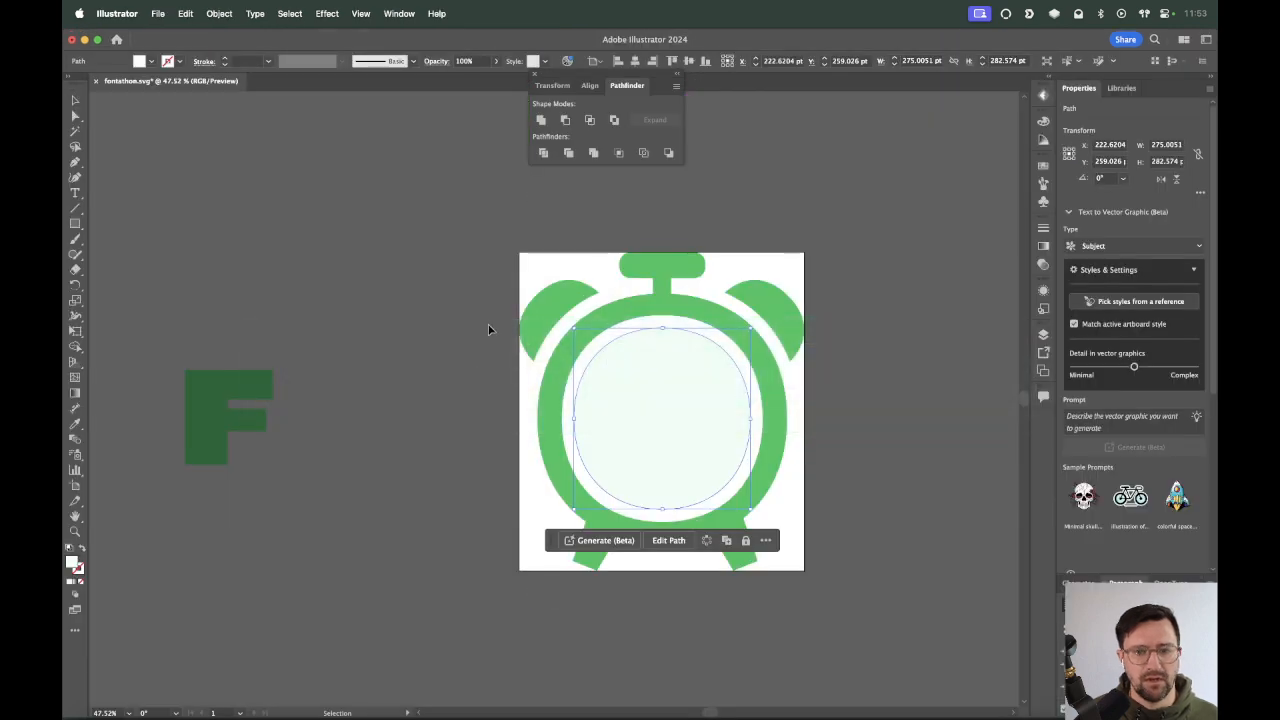
pyautogui.click(502, 320)
pyautogui.press('super+Tab')
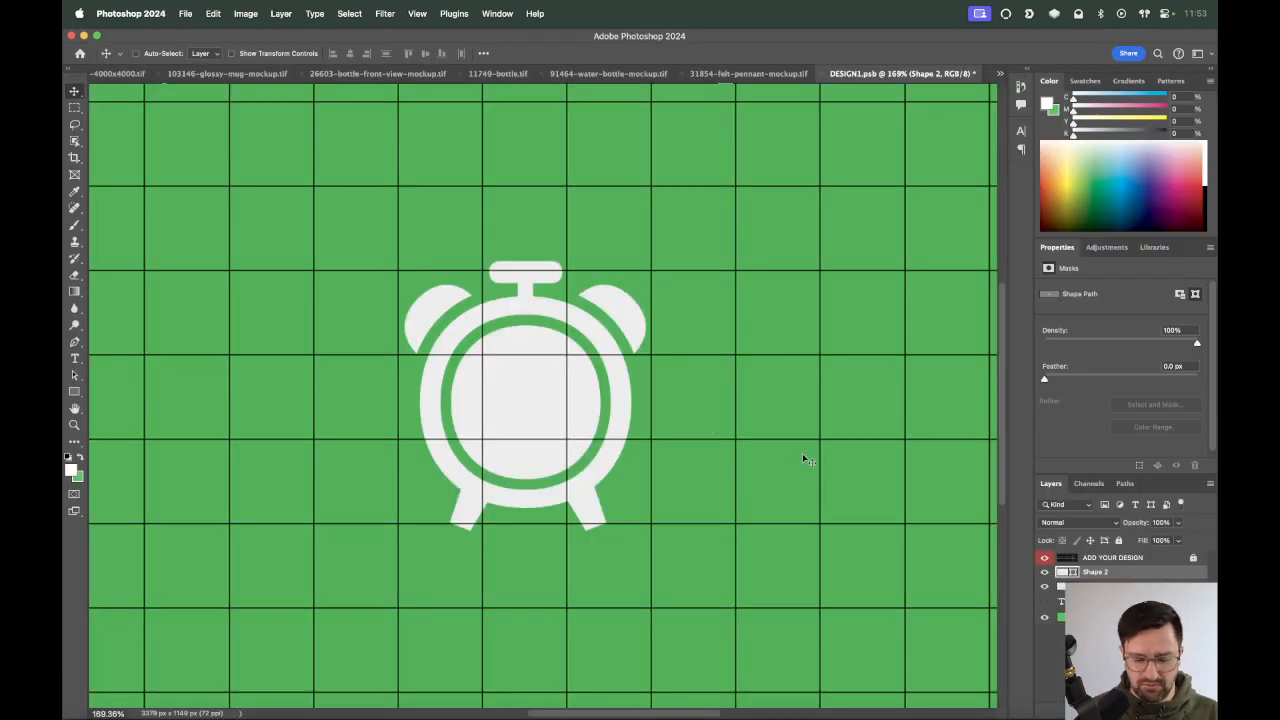
pyautogui.press('super+minus')
pyautogui.press('super+minus')
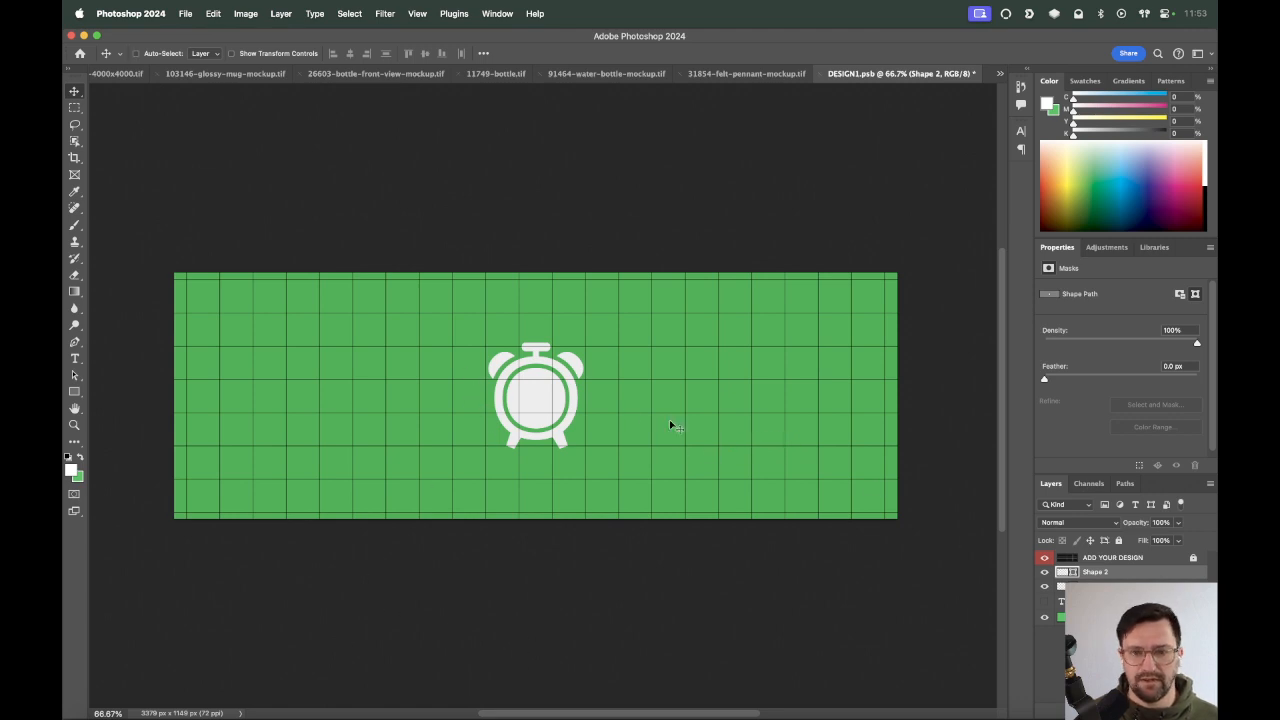
# Copy the green 900 colour from the Tailwind palette in DuckDuckGo and apply it to the alarm clock outline layer in Photoshop.
pyautogui.press('super+Tab')
pyautogui.press('super+Tab')
pyautogui.press('super+Tab')
pyautogui.press('super+Tab')
pyautogui.press('super+Tab')
pyautogui.press('super+Tab')
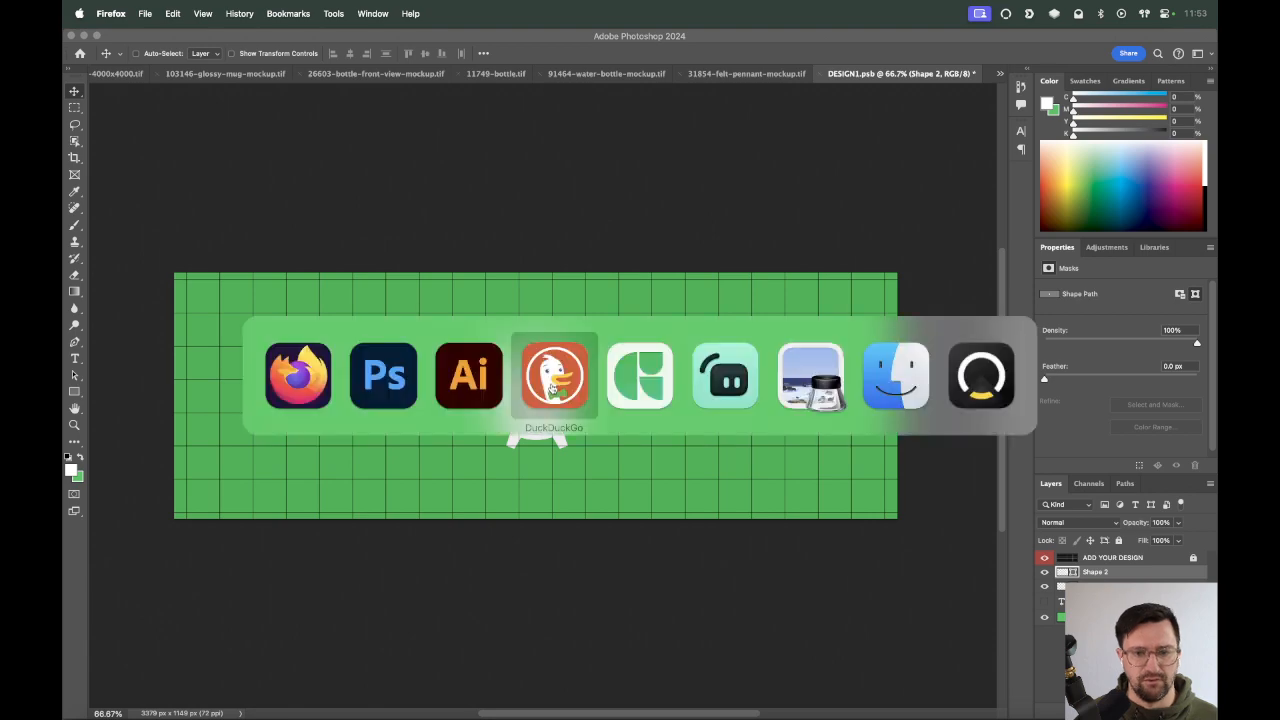
pyautogui.click(780, 460)
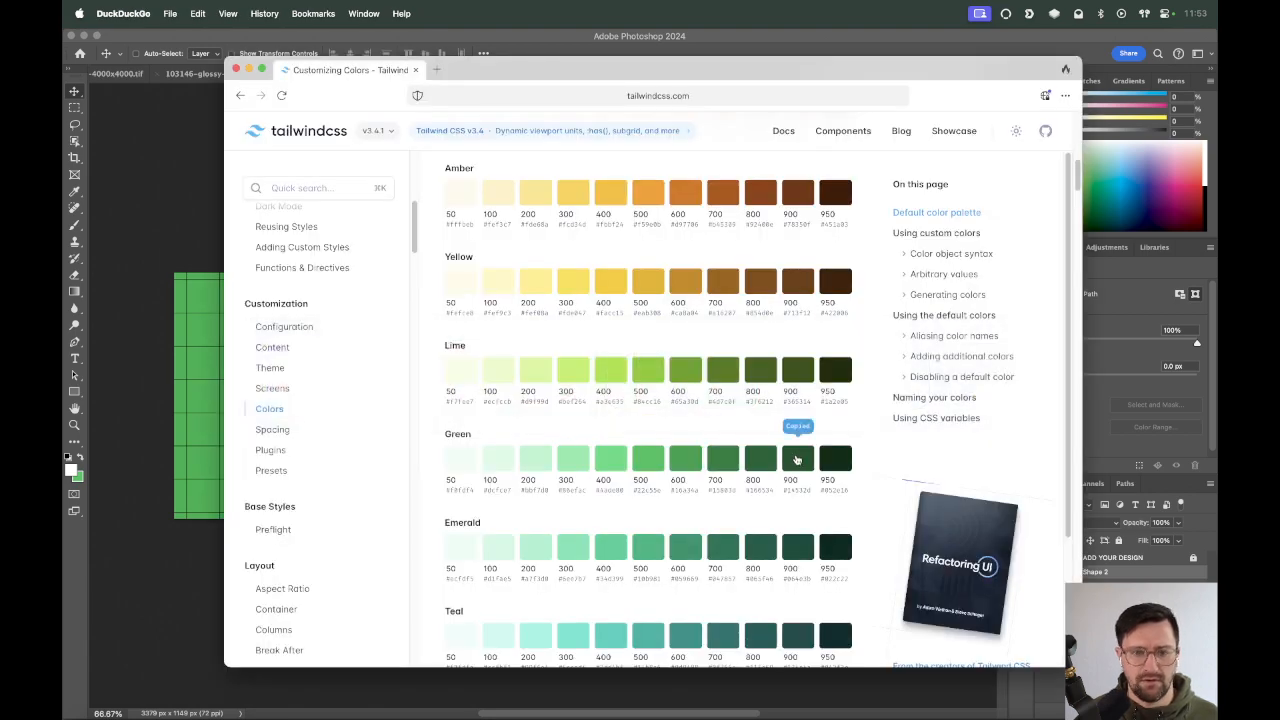
pyautogui.click(1190, 317)
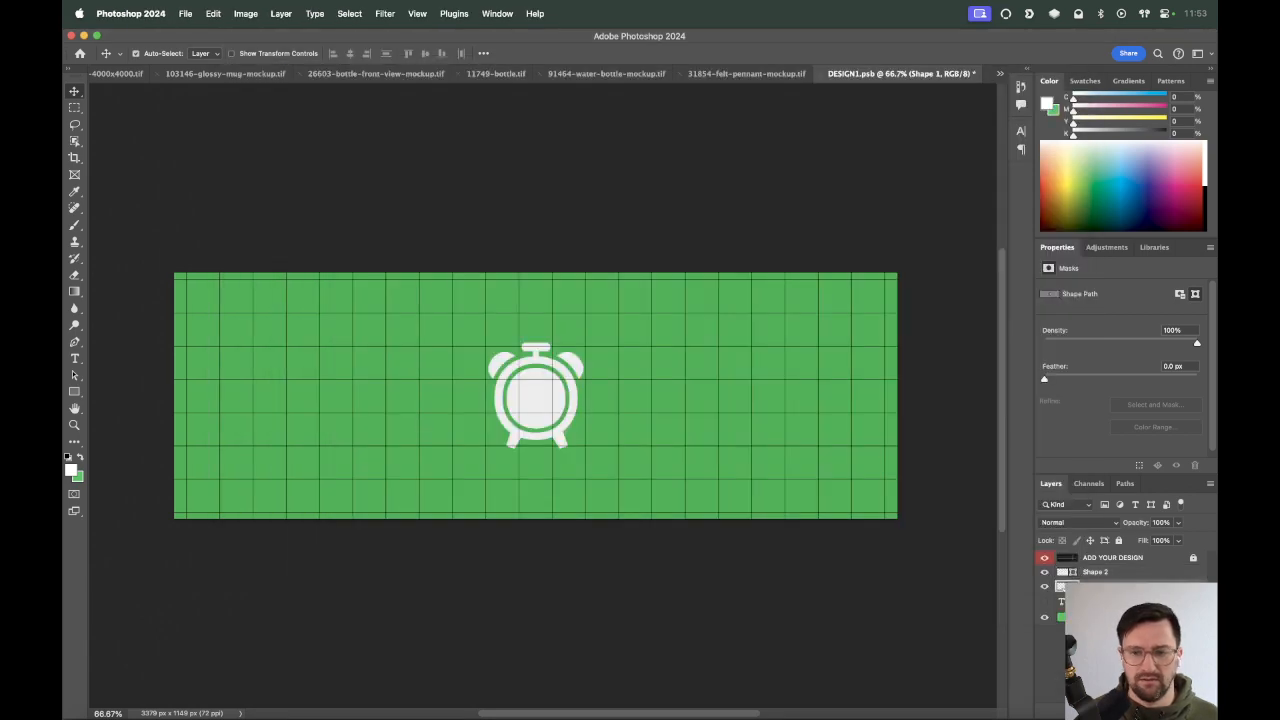
pyautogui.doubleClick(1063, 587)
pyautogui.press('super+v')
pyautogui.click(767, 279)
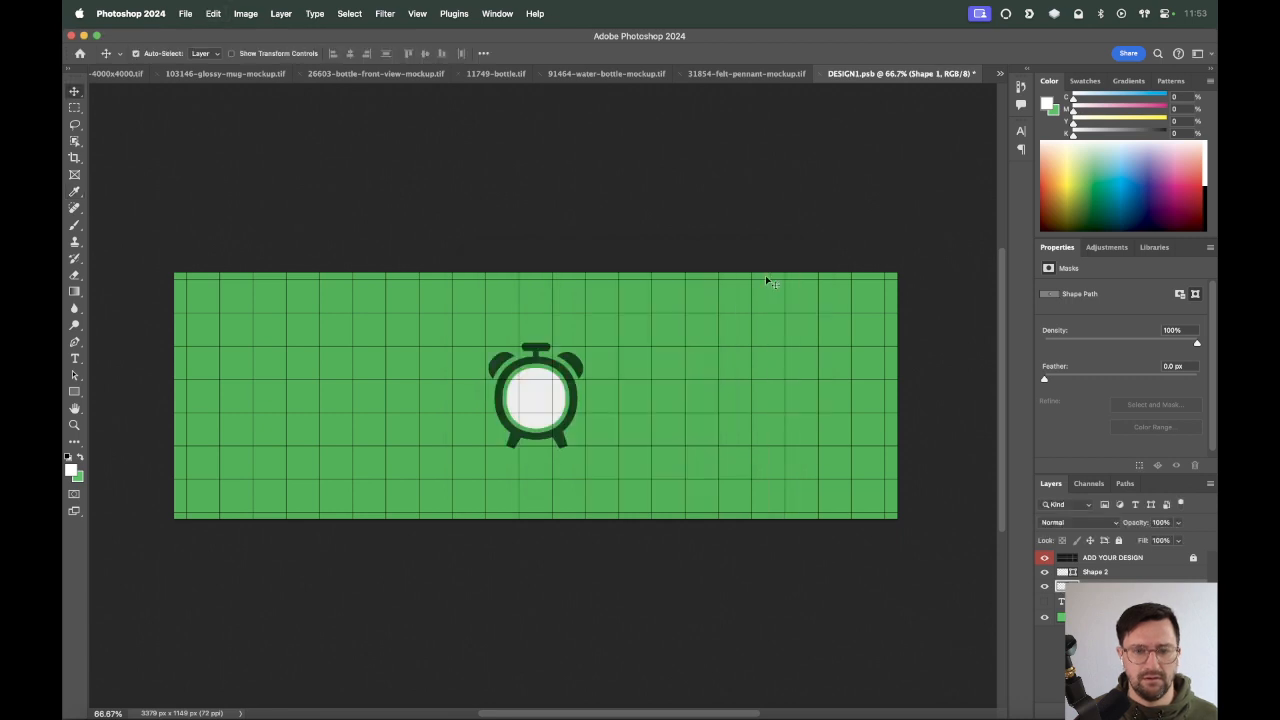
# Copy the green 200 colour from the Tailwind palette and apply it to the clock face's Shape 2 layer.
pyautogui.press('super+Tab')
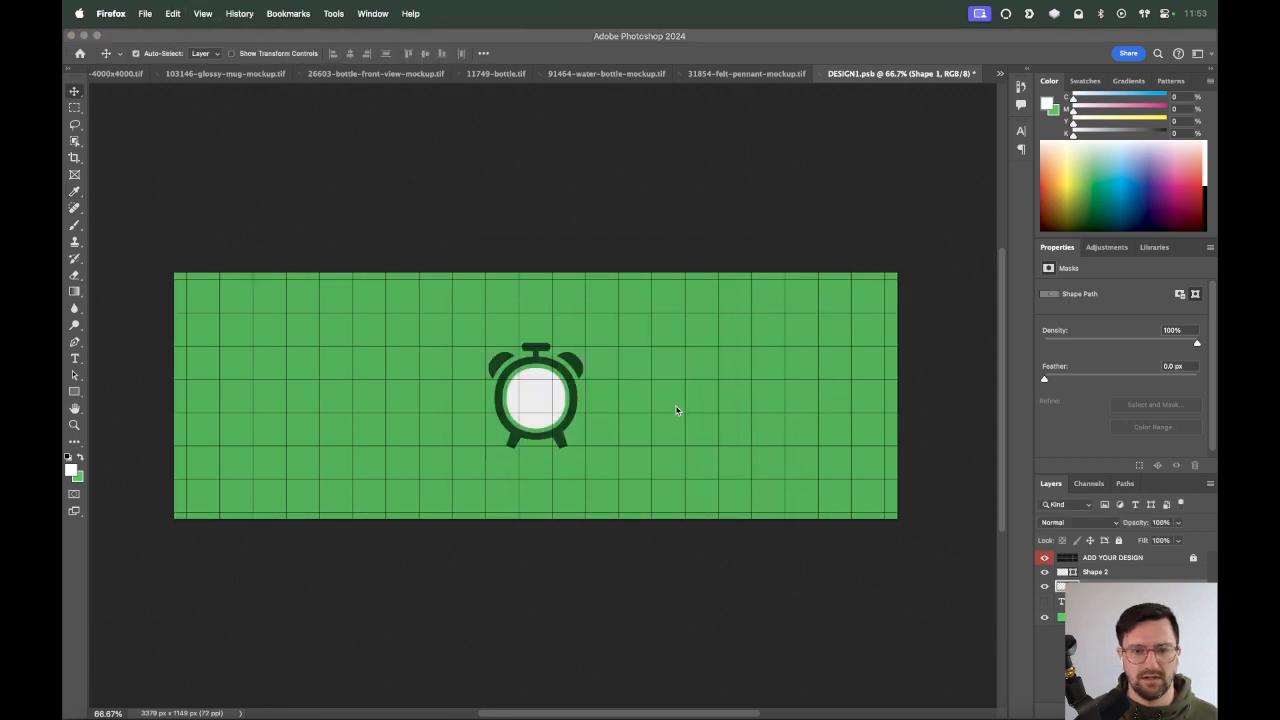
pyautogui.press('super+Tab')
pyautogui.click(460, 380)
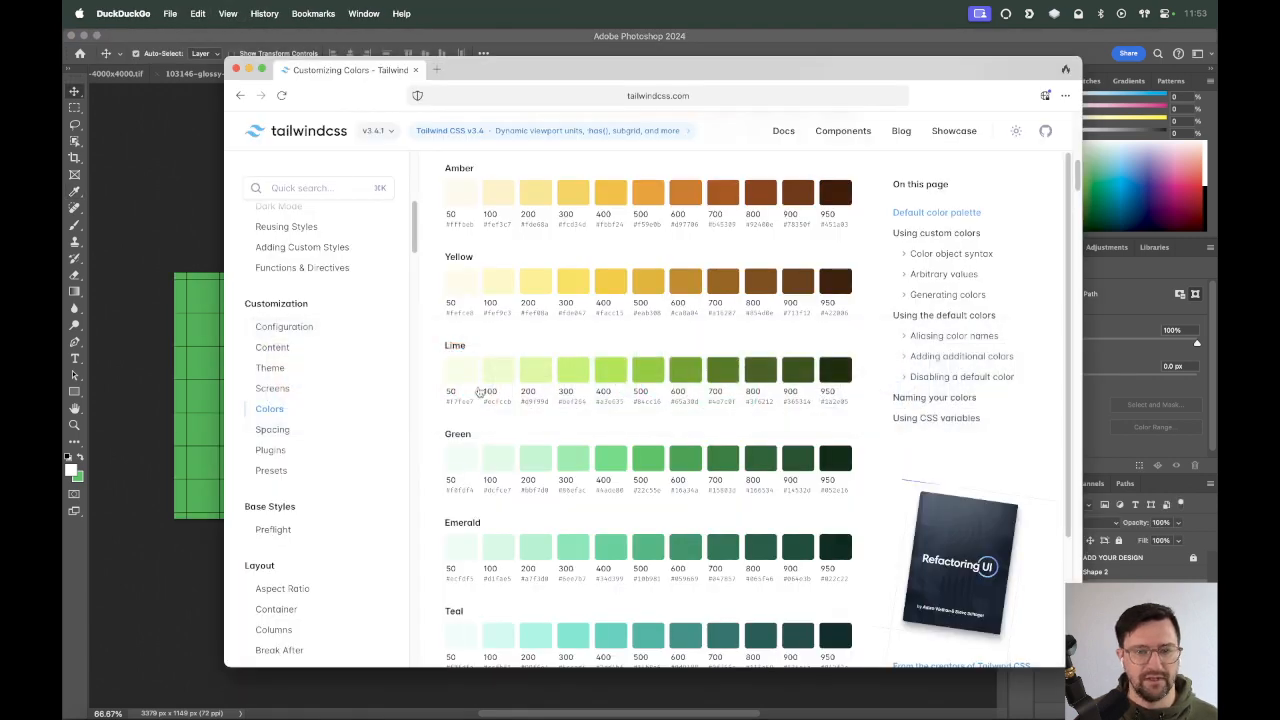
pyautogui.click(499, 466)
pyautogui.press('super+Tab')
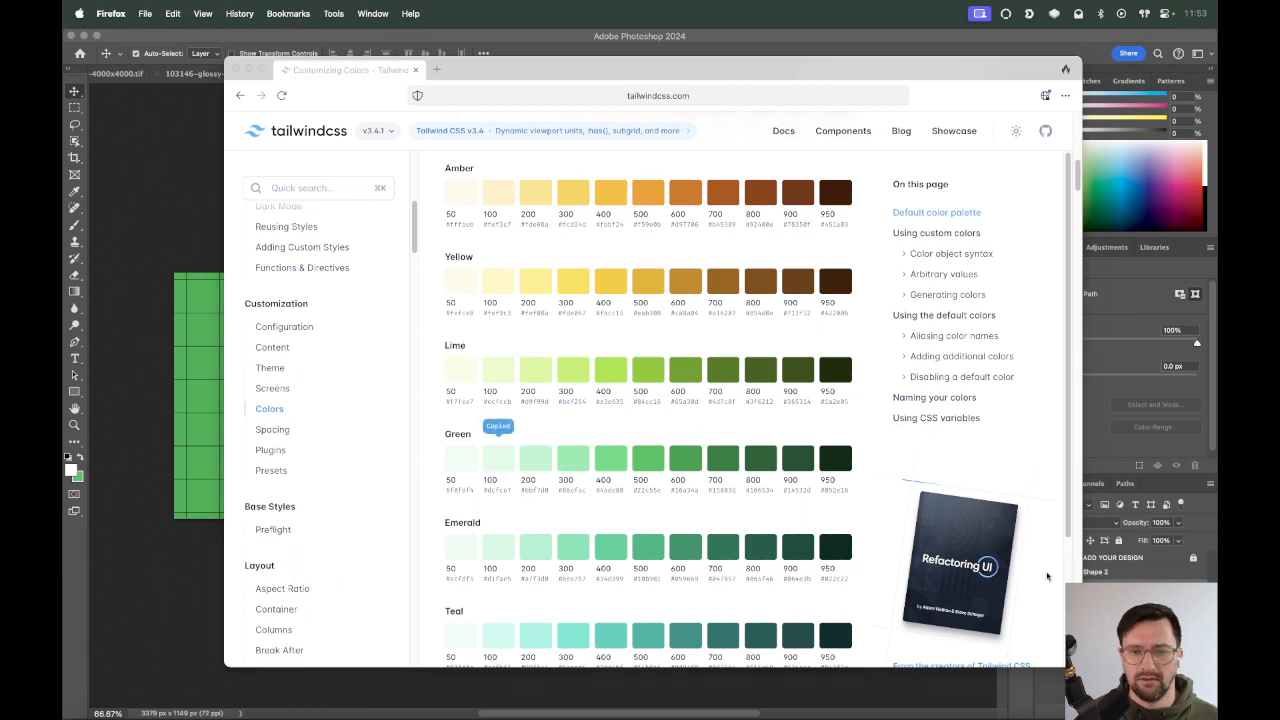
pyautogui.press('super+Tab')
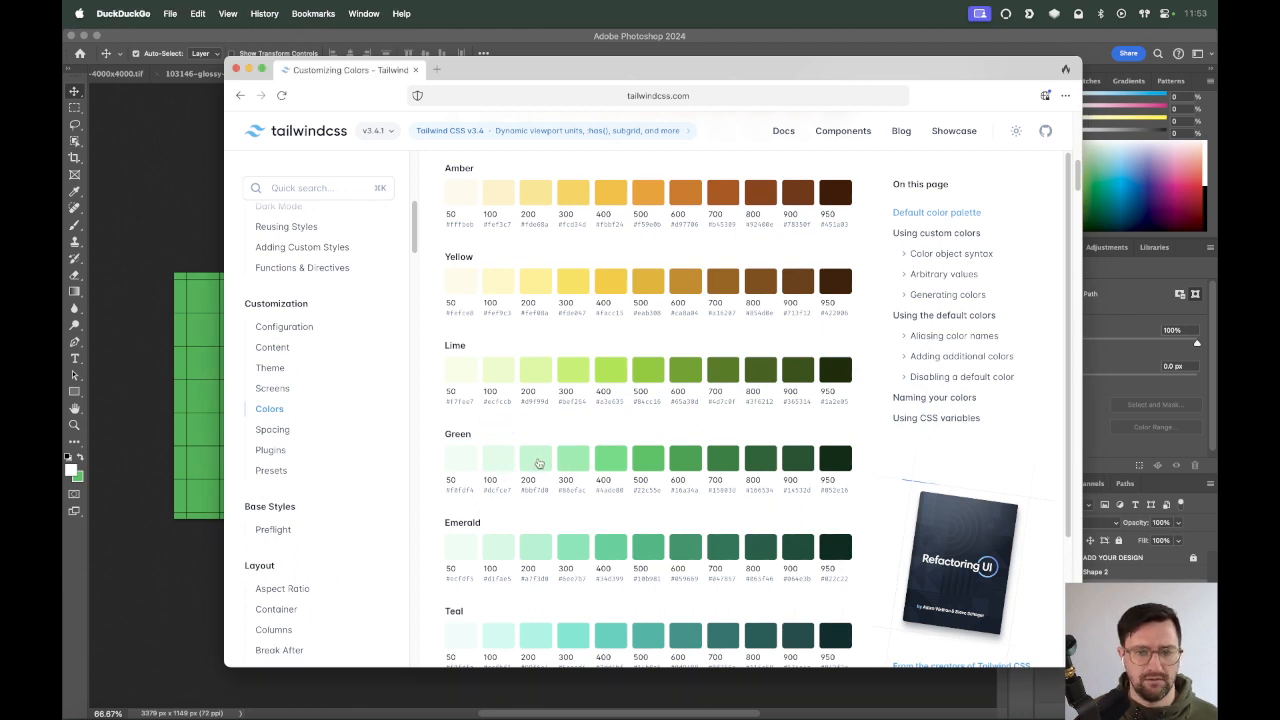
pyautogui.click(538, 463)
pyautogui.click(150, 607)
pyautogui.doubleClick(1064, 571)
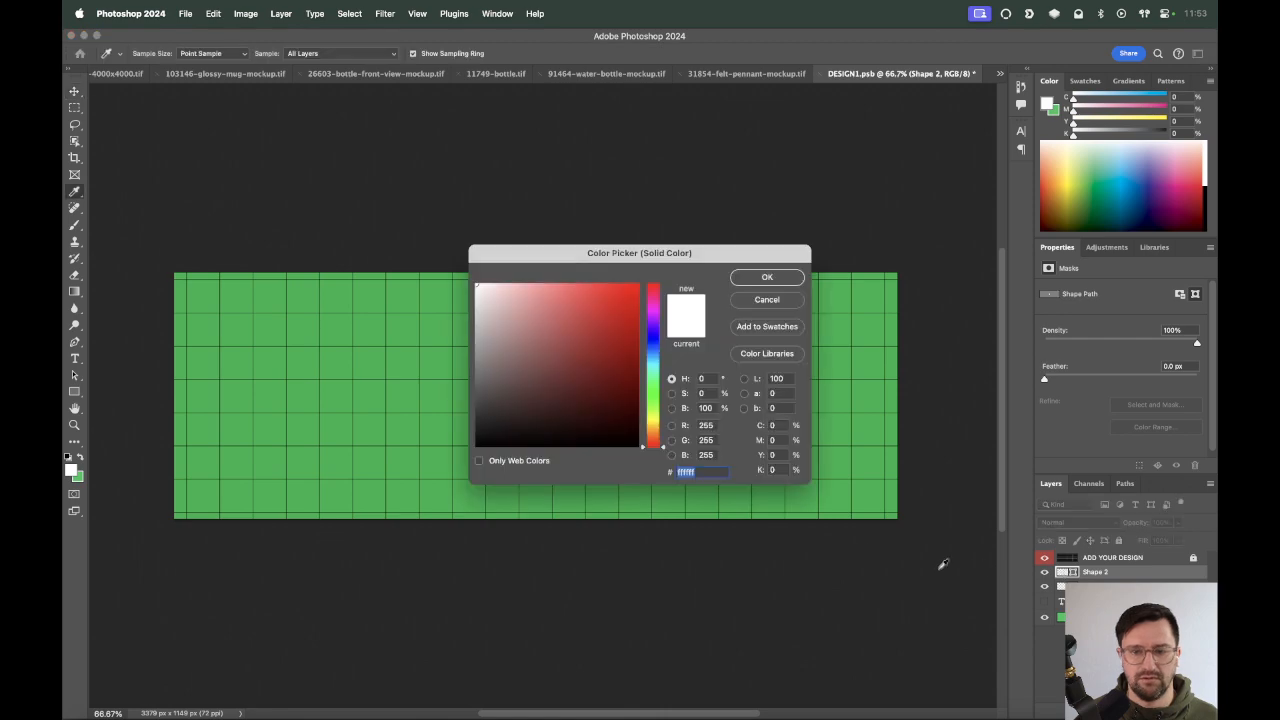
pyautogui.press('super+v')
pyautogui.click(768, 277)
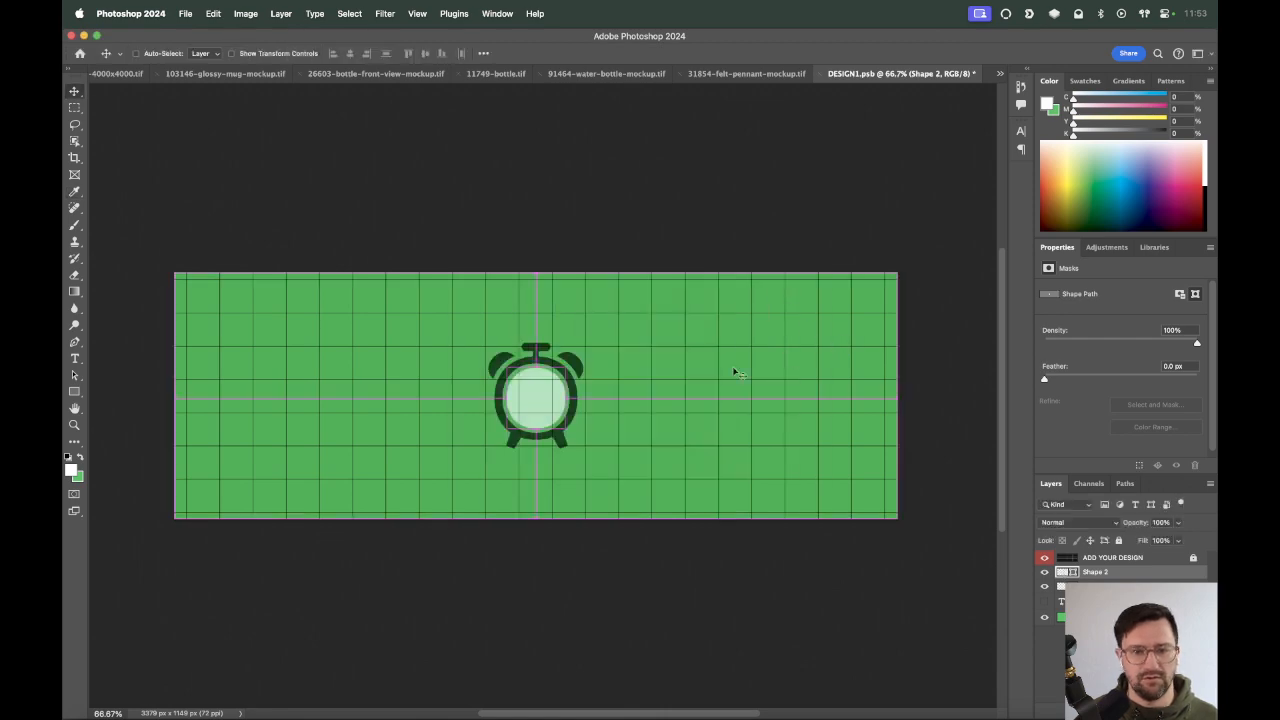
# Recolour the clock face's Shape 2 layer with the green 100 colour copied from the Tailwind palette.
pyautogui.press('super+Tab')
pyautogui.click(500, 463)
pyautogui.press('super+Tab')
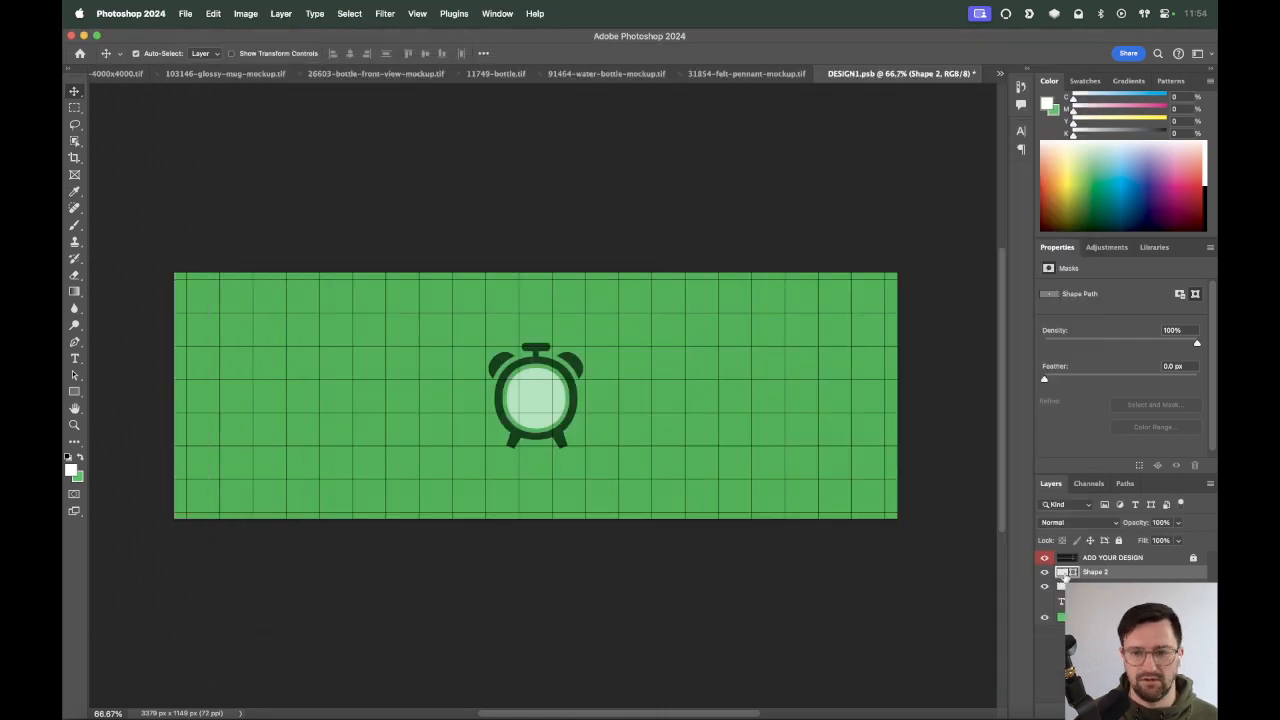
pyautogui.doubleClick(1064, 571)
pyautogui.press('super+v')
pyautogui.press('Return')
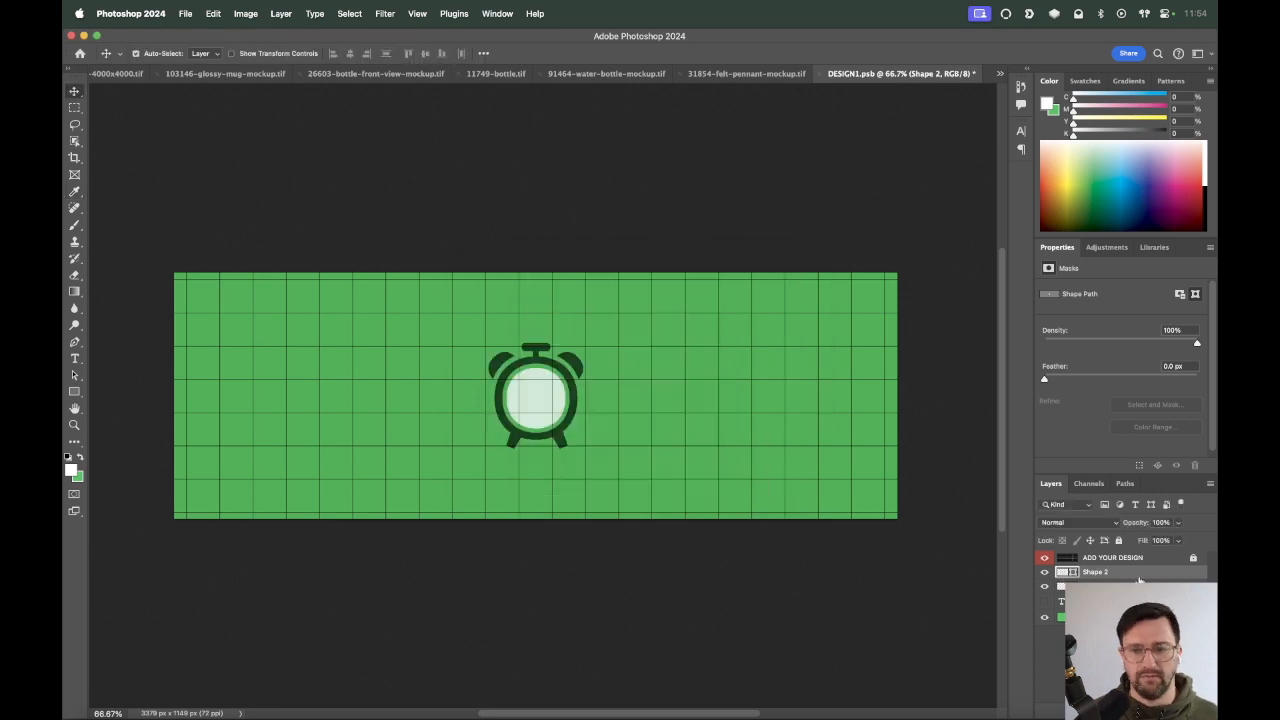
# Enlarge the alarm clock, move it to the left end of the pennant design, and show the Fontathon text layer again.
pyautogui.press('super+t')
pyautogui.moveTo(585, 397); pyautogui.dragTo(419, 411)
pyautogui.press('Return')
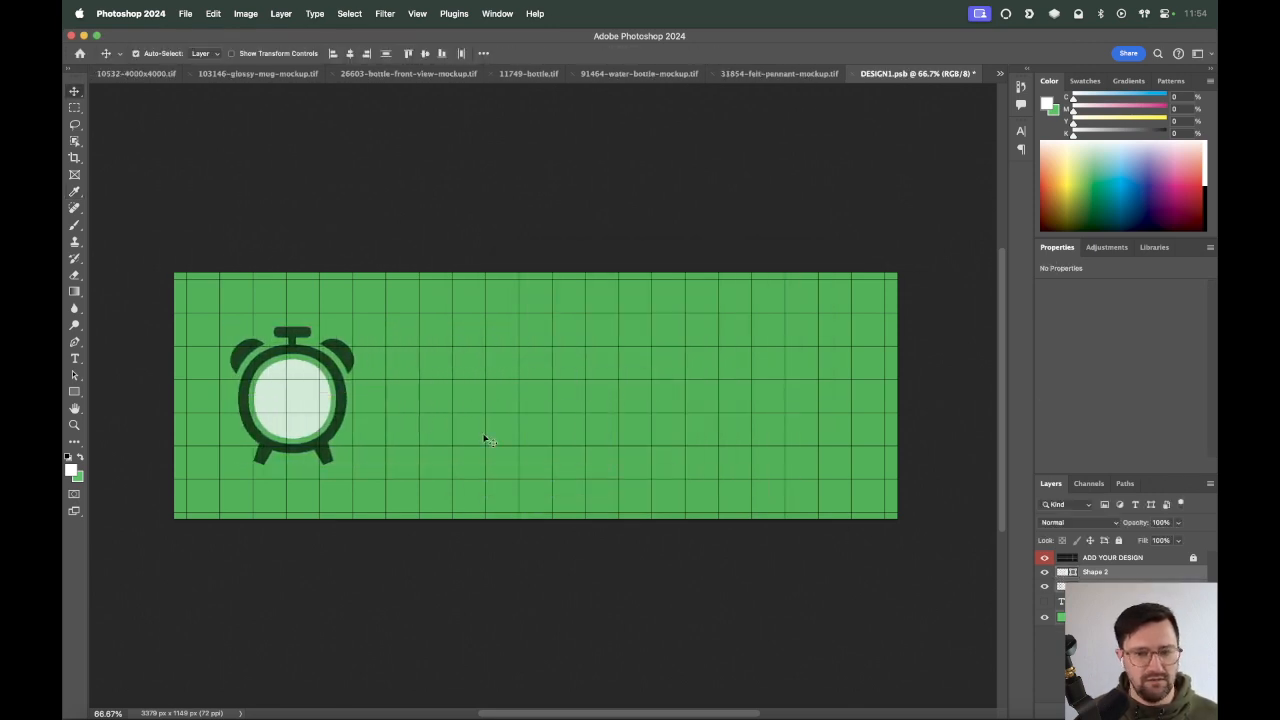
pyautogui.click(1045, 601)
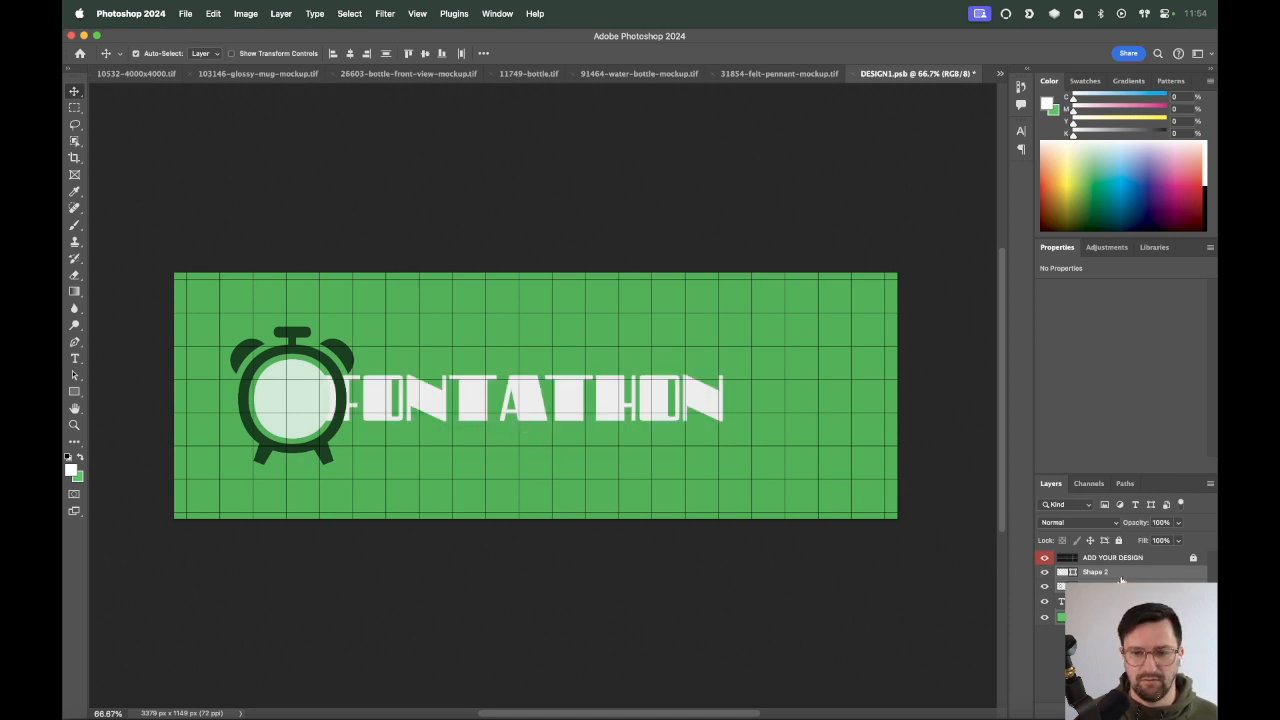
# Group the two clock shape layers and scale the group down just left of the Fontathon text.
pyautogui.press('super+g')
pyautogui.press('super+z')
pyautogui.click(1096, 573)
pyautogui.keyDown('shift'); pyautogui.click(1096, 589); pyautogui.keyUp('shift')
pyautogui.press('super+g')
pyautogui.press('super+t')
pyautogui.moveTo(354, 396); pyautogui.dragTo(295, 411)
pyautogui.press('super+Return')
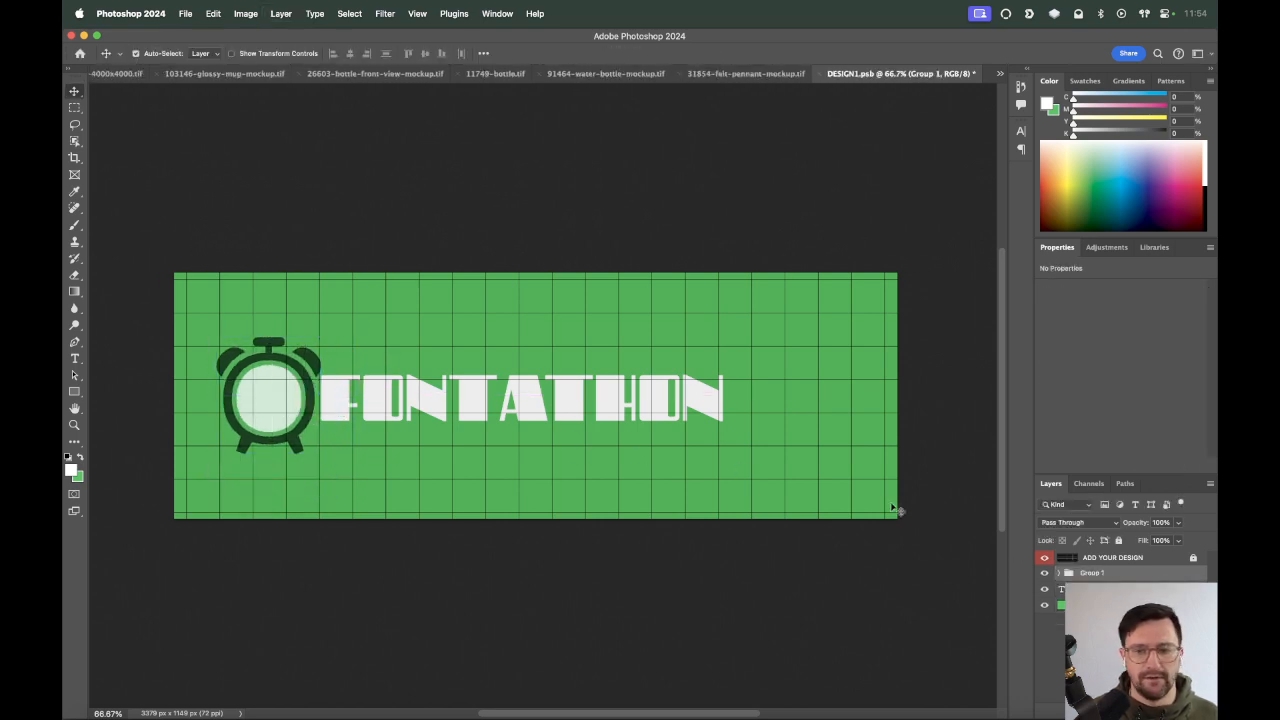
# Scale the Fontathon text down slightly to about 271 pt, leaving a gap beside the alarm clock.
pyautogui.click(672, 403)
pyautogui.press('super+t')
pyautogui.moveTo(725, 398); pyautogui.dragTo(702, 398)
pyautogui.press('super+Return')
# Add a separate white letter F in the Soap font above the Fontathon text and enlarge it to 303.5 pt.
pyautogui.press('t')
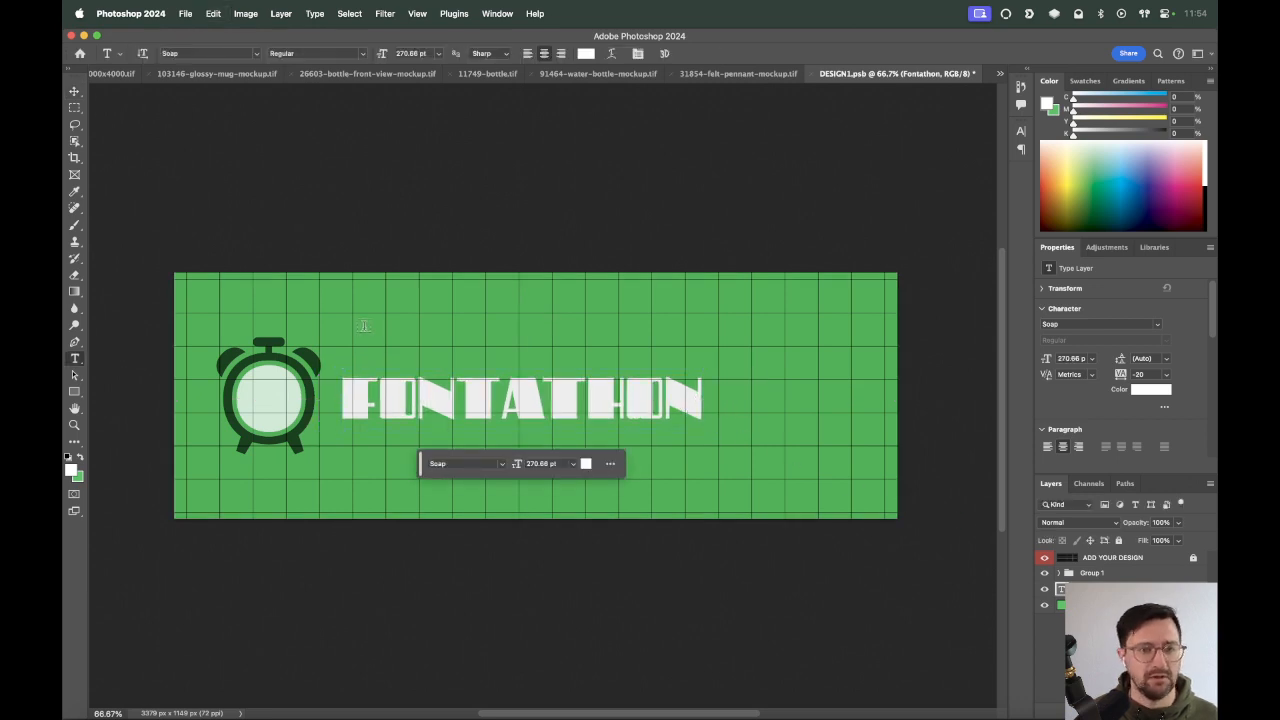
pyautogui.click(363, 326)
pyautogui.write('®')
pyautogui.press('super+Return')
pyautogui.press('super+t')
pyautogui.moveTo(373, 312); pyautogui.dragTo(392, 286)
pyautogui.press('Return')
pyautogui.click(373, 313)
pyautogui.write('V')
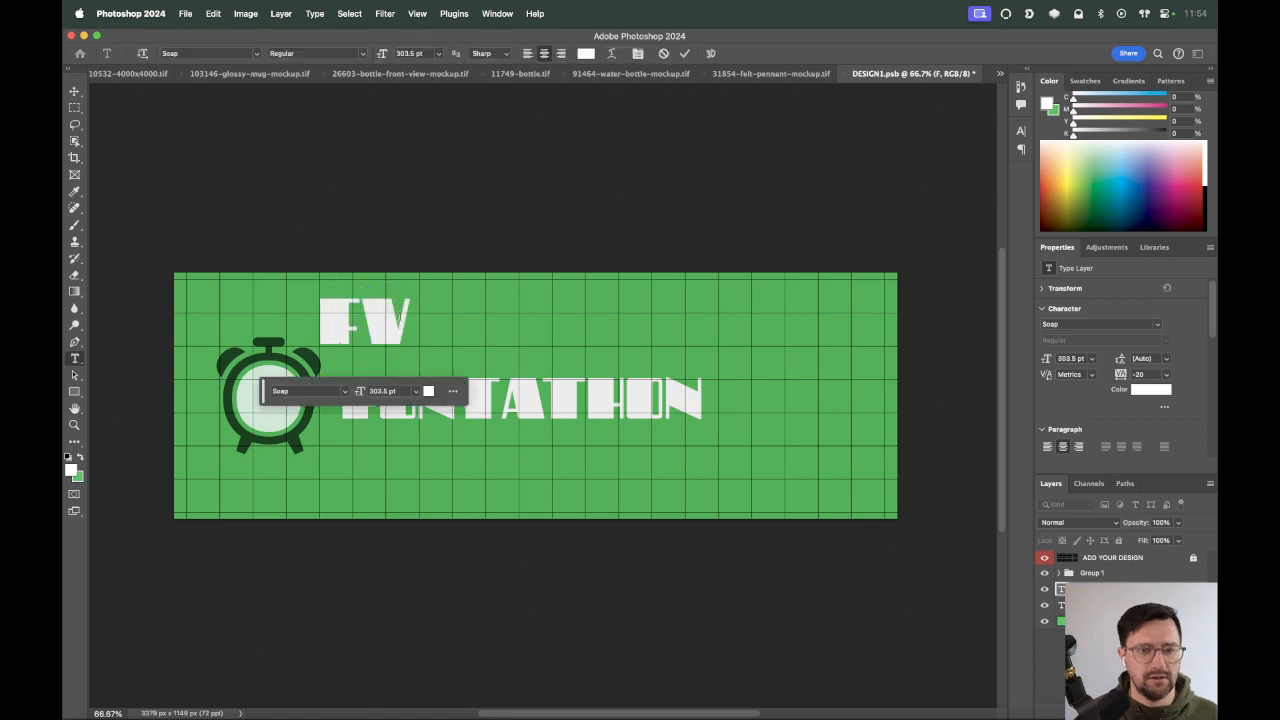
pyautogui.press('BackSpace')
pyautogui.press('super+Return')
# Move the letter F onto the clock face and fill it with the dark green sampled from the clock outline.
pyautogui.press('b')
pyautogui.press('x')
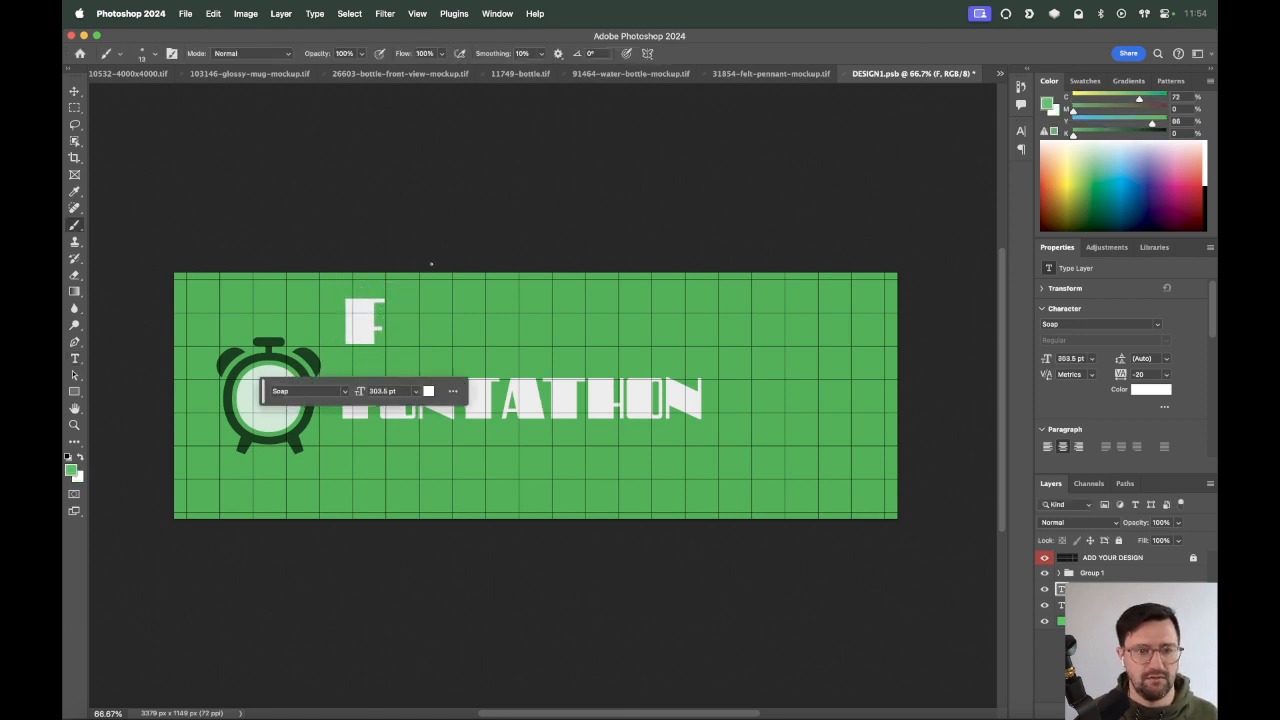
pyautogui.press('z')
pyautogui.moveTo(424, 272); pyautogui.dragTo(207, 516)
pyautogui.press('v')
pyautogui.moveTo(652, 206); pyautogui.dragTo(417, 423)
pyautogui.press('i')
pyautogui.click(527, 288)
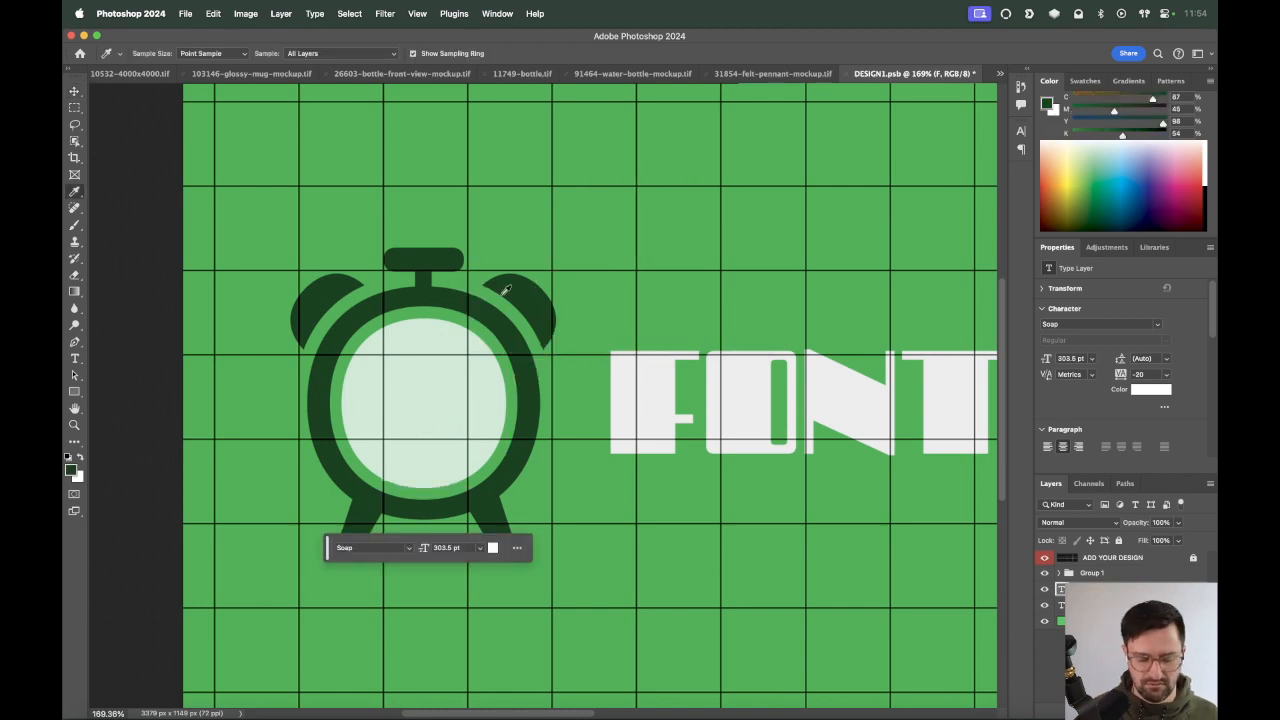
pyautogui.hotkey('alt', 'BackSpace')
pyautogui.press('v')
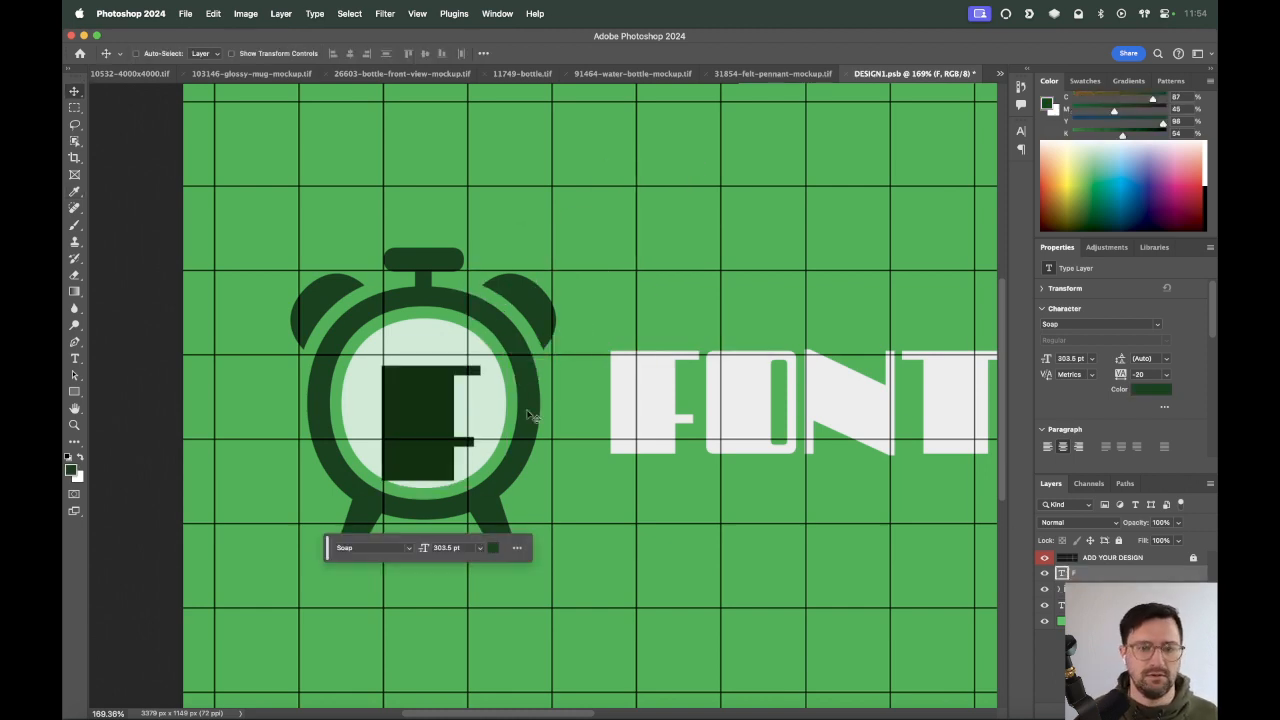
# Scale the letter F down to 234.3 pt and nudge it to the centre of the clock face.
pyautogui.press('super+t')
pyautogui.moveTo(431, 518); pyautogui.dragTo(426, 483)
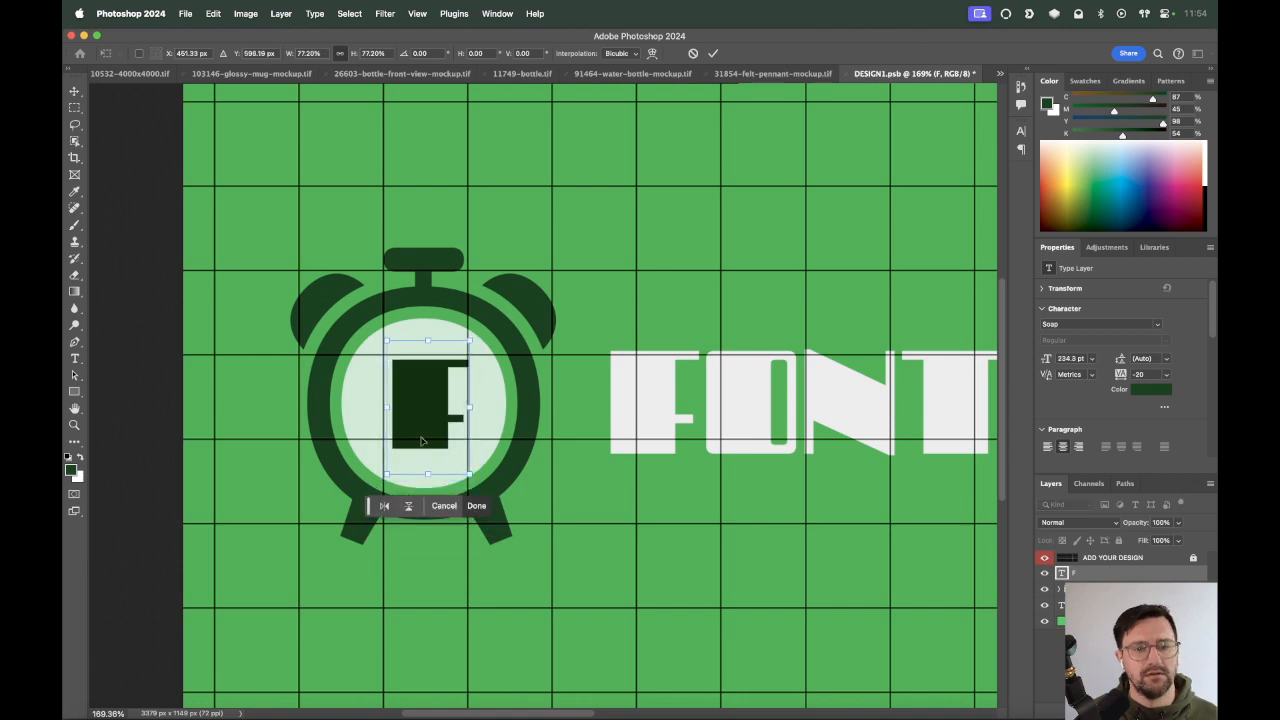
pyautogui.press('Return')
pyautogui.press('Down')
pyautogui.press('Down')
pyautogui.press('Right')
pyautogui.press('Right')
pyautogui.press('Down')
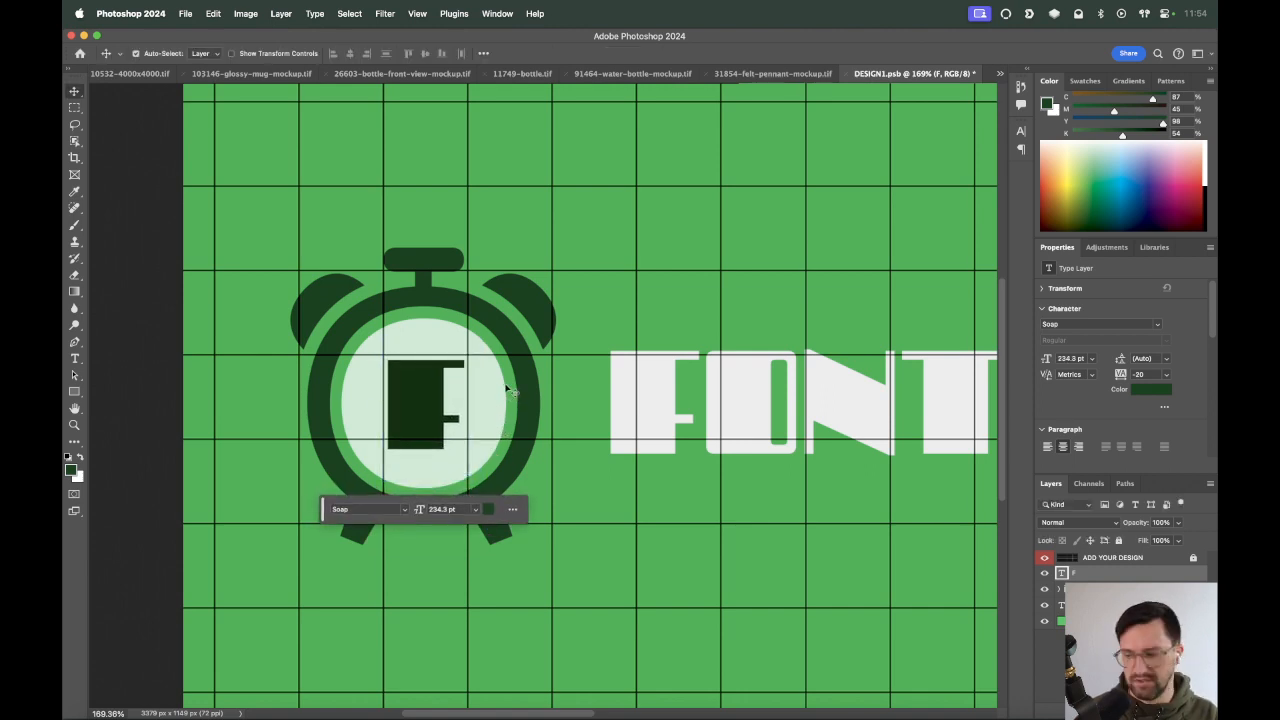
# Move the letter F layer into the clock's group and check the updated artwork in the felt pennant mockup.
pyautogui.click(1068, 588)
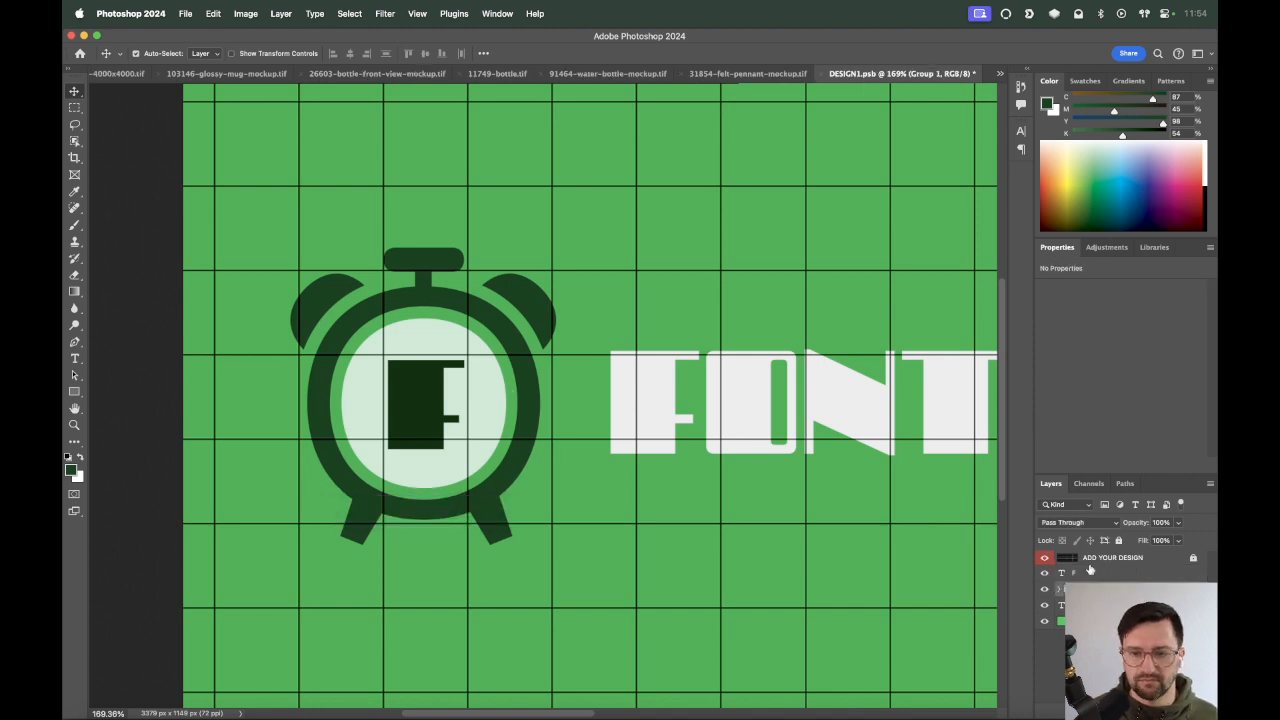
pyautogui.moveTo(1054, 595); pyautogui.dragTo(1055, 594)
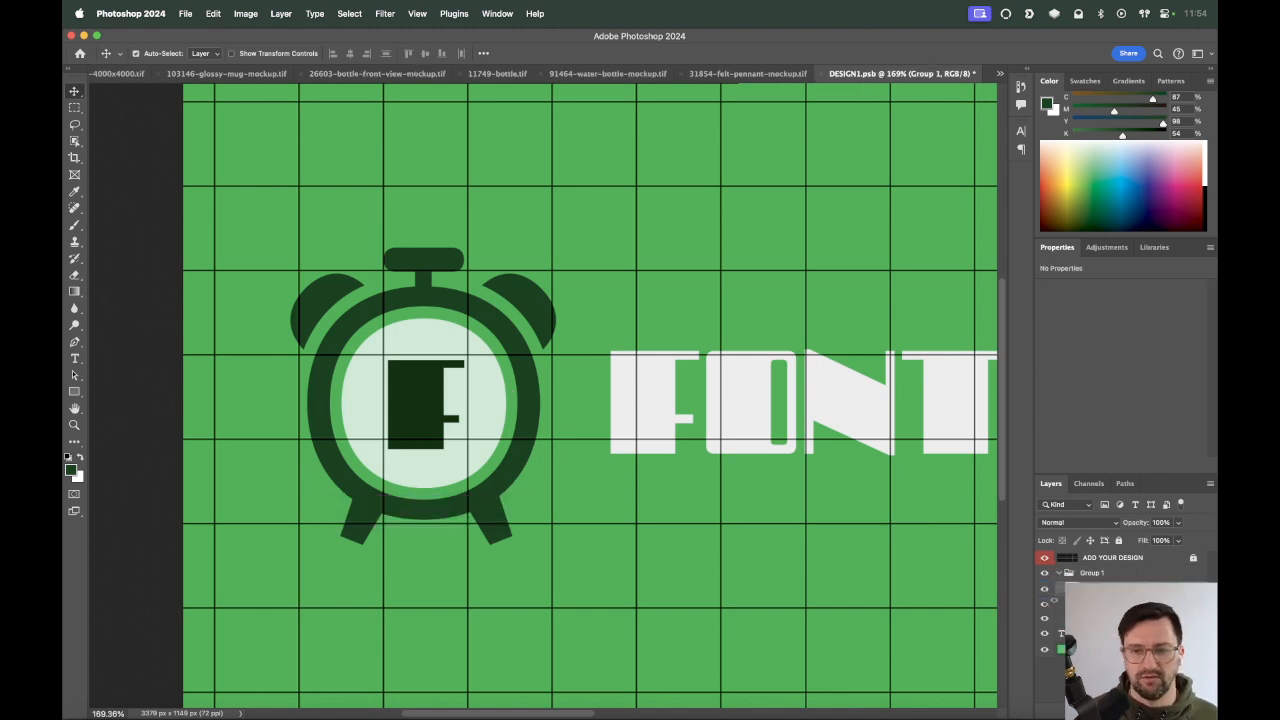
pyautogui.press('super+minus')
pyautogui.press('super+minus')
pyautogui.press('super+minus')
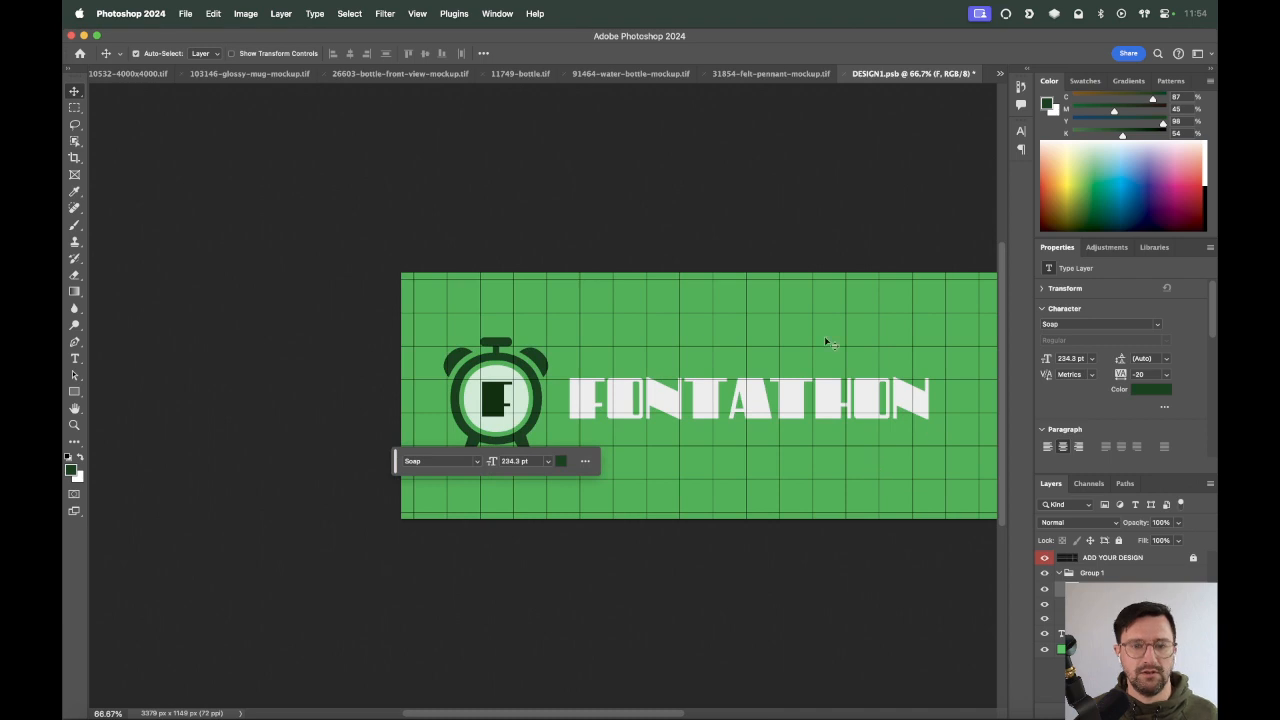
pyautogui.click(760, 75)
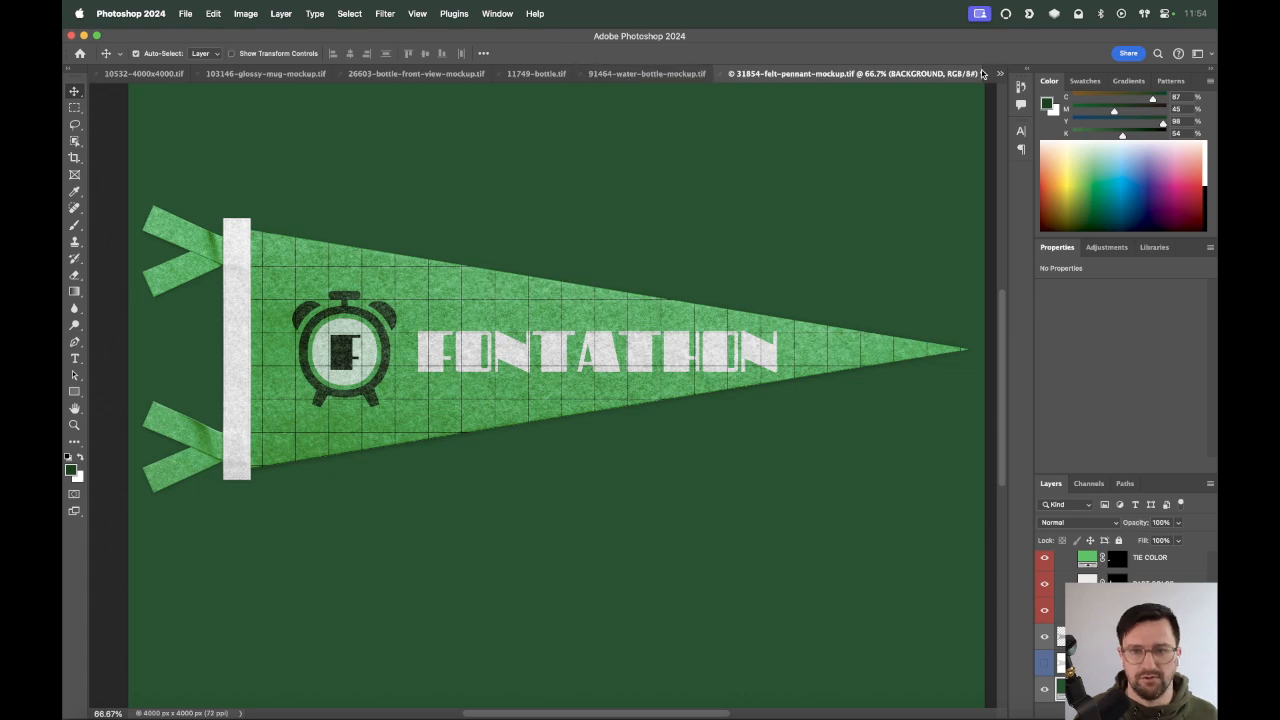
# Return to DESIGN1.psb and enlarge the alarm clock group together with its letter F.
pyautogui.click(999, 74)
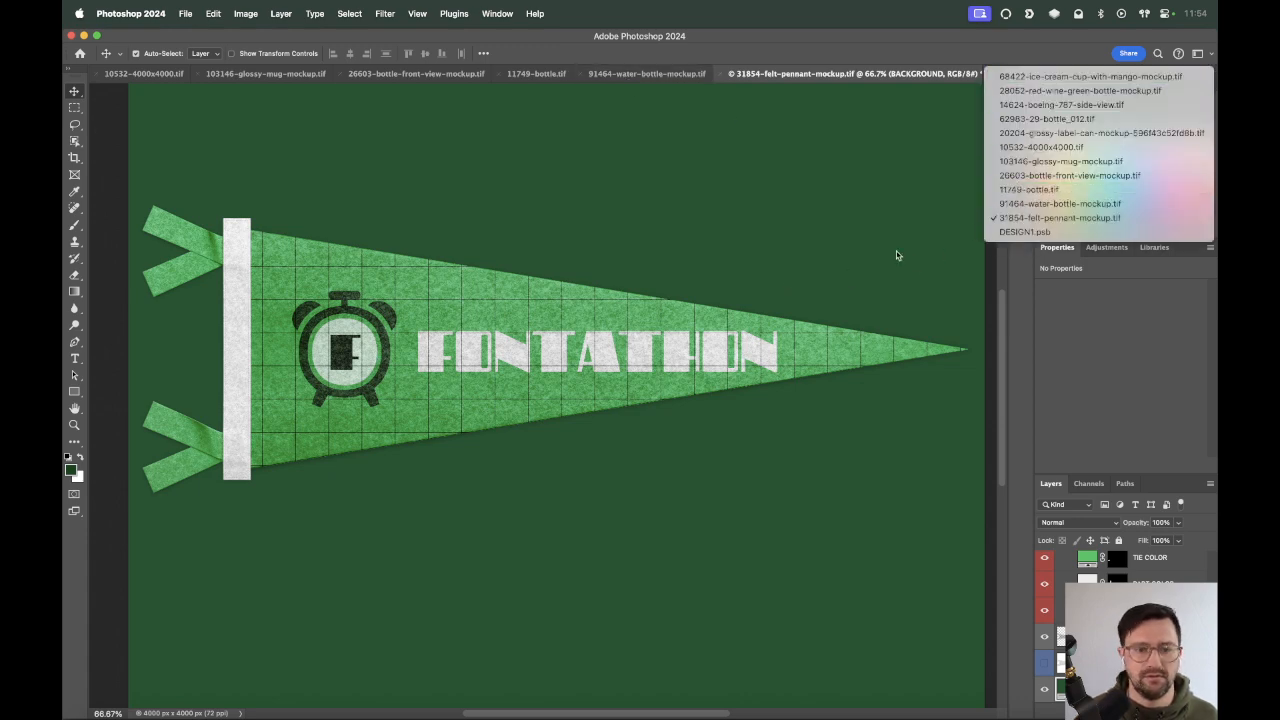
pyautogui.click(1024, 231)
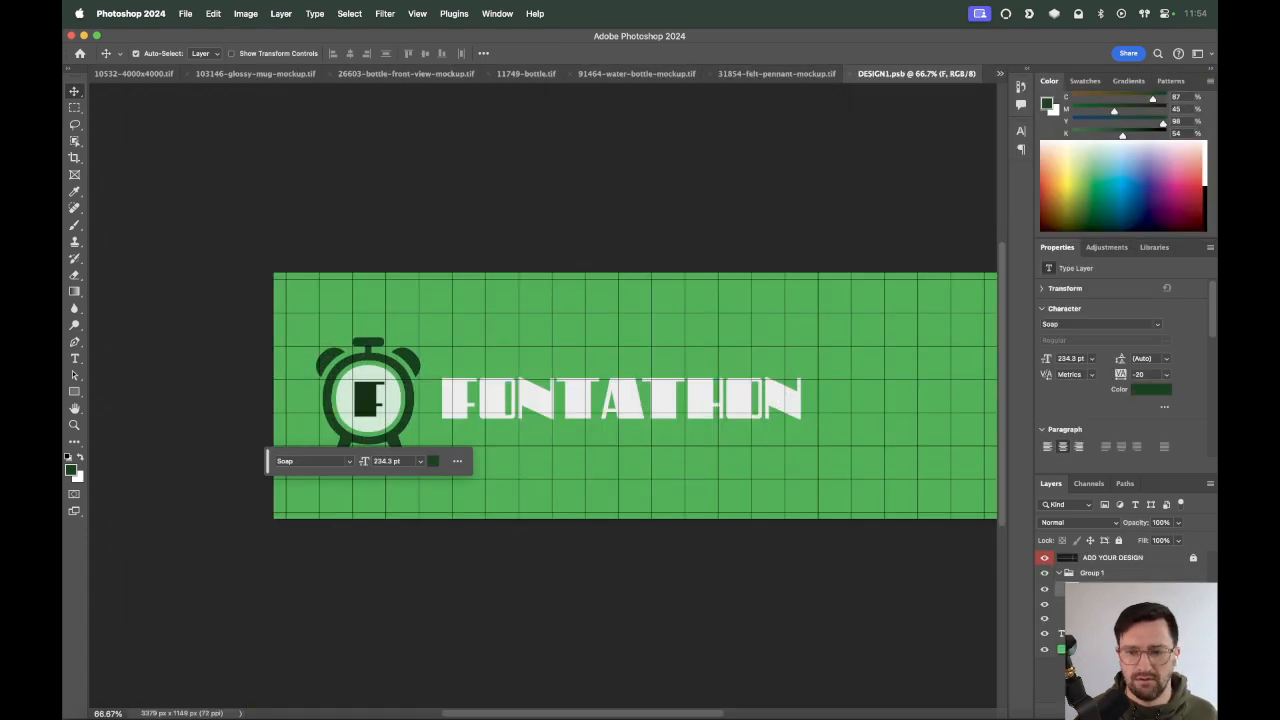
pyautogui.click(407, 397)
pyautogui.press('super+t')
pyautogui.moveTo(424, 397); pyautogui.dragTo(452, 395)
pyautogui.press('Return')
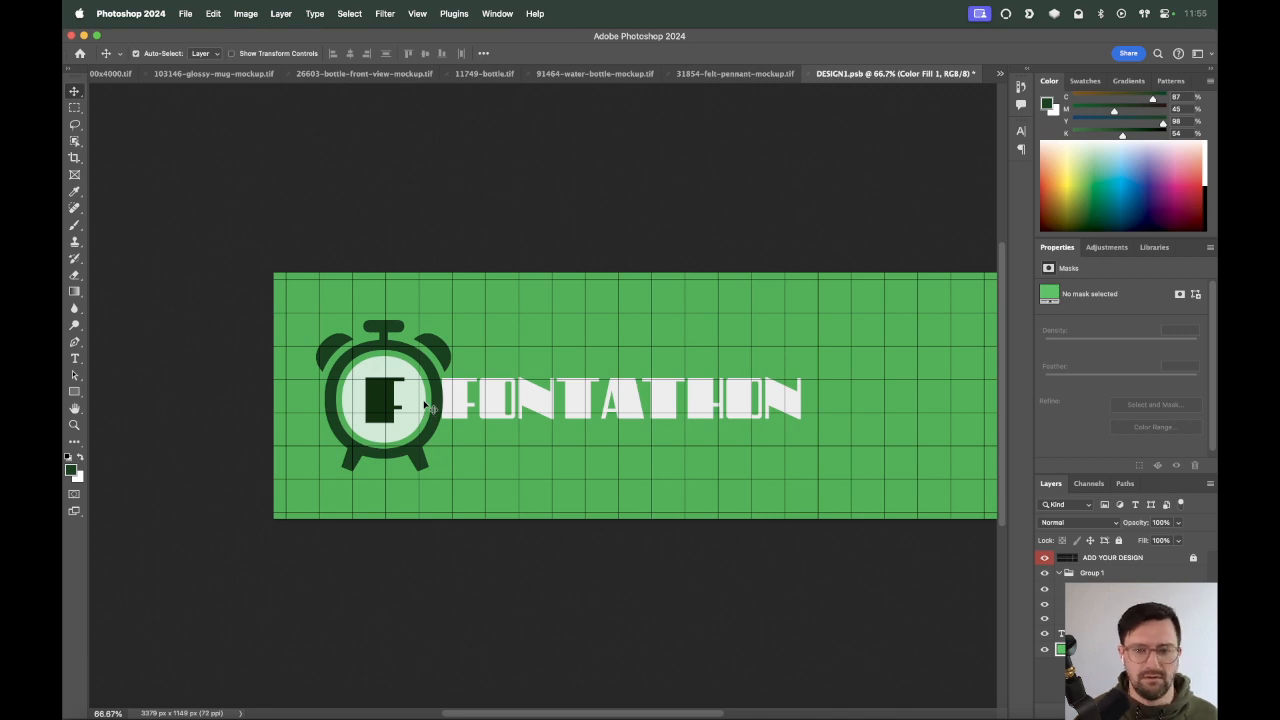
# Nudge the clock's Group 1 left, away from the Fontathon text, and save the design.
pyautogui.click(1091, 573)
pyautogui.press('Left')
pyautogui.press('Left')
pyautogui.press('Left')
pyautogui.press('Left')
pyautogui.press('Left')
pyautogui.press('Left')
pyautogui.press('Left')
pyautogui.press('Left')
pyautogui.press('Left')
pyautogui.press('super+s')
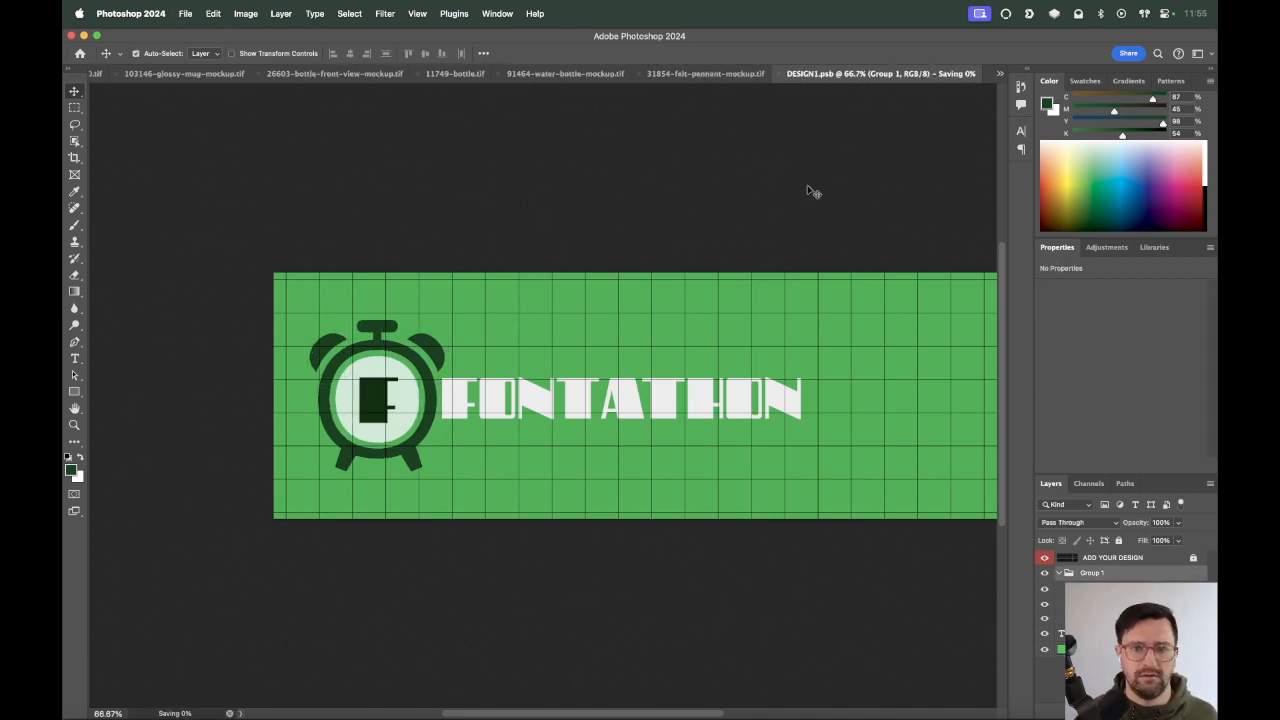
# Float the DESIGN1.psb window over the pennant mockup, scale the clock group to about 92%, and save the design.
pyautogui.moveTo(850, 94); pyautogui.dragTo(529, 417)
pyautogui.moveTo(620, 565); pyautogui.dragTo(614, 563)
pyautogui.press('super+s')
pyautogui.press('super+t')
pyautogui.moveTo(630, 551); pyautogui.dragTo(601, 557)
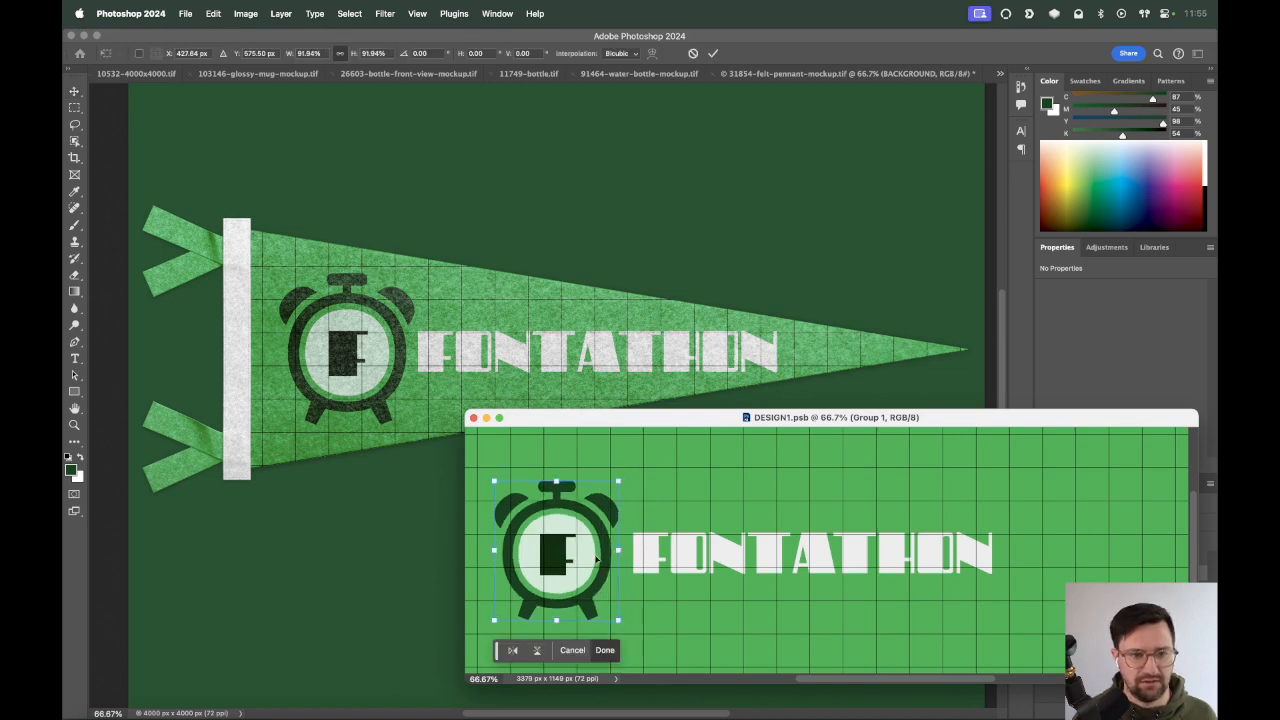
pyautogui.press('Return')
pyautogui.press('super+s')
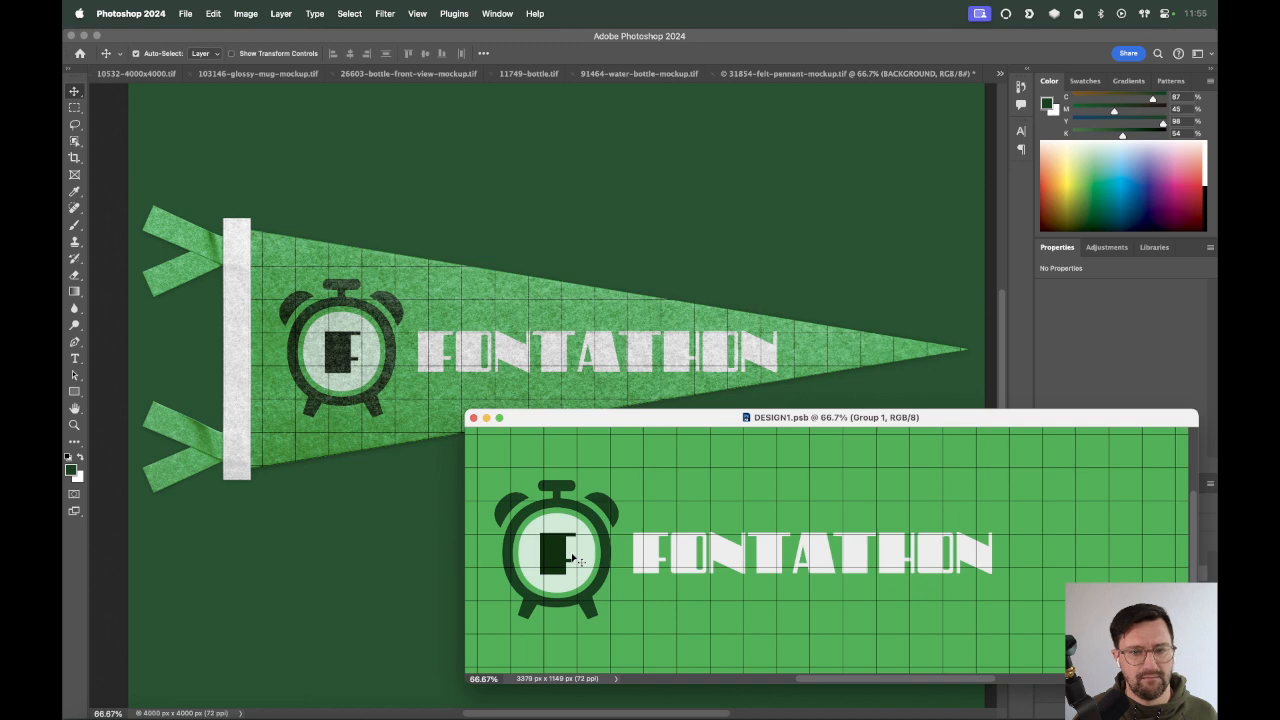
# Place the floating DESIGN1.psb window below the pennant at 50% zoom and select the Shape 1 layer.
pyautogui.moveTo(759, 413); pyautogui.dragTo(631, 428)
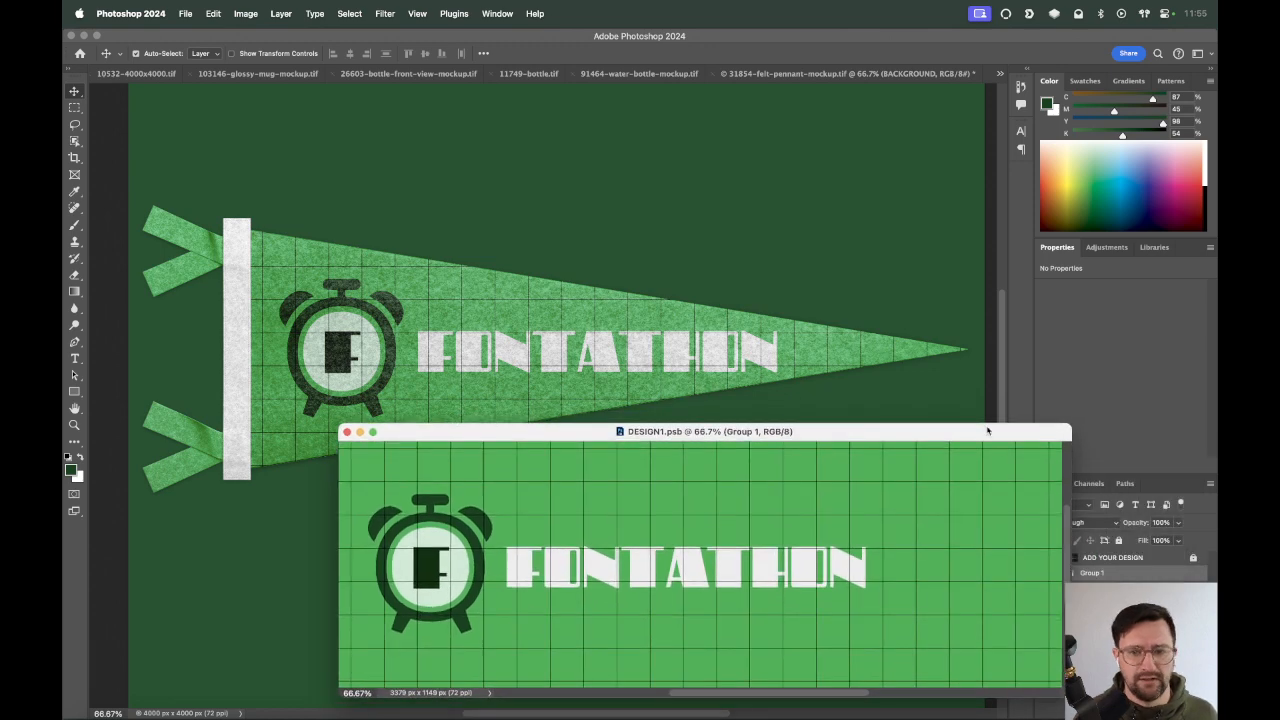
pyautogui.press('super+minus')
pyautogui.moveTo(840, 433); pyautogui.dragTo(884, 457)
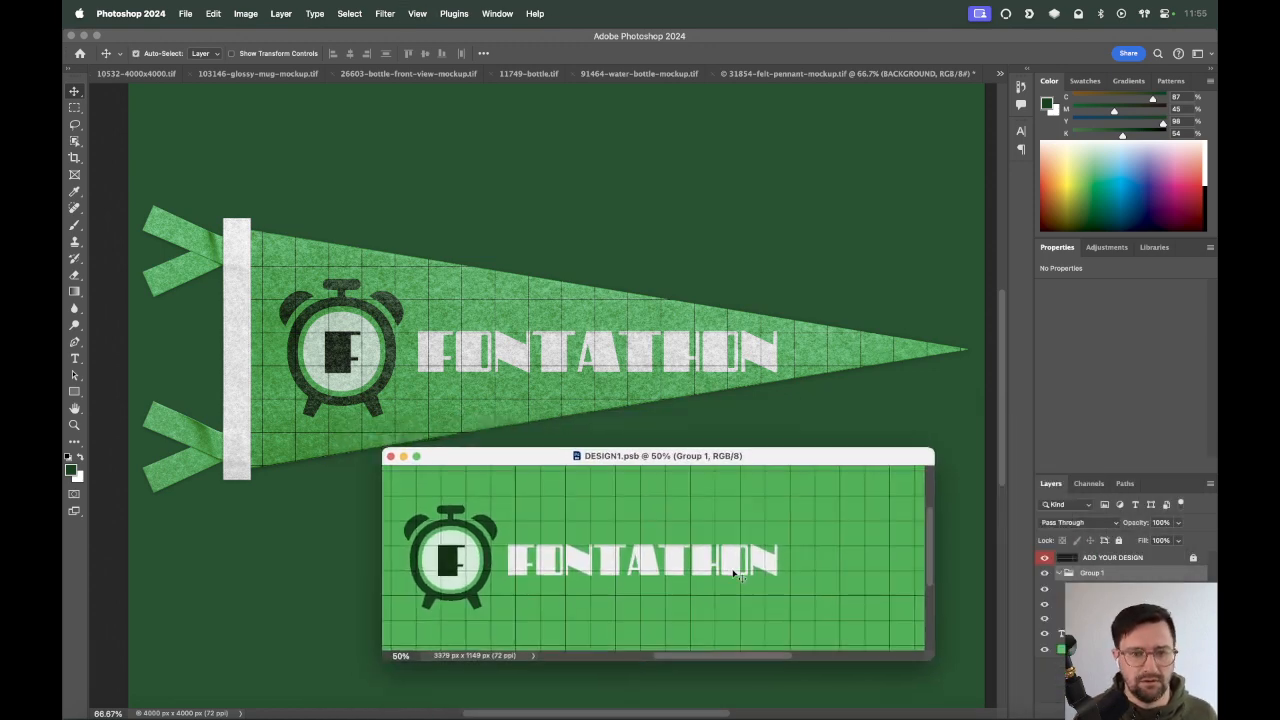
pyautogui.click(700, 560)
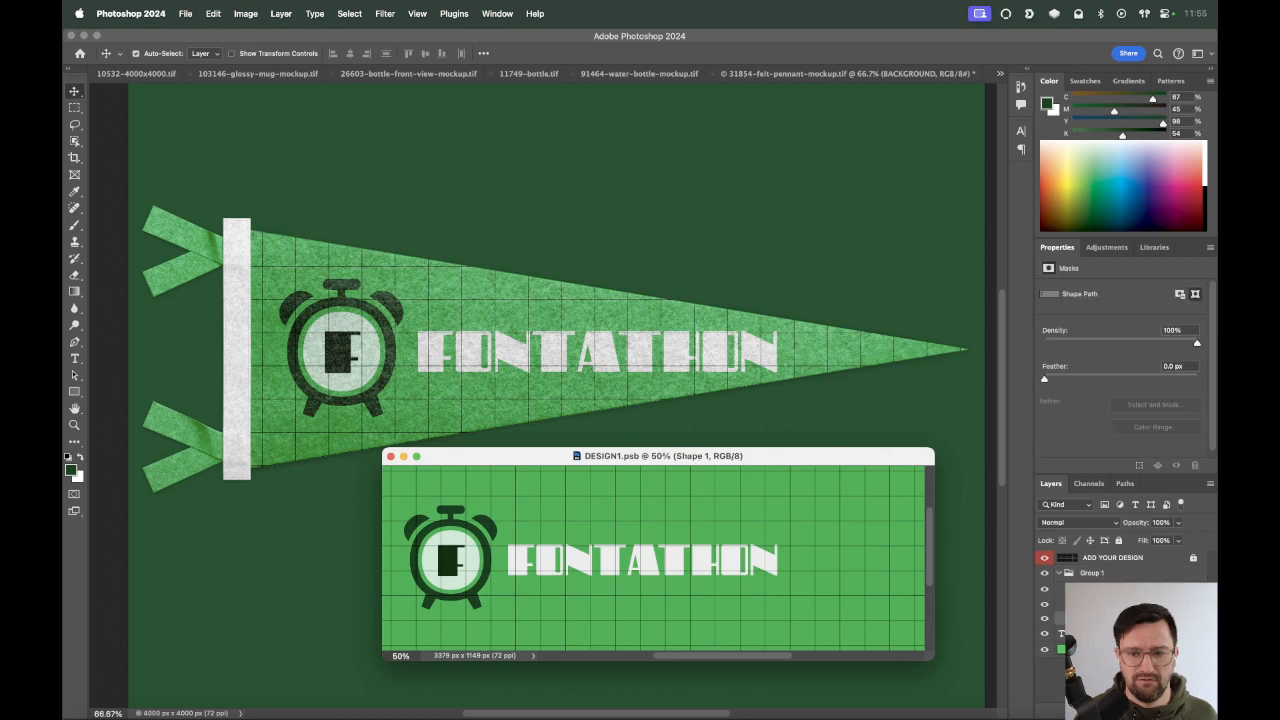
# Scale the Fontathon text down slightly in DESIGN1.psb and save the design.
pyautogui.press('super+t')
pyautogui.moveTo(783, 563); pyautogui.dragTo(766, 568)
pyautogui.press('Return')
pyautogui.press('super+s')
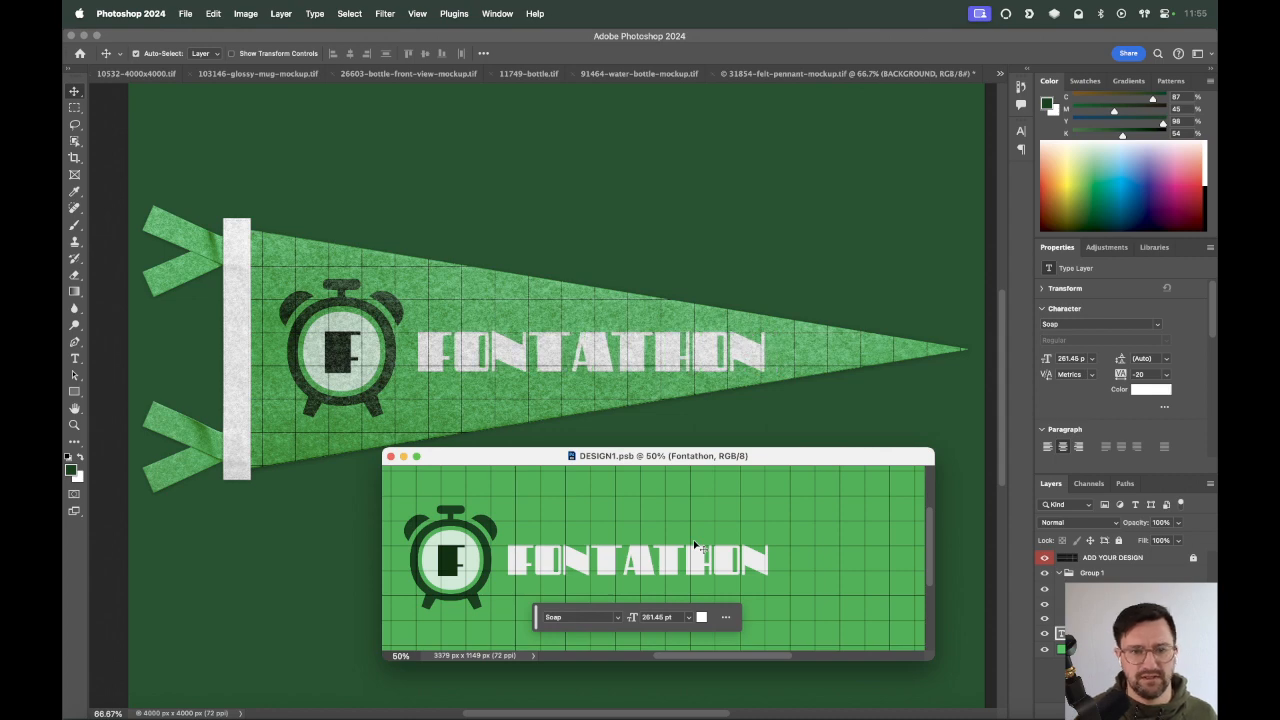
# Shrink the alarm clock's Group 1 to widen the gap before the Fontathon text, and save the design.
pyautogui.click(485, 560)
pyautogui.press('super+t')
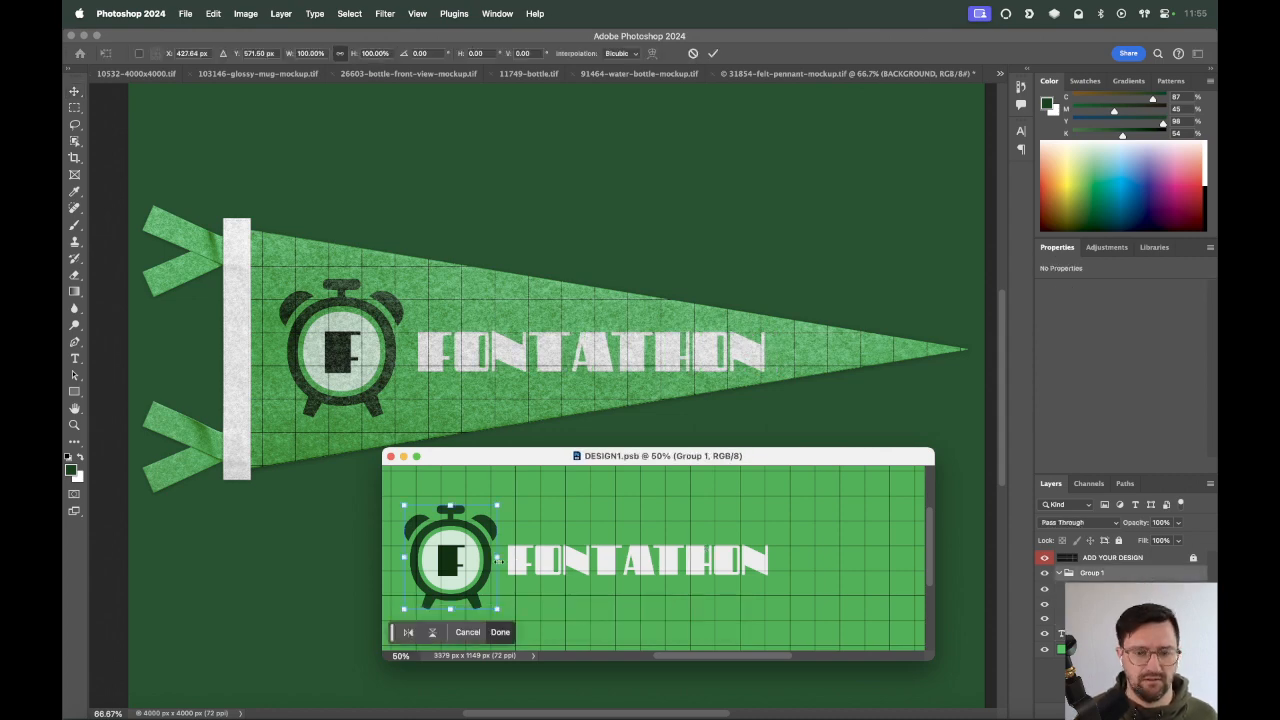
pyautogui.moveTo(497, 562); pyautogui.dragTo(485, 562)
pyautogui.press('Return')
pyautogui.press('super+s')
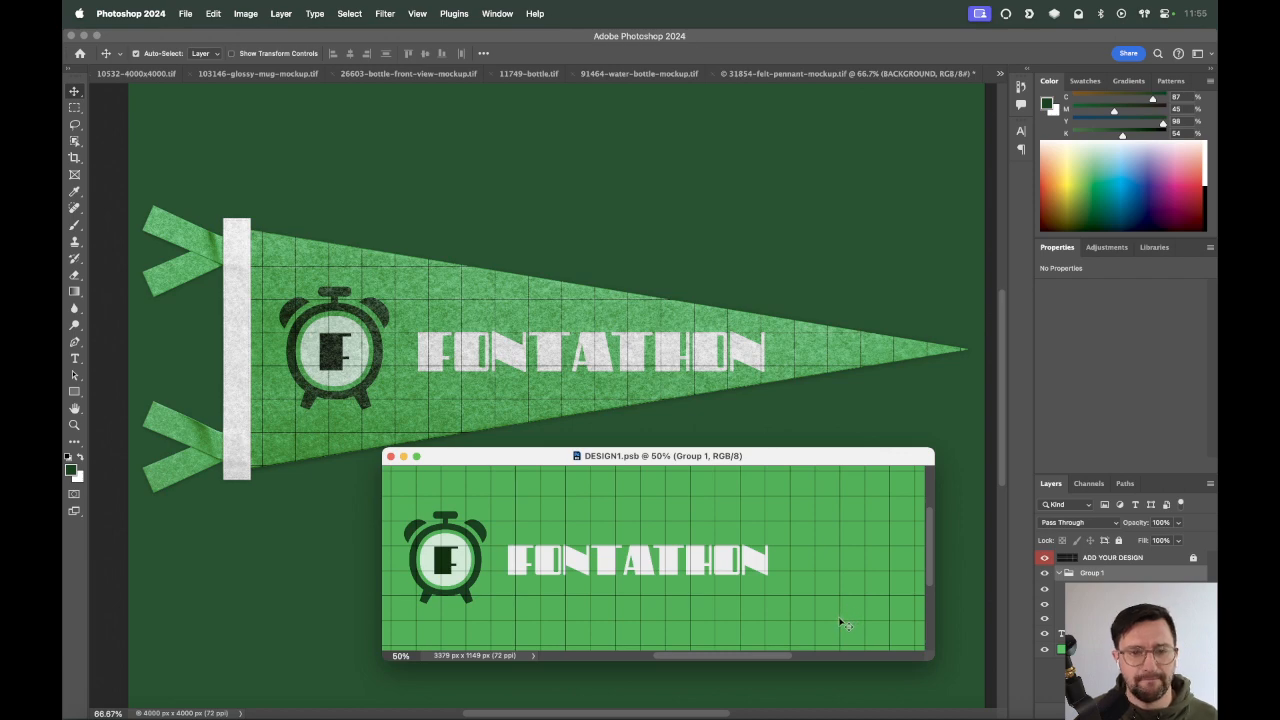
# Set the Fontathon text's kerning to Optical and its tracking to 0.
pyautogui.doubleClick(740, 575)
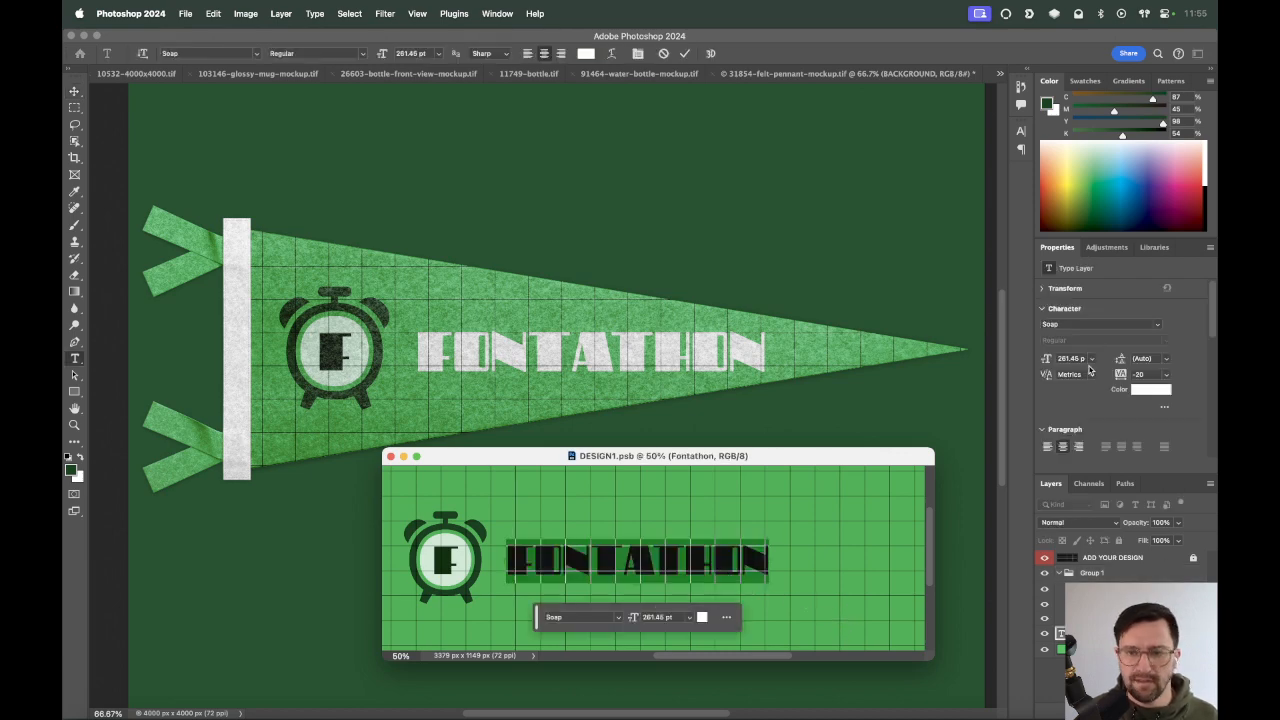
pyautogui.click(1090, 375)
pyautogui.click(1089, 399)
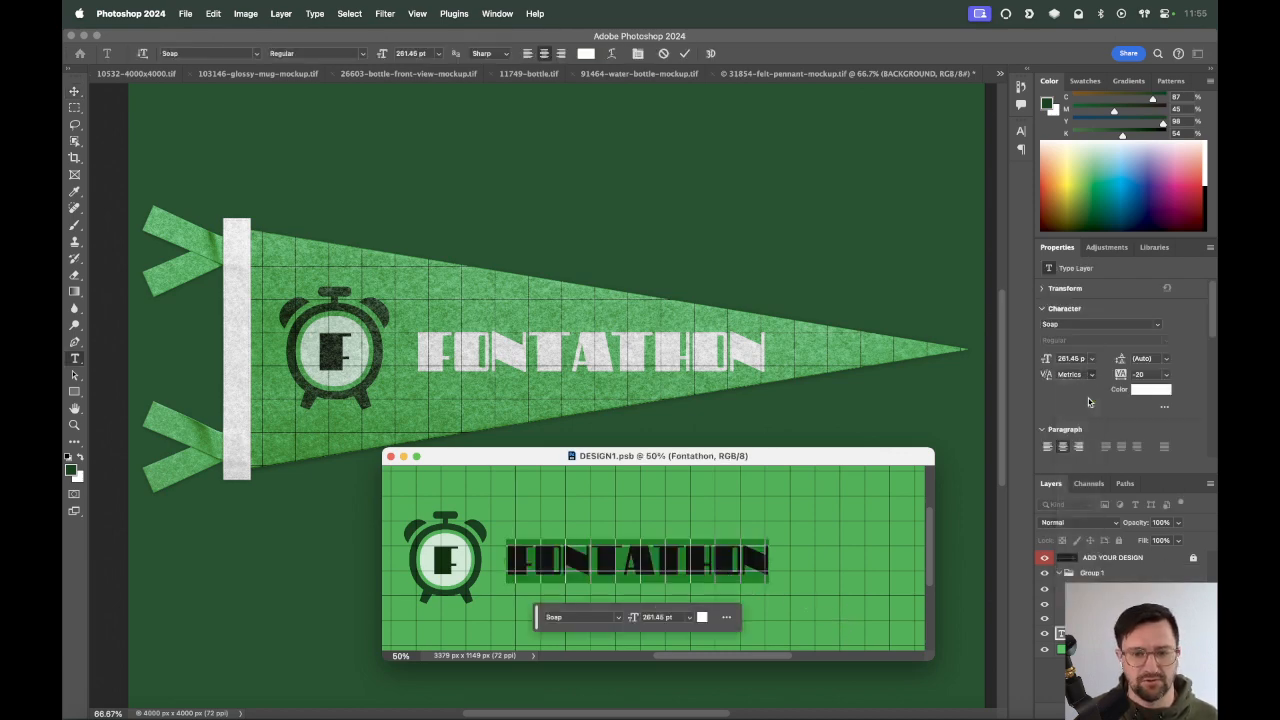
pyautogui.click(1150, 375)
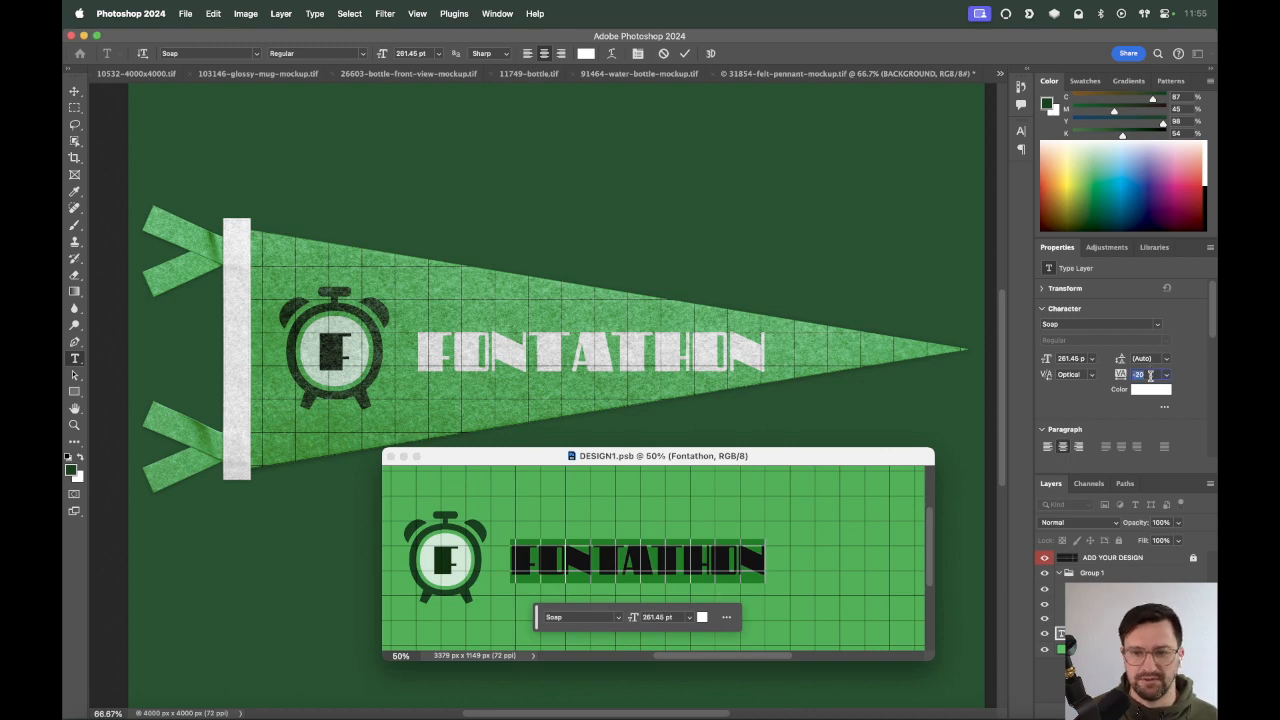
pyautogui.click(757, 568)
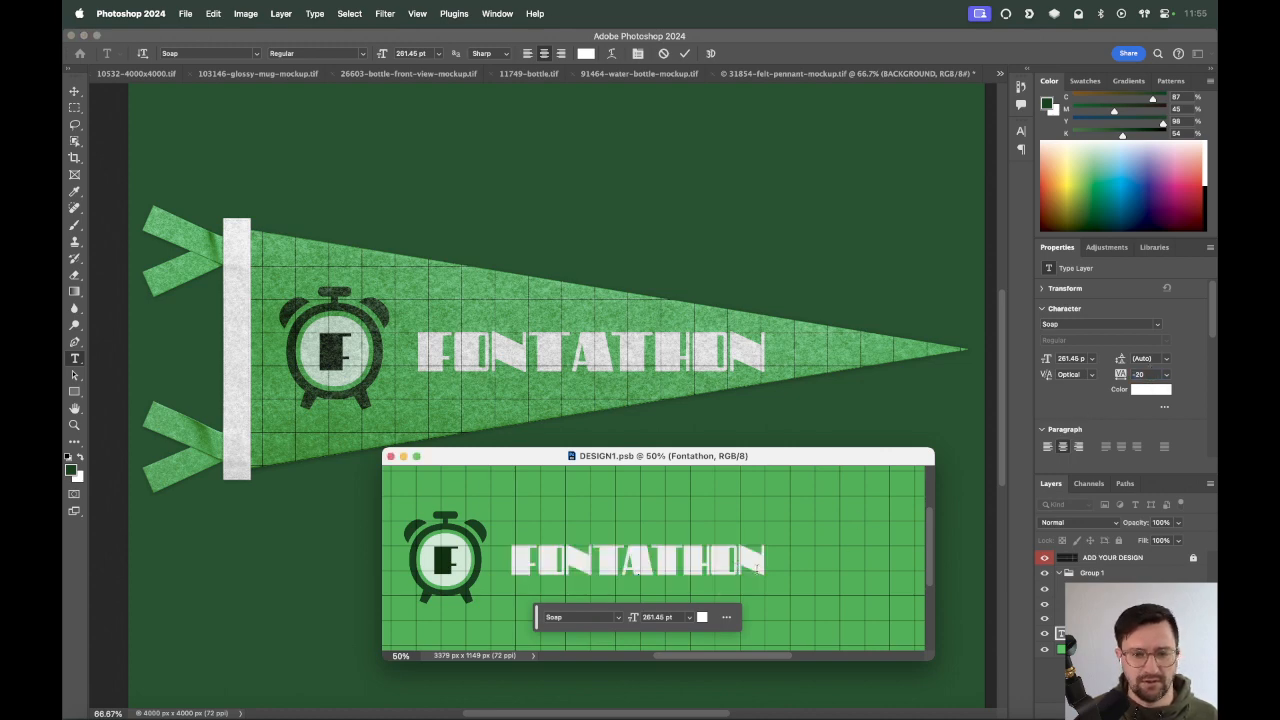
pyautogui.doubleClick(757, 568)
pyautogui.click(1137, 373)
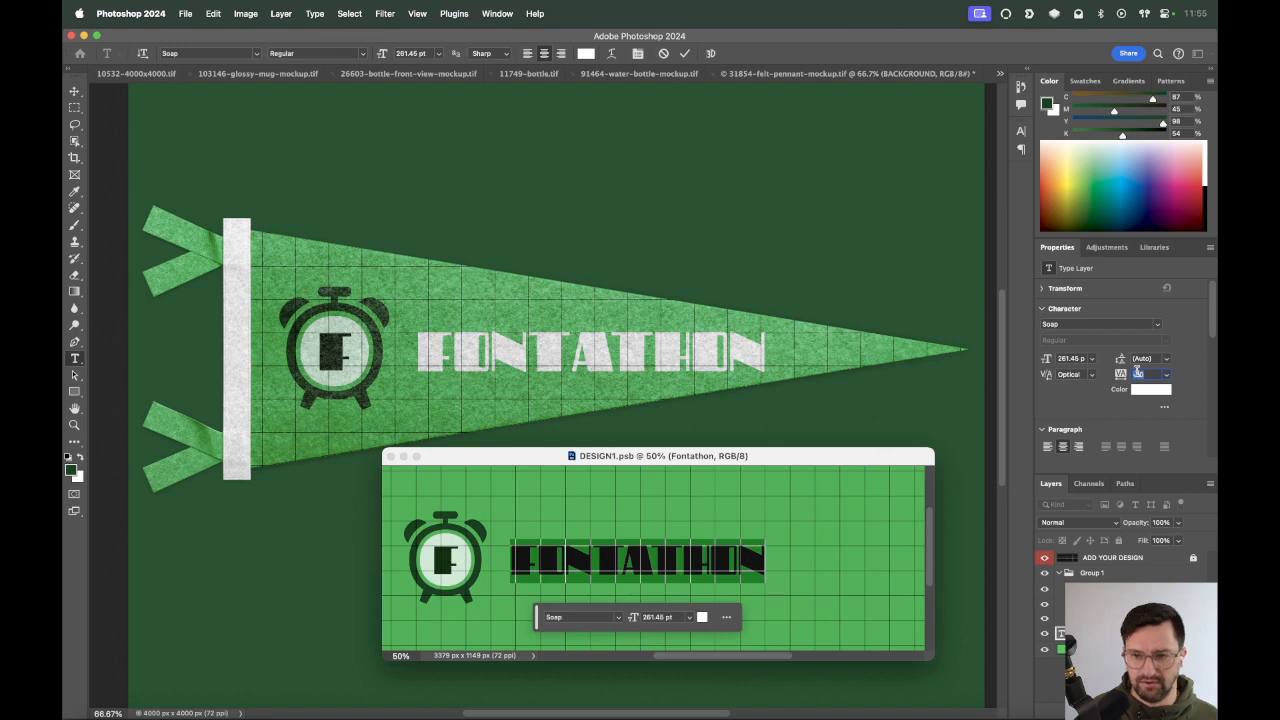
pyautogui.click(655, 592)
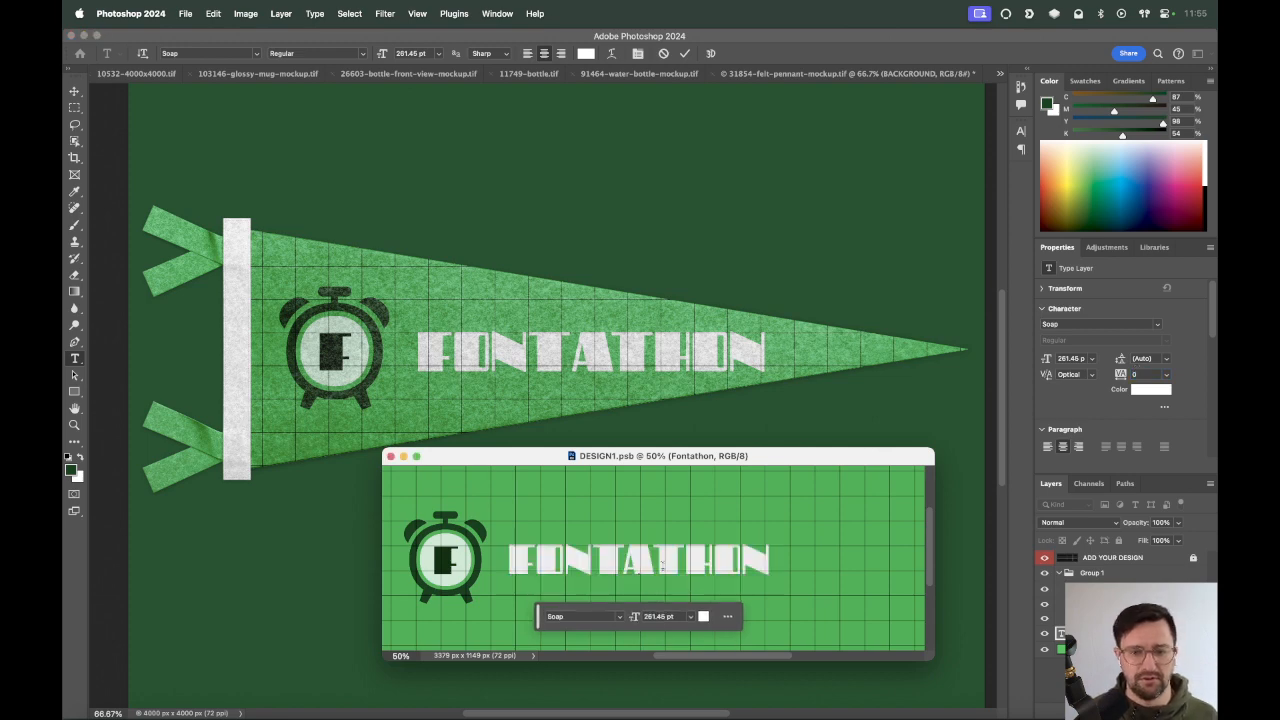
# Nudge the Fontathon text slightly left towards the alarm clock and save the design.
pyautogui.press('v')
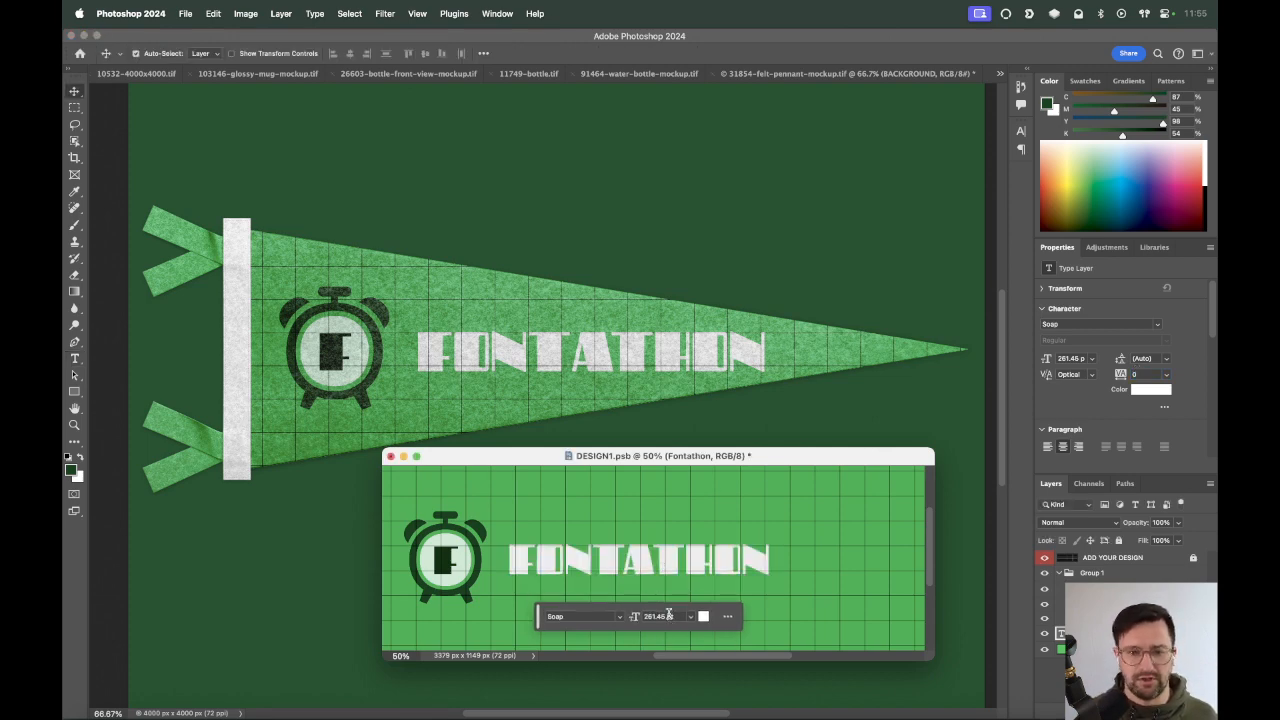
pyautogui.moveTo(668, 588); pyautogui.dragTo(663, 586)
pyautogui.press('super+s')
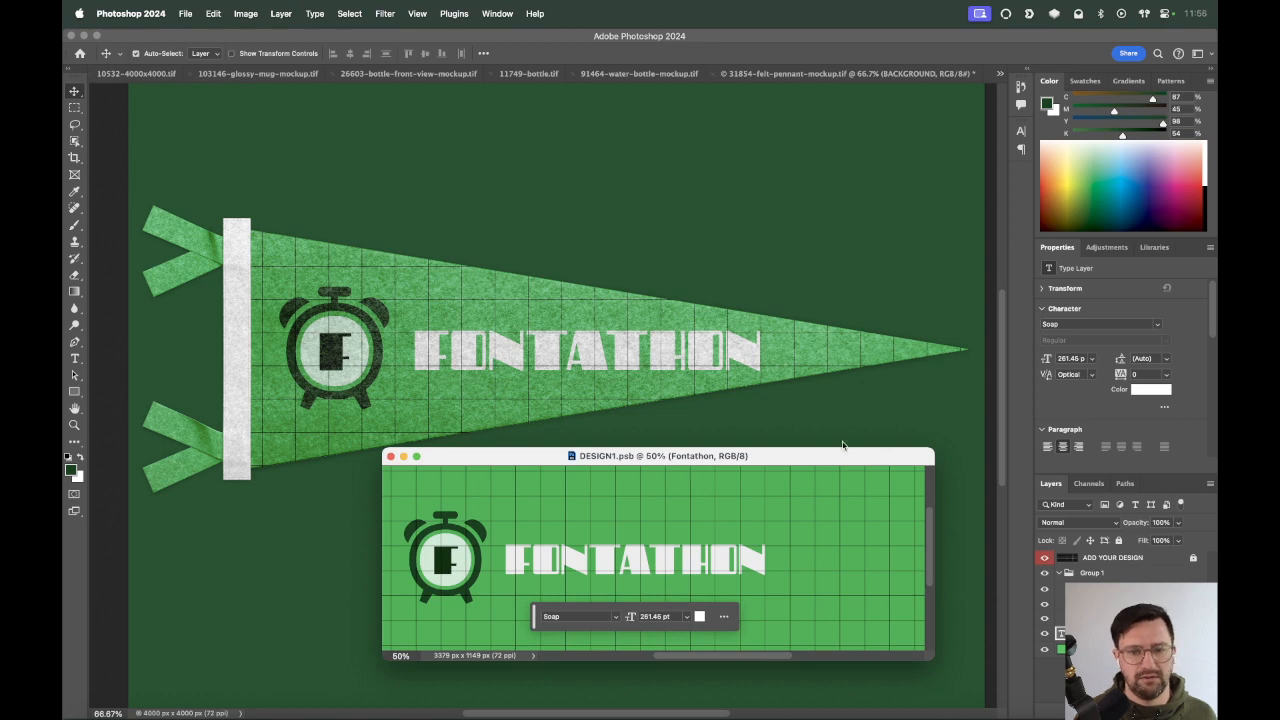
# Bring 31854-felt-pennant-mockup.tif to the front and check the updated clock and text on the pennant.
pyautogui.moveTo(893, 453); pyautogui.dragTo(740, 329)
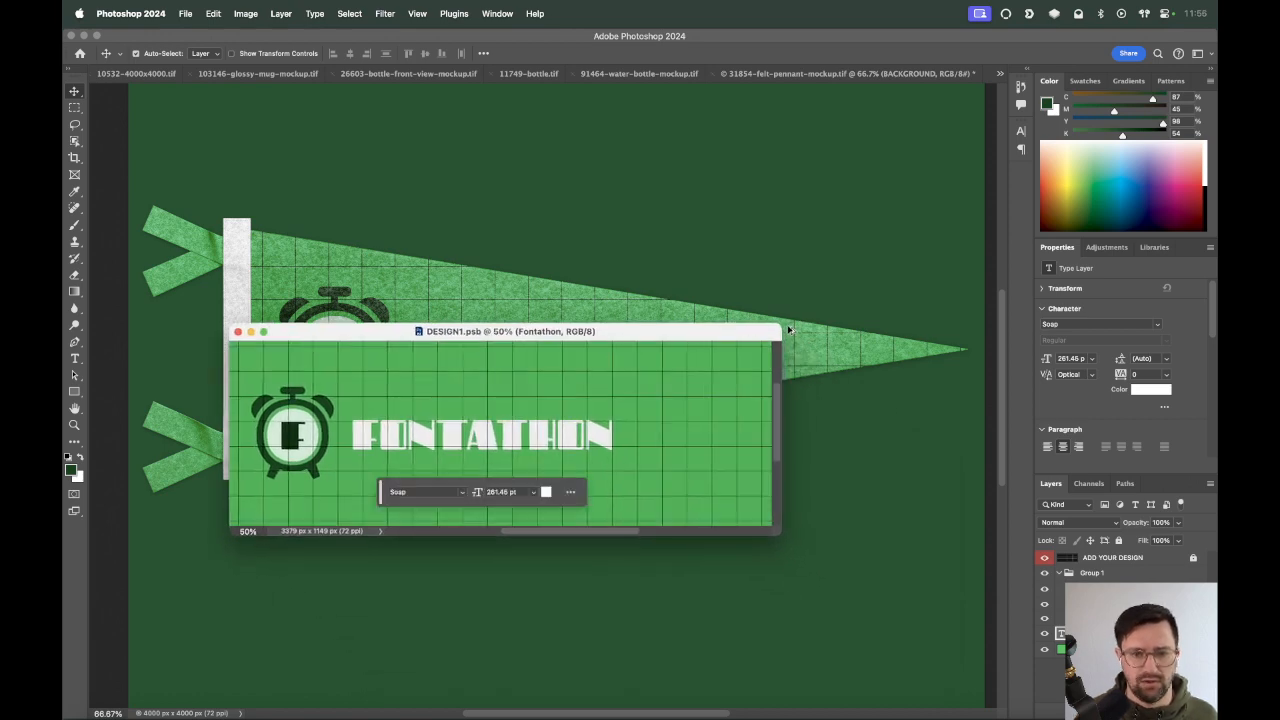
pyautogui.press('super+w')
pyautogui.press('super+Tab')
pyautogui.press('super+Tab')
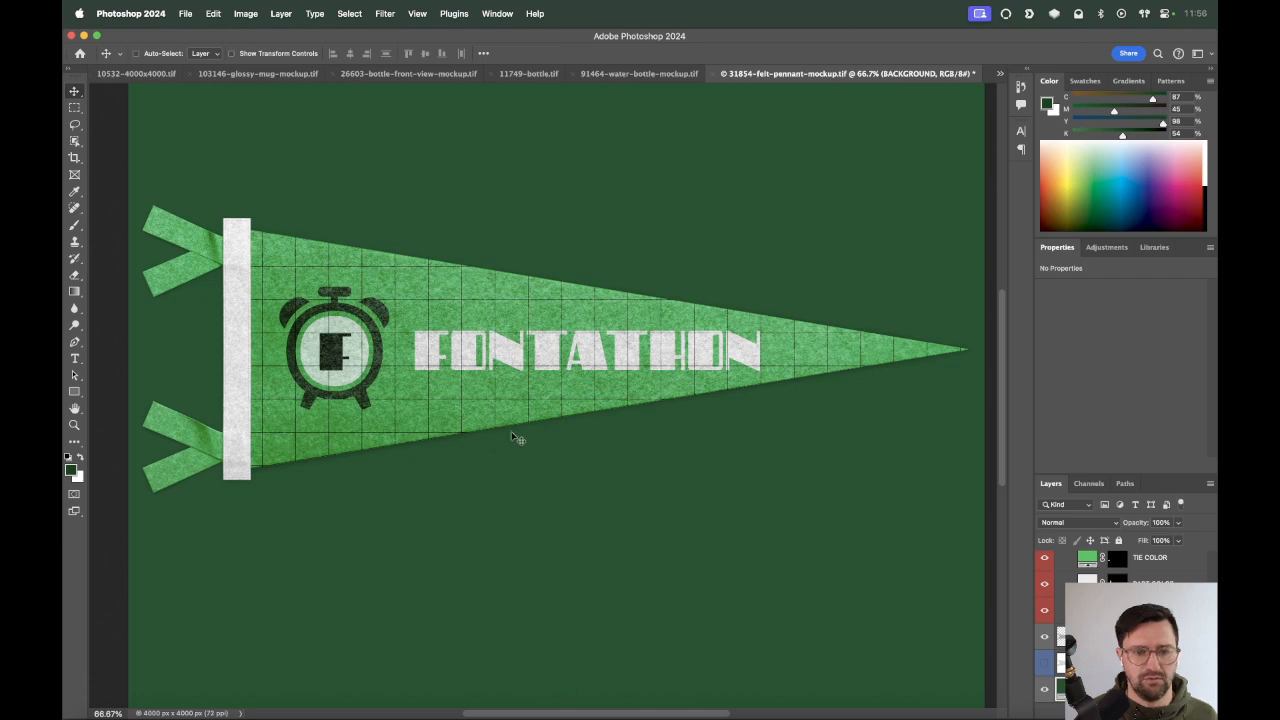
pyautogui.hotkey('ctrl', 'Tab')
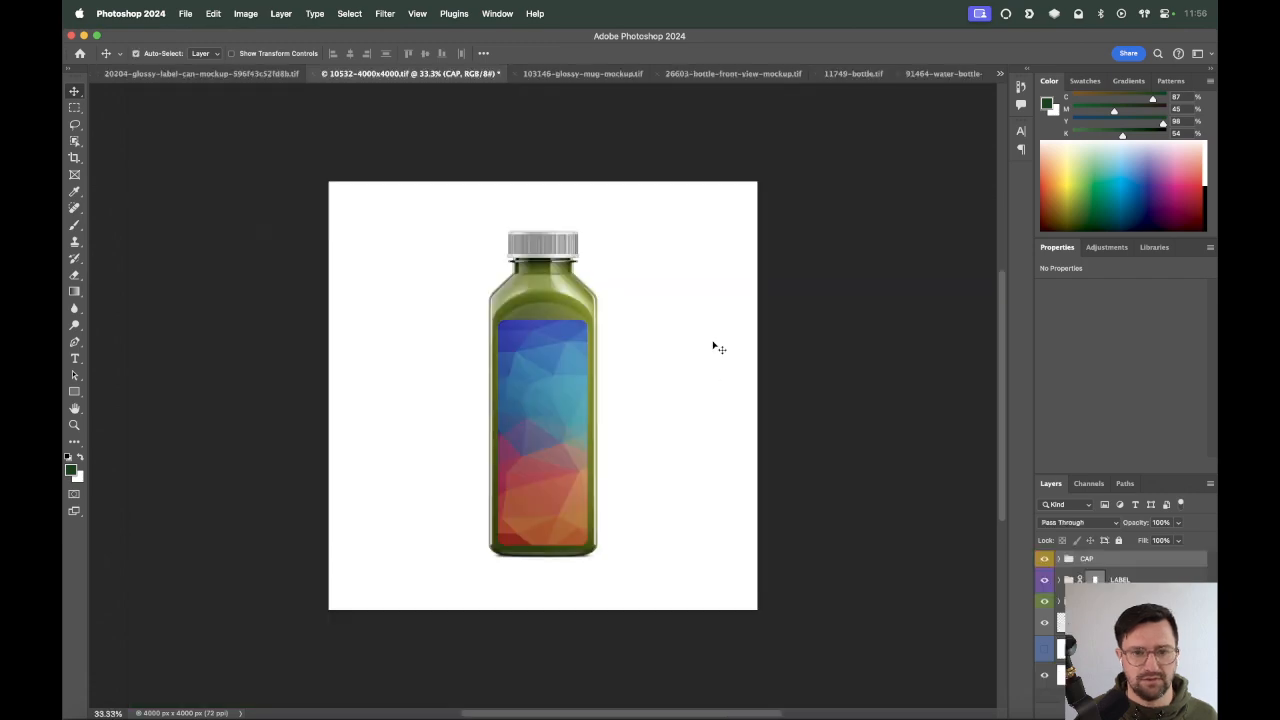
pyautogui.click(998, 73)
pyautogui.click(1030, 217)
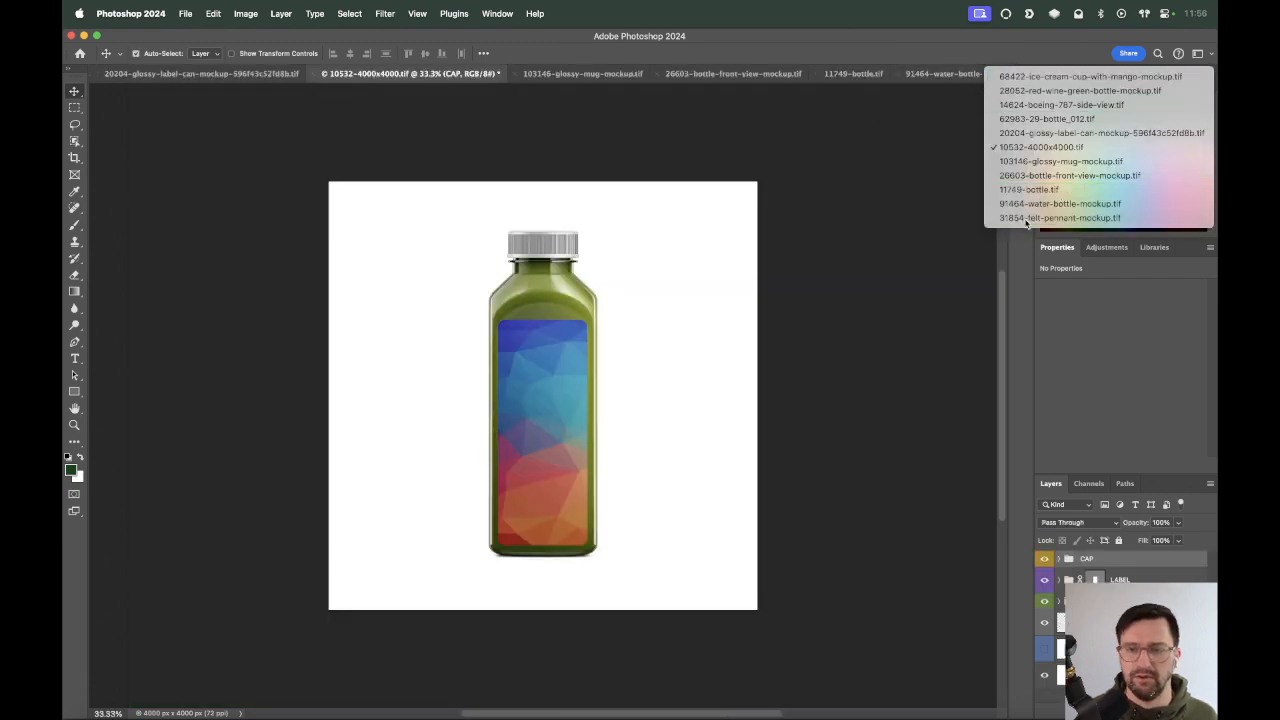
pyautogui.click(1003, 74)
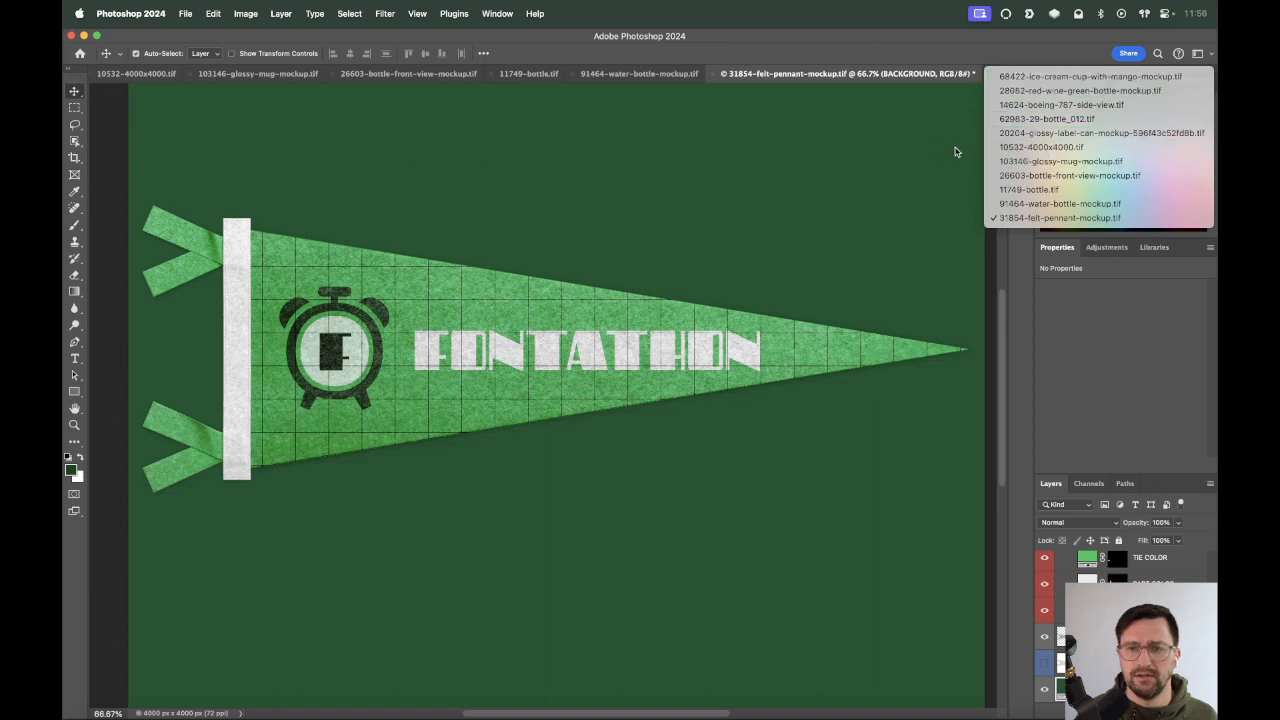
pyautogui.click(937, 158)
# Return to DESIGN1.psb, hide the ADD YOUR DESIGN grid layer, and save the design.
pyautogui.click(497, 16)
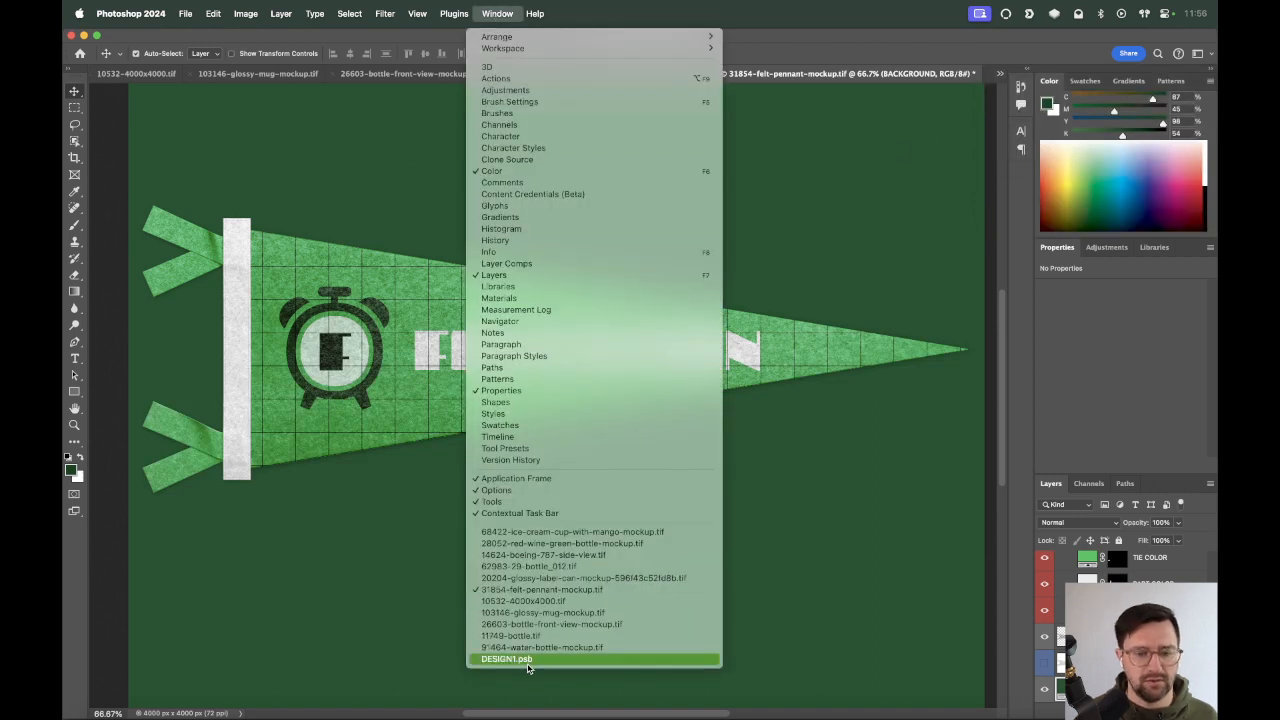
pyautogui.click(520, 659)
pyautogui.moveTo(599, 335); pyautogui.dragTo(661, 355)
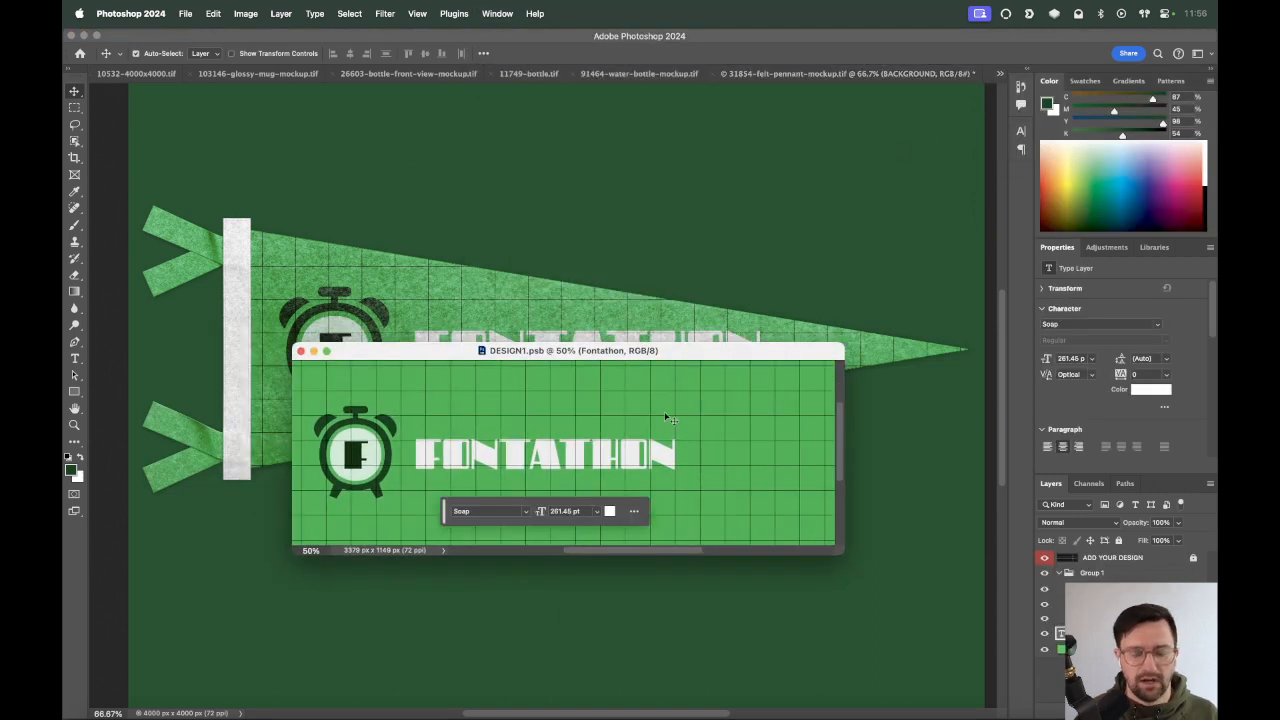
pyautogui.press('super+equal')
pyautogui.press('super+equal')
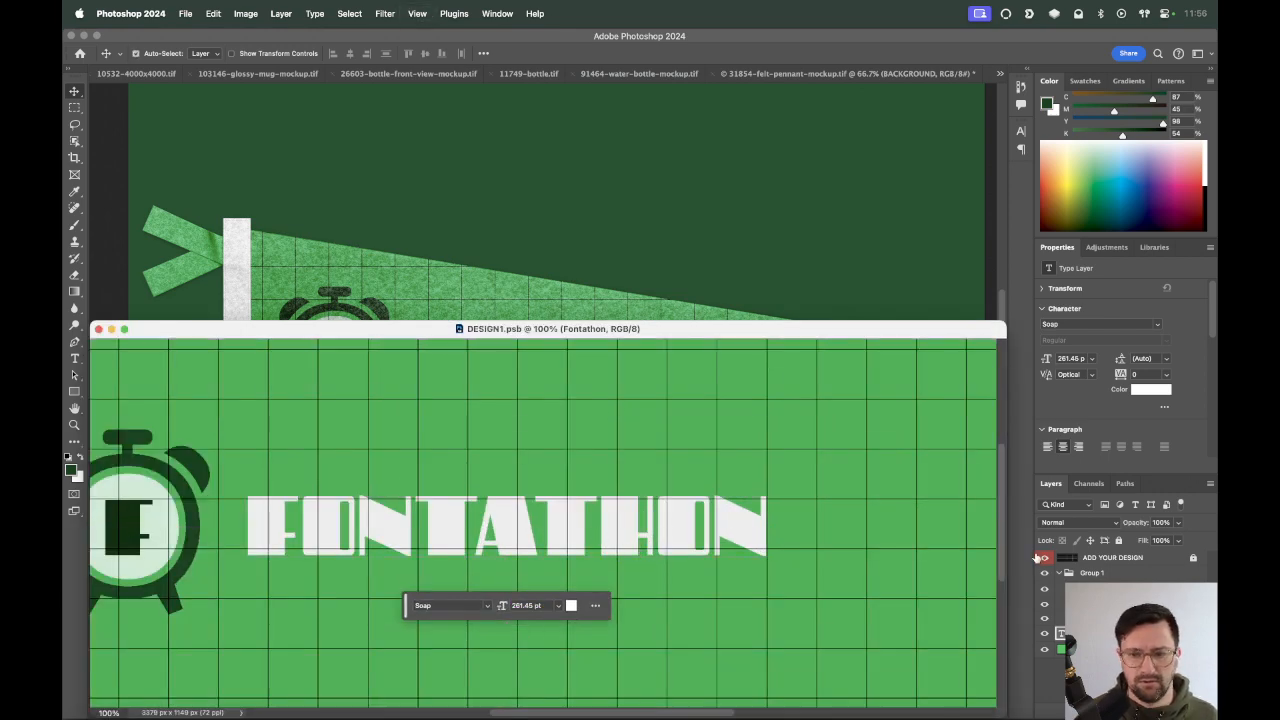
pyautogui.click(1044, 557)
pyautogui.press('super+s')
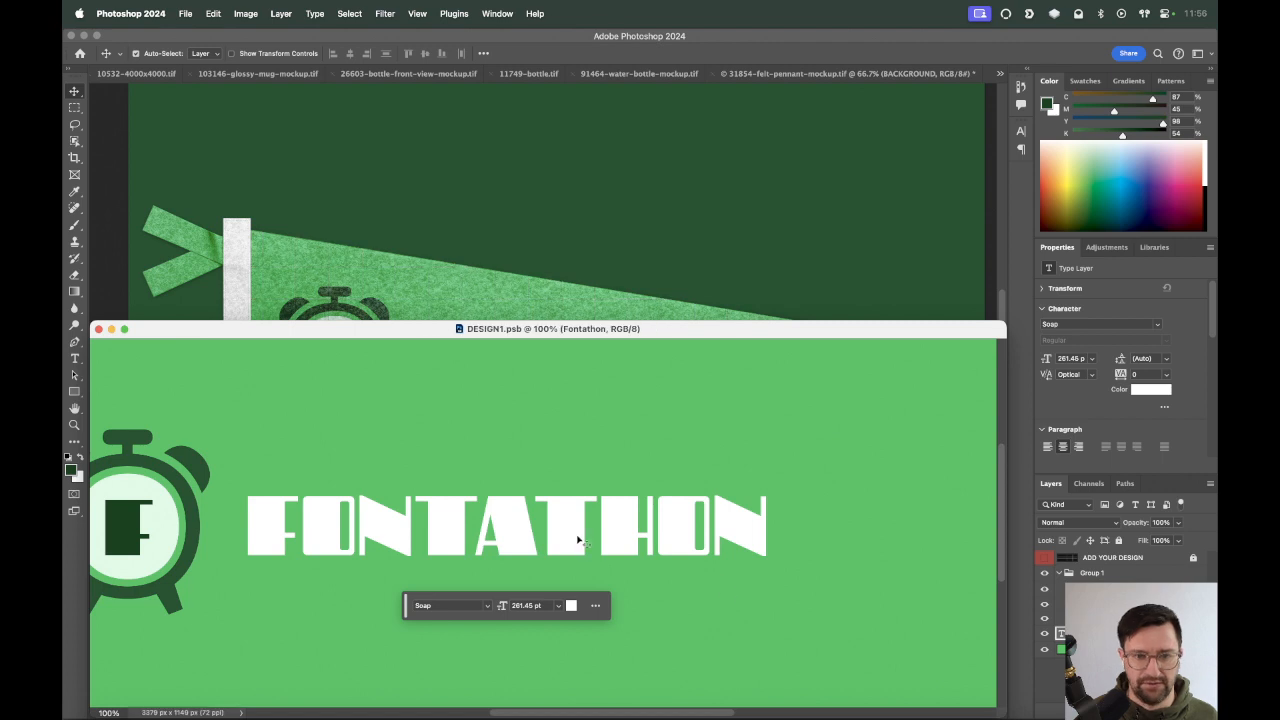
# Try a drop shadow on the Fontathon text with Normal blend mode and the clock's dark green 14532d.
pyautogui.press('super+space')
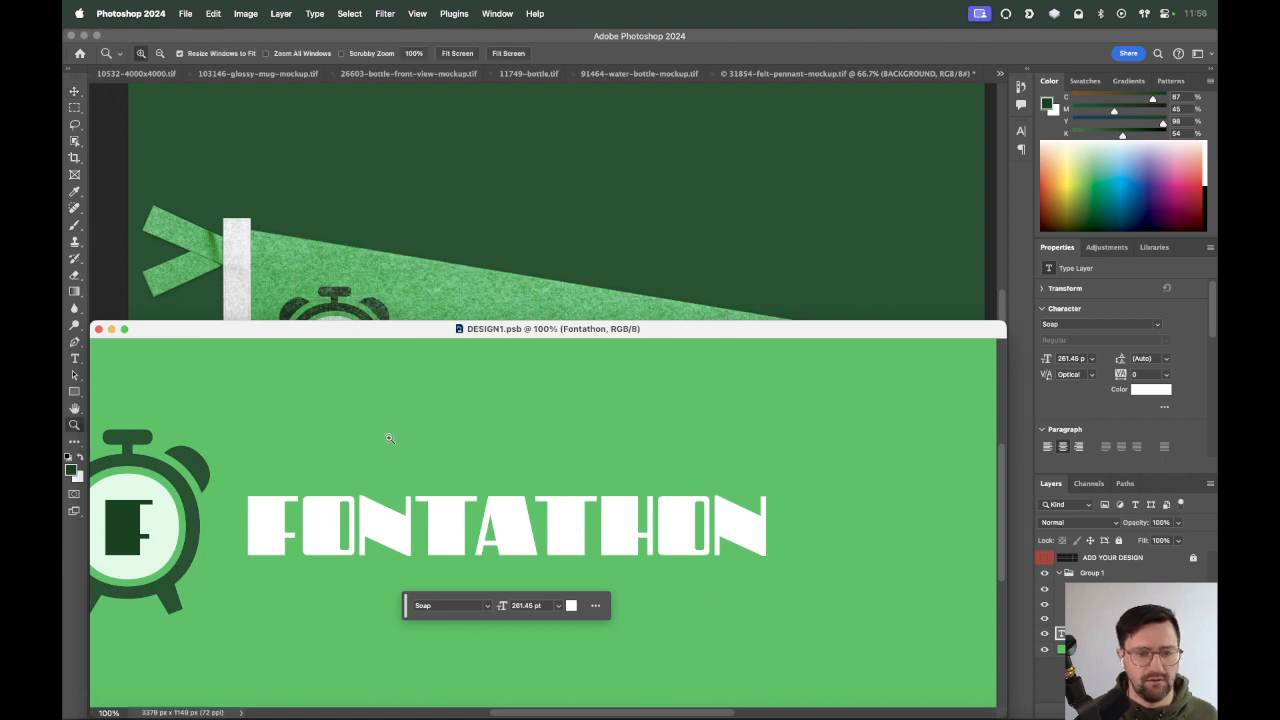
pyautogui.moveTo(393, 430); pyautogui.dragTo(245, 570)
pyautogui.moveTo(375, 397); pyautogui.dragTo(518, 483)
pyautogui.press('super+z')
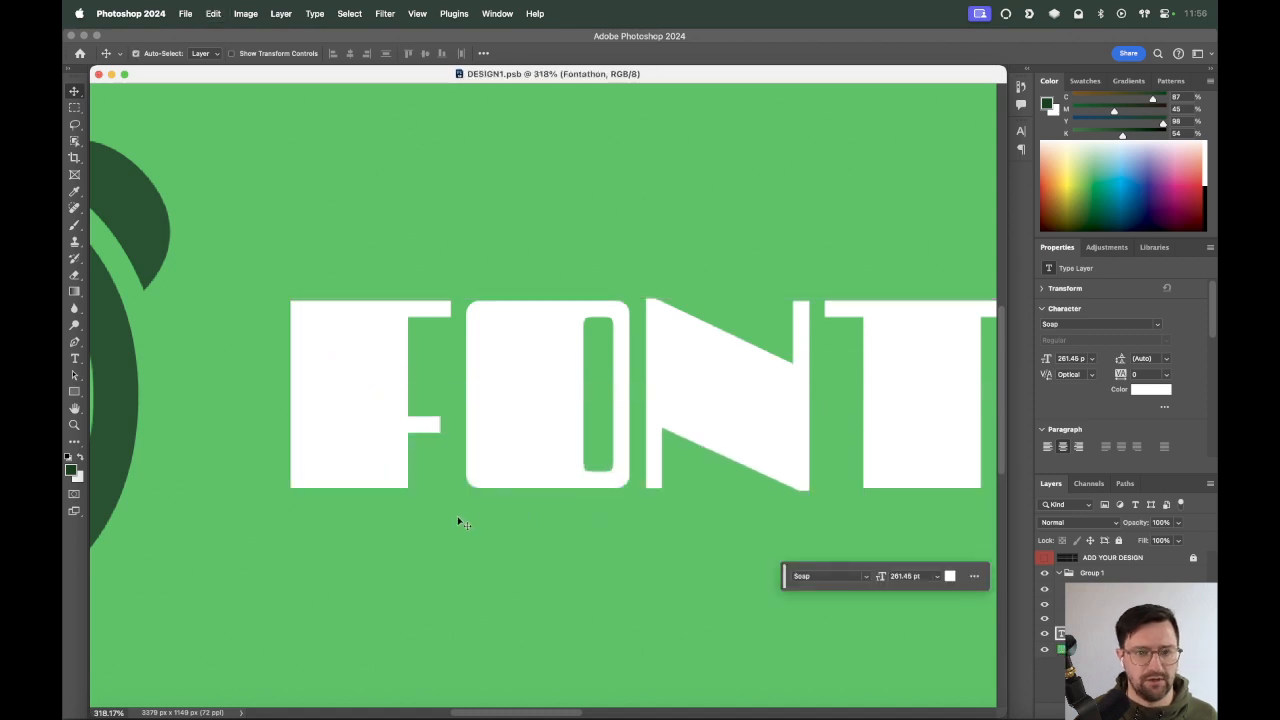
pyautogui.rightClick(1100, 558)
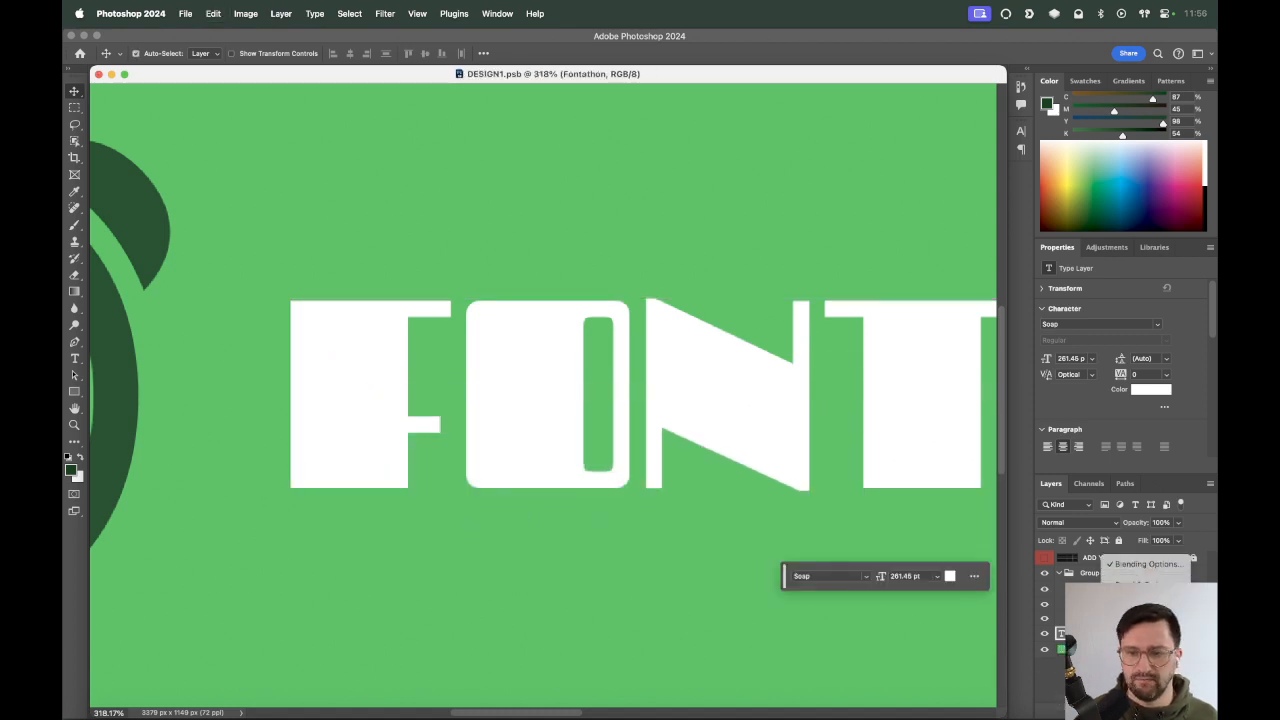
pyautogui.click(1148, 564)
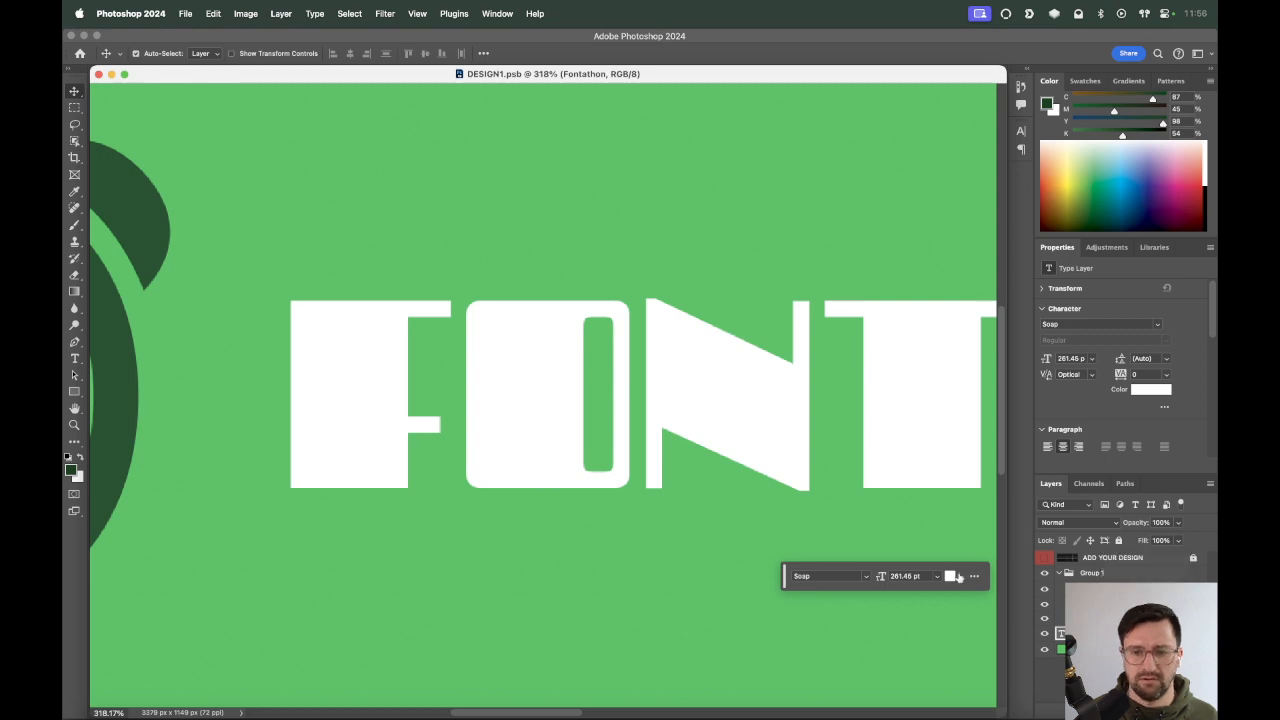
pyautogui.click(644, 276)
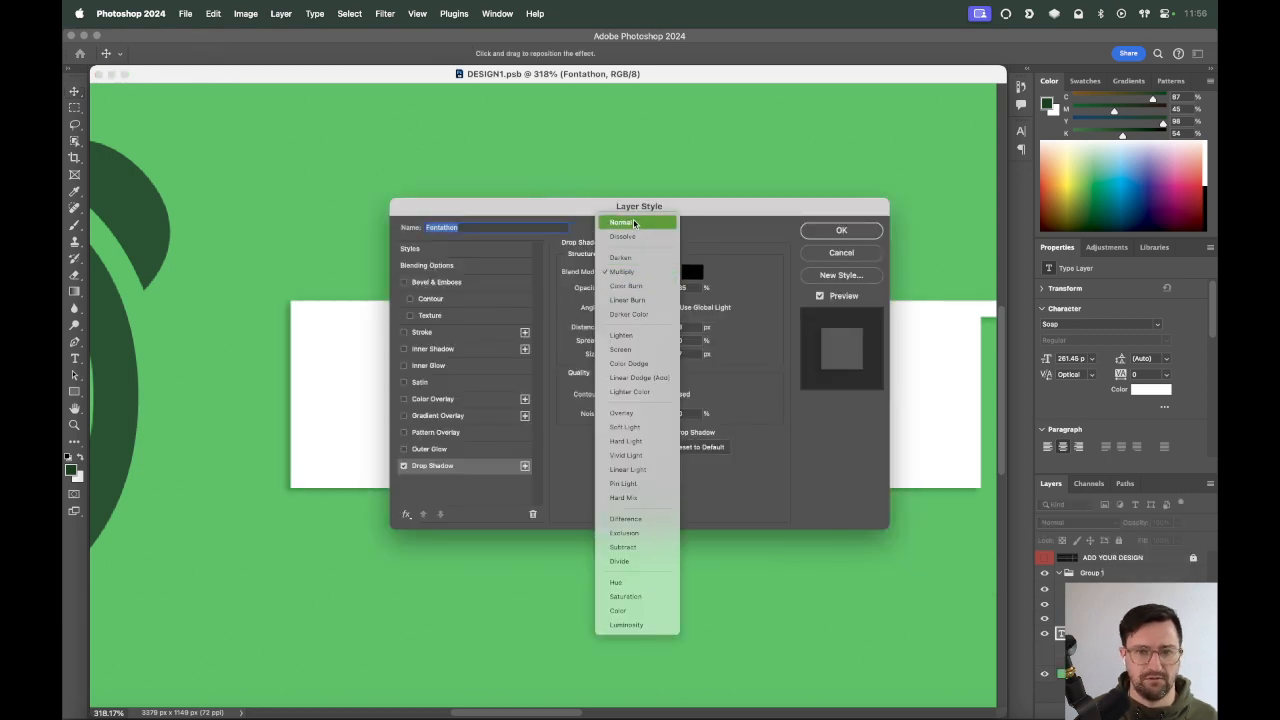
pyautogui.click(621, 222)
pyautogui.click(691, 271)
pyautogui.click(130, 222)
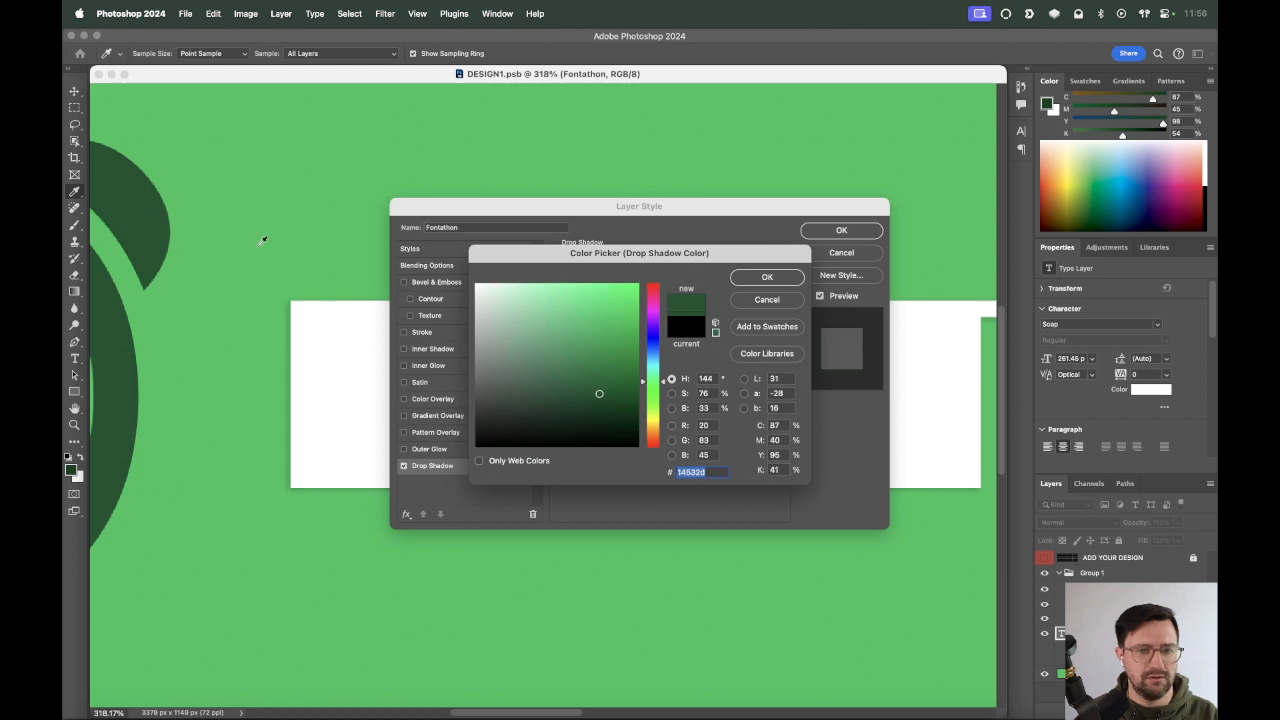
pyautogui.press('Return')
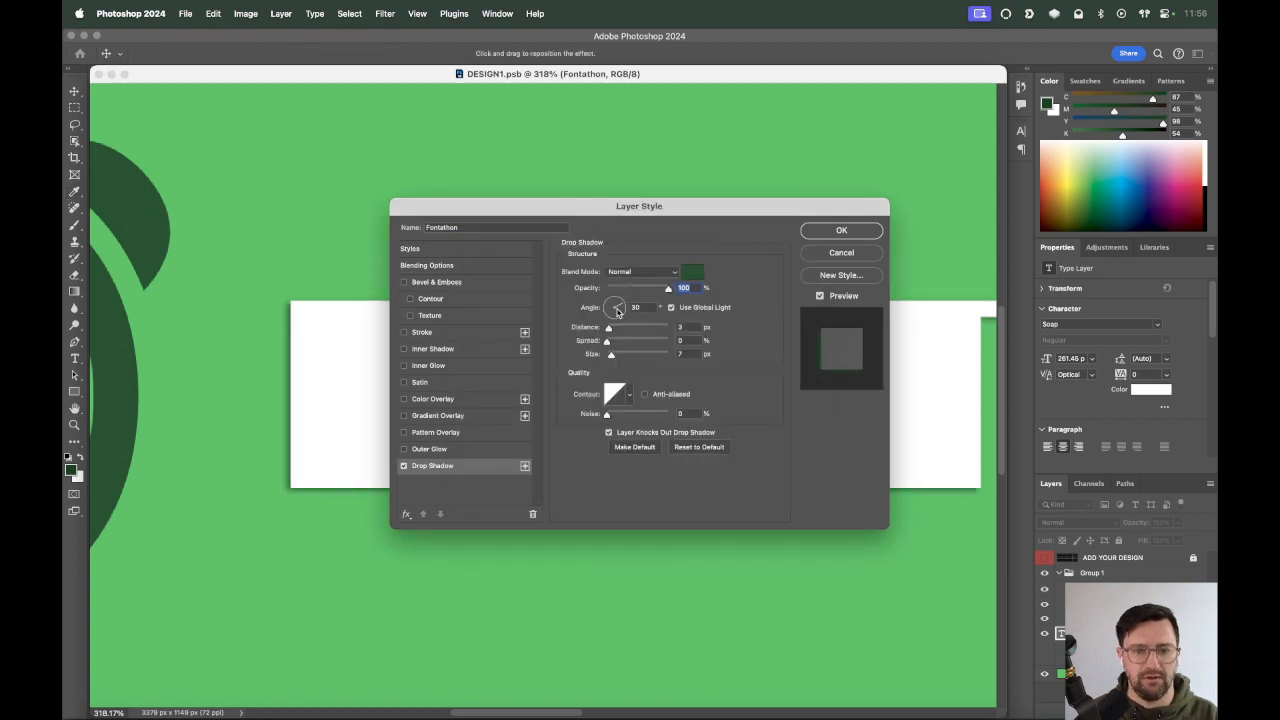
# Try a hard offset drop shadow with a 115° angle, 100% spread and 0 px size, and discard it.
pyautogui.moveTo(617, 309); pyautogui.dragTo(607, 292)
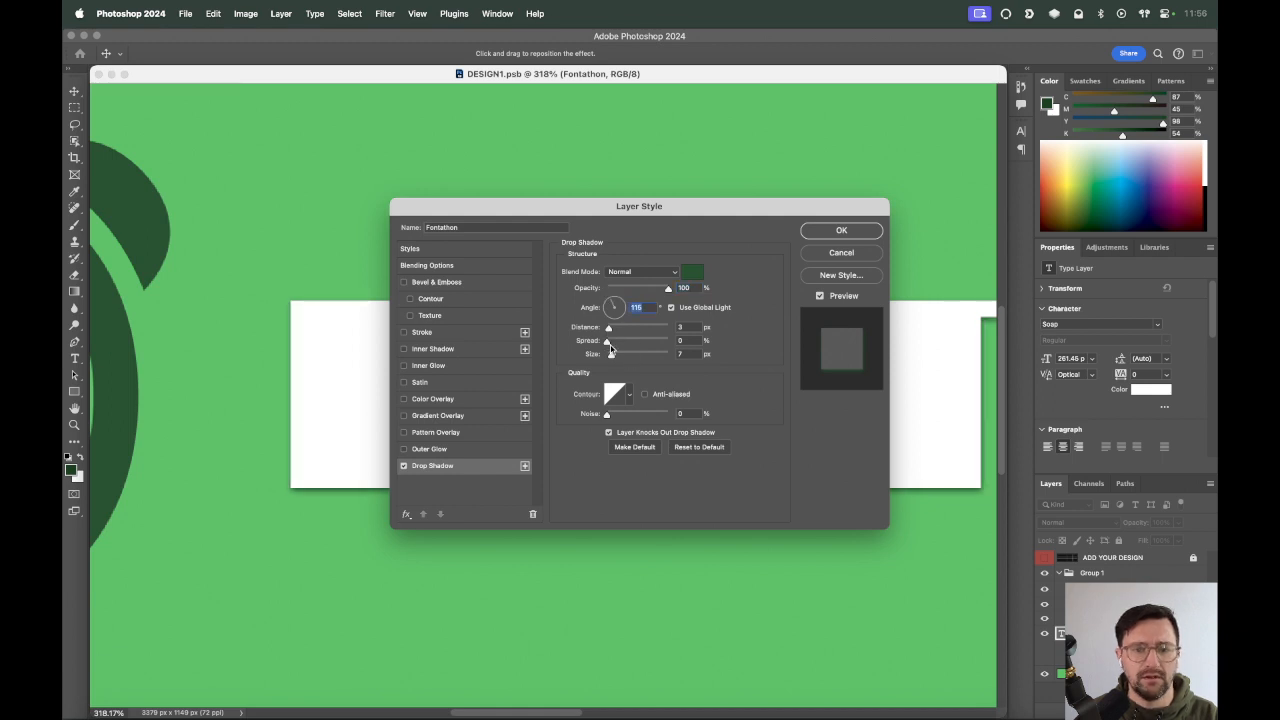
pyautogui.moveTo(608, 341); pyautogui.dragTo(651, 341)
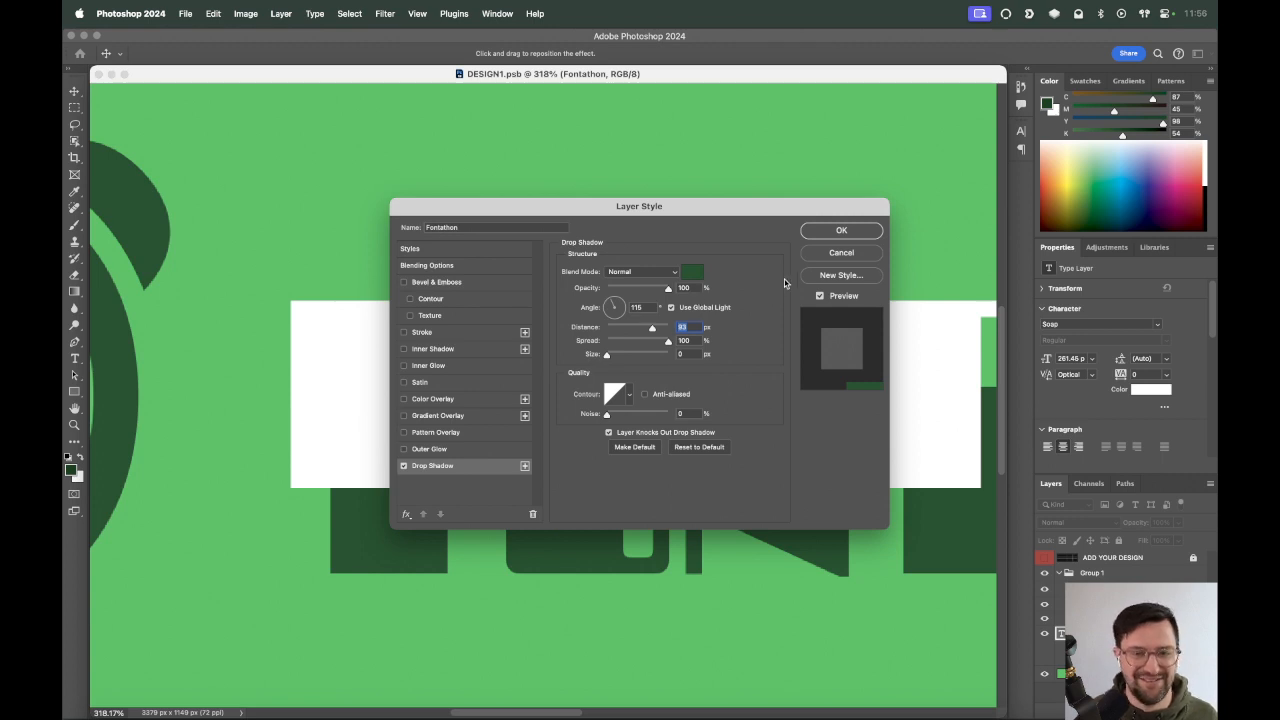
pyautogui.click(860, 254)
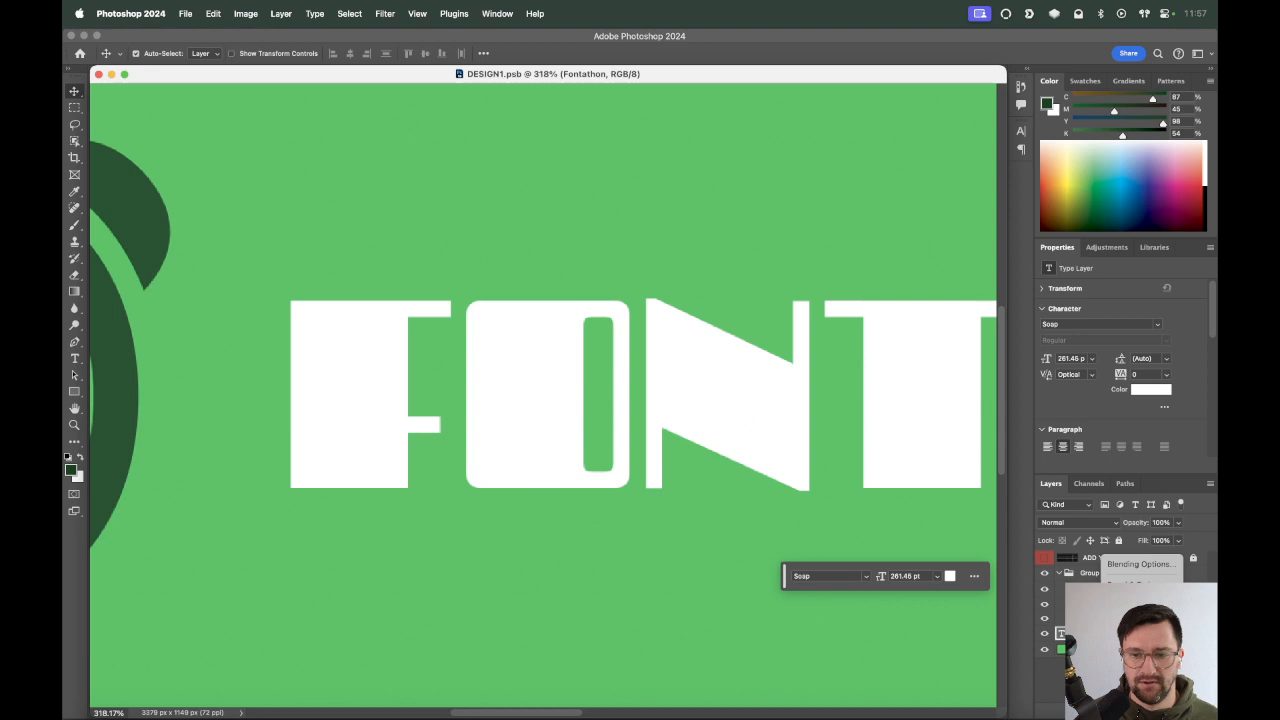
# Try a 10 px outside stroke on the Fontathon text in the clock's dark green 14532d, and discard it.
pyautogui.click(1140, 564)
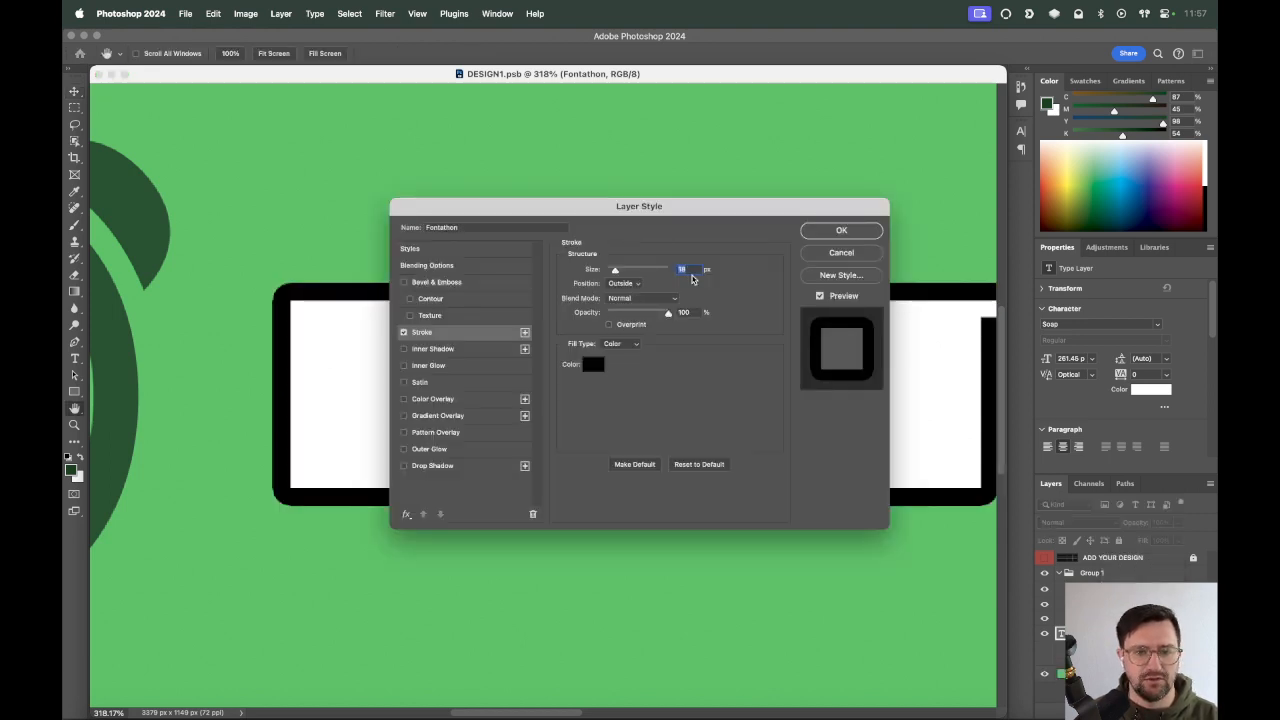
pyautogui.press('Down')
pyautogui.press('Down')
pyautogui.press('Down')
pyautogui.press('Down')
pyautogui.press('Down')
pyautogui.press('Down')
pyautogui.press('Down')
pyautogui.press('Down')
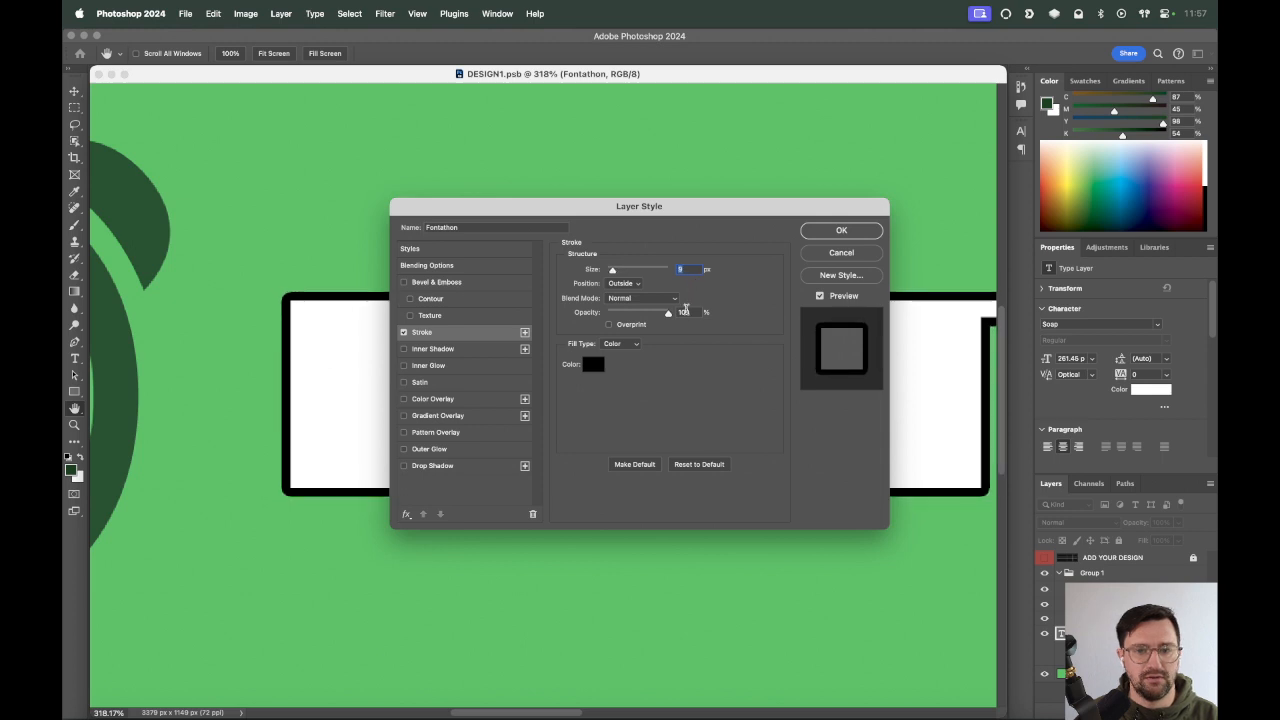
pyautogui.click(593, 365)
pyautogui.click(135, 234)
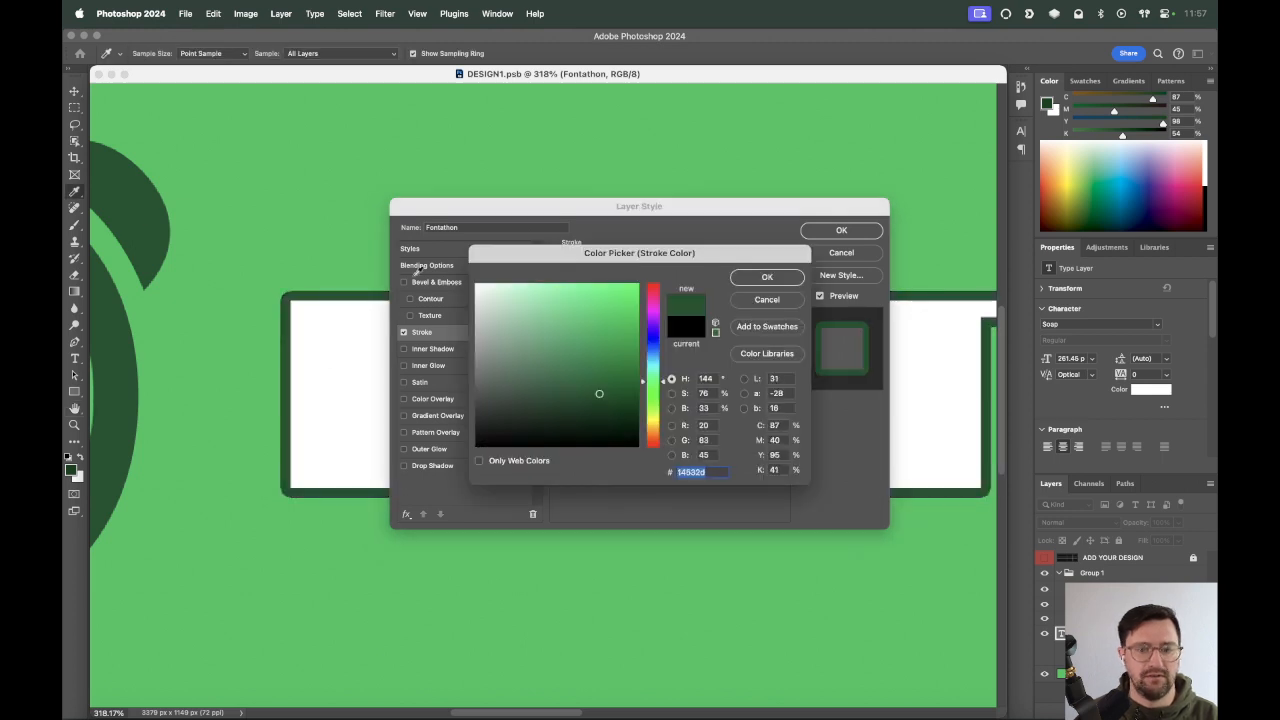
pyautogui.press('Return')
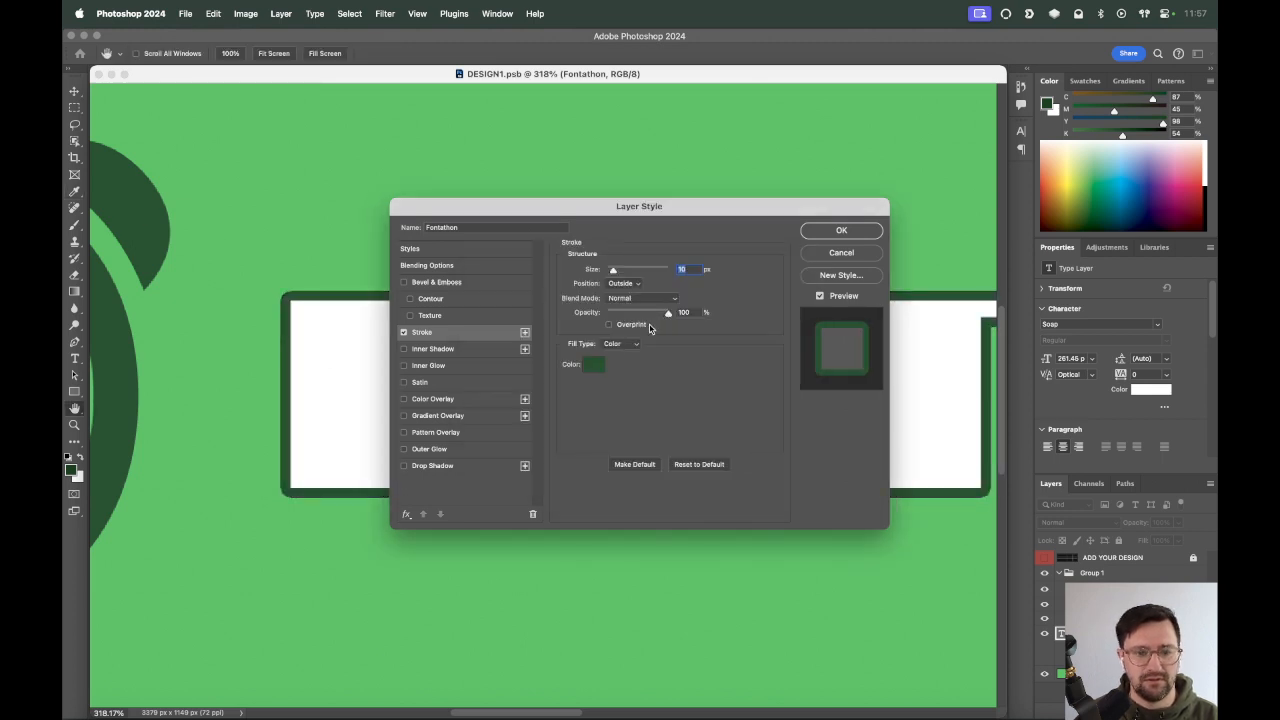
pyautogui.click(842, 252)
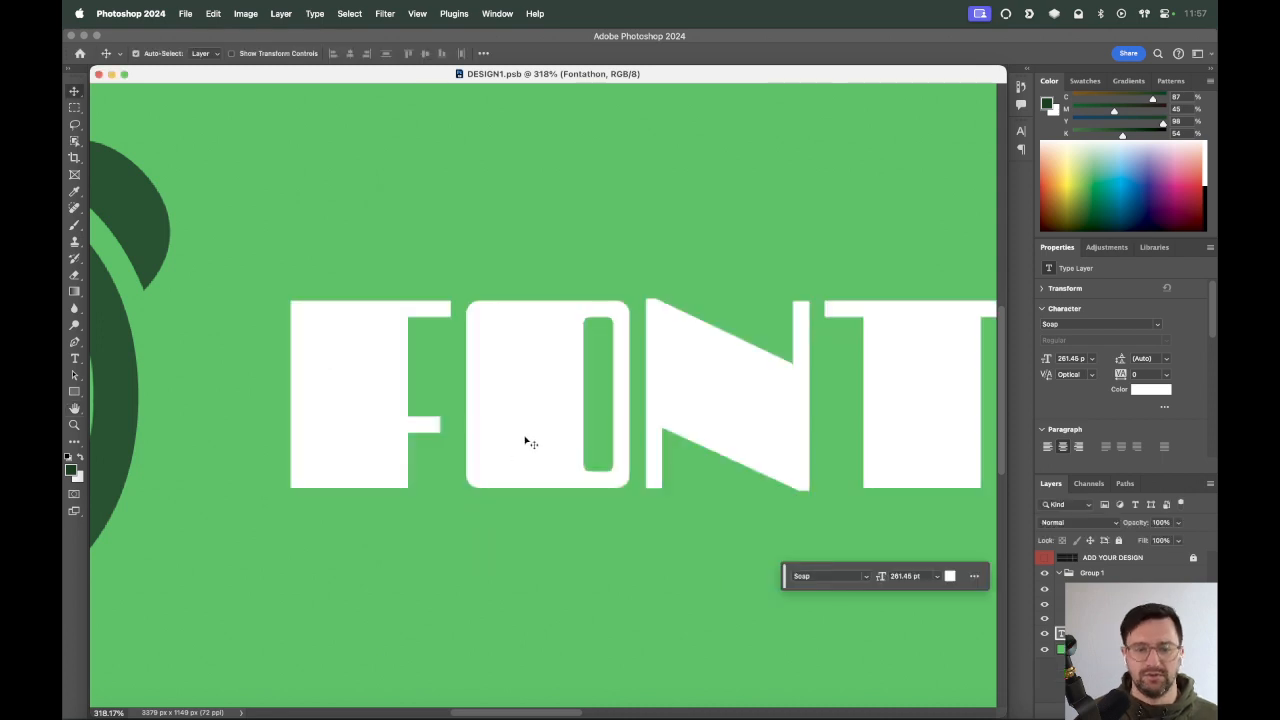
# Select the F text layer on the clock in DESIGN1.psb and save the design.
pyautogui.press('super+minus')
pyautogui.press('super+minus')
pyautogui.press('super+minus')
pyautogui.press('super+minus')
pyautogui.press('super+plus')
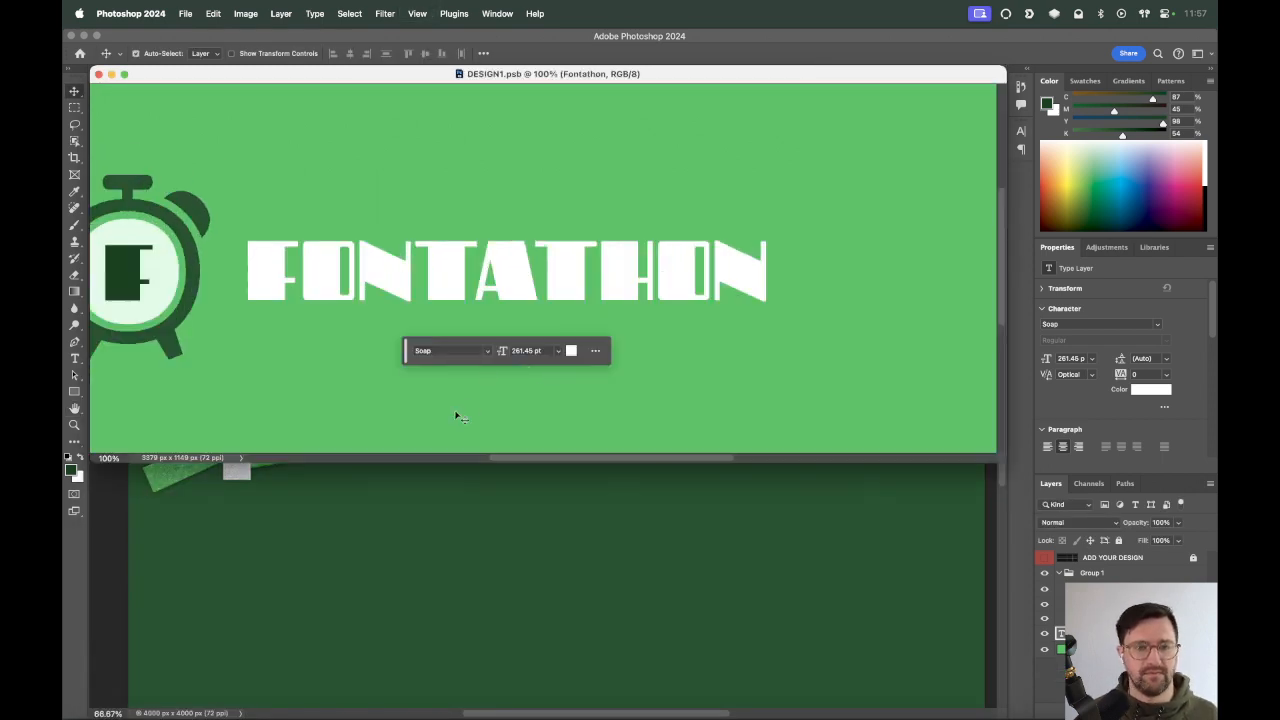
pyautogui.moveTo(462, 152); pyautogui.dragTo(612, 160)
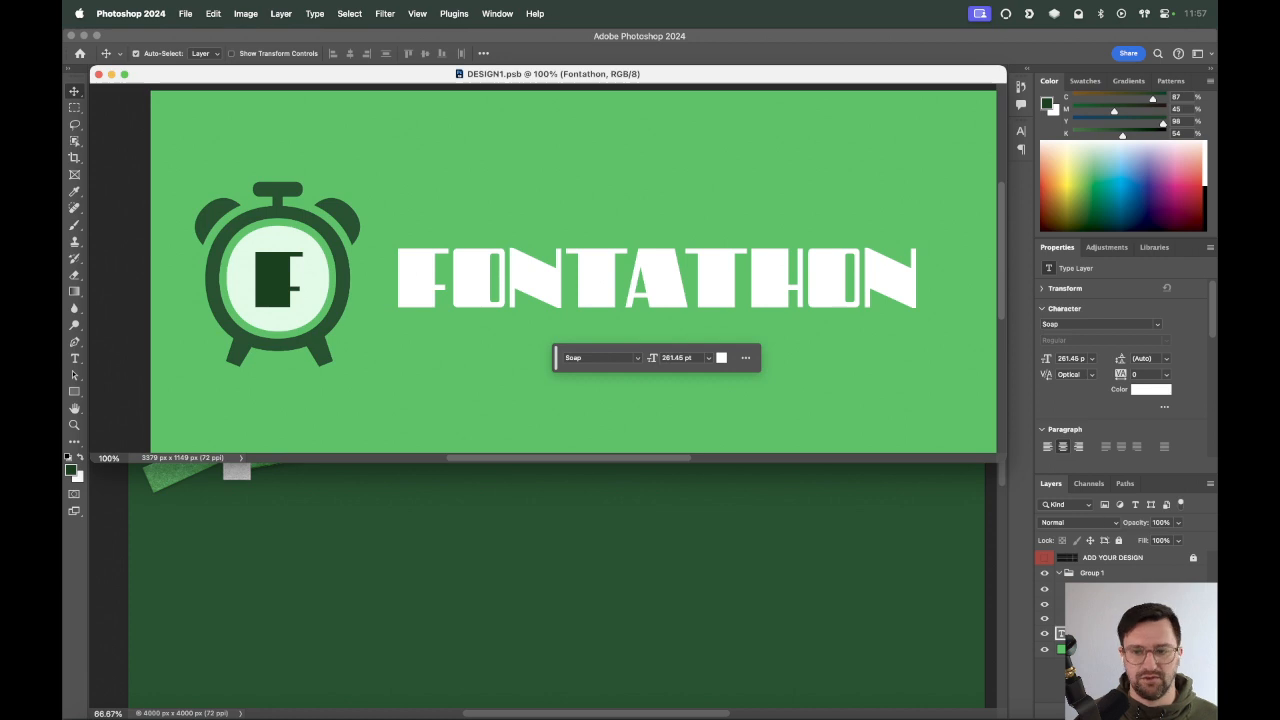
pyautogui.click(1100, 589)
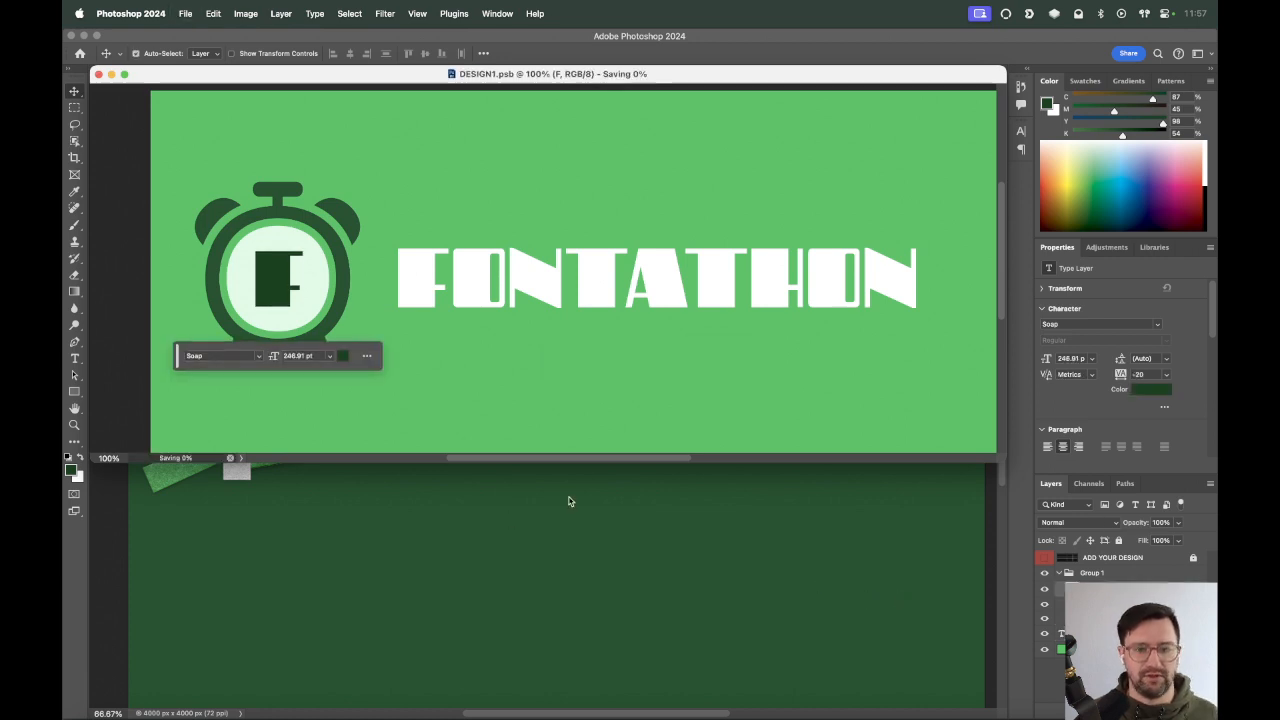
# Switch to Illustrator and create a new blank document with the default settings.
pyautogui.click(130, 716)
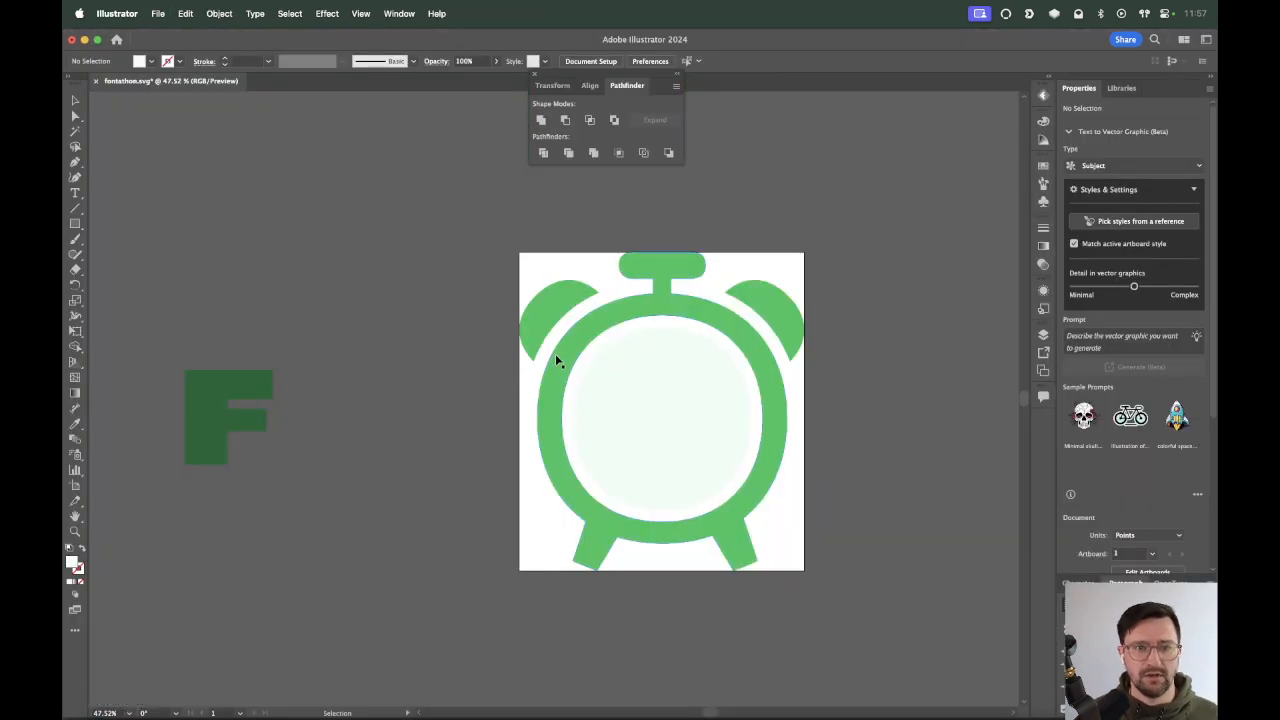
pyautogui.press('super+n')
pyautogui.press('Return')
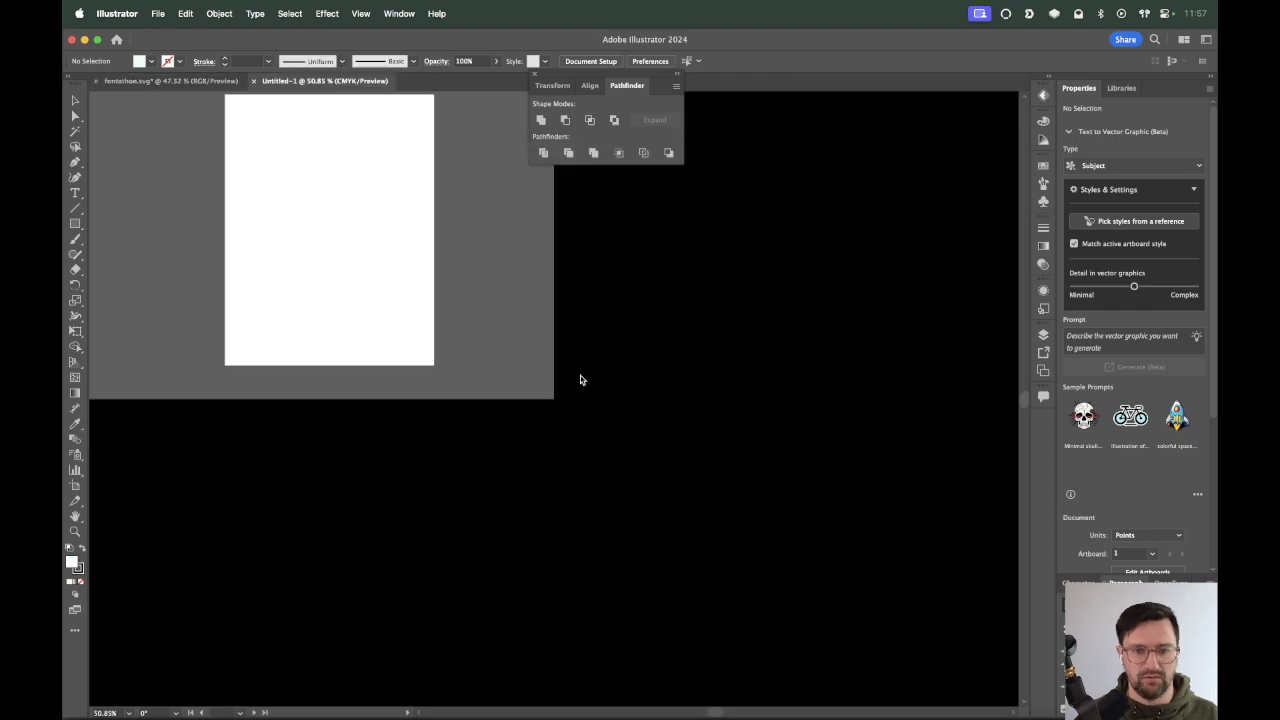
# Add the text "Fontathon" to the artboard and enlarge it to about 82 pt.
pyautogui.press('t')
pyautogui.click(410, 343)
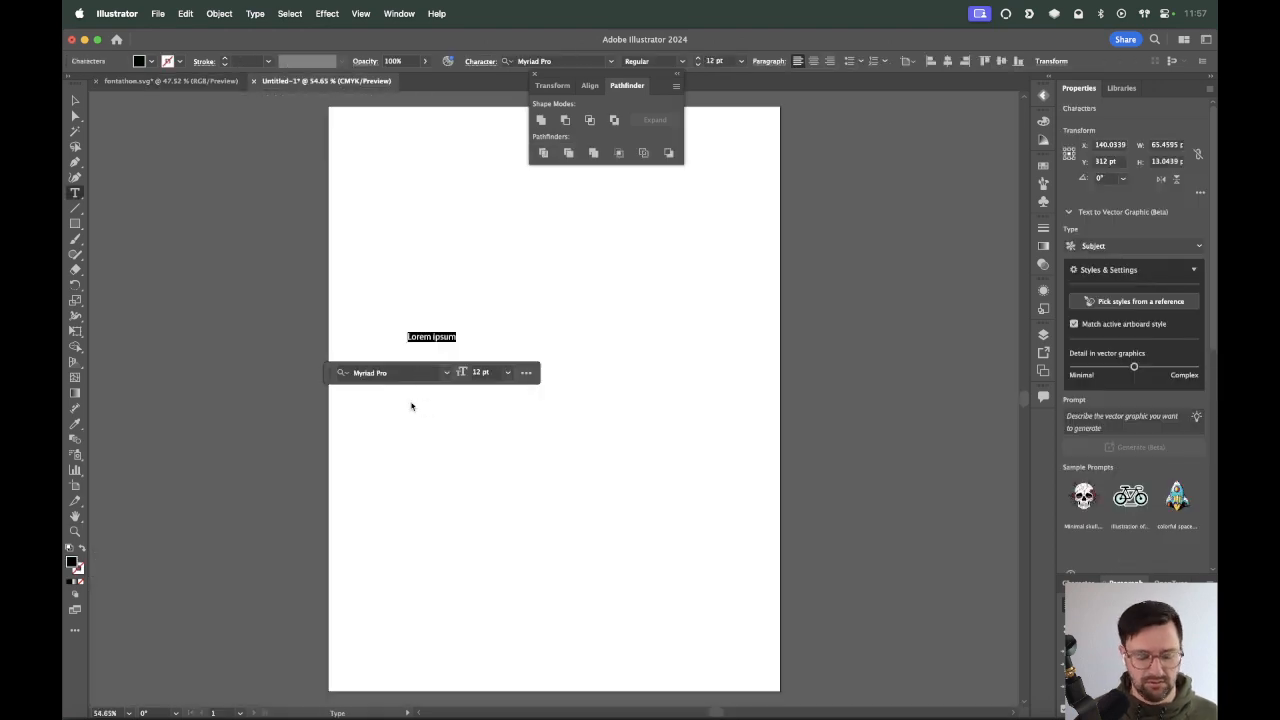
pyautogui.write('F')
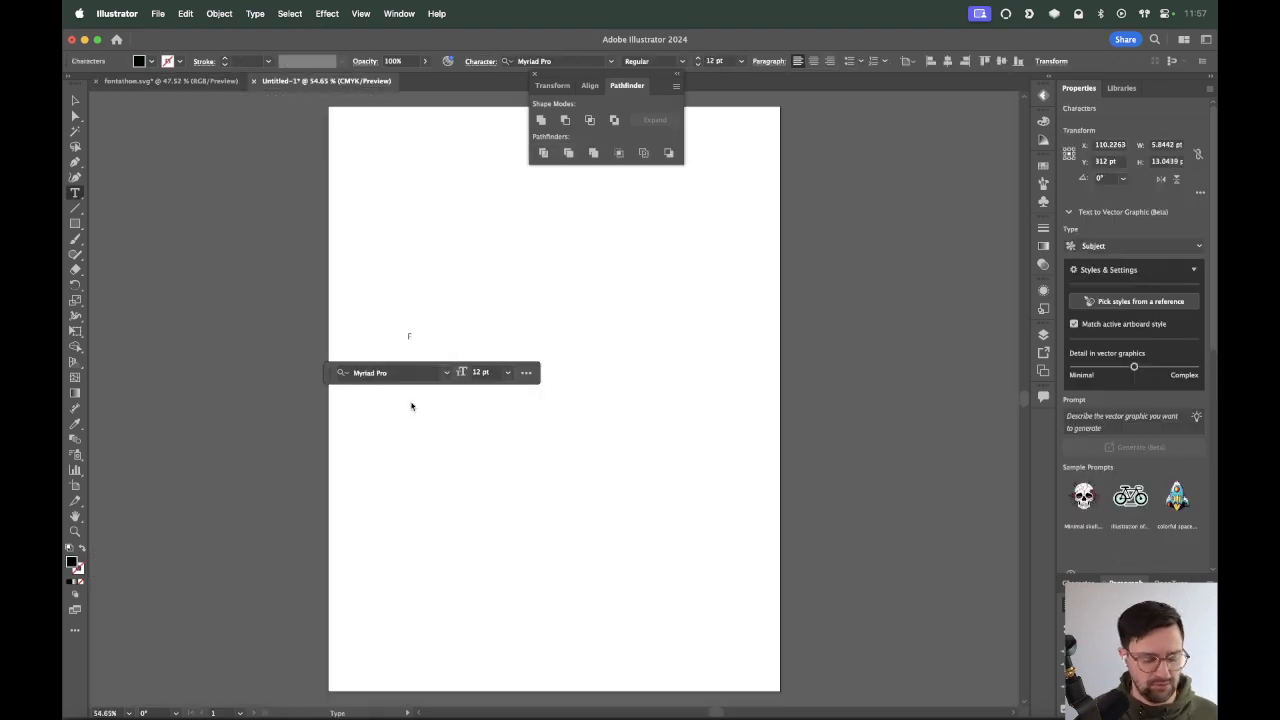
pyautogui.write('ontathon')
pyautogui.press('Escape')
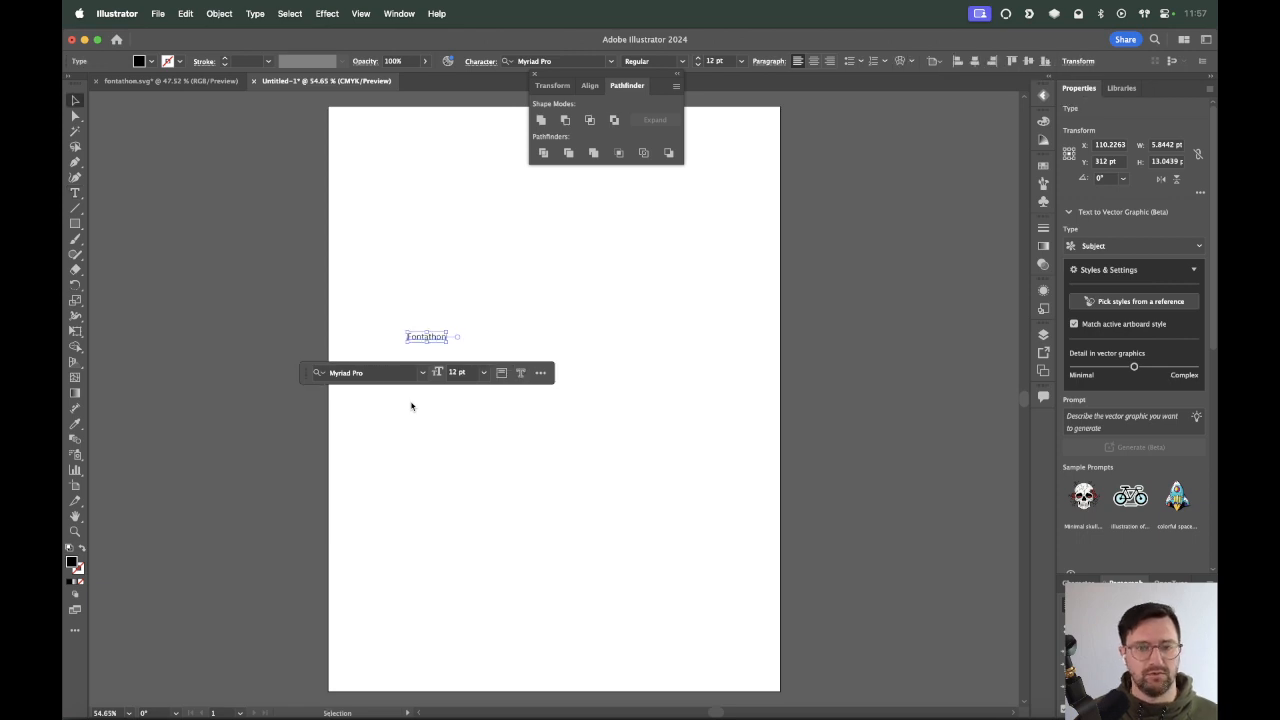
pyautogui.moveTo(447, 343); pyautogui.dragTo(668, 396)
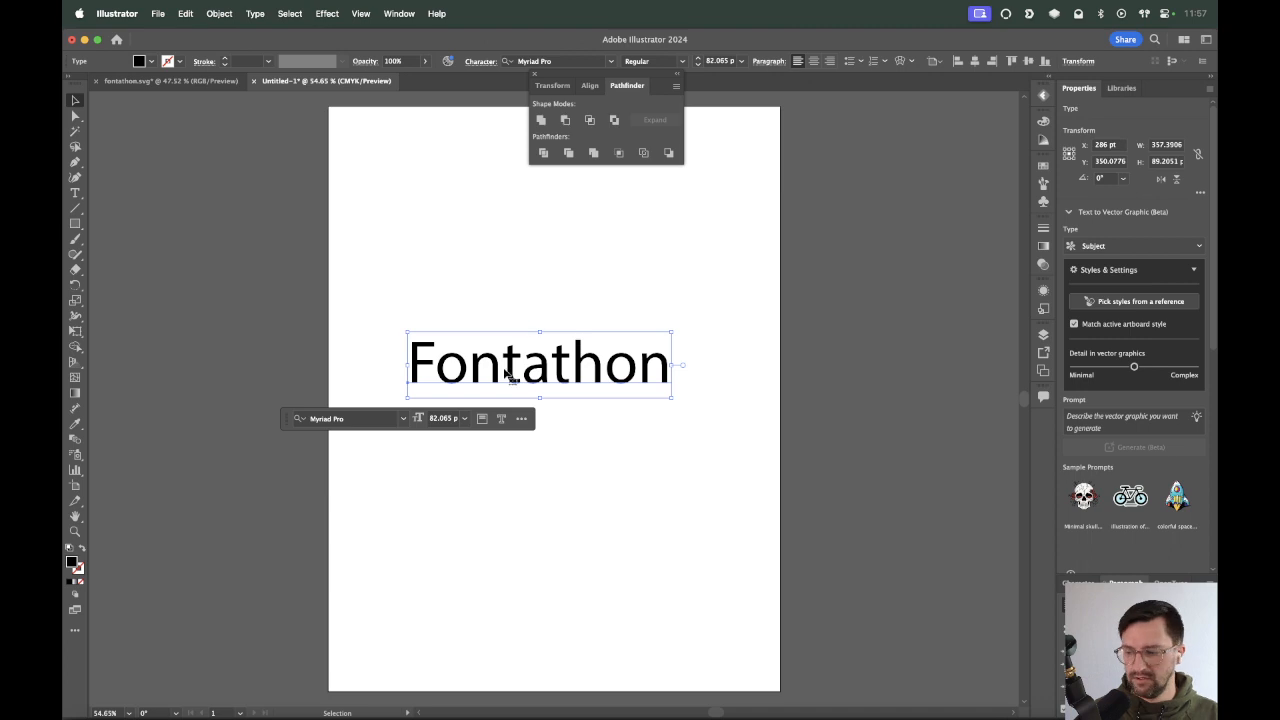
pyautogui.press('super+equal')
pyautogui.press('super+equal')
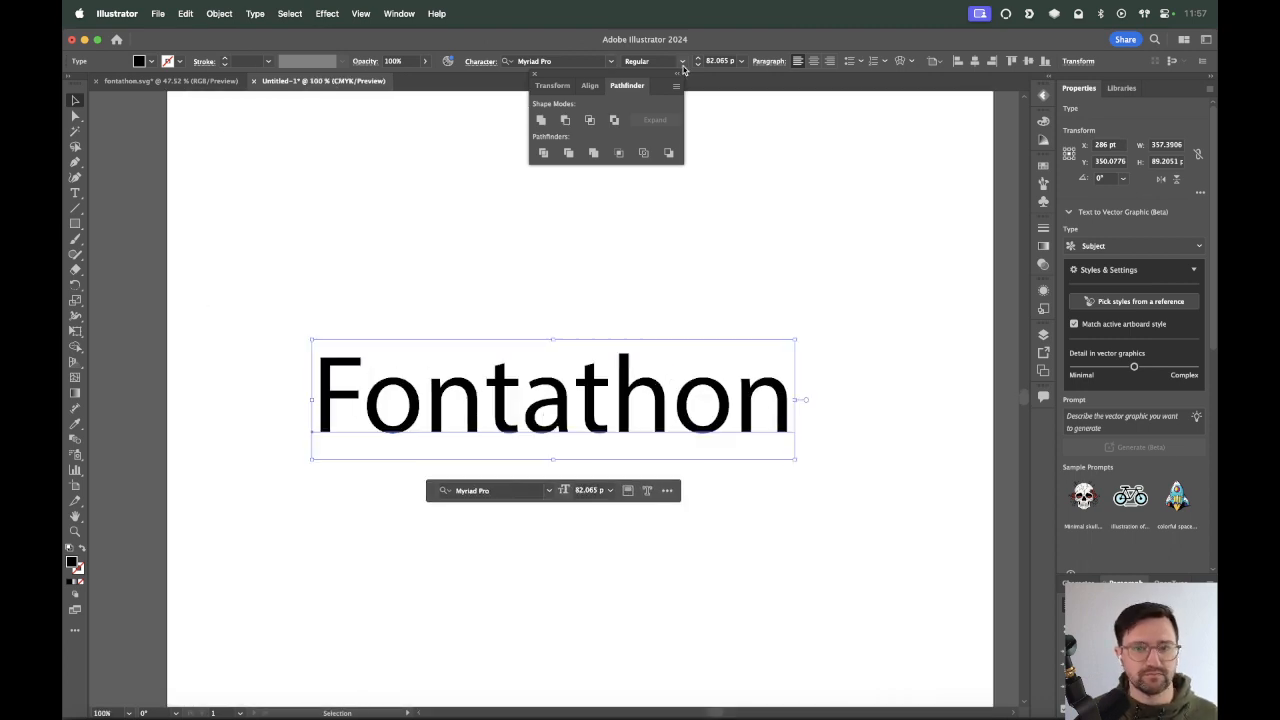
# Move the floating Pathfinder controls clear of the artwork and set the Fontathon text's font to Soap Regular.
pyautogui.moveTo(591, 76); pyautogui.dragTo(914, 114)
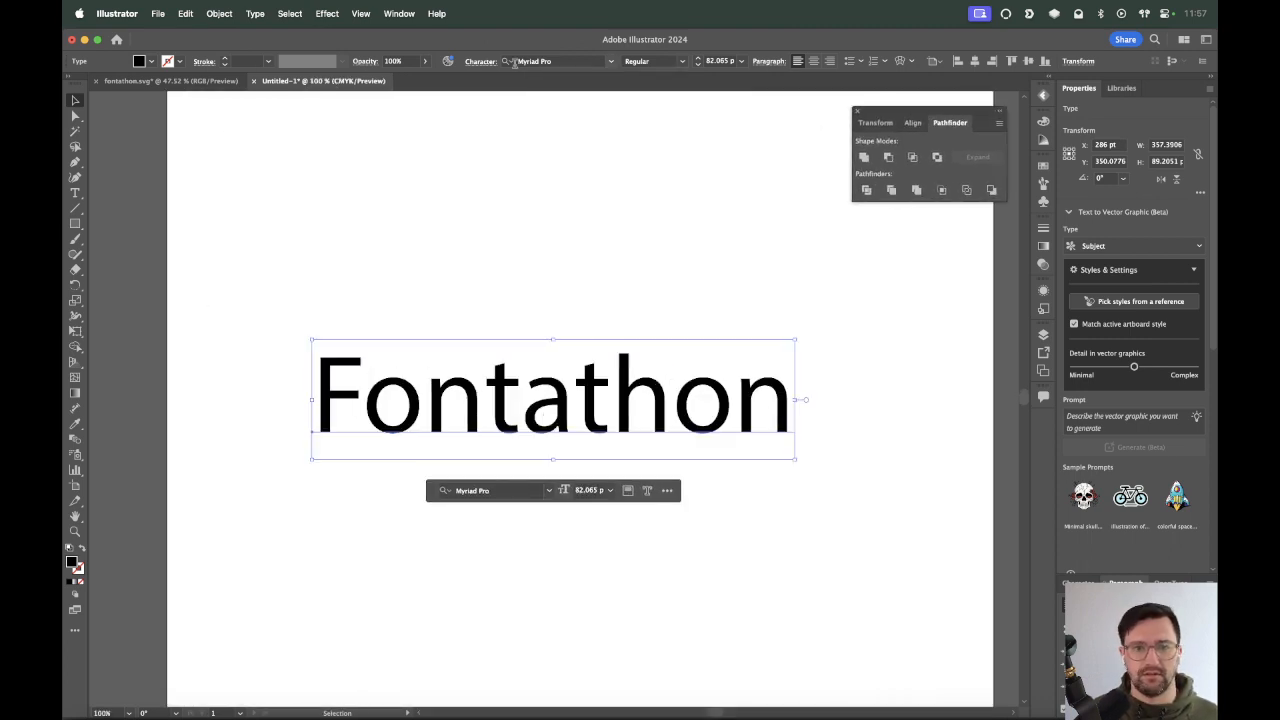
pyautogui.click(550, 61)
pyautogui.write('soap')
pyautogui.press('Return')
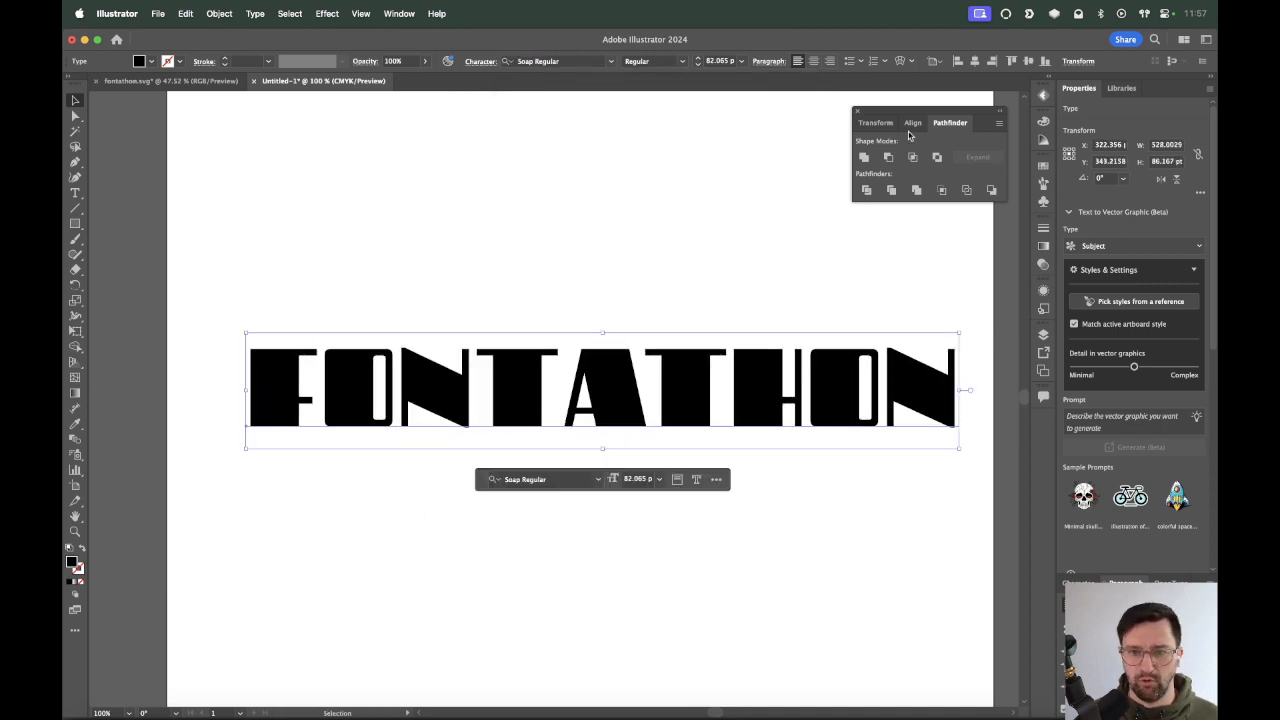
# Tighten the letter spacing of the Fontathon text with the Character options.
pyautogui.click(400, 13)
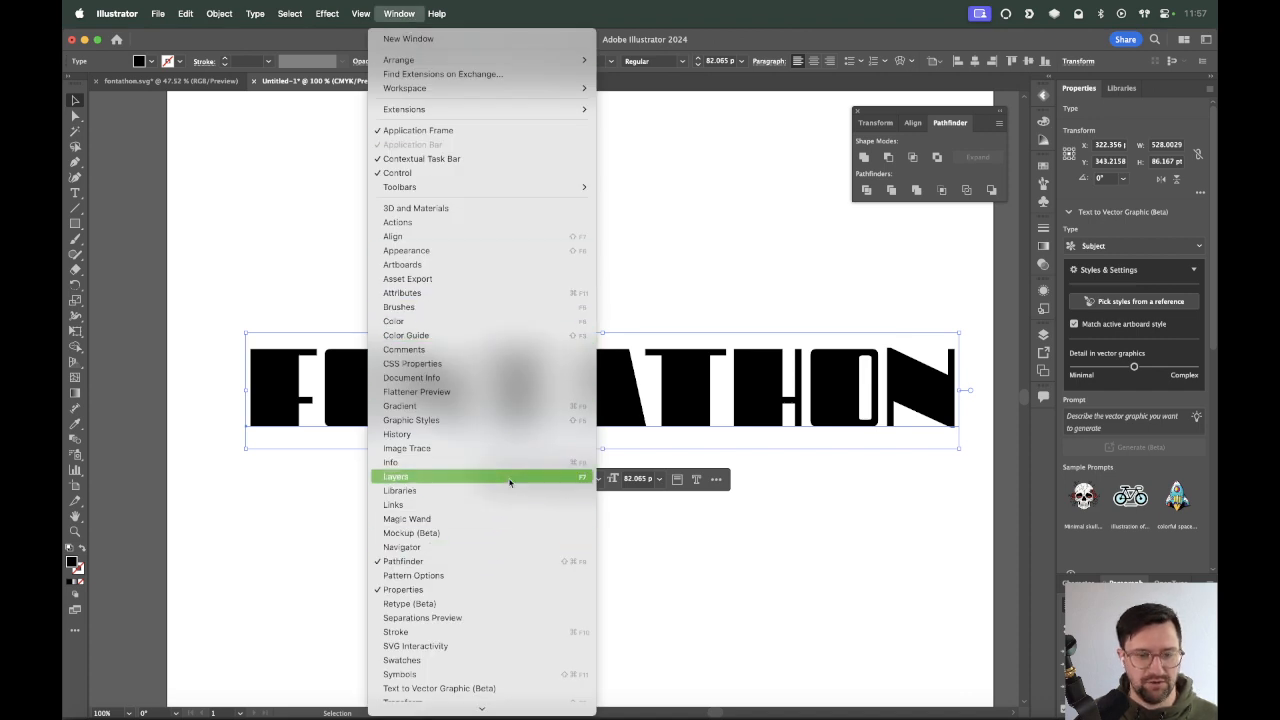
pyautogui.scroll(-1, 514, 651)
pyautogui.moveTo(528, 688)
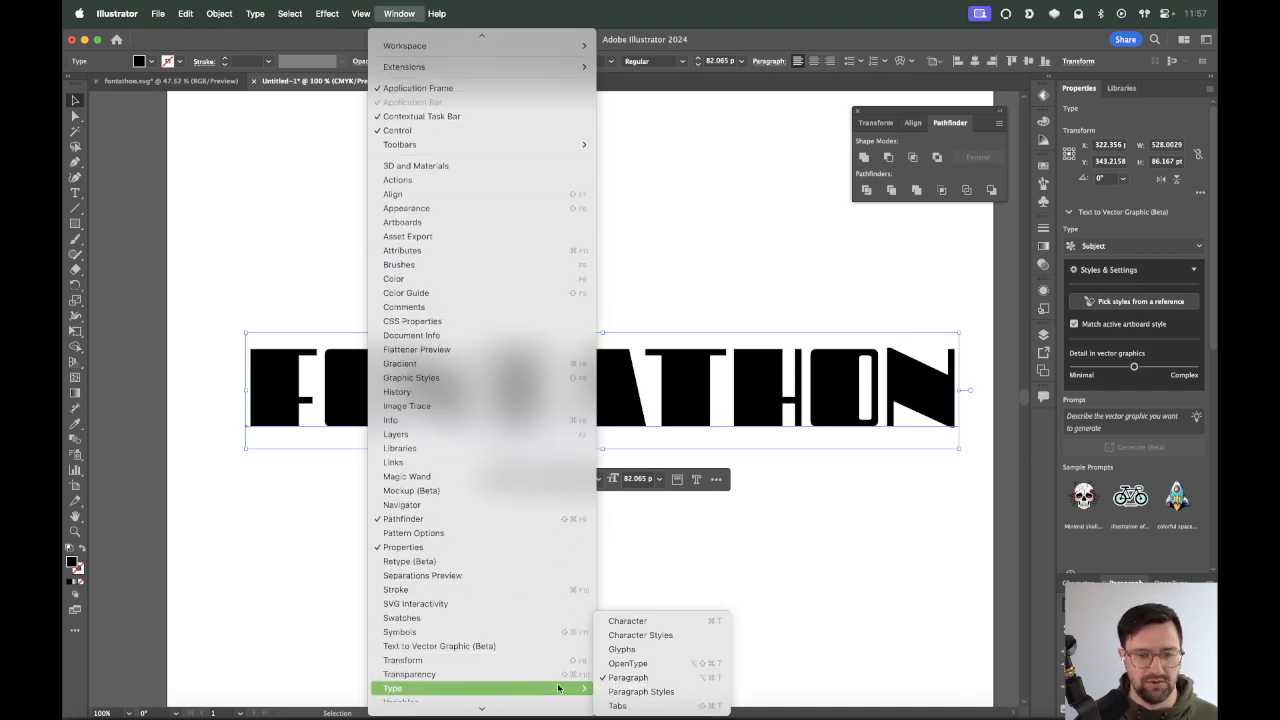
pyautogui.click(628, 620)
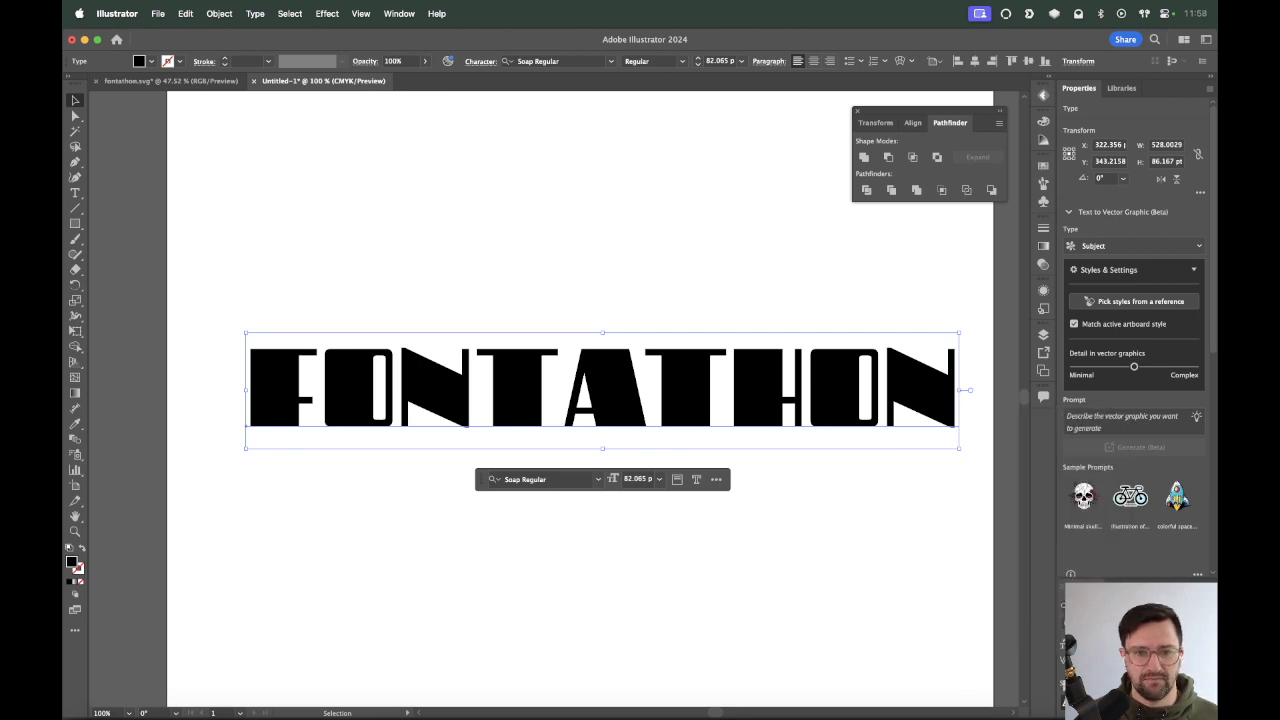
pyautogui.click(1150, 662)
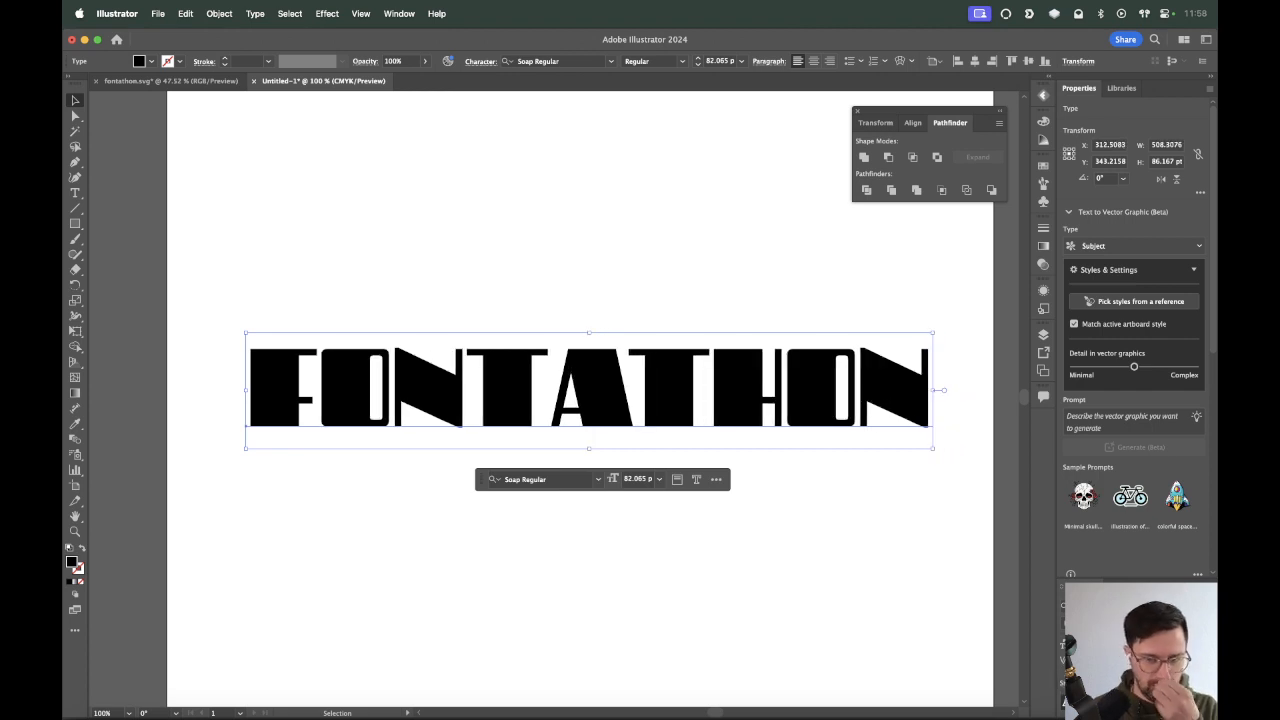
pyautogui.click(1127, 660)
pyautogui.click(1070, 428)
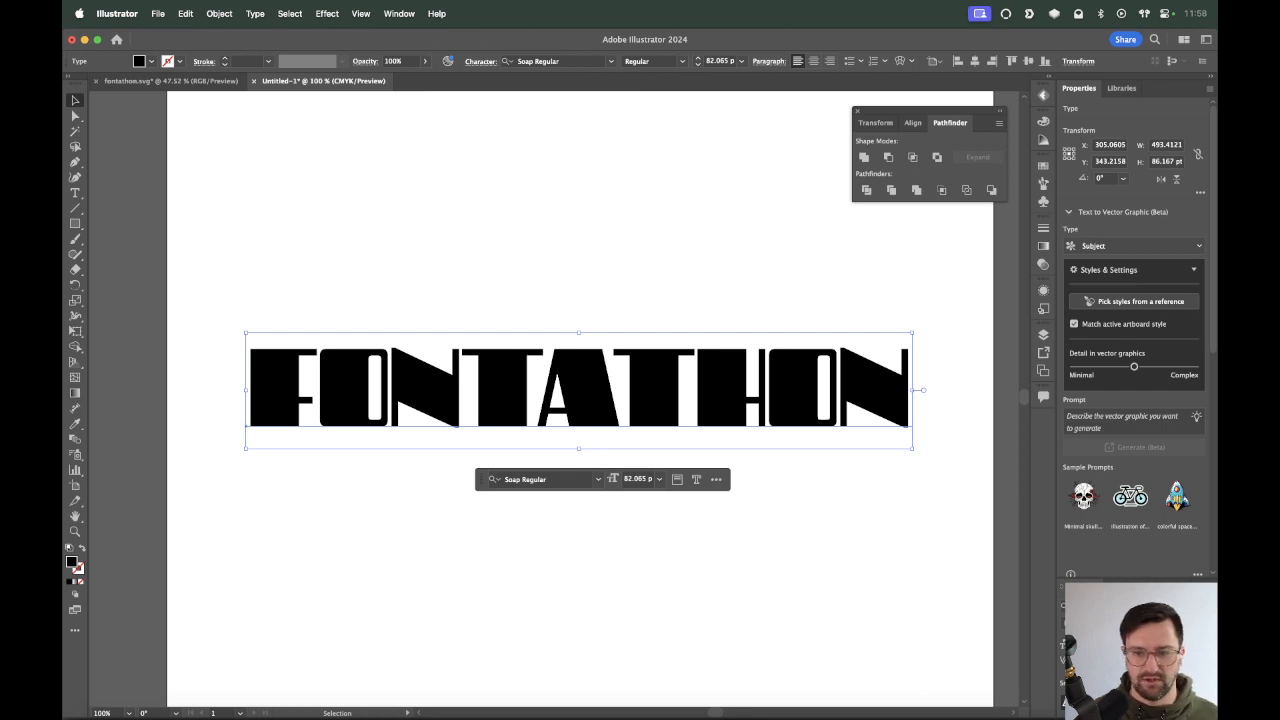
pyautogui.press('Return')
pyautogui.click(628, 301)
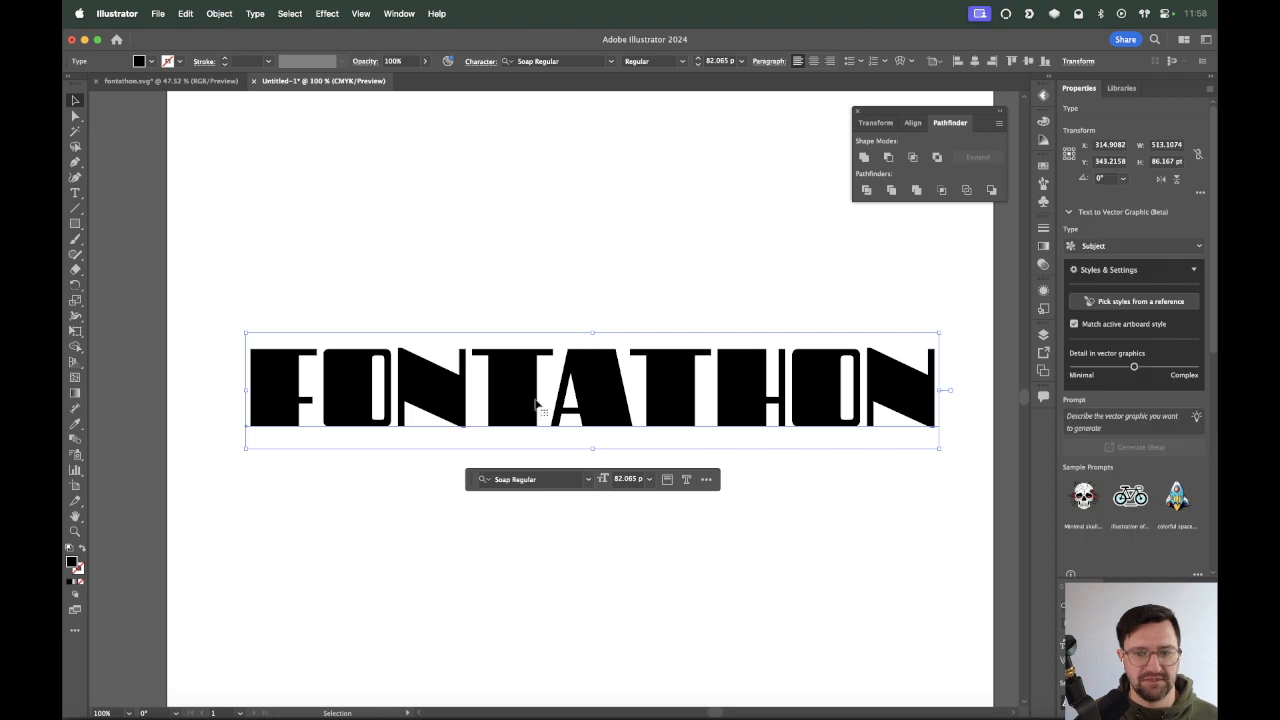
# Scale the Fontathon text down around its centre to about 432 pt wide and convert it to outlines.
pyautogui.moveTo(941, 331); pyautogui.dragTo(888, 341)
pyautogui.rightClick(700, 408)
pyautogui.click(735, 508)
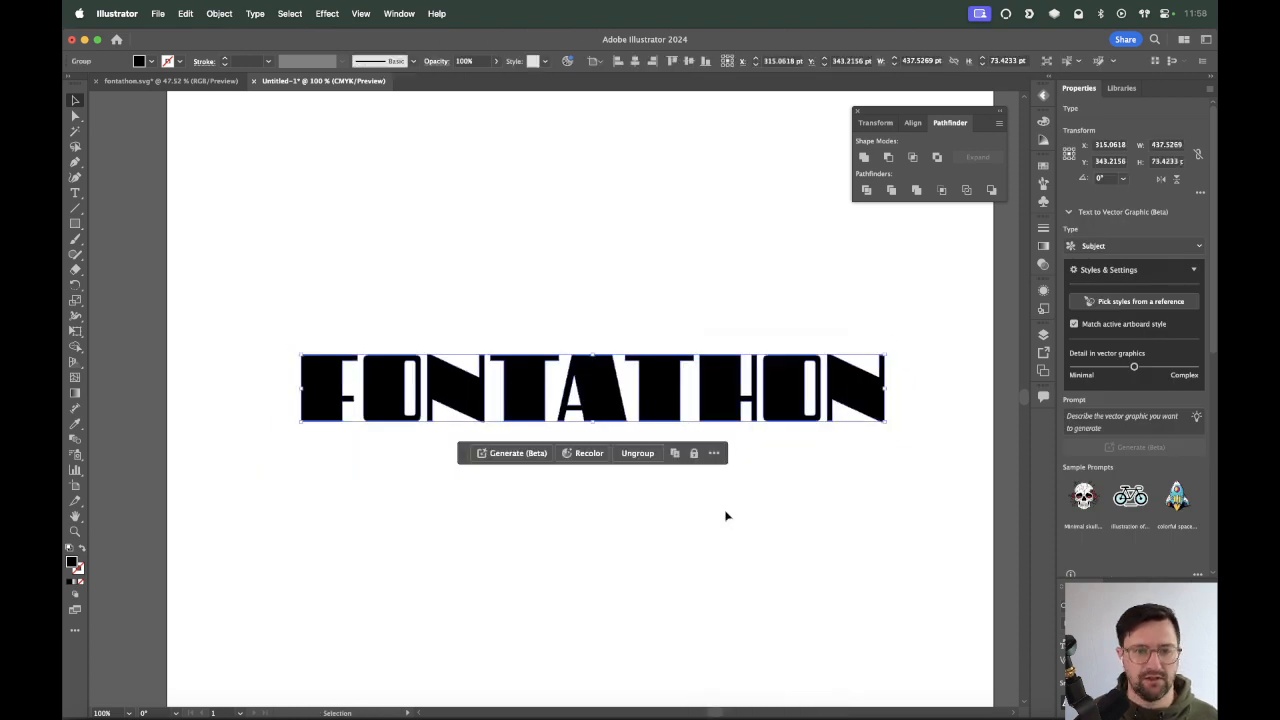
# Give the outlined Fontathon lettering a light grey fill and a black stroke.
pyautogui.click(1043, 120)
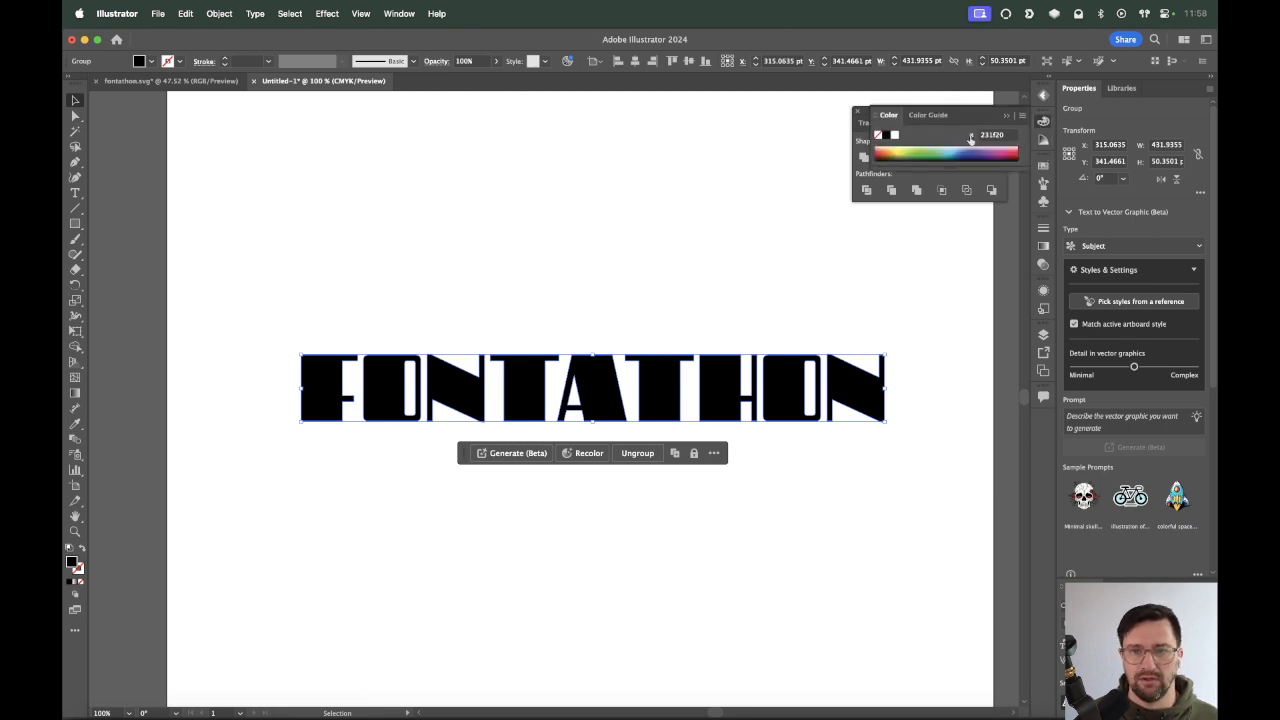
pyautogui.click(874, 118)
pyautogui.moveTo(960, 186); pyautogui.dragTo(936, 190)
pyautogui.click(677, 266)
pyautogui.click(574, 391)
pyautogui.click(885, 203)
pyautogui.press('c')
pyautogui.click(893, 203)
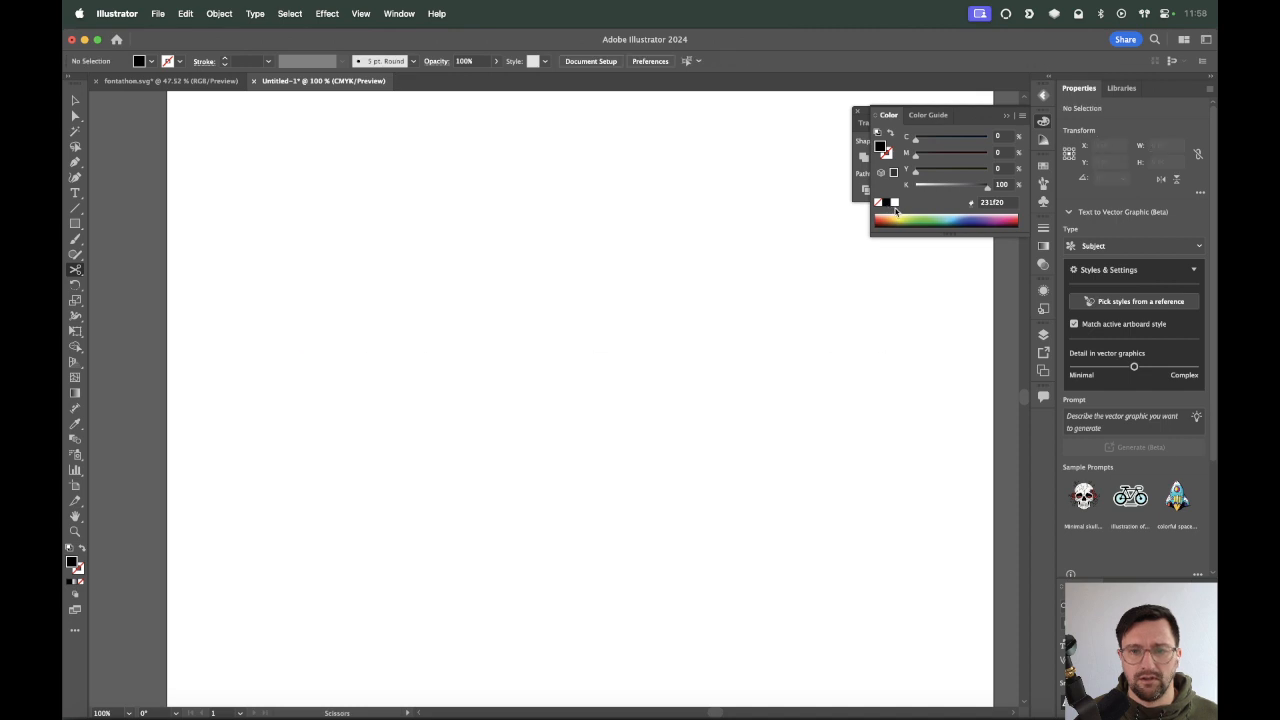
pyautogui.click(886, 203)
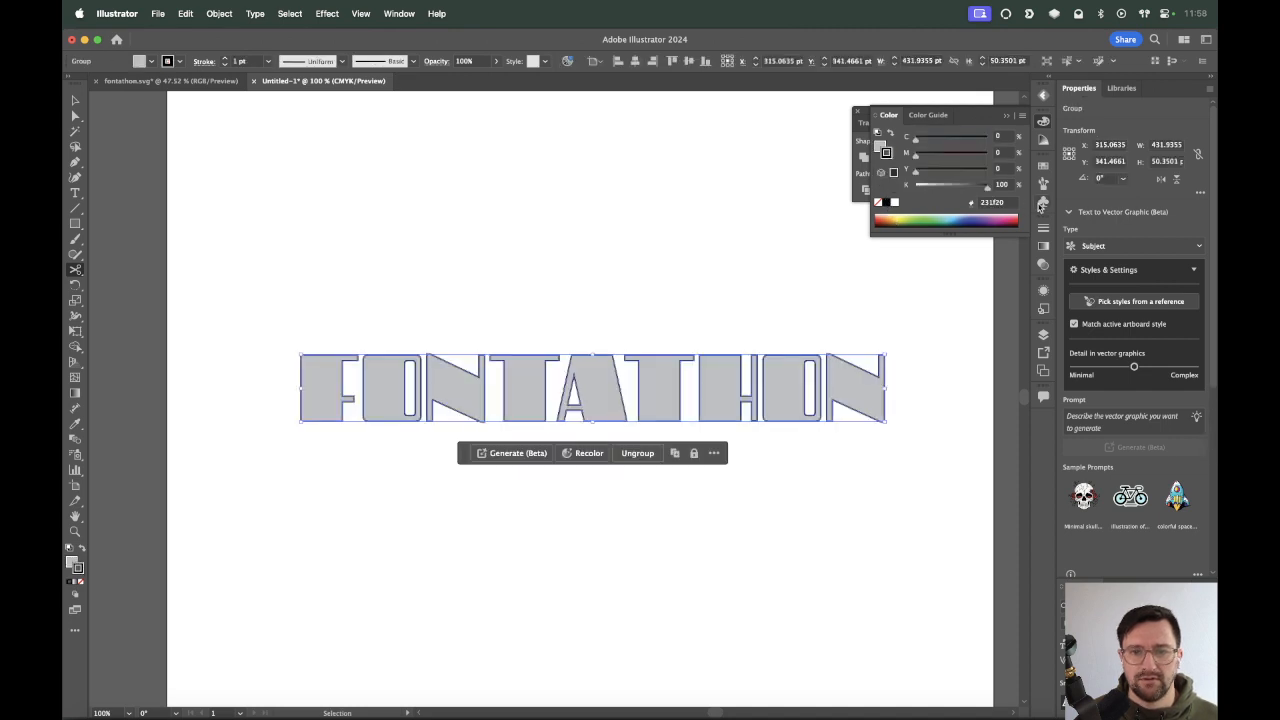
# Align the black stroke to the outside of the Fontathon lettering.
pyautogui.click(1043, 228)
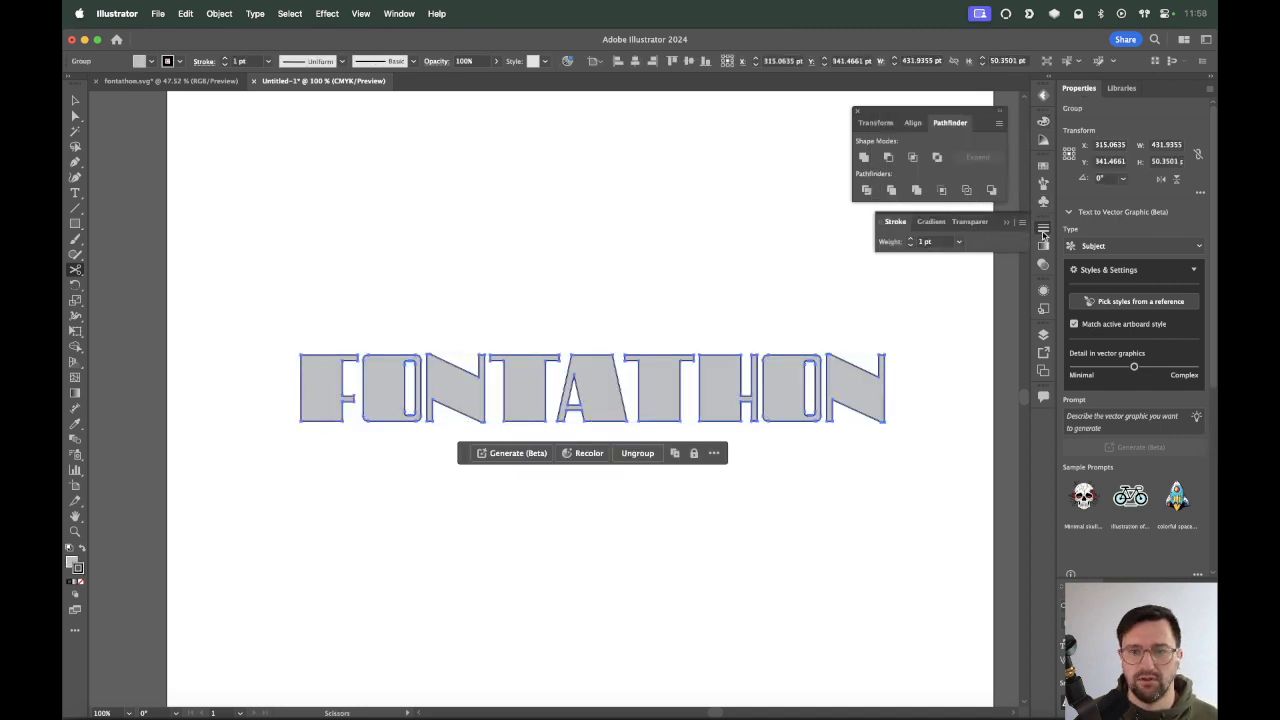
pyautogui.click(886, 221)
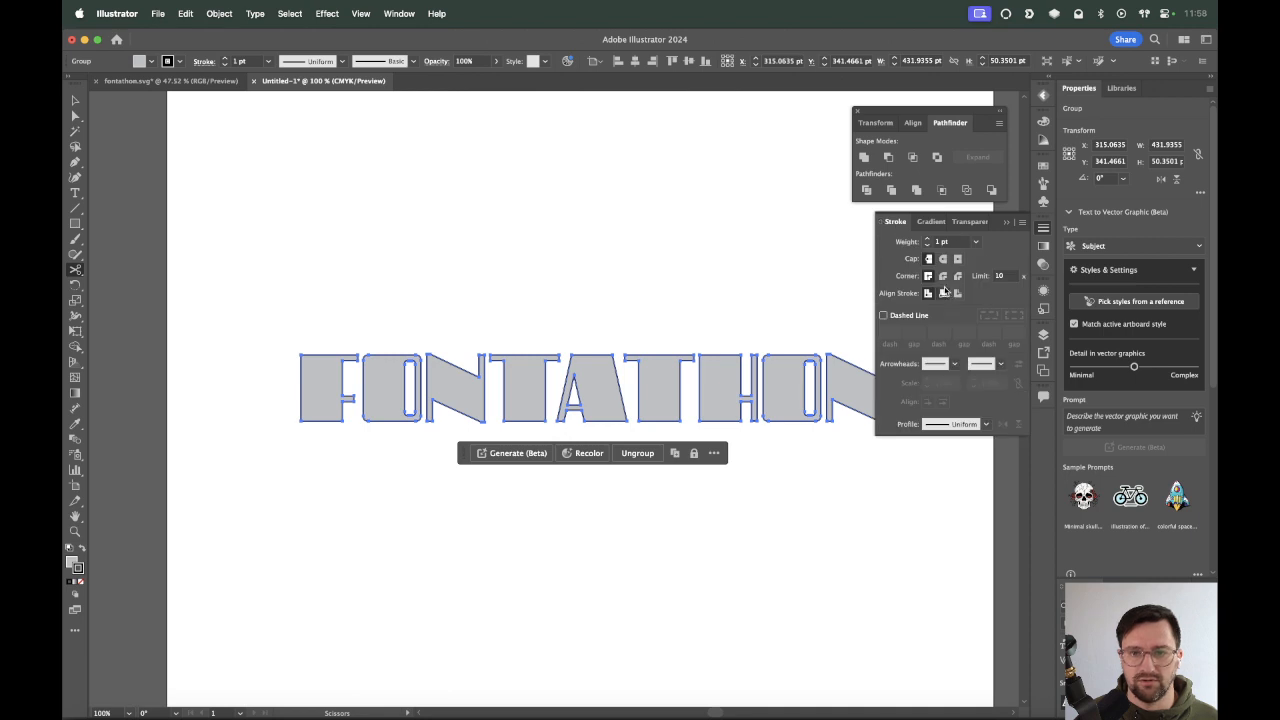
pyautogui.click(958, 293)
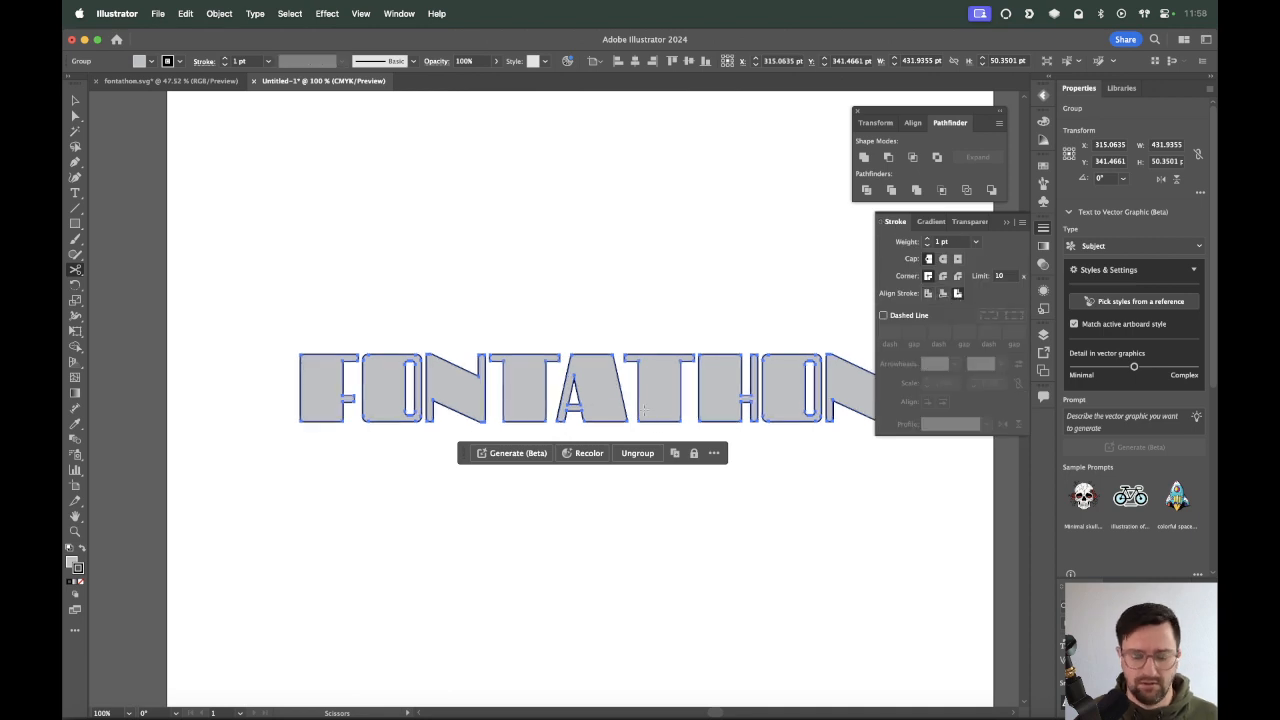
# Set the Fontathon lettering's outside stroke weight to 2 pt.
pyautogui.press('super+equal')
pyautogui.click(963, 246)
pyautogui.press('Up')
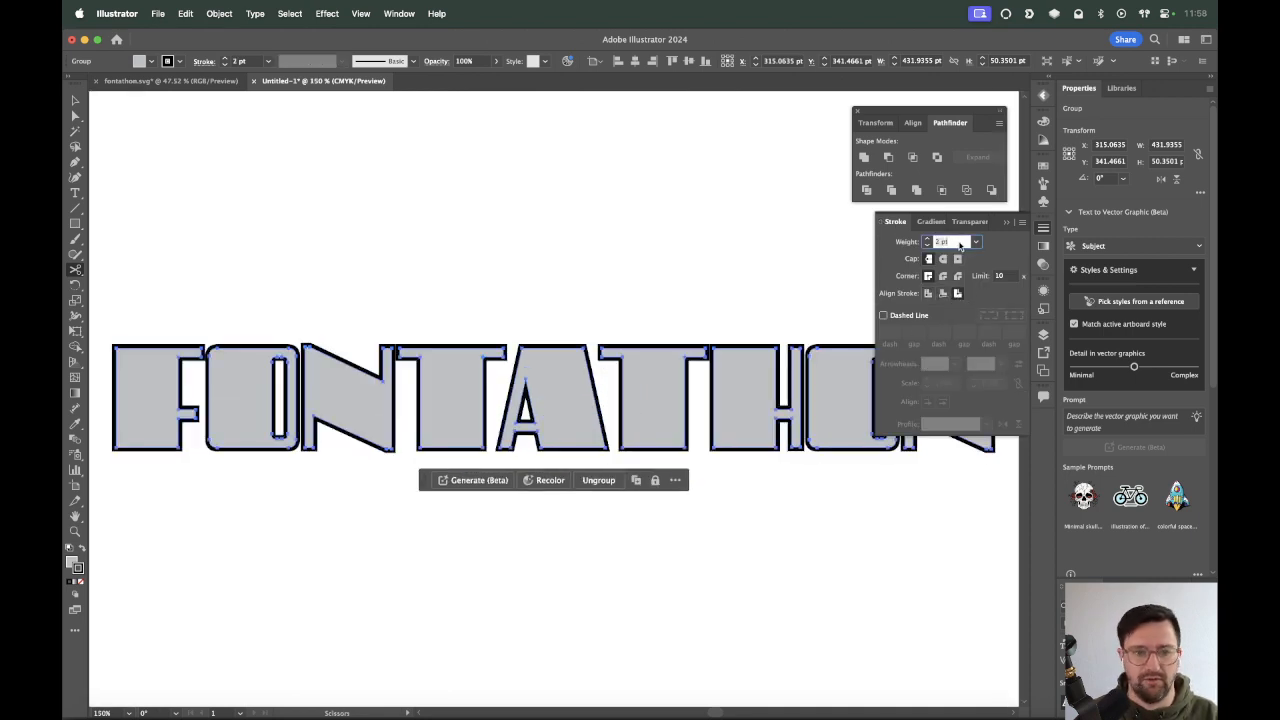
pyautogui.write('4')
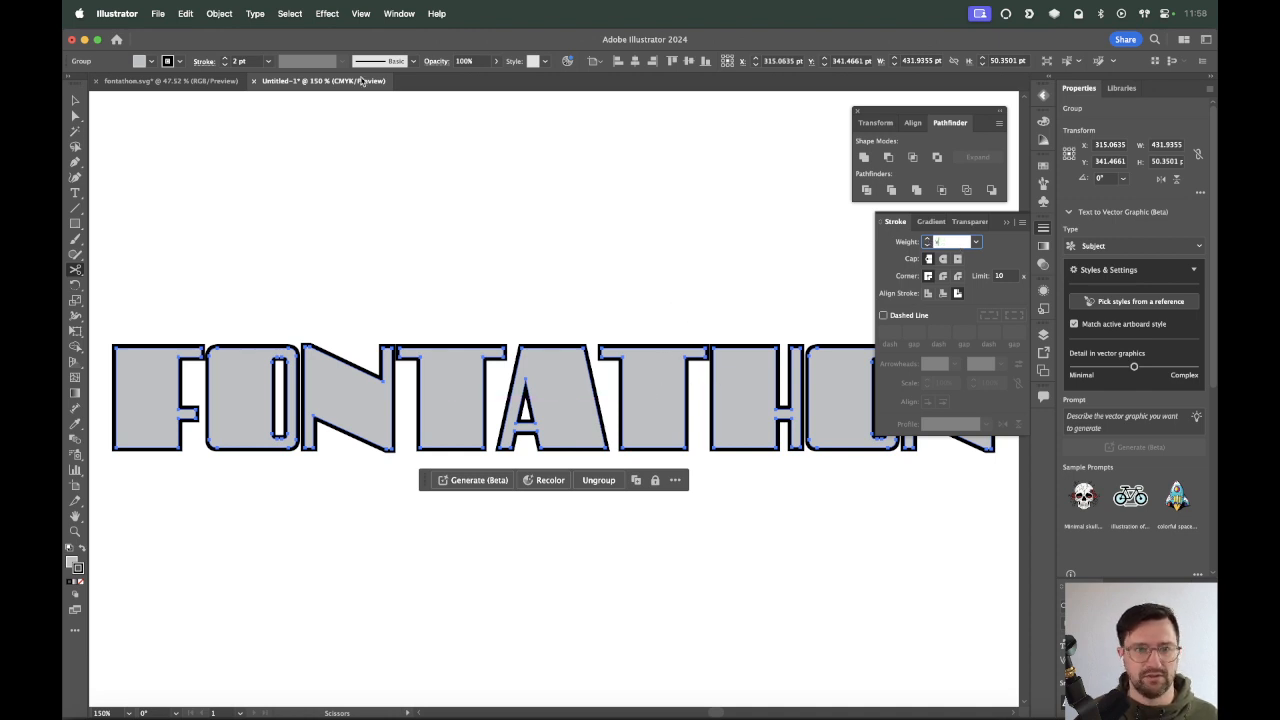
pyautogui.click(361, 13)
pyautogui.click(618, 314)
pyautogui.press('Return')
pyautogui.press('v')
pyautogui.click(606, 323)
pyautogui.click(620, 356)
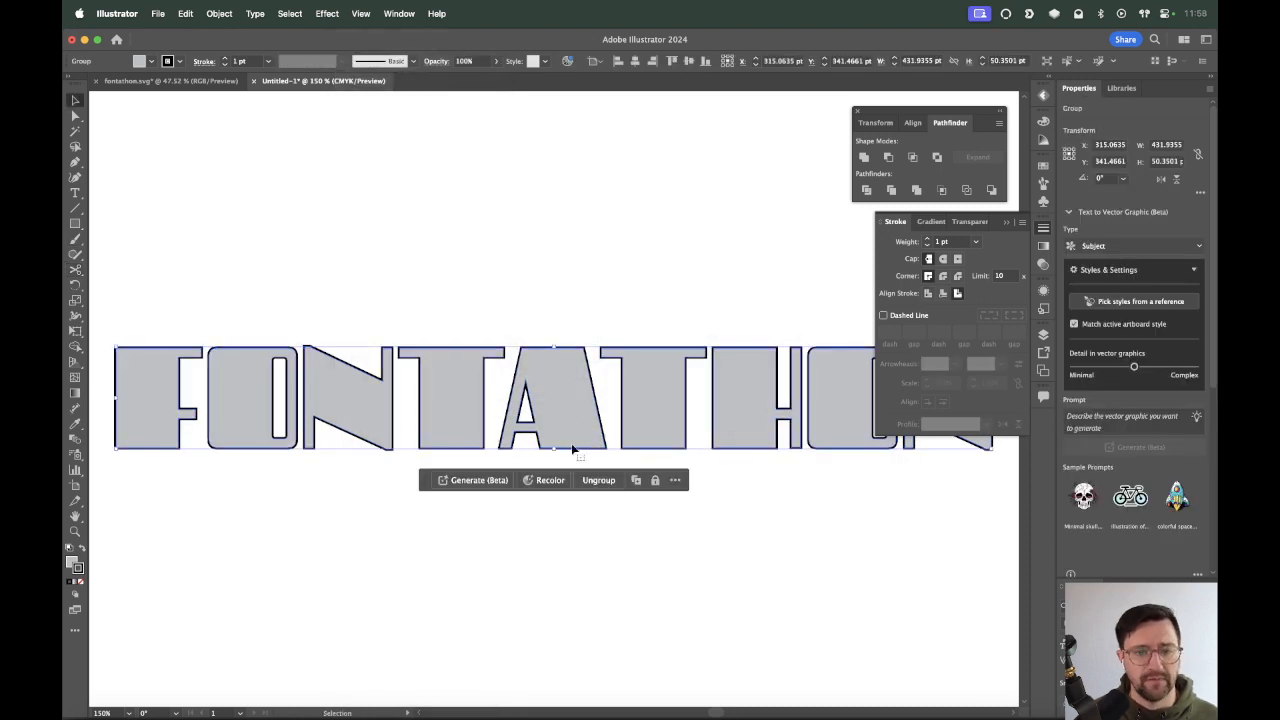
pyautogui.click(950, 243)
pyautogui.press('Up')
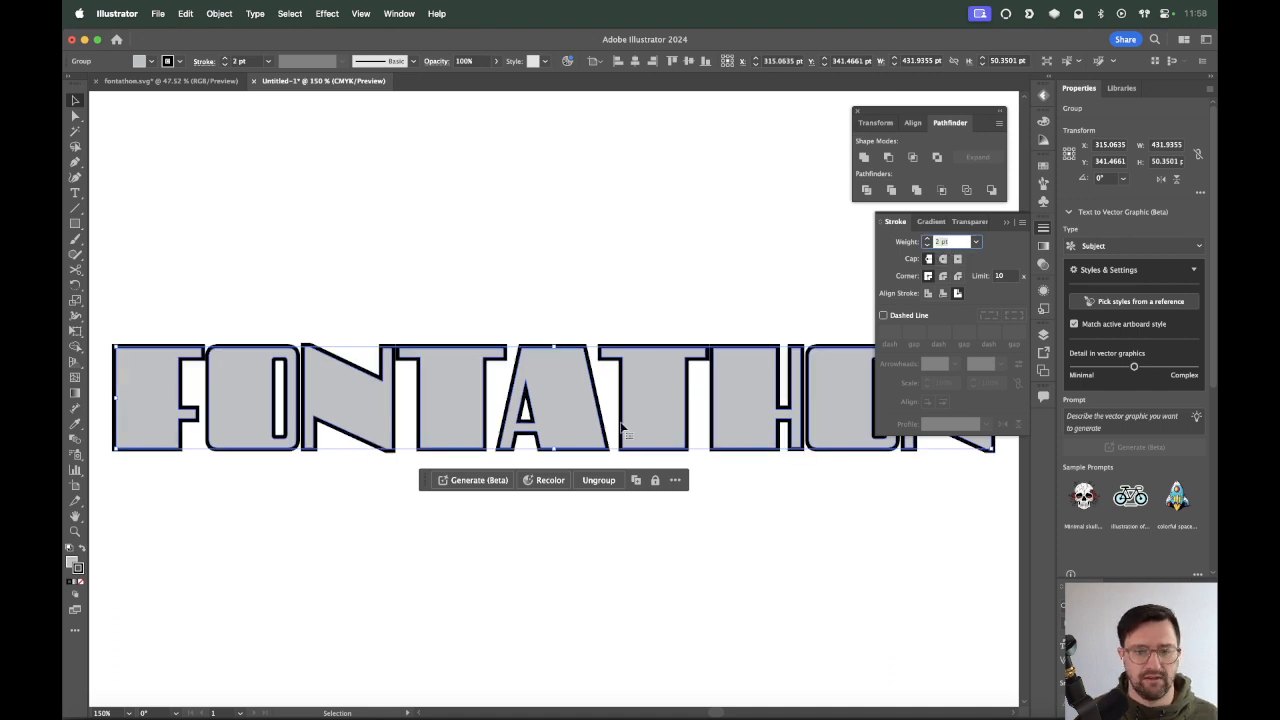
# Try expanding the stroked lettering's appearance and ungrouping it into separate letters, and undo the expansion.
pyautogui.rightClick(515, 432)
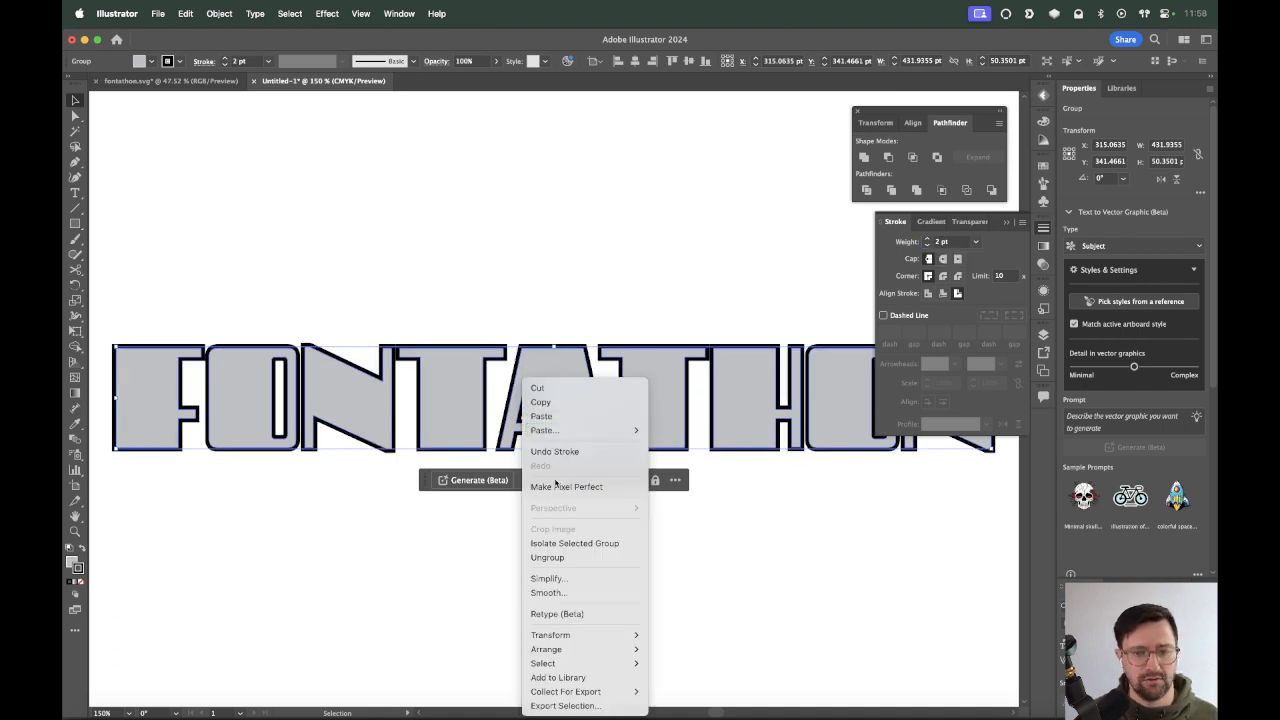
pyautogui.click(325, 584)
pyautogui.click(219, 13)
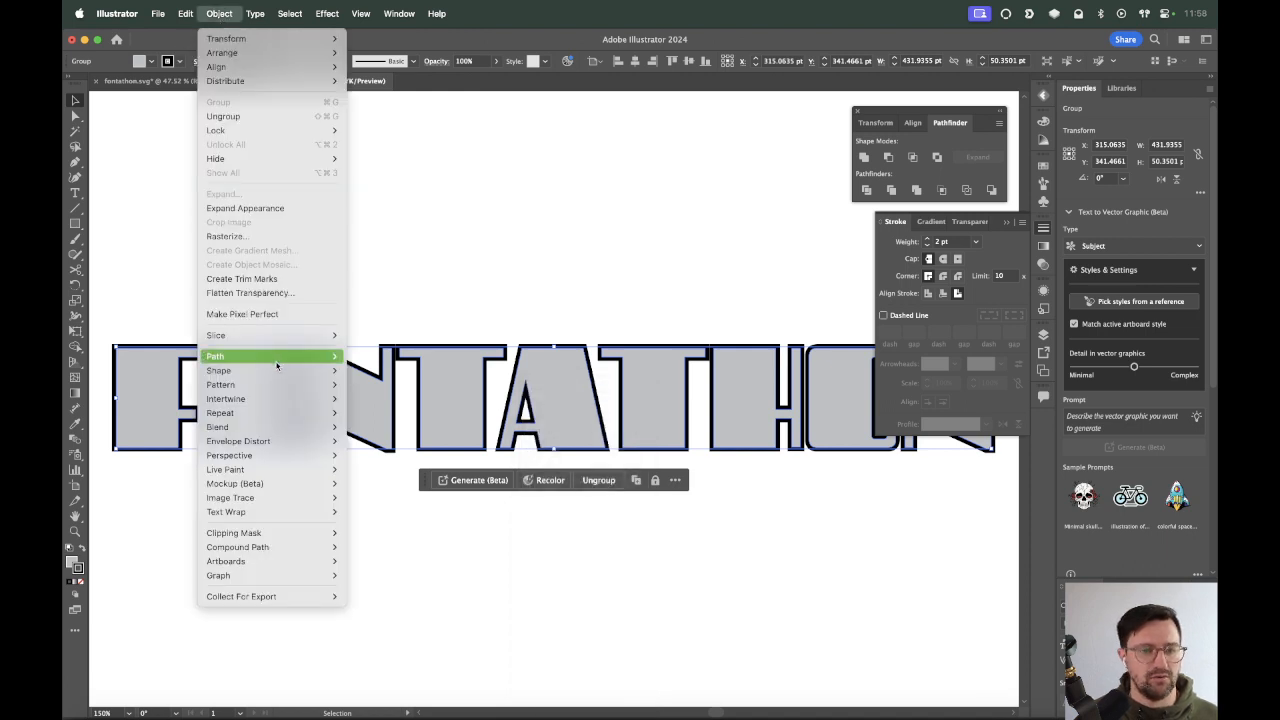
pyautogui.click(282, 208)
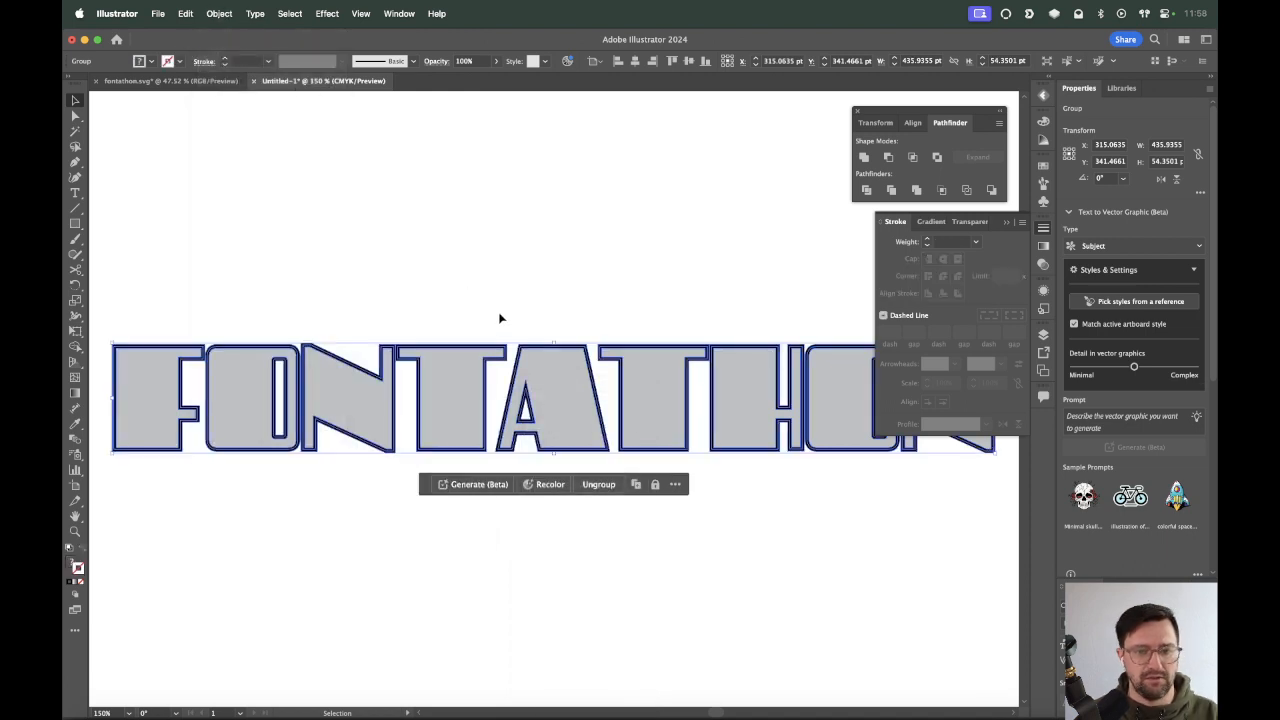
pyautogui.press('super+shift+g')
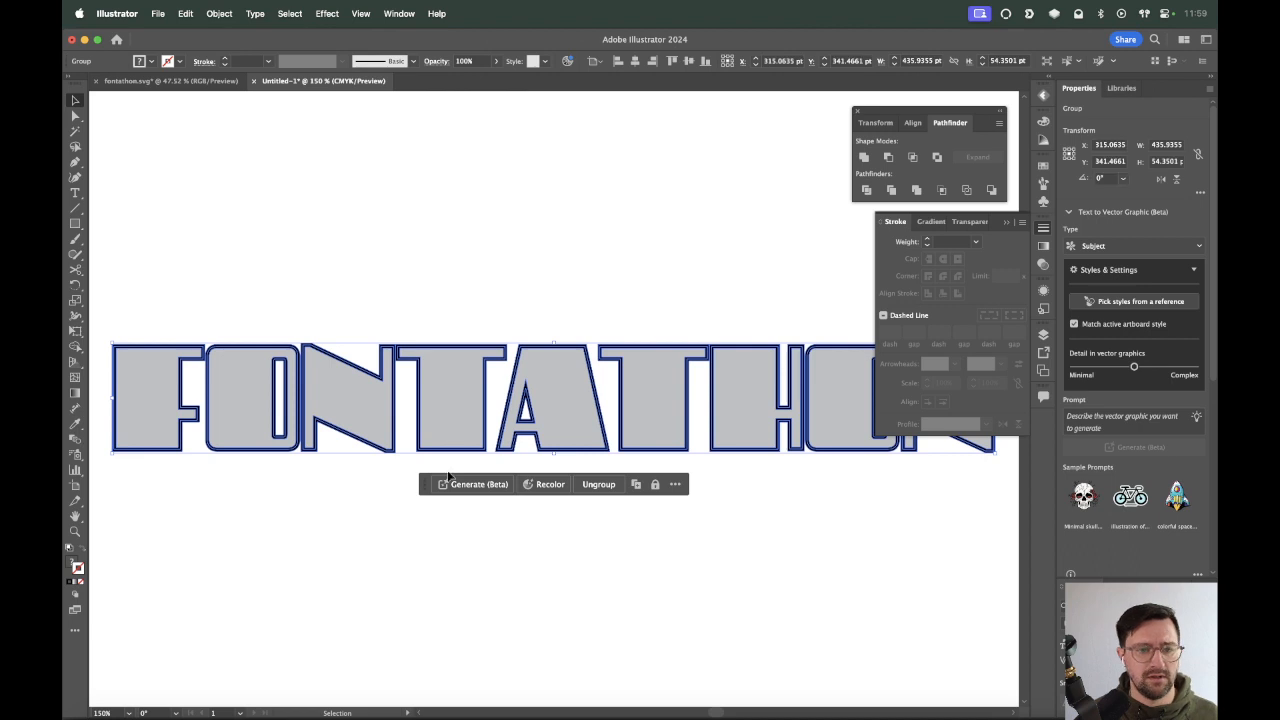
pyautogui.click(366, 414)
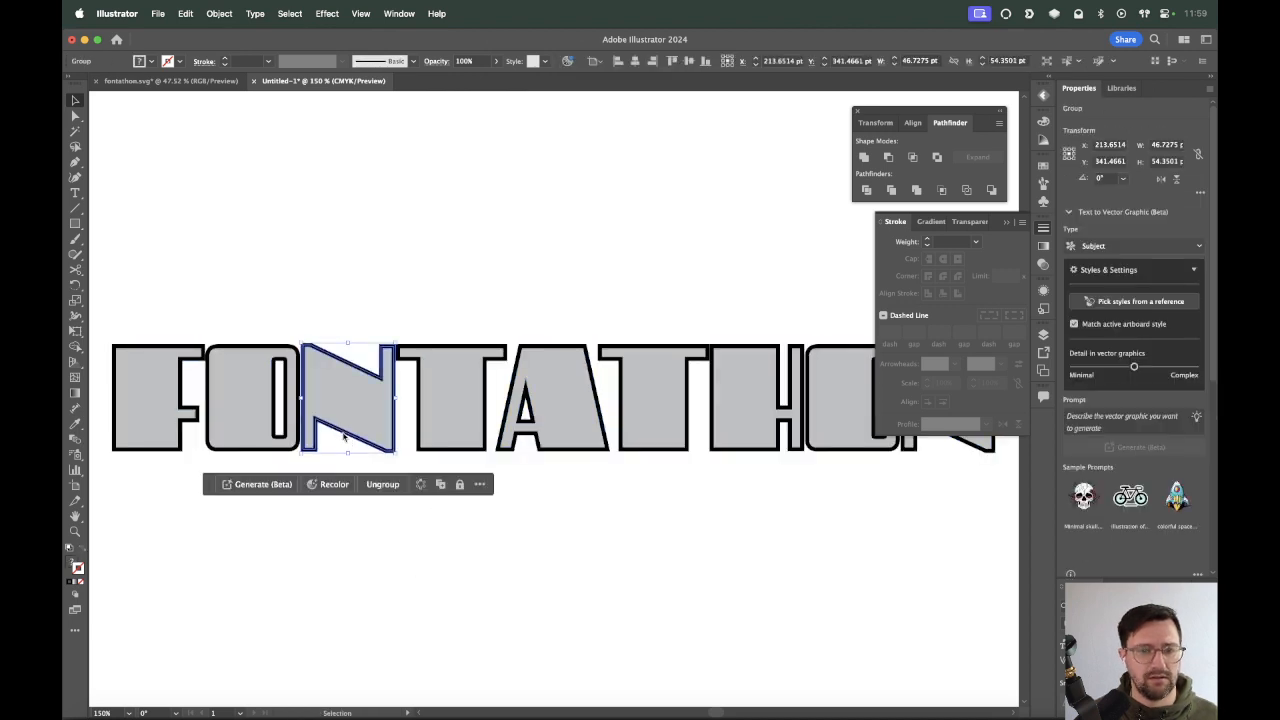
pyautogui.press('super+z')
pyautogui.press('super+z')
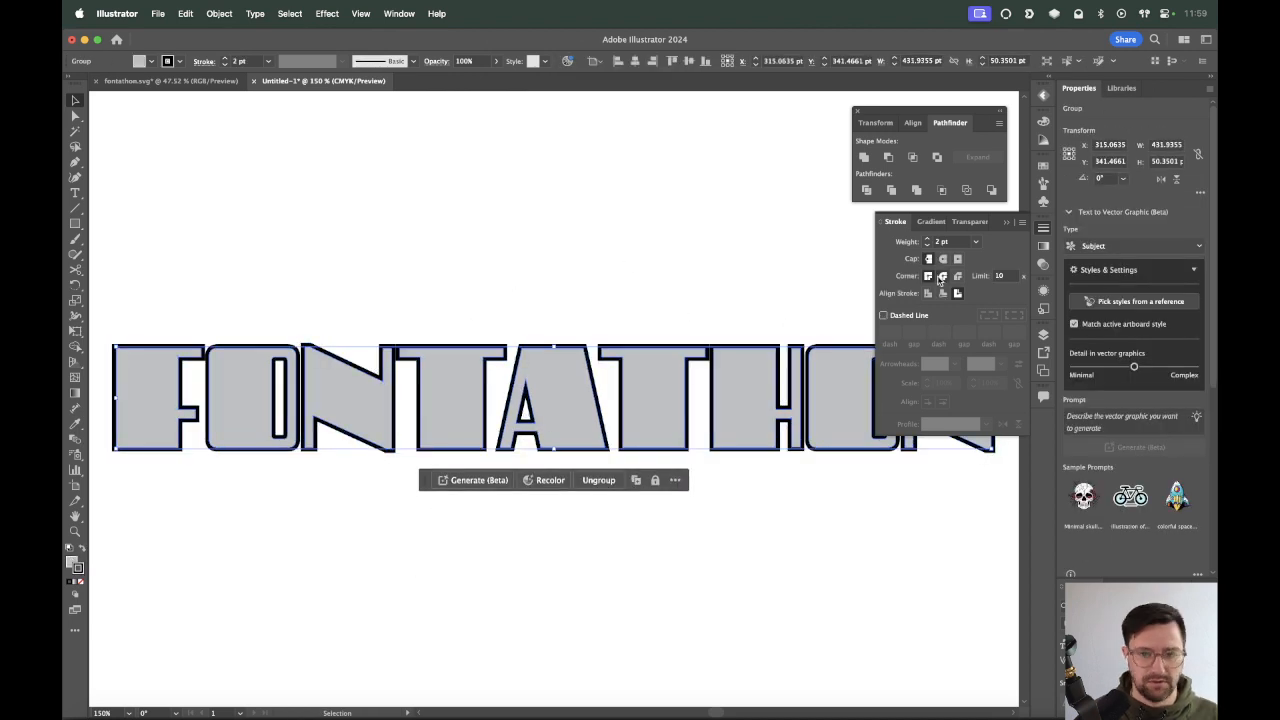
# Set the Fontathon lettering's outside stroke weight to 3 pt.
pyautogui.click(928, 241)
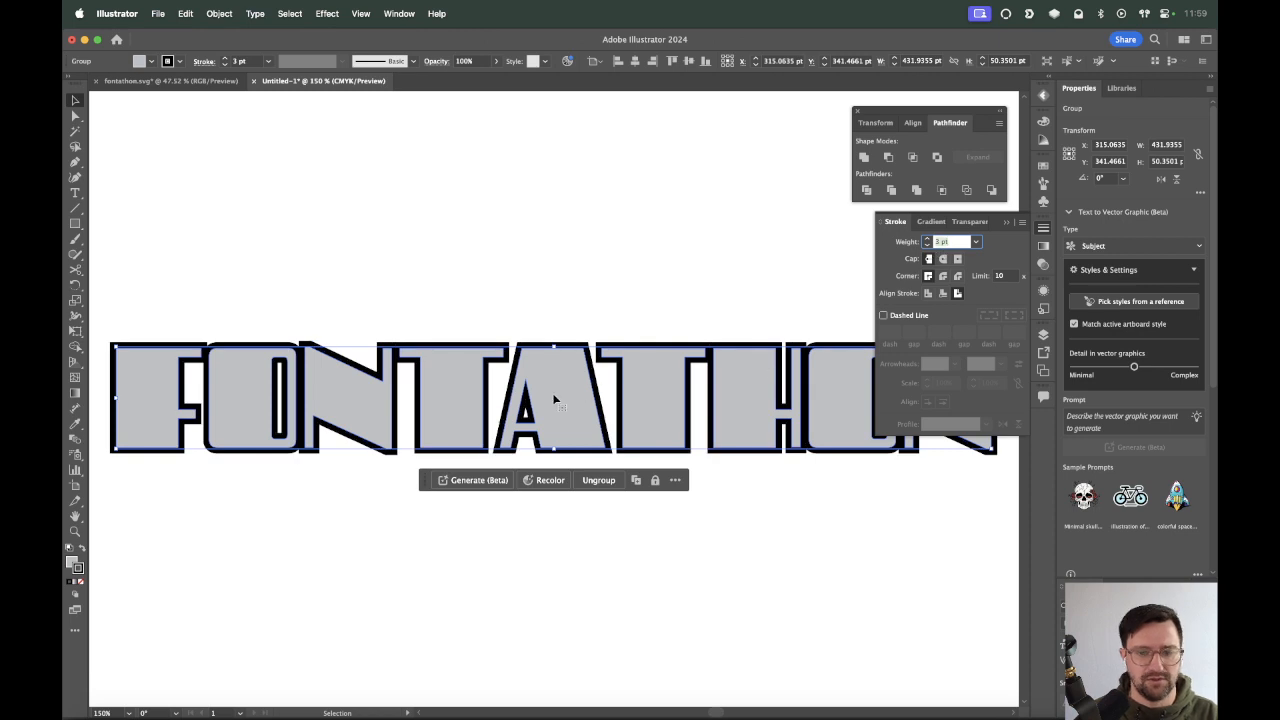
pyautogui.rightClick(555, 398)
pyautogui.press('Escape')
# Try expanding the appearance of the 3 pt stroked lettering and selecting its separated letter shapes.
pyautogui.click(219, 13)
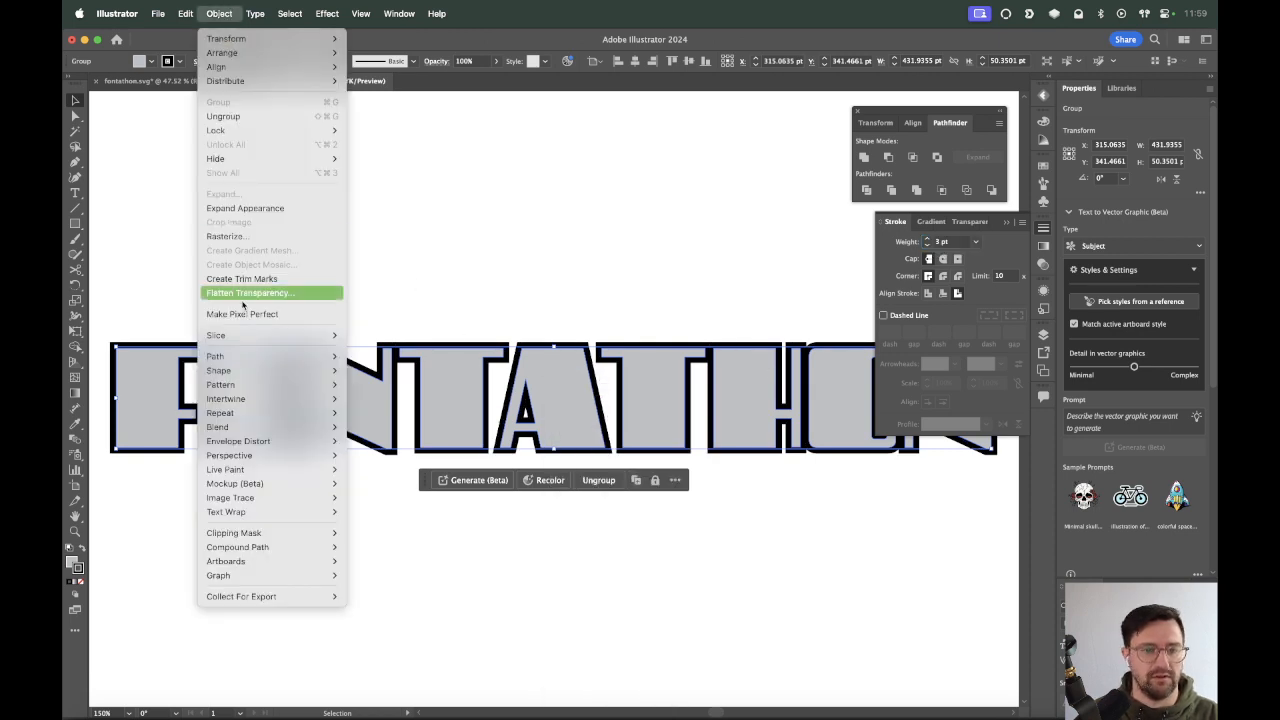
pyautogui.click(250, 208)
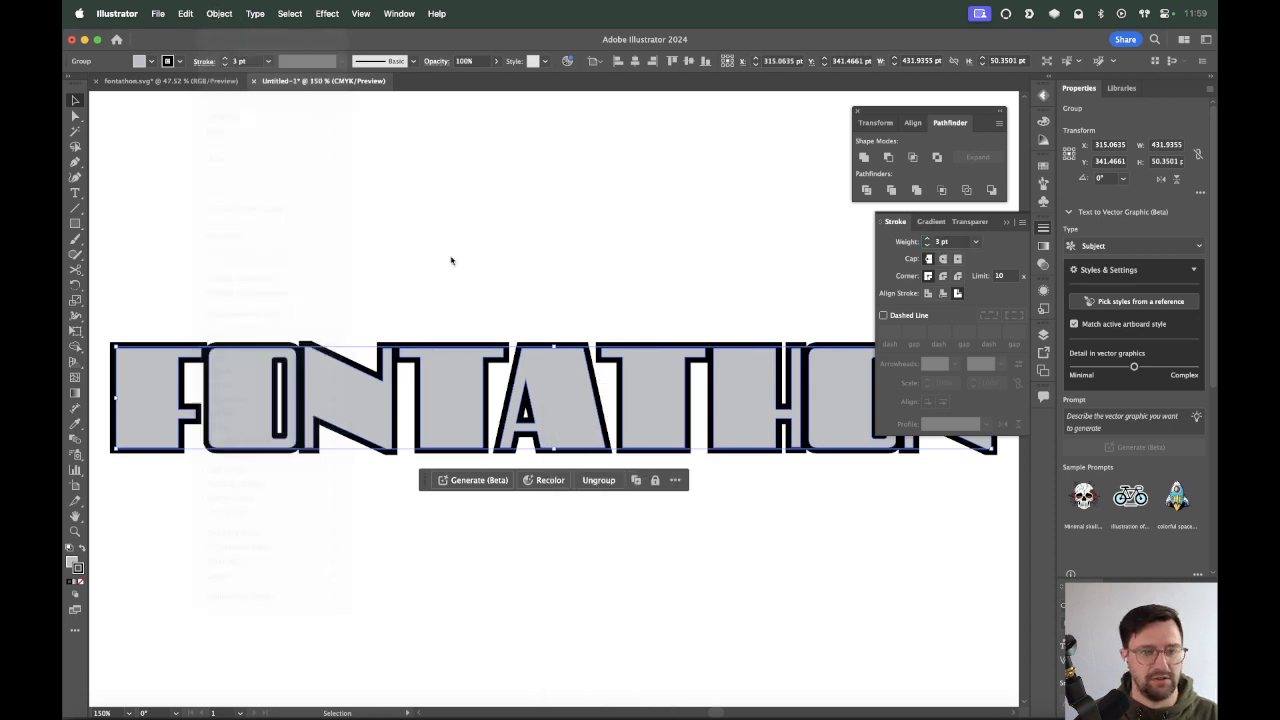
pyautogui.click(583, 324)
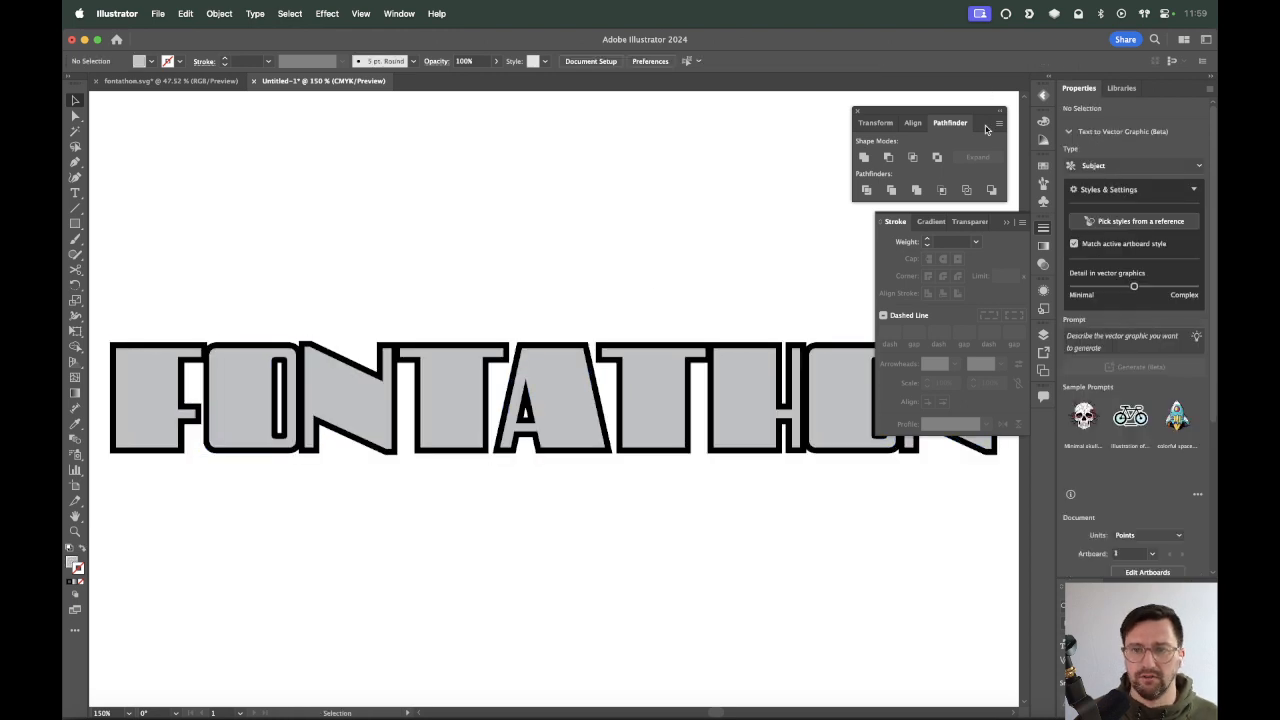
pyautogui.click(1037, 239)
pyautogui.click(940, 392)
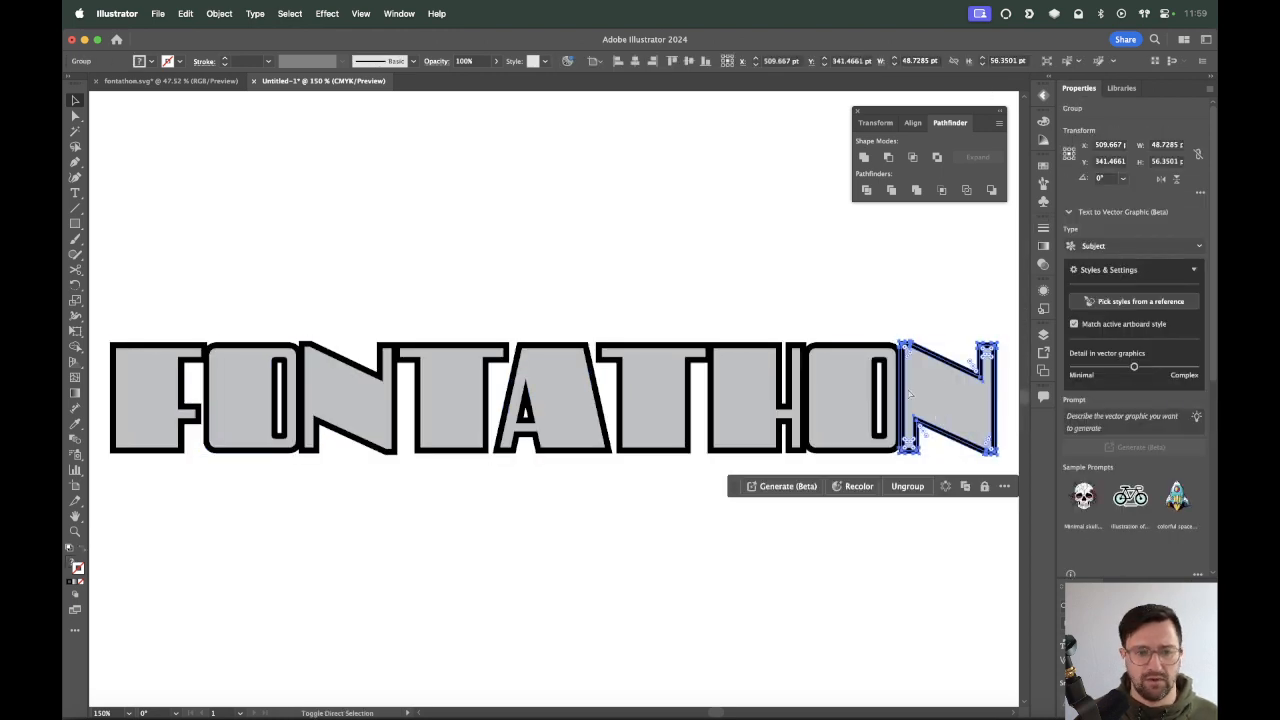
pyautogui.moveTo(1000, 290); pyautogui.dragTo(286, 520)
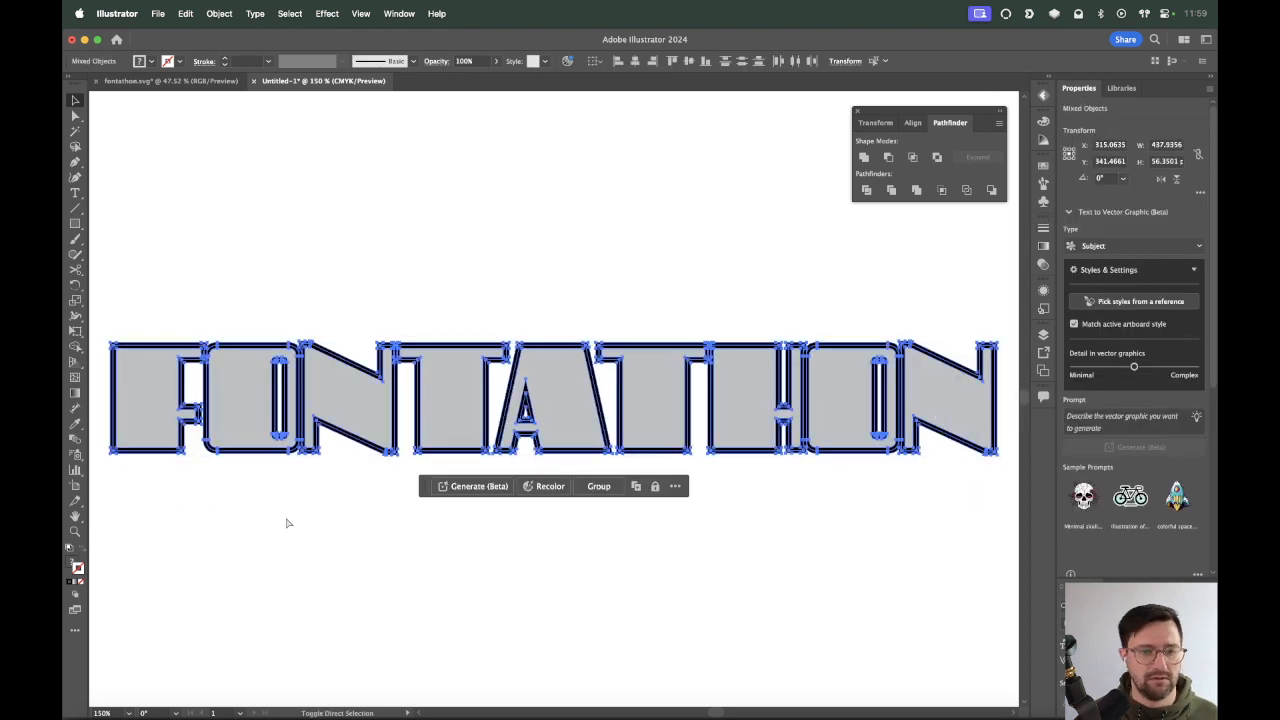
pyautogui.click(274, 580)
# Try selecting every light grey letter by matching the fill color of the F and O.
pyautogui.click(148, 426)
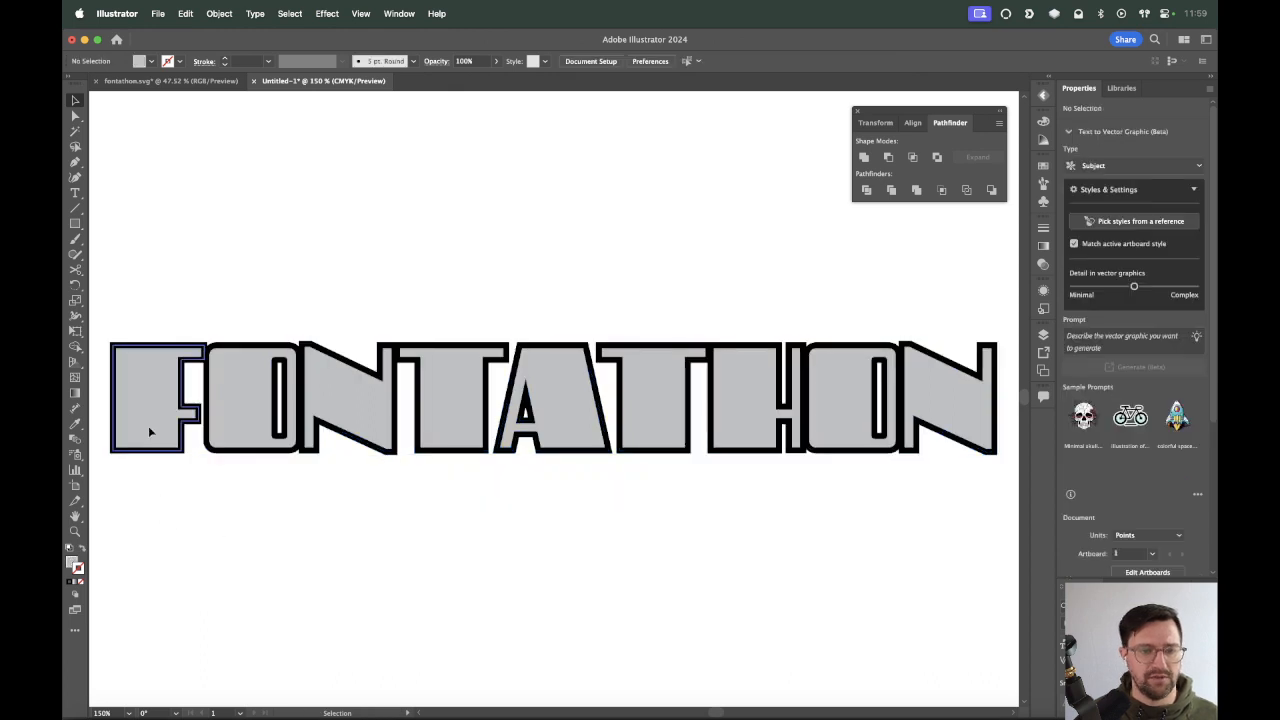
pyautogui.keyDown('shift'); pyautogui.click(237, 400); pyautogui.keyUp('shift')
pyautogui.click(289, 13)
pyautogui.moveTo(346, 152)
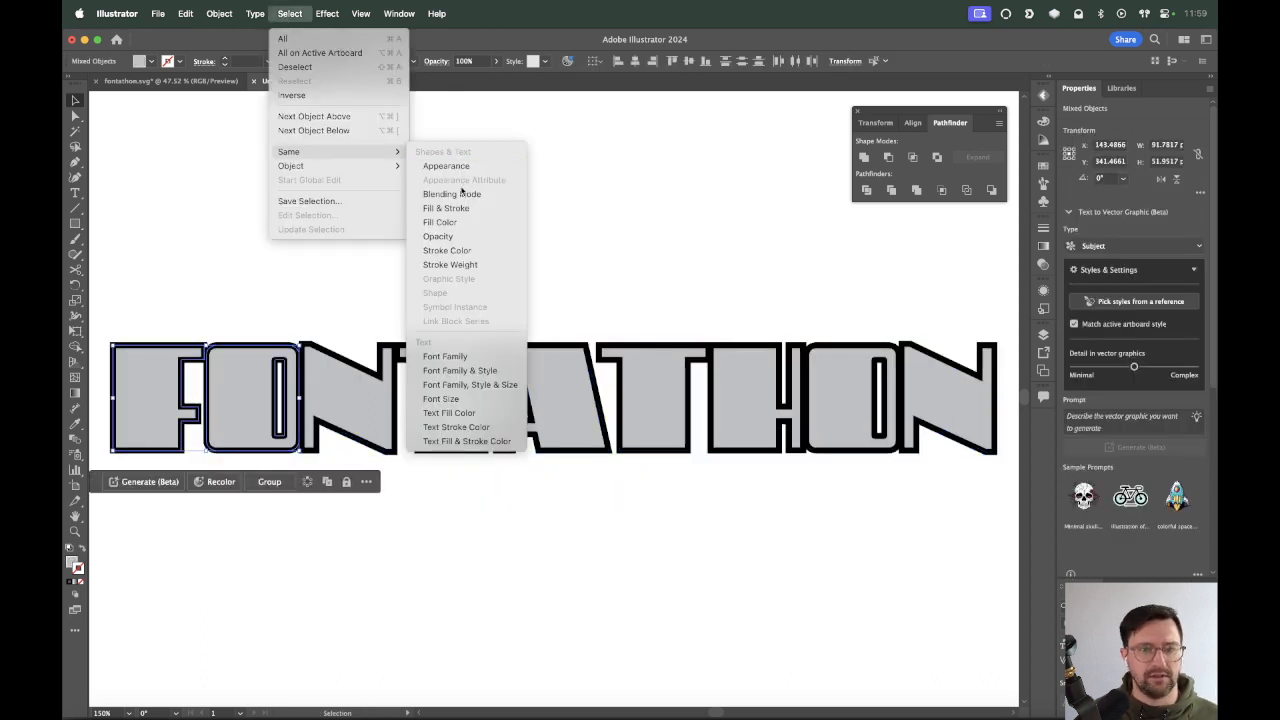
pyautogui.click(453, 224)
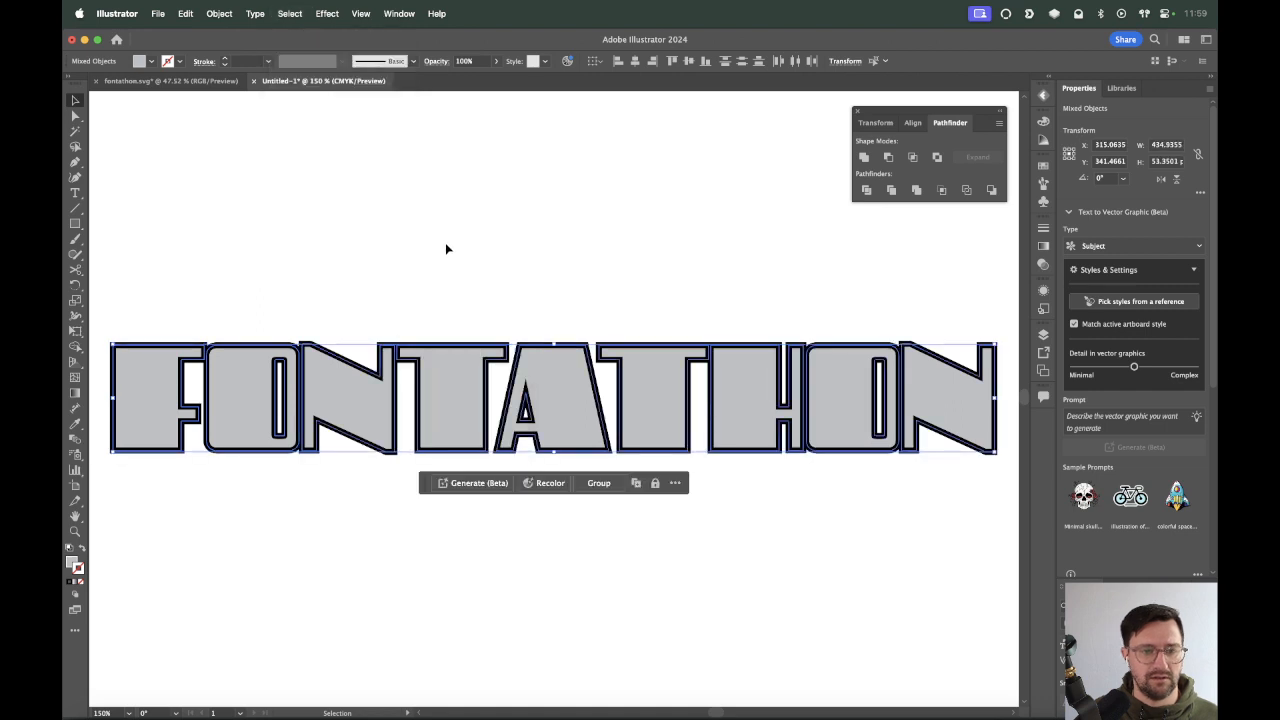
pyautogui.press('super')
pyautogui.press('a')
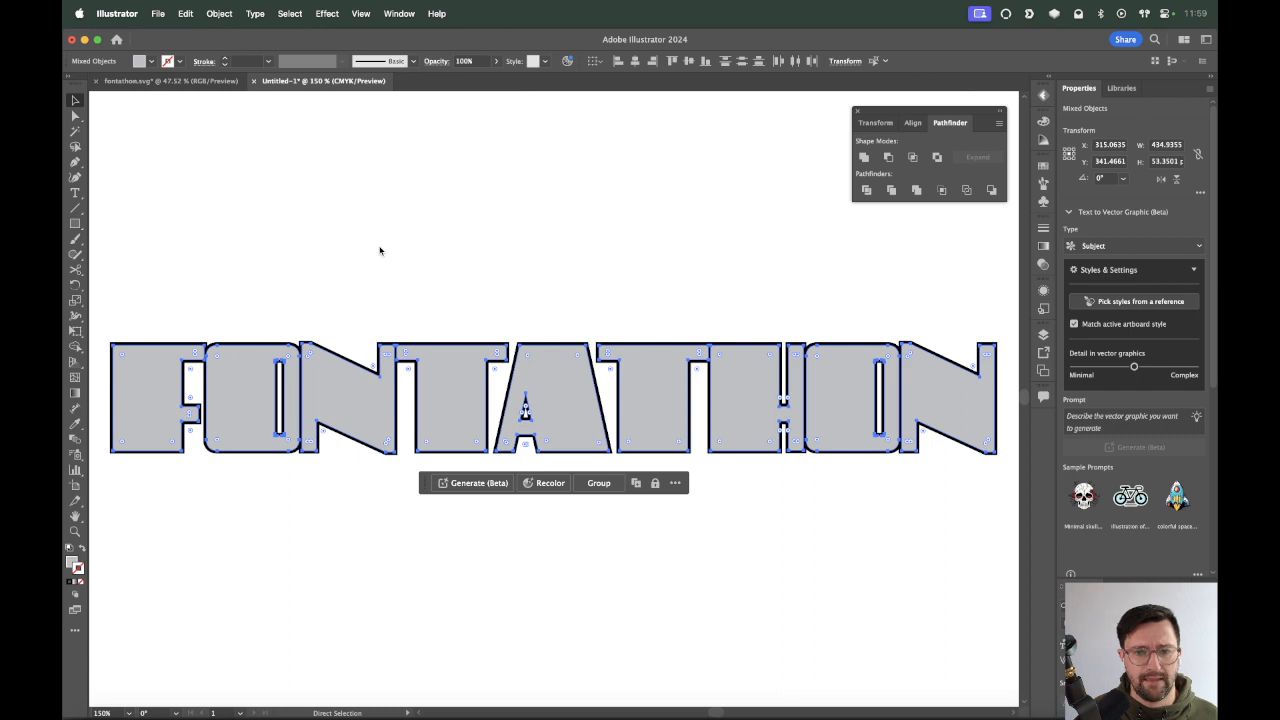
pyautogui.click(380, 250)
pyautogui.press('v')
pyautogui.click(728, 382)
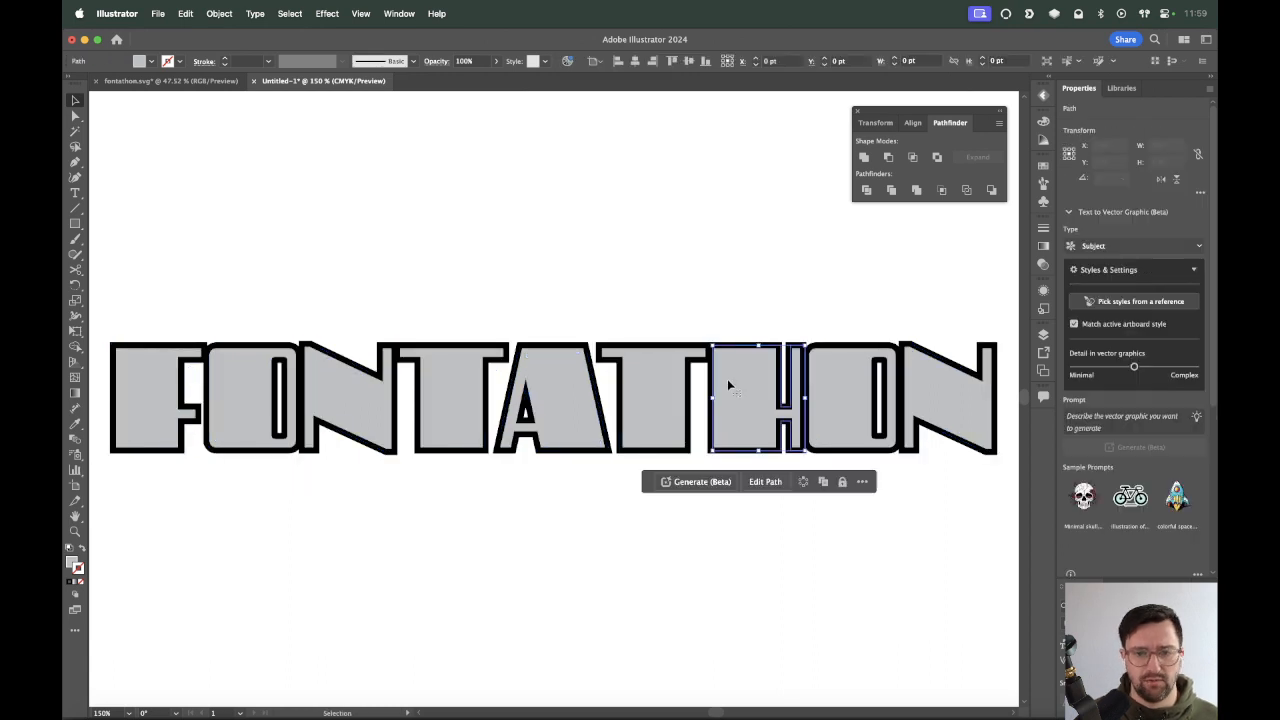
pyautogui.click(741, 366)
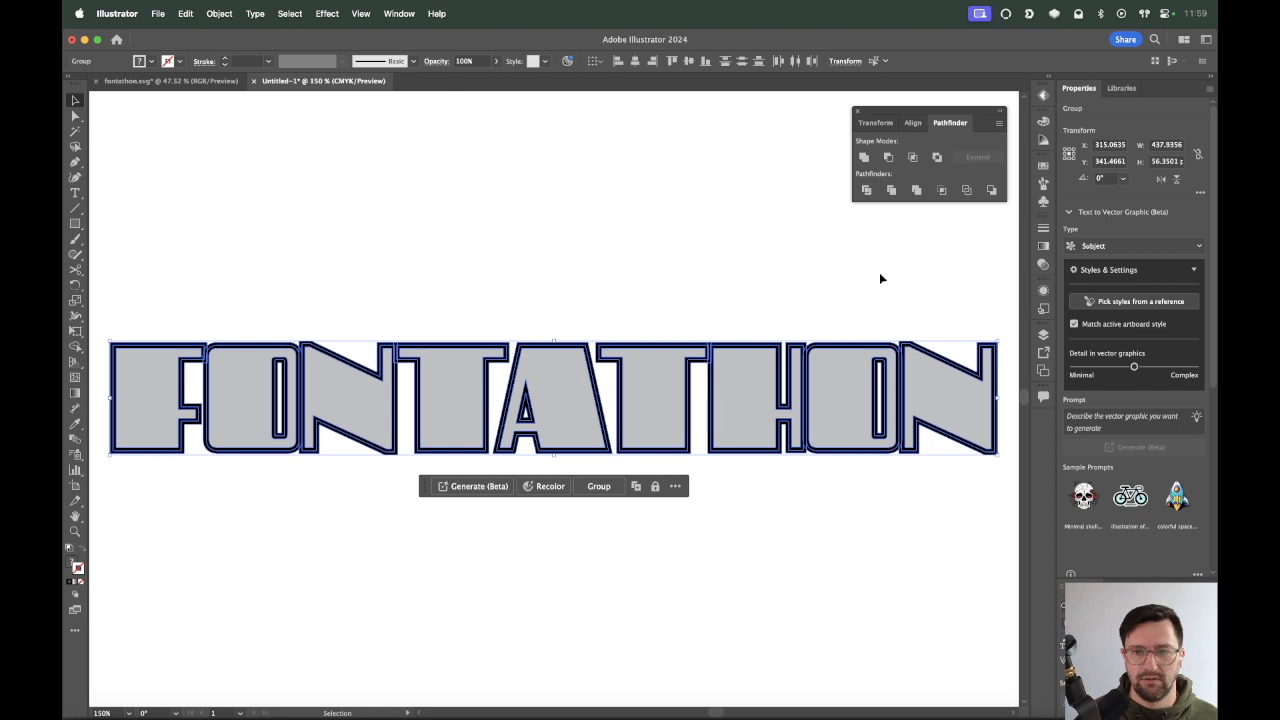
# Undo the expansion of the lettering and keep its live stroke aligned to the outside.
pyautogui.press('super+g')
pyautogui.click(1043, 228)
pyautogui.press('super+z')
pyautogui.press('super+z')
pyautogui.press('super+z')
pyautogui.click(943, 294)
pyautogui.click(958, 293)
pyautogui.click(794, 329)
pyautogui.click(794, 373)
# Outline the stroke of the Fontathon lettering and ungroup it into separate fill and outline shapes.
pyautogui.click(219, 13)
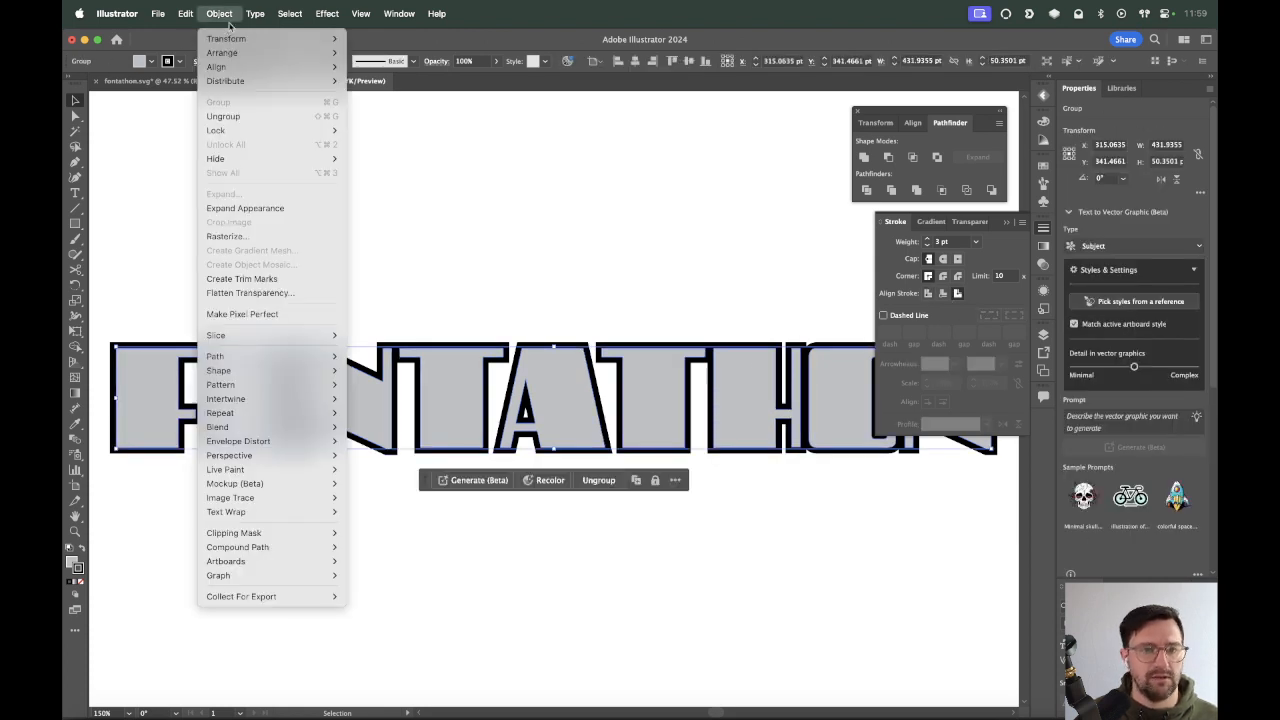
pyautogui.moveTo(289, 358)
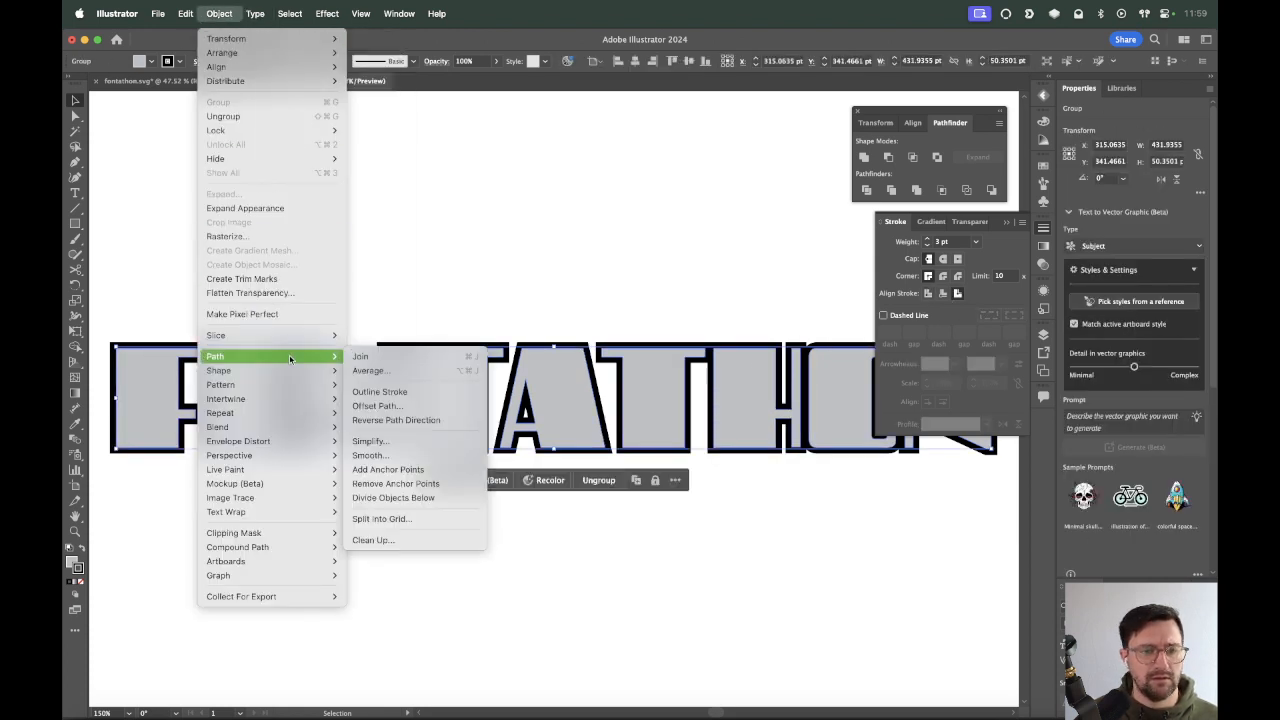
pyautogui.click(397, 393)
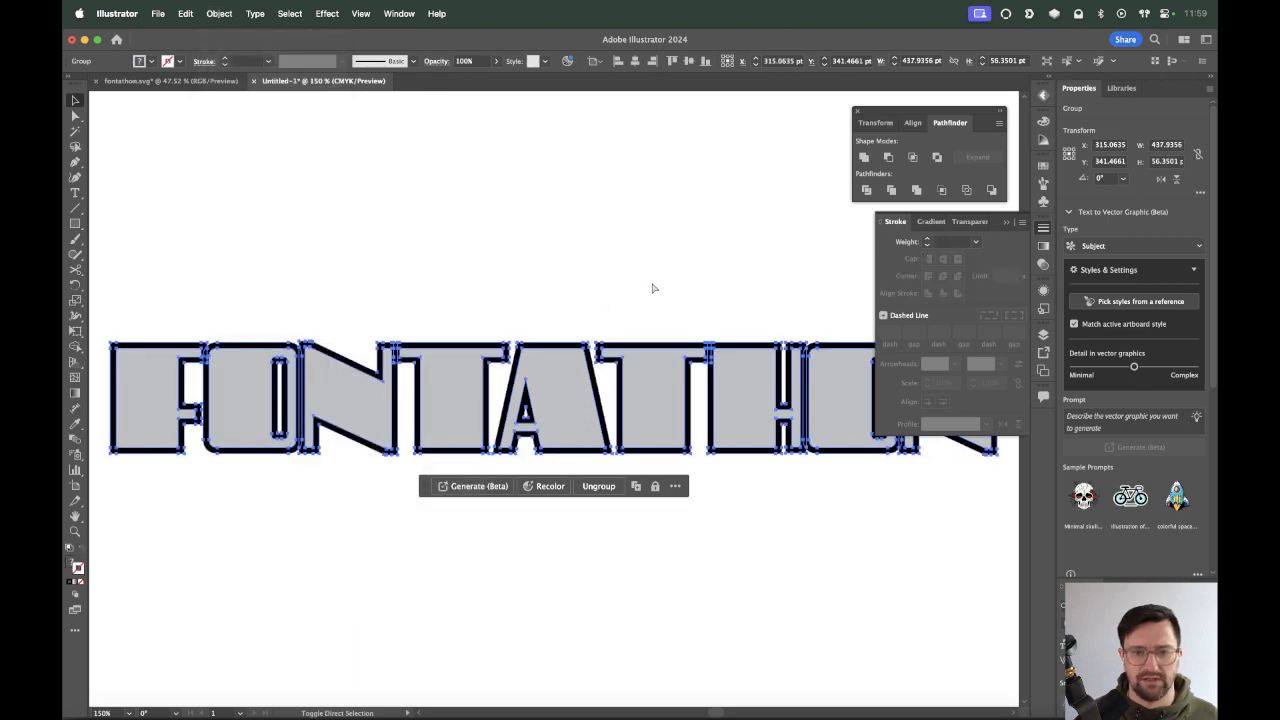
pyautogui.click(155, 392)
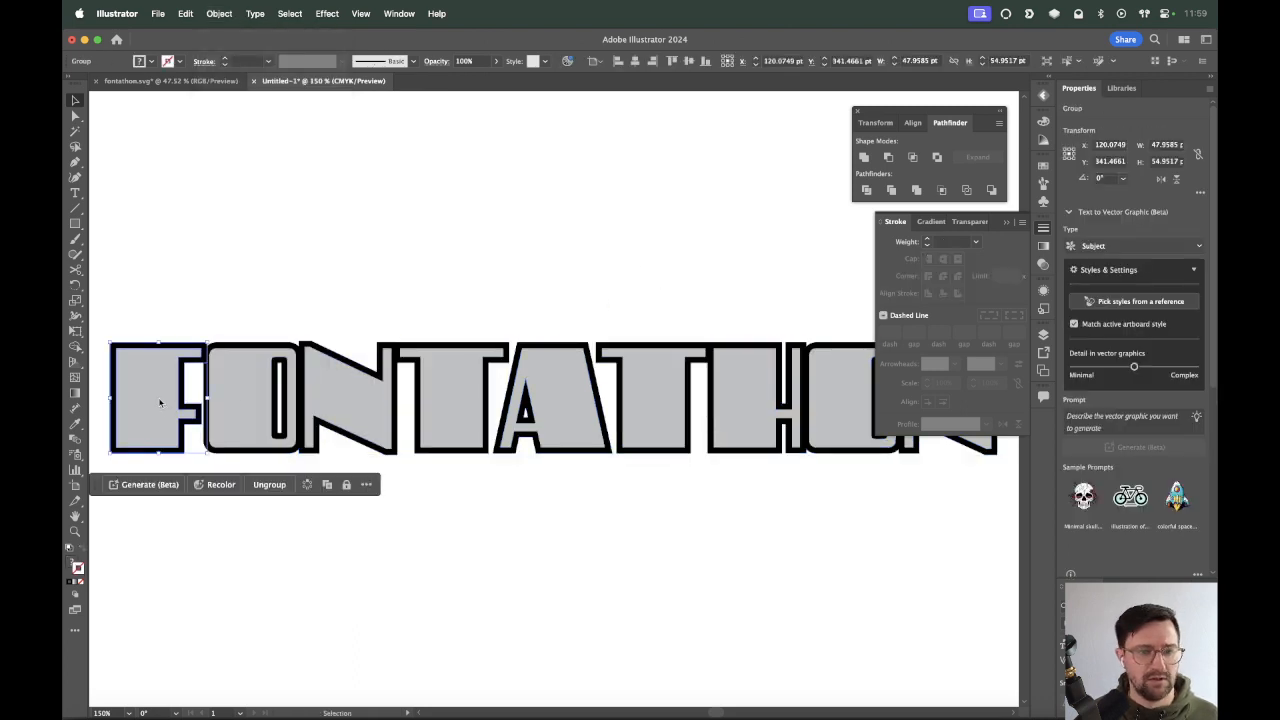
pyautogui.press('super+a')
# Select all light grey letter shapes by matching fill color and move them about 80 pt up, above the black outlines.
pyautogui.click(150, 404)
pyautogui.click(328, 14)
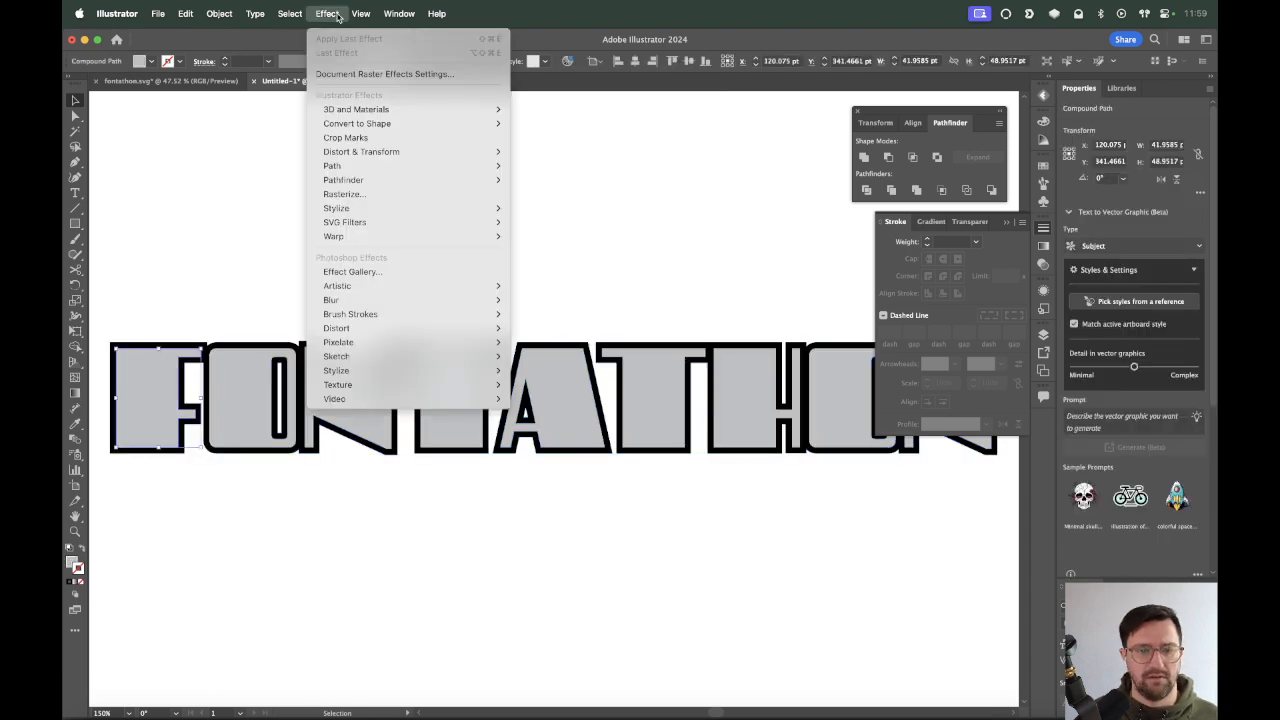
pyautogui.moveTo(287, 14)
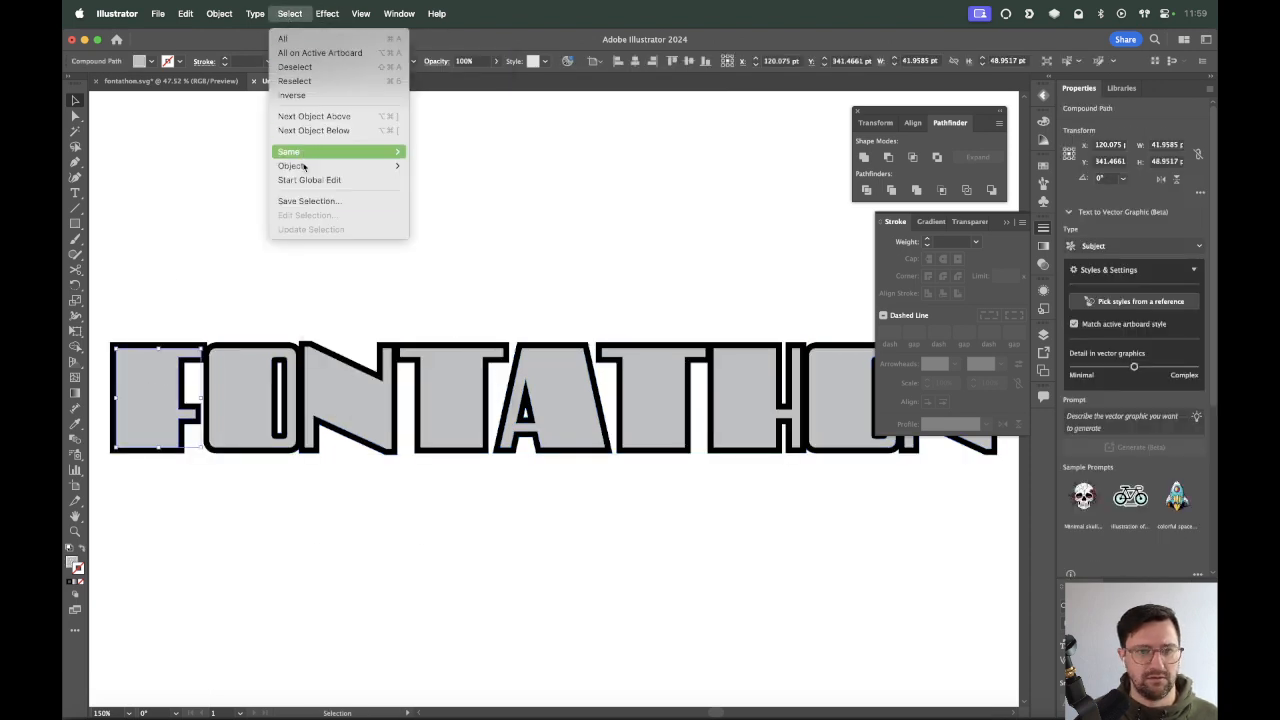
pyautogui.moveTo(306, 158)
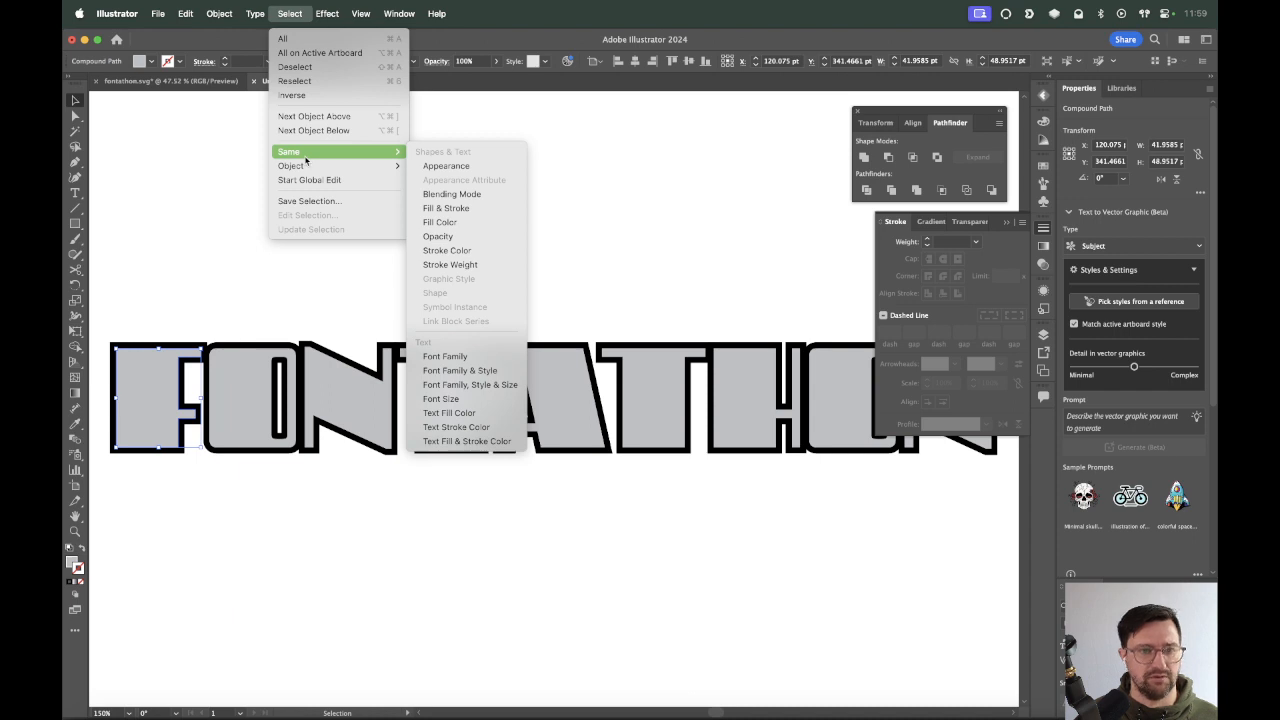
pyautogui.click(455, 221)
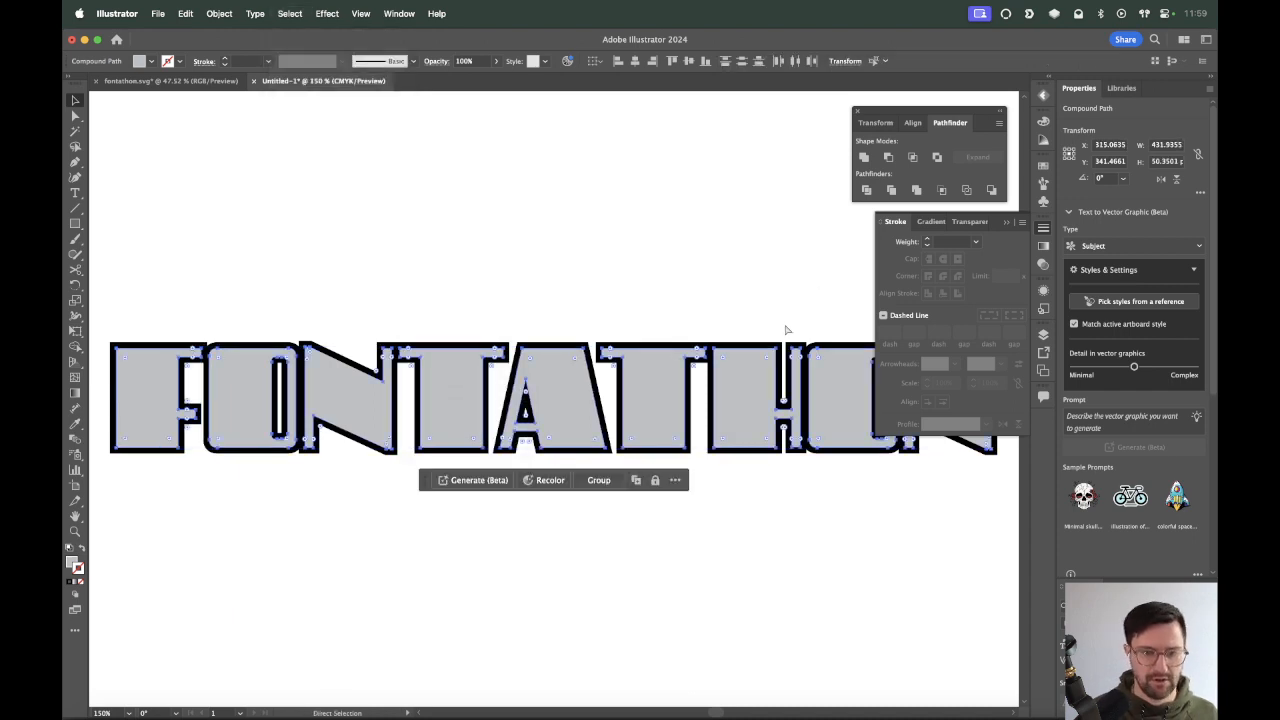
pyautogui.press('v')
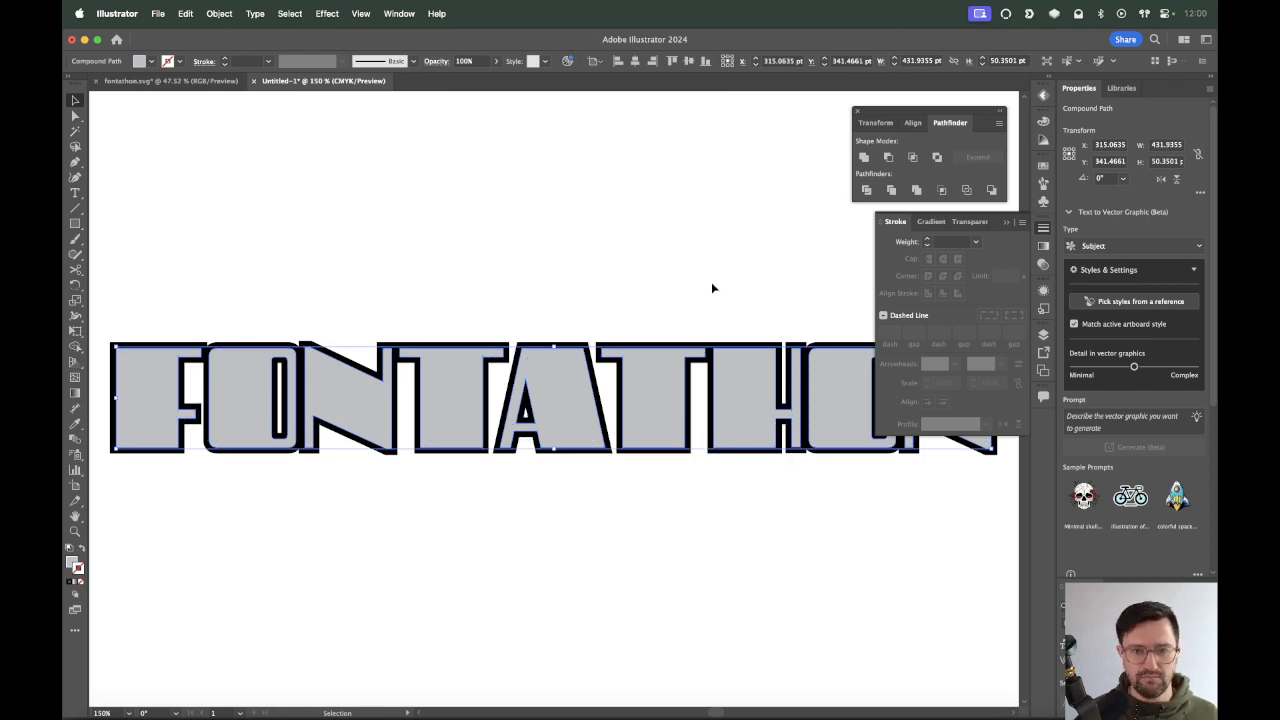
pyautogui.hotkey('shift', 'Up')
pyautogui.hotkey('shift', 'Up')
pyautogui.hotkey('shift', 'Up')
pyautogui.hotkey('shift', 'Up')
pyautogui.hotkey('shift', 'Up')
pyautogui.hotkey('shift', 'Up')
pyautogui.hotkey('shift', 'Up')
pyautogui.hotkey('shift', 'Up')
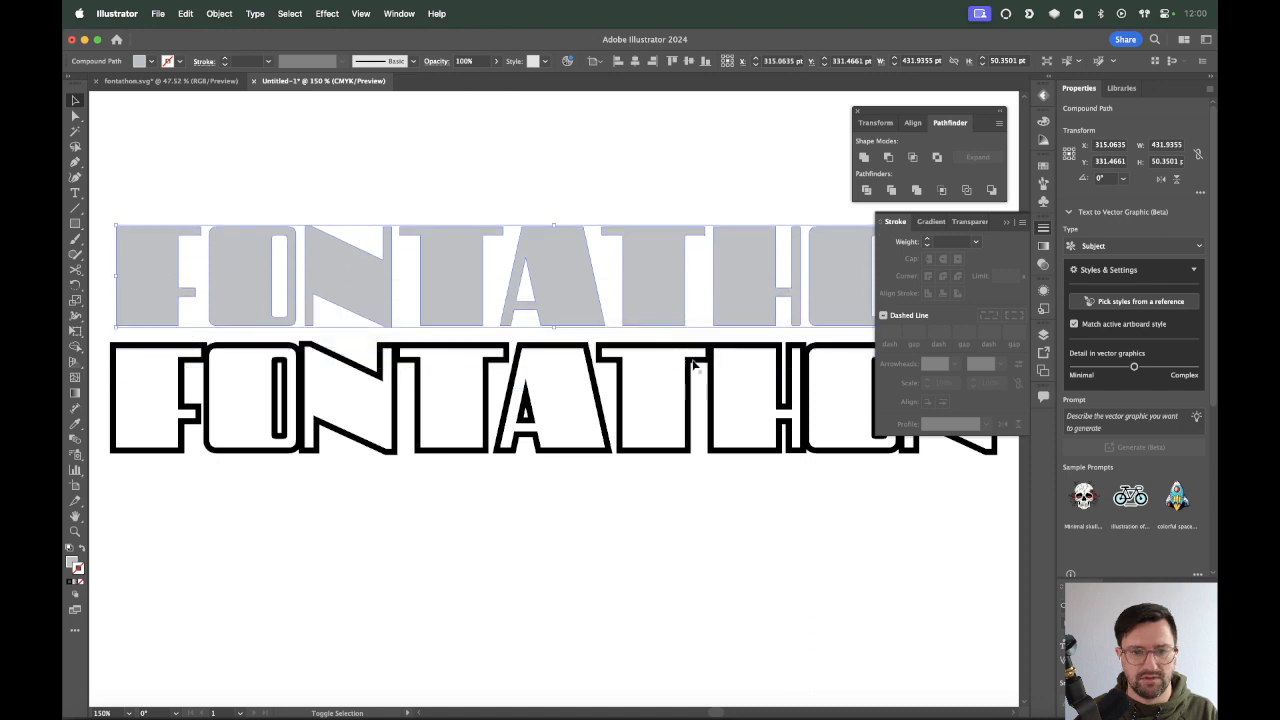
pyautogui.click(672, 319)
# Unite all the black letter outlines with Pathfinder.
pyautogui.click(1043, 229)
pyautogui.moveTo(957, 332); pyautogui.dragTo(161, 520)
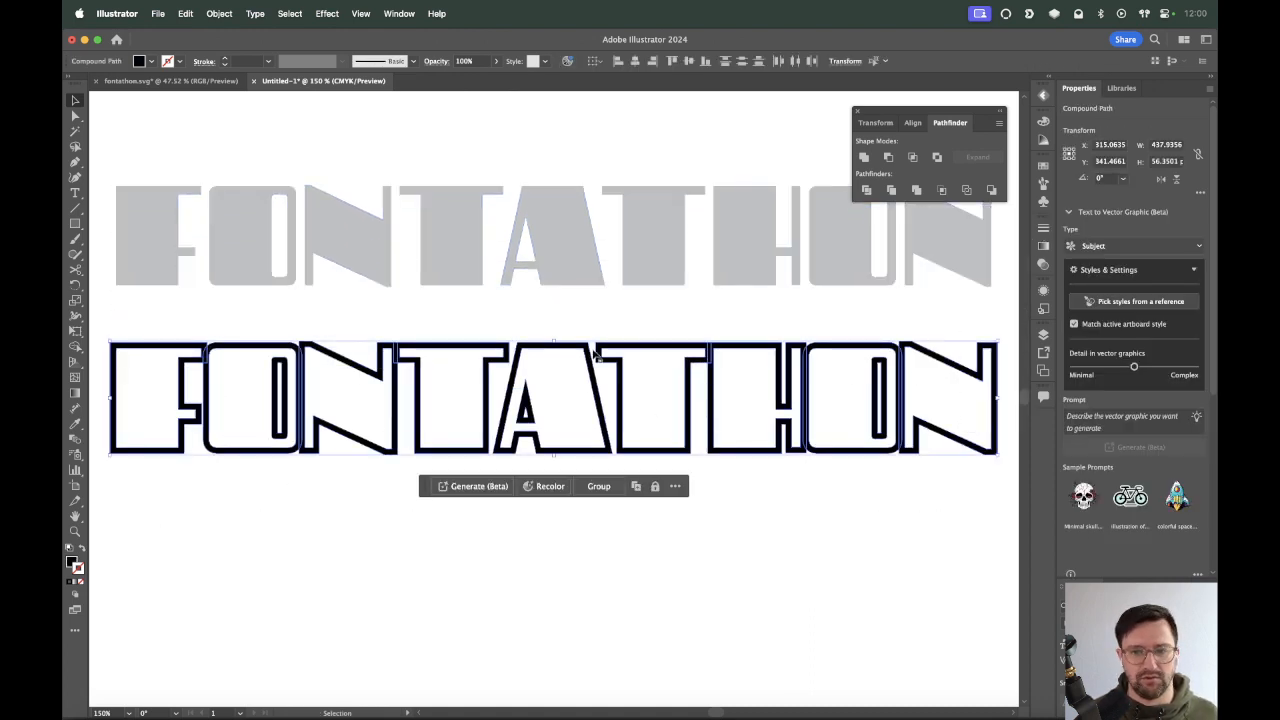
pyautogui.click(893, 155)
pyautogui.click(246, 544)
# Select the inner contours of every black outlined letter and delete them to leave solid silhouettes.
pyautogui.press('a')
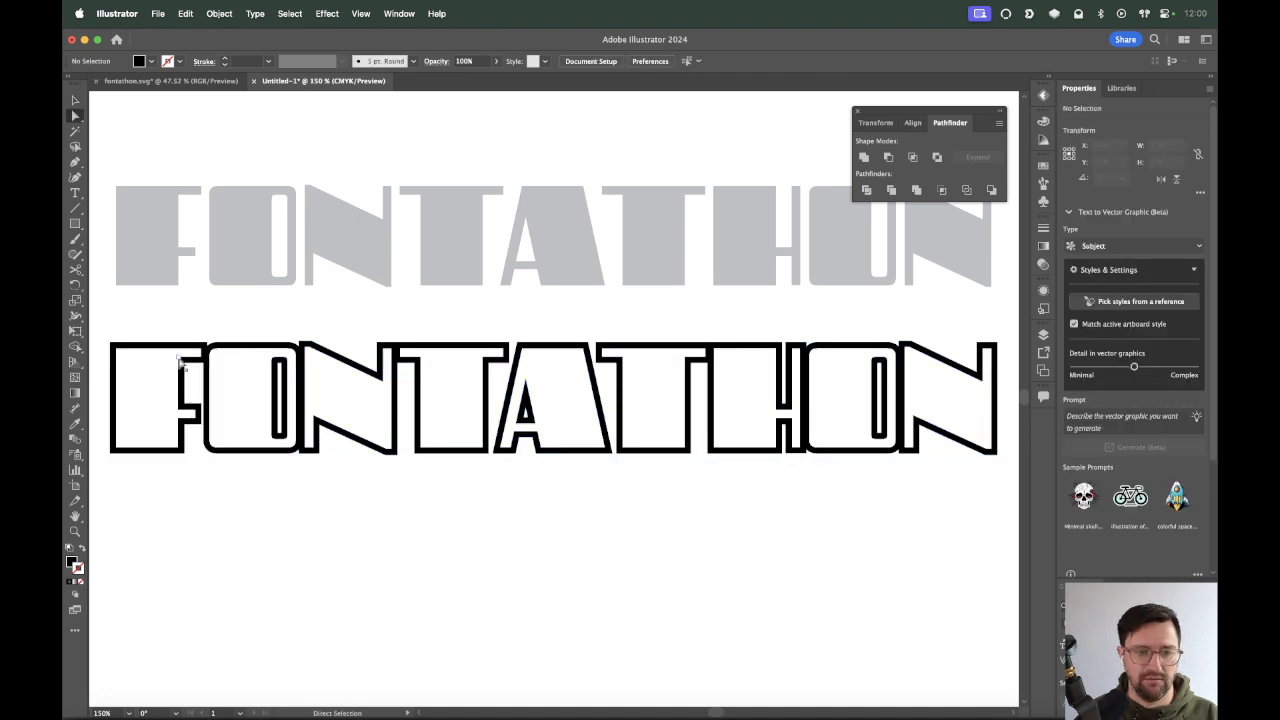
pyautogui.click(179, 357)
pyautogui.keyDown('shift'); pyautogui.click(275, 365); pyautogui.keyUp('shift')
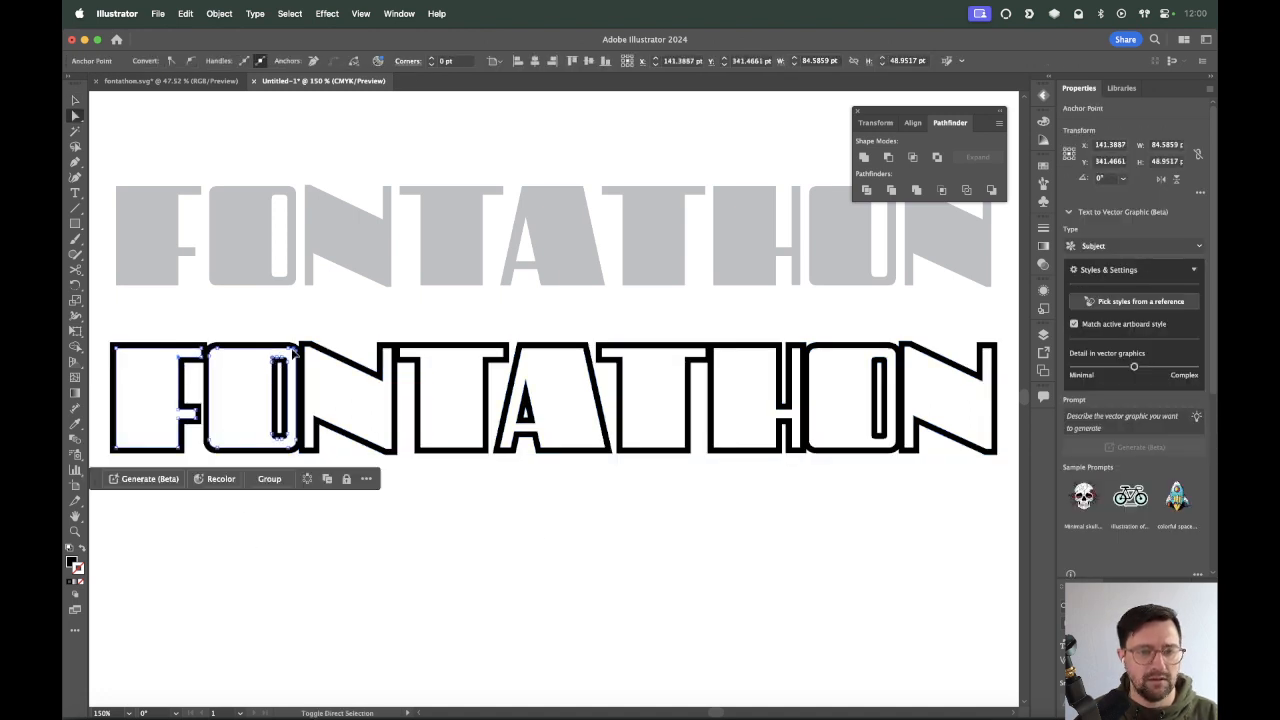
pyautogui.keyDown('shift'); pyautogui.click(314, 350); pyautogui.keyUp('shift')
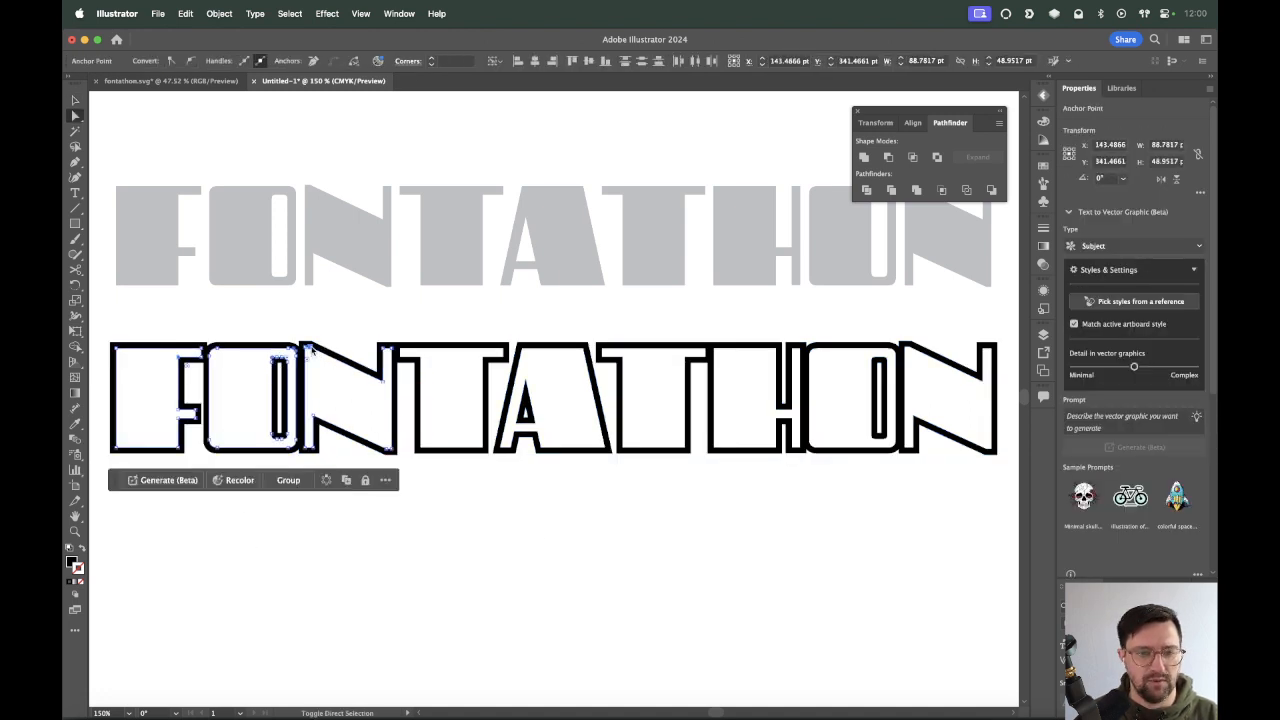
pyautogui.keyDown('shift'); pyautogui.click(427, 355); pyautogui.keyUp('shift')
pyautogui.keyDown('shift'); pyautogui.click(525, 383); pyautogui.keyUp('shift')
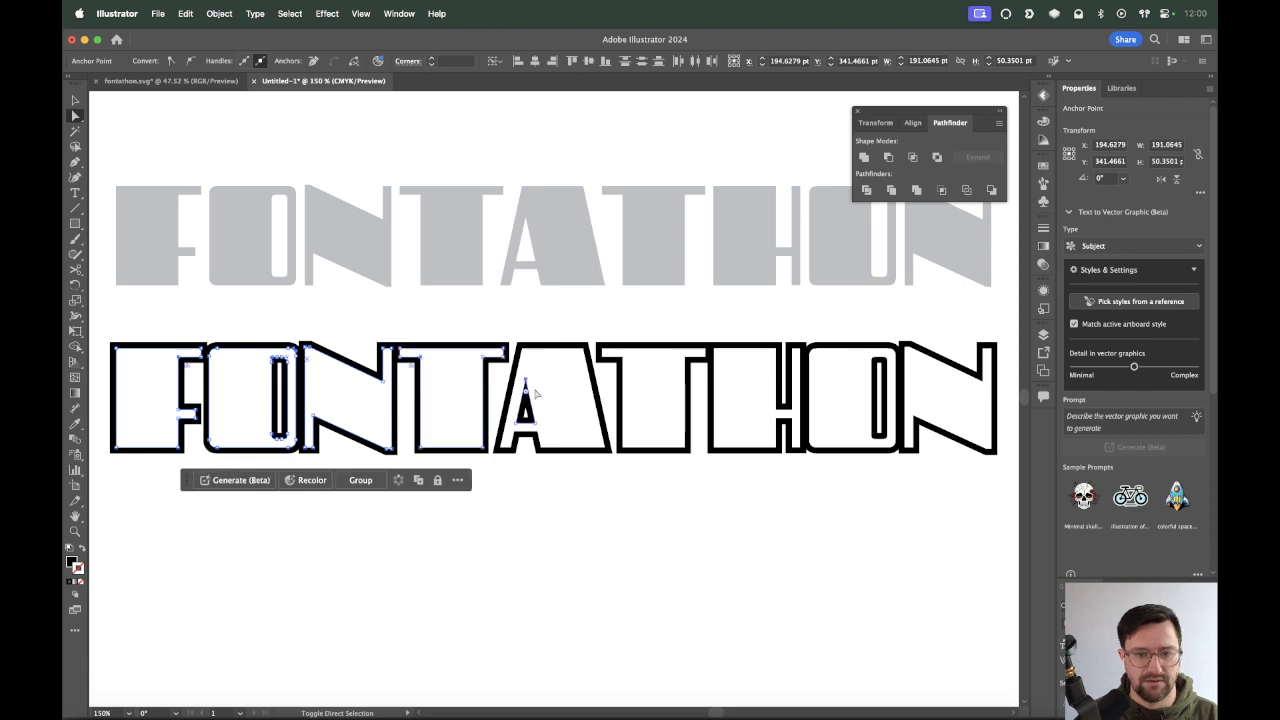
pyautogui.keyDown('shift'); pyautogui.click(628, 360); pyautogui.keyUp('shift')
pyautogui.keyDown('shift'); pyautogui.click(722, 357); pyautogui.keyUp('shift')
pyautogui.keyDown('shift'); pyautogui.click(821, 363); pyautogui.keyUp('shift')
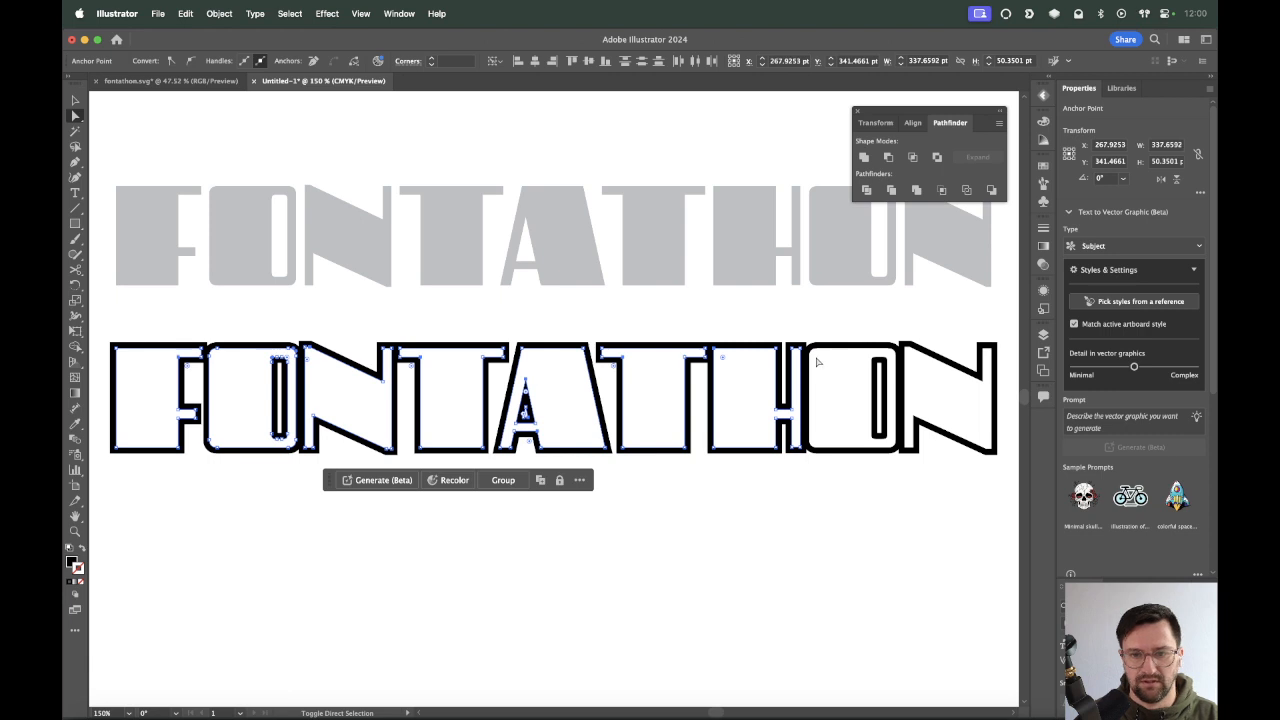
pyautogui.keyDown('shift'); pyautogui.click(817, 352); pyautogui.keyUp('shift')
pyautogui.keyDown('shift'); pyautogui.click(873, 363); pyautogui.keyUp('shift')
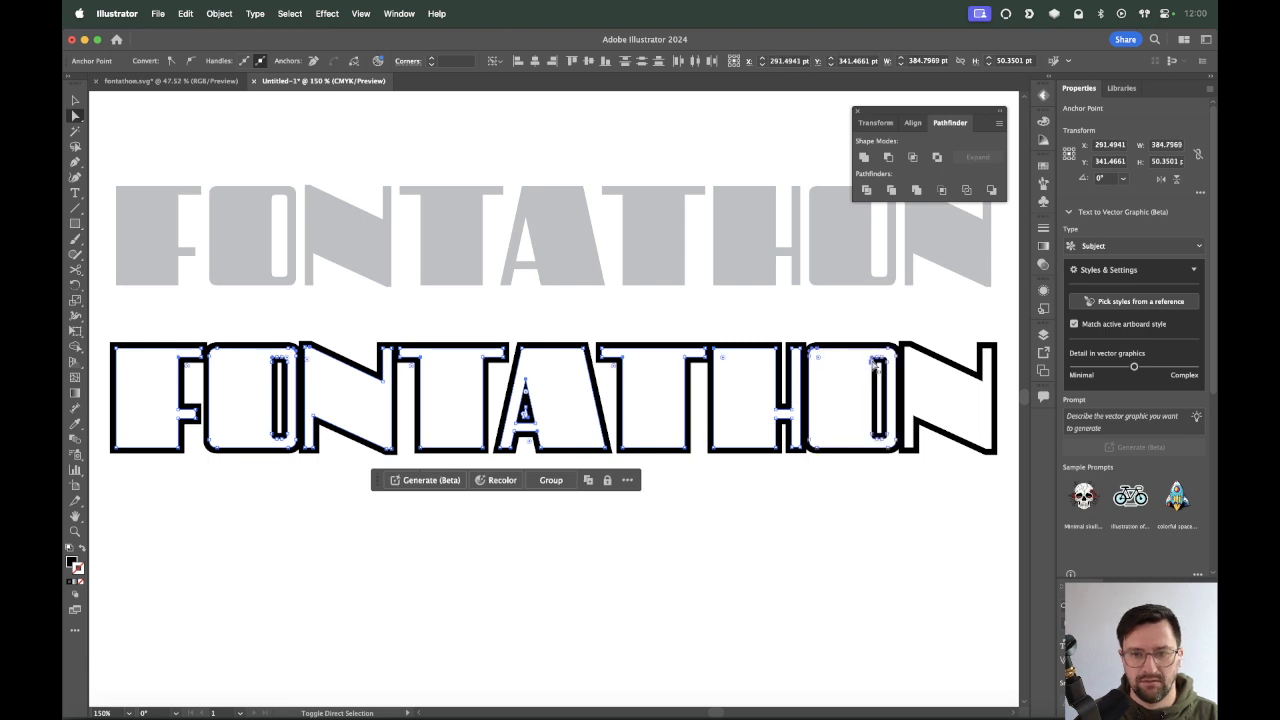
pyautogui.keyDown('shift'); pyautogui.click(914, 354); pyautogui.keyUp('shift')
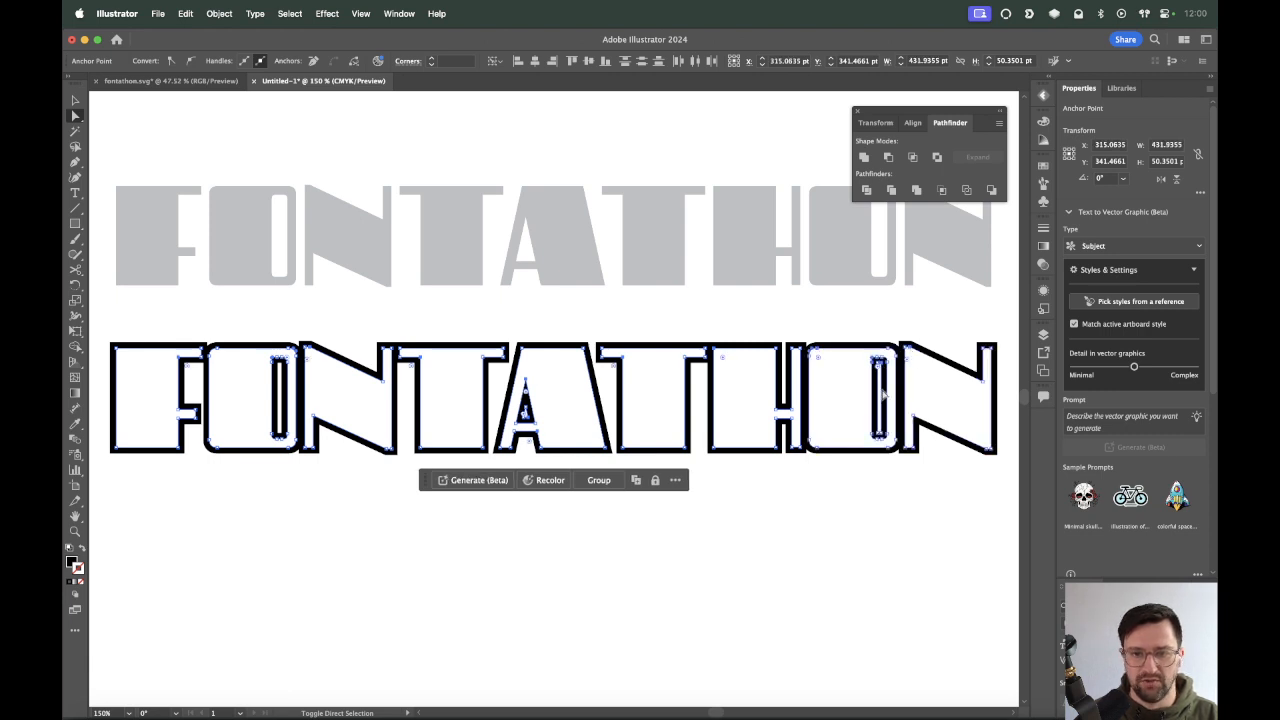
pyautogui.press('Delete')
# Undo the accidental shift of the black shape and delete the leftover sliver inside the first O in outline view.
pyautogui.moveTo(272, 381); pyautogui.dragTo(324, 477)
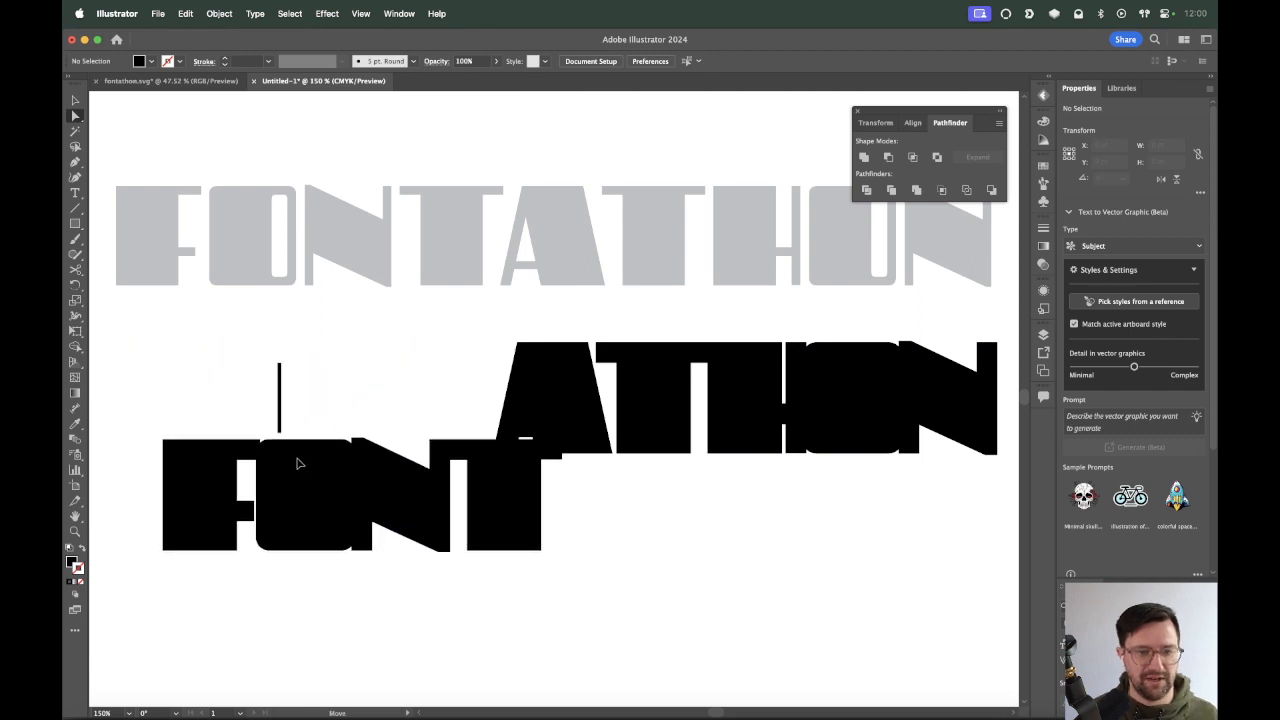
pyautogui.press('super+z')
pyautogui.press('super+y')
pyautogui.moveTo(262, 357); pyautogui.dragTo(301, 438)
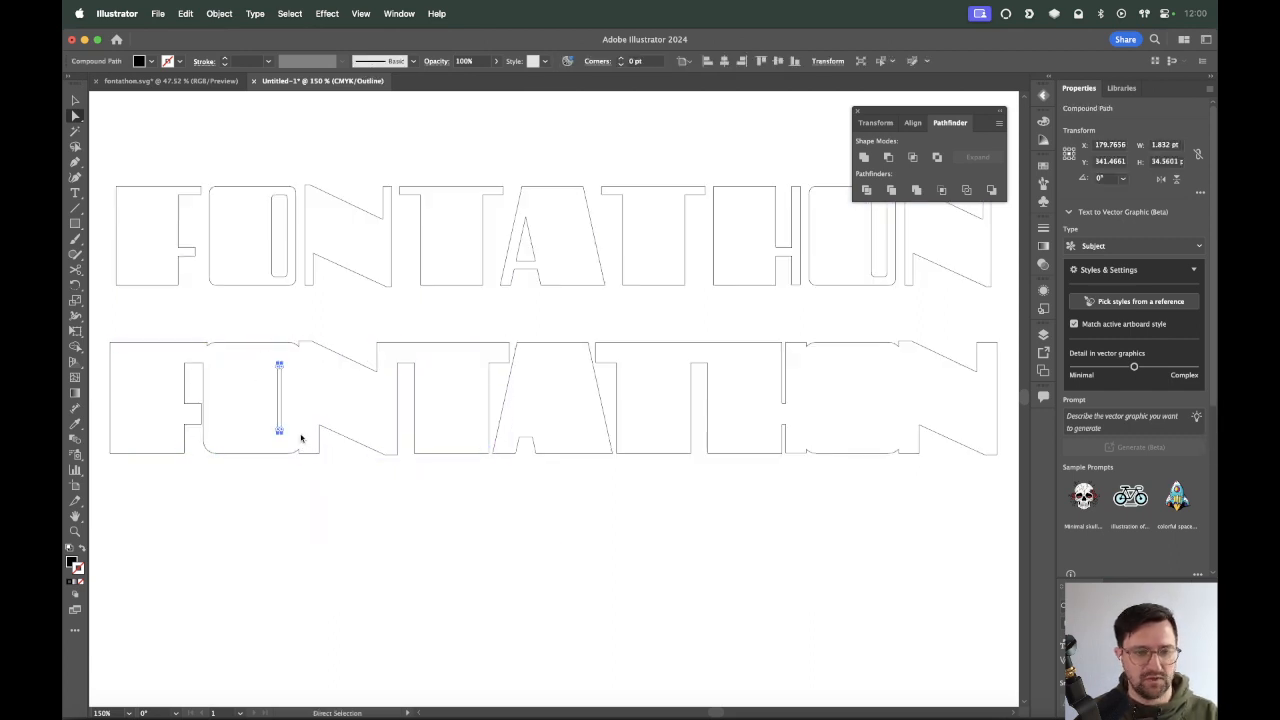
pyautogui.press('Delete')
pyautogui.press('super+y')
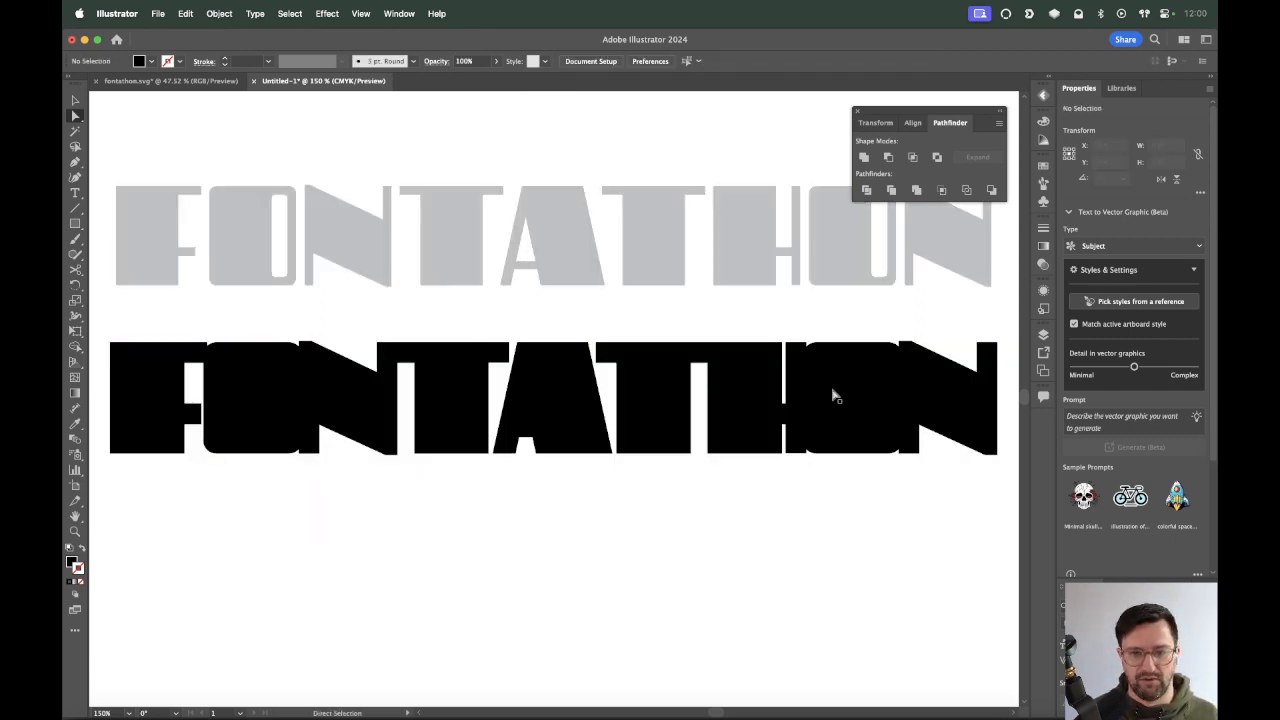
# Place a duplicate of the solid black lettering diagonally down to the right of the original.
pyautogui.press('v')
pyautogui.press('super+minus')
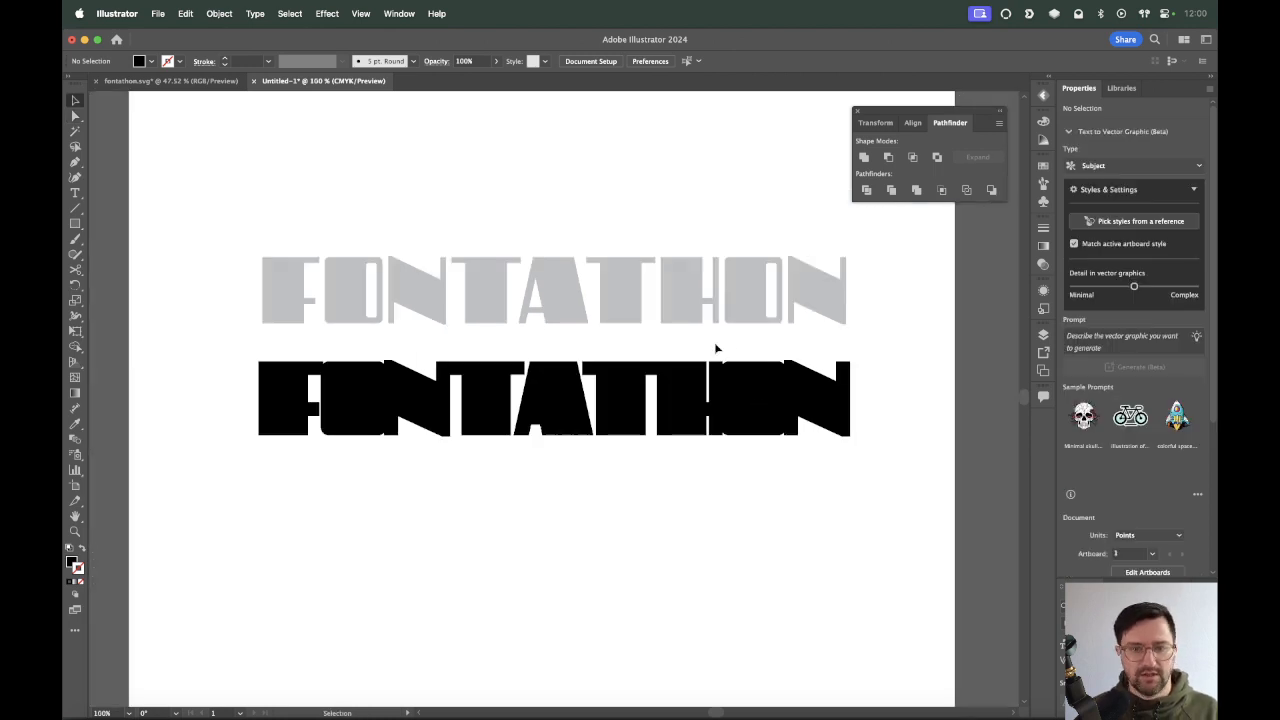
pyautogui.click(754, 384)
pyautogui.moveTo(404, 391); pyautogui.dragTo(550, 494)
pyautogui.press('super+shift+a')
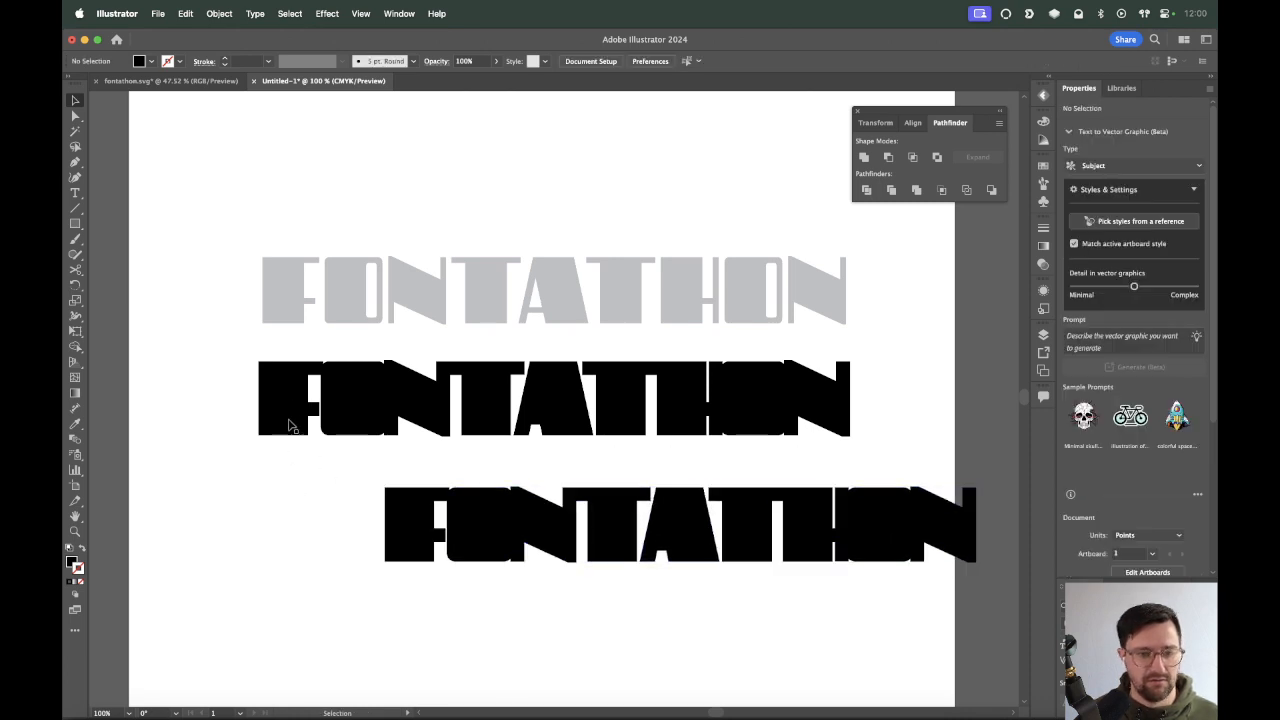
# Open the Blend tool's options and set the spacing to Specified Steps.
pyautogui.keyDown('alt'); pyautogui.click(421, 512); pyautogui.keyUp('alt')
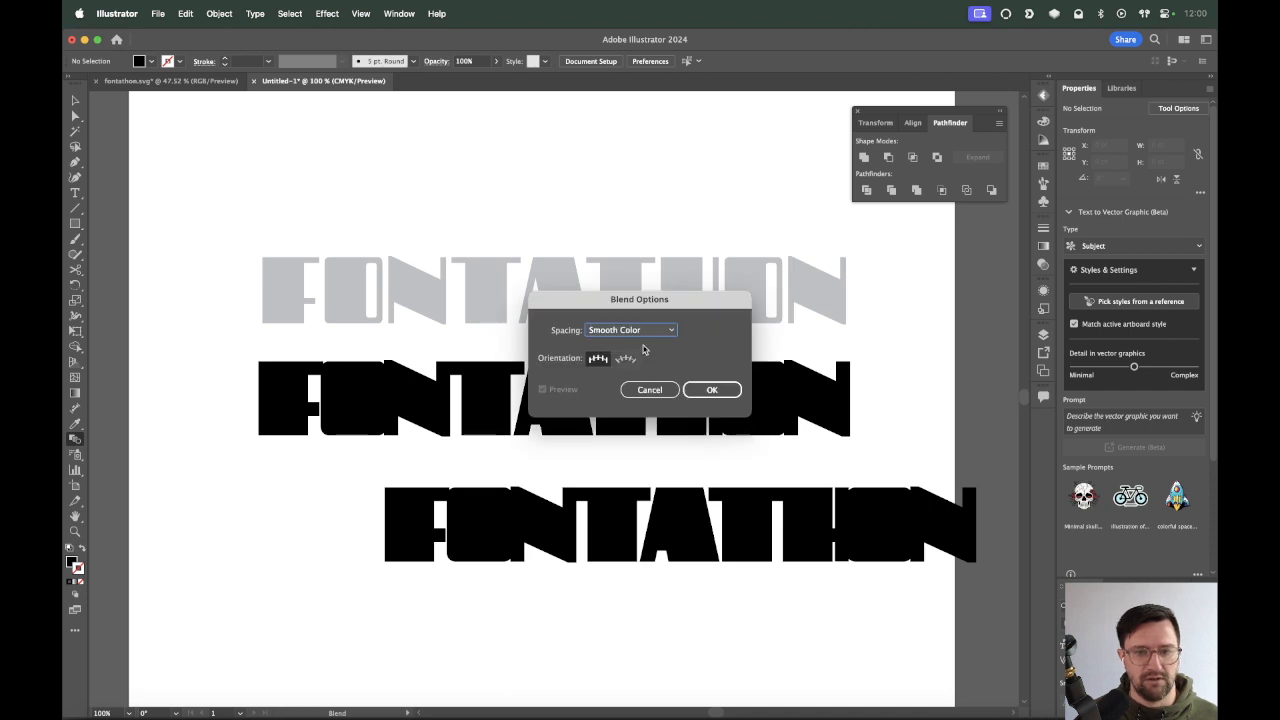
pyautogui.click(632, 330)
pyautogui.click(630, 355)
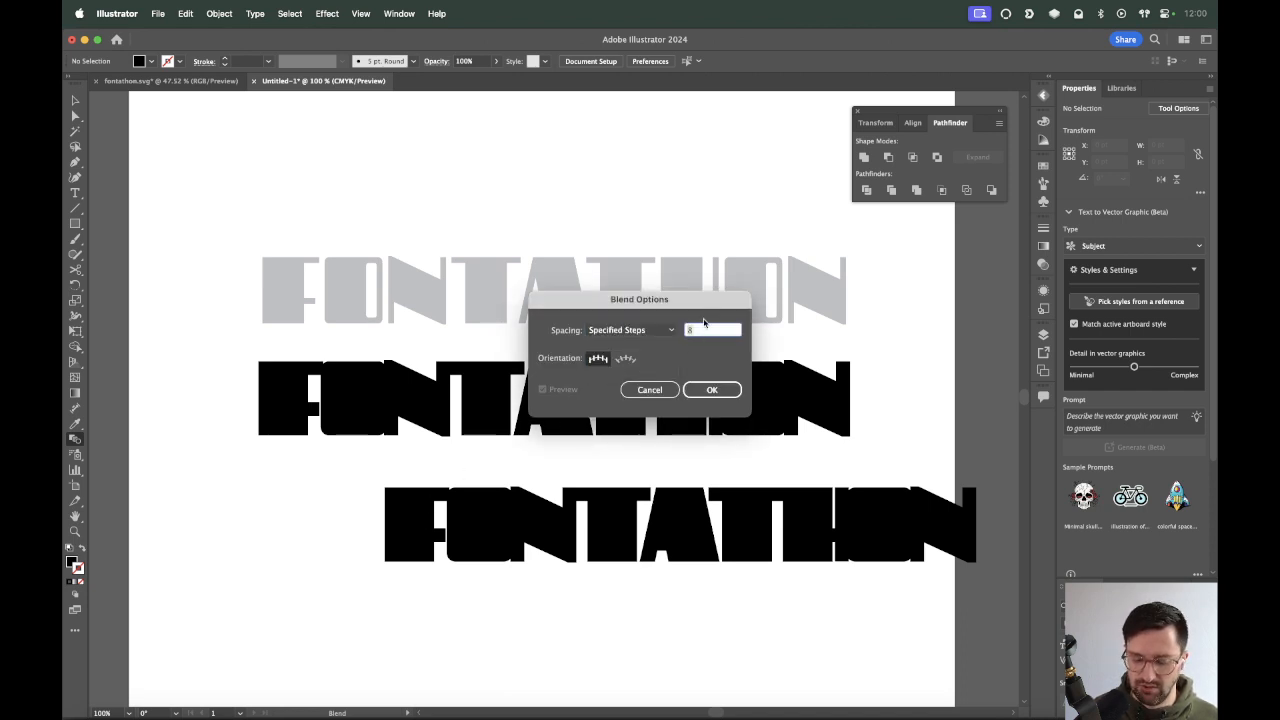
# Confirm the specified-steps blend between the two black FONTATHON copies to form the diagonal block shadow.
pyautogui.press('Return')
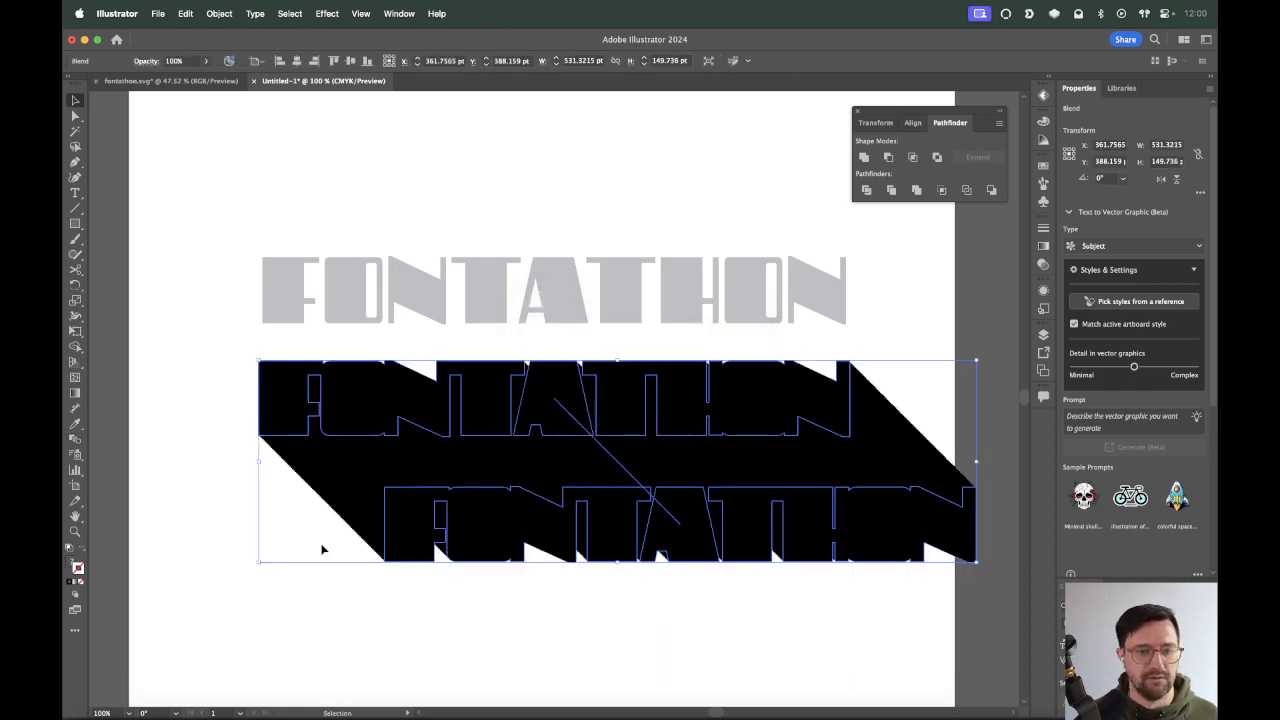
pyautogui.press('v')
pyautogui.click(337, 523)
# Move the grey FONTATHON lettering straight down onto the upper end of the black shadow, inside its outline.
pyautogui.click(493, 288)
pyautogui.hotkey('shift', 'Down')
pyautogui.hotkey('shift', 'Down')
pyautogui.hotkey('shift', 'Down')
pyautogui.hotkey('shift', 'Down')
pyautogui.hotkey('shift', 'Down')
pyautogui.hotkey('shift', 'Down')
pyautogui.hotkey('shift', 'Down')
pyautogui.hotkey('shift', 'Down')
pyautogui.hotkey('shift', 'Down')
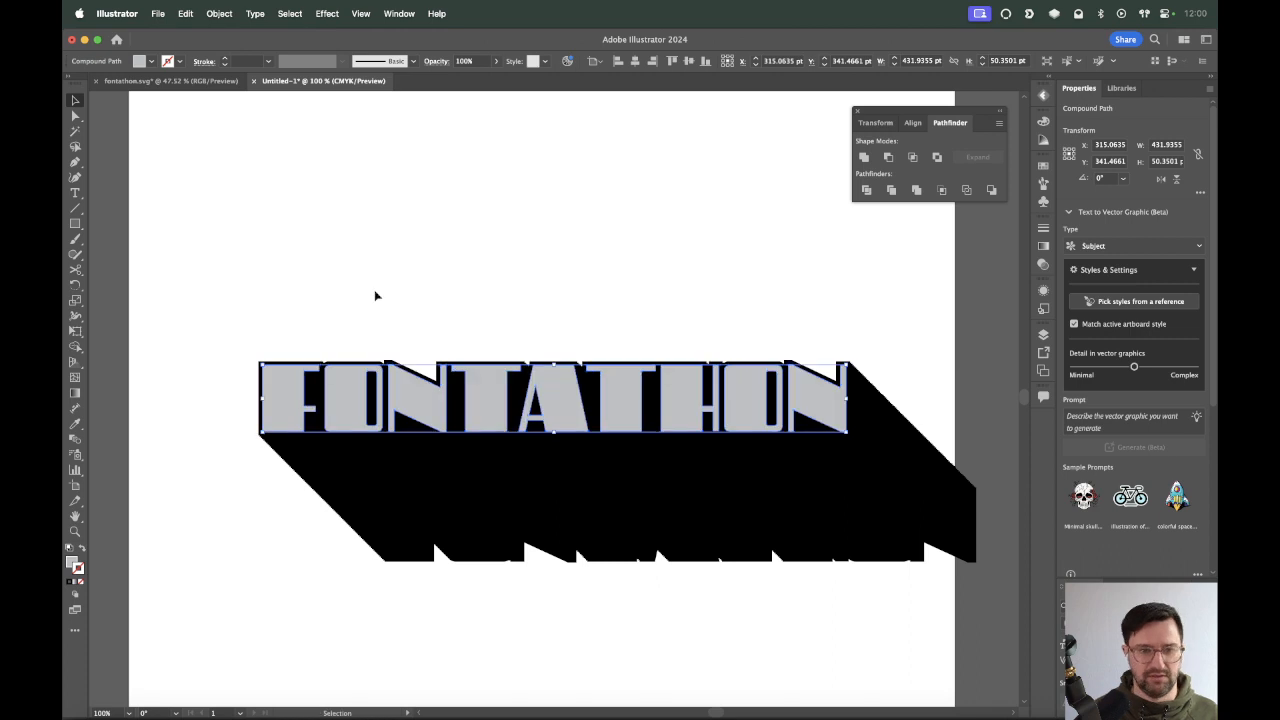
pyautogui.click(572, 277)
pyautogui.click(741, 390)
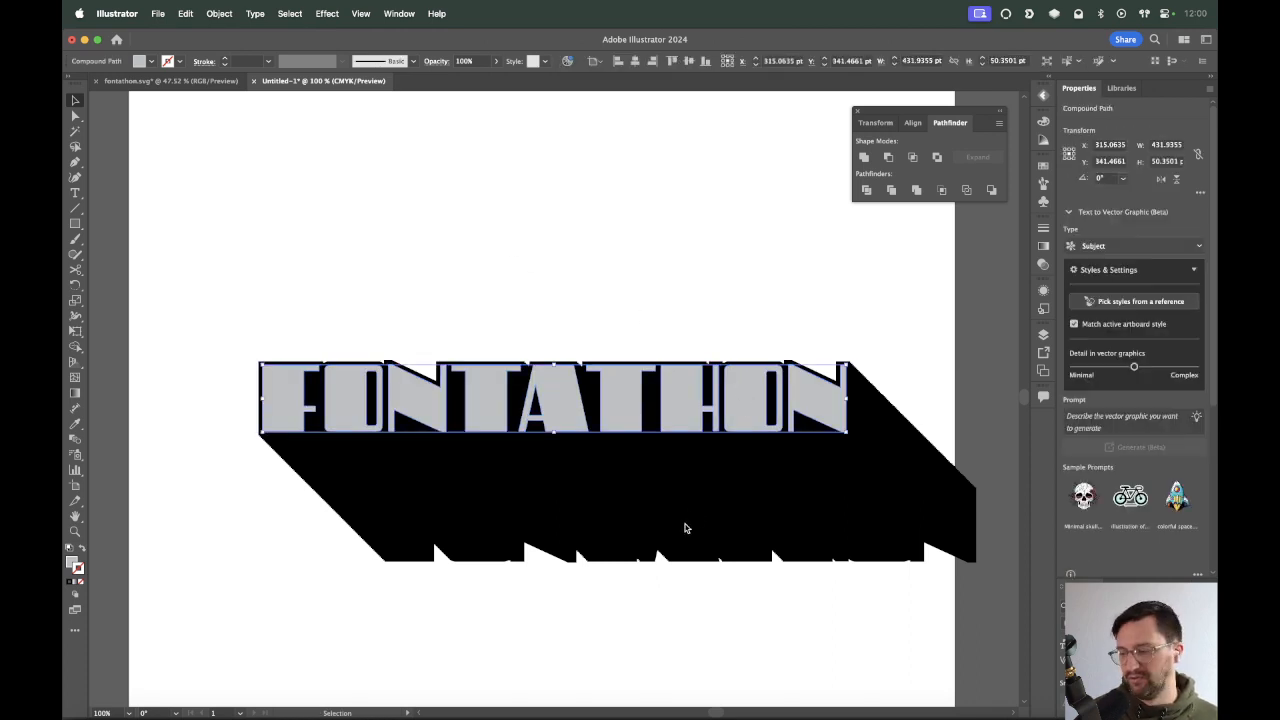
# Switch to Photoshop and check the text colour of the white FONTATHON layer.
pyautogui.press('super+Tab')
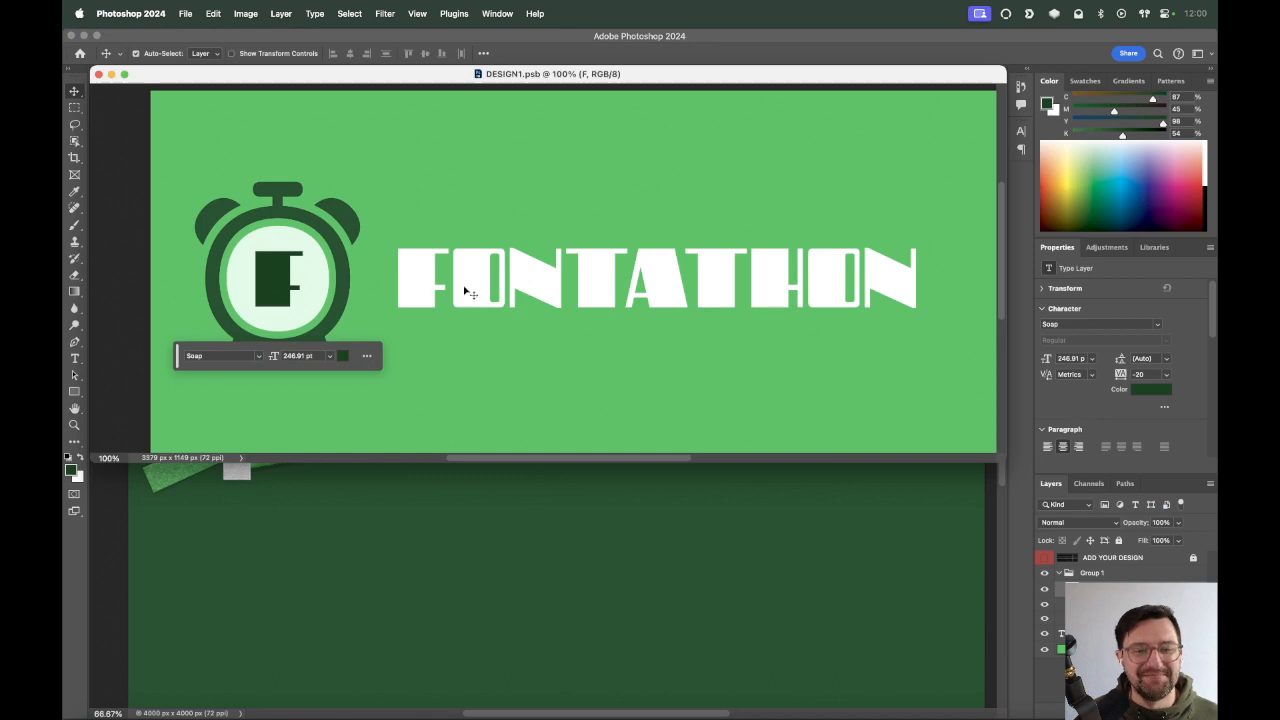
pyautogui.click(464, 291)
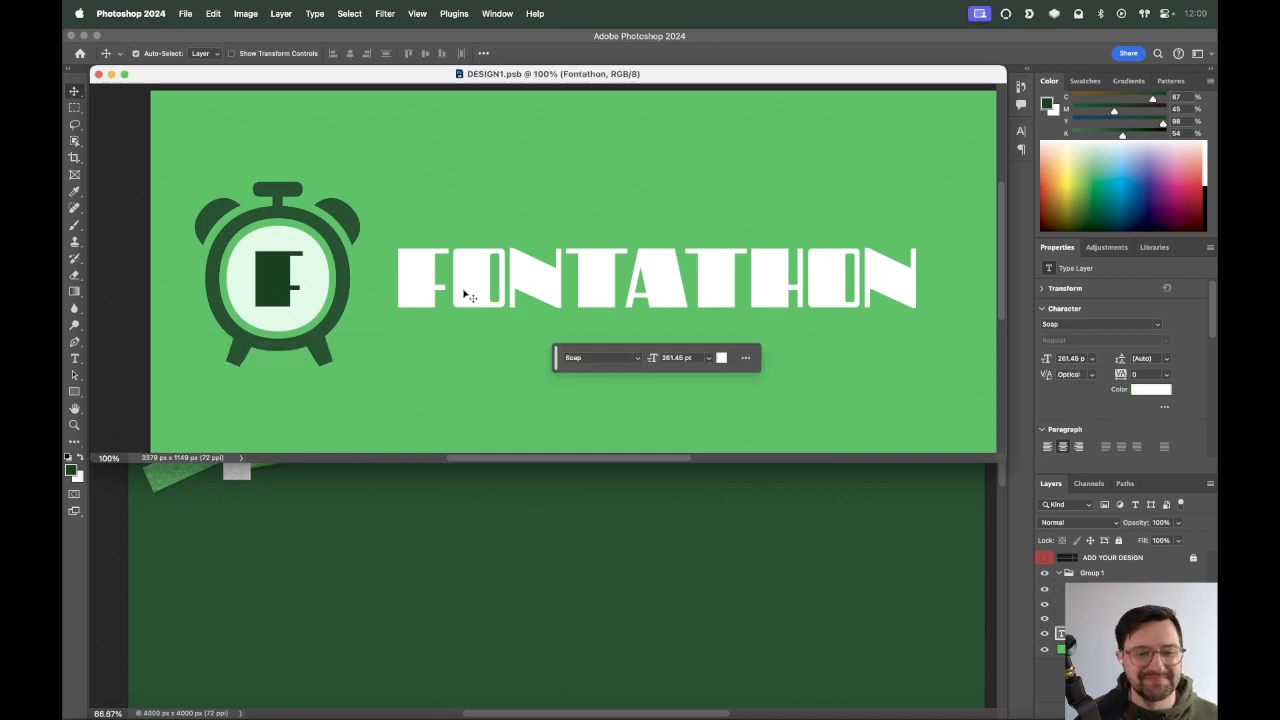
pyautogui.click(721, 358)
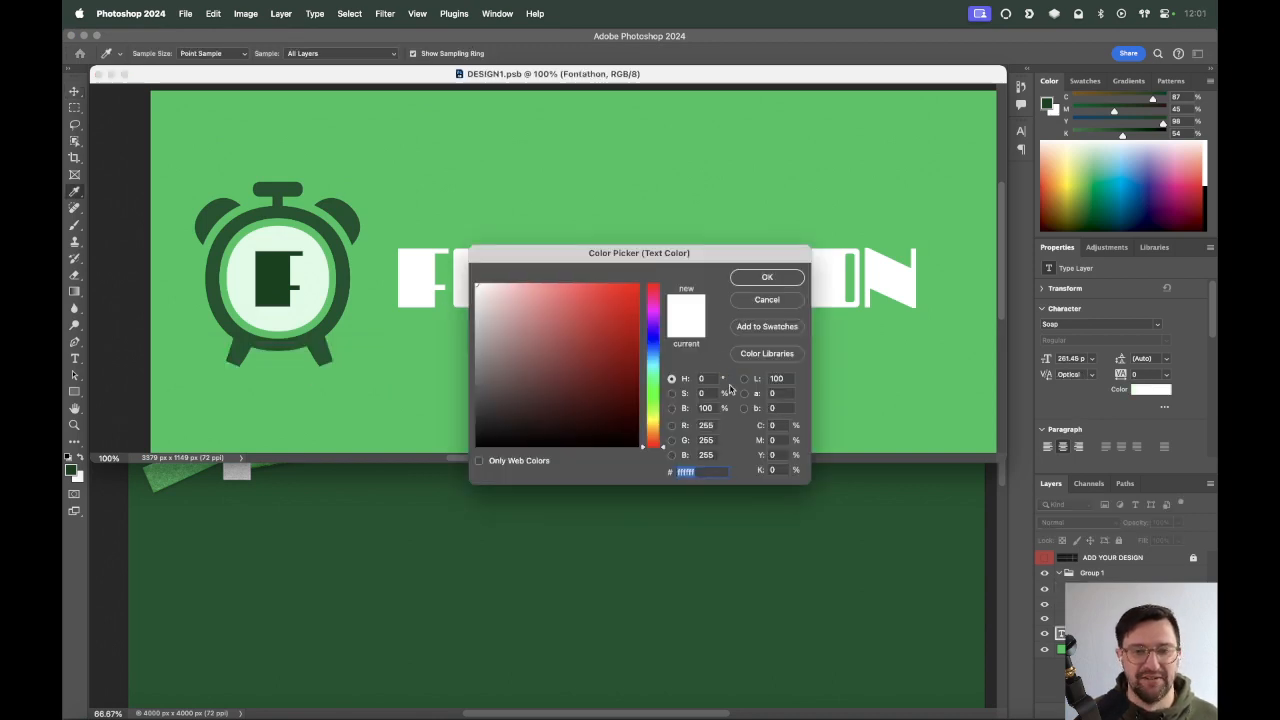
pyautogui.click(767, 283)
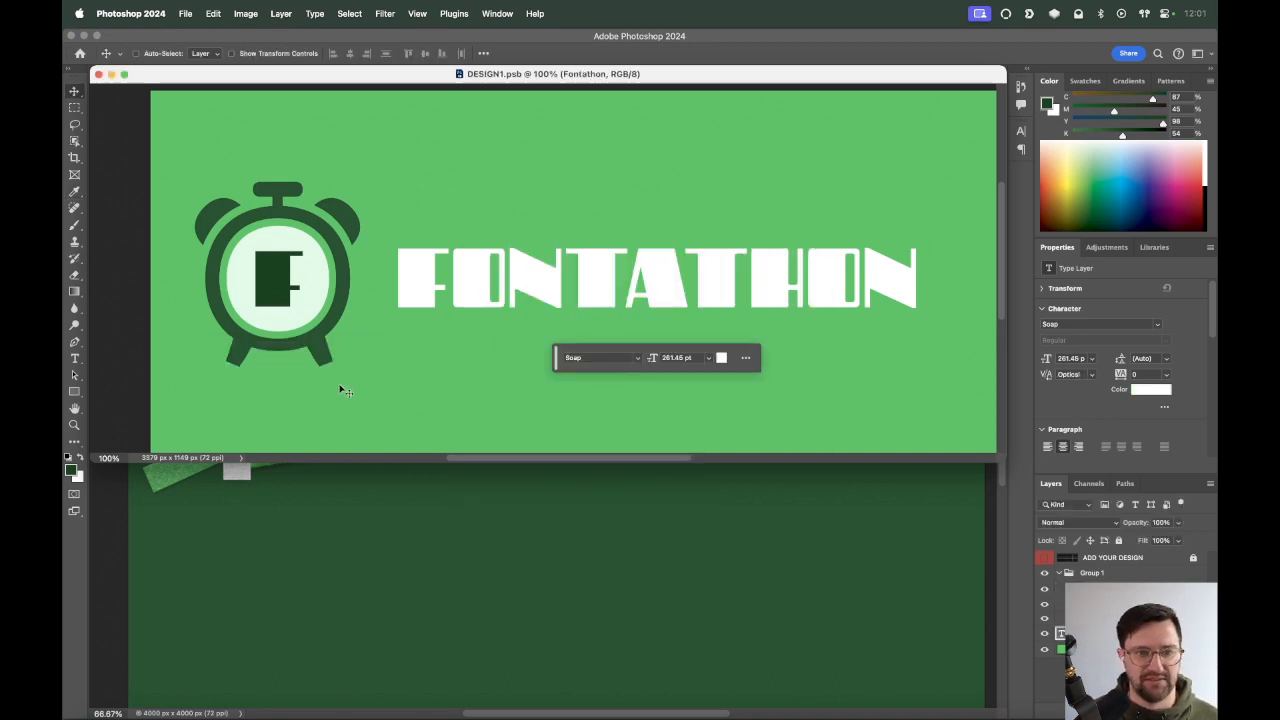
# Switch to the Tailwind colours page in the browser, pick the Green 800 swatch, and return to Illustrator.
pyautogui.press('super+Tab')
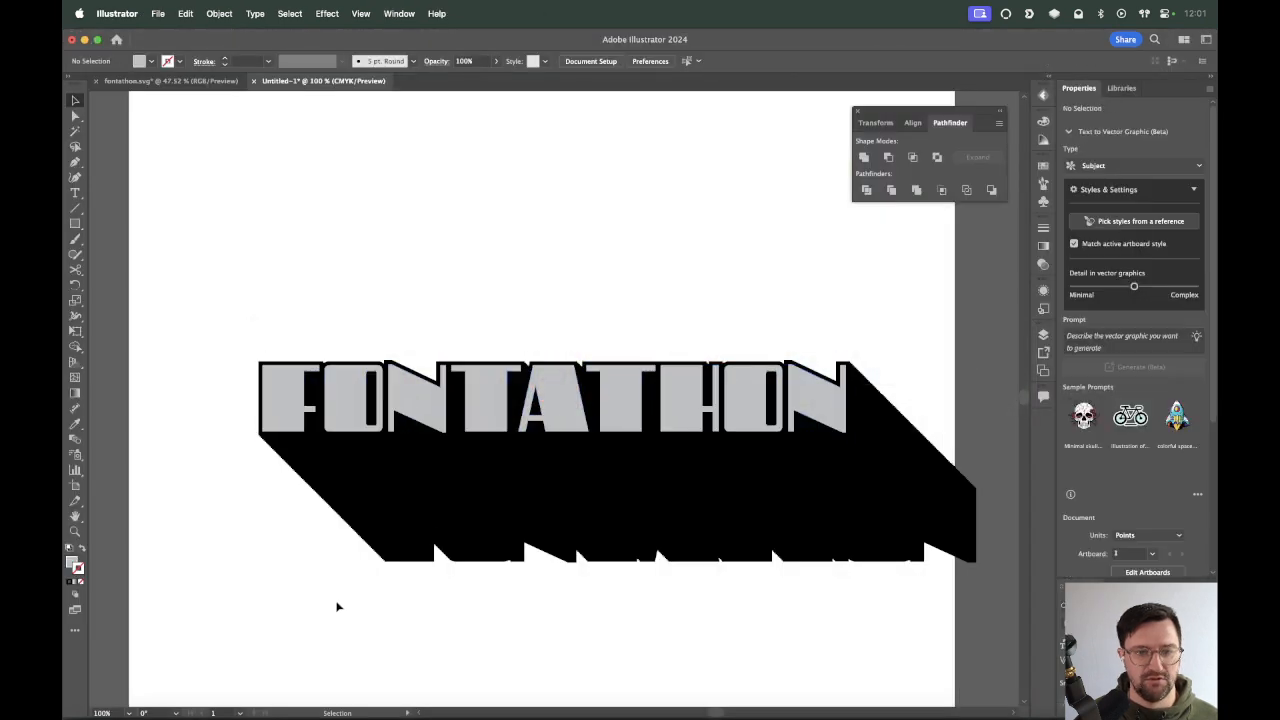
pyautogui.press('super+Tab')
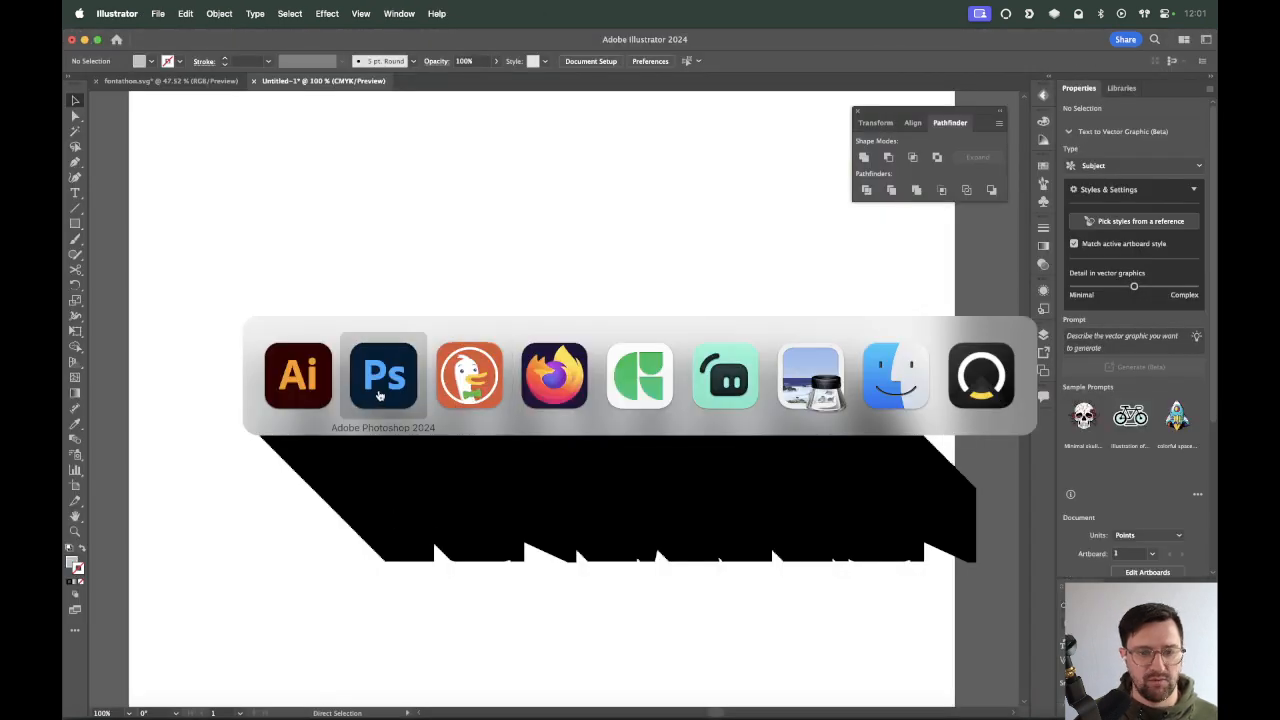
pyautogui.click(470, 376)
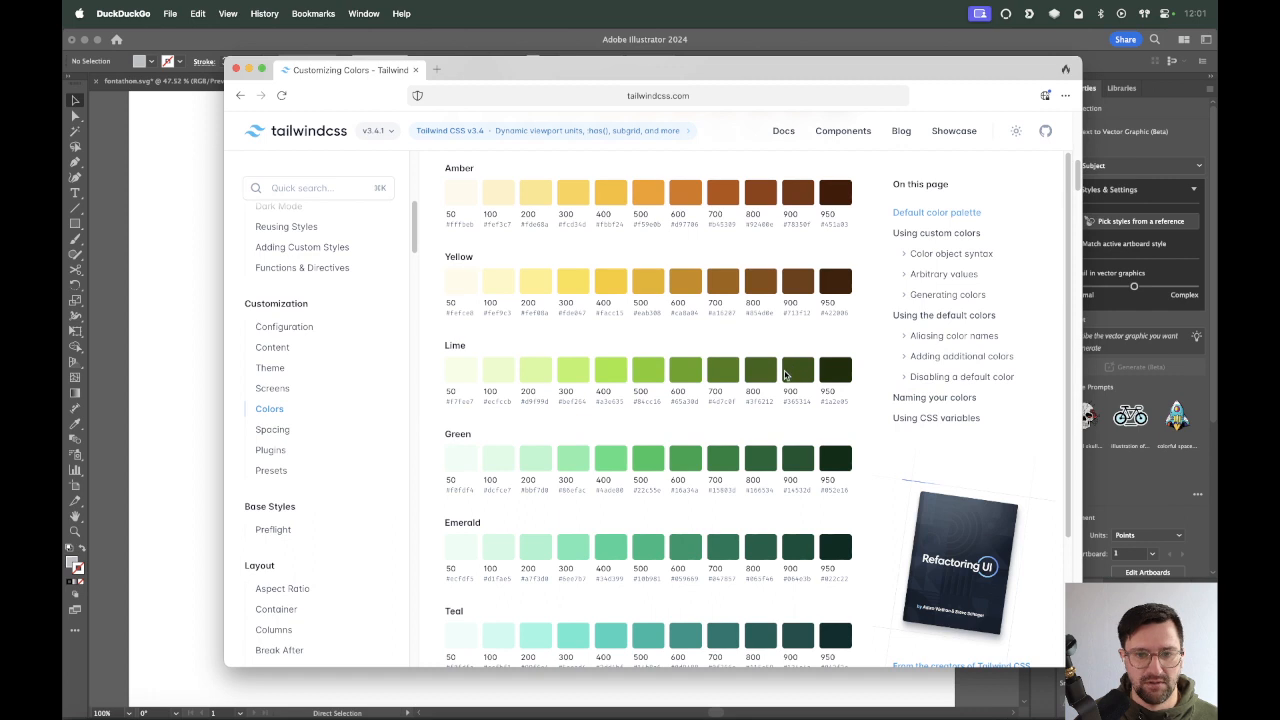
pyautogui.click(762, 462)
pyautogui.click(119, 548)
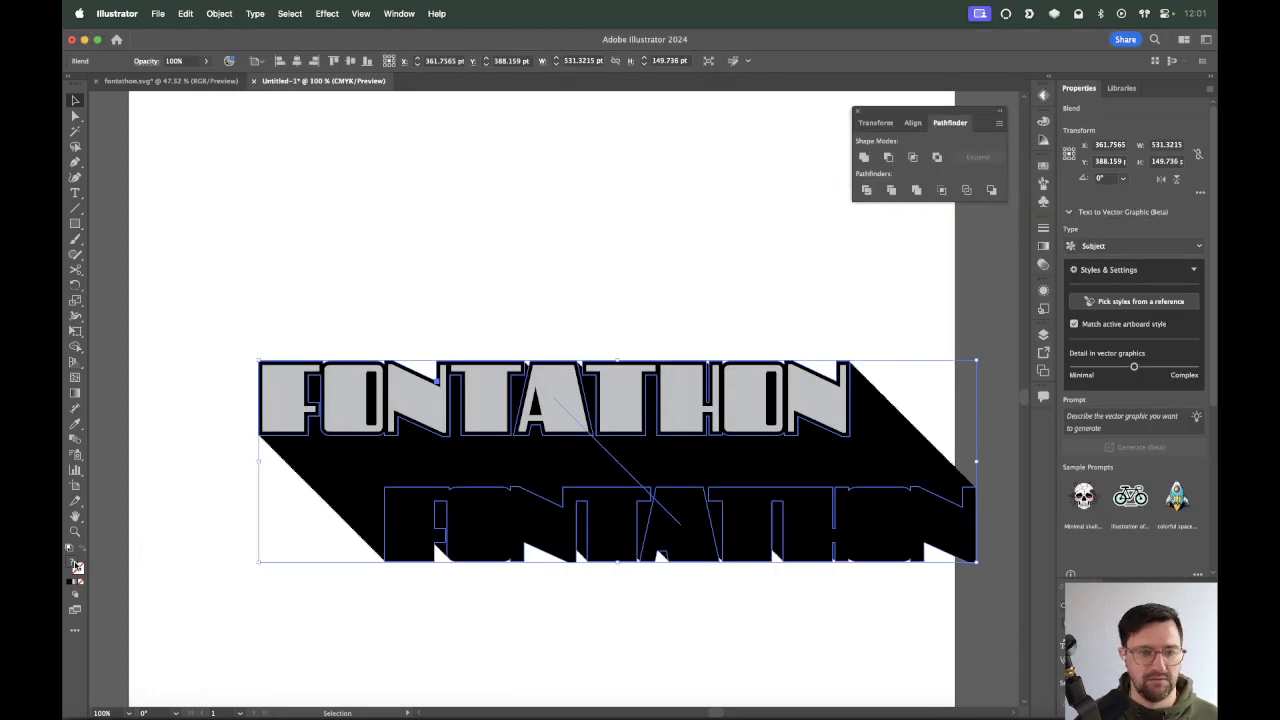
# Expand the shadow blend's object and fill, and unite the resulting shapes into a single shape.
pyautogui.click(220, 13)
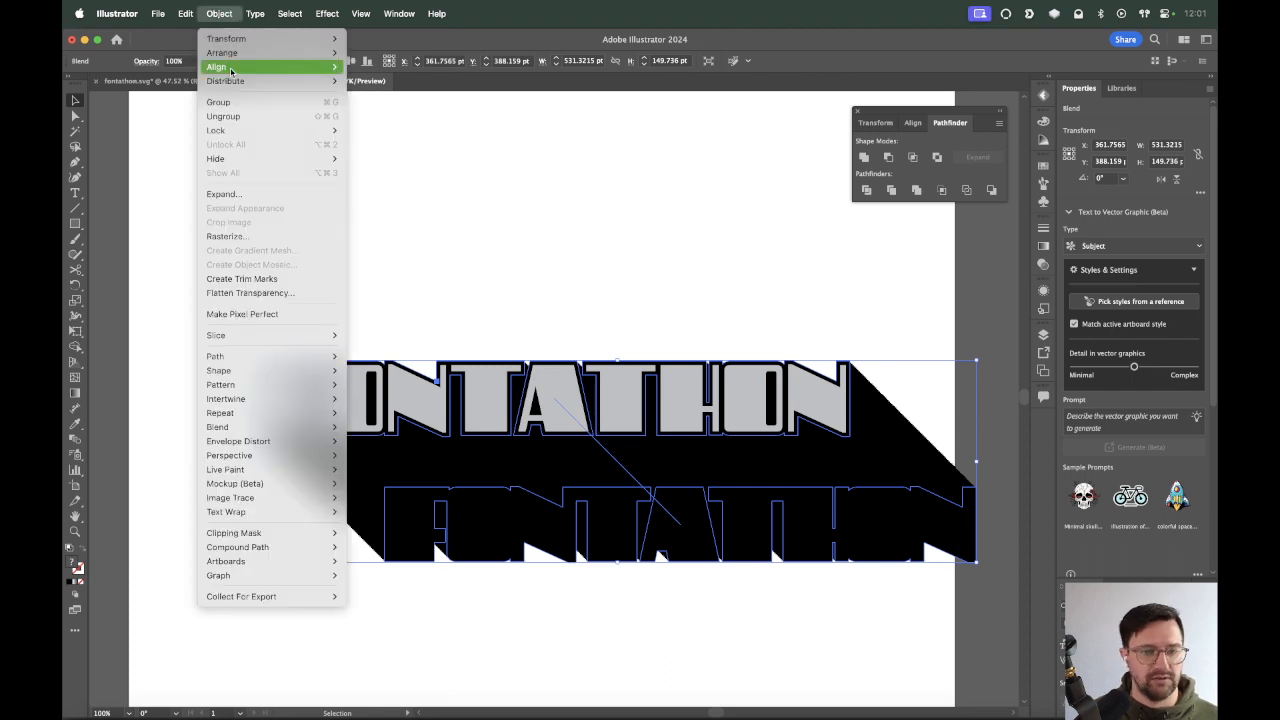
pyautogui.click(251, 199)
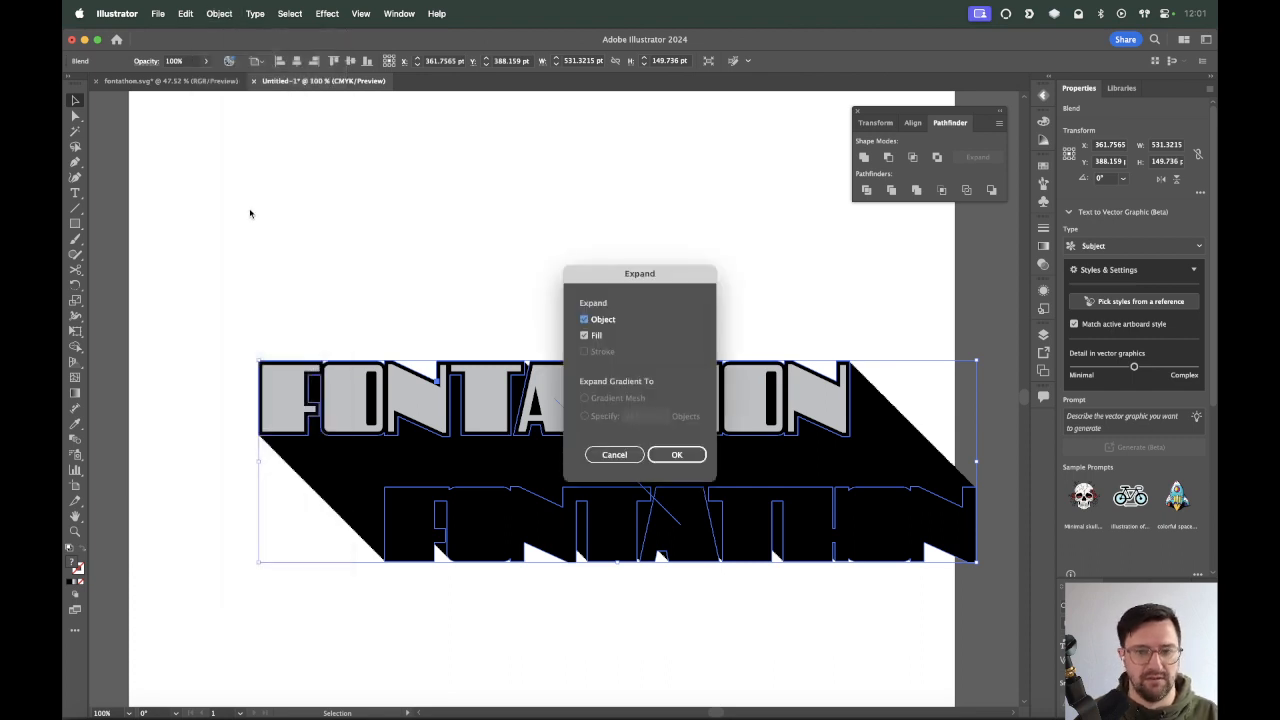
pyautogui.press('Return')
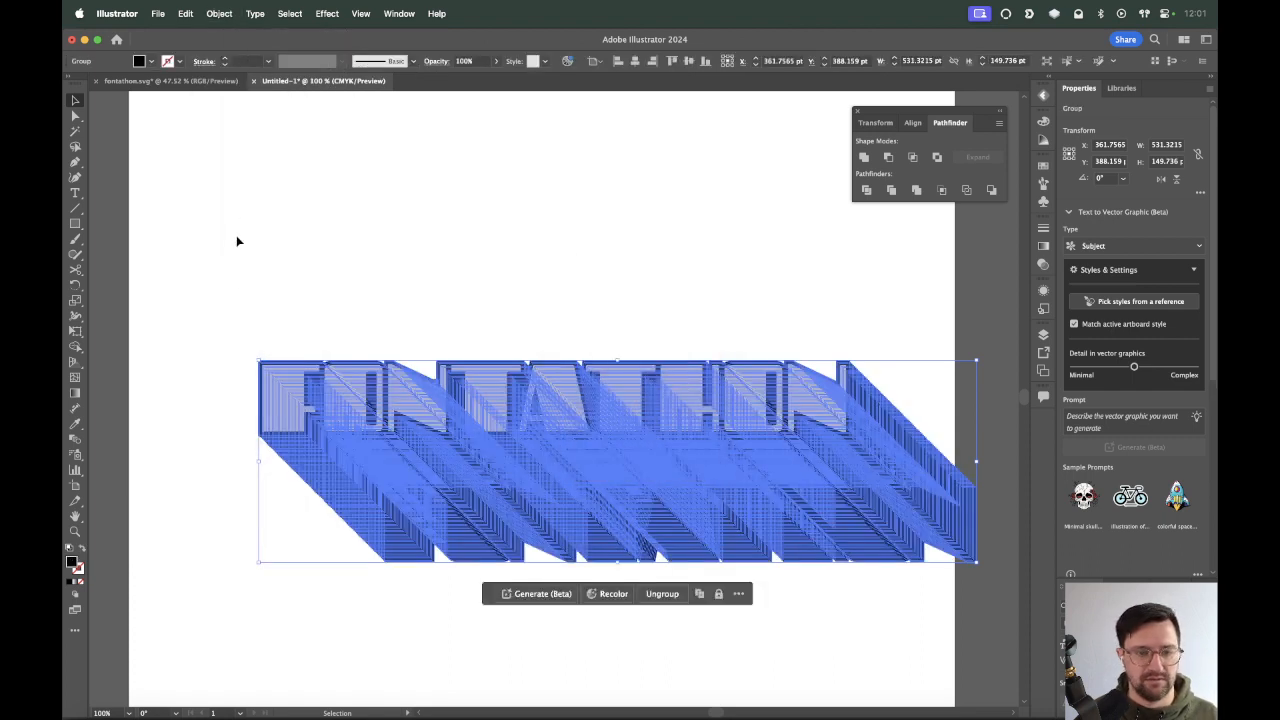
pyautogui.click(863, 157)
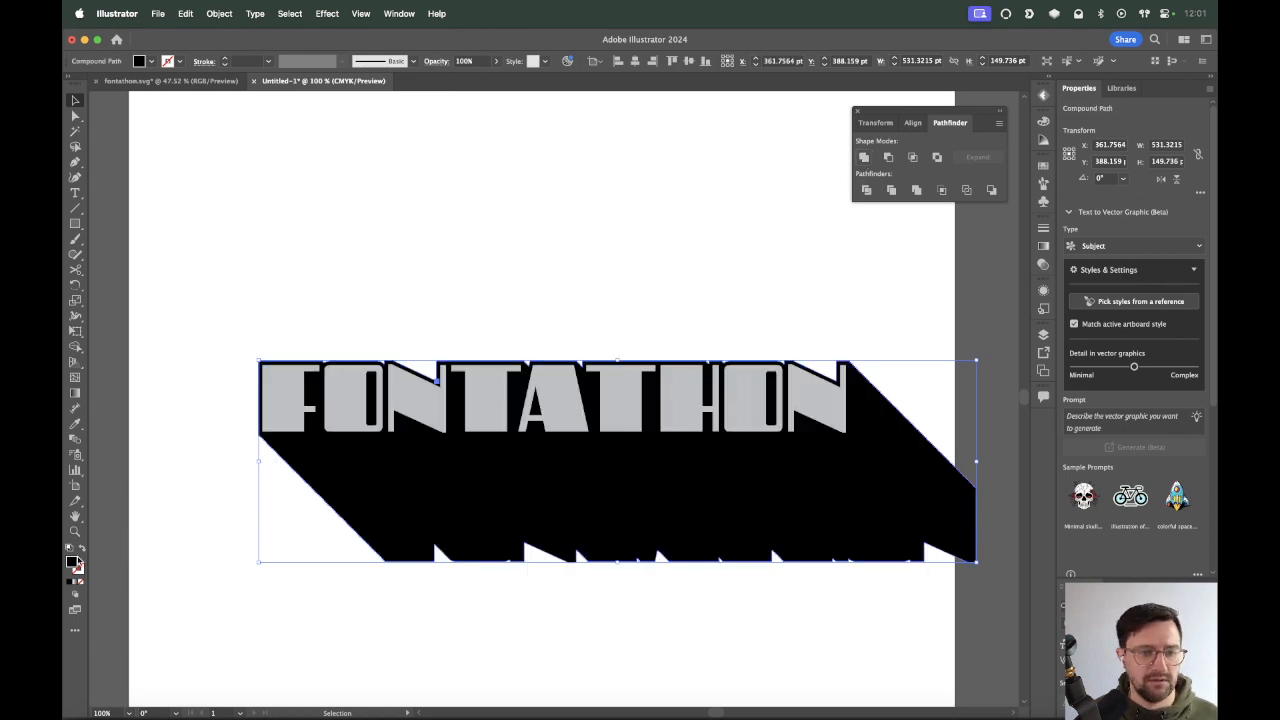
# Examine the lower-left diagonal edge of the united shadow up close for stair-stepping.
pyautogui.press('z')
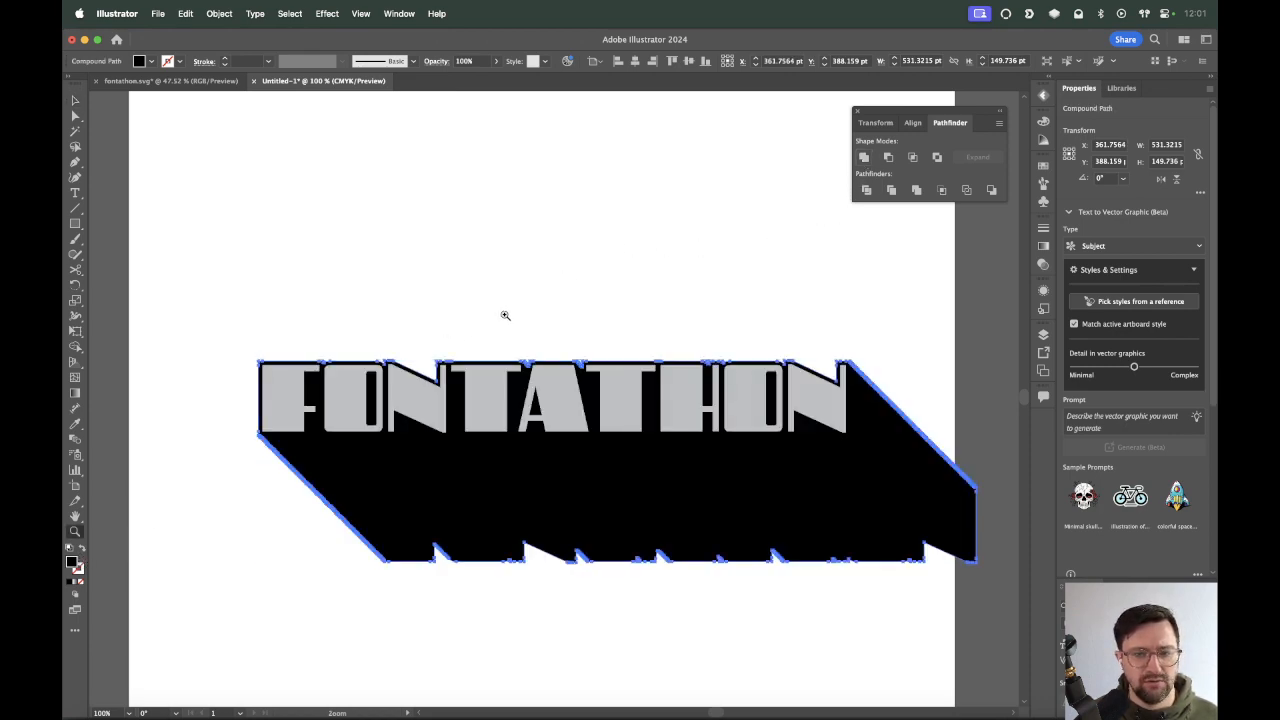
pyautogui.moveTo(504, 301); pyautogui.dragTo(243, 652)
pyautogui.moveTo(466, 365); pyautogui.dragTo(834, 291)
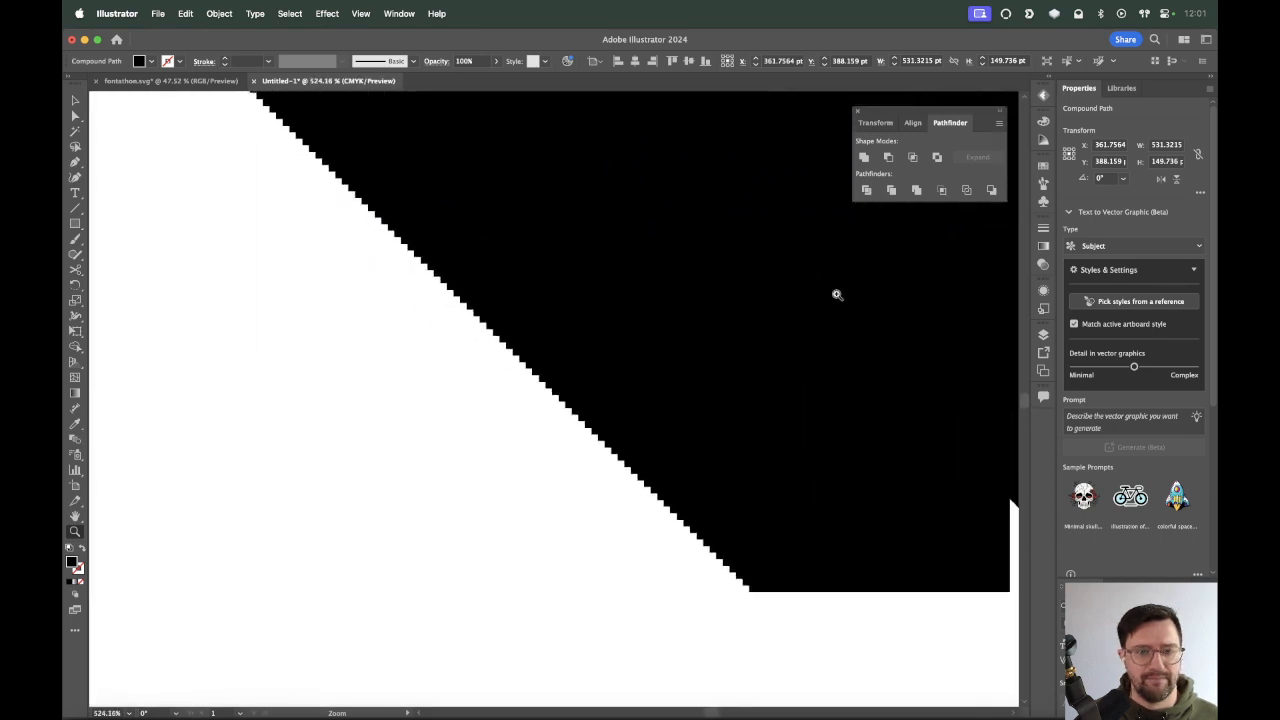
pyautogui.moveTo(630, 330); pyautogui.dragTo(388, 420)
pyautogui.press('super+minus')
pyautogui.press('super+minus')
pyautogui.press('v')
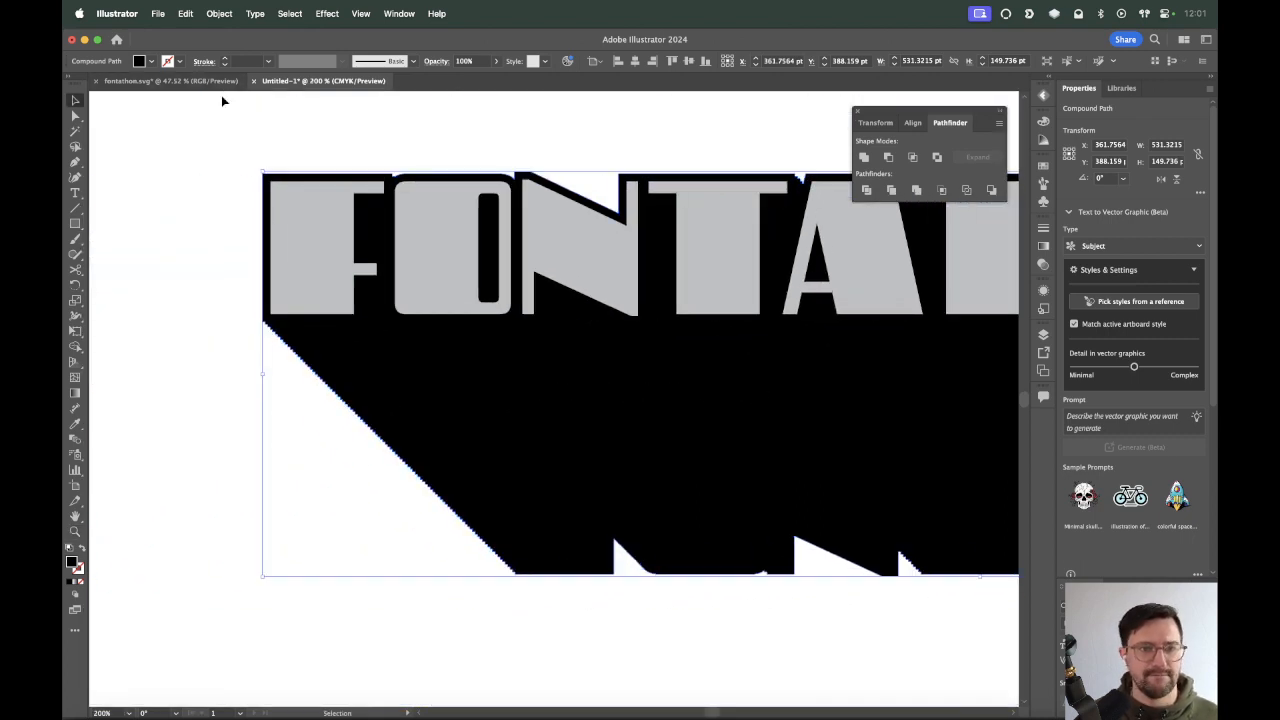
pyautogui.click(155, 324)
# Find the Smooth tool and try to smooth the shadow's jagged left diagonal edge with it.
pyautogui.press('a')
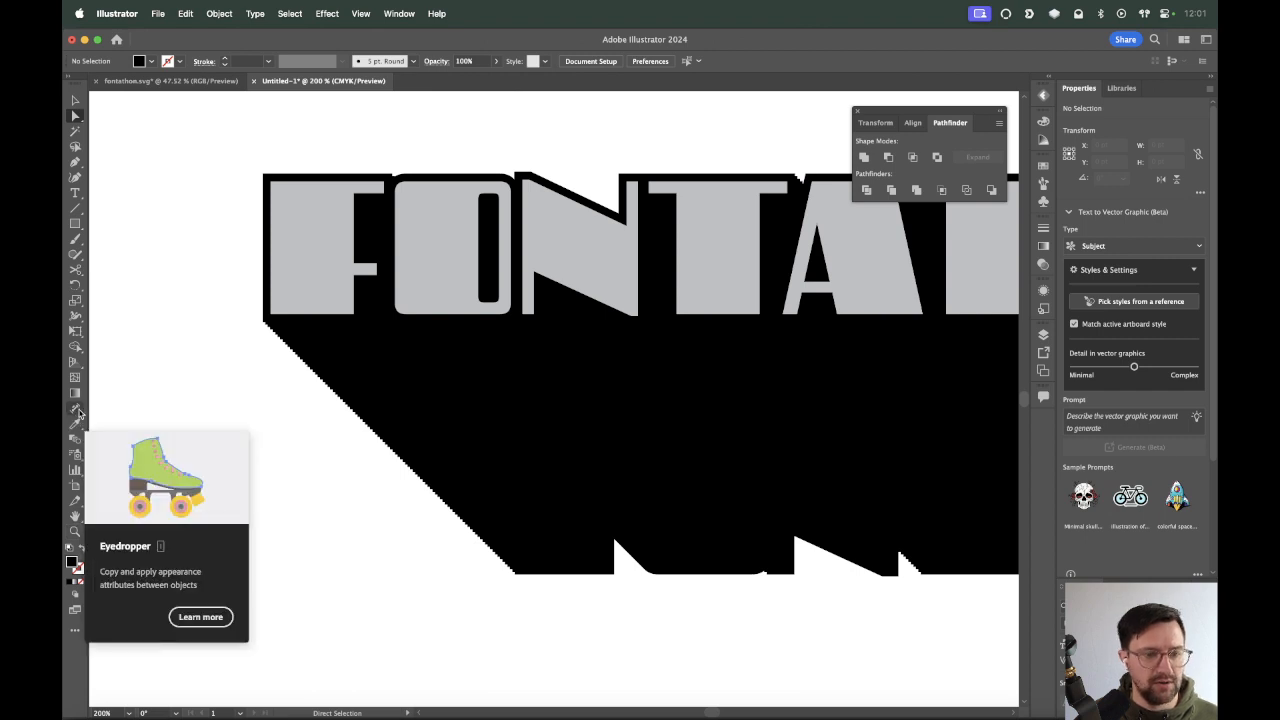
pyautogui.click(440, 12)
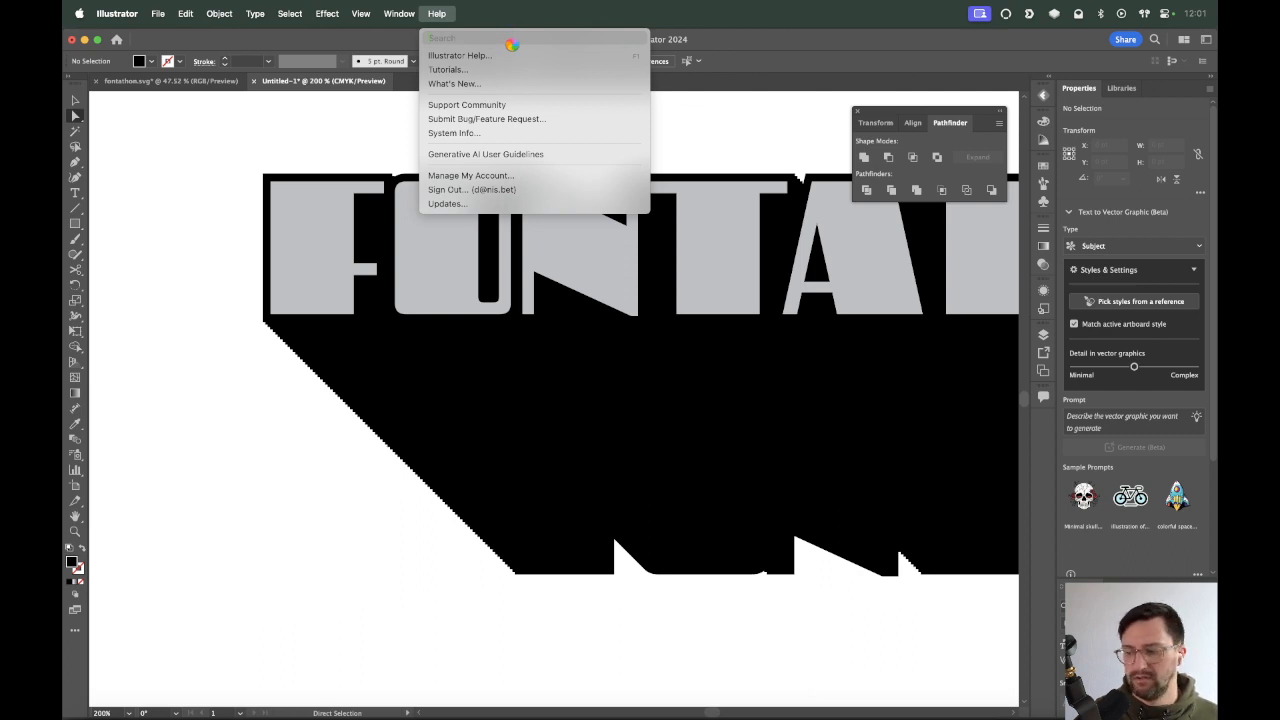
pyautogui.click(197, 352)
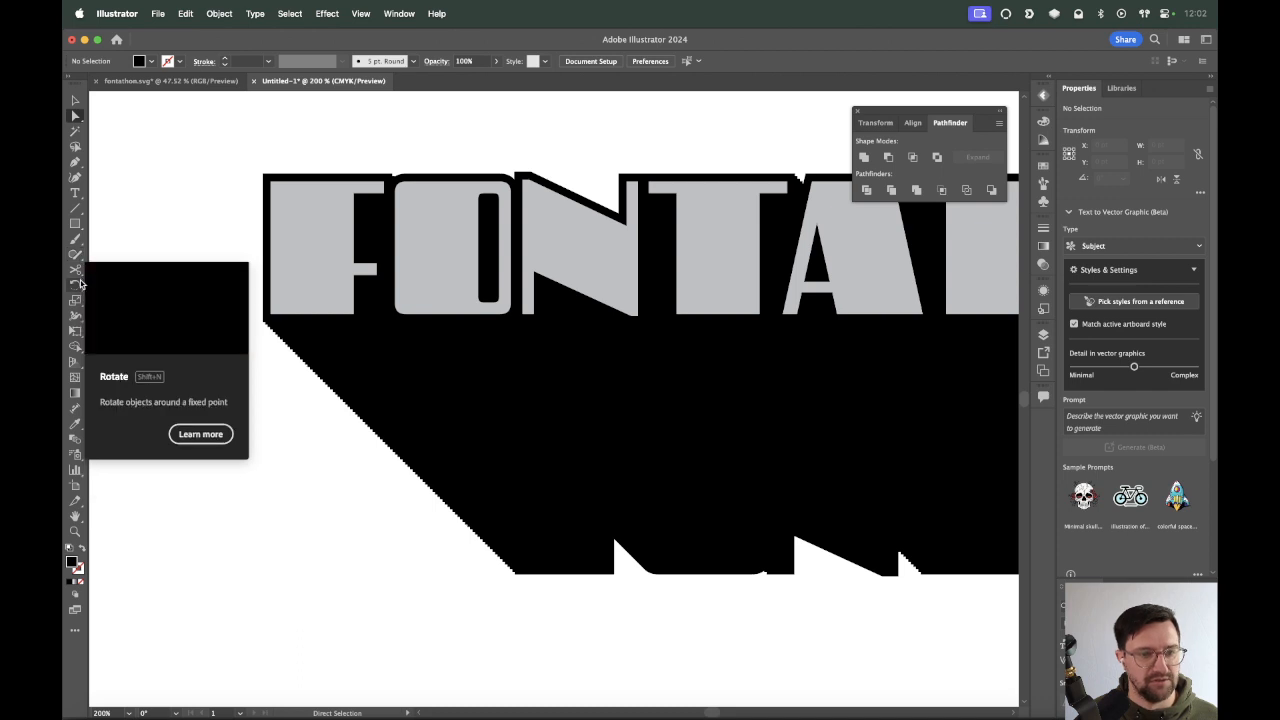
pyautogui.click(75, 630)
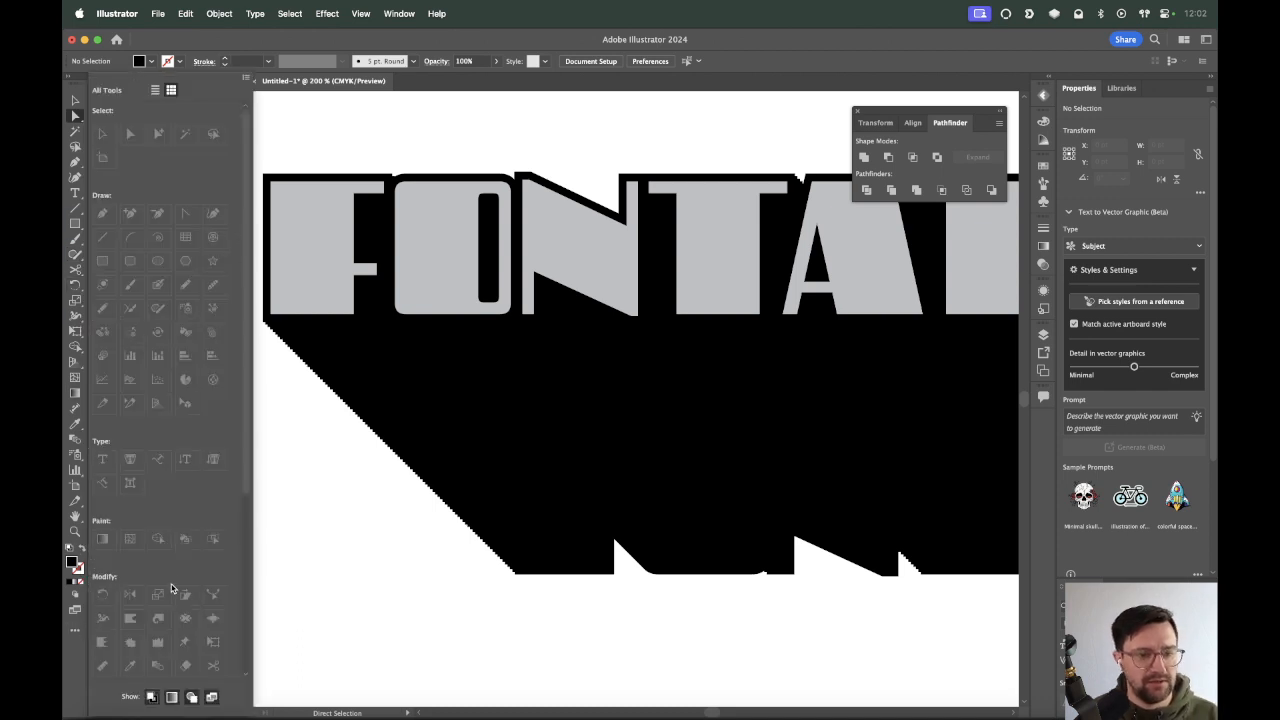
pyautogui.scroll(-5, 172, 590)
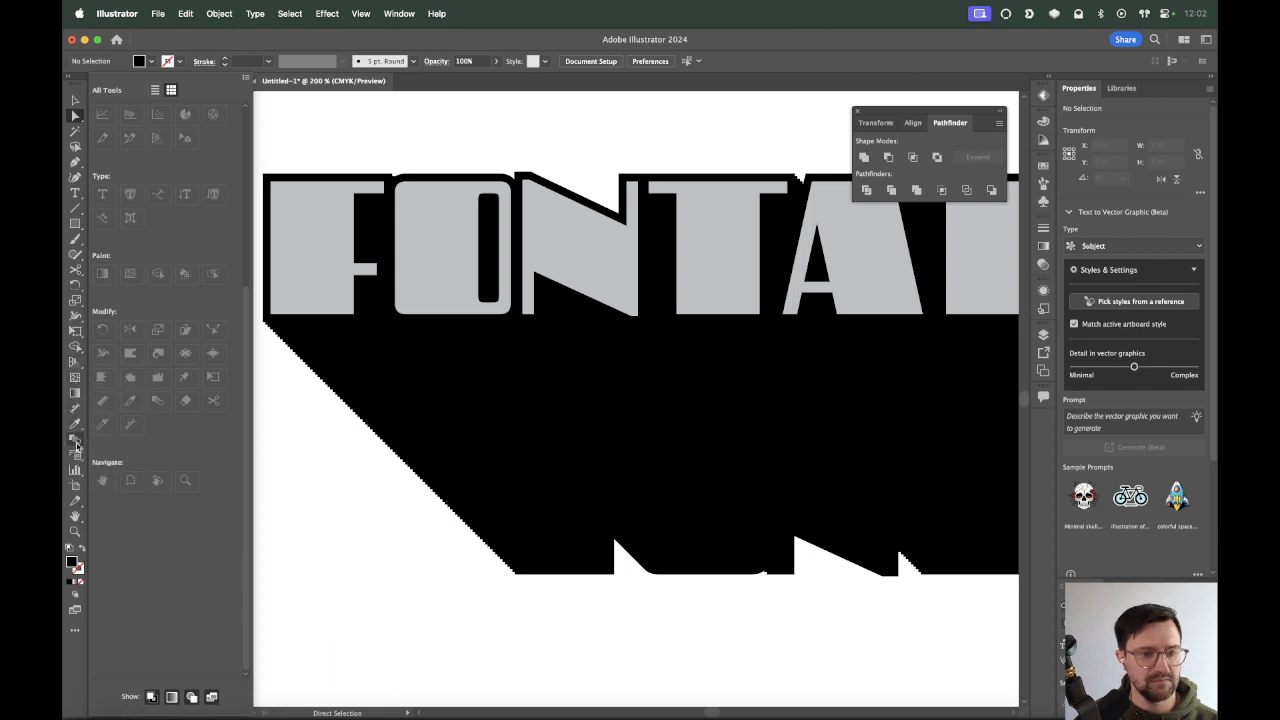
pyautogui.click(74, 272)
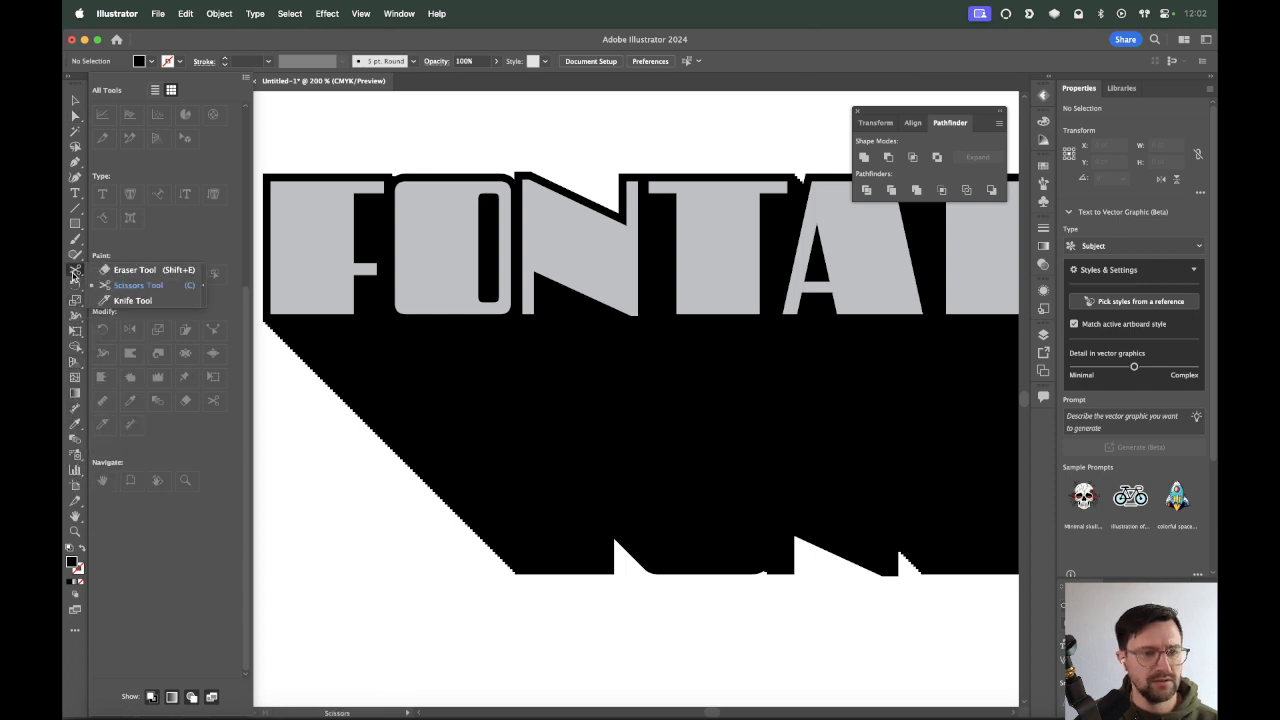
pyautogui.click(75, 255)
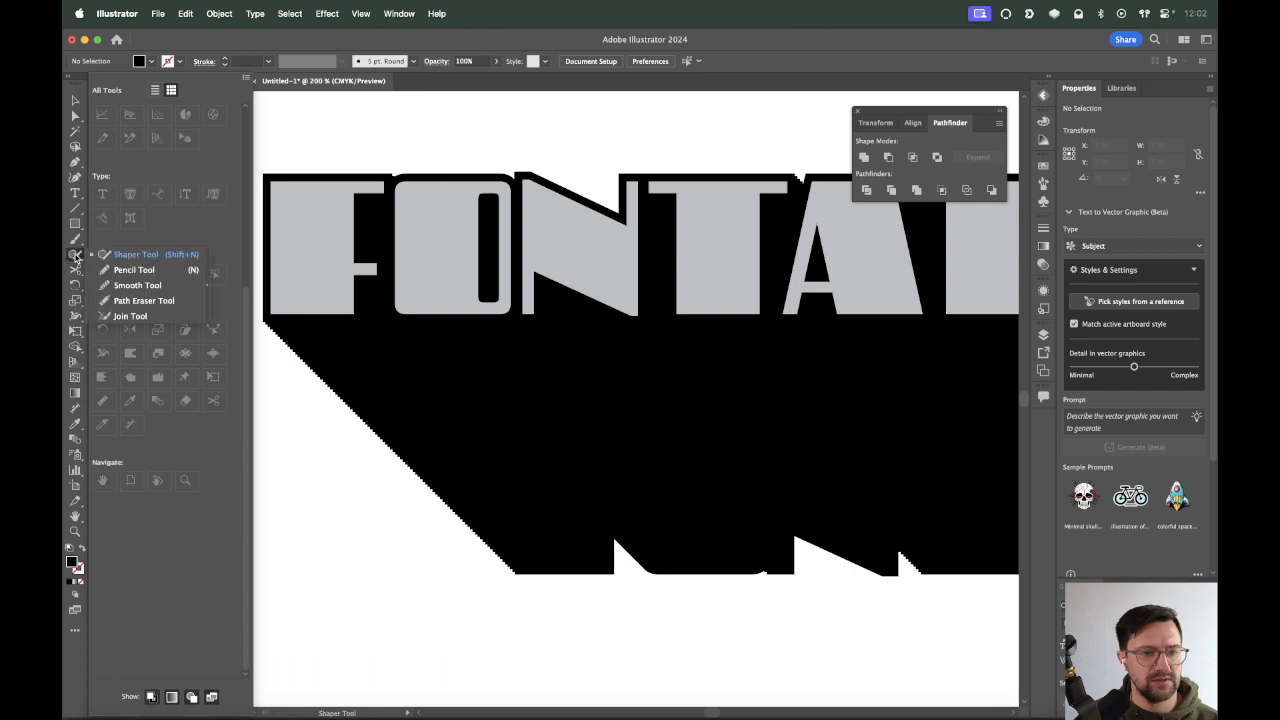
pyautogui.click(137, 285)
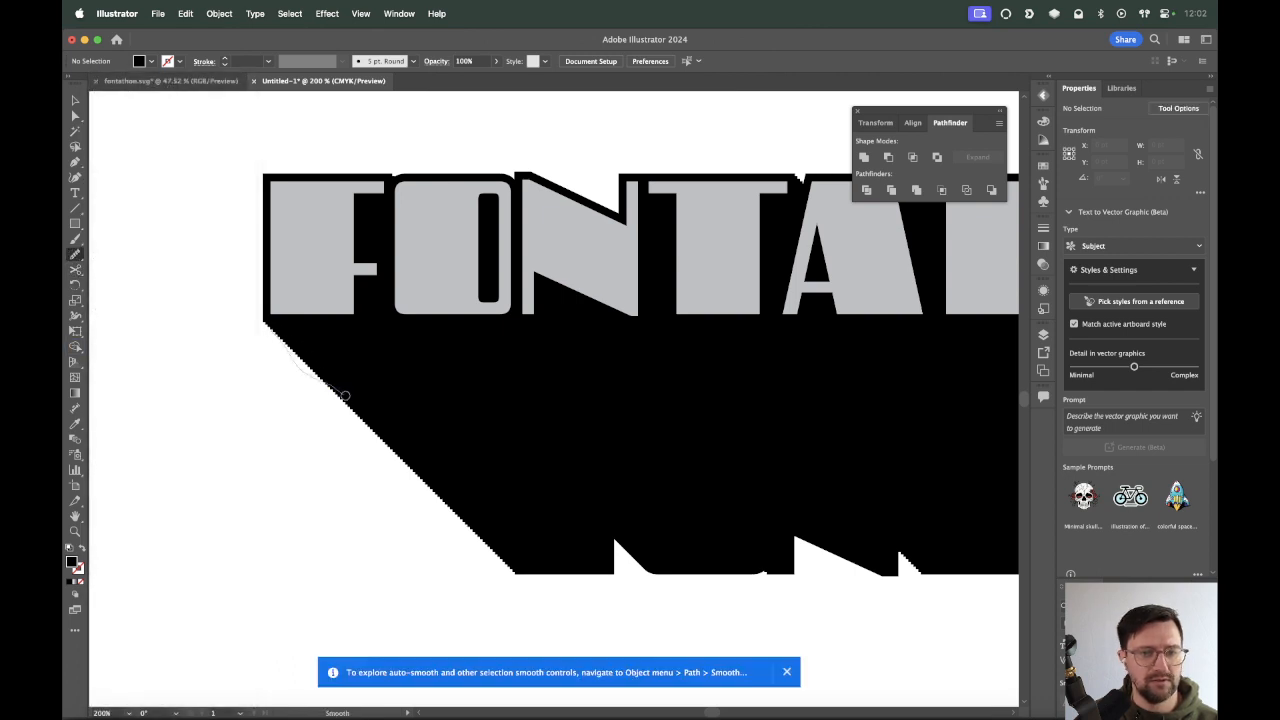
# Select the shadow shape and lasso the anchor points along its left diagonal edge.
pyautogui.click(74, 147)
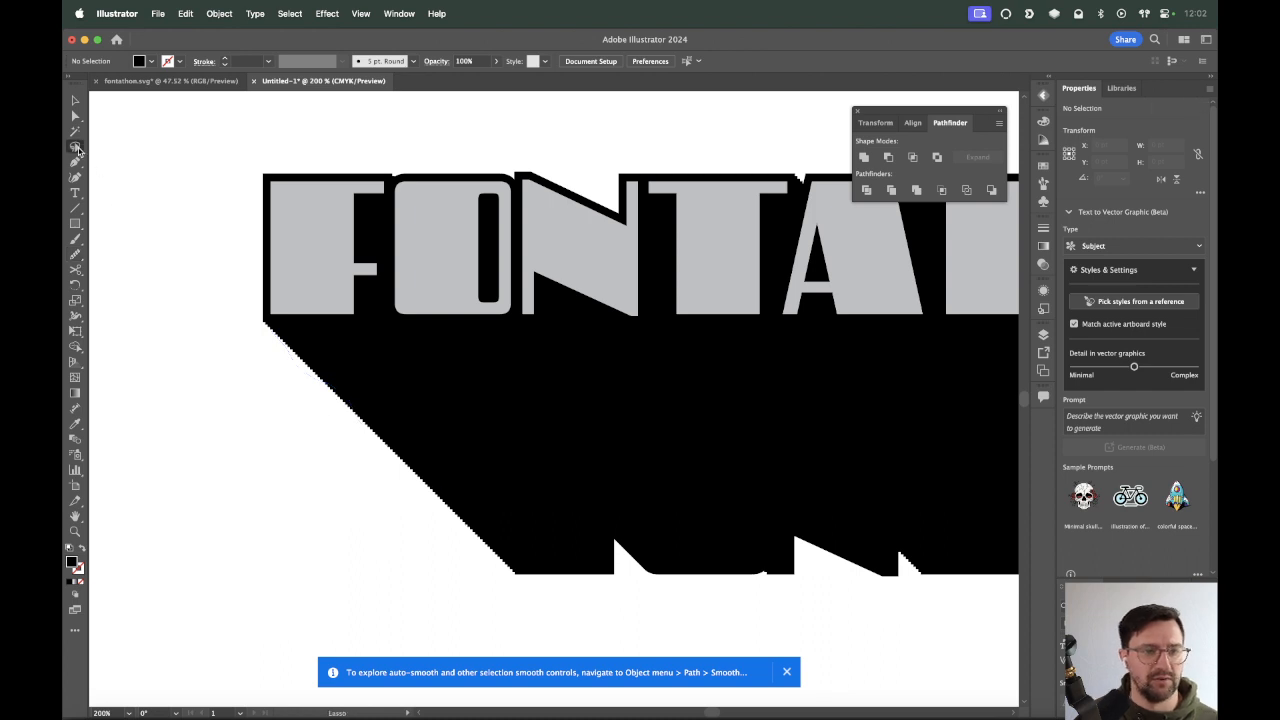
pyautogui.press('a')
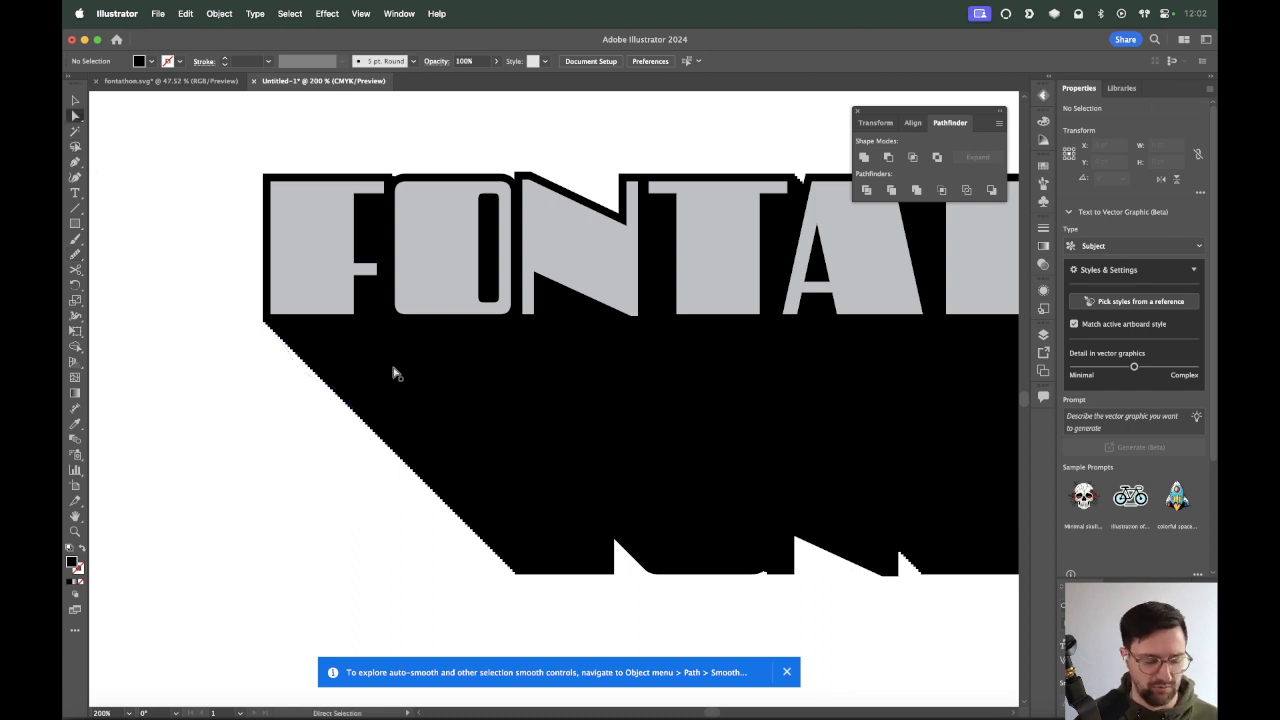
pyautogui.click(397, 371)
pyautogui.press('super+equal')
pyautogui.scroll(-5, 307, 390)
pyautogui.hscroll(-10, 674, 214)
pyautogui.click(74, 147)
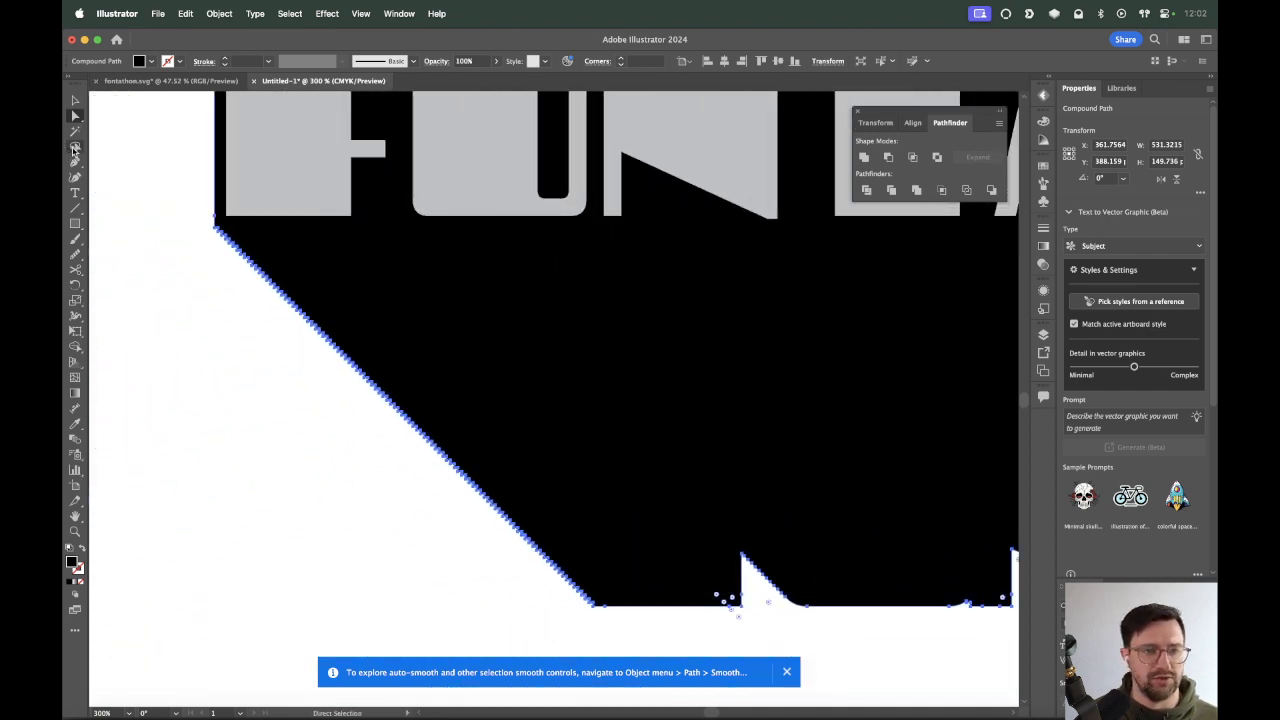
pyautogui.moveTo(219, 243)
pyautogui.mouseDown()
pyautogui.moveTo(400, 514)
pyautogui.moveTo(566, 609)
pyautogui.moveTo(600, 609)
pyautogui.moveTo(545, 417)
pyautogui.moveTo(306, 236)
pyautogui.mouseUp()
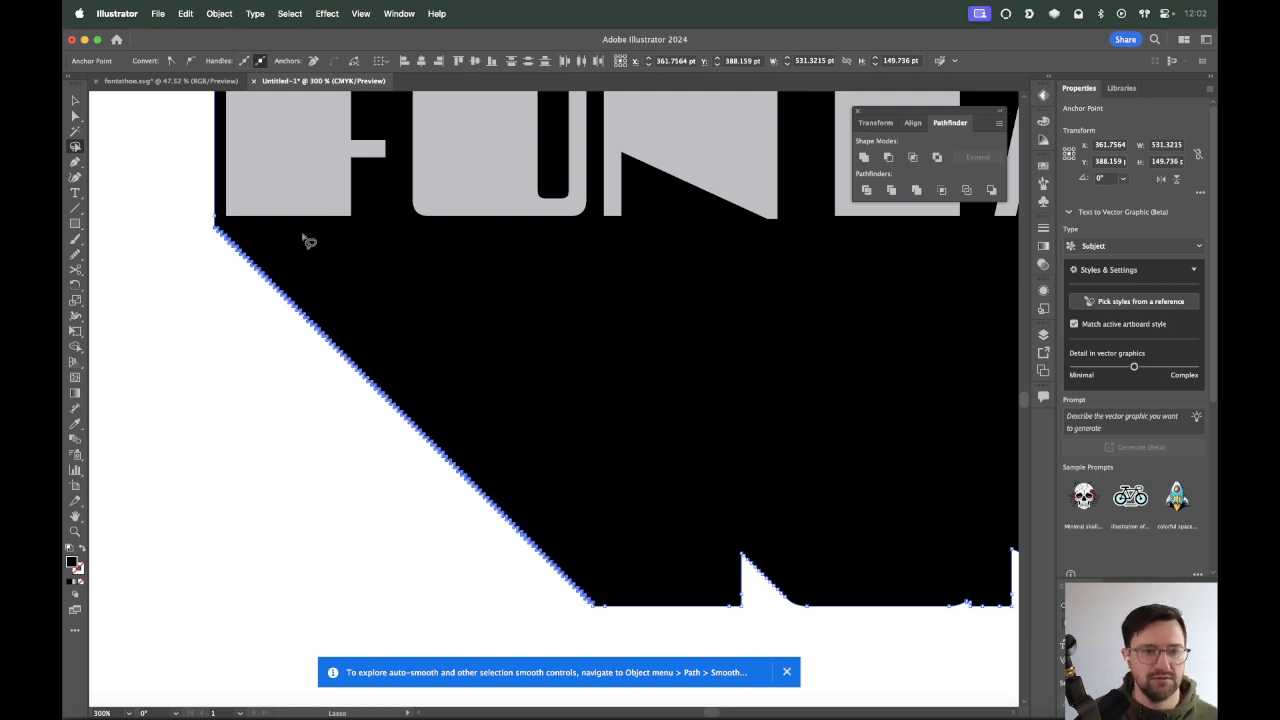
# Refine the anchor point selection around the corner at the upper end of the shadow's left diagonal edge.
pyautogui.press('z')
pyautogui.moveTo(254, 189); pyautogui.dragTo(253, 246)
pyautogui.moveTo(190, 216); pyautogui.dragTo(464, 190)
pyautogui.press('a')
pyautogui.keyDown('shift'); pyautogui.click(351, 212); pyautogui.keyUp('shift')
pyautogui.scroll(-5, 348, 269)
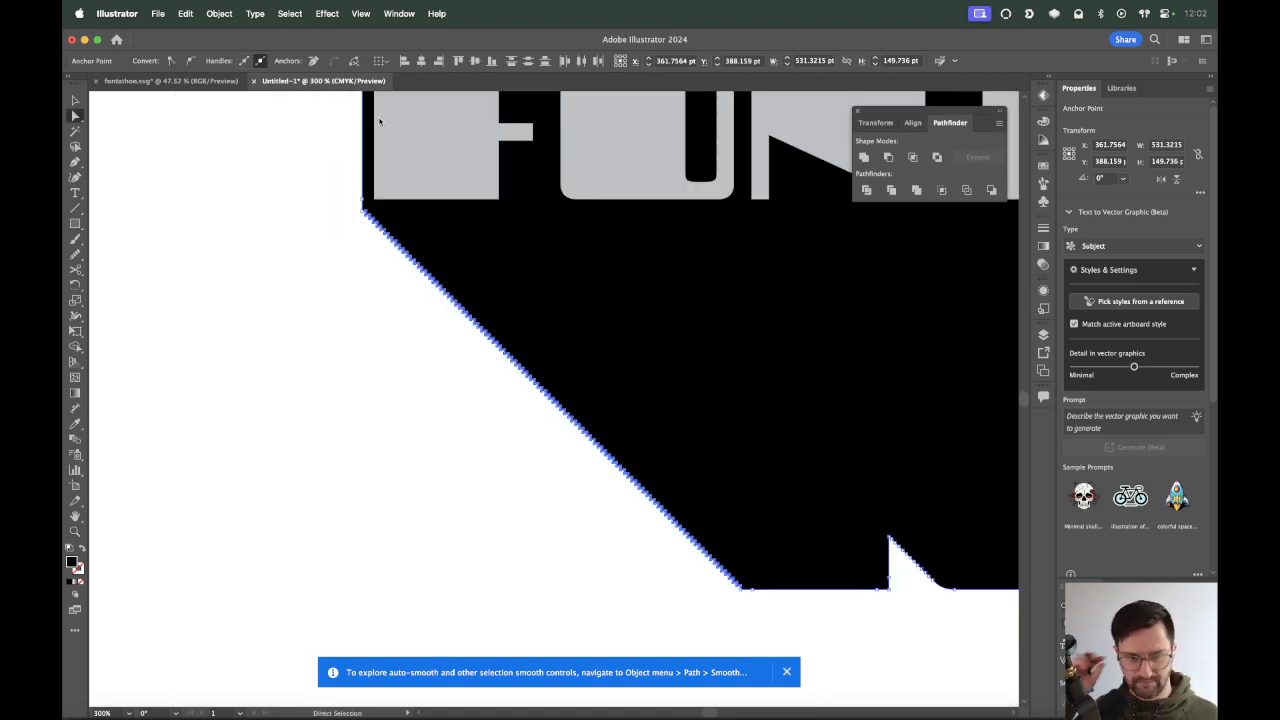
# Apply path smoothing of 97% to the selected anchor points on the shadow's left diagonal edge.
pyautogui.click(242, 16)
pyautogui.moveTo(226, 16)
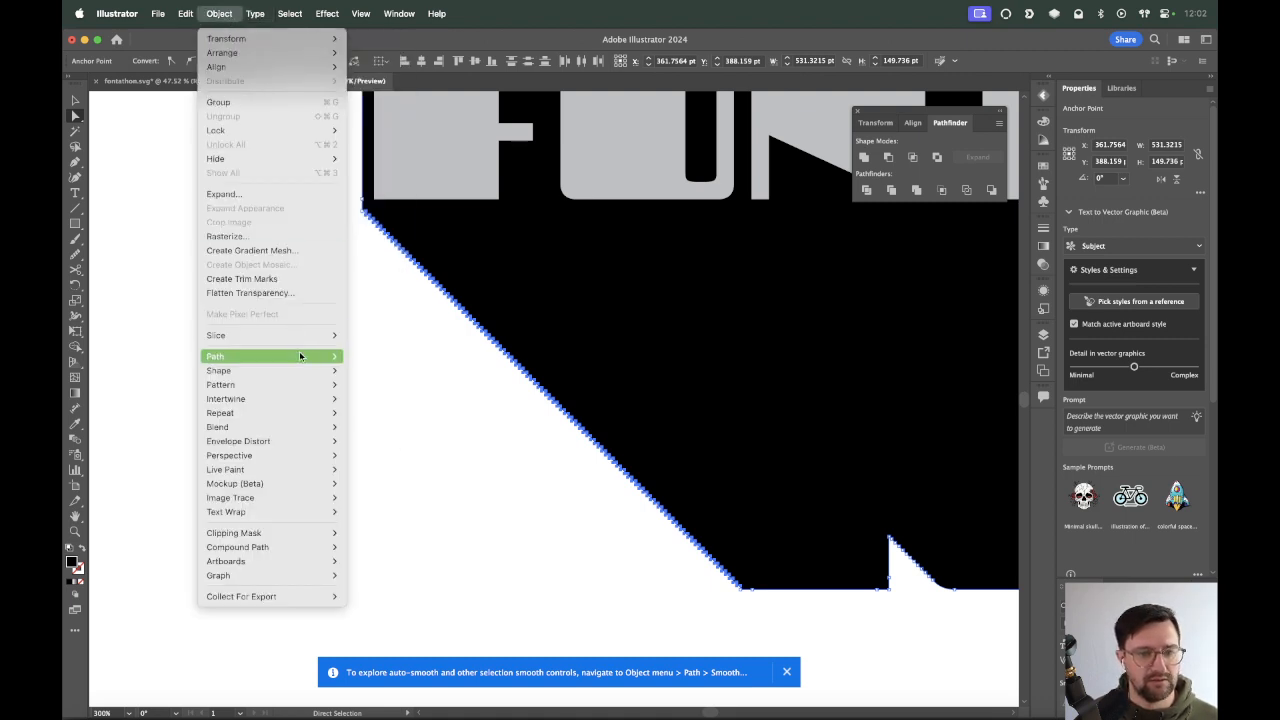
pyautogui.moveTo(299, 356)
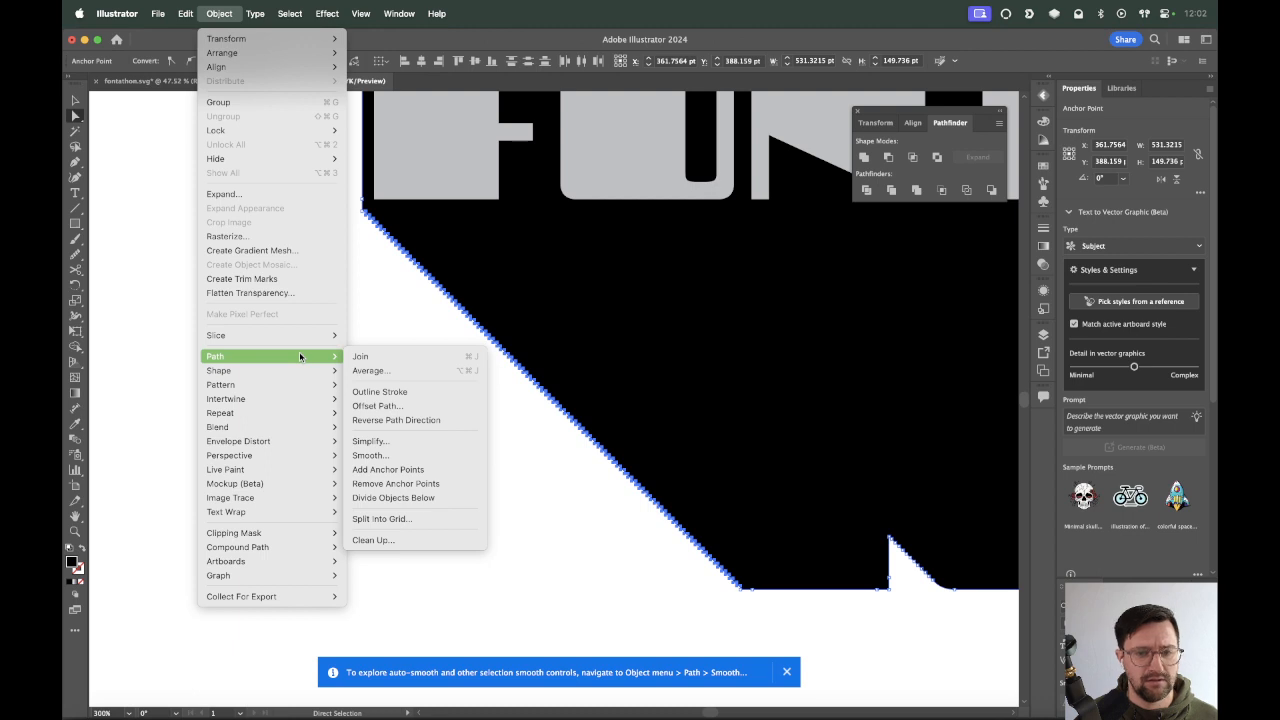
pyautogui.click(449, 455)
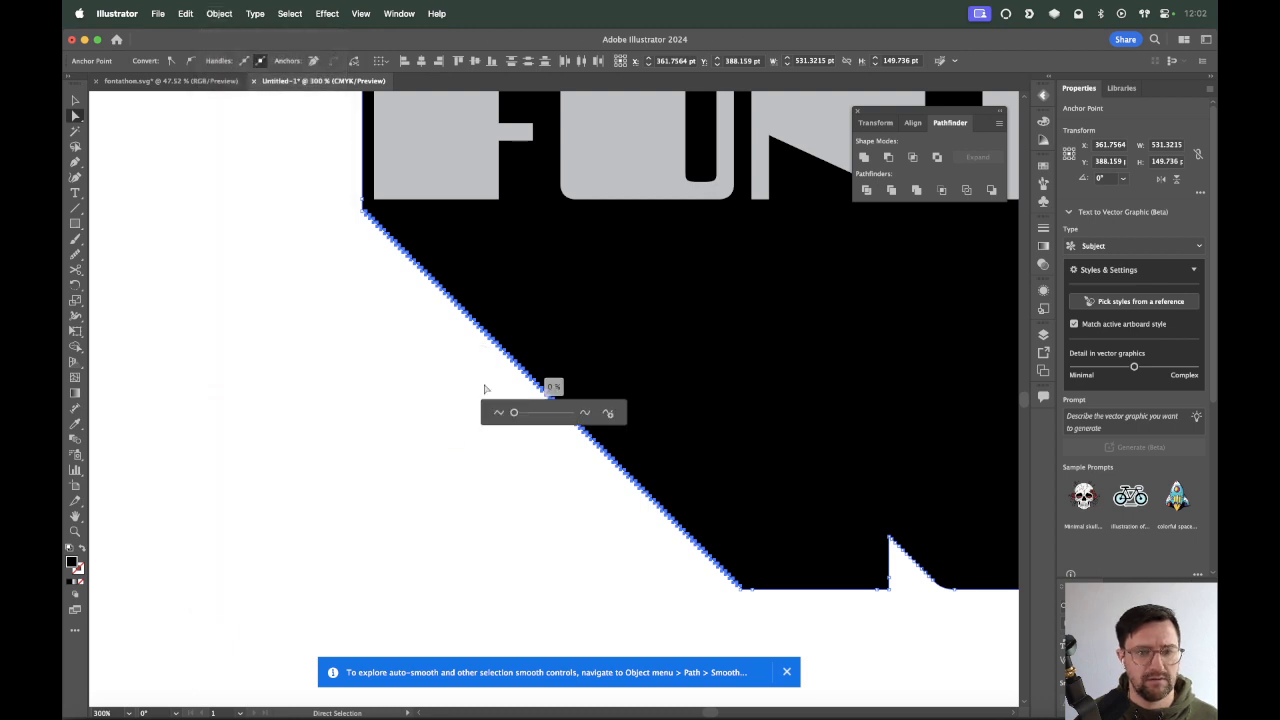
pyautogui.moveTo(526, 418); pyautogui.dragTo(569, 413)
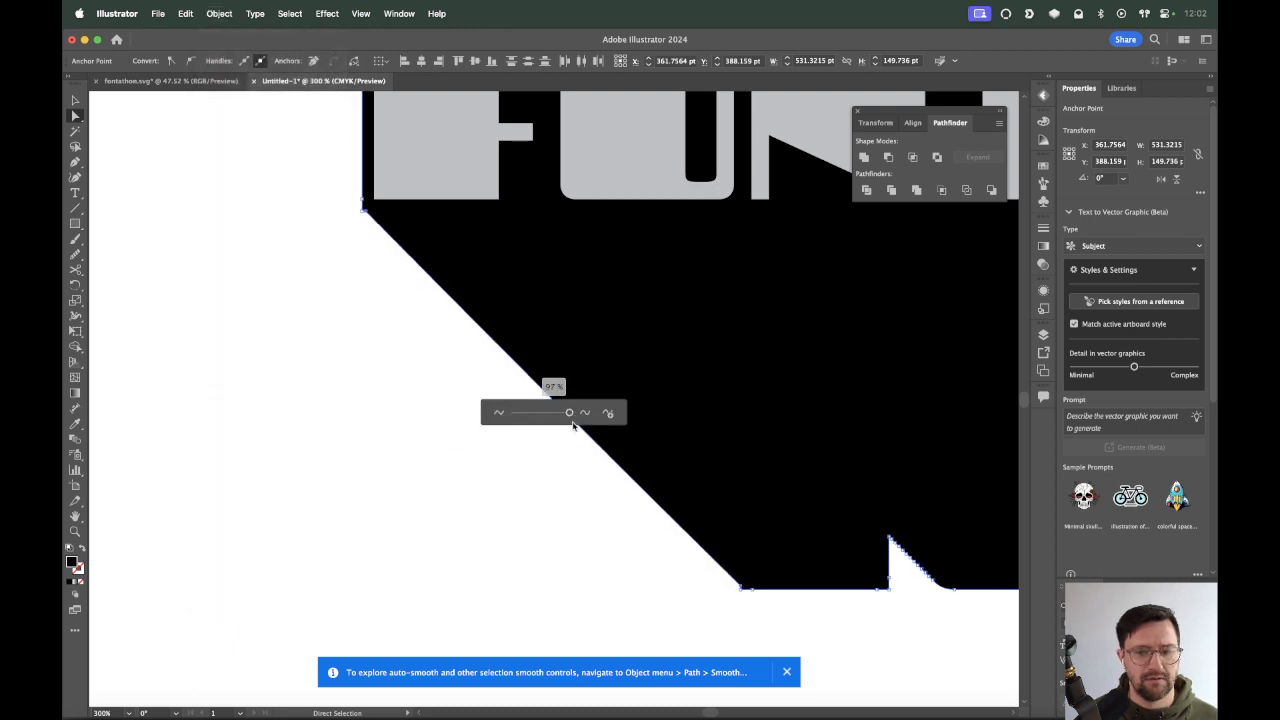
# Cancel the edge smoothing and try smoothing all artwork paths, first with auto-smooth and at 4%, and undo it.
pyautogui.press('Escape')
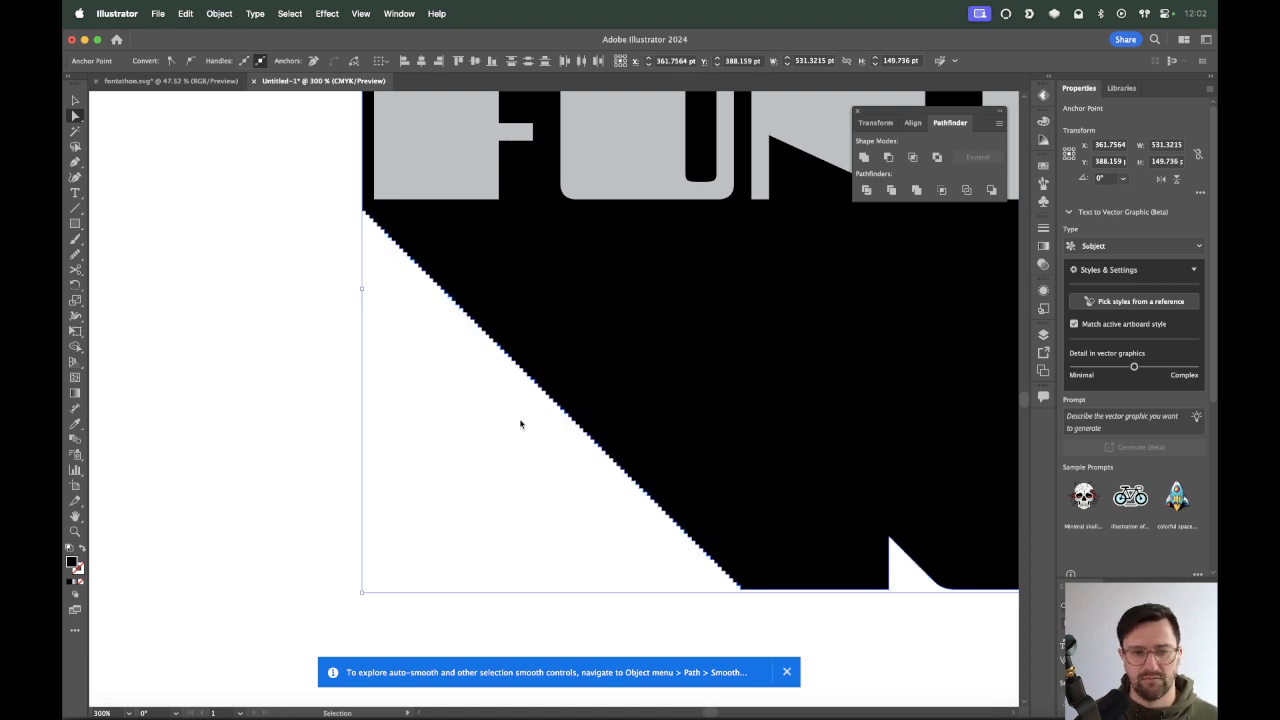
pyautogui.press('super+a')
pyautogui.click(219, 13)
pyautogui.moveTo(270, 356)
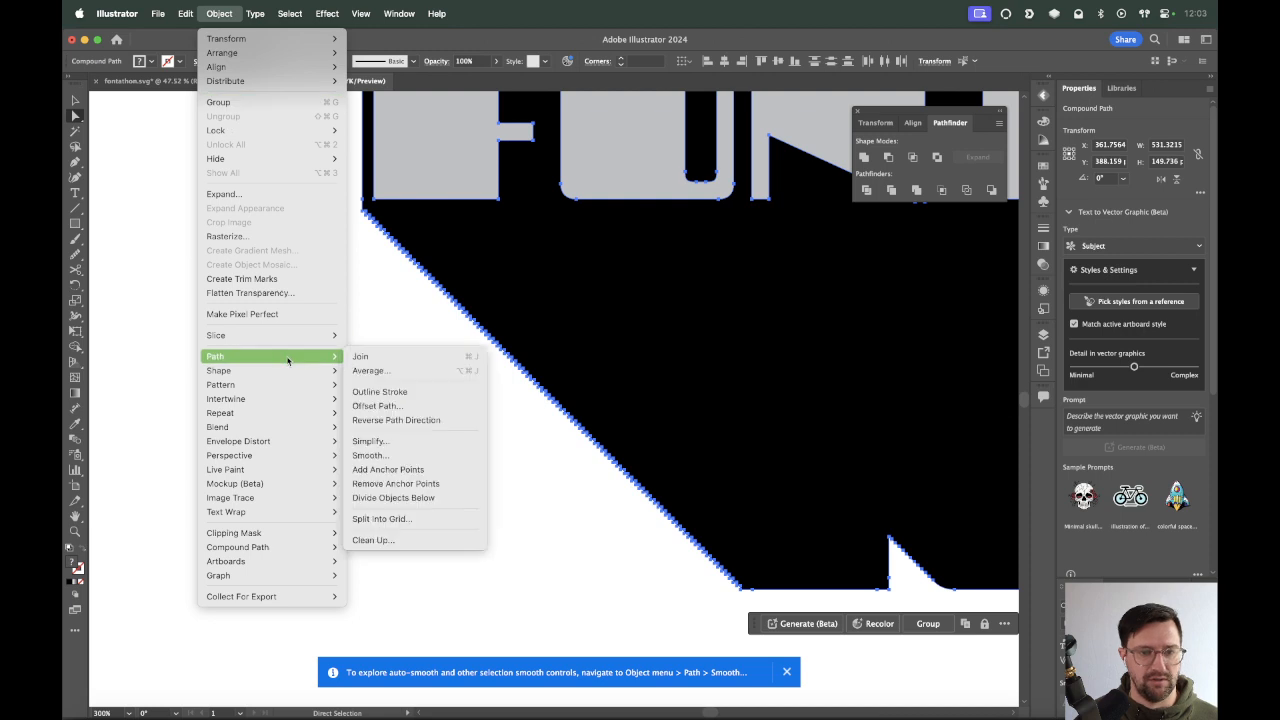
pyautogui.click(432, 455)
pyautogui.moveTo(517, 414)
pyautogui.mouseDown()
pyautogui.moveTo(537, 414)
pyautogui.moveTo(516, 418)
pyautogui.mouseUp()
pyautogui.click(608, 414)
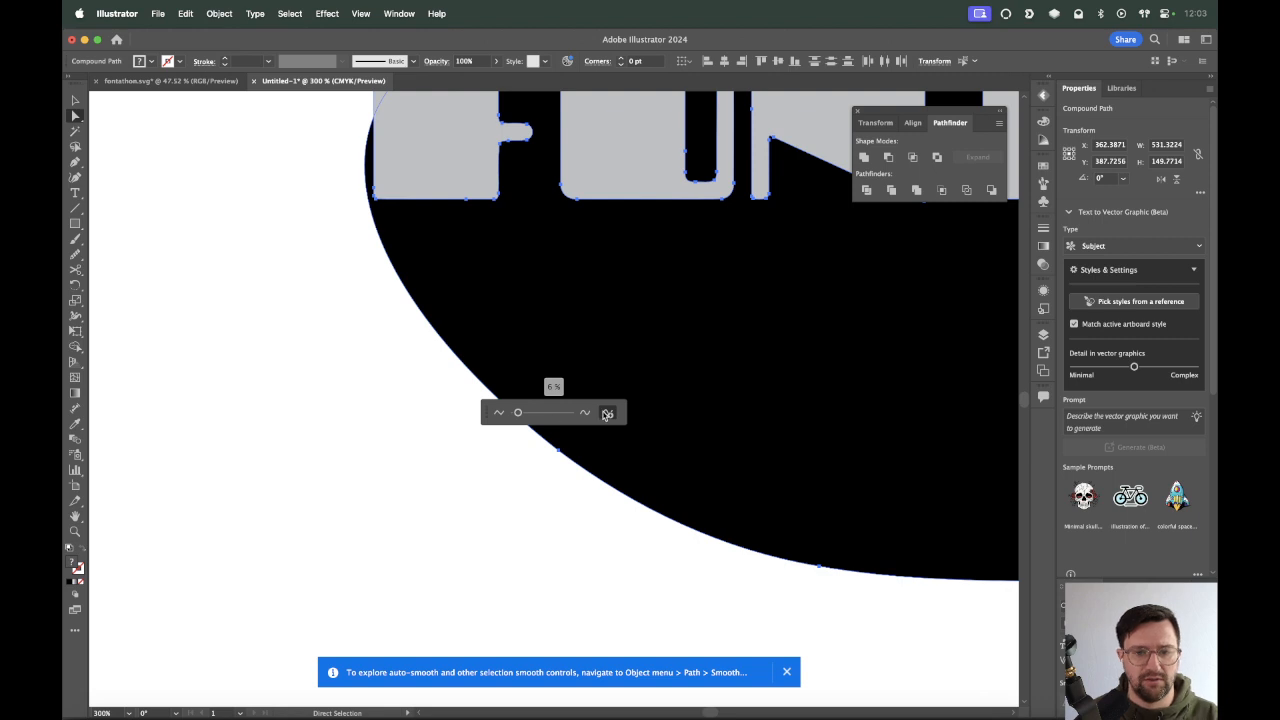
pyautogui.moveTo(521, 414); pyautogui.dragTo(519, 419)
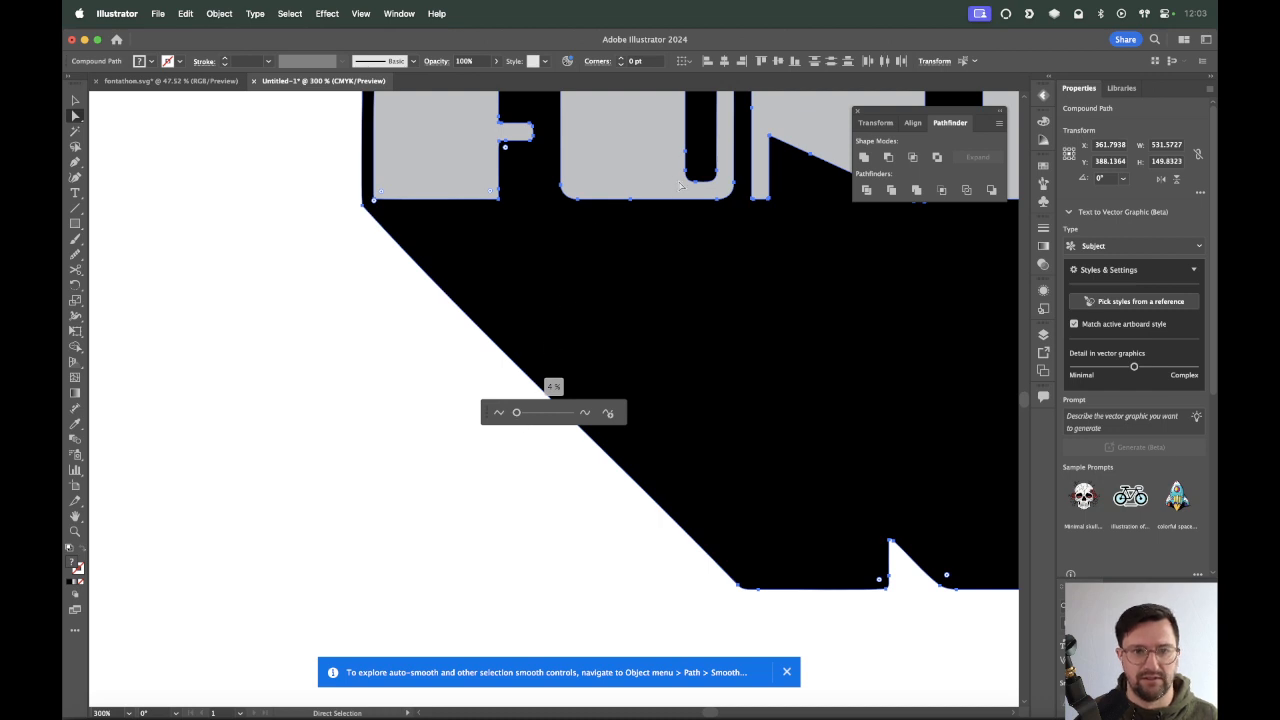
pyautogui.scroll(4, 540, 405)
pyautogui.hscroll(2, 540, 405)
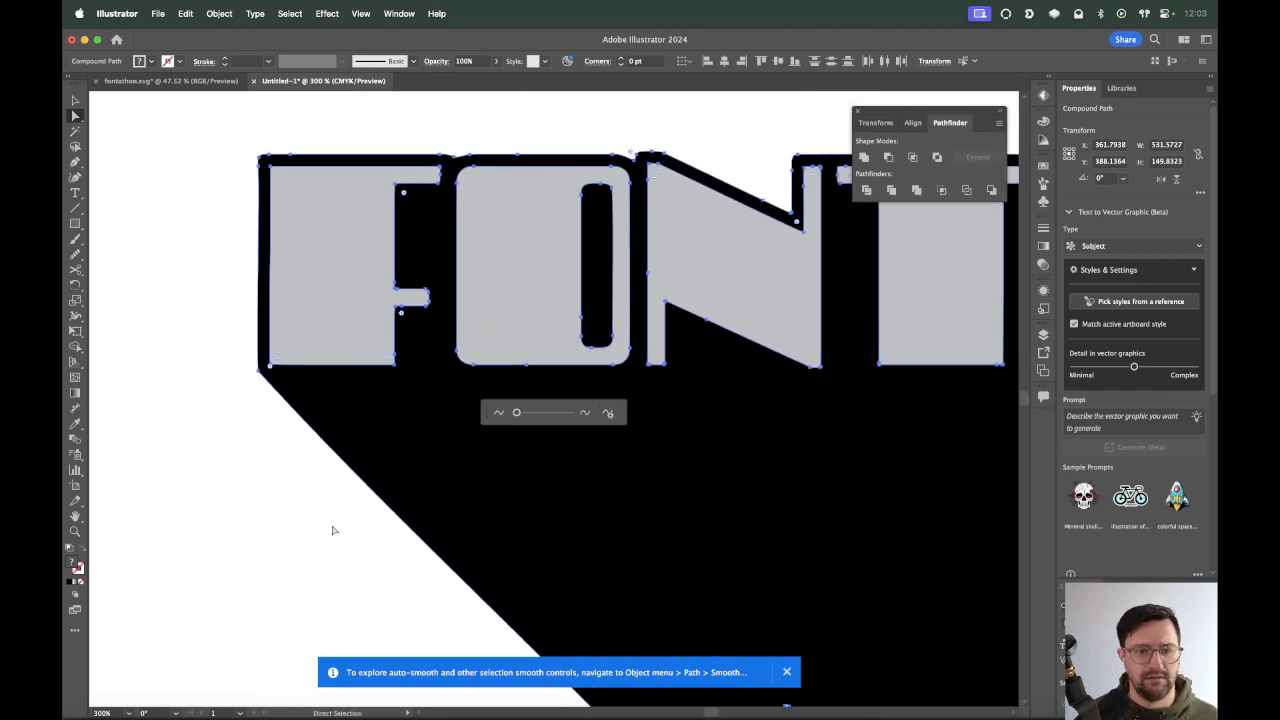
pyautogui.click(449, 543)
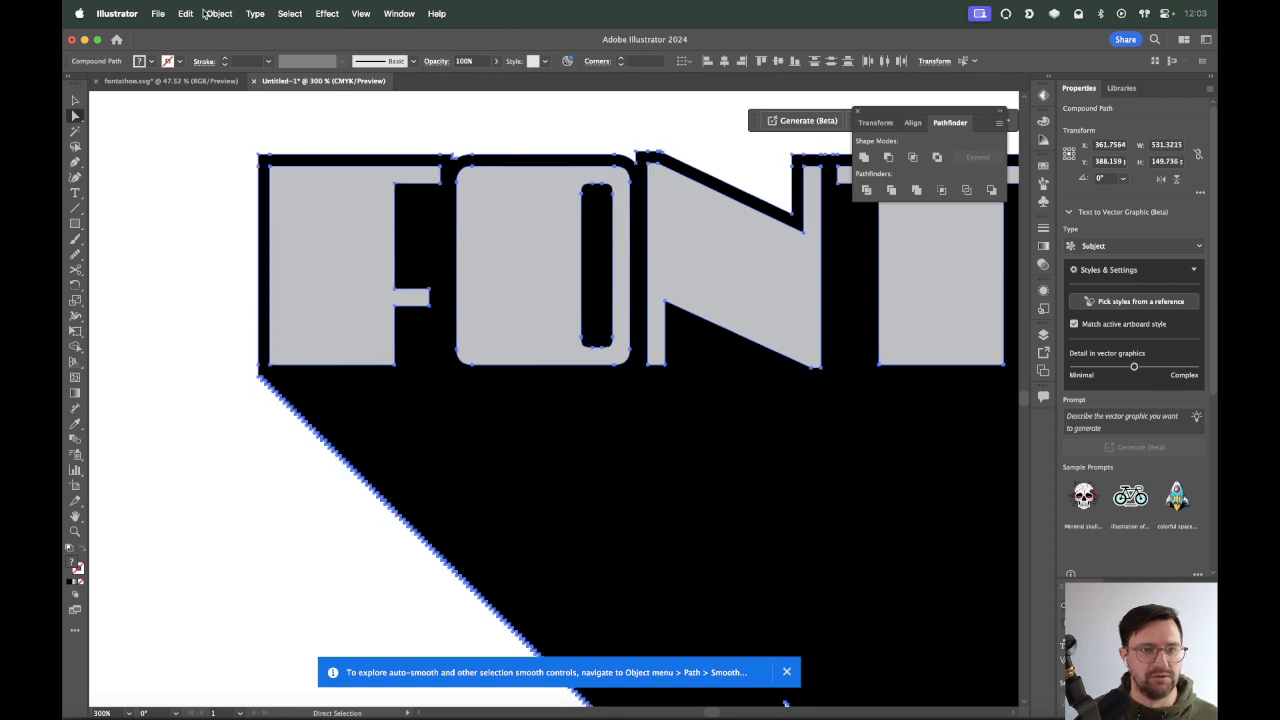
# Try to remove anchor points from the selected lettering and shadow paths.
pyautogui.click(212, 13)
pyautogui.moveTo(279, 357)
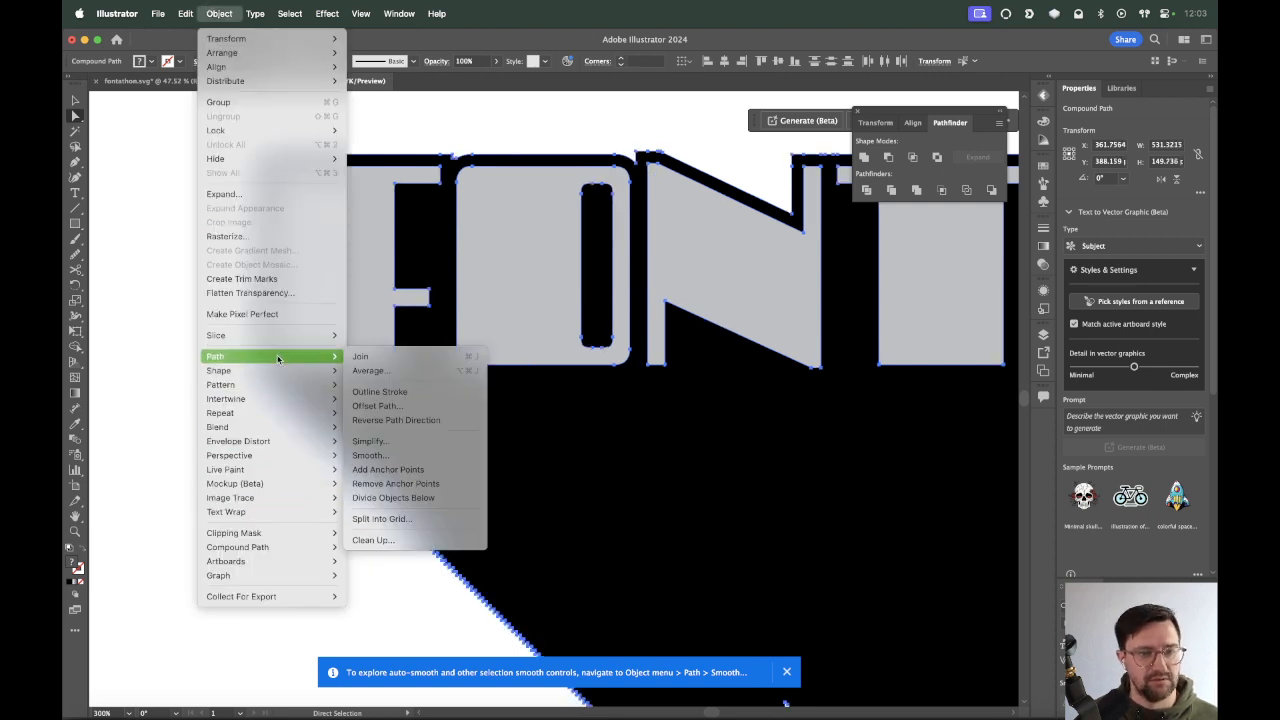
pyautogui.click(422, 485)
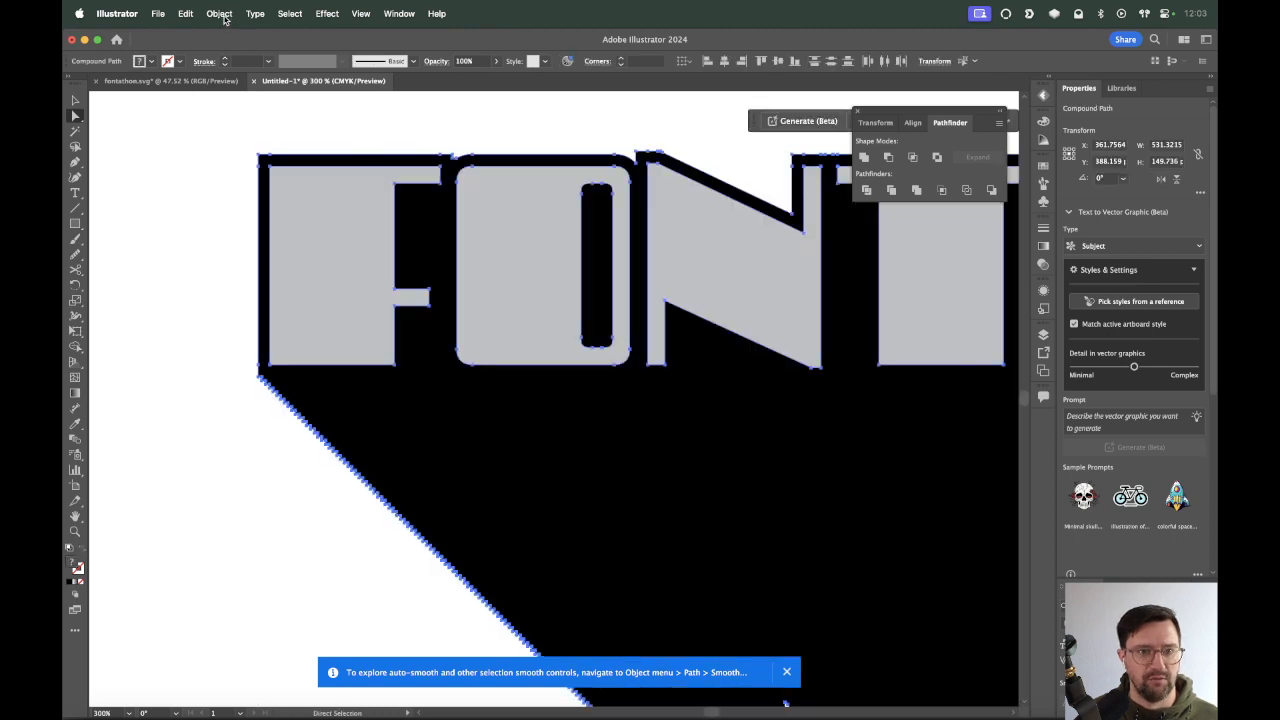
# Try simplifying the selected paths with a 100% curve and a 180° corner point angle threshold, and cancel.
pyautogui.click(219, 13)
pyautogui.moveTo(287, 356)
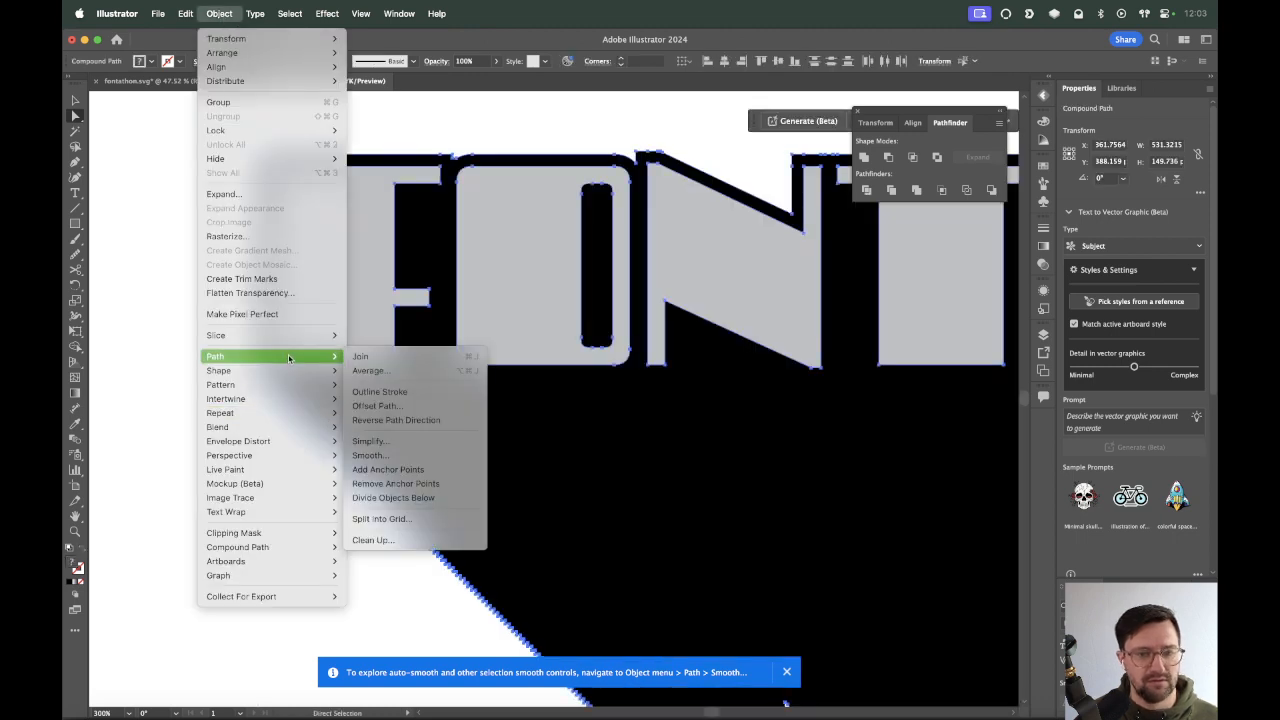
pyautogui.click(416, 449)
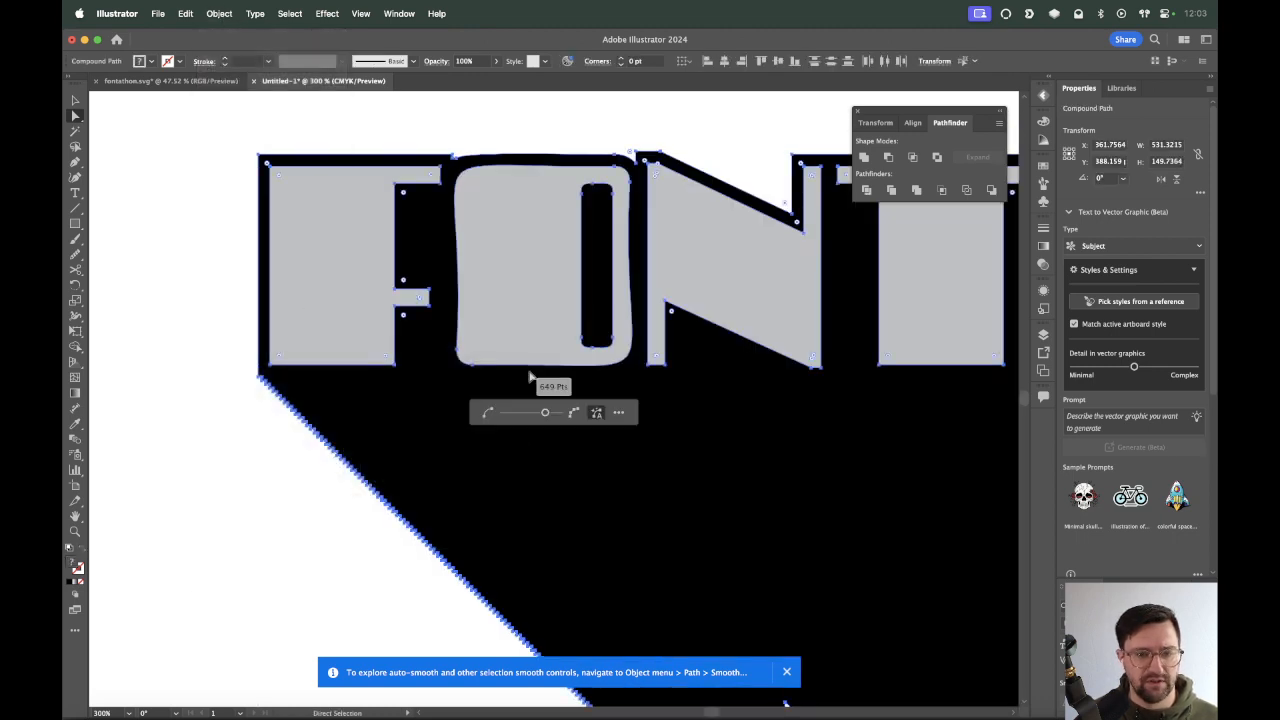
pyautogui.click(598, 418)
pyautogui.moveTo(670, 301); pyautogui.dragTo(716, 306)
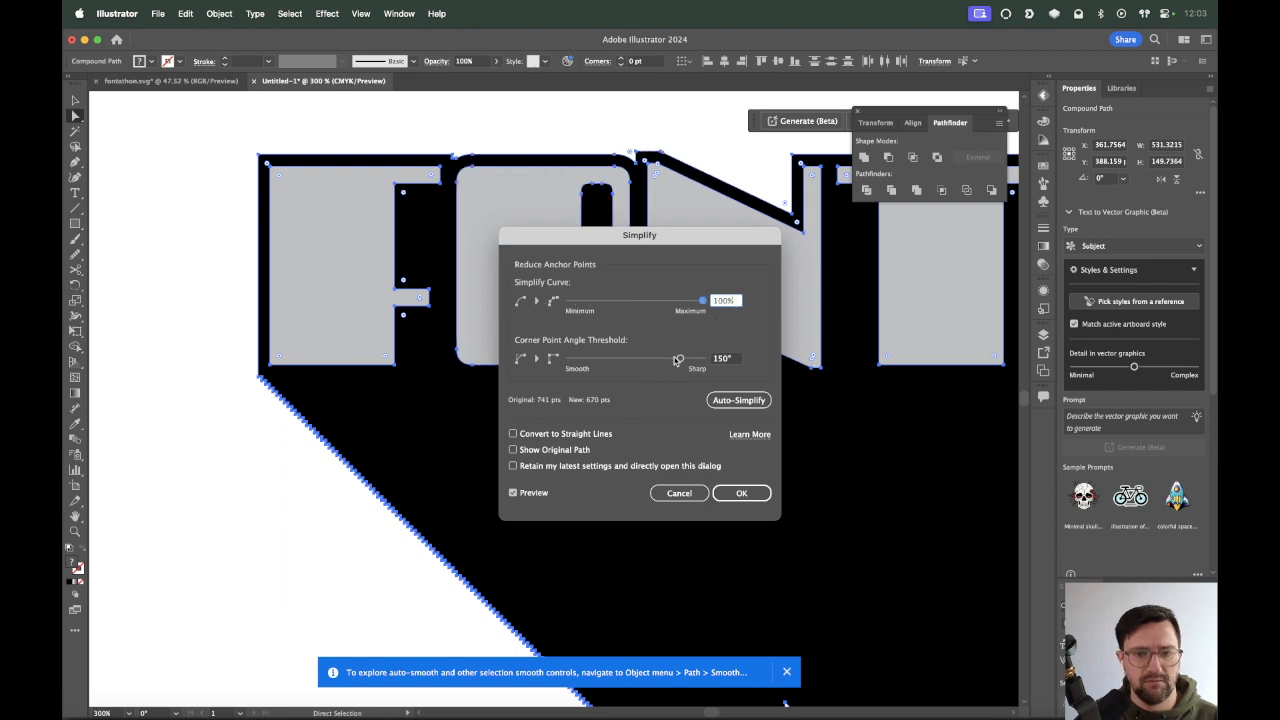
pyautogui.moveTo(676, 360); pyautogui.dragTo(705, 360)
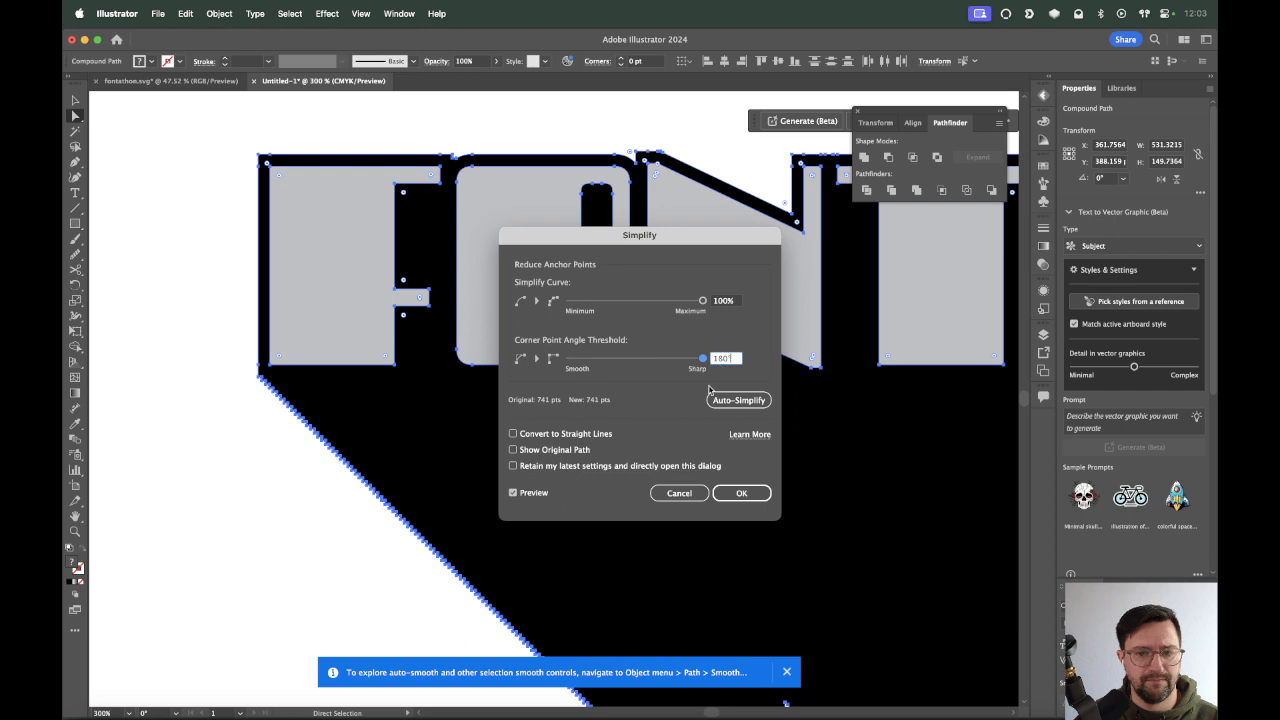
pyautogui.click(576, 438)
pyautogui.click(576, 438)
pyautogui.click(700, 359)
pyautogui.click(679, 494)
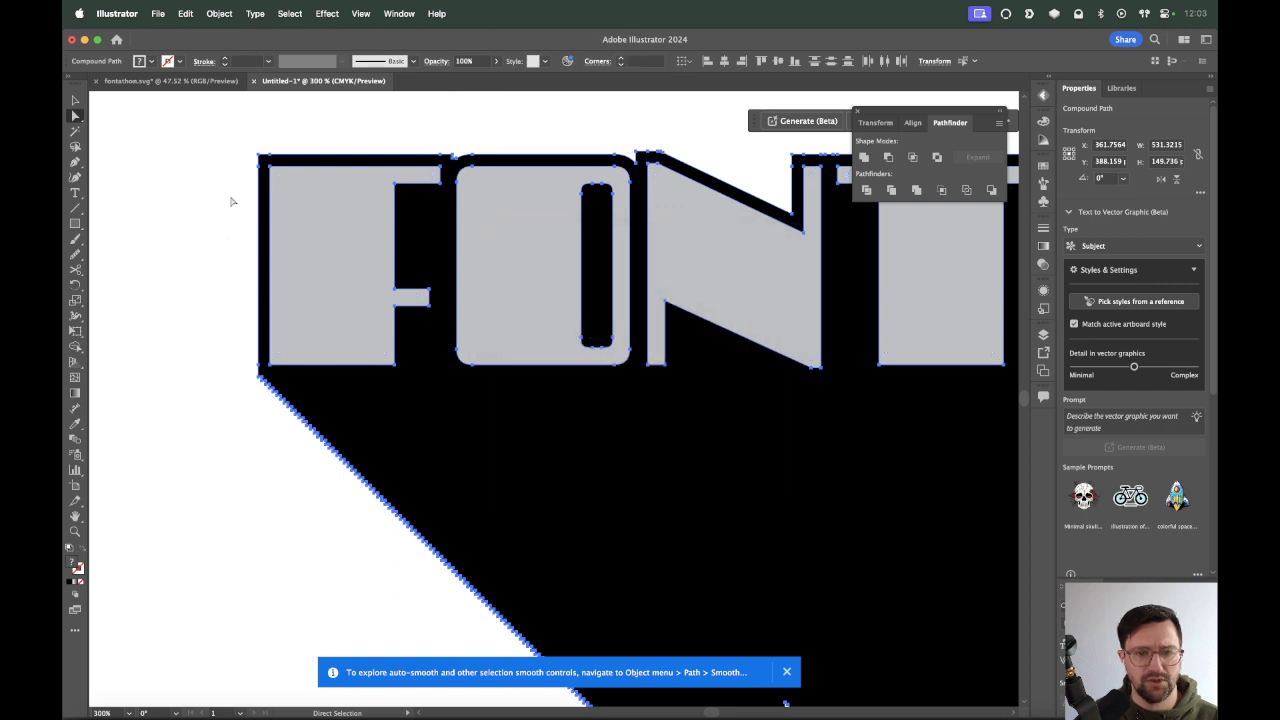
pyautogui.click(220, 14)
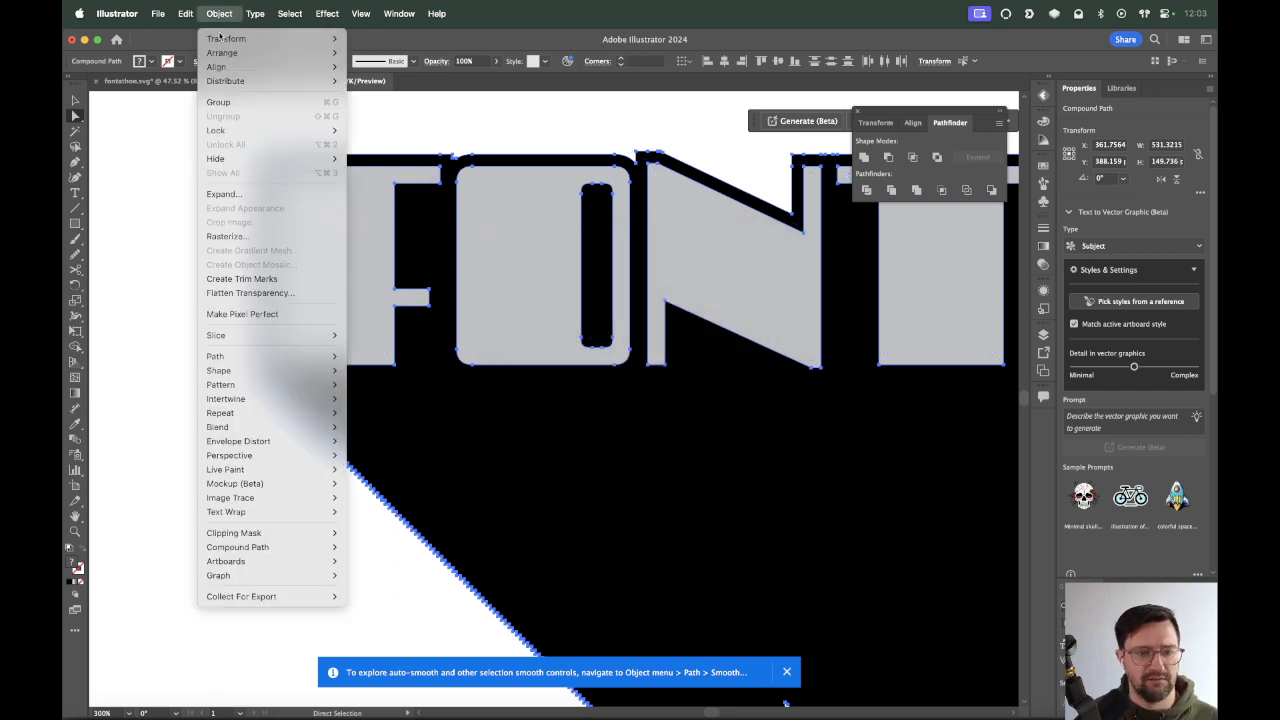
pyautogui.moveTo(285, 361)
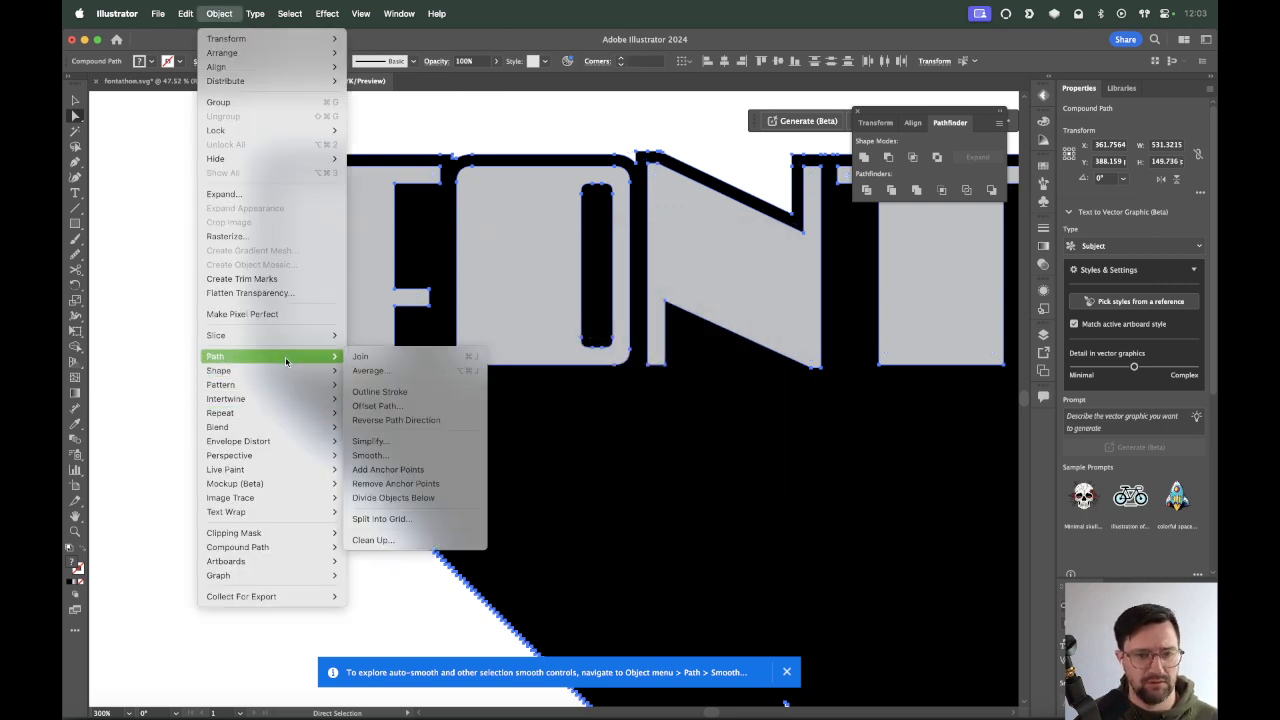
pyautogui.click(168, 430)
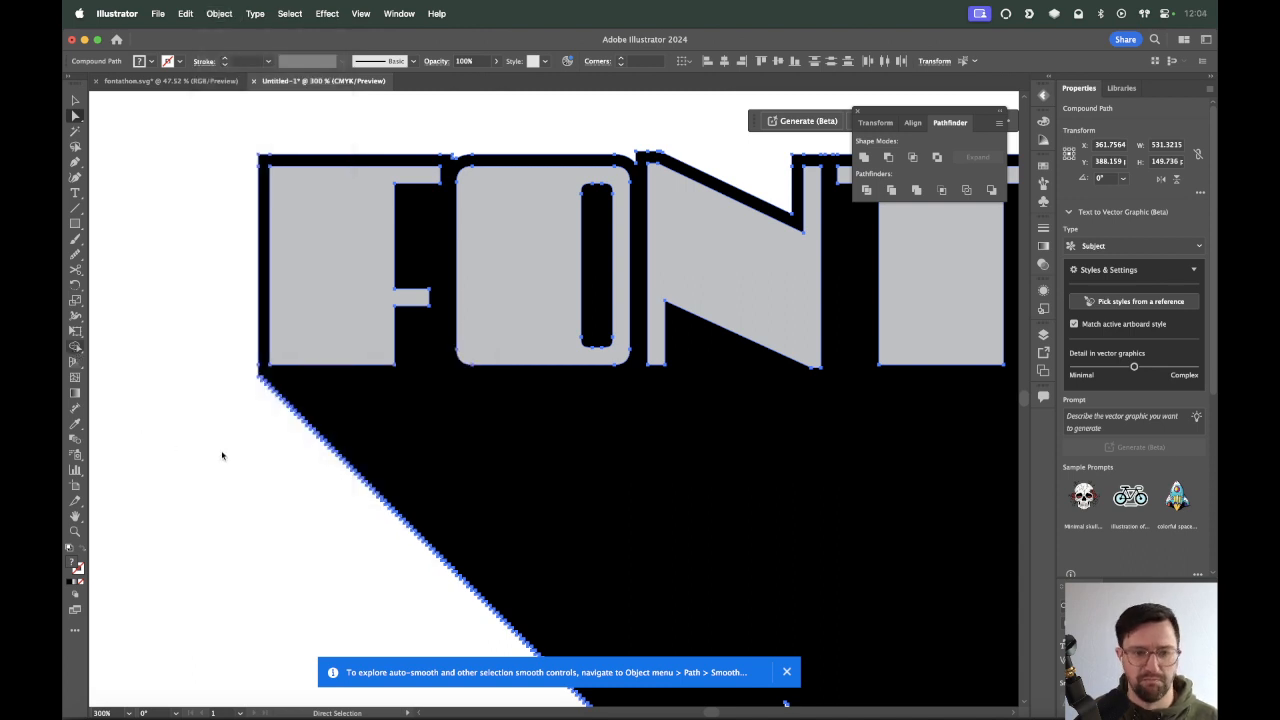
# Fill the block shadow shape with the dark green #166534.
pyautogui.click(346, 483)
pyautogui.press('super+minus')
pyautogui.press('super+minus')
pyautogui.press('super+minus')
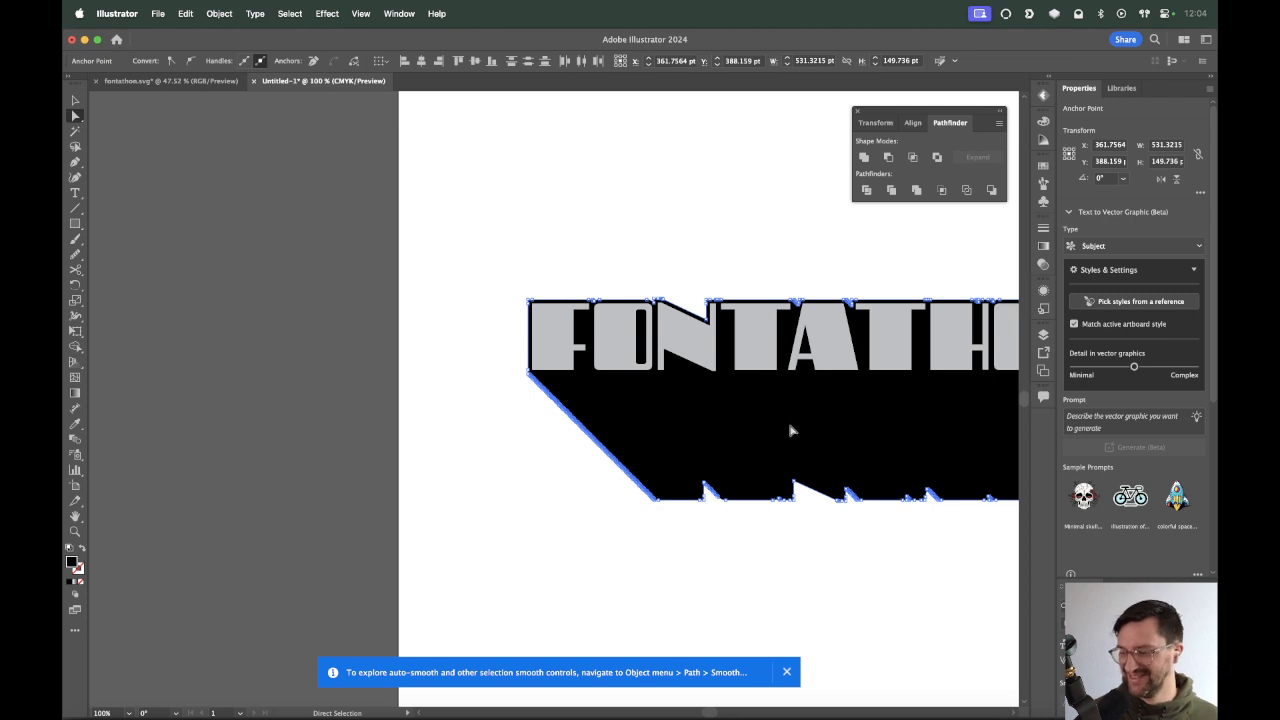
pyautogui.moveTo(780, 389); pyautogui.dragTo(560, 400)
pyautogui.press('v')
pyautogui.click(654, 543)
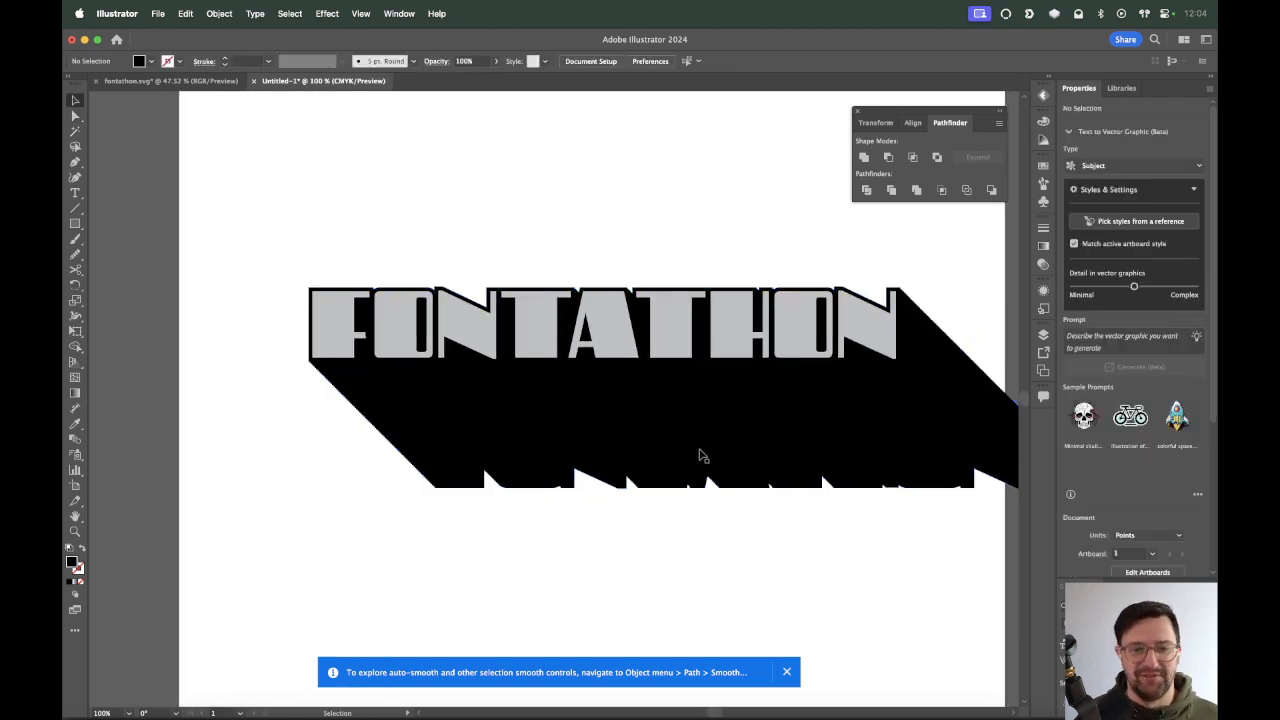
pyautogui.click(690, 484)
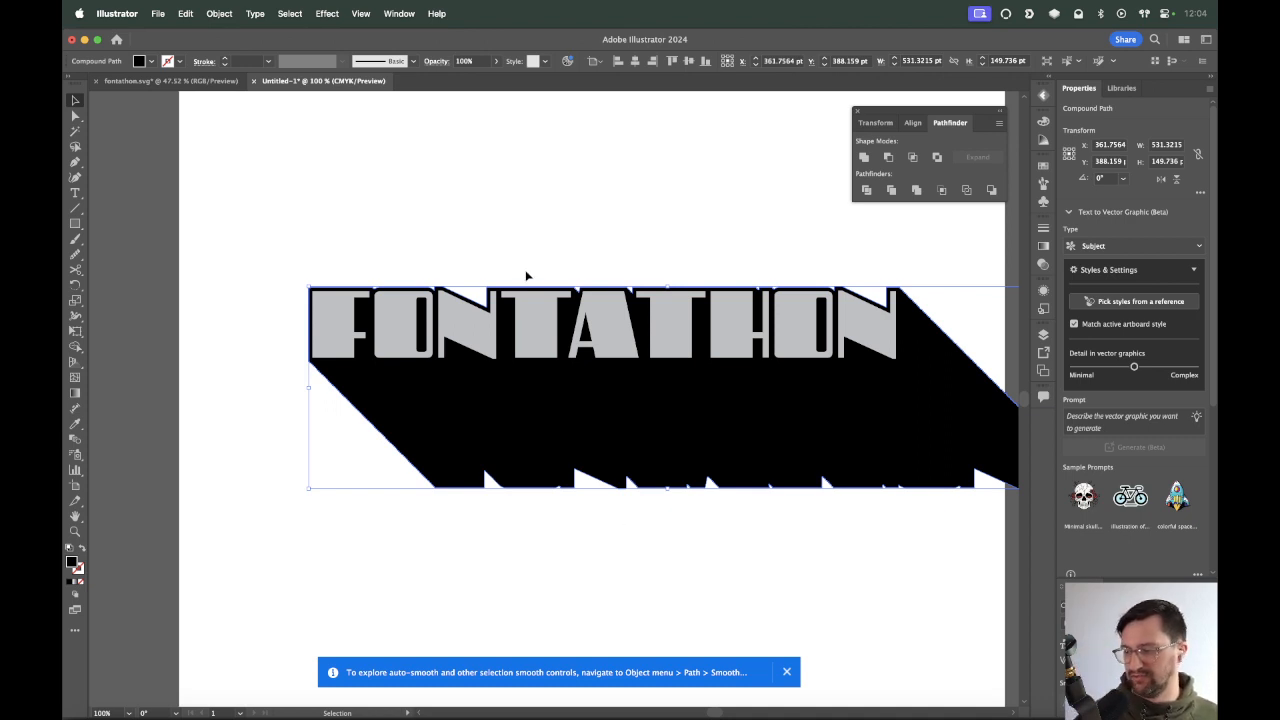
pyautogui.doubleClick(74, 566)
pyautogui.press('super+v')
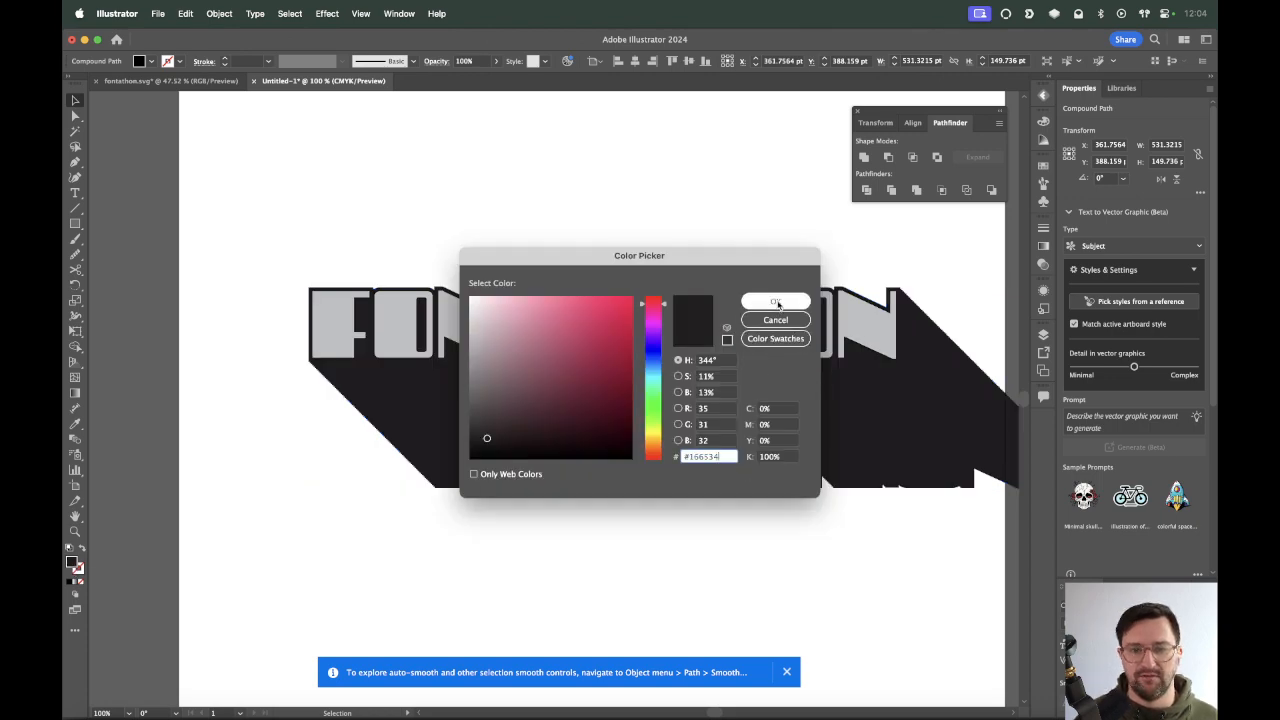
pyautogui.click(775, 302)
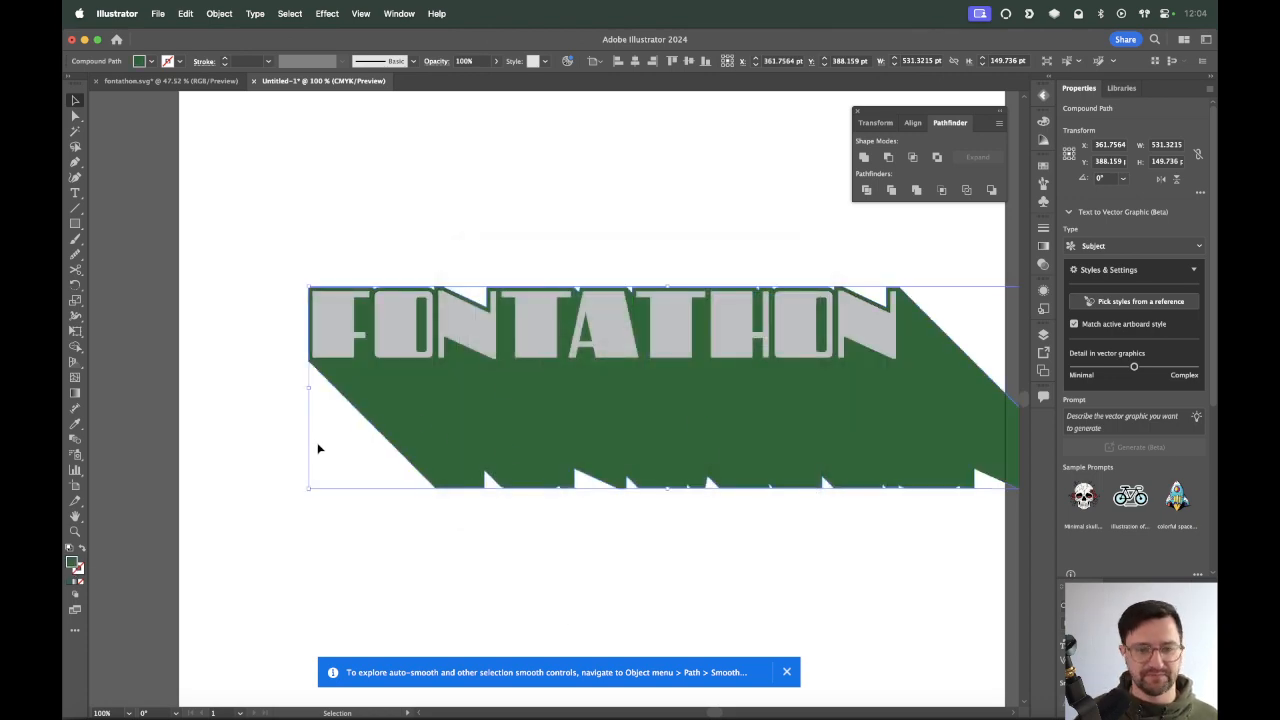
# Switch to DuckDuckGo and copy the Green 50 colour from the Tailwind default palette.
pyautogui.press('super+Tab')
pyautogui.click(389, 396)
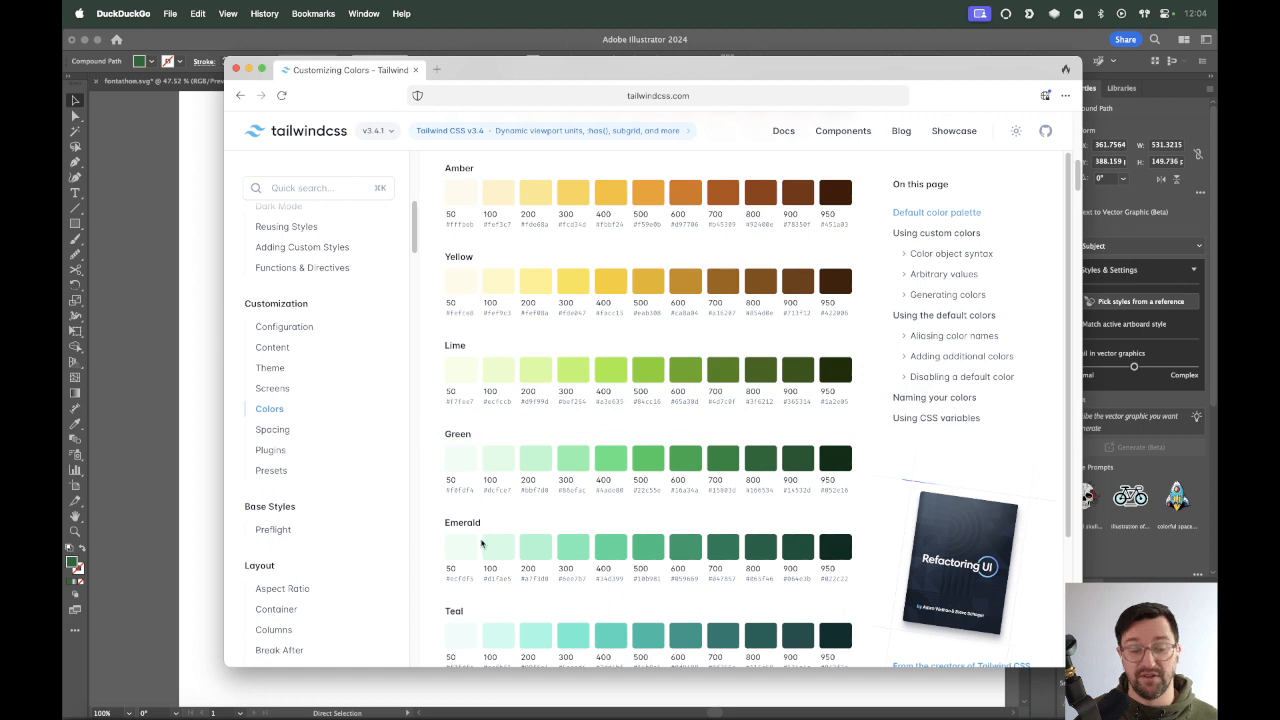
pyautogui.click(458, 463)
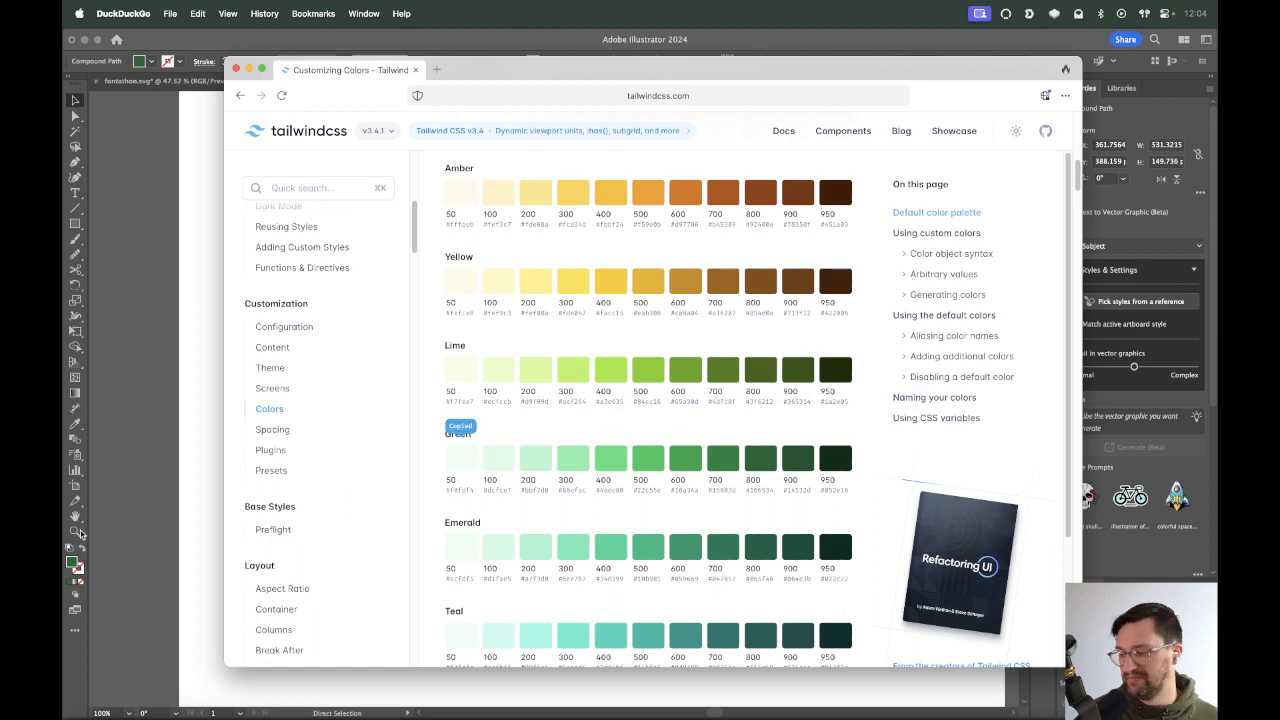
# Switch back to Illustrator and fill the FONTATHON letters with the copied Green 50 colour.
pyautogui.press('super+Tab')
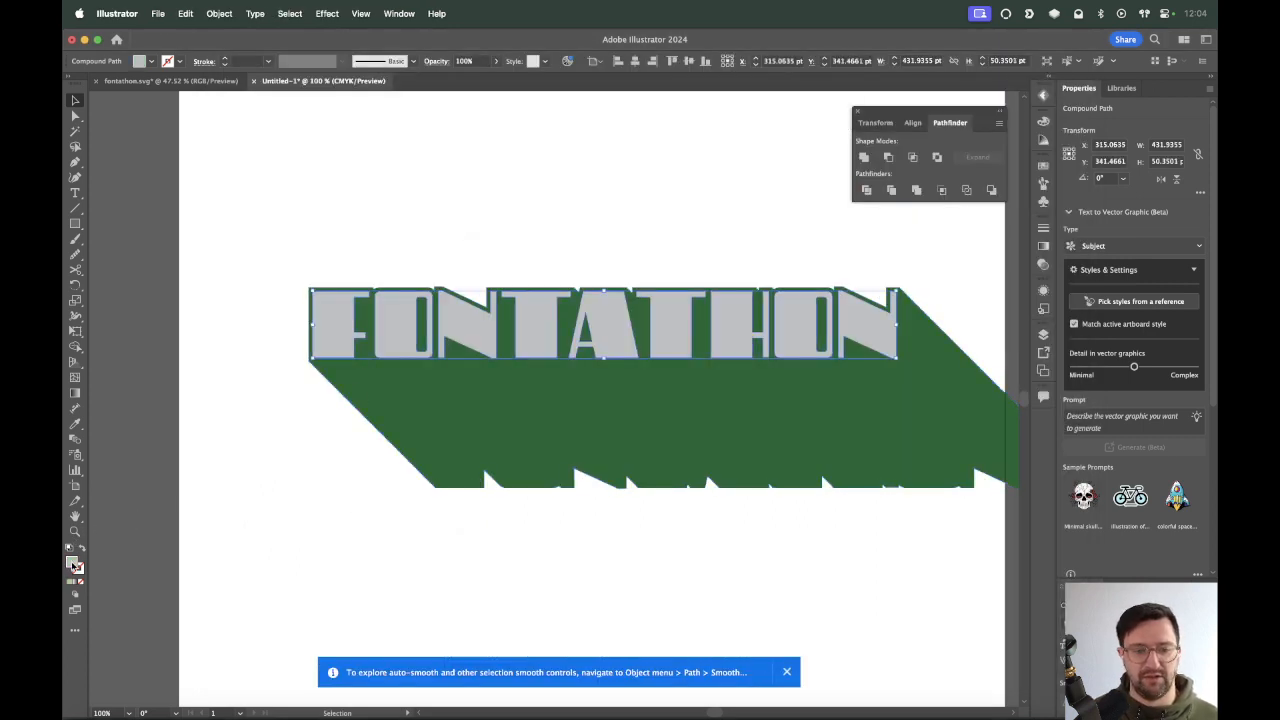
pyautogui.doubleClick(72, 566)
pyautogui.press('super+v')
pyautogui.click(783, 302)
pyautogui.click(609, 615)
pyautogui.hscroll(5, 609, 615)
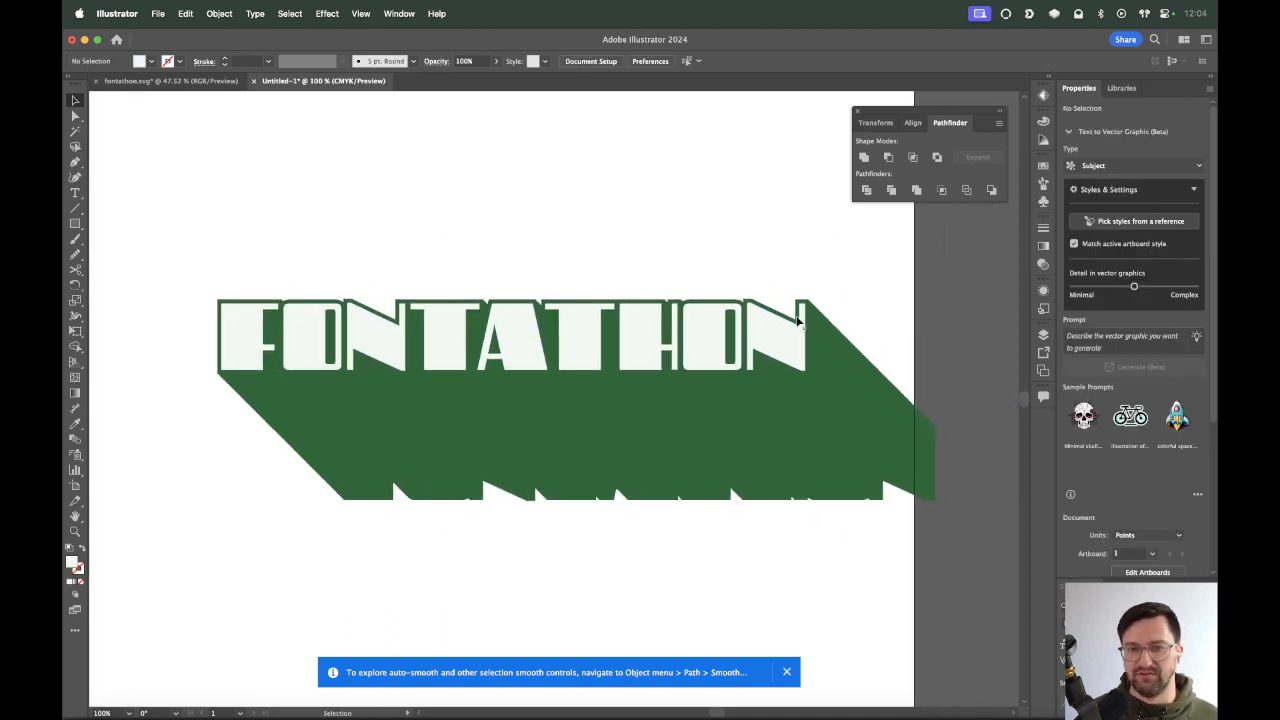
# Copy the FONTATHON letters together with the block shadow and switch to Photoshop.
pyautogui.click(559, 482)
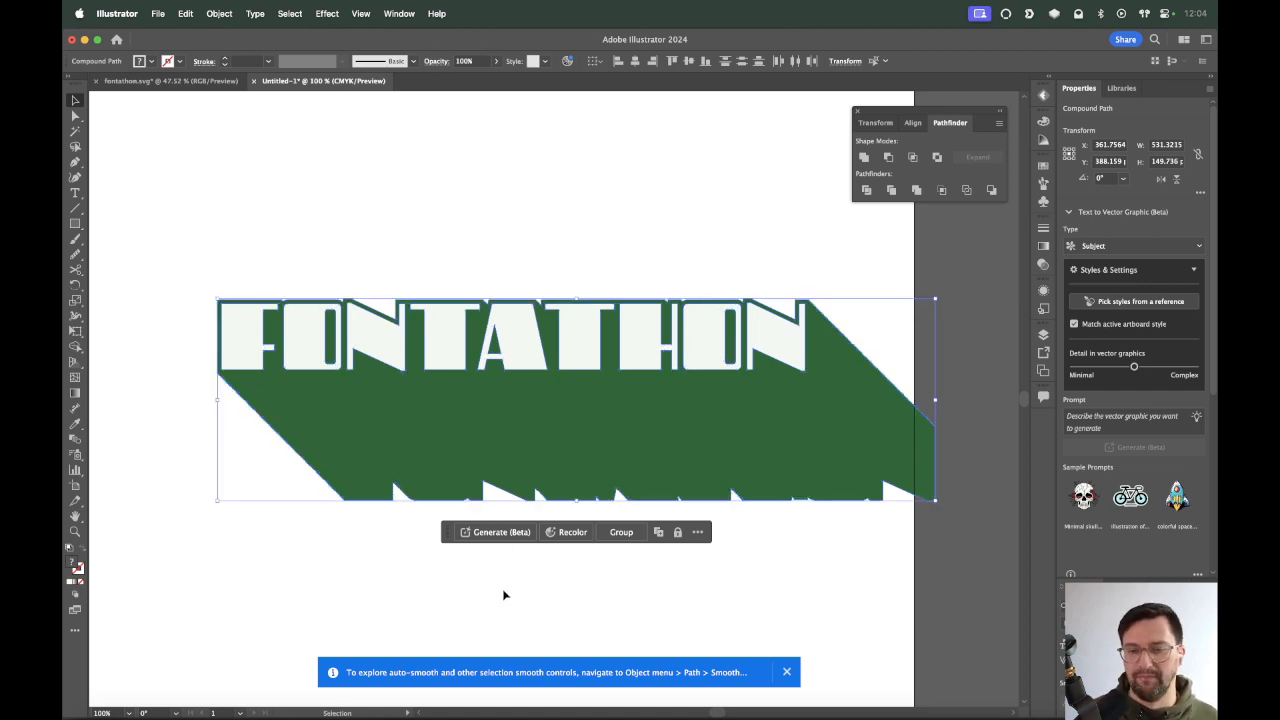
pyautogui.press('super+Tab')
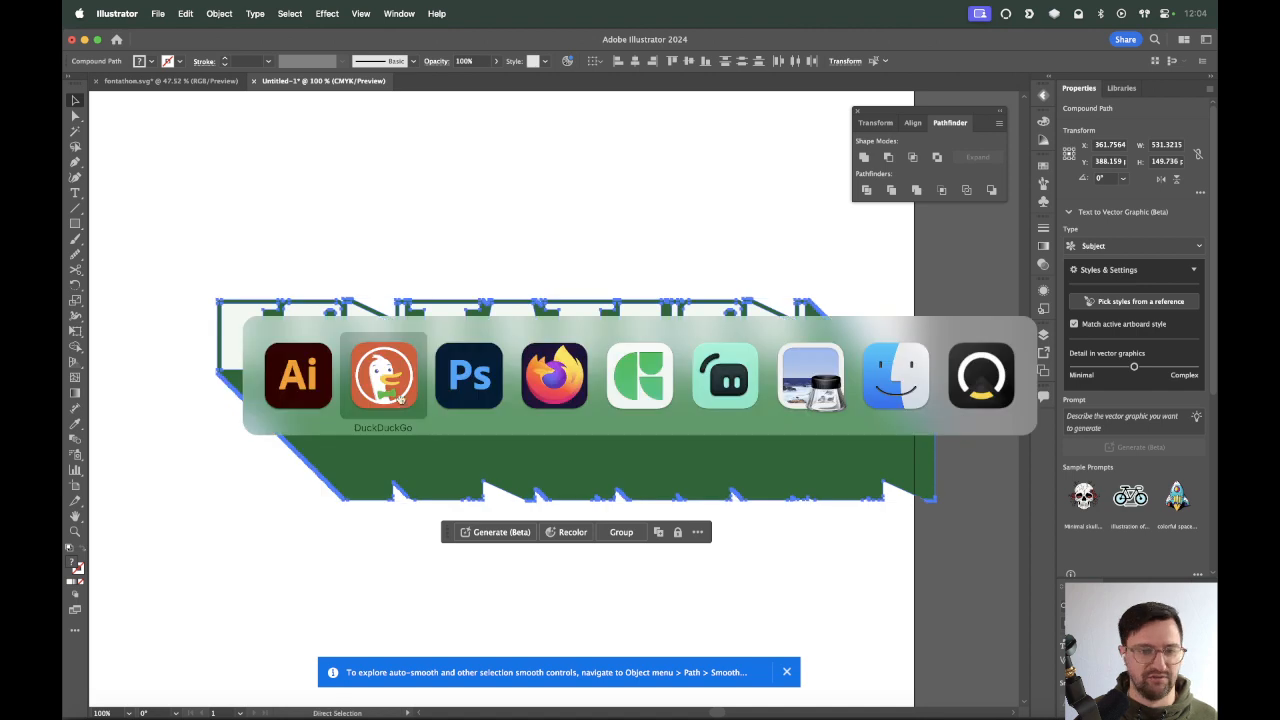
pyautogui.click(476, 385)
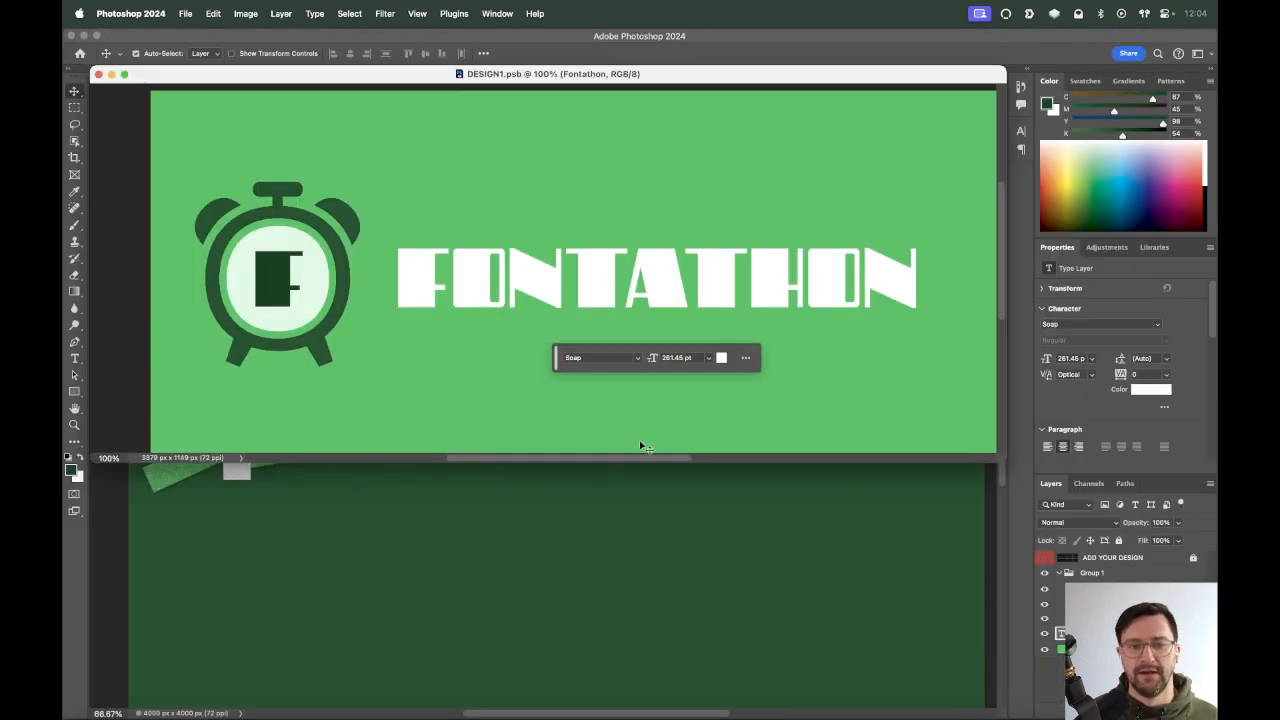
# Resize the DESIGN1.psb window to fit more of the design and show the ADD YOUR DESIGN grid layer.
pyautogui.moveTo(1005, 463); pyautogui.dragTo(1170, 610)
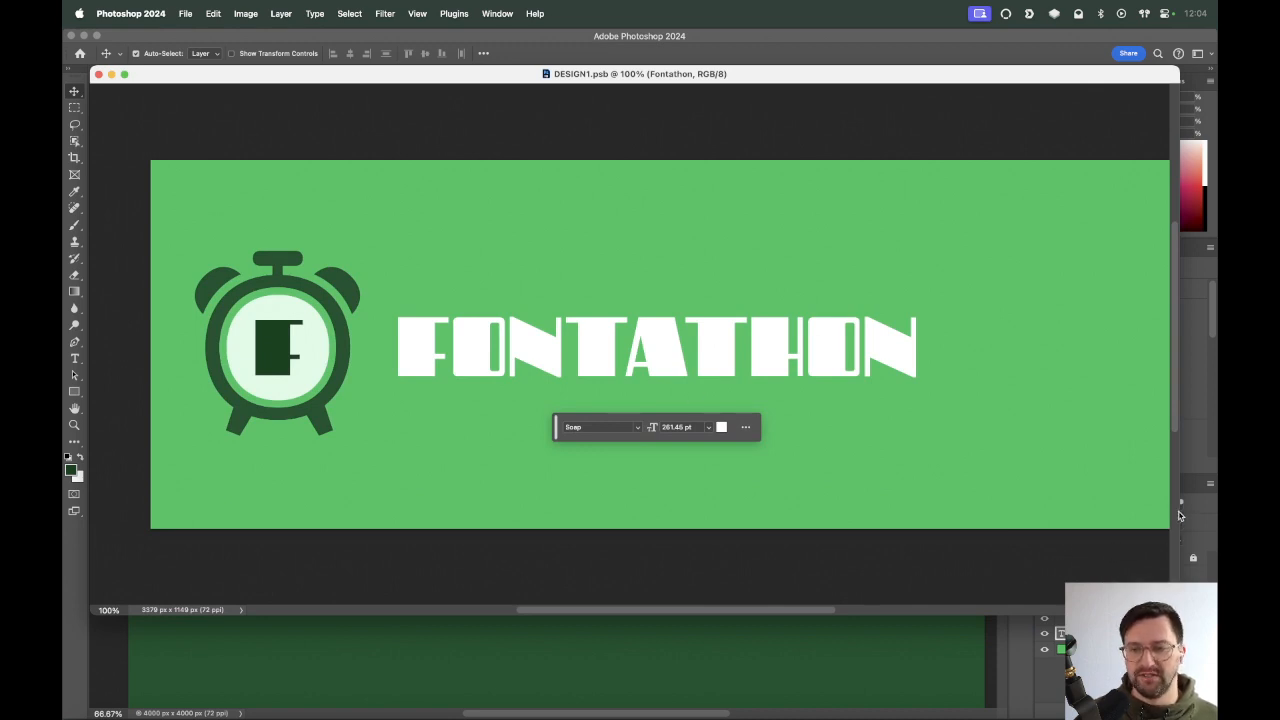
pyautogui.scroll(-5, 1090, 521)
pyautogui.moveTo(1173, 512); pyautogui.dragTo(1010, 337)
pyautogui.click(1045, 558)
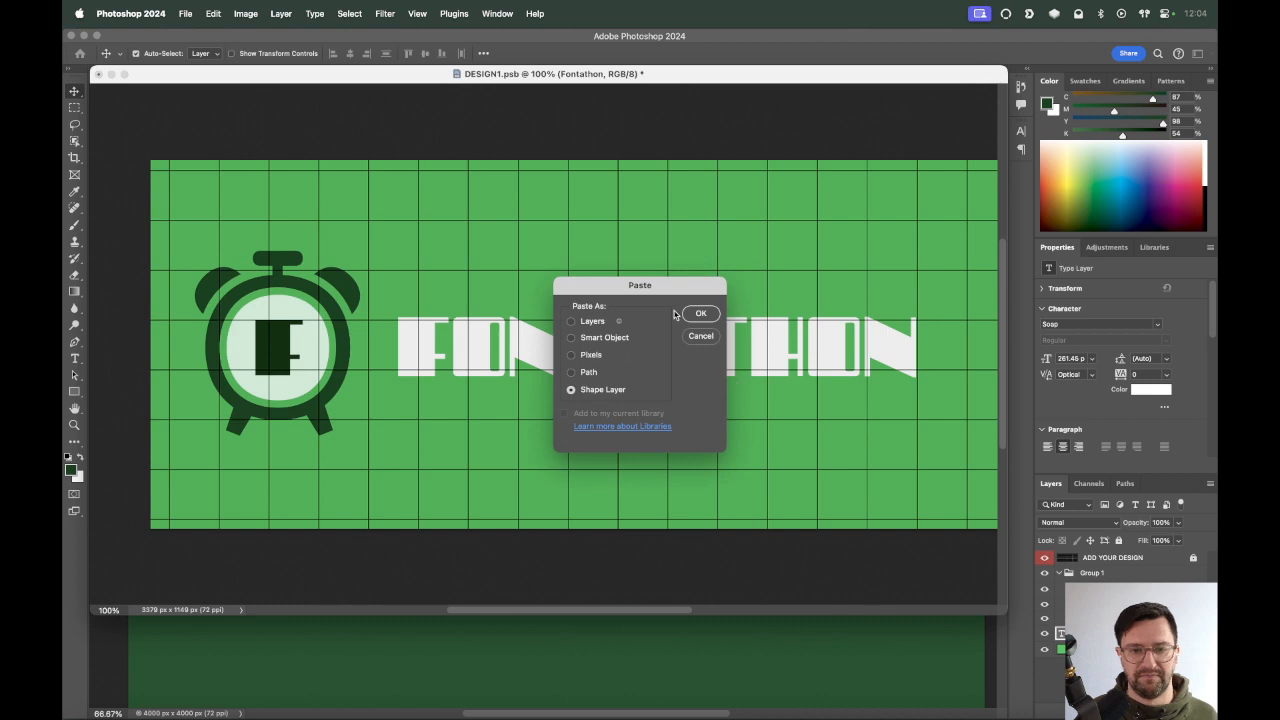
# Paste the artwork as a Smart Object and scale it to about 1985 px wide so its letters match the existing FONTATHON text's width.
pyautogui.click(601, 338)
pyautogui.click(700, 313)
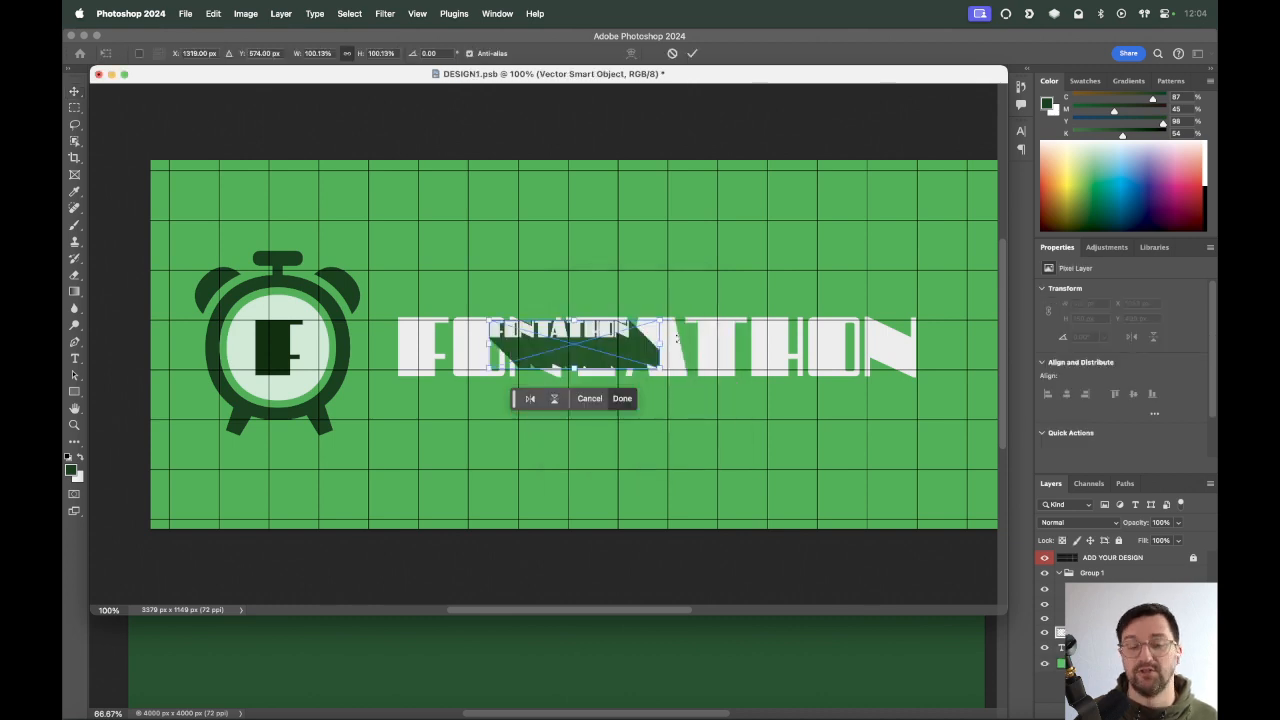
pyautogui.moveTo(660, 368)
pyautogui.mouseDown()
pyautogui.moveTo(971, 334)
pyautogui.moveTo(800, 369)
pyautogui.moveTo(874, 385)
pyautogui.moveTo(651, 372)
pyautogui.mouseUp()
pyautogui.moveTo(556, 367); pyautogui.dragTo(806, 422)
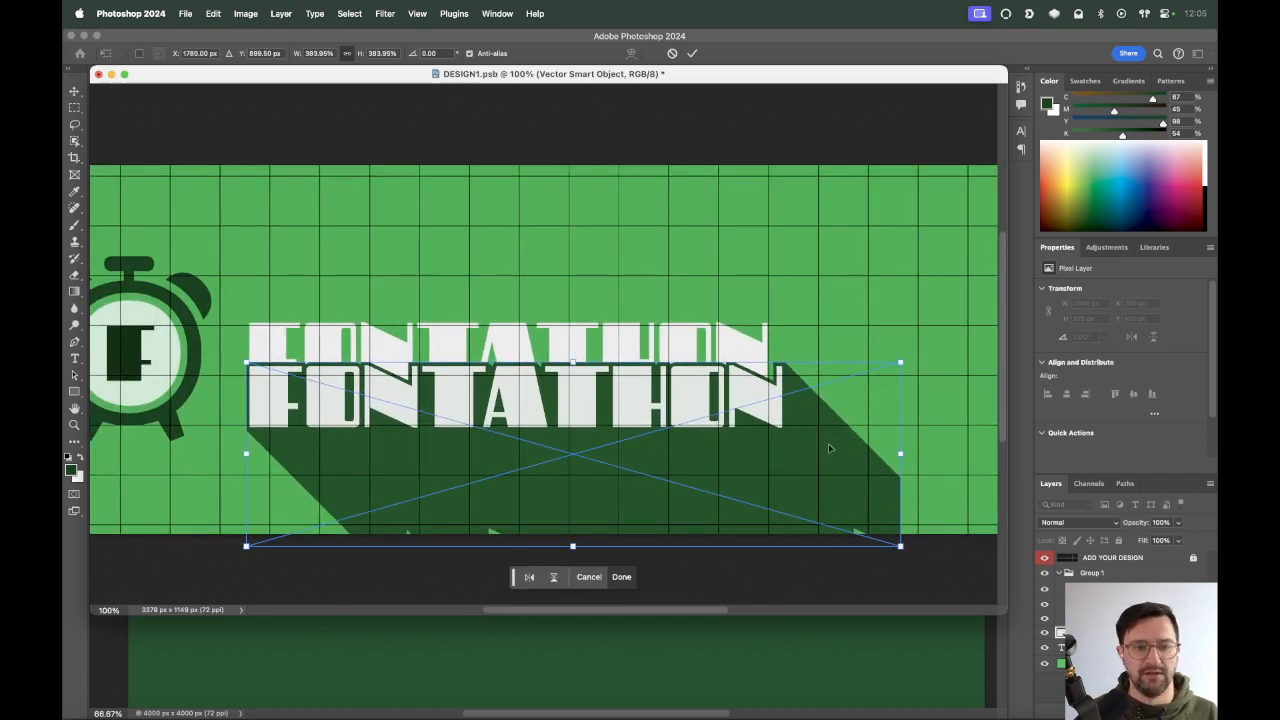
pyautogui.moveTo(900, 455); pyautogui.dragTo(884, 460)
pyautogui.press('Return')
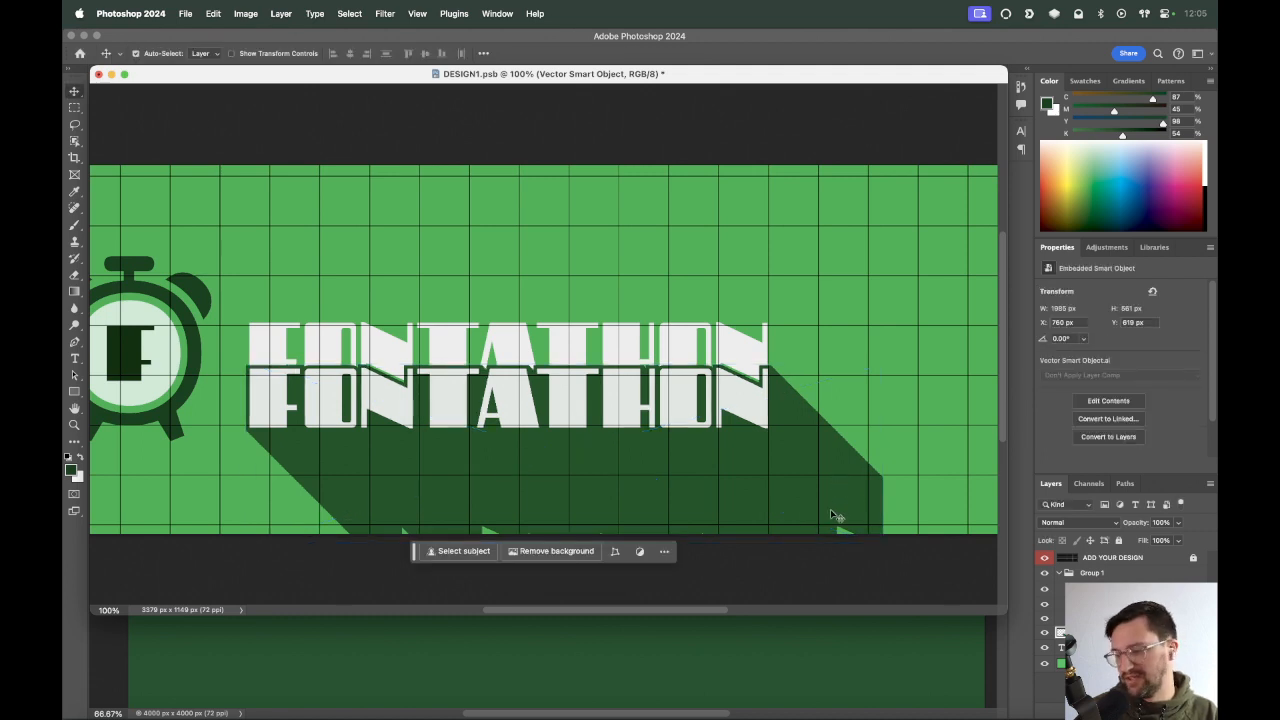
# Move the shadowed lettering up over the existing FONTATHON text and save DESIGN1.psb.
pyautogui.moveTo(838, 515); pyautogui.dragTo(836, 465)
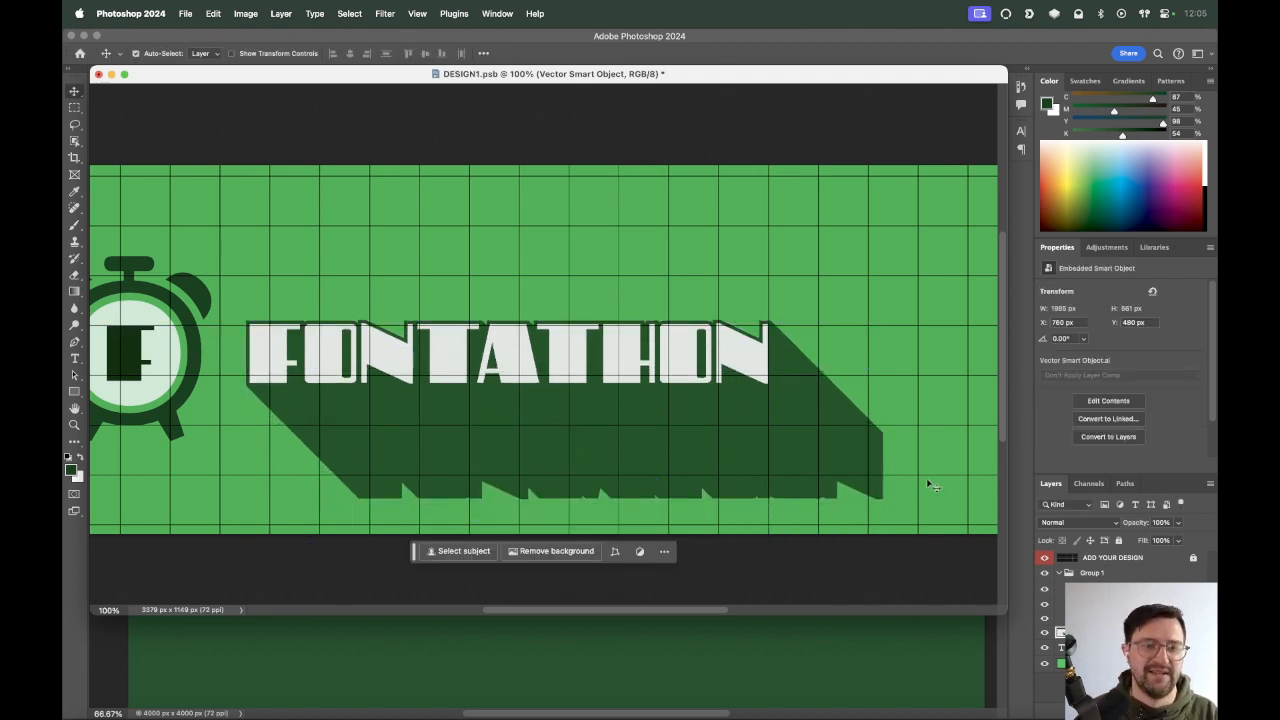
pyautogui.press('super+s')
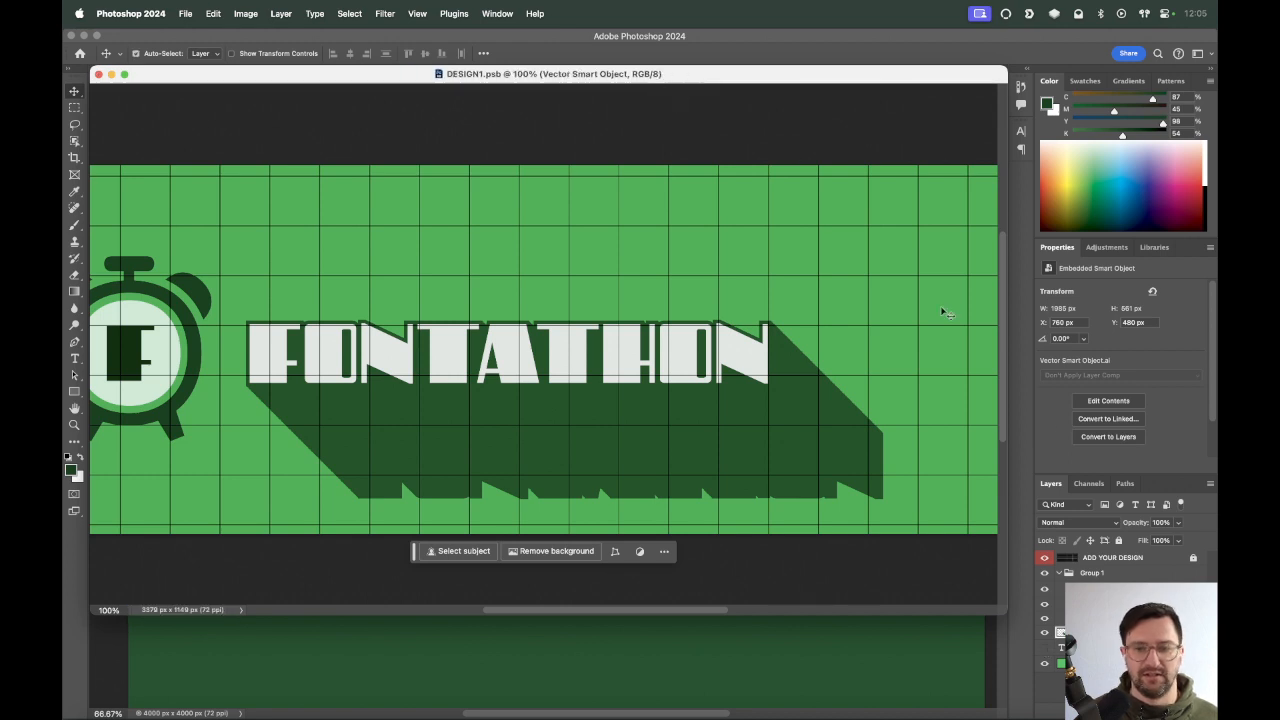
# Hide the ADD YOUR DESIGN grid layer, save DESIGN1.psb, and shift its window aside.
pyautogui.click(1044, 557)
pyautogui.press('super+s')
pyautogui.moveTo(680, 74); pyautogui.dragTo(825, 147)
# Recolour the alarm clock and the letter F inside it with the green sampled from the block shadow, and save DESIGN1.psb.
pyautogui.press('i')
pyautogui.click(568, 495)
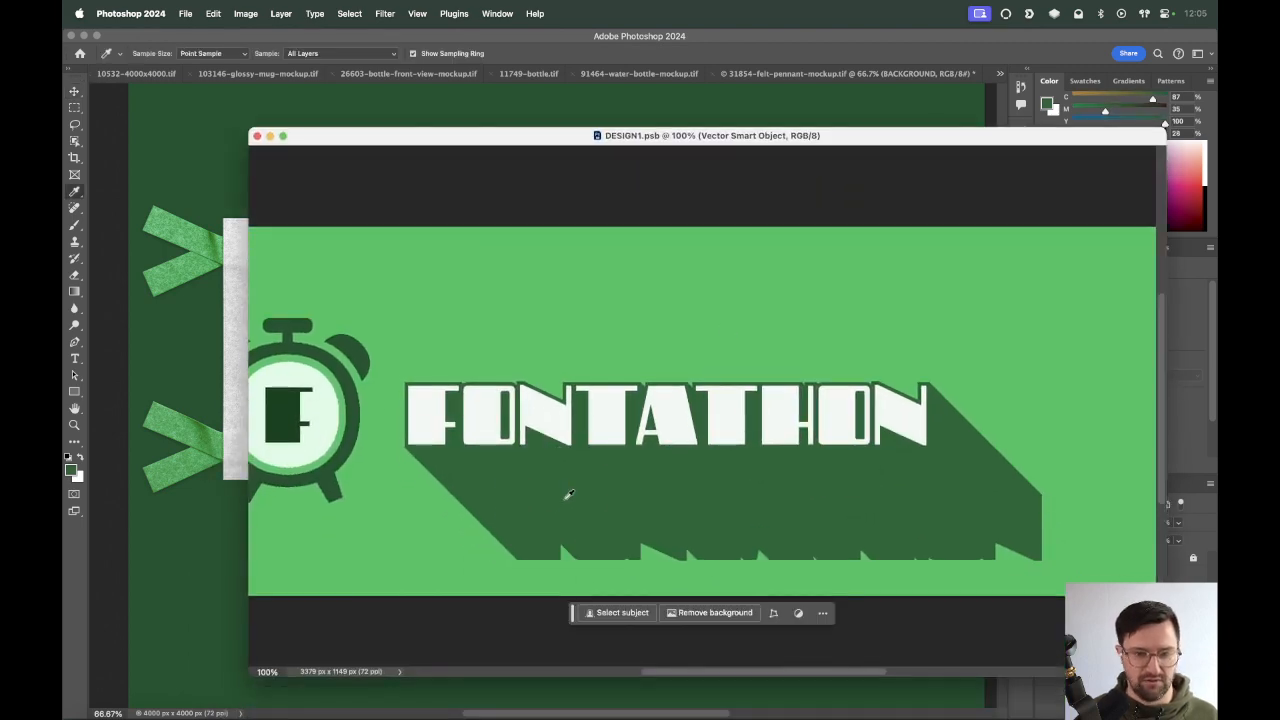
pyautogui.hscroll(-10, 568, 495)
pyautogui.hscroll(5, 474, 320)
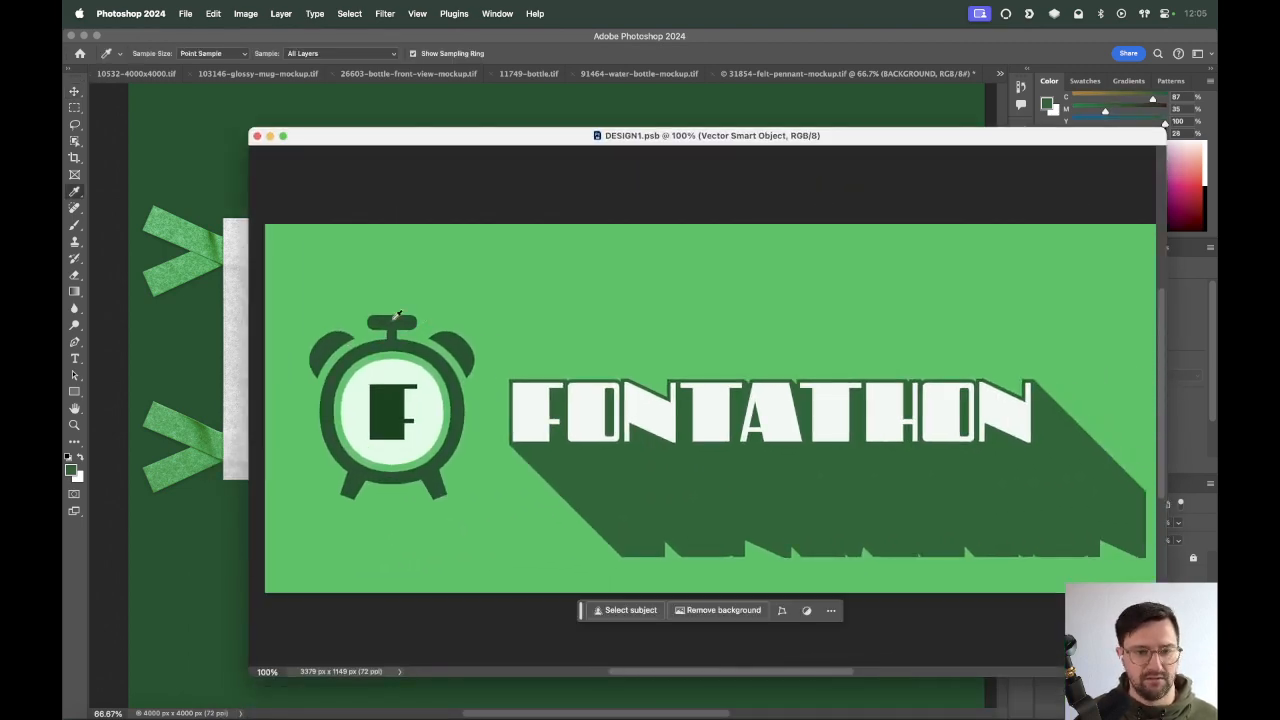
pyautogui.press('v')
pyautogui.rightClick(398, 316)
pyautogui.click(425, 328)
pyautogui.moveTo(612, 138); pyautogui.dragTo(466, 143)
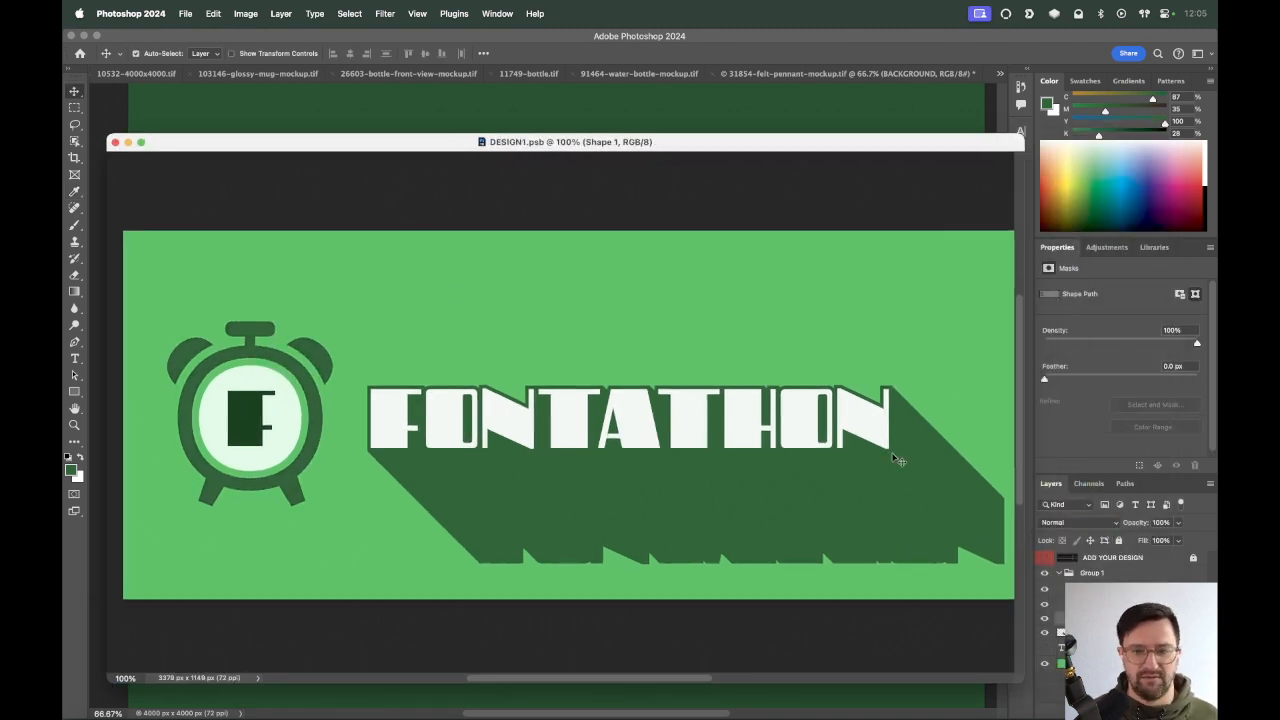
pyautogui.press('super+z')
pyautogui.press('super+s')
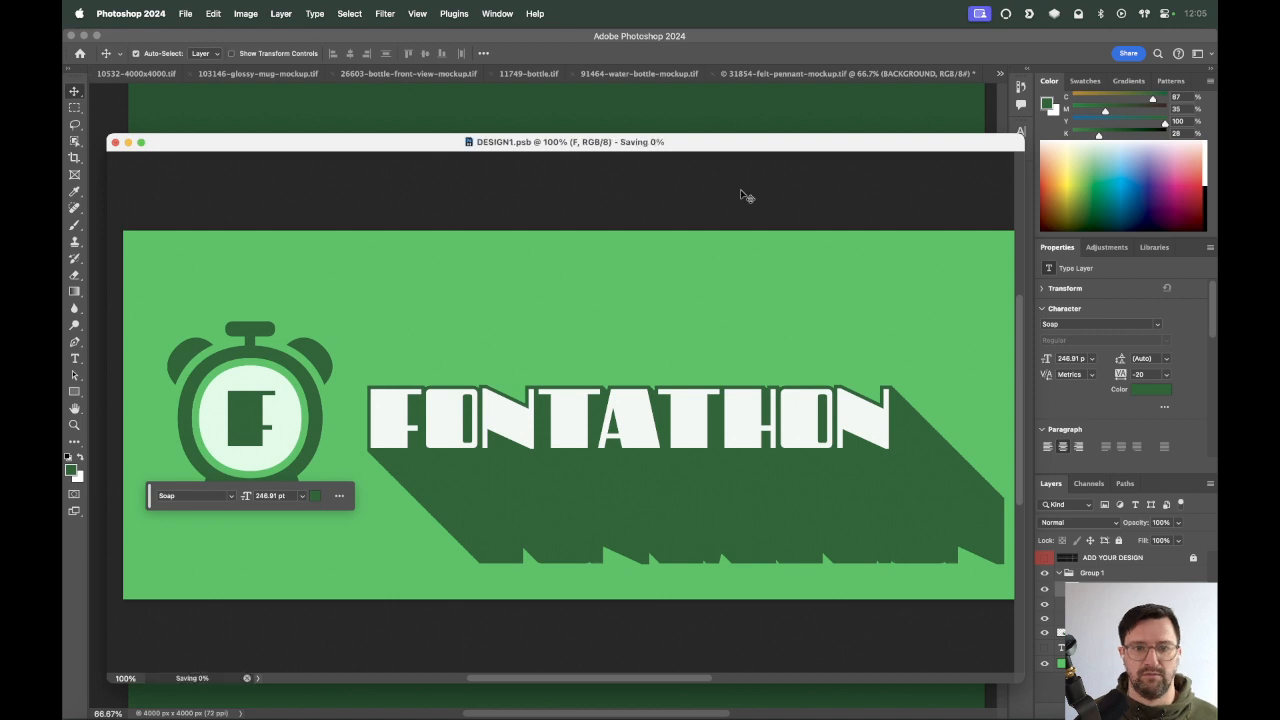
# Fill the alarm clock's face with the off-white sampled from the FONTATHON letters, and uncover the pennant mockup to check it.
pyautogui.moveTo(705, 135); pyautogui.dragTo(751, 185)
pyautogui.press('i')
pyautogui.click(438, 468)
pyautogui.press('v')
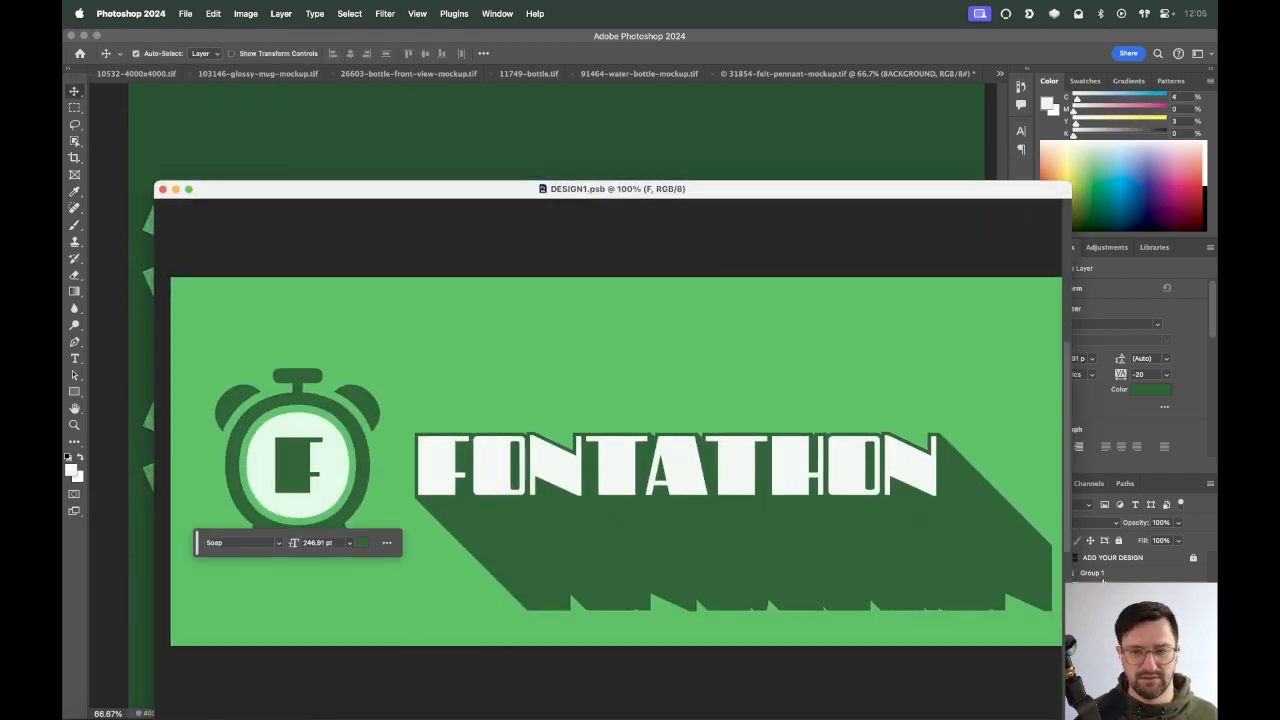
pyautogui.click(1110, 640)
pyautogui.click(1120, 650)
pyautogui.hotkey('alt', 'BackSpace')
pyautogui.press('super+z')
pyautogui.click(1120, 630)
pyautogui.hotkey('alt', 'BackSpace')
pyautogui.moveTo(677, 189); pyautogui.dragTo(703, 484)
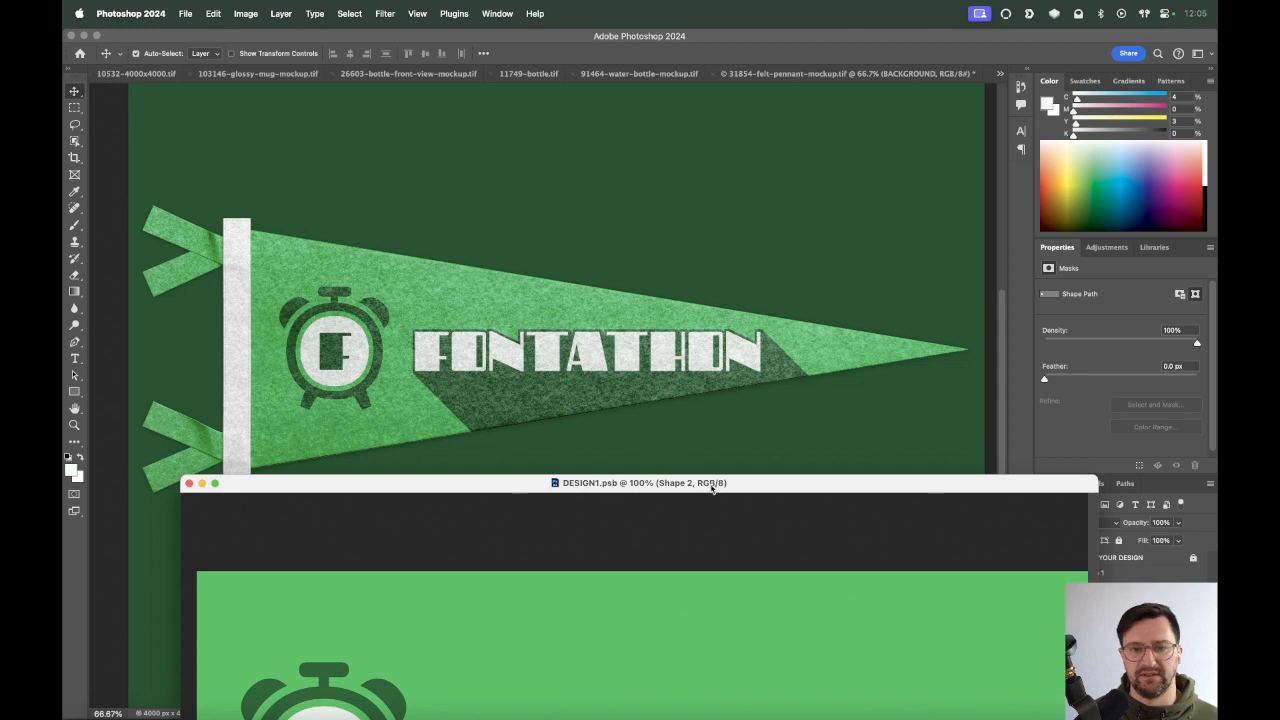
# Add a layer mask to the Vector Smart Object and fade the block shadow downward with a white-to-black linear gradient.
pyautogui.moveTo(713, 487); pyautogui.dragTo(645, 177)
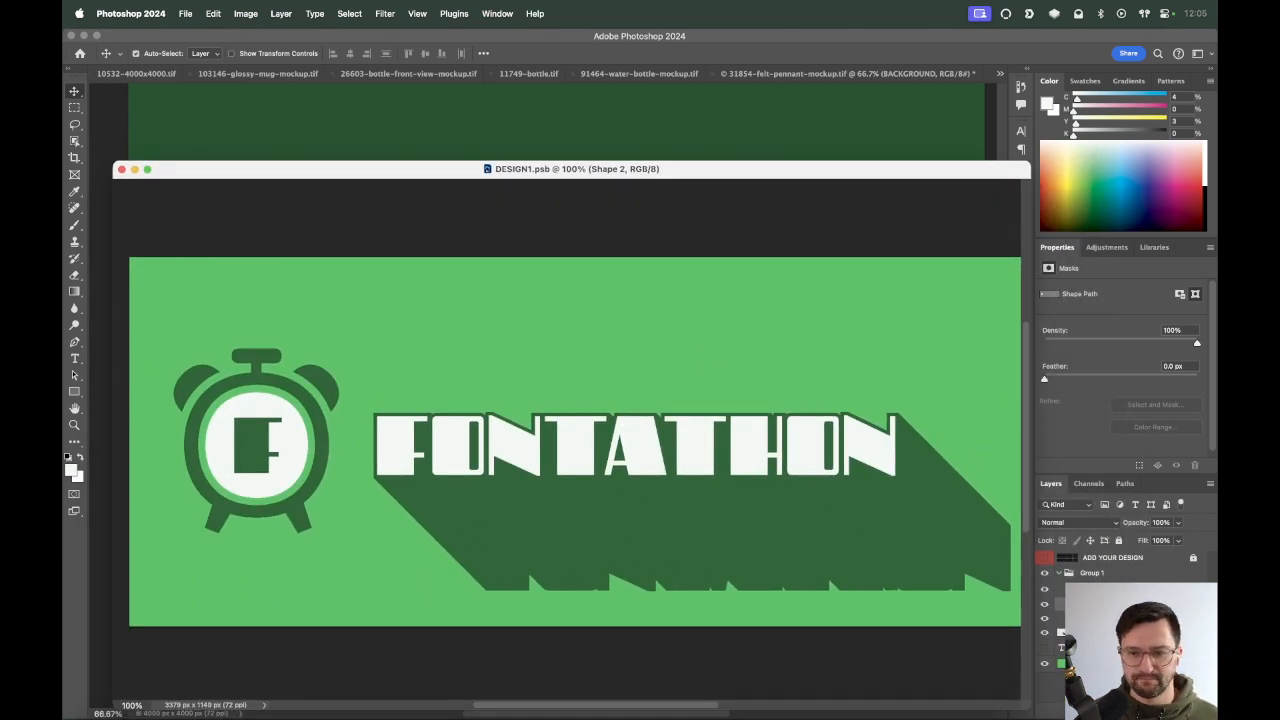
pyautogui.click(1108, 633)
pyautogui.click(1122, 700)
pyautogui.press('g')
pyautogui.moveTo(635, 490); pyautogui.dragTo(637, 590)
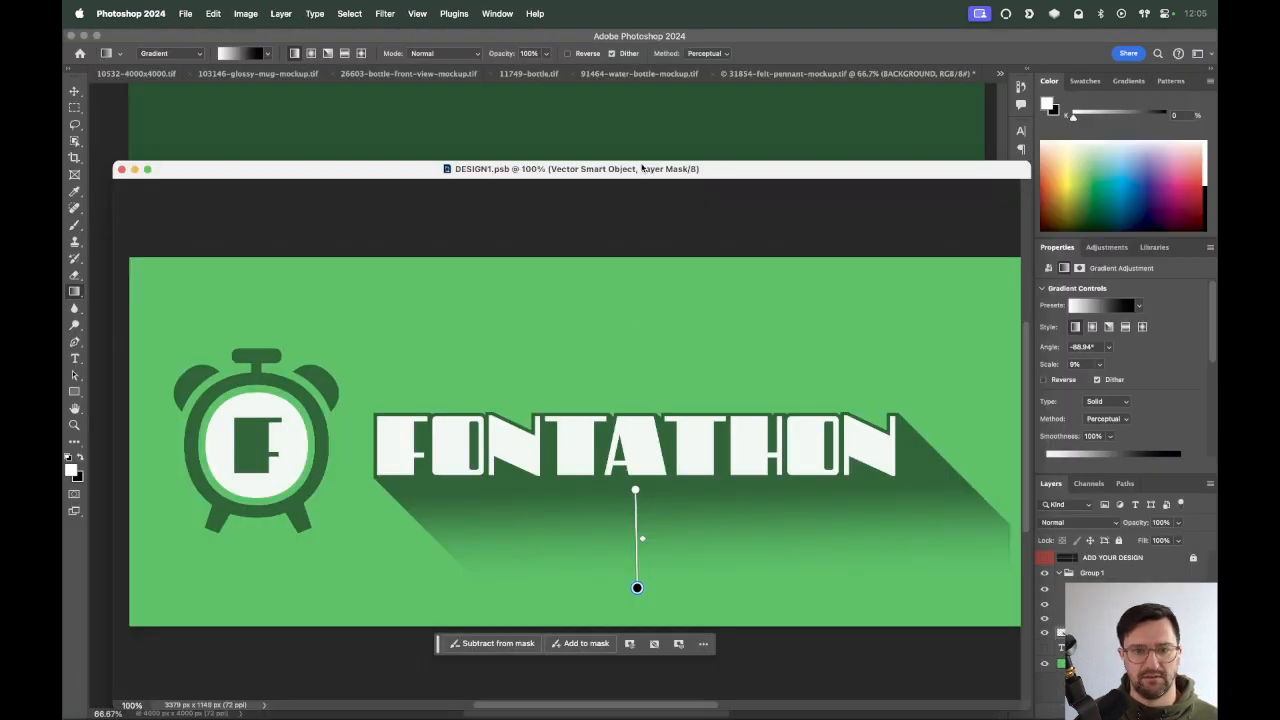
pyautogui.moveTo(643, 169)
pyautogui.mouseDown()
pyautogui.moveTo(703, 541)
pyautogui.moveTo(679, 237)
pyautogui.mouseUp()
pyautogui.moveTo(704, 481); pyautogui.dragTo(705, 622)
pyautogui.press('v')
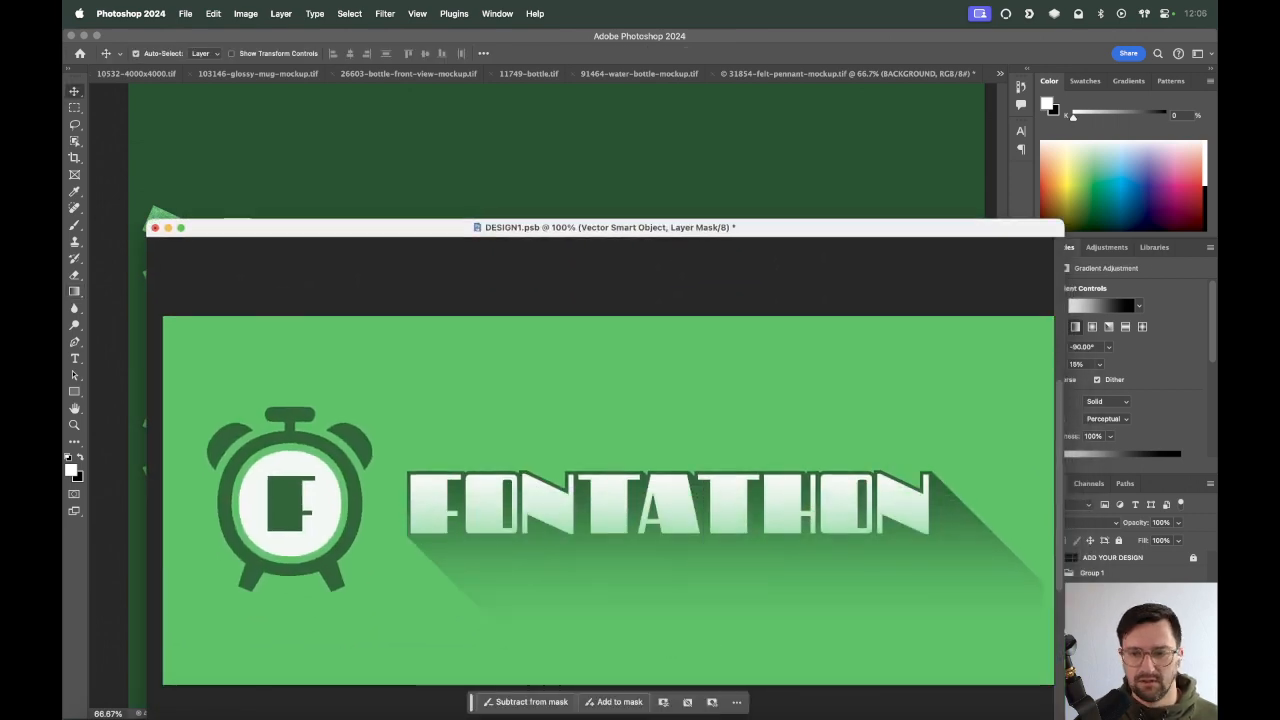
# Place the Fontathon text layer above the masked Smart Object, make it visible, and save DESIGN1.psb.
pyautogui.click(1105, 636)
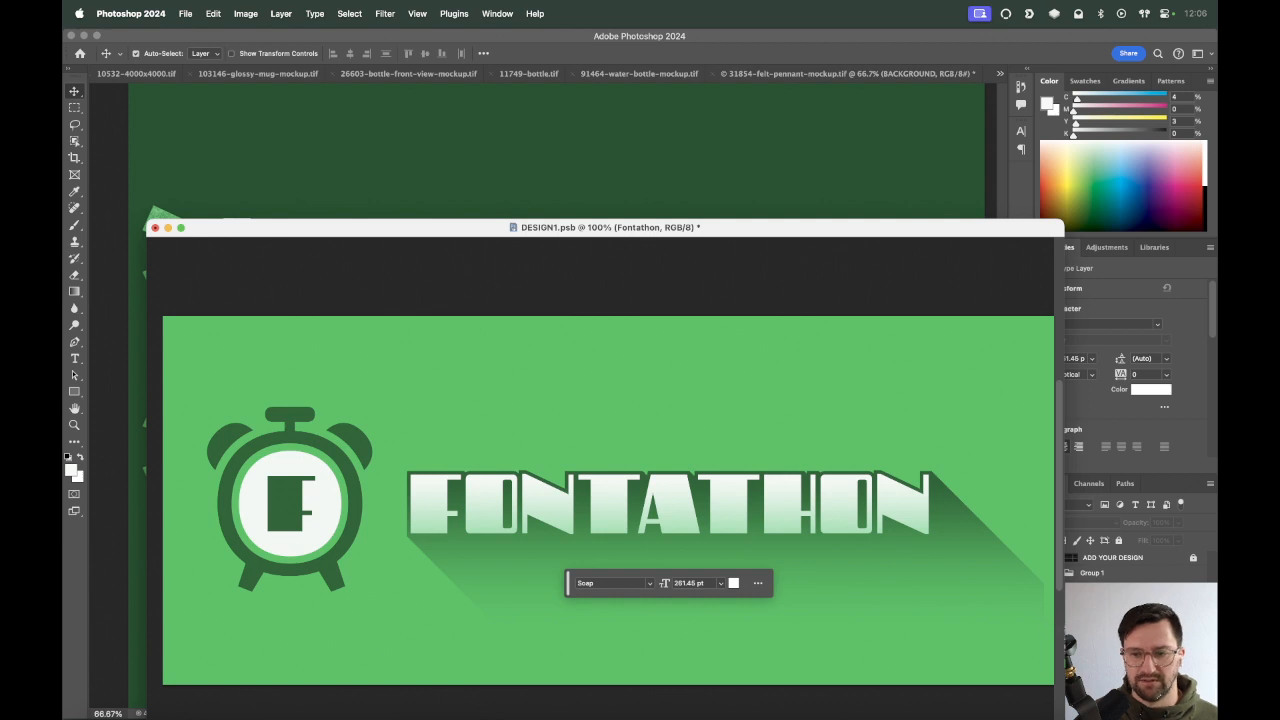
pyautogui.moveTo(851, 227); pyautogui.dragTo(781, 186)
pyautogui.click(1045, 636)
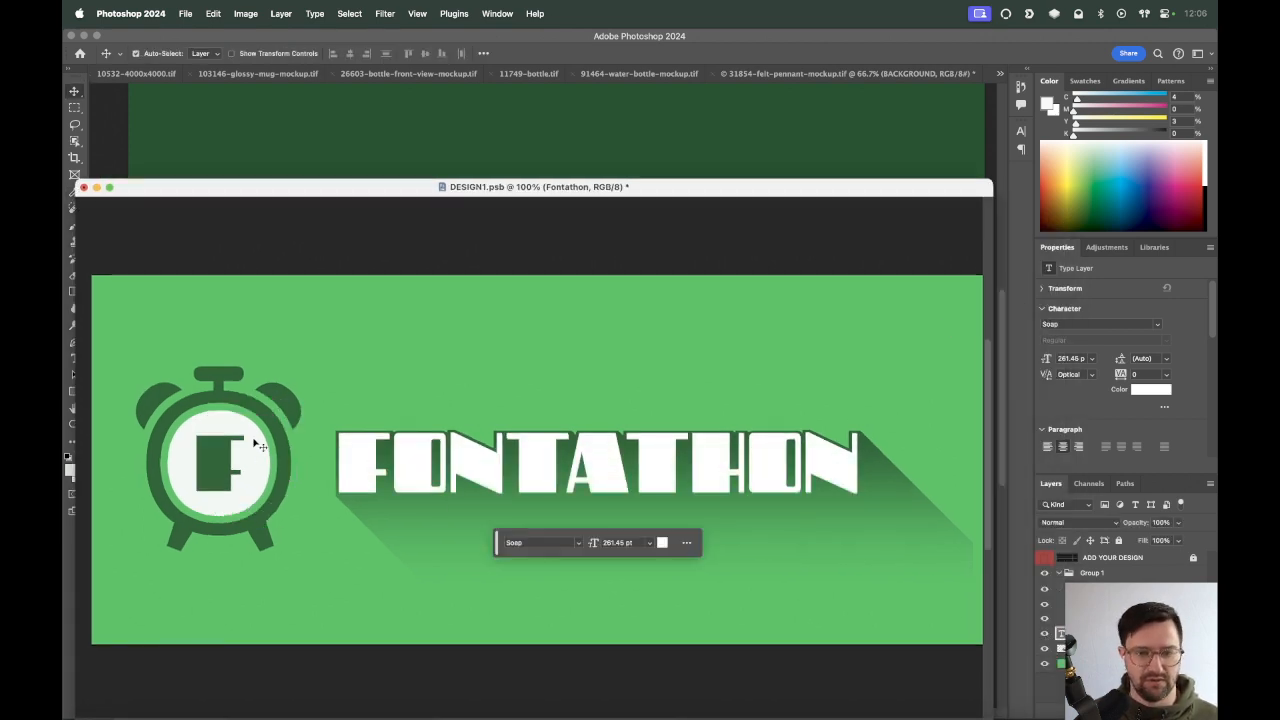
pyautogui.press('super+s')
# Examine the updated lettering in 31854-felt-pennant-mockup.tif and return to the DESIGN1.psb window.
pyautogui.press('super+w')
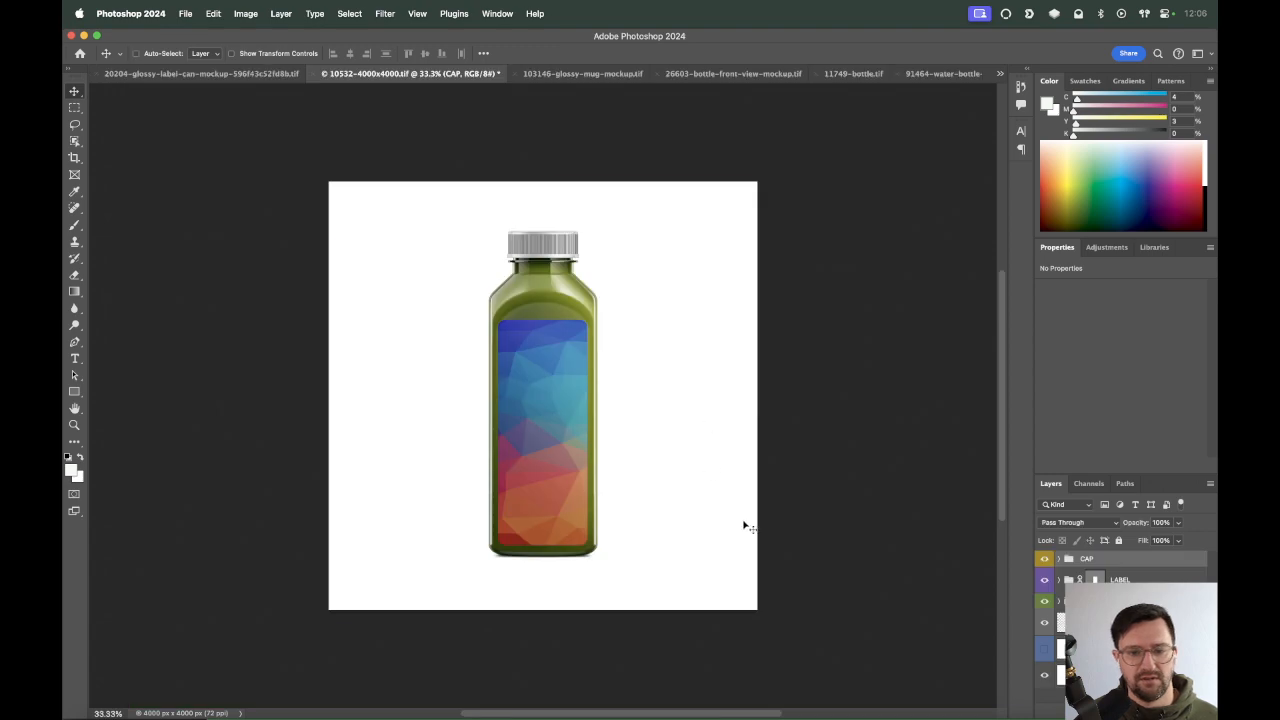
pyautogui.click(1000, 73)
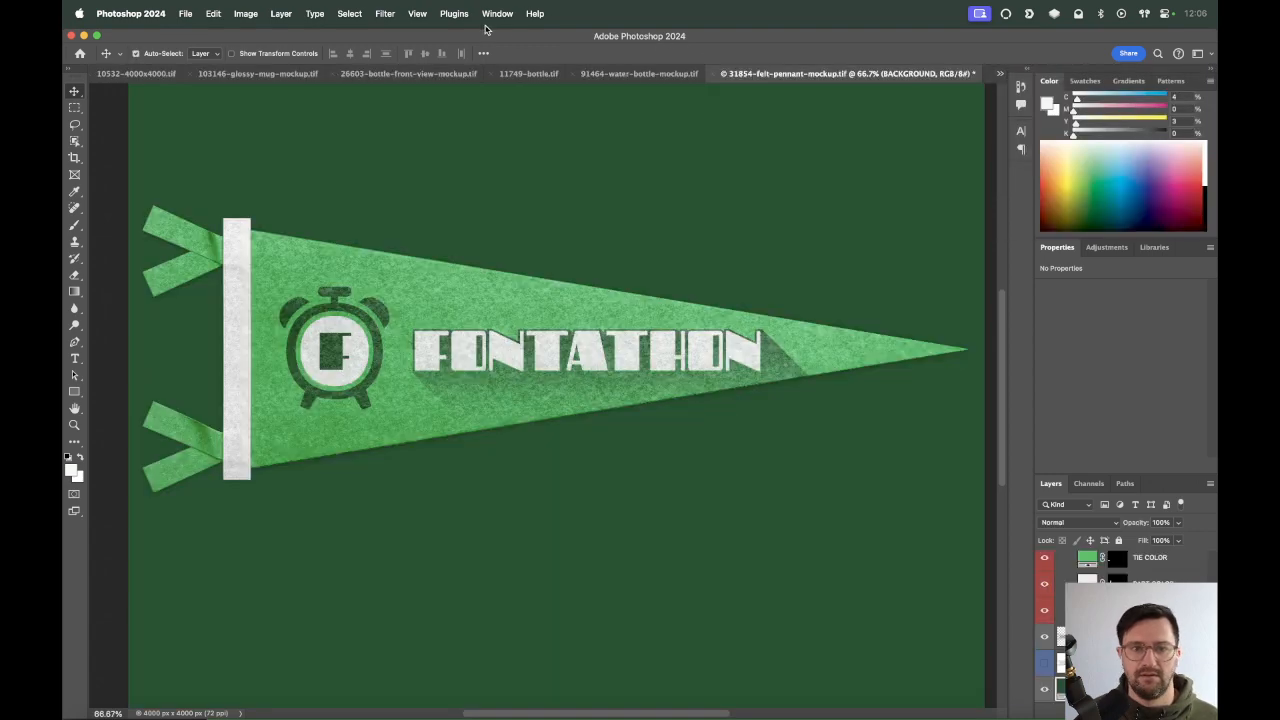
pyautogui.click(497, 13)
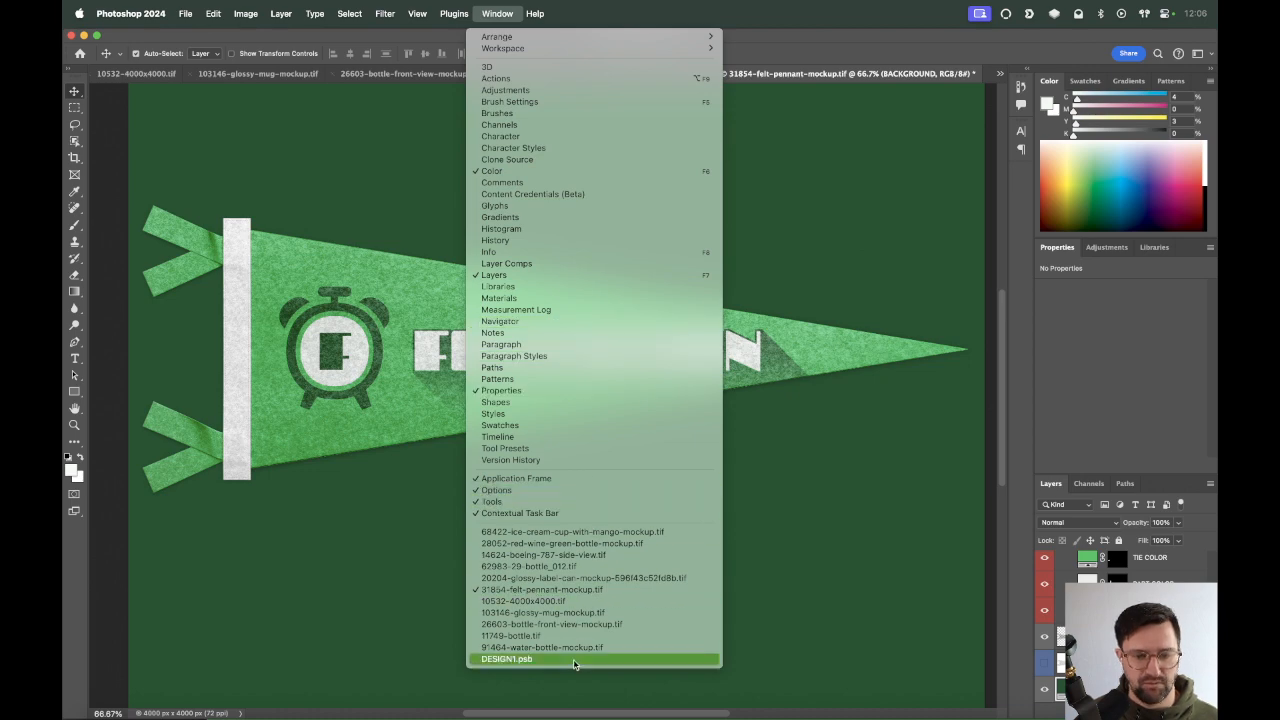
pyautogui.click(575, 662)
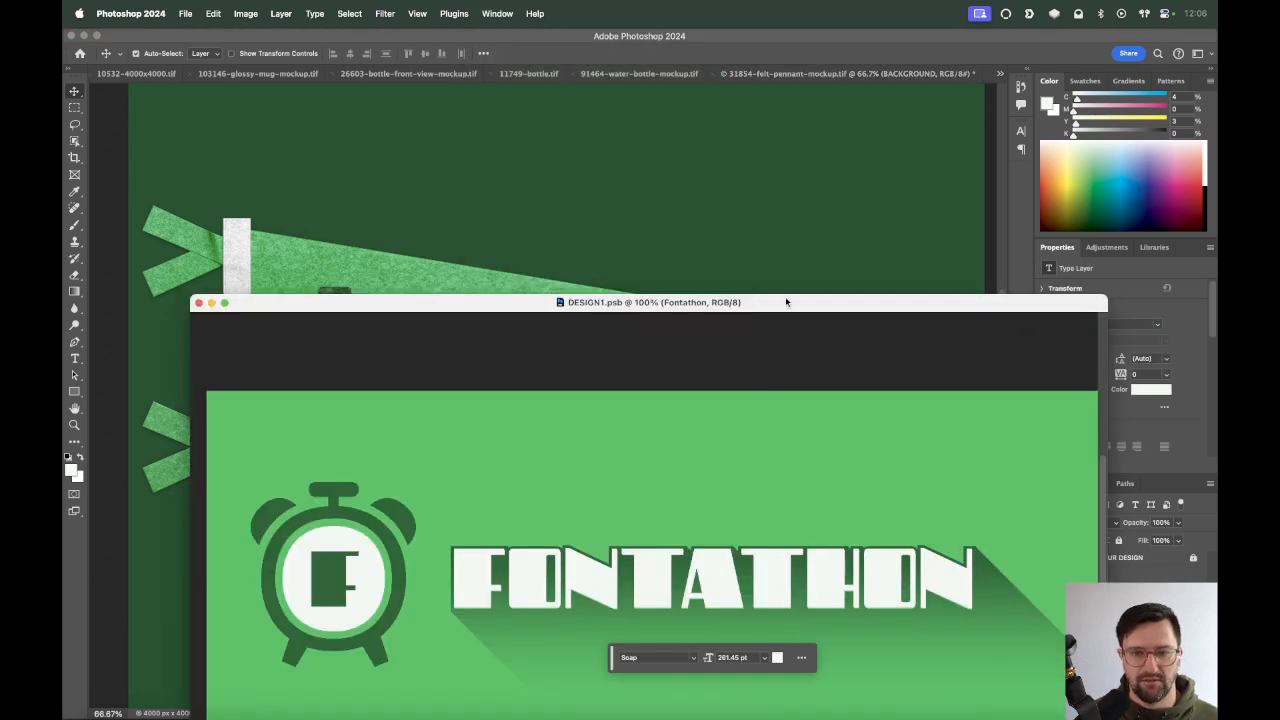
# Shrink the DESIGN1.psb window, zoom its design out to 66.67%, and place it over the lower part of the pennant mockup.
pyautogui.moveTo(1108, 300); pyautogui.dragTo(1104, 403)
pyautogui.moveTo(1003, 404); pyautogui.dragTo(867, 343)
pyautogui.press('super+minus')
pyautogui.moveTo(762, 352); pyautogui.dragTo(879, 385)
# Redraw the Smart Object mask's gradient so the fade starts within the FONTATHON letters and ends below the shadow, and save DESIGN1.psb.
pyautogui.click(536, 557)
pyautogui.press('g')
pyautogui.moveTo(548, 526); pyautogui.dragTo(551, 588)
pyautogui.click(1051, 654)
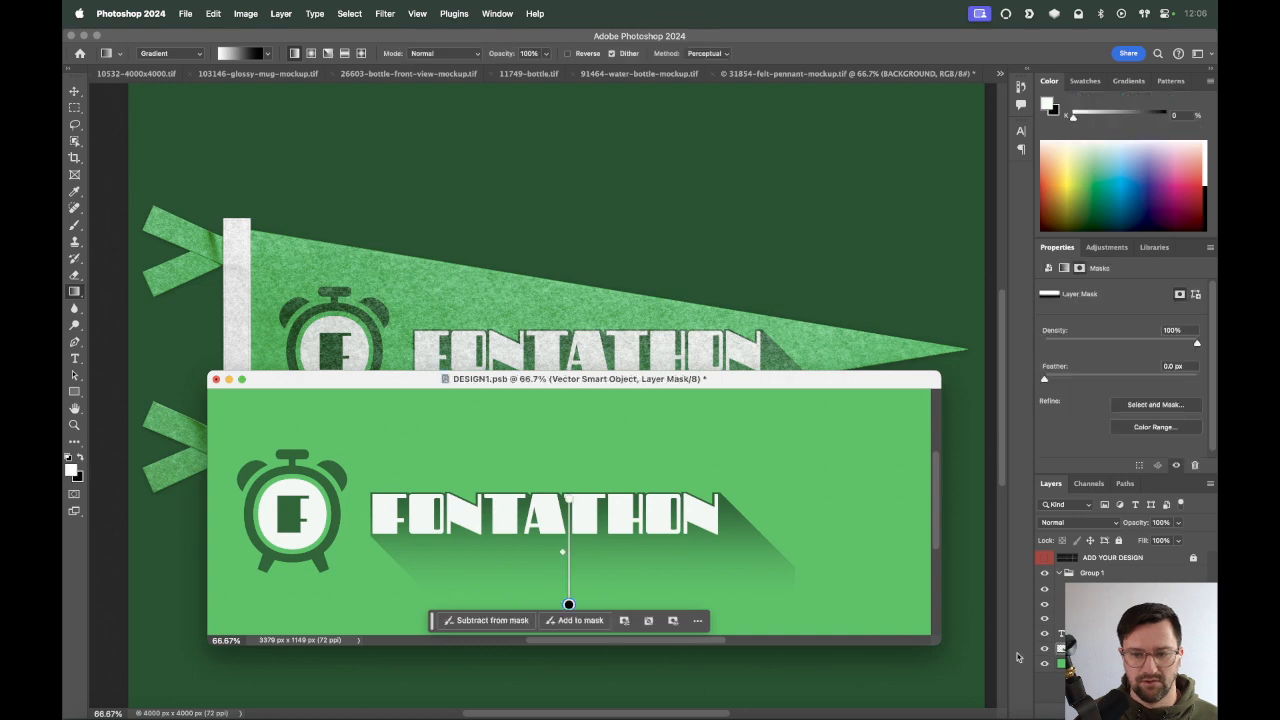
pyautogui.moveTo(568, 502); pyautogui.dragTo(568, 522)
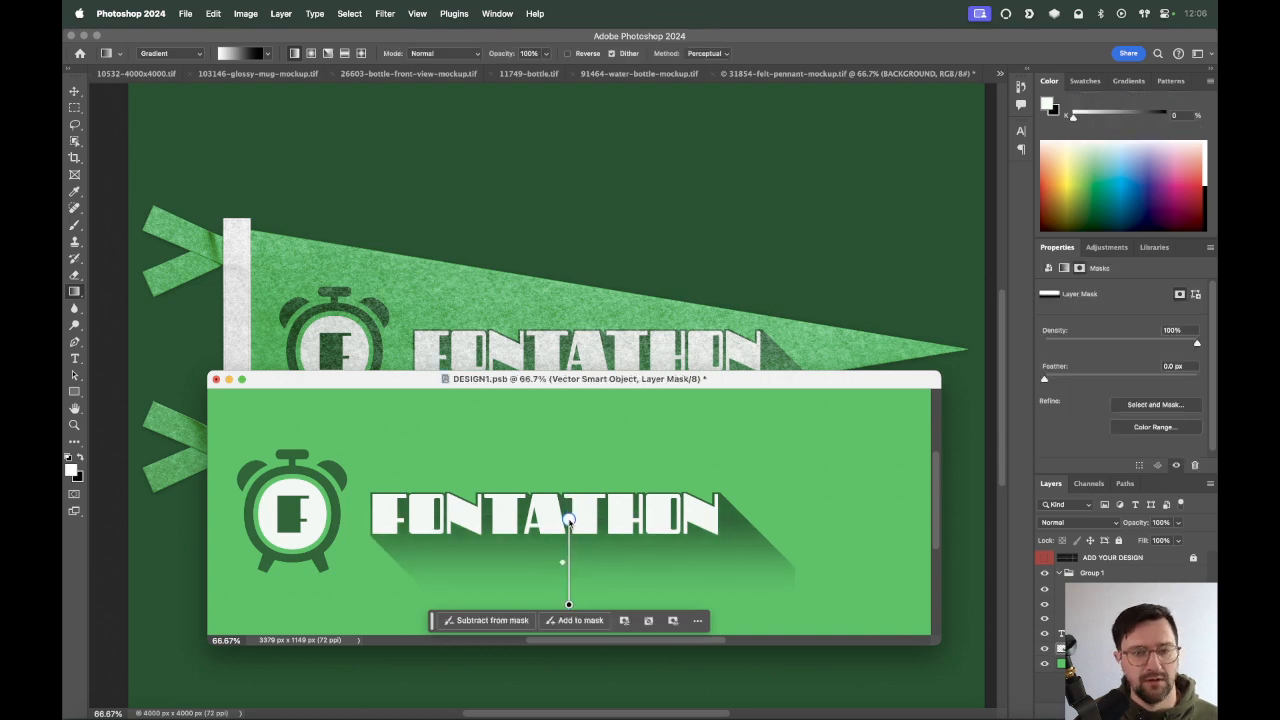
pyautogui.press('cmd+s')
pyautogui.moveTo(708, 380); pyautogui.dragTo(724, 452)
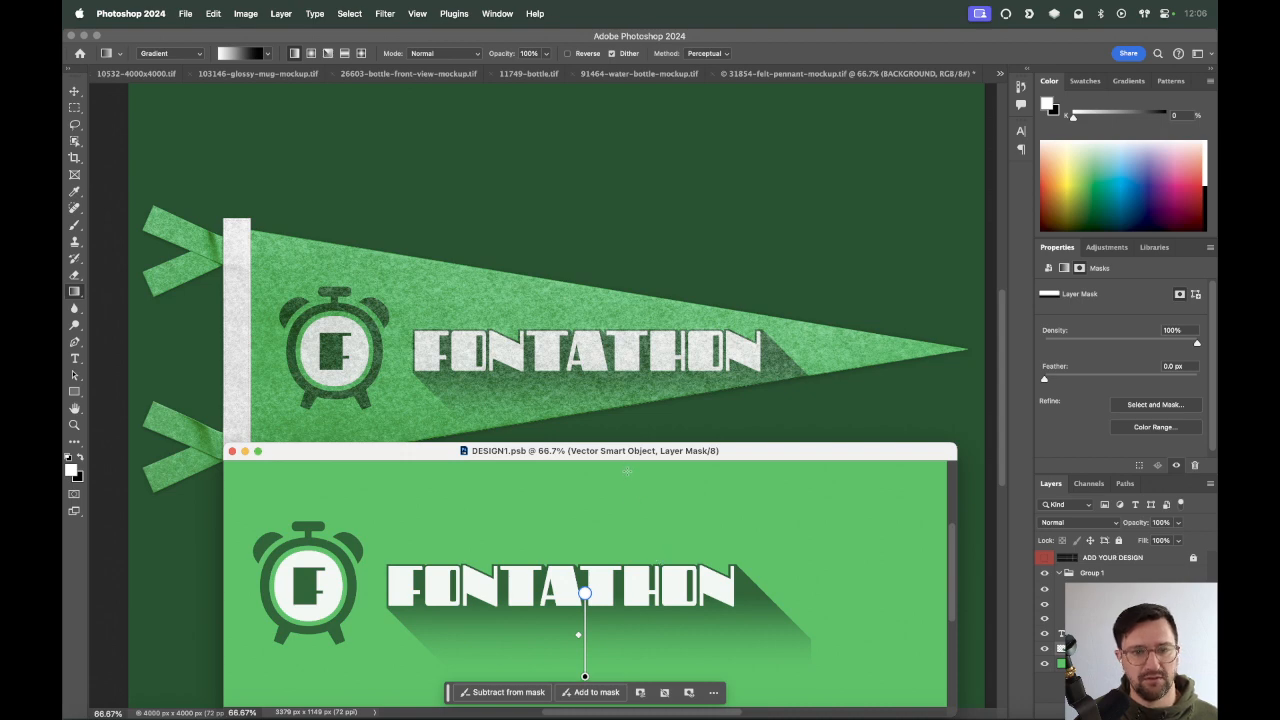
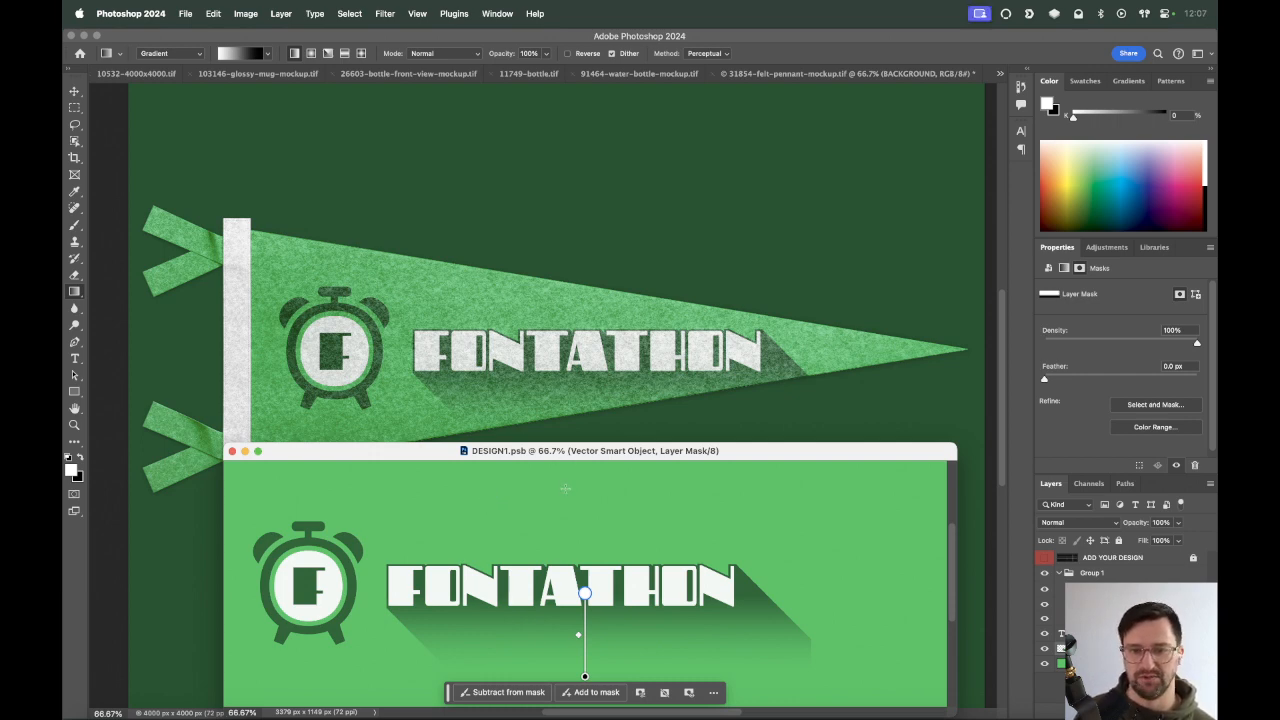
# Close 10532-4000x4000.tif without saving its changes and bring the DESIGN1.psb window back to the front.
pyautogui.moveTo(581, 452); pyautogui.dragTo(605, 441)
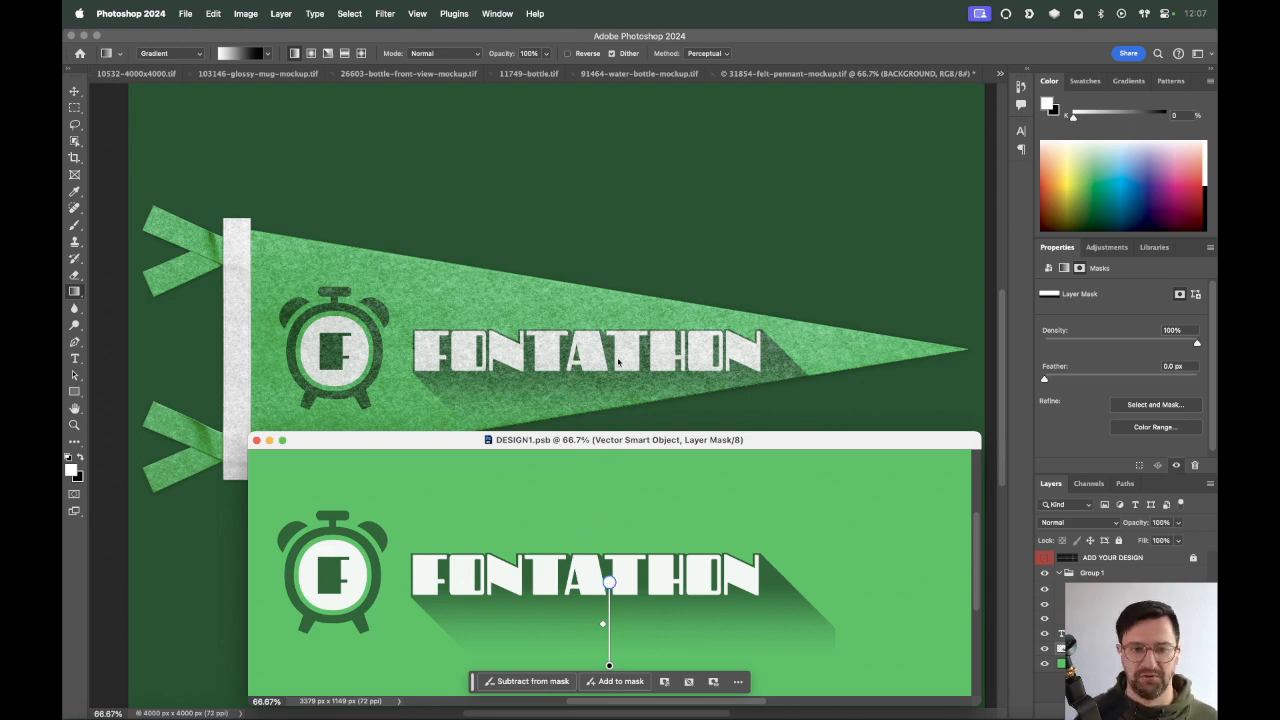
pyautogui.press('super+w')
pyautogui.press('v')
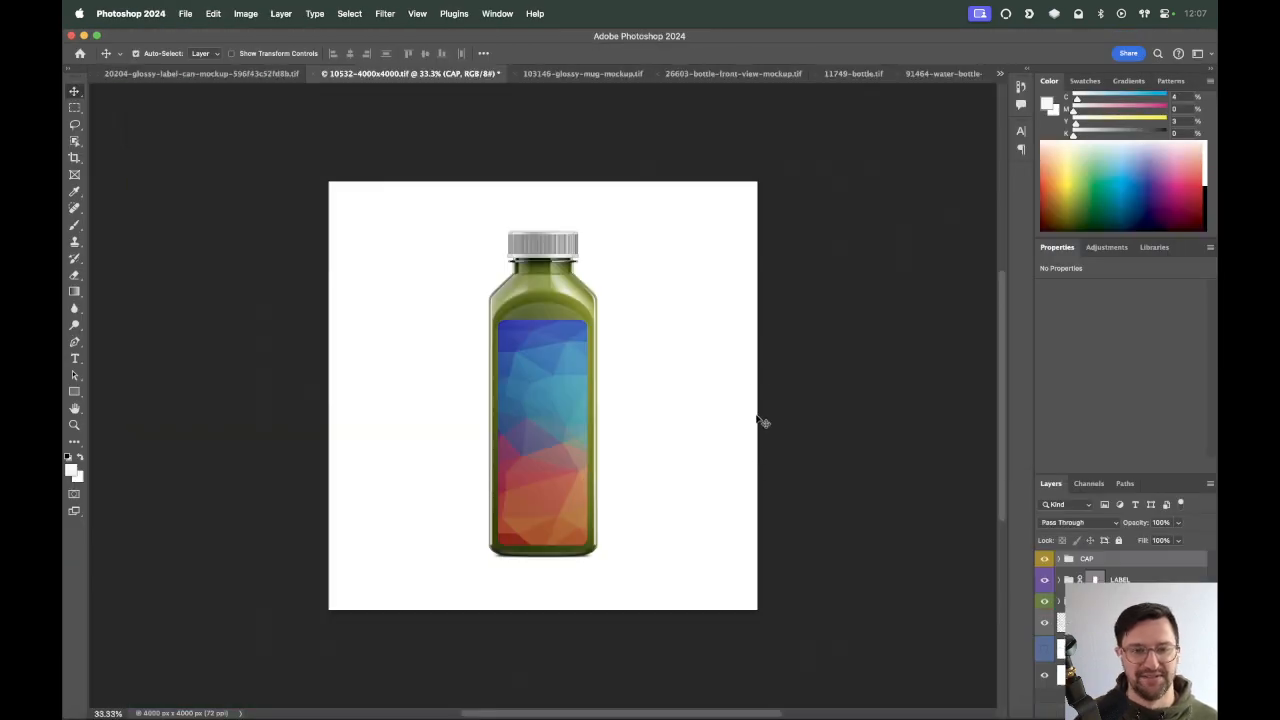
pyautogui.press('super+w')
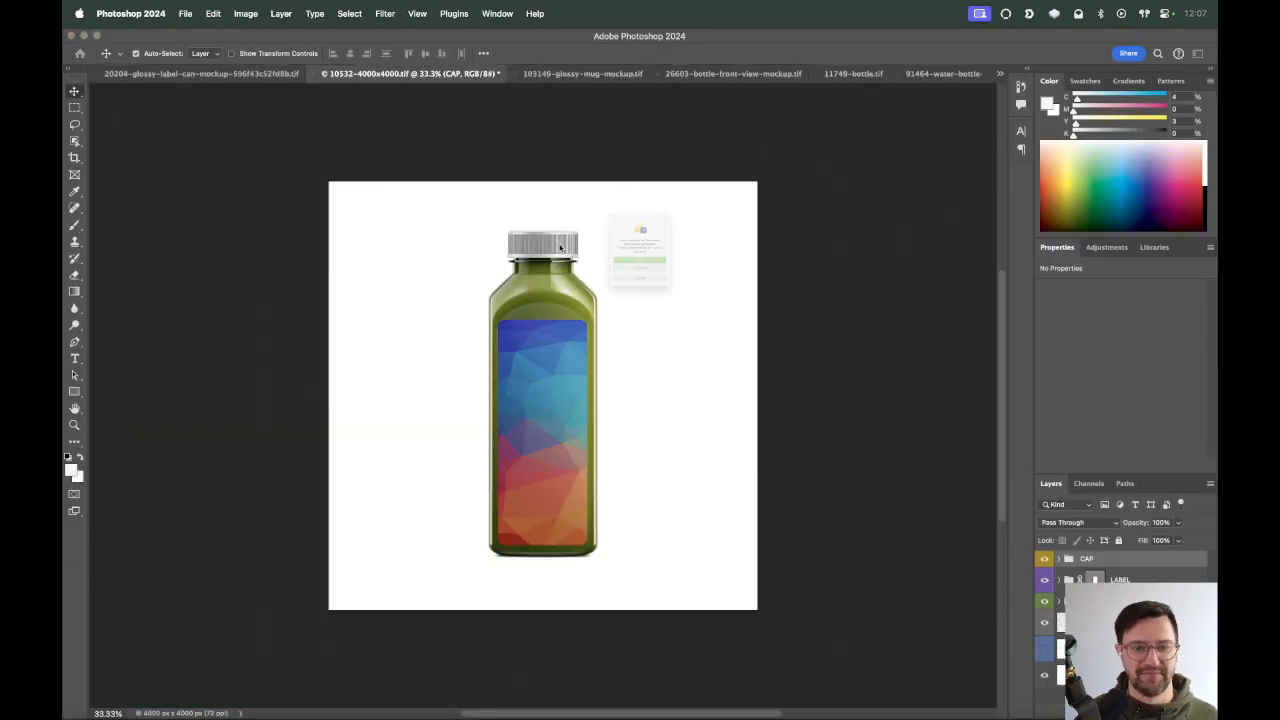
pyautogui.click(654, 298)
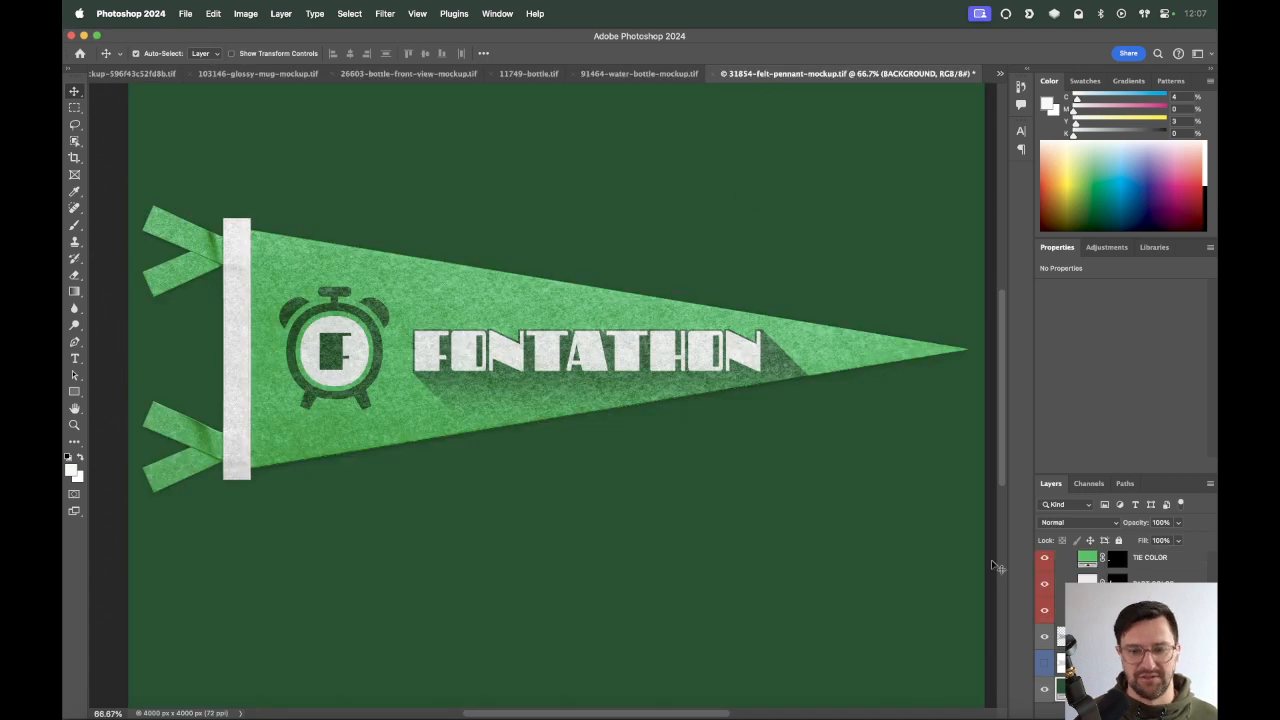
pyautogui.click(497, 13)
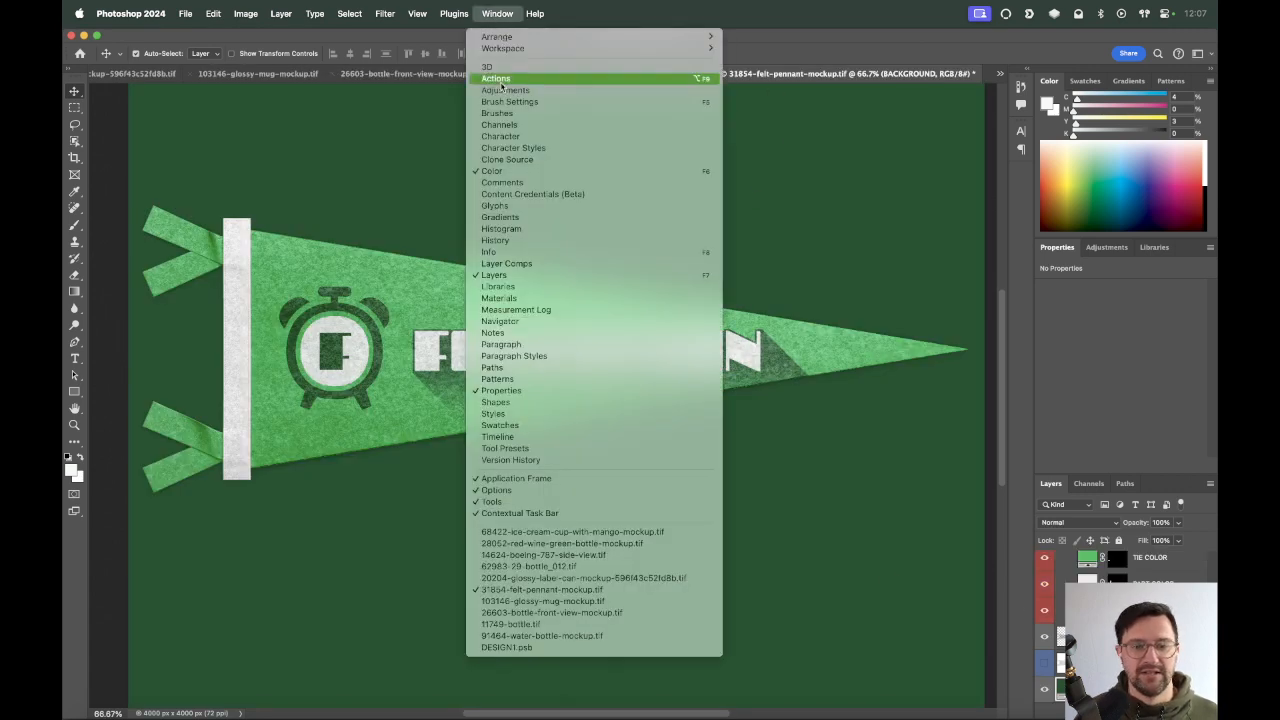
pyautogui.click(563, 656)
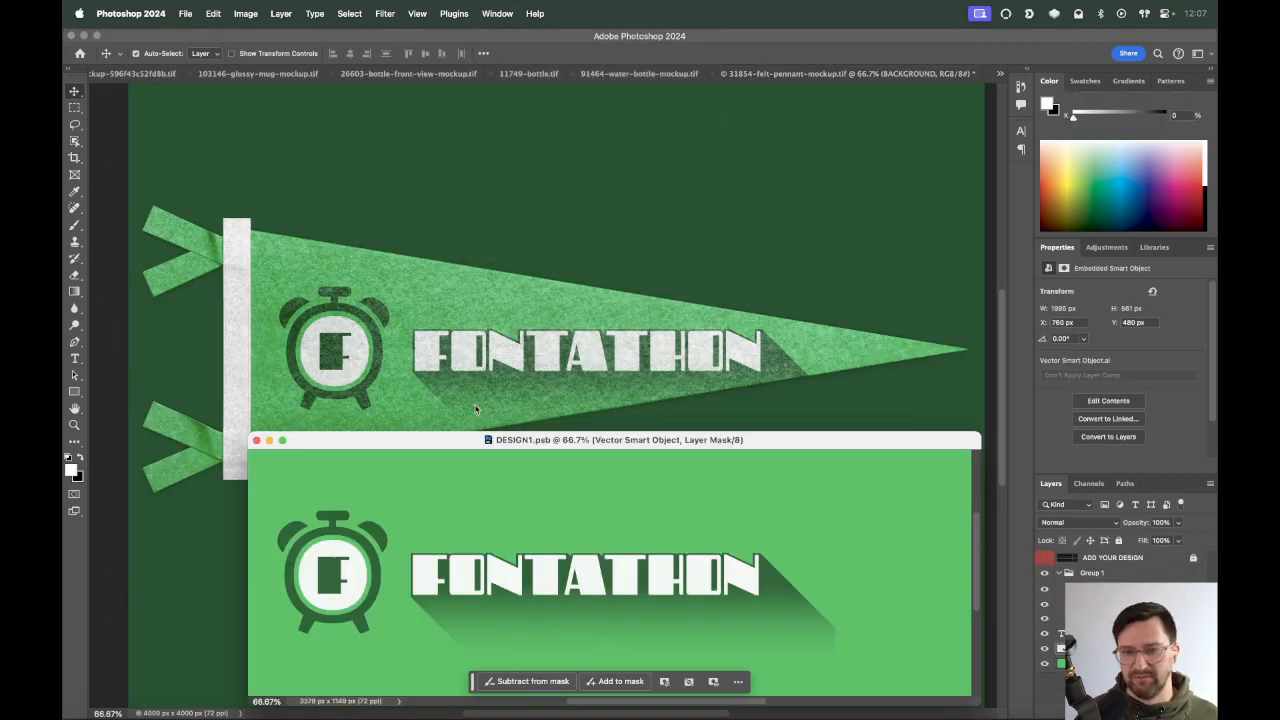
# Enlarge the DESIGN1.psb window to fit the whole design and sample a mid green from the fading shadow.
pyautogui.moveTo(596, 441); pyautogui.dragTo(689, 335)
pyautogui.moveTo(1075, 333); pyautogui.dragTo(1115, 297)
pyautogui.press('i')
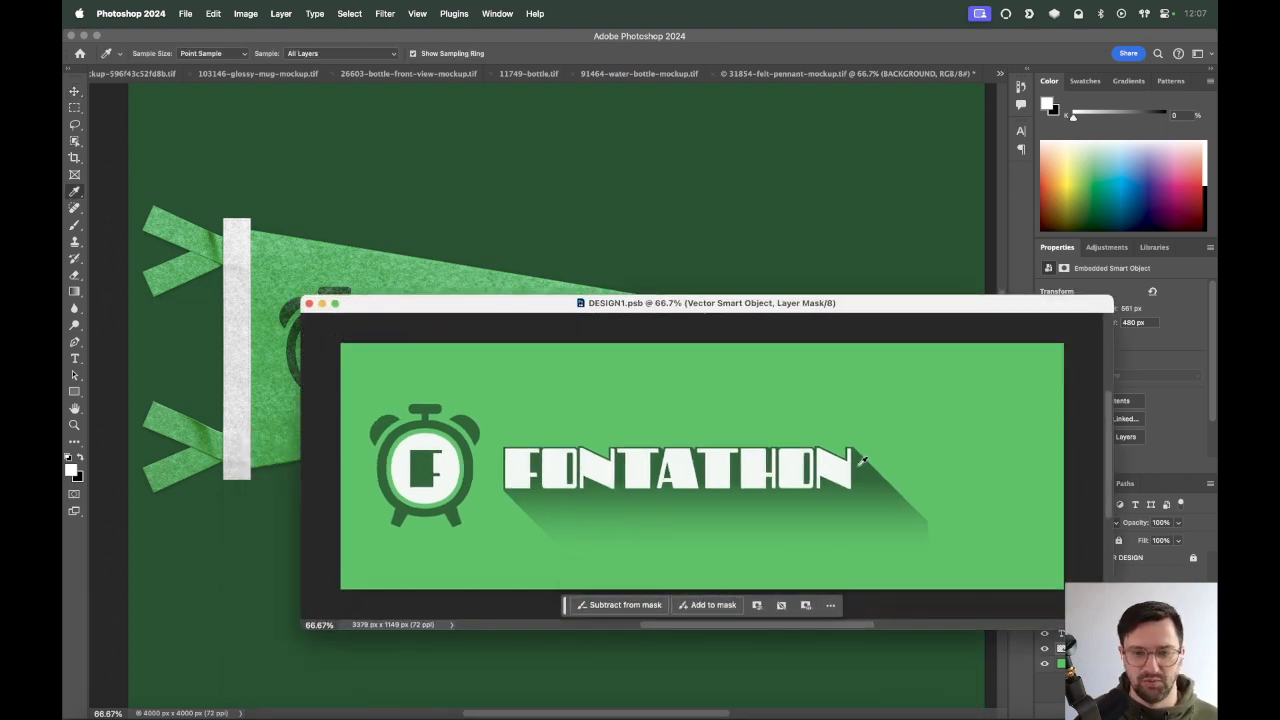
pyautogui.moveTo(750, 502); pyautogui.dragTo(733, 507)
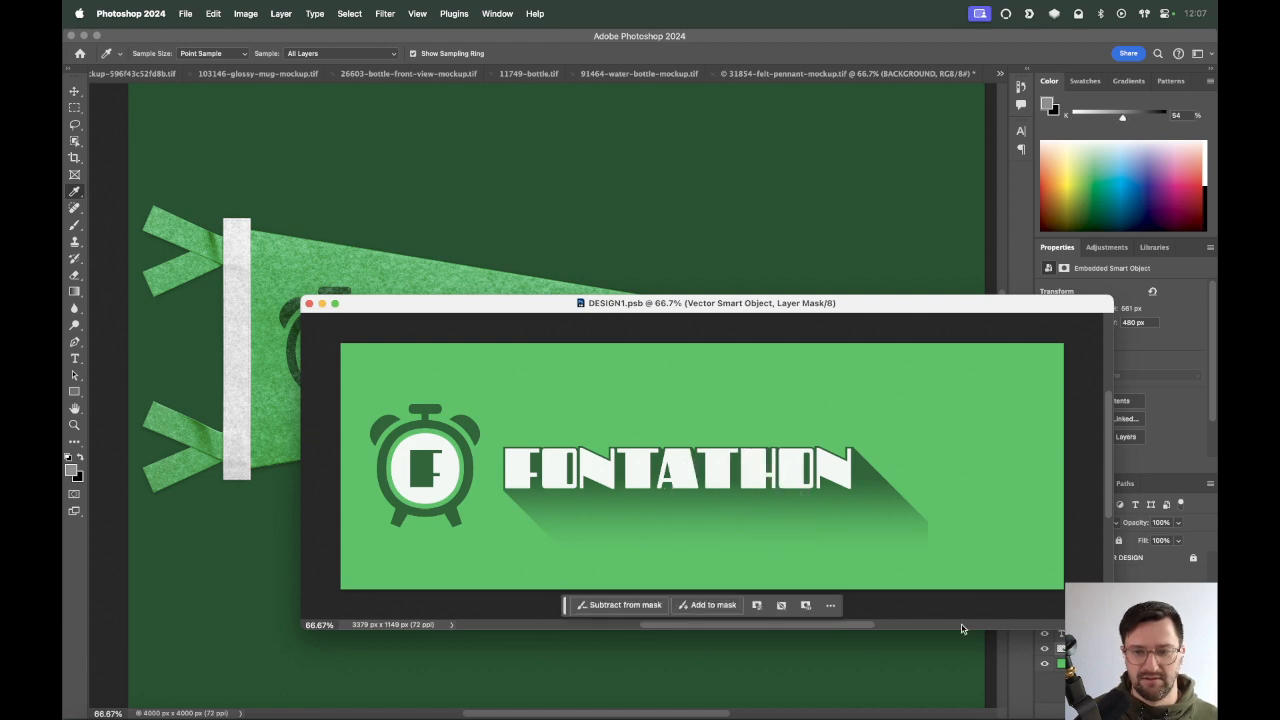
pyautogui.click(1060, 648)
pyautogui.moveTo(589, 495); pyautogui.dragTo(584, 488)
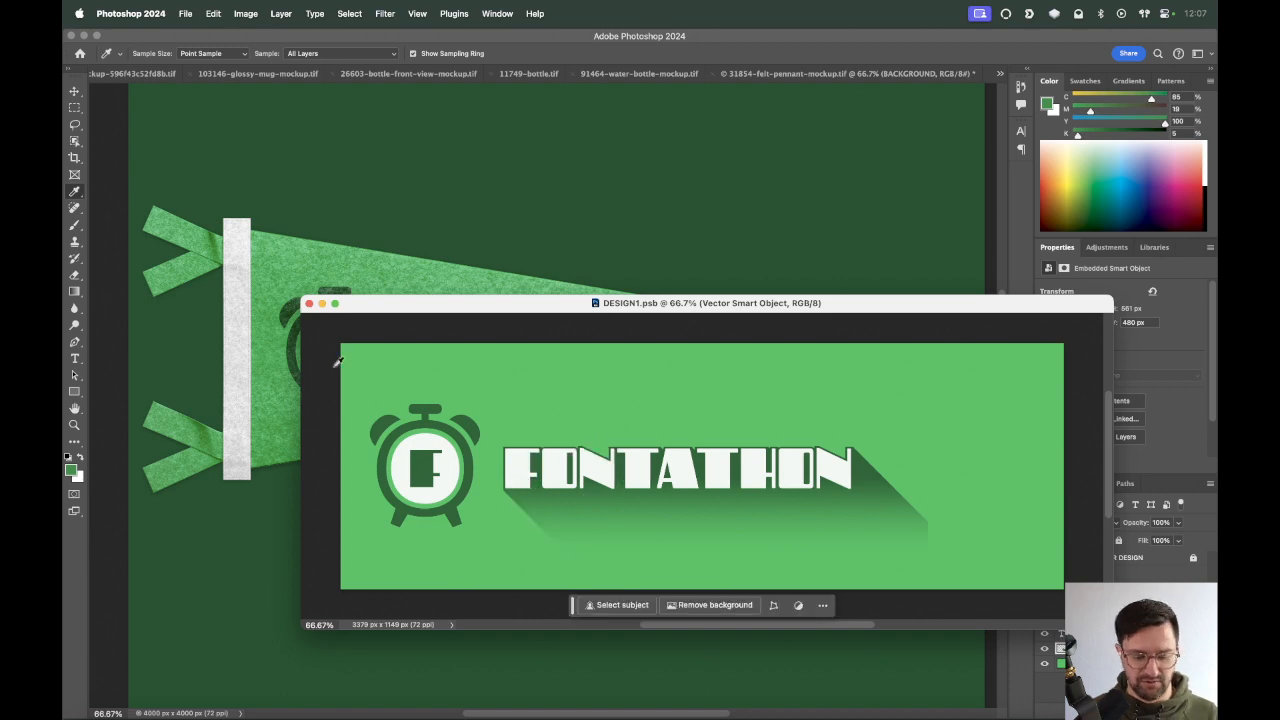
# Draw a closed Pen path around the clock end of the banner, with a V-shaped notch pointing into the clock.
pyautogui.press('p')
pyautogui.click(534, 338)
pyautogui.moveTo(410, 478); pyautogui.dragTo(523, 577)
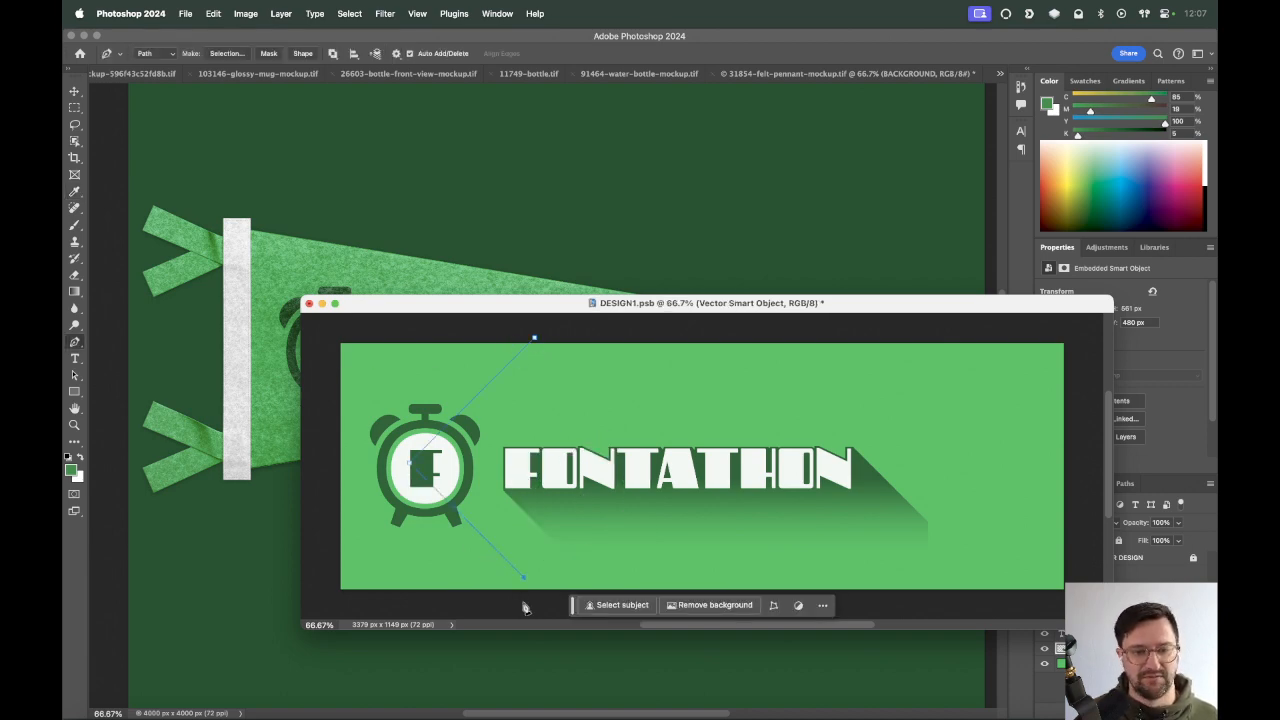
pyautogui.click(328, 577)
pyautogui.click(328, 333)
pyautogui.click(534, 338)
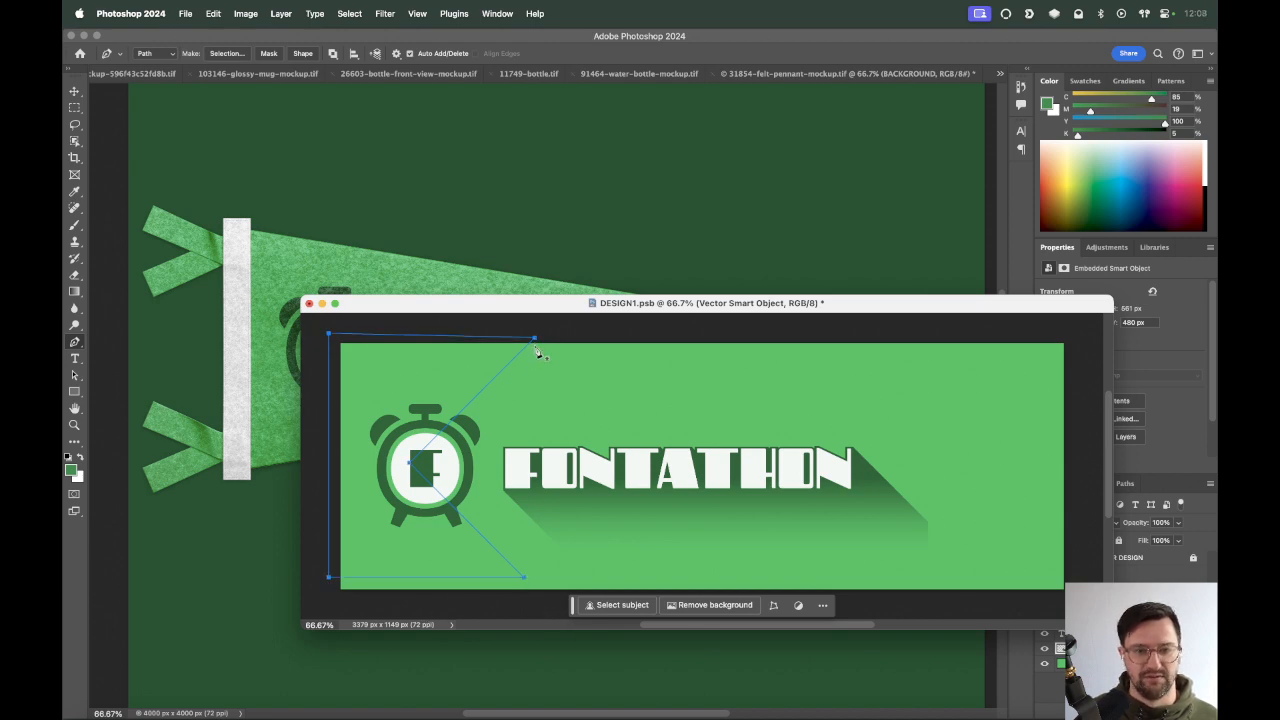
# Fill the notched path with a Solid Color layer in the sampled mid green.
pyautogui.click(1181, 504)
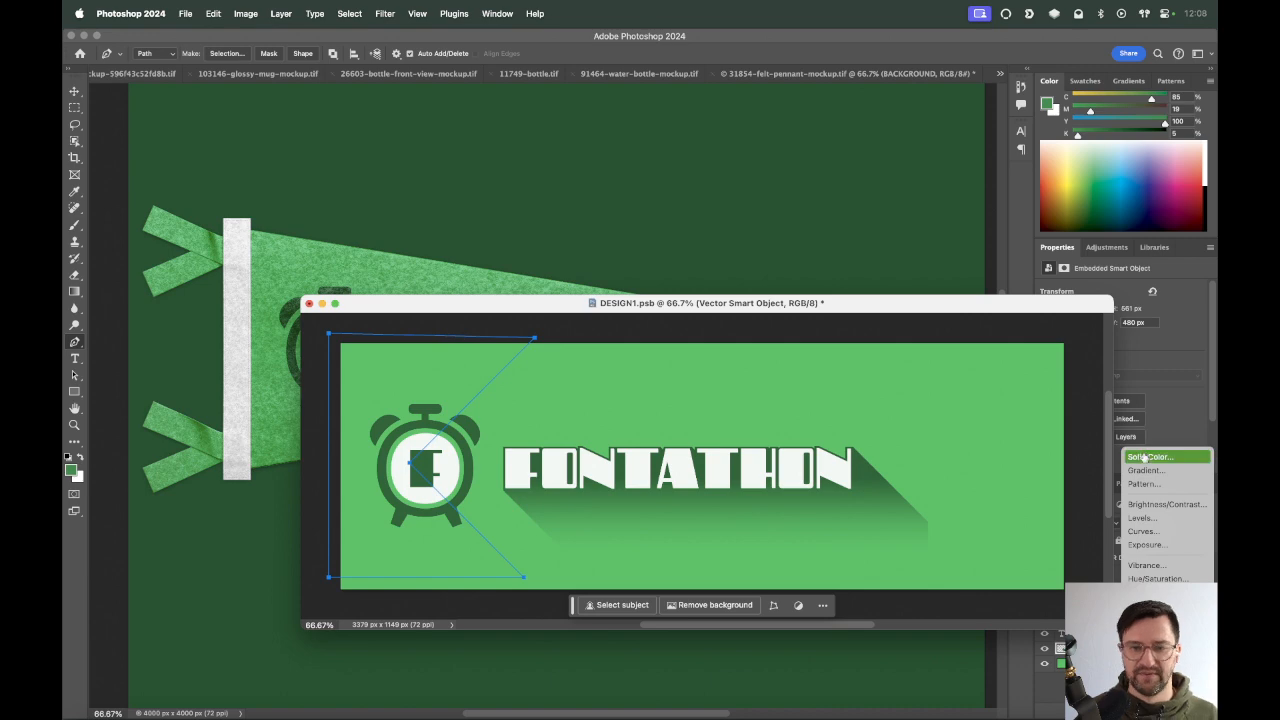
pyautogui.click(1140, 458)
pyautogui.press('Return')
pyautogui.press('v')
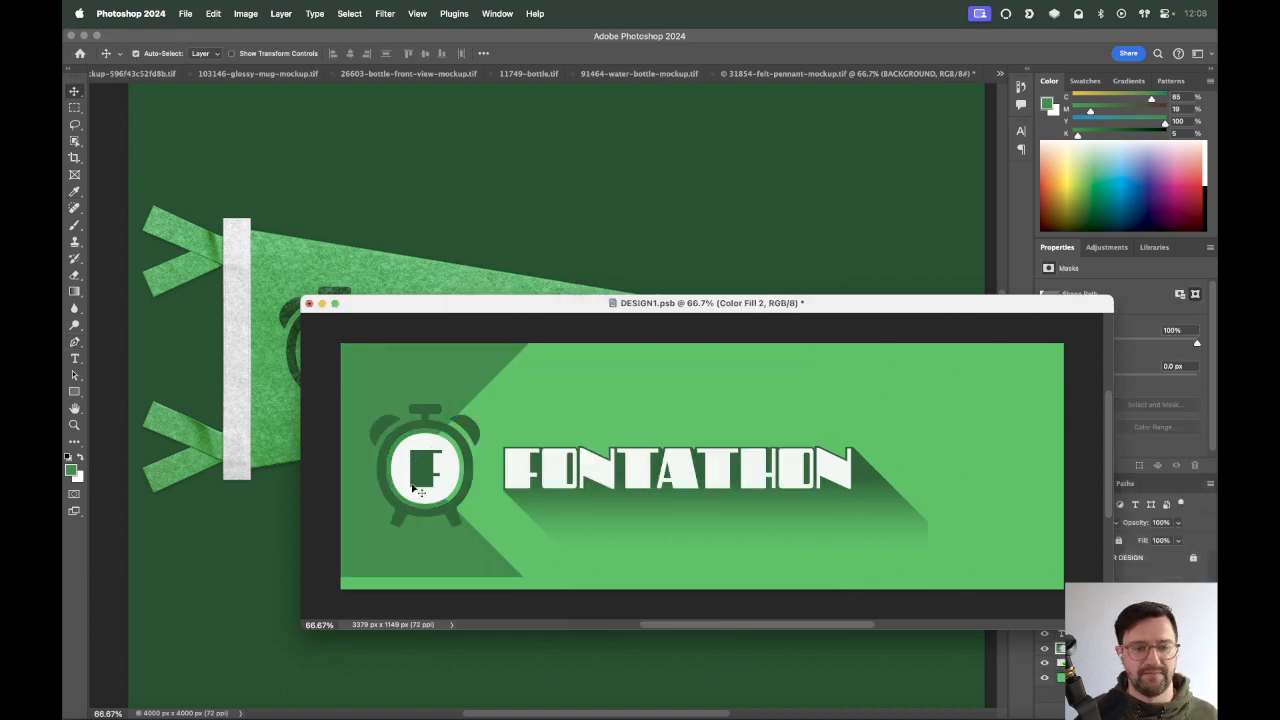
# Scale up the Color Fill 2 notched shape behind the clock so it covers the banner's full height.
pyautogui.click(1130, 618)
pyautogui.click(1135, 633)
pyautogui.doubleClick(1155, 648)
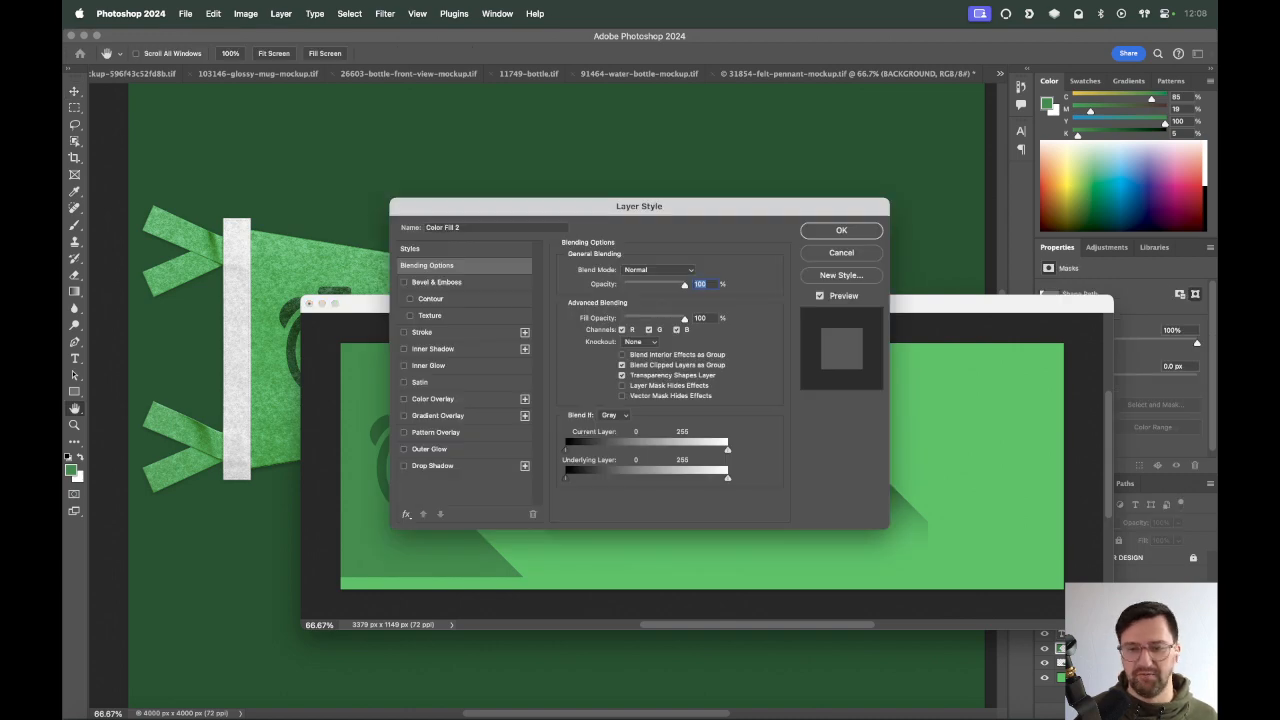
pyautogui.press('Return')
pyautogui.moveTo(524, 456); pyautogui.dragTo(548, 456)
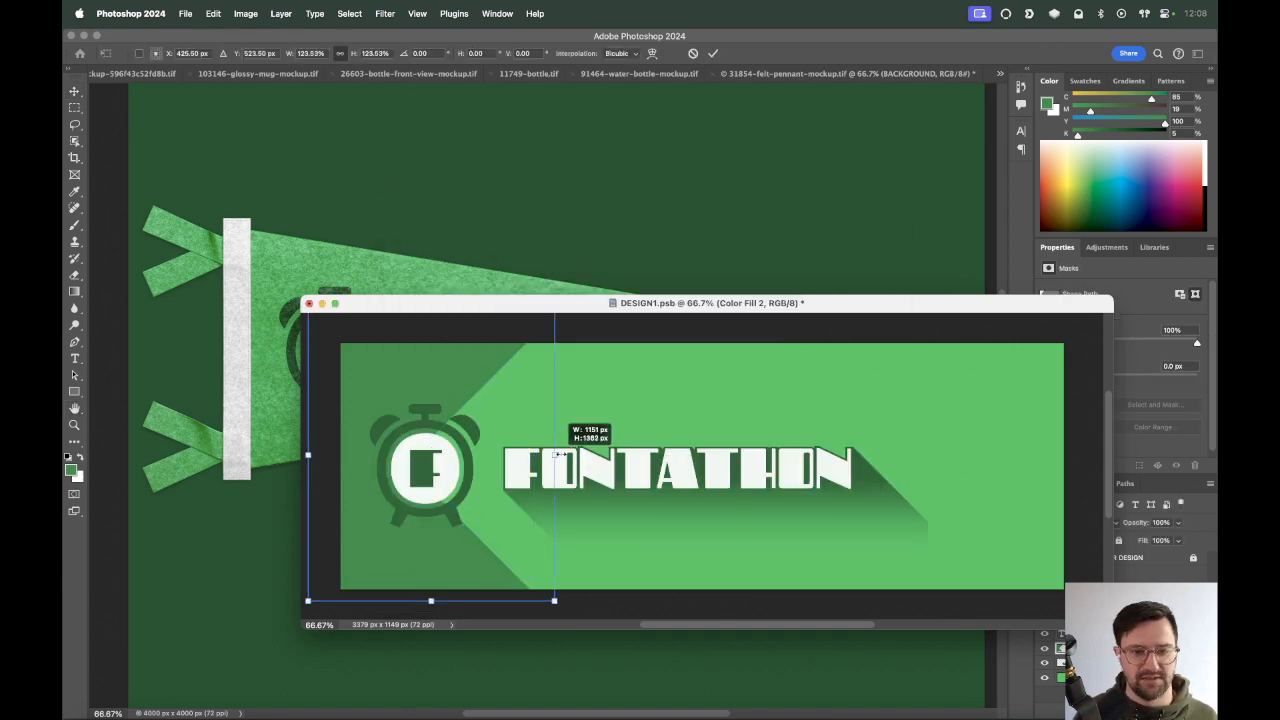
pyautogui.press('Return')
pyautogui.click(488, 484)
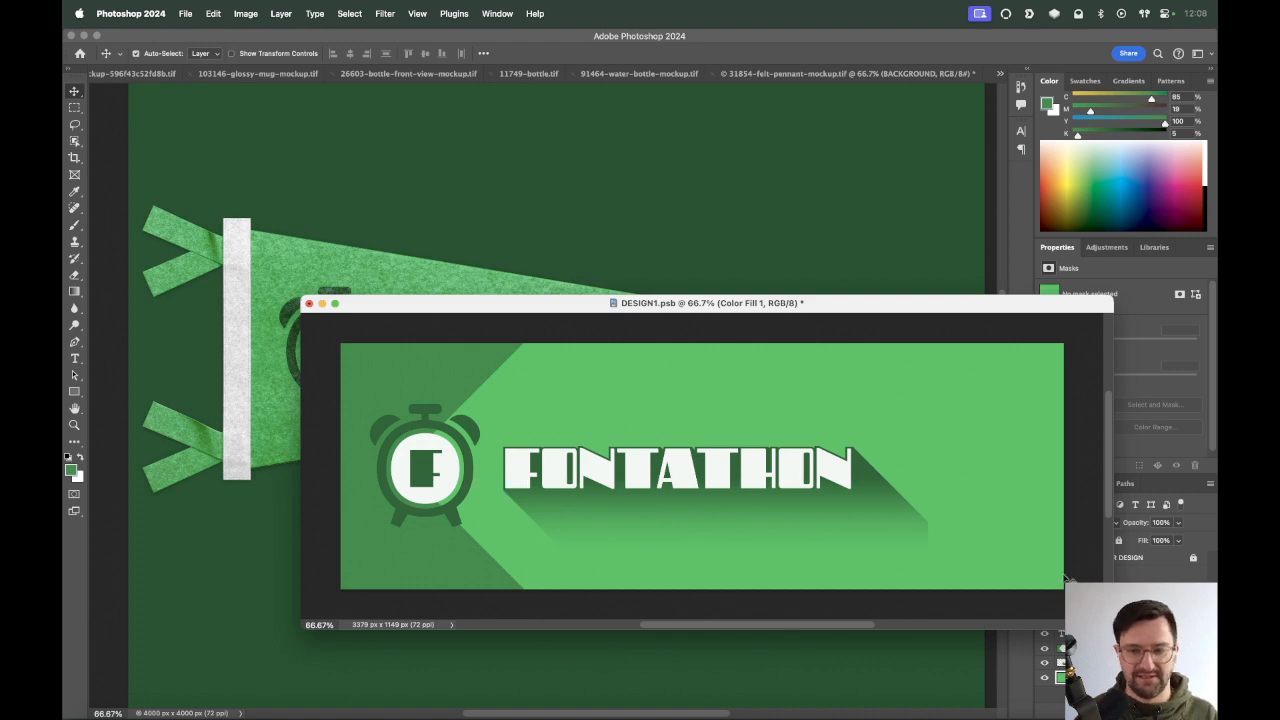
# Nudge the notched shape slightly upward so its notch lines up with the clock.
pyautogui.click(1037, 660)
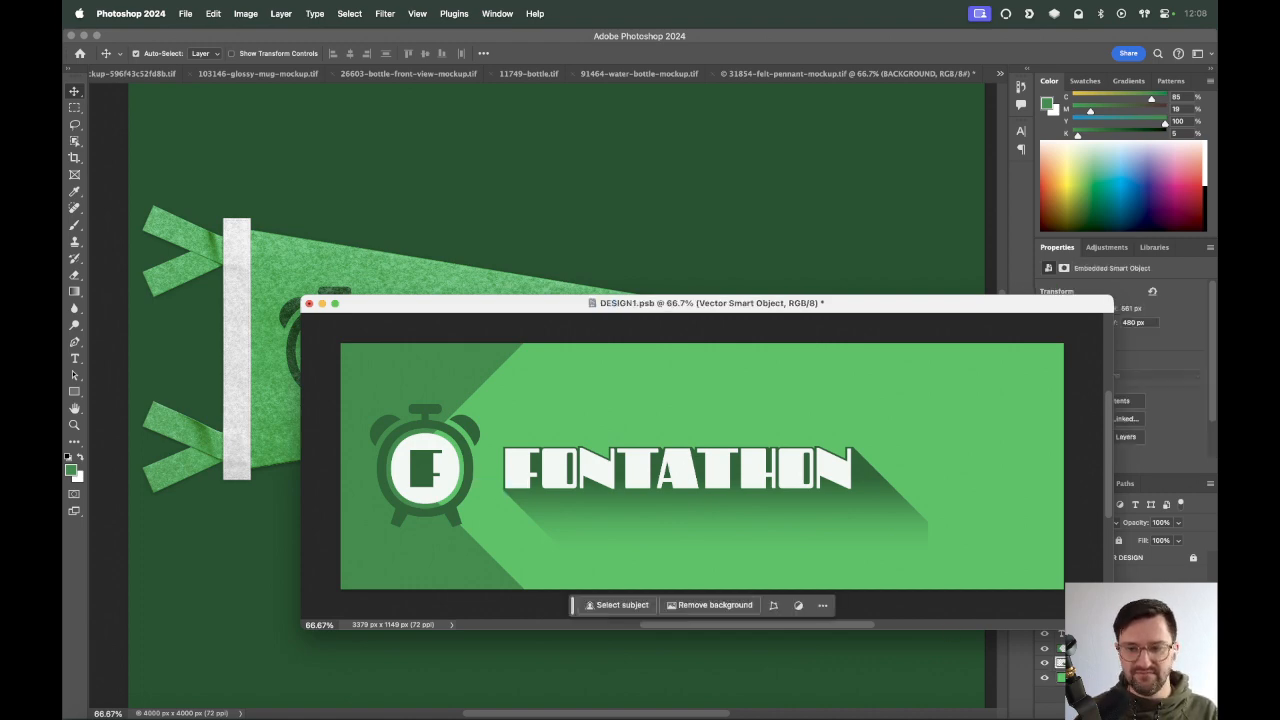
pyautogui.click(706, 492)
pyautogui.hotkey('shift', 'Down')
pyautogui.hotkey('shift', 'Down')
pyautogui.hotkey('shift', 'Up')
pyautogui.hotkey('shift', 'Up')
pyautogui.hotkey('shift', 'Up')
pyautogui.hotkey('shift', 'Up')
pyautogui.hotkey('shift', 'Up')
pyautogui.hotkey('shift', 'Down')
pyautogui.hotkey('shift', 'Up')
pyautogui.click(603, 544)
# Sample the off-white from the FONTATHON lettering and refill the Color Fill 2 notched shape with it.
pyautogui.press('i')
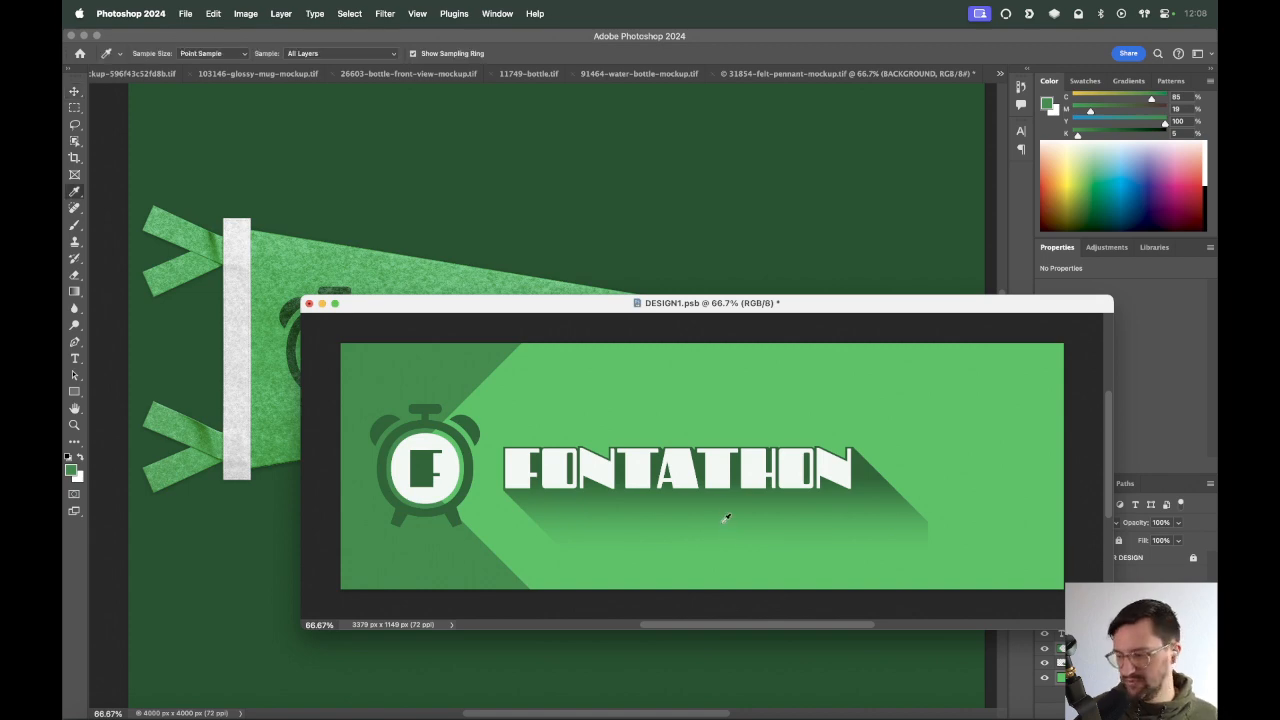
pyautogui.click(526, 462)
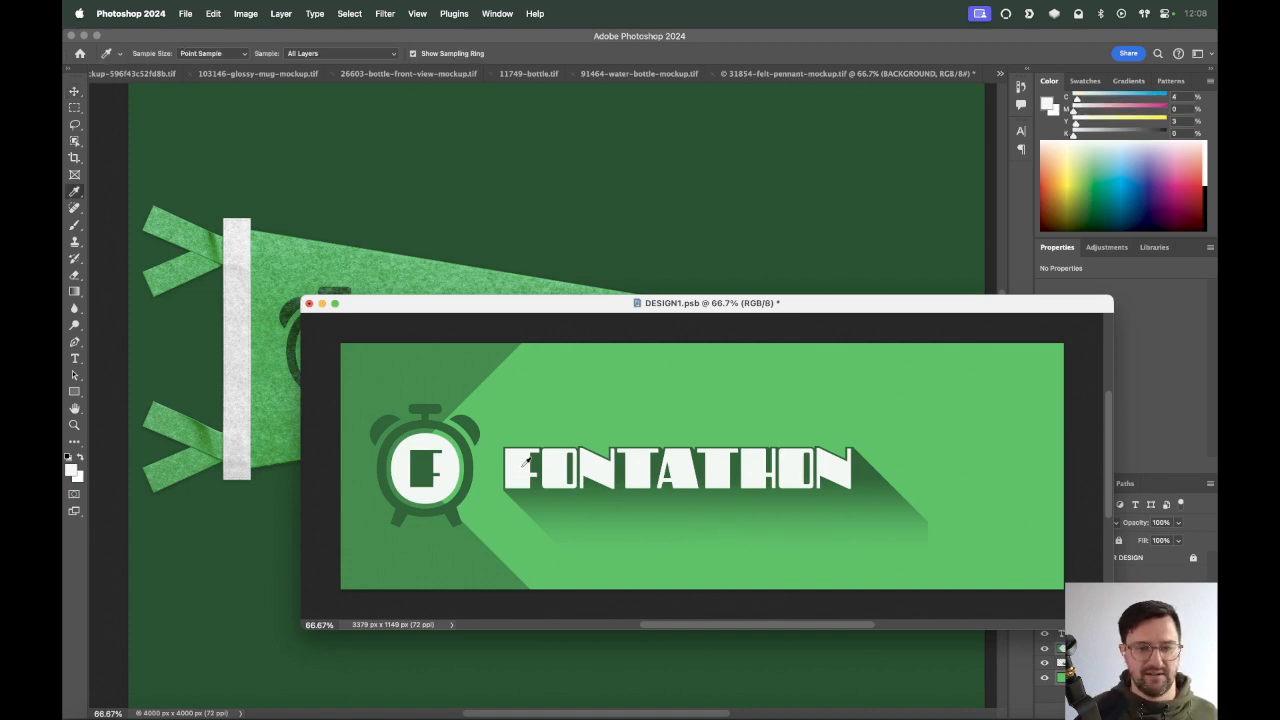
pyautogui.press('v')
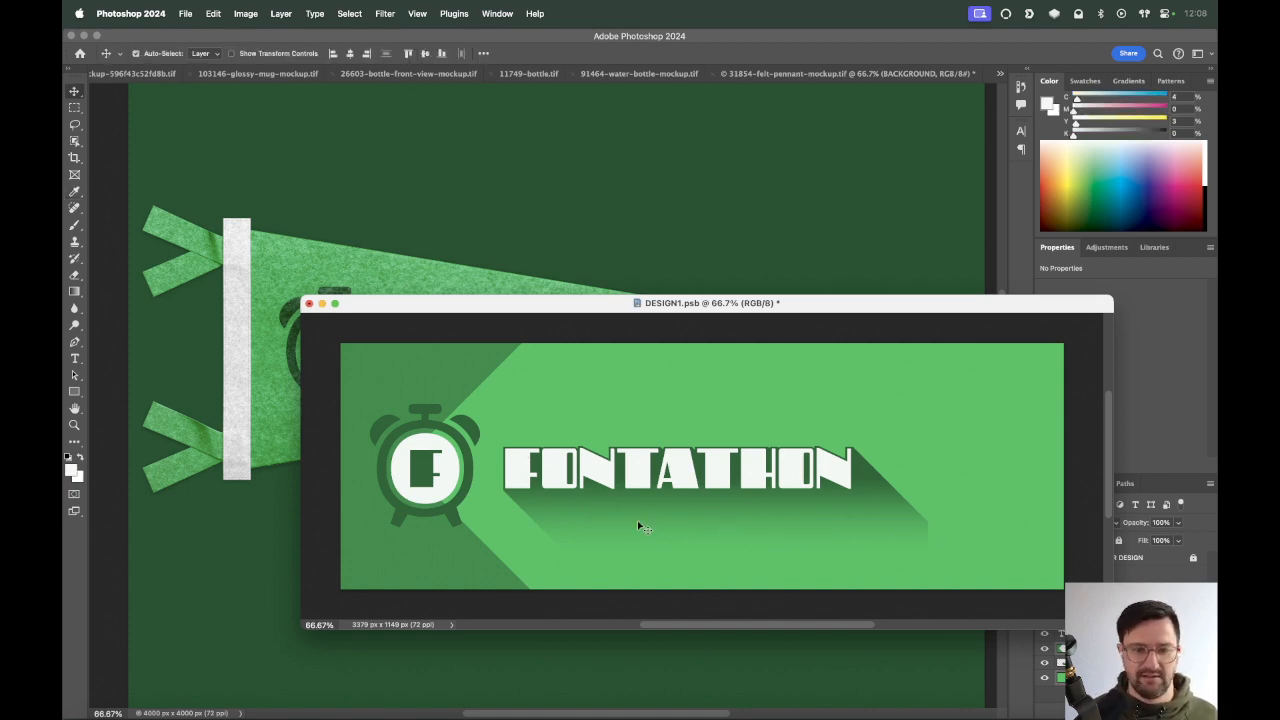
pyautogui.click(1100, 649)
pyautogui.hotkey('alt', 'BackSpace')
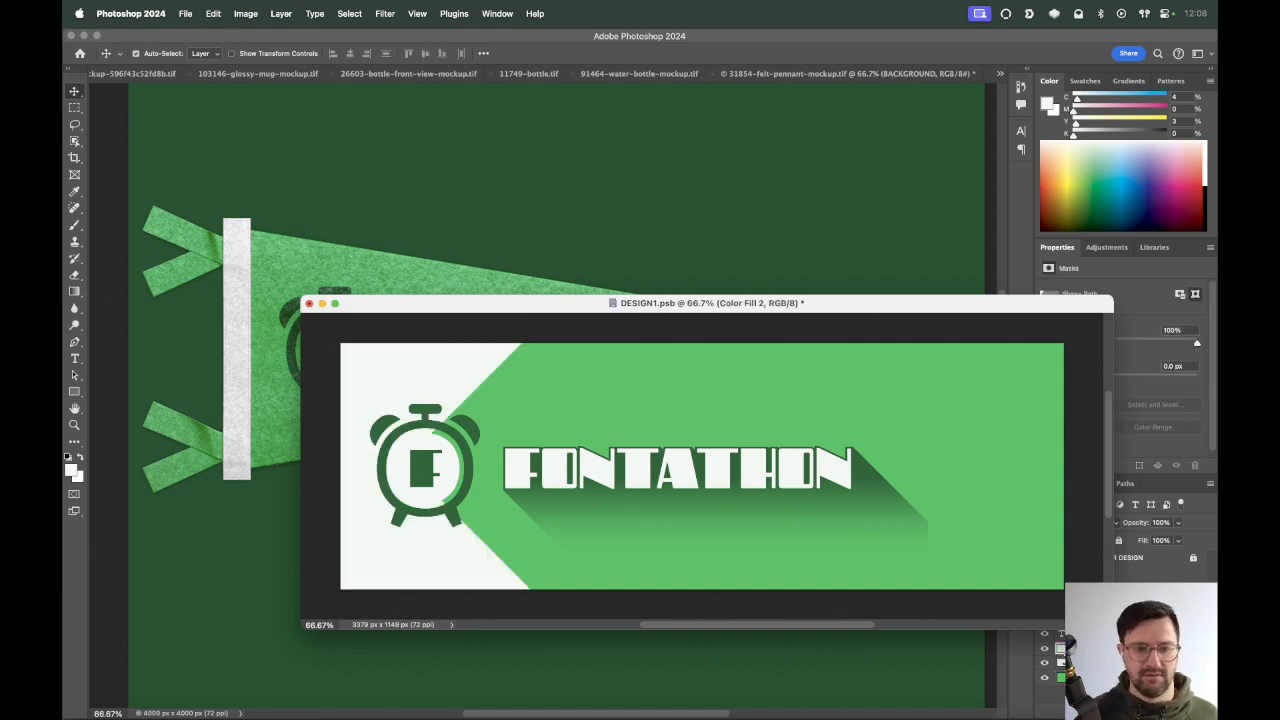
# Lower the Color Fill 2 layer's opacity to 40% and save DESIGN1.psb.
pyautogui.press('2')
pyautogui.press('4')
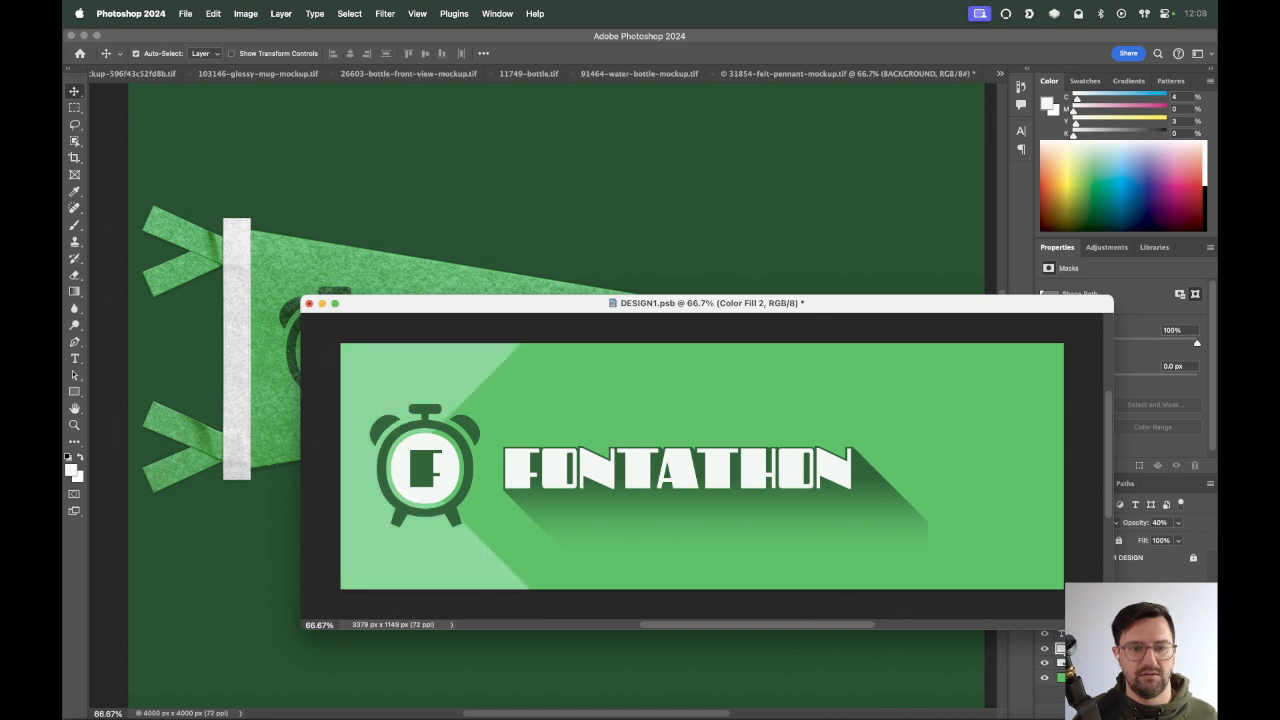
pyautogui.press('cmd+s')
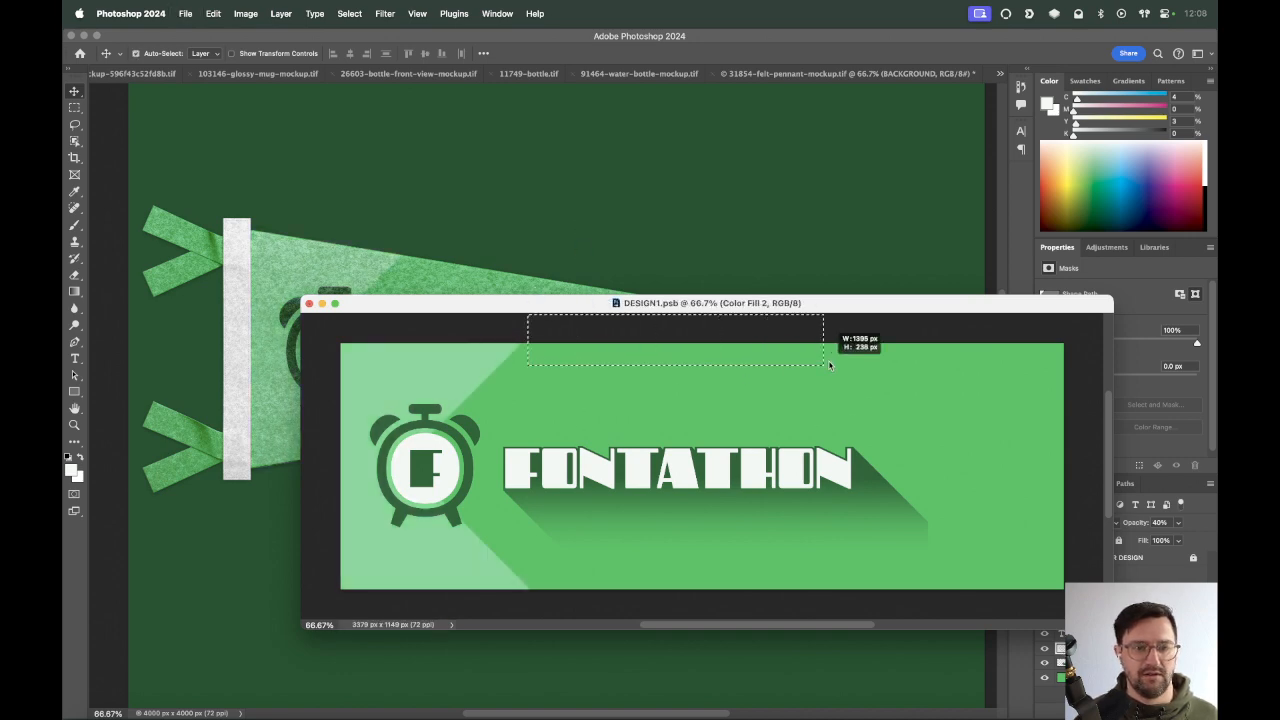
# Reposition the DESIGN1.psb window lower so the pennant in the mockup shows above it.
pyautogui.moveTo(703, 323); pyautogui.dragTo(760, 350)
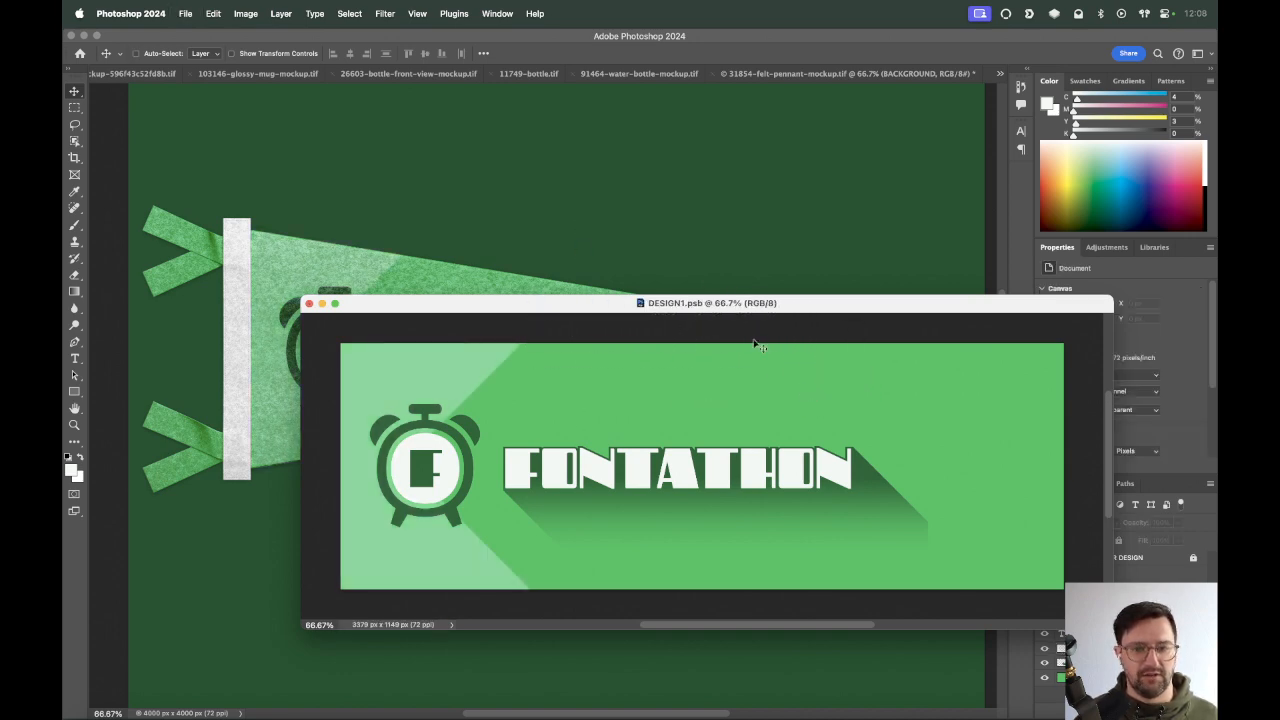
pyautogui.moveTo(726, 307); pyautogui.dragTo(871, 320)
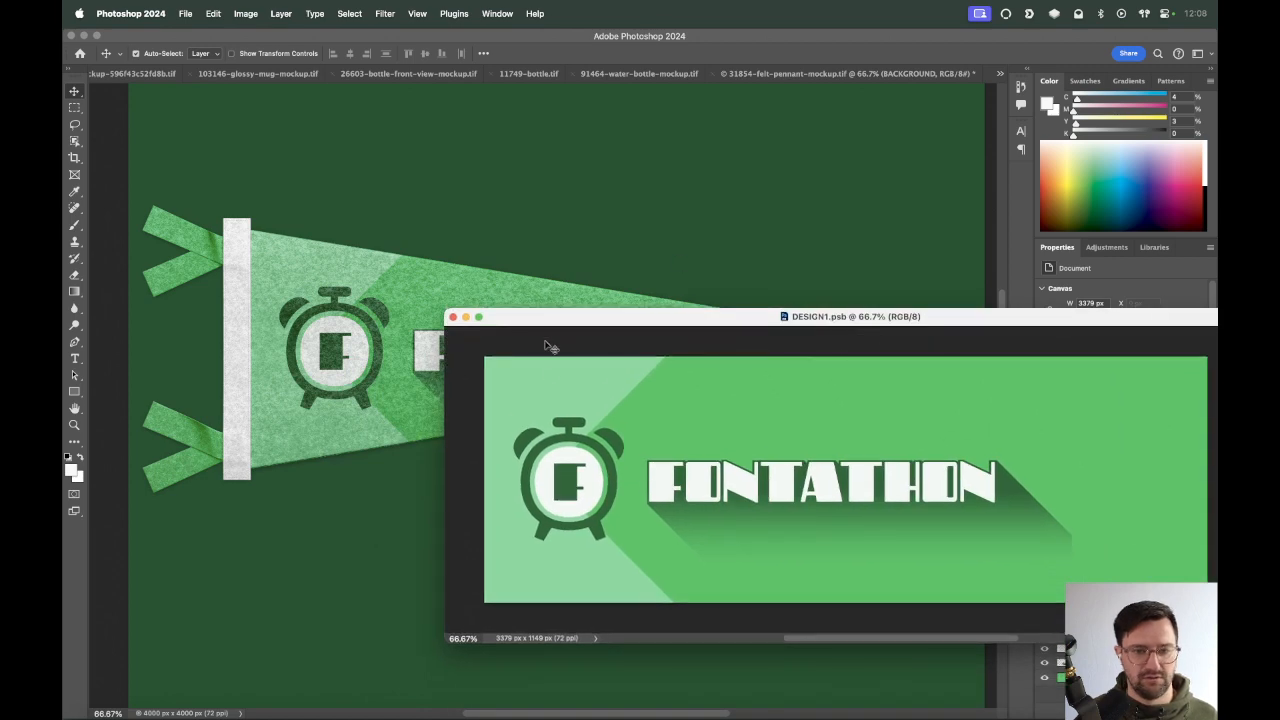
pyautogui.moveTo(664, 320); pyautogui.dragTo(651, 408)
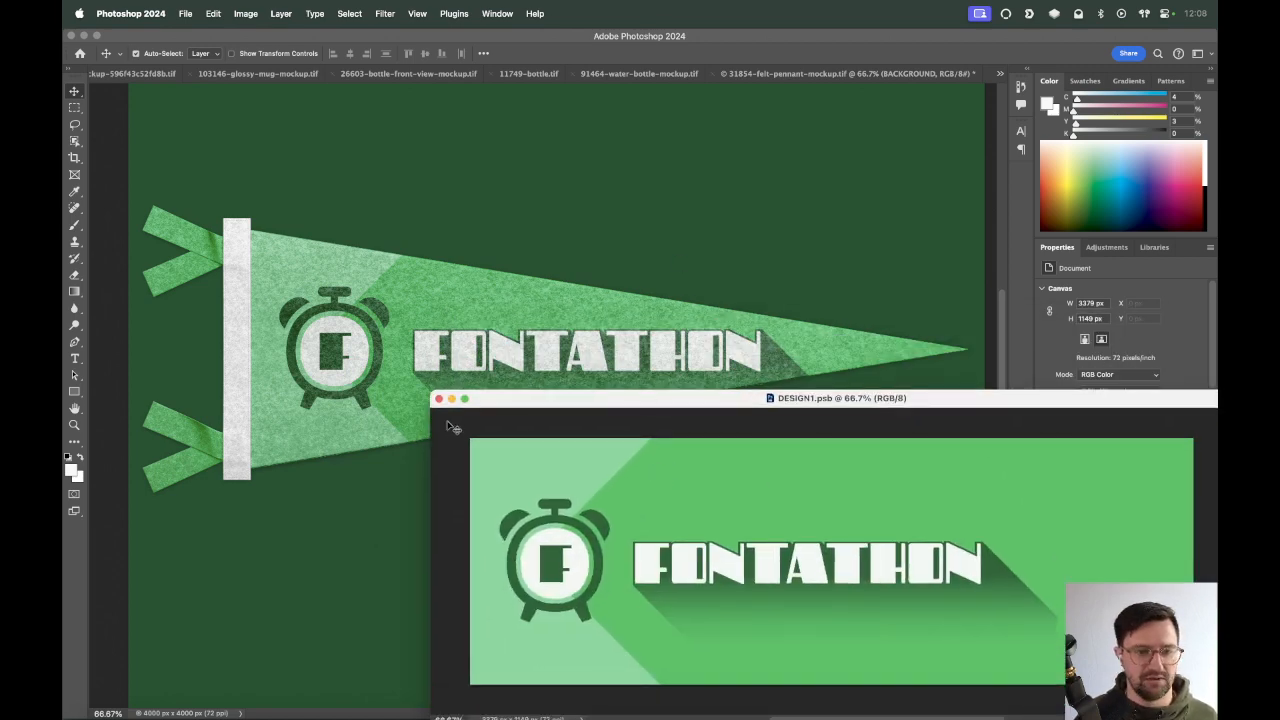
pyautogui.moveTo(948, 400); pyautogui.dragTo(791, 388)
pyautogui.moveTo(881, 388)
pyautogui.mouseDown()
pyautogui.moveTo(837, 394)
pyautogui.moveTo(851, 487)
pyautogui.moveTo(875, 390)
pyautogui.mouseUp()
# Move the notched shape toward the banner's clock end until only two small corner wedges remain, and save the design.
pyautogui.moveTo(855, 599); pyautogui.dragTo(612, 570)
pyautogui.press('super+z')
pyautogui.click(840, 621)
pyautogui.moveTo(867, 573); pyautogui.dragTo(797, 582)
pyautogui.press('super+s')
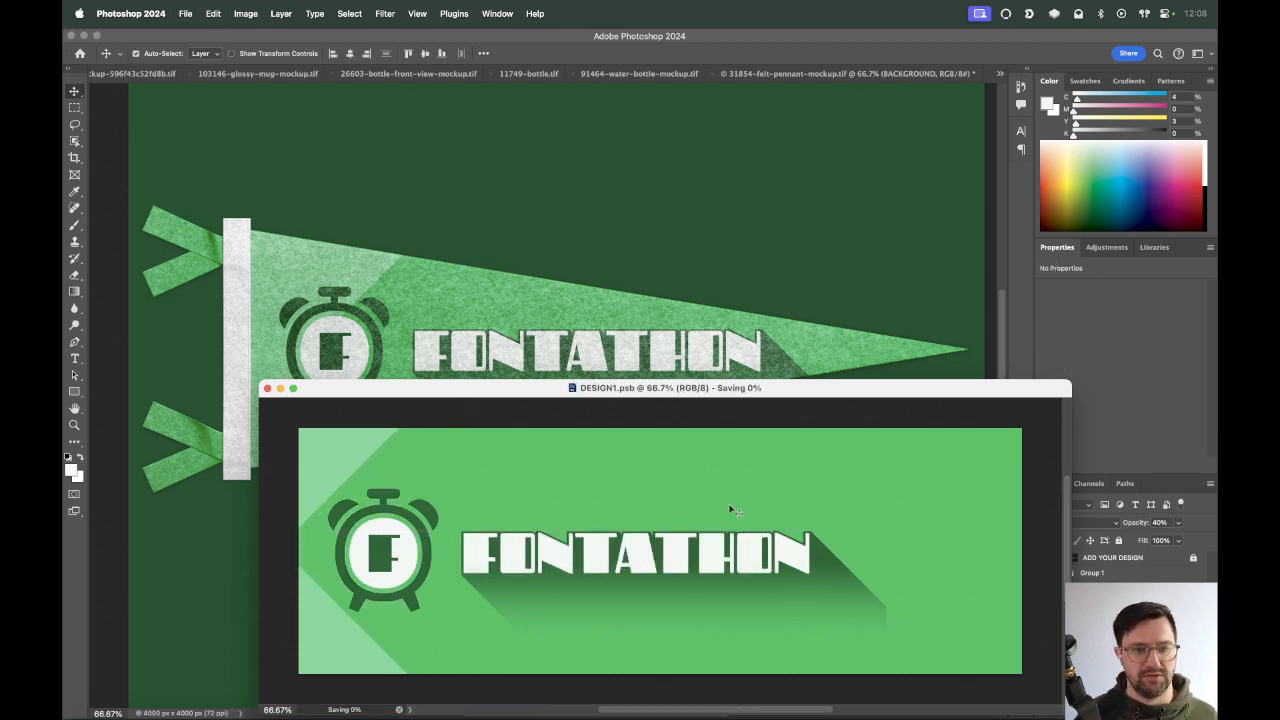
pyautogui.moveTo(644, 387); pyautogui.dragTo(684, 396)
pyautogui.moveTo(565, 640); pyautogui.dragTo(537, 630)
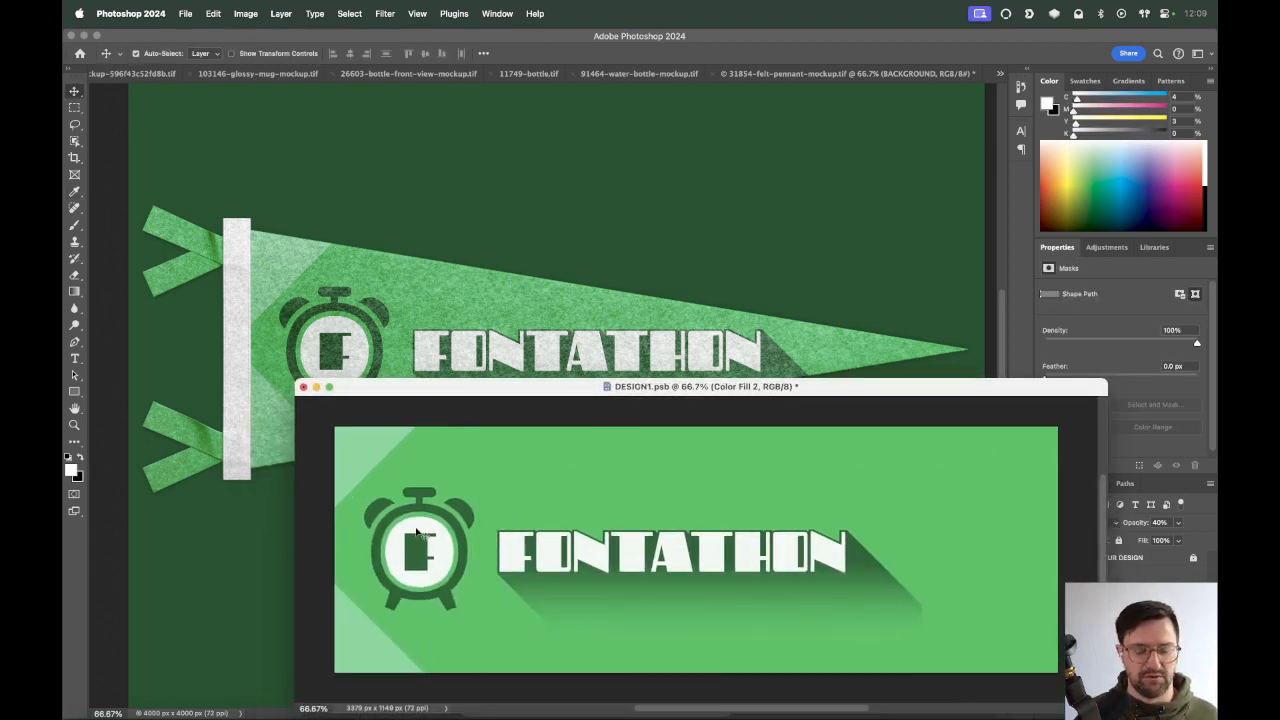
pyautogui.press('super+s')
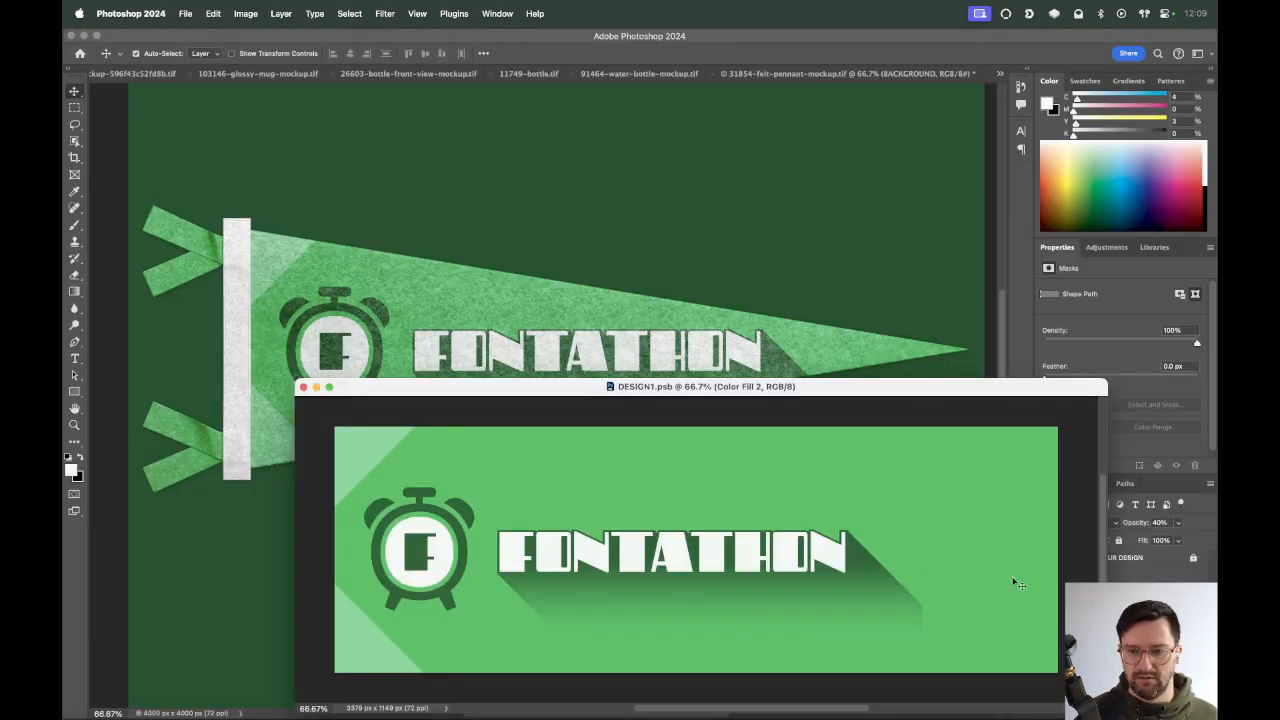
# Save the corner wedges at 100% opacity, bring DESIGN1.psb back in front of the mockup and narrow its window.
pyautogui.press('super+s')
pyautogui.press('super+w')
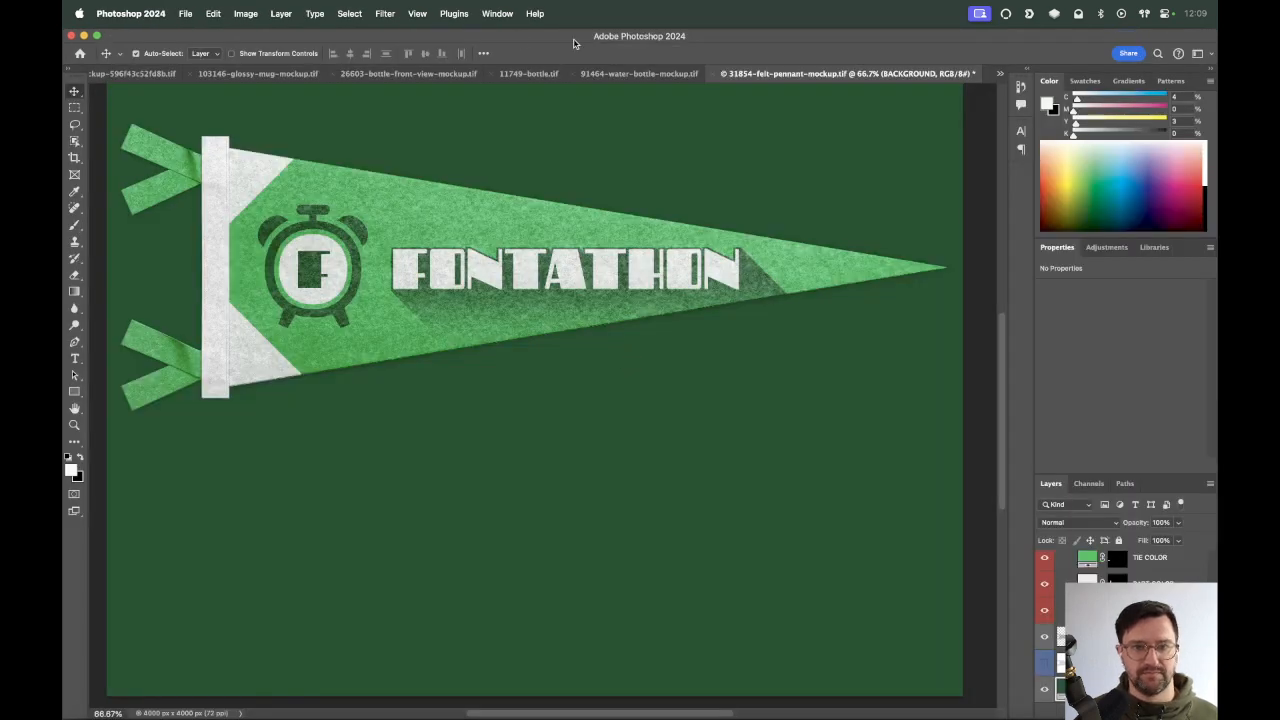
pyautogui.click(497, 14)
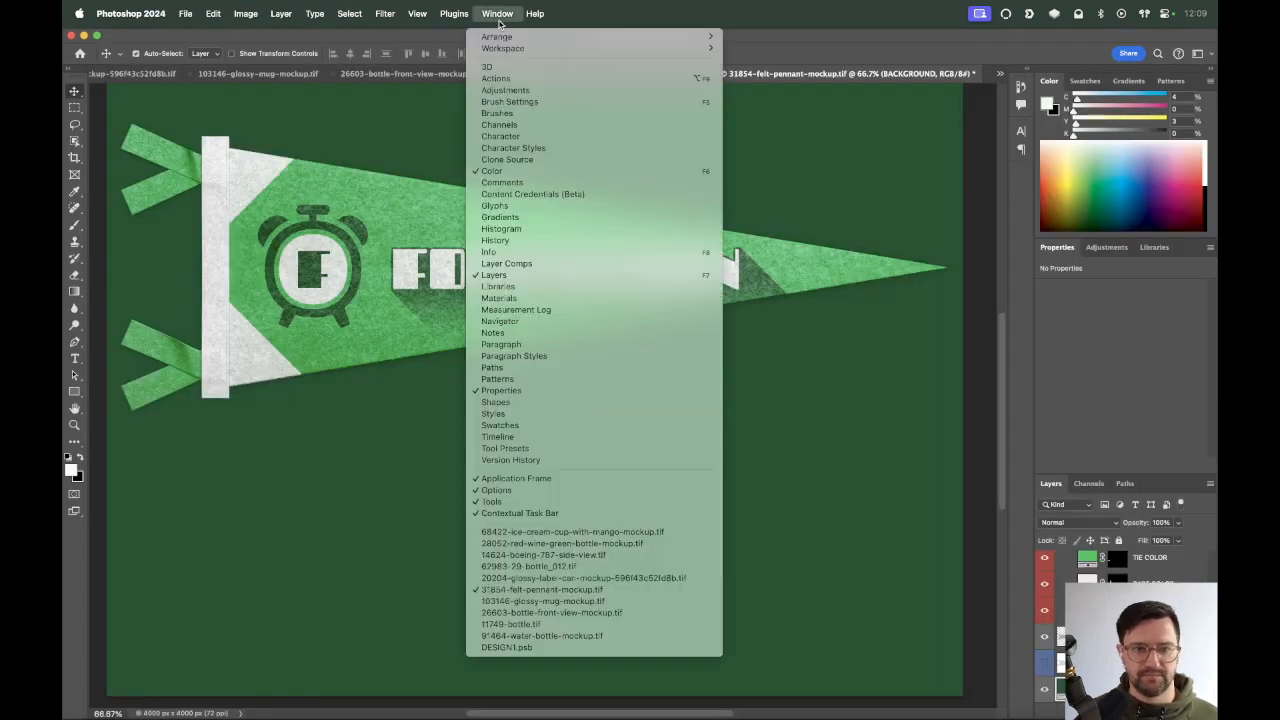
pyautogui.click(540, 648)
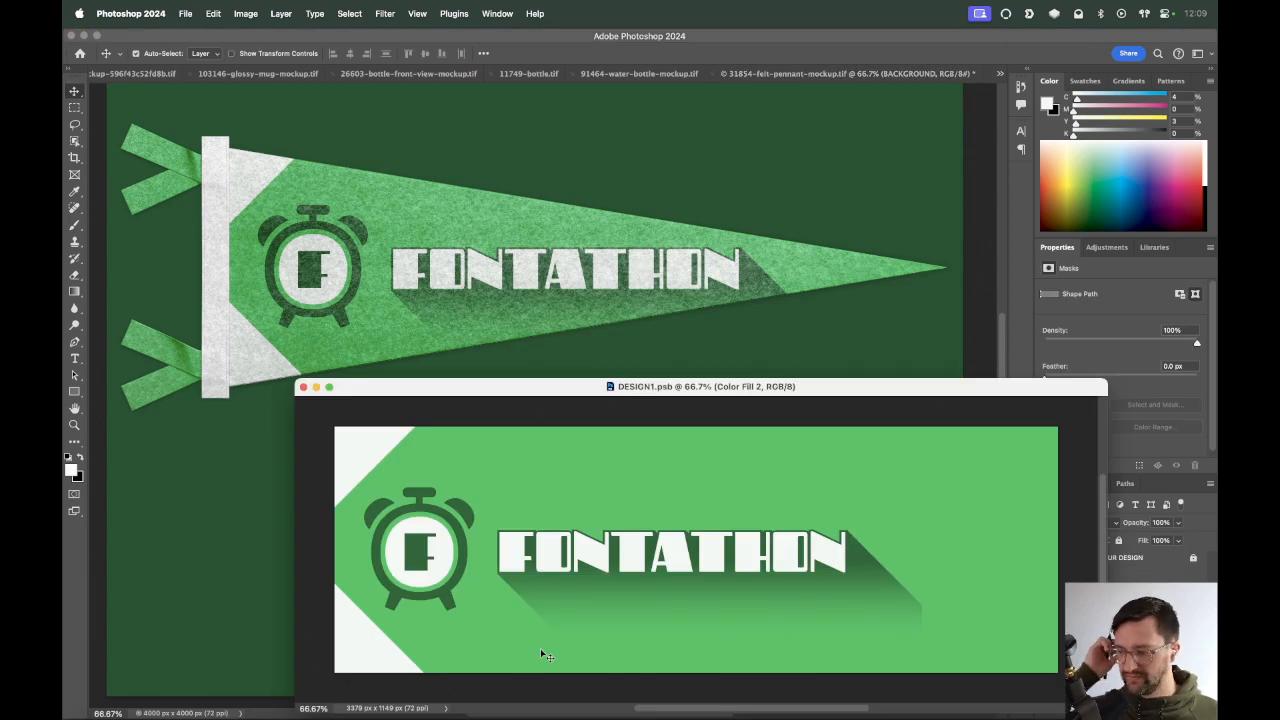
pyautogui.moveTo(700, 386); pyautogui.dragTo(700, 366)
pyautogui.moveTo(1104, 360); pyautogui.dragTo(1073, 367)
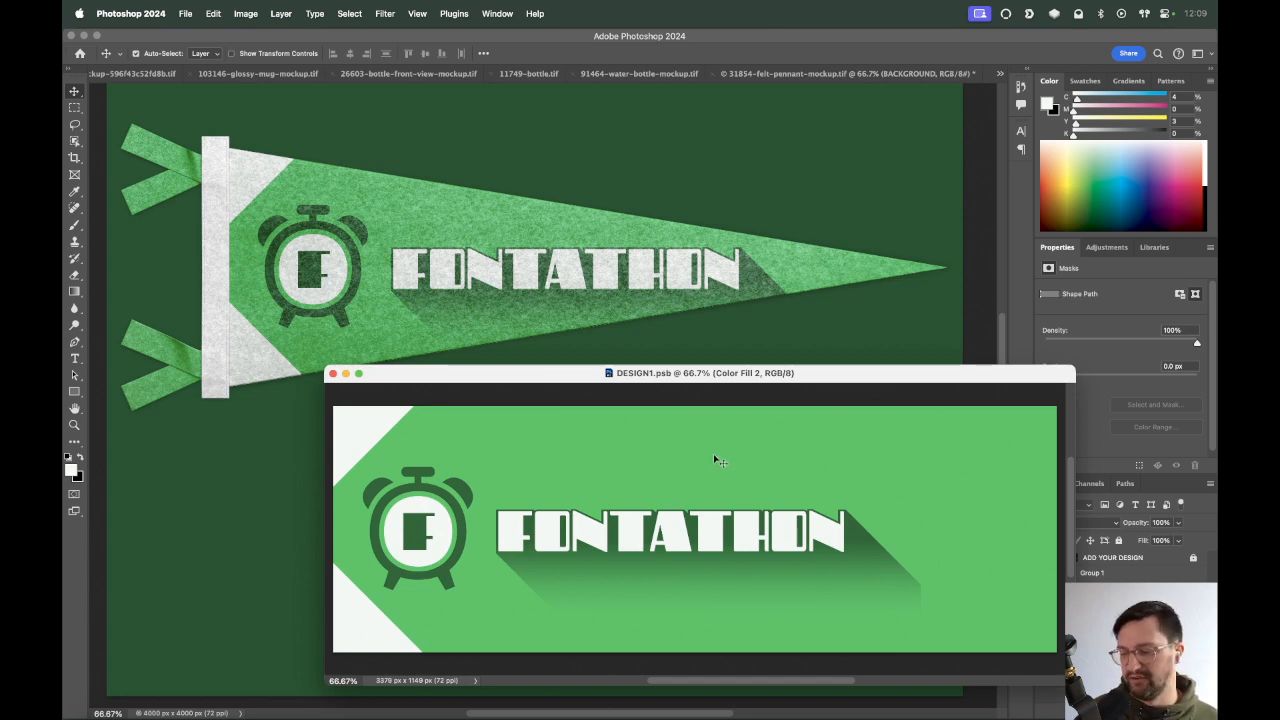
# Nudge the white corner wedges slightly down and outward from the clock, and save the design.
pyautogui.hotkey('shift', 'Down')
pyautogui.hotkey('shift', 'Left')
pyautogui.hotkey('shift', 'Left')
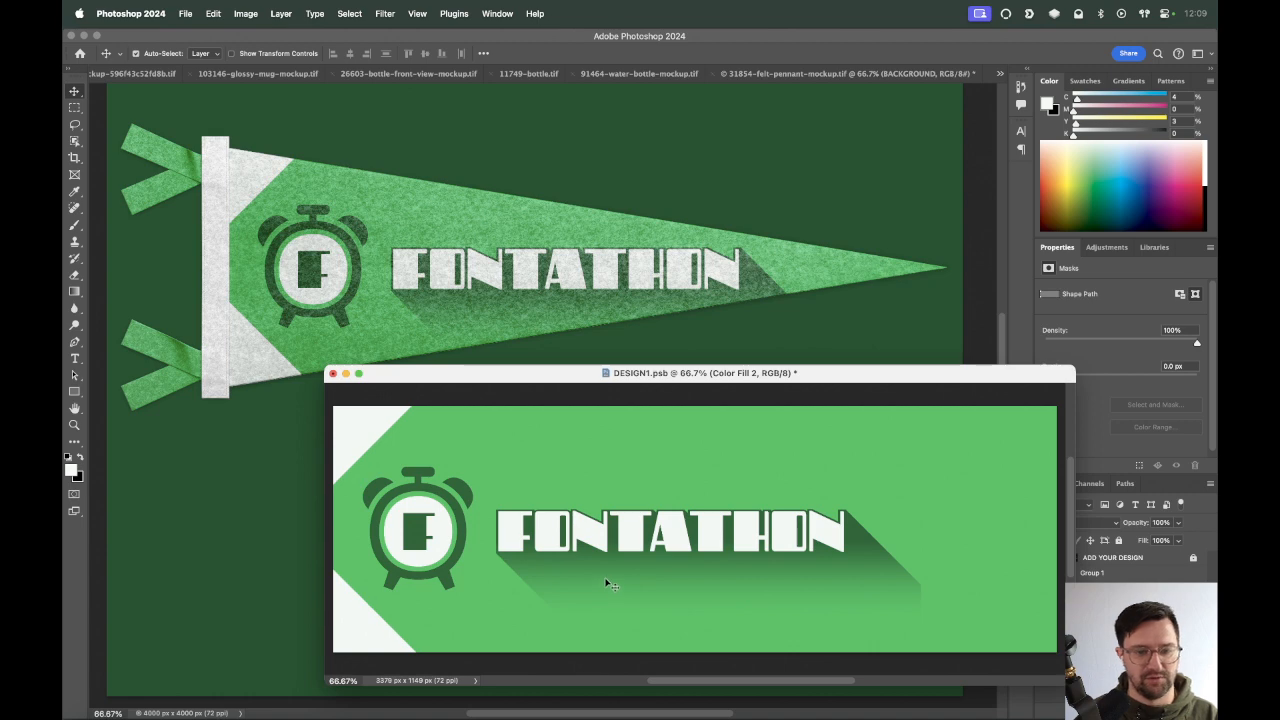
pyautogui.press('super+s')
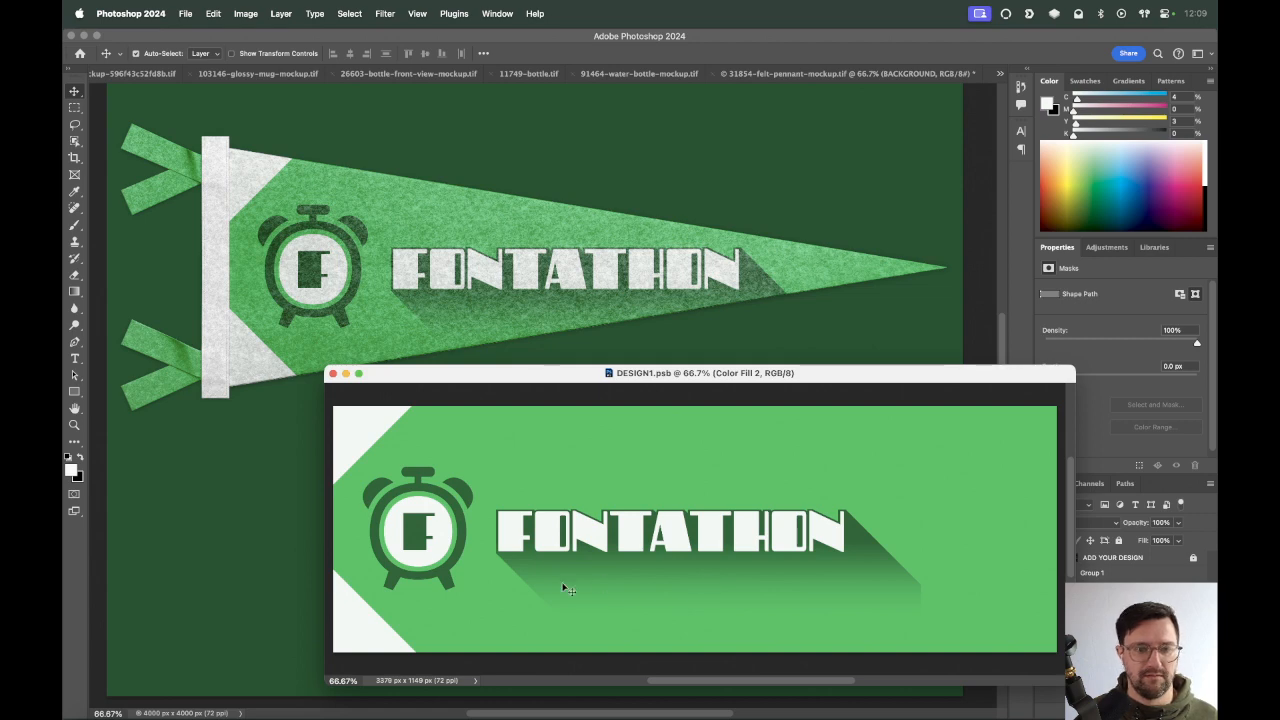
# Turn off Auto-Select, shift the Color Fill 2 wedges a little farther from the clock and save the design.
pyautogui.click(600, 500)
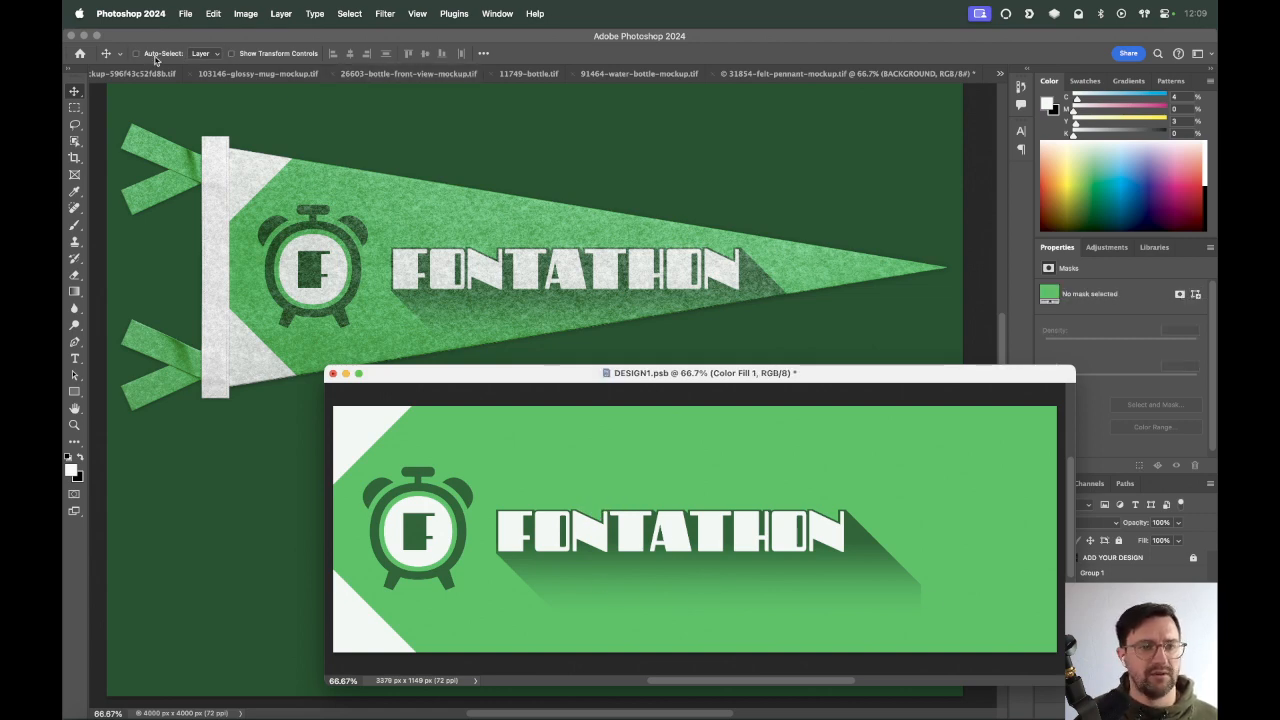
pyautogui.click(1120, 636)
pyautogui.moveTo(557, 540); pyautogui.dragTo(550, 535)
pyautogui.press('super+s')
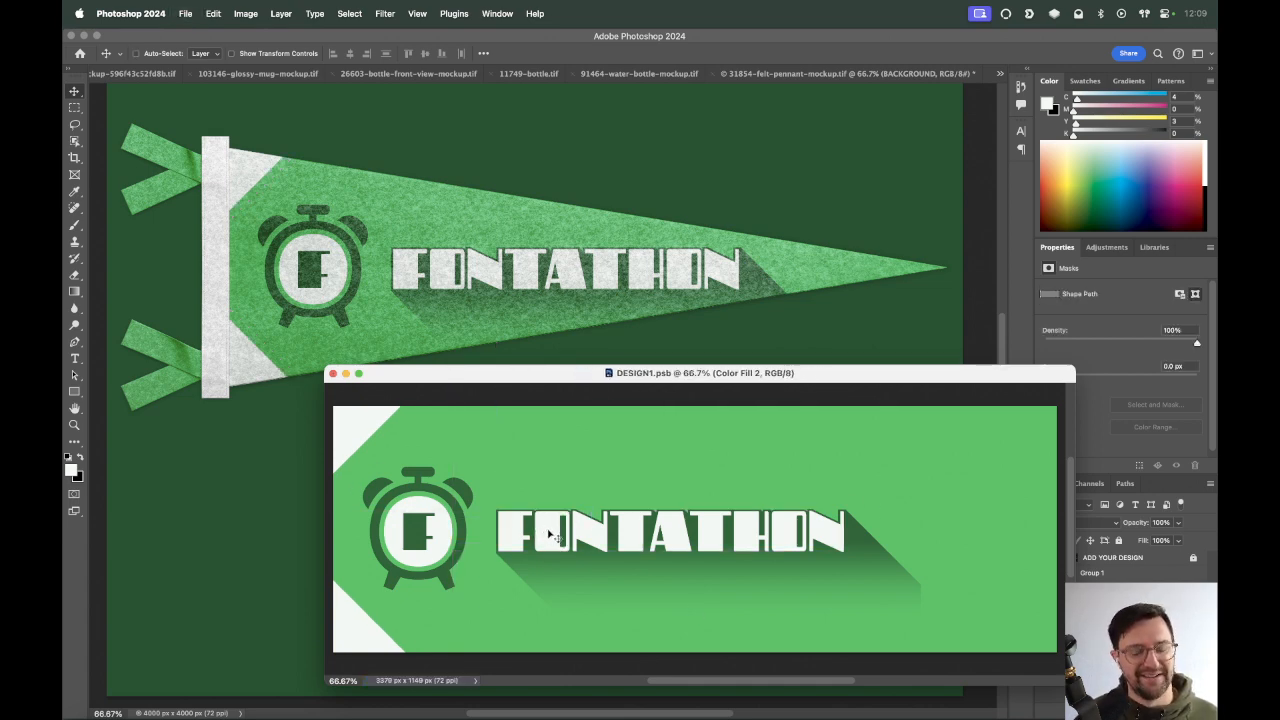
# Add a diagonal-edged Pen path to Color Fill 2 at the banner's tip end and save the design.
pyautogui.press('p')
pyautogui.click(816, 407)
pyautogui.click(1040, 631)
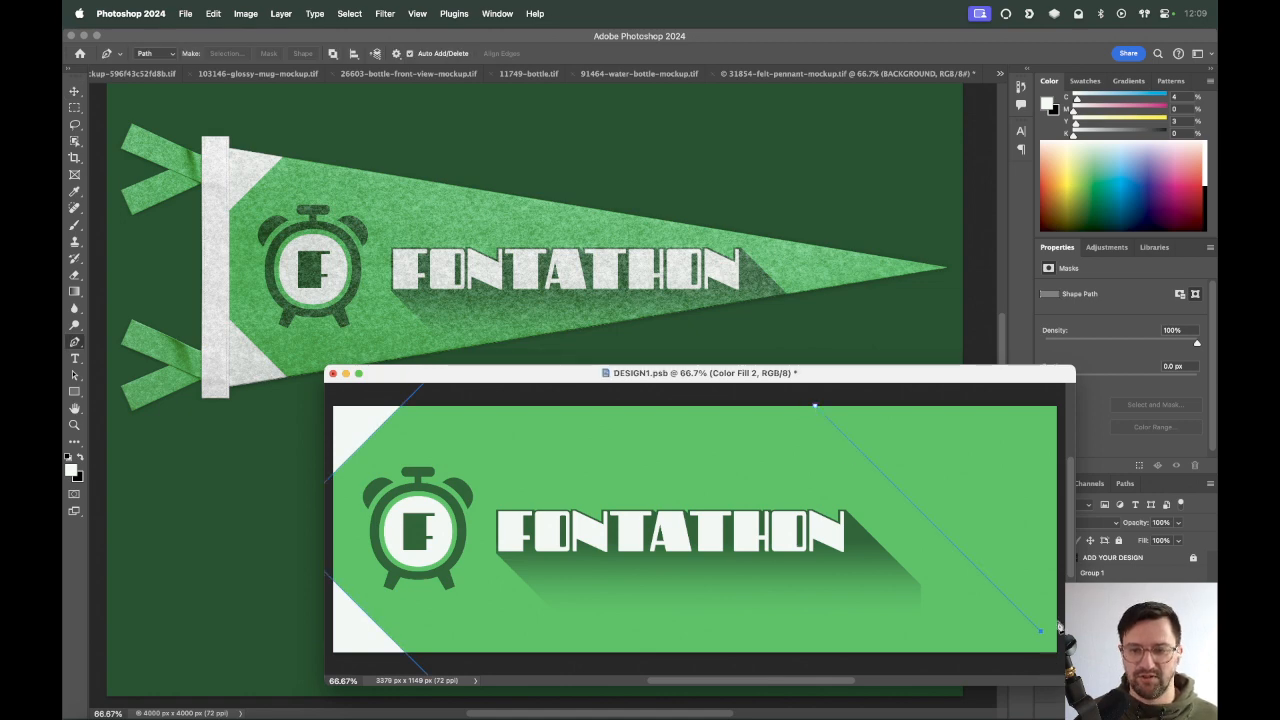
pyautogui.click(1058, 626)
pyautogui.click(1060, 405)
pyautogui.click(816, 407)
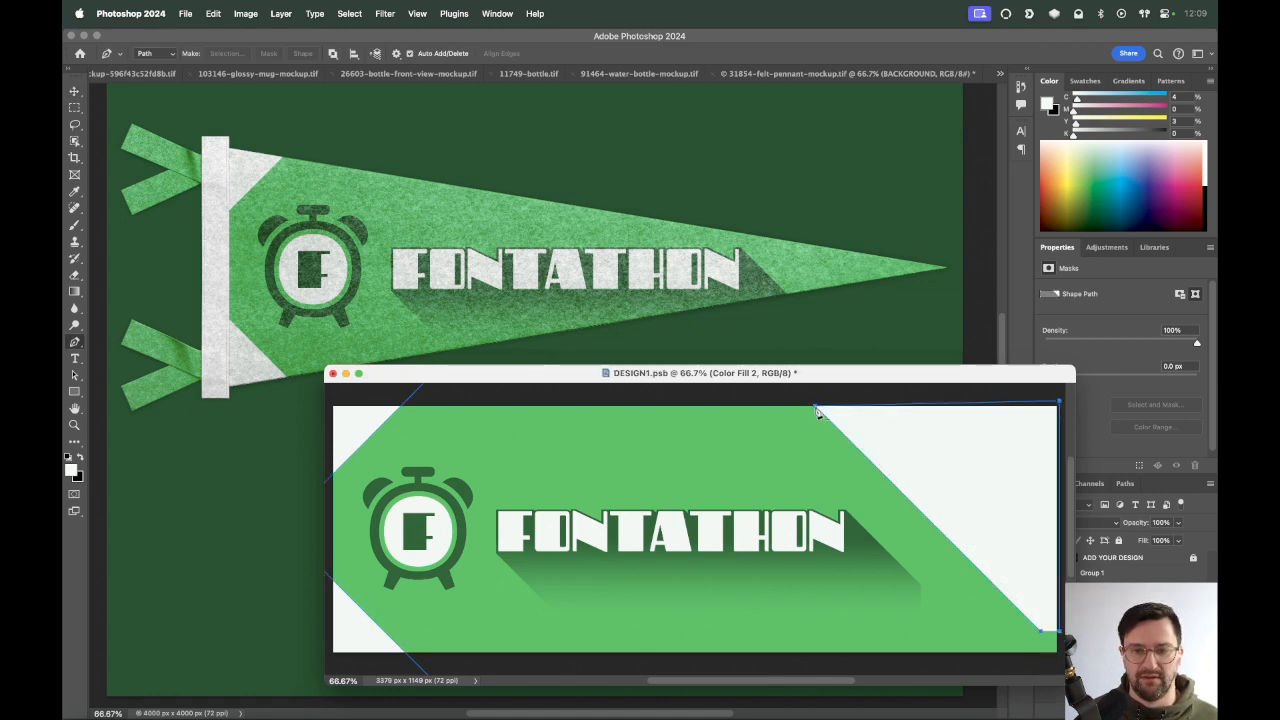
pyautogui.press('v')
pyautogui.press('super+s')
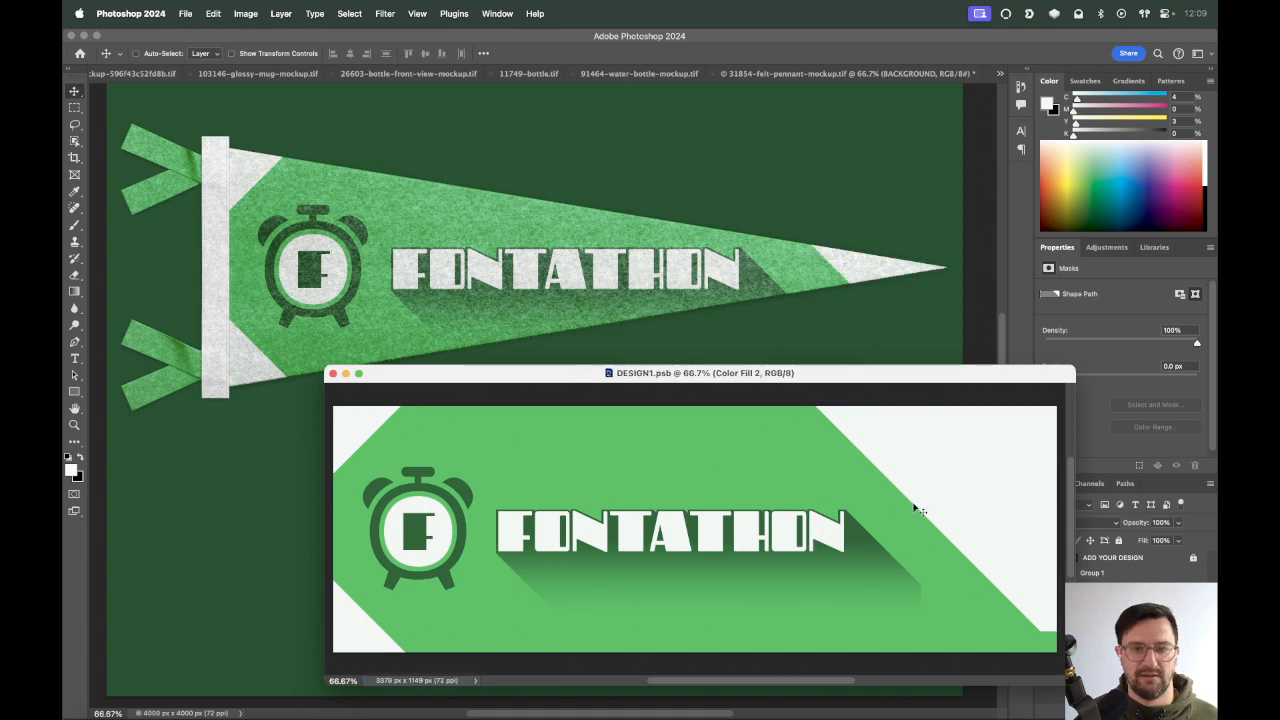
# Delete the tip-end path from the Color Fill 2 layer, keeping the clock-end wedges.
pyautogui.moveTo(992, 495)
pyautogui.mouseDown()
pyautogui.moveTo(983, 506)
pyautogui.moveTo(1004, 490)
pyautogui.mouseUp()
pyautogui.press('super+z')
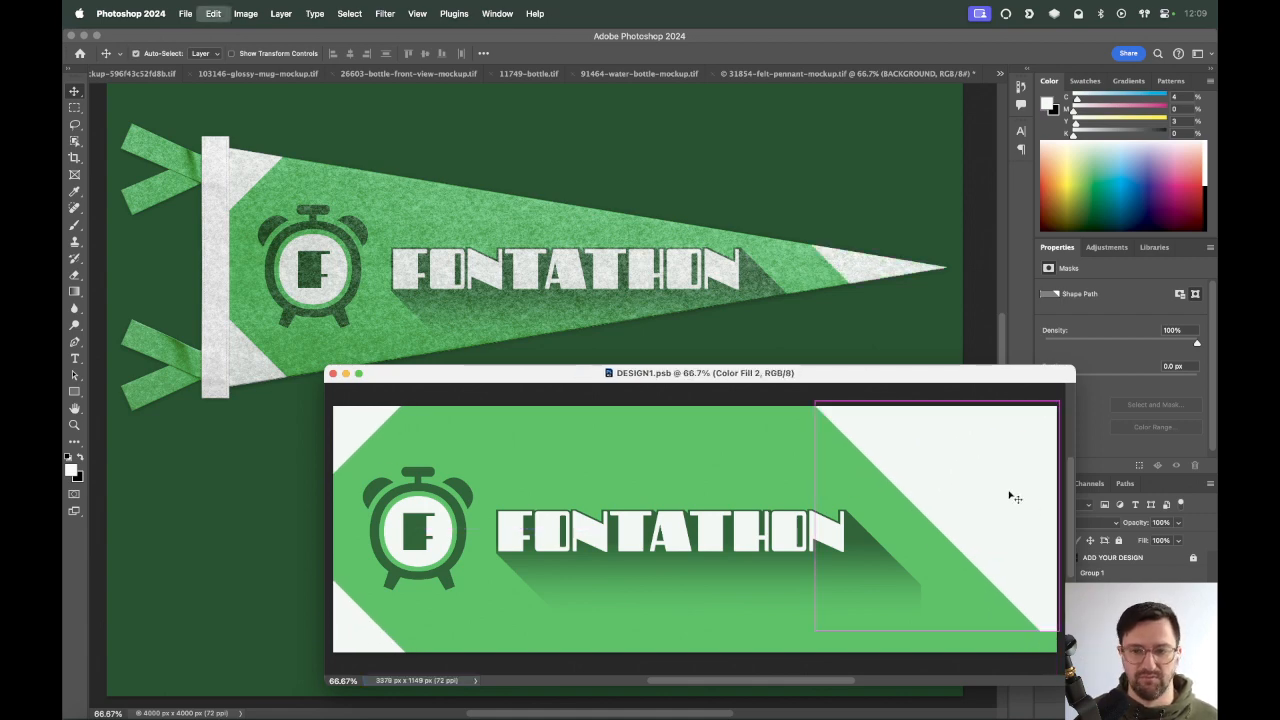
pyautogui.press('a')
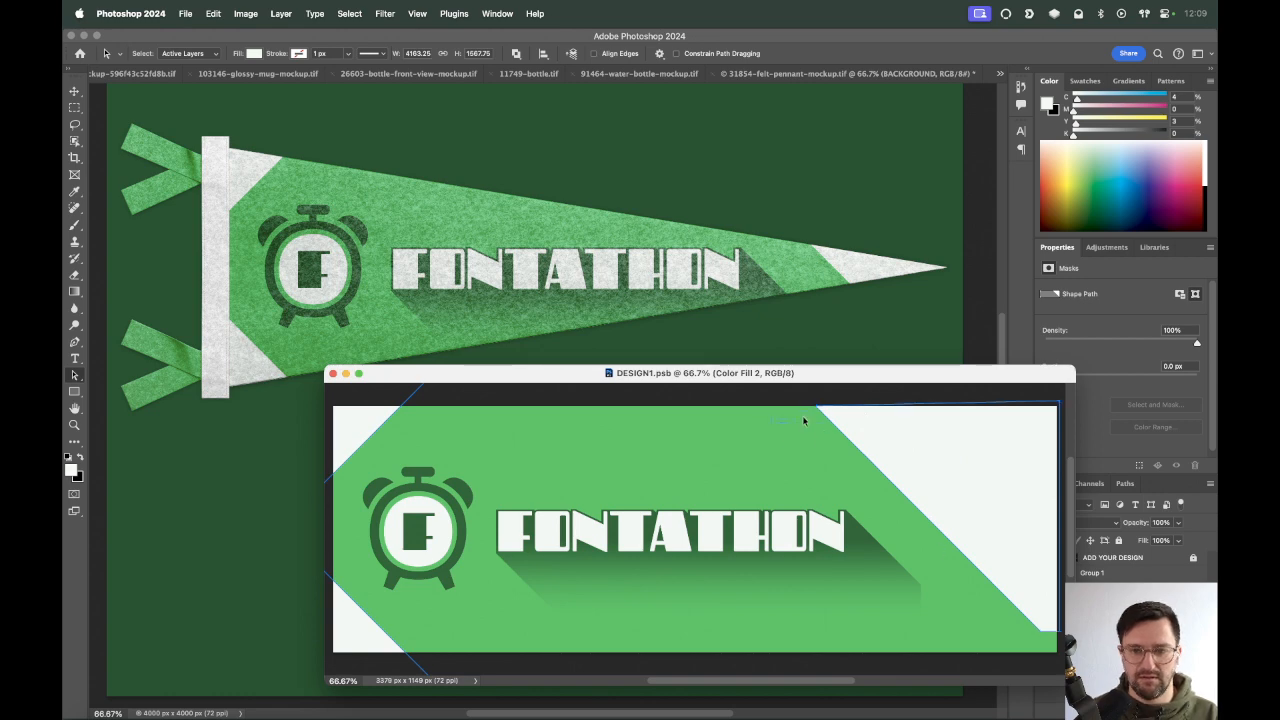
pyautogui.press('BackSpace')
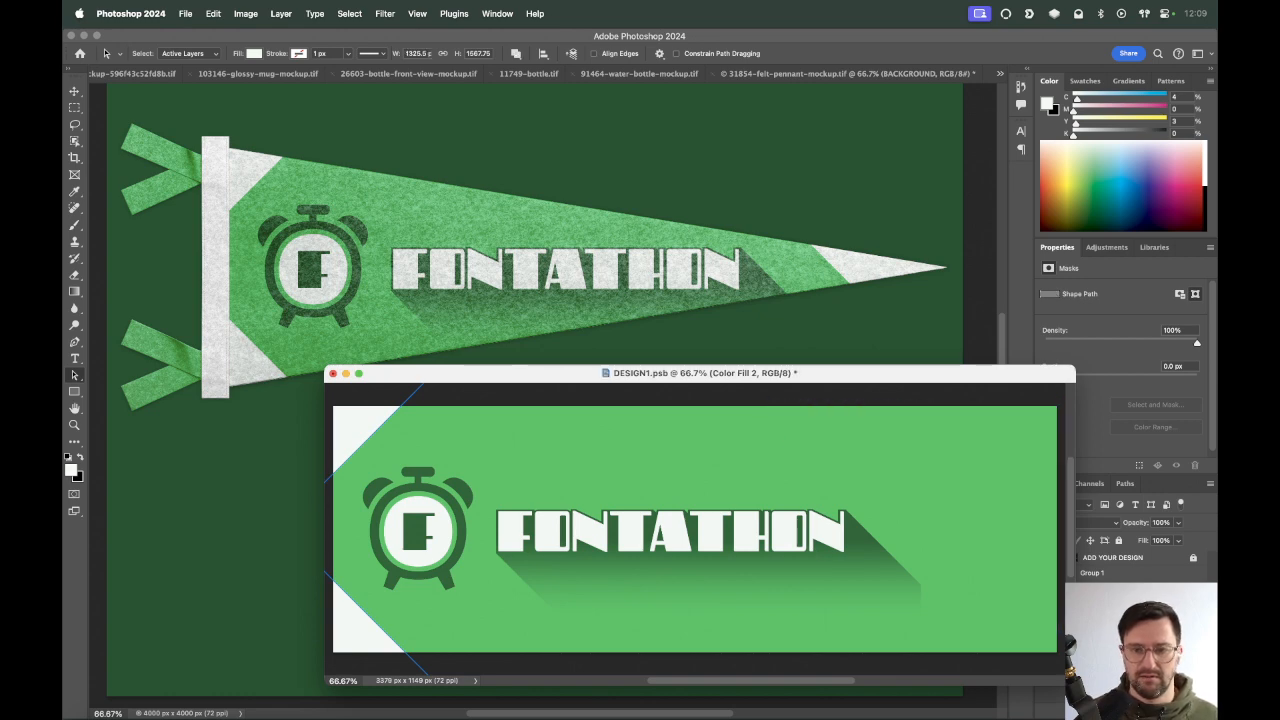
# Draw a white triangle as a separate Pen shape layer over the banner's tip-end corner and save the design.
pyautogui.press('p')
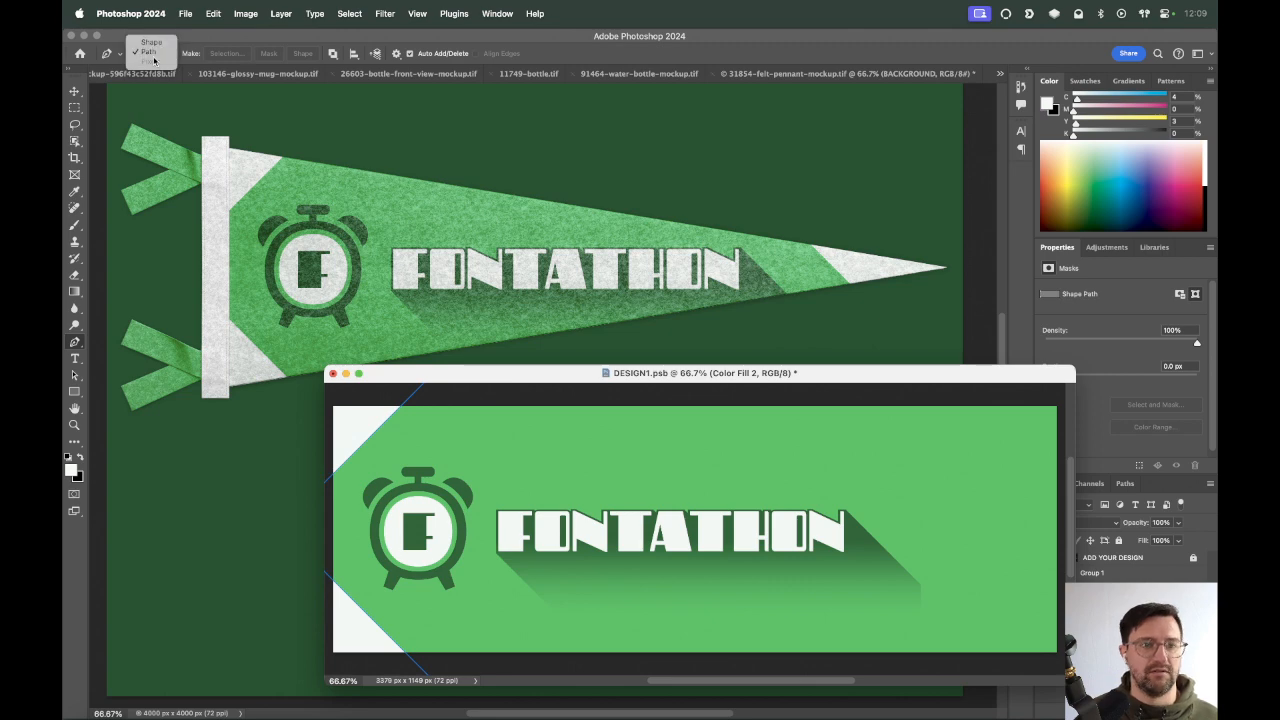
pyautogui.click(850, 395)
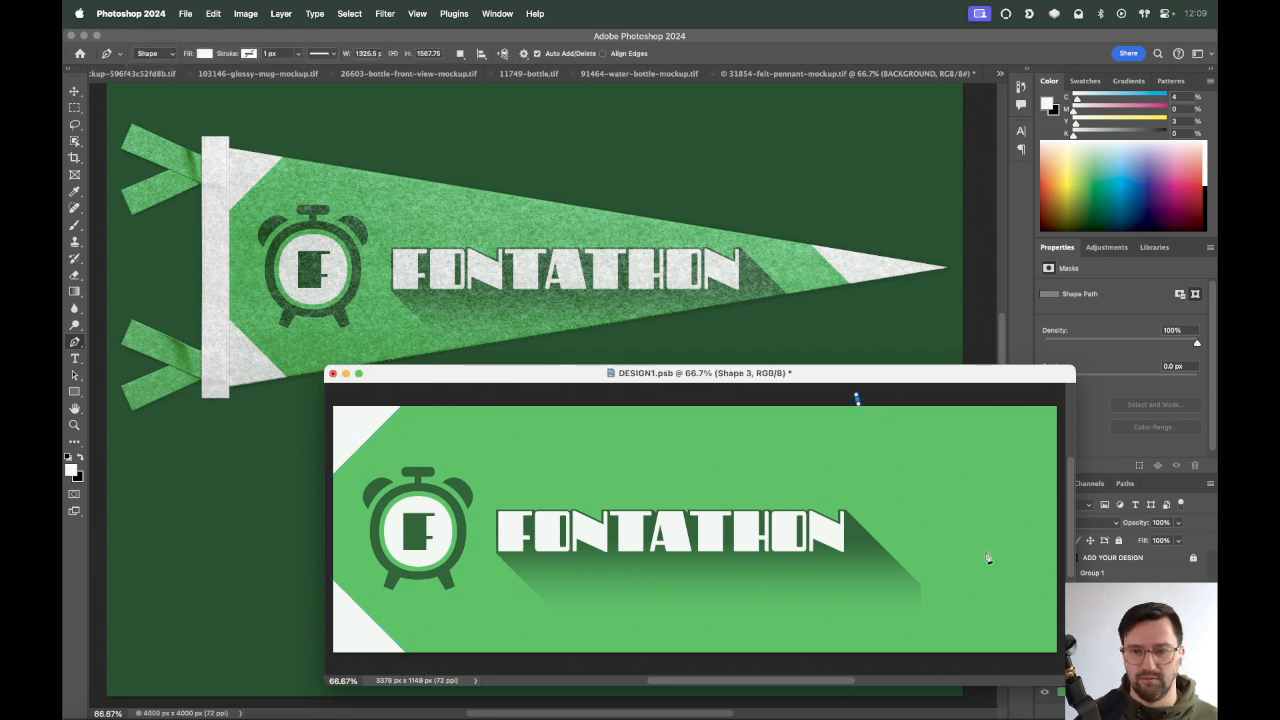
pyautogui.click(1057, 603)
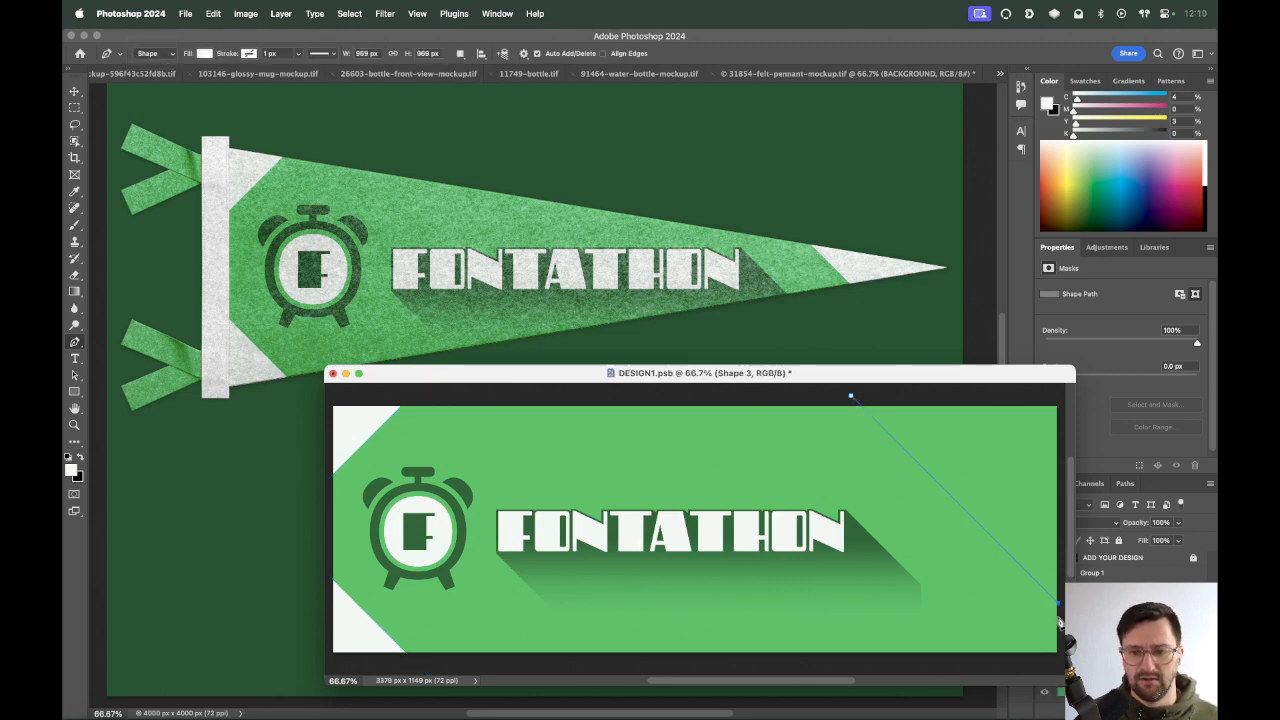
pyautogui.click(1057, 396)
pyautogui.click(851, 397)
pyautogui.press('v')
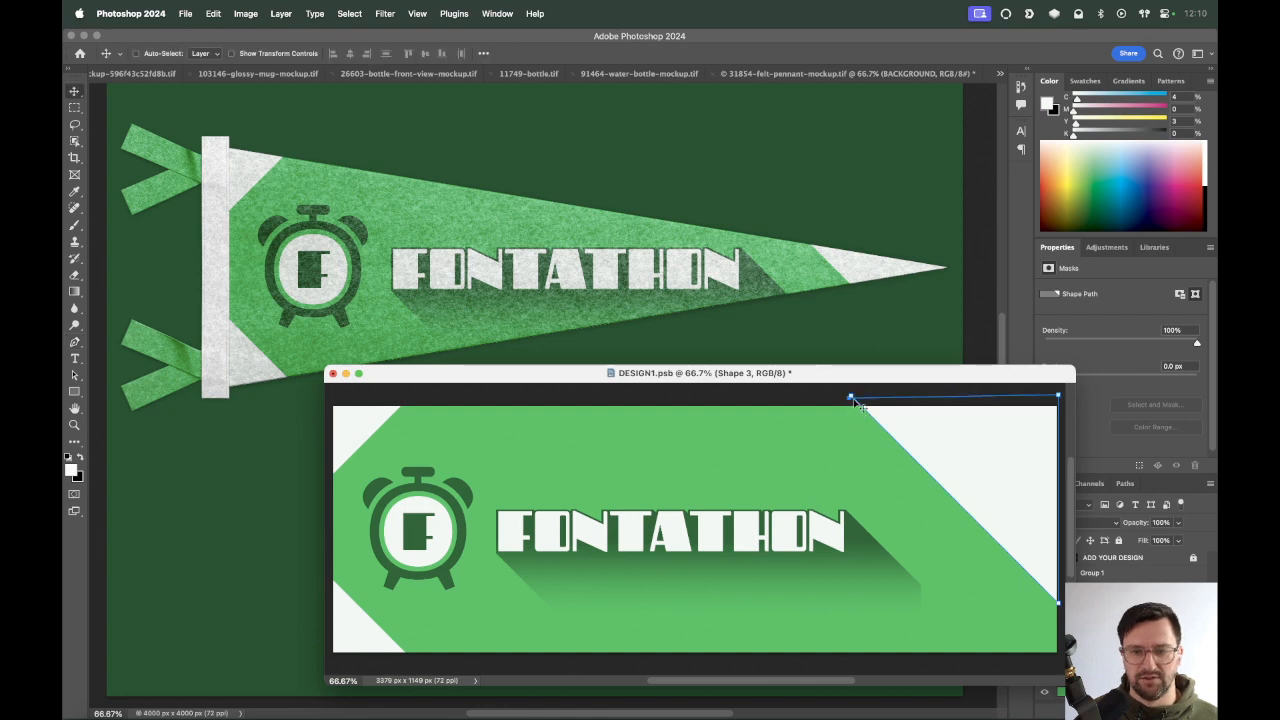
pyautogui.press('p')
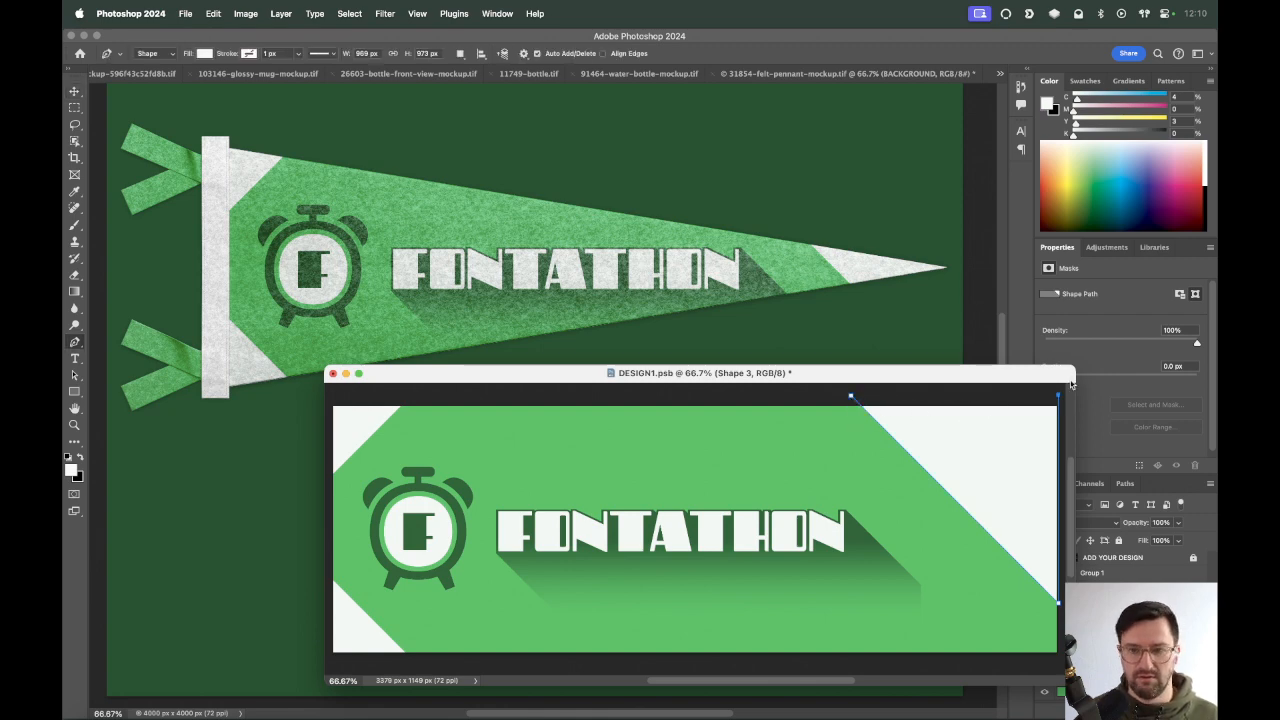
pyautogui.press('v')
pyautogui.press('super+s')
# Move the white triangle toward the lettering, enlarge it with Free Transform and save the design.
pyautogui.moveTo(975, 449); pyautogui.dragTo(957, 482)
pyautogui.press('super+t')
pyautogui.moveTo(1038, 425); pyautogui.dragTo(1060, 402)
pyautogui.press('Return')
pyautogui.press('super+s')
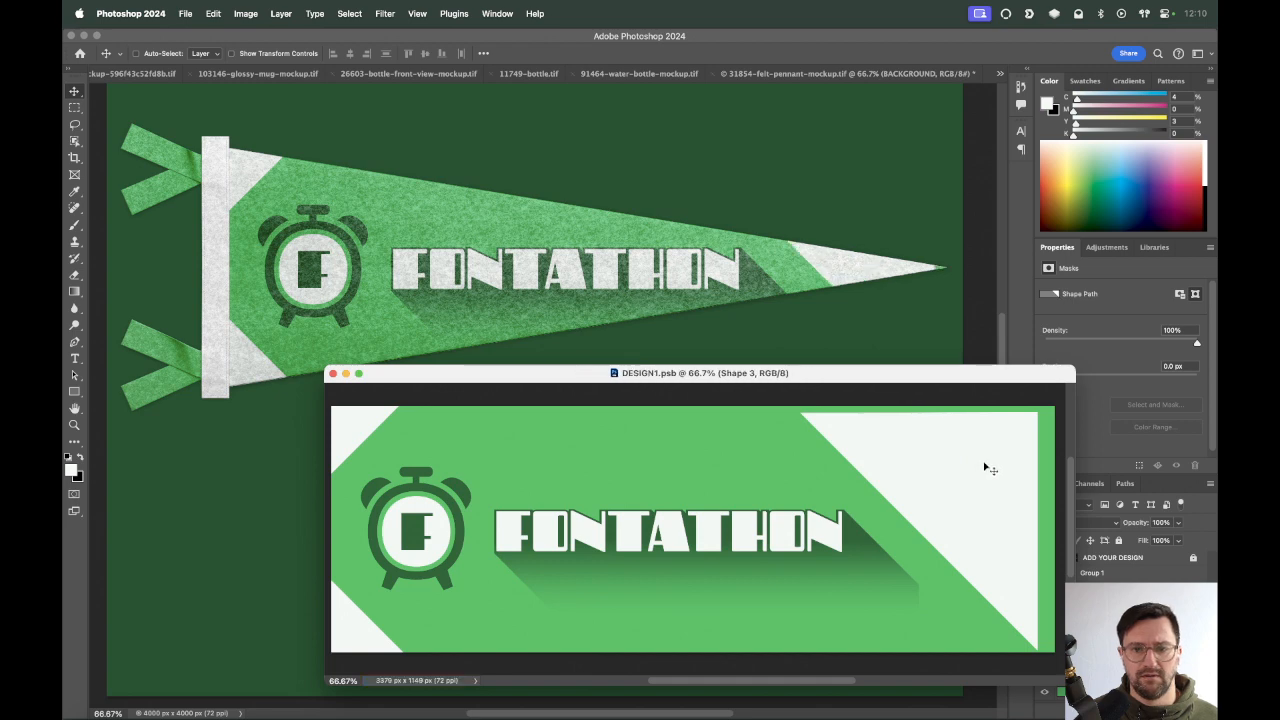
# Resize and reposition the white triangle to reach the banner's tip-end edge over its full height, and save the design.
pyautogui.press('super+t')
pyautogui.moveTo(1033, 409); pyautogui.dragTo(761, 538)
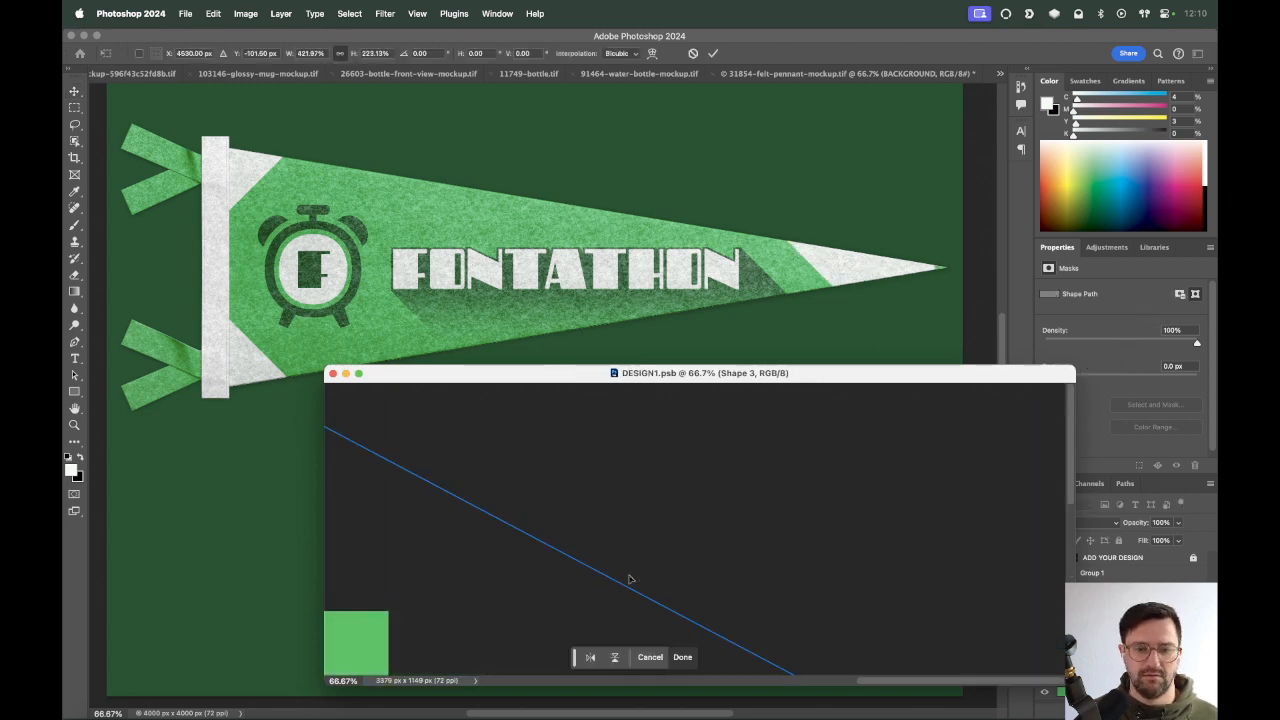
pyautogui.press('super+z')
pyautogui.moveTo(451, 606); pyautogui.dragTo(778, 463)
pyautogui.moveTo(720, 537); pyautogui.dragTo(875, 503)
pyautogui.press('Return')
pyautogui.press('super+s')
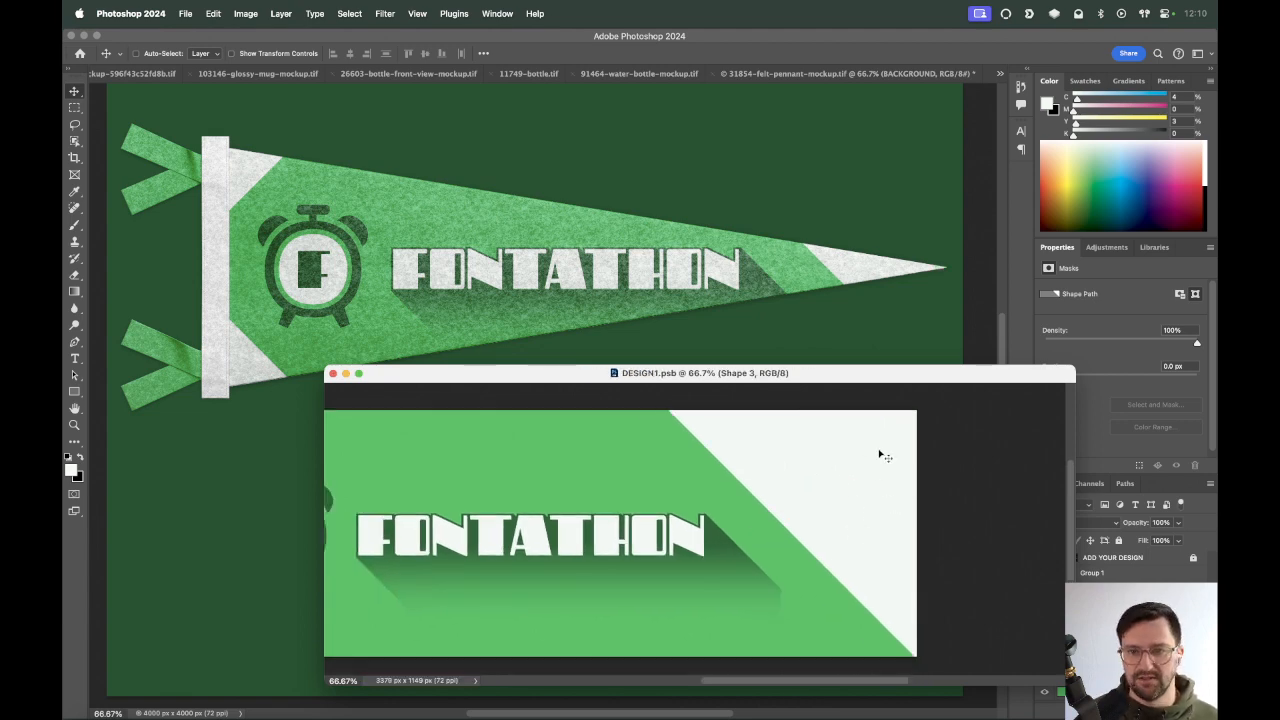
# Shift the white triangle toward the banner's tip-end edge for a smaller white pennant tip and save the design.
pyautogui.moveTo(868, 486); pyautogui.dragTo(870, 486)
pyautogui.press('super+s')
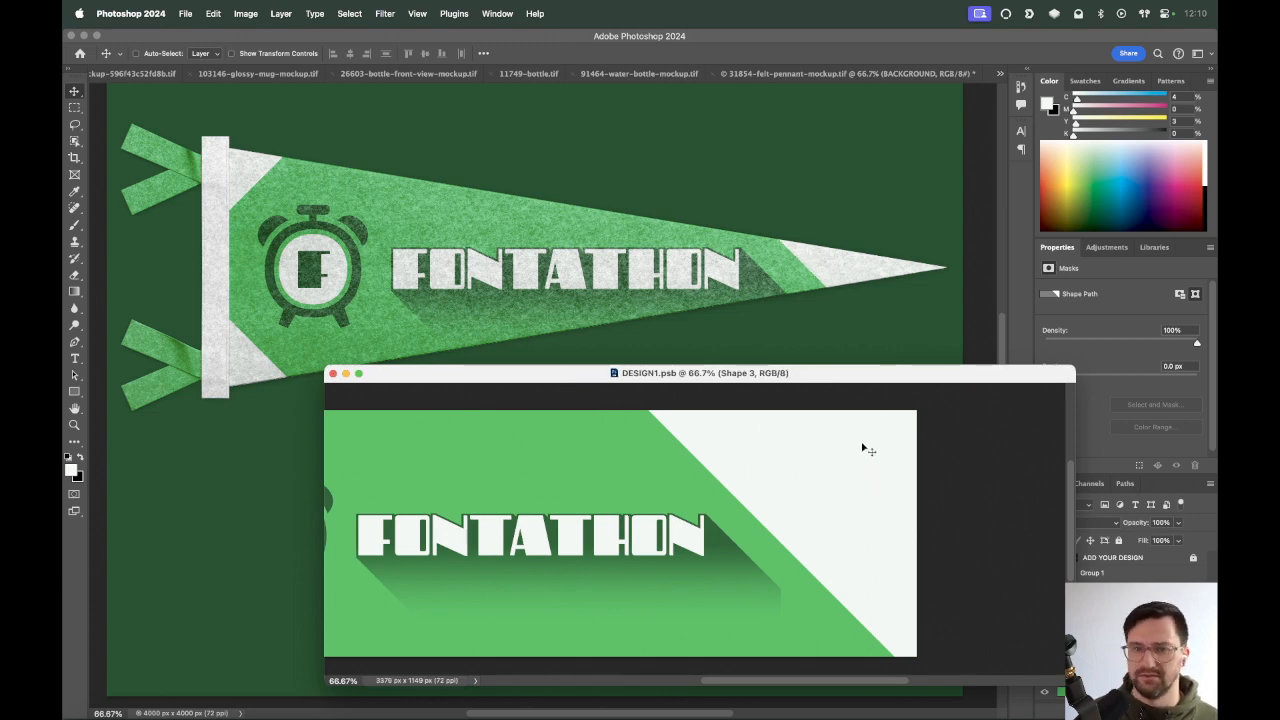
pyautogui.moveTo(843, 497); pyautogui.dragTo(852, 499)
pyautogui.press('super+s')
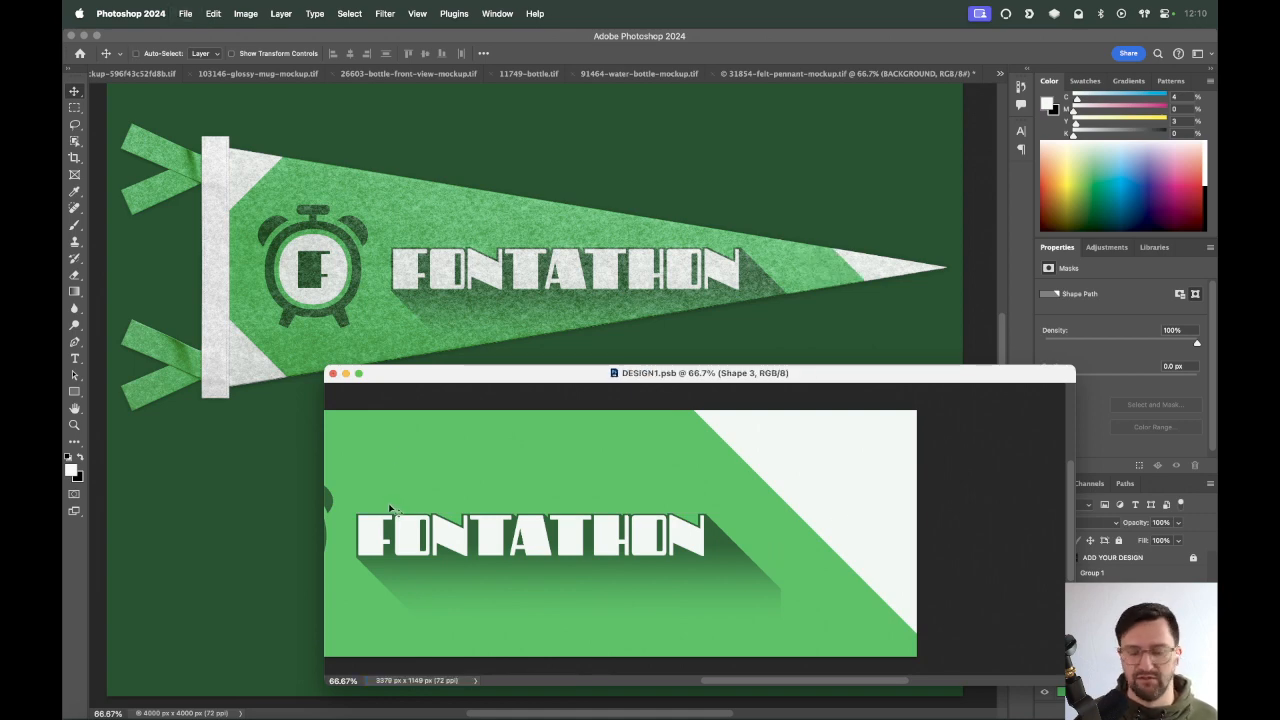
# Draw a long rectangle above the FONTATHON lettering and fill it with the clock's dark green.
pyautogui.moveTo(74, 391); pyautogui.dragTo(108, 396)
pyautogui.moveTo(366, 456); pyautogui.dragTo(706, 505)
pyautogui.press('v')
pyautogui.hscroll(-5, 698, 473)
pyautogui.press('i')
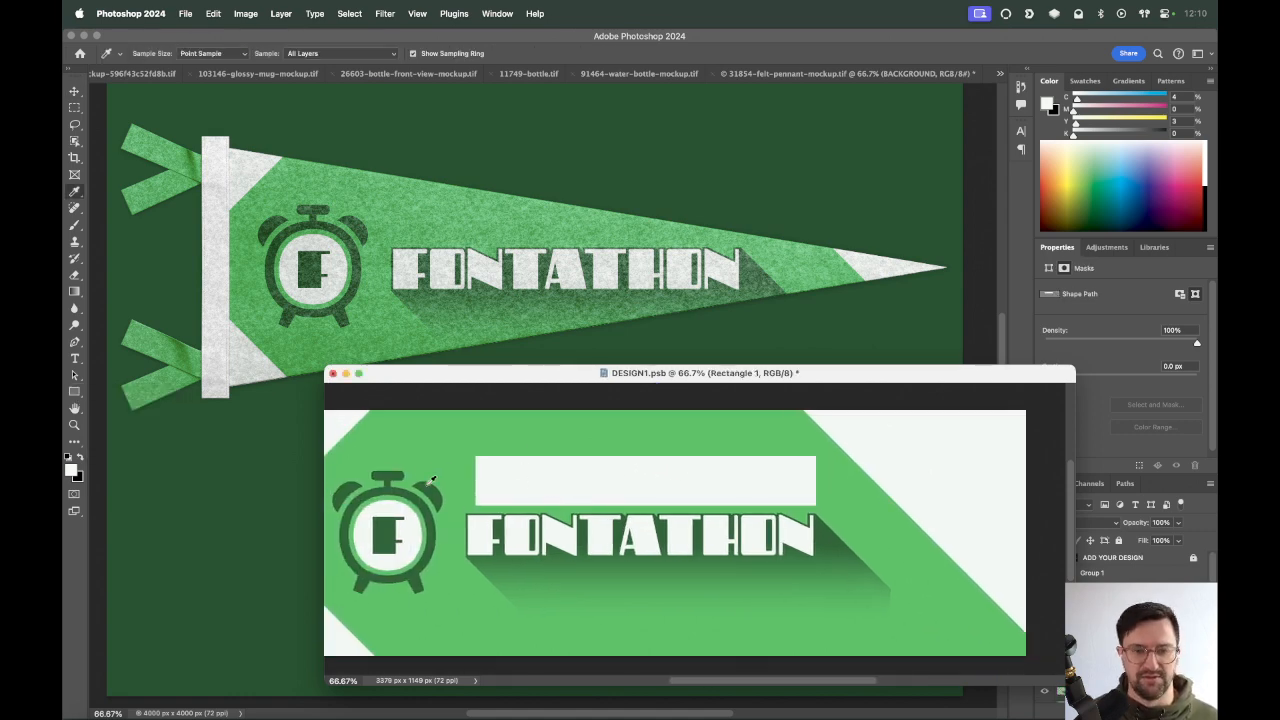
pyautogui.click(421, 476)
pyautogui.hotkey('alt', 'BackSpace')
# Rotate the dark green rectangle 45°, enlarge it into a full-height stripe along the white triangle's diagonal edge, and save the design.
pyautogui.press('super+t')
pyautogui.moveTo(836, 436); pyautogui.dragTo(840, 606)
pyautogui.moveTo(626, 498); pyautogui.dragTo(894, 552)
pyautogui.moveTo(762, 418); pyautogui.dragTo(692, 512)
pyautogui.press('super+z')
pyautogui.scroll(5, 845, 629)
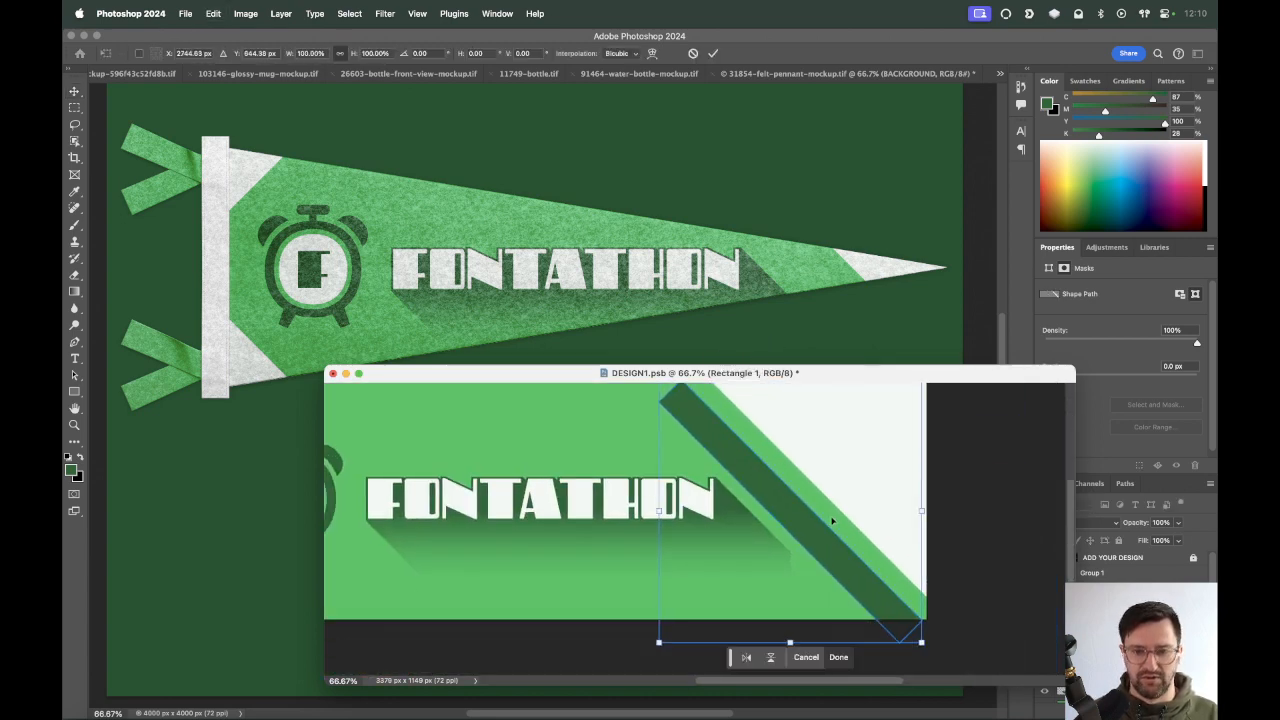
pyautogui.press('super+minus')
pyautogui.moveTo(863, 486); pyautogui.dragTo(810, 505)
pyautogui.press('Return')
pyautogui.moveTo(612, 522); pyautogui.dragTo(633, 508)
pyautogui.press('super+s')
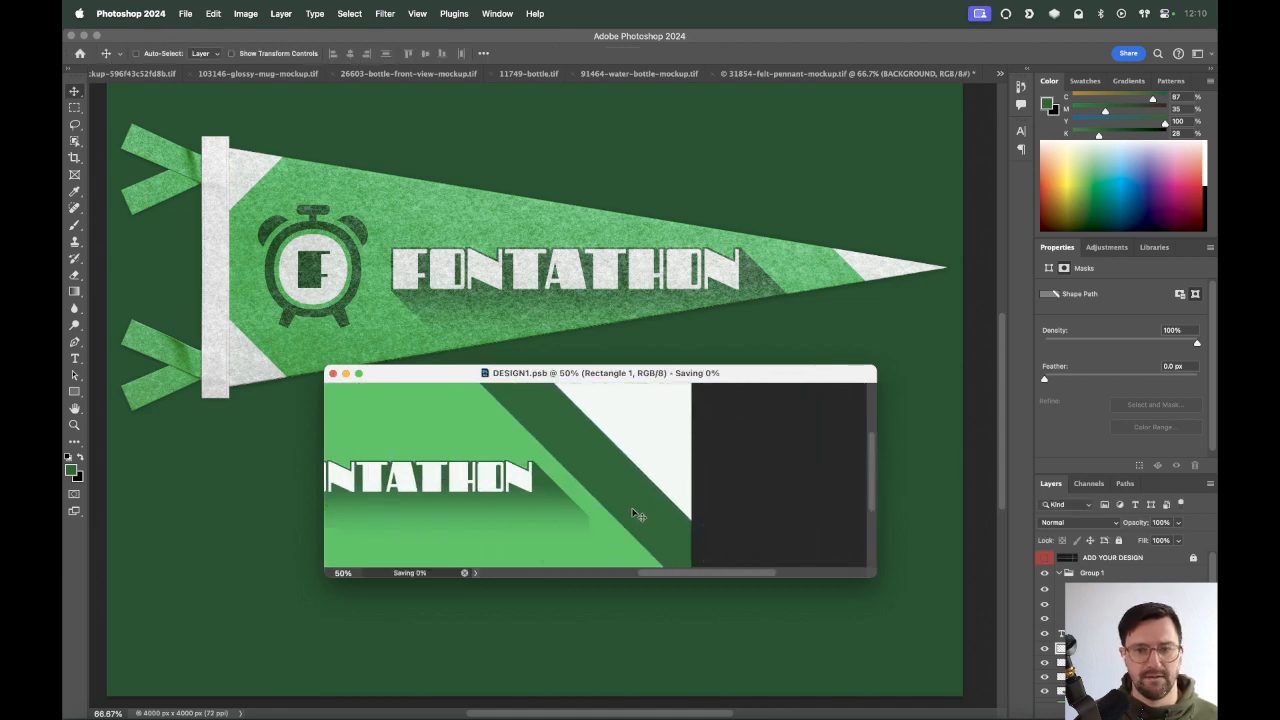
# Narrow the dark green stripe to about 85 px, leaving a thin light green gap beside the white triangle, and save the design.
pyautogui.press('super+t')
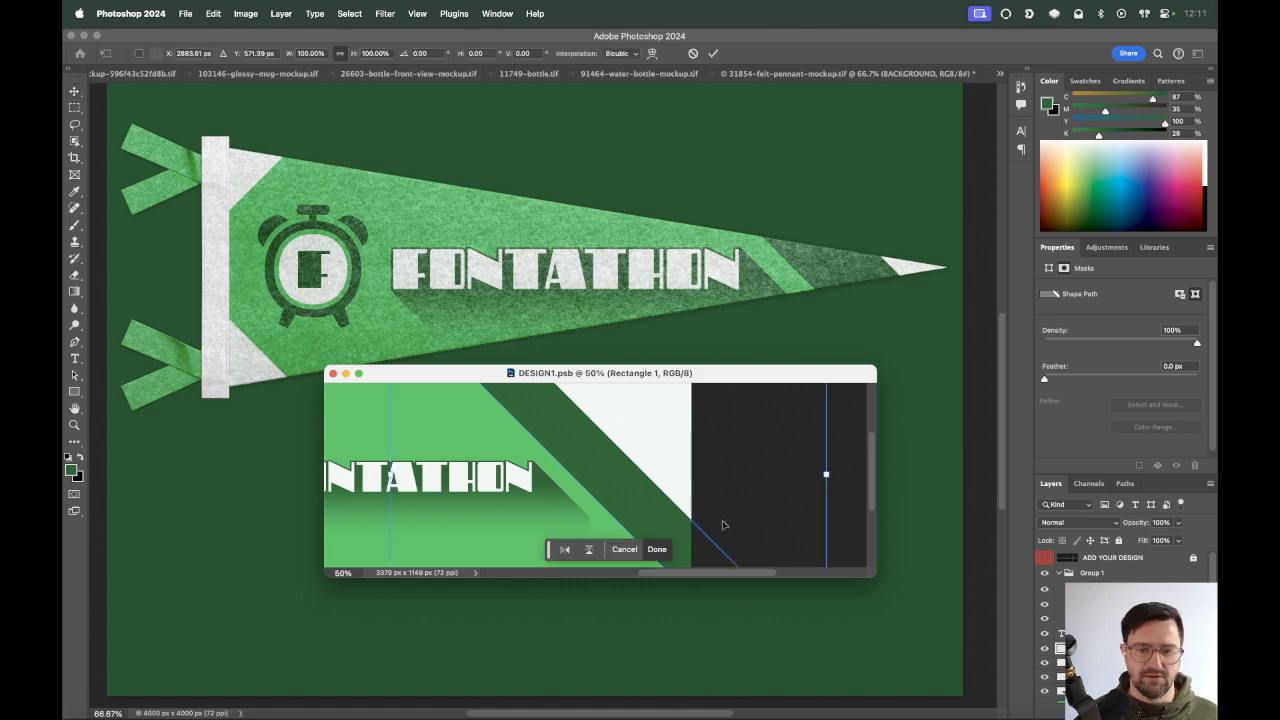
pyautogui.press('Escape')
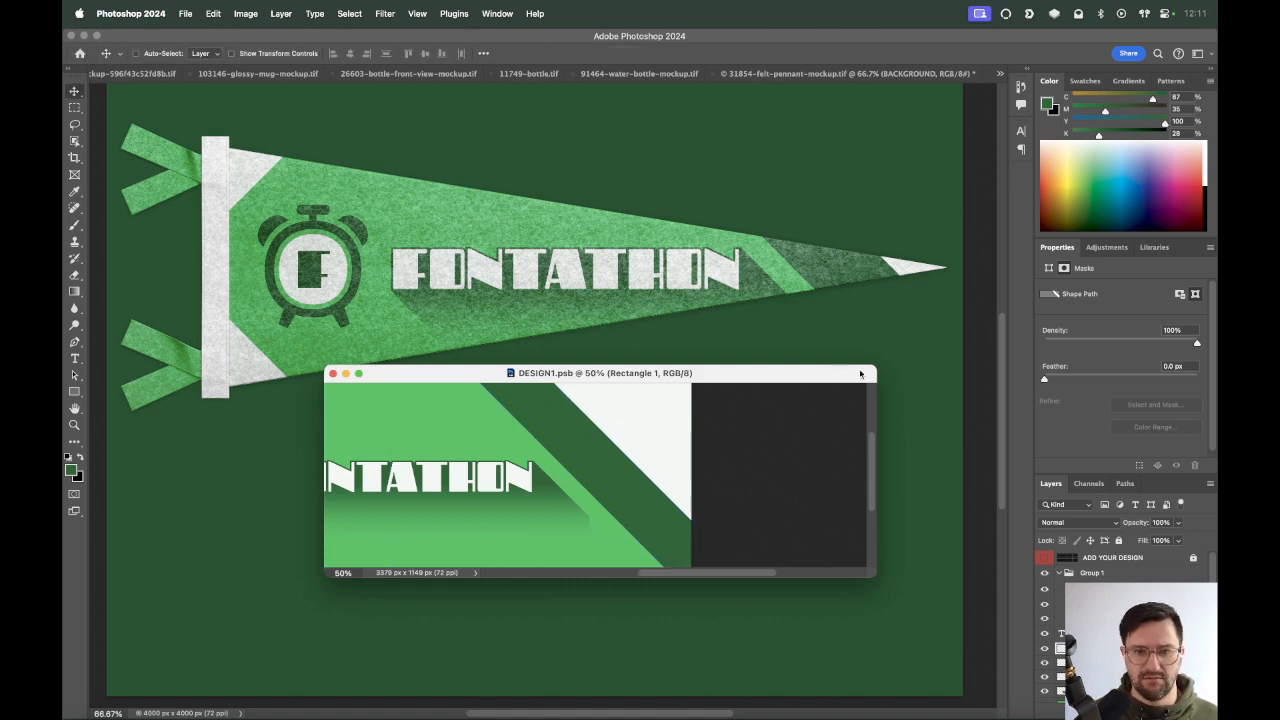
pyautogui.moveTo(874, 370); pyautogui.dragTo(986, 277)
pyautogui.press('a')
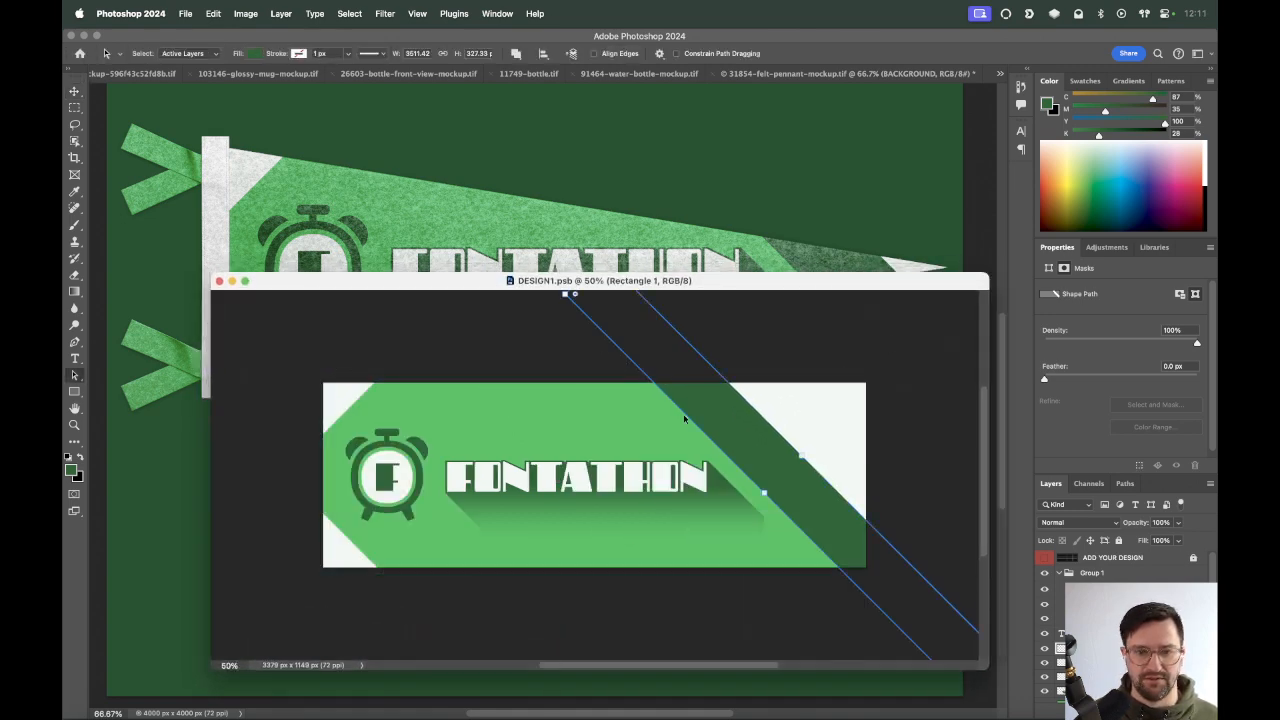
pyautogui.moveTo(763, 494); pyautogui.dragTo(814, 514)
pyautogui.press('v')
pyautogui.press('super+s')
pyautogui.moveTo(796, 294); pyautogui.dragTo(852, 362)
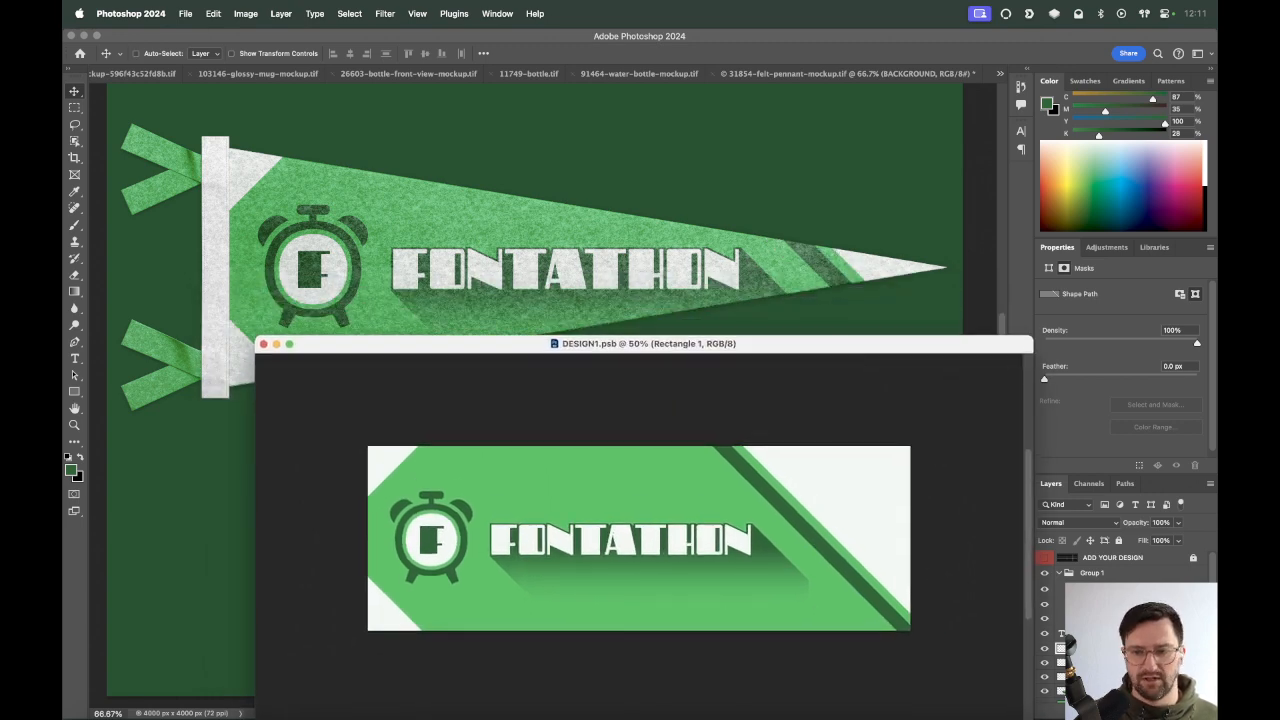
# Hide the clock-end white wedges, duplicate the tip-end triangle and stripe over the clock, and flip the copy horizontally.
pyautogui.keyDown('shift'); pyautogui.click(1110, 662); pyautogui.keyUp('shift')
pyautogui.click(1045, 680)
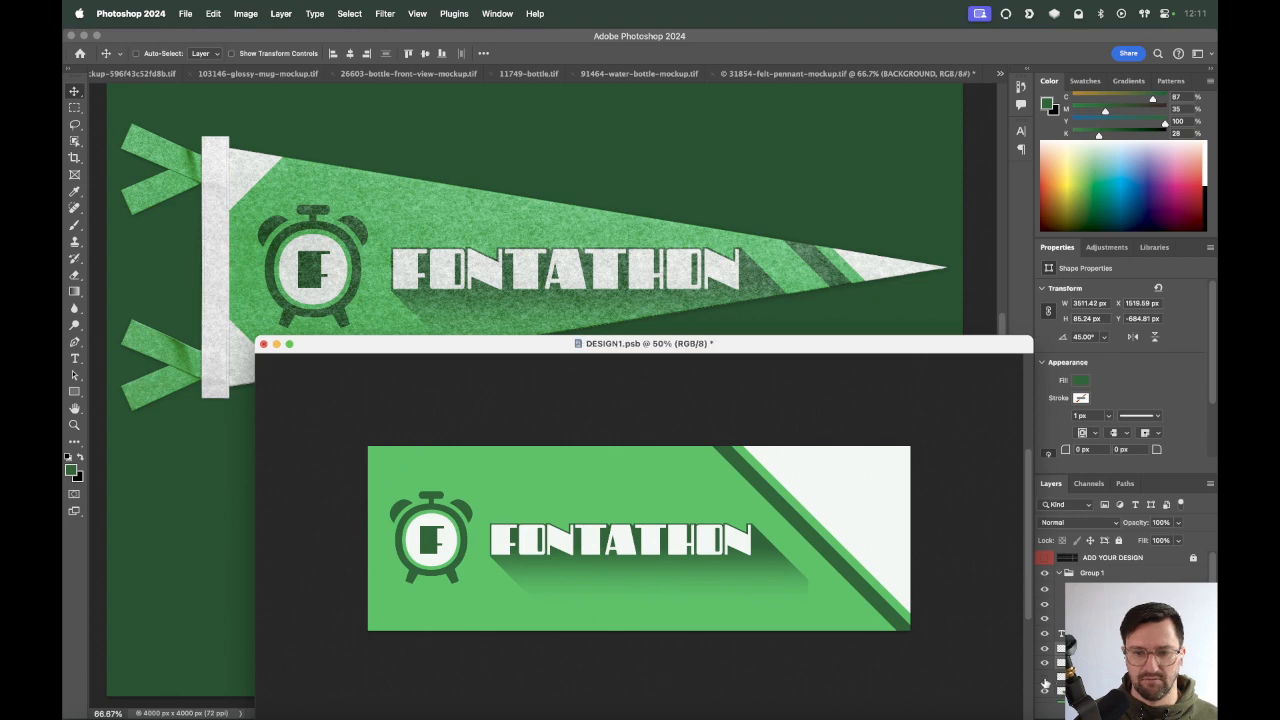
pyautogui.moveTo(872, 530); pyautogui.dragTo(488, 535)
pyautogui.press('super+t')
pyautogui.rightClick(538, 564)
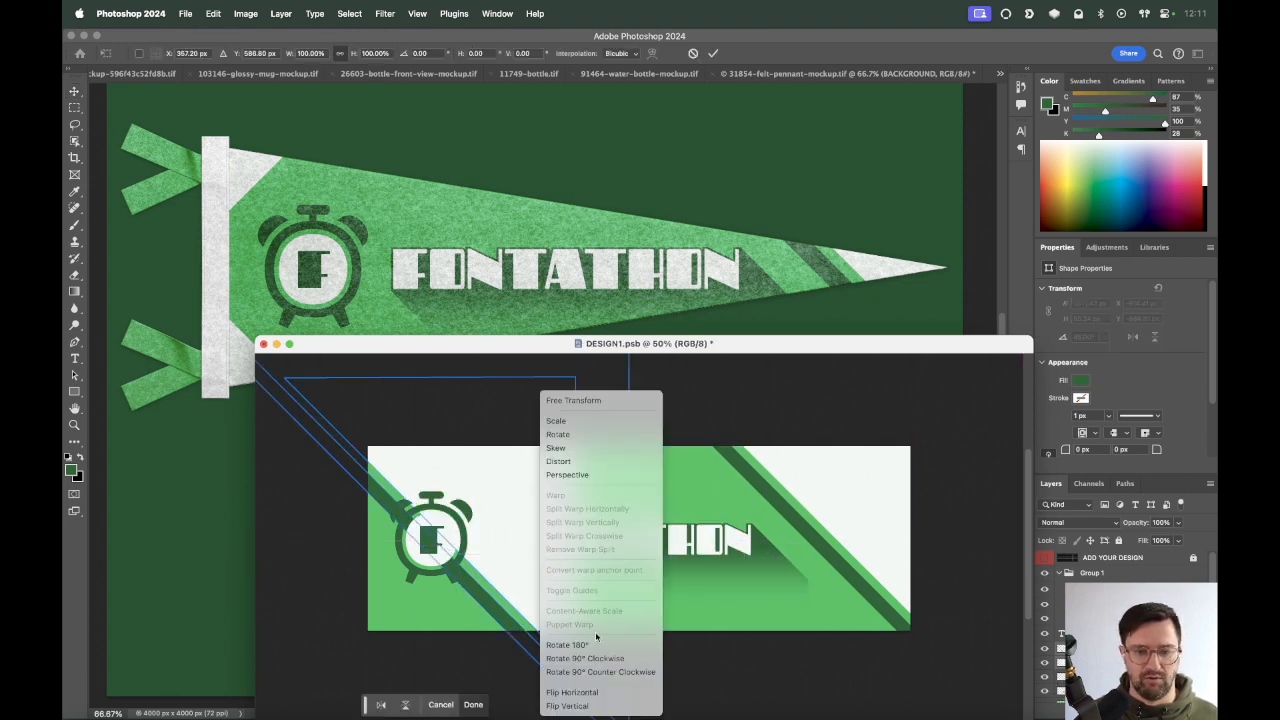
pyautogui.click(600, 692)
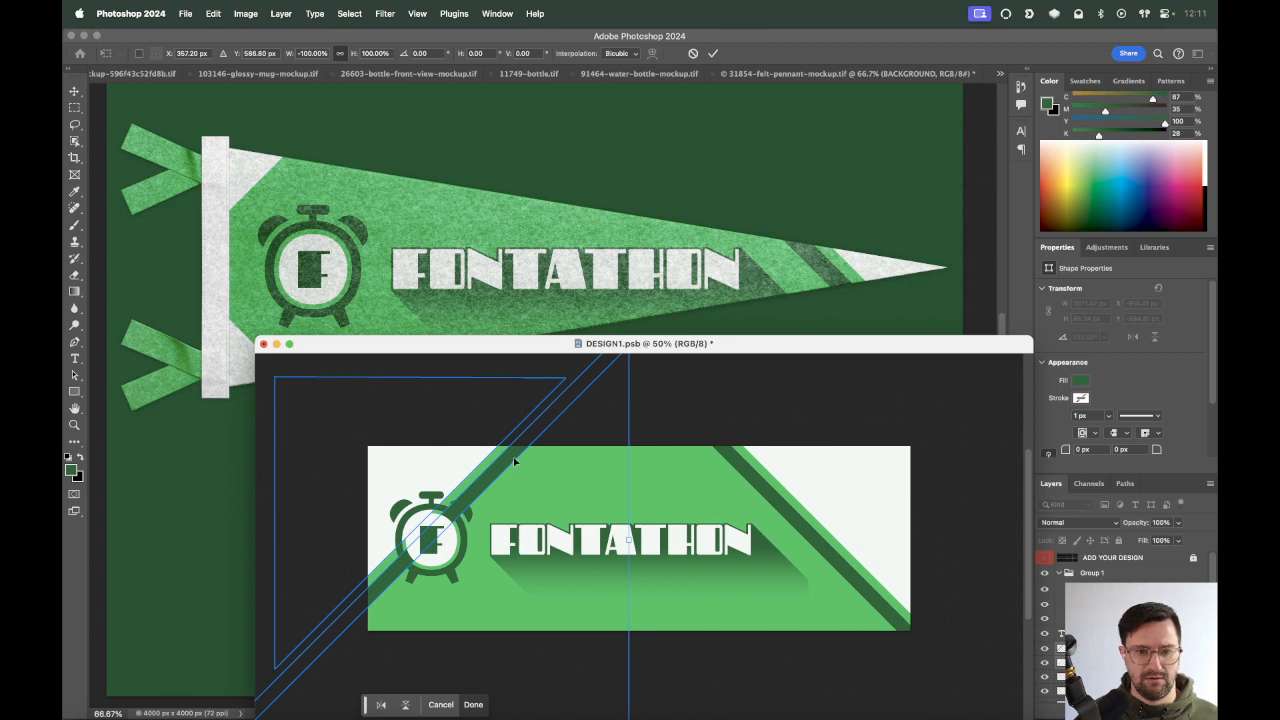
# Turn the copied triangle and stripe to fit the banner's lower clock-end corner, move them outward and save the design.
pyautogui.moveTo(682, 461); pyautogui.dragTo(386, 438)
pyautogui.press('Return')
pyautogui.moveTo(414, 591); pyautogui.dragTo(378, 600)
pyautogui.press('super+s')
pyautogui.moveTo(572, 349); pyautogui.dragTo(625, 376)
pyautogui.moveTo(601, 382); pyautogui.dragTo(603, 383)
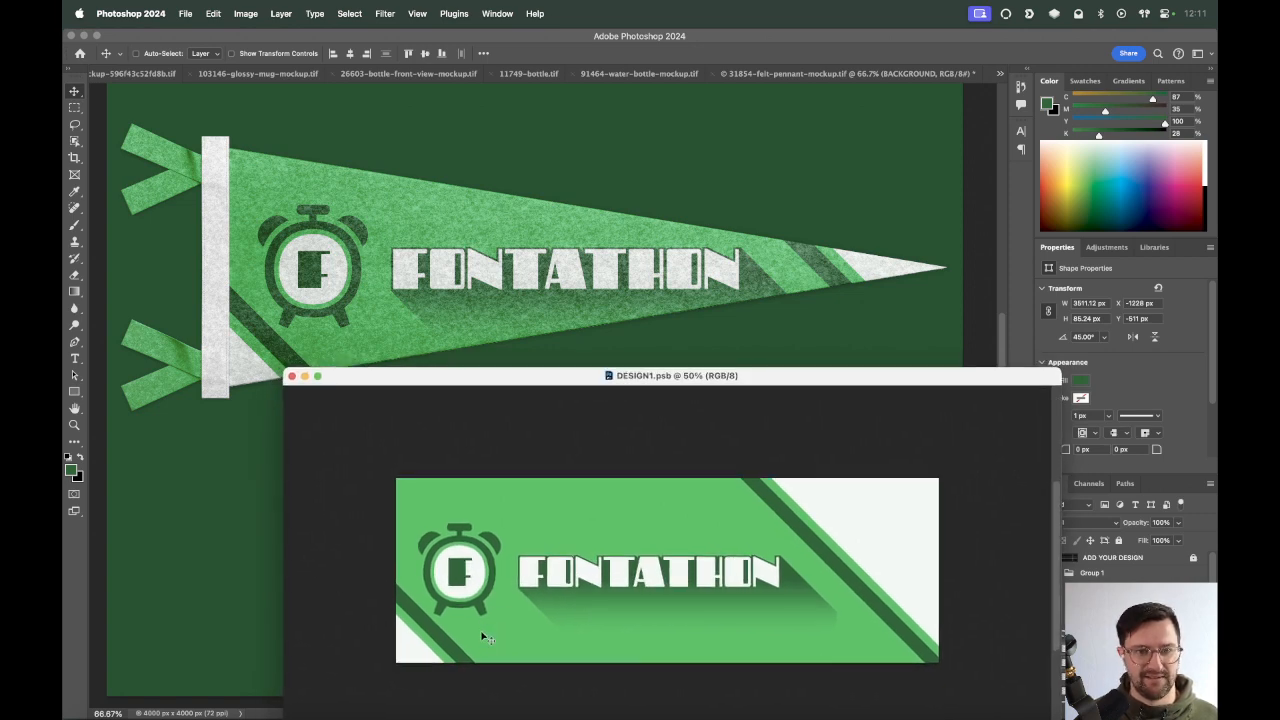
pyautogui.moveTo(511, 633)
pyautogui.mouseDown()
pyautogui.moveTo(495, 612)
pyautogui.moveTo(509, 572)
pyautogui.moveTo(490, 634)
pyautogui.mouseUp()
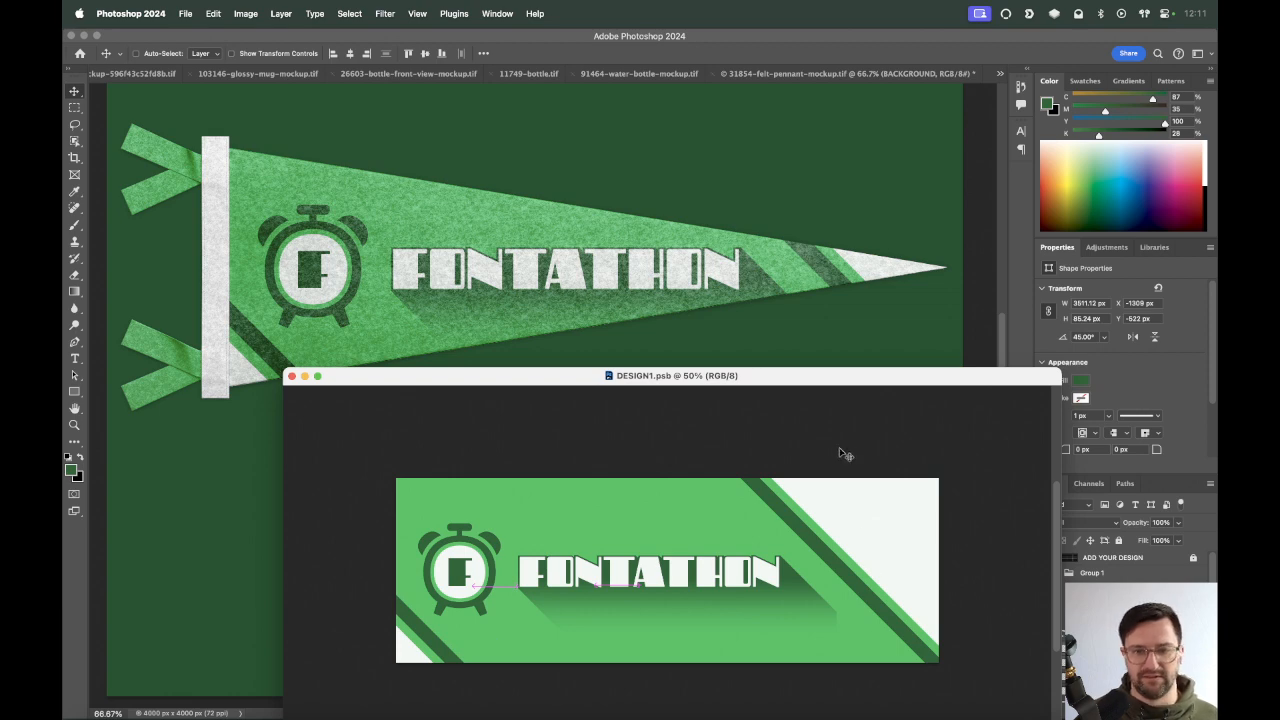
# Group the clock-end corner triangle and stripe, and compare the pennant with the group hidden and shown.
pyautogui.press('super+g')
pyautogui.moveTo(949, 378); pyautogui.dragTo(908, 379)
pyautogui.click(1044, 652)
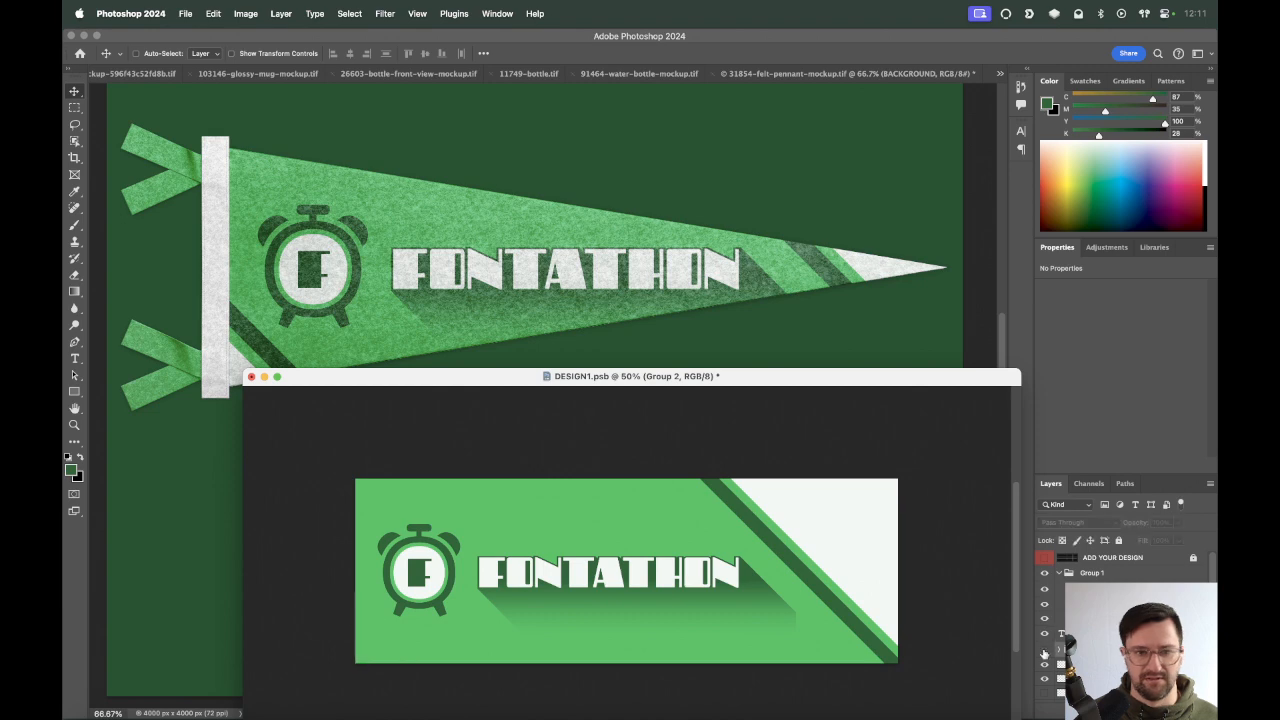
pyautogui.press('super+s')
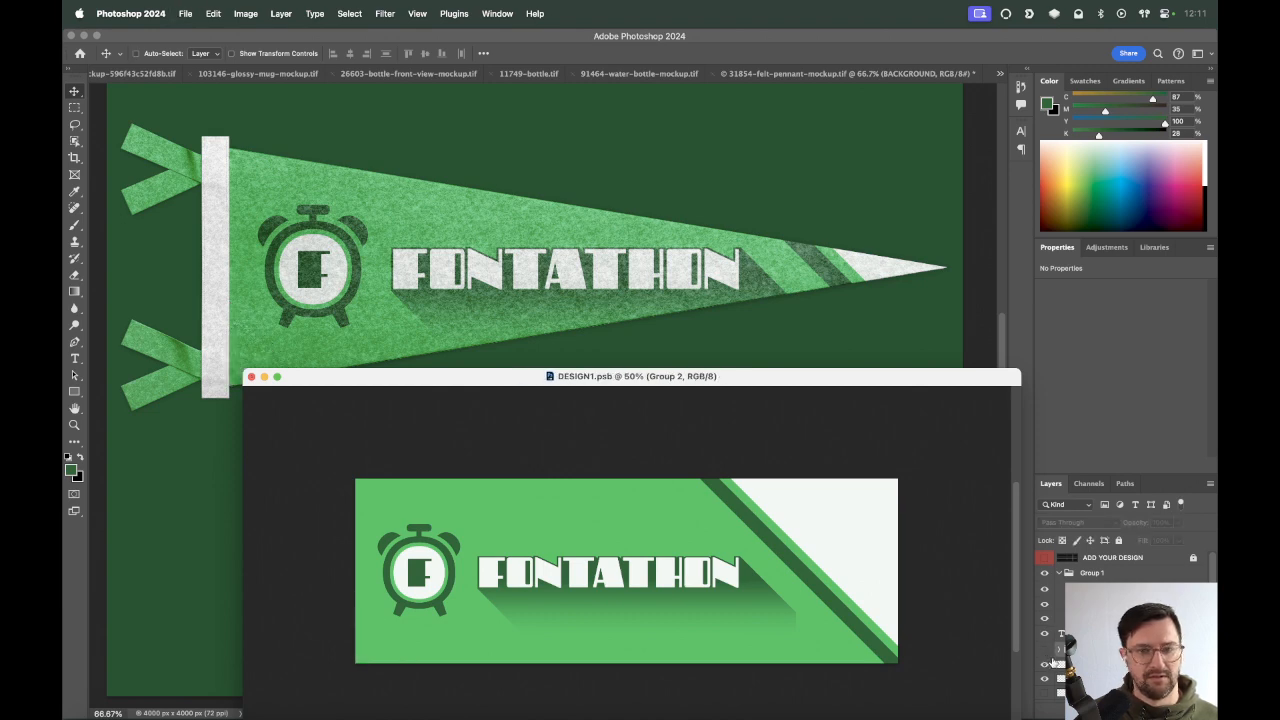
pyautogui.click(1044, 650)
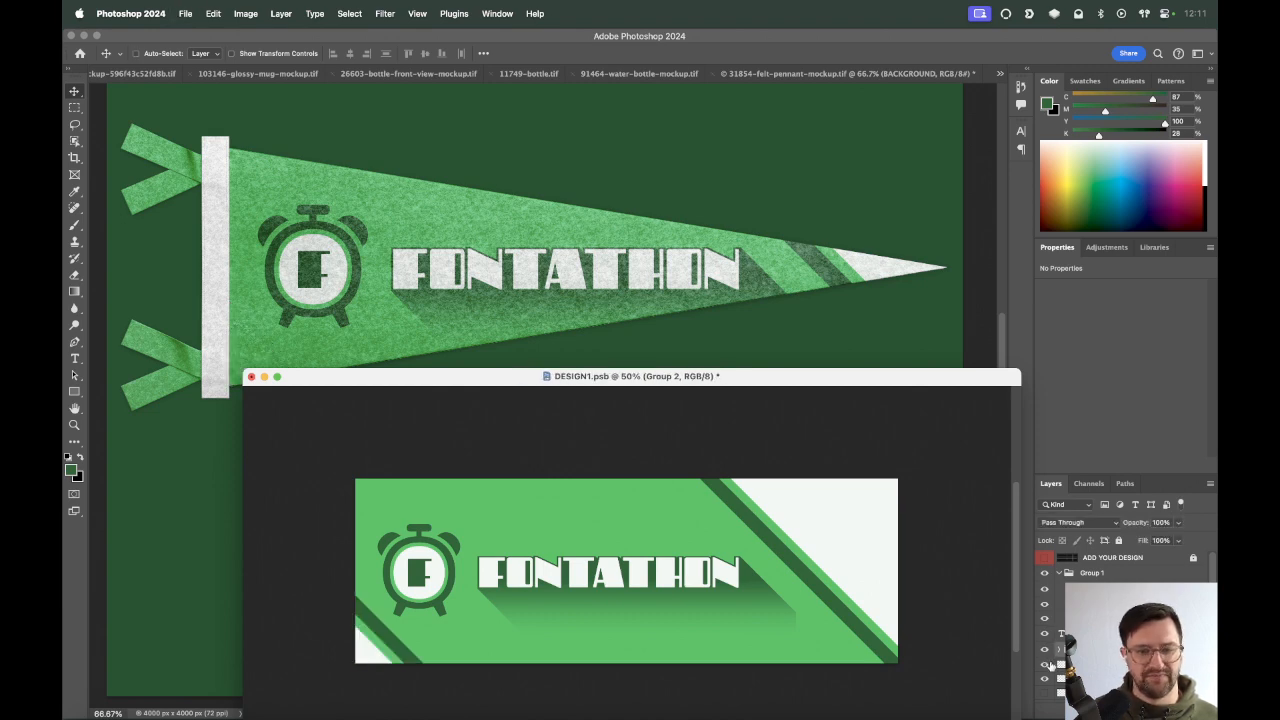
# Scale the clock-end corner group down, tuck it further into the lower corner and save the design.
pyautogui.press('super+t')
pyautogui.moveTo(555, 599); pyautogui.dragTo(466, 586)
pyautogui.press('Escape')
pyautogui.press('super+s')
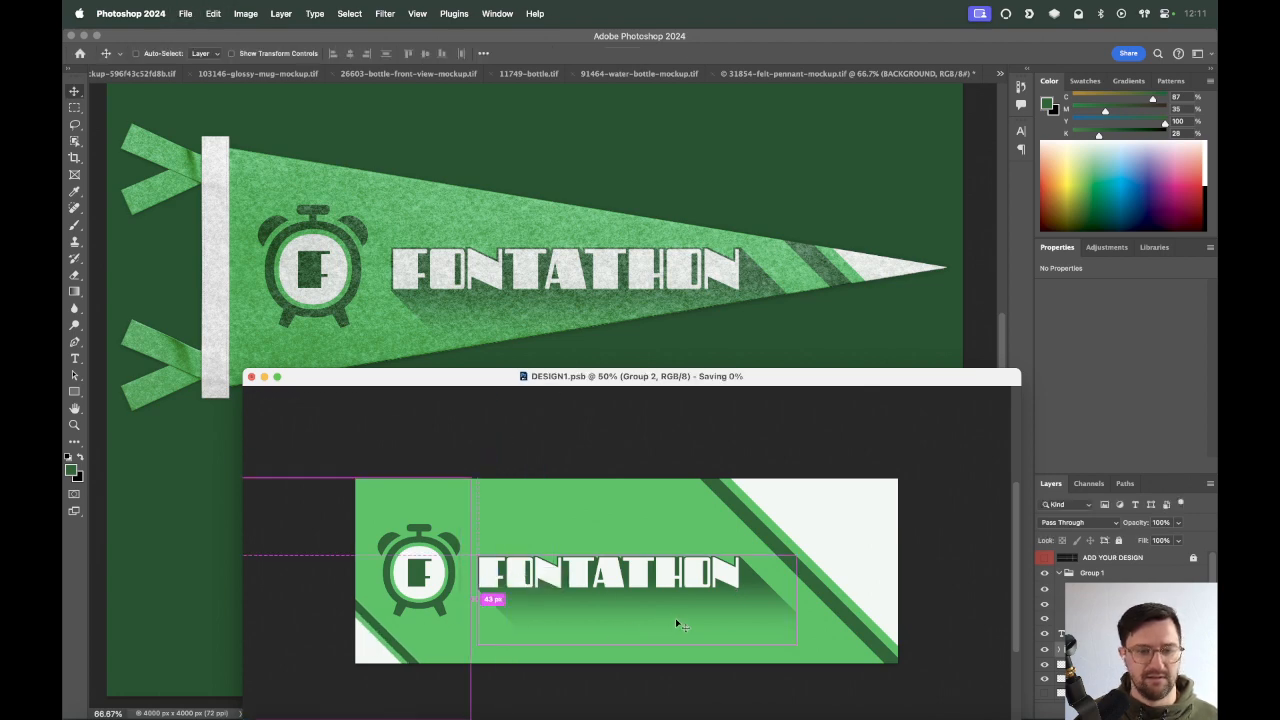
pyautogui.moveTo(585, 640); pyautogui.dragTo(620, 633)
# Group the original tip-end white triangle and dark green stripe and hide that group.
pyautogui.click(1110, 664)
pyautogui.doubleClick(1110, 679)
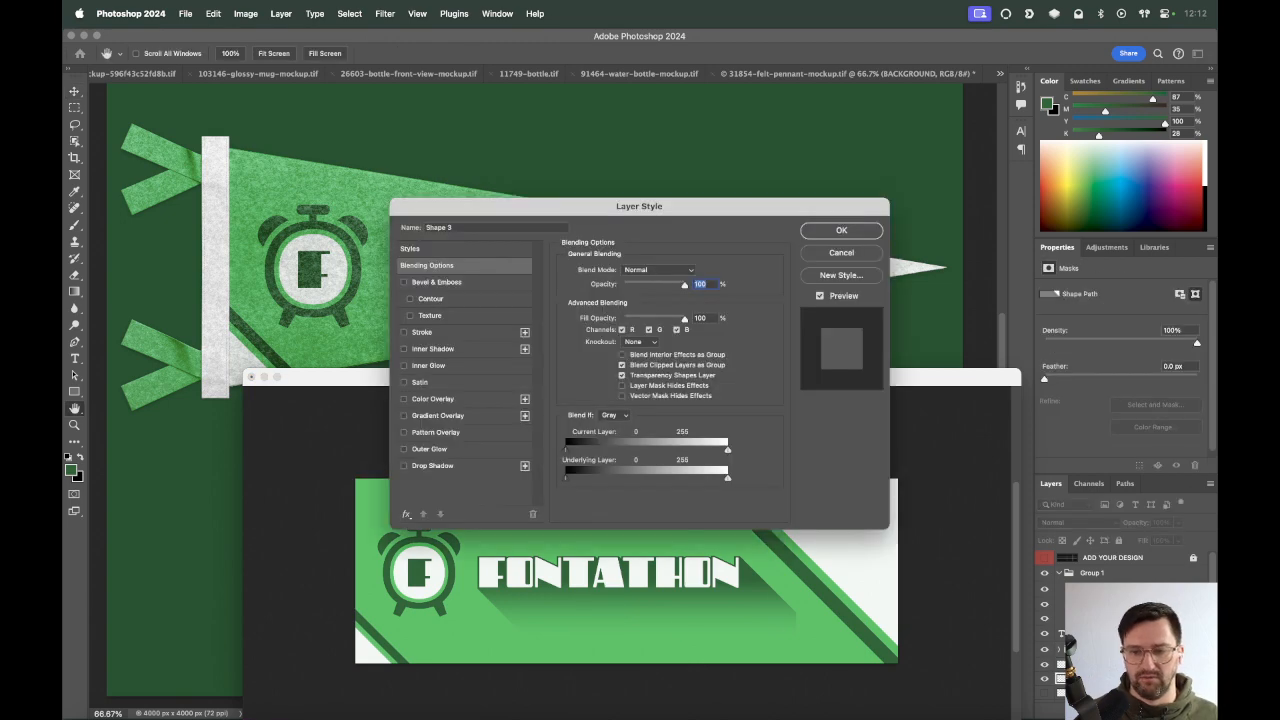
pyautogui.press('Escape')
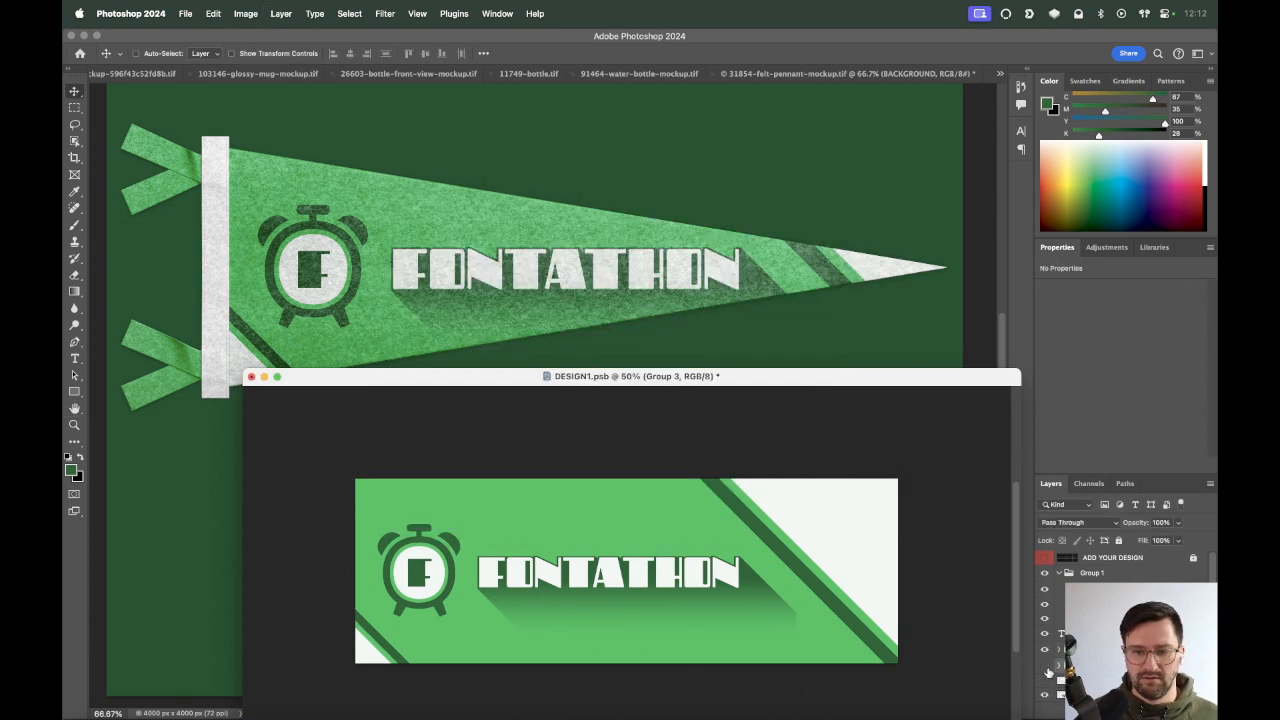
pyautogui.click(1045, 665)
# Duplicate the clock-end corner group to the banner's tip end, rotate it 180°, position it over the corner and save the design.
pyautogui.keyDown('alt'); pyautogui.moveTo(411, 627); pyautogui.dragTo(806, 563); pyautogui.keyUp('alt')
pyautogui.press('super+t')
pyautogui.moveTo(883, 451); pyautogui.dragTo(538, 607)
pyautogui.press('Return')
pyautogui.moveTo(731, 483); pyautogui.dragTo(863, 531)
pyautogui.press('super+s')
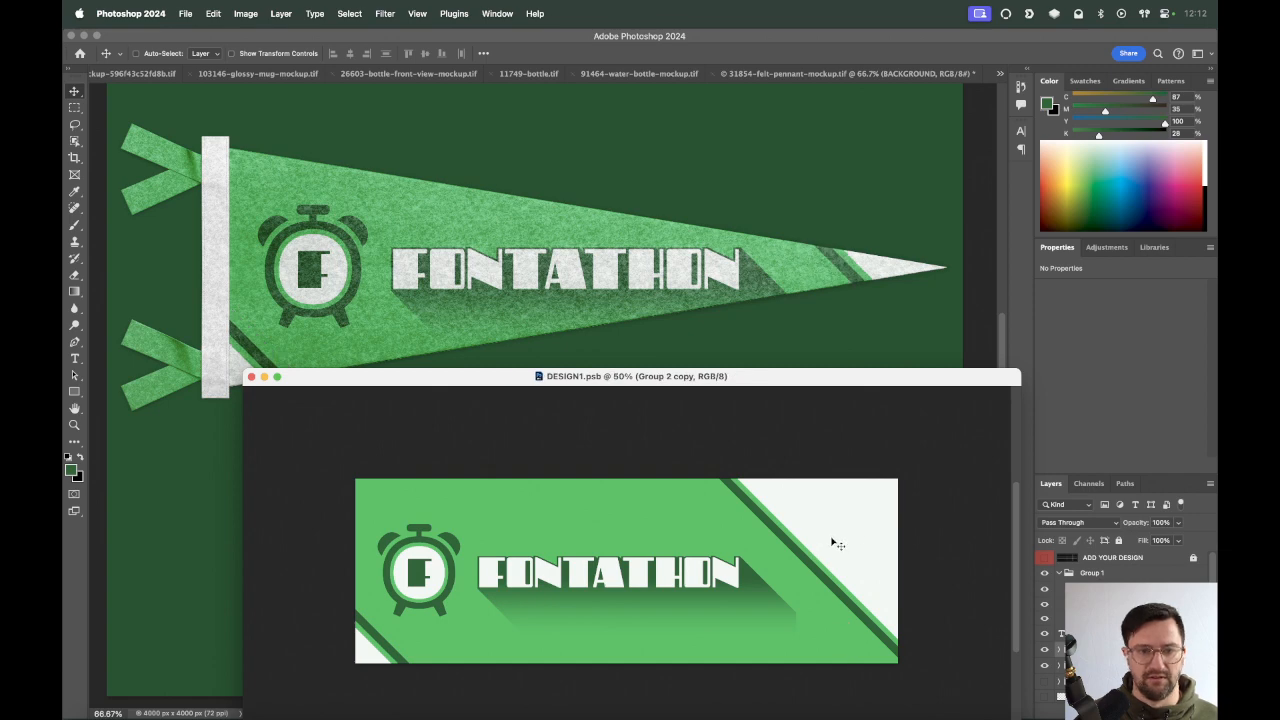
# Group the Fontathon text layer with its shadow layers, nudge the group slightly upward and save the design.
pyautogui.moveTo(722, 378); pyautogui.dragTo(723, 415)
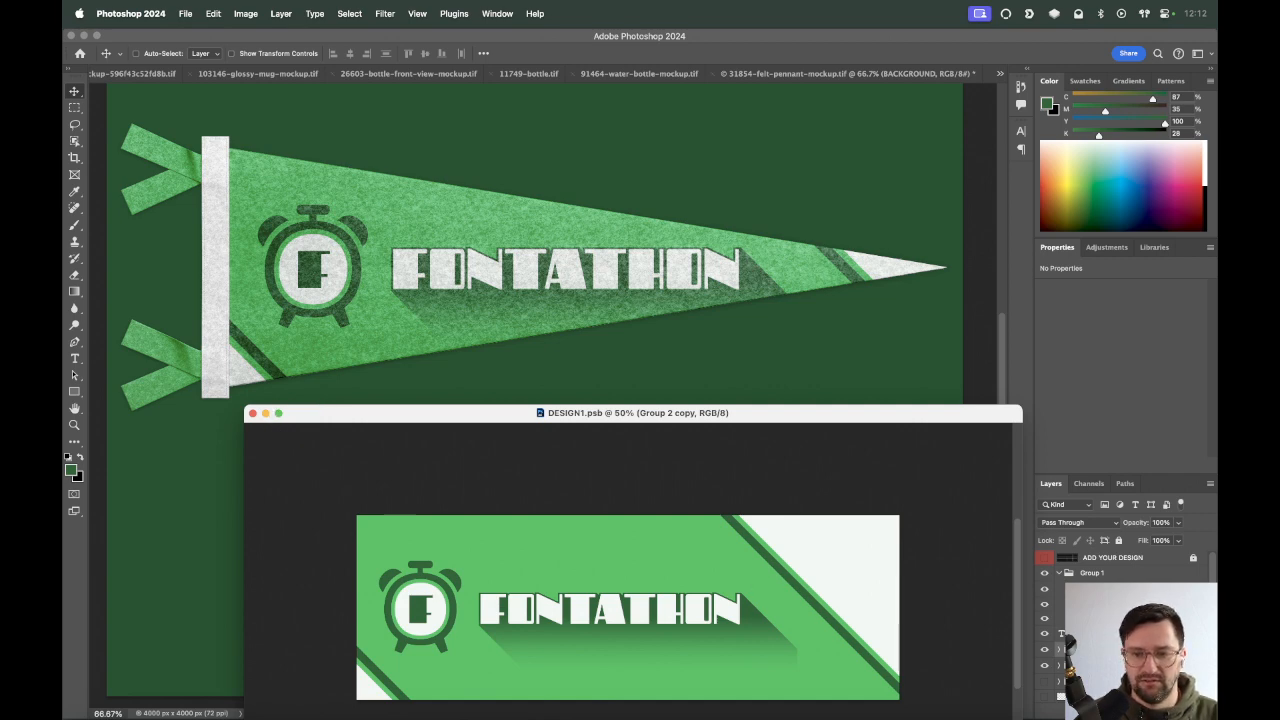
pyautogui.click(1050, 634)
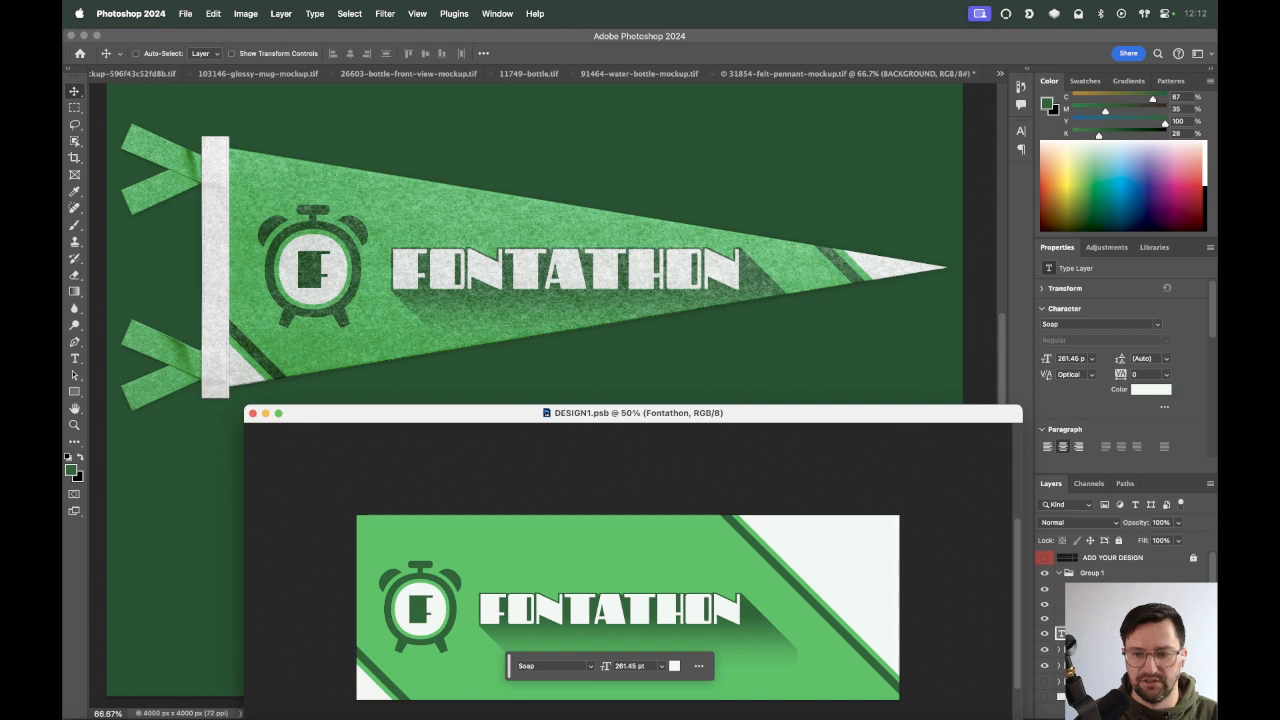
pyautogui.scroll(-2, 1120, 620)
pyautogui.moveTo(1105, 668); pyautogui.dragTo(1105, 673)
pyautogui.keyDown('shift'); pyautogui.click(1105, 679); pyautogui.keyUp('shift')
pyautogui.press('super+g')
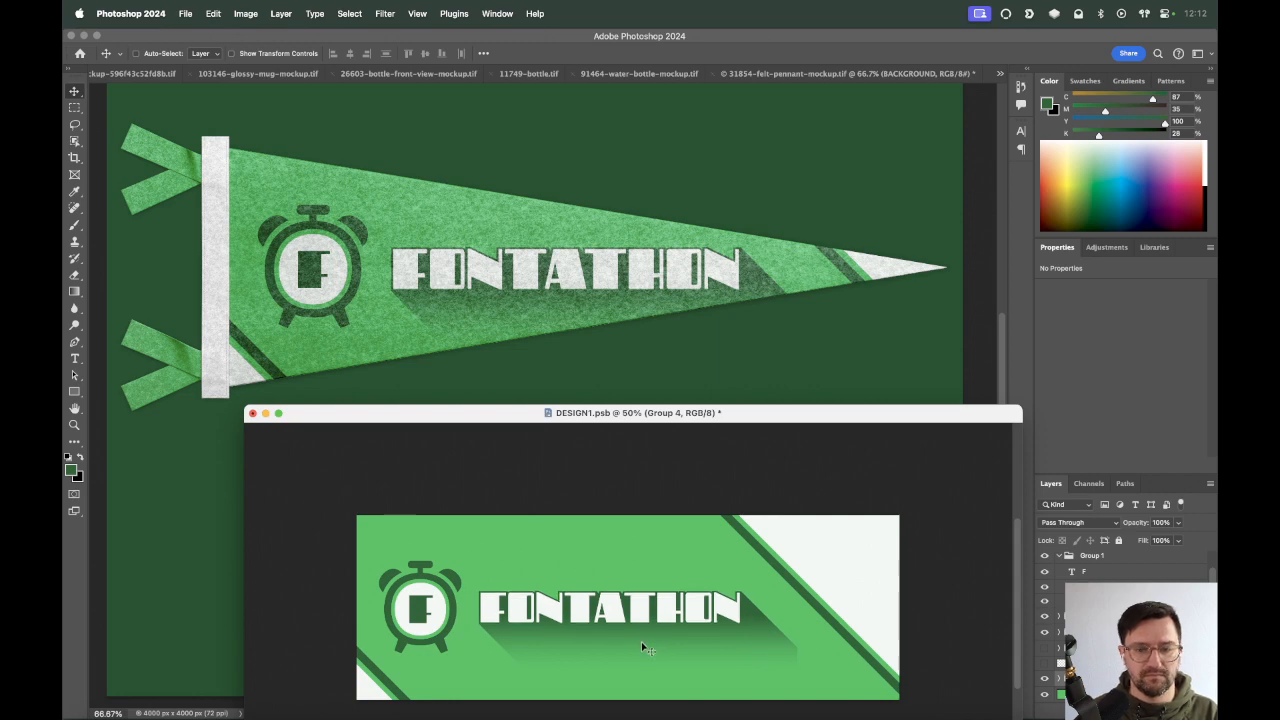
pyautogui.press('super+s')
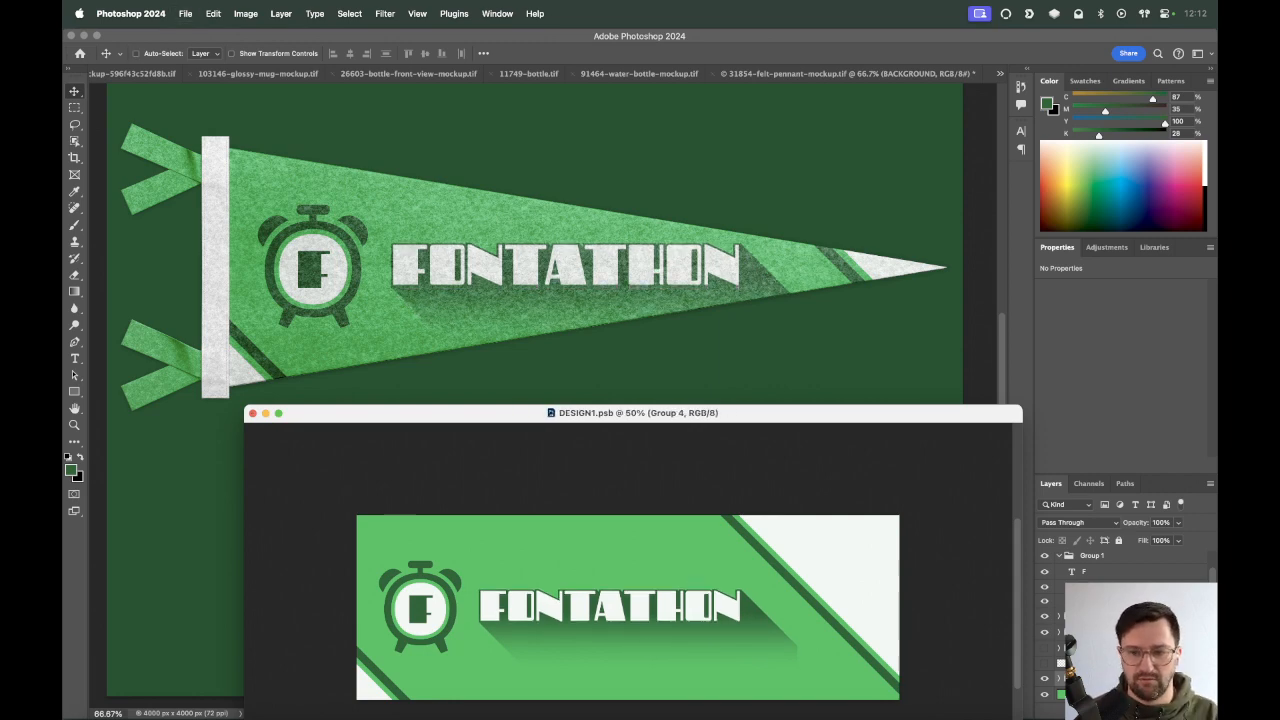
# Nudge the clock group (Group 1) upward, enlarge it slightly with Free Transform and save the design.
pyautogui.click(1128, 559)
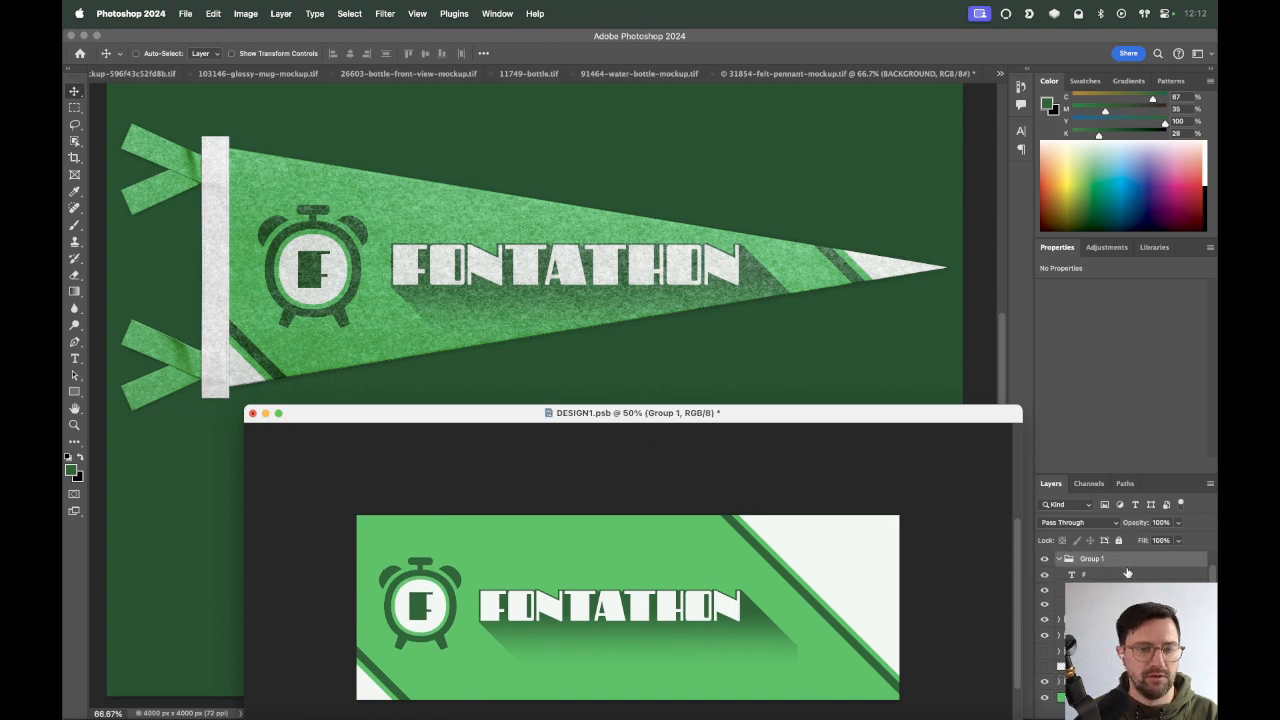
pyautogui.press('super+s')
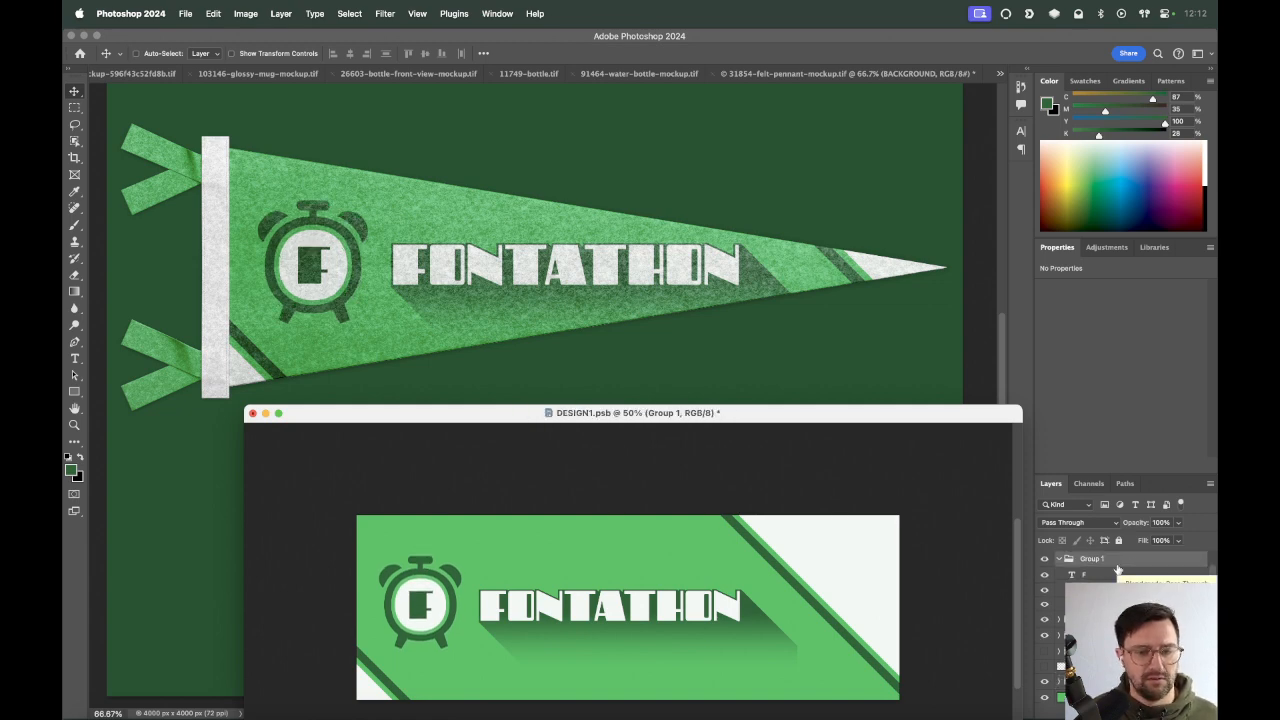
pyautogui.press('super+s')
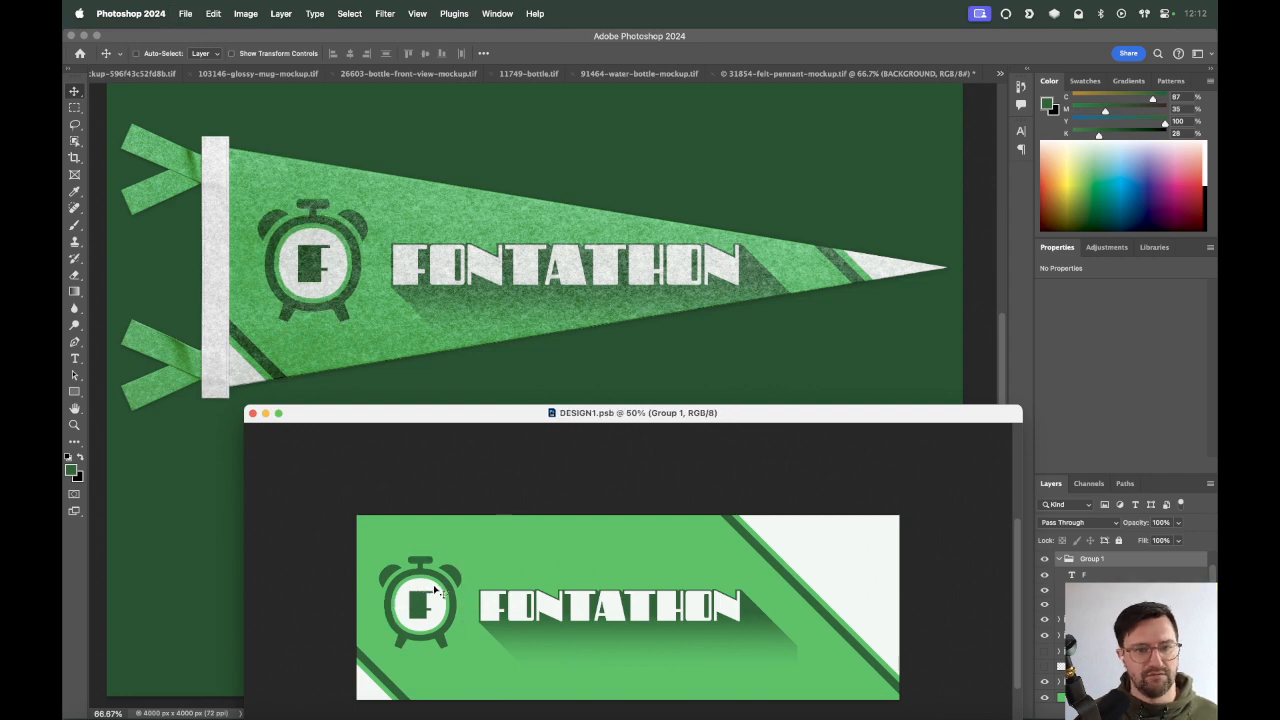
pyautogui.press('super+t')
pyautogui.moveTo(419, 648); pyautogui.dragTo(424, 650)
pyautogui.press('Return')
pyautogui.press('super+s')
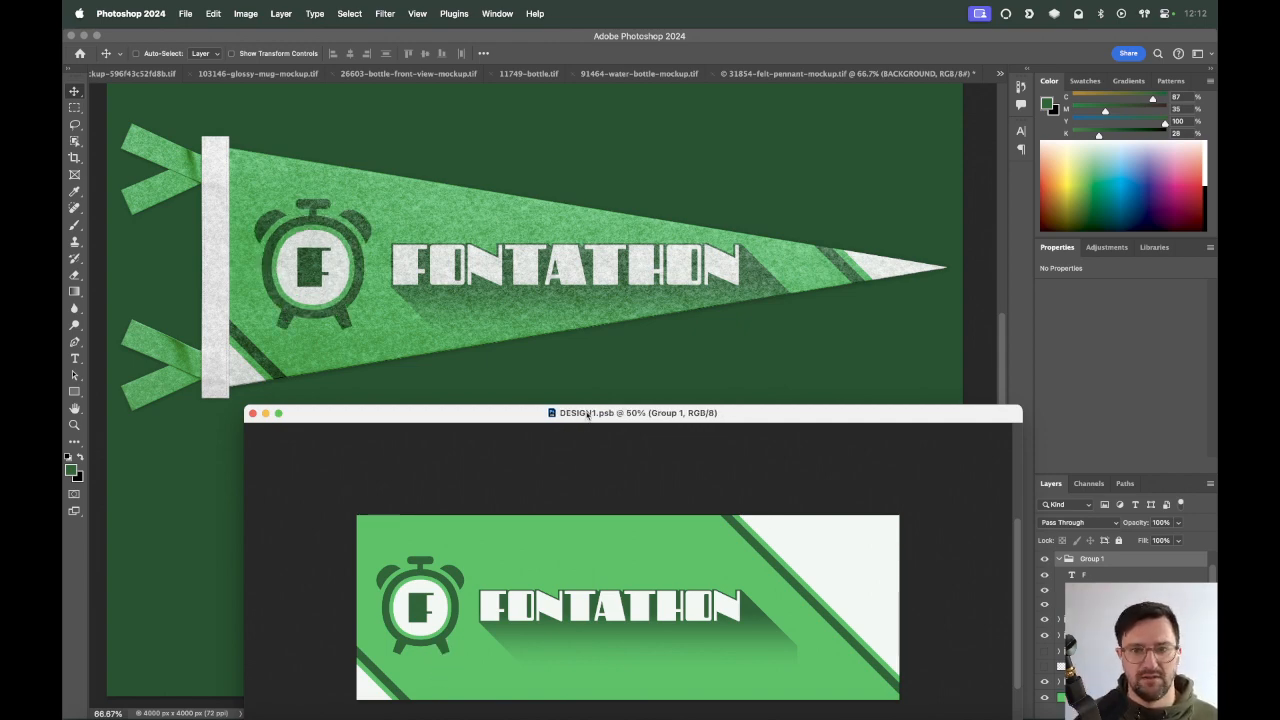
# Close DESIGN1.psb, switch to DuckDuckGo and copy the Green 950 color code from the Tailwind palette.
pyautogui.click(252, 413)
pyautogui.moveTo(457, 334); pyautogui.dragTo(495, 473)
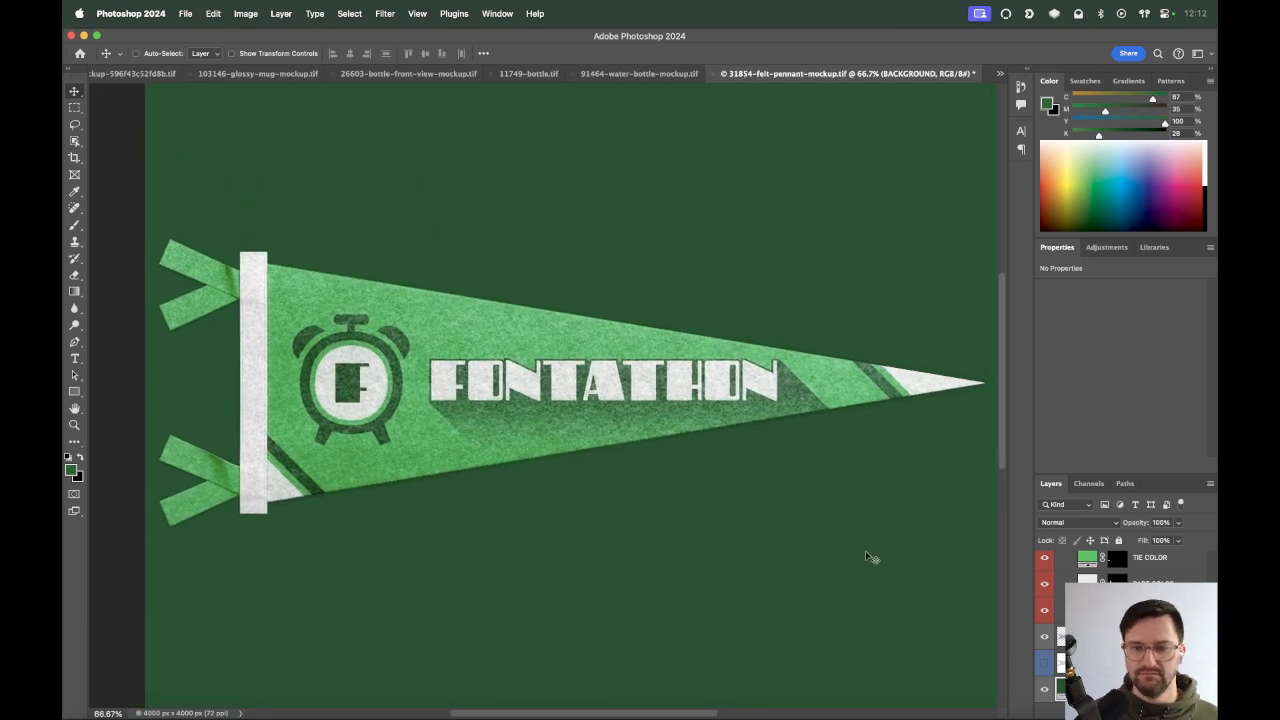
pyautogui.press('super+Tab')
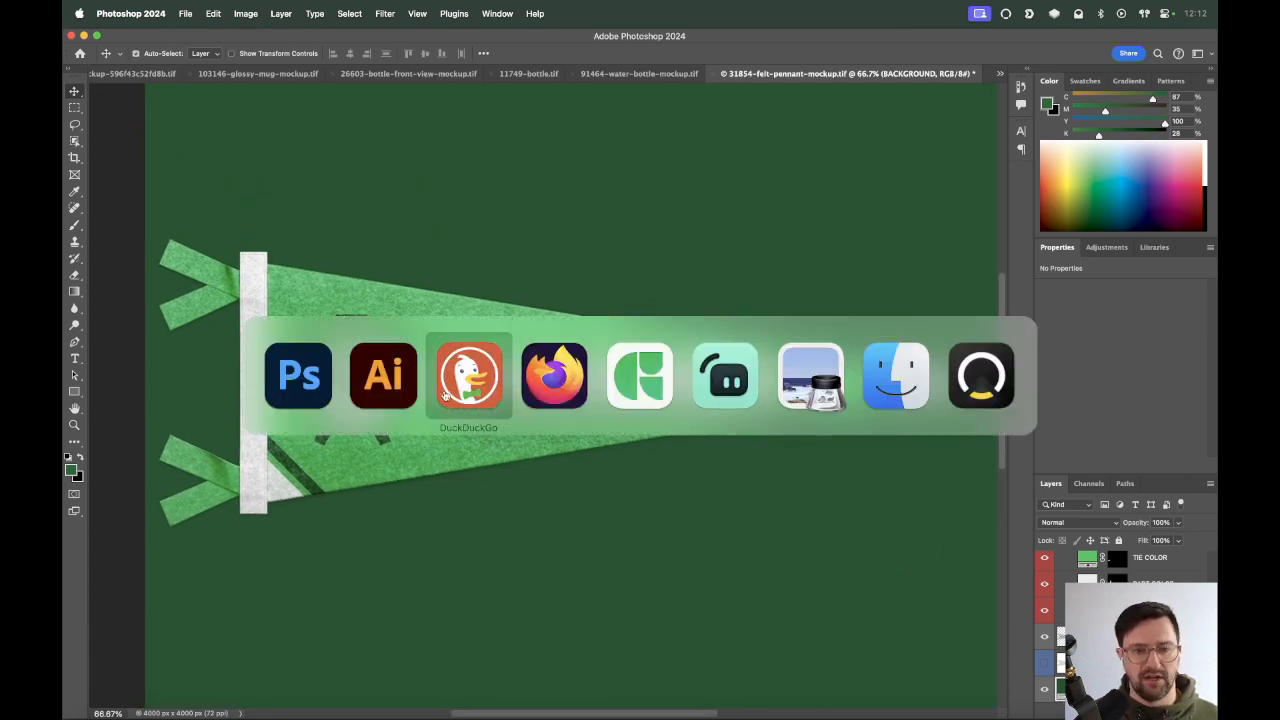
pyautogui.click(447, 390)
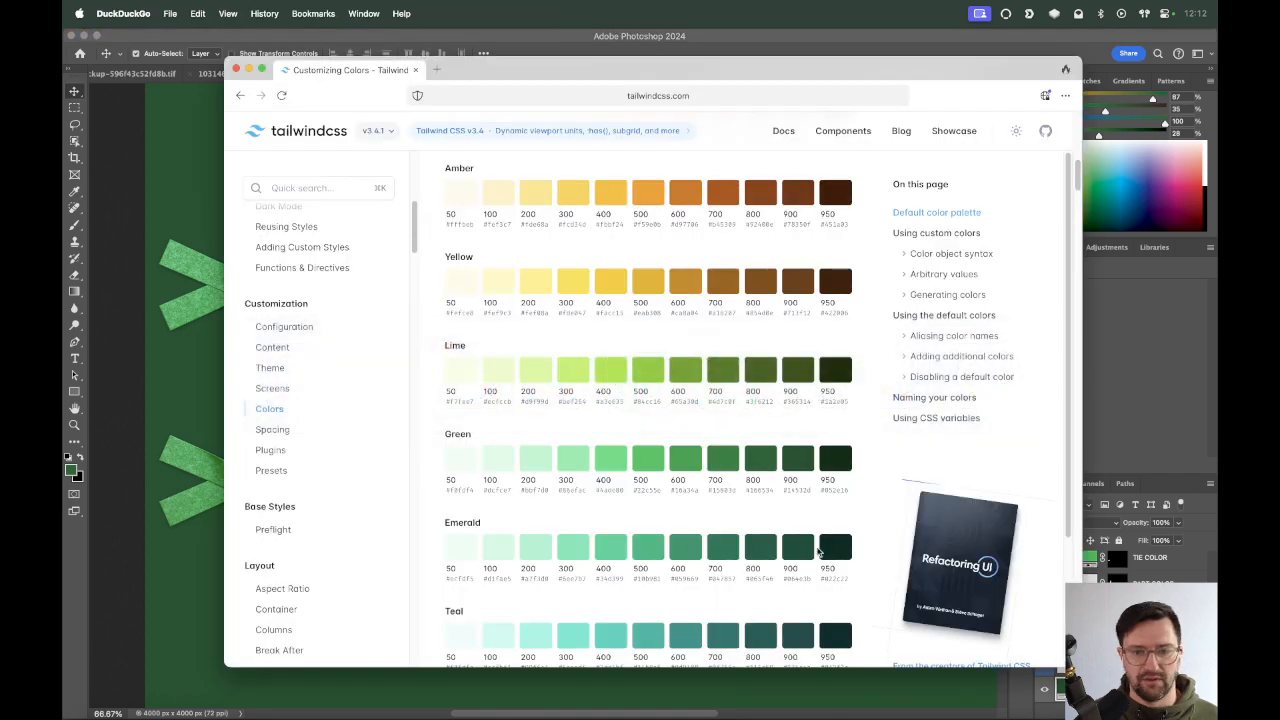
pyautogui.click(841, 464)
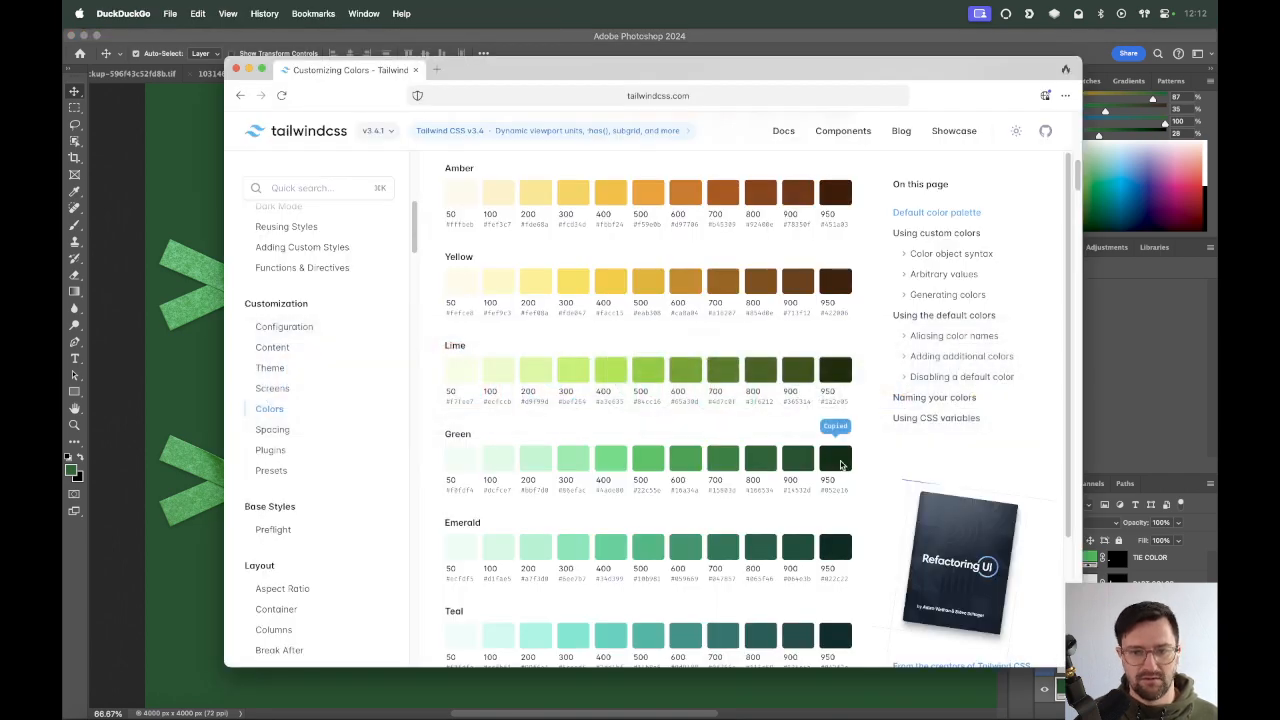
# Return to Photoshop and set the pennant mockup's BACKGROUND fill layer to the copied Green 950 color.
pyautogui.click(143, 630)
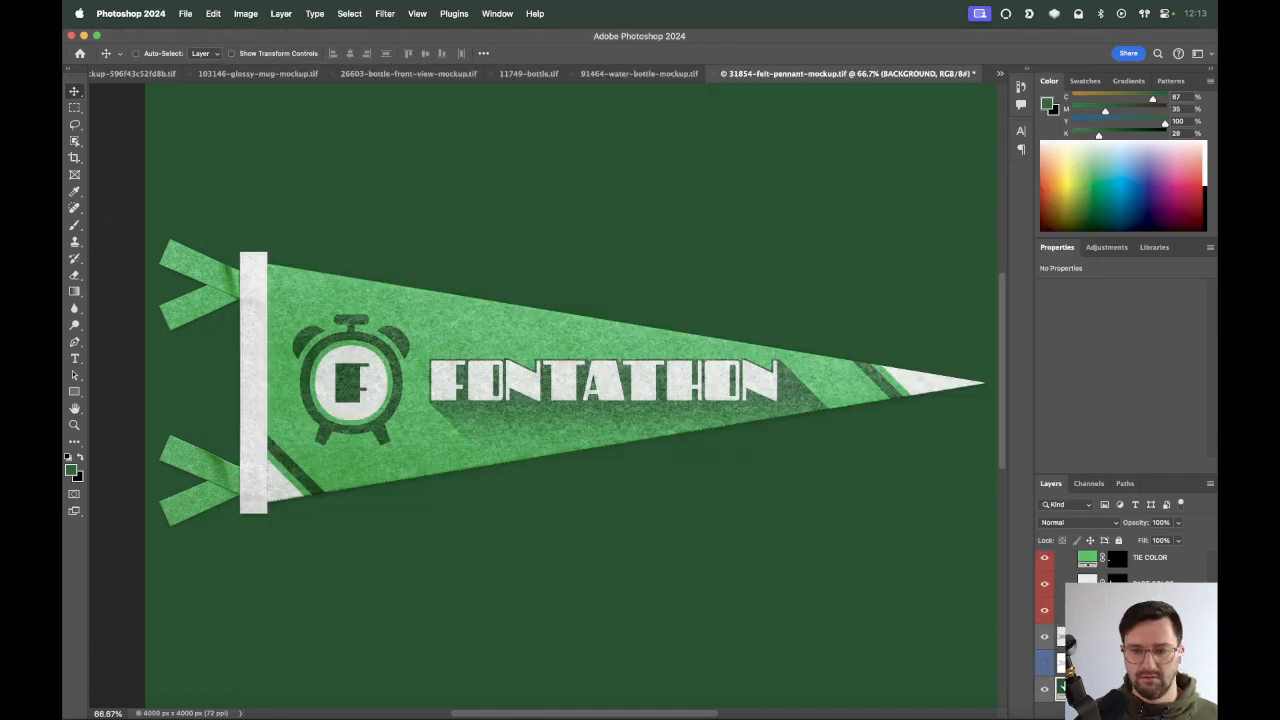
pyautogui.doubleClick(1062, 663)
pyautogui.press('super+v')
pyautogui.press('Return')
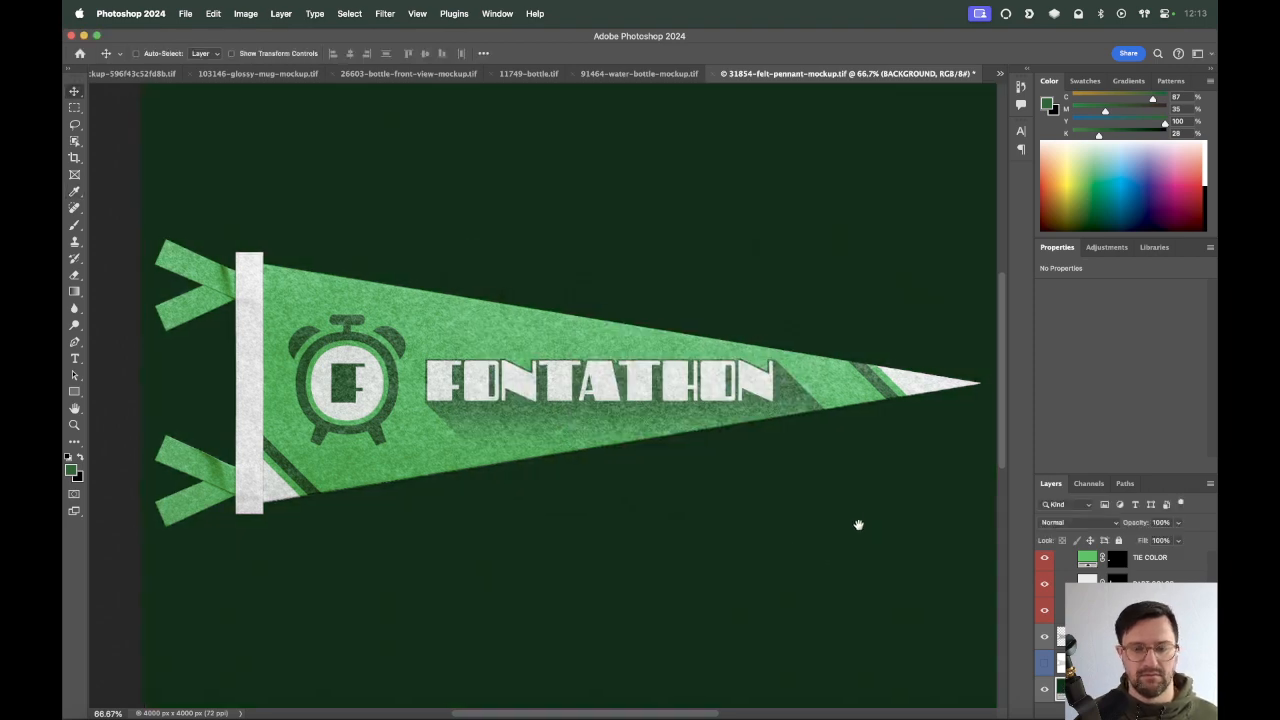
# Save the pennant mockup and switch to the 62983-29-bottle_012.tif document.
pyautogui.moveTo(860, 524); pyautogui.dragTo(851, 529)
pyautogui.press('super+s')
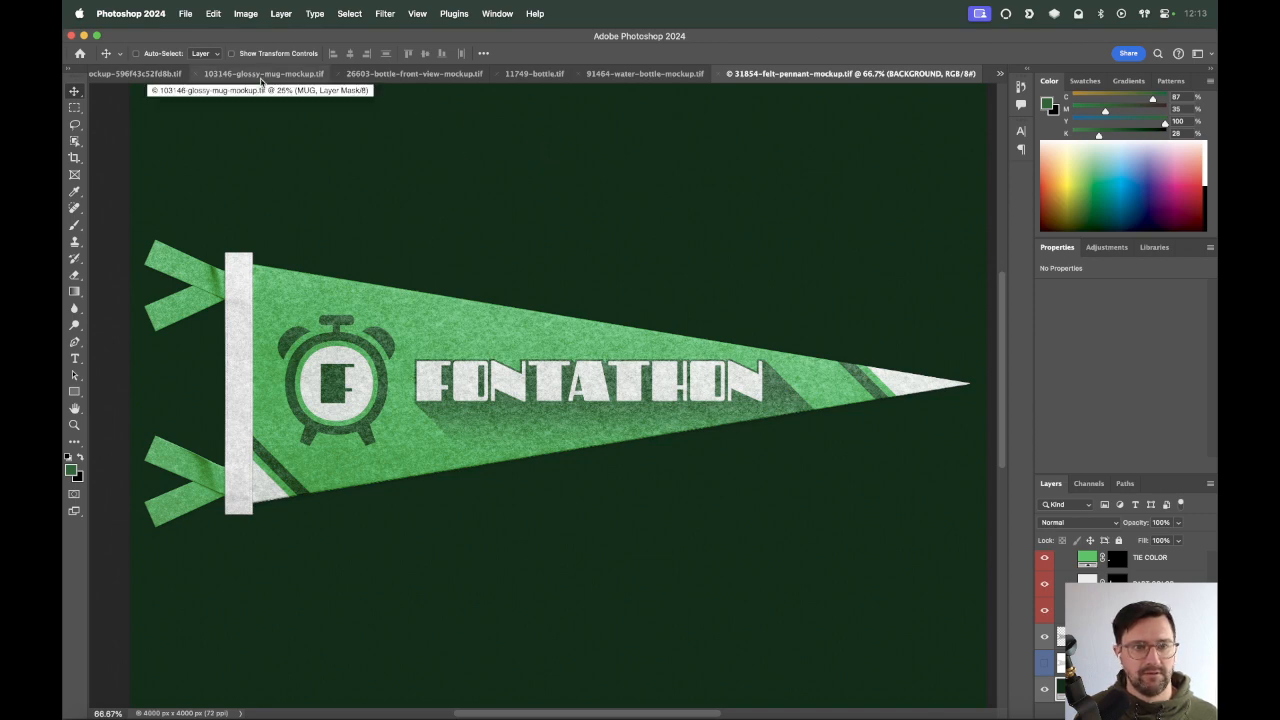
pyautogui.click(1002, 75)
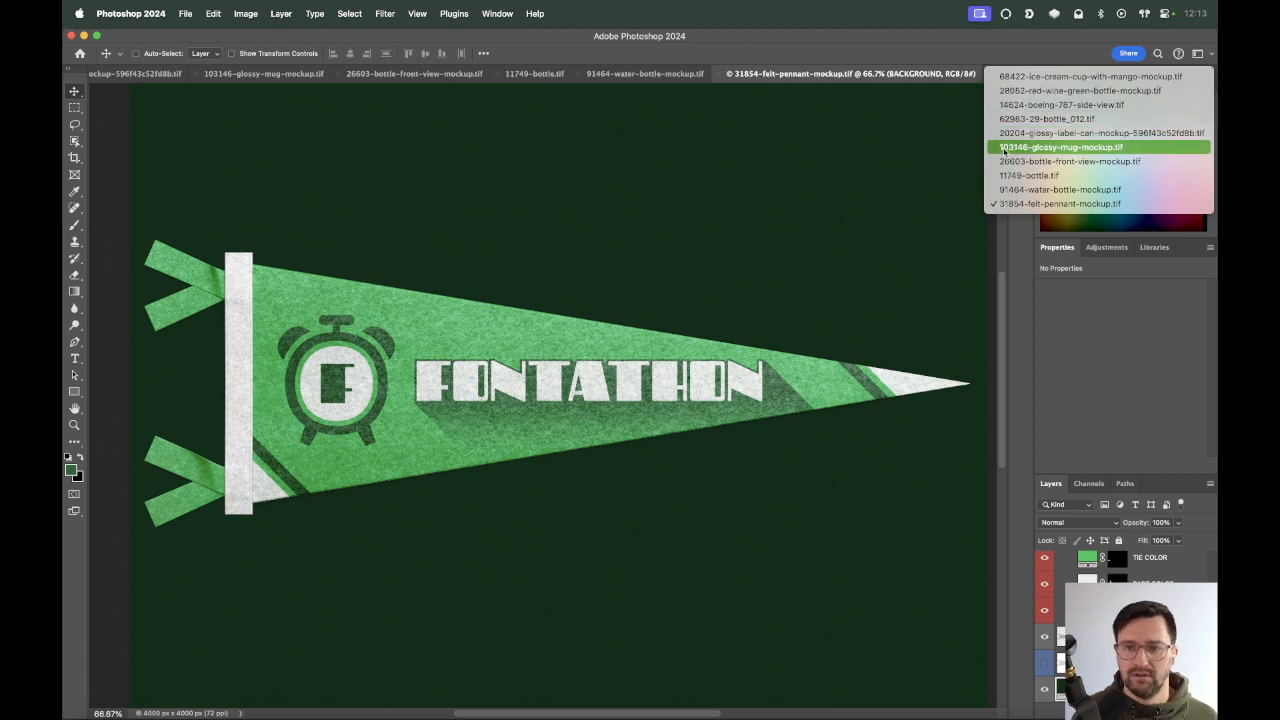
pyautogui.click(1008, 134)
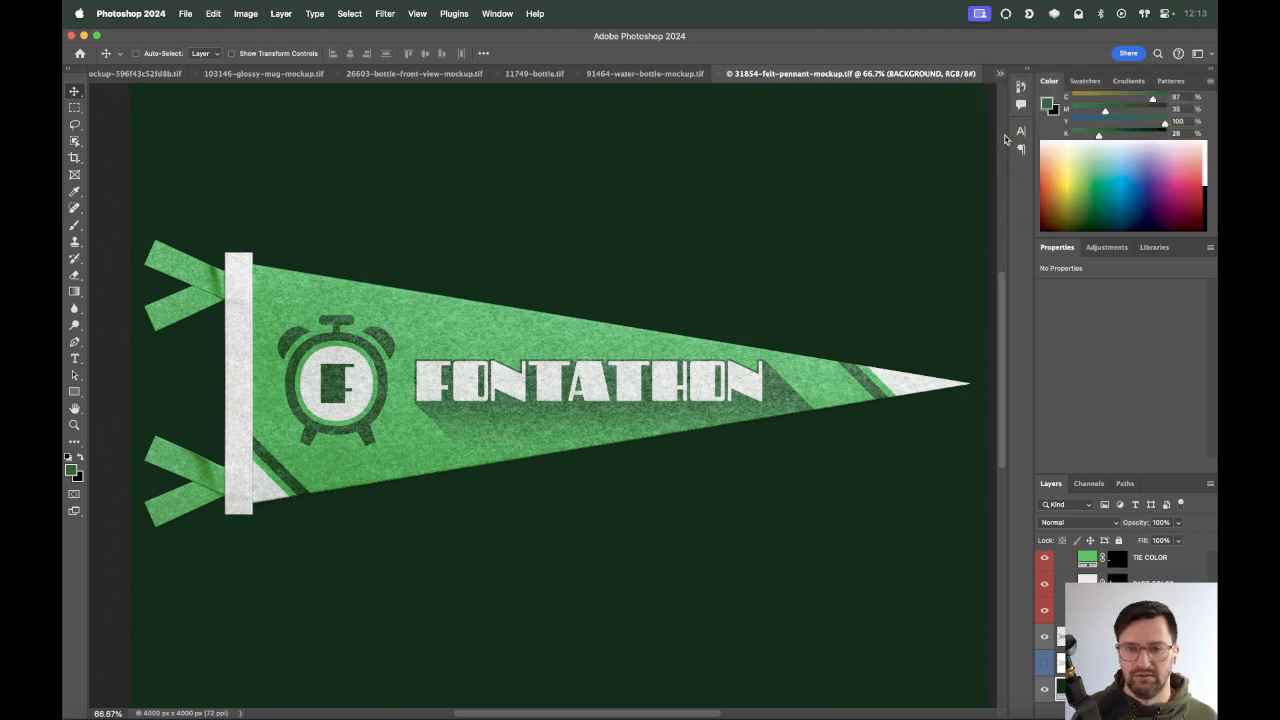
pyautogui.hotkey('ctrl', 'shift', 'Tab')
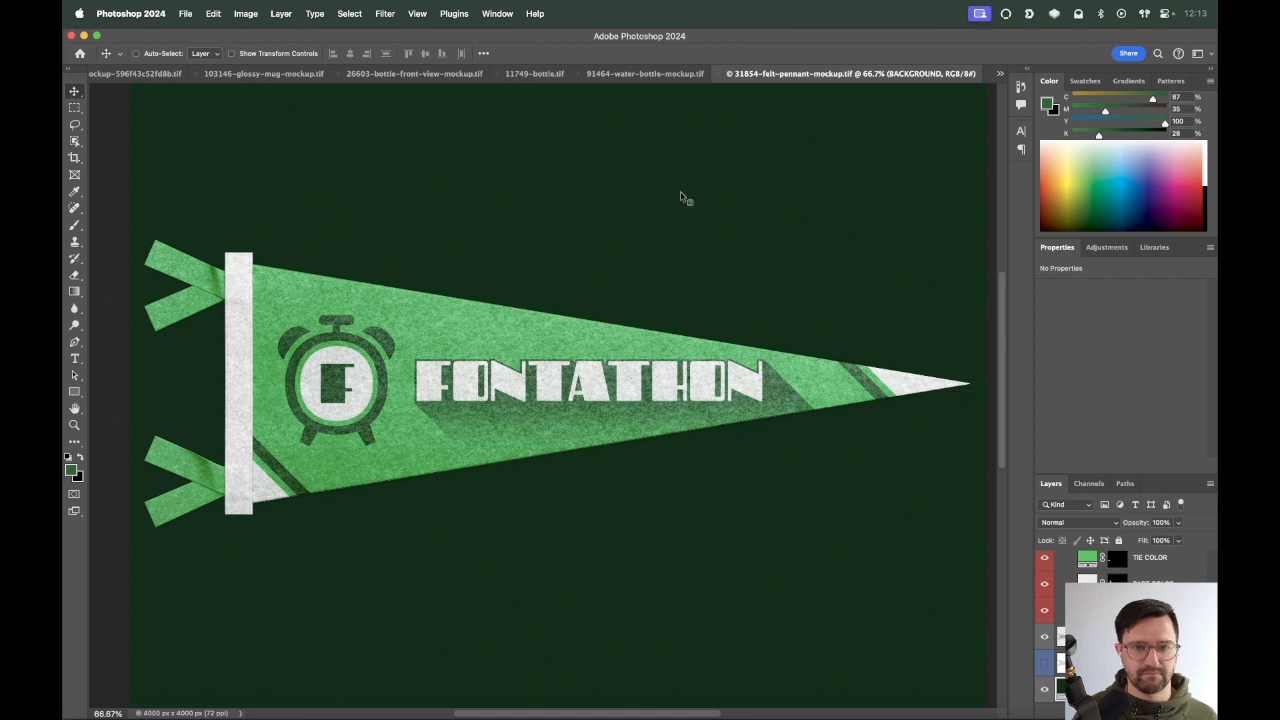
pyautogui.hotkey('ctrl', 'Tab')
pyautogui.hotkey('ctrl', 'Tab')
pyautogui.hotkey('ctrl', 'Tab')
pyautogui.hotkey('ctrl', 'Tab')
pyautogui.hotkey('ctrl', 'Tab')
pyautogui.hotkey('ctrl', 'Tab')
pyautogui.hotkey('ctrl', 'Tab')
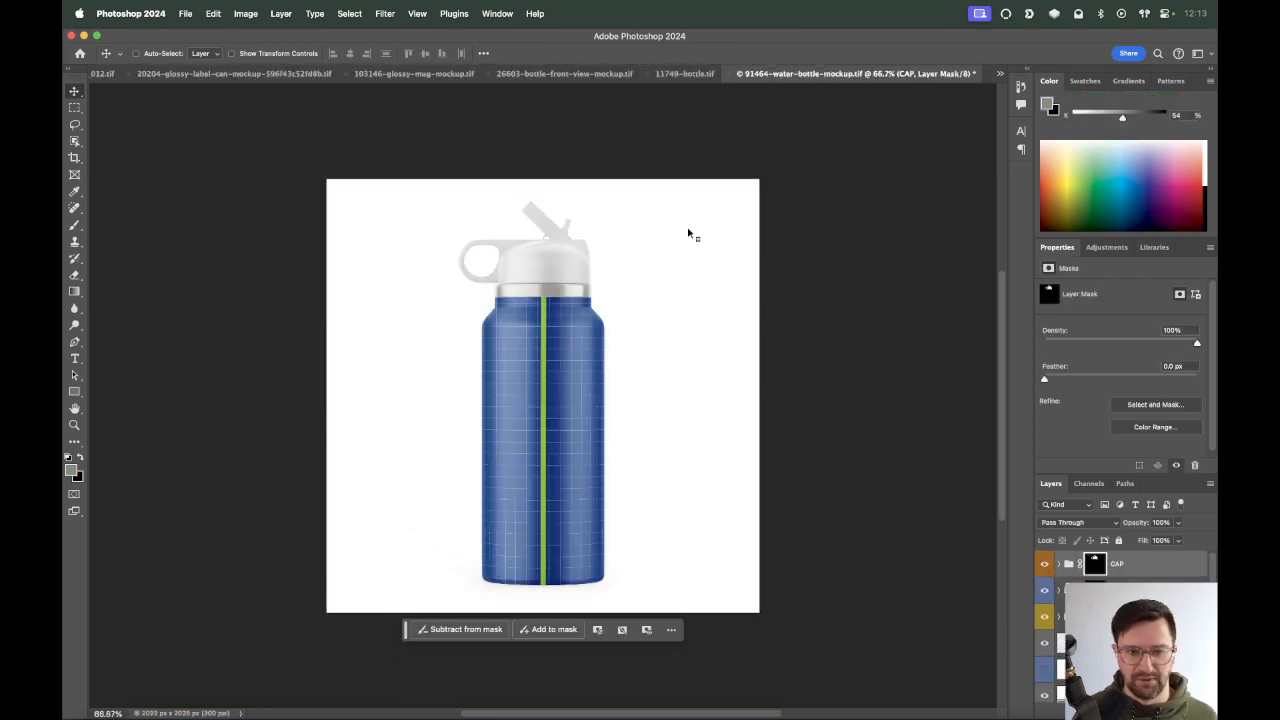
pyautogui.hotkey('ctrl', 'Tab')
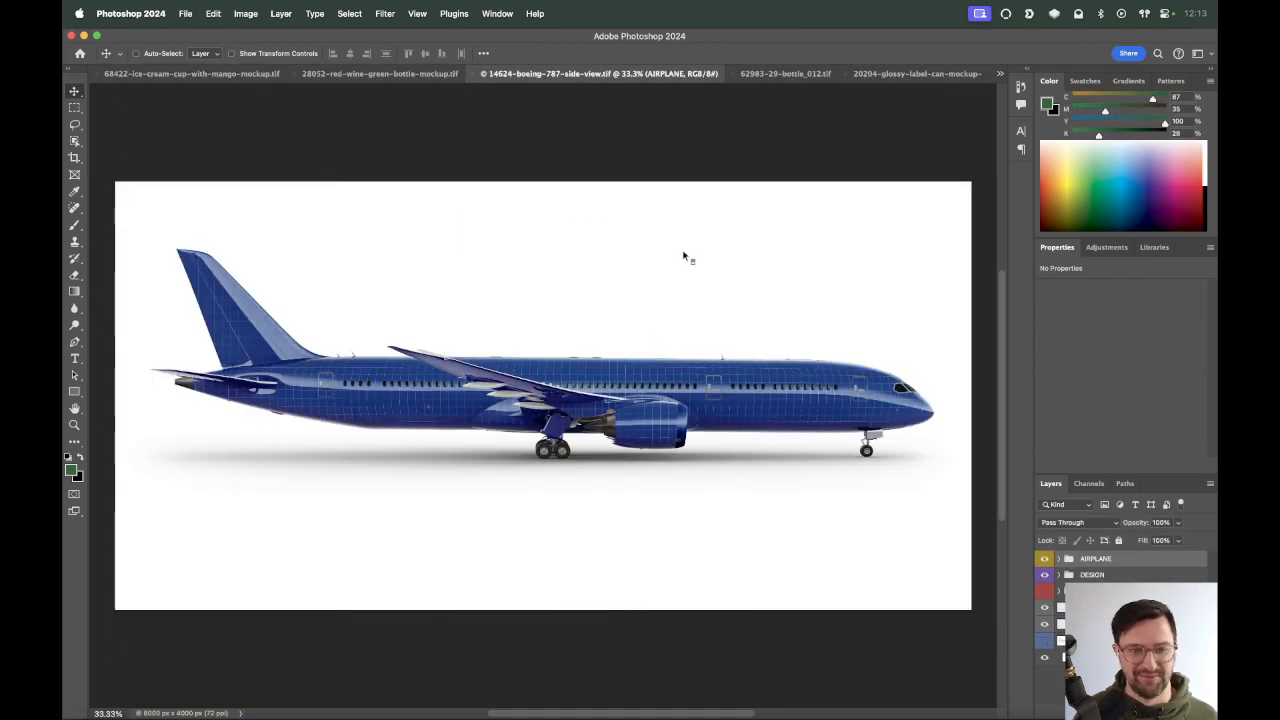
pyautogui.hotkey('ctrl', 'Tab')
# Expand the bottle mockup's LABEL group and open its label smart object, LABEL1.psb, for editing.
pyautogui.scroll(-3, 1125, 630)
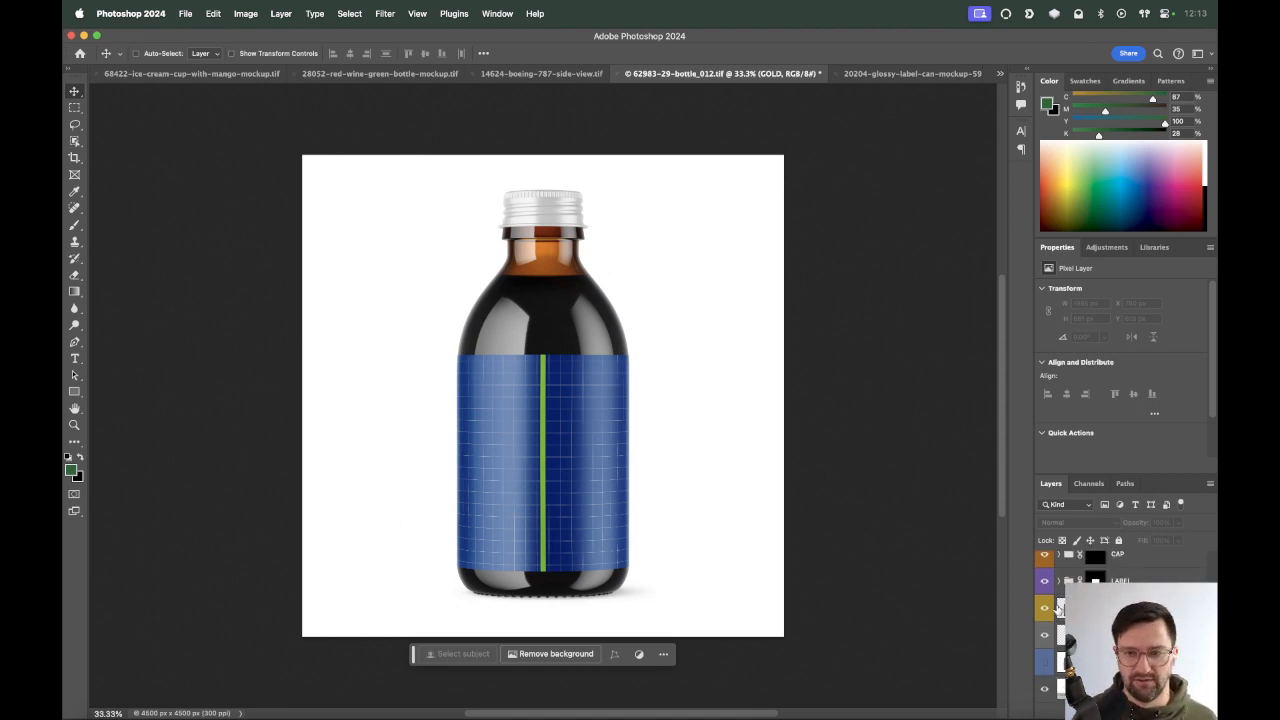
pyautogui.click(1044, 581)
pyautogui.click(1044, 581)
pyautogui.click(1060, 581)
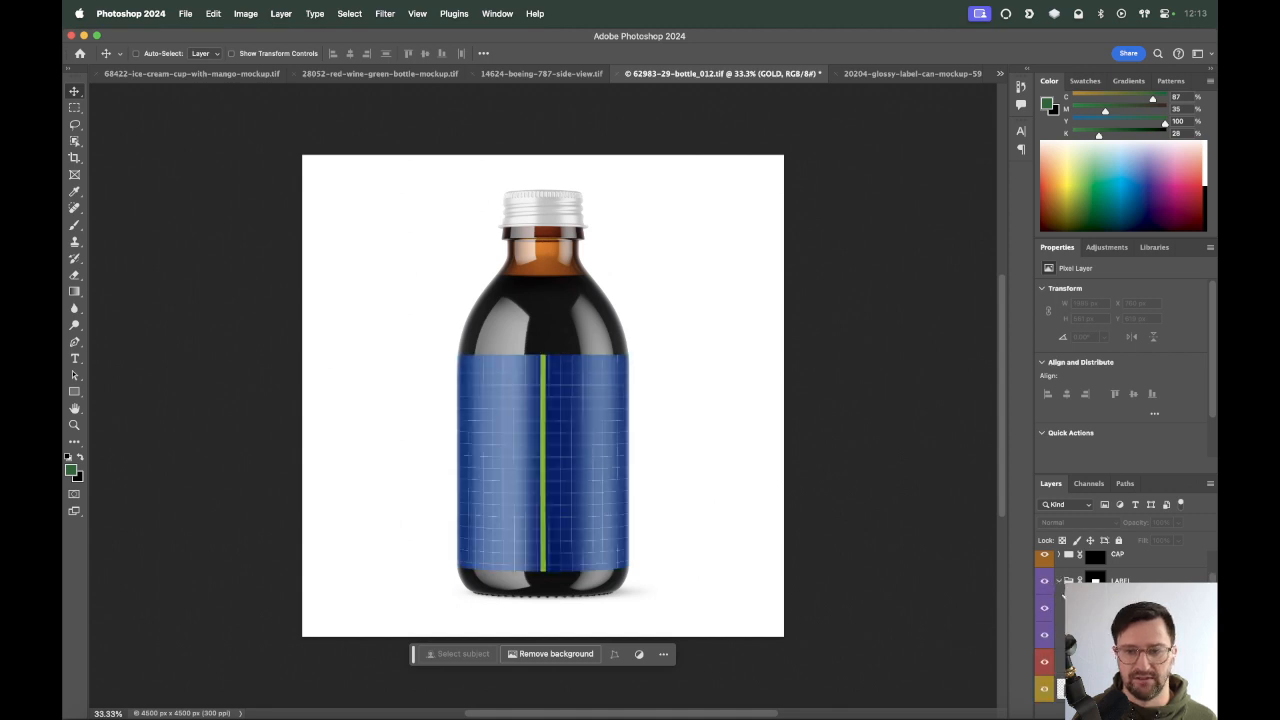
pyautogui.click(1062, 607)
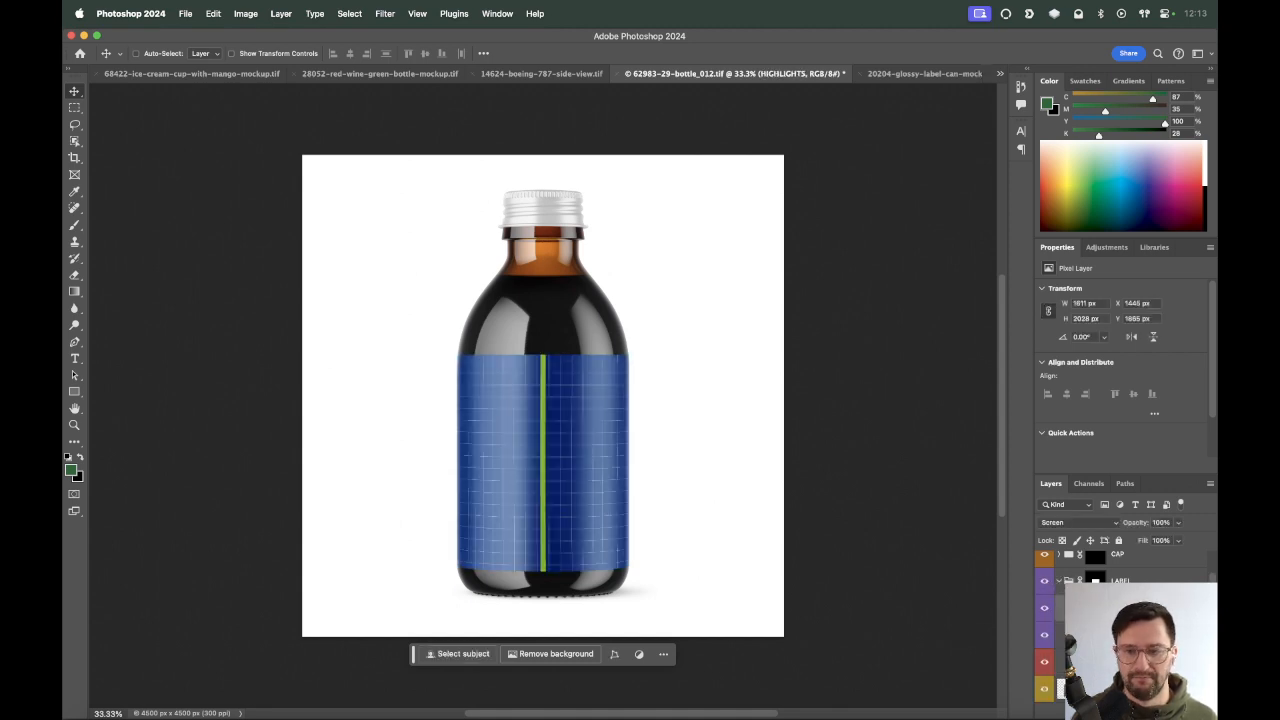
pyautogui.click(1044, 609)
pyautogui.click(1044, 609)
pyautogui.click(1060, 584)
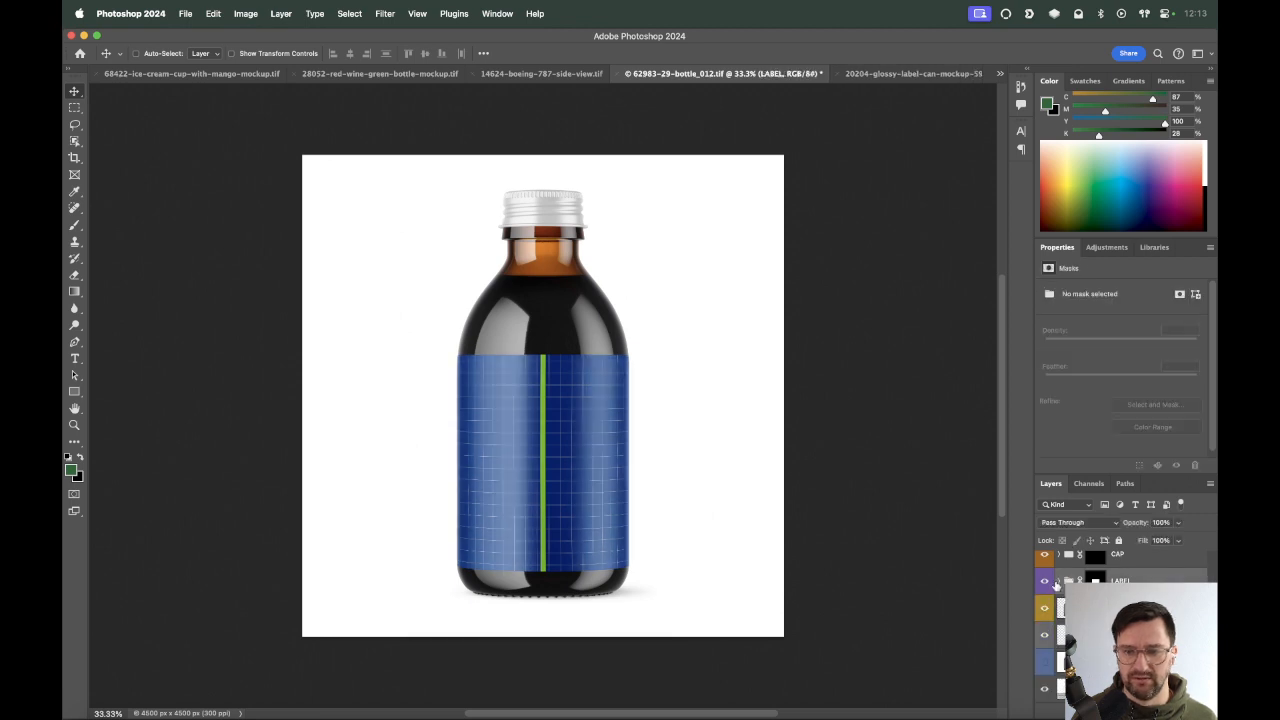
pyautogui.click(1059, 583)
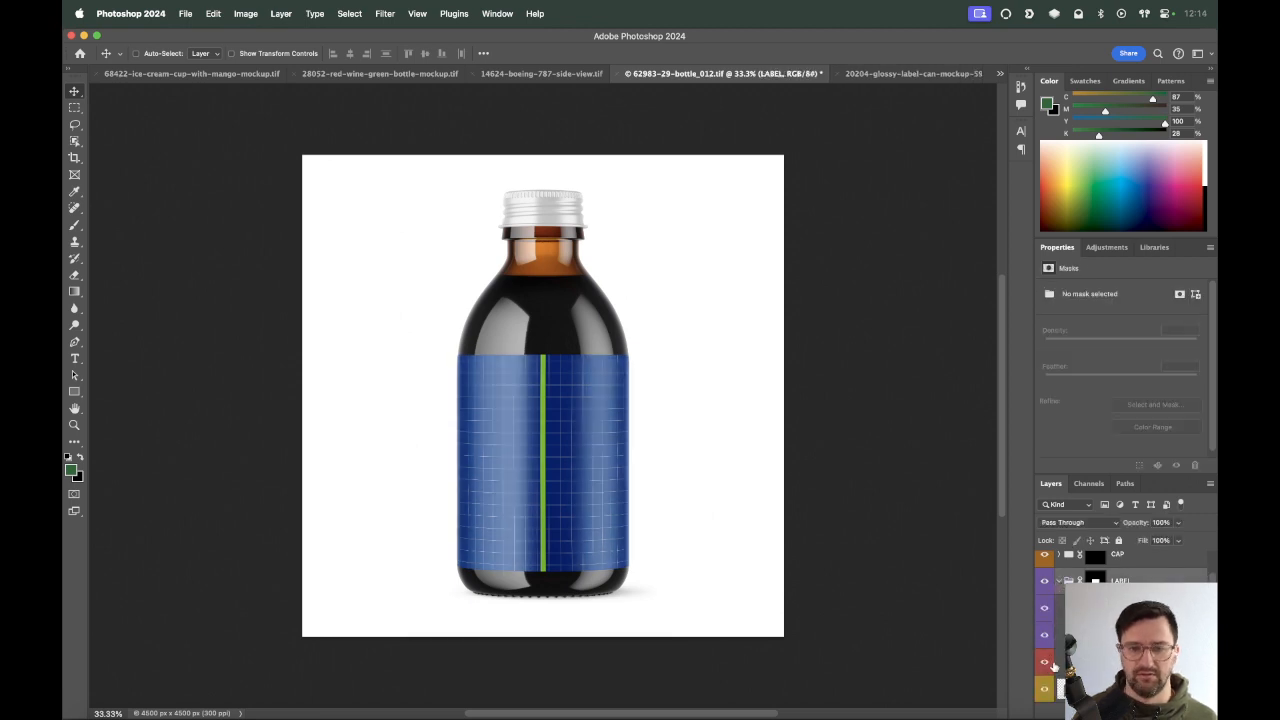
pyautogui.doubleClick(1063, 663)
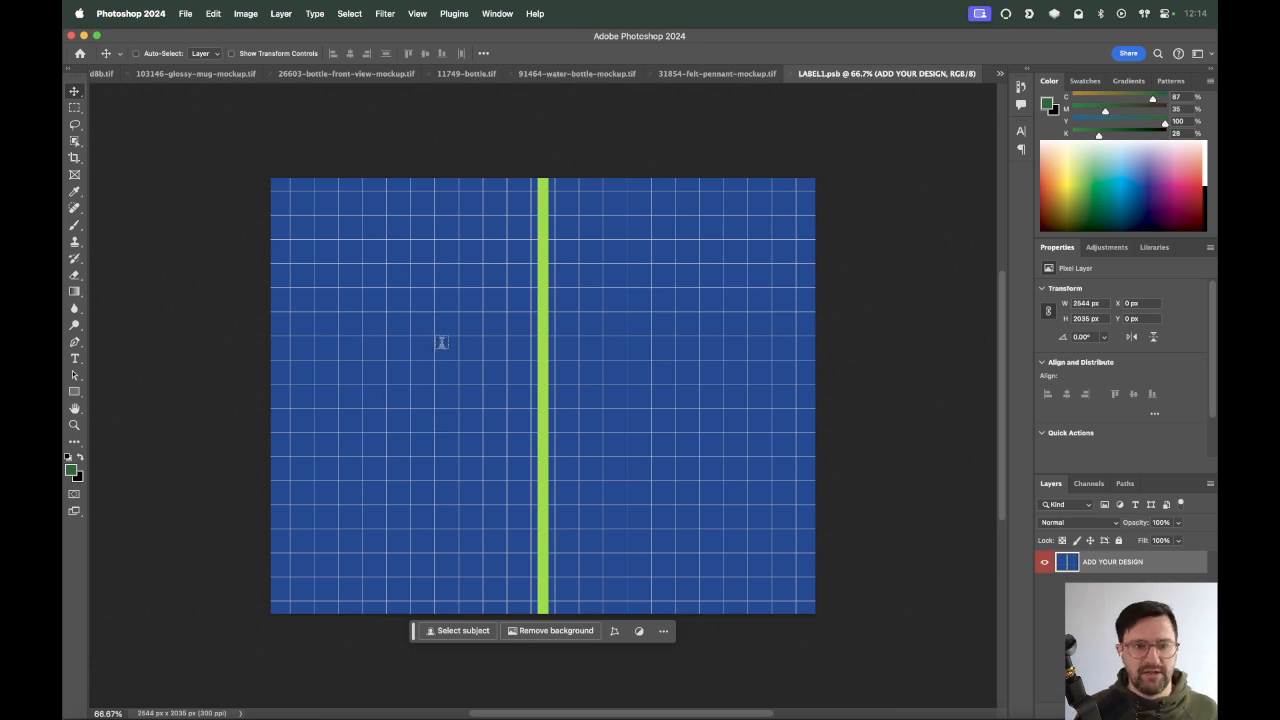
# Add the centered text "Iced Coffee" on two lines in the Soap font to the label design.
pyautogui.press('t')
pyautogui.click(445, 345)
pyautogui.write('YOUR')
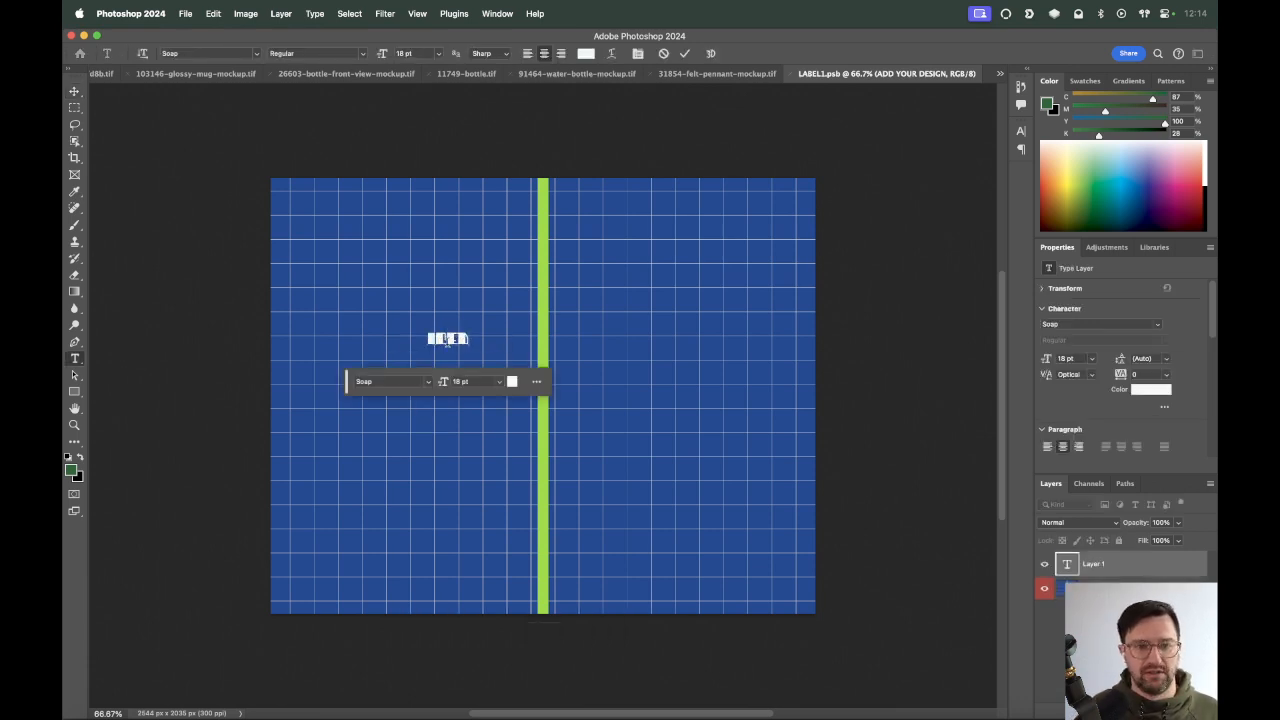
pyautogui.press('Return')
pyautogui.write('LABEL')
pyautogui.press('Escape')
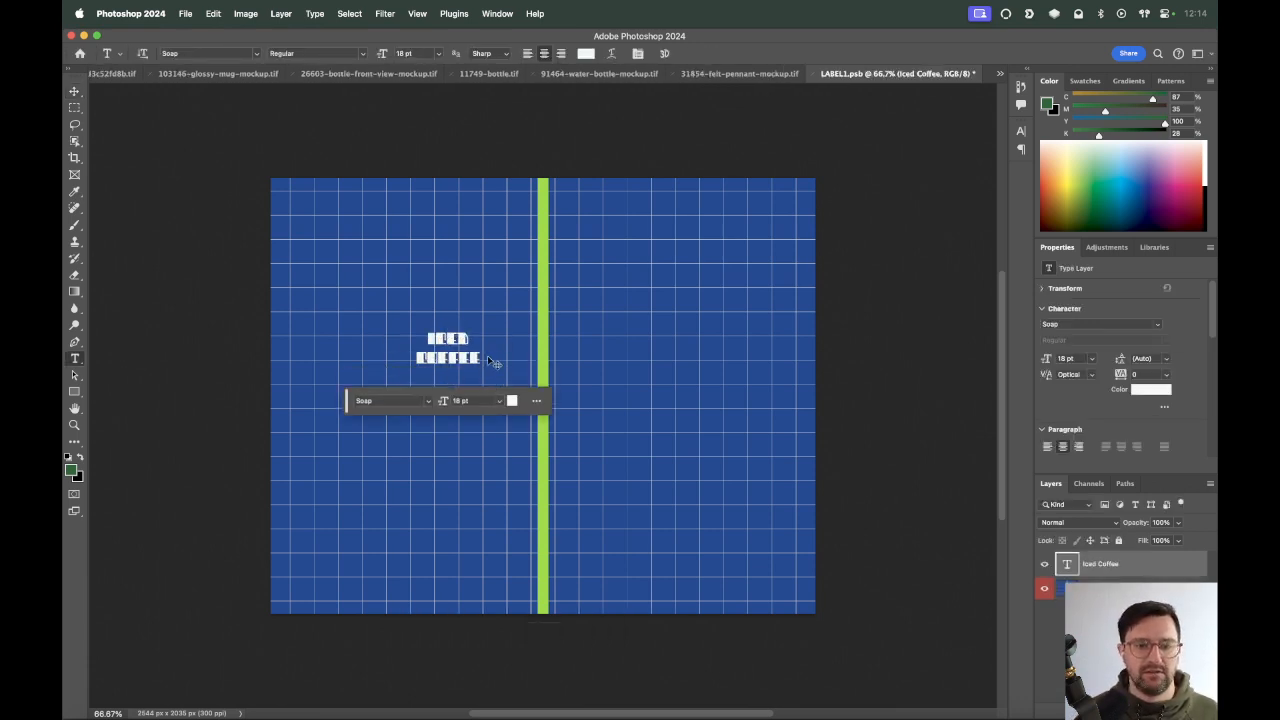
# Enlarge the Iced Coffee text to 105.66 pt with Free Transform and center it on the label.
pyautogui.press('super+t')
pyautogui.moveTo(480, 350); pyautogui.dragTo(699, 344)
pyautogui.press('Return')
pyautogui.press('super+t')
pyautogui.moveTo(643, 356); pyautogui.dragTo(736, 384)
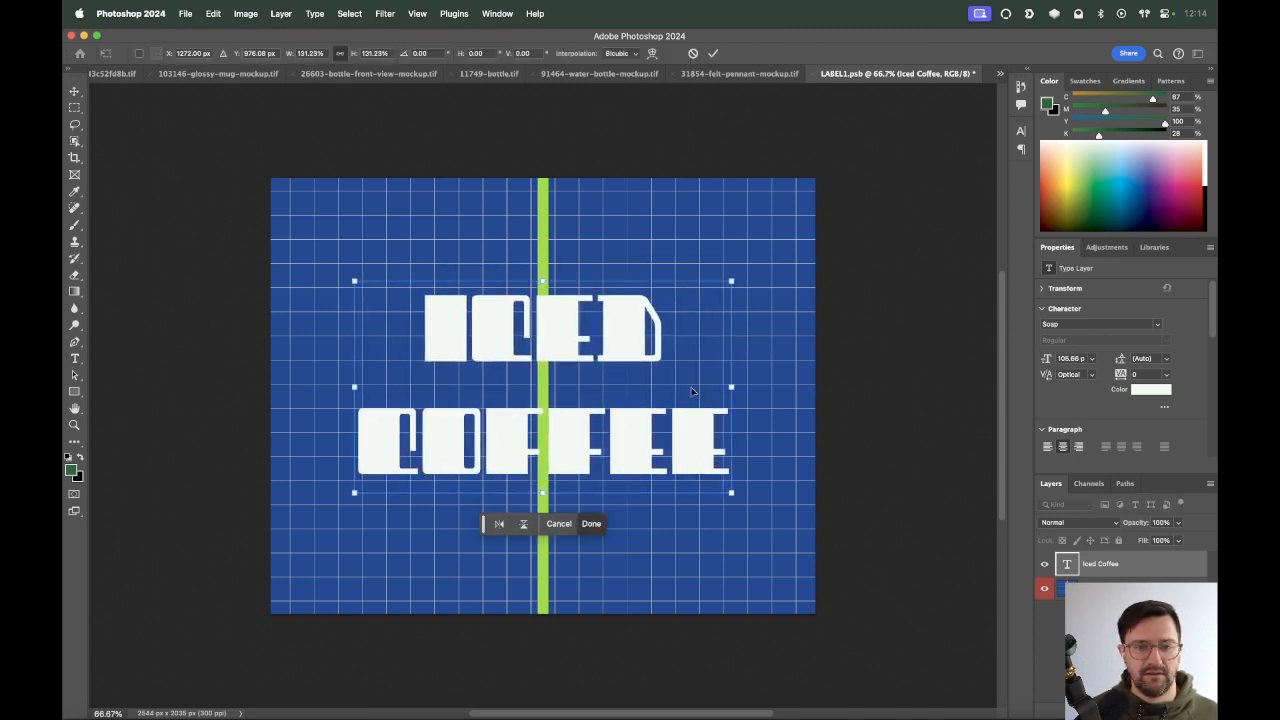
pyautogui.press('Return')
# Save the label design and float LABEL1.psb in its own window over the bottle mockup.
pyautogui.press('super+s')
pyautogui.moveTo(838, 74); pyautogui.dragTo(763, 186)
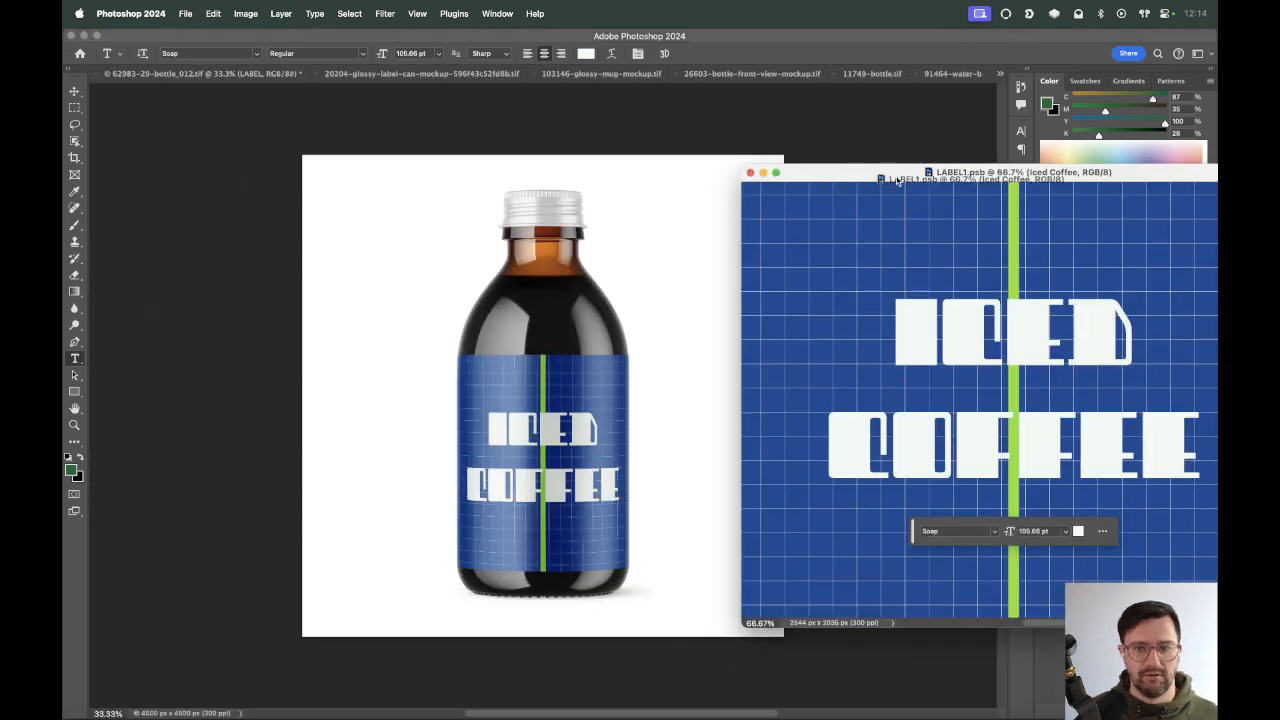
pyautogui.moveTo(910, 180); pyautogui.dragTo(718, 195)
# Tighten the Iced Coffee text to 84.13 pt leading and -20 tracking, and save the label design.
pyautogui.click(786, 333)
pyautogui.press('super+a')
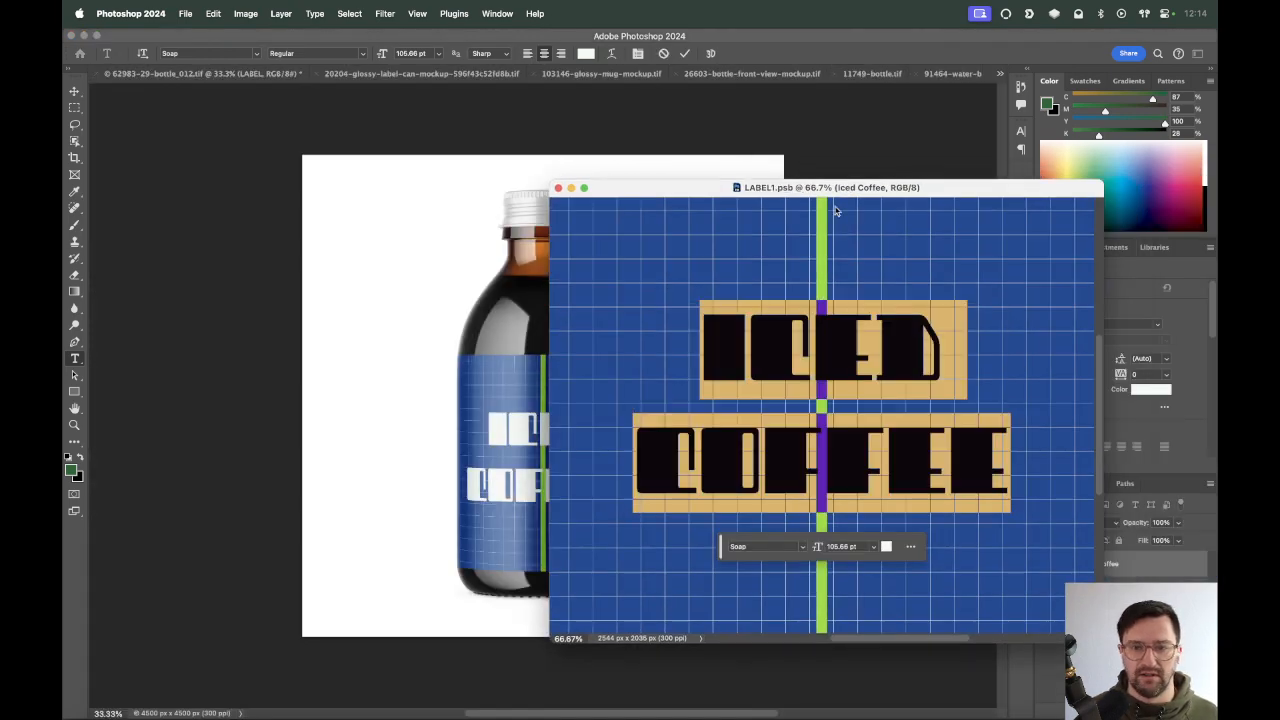
pyautogui.moveTo(980, 187); pyautogui.dragTo(776, 186)
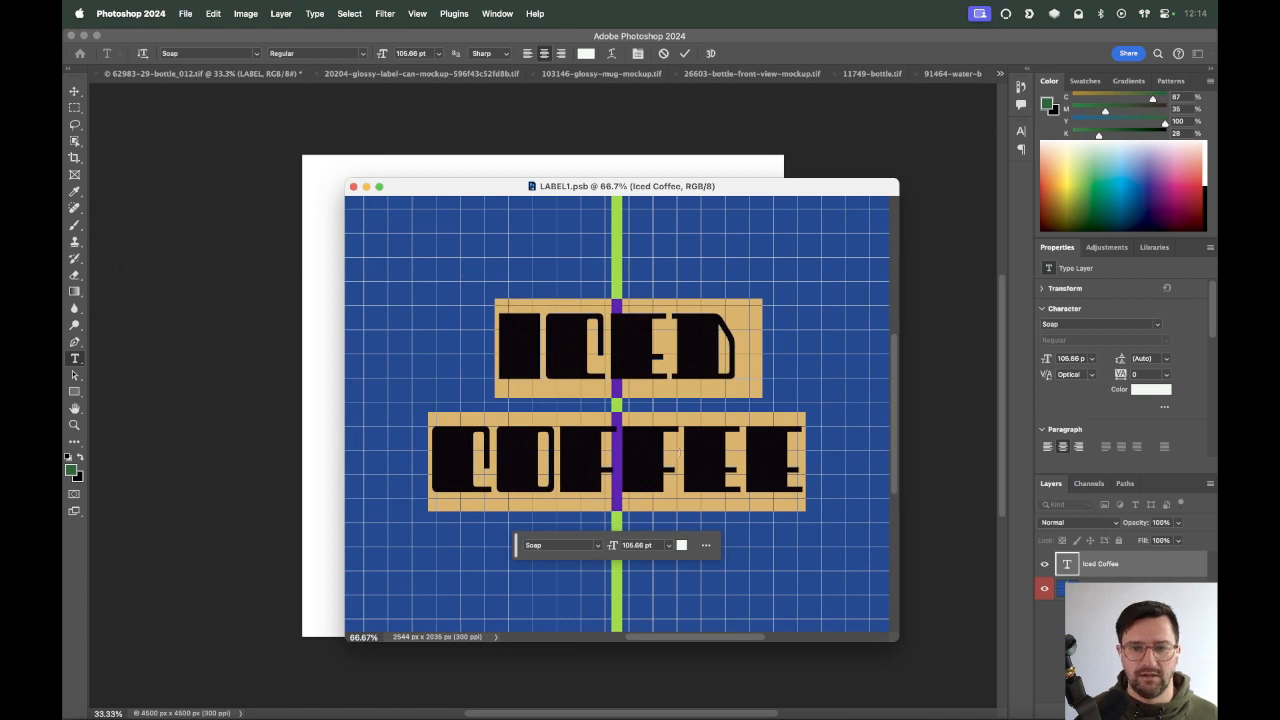
pyautogui.click(1070, 358)
pyautogui.press('Tab')
pyautogui.write('80')
pyautogui.press('Return')
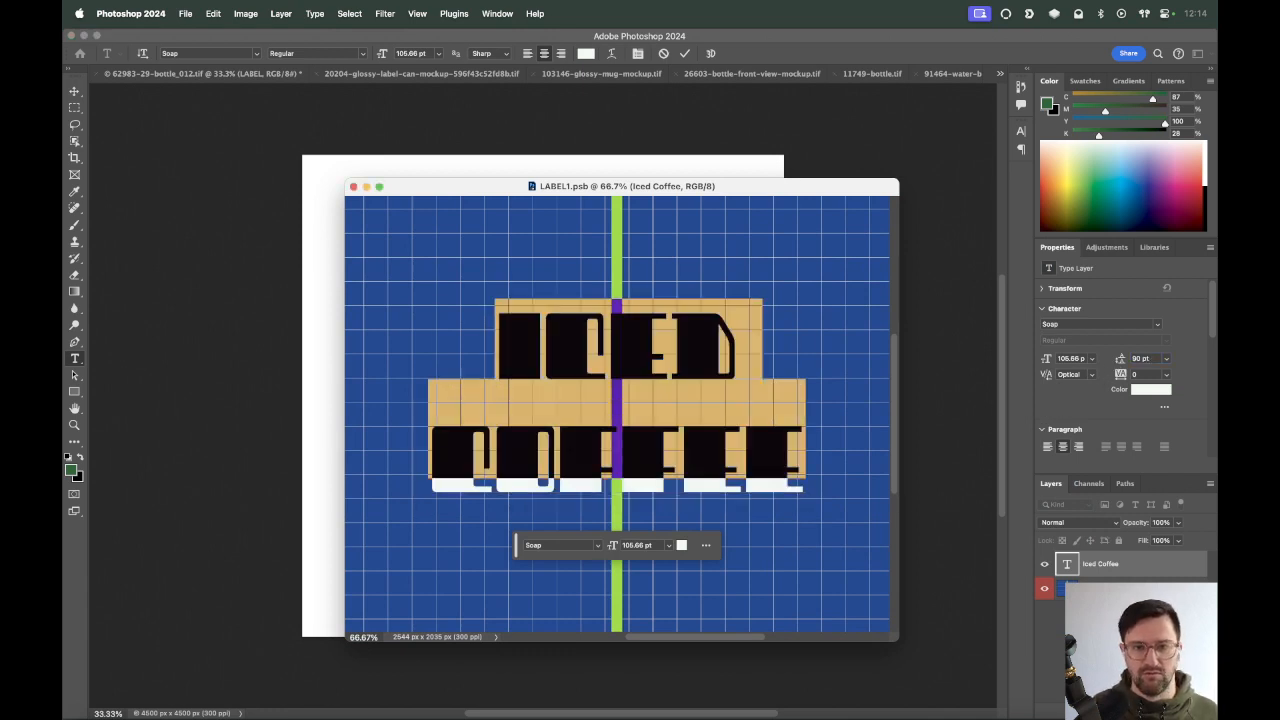
pyautogui.hotkey('alt', 'Left')
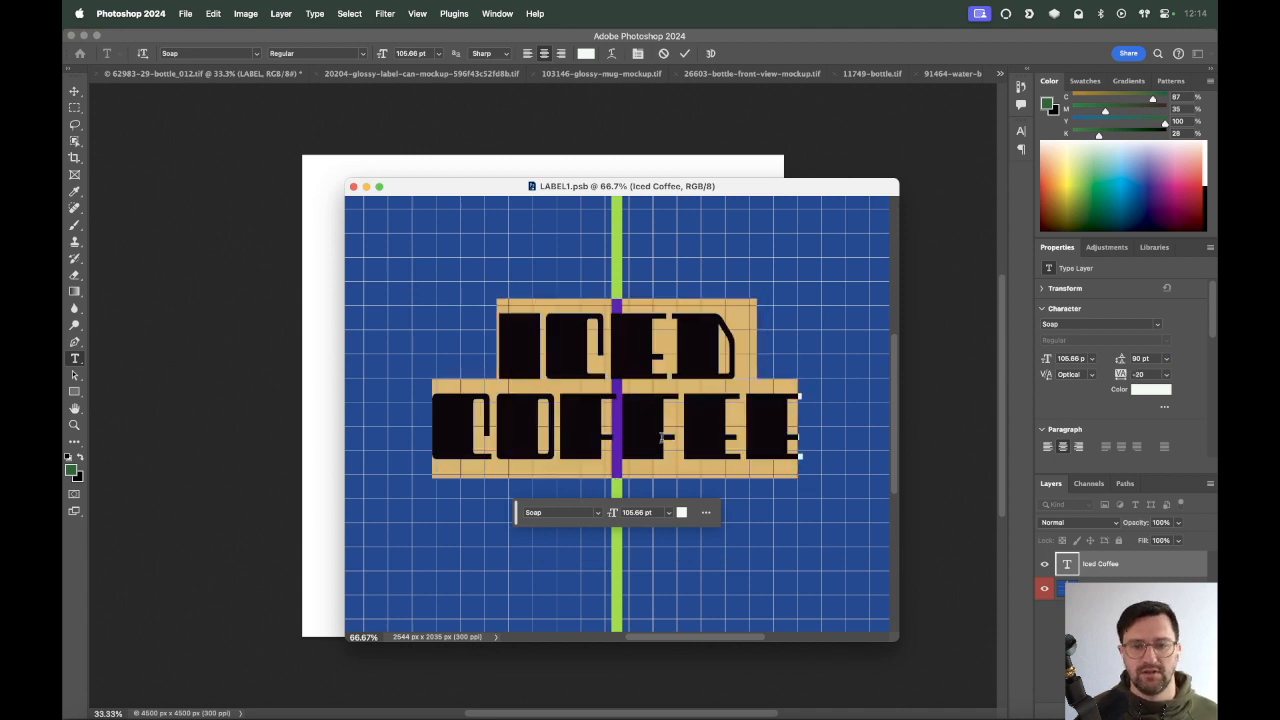
pyautogui.hotkey('alt', 'Up')
pyautogui.click(660, 232)
pyautogui.press('v')
pyautogui.press('super+s')
# Shift the label window aside and reposition the bottle mockup in its view to free space beside it.
pyautogui.moveTo(530, 183); pyautogui.dragTo(773, 212)
pyautogui.click(455, 336)
pyautogui.hscroll(5, 455, 336)
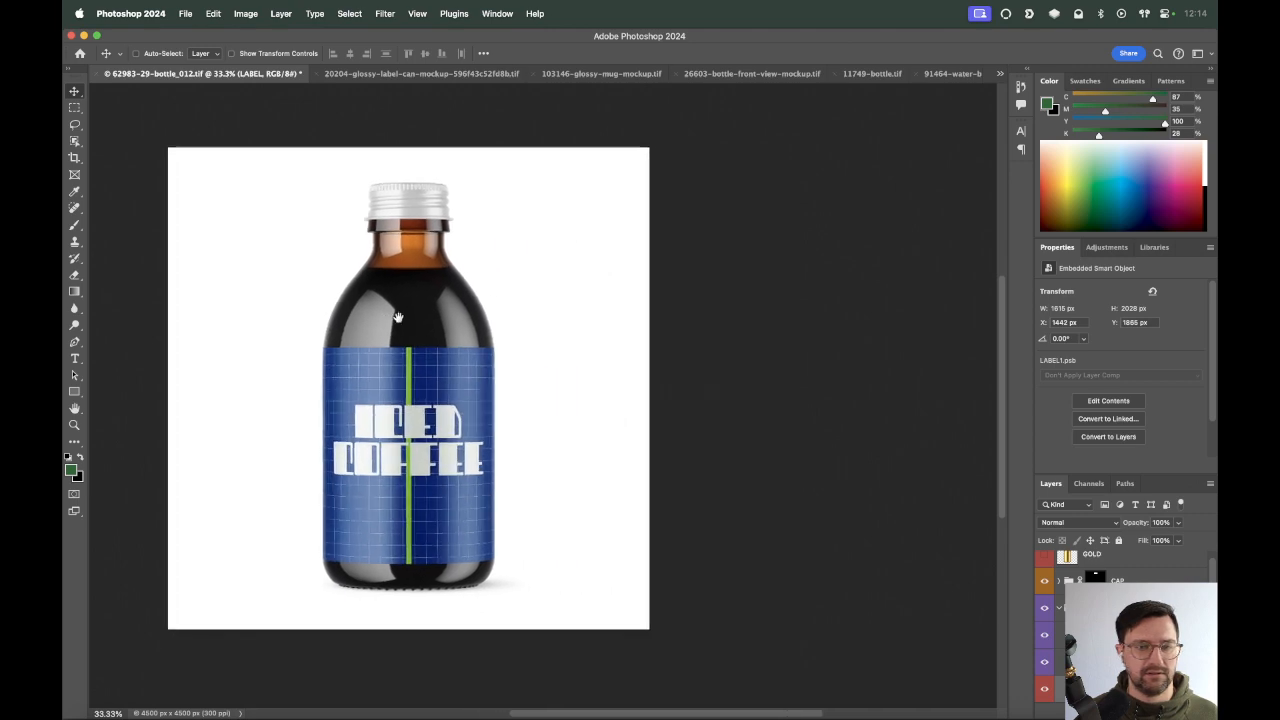
pyautogui.press('super+Tab')
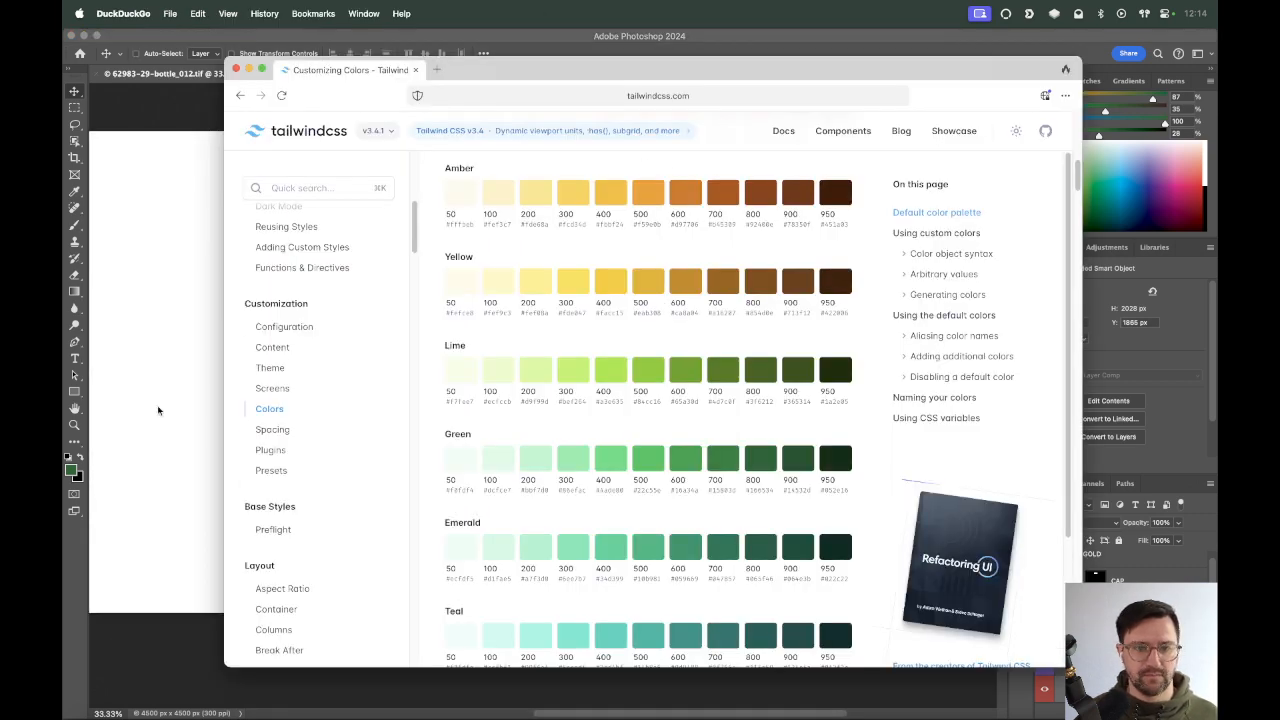
pyautogui.press('super+Tab')
# Bring the floating LABEL1.psb window back to the front, hide its ADD YOUR DESIGN layer and save the label.
pyautogui.click(530, 14)
pyautogui.moveTo(497, 14)
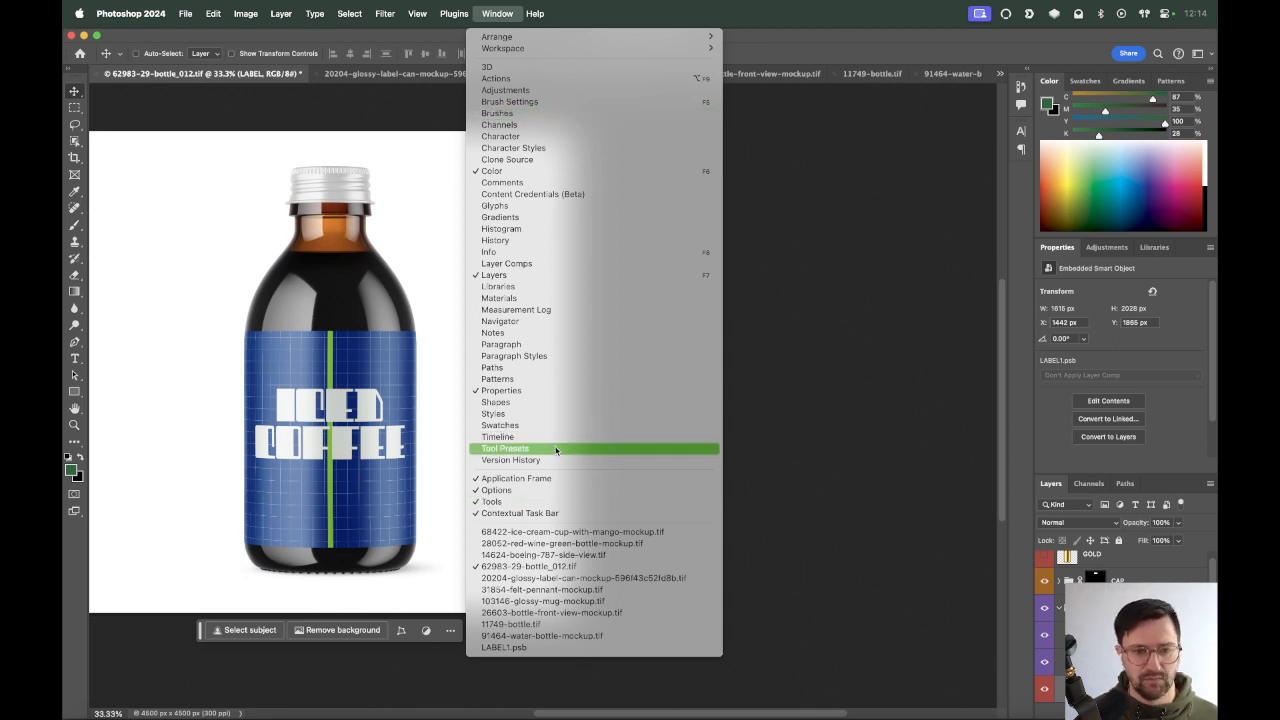
pyautogui.click(549, 648)
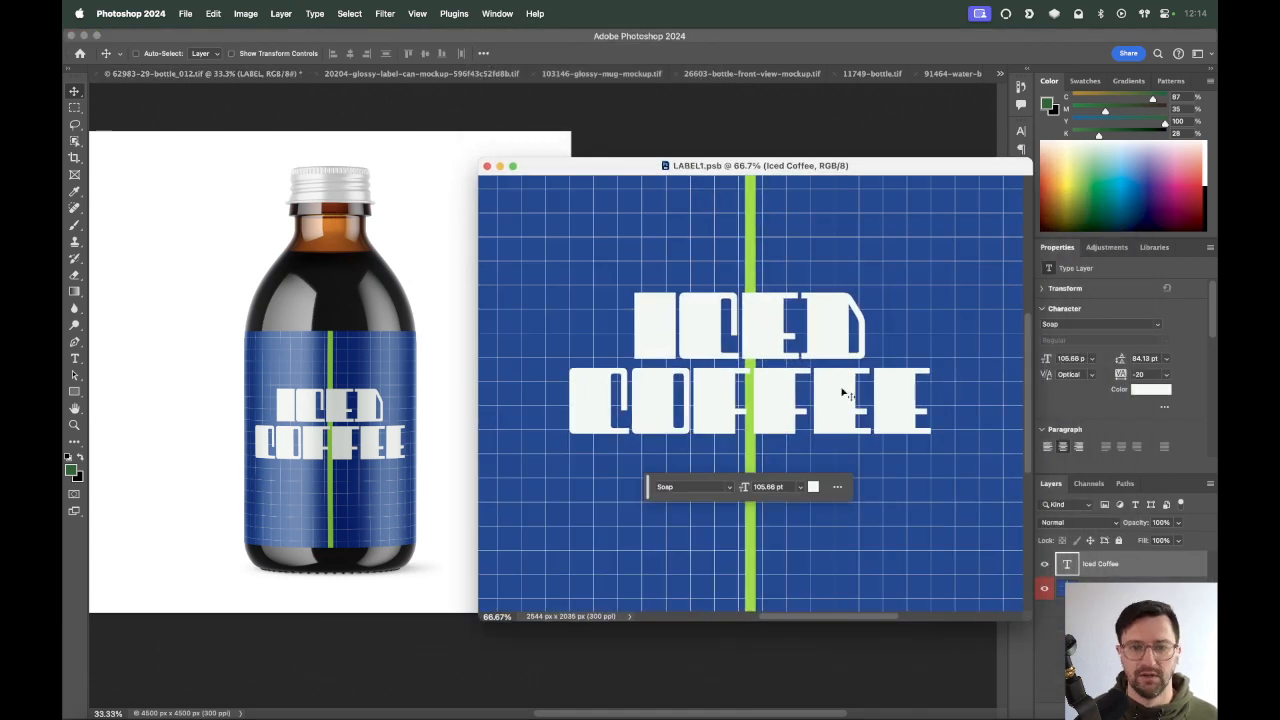
pyautogui.click(1045, 589)
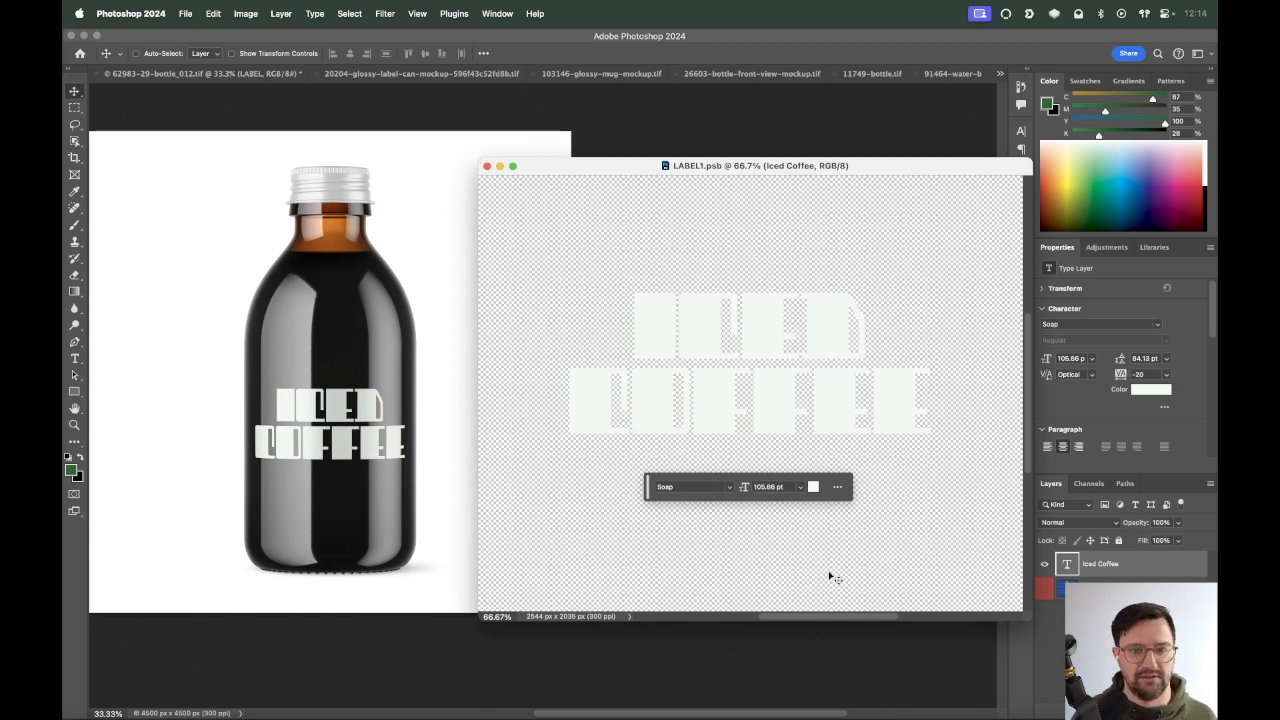
pyautogui.moveTo(934, 171); pyautogui.dragTo(899, 170)
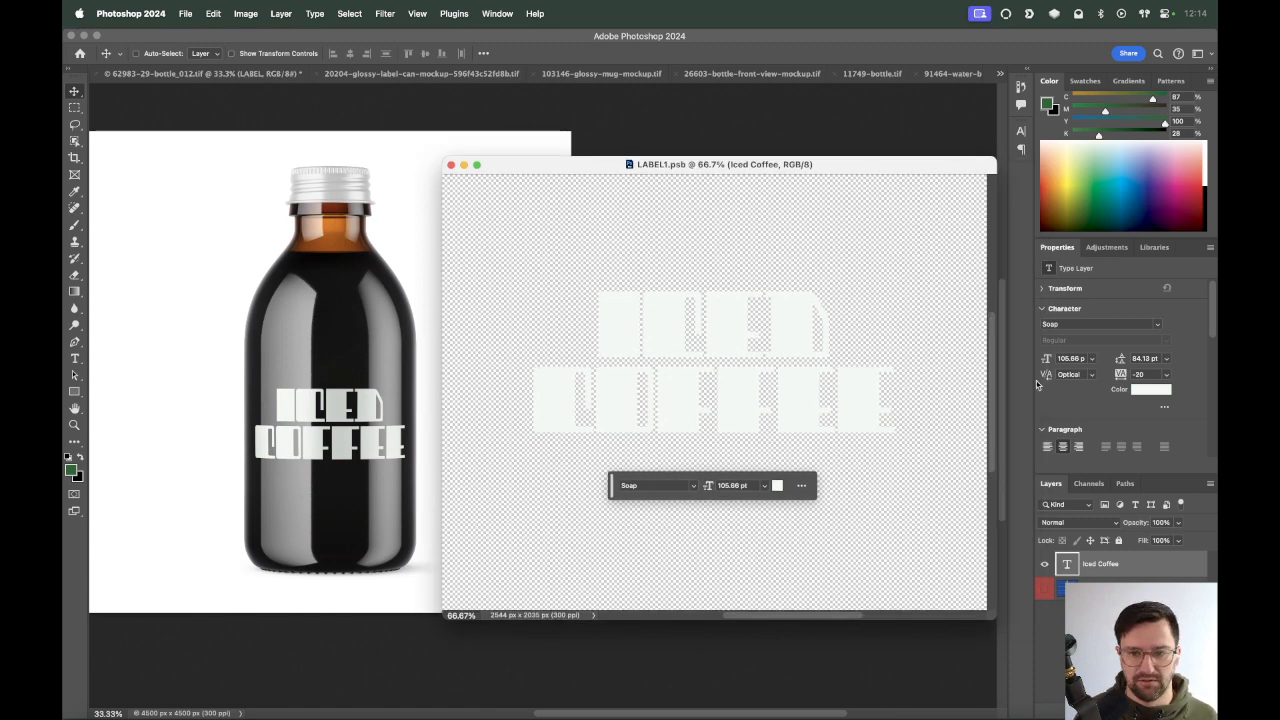
# Scale the Iced Coffee text down to 100.46 pt and move it slightly higher on the label.
pyautogui.press('cmd+t')
pyautogui.moveTo(903, 364); pyautogui.dragTo(886, 364)
pyautogui.press('Return')
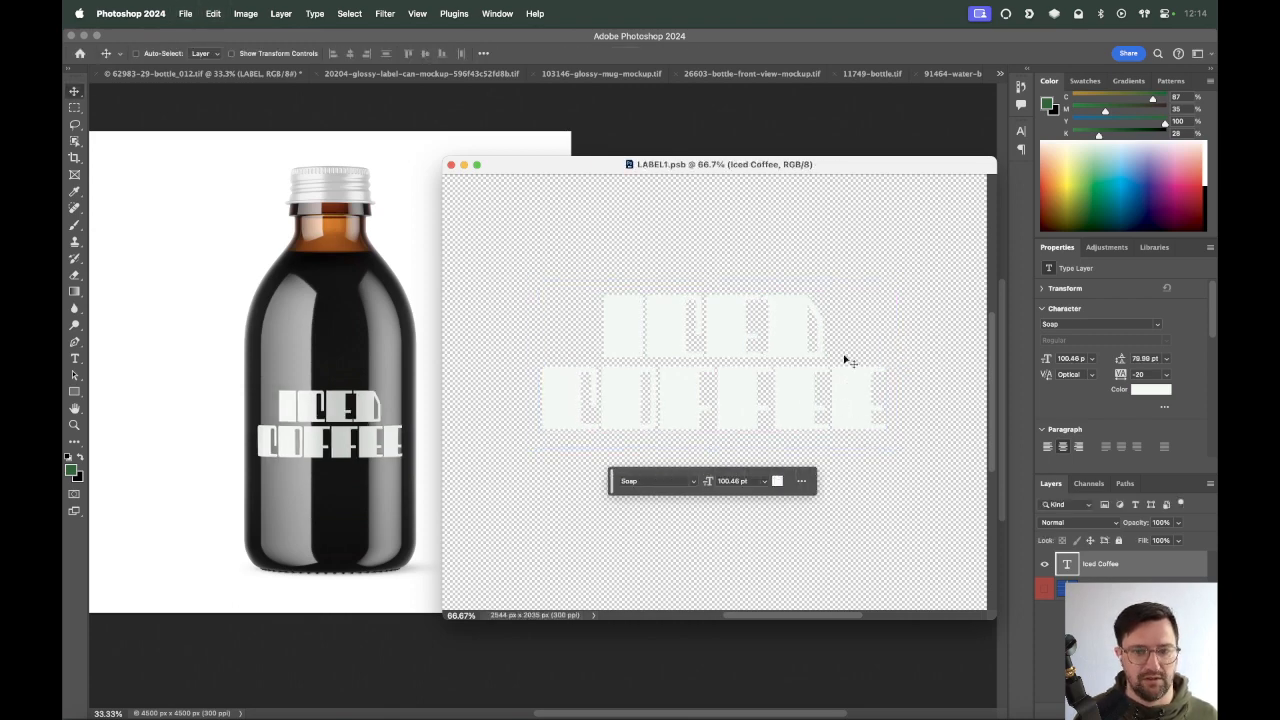
pyautogui.moveTo(840, 396); pyautogui.dragTo(834, 366)
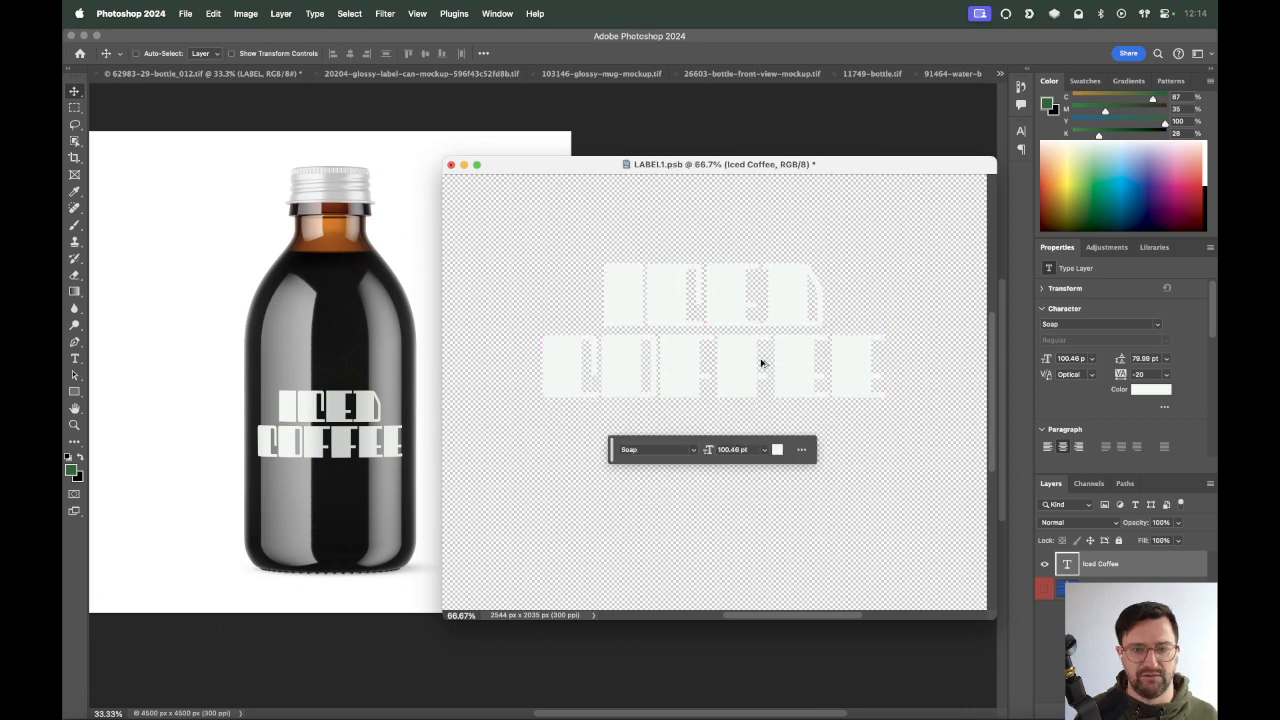
# Show the ADD YOUR DESIGN layer again and duplicate the Iced Coffee text below the original, rewording the copy as "FRENCH VANILLA".
pyautogui.click(1045, 590)
pyautogui.moveTo(744, 335); pyautogui.dragTo(737, 491)
pyautogui.doubleClick(737, 490)
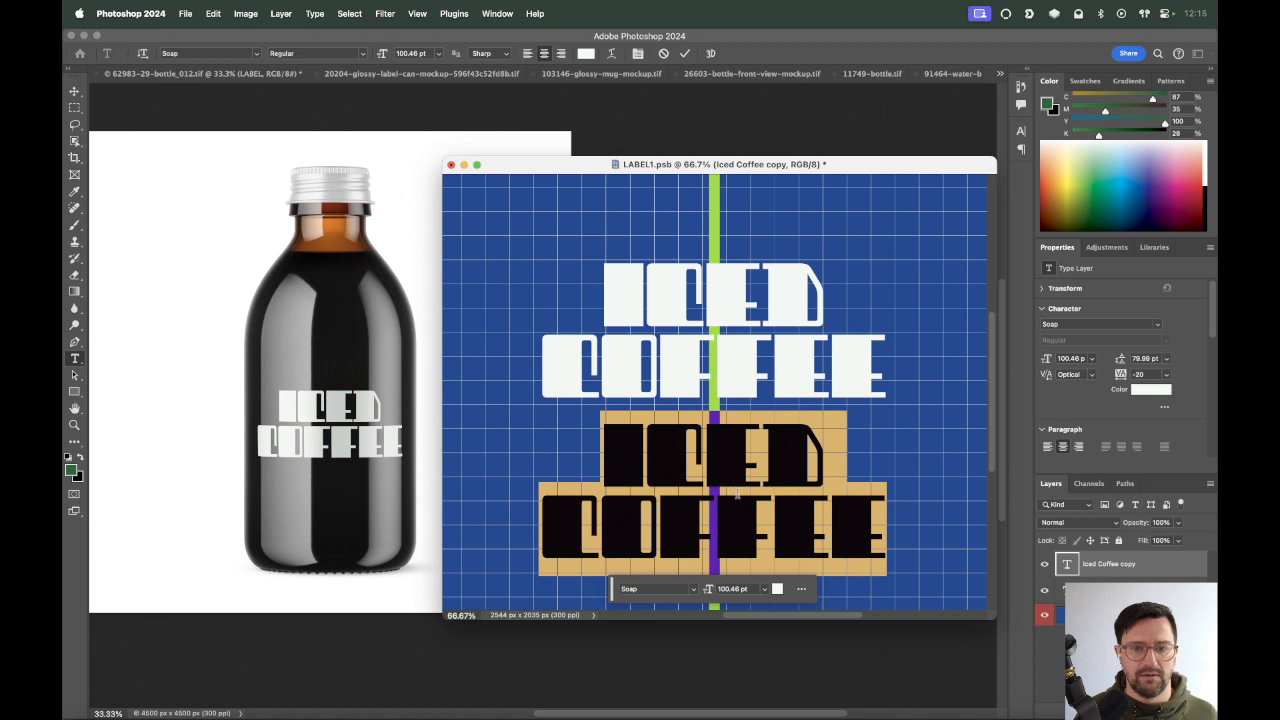
pyautogui.write('FRE')
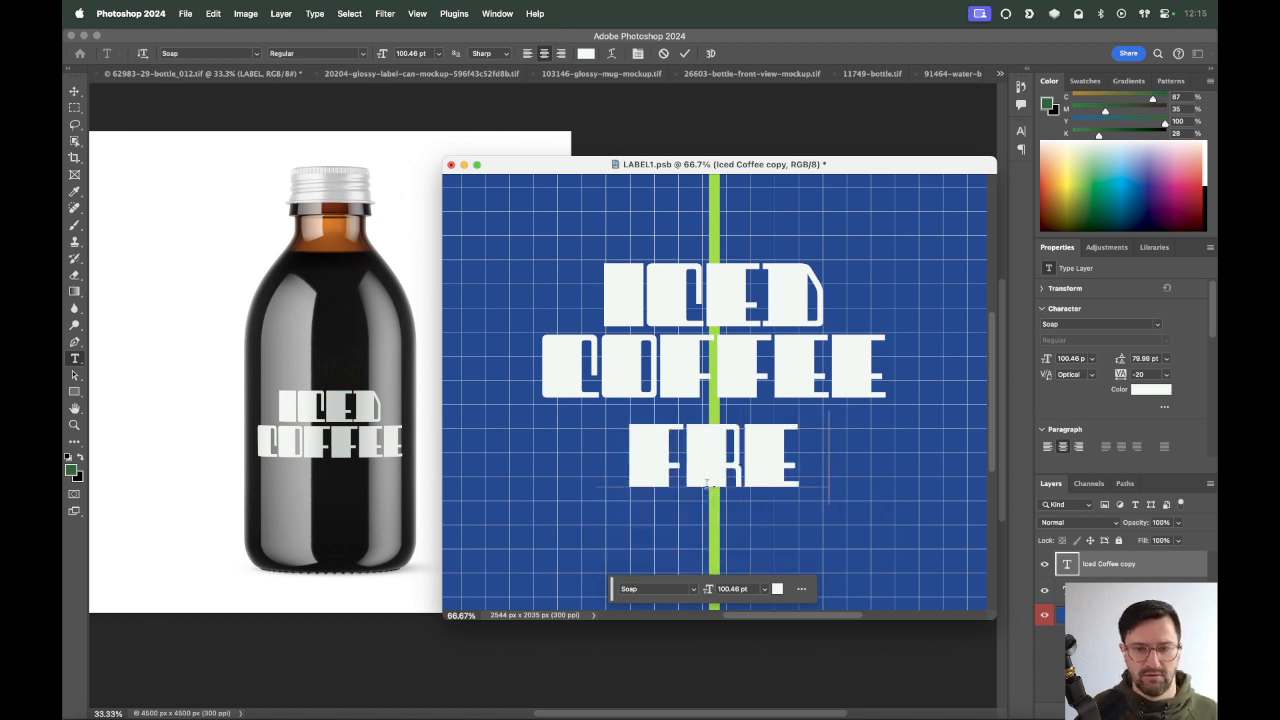
pyautogui.write('NCH VANILL')
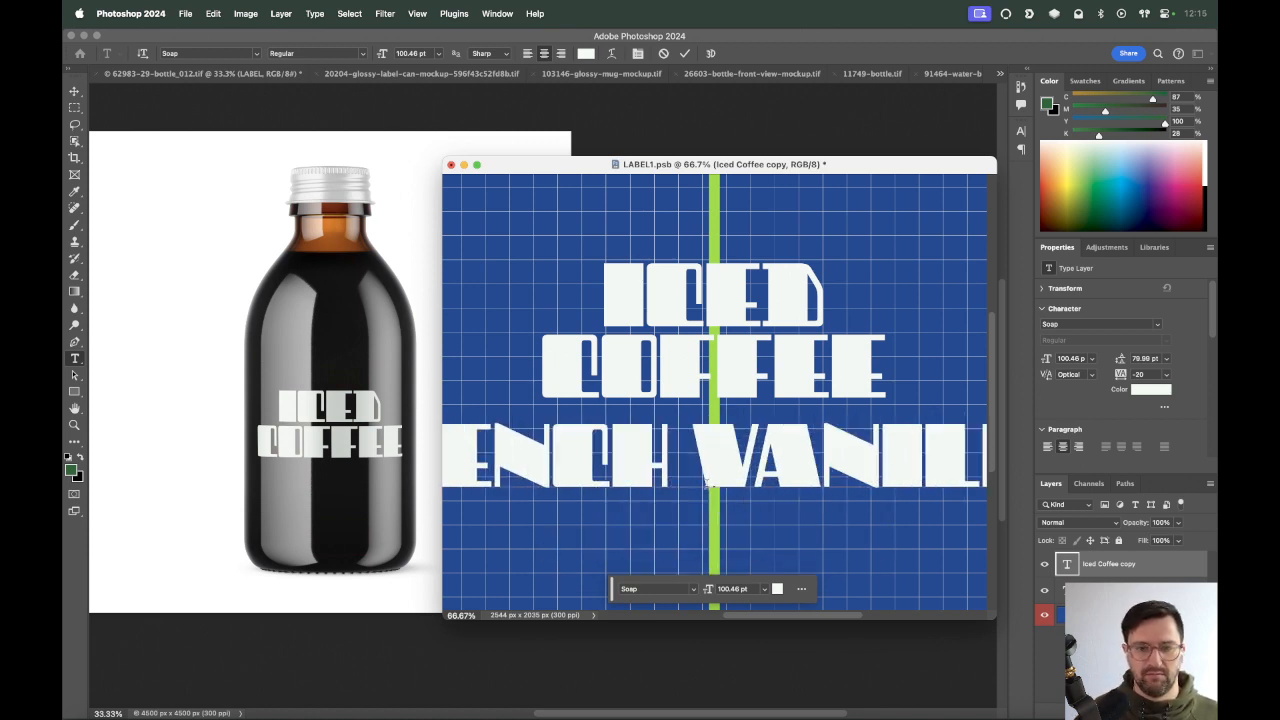
pyautogui.write('A')
pyautogui.hotkey('ctrl', 'Return')
# Shrink the French Vanilla text to 33.14 pt, place it centered on the lower label and save the design.
pyautogui.hotkey('ctrl', 't')
pyautogui.moveTo(712, 410); pyautogui.dragTo(711, 439)
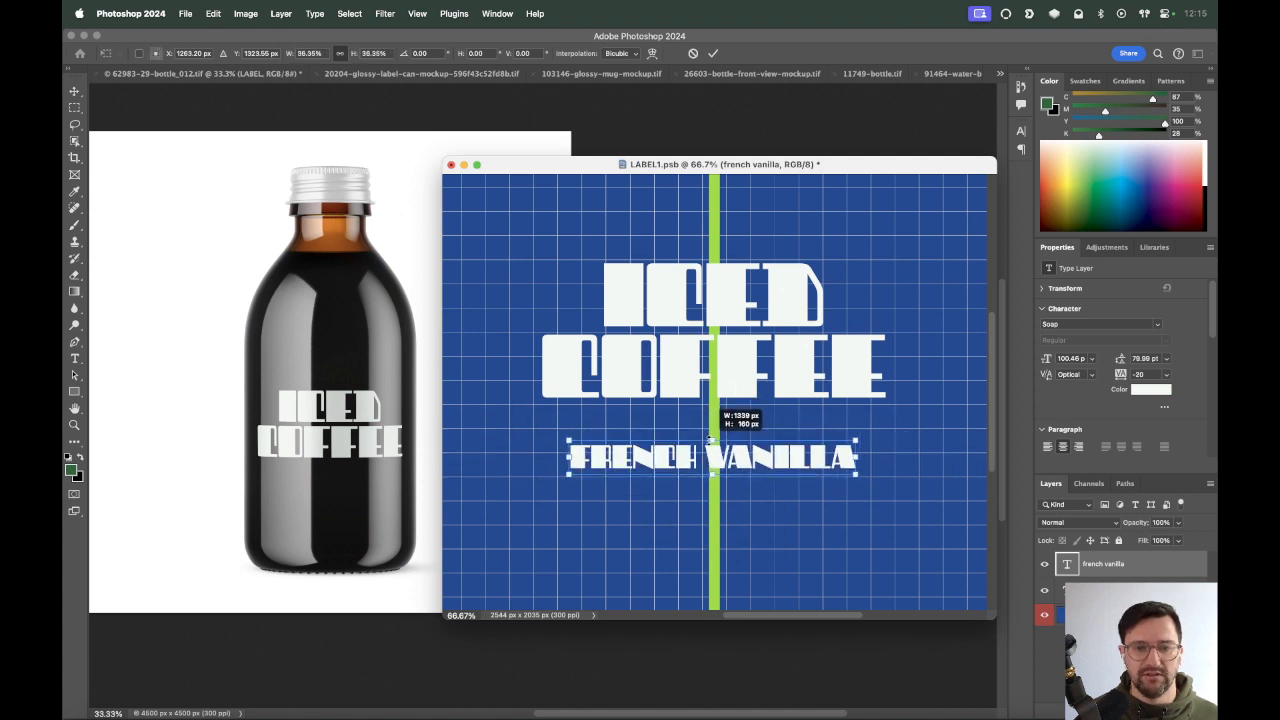
pyautogui.press('Return')
pyautogui.press('v')
pyautogui.moveTo(818, 458)
pyautogui.mouseDown()
pyautogui.moveTo(818, 490)
pyautogui.moveTo(830, 471)
pyautogui.mouseUp()
pyautogui.press('super+s')
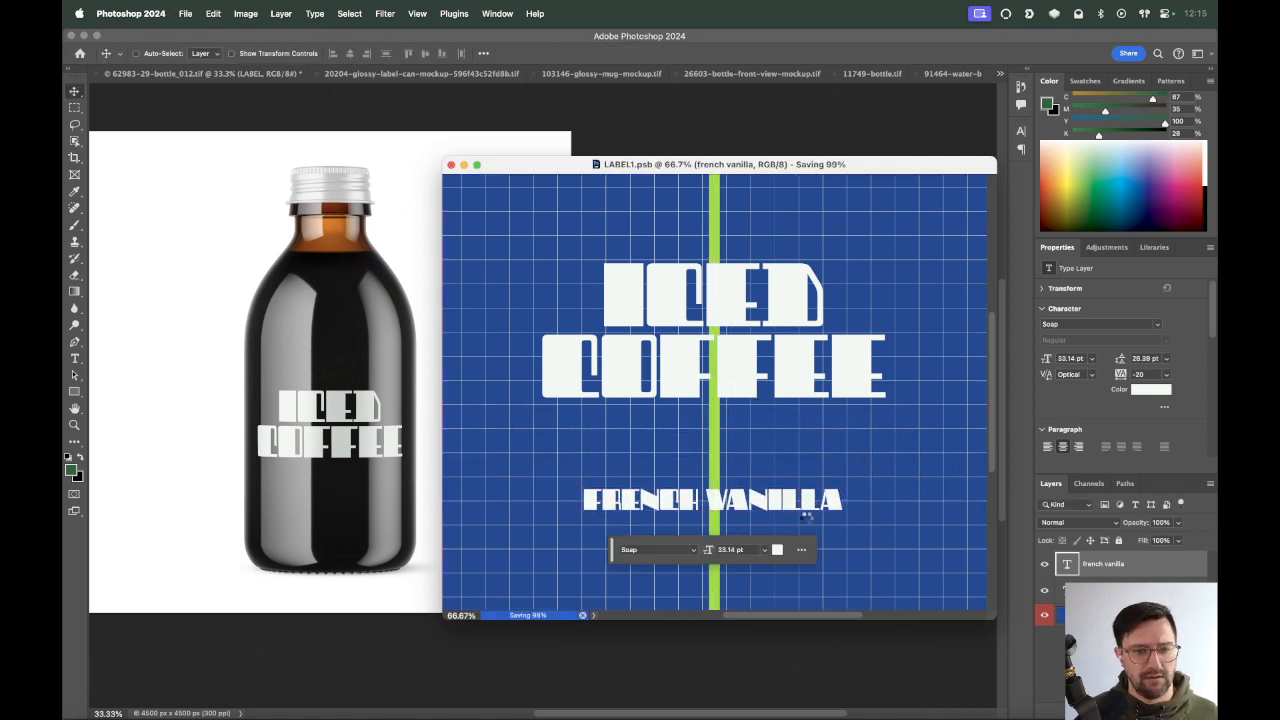
# Duplicate the French Vanilla text directly below the original and reword the copy as "8 FL OZ".
pyautogui.moveTo(800, 503); pyautogui.dragTo(800, 536)
pyautogui.doubleClick(706, 535)
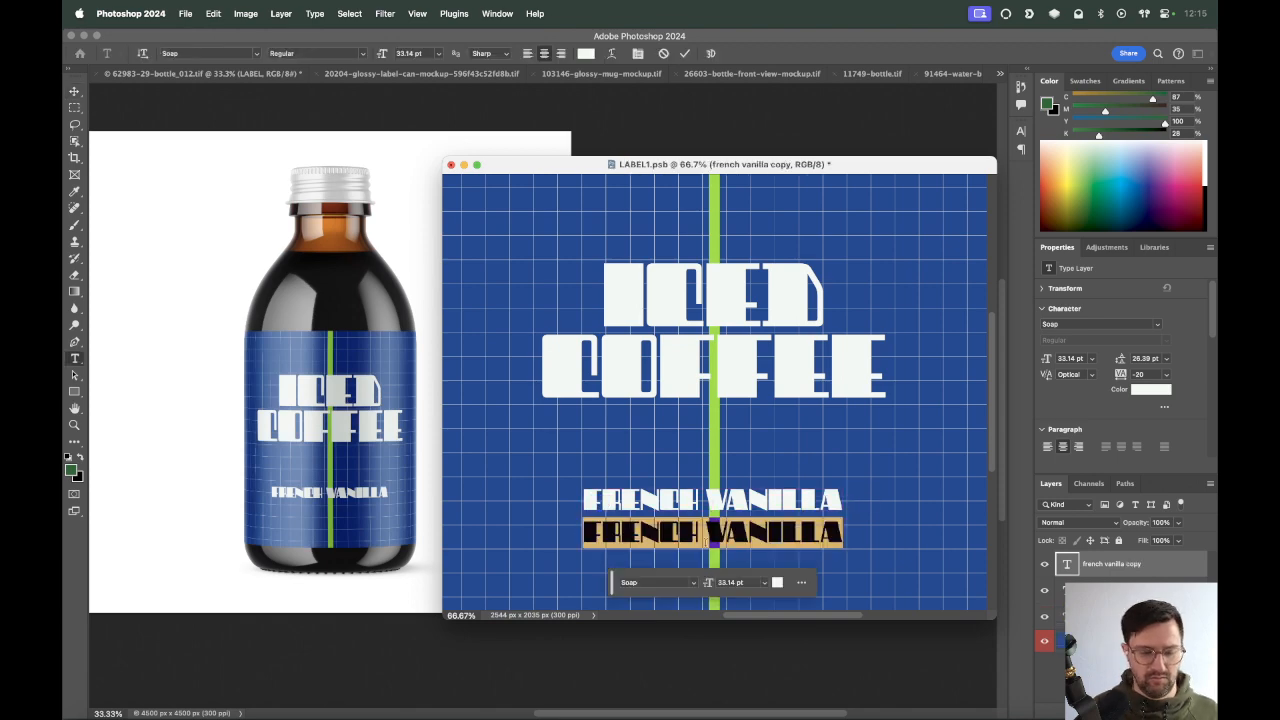
pyautogui.press('BackSpace')
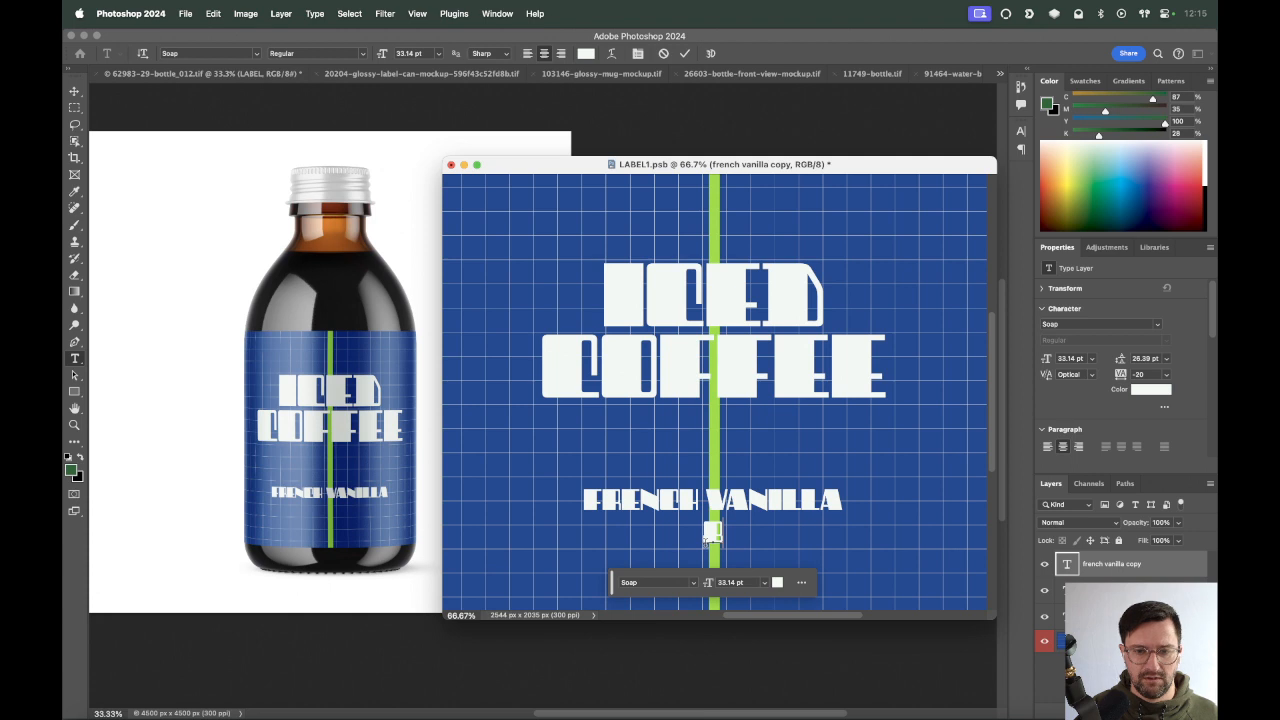
pyautogui.write('RH')
pyautogui.press('BackSpace')
pyautogui.write('EL OZV')
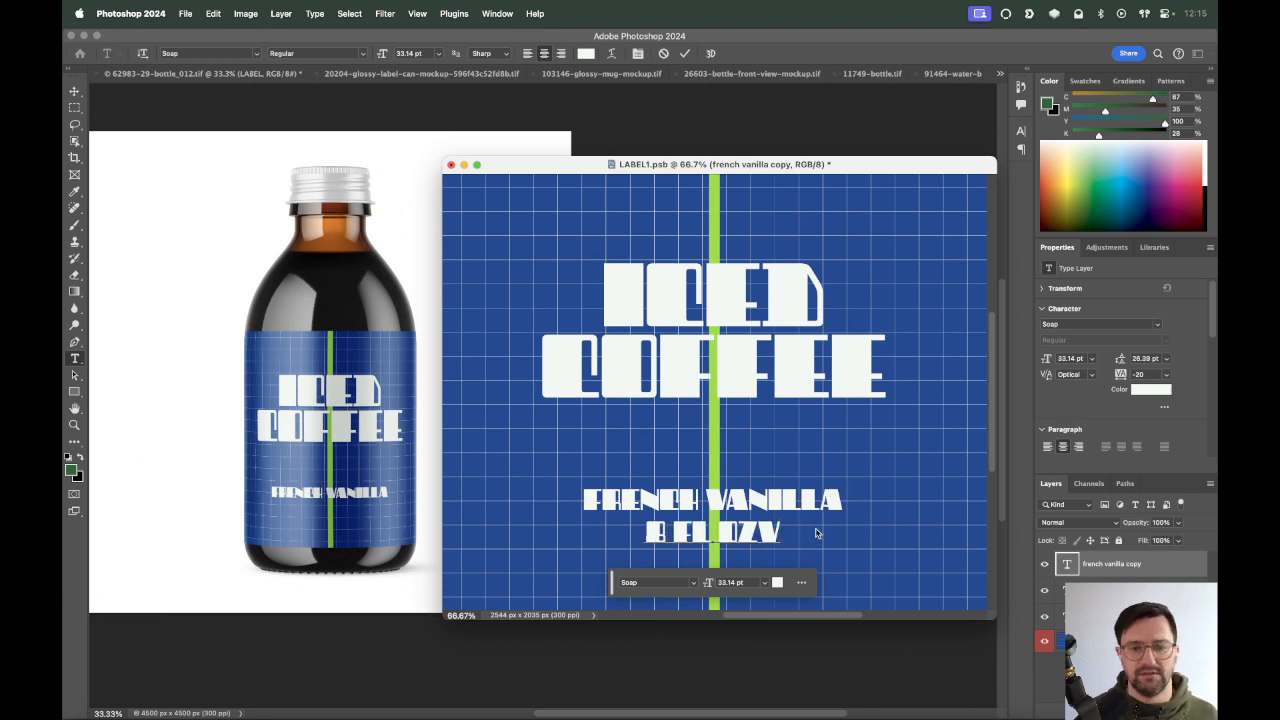
pyautogui.press('BackSpace')
pyautogui.press('super+Return')
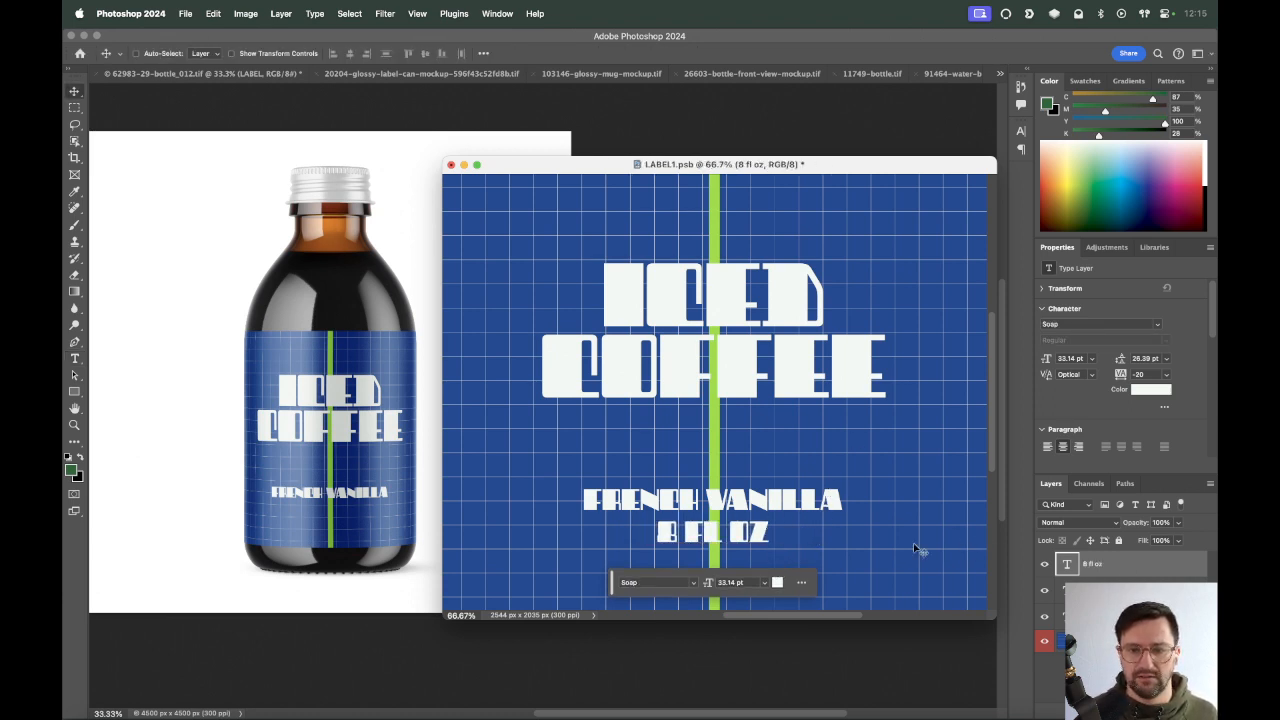
# Set the 8 FL OZ text's tracking to 0 and shrink it to 23.18 pt, centered beneath French Vanilla.
pyautogui.click(1166, 375)
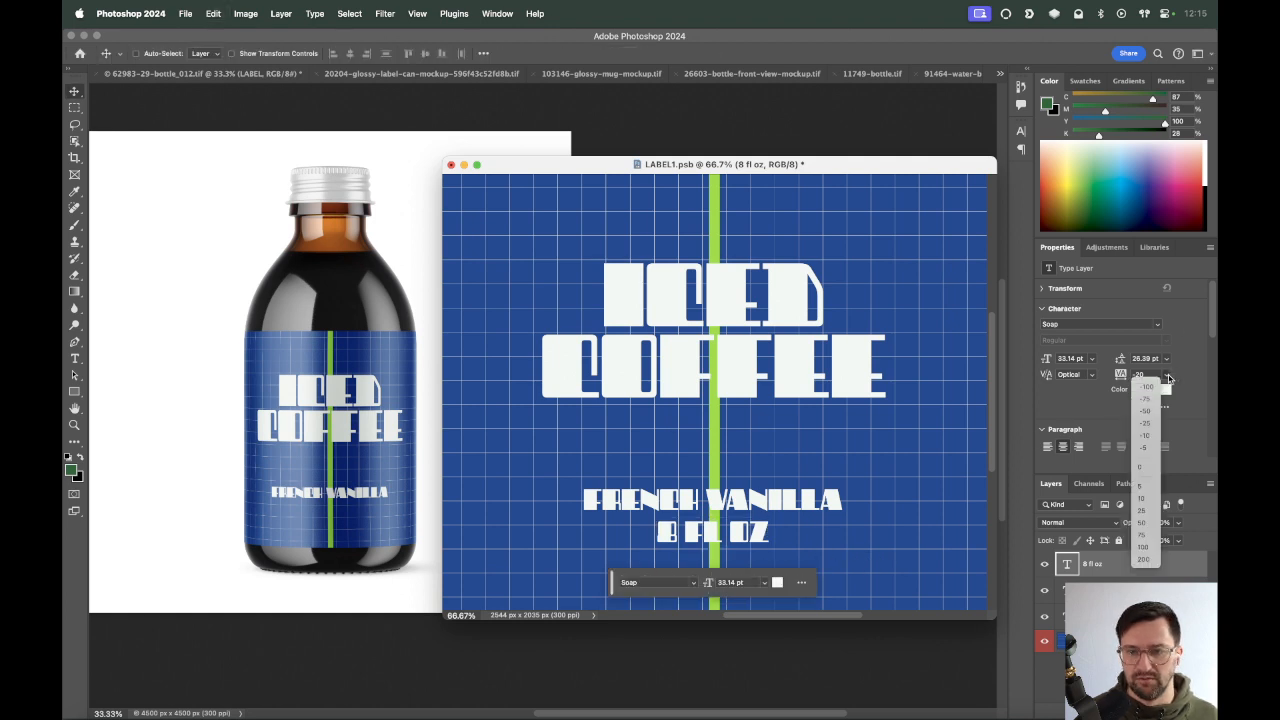
pyautogui.click(1142, 466)
pyautogui.moveTo(779, 541)
pyautogui.mouseDown()
pyautogui.moveTo(752, 515)
pyautogui.moveTo(781, 530)
pyautogui.mouseUp()
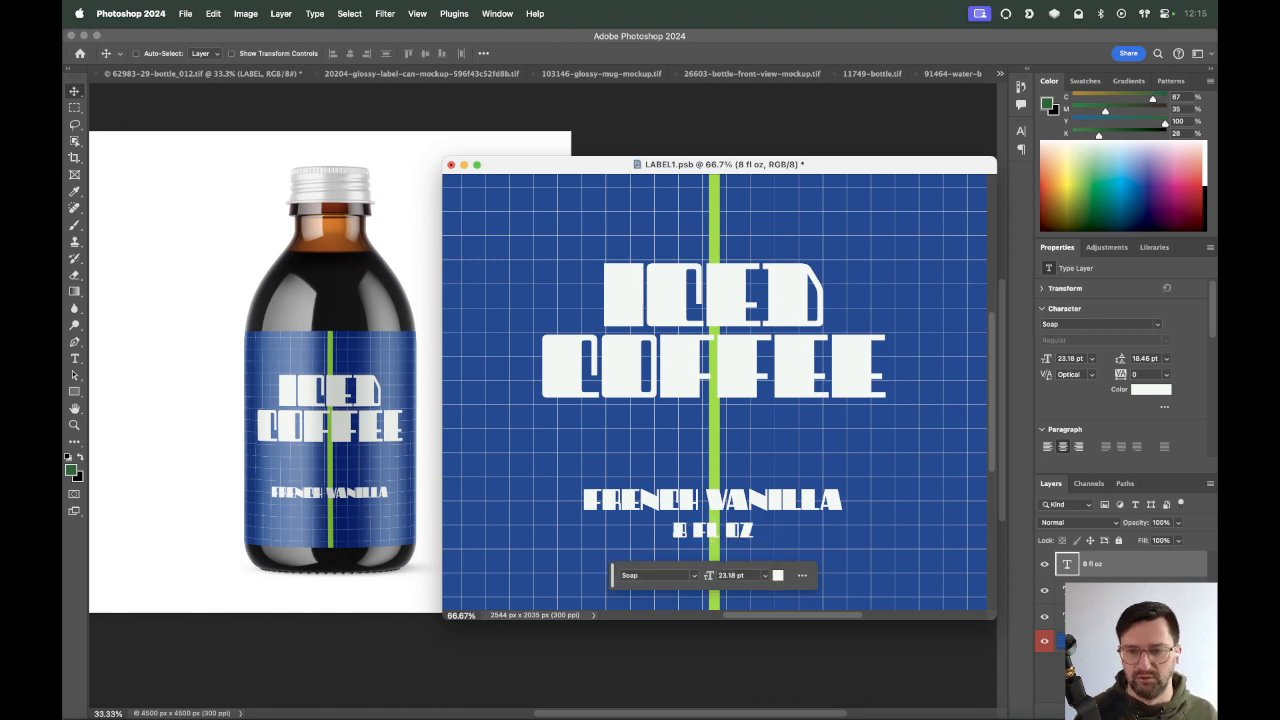
# Enlarge the French Vanilla text to 41.82 pt around its center and save the label.
pyautogui.keyDown('super'); pyautogui.click(832, 505); pyautogui.keyUp('super')
pyautogui.moveTo(846, 503); pyautogui.dragTo(878, 503)
pyautogui.press('Return')
pyautogui.press('super+s')
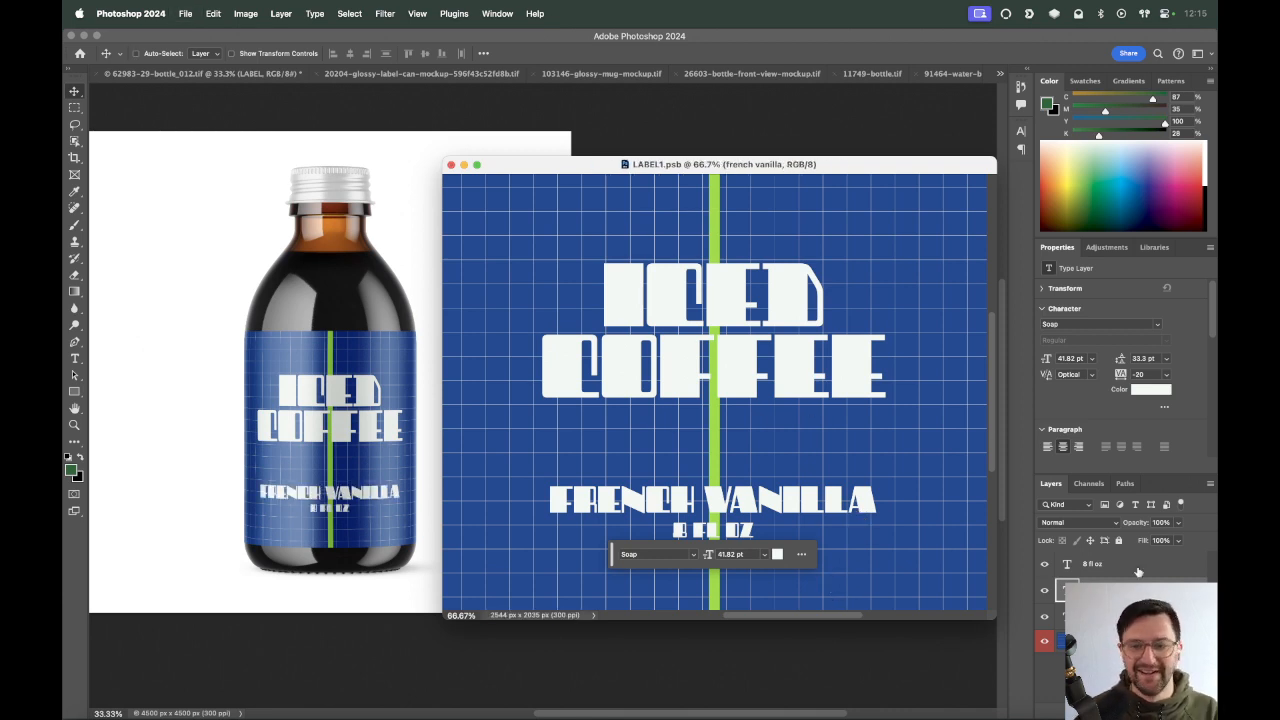
# Lower the Iced Coffee text to just above French Vanilla, scale French Vanilla to 44.08 pt to match the COFFEE width, and save.
pyautogui.click(1090, 616)
pyautogui.moveTo(784, 360); pyautogui.dragTo(784, 421)
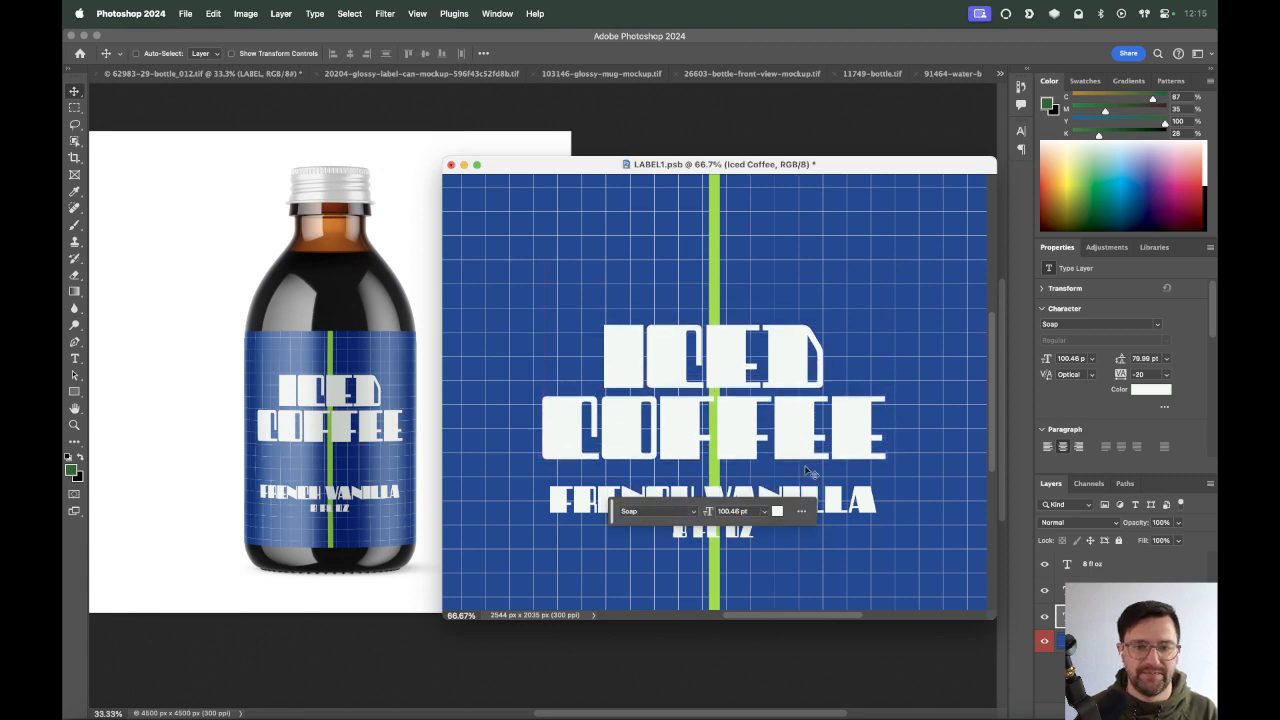
pyautogui.keyDown('super'); pyautogui.click(860, 500); pyautogui.keyUp('super')
pyautogui.press('super+t')
pyautogui.moveTo(881, 500)
pyautogui.mouseDown()
pyautogui.moveTo(896, 492)
pyautogui.moveTo(886, 500)
pyautogui.mouseUp()
pyautogui.press('Return')
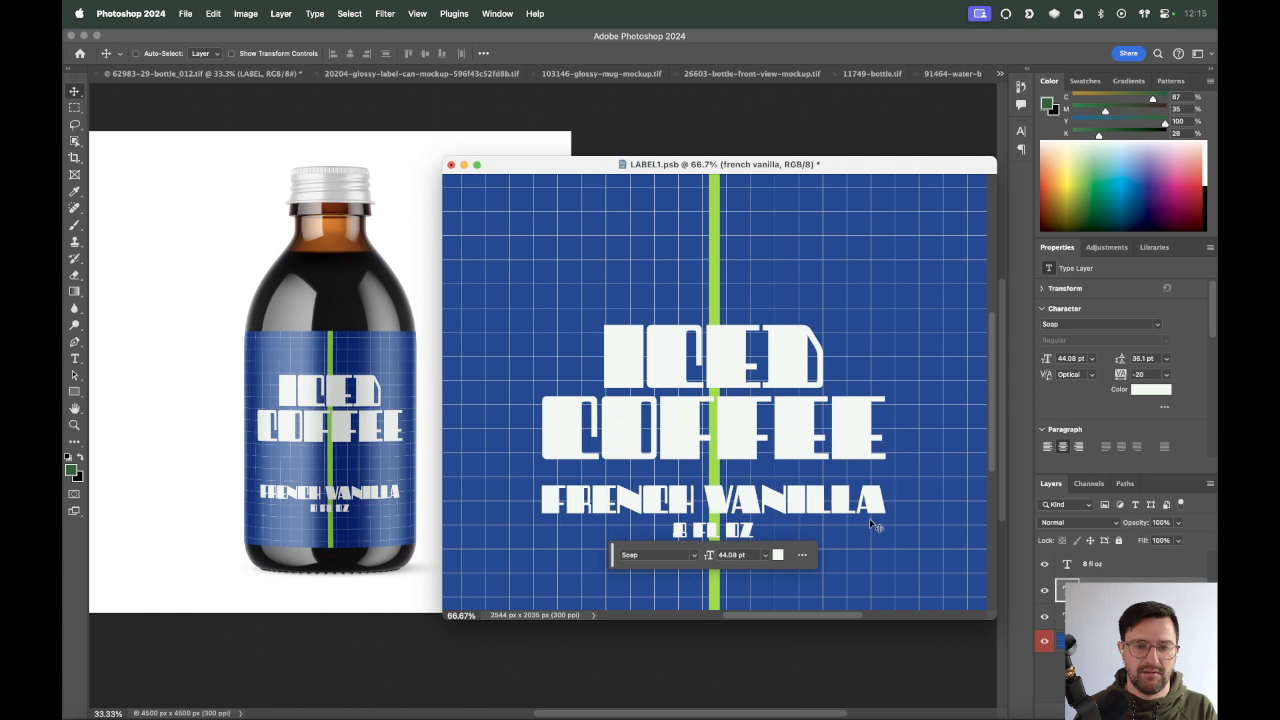
pyautogui.press('super+s')
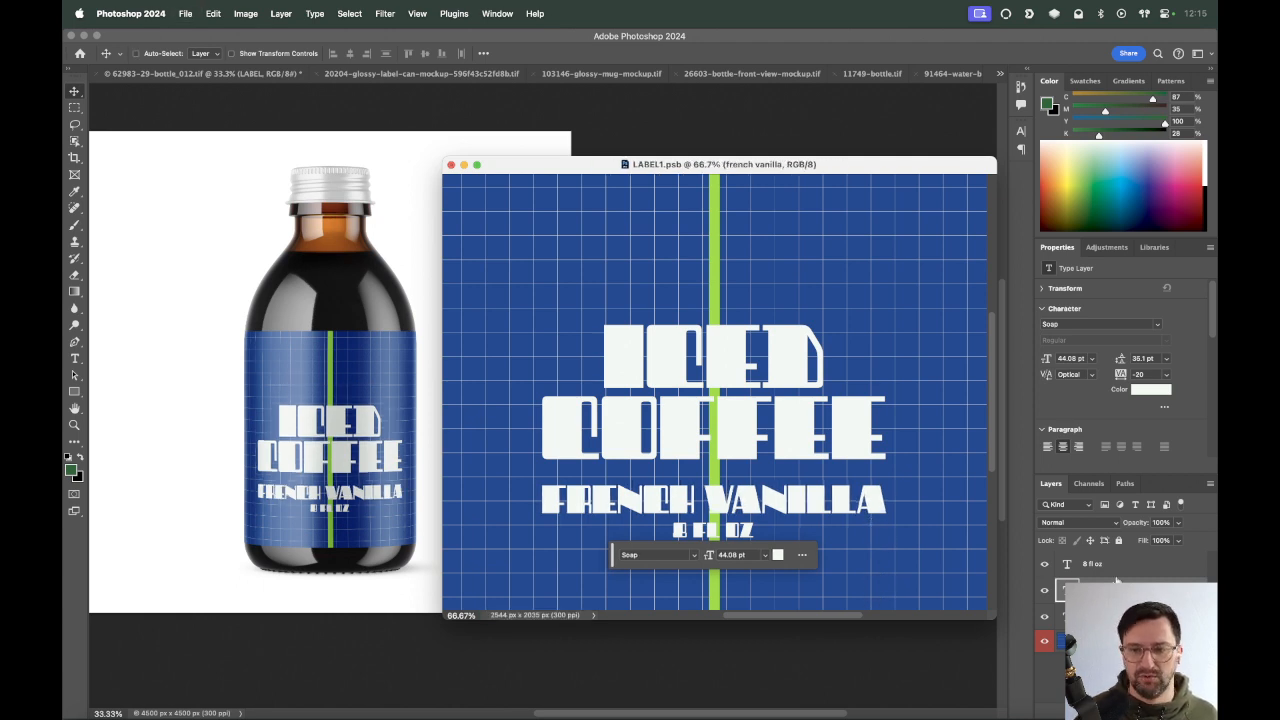
# Duplicate the Iced Coffee text above the original and select all of the copy's wording for editing.
pyautogui.click(1110, 617)
pyautogui.moveTo(827, 440); pyautogui.dragTo(826, 330)
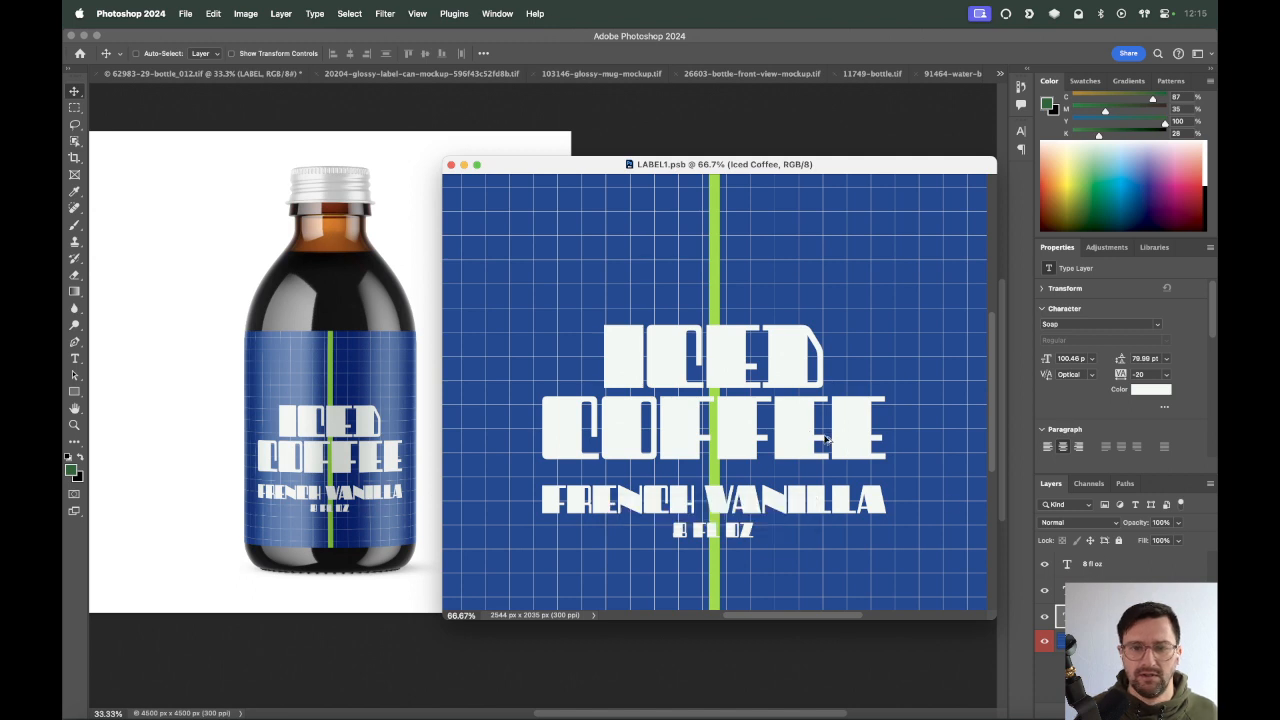
pyautogui.doubleClick(792, 311)
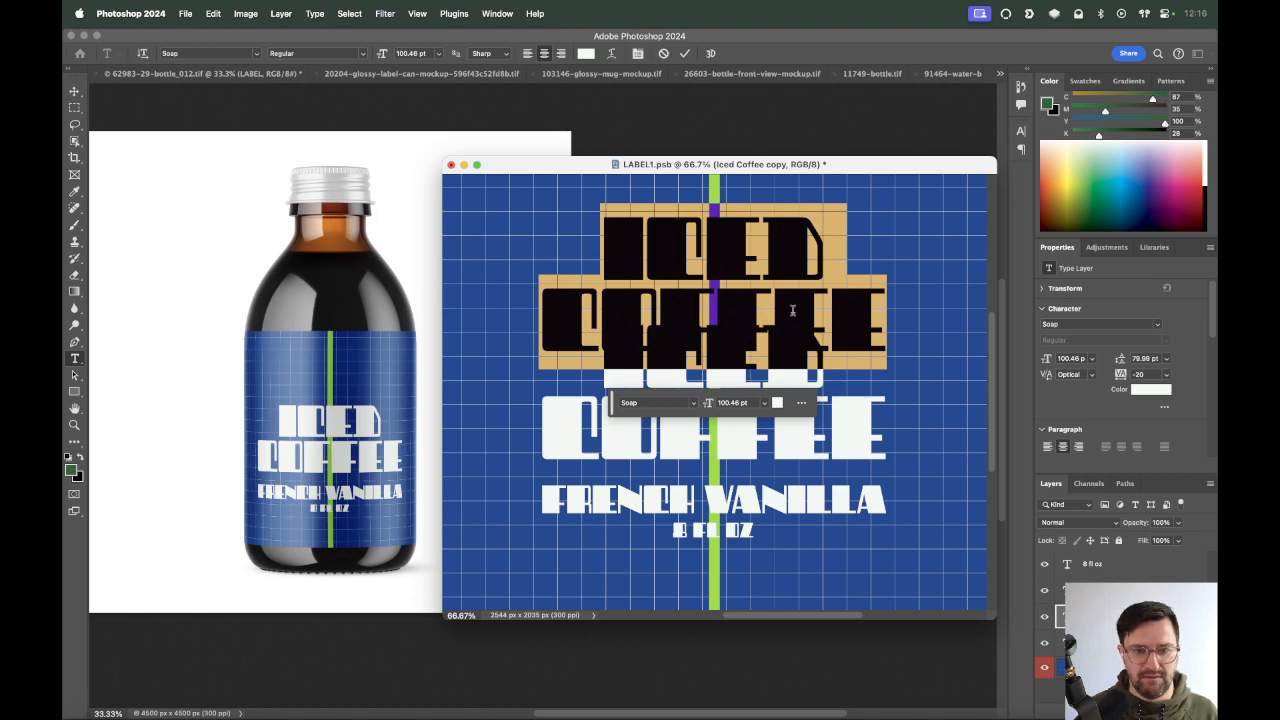
pyautogui.write('ES')
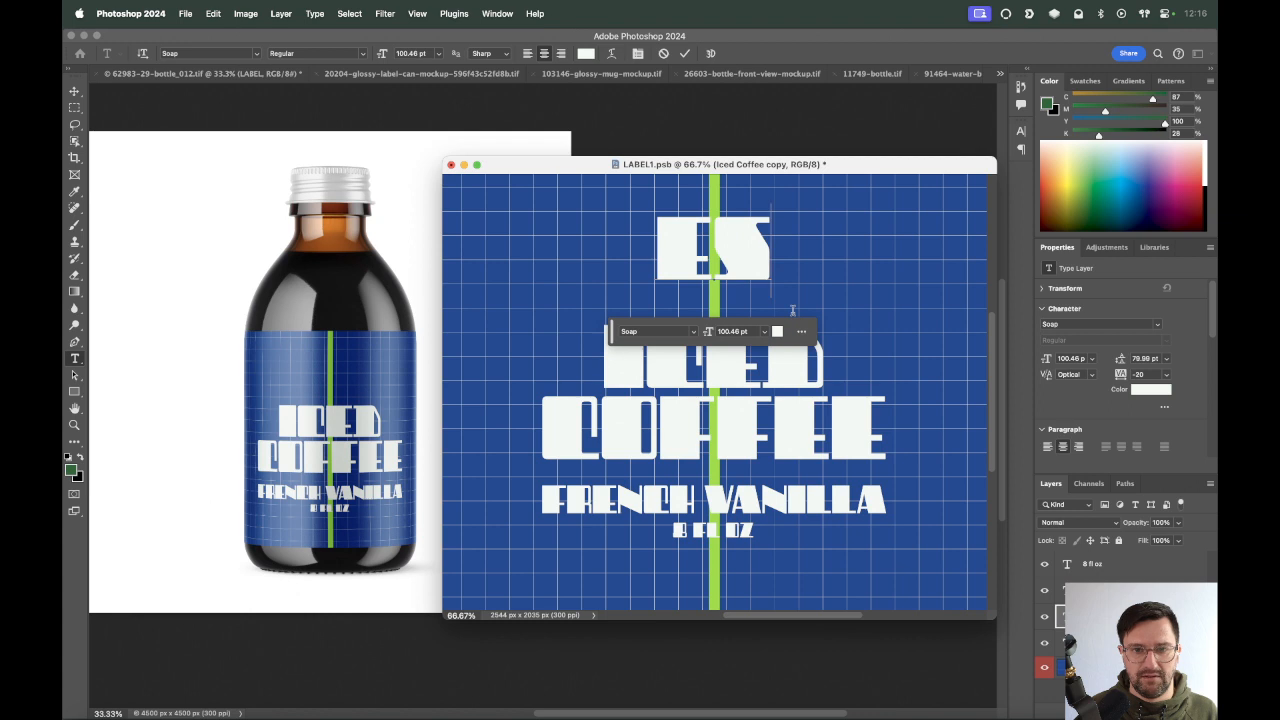
pyautogui.press('BackSpace')
pyautogui.press('BackSpace')
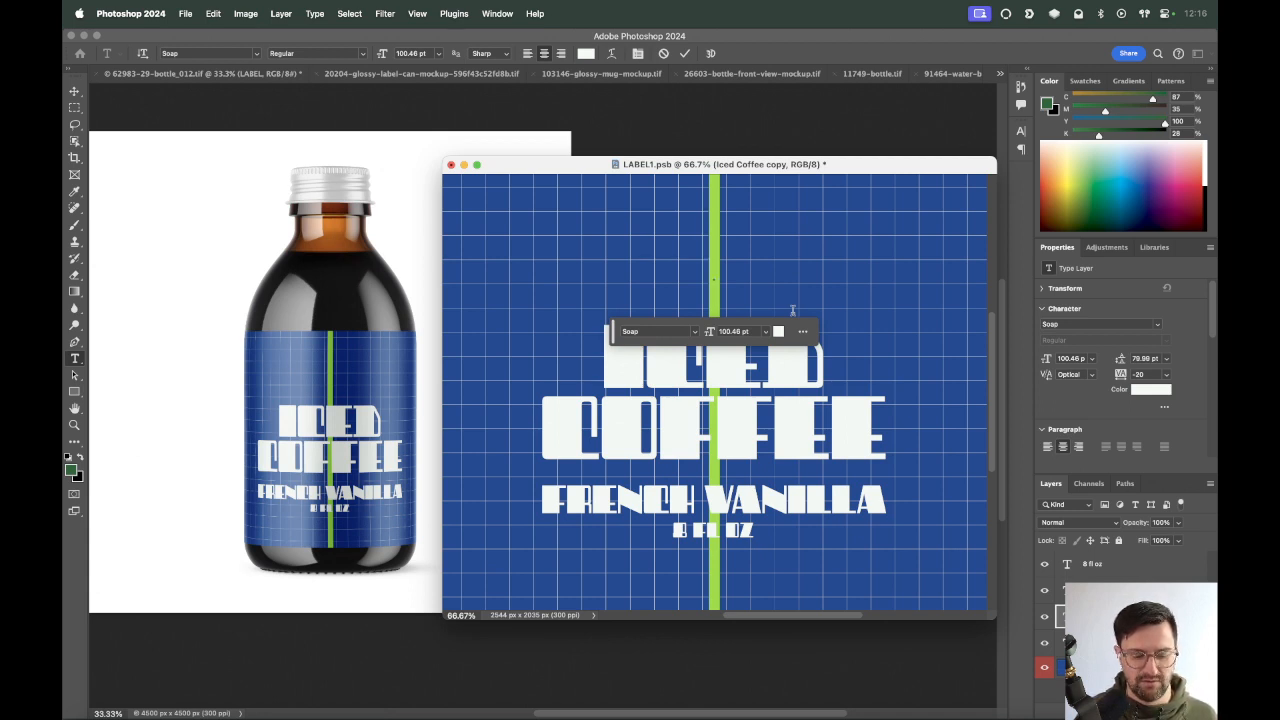
pyautogui.write('FONT &')
pyautogui.press('BackSpace')
pyautogui.press('BackSpace')
pyautogui.write('&')
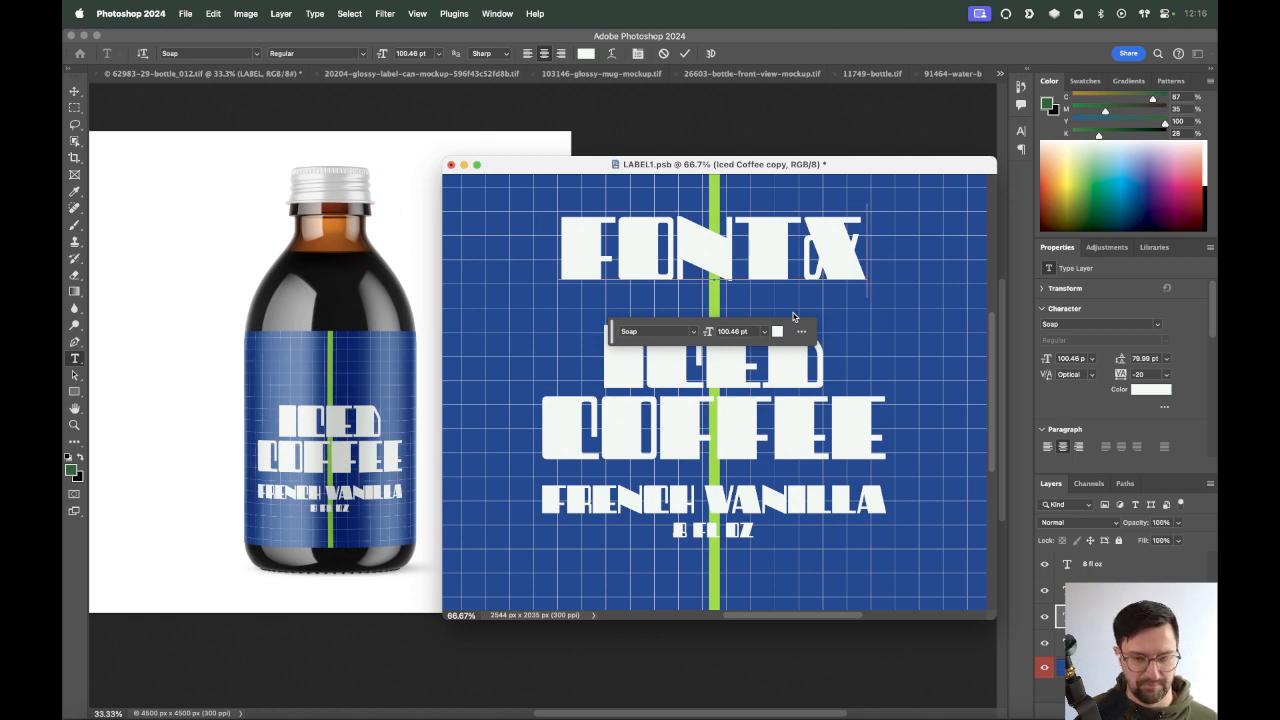
pyautogui.press('super+a')
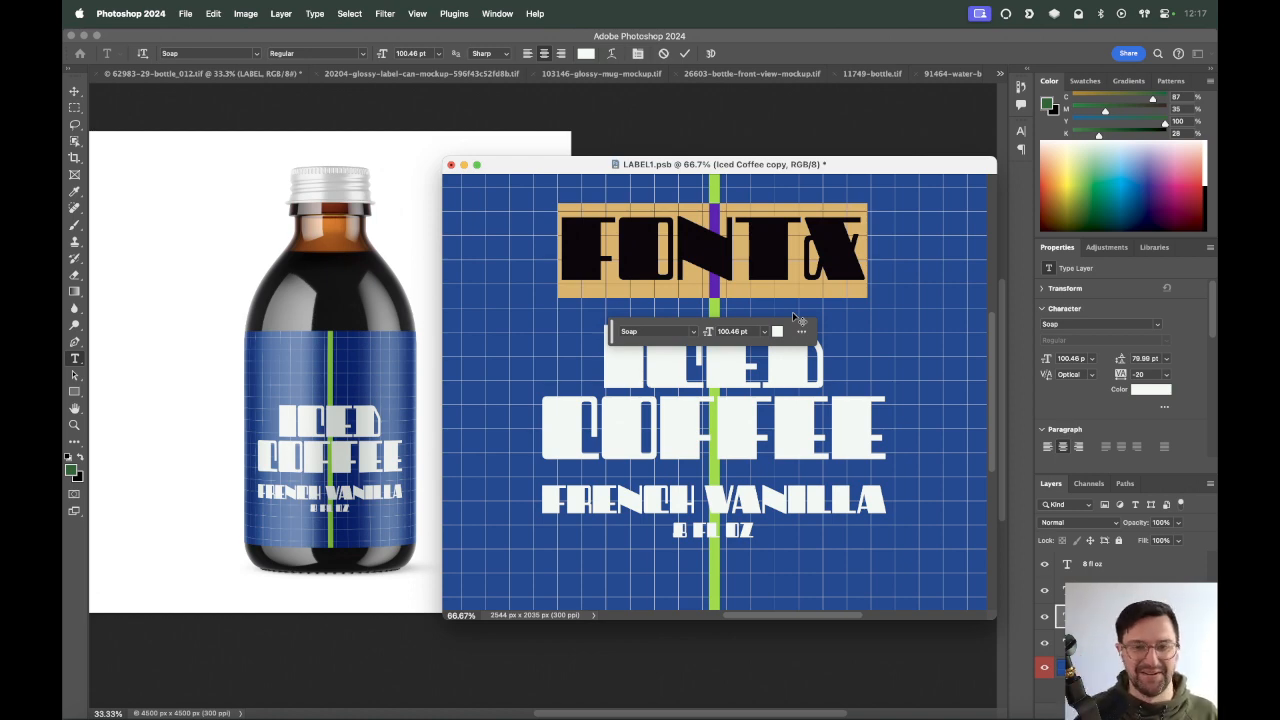
pyautogui.write('u')
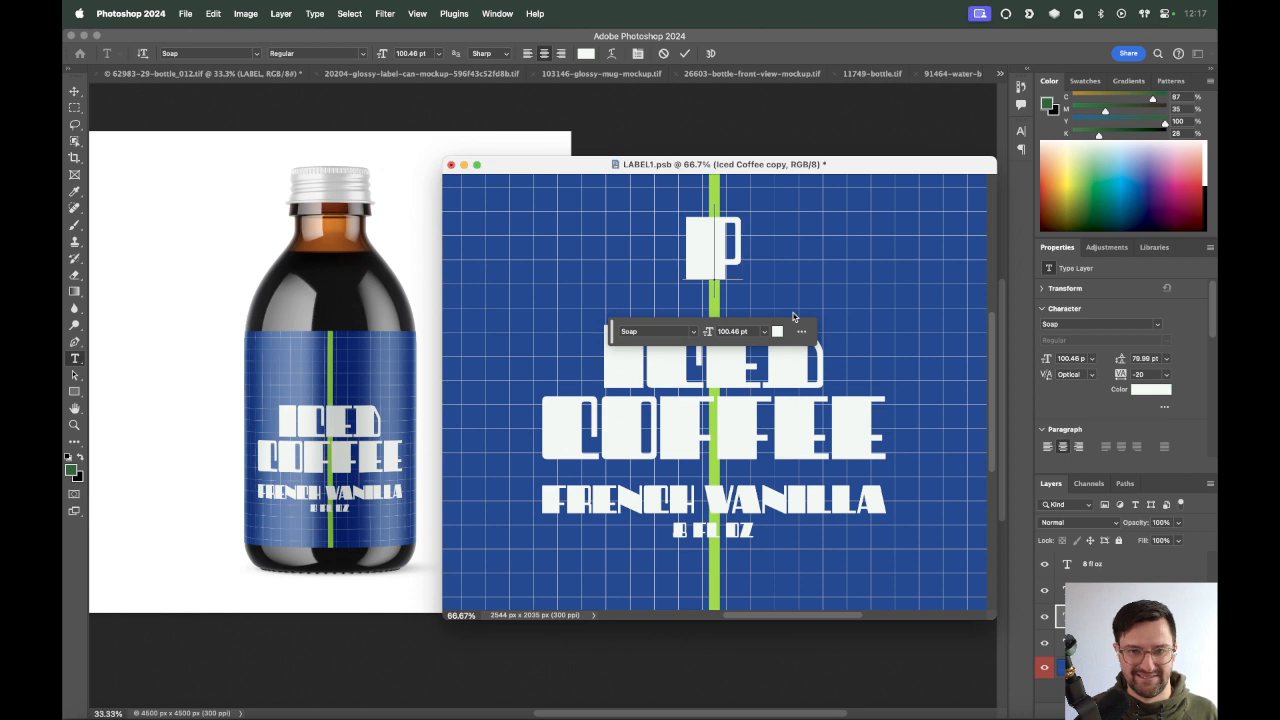
pyautogui.press('BackSpace')
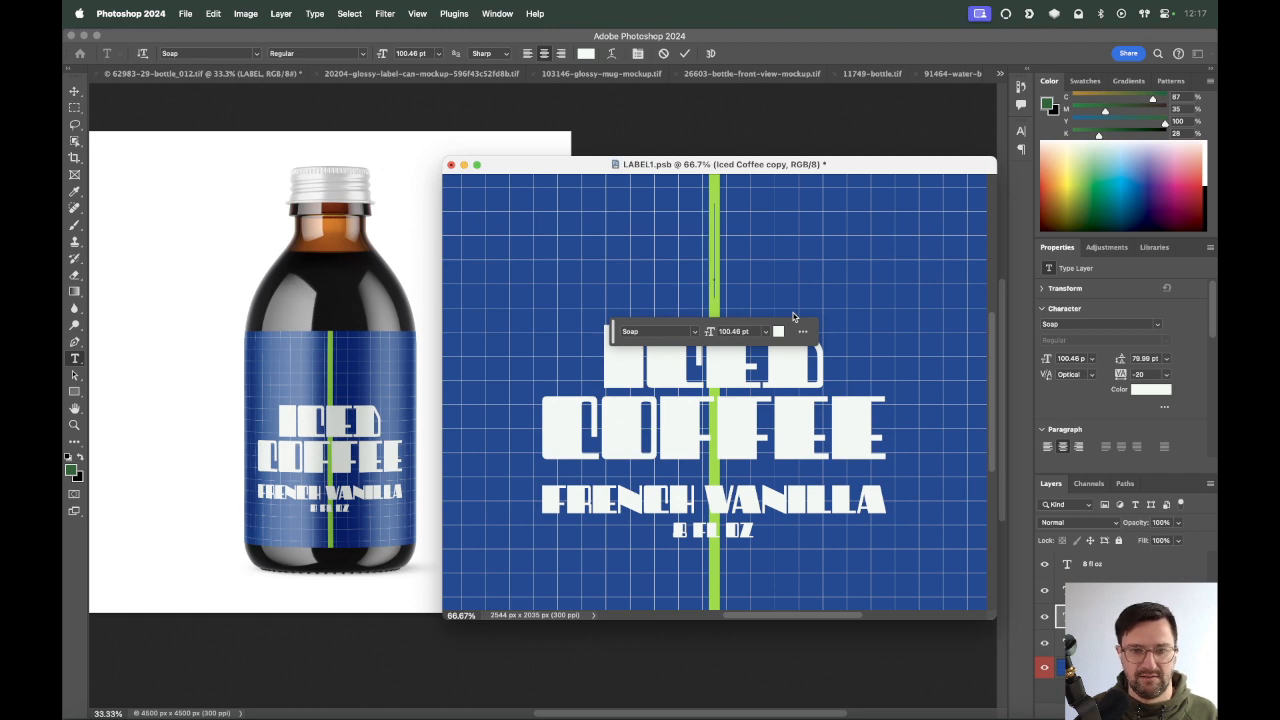
pyautogui.write('C')
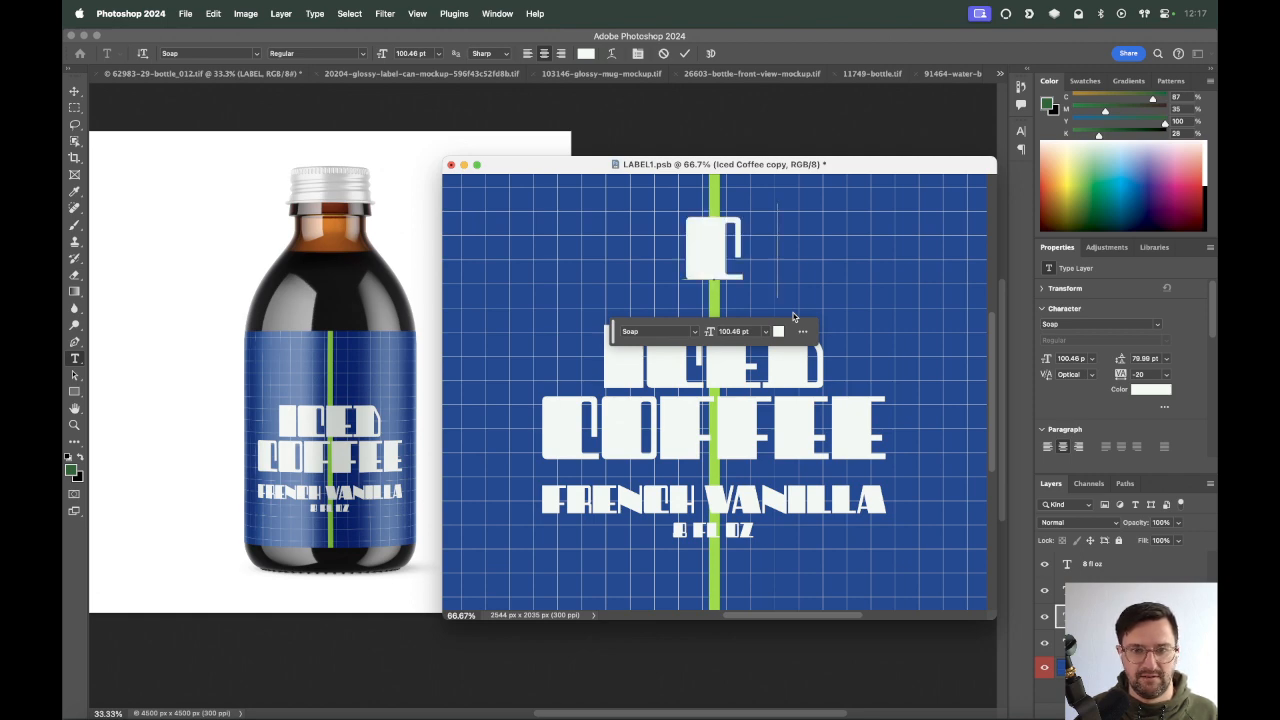
pyautogui.write('AFFIENE')
pyautogui.press('super+a')
pyautogui.press('BackSpace')
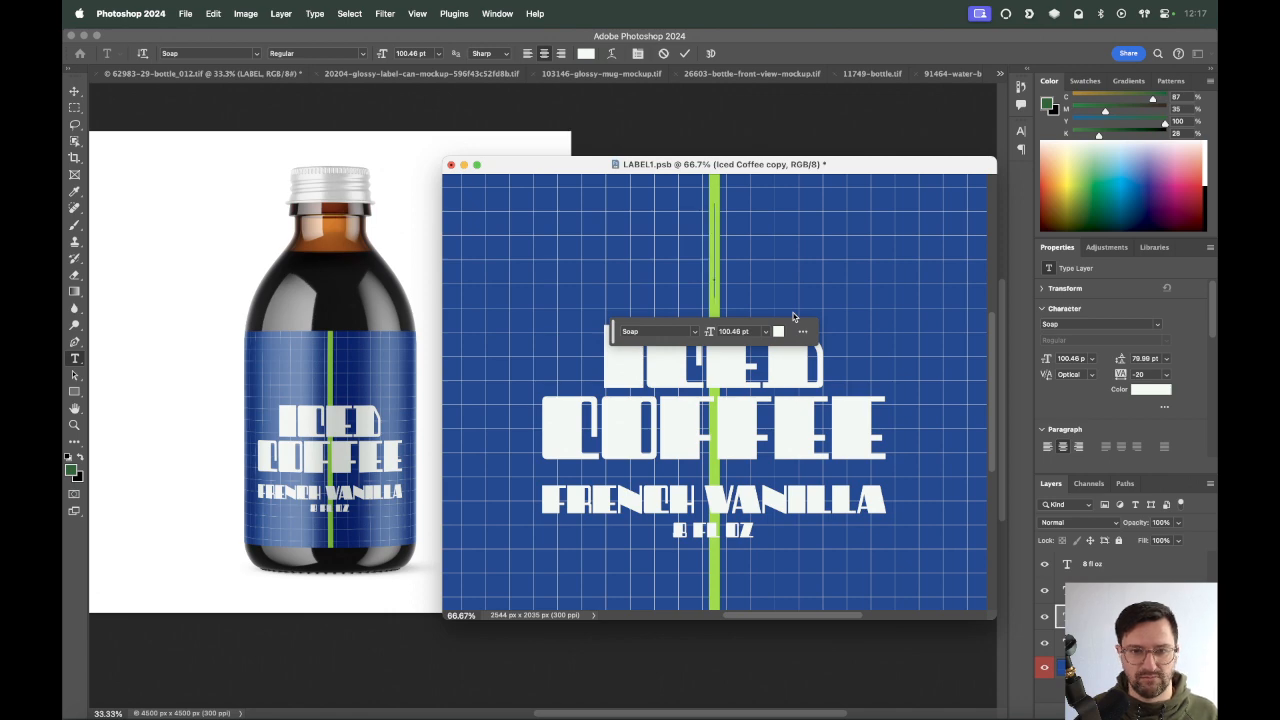
pyautogui.write('Perk')
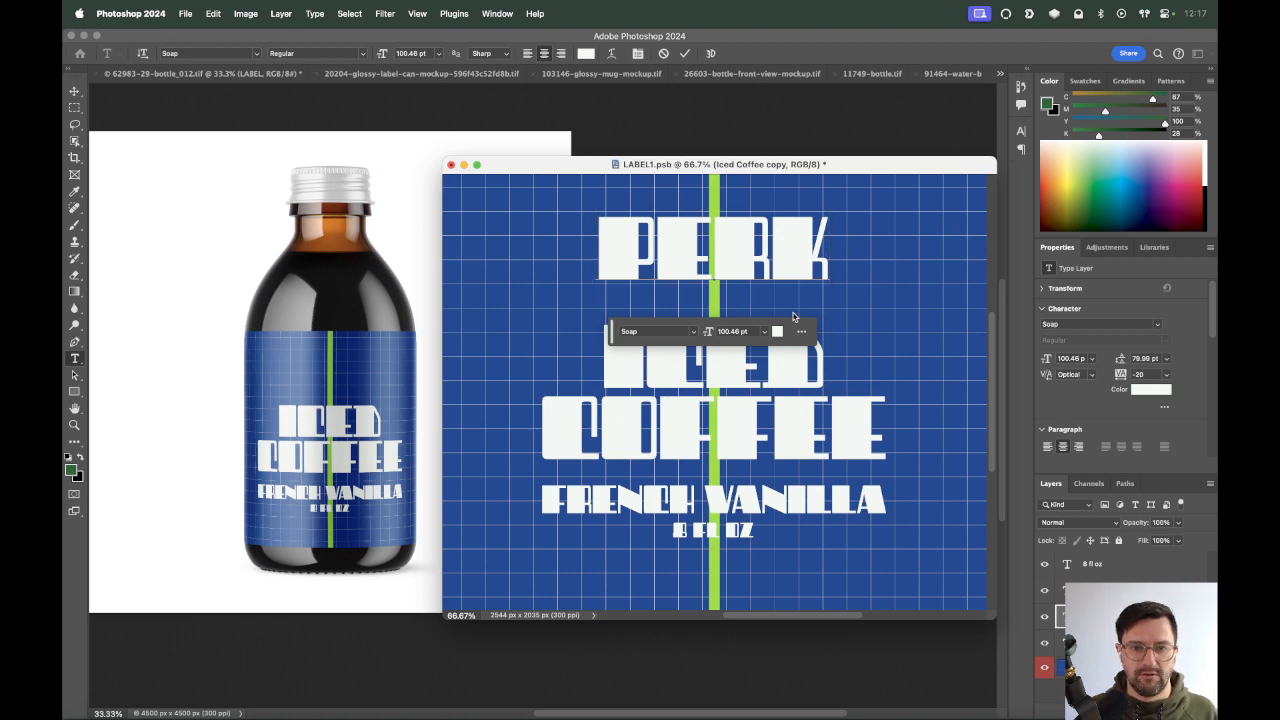
pyautogui.write('Y')
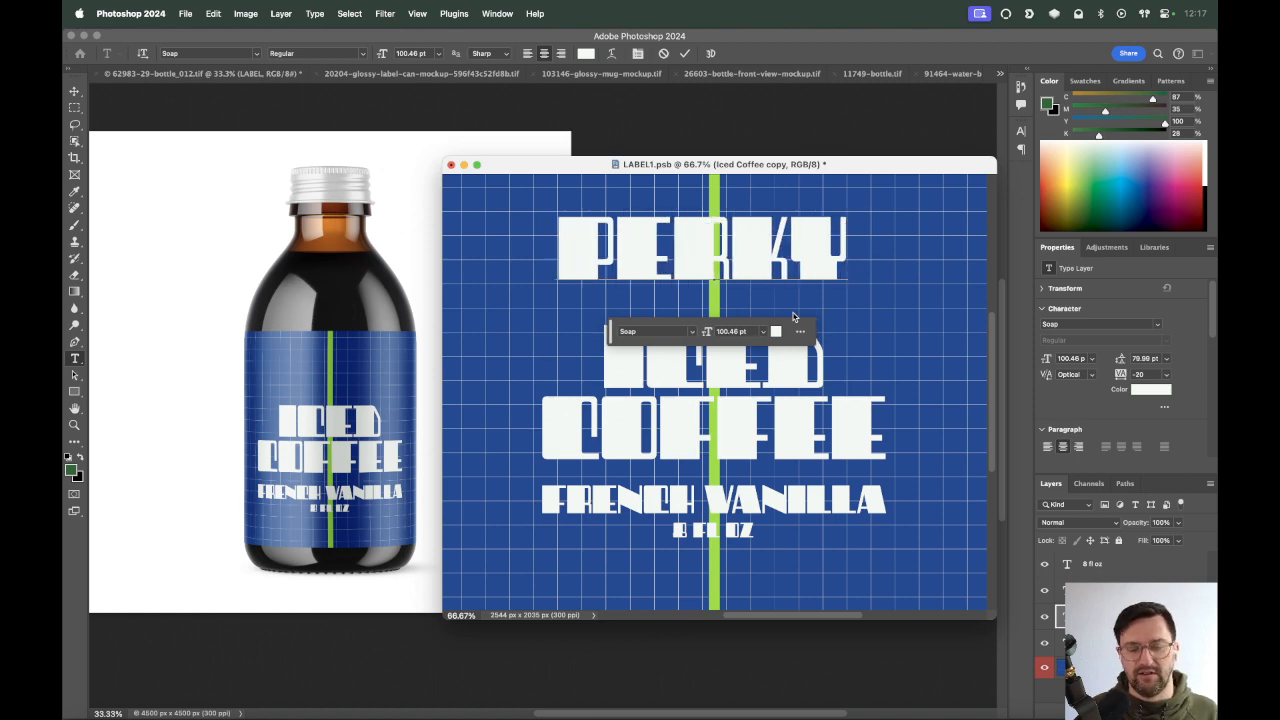
pyautogui.press('super+a')
pyautogui.press('BackSpace')
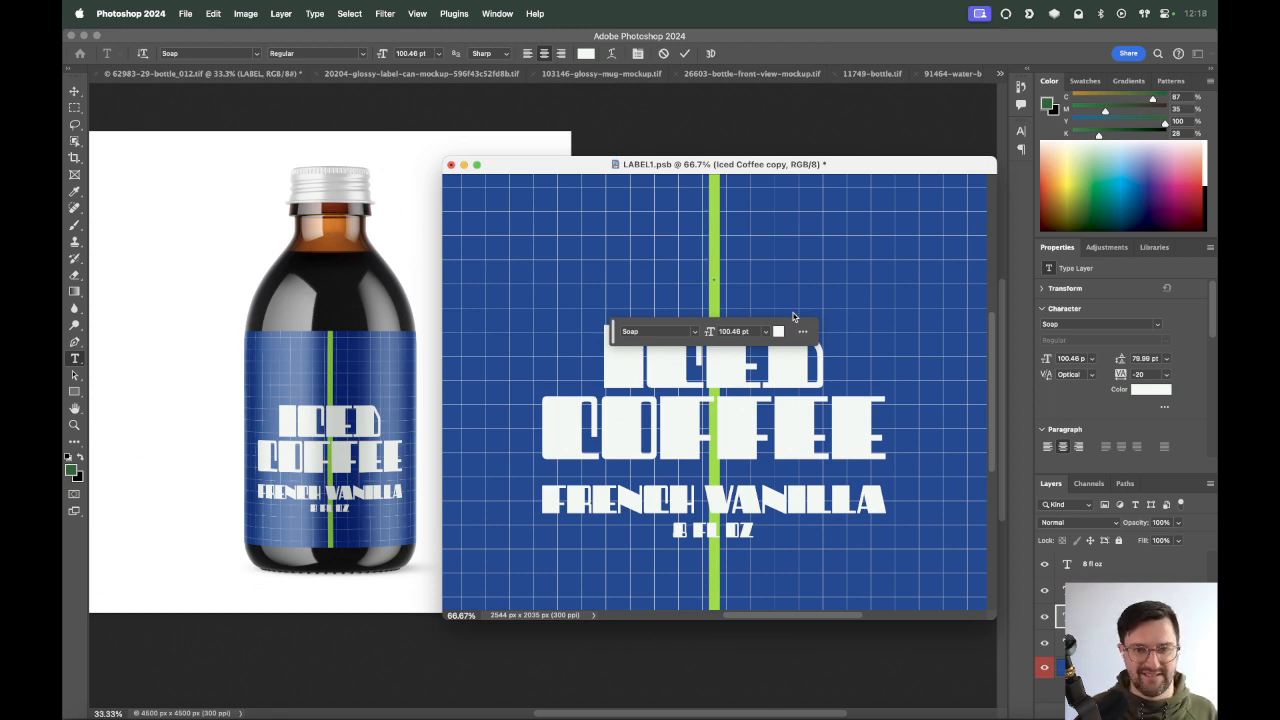
pyautogui.write('&')
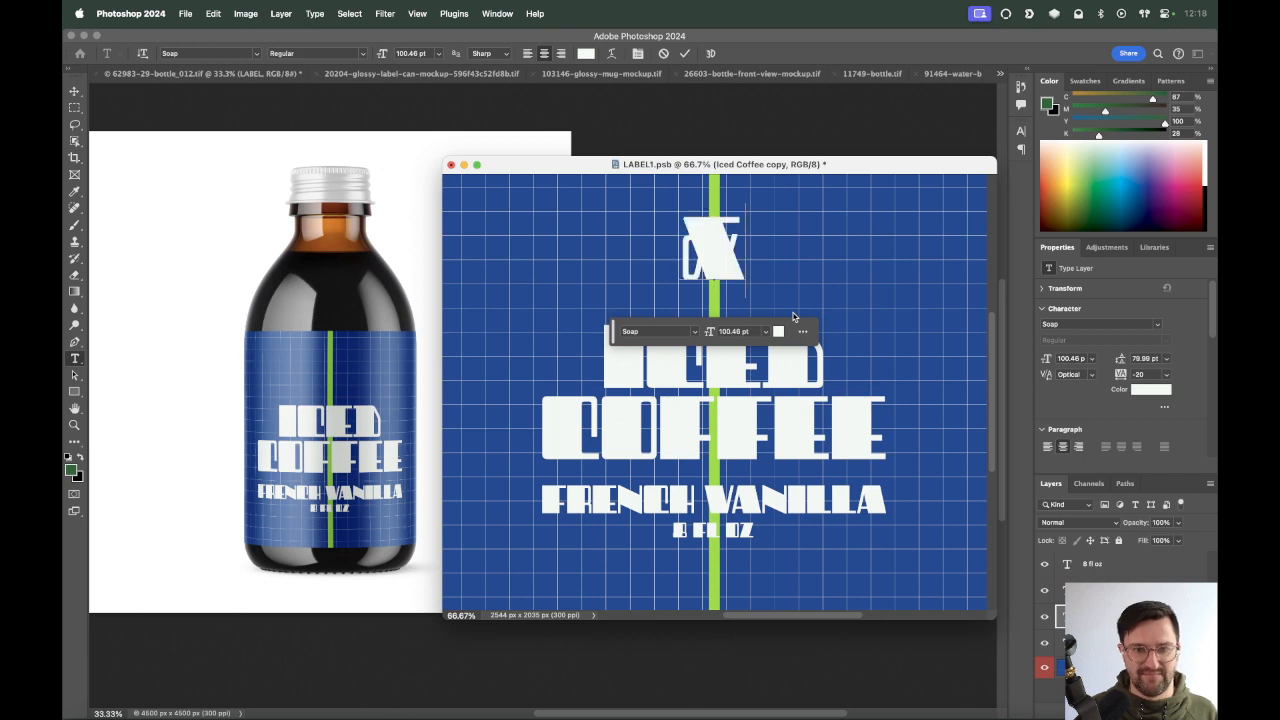
pyautogui.press('BackSpace')
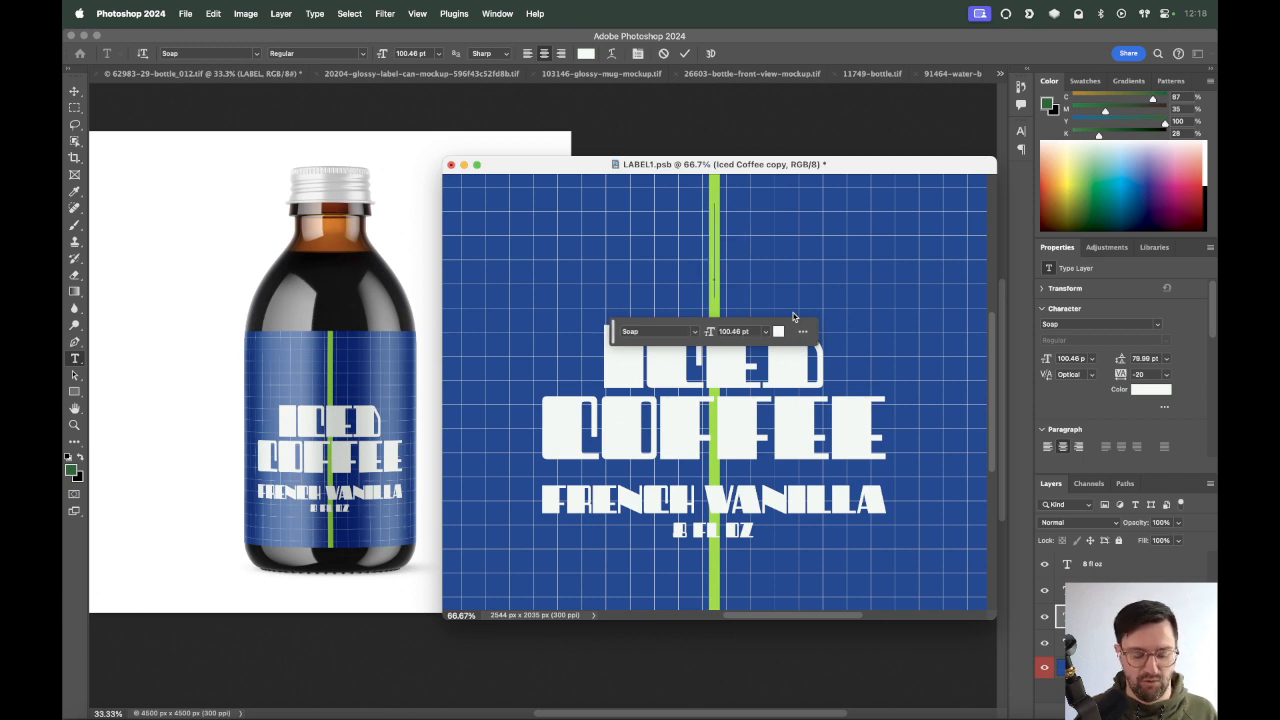
# Word the upper text copy as "SERIF&POUR", scale it down to 60.13 pt at the label's top and save.
pyautogui.write('SERIFx')
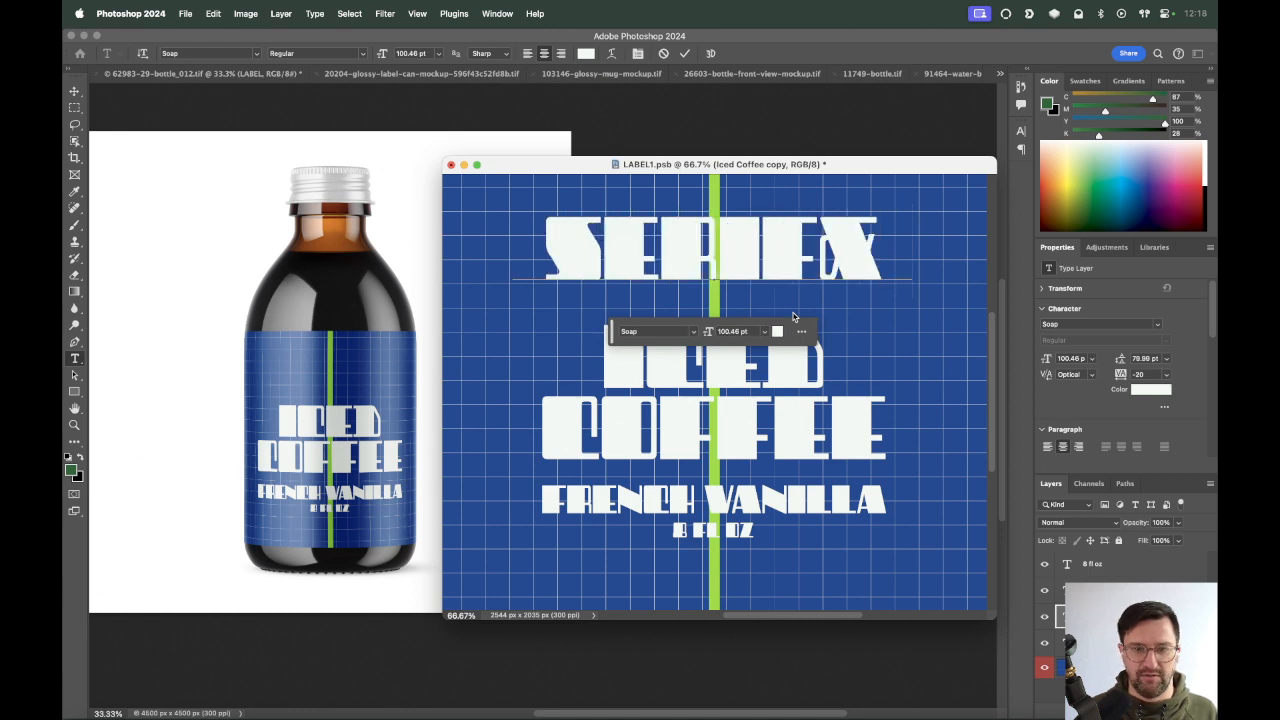
pyautogui.write('pour')
pyautogui.press('super+Return')
pyautogui.press('super+t')
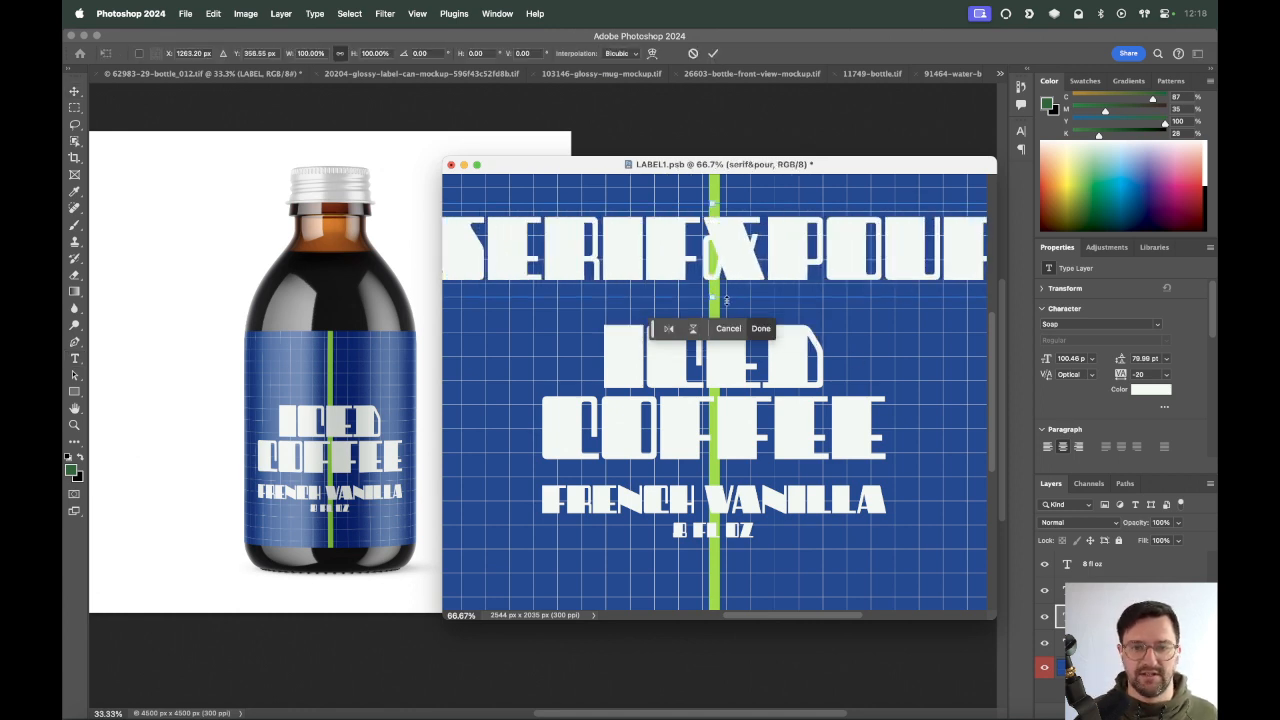
pyautogui.moveTo(712, 296); pyautogui.dragTo(713, 280)
pyautogui.press('Return')
pyautogui.press('super+s')
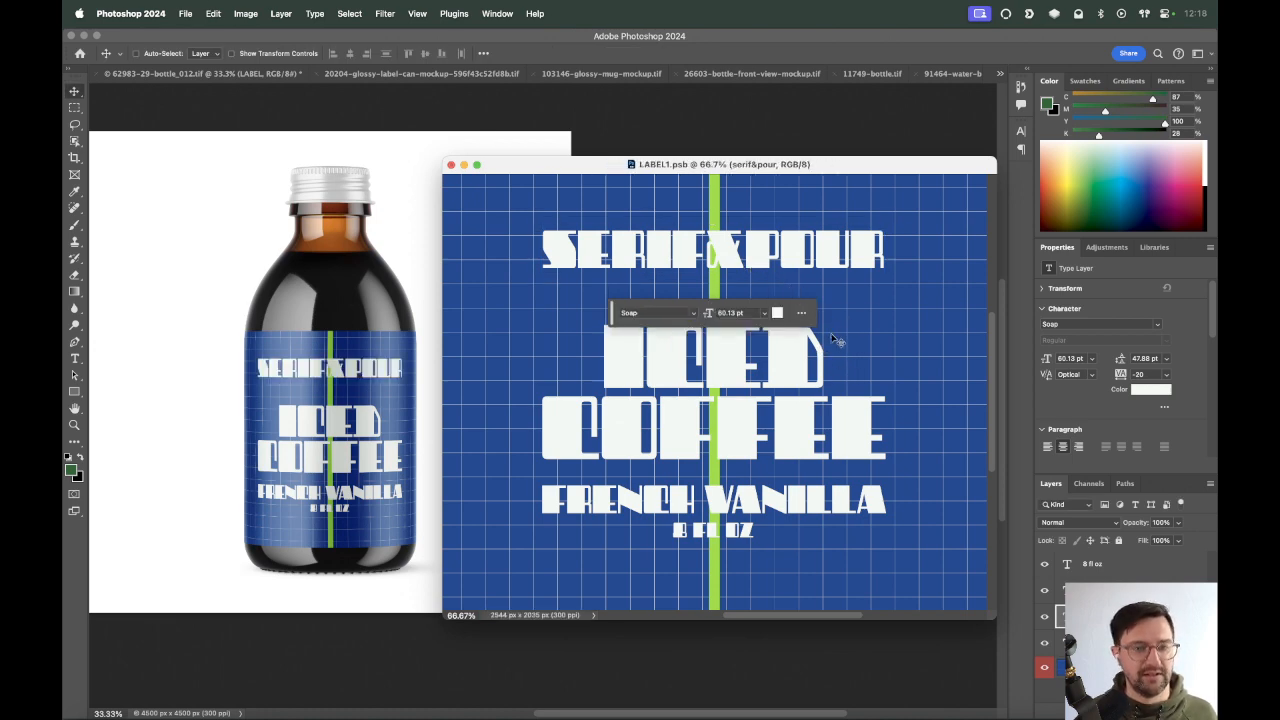
# Scale the brand text slightly up to 60.54 pt and replace its word SERIF so it reads "FONT&POUR".
pyautogui.press('super+t')
pyautogui.moveTo(886, 224); pyautogui.dragTo(886, 223)
pyautogui.press('Return')
pyautogui.press('t')
pyautogui.moveTo(540, 250); pyautogui.dragTo(678, 250)
pyautogui.press('BackSpace')
pyautogui.write('font')
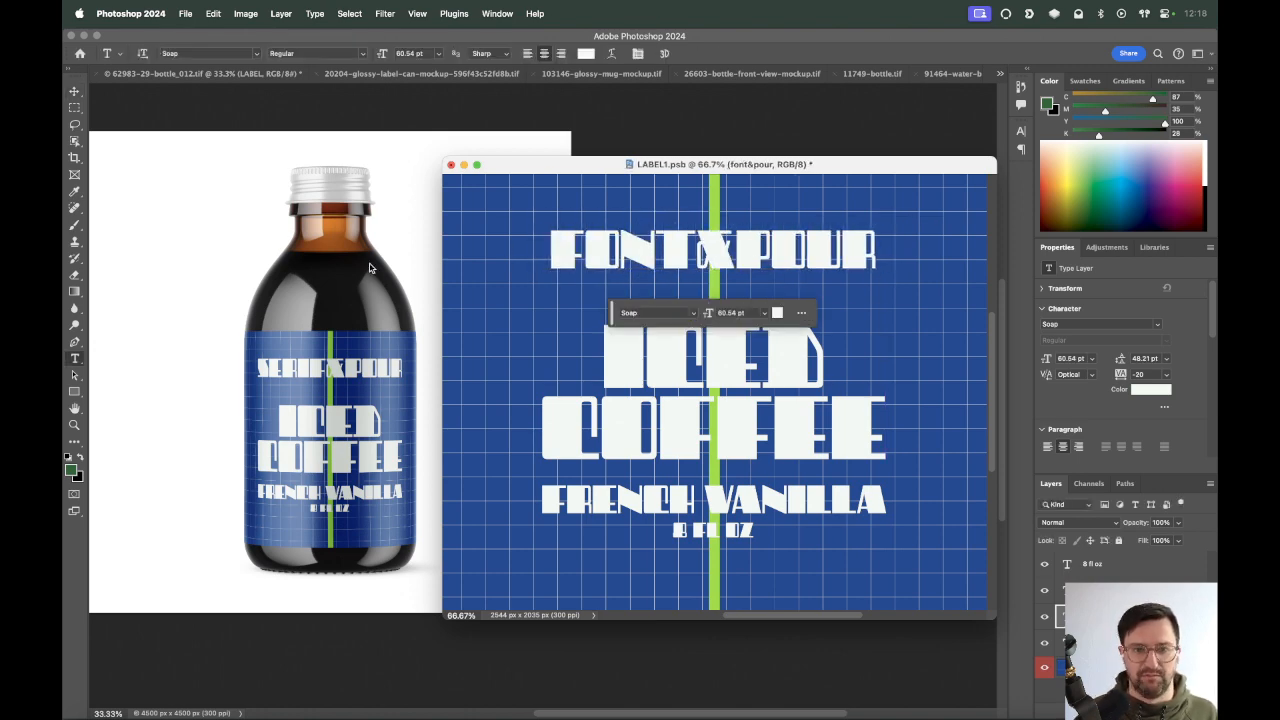
# Enlarge the FONT&POUR text to 68.74 pt around its center and save the label.
pyautogui.press('super+t')
pyautogui.moveTo(880, 247); pyautogui.dragTo(899, 249)
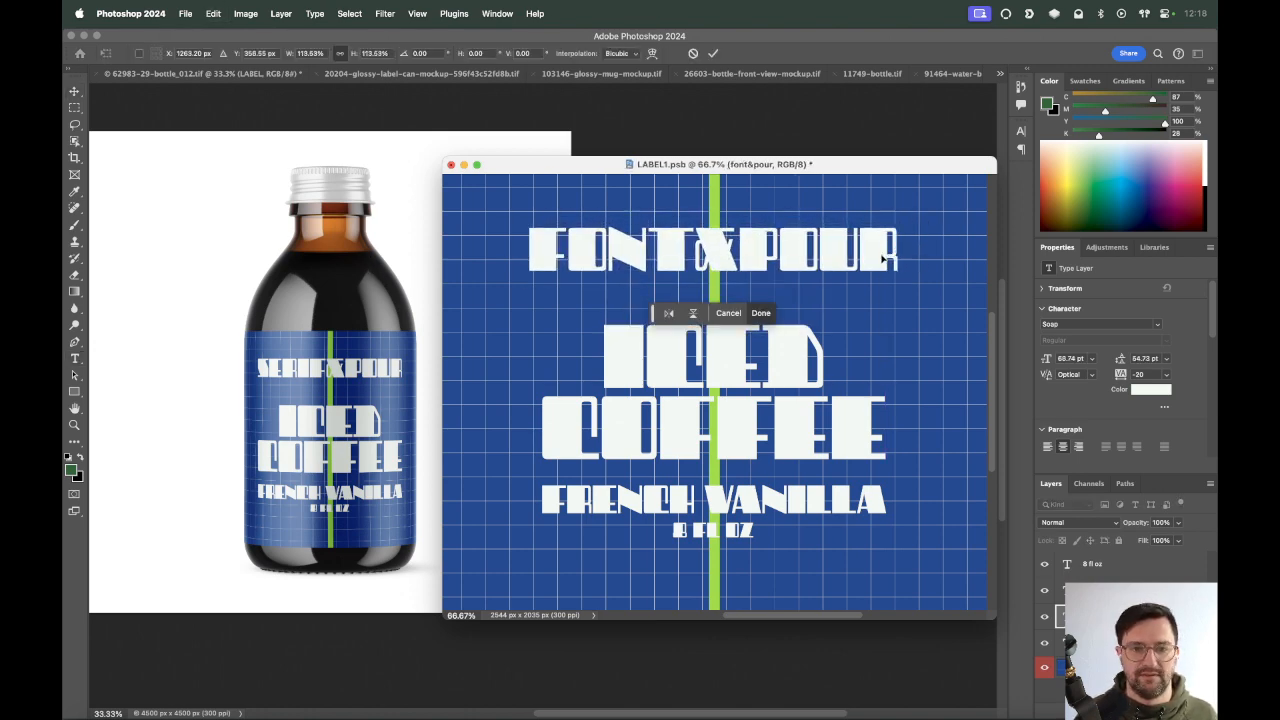
pyautogui.click(761, 309)
pyautogui.press('super+Return')
pyautogui.press('super+s')
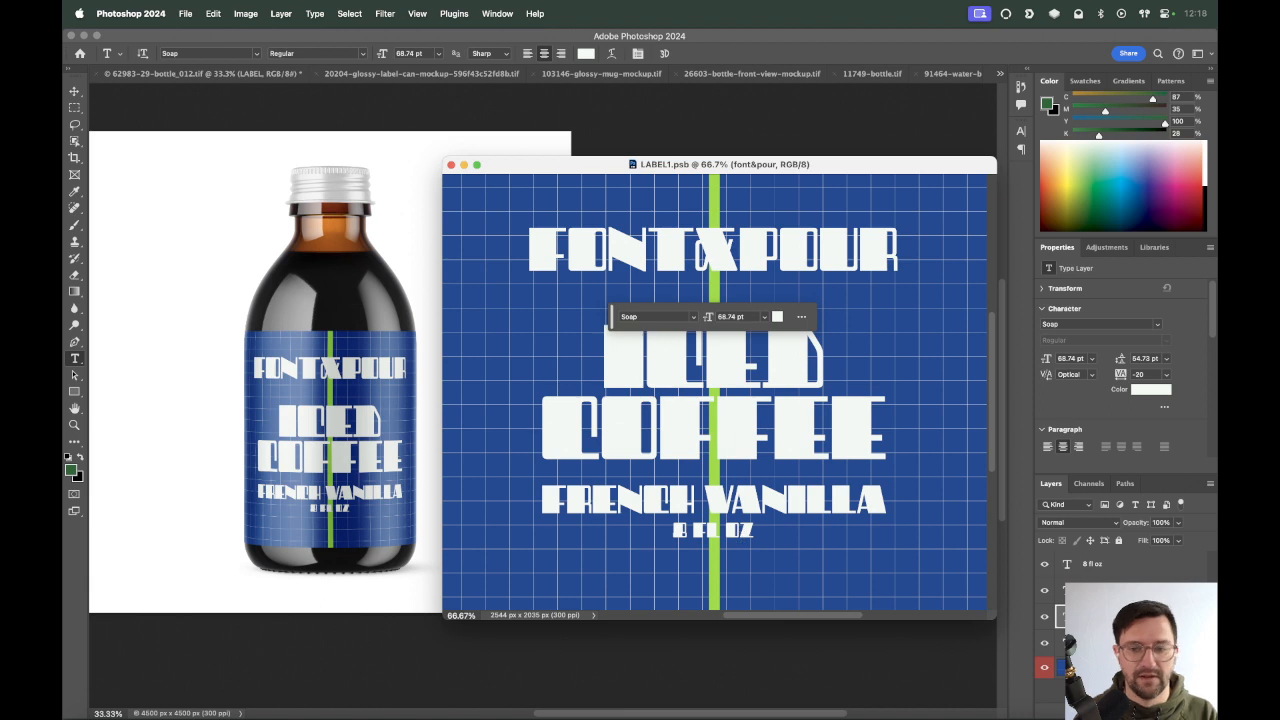
# Scale the French Vanilla and 8 FL OZ texts down together, place them slightly lower on the label and save.
pyautogui.press('v')
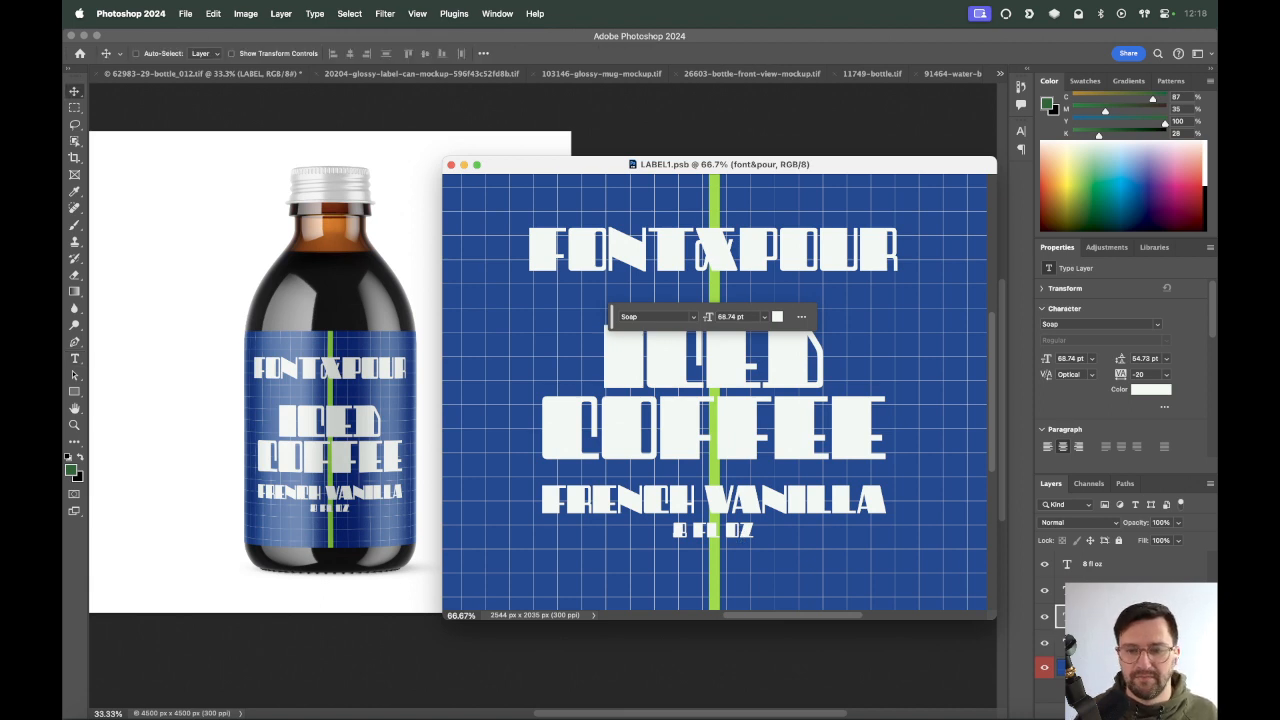
pyautogui.press('super+t')
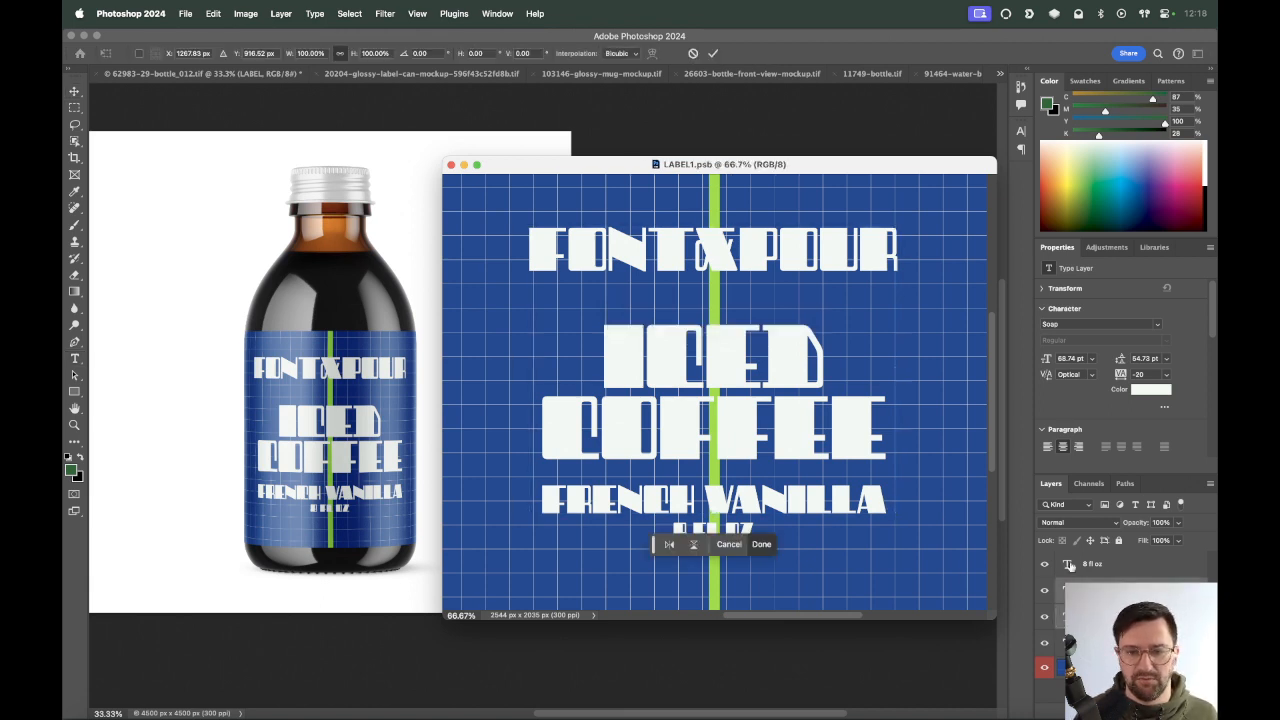
pyautogui.press('Return')
pyautogui.click(1092, 563)
pyautogui.keyDown('shift'); pyautogui.click(1092, 563); pyautogui.keyUp('shift')
pyautogui.press('super+t')
pyautogui.moveTo(903, 510); pyautogui.dragTo(842, 520)
pyautogui.press('Return')
pyautogui.press('super+s')
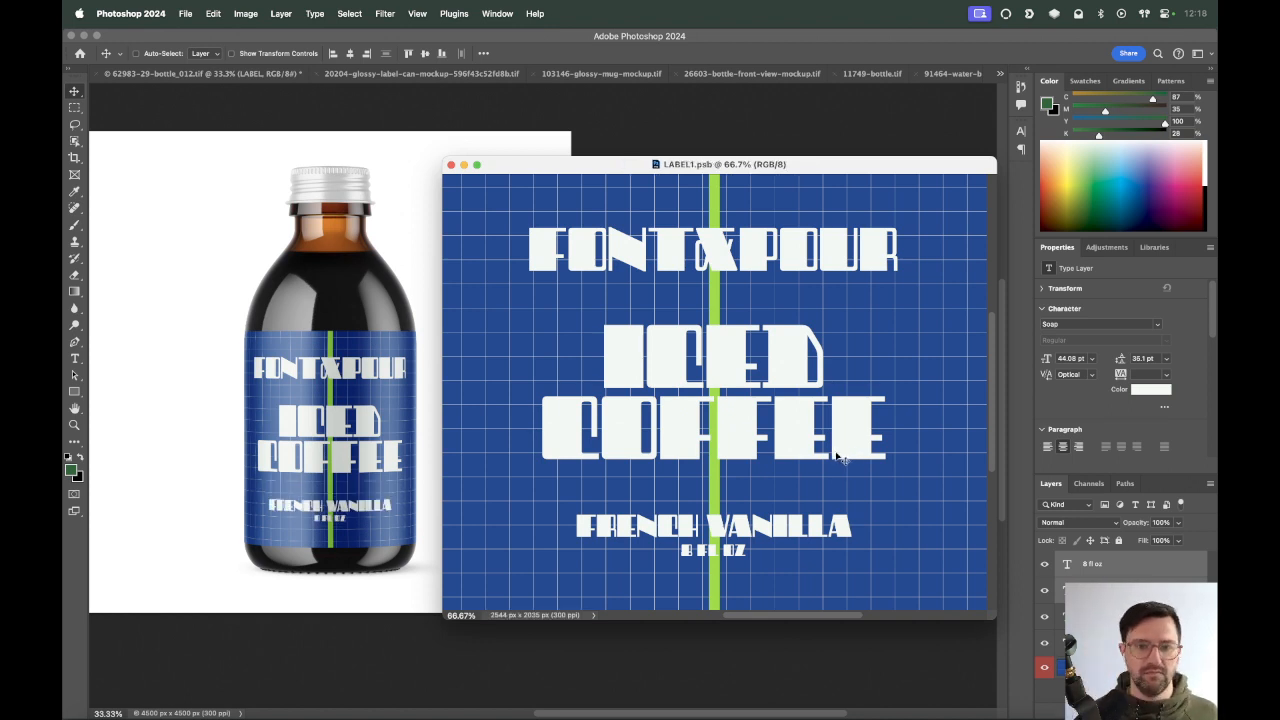
# Scale FONT&POUR down to the width of COFFEE and lower it slightly, and move the Iced Coffee text slightly lower.
pyautogui.rightClick(793, 247)
pyautogui.click(810, 251)
pyautogui.press('super+t')
pyautogui.moveTo(890, 266); pyautogui.dragTo(850, 272)
pyautogui.rightClick(777, 362)
pyautogui.click(784, 369)
pyautogui.moveTo(786, 367); pyautogui.dragTo(790, 374)
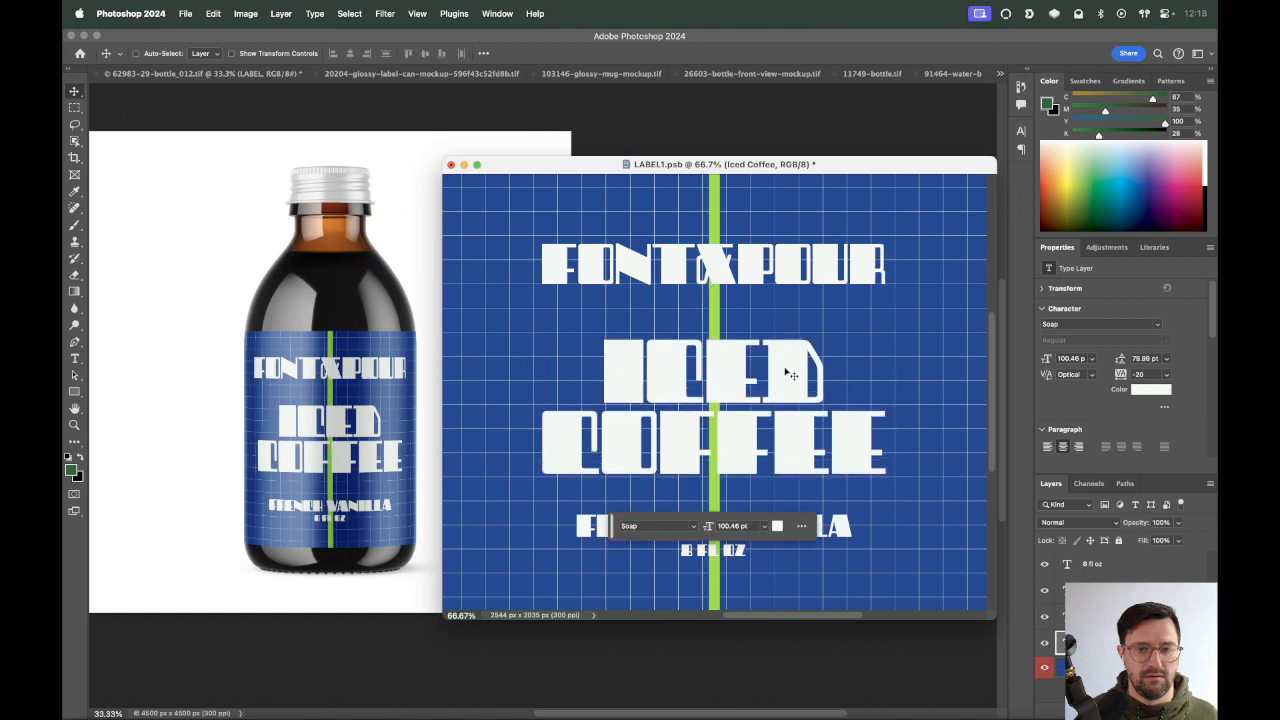
# Move all the label's text layers slightly up together and save the label.
pyautogui.press('super+s')
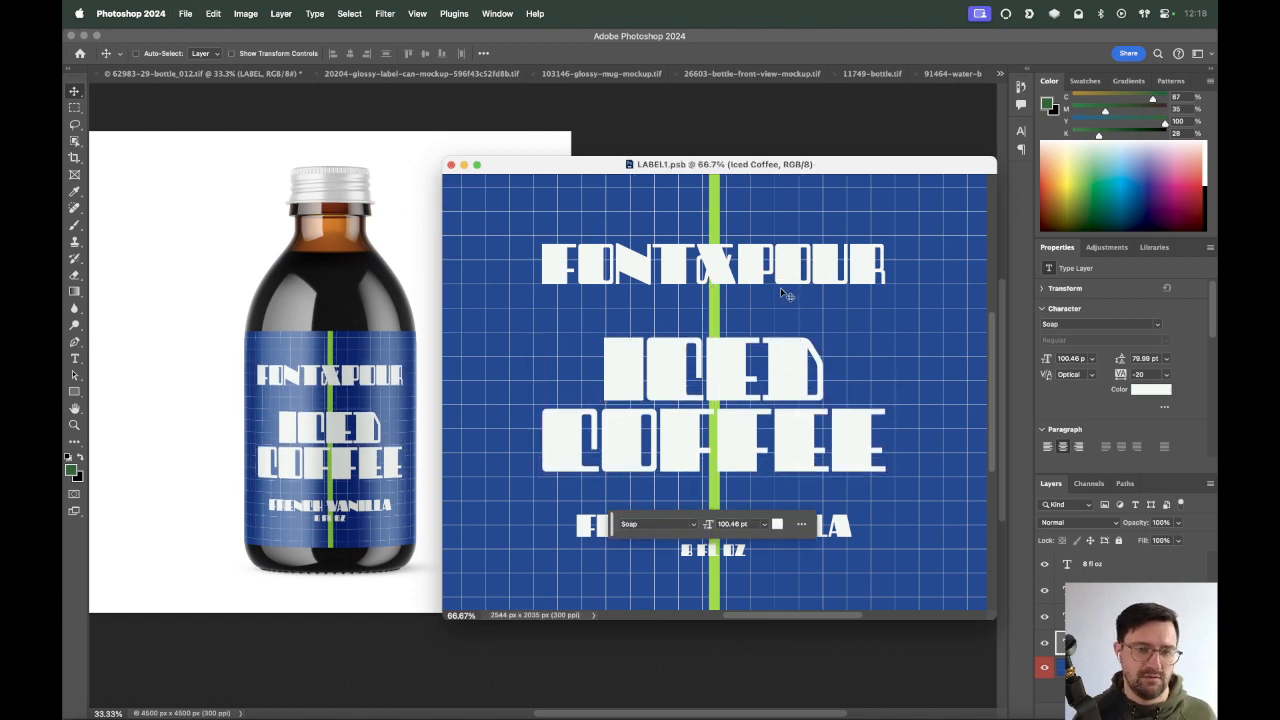
pyautogui.click(1106, 580)
pyautogui.hotkey('shift', 'Up')
pyautogui.hotkey('shift', 'Up')
pyautogui.hotkey('shift', 'Up')
pyautogui.press('super+s')
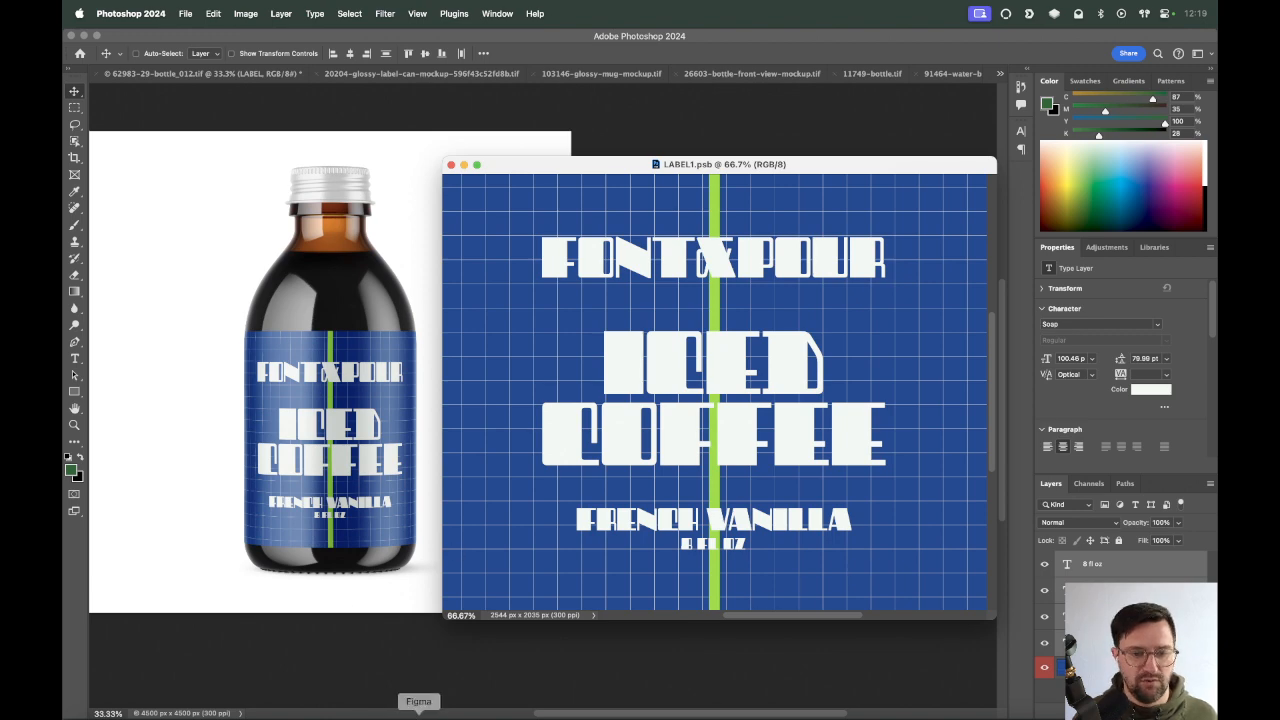
# Copy the Amber 300 hex code from the Tailwind CSS colors page in DuckDuckGo and return to LABEL1.psb in Photoshop.
pyautogui.click(417, 697)
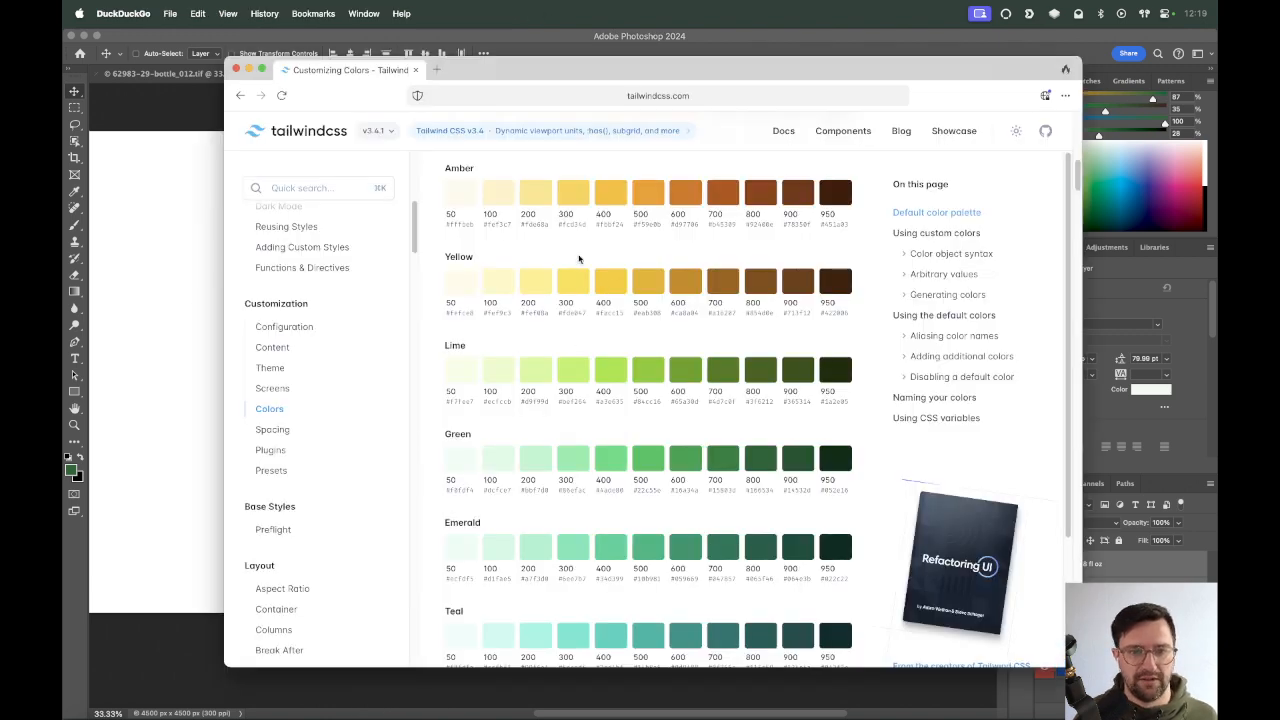
pyautogui.click(612, 286)
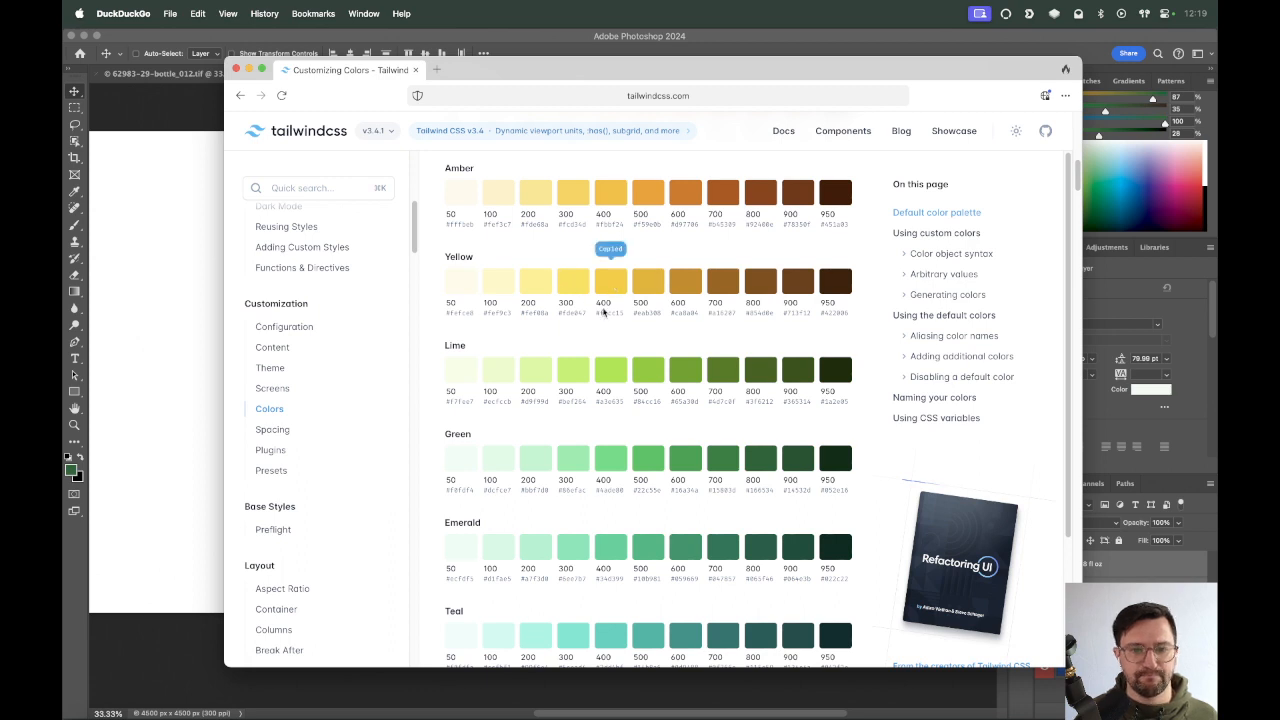
pyautogui.click(574, 197)
pyautogui.click(170, 462)
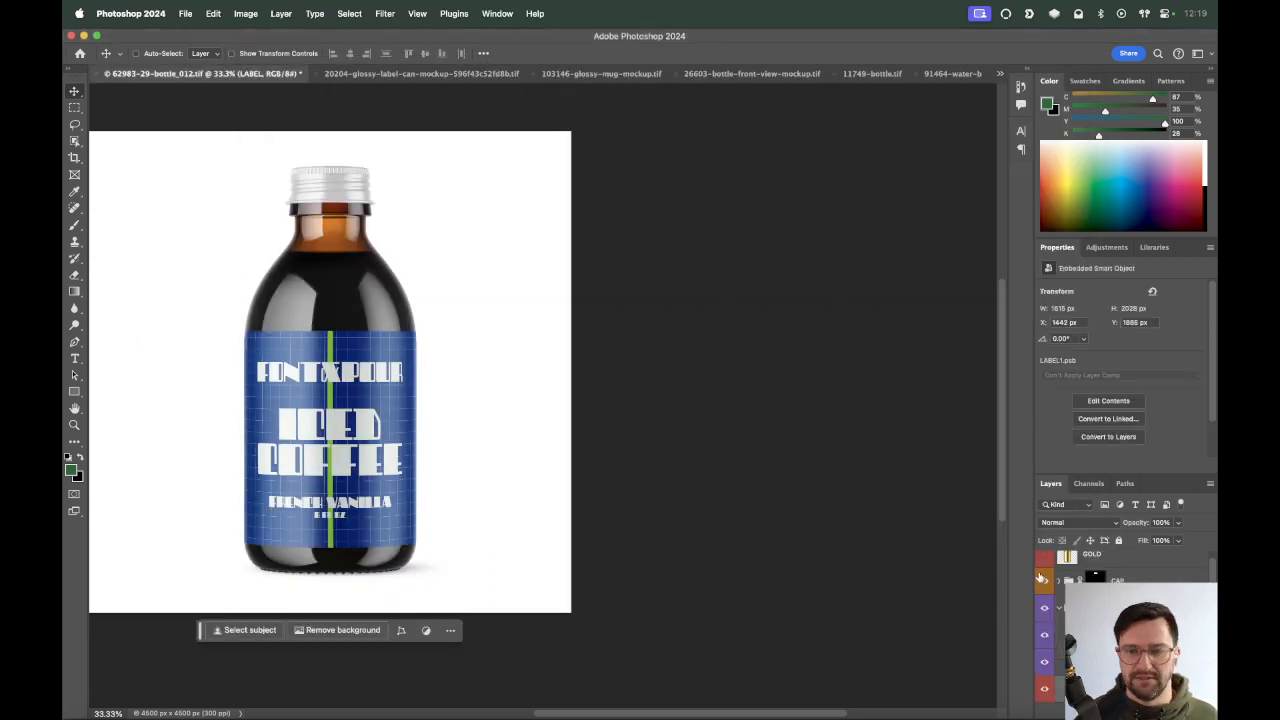
pyautogui.click(496, 14)
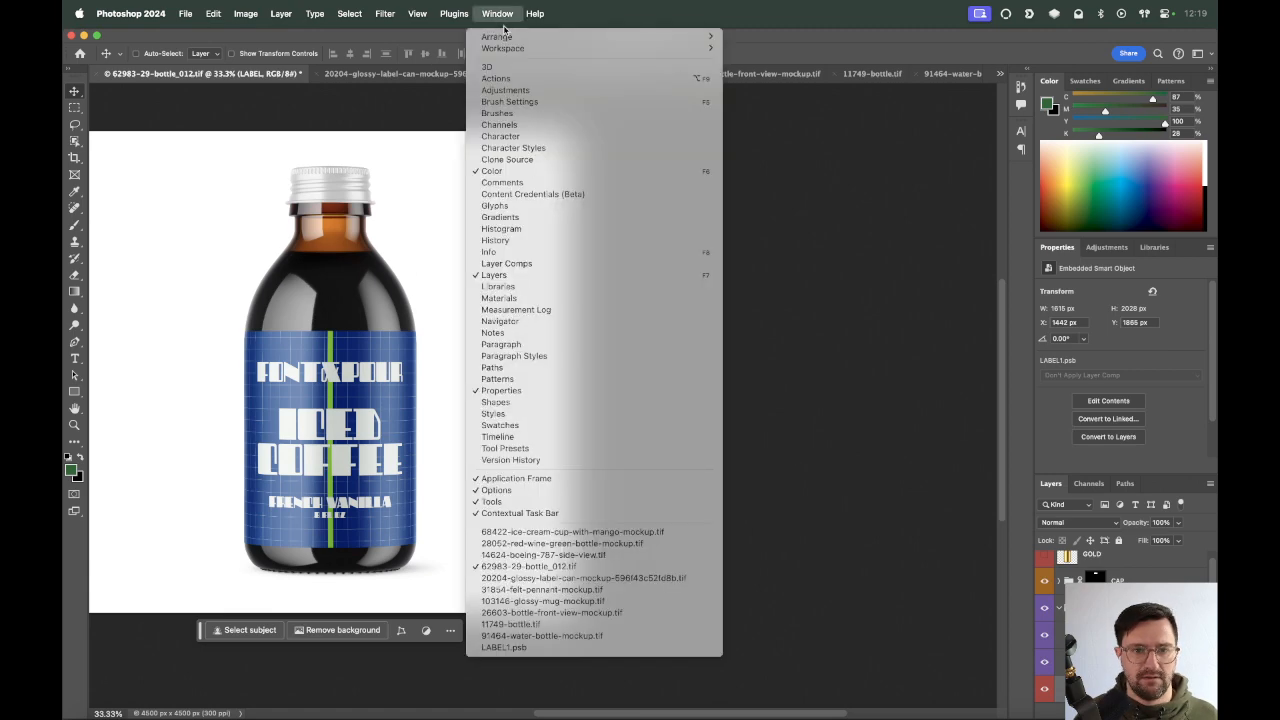
pyautogui.click(579, 647)
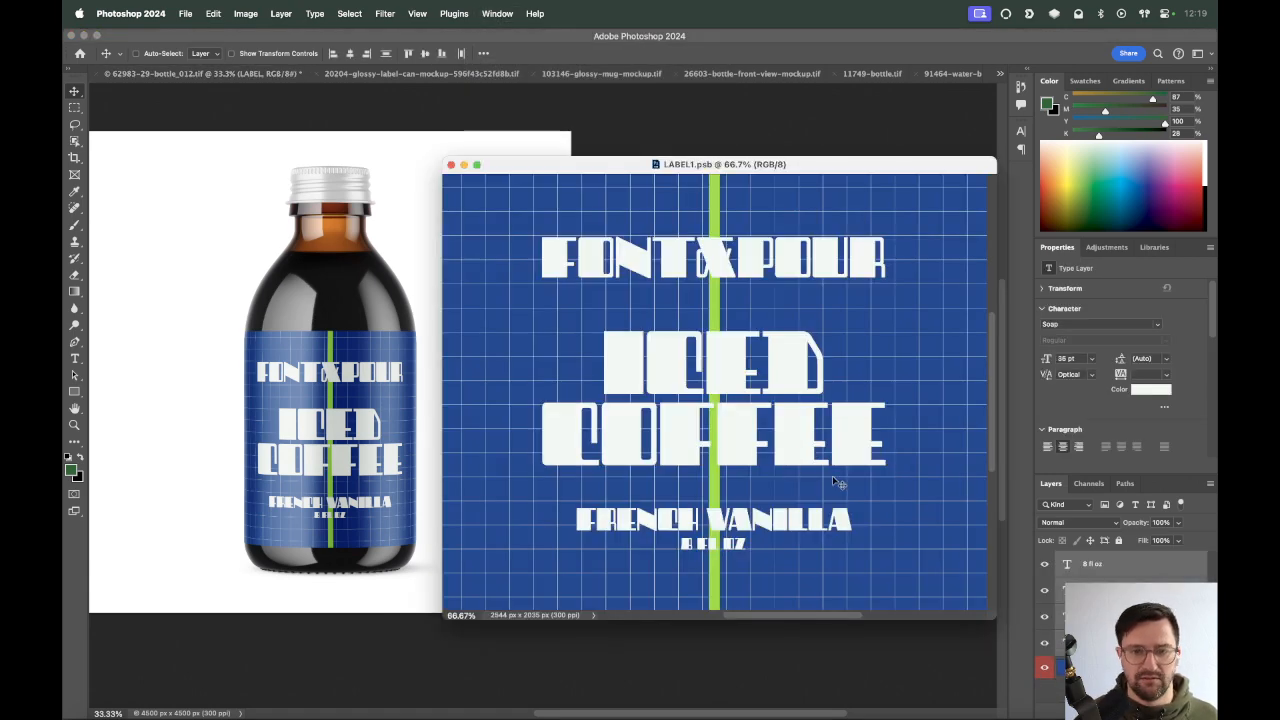
# Hide the label's blue background layer, fill the French Vanilla text with the green foreground color and save the label.
pyautogui.click(1043, 669)
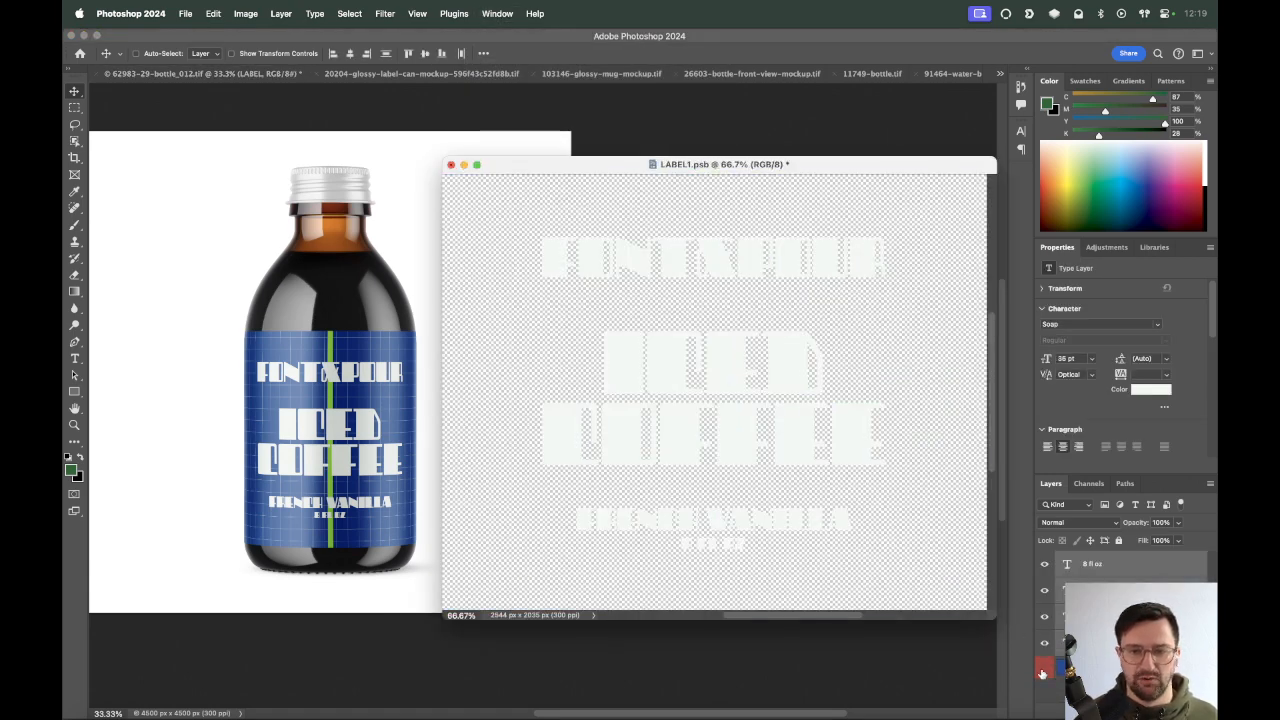
pyautogui.click(1090, 590)
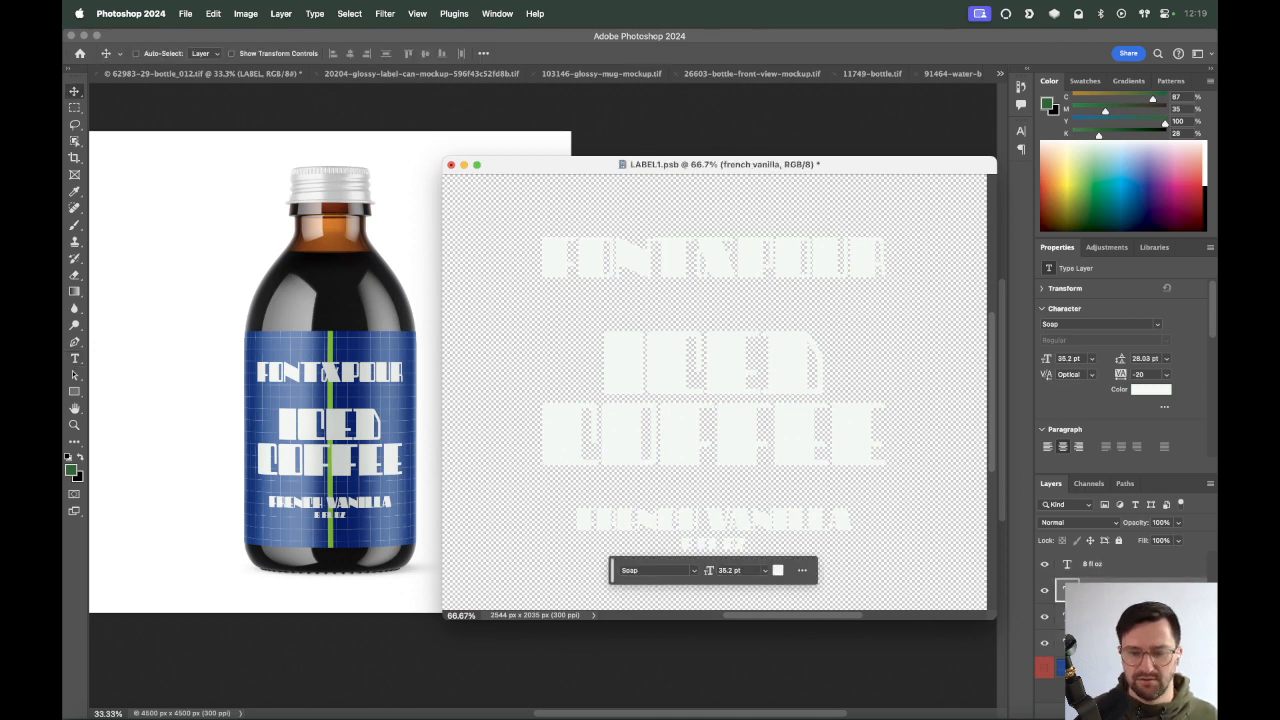
pyautogui.hotkey('alt', 'BackSpace')
pyautogui.press('super+s')
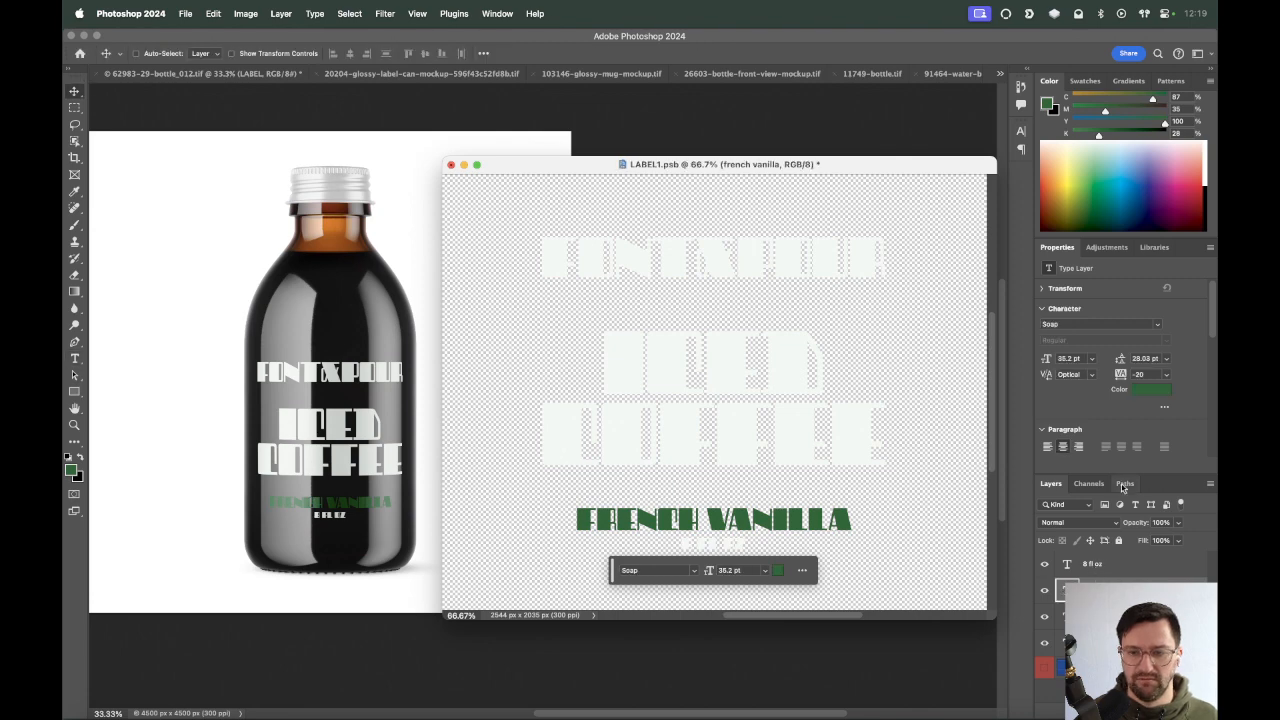
# Set the French Vanilla text color to #fcd34d and save the label.
pyautogui.click(1148, 389)
pyautogui.click(654, 440)
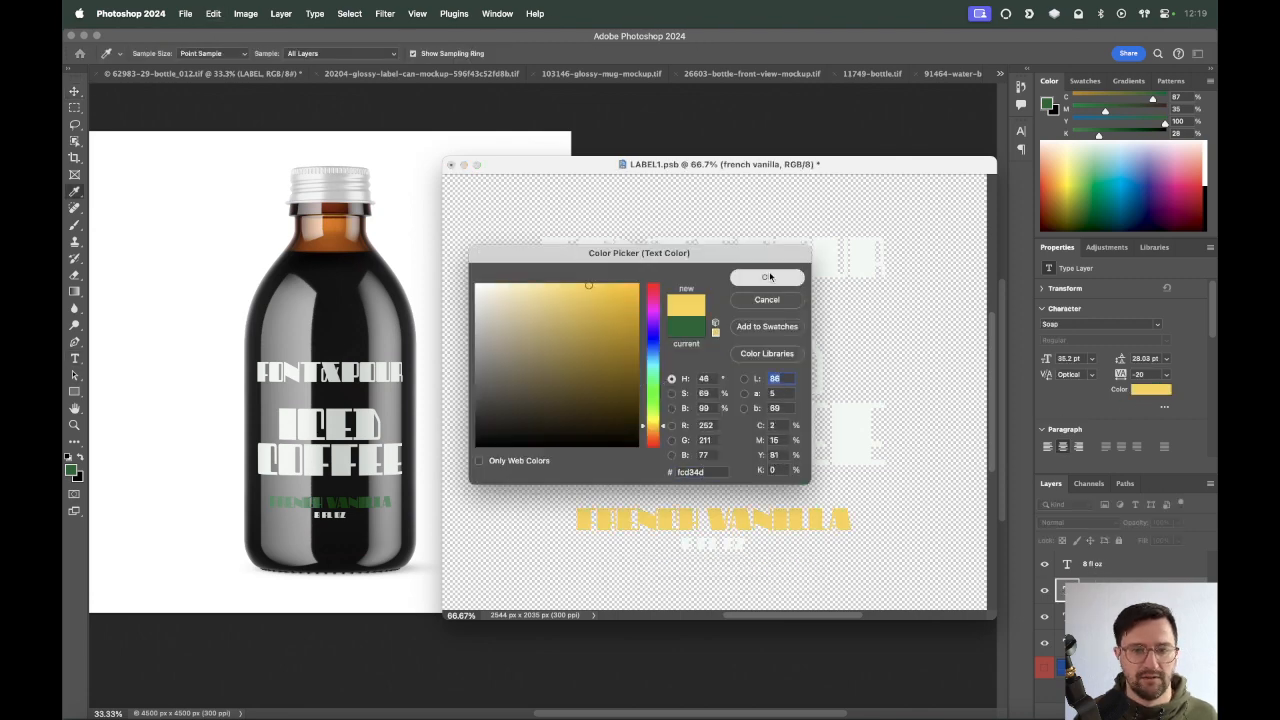
pyautogui.click(766, 274)
pyautogui.press('super+s')
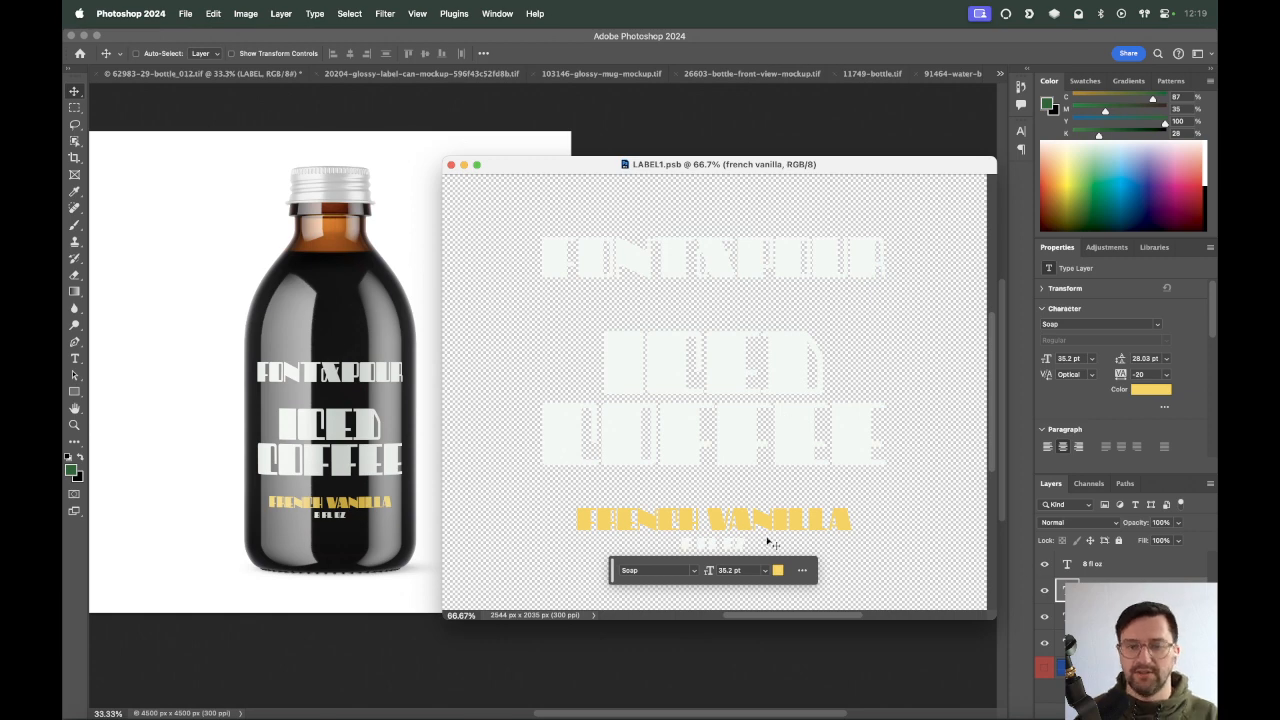
# Undo both color changes on the French Vanilla text, save the label and minimize its window.
pyautogui.press('super+z')
pyautogui.press('super+z')
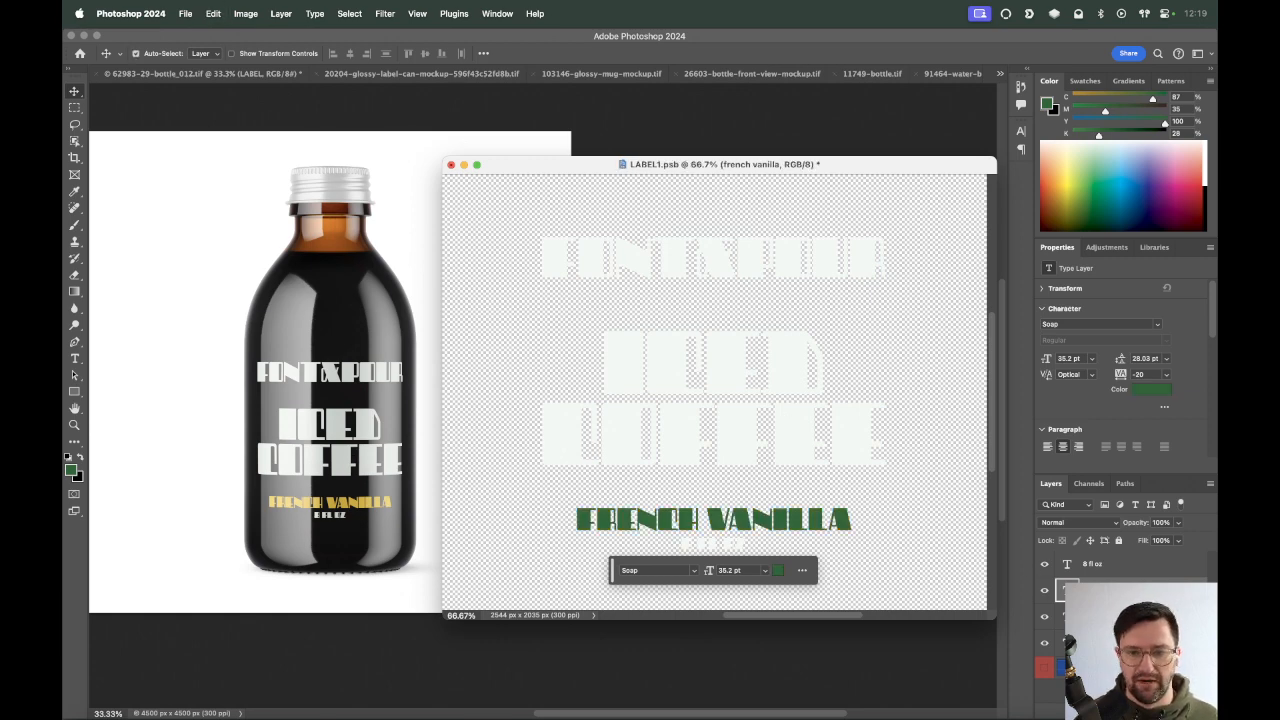
pyautogui.press('super+s')
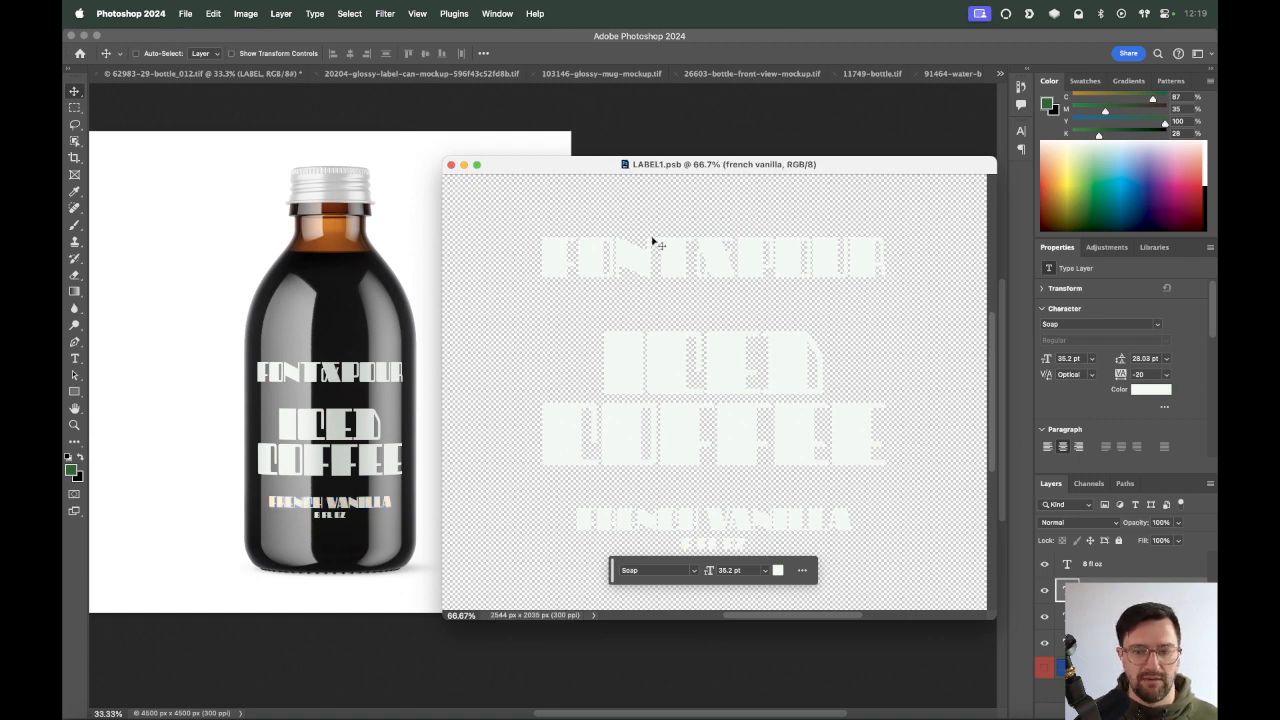
pyautogui.click(464, 165)
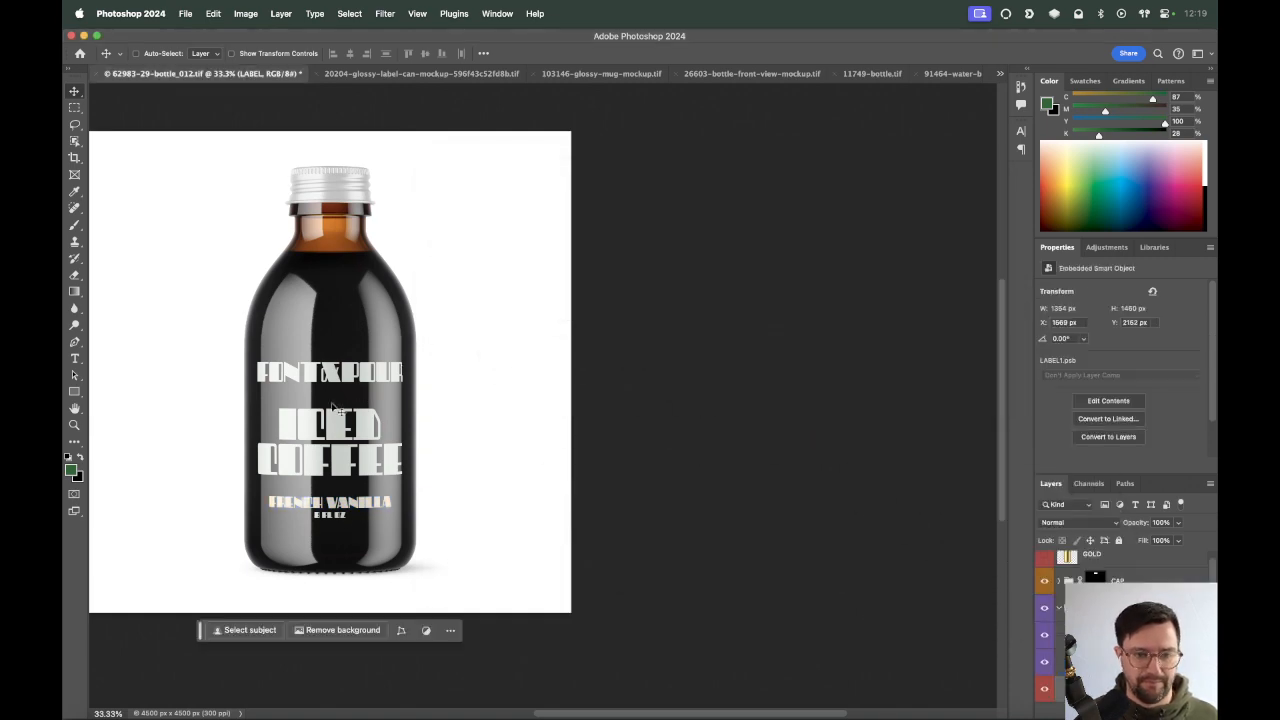
# Show the GOLD layer, place a copy of it over the label artwork so it covers only the text, and hide the original.
pyautogui.click(1044, 556)
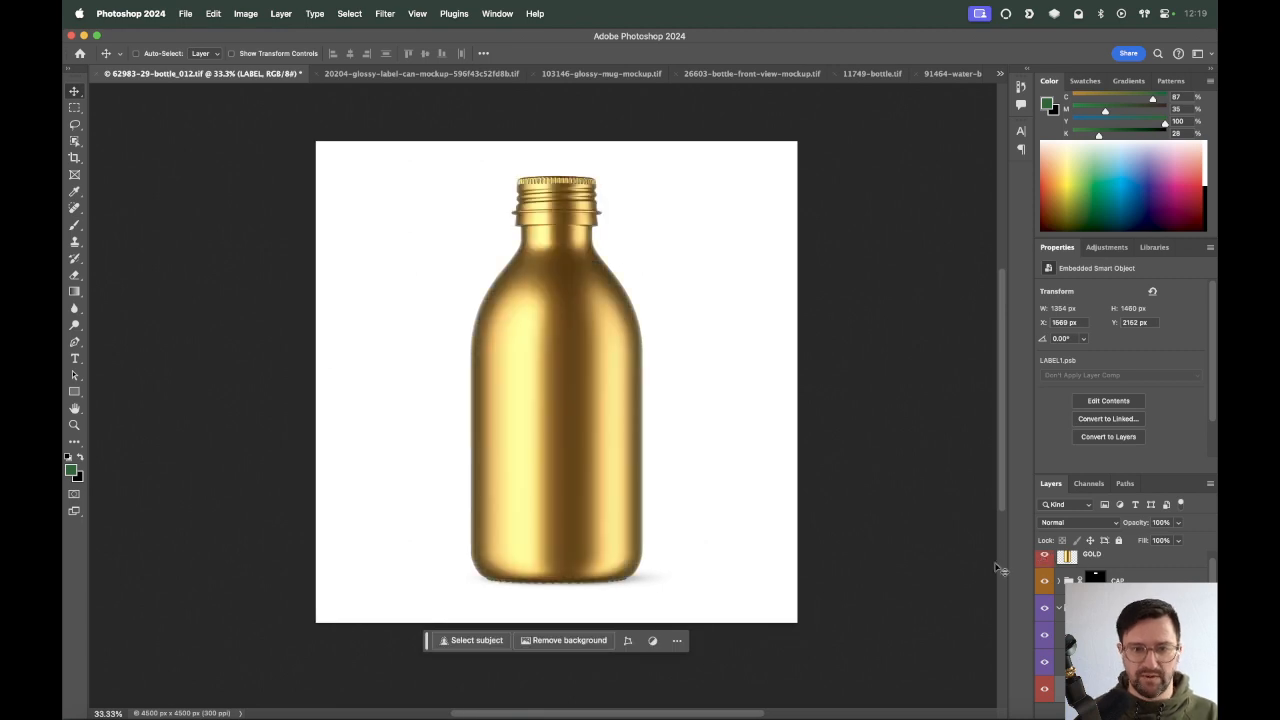
pyautogui.press('super+plus')
pyautogui.scroll(-3, 785, 500)
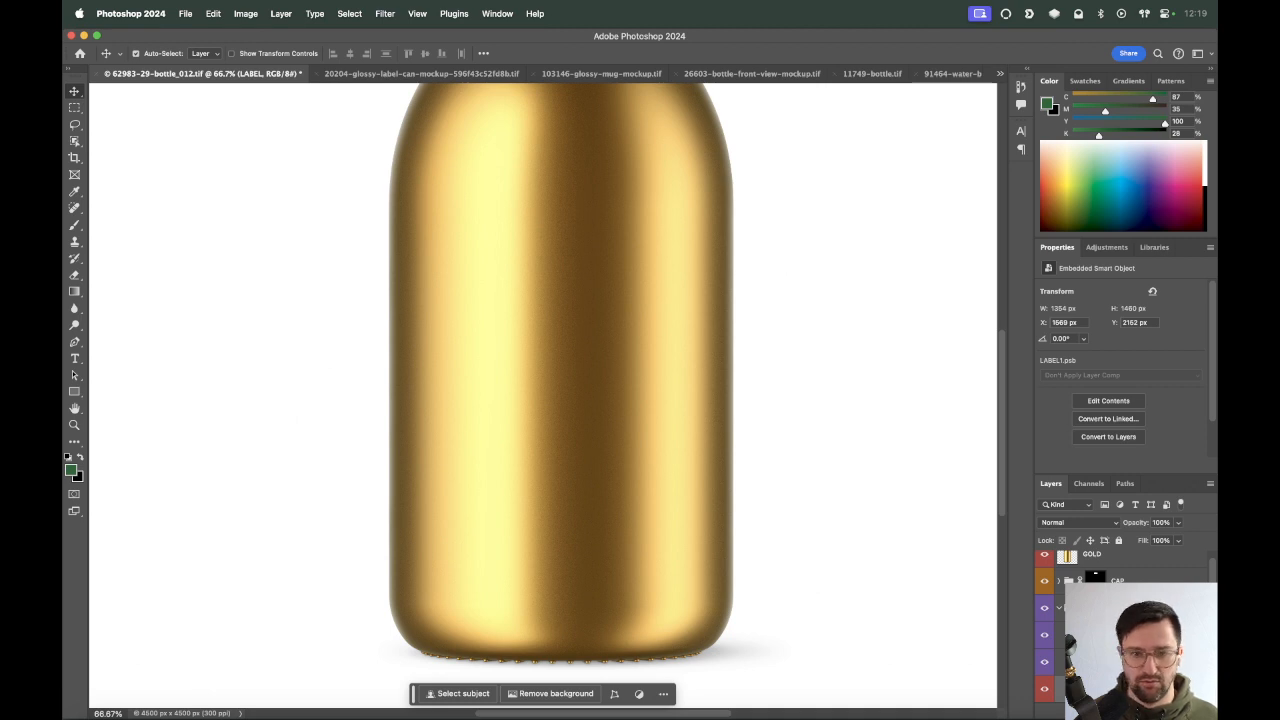
pyautogui.moveTo(1054, 593); pyautogui.dragTo(1046, 676)
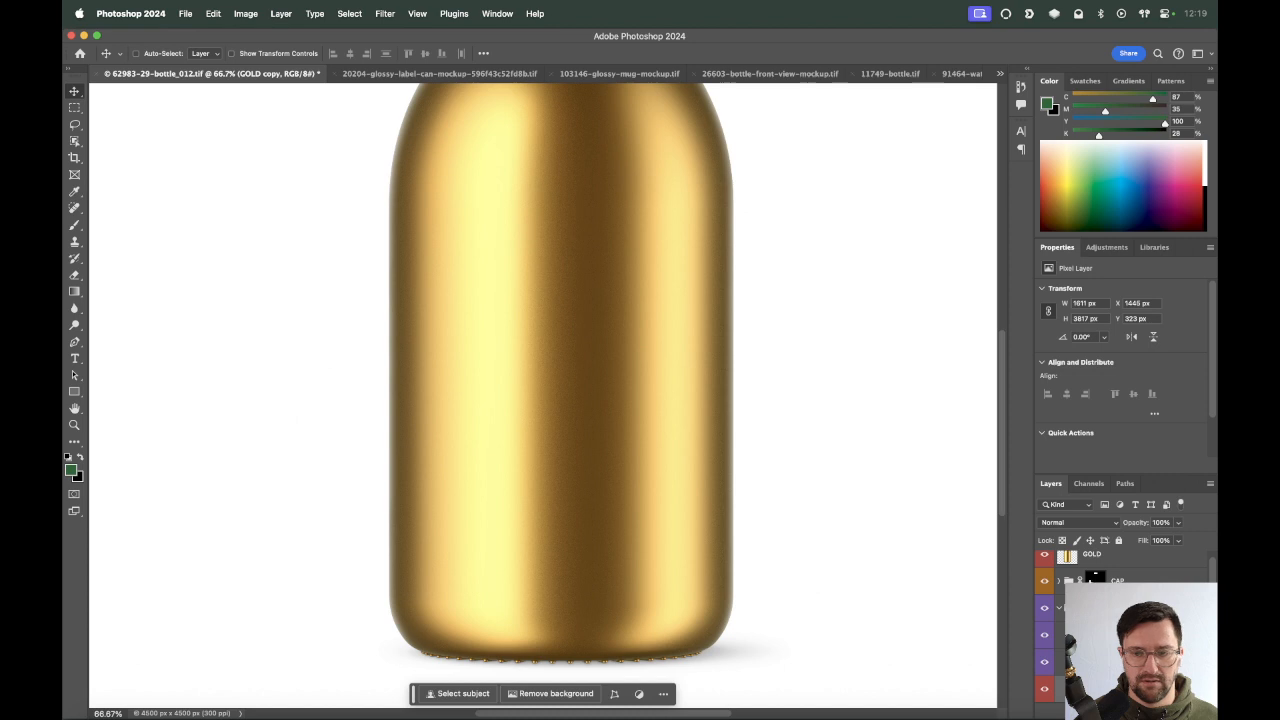
pyautogui.click(1045, 556)
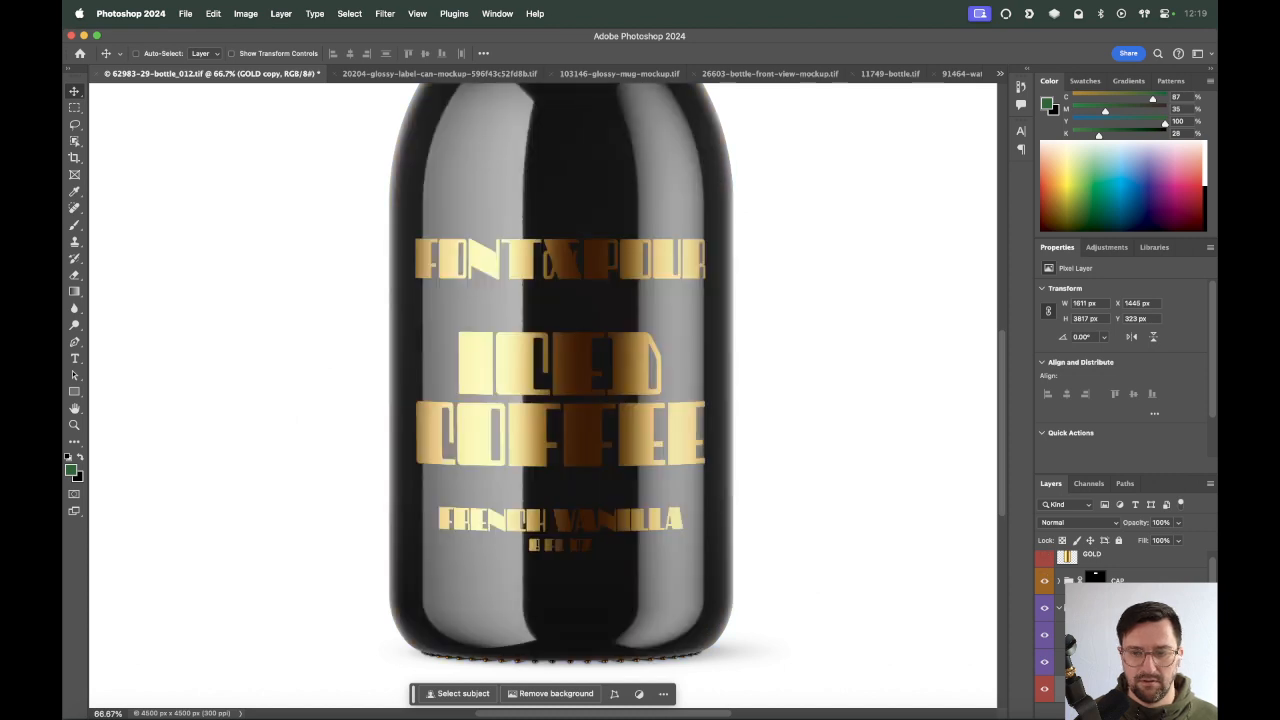
# Add a layer mask to the GOLD copy layer and ready the Brush tool with black as the foreground color.
pyautogui.scroll(-2, 1120, 620)
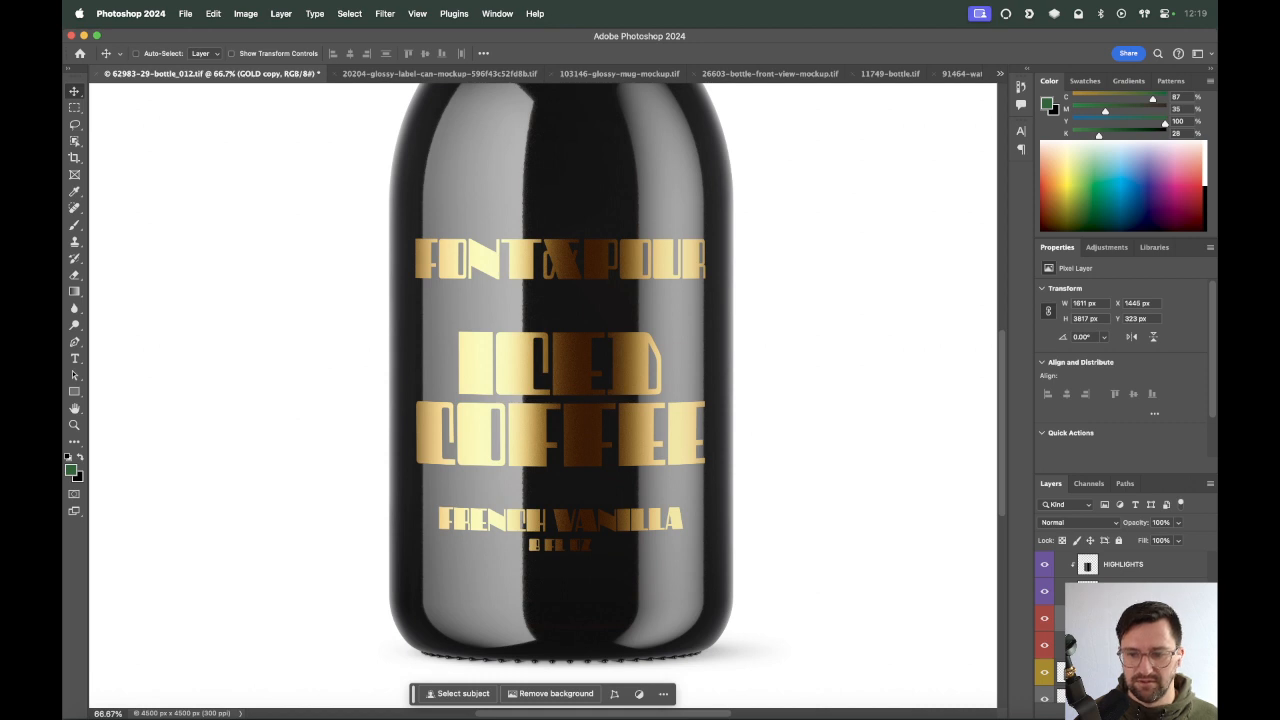
pyautogui.click(1114, 712)
pyautogui.press('b')
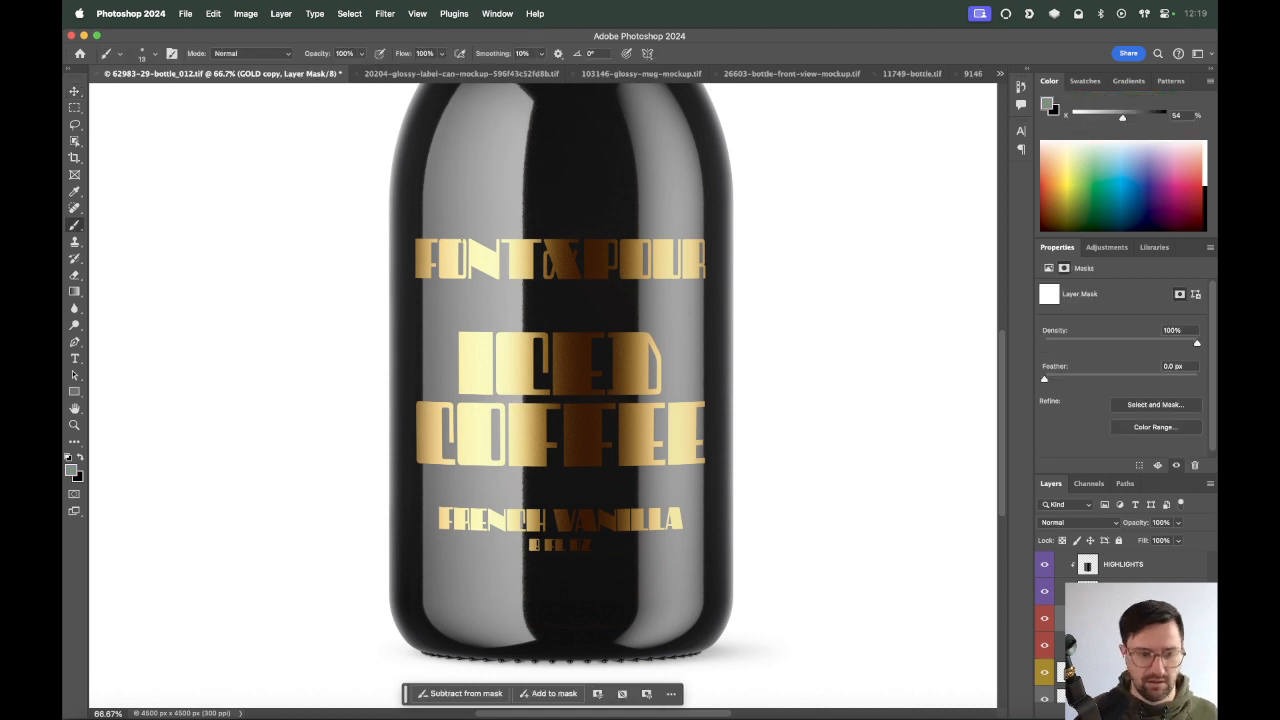
pyautogui.press('d')
pyautogui.press('x')
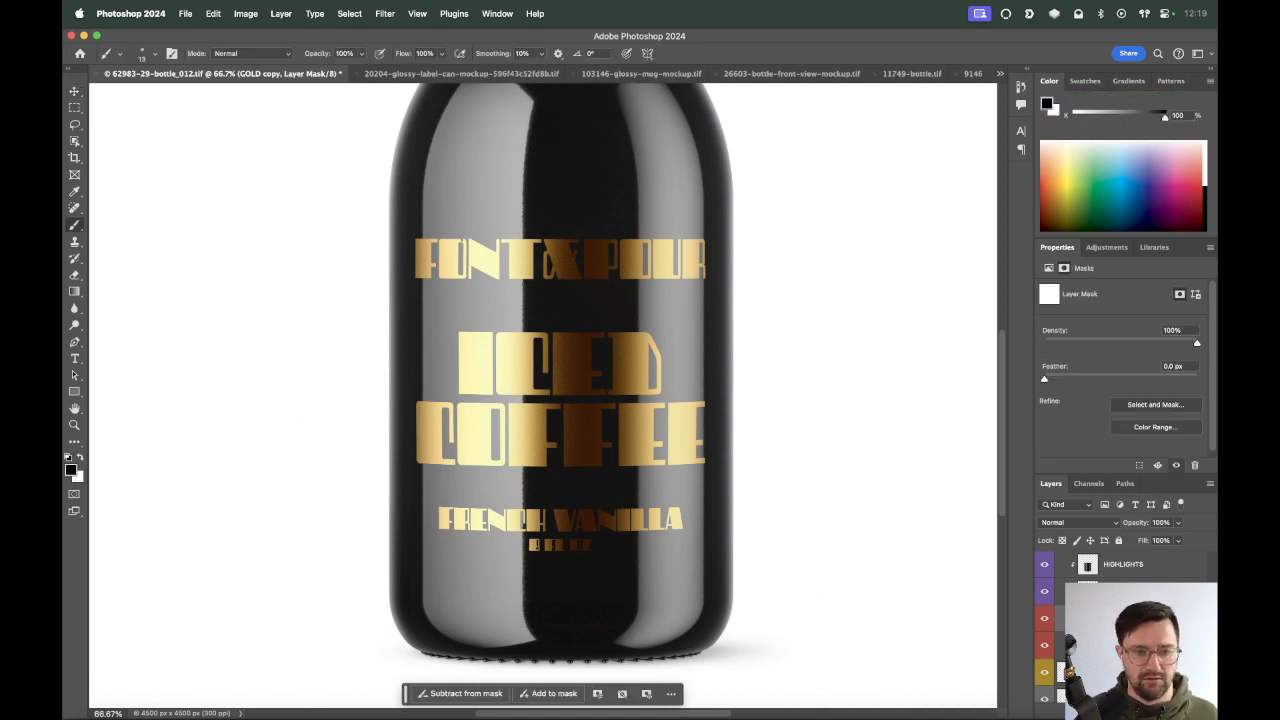
# Launch KeyCastr, move its keystroke overlay away from the layer list and return to the bottle mockup.
pyautogui.press('super+space')
pyautogui.write('key')
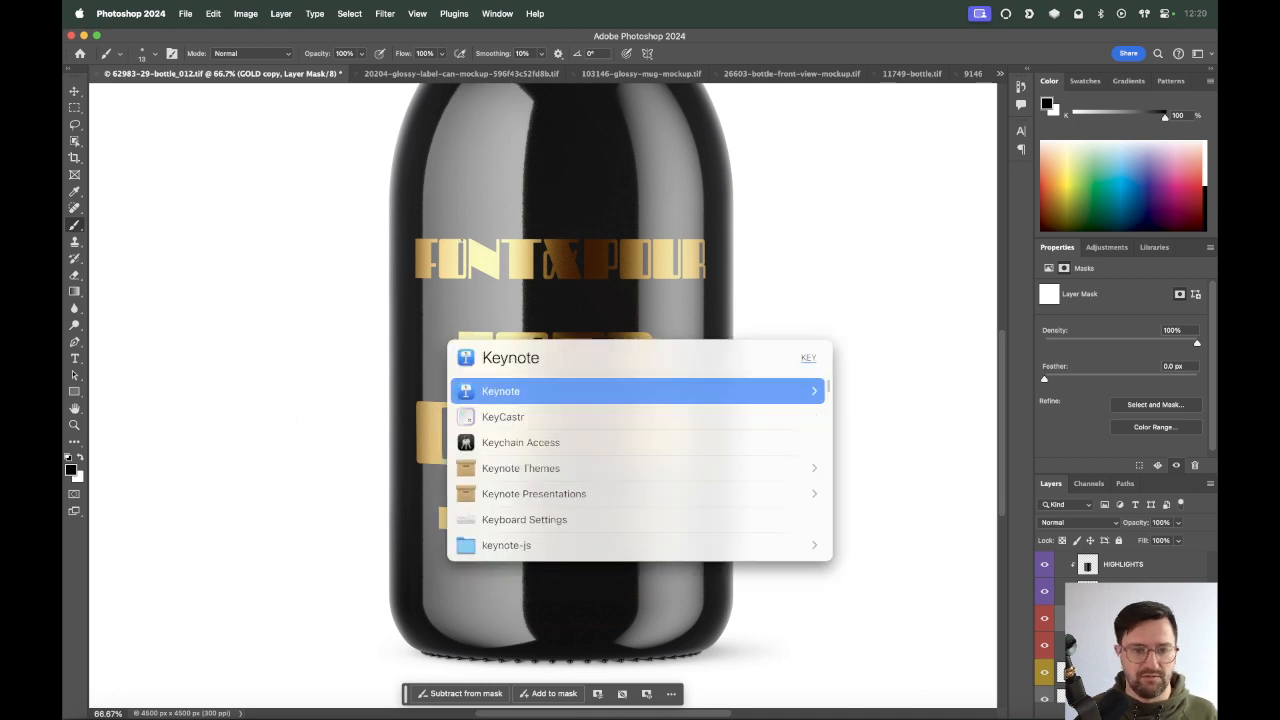
pyautogui.write('cast')
pyautogui.press('Return')
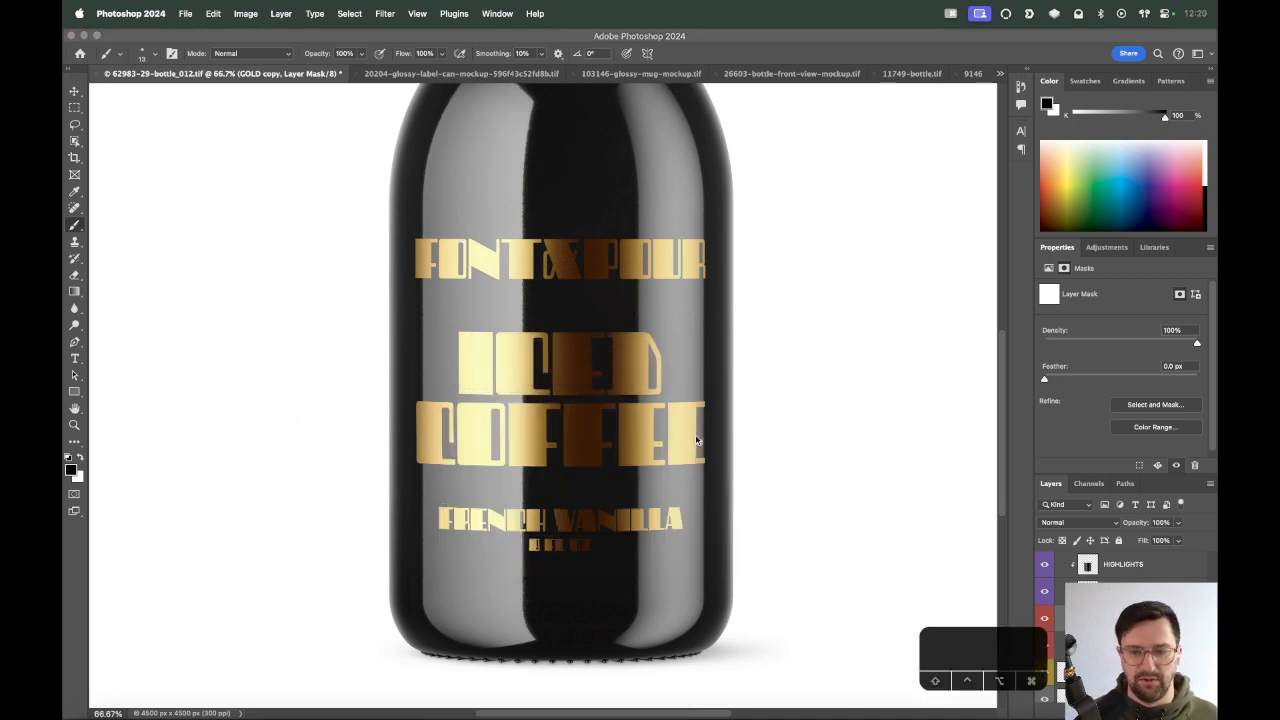
pyautogui.moveTo(1013, 628); pyautogui.dragTo(938, 646)
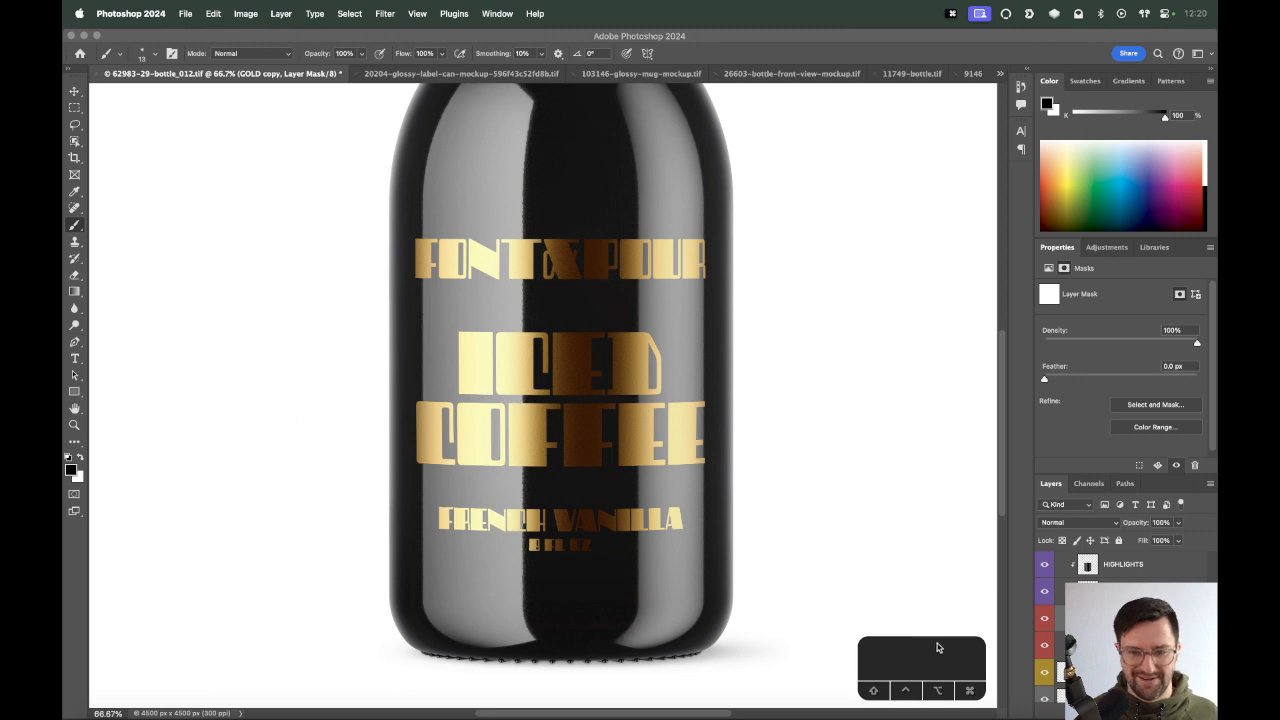
pyautogui.click(773, 396)
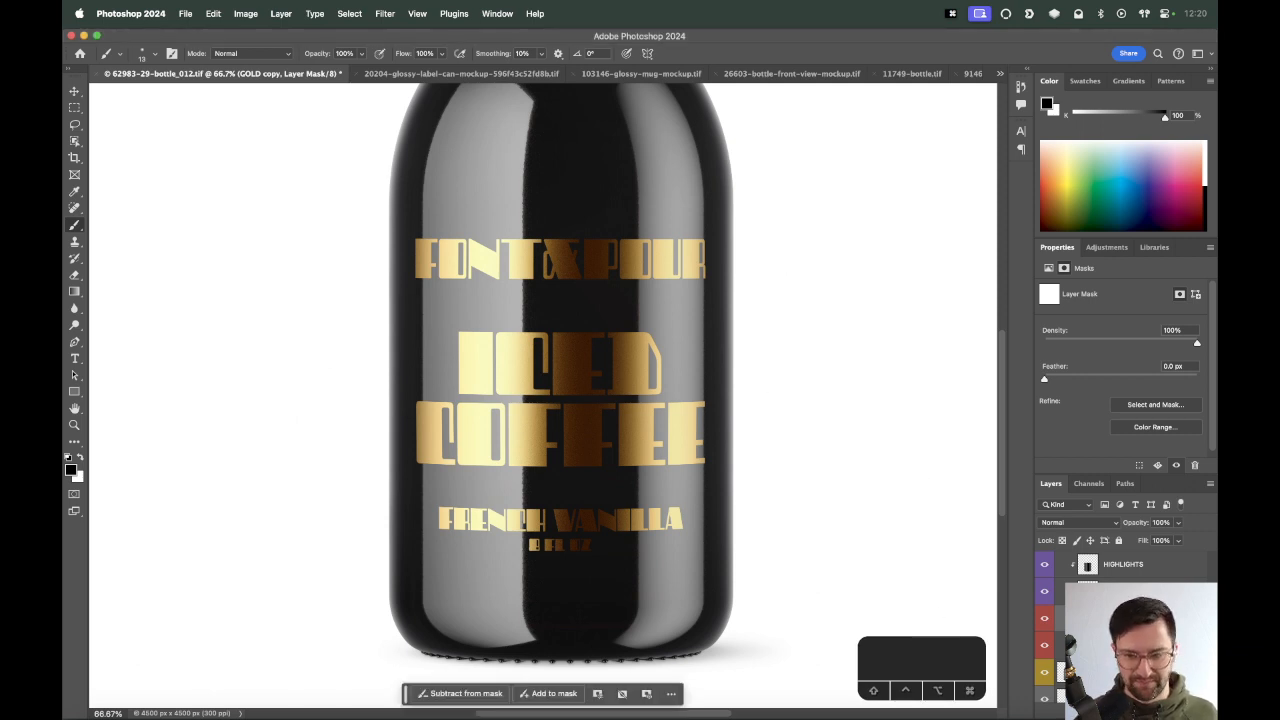
# Invert the GOLD copy layer mask to black and reset the brush colors with black in front.
pyautogui.press('super+i')
pyautogui.press('b')
pyautogui.press('d')
pyautogui.press('x')
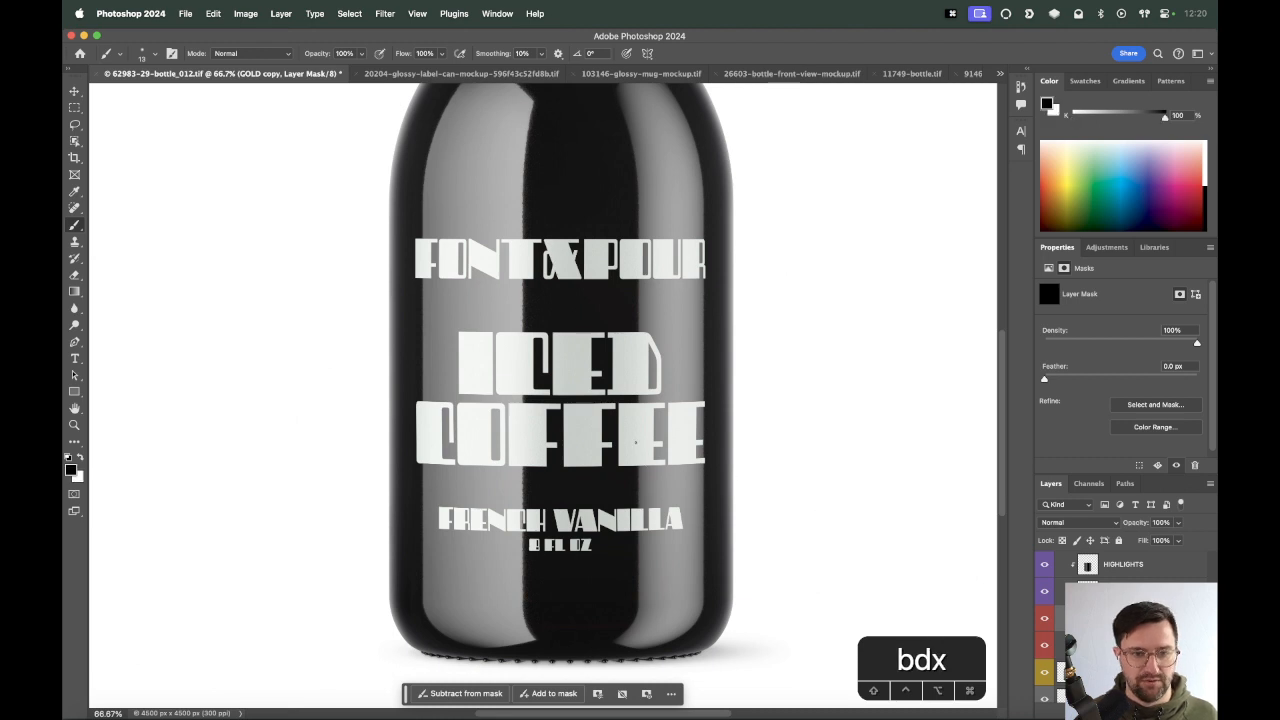
# Paint white on the GOLD copy mask over the ampersand of FONT&POUR with a hard 100 px brush to reveal the gold.
pyautogui.press('b')
pyautogui.press(']')
pyautogui.press(']')
pyautogui.press(']')
pyautogui.press(']')
pyautogui.press(']')
pyautogui.press(']')
pyautogui.press(']')
pyautogui.press(']')
pyautogui.press(']')
pyautogui.press(']')
pyautogui.press(']')
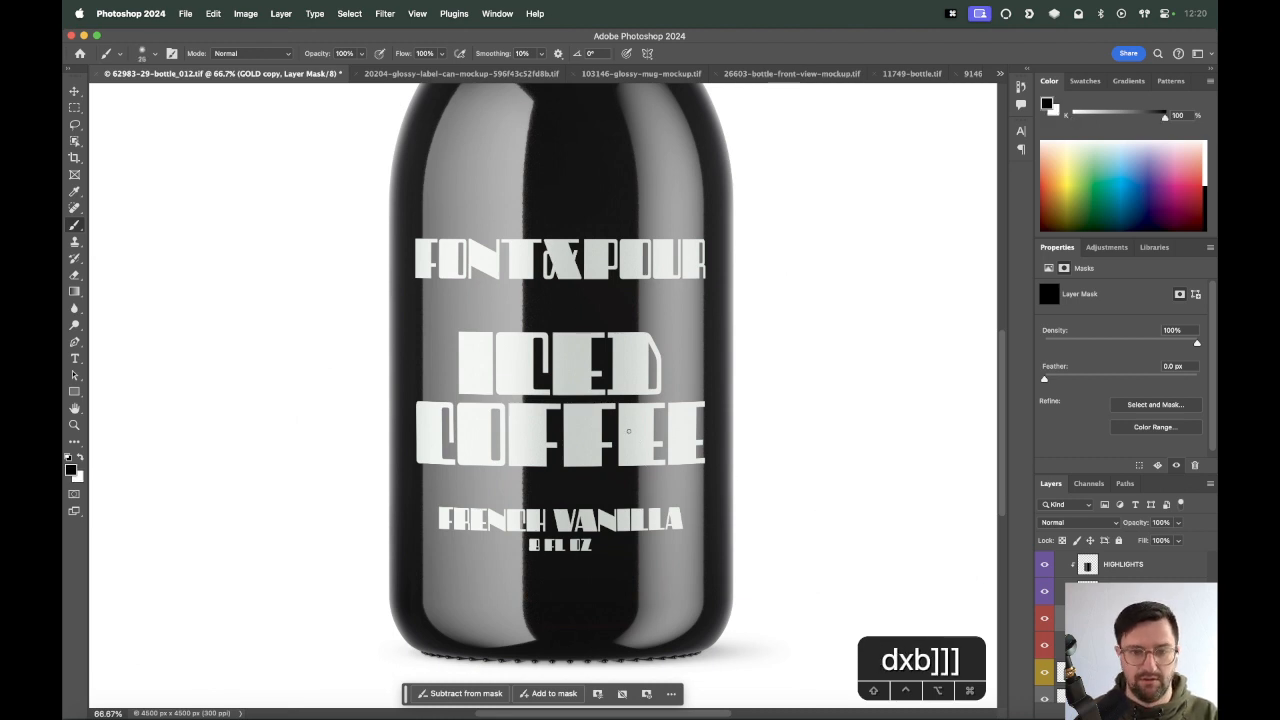
pyautogui.hotkey('shift', ']')
pyautogui.hotkey('shift', ']')
pyautogui.press('[')
pyautogui.press('[')
pyautogui.press('[')
pyautogui.press('[')
pyautogui.press('[')
pyautogui.press('[')
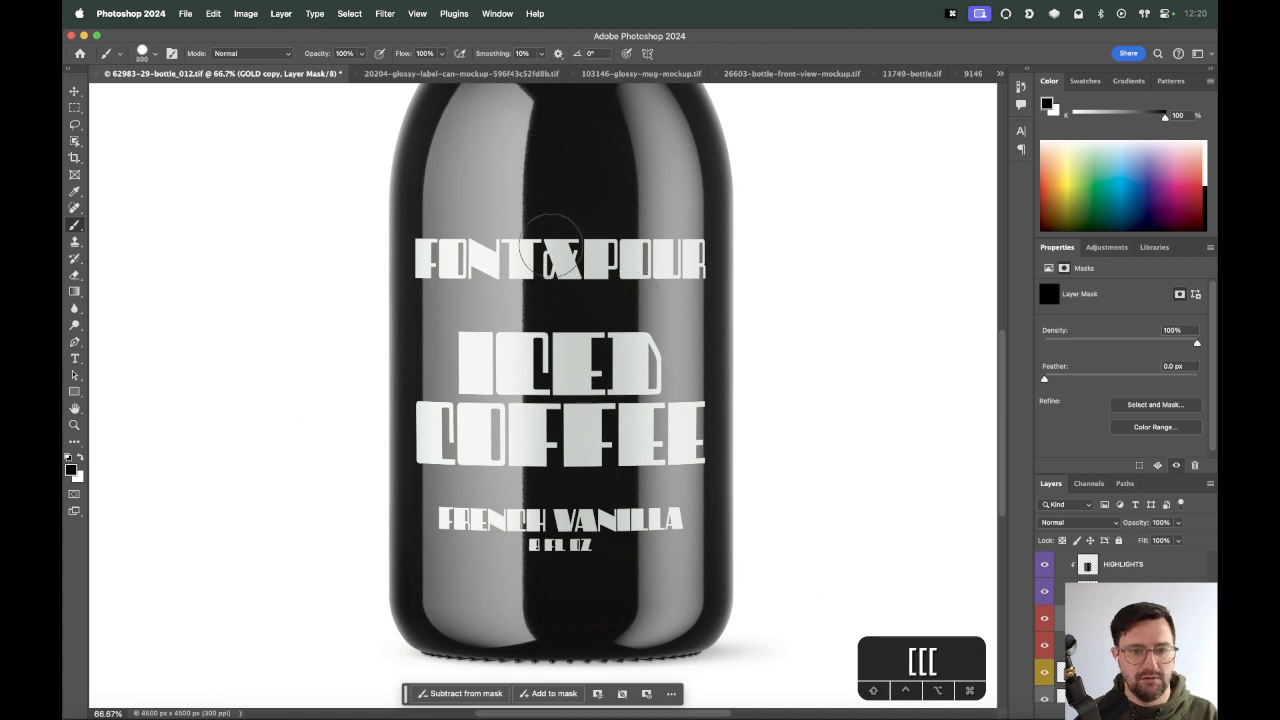
pyautogui.press('super+equal')
pyautogui.press('super+equal')
pyautogui.press('space')
pyautogui.moveTo(551, 272); pyautogui.dragTo(521, 605)
pyautogui.press('[')
pyautogui.press('[')
pyautogui.press('[')
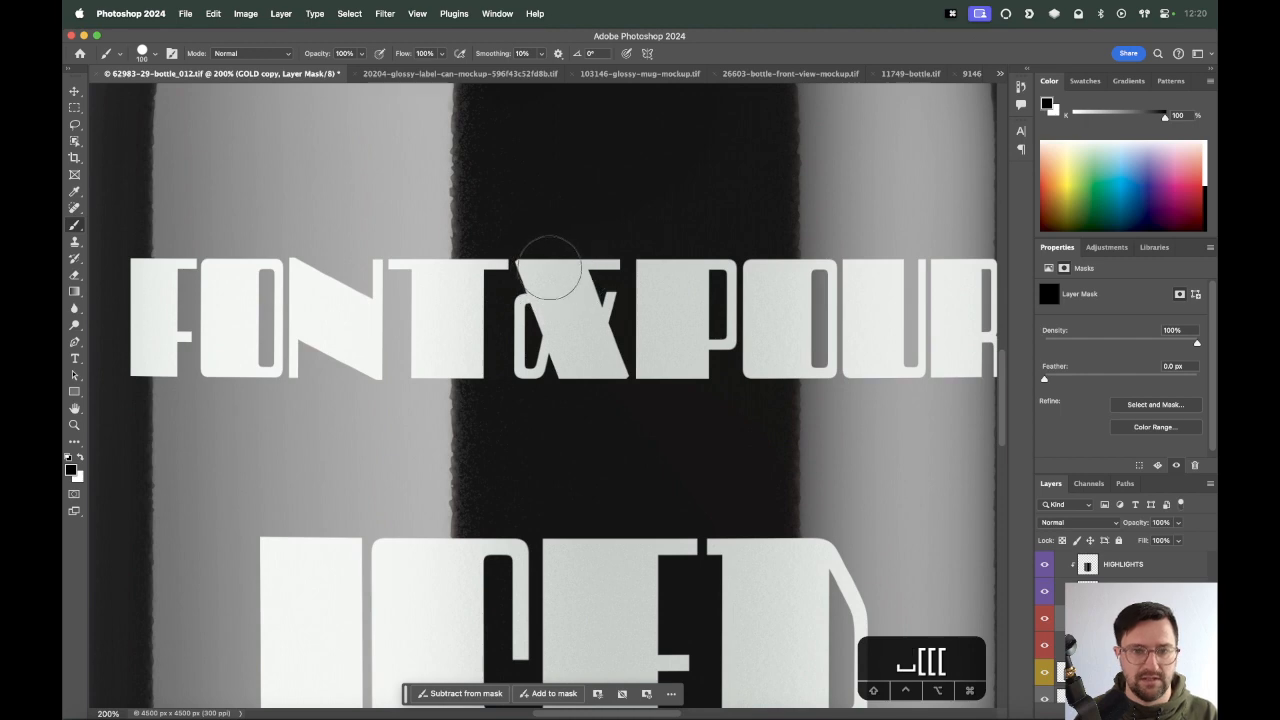
pyautogui.press('x')
pyautogui.moveTo(551, 268)
pyautogui.mouseDown()
pyautogui.moveTo(545, 288)
pyautogui.moveTo(590, 305)
pyautogui.moveTo(590, 395)
pyautogui.moveTo(545, 330)
pyautogui.moveTo(520, 335)
pyautogui.mouseUp()
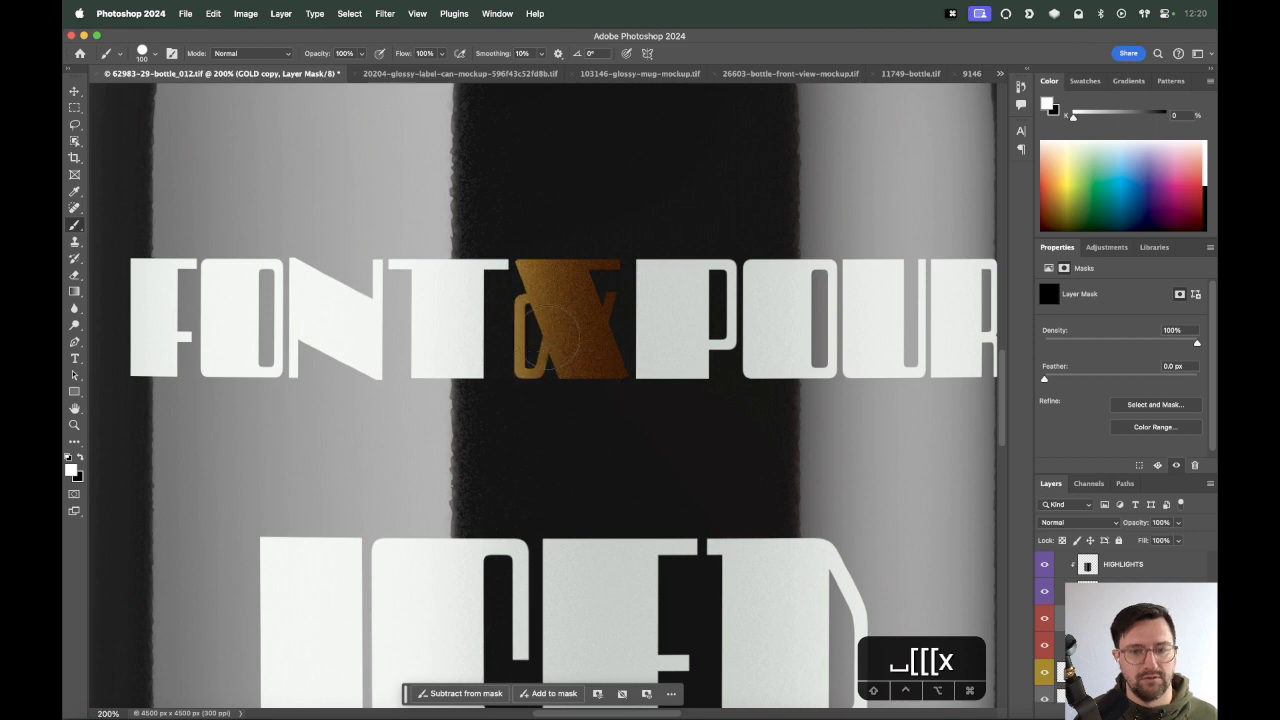
# Paint white on the GOLD copy mask across the French Vanilla text to reveal the gold there.
pyautogui.press('super+minus')
pyautogui.moveTo(666, 491)
pyautogui.mouseDown()
pyautogui.moveTo(697, 327)
pyautogui.moveTo(679, 173)
pyautogui.mouseUp()
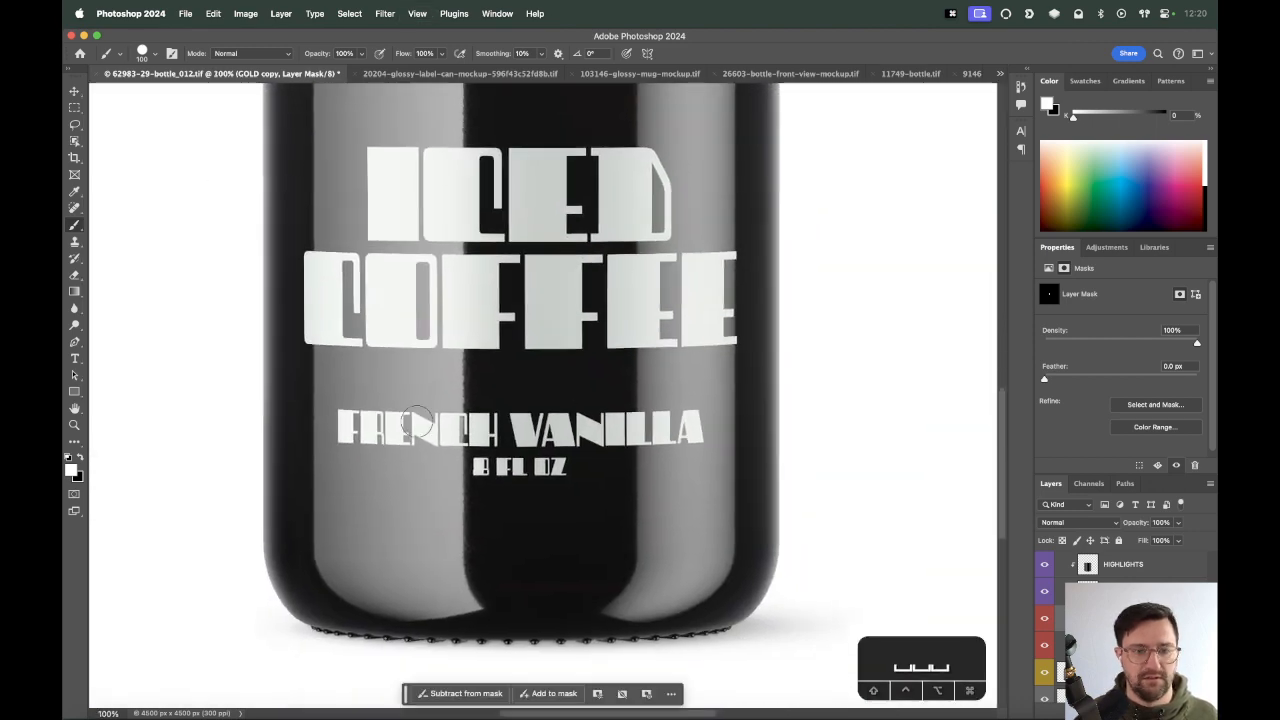
pyautogui.moveTo(338, 425)
pyautogui.mouseDown()
pyautogui.moveTo(703, 421)
pyautogui.moveTo(671, 433)
pyautogui.moveTo(496, 434)
pyautogui.mouseUp()
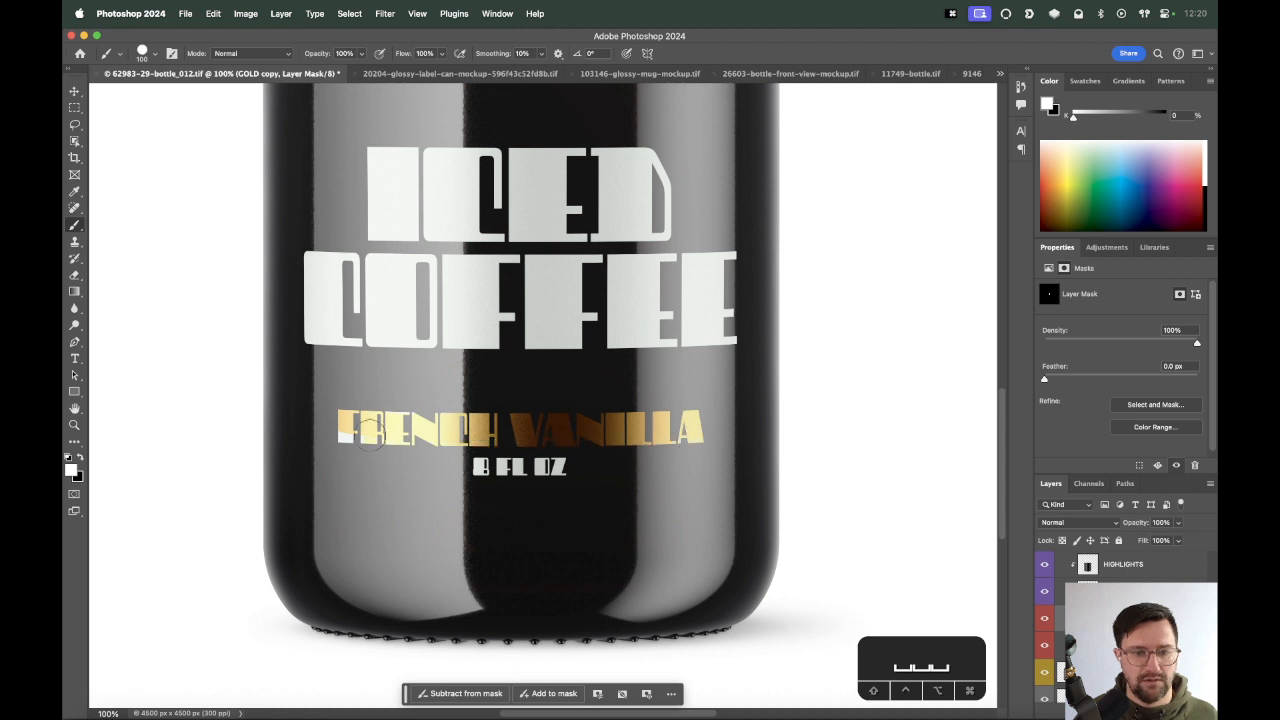
pyautogui.press('super+minus')
pyautogui.moveTo(673, 271); pyautogui.dragTo(656, 387)
# Duplicate the masked GOLD copy layer and desaturate the duplicate.
pyautogui.press('v')
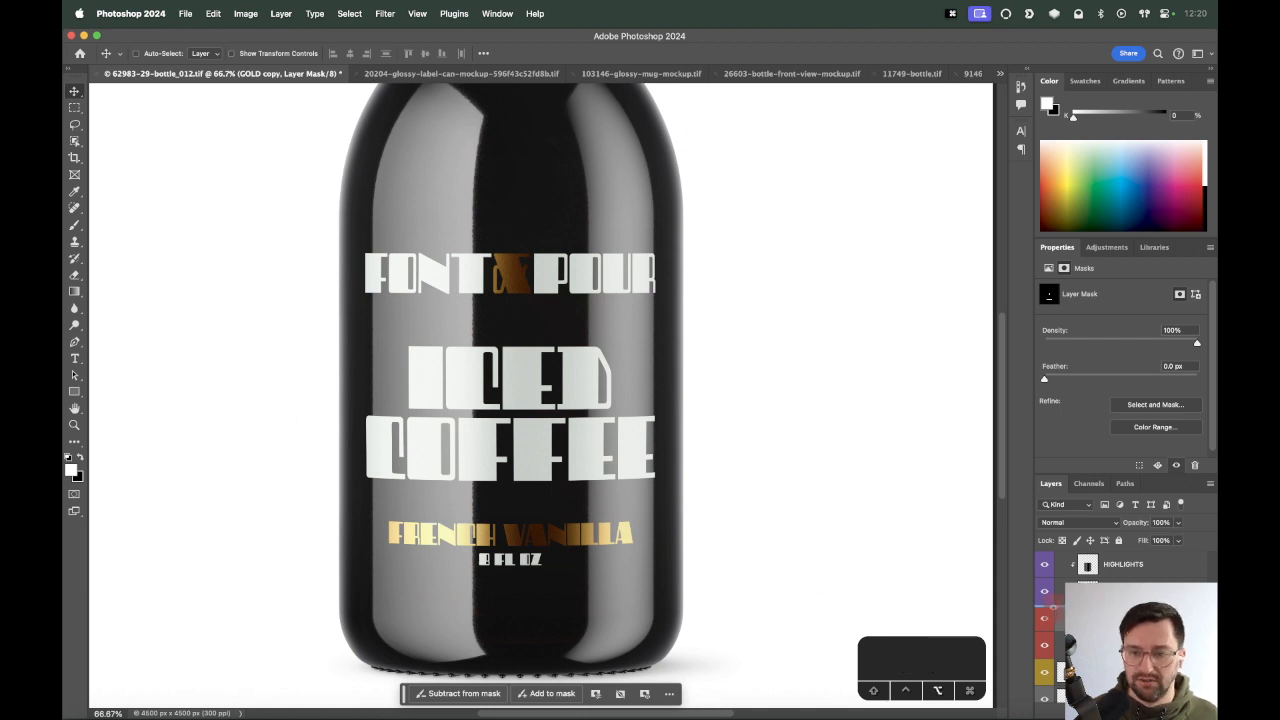
pyautogui.press('super+j')
pyautogui.press('shift+super+u')
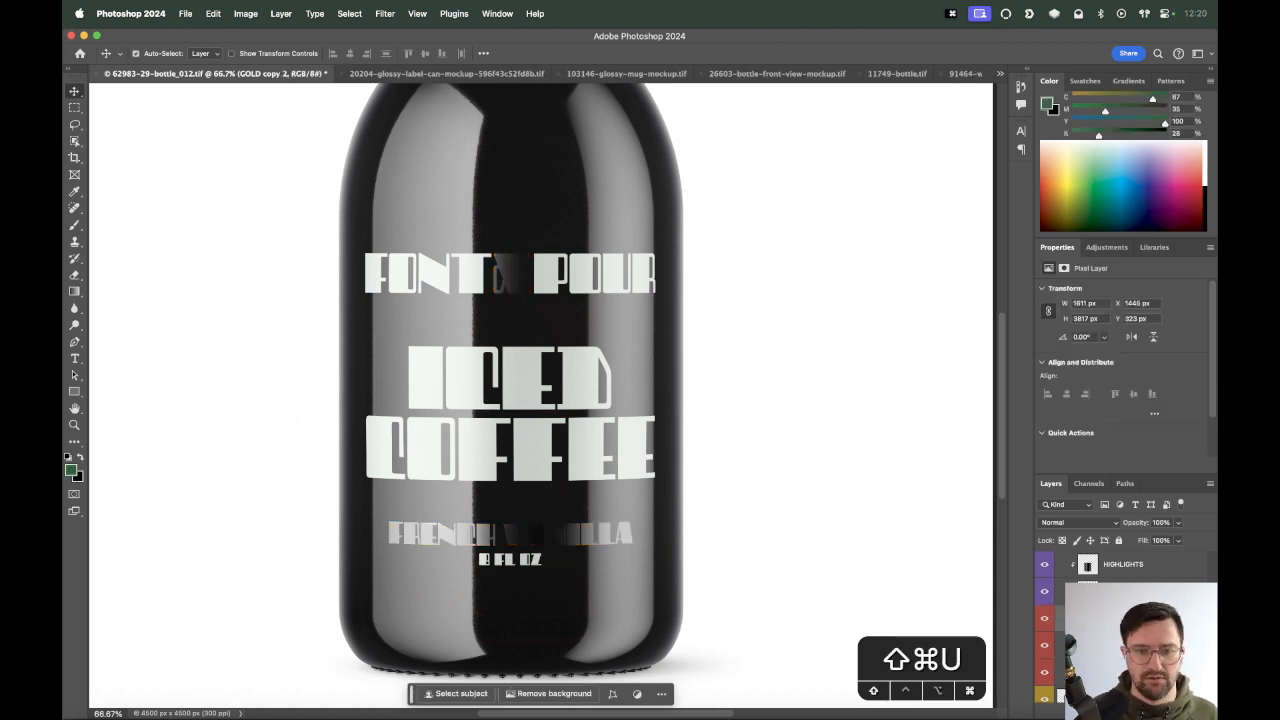
# Invert the layer mask of the desaturated duplicate so the silver foil covers the text outside the gold accents.
pyautogui.press('shift+super+l')
pyautogui.press('super+z')
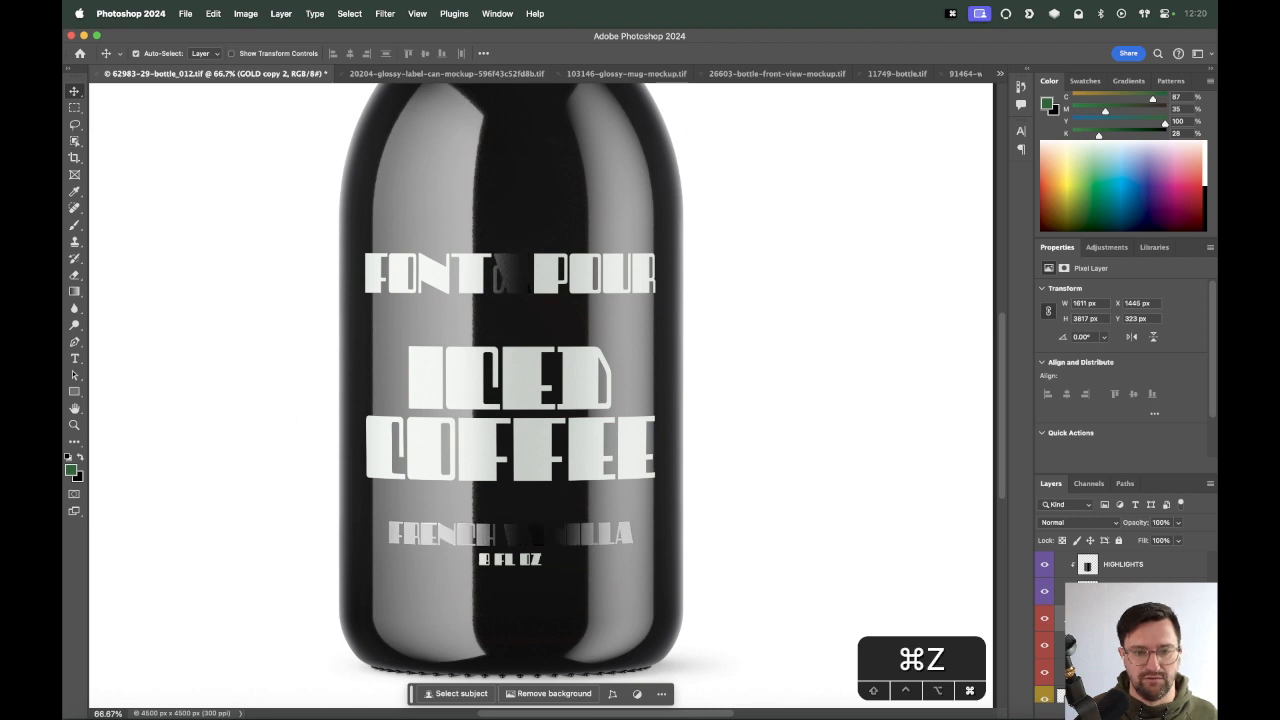
pyautogui.press('super+i')
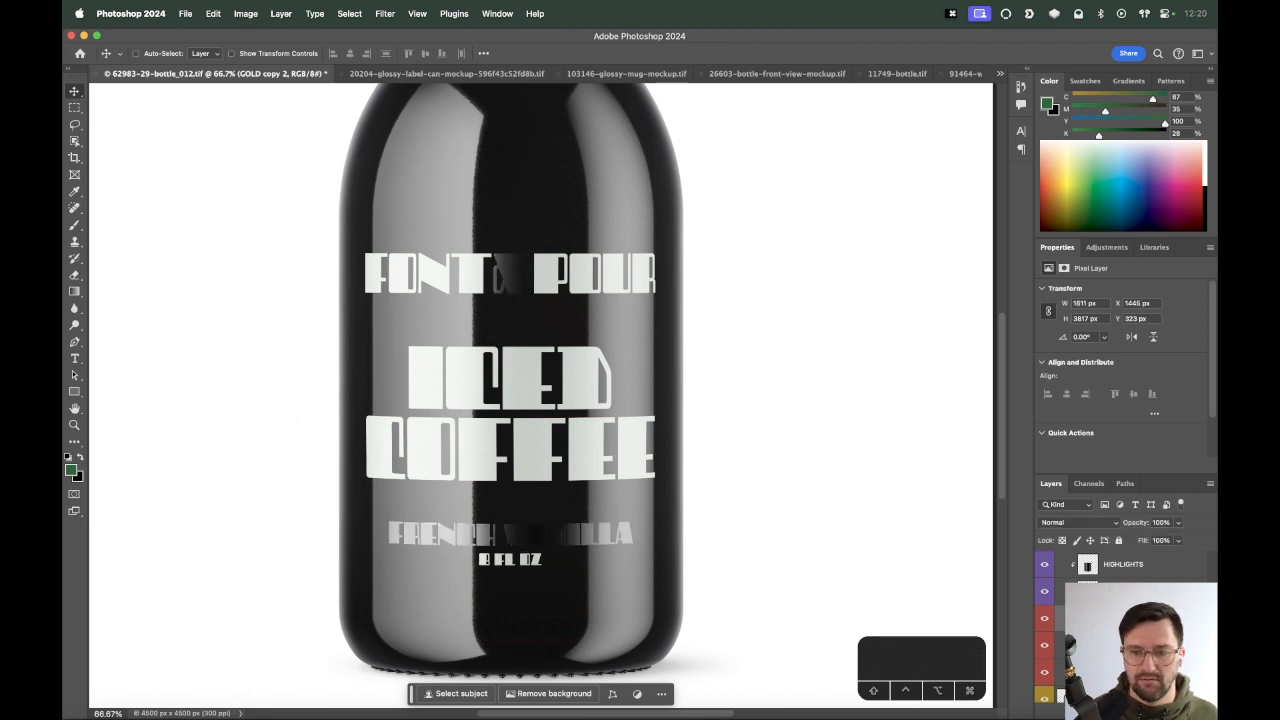
pyautogui.press('super+i')
pyautogui.press('v')
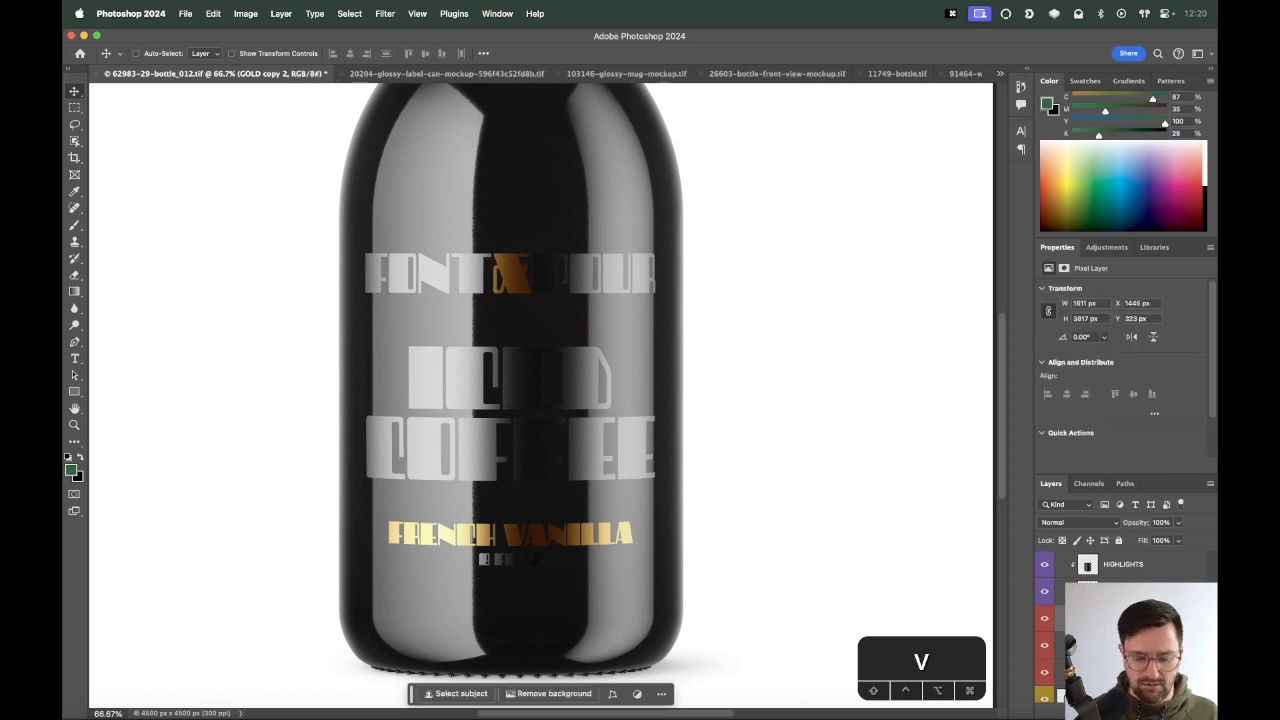
# Brighten the silver foil layer with Levels by lowering its white input level to about 158.
pyautogui.press('super+l')
pyautogui.moveTo(524, 321)
pyautogui.mouseDown()
pyautogui.moveTo(560, 322)
pyautogui.moveTo(505, 325)
pyautogui.mouseUp()
pyautogui.moveTo(686, 322); pyautogui.dragTo(621, 327)
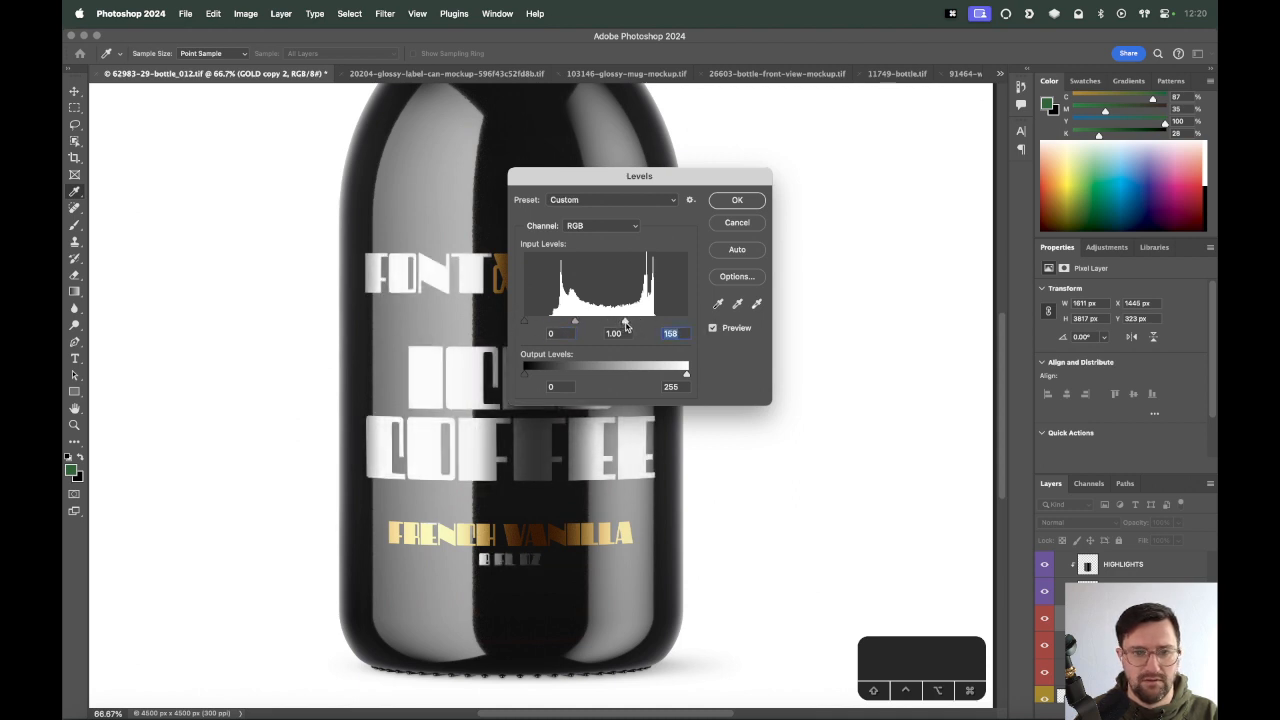
pyautogui.press('Return')
# Brighten the GOLD copy layer with Levels by shifting the midtones lighter and lowering the white input level.
pyautogui.click(1125, 645)
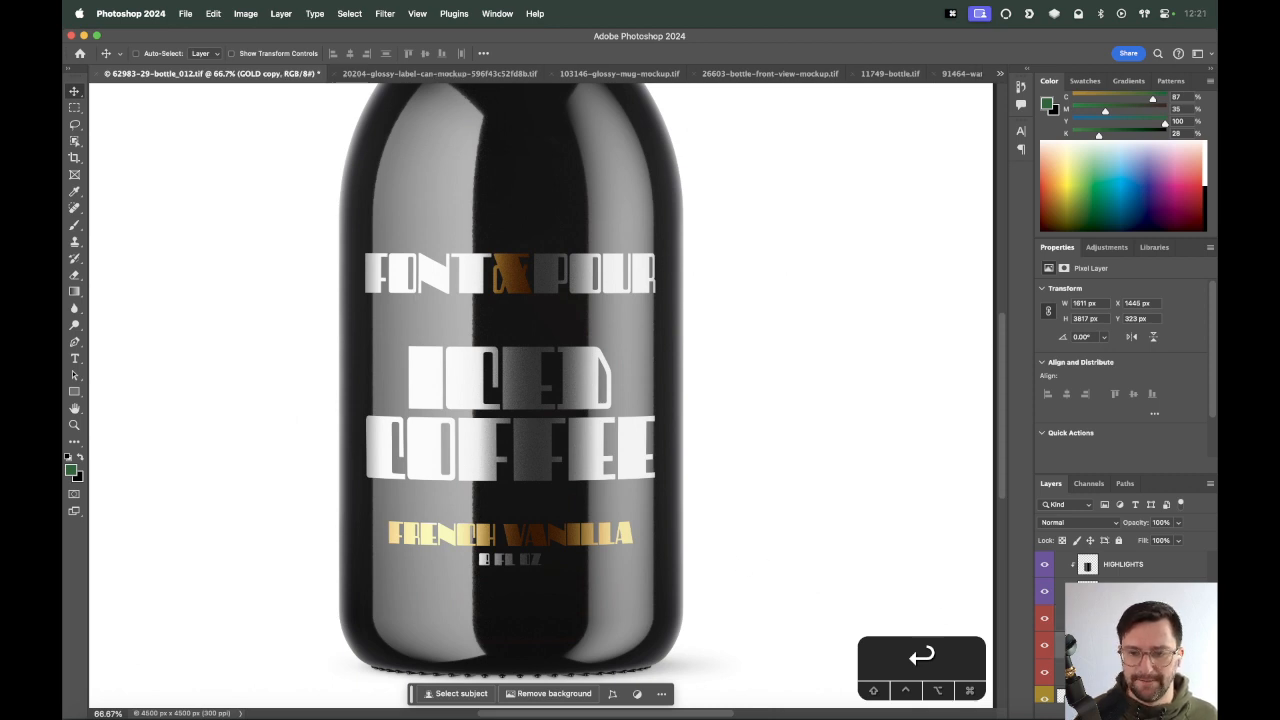
pyautogui.press('super+l')
pyautogui.moveTo(660, 176); pyautogui.dragTo(880, 133)
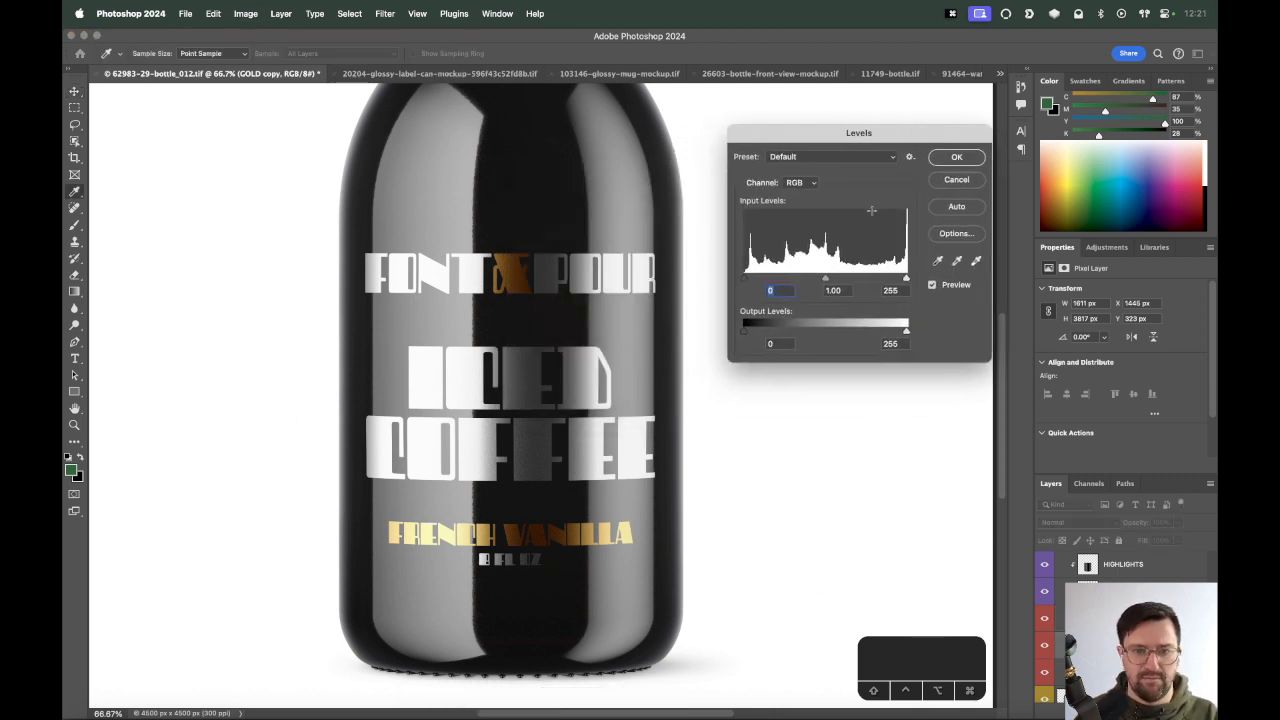
pyautogui.moveTo(829, 285); pyautogui.dragTo(800, 286)
pyautogui.click(842, 289)
pyautogui.moveTo(905, 285); pyautogui.dragTo(864, 286)
pyautogui.press('Return')
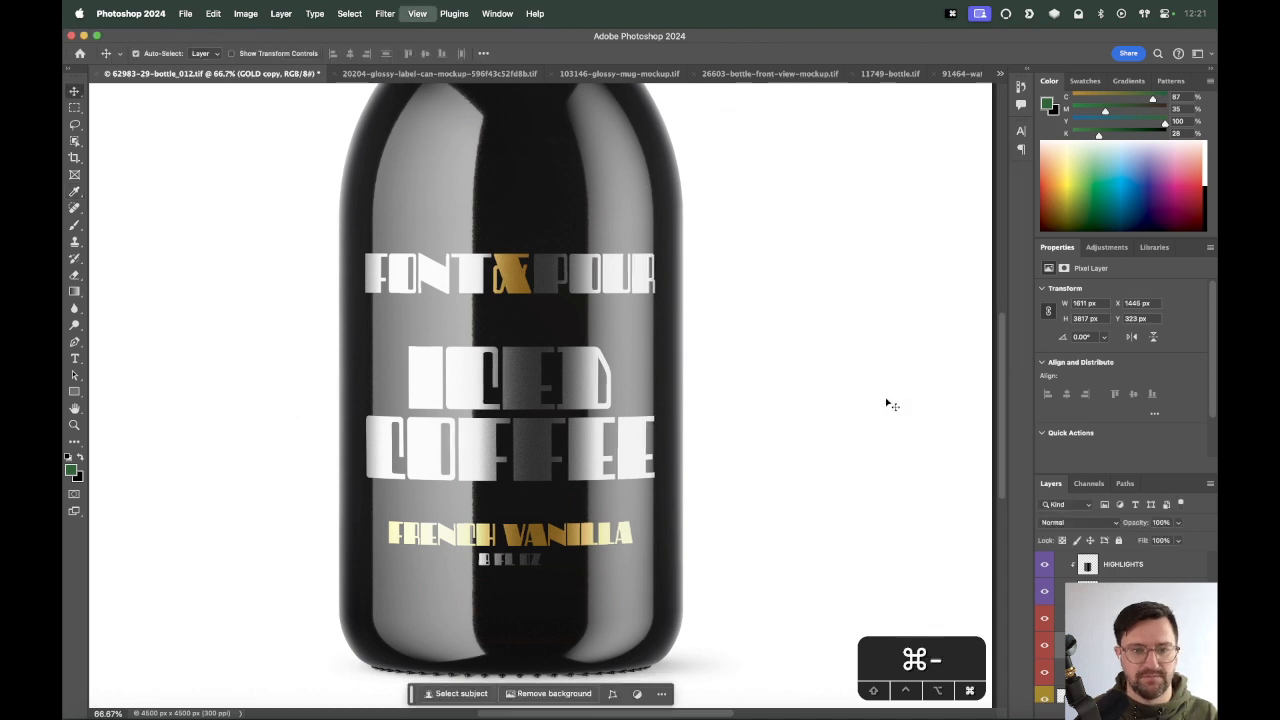
# Show the GOLD layer at the top of the stack, expand the CAP group and duplicate GOLD above the original.
pyautogui.press('super+minus')
pyautogui.press('super+minus')
pyautogui.press('space')
pyautogui.moveTo(795, 333); pyautogui.dragTo(776, 386)
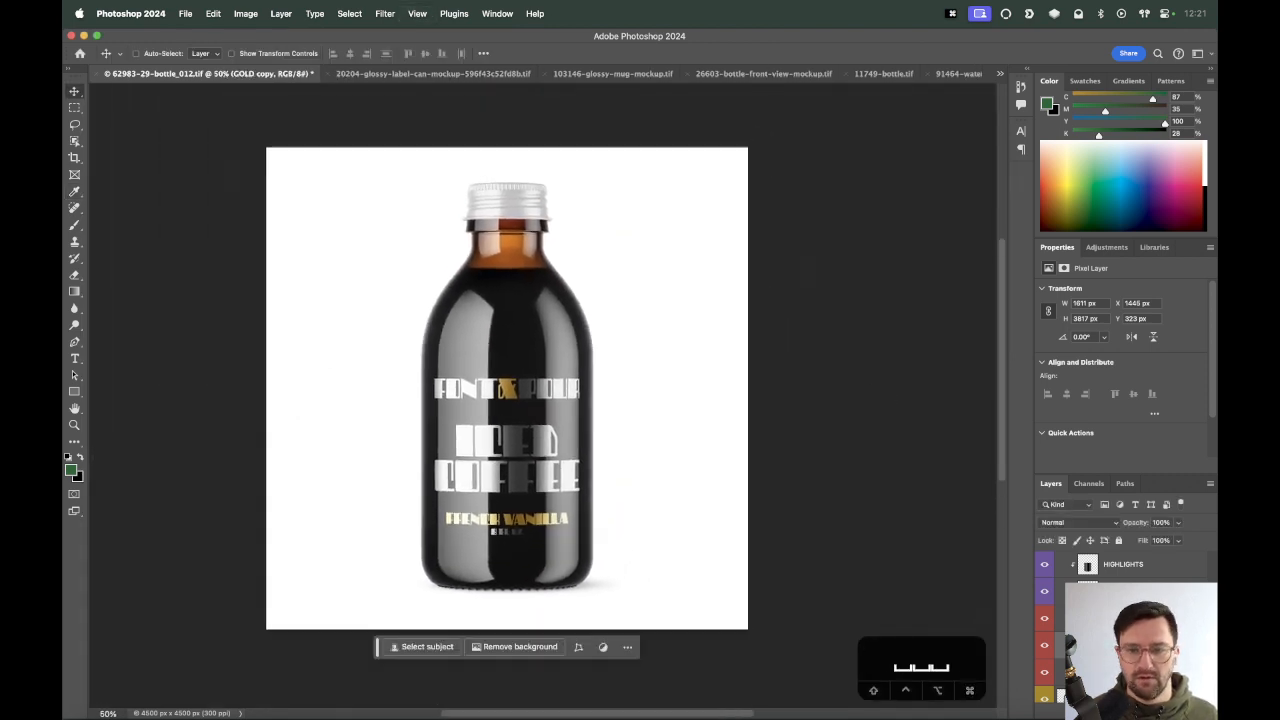
pyautogui.scroll(3, 1043, 564)
pyautogui.click(1044, 564)
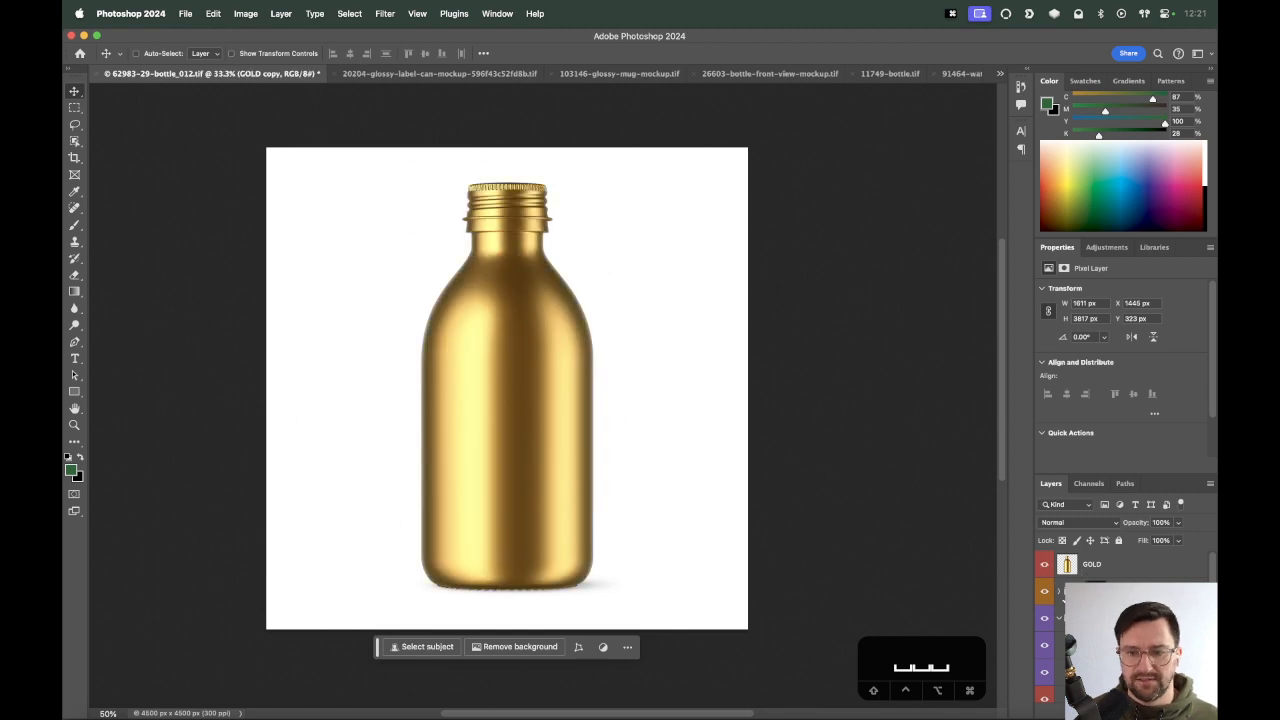
pyautogui.click(1096, 591)
pyautogui.click(1059, 591)
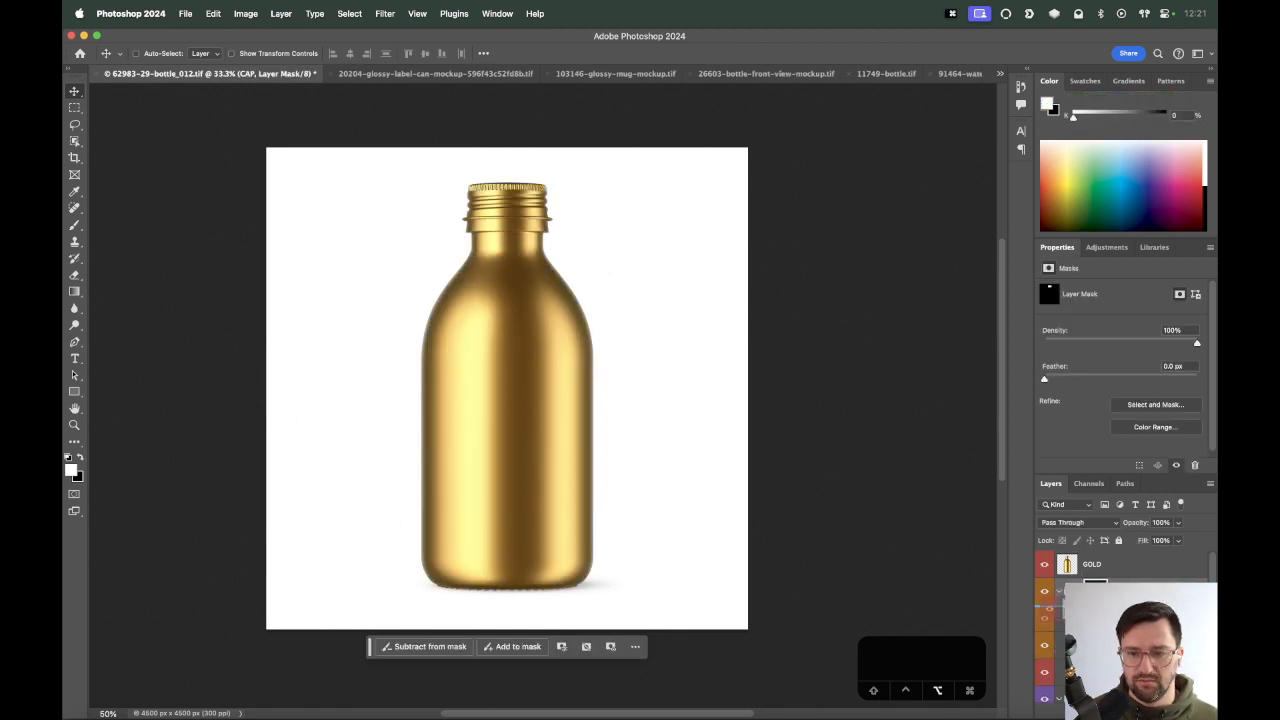
pyautogui.moveTo(1113, 612); pyautogui.dragTo(1116, 570)
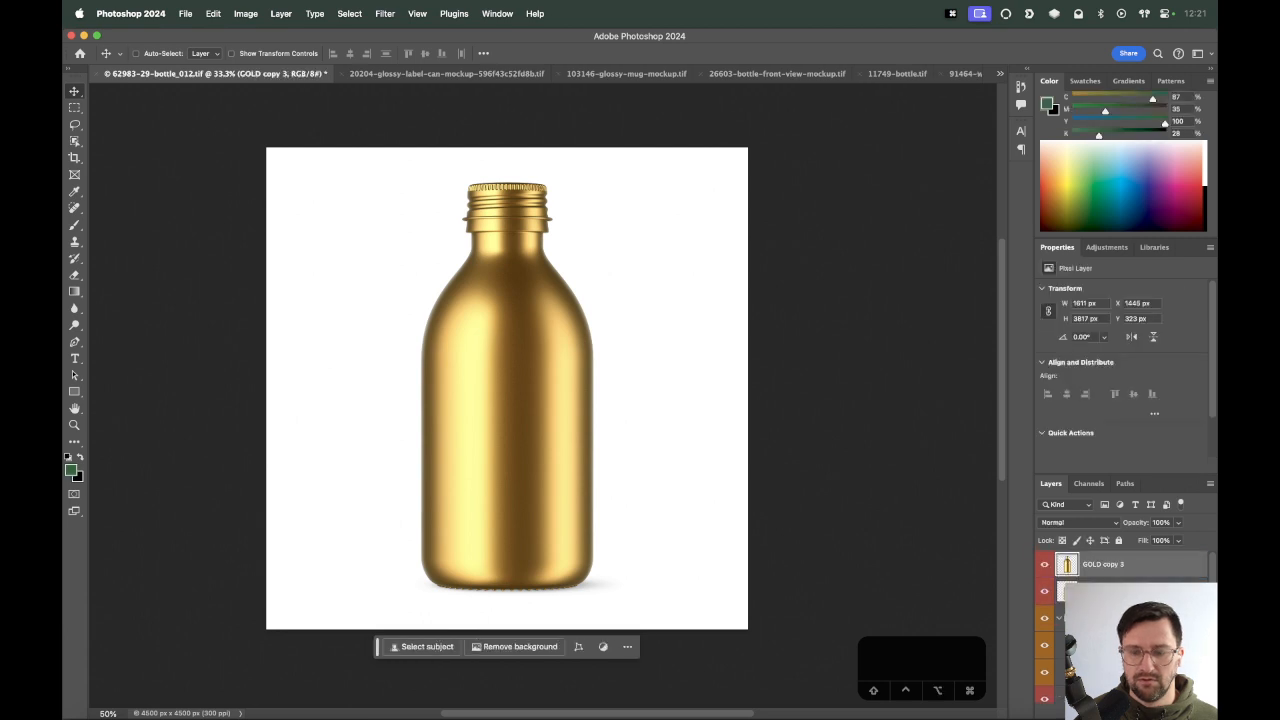
# Mask the new gold duplicate to the cap's outline with the original GOLD hidden, and save the document.
pyautogui.keyDown('super'); pyautogui.click(1096, 618); pyautogui.keyUp('super')
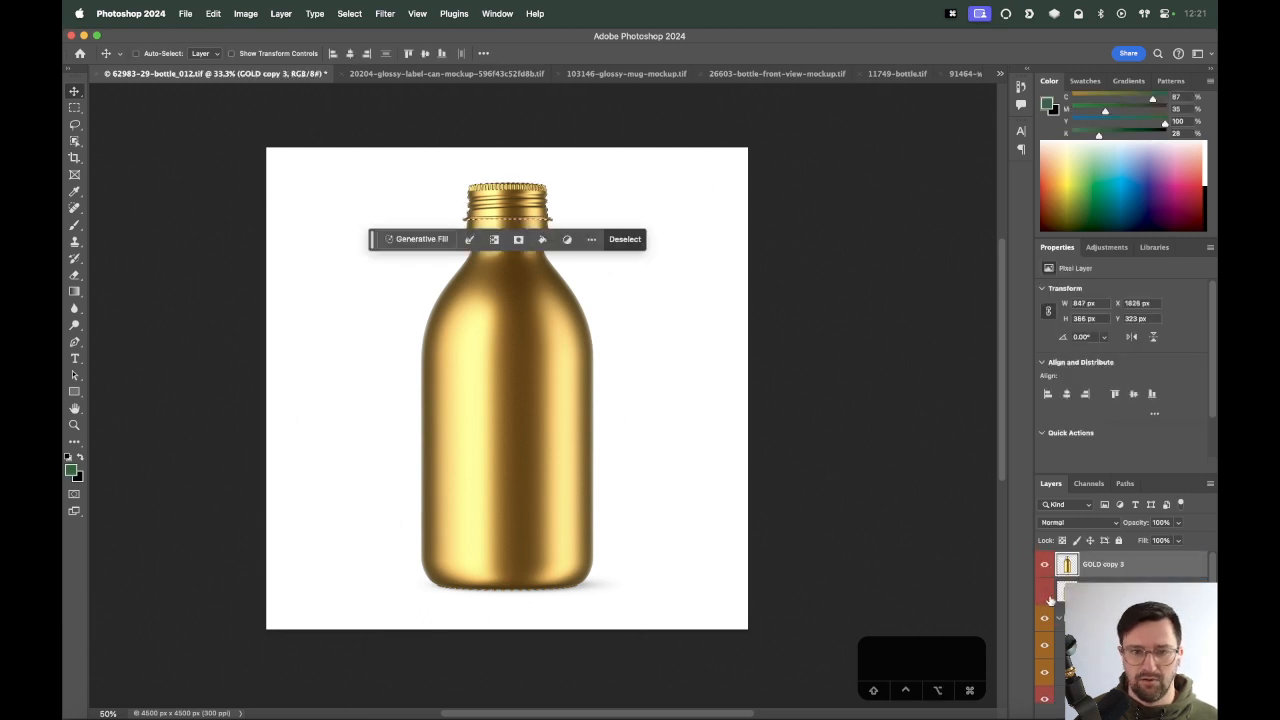
pyautogui.click(1120, 712)
pyautogui.press('super+i')
pyautogui.press('super+equal')
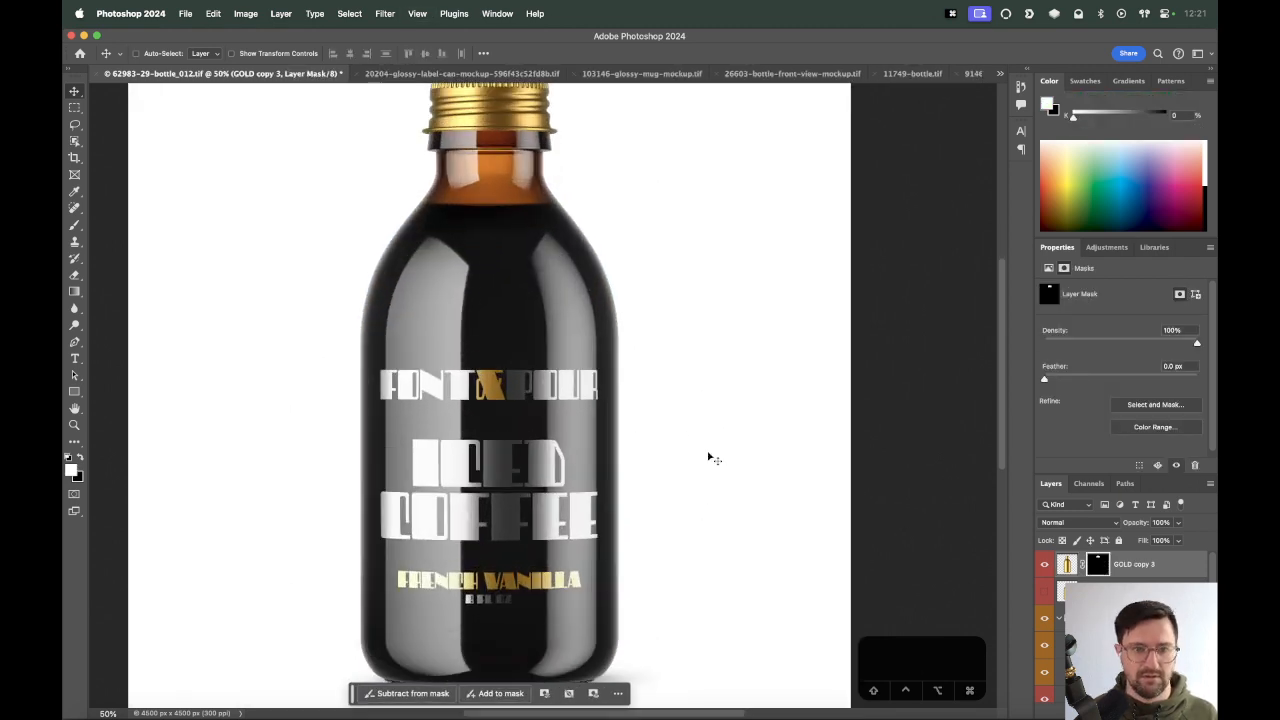
pyautogui.scroll(-3, 712, 445)
pyautogui.press('super+s')
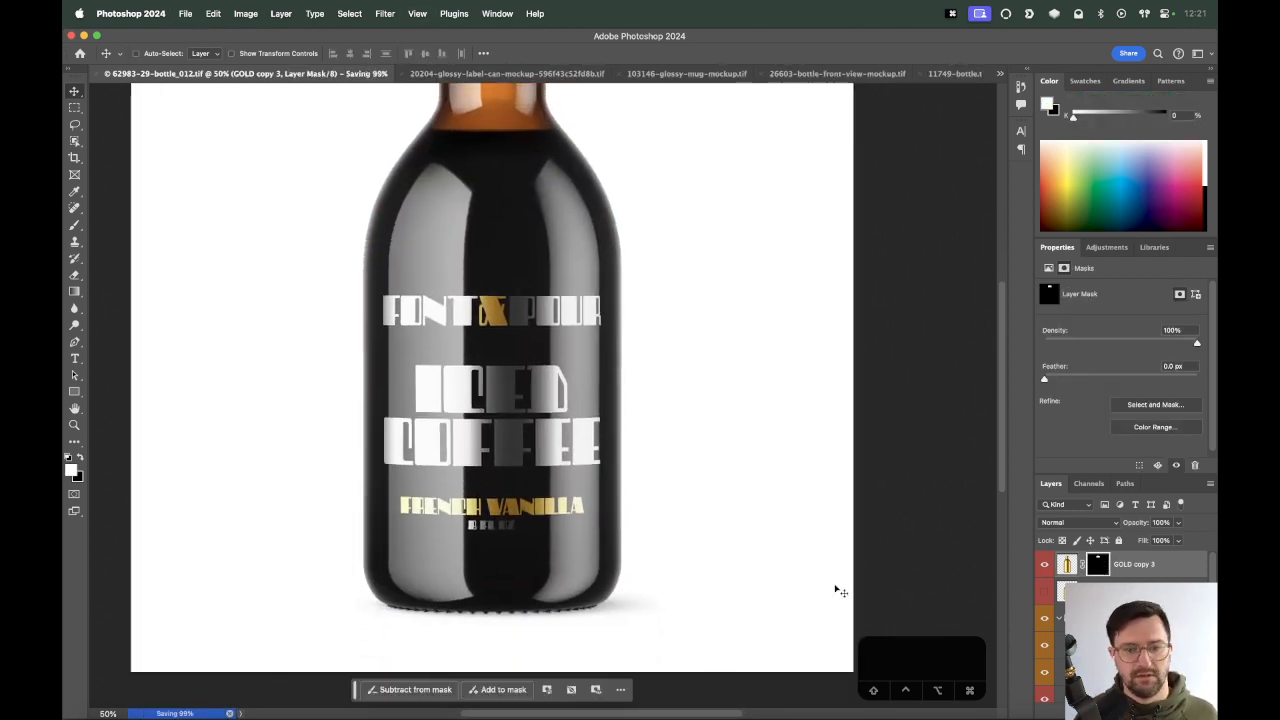
# Switch to the browser and look through the Tailwind default color palette for a background shade.
pyautogui.scroll(-5, 1140, 640)
pyautogui.scroll(-3, 1140, 640)
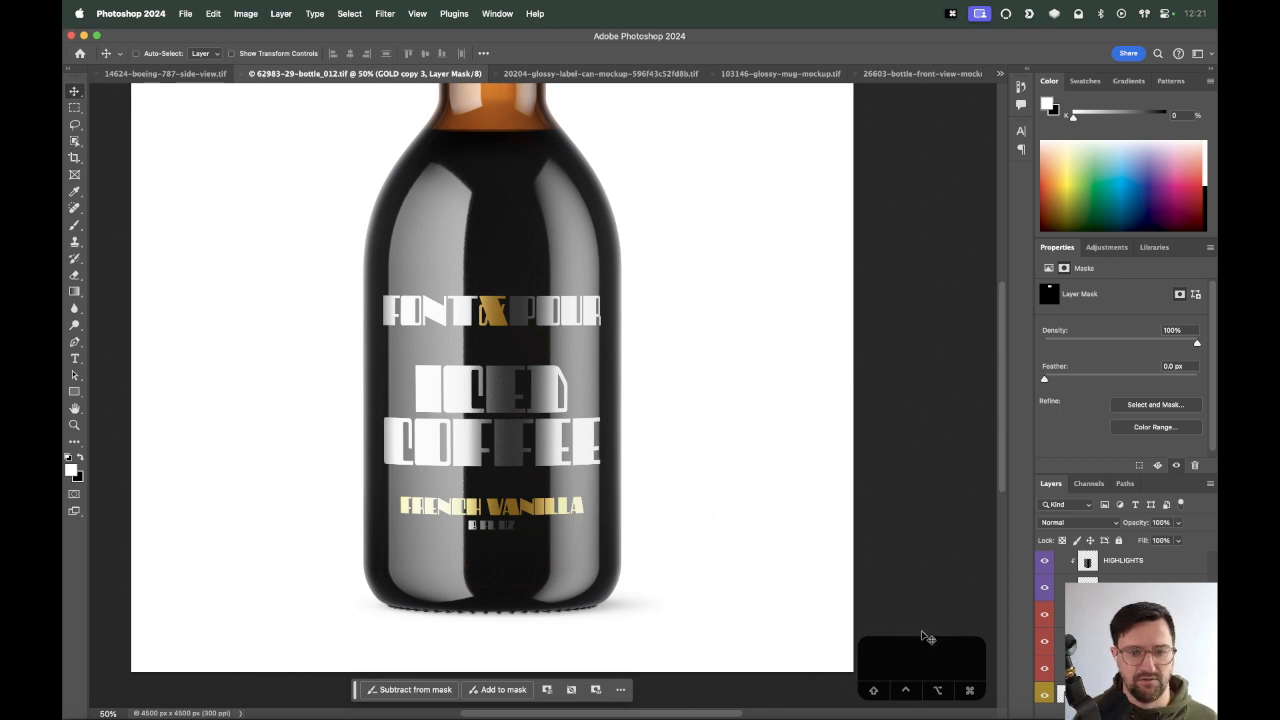
pyautogui.moveTo(826, 526); pyautogui.dragTo(880, 580)
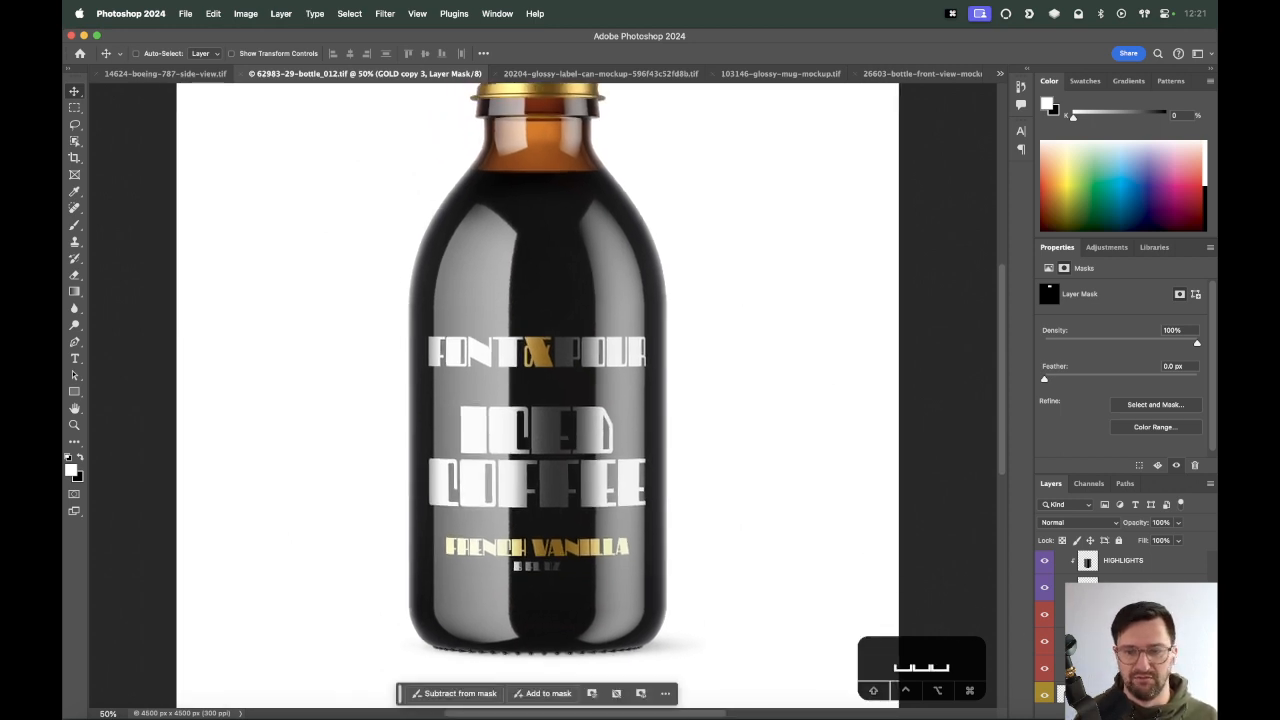
pyautogui.scroll(-3, 1120, 620)
pyautogui.press('super+Tab')
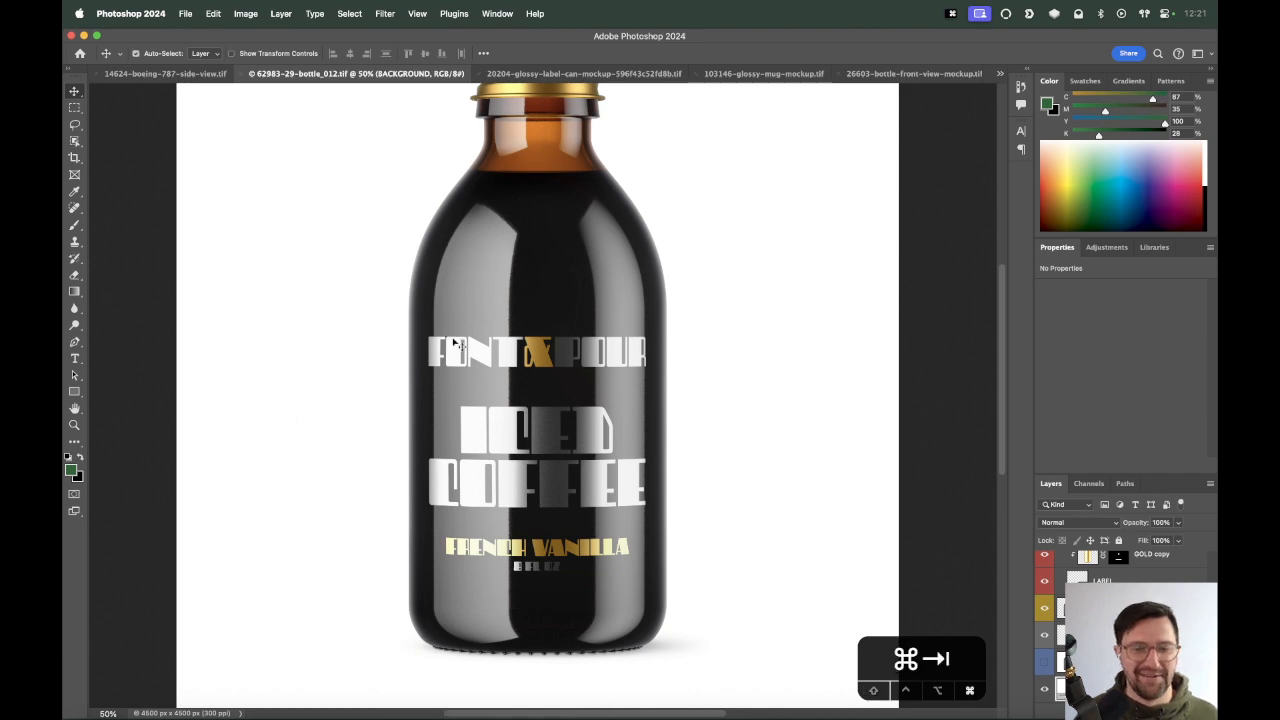
pyautogui.press('super+shift+Tab')
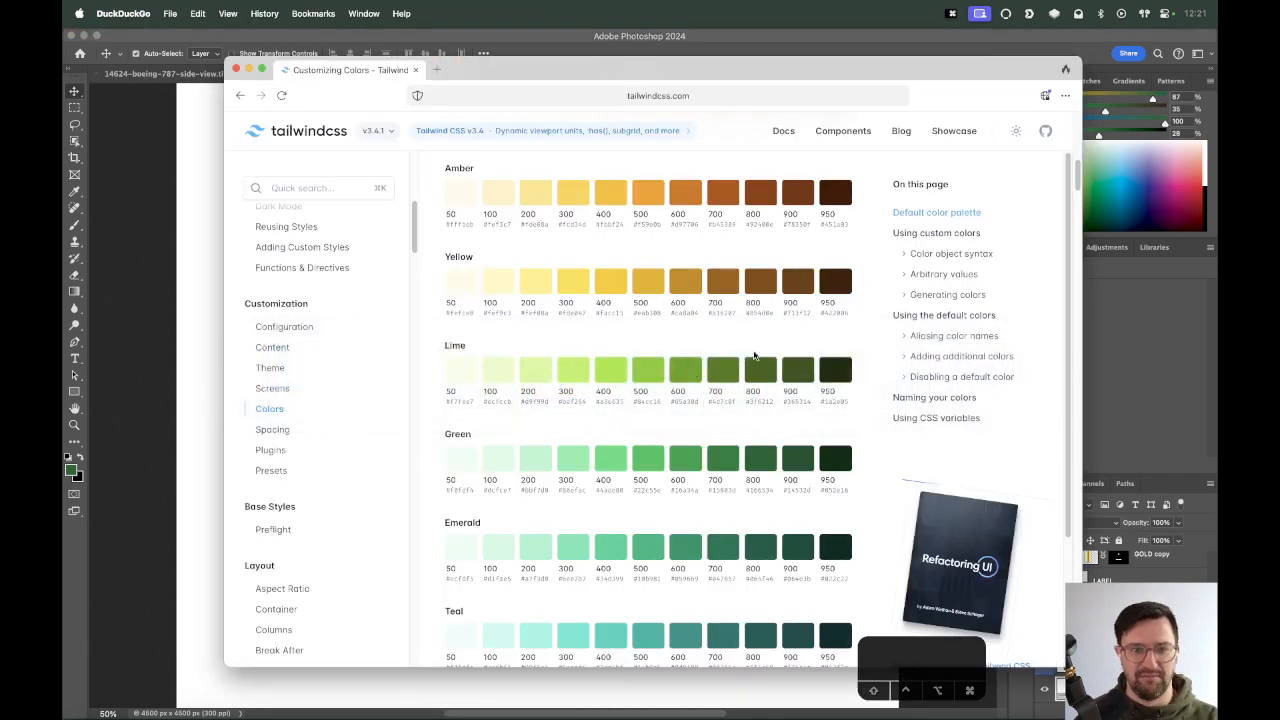
pyautogui.scroll(2, 785, 318)
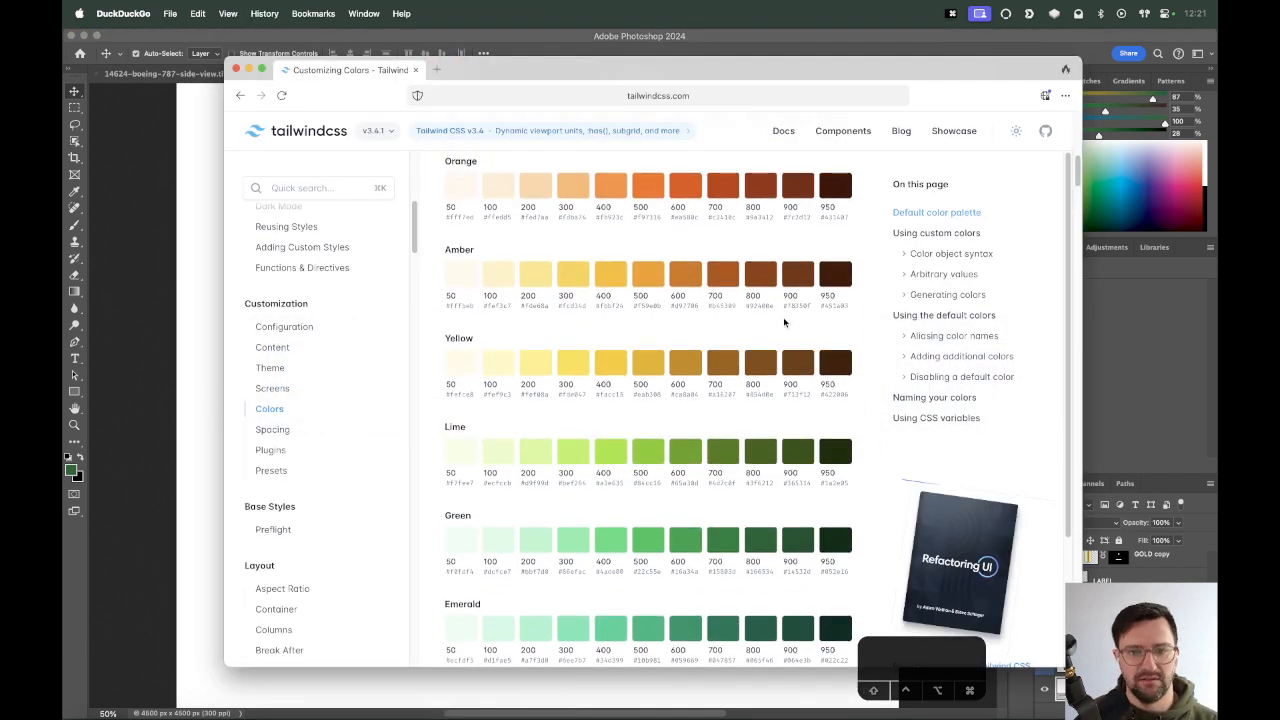
pyautogui.scroll(1, 785, 321)
pyautogui.scroll(5, 780, 332)
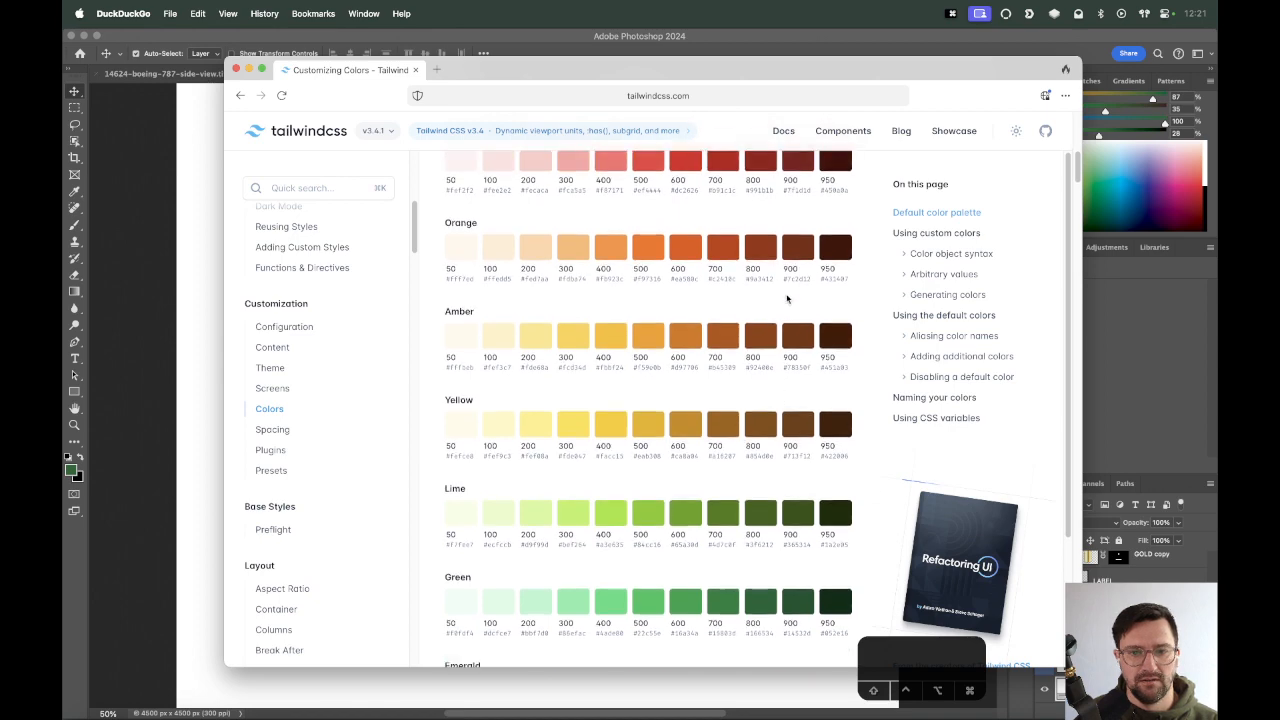
pyautogui.scroll(-3, 784, 338)
pyautogui.scroll(-10, 784, 341)
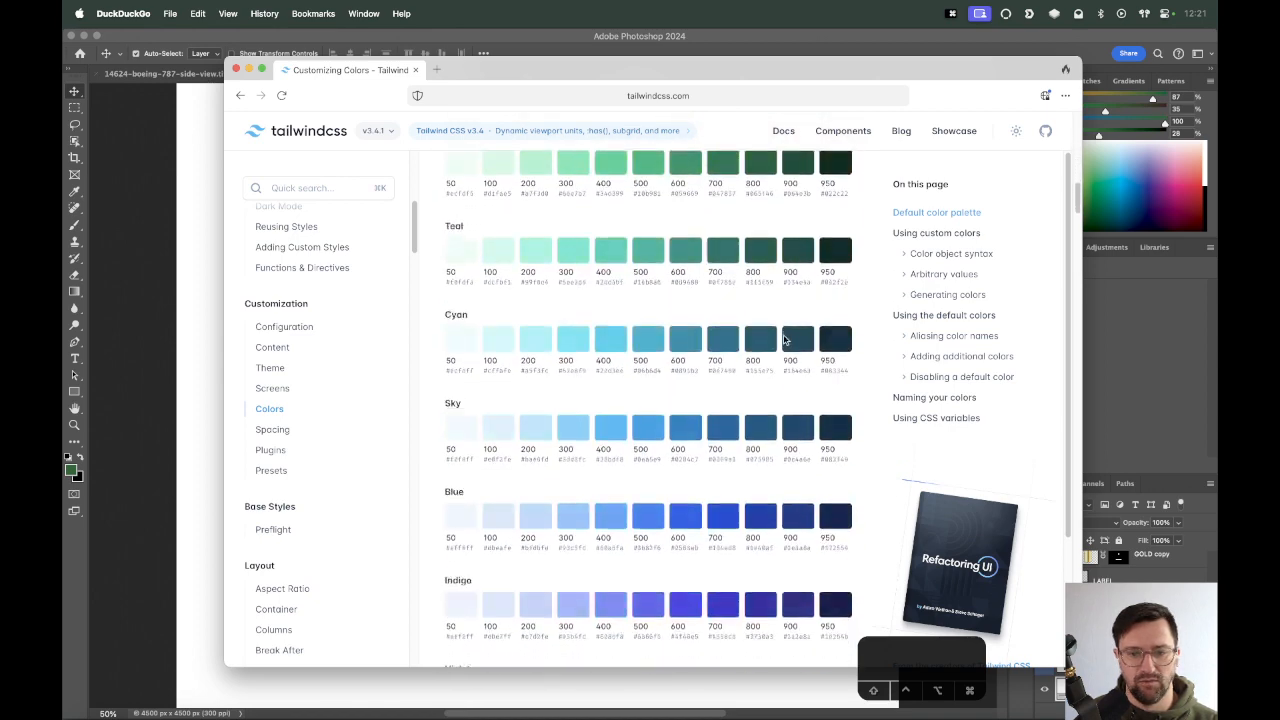
pyautogui.scroll(5, 787, 333)
pyautogui.scroll(10, 787, 333)
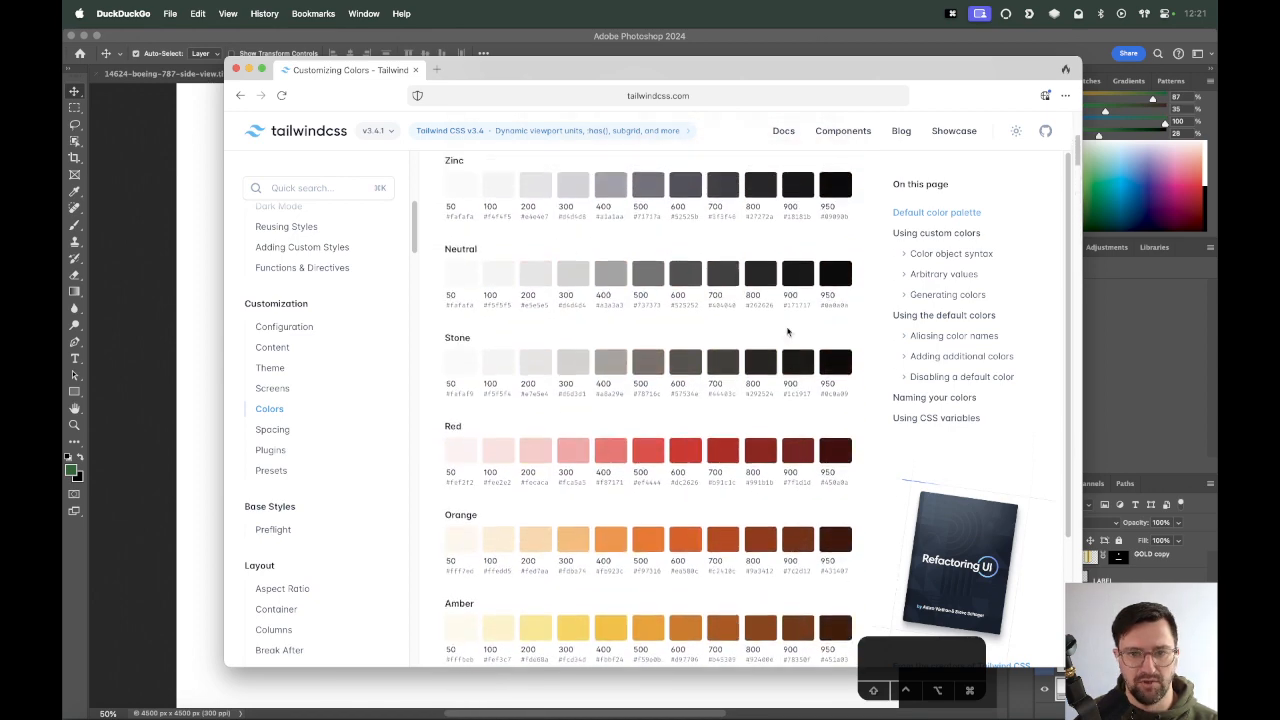
pyautogui.scroll(-3, 789, 331)
pyautogui.scroll(-3, 789, 335)
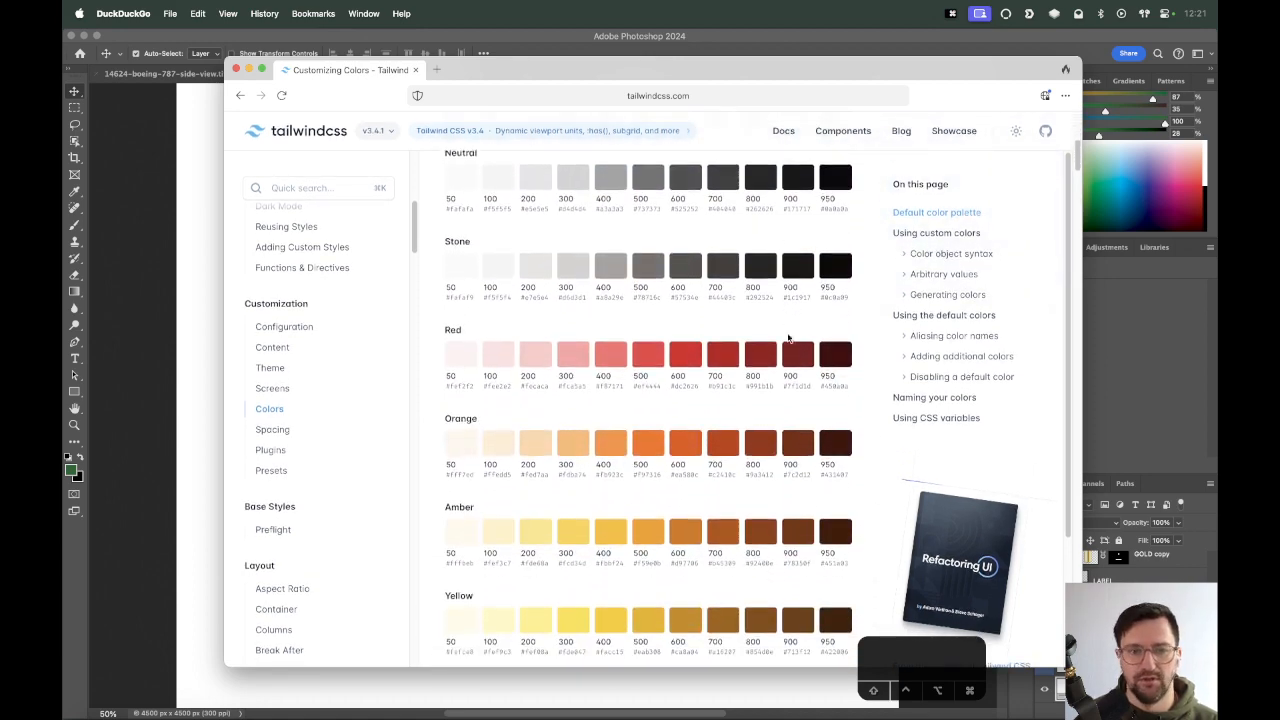
# Copy Tailwind's Amber 950 and set the BACKGROUND fill in Photoshop to #451a03.
pyautogui.click(835, 379)
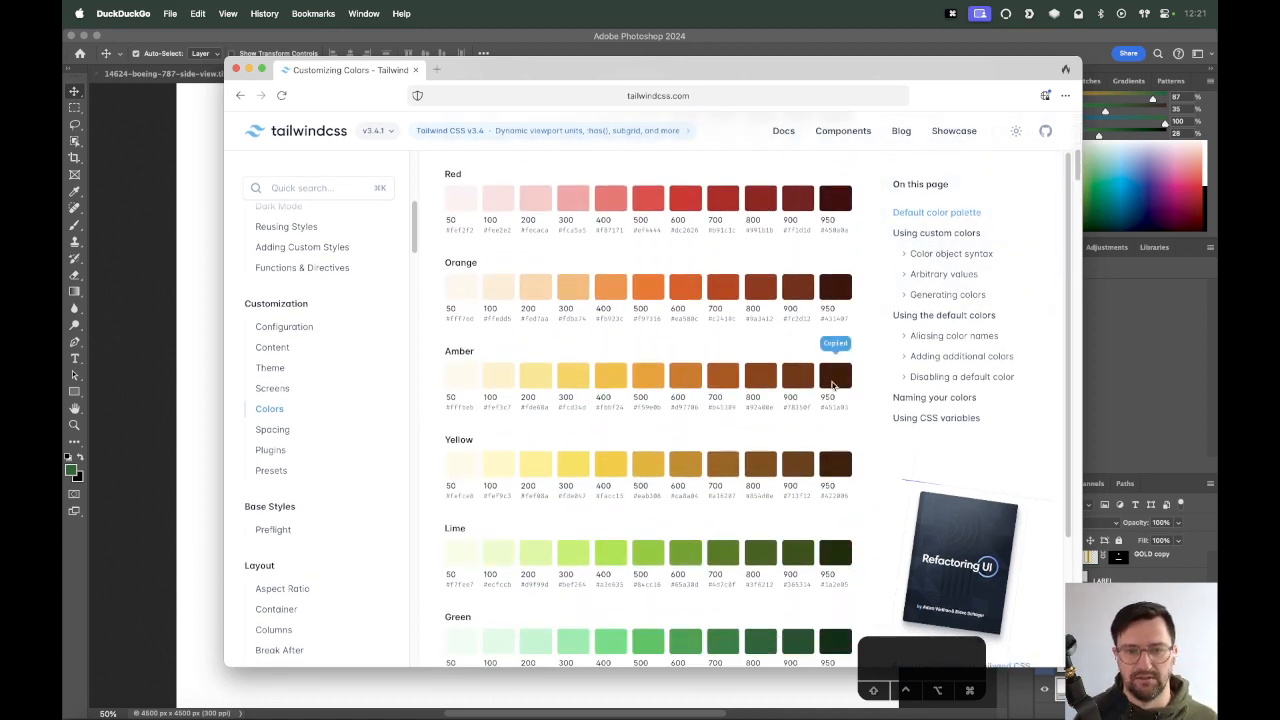
pyautogui.press('super+Tab')
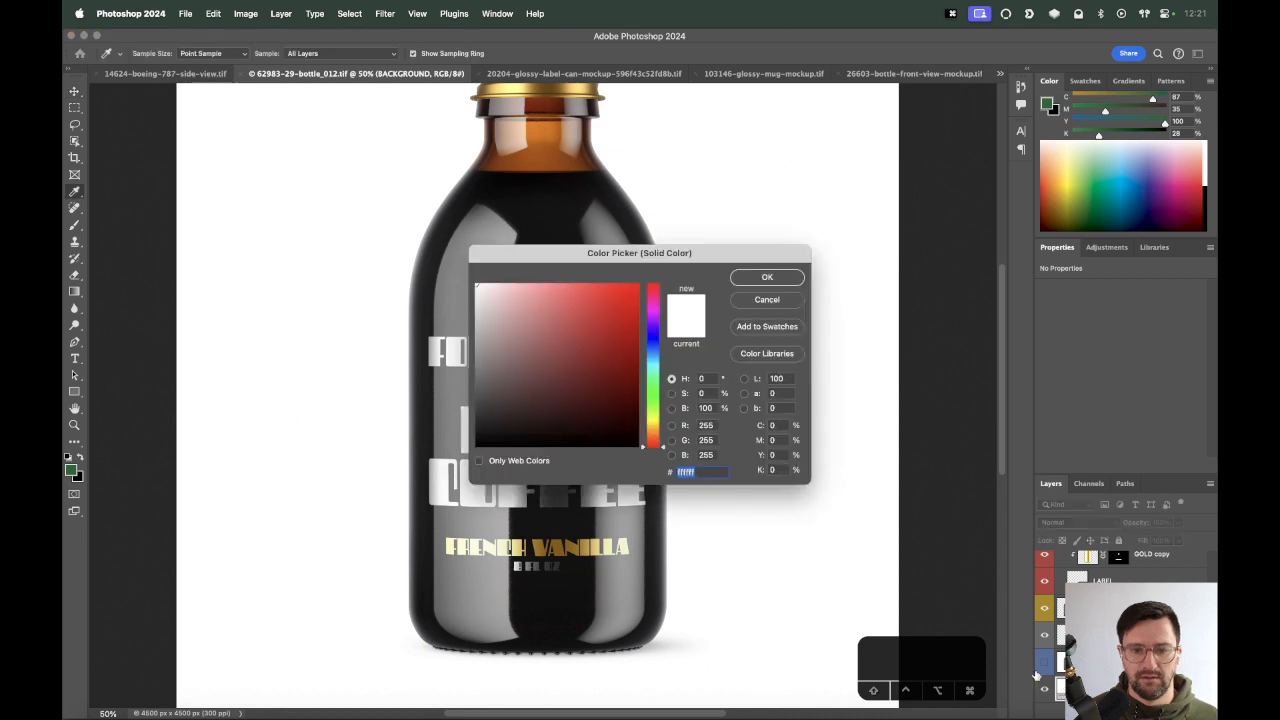
pyautogui.press('super+v')
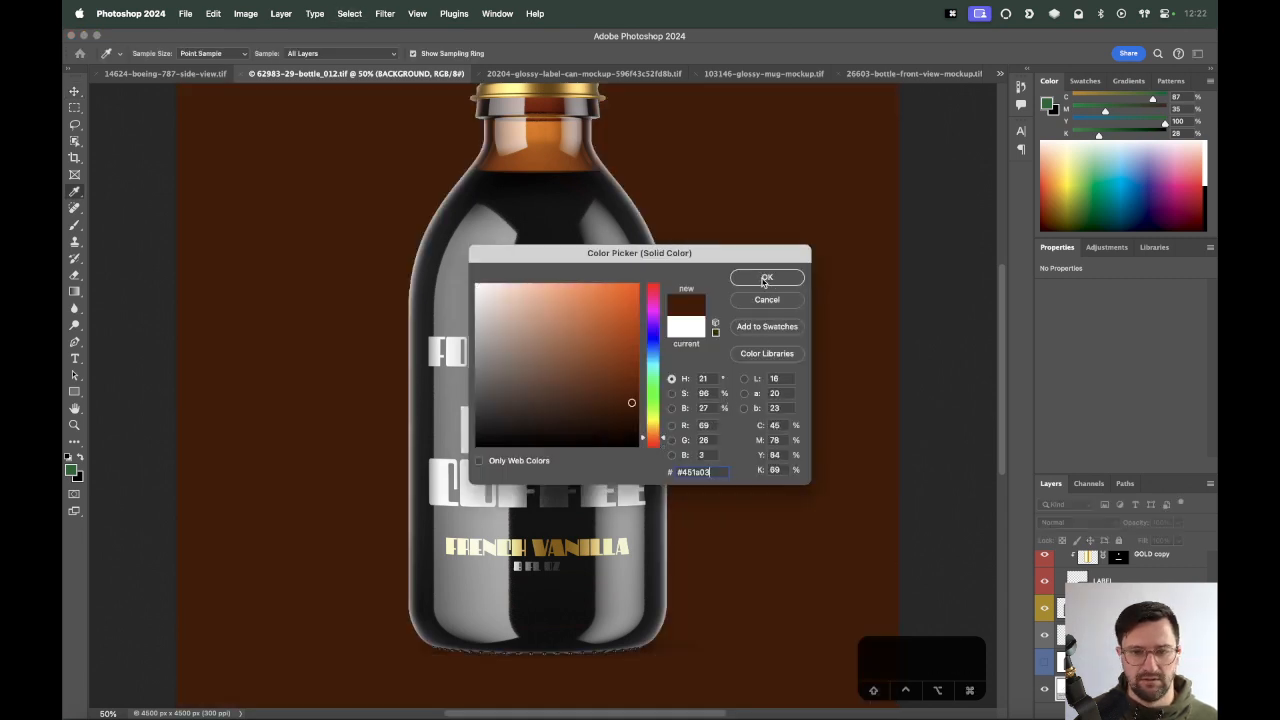
pyautogui.click(766, 279)
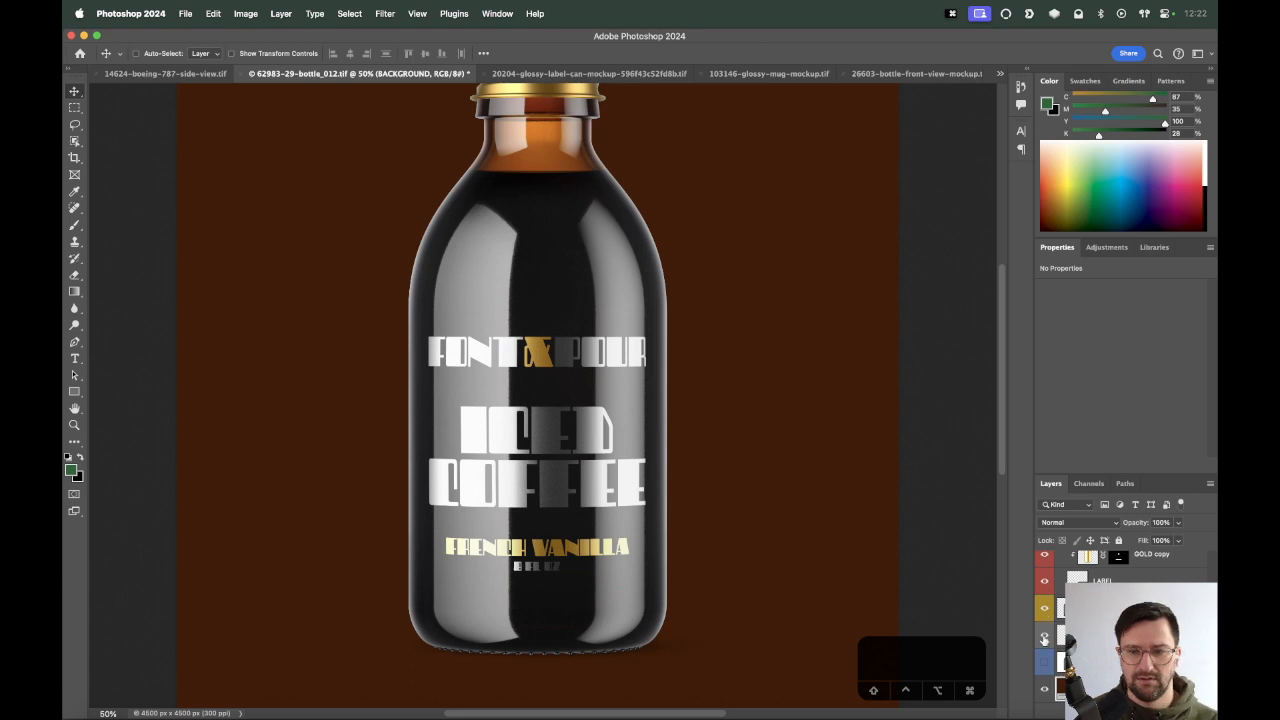
# Check the BOTTLE layer by toggling its visibility, and look through the layer stack.
pyautogui.click(1044, 608)
pyautogui.click(1044, 608)
pyautogui.click(1080, 608)
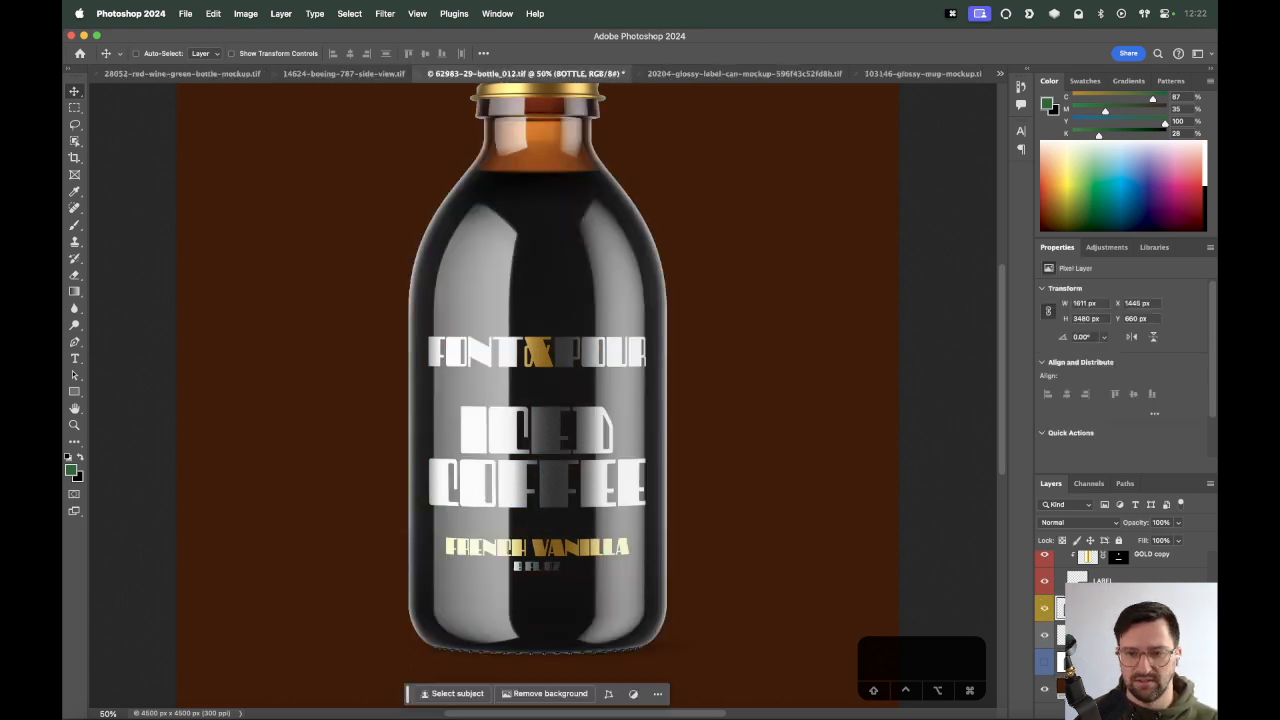
pyautogui.scroll(3, 1100, 610)
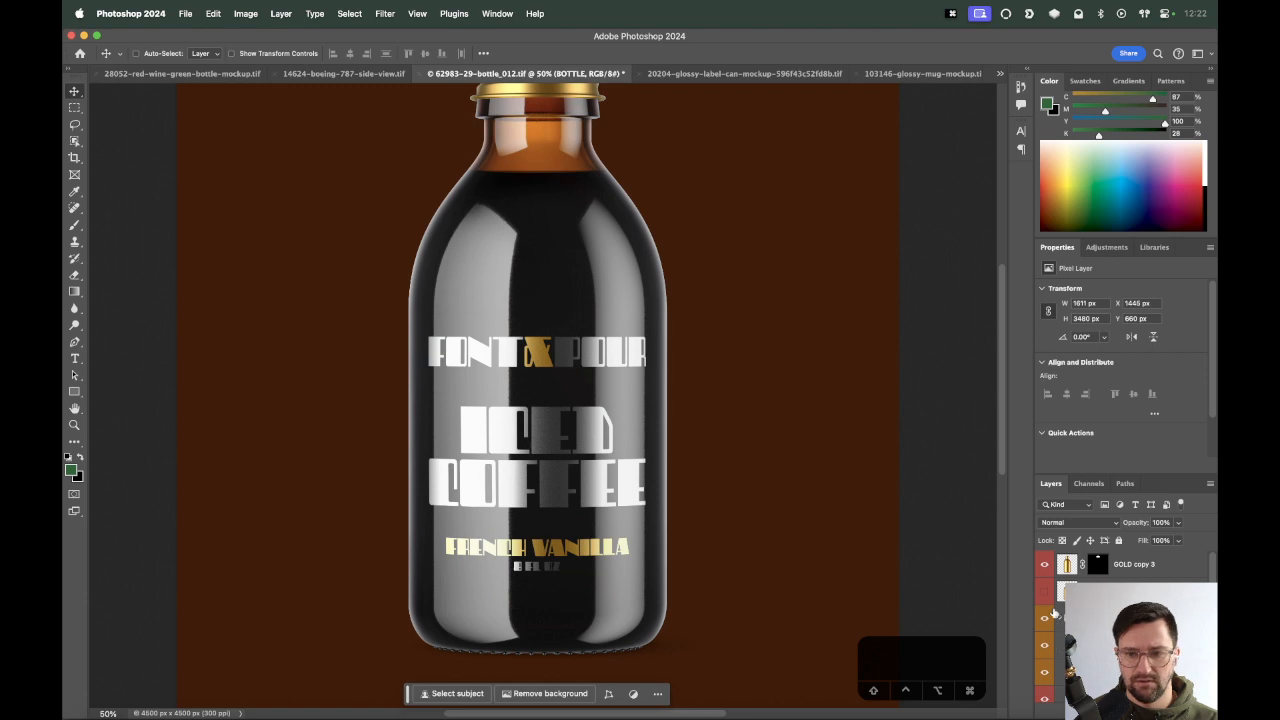
pyautogui.scroll(3, 1050, 649)
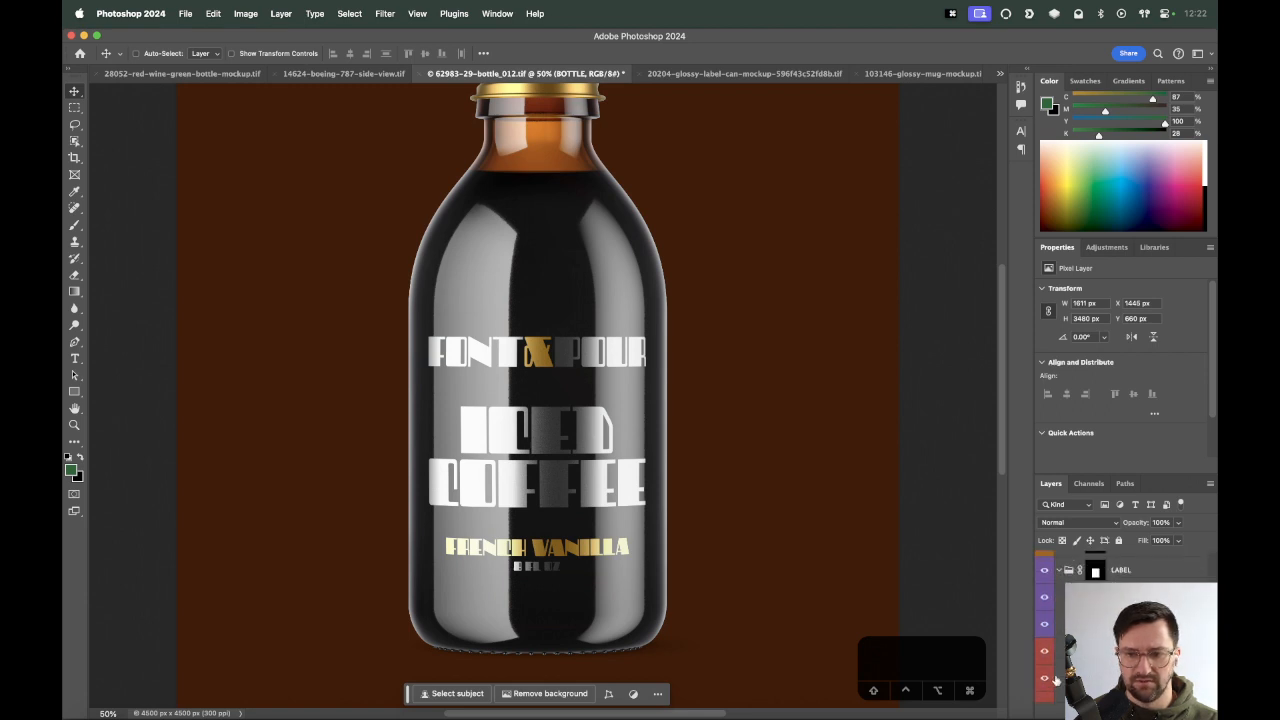
pyautogui.scroll(-2, 1050, 676)
pyautogui.scroll(-3, 1047, 694)
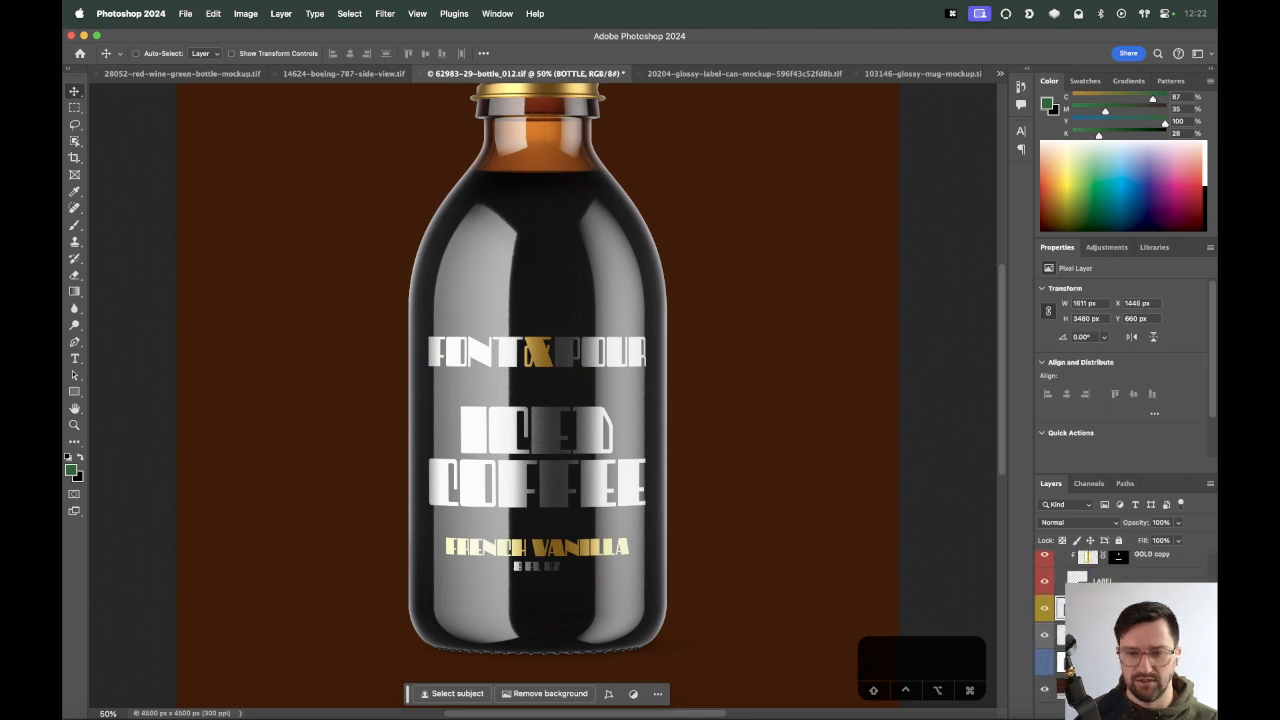
# Copy Tailwind's pale Amber 100 from the browser and try it as the BACKGROUND fill in Photoshop.
pyautogui.click(1062, 689)
pyautogui.press('super+Tab')
pyautogui.click(460, 376)
pyautogui.press('super+Tab')
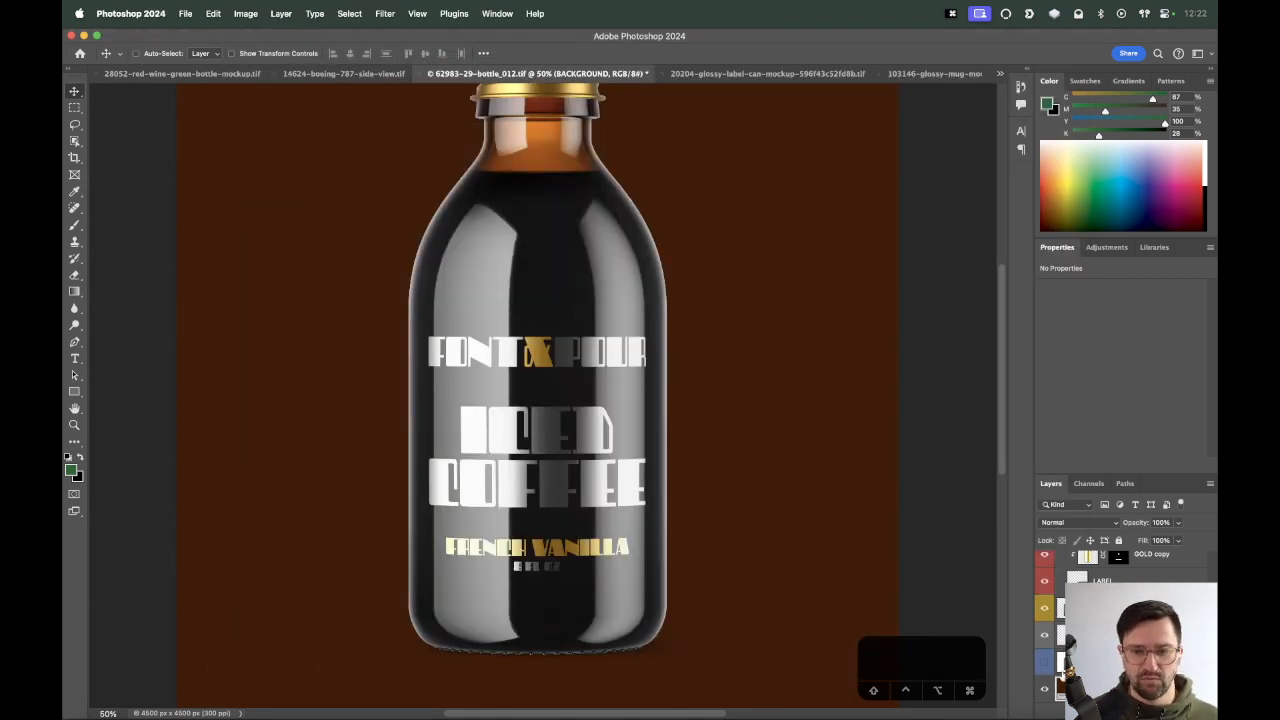
pyautogui.doubleClick(1062, 688)
pyautogui.press('super+v')
pyautogui.moveTo(640, 251); pyautogui.dragTo(977, 251)
# Copy Tailwind's Amber 200 from the browser and try #fde68a as the BACKGROUND fill in Photoshop.
pyautogui.press('super+Tab')
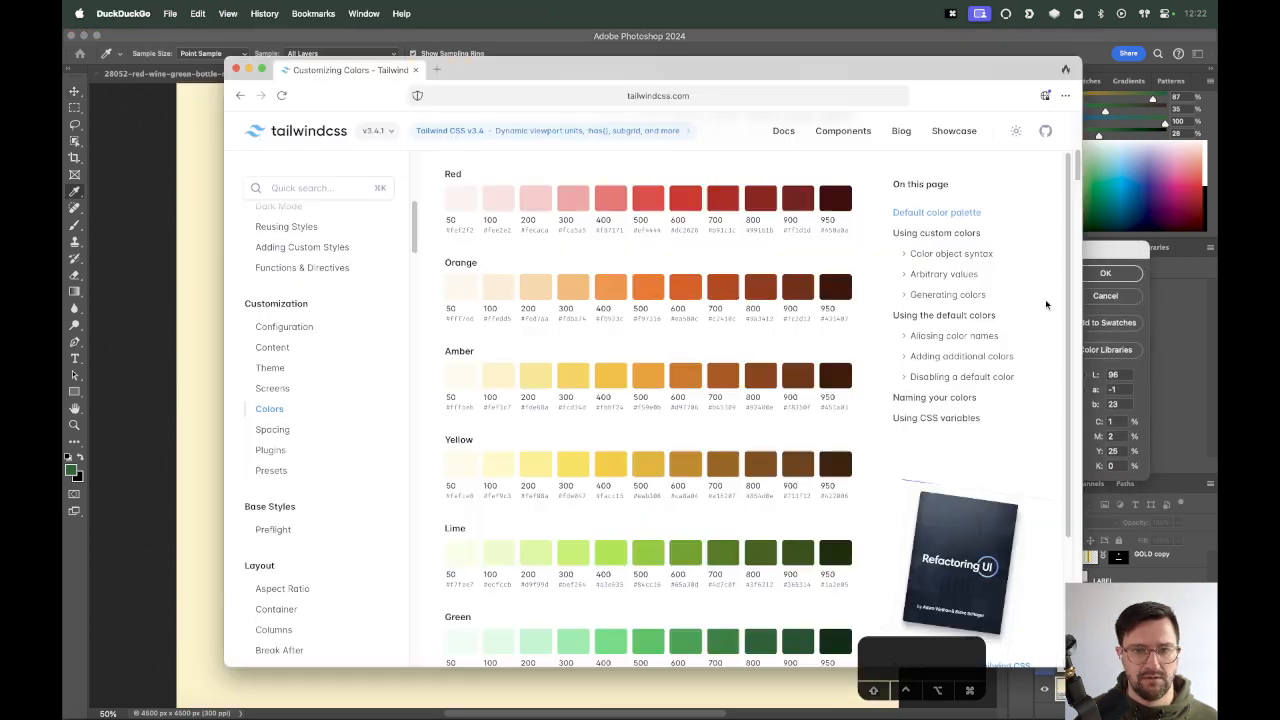
pyautogui.click(535, 376)
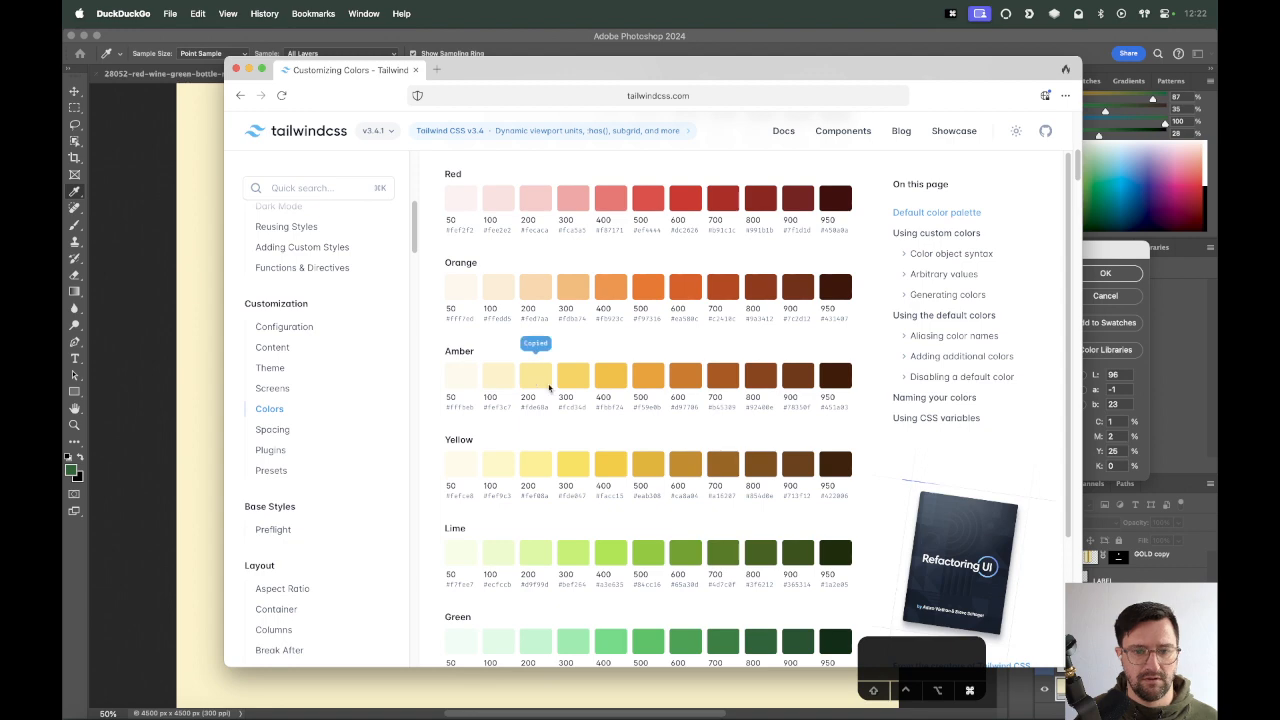
pyautogui.press('super+Tab')
pyautogui.press('super+v')
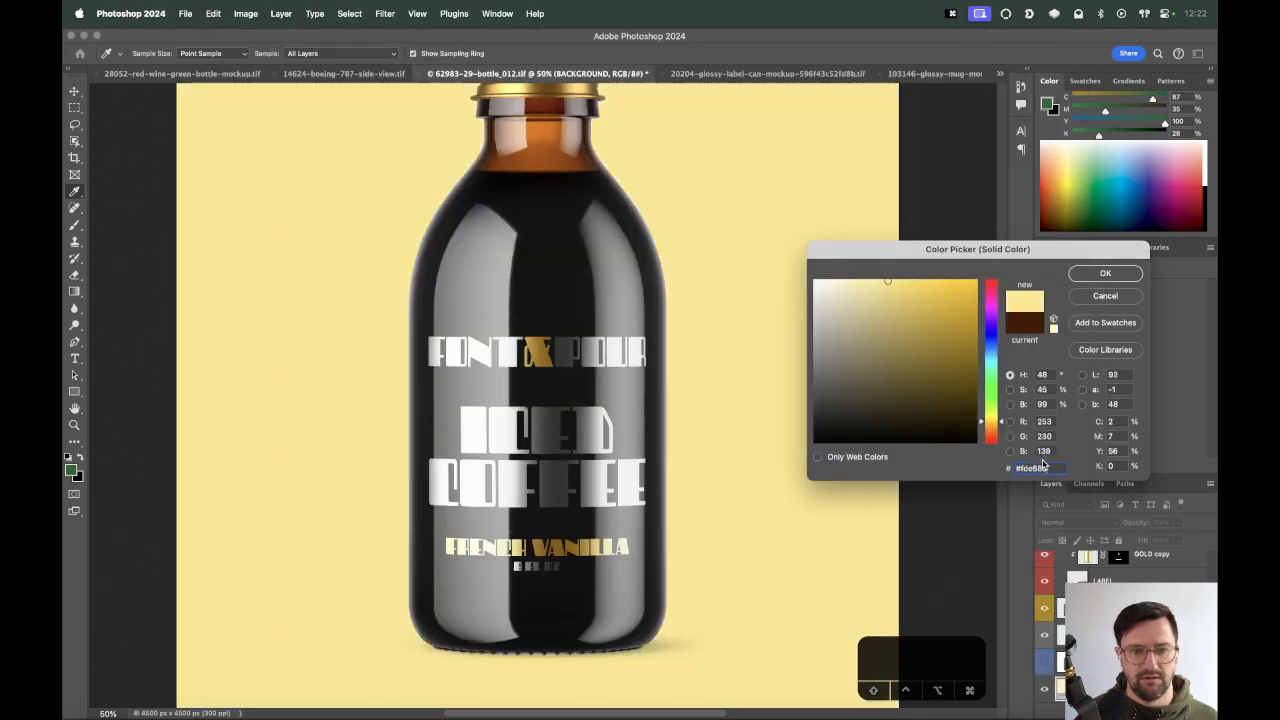
# Copy Tailwind's Amber 50 from the browser and apply it as the BACKGROUND fill in Photoshop.
pyautogui.press('super+Tab')
pyautogui.click(464, 376)
pyautogui.press('super+Tab')
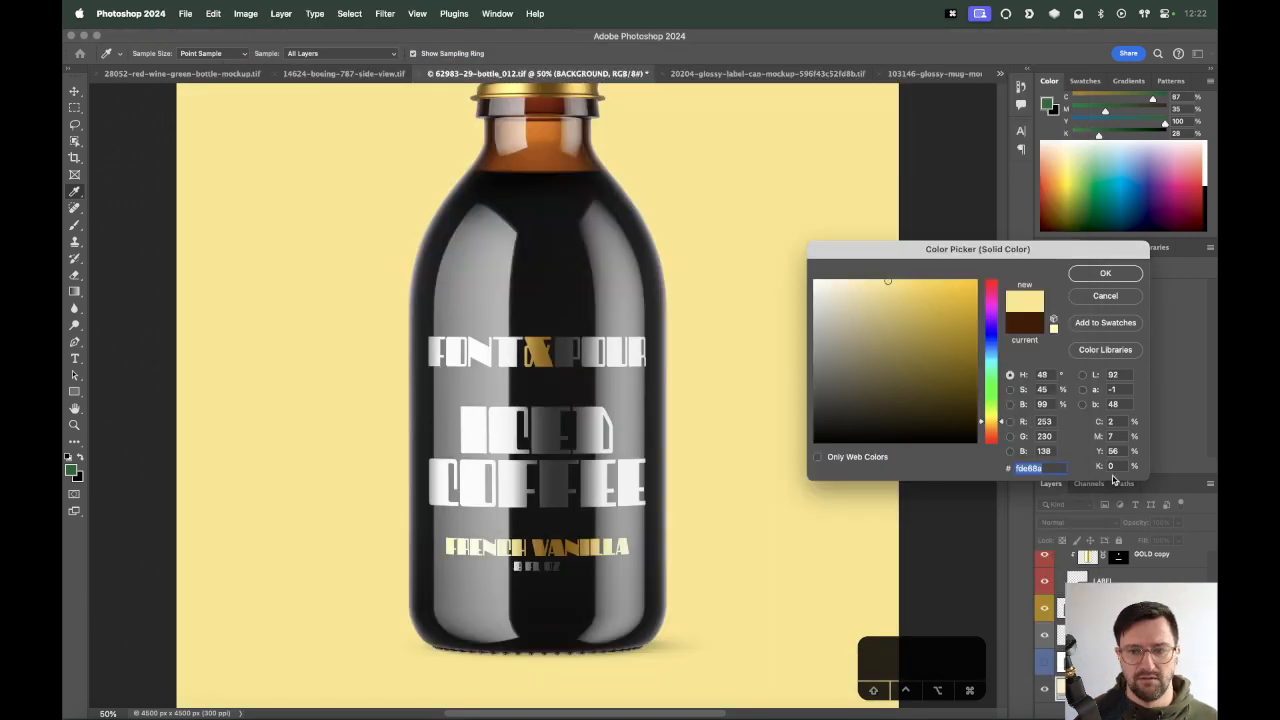
pyautogui.press('super+v')
pyautogui.click(1100, 274)
pyautogui.press('v')
pyautogui.press('super+minus')
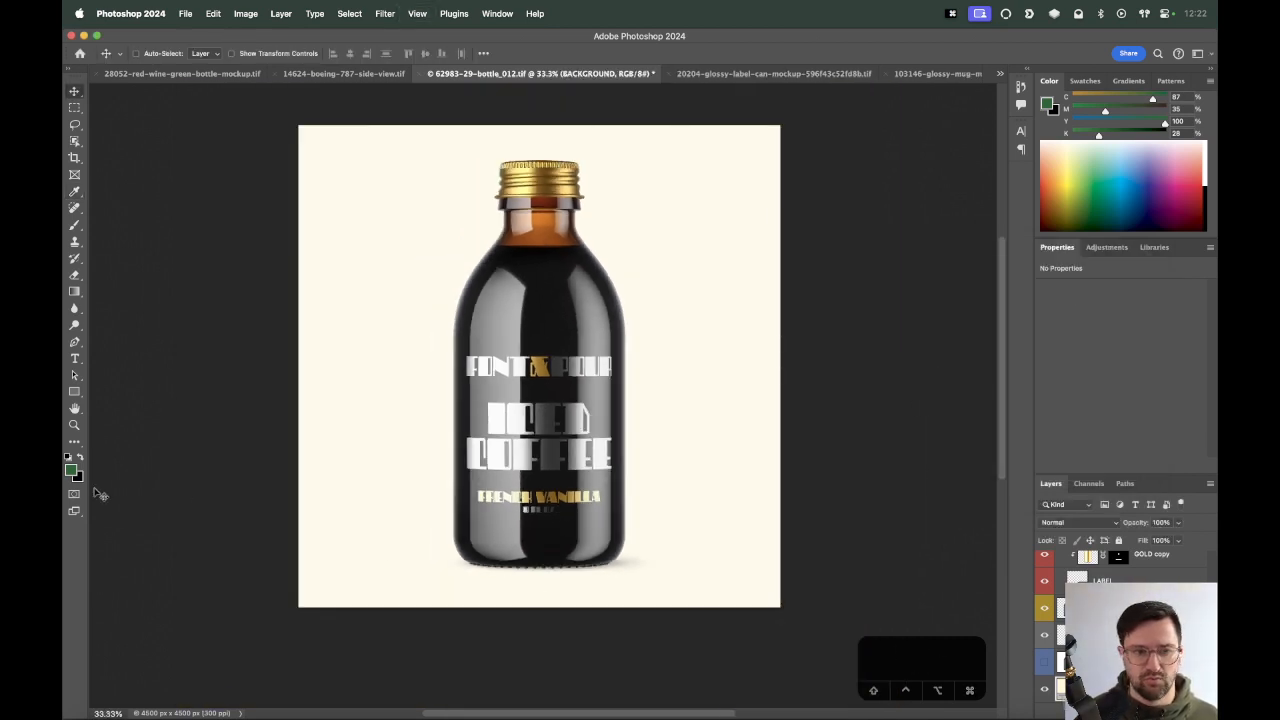
# Load the pale Amber 50 cream as one working color and Tailwind's Amber 400 (#fbbf24) as the other.
pyautogui.click(71, 469)
pyautogui.press('Return')
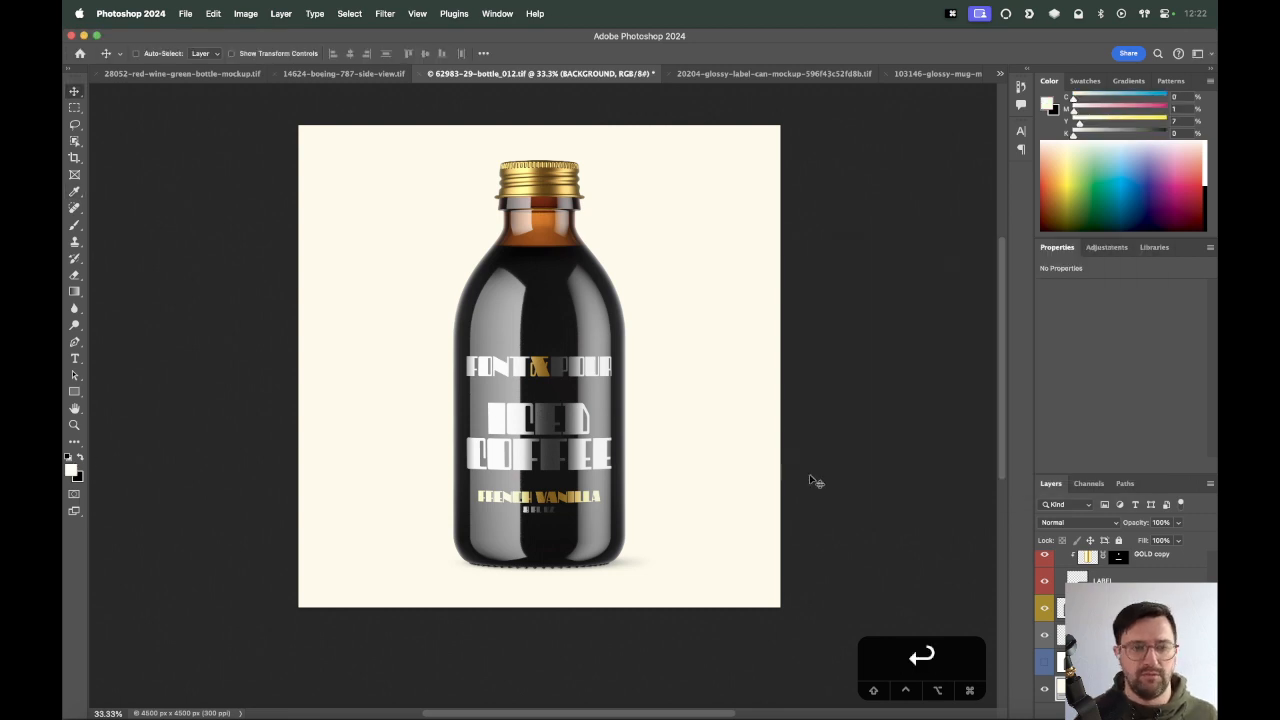
pyautogui.press('super+Tab')
pyautogui.click(610, 380)
pyautogui.press('super+Tab')
pyautogui.click(71, 469)
pyautogui.press('super+v')
pyautogui.press('Return')
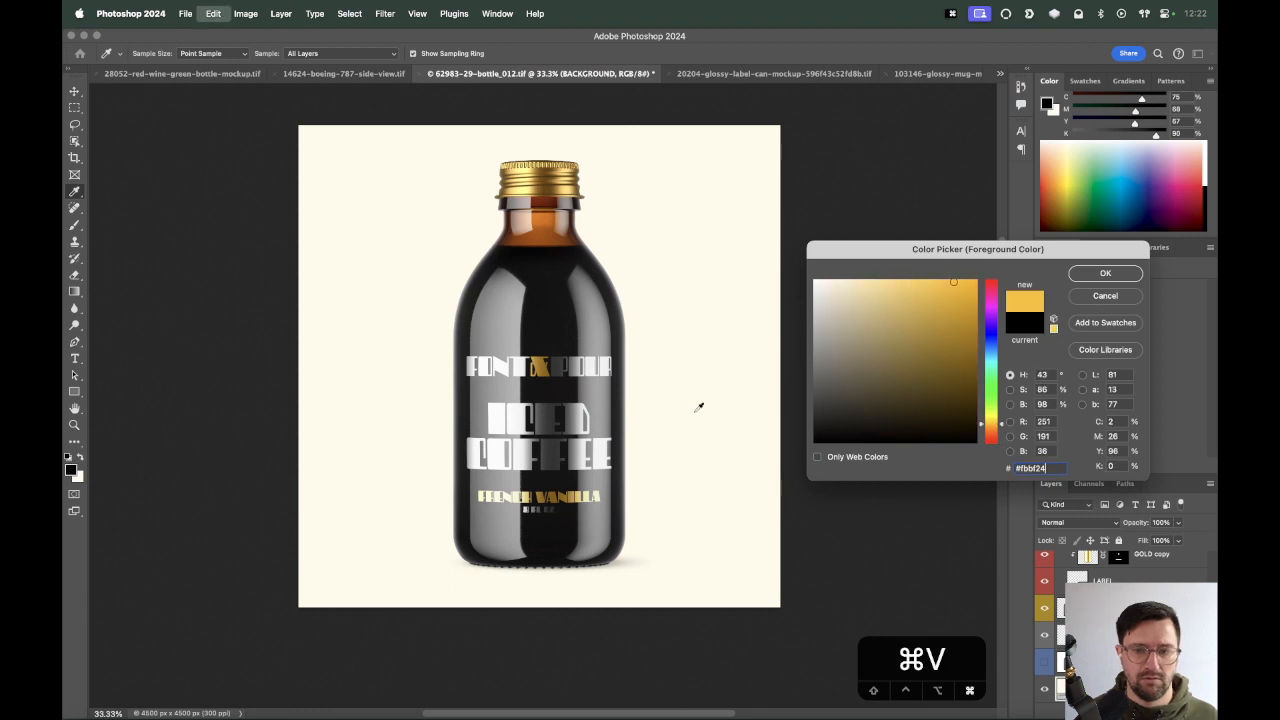
# Set up the Gradient tool with the foreground-to-background preset and radial style, running from cream to amber.
pyautogui.press('g')
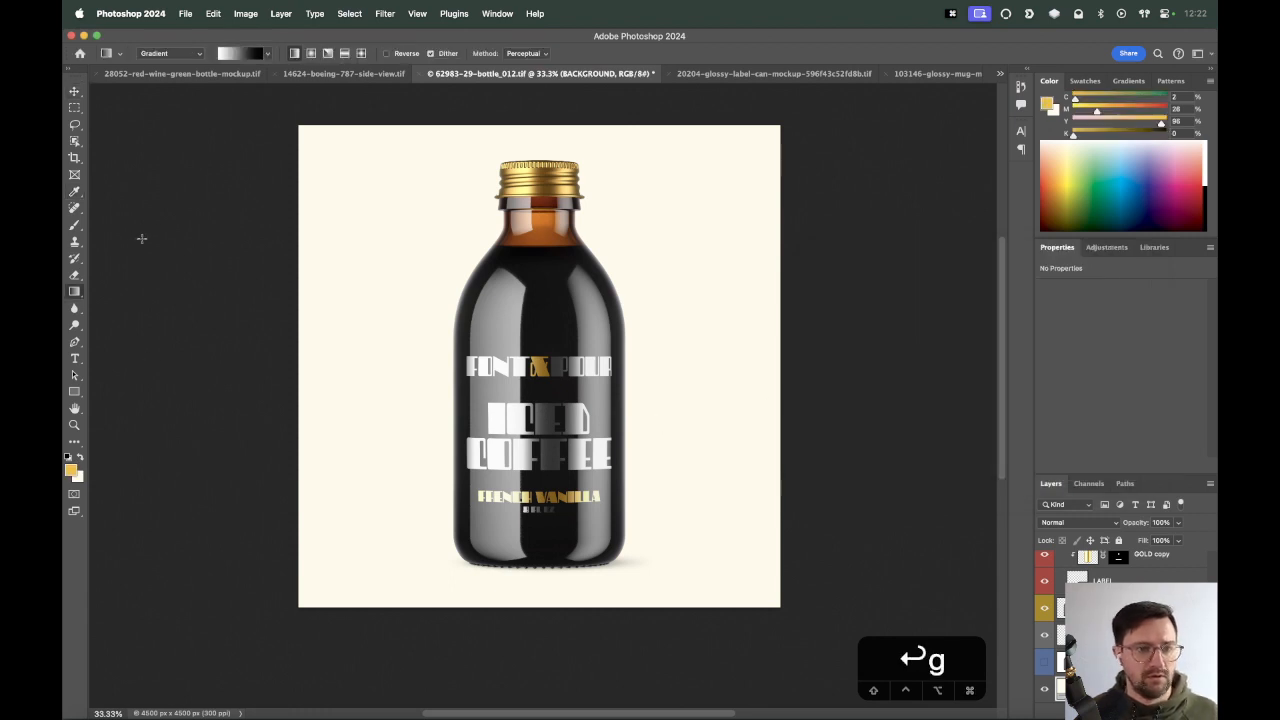
pyautogui.click(269, 54)
pyautogui.click(176, 76)
pyautogui.click(190, 98)
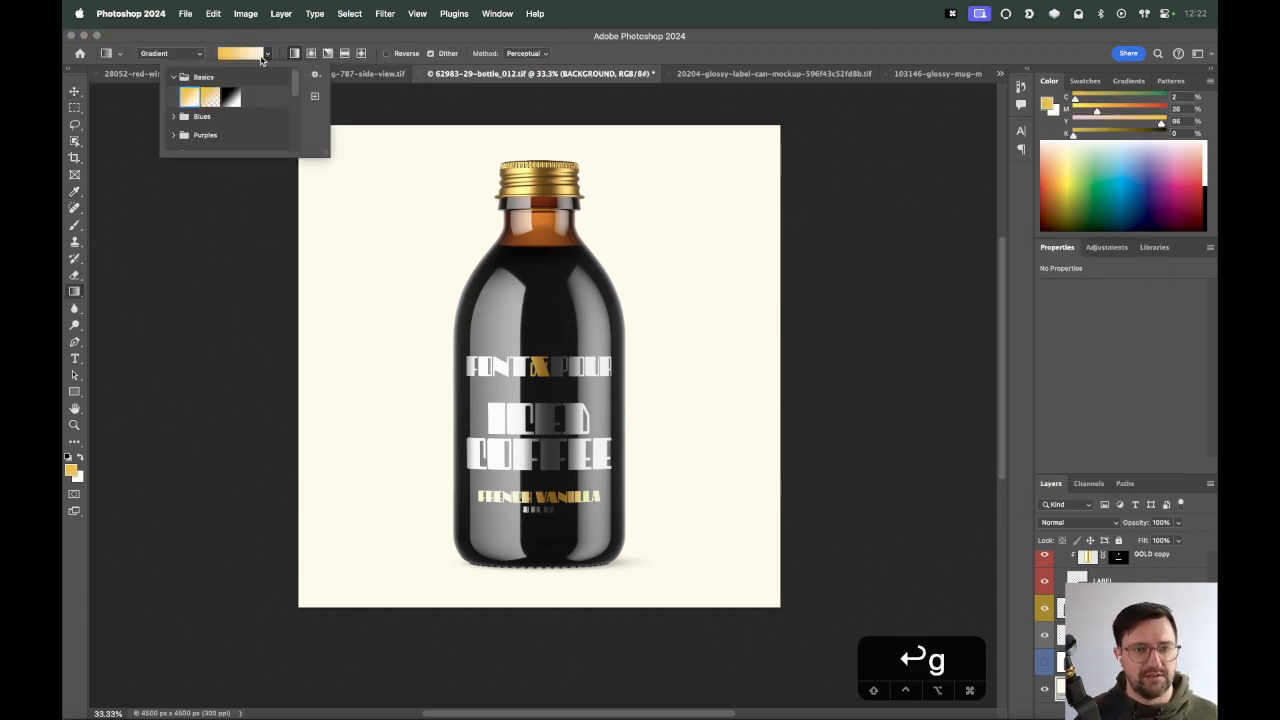
pyautogui.click(264, 55)
pyautogui.press('x')
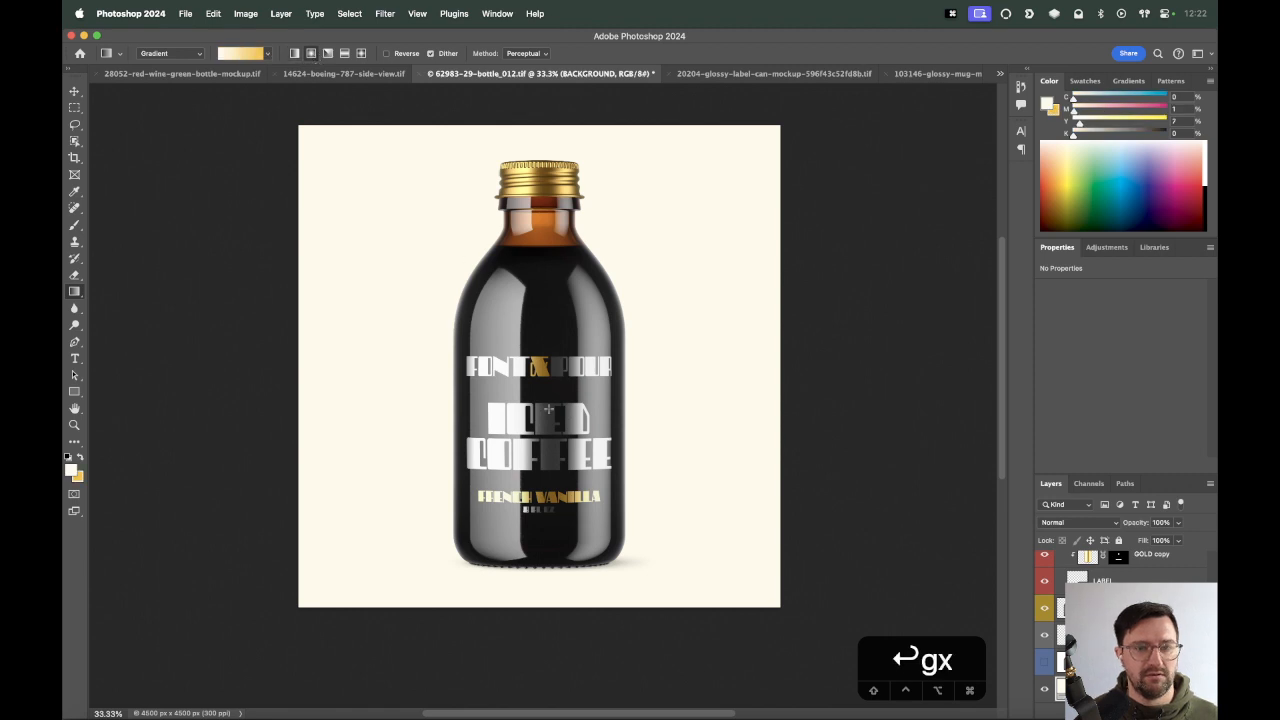
# Draw a radial gradient fill behind the bottle, from its center outward past the canvas corner, and save the file.
pyautogui.click(1161, 712)
pyautogui.moveTo(541, 400); pyautogui.dragTo(873, 618)
pyautogui.press('v')
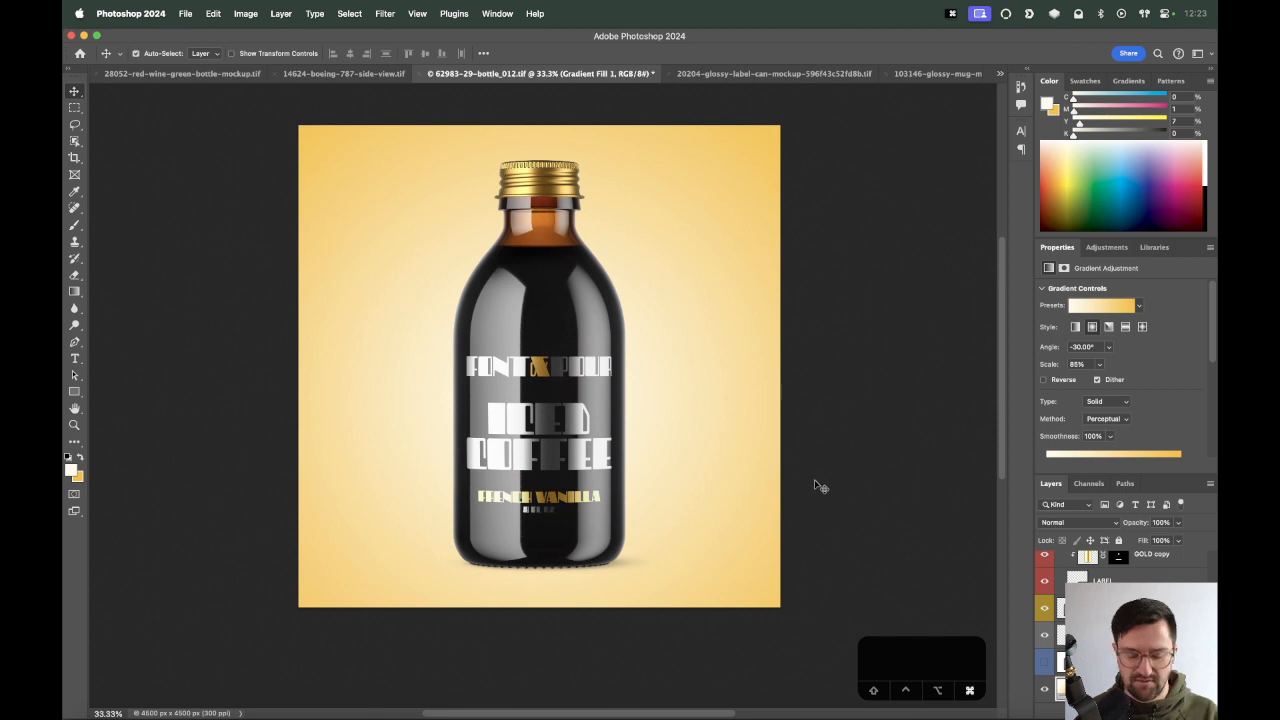
pyautogui.press('super+equal')
pyautogui.moveTo(814, 357); pyautogui.dragTo(811, 391)
pyautogui.press('super+s')
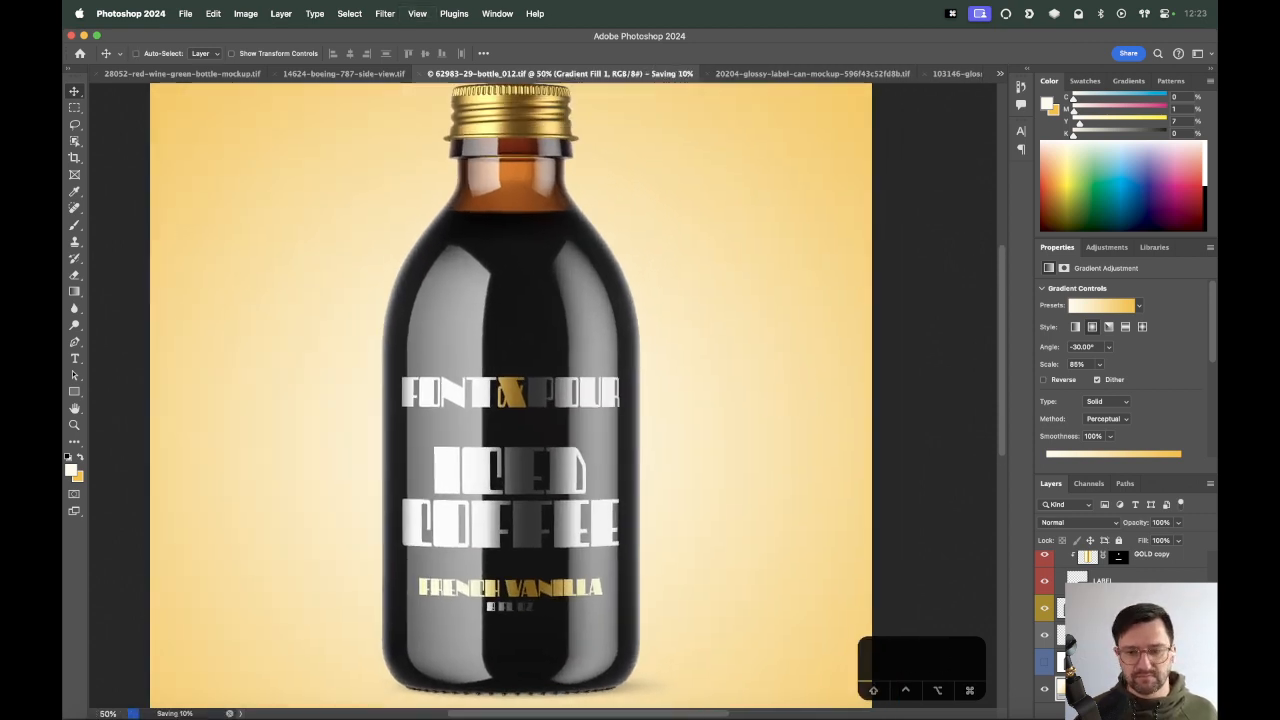
# Brighten the GOLD copy 2 layer with Levels by raising the midtones to 1.88, and save the file.
pyautogui.scroll(1, 1120, 640)
pyautogui.click(1120, 635)
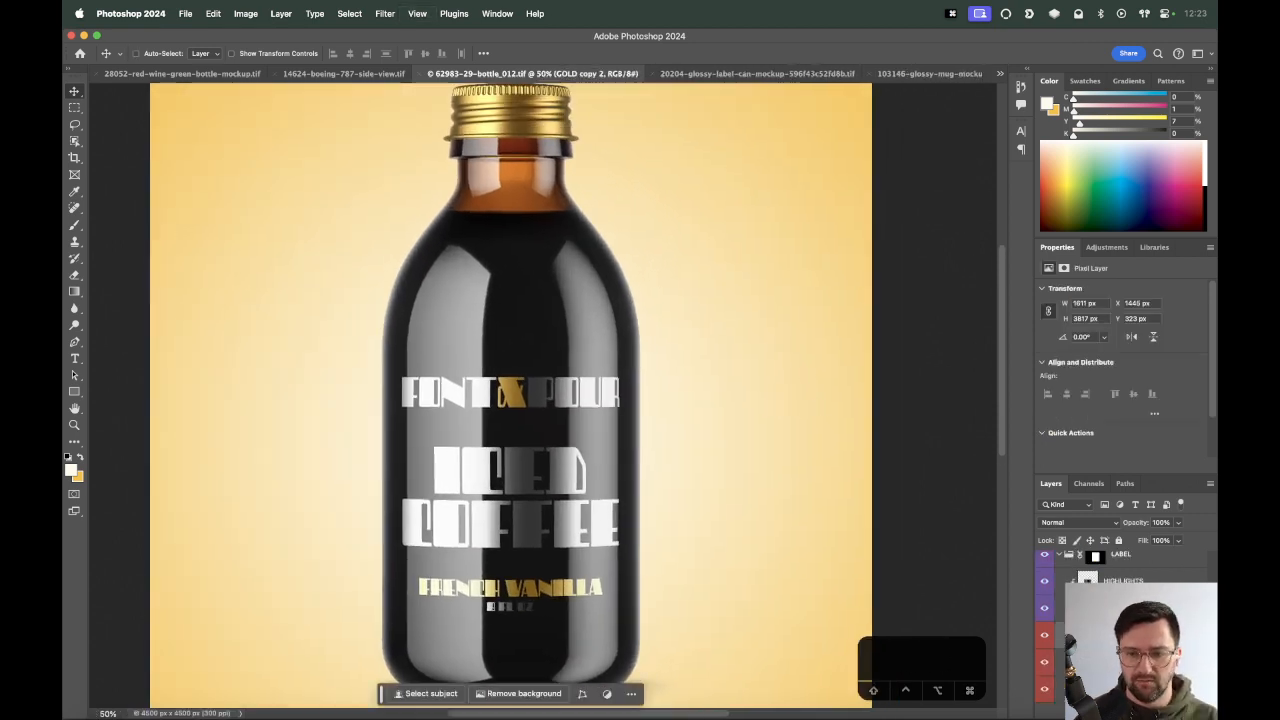
pyautogui.press('super+l')
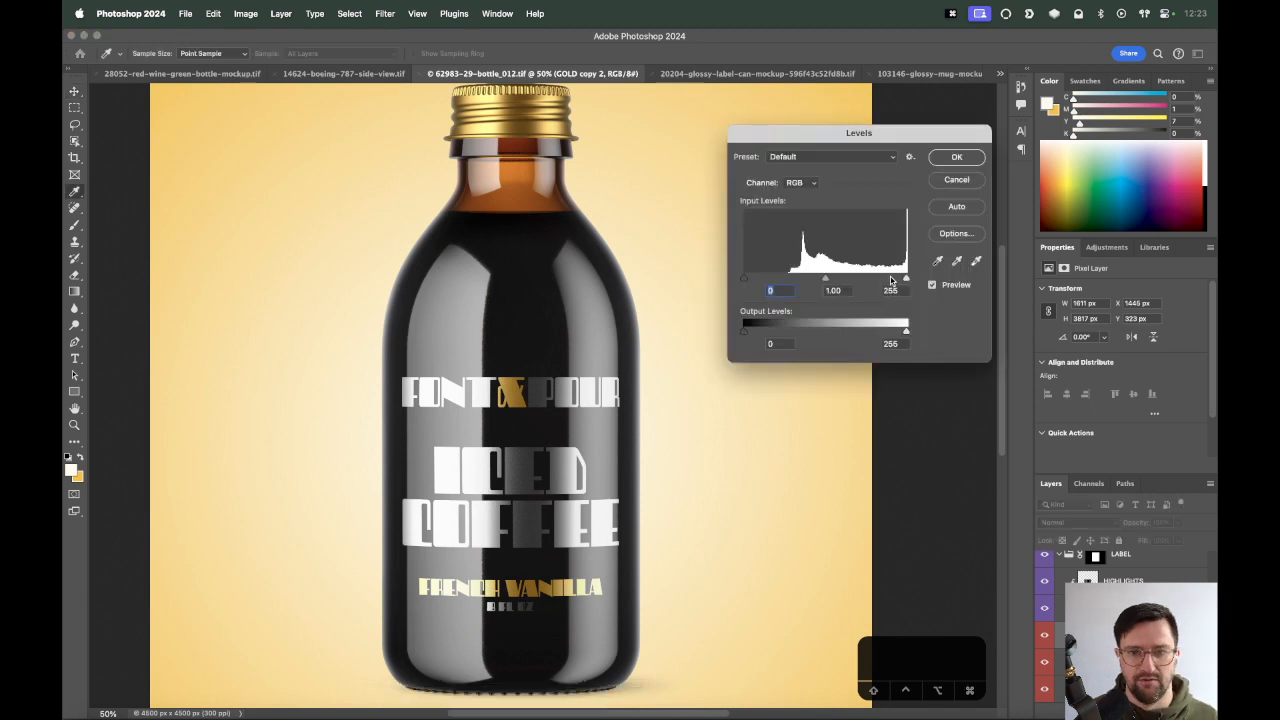
pyautogui.moveTo(824, 280); pyautogui.dragTo(796, 289)
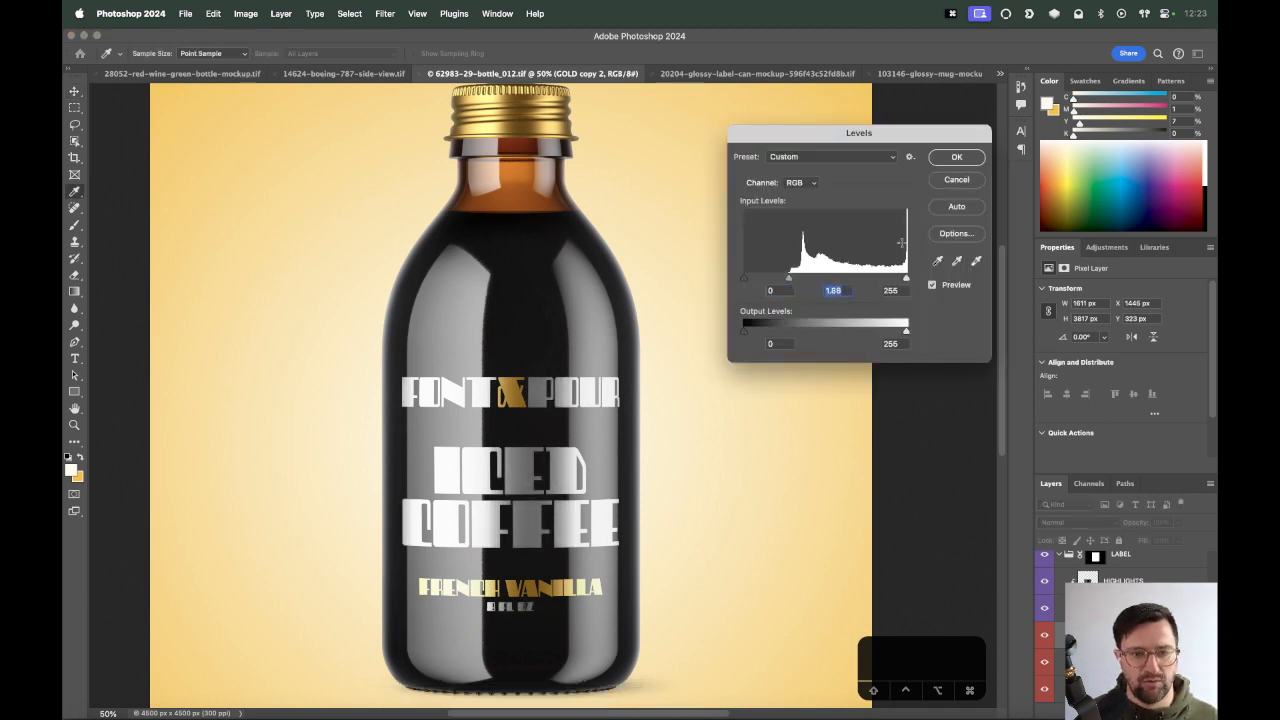
pyautogui.click(956, 157)
pyautogui.press('v')
pyautogui.moveTo(826, 447); pyautogui.dragTo(827, 428)
pyautogui.press('super+s')
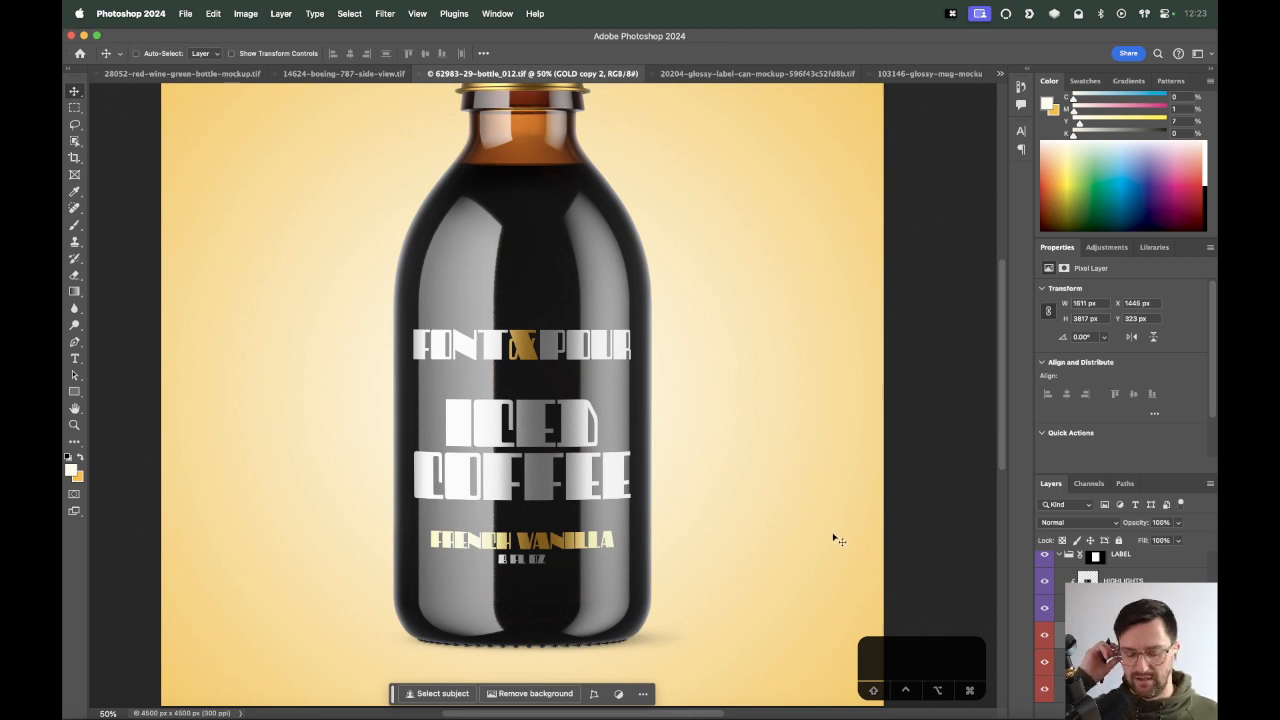
# Switch to 31854-felt-pennant-mockup.tif, float it in its own window, and return to the Iced Coffee bottle document.
pyautogui.press('super+0')
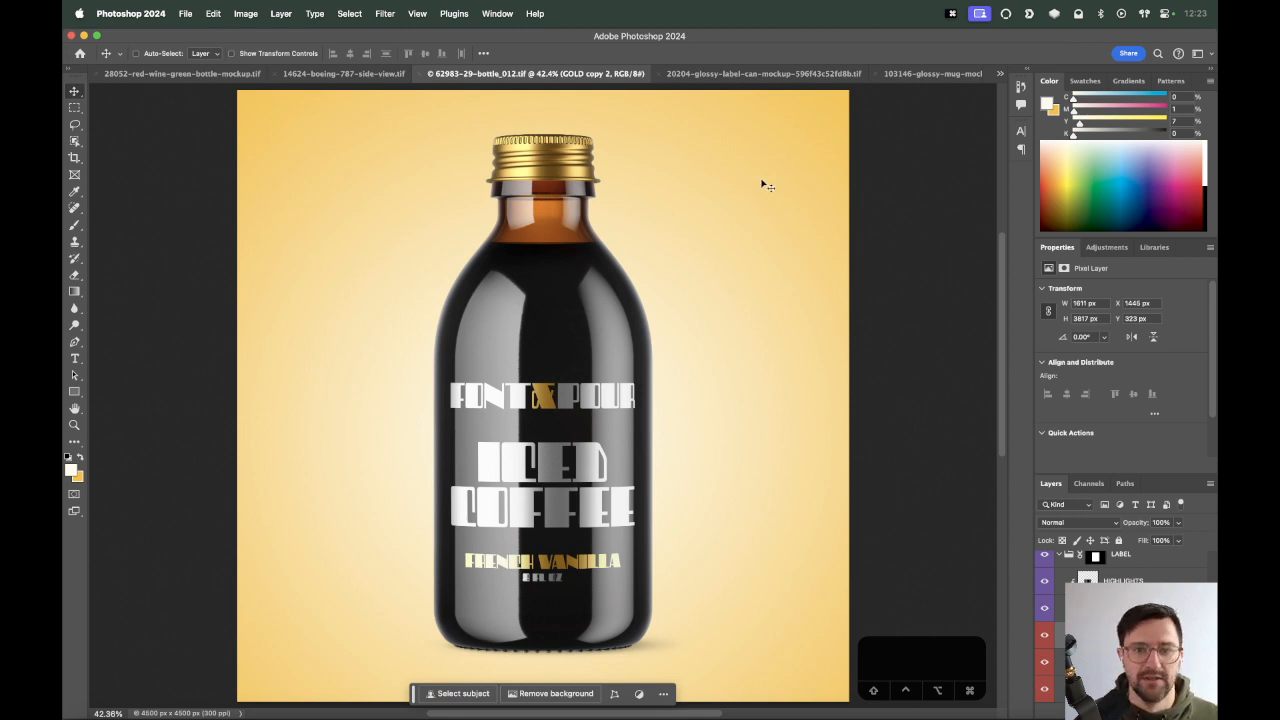
pyautogui.click(993, 75)
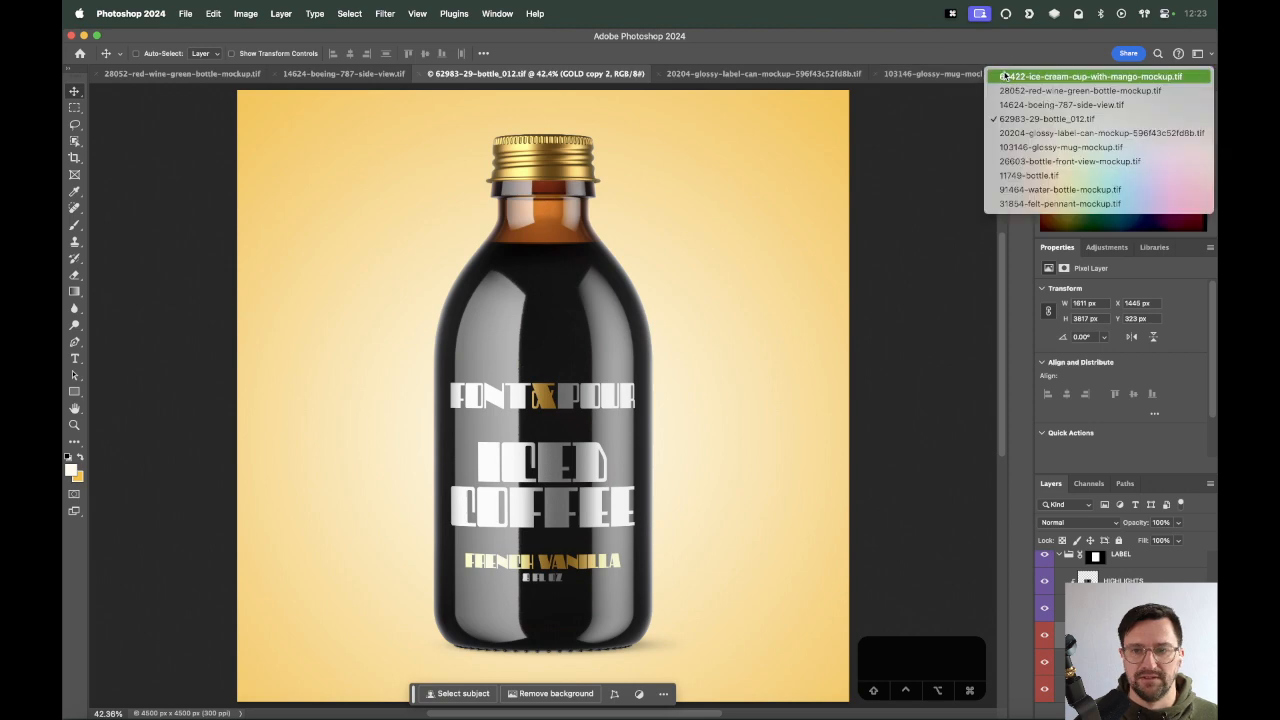
pyautogui.click(1042, 204)
pyautogui.moveTo(841, 80); pyautogui.dragTo(857, 171)
pyautogui.click(700, 133)
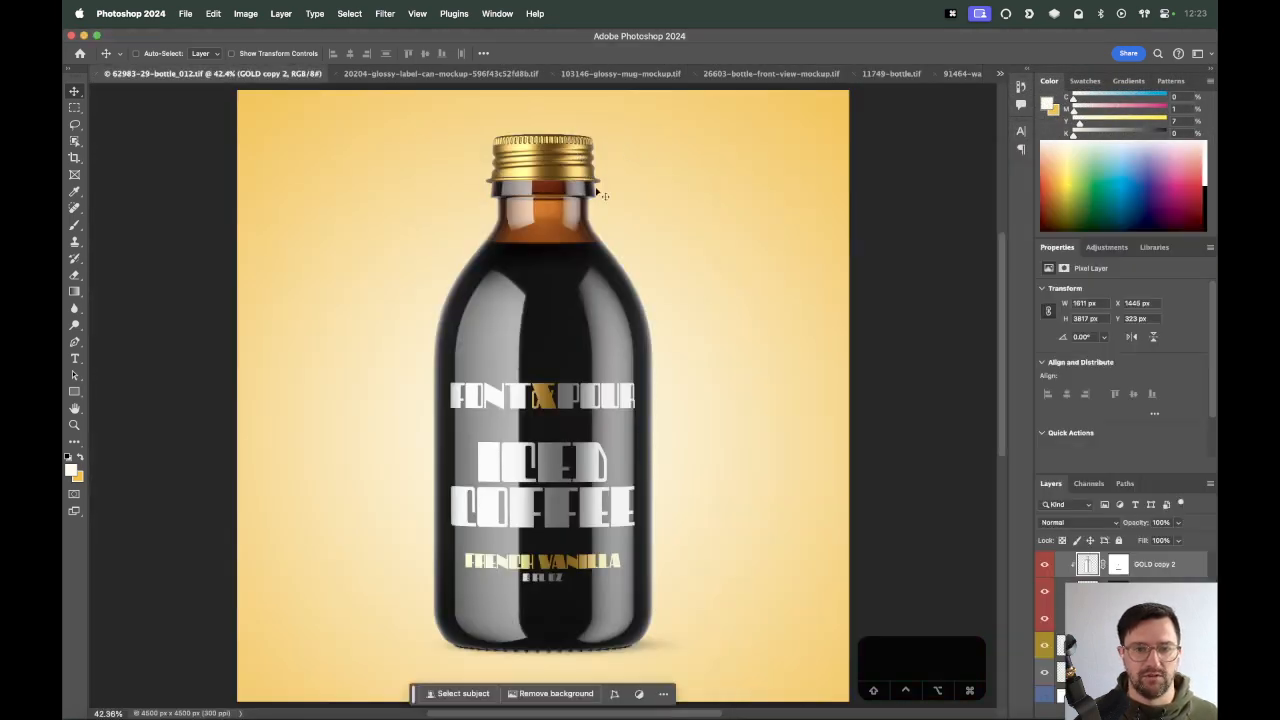
pyautogui.moveTo(663, 220); pyautogui.dragTo(446, 220)
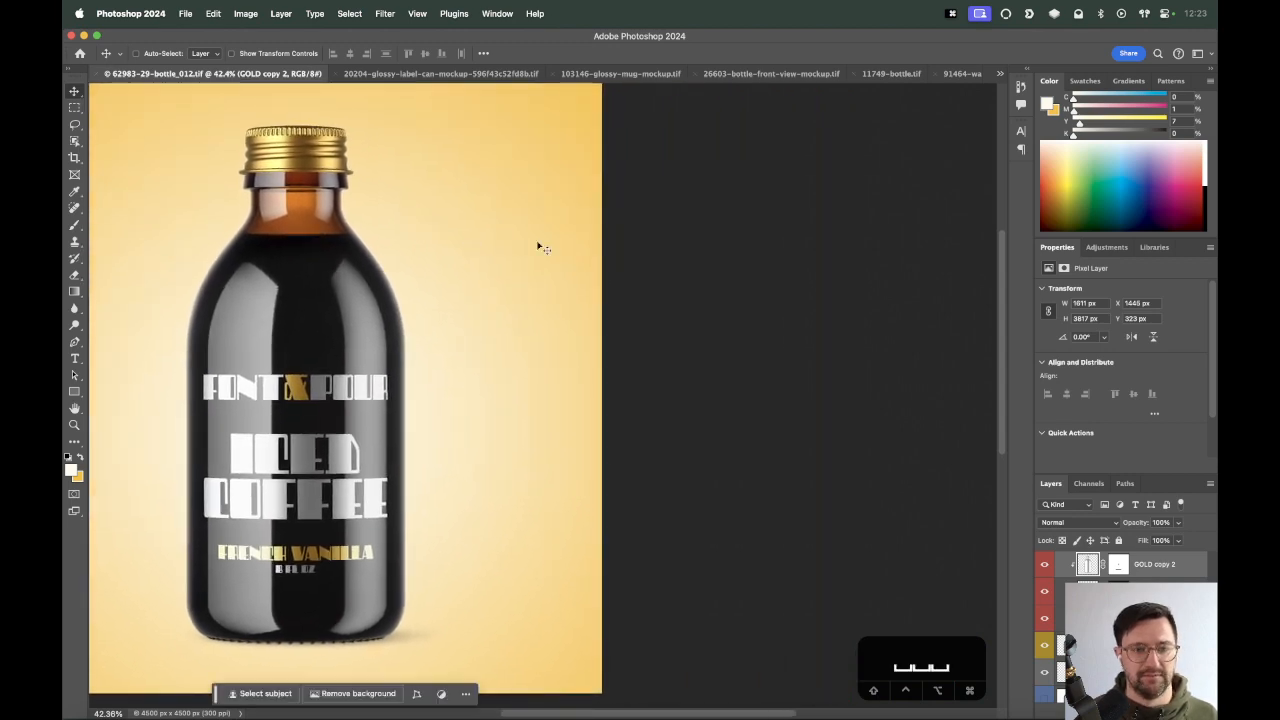
# Look through the open label can, glossy mug and front-view bottle mockups, and return to the Iced Coffee bottle.
pyautogui.press('super+Tab')
pyautogui.press('super+Tab')
pyautogui.hotkey('ctrl', 'Tab')
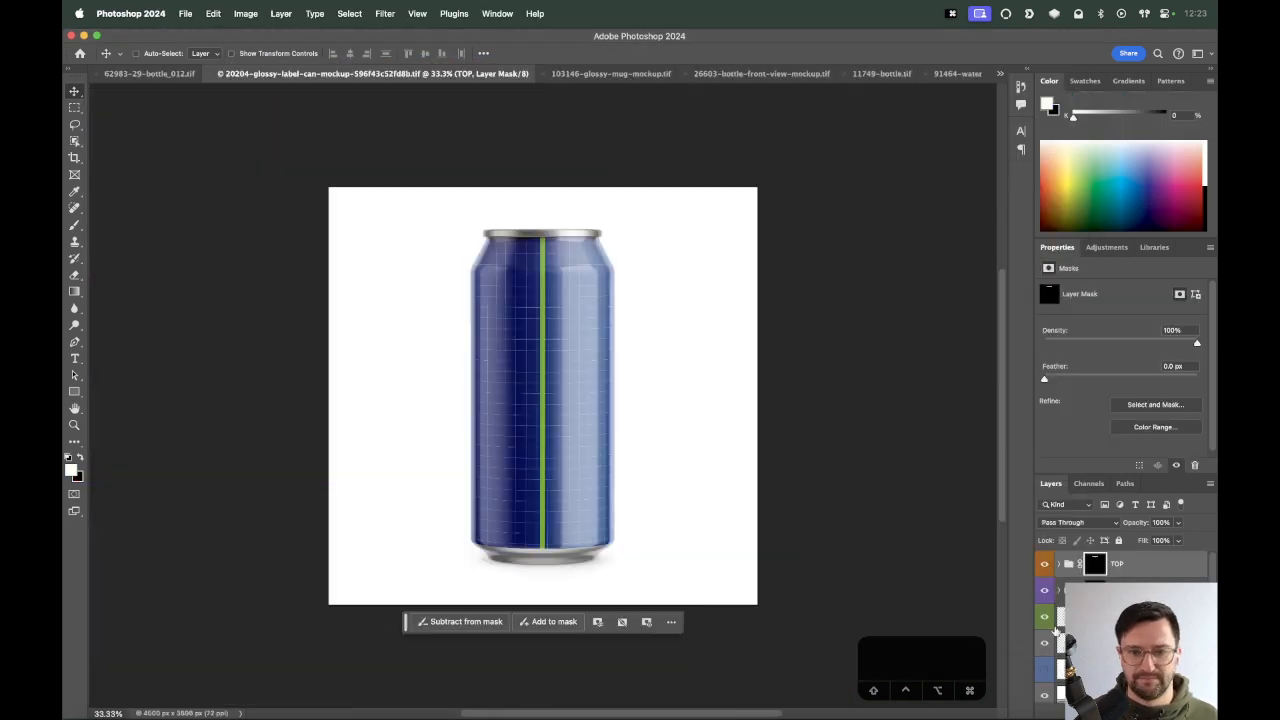
pyautogui.click(999, 74)
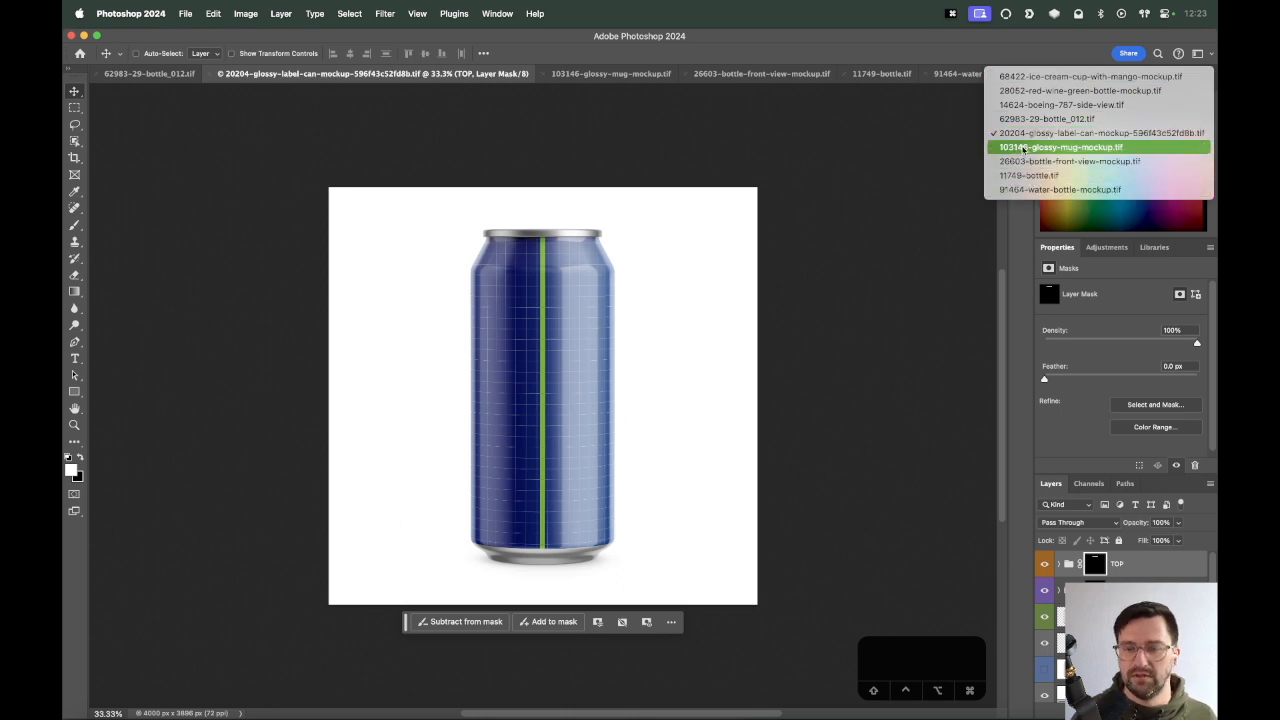
pyautogui.click(1022, 149)
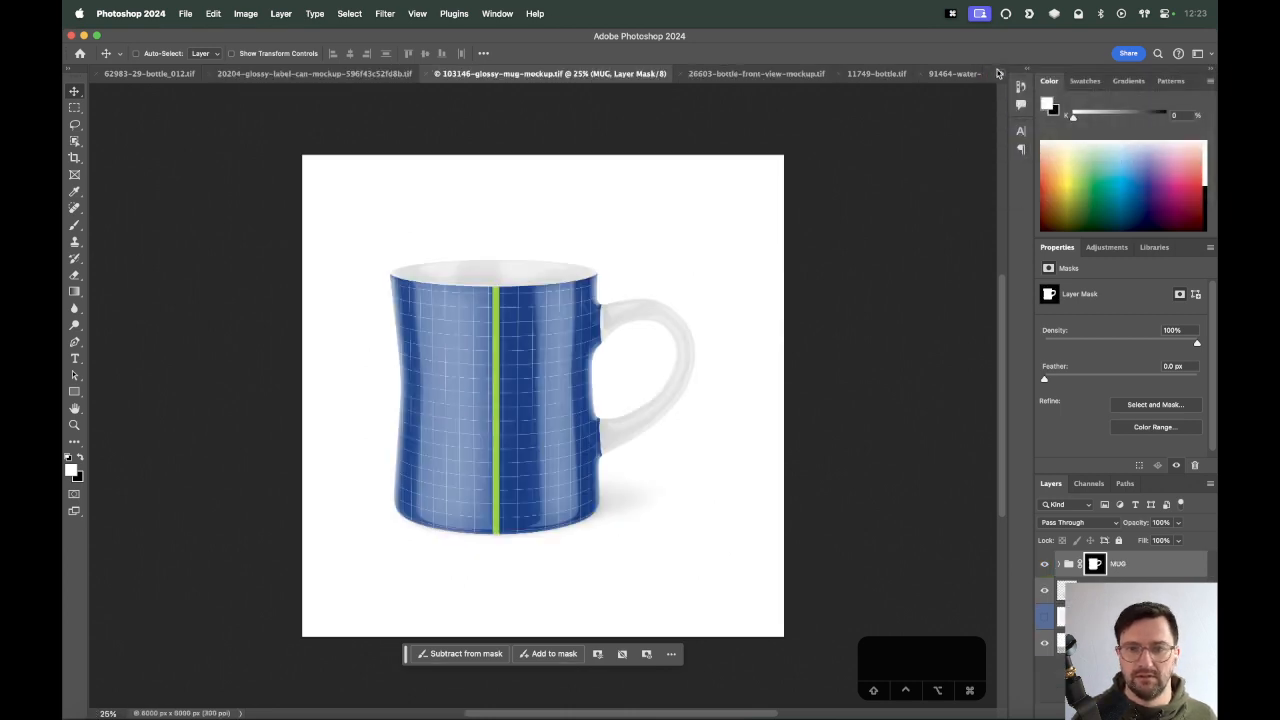
pyautogui.click(999, 74)
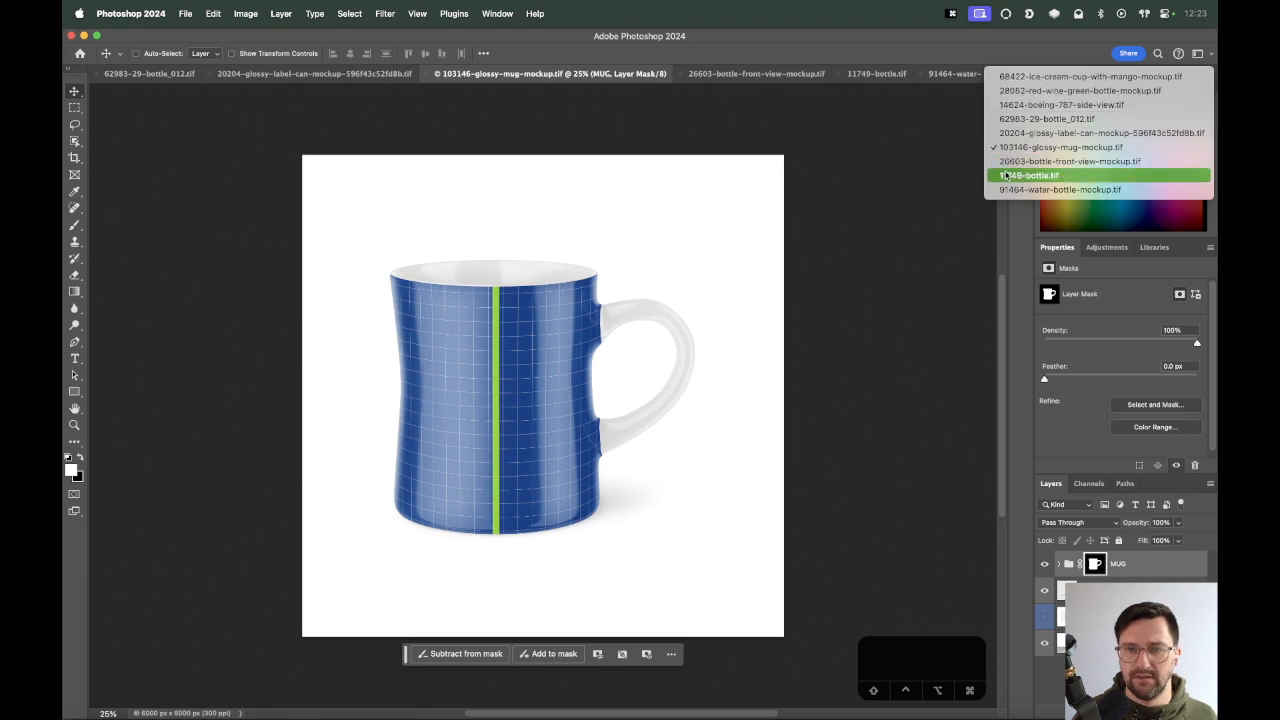
pyautogui.click(1016, 163)
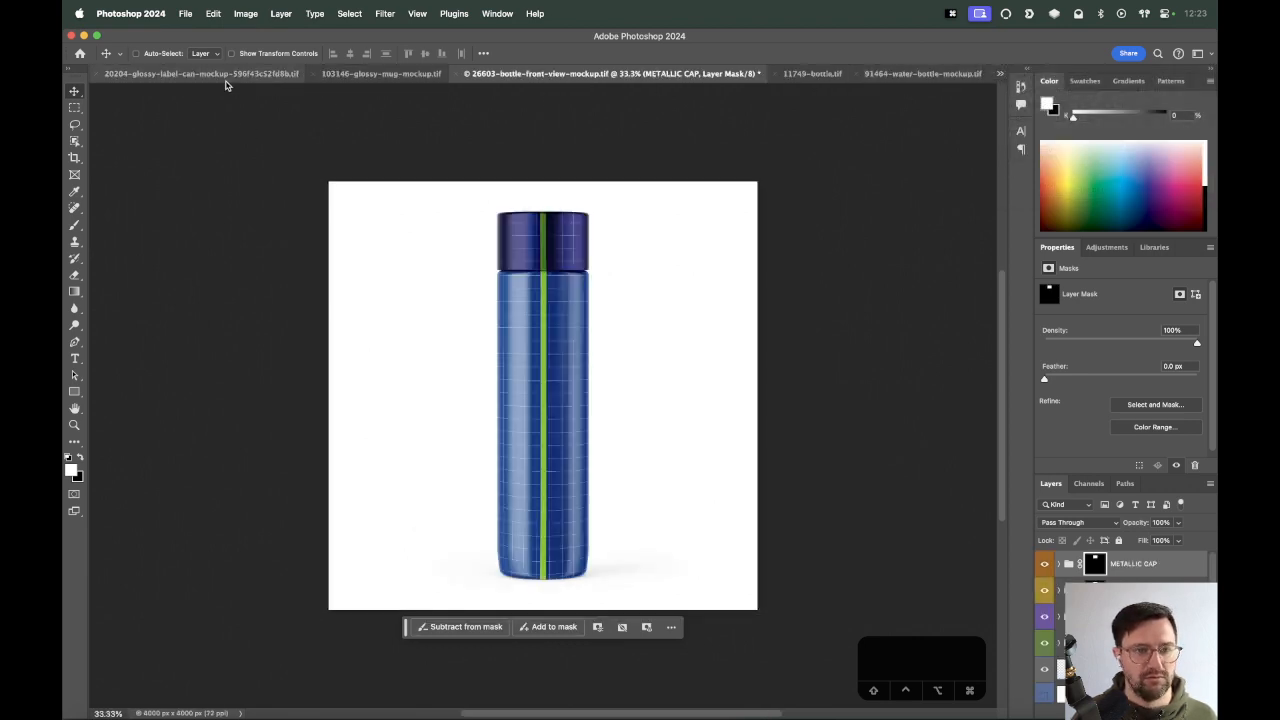
pyautogui.click(222, 75)
pyautogui.click(160, 76)
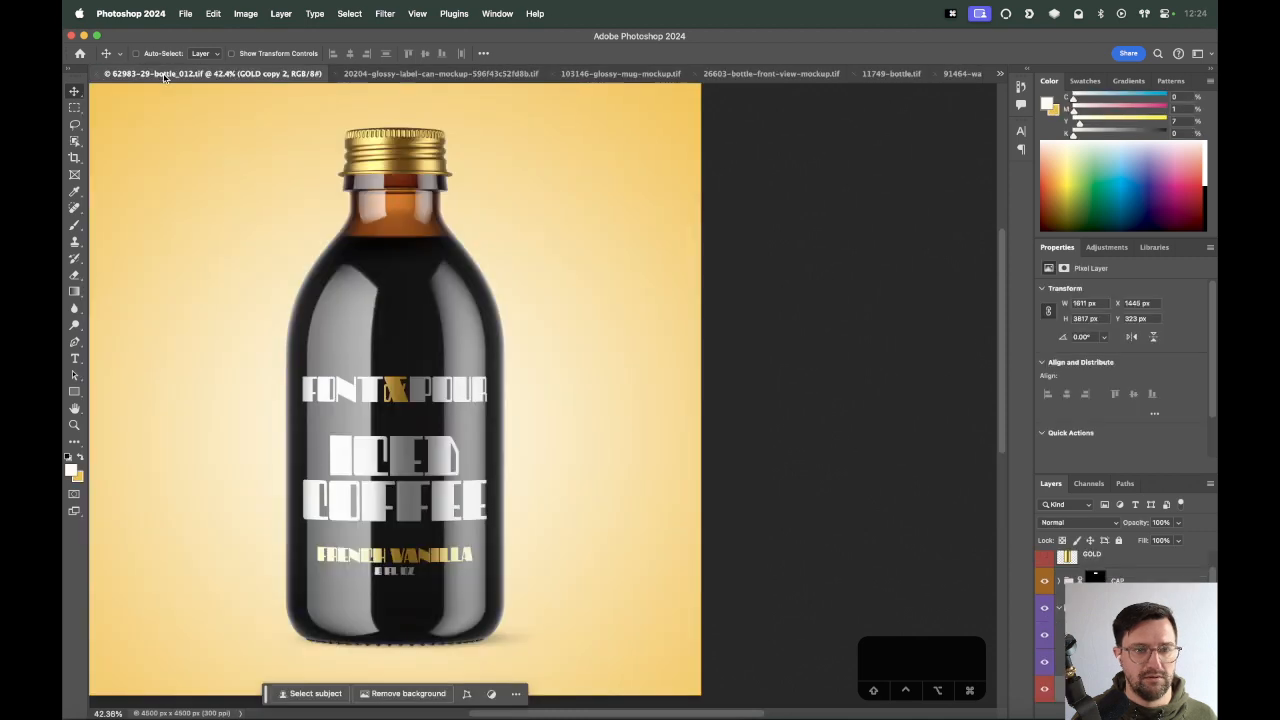
# Bring the floating felt pennant window to the front, zoom it to 50%, and place it beside the coffee bottle.
pyautogui.click(496, 13)
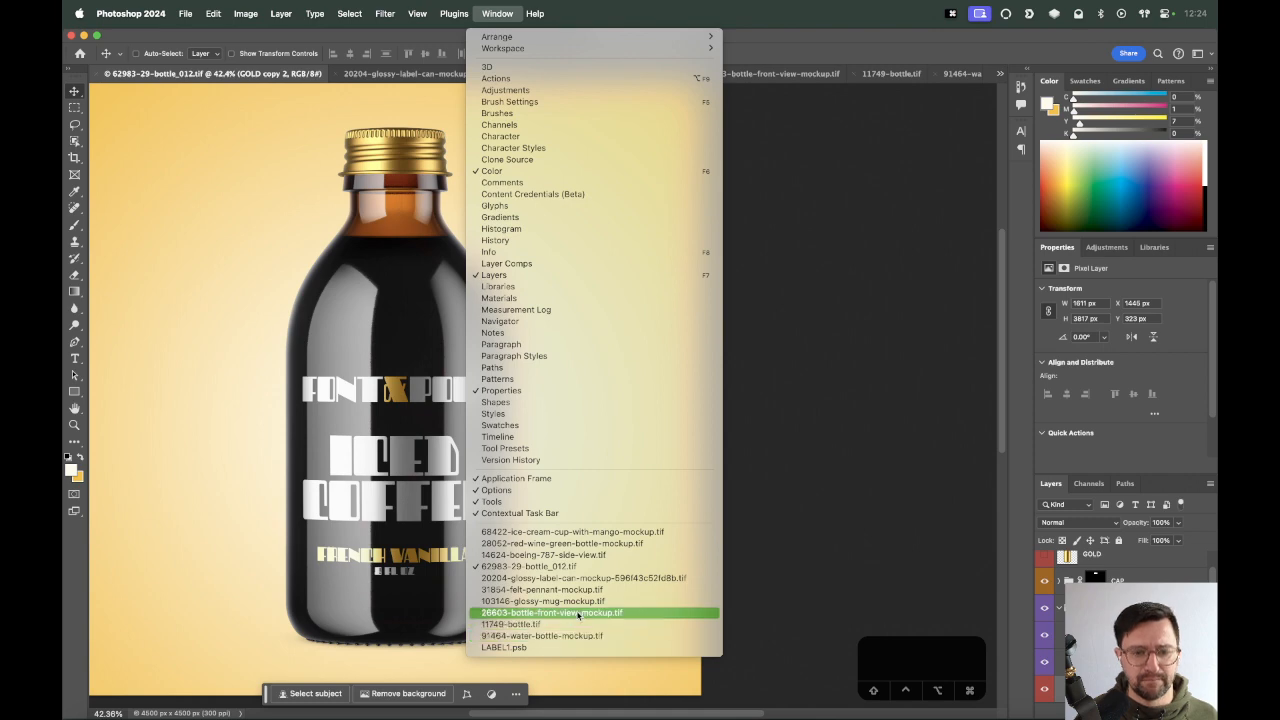
pyautogui.click(582, 590)
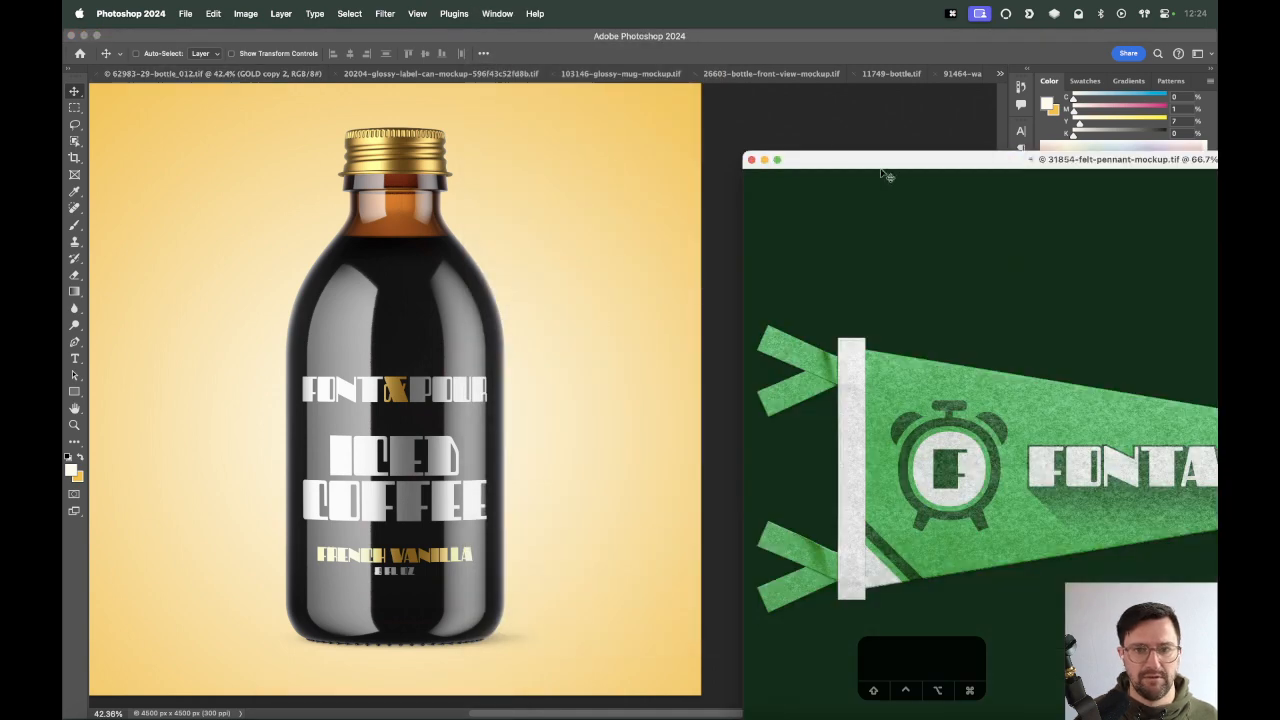
pyautogui.press('super+minus')
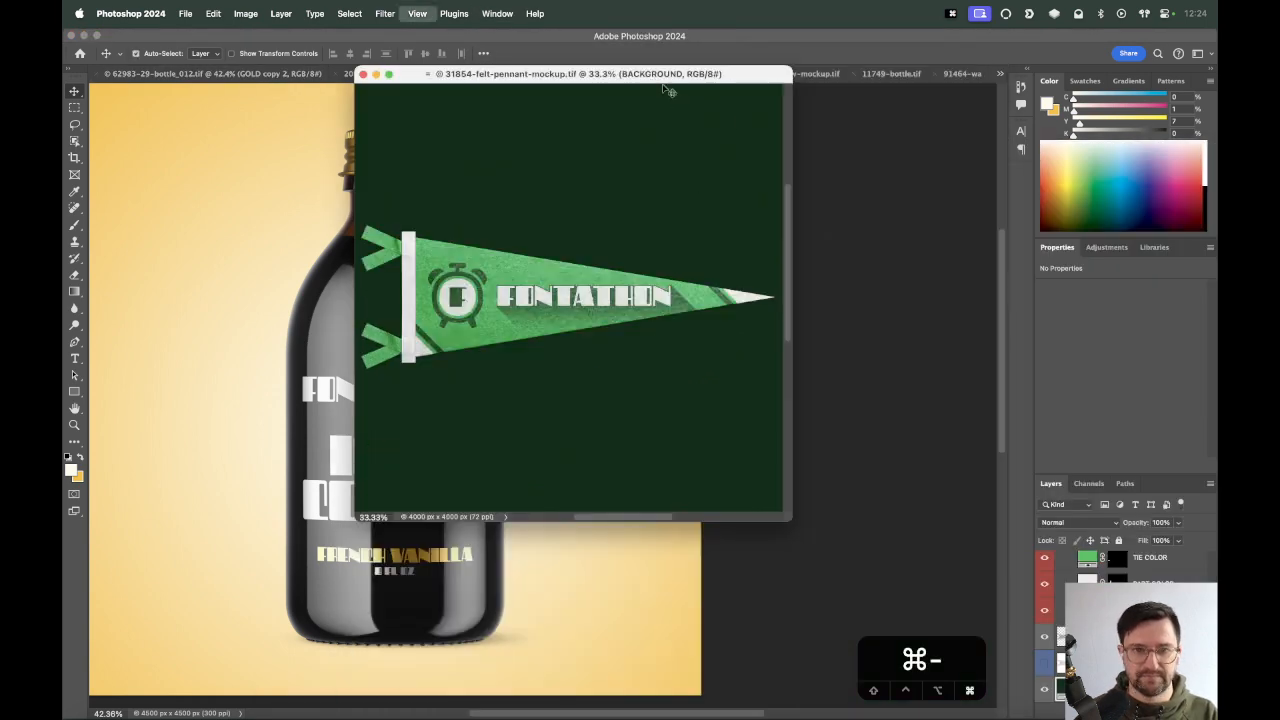
pyautogui.moveTo(600, 74); pyautogui.dragTo(868, 182)
pyautogui.press('super+plus')
pyautogui.moveTo(694, 84); pyautogui.dragTo(847, 98)
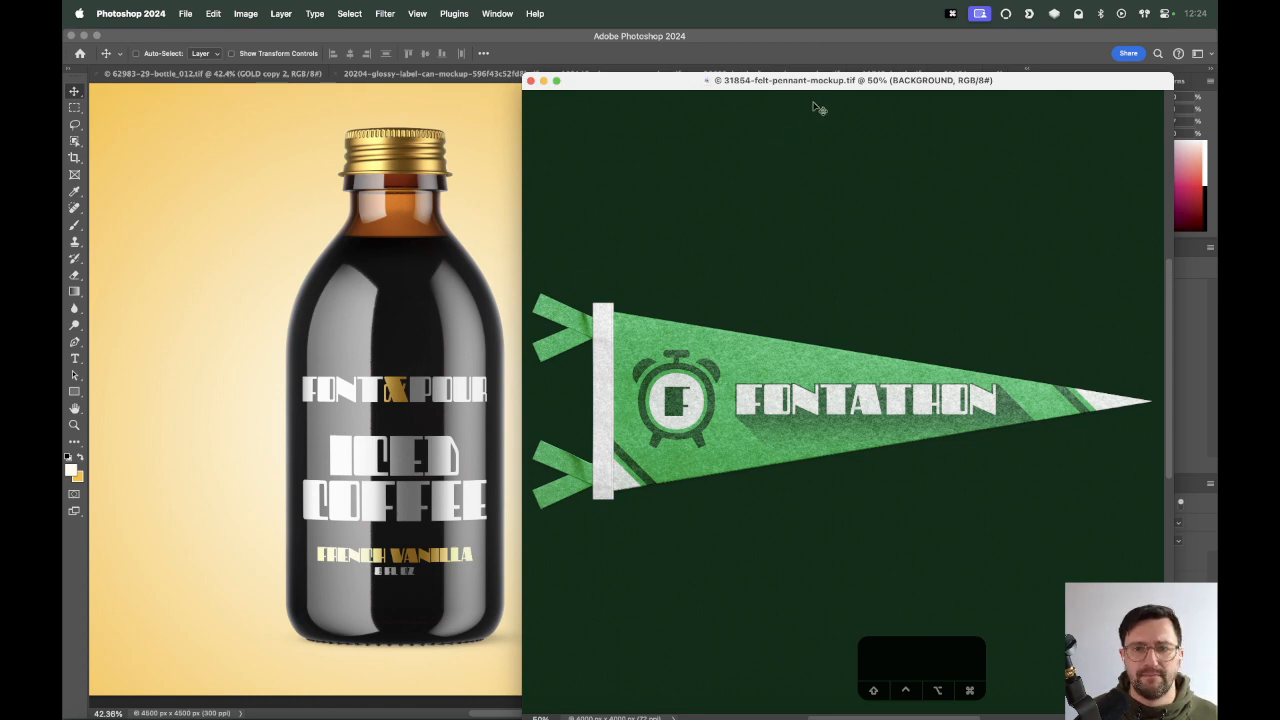
# Shift the main Photoshop window down and rearrange the felt pennant window so both finished mockups show side by side.
pyautogui.moveTo(652, 39); pyautogui.dragTo(655, 61)
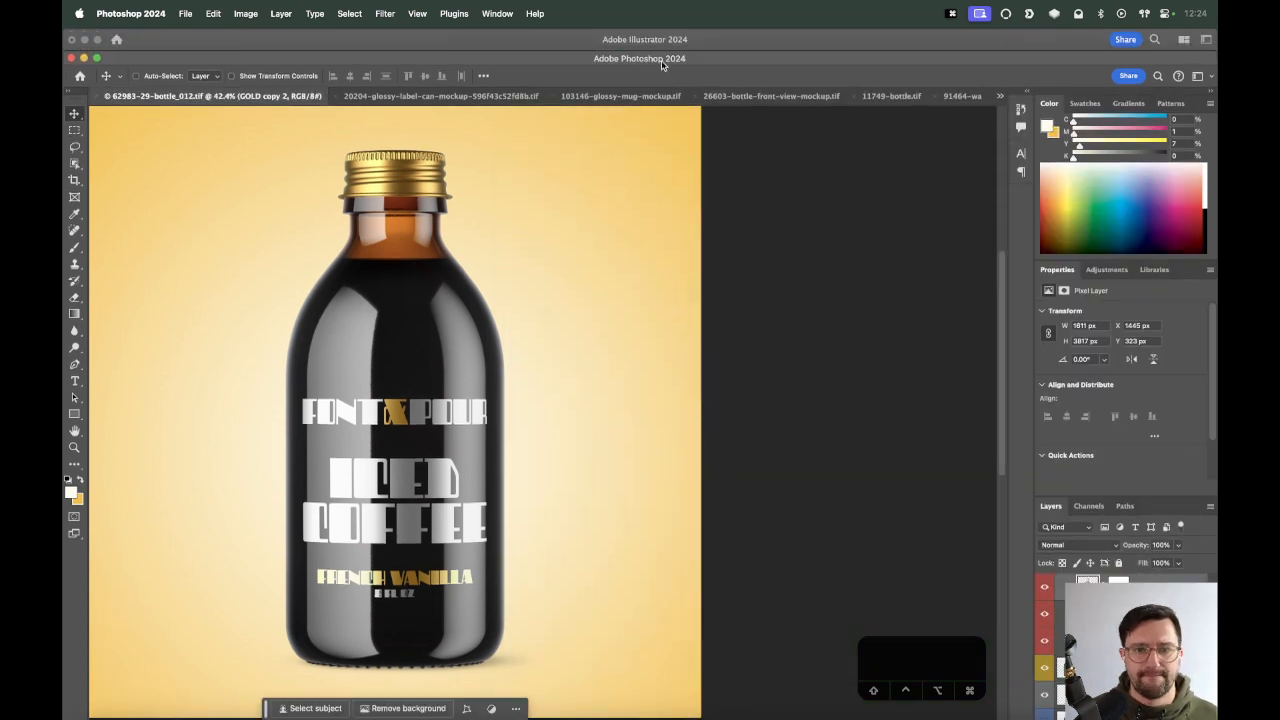
pyautogui.click(498, 14)
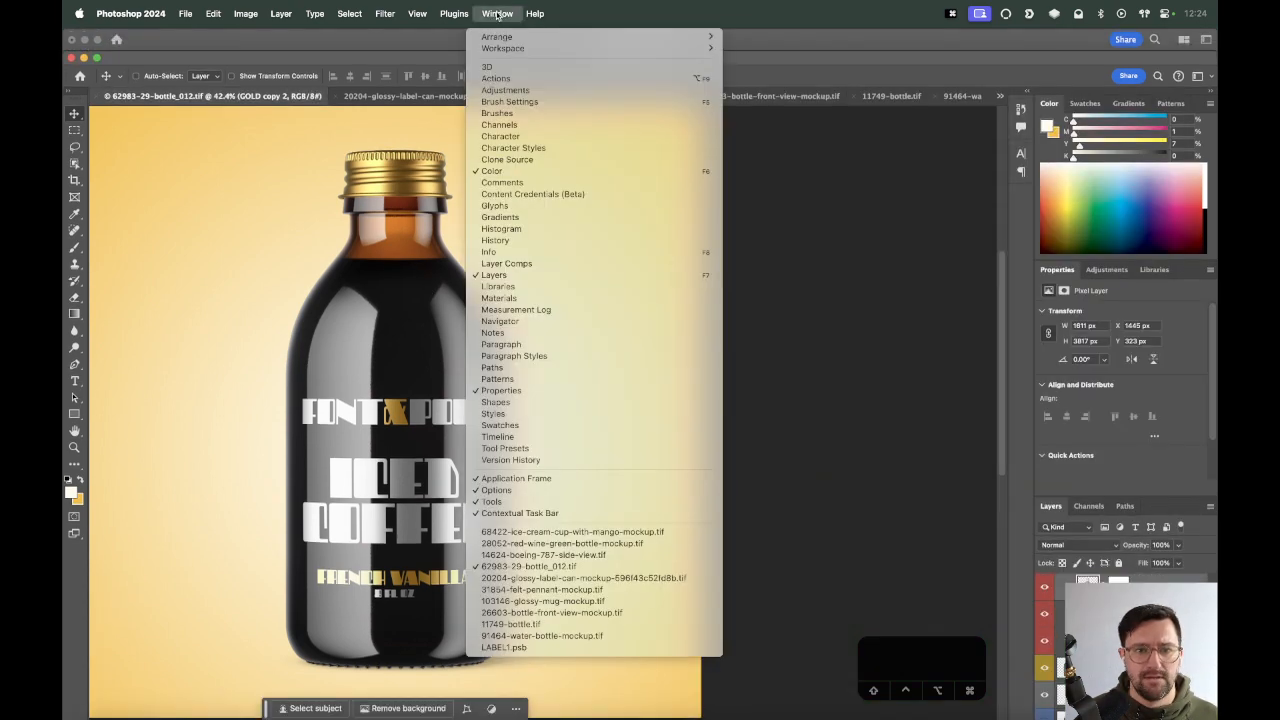
pyautogui.click(570, 590)
pyautogui.moveTo(743, 80); pyautogui.dragTo(786, 36)
pyautogui.click(507, 389)
pyautogui.press('space')
pyautogui.moveTo(501, 389); pyautogui.dragTo(414, 391)
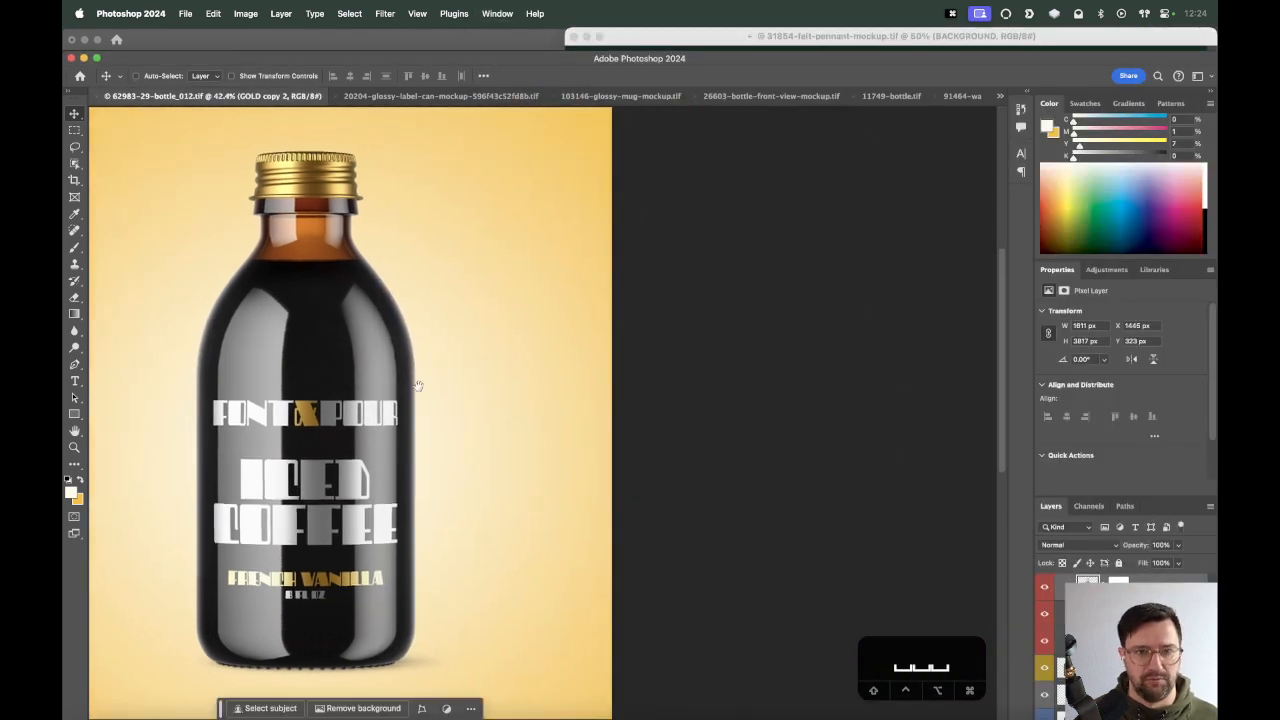
pyautogui.moveTo(707, 42); pyautogui.dragTo(710, 80)
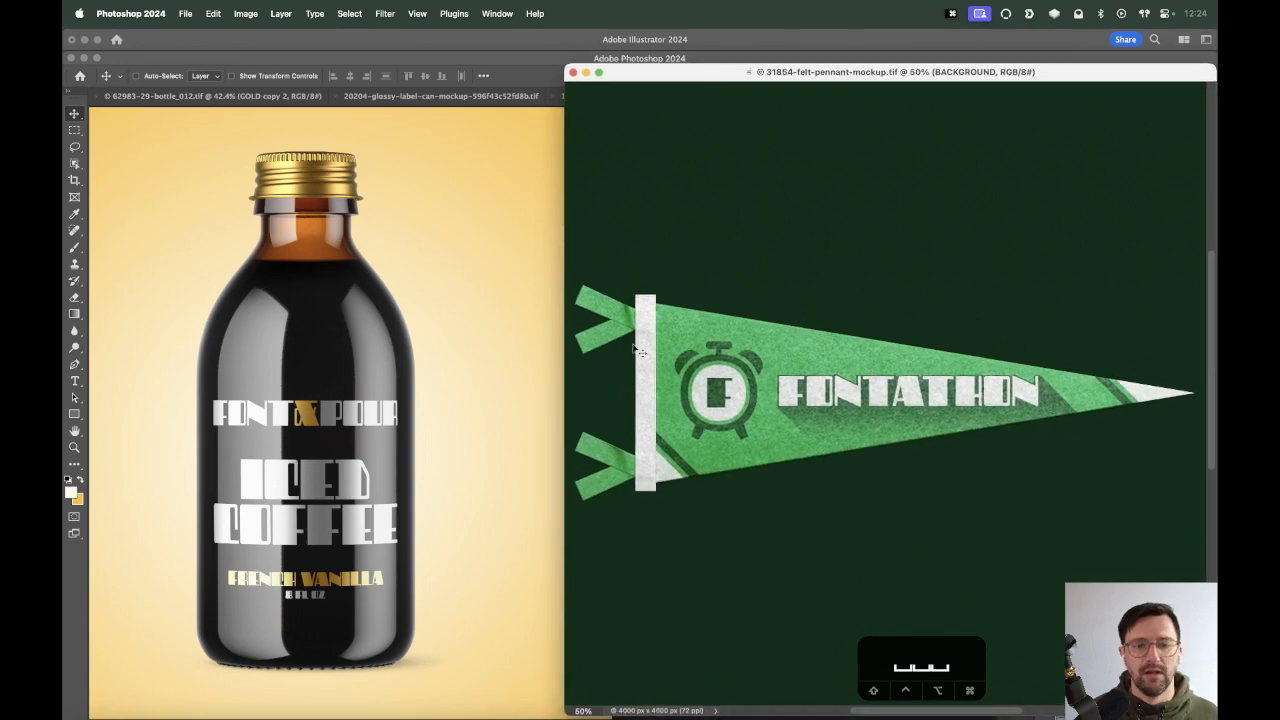
pyautogui.moveTo(825, 74); pyautogui.dragTo(682, 77)
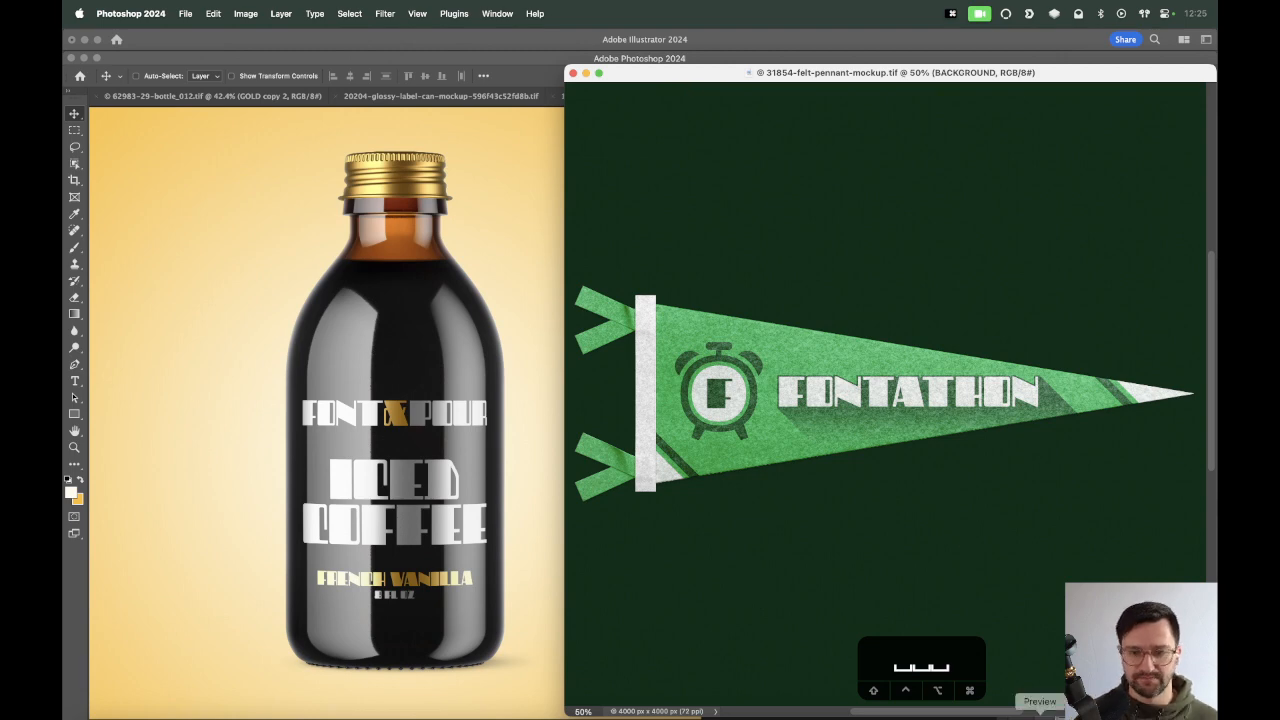
# Switch to the soap dish reference photo in Preview, shrink its window, enlarge the image, and place it above the felt pennant mockup.
pyautogui.click(1040, 714)
pyautogui.press('super+minus')
pyautogui.press('super+minus')
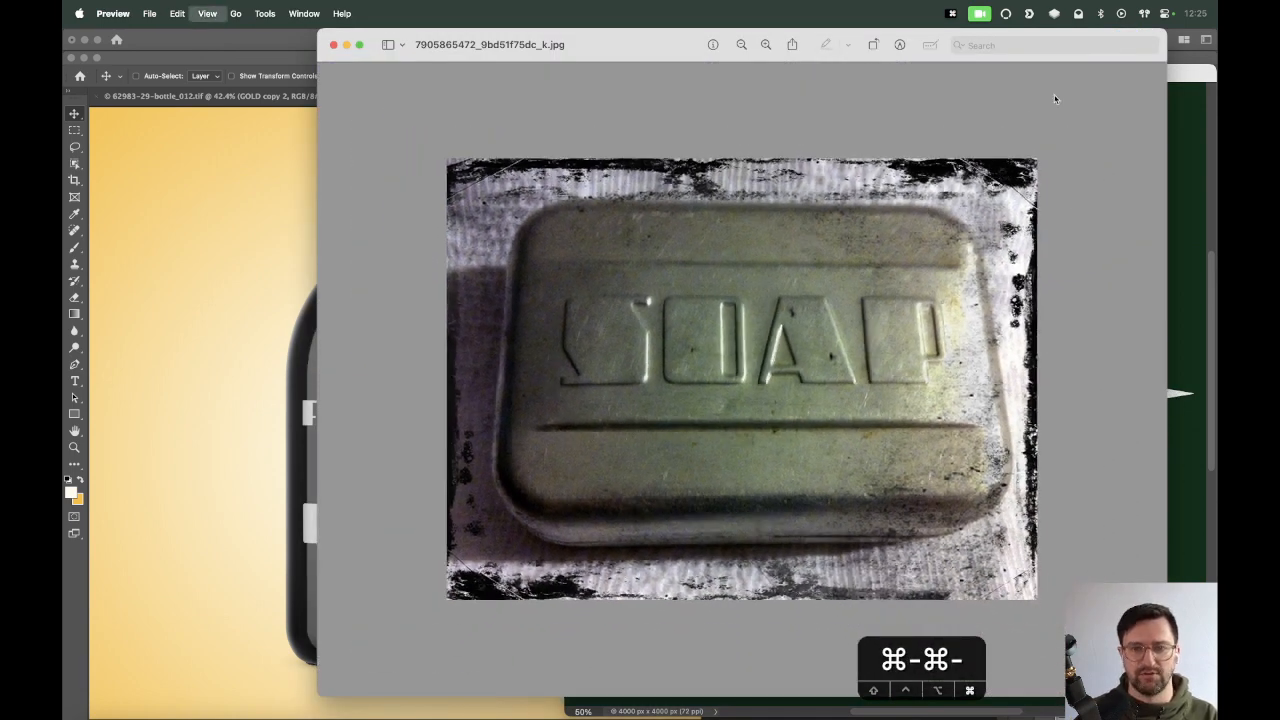
pyautogui.moveTo(1166, 32); pyautogui.dragTo(964, 232)
pyautogui.moveTo(717, 250); pyautogui.dragTo(784, 52)
pyautogui.press('super+equal')
pyautogui.press('super+equal')
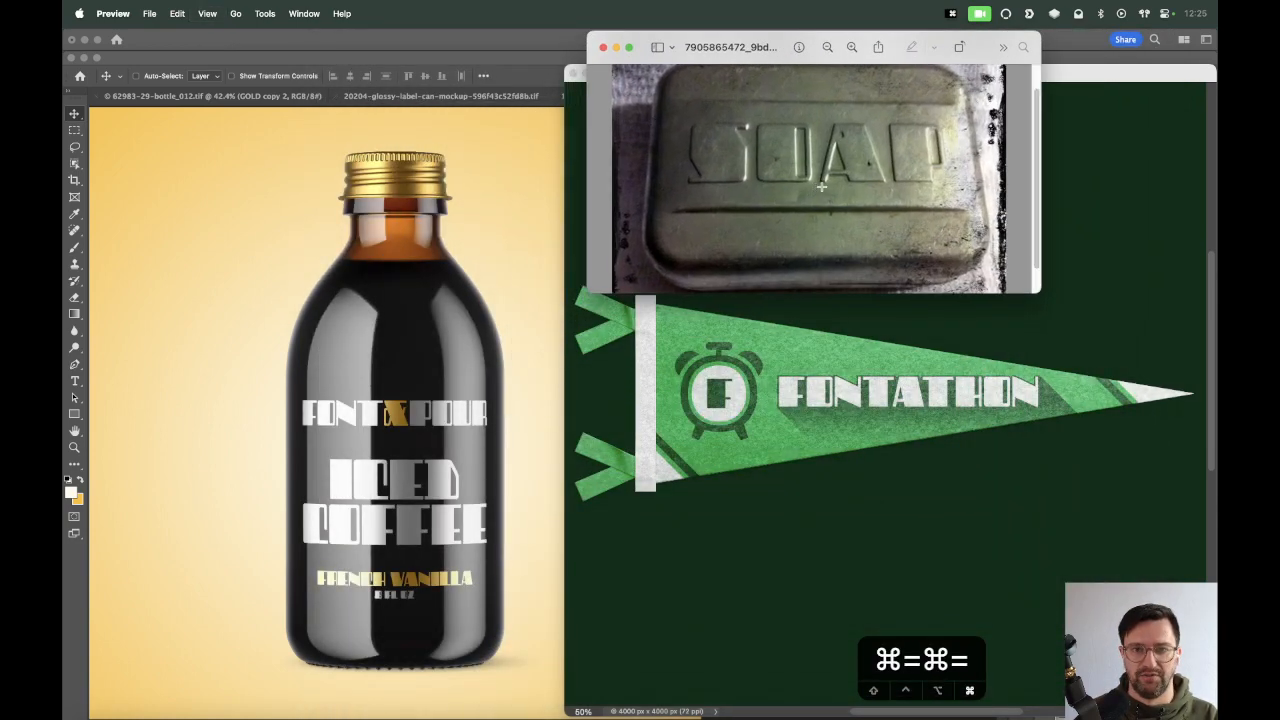
pyautogui.press('space')
pyautogui.press('space')
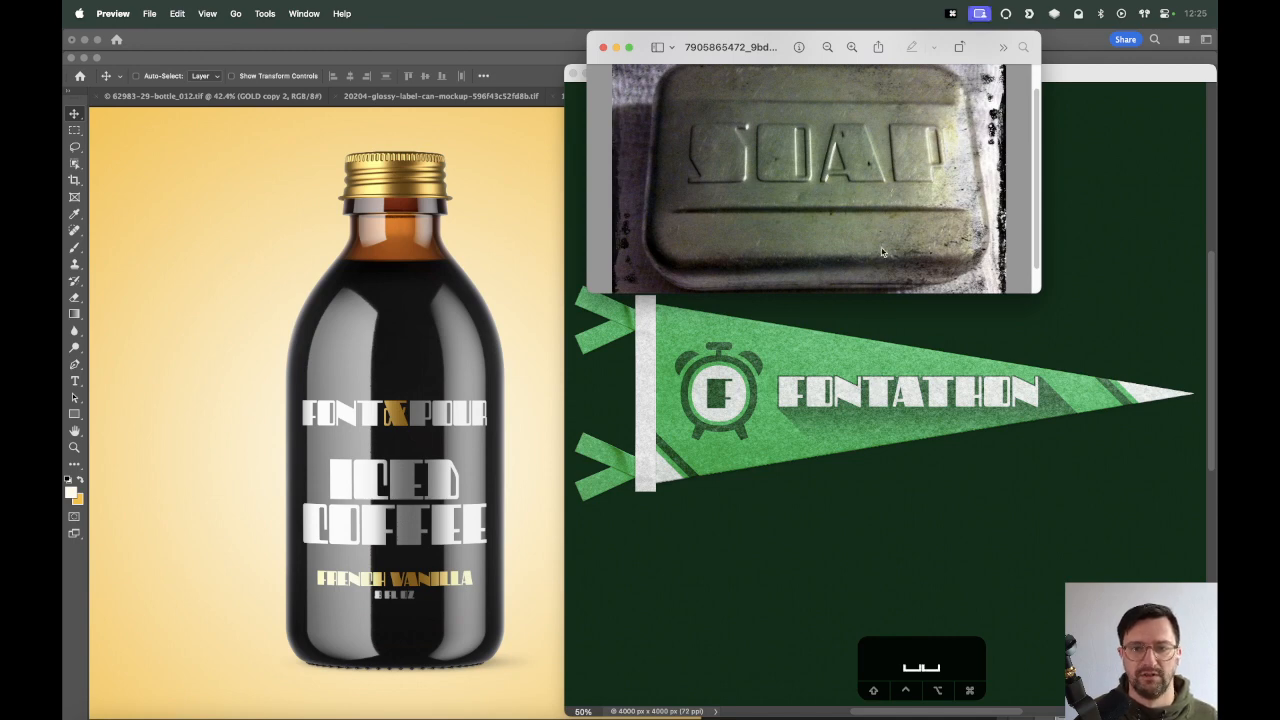
pyautogui.moveTo(742, 44); pyautogui.dragTo(852, 48)
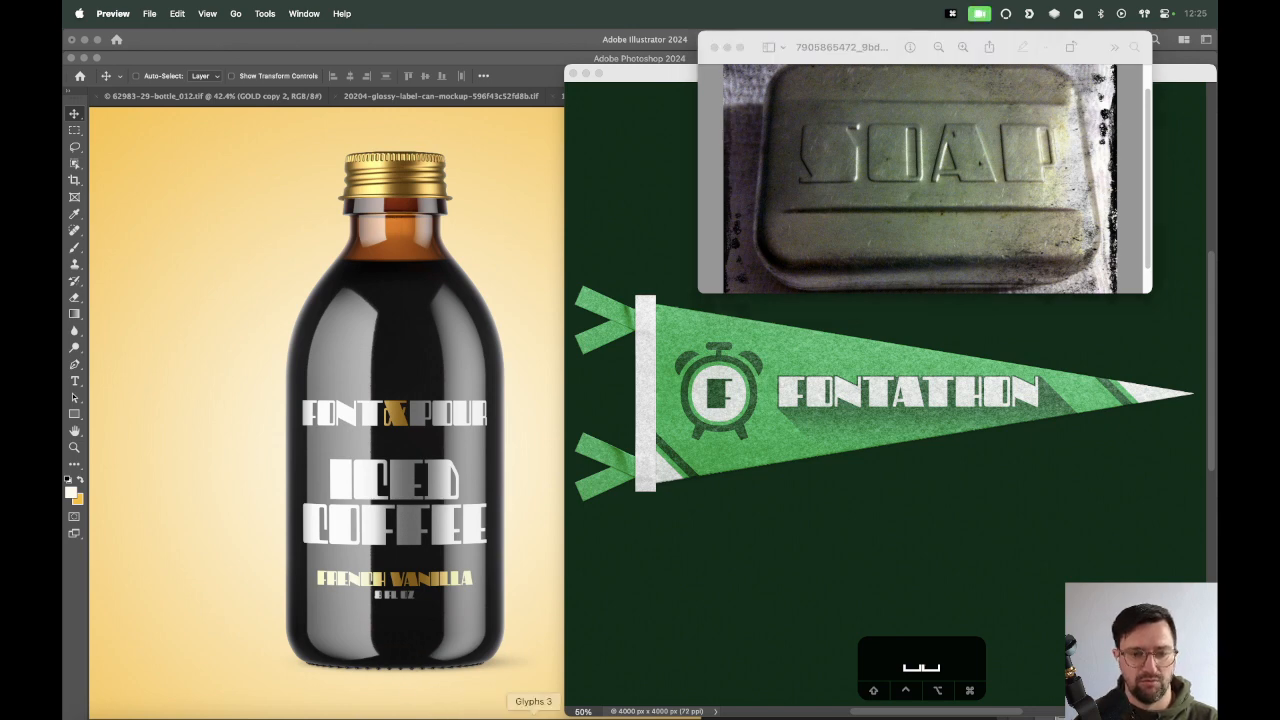
# Look over the Soap font's glyph overview in Glyphs 3, and return to the mockups in Photoshop.
pyautogui.click(533, 714)
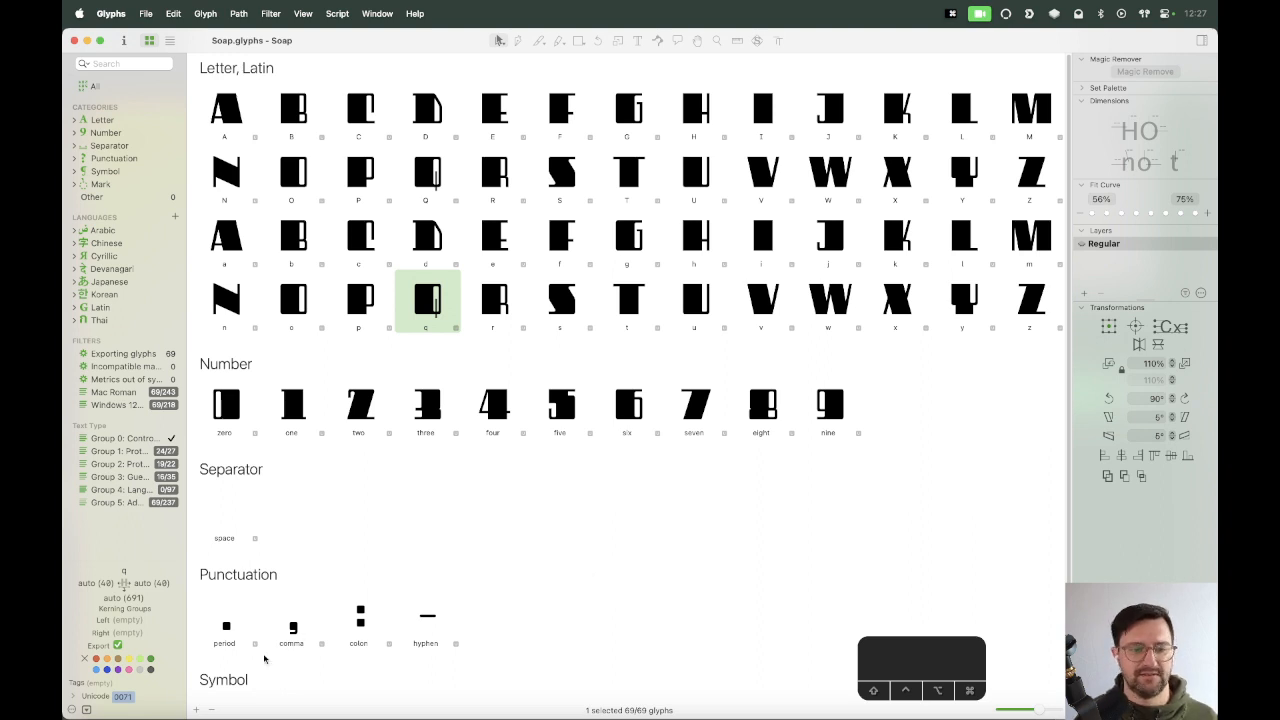
pyautogui.click(195, 710)
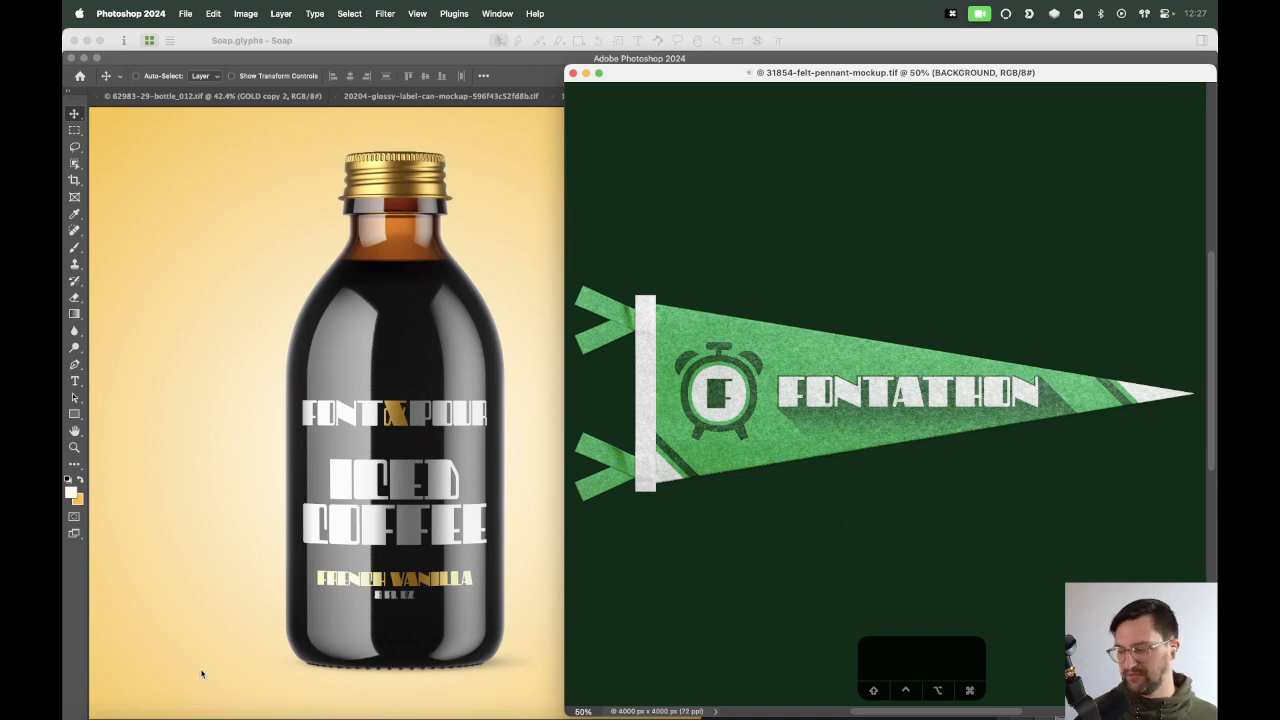